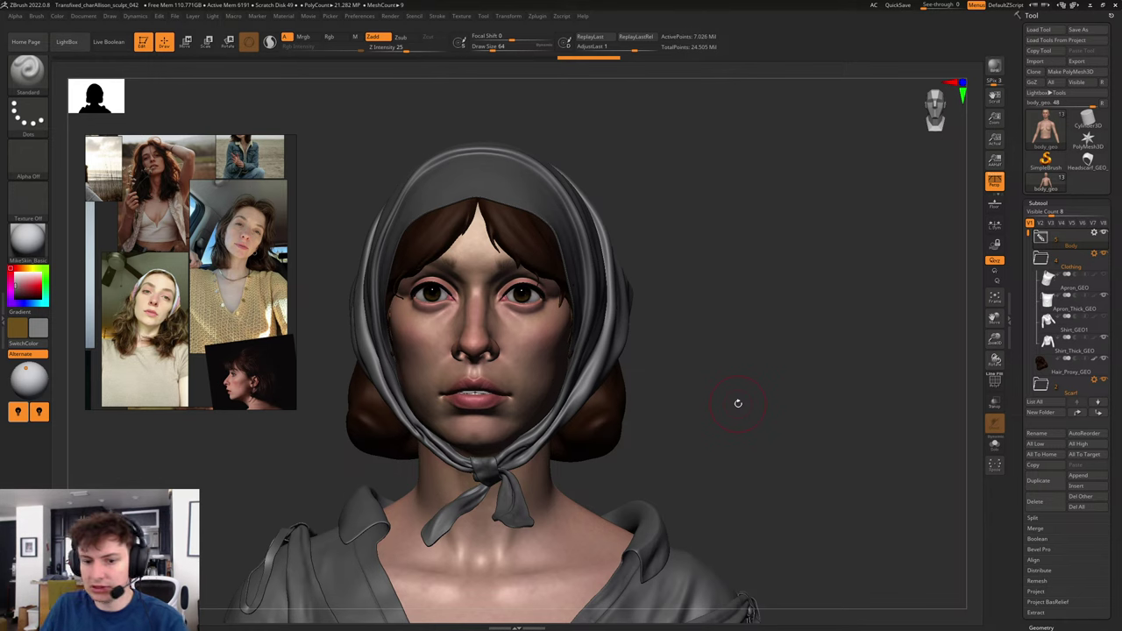
- Open the Lunchrender.jpg render, examine the headscarf and clothing at full size, and close the image
key("super+e")
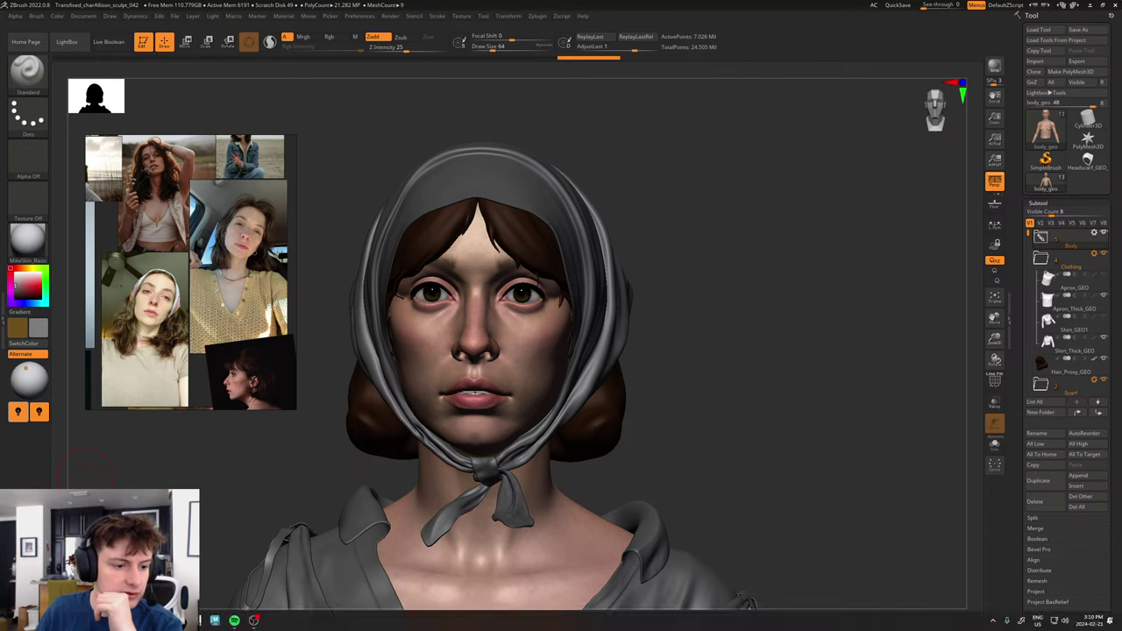
left_click_drag(463, 166, 0, 298)
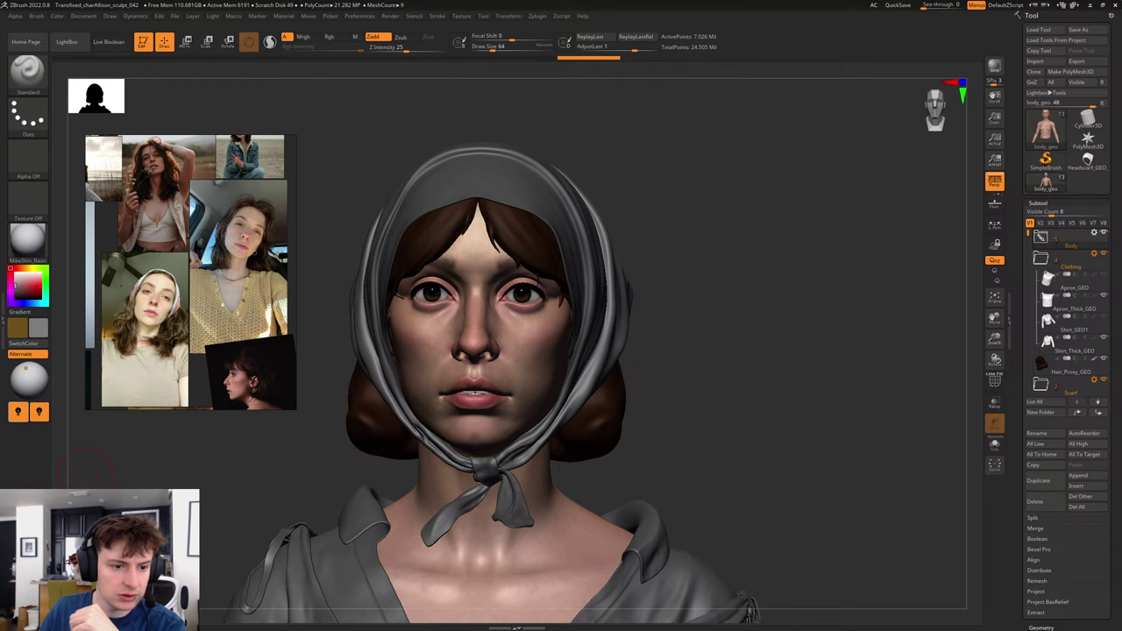
left_click(272, 620)
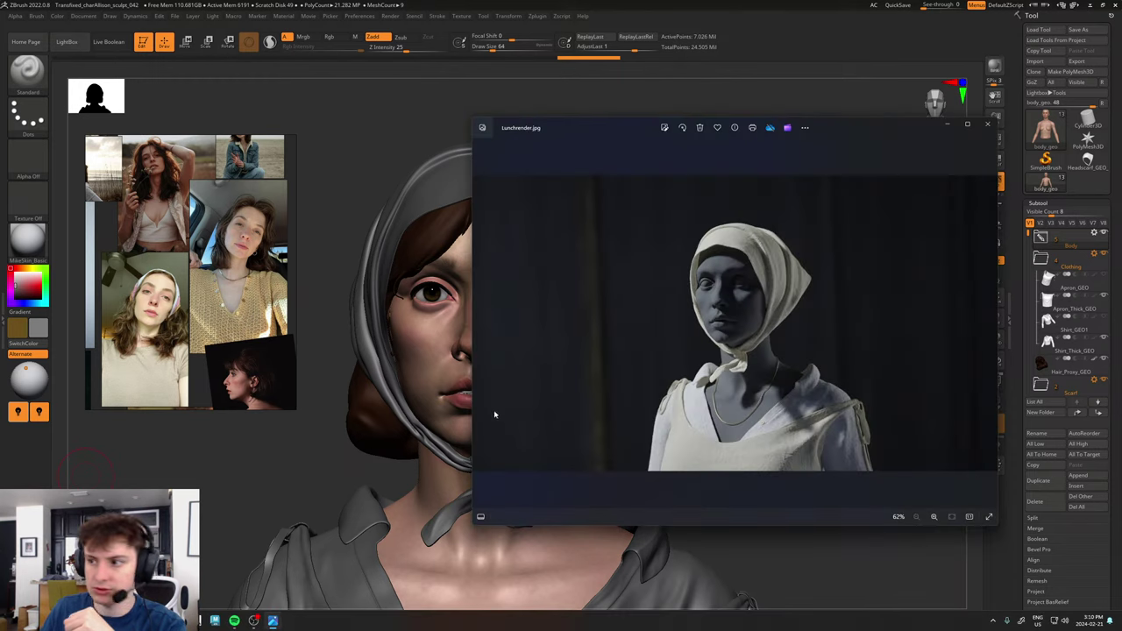
left_click(967, 124)
scroll(590, 333, "up", 2)
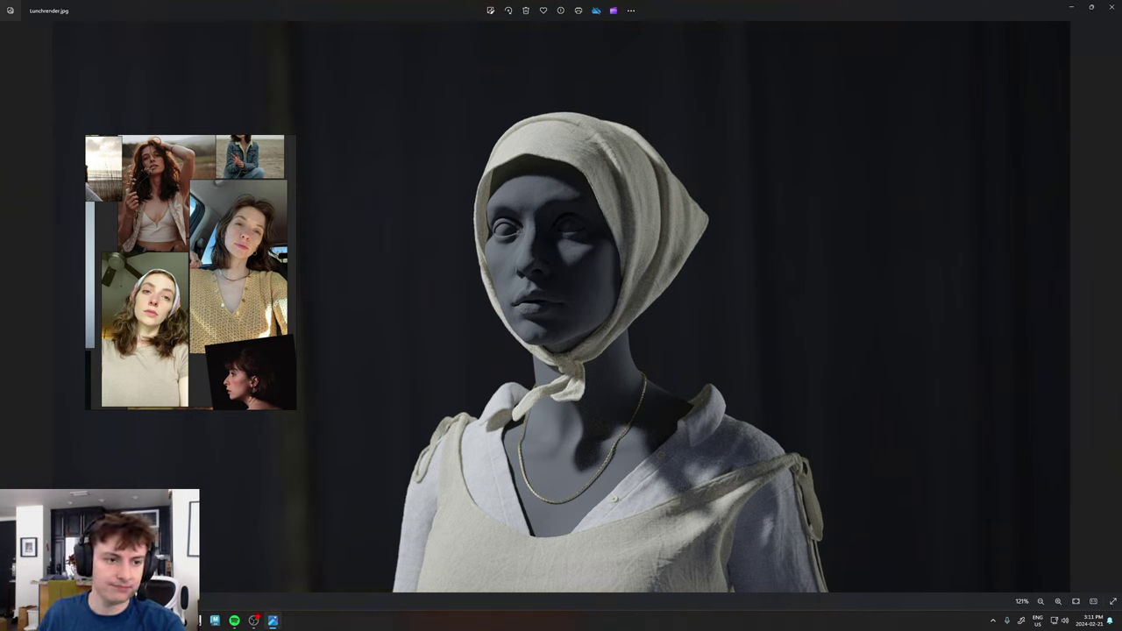
left_click(1111, 6)
- Isolate the body mesh with Solo so its bald head, neck and back can be worked on
left_click_drag(715, 265, 777, 263)
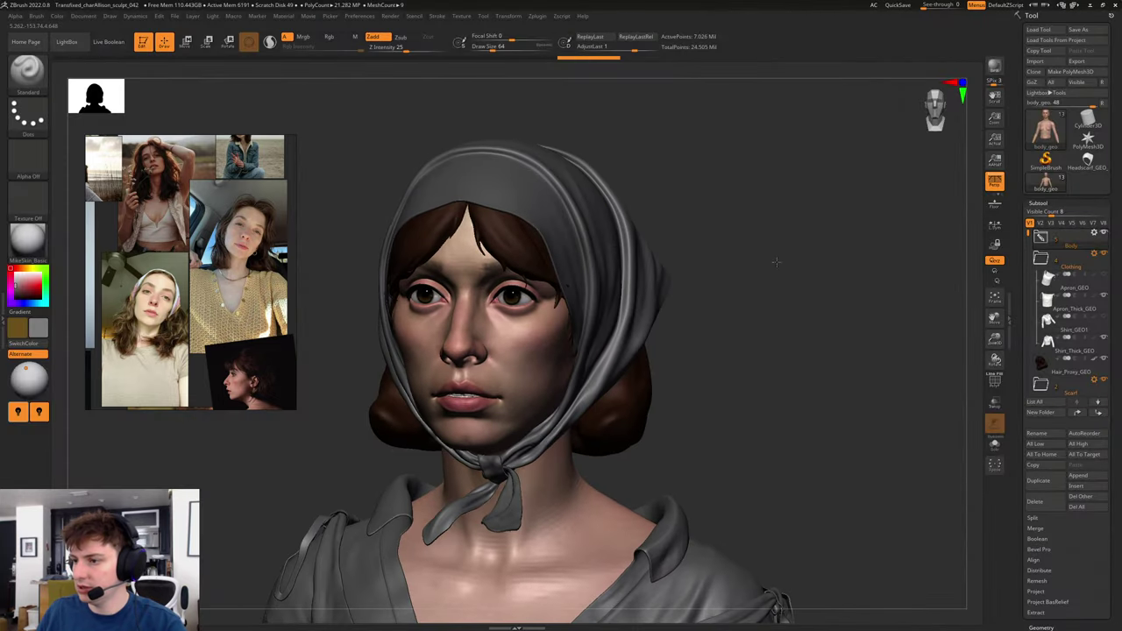
key("shift+f")
key("shift+f")
left_click(994, 445)
left_click_drag(816, 347, 738, 377)
left_click_drag(865, 351, 788, 319, "alt")
- Bring the bald side-profile photo into close view on the reference board
scroll(202, 282, "down", 2)
scroll(202, 283, "down", 6)
middle_click_drag(283, 301, 147, 292)
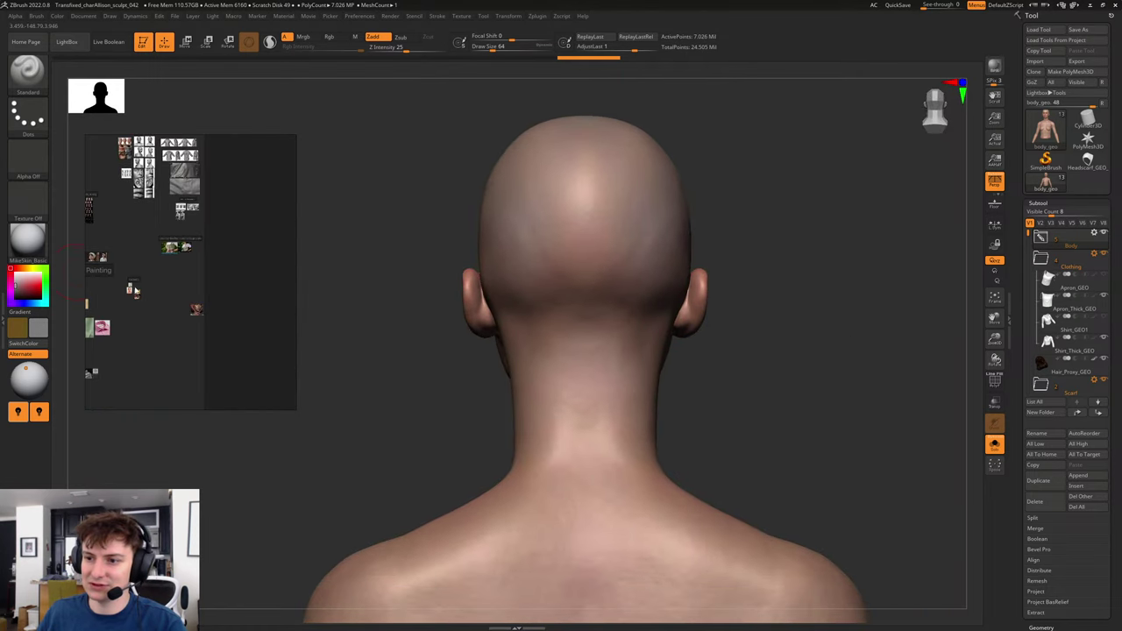
scroll(195, 302, "up", 3)
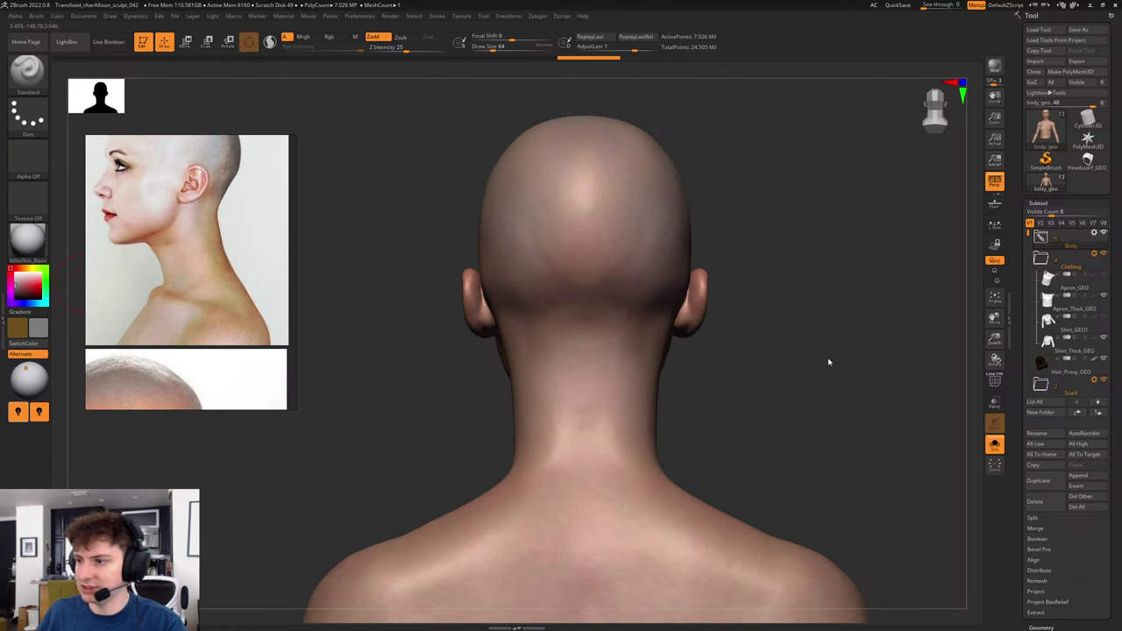
- Prepare the ClayBuildup brush with Alpha Off and Z Intensity 6, and lower the body's subdivision level
left_click_drag(828, 361, 724, 341)
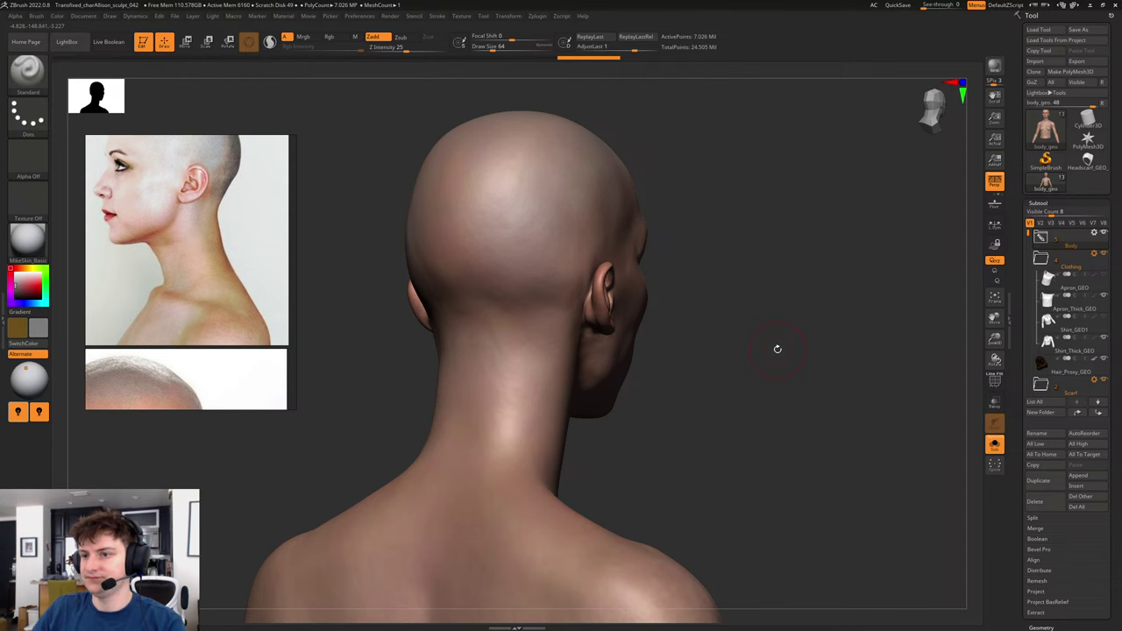
mouse_move(747, 381)
left_mouse_down()
mouse_move(766, 373)
mouse_move(757, 375)
left_mouse_up()
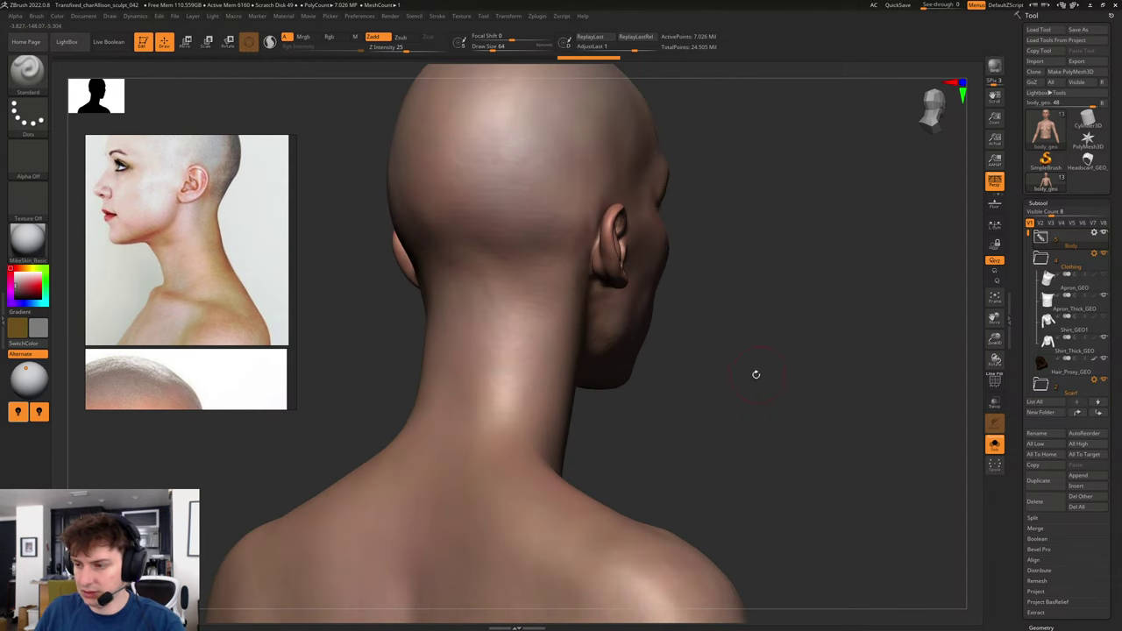
key("b")
key("c")
key("b")
key("shift+d")
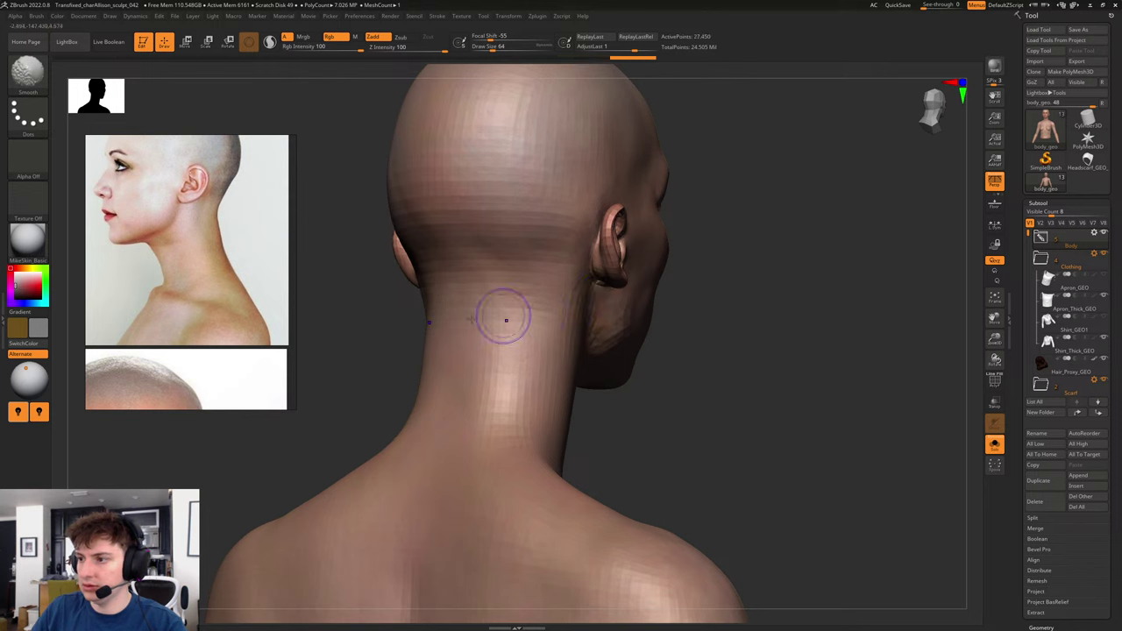
left_click(28, 158)
left_click(74, 195)
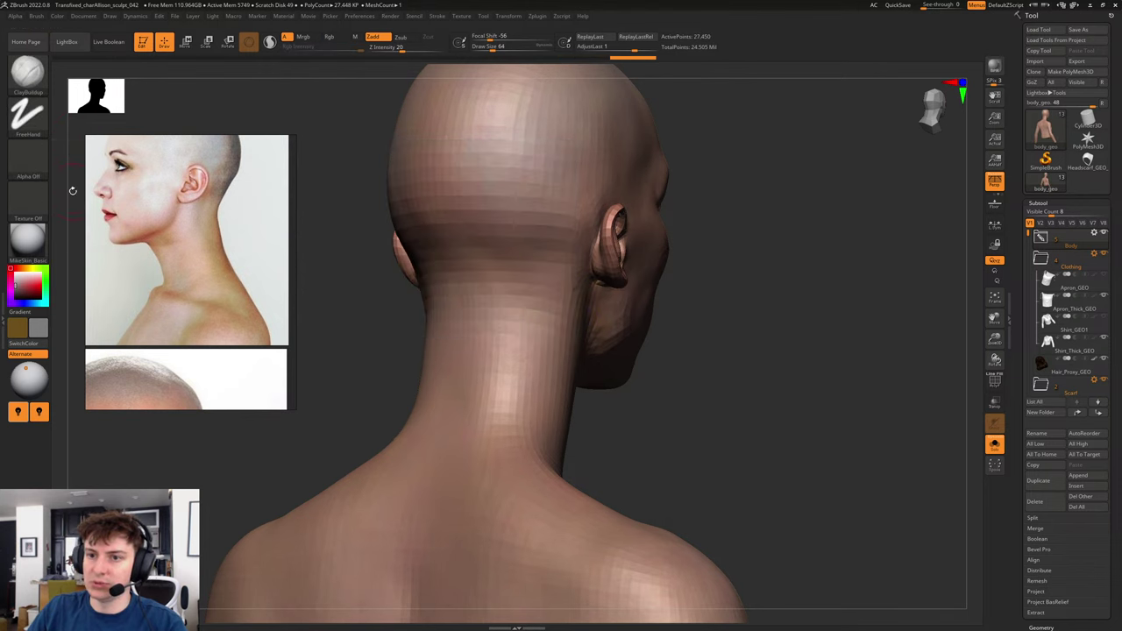
left_click(390, 50)
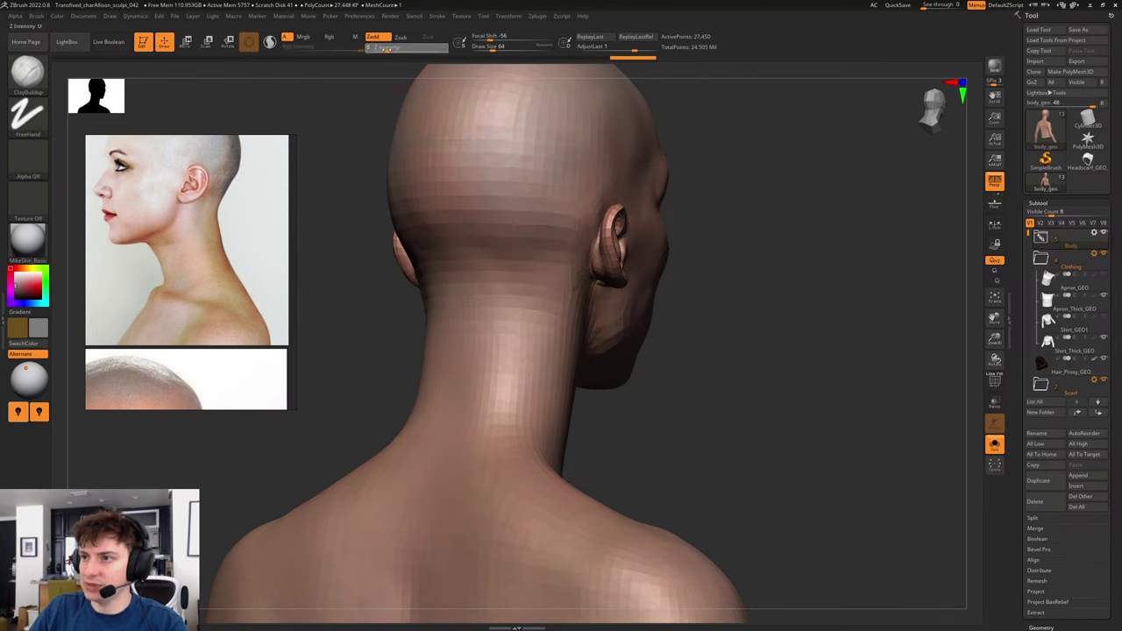
- Build up and smooth the back and side of the neck below the ear with an enlarged ClayBuildup brush
left_click_drag(779, 312, 804, 343)
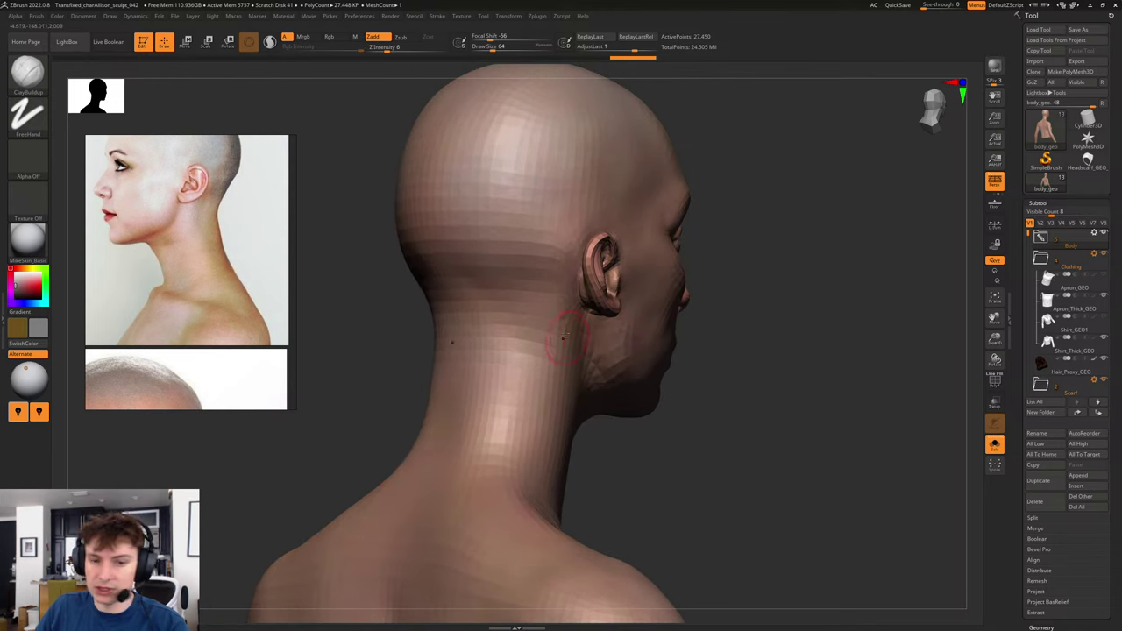
key("s")
mouse_move(534, 326)
left_mouse_down()
mouse_move(551, 326)
mouse_move(534, 318)
left_mouse_up()
key("s")
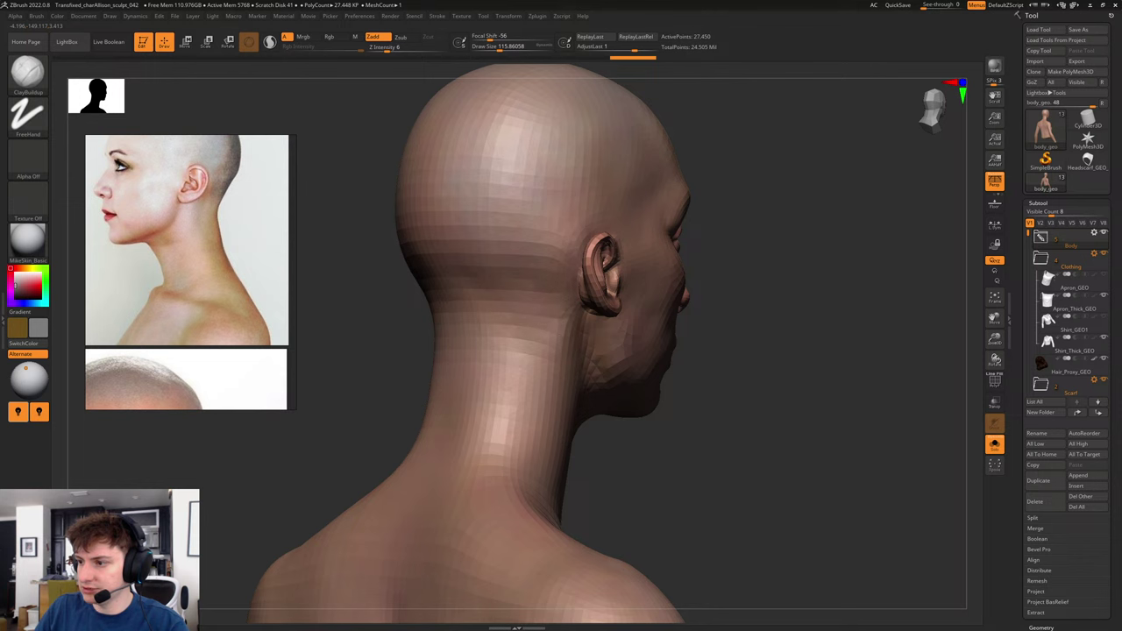
mouse_move(774, 268)
left_mouse_down()
mouse_move(786, 266)
mouse_move(754, 267)
left_mouse_up()
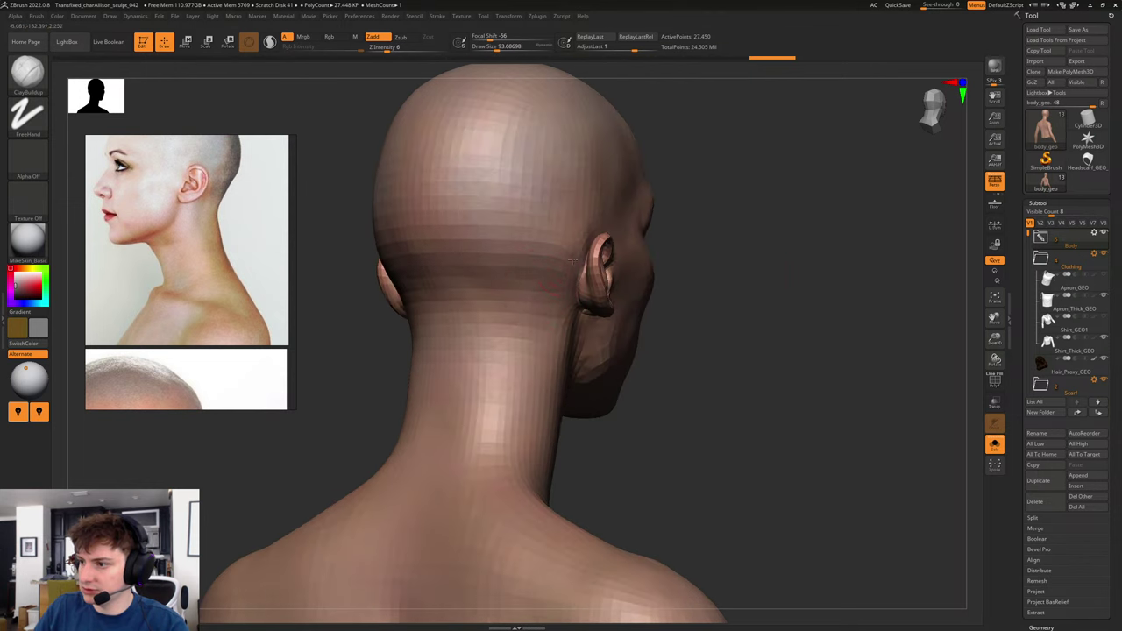
mouse_move(744, 228)
left_mouse_down()
mouse_move(747, 243)
mouse_move(685, 267)
left_mouse_up()
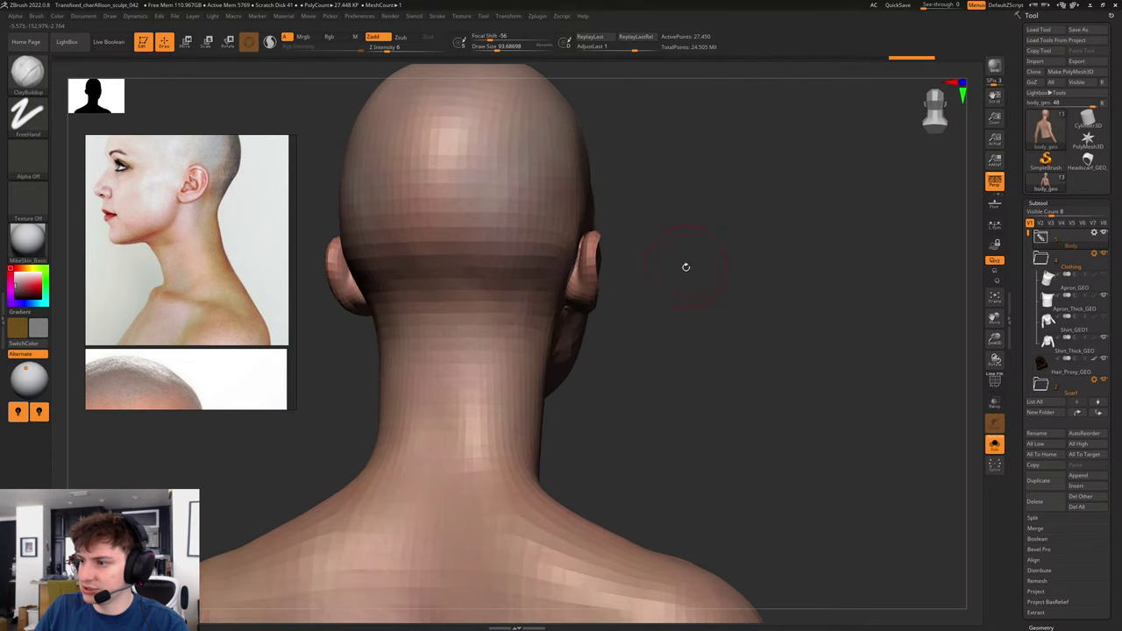
left_click_drag(636, 301, 559, 316)
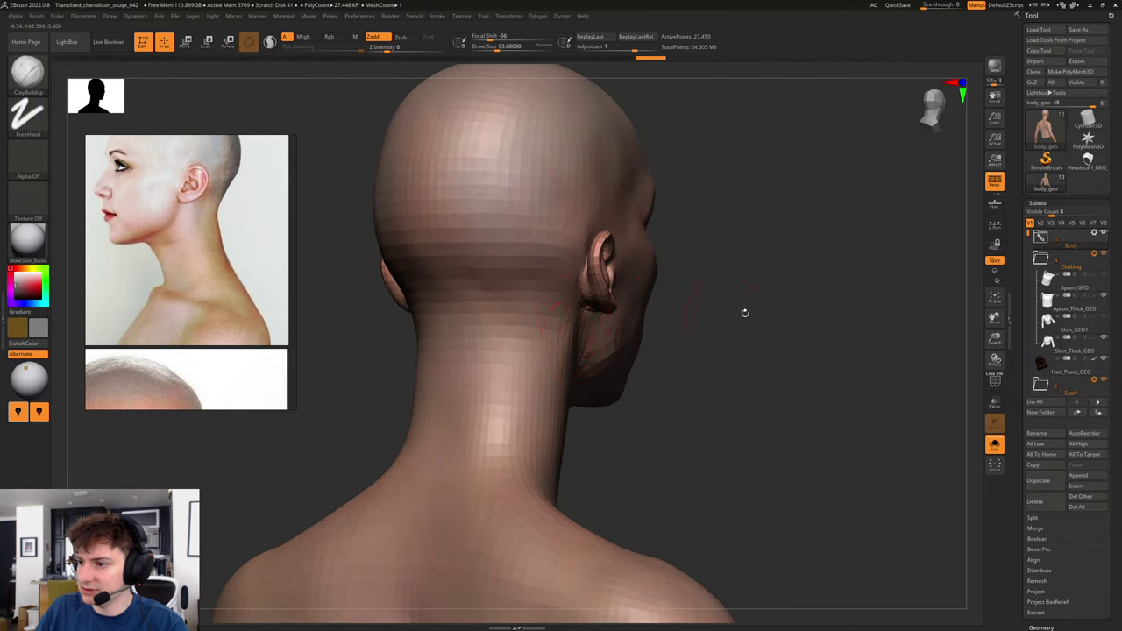
mouse_move(744, 313)
left_mouse_down("shift")
mouse_move(723, 326)
mouse_move(530, 321)
mouse_move(529, 388)
left_mouse_up("shift")
mouse_move(794, 288)
left_mouse_down("shift")
mouse_move(807, 306)
mouse_move(689, 311)
mouse_move(696, 333)
mouse_move(728, 331)
left_mouse_up("shift")
- Refine the upper back of the neck beneath the skull with ClayBuildup at a Draw Size of about 87
left_click_drag(432, 294, 456, 303)
left_click_drag(654, 269, 605, 272)
key("s")
left_click_drag(494, 283, 519, 286)
left_click_drag(649, 265, 678, 266)
key("s")
left_click_drag(467, 295, 472, 296)
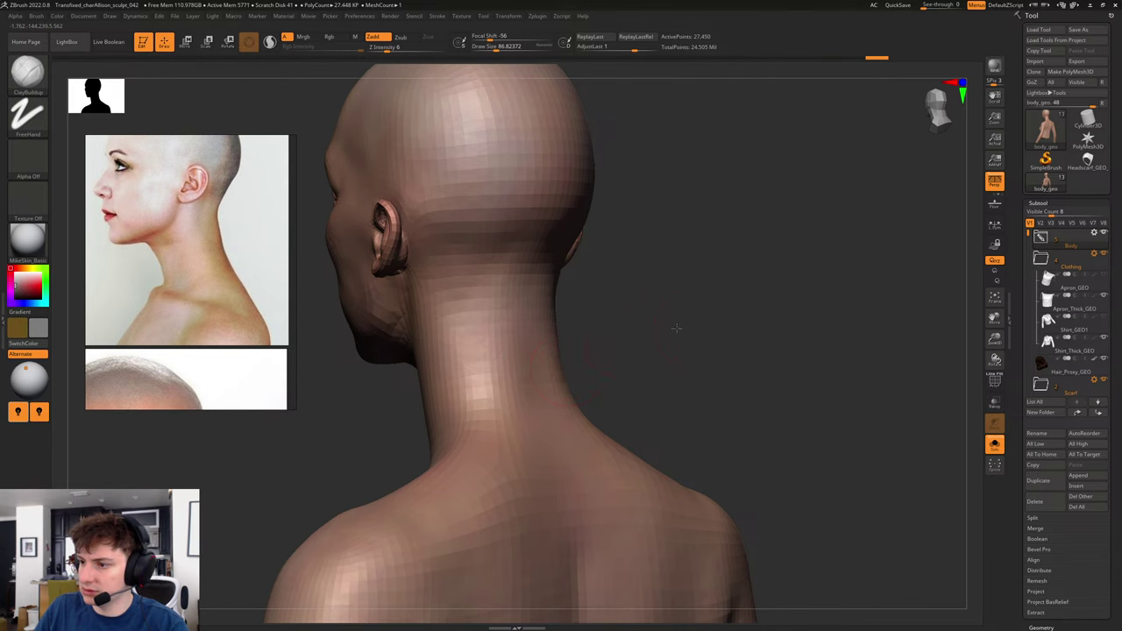
mouse_move(676, 321)
left_mouse_down()
mouse_move(693, 328)
mouse_move(684, 330)
left_mouse_up()
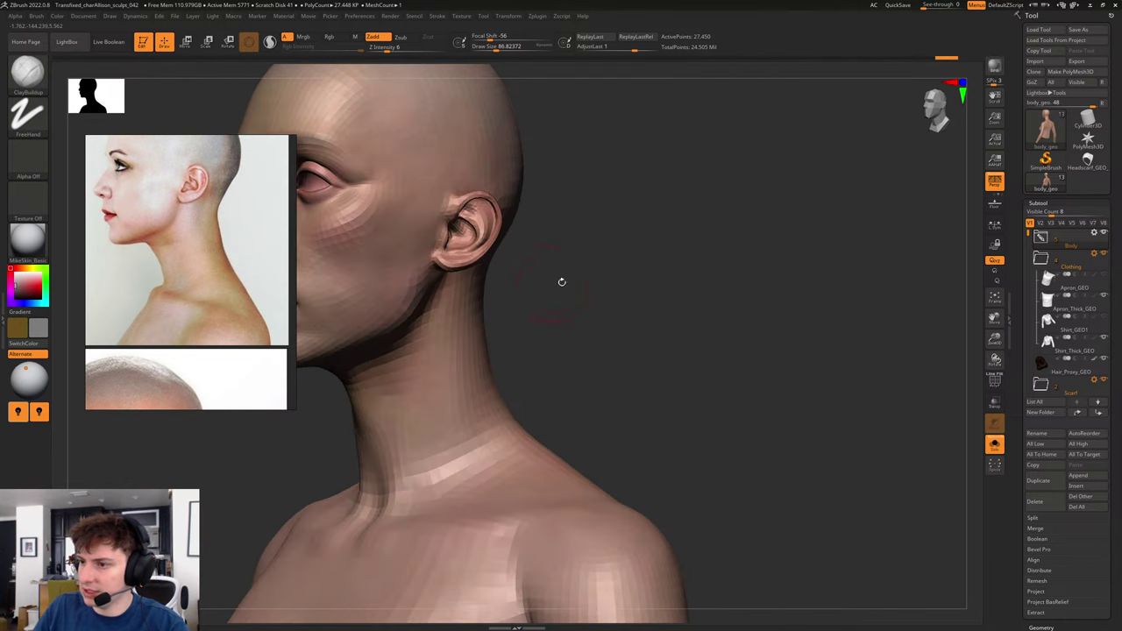
- Sculpt the upper chest muscle toward the armpit with ClayBuildup at a Draw Size of about 104
left_click_drag(562, 282, 747, 298, "alt")
key("d")
key("shift+d")
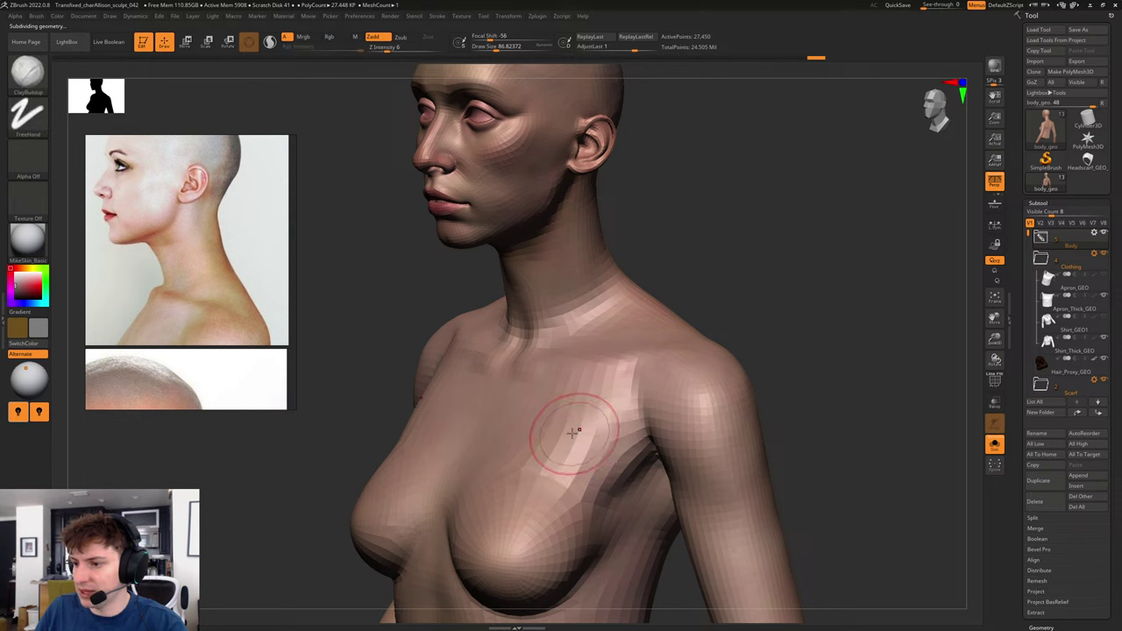
key("bracketright")
mouse_move(552, 447)
left_mouse_down()
mouse_move(585, 401)
mouse_move(554, 452)
left_mouse_up()
mouse_move(593, 413)
left_mouse_down()
mouse_move(589, 421)
mouse_move(612, 399)
left_mouse_up()
mouse_move(573, 441)
left_mouse_down()
mouse_move(542, 469)
mouse_move(582, 466)
mouse_move(572, 414)
mouse_move(608, 412)
mouse_move(557, 456)
mouse_move(619, 455)
mouse_move(586, 389)
mouse_move(566, 409)
left_mouse_up()
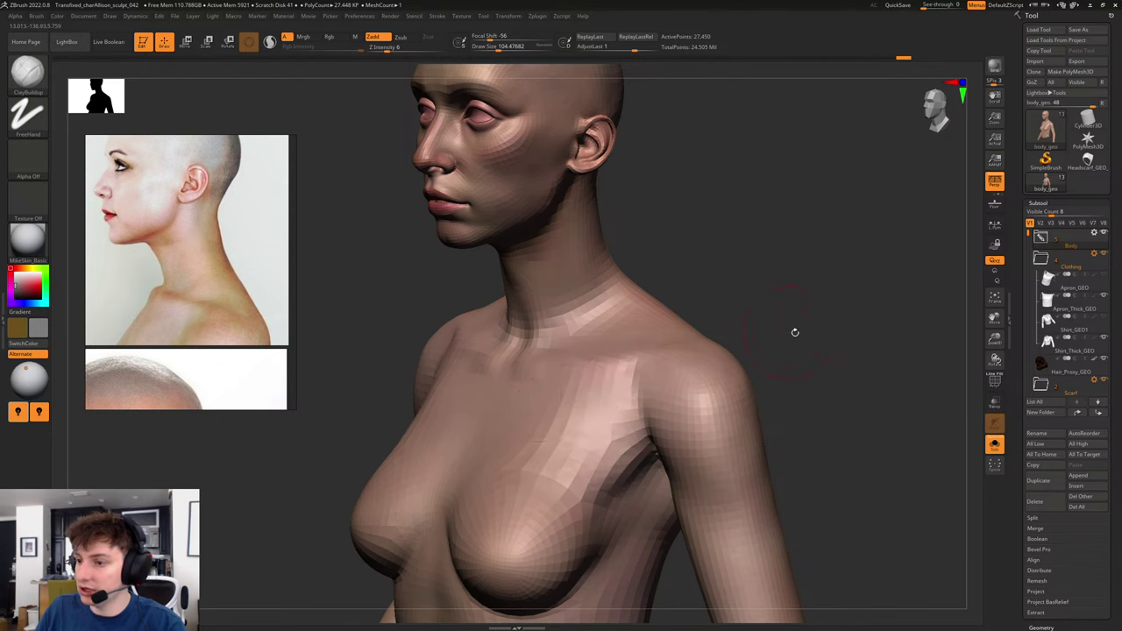
- Blend and smooth the chest forms between the breast, armpit and front of the shoulder
left_click_drag(795, 332, 671, 355)
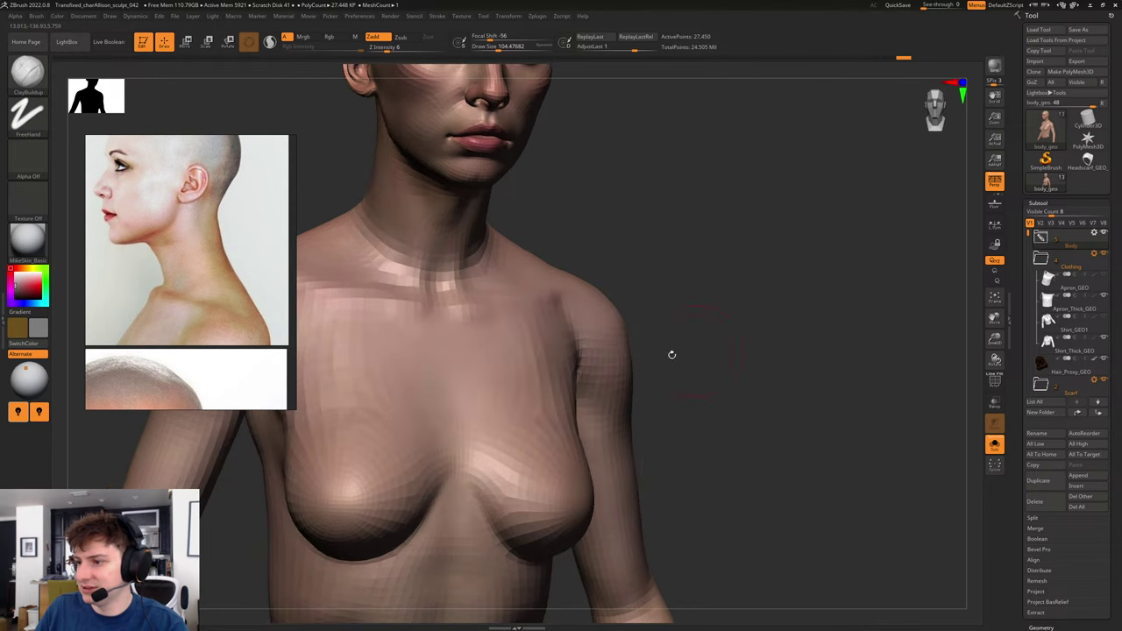
left_click_drag(550, 403, 562, 386)
left_click_drag(772, 342, 673, 345)
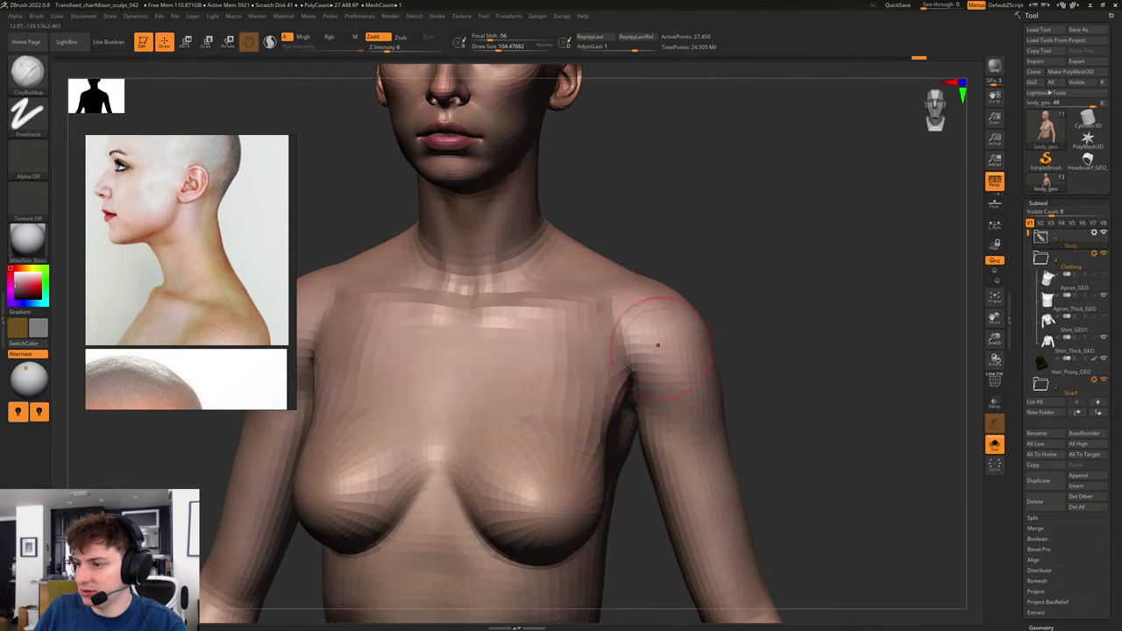
left_click_drag(769, 303, 601, 389)
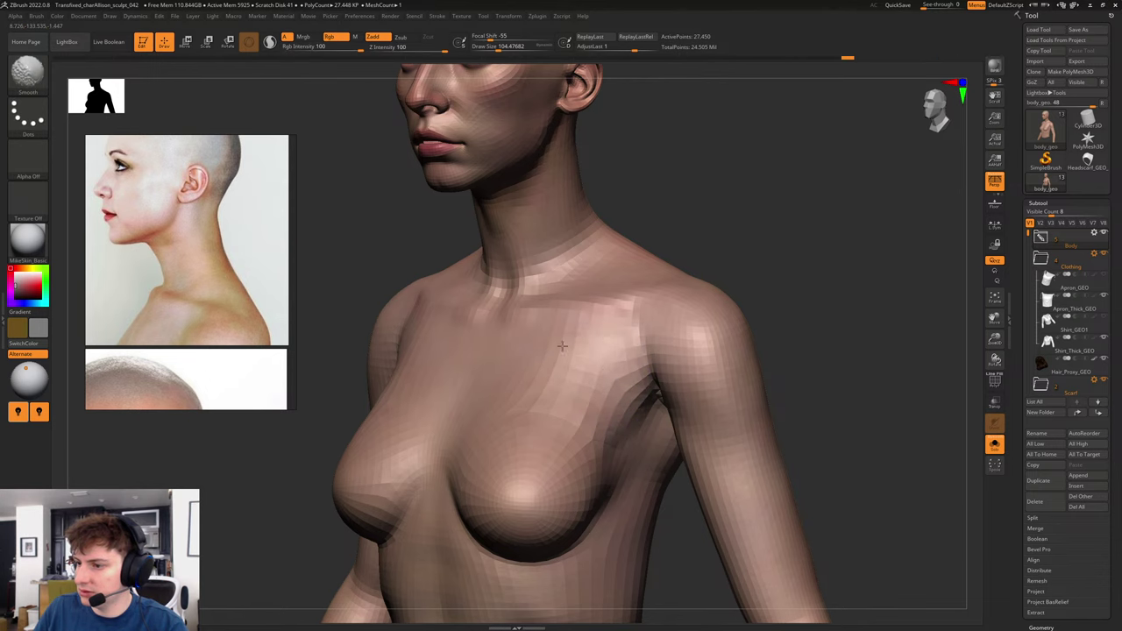
left_click_drag(875, 275, 793, 363)
left_click_drag(793, 307, 759, 276, "alt")
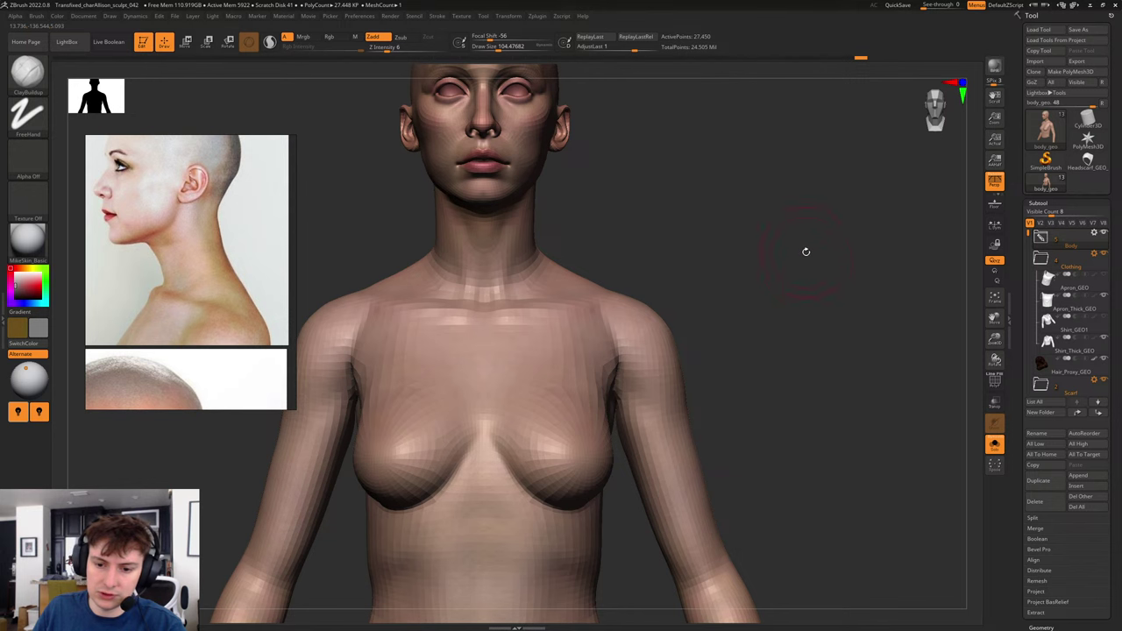
- Raise the body's subdivision by one level and bring the bald front-facing portrait into view on the reference board
mouse_move(789, 285)
left_mouse_down()
mouse_move(778, 280)
mouse_move(763, 363)
mouse_move(752, 336)
mouse_move(770, 349)
left_mouse_up()
key("ctrl+d")
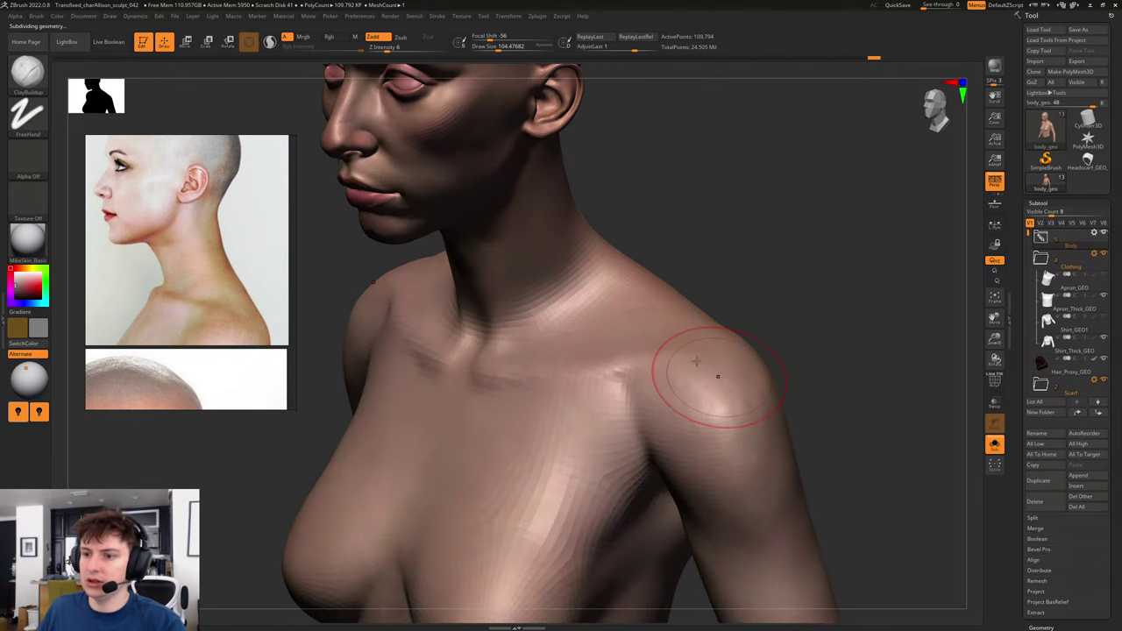
scroll(250, 290, "down", 4)
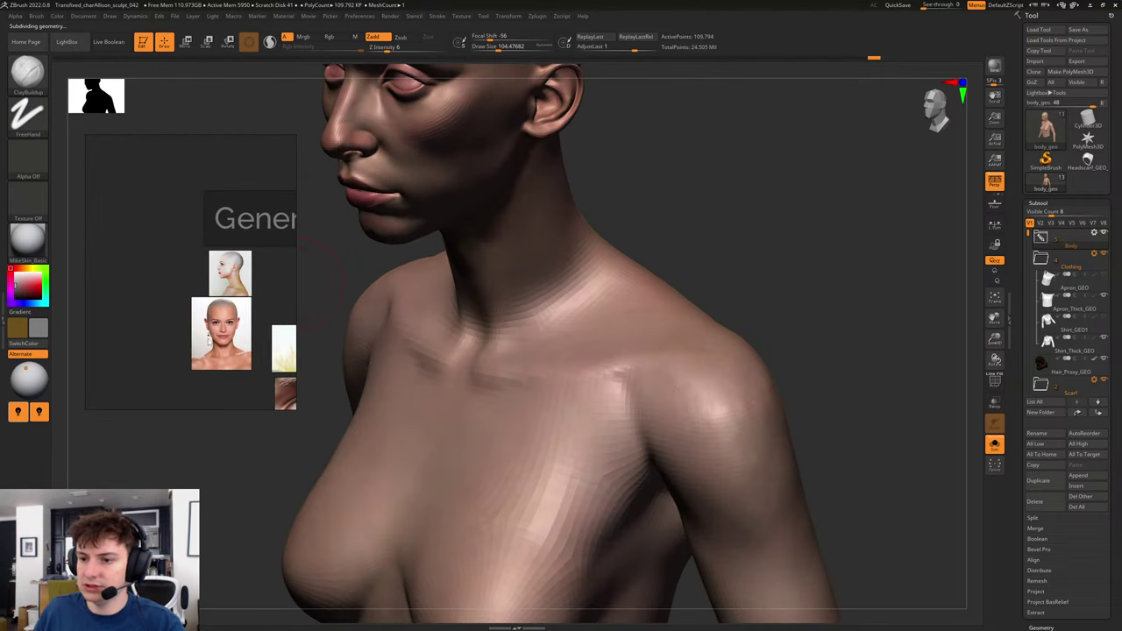
left_click_drag(837, 320, 878, 238, "shift")
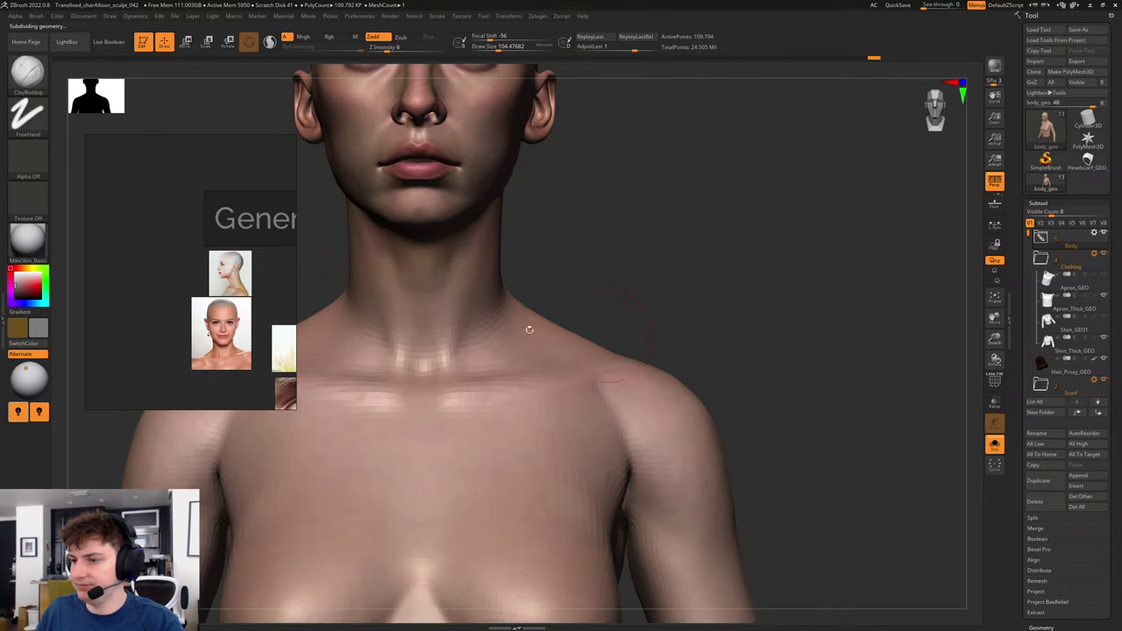
scroll(228, 351, "up", 2)
scroll(227, 354, "up", 2)
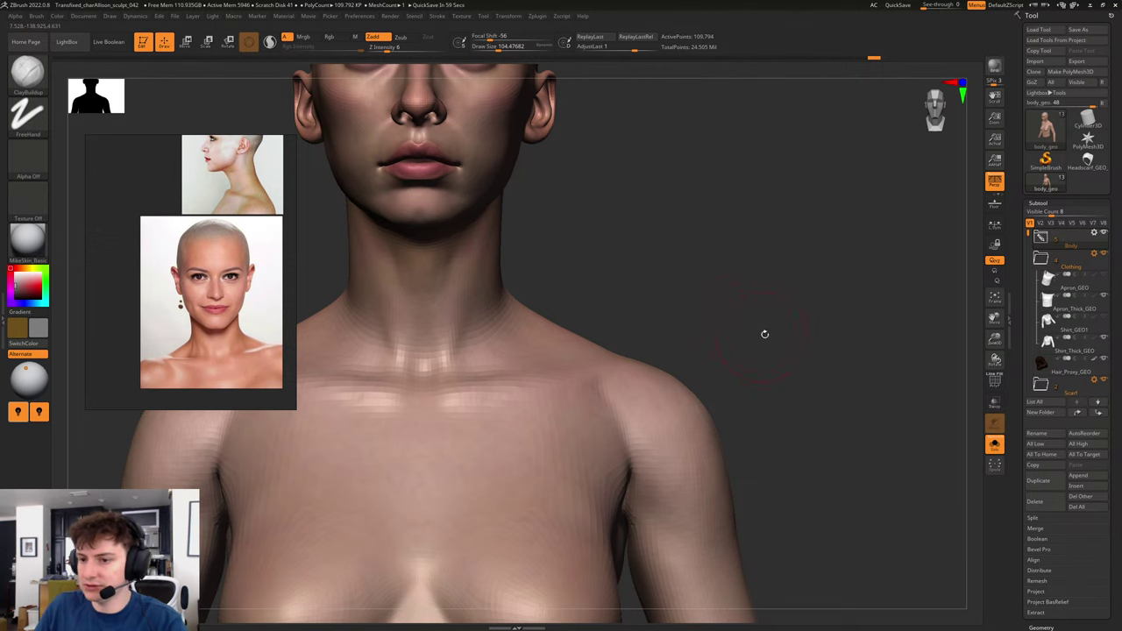
- Define the collarbones and the hollow above them with ClayBuildup at a Draw Size of about 54
mouse_move(763, 333)
left_mouse_down()
mouse_move(719, 275)
mouse_move(684, 307)
left_mouse_up()
left_click_drag(682, 226, 696, 302)
key("s")
left_click_drag(526, 289, 501, 291)
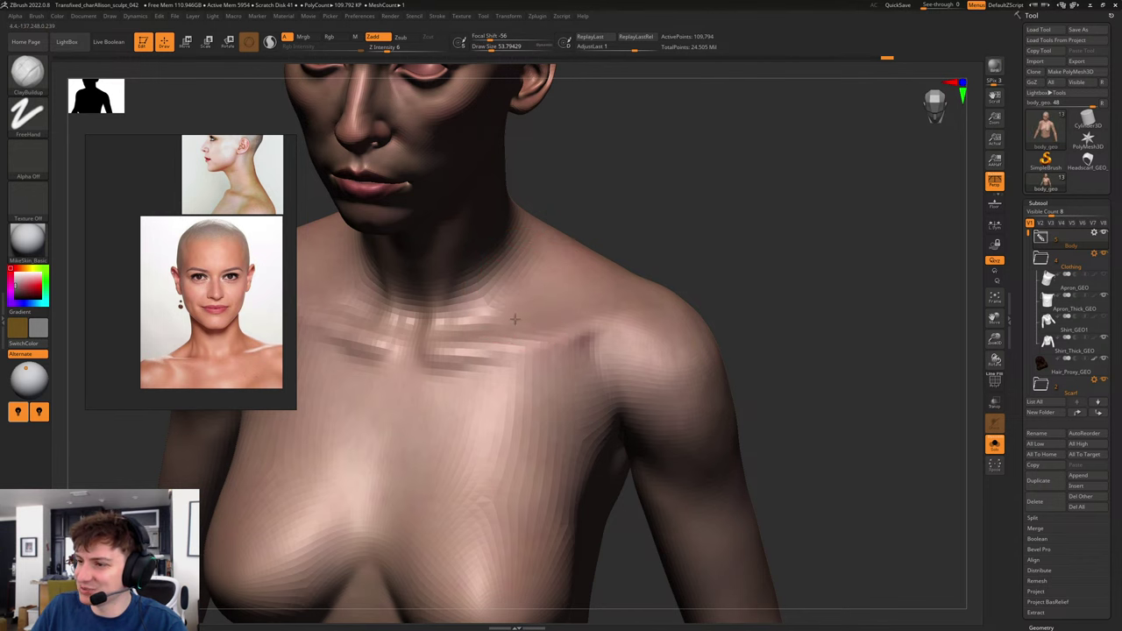
mouse_move(722, 227)
left_mouse_down()
mouse_move(680, 264)
mouse_move(676, 283)
left_mouse_up()
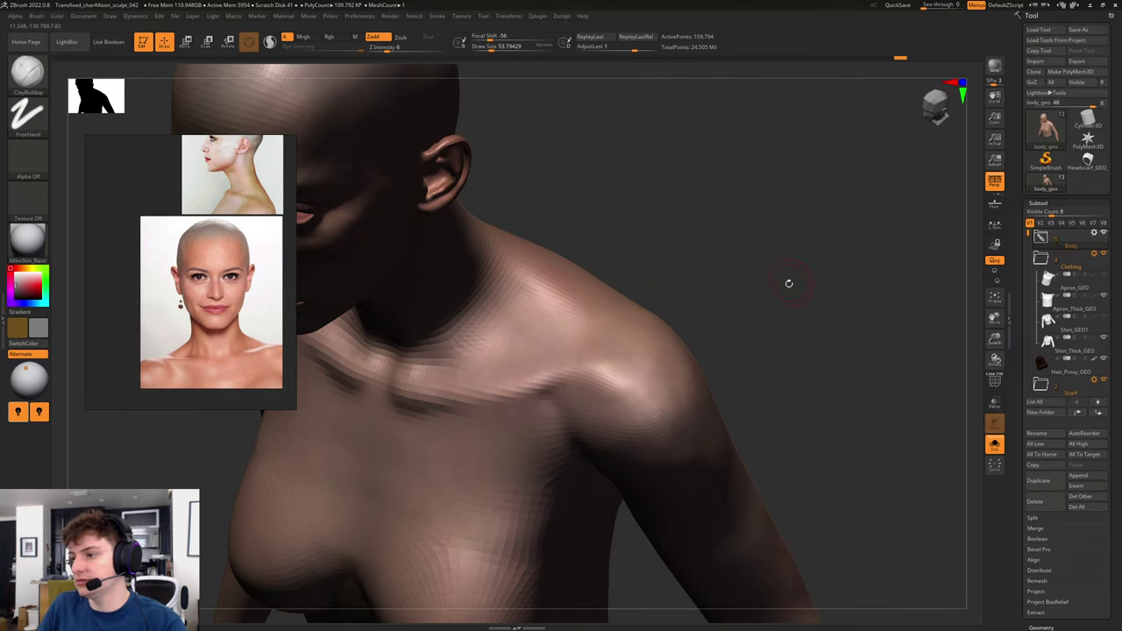
left_click_drag(736, 283, 739, 279)
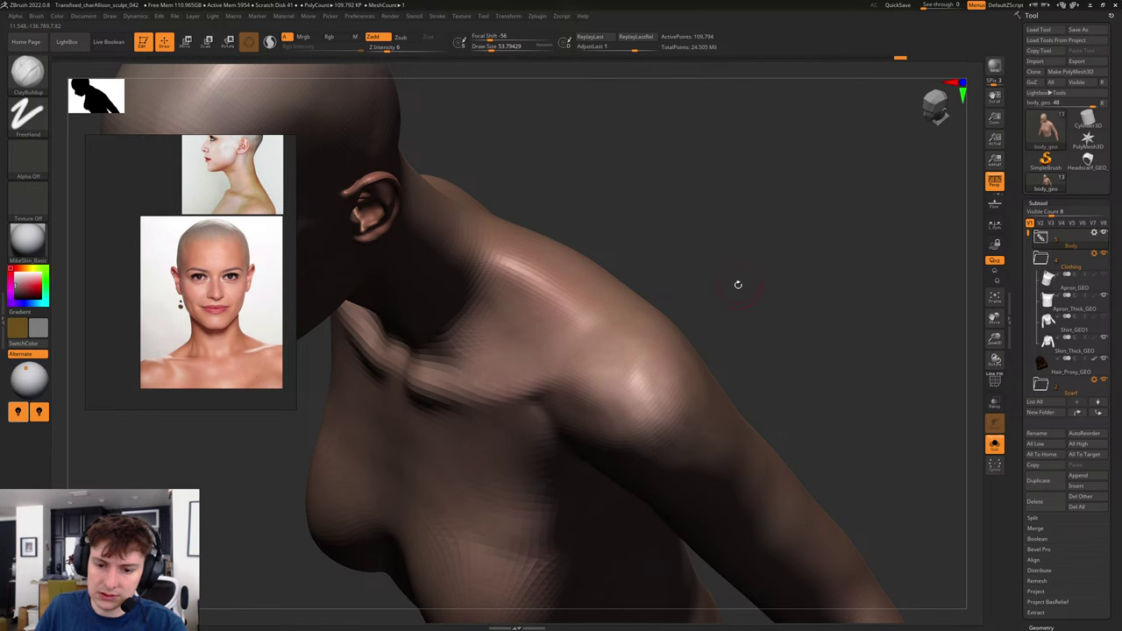
left_click_drag(738, 284, 639, 281)
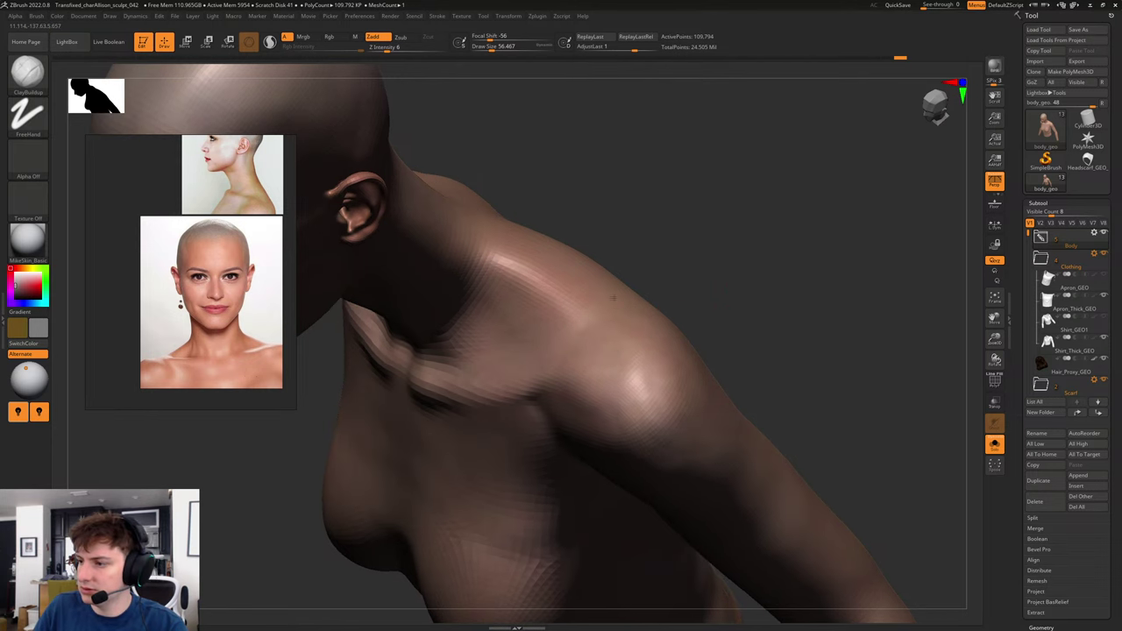
- Shape and smooth the trapezius slope between the neck and the top of the shoulder
mouse_move(699, 230)
left_mouse_down()
mouse_move(585, 229)
mouse_move(552, 251)
mouse_move(594, 265)
left_mouse_up()
key("bracketleft")
key("s")
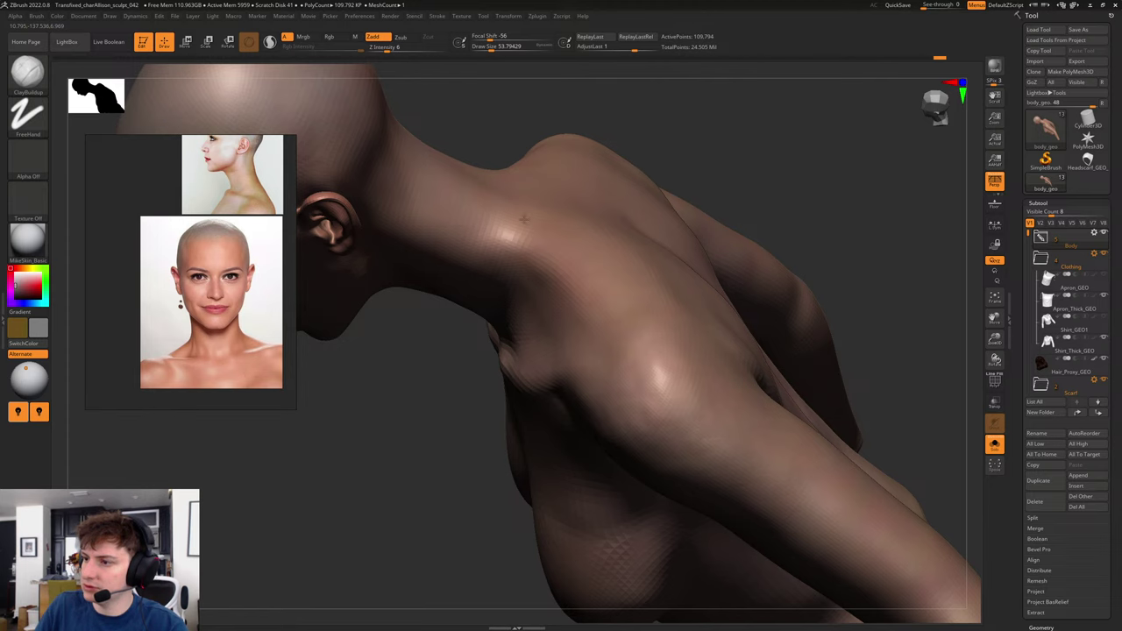
left_click_drag(524, 219, 518, 213)
mouse_move(841, 210)
left_mouse_down("shift")
mouse_move(827, 263)
mouse_move(717, 266)
mouse_move(733, 268)
mouse_move(756, 302)
left_mouse_up("shift")
left_click_drag(781, 293, 746, 294)
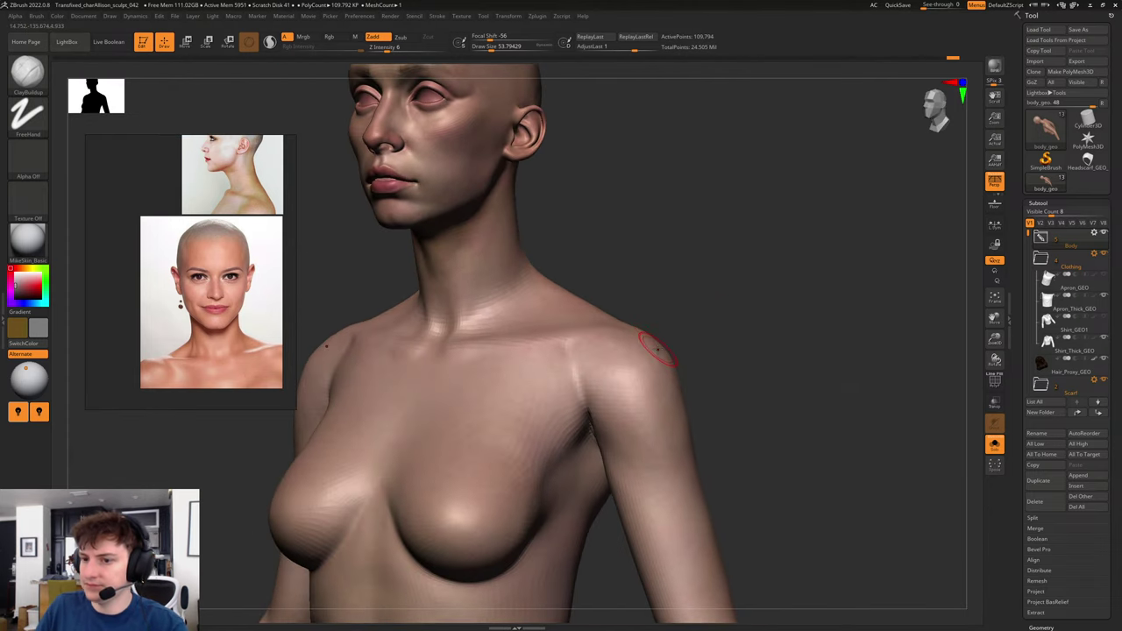
- Expand the Body folder and turn off polypaint display on the body_geo subtool
right_click_drag(656, 343, 684, 318)
key("s")
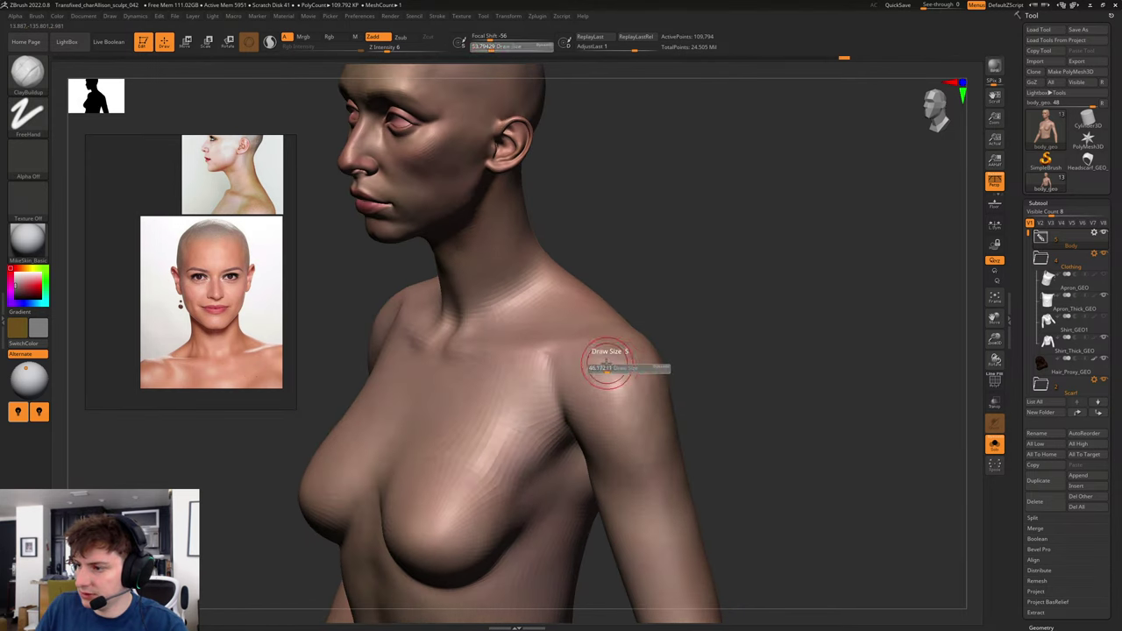
left_click(1040, 237)
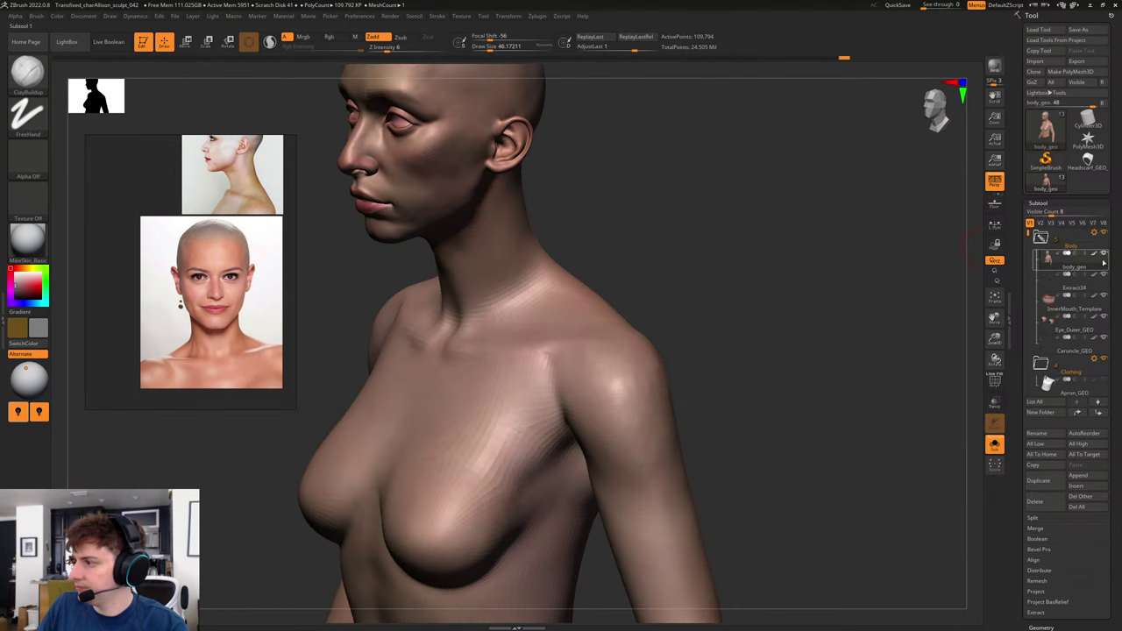
left_click(1095, 255)
key("s")
left_click(604, 366)
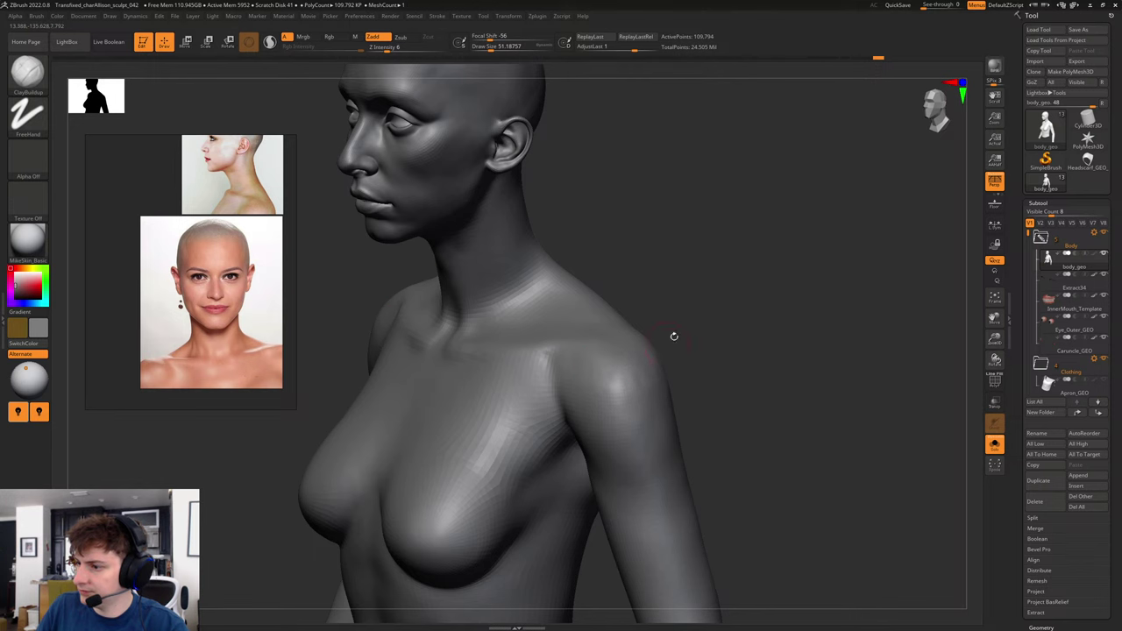
- Shape the front of the shoulder where it meets the outer collarbone and upper chest with ClayBuildup
left_click_drag(673, 336, 619, 355)
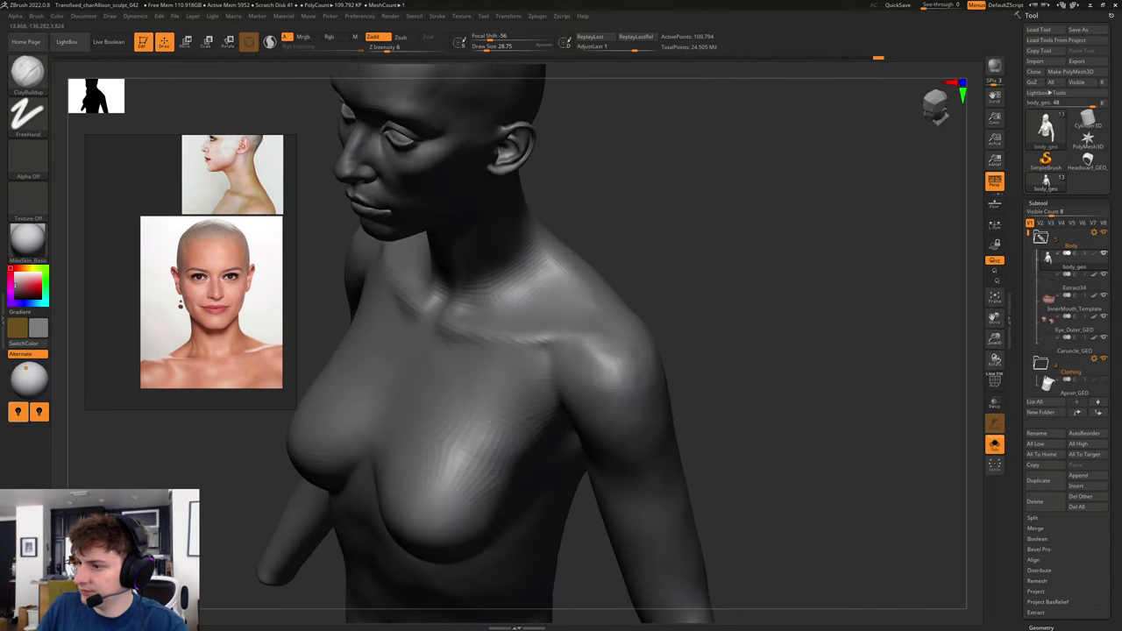
mouse_move(623, 356)
left_mouse_down("shift")
mouse_move(724, 296)
mouse_move(724, 306)
mouse_move(616, 349)
left_mouse_up("shift")
key("ctrl+z")
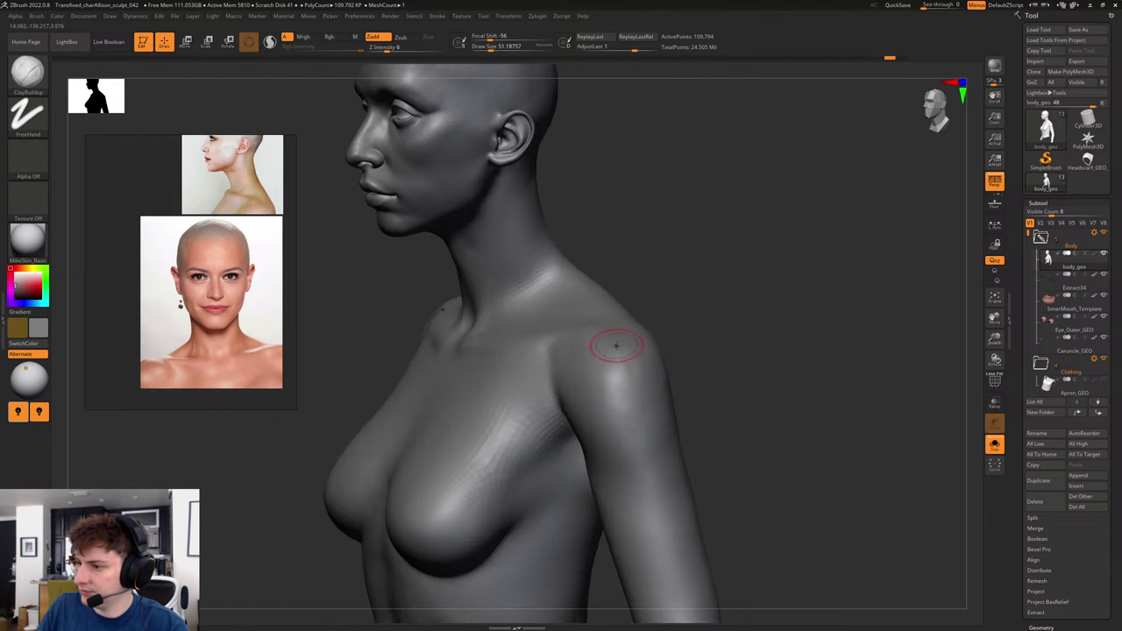
left_click_drag(697, 320, 671, 337)
key("s")
left_click_drag(575, 393, 570, 393)
left_click_drag(528, 342, 520, 428)
- Build up and smooth the deltoid and the armpit side of the chest with a Draw Size of about 65
key("s")
left_click_drag(618, 432, 622, 431)
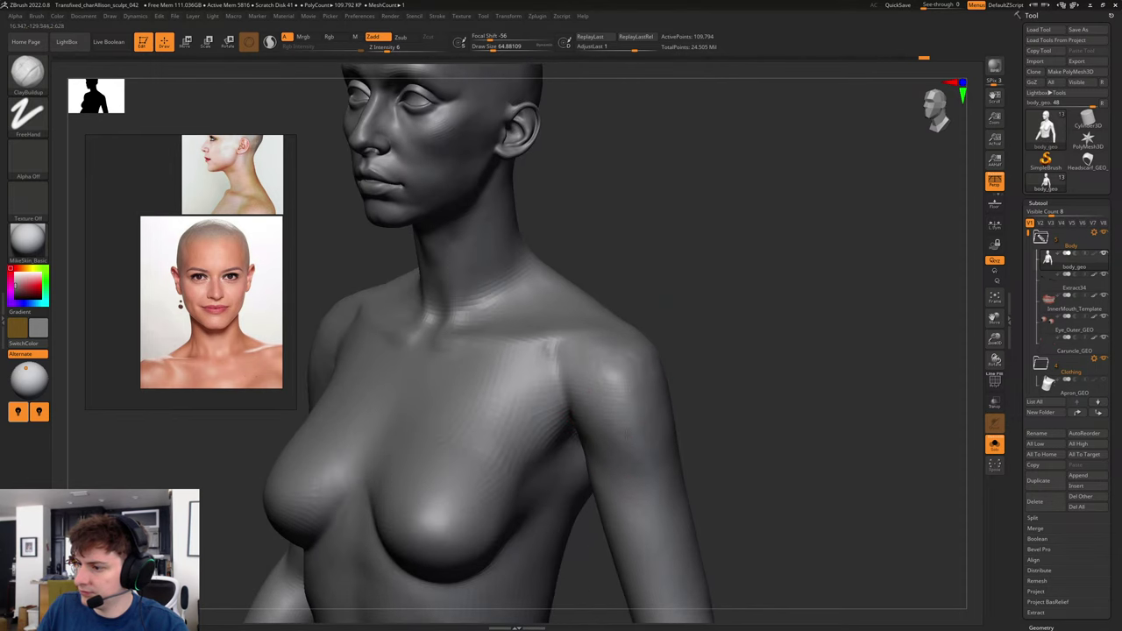
left_click_drag(562, 340, 581, 345)
left_click_drag(716, 368, 649, 373)
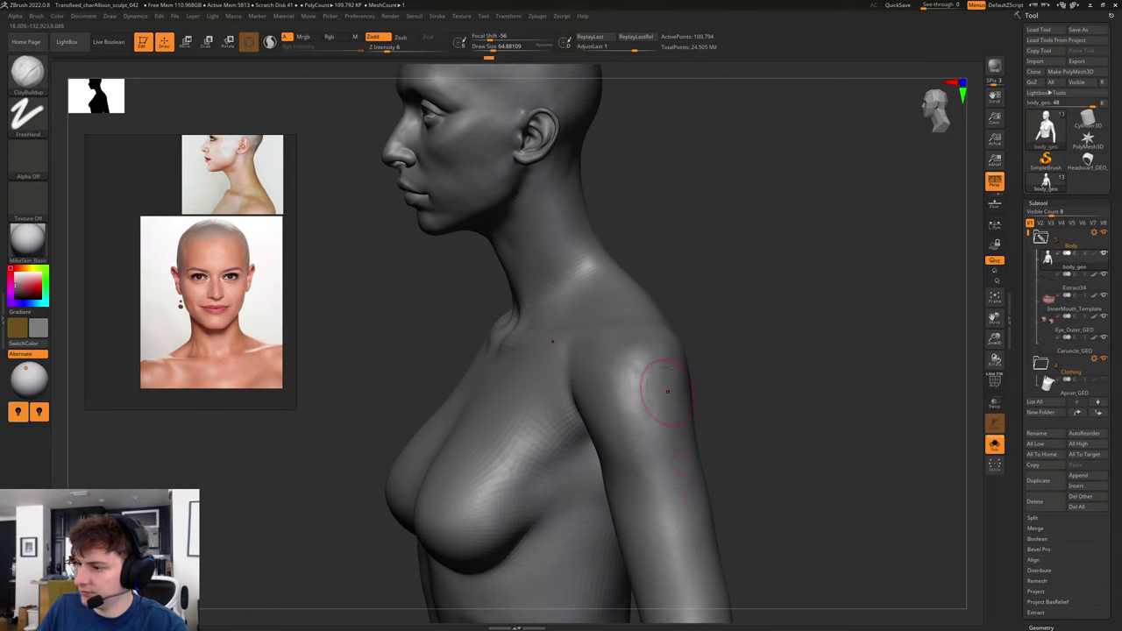
key("shift")
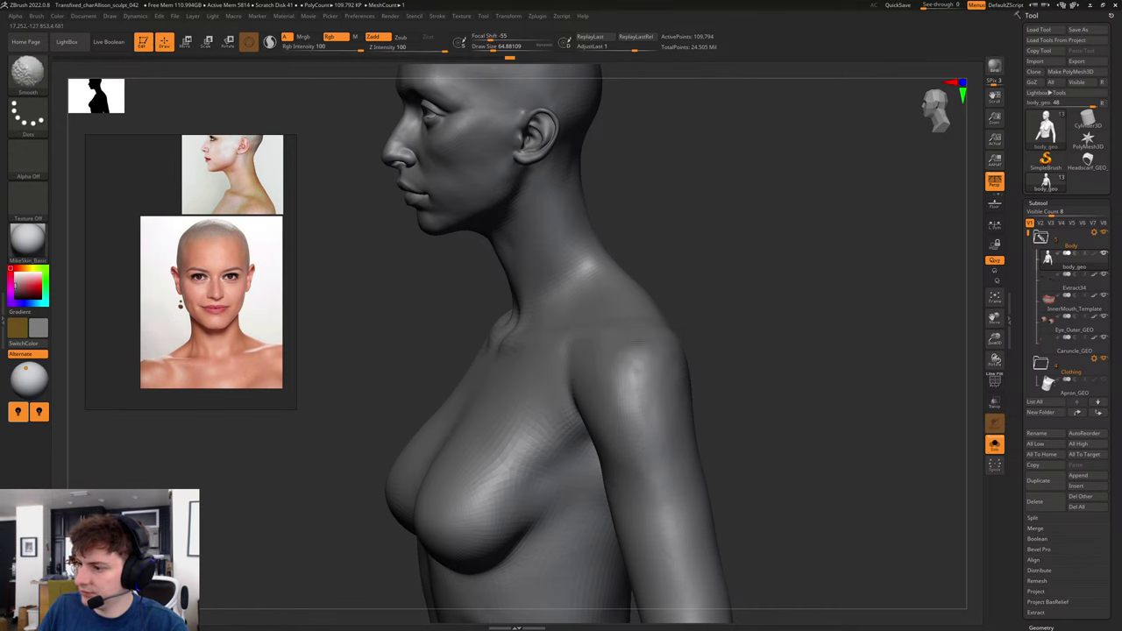
left_click_drag(680, 313, 743, 317)
mouse_move(579, 386)
left_mouse_down("shift")
mouse_move(626, 451)
mouse_move(584, 335)
left_mouse_up("shift")
key("f")
left_click_drag(658, 326, 758, 335, "shift")
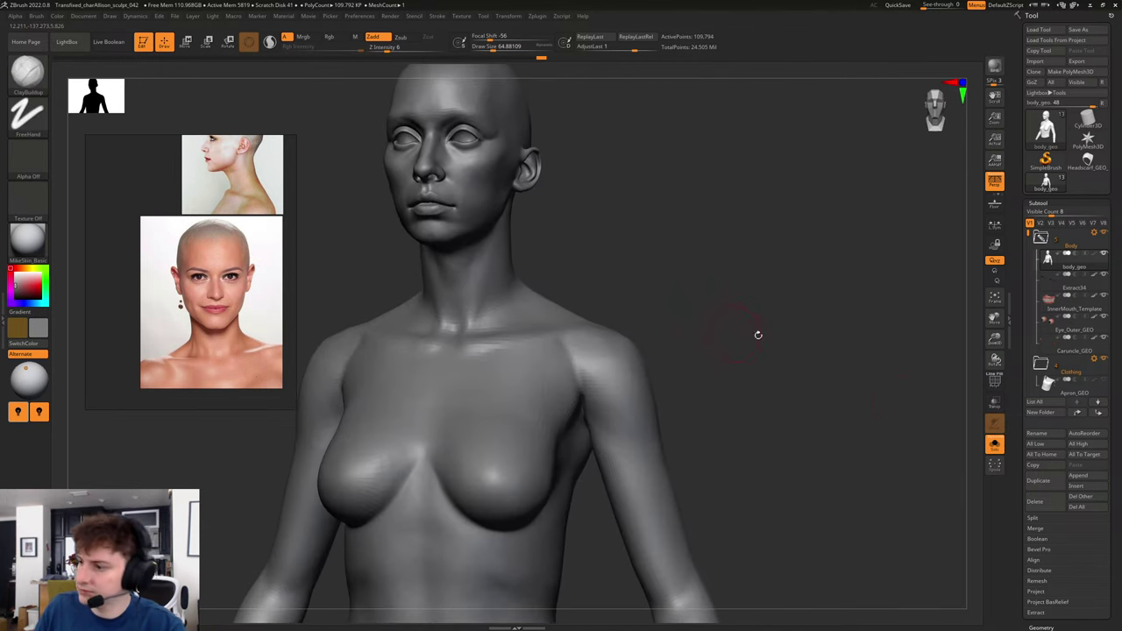
- Turn off Solo to show the whole character, focus on the face and raise the body's subdivision by two levels
left_click(996, 445)
mouse_move(924, 403)
right_mouse_down()
mouse_move(811, 351)
mouse_move(781, 355)
mouse_move(882, 322)
mouse_move(927, 275)
mouse_move(915, 250)
mouse_move(808, 289)
mouse_move(839, 288)
mouse_move(781, 283)
mouse_move(821, 390)
mouse_move(814, 360)
mouse_move(848, 369)
mouse_move(820, 314)
mouse_move(792, 310)
mouse_move(819, 321)
mouse_move(810, 328)
mouse_move(924, 469)
mouse_move(882, 430)
mouse_move(869, 378)
mouse_move(939, 396)
mouse_move(1034, 478)
right_mouse_up()
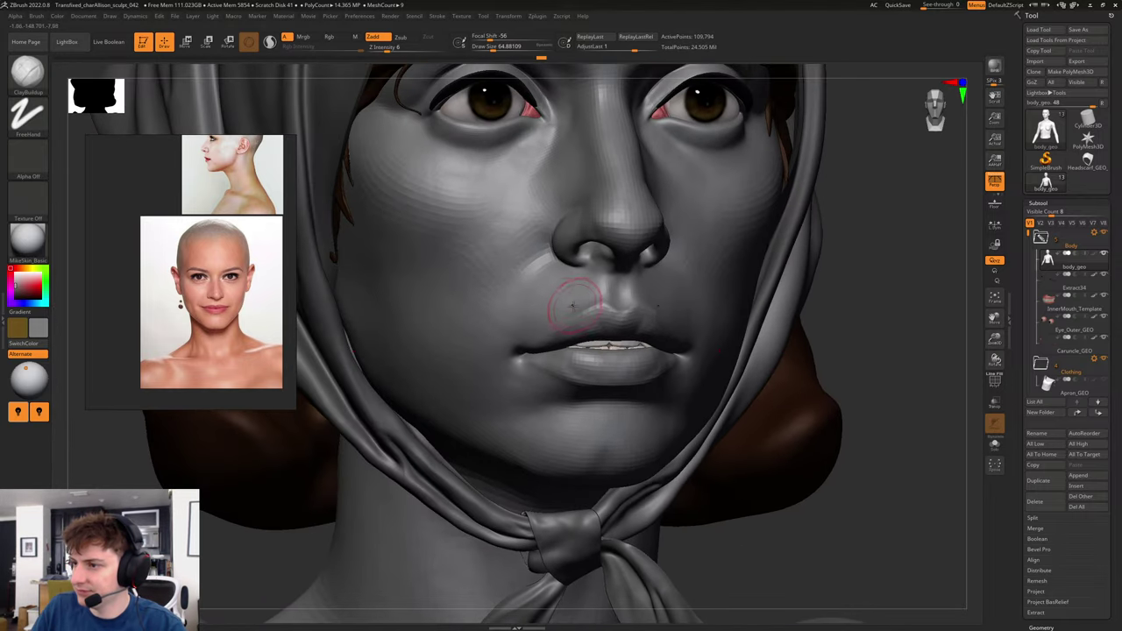
key("d")
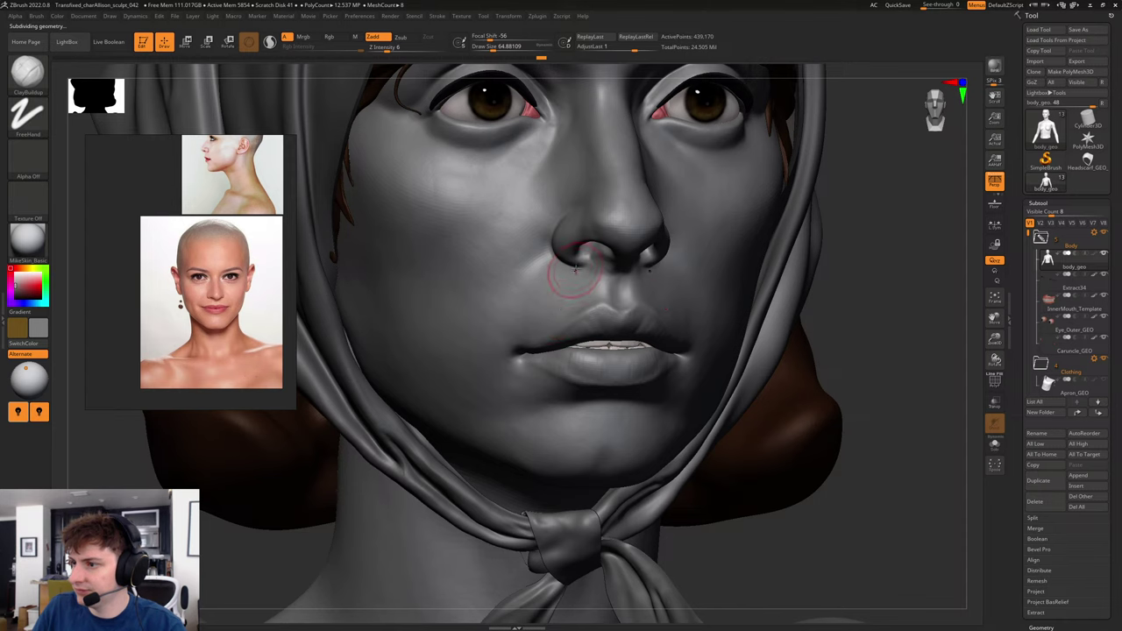
right_click_drag(909, 282, 882, 333)
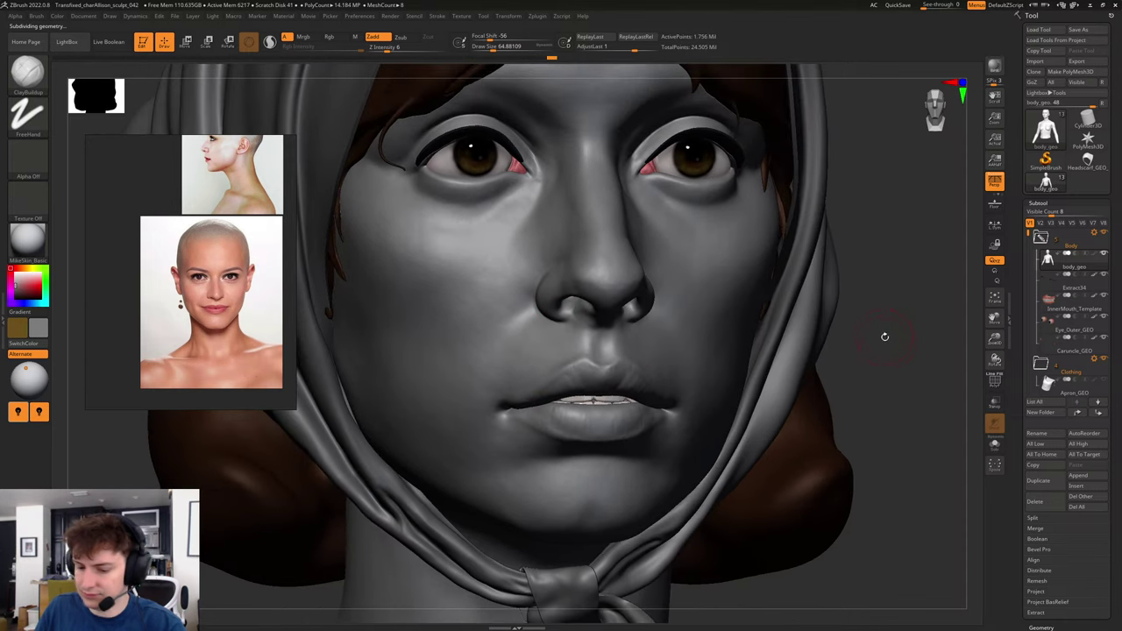
- Refine the forms below the eyes with the Standard brush at Focal Shift 48 and a Draw Size of about 44
key("b")
key("s")
key("t")
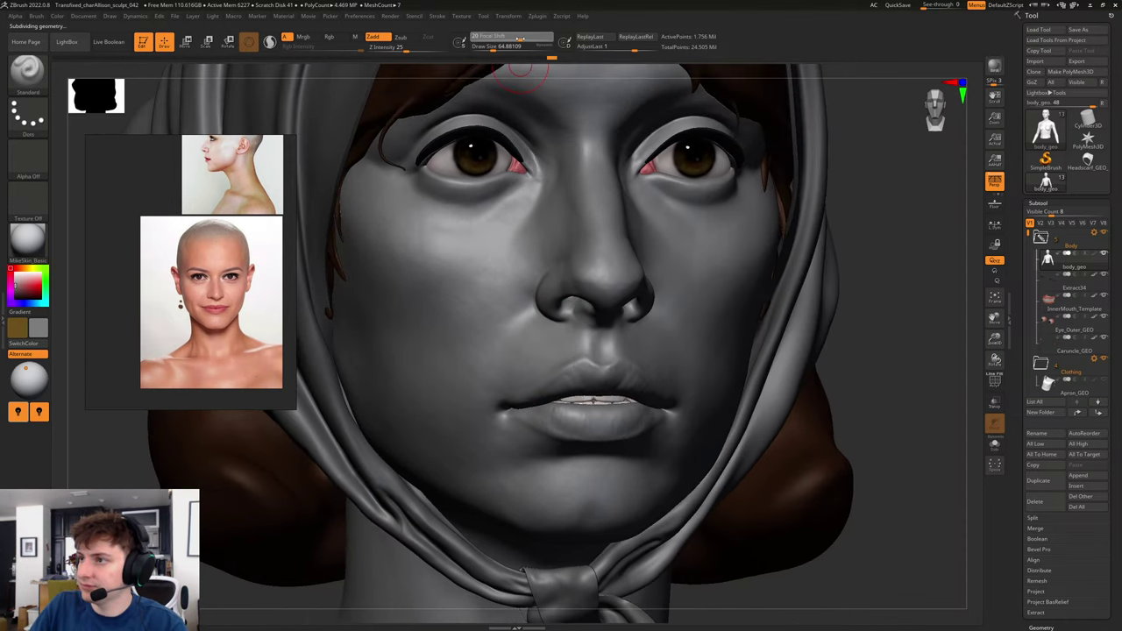
left_click_drag(530, 38, 531, 38)
key("s")
left_click_drag(540, 239, 542, 238)
left_click_drag(860, 284, 864, 350, "alt")
key("s")
left_click_drag(462, 249, 456, 249)
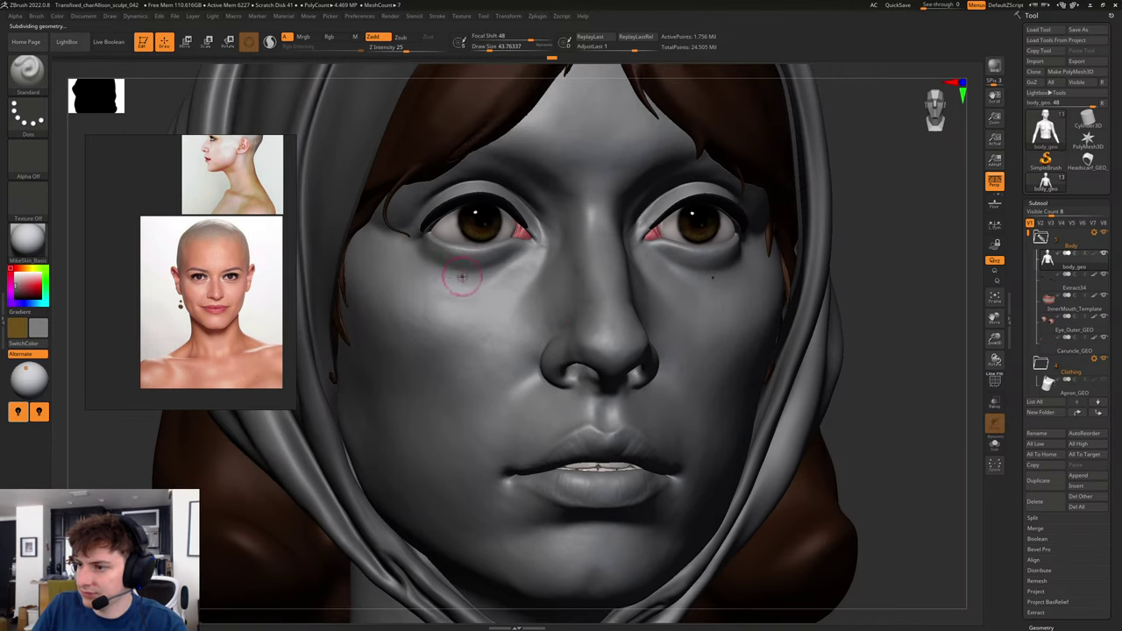
right_click_drag(894, 321, 863, 346)
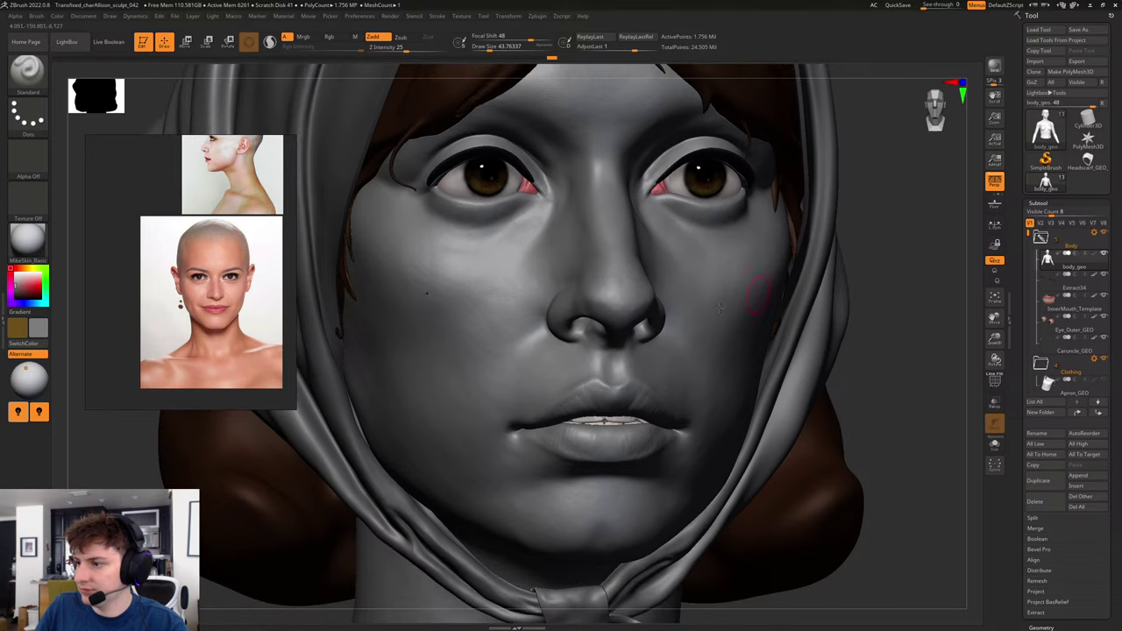
- Sculpt the crease around the nostril wing, reducing the Standard brush's Draw Size to about 20
mouse_move(862, 350)
left_mouse_down()
mouse_move(912, 331)
mouse_move(952, 340)
left_mouse_up()
key("s")
mouse_move(596, 294)
left_mouse_down()
mouse_move(558, 276)
mouse_move(572, 256)
mouse_move(550, 287)
left_mouse_up()
key("s")
key("s")
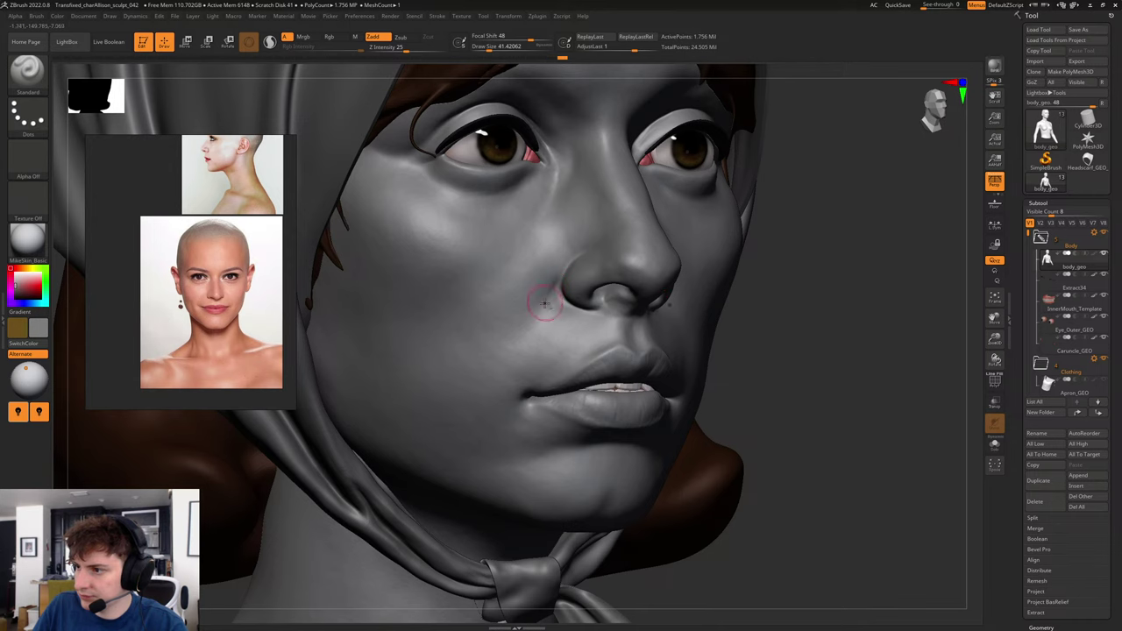
mouse_move(804, 198)
left_mouse_down()
mouse_move(855, 202)
mouse_move(750, 231)
left_mouse_up()
key("s")
left_click_drag(563, 280, 558, 280)
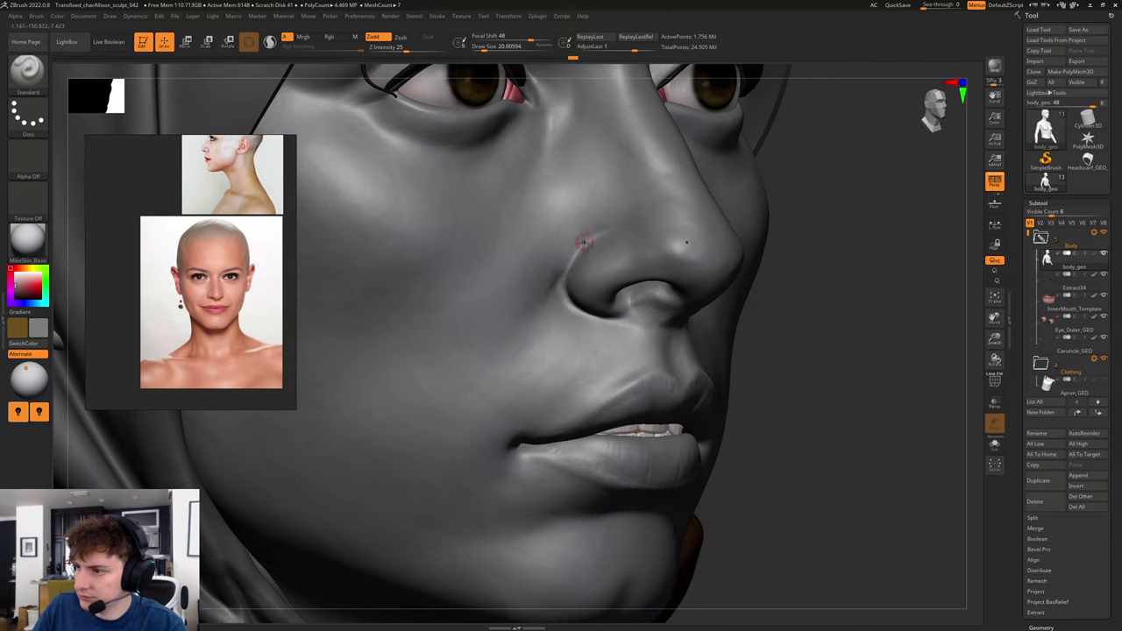
- Soften the fold between the nostril wing and the cheek with a Draw Size of about 97
key("bracketright")
key("bracketright")
key("bracketright")
key("bracketright")
key("bracketright")
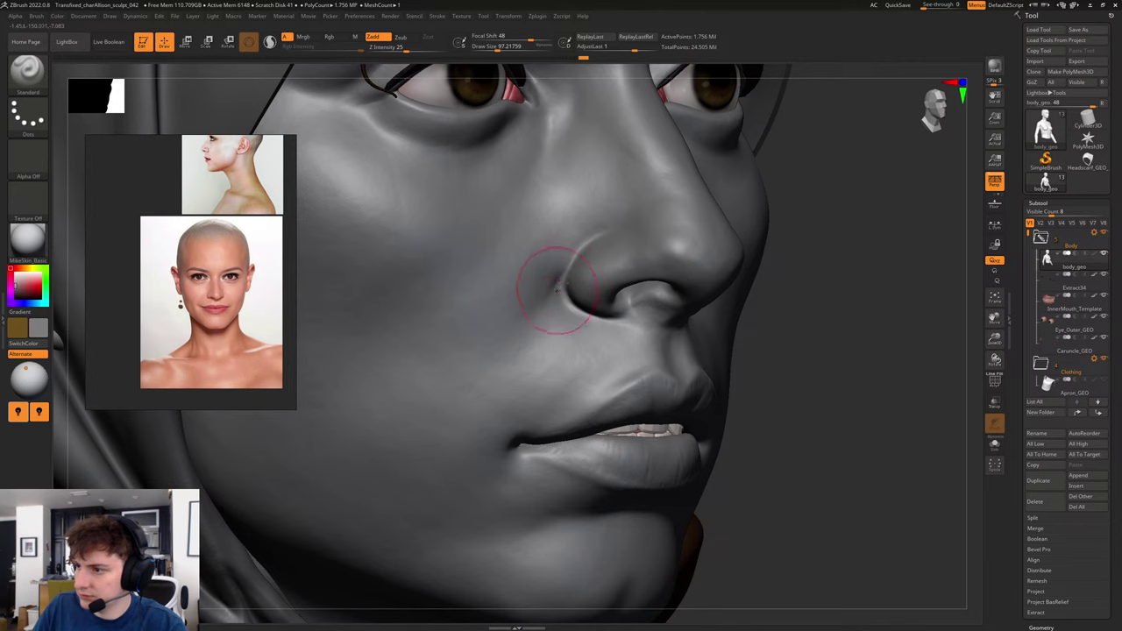
left_click_drag(526, 325, 518, 341)
- Refine the nostril rim and the base of the nose with ClayBuildup at a Draw Size of about 37
mouse_move(802, 338)
left_mouse_down("alt")
mouse_move(733, 310)
mouse_move(640, 312)
mouse_move(666, 312)
left_mouse_up("alt")
key("ctrl")
mouse_move(929, 308)
right_mouse_down()
mouse_move(889, 306)
mouse_move(879, 325)
mouse_move(926, 369)
mouse_move(849, 363)
mouse_move(852, 374)
right_mouse_up()
key("[")
key("[")
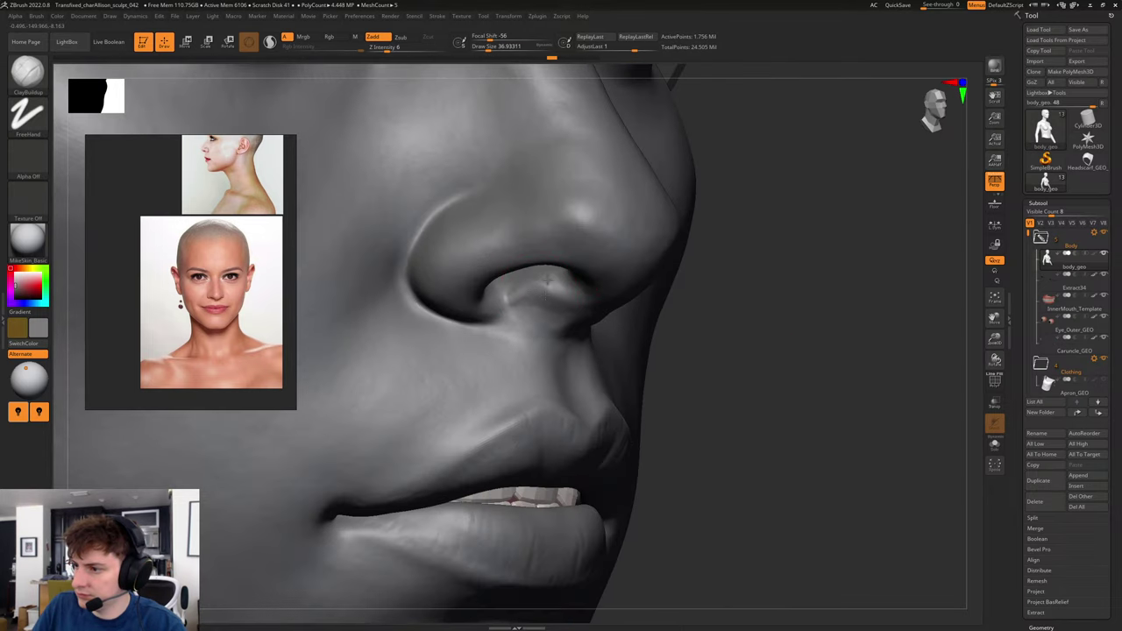
right_click_drag(780, 329, 614, 317)
key("s")
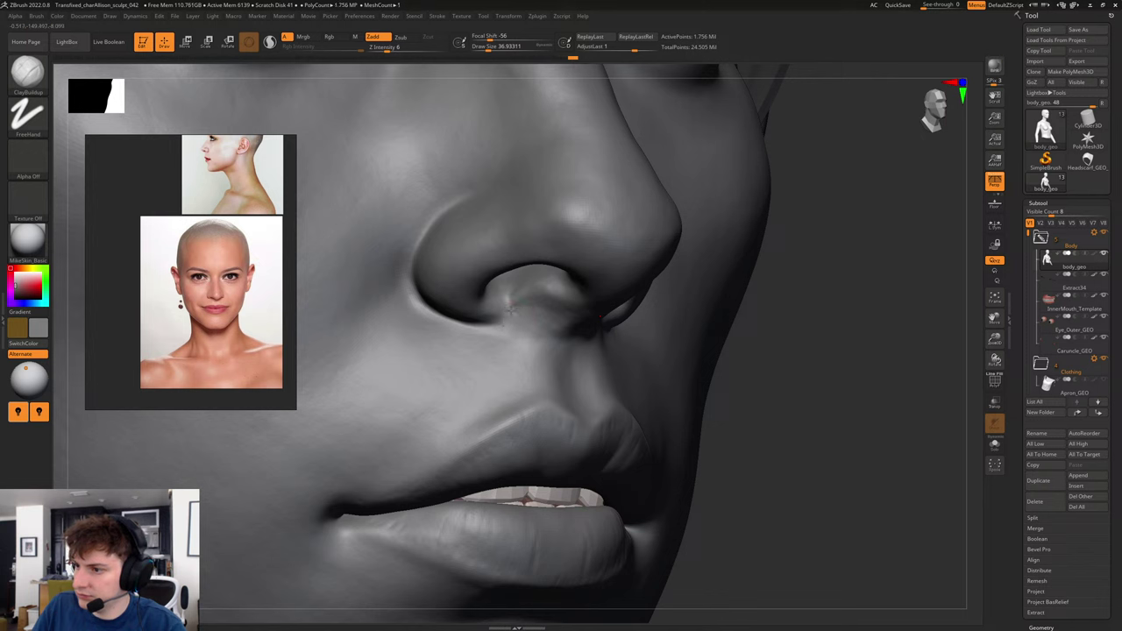
- Select the body_geo subtool, show its Polyframe around the eye and lower its subdivision by three levels
mouse_move(883, 373)
right_mouse_down("ctrl")
mouse_move(715, 352)
mouse_move(817, 356)
mouse_move(923, 323)
mouse_move(820, 319)
right_mouse_up("ctrl")
left_click(893, 338, "alt")
left_click(741, 312, "alt")
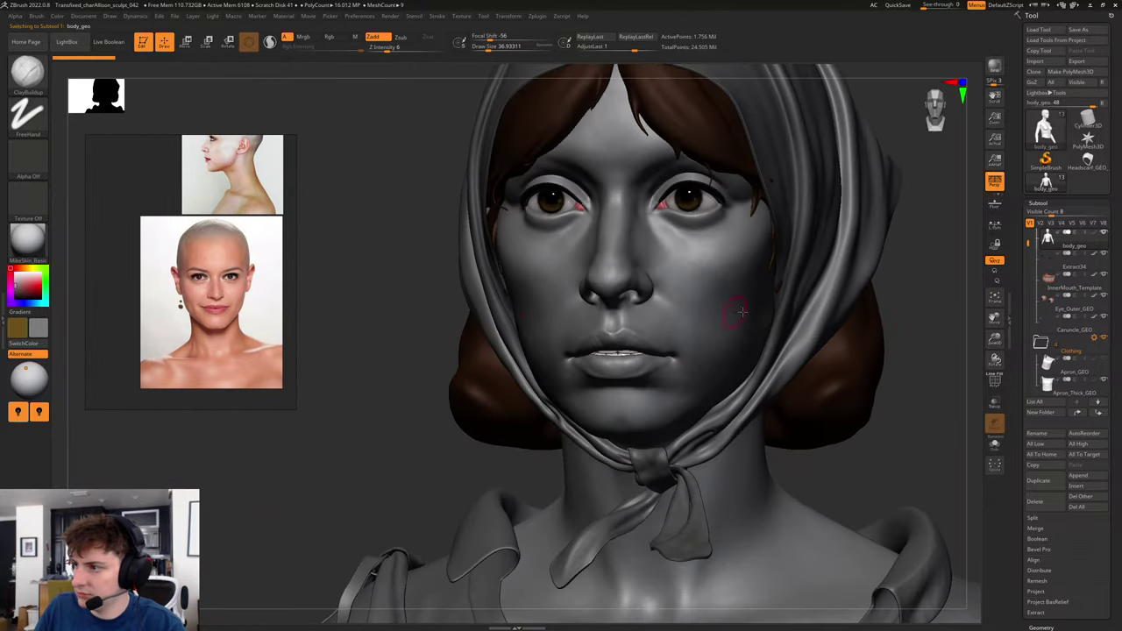
right_click_drag(920, 345, 903, 349)
mouse_move(903, 349)
right_mouse_down("alt")
mouse_move(842, 368)
mouse_move(929, 384)
mouse_move(938, 372)
mouse_move(927, 404)
right_mouse_up("alt")
key("shift+f")
key("shift+f")
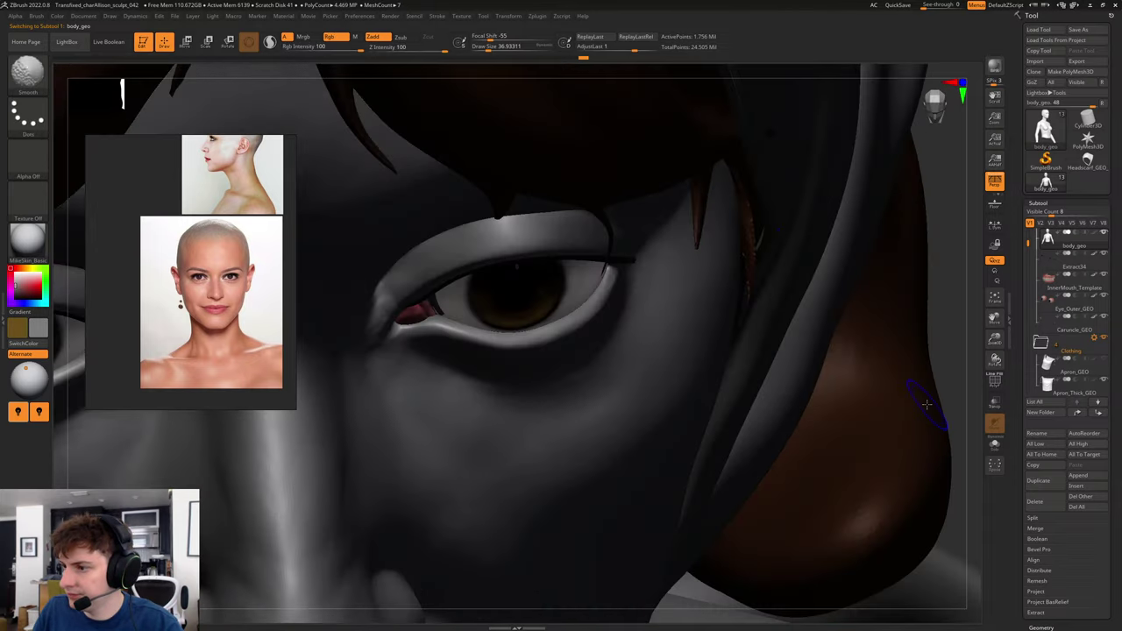
key("shift+f")
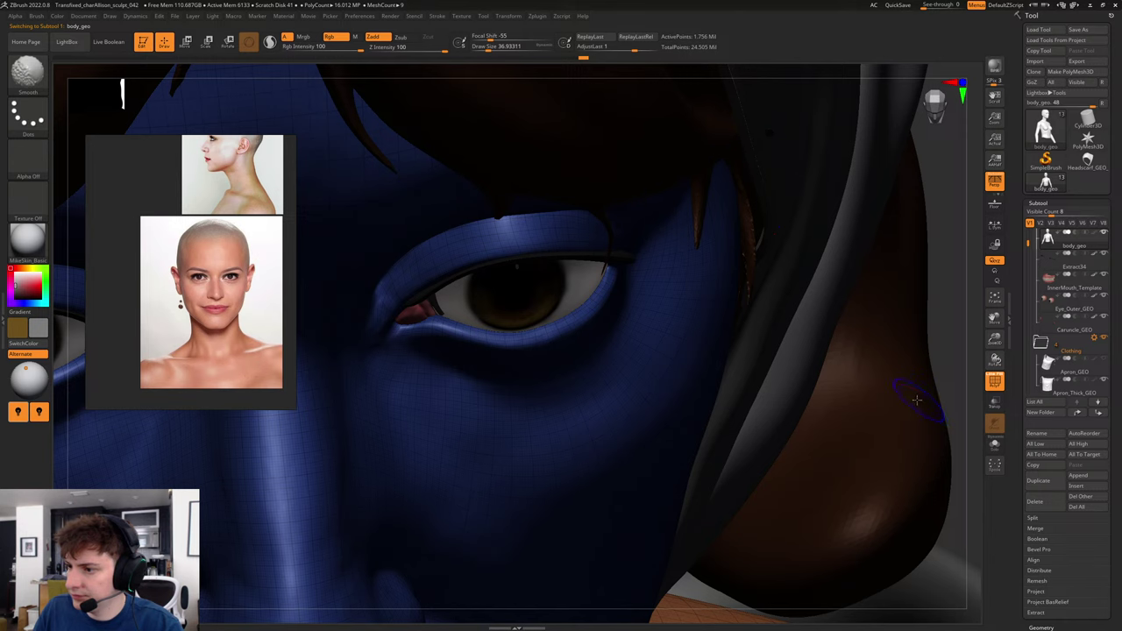
key("shift+d")
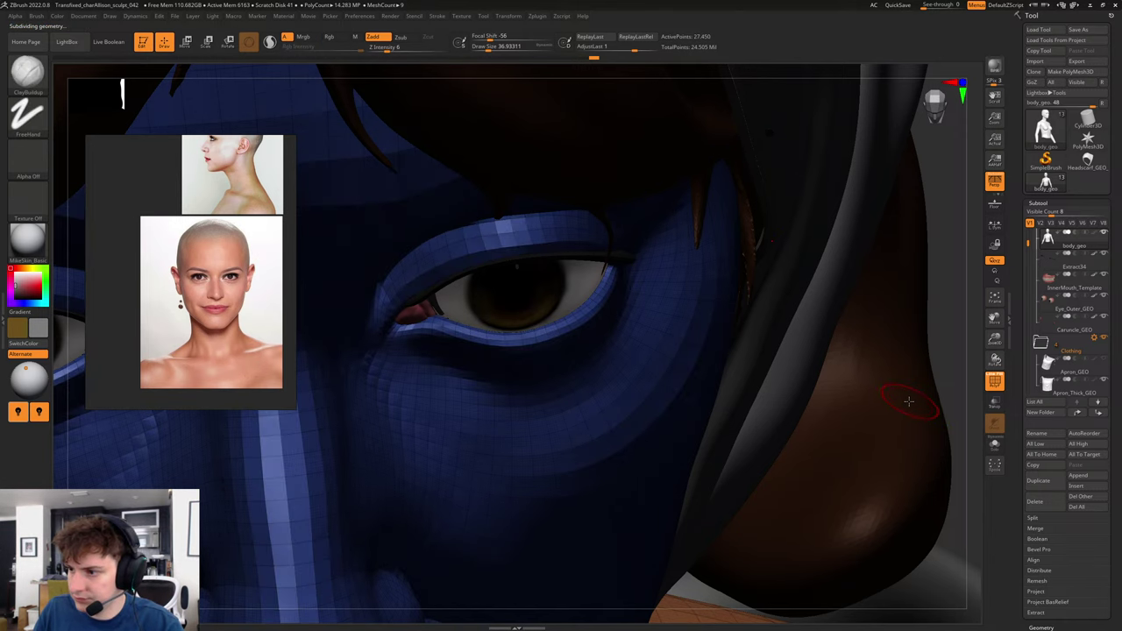
- Choose the Move brush and compare the face's forms from below at low and high subdivision levels
key("b")
key("m")
key("v")
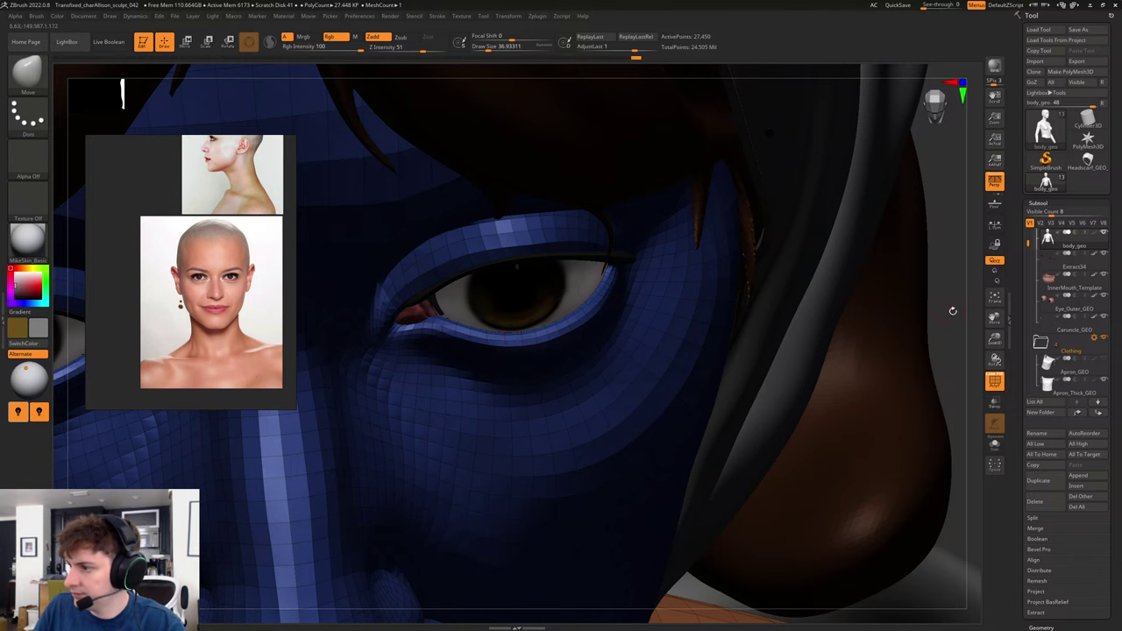
mouse_move(953, 311)
left_mouse_down()
mouse_move(962, 254)
mouse_move(928, 229)
mouse_move(920, 254)
mouse_move(846, 281)
mouse_move(834, 301)
left_mouse_up()
key("d")
key("d")
key("d")
key("shift+d")
key("shift+d")
key("shift+d")
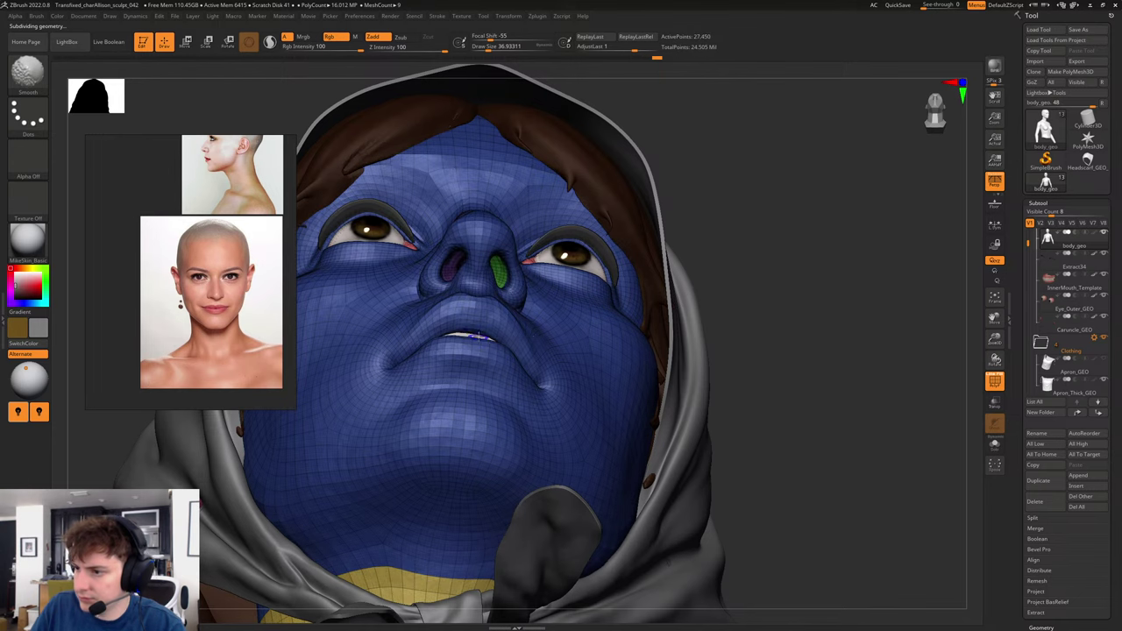
- Adjust the parted lips from below with the Move Topological brush at Focal Shift 55 and a Draw Size of about 197
key("s")
left_click(484, 332)
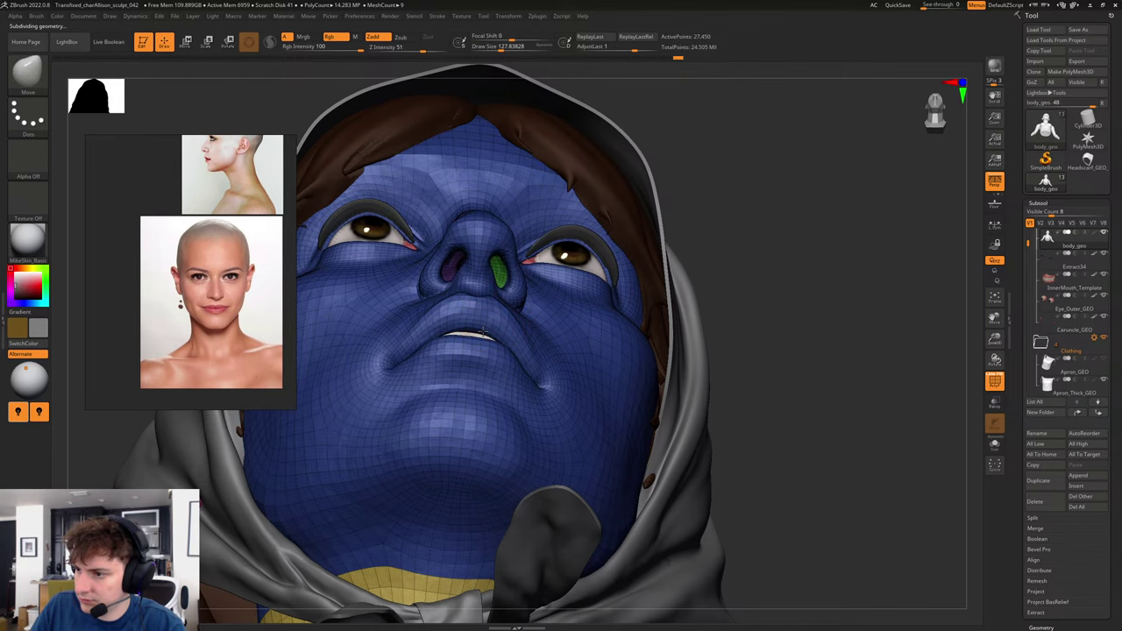
key("b")
key("m")
key("t")
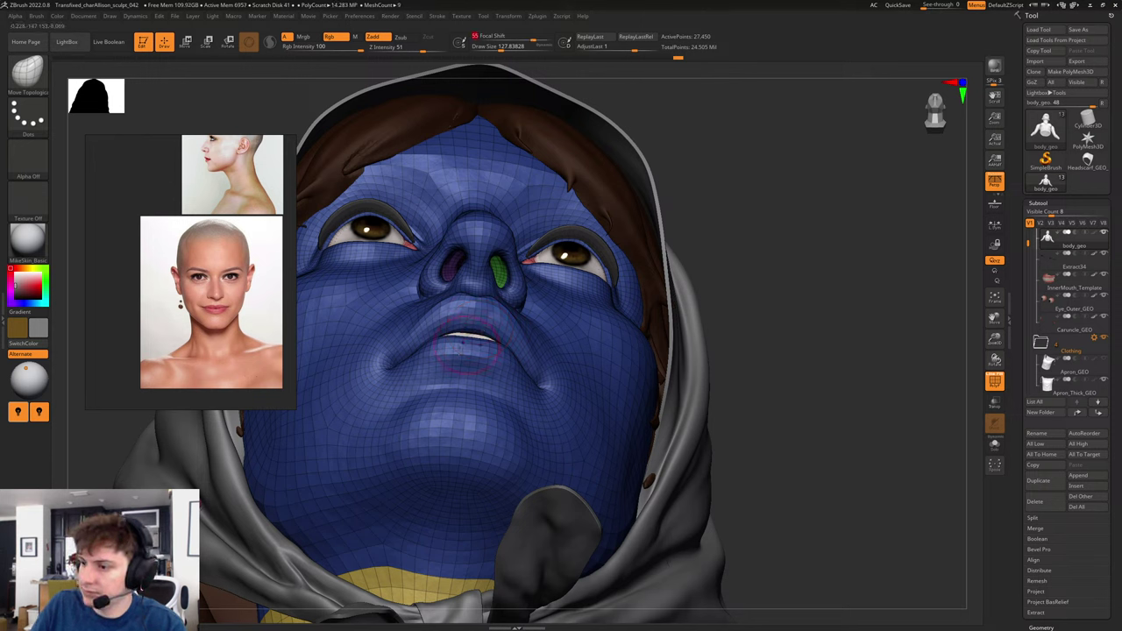
key("s")
left_click_drag(479, 335, 486, 334)
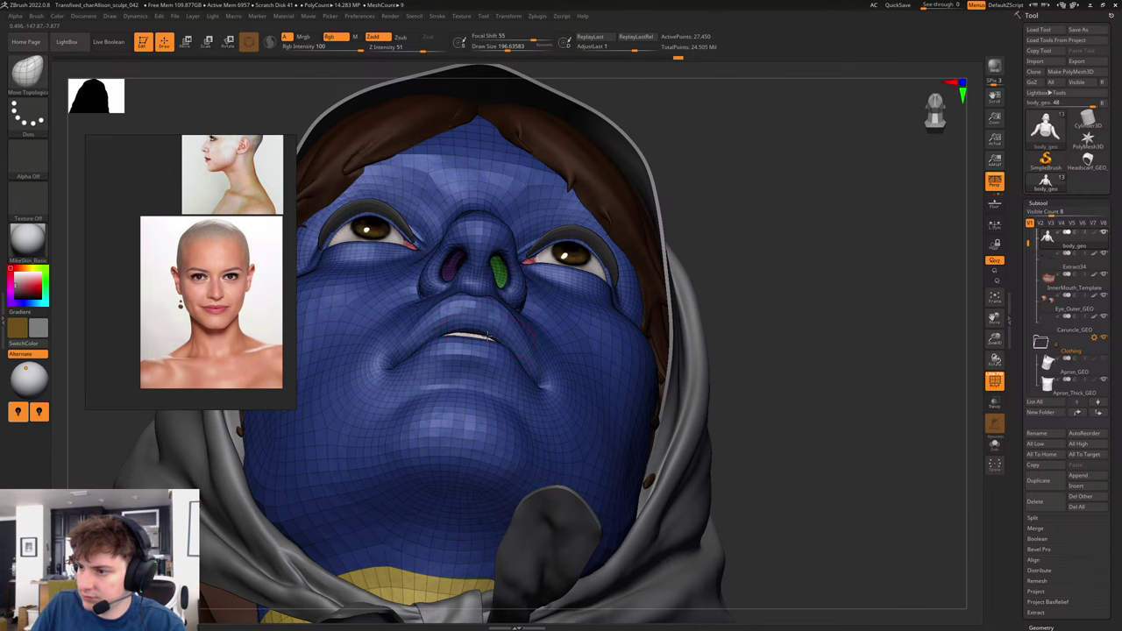
- Raise the body's subdivision by four levels with the Polyframe hidden, and switch to the ClayBuildup brush
mouse_move(827, 257)
left_mouse_down("shift")
mouse_move(839, 328)
mouse_move(908, 319)
mouse_move(734, 330)
mouse_move(796, 359)
mouse_move(822, 340)
left_mouse_up("shift")
key("d")
key("d")
key("d")
key("shift+f")
key("b")
key("c")
key("b")
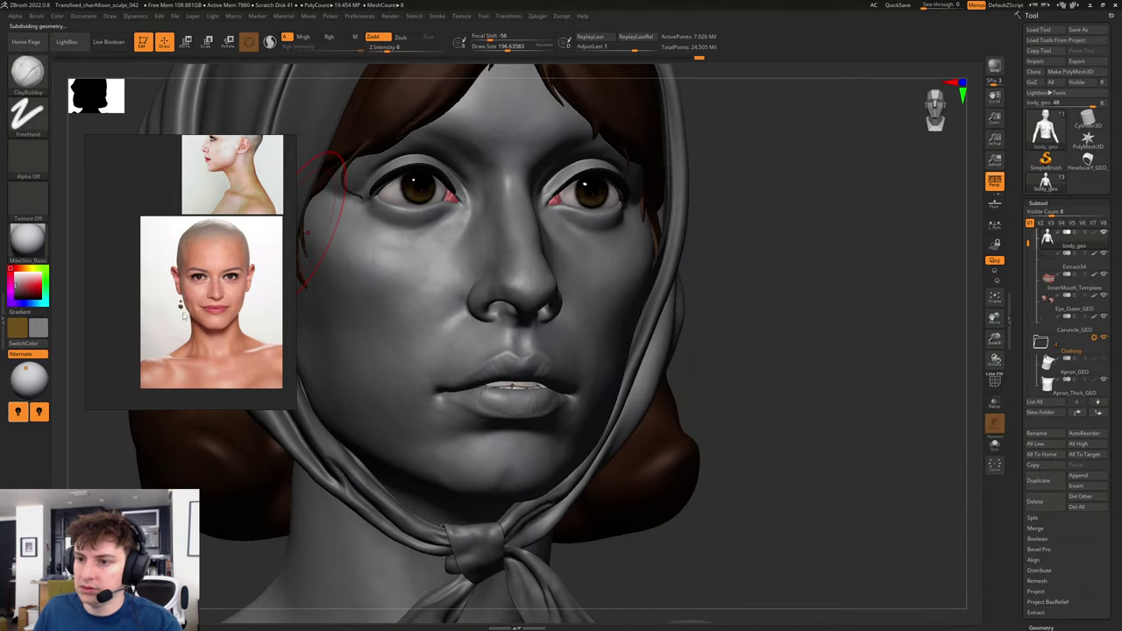
- Bring the close-up eye photo into view on the reference board and compare it with the character's eyes
scroll(183, 316, "down", 10)
middle_click_drag(164, 313, 238, 308)
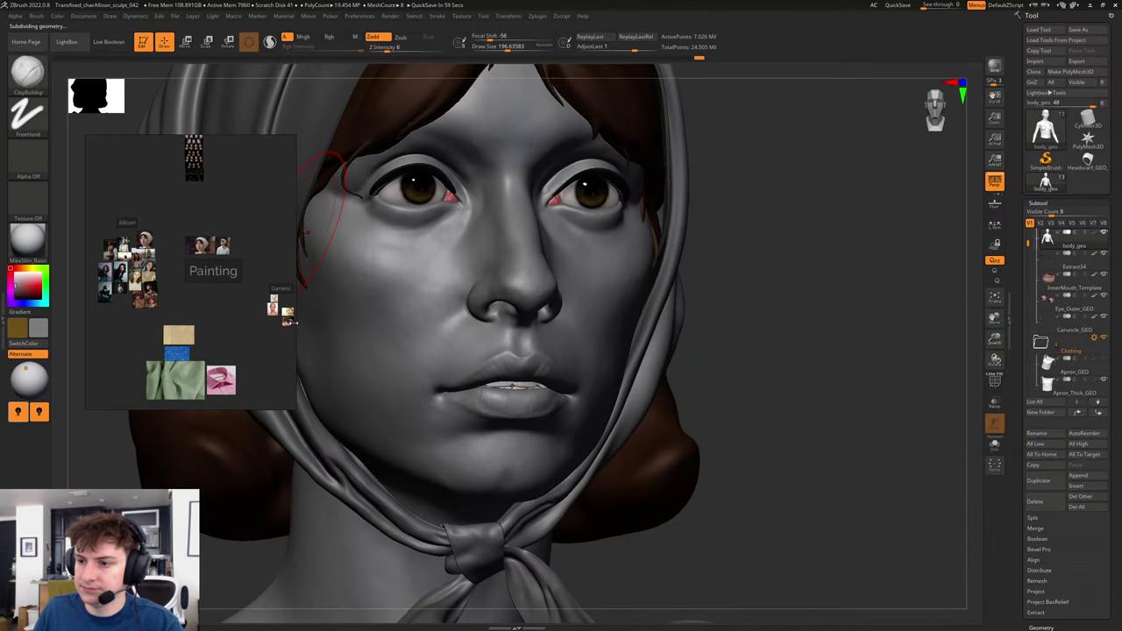
scroll(289, 323, "up", 10)
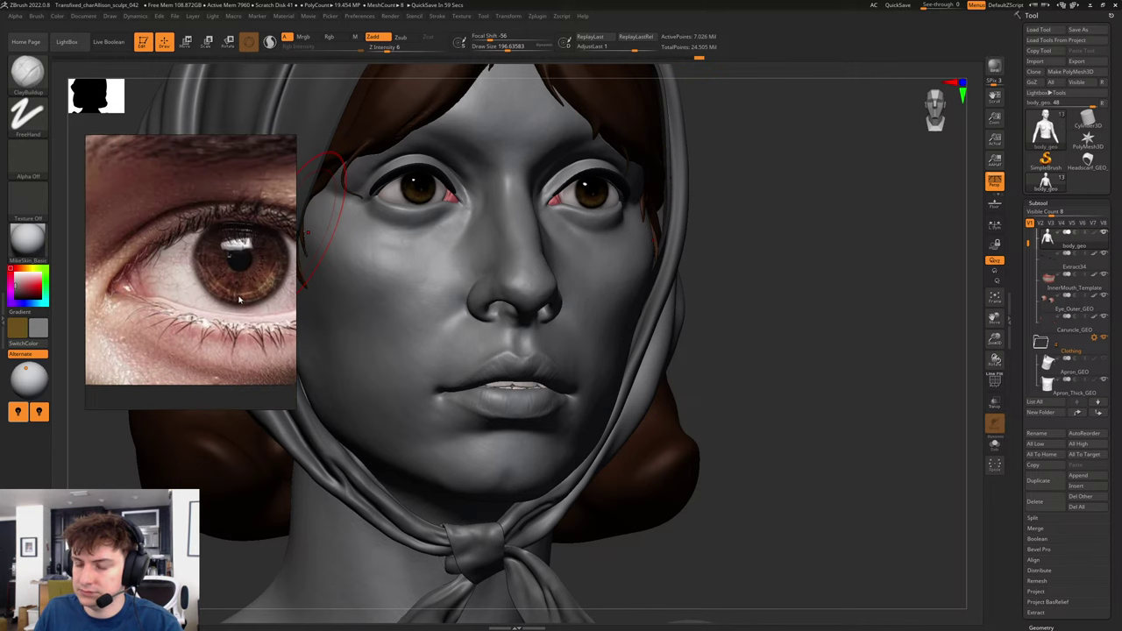
scroll(238, 300, "up", 1)
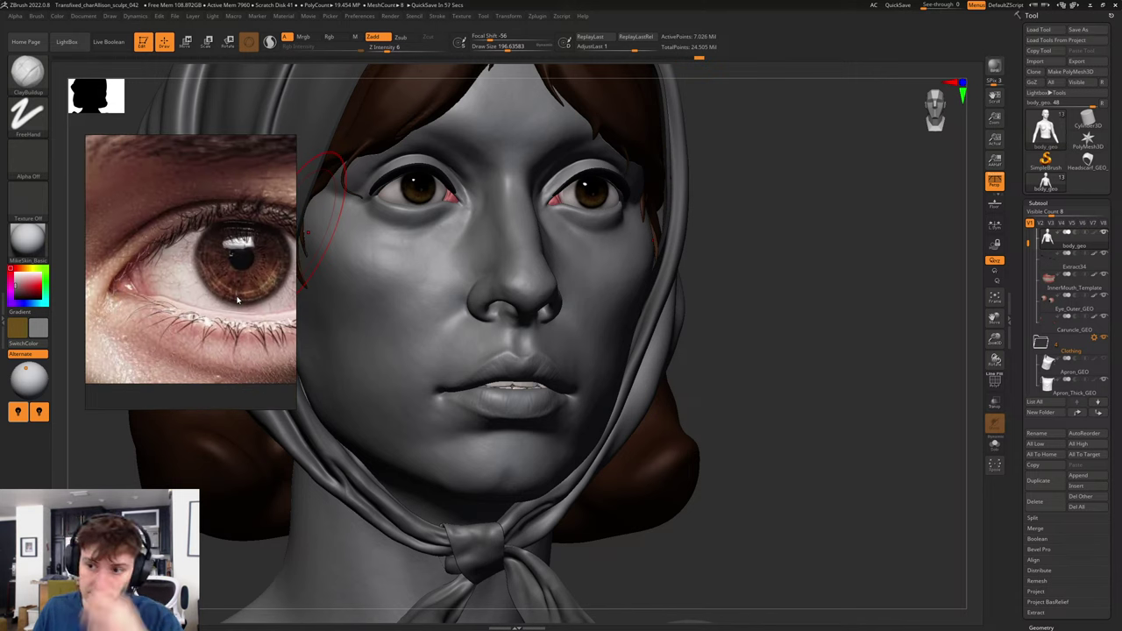
middle_click_drag(178, 324, 222, 303)
scroll(172, 238, "up", 2)
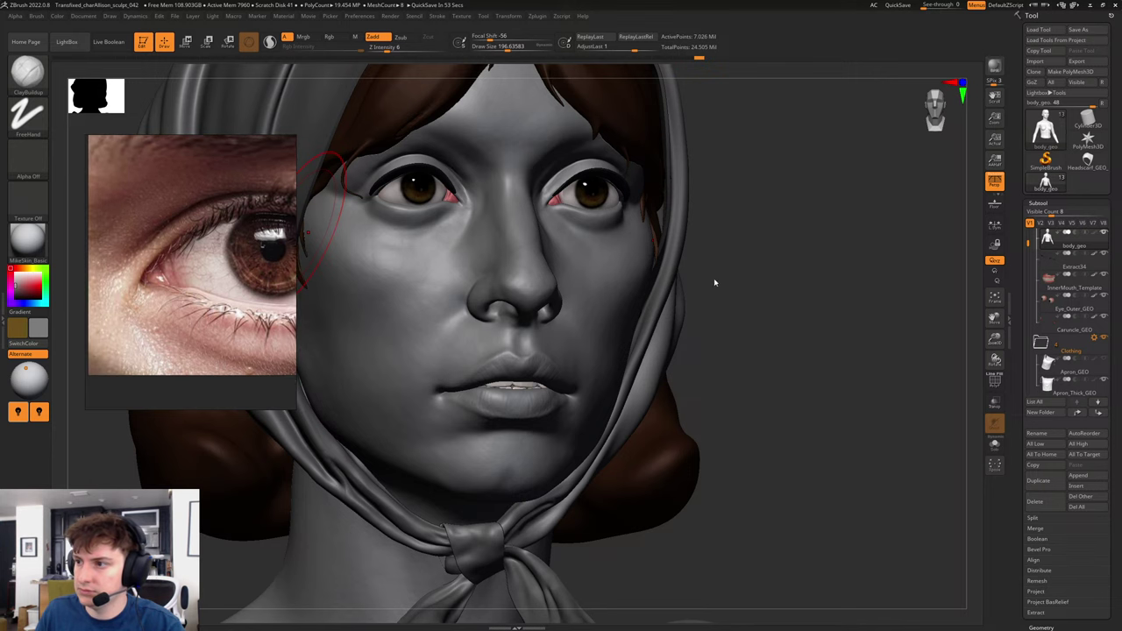
left_click_drag(787, 274, 644, 306)
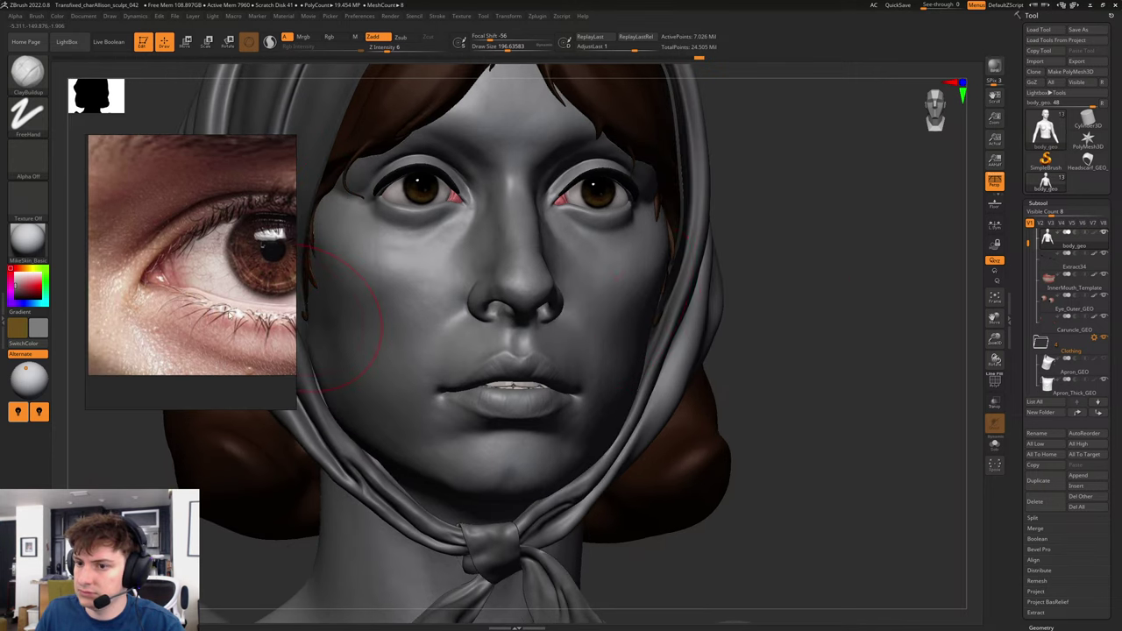
- Zoom the reference board out to the whole eye photo and compare it with the character's eyes up close
left_click_drag(819, 301, 837, 281)
scroll(280, 321, "down", 3)
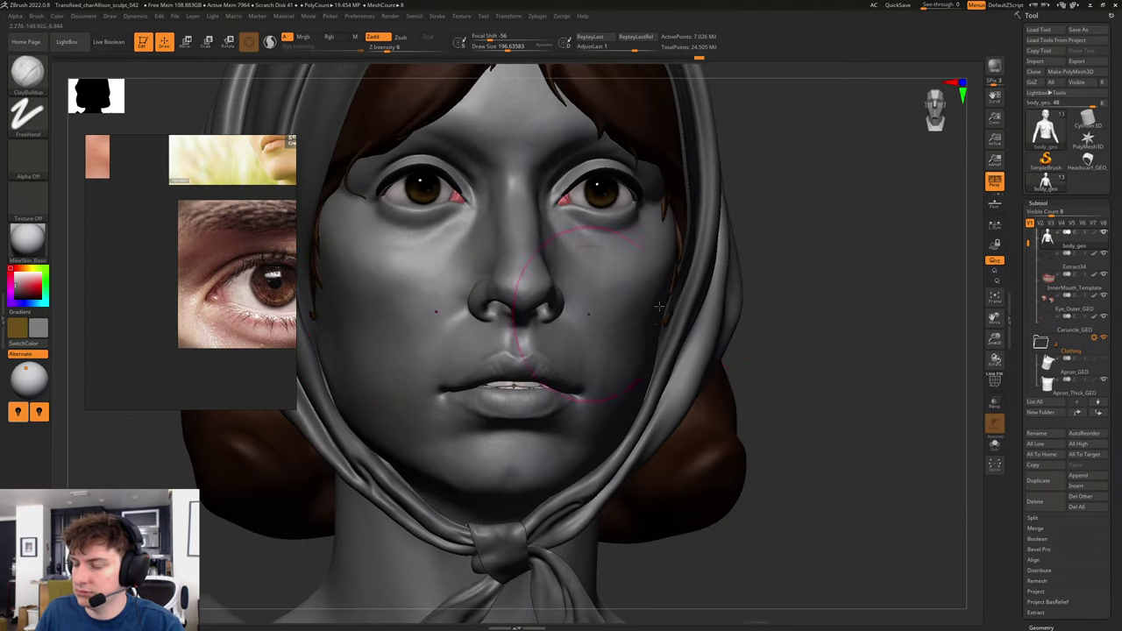
mouse_move(785, 219)
left_mouse_down("alt")
mouse_move(805, 293)
mouse_move(915, 203)
mouse_move(909, 289)
left_mouse_up("alt")
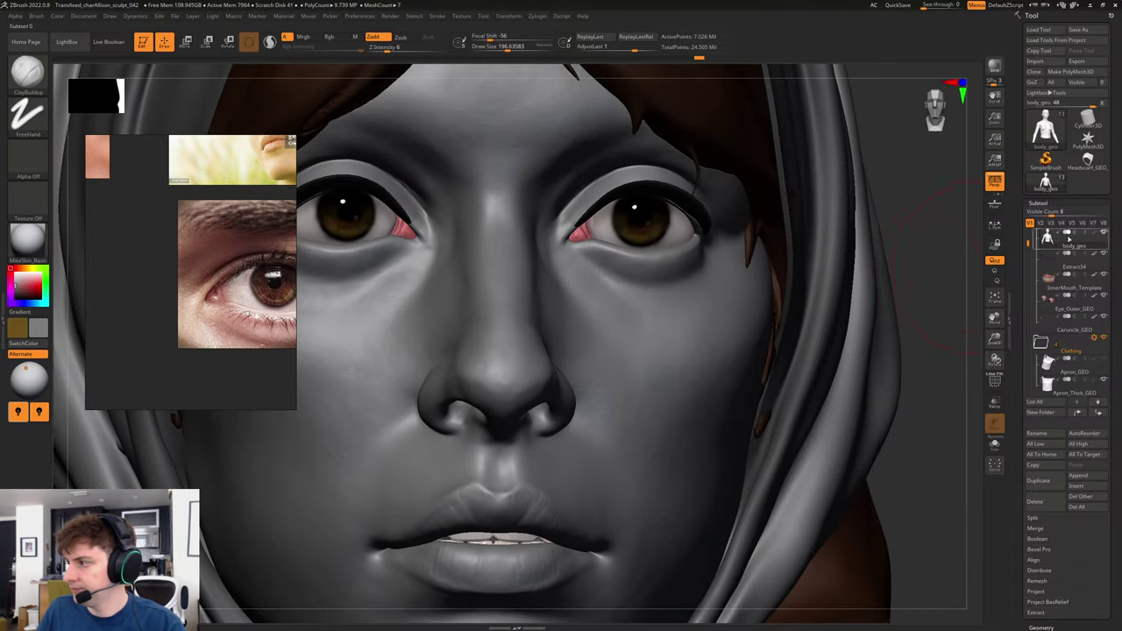
key("shift")
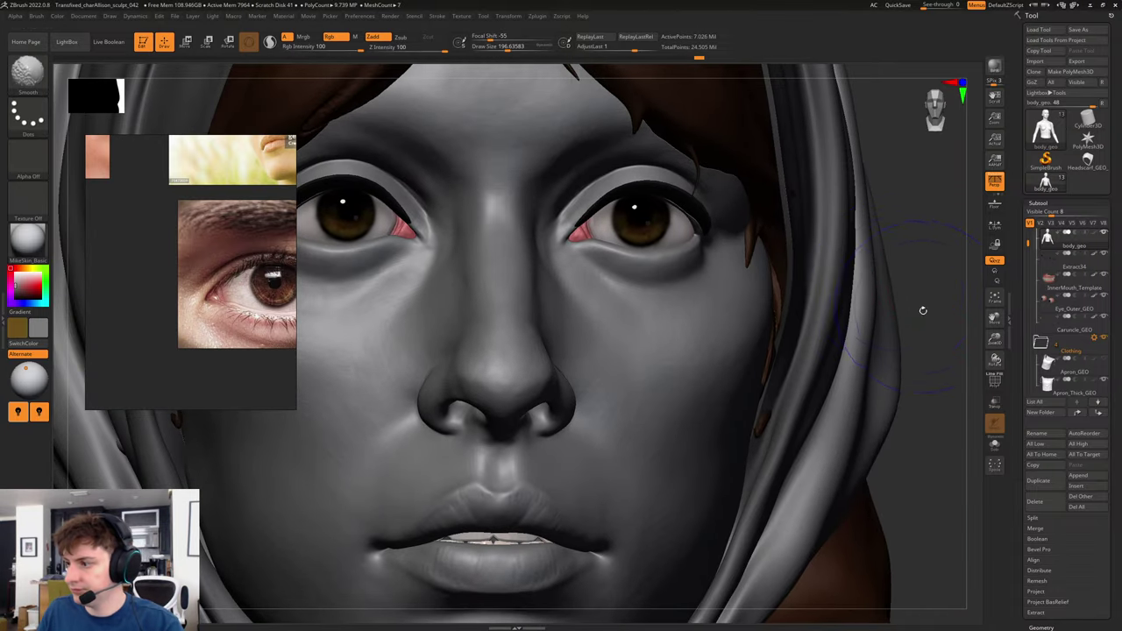
scroll(925, 305, "down", 5)
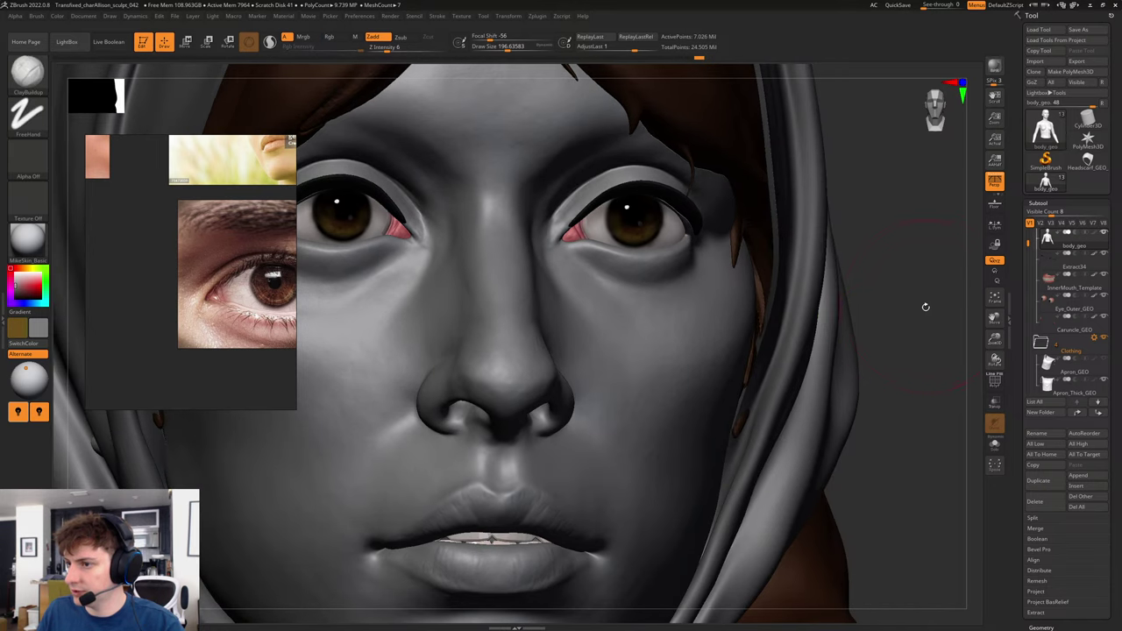
- Select the thick headscarf subtool, store a morph target for it and raise its subdivision level
mouse_move(803, 320)
left_mouse_down()
mouse_move(847, 306)
mouse_move(937, 356)
left_mouse_up()
left_click(847, 306, "alt")
key("shift")
left_click(1105, 564)
left_click_drag(1111, 574, 1114, 431)
left_click(1038, 269)
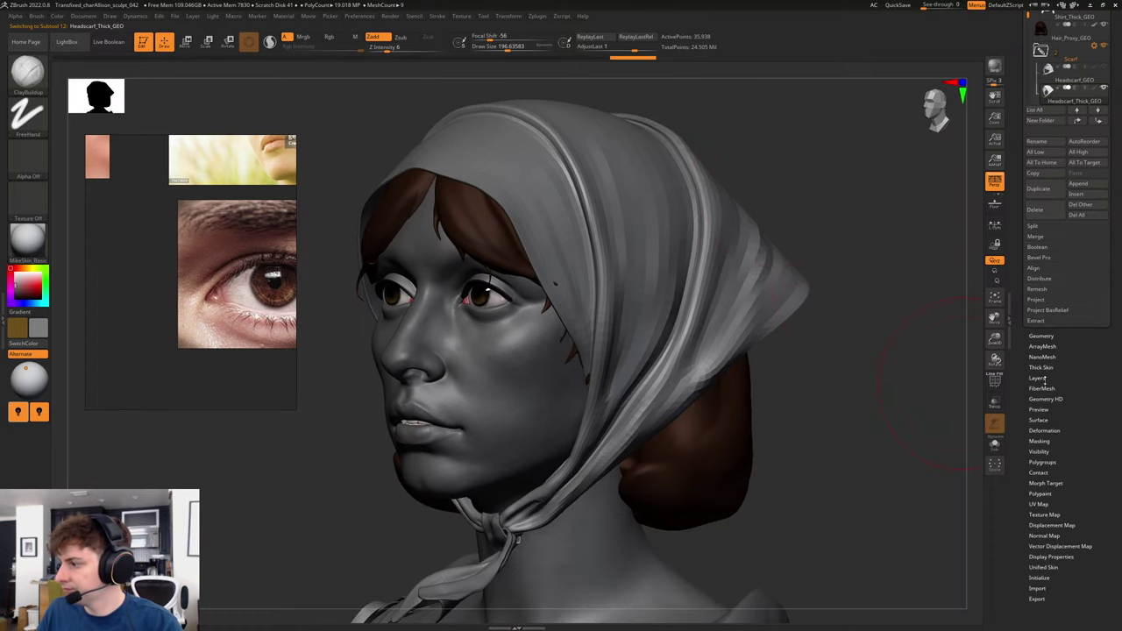
left_click(1049, 484)
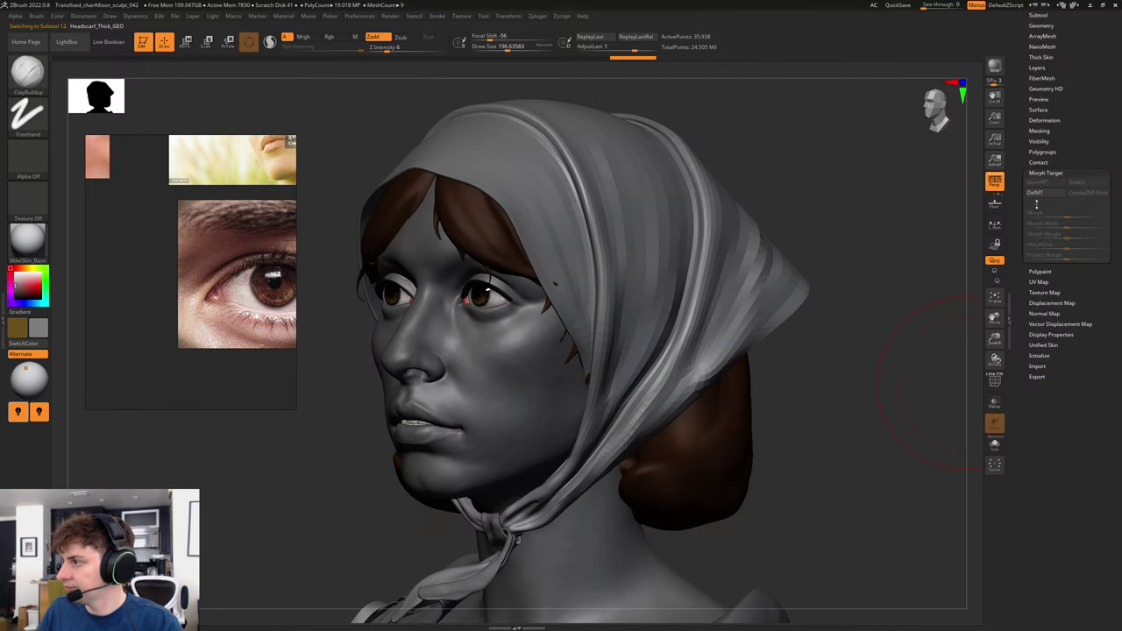
left_click(1038, 182)
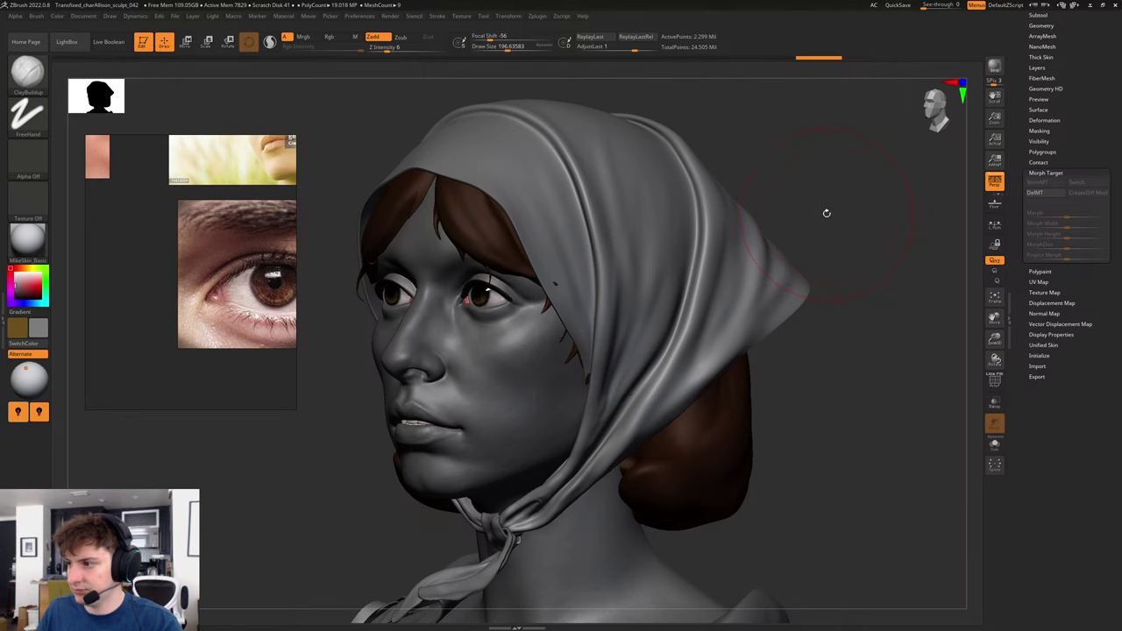
- Sculpt folds on the left side of the headscarf with the Standard brush at Draw Sizes of about 27 and 94
key("b")
key("s")
key("t")
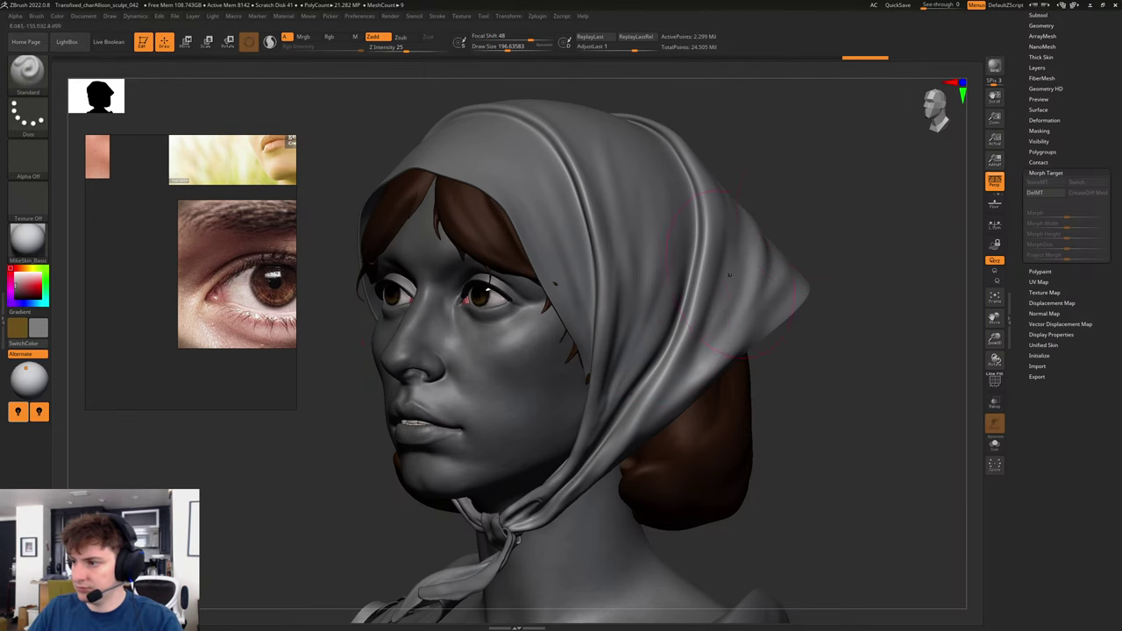
left_click_drag(823, 207, 724, 223)
key("s")
left_click_drag(655, 302, 630, 303)
left_click(631, 303)
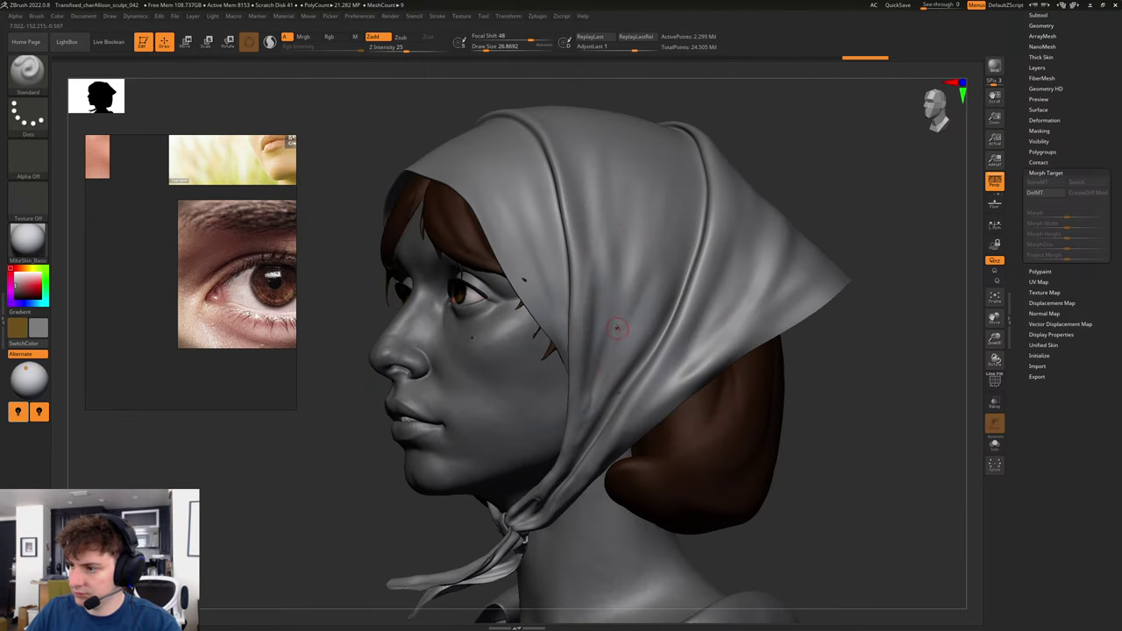
key("s")
left_click(616, 328)
key("]")
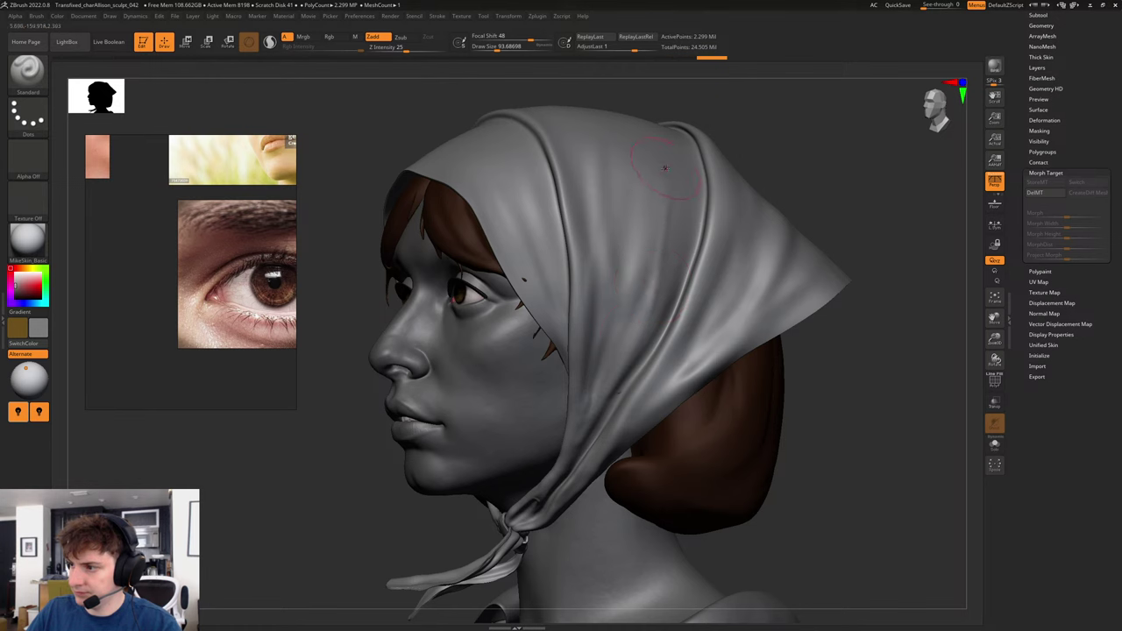
- Refine the raised fold across the front crown of the headscarf with the Standard brush, varying the Draw Size between about 9 and 83
mouse_move(804, 142)
left_mouse_down()
mouse_move(762, 273)
mouse_move(760, 220)
mouse_move(792, 191)
mouse_move(474, 206)
left_mouse_up()
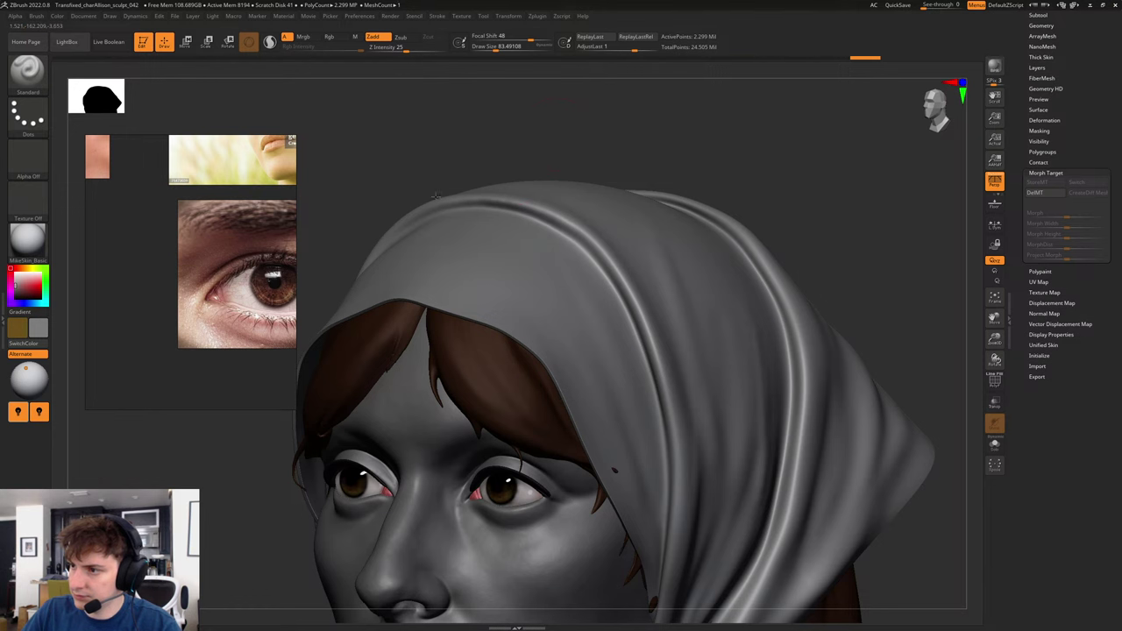
left_click_drag(435, 195, 395, 214)
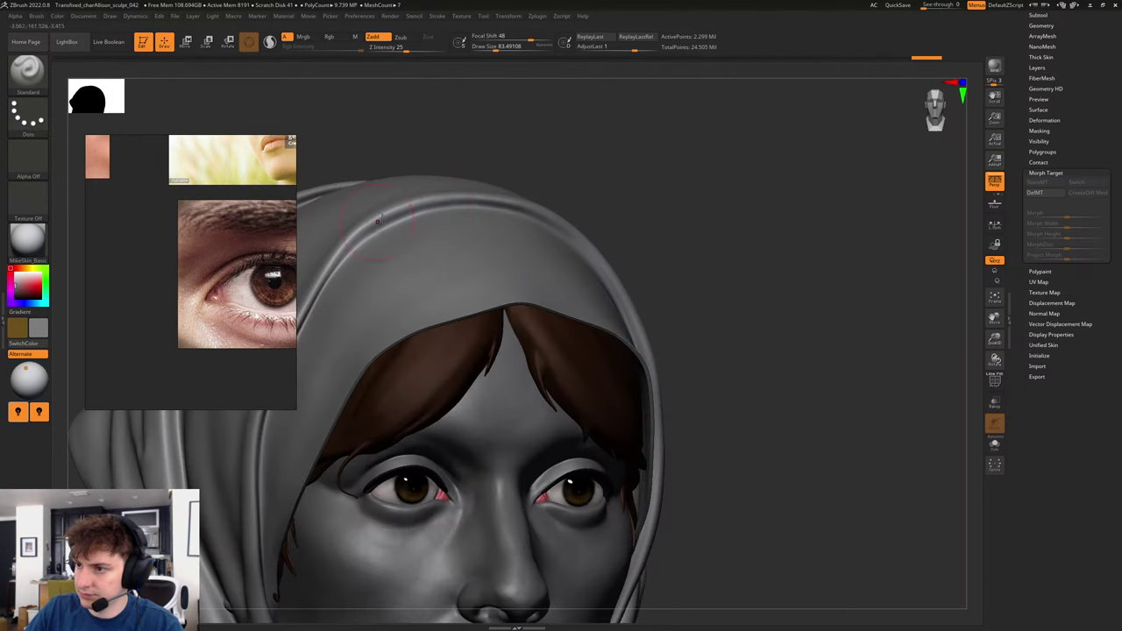
mouse_move(551, 151)
left_mouse_down()
mouse_move(599, 148)
mouse_move(601, 183)
left_mouse_up()
key("s")
mouse_move(445, 231)
left_mouse_down()
mouse_move(431, 237)
mouse_move(545, 199)
left_mouse_up()
mouse_move(762, 157)
left_mouse_down()
mouse_move(739, 148)
mouse_move(658, 170)
left_mouse_up()
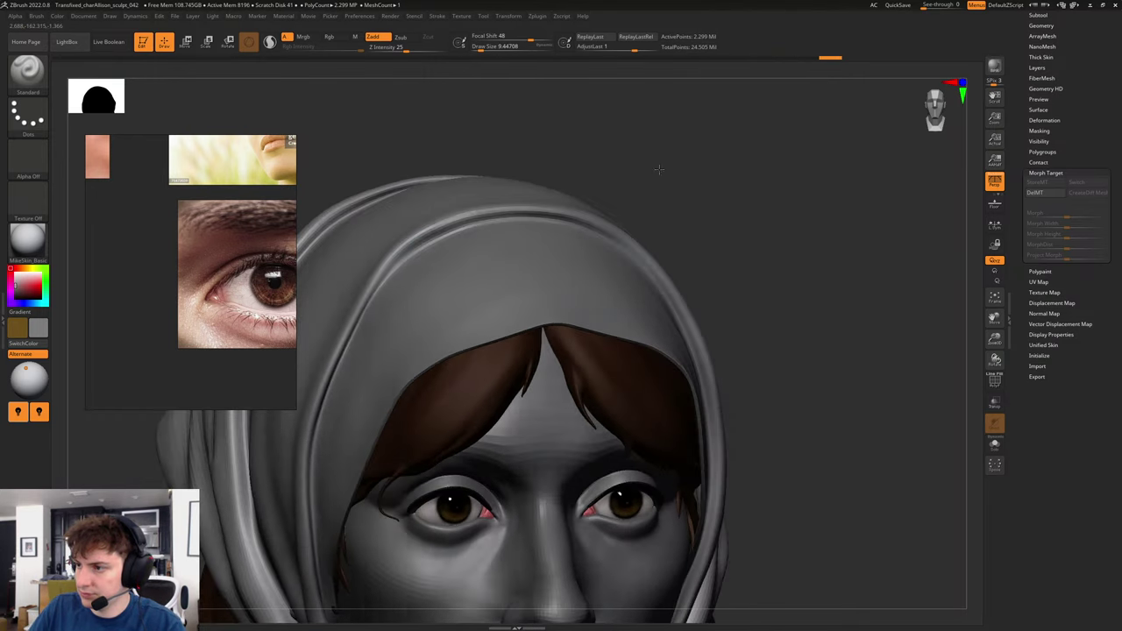
key("bracketright")
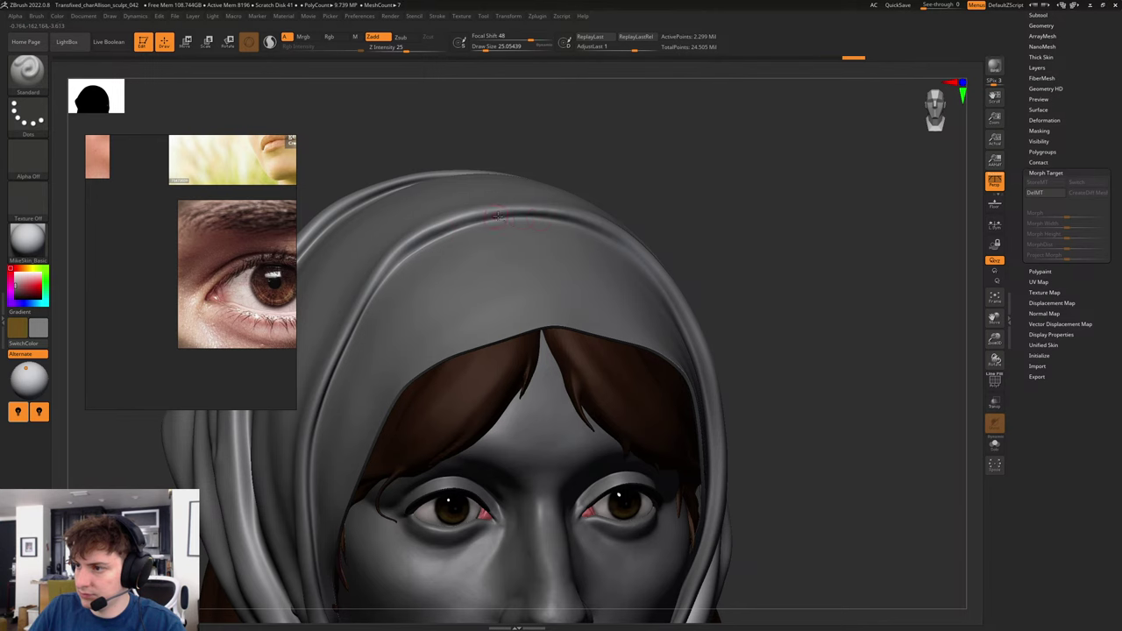
left_click_drag(653, 183, 672, 167)
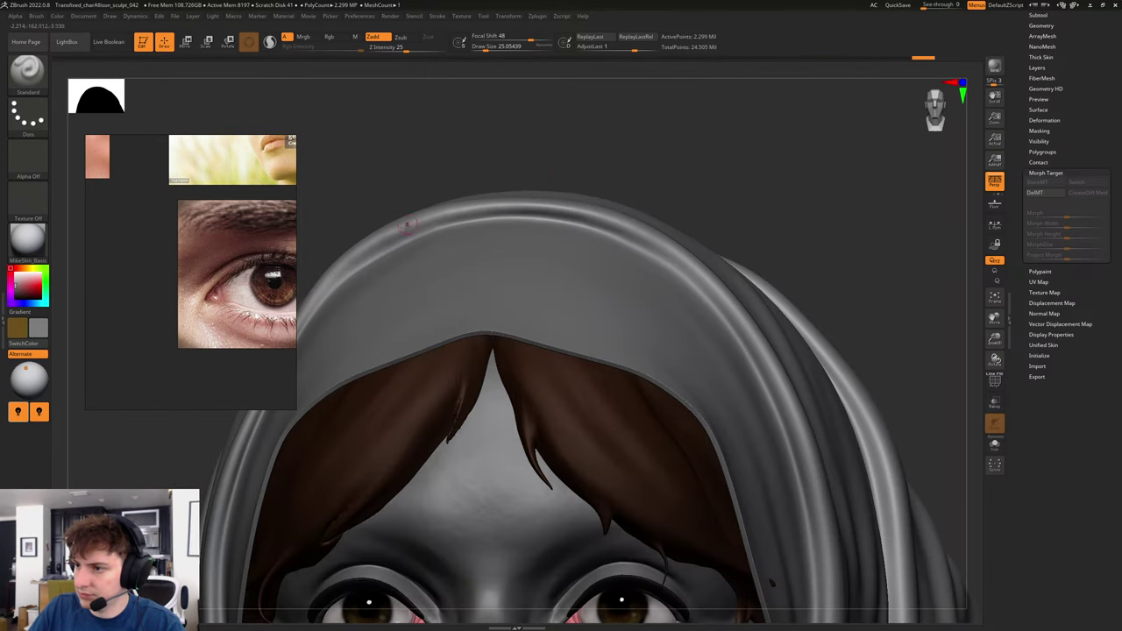
key("s")
mouse_move(391, 238)
left_mouse_down()
mouse_move(388, 247)
mouse_move(506, 207)
mouse_move(497, 215)
left_mouse_up()
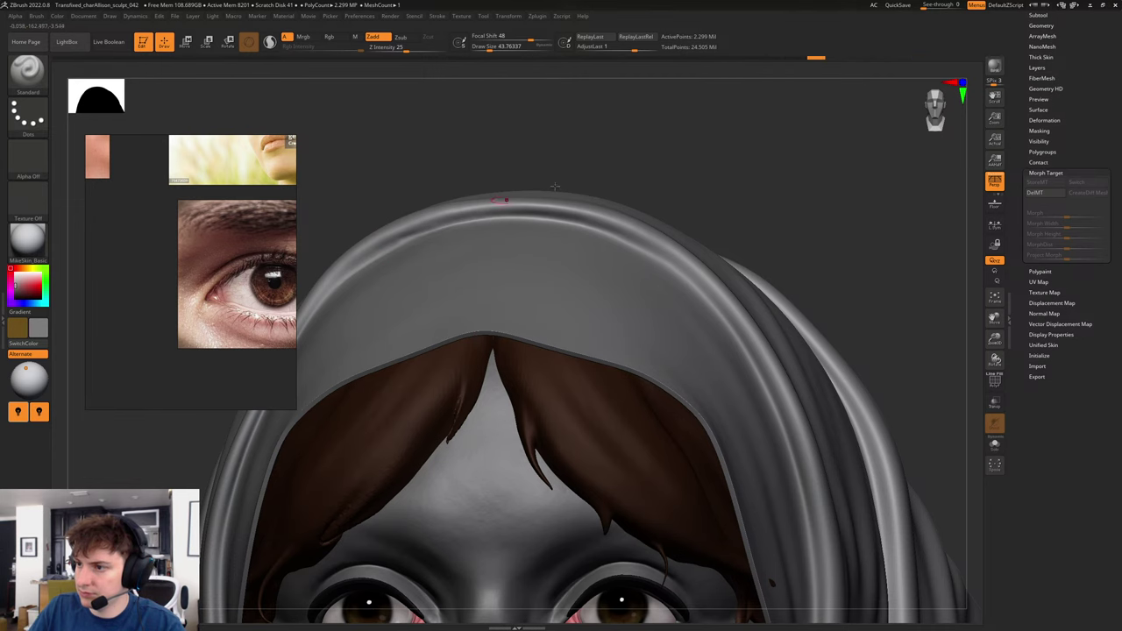
- Build up the folds running toward the headscarf's back point on the left side at Draw Sizes of about 39 and 56
key("f")
left_click_drag(661, 216, 526, 253)
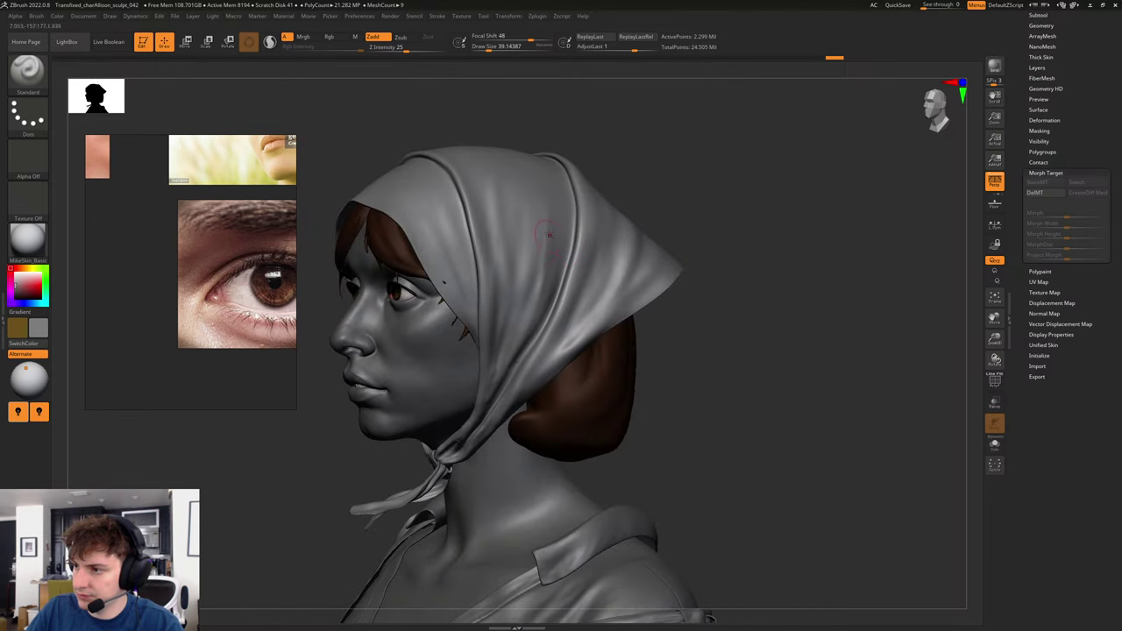
mouse_move(538, 304)
left_mouse_down()
mouse_move(564, 256)
mouse_move(546, 260)
mouse_move(548, 248)
left_mouse_up()
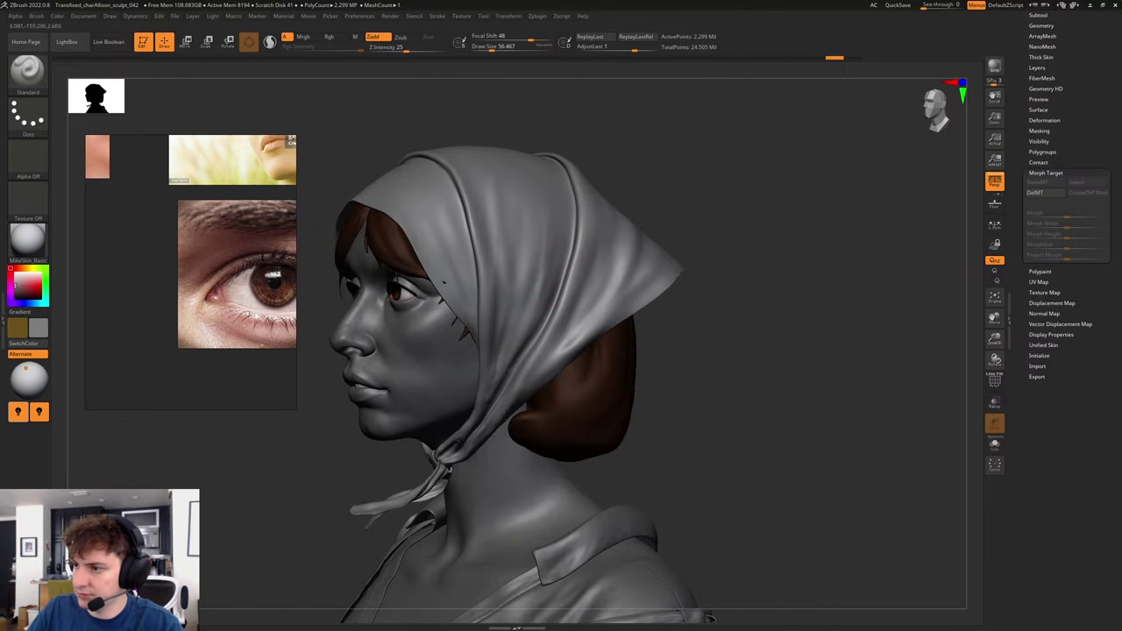
mouse_move(659, 231)
left_mouse_down()
mouse_move(624, 276)
mouse_move(633, 291)
mouse_move(606, 316)
left_mouse_up()
mouse_move(774, 193)
right_mouse_down()
mouse_move(774, 205)
mouse_move(736, 226)
right_mouse_up()
left_click_drag(631, 297, 609, 318)
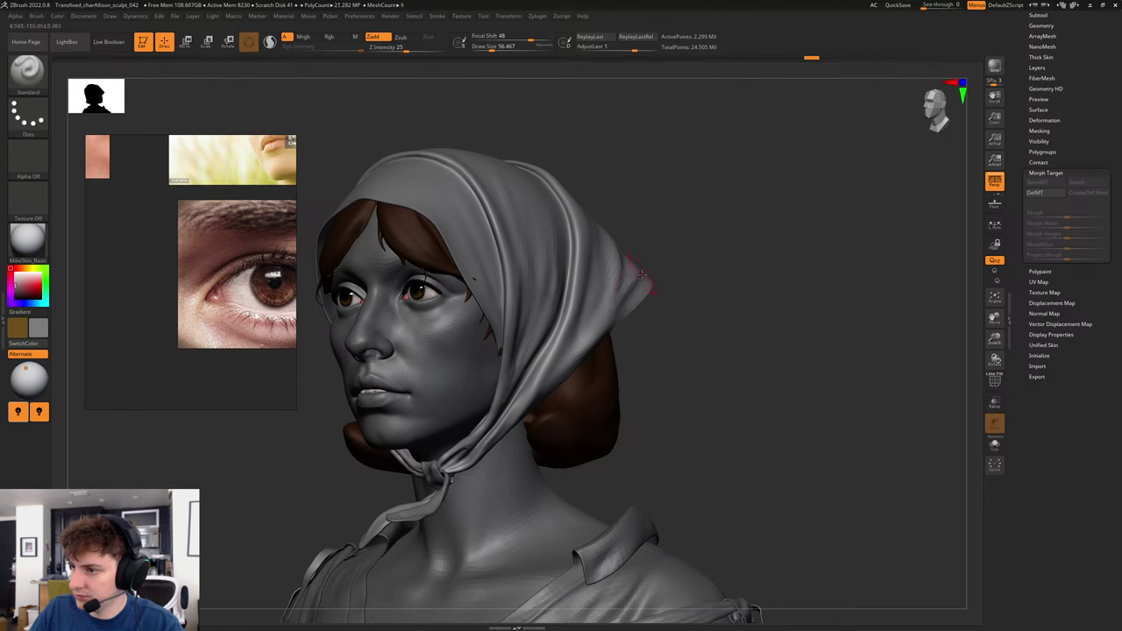
right_click_drag(724, 255, 614, 321)
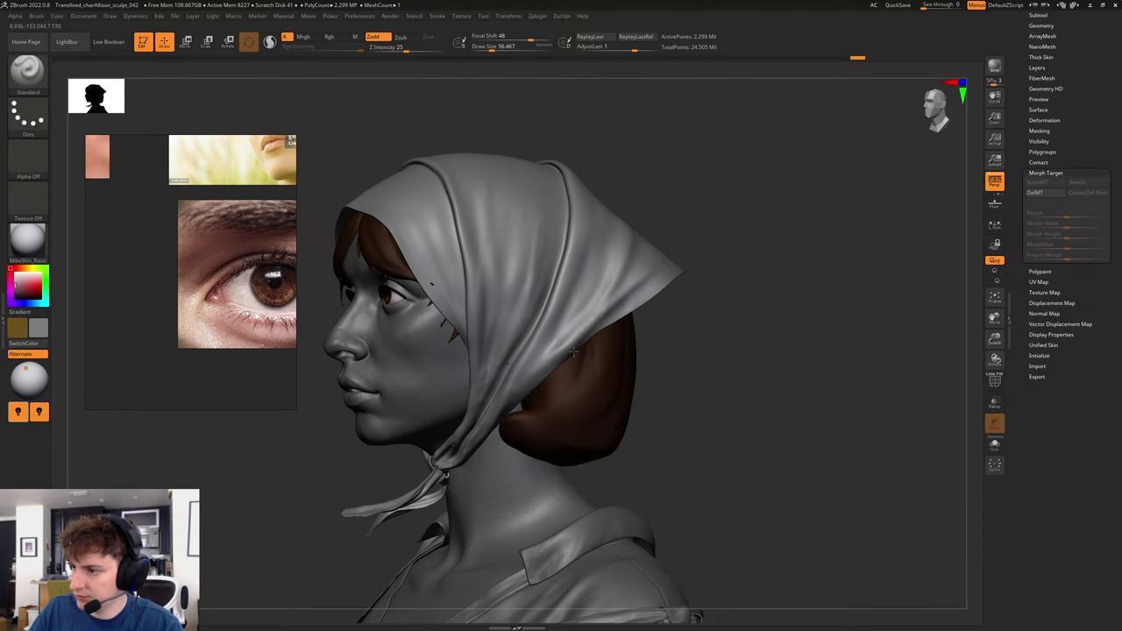
left_click_drag(735, 251, 667, 202)
left_click_drag(723, 172, 777, 193)
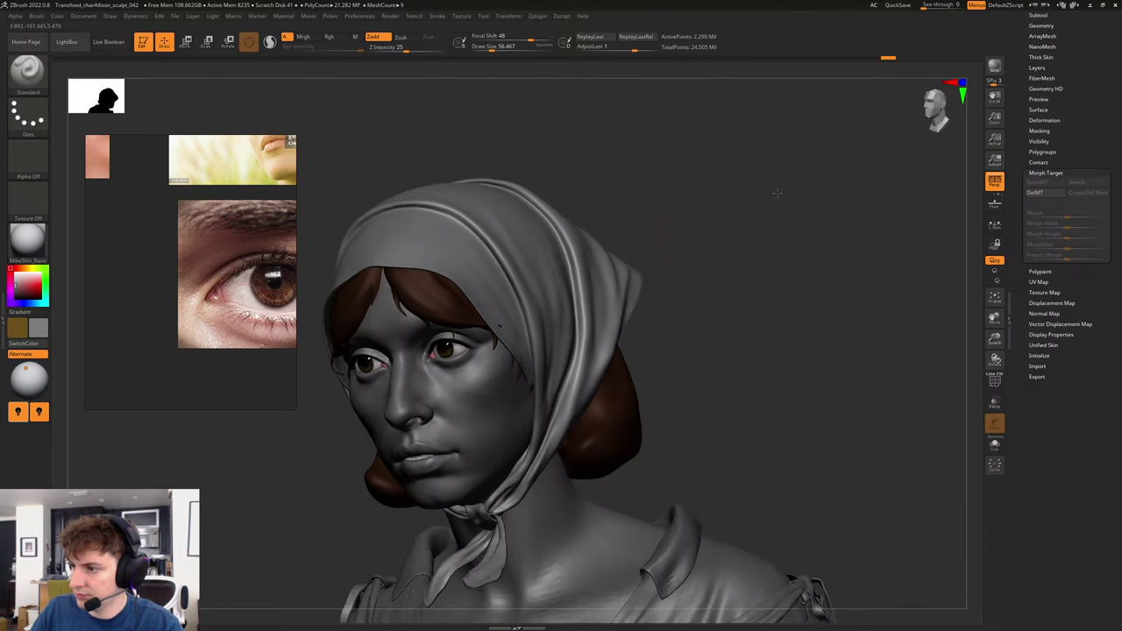
- Shape the folds of the headscarf beside the left jaw from below at a Draw Size of about 54
mouse_move(777, 192)
right_mouse_down()
mouse_move(684, 235)
mouse_move(699, 254)
mouse_move(795, 218)
mouse_move(739, 292)
mouse_move(771, 264)
mouse_move(784, 301)
mouse_move(633, 333)
right_mouse_up()
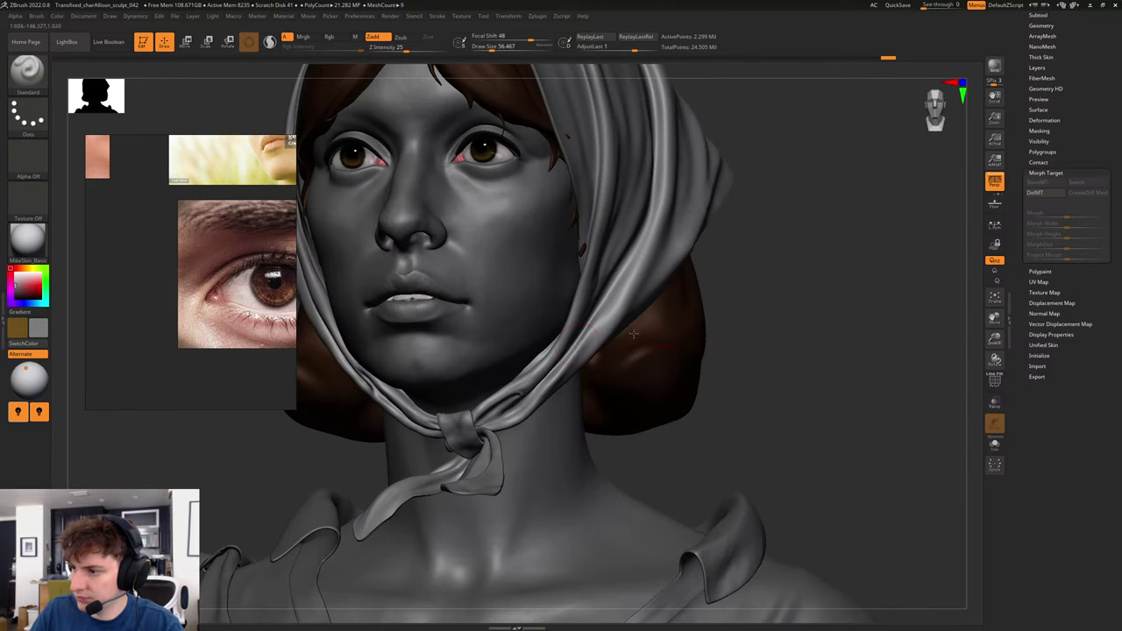
key("s")
left_click(569, 361)
left_click_drag(610, 309, 586, 340)
key("s")
left_click(584, 340)
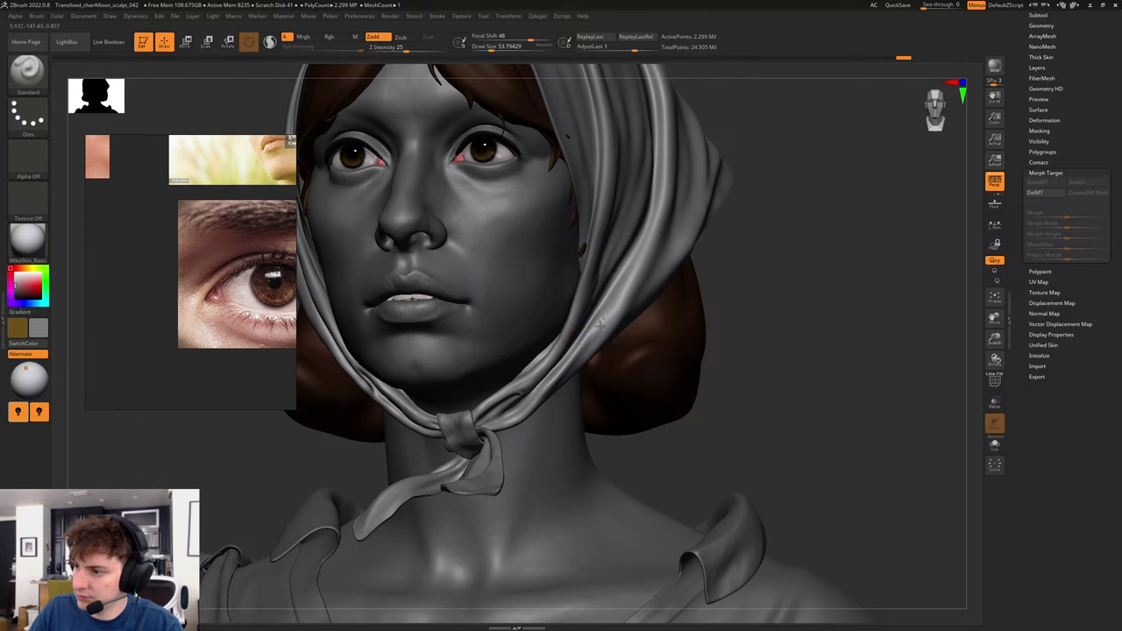
- Sculpt soft wrinkles into the headscarf's band above the forehead at Draw Sizes of about 62 and 77
mouse_move(683, 263)
right_mouse_down()
mouse_move(813, 289)
mouse_move(746, 321)
mouse_move(748, 282)
mouse_move(807, 318)
right_mouse_up()
key("s")
left_click(444, 235)
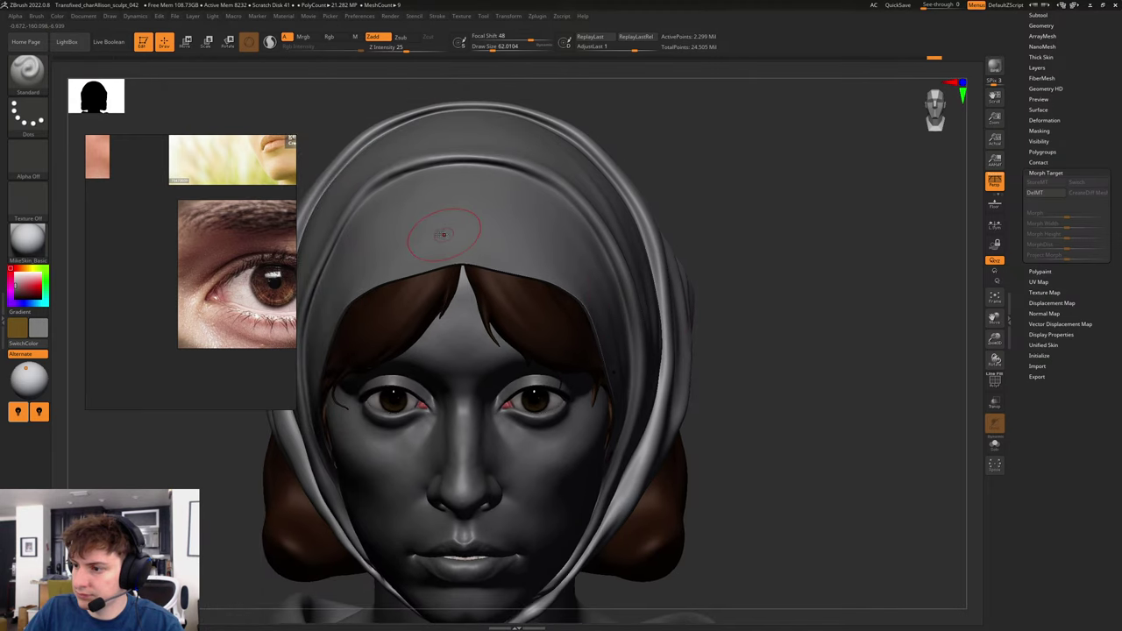
mouse_move(811, 200)
right_mouse_down()
mouse_move(844, 205)
mouse_move(772, 207)
right_mouse_up()
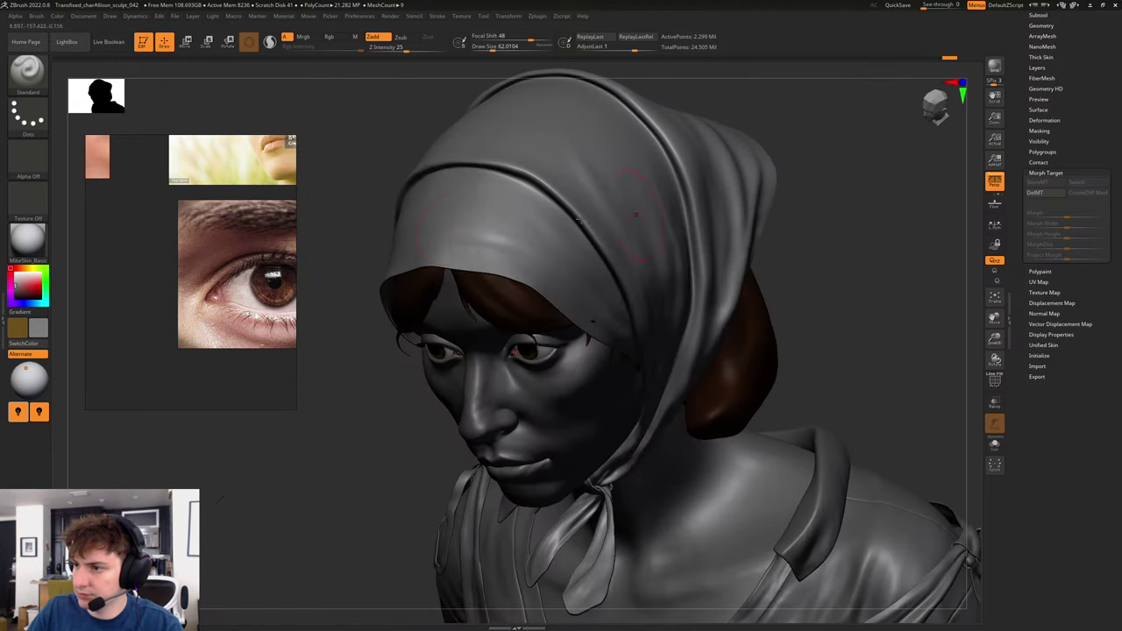
key("s")
left_click(461, 226)
mouse_move(549, 239)
left_mouse_down()
mouse_move(488, 213)
mouse_move(476, 185)
left_mouse_up()
left_click_drag(597, 278, 558, 269)
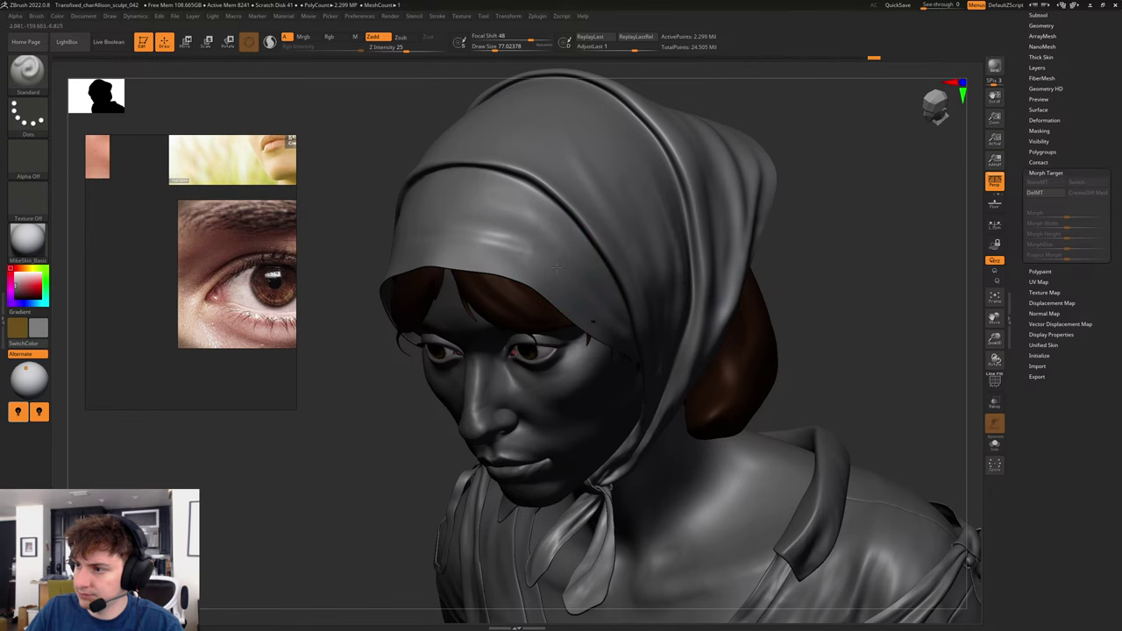
- Add broad, soft folds between the two ridges on the headscarf's left side at a Draw Size of about 149
right_click_drag(838, 285, 851, 260)
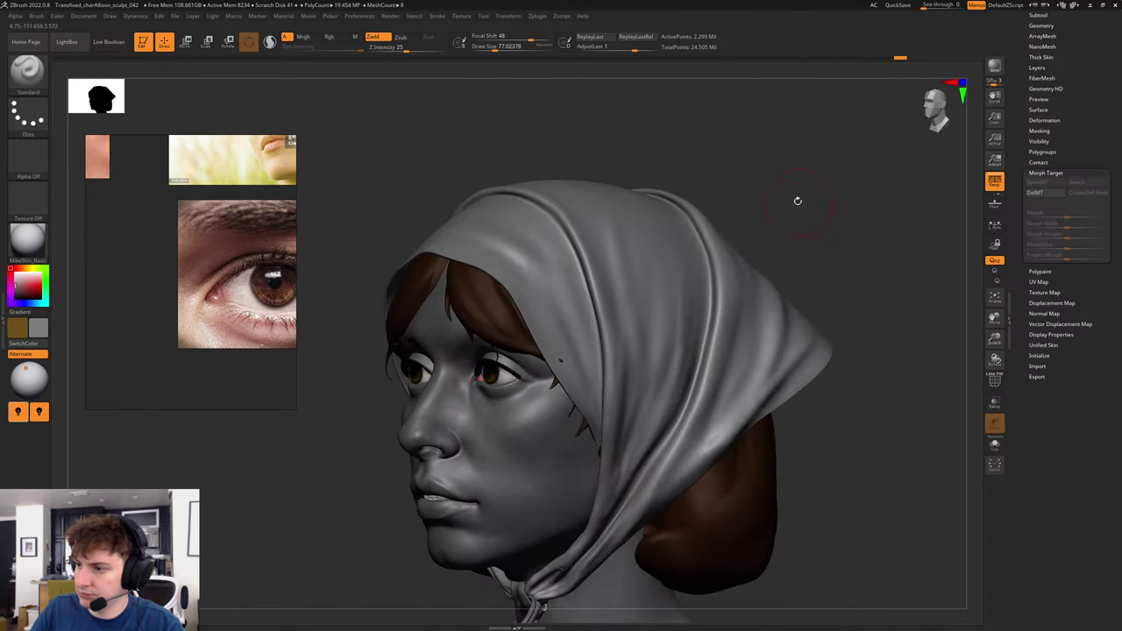
right_click_drag(798, 201, 781, 220)
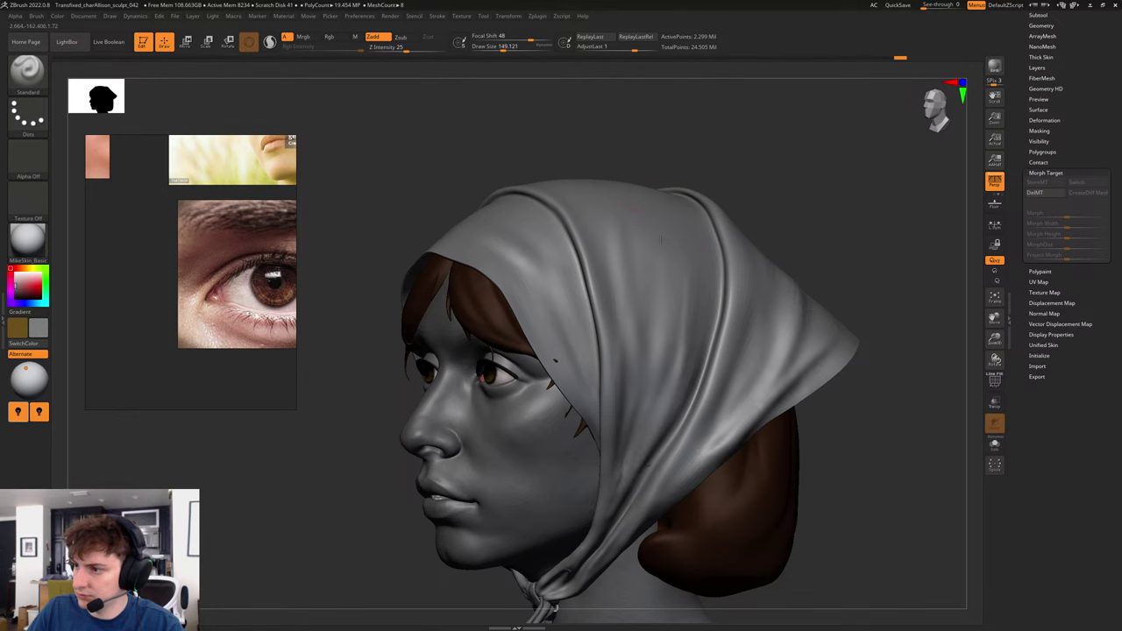
right_click_drag(630, 172, 662, 187)
left_click_drag(644, 153, 645, 208)
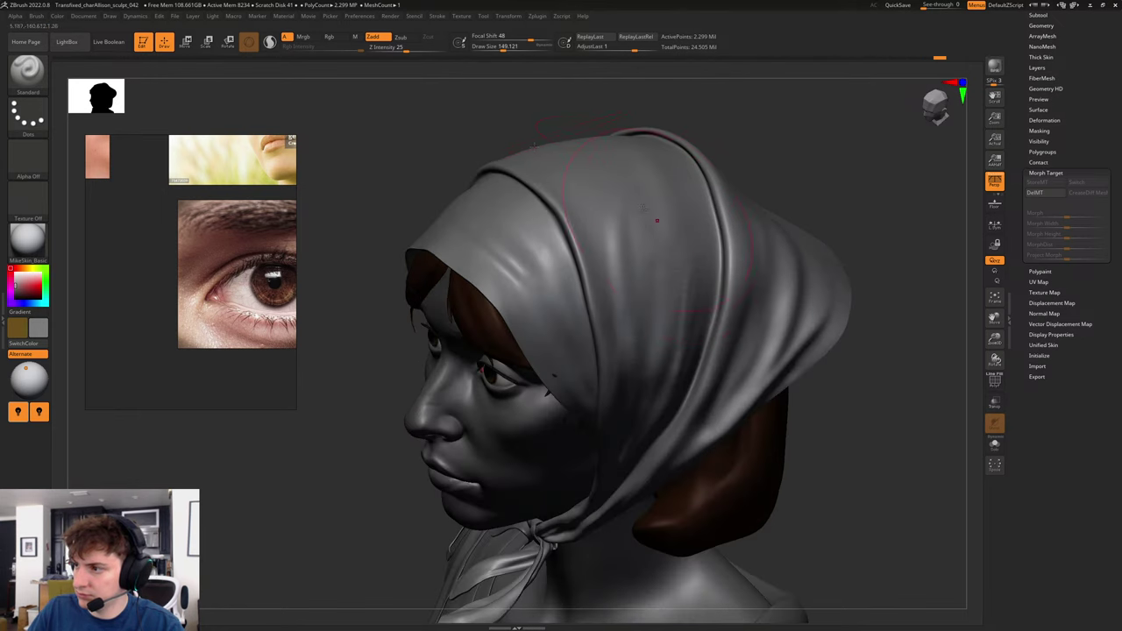
- Sculpt soft folds into the front panel on the headscarf's right side at Draw Sizes of about 104 and 136
mouse_move(849, 187)
right_mouse_down()
mouse_move(847, 176)
mouse_move(845, 205)
mouse_move(871, 206)
mouse_move(801, 210)
mouse_move(807, 196)
mouse_move(514, 260)
right_mouse_up()
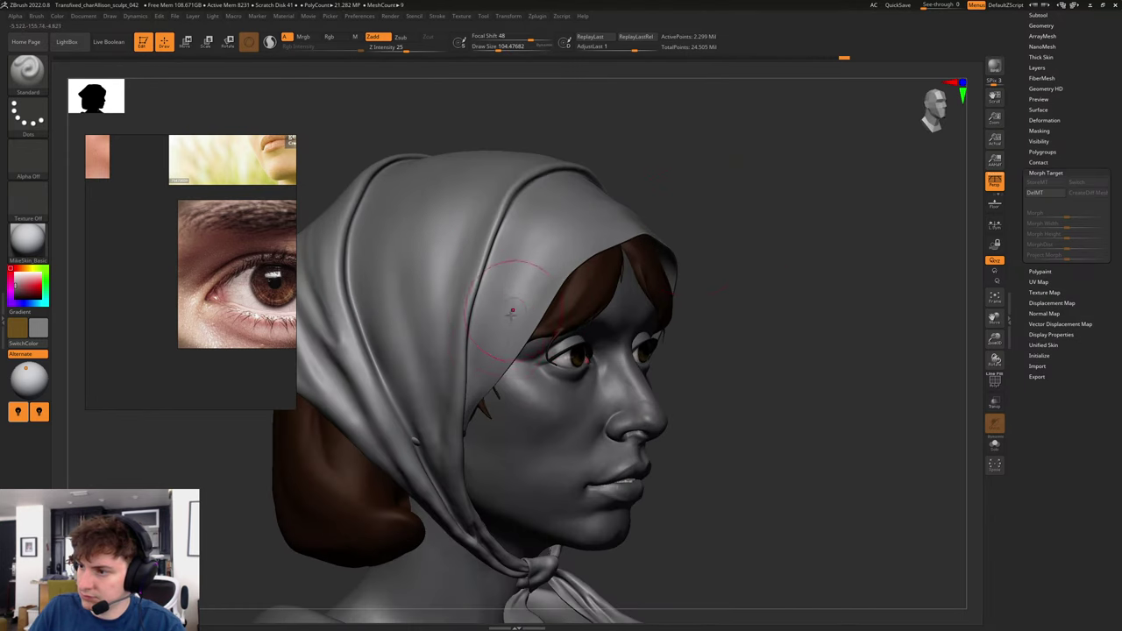
left_click_drag(546, 246, 518, 326)
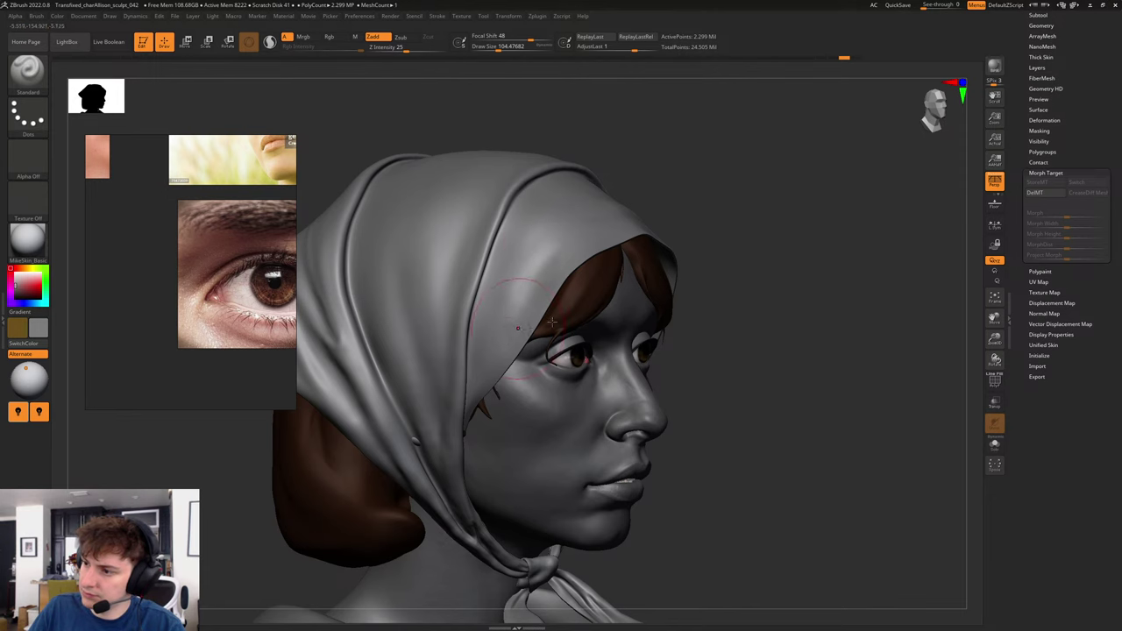
mouse_move(811, 219)
left_mouse_down()
mouse_move(783, 215)
mouse_move(797, 183)
left_mouse_up()
right_click_drag(796, 182, 512, 300)
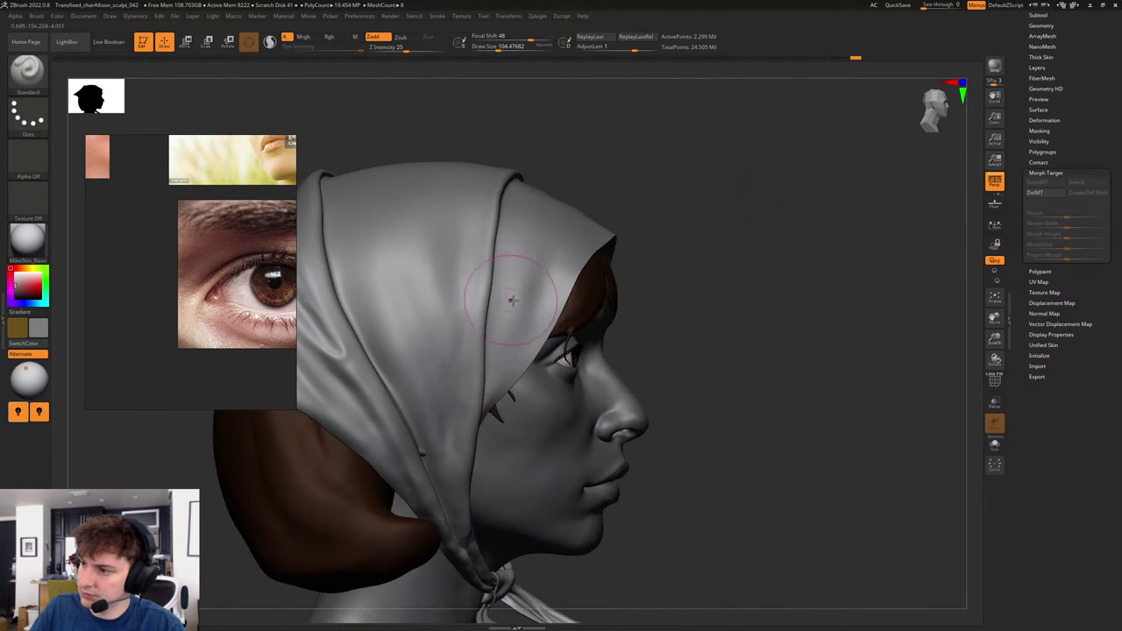
right_click_drag(713, 213, 675, 230)
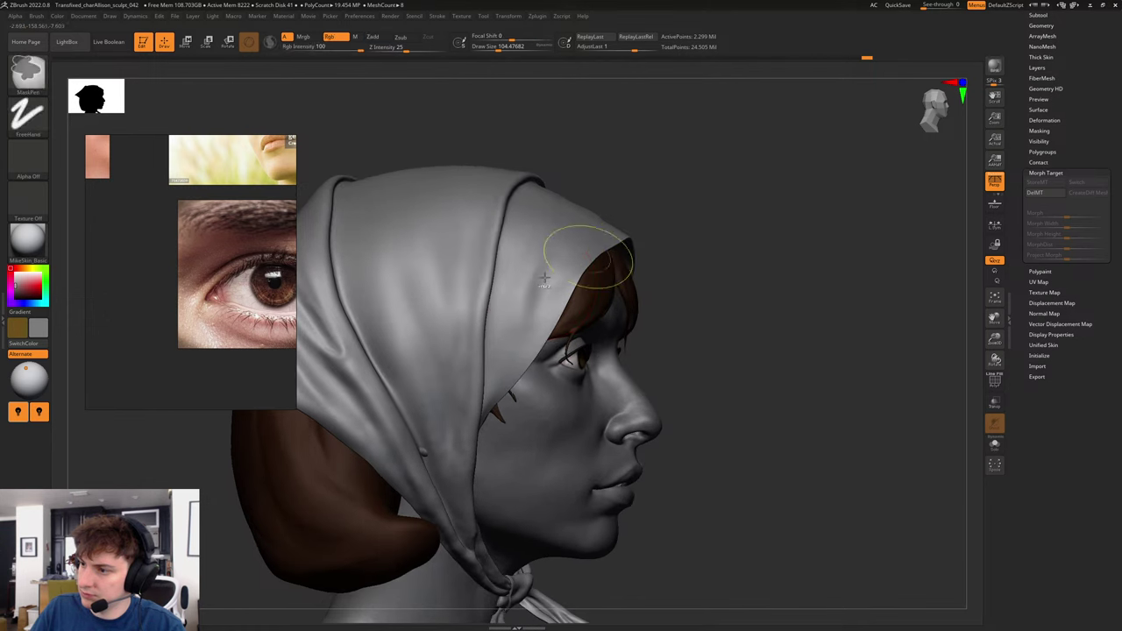
right_click_drag(741, 222, 690, 214)
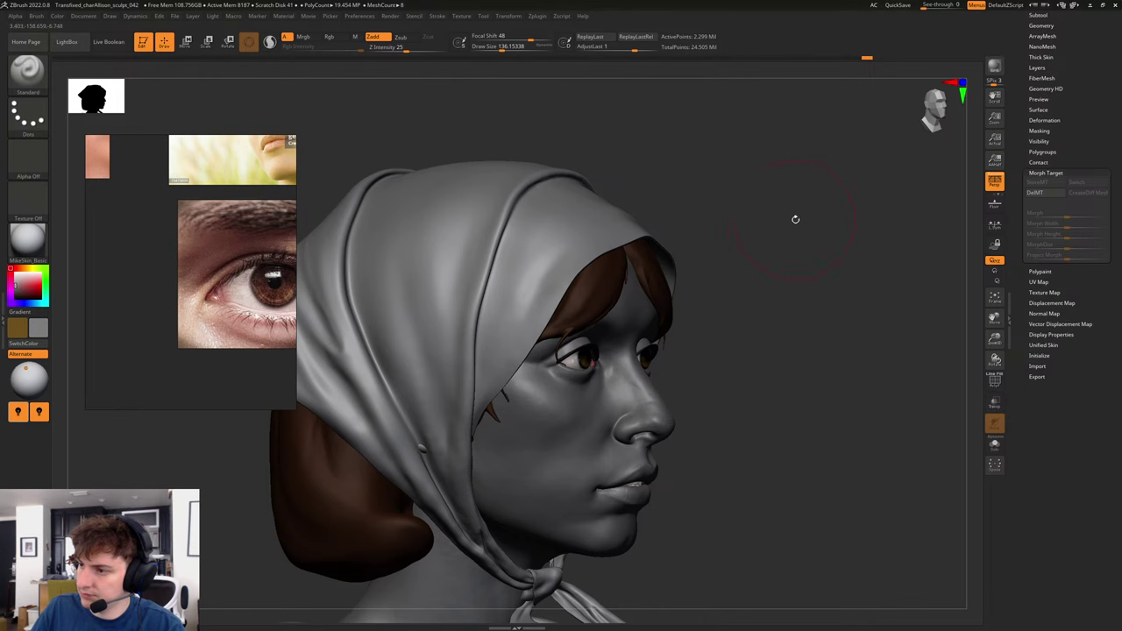
left_click_drag(796, 218, 867, 195)
right_click_drag(868, 198, 664, 337)
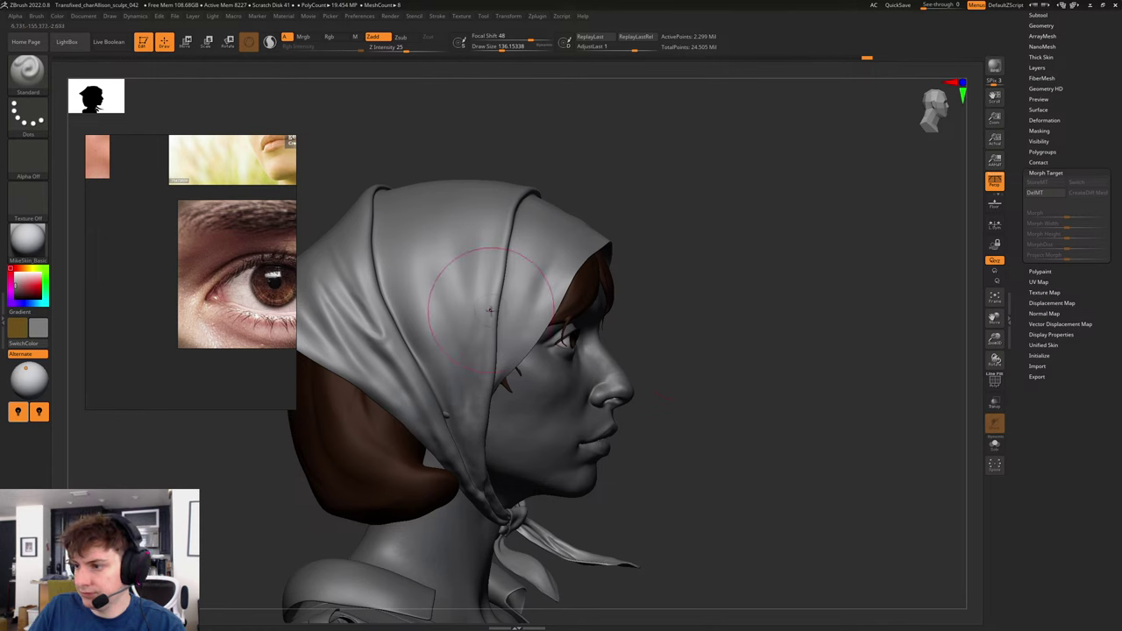
- Switch to the Move brush and examine the headscarf and face in profile alongside the reference board
key("b")
key("m")
key("v")
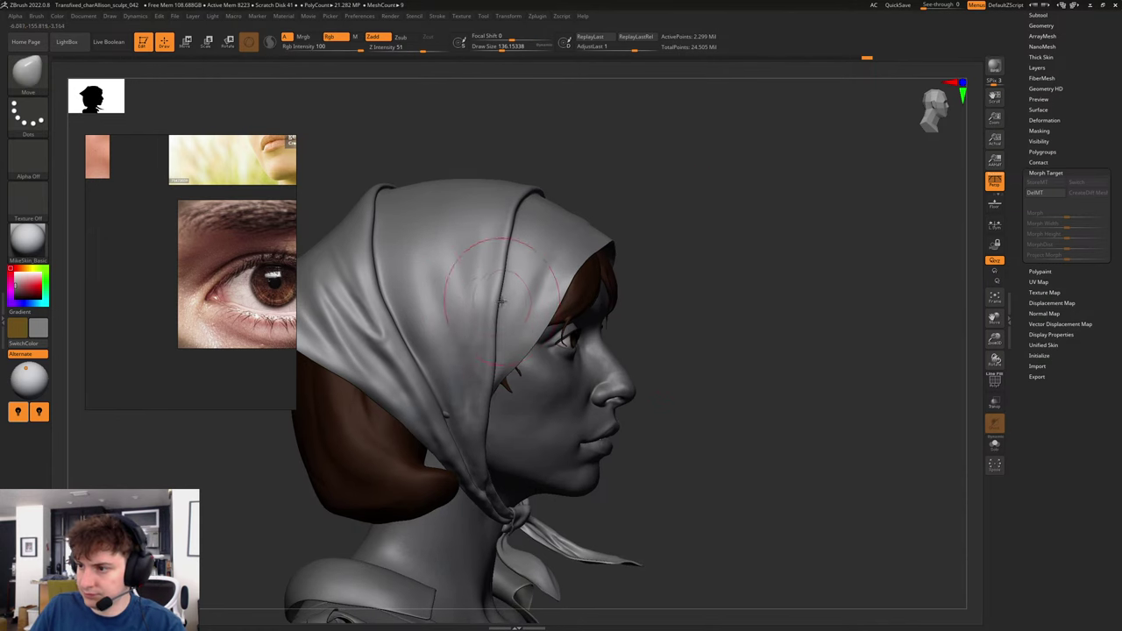
mouse_move(794, 268)
right_mouse_down()
mouse_move(680, 276)
mouse_move(694, 272)
mouse_move(724, 313)
mouse_move(711, 313)
mouse_move(712, 288)
mouse_move(789, 291)
mouse_move(752, 302)
mouse_move(824, 366)
mouse_move(662, 244)
right_mouse_up()
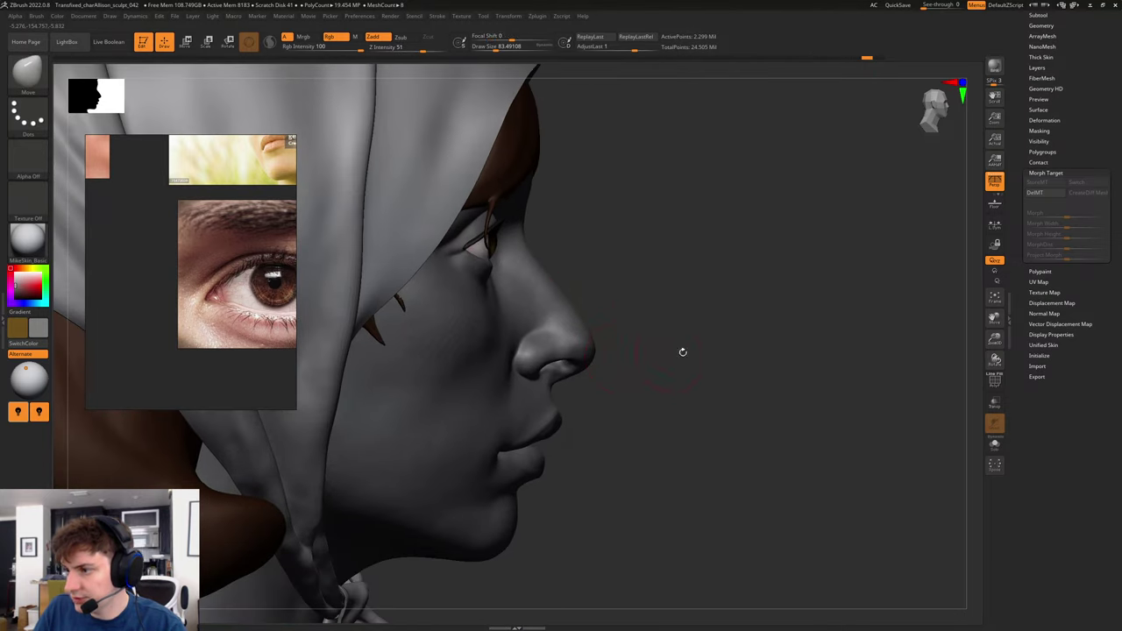
right_click_drag(683, 351, 660, 405)
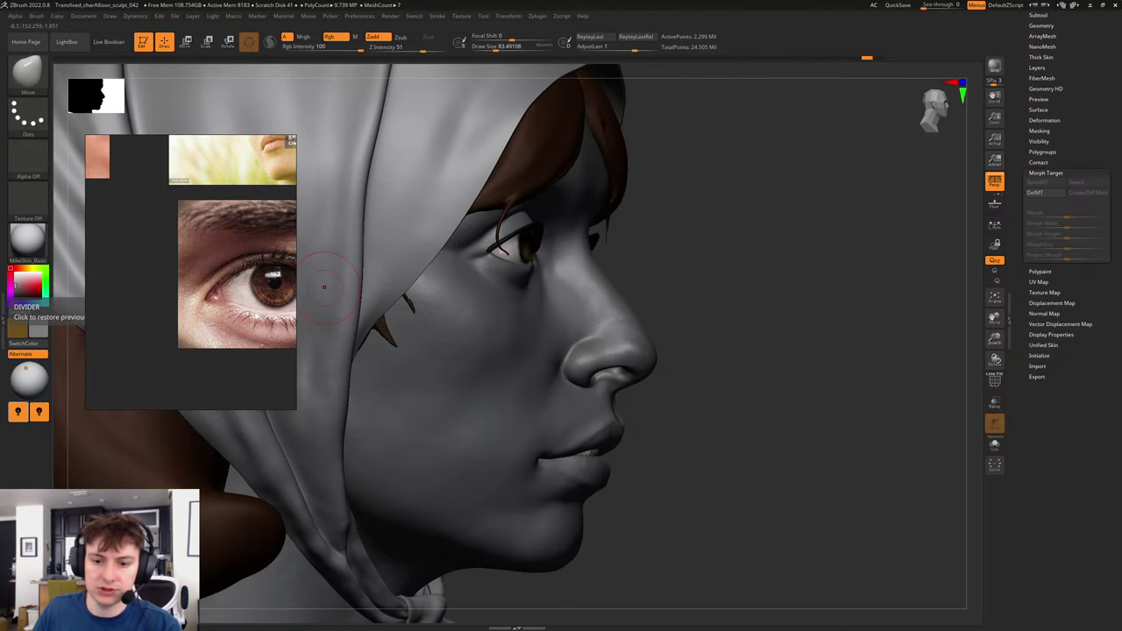
left_click_drag(200, 297, 214, 296)
scroll(210, 285, "down", 10)
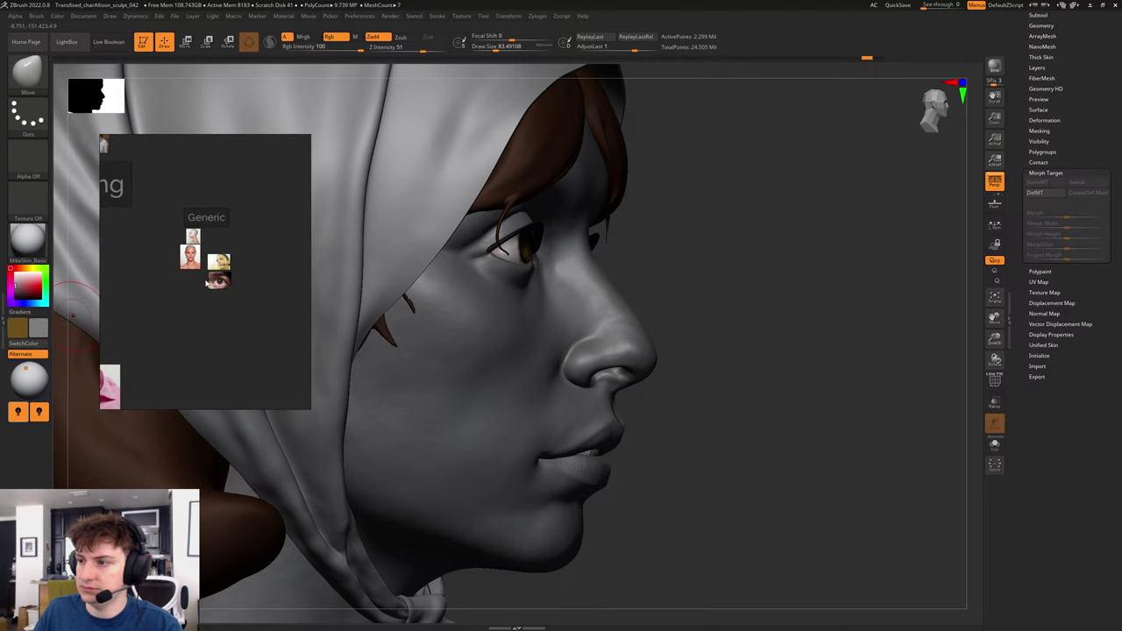
middle_click_drag(207, 282, 292, 306)
mouse_move(691, 268)
right_mouse_down()
mouse_move(722, 260)
mouse_move(701, 270)
mouse_move(777, 378)
mouse_move(680, 351)
right_mouse_up()
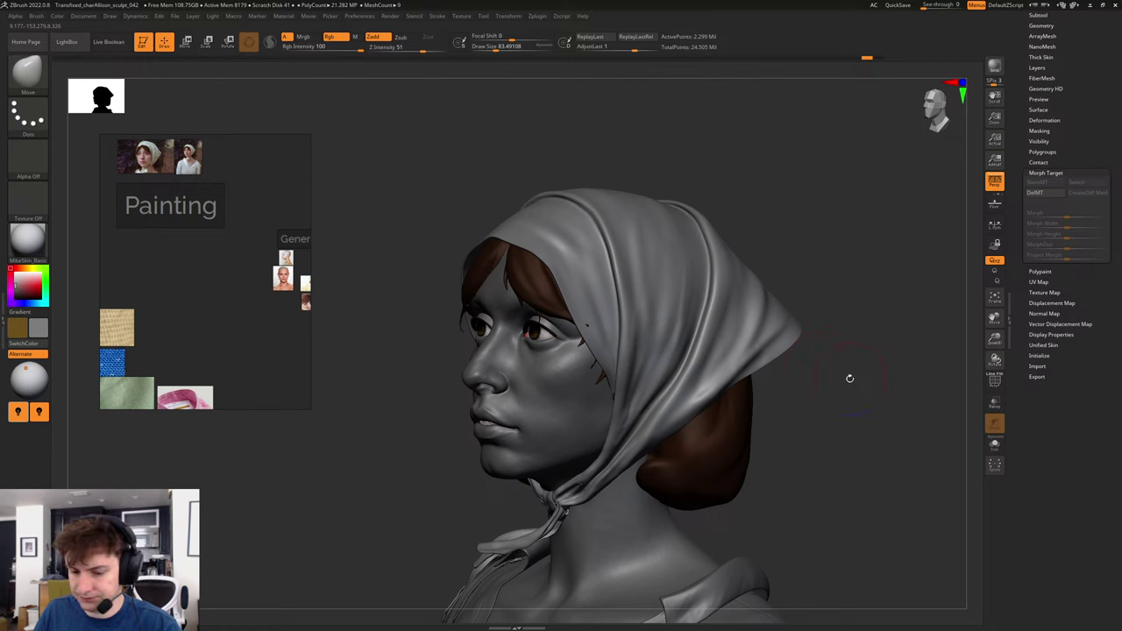
- Lower the headscarf mesh to its lowest subdivision level
key("shift+d")
key("shift+d")
key("shift+d")
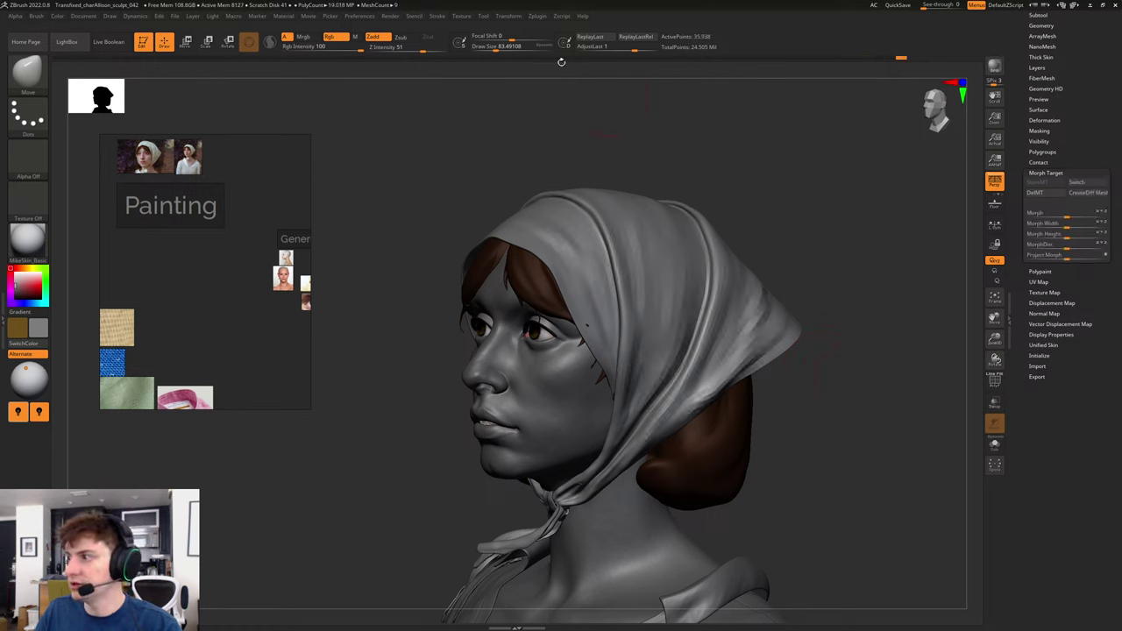
- Enable Switch MT in the Multi Map Exporter's export options and create the headscarf's 4096 displacement map
left_click(538, 17)
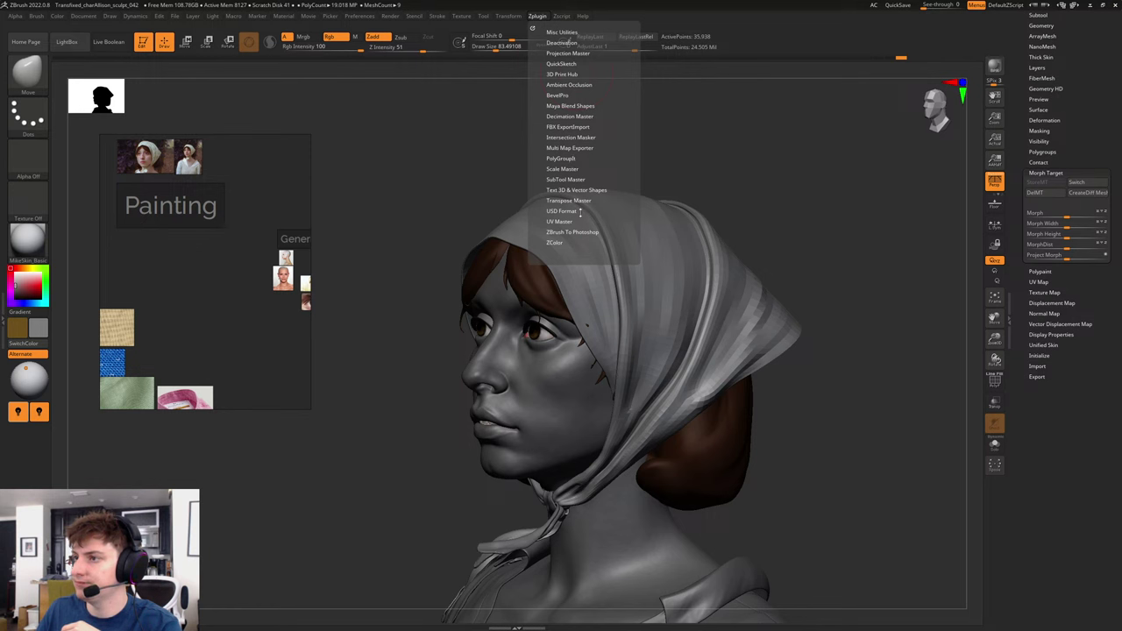
left_click(573, 148)
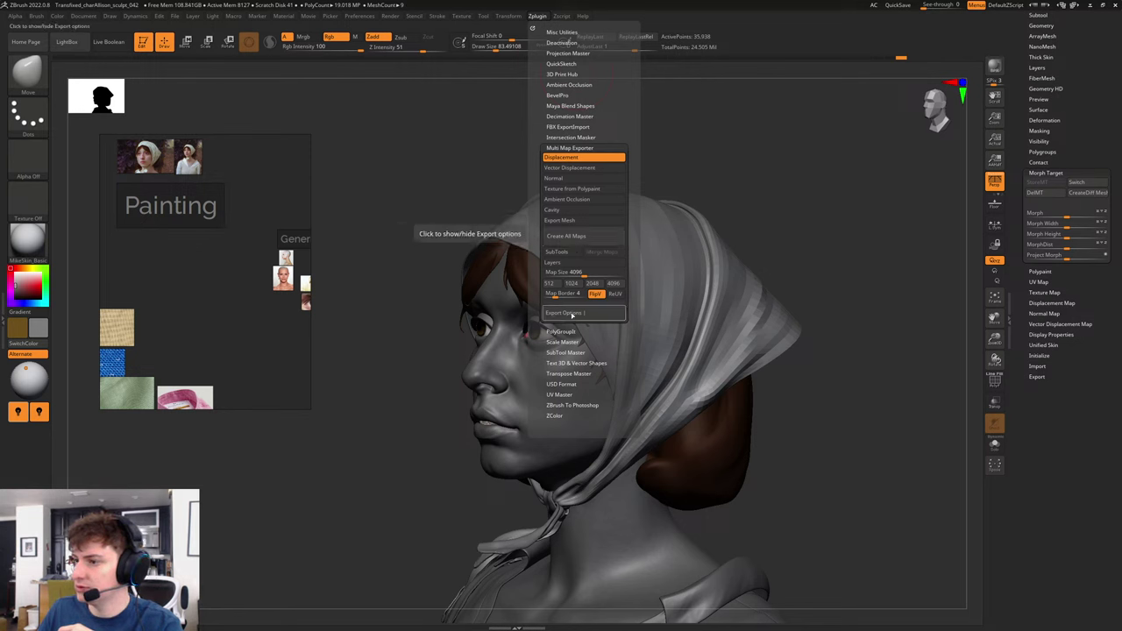
left_click(571, 313)
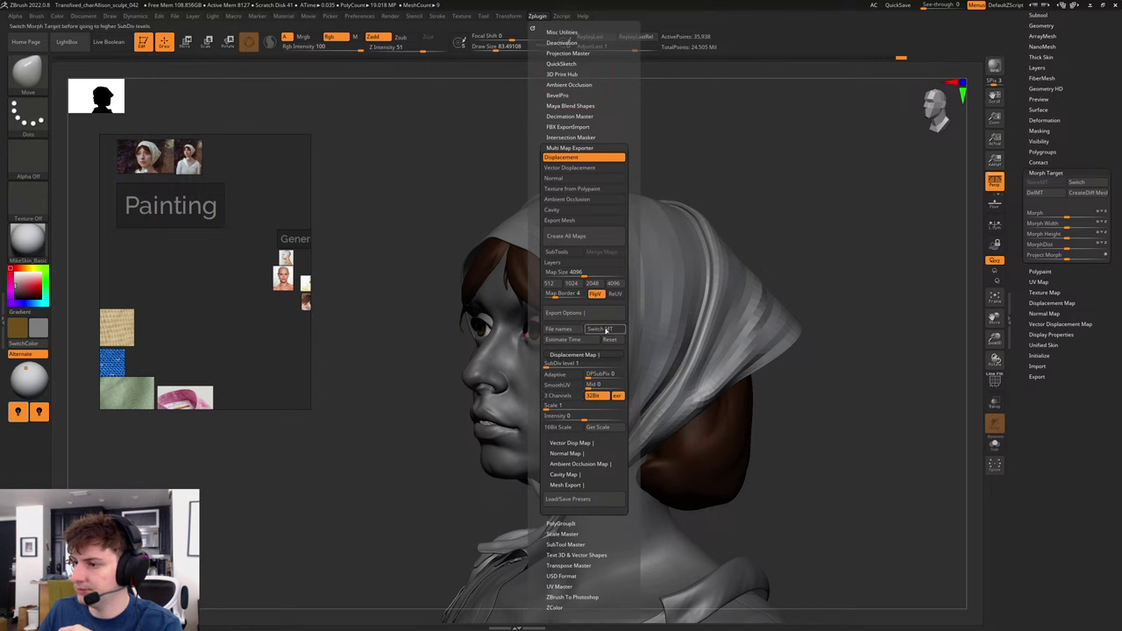
left_click(605, 329)
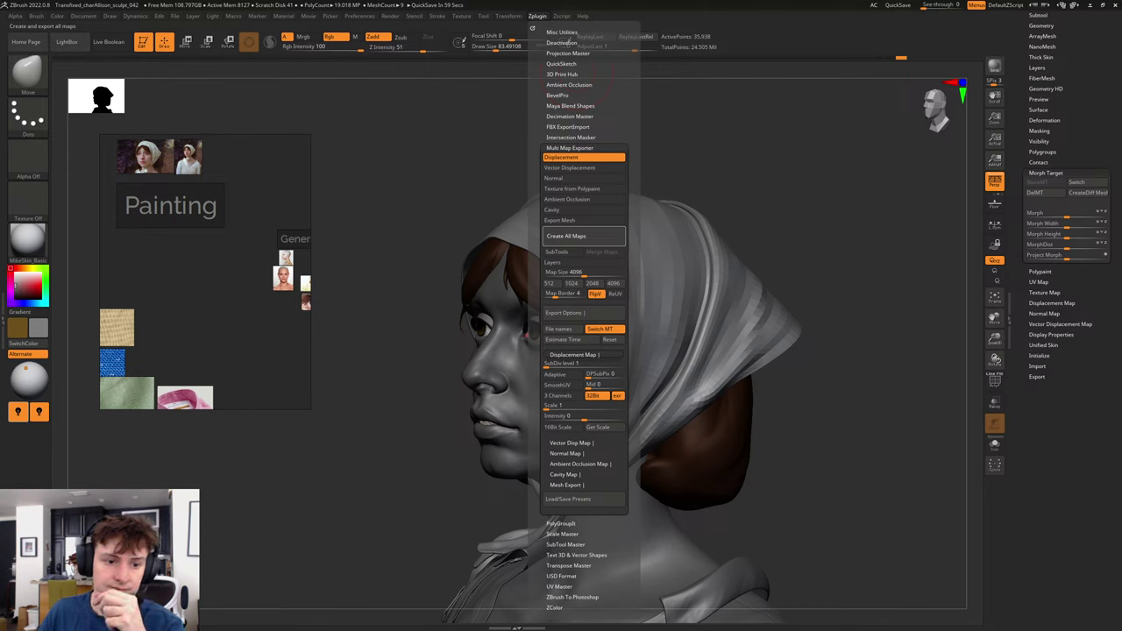
left_click(579, 236)
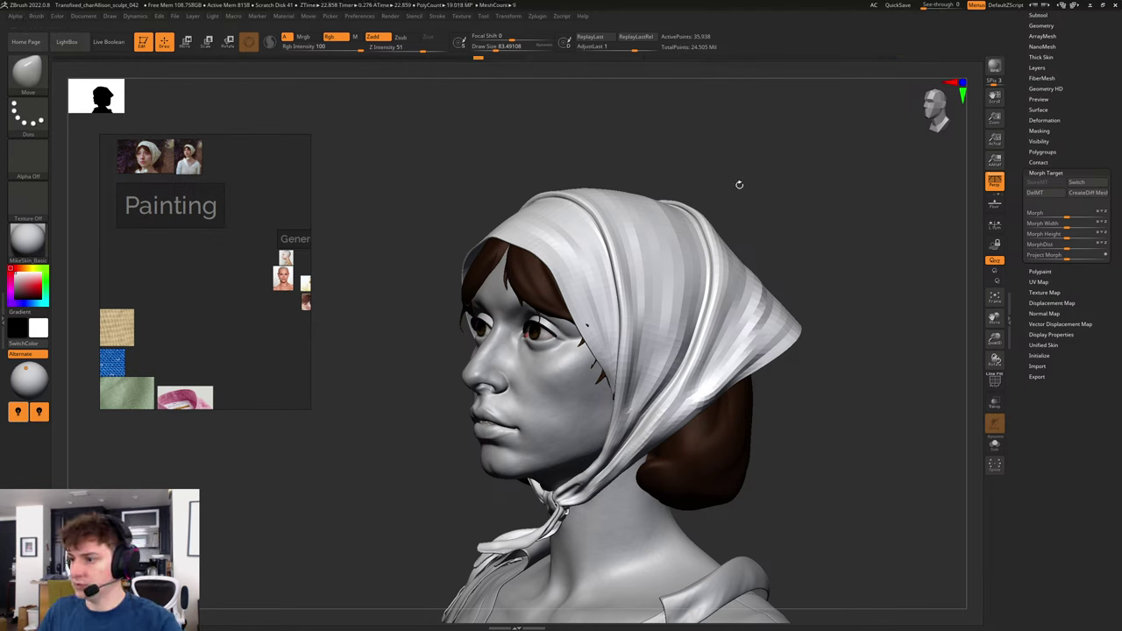
- Restore the headscarf to its highest subdivision level and select the body mesh from the front
left_click_drag(736, 194, 766, 235)
key("d")
key("d")
key("d")
left_click(560, 361, "alt")
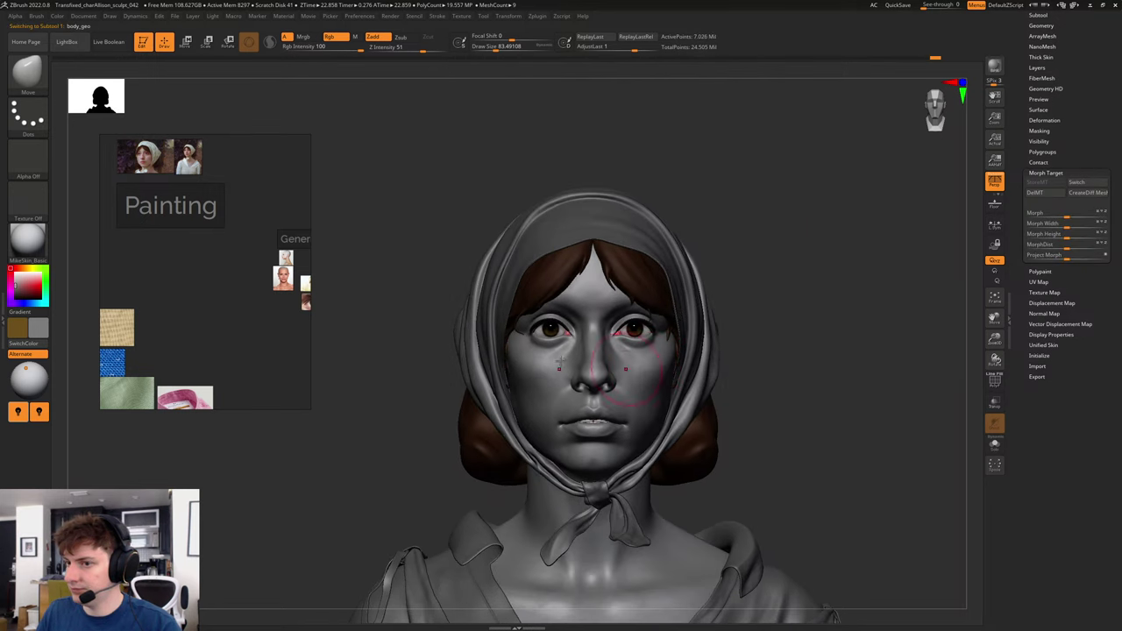
- Browse the photo references for the woman's facial features and frame the frontal close-up with red lips
scroll(140, 258, "down", 3)
middle_click_drag(148, 266, 237, 241)
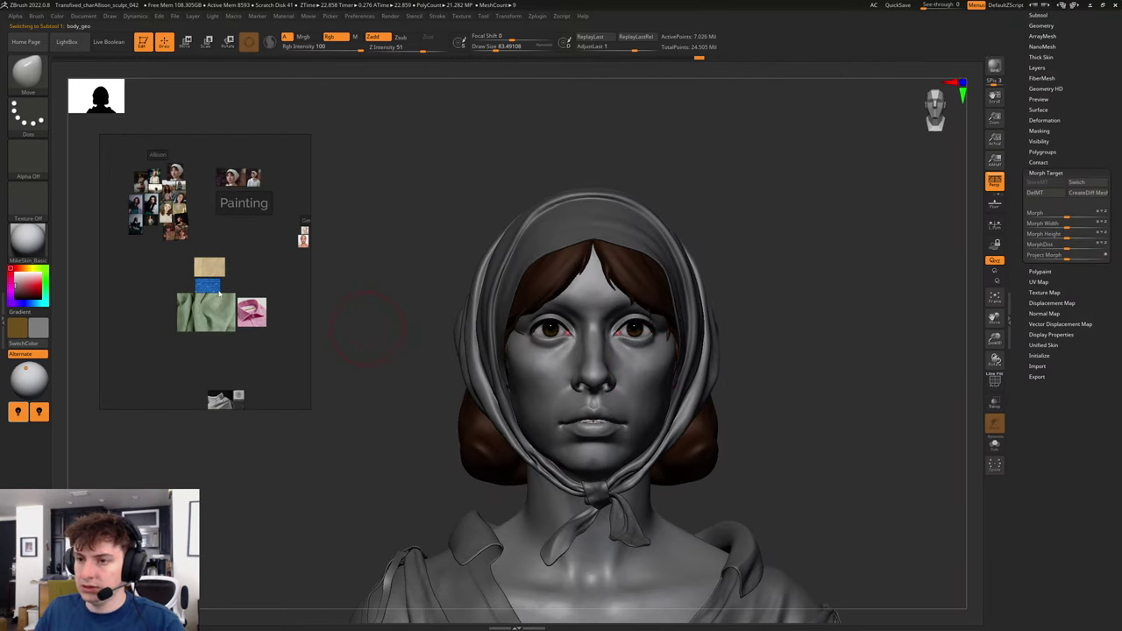
scroll(172, 186, "up", 10)
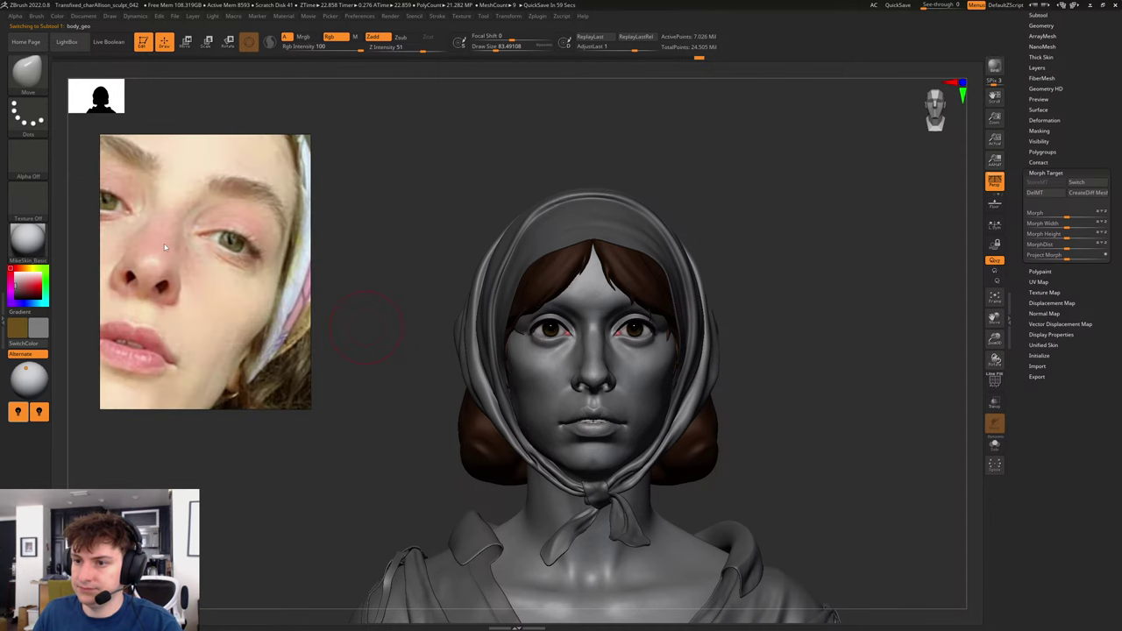
scroll(163, 247, "down", 2)
middle_click_drag(141, 305, 256, 270)
scroll(212, 283, "down", 6)
scroll(197, 279, "down", 3)
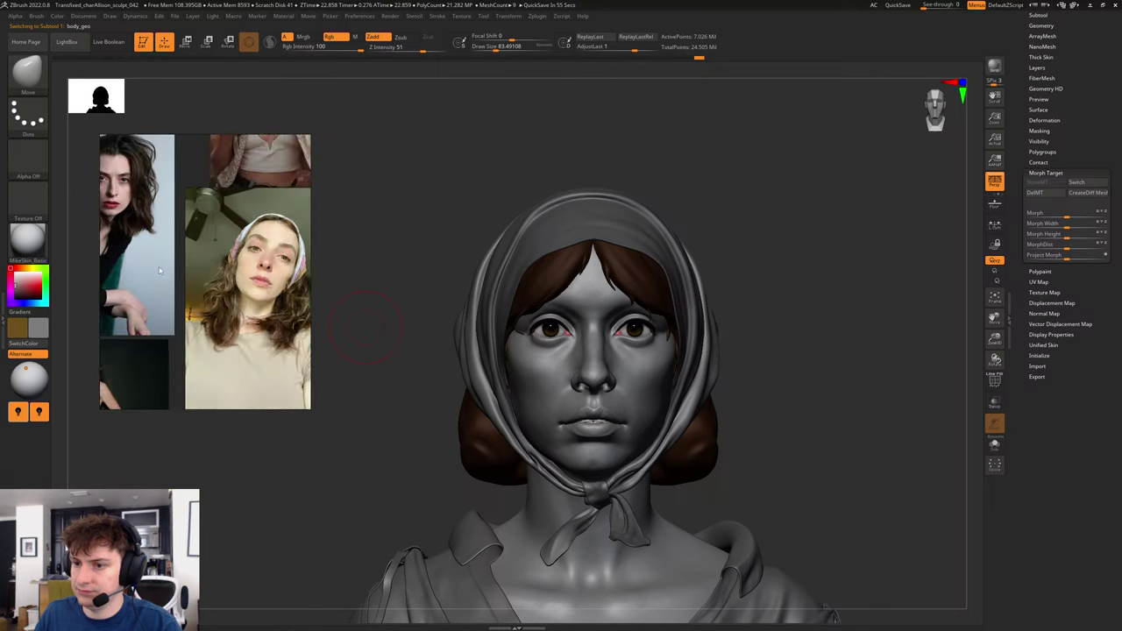
middle_click_drag(145, 262, 277, 328)
scroll(247, 264, "up", 5)
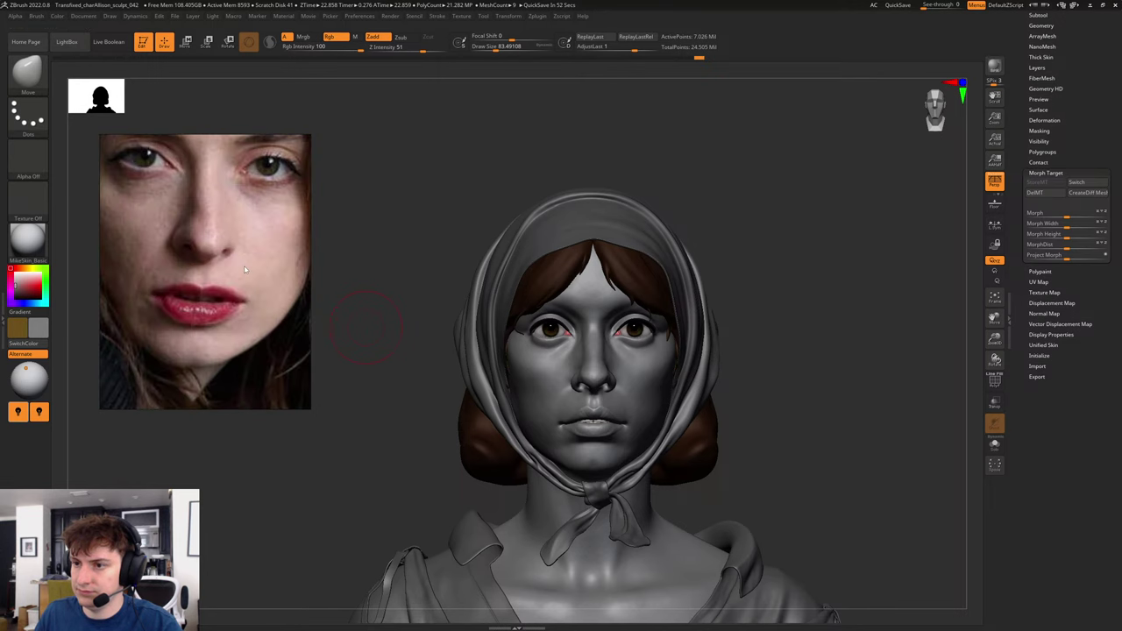
- Examine the face and mouth from the front up close, with the polyframe shown and hidden
mouse_move(737, 243)
left_mouse_down()
mouse_move(735, 253)
mouse_move(751, 240)
mouse_move(816, 275)
mouse_move(802, 269)
mouse_move(811, 229)
mouse_move(863, 328)
left_mouse_up()
key("shift+f")
key("shift+f")
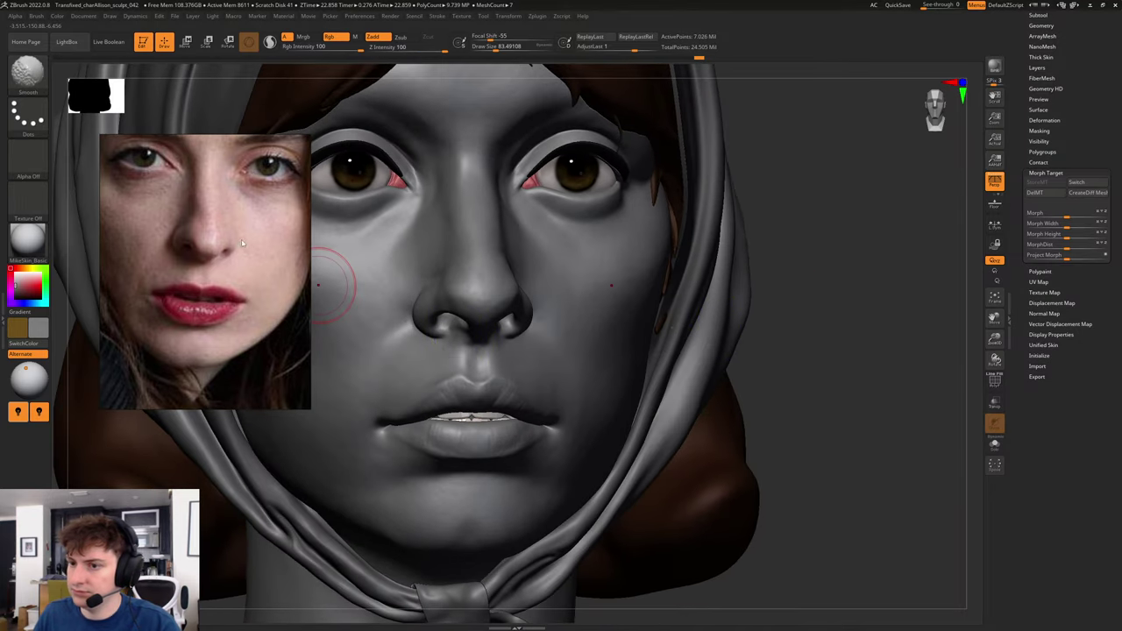
left_click_drag(756, 422, 782, 301, "alt")
key("shift+f")
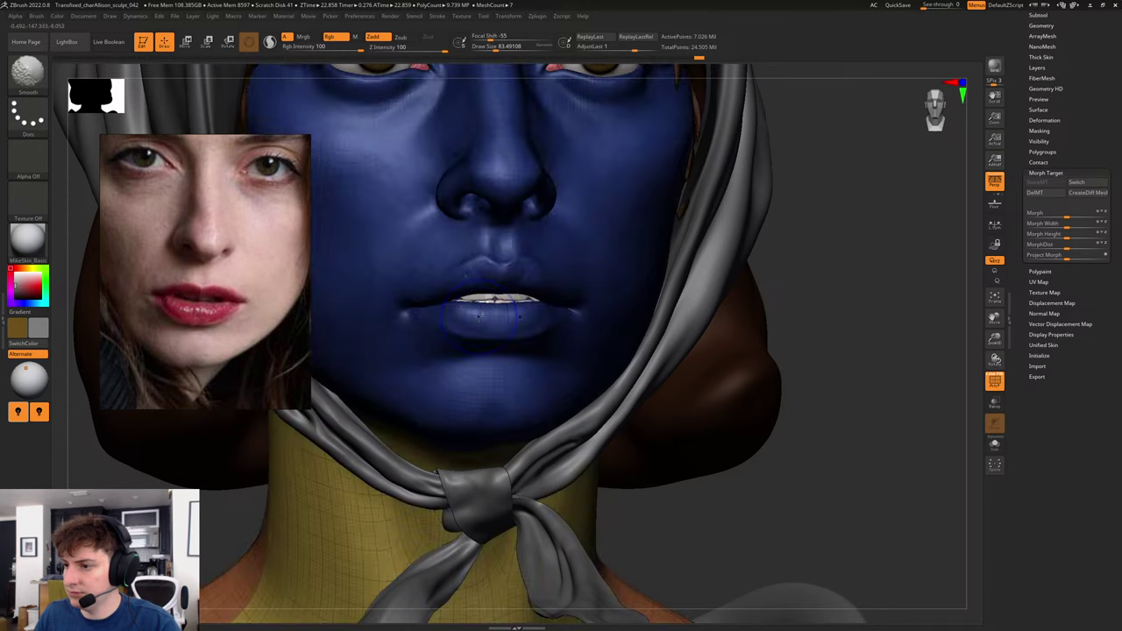
key("shift+f")
left_click_drag(850, 303, 838, 304)
left_click_drag(905, 294, 877, 363)
key("shift+f")
key("shift+f")
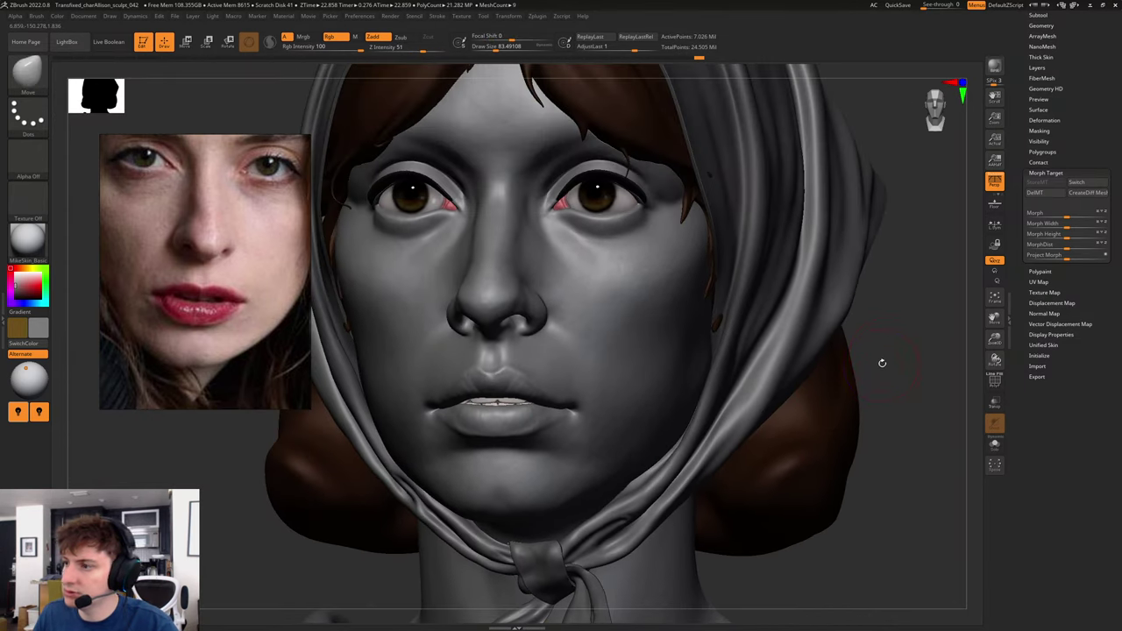
left_click_drag(882, 352, 885, 351)
- Lower the body mesh to its lowest subdivision level and check the face's topology
key("shift+d")
key("shift+d")
key("shift+d")
key("shift+d")
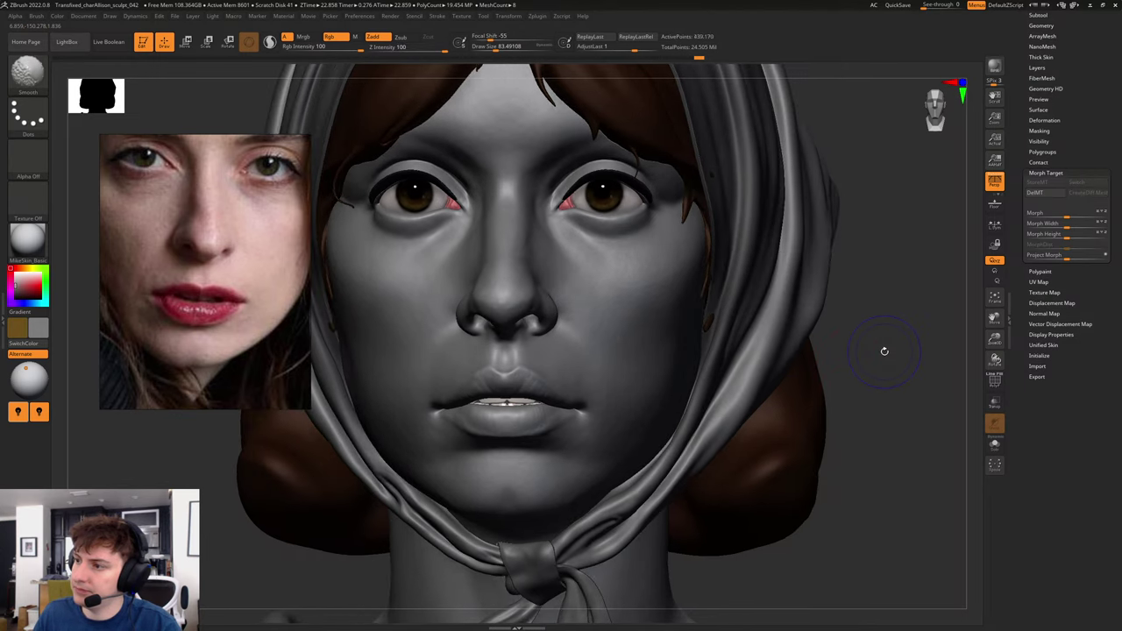
key("shift+f")
key("shift+f")
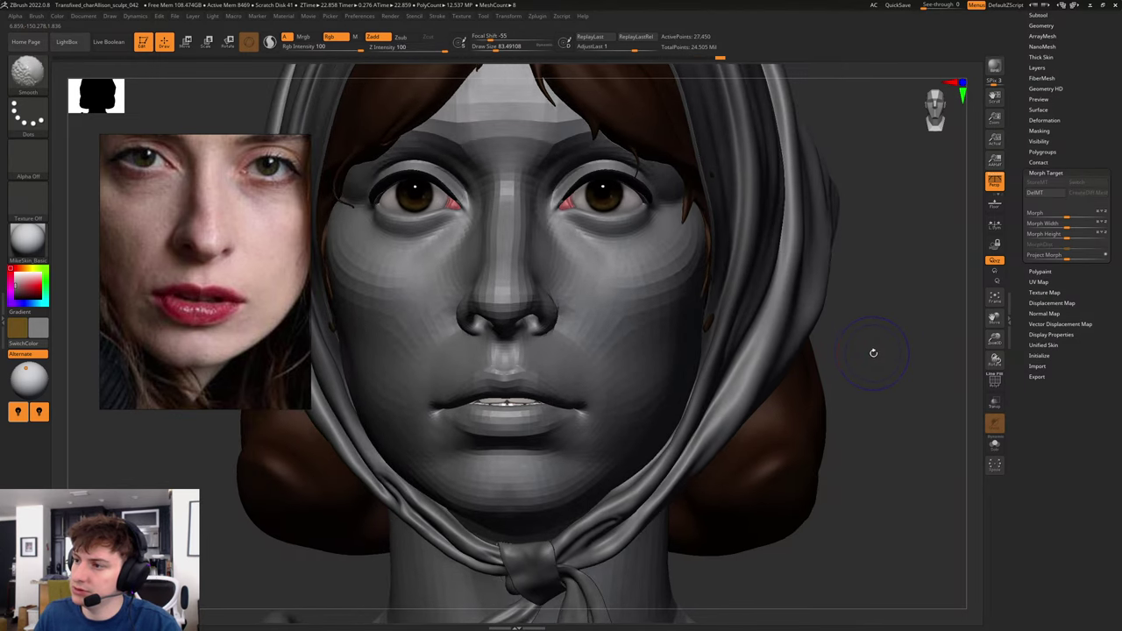
left_click_drag(872, 351, 881, 354)
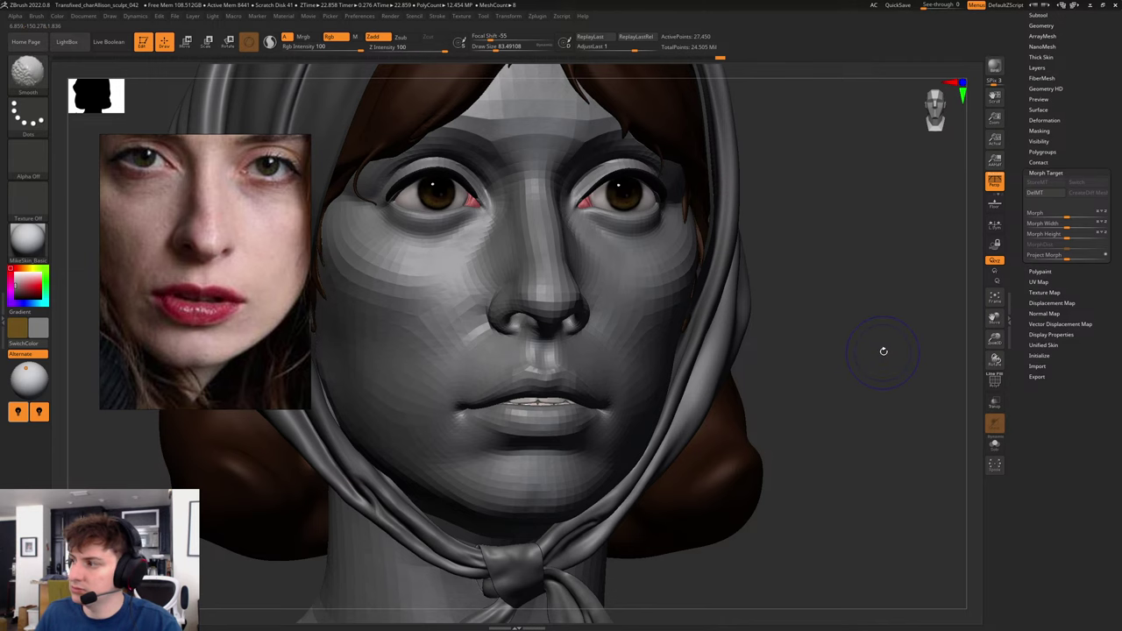
key("shift+f")
key("shift+f")
left_click_drag(884, 289, 877, 289)
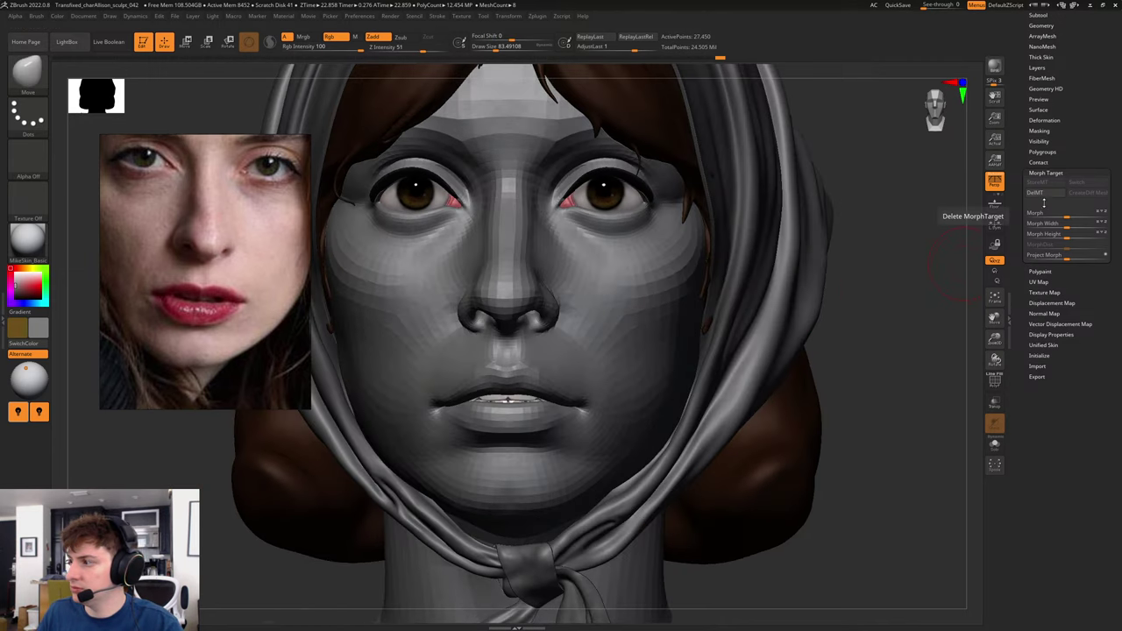
- Delete the body mesh's existing morph target and store a new one at the lowest subdivision level
left_click(1037, 192)
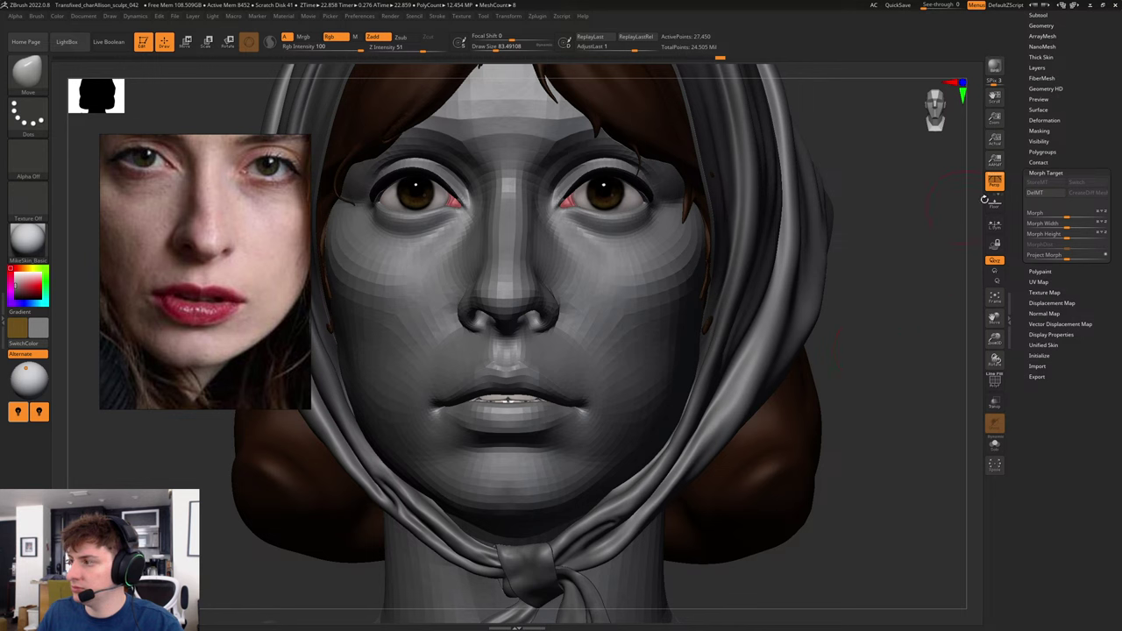
left_click(1040, 185)
left_click_drag(1104, 118, 1092, 193)
left_click(1048, 382)
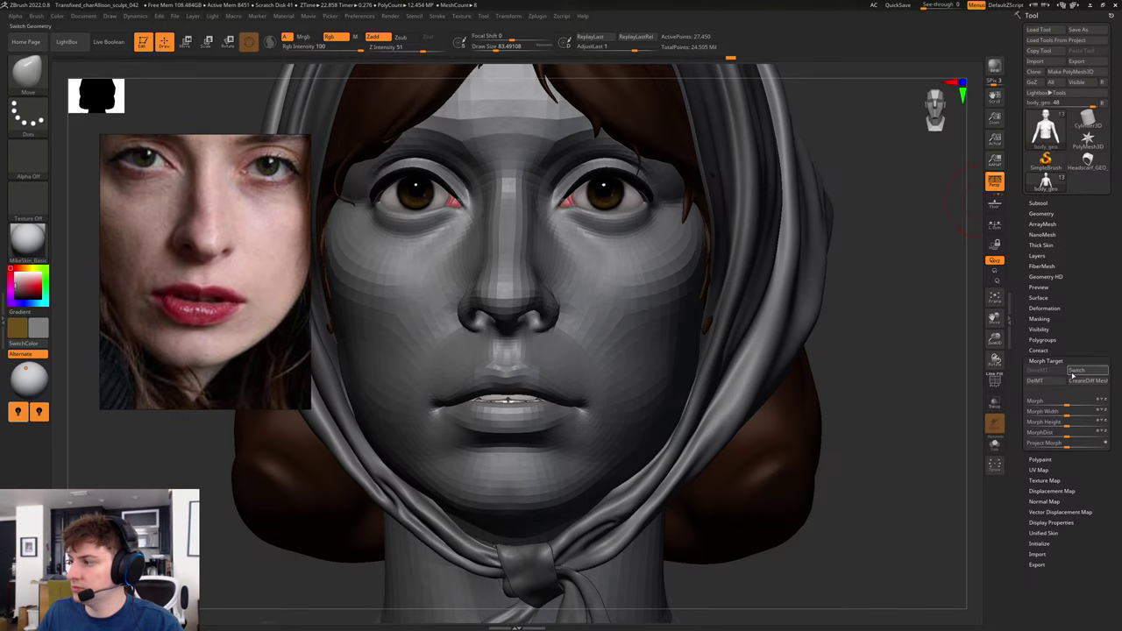
- Review the Multi Map Exporter's displacement options and the low-resolution face
left_click_drag(888, 381, 885, 381)
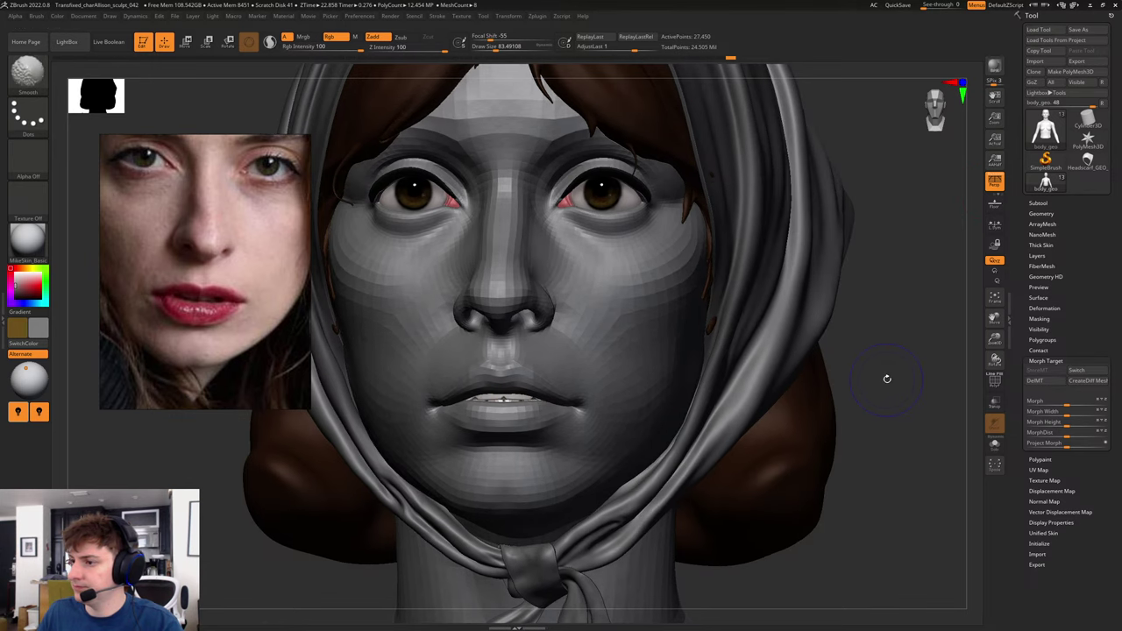
left_click(887, 380, "ctrl")
left_click(887, 381, "ctrl")
left_click(540, 17)
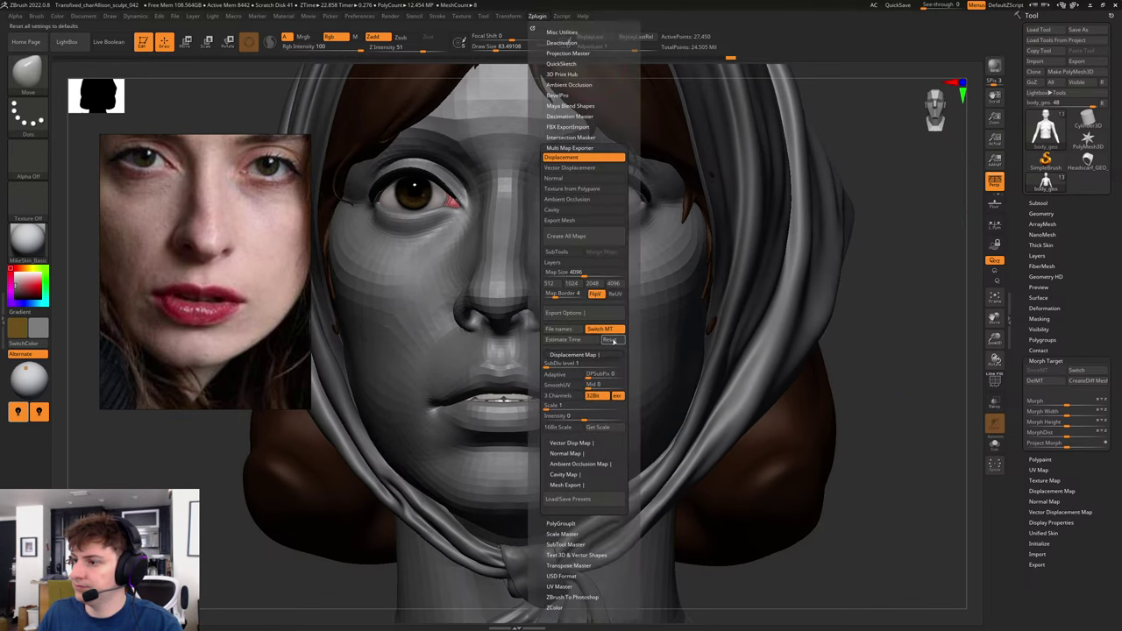
left_click_drag(879, 321, 866, 340)
key("shift+f")
key("shift+f")
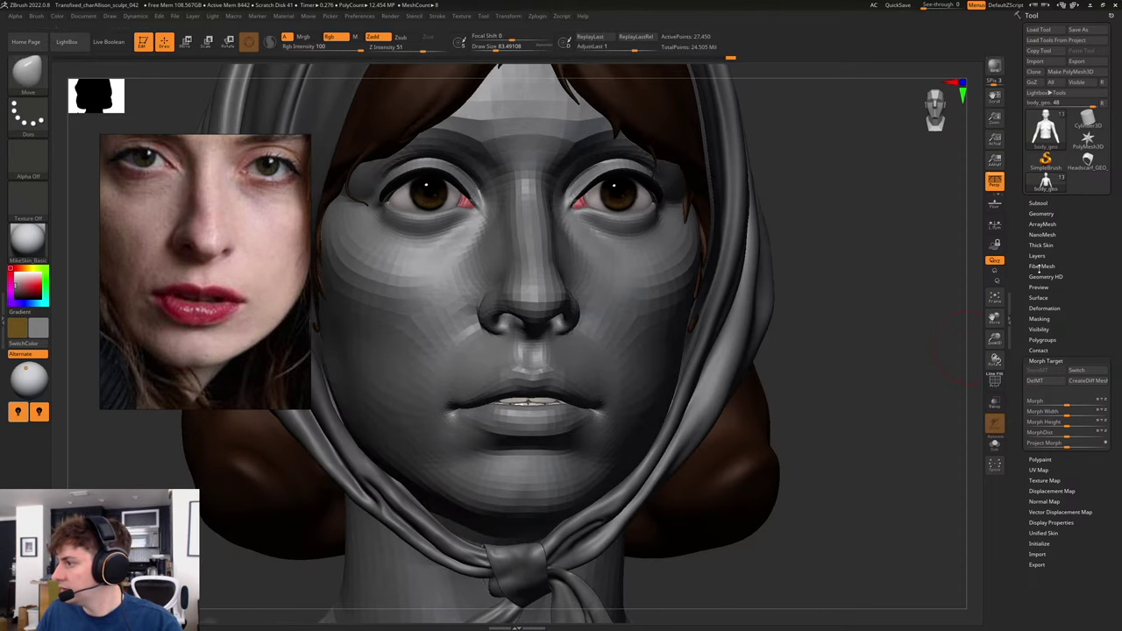
- Raise the body mesh to its highest subdivision level and add a new sculpting layer
left_click(1040, 257)
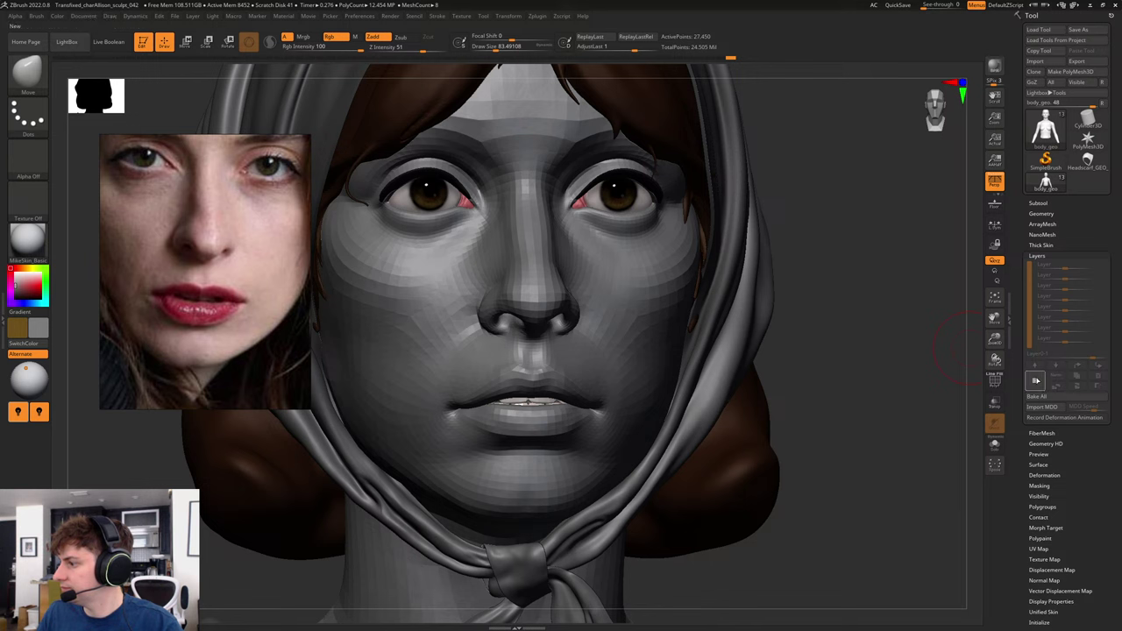
left_click(1040, 361)
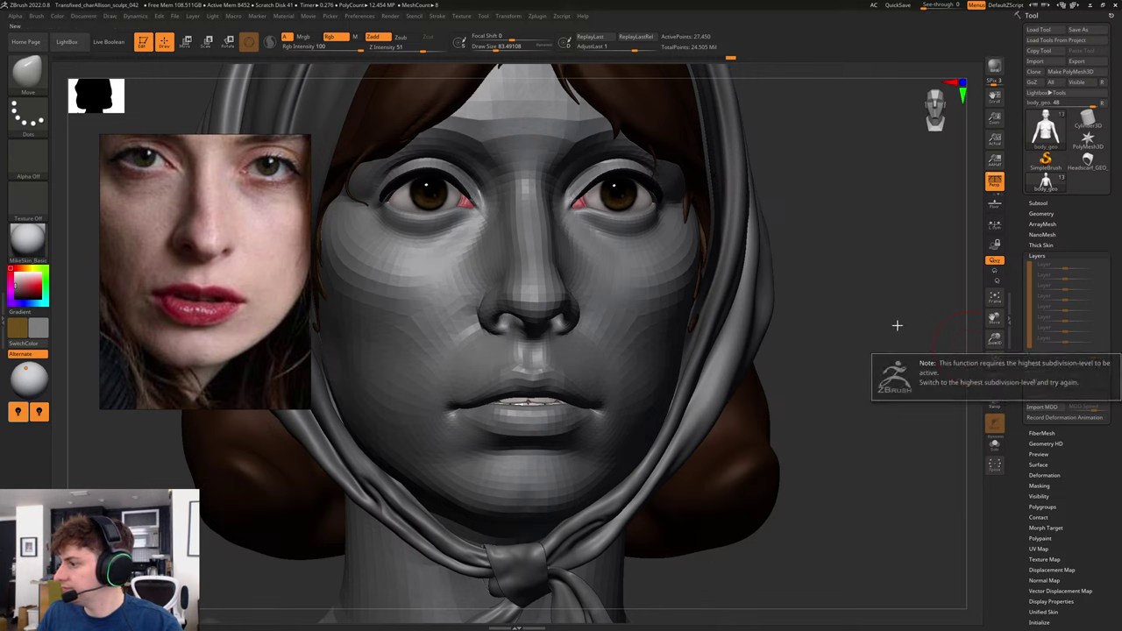
key("d")
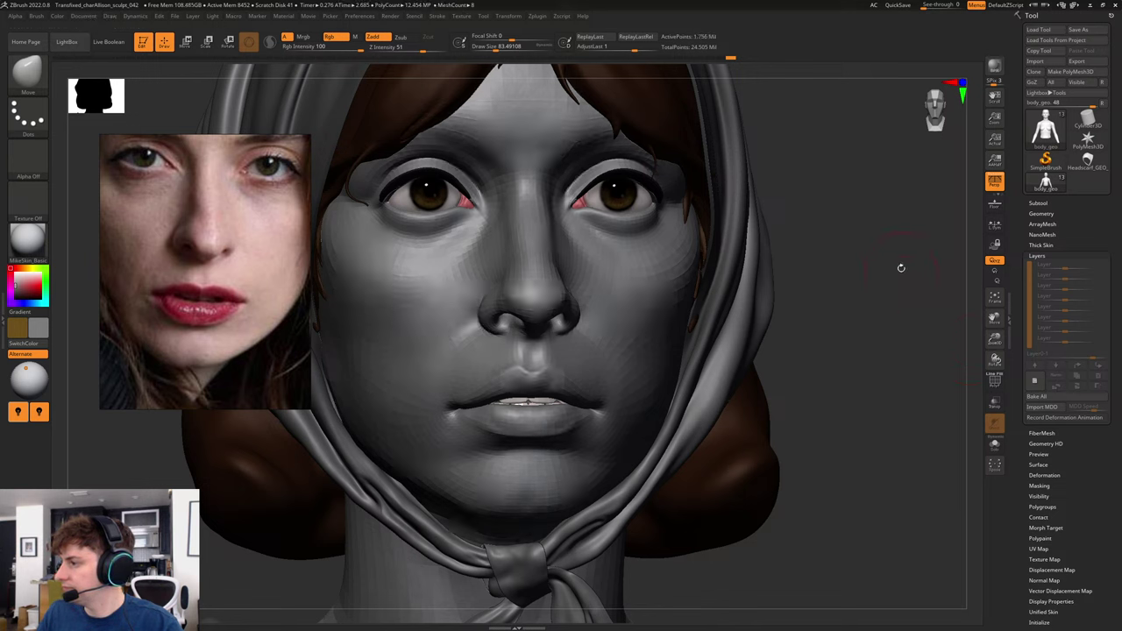
left_click_drag(904, 280, 977, 285)
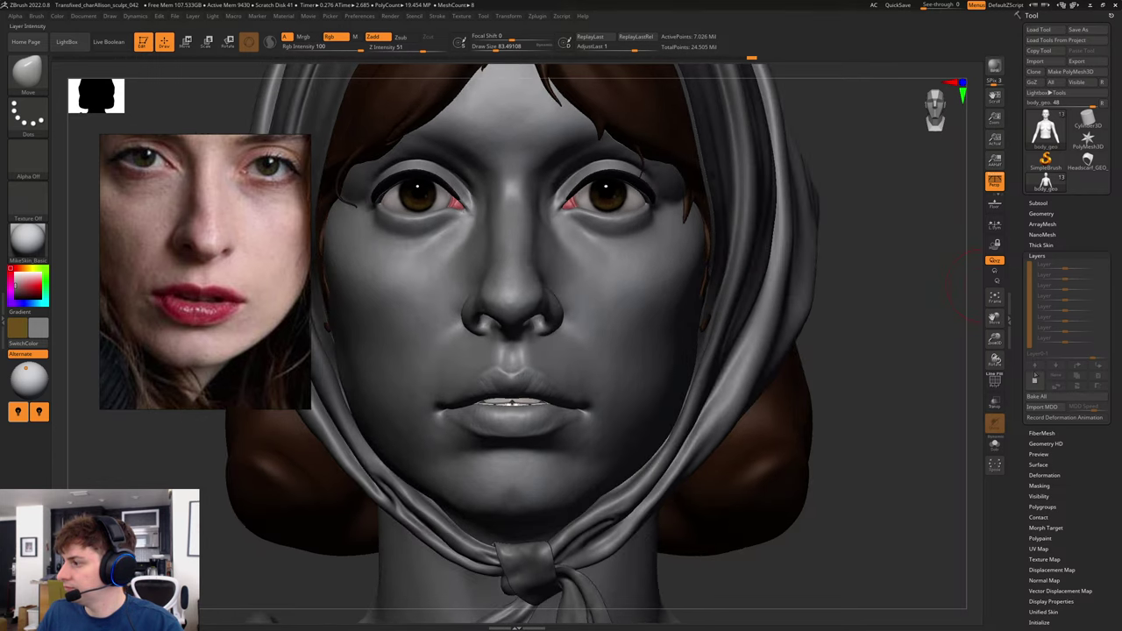
left_click(1035, 379)
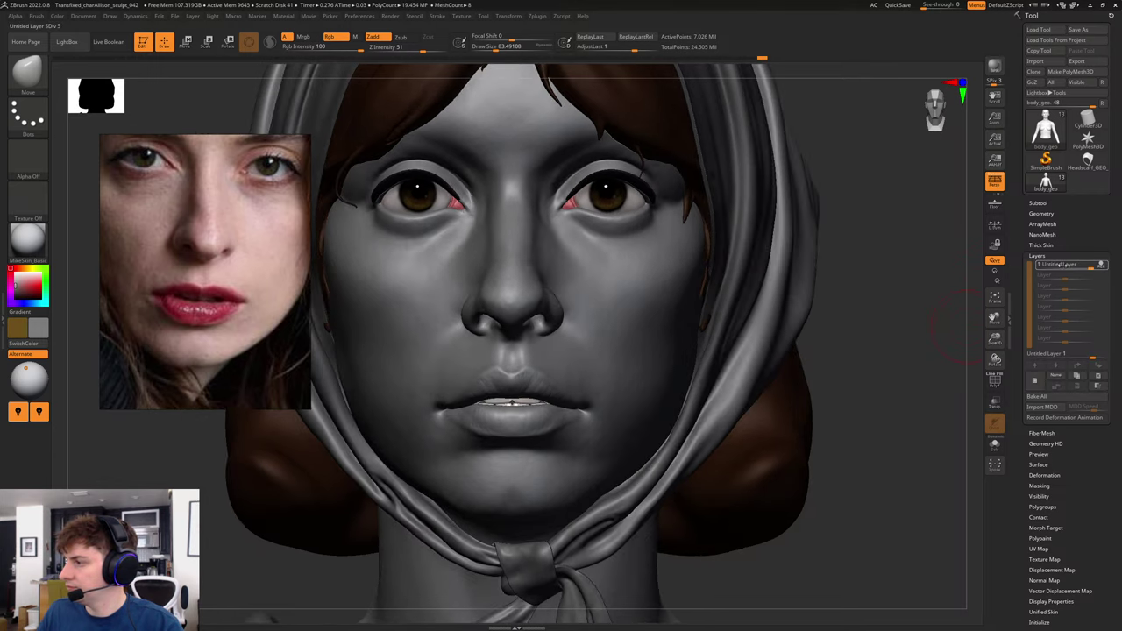
- Rename the body mesh's new sculpting layer as Assym
left_click(1064, 265)
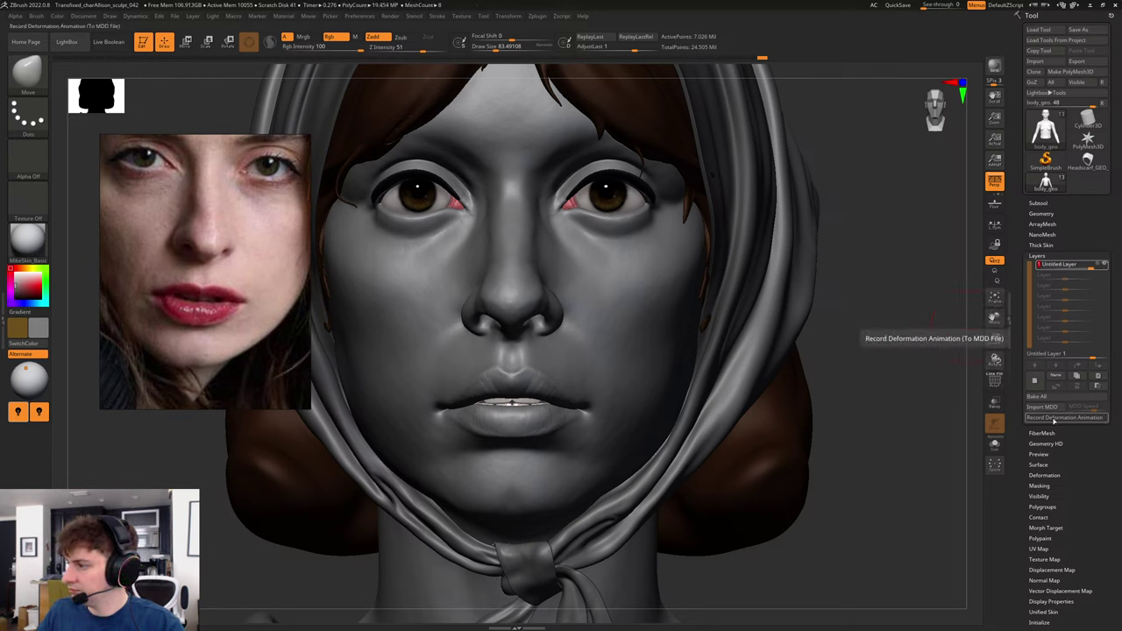
left_click(1057, 377)
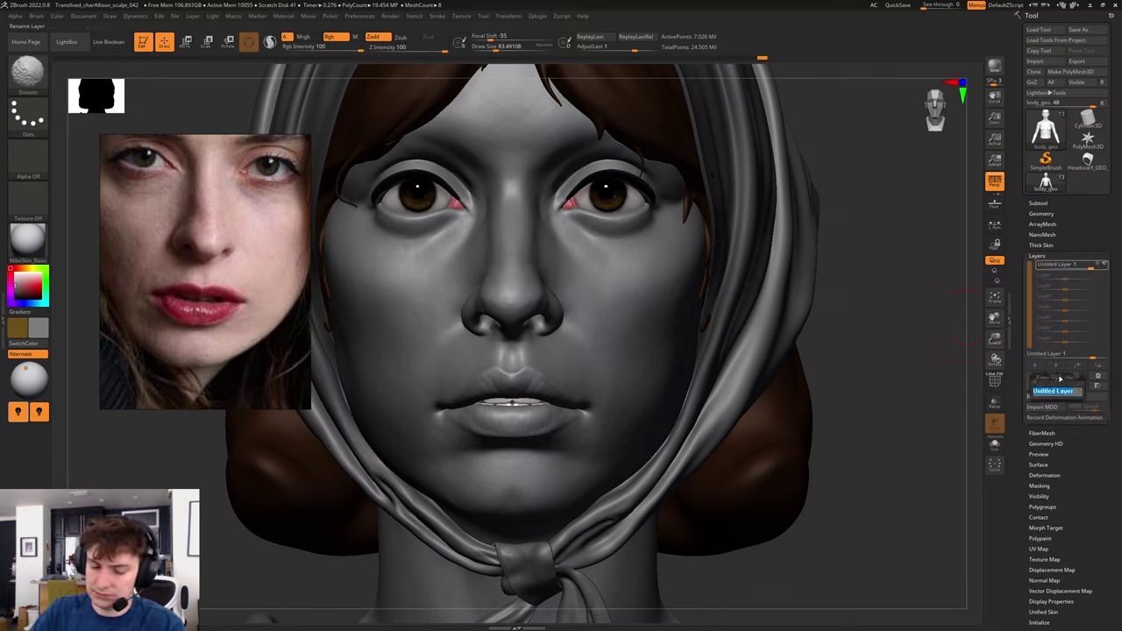
type("AAssym")
key("Return")
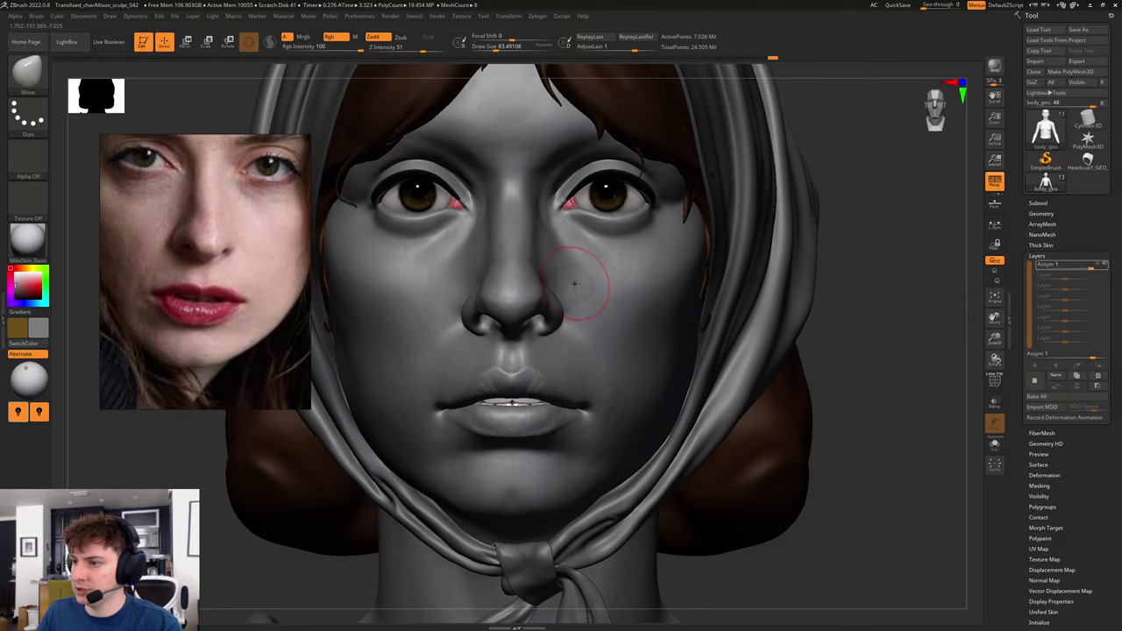
- Adjust the nose's shape on the asymmetry layer using the Move brush at a draw size of about 136
left_click_drag(844, 333, 903, 352)
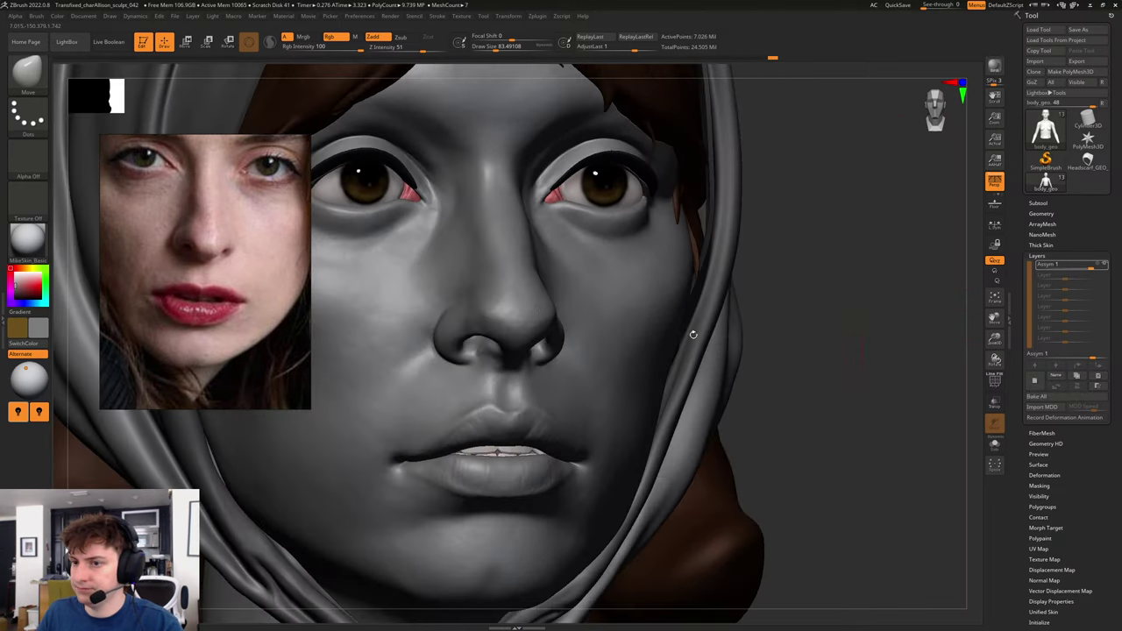
left_click_drag(811, 370, 884, 364)
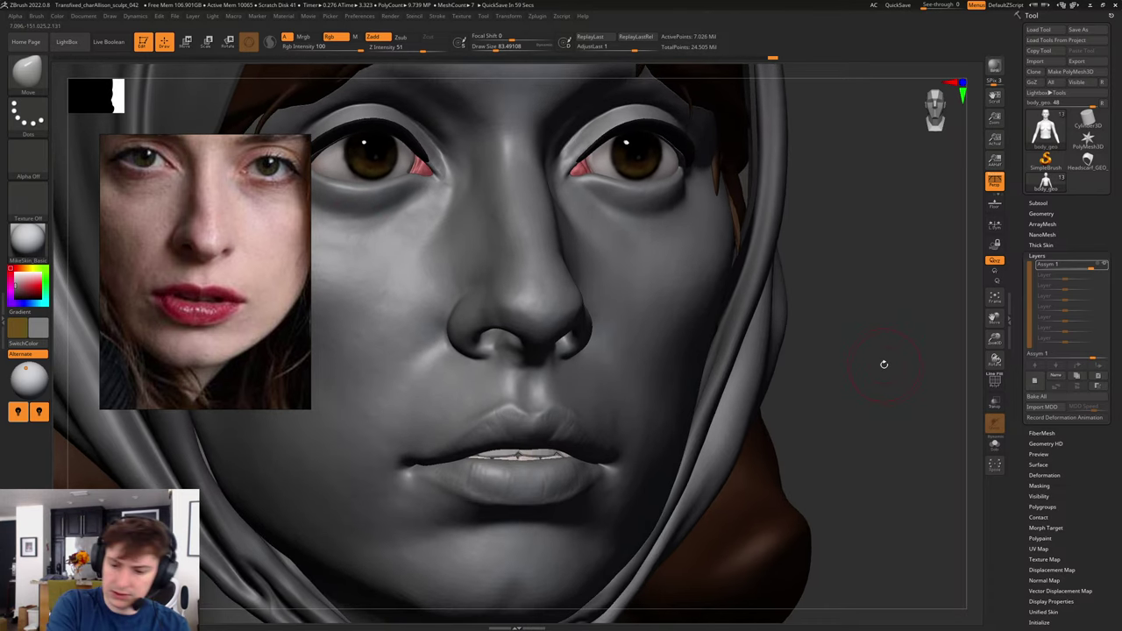
key("b")
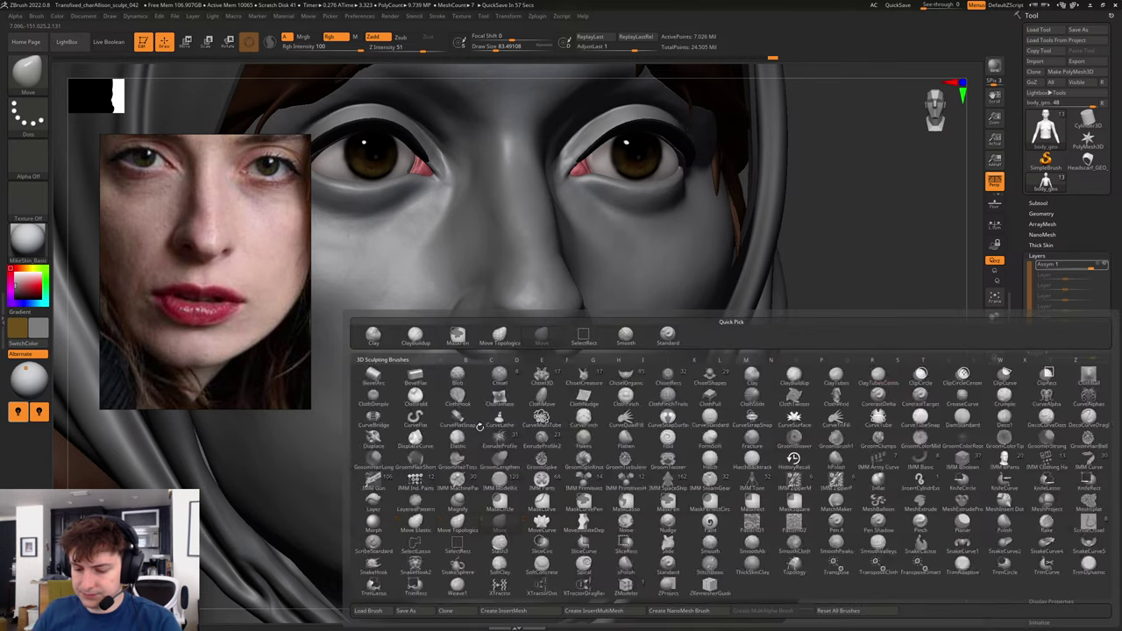
key("m")
key("v")
key("b")
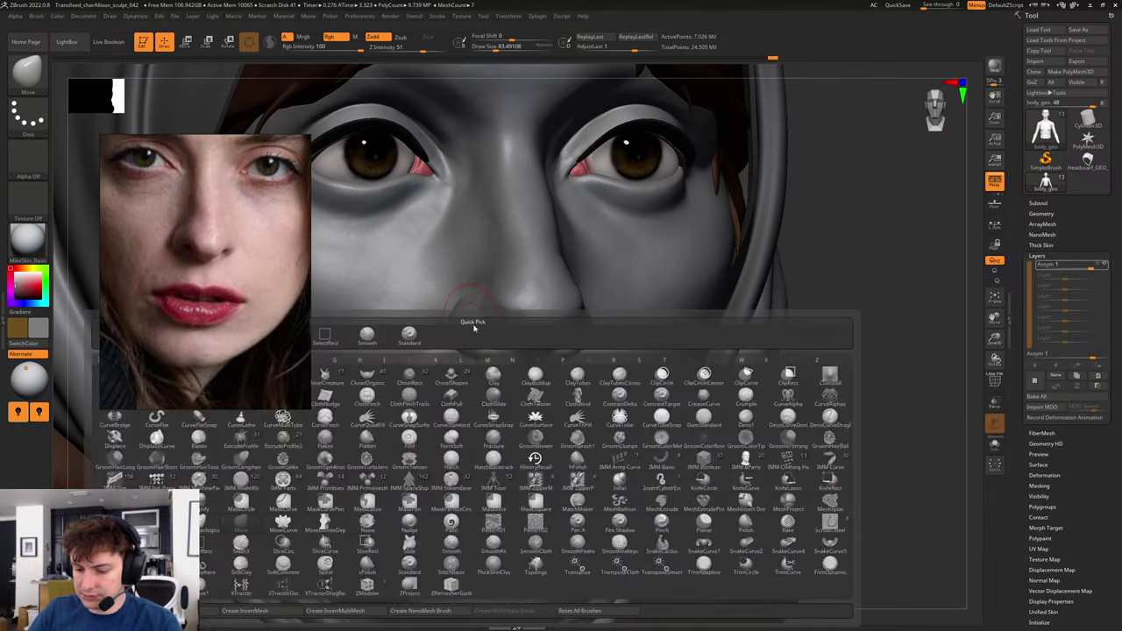
key("m")
key("v")
key("s")
left_click_drag(482, 324, 479, 322)
key("s")
key("s")
left_click(483, 322)
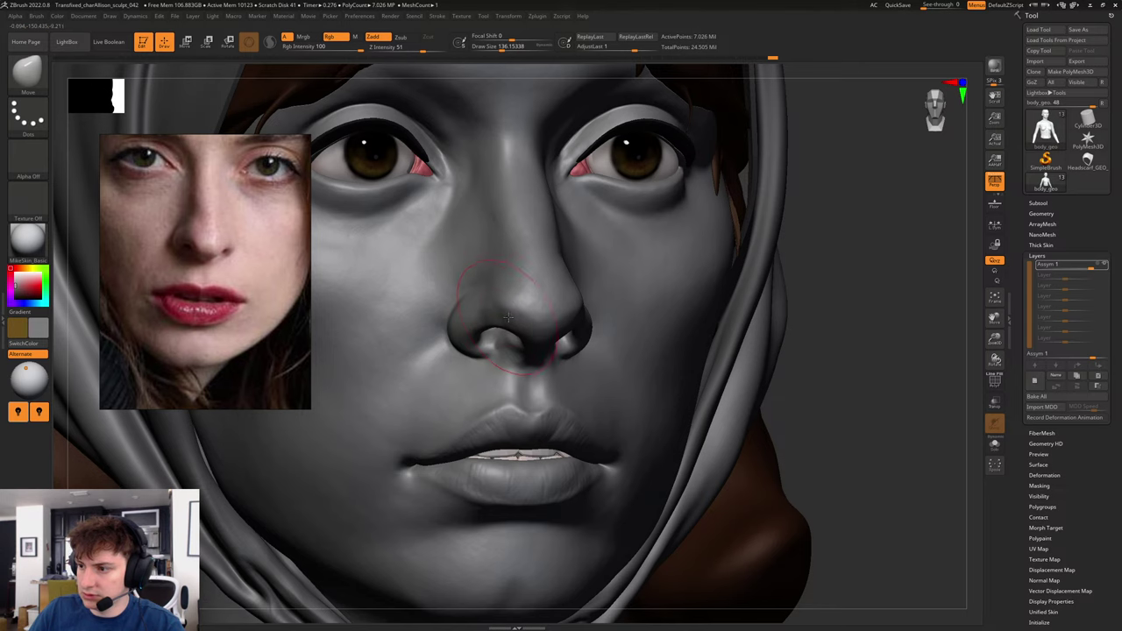
left_click_drag(877, 308, 833, 310)
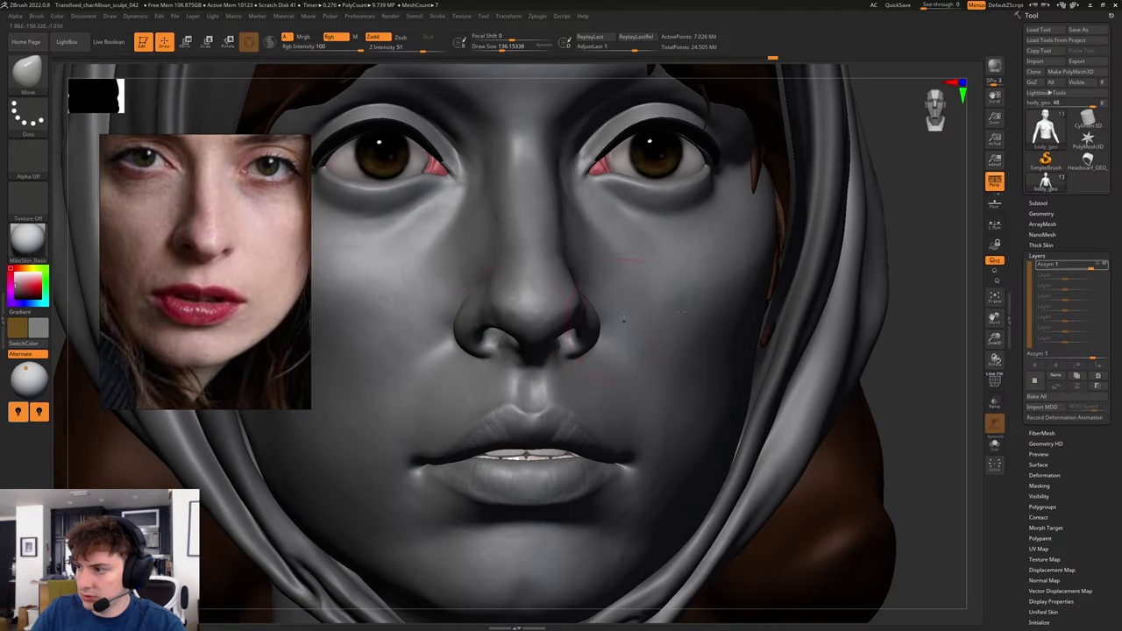
left_click_drag(943, 309, 885, 310)
- Reduce the Move brush's draw size to 112 and nudge the area between the nose and upper lip
key("s")
left_click_drag(561, 322, 550, 326)
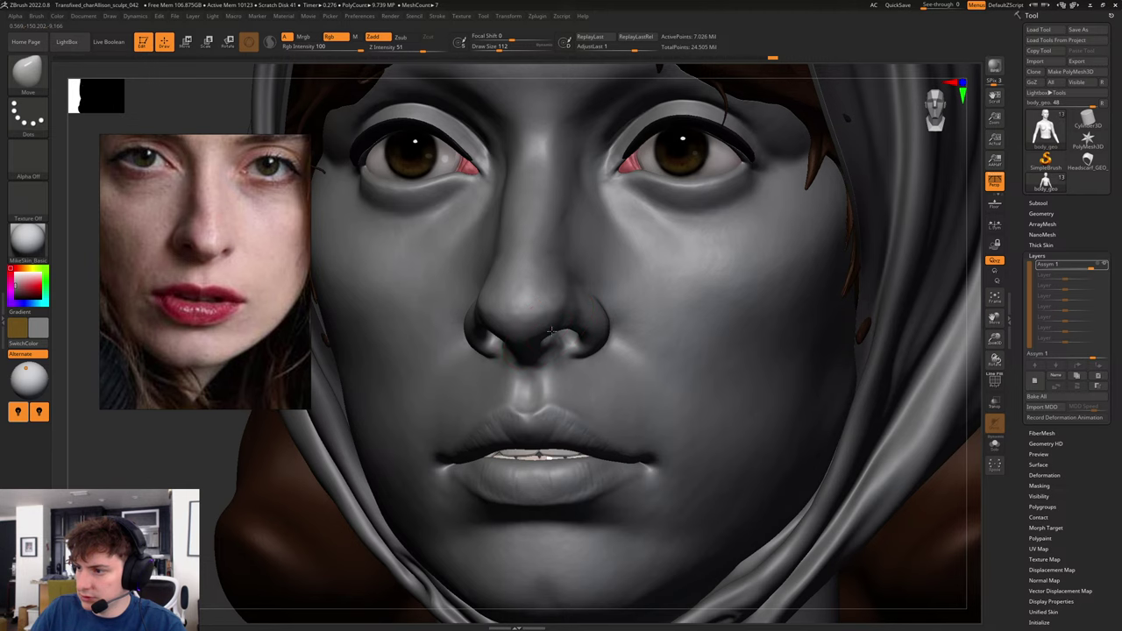
left_click_drag(184, 451, 254, 448)
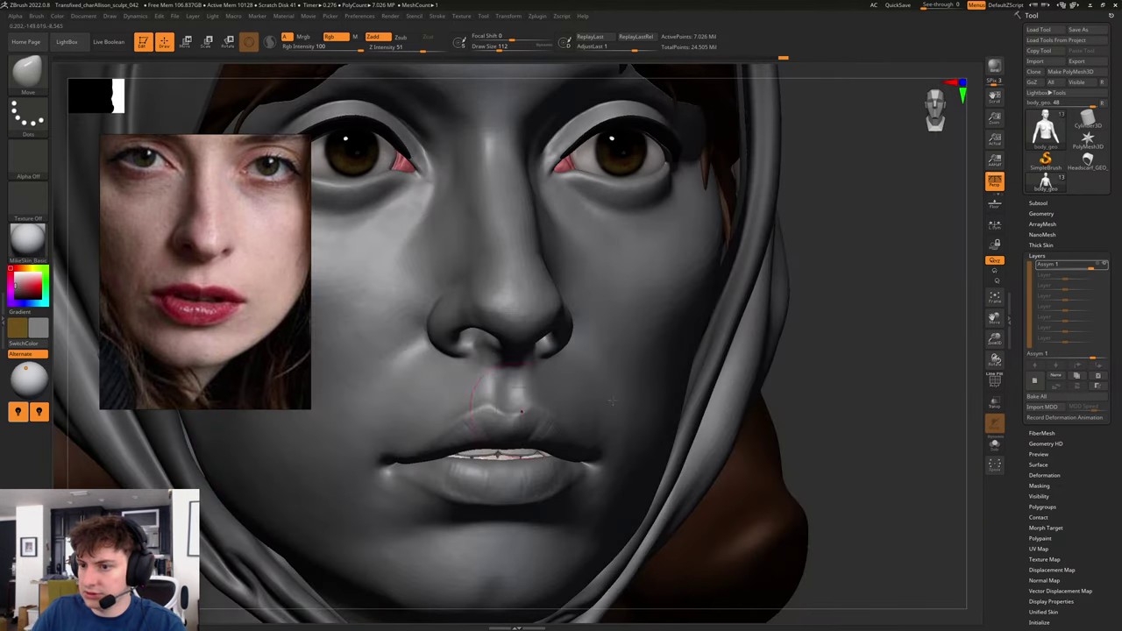
- Define the cupid's bow of the upper lip using the Standard brush at draw sizes of about 41 and 56
left_click_drag(885, 376, 754, 300, "alt")
left_click_drag(881, 307, 929, 263)
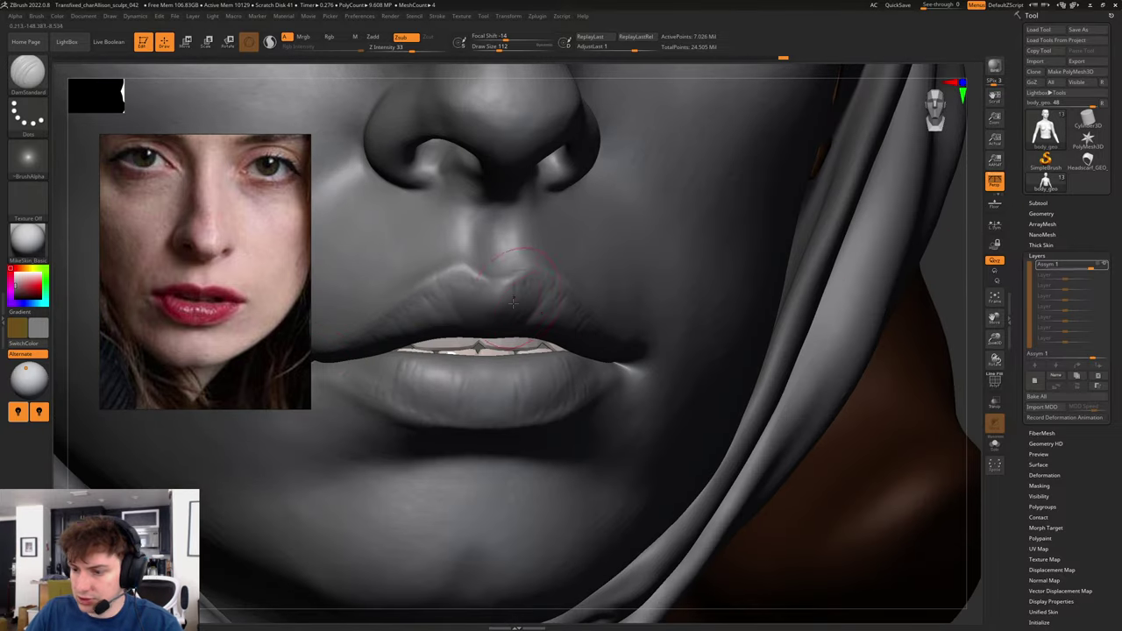
key("b")
key("s")
key("t")
left_click_drag(955, 283, 922, 275)
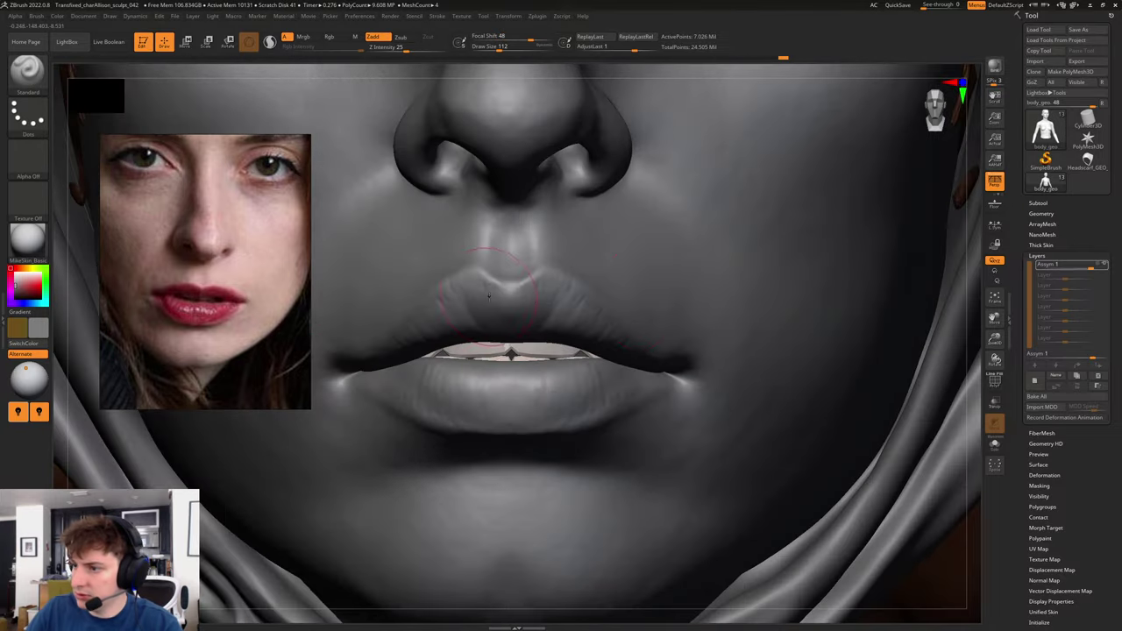
key("s")
left_click_drag(516, 288, 507, 287)
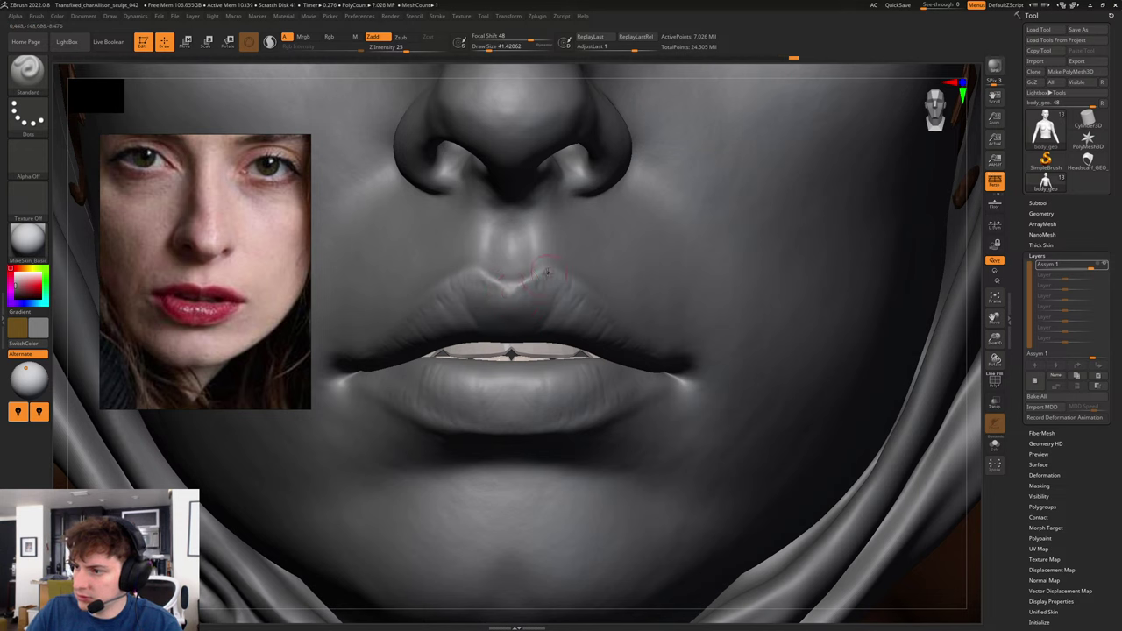
key("bracketright")
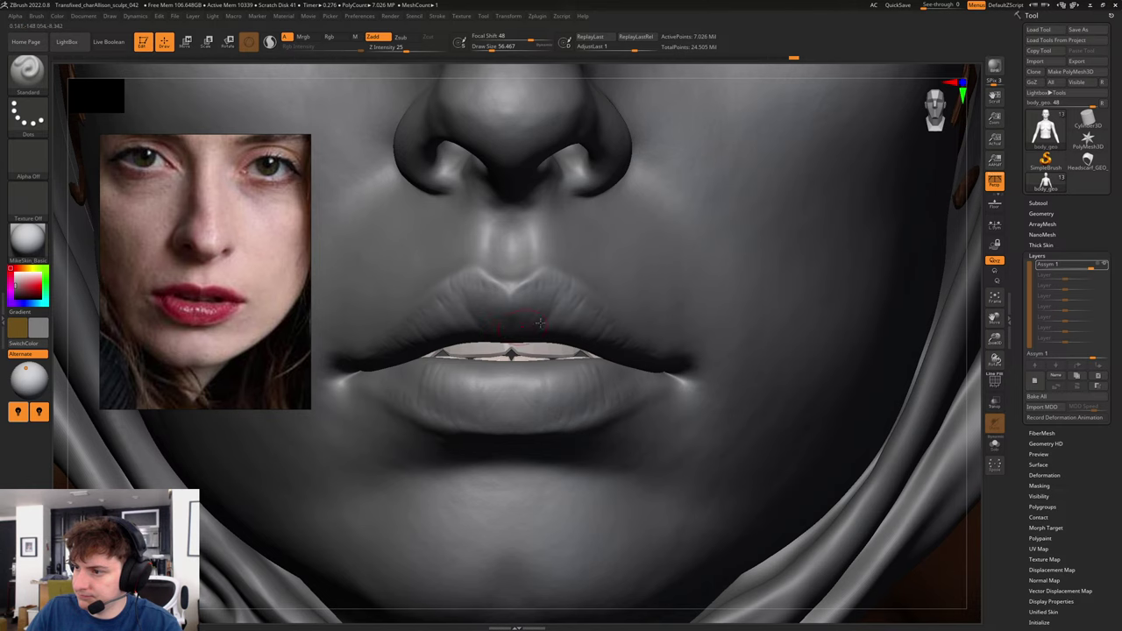
- Refine the centre of the upper lip with the Standard brush at draw sizes of 112 and about 68
left_click_drag(945, 366, 790, 332)
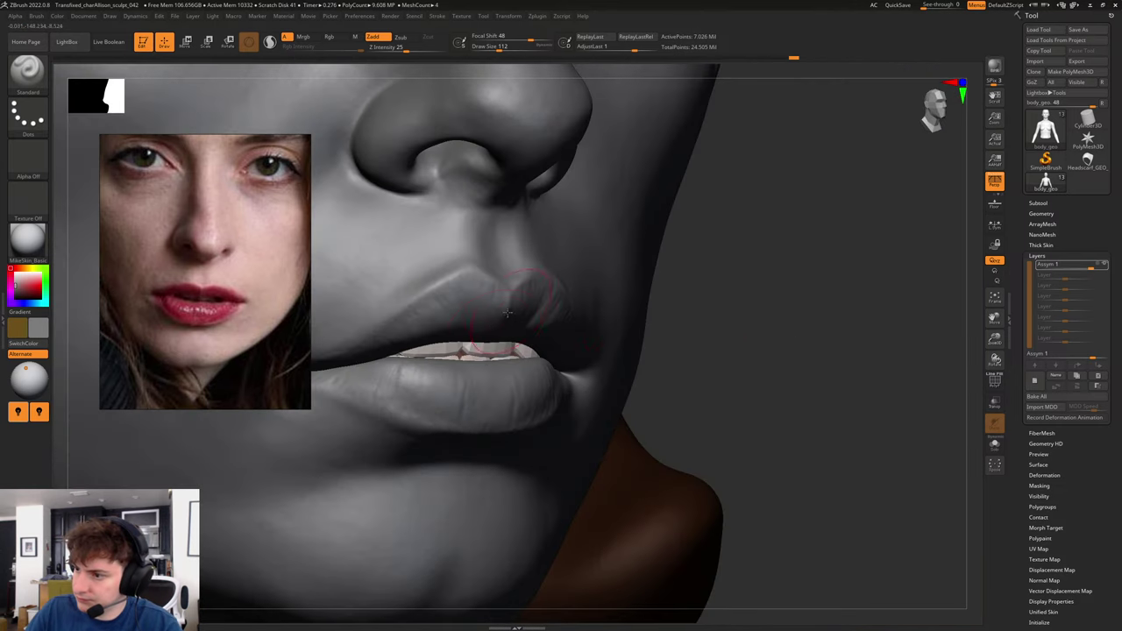
left_click_drag(802, 285, 719, 281)
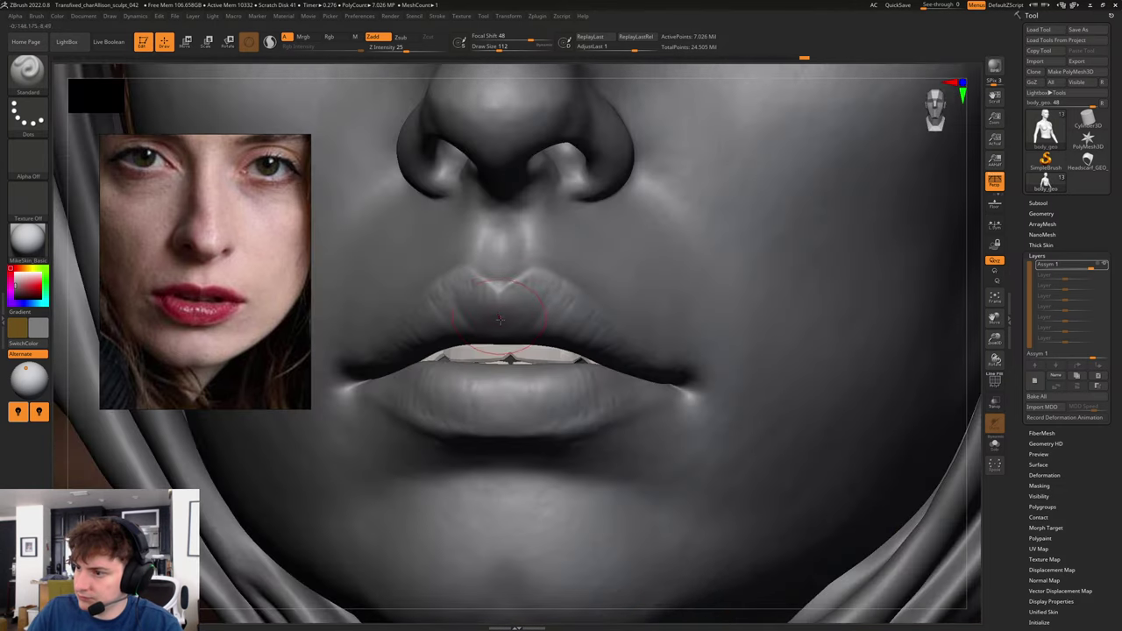
key("s")
left_click_drag(509, 307, 501, 309)
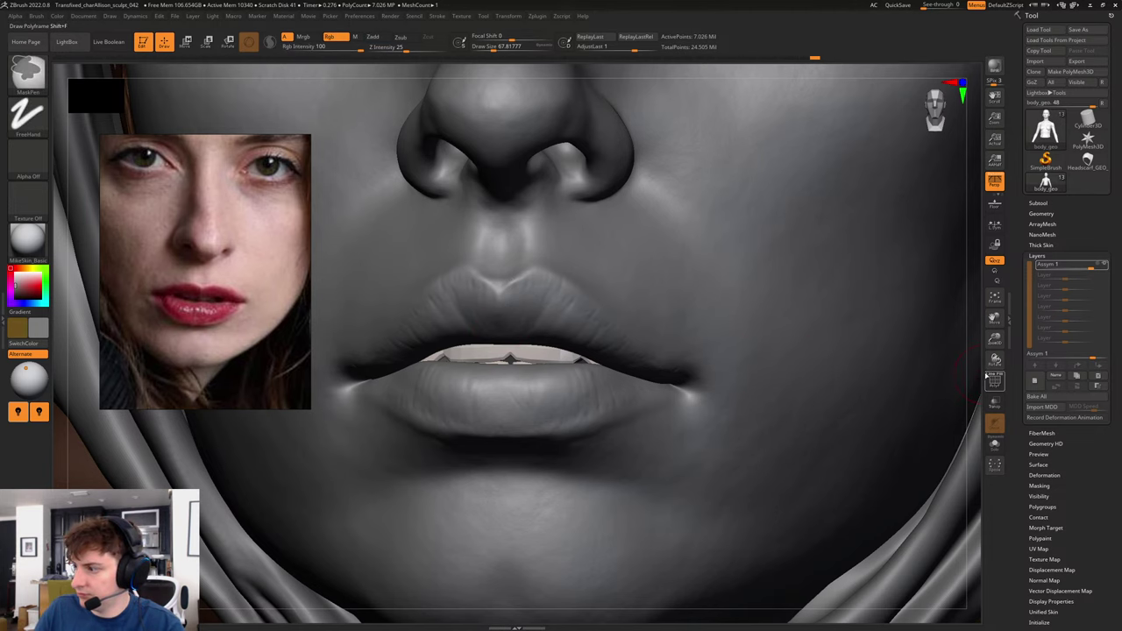
- Check the whole bust, and examine the reference board's close-up of a woman's nose and closed lips
left_click_drag(975, 374, 1019, 379)
key("f")
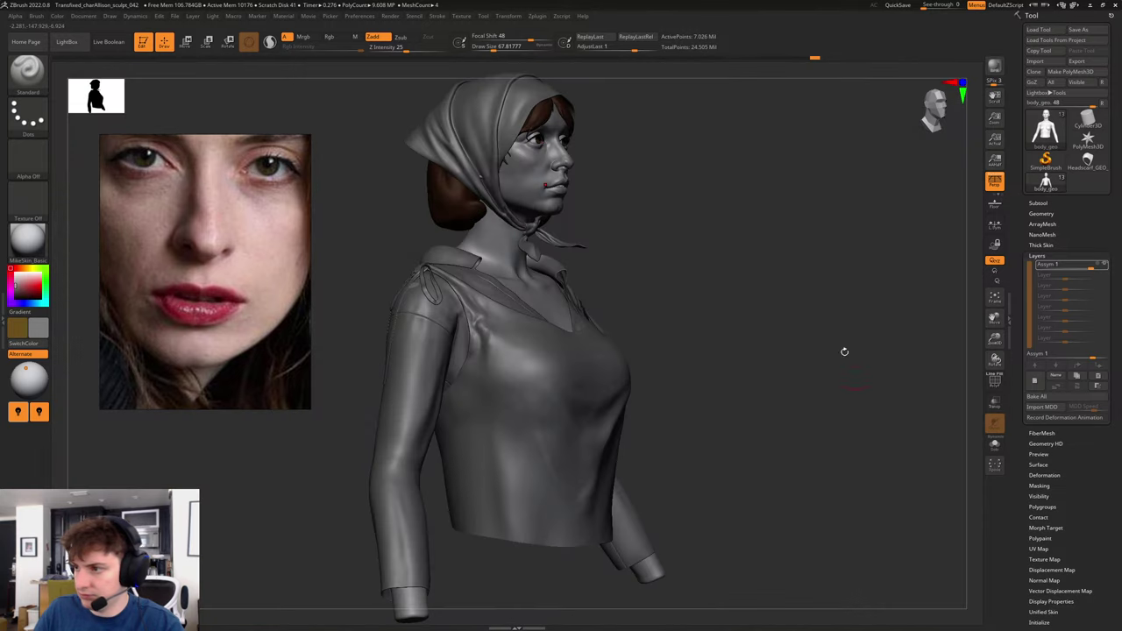
left_click_drag(798, 309, 862, 297)
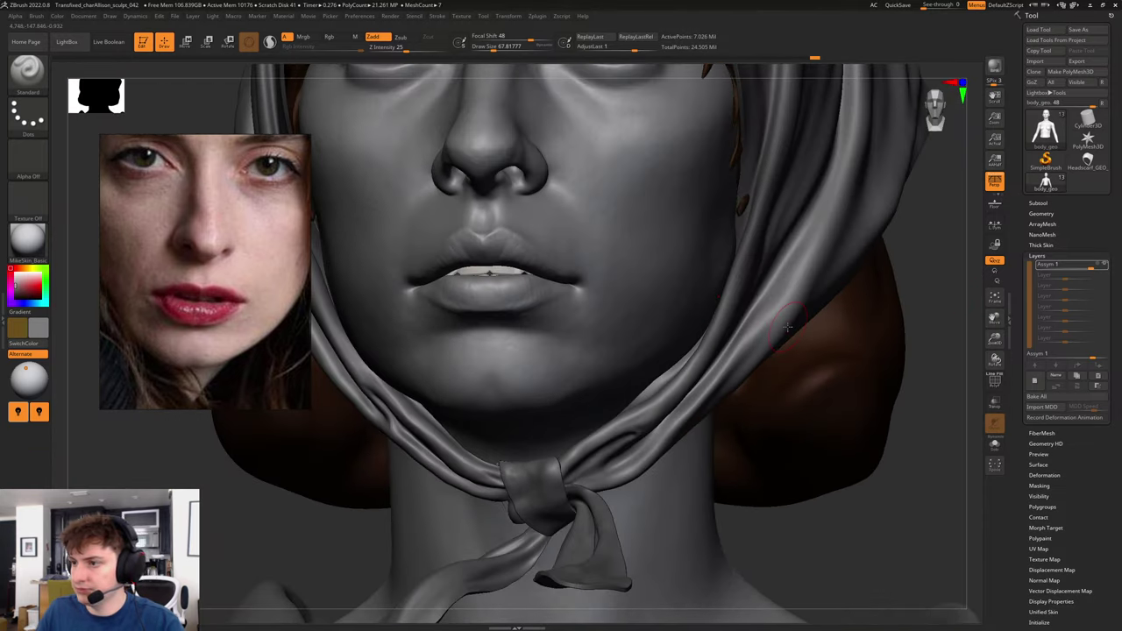
scroll(244, 219, "down", 12)
middle_click_drag(245, 219, 167, 207)
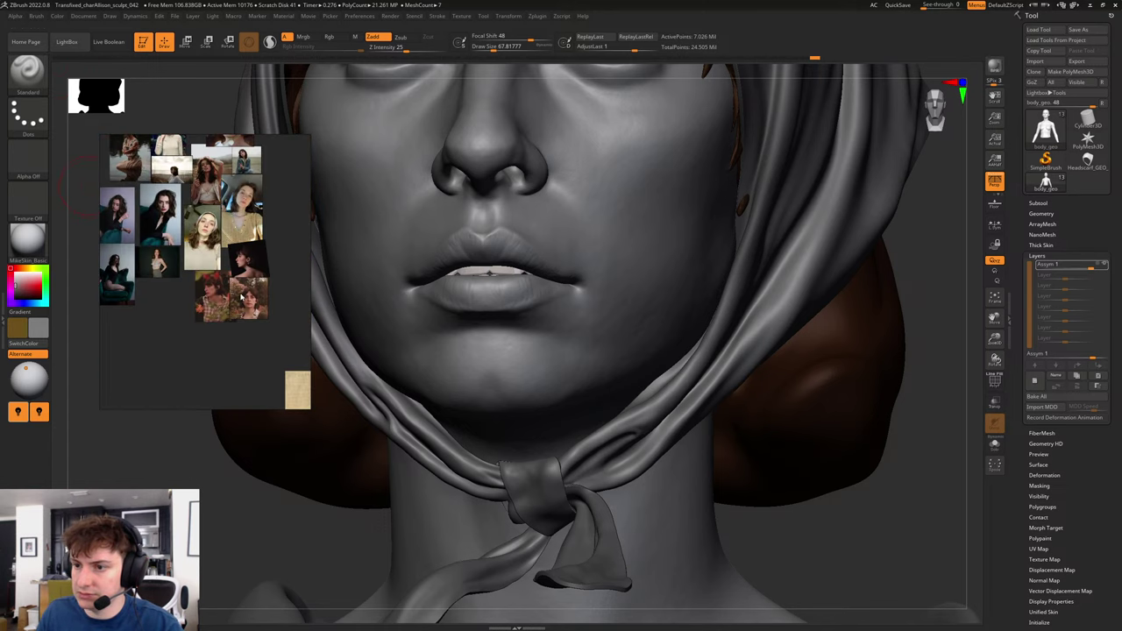
middle_click_drag(241, 297, 93, 216)
middle_click_drag(205, 243, 86, 167)
scroll(105, 174, "down", 4)
scroll(223, 169, "up", 7)
middle_click_drag(262, 165, 243, 221)
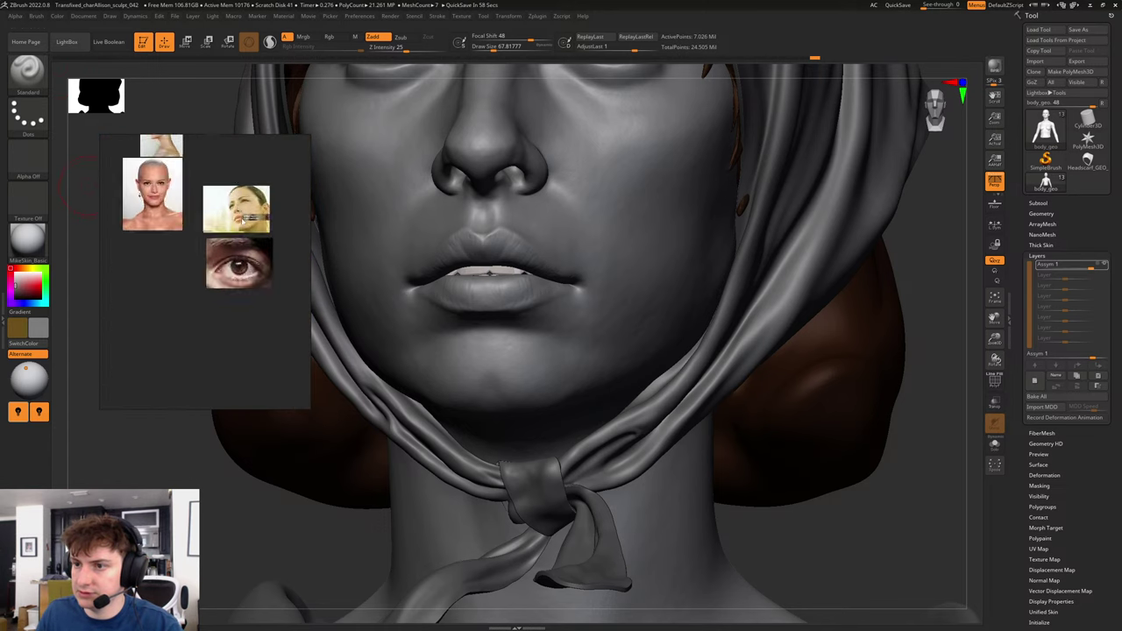
scroll(243, 221, "up", 7)
scroll(245, 231, "down", 6)
middle_click_drag(132, 207, 219, 263)
scroll(219, 263, "up", 11)
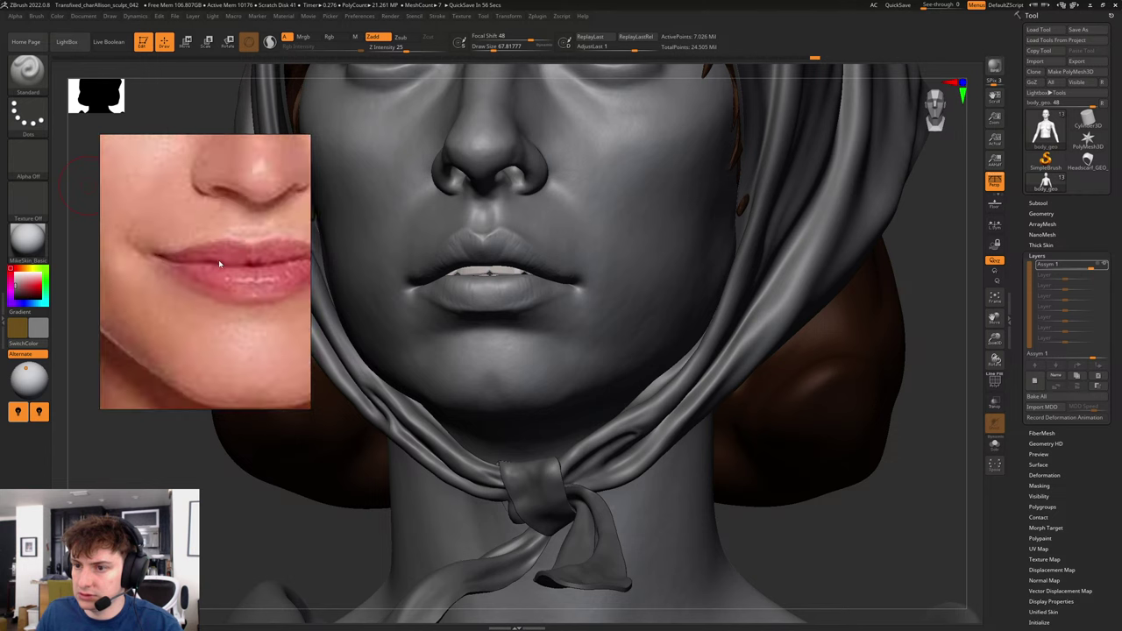
- Browse the reference board's portraits for useful views of the woman's face
scroll(219, 263, "down", 14)
middle_click_drag(169, 233, 243, 241)
scroll(243, 240, "up", 8)
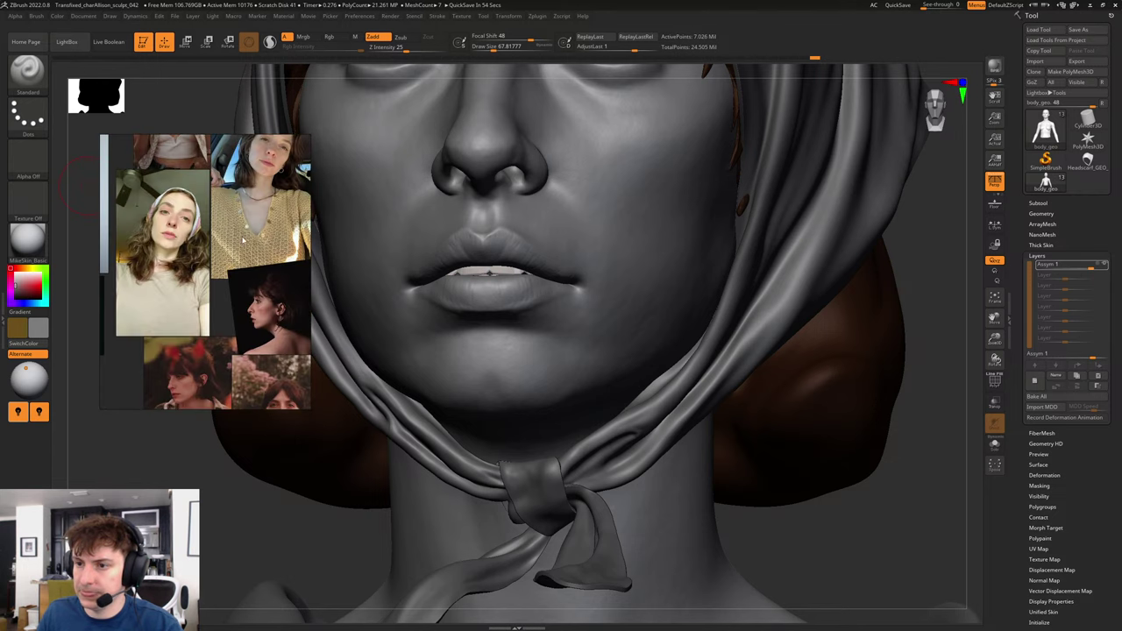
middle_click_drag(277, 171, 257, 322)
scroll(241, 261, "up", 10)
scroll(242, 260, "down", 10)
middle_click_drag(124, 157, 158, 220)
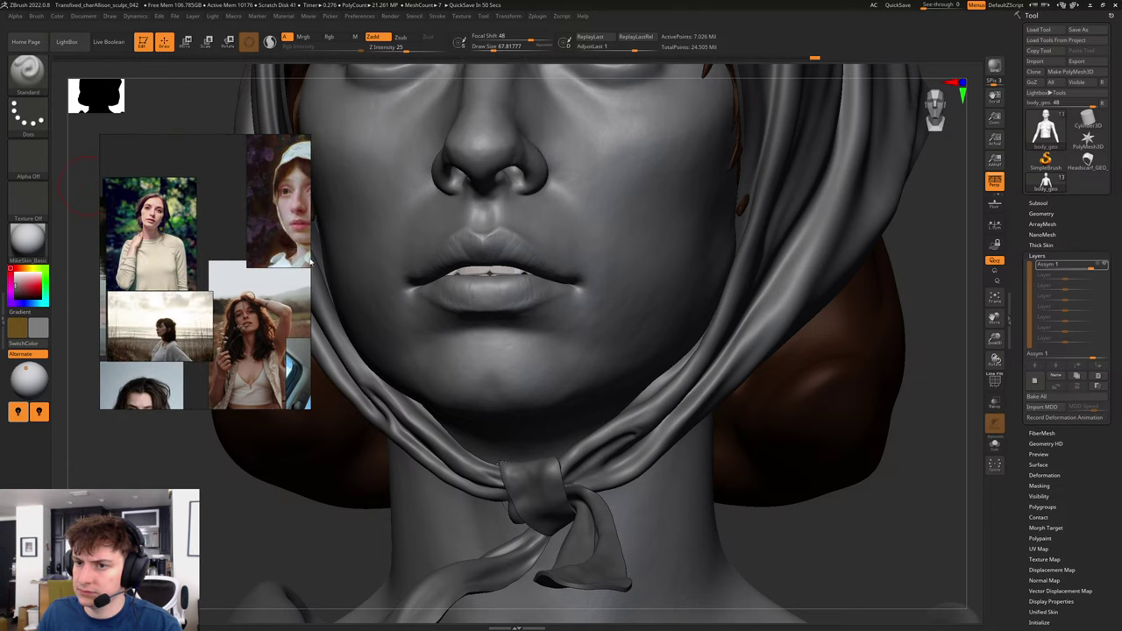
scroll(158, 221, "up", 10)
scroll(141, 237, "down", 6)
scroll(140, 238, "down", 4)
middle_click_drag(139, 279, 220, 194)
middle_click_drag(203, 345, 222, 217)
middle_click_drag(243, 308, 131, 188)
middle_click_drag(141, 317, 82, 186)
middle_click_drag(228, 275, 185, 282)
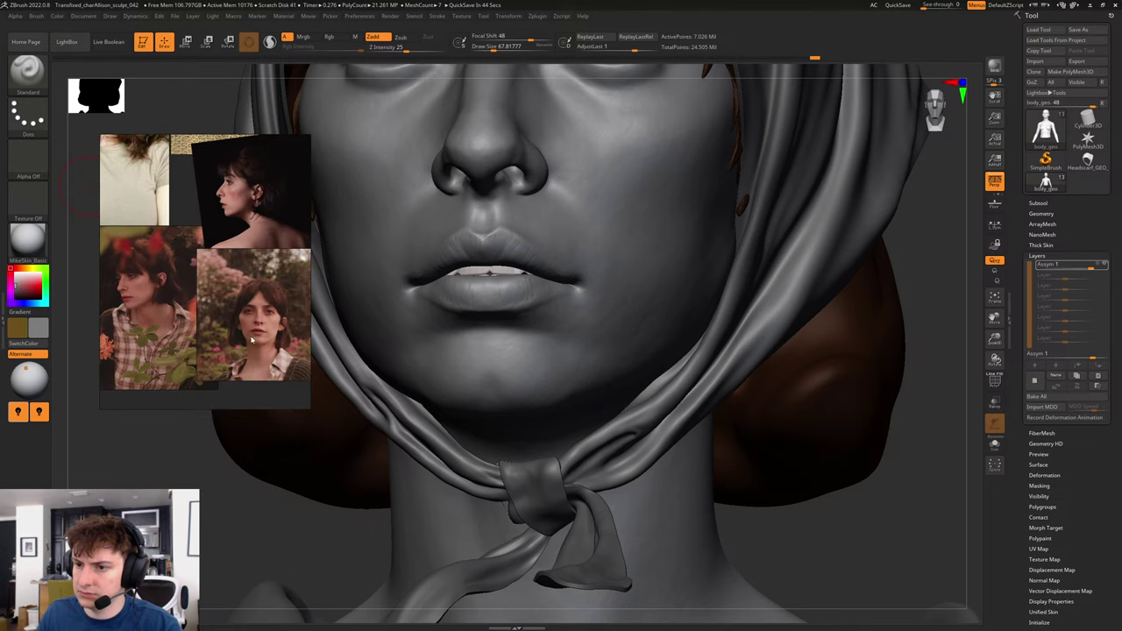
- Study the profile and three-quarter reference portraits, leaving the checked-shirt portrait in view
scroll(249, 321, "up", 3)
scroll(249, 319, "up", 3)
scroll(249, 319, "down", 3)
middle_click_drag(221, 228, 253, 327)
scroll(238, 262, "up", 3)
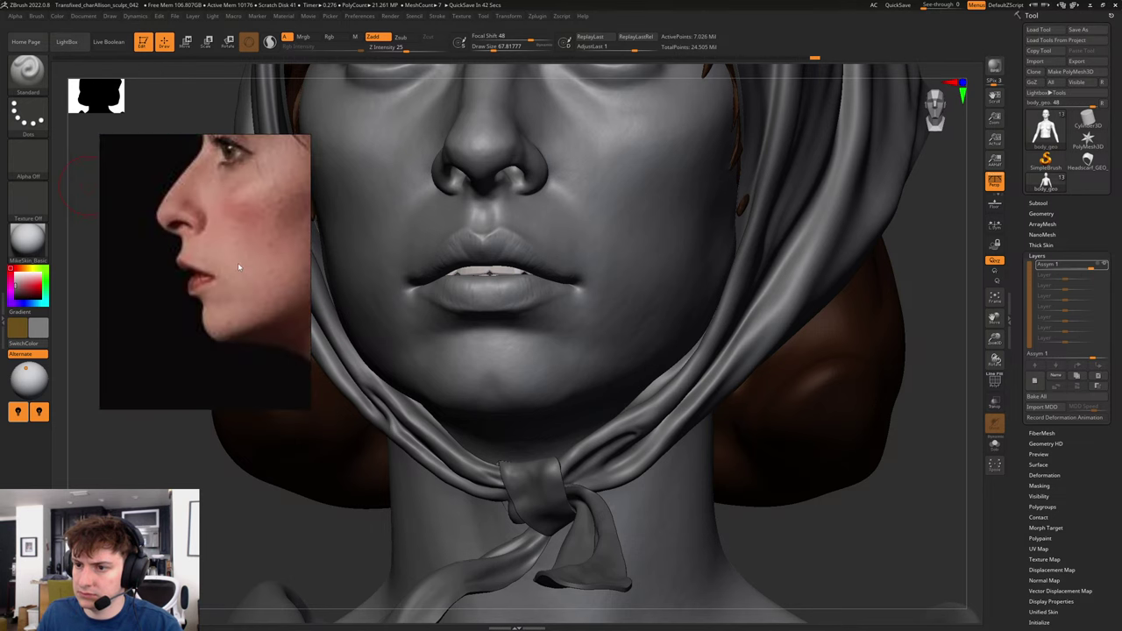
scroll(238, 263, "down", 3)
scroll(195, 269, "up", 3)
scroll(229, 295, "up", 3)
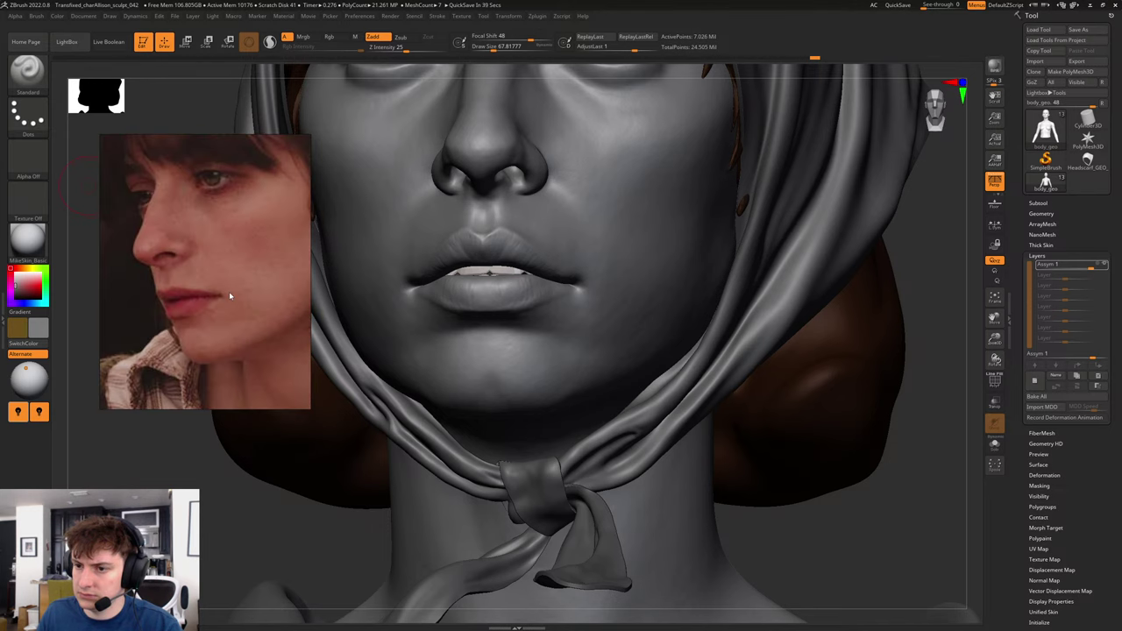
scroll(229, 296, "down", 4)
scroll(223, 293, "up", 3)
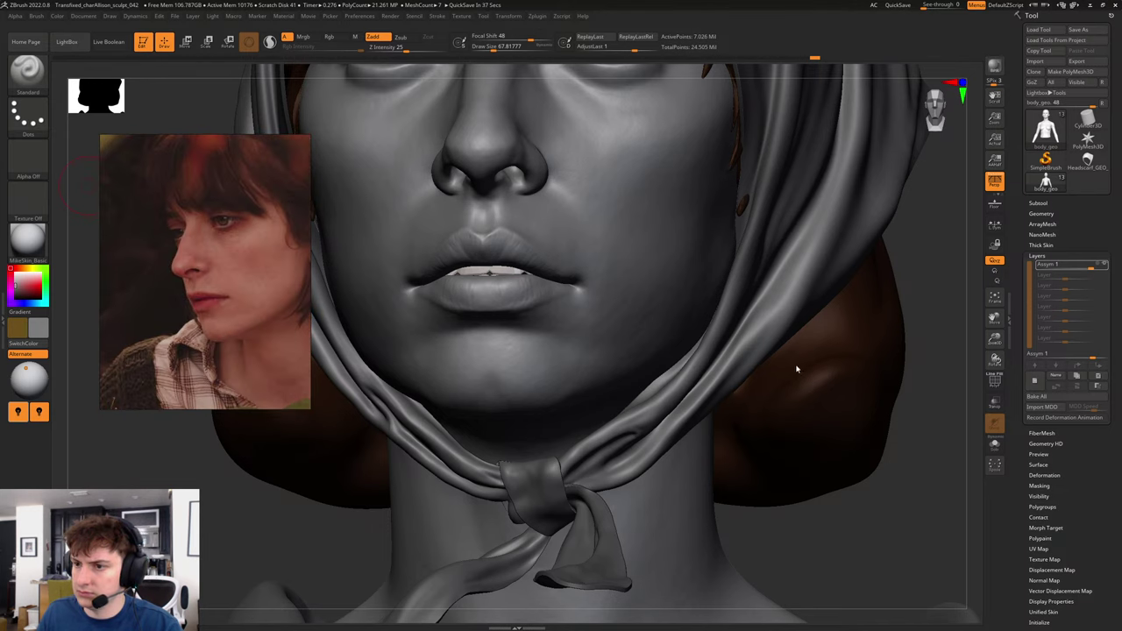
- Select the DamStandard brush and review its modifier settings
mouse_move(931, 288)
left_mouse_down()
mouse_move(874, 499)
mouse_move(884, 379)
left_mouse_up()
key("b")
key("s")
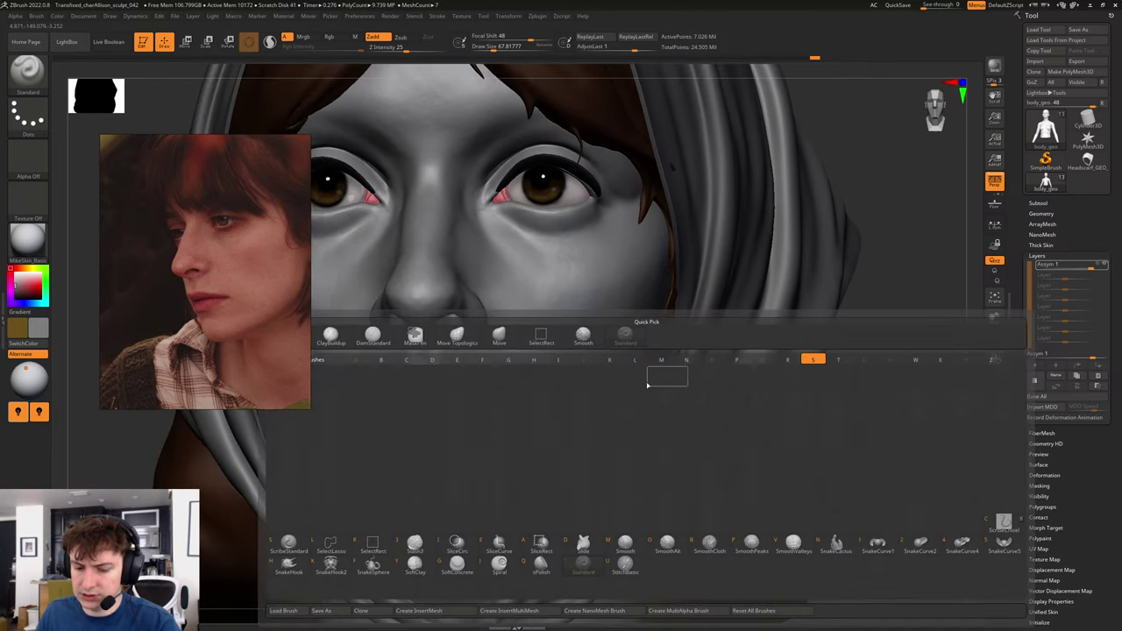
key("t")
left_click(36, 16)
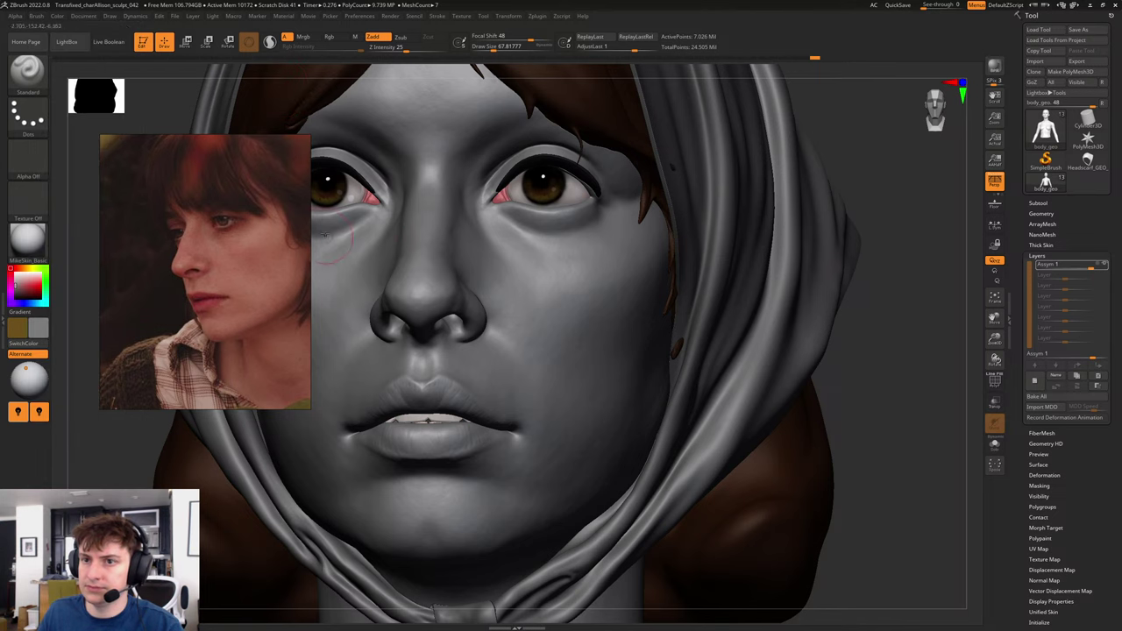
key("b")
key("d")
key("s")
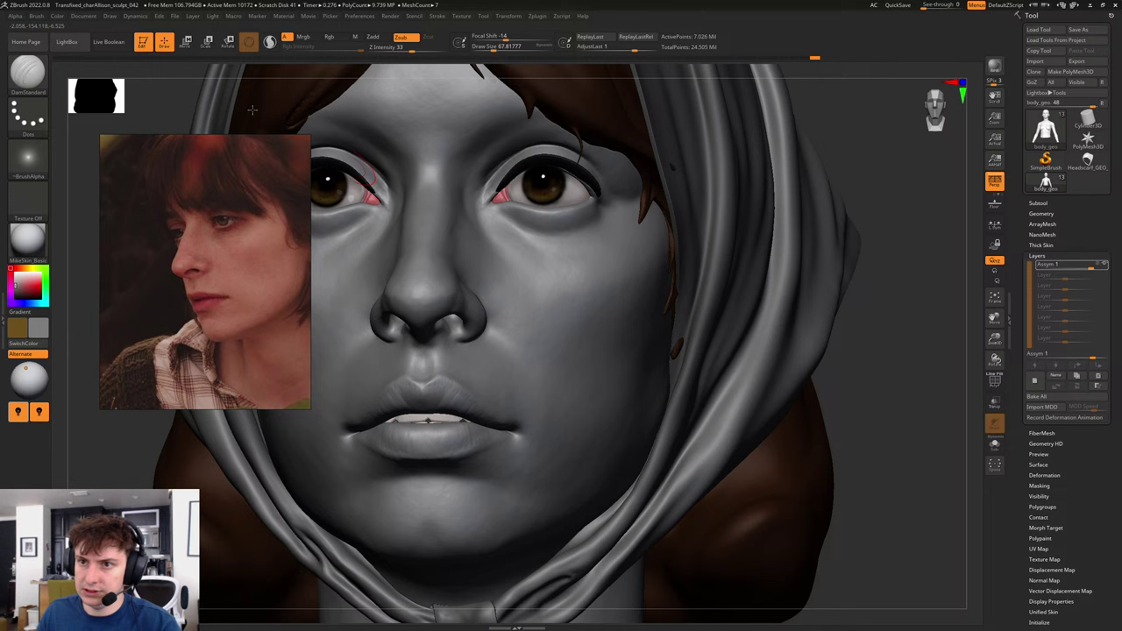
left_click(38, 16)
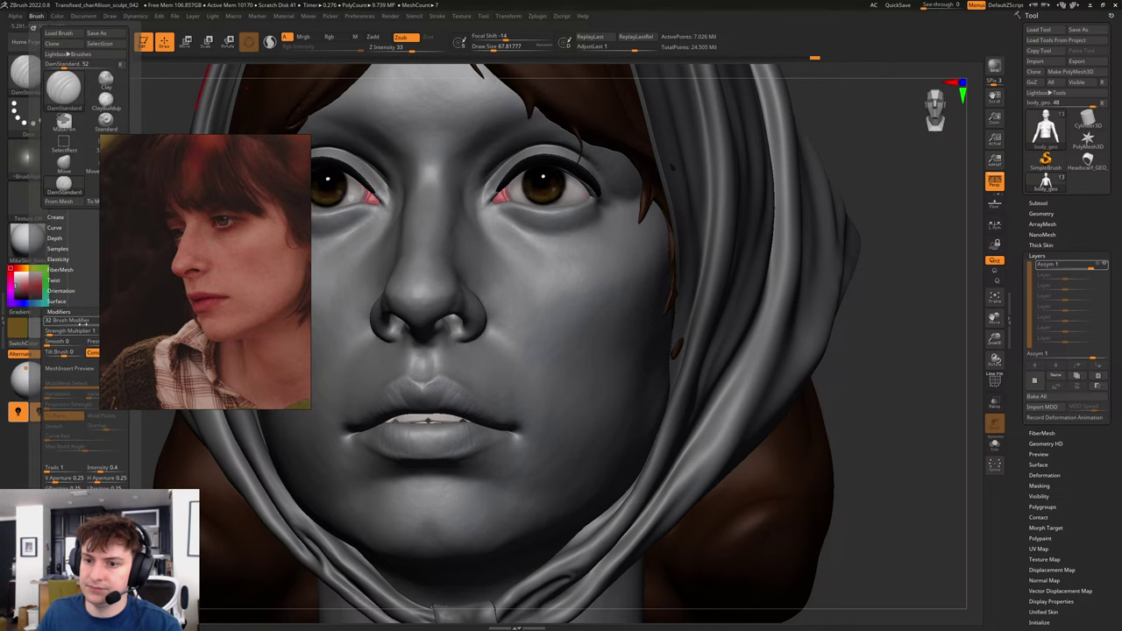
- Define and soften the crease beneath the character's left eye with the DamStandard brush, checking it from the front and three-quarter angles
mouse_move(877, 268)
left_mouse_down("shift")
mouse_move(884, 275)
mouse_move(856, 306)
mouse_move(867, 326)
left_mouse_up("shift")
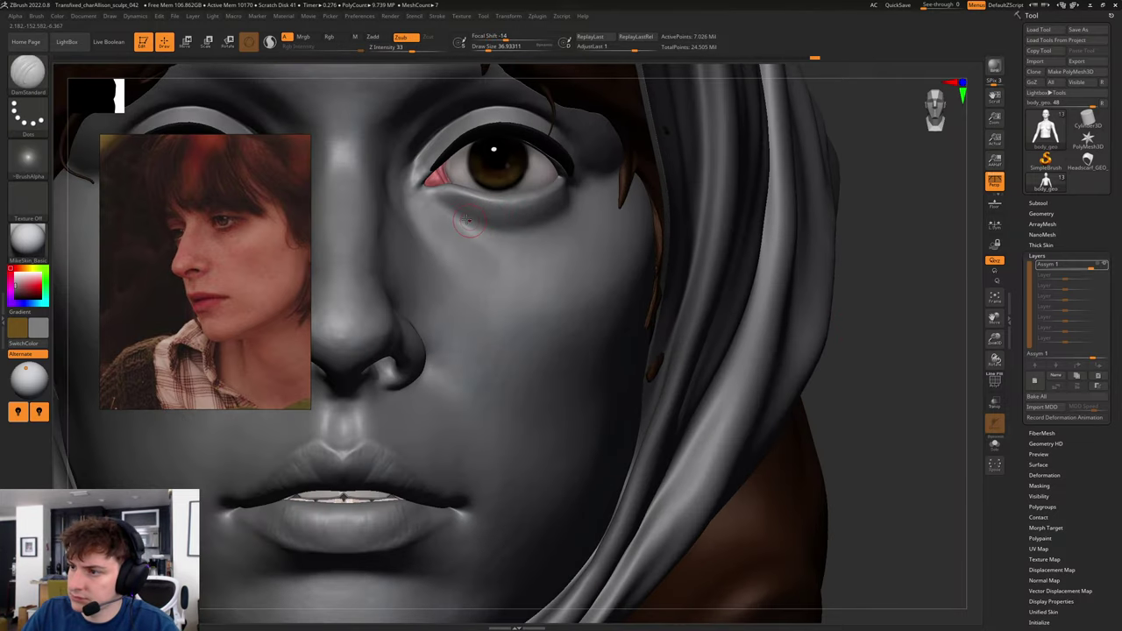
left_click_drag(529, 217, 491, 220, "shift")
key("]")
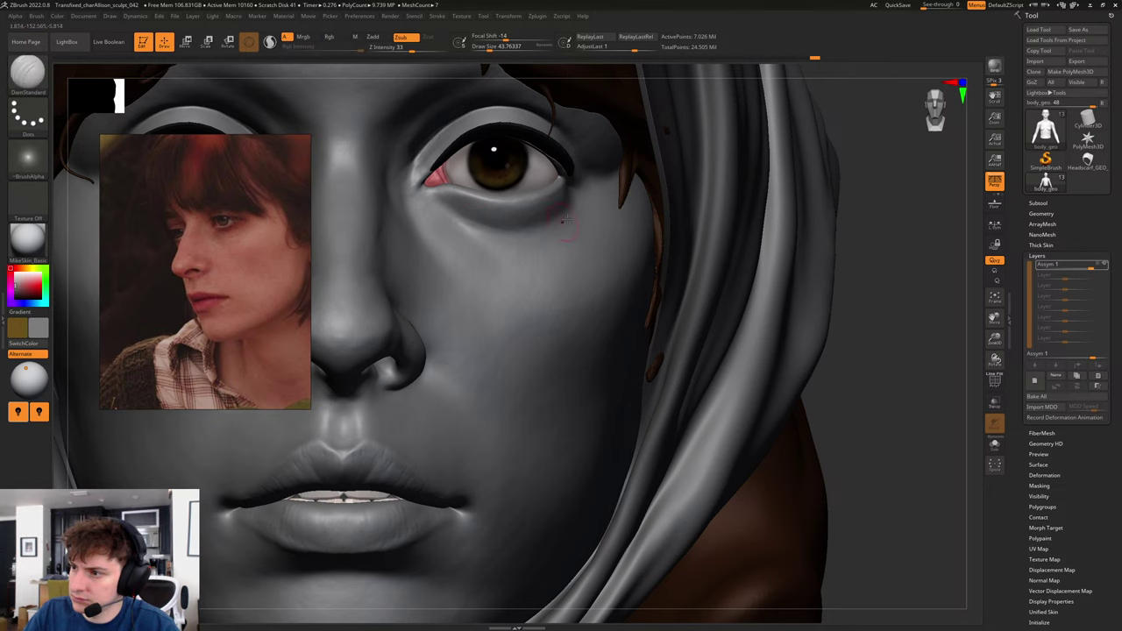
left_click_drag(889, 216, 843, 219)
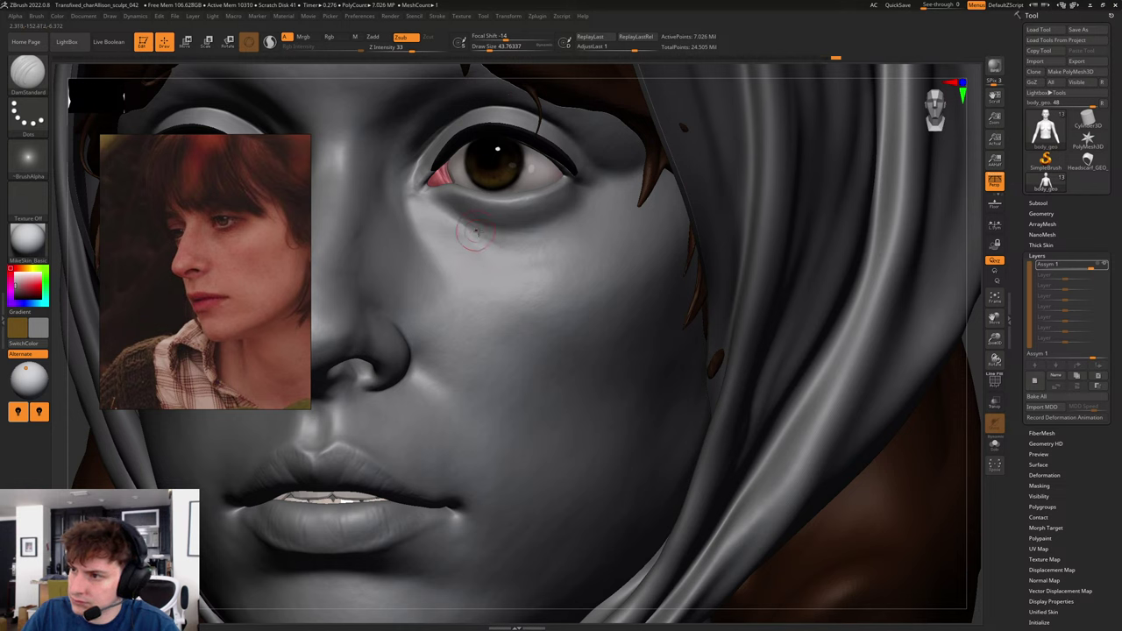
left_click_drag(474, 231, 524, 244)
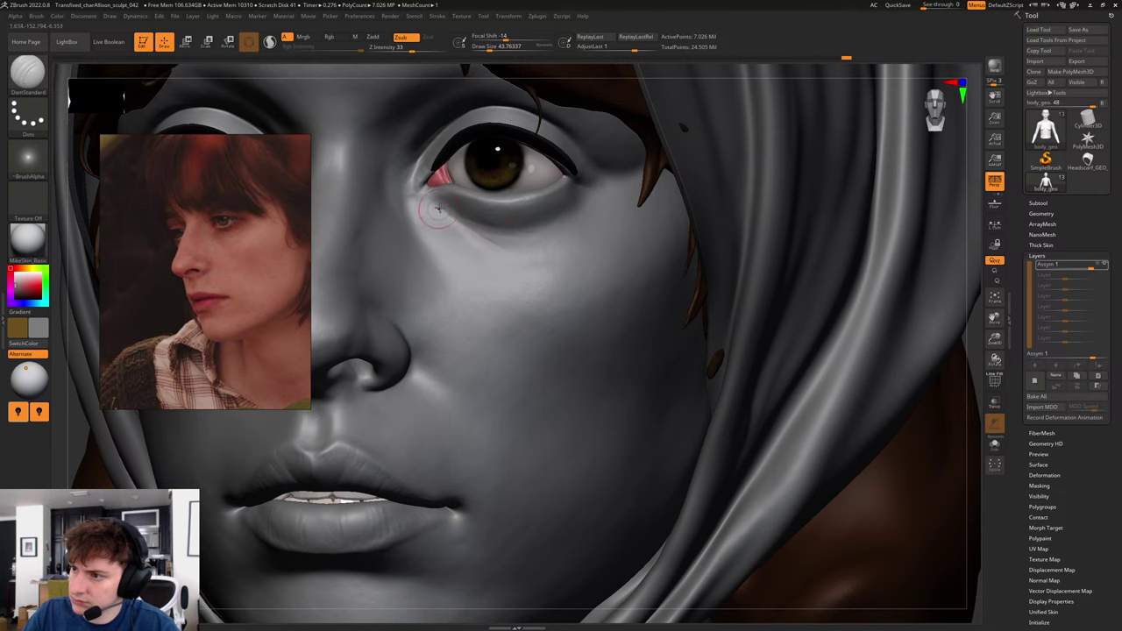
left_click_drag(976, 350, 506, 285)
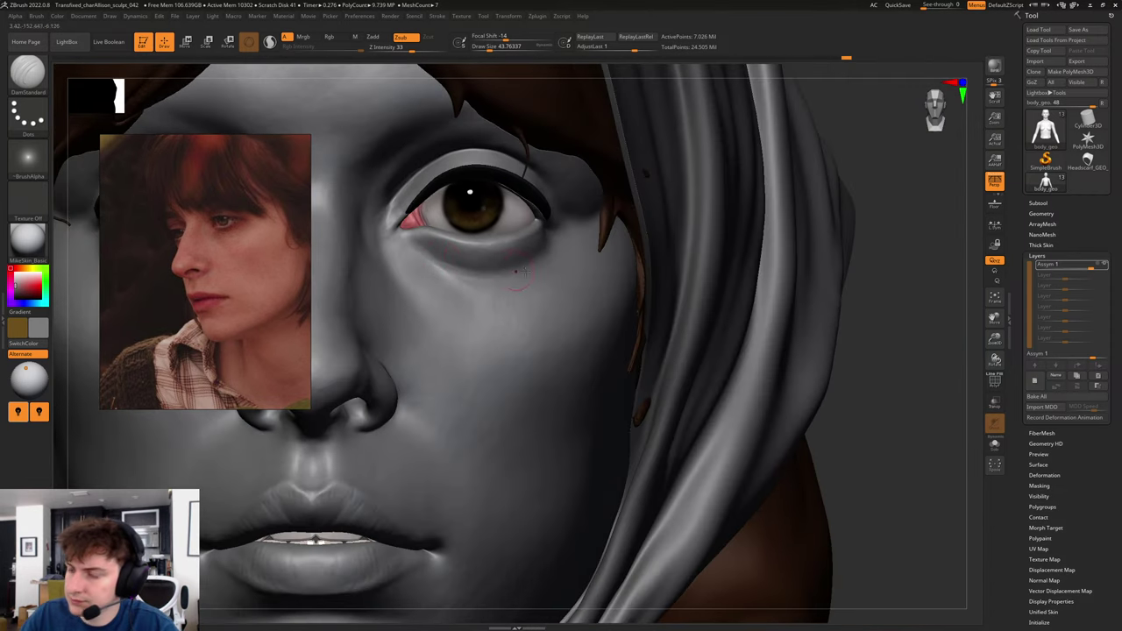
left_click_drag(885, 289, 513, 259)
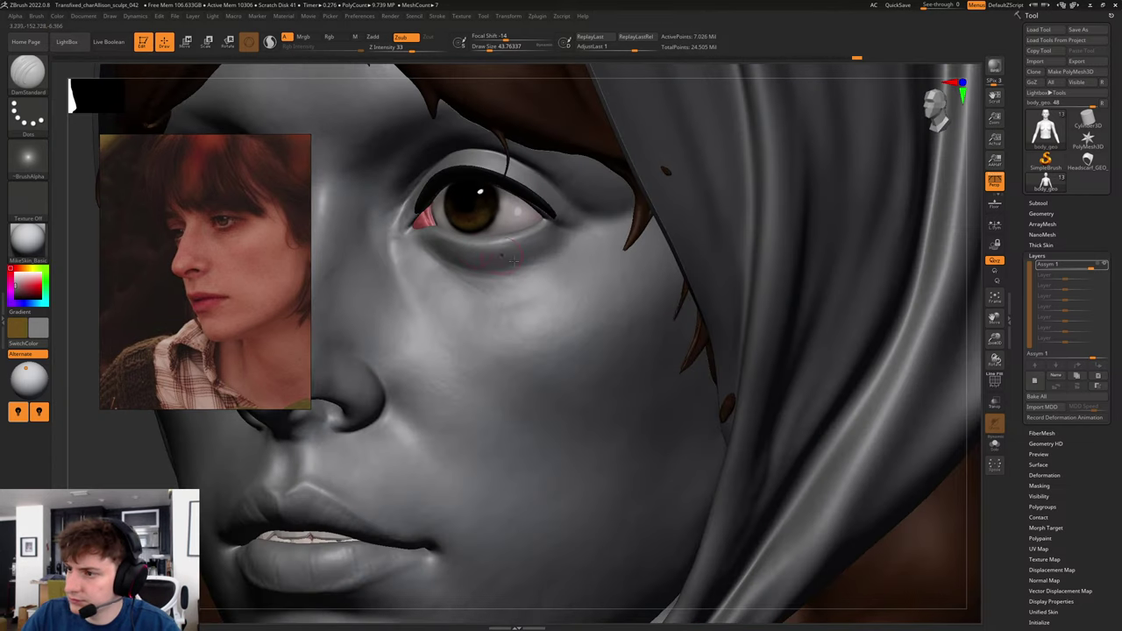
key("s")
left_click(455, 267)
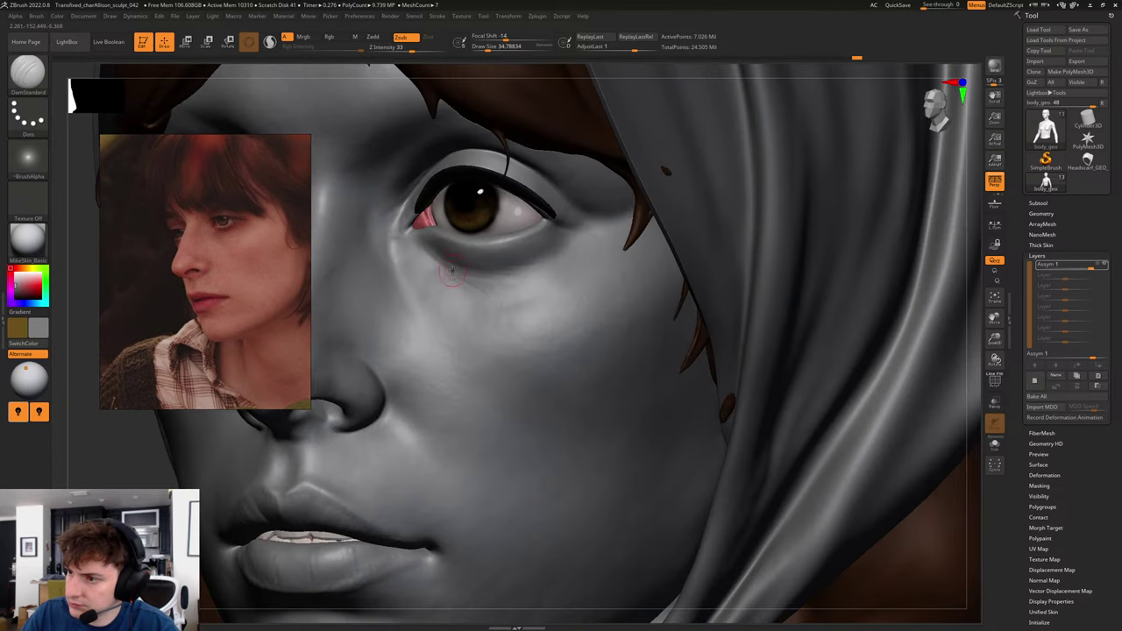
- Build up soft volume beneath the character's right eye with the ClayBuildup brush at a low intensity of 6
mouse_move(975, 335)
left_mouse_down()
mouse_move(721, 242)
mouse_move(785, 214)
mouse_move(829, 243)
mouse_move(904, 217)
mouse_move(886, 221)
left_mouse_up()
key("b")
key("c")
key("b")
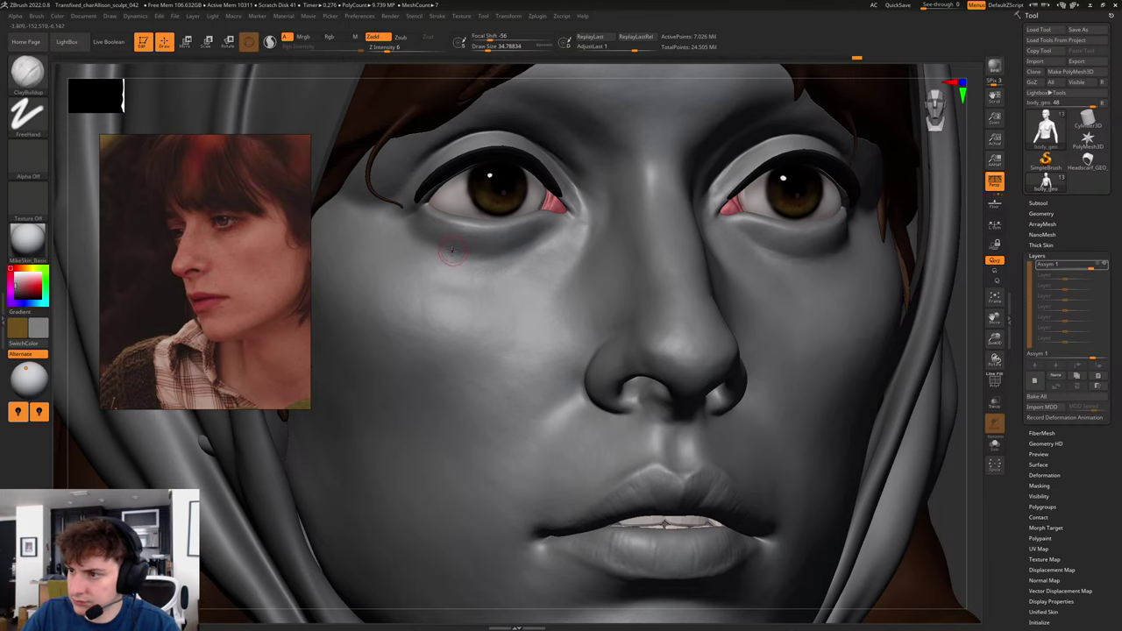
key("s")
left_click_drag(453, 250, 476, 267)
key("s")
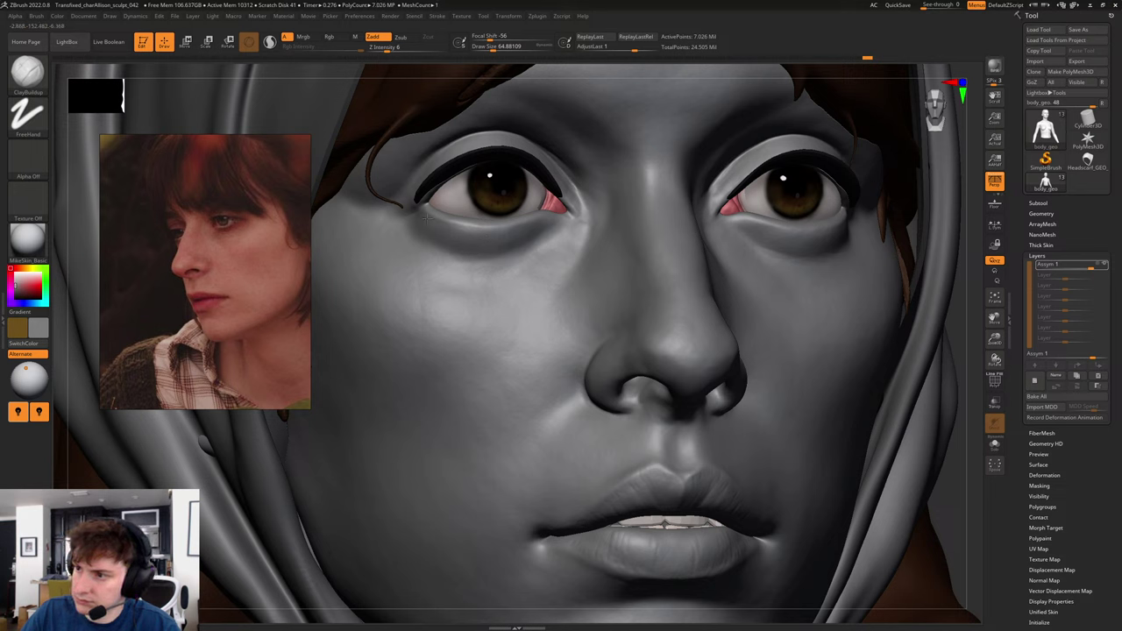
key("s")
left_click_drag(465, 238, 448, 242)
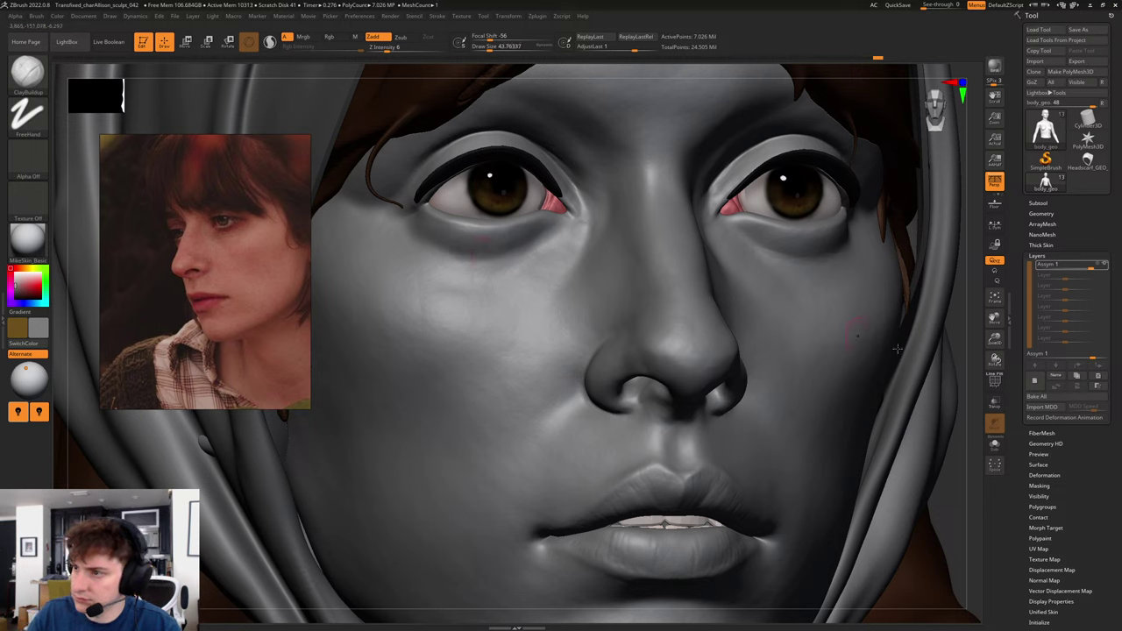
- Refine the right under-eye bag towards its inner corner in front view, reducing the ClayBuildup draw size to about 33
left_click_drag(970, 345, 957, 343, "shift")
key("s")
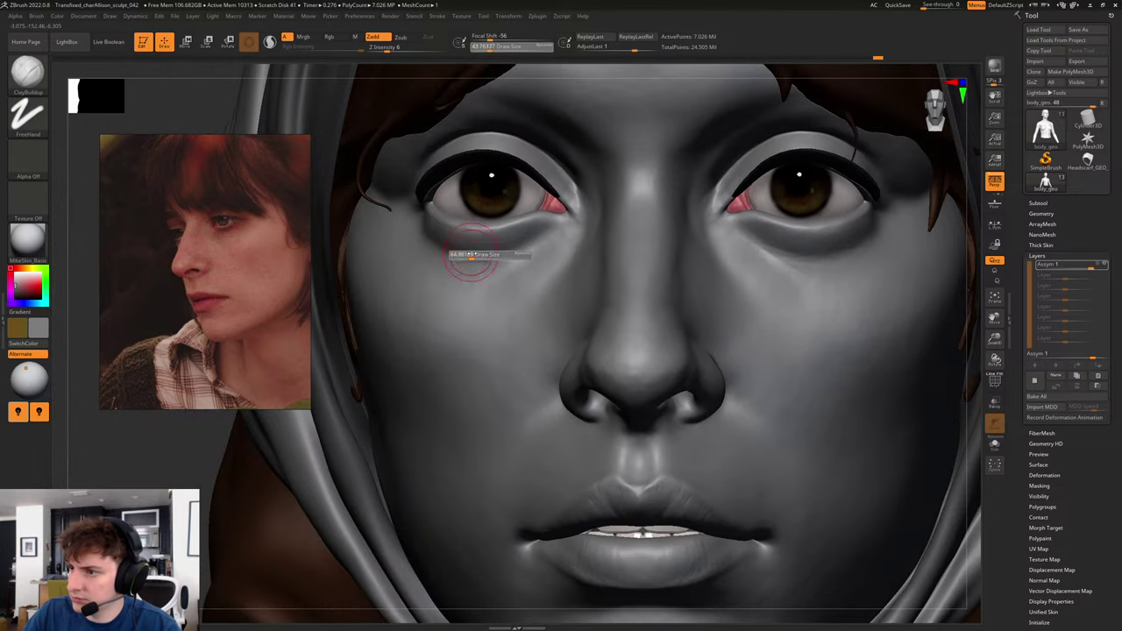
left_click_drag(467, 261, 524, 244)
key("s")
left_click_drag(539, 237, 542, 236)
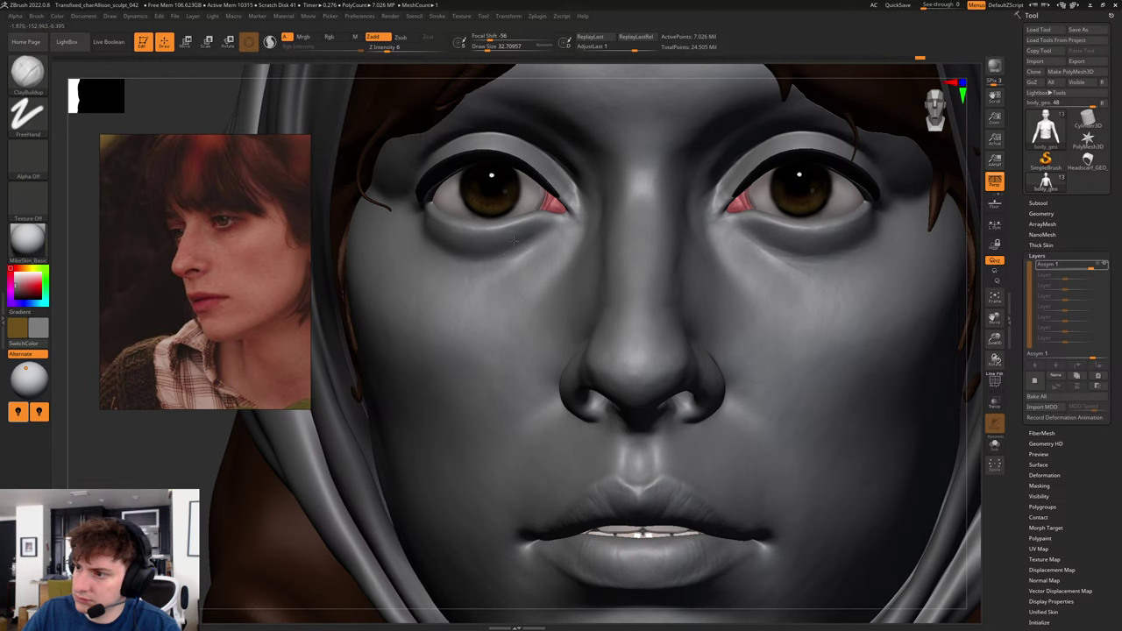
- Check the whole bust, and carve a crease from the right eye's inner corner across the lower eye bag with the DamStandard brush
mouse_move(977, 355)
left_mouse_down()
mouse_move(878, 333)
mouse_move(934, 351)
left_mouse_up()
right_click_drag(935, 351, 844, 313, "ctrl")
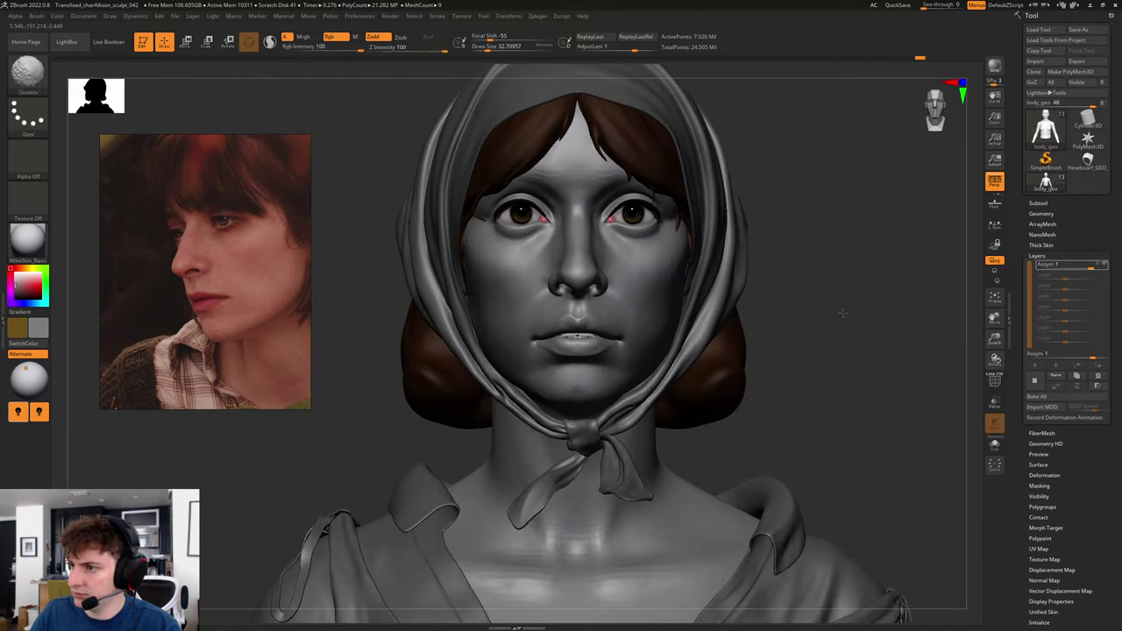
left_click_drag(879, 312, 881, 316)
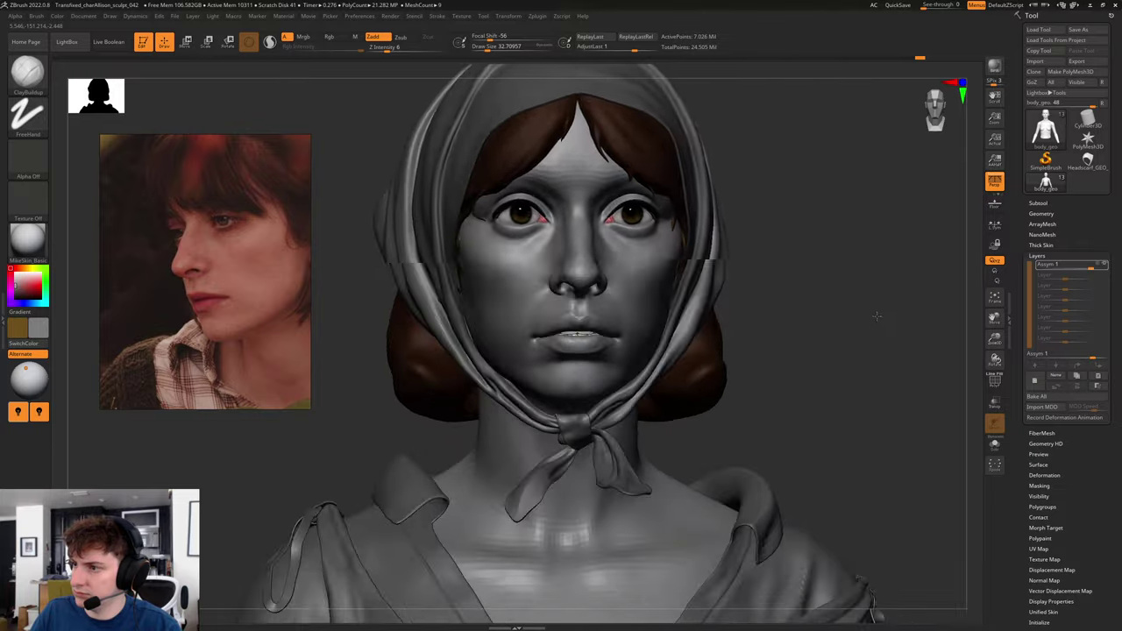
right_click_drag(881, 315, 947, 371, "ctrl")
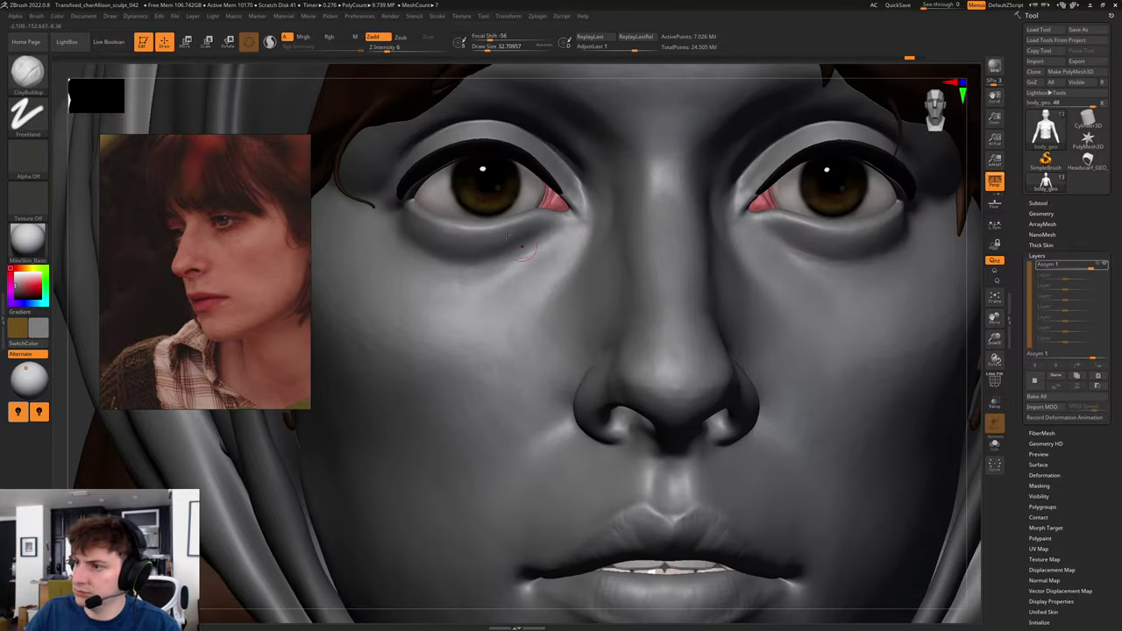
key("b")
key("d")
key("s")
key("]")
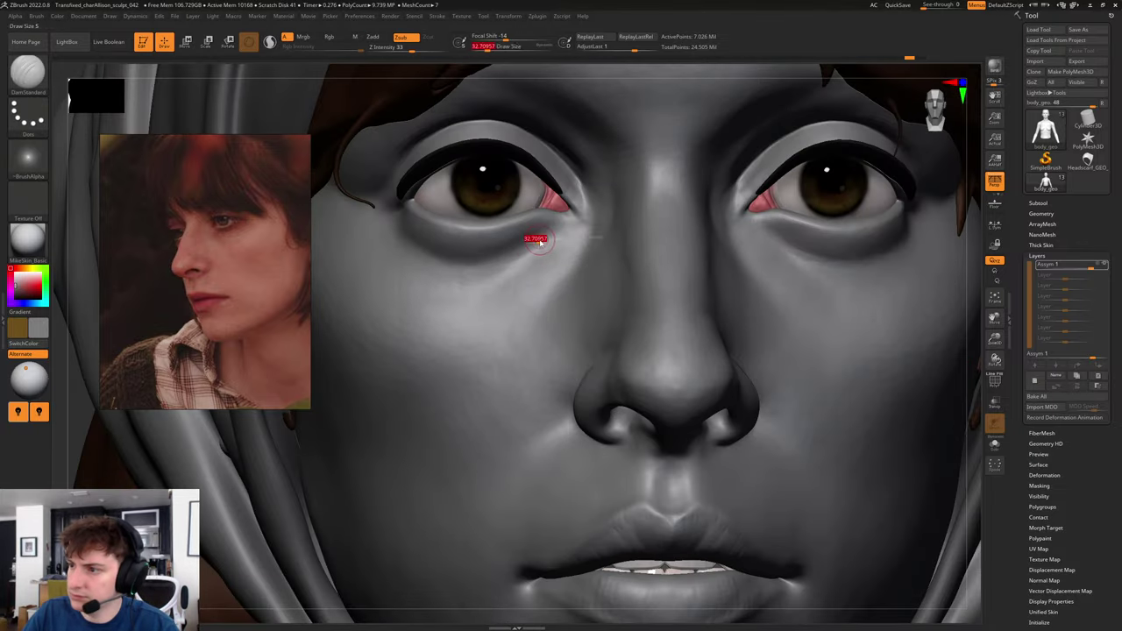
left_click_drag(455, 278, 572, 223)
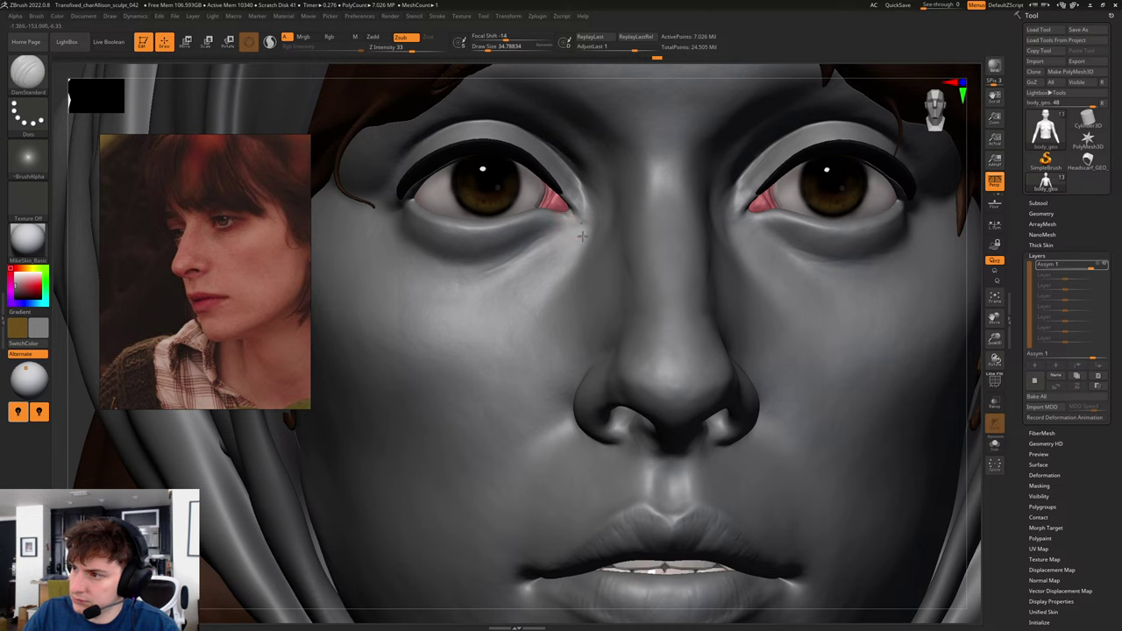
left_click_drag(518, 260, 551, 248)
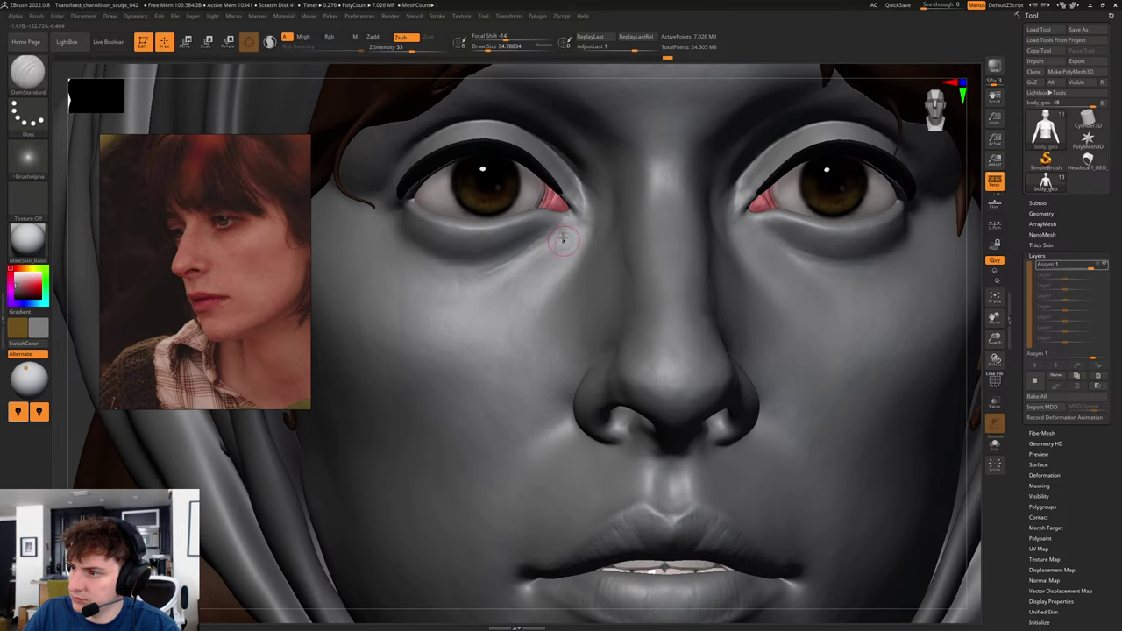
- Soften the crease under the right eye and add finer wrinkles with DamStandard at draw sizes of about 16 to 33
left_click_drag(970, 335, 903, 336)
mouse_move(568, 245)
left_mouse_down("shift")
mouse_move(554, 241)
mouse_move(576, 237)
mouse_move(553, 241)
left_mouse_up("shift")
key("bracketleft")
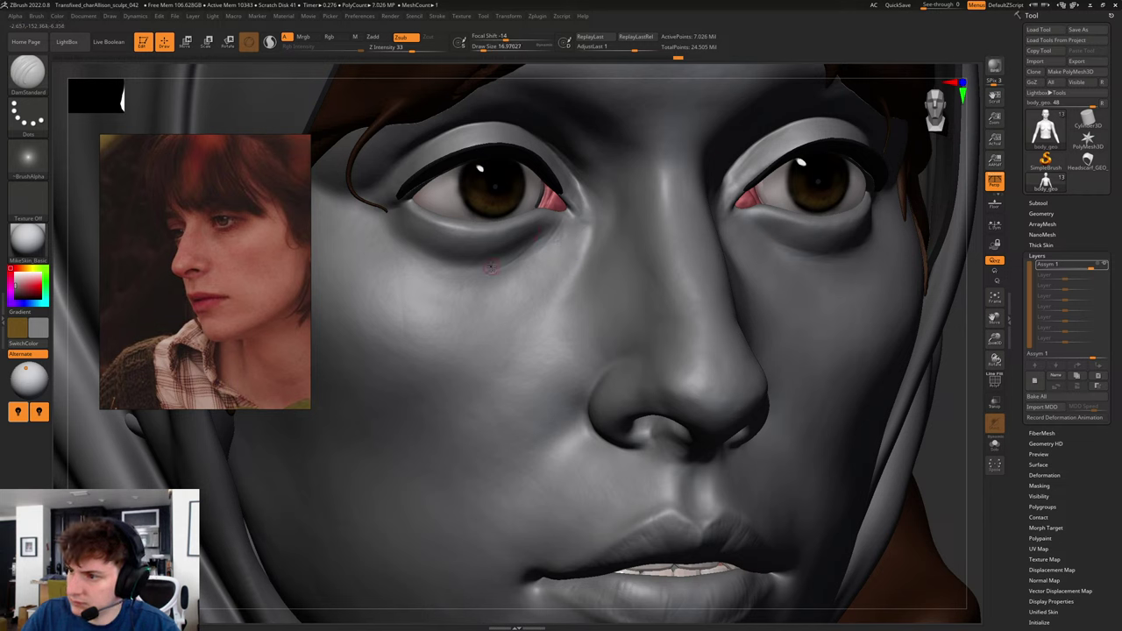
left_click_drag(487, 263, 471, 270)
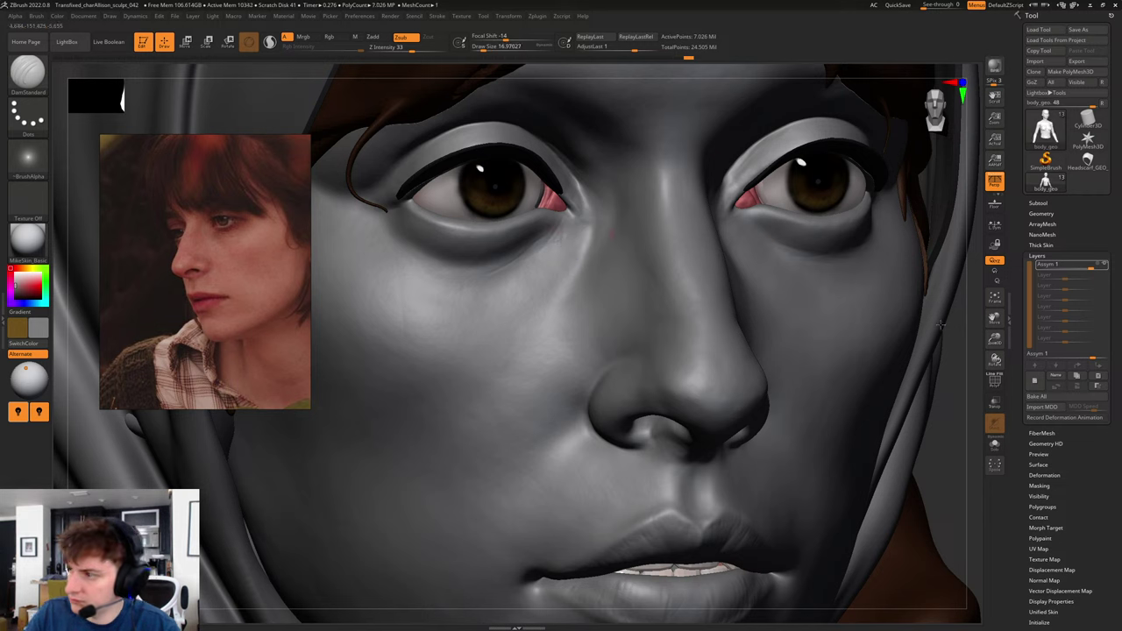
right_click_drag(484, 272, 490, 242)
key("s")
left_click(501, 266)
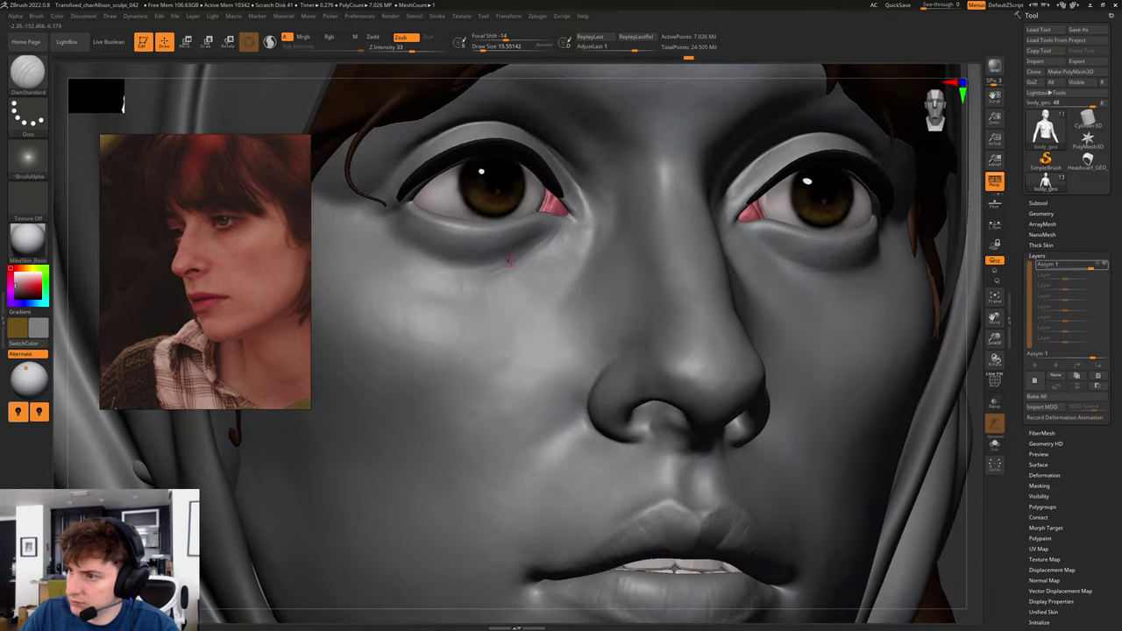
left_click_drag(512, 262, 551, 242)
key("bracketright")
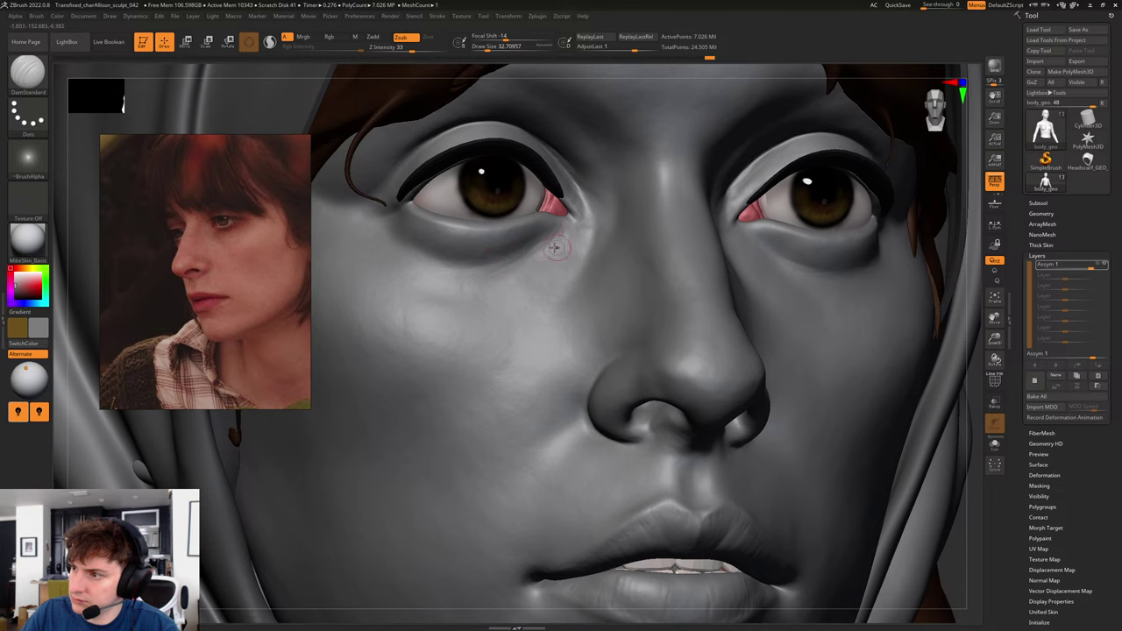
mouse_move(558, 254)
left_mouse_down()
mouse_move(549, 231)
mouse_move(547, 251)
left_mouse_up()
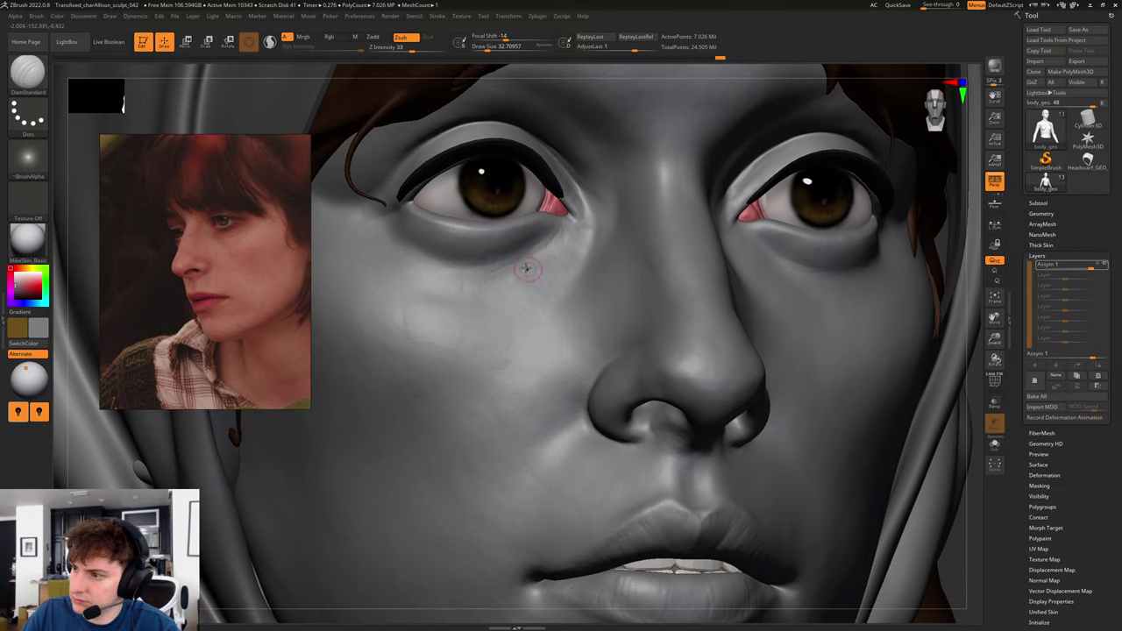
key("f")
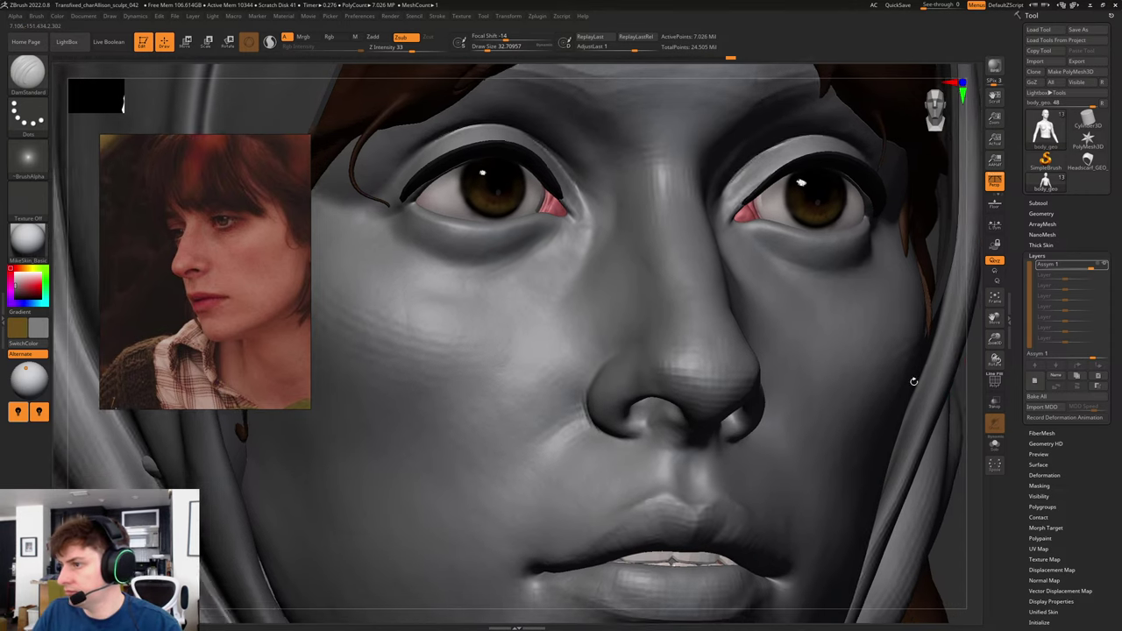
- Frame the sculpt's mouth and add a close-up of parted pink lips to the reference board's Generic group
left_click_drag(955, 363, 870, 210, "shift")
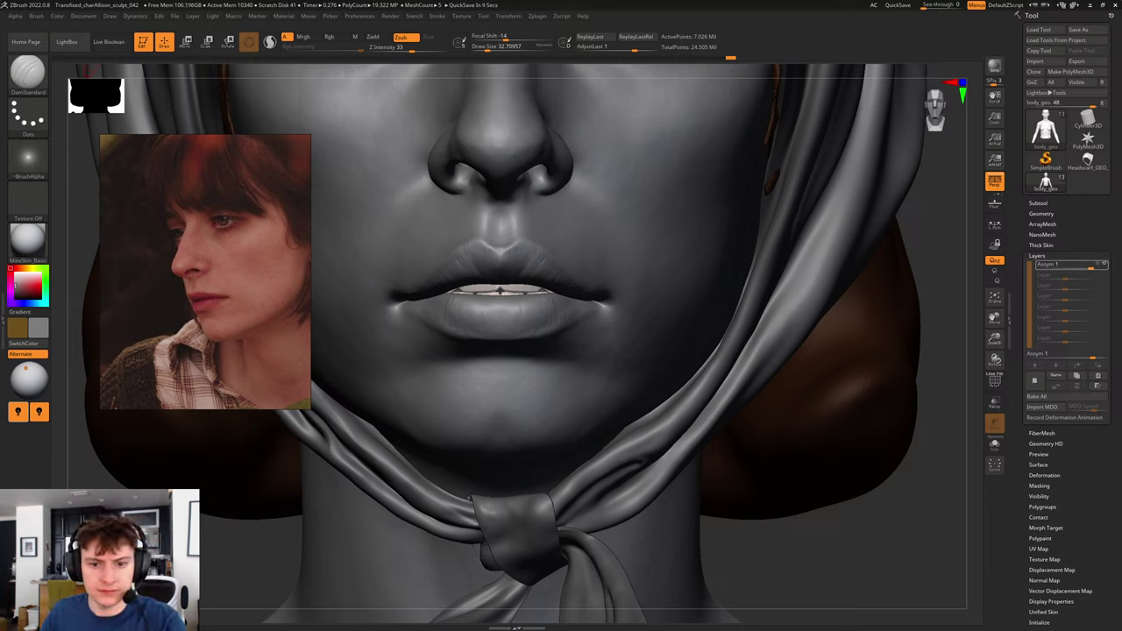
scroll(200, 325, "down", 10)
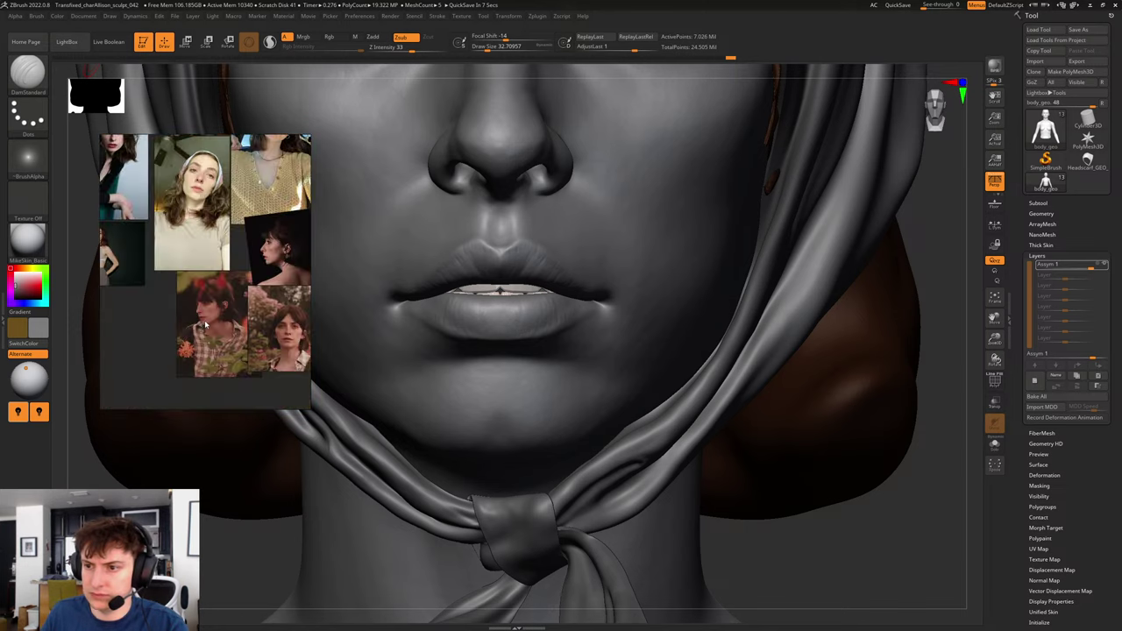
scroll(174, 285, "up", 5)
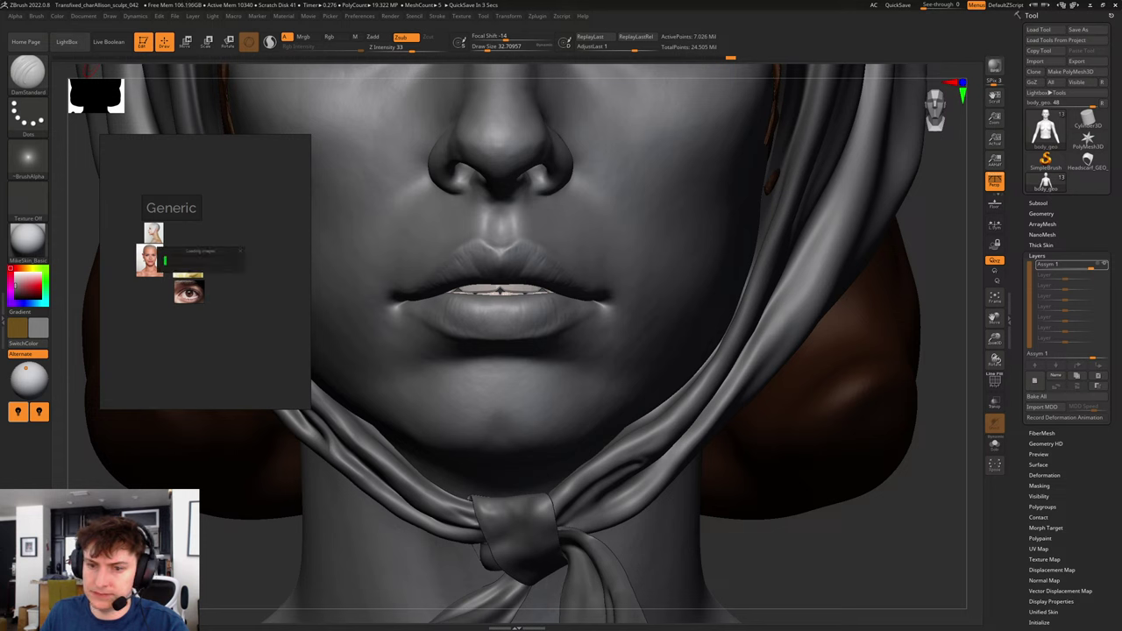
key("ctrl+v")
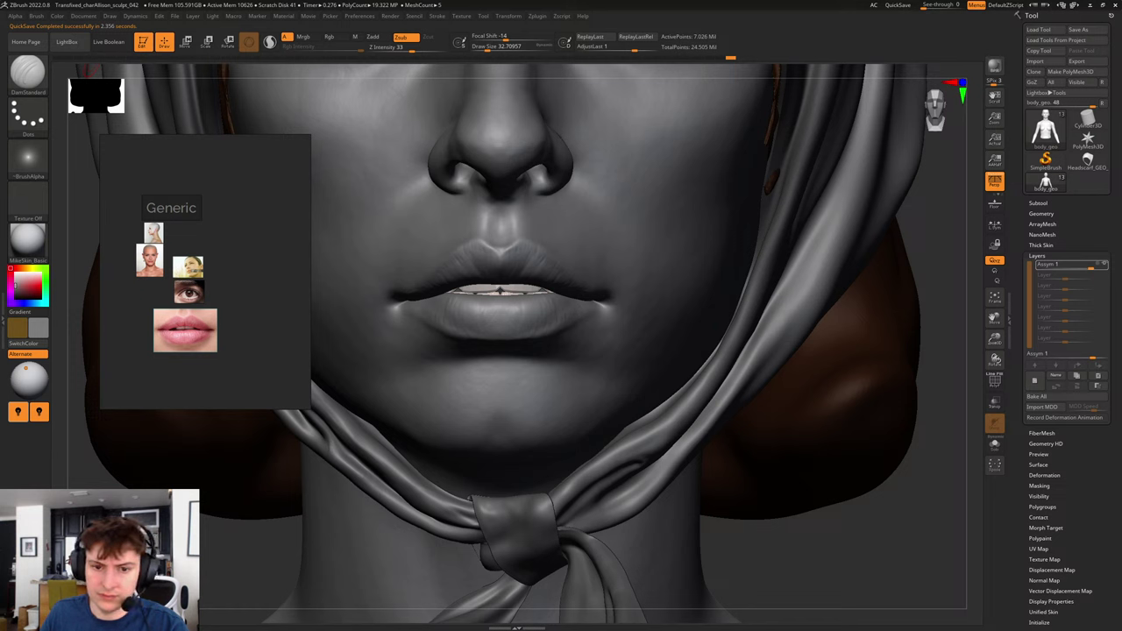
- Add two more lip photos to the Generic group, placing the large closed-lips close-up beneath the others
left_click_drag(0, 377, 195, 367)
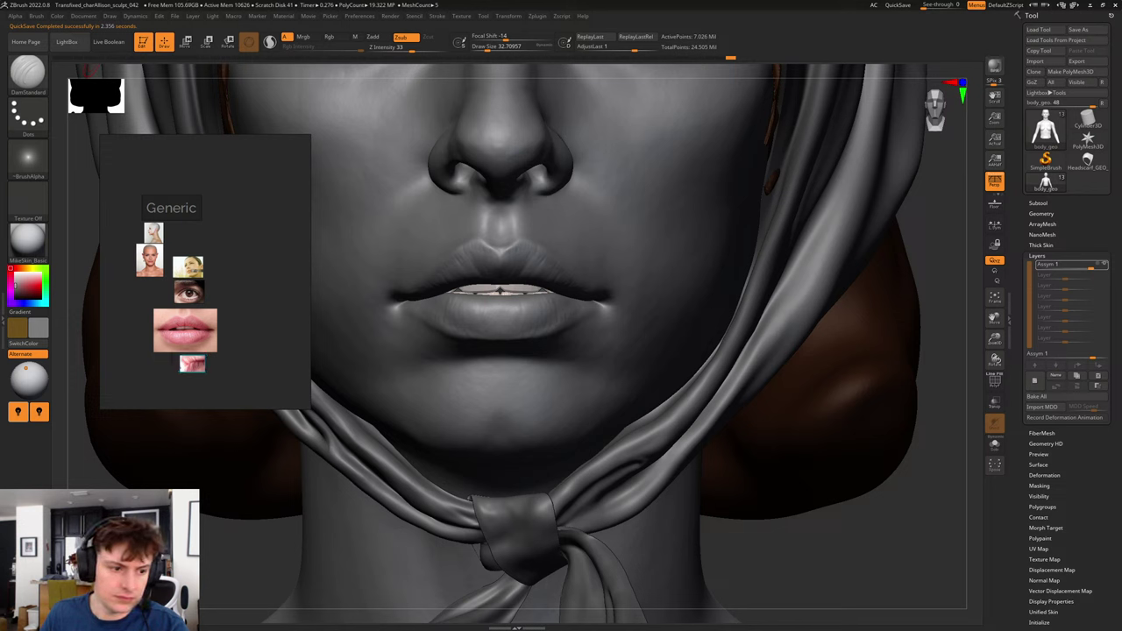
left_click_drag(0, 377, 226, 370)
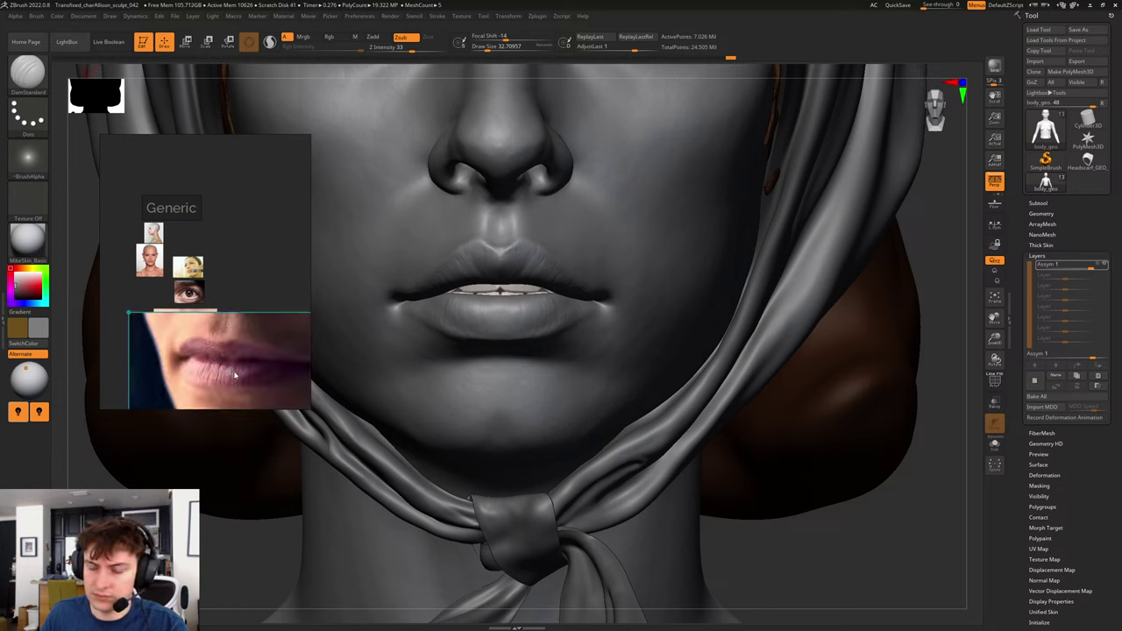
scroll(228, 371, "down", 3)
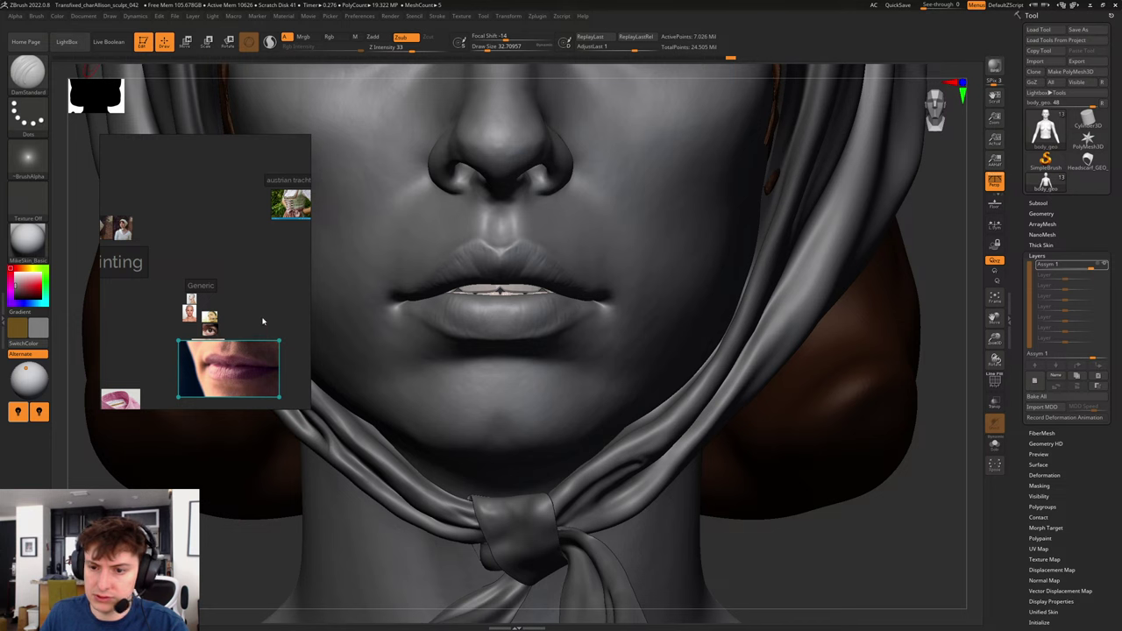
middle_click_drag(263, 321, 249, 261)
left_click_drag(216, 303, 218, 330)
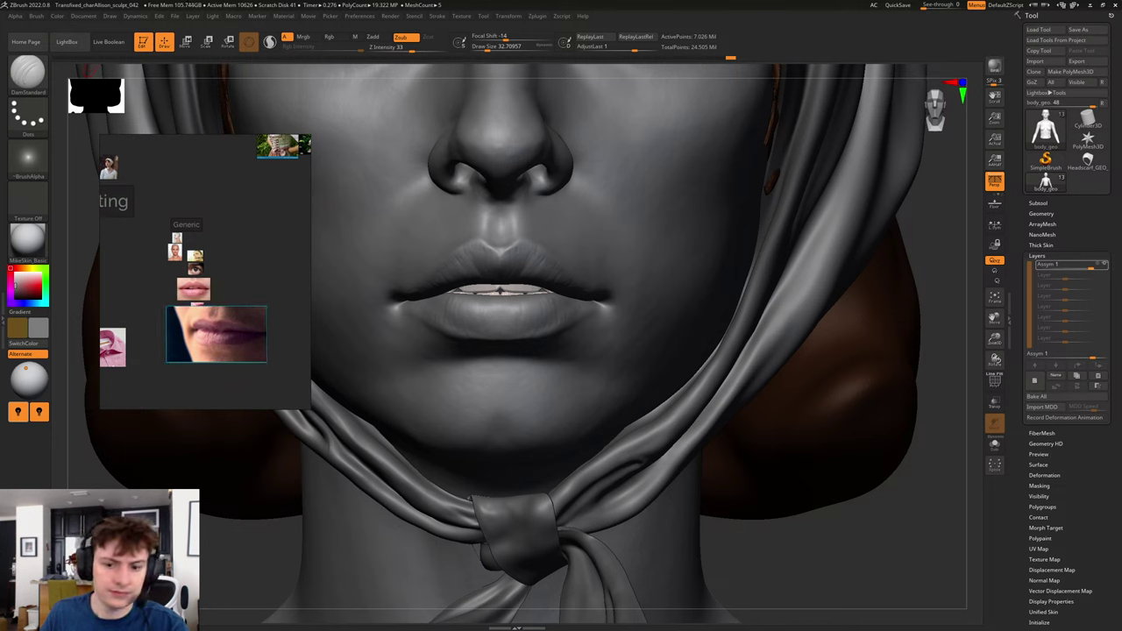
- Examine the lip wrinkles in the closed-lips close-up, with the sculpt's nose and mouth framed beside it
scroll(215, 346, "up", 5)
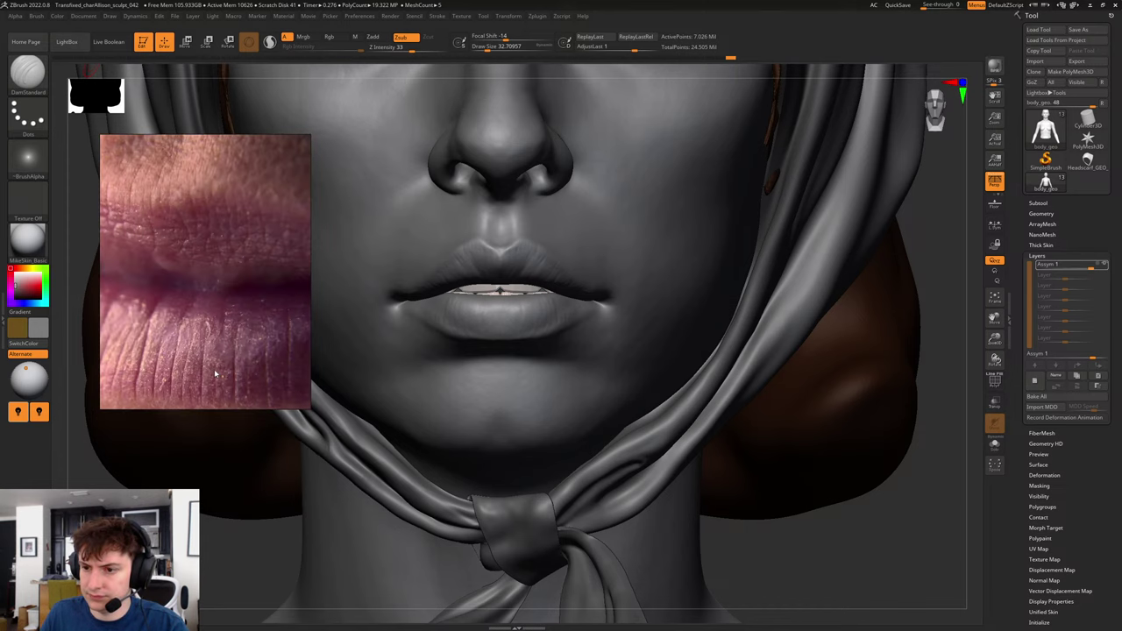
left_click_drag(858, 504, 780, 513)
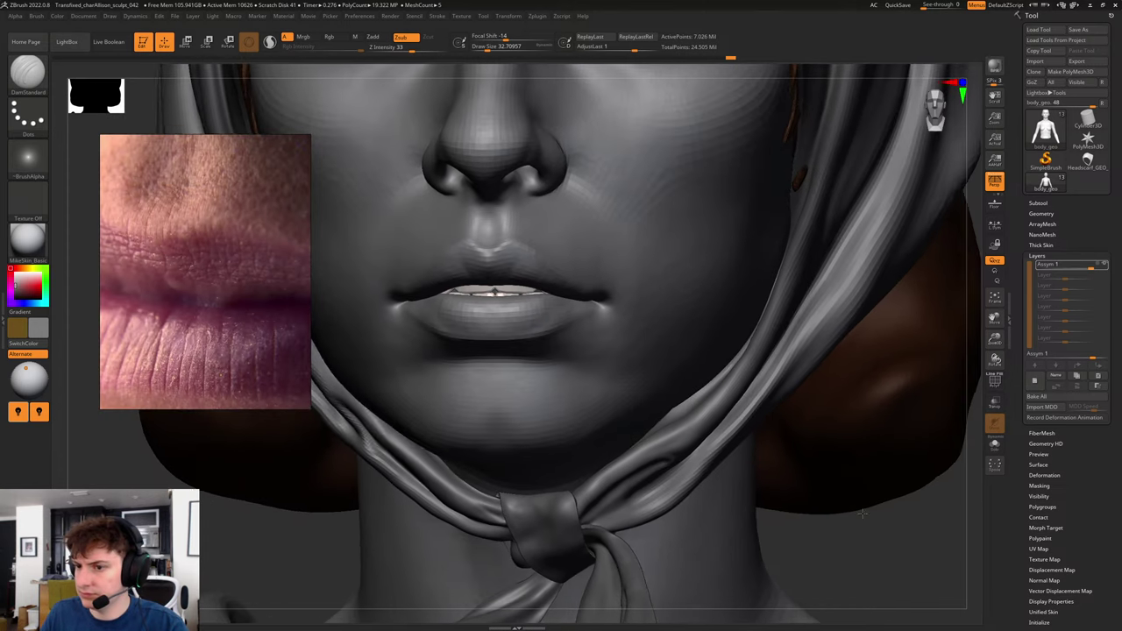
mouse_move(335, 527)
left_mouse_down("alt")
mouse_move(383, 533)
mouse_move(316, 545)
left_mouse_up("alt")
right_click_drag(315, 545, 325, 544, "alt")
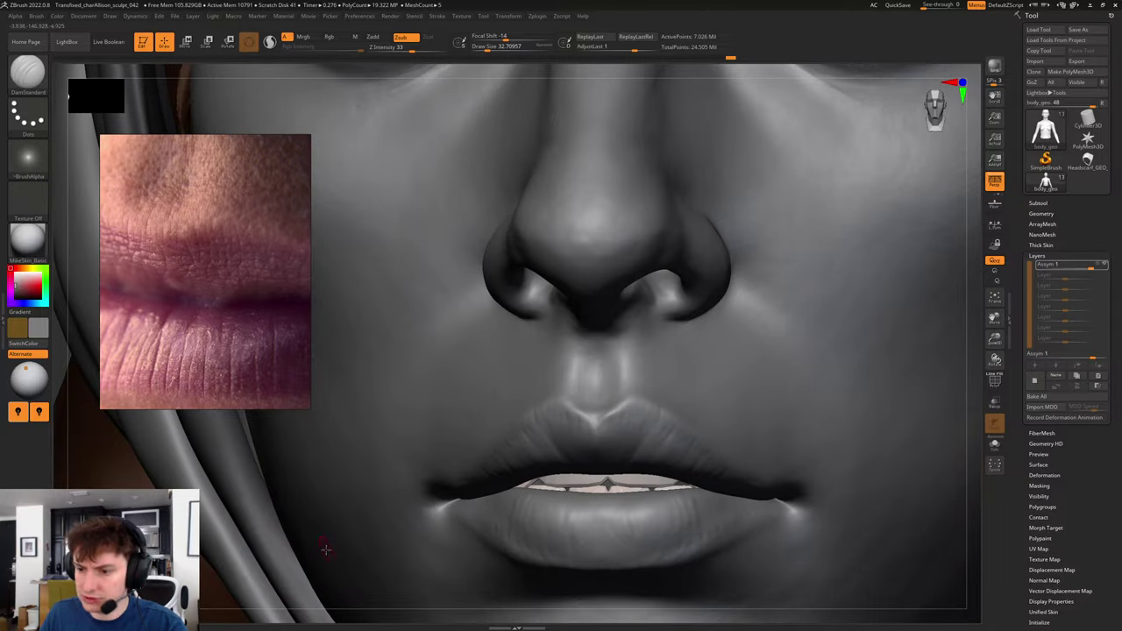
- Carve a fine vertical wrinkle in the middle of the lower lip with DamStandard at a draw size of about 17
left_click_drag(58, 554, 213, 313, "alt")
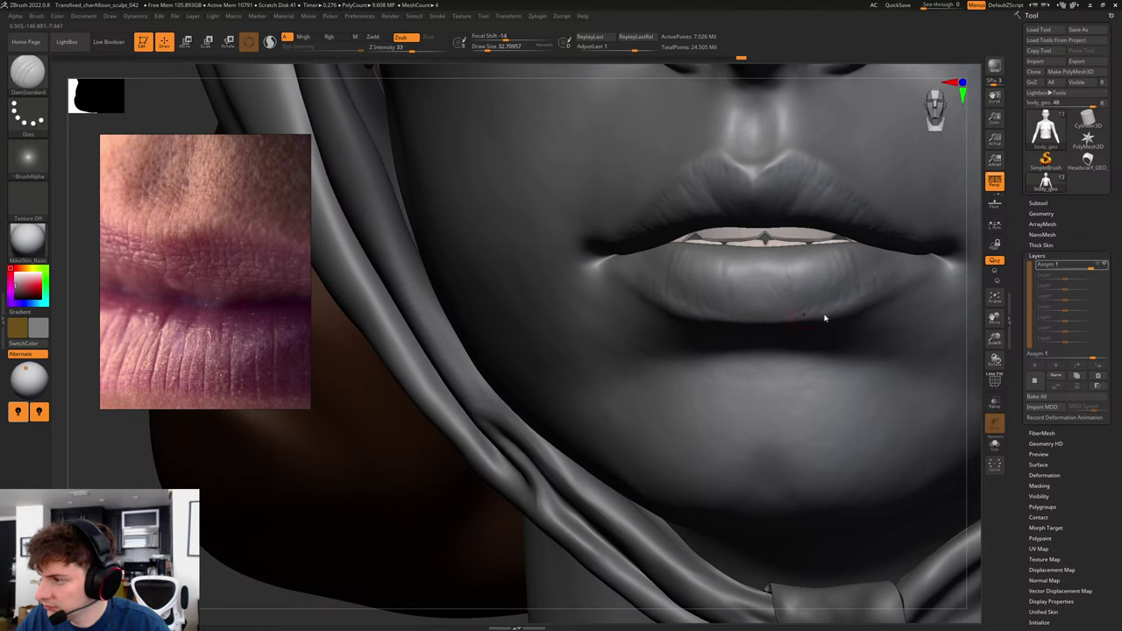
mouse_move(980, 341)
right_mouse_down()
mouse_move(882, 348)
mouse_move(964, 336)
right_mouse_up()
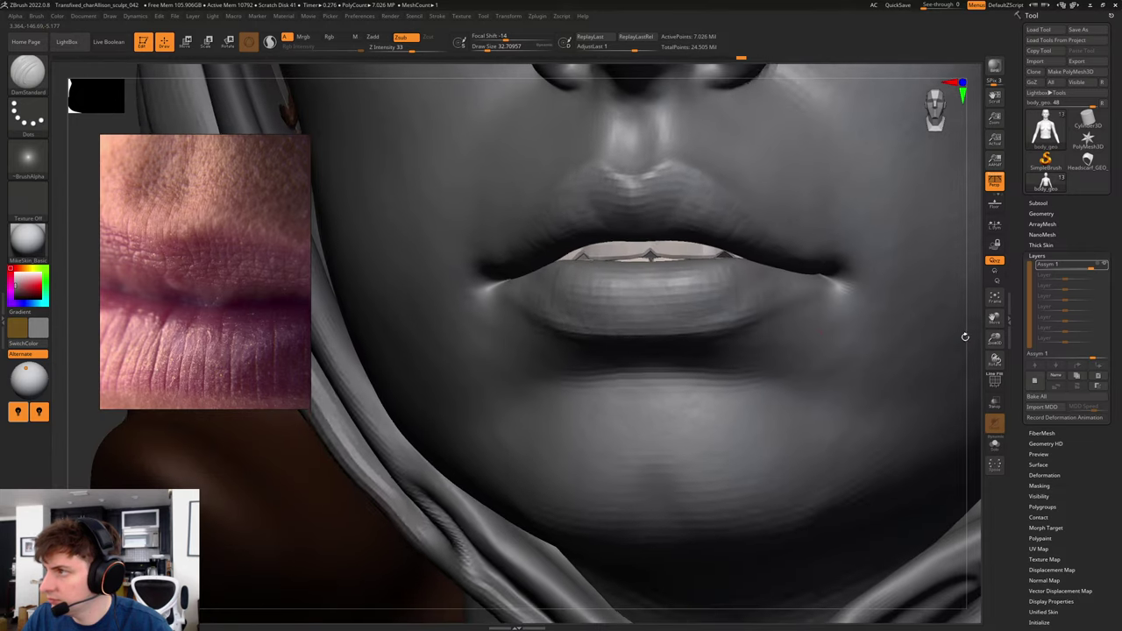
key("s")
key("s")
left_click(655, 314)
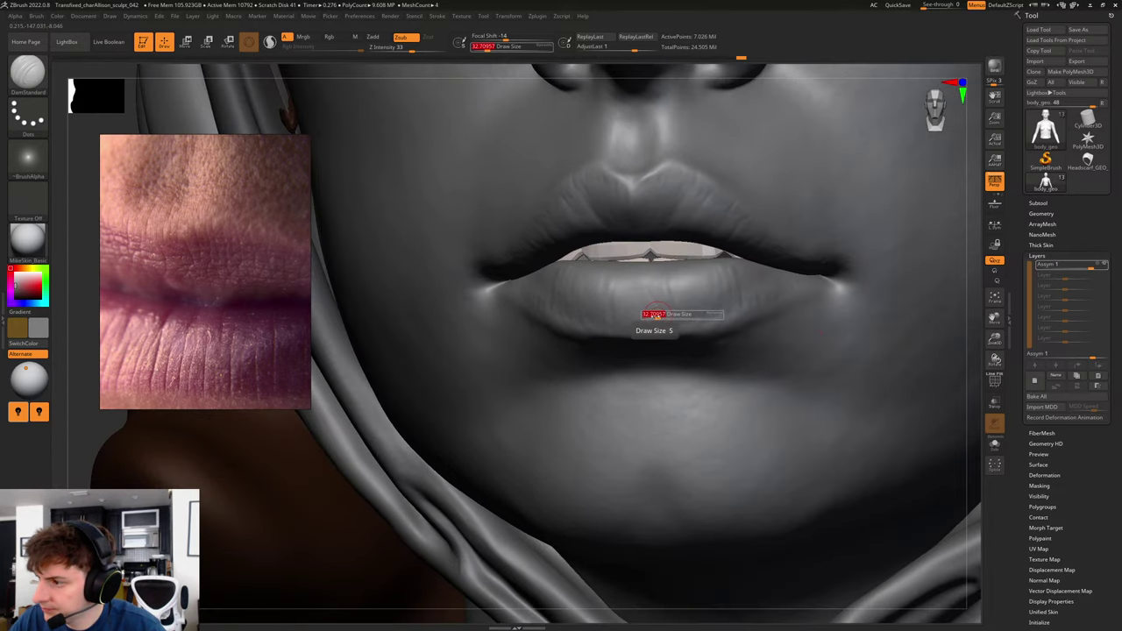
key("bracketleft")
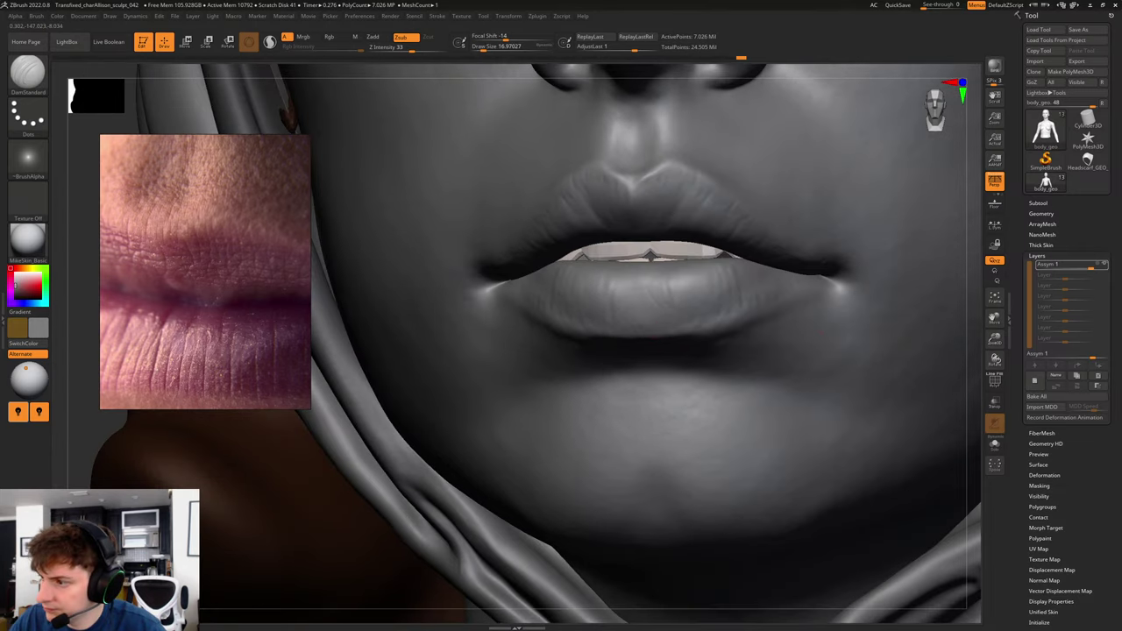
left_click_drag(668, 340, 663, 311)
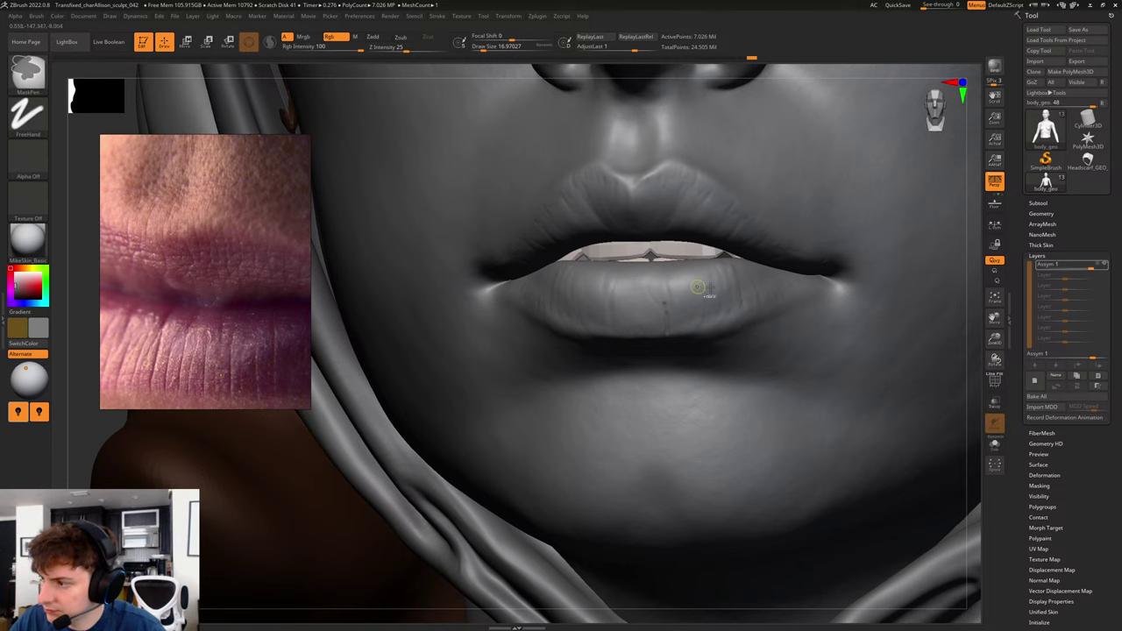
left_click_drag(962, 349, 964, 349)
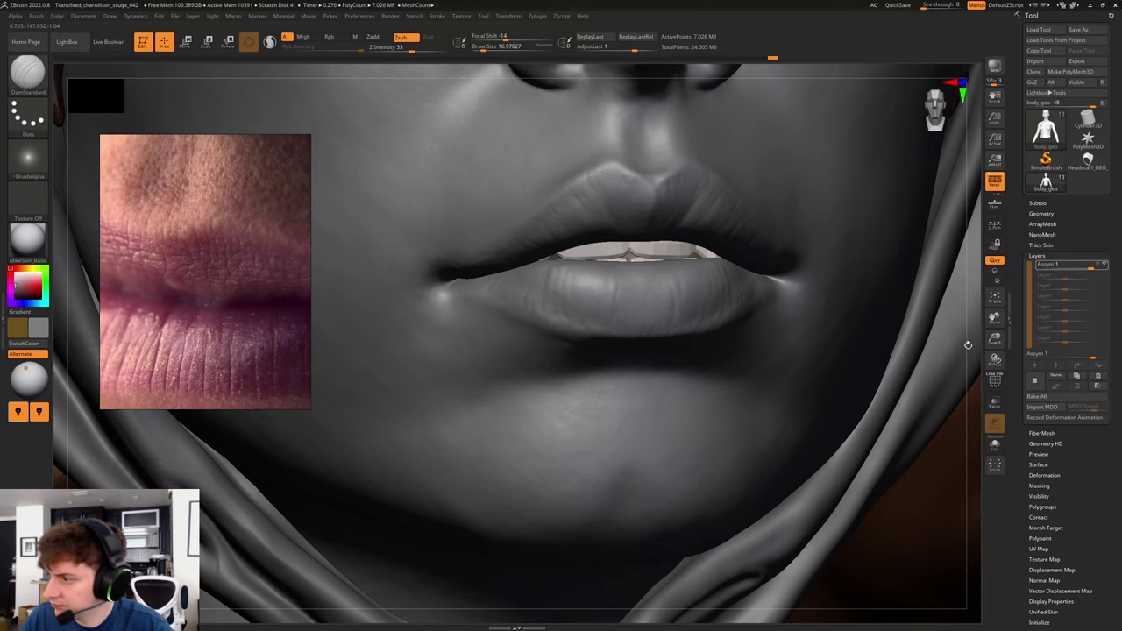
- Set DamStandard's Z Intensity to 40 and carve lower-lip wrinkles at a draw size of about 35
left_click_drag(971, 354, 912, 351)
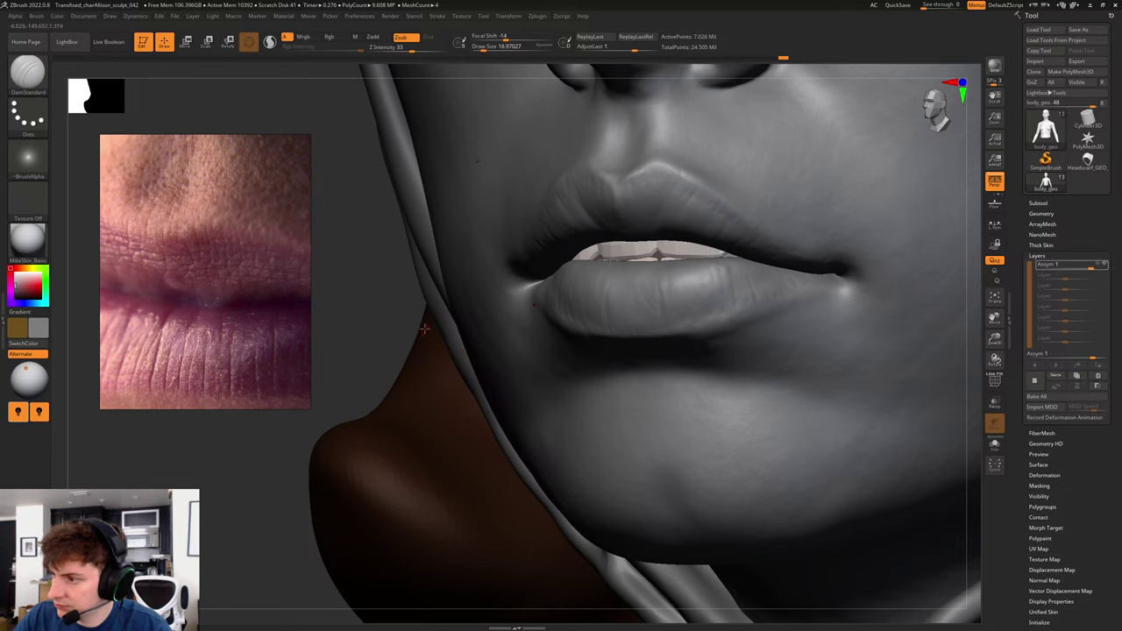
key("bracketright")
key("bracketright")
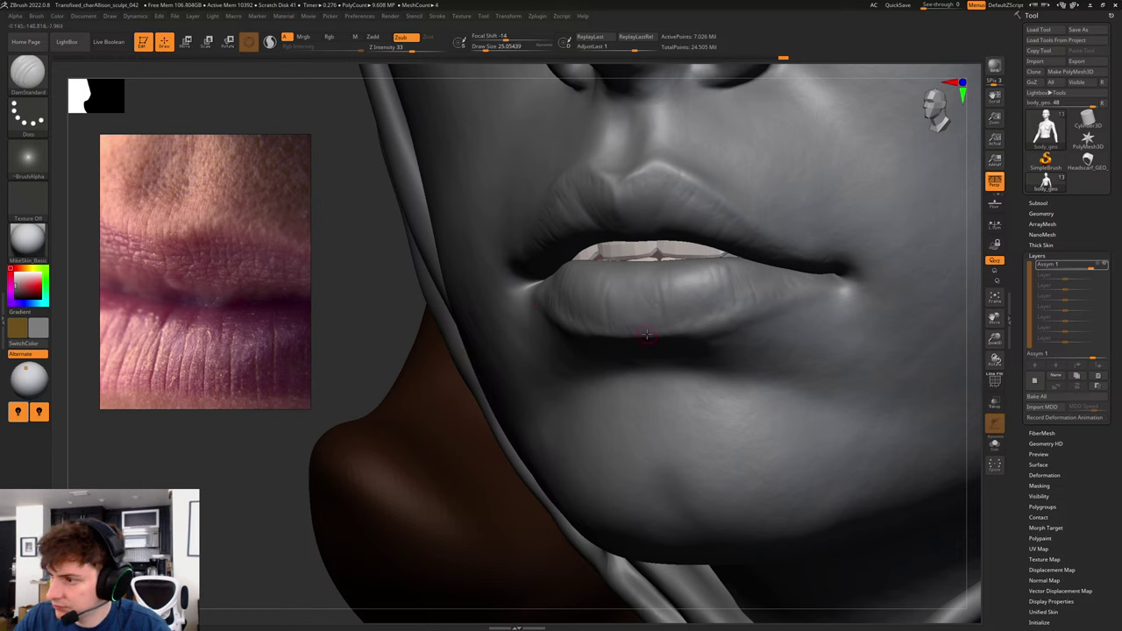
key("ctrl")
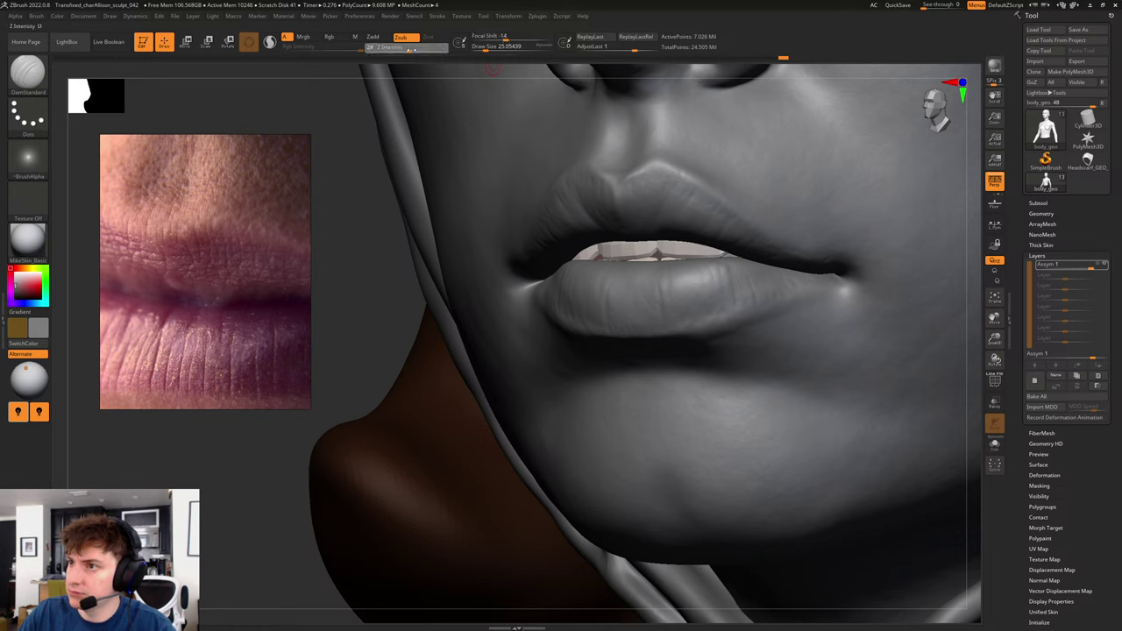
key("s")
left_click(691, 304)
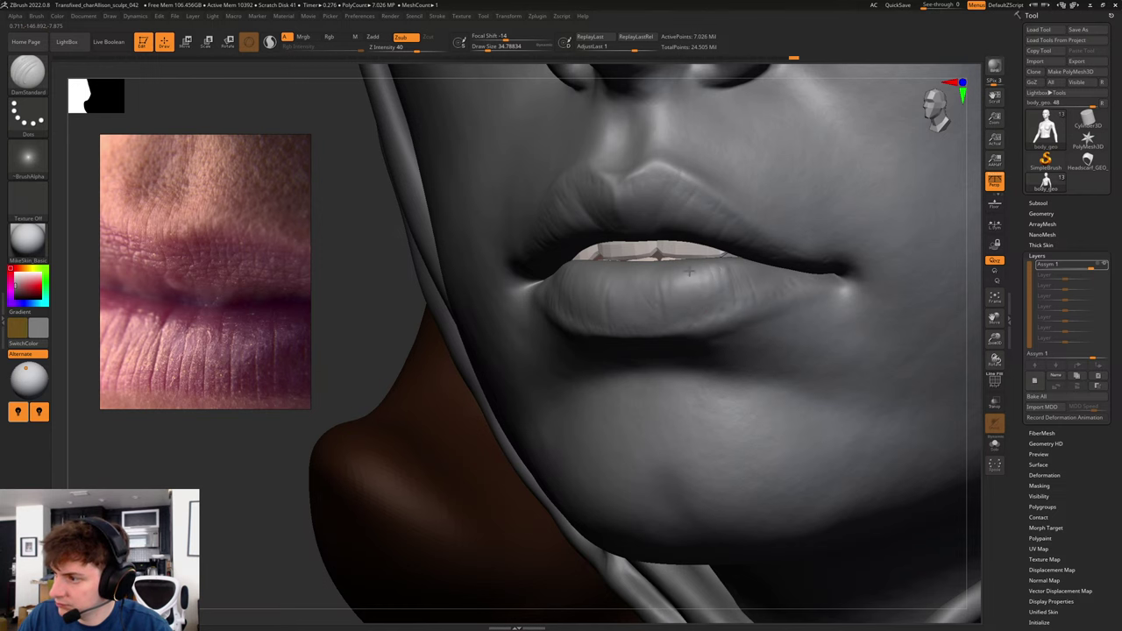
- Deepen the lower-lip wrinkles toward the character's left mouth corner at a draw size of about 62
left_click_drag(415, 287, 386, 288)
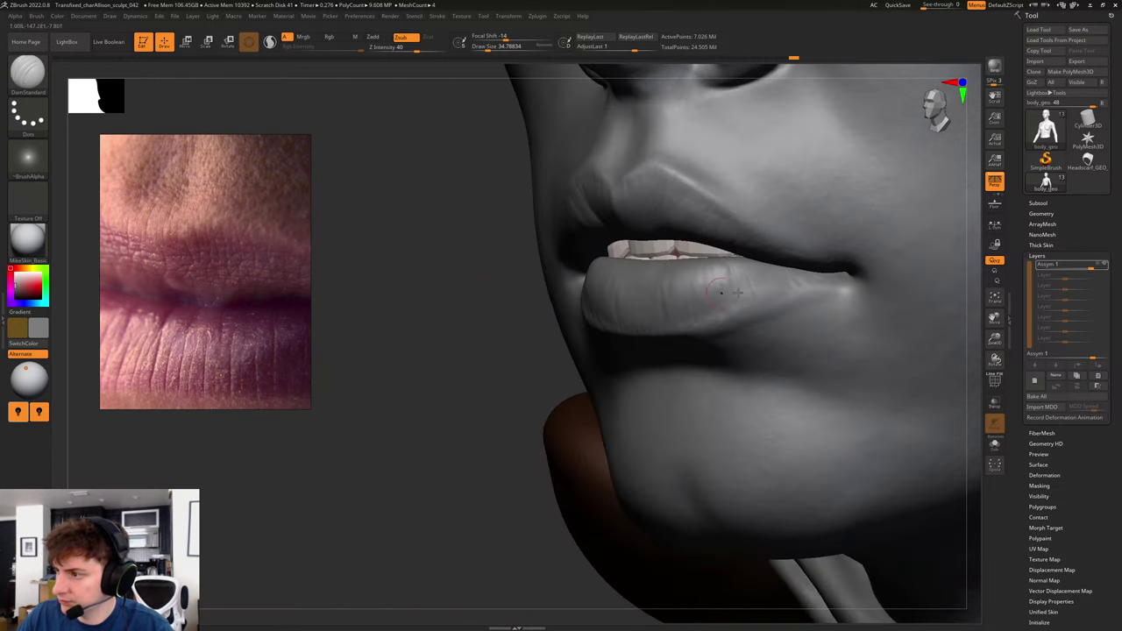
key("s")
key("ctrl")
key("ctrl")
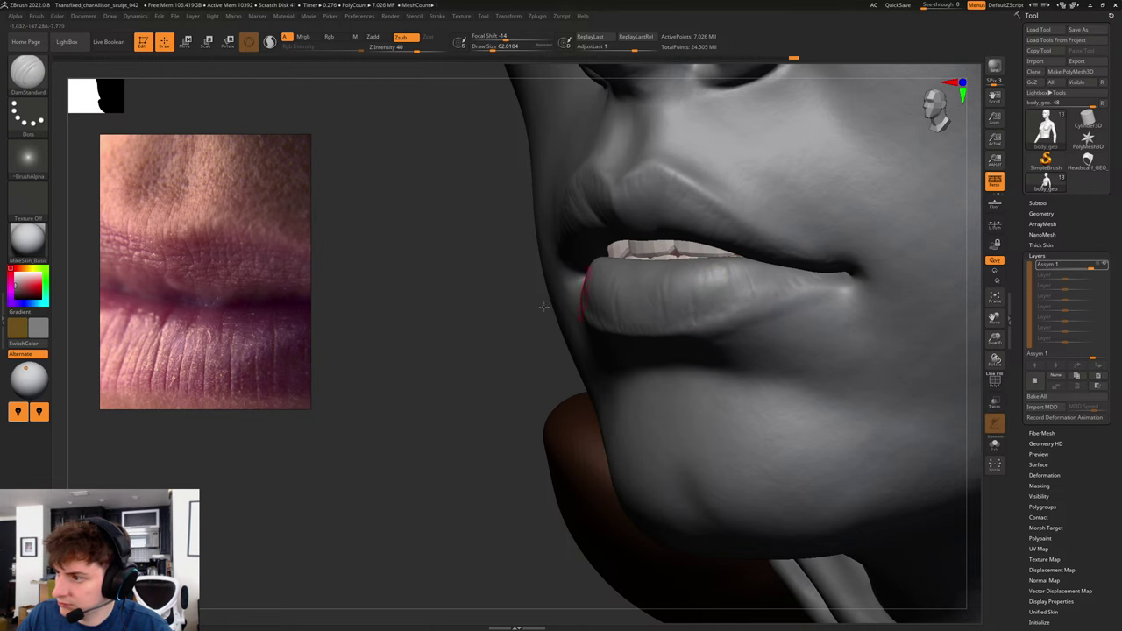
left_click_drag(505, 318, 624, 303)
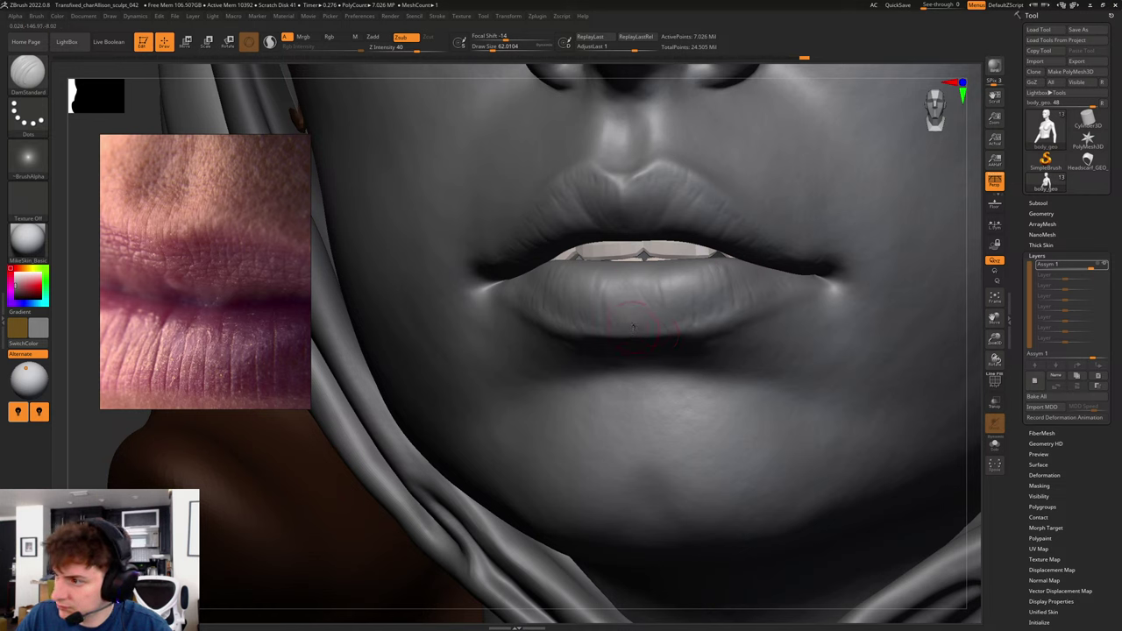
- Add narrow vertical wrinkles across the center of the lower lip at a draw size of about 25
key("s")
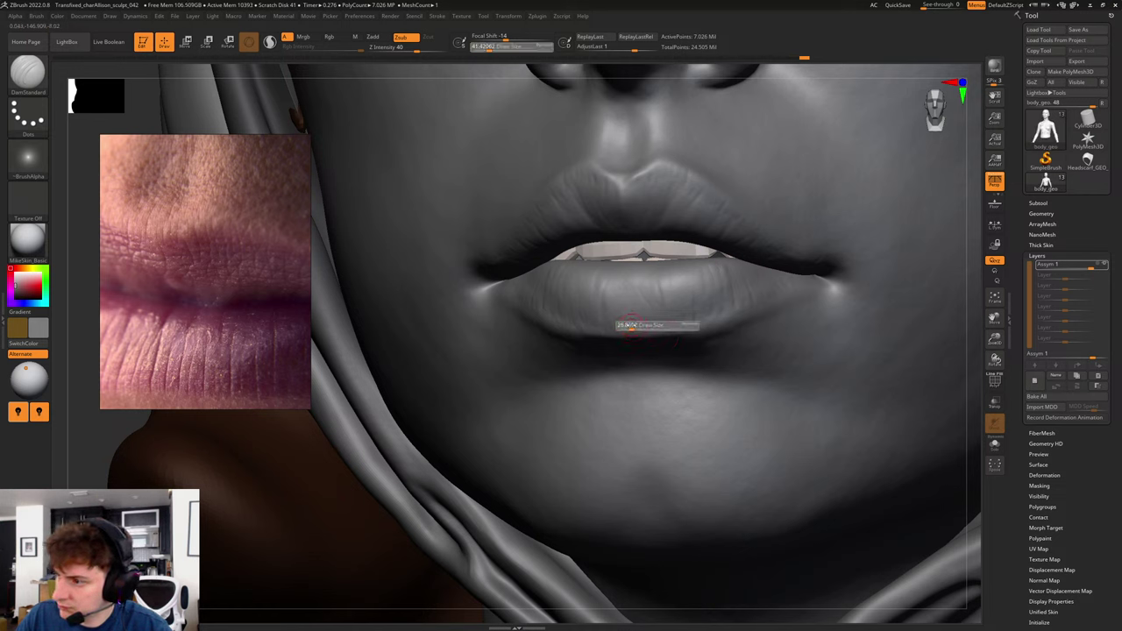
left_click_drag(630, 325, 629, 325)
left_click_drag(629, 283, 628, 339)
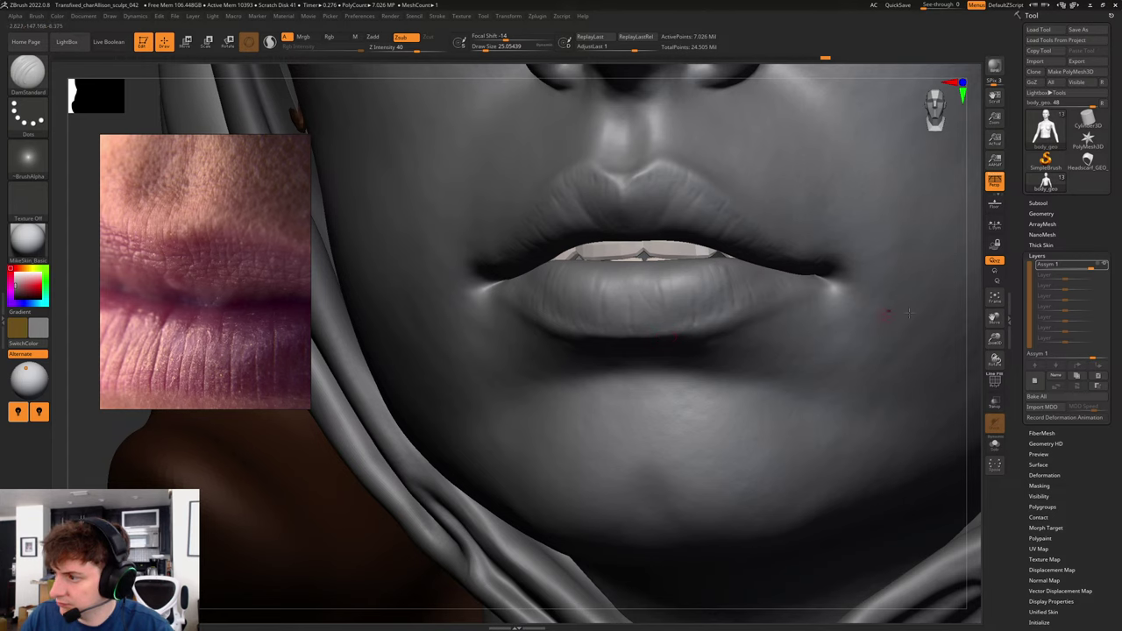
mouse_move(969, 322)
left_mouse_down()
mouse_move(978, 318)
mouse_move(958, 319)
left_mouse_up()
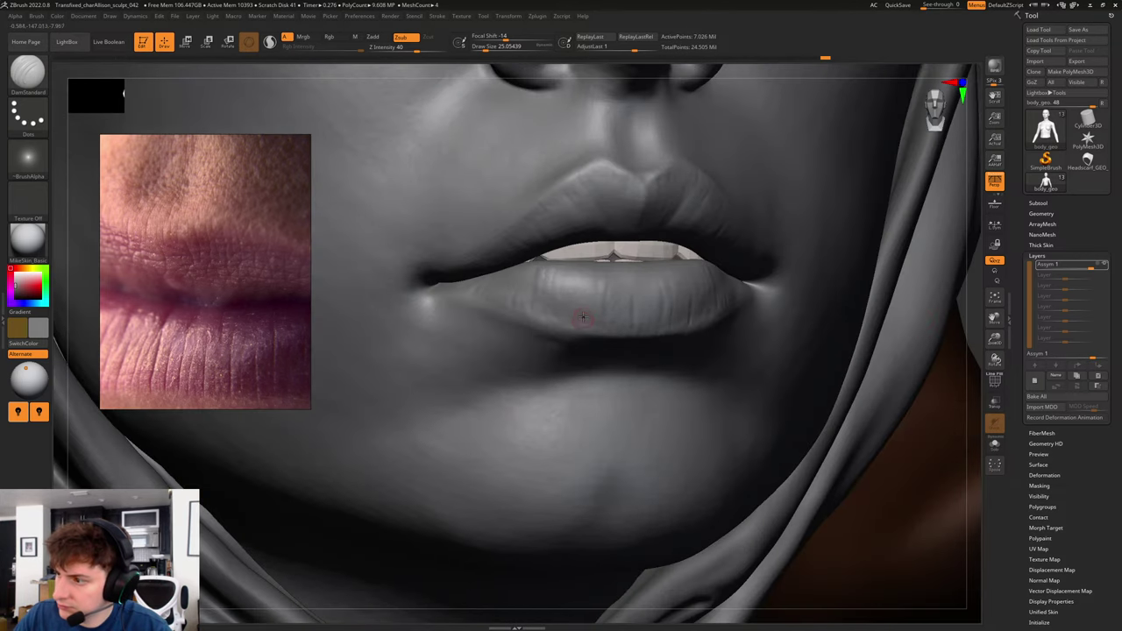
left_click_drag(633, 293, 633, 305)
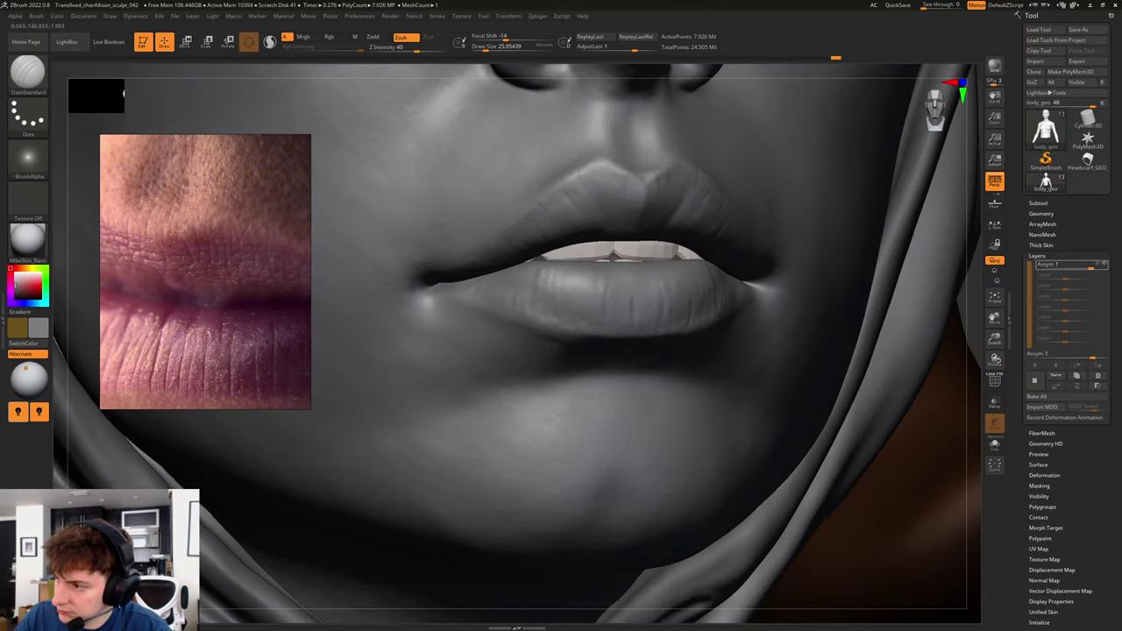
- Soften the new central lower-lip creases and carve further fine wrinkles beside them, down to the lip's lower edge
key("shift")
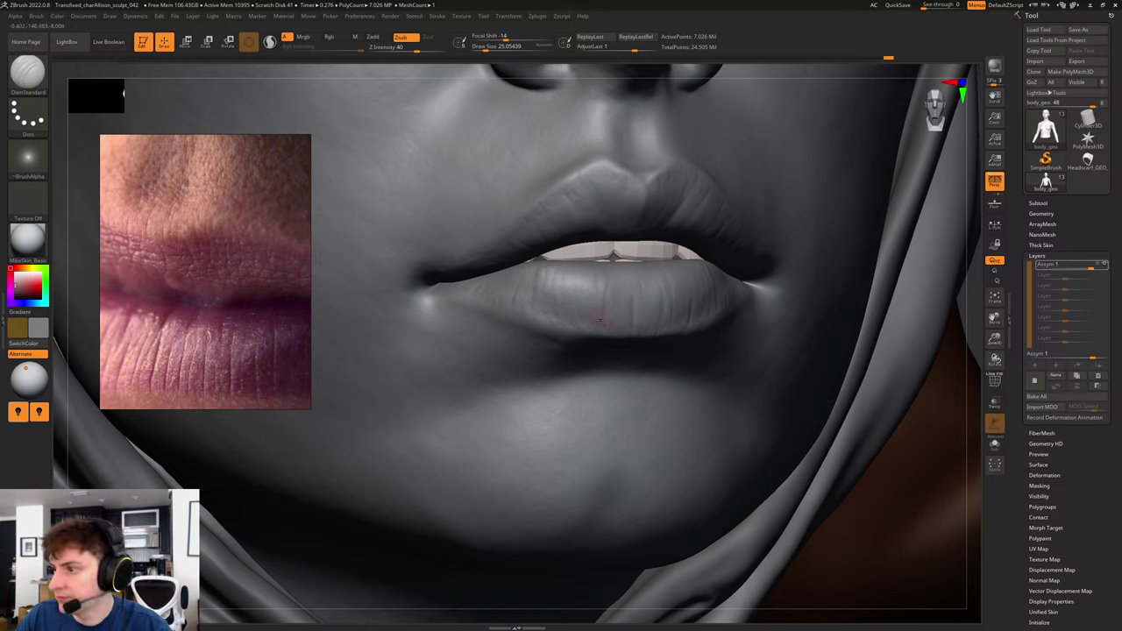
mouse_move(573, 318)
left_mouse_down()
mouse_move(574, 306)
mouse_move(609, 315)
left_mouse_up()
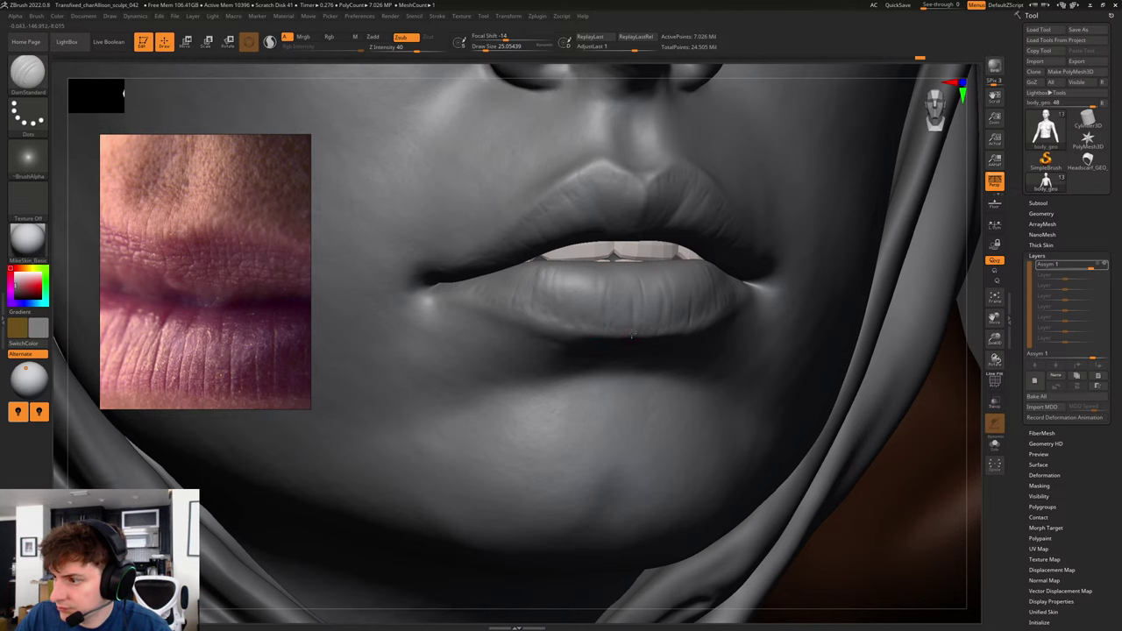
left_click_drag(970, 335, 703, 330)
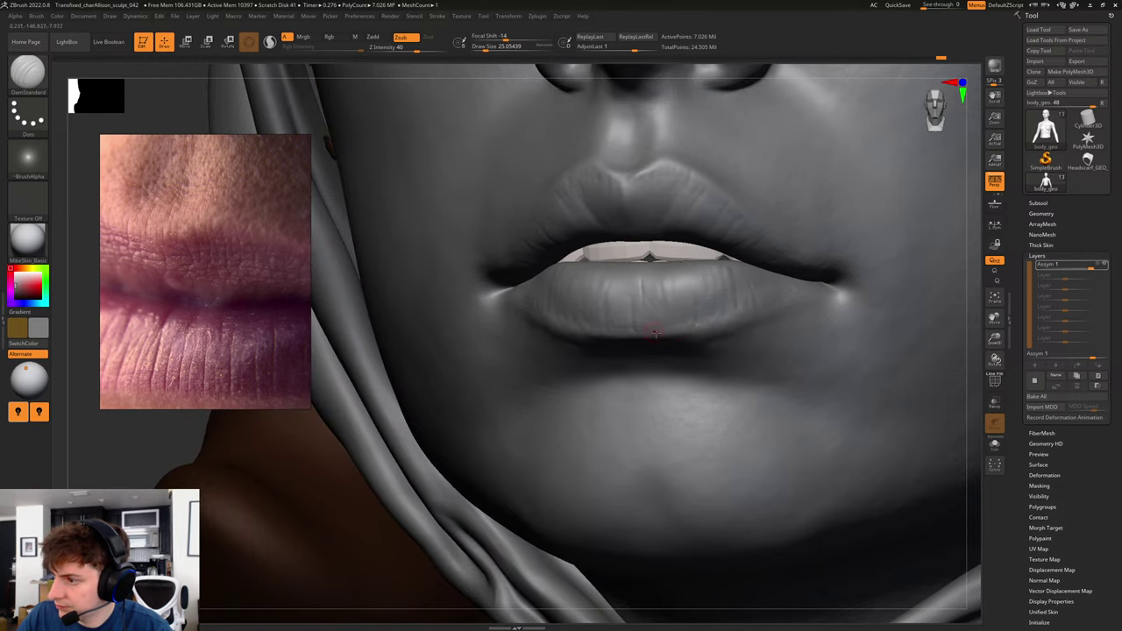
mouse_move(667, 329)
left_mouse_down()
mouse_move(666, 300)
mouse_move(672, 327)
left_mouse_up()
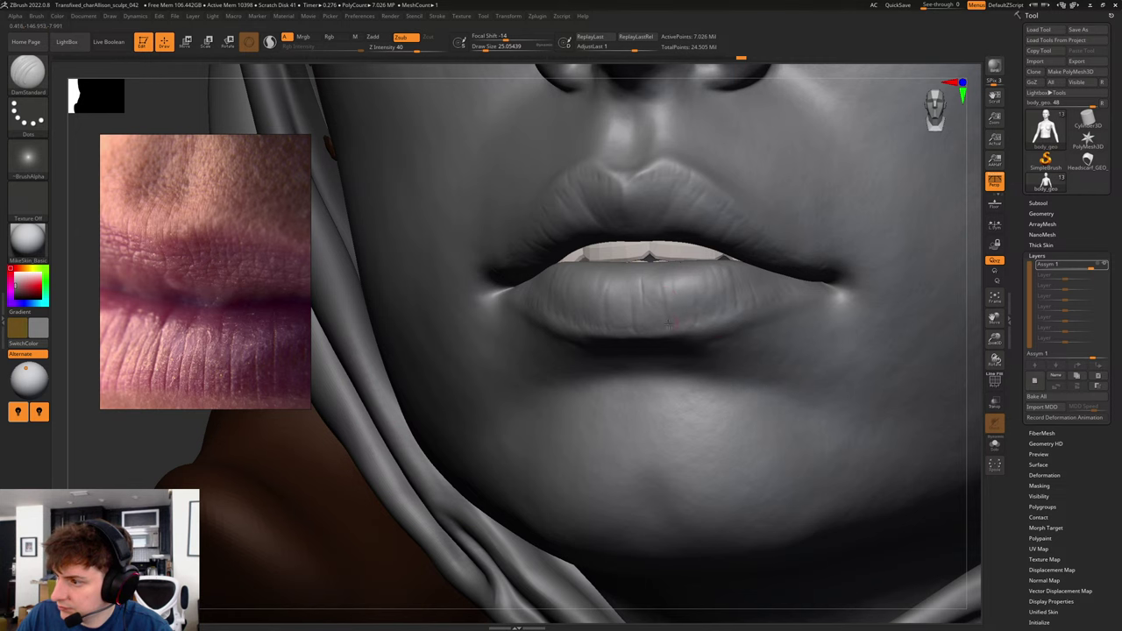
- Extend the wrinkles over the outer lower lip near the character's left mouth corner at a draw size of about 31
left_click_drag(974, 340, 727, 277)
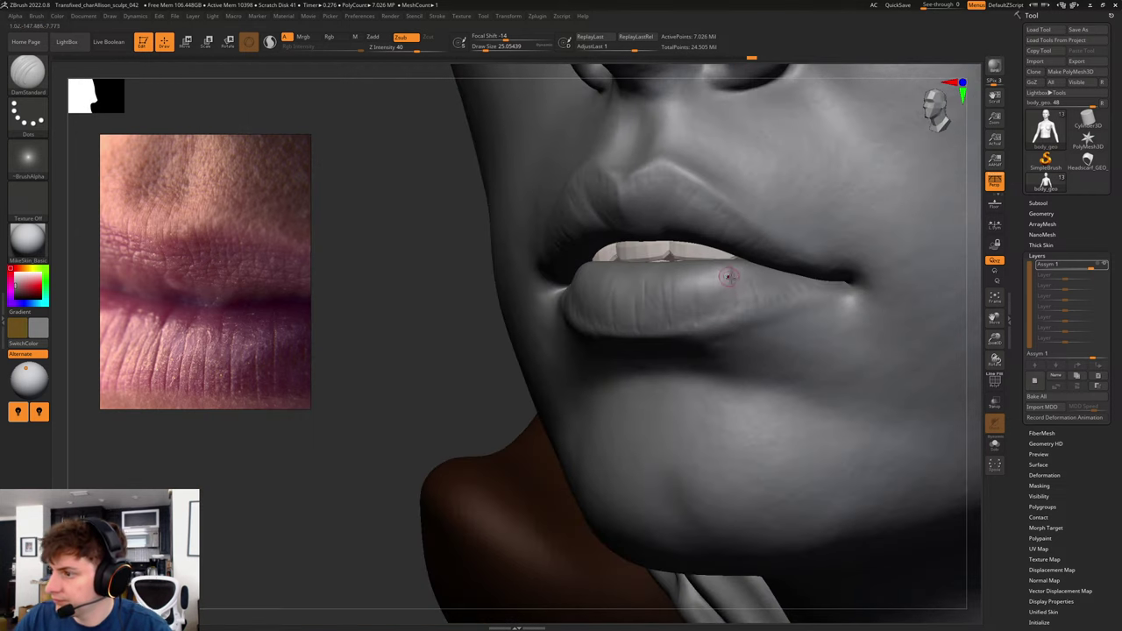
key("s")
key("bracketright")
key("bracketright")
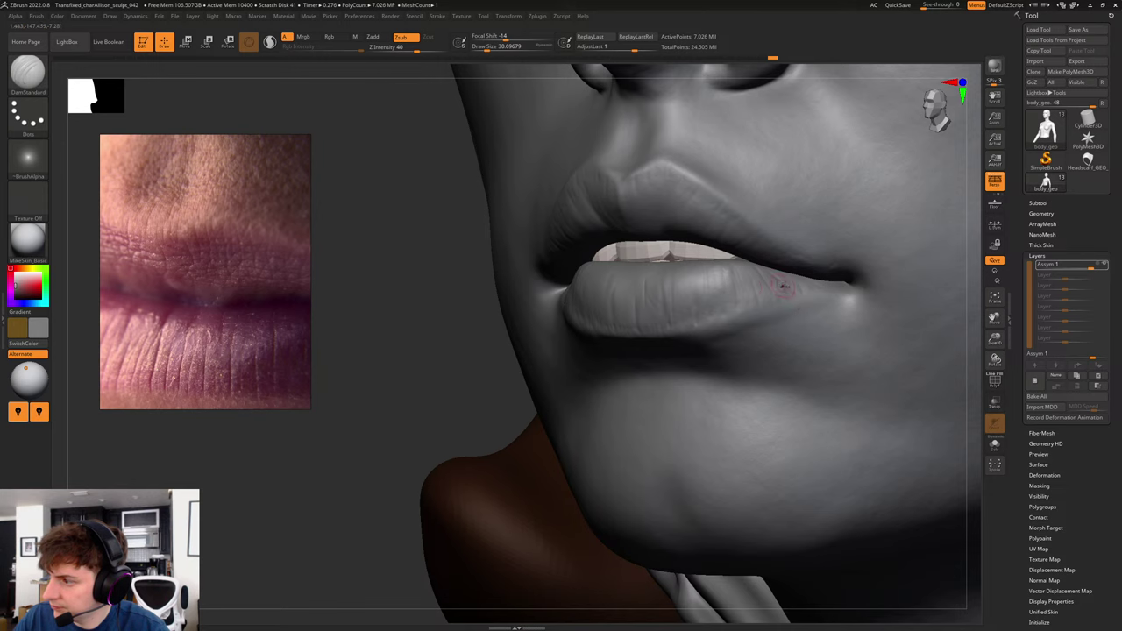
mouse_move(471, 344)
left_mouse_down()
mouse_move(456, 359)
mouse_move(429, 358)
left_mouse_up()
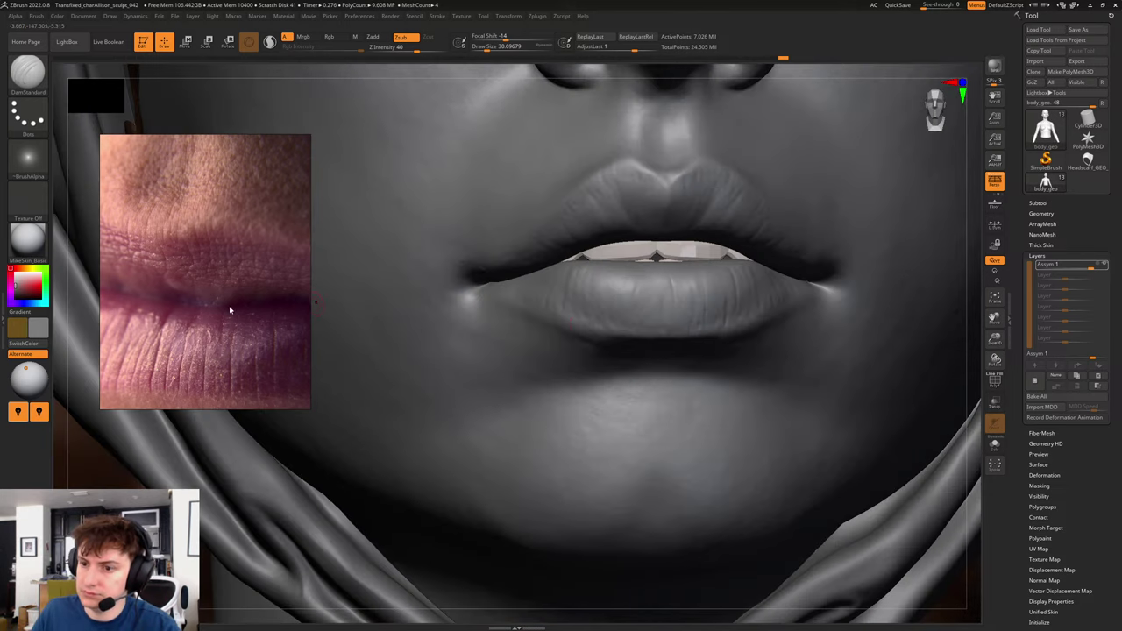
- Show the full closed-lips photo and carve a broader crease in the lower lip's right half (character's side) at a draw size of about 46
scroll(230, 309, "down", 3)
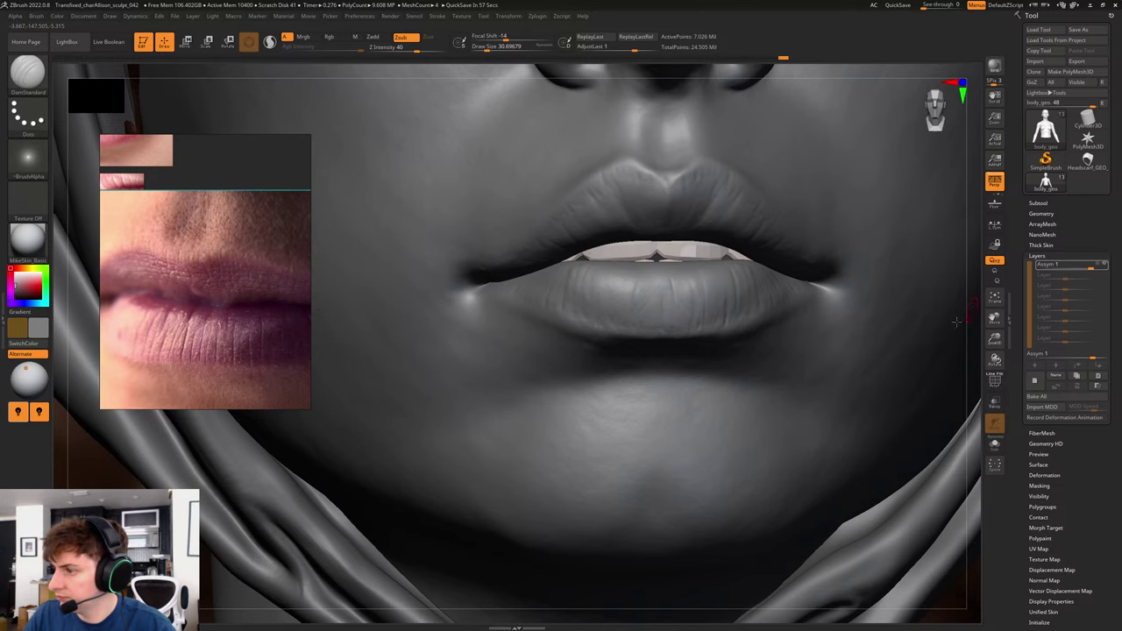
left_click_drag(969, 312, 966, 347)
key("s")
left_click(634, 300)
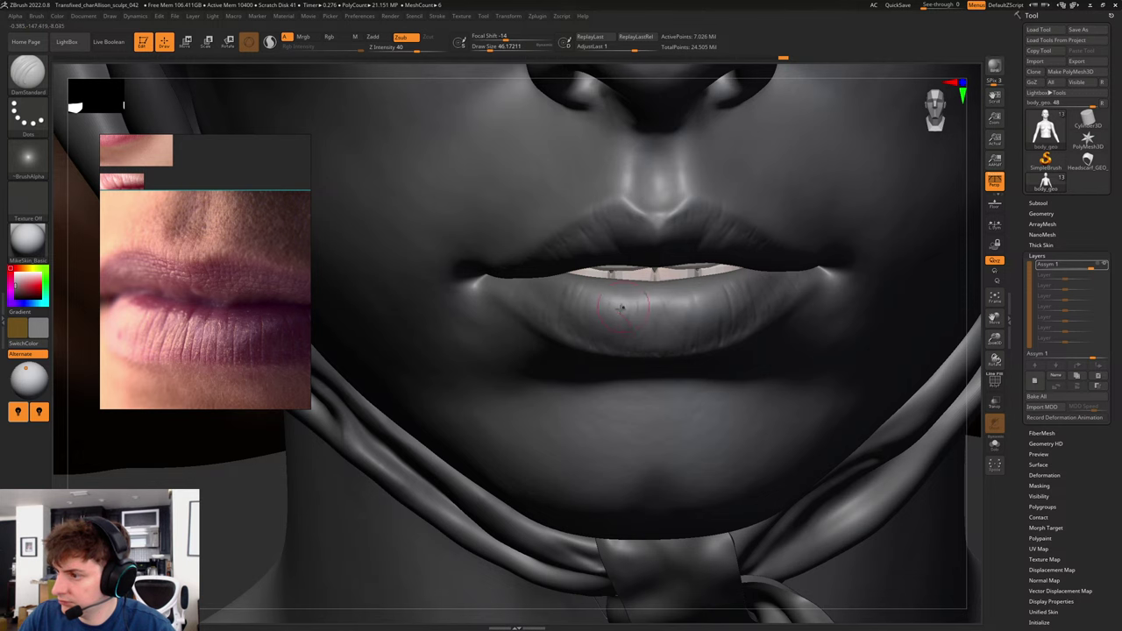
left_click_drag(608, 316, 613, 291)
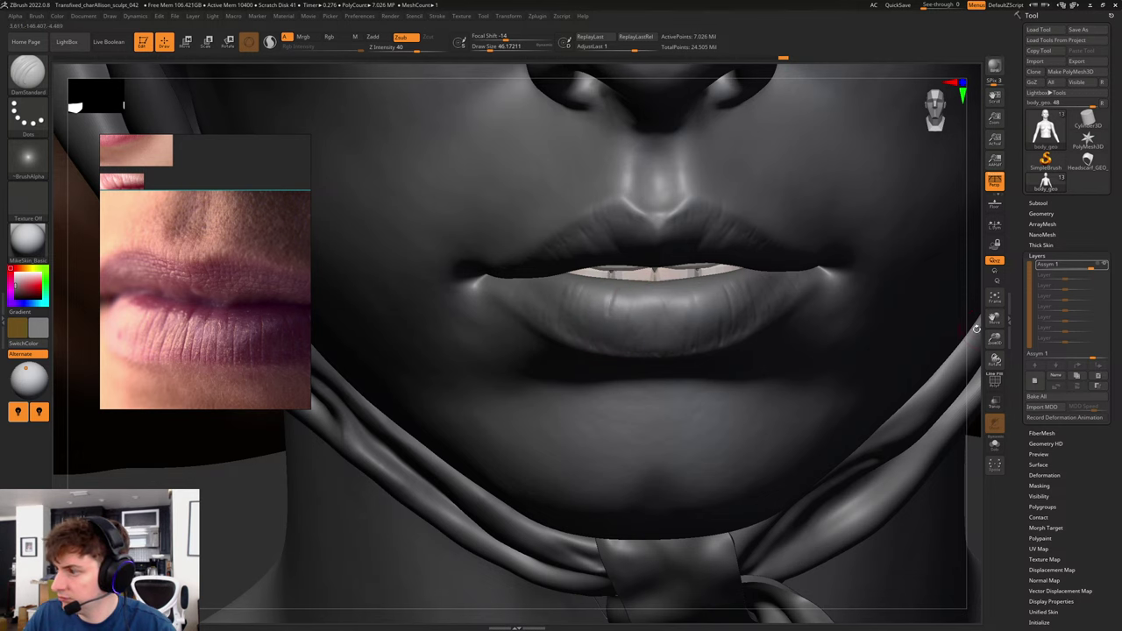
- Check the lower lip from several angles and refine its vertical wrinkles at a draw size of about 25
left_click_drag(979, 328, 912, 296)
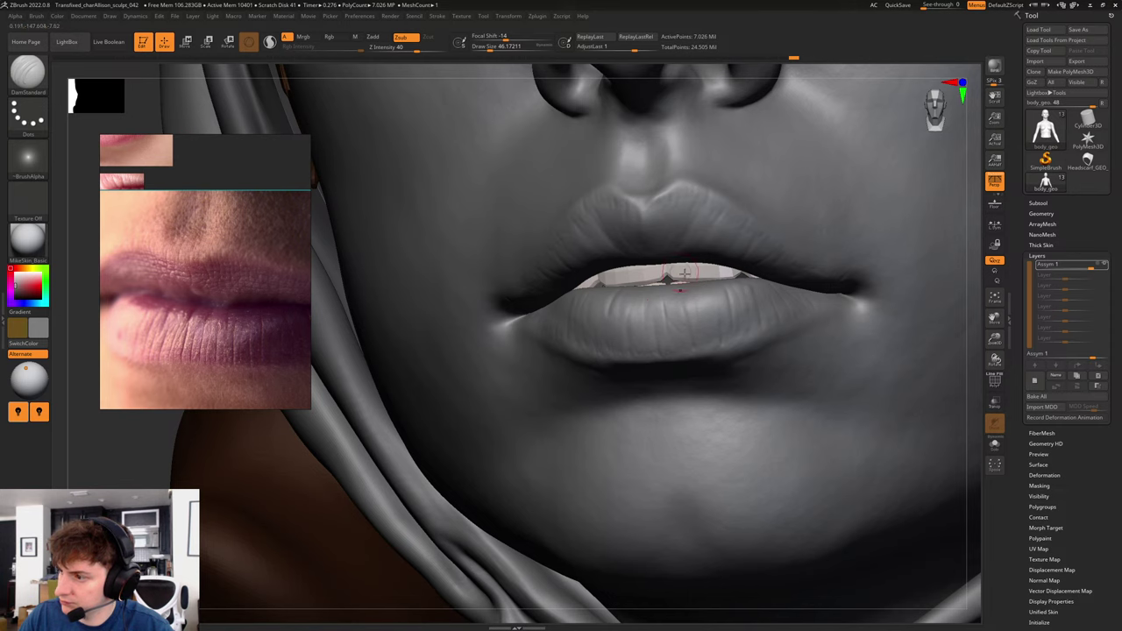
left_click_drag(974, 325, 952, 360)
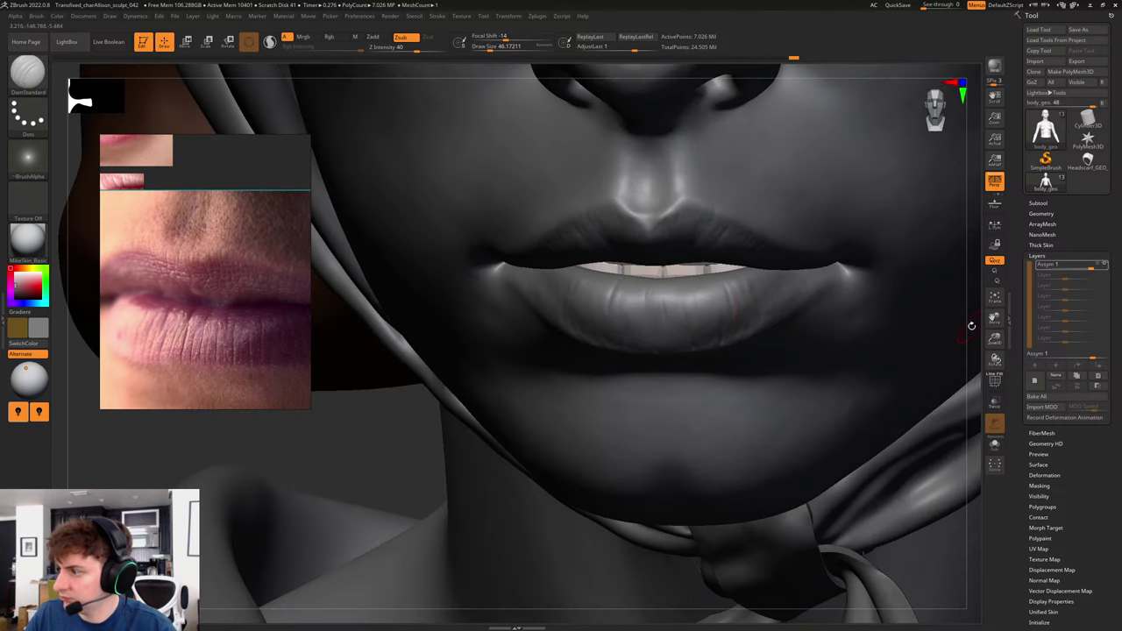
left_click_drag(979, 326, 971, 279)
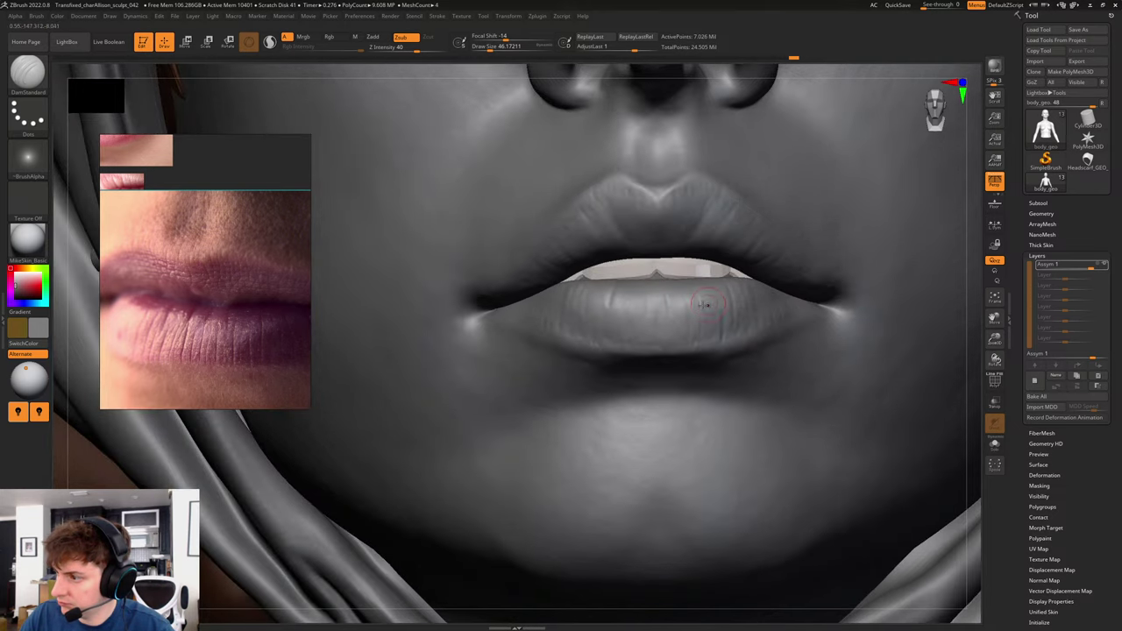
key("s")
left_click_drag(608, 304, 611, 313)
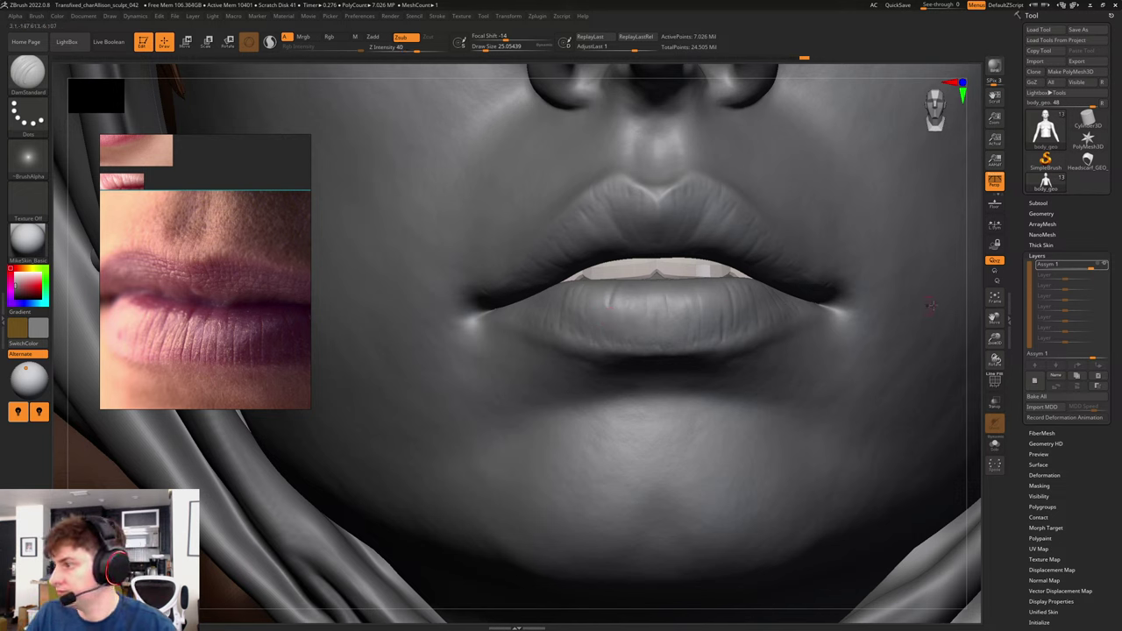
- Carve vertical wrinkles into the upper lip with DamStandard at a draw size of about 39
left_click_drag(974, 304, 972, 262)
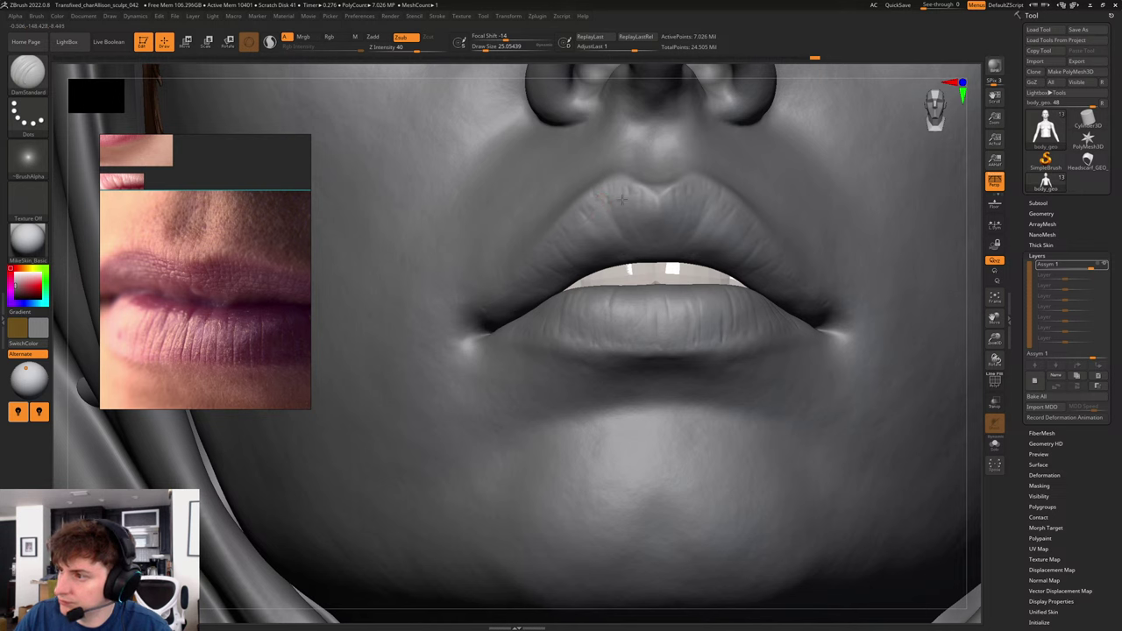
key("s")
left_click_drag(641, 203, 668, 202)
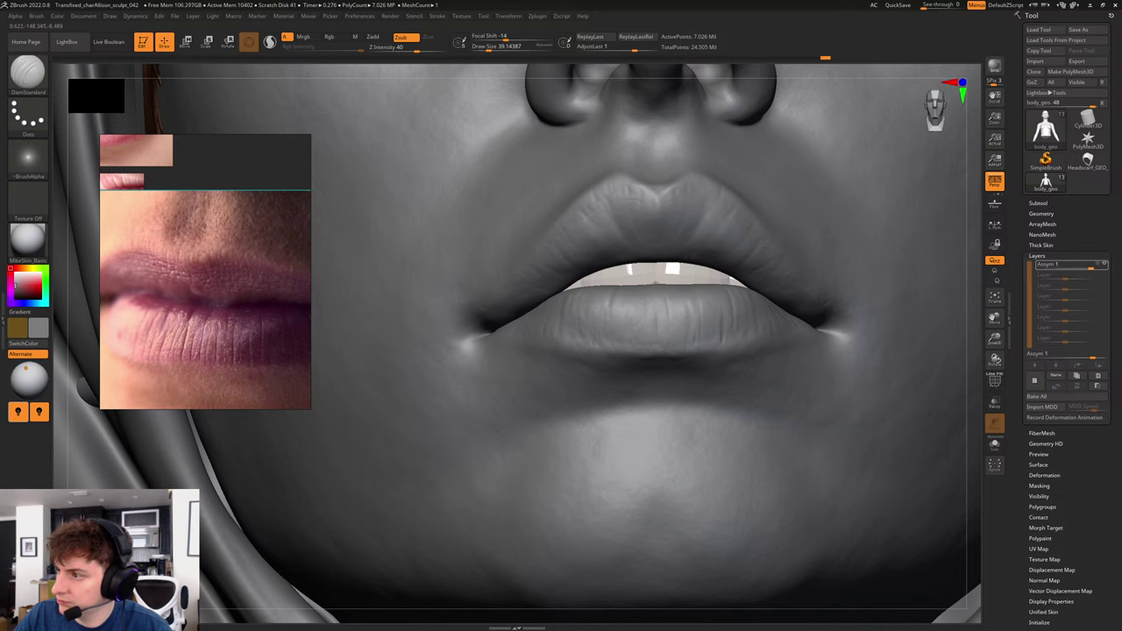
mouse_move(739, 218)
left_mouse_down()
mouse_move(751, 252)
mouse_move(736, 245)
left_mouse_up()
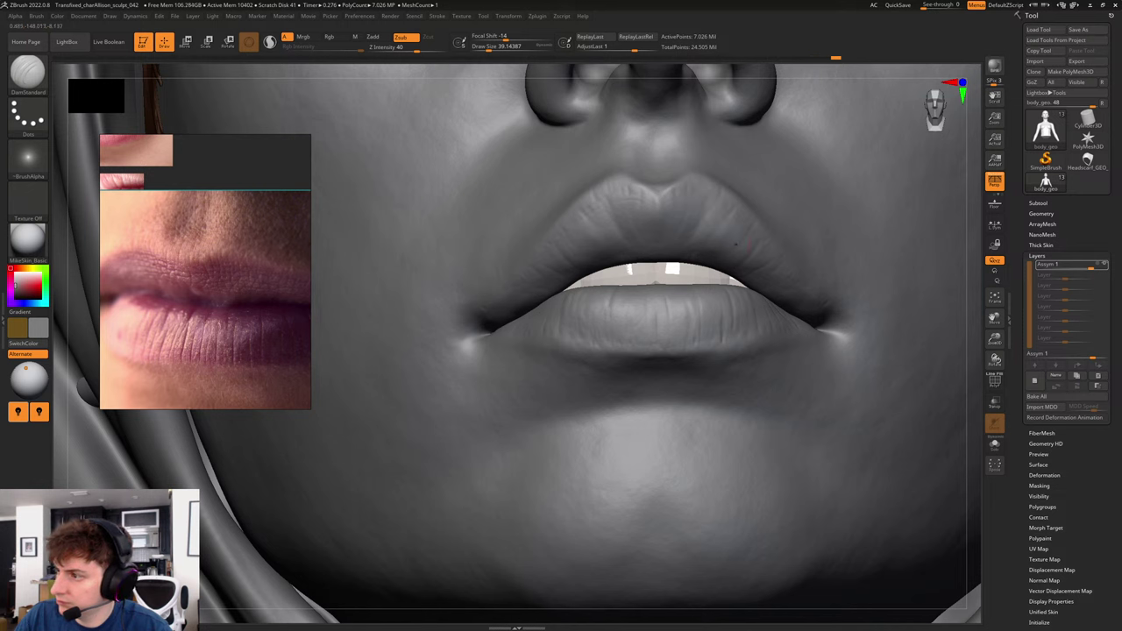
left_click_drag(979, 274, 976, 287)
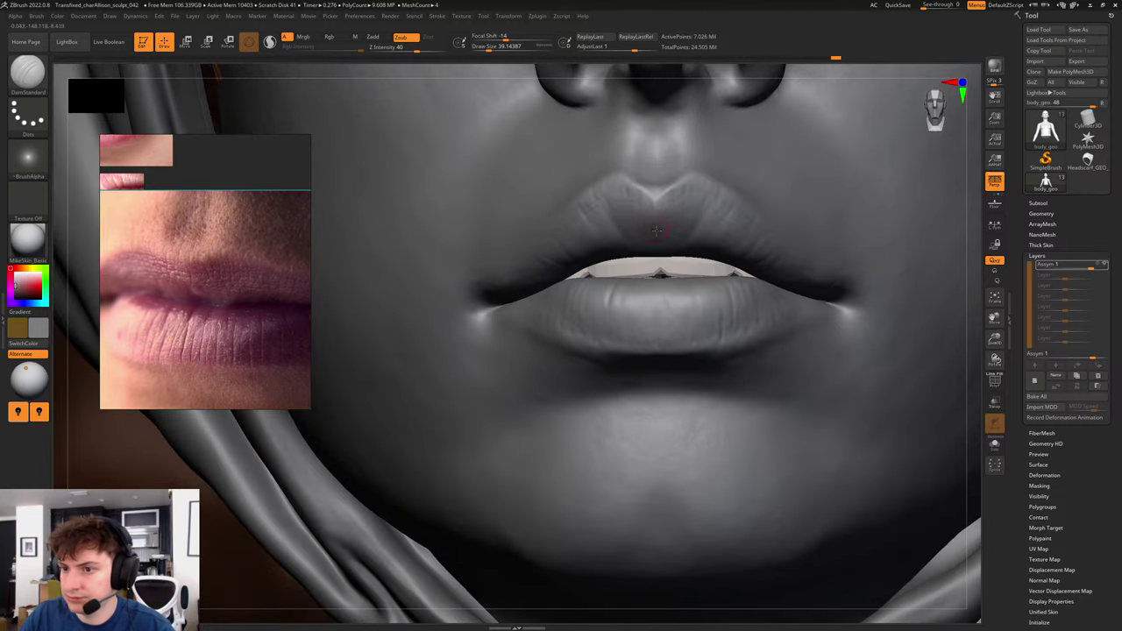
- Carve finer wrinkles beneath the cupid's bow on the upper lip with DamStandard at a draw size of about 25
key("bracketleft")
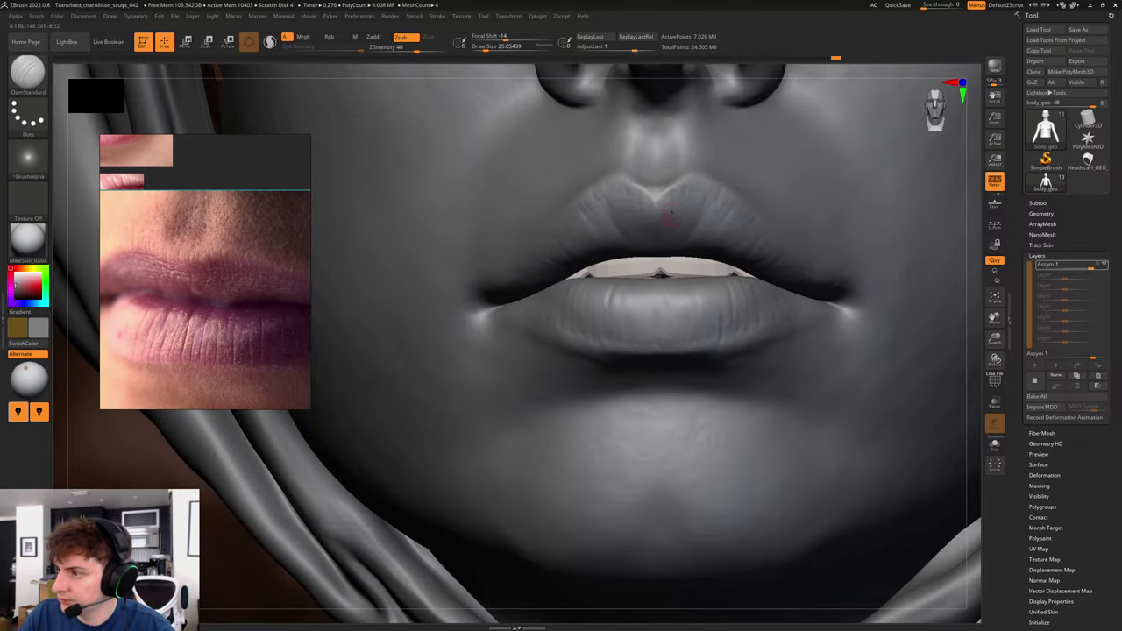
left_click_drag(678, 192, 671, 197)
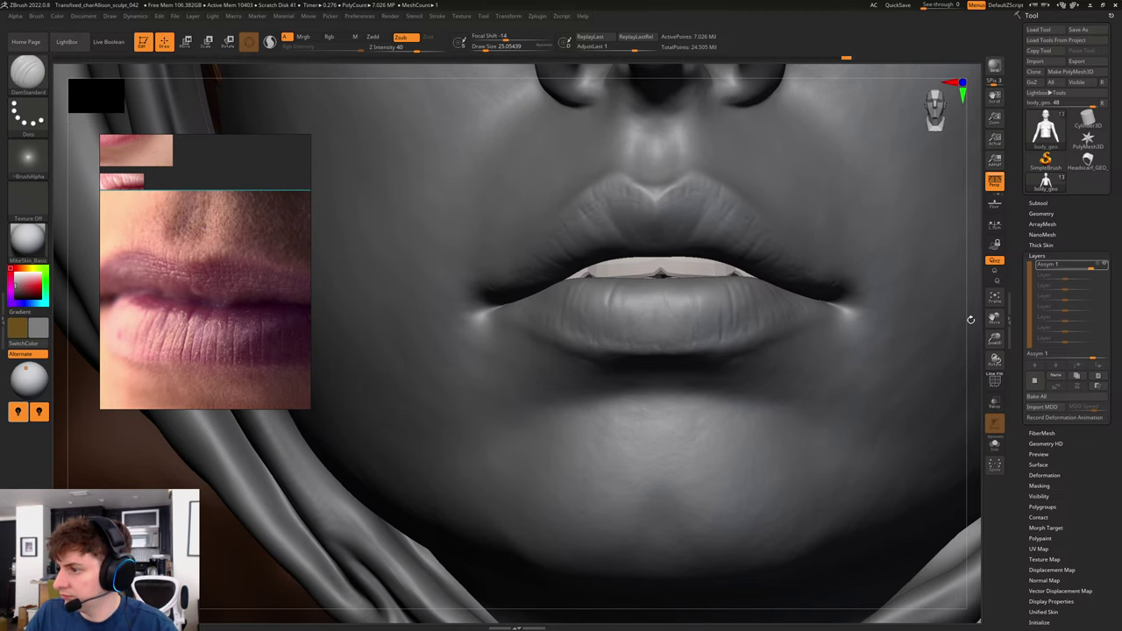
- Build up the ridges between the lower lip's vertical wrinkles with ClayBuildup at draw sizes of about 29, 35 and 23
left_click_drag(971, 320, 683, 314)
key("b")
key("c")
key("b")
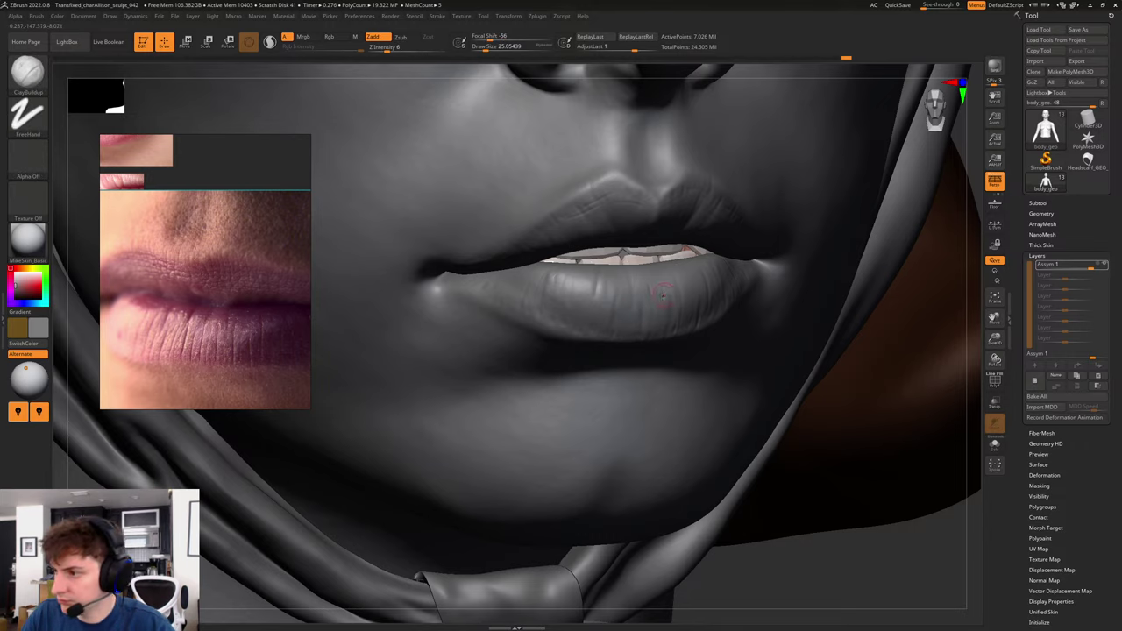
key("s")
left_click(656, 282)
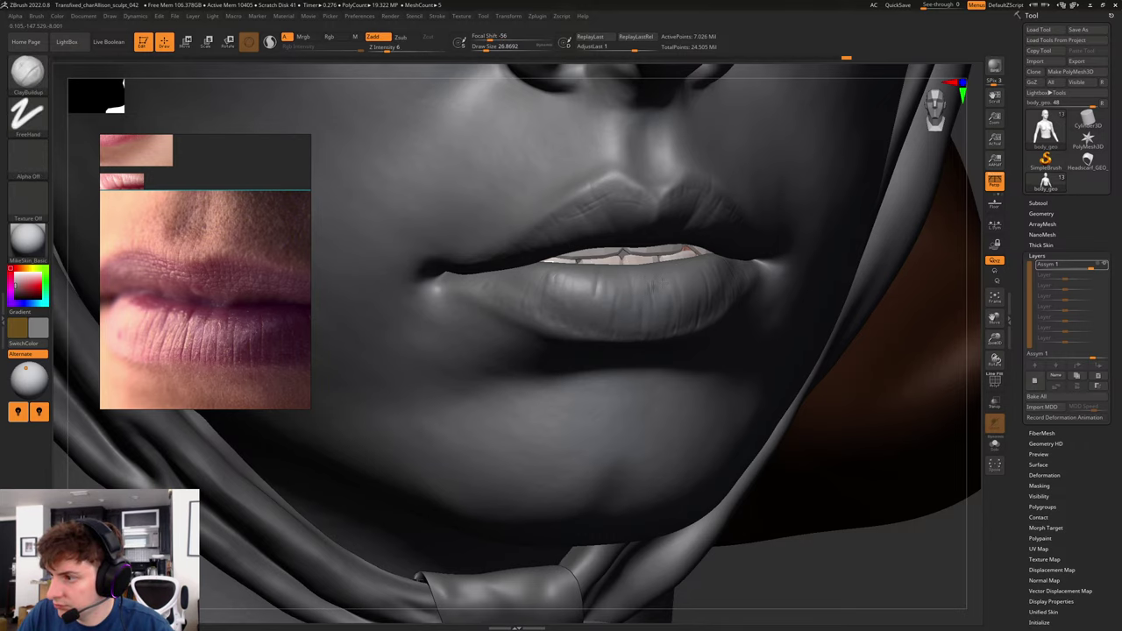
key("bracketright")
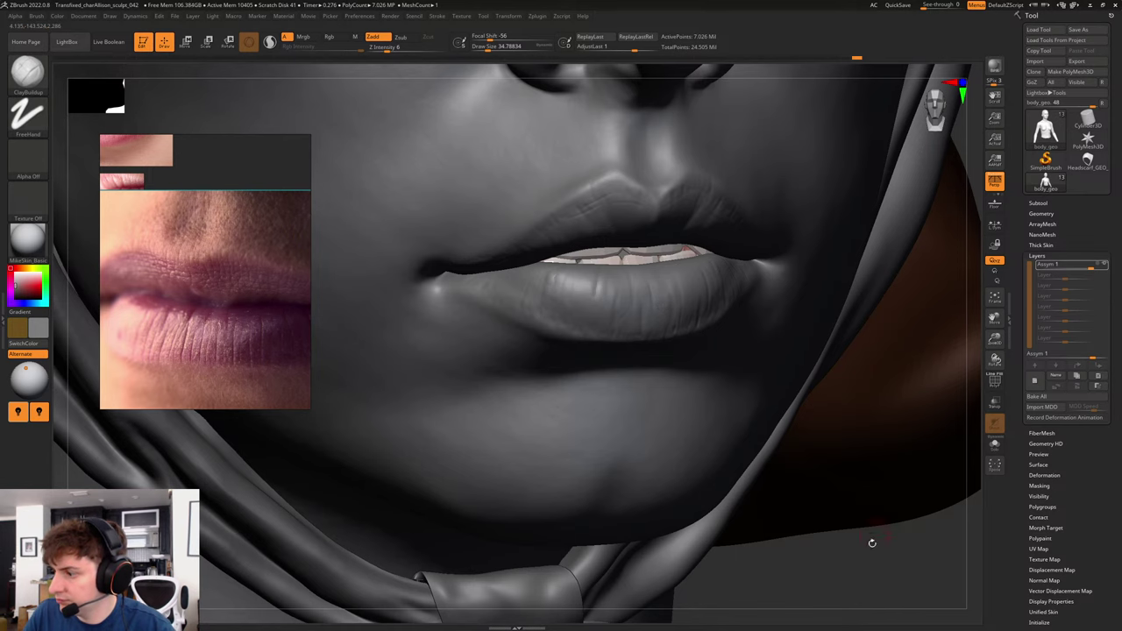
left_click_drag(872, 544, 651, 262)
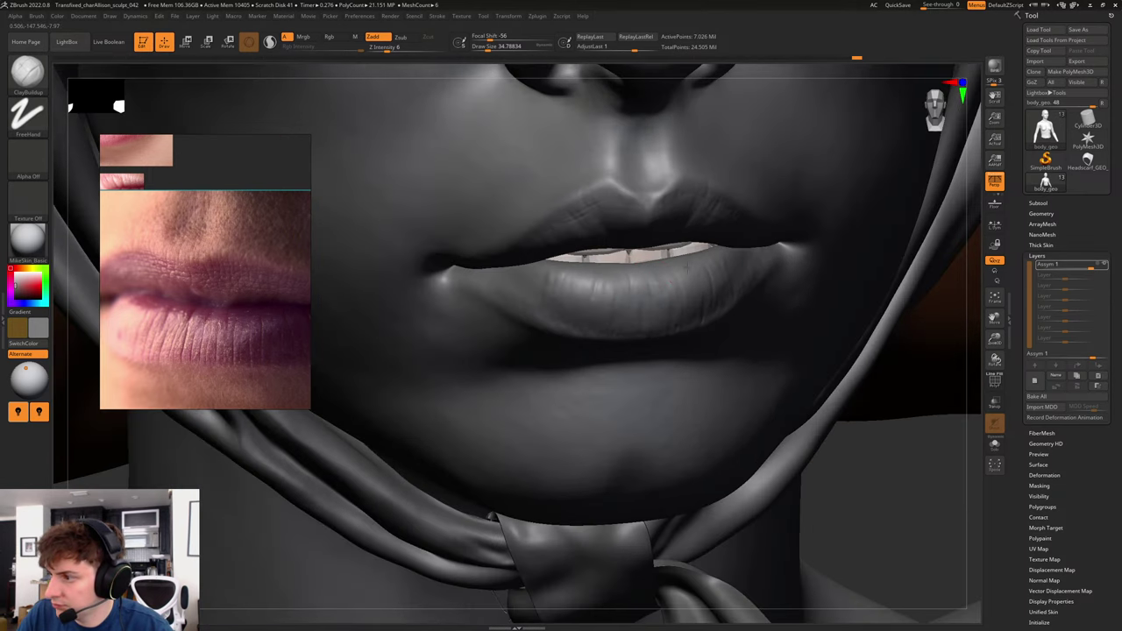
left_click_drag(689, 299, 695, 295)
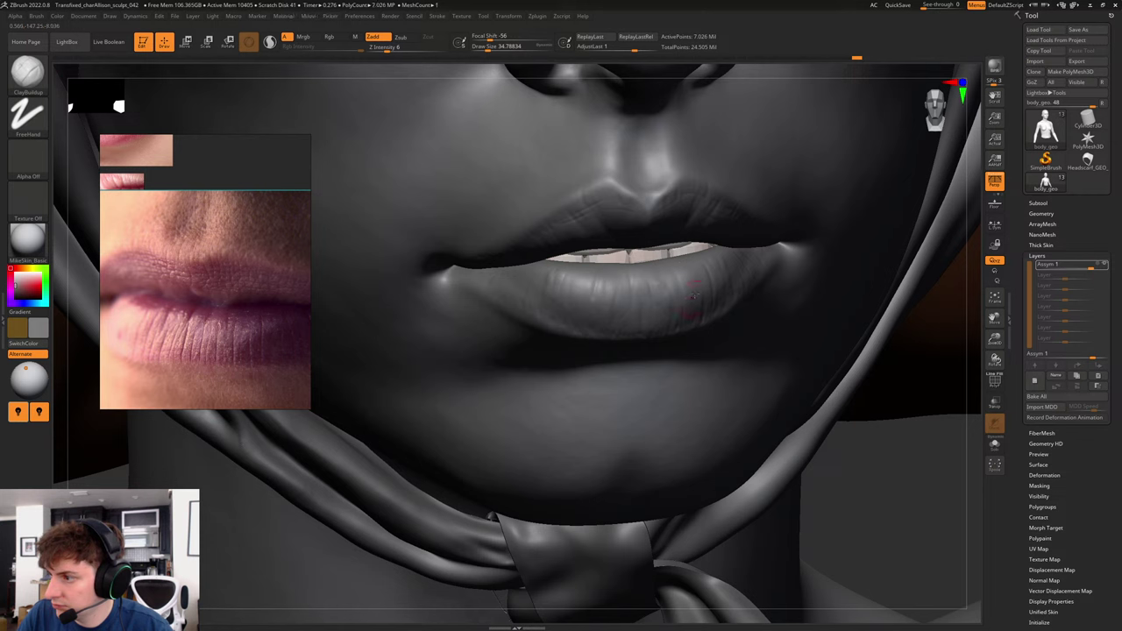
key("bracketleft")
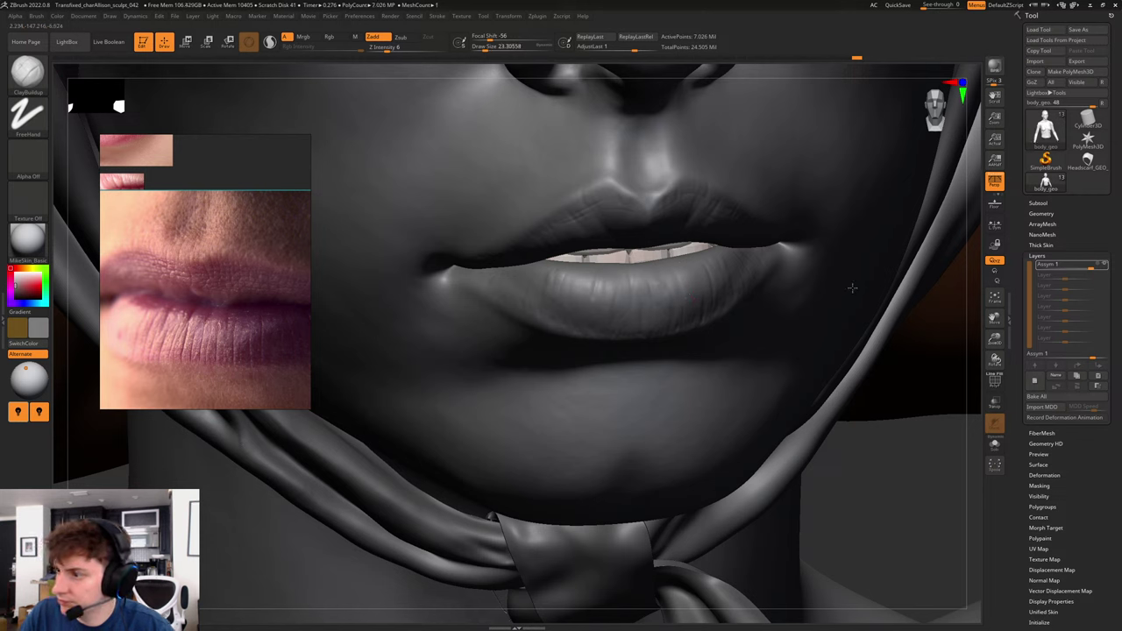
- Build up and smooth the lower lip's folds, viewed from the character's left, varying the draw size between about 51 and 13
left_click_drag(970, 361, 881, 329)
key("bracketright")
key("bracketright")
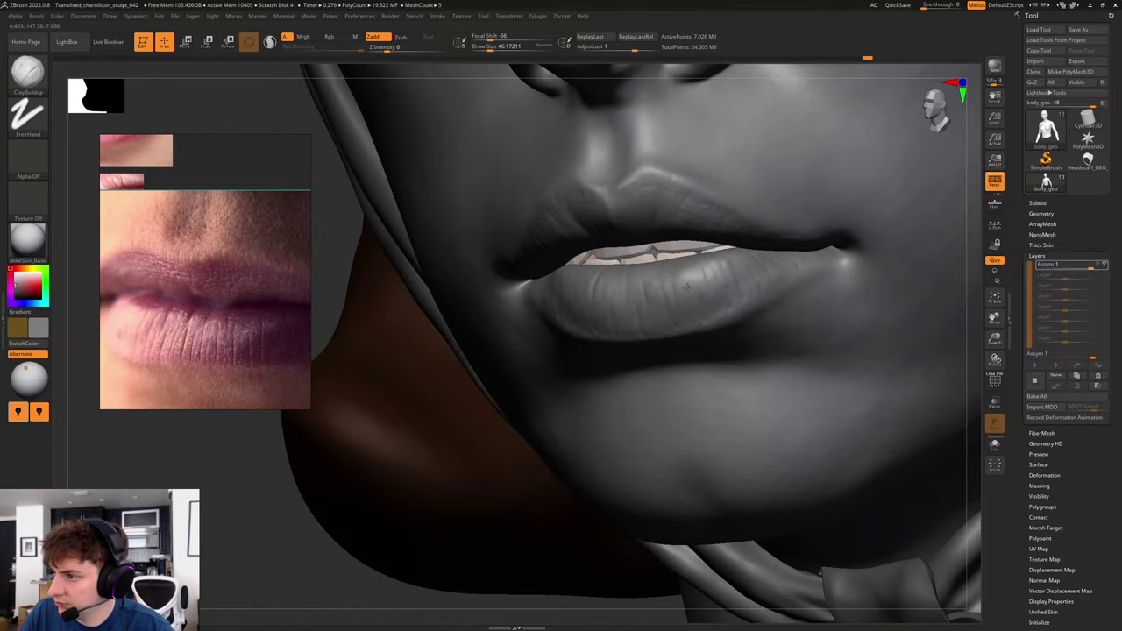
key("bracketright")
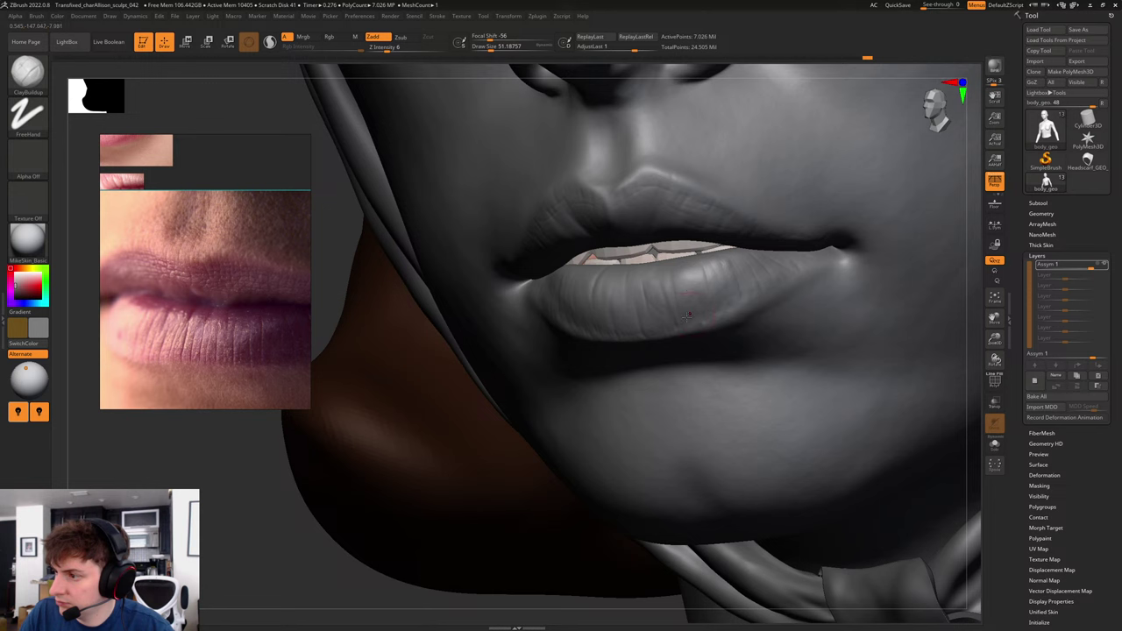
key("bracketleft")
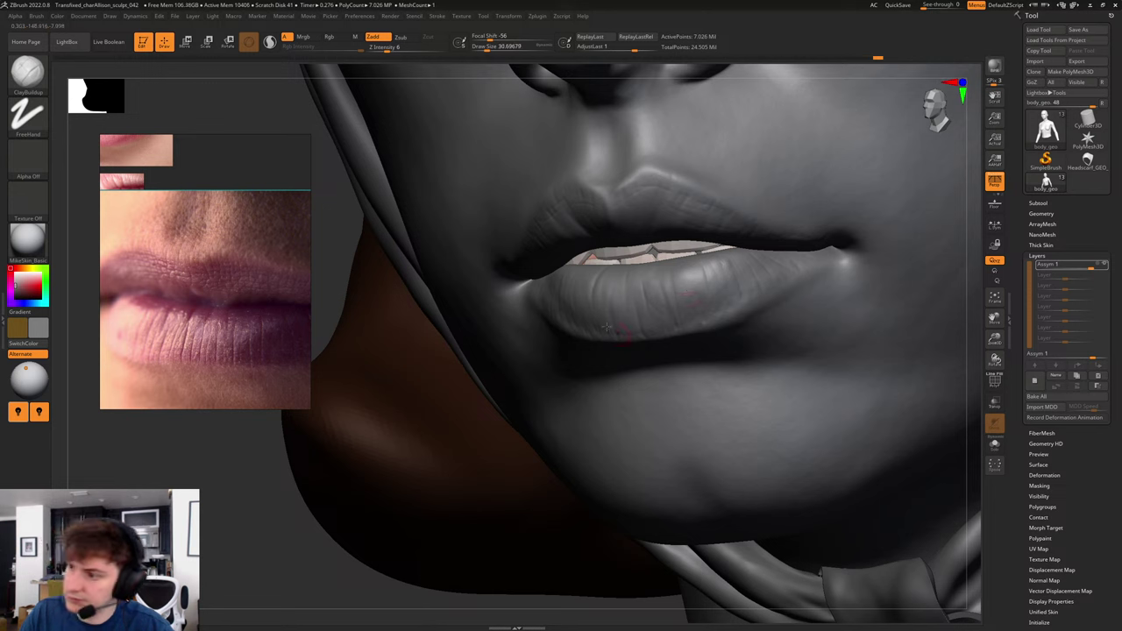
key("bracketleft")
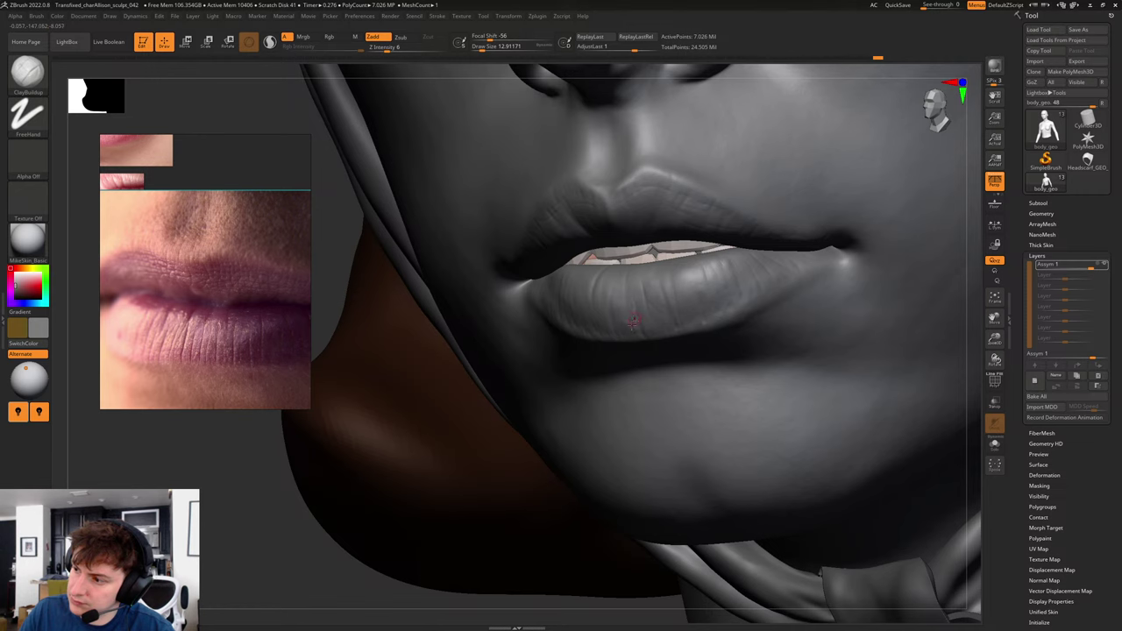
key("bracketright")
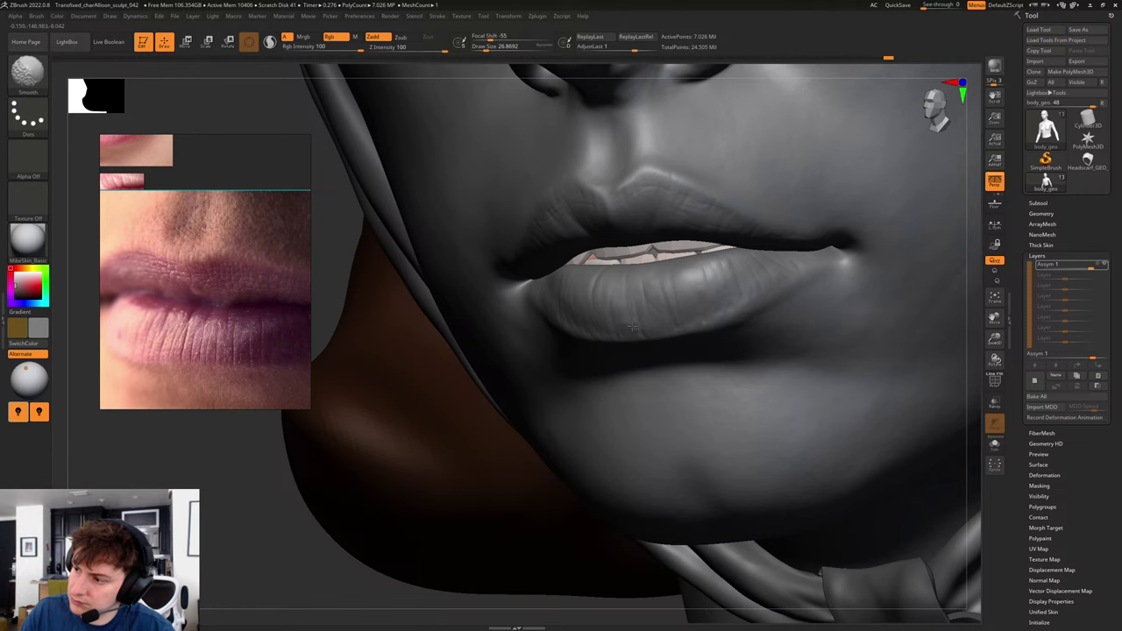
- Build up the outer lower lip near the character's right mouth corner and the upper lip with ClayBuildup at a draw size of about 39
left_click_drag(302, 530, 332, 508)
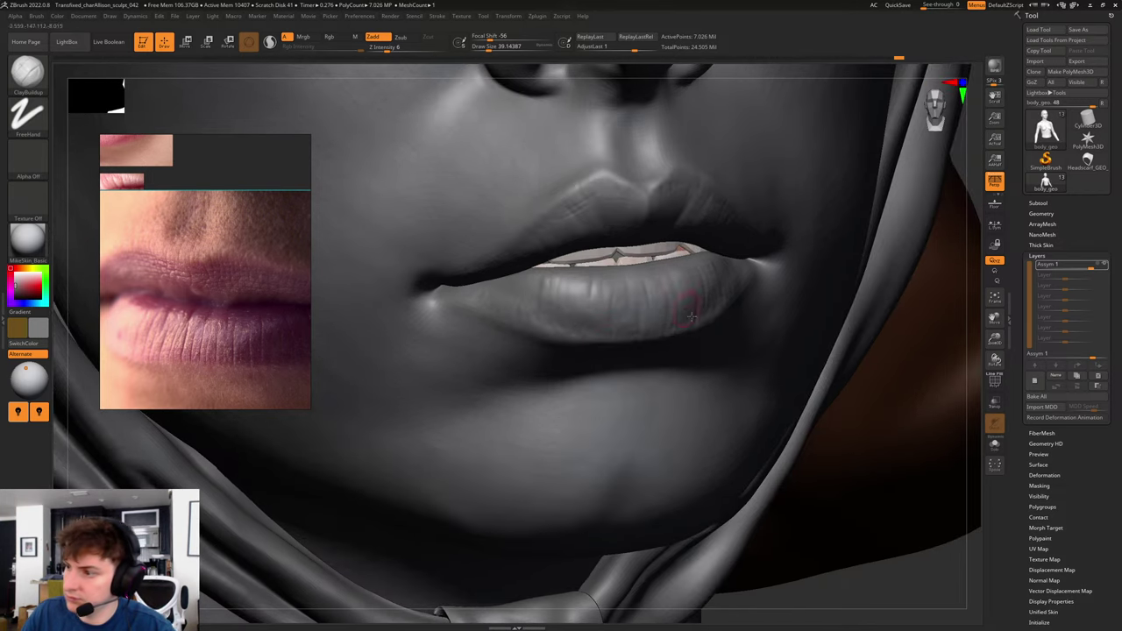
left_click_drag(937, 516, 1008, 513)
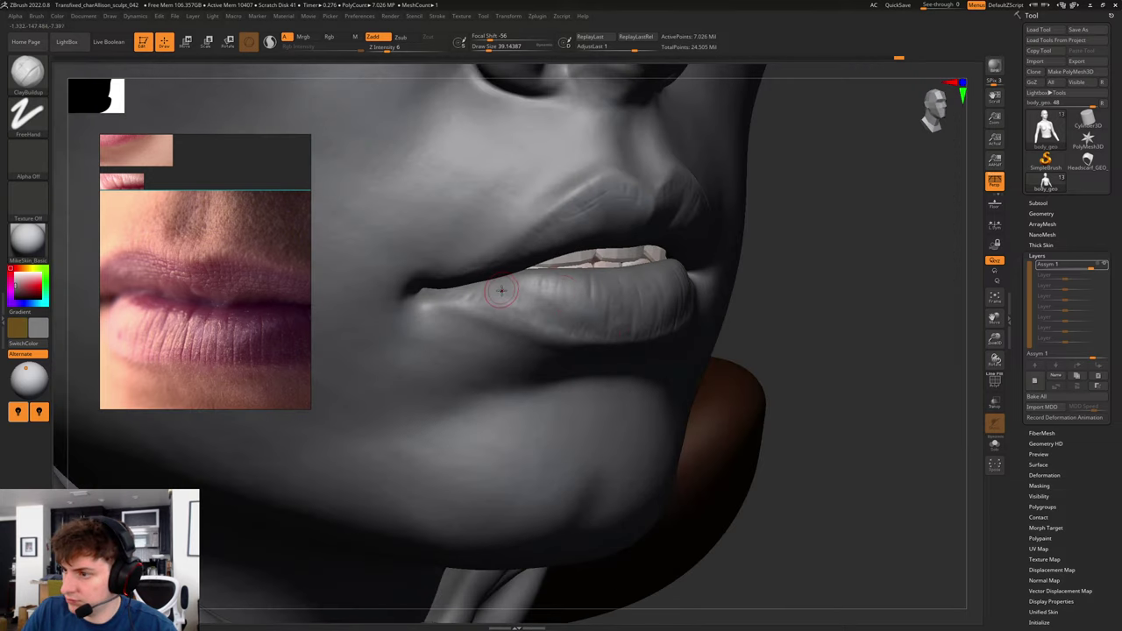
left_click_drag(501, 291, 496, 287)
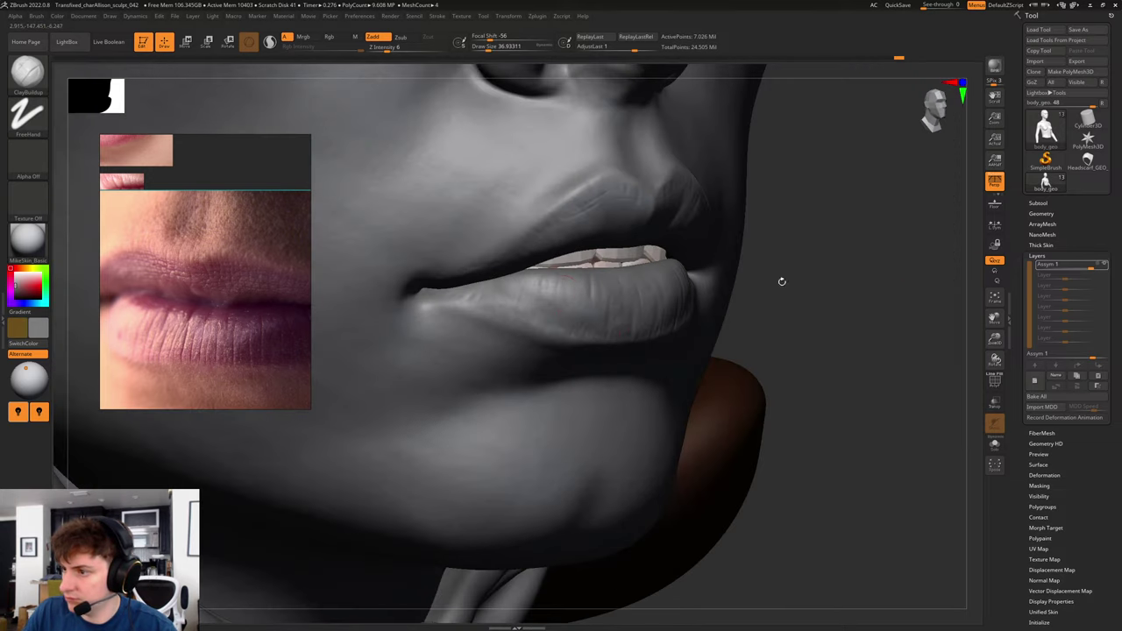
mouse_move(954, 295)
left_mouse_down()
mouse_move(849, 291)
mouse_move(844, 269)
left_mouse_up()
key("s")
left_click_drag(545, 230, 549, 228)
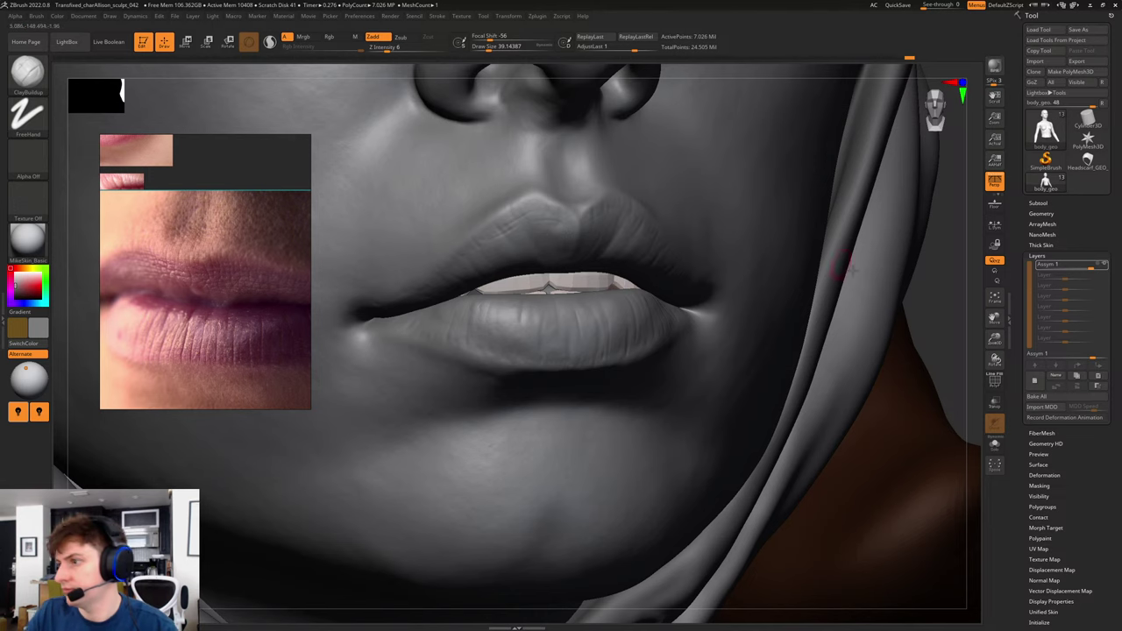
- Examine how the lip detail reads on the whole face and toggle the polyframe display
left_click_drag(937, 282, 764, 223)
right_click_drag(764, 223, 646, 188)
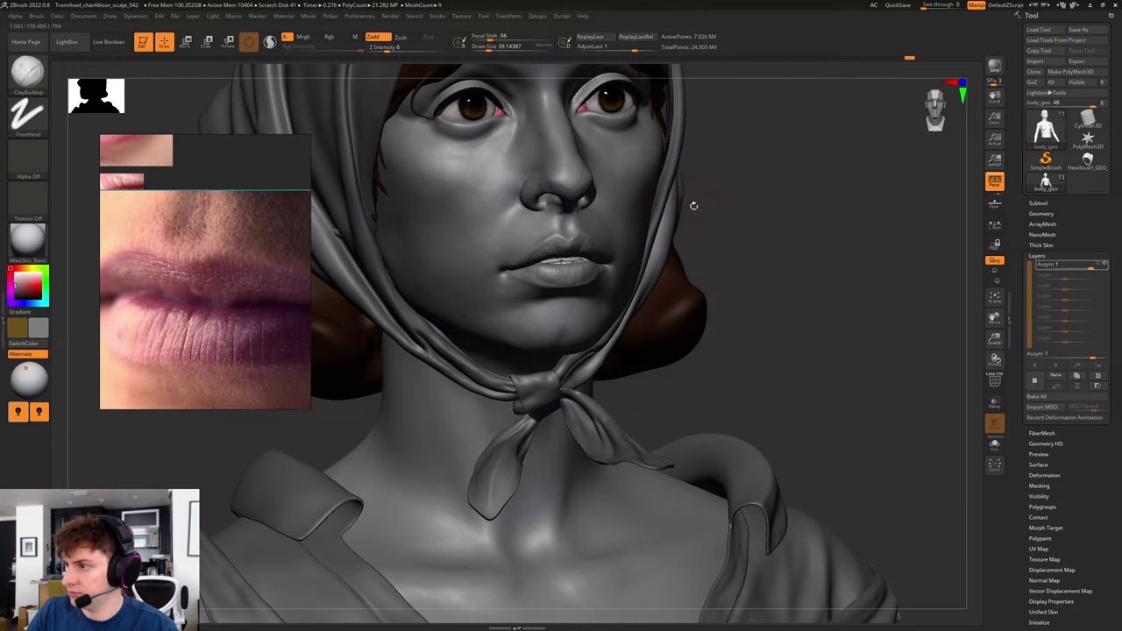
mouse_move(852, 231)
right_mouse_down()
mouse_move(884, 238)
mouse_move(889, 224)
mouse_move(953, 358)
mouse_move(967, 348)
mouse_move(979, 358)
right_mouse_up()
key("shift+f")
key("shift+f")
key("shift+f")
key("shift+f")
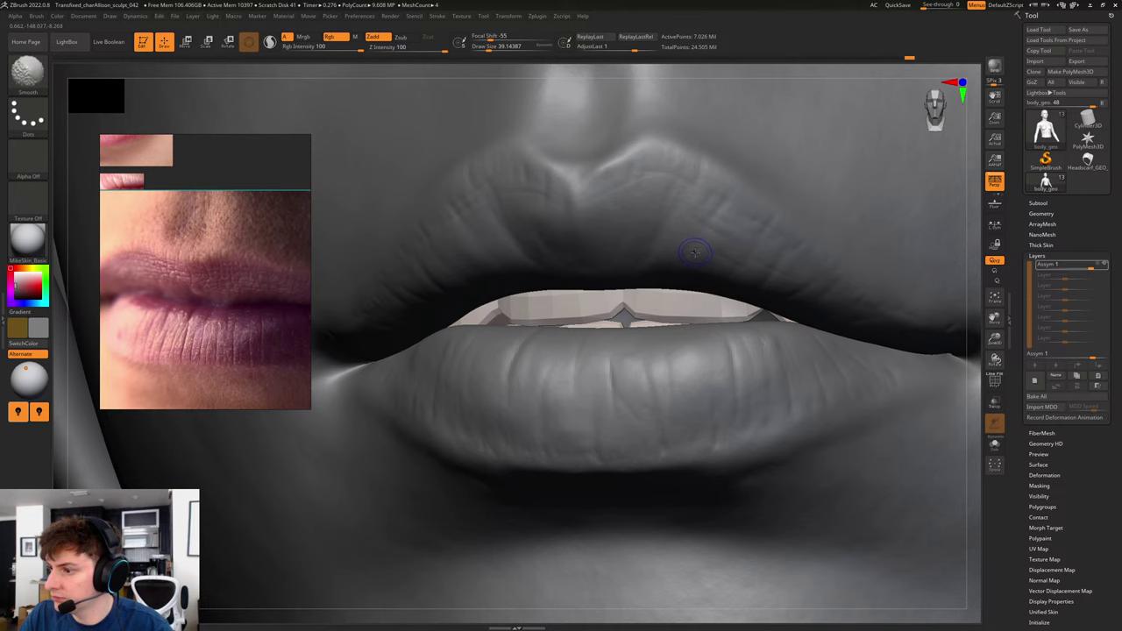
- Carve fine wrinkles along the lower lip's bottom edge with DamStandard at a draw size of about 25 and open the Surface settings
key("b")
key("d")
key("s")
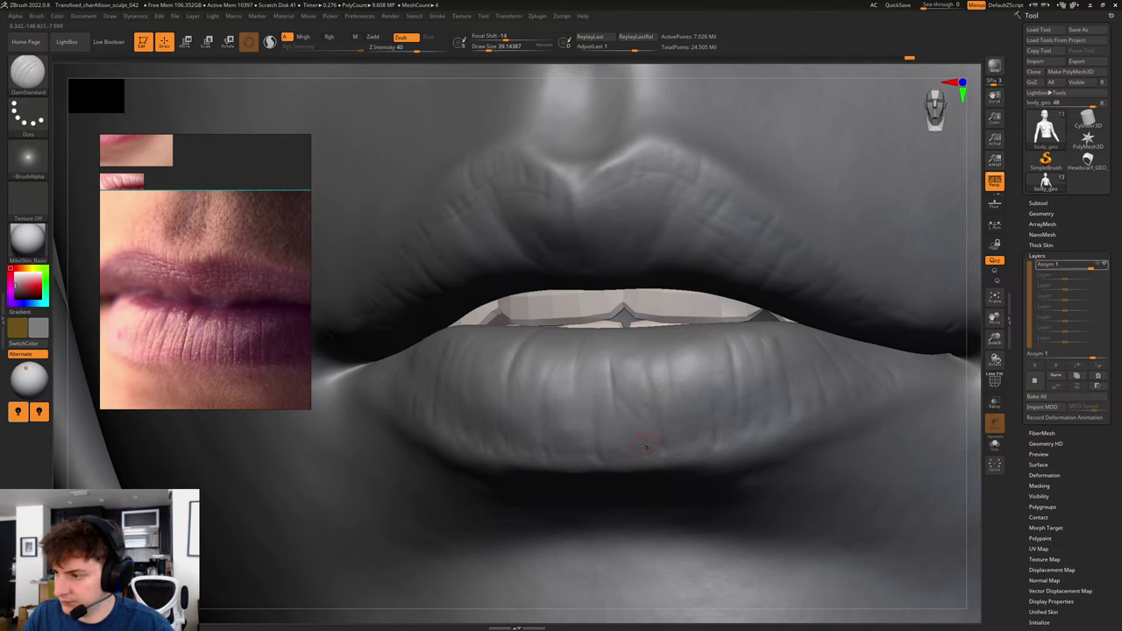
key("bracketleft")
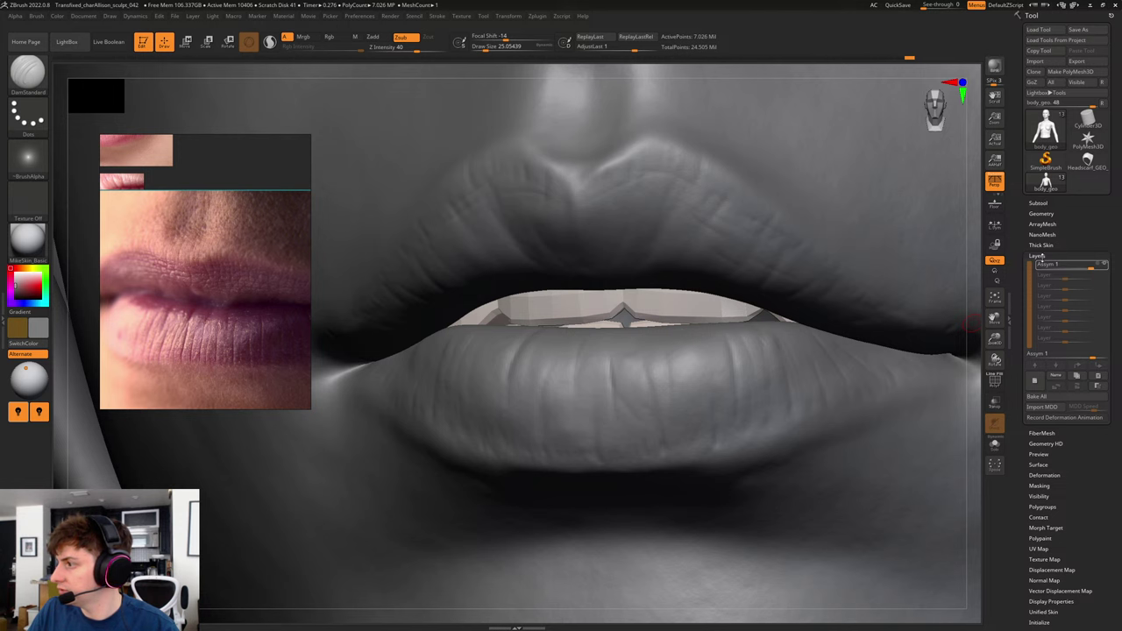
left_click(1040, 256)
left_click(1039, 299)
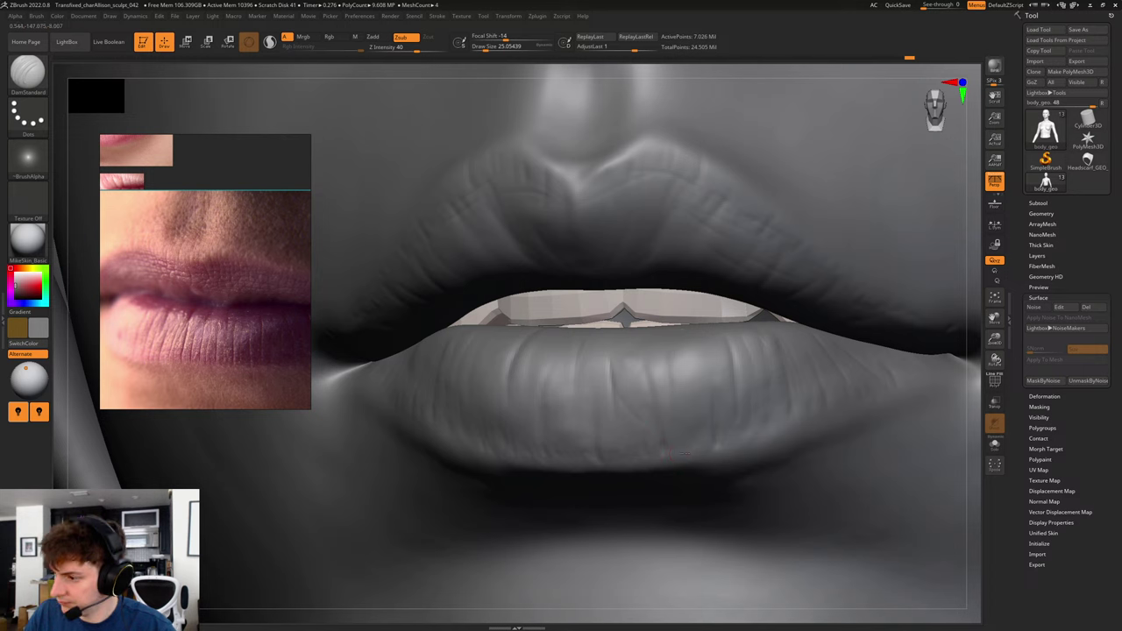
- Undo the last stroke and carve vertical wrinkles across the lower lip with DamStandard at a draw size of about 46
key("ctrl+z")
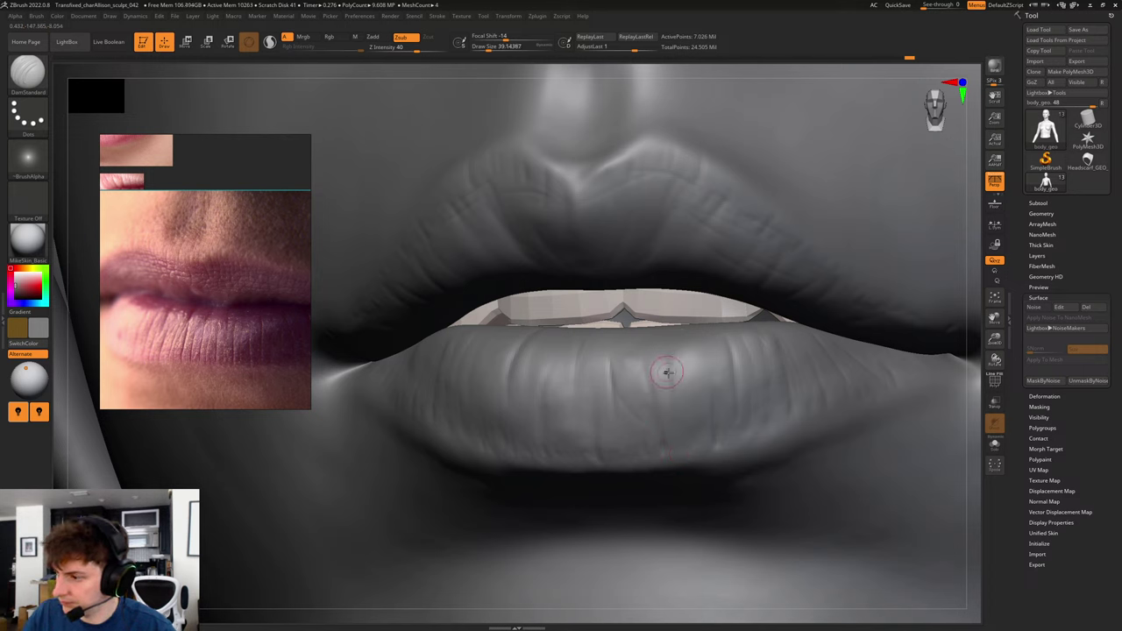
key("s")
left_click_drag(668, 381, 671, 381)
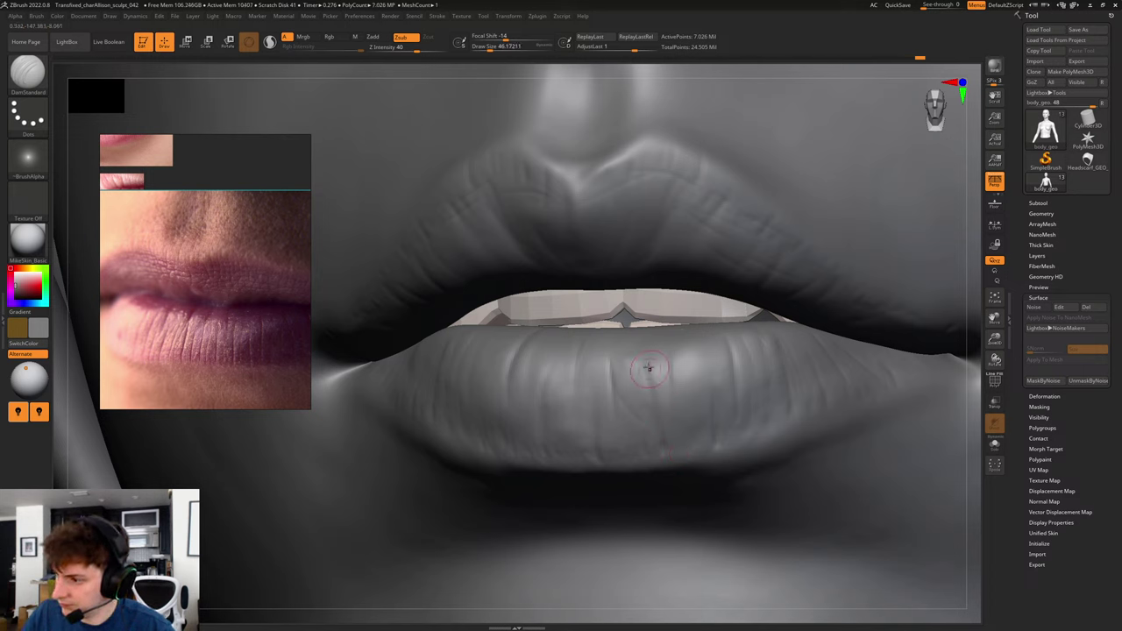
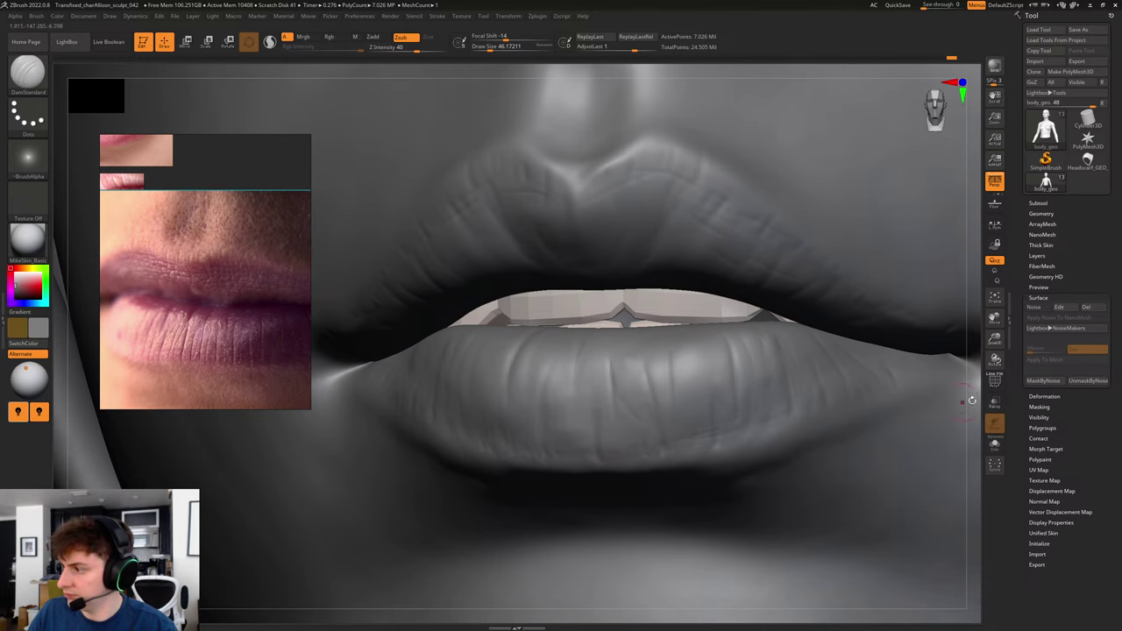
- Carve a broader wrinkle into the character's right half of the lower lip at a draw size of about 68
left_click_drag(979, 401, 846, 399)
key("s")
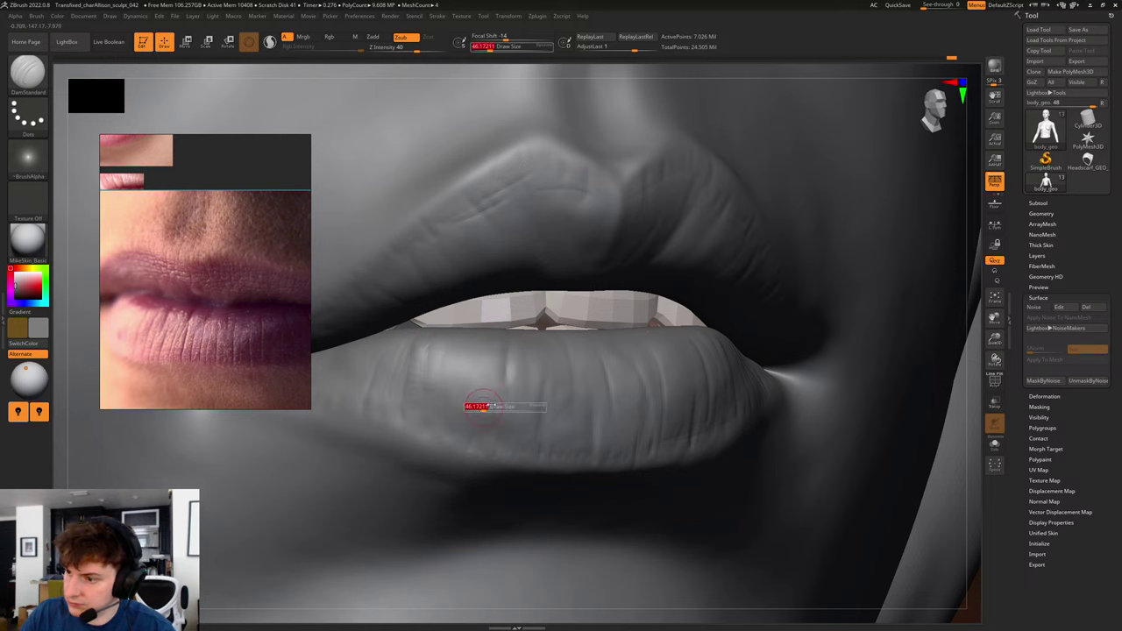
key("s")
left_click_drag(437, 412, 442, 412)
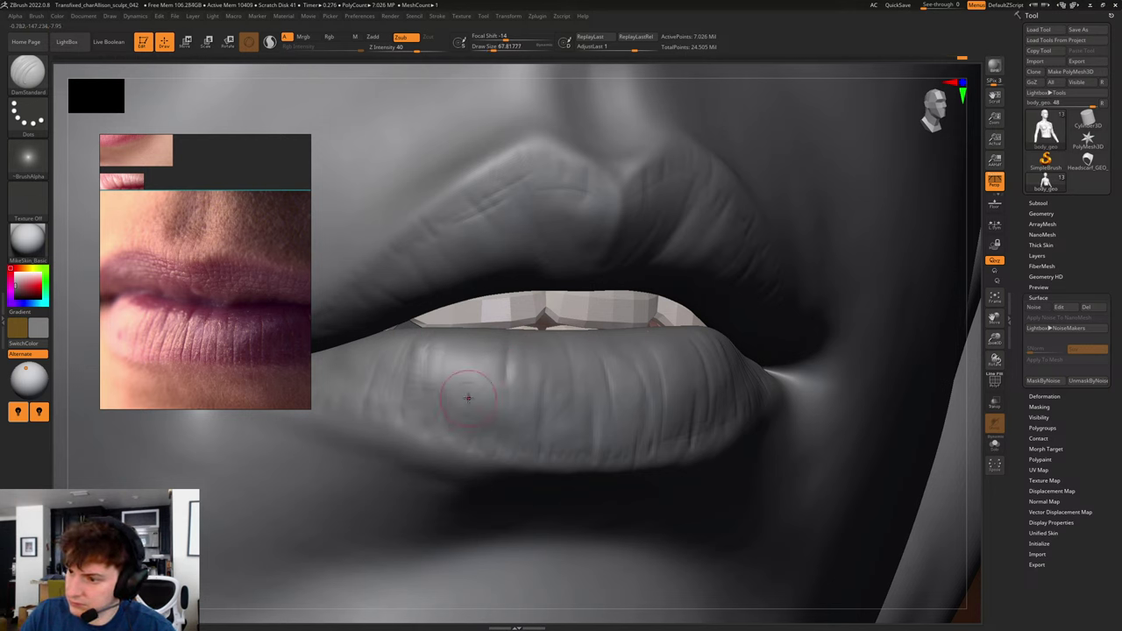
left_click_drag(464, 397, 473, 431)
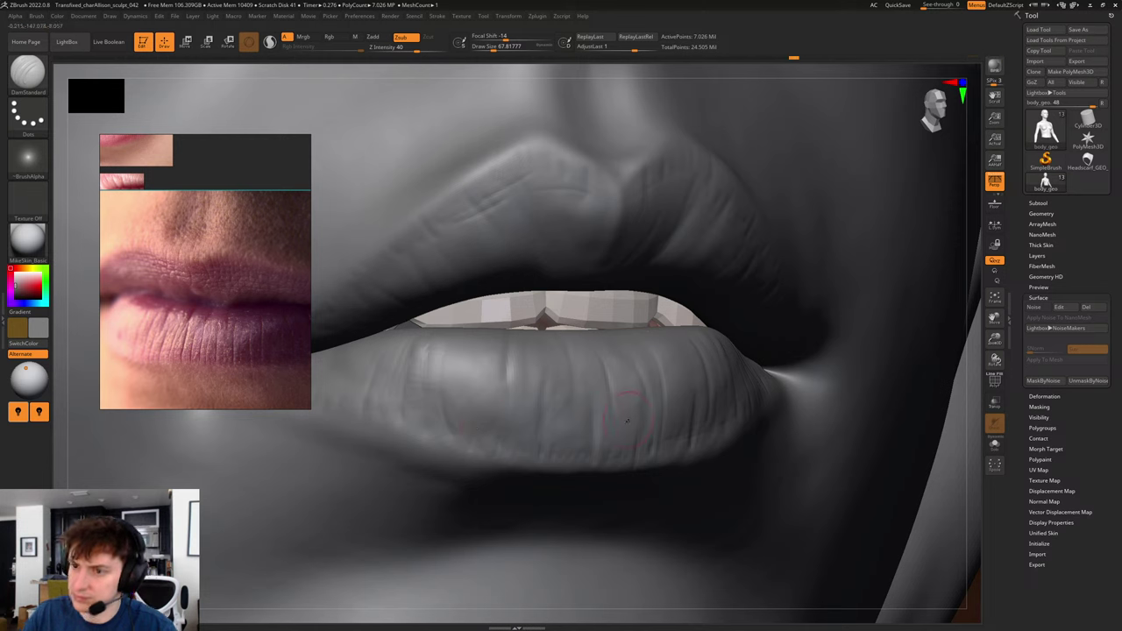
- Bring up the close-up lip texture photos and carve a small wrinkle low on the lower lip at a draw size of about 41
scroll(233, 251, "down", 4)
middle_click_drag(233, 251, 263, 326)
scroll(192, 288, "up", 6)
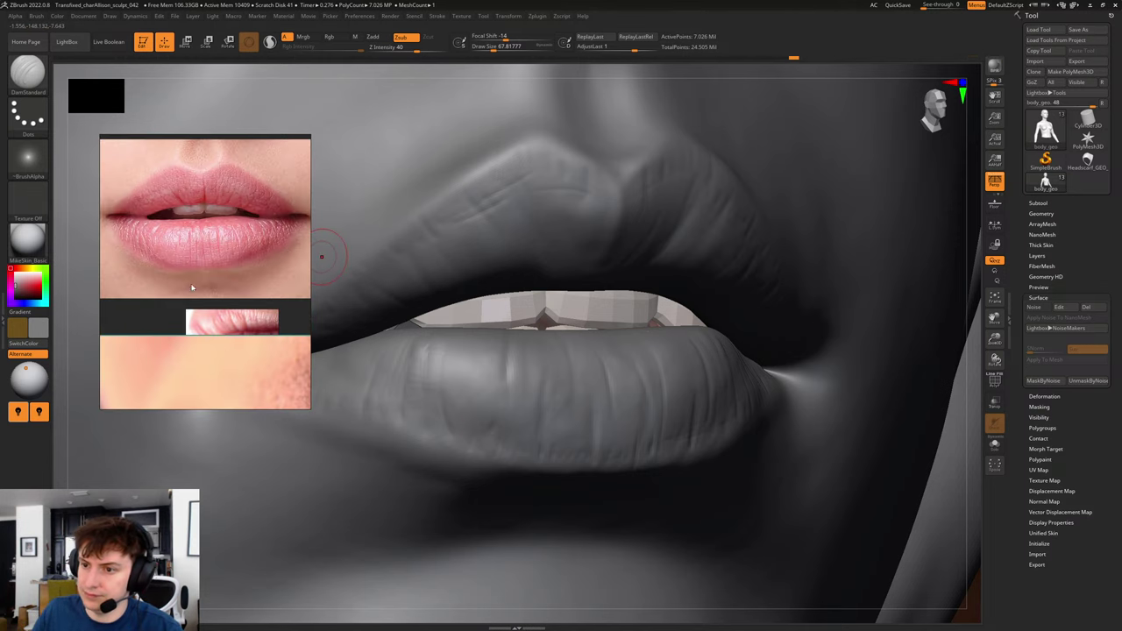
scroll(232, 389, "up", 5)
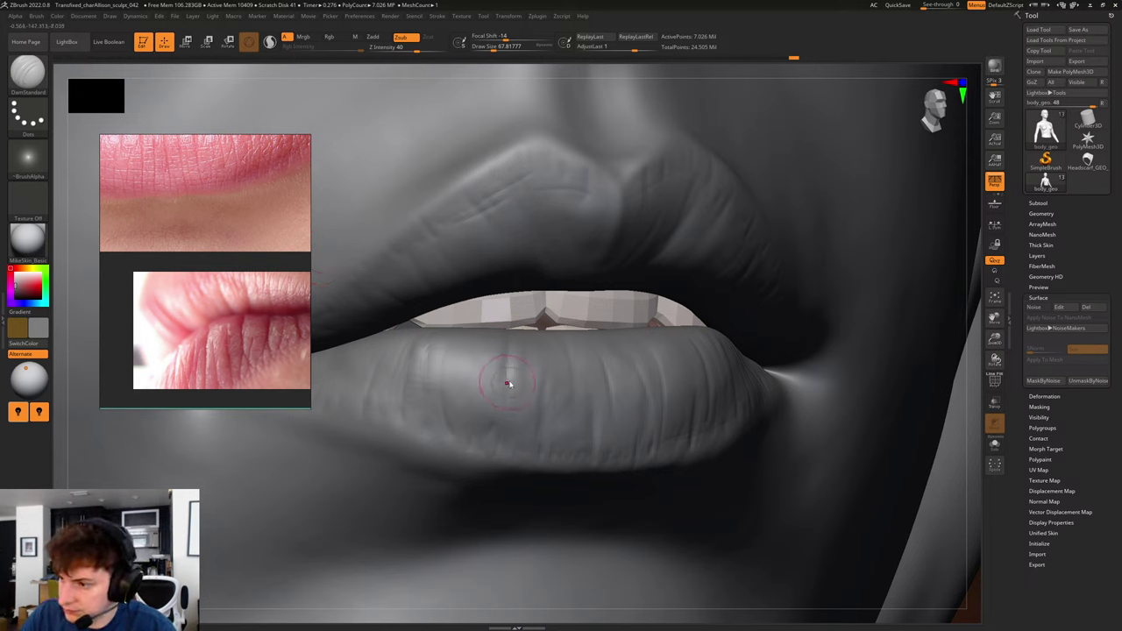
key("bracketleft")
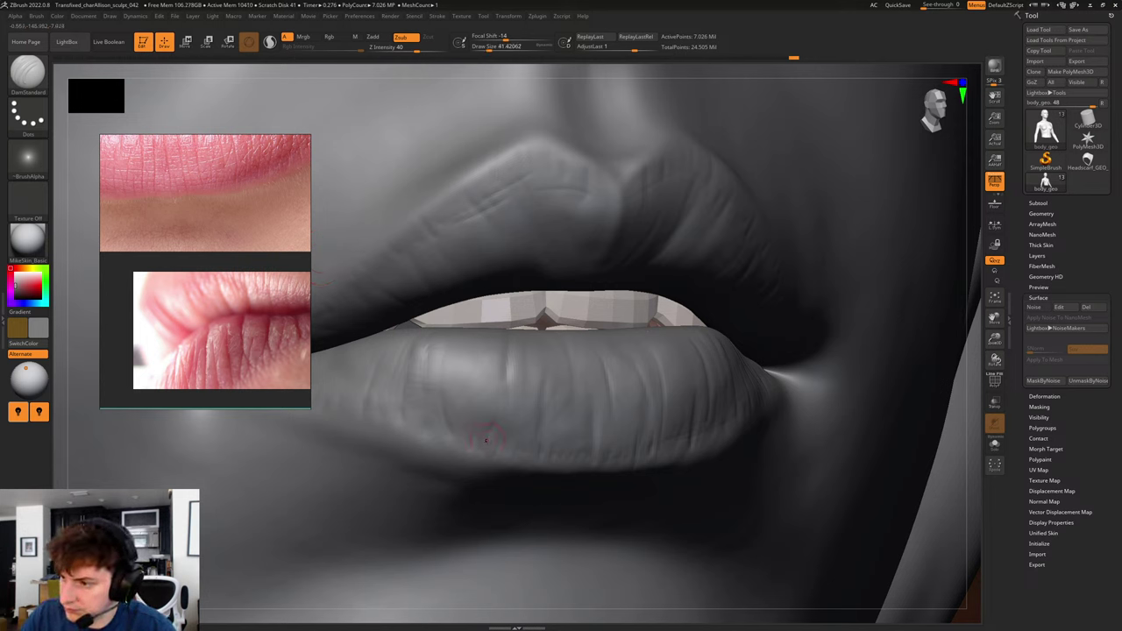
left_click_drag(485, 440, 499, 451)
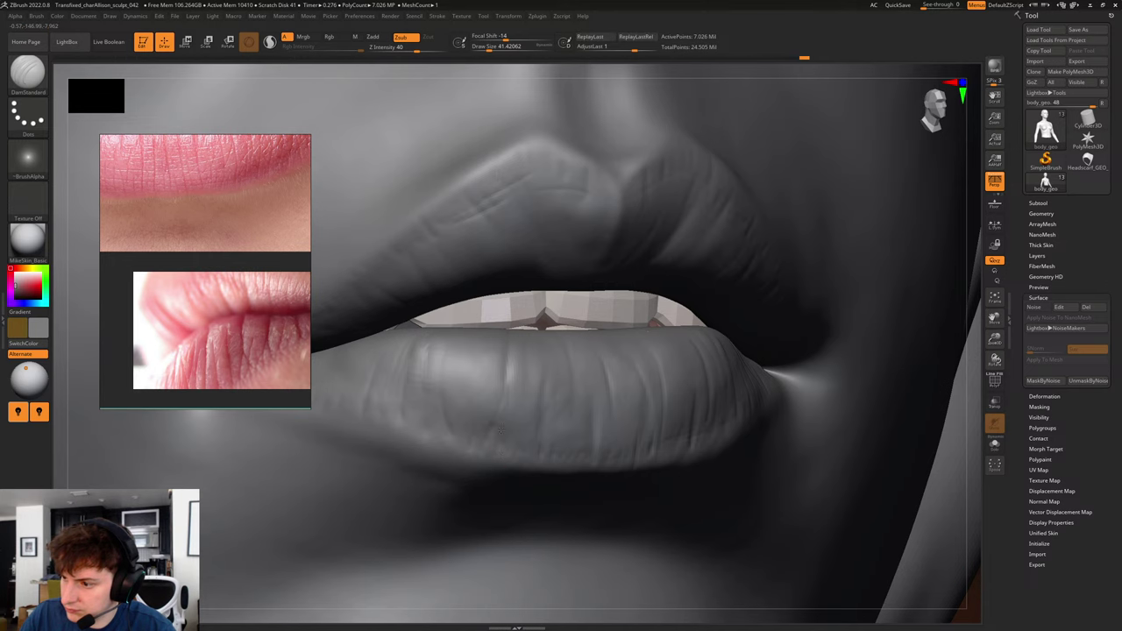
- Check the lips on the whole face from the front and frame the lower lip in close-up
left_click_drag(974, 418, 936, 409)
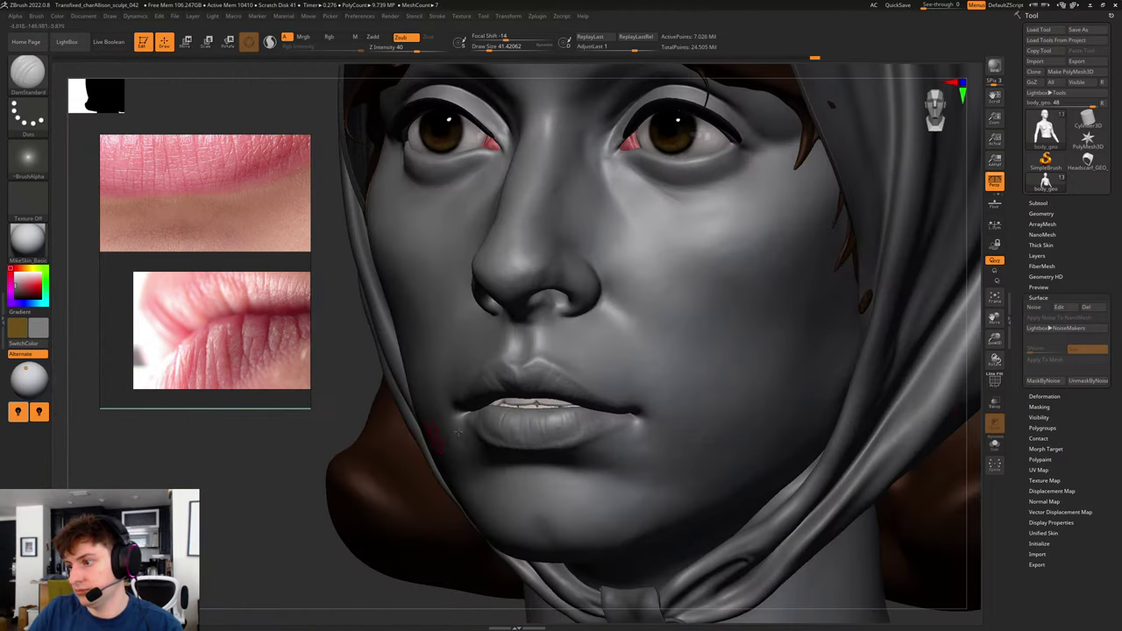
left_click_drag(240, 493, 213, 501, "shift")
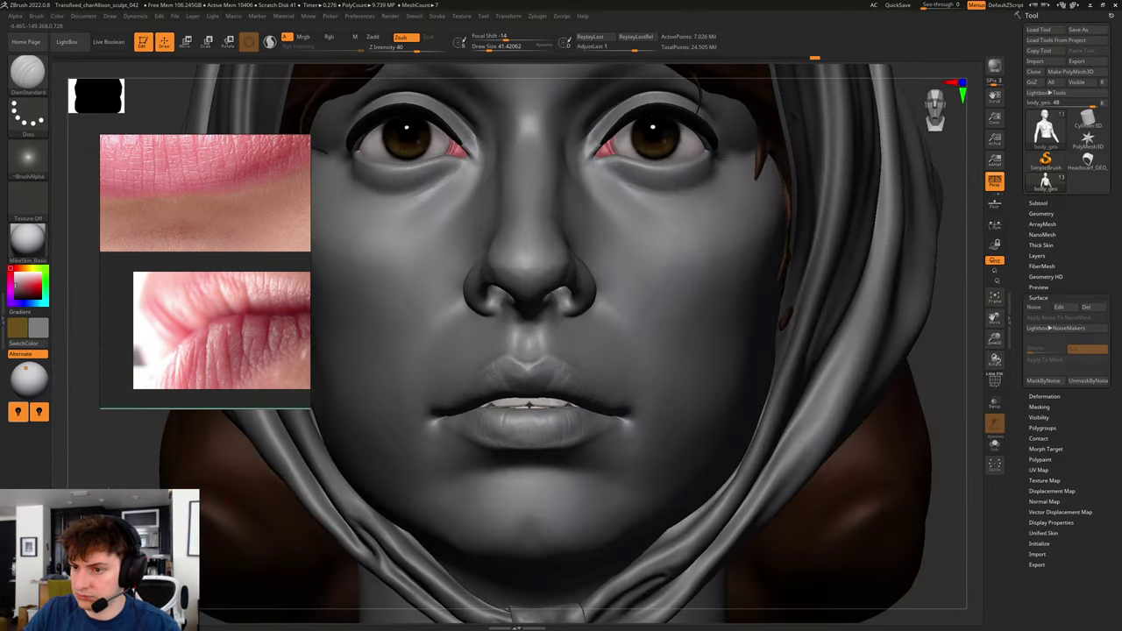
mouse_move(107, 489)
left_mouse_down("alt")
mouse_move(237, 535)
mouse_move(438, 564)
left_mouse_up("alt")
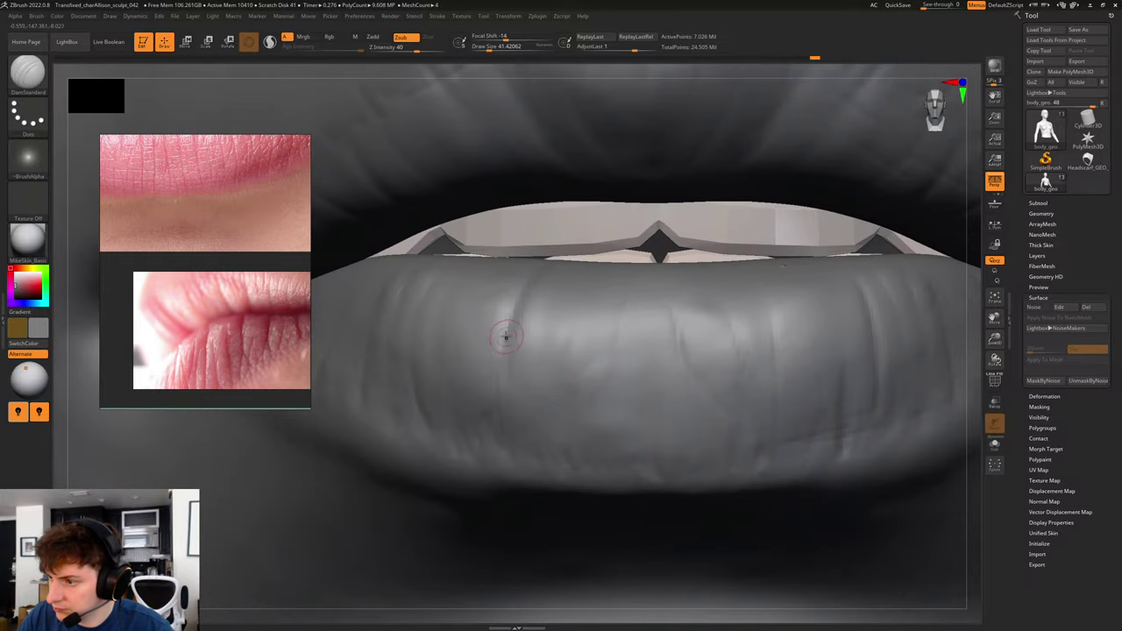
- Carve vertical wrinkles near the upper middle of the lower lip with DamStandard at a draw size of about 56
key("s")
mouse_move(506, 337)
left_mouse_down()
mouse_move(525, 293)
mouse_move(516, 321)
left_mouse_up()
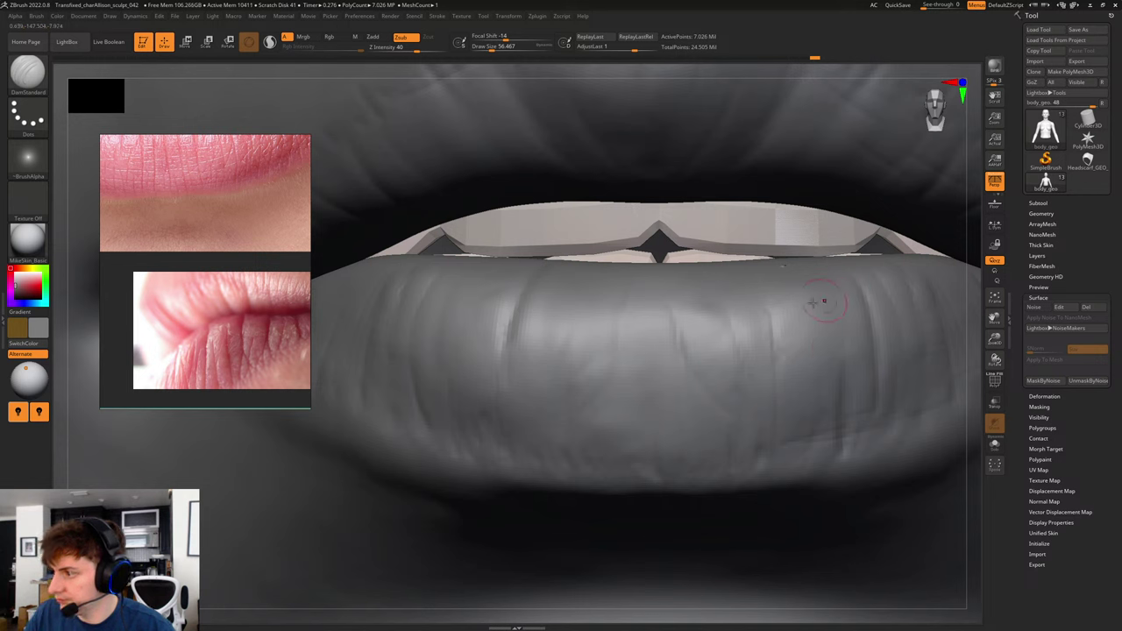
left_click_drag(682, 353, 673, 313)
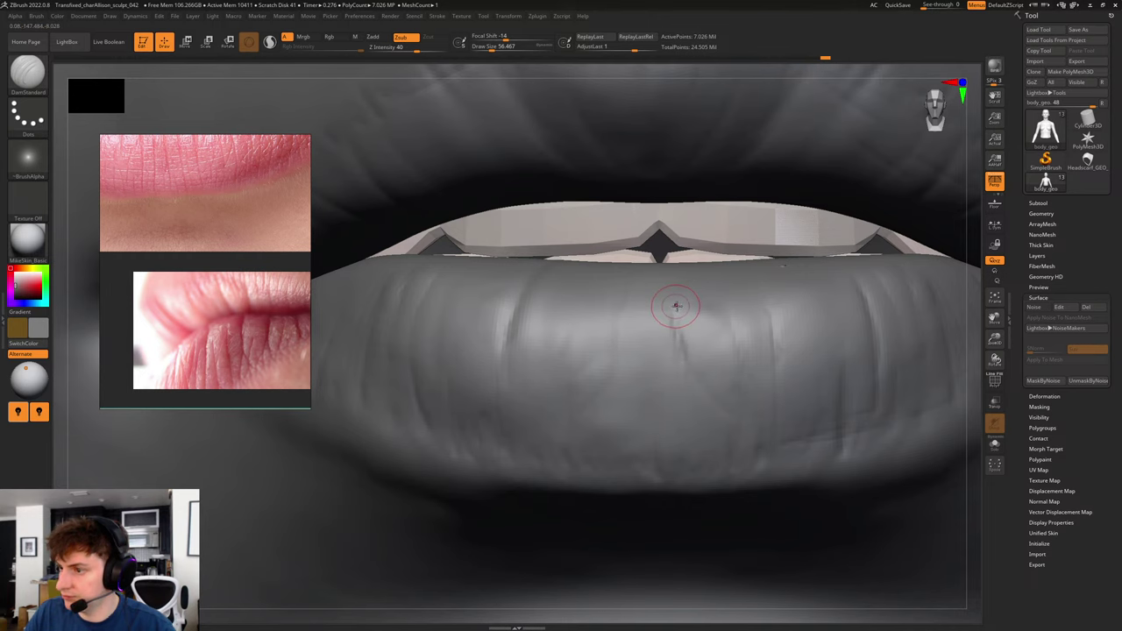
left_click_drag(982, 362, 843, 320, "alt")
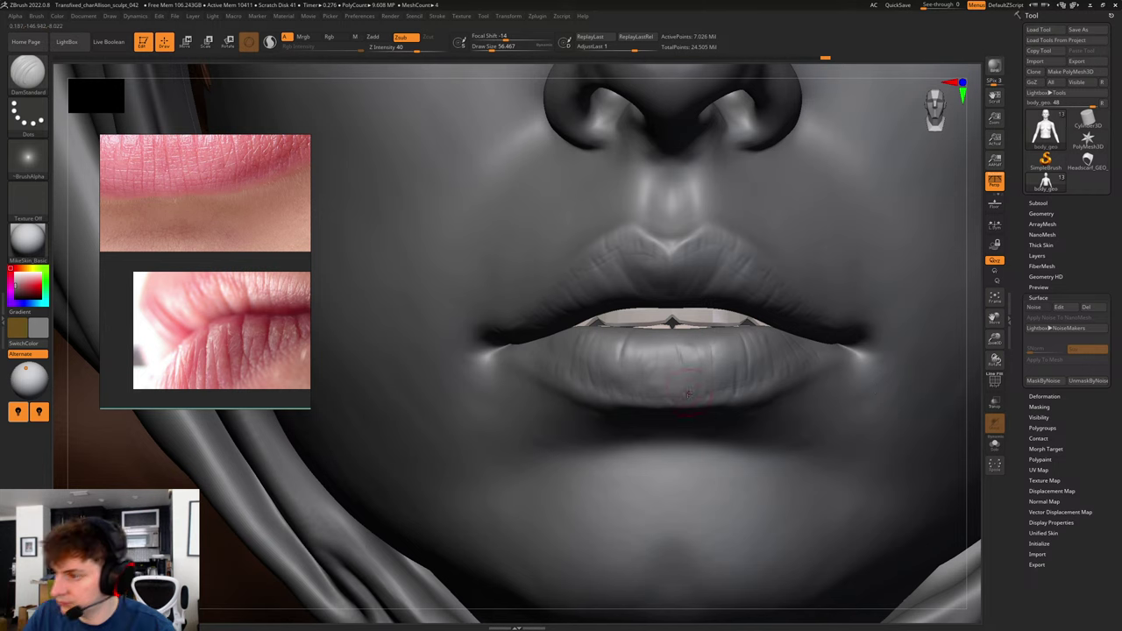
- Carve finer wrinkles across the lower lip and the character's left half of the upper lip at a draw size of about 35
mouse_move(666, 362)
left_mouse_down()
mouse_move(660, 347)
mouse_move(669, 379)
left_mouse_up()
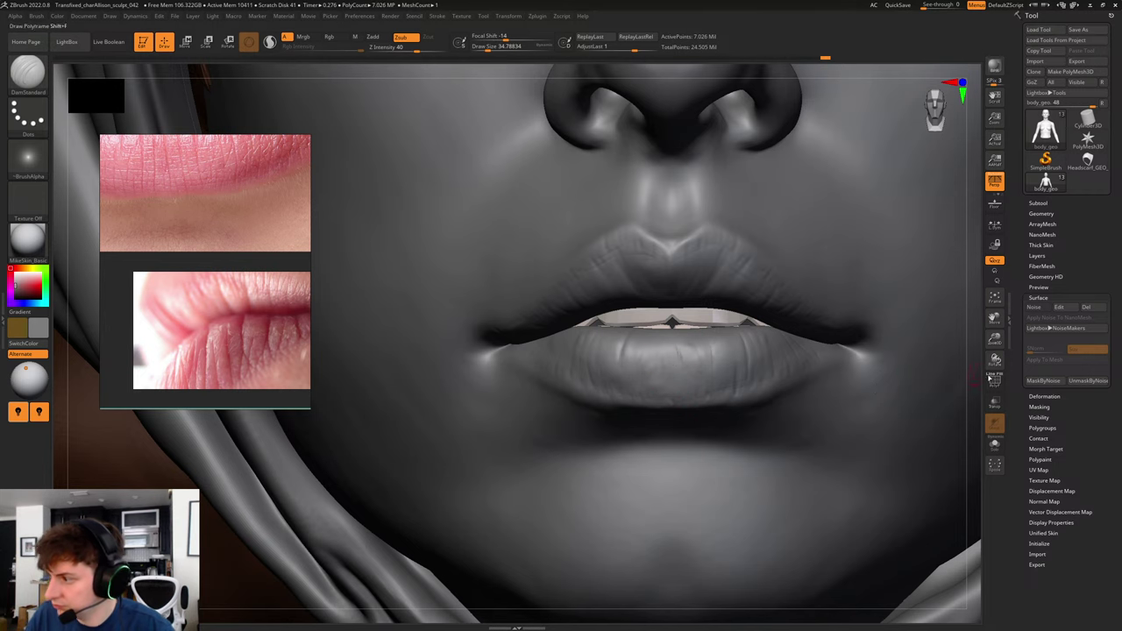
left_click_drag(994, 363, 1002, 371)
left_click_drag(772, 353, 697, 363, "alt")
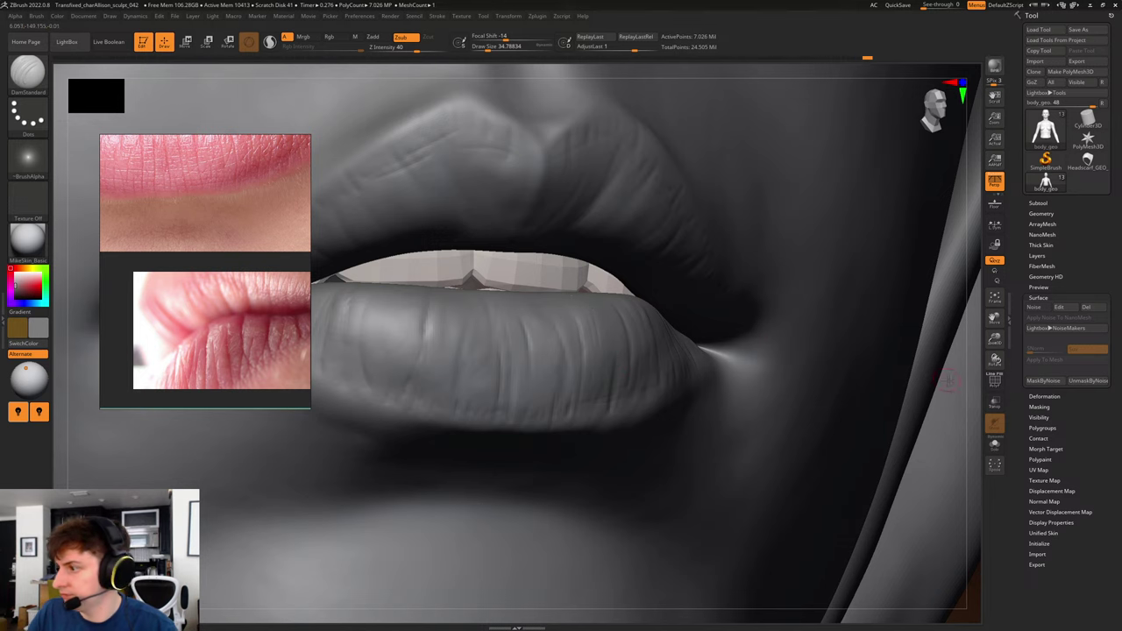
left_click_drag(967, 376, 912, 377)
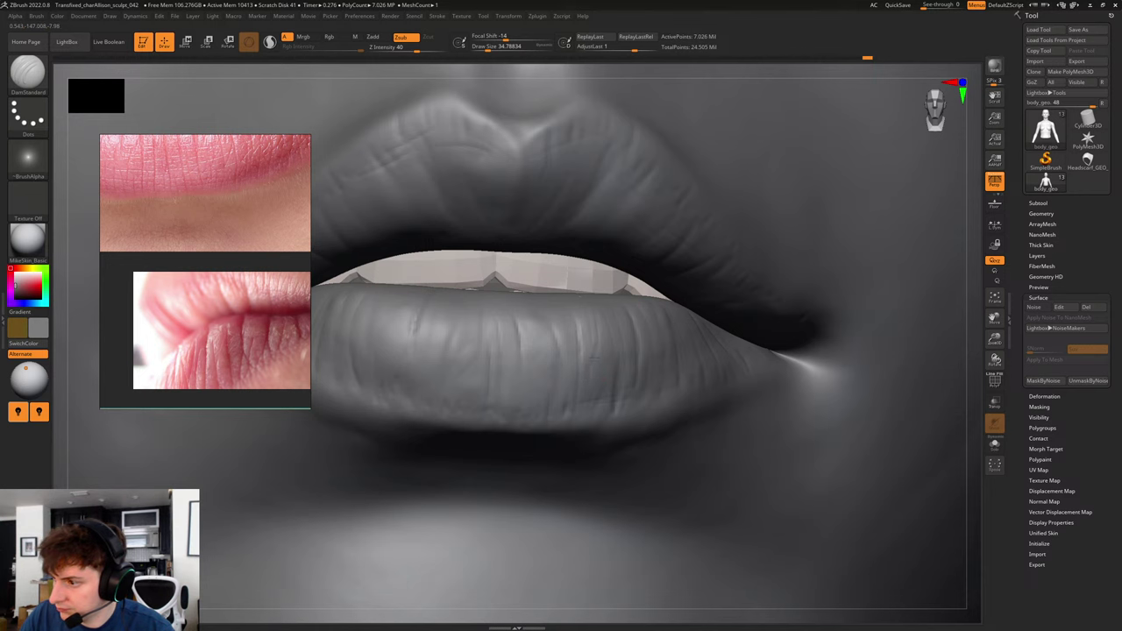
right_click_drag(962, 392, 649, 332)
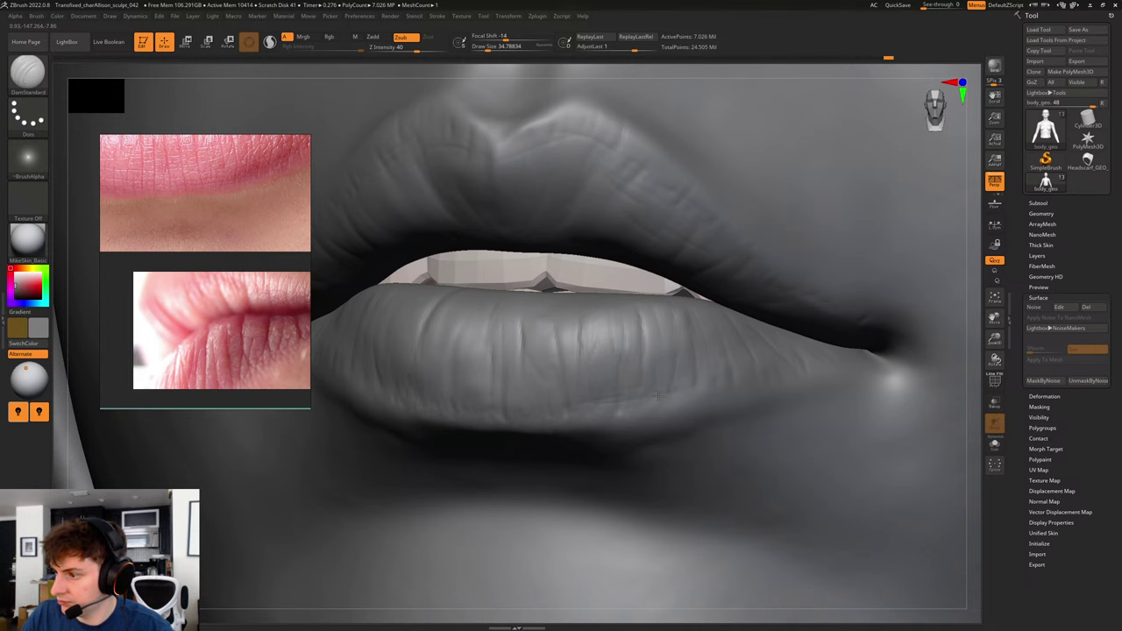
left_click_drag(973, 397, 957, 403)
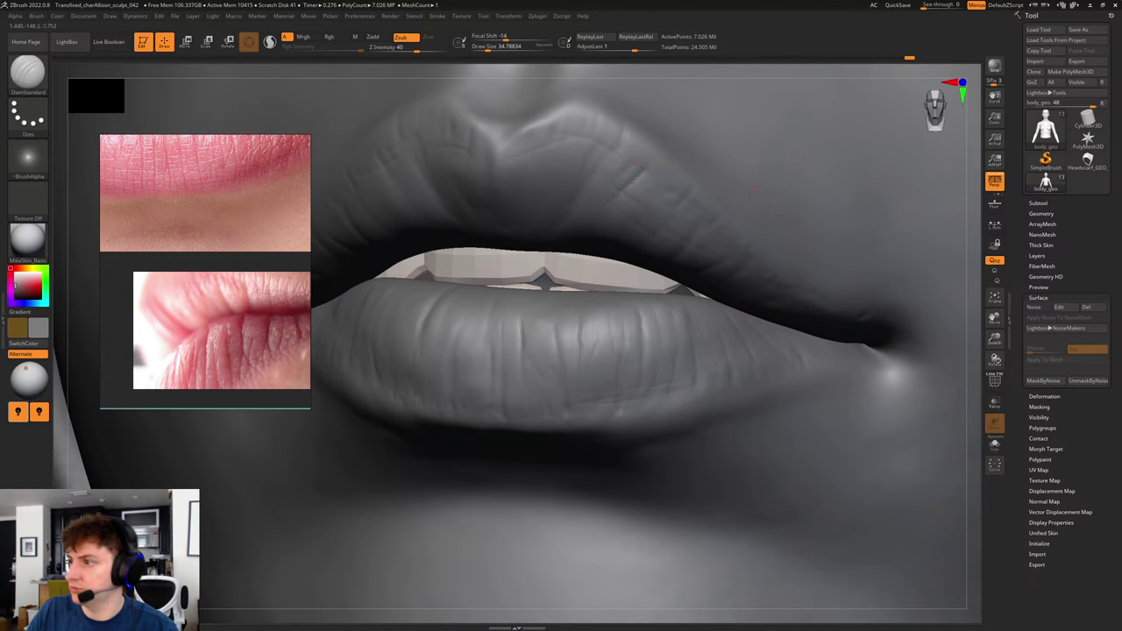
- Check how the lip wrinkles read on the whole face and bust from the front
left_click_drag(979, 314, 872, 306, "alt")
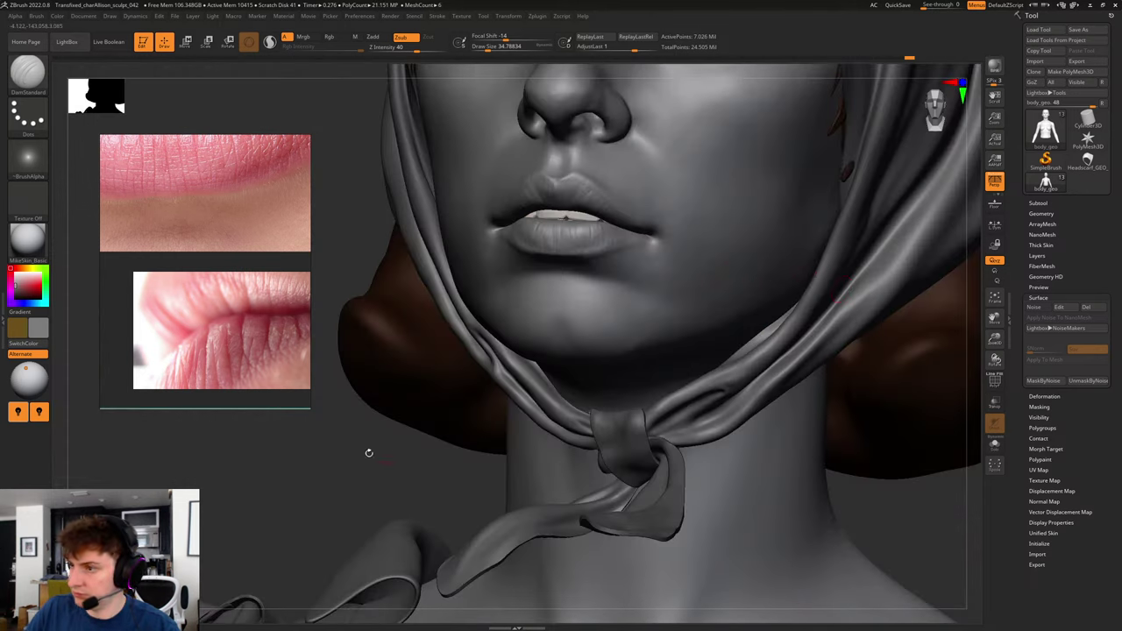
left_click_drag(346, 471, 395, 478, "shift")
left_click_drag(886, 403, 839, 368, "alt")
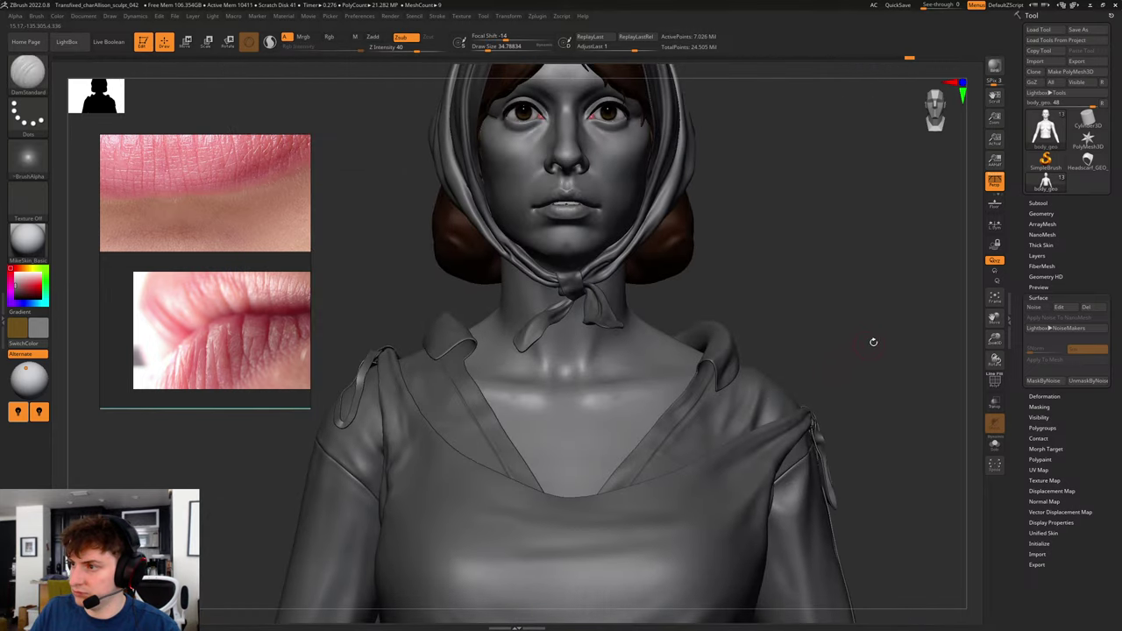
mouse_move(873, 341)
right_mouse_down("ctrl")
mouse_move(854, 280)
mouse_move(834, 341)
mouse_move(859, 357)
right_mouse_up("ctrl")
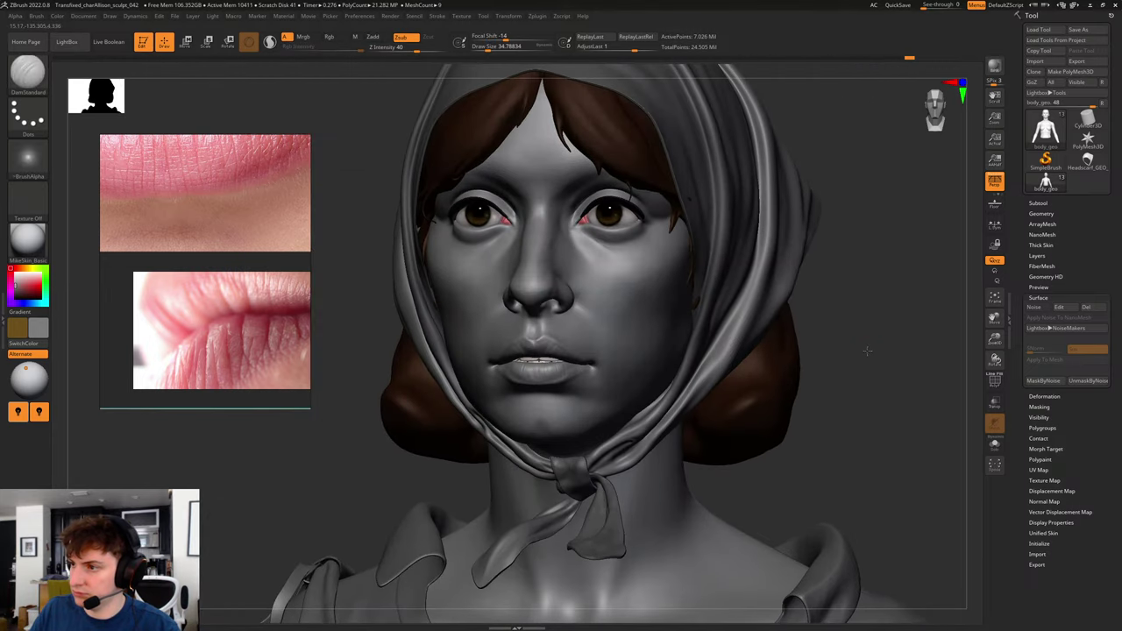
left_click_drag(868, 351, 890, 412, "shift")
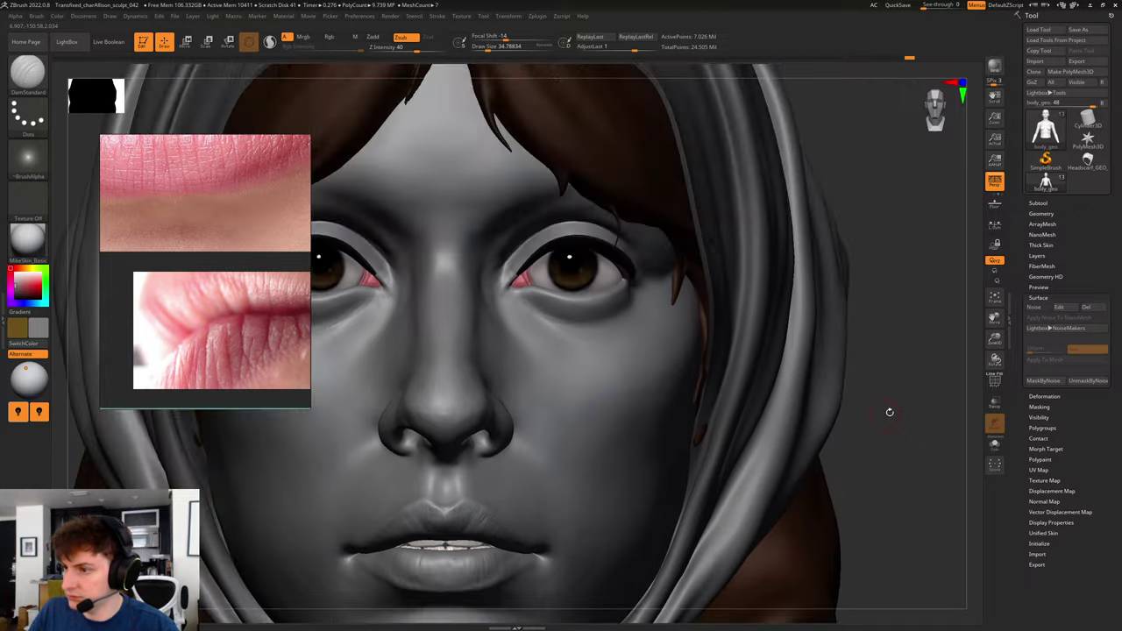
mouse_move(889, 411)
right_mouse_down()
mouse_move(878, 407)
mouse_move(912, 430)
mouse_move(846, 420)
right_mouse_up()
key("b")
key("c")
key("b")
key("s")
mouse_move(491, 266)
left_mouse_down()
mouse_move(479, 285)
mouse_move(515, 282)
mouse_move(499, 279)
left_mouse_up()
key("s")
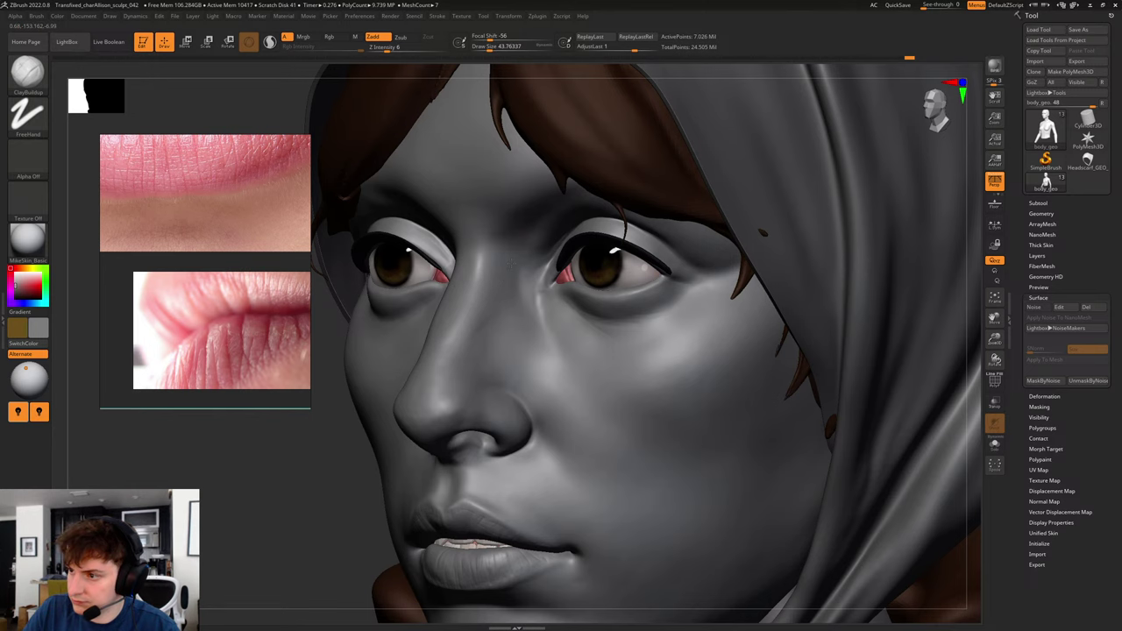
mouse_move(497, 255)
right_mouse_down()
mouse_move(709, 341)
mouse_move(860, 312)
right_mouse_up()
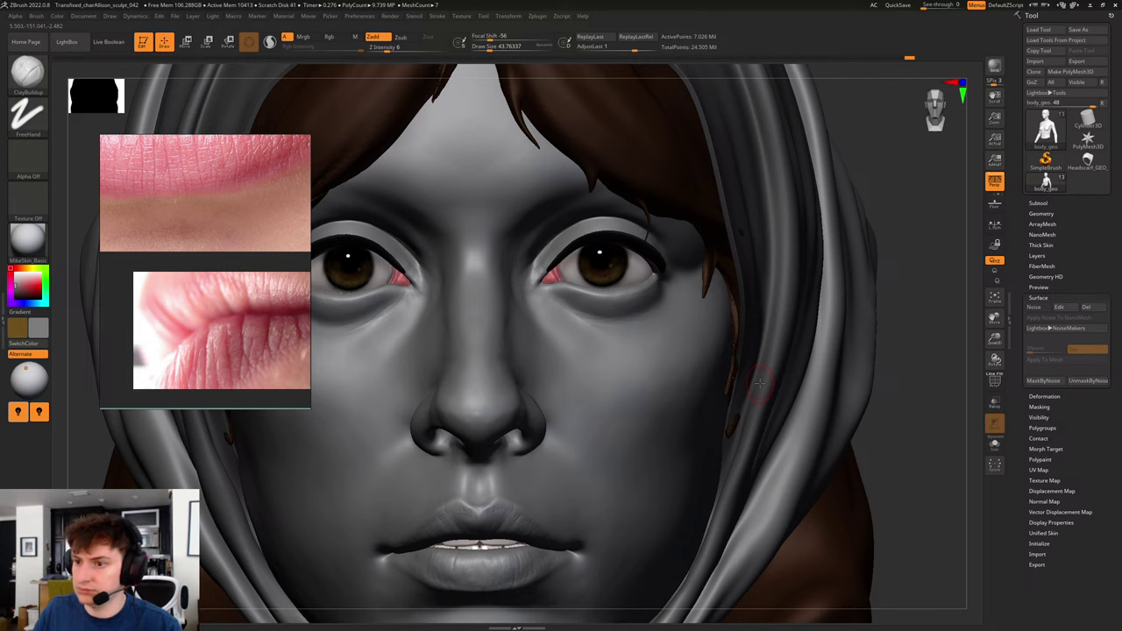
- Bring up the portrait photo of the woman with the headband on the reference board and frame her face
scroll(239, 288, "down", 10)
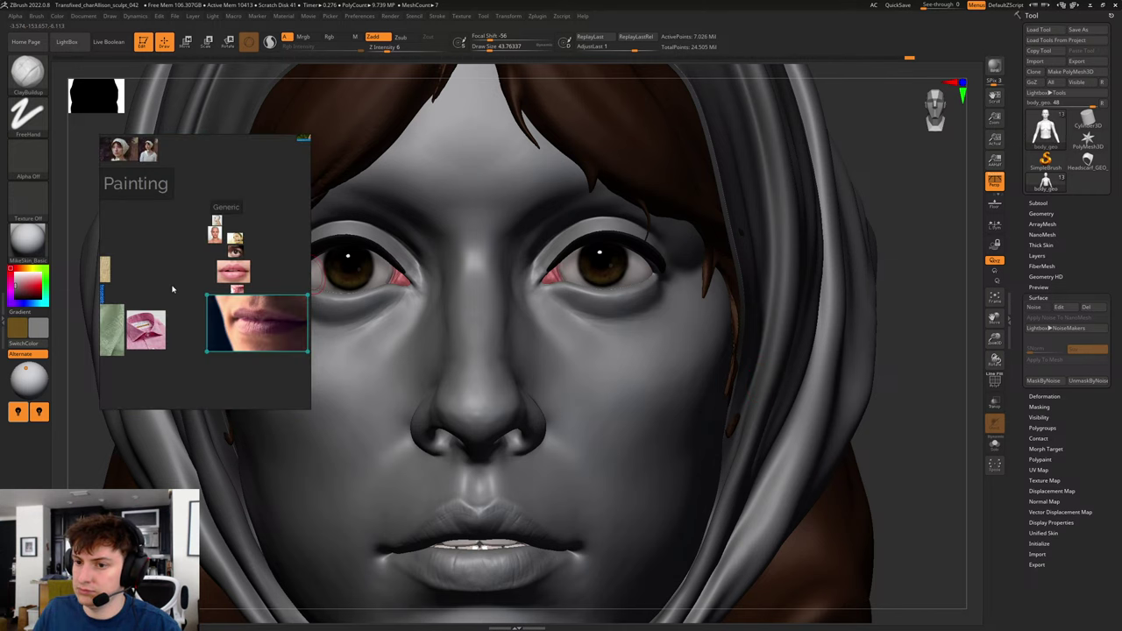
middle_click_drag(173, 289, 294, 281)
middle_click_drag(148, 178, 200, 243)
scroll(199, 243, "up", 5)
scroll(251, 279, "up", 4)
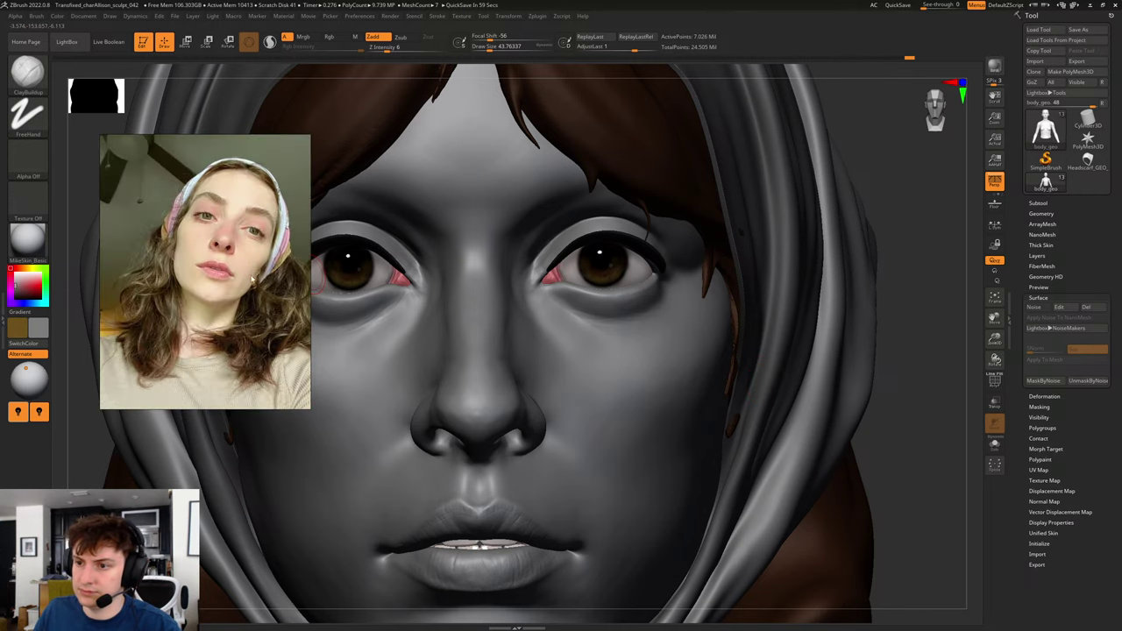
scroll(250, 267, "up", 2)
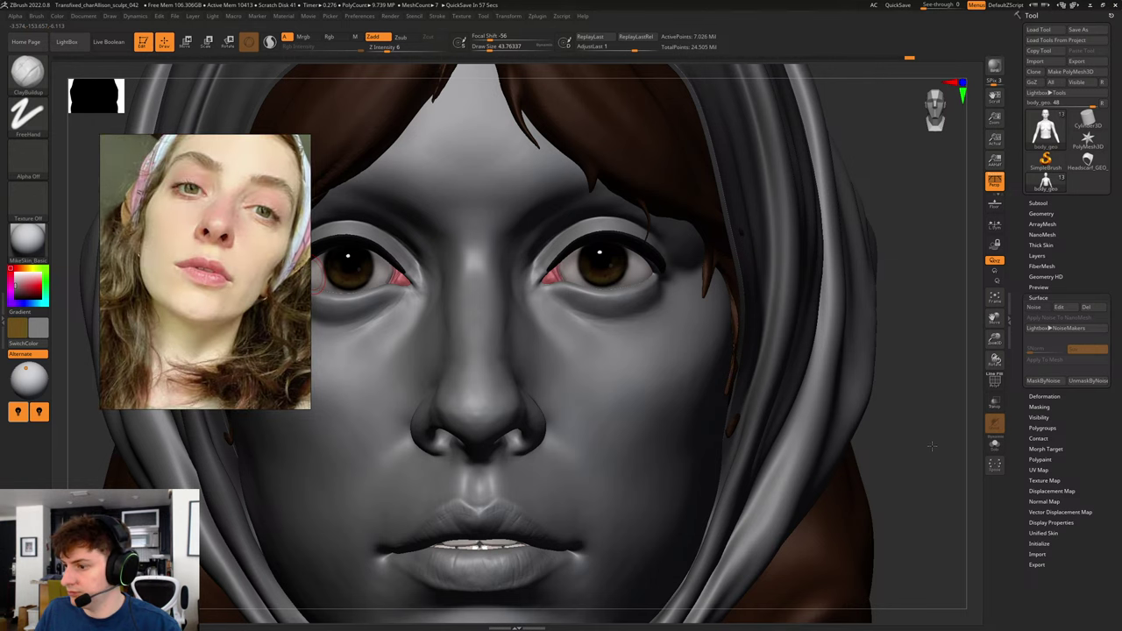
- Try to inflate the skin around the corner of the mouth with the Inflat brush at a draw size of about 108
left_click_drag(932, 446, 900, 232)
left_click_drag(901, 280, 894, 342)
key("b")
key("i")
key("n")
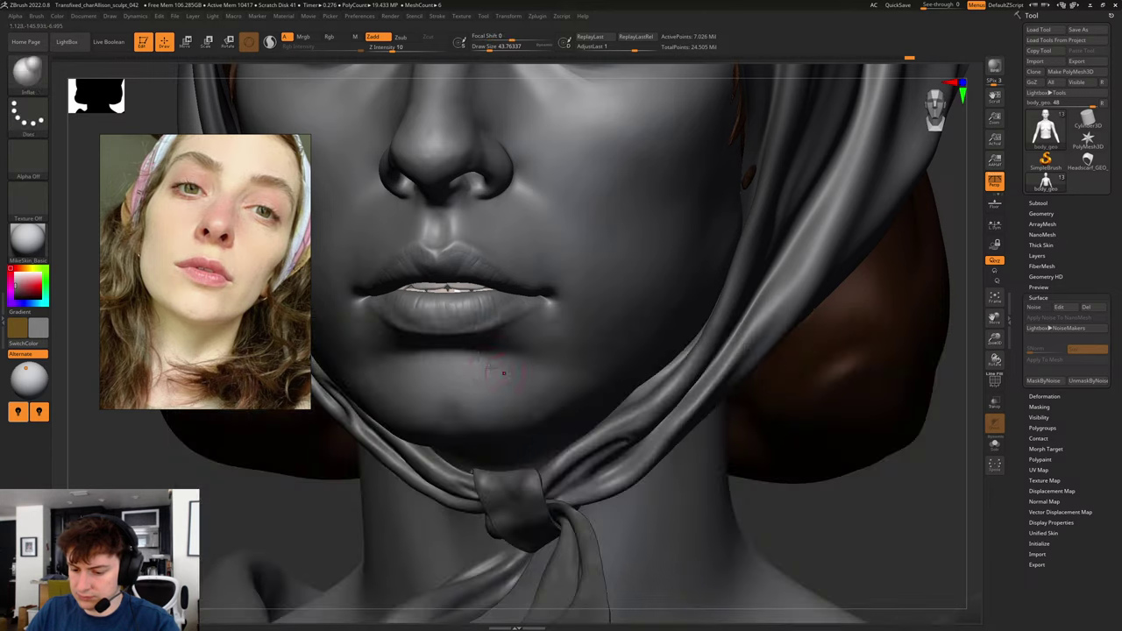
key("s")
left_click_drag(472, 312, 487, 311)
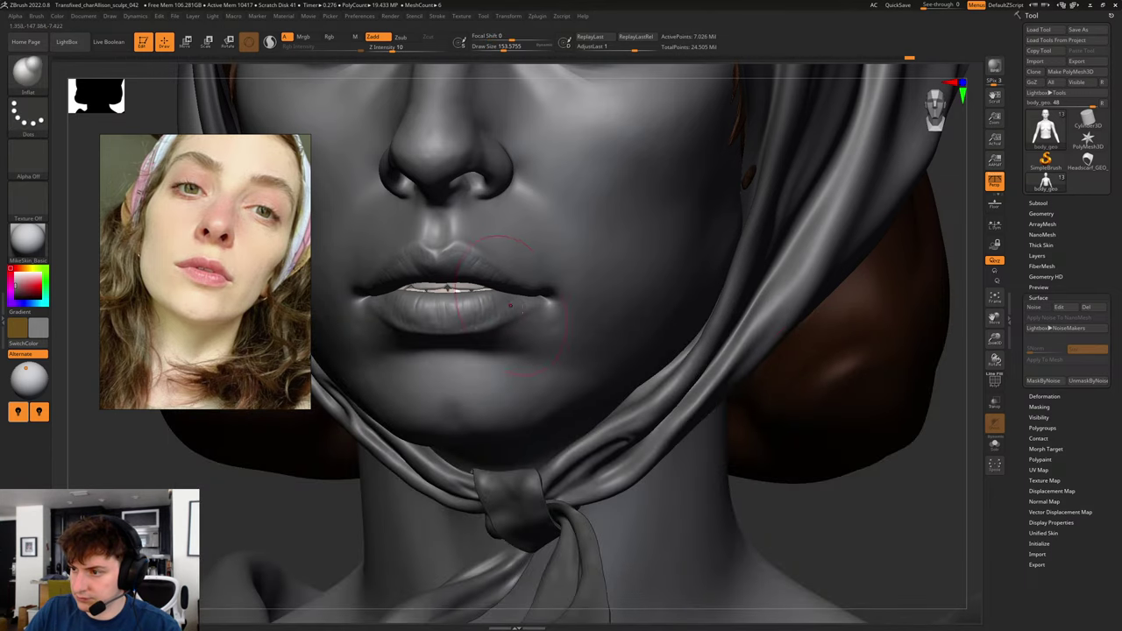
left_click_drag(908, 488, 770, 444, "ctrl")
key("s")
left_click_drag(498, 300, 492, 300)
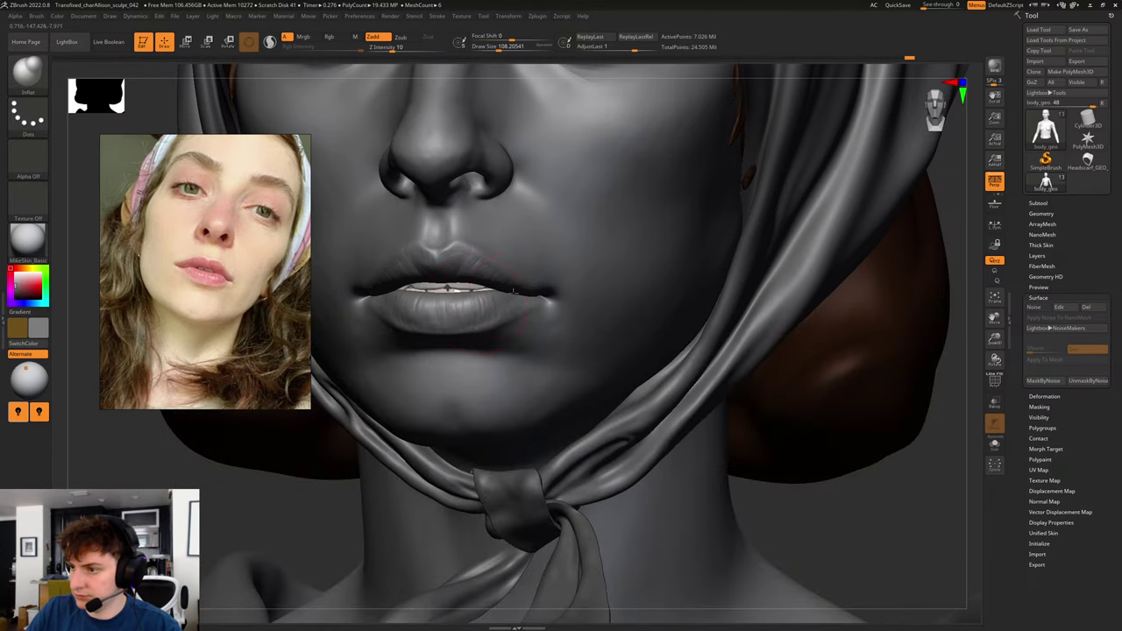
left_click_drag(931, 511, 777, 373, "alt")
left_click_drag(792, 336, 436, 321)
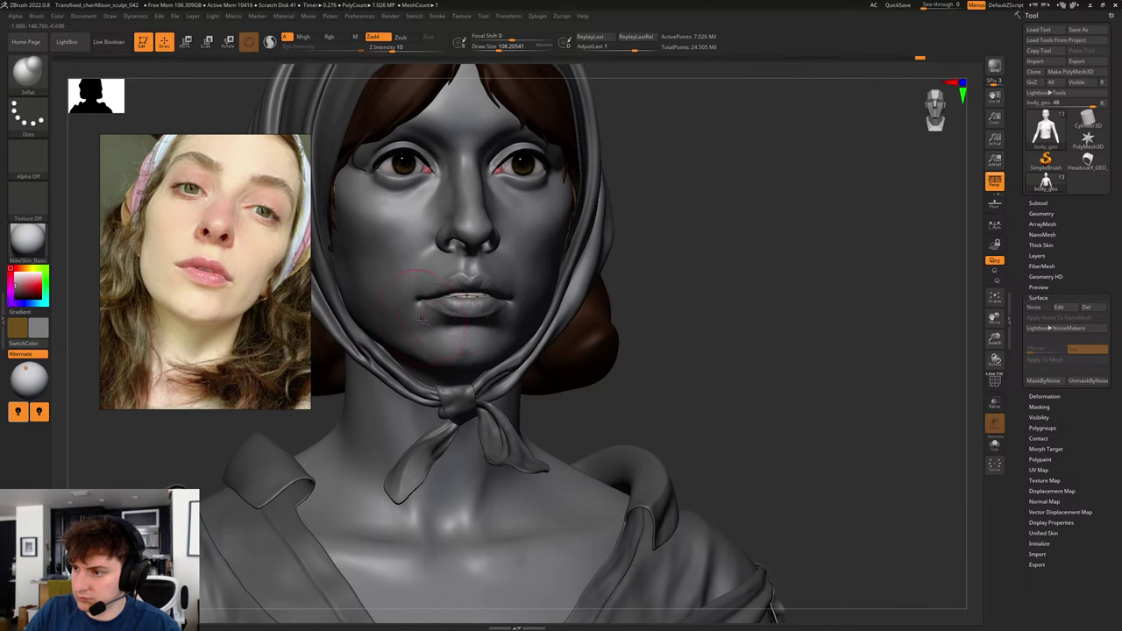
- Adjust the mouth corner on the character's right with the Move brush at draw sizes of about 140 and 87
left_click_drag(736, 275, 632, 294, "alt")
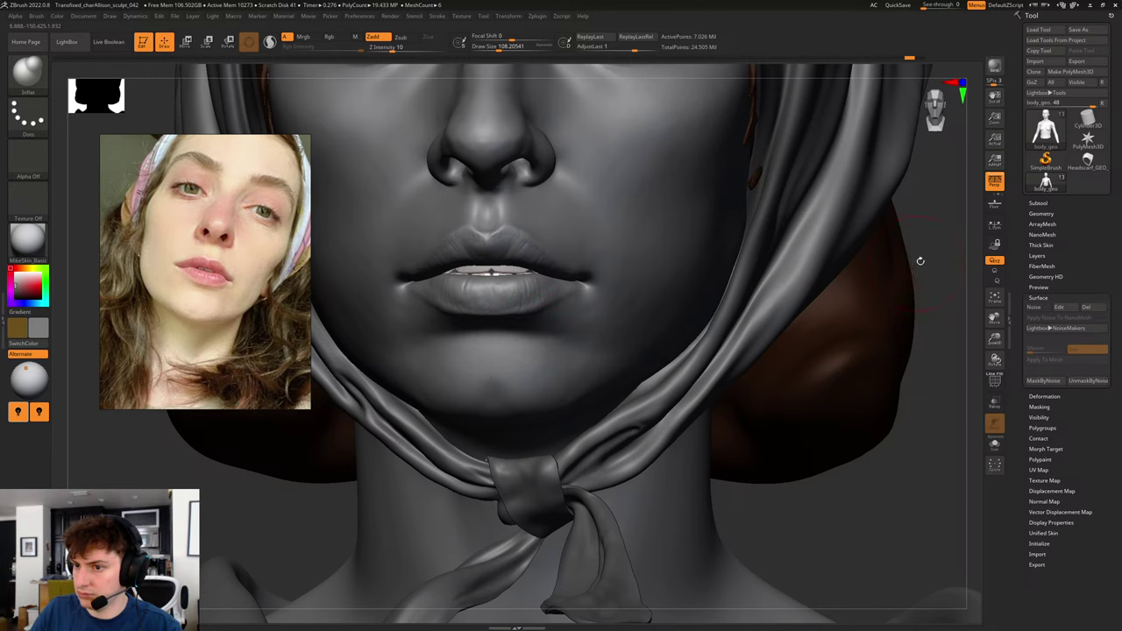
left_click_drag(933, 253, 866, 254)
key("b")
key("m")
key("v")
key("s")
left_click_drag(422, 316, 427, 316)
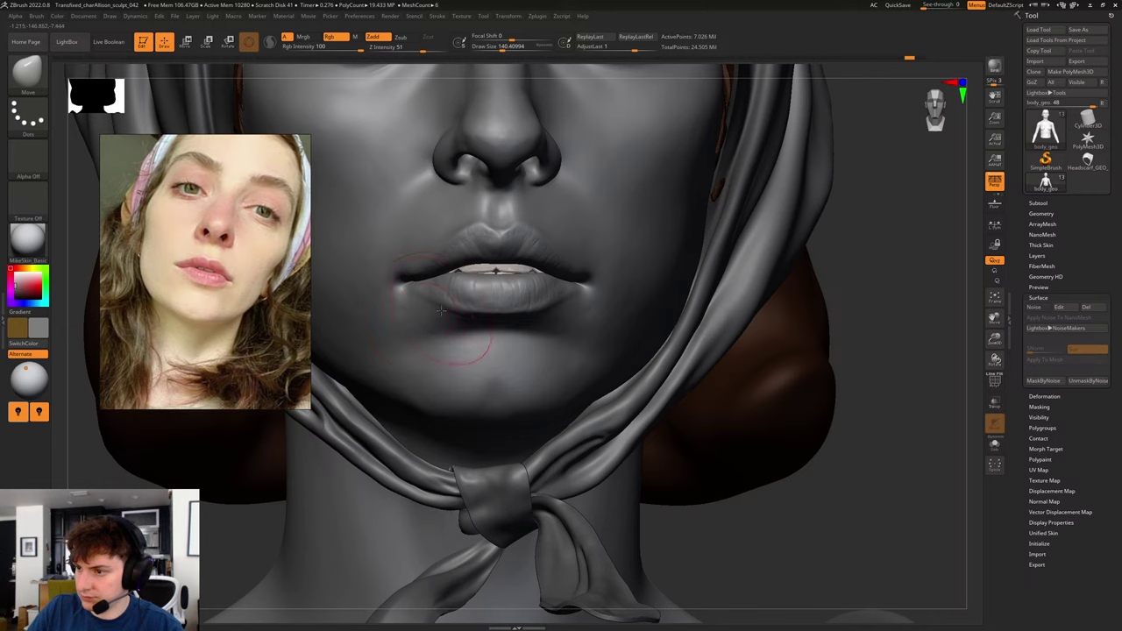
left_click_drag(849, 266, 803, 310, "alt")
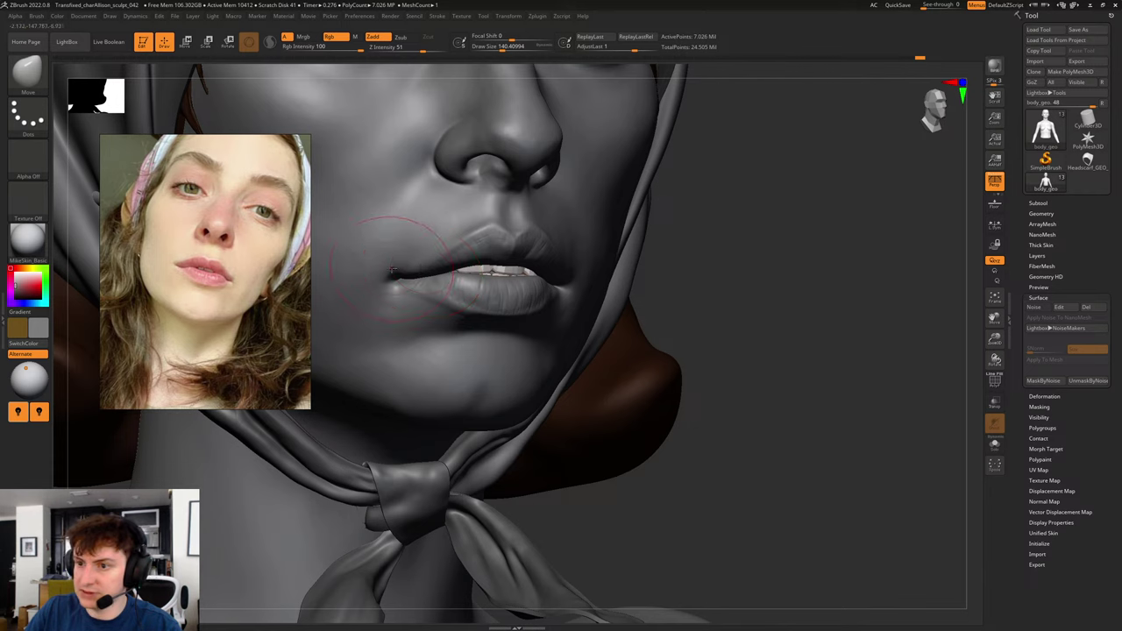
key("bracketleft")
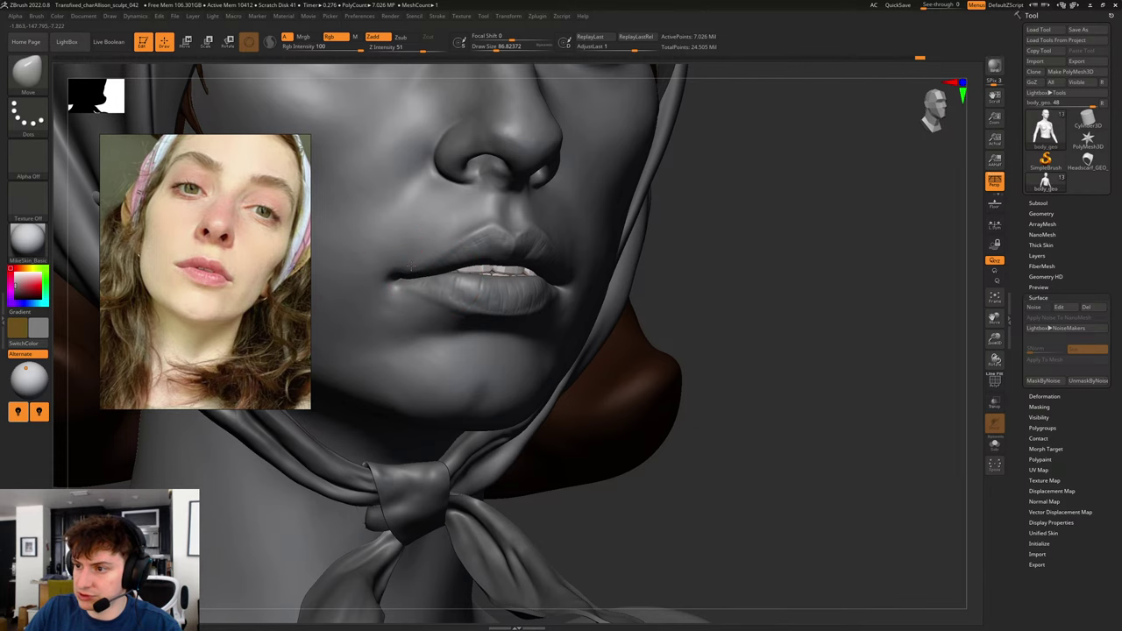
mouse_move(903, 255)
left_mouse_down()
mouse_move(876, 257)
mouse_move(907, 266)
mouse_move(801, 245)
mouse_move(806, 306)
mouse_move(838, 307)
mouse_move(851, 291)
mouse_move(942, 298)
left_mouse_up()
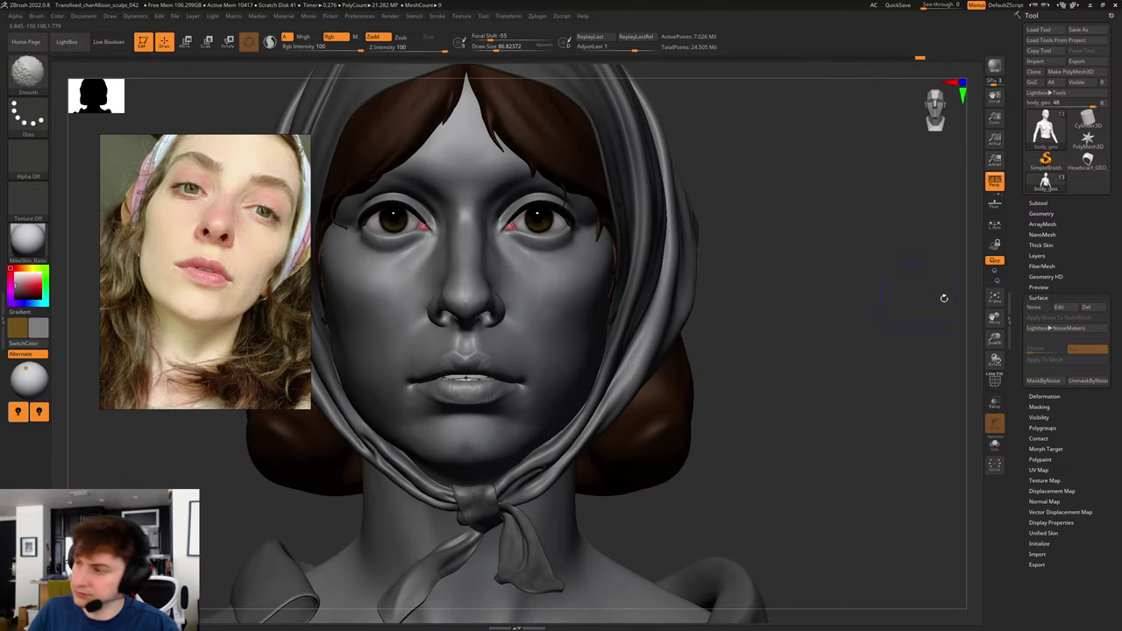
- Toggle the Assym layer to compare the face and display the painted skin colours on the body
left_click(1078, 256)
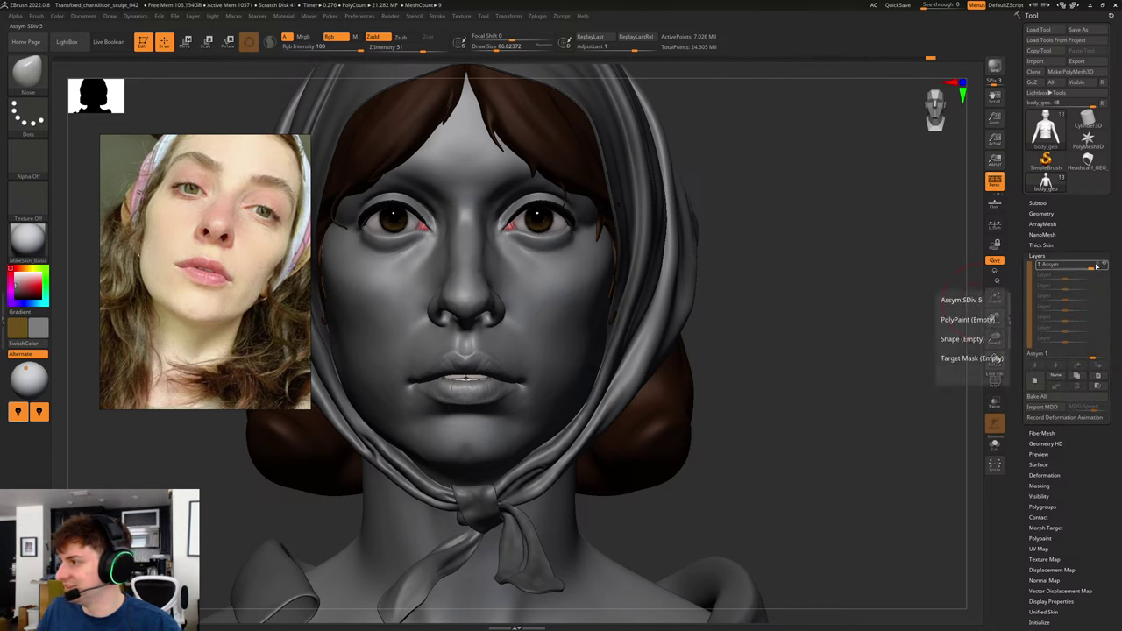
mouse_move(877, 304)
left_mouse_down()
mouse_move(889, 310)
mouse_move(882, 328)
mouse_move(864, 321)
mouse_move(904, 344)
mouse_move(912, 332)
mouse_move(697, 355)
mouse_move(826, 351)
left_mouse_up()
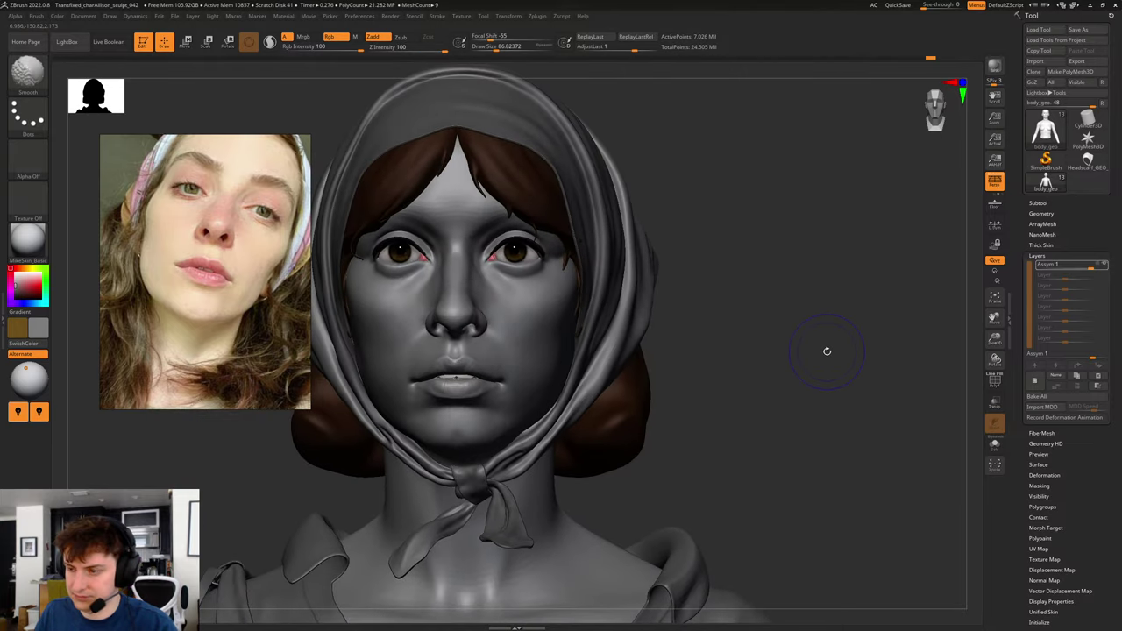
key("shift+f")
key("shift+f")
mouse_move(741, 356)
left_mouse_down()
mouse_move(766, 356)
mouse_move(744, 321)
mouse_move(848, 321)
mouse_move(897, 288)
mouse_move(885, 331)
mouse_move(891, 345)
mouse_move(915, 345)
left_mouse_up()
left_click(1102, 263)
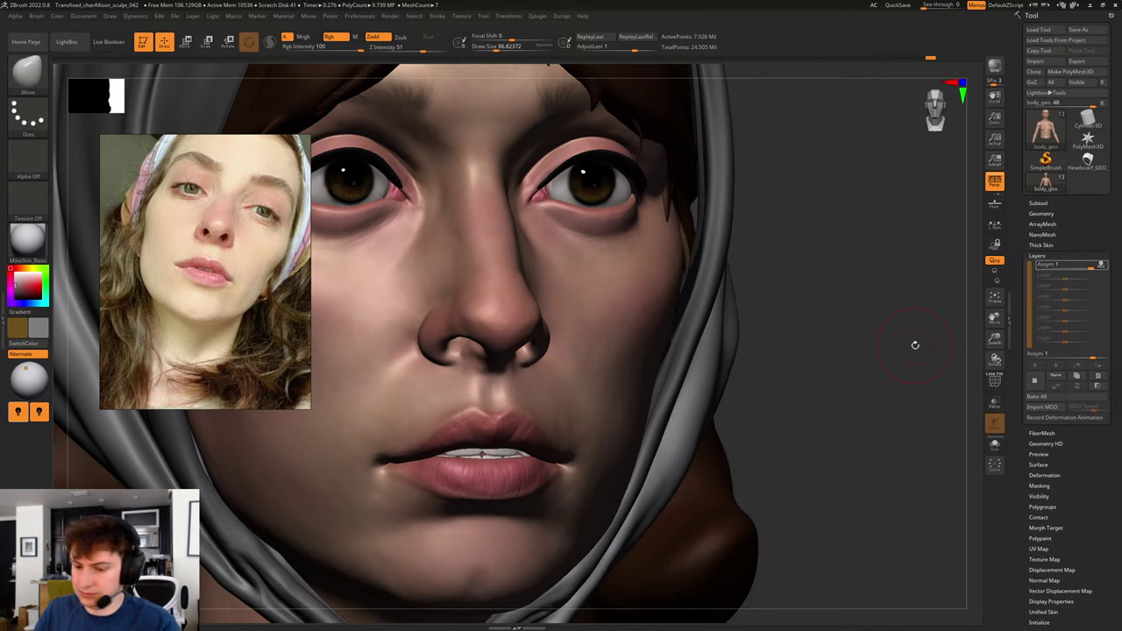
- Build up the side of the nose with the ClayBuildup brush at draw sizes of about 74 and 80
key("b")
key("c")
key("b")
left_click_drag(789, 348, 751, 341)
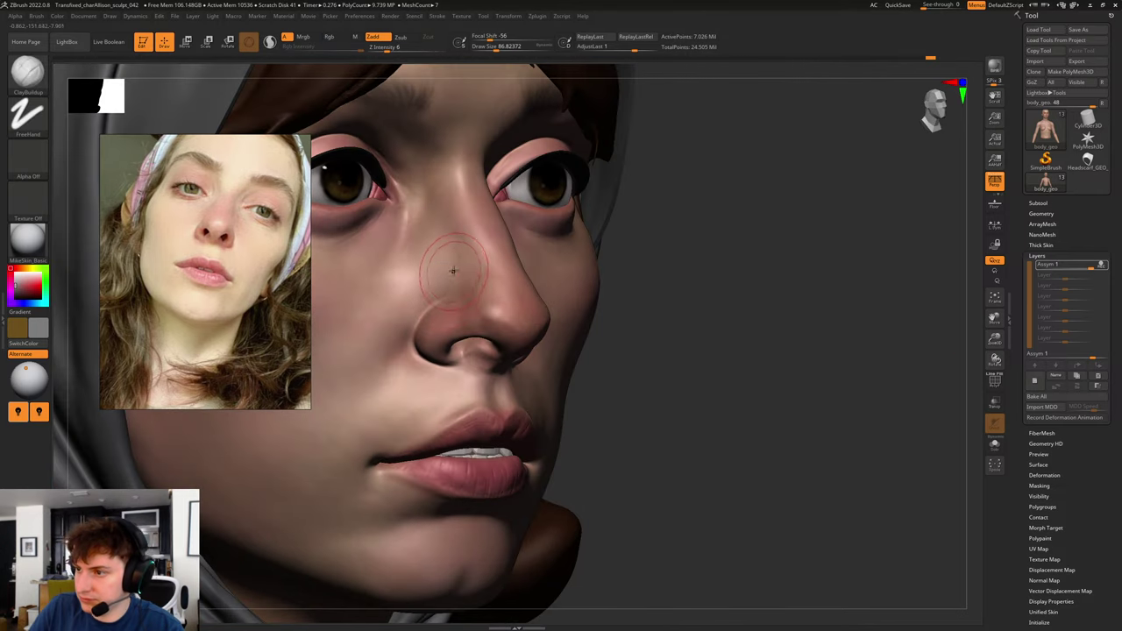
key("s")
left_click_drag(458, 273, 455, 272)
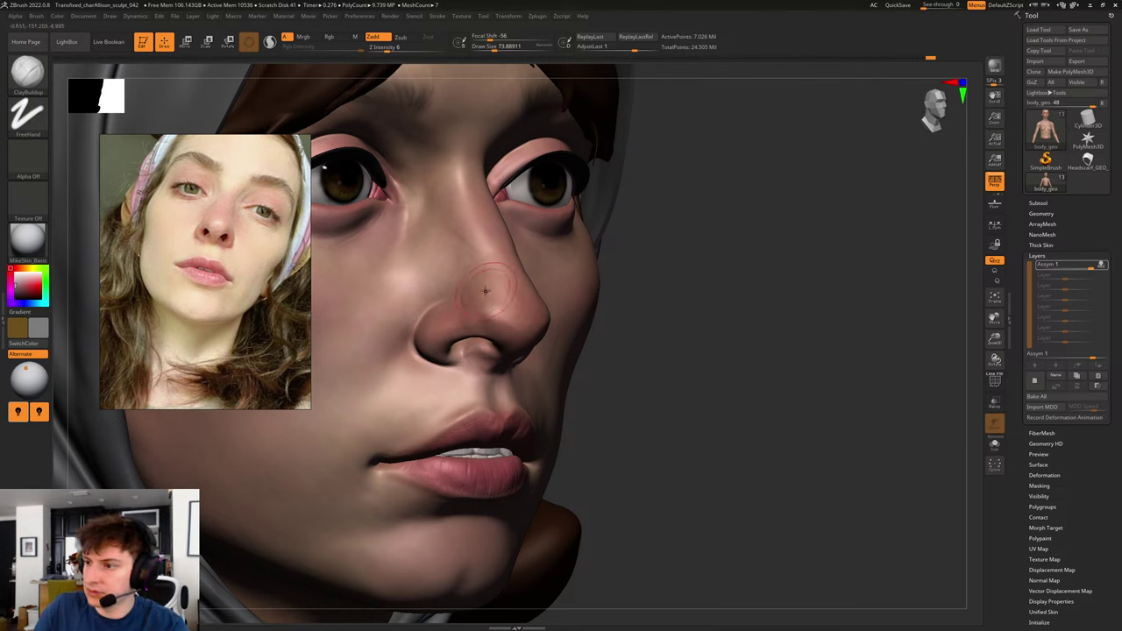
key("bracketright")
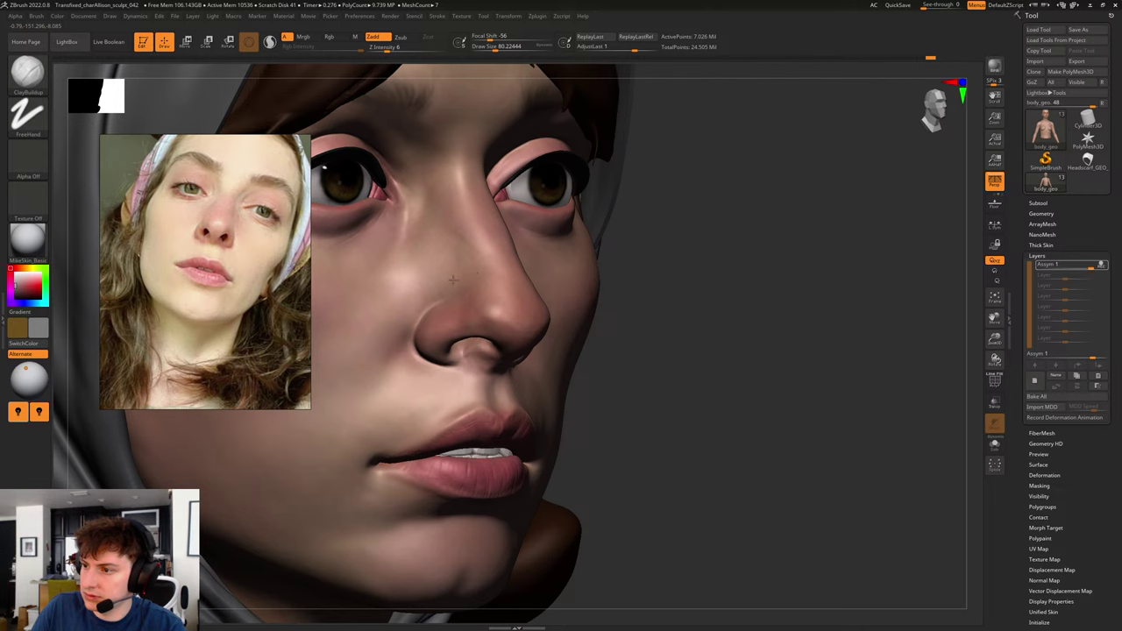
left_click_drag(846, 323, 784, 326)
left_click_drag(896, 373, 914, 374)
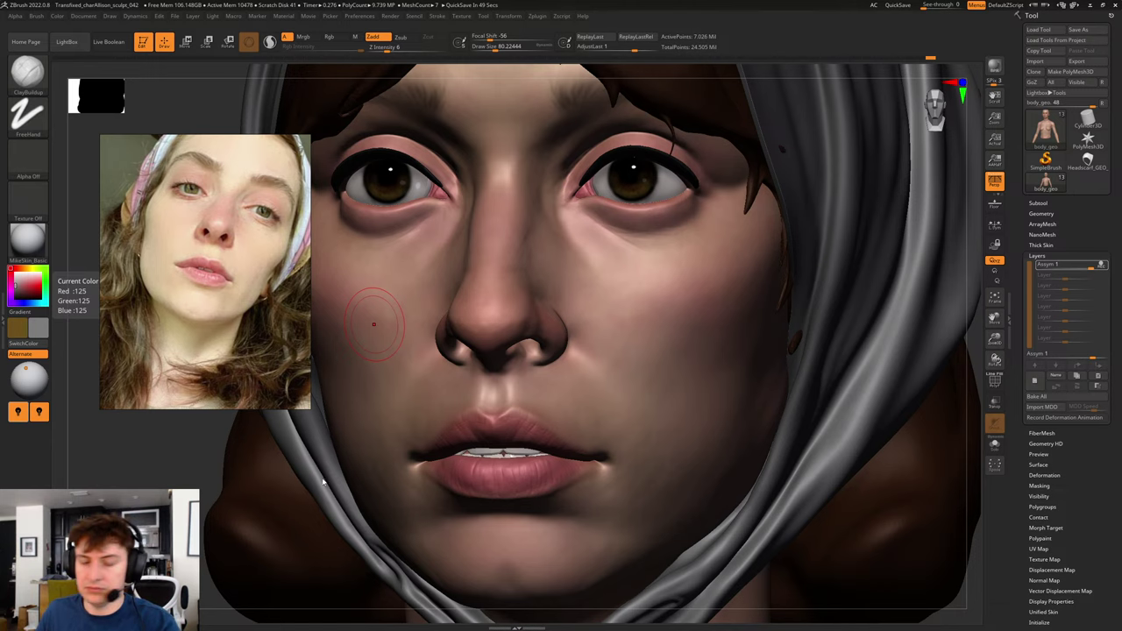
- Refine the tip of the nose with the ClayBuildup brush, reducing the draw size to about 49
left_click_drag(141, 473, 161, 460)
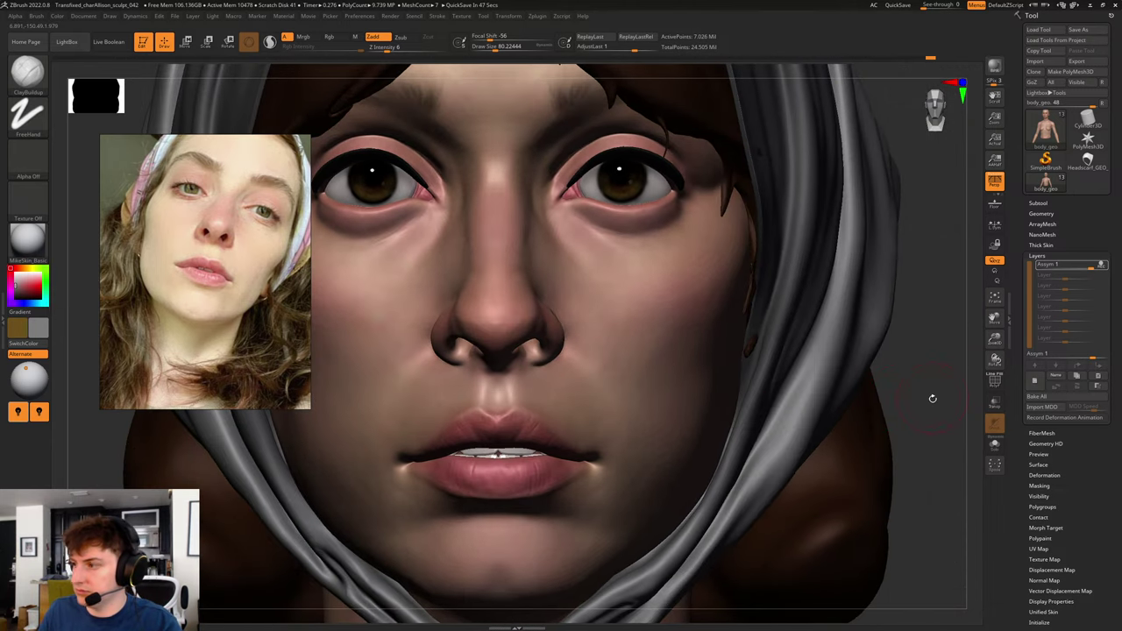
mouse_move(933, 398)
left_mouse_down()
mouse_move(924, 386)
mouse_move(917, 404)
left_mouse_up()
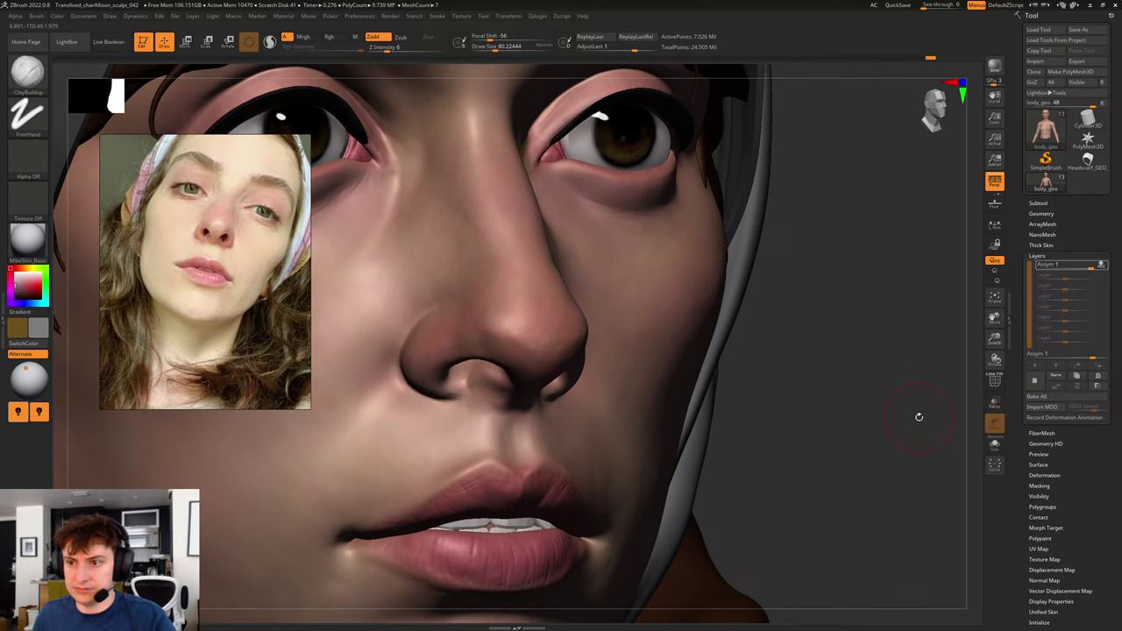
left_click_drag(817, 384, 707, 373)
key("s")
left_click(496, 339)
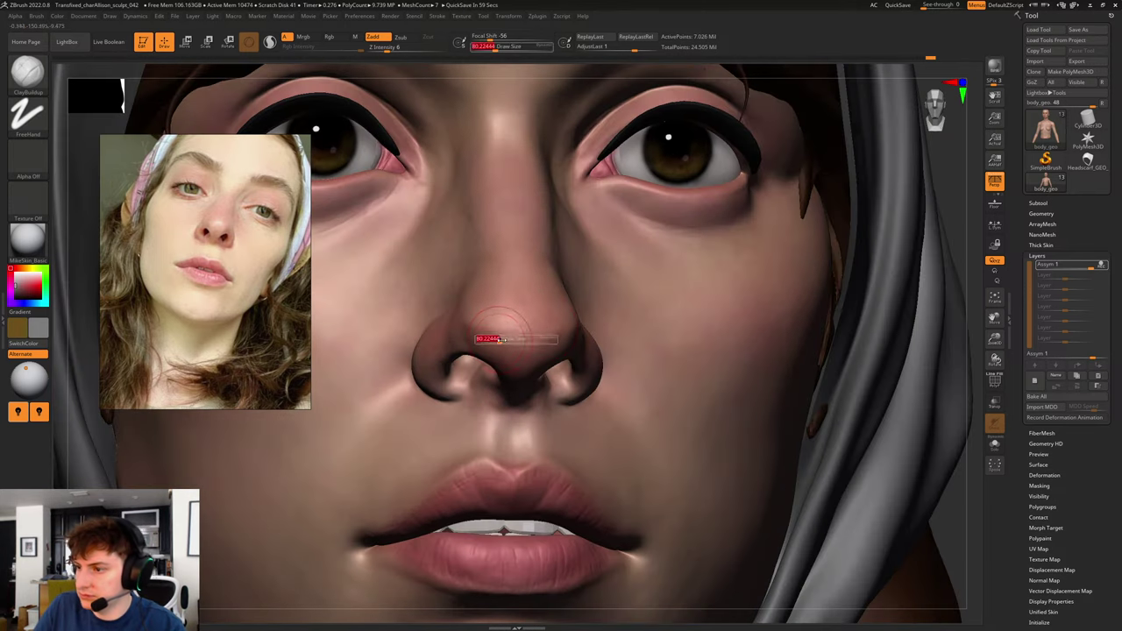
key("s")
key("s")
left_click(505, 350)
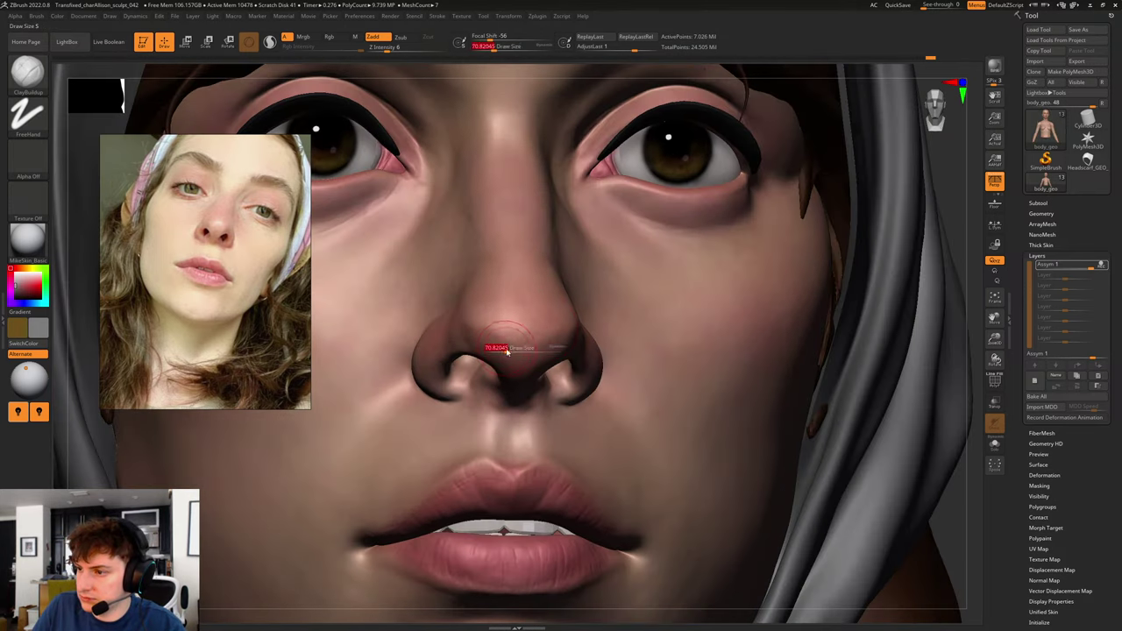
key("s")
left_click(507, 352)
key("s")
left_click_drag(507, 351, 485, 340)
key("s")
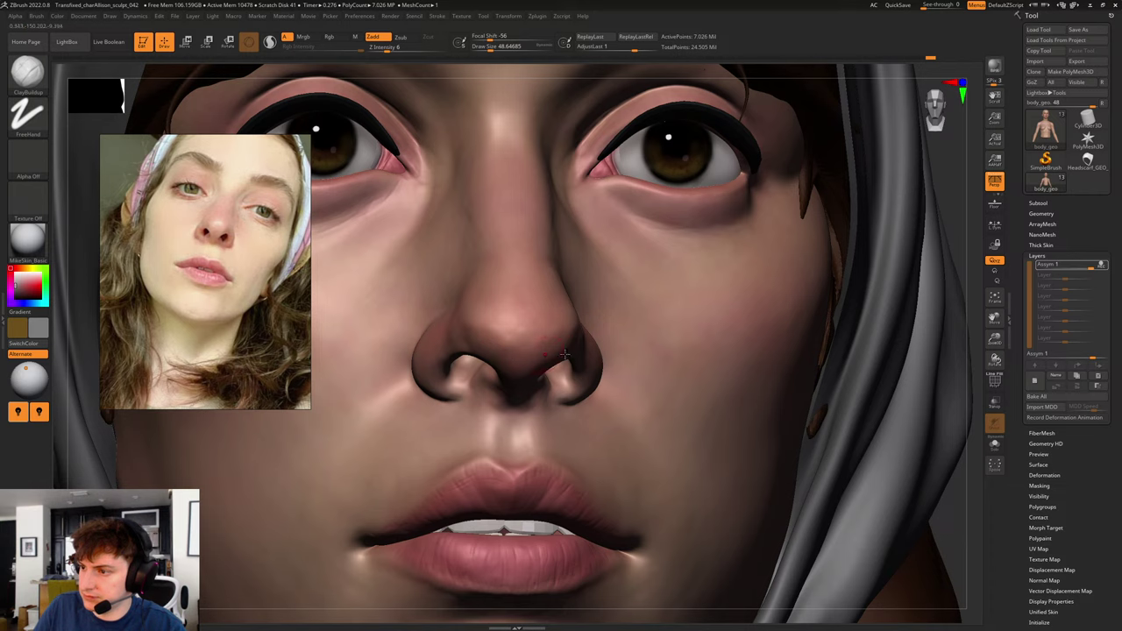
right_click_drag(515, 349, 466, 348)
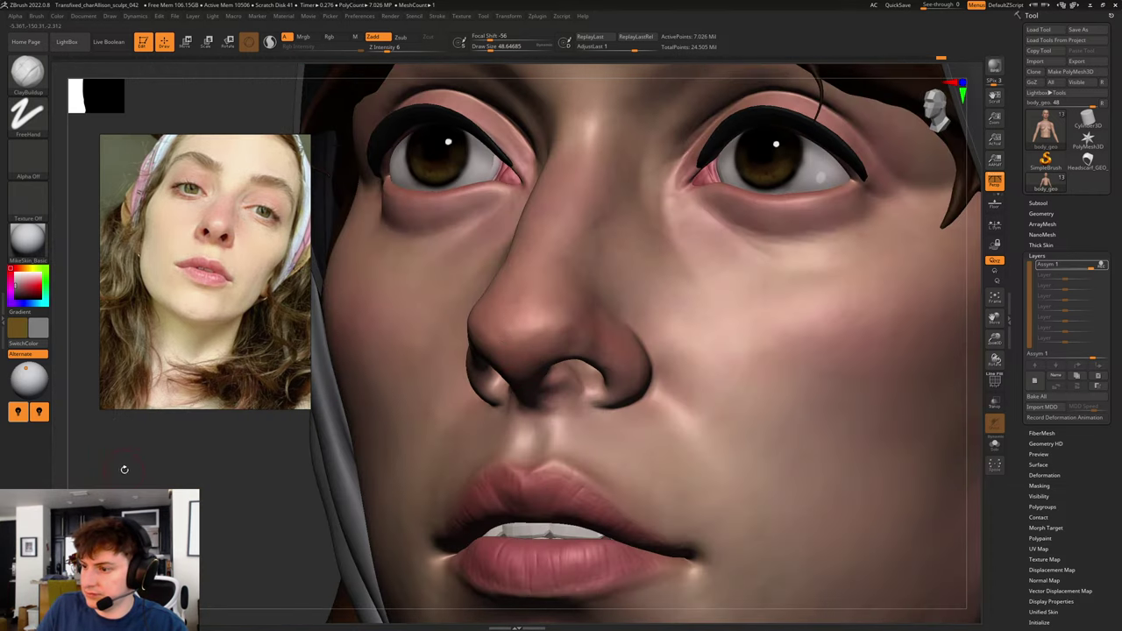
- Examine the whole face and nose from the front and three-quarter angles against the portrait reference
left_click_drag(123, 468, 167, 468, "shift")
left_click_drag(972, 467, 790, 398)
right_click_drag(789, 398, 849, 378, "alt")
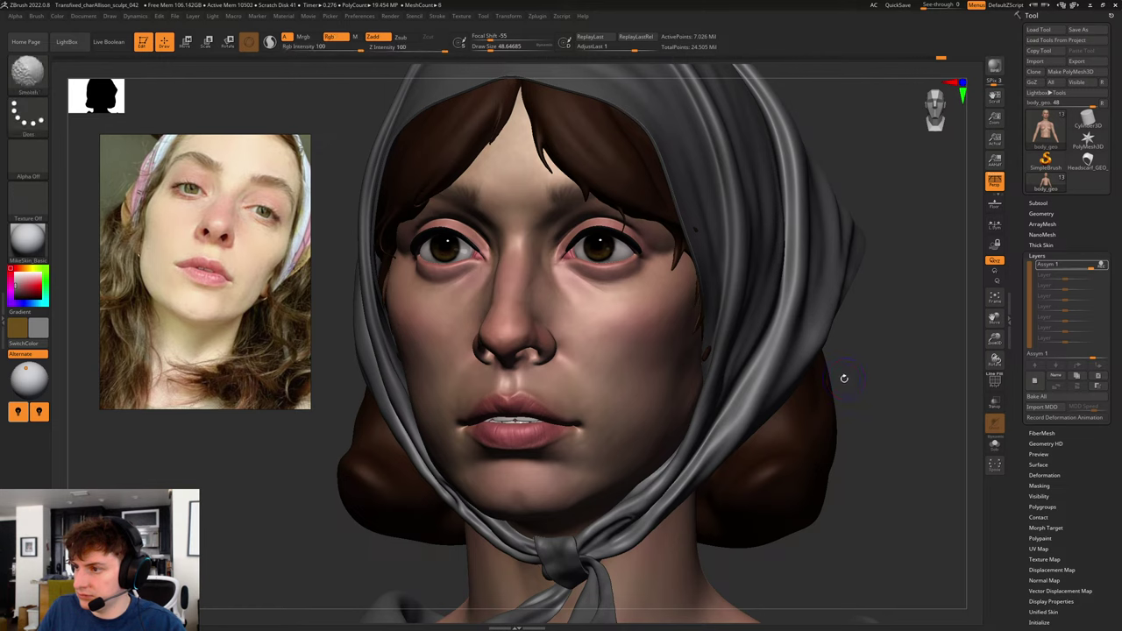
left_click(847, 380, "alt")
left_click_drag(911, 372, 780, 371)
right_click_drag(778, 371, 805, 398, "alt")
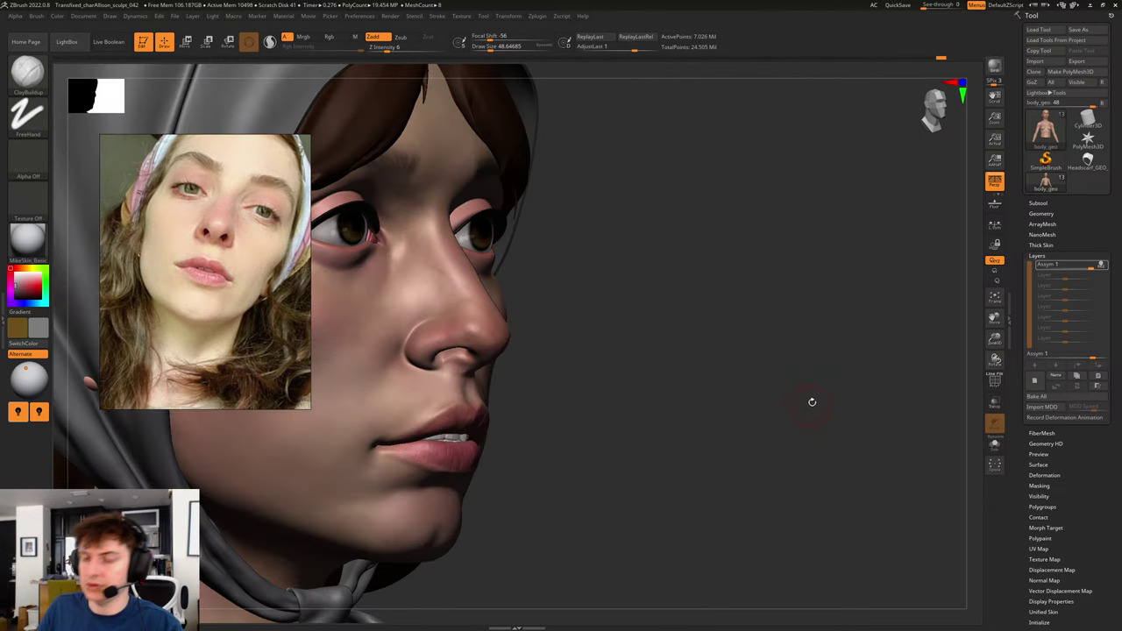
left_click_drag(816, 376, 786, 394)
key("shift+f")
key("shift+f")
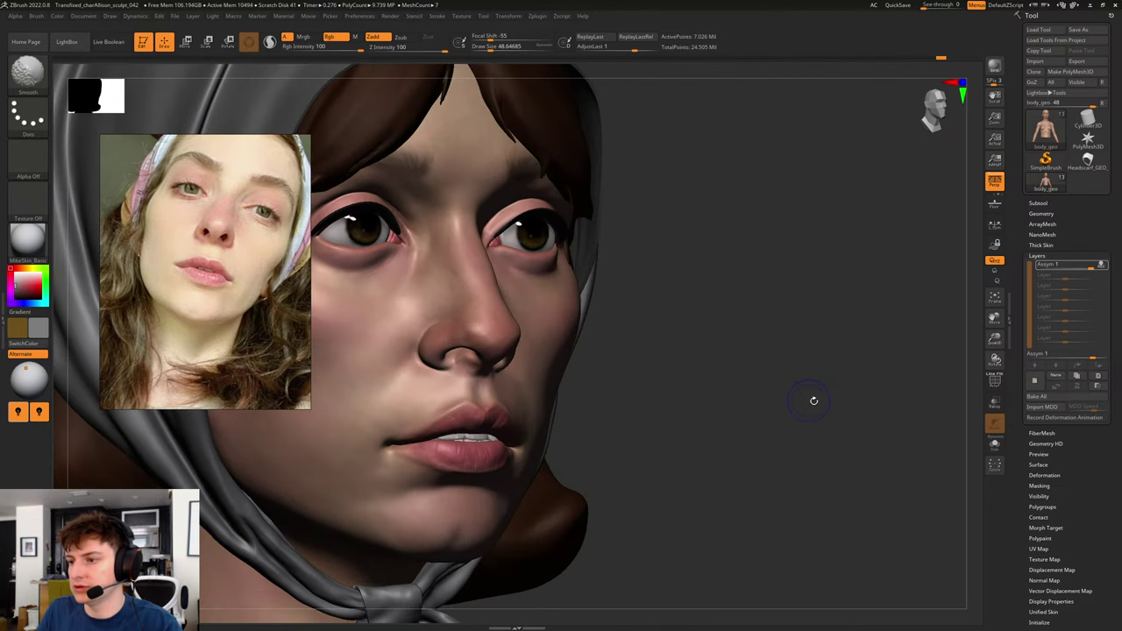
right_click_drag(813, 400, 829, 398, "shift")
mouse_move(892, 379)
right_mouse_down()
mouse_move(877, 380)
mouse_move(886, 386)
mouse_move(851, 421)
mouse_move(895, 413)
mouse_move(849, 405)
right_mouse_up()
- Carve a soft crease below the character's left eye with the DamStandard brush at a draw size of about 54
key("b")
key("c")
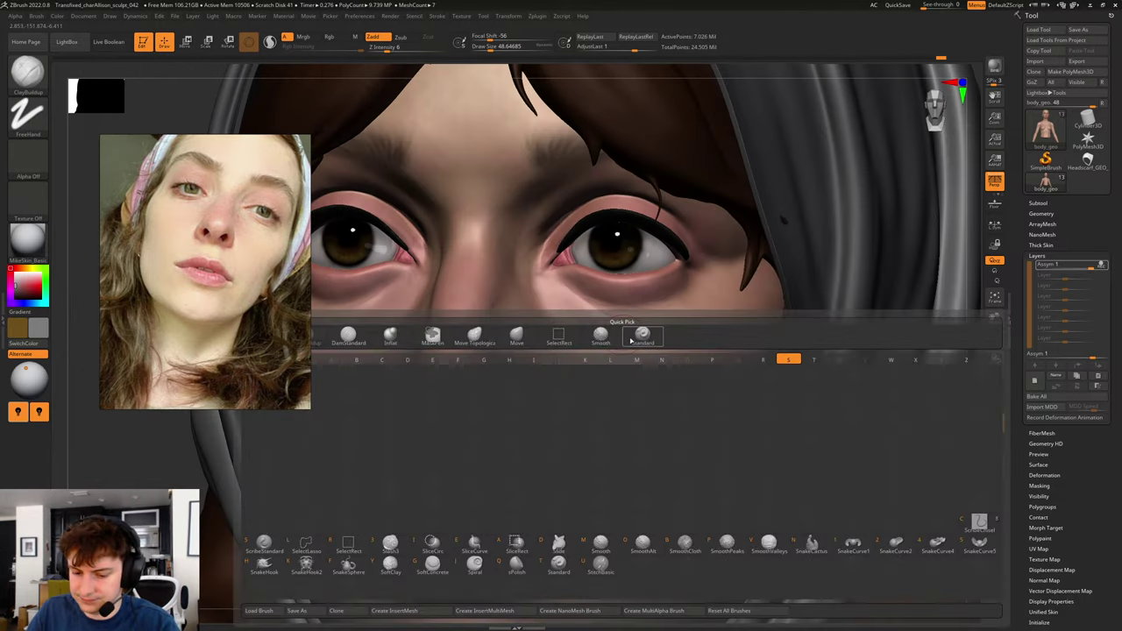
key("b")
key("b")
key("d")
key("s")
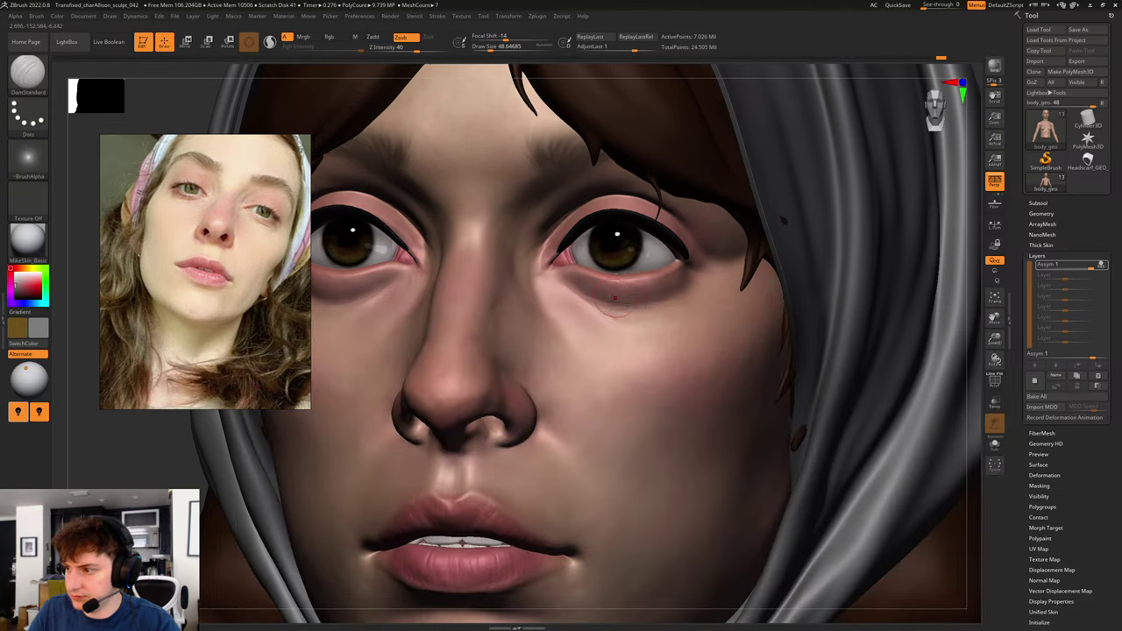
key("s")
left_click(614, 306)
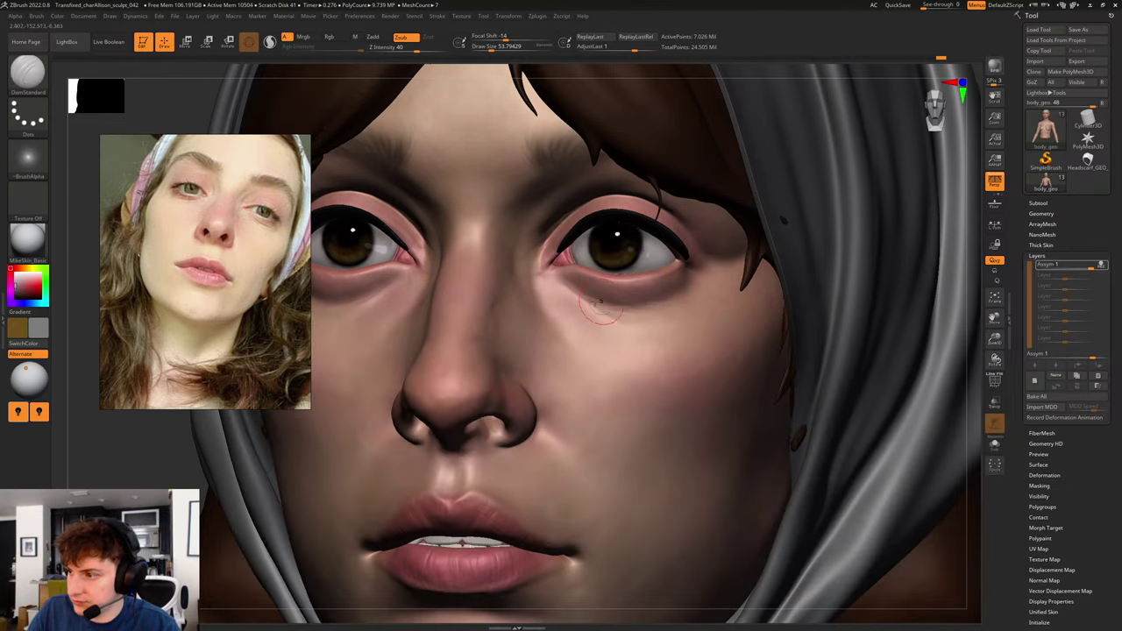
key("s")
left_click_drag(575, 294, 599, 302)
left_click_drag(640, 301, 612, 307)
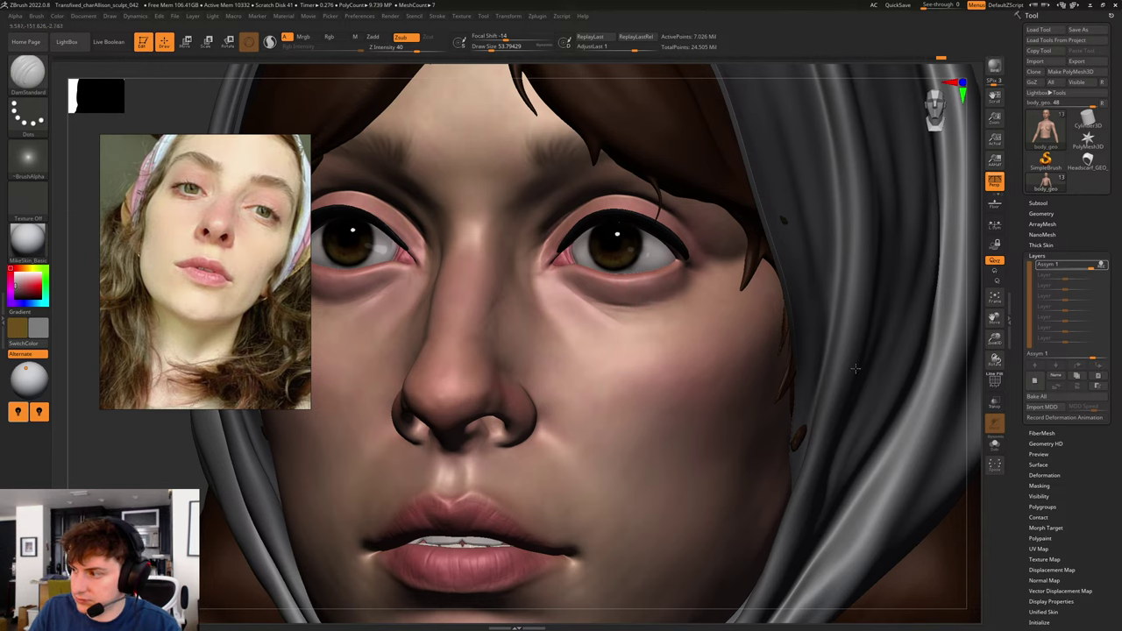
- Smooth the crease under the character's left eye and raise the DamStandard draw size to about 80
left_click_drag(975, 401, 833, 405)
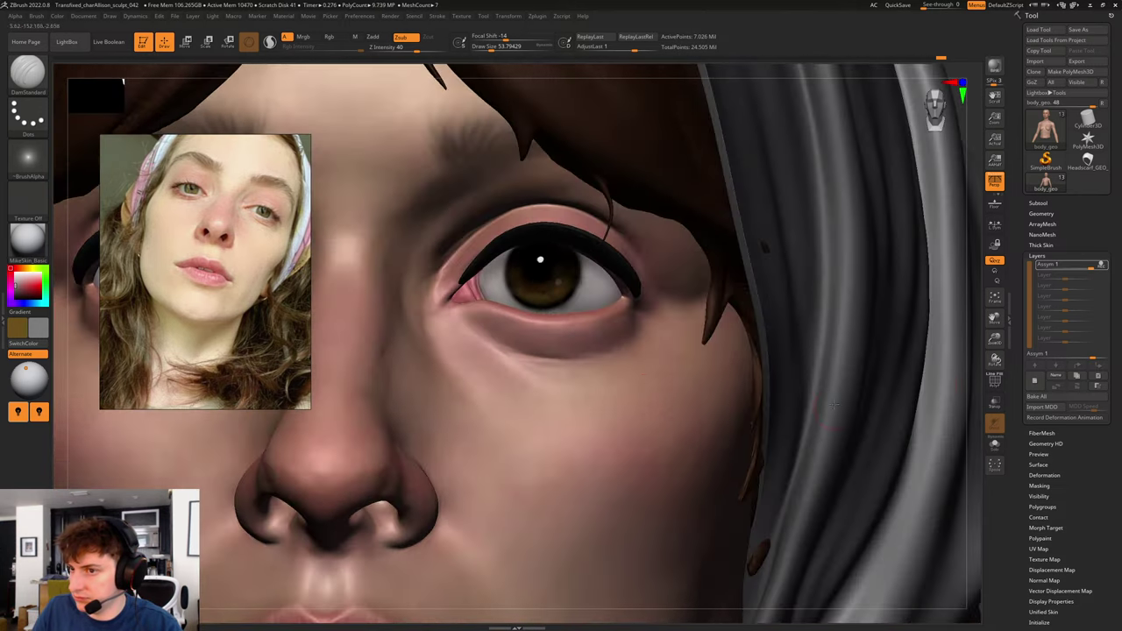
mouse_move(574, 389)
left_mouse_down("shift")
mouse_move(536, 368)
mouse_move(580, 362)
left_mouse_up("shift")
key("]")
key("]")
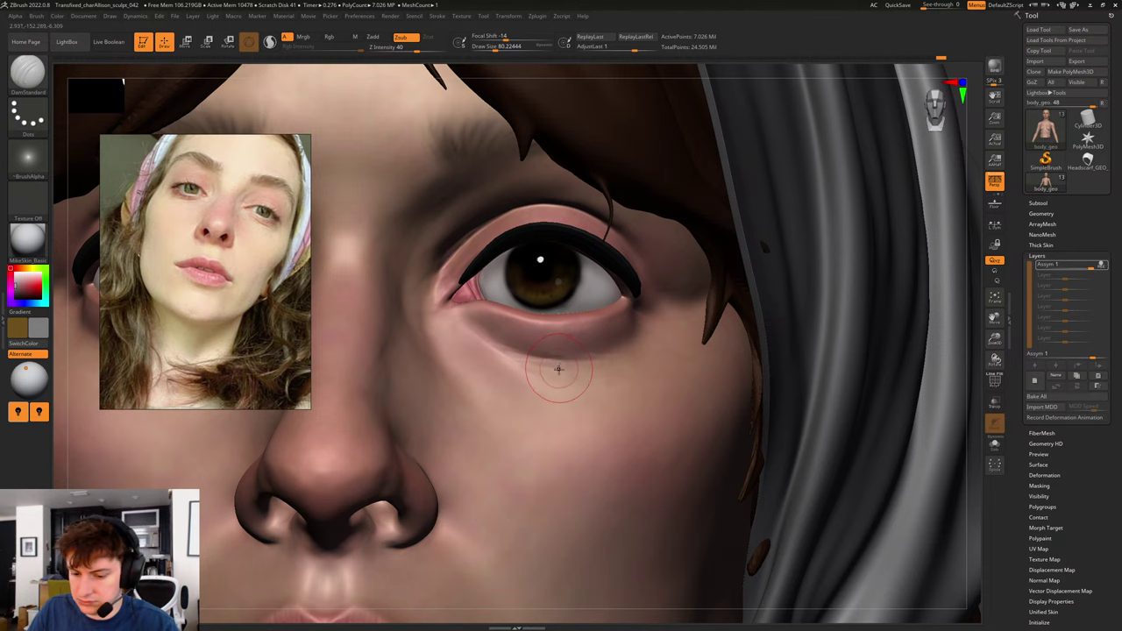
- Soften the volume of the character's left eye bag with the Standard brush at draw sizes between about 46 and 132
key("b")
key("s")
key("t")
key("bracketleft")
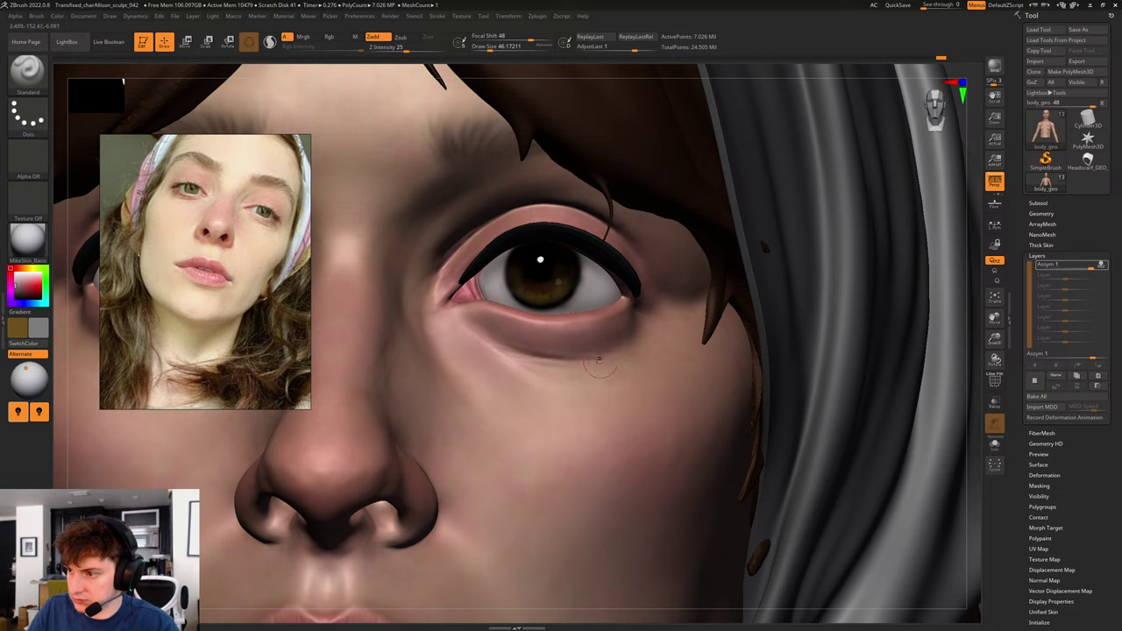
key("bracketright")
key("bracketright")
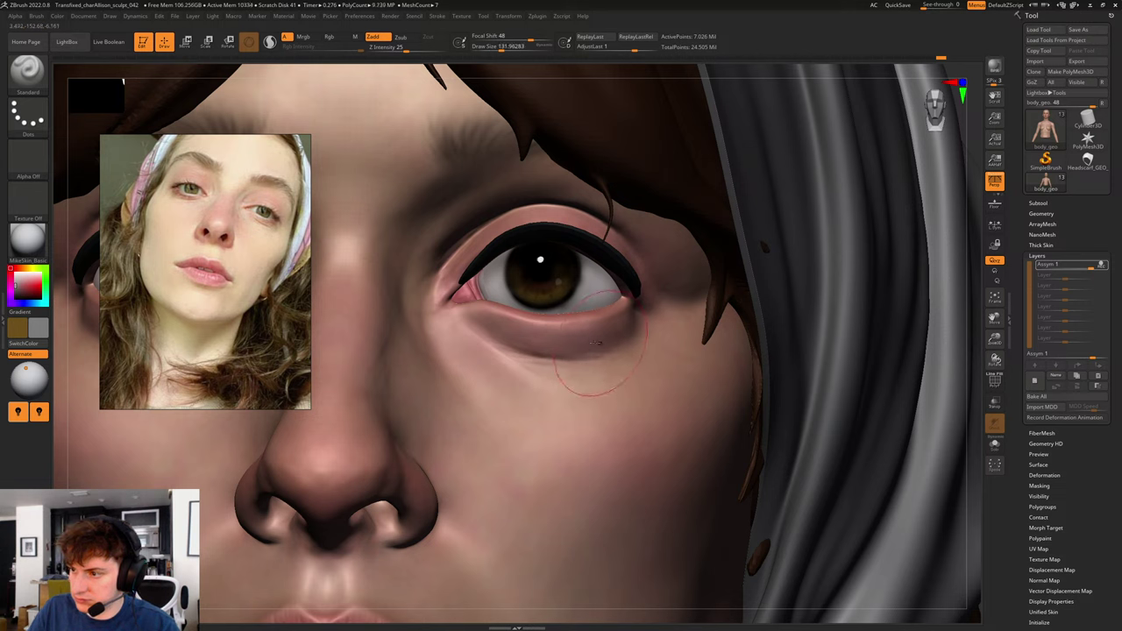
key("bracketleft")
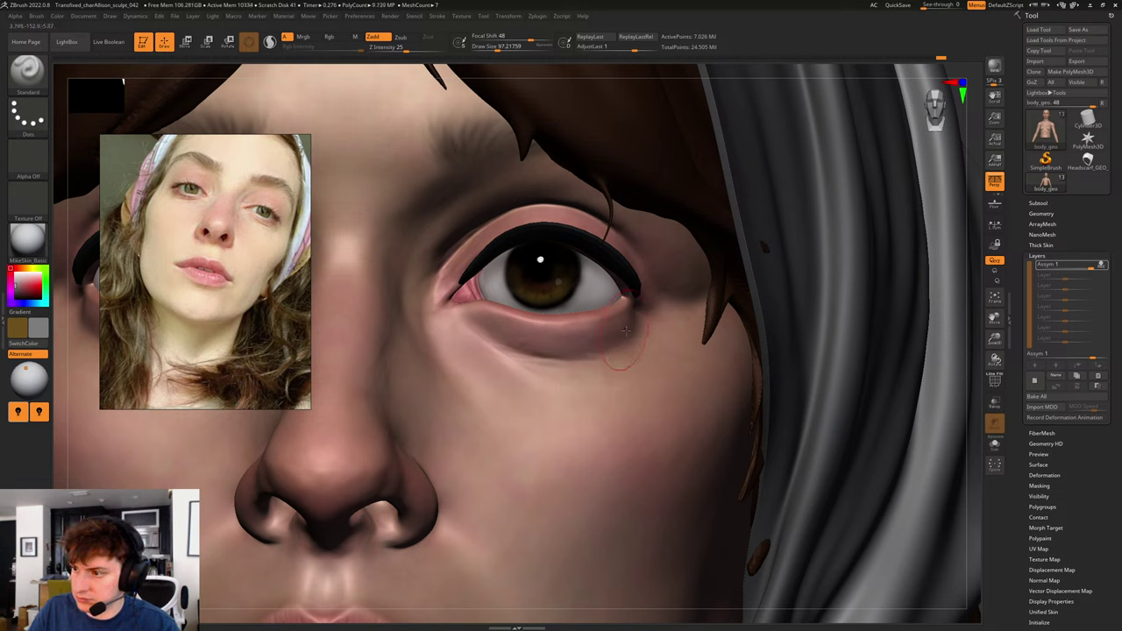
- Carve a crease below the character's right eye with the DamStandard brush at a draw size of about 97
key("f")
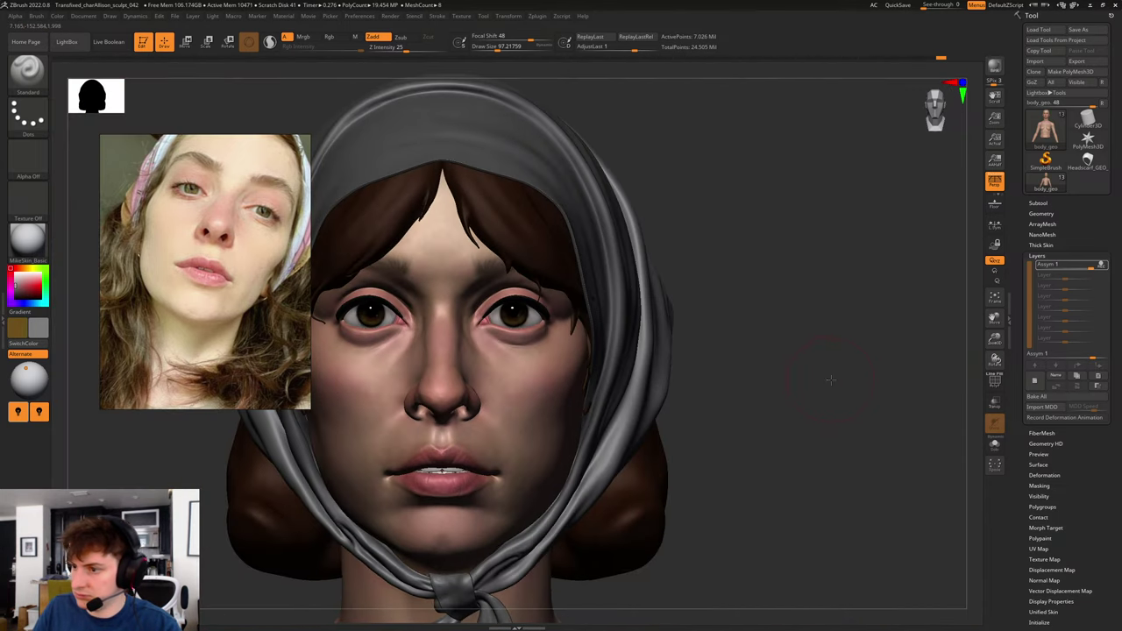
left_click_drag(830, 379, 861, 382, "alt")
left_click_drag(908, 351, 1056, 342, "alt")
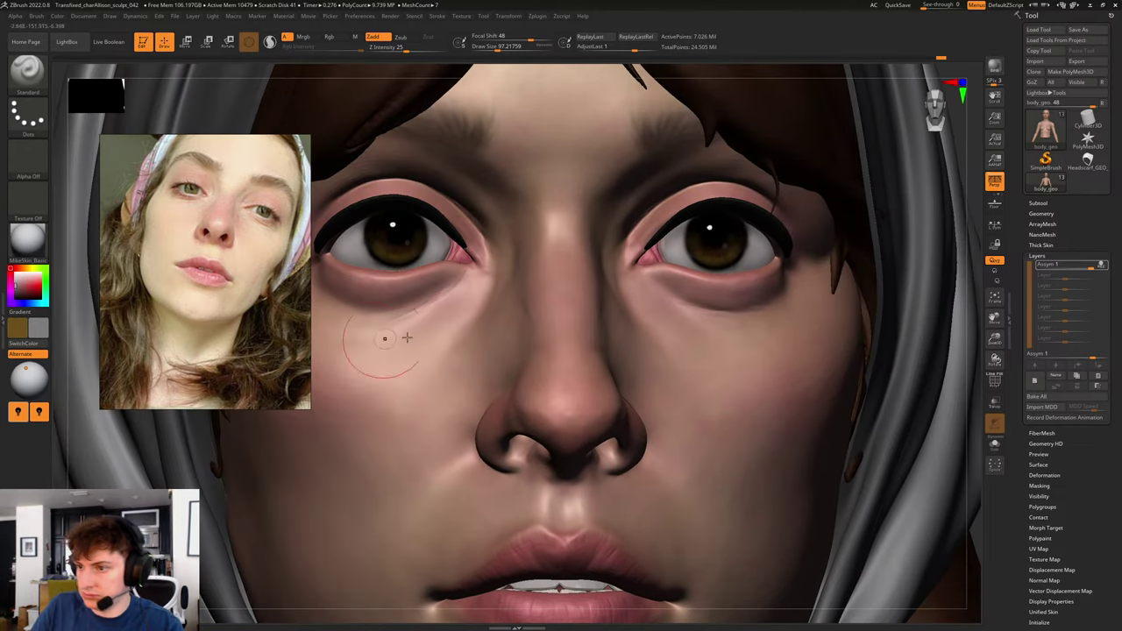
mouse_move(976, 410)
left_mouse_down("alt")
mouse_move(1027, 418)
mouse_move(756, 406)
left_mouse_up("alt")
key("b")
key("d")
key("s")
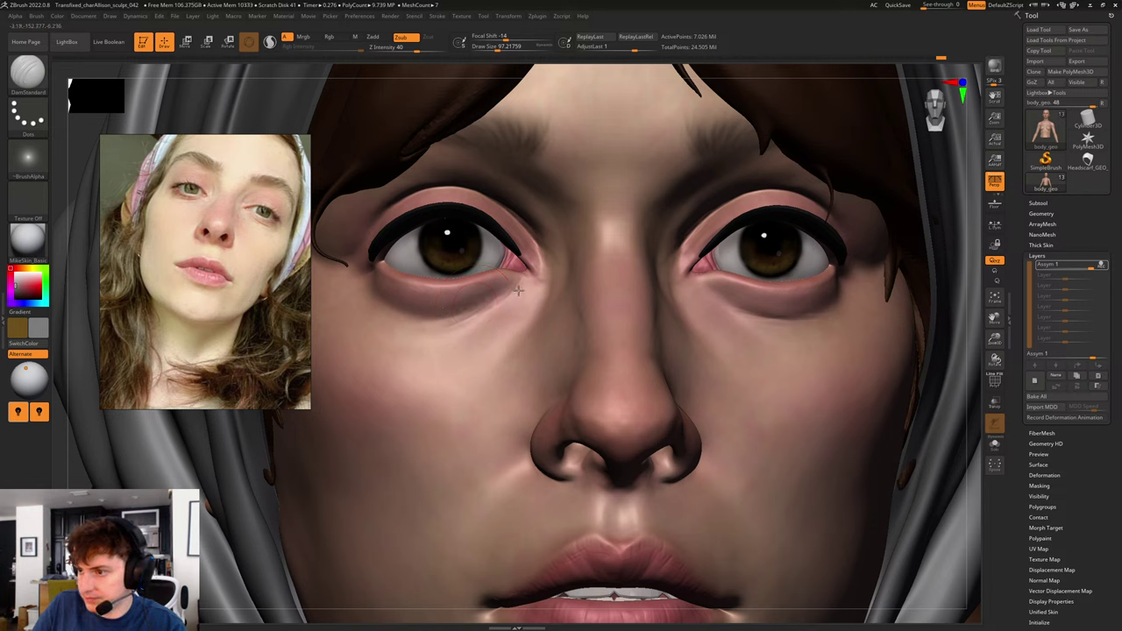
left_click_drag(418, 321, 487, 293)
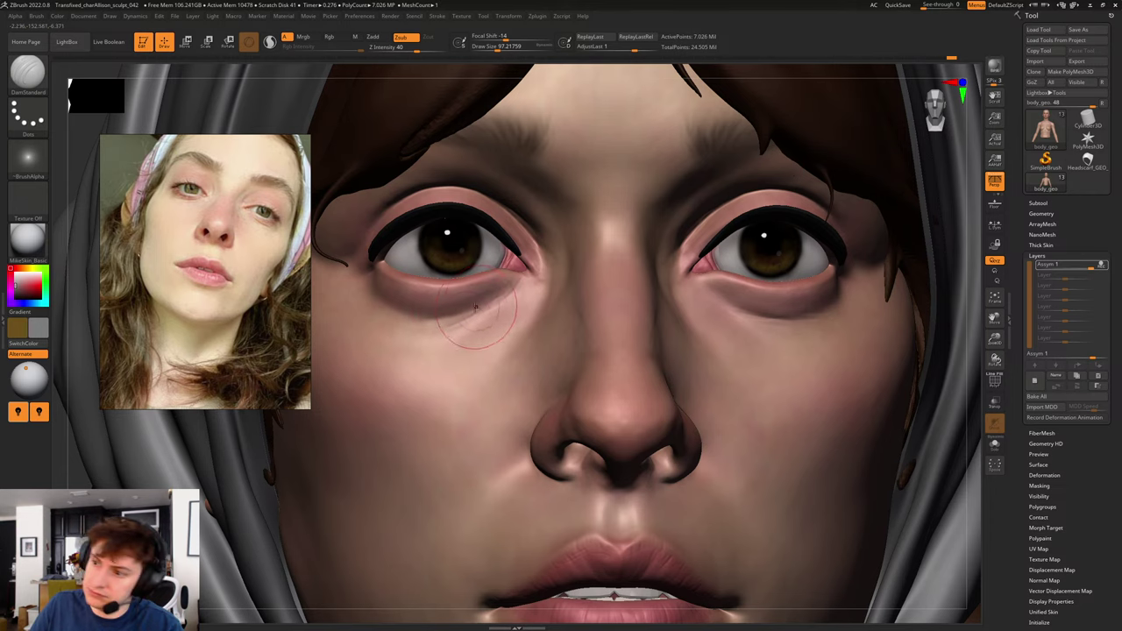
- Blend the skin below the character's right eye with the Standard brush
key("b")
key("s")
key("t")
mouse_move(424, 308)
left_mouse_down()
mouse_move(532, 295)
mouse_move(433, 325)
left_mouse_up()
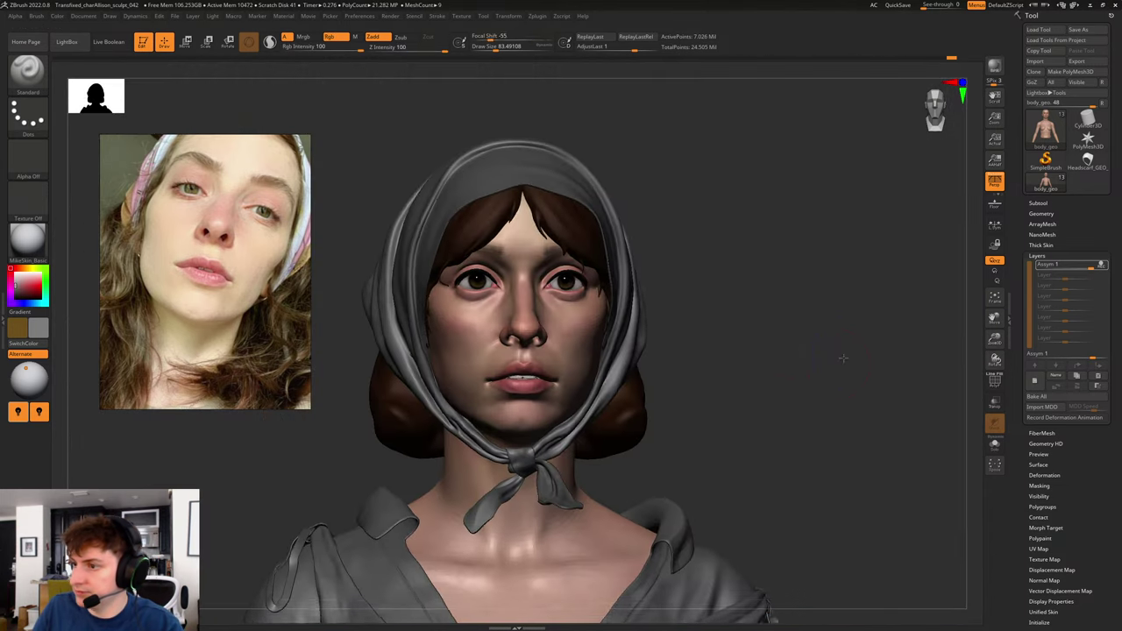
- Work on the bridge of the nose with the ClayBuildup brush at a draw size of about 56
left_click_drag(843, 358, 830, 361)
right_click_drag(818, 346, 886, 374, "ctrl")
left_click_drag(910, 352, 823, 347)
key("b")
key("c")
key("b")
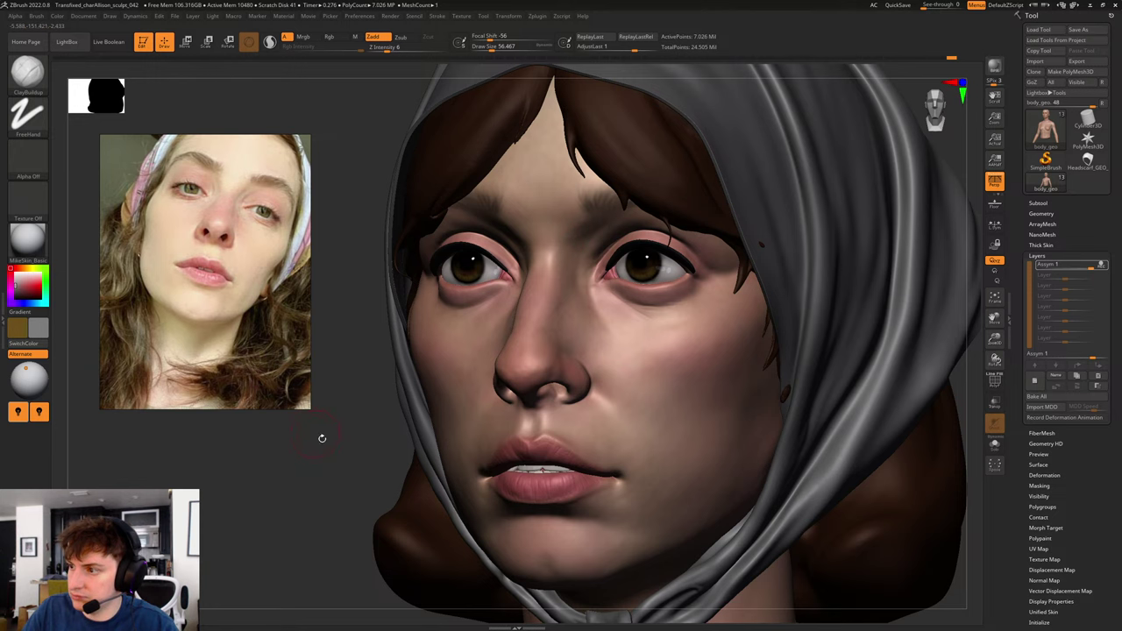
left_click_drag(321, 438, 456, 312)
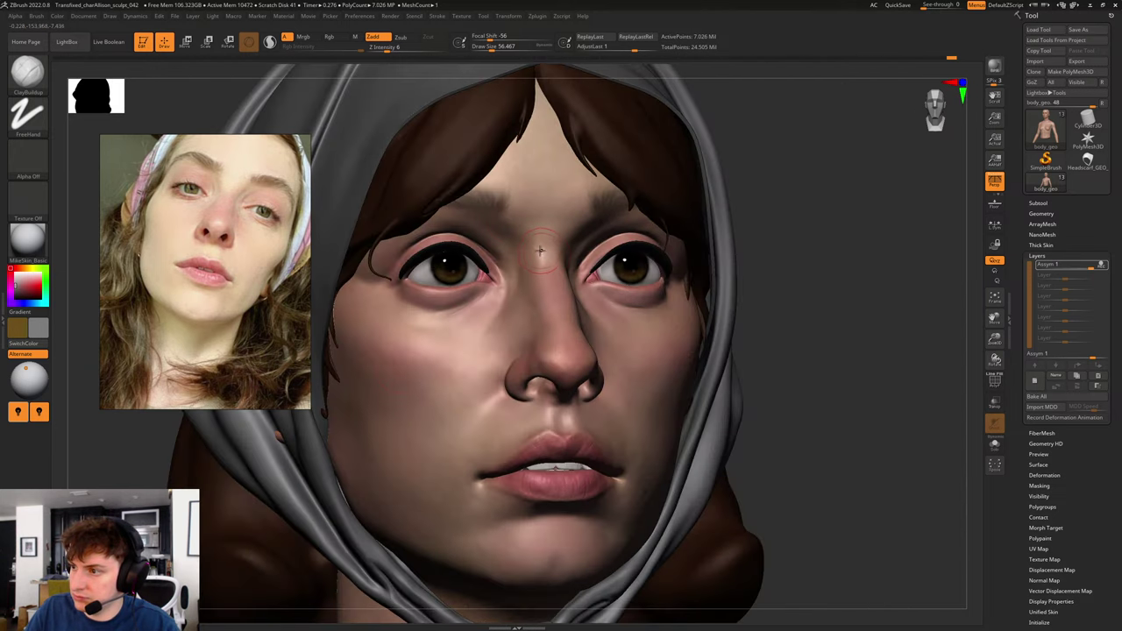
- Toggle the Assym layer to compare the face from the front and at three-quarter angles
key("f")
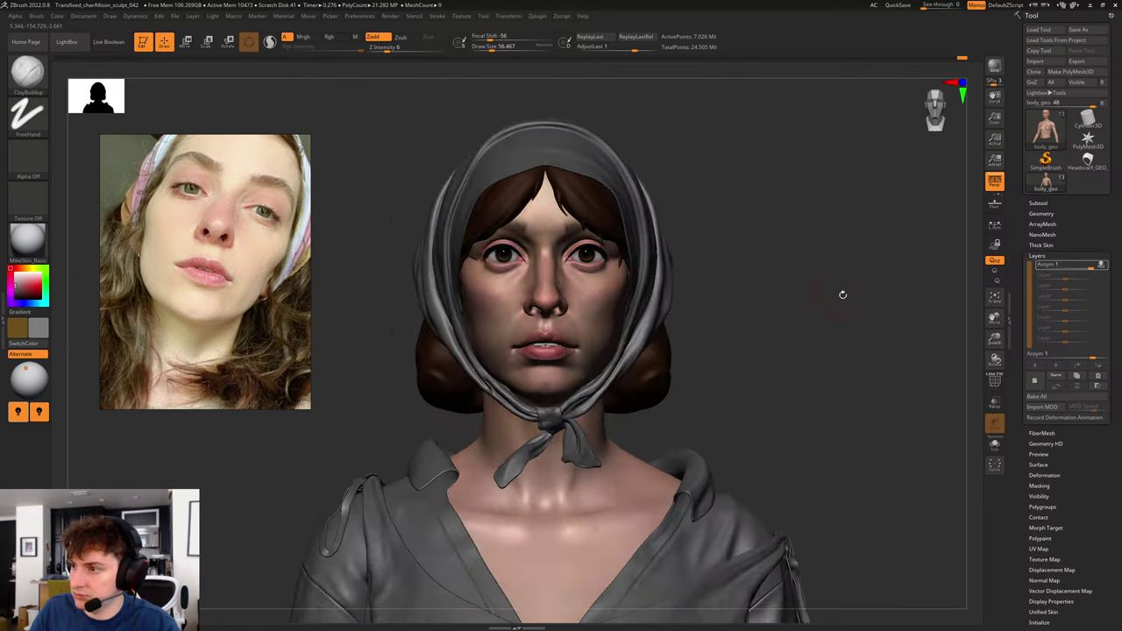
mouse_move(842, 295)
left_mouse_down()
mouse_move(894, 284)
mouse_move(864, 350)
mouse_move(847, 441)
mouse_move(837, 422)
mouse_move(628, 381)
left_mouse_up()
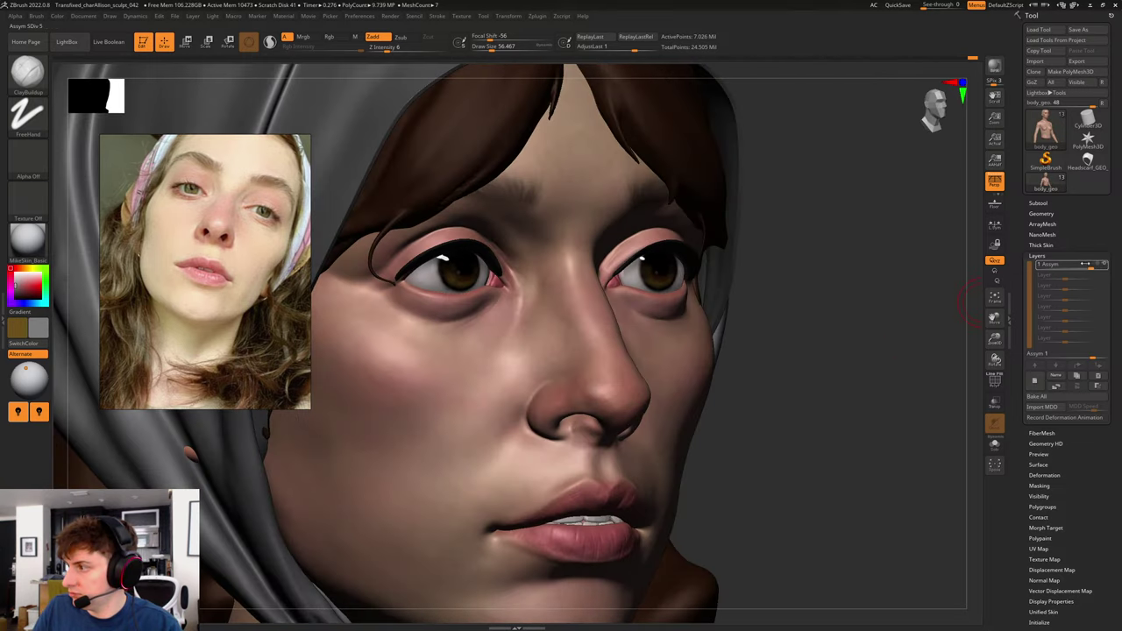
mouse_move(1105, 265)
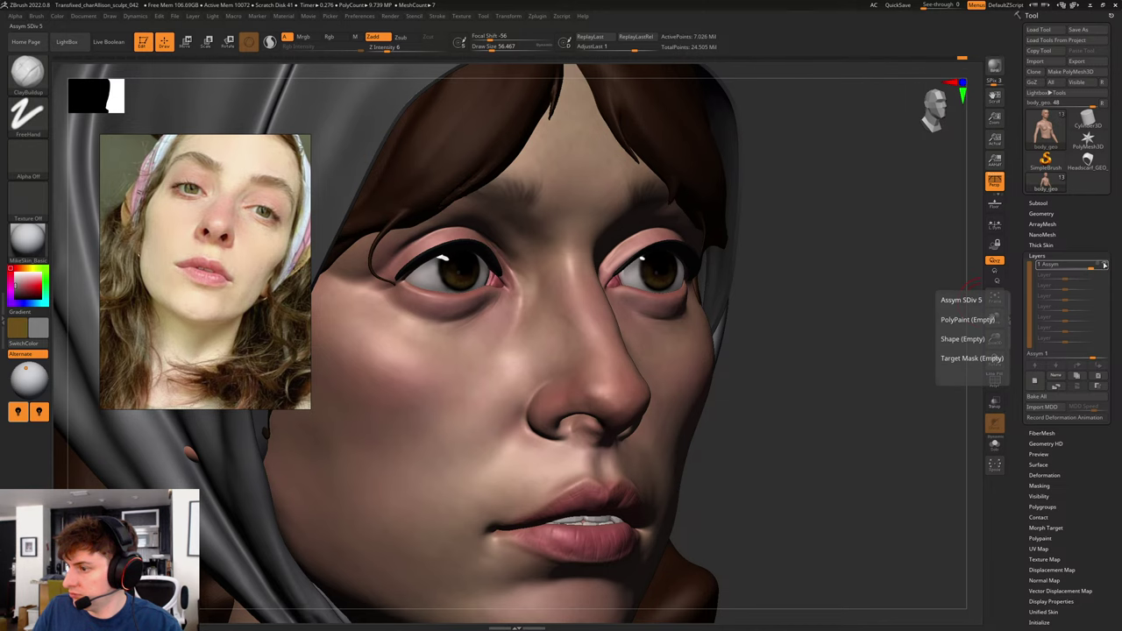
left_click_drag(864, 382, 772, 400)
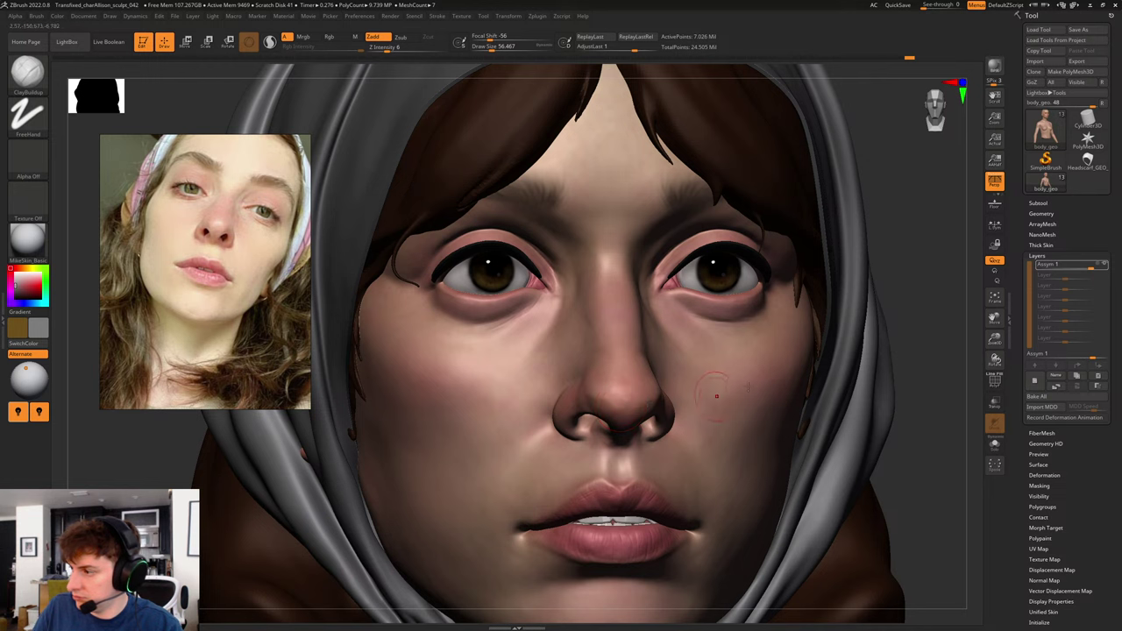
mouse_move(1102, 266)
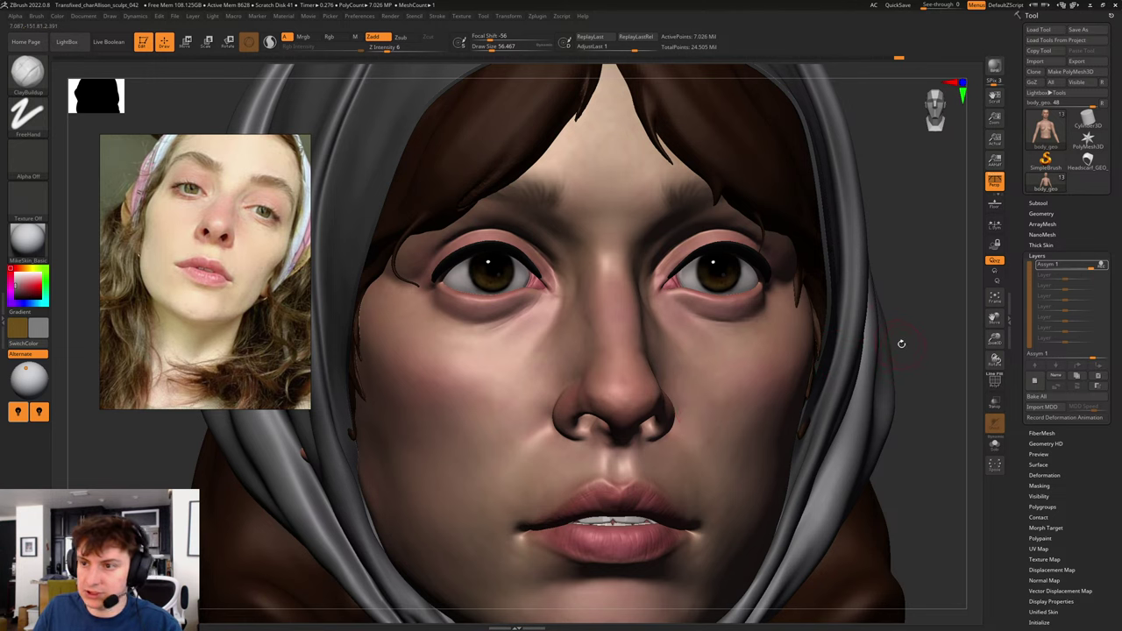
left_click_drag(927, 332, 837, 375, "alt")
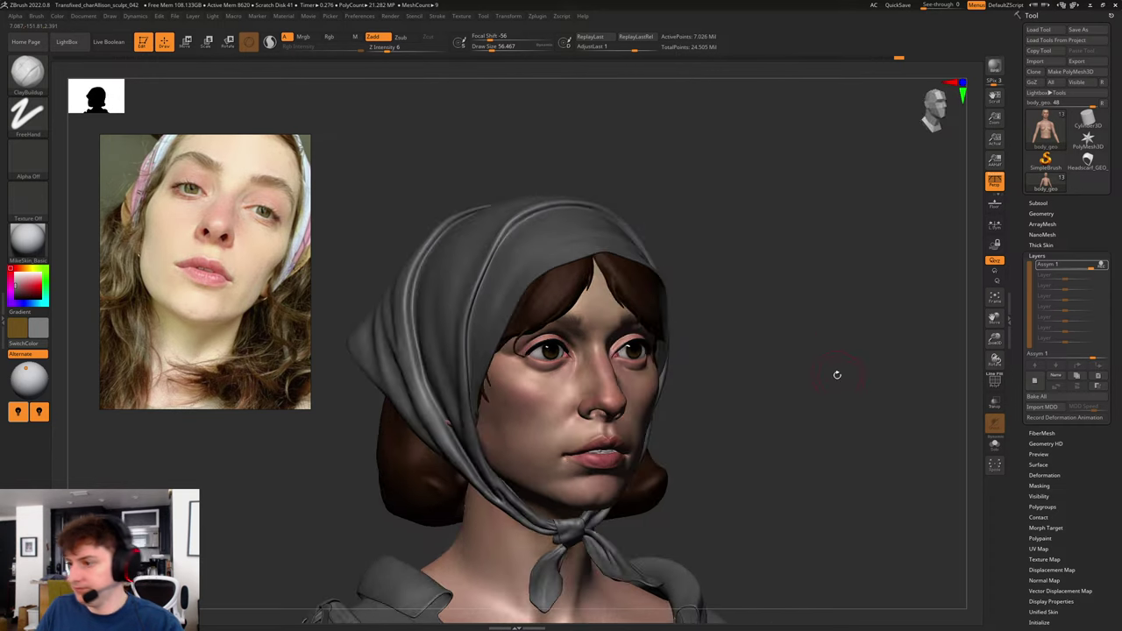
- Isolate the body mesh in a front view and frame the photo showing the ear on the reference board
left_click(994, 449)
left_click_drag(741, 359, 758, 349, "shift")
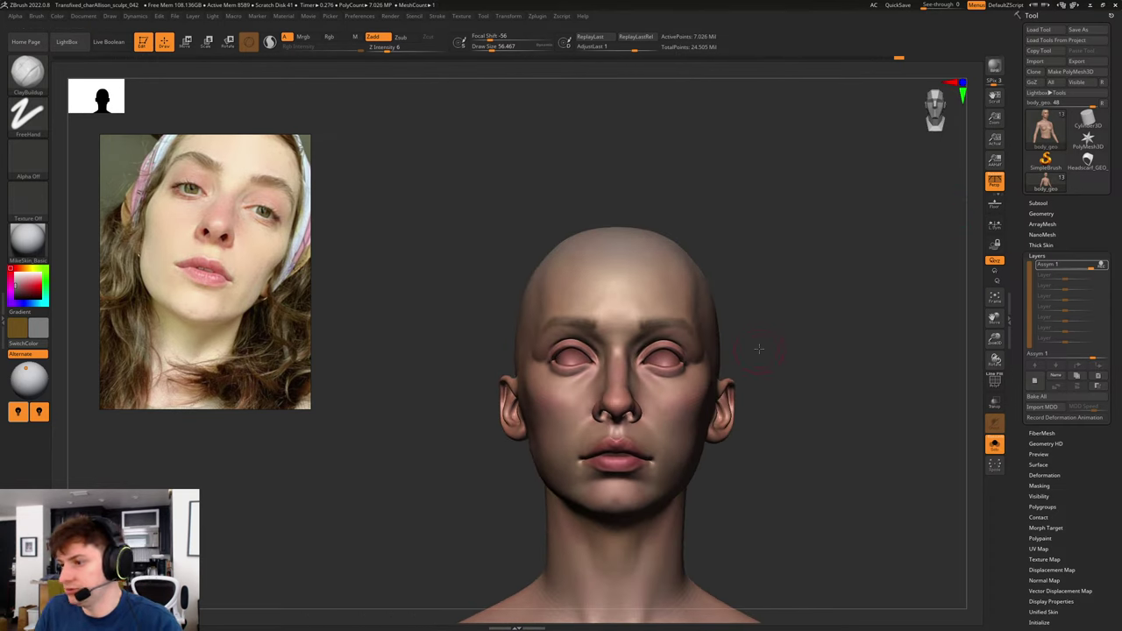
scroll(180, 250, "down", 5)
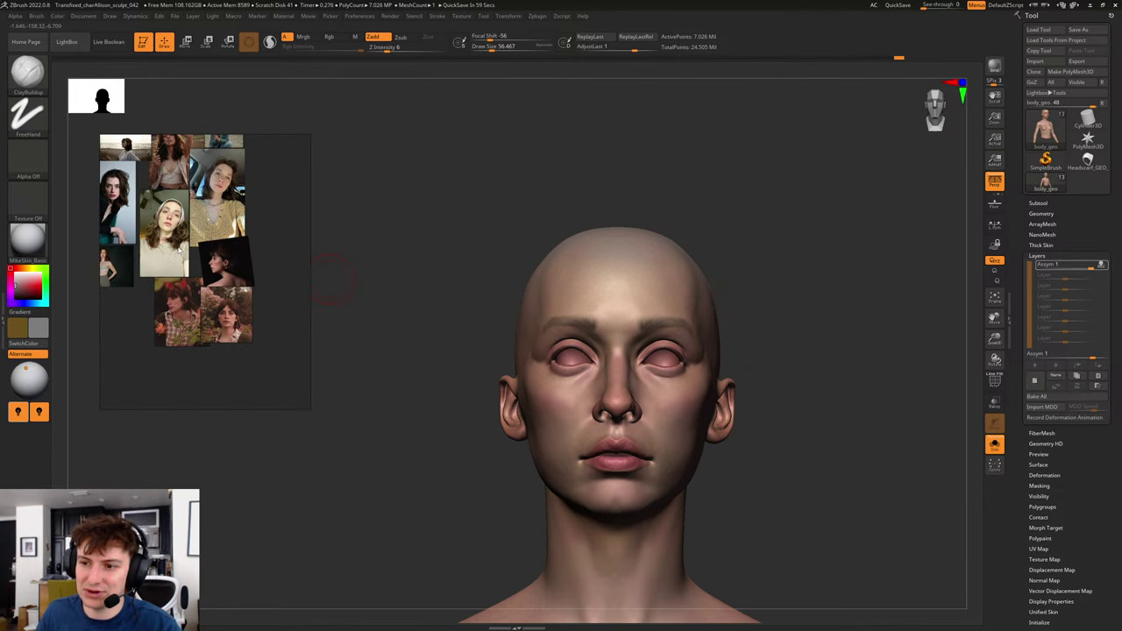
scroll(180, 249, "up", 5)
scroll(224, 321, "down", 5)
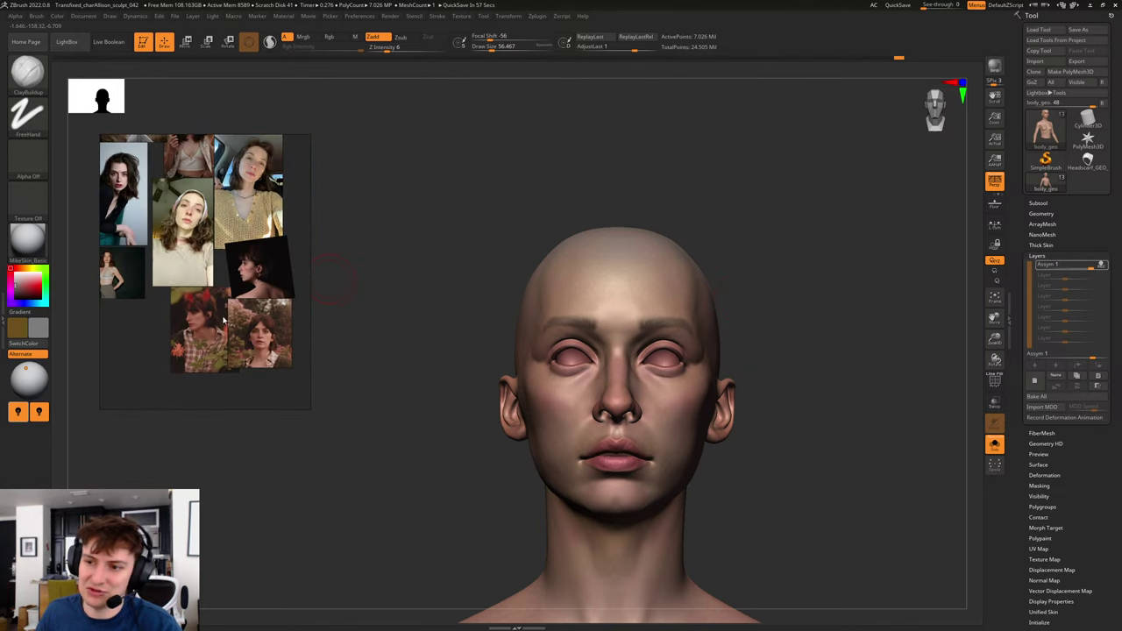
scroll(224, 321, "up", 8)
- Examine the shape of the sculpted ear from the front and at an angle against the reference photo
mouse_move(814, 327)
left_mouse_down()
mouse_move(804, 326)
mouse_move(859, 328)
mouse_move(735, 307)
mouse_move(816, 331)
mouse_move(789, 333)
mouse_move(807, 369)
mouse_move(836, 342)
mouse_move(646, 325)
mouse_move(785, 366)
left_mouse_up()
left_click_drag(851, 327, 690, 345)
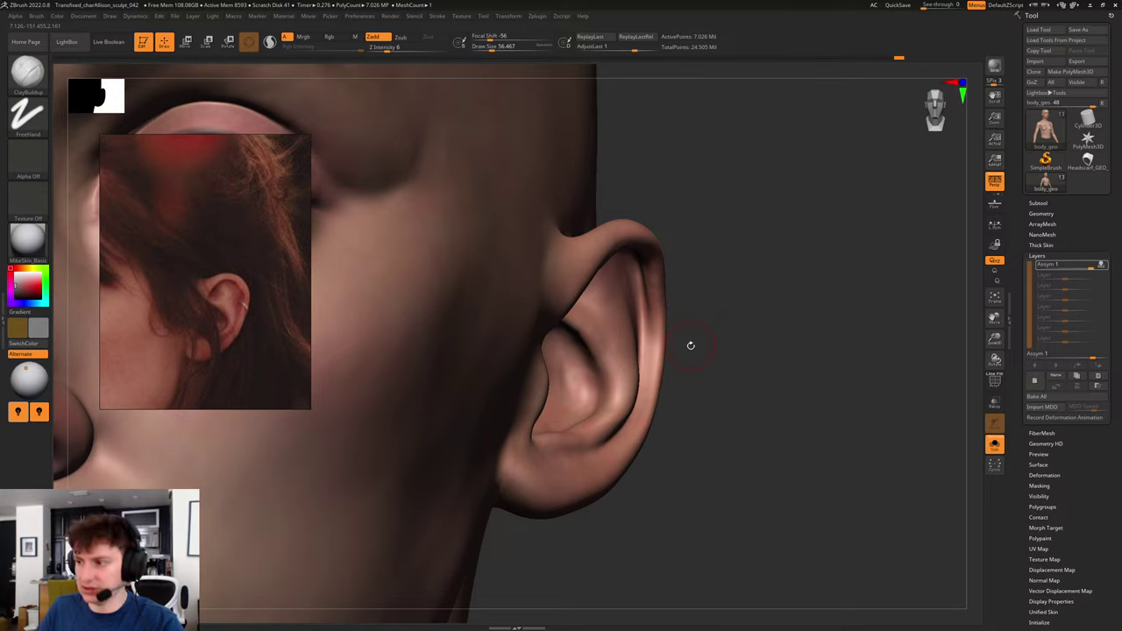
left_click_drag(862, 321, 850, 303)
left_click_drag(956, 505, 715, 456, "alt")
left_click_drag(920, 395, 963, 393)
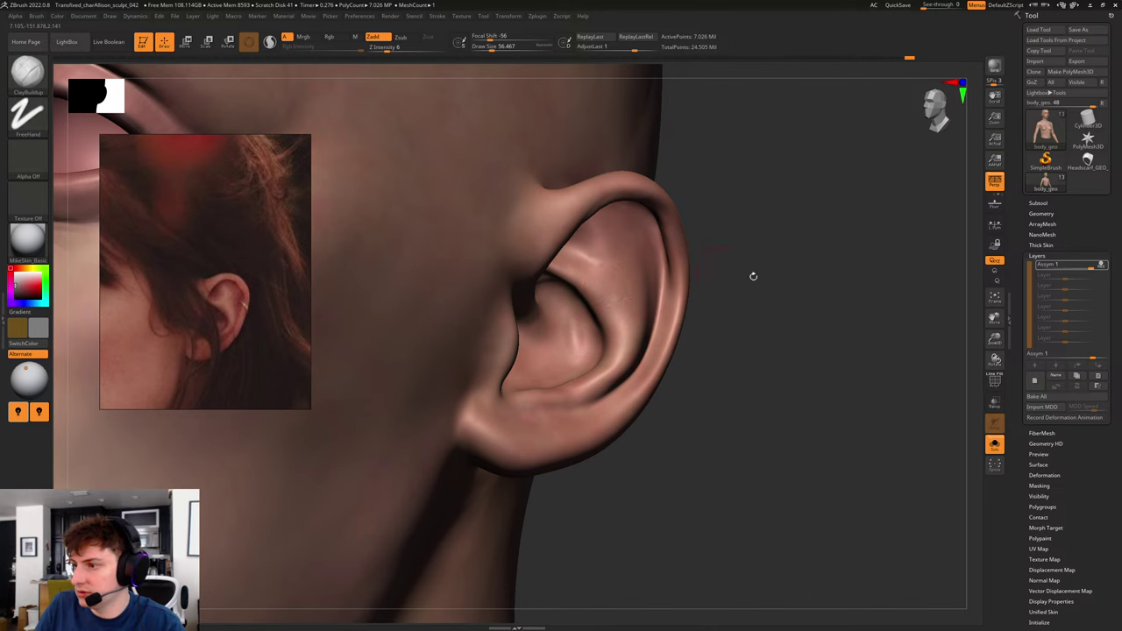
left_click_drag(753, 276, 765, 326)
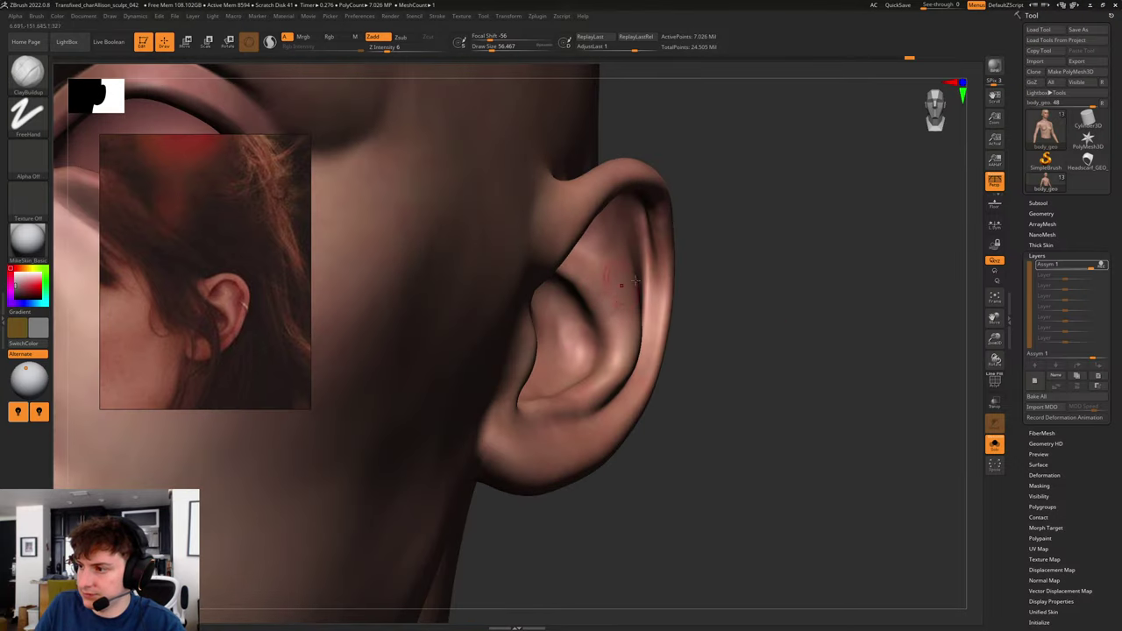
mouse_move(787, 301)
left_mouse_down()
mouse_move(818, 313)
mouse_move(708, 304)
mouse_move(851, 303)
mouse_move(831, 310)
left_mouse_up()
- Switch to the Move brush with a draw size of about 177
key("b")
key("m")
key("v")
key("s")
left_click(723, 306)
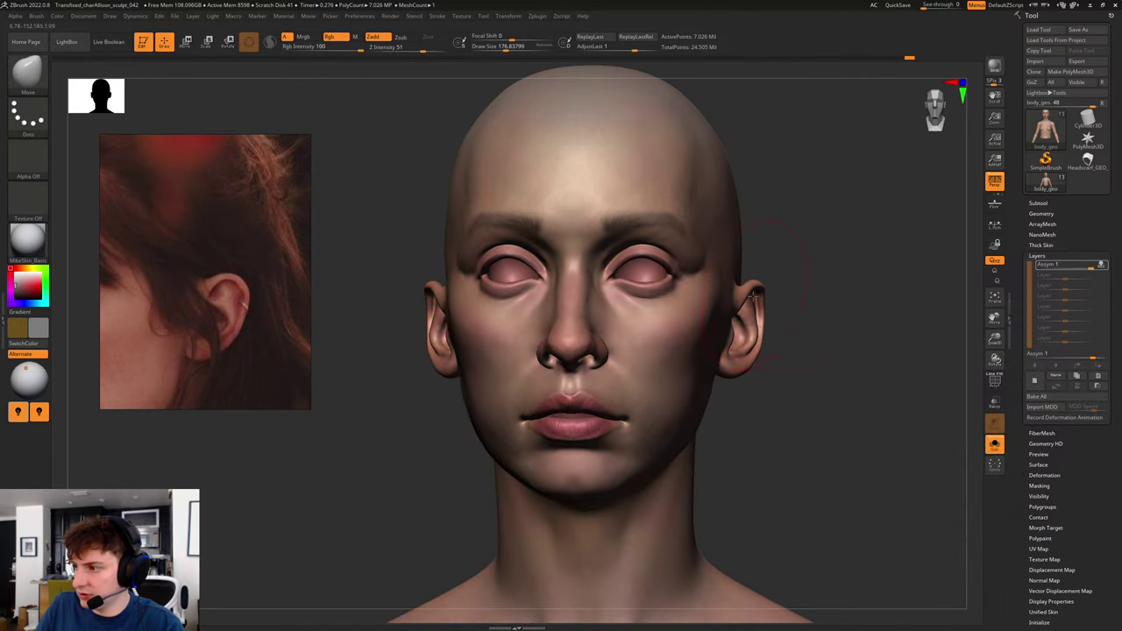
- Lower the body mesh to its lowest subdivision level and return to the front view with the Move brush active
mouse_move(821, 294)
left_mouse_down("alt")
mouse_move(807, 298)
mouse_move(826, 294)
left_mouse_up("alt")
key("shift+d")
key("shift+d")
key("shift+d")
key("shift+d")
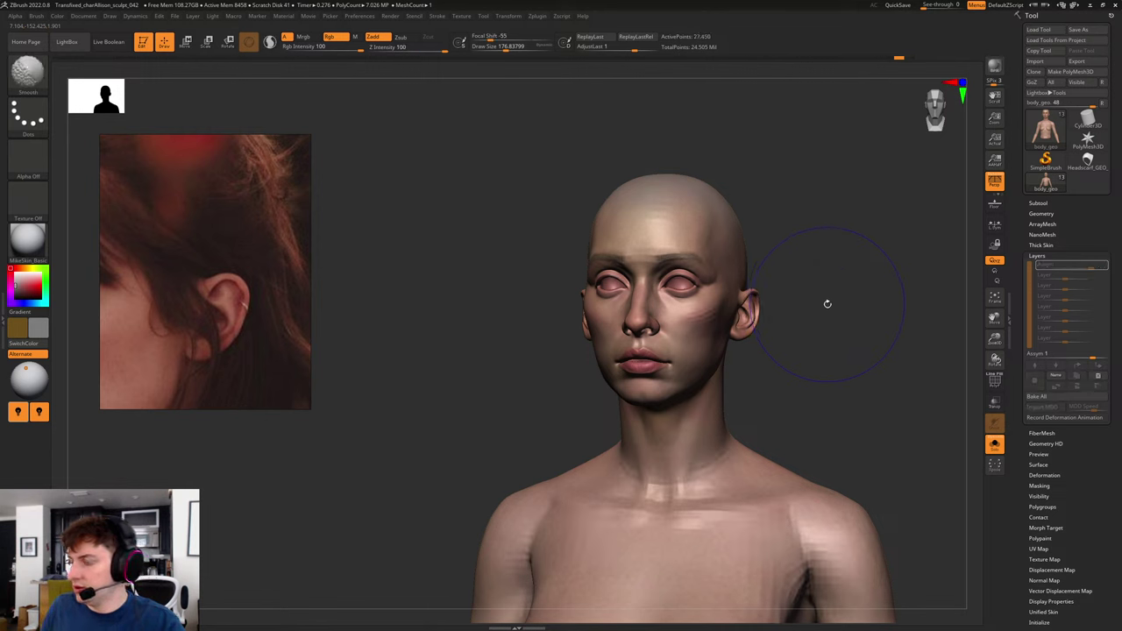
key("b")
key("m")
key("v")
left_click_drag(792, 145, 797, 150, "shift")
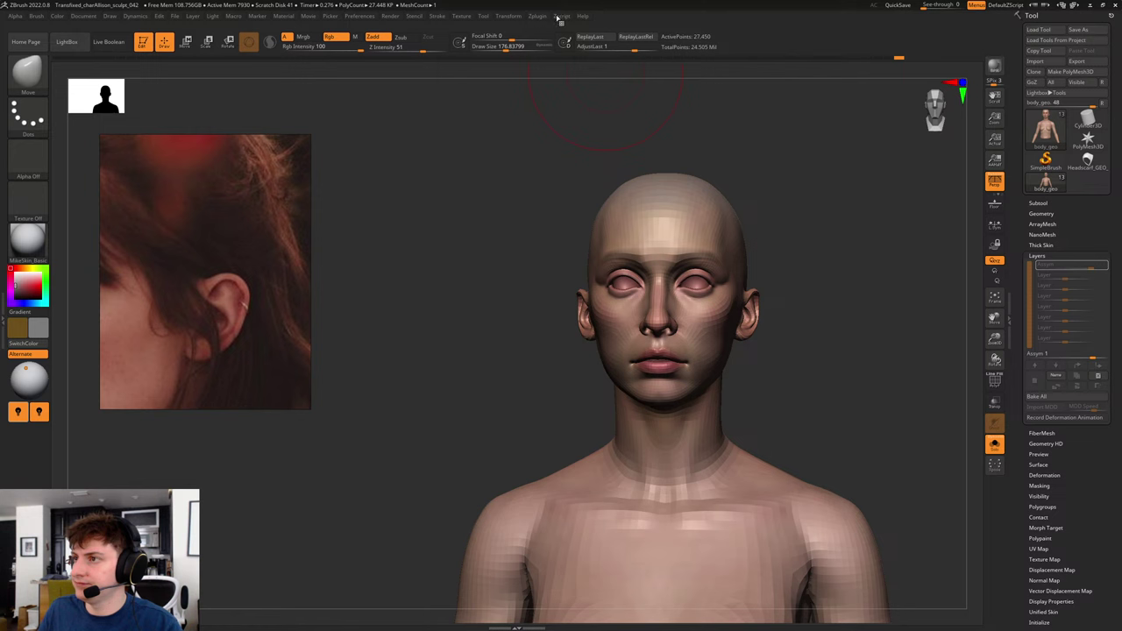
- Export the body's displacement map with Multi Map Exporter at map size 8192 as a 32-bit EXR
left_click(537, 16)
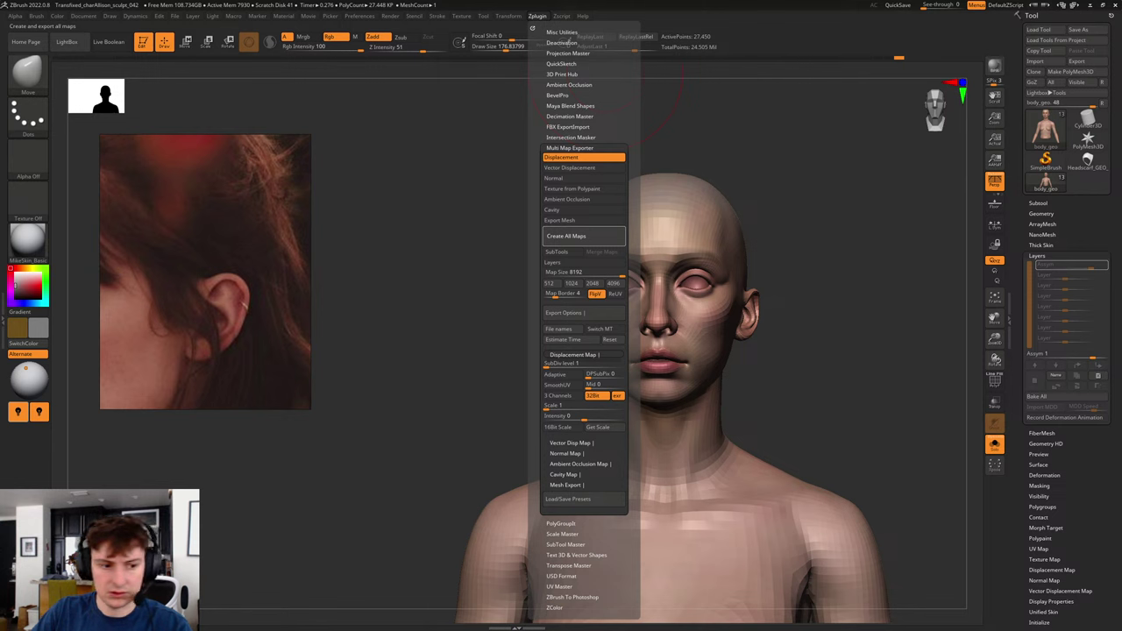
left_click(583, 236)
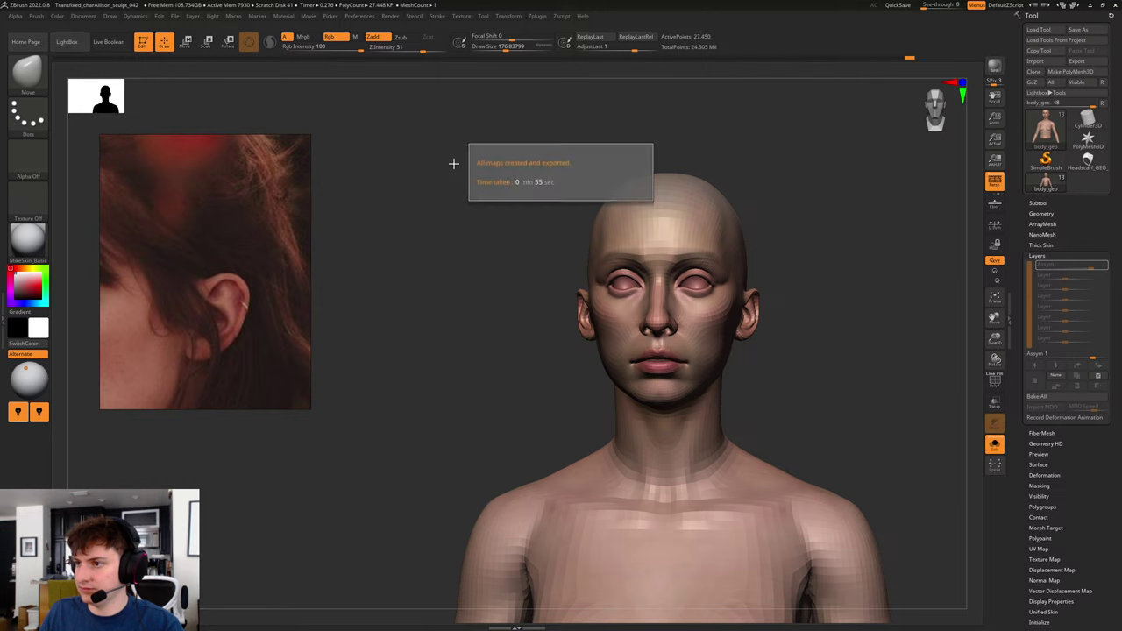
mouse_move(819, 190)
left_mouse_down()
mouse_move(824, 200)
mouse_move(801, 190)
left_mouse_up()
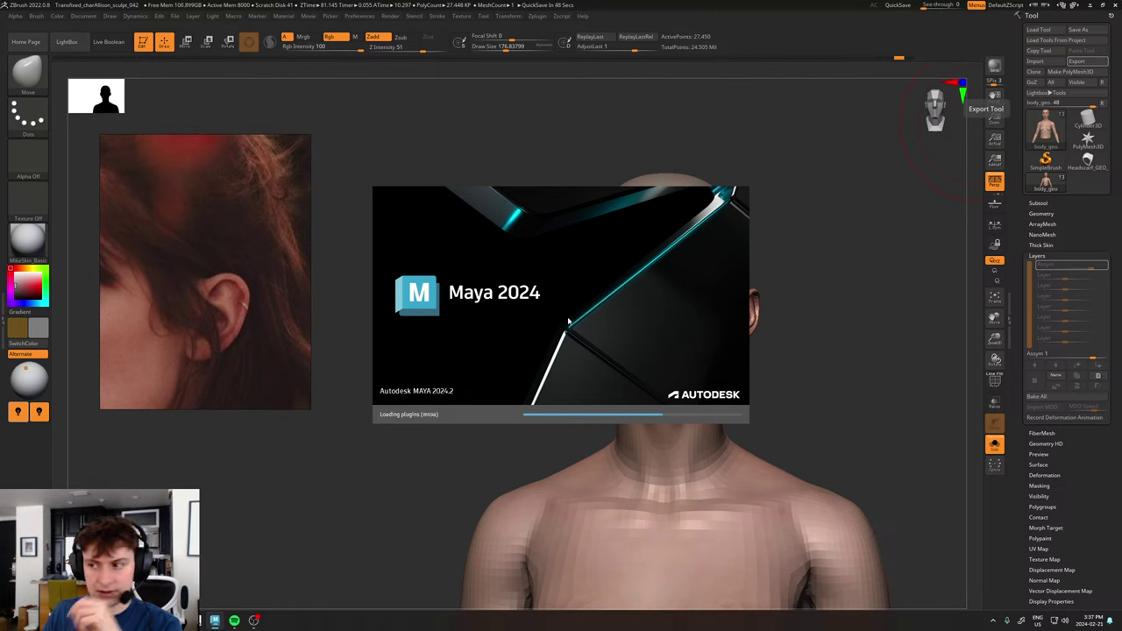
- Save the project as Transfixed_charAllison_sculpt_043
left_click(884, 282)
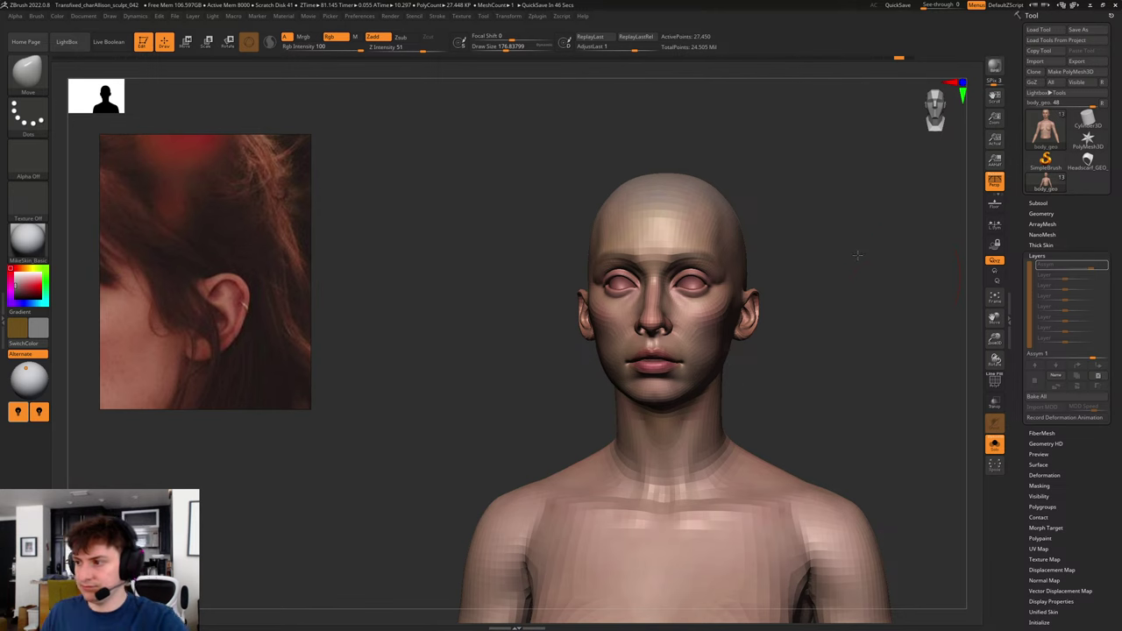
left_click_drag(856, 254, 862, 255)
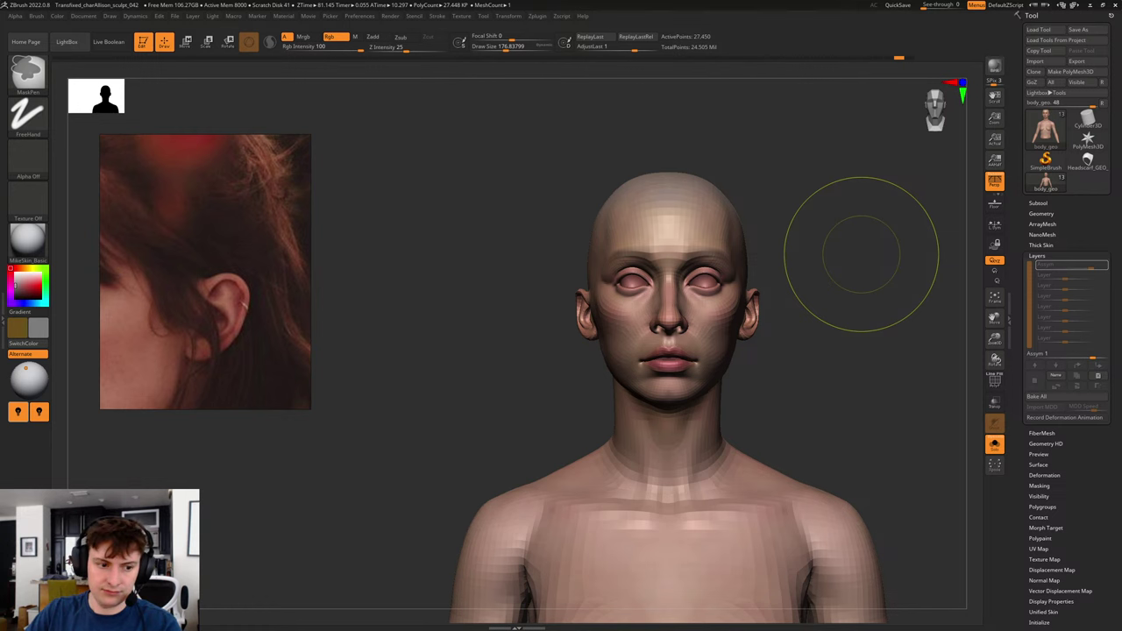
key("ctrl+s")
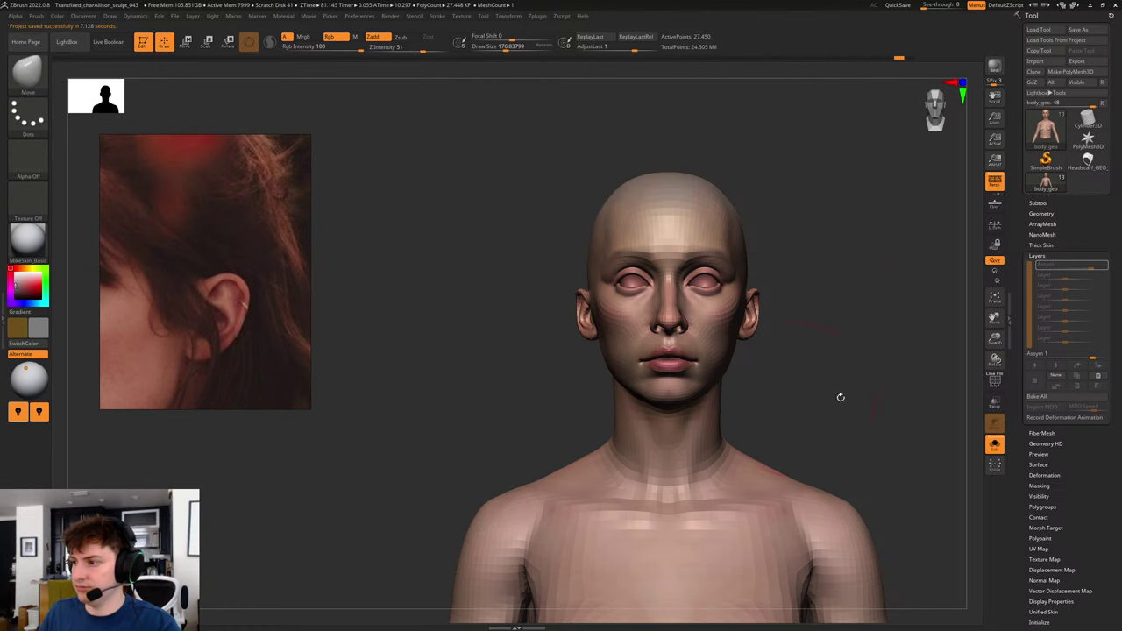
- Raise the body mesh back to its highest subdivision level
mouse_move(860, 296)
left_mouse_down("alt")
mouse_move(783, 295)
mouse_move(804, 318)
mouse_move(786, 321)
mouse_move(822, 327)
mouse_move(789, 321)
mouse_move(812, 328)
mouse_move(827, 315)
mouse_move(818, 316)
mouse_move(857, 349)
mouse_move(792, 288)
mouse_move(828, 344)
mouse_move(836, 335)
mouse_move(805, 337)
mouse_move(819, 343)
mouse_move(801, 330)
mouse_move(865, 427)
mouse_move(790, 324)
left_mouse_up("alt")
key("shift+f")
key("shift+f")
key("d")
key("d")
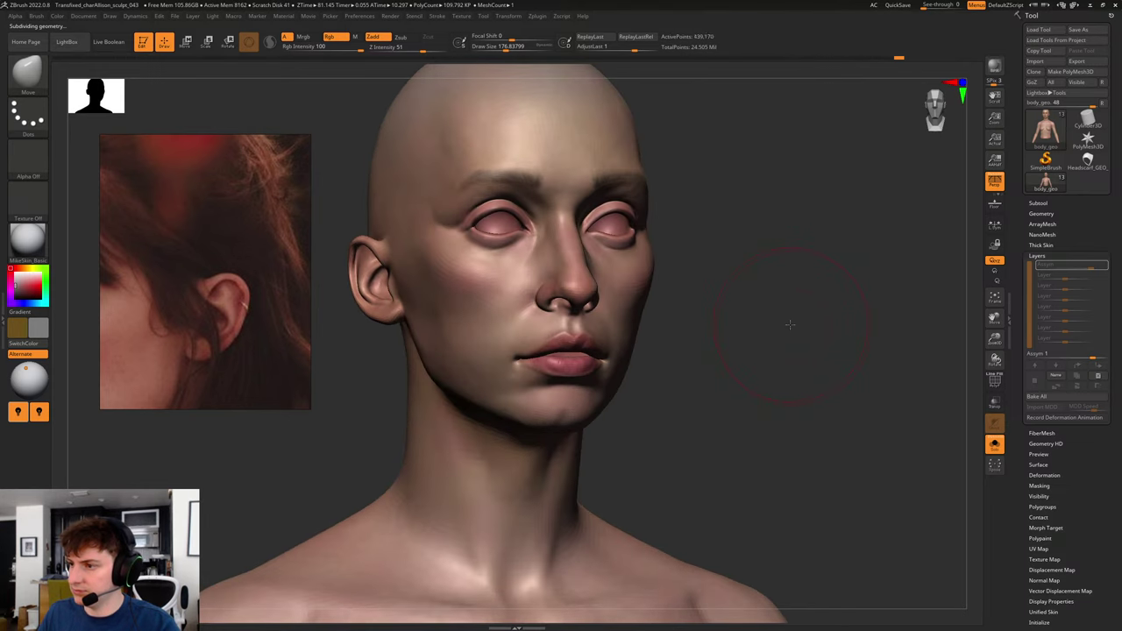
key("ctrl+d")
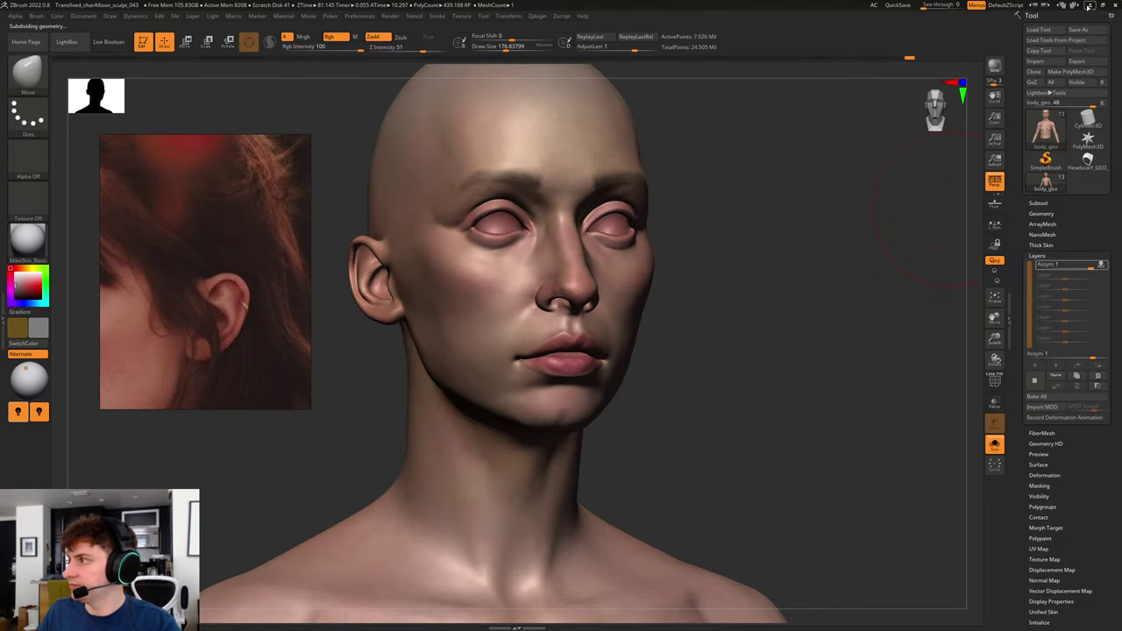
- Switch to Maya, clear the reference photo out of the way and open the scene transfixed_charAllison.0097.ma
left_click(1088, 6)
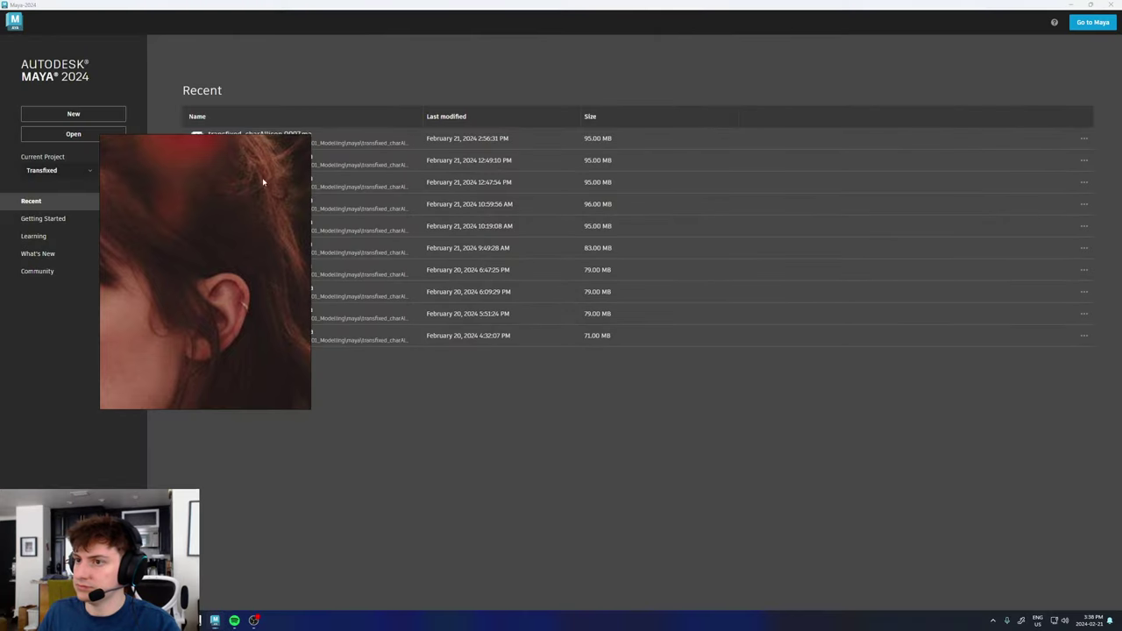
right_click_drag(263, 182, 206, 300)
right_click_drag(165, 366, 143, 366)
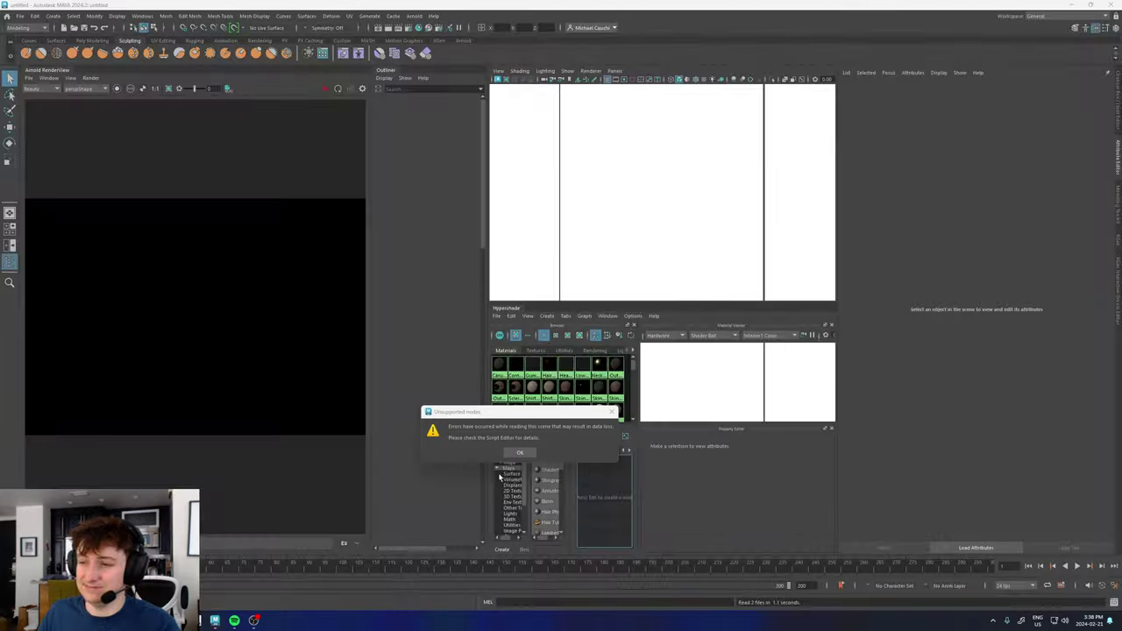
left_click(519, 452)
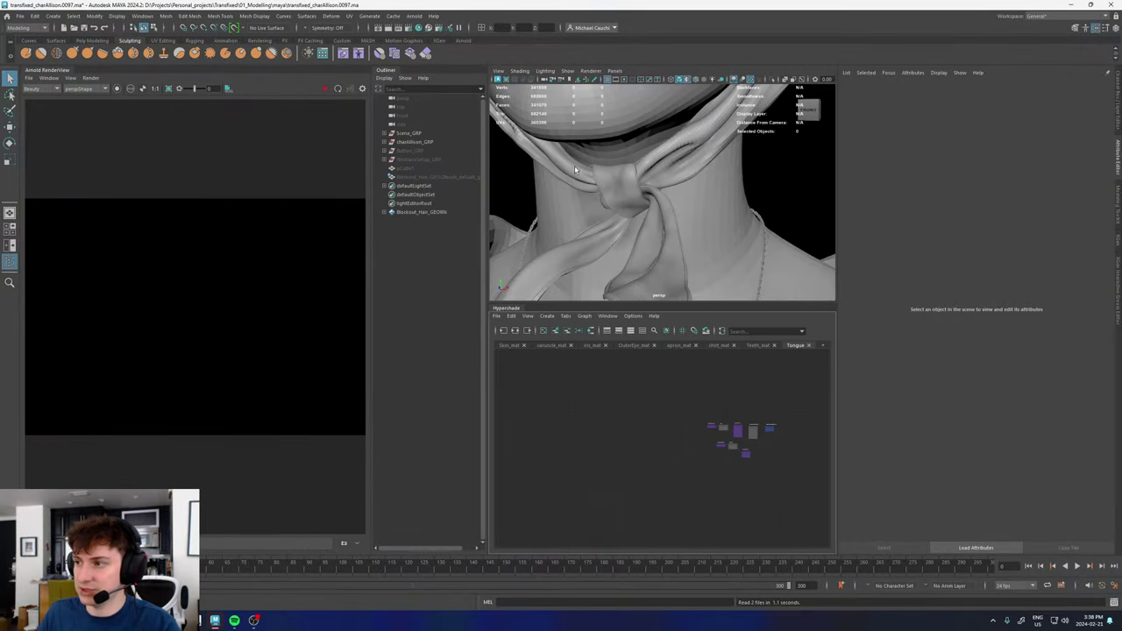
- Import body_geo.obj from the zbrush/02_Sculpting/exports folder into the scene
scroll(630, 174, "down", 5)
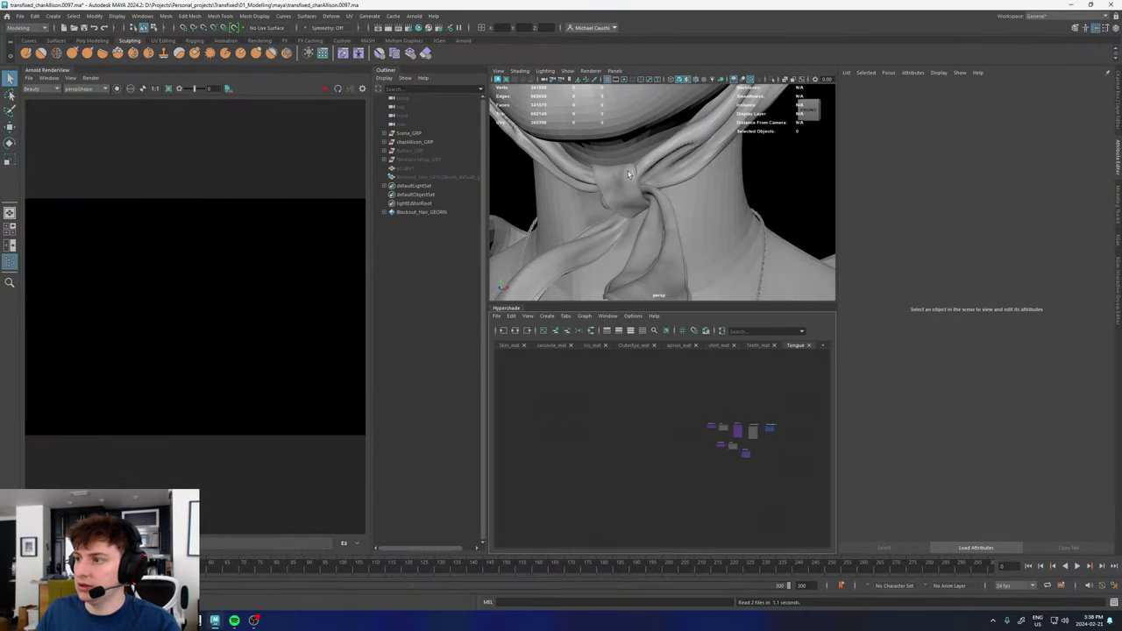
left_click(629, 174)
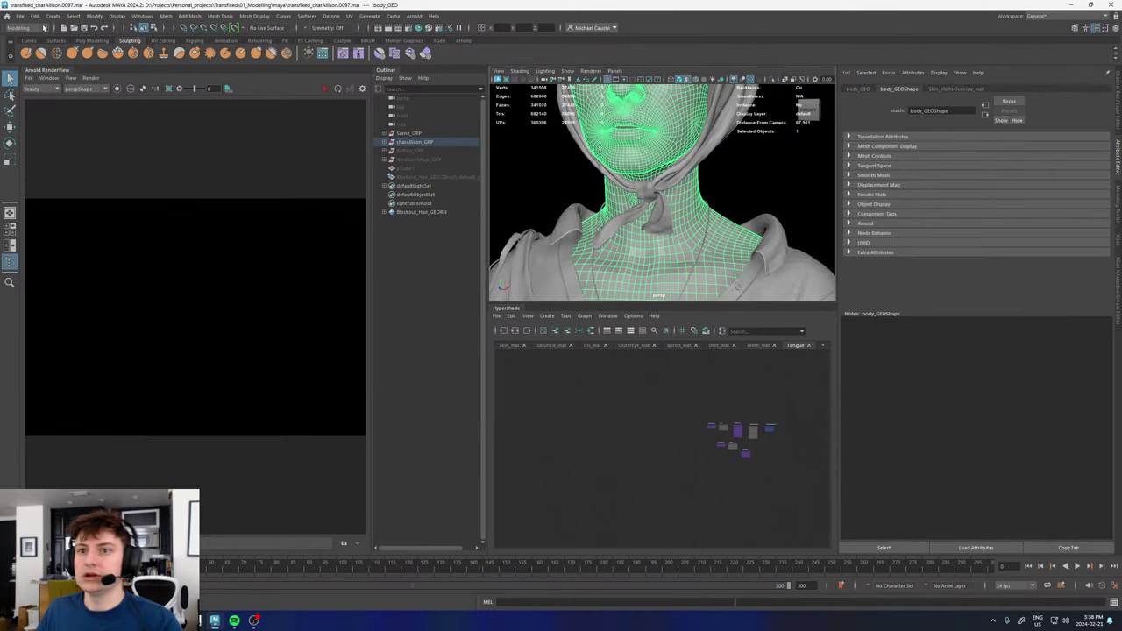
left_click(19, 16)
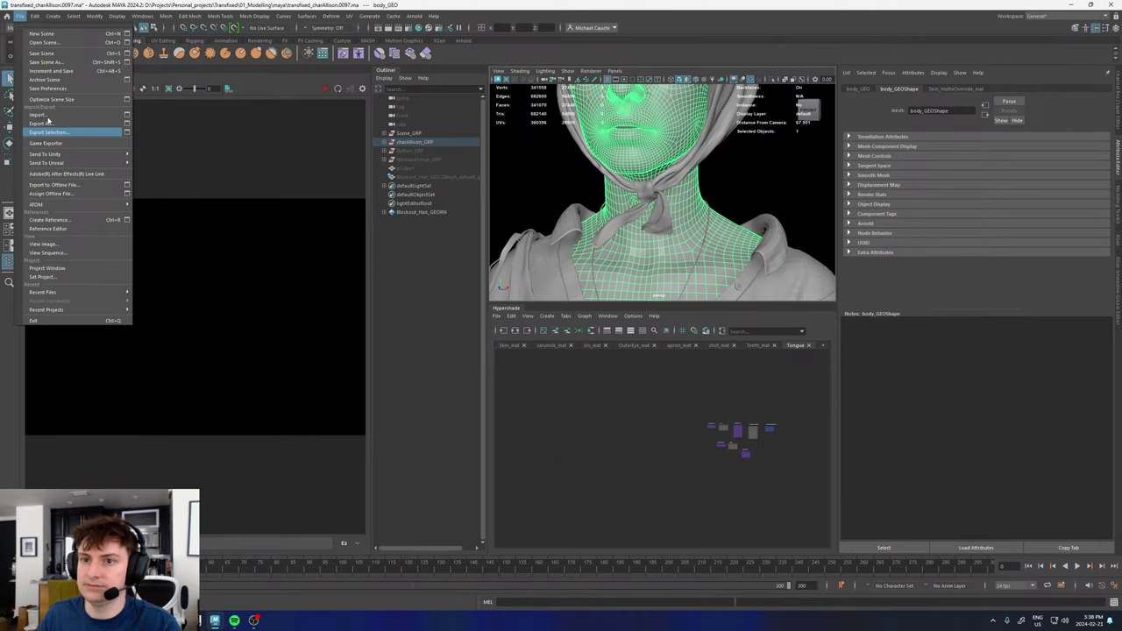
left_click(45, 115)
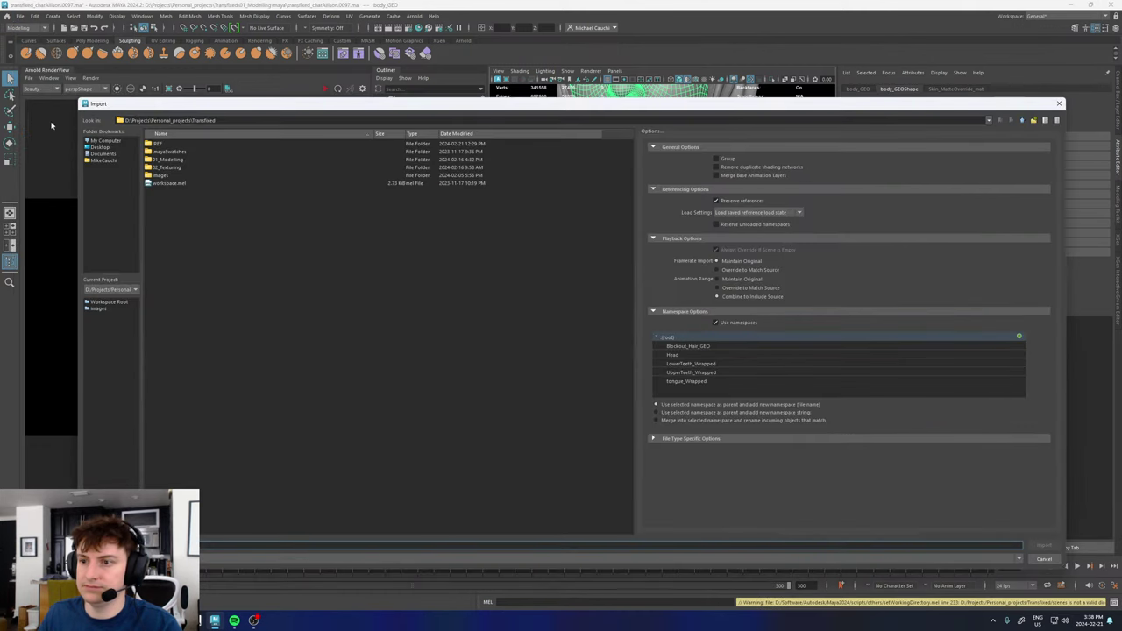
double_click(170, 160)
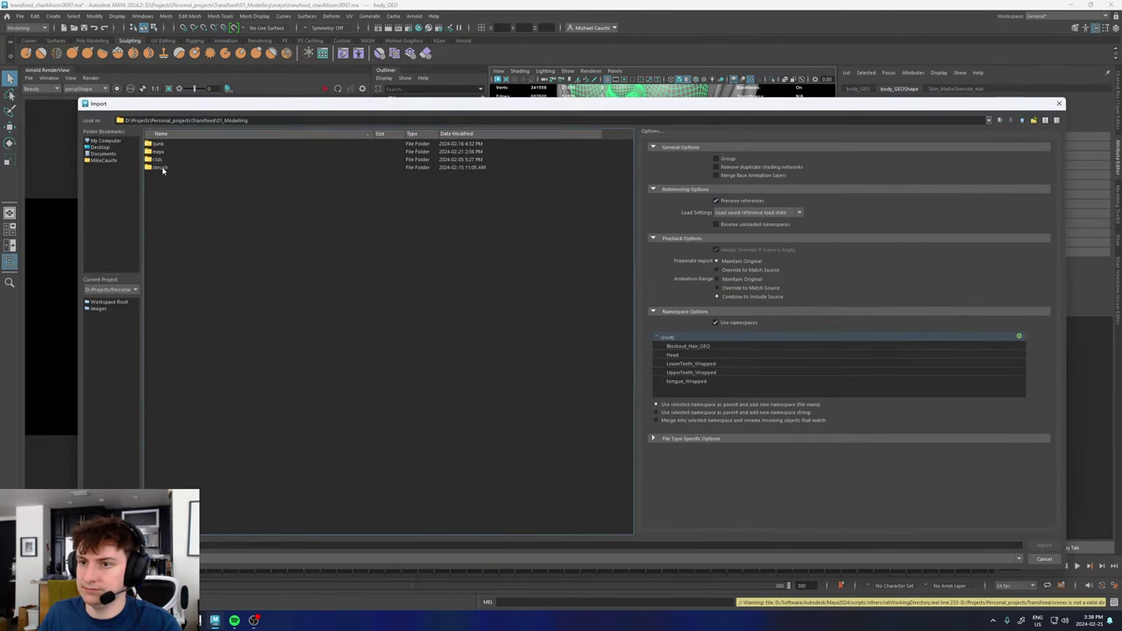
double_click(159, 161)
double_click(168, 153)
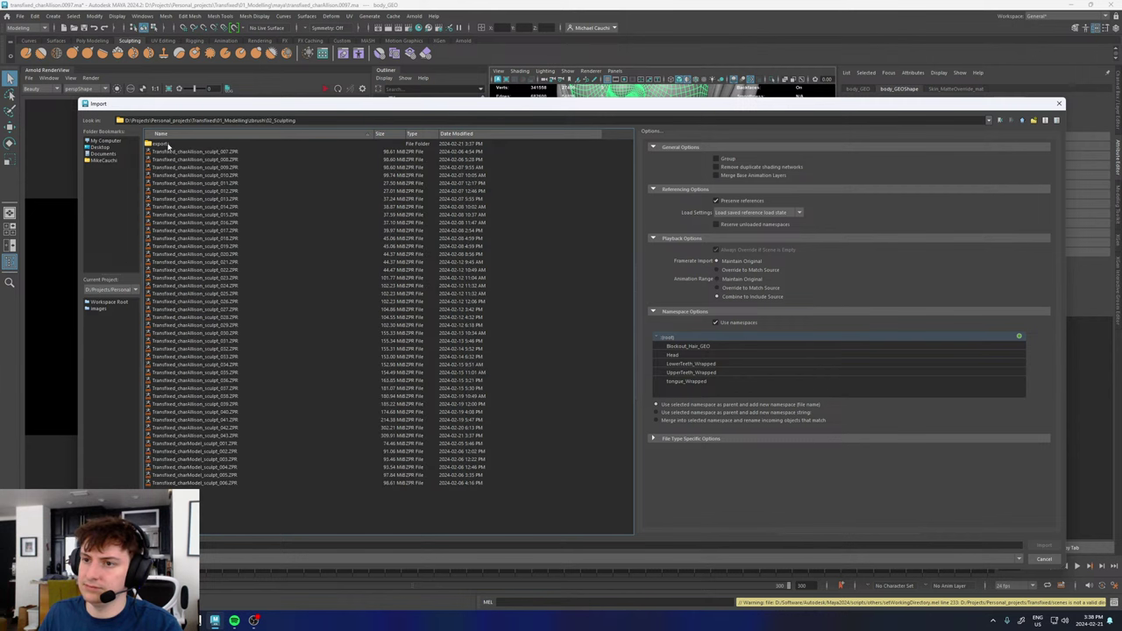
double_click(169, 144)
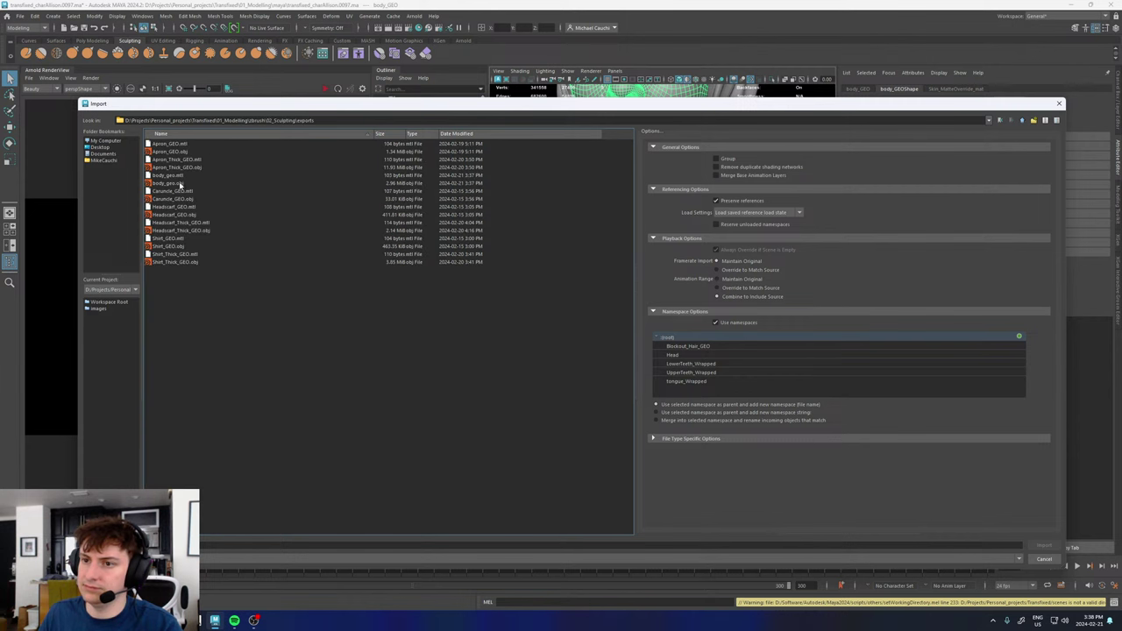
double_click(179, 184)
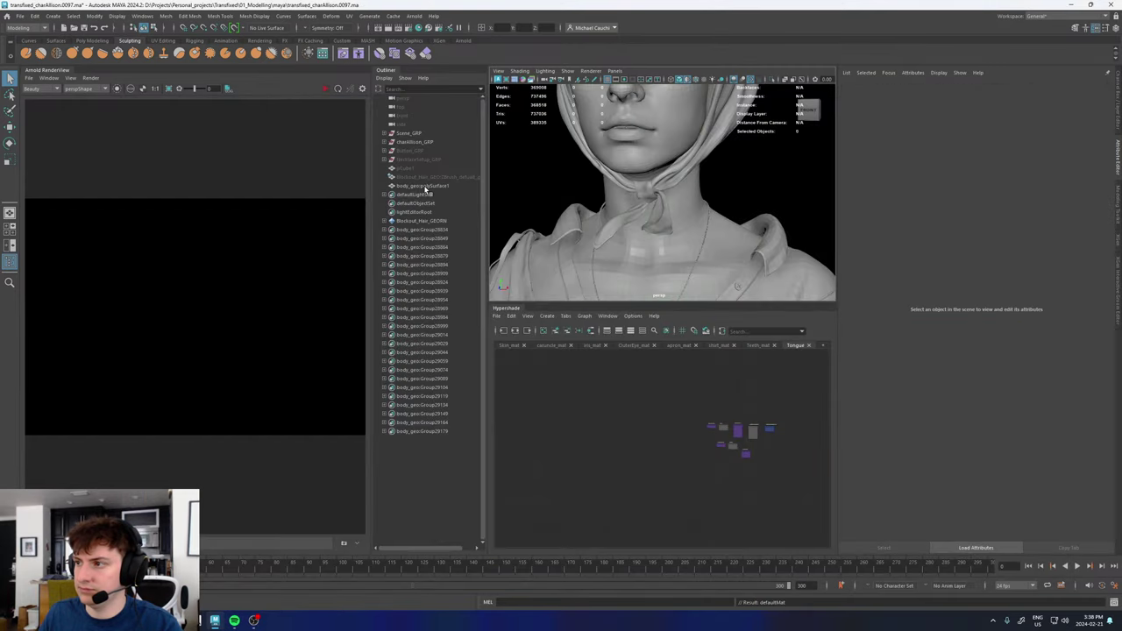
- Create a blend shape from the imported body_geo:polySurface1 onto body_GEO in Body_GRP
left_click(429, 186)
left_click(384, 142)
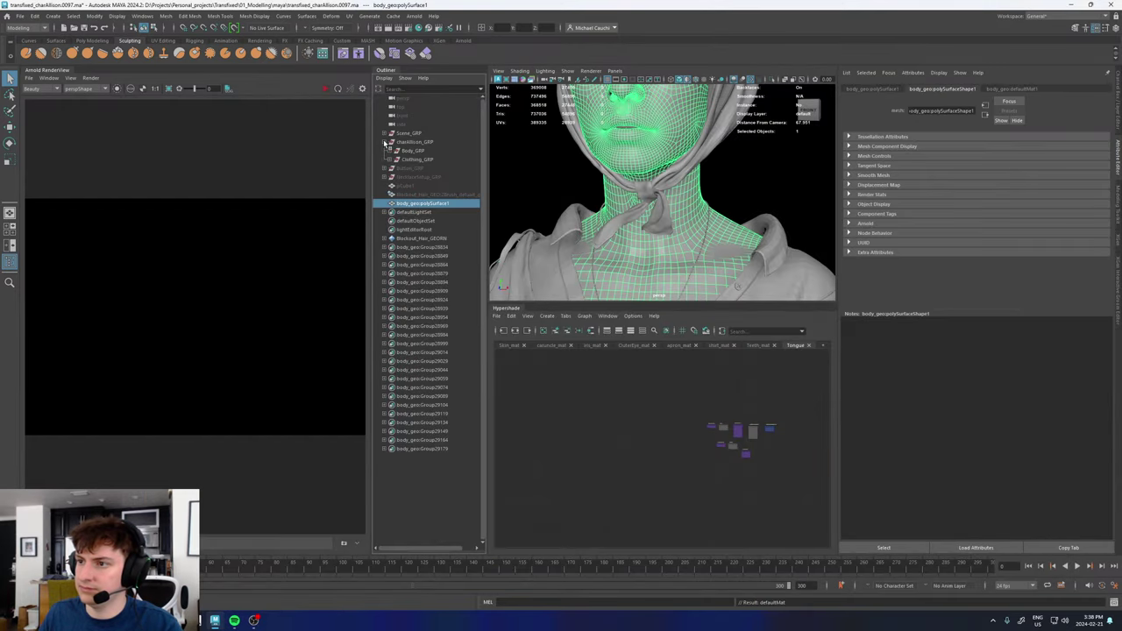
left_click(390, 151)
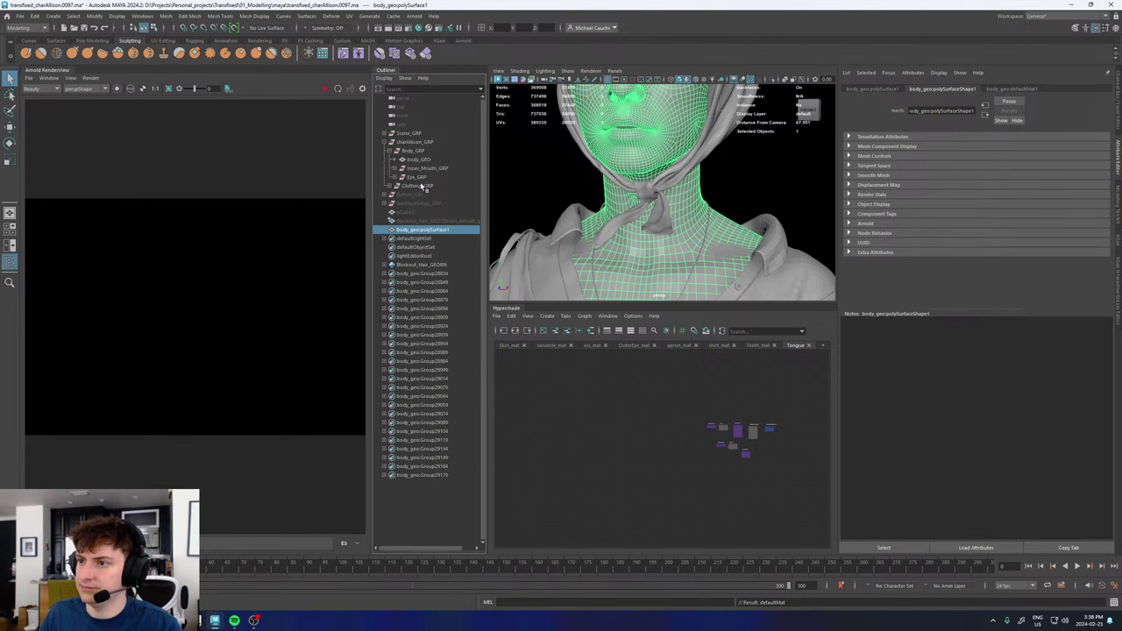
left_click(416, 159, "ctrl")
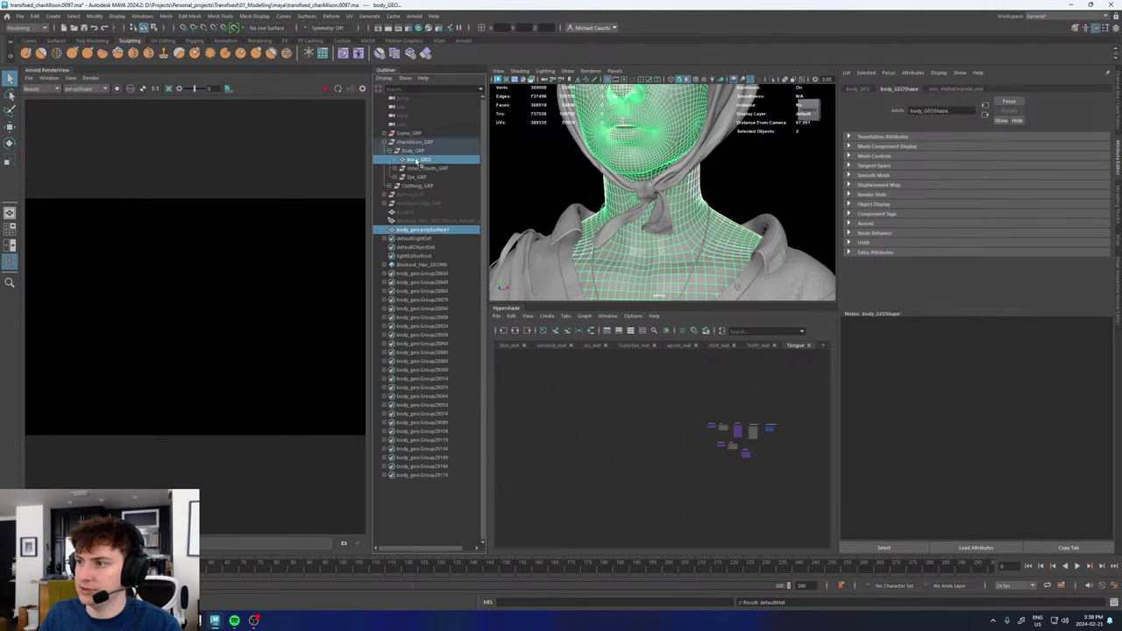
left_click(331, 17)
left_click(355, 42)
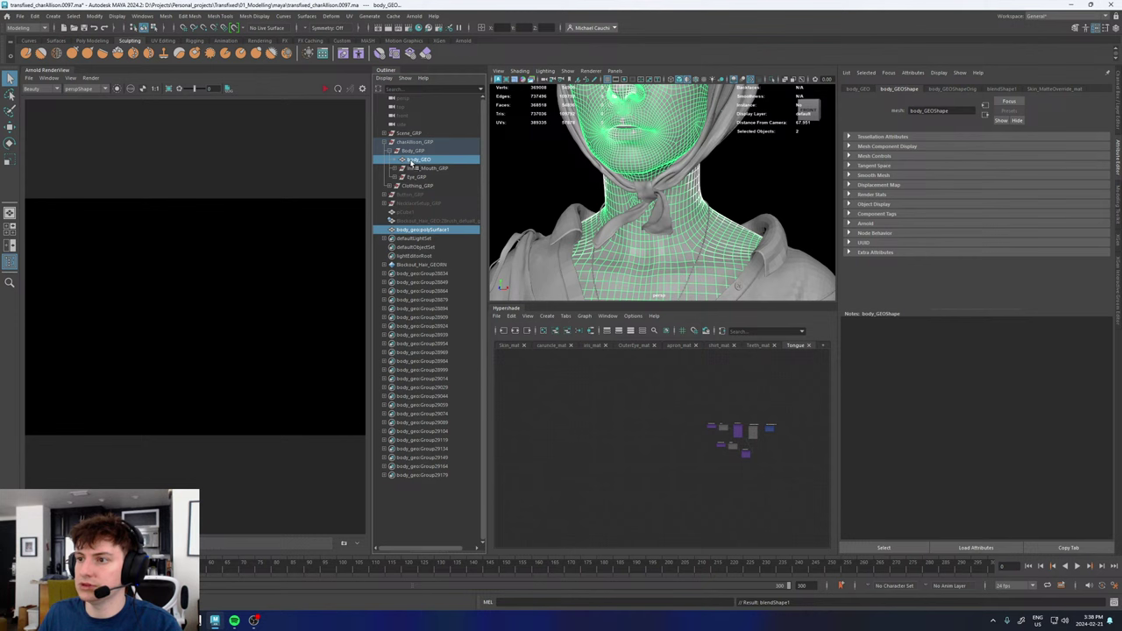
- Set the polySurface1 weight of body_GEO's blend shape to 1 and delete the mesh's history
left_click(415, 159)
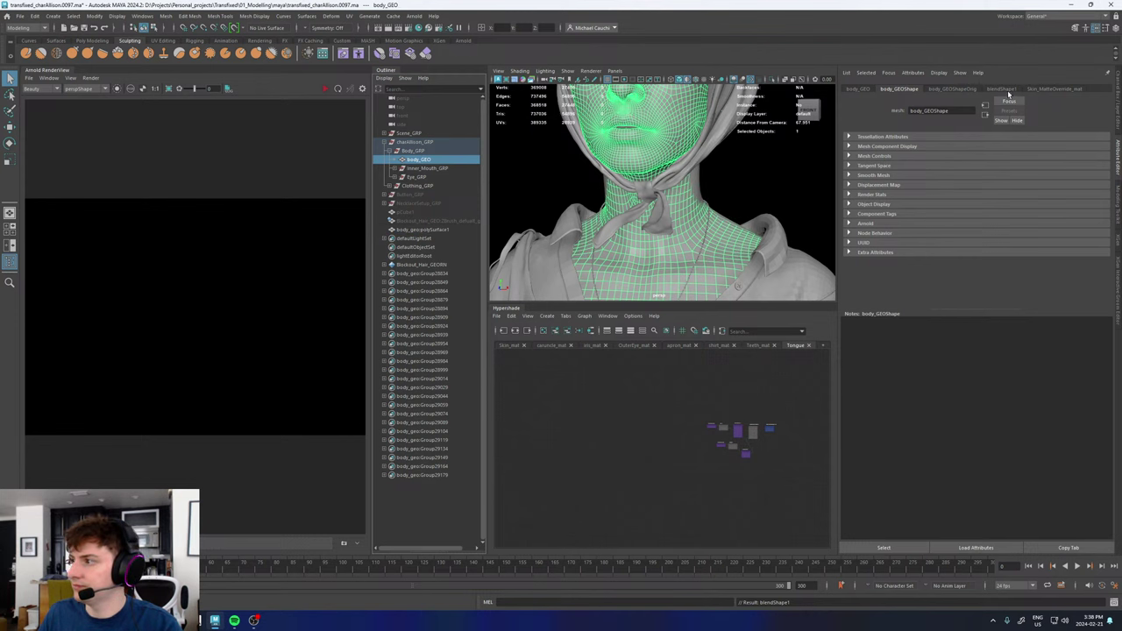
left_click(1002, 89)
left_click(920, 167)
type("1")
key("Return")
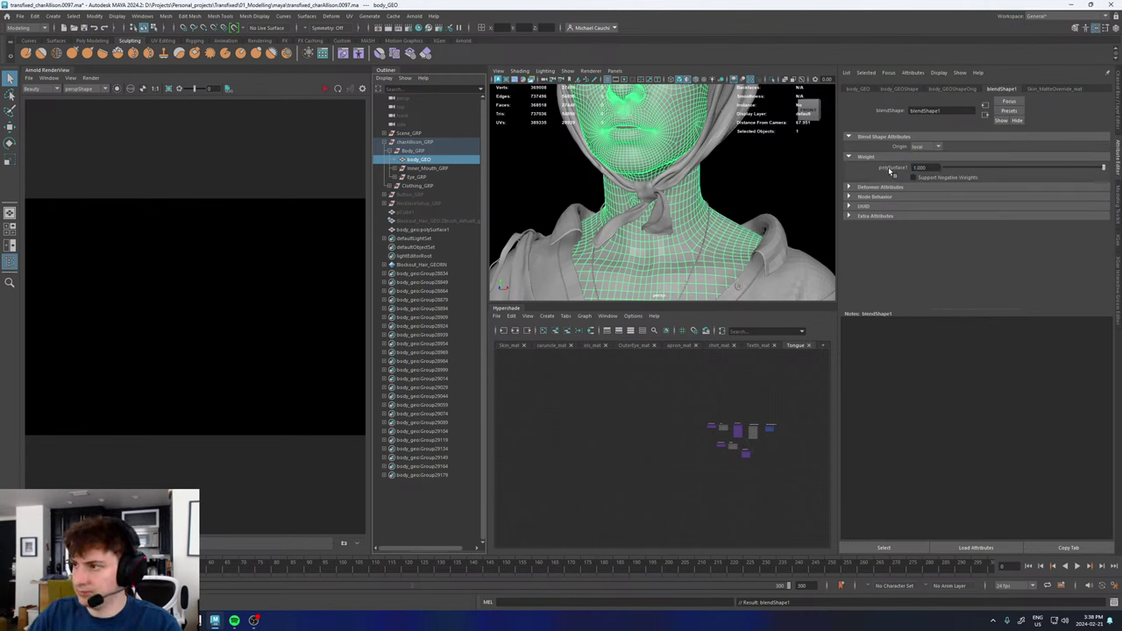
key("alt+shift+d")
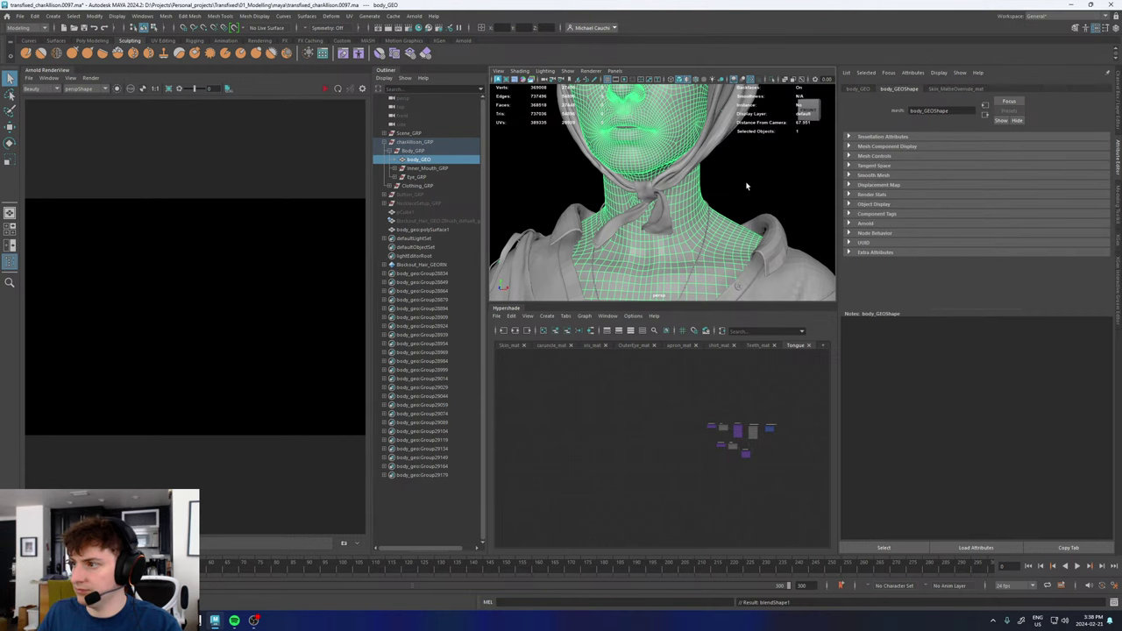
- Delete the imported body_geo:polySurface1 mesh from the scene
left_click(429, 229)
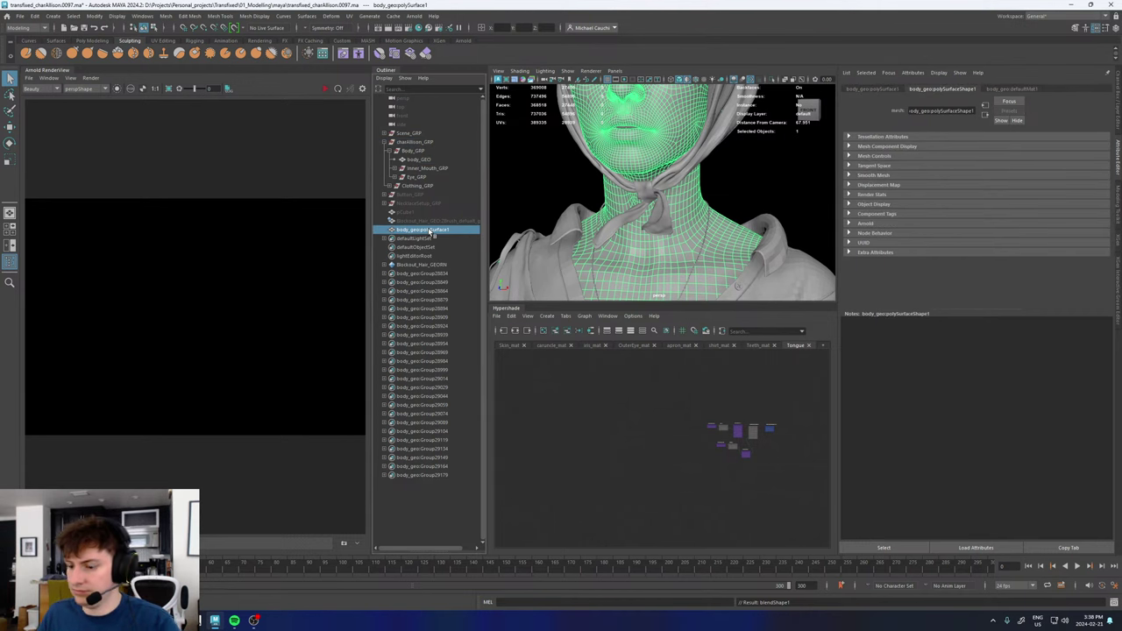
key("Delete")
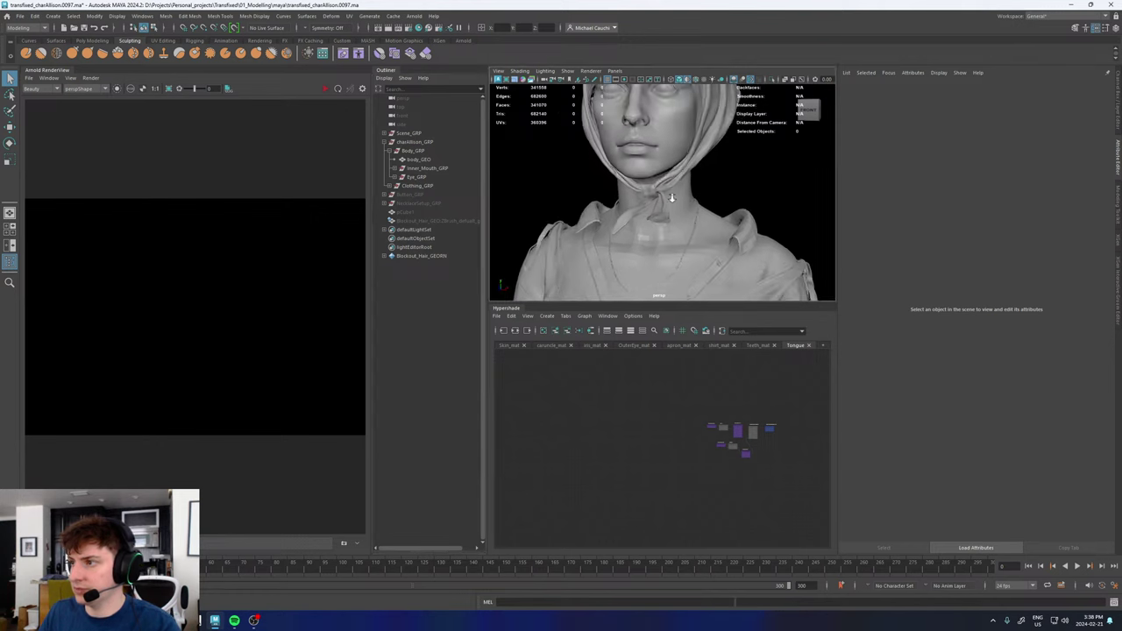
scroll(698, 240, "down", 3)
- Select body_GEO and bring up the list of perspective cameras for the viewport
left_click(665, 200)
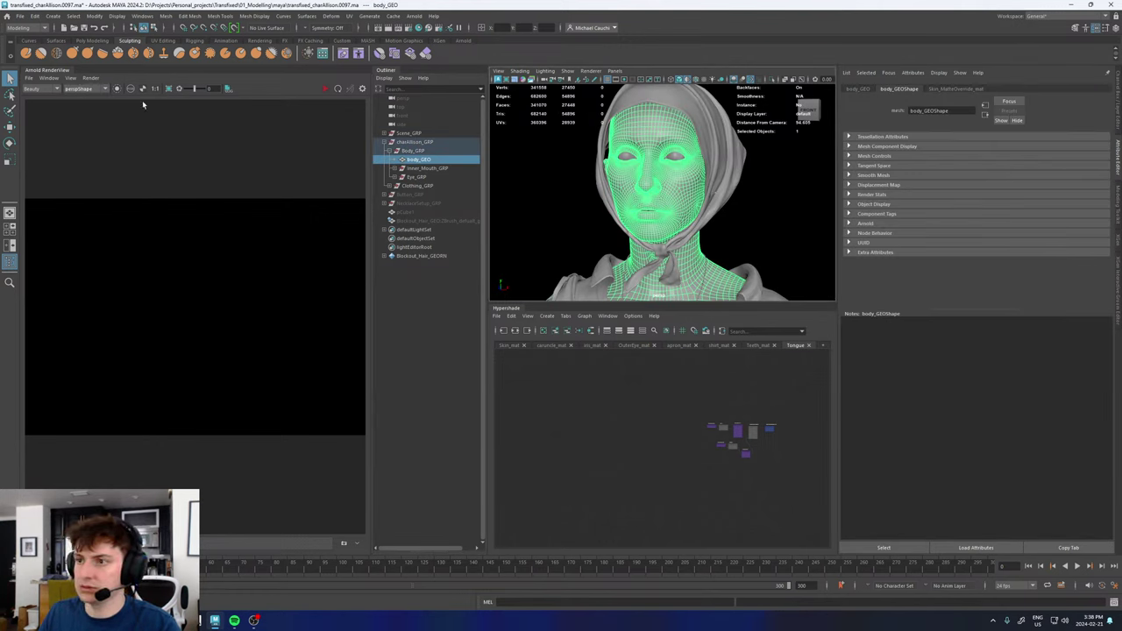
left_click(616, 71)
mouse_move(631, 79)
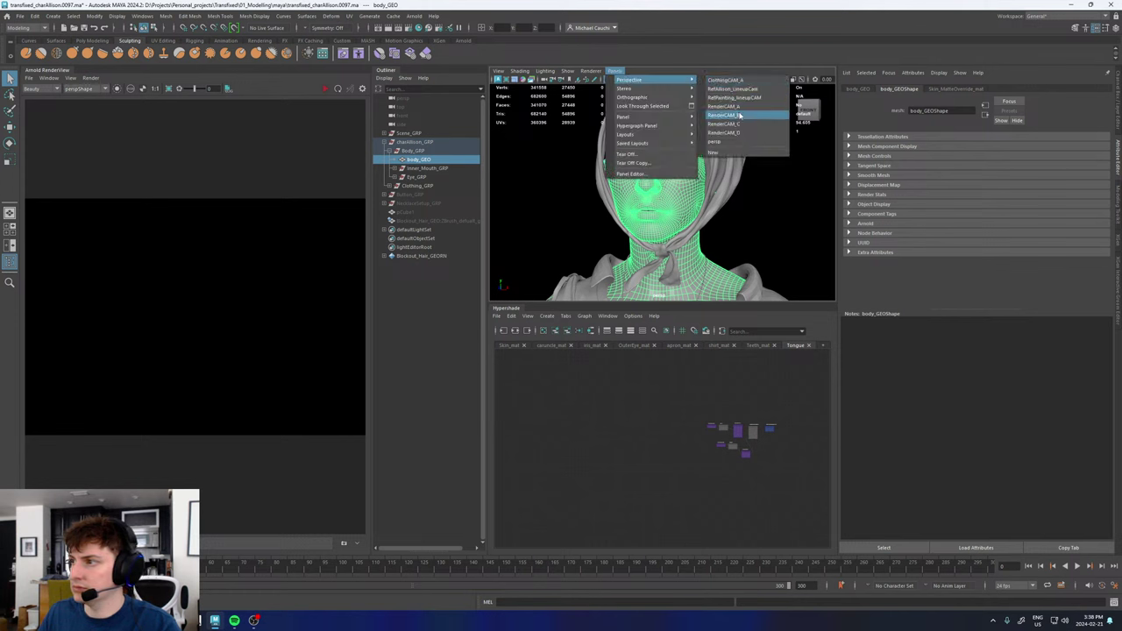
- Look through RenderCAM_B in the viewport and start the interactive Arnold render
left_click(741, 115)
left_click(754, 204)
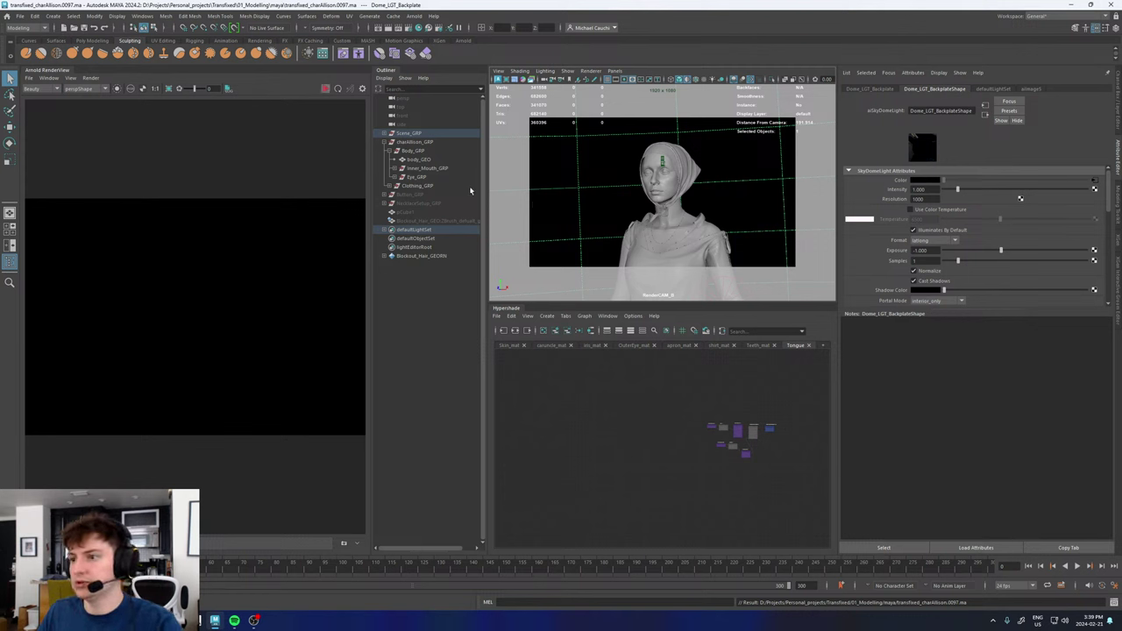
left_click(324, 90)
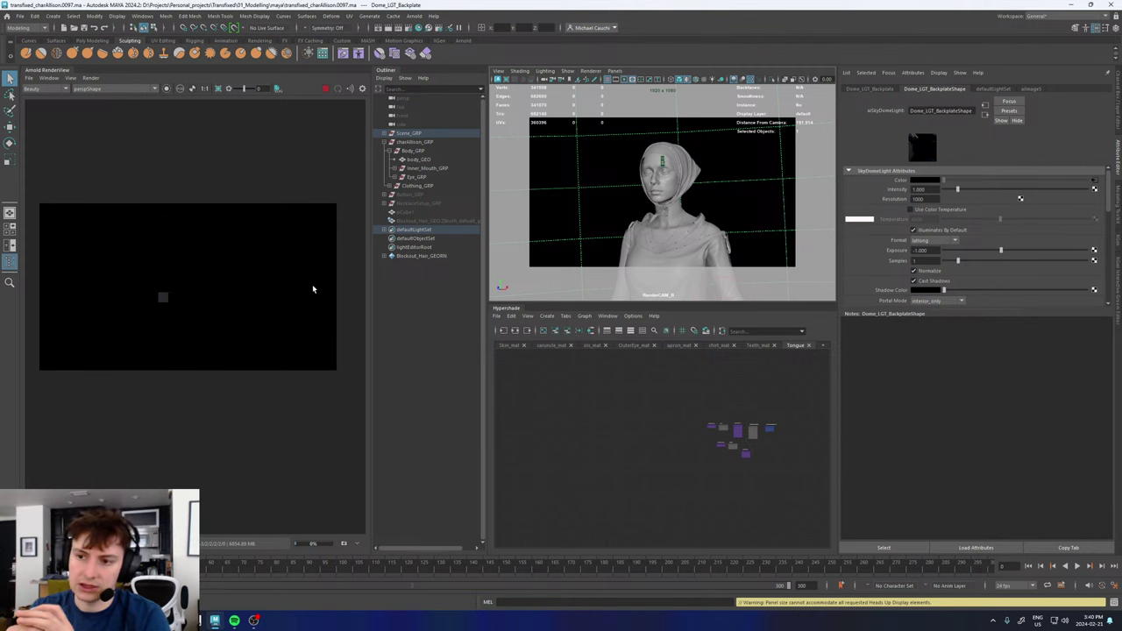
- Set the render's View Transform to Appearance Punchy (sRGB) in the display settings
left_click(362, 89)
left_click(222, 106)
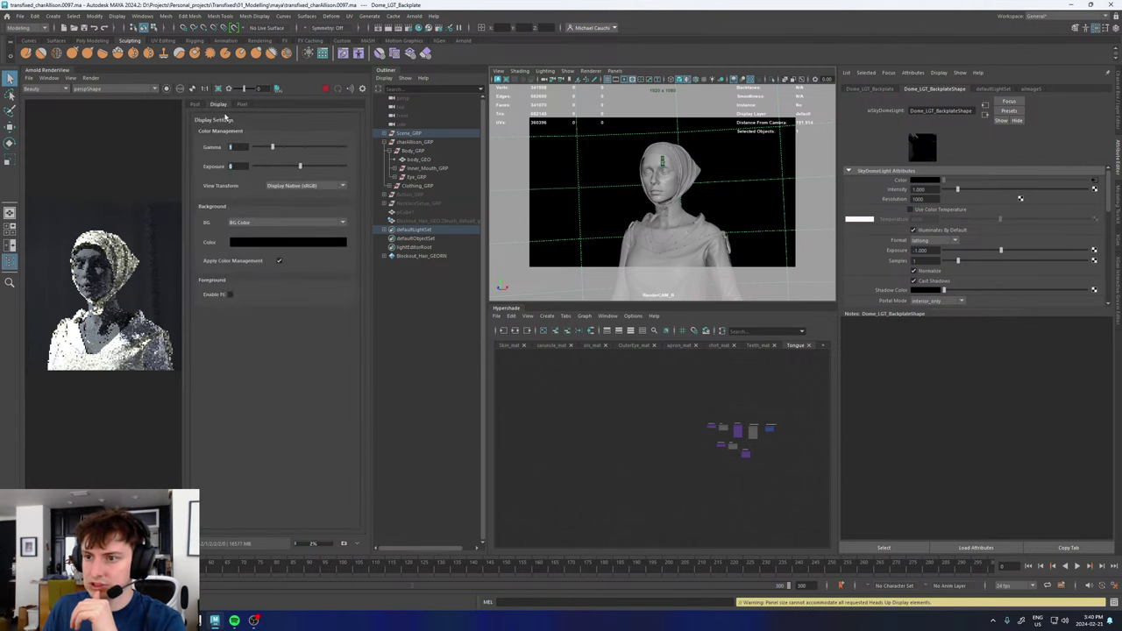
left_click(284, 187)
left_click(288, 212)
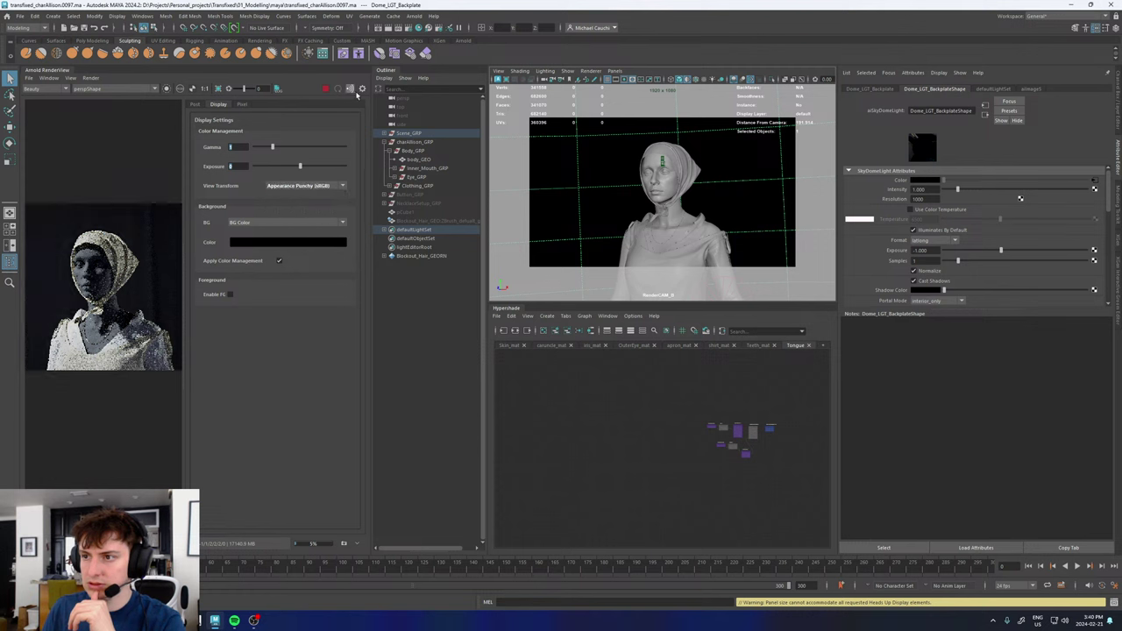
left_click(362, 89)
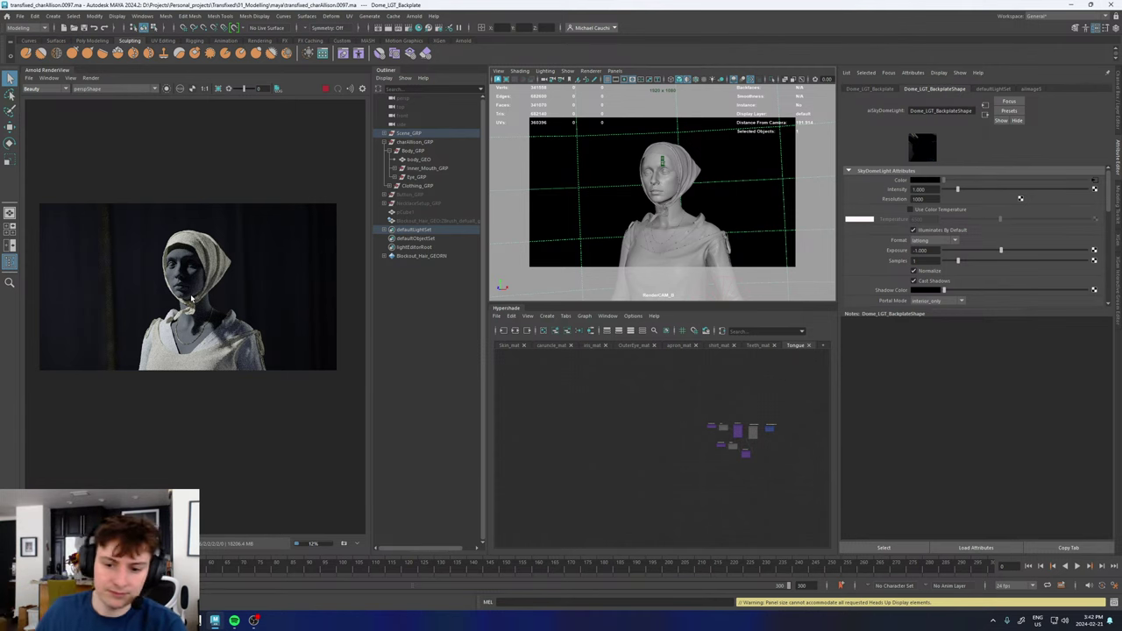
- Examine the character's face, headscarf and clothing in the render, and stop the render
scroll(176, 261, "up", 5)
scroll(231, 346, "down", 2)
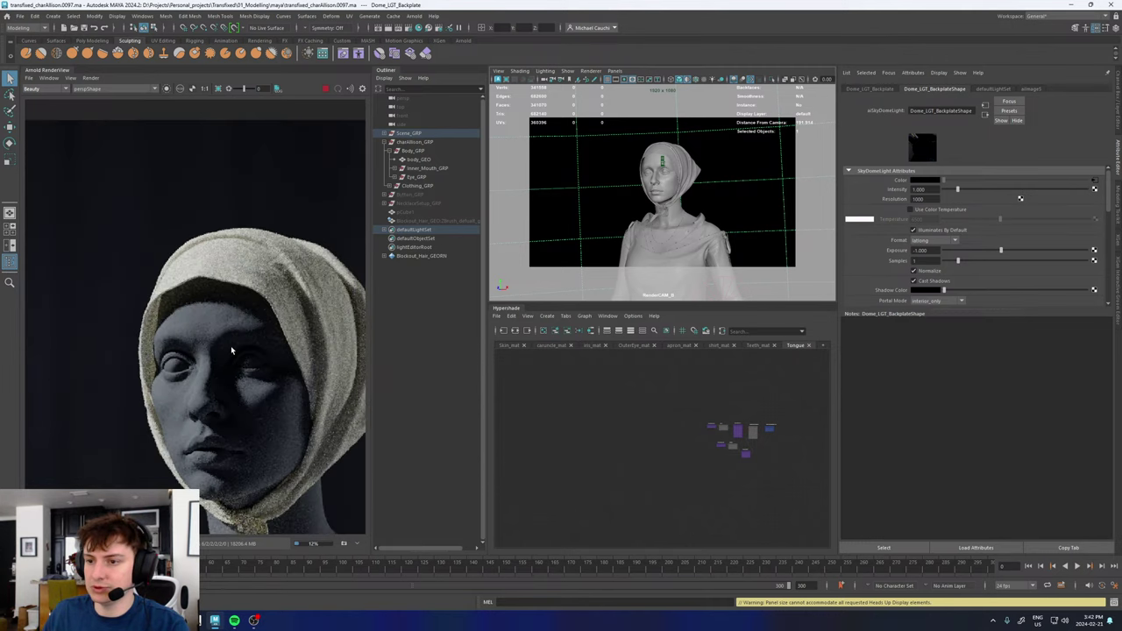
middle_click_drag(230, 346, 223, 299)
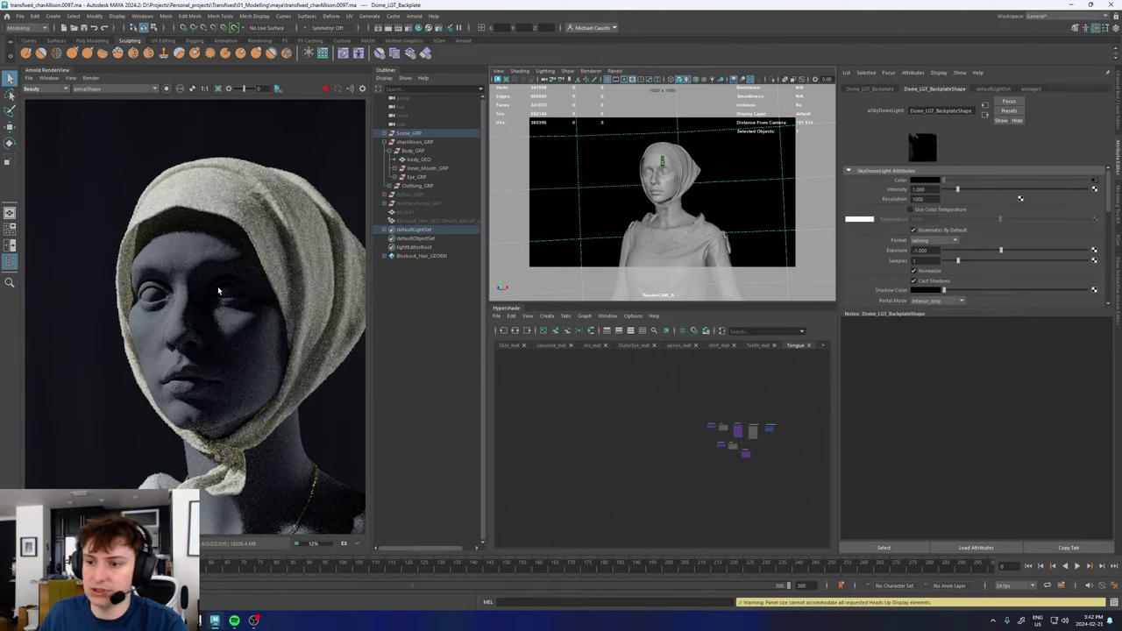
scroll(278, 218, "down", 3)
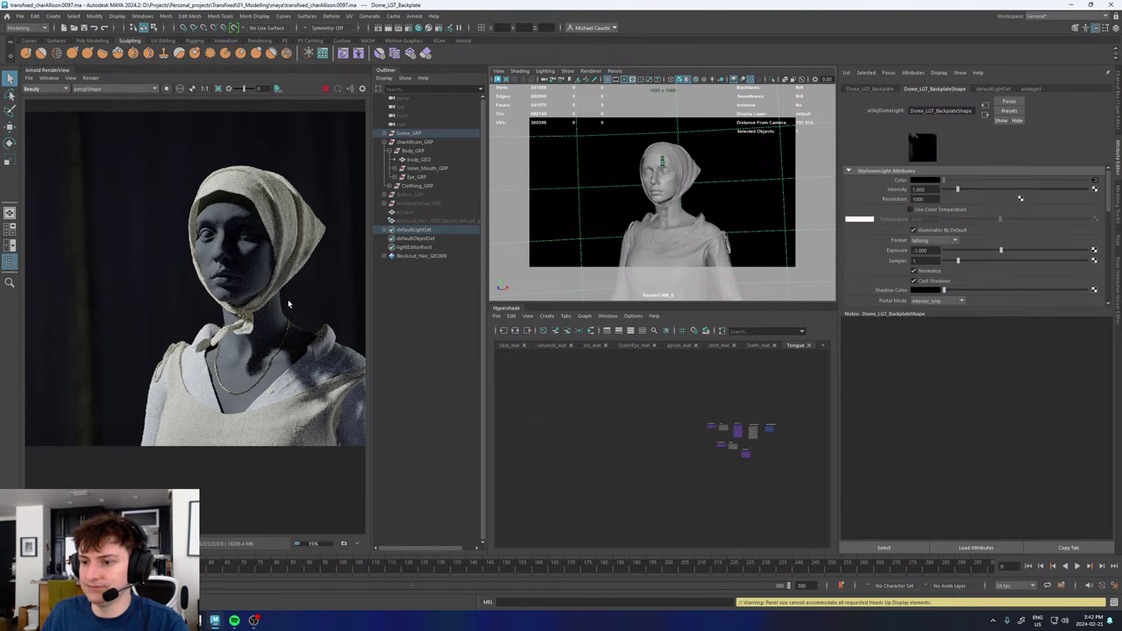
middle_click_drag(287, 299, 255, 276)
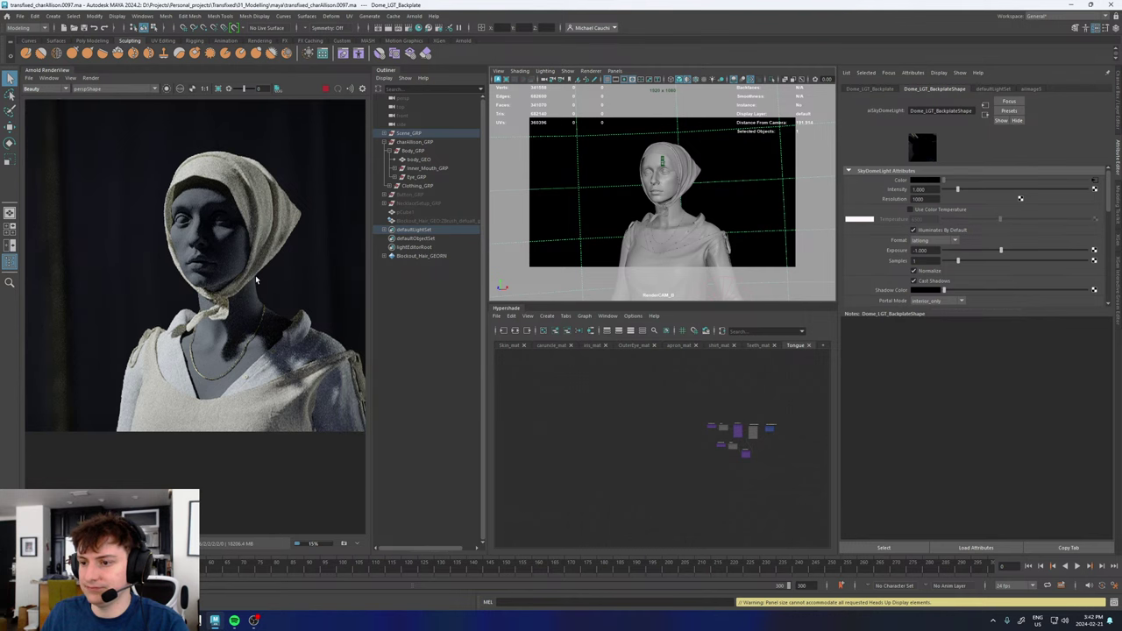
left_click(326, 88)
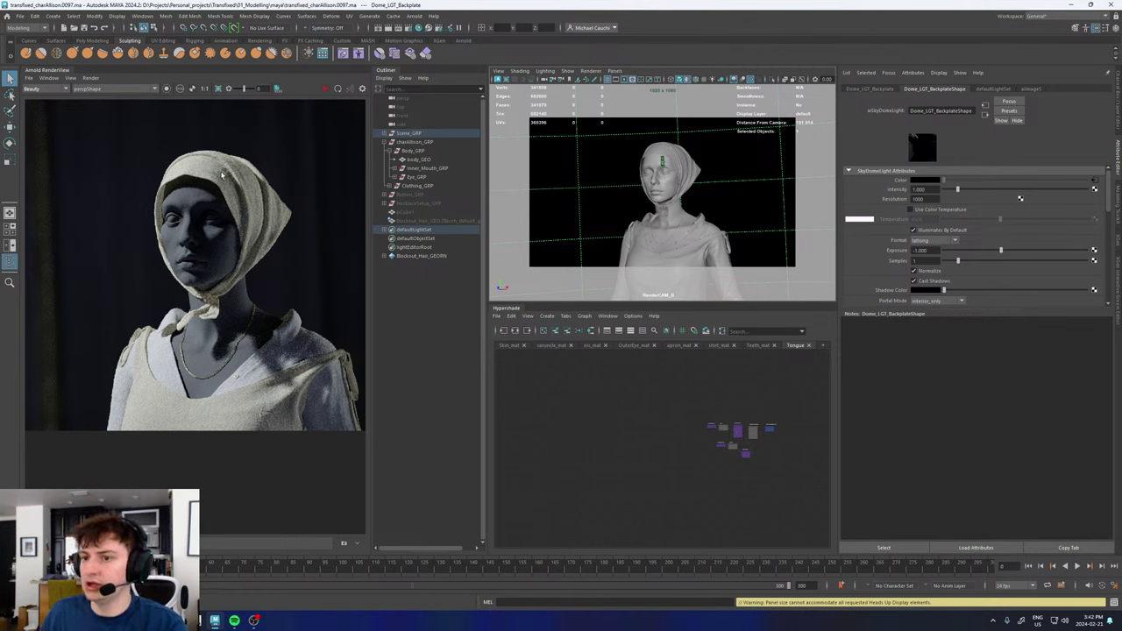
- Hide Clothing_GRP and switch the Arnold render camera to RenderCAM_AShape
left_click(419, 186)
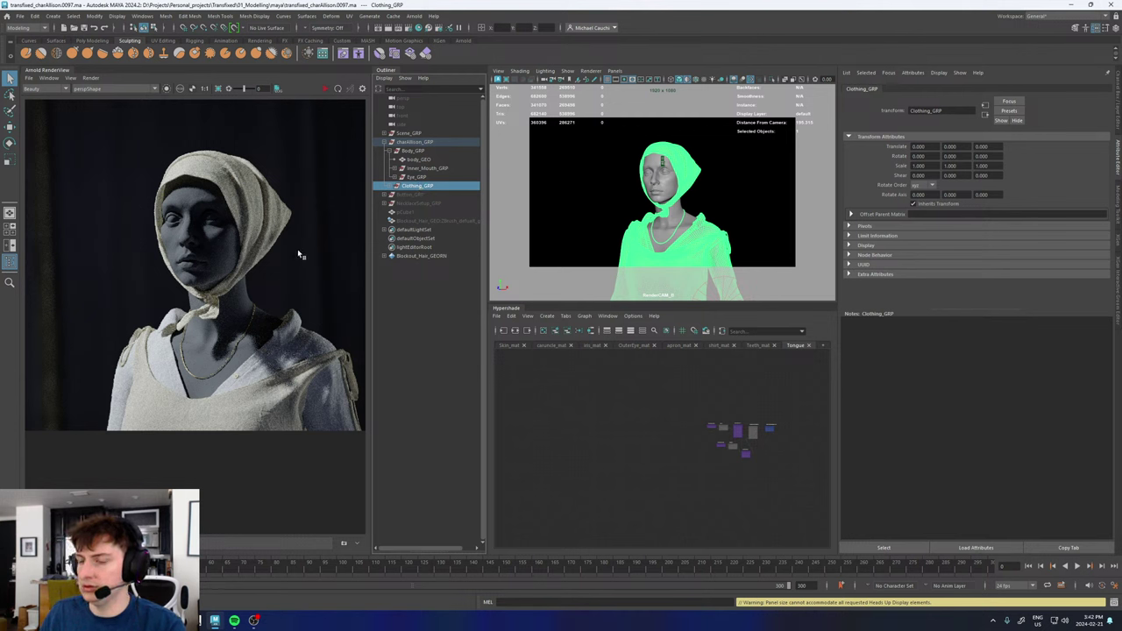
key("ctrl+h")
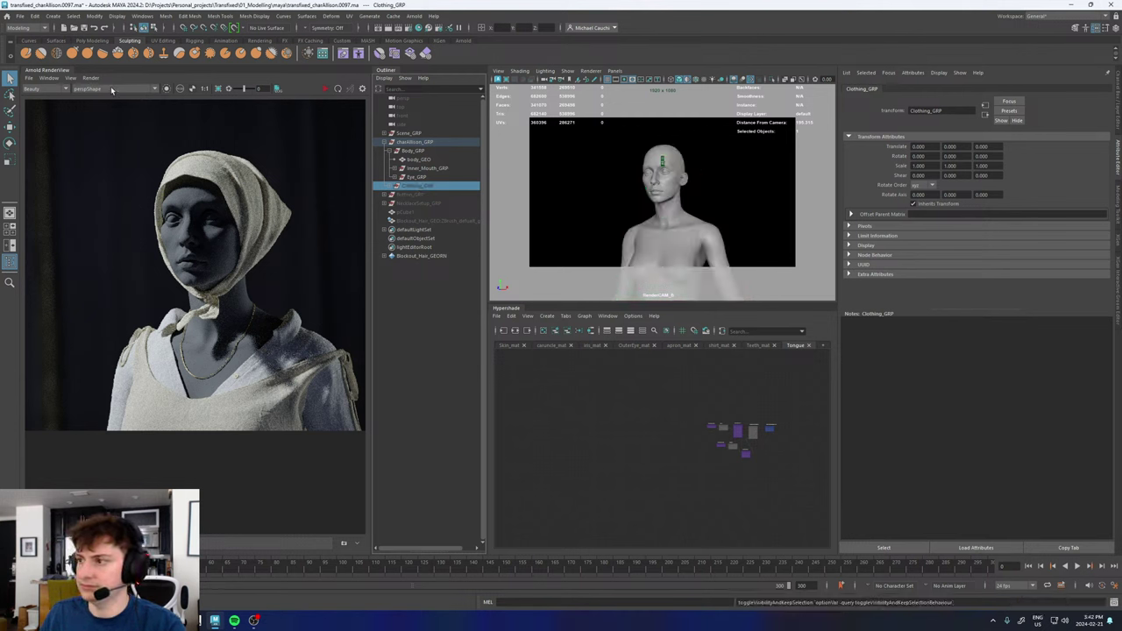
left_click(113, 89)
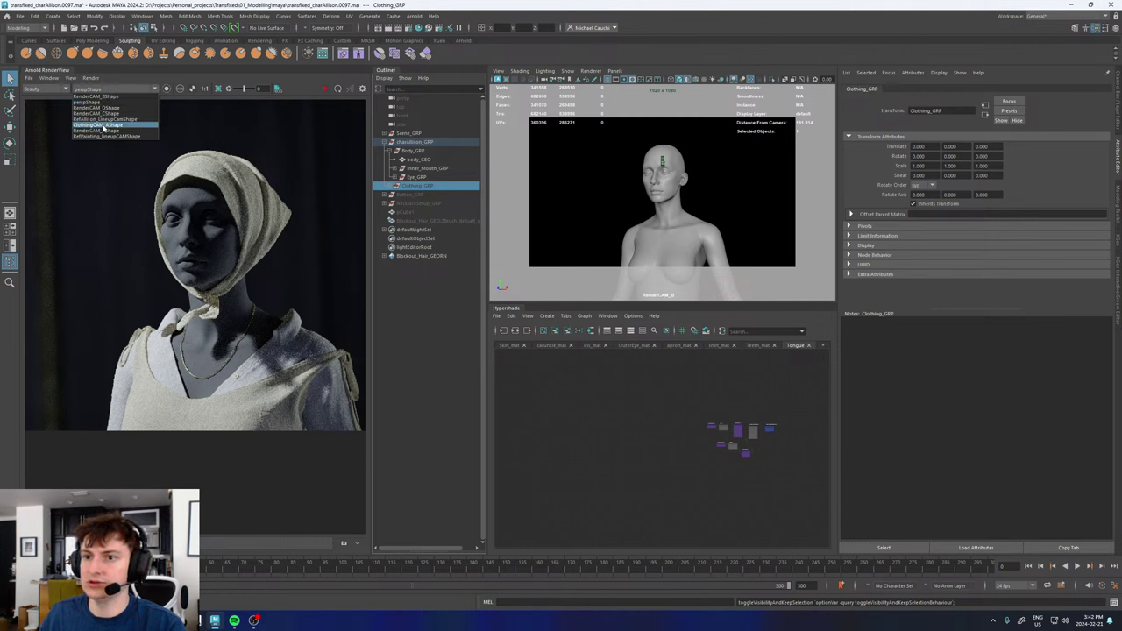
left_click(112, 130)
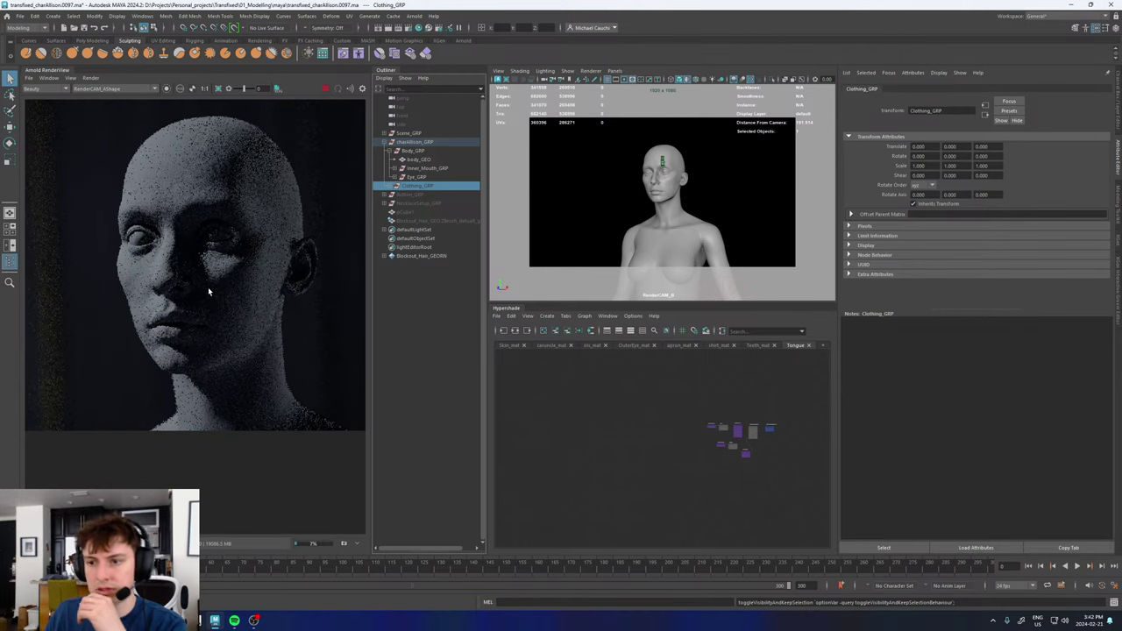
- Set the Mix Ratio of body_GEO's Skin_MatteOverride_mat to 0 and stop the render once the skin has been rendered
left_click(673, 247)
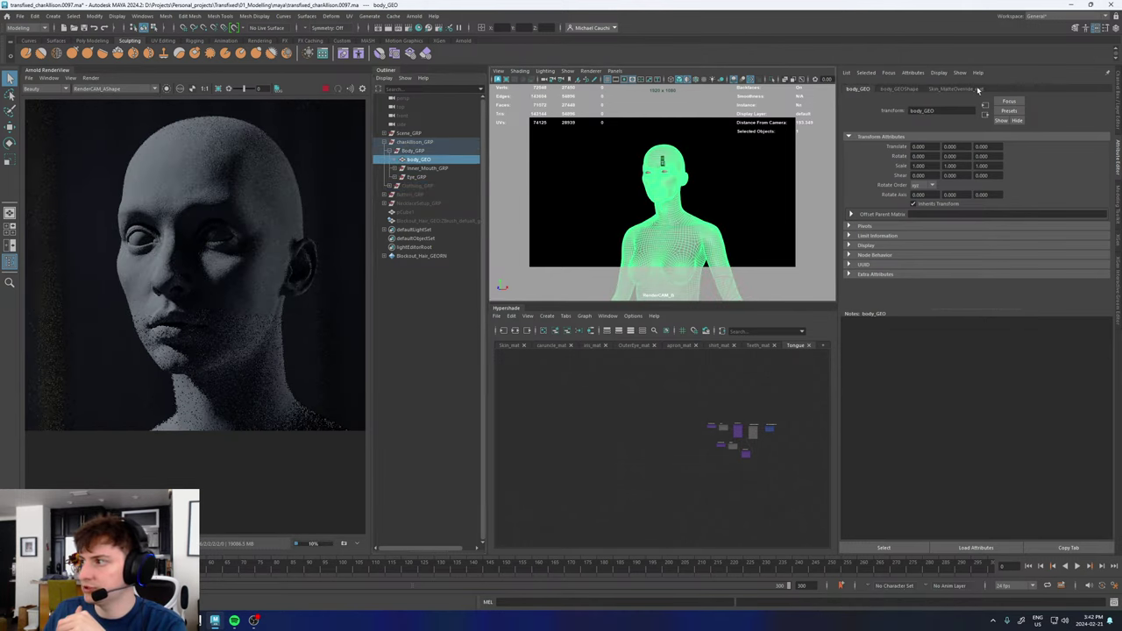
left_click(977, 89)
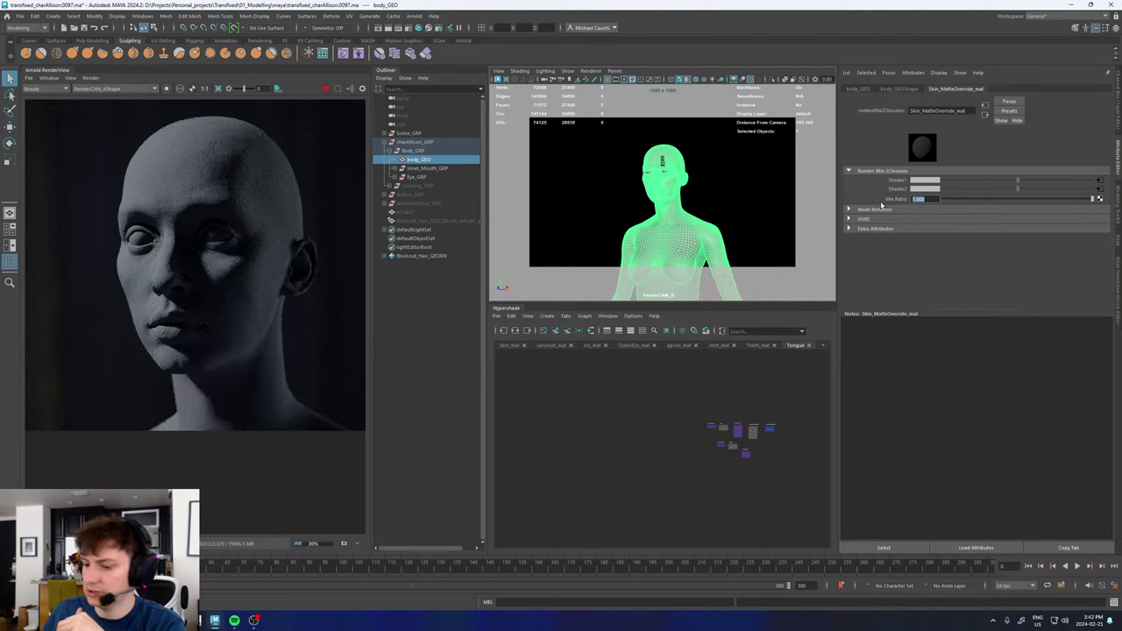
type("0")
key("Return")
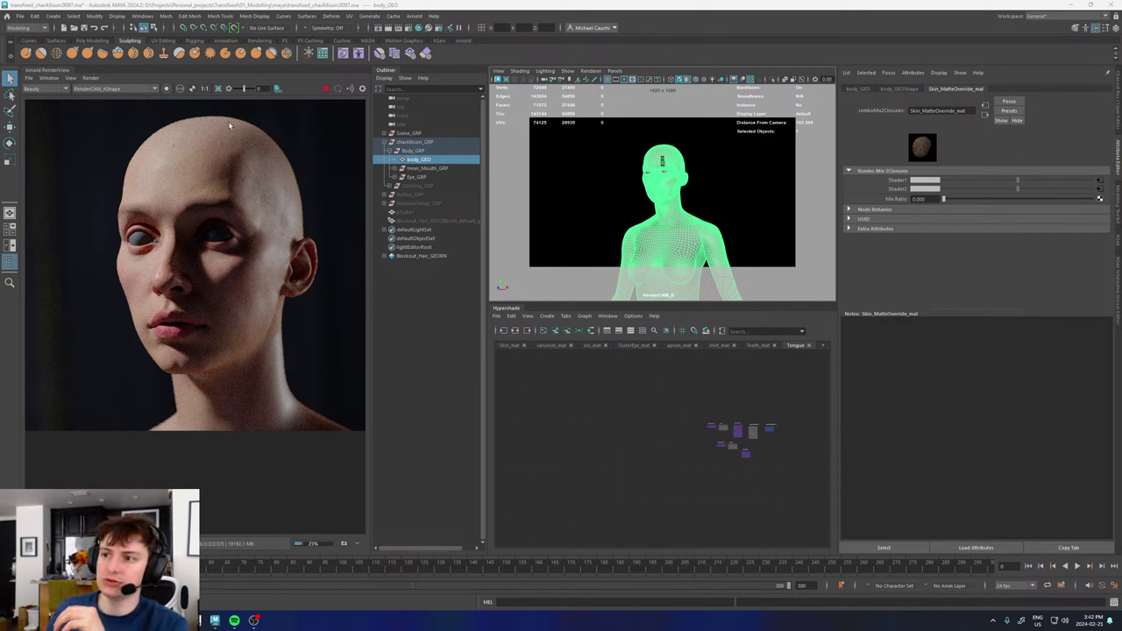
left_click(325, 88)
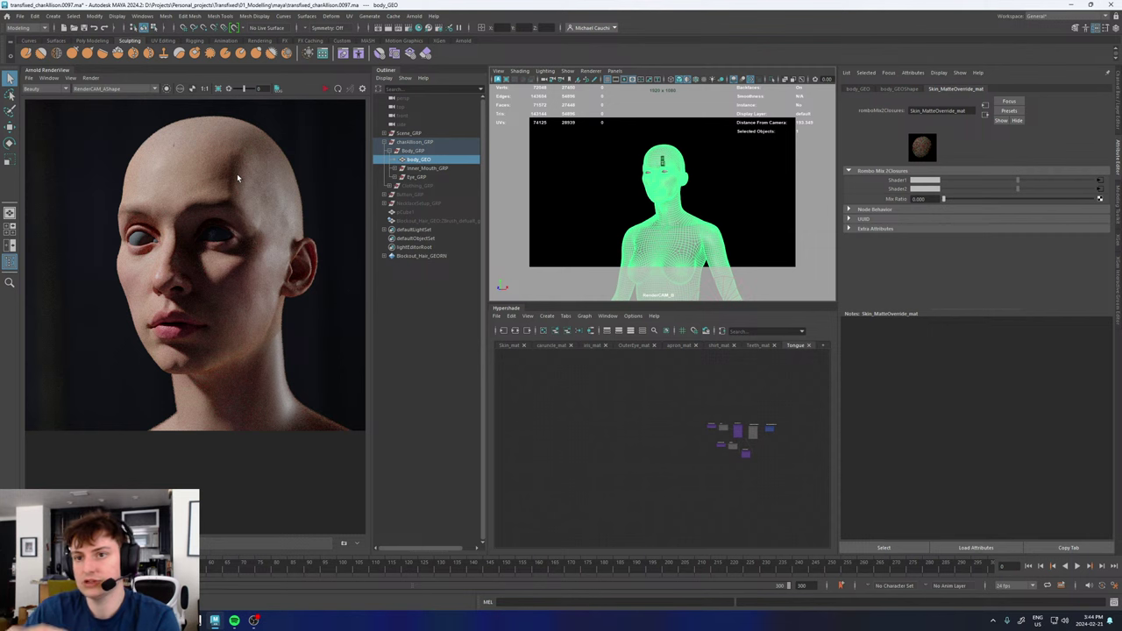
- Inspect the face in the render's N (normal) AOV and return to the Beauty pass
left_click(37, 89)
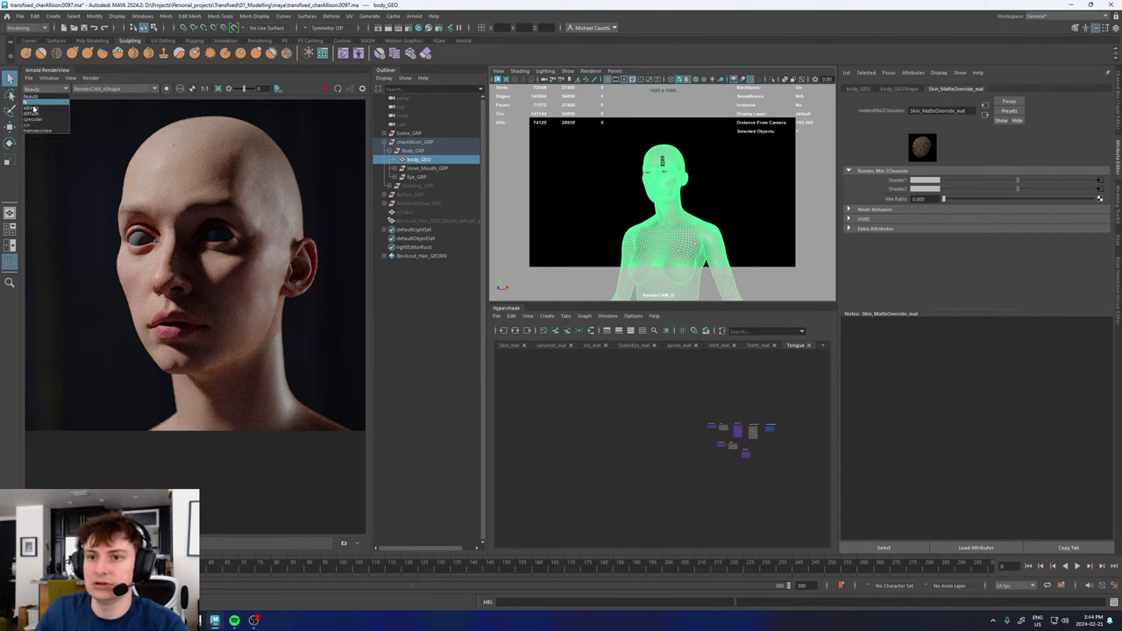
left_click(33, 108)
left_click(37, 89)
left_click(31, 102)
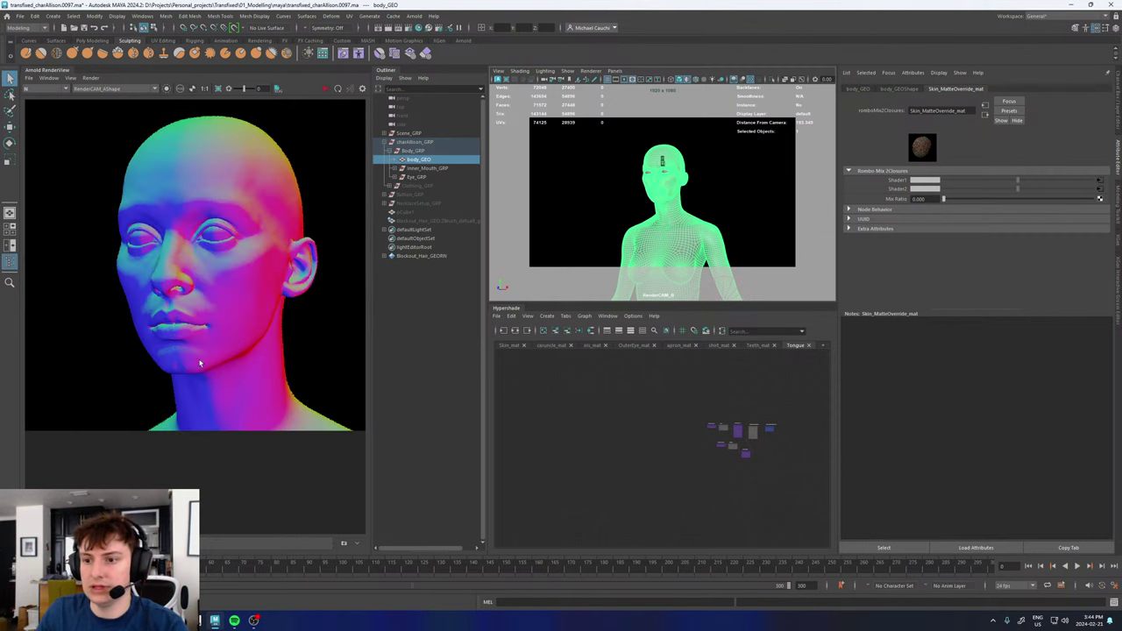
scroll(200, 363, "up", 5)
scroll(135, 323, "down", 5)
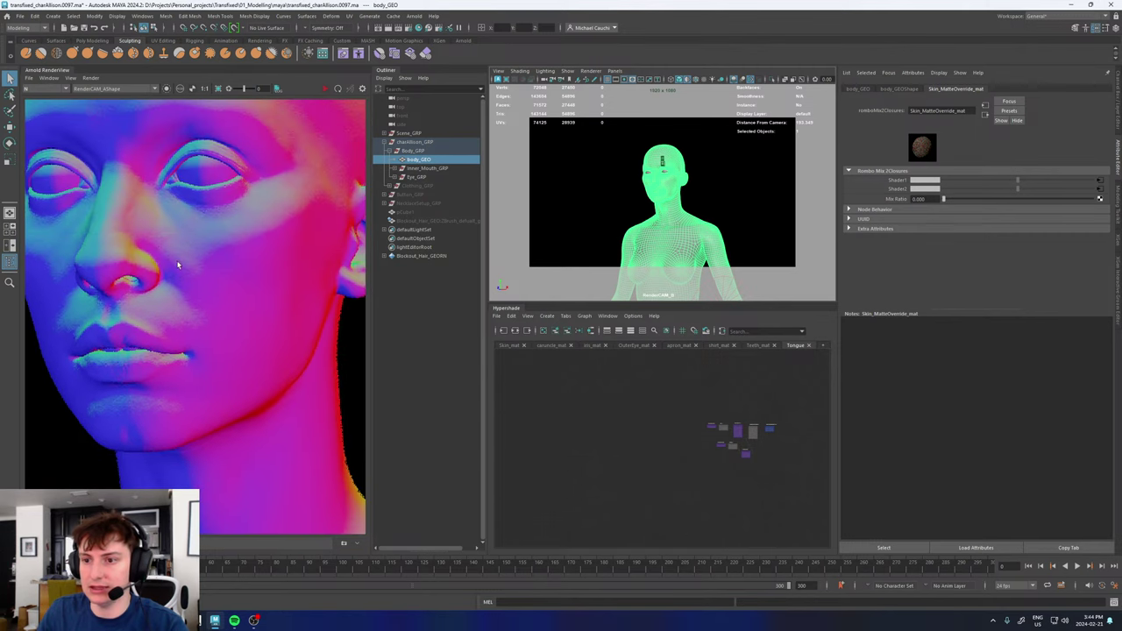
middle_click_drag(177, 264, 179, 304)
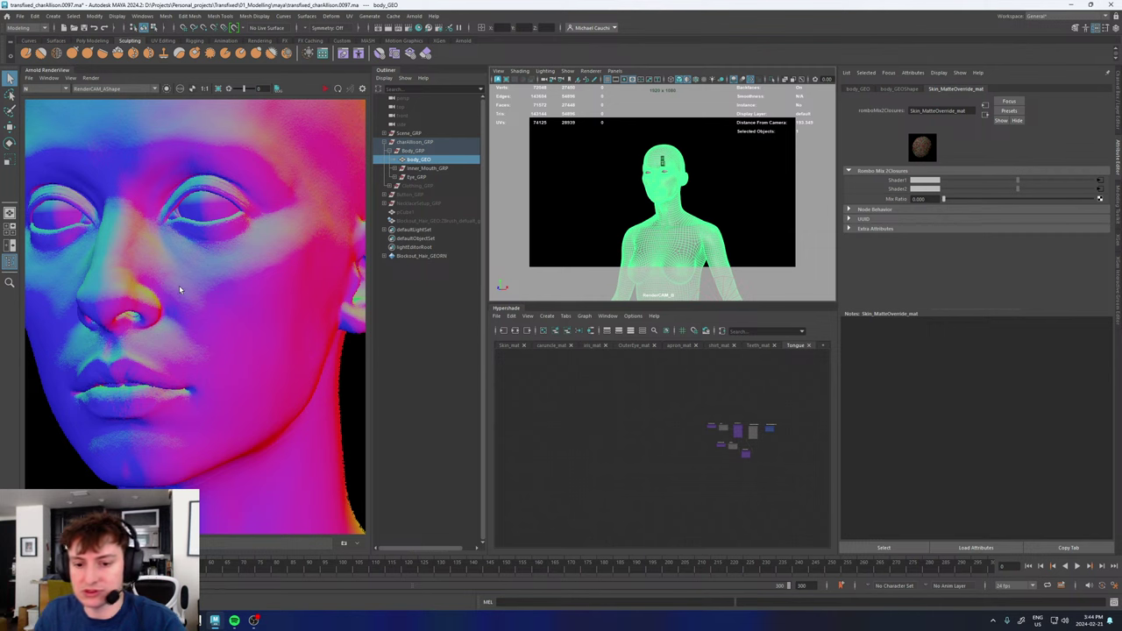
left_click(50, 90)
left_click(50, 100)
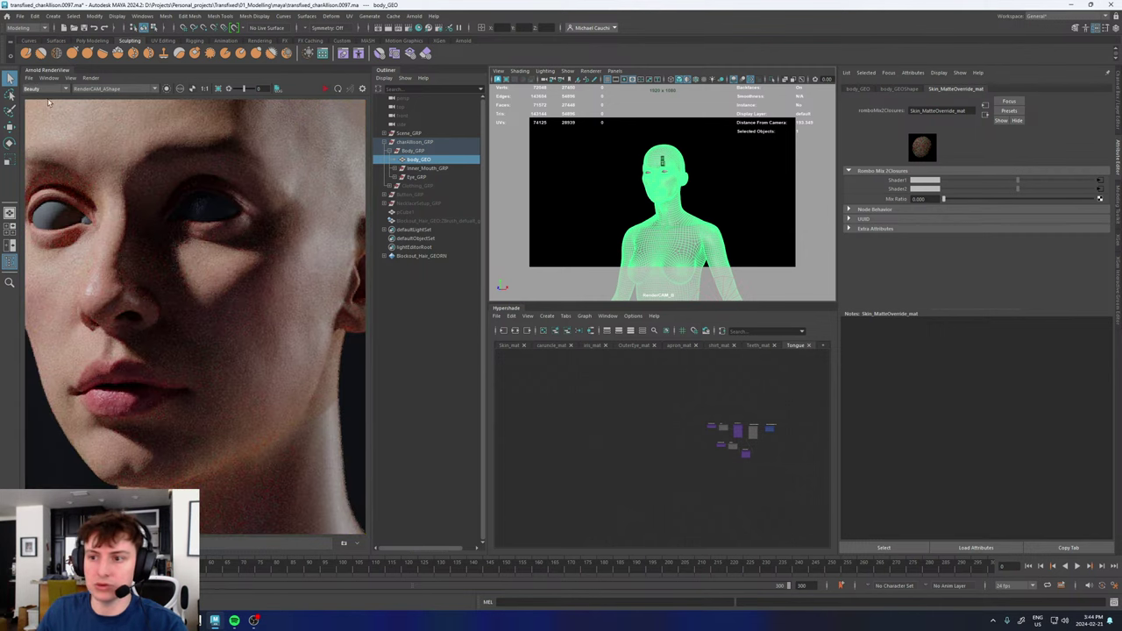
- Examine the skin shading around the lips, chin, eyes, ear and neck in the beauty render
middle_click_drag(162, 269, 197, 267)
scroll(216, 342, "down", 2)
scroll(191, 358, "up", 6)
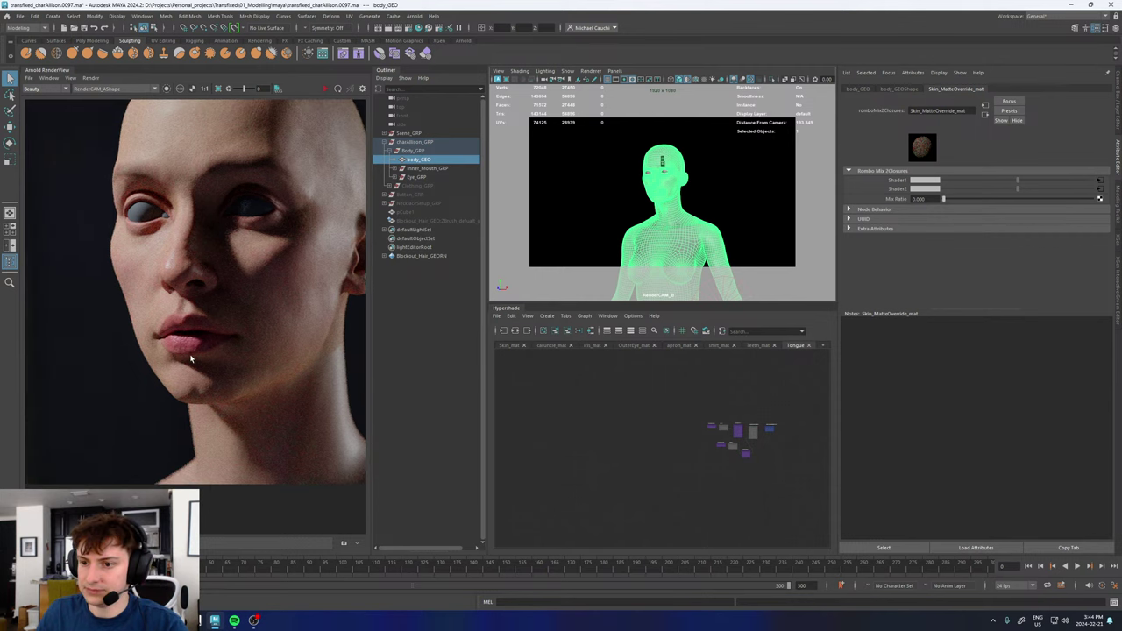
middle_click_drag(199, 390, 195, 314)
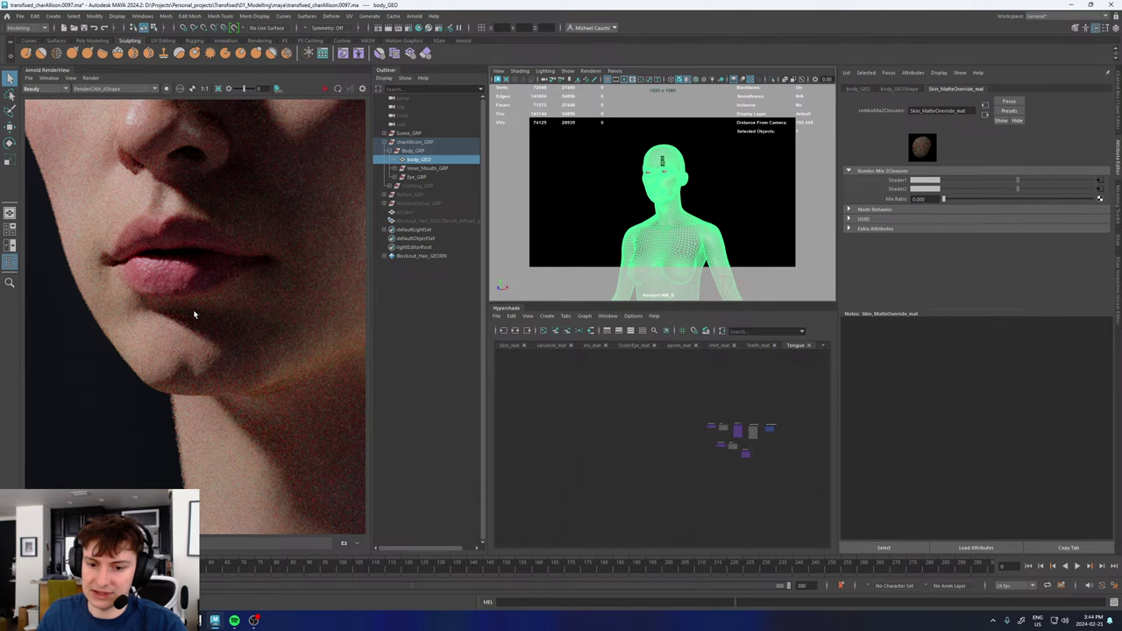
middle_click_drag(232, 272, 220, 318)
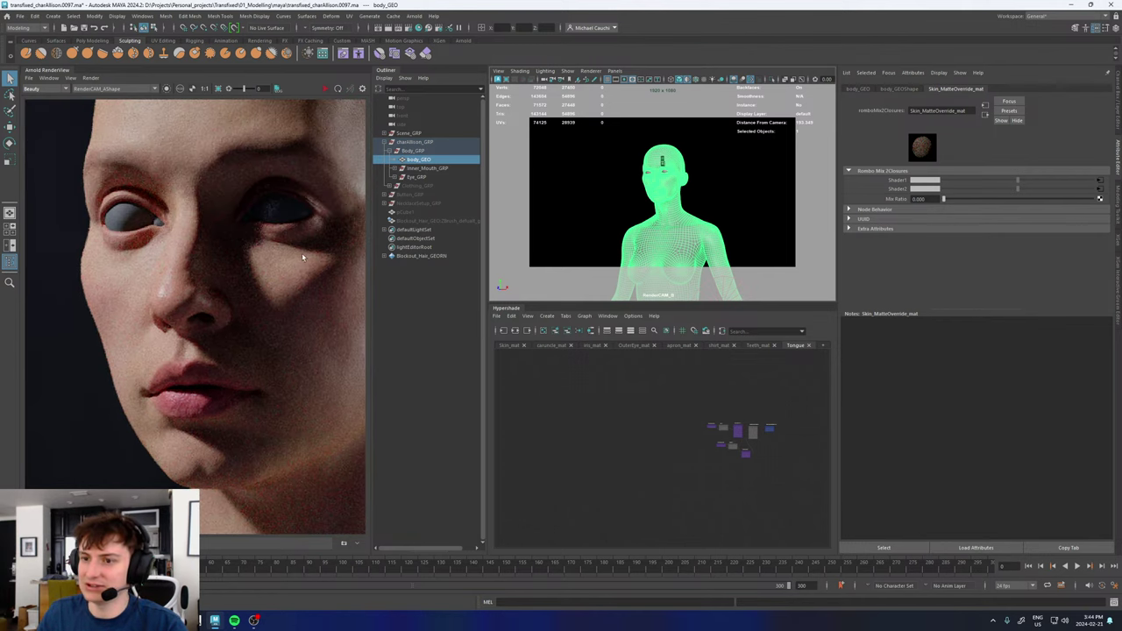
middle_click_drag(302, 252, 236, 293)
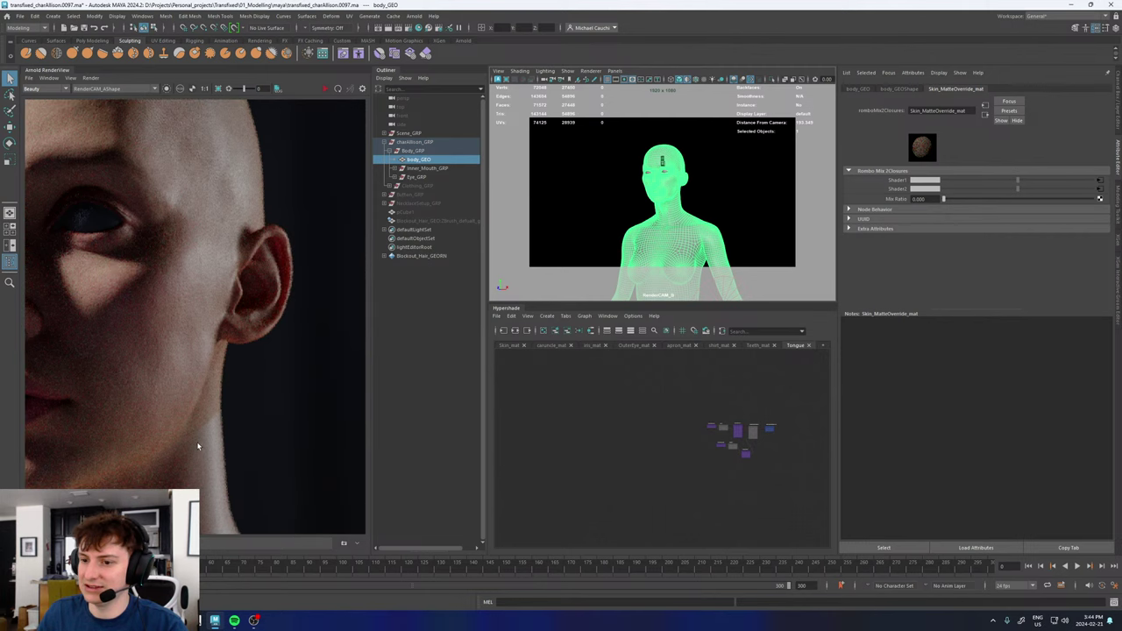
middle_click_drag(198, 446, 226, 302)
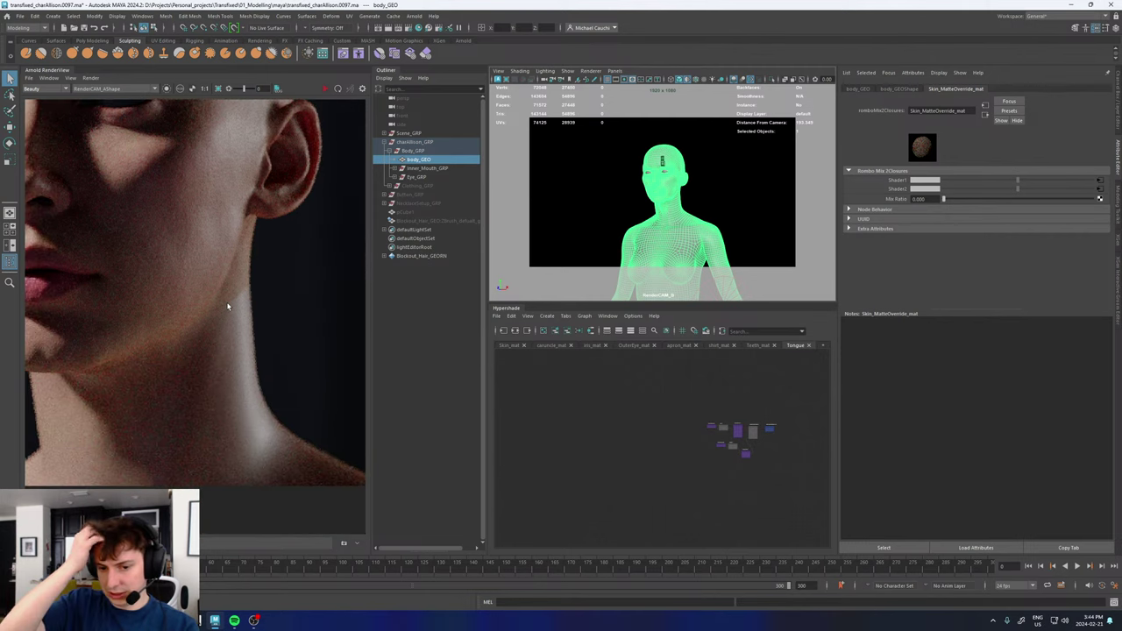
scroll(234, 221, "down", 2)
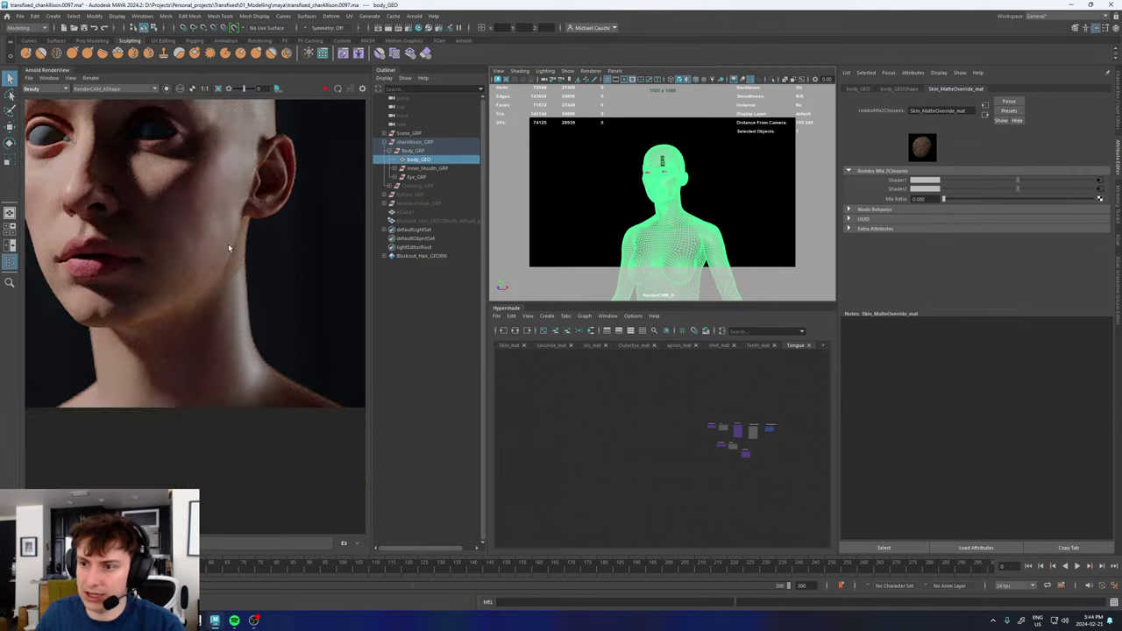
middle_click_drag(213, 234, 256, 317)
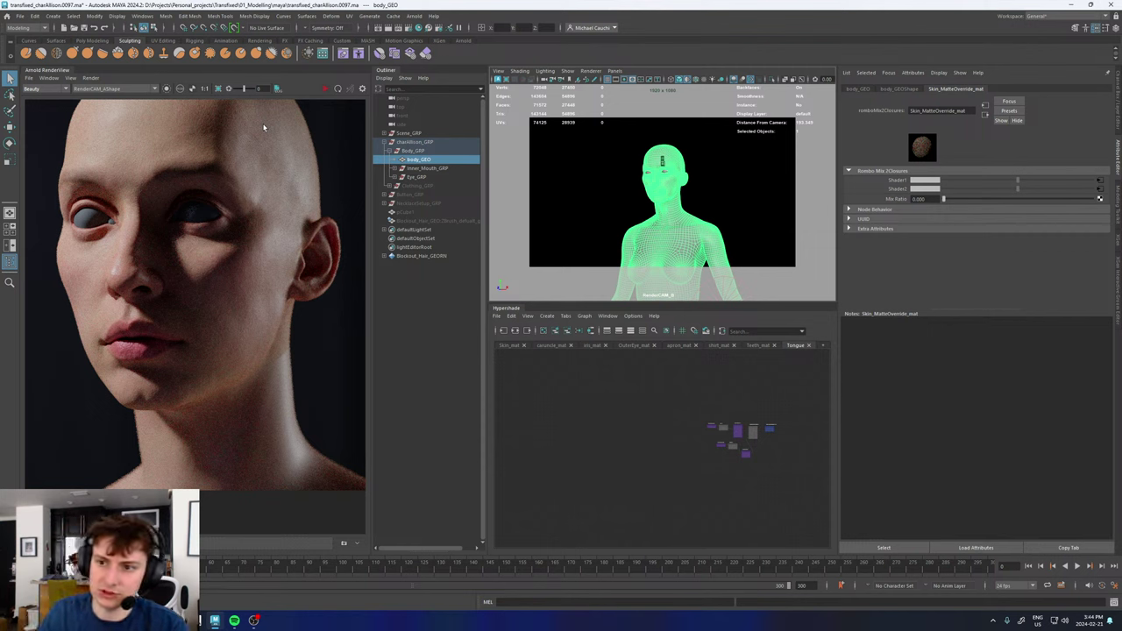
- Store a snapshot of the current skin render in the Arnold RenderView
scroll(165, 249, "down", 2)
scroll(165, 249, "up", 1)
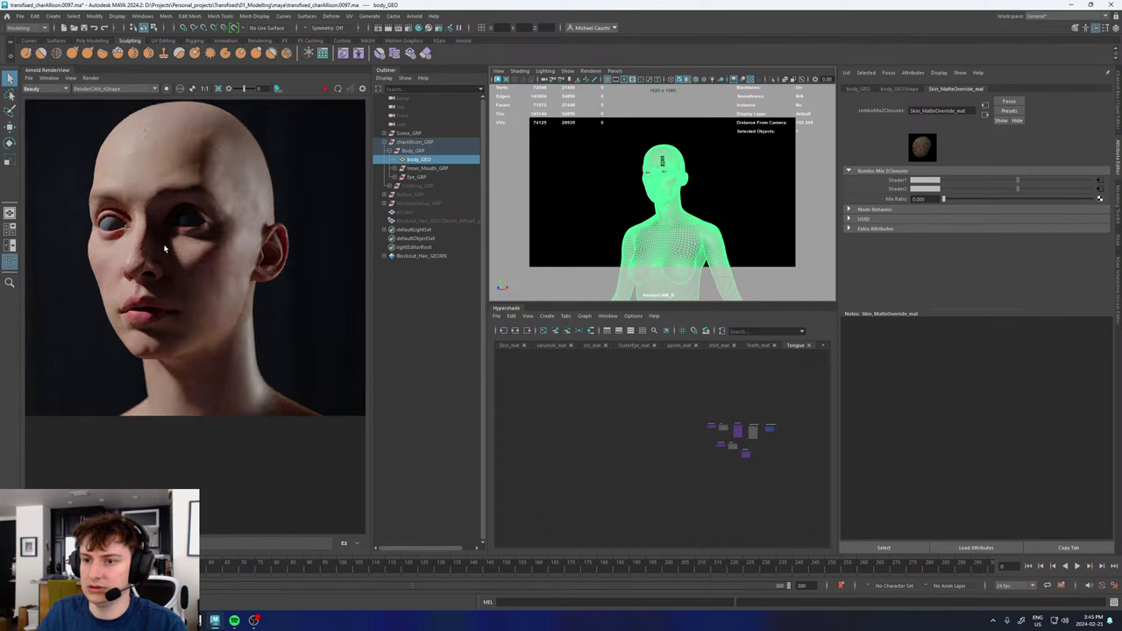
left_click(70, 78)
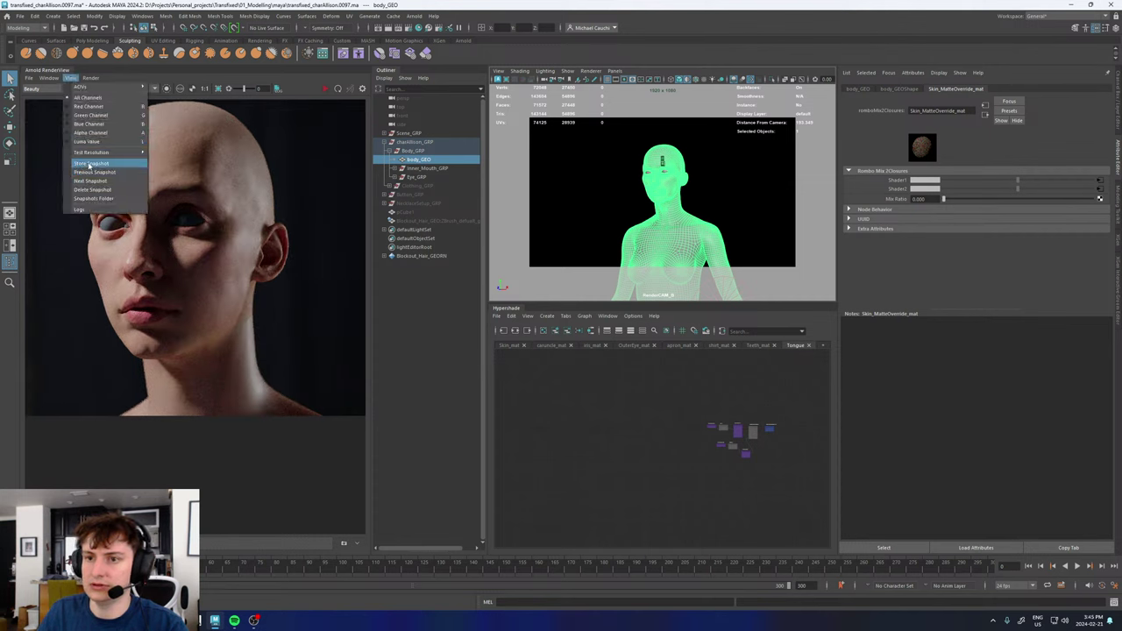
left_click(101, 167)
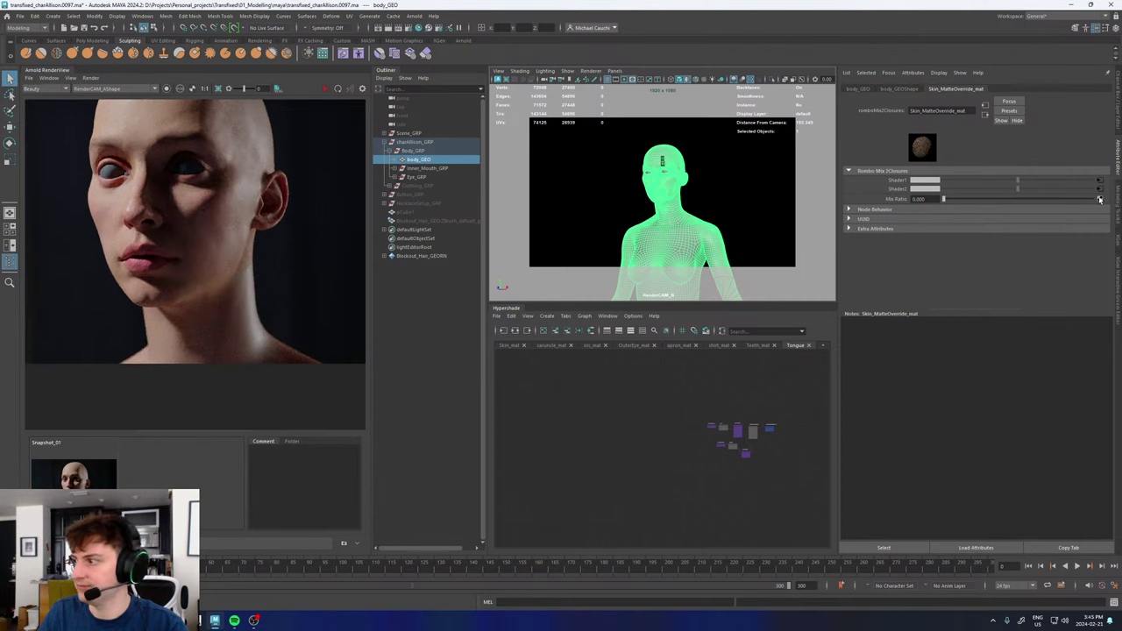
- Trace the skin shader from Skin_MatteOverride_mat through Skin_ClearCoatMix_mat, Skin_mat and aiColorCorrect1 to open the aiLayerRgba1 node
left_click(1101, 180)
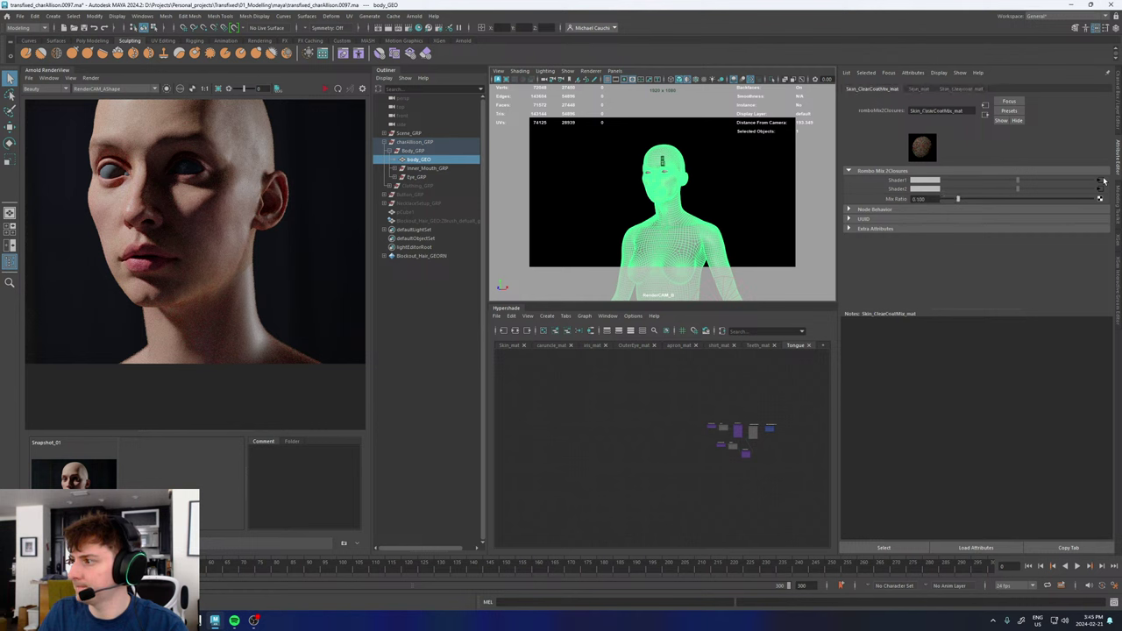
left_click(1102, 180)
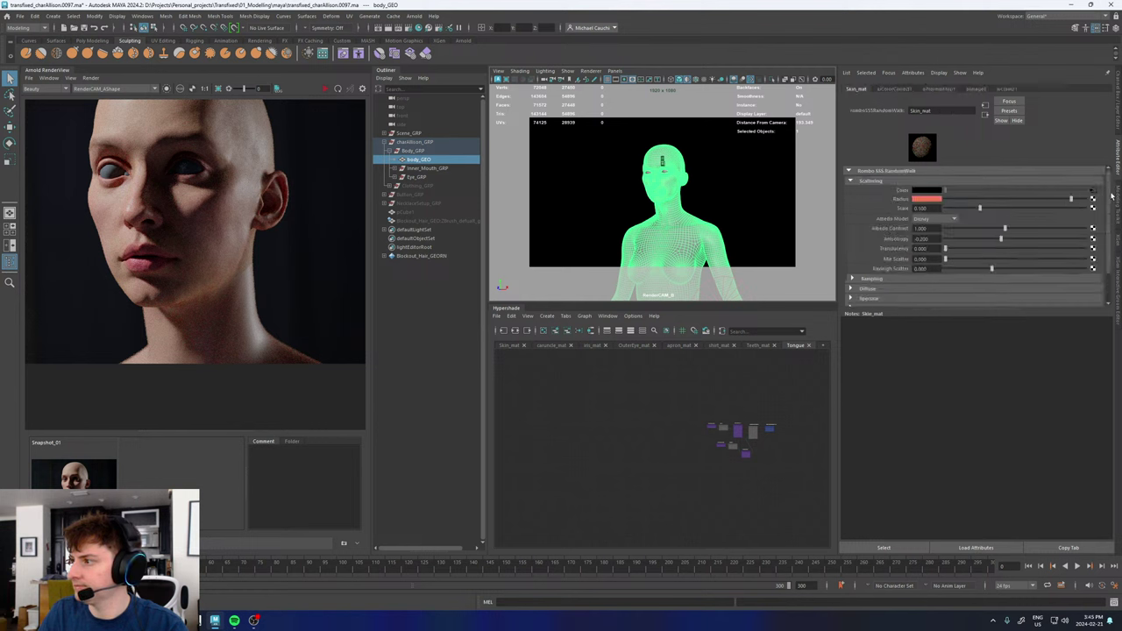
left_click(1094, 199)
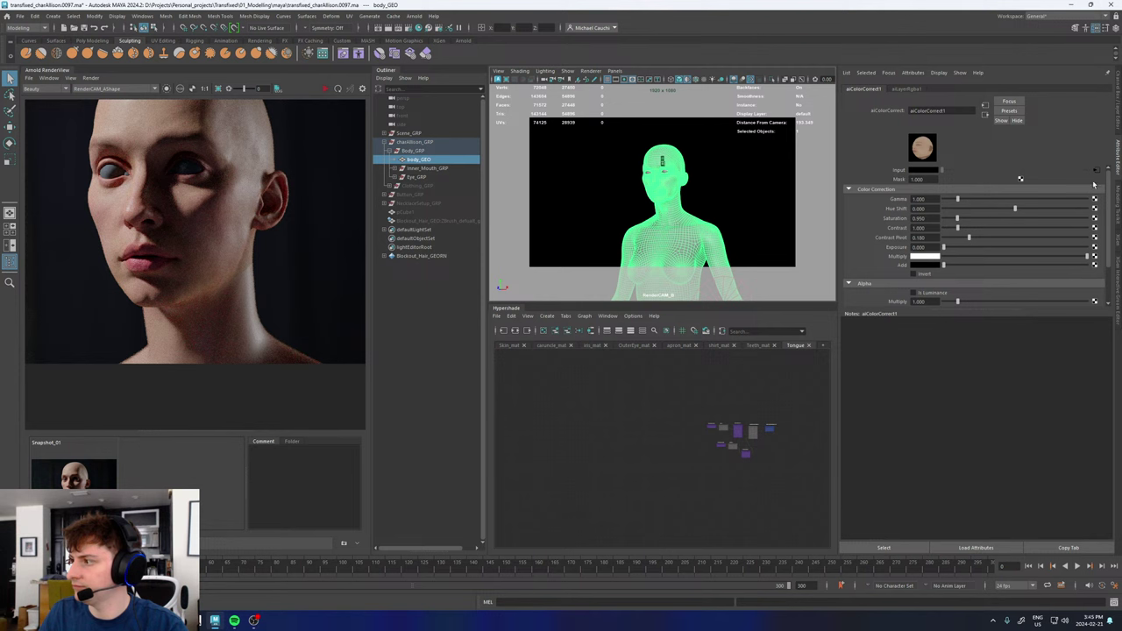
left_click(1102, 173)
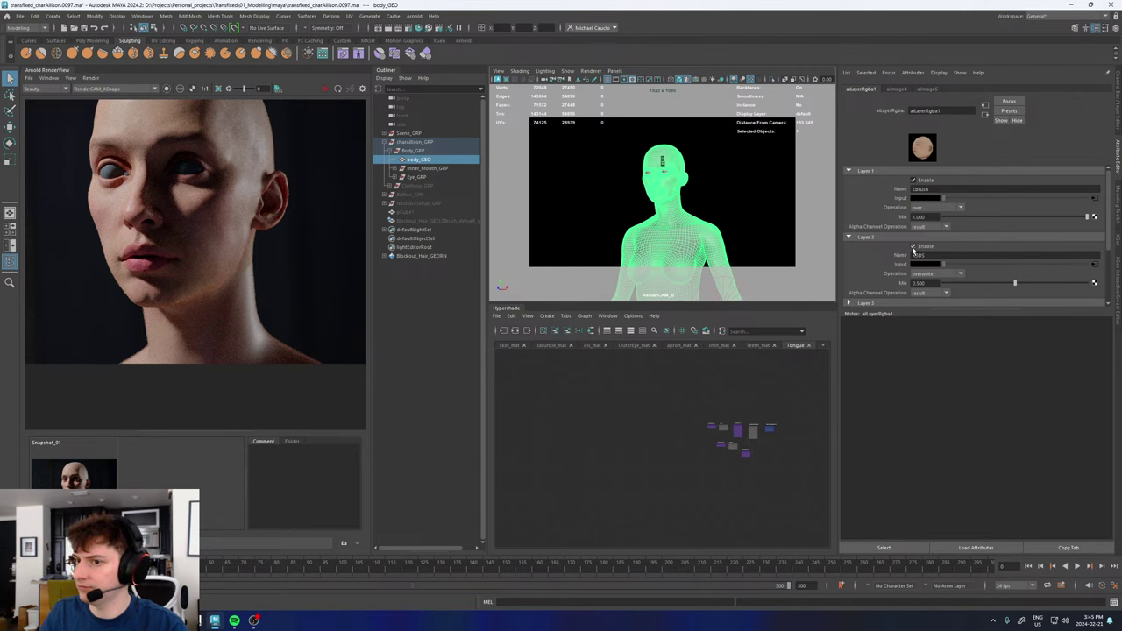
- Disable Layer 2 of aiLayerRgba1 and start a new Arnold render of the head
left_click(914, 247)
left_click(325, 92)
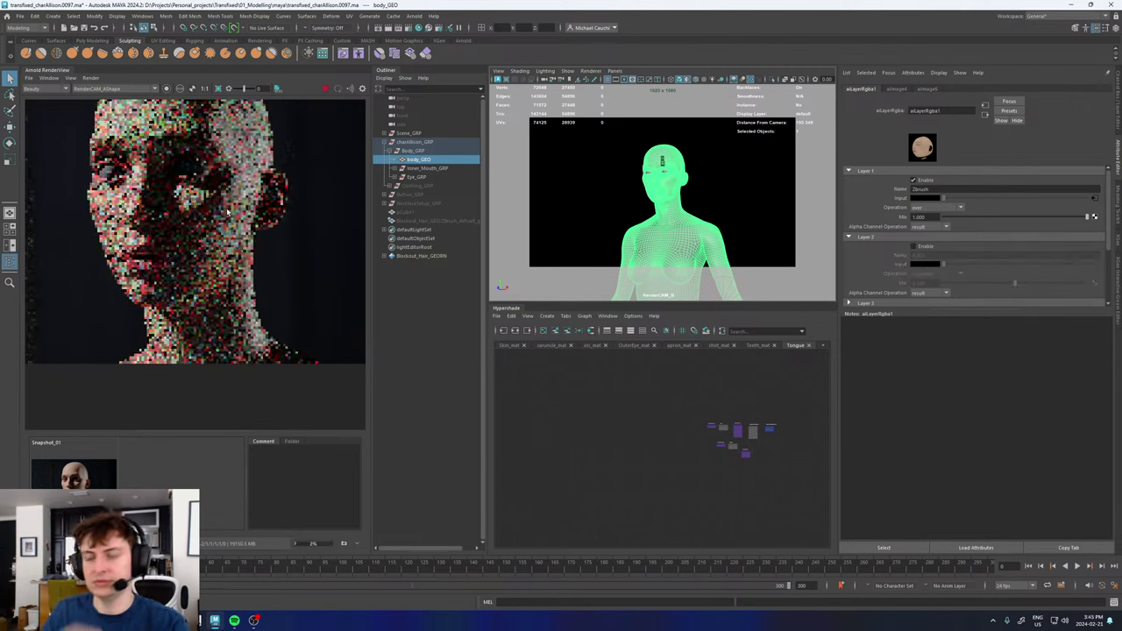
scroll(173, 230, "up", 2)
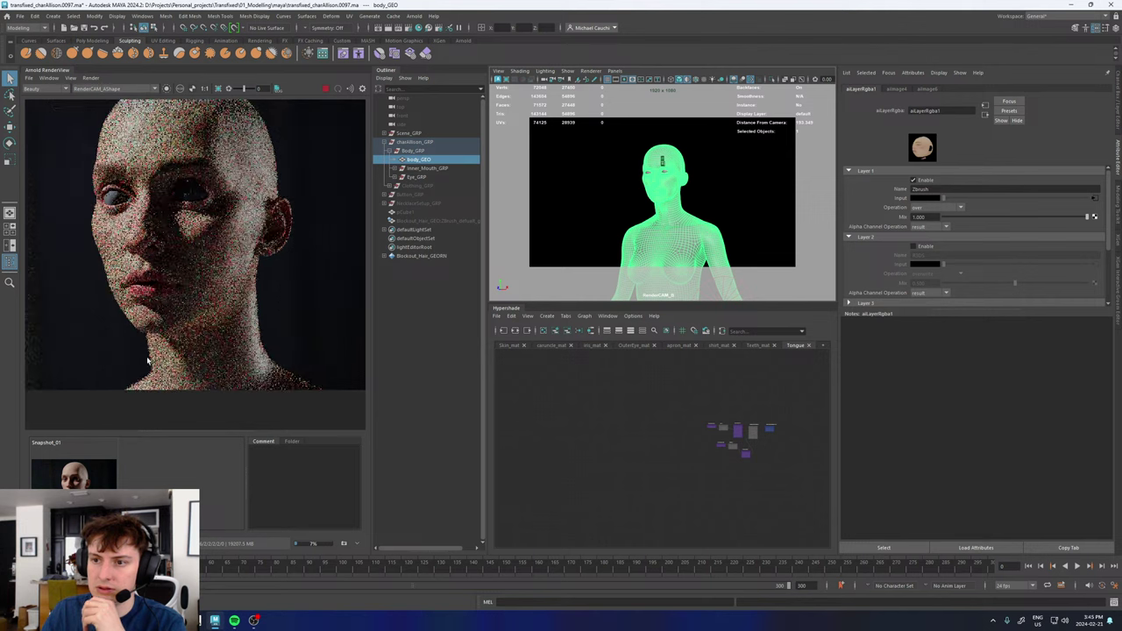
- Compare the render without Layer 2 against Snapshot_01 by switching repeatedly between the snapshot and the live image
left_click(96, 483)
left_click(94, 483)
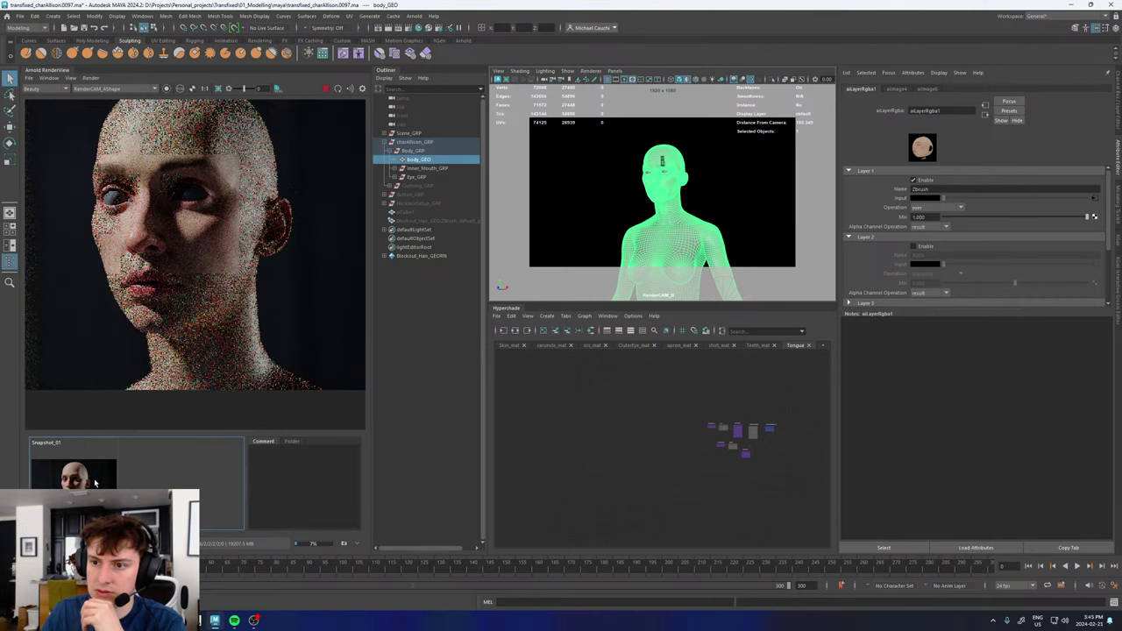
left_click(96, 484)
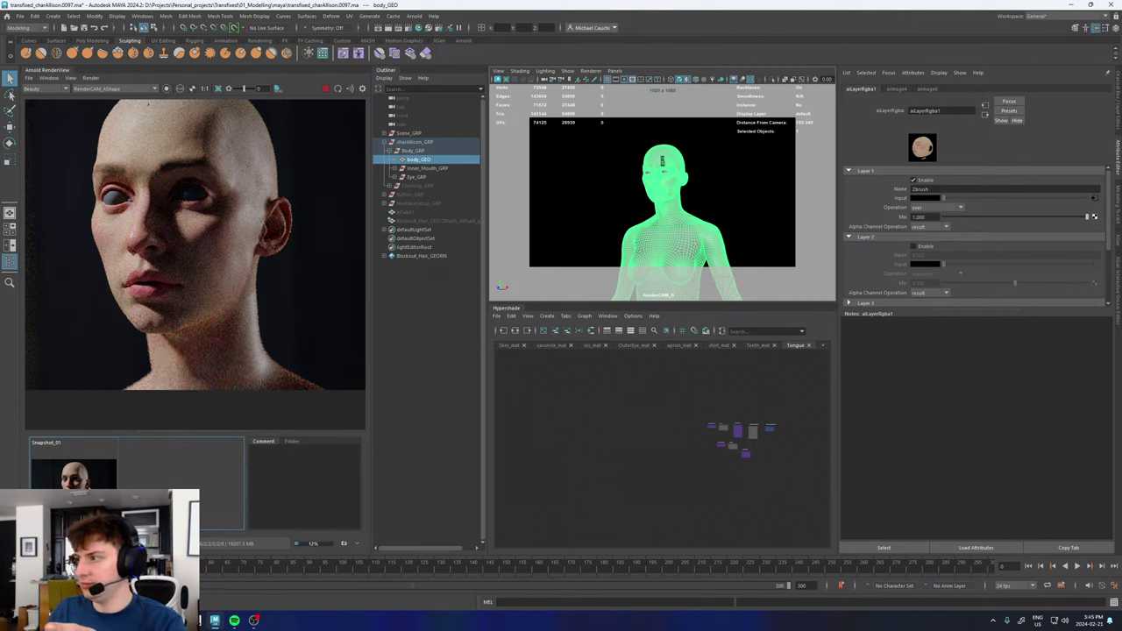
left_click(87, 486)
left_click(88, 486)
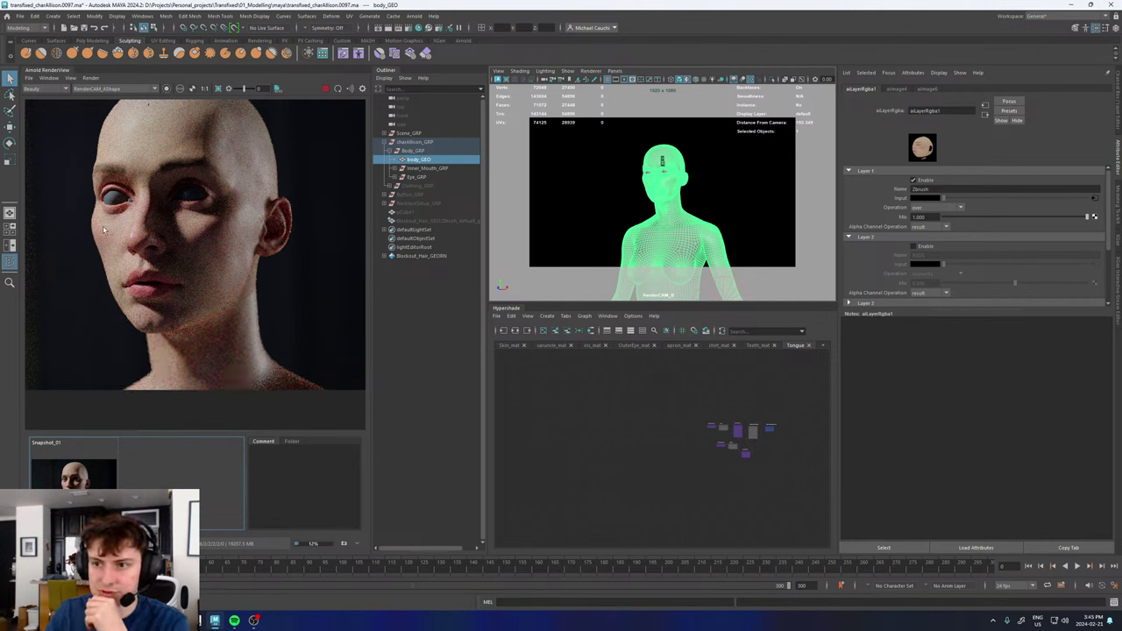
left_click(88, 474)
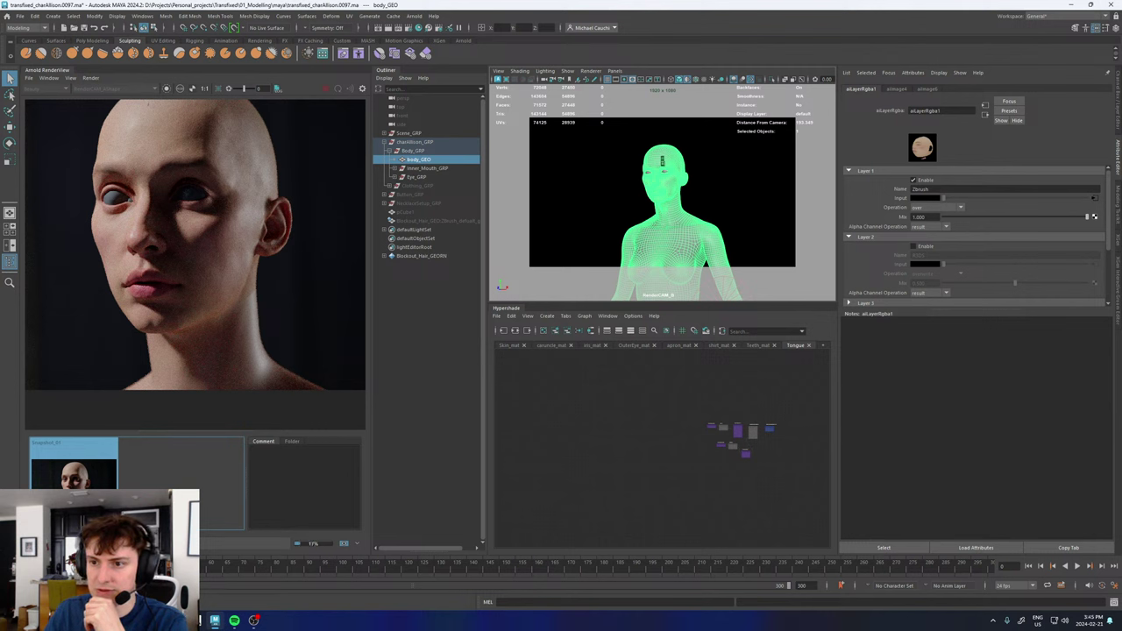
left_click(88, 498)
left_click(87, 497)
left_click(87, 498)
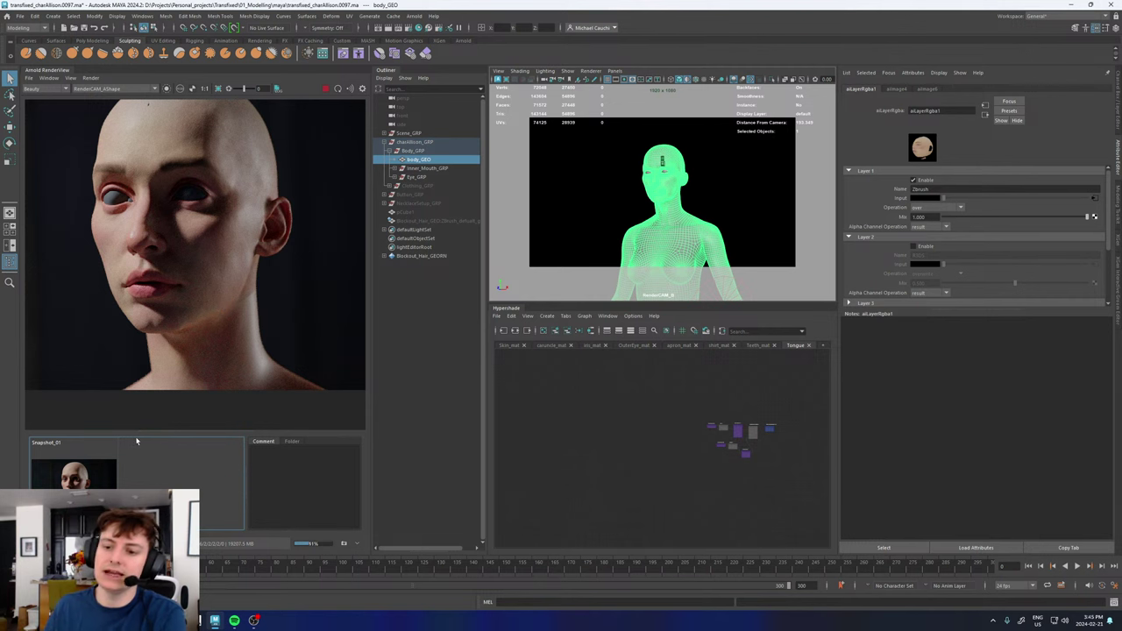
left_click(92, 478)
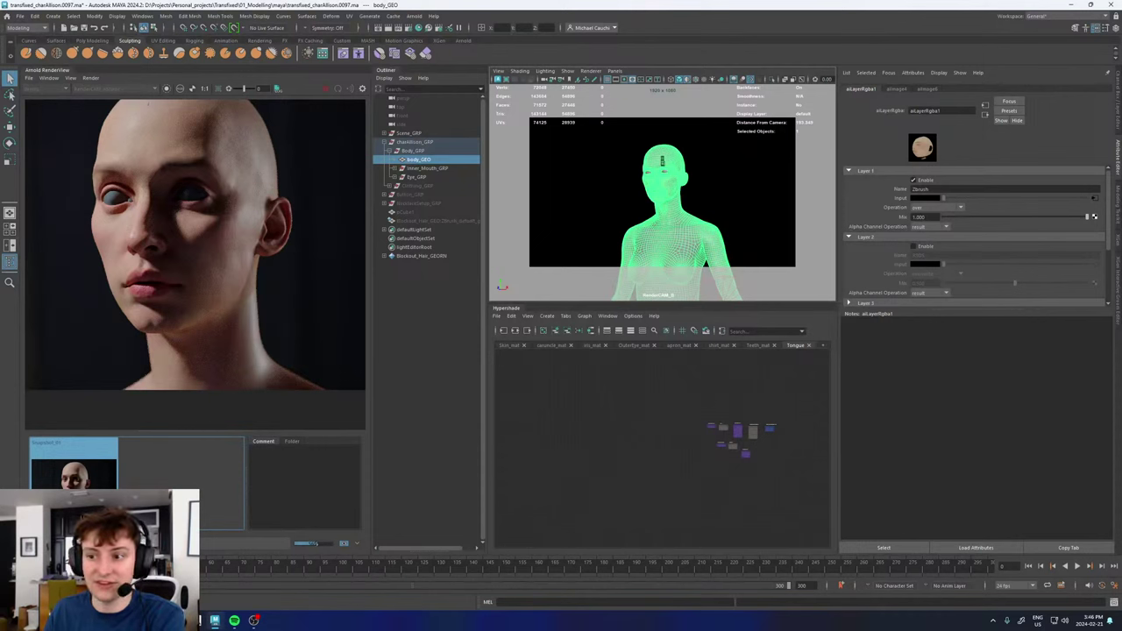
left_click(77, 481)
left_click(76, 481)
left_click(76, 481)
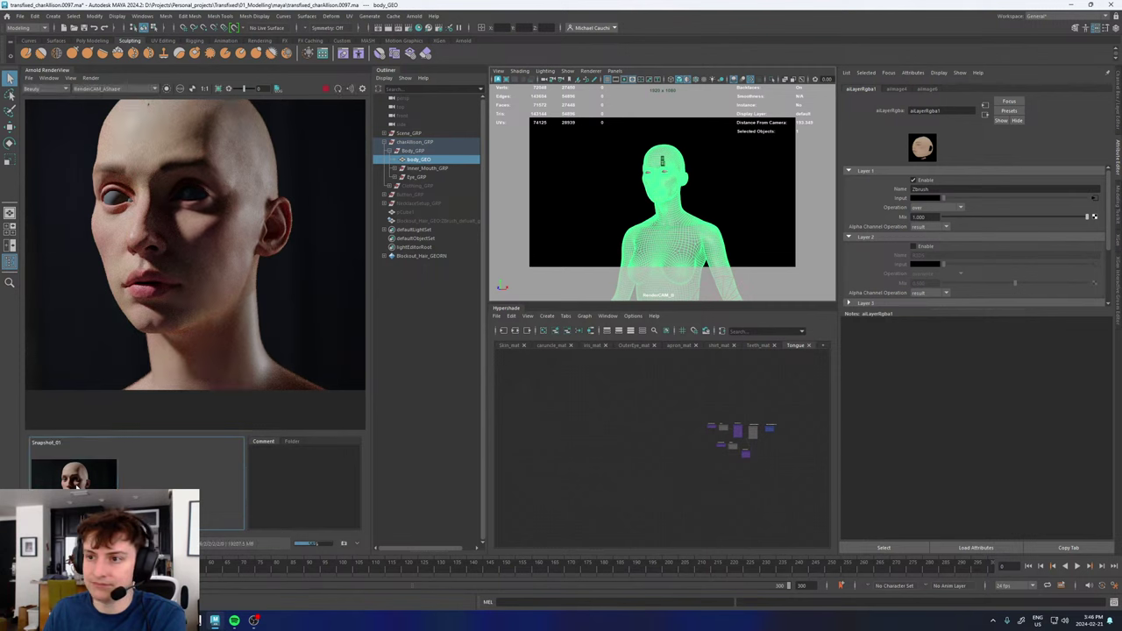
left_click(76, 481)
left_click(76, 481)
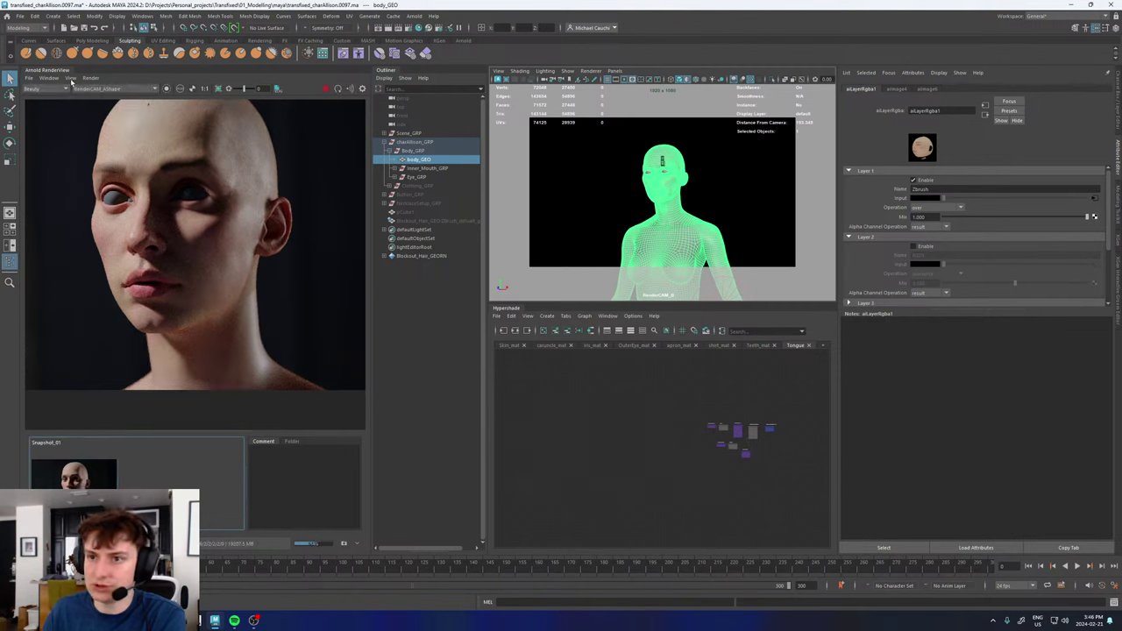
- Store a snapshot of the render without Layer 2 and compare it against Snapshot_01
left_click(70, 78)
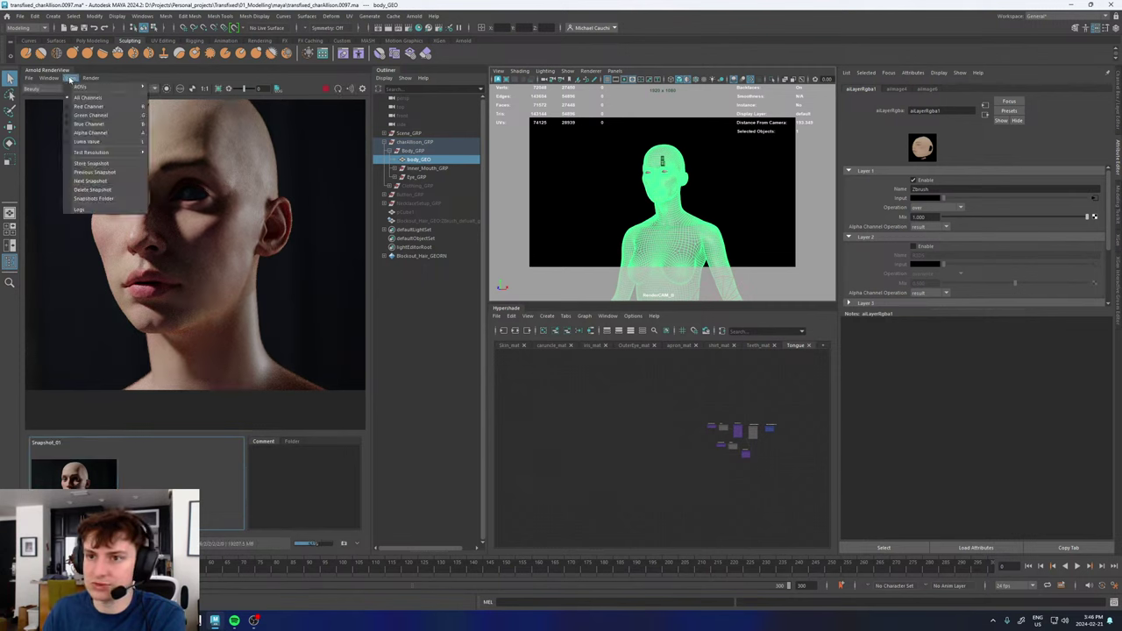
left_click(91, 164)
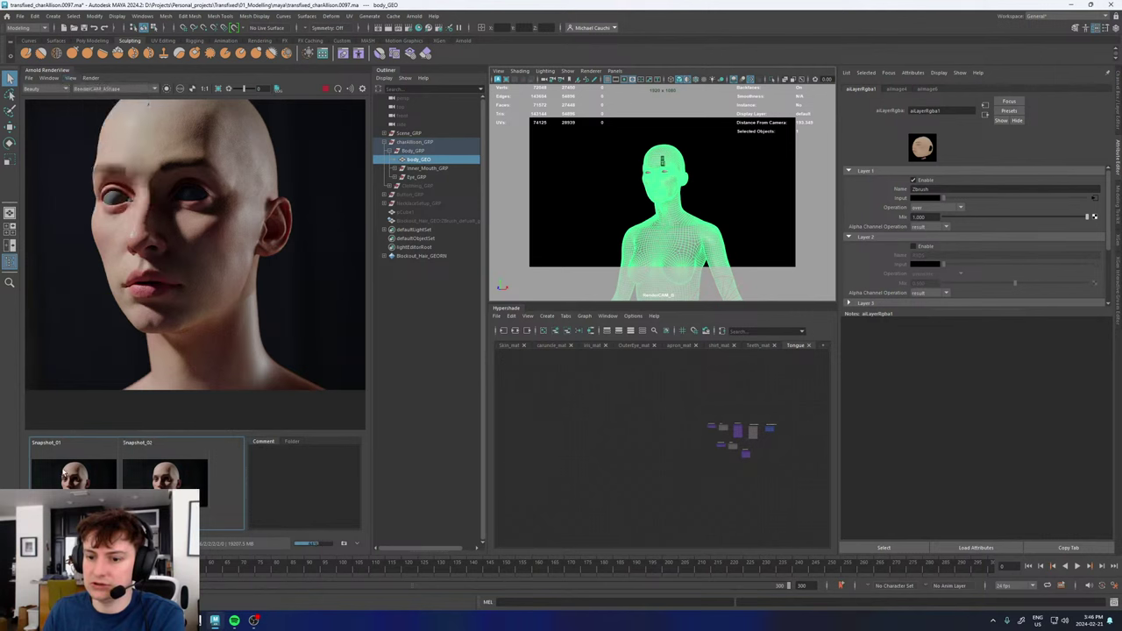
left_click(67, 473)
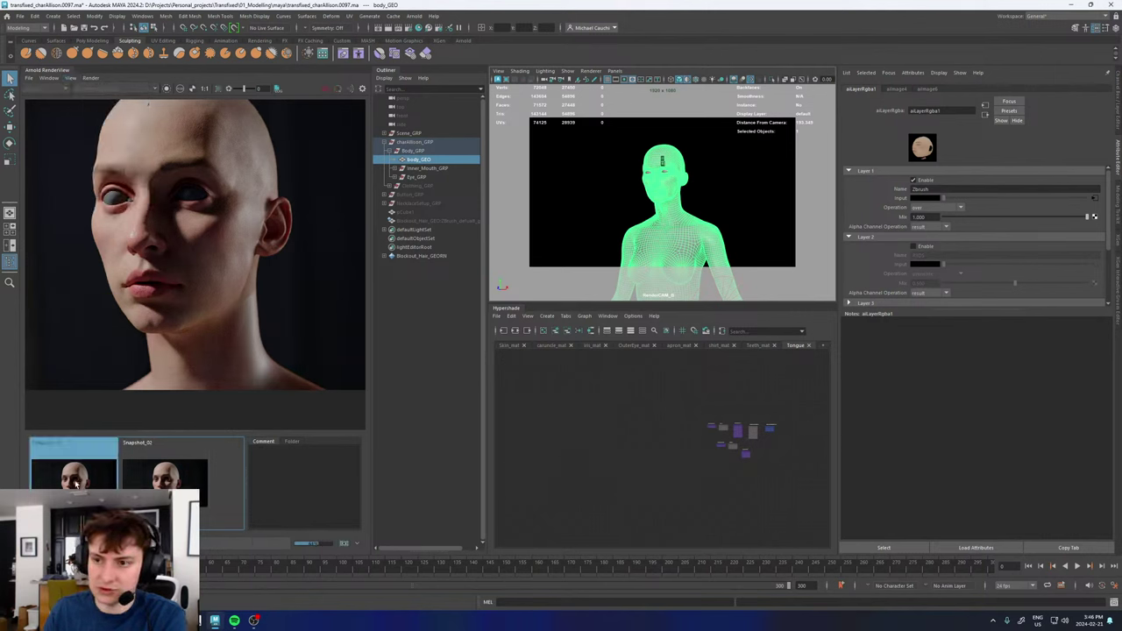
left_click(76, 482)
left_click(76, 481)
left_click(76, 482)
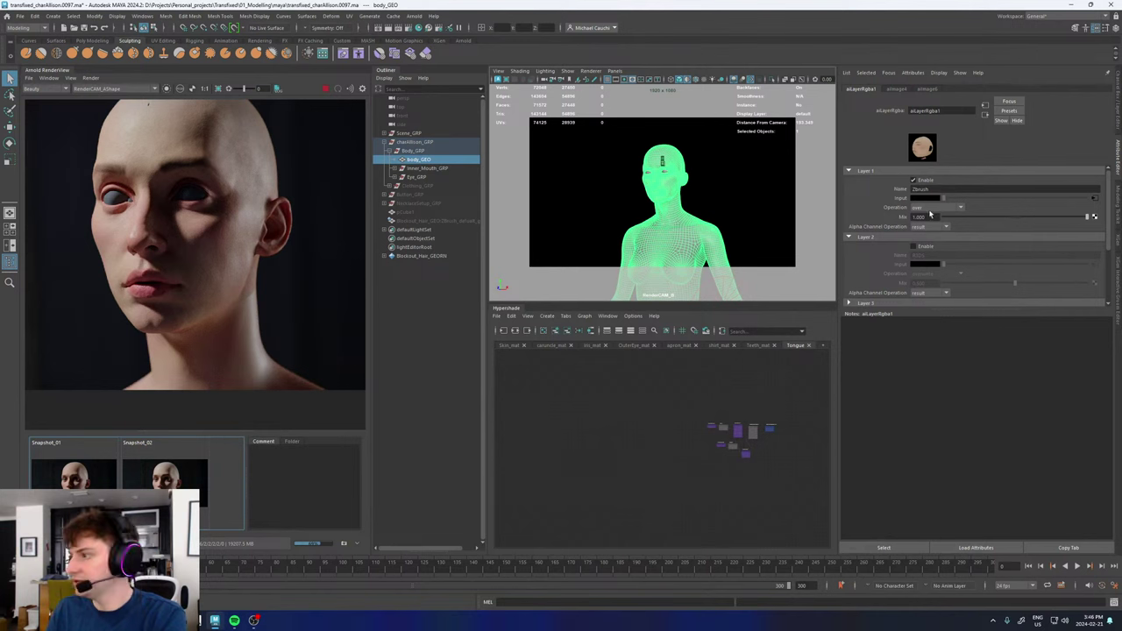
- Re-enable Layer 2 of aiLayerRgba1 and set its Mix to 1
left_click(913, 246)
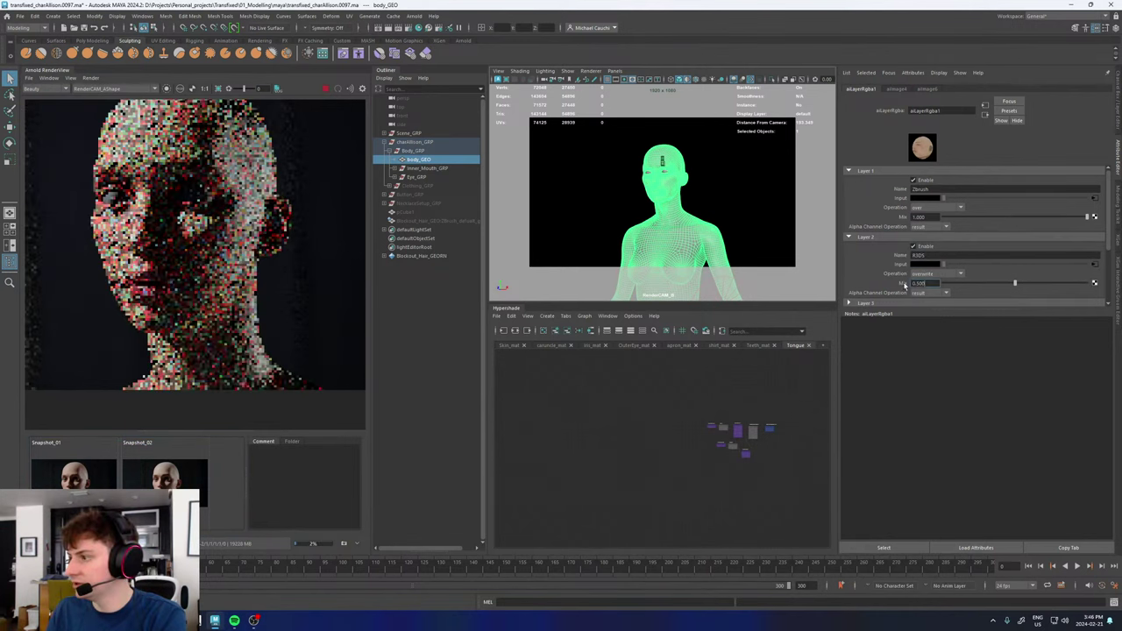
left_click_drag(906, 285, 879, 287)
type("1")
key("Return")
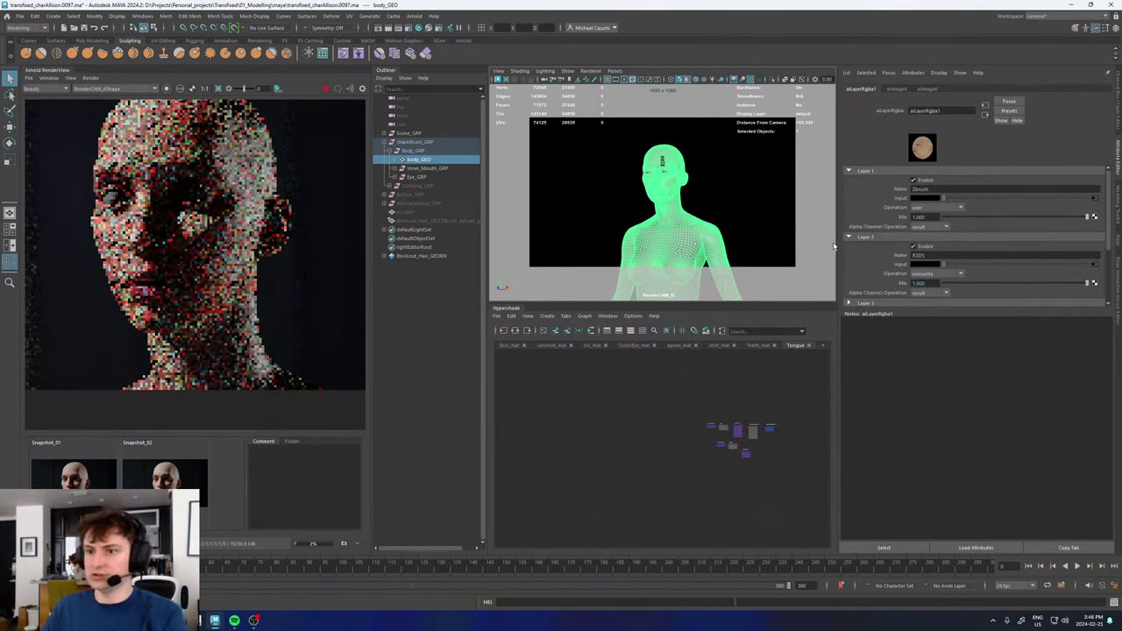
- Compare the new full-strength Layer 2 render with Snapshot_01 and Snapshot_02 as it refines
left_click(76, 481)
left_click(77, 481)
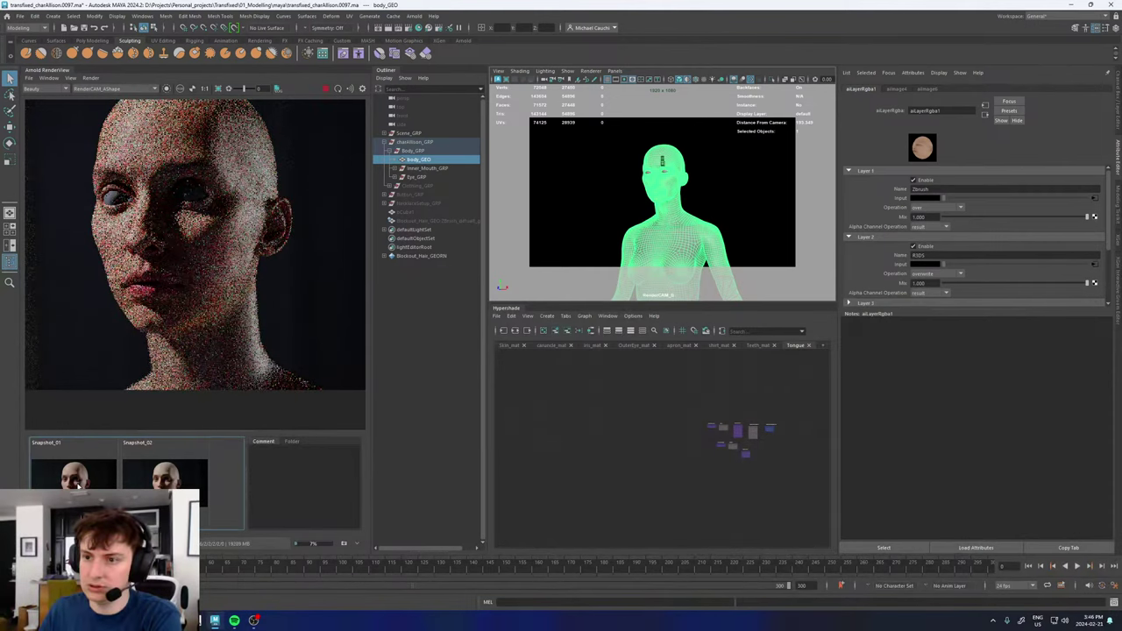
left_click(91, 481)
left_click(168, 482)
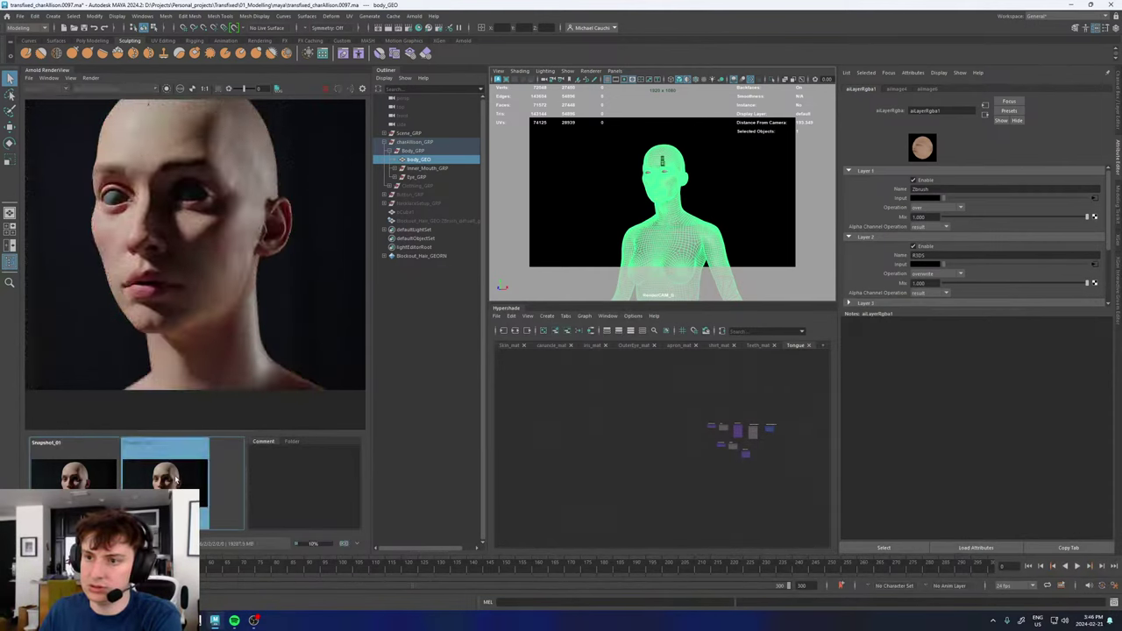
left_click(173, 482)
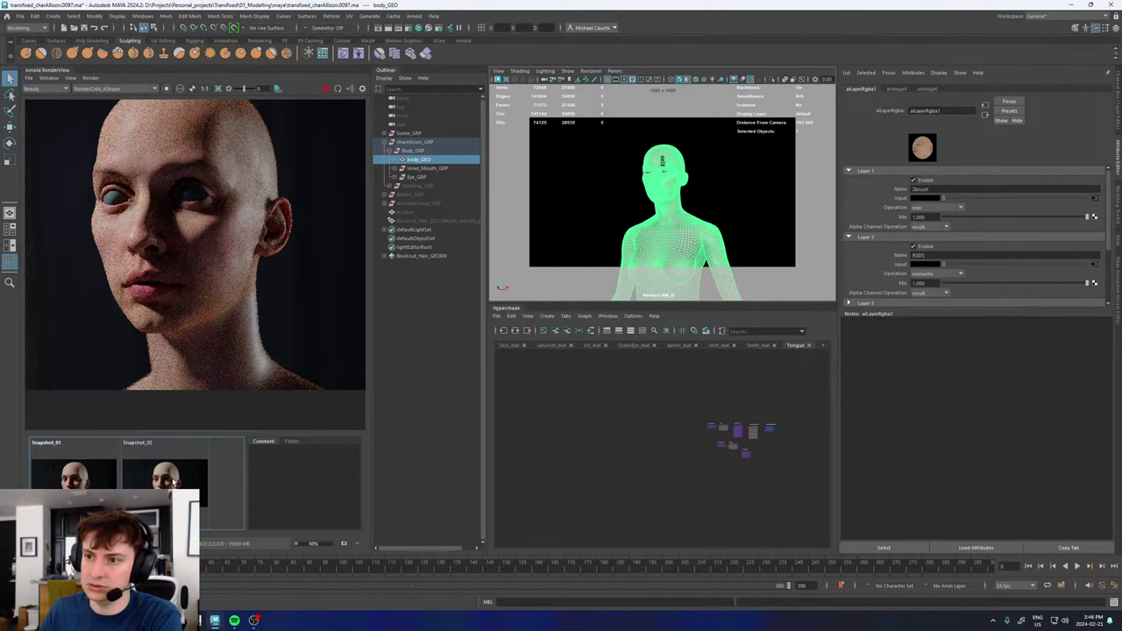
left_click(172, 482)
left_click(172, 482)
left_click(173, 482)
left_click(173, 482)
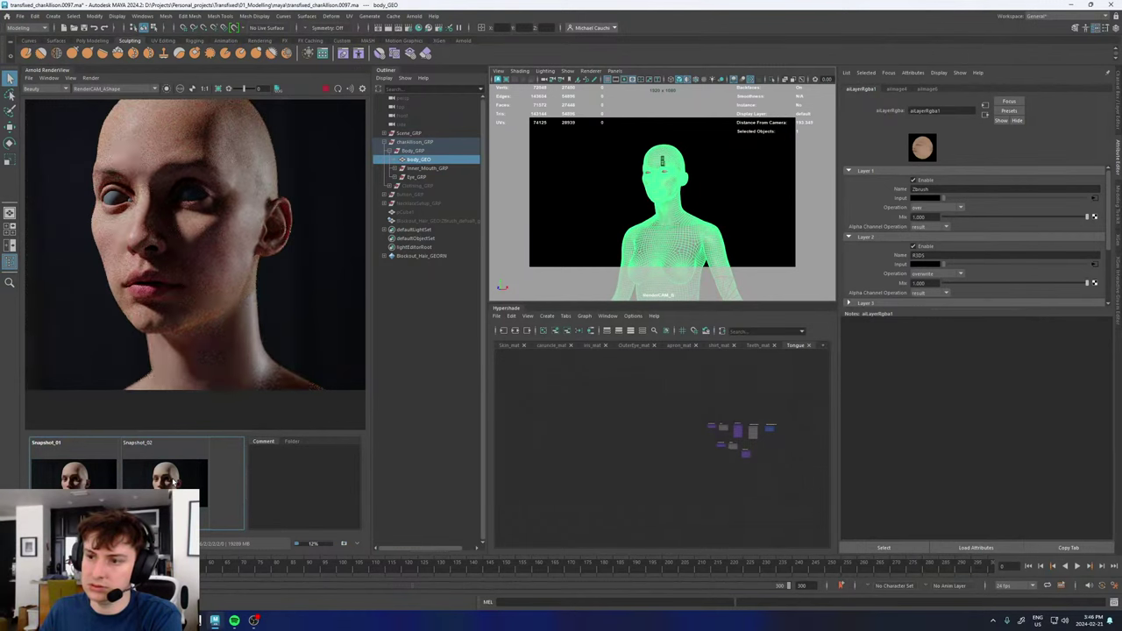
left_click(79, 480)
left_click(79, 480)
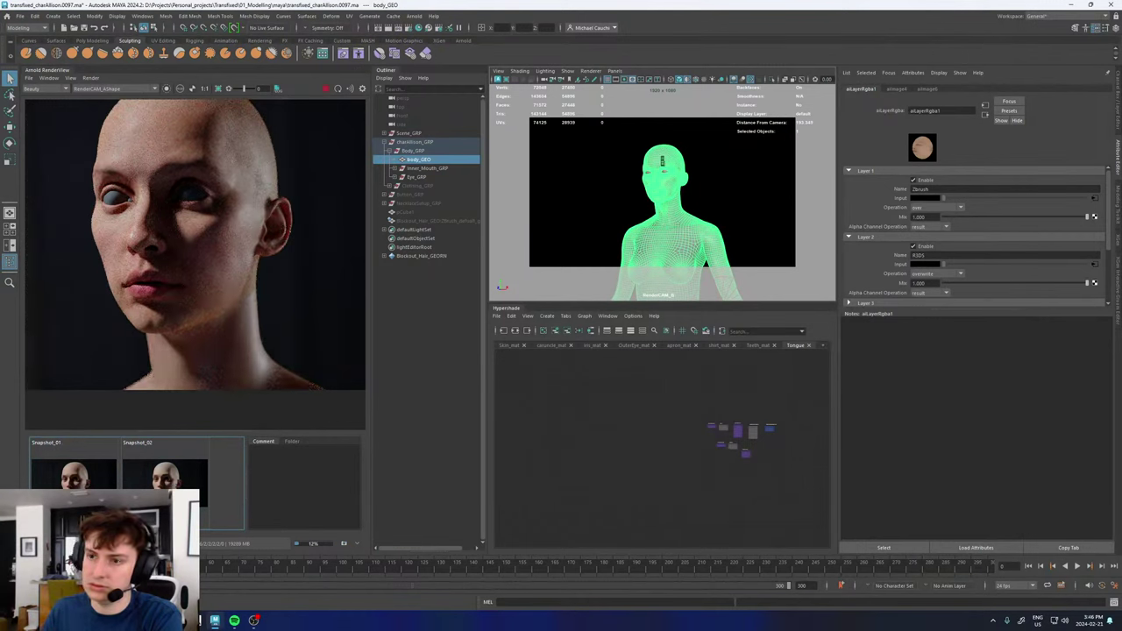
left_click(79, 481)
left_click(79, 480)
left_click(167, 481)
left_click(167, 481)
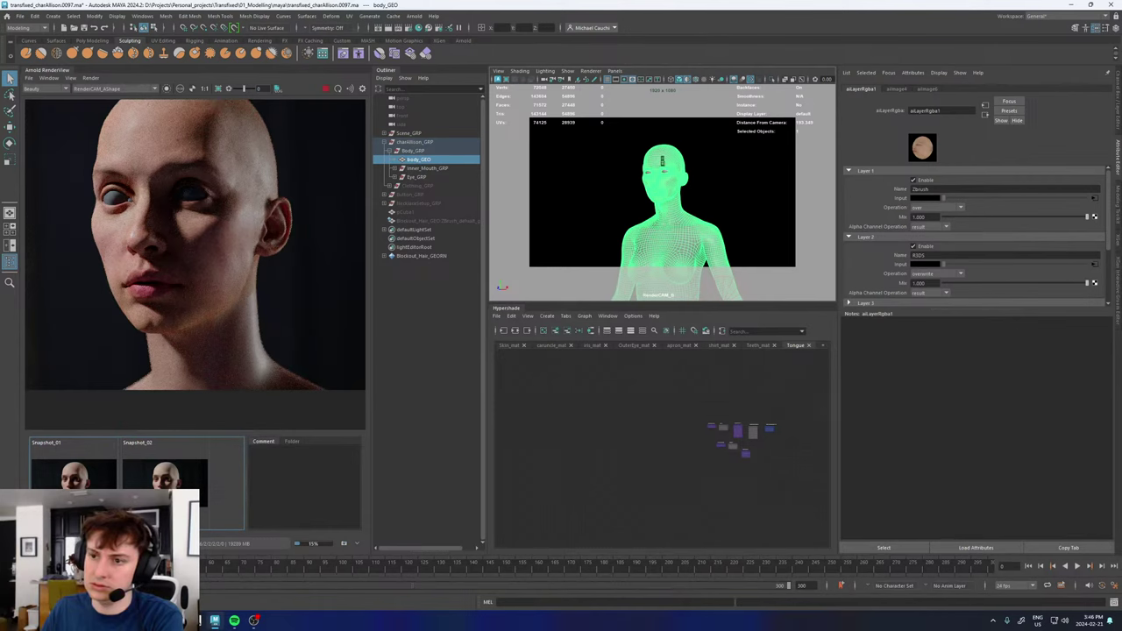
- Compare the skin color of the face up close between the live render and both stored snapshots
scroll(165, 293, "down", 4)
scroll(145, 333, "up", 6)
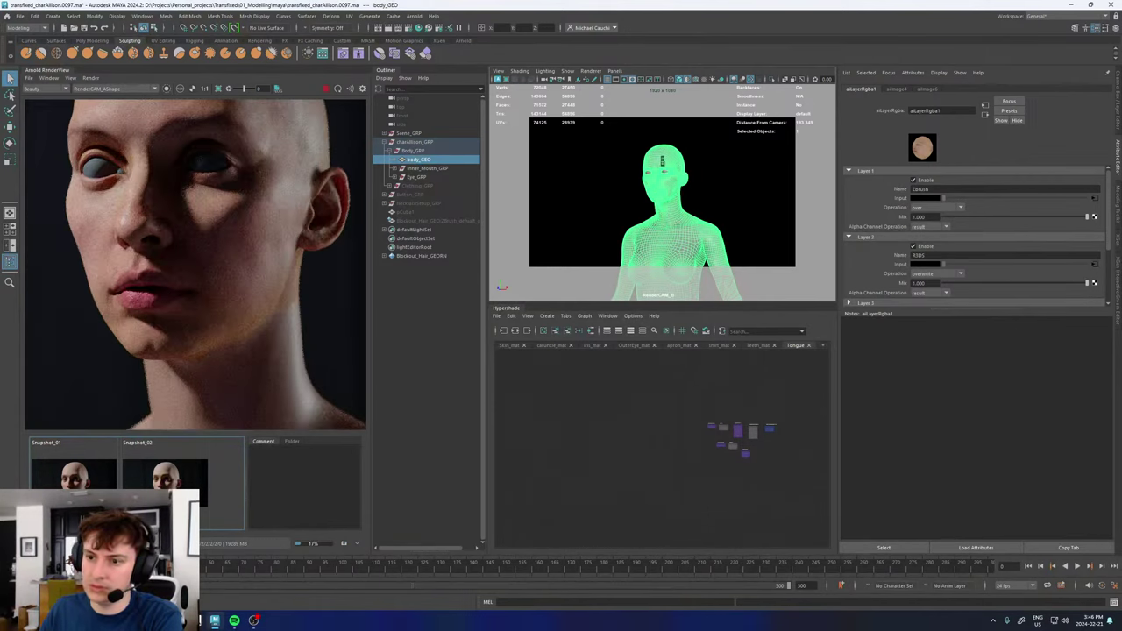
left_click(77, 476)
left_click(77, 476)
left_click(77, 476)
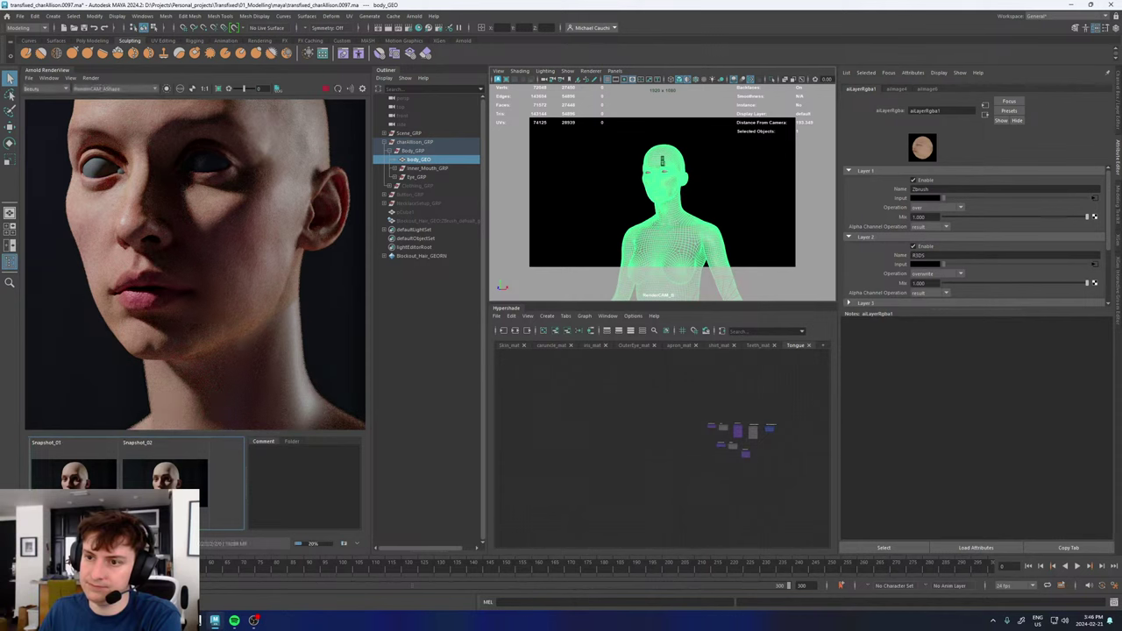
scroll(148, 265, "down", 2)
scroll(145, 228, "up", 2)
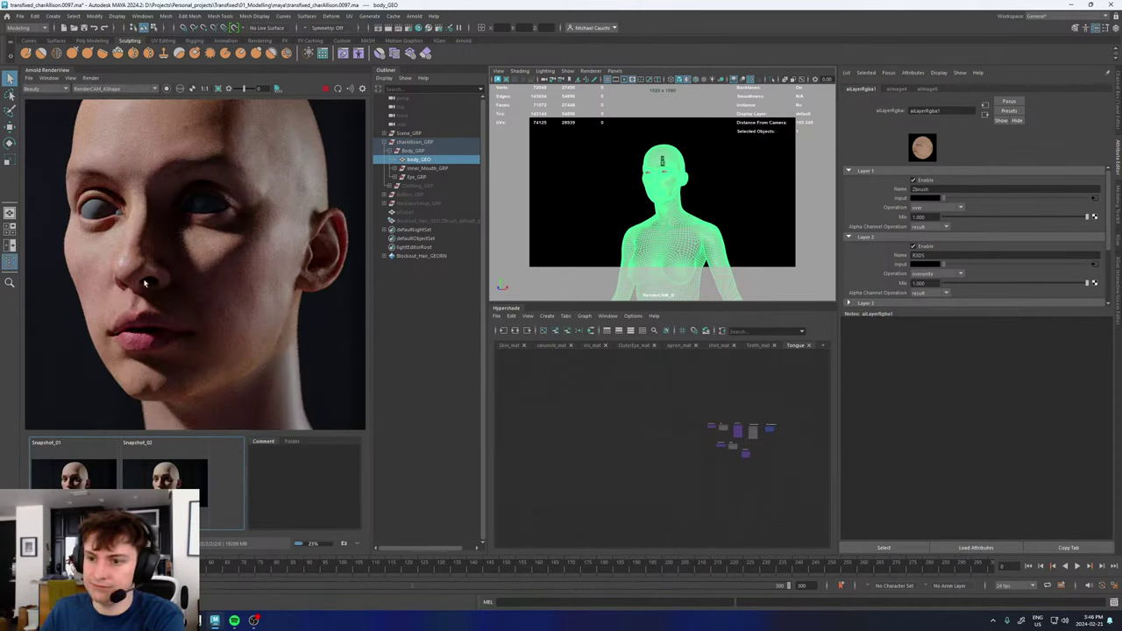
left_click(76, 474)
left_click(162, 487)
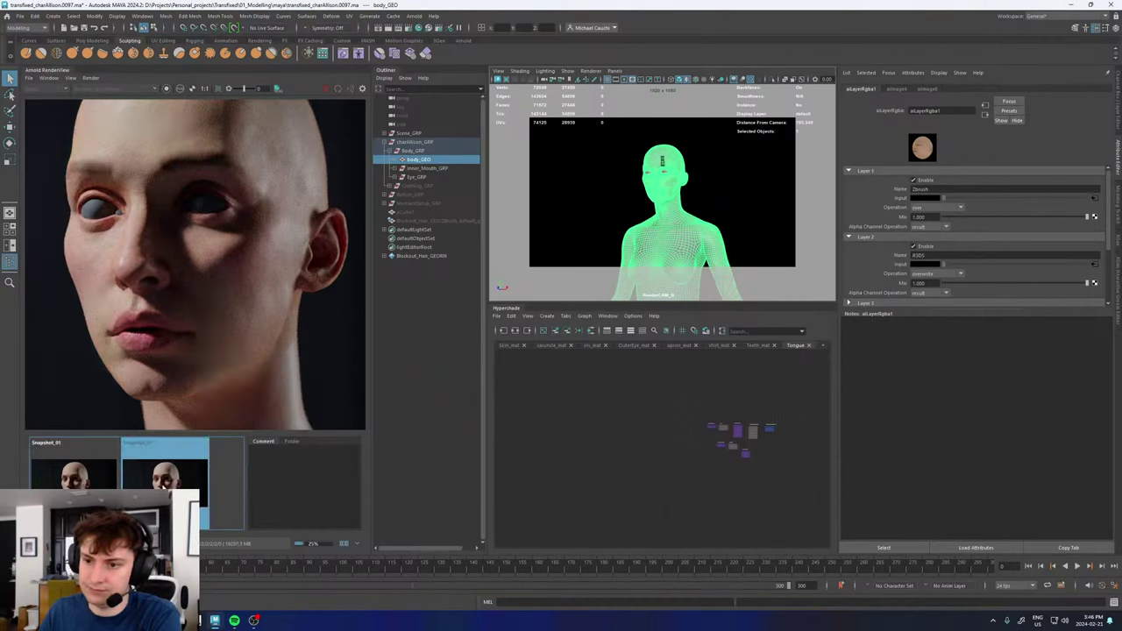
left_click(163, 487)
left_click(99, 487)
left_click(99, 488)
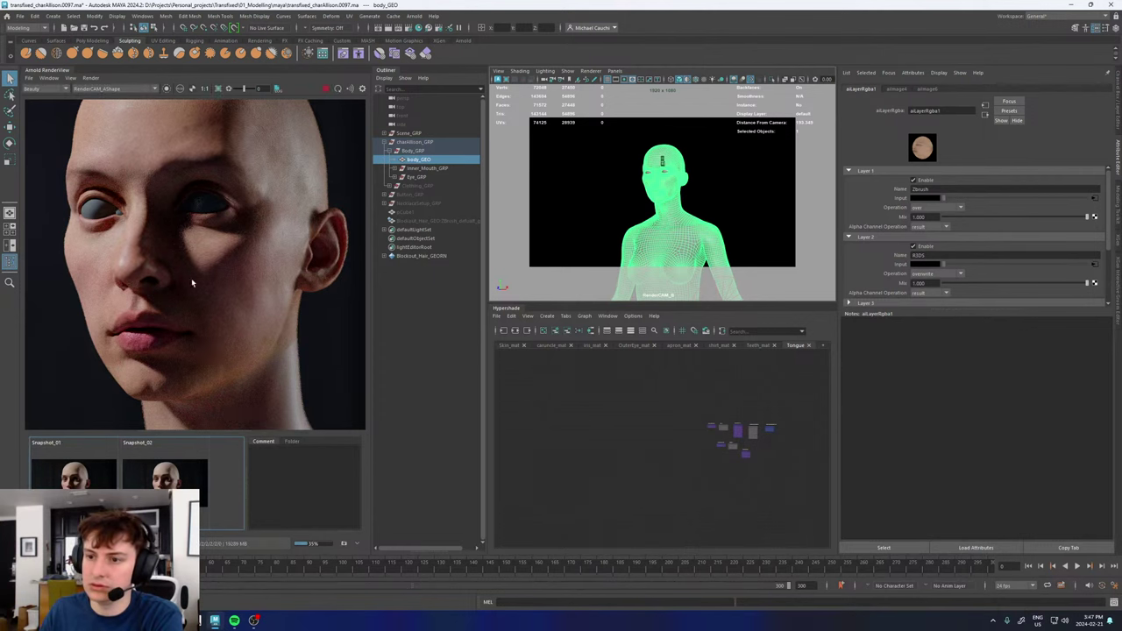
- Examine the skin around the nose, lips and eyes in the live render, and view the whole head in Snapshot_01
scroll(191, 278, "down", 3)
scroll(186, 279, "up", 4)
scroll(176, 284, "up", 2)
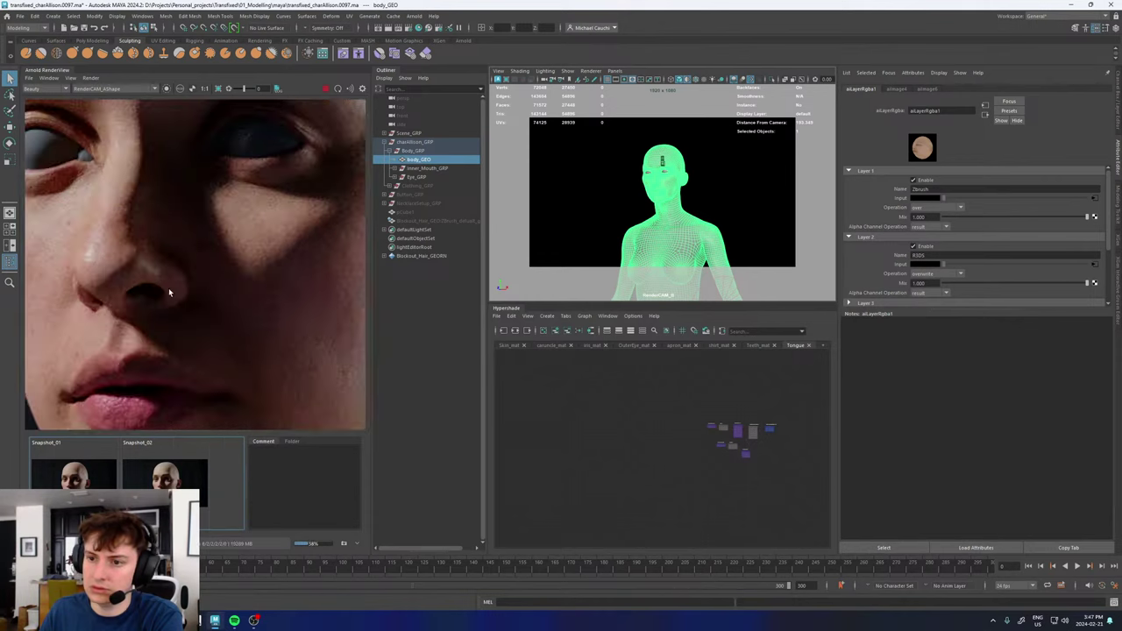
scroll(114, 305, "up", 2)
middle_click_drag(114, 306, 232, 259)
scroll(230, 273, "down", 4)
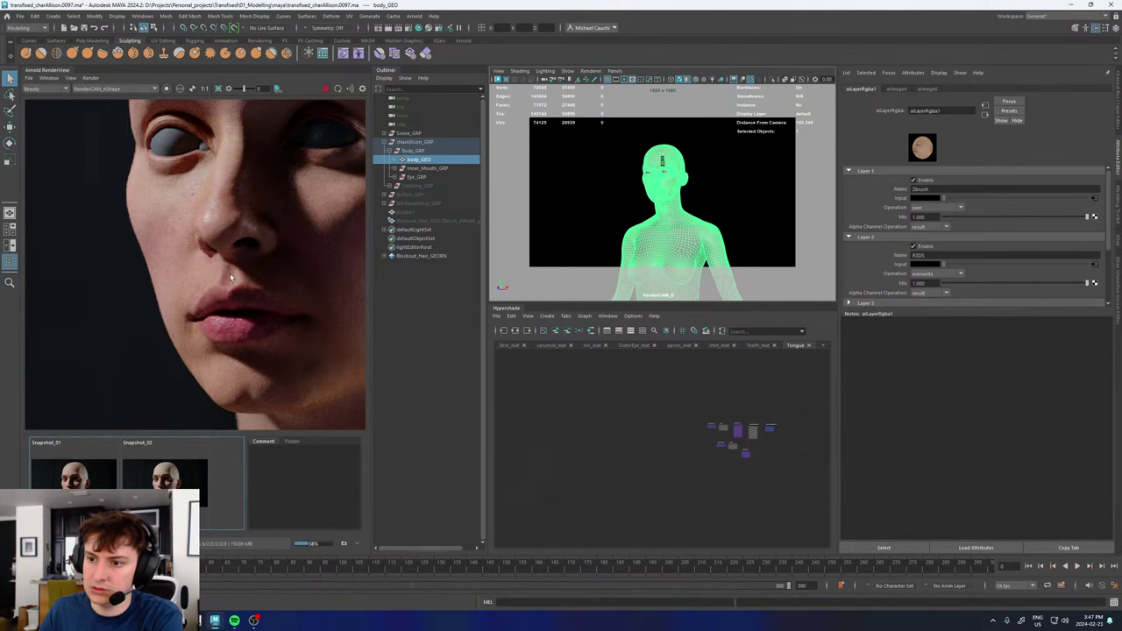
middle_click_drag(302, 242, 205, 325)
scroll(200, 340, "down", 3)
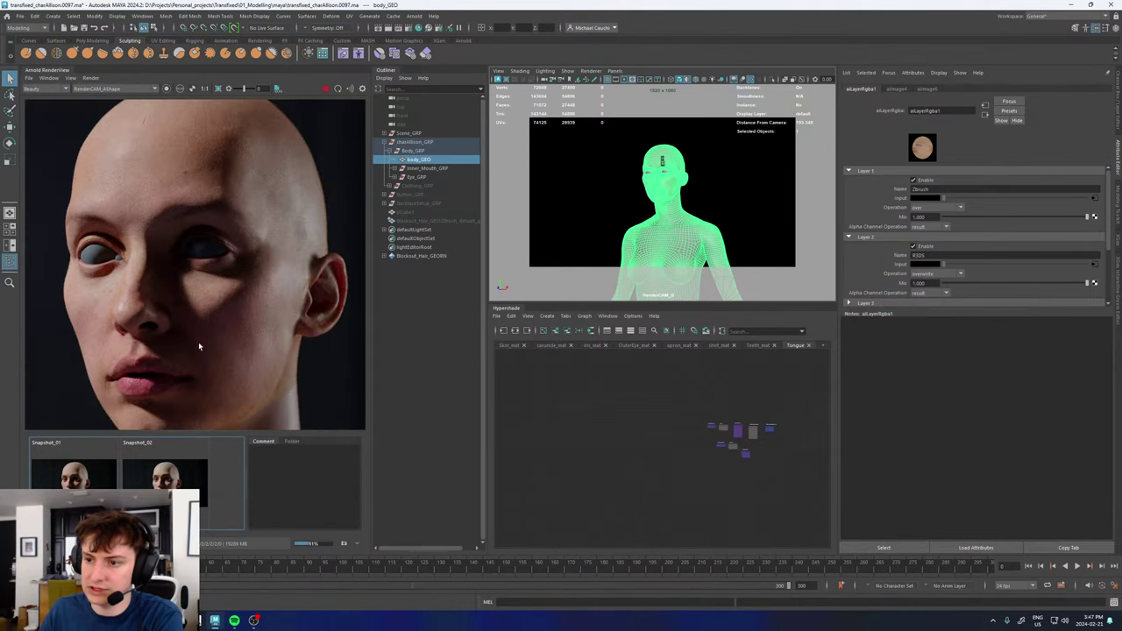
left_click(100, 483)
scroll(175, 394, "down", 6)
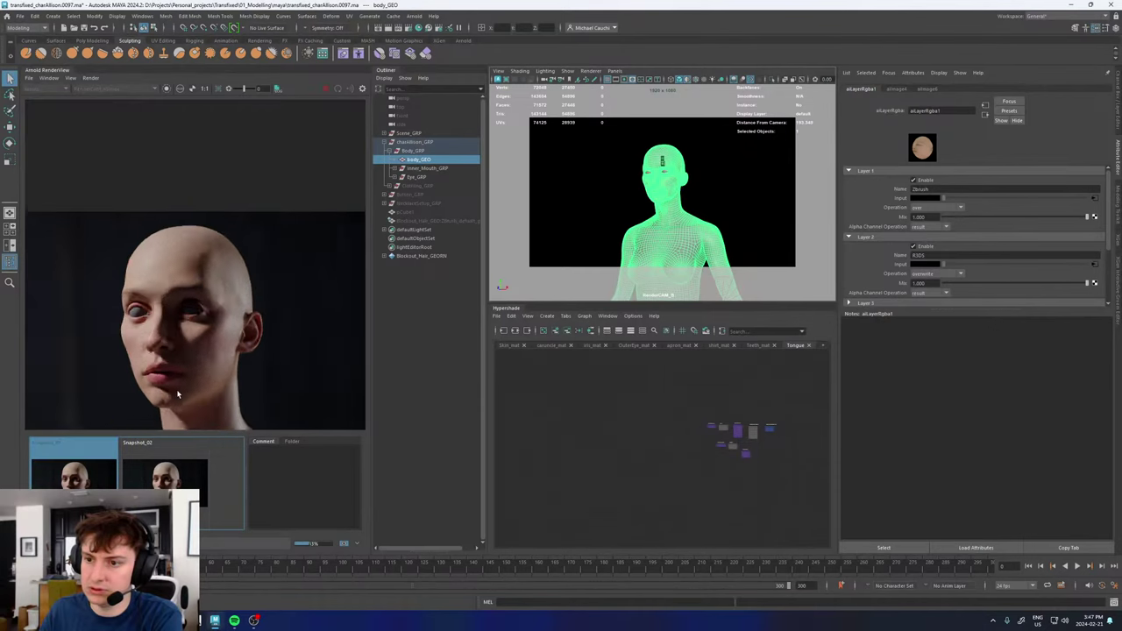
- Compare the skin color of the whole head between the live render and Snapshot_01, switching repeatedly between the two
middle_click_drag(178, 394, 199, 322)
scroll(197, 323, "up", 4)
left_click(96, 486)
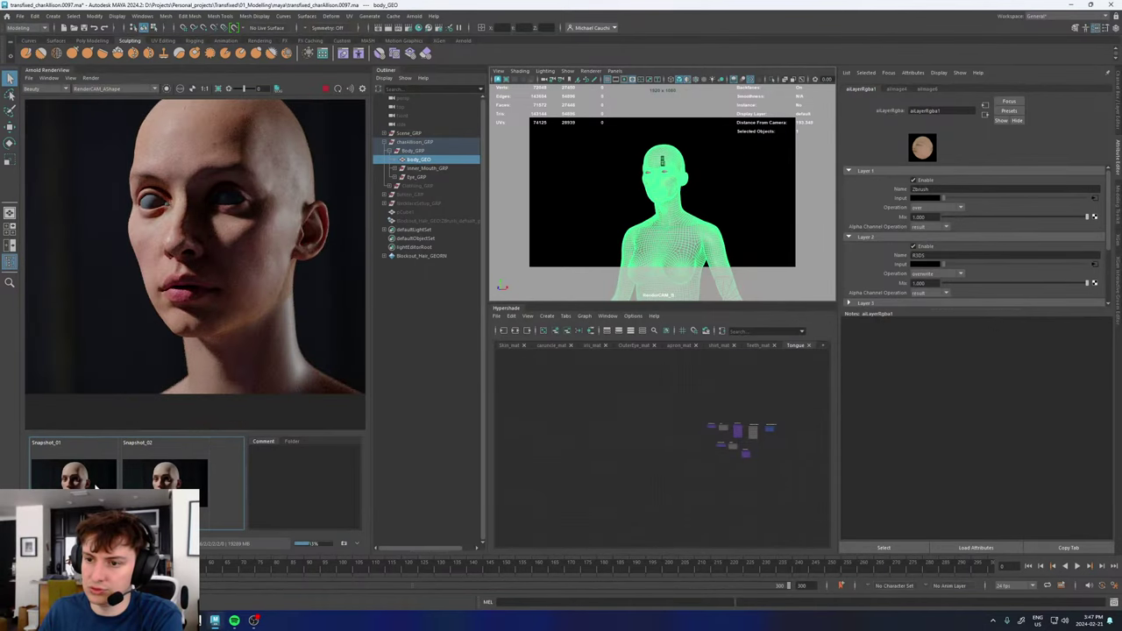
left_click(95, 487)
left_click(96, 486)
left_click(95, 487)
left_click(99, 485)
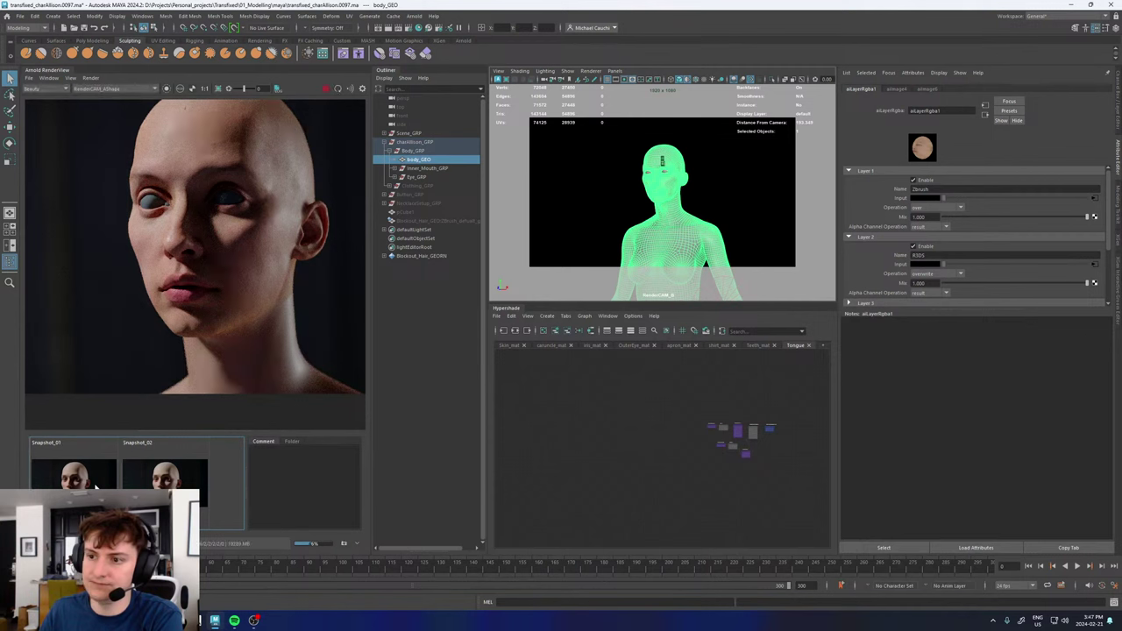
left_click(98, 485)
left_click(98, 485)
left_click(98, 485)
left_click(98, 485)
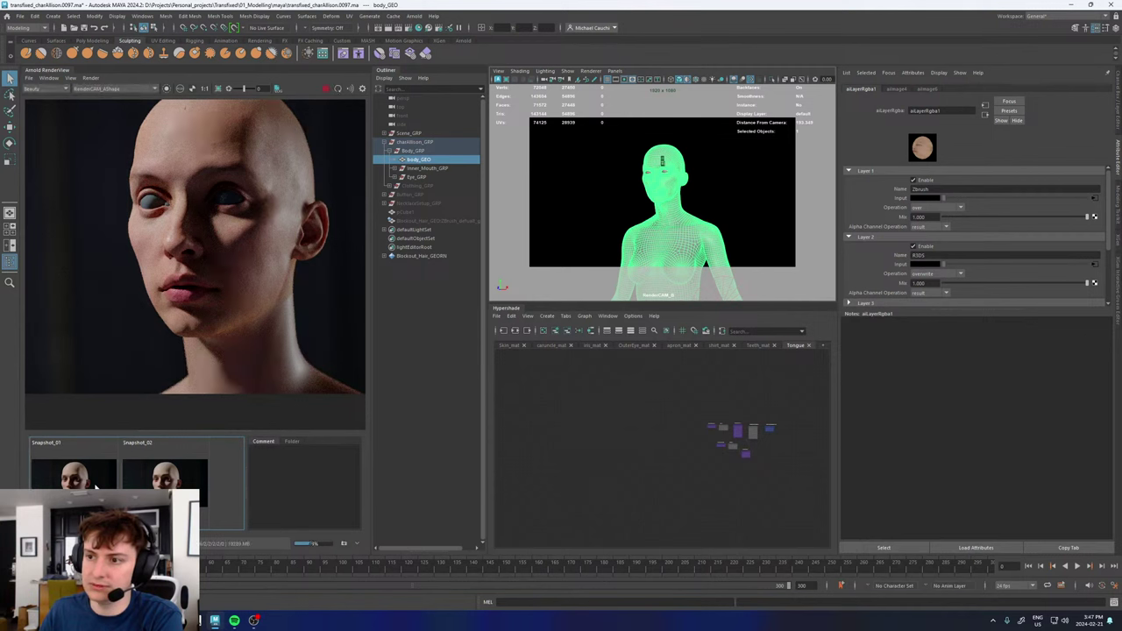
- Compare the live render of the head with Snapshot_02 and once more with Snapshot_01
left_click(149, 483)
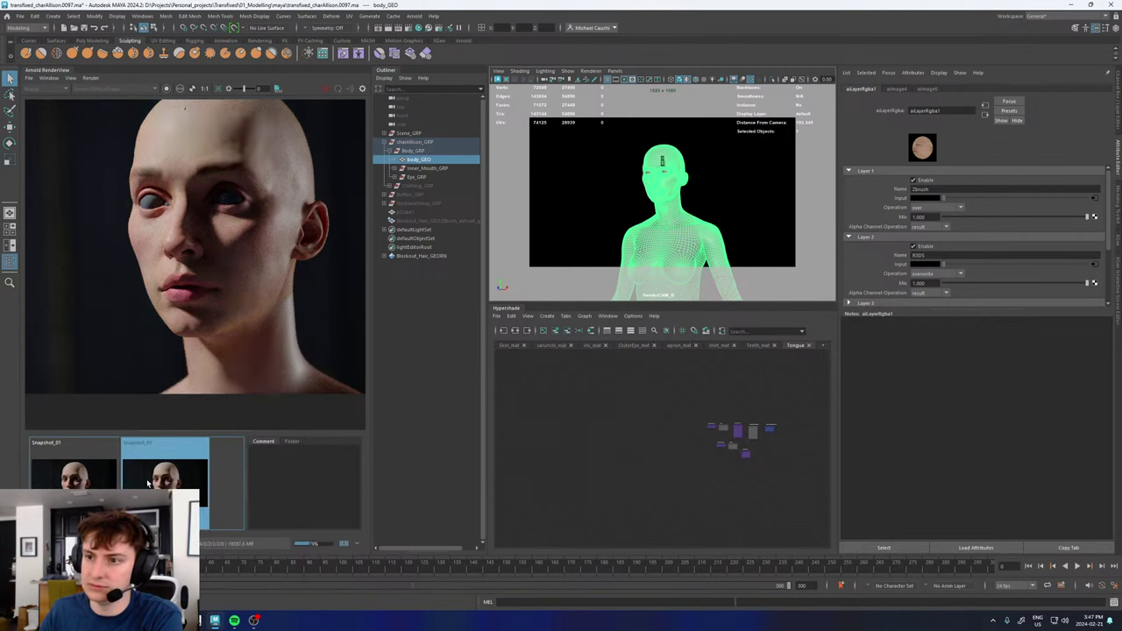
left_click(149, 483)
left_click(149, 483)
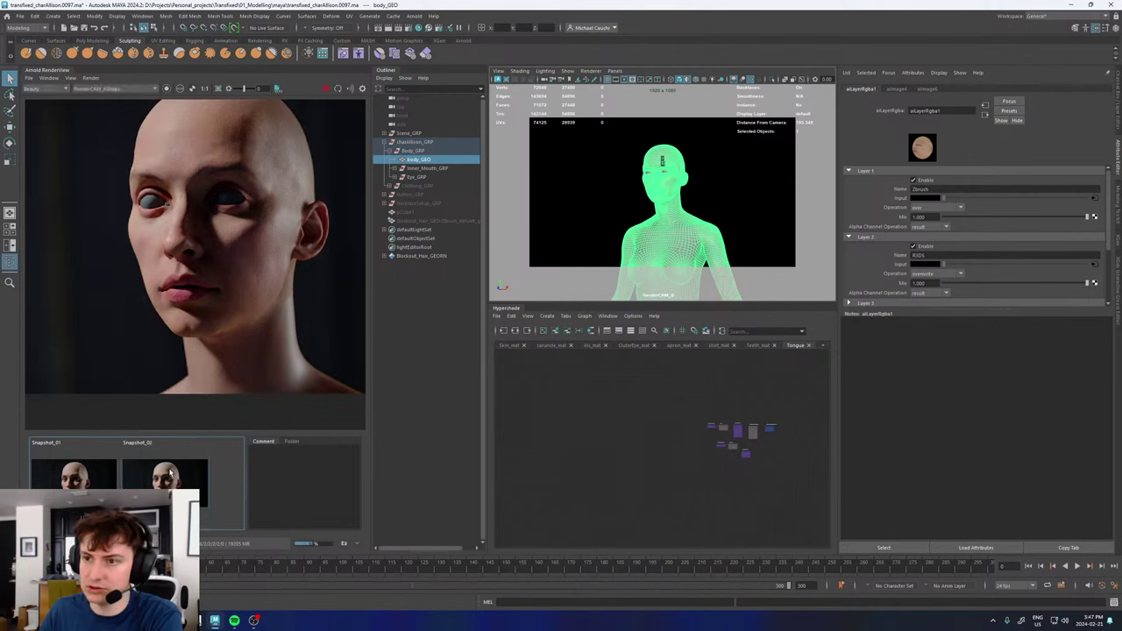
left_click(84, 479)
left_click(81, 480)
scroll(200, 251, "down", 4)
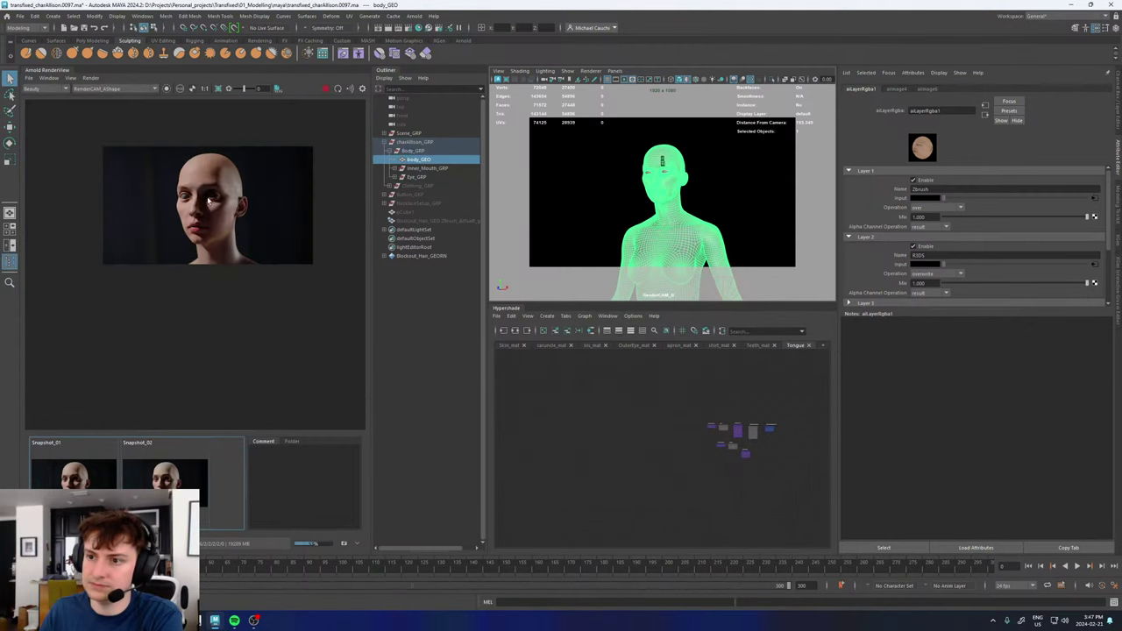
scroll(200, 251, "up", 5)
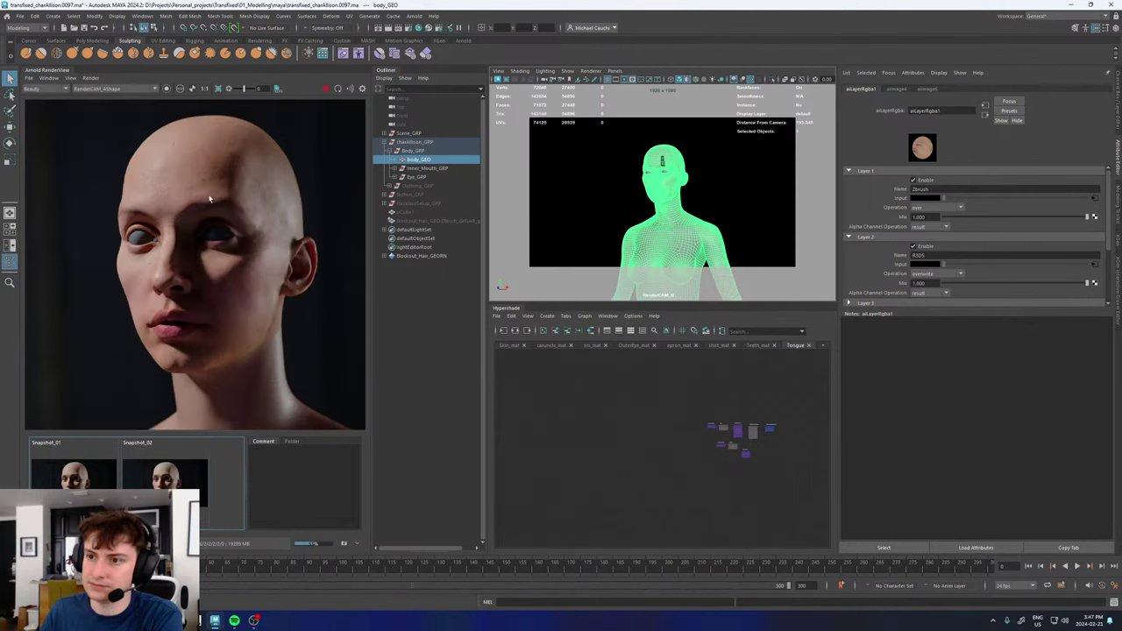
- Move the texture and utility nodes of the Skin_mat graph away from the shader nodes, and save the scene
left_click(509, 345)
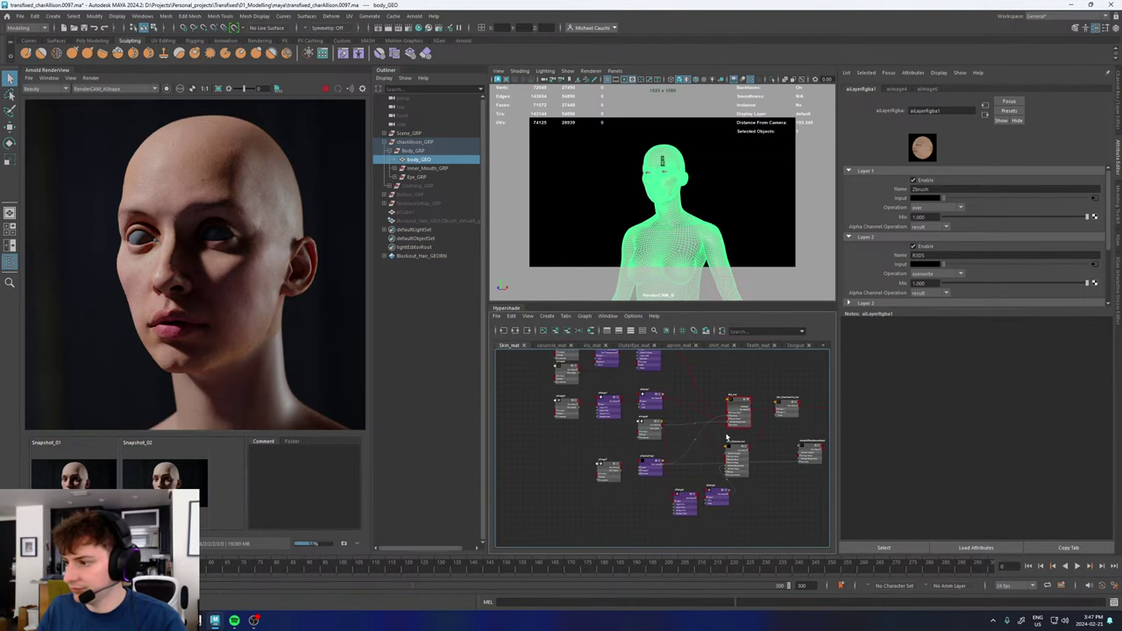
scroll(759, 496, "down", 3)
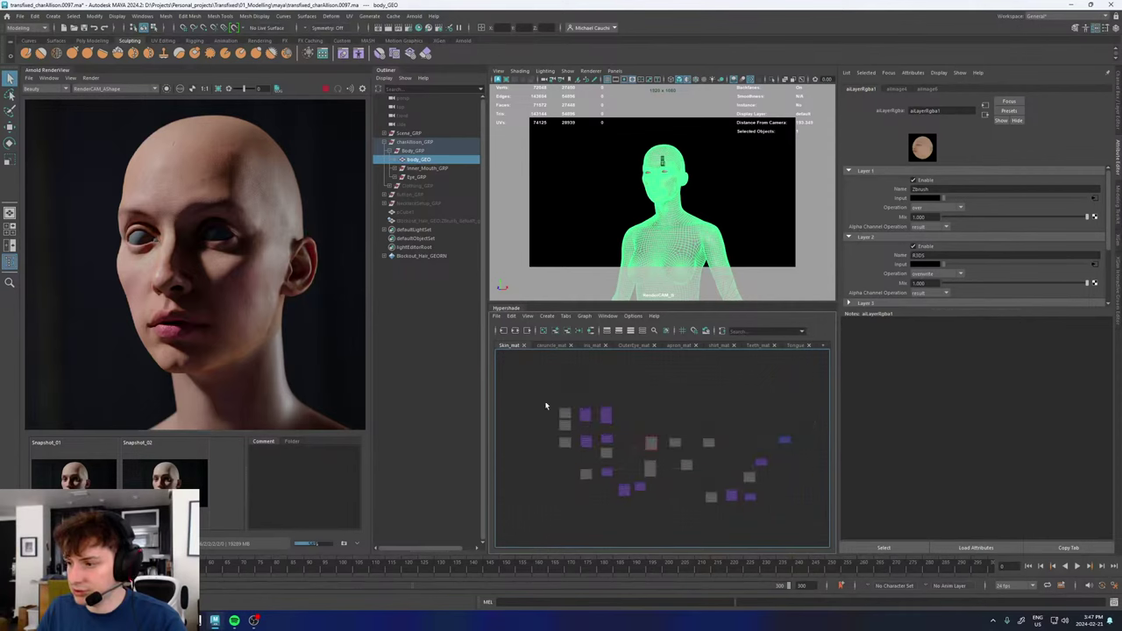
left_click_drag(545, 406, 639, 500)
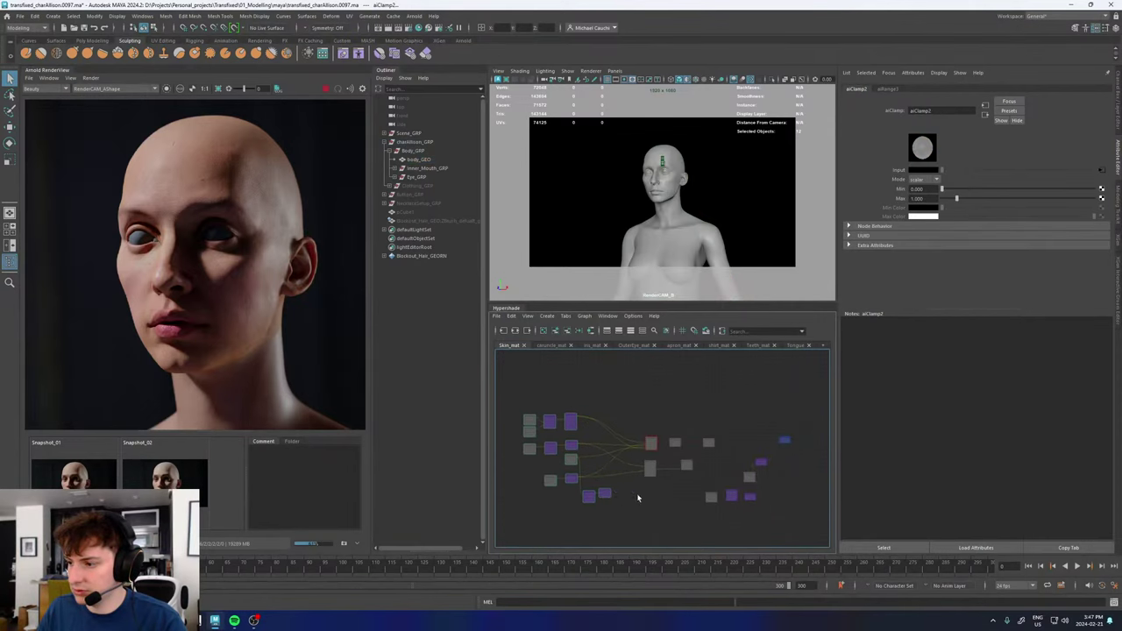
left_click(672, 491)
scroll(672, 488, "up", 3)
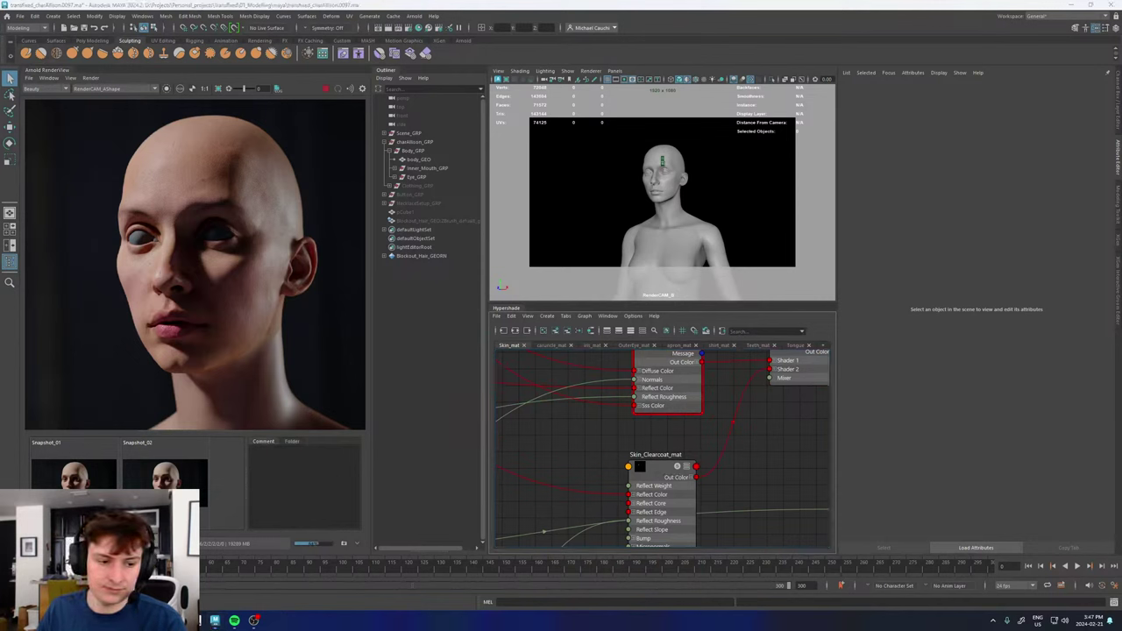
key("ctrl+s")
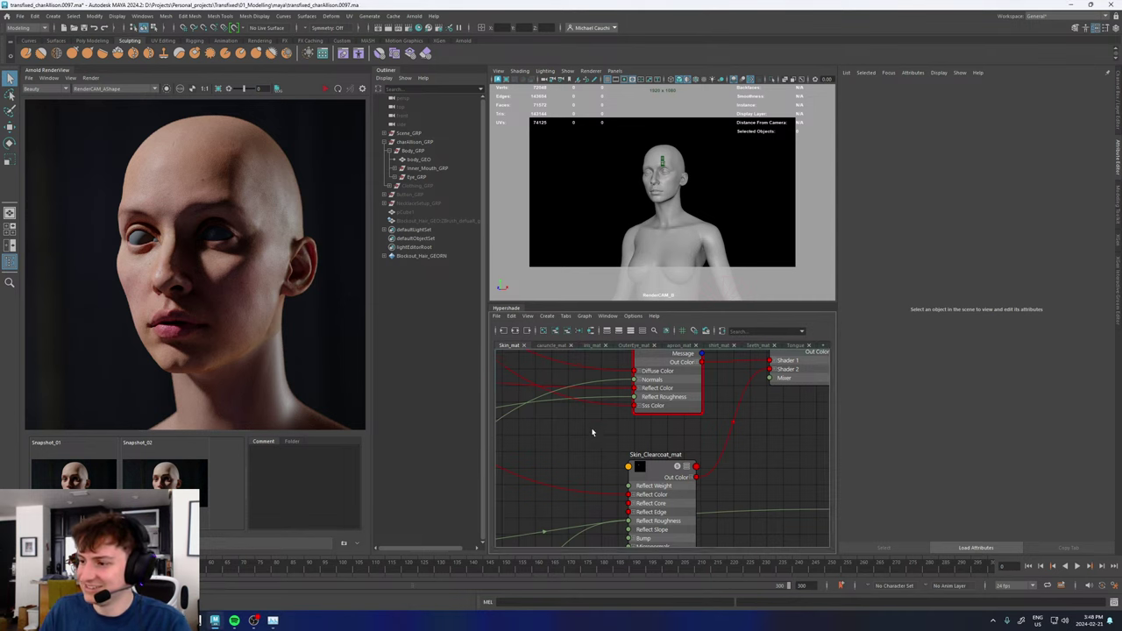
- Check the layers of aiLayerRgba1 and connect aiImage6's Out Color directly to the Input of aiColorCorrect1
scroll(583, 434, "down", 5)
scroll(580, 408, "up", 5)
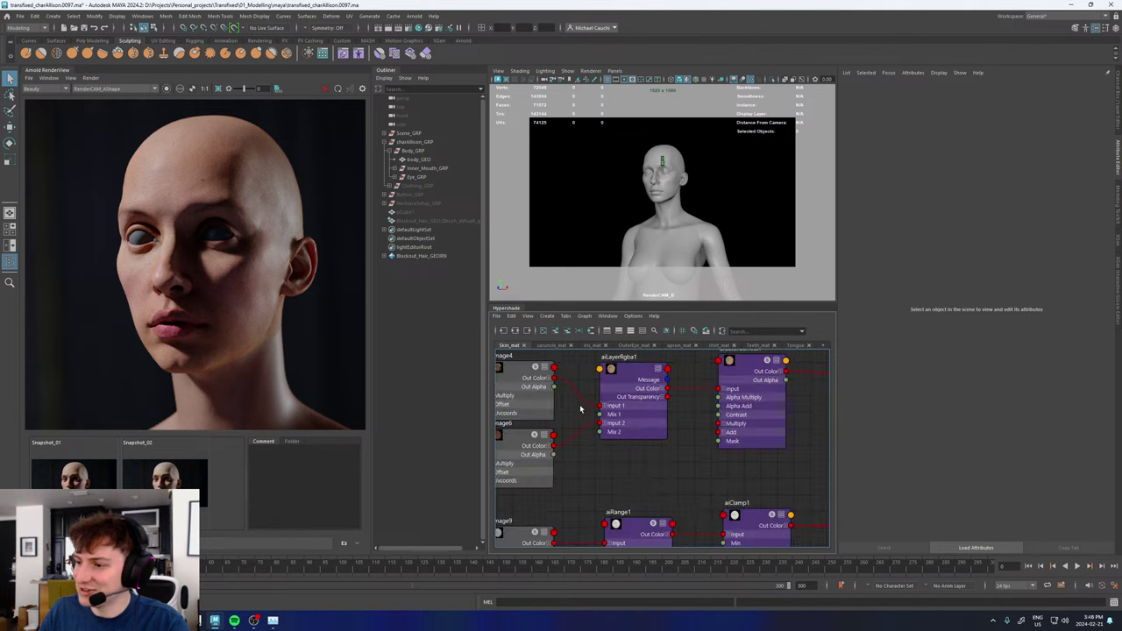
middle_click_drag(585, 416, 650, 423, "alt")
left_click(699, 394)
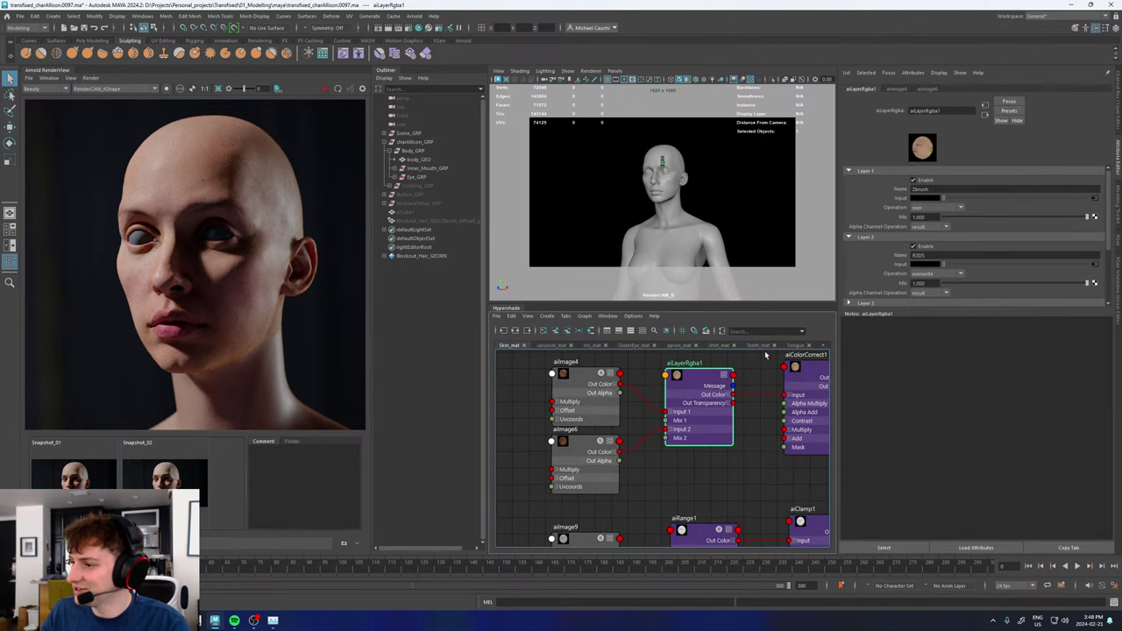
scroll(932, 244, "down", 3)
left_click(859, 253)
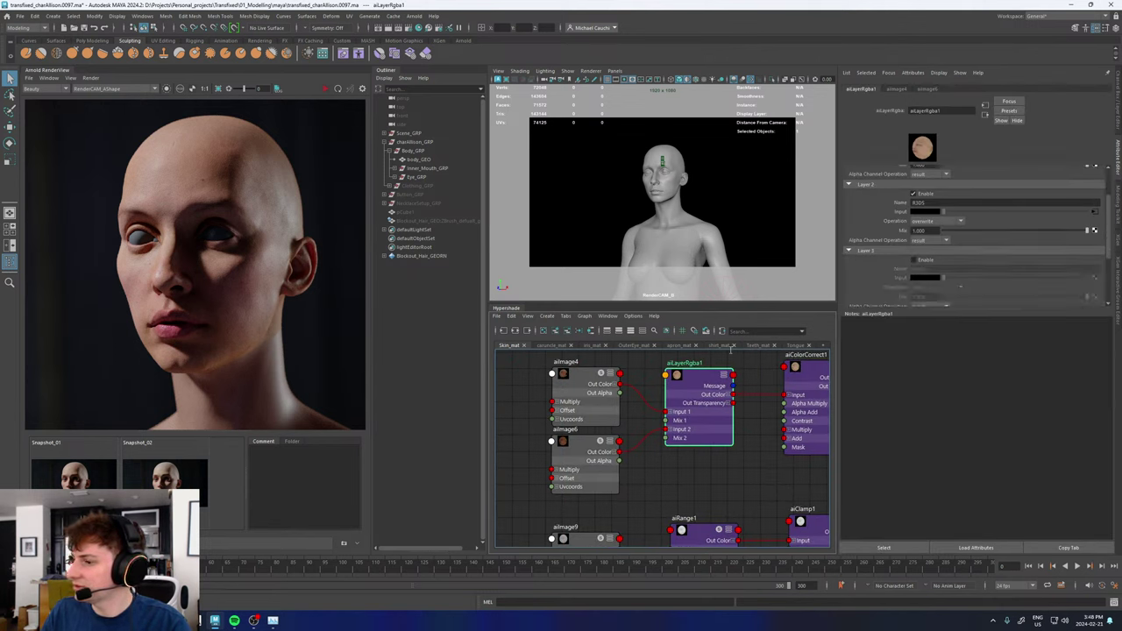
left_click(584, 441)
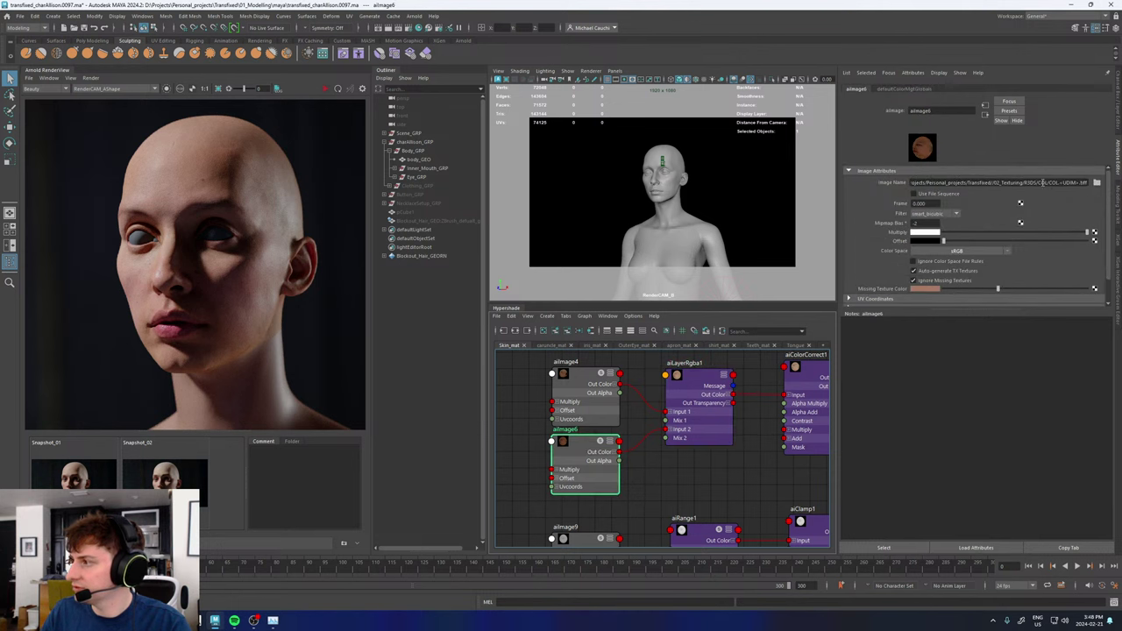
left_click_drag(620, 450, 786, 396)
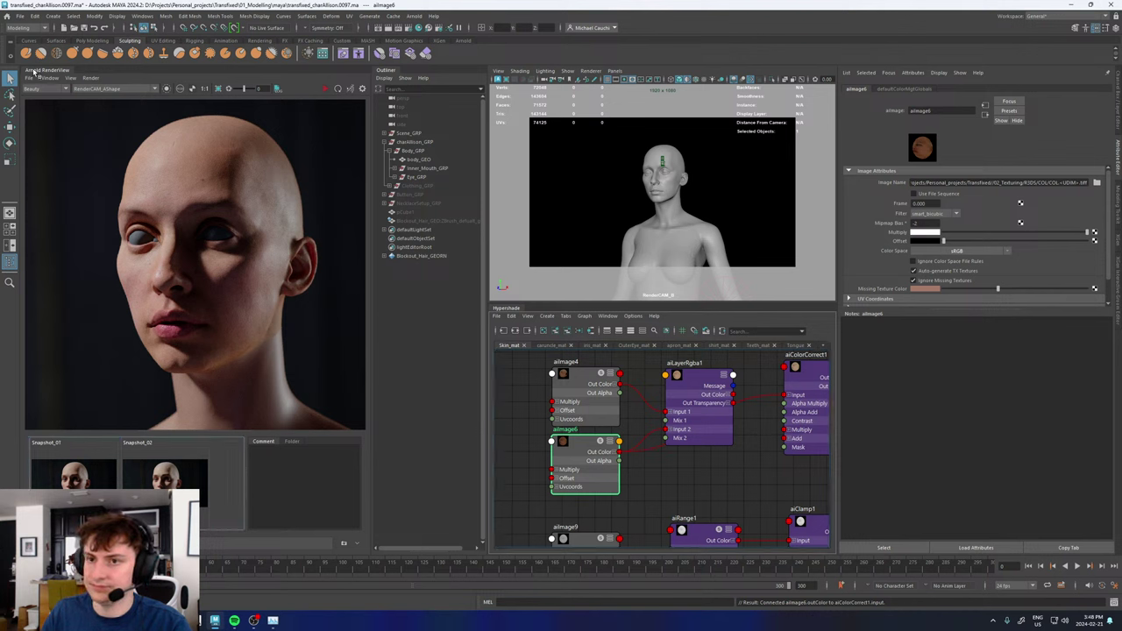
- Store a new snapshot of the current head render and compare it with the live image
left_click(70, 79)
left_click(86, 167)
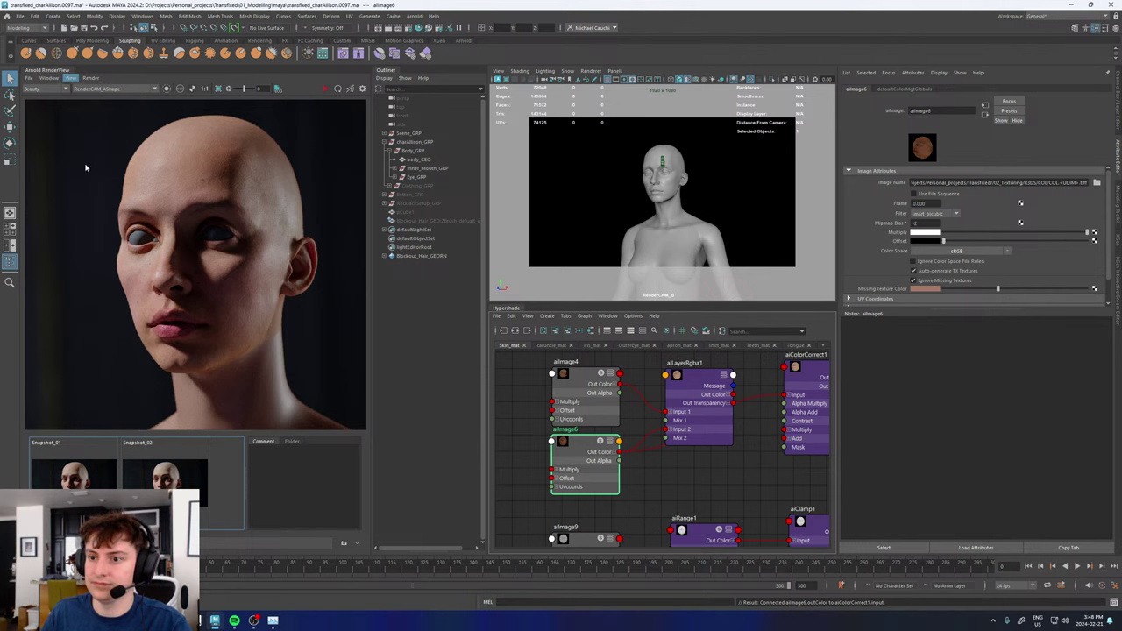
scroll(176, 501, "down", 2)
left_click(184, 501)
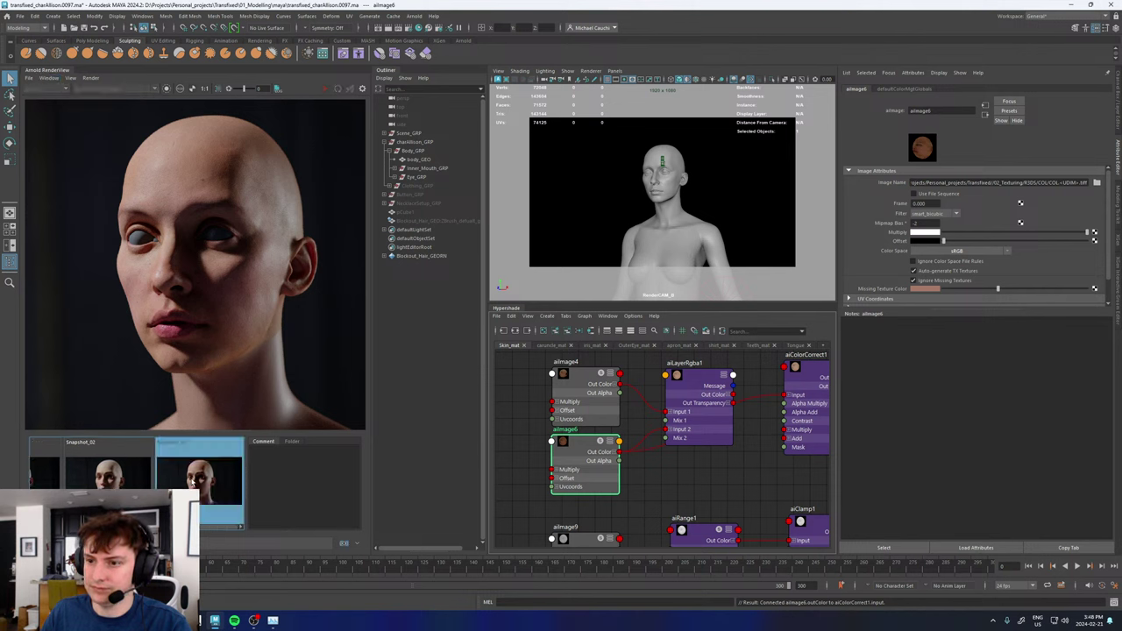
left_click(185, 502)
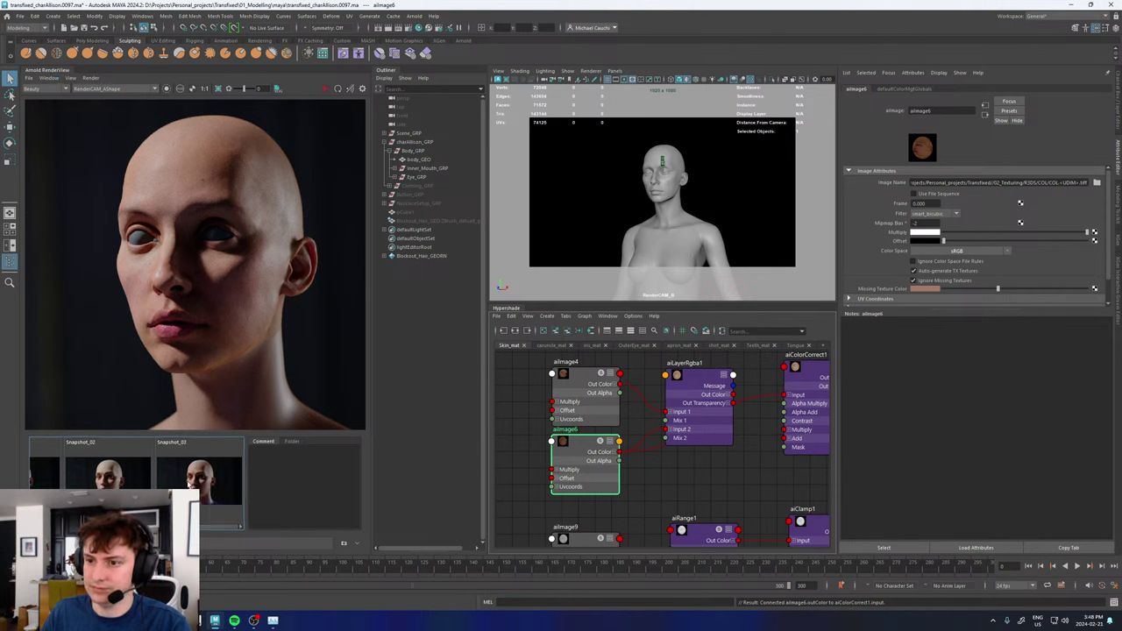
- Delete the aiLayerRgba1 and aiImage4 nodes, and place aiImage6 in line with aiColorCorrect1
left_click(692, 403)
key("Delete")
left_click(580, 379)
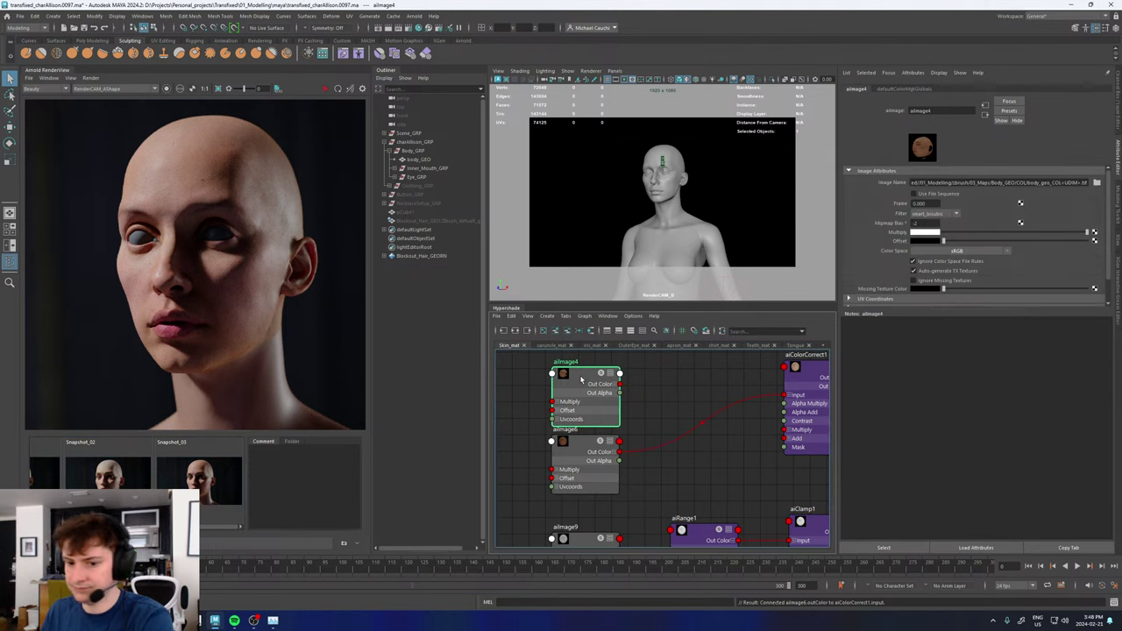
key("Delete")
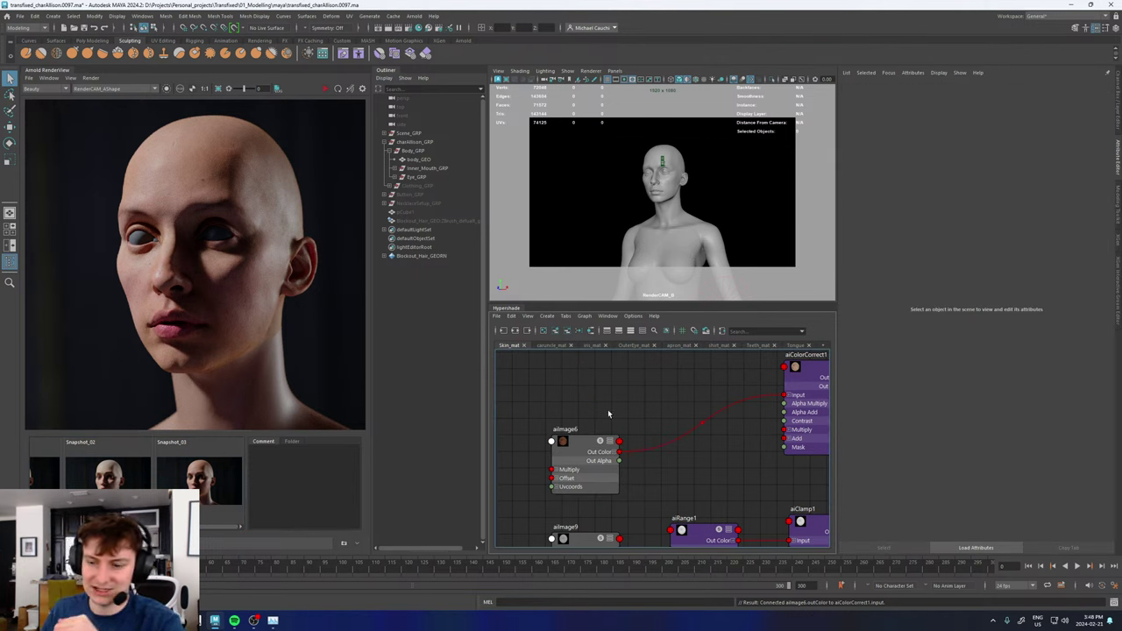
left_click_drag(580, 452, 631, 399)
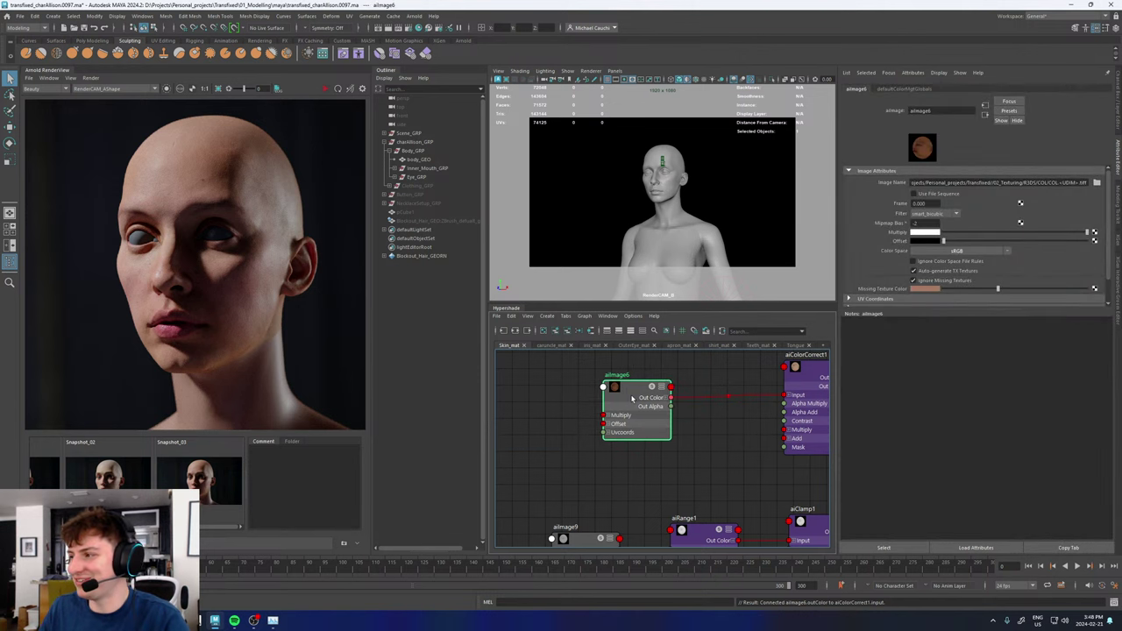
- Restart the Arnold render, inspect the cheek and jaw up close, and compare the head with Snapshot_01
left_click(326, 88)
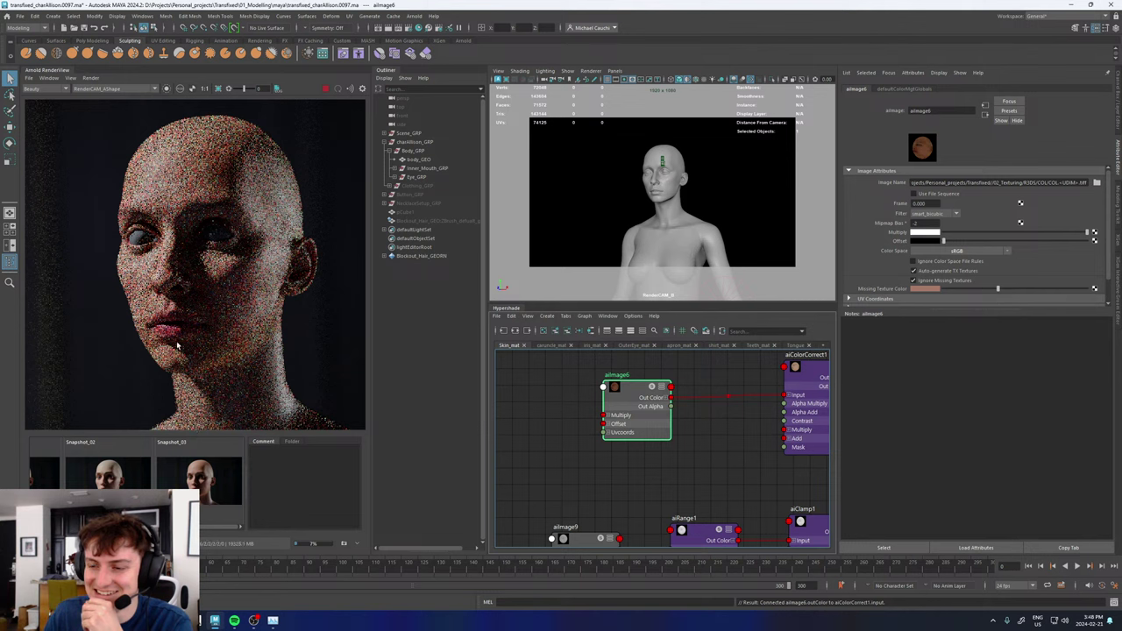
scroll(274, 351, "up", 5)
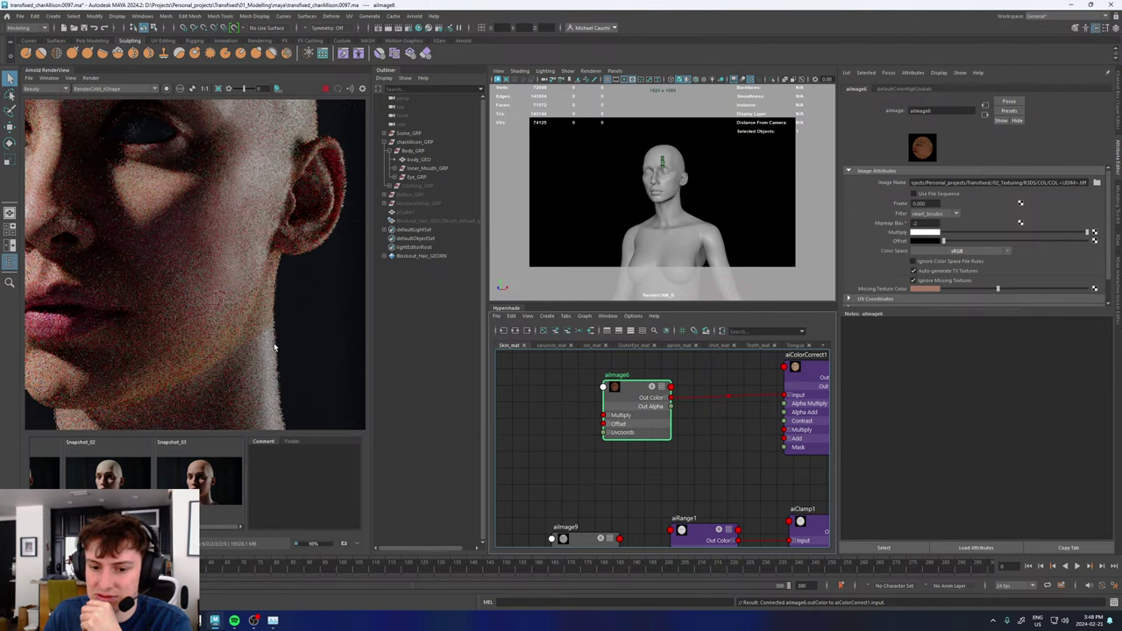
scroll(274, 349, "down", 5)
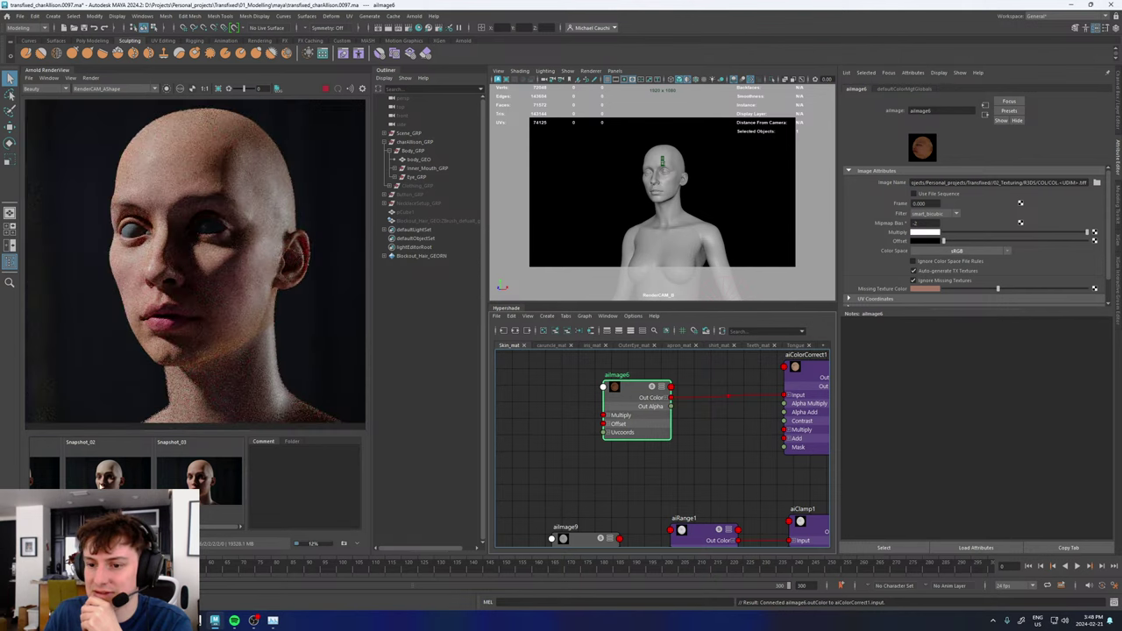
left_click_drag(140, 526, 88, 526)
left_click(67, 482)
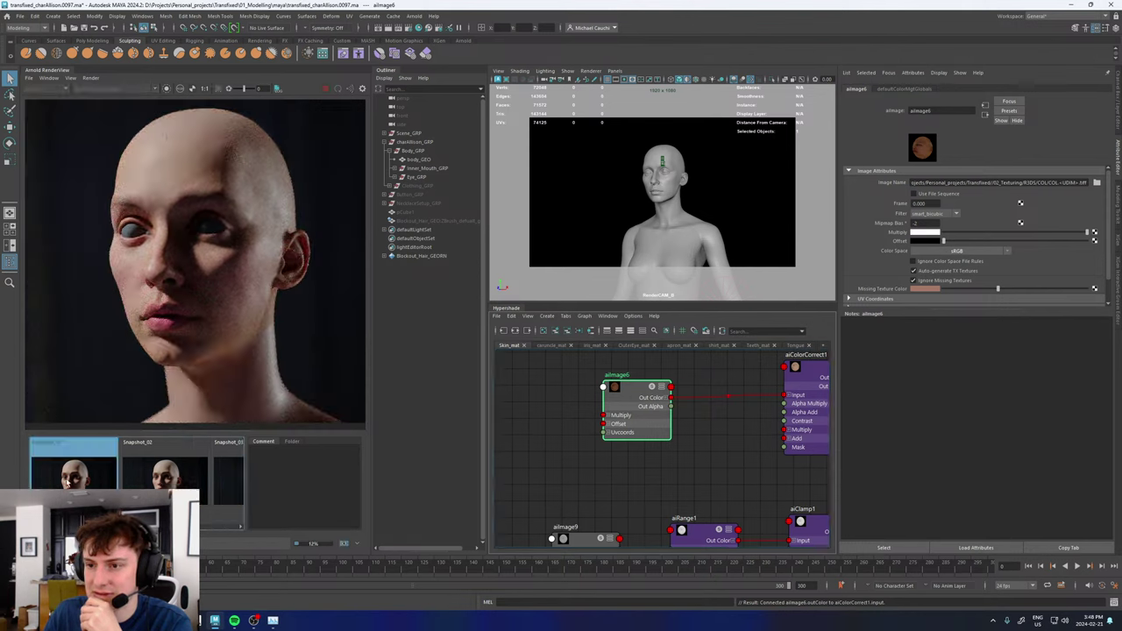
left_click(68, 482)
left_click(67, 482)
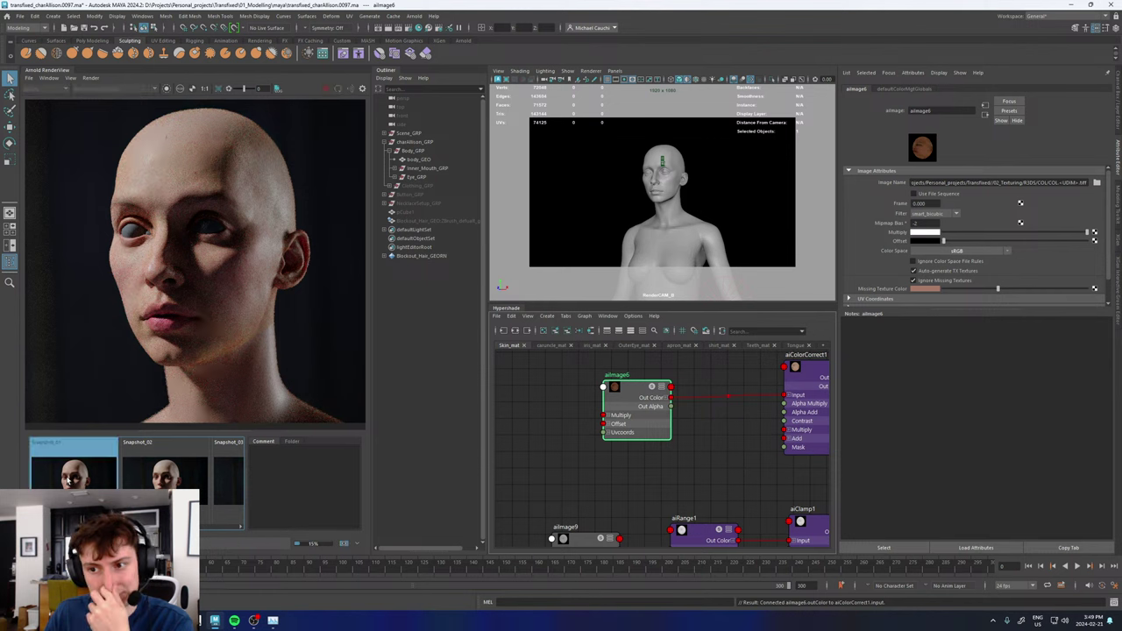
- Compare the red and green channels of the live head render with those of Snapshot_01
left_click(223, 268)
key("r")
left_click(86, 486)
left_click(86, 486)
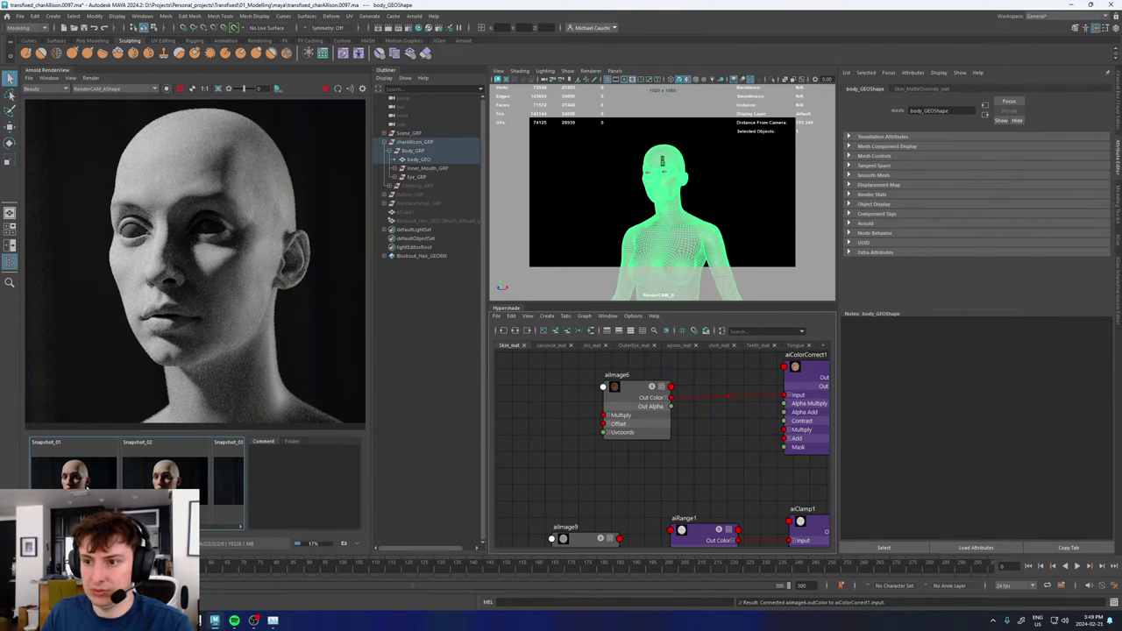
left_click(86, 487)
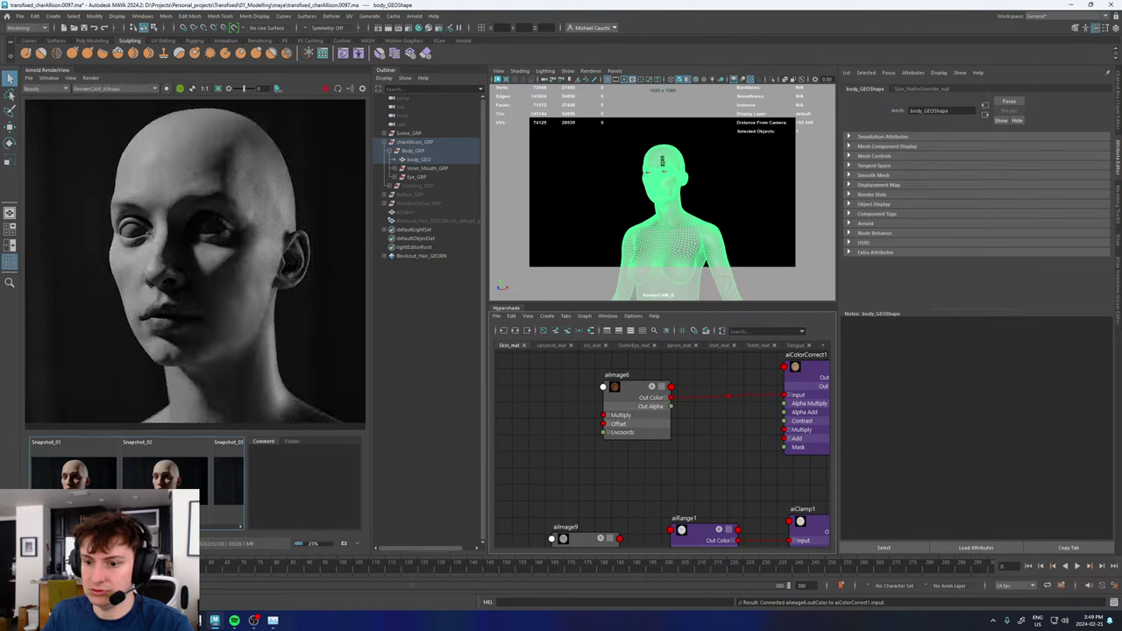
left_click(86, 483)
left_click(86, 483)
left_click(86, 483)
left_click(86, 483)
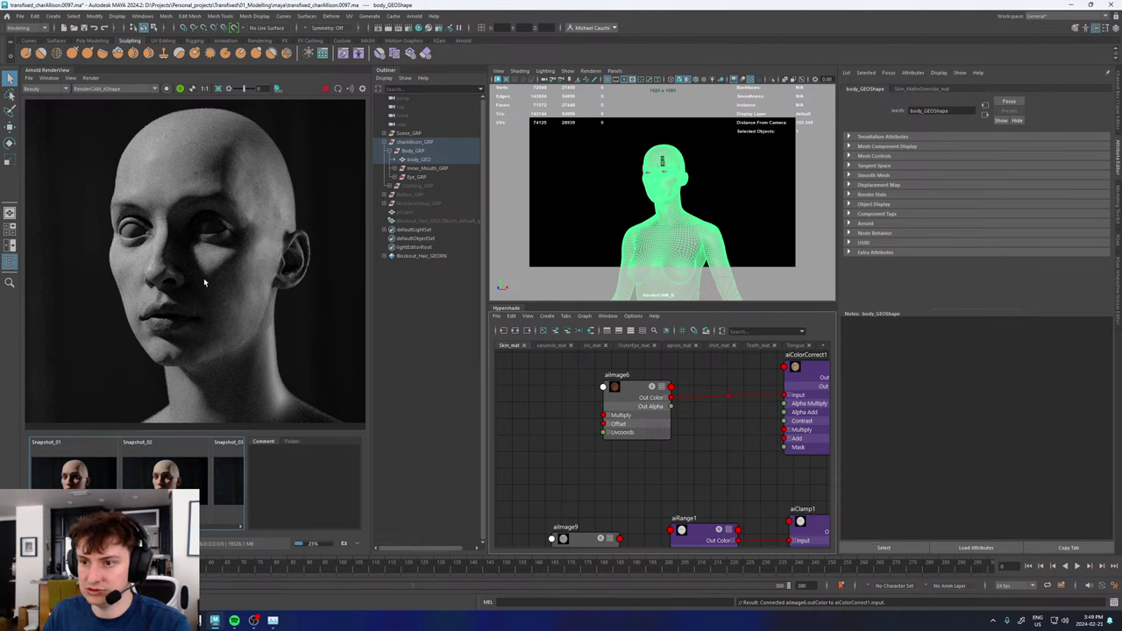
- Compare the blue channel of the live render with Snapshot_01, and return the render view to full color
key("b")
left_click(85, 496)
left_click(84, 495)
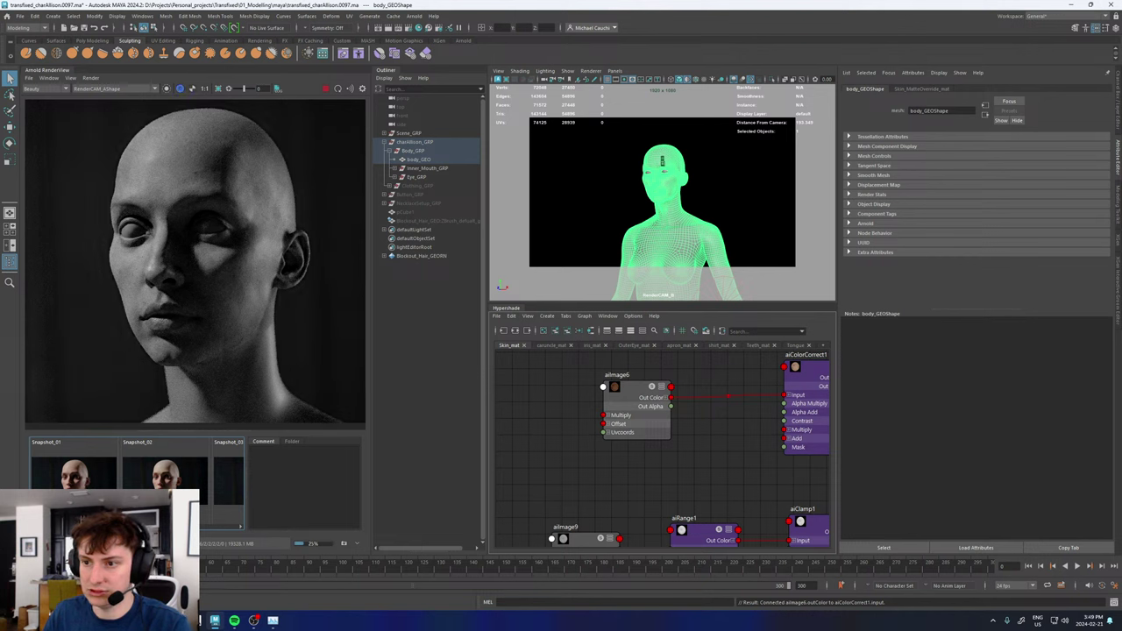
left_click(78, 489)
key("b")
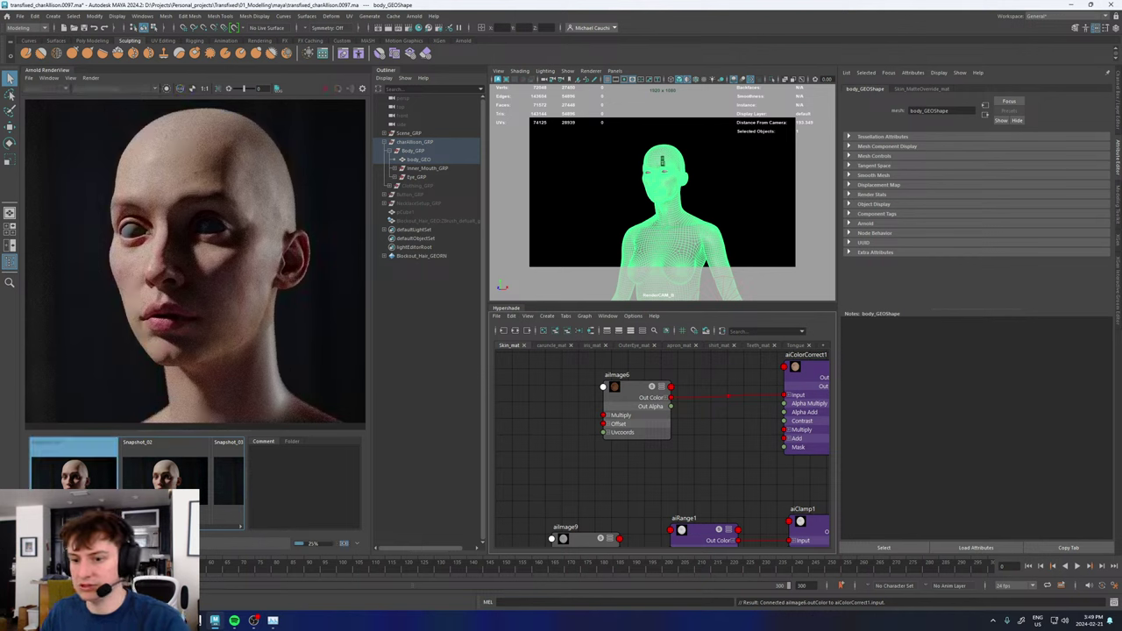
left_click(79, 490)
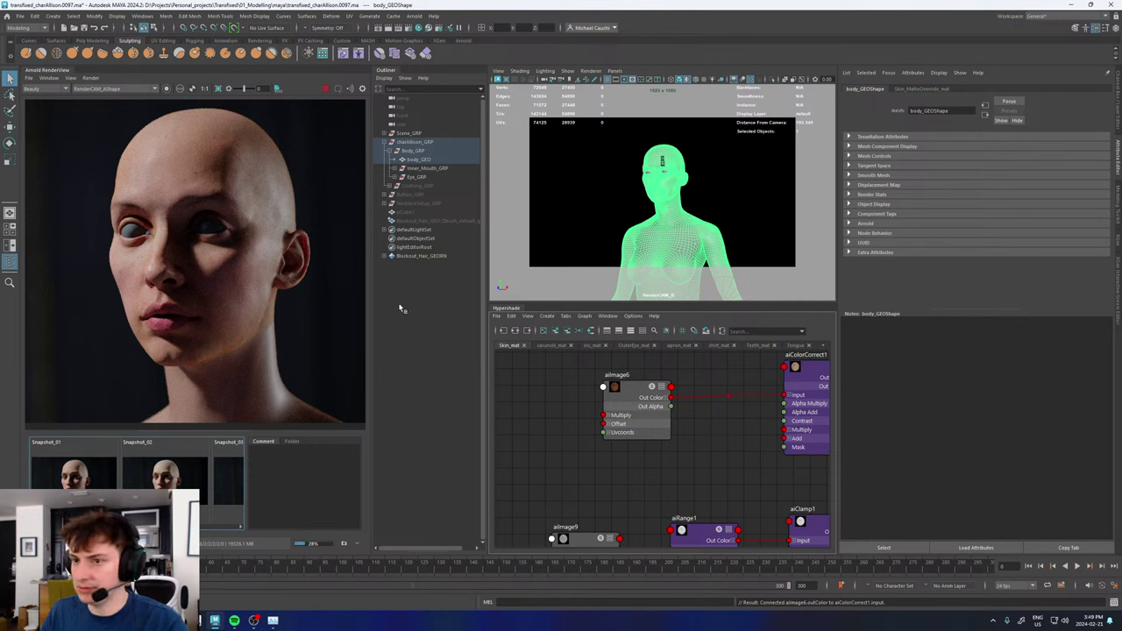
- Store a snapshot of the current head render and set the Exposure of aiColorCorrect1 to 0.2
left_click(805, 375)
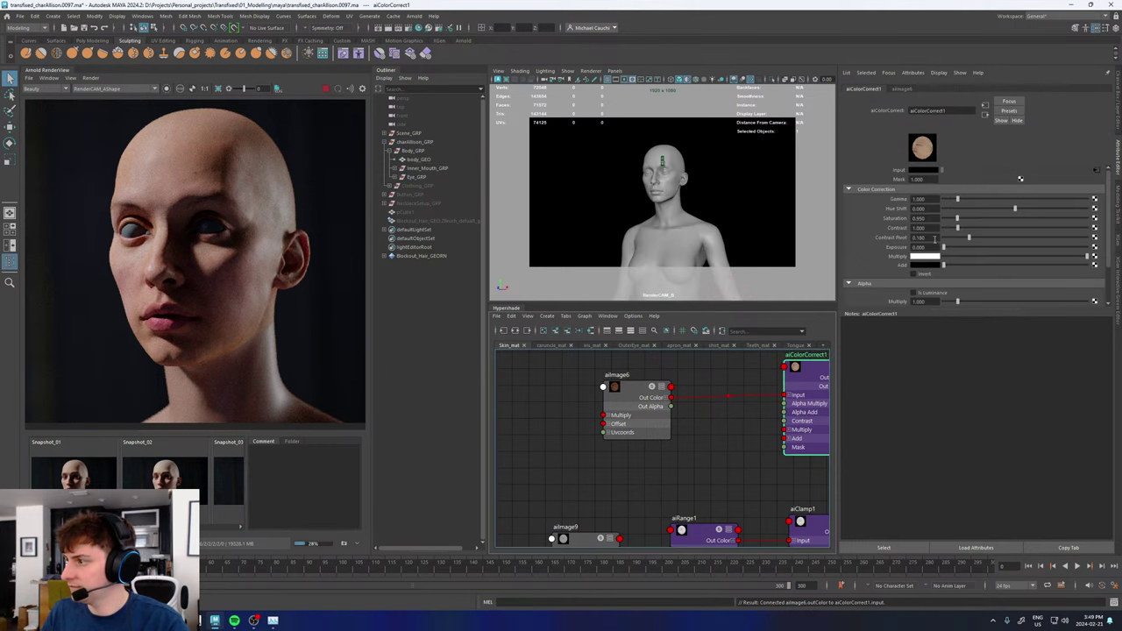
left_click(70, 78)
left_click(89, 164)
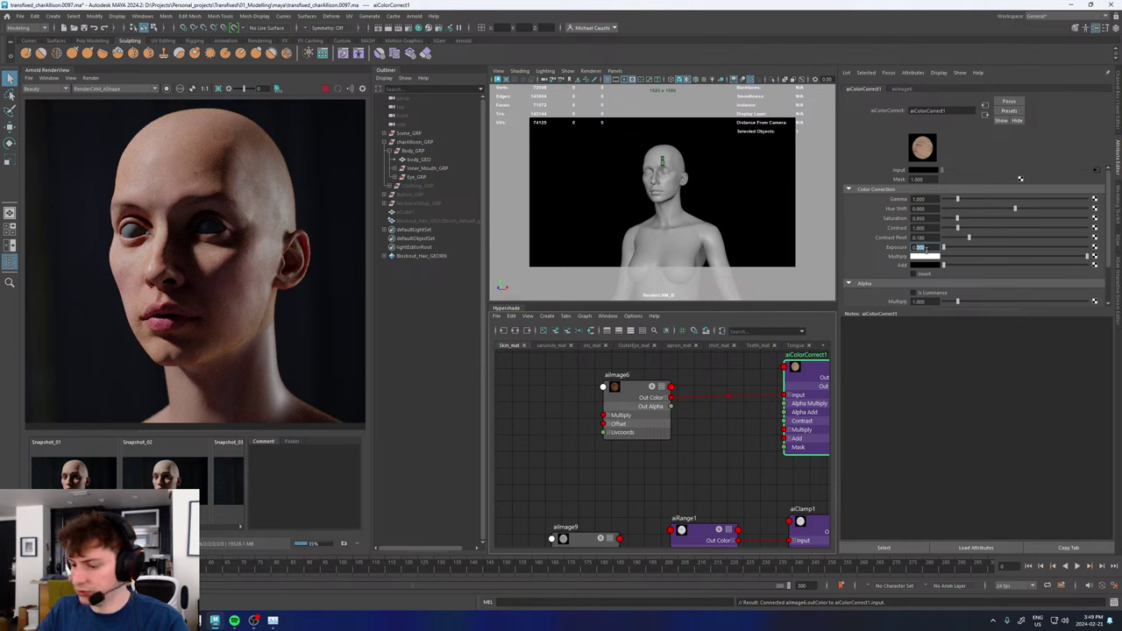
type("2")
key("Return")
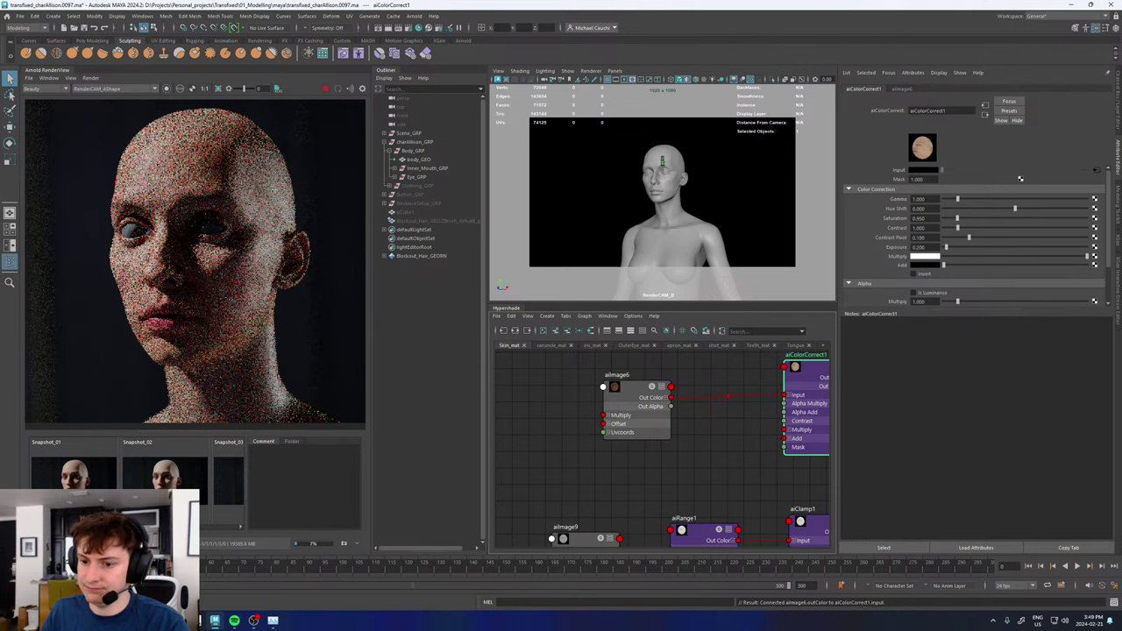
- Compare the live head render with Snapshot_04 and Snapshot_01 to judge the effect of the exposure change
left_click(208, 485)
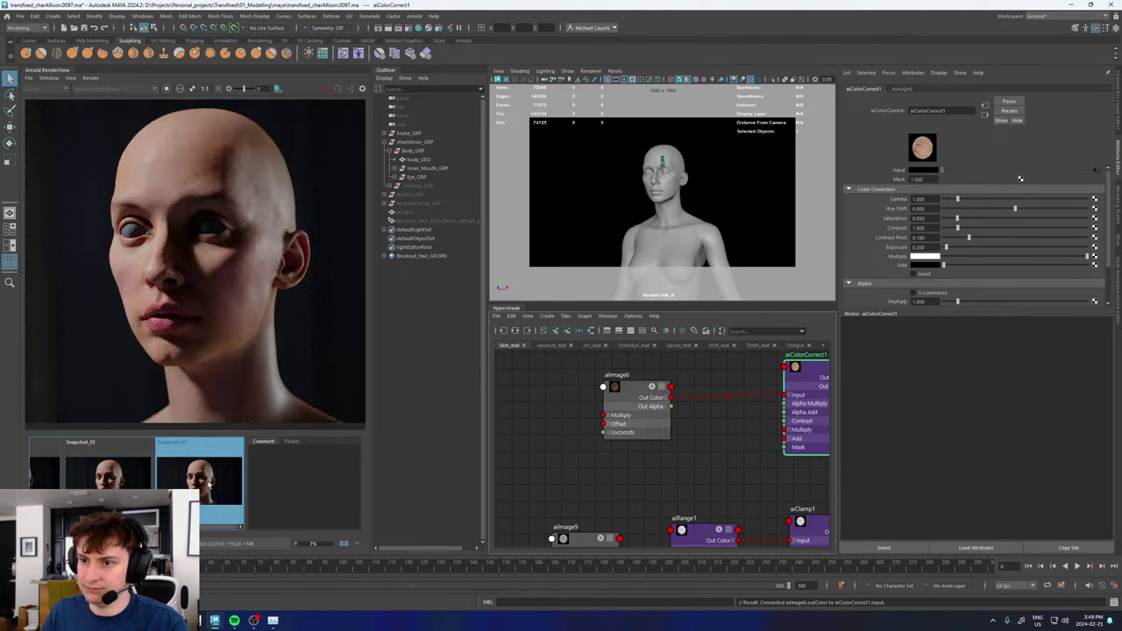
left_click(209, 485)
left_click(209, 485)
left_click(209, 485)
left_click(209, 485)
left_click(208, 485)
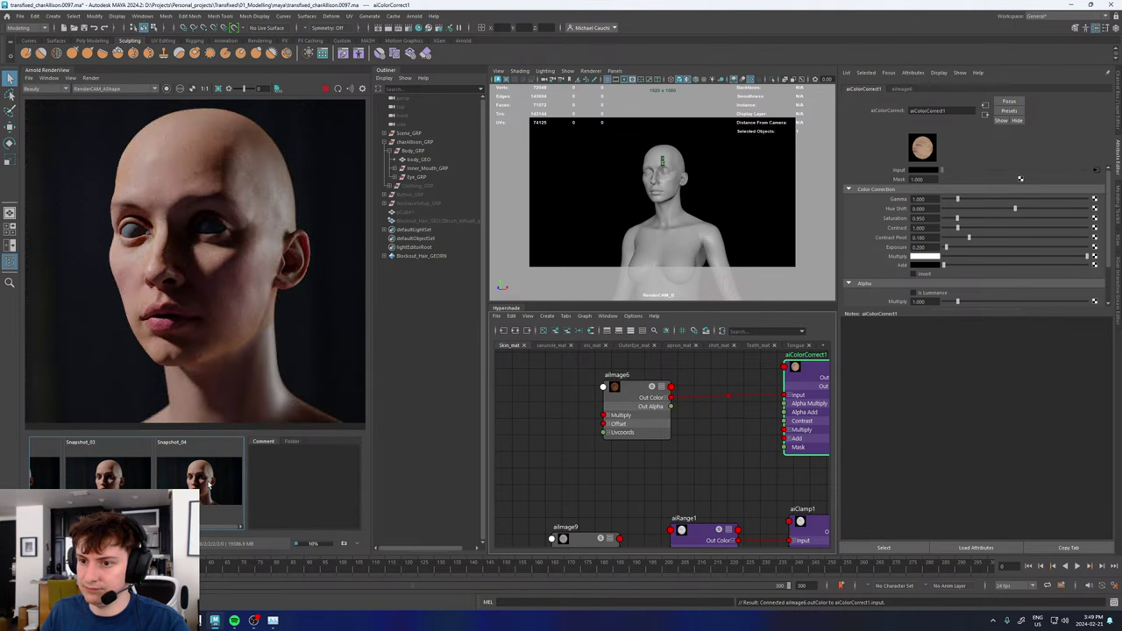
left_click(209, 485)
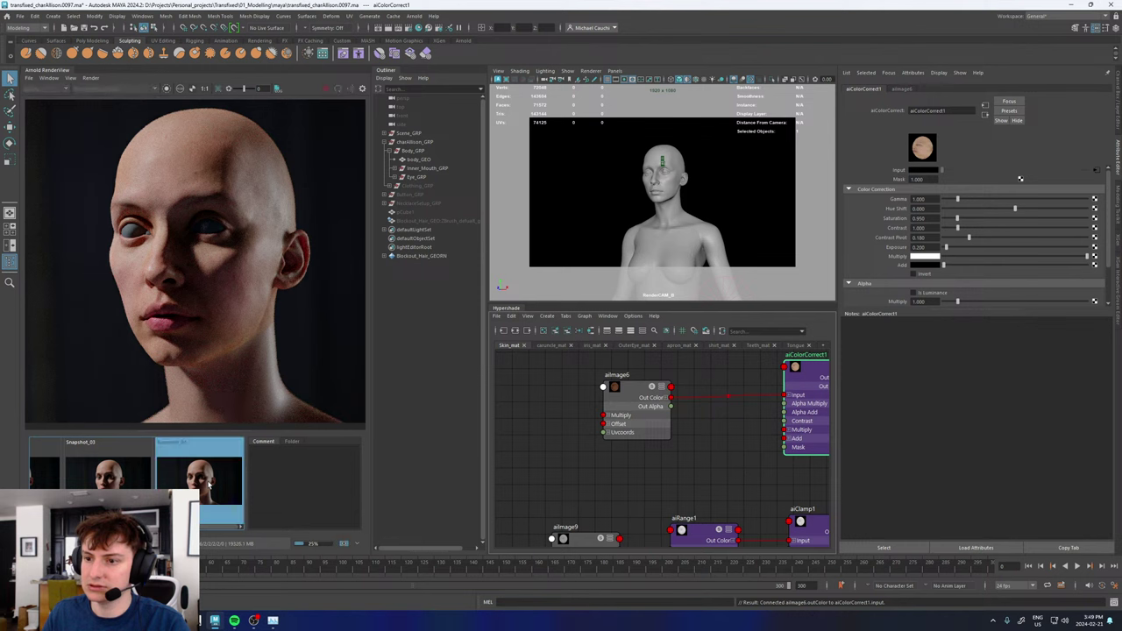
scroll(211, 370, "down", 2)
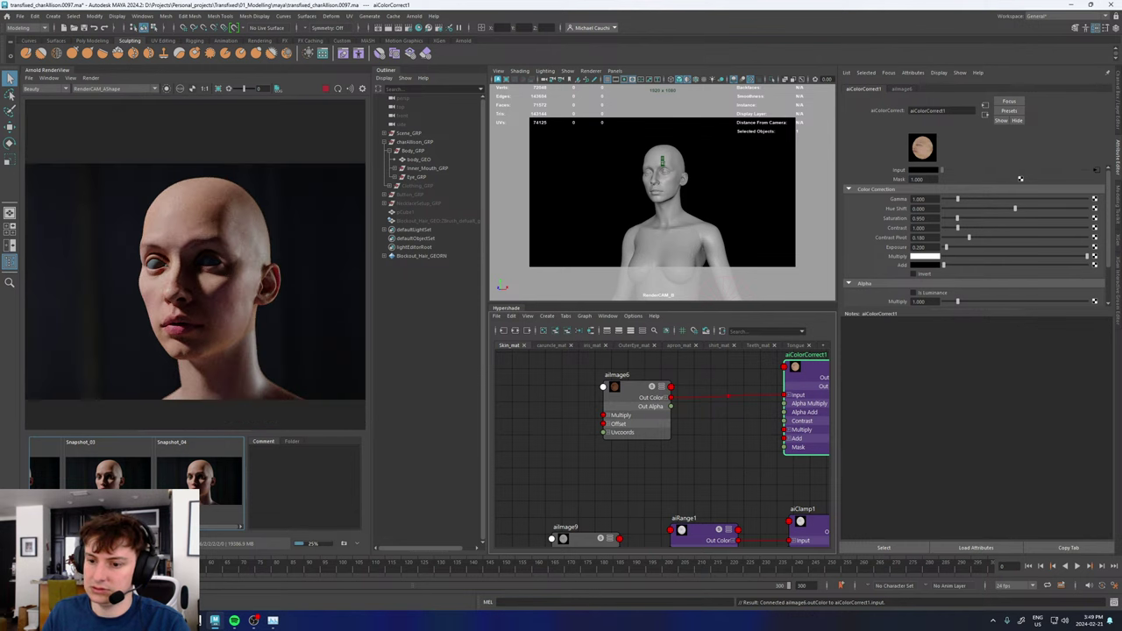
scroll(70, 474, "up", 2)
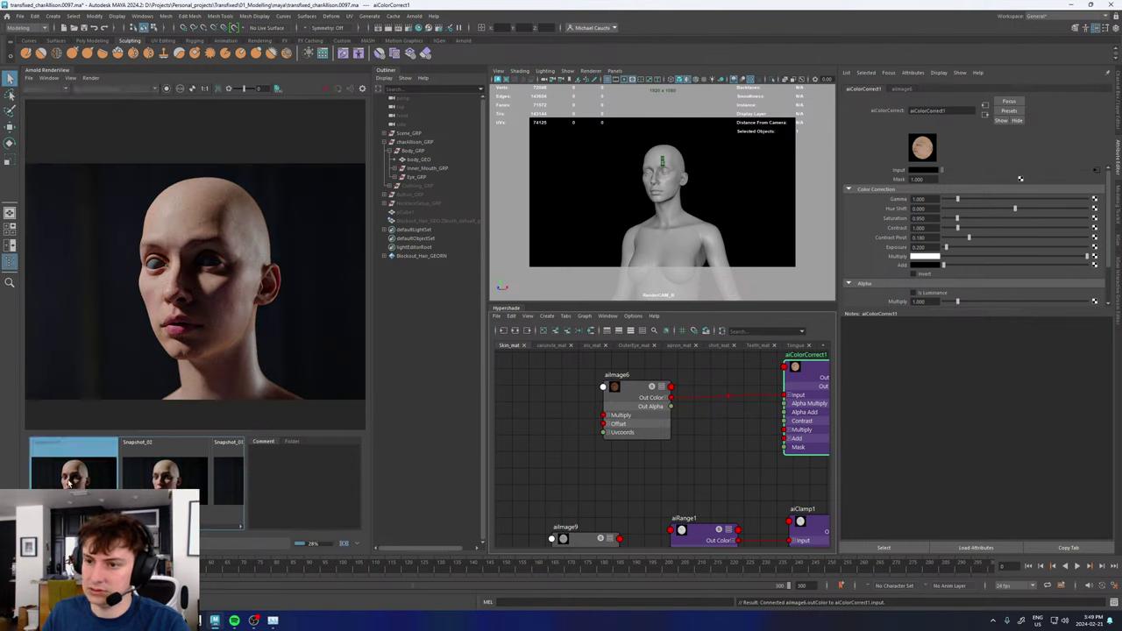
scroll(200, 476, "down", 2)
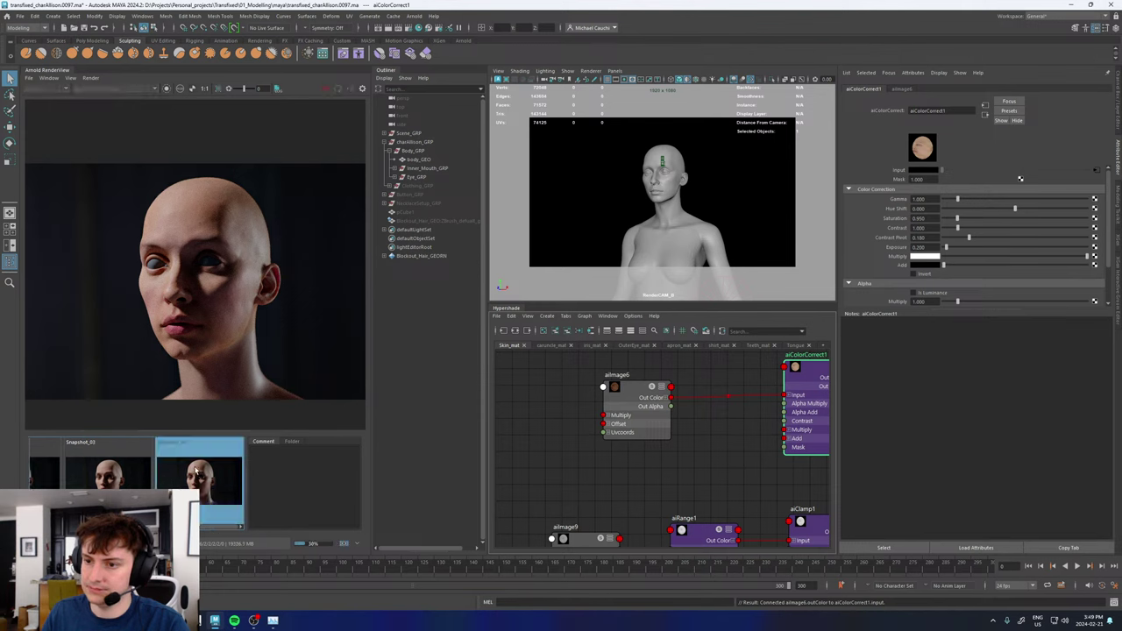
- Inspect the ear and face up close in the live render and compare the face with Snapshot_04 again
scroll(283, 306, "up", 5)
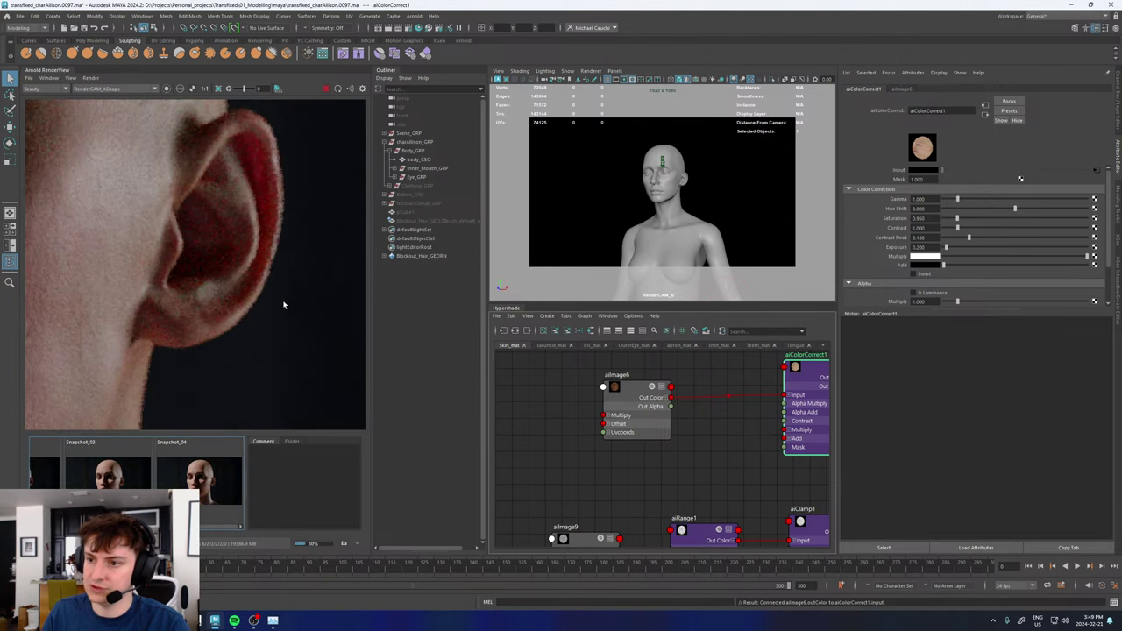
scroll(276, 231, "down", 3)
middle_click_drag(210, 235, 349, 240)
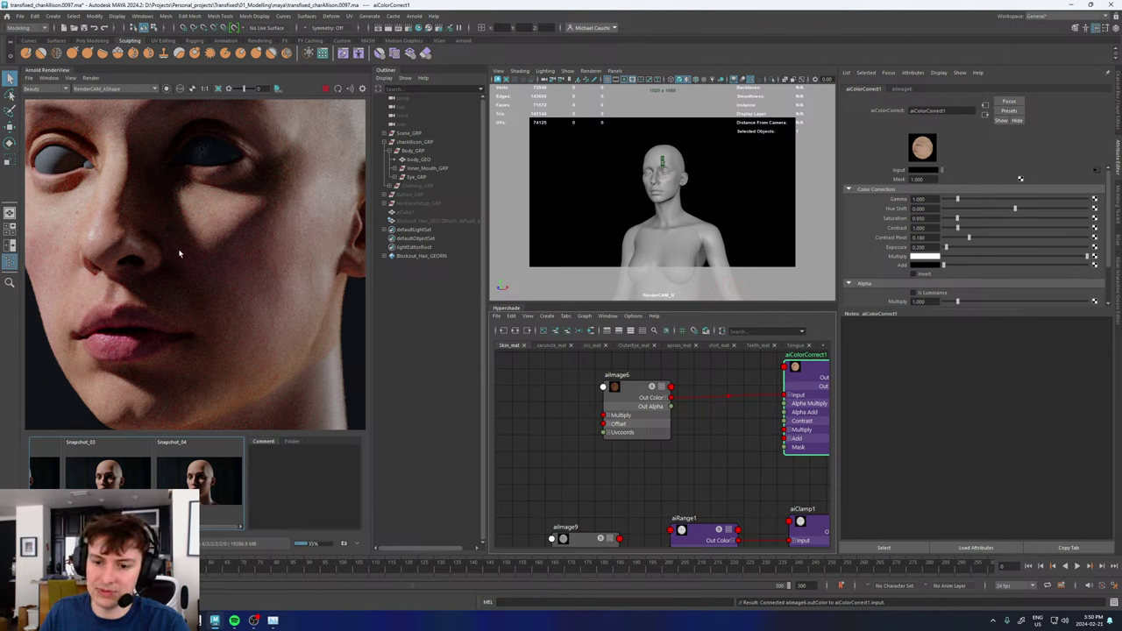
scroll(220, 268, "down", 2)
left_click(187, 501)
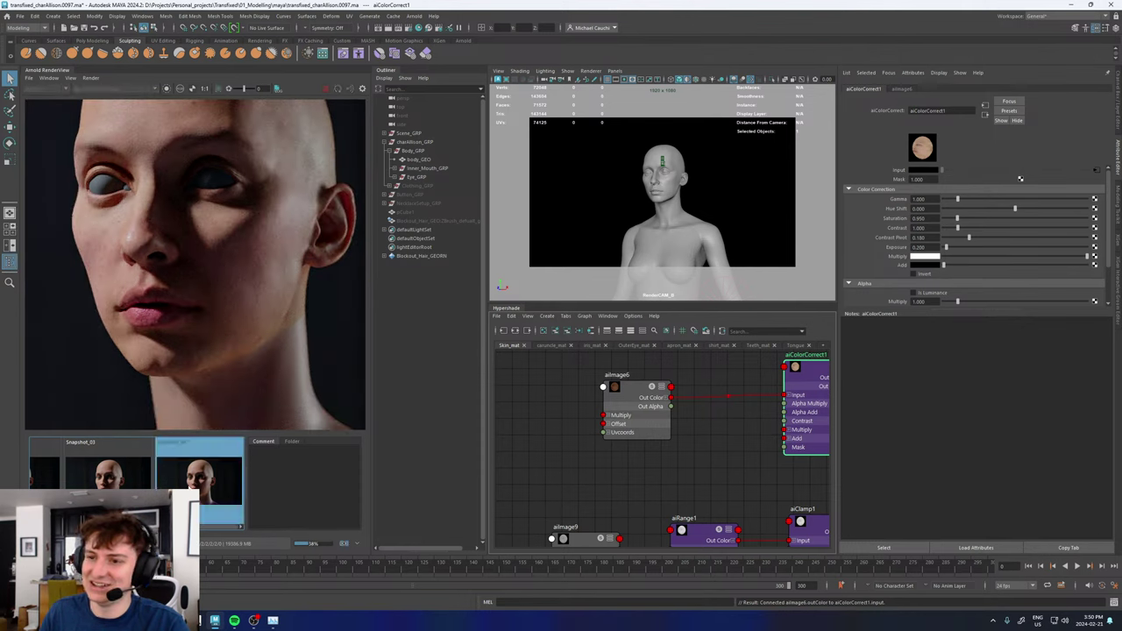
left_click(187, 502)
left_click(187, 501)
left_click(187, 502)
left_click(187, 501)
left_click(187, 501)
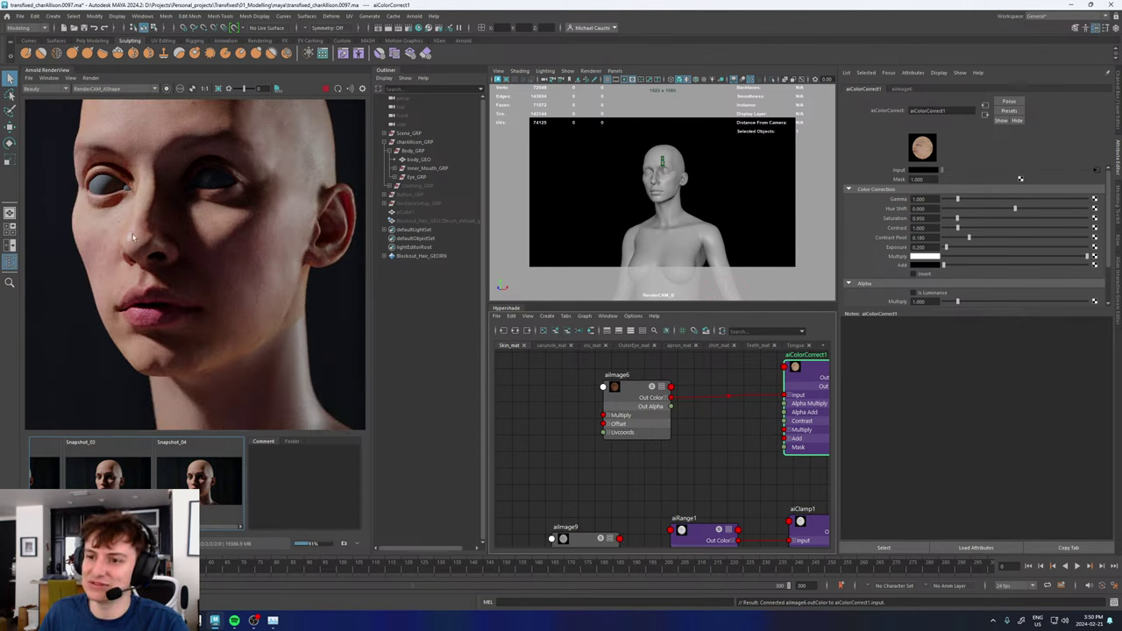
- Set the Mix Ratio of Caruncle_MatteOverride_mat on Caruncle_GEO to 0
scroll(141, 214, "up", 4)
scroll(141, 229, "up", 2)
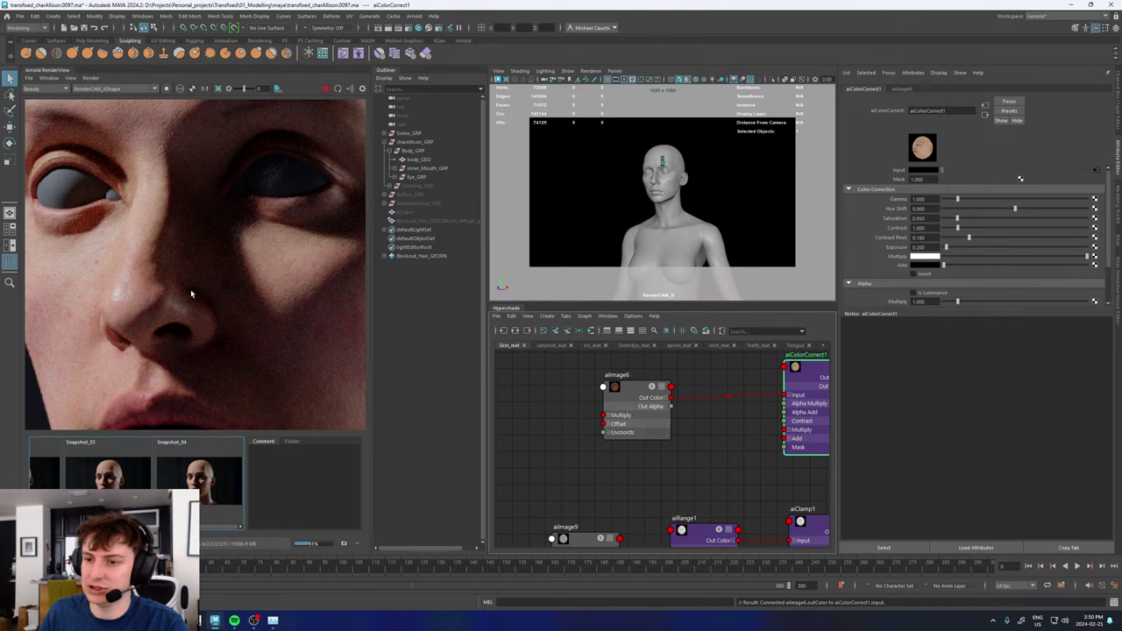
left_click(397, 177)
left_click(439, 205)
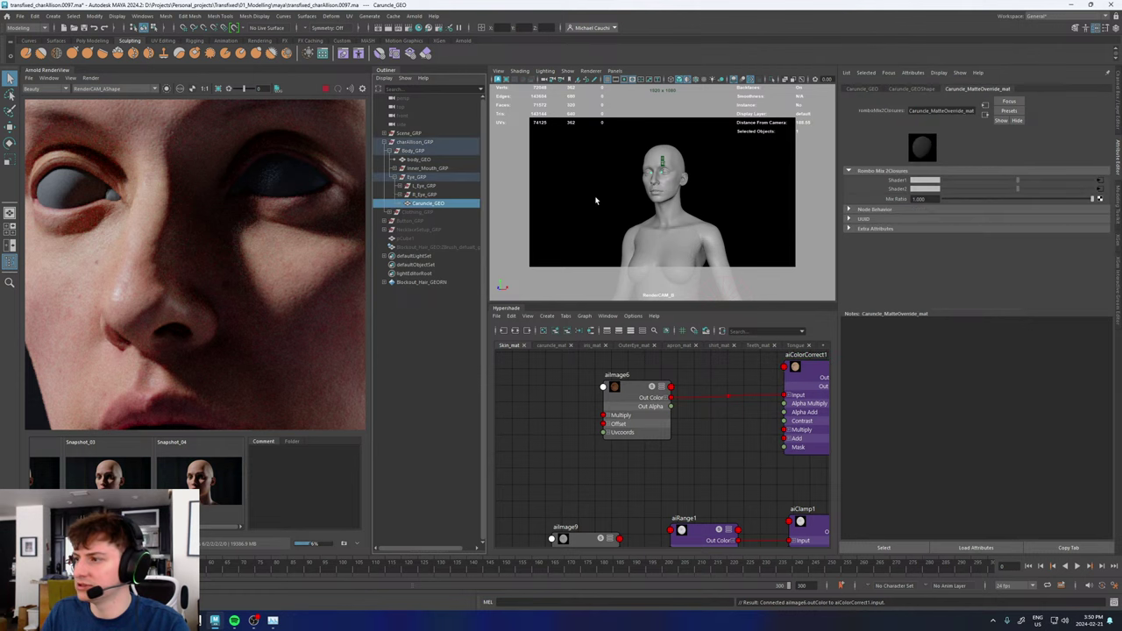
left_click(918, 199)
type("0")
key("Return")
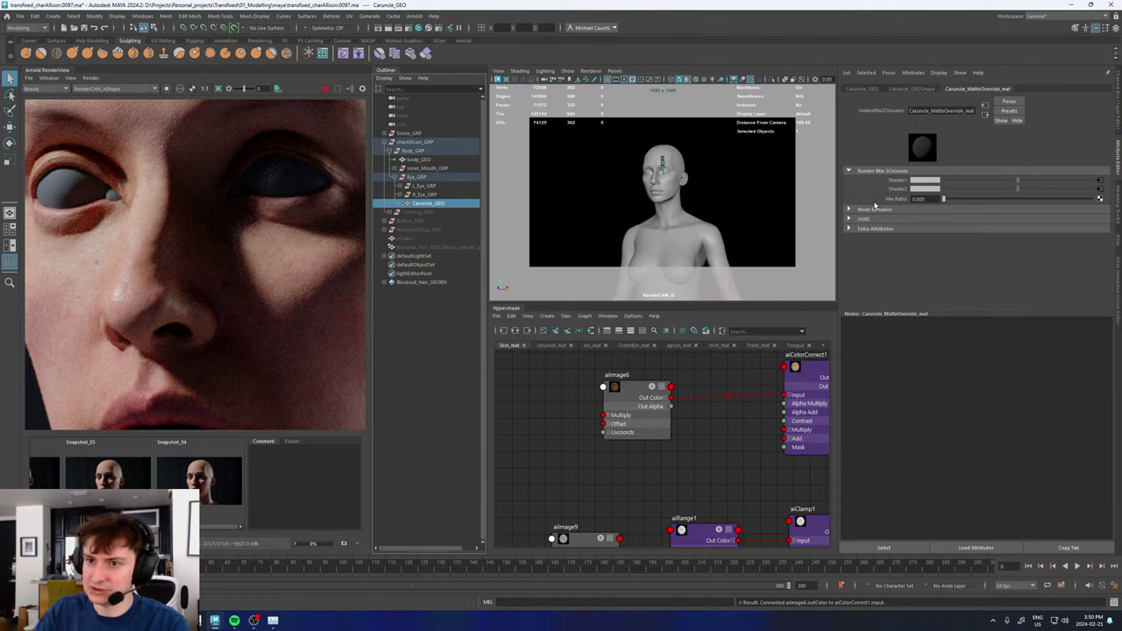
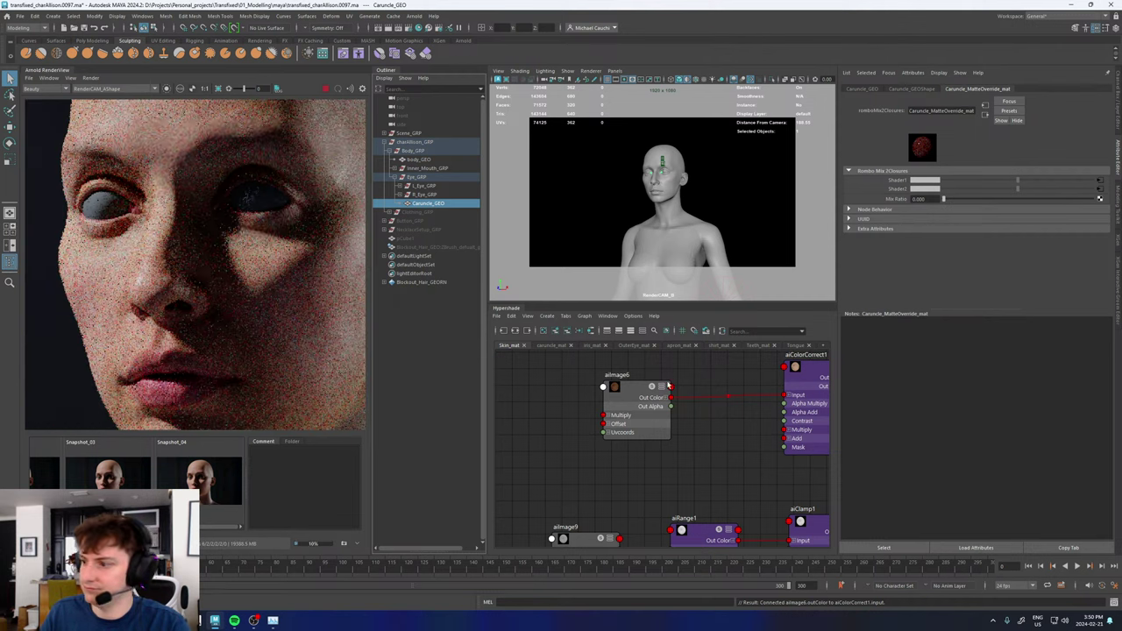
- Bring up the aiColorCorrect6 settings in the caruncle_mat network and examine the inner eye corner in the render
left_click(554, 345)
scroll(646, 446, "up", 6)
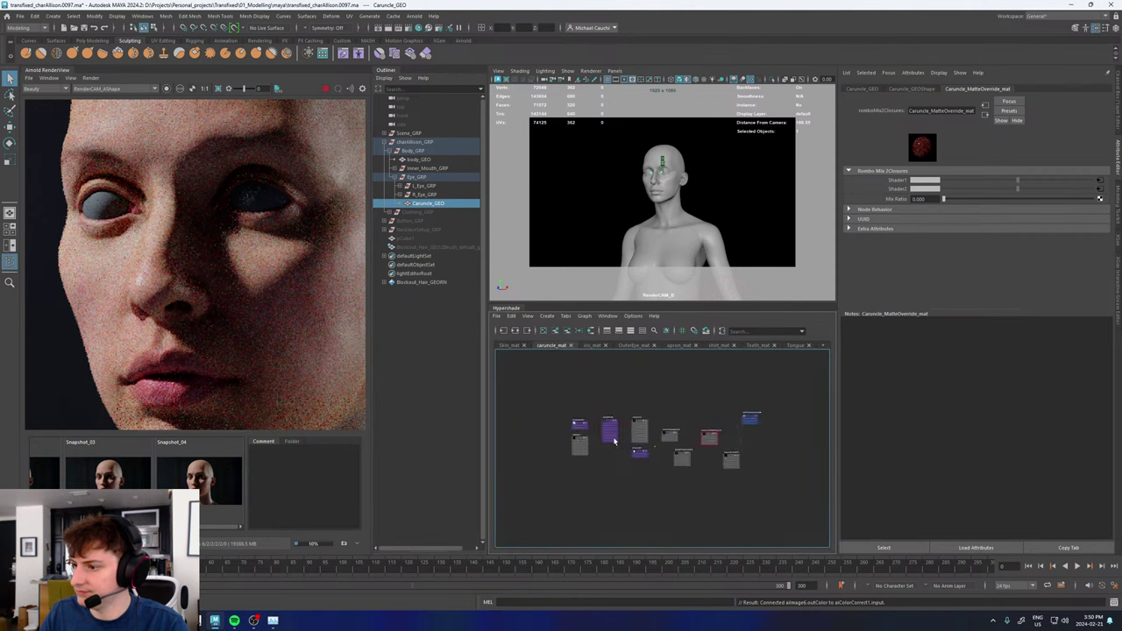
left_click(633, 383)
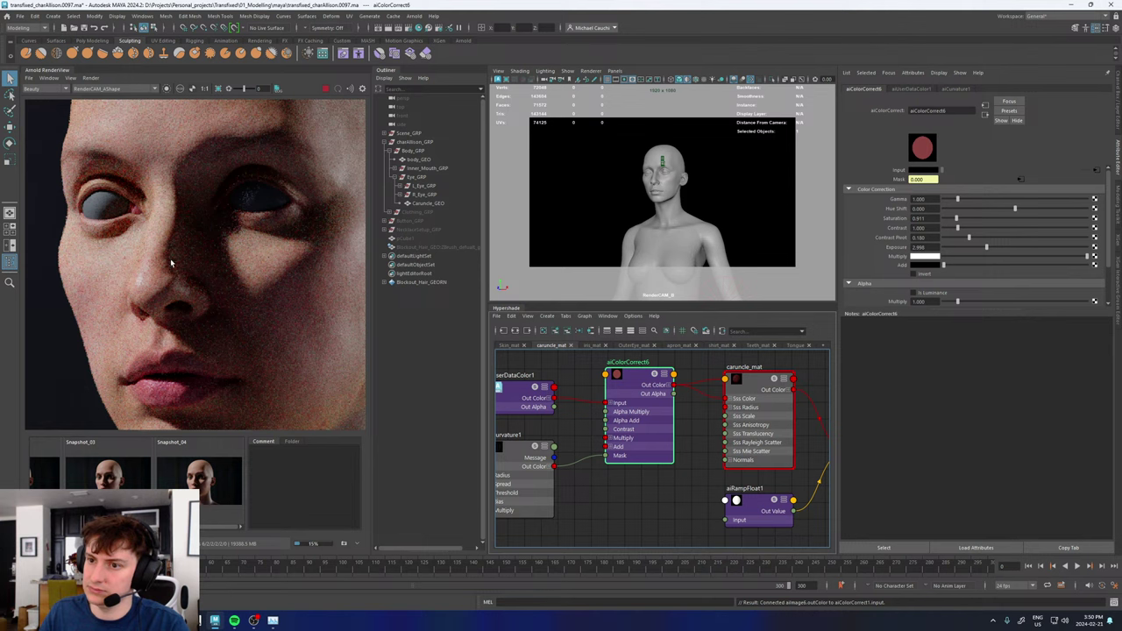
scroll(136, 219, "up", 3)
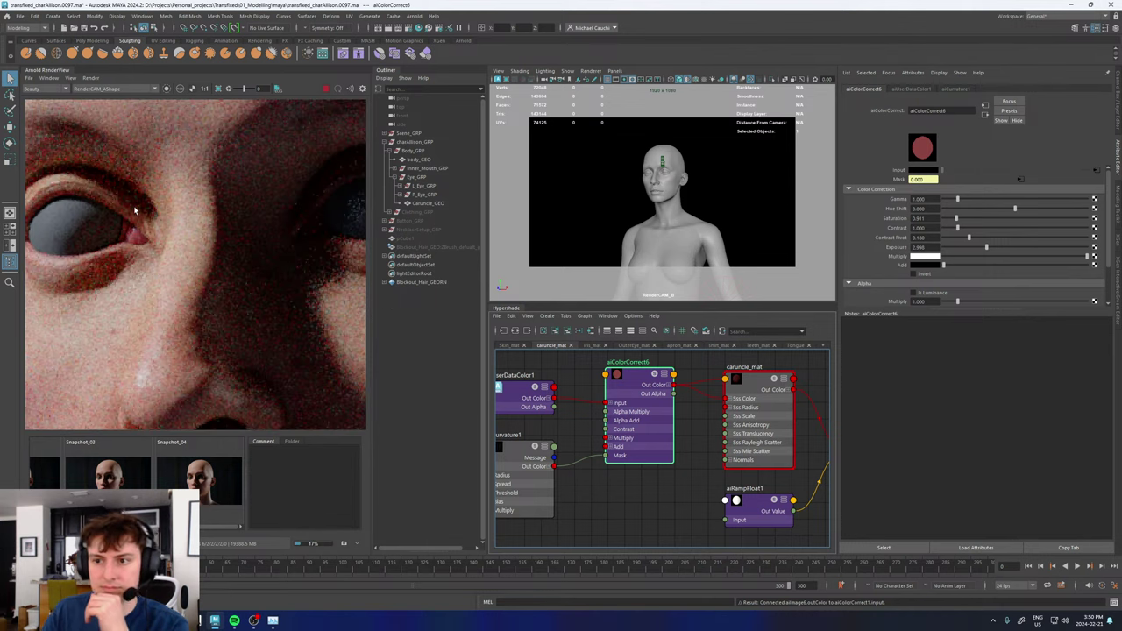
scroll(127, 233, "down", 3)
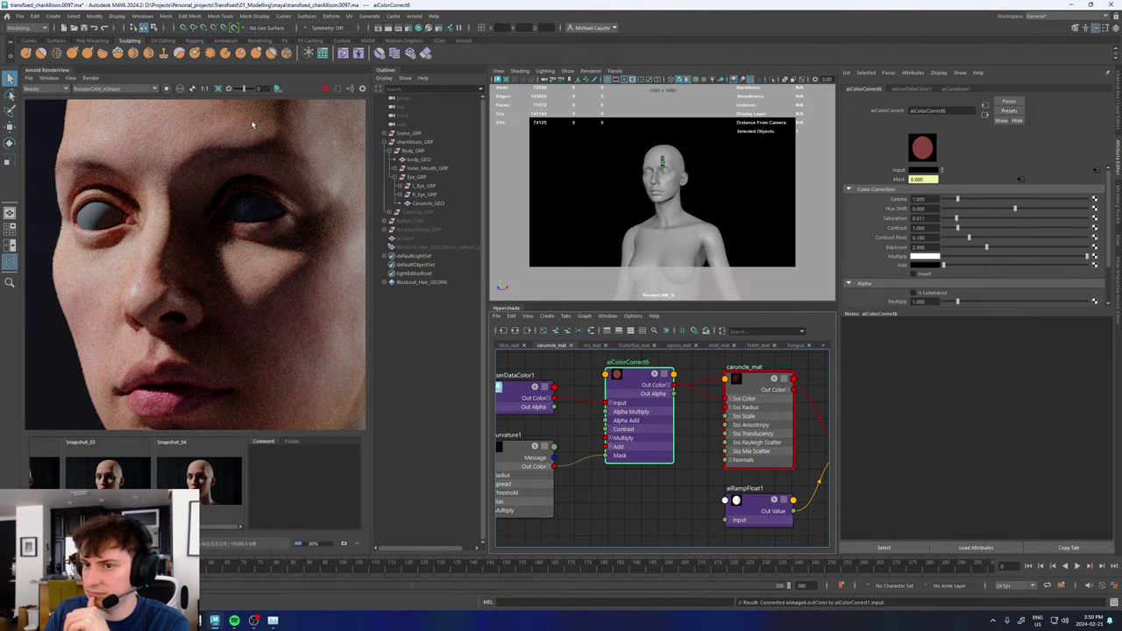
- Stop the Arnold render, switch the viewport to the persp camera close on the eyes, and select the caruncle mesh
left_click(325, 89)
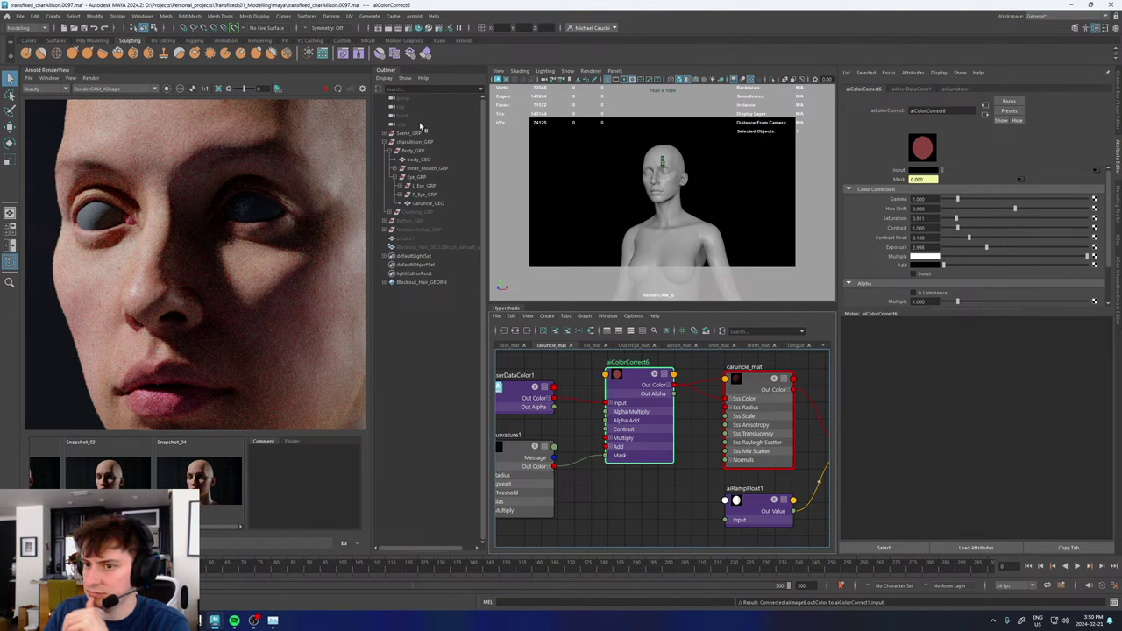
left_click(615, 71)
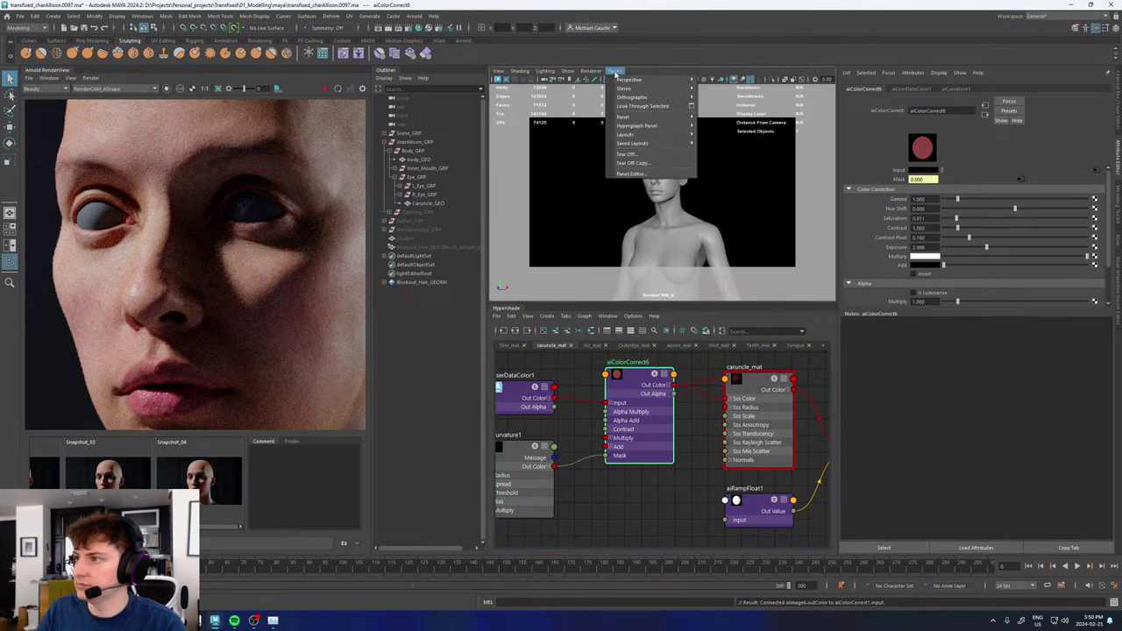
mouse_move(629, 80)
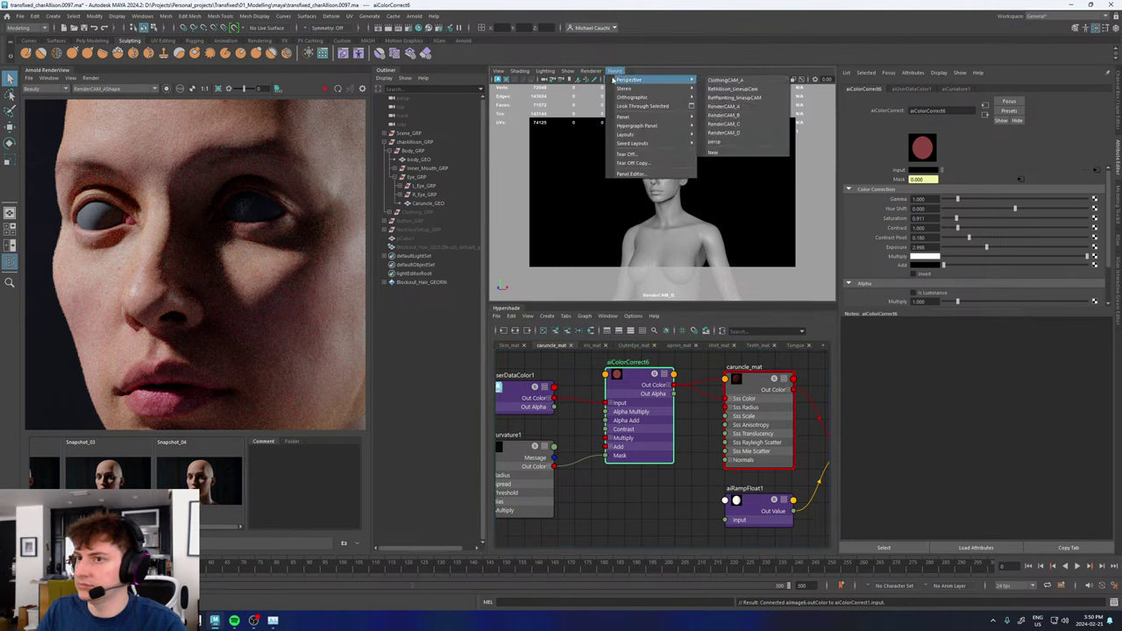
left_click(714, 140)
key("f")
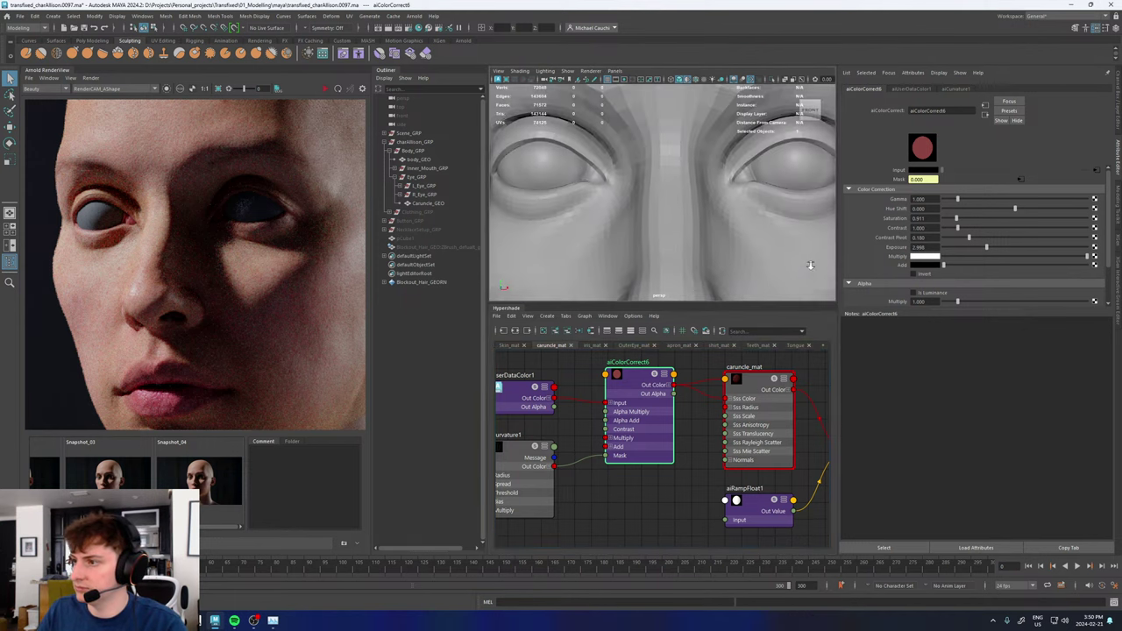
left_click(592, 177)
scroll(653, 362, "down", 4)
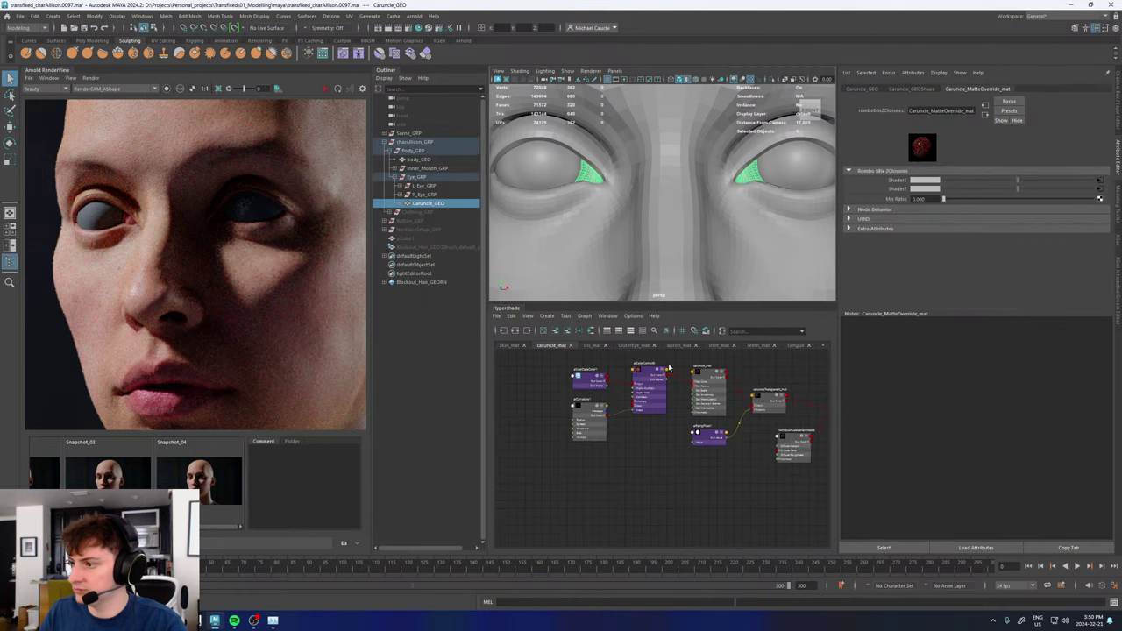
- Check the caruncle's rampUVs layout in the UV Editor, restore its texture UV set, and minimize the editor
left_click(349, 16)
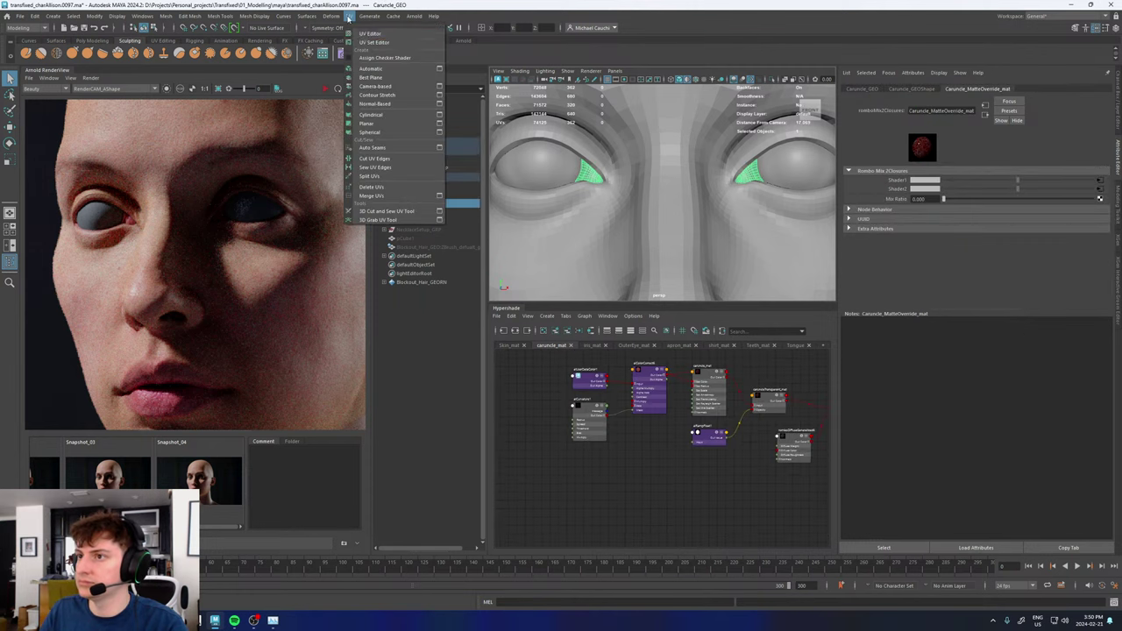
left_click(372, 33)
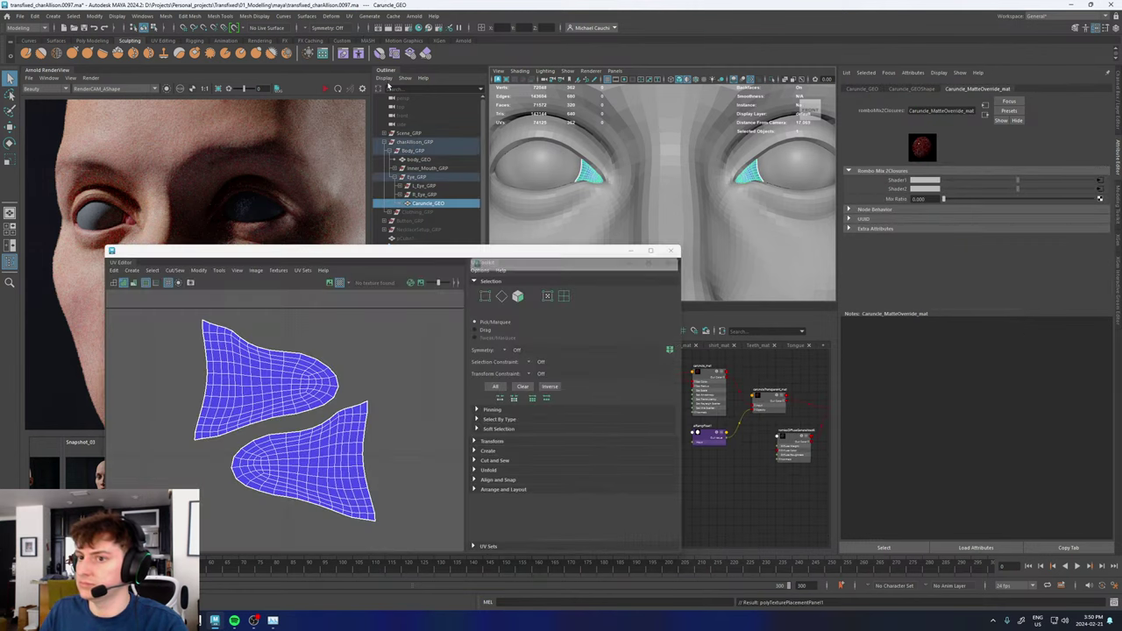
left_click(303, 270)
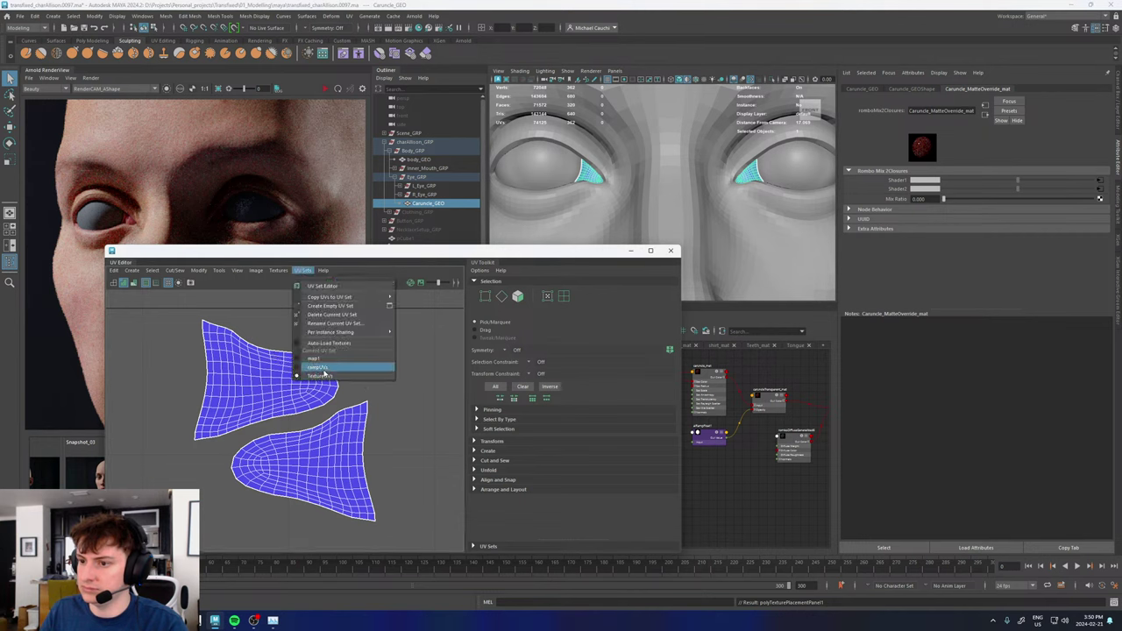
left_click(320, 377)
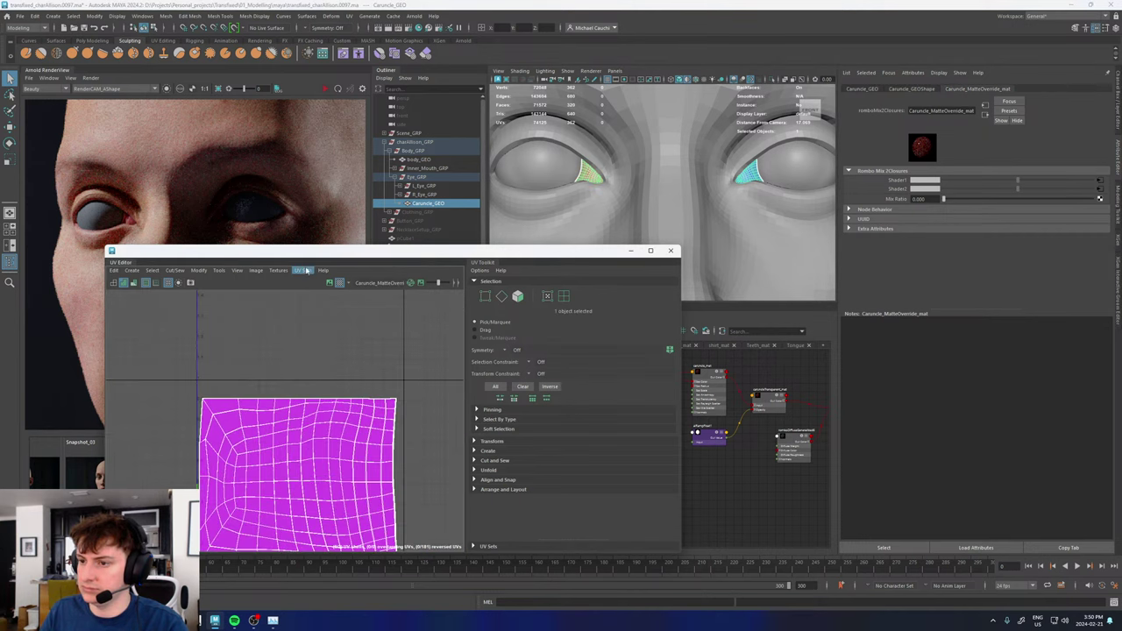
left_click(304, 271)
left_click(325, 377)
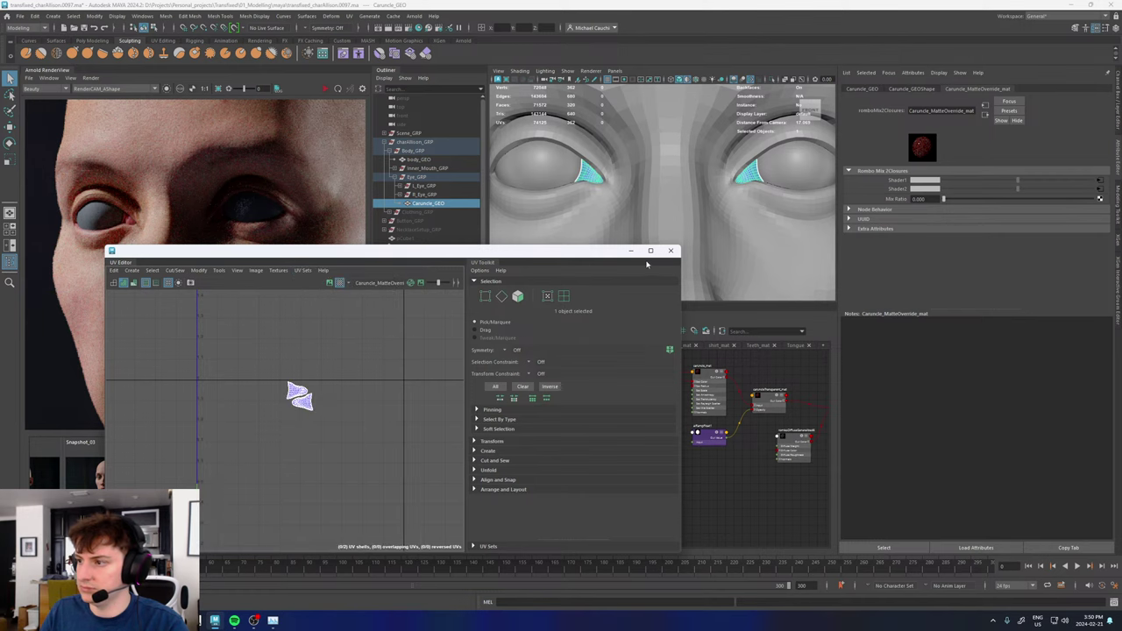
left_click(631, 252)
- Examine the aiRampFloat1 ramp settings and how the node feeds the opacity of caruncleTransparent_mat
scroll(664, 379, "up", 4)
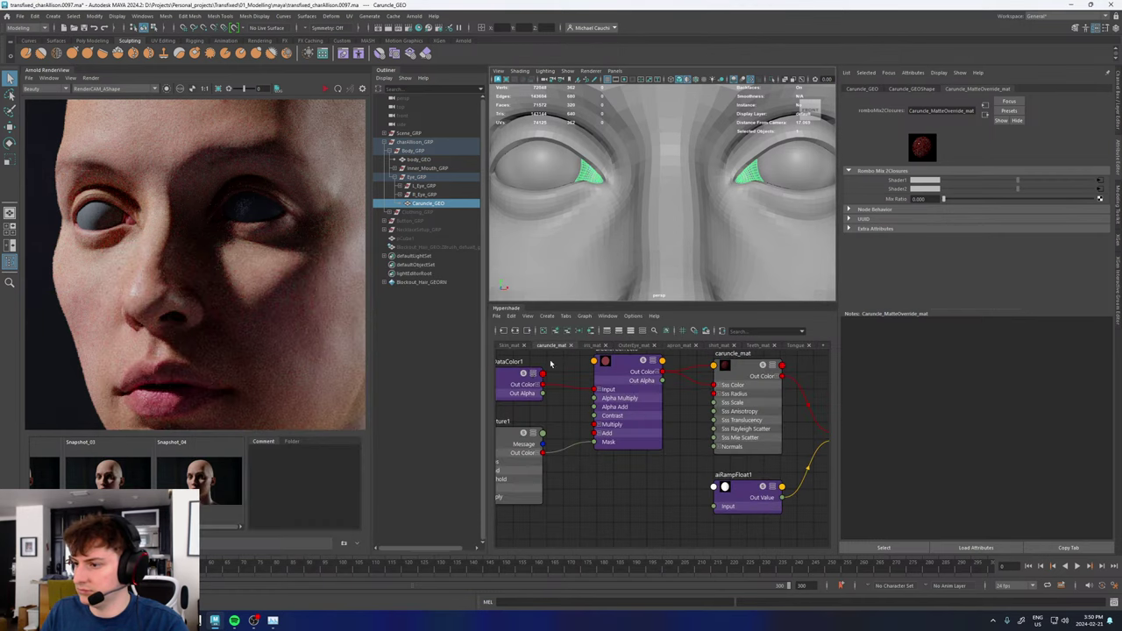
middle_click_drag(553, 364, 635, 359, "alt")
middle_click_drag(733, 454, 574, 421, "alt")
scroll(574, 421, "down", 2)
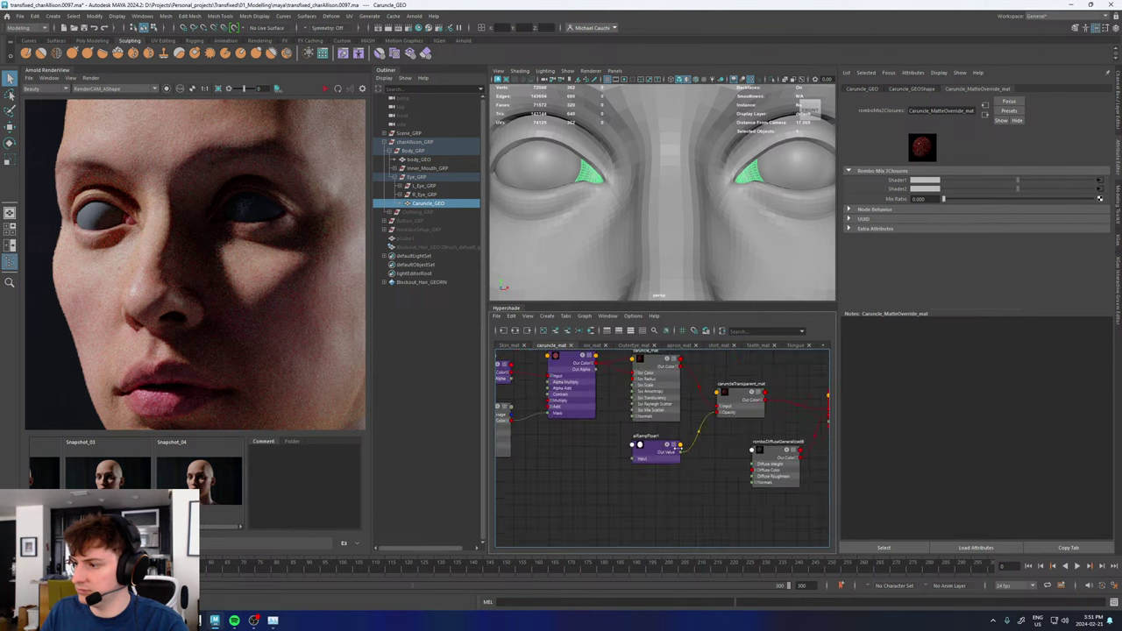
left_click(672, 449)
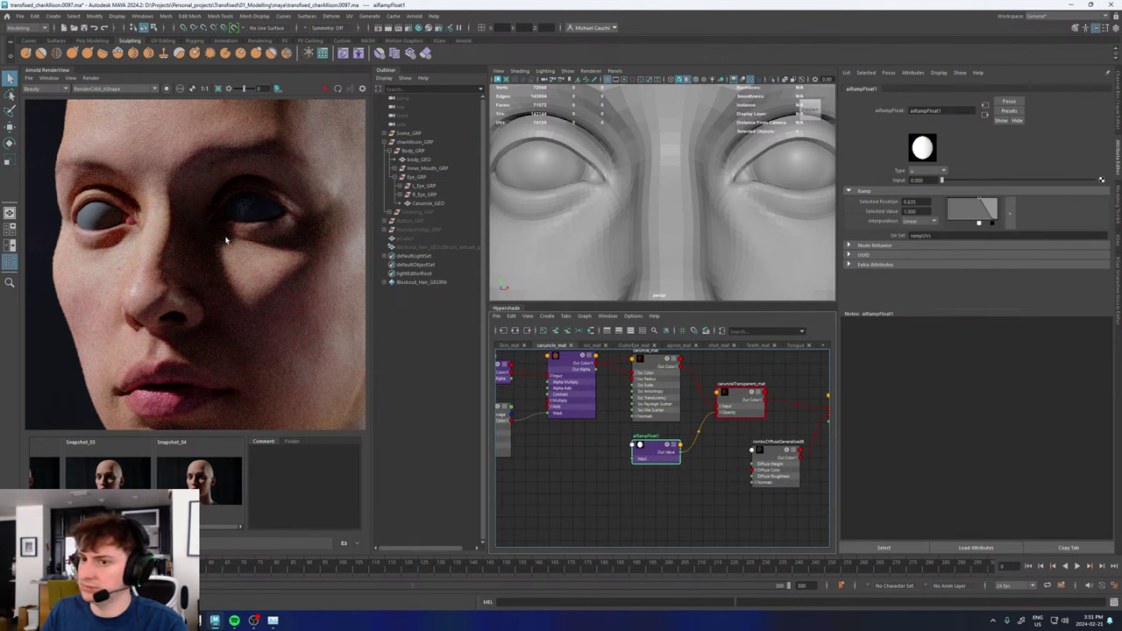
middle_click_drag(707, 476, 642, 512, "alt")
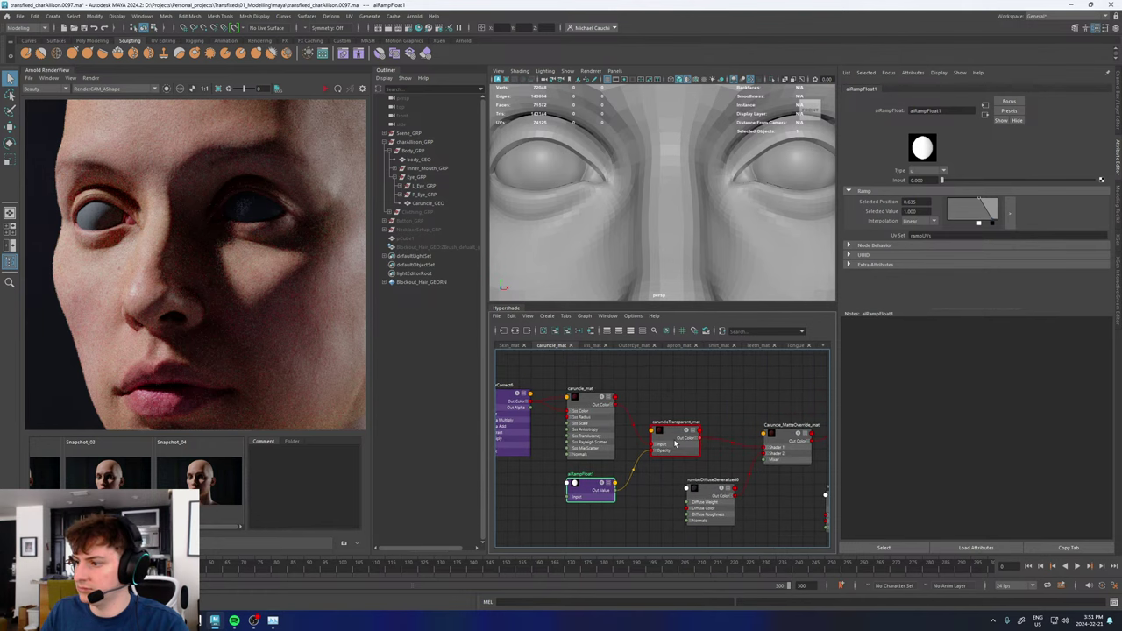
- Crop the Arnold render to a region around the lit eye and start rendering it
left_click(675, 430)
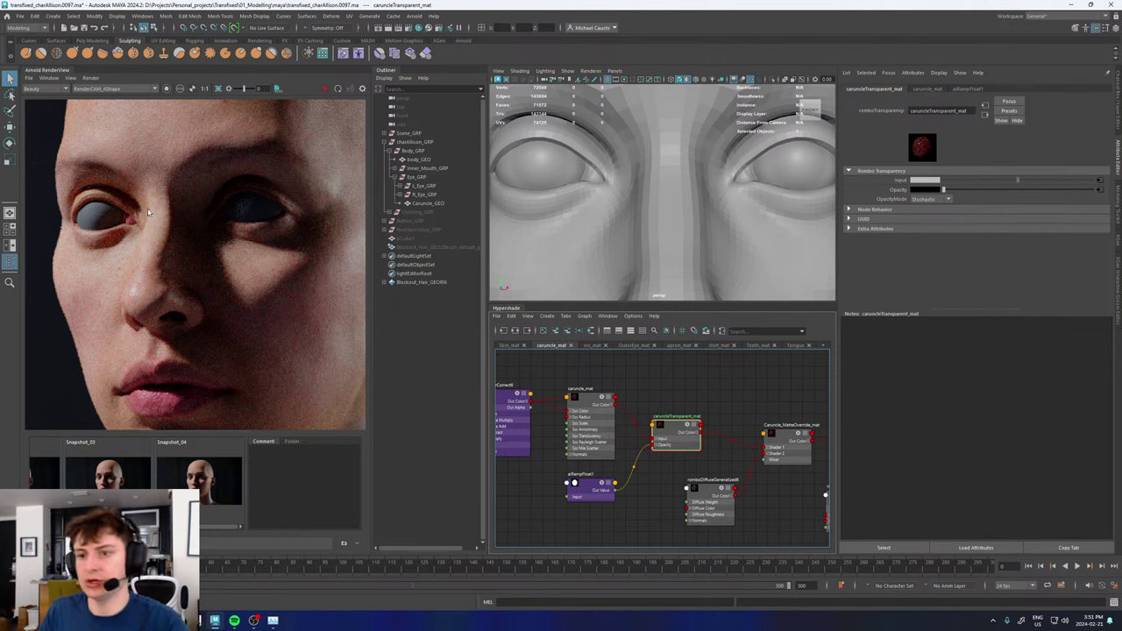
scroll(131, 238, "up", 3)
middle_click_drag(131, 233, 173, 250)
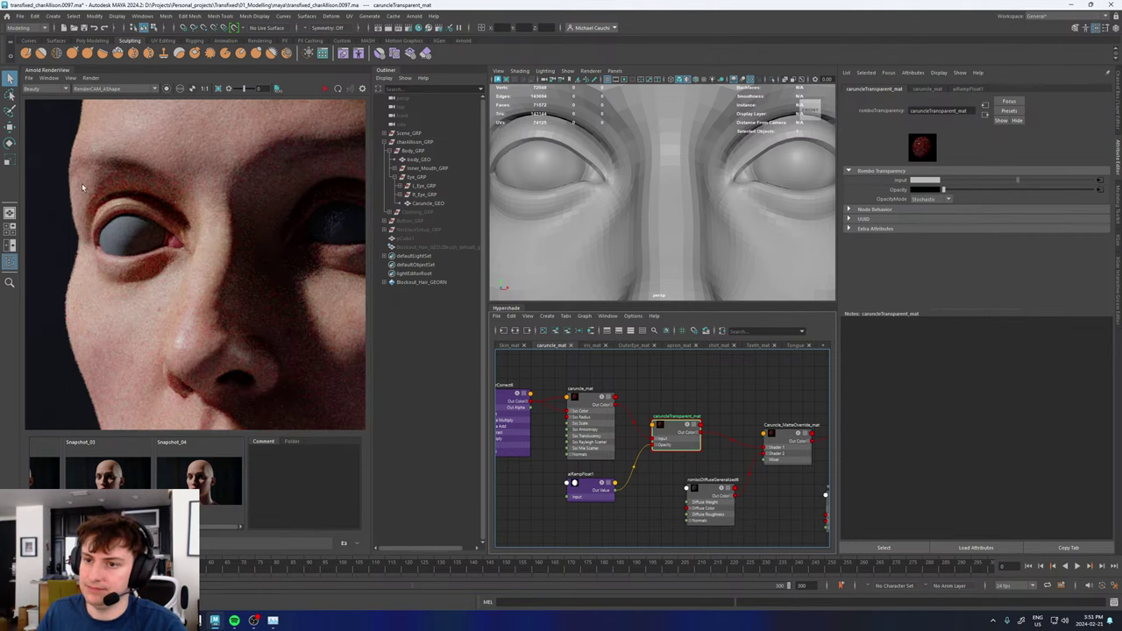
mouse_move(73, 181)
left_mouse_down("shift")
mouse_move(191, 268)
mouse_move(210, 301)
left_mouse_up("shift")
left_click(325, 88)
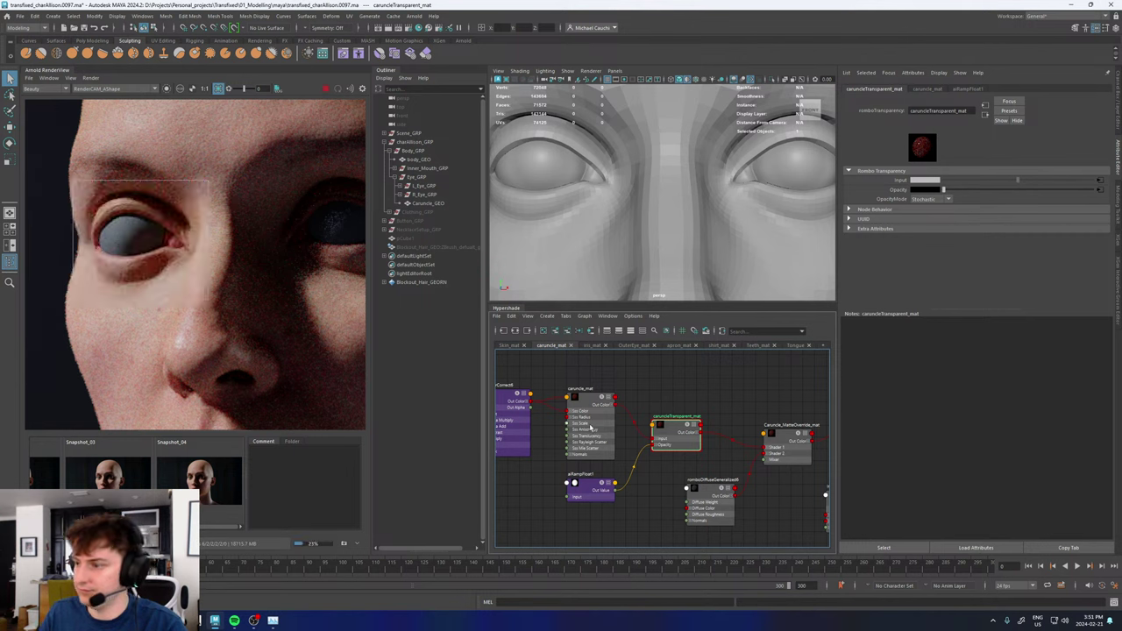
- Disconnect aiRampFloat1's output value from the opacity of caruncleTransparent_mat
left_click(589, 479)
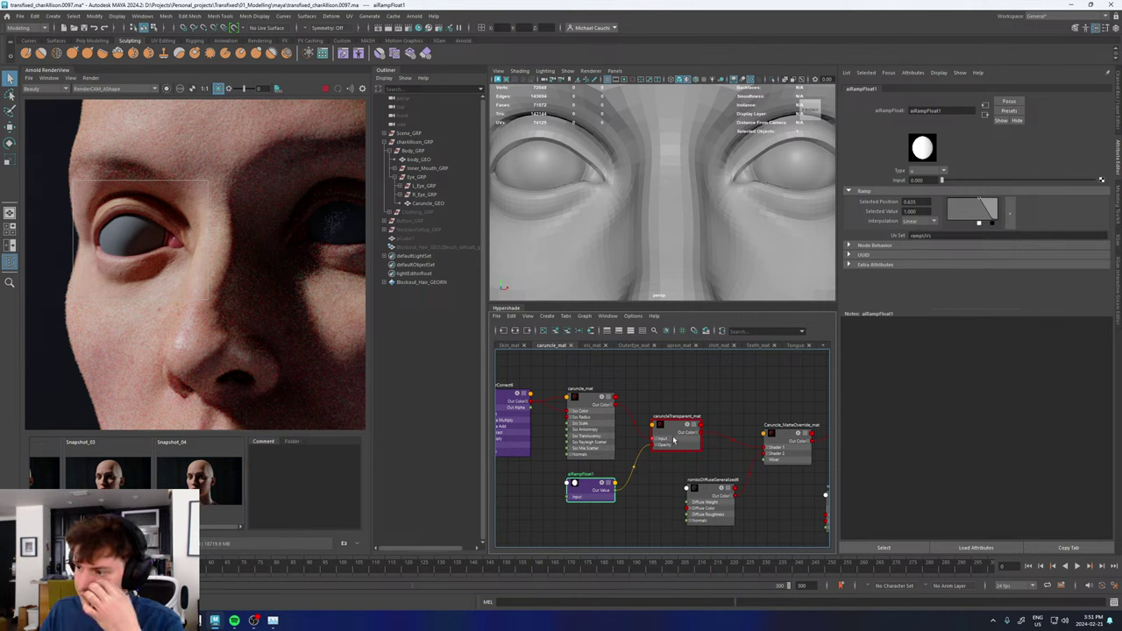
left_click(640, 462)
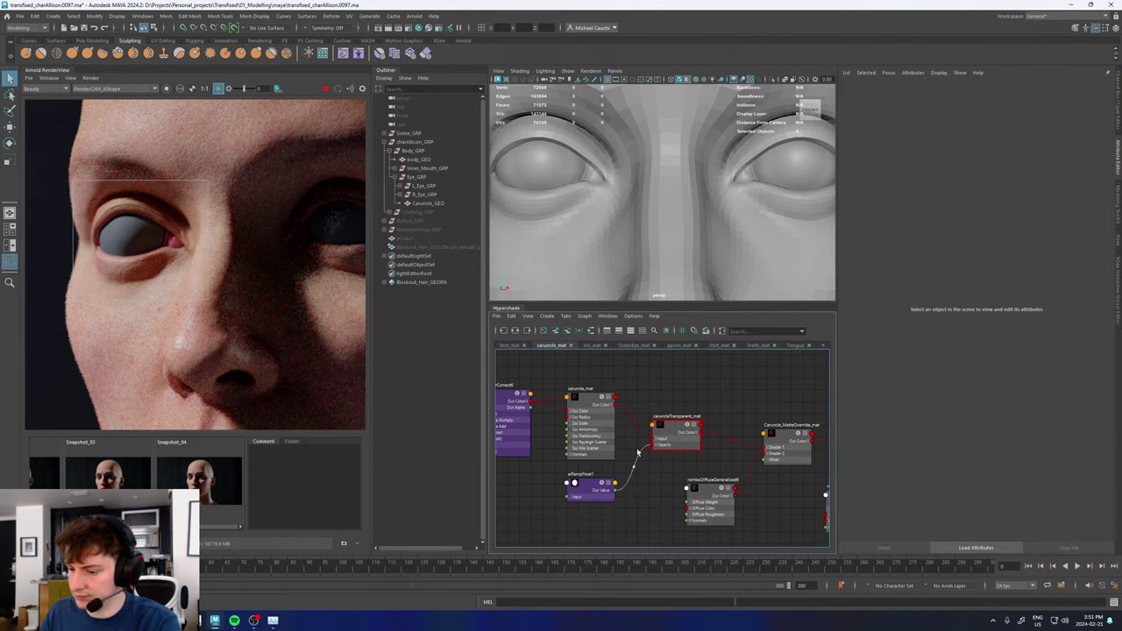
key("Delete")
- Test caruncleTransparent_mat with its opacity at full white, then return the opacity to black
left_click(678, 425)
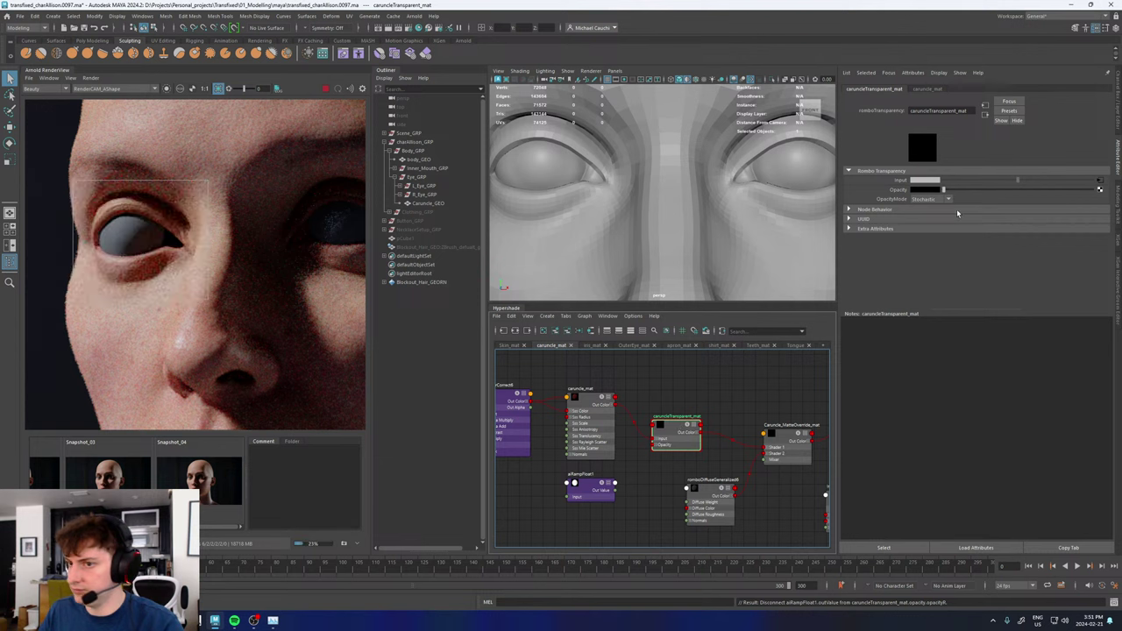
left_click_drag(946, 190, 1093, 190)
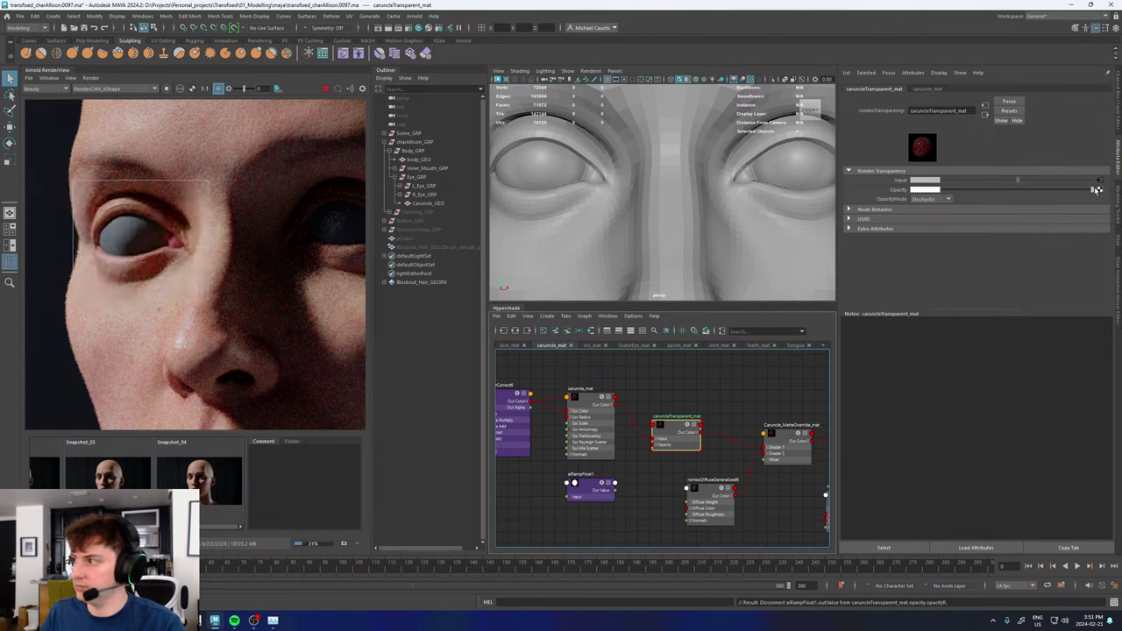
left_click_drag(1096, 191, 871, 201)
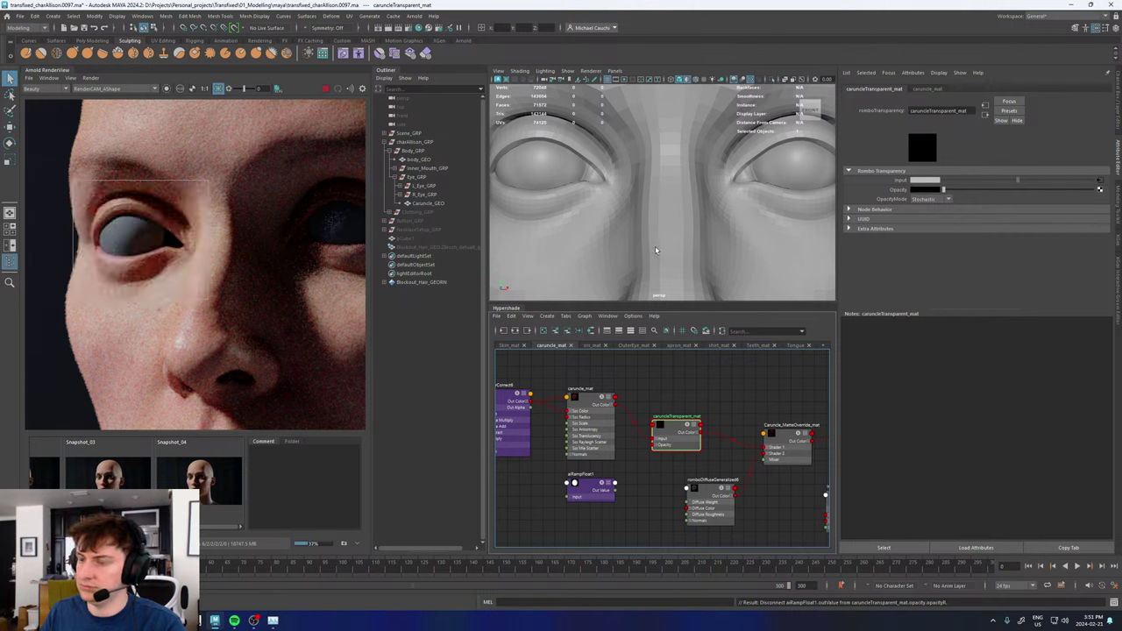
- Hide the caruncle mesh to compare the cropped eye render, then undo the hiding
left_click(595, 176)
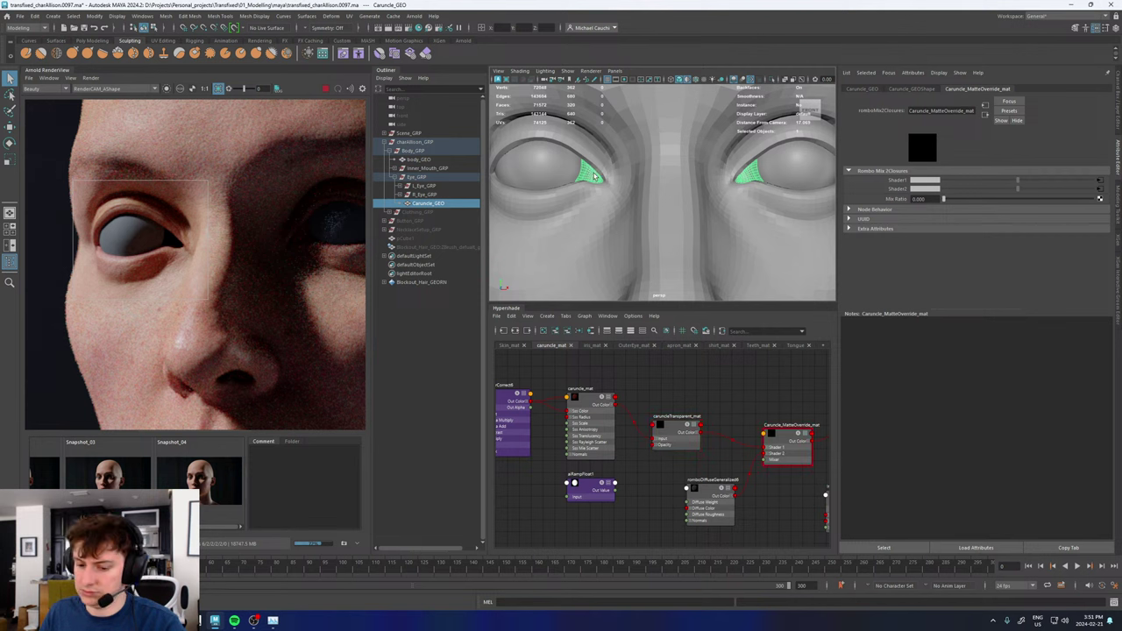
key("h")
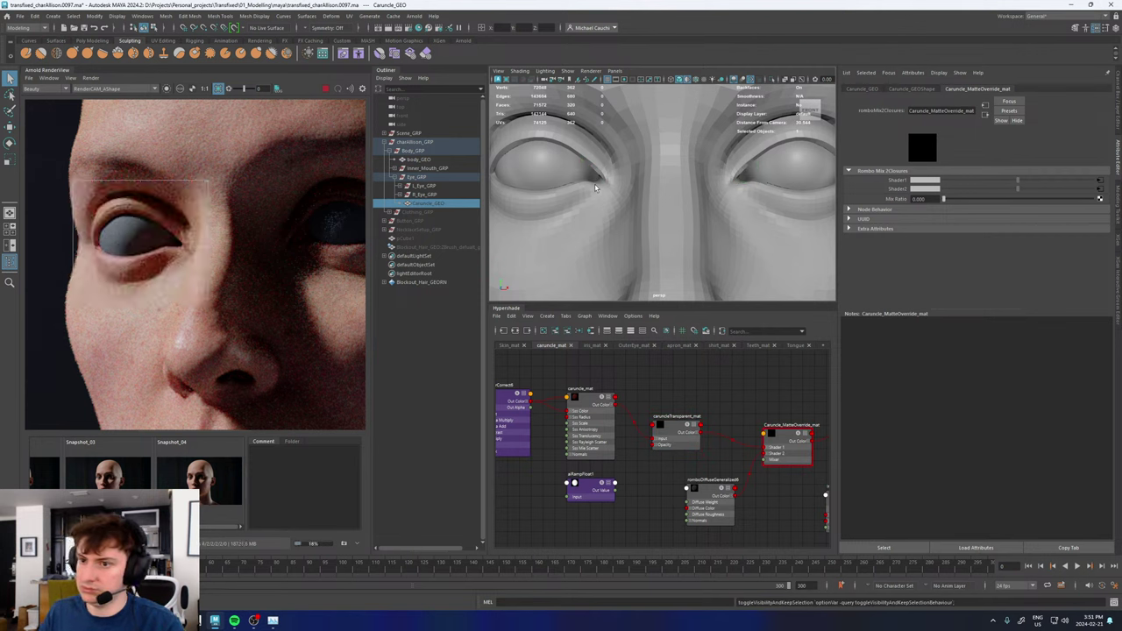
key("ctrl+z")
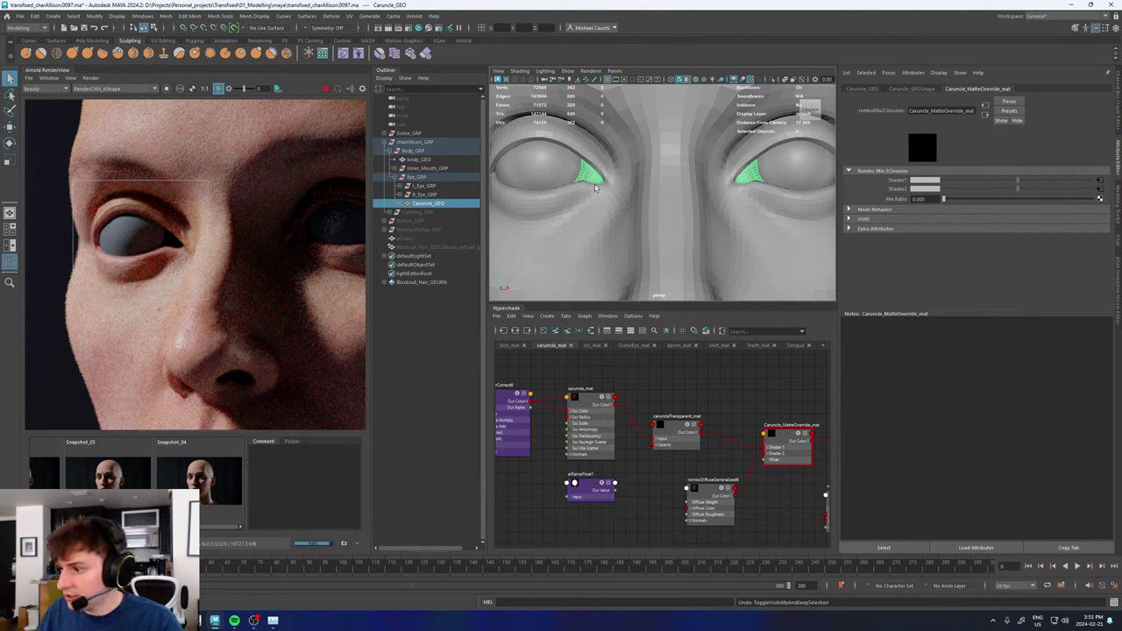
- Connect caruncleTransparent_mat's out color directly to the shading group's surface shader, bypassing Caruncle_MatteOverride_mat
left_click(784, 437)
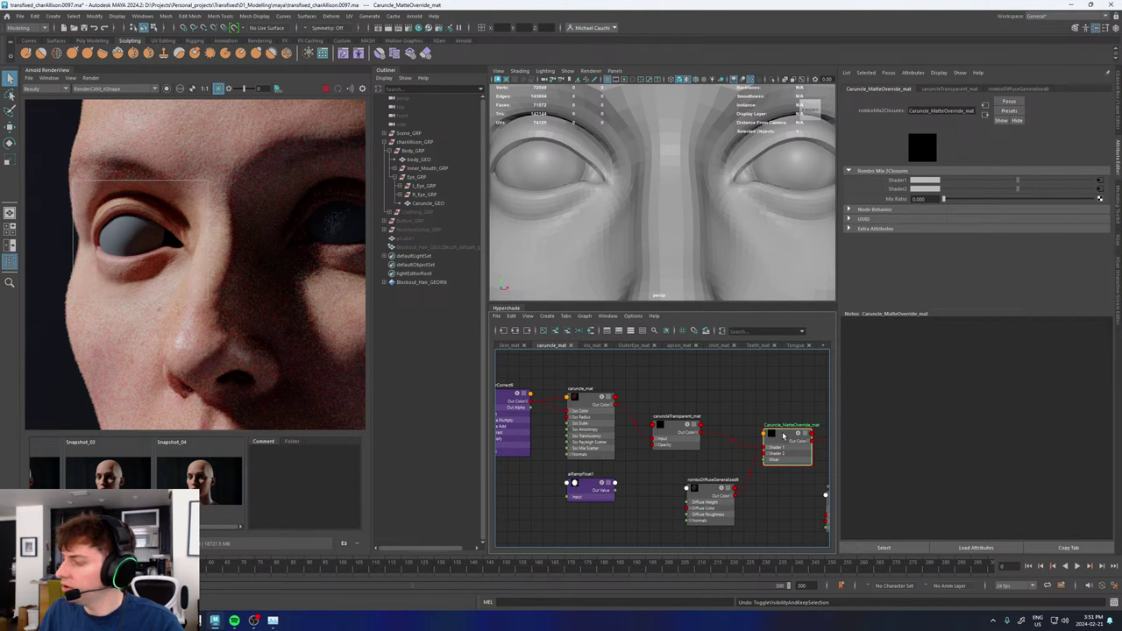
middle_click_drag(733, 400, 645, 352, "alt")
left_click_drag(697, 392, 681, 399)
middle_click_drag(673, 384, 675, 433, "alt")
left_click_drag(585, 431, 788, 400)
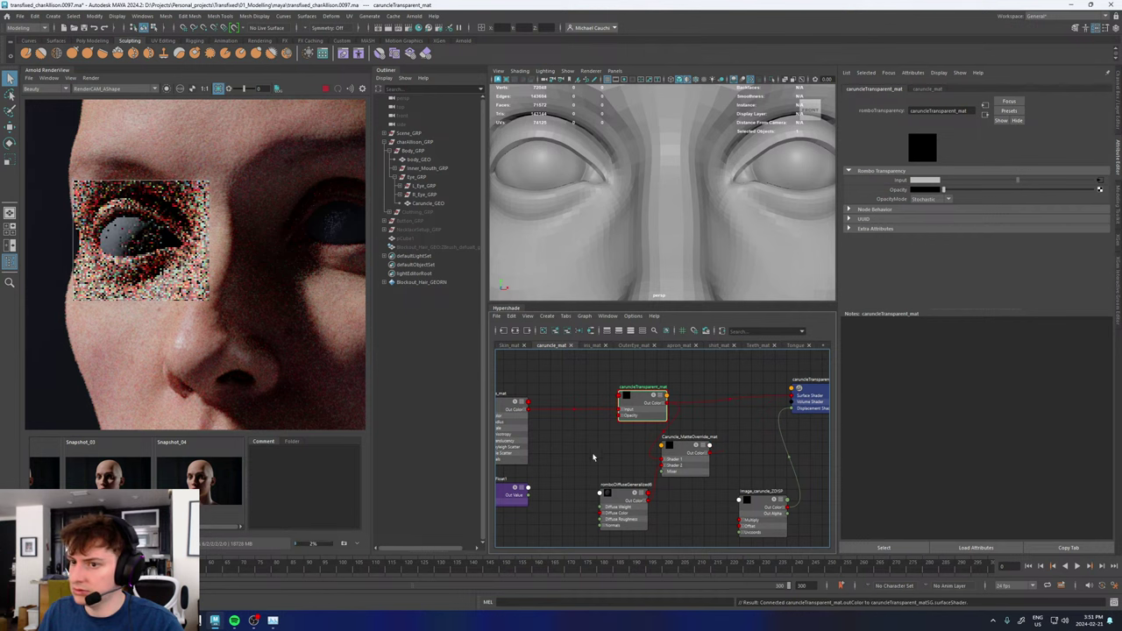
- Try white, mid-grey and black opacity on caruncleTransparent_mat and compare the inner eye corner in the render
left_click_drag(954, 193, 1096, 191)
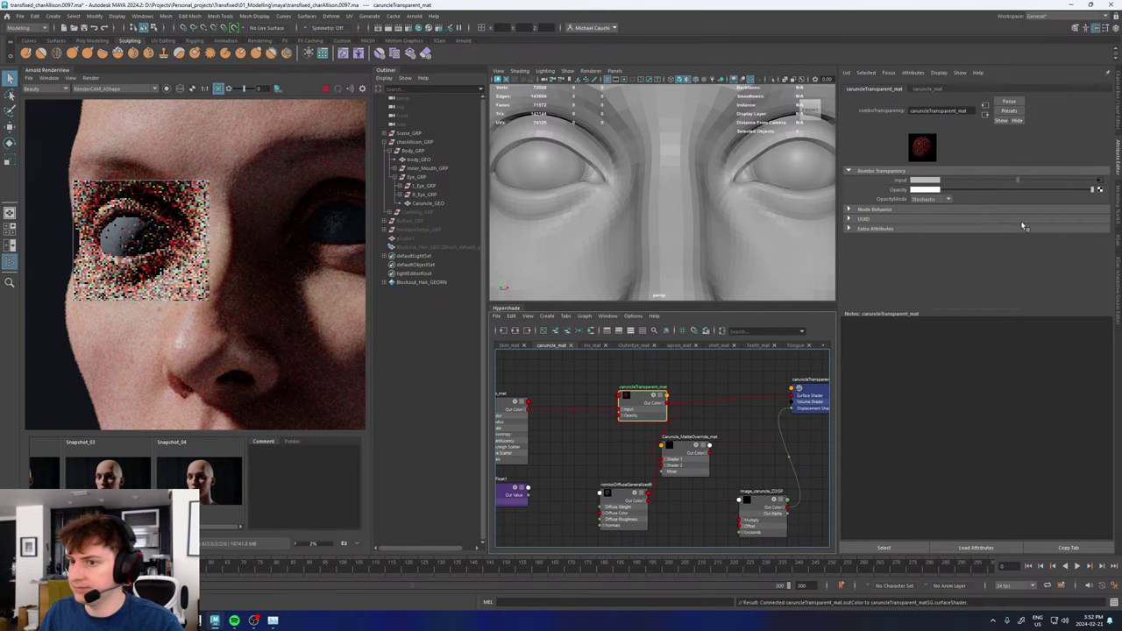
left_click(974, 190)
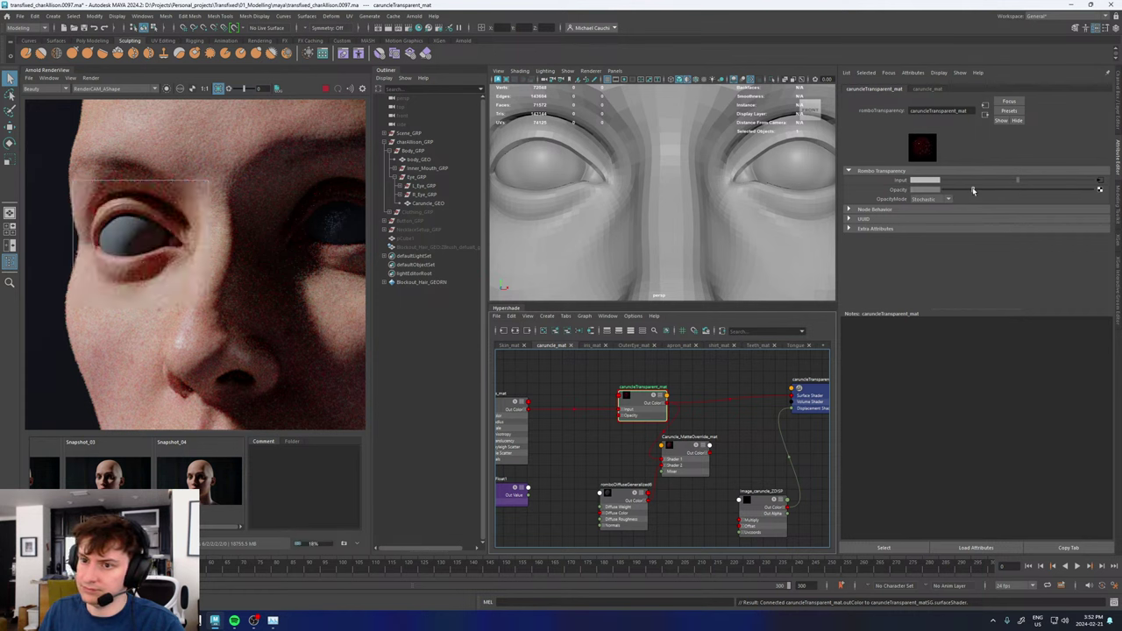
left_click_drag(973, 190, 944, 190)
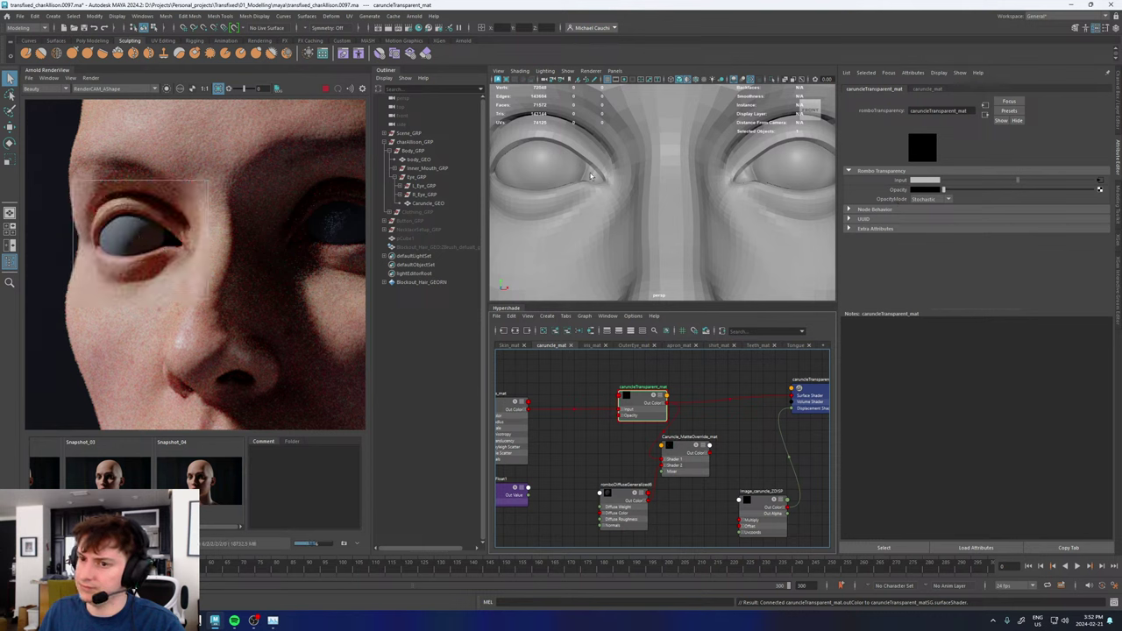
- Select the caruncle mesh, check its assigned material, and raise the caruncleTransparent_mat opacity to full white
left_click(591, 177)
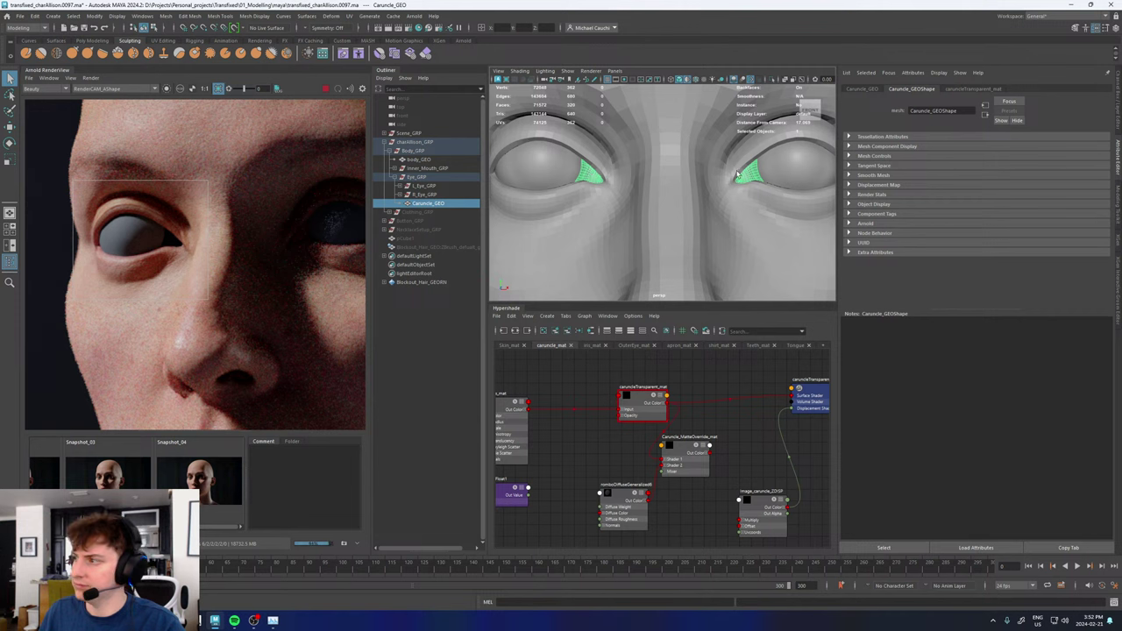
left_click(862, 89)
left_click(912, 89)
left_click(973, 88)
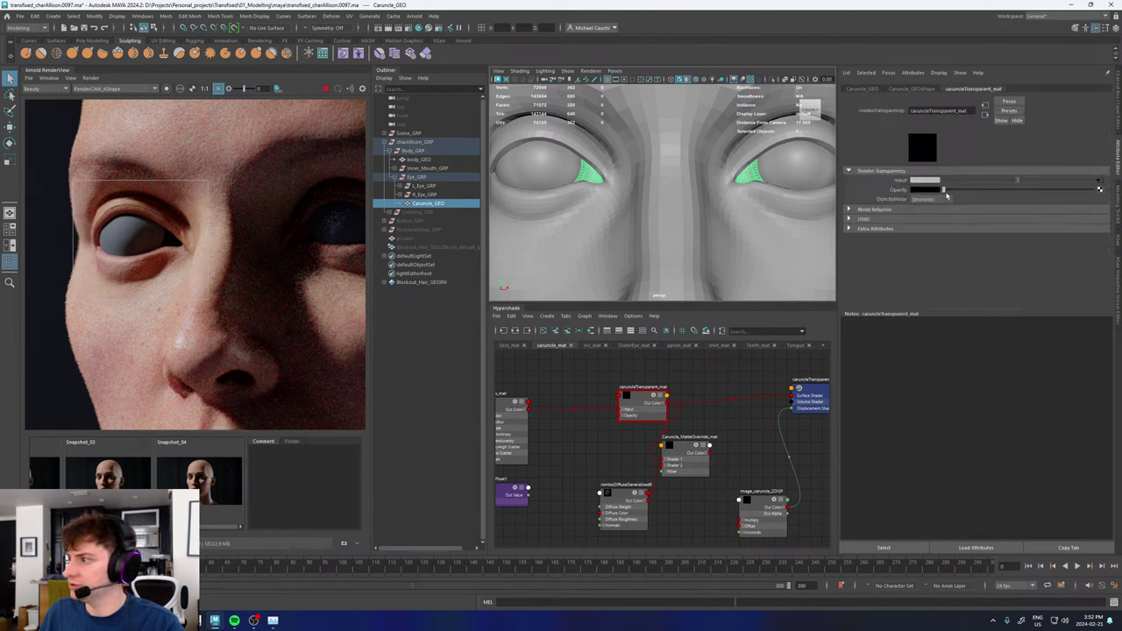
left_click_drag(944, 190, 1094, 188)
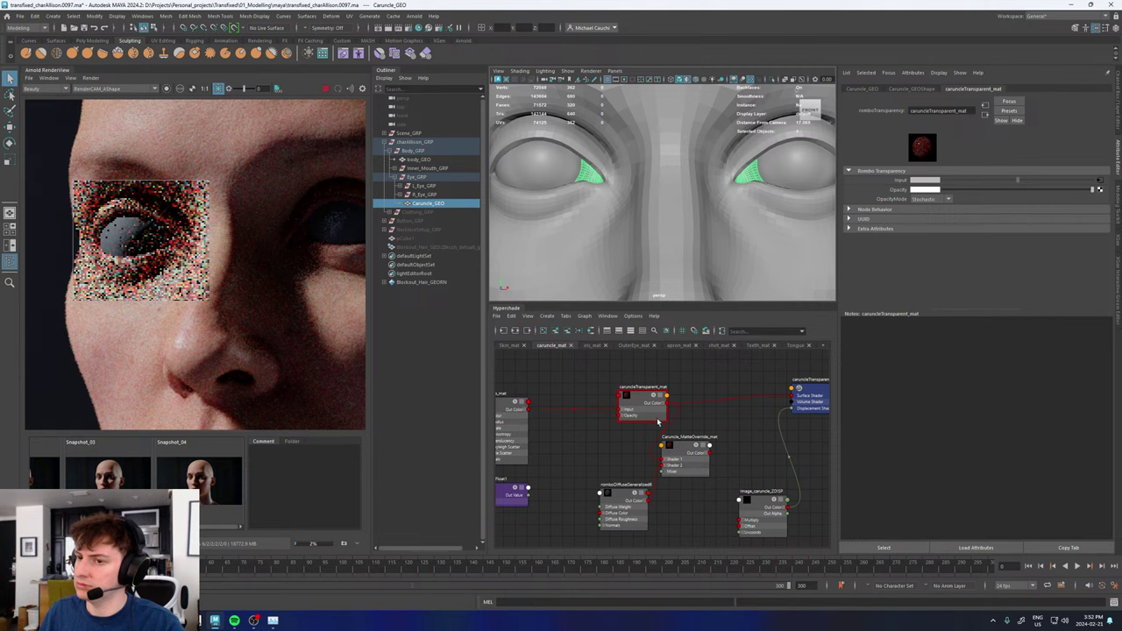
- Connect aiRampFloat1's output value to the Opacity R, G and B channels of caruncleTransparent_mat
middle_click_drag(606, 437, 663, 402, "alt")
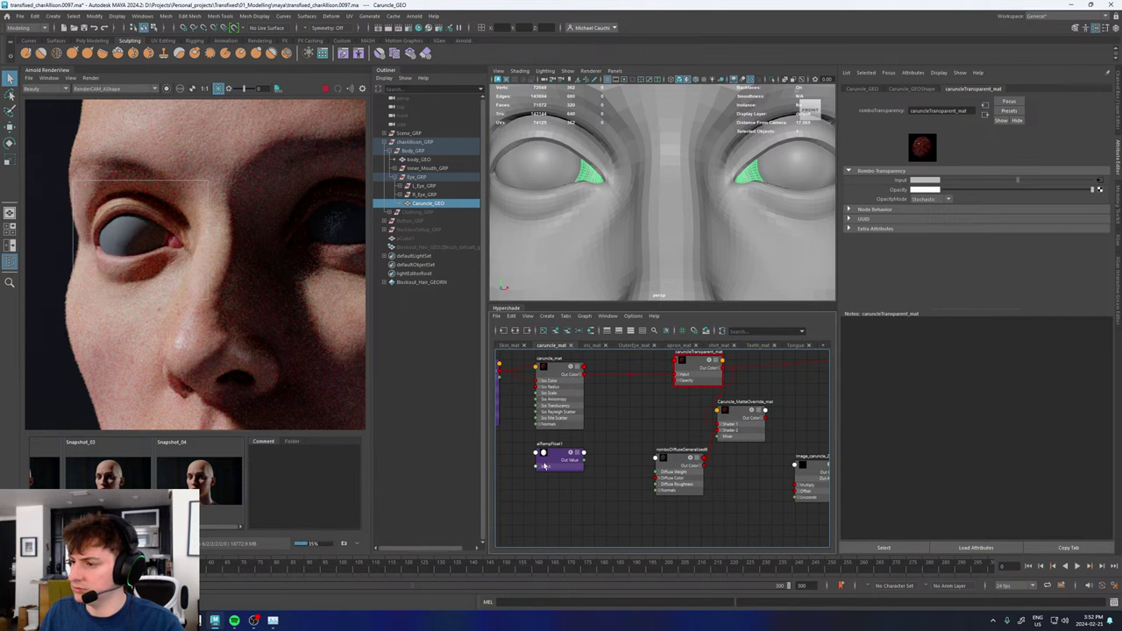
left_click(681, 386)
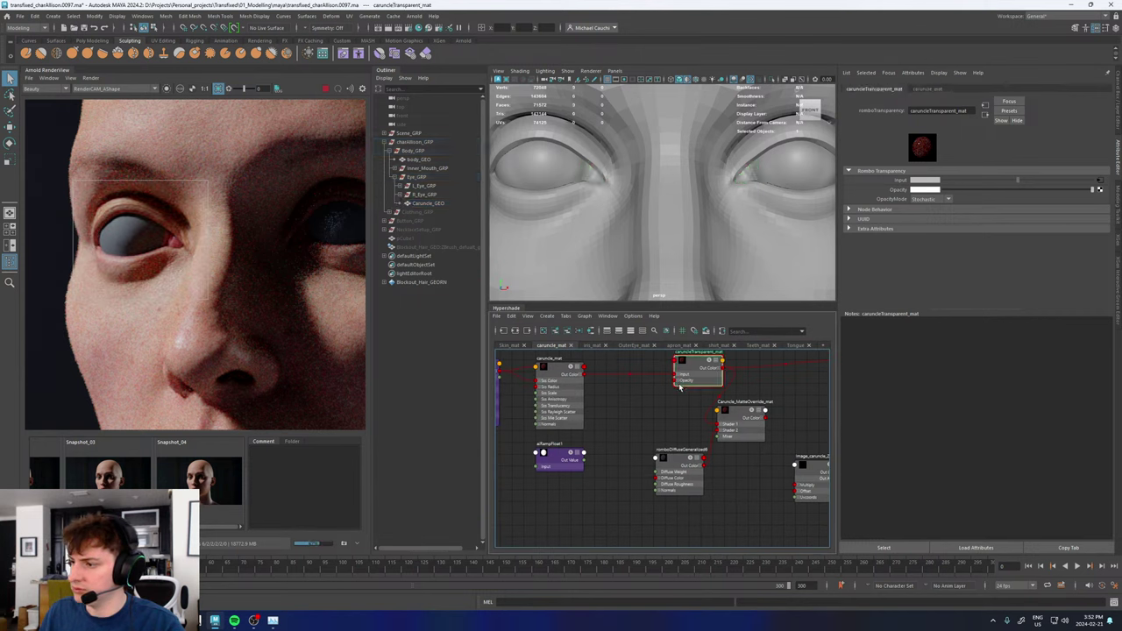
left_click(681, 384)
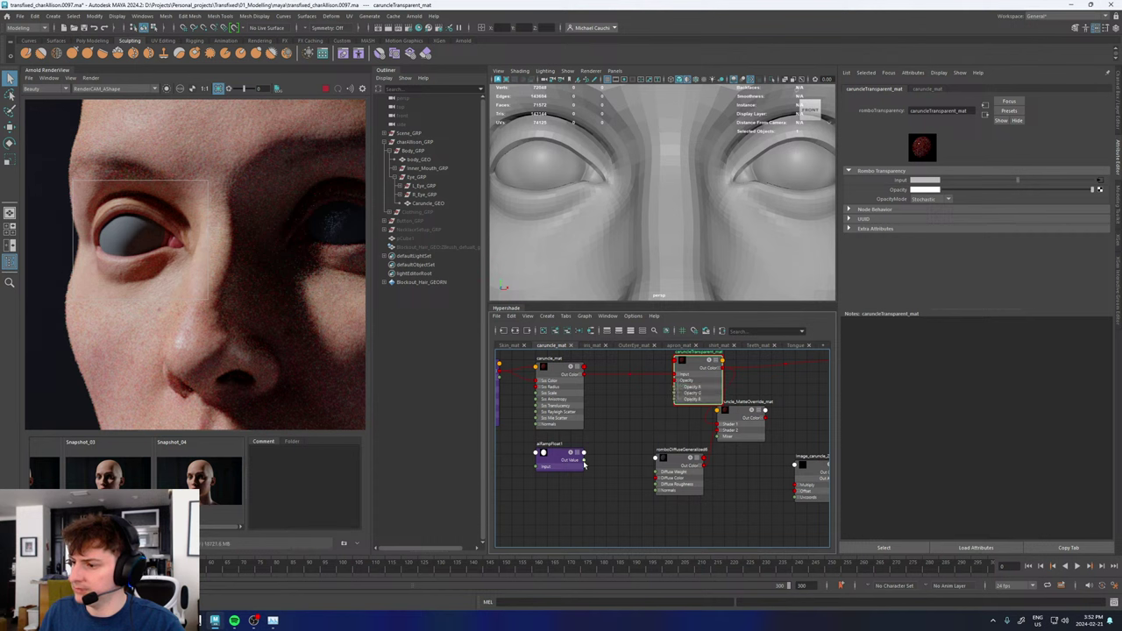
left_click_drag(583, 453, 677, 387)
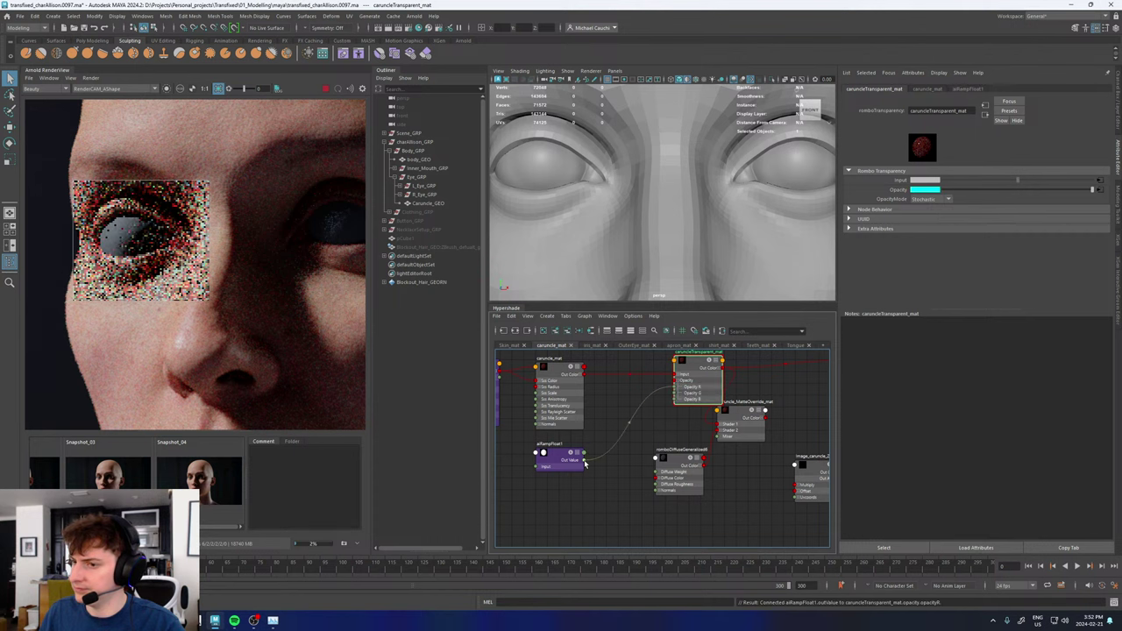
left_click_drag(585, 461, 675, 393)
left_click_drag(583, 454, 686, 402)
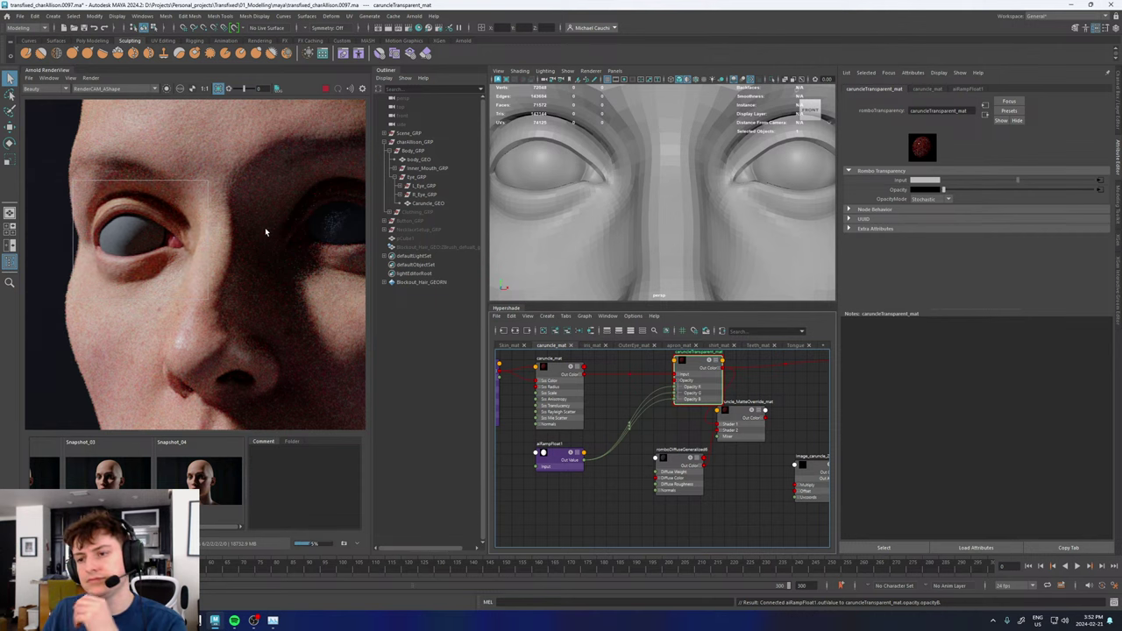
- Examine the Arnold visibility and export settings of Caruncle_GEOShape
left_click(591, 179)
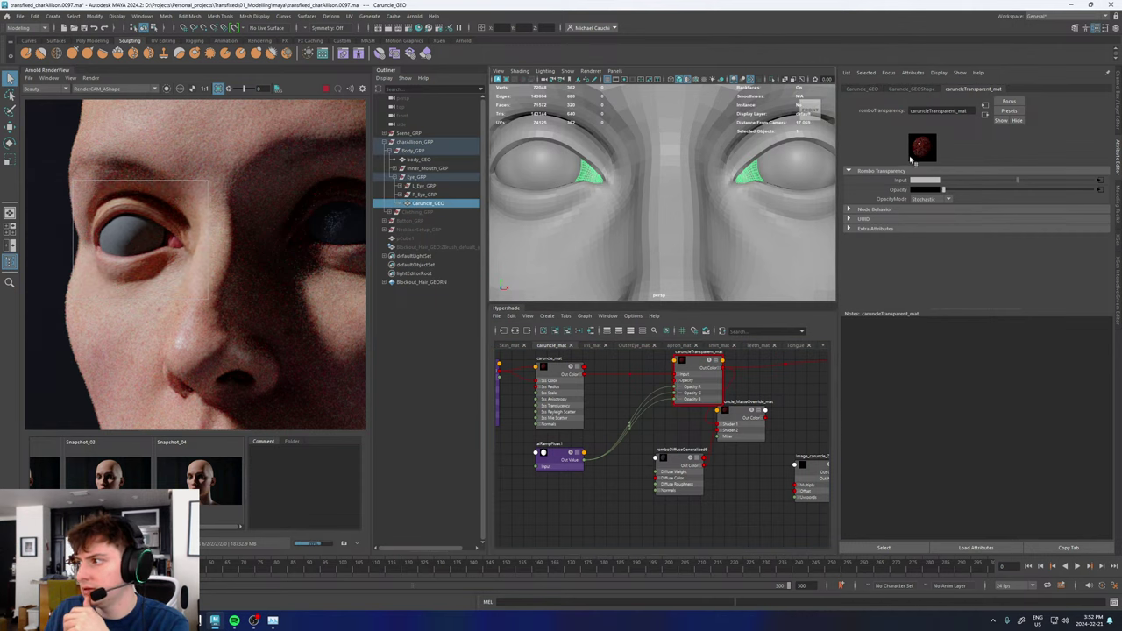
left_click(910, 89)
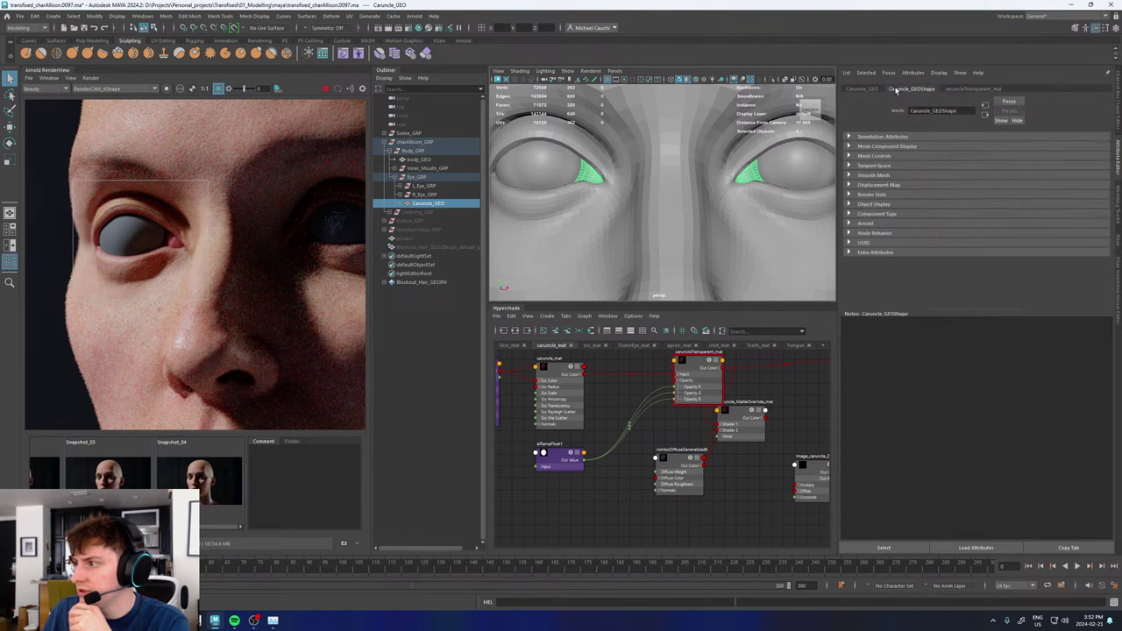
left_click(865, 223)
scroll(884, 292, "down", 3)
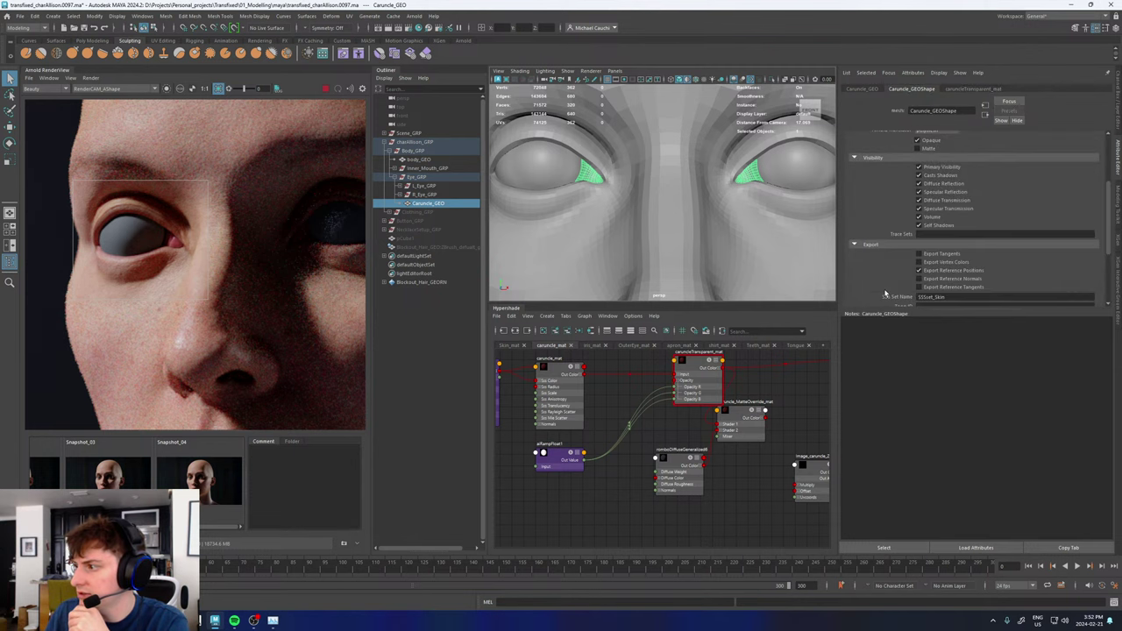
middle_click_drag(620, 406, 613, 443, "alt")
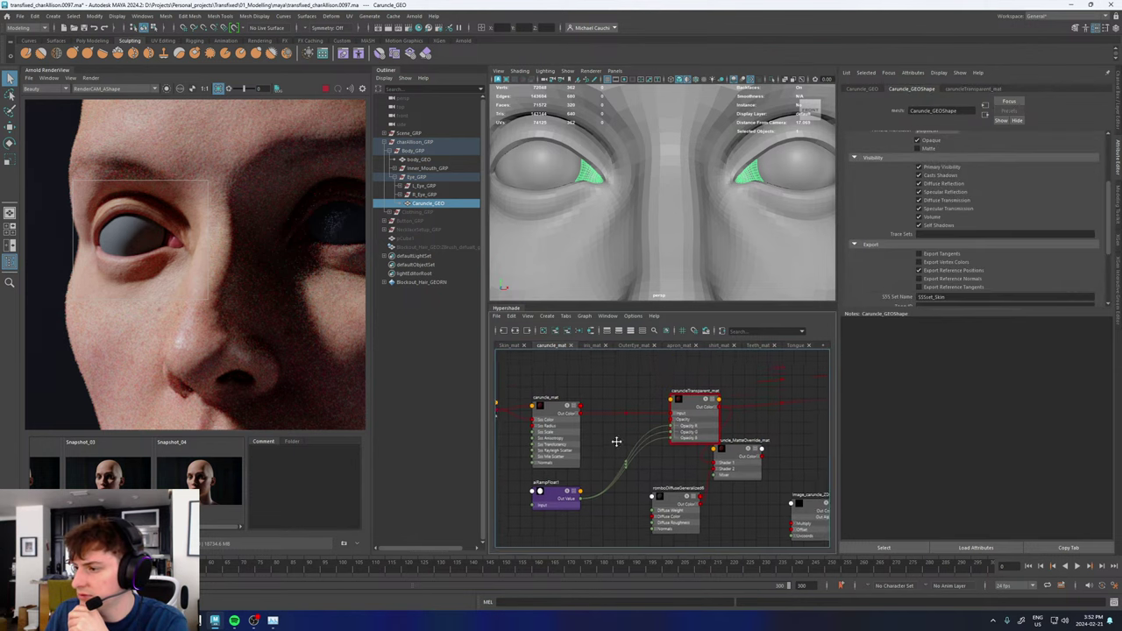
- Feed romboDiffuseGeneralized6 into the input of caruncleTransparent_mat and inspect the caruncle up close in the render
left_click(630, 382)
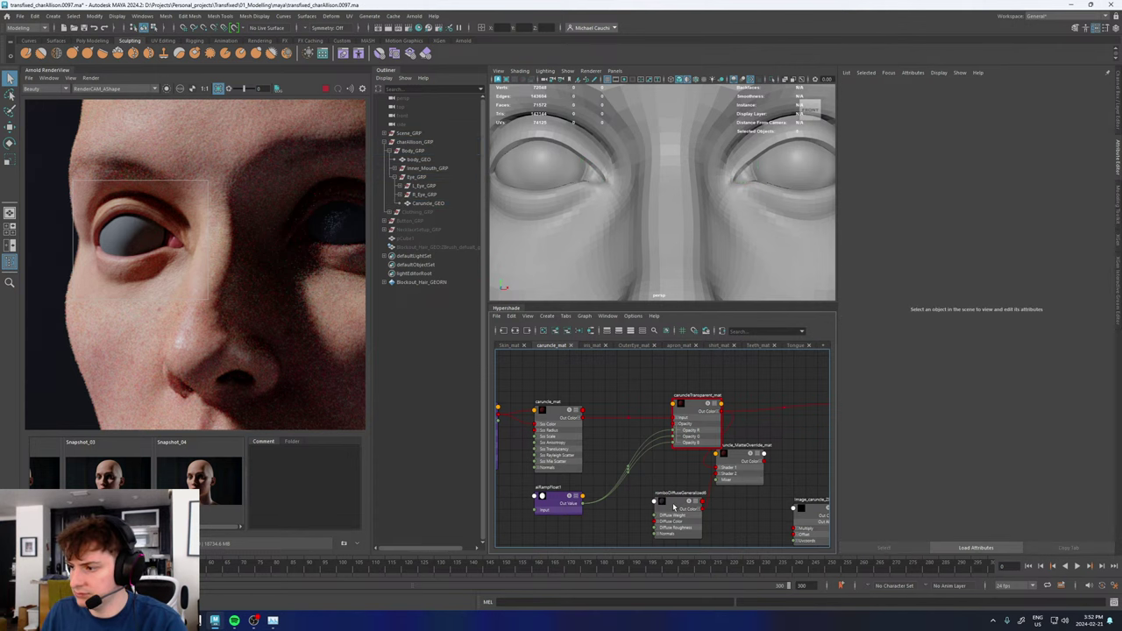
left_click_drag(670, 507, 680, 418)
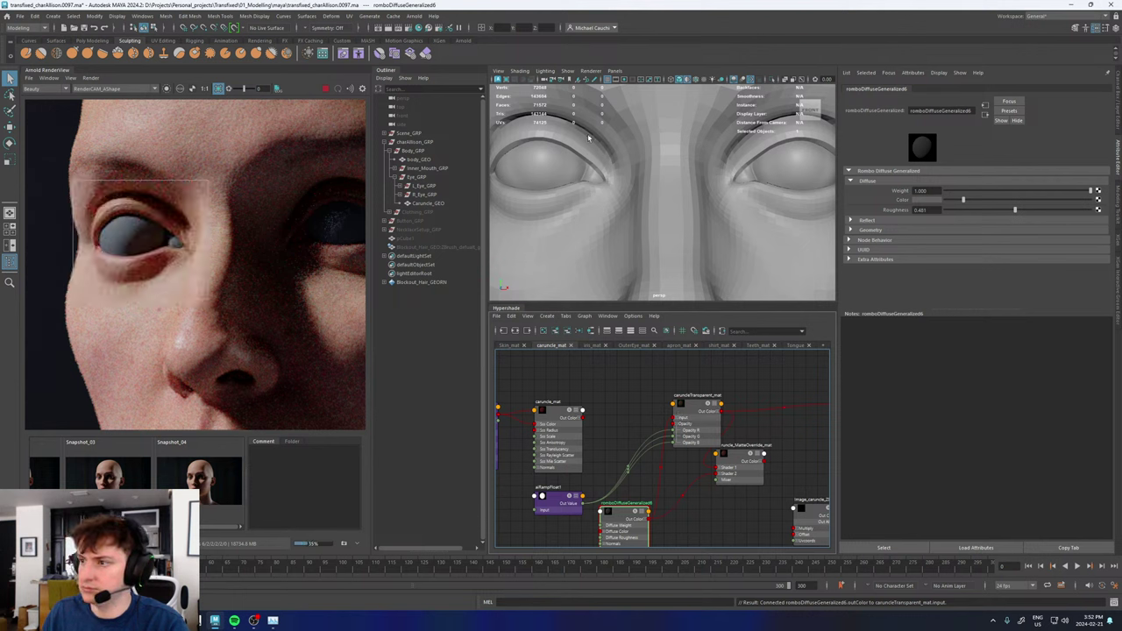
left_click(597, 175)
scroll(895, 257, "down", 5)
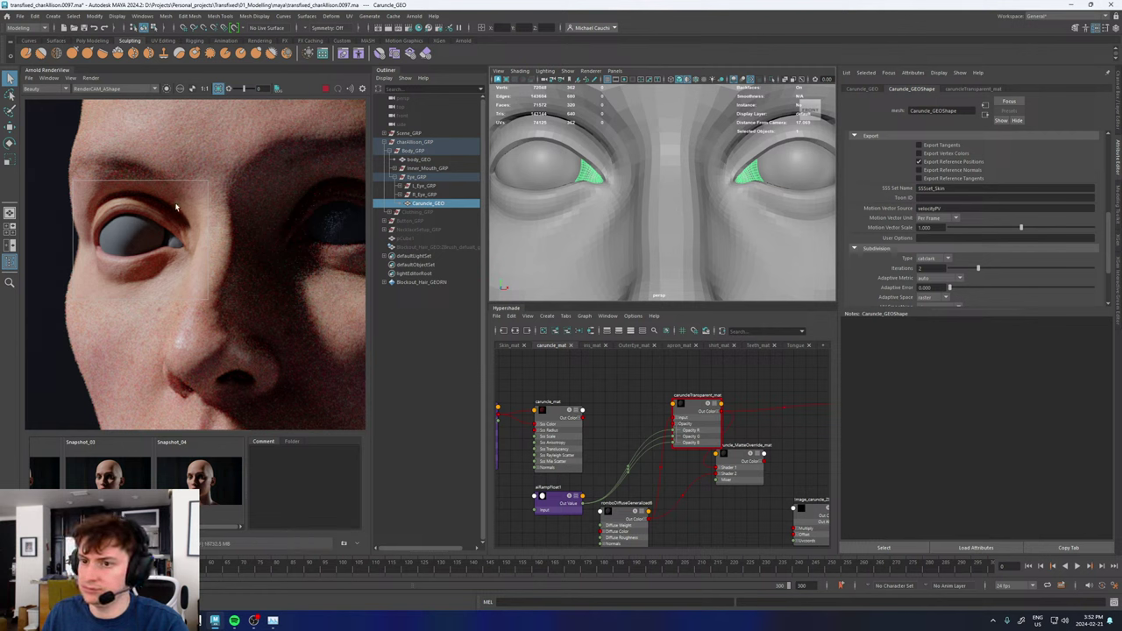
scroll(175, 207, "up", 4)
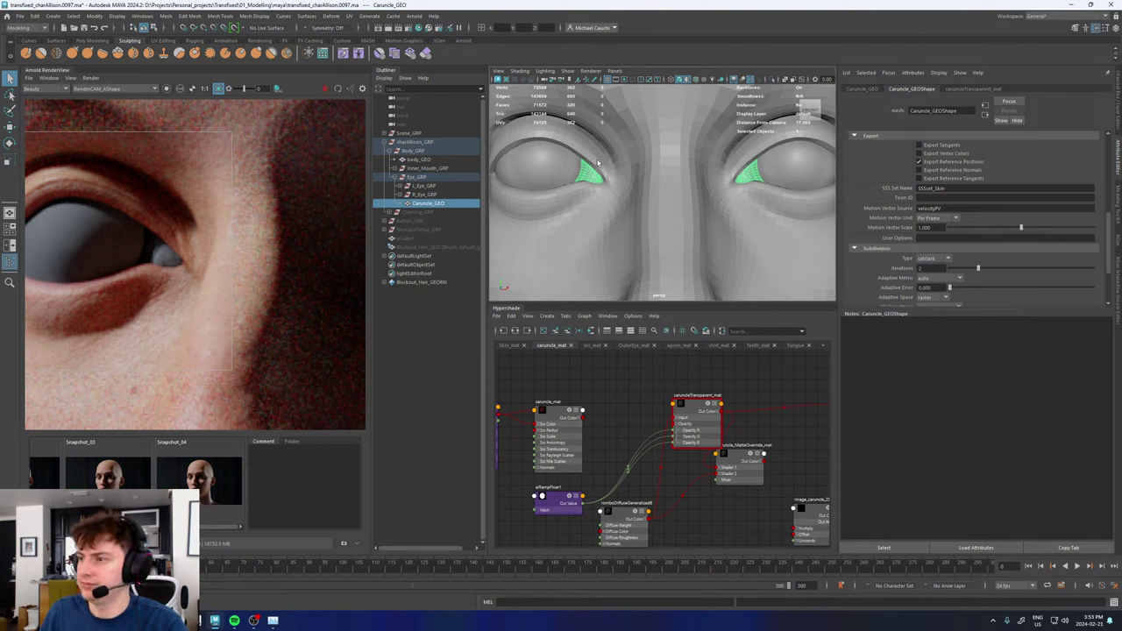
- Set the viewport to the persp camera and switch the Arnold render camera to perspShape
left_click(615, 70)
mouse_move(658, 80)
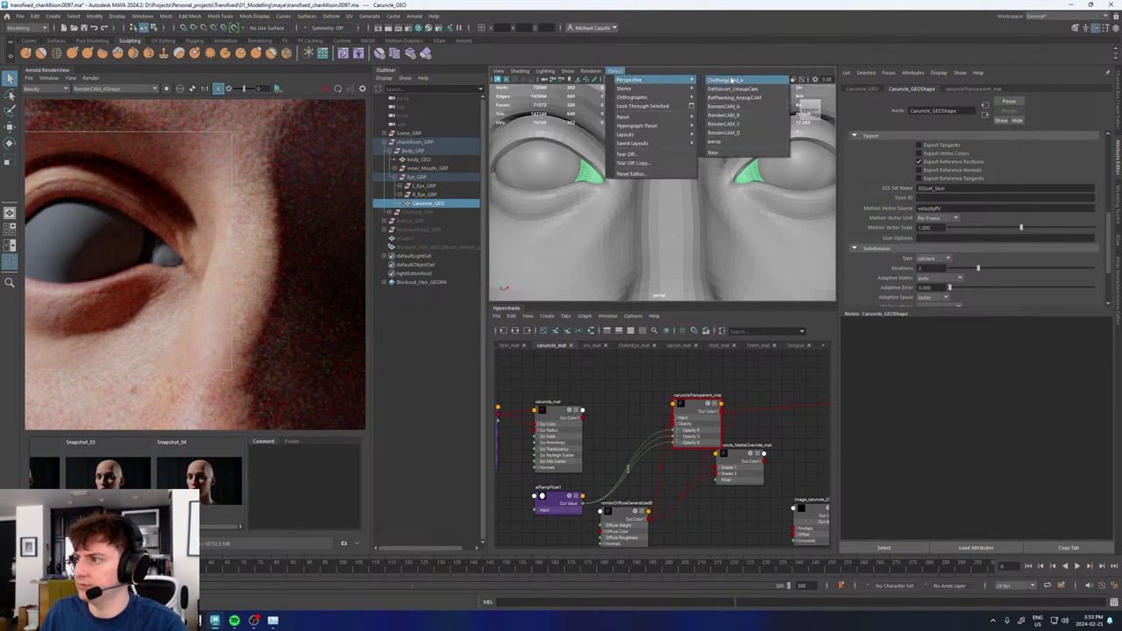
left_click(715, 141)
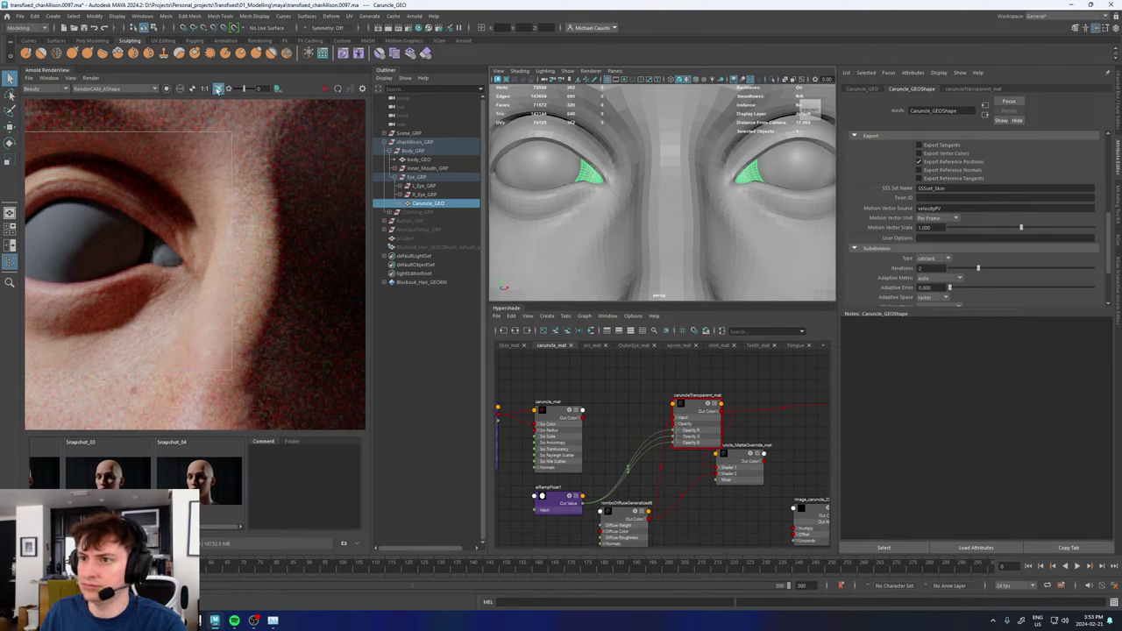
left_click(219, 90)
left_click(118, 91)
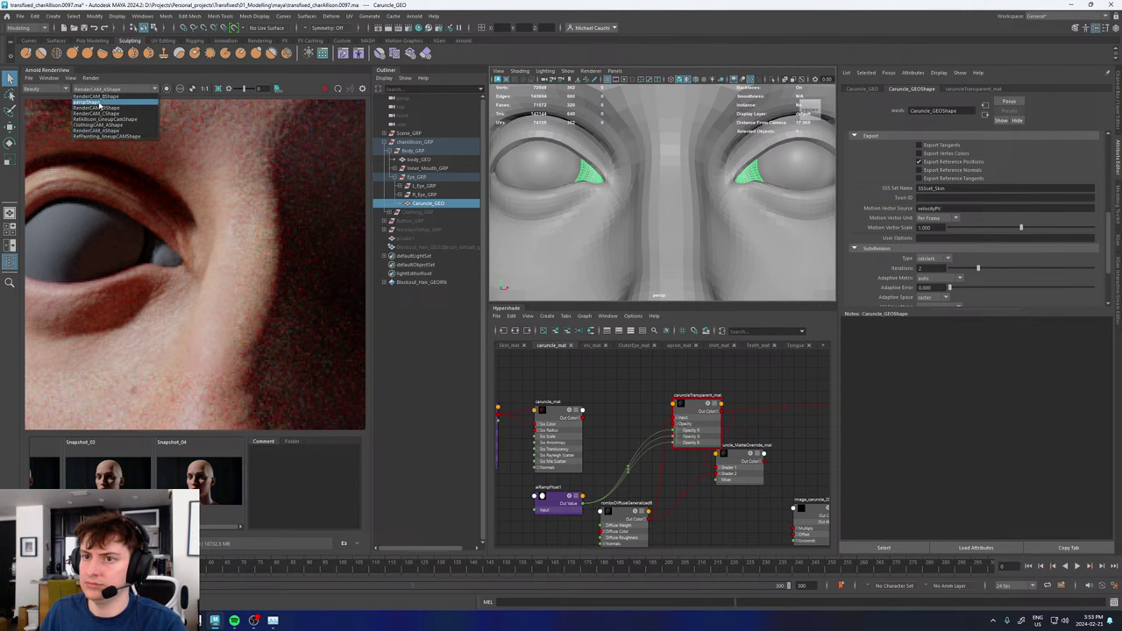
left_click(99, 104)
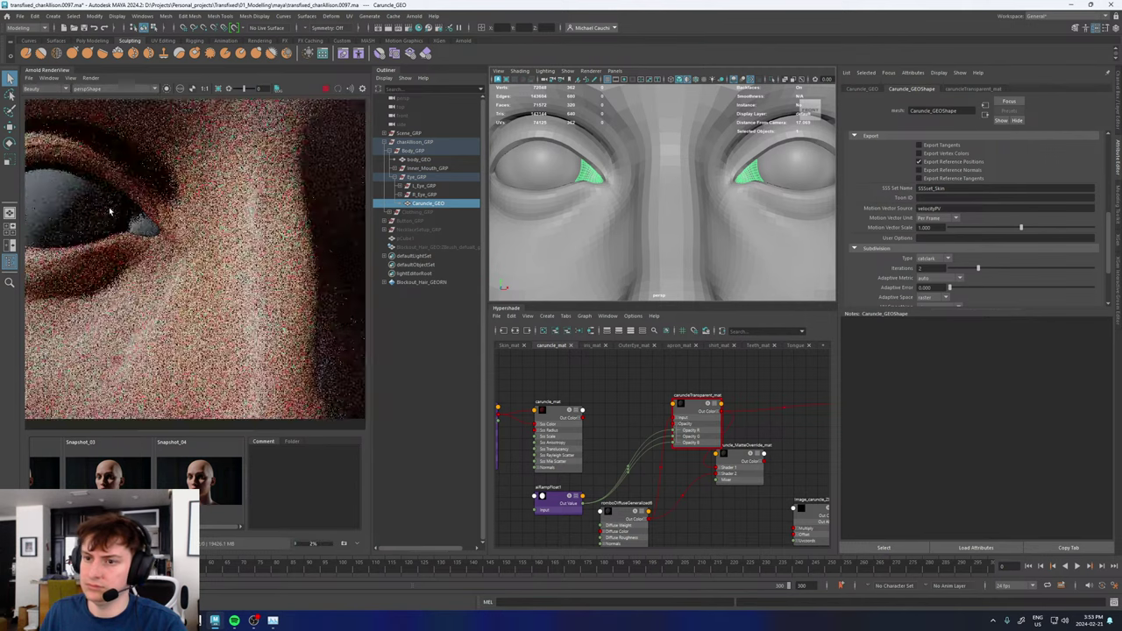
- Limit the render to a crop region around the eye's inner corner and inspect the caruncle up close
scroll(179, 230, "down", 2)
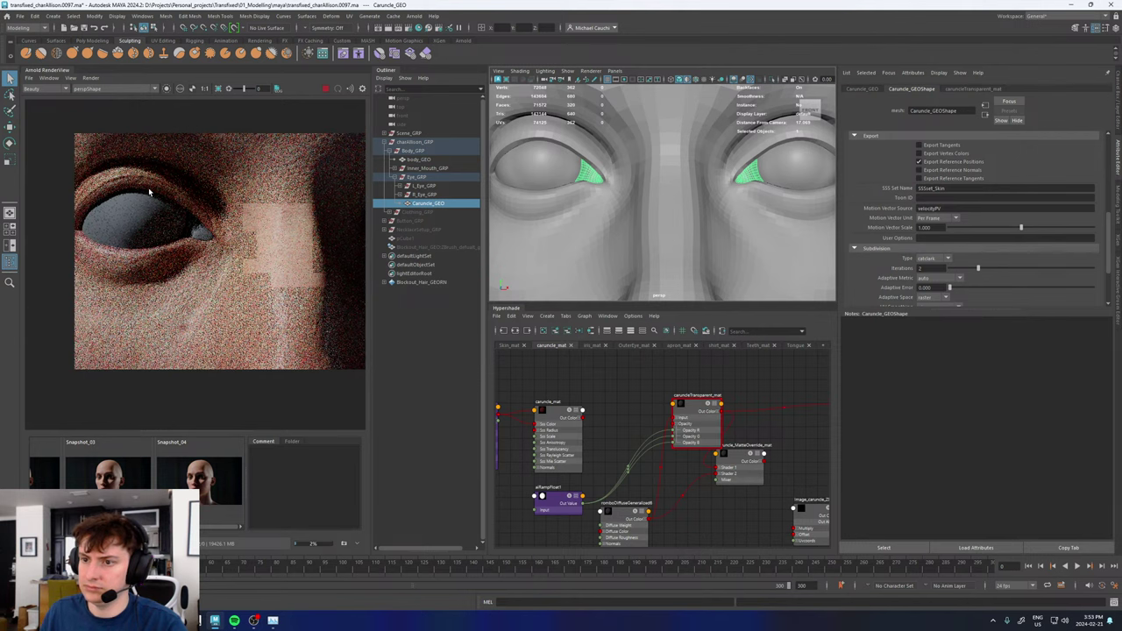
left_click_drag(152, 193, 221, 263)
scroll(193, 230, "up", 2)
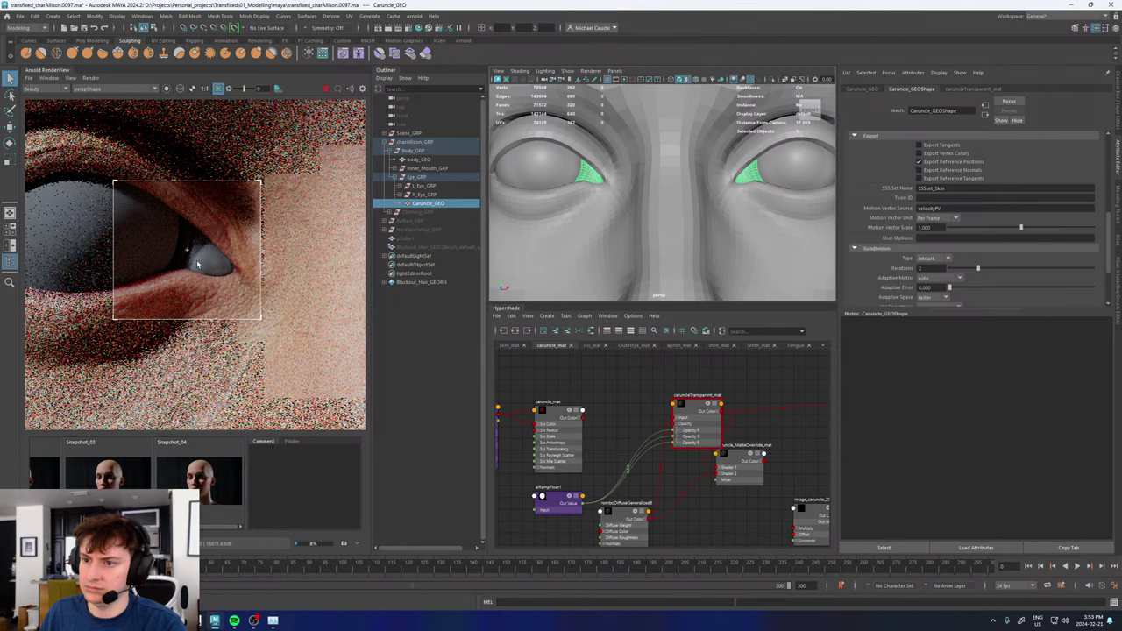
scroll(197, 263, "up", 2)
scroll(194, 261, "down", 3)
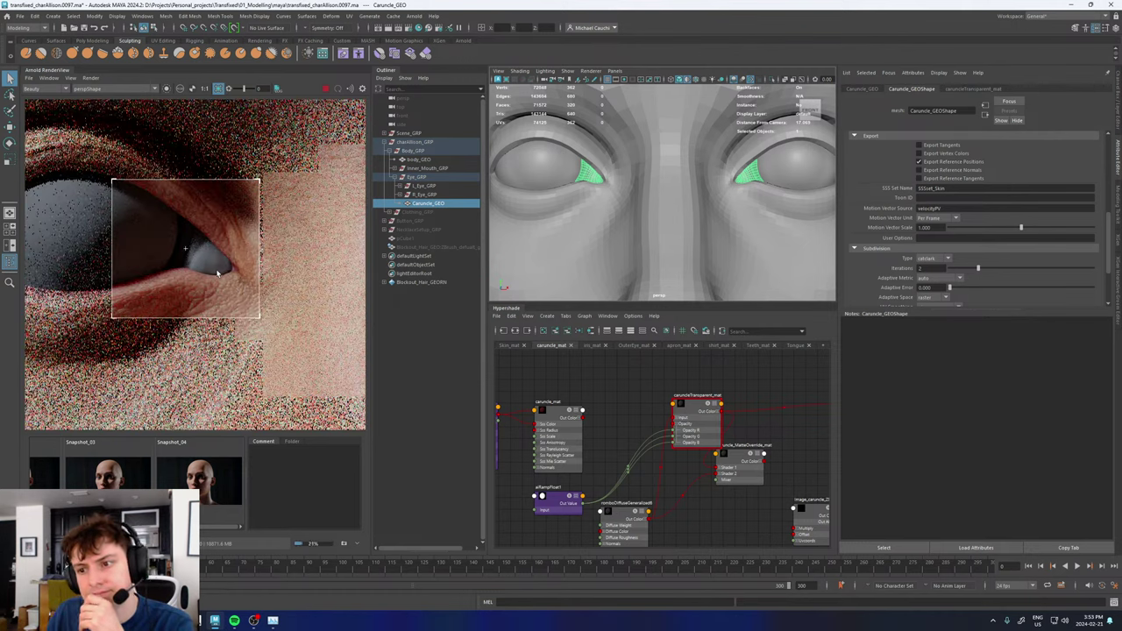
scroll(218, 288, "up", 2)
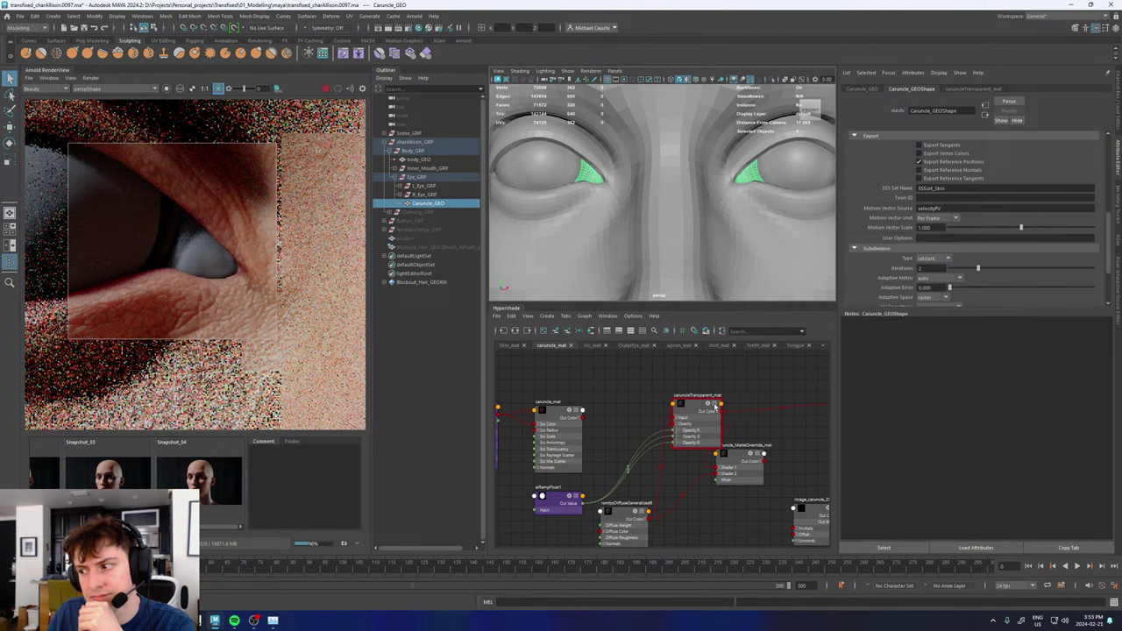
- Connect romboDiffuseGeneralized6's out color directly to the surface shader of caruncleTransparent_matSG and inspect the rendered caruncle
scroll(653, 417, "down", 4)
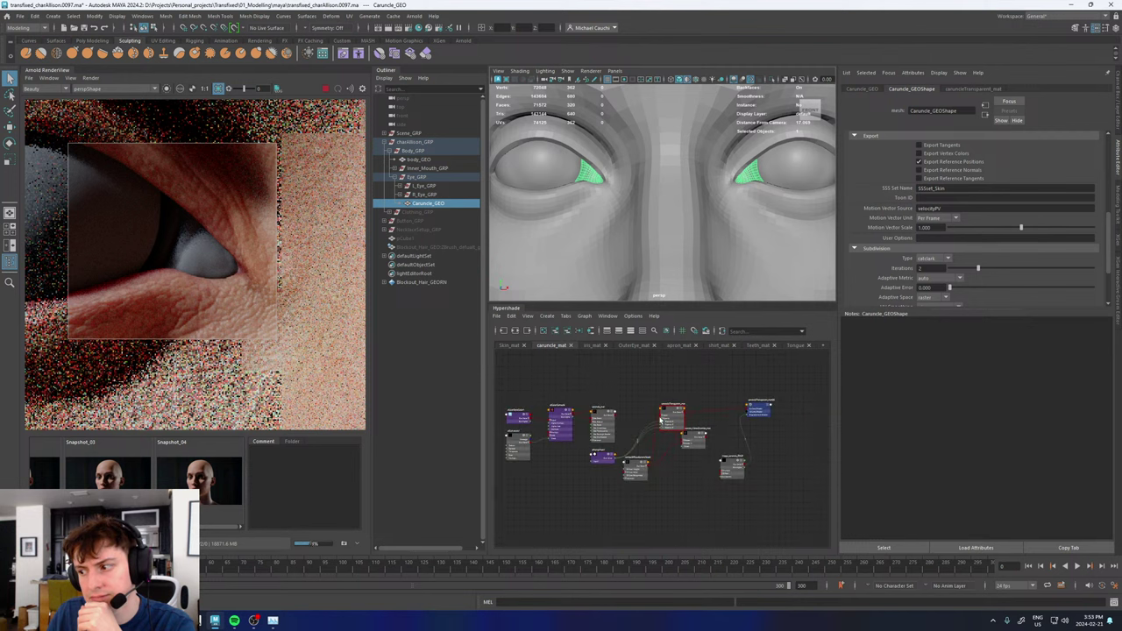
left_click_drag(637, 467, 778, 422)
scroll(676, 384, "up", 3)
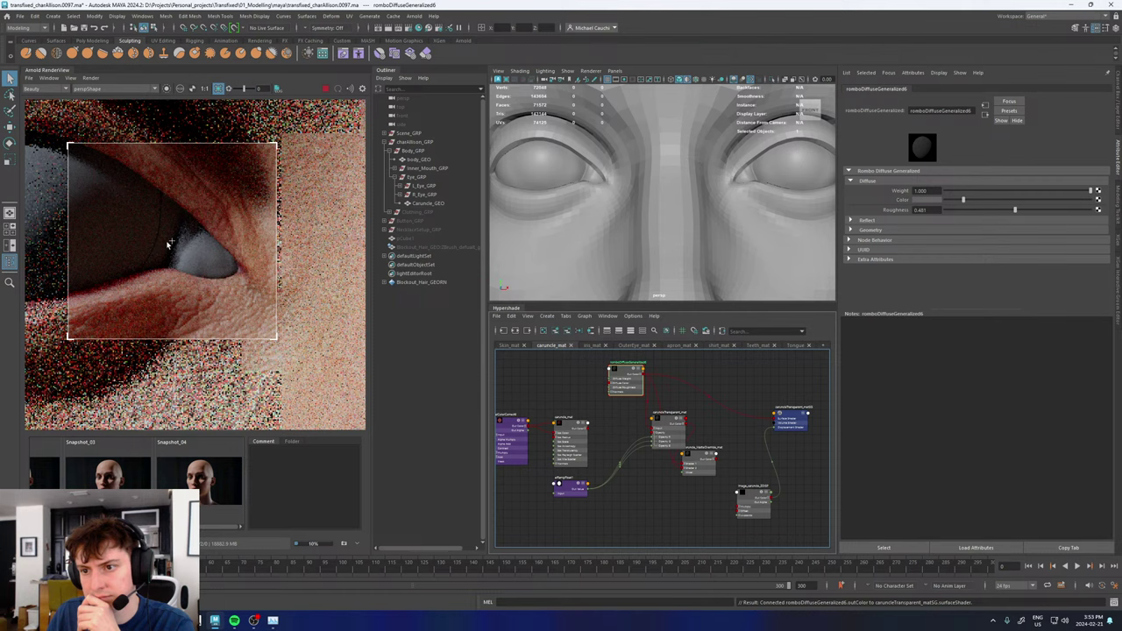
scroll(168, 246, "up", 2)
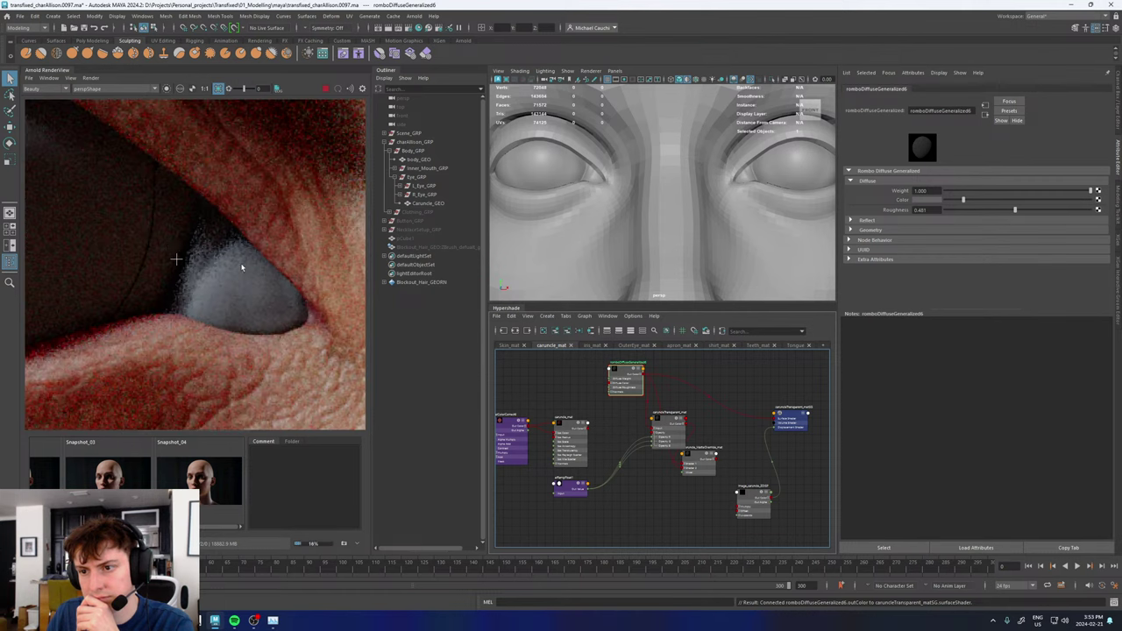
scroll(169, 277, "down", 2)
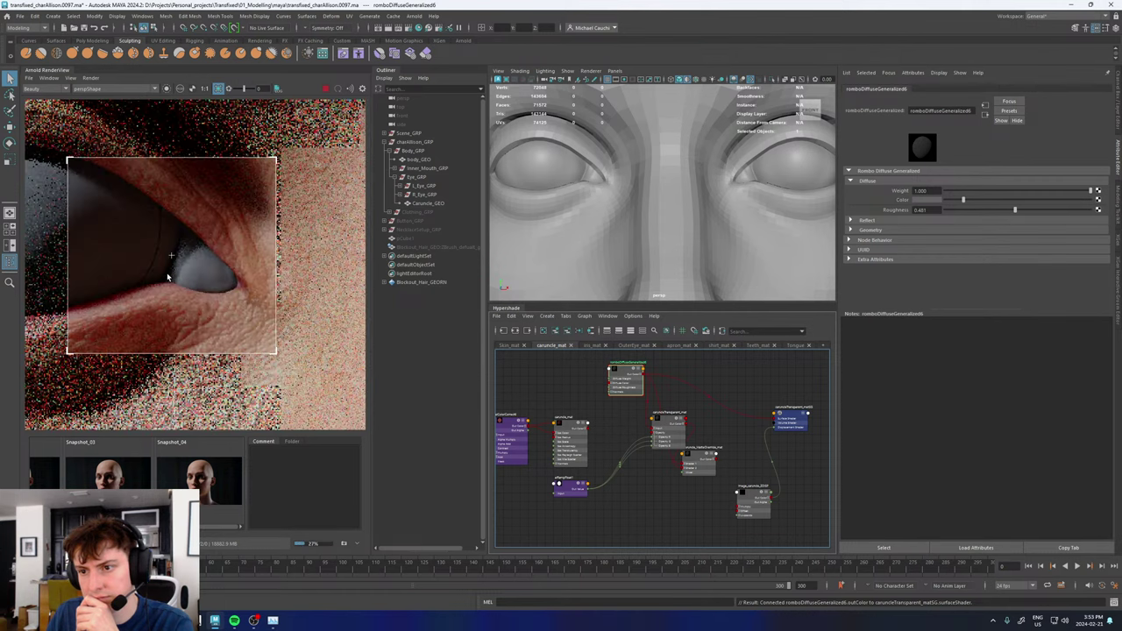
scroll(167, 273, "up", 1)
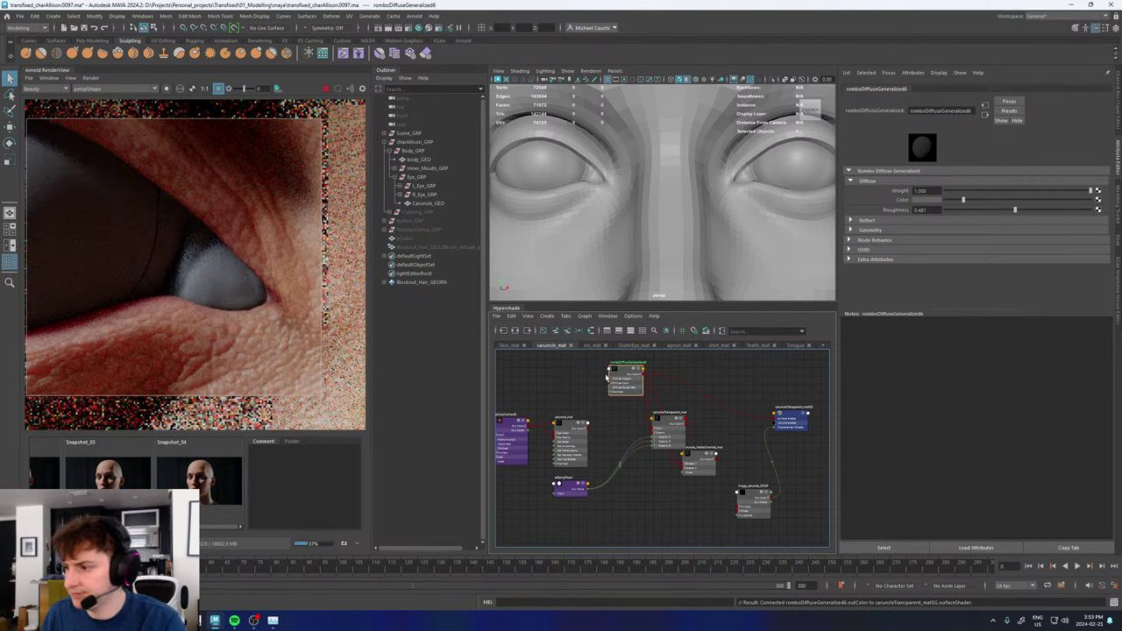
- Try driving romboDiffuseGeneralized6's diffuse weight with aiRampFloat1's output value, and undo the connection
scroll(603, 438, "up", 2)
middle_click_drag(589, 511, 577, 542, "alt")
left_click_drag(571, 539, 604, 380)
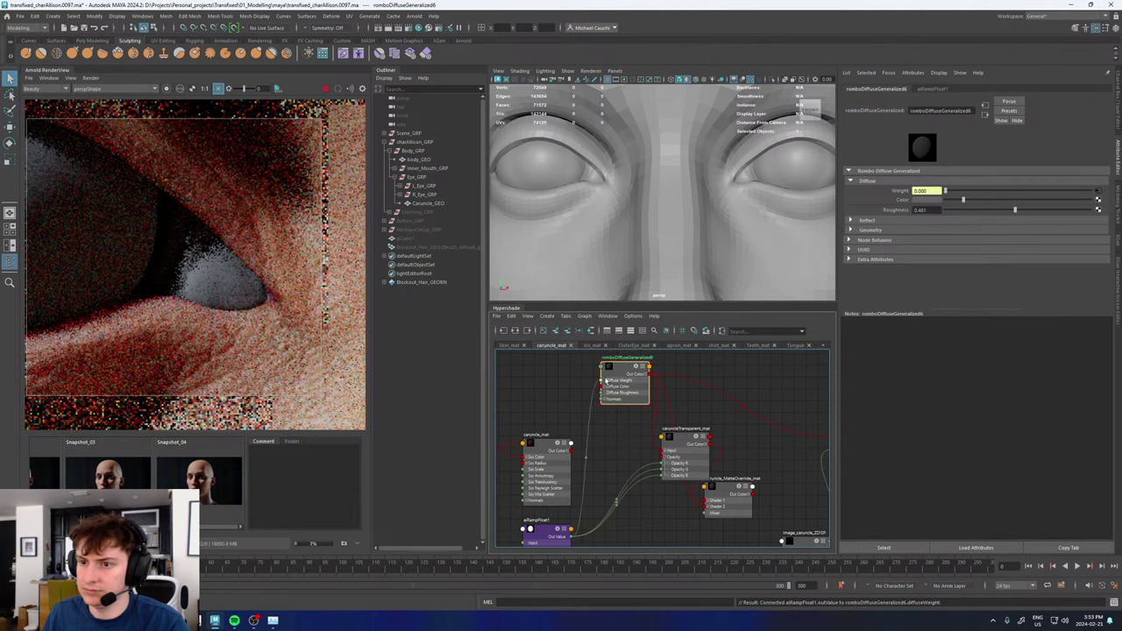
key("ctrl+z")
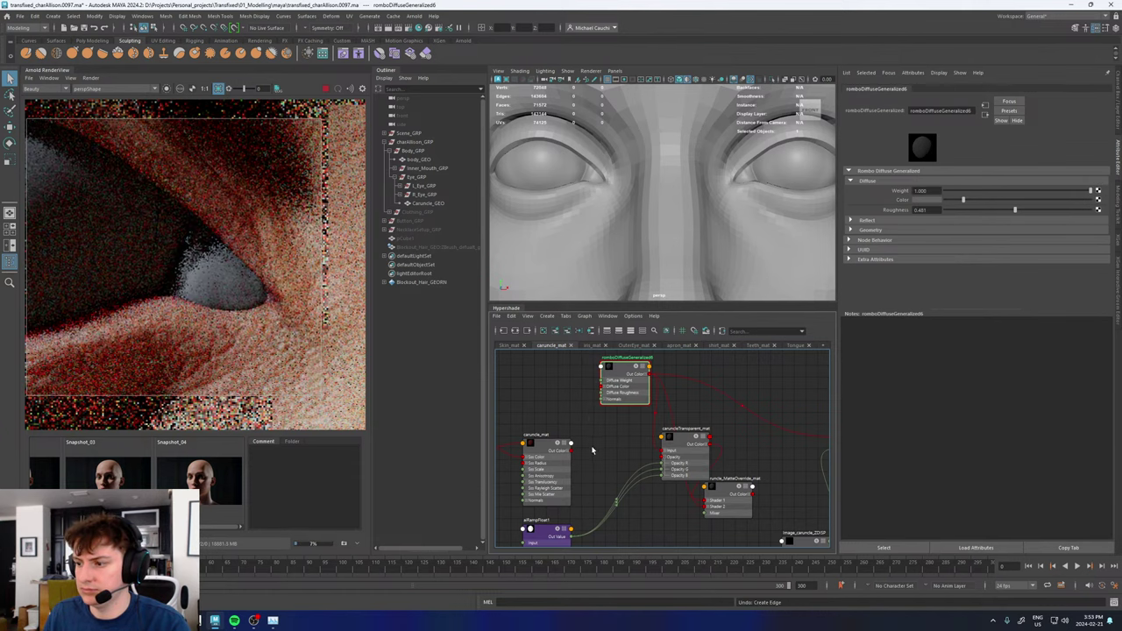
- Connect caruncle_mat's out color directly to the surface shader of caruncleTransparent_matSG and inspect the rendered caruncle
left_click_drag(571, 450, 823, 440)
scroll(802, 443, "down", 4)
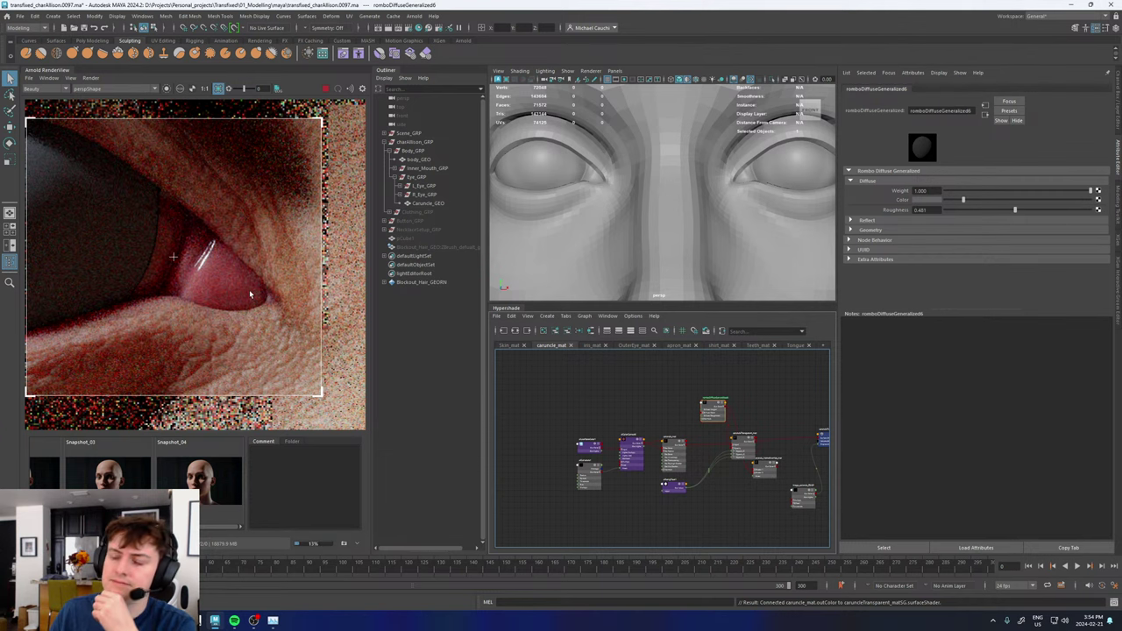
left_click(603, 173)
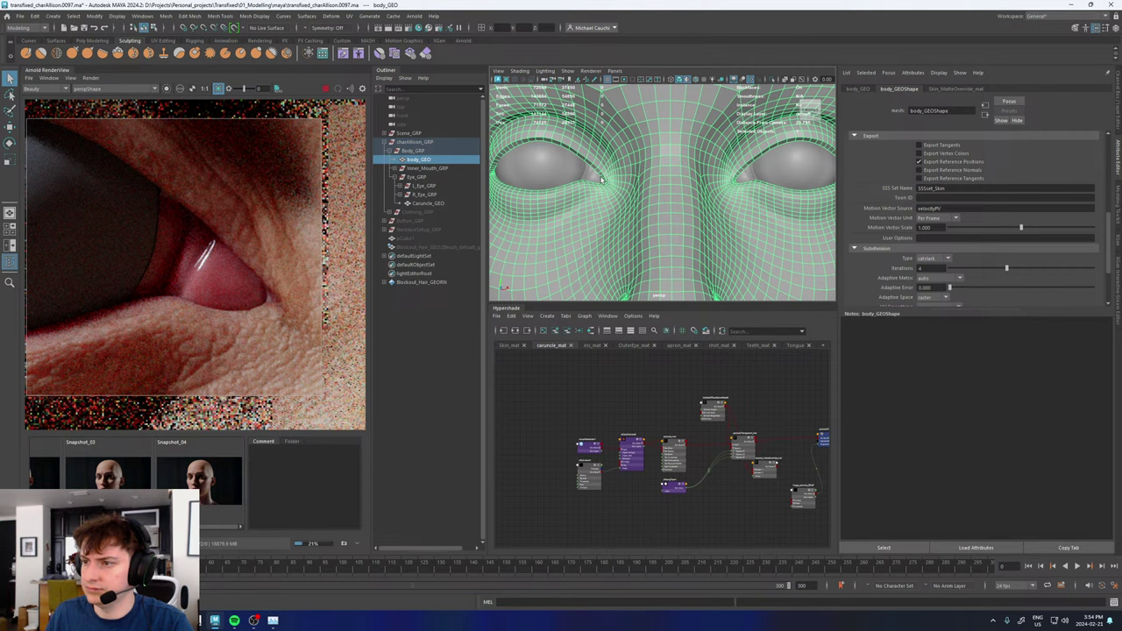
scroll(267, 285, "down", 2)
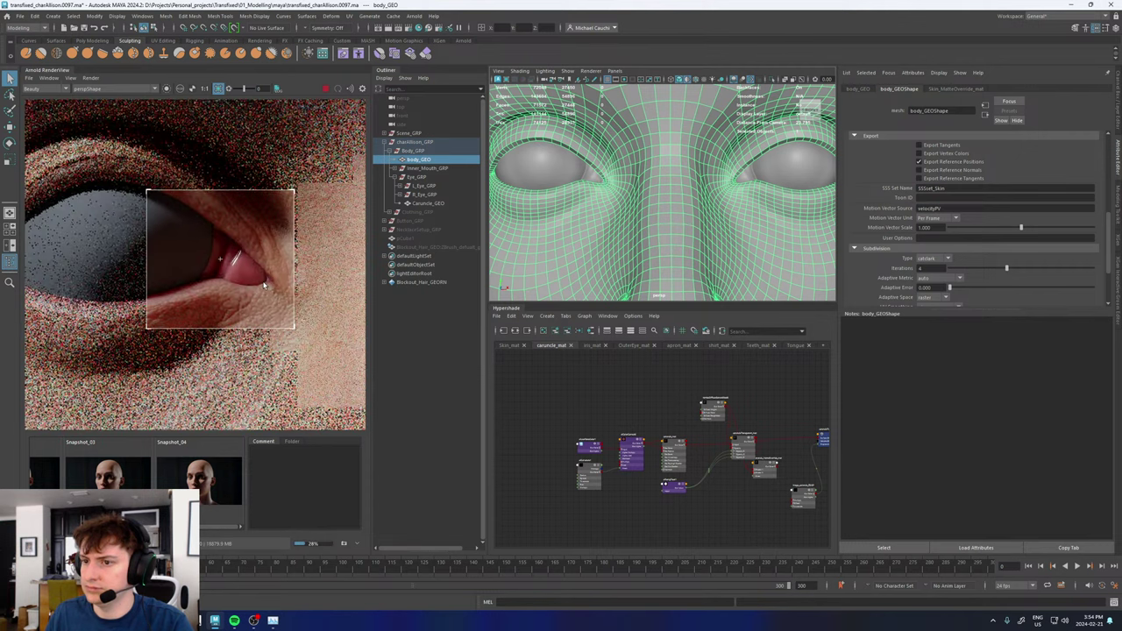
scroll(264, 285, "up", 2)
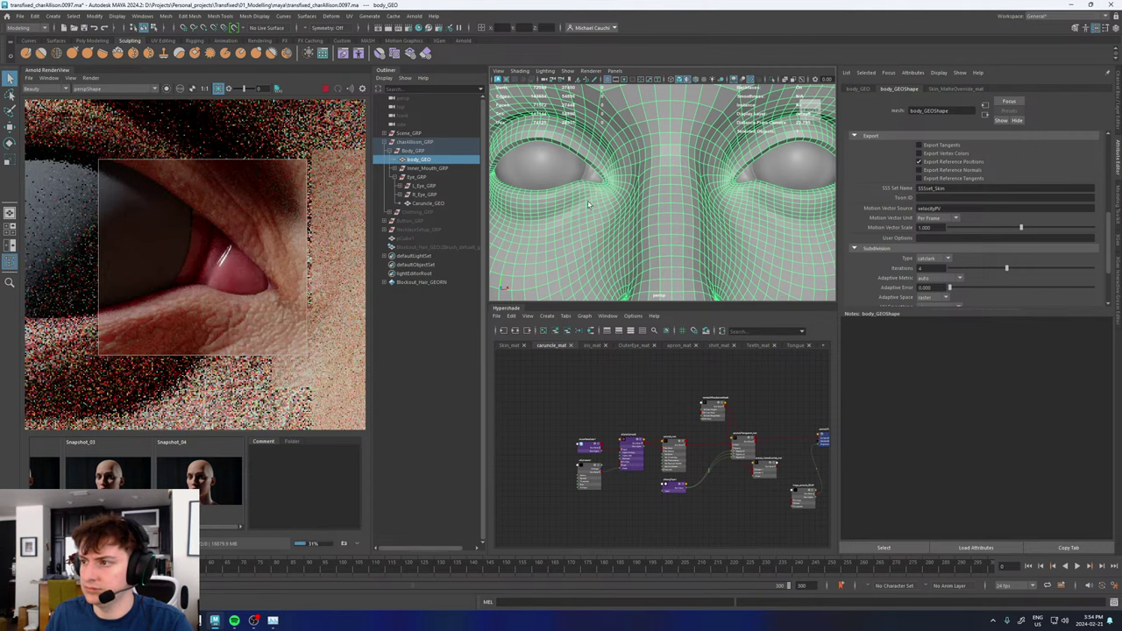
- Create a new perspective camera for the viewport and frame Eye_GRP close on the inner corner of the eye
left_click(615, 71)
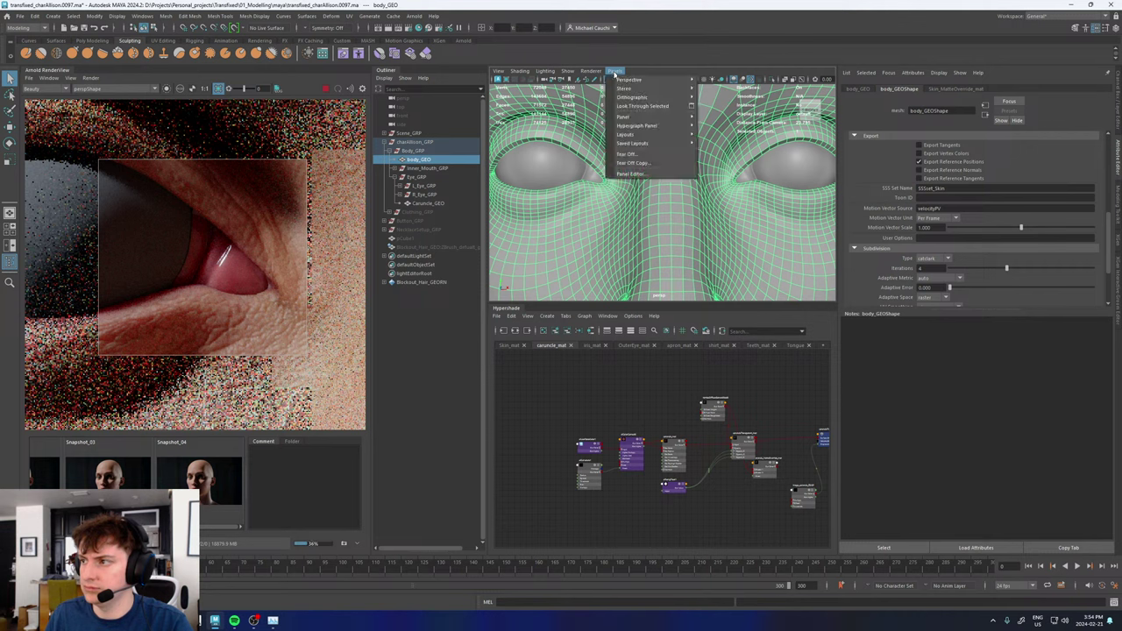
mouse_move(663, 82)
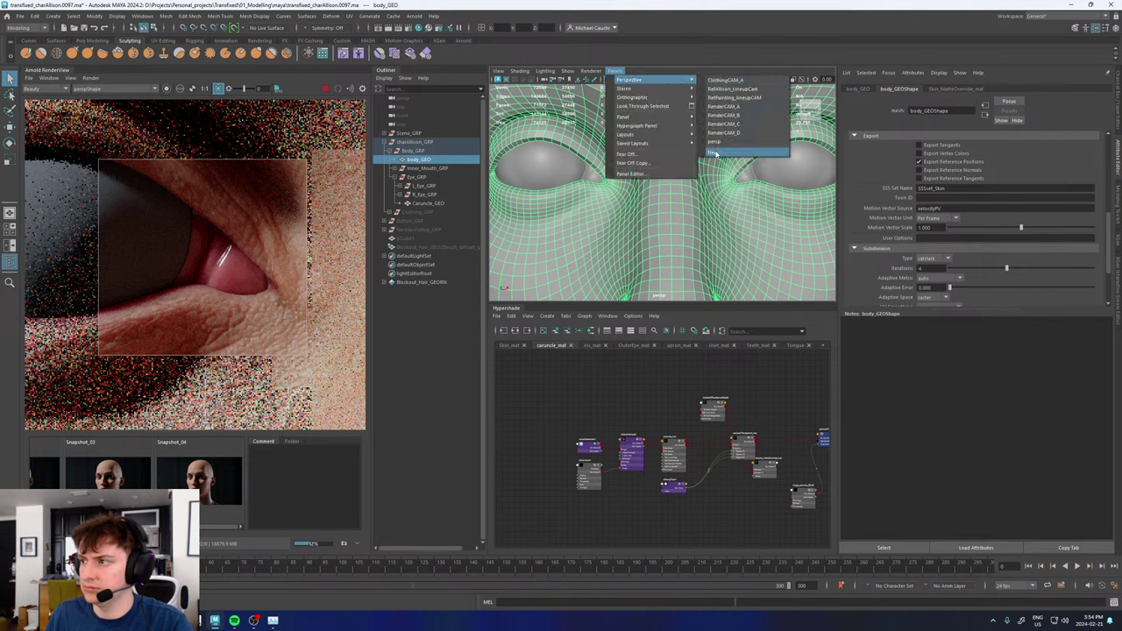
left_click(715, 152)
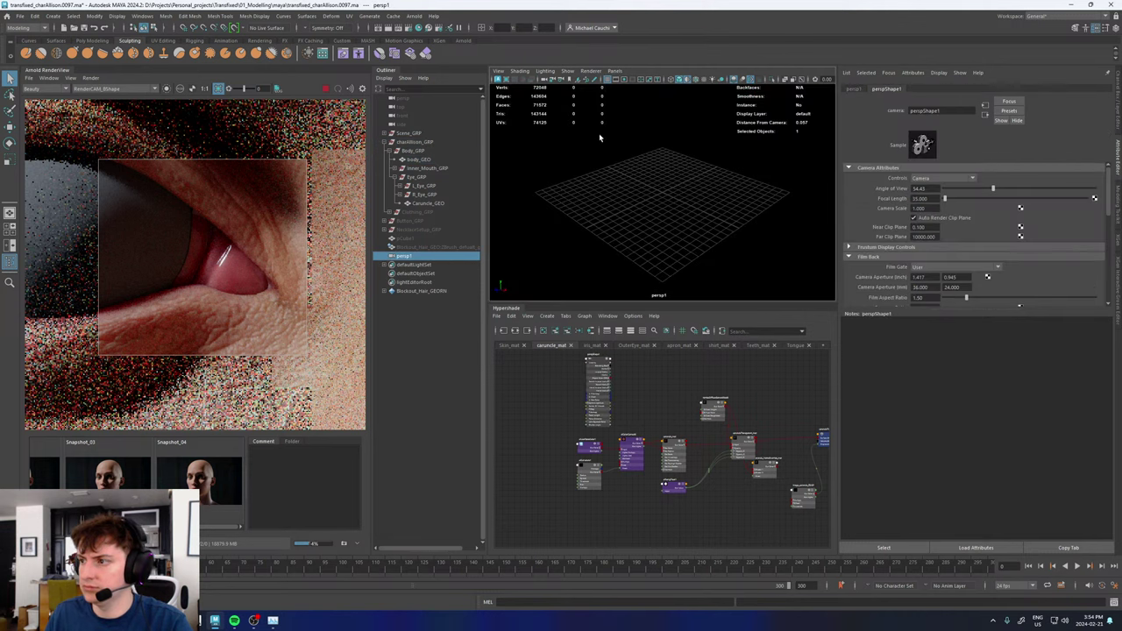
left_click(421, 178)
key("f")
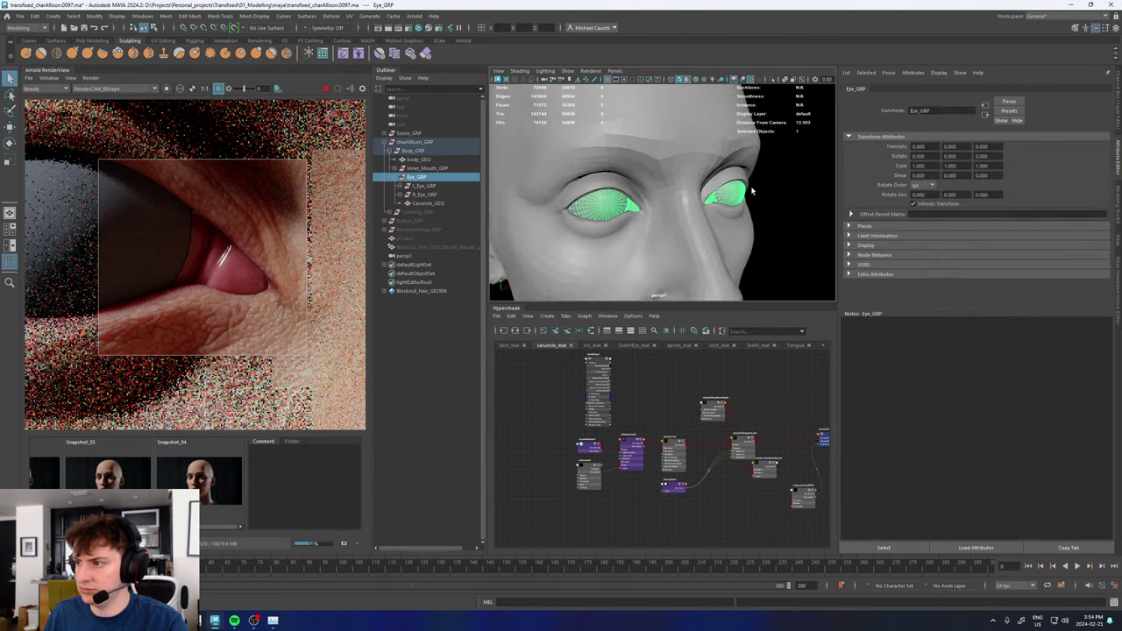
scroll(704, 231, "up", 7)
middle_click_drag(704, 231, 785, 215, "alt")
scroll(746, 219, "up", 4)
left_click_drag(705, 237, 728, 210, "alt")
middle_click_drag(728, 210, 728, 200, "alt")
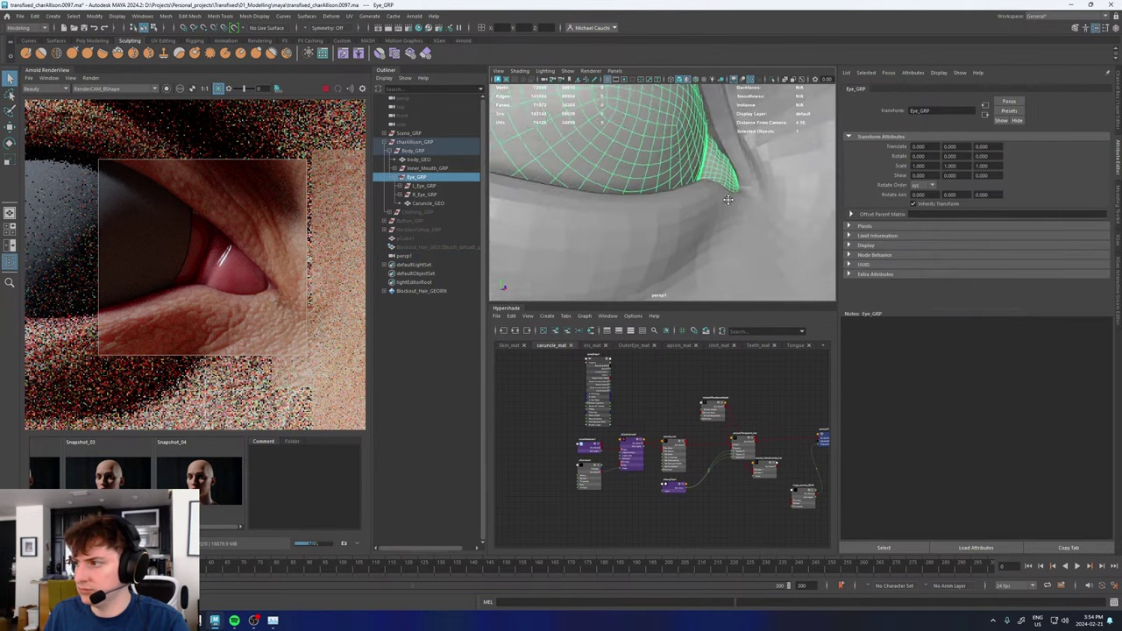
left_click_drag(727, 200, 624, 215, "alt")
- Select edges at the inner tip of Caruncle_GEO, using edge selection and wireframe display
scroll(734, 238, "up", 4)
left_click(688, 243)
middle_click_drag(623, 216, 618, 208, "alt")
right_click_drag(616, 205, 615, 179)
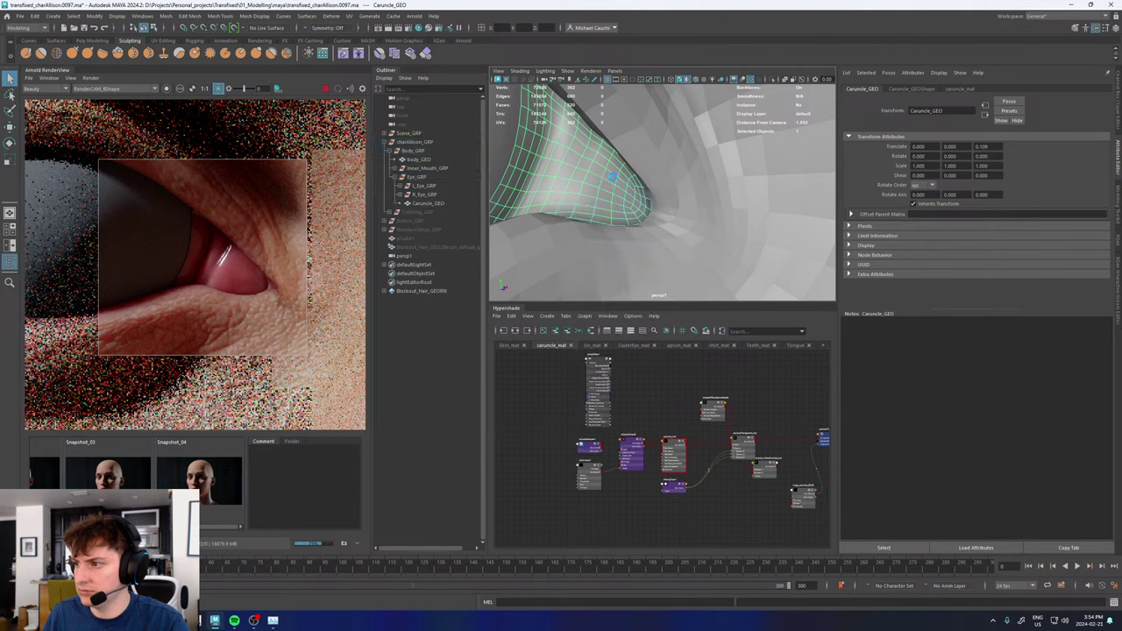
left_click(599, 230)
key("4")
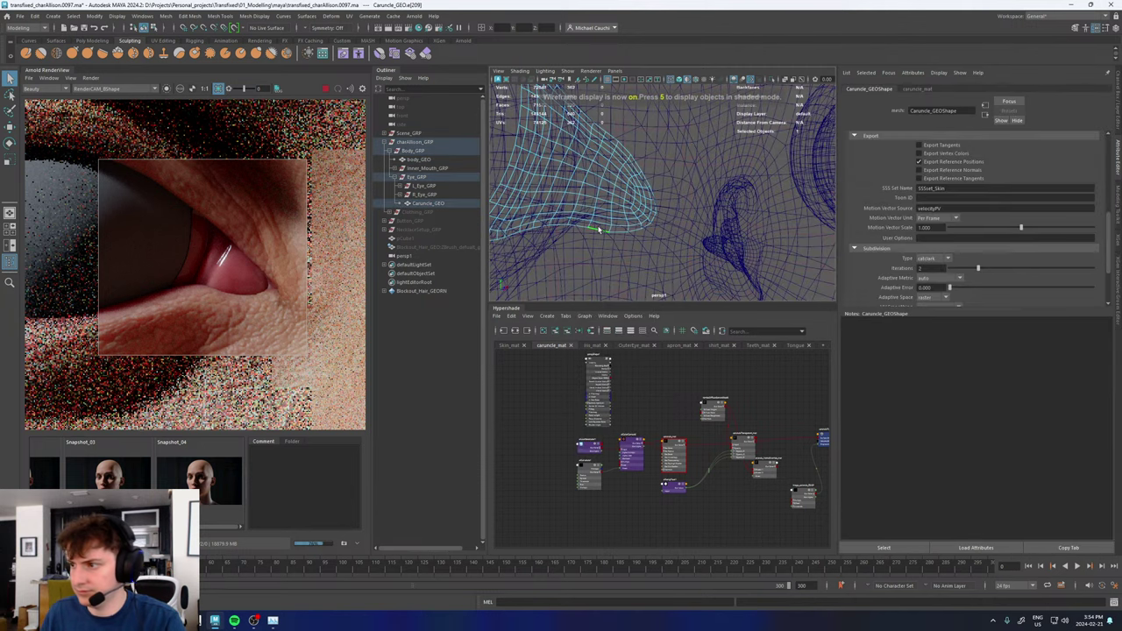
left_click_drag(599, 235, 593, 255, "alt")
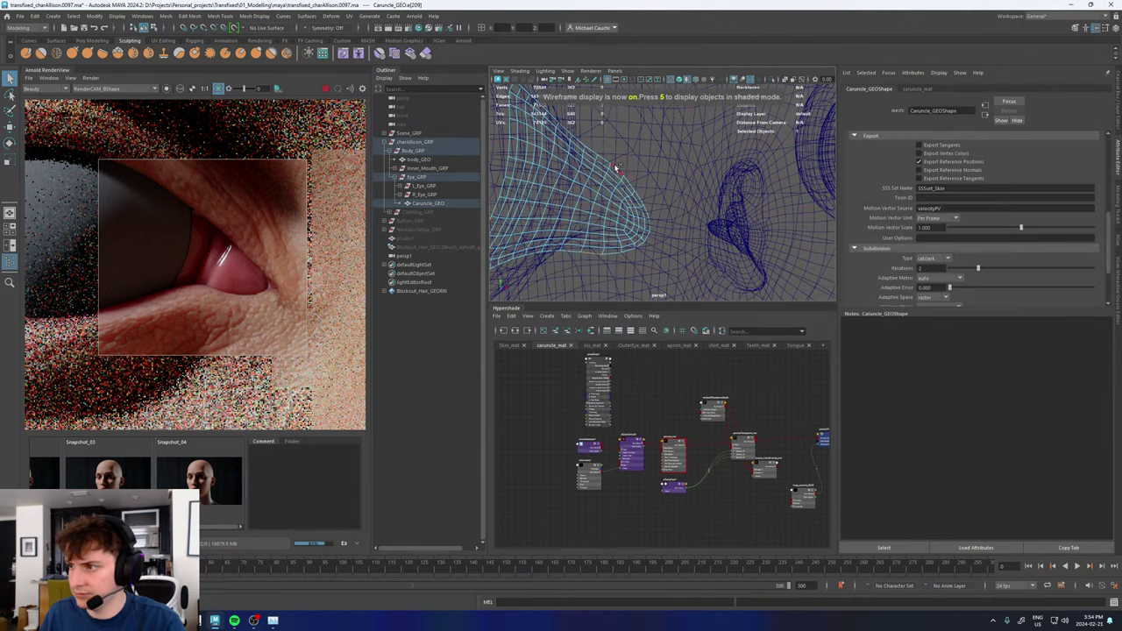
- Try shifting the caruncle's inner tip toward the eyeball with a soft-selected edge move, and check the shaded mesh and render
key("w")
left_click_drag(607, 190, 612, 203, "alt")
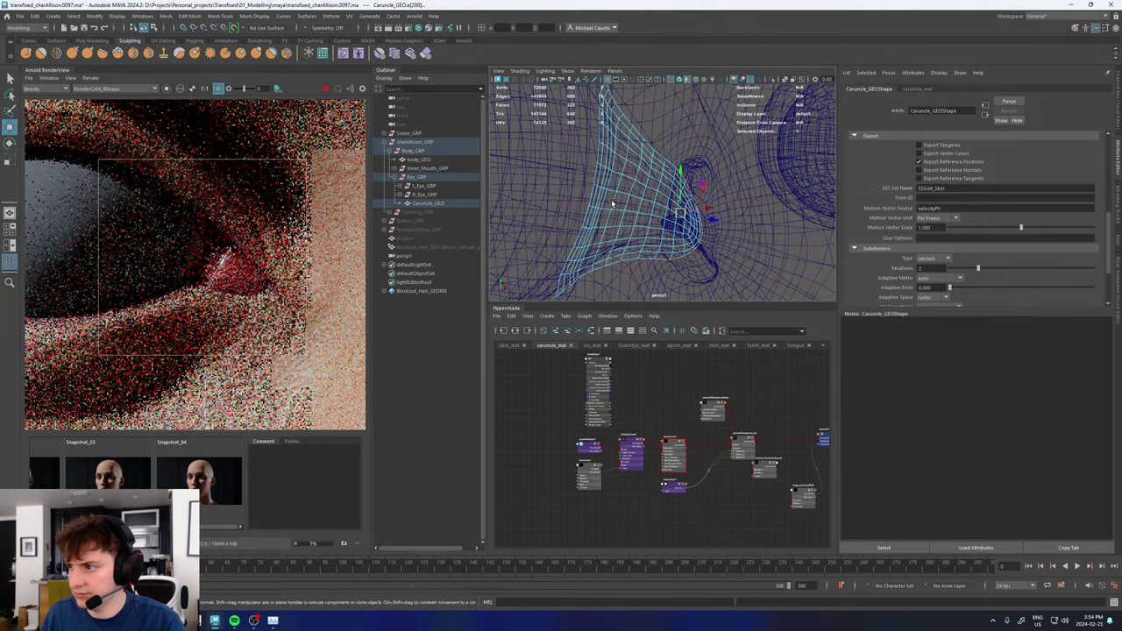
key("e")
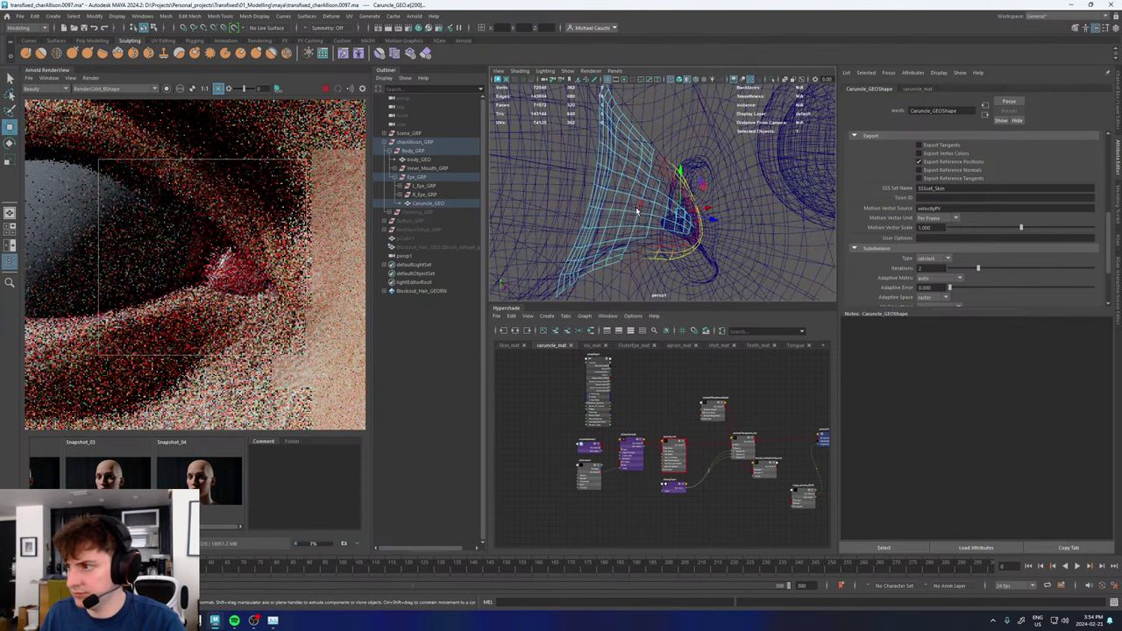
middle_click_drag(641, 213, 628, 215)
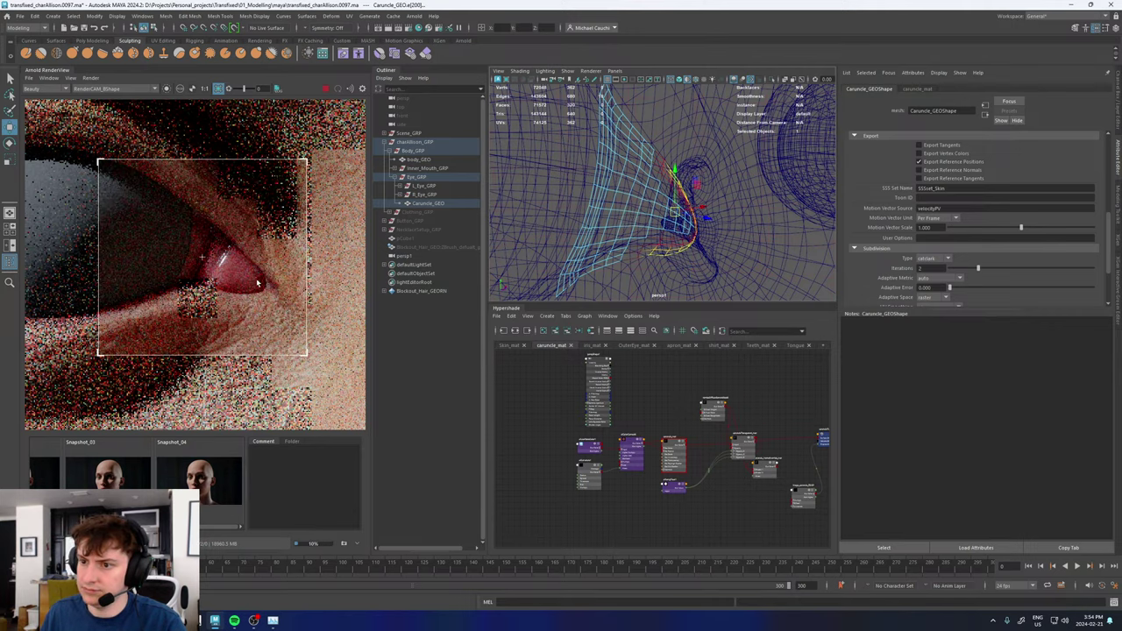
middle_click_drag(662, 217, 658, 216)
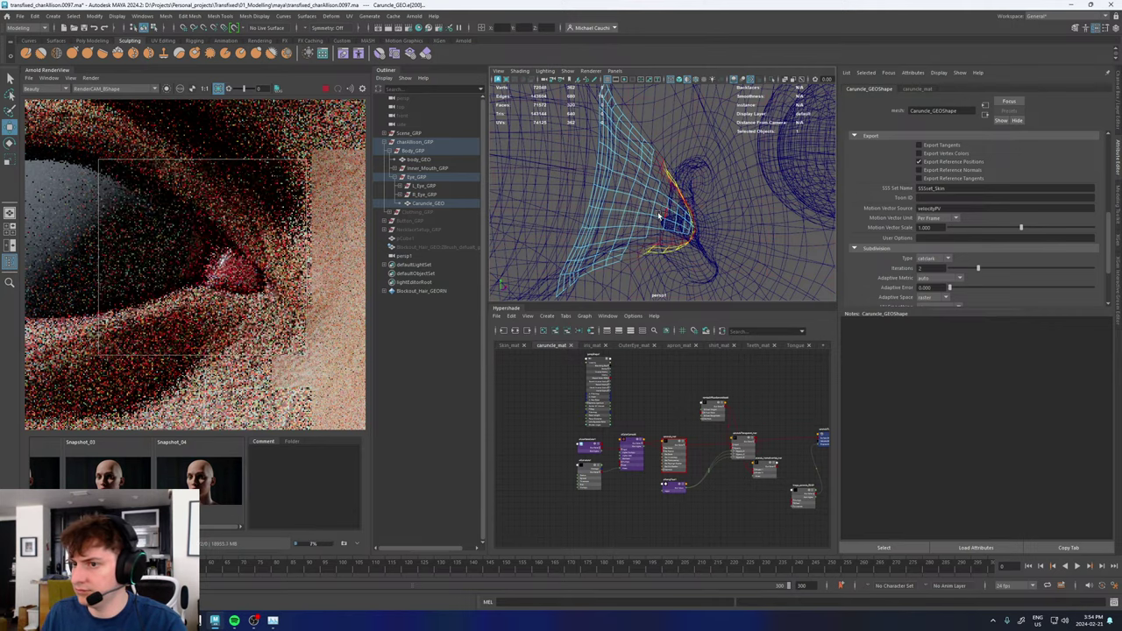
key("5")
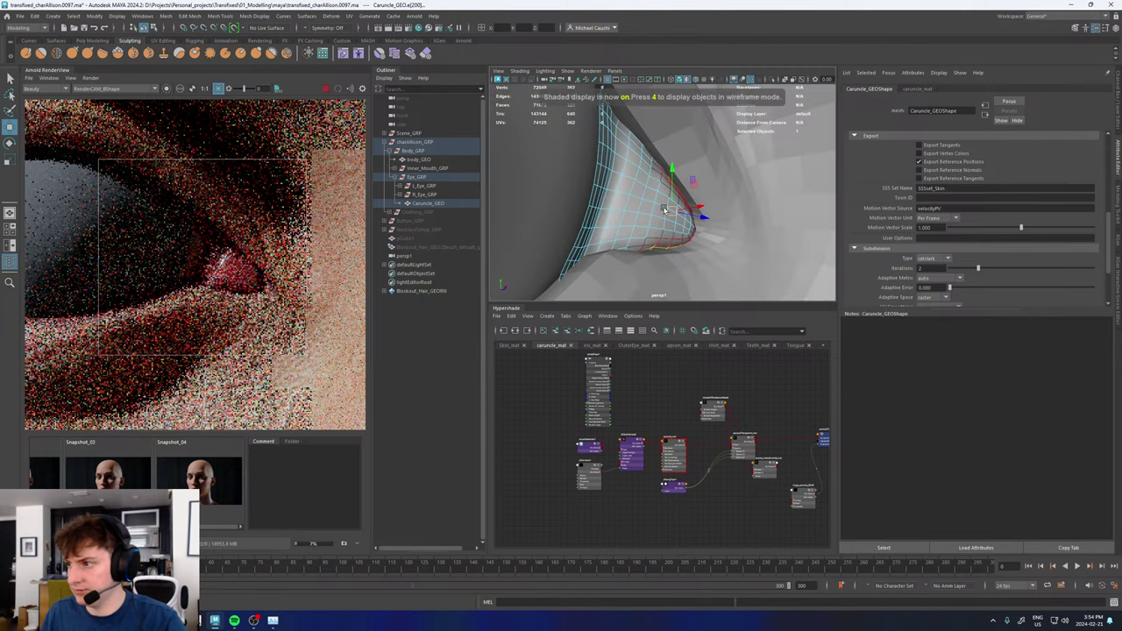
left_click_drag(665, 209, 618, 226, "alt")
left_click(612, 230)
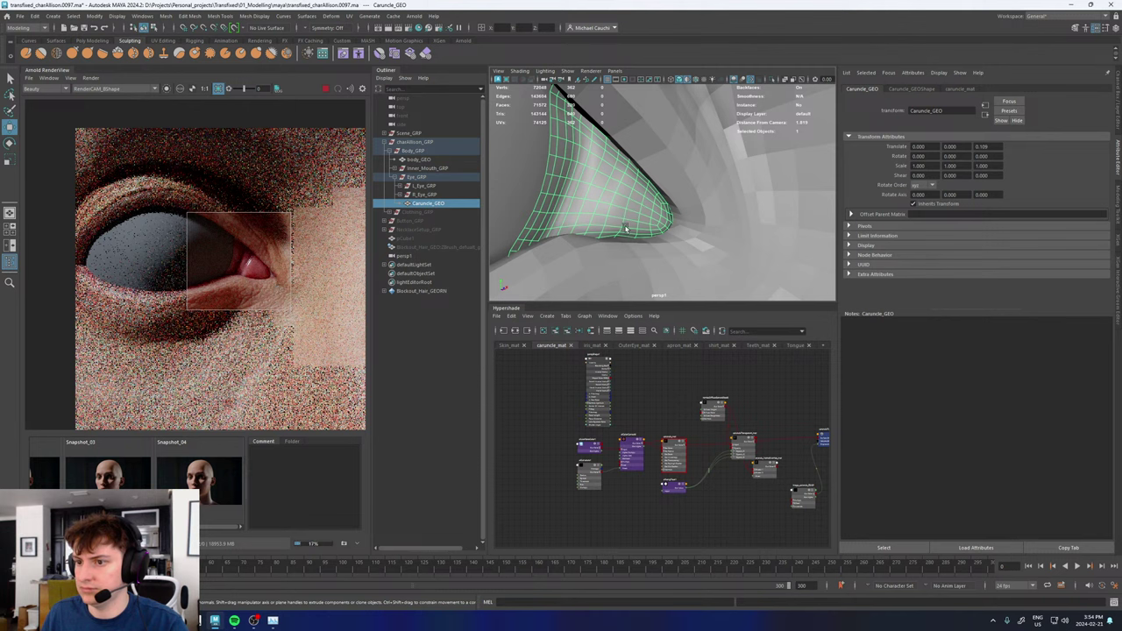
scroll(249, 276, "up", 5)
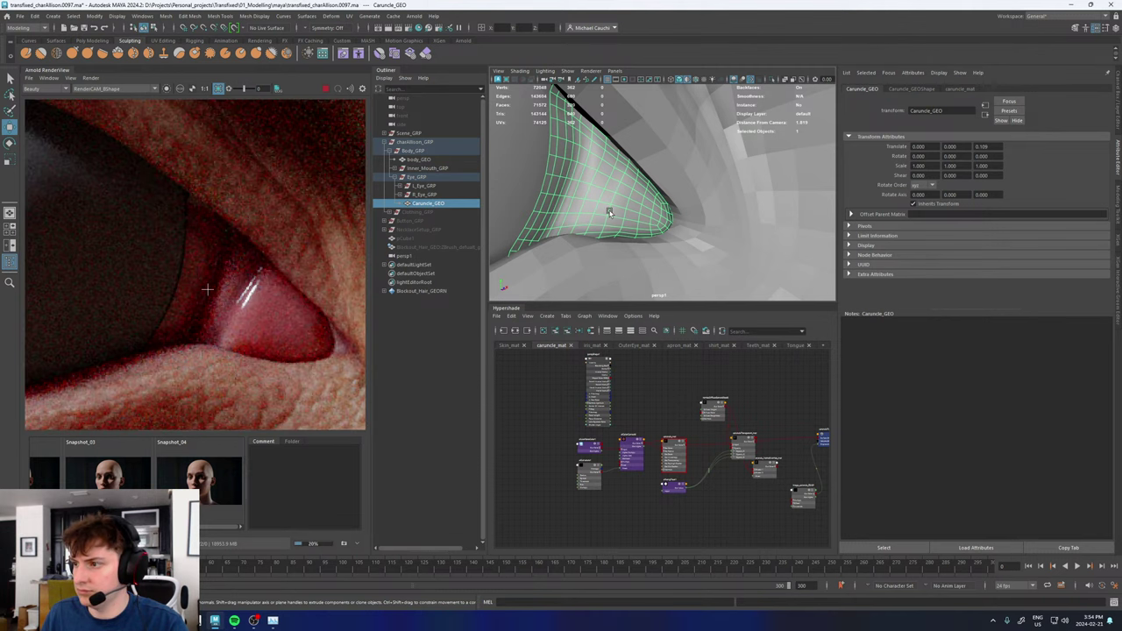
- Undo the edge moves on the caruncle's inner tip
left_click(772, 81)
key("ctrl+z")
key("ctrl+z")
key("ctrl+z")
key("ctrl+z")
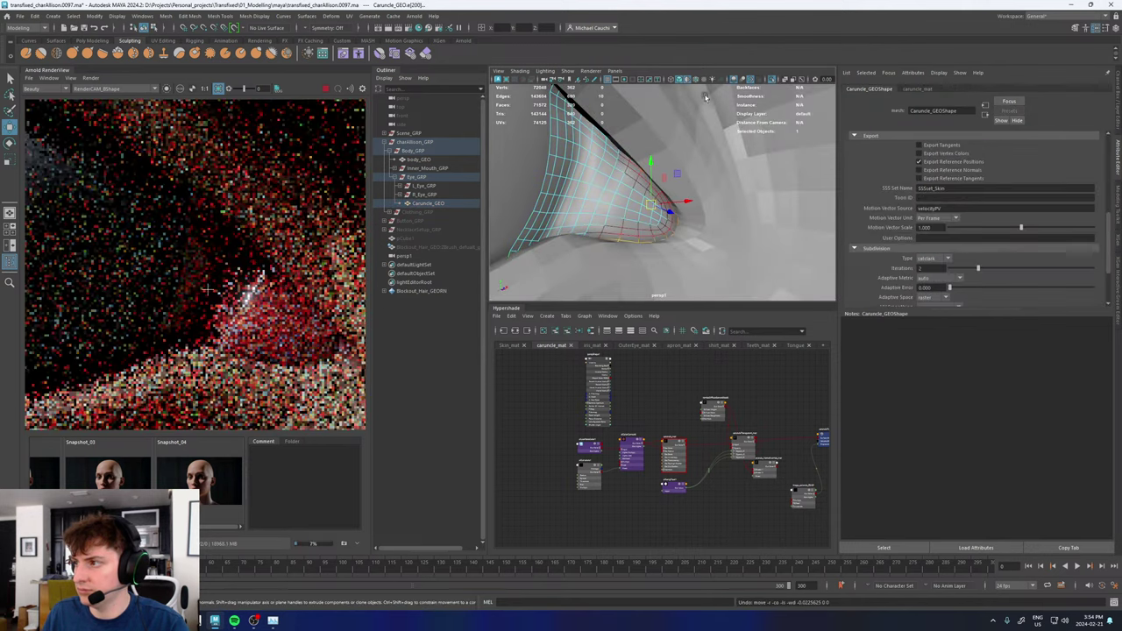
- Isolate Caruncle_GEO and select the border edges around its rounded tip in edge mode
left_click(771, 78)
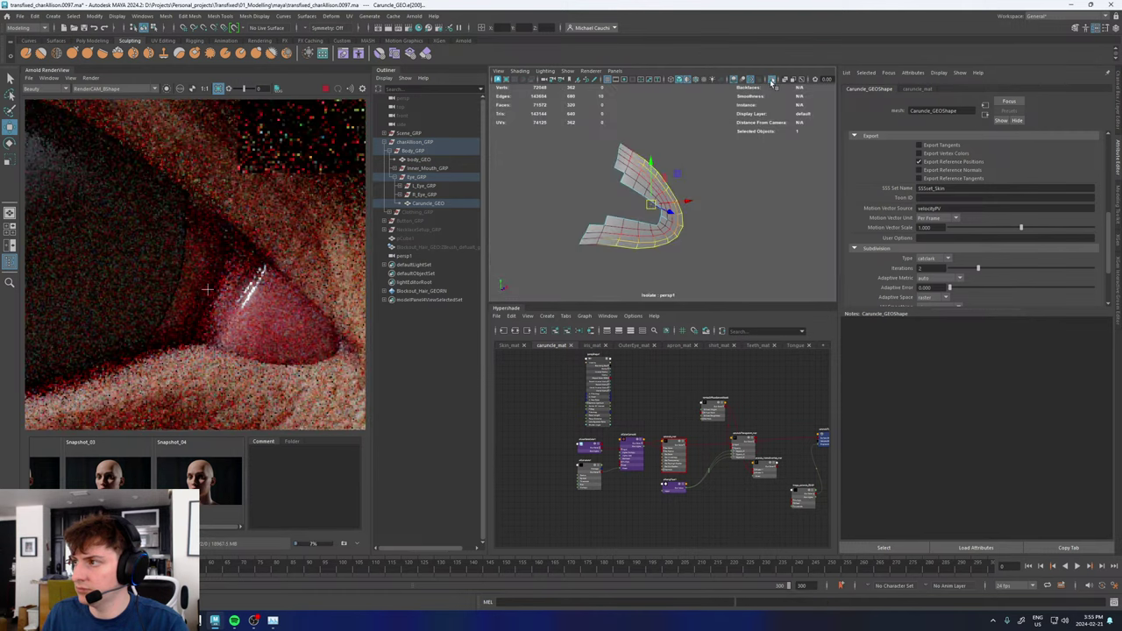
left_click(771, 81)
left_click_drag(634, 202, 626, 189, "alt")
left_click(637, 162)
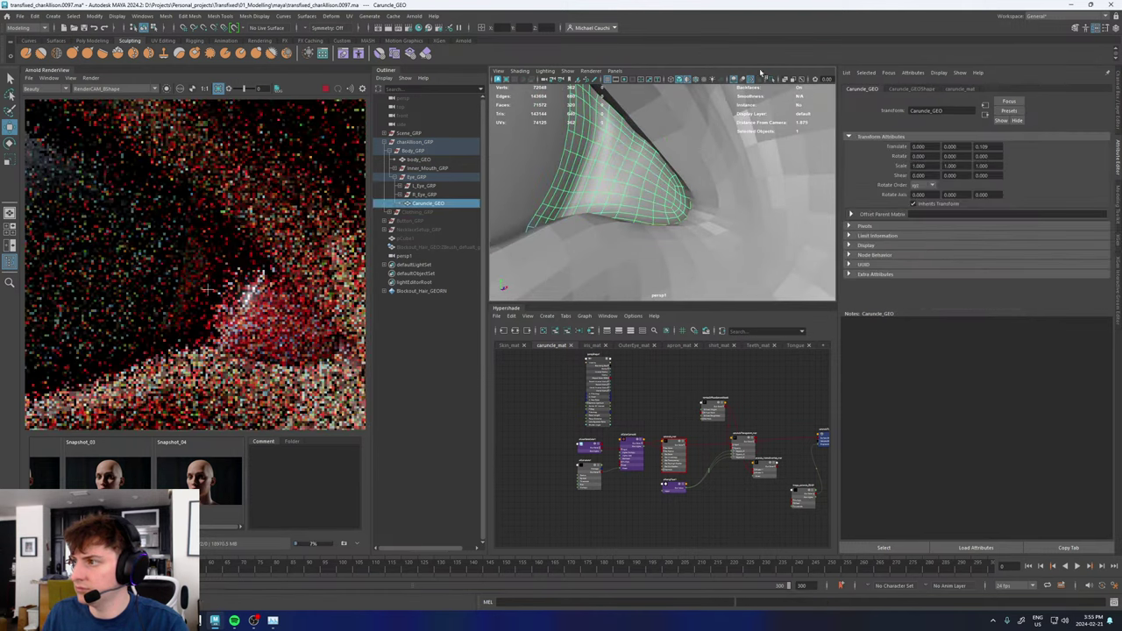
left_click(771, 79)
right_click_drag(626, 210, 601, 216)
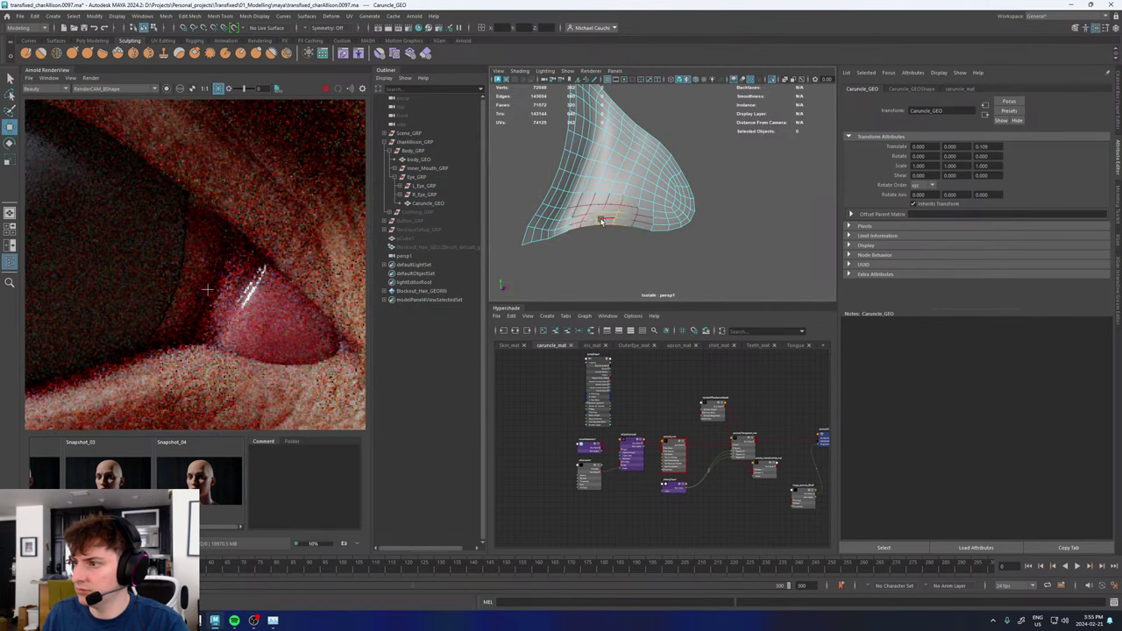
double_click(600, 224)
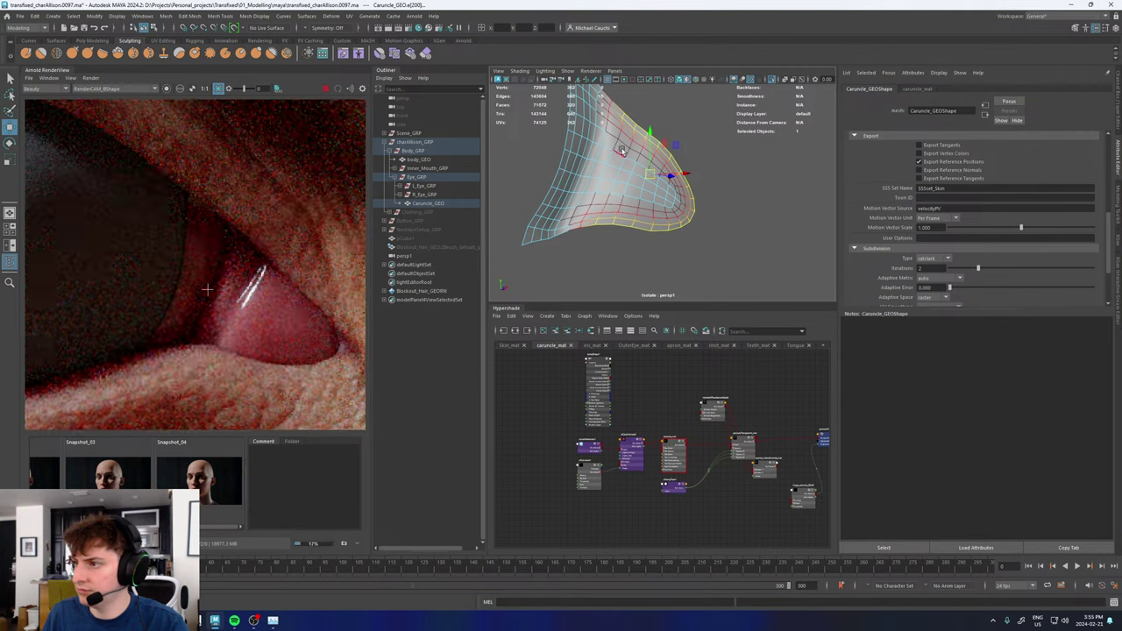
left_click(628, 111, "ctrl")
- Try pulling the selected border edges slightly inward toward the eyeball, then check the caruncle's edge in the render
middle_click_drag(632, 213, 626, 216)
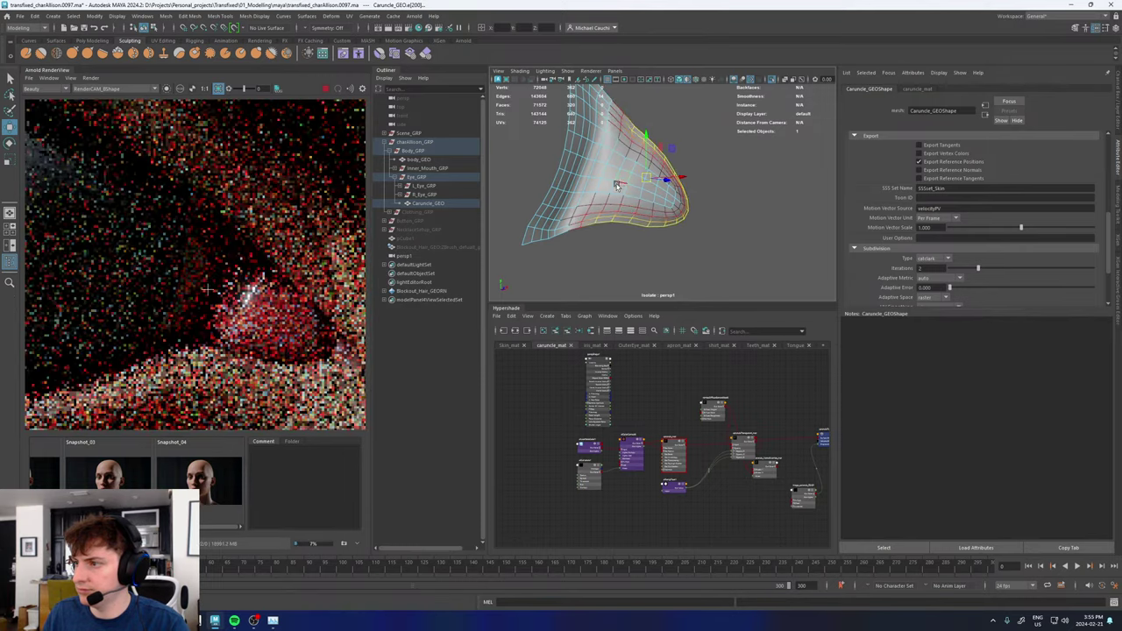
key("F8")
left_click(771, 81)
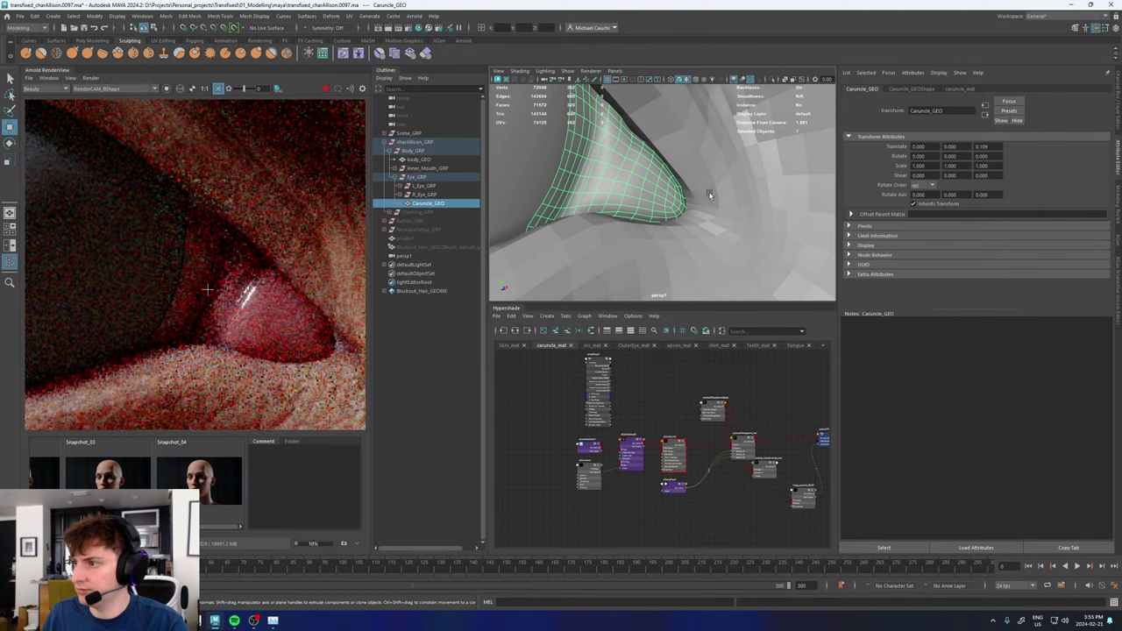
scroll(283, 318, "down", 5)
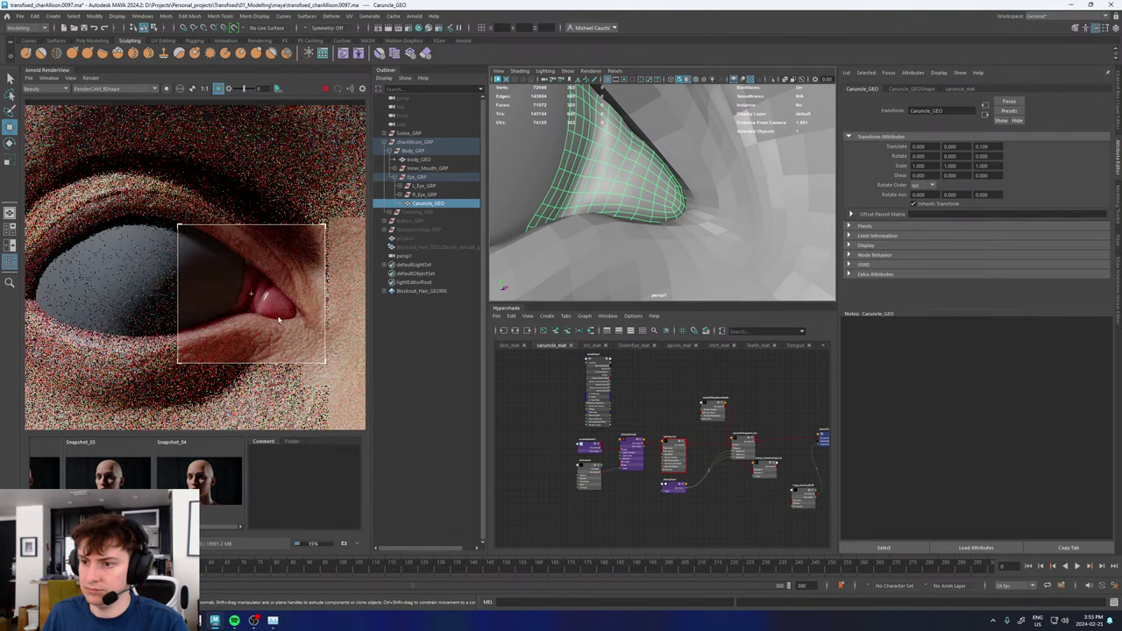
scroll(283, 317, "up", 3)
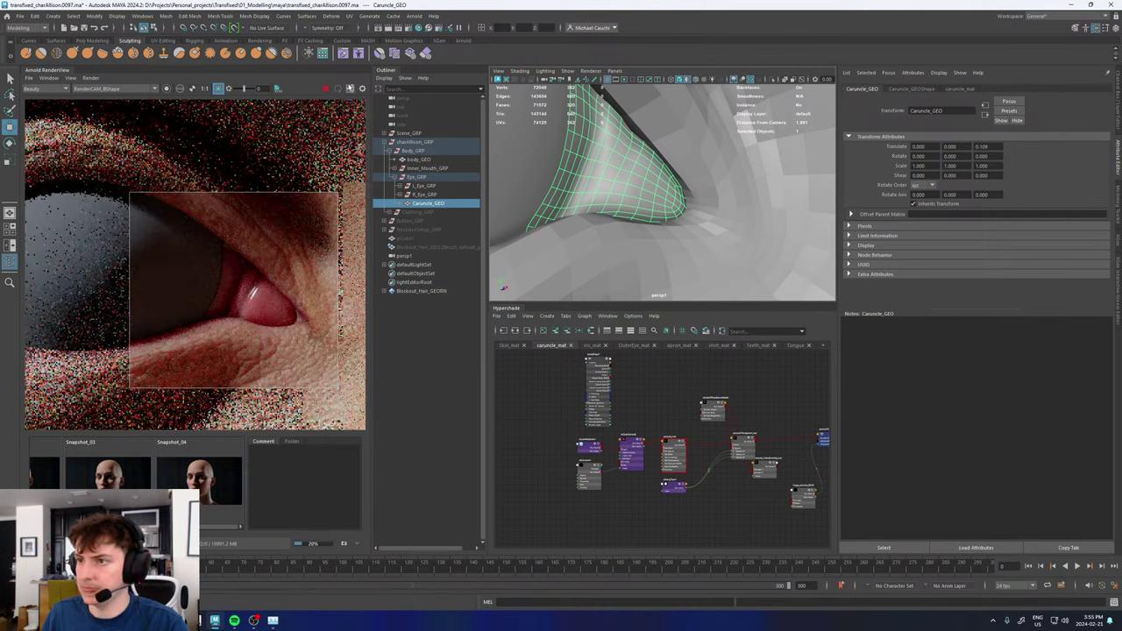
left_click(327, 90)
- Isolate Caruncle_GEO in shaded display and compare the caruncles of both eyes
scroll(713, 212, "down", 5)
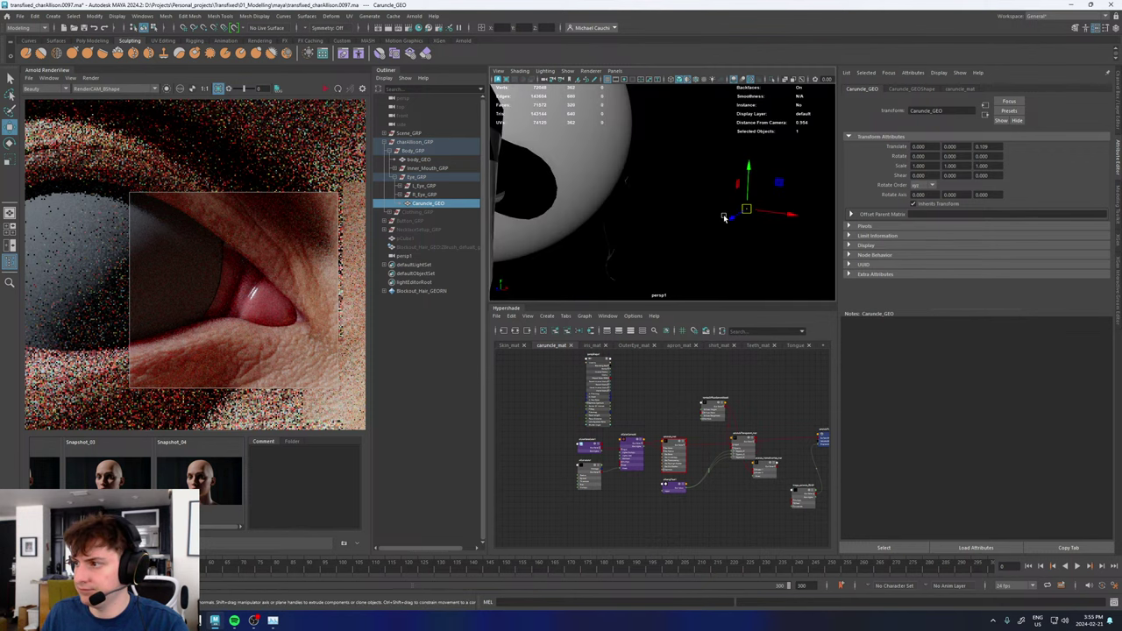
left_click_drag(766, 202, 685, 190, "alt")
key("5")
scroll(685, 190, "up", 4)
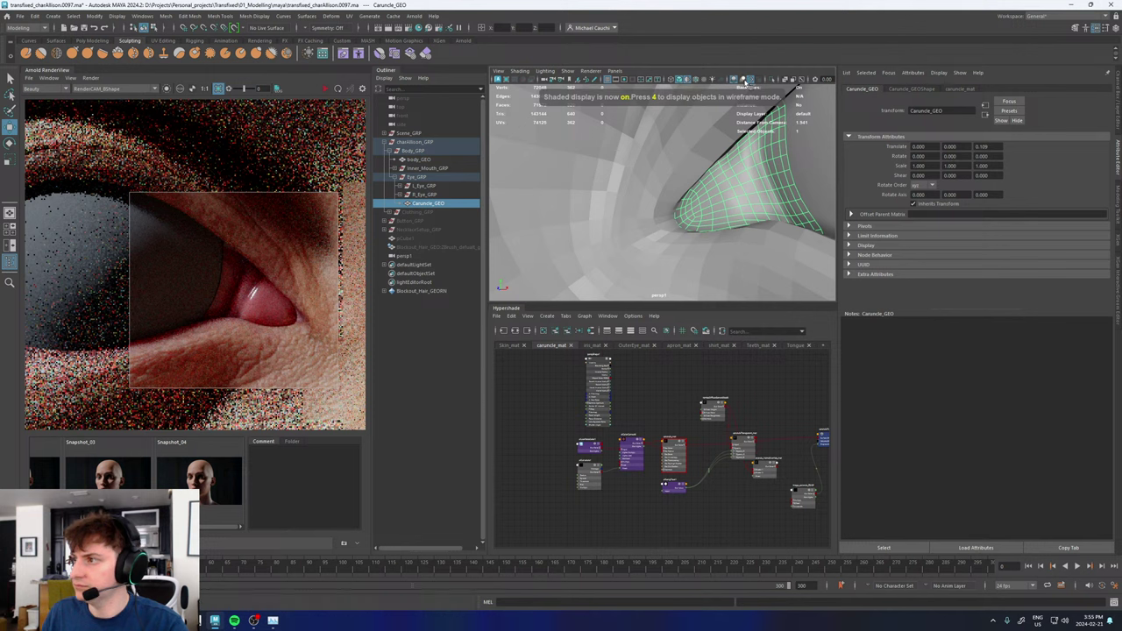
left_click(771, 79)
left_click_drag(751, 154, 716, 180, "alt")
right_click_drag(722, 180, 653, 190, "alt")
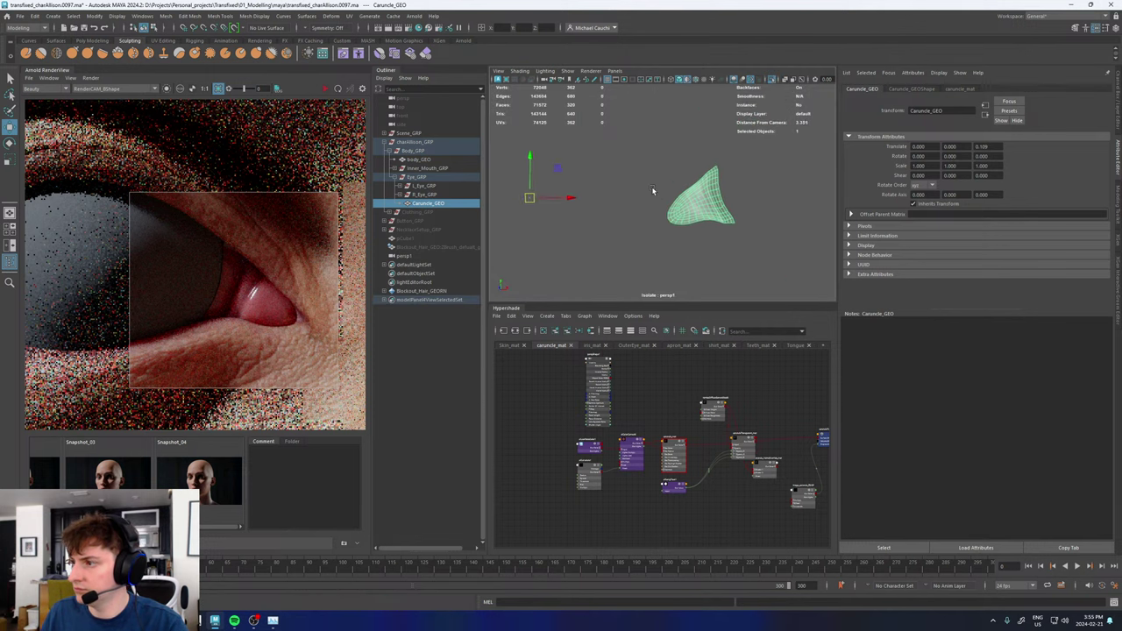
middle_click_drag(653, 191, 695, 194, "alt")
right_click_drag(695, 194, 623, 199, "alt")
middle_click_drag(623, 199, 690, 190, "alt")
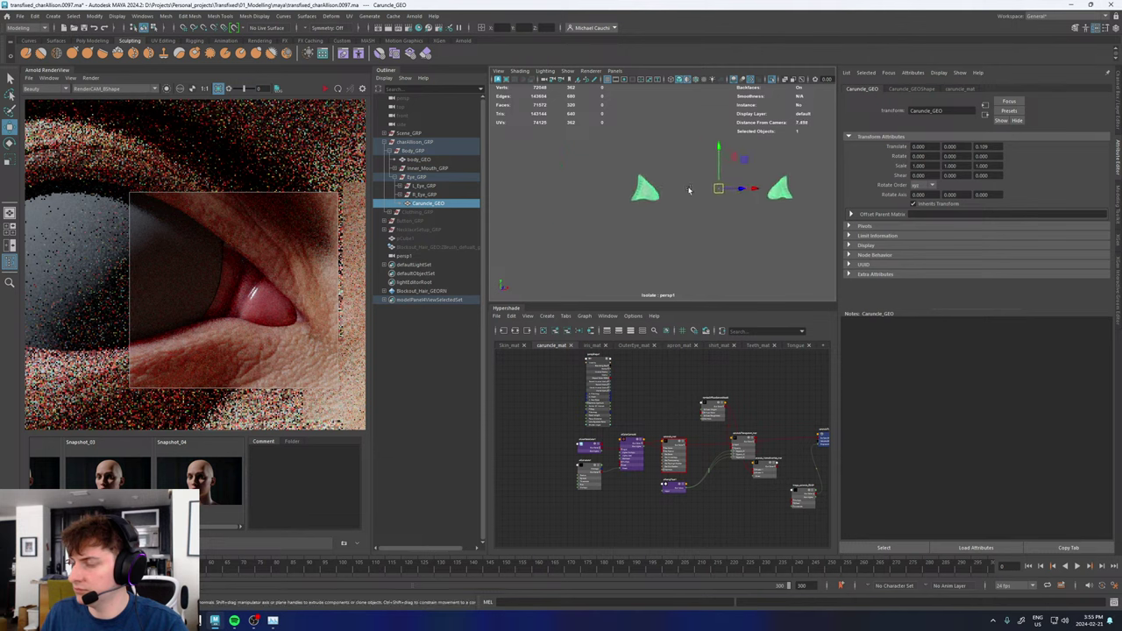
right_click_drag(690, 190, 621, 227, "alt")
- Undo back through the one-sided edge move to restore the border edge selection
key("ctrl+z")
key("ctrl+z")
key("ctrl+z")
key("ctrl+z")
key("ctrl+z")
left_click_drag(764, 214, 732, 202, "alt")
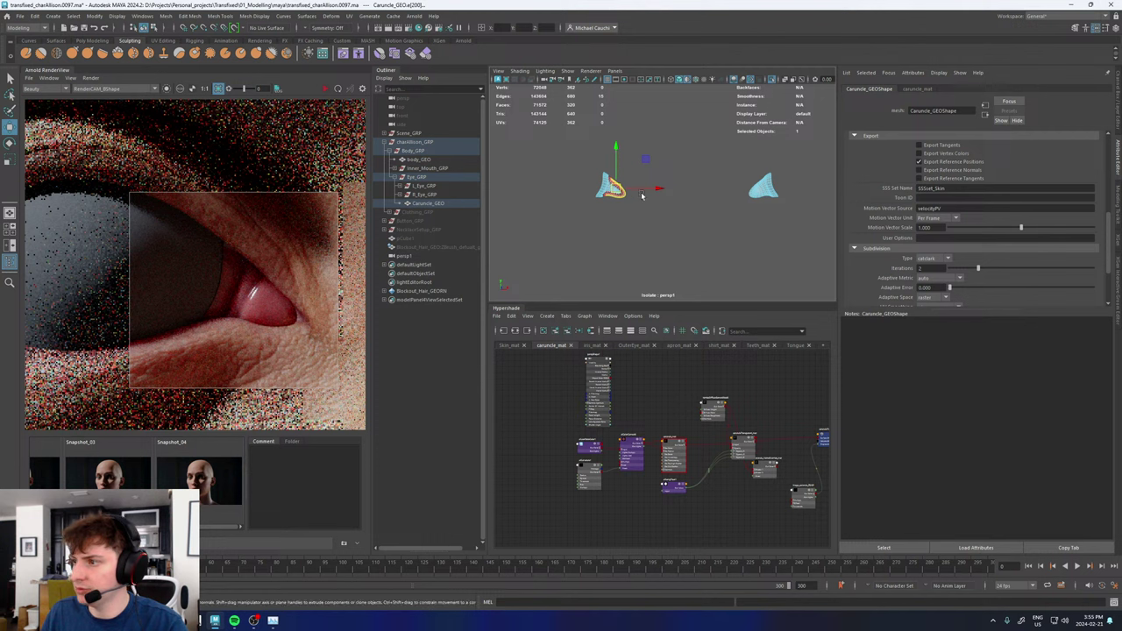
- Enable Object X symmetry and shift the soft-selected border edges inward on both caruncles, then refresh the render
left_click(324, 27)
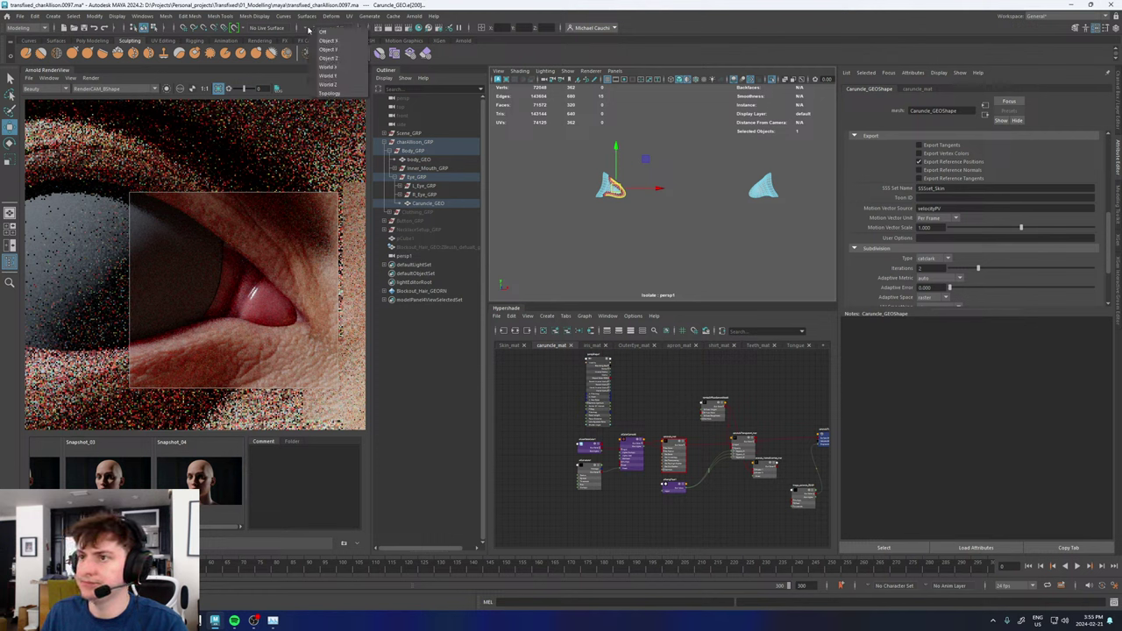
left_click(332, 41)
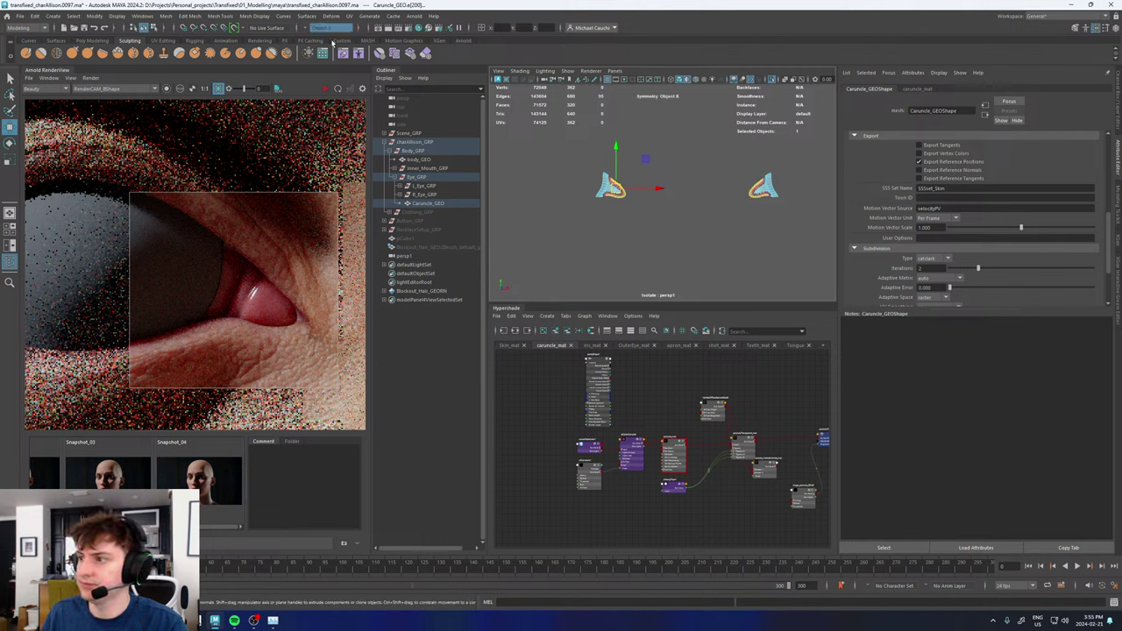
left_click_drag(619, 159, 615, 168, "alt")
right_click_drag(616, 168, 737, 223, "alt")
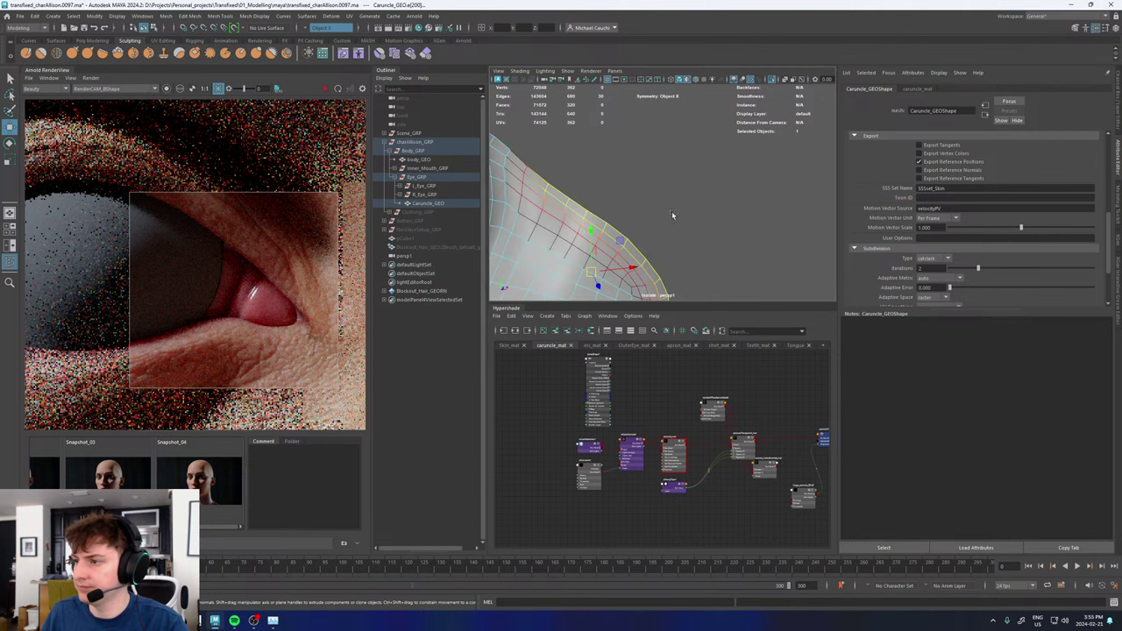
middle_click_drag(672, 215, 707, 153, "alt")
left_click(772, 81)
left_click_drag(653, 219, 620, 235, "alt")
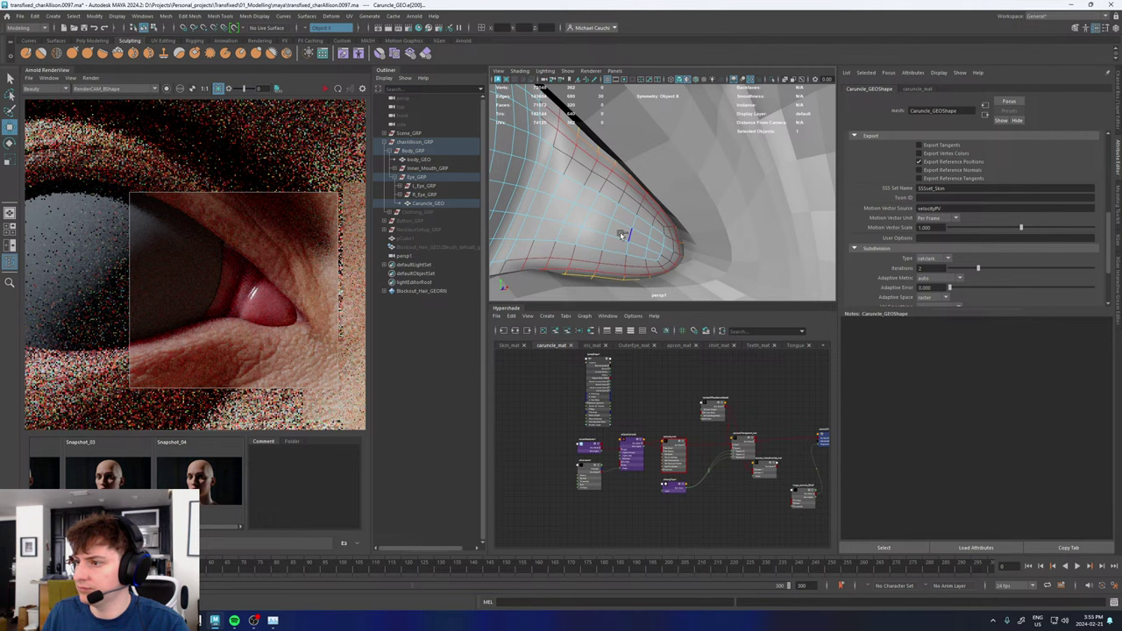
left_click(626, 167)
scroll(618, 217, "down", 5)
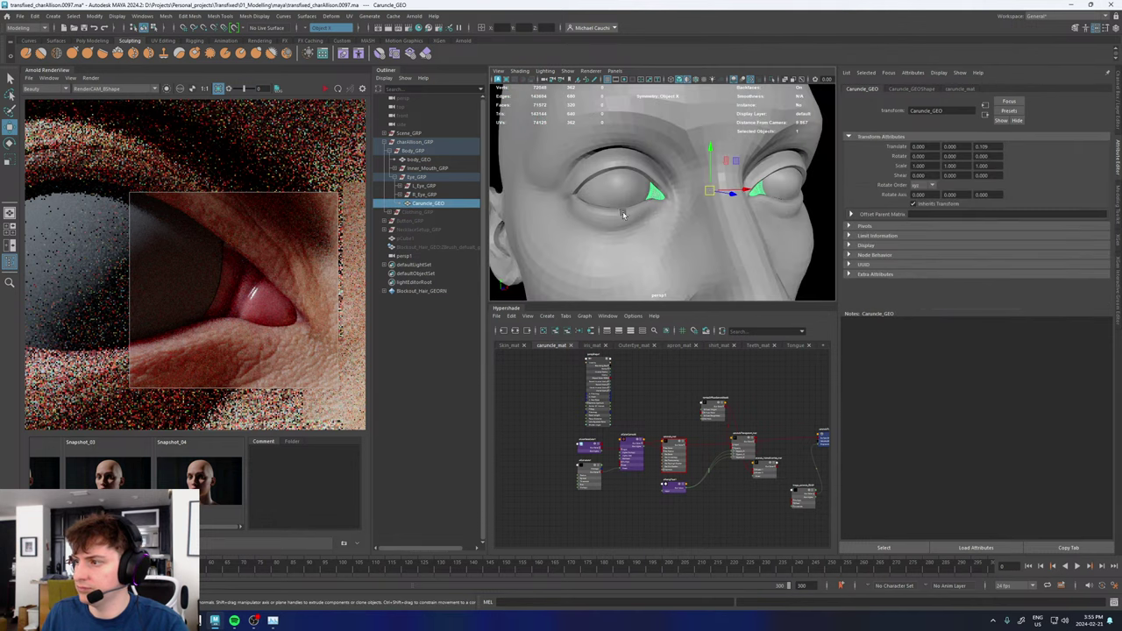
left_click(325, 88)
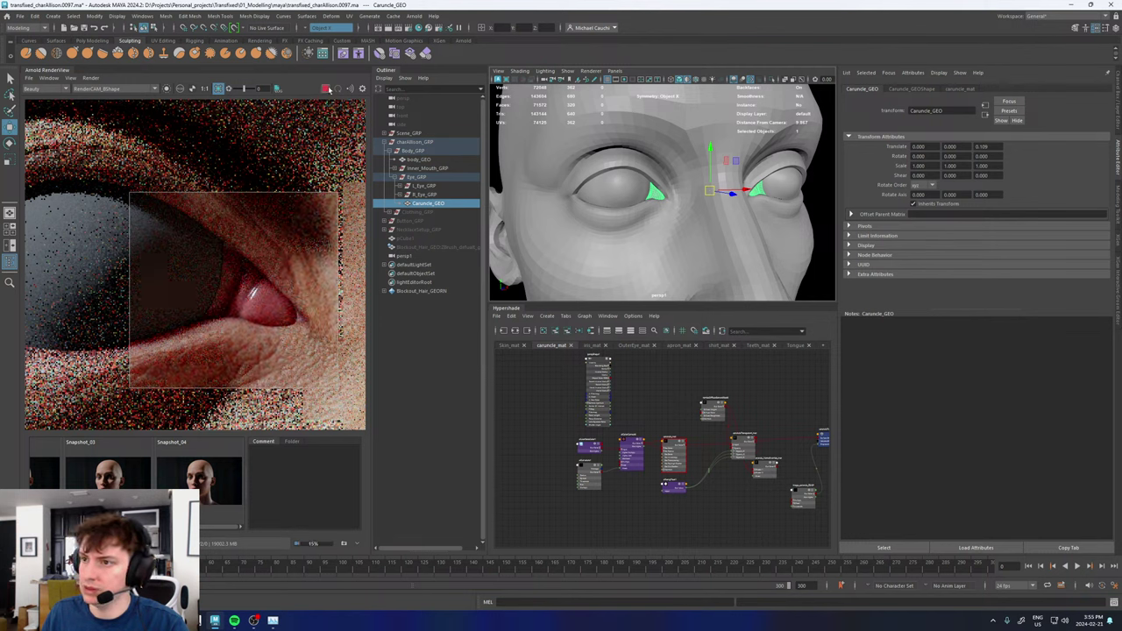
- Connect caruncle_mat's Out Color to caruncleTransparent_mat's Input and caruncleTransparent_mat's Out Color to the shading group's Surface Shader, then toggle the render
scroll(702, 430, "up", 4)
middle_click_drag(702, 430, 637, 428, "alt")
left_click_drag(704, 432, 662, 427)
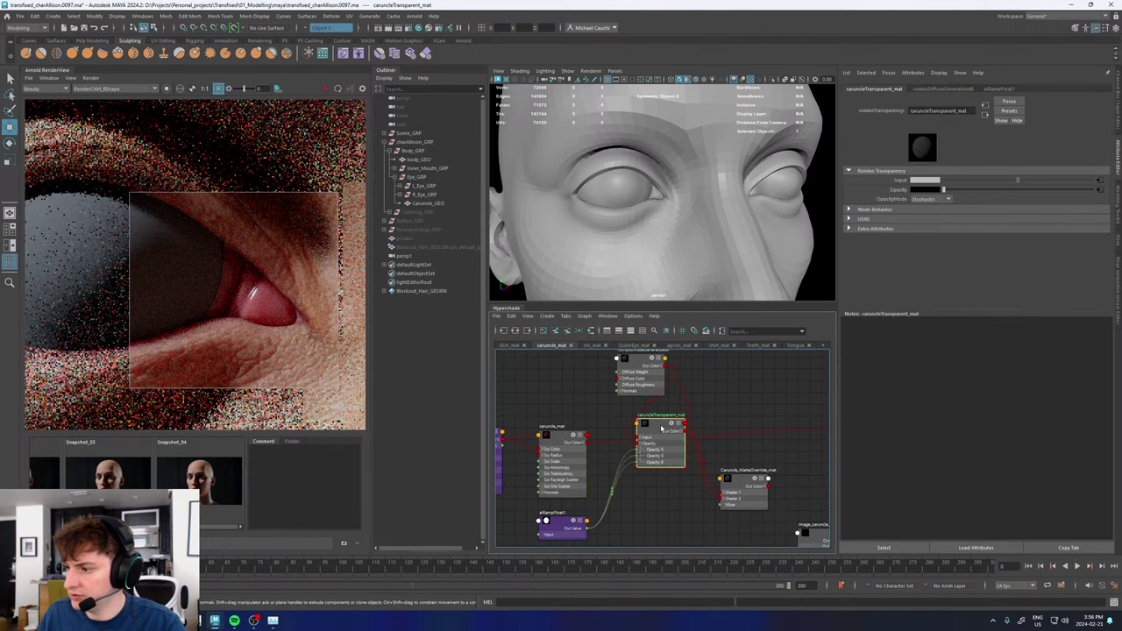
left_click_drag(586, 445, 639, 438)
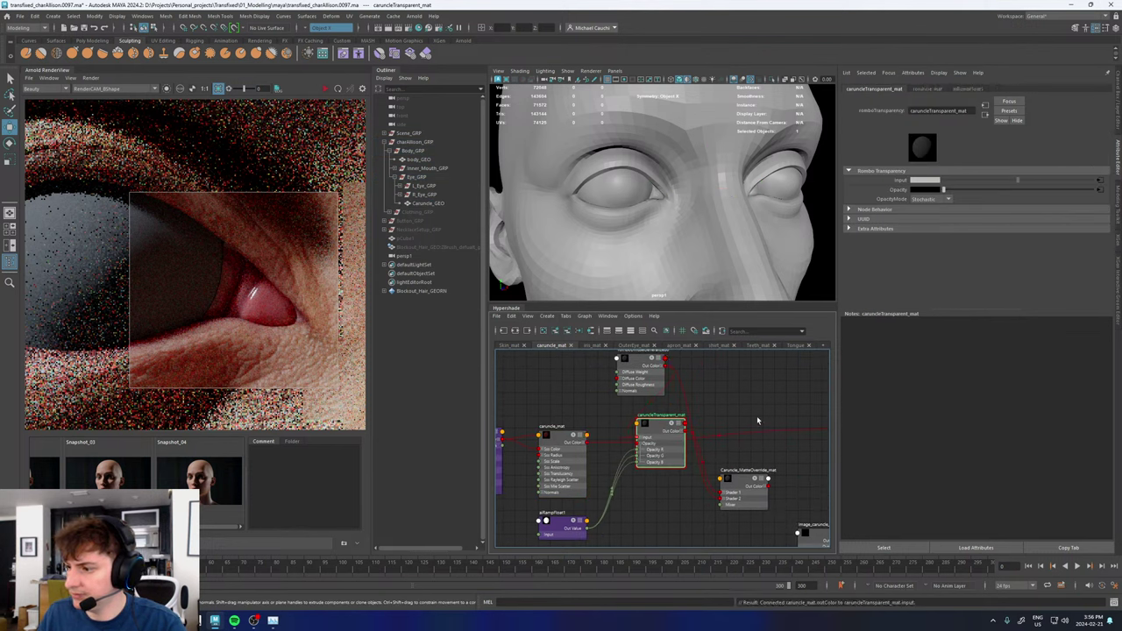
middle_click_drag(704, 439, 644, 443, "alt")
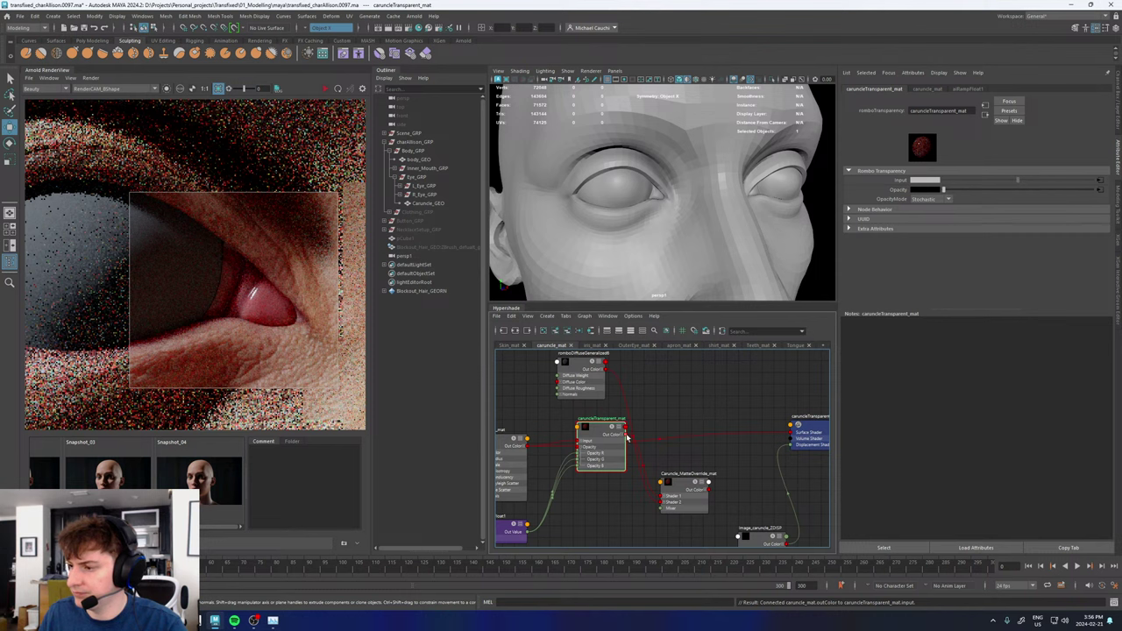
left_click_drag(626, 436, 797, 434)
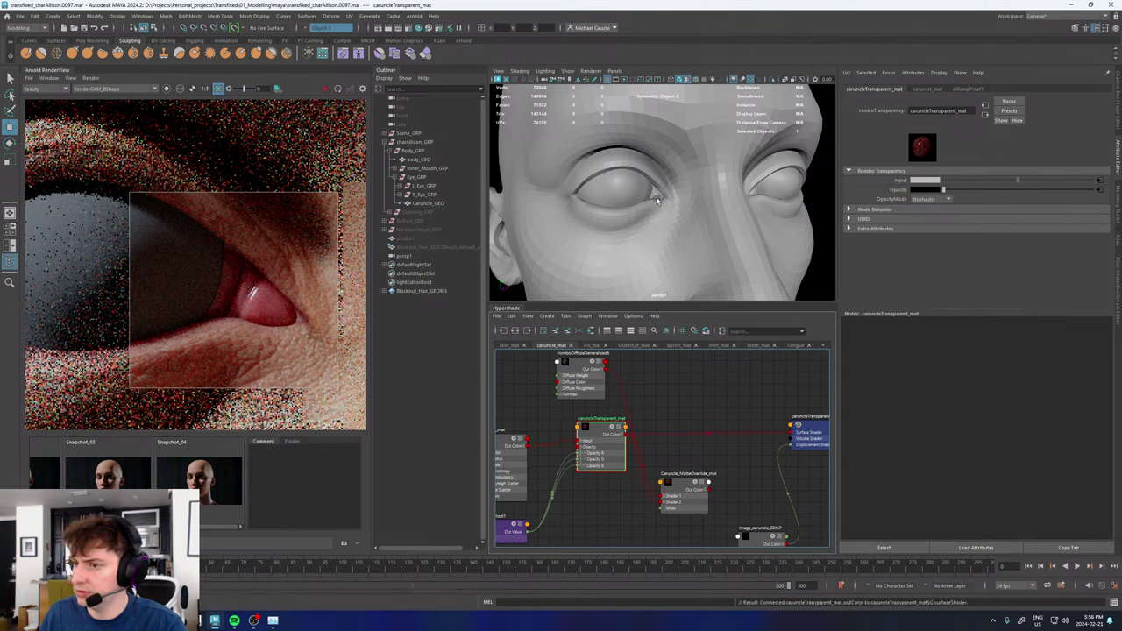
left_click(324, 89)
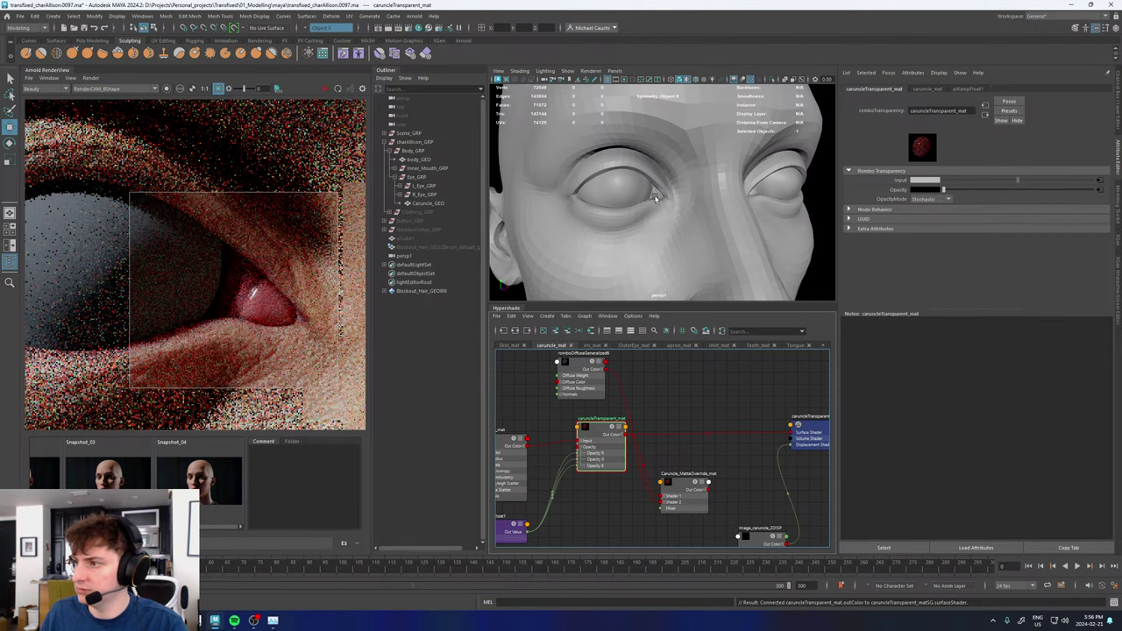
- Enable Opaque in the Arnold attributes of Caruncle_GEOShape, leaving the translator on polymesh
left_click(656, 196)
left_click(914, 89)
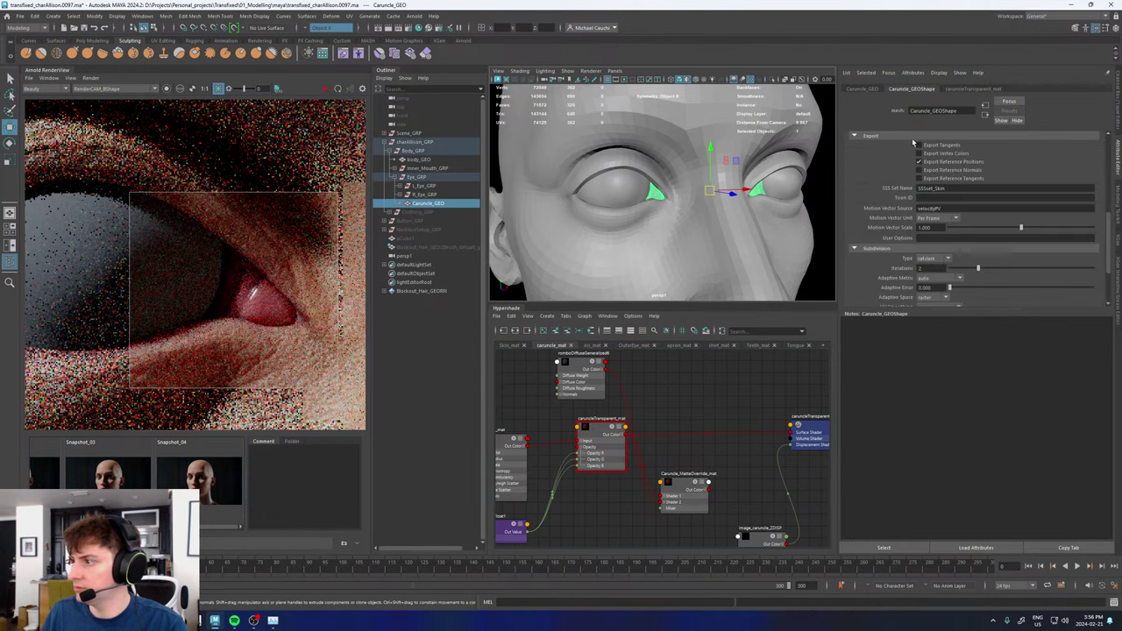
scroll(936, 281, "down", 2)
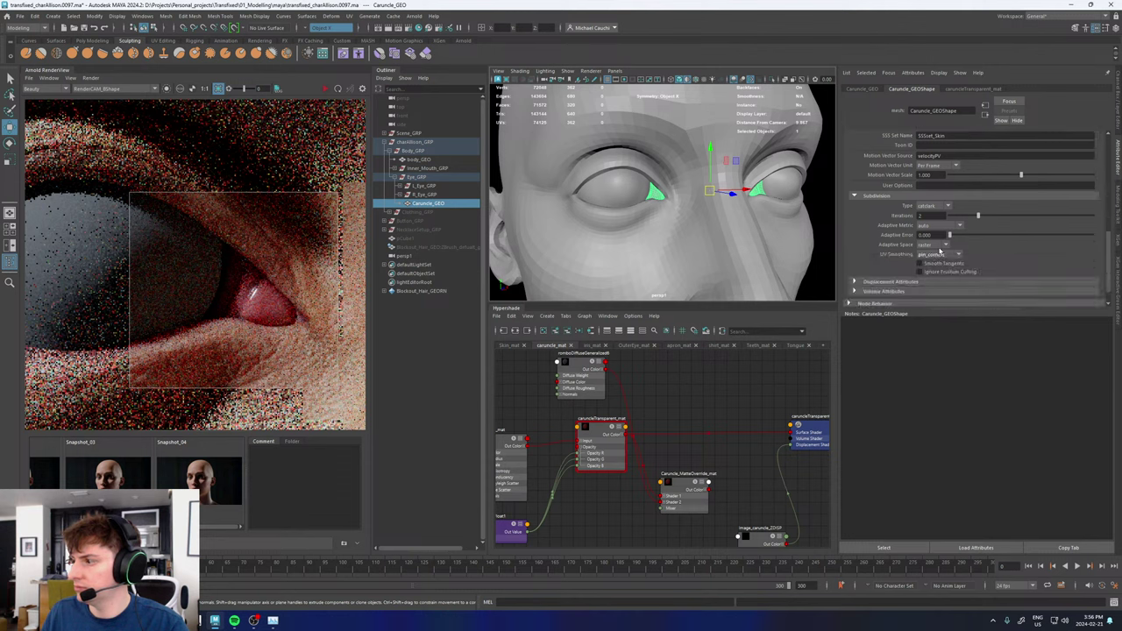
scroll(893, 255, "up", 5)
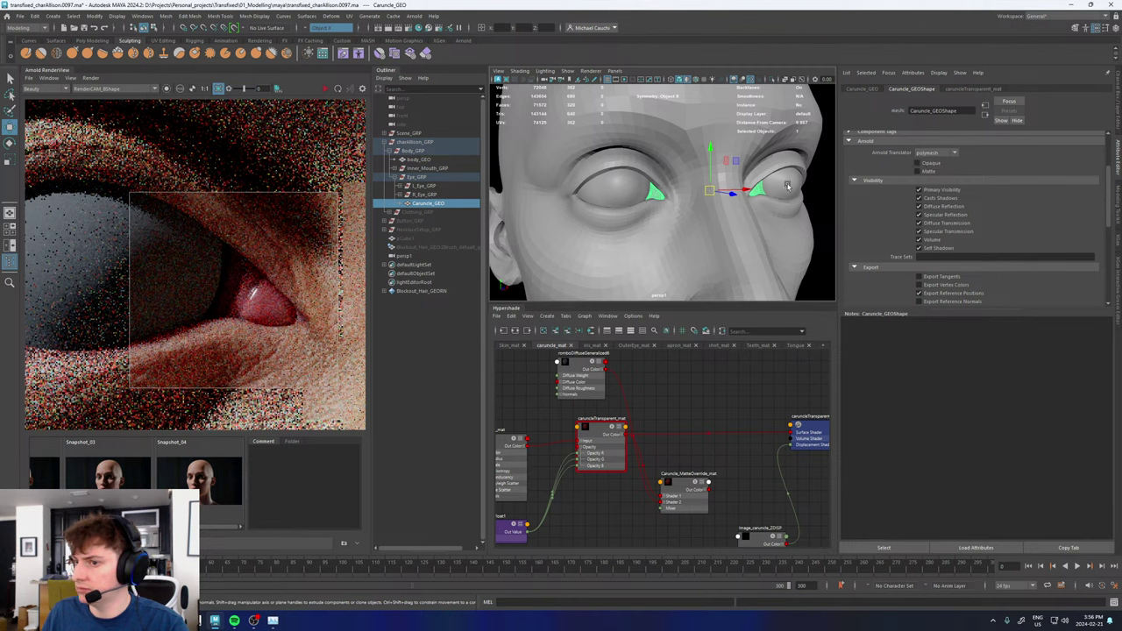
left_click(326, 89)
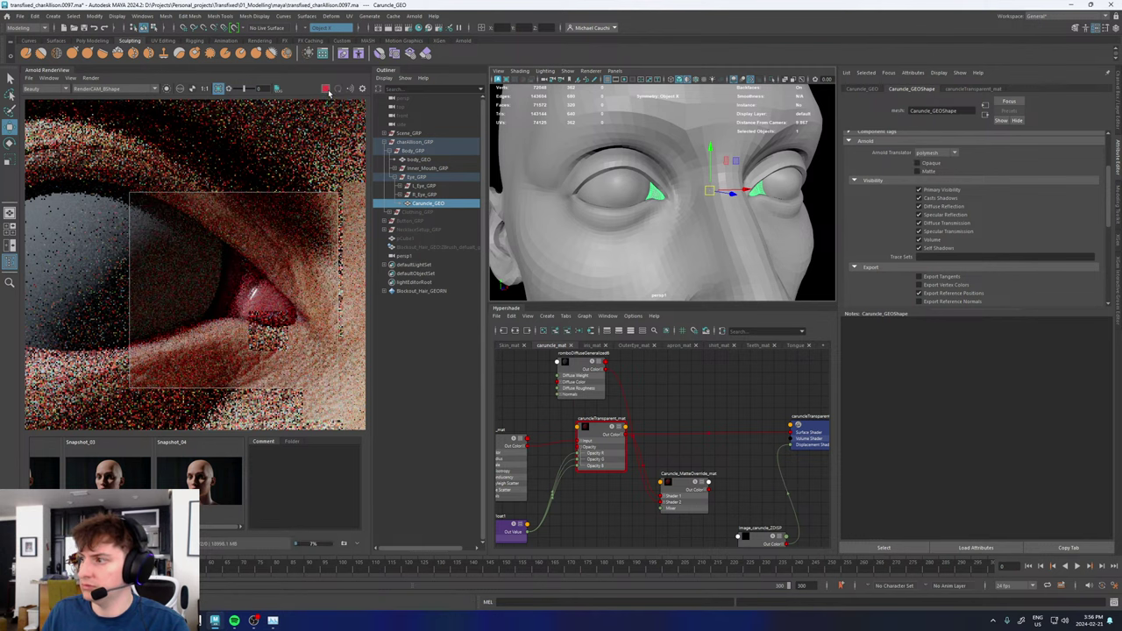
left_click(929, 153)
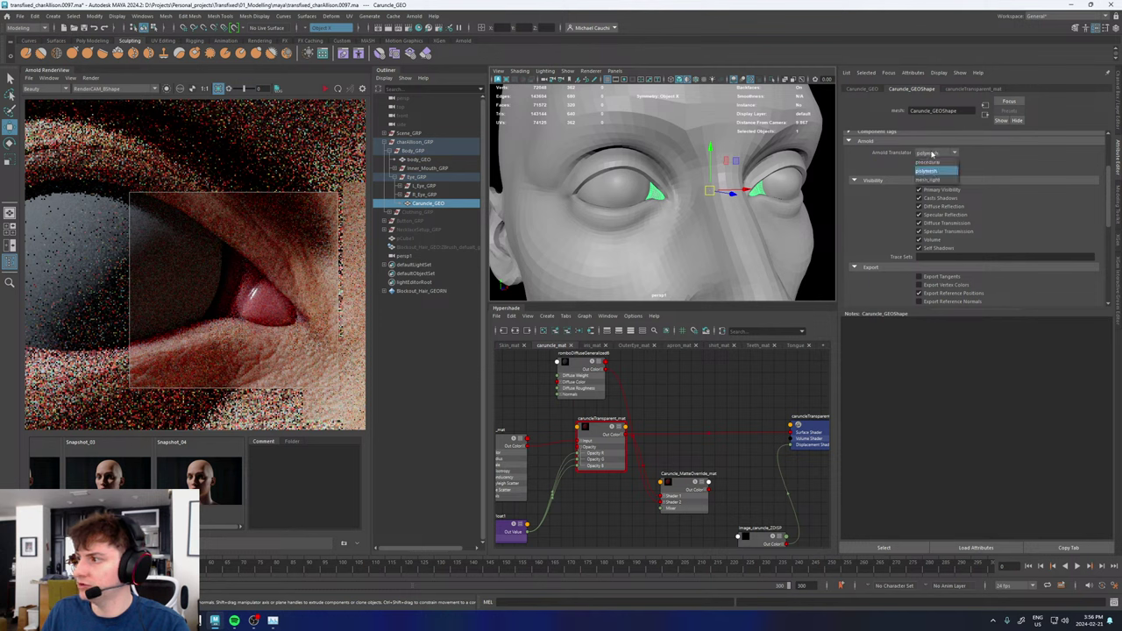
left_click(932, 152)
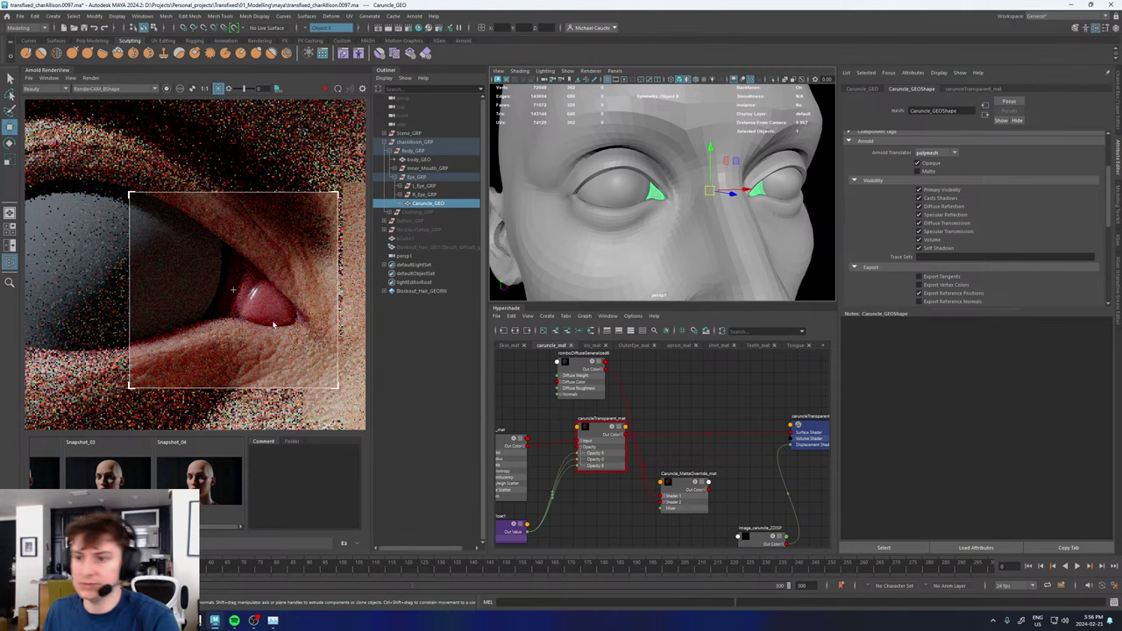
- Examine how the caruncle blends with the eyelid and eyeball in the render region
scroll(273, 344, "down", 1)
scroll(273, 344, "down", 1)
scroll(296, 353, "up", 1)
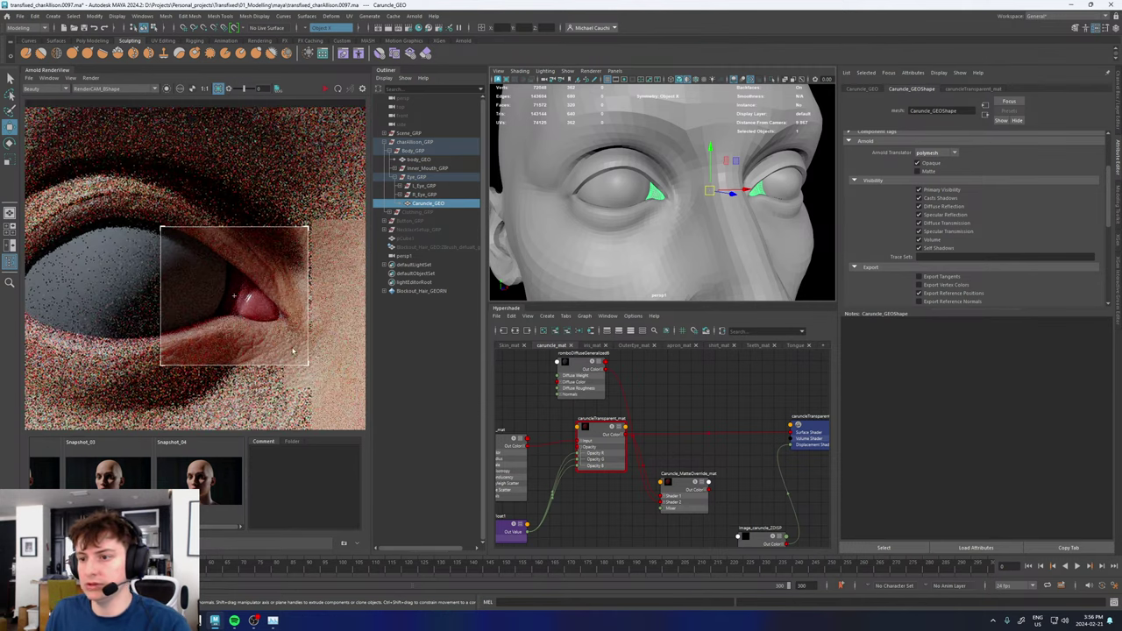
scroll(295, 350, "down", 2)
scroll(306, 345, "up", 2)
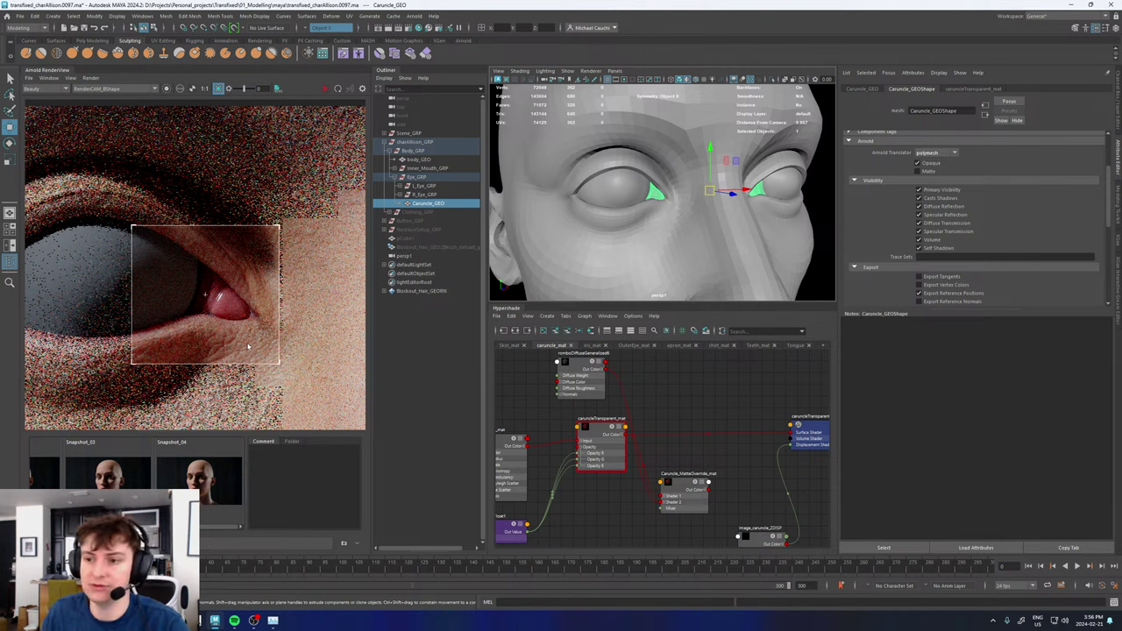
scroll(232, 328, "up", 1)
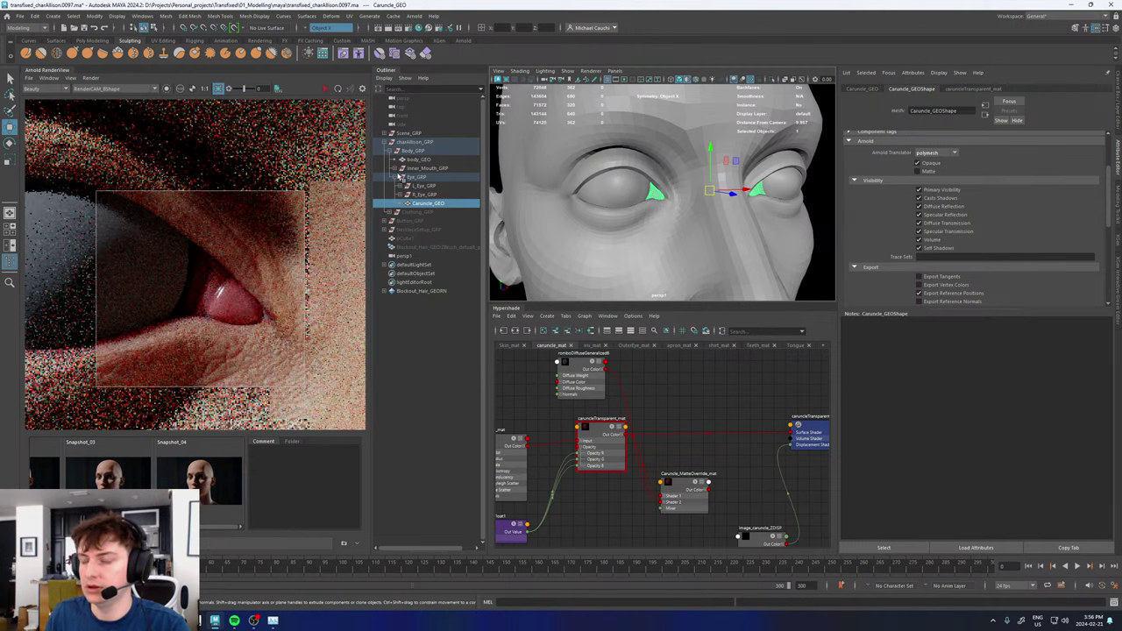
- Inspect the cornea's OuterEye_MatteOverride_mat attributes and restart the region render
left_click(622, 194)
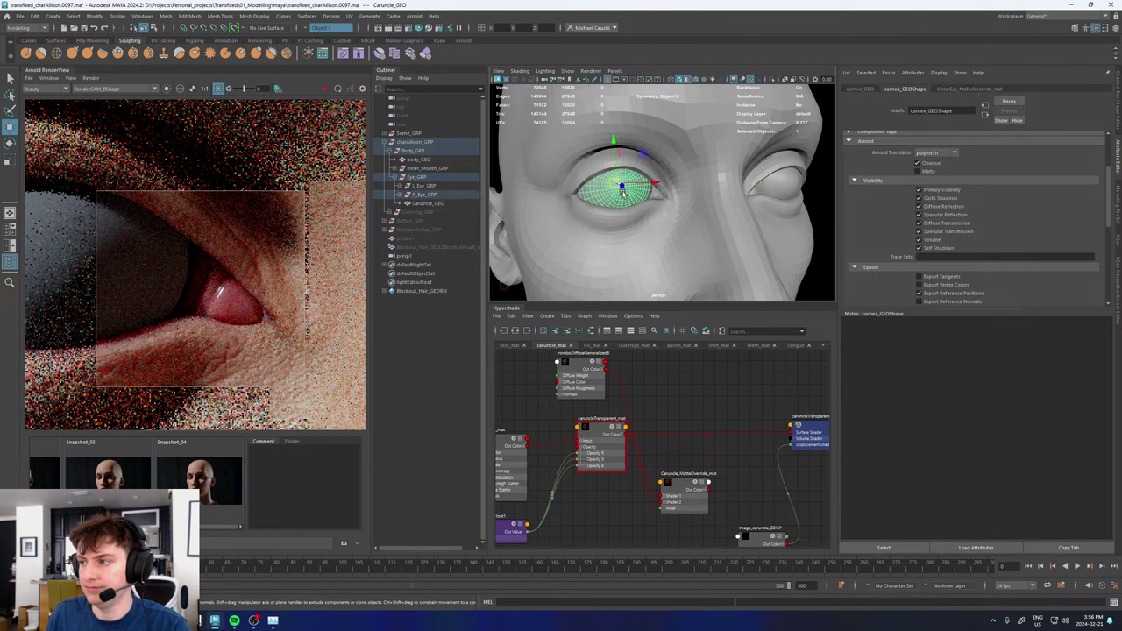
left_click(959, 88)
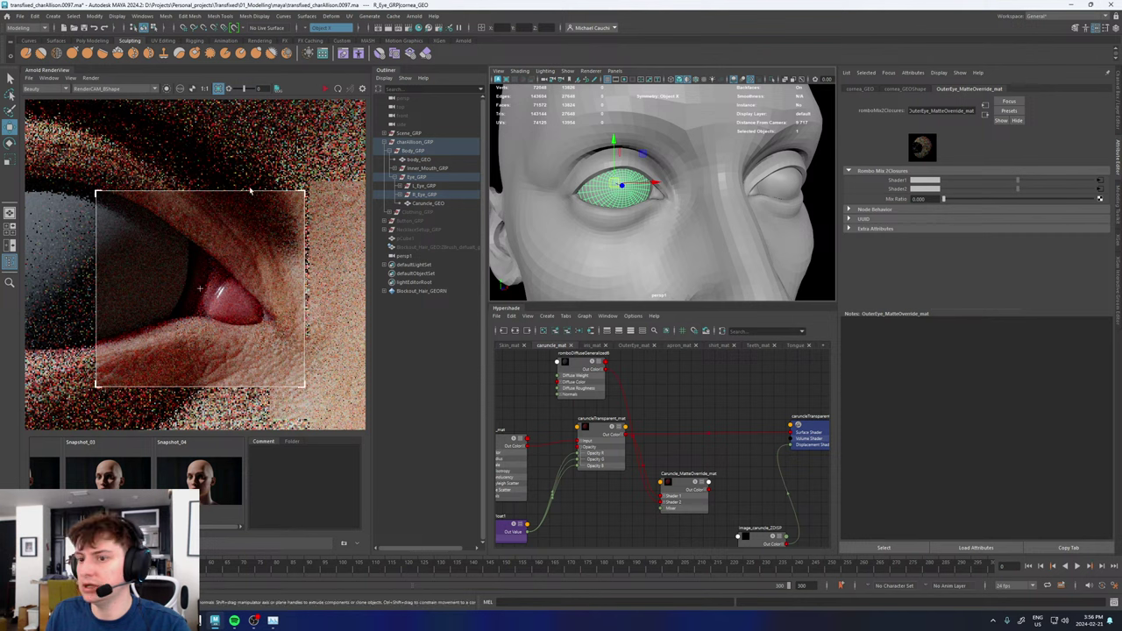
left_click(332, 90)
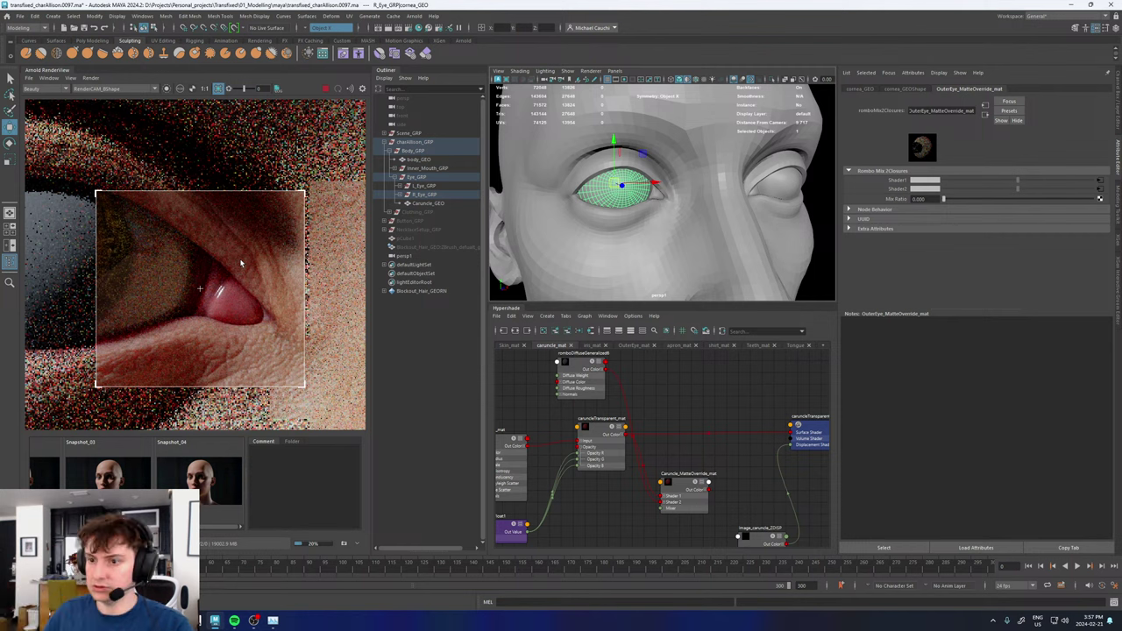
- Select Caruncle_GEO and store a render snapshot with the caruncle visible
left_click(659, 194)
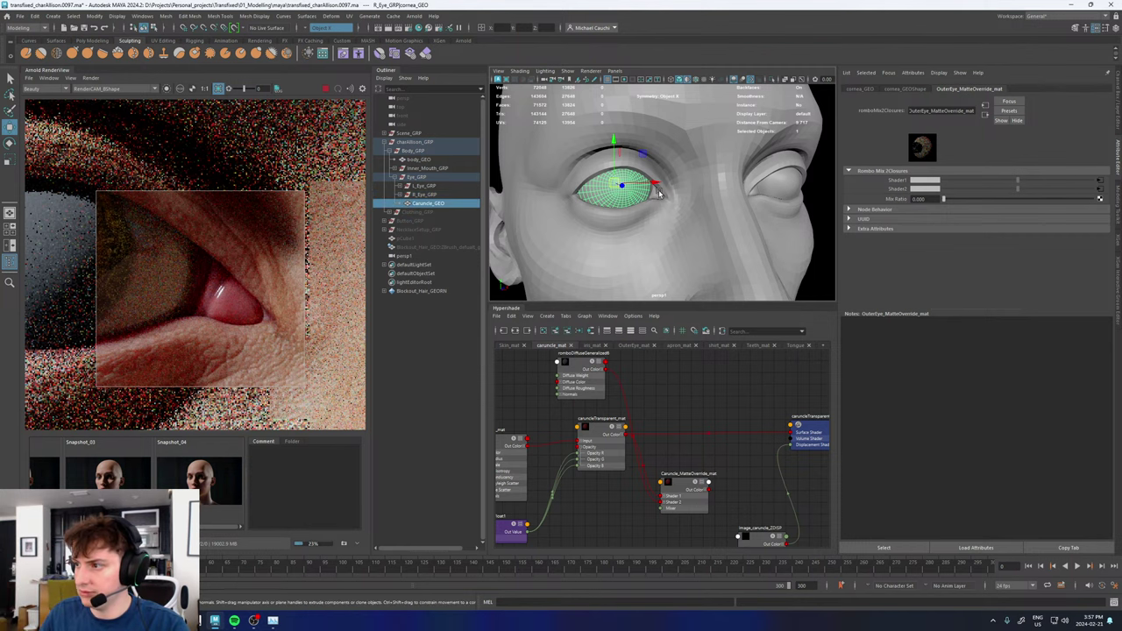
left_click(71, 78)
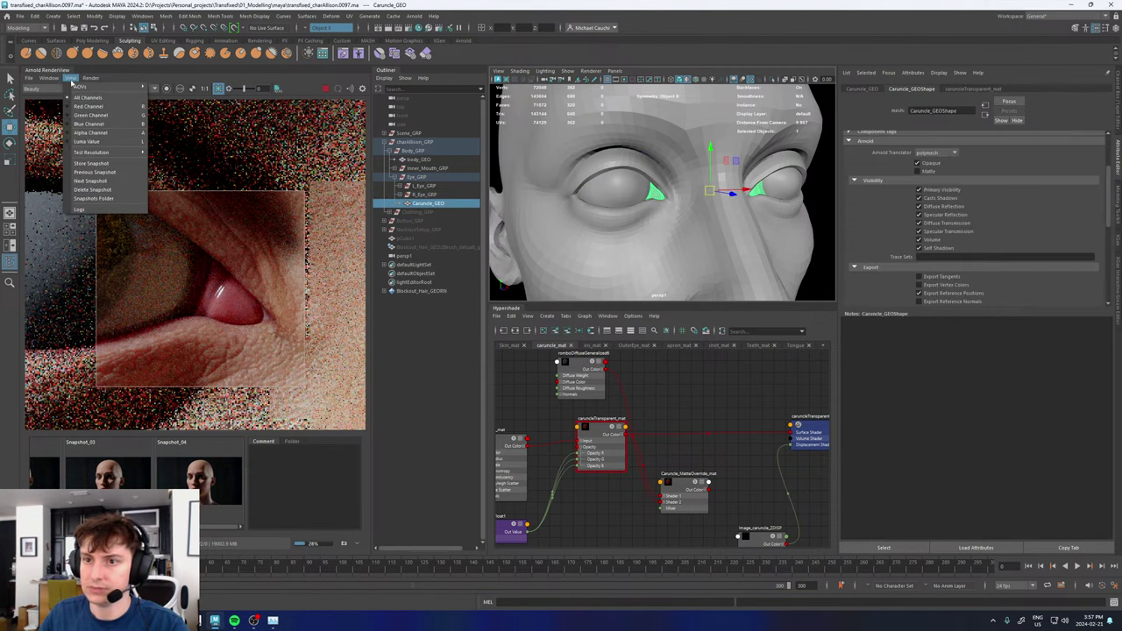
left_click(86, 165)
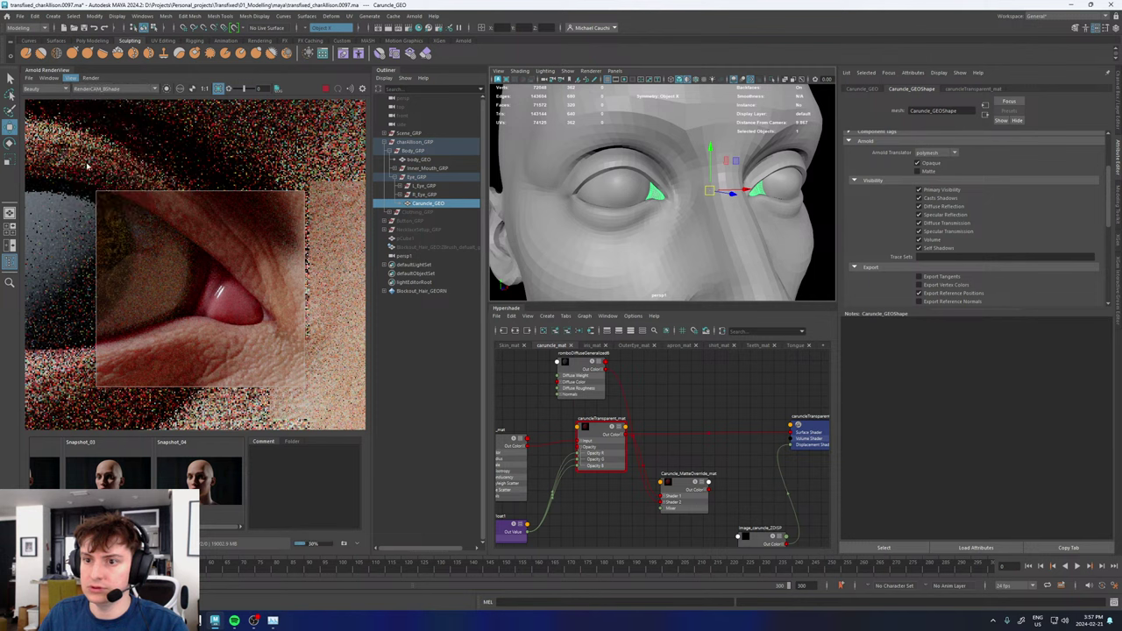
- Hide Caruncle_GEO and store a render snapshot of the eye corner without it
key("h")
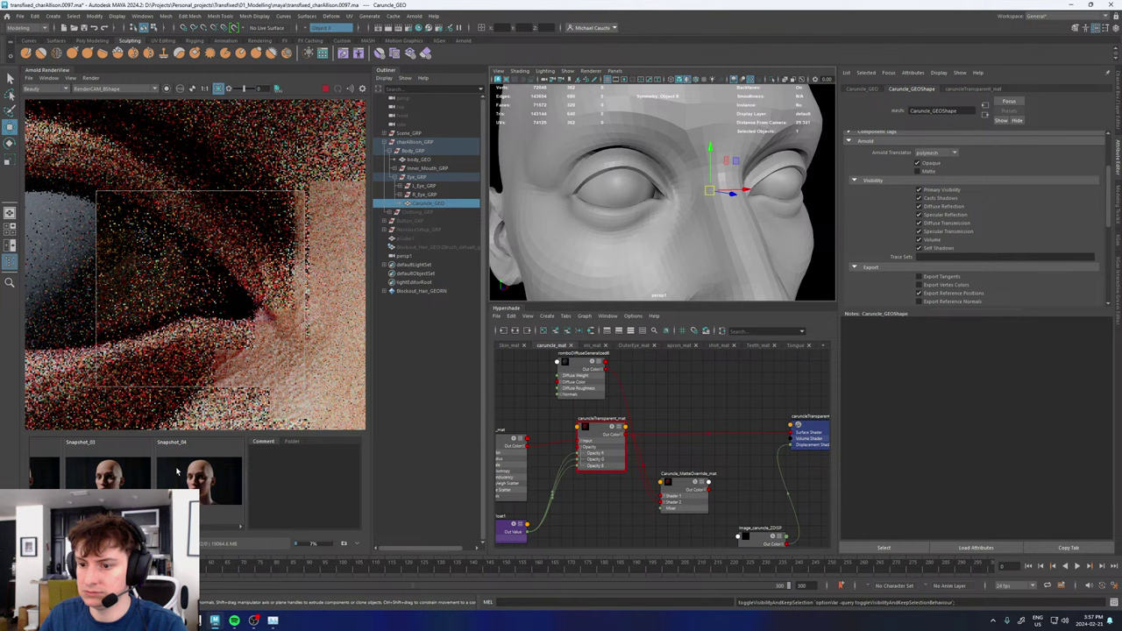
left_click_drag(179, 527, 249, 529)
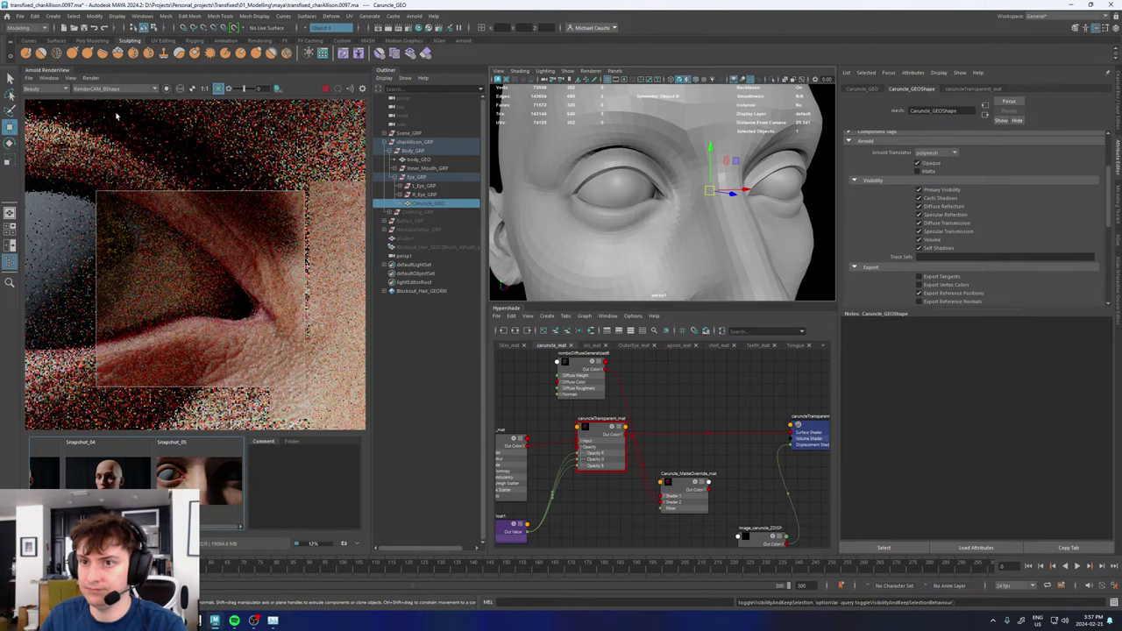
left_click(71, 79)
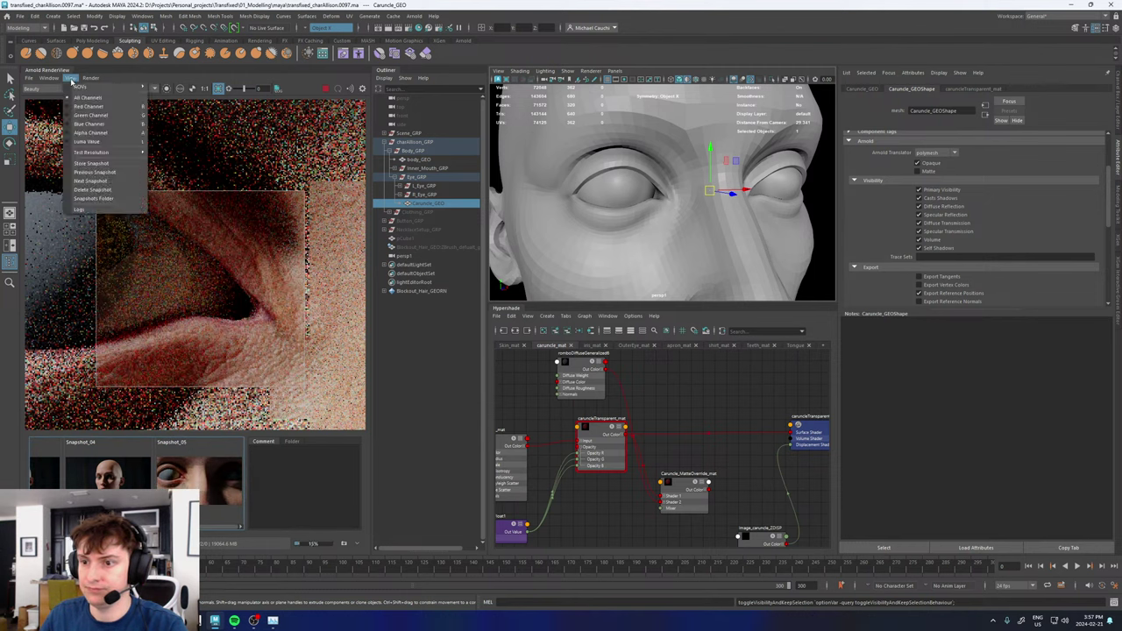
left_click(98, 162)
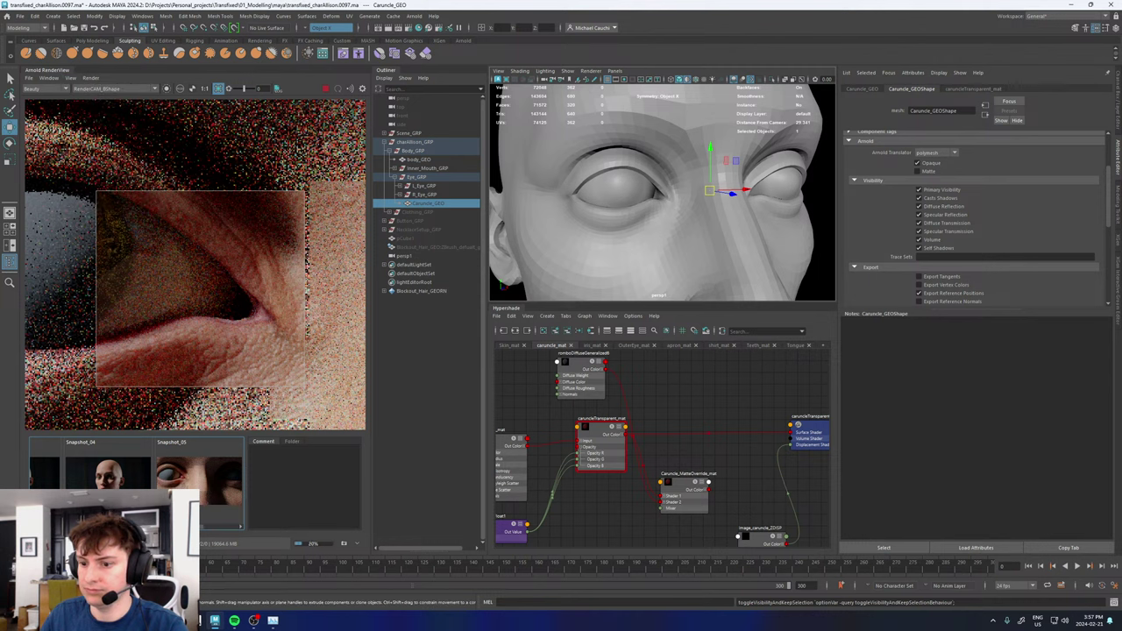
- Compare Snapshot_05 and Snapshot_06 repeatedly to judge the eye corner with and without the caruncle
left_click_drag(194, 527, 234, 527)
left_click(219, 486)
left_click(131, 484)
left_click(203, 487)
left_click(204, 486)
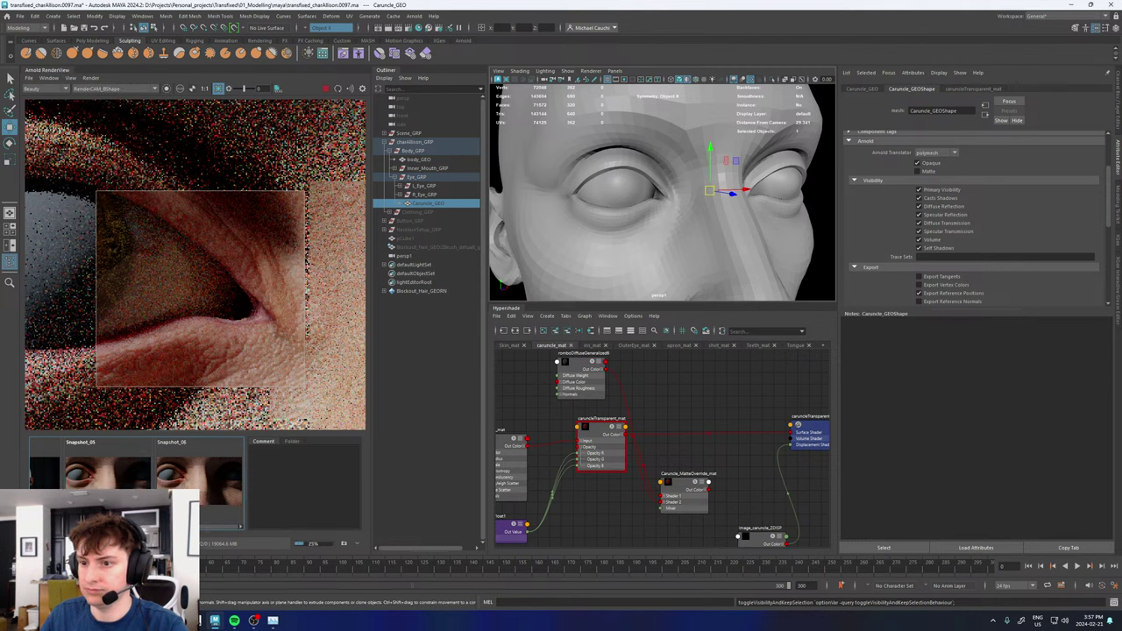
left_click(137, 484)
left_click(203, 485)
left_click(137, 484)
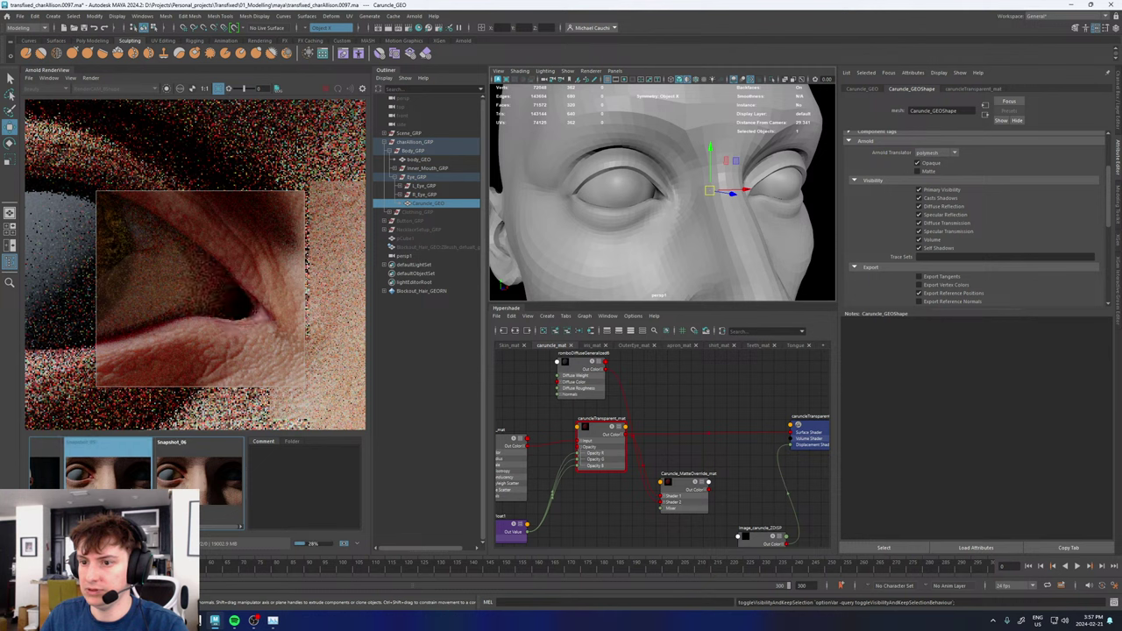
left_click(200, 487)
left_click(138, 484)
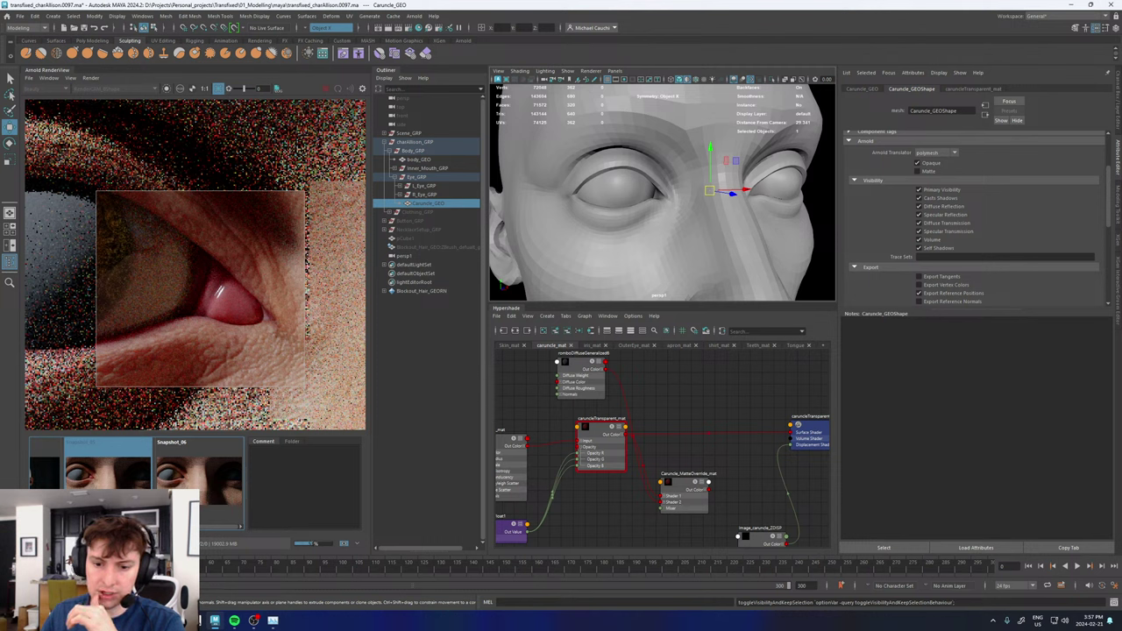
left_click(199, 474)
left_click(109, 470)
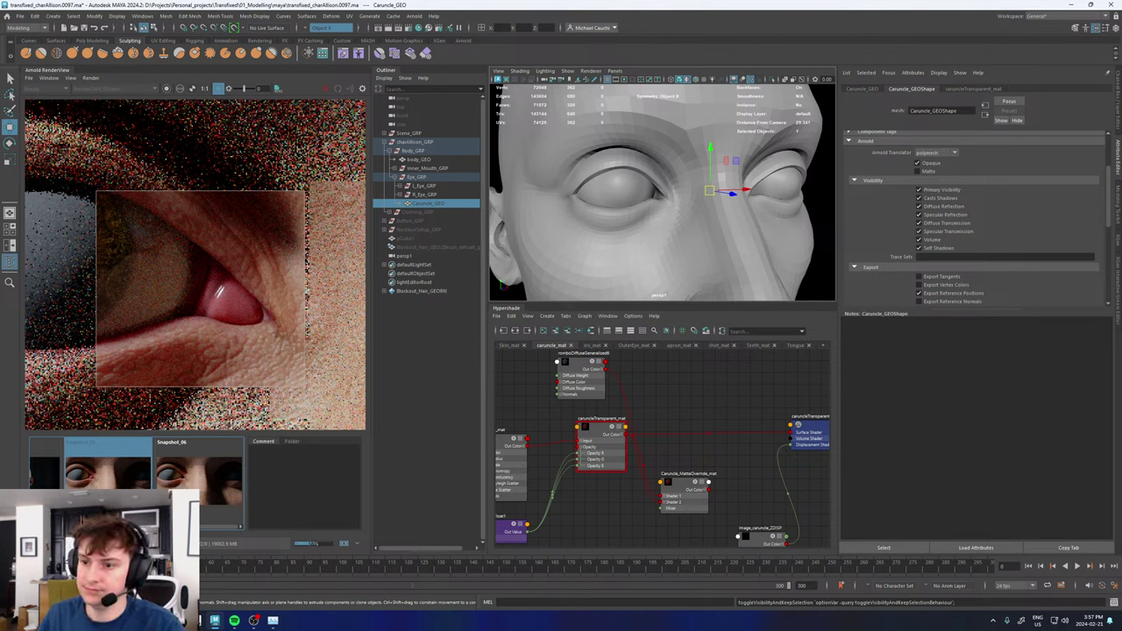
left_click(199, 474)
left_click(109, 470)
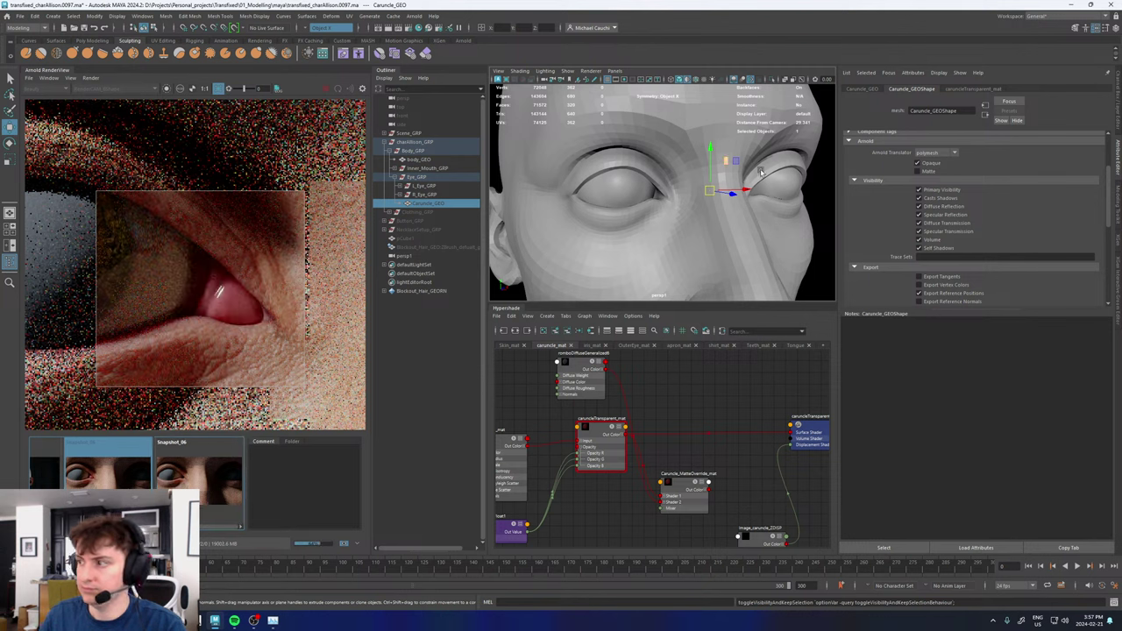
- Set caruncleTransparent_mat's opacity mode to Clipped and store another render snapshot
left_click_drag(597, 429, 595, 433)
left_click(931, 199)
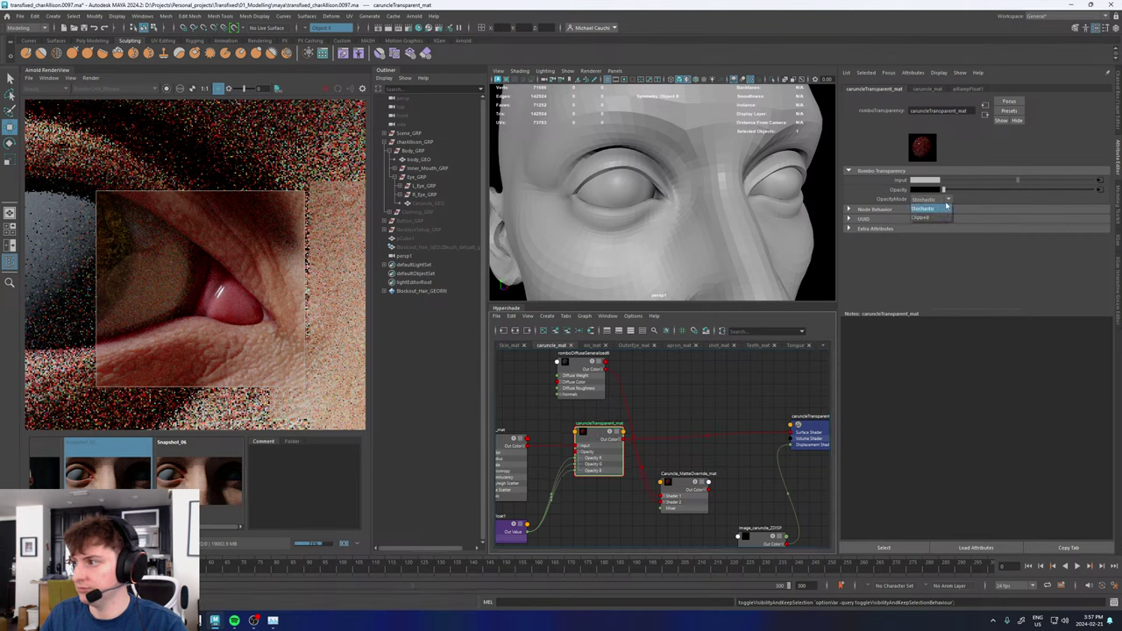
left_click(930, 218)
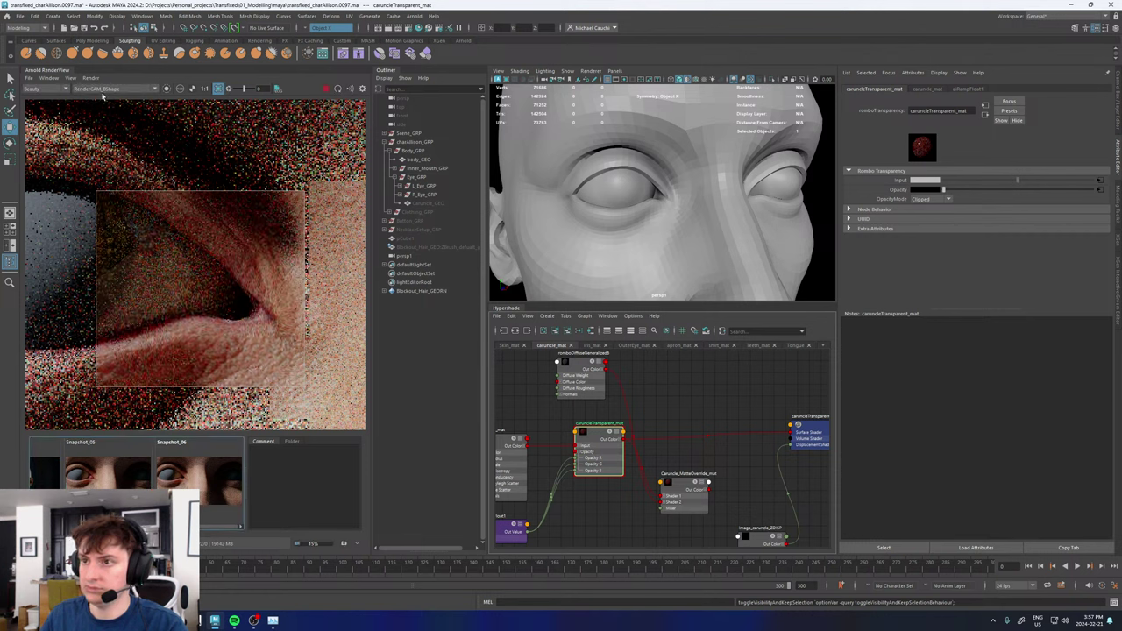
left_click(74, 82)
left_click(98, 158)
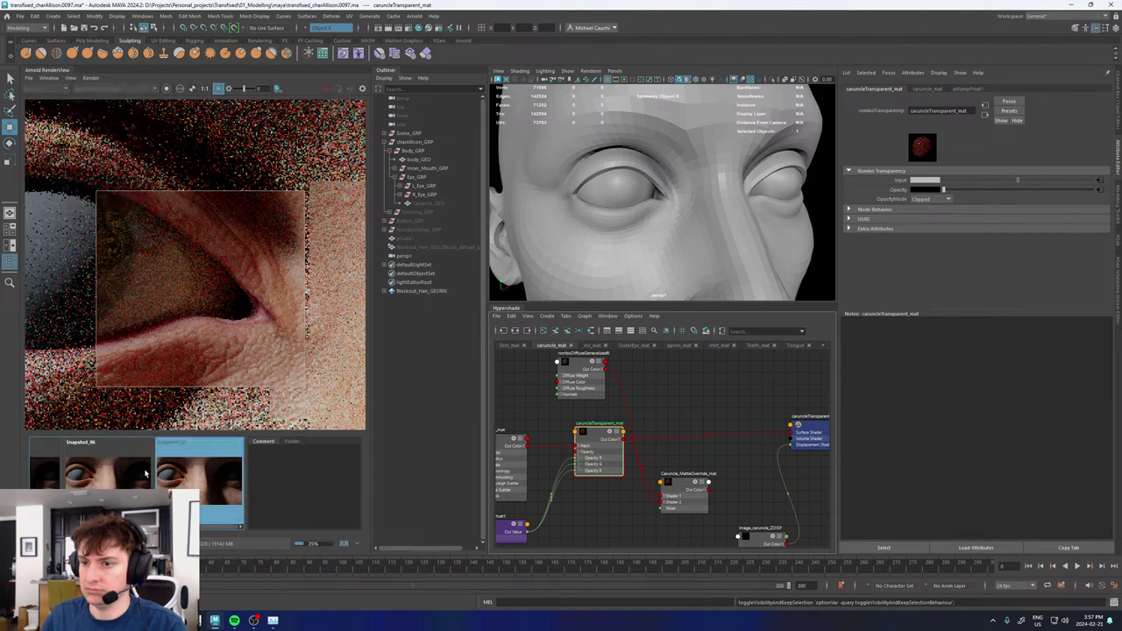
- Delete Snapshot_06 and compare Snapshot_05 with Snapshot_07
left_click(143, 474)
right_click(126, 470)
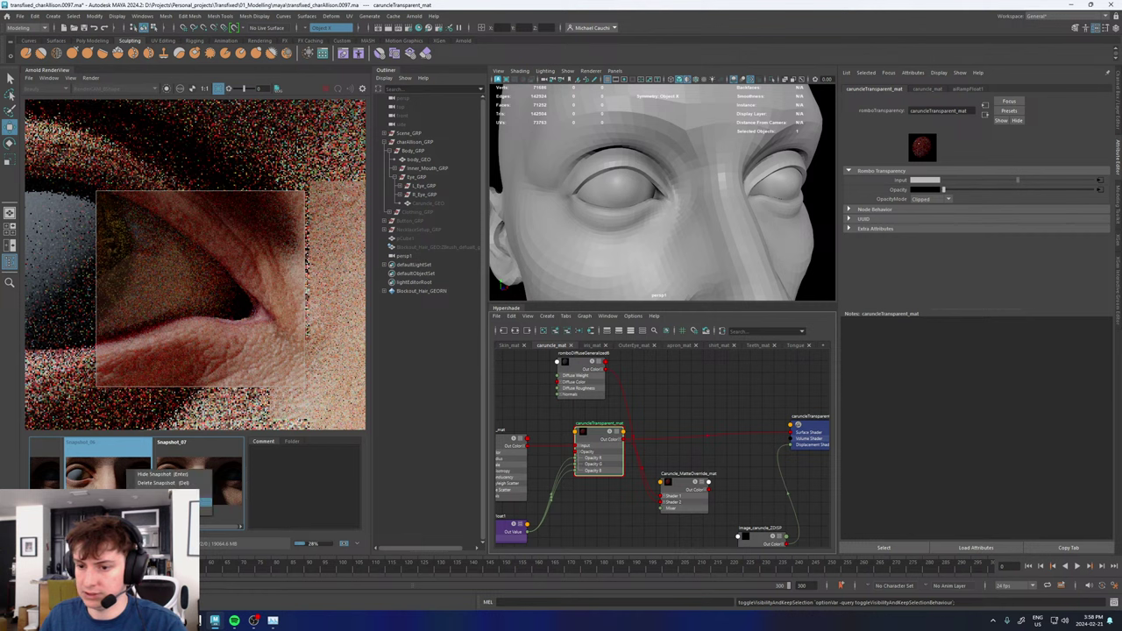
left_click(165, 481)
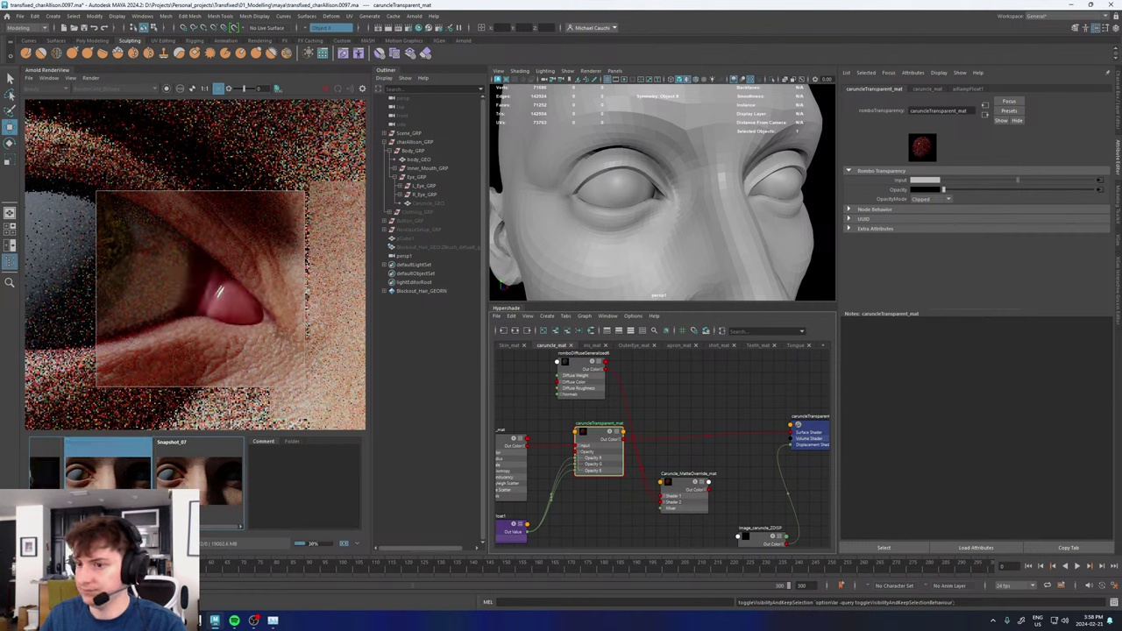
left_click(186, 479)
left_click(140, 481)
left_click(186, 480)
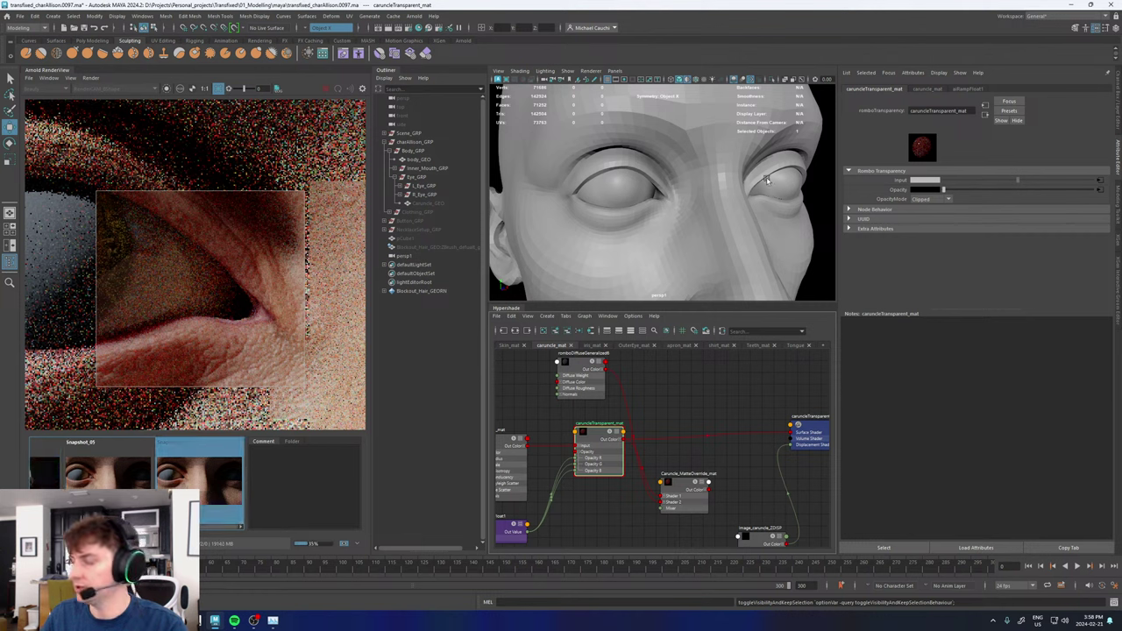
- Unhide Caruncle_GEO, leave the snapshot view, and set caruncleTransparent_mat's opacity mode to Stochastic
left_click(426, 203)
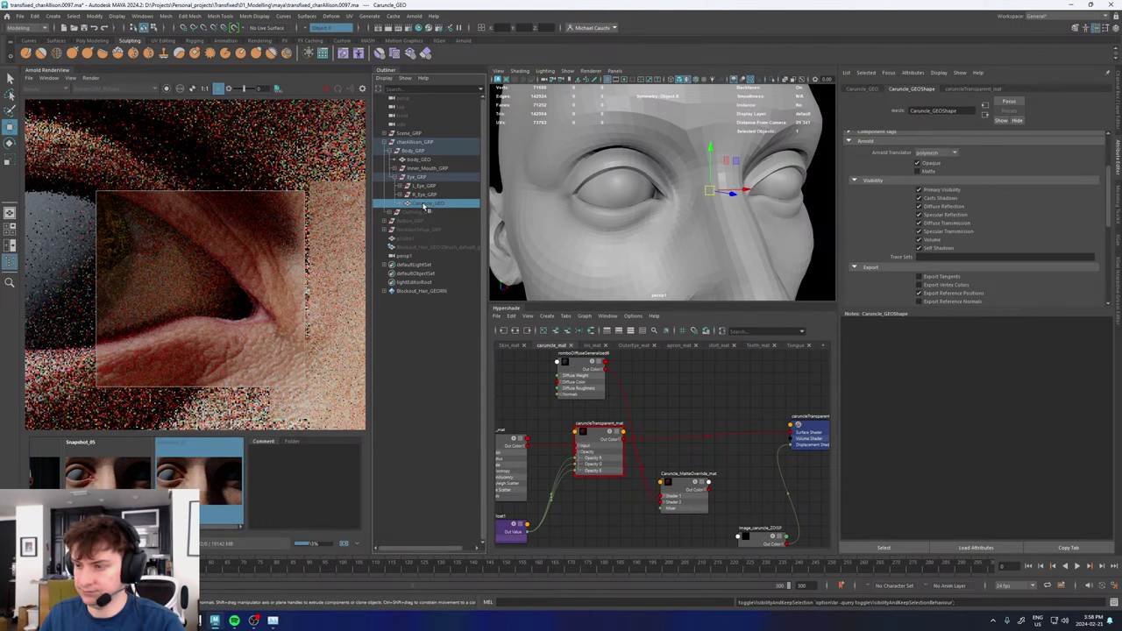
left_click(208, 500)
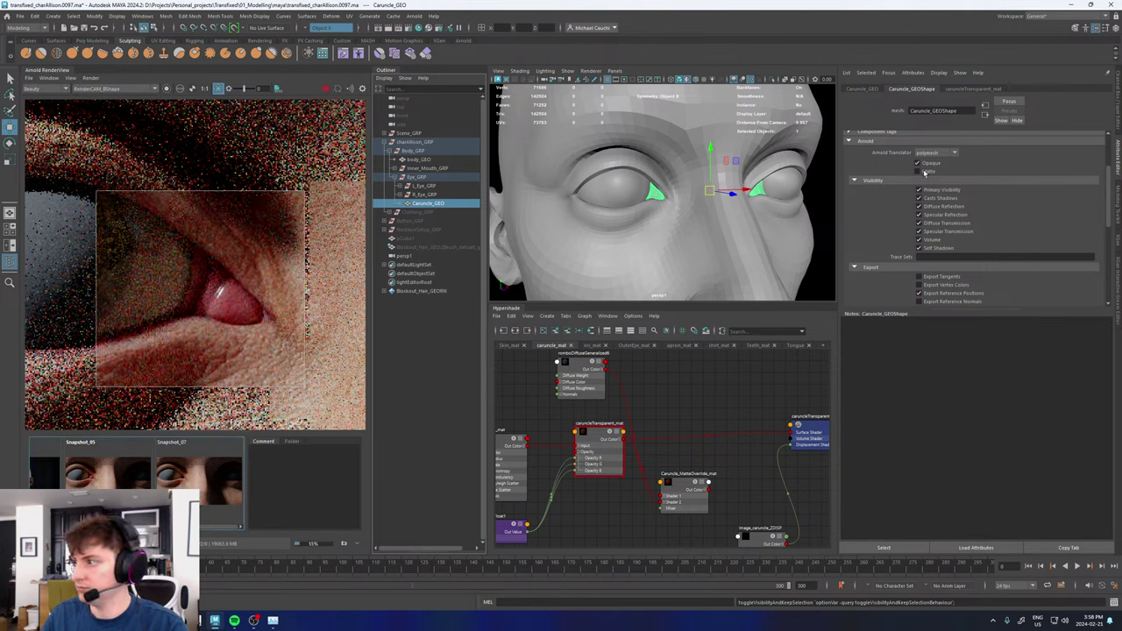
left_click(594, 434)
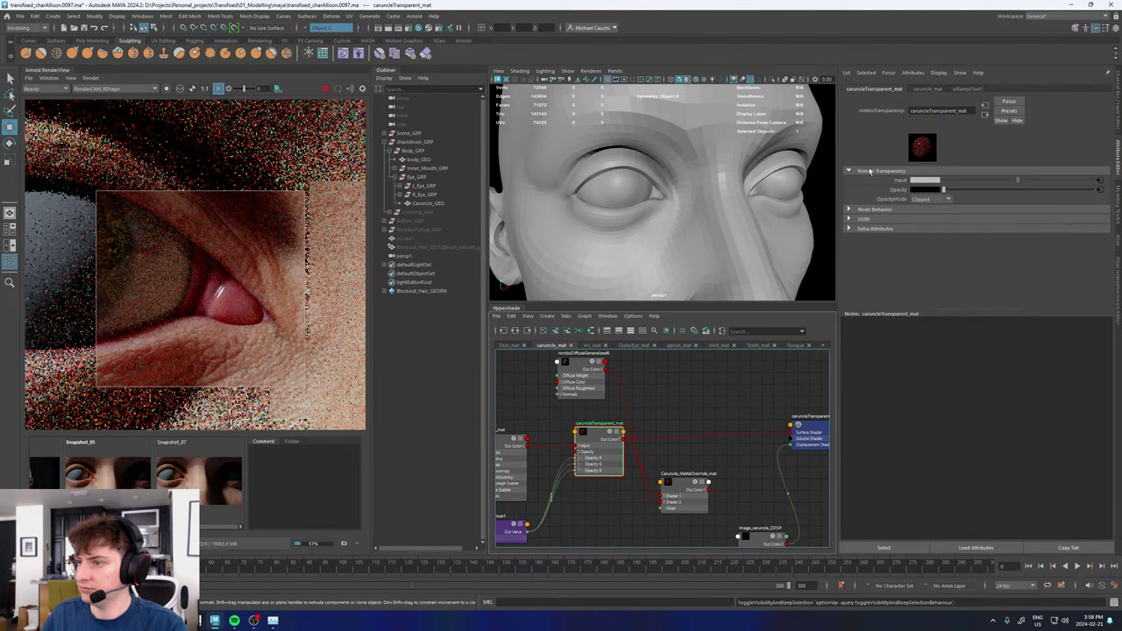
left_click(932, 199)
left_click(930, 213)
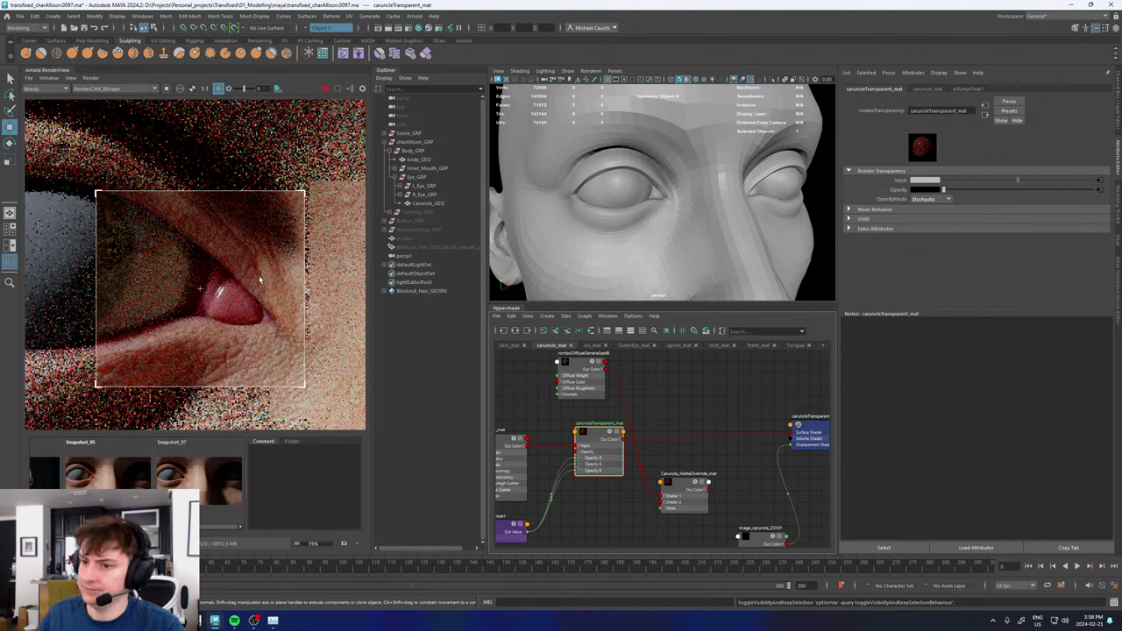
scroll(237, 267, "down", 3)
scroll(236, 276, "up", 2)
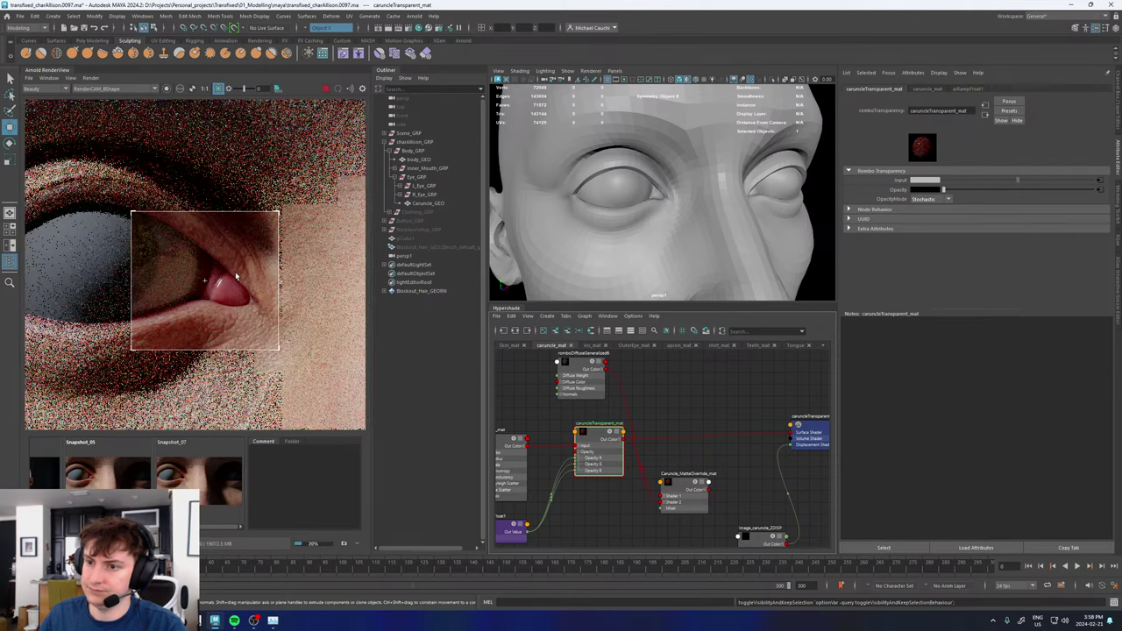
scroll(197, 202, "down", 2)
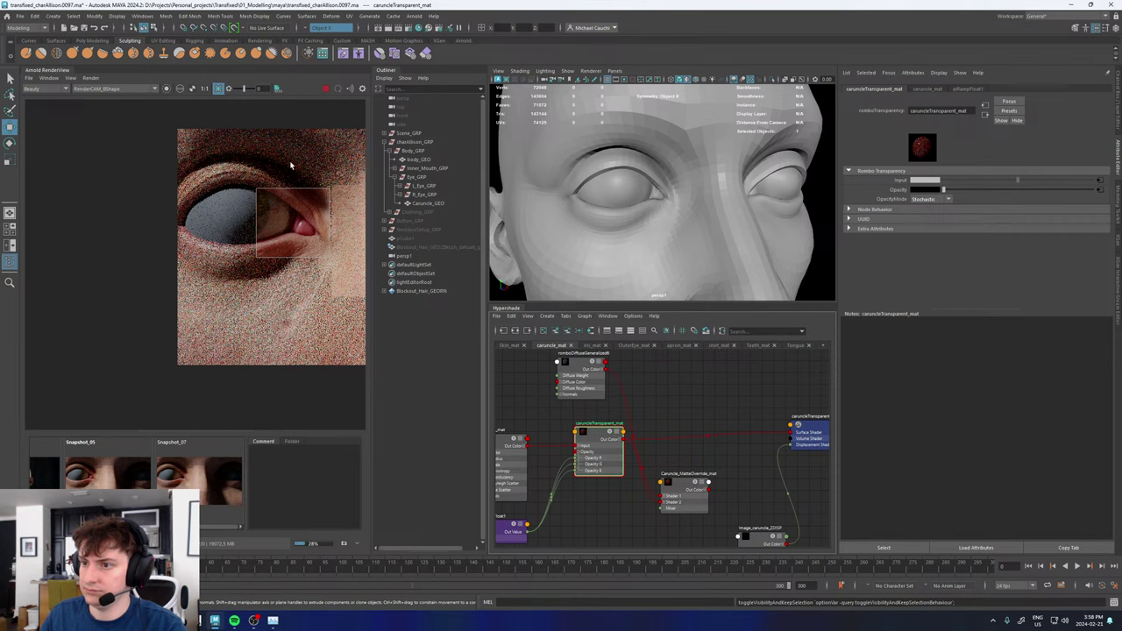
scroll(252, 196, "down", 1)
- Make aiUserDataColor1's Default Value red slightly brighter and less saturated, and check the caruncle's colour in the render
key("f")
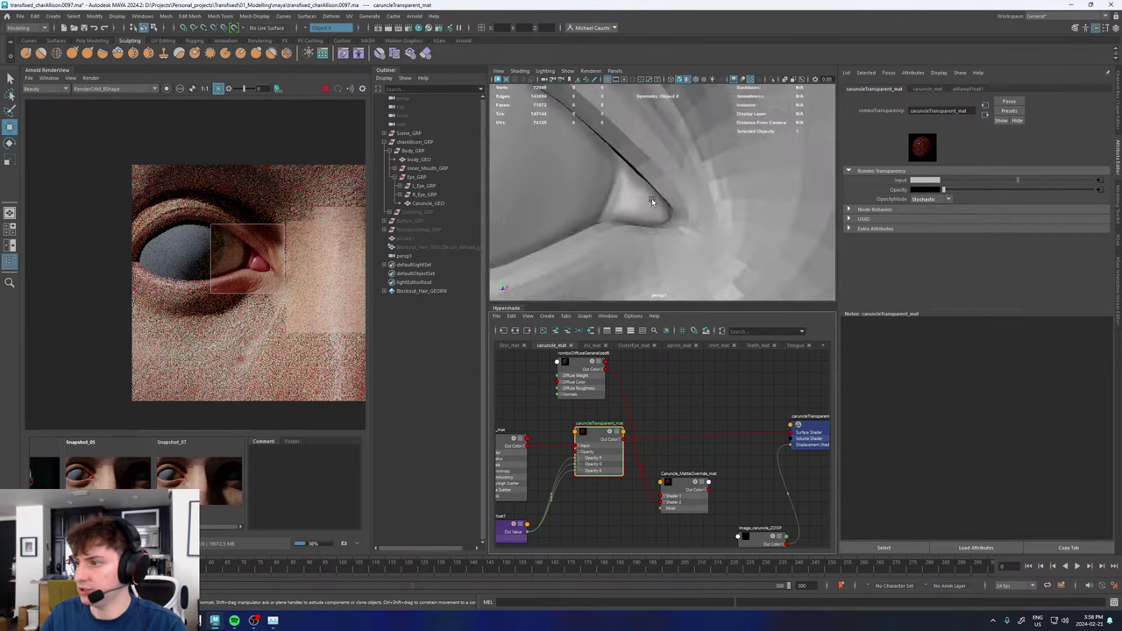
middle_click_drag(564, 409, 737, 392, "alt")
middle_click_drag(622, 402, 727, 374, "alt")
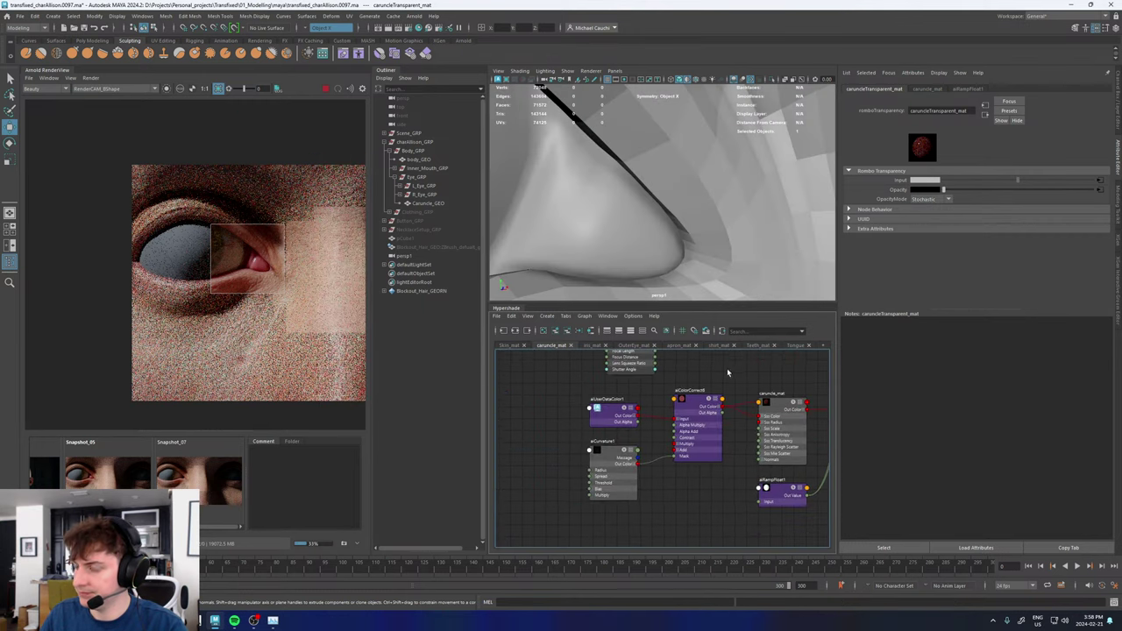
left_click(602, 409)
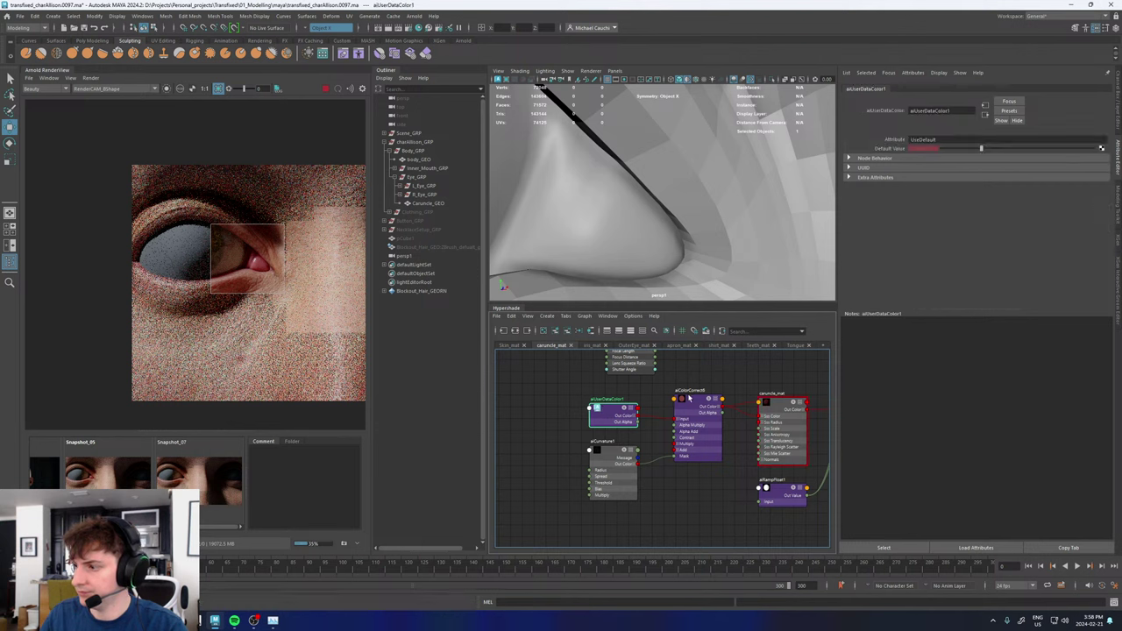
left_click(691, 403)
left_click(605, 410)
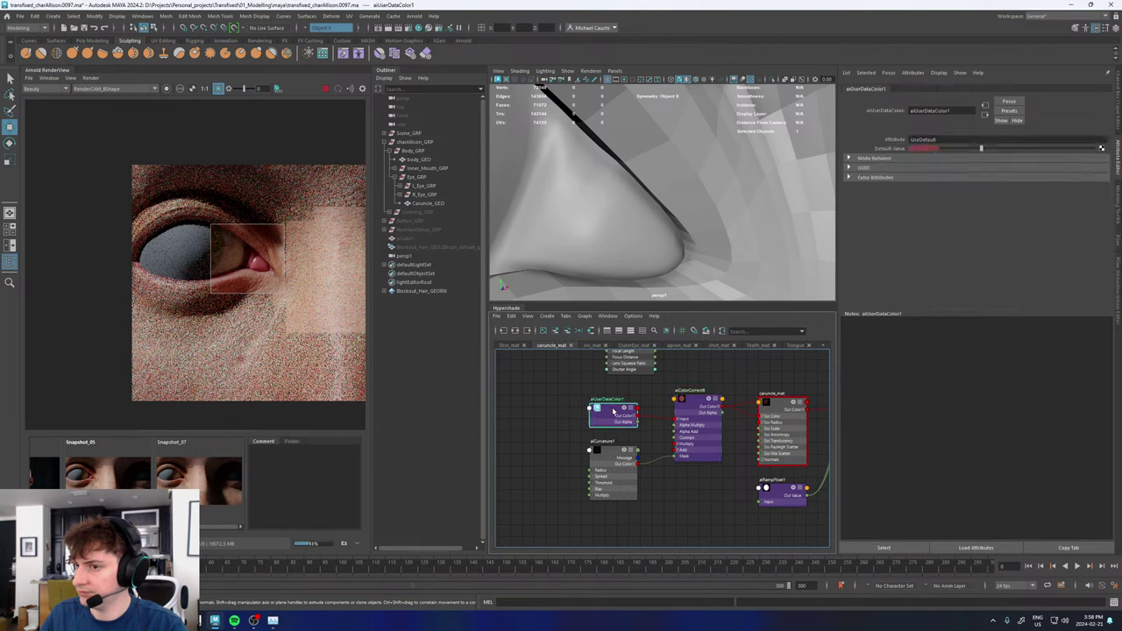
left_click(913, 149)
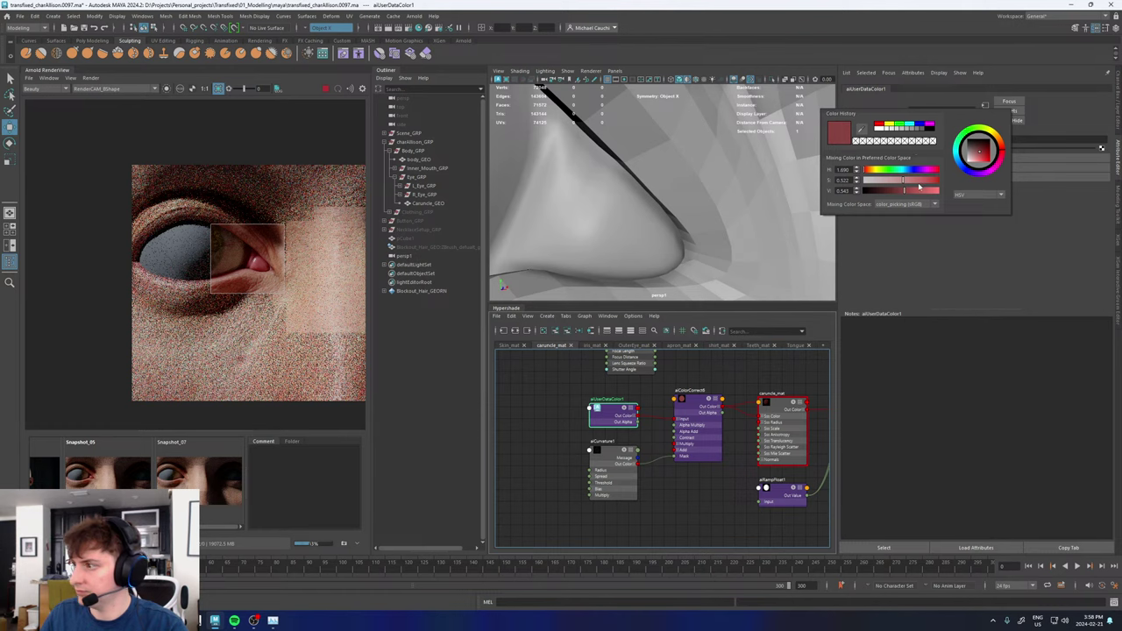
left_click(900, 182)
left_click(910, 192)
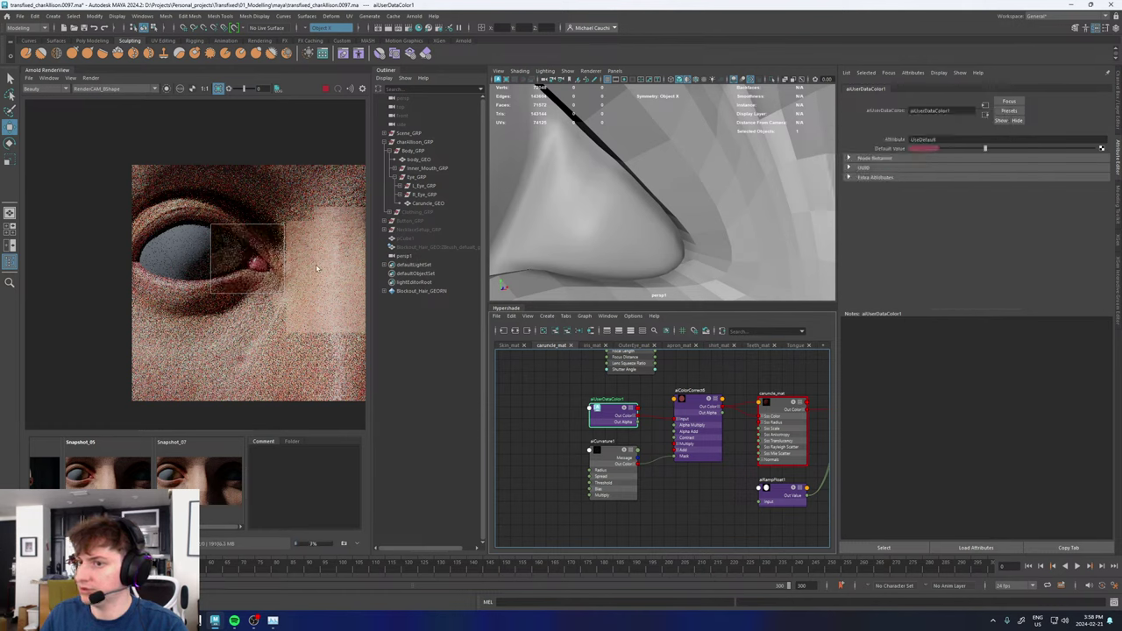
scroll(257, 275, "up", 2)
scroll(267, 277, "up", 1)
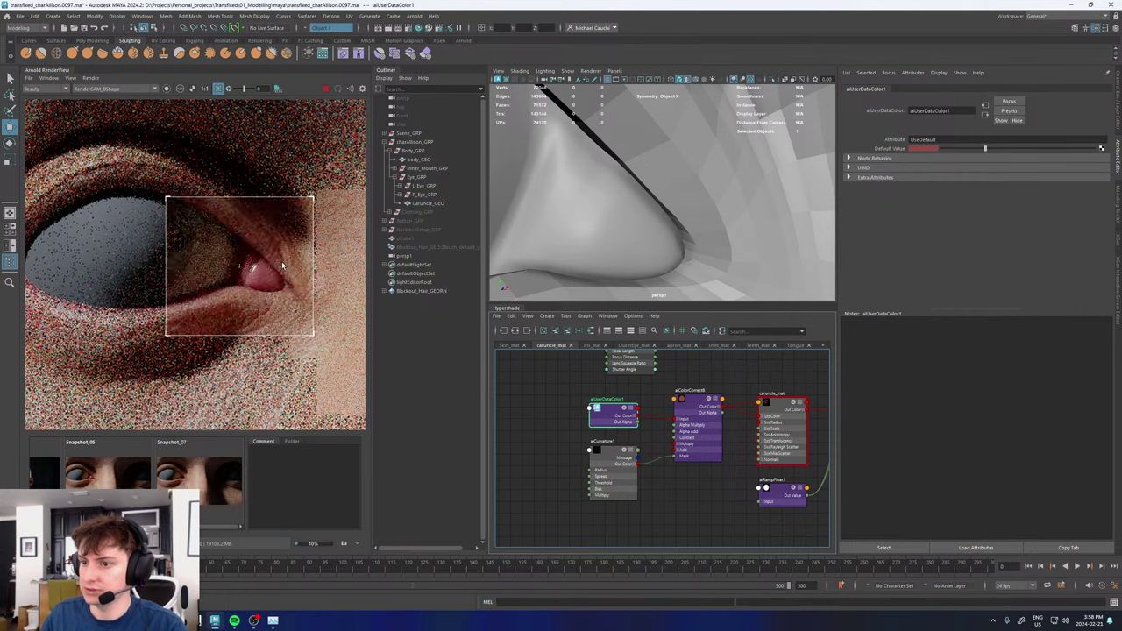
scroll(279, 268, "down", 2)
scroll(275, 268, "up", 4)
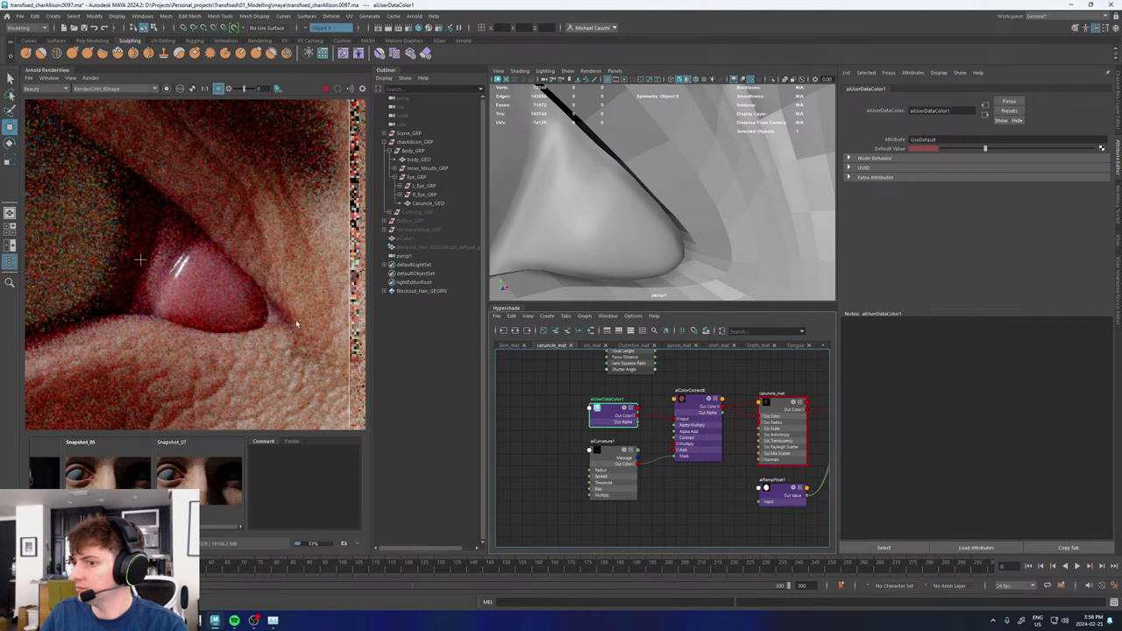
- Lower the saturation of aiUserDataColor1's Default Value colour slightly and check the caruncle against the eye in the render
left_click(912, 149)
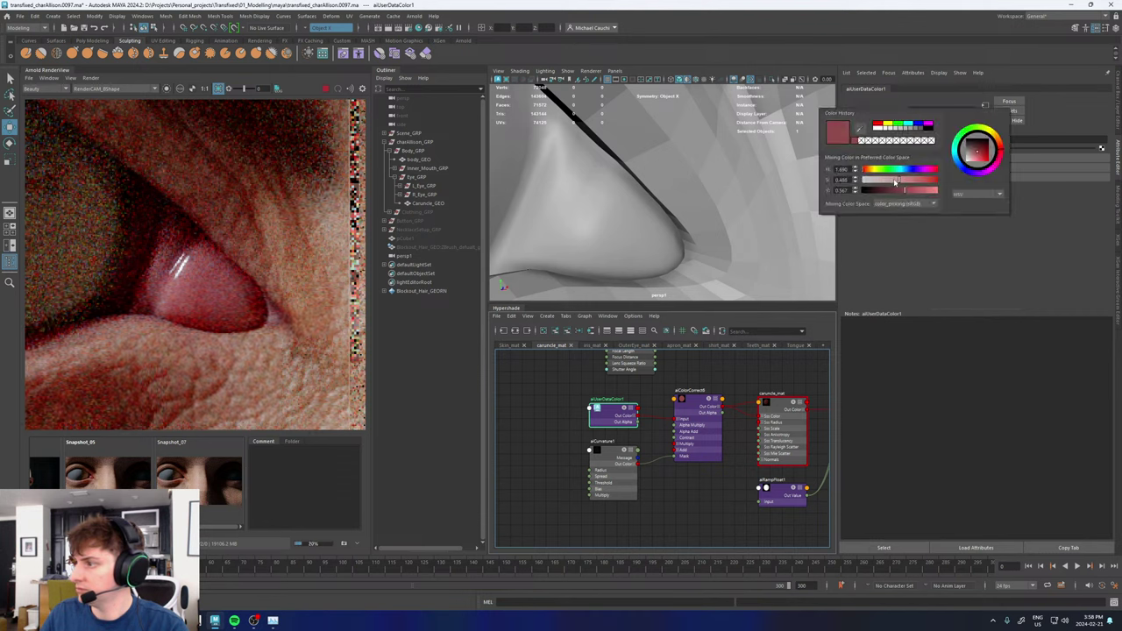
left_click(895, 181)
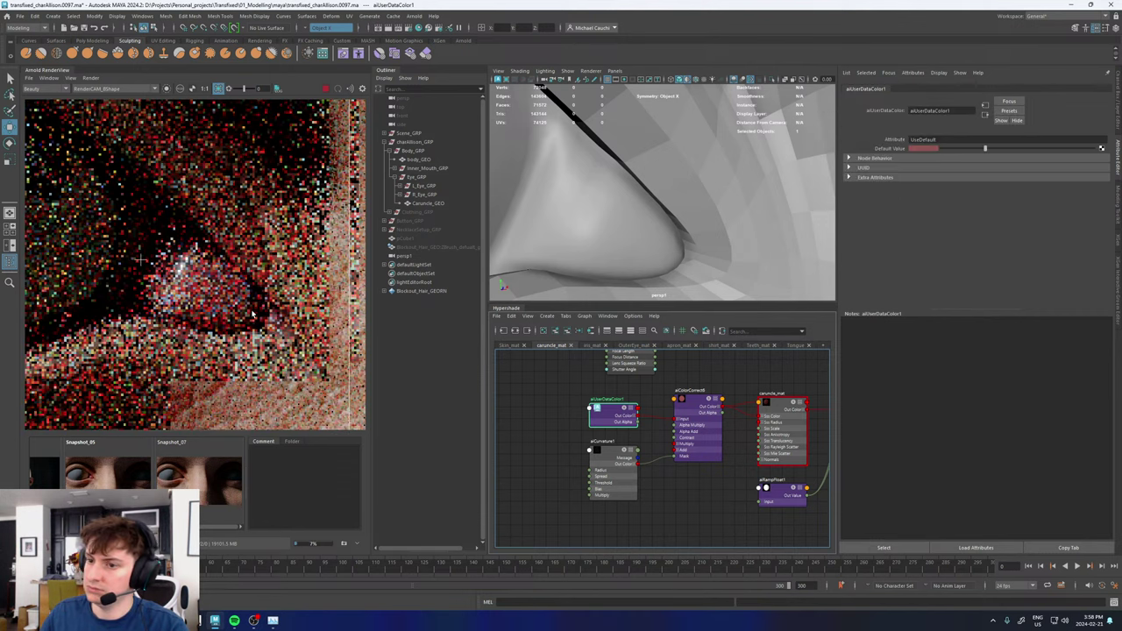
scroll(267, 294, "down", 6)
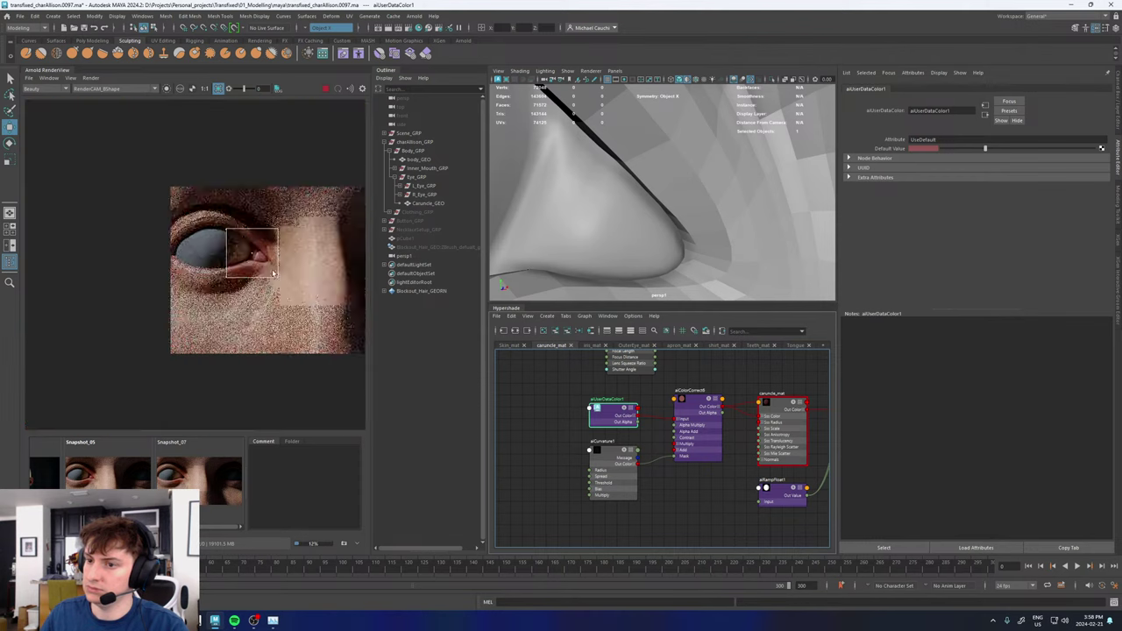
scroll(281, 275, "up", 4)
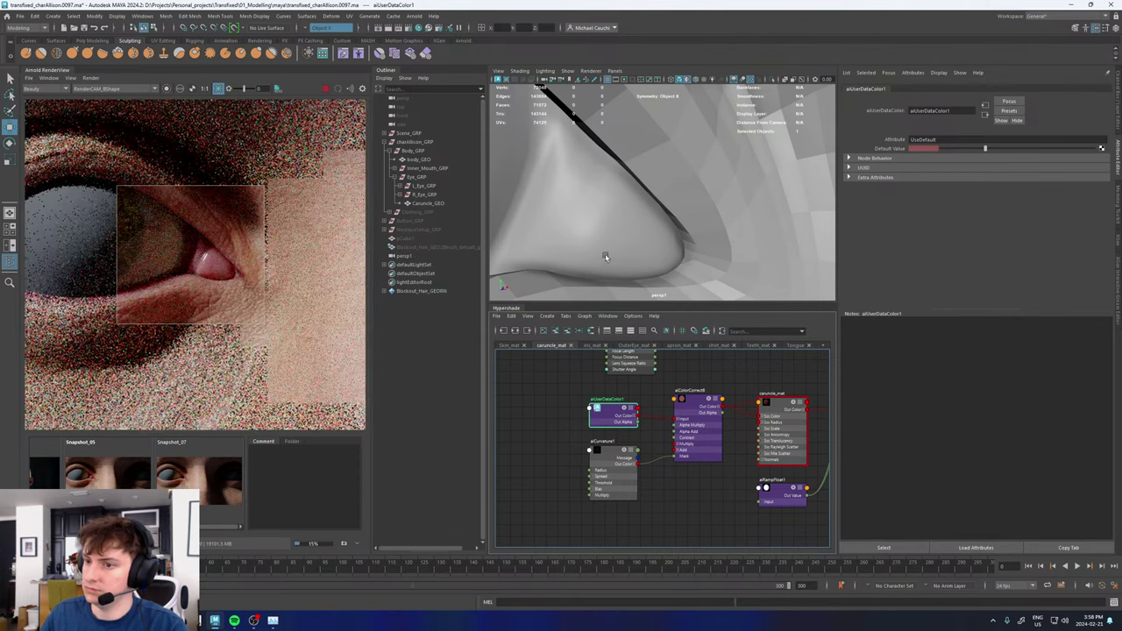
- Select Caruncle_GEO and redraw the render region around the whole lit eye, including the iris and eyelids
left_click(605, 256)
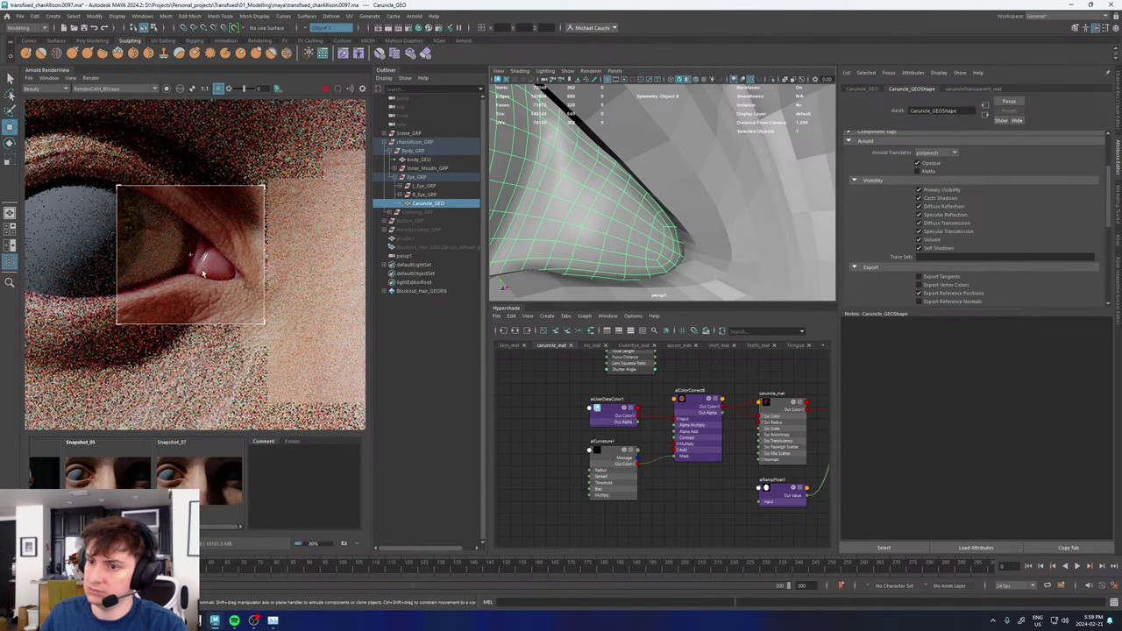
scroll(202, 273, "down", 5)
scroll(268, 259, "up", 3)
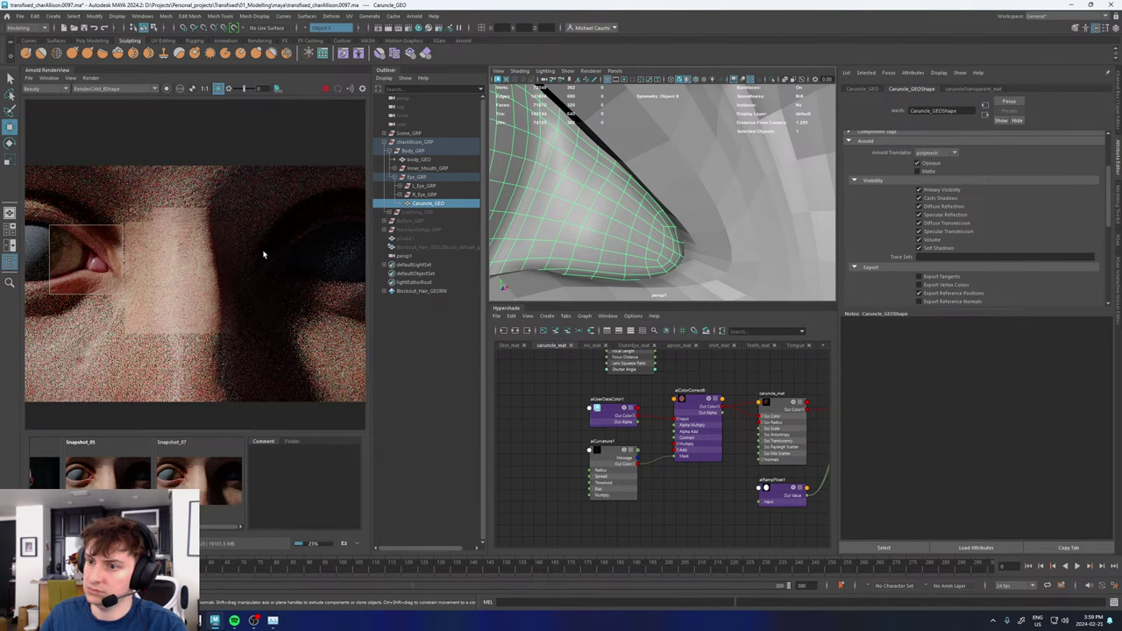
left_click_drag(240, 234, 314, 293)
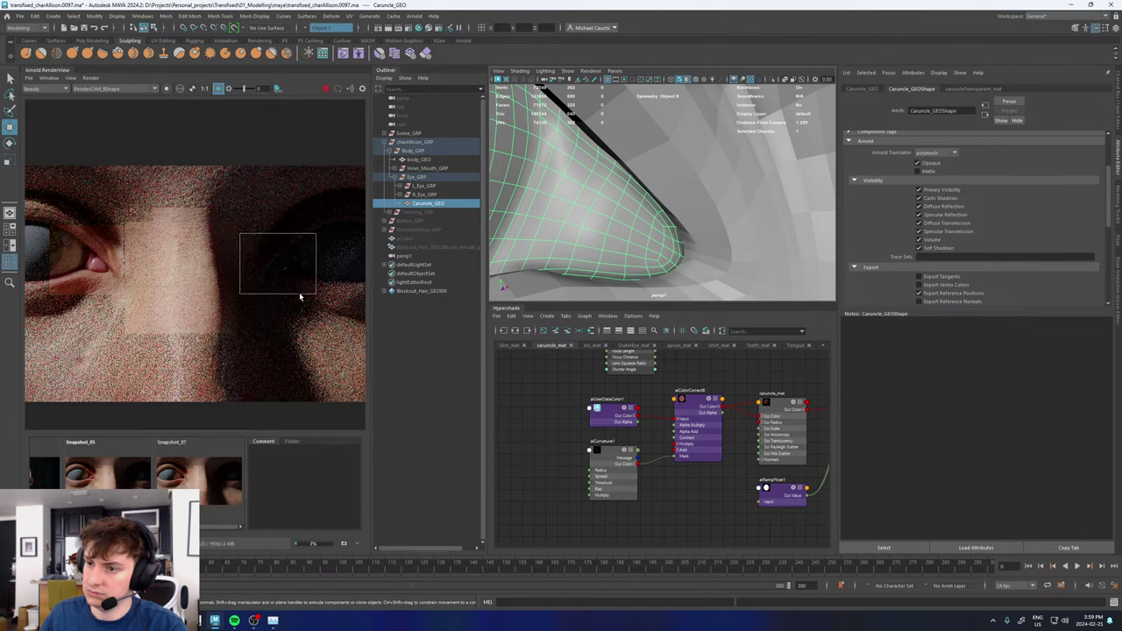
scroll(293, 280, "down", 2)
middle_click_drag(97, 244, 197, 239)
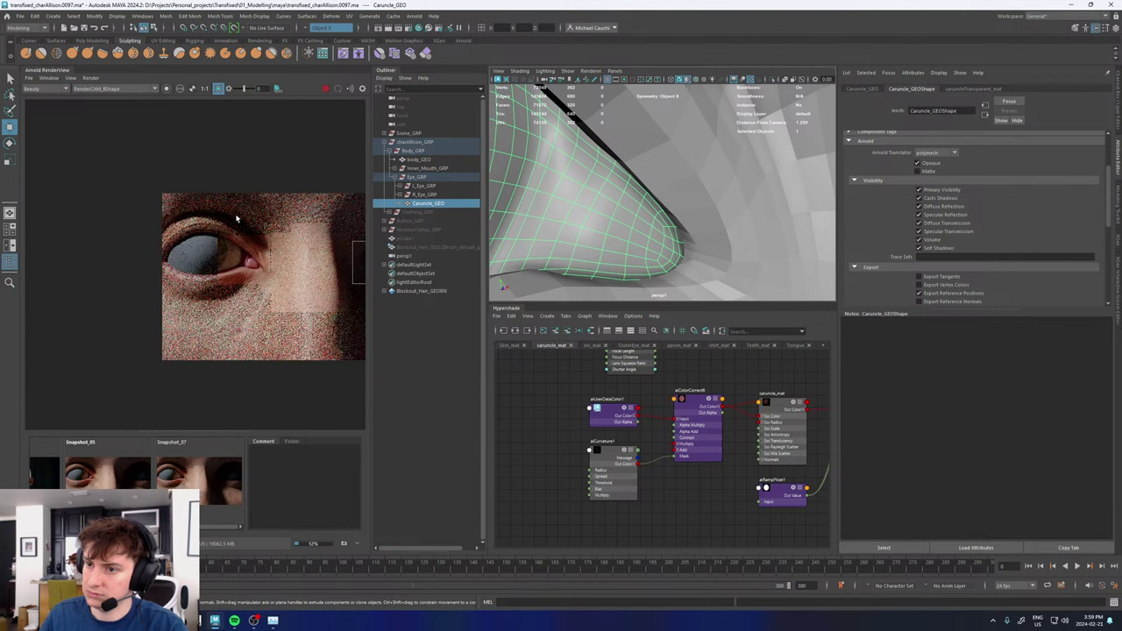
left_click_drag(252, 220, 161, 290)
scroll(193, 260, "up", 2)
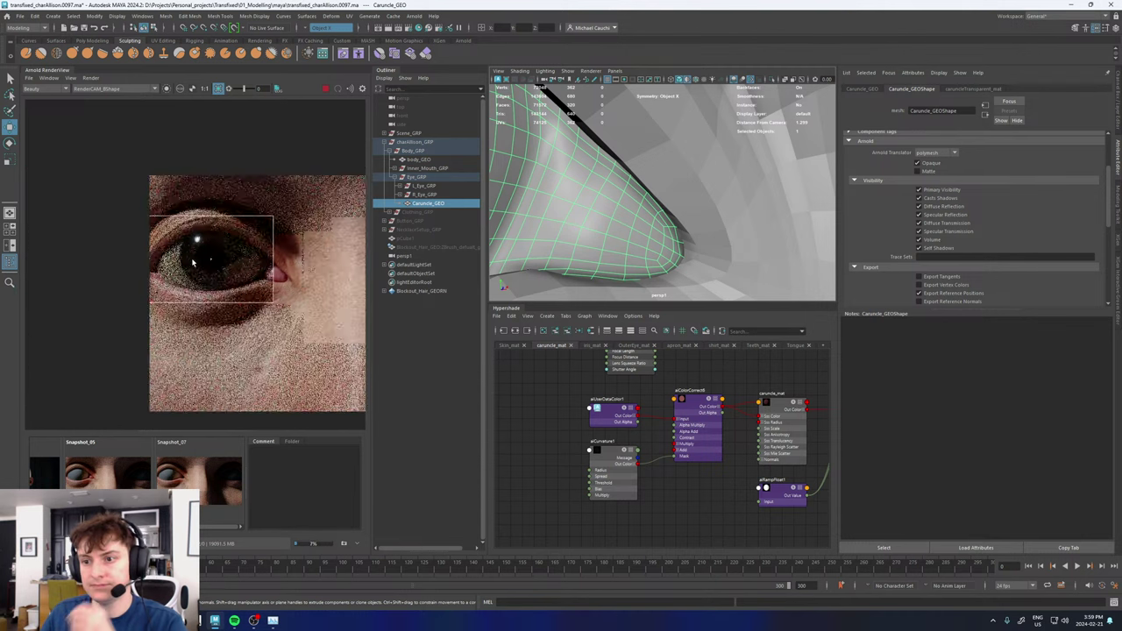
scroll(192, 260, "up", 2)
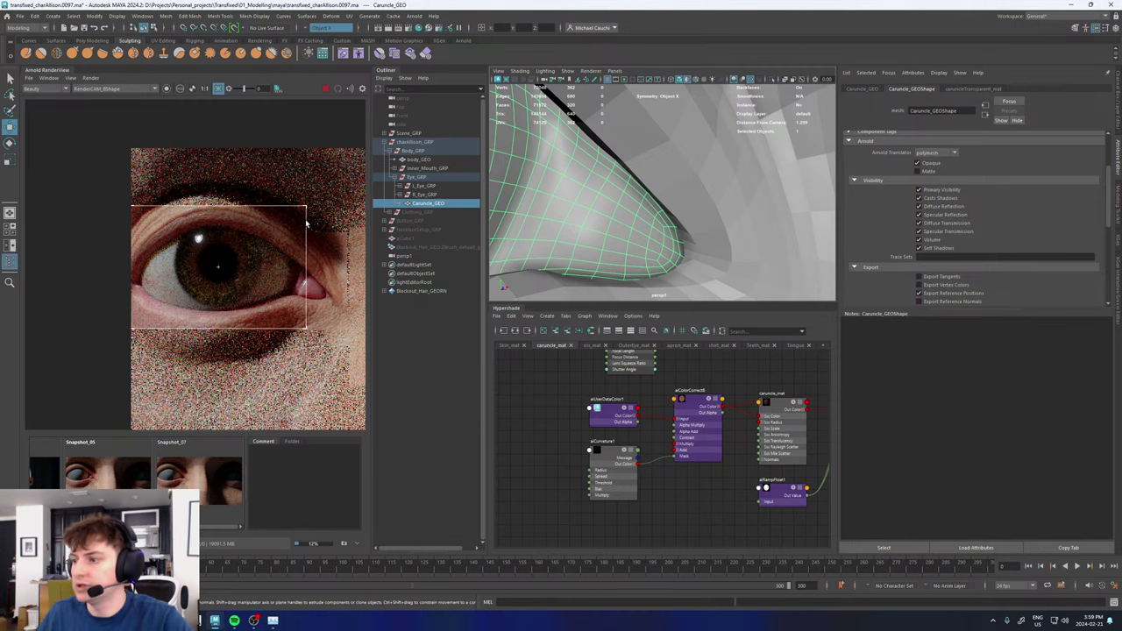
- In the OuterEye_mat graph, try Cornea_mat's Out Color in OuterEye_MatteOverride_mat's Shader 1, and replace it with Sclera_mat's Out Color
left_click(635, 345)
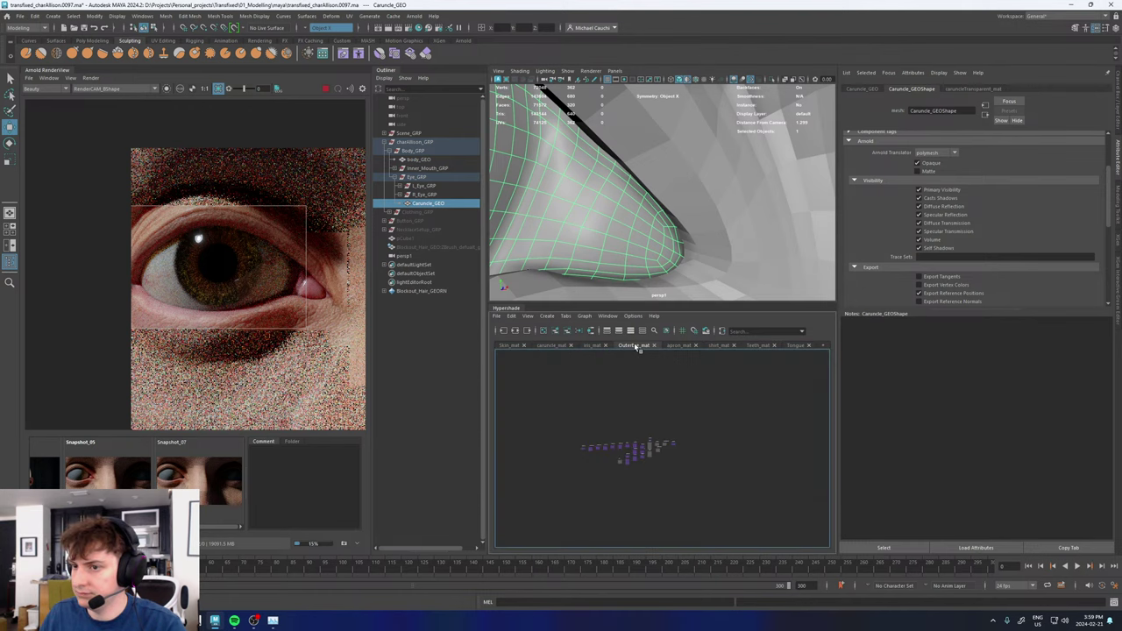
scroll(636, 427, "up", 8)
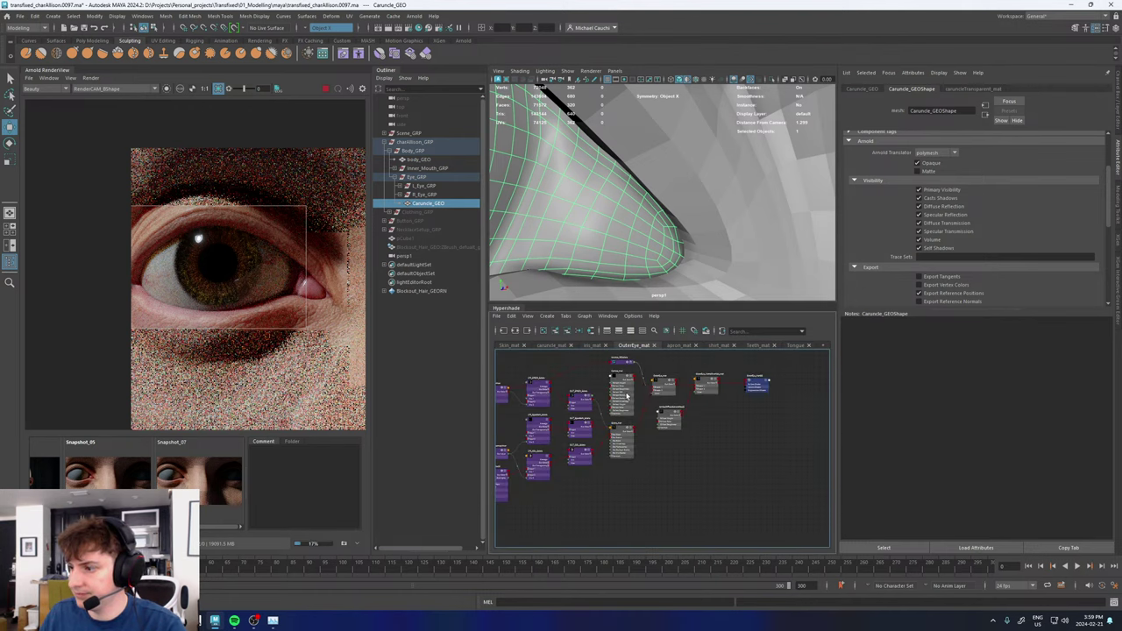
middle_click_drag(654, 436, 613, 450, "alt")
scroll(614, 444, "up", 3)
left_click_drag(603, 399, 772, 412)
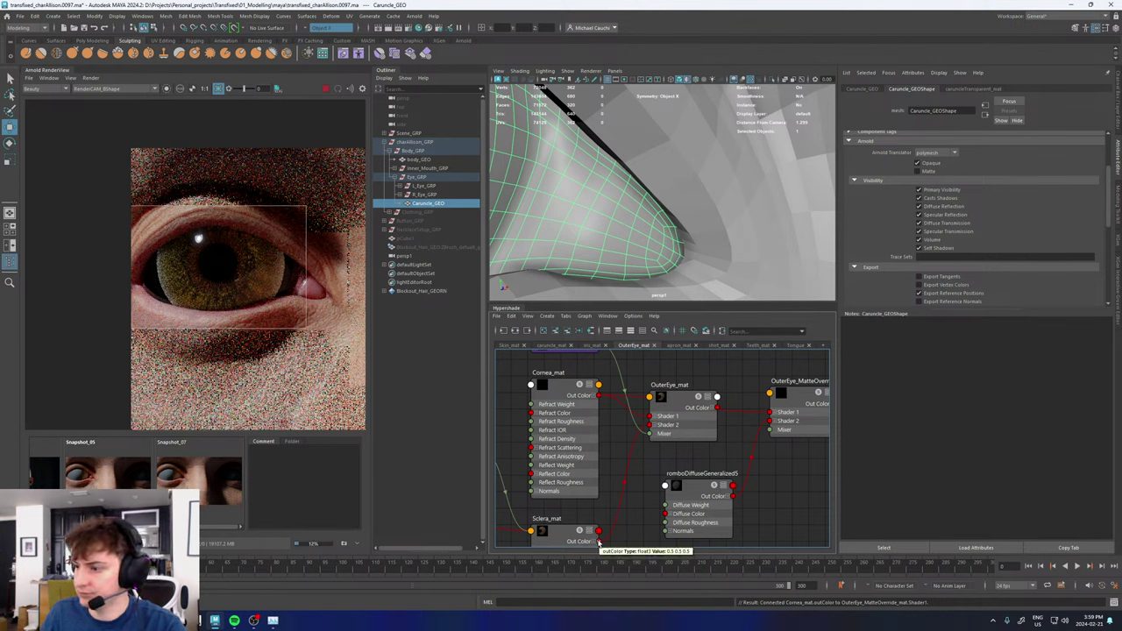
left_click_drag(599, 542, 769, 412)
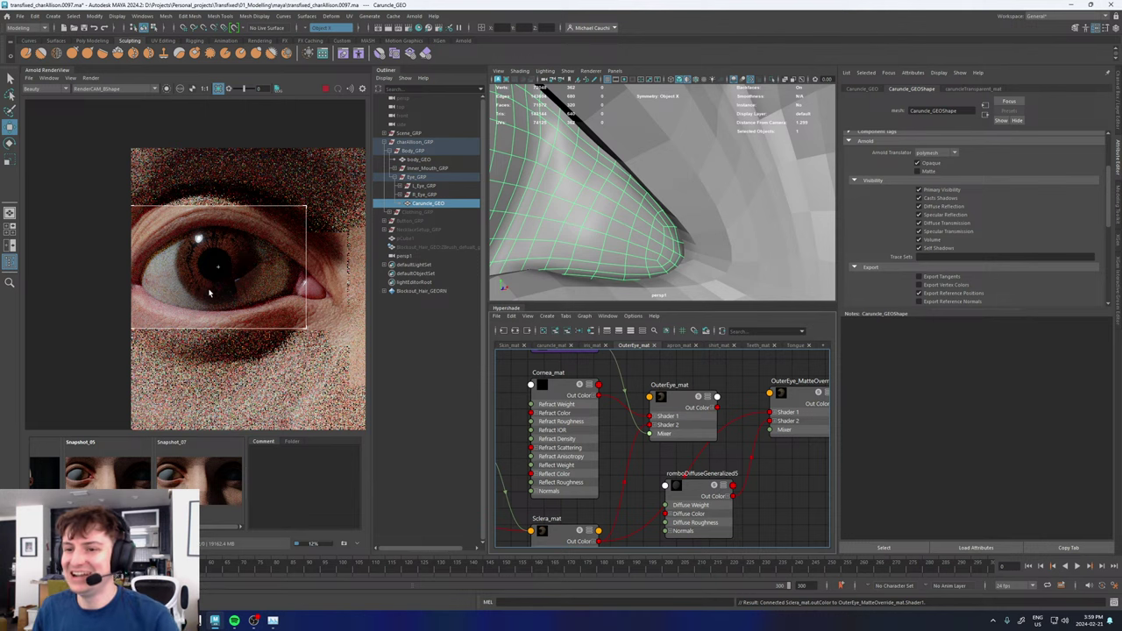
scroll(206, 285, "down", 2)
scroll(207, 285, "up", 2)
scroll(219, 274, "up", 1)
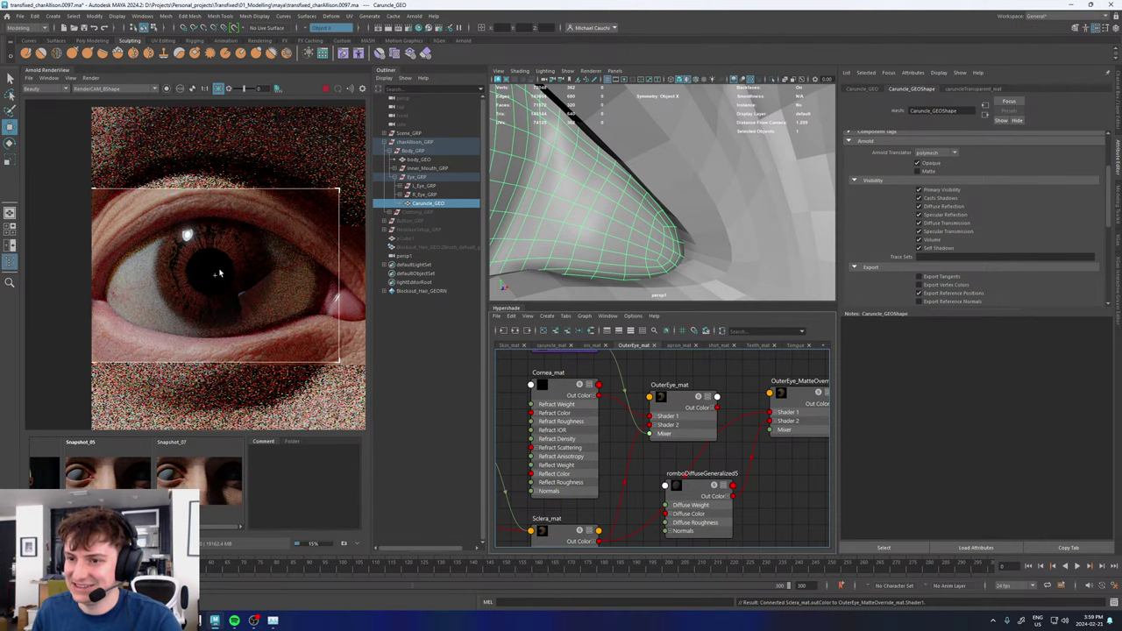
- Select the ramp, layer and output nodes feeding the outer eye and move them farther from Cornea_mat and Sclera_mat
scroll(645, 487, "down", 3)
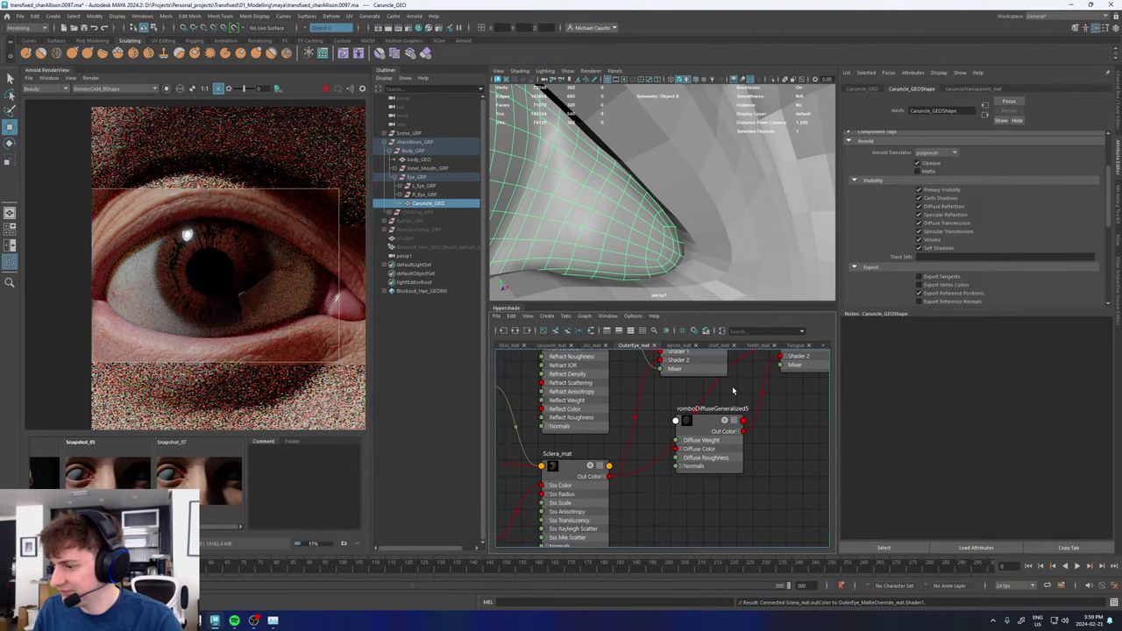
middle_click_drag(645, 487, 786, 464, "alt")
scroll(627, 416, "down", 2)
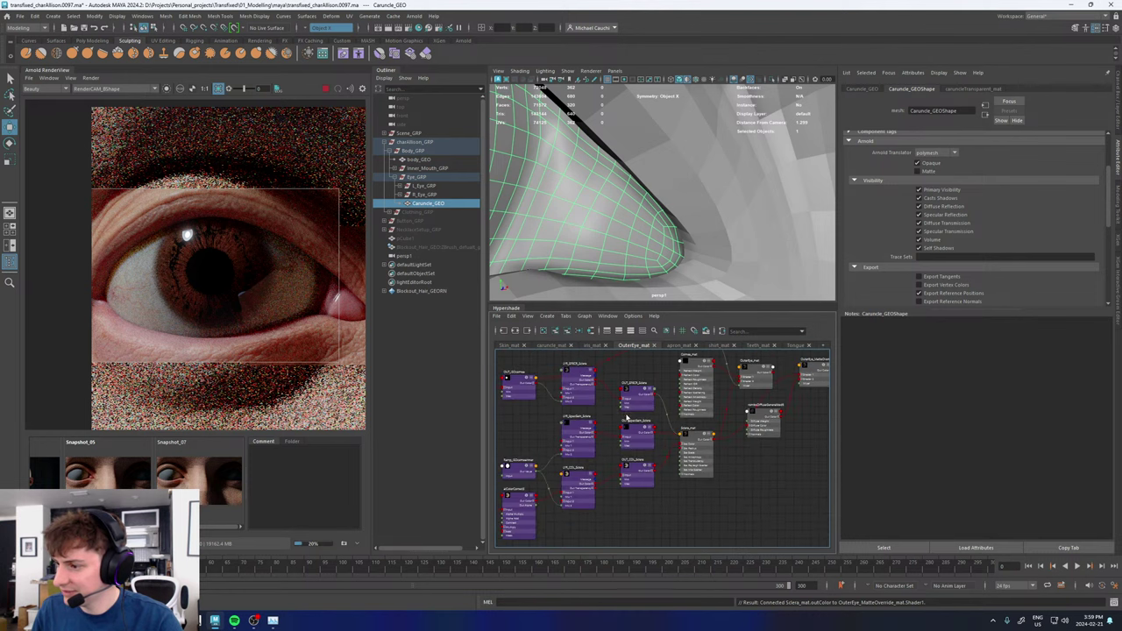
scroll(633, 450, "up", 2)
scroll(684, 504, "down", 3)
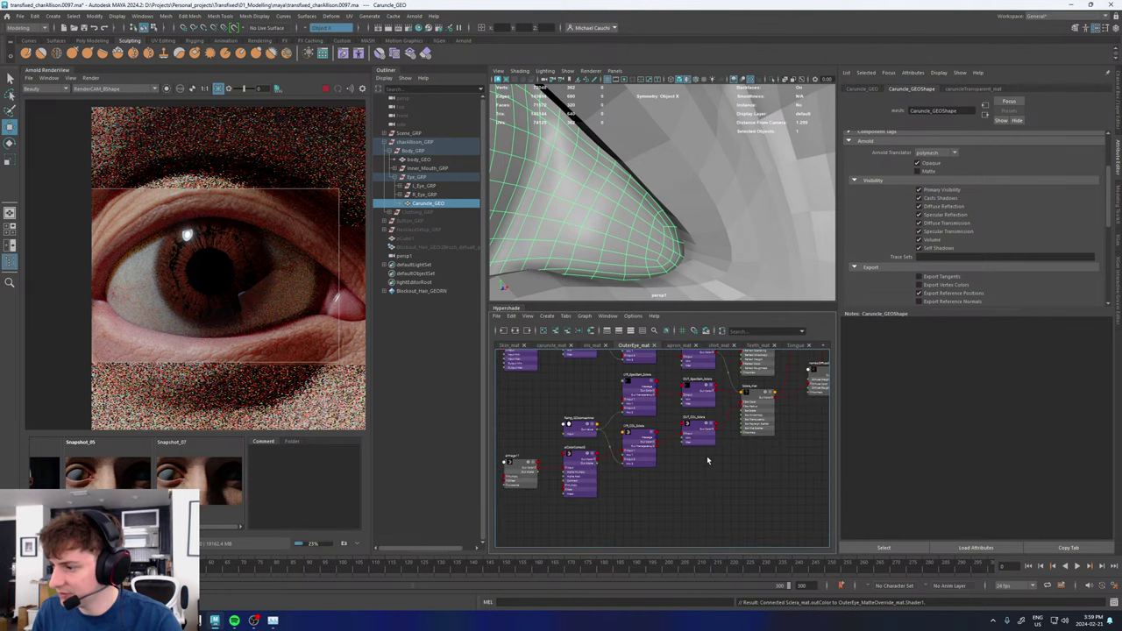
left_click(639, 438)
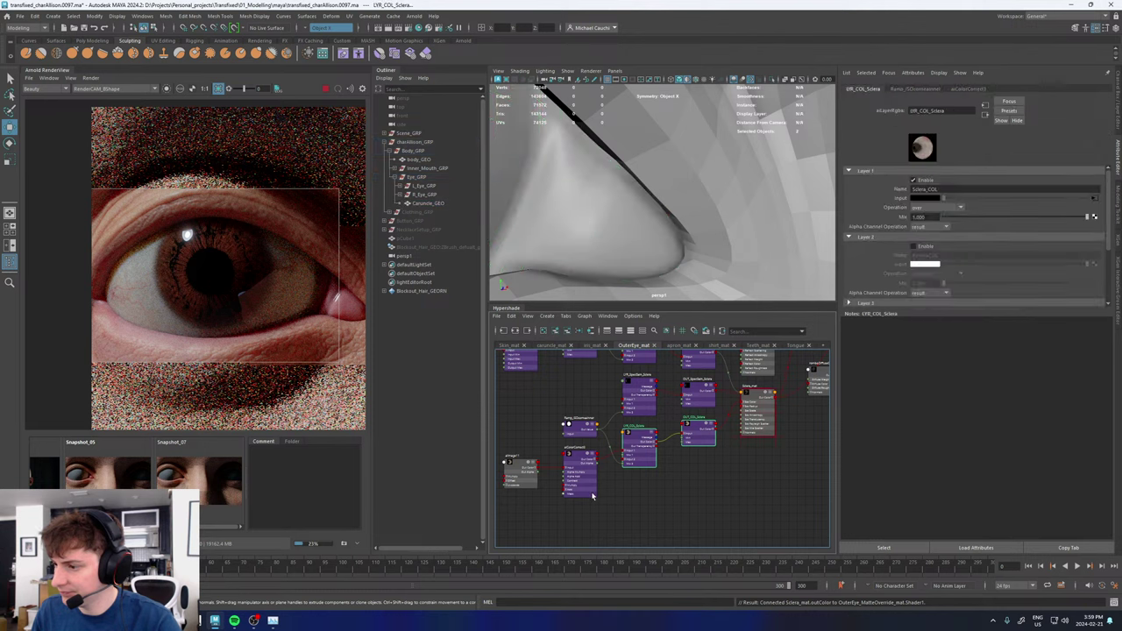
scroll(616, 491, "down", 2)
left_click_drag(646, 491, 512, 378)
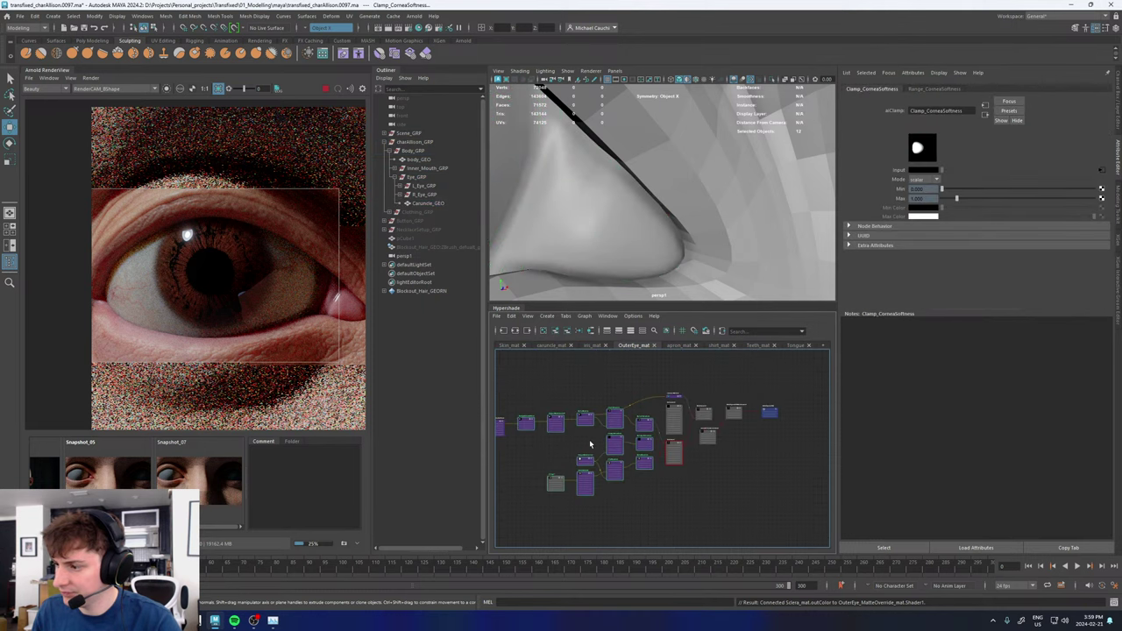
scroll(605, 421, "down", 2)
middle_click_drag(596, 391, 658, 384, "alt")
left_click_drag(634, 455, 587, 456)
left_click(775, 458)
- Trace the cornea mask by inspecting the reverse_ISOsclera and OUT_ISOcornea nodes
scroll(747, 423, "up", 3)
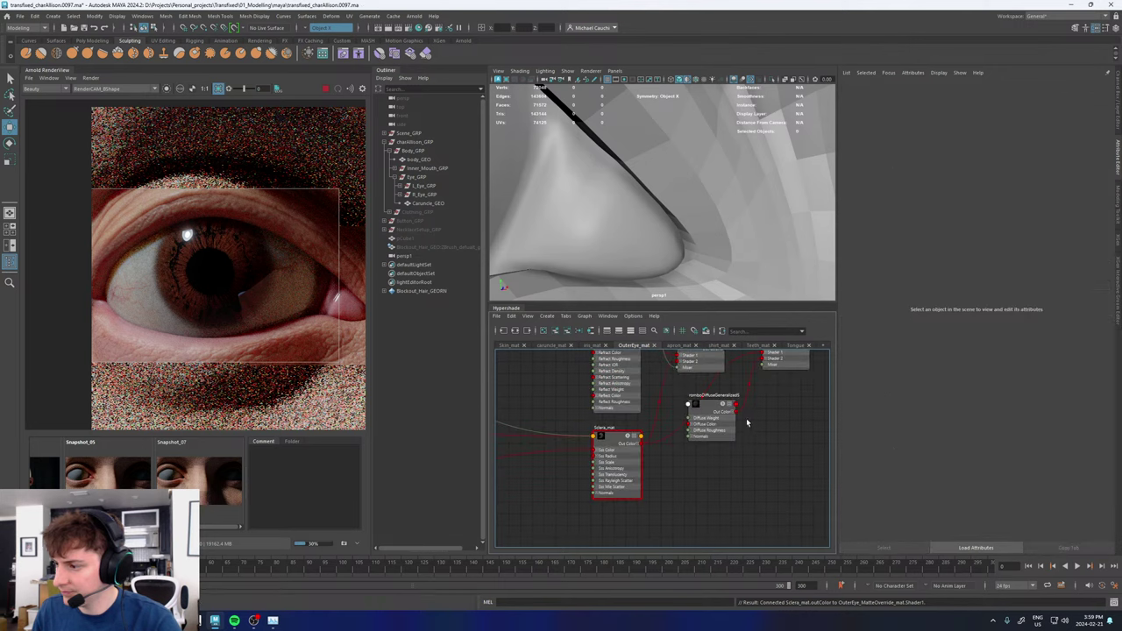
middle_click_drag(789, 406, 760, 455, "alt")
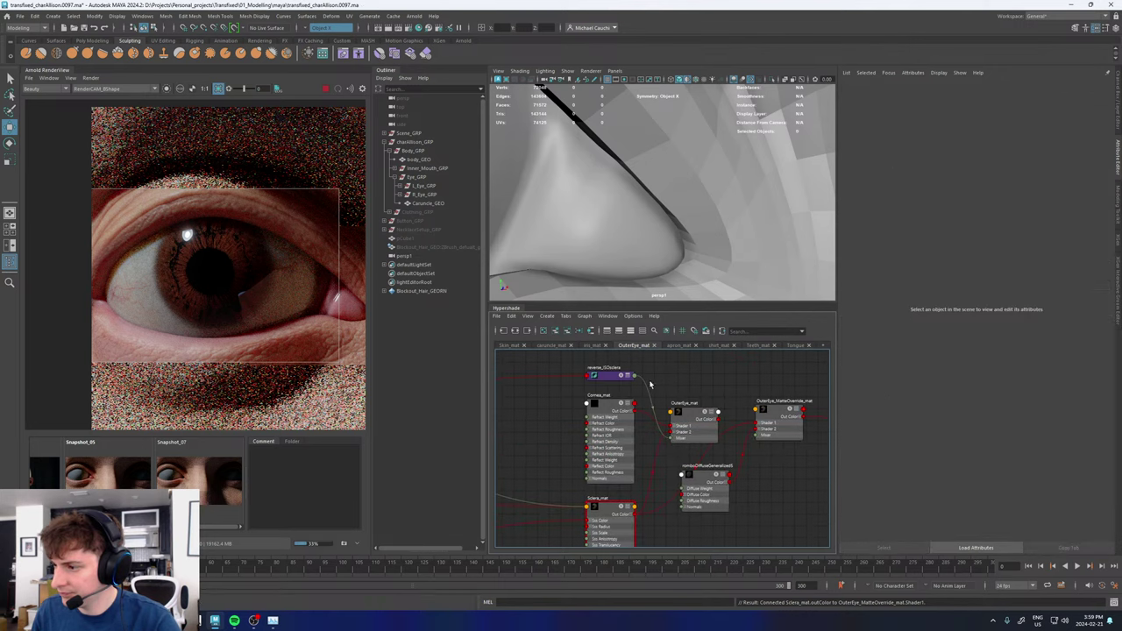
left_click(625, 376)
middle_click_drag(639, 379, 816, 379, "alt")
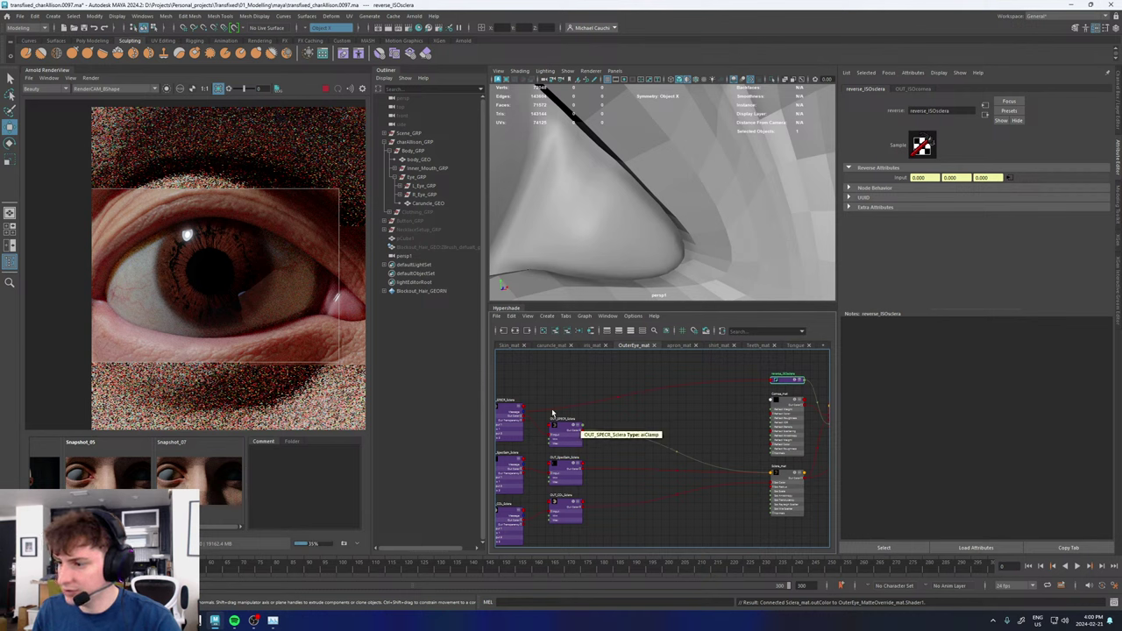
middle_click_drag(552, 412, 607, 402, "alt")
left_click(585, 407)
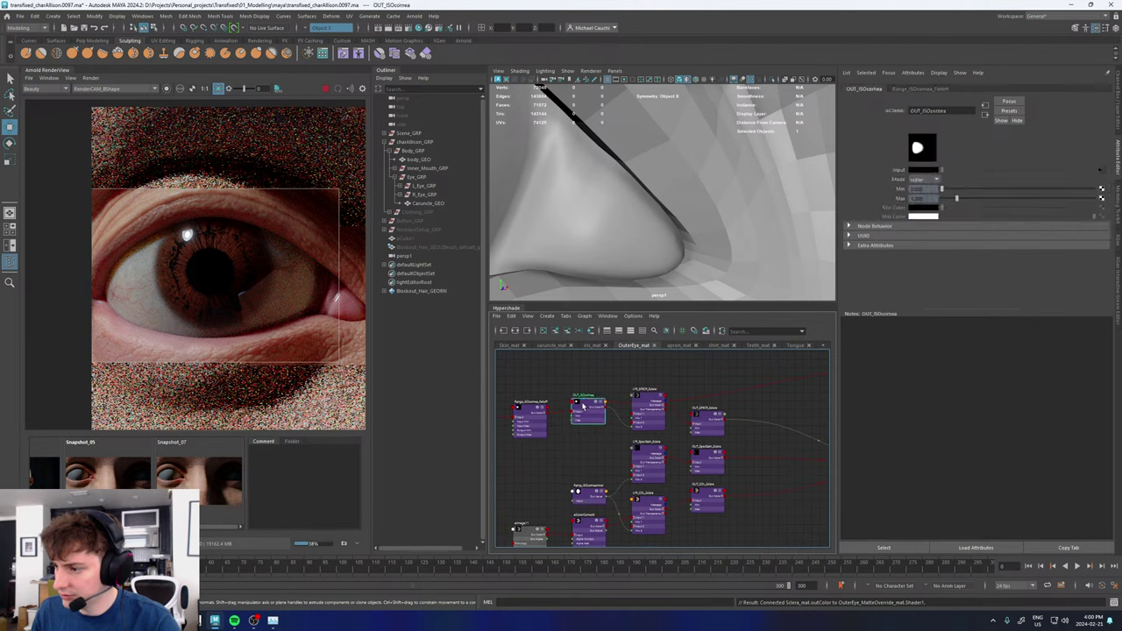
- Rearrange the sclera layer and output nodes to leave more space after Ramp_ISOcorneaInner and aiColorCorrect3
scroll(723, 467, "down", 3)
left_click_drag(724, 467, 683, 419)
left_click_drag(591, 419, 659, 465)
left_click_drag(647, 427, 638, 456)
left_click(743, 510)
- Inspect the sclera colour chain, checking OUT_COL_Sclera, LYR_COL_Sclera's layers and the Ramp_ISOcorneaInner mask
scroll(716, 476, "up", 6)
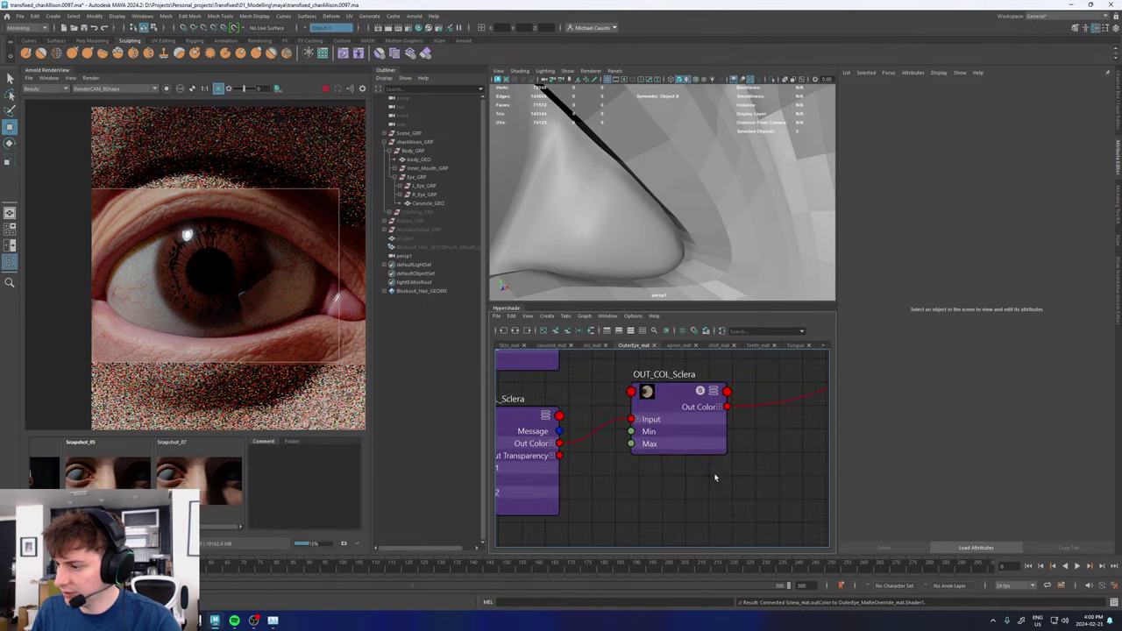
left_click(680, 402)
scroll(662, 471, "down", 2)
middle_click_drag(679, 484, 766, 490, "alt")
left_click(671, 451)
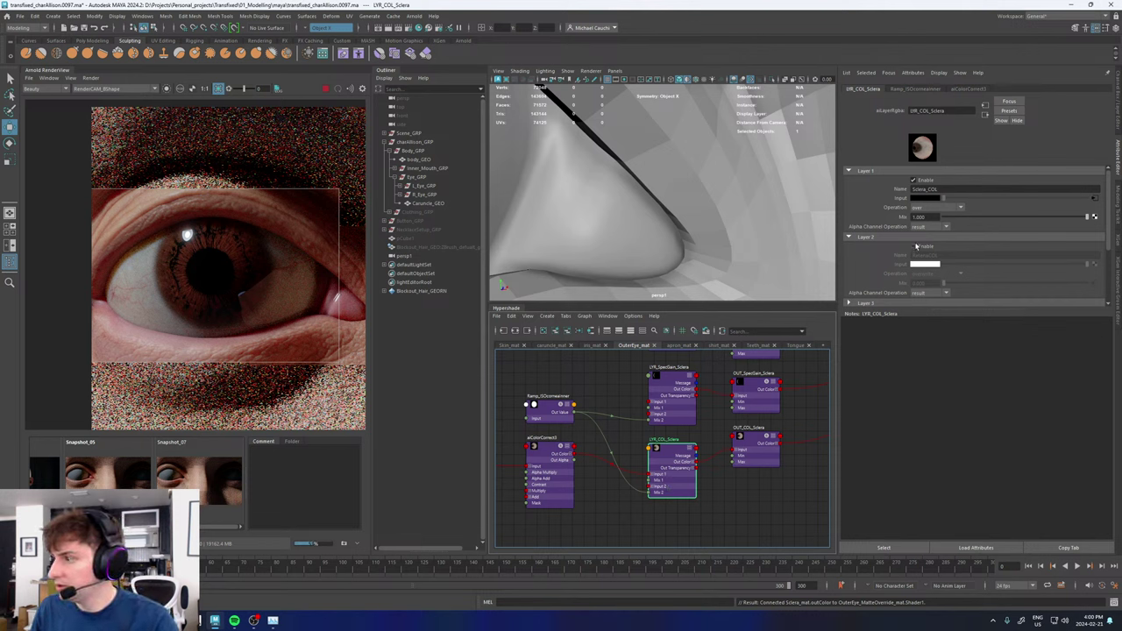
scroll(555, 450, "up", 4)
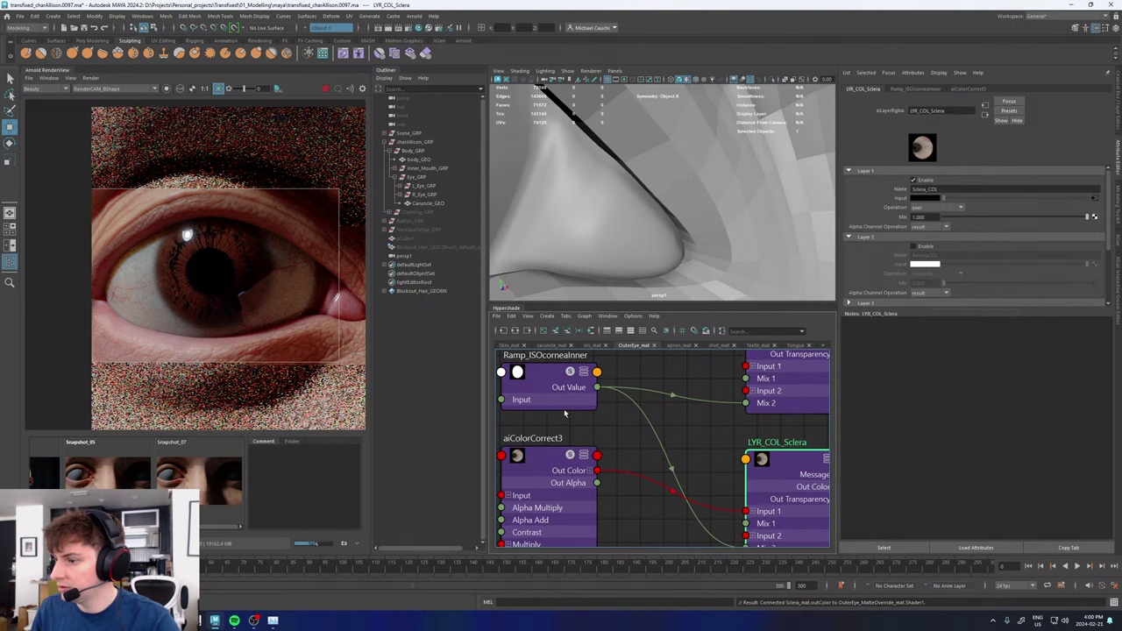
left_click(549, 376)
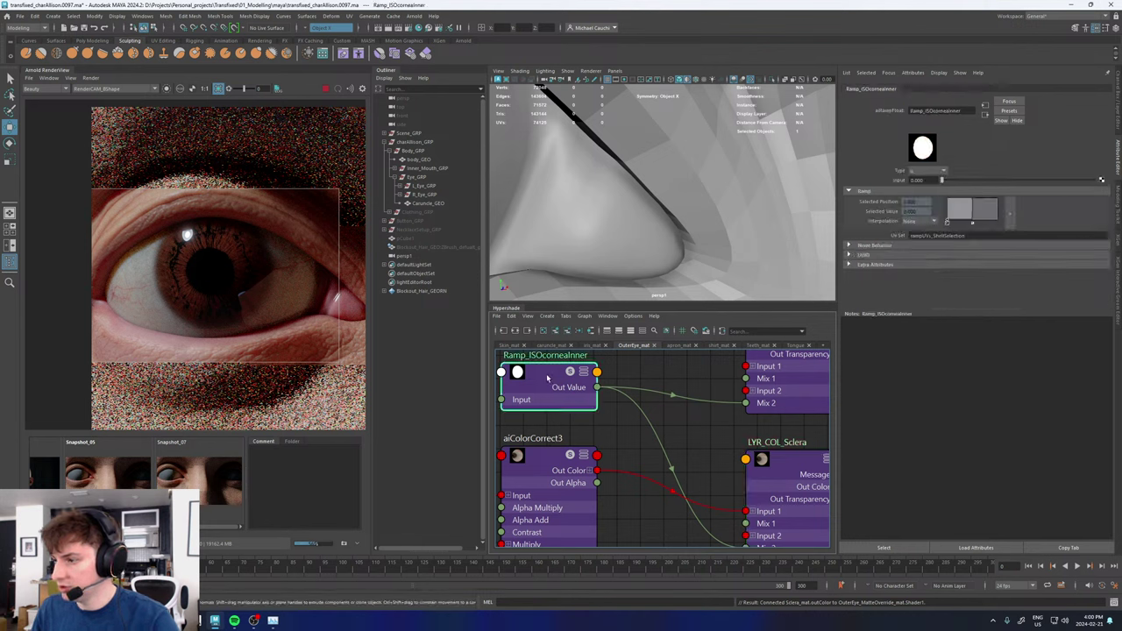
scroll(646, 422, "down", 5)
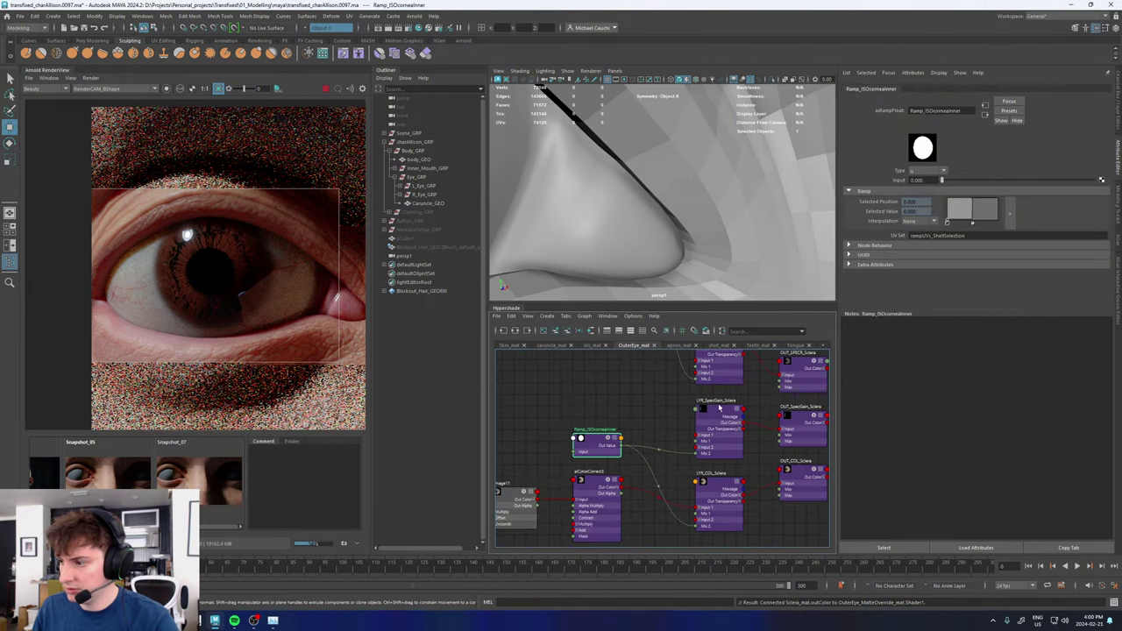
- Disable the SpecGain_Inner layer in LYR_SpecGain_Sclera and delete the Ramp_ISOcorneaInner node
left_click(714, 414)
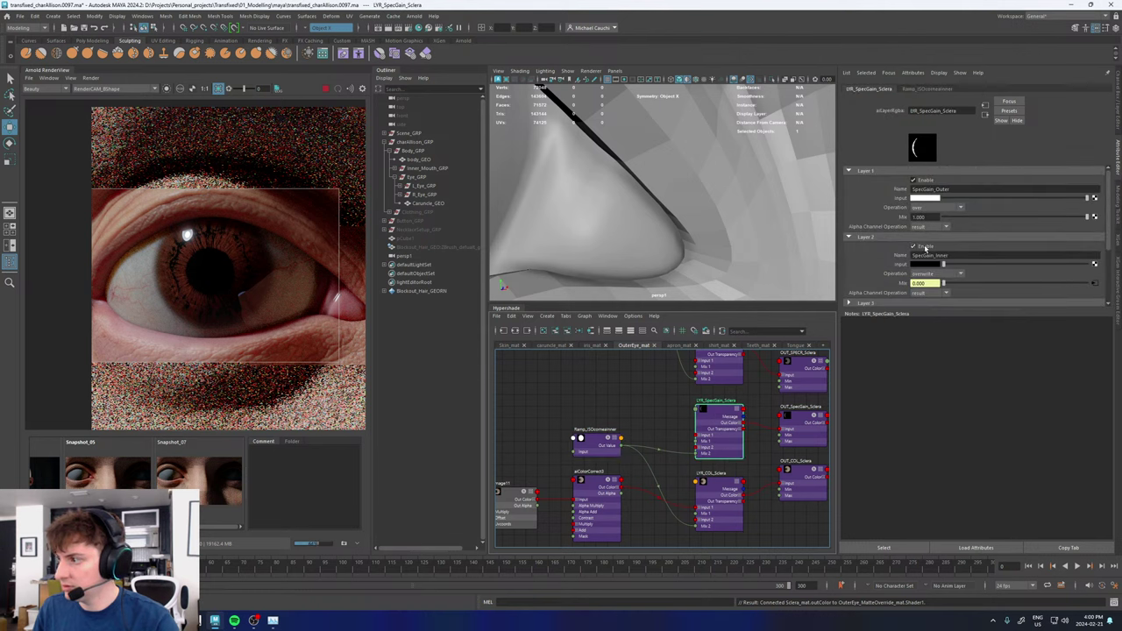
left_click(916, 247)
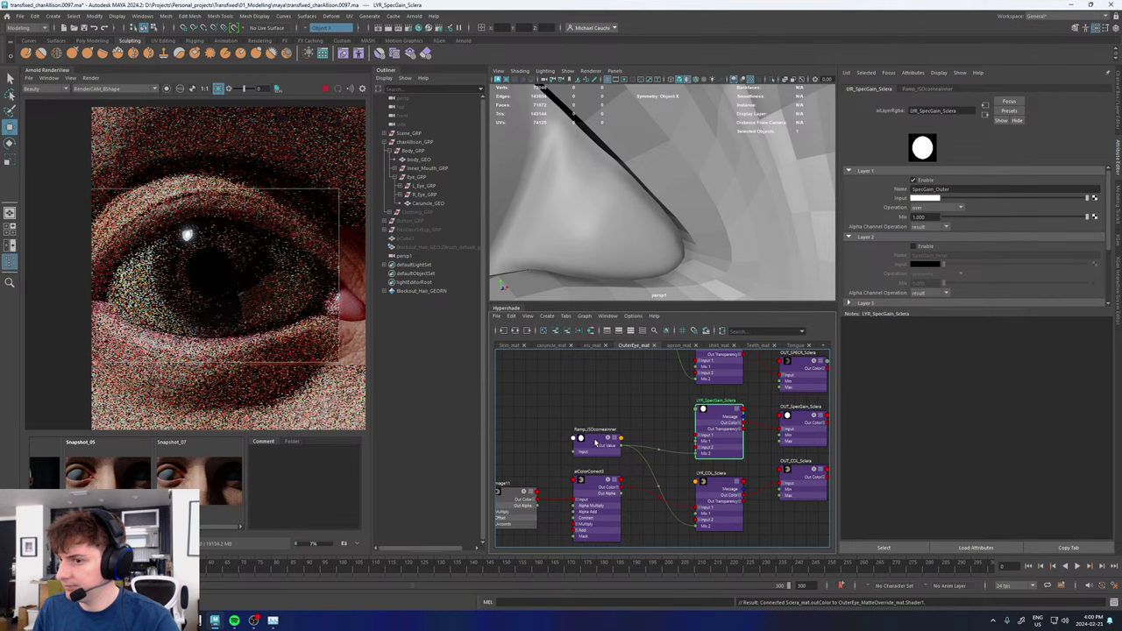
left_click(596, 442)
key("Delete")
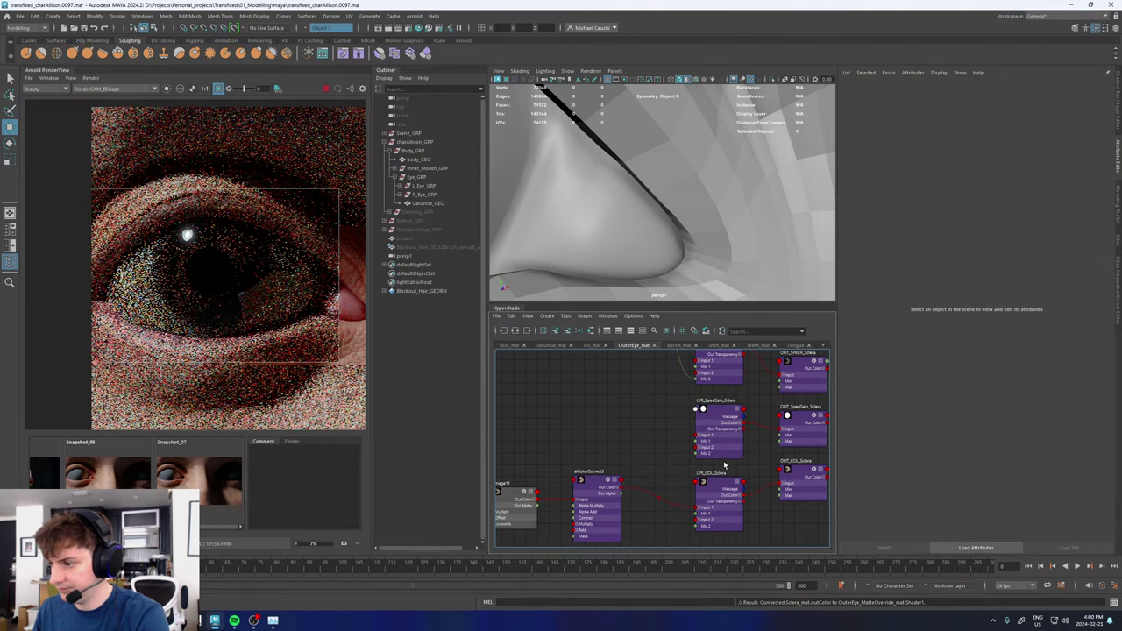
- Enable the second layer of LYR_COL_Sclera and name it Cornea
left_click(711, 416)
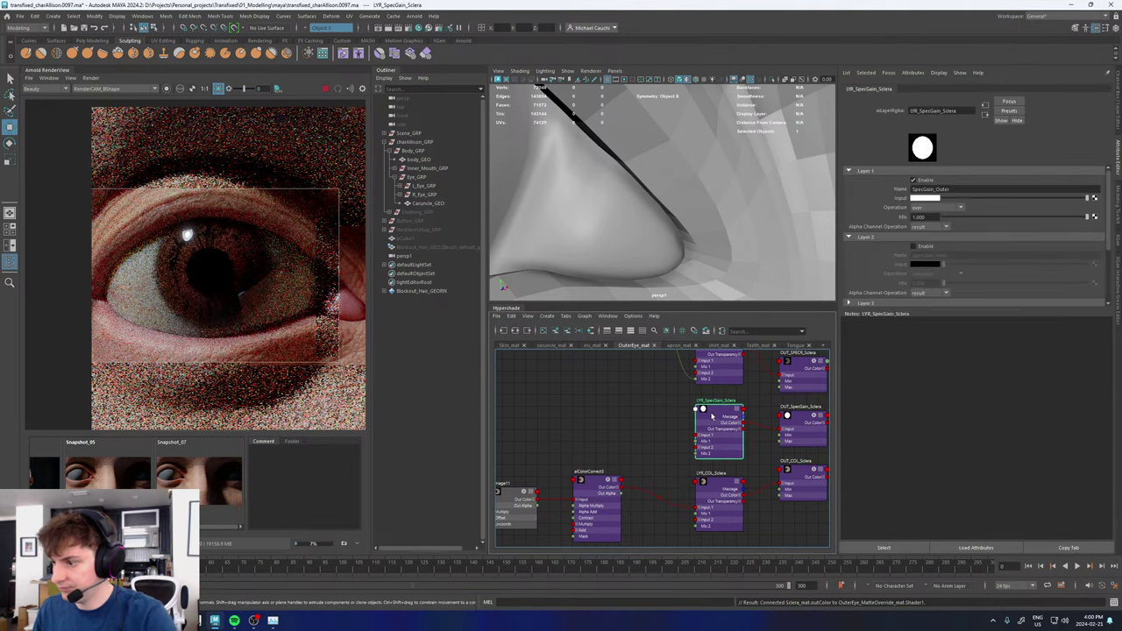
left_click(707, 498)
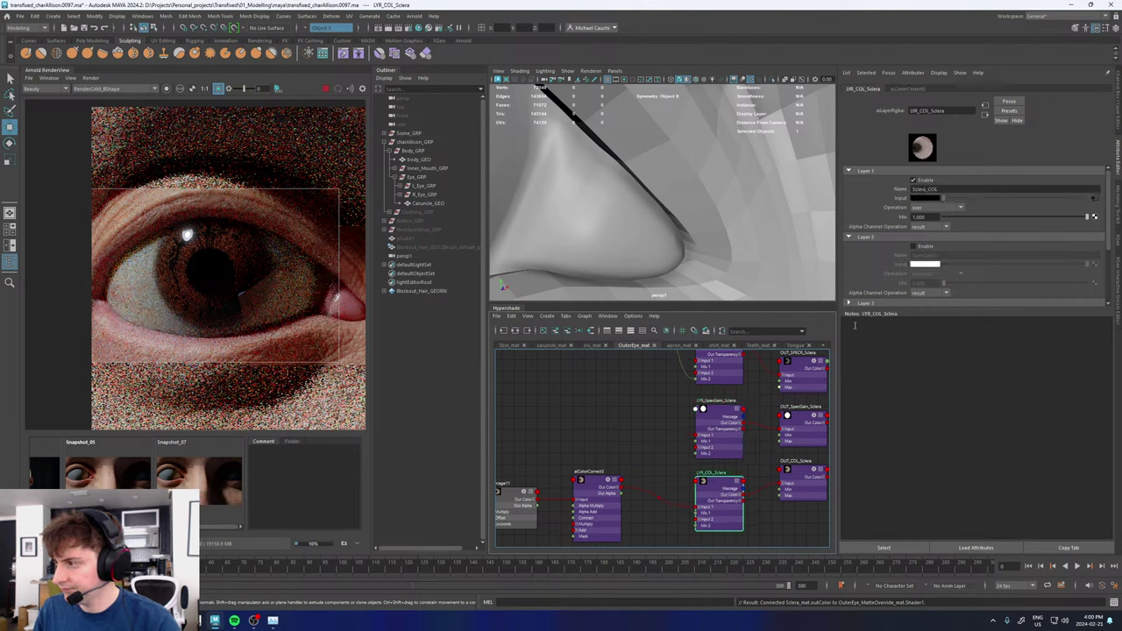
left_click(914, 247)
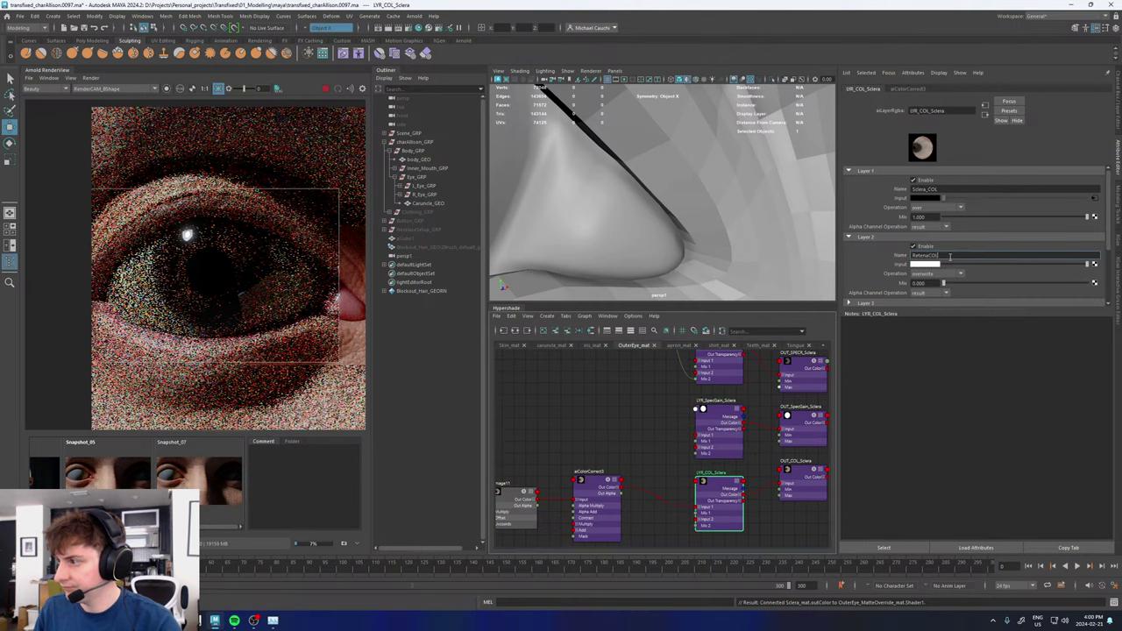
type("Corn")
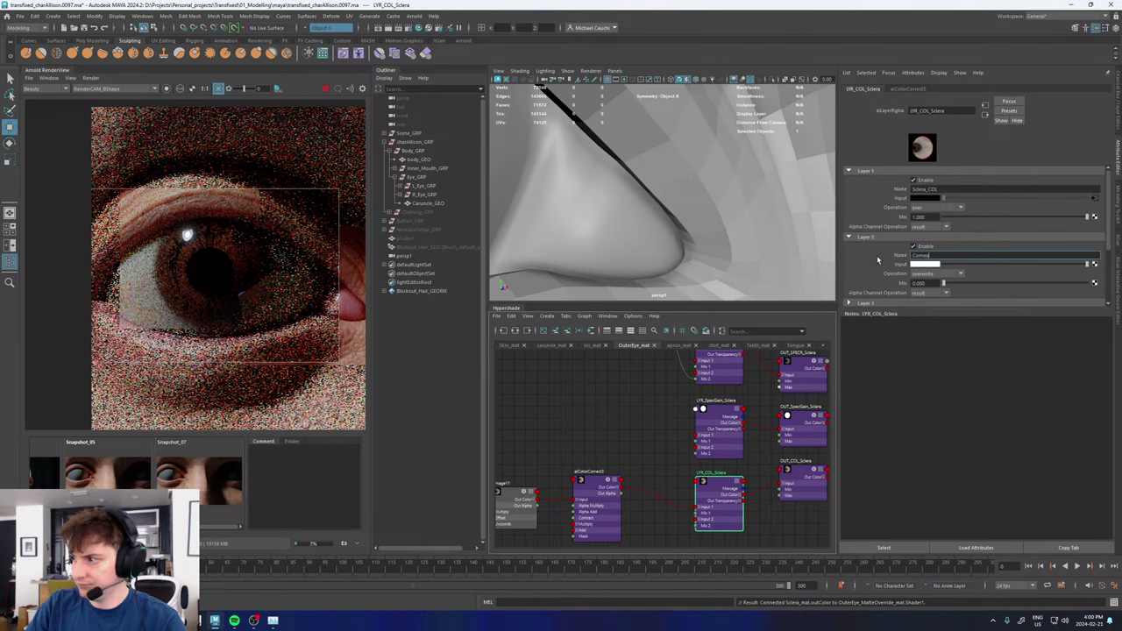
type("ea")
key("Return")
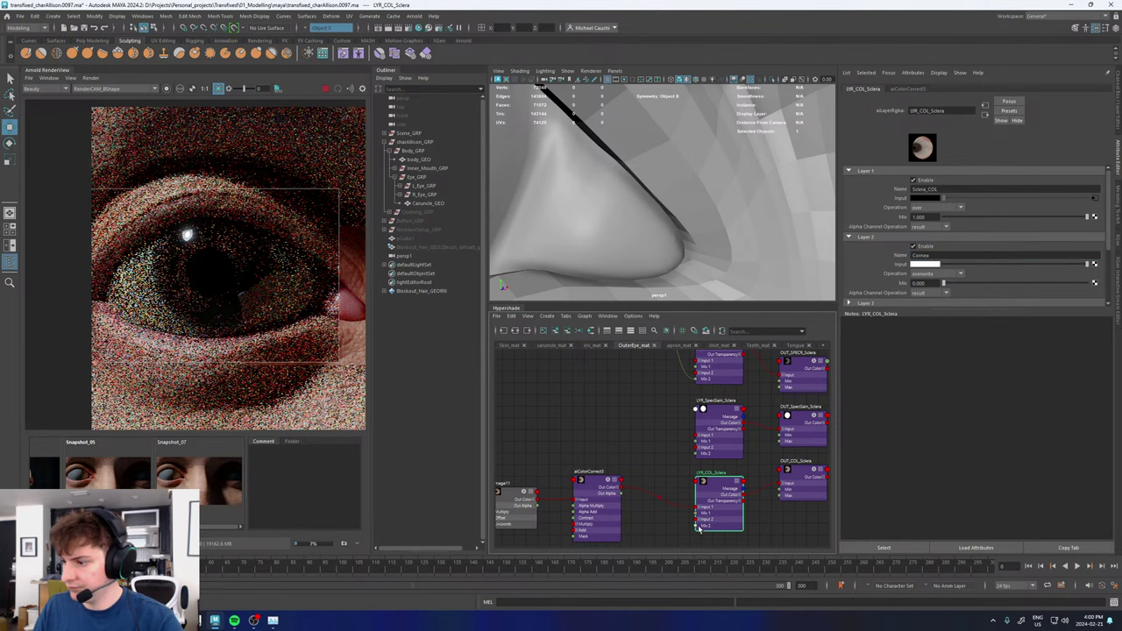
- Connect the Out Color R channel of OUT_ISOcornea to the Mix 2 input of LYR_COL_Sclera
left_click(696, 526)
scroll(637, 432, "down", 5)
scroll(641, 412, "up", 4)
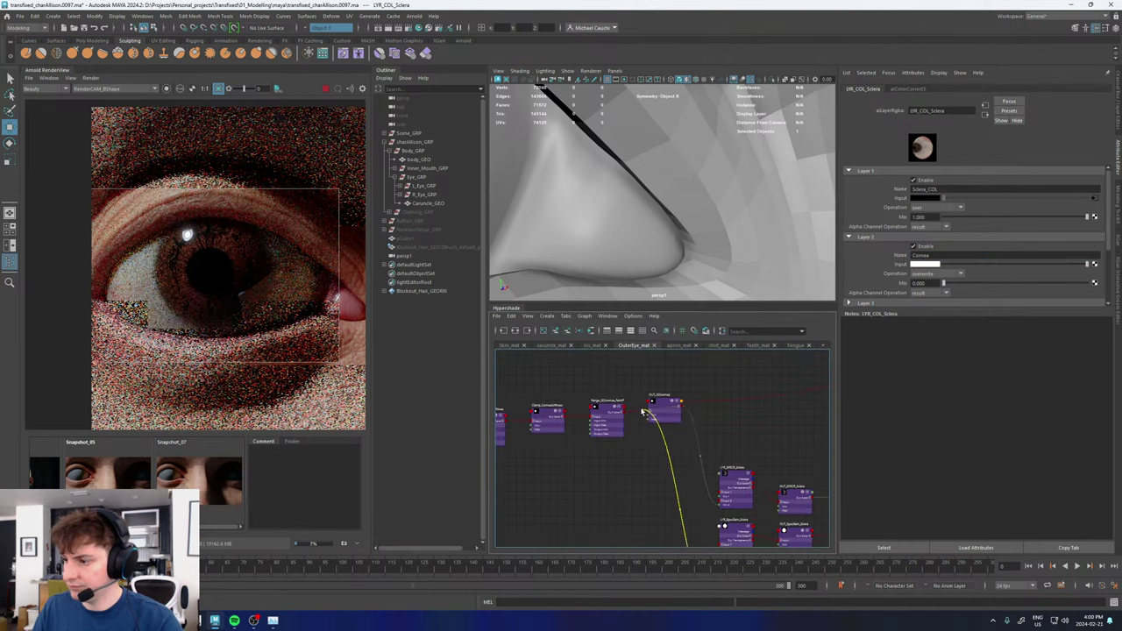
scroll(686, 408, "up", 5)
left_click(724, 409)
left_click(658, 410)
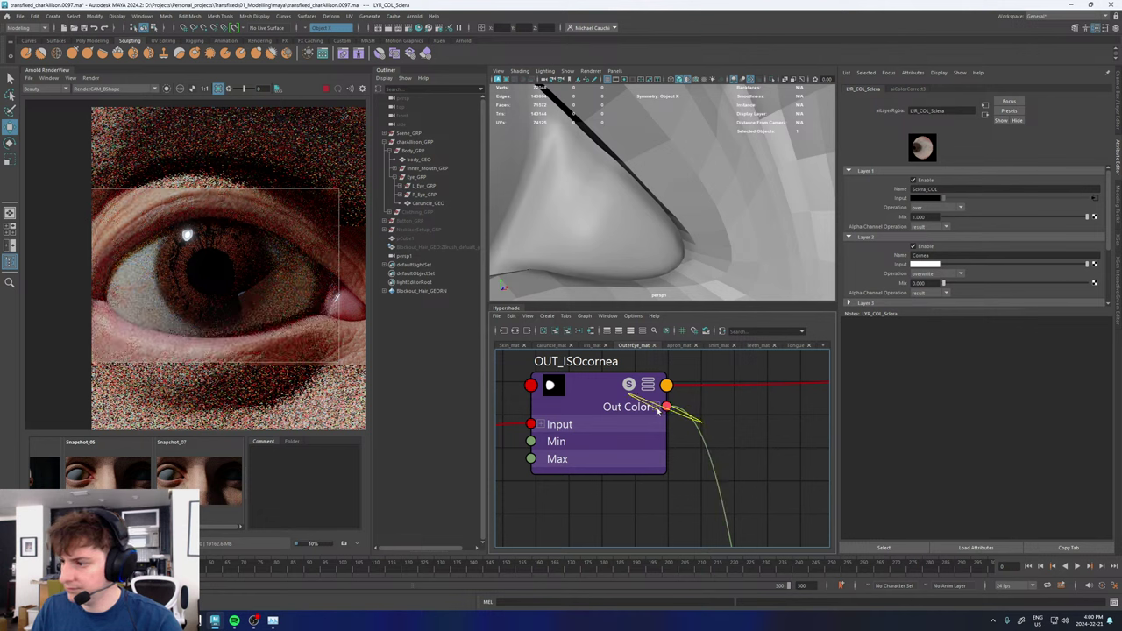
left_click(657, 408)
left_click(668, 425)
scroll(676, 444, "down", 10)
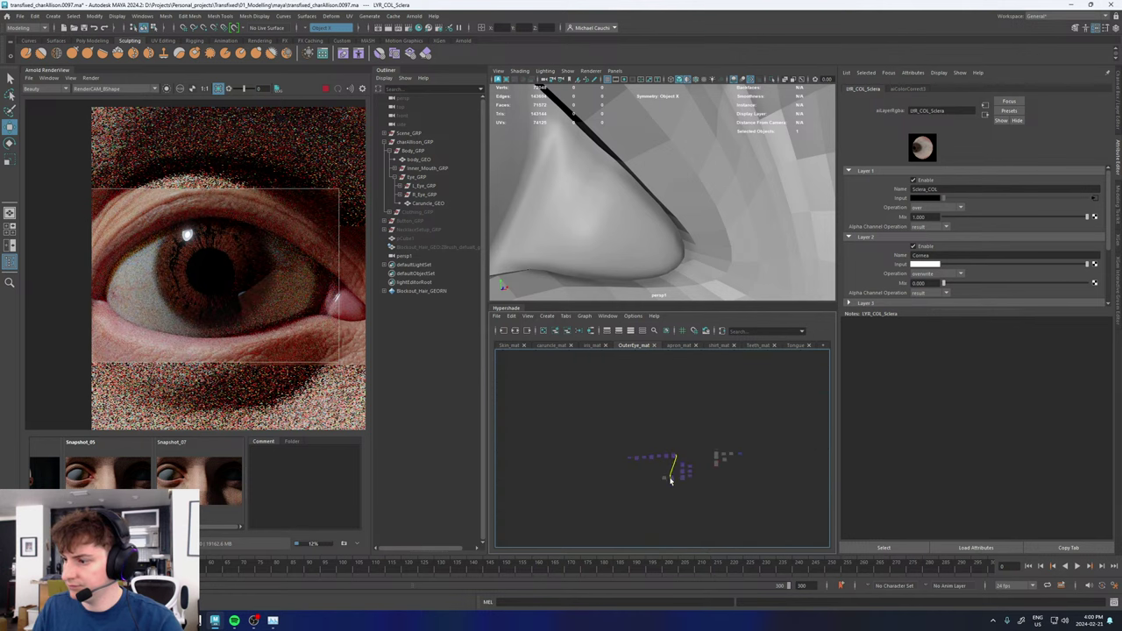
scroll(709, 473, "up", 6)
left_click_drag(671, 480, 735, 479)
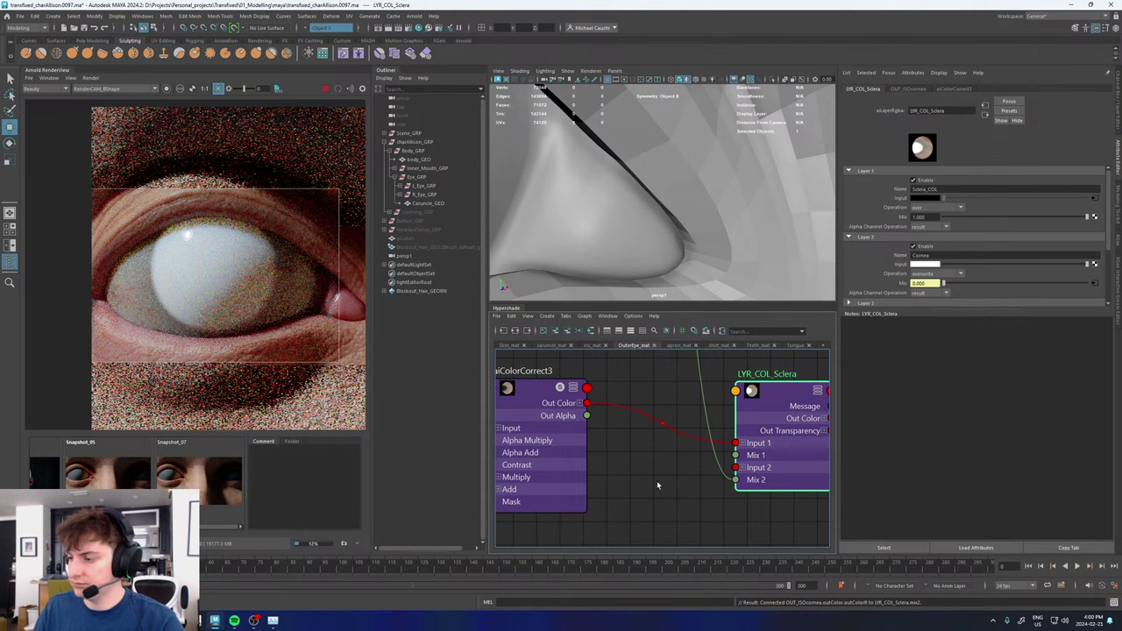
- Darken the Cornea layer's input colour in LYR_COL_Sclera from white to a light grey
scroll(640, 431, "down", 5)
scroll(635, 402, "up", 5)
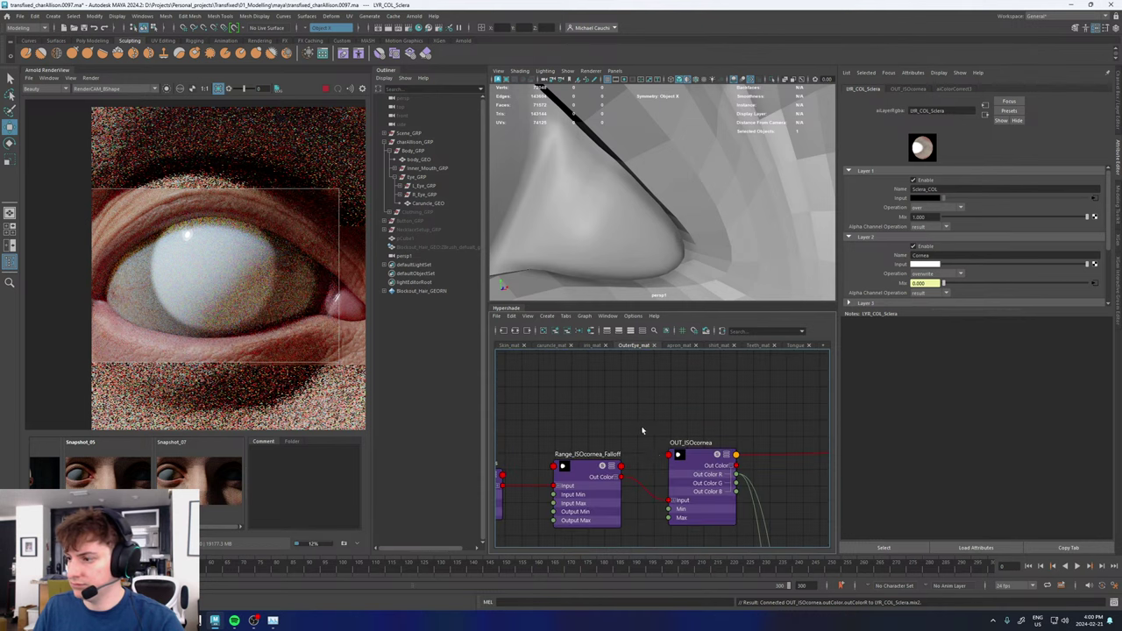
middle_click_drag(652, 455, 647, 406, "alt")
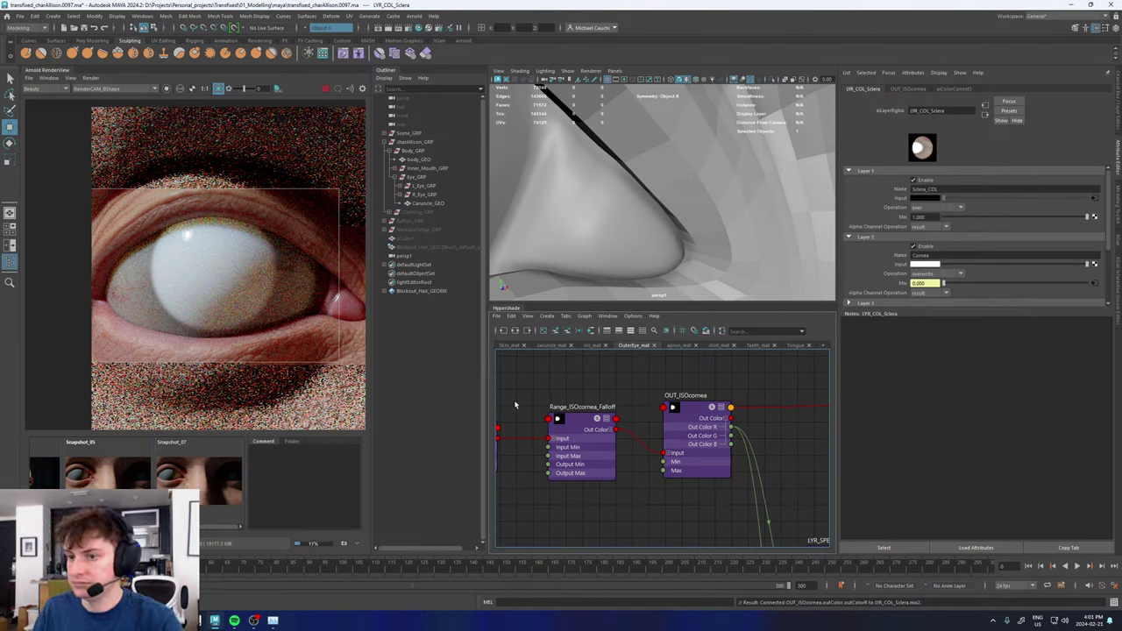
scroll(663, 456, "down", 5)
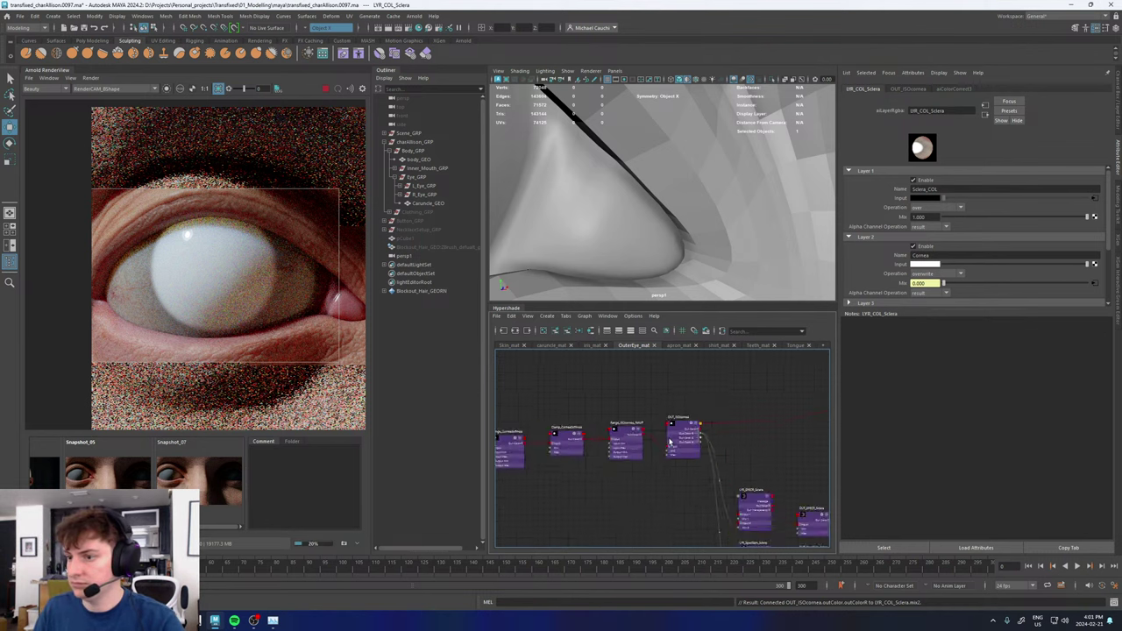
scroll(653, 439, "up", 5)
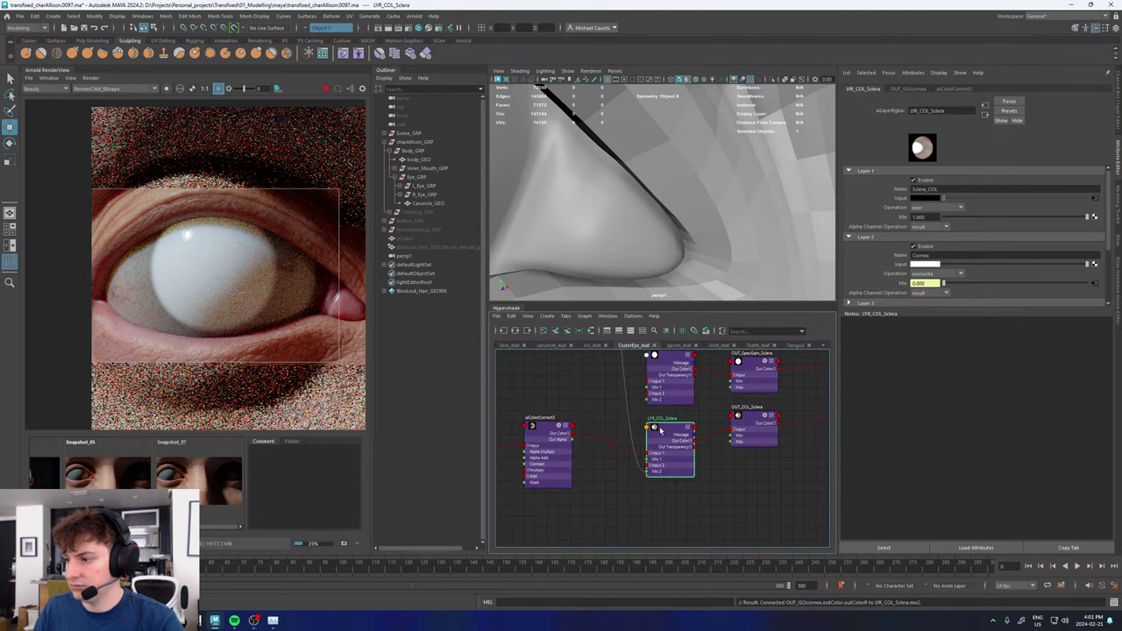
left_click_drag(1059, 265, 997, 266)
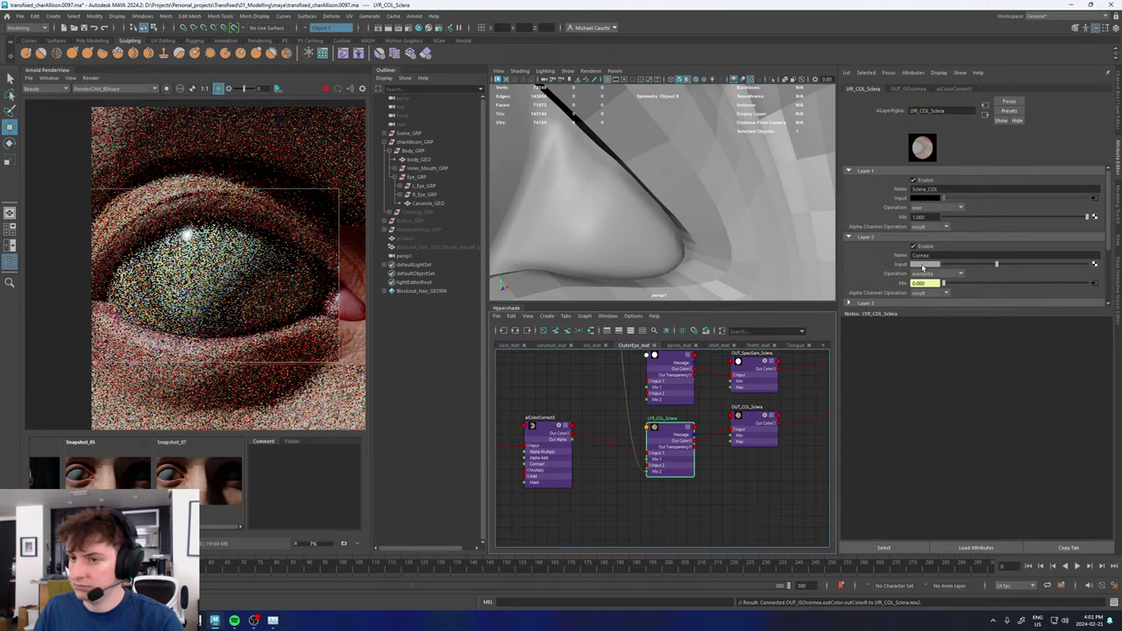
- Set the Exposure of aiColorCorrect3, which feeds the sclera colour layer, to -0.4
scroll(630, 463, "down", 4)
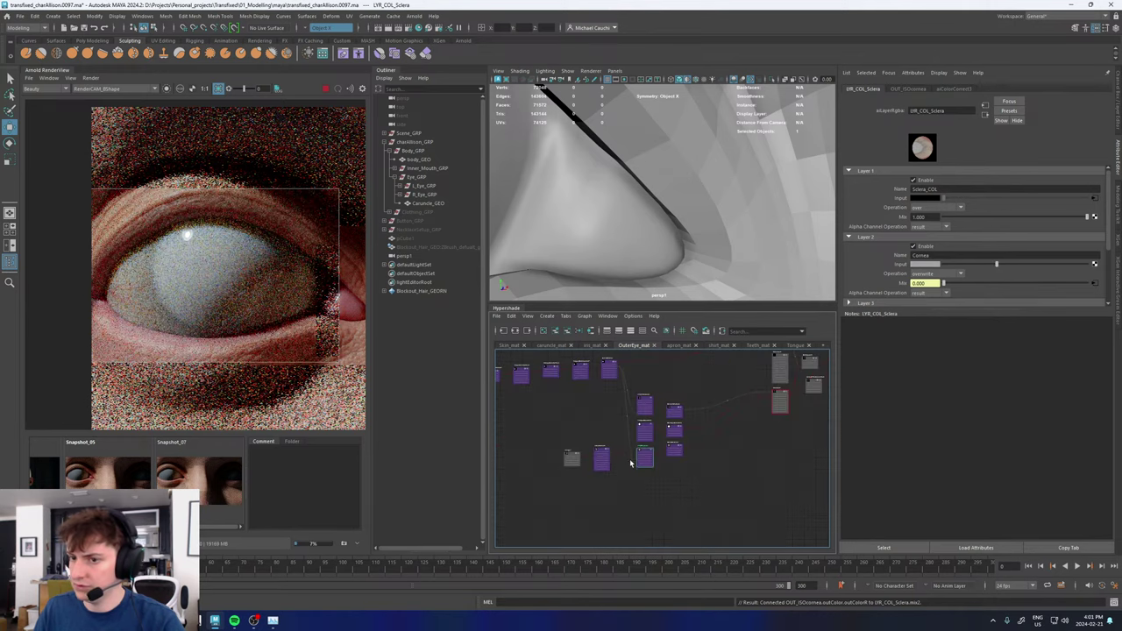
scroll(708, 524, "up", 2)
scroll(626, 416, "up", 4)
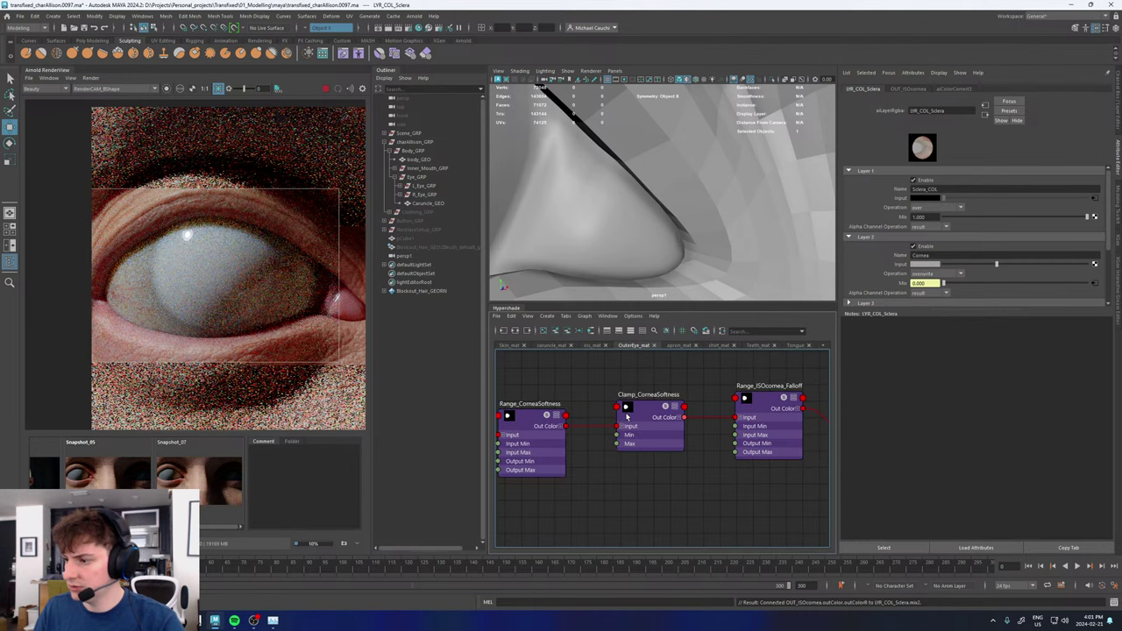
scroll(626, 416, "down", 4)
scroll(670, 473, "up", 5)
left_click(673, 458)
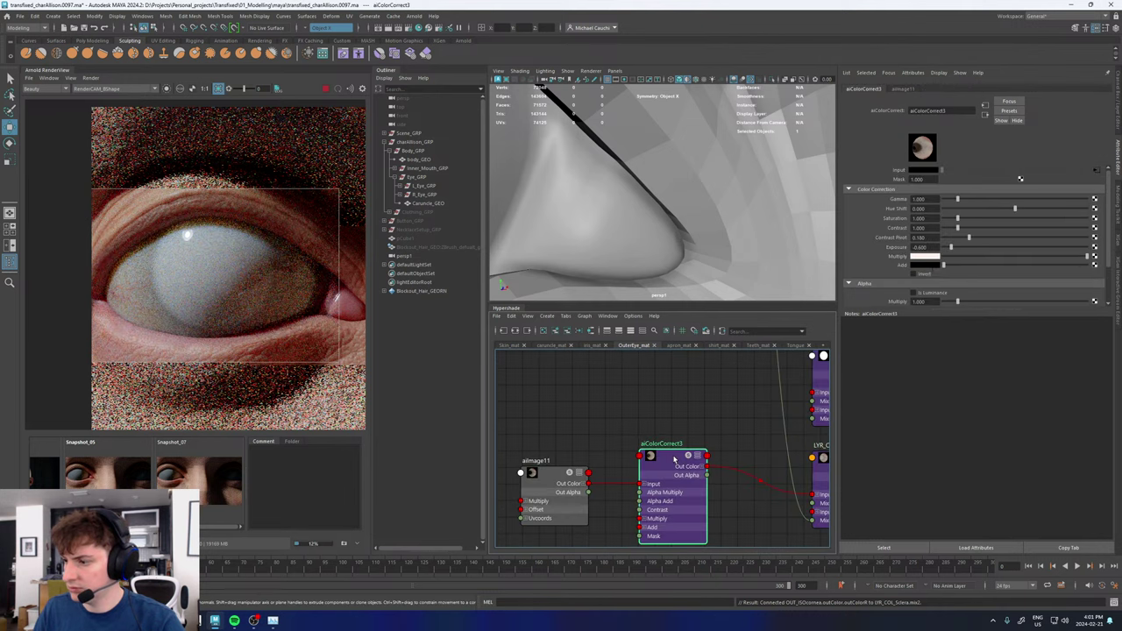
double_click(921, 247)
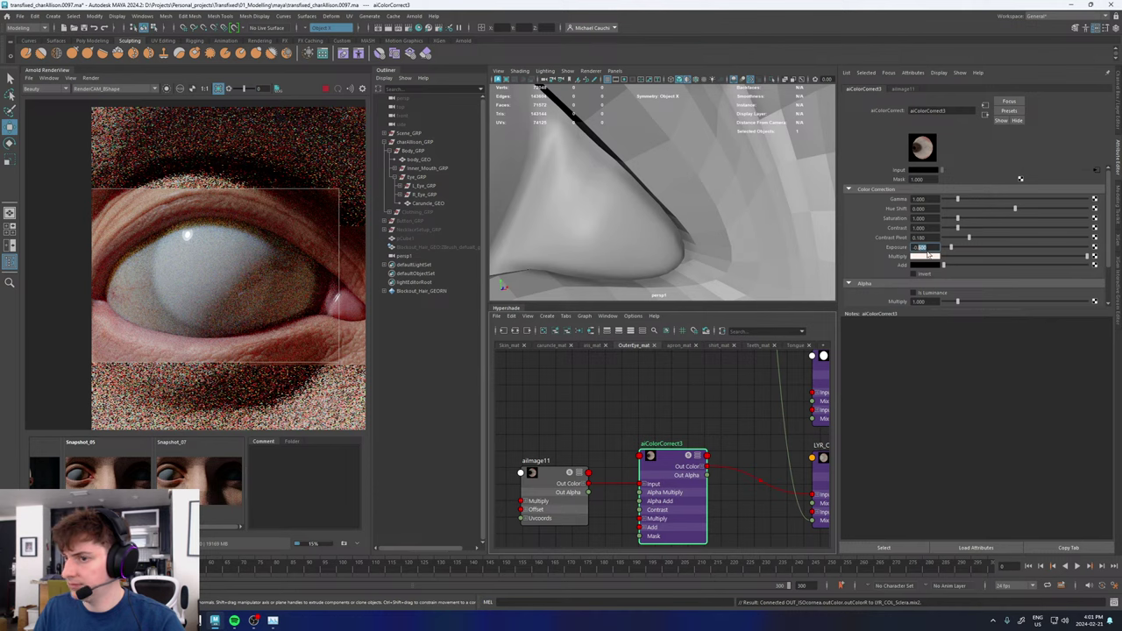
type("-0.4")
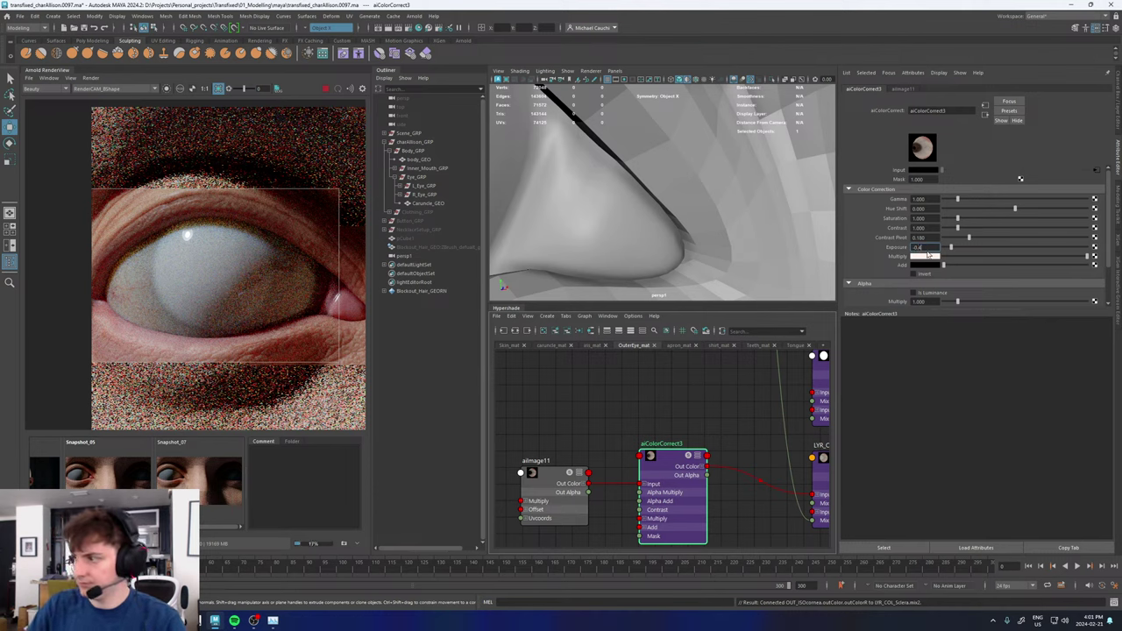
key("Return")
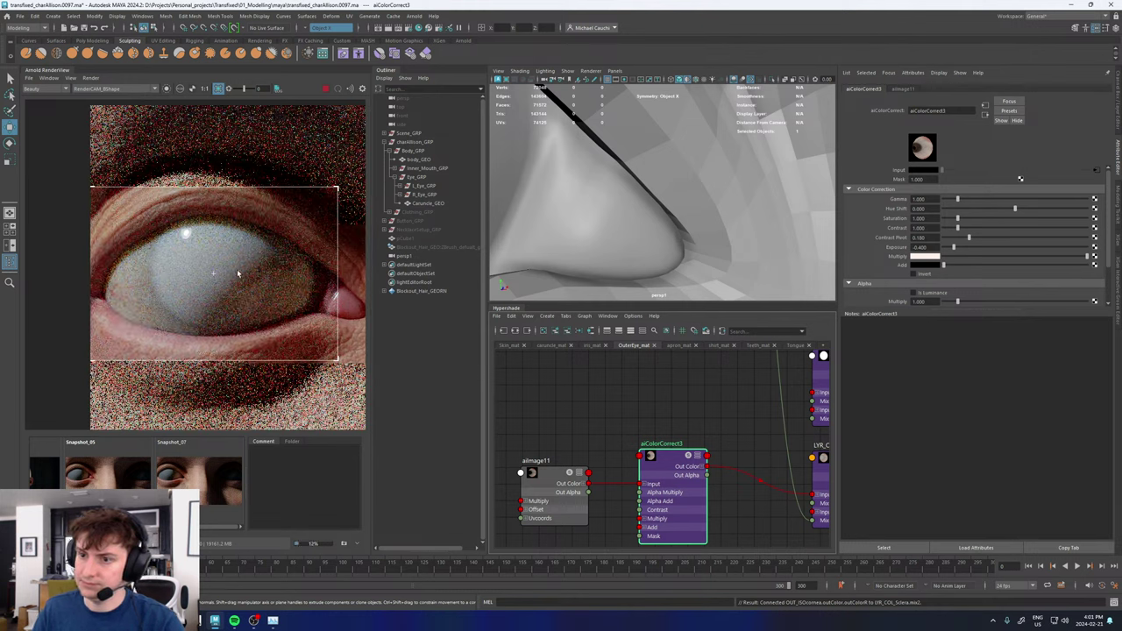
- Check the eye in the render and rename the second layer of LYR_COL_Sclera as Cornea_COL
scroll(215, 294, "down", 5)
scroll(216, 293, "up", 4)
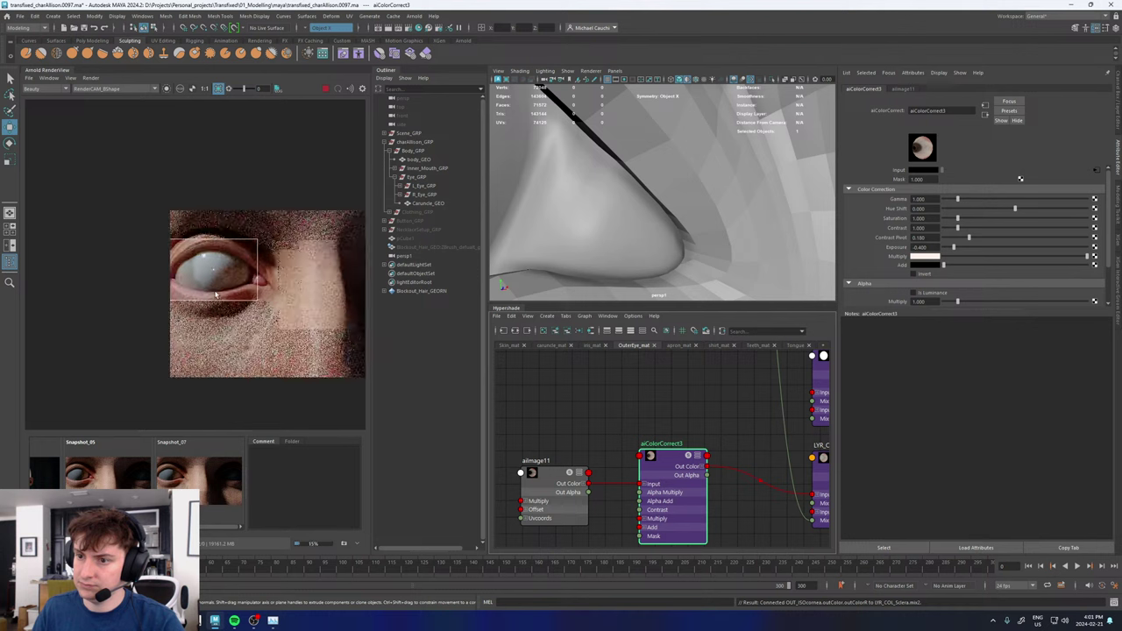
scroll(638, 488, "down", 4)
scroll(688, 438, "up", 4)
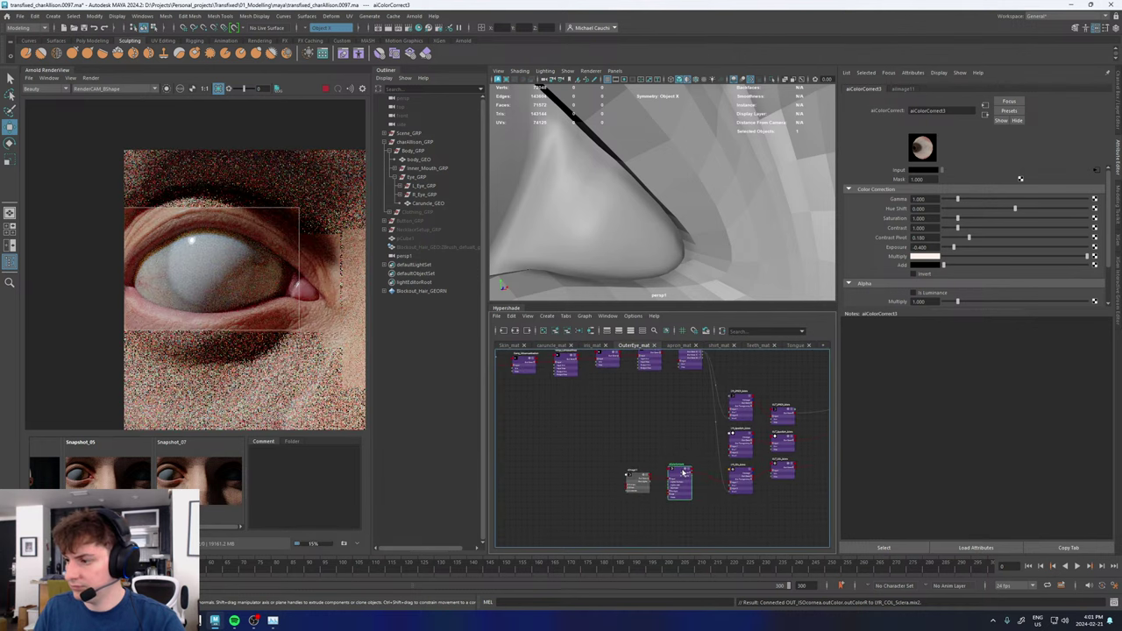
scroll(673, 471, "down", 4)
scroll(619, 430, "up", 4)
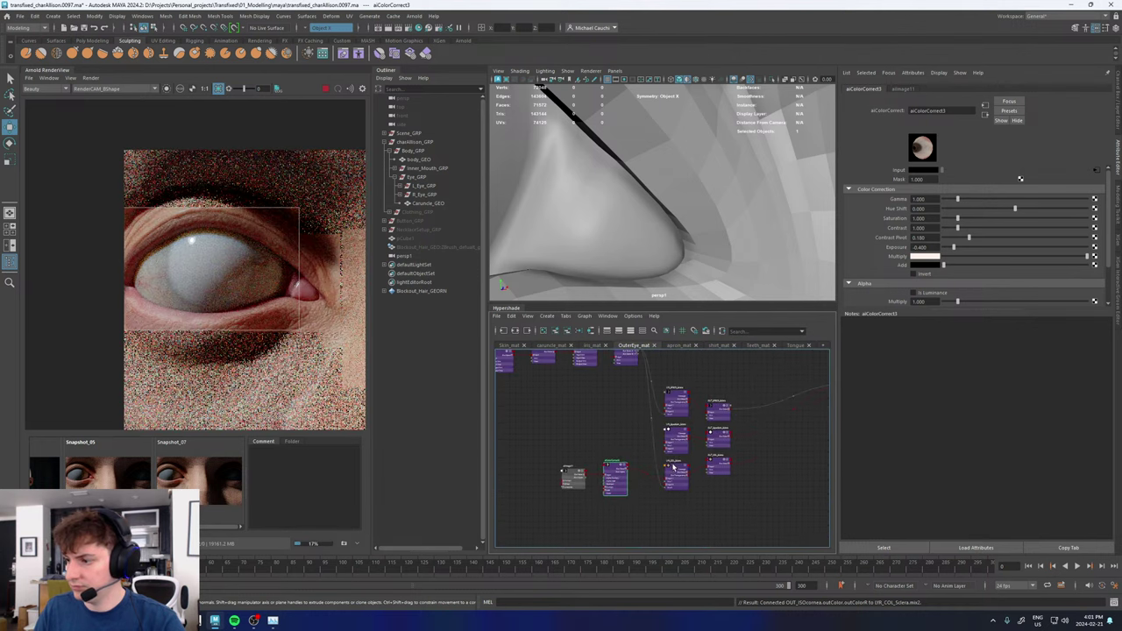
left_click(674, 470)
left_click(941, 256)
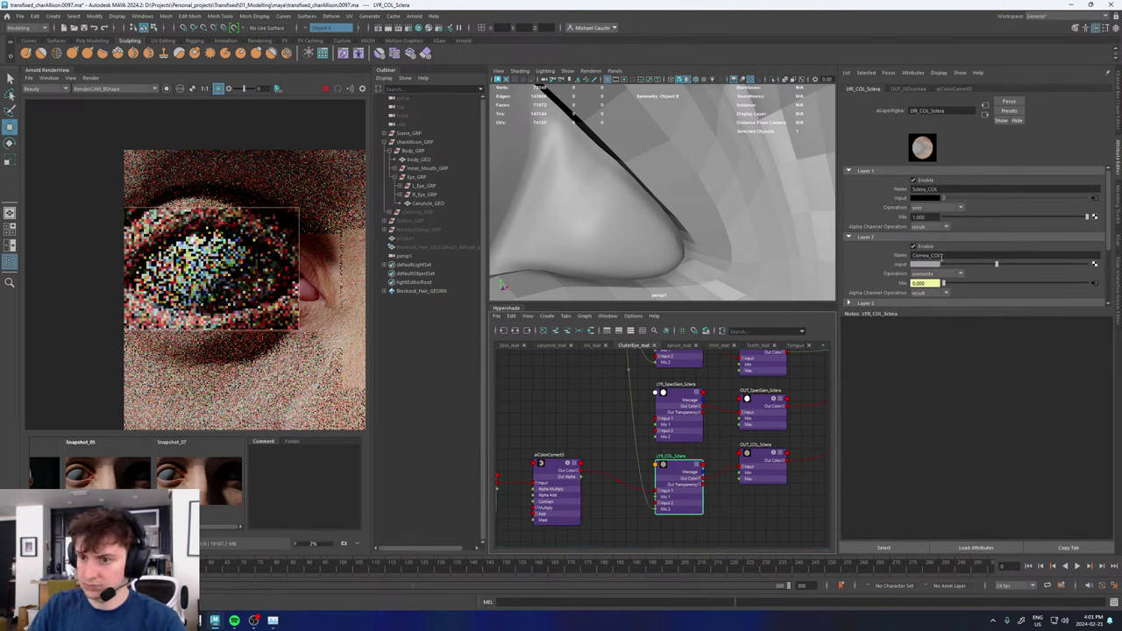
- Try dark grey, black and pure white input colours on the Cornea_COL layer, comparing each in the render
left_click(964, 265)
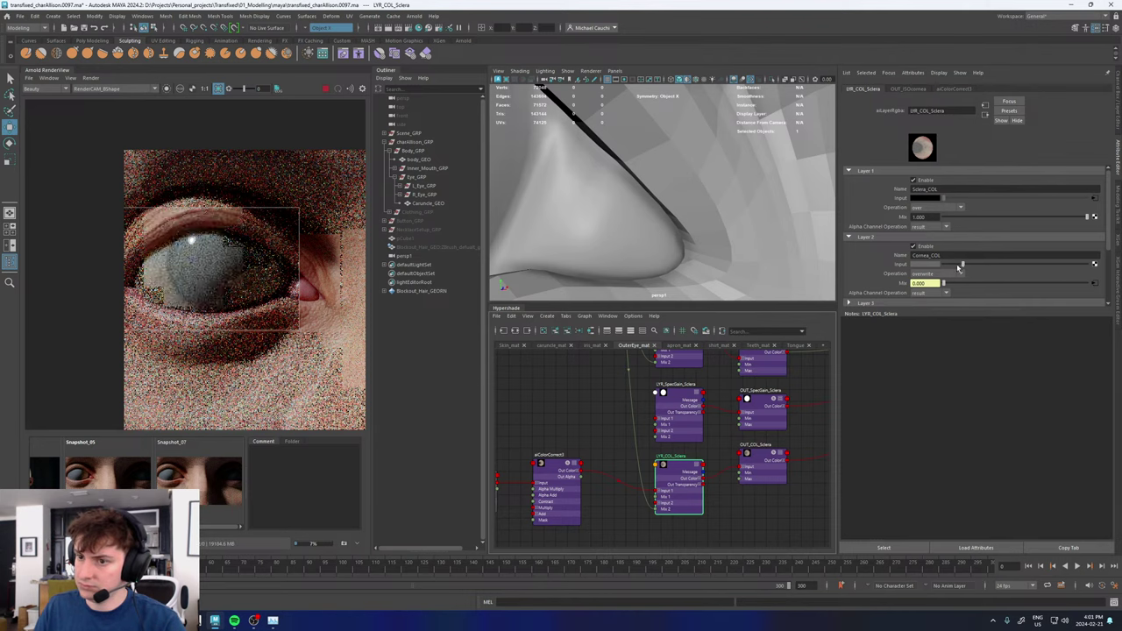
left_click_drag(965, 265, 943, 265)
scroll(228, 289, "up", 4)
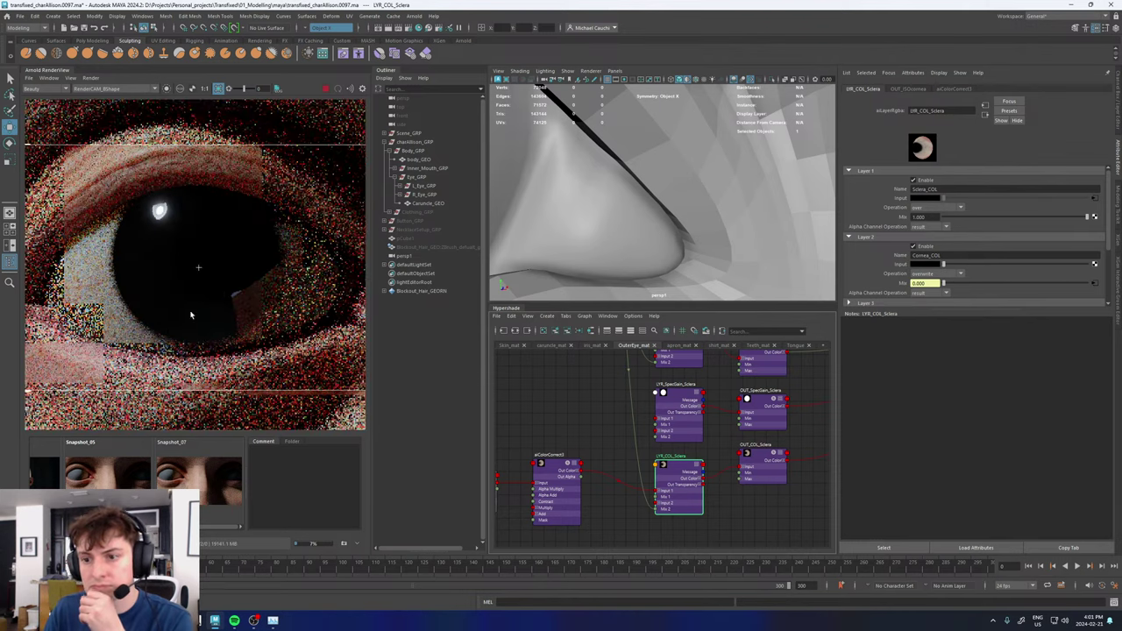
left_click_drag(947, 266, 954, 265)
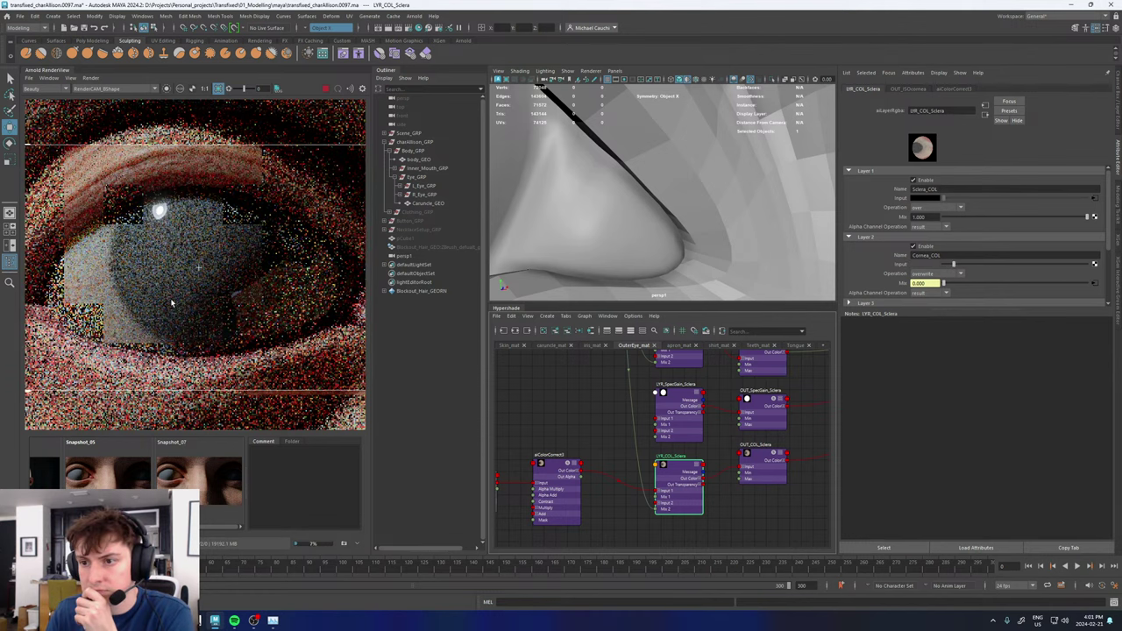
scroll(172, 302, "down", 4)
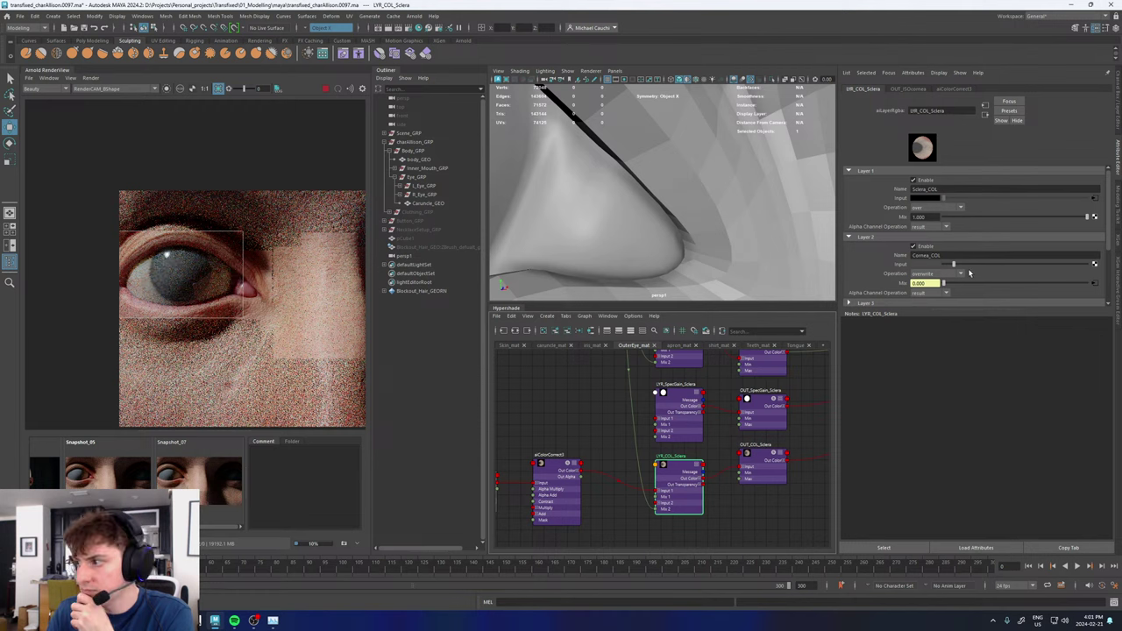
left_click_drag(954, 265, 1089, 266)
scroll(149, 305, "up", 3)
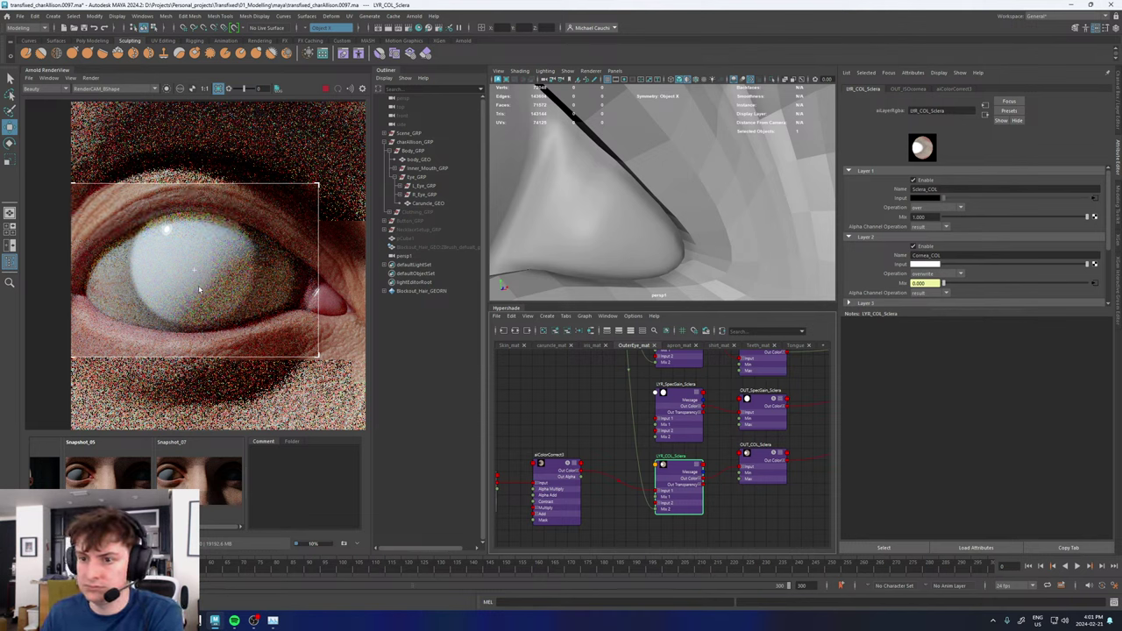
- Set the Cornea_COL input to a muted grey-blue with saturation 0.111 and value 0.572, and check the eye in the render
mouse_move(987, 266)
left_mouse_down()
mouse_move(966, 265)
mouse_move(984, 264)
left_mouse_up()
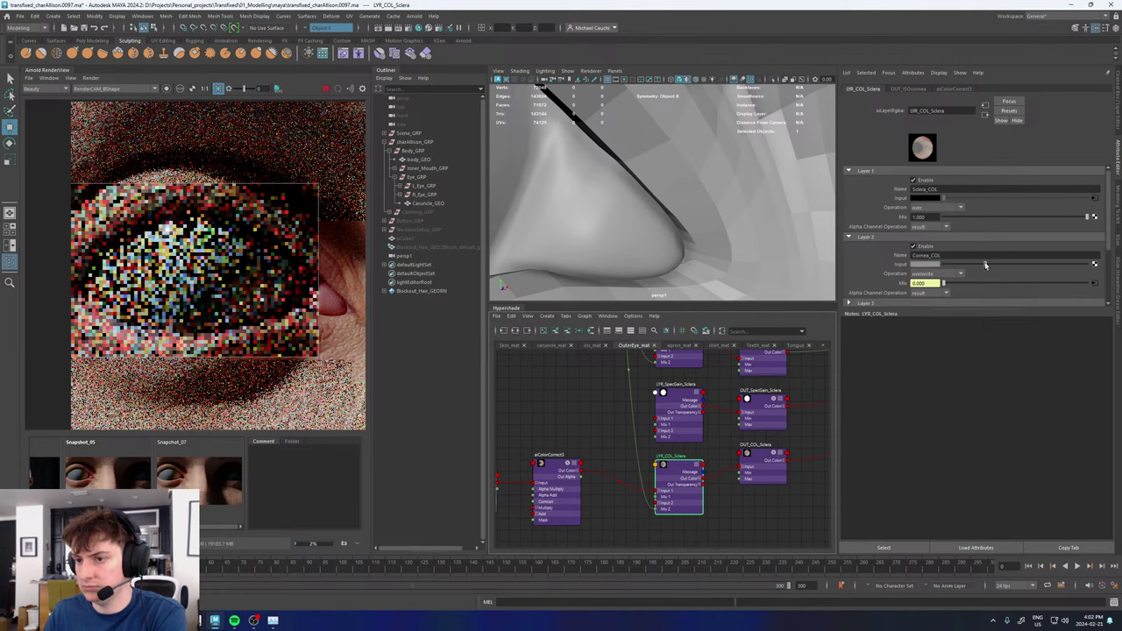
left_click(928, 266)
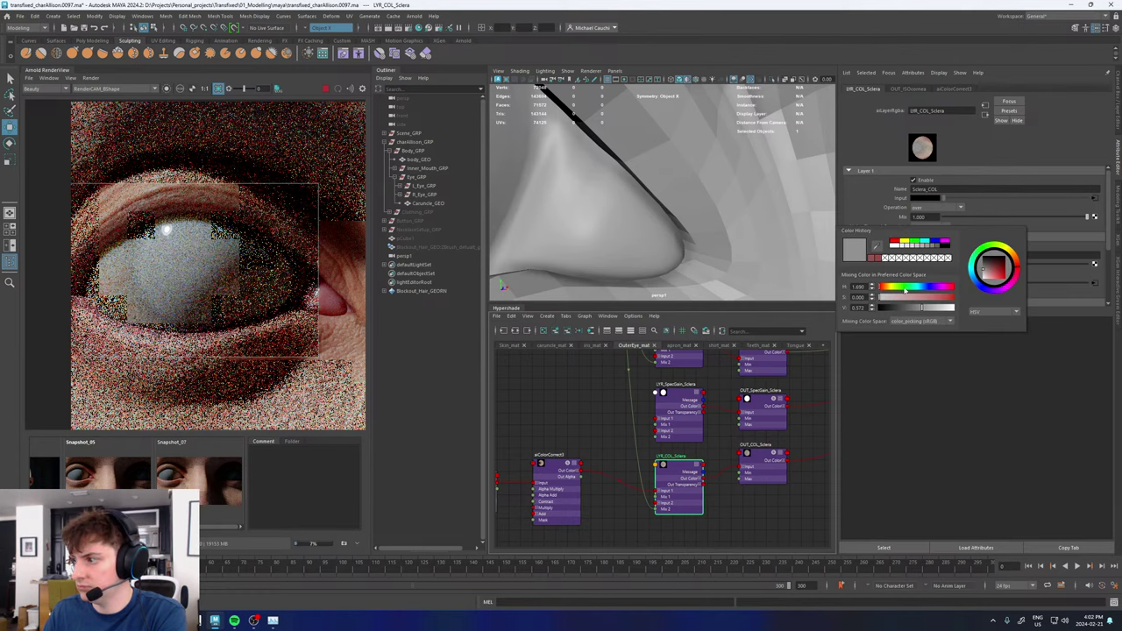
left_click(921, 288)
left_click(888, 299)
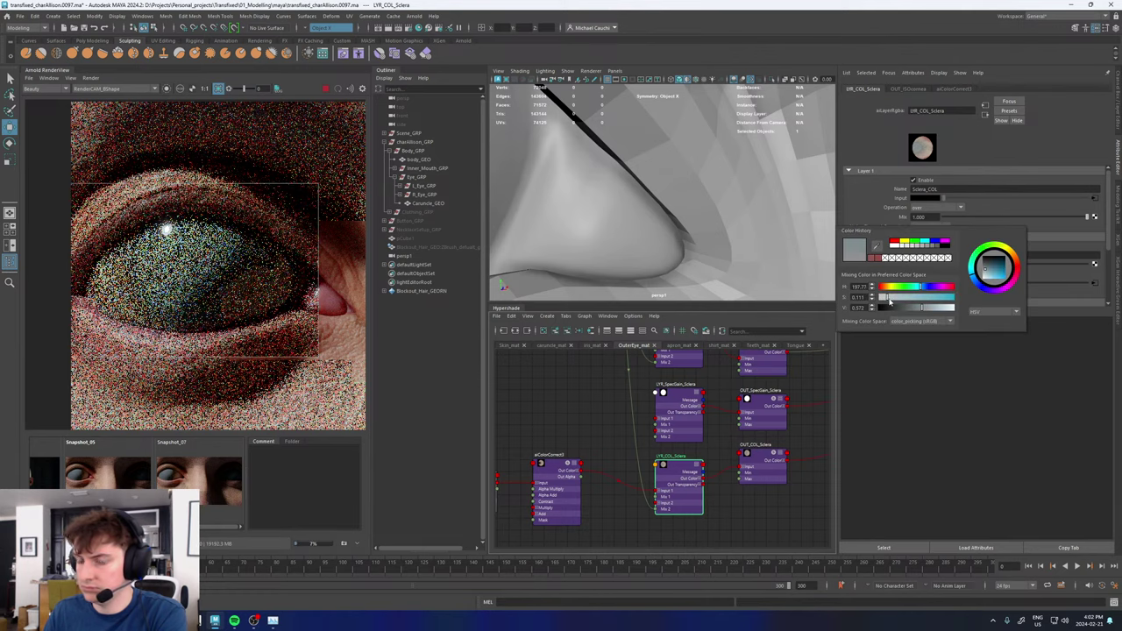
scroll(234, 296, "down", 3)
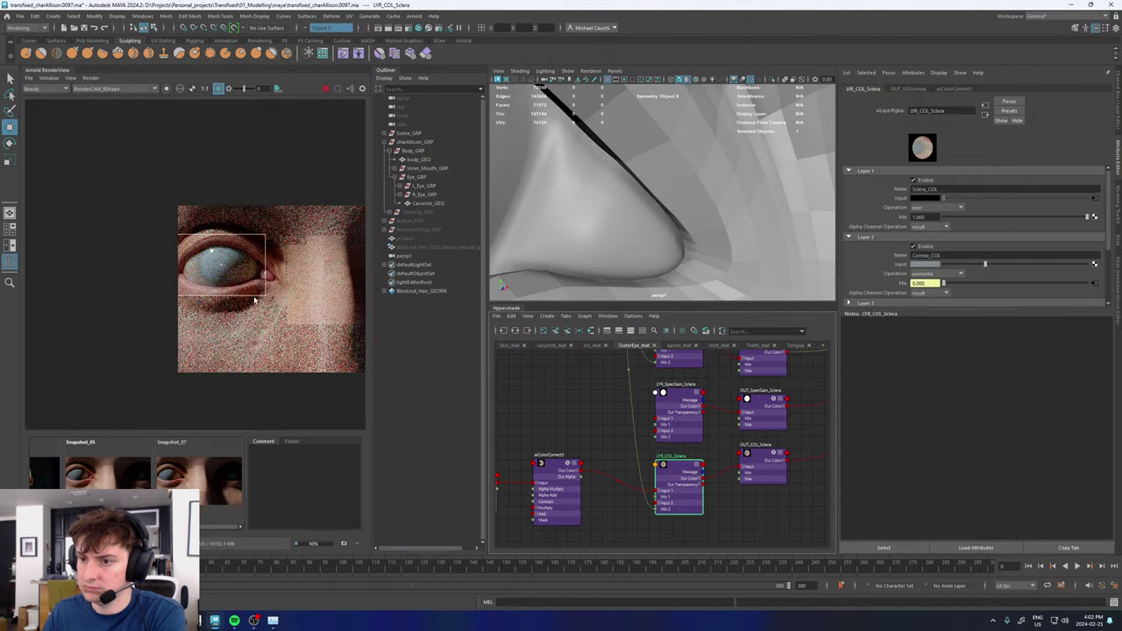
scroll(234, 296, "down", 2)
scroll(234, 292, "up", 4)
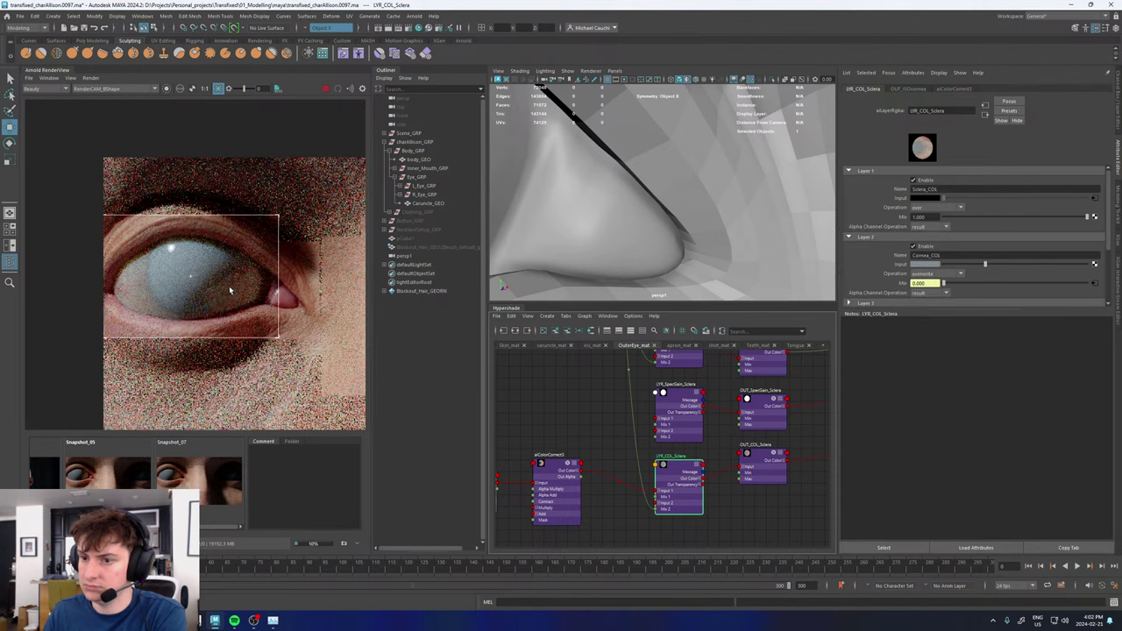
scroll(178, 307, "up", 1)
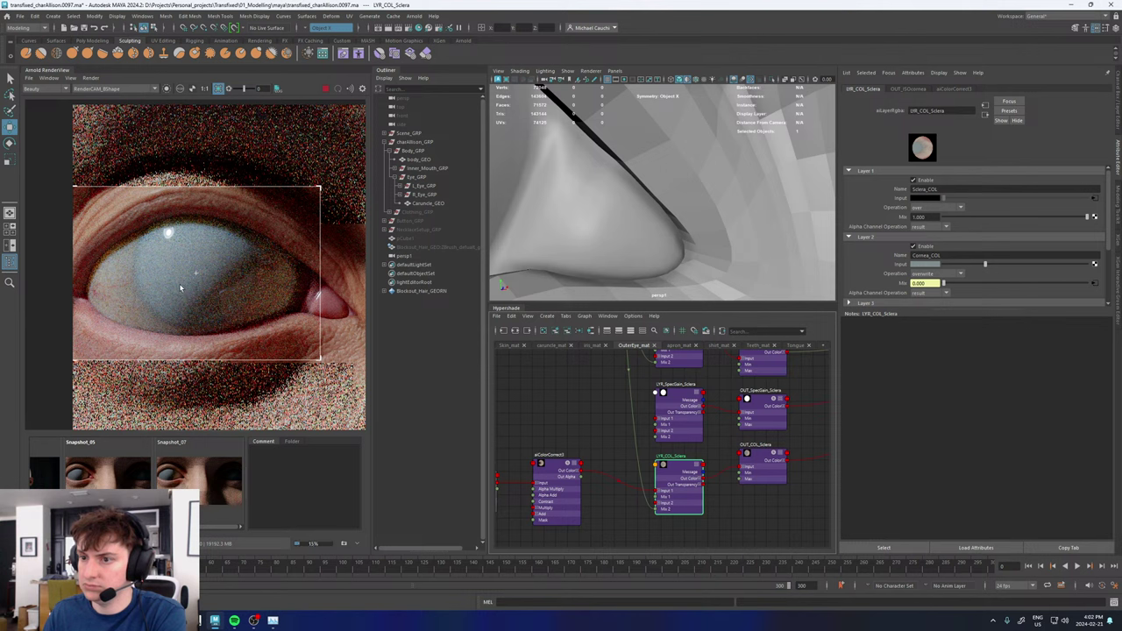
- Set the scattering Scale of Sclera_mat to 1.4 and check the sclera in the render
scroll(731, 453, "down", 5)
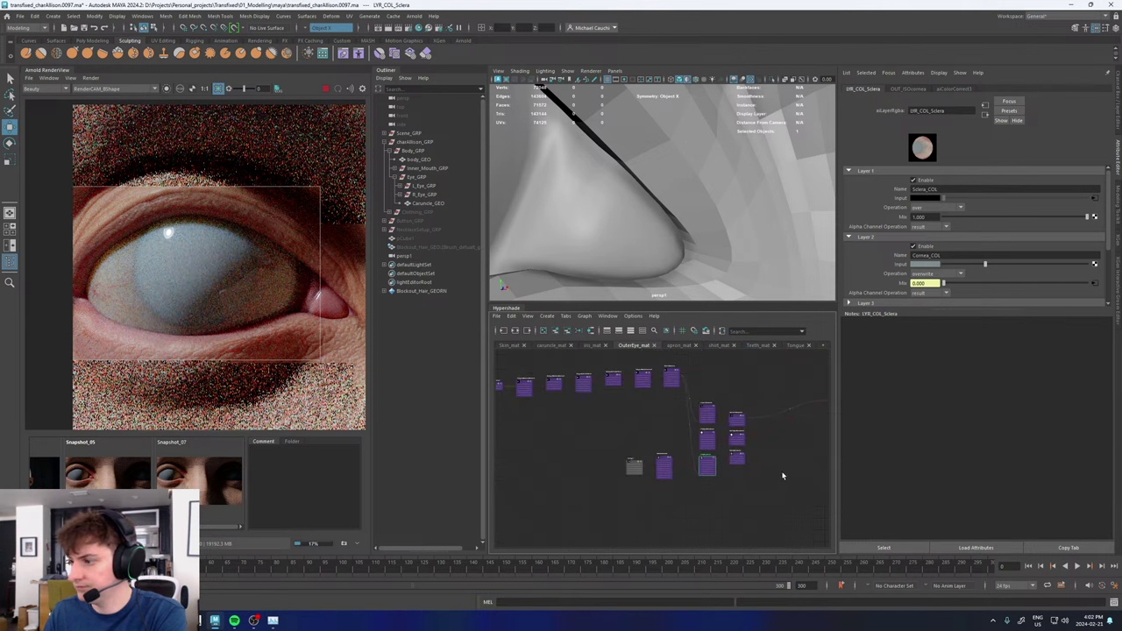
middle_click_drag(782, 476, 565, 507, "alt")
scroll(621, 432, "up", 7)
left_click(630, 451)
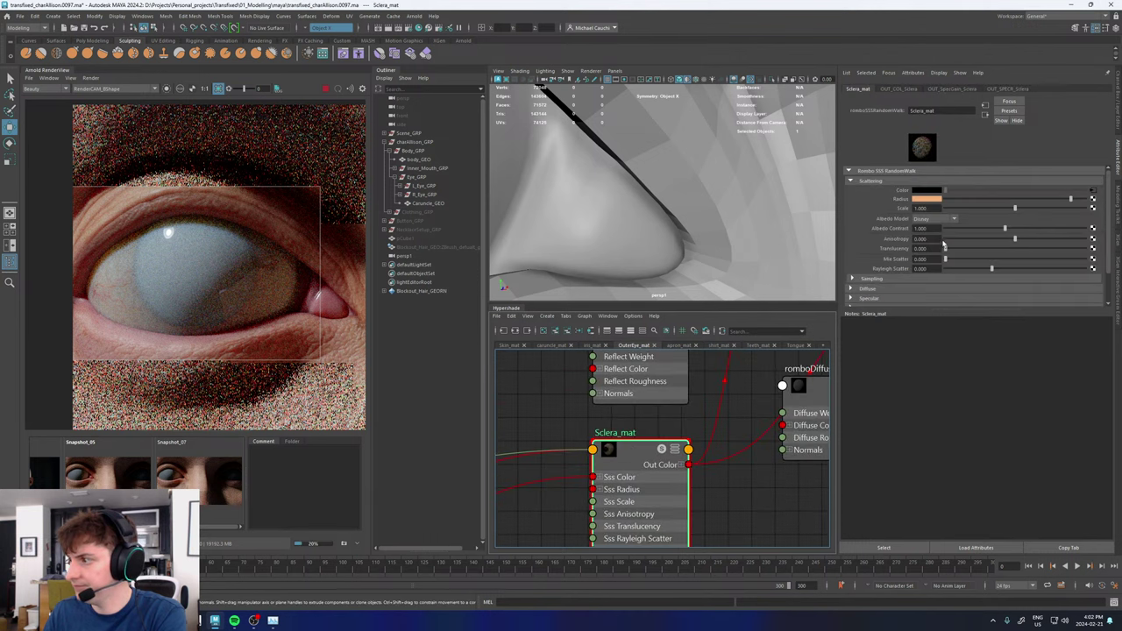
double_click(934, 207)
type("1.4")
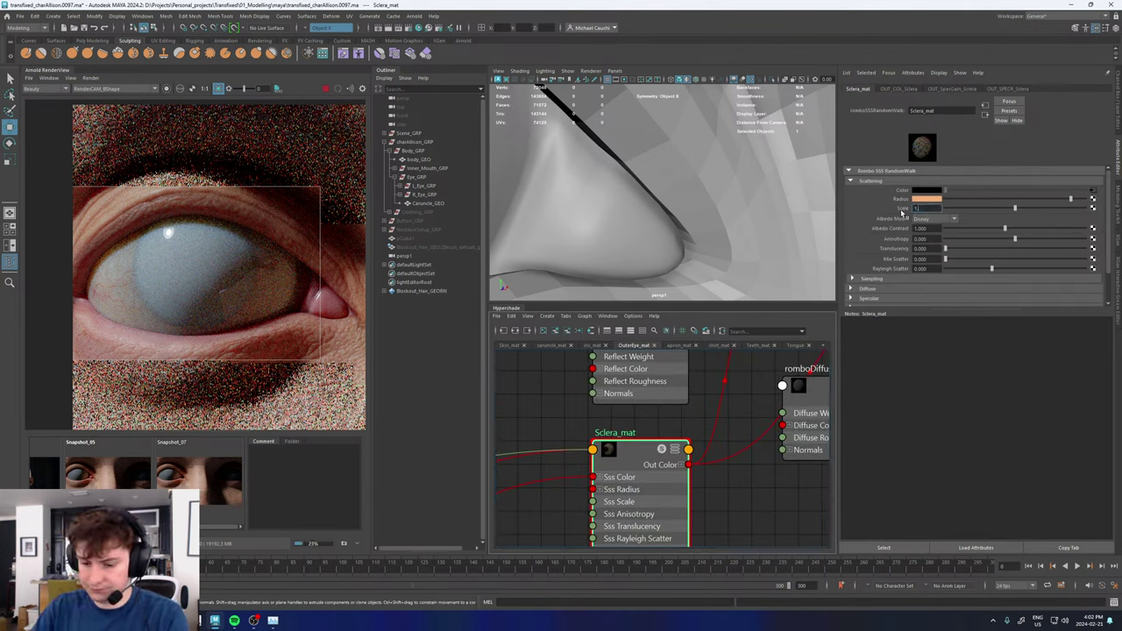
key("Return")
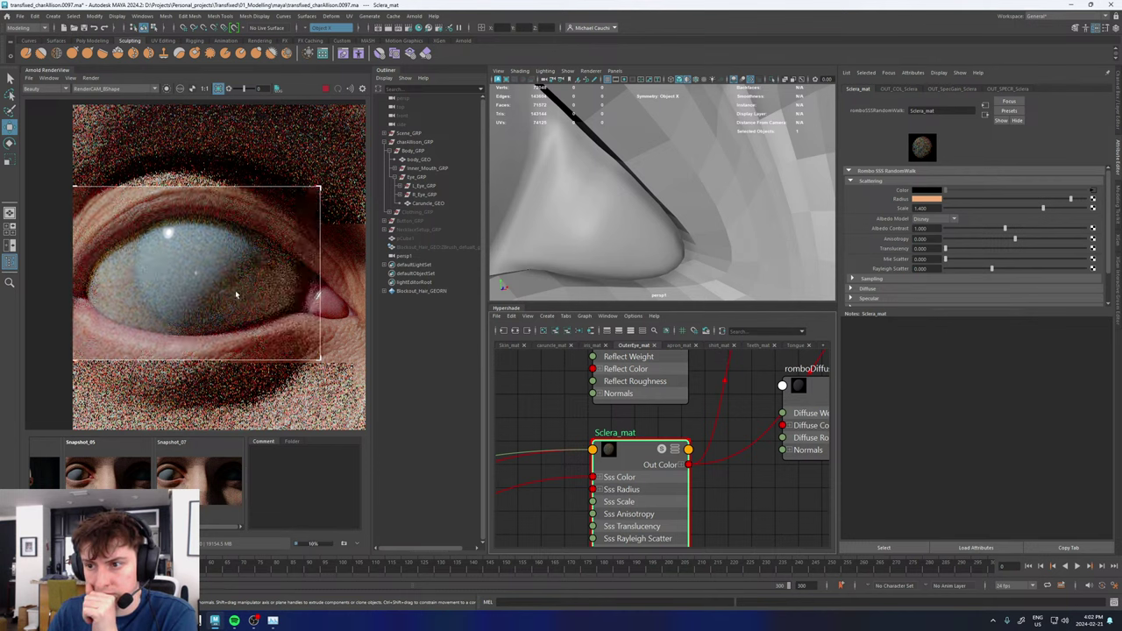
scroll(235, 294, "down", 2)
scroll(234, 294, "up", 3)
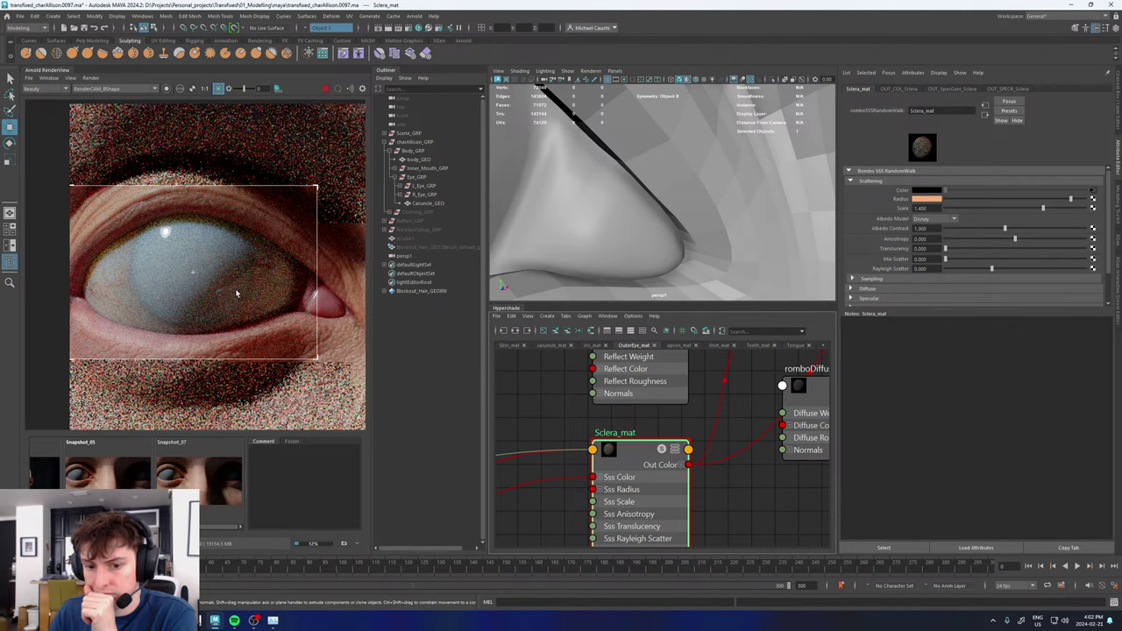
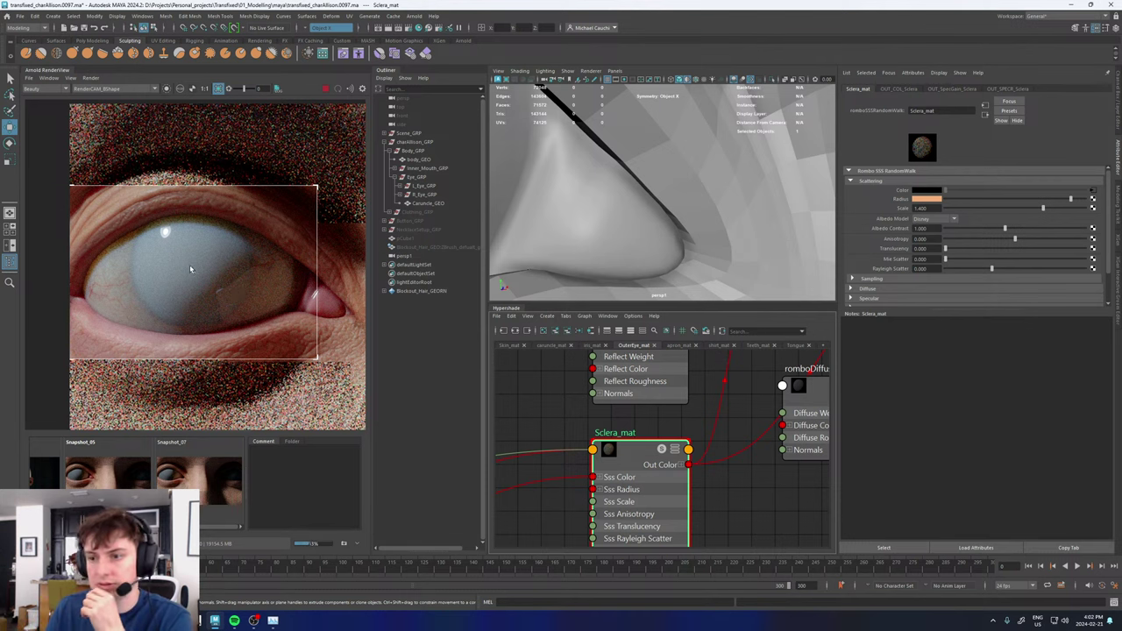
scroll(210, 278, "down", 2)
scroll(211, 278, "up", 2)
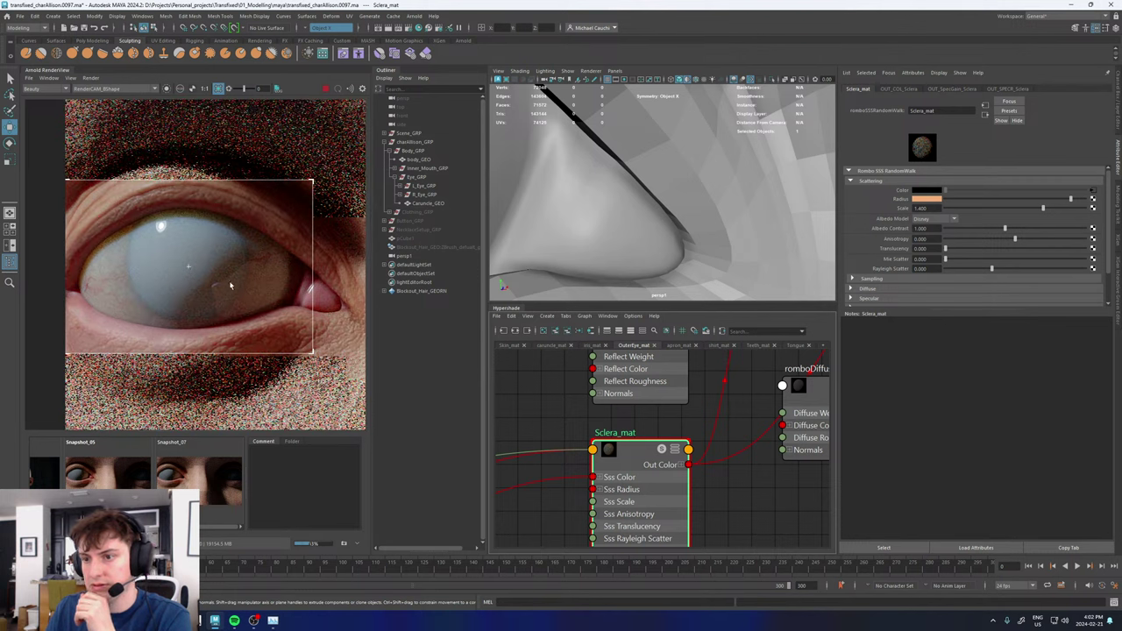
- Connect the Out Color of OuterEye_mat to Shader 1 of OuterEye_MatteOverride_mat and inspect the full eye in the render
scroll(646, 445, "down", 3)
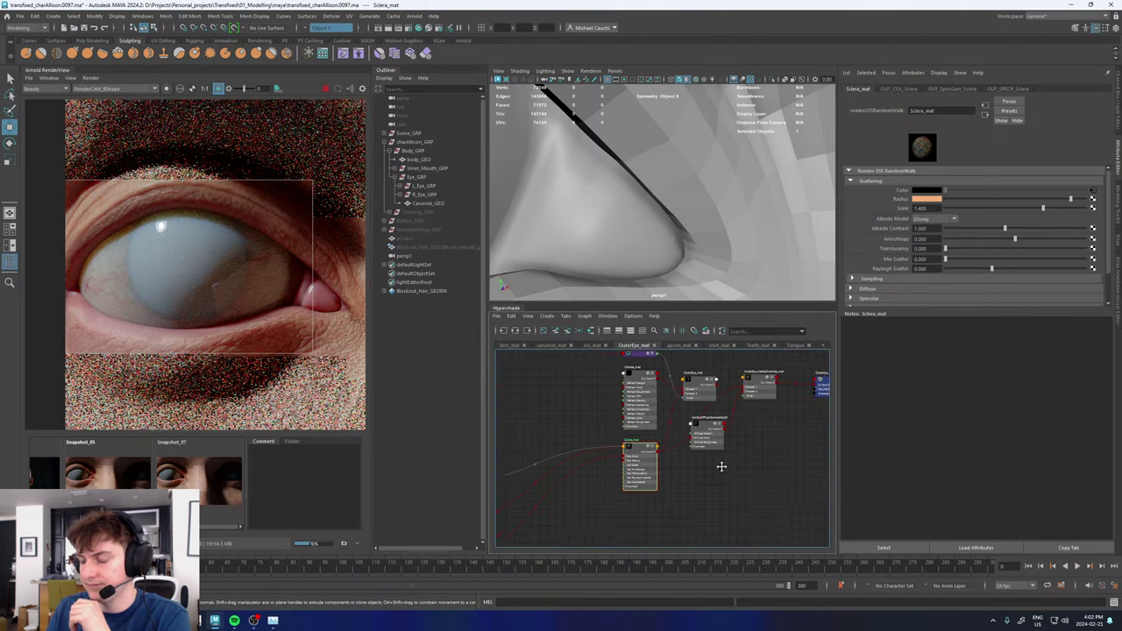
scroll(719, 466, "up", 3)
left_click_drag(664, 398, 716, 402)
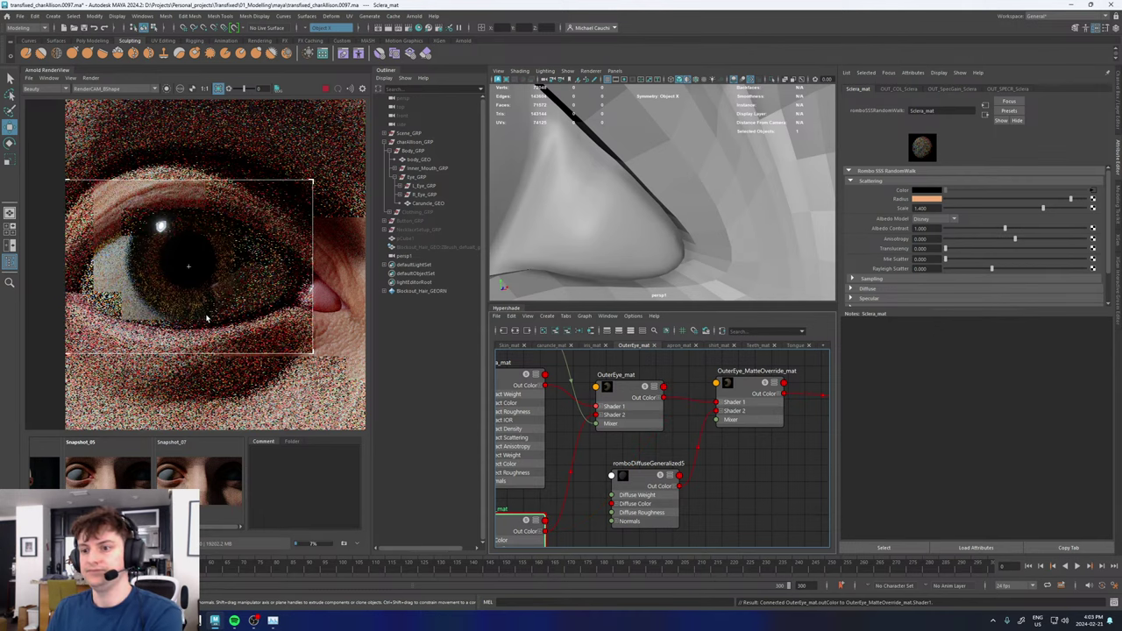
scroll(171, 309, "down", 3)
scroll(171, 309, "up", 4)
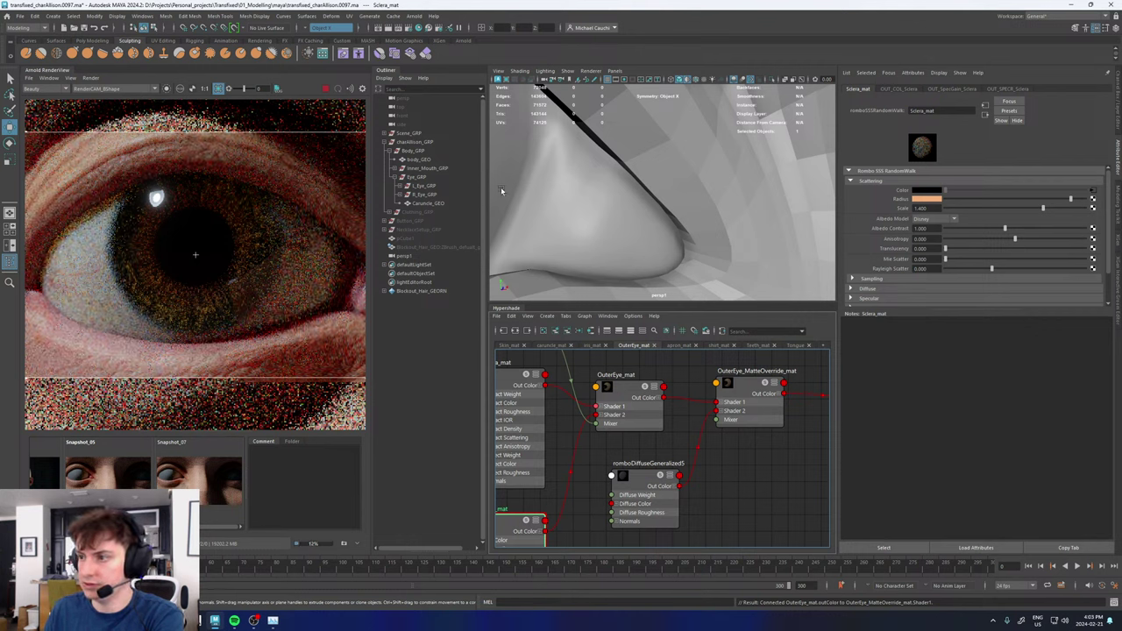
- Hide cornea_GEO in R_Eye_GRP and frame the exposed iris in the render
left_click(216, 242)
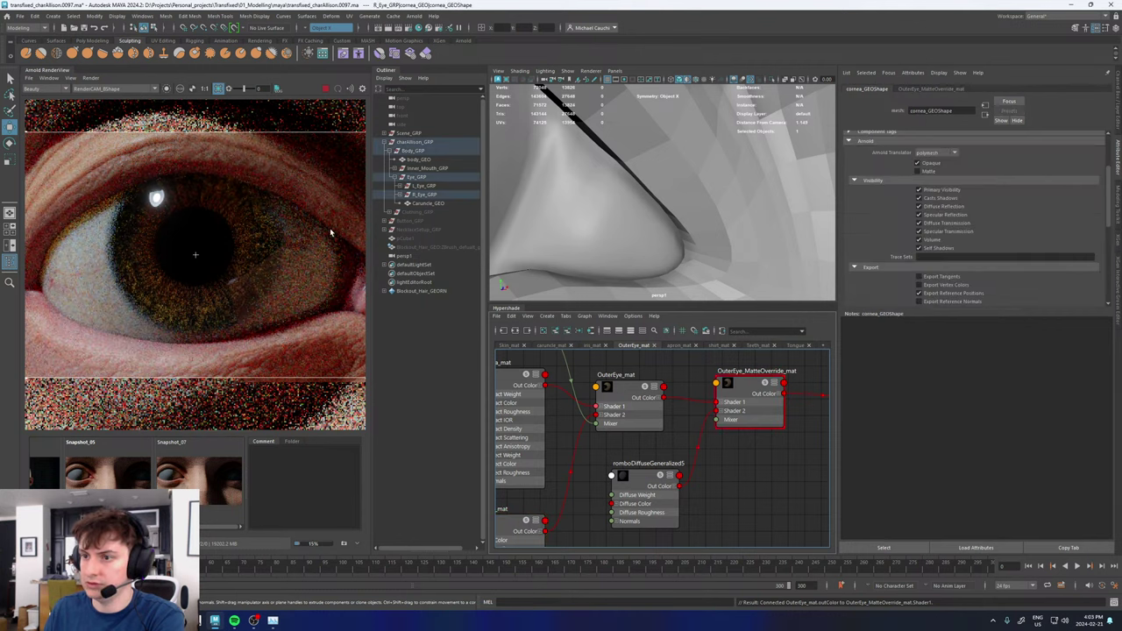
left_click(408, 195)
left_click(421, 205)
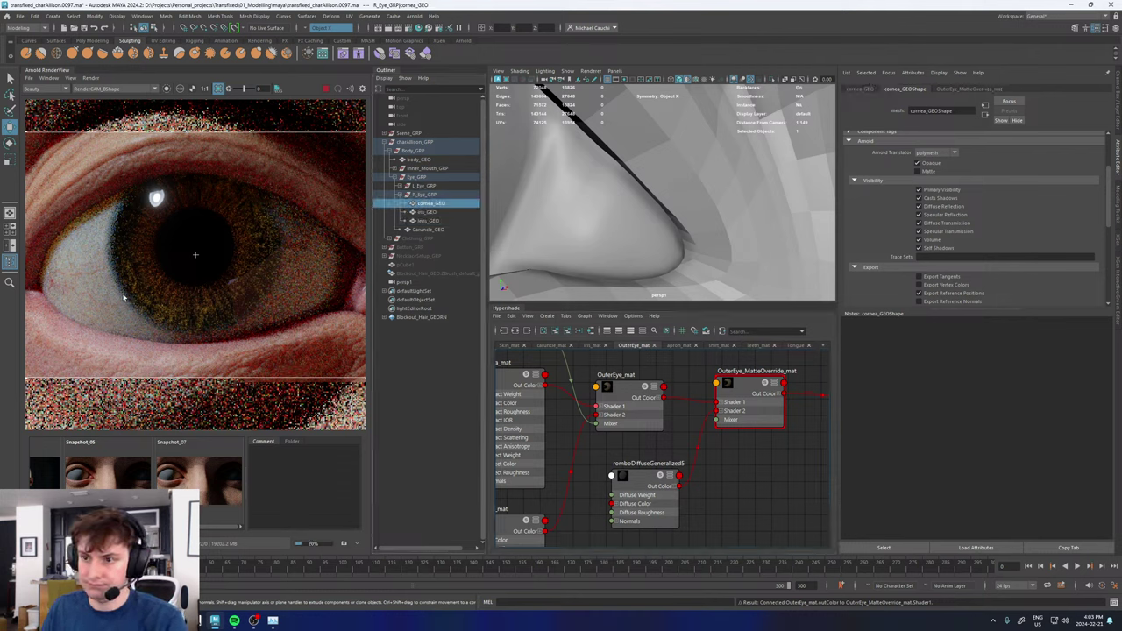
key("f")
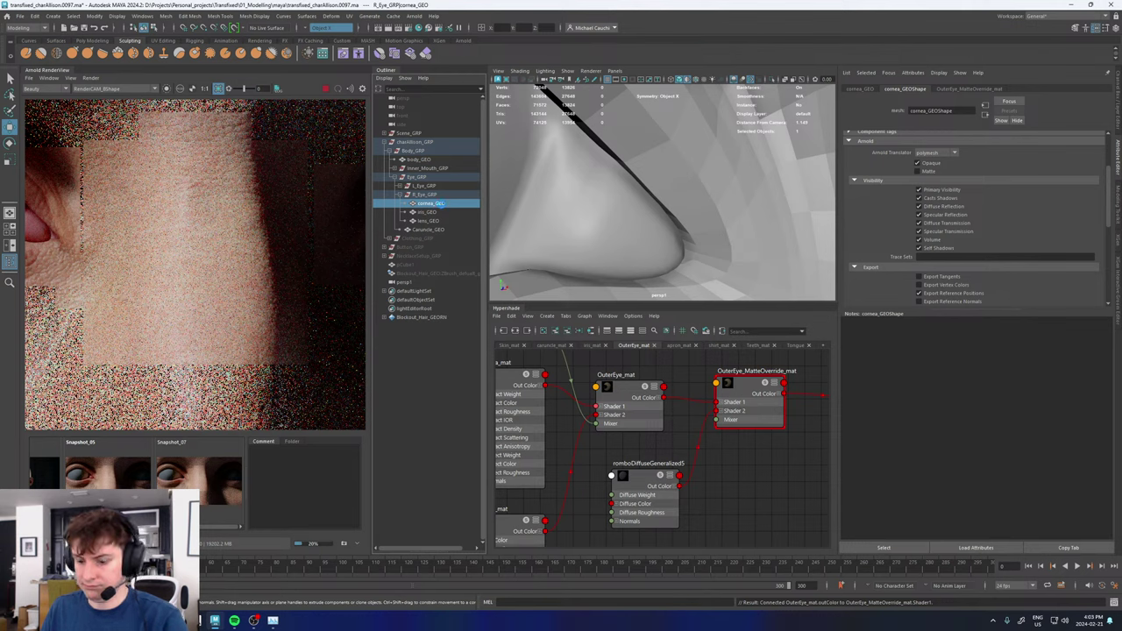
key("h")
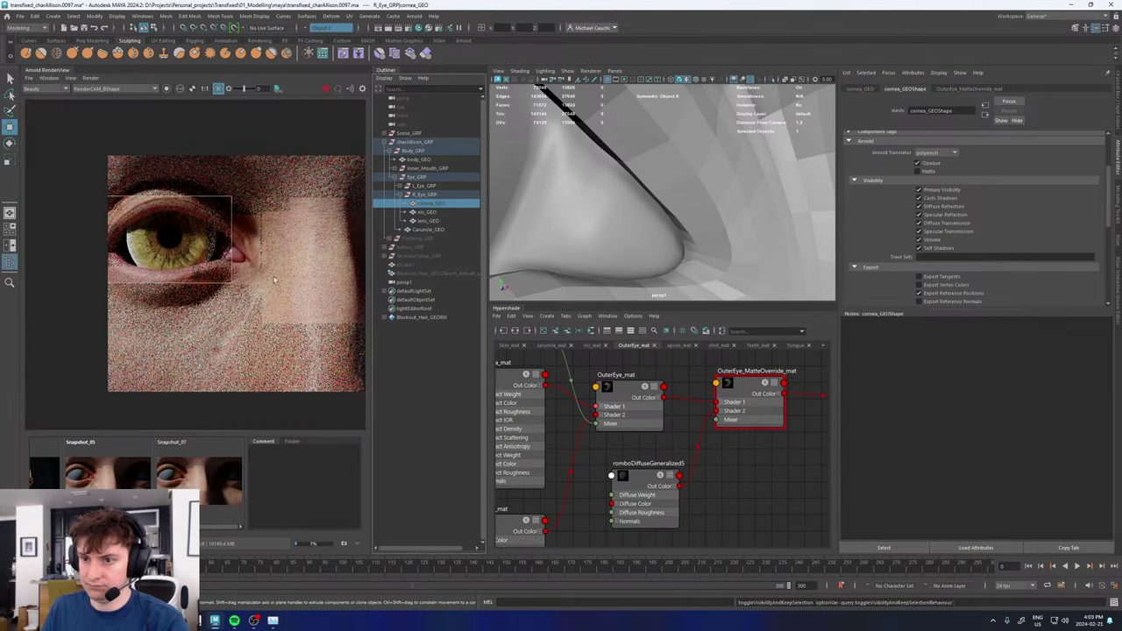
scroll(191, 283, "up", 2)
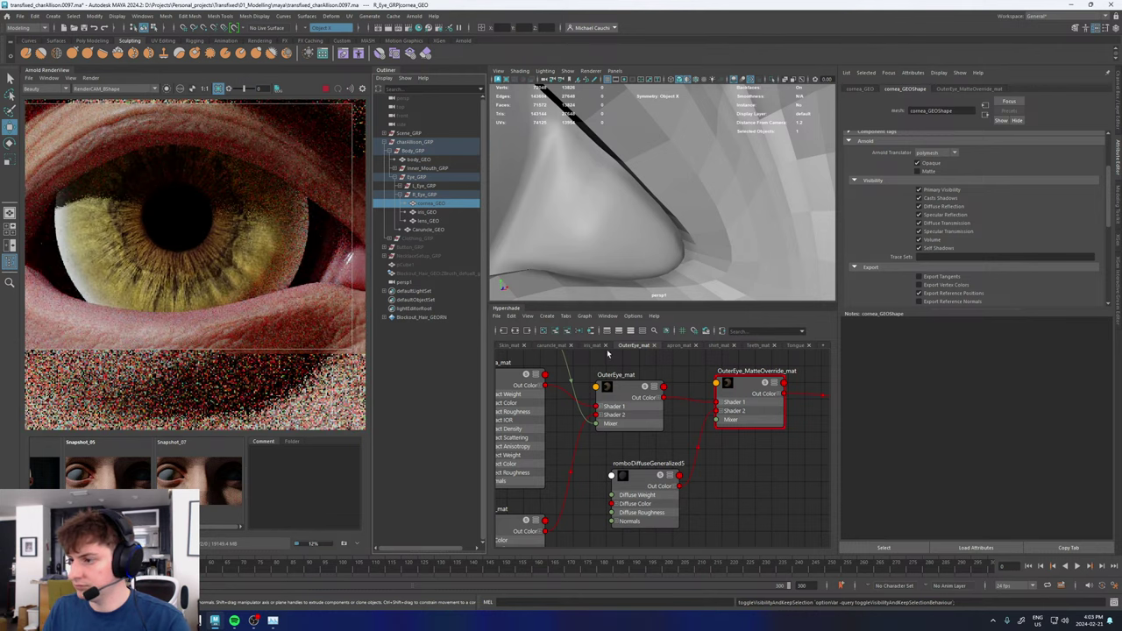
- Open the iris_mat network and inspect the iris relief in the render's N pass, returning to Beauty
left_click(592, 345)
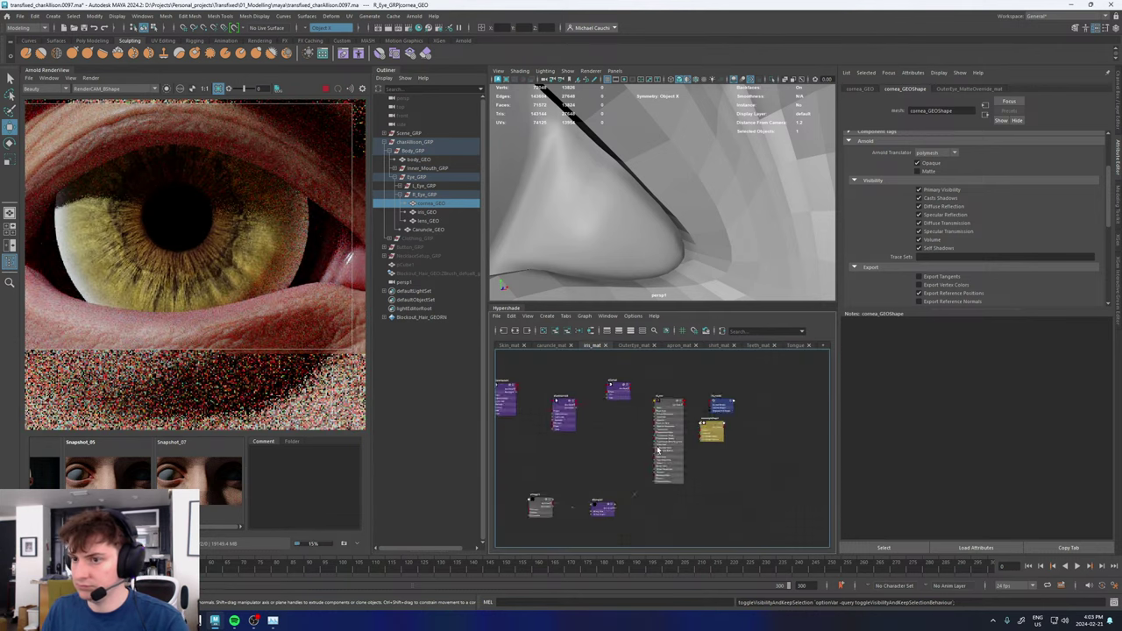
scroll(589, 430, "up", 2)
scroll(113, 178, "up", 2)
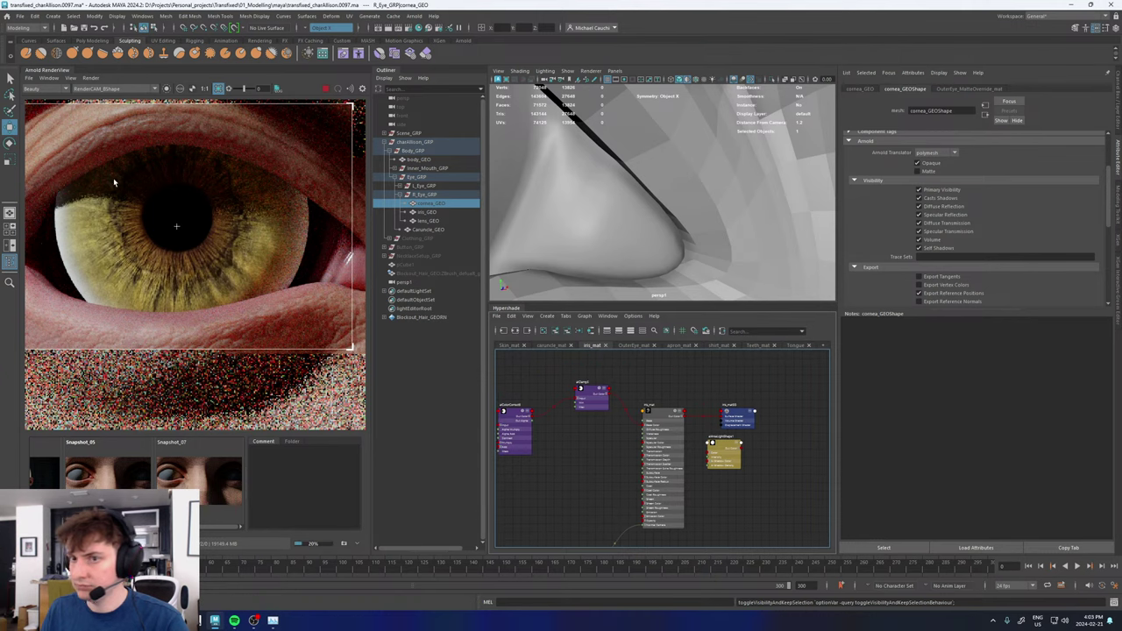
left_click(39, 89)
left_click(39, 109)
scroll(203, 292, "up", 1)
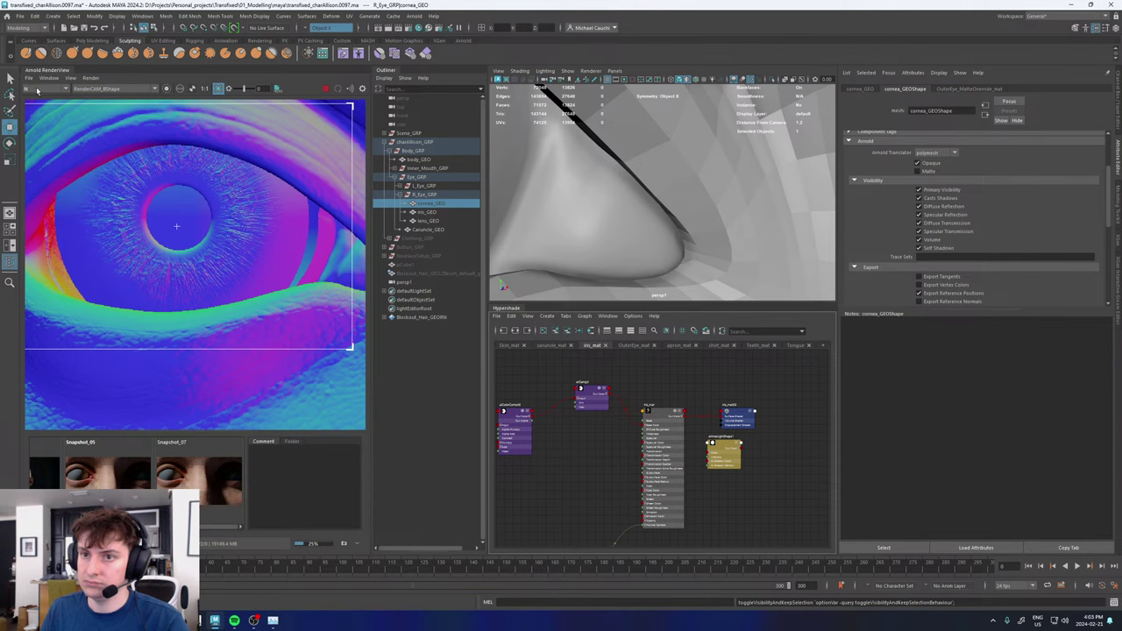
left_click(48, 88)
left_click(42, 99)
- Set the Bump Height of aiBump2d1, which feeds the bump mapping of iris_mat, to 0.05 and check the iris in the render
scroll(635, 394, "up", 2)
left_click(635, 394)
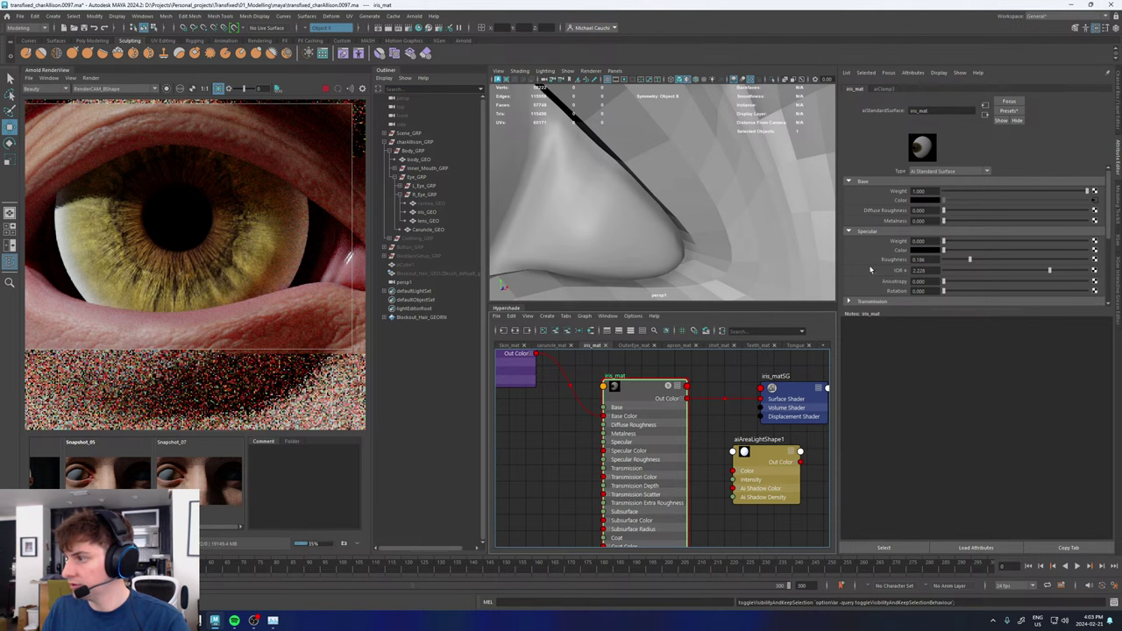
scroll(871, 269, "down", 3)
scroll(880, 224, "up", 3)
scroll(875, 250, "down", 5)
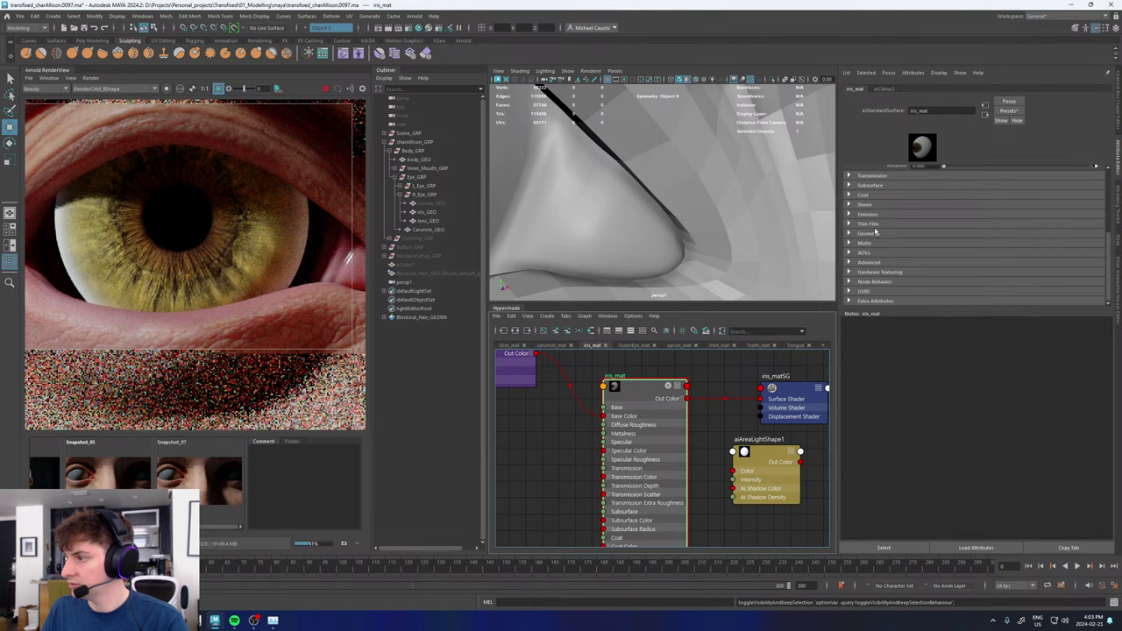
left_click(871, 235)
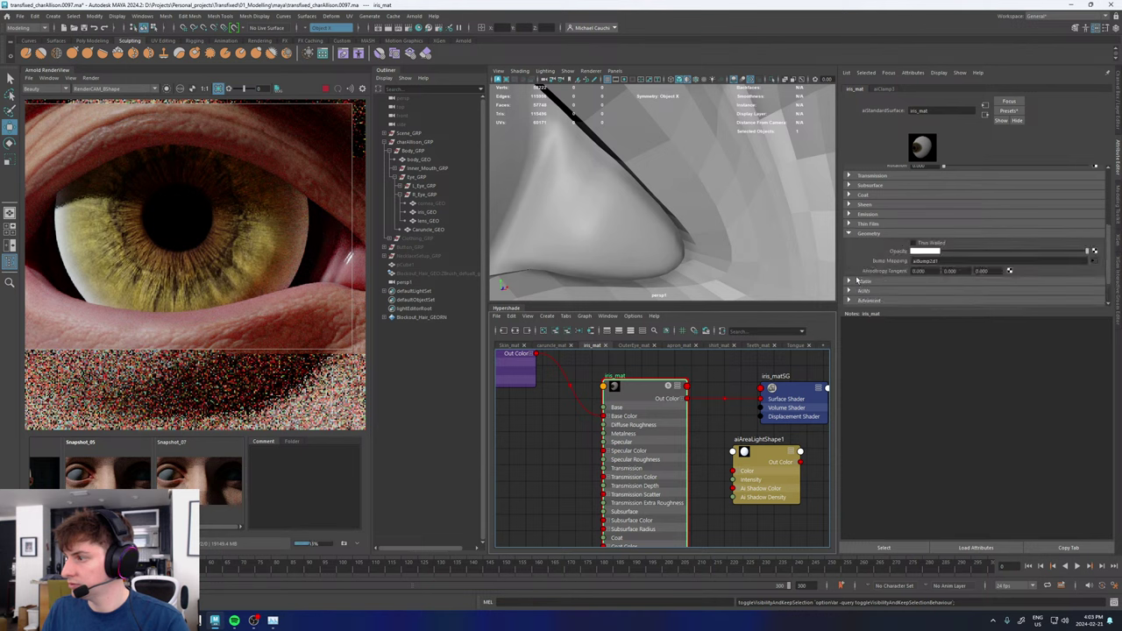
scroll(663, 438, "down", 4)
middle_click_drag(691, 491, 726, 373, "alt")
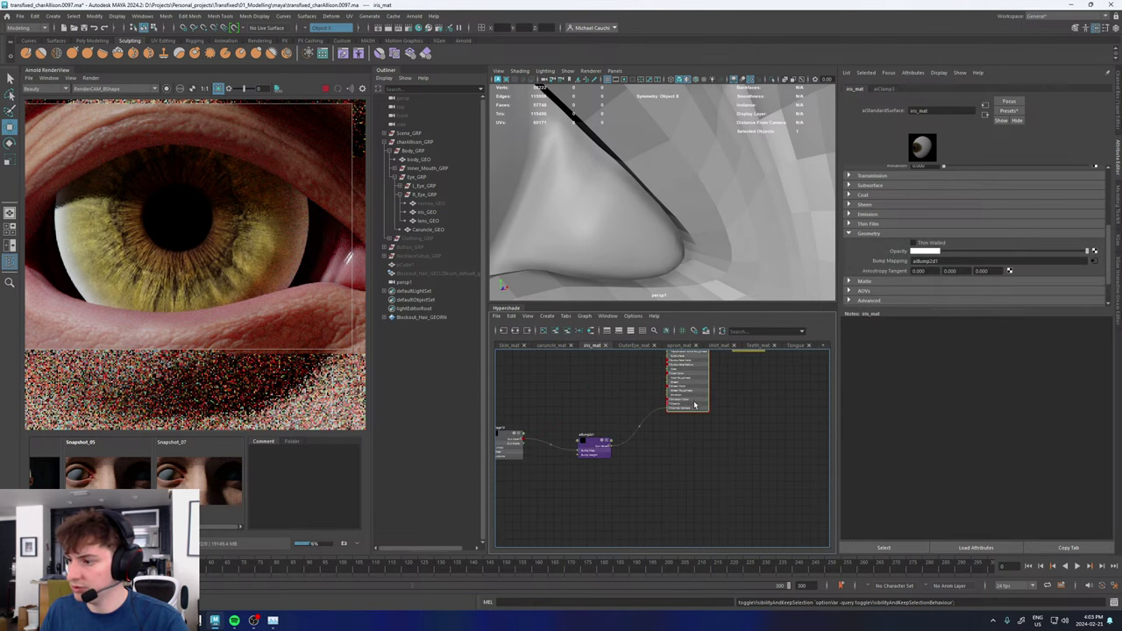
left_click(586, 445)
double_click(917, 179)
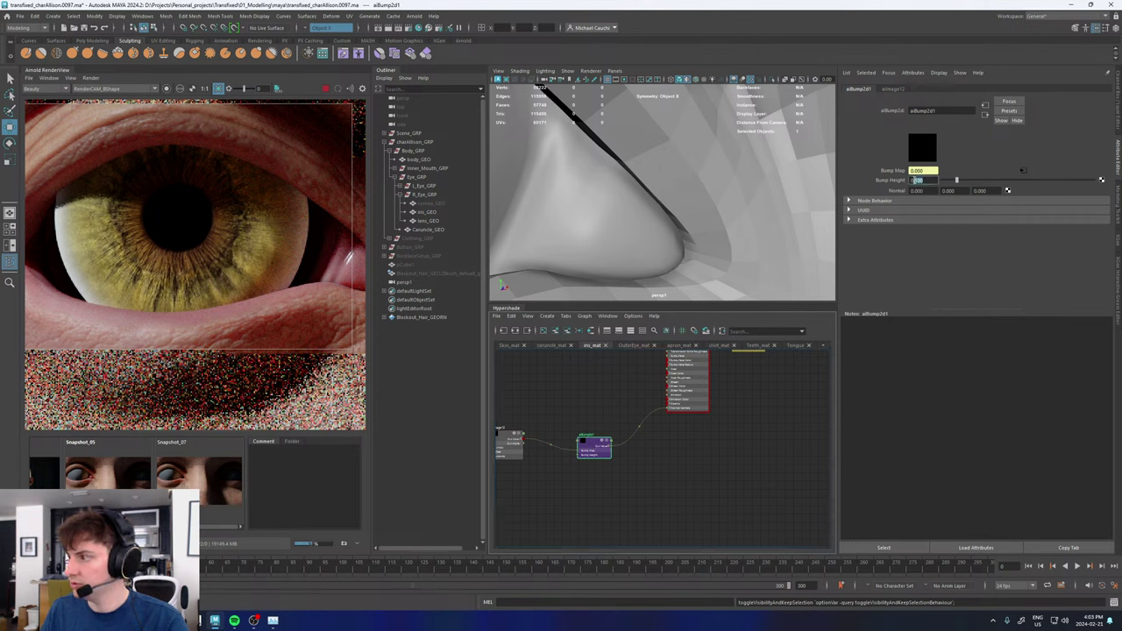
type("0.05")
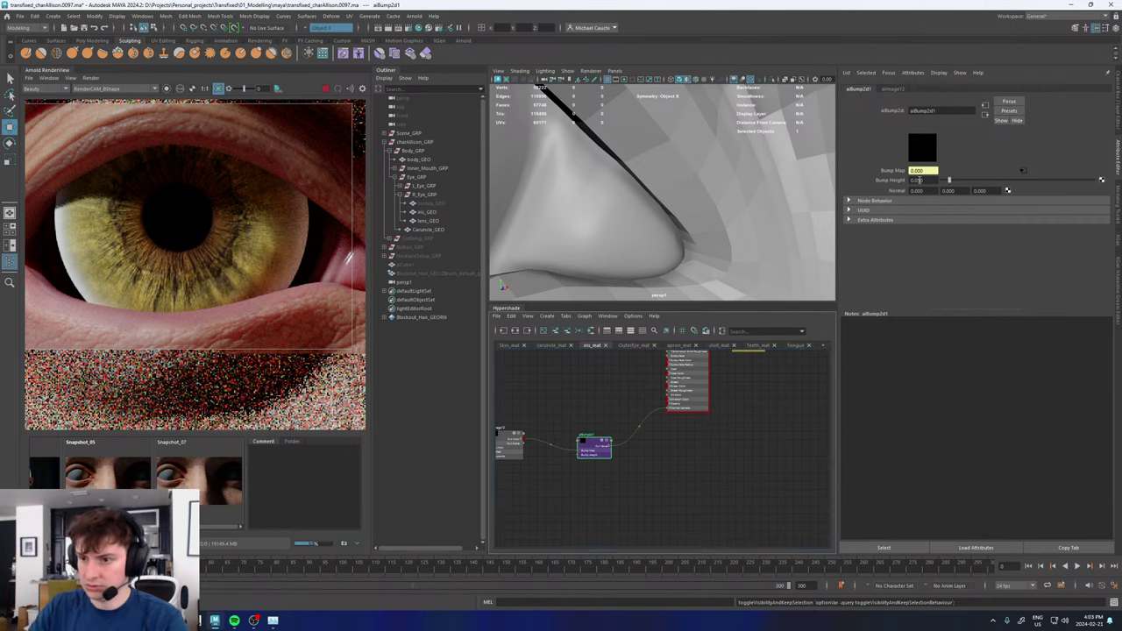
key("Return")
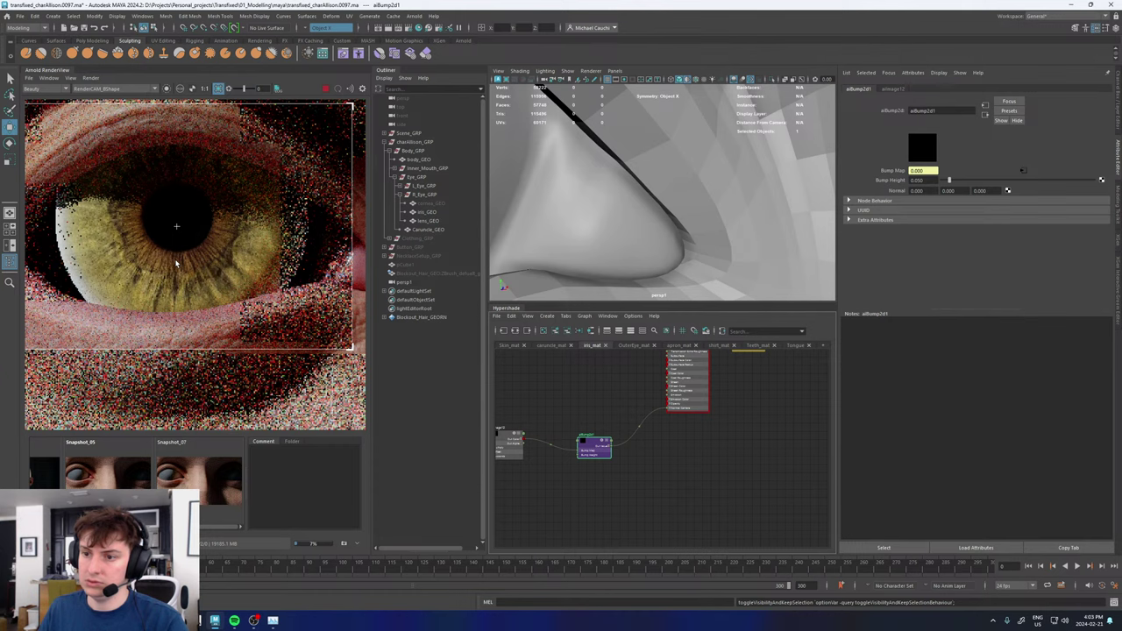
scroll(171, 263, "up", 2)
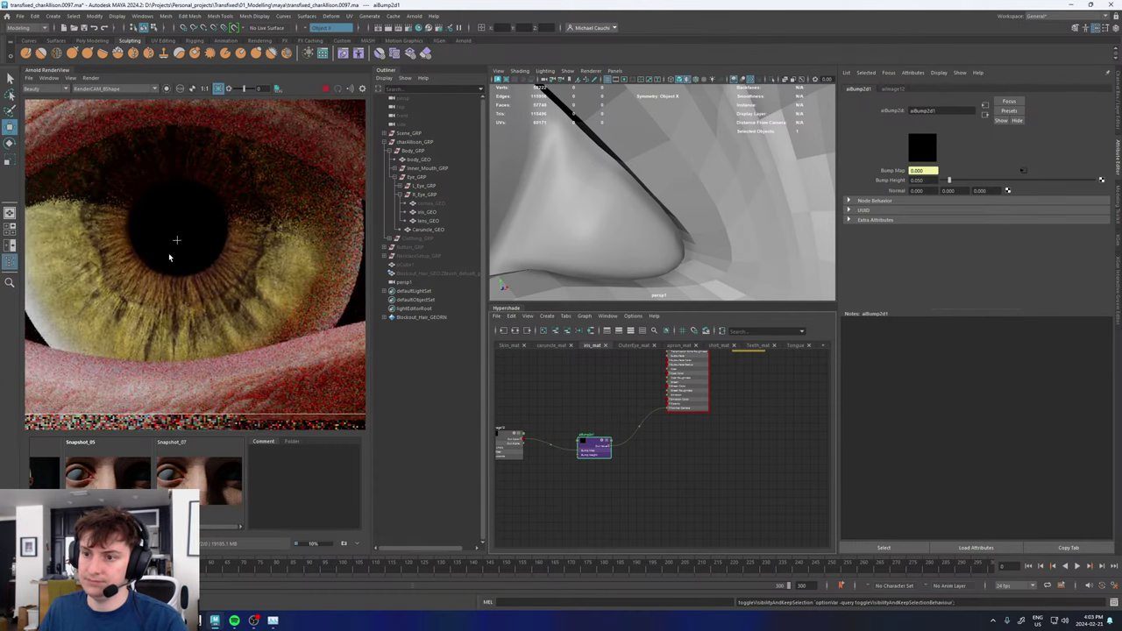
- Bypass aiColorCorrect5 in the iris network by connecting the Out Color of aiColorCorrect4 directly to the clamp node's Input
scroll(692, 507, "down", 4)
middle_click_drag(684, 486, 748, 515, "alt")
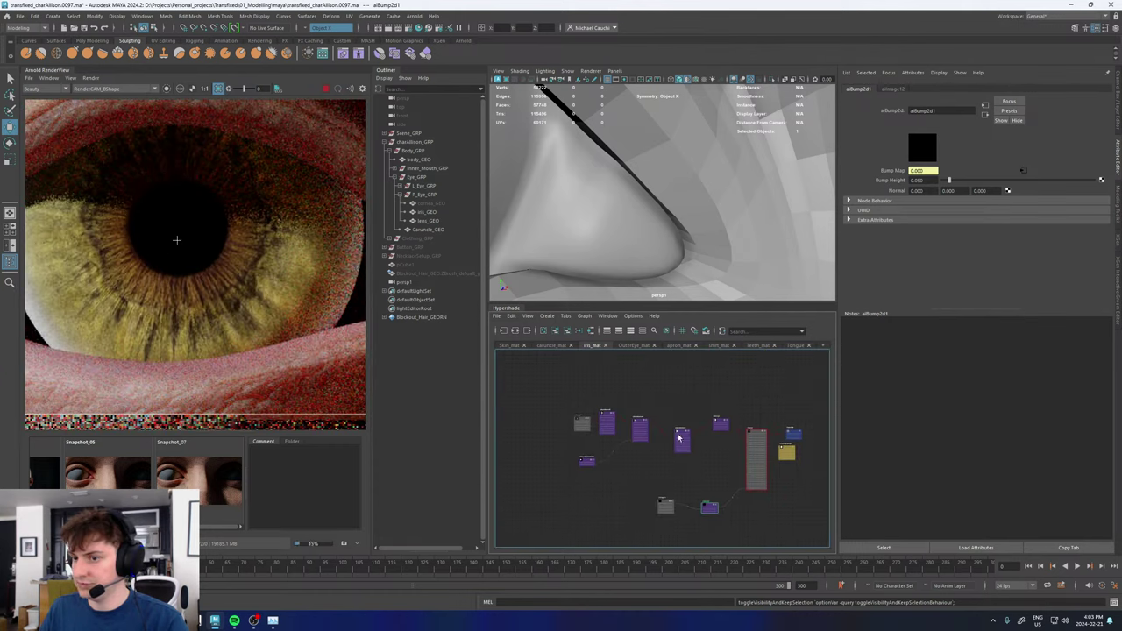
scroll(680, 434, "up", 5)
middle_click_drag(682, 433, 763, 451, "alt")
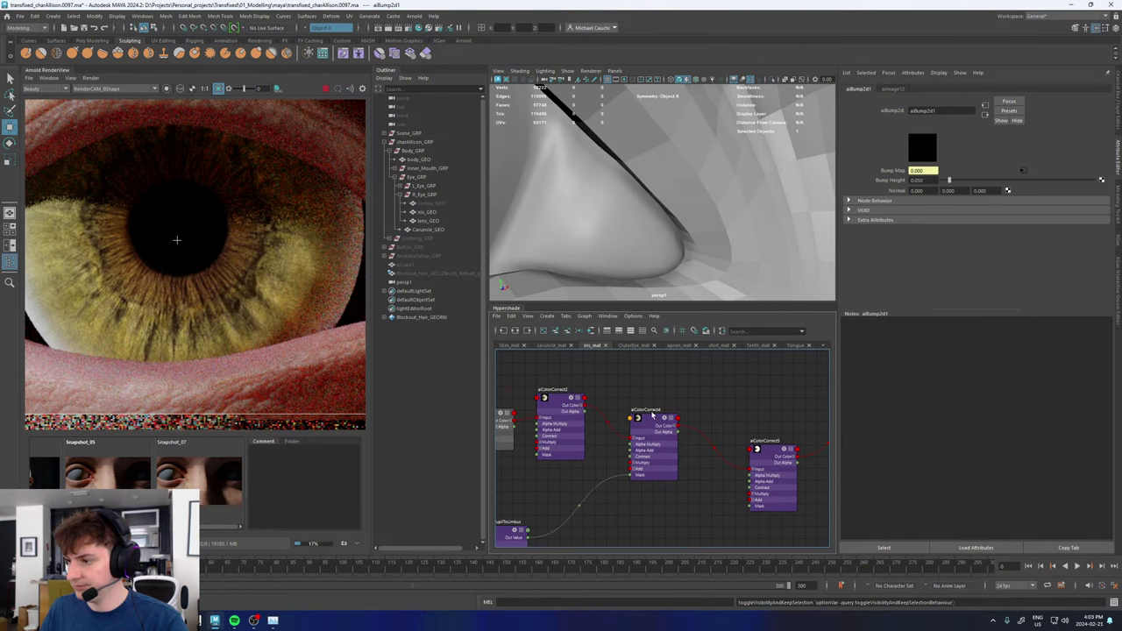
left_click(764, 455)
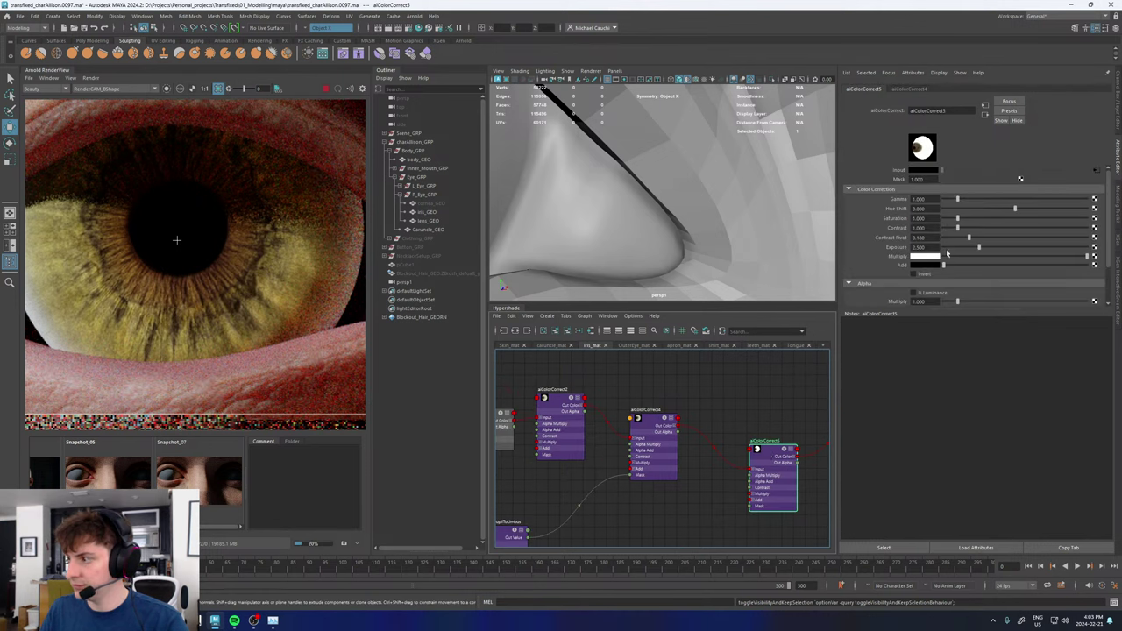
left_click_drag(769, 451, 751, 465)
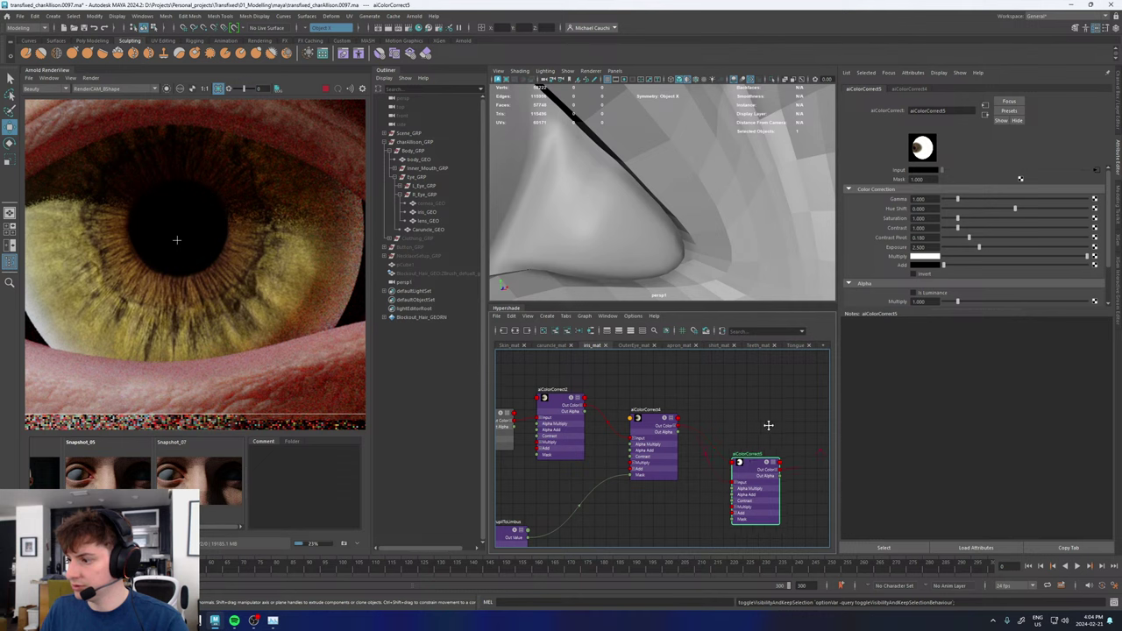
middle_click_drag(700, 434, 622, 426, "alt")
left_click_drag(598, 420, 783, 426)
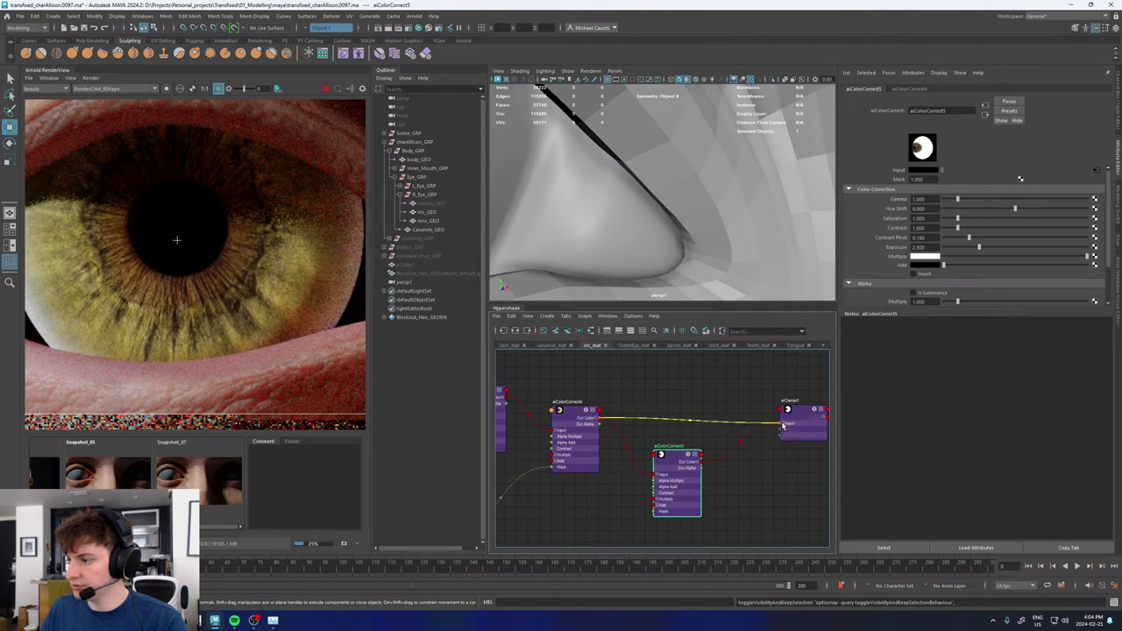
middle_click_drag(706, 397, 823, 388, "alt")
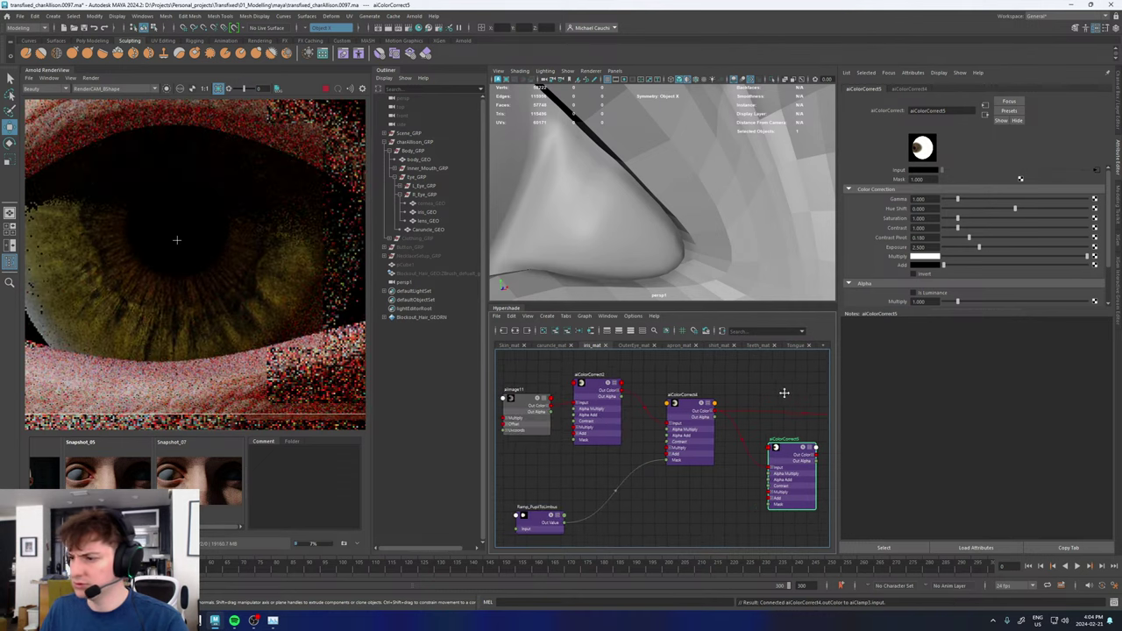
- Try Saturation values of 0.9 and 0.5 on aiColorCorrect4, compare the iris in the render, and undo the changes
left_click(690, 409)
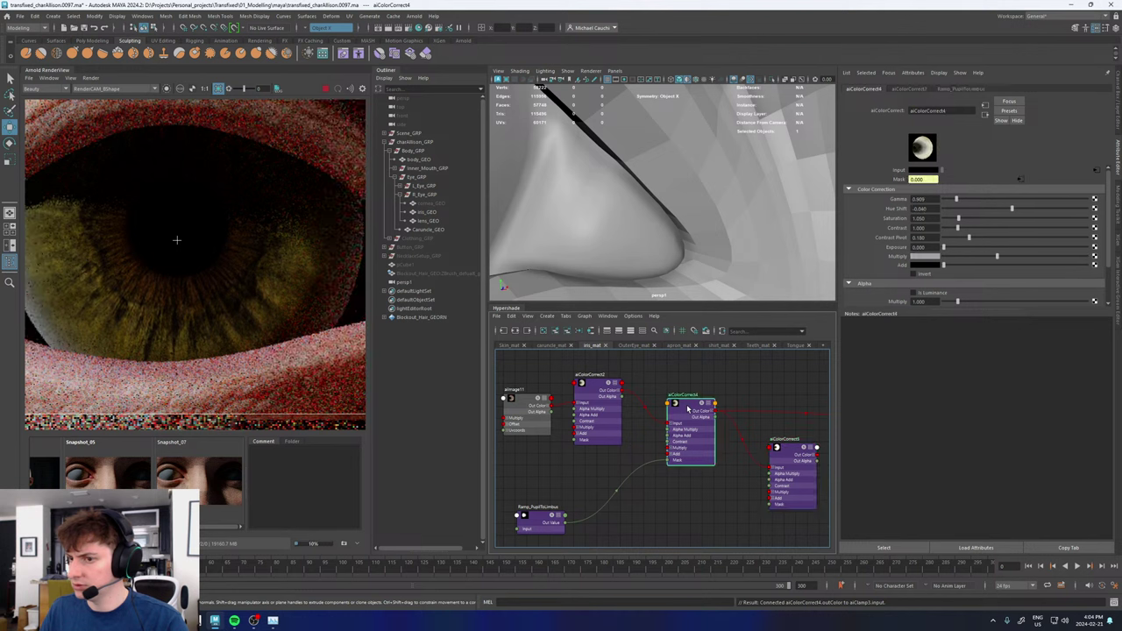
left_click(922, 219)
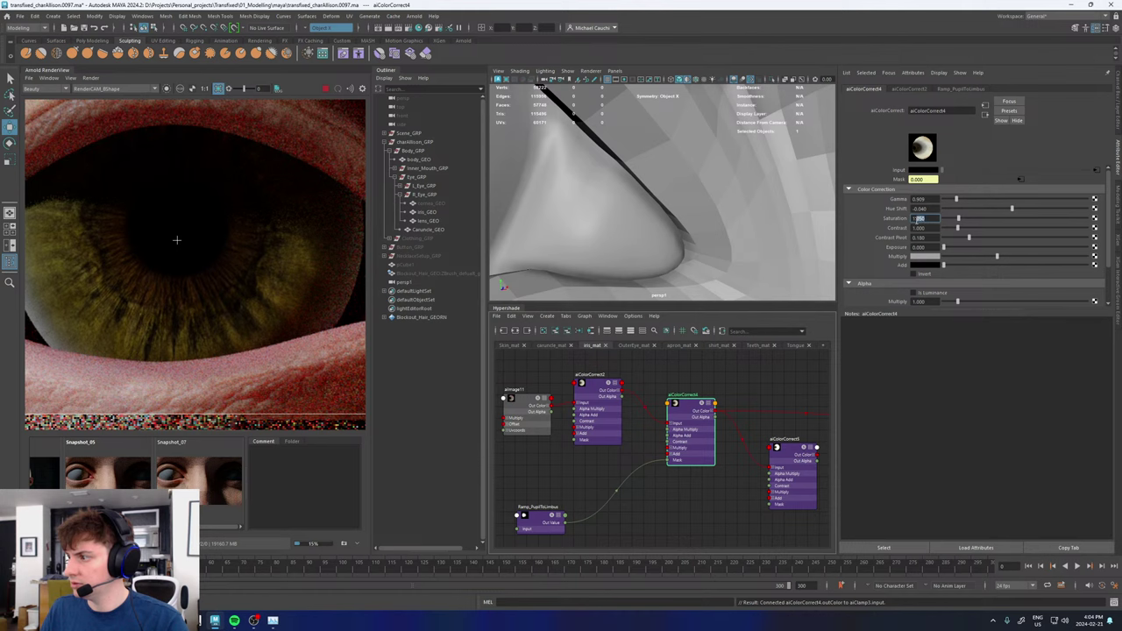
type("1")
key("Return")
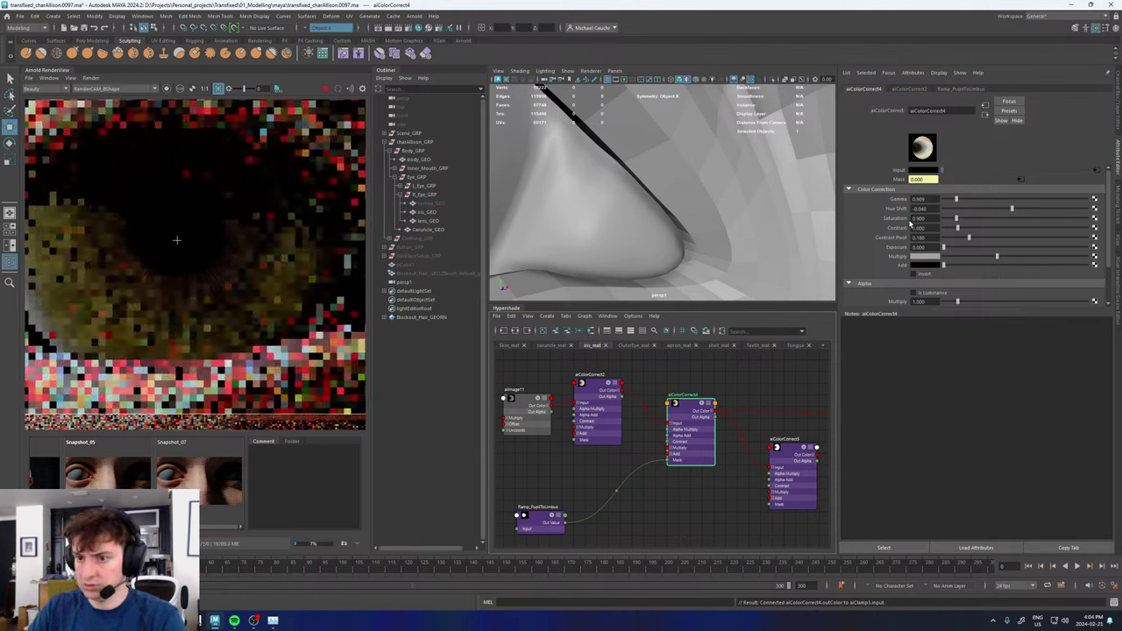
left_click(914, 219)
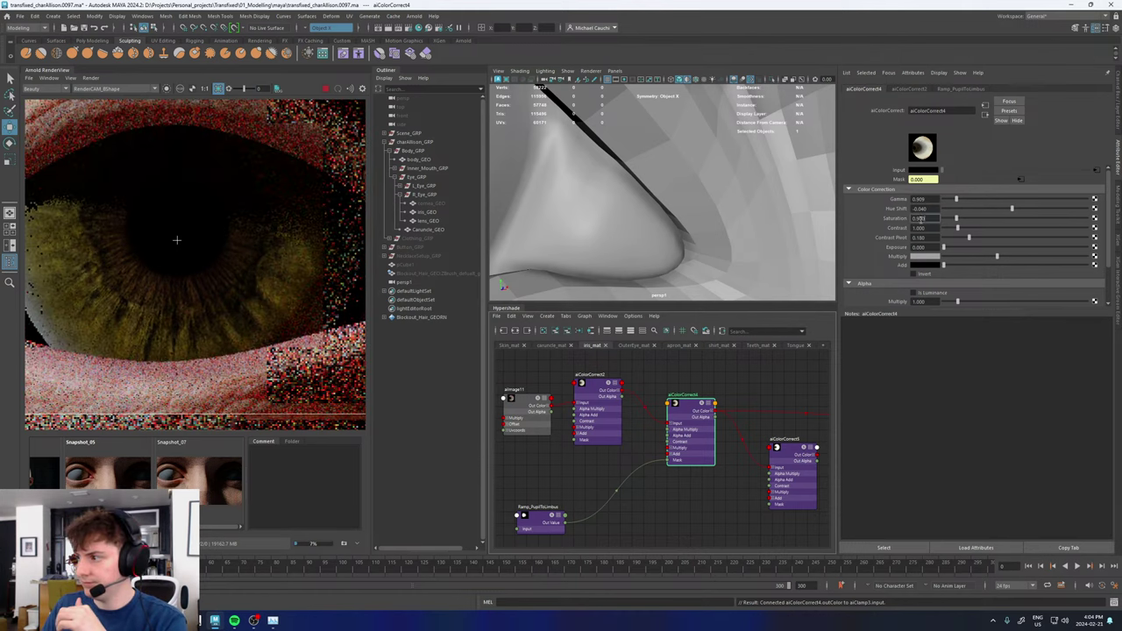
type("0.5")
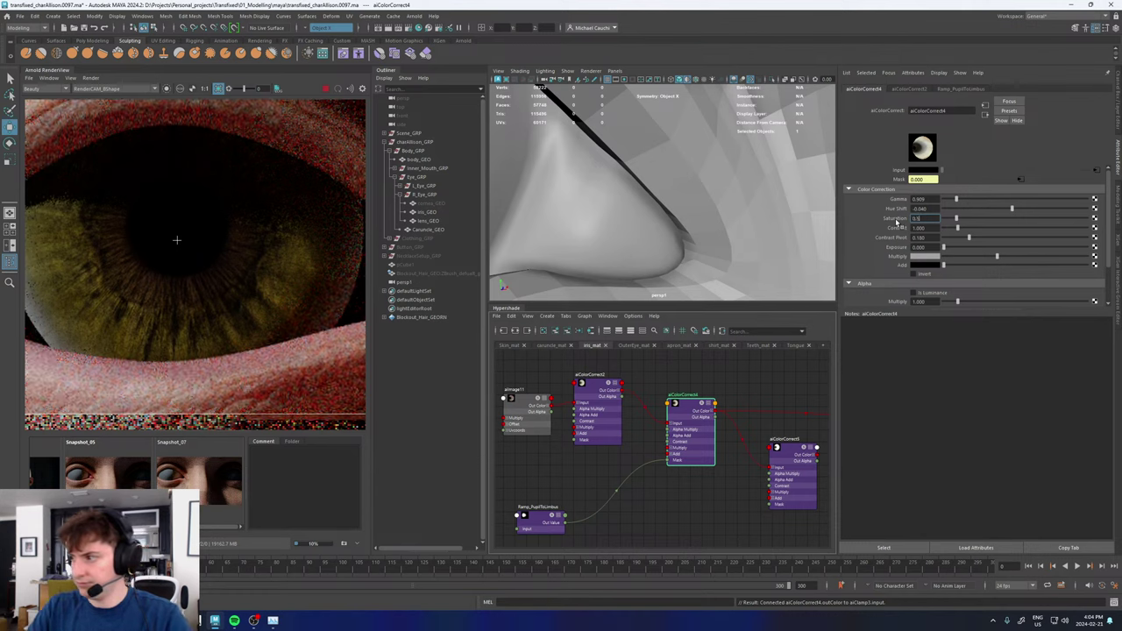
key("Return")
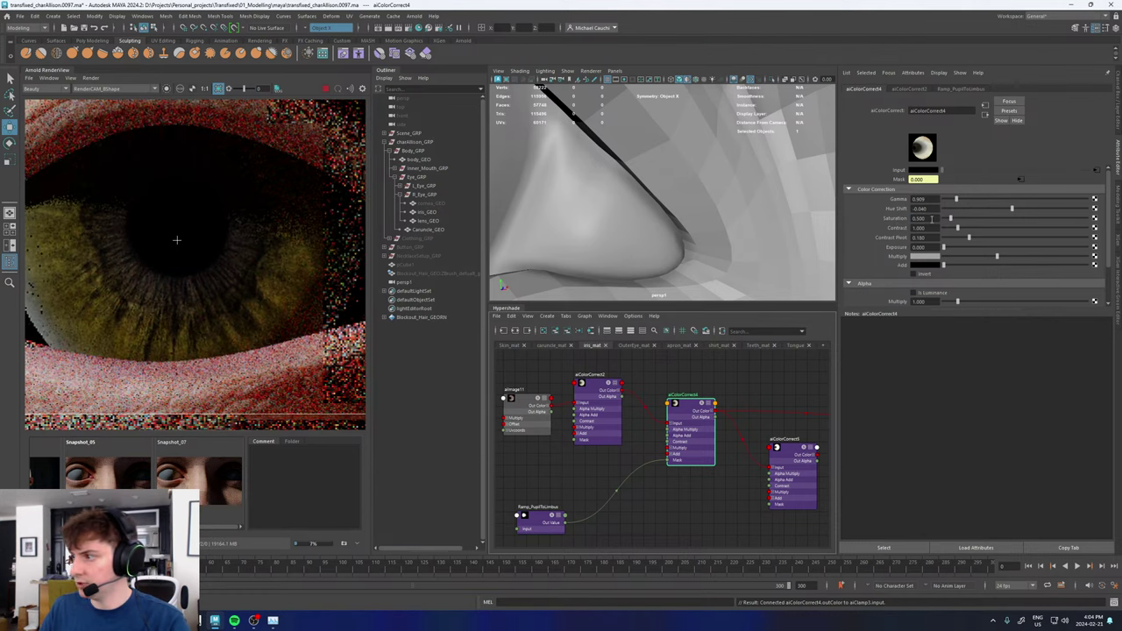
key("ctrl+z")
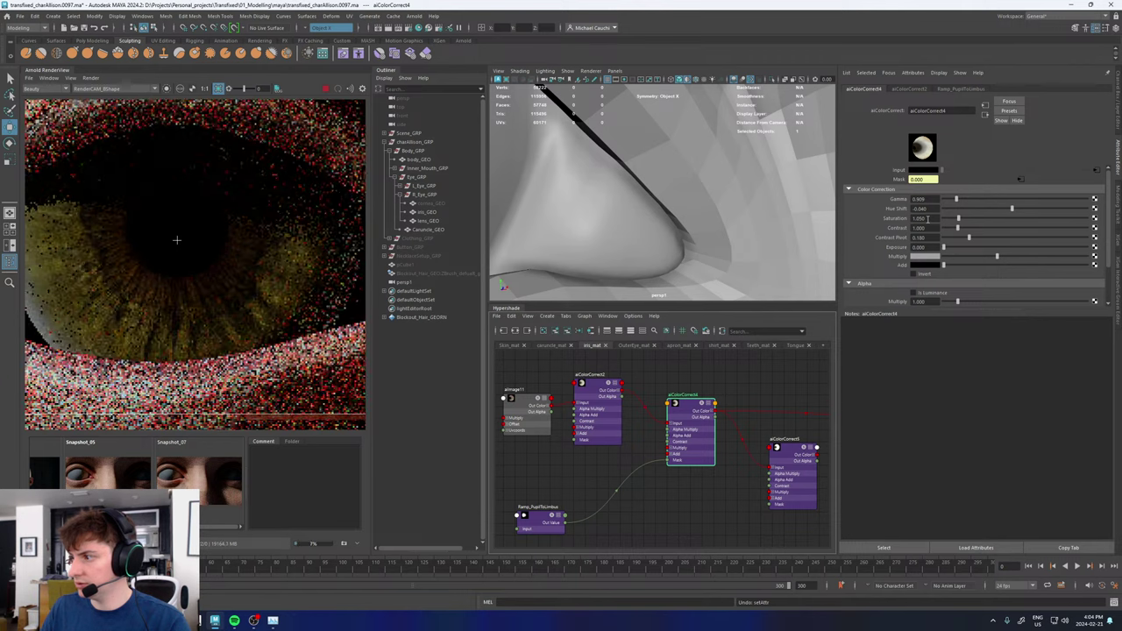
- Select aiColorCorrect2, between the iris image and aiColorCorrect4, and shift it slightly in the network
left_click_drag(593, 388, 601, 398)
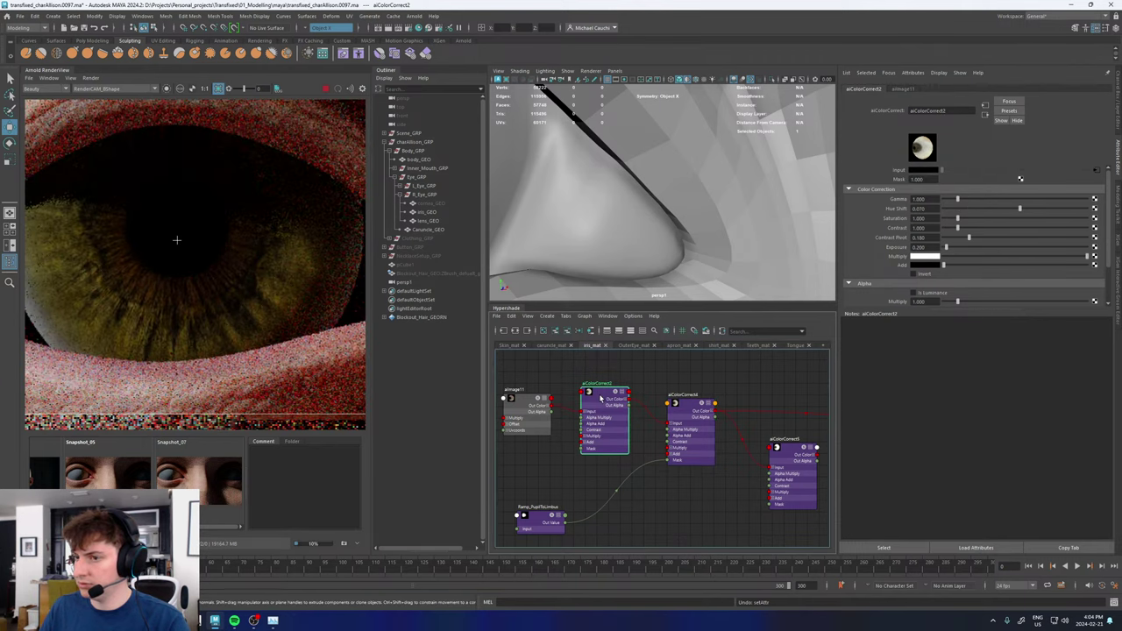
- Set the saturation of the iris material's aiColorCorrect2 node to 0.9
left_click(934, 210)
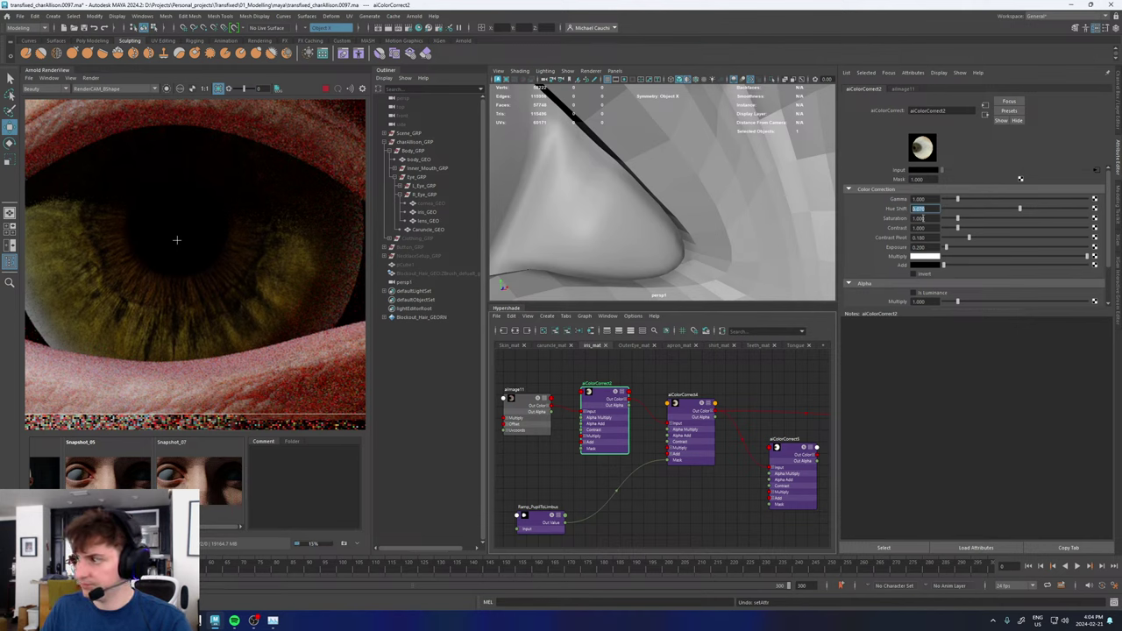
key("Tab")
type(".9")
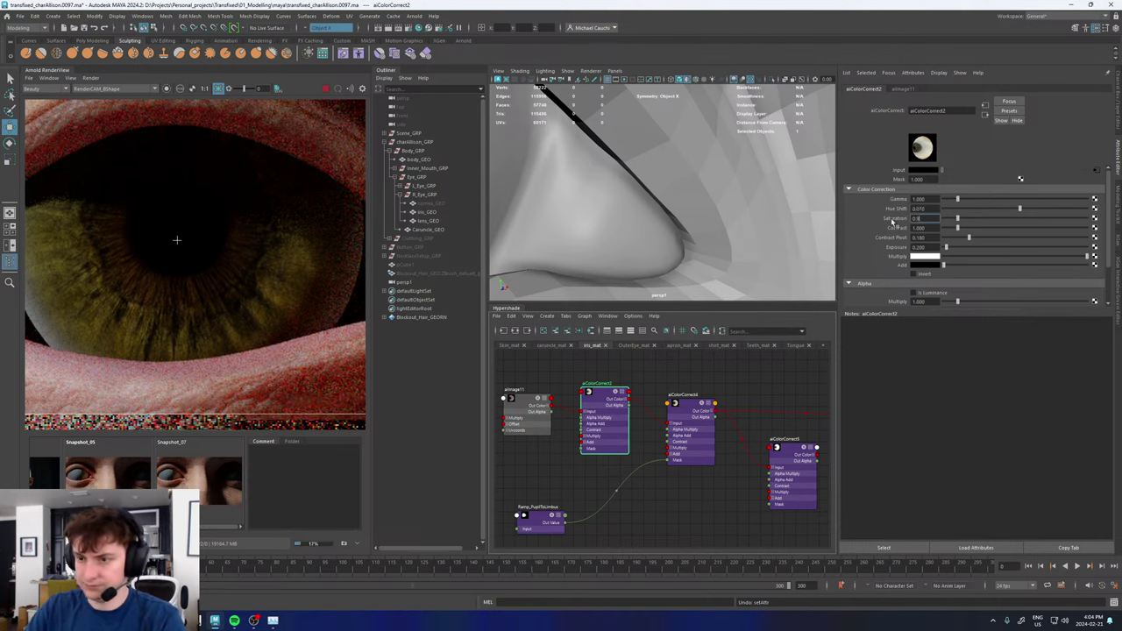
key("Return")
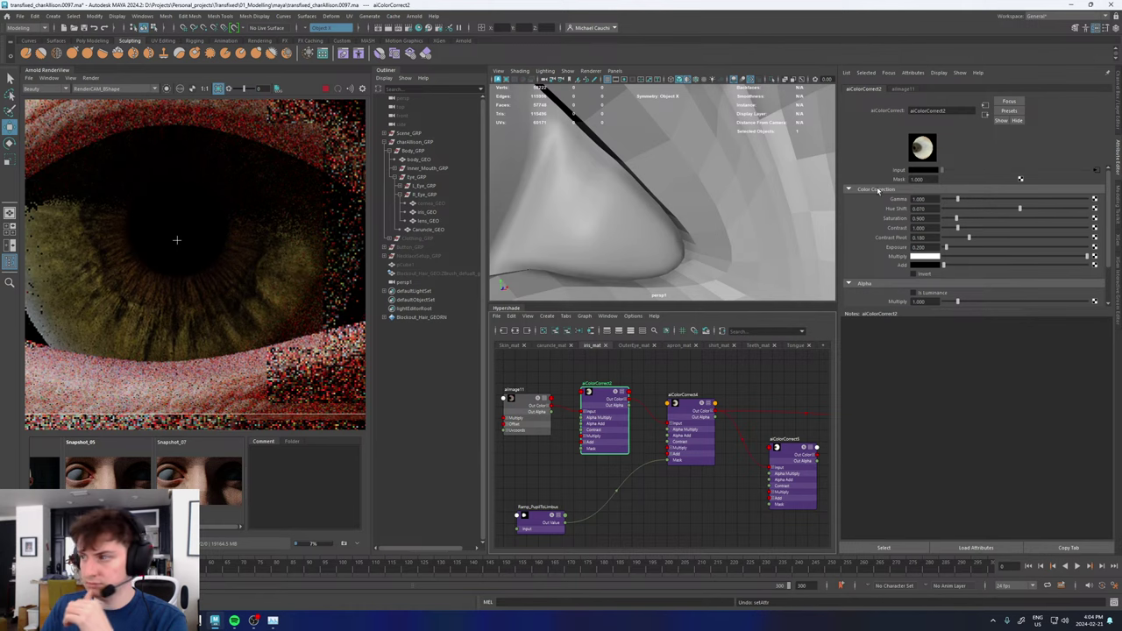
- Try a hue shift of 0.04 on aiColorCorrect2 and check the iris in the render
left_click(925, 209)
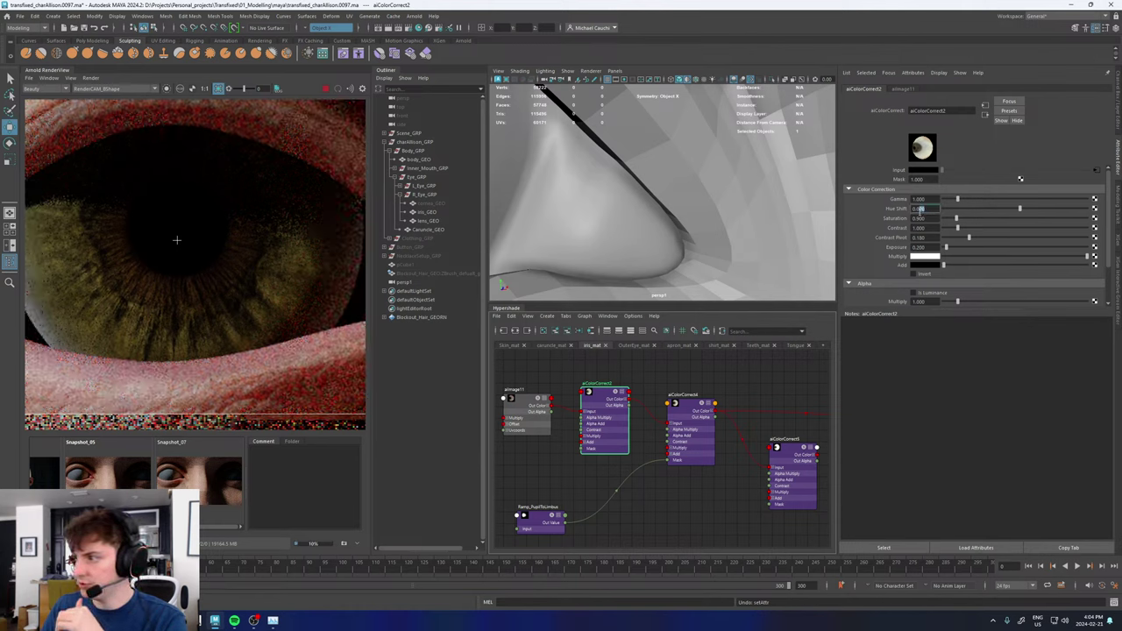
type("4")
key("Return")
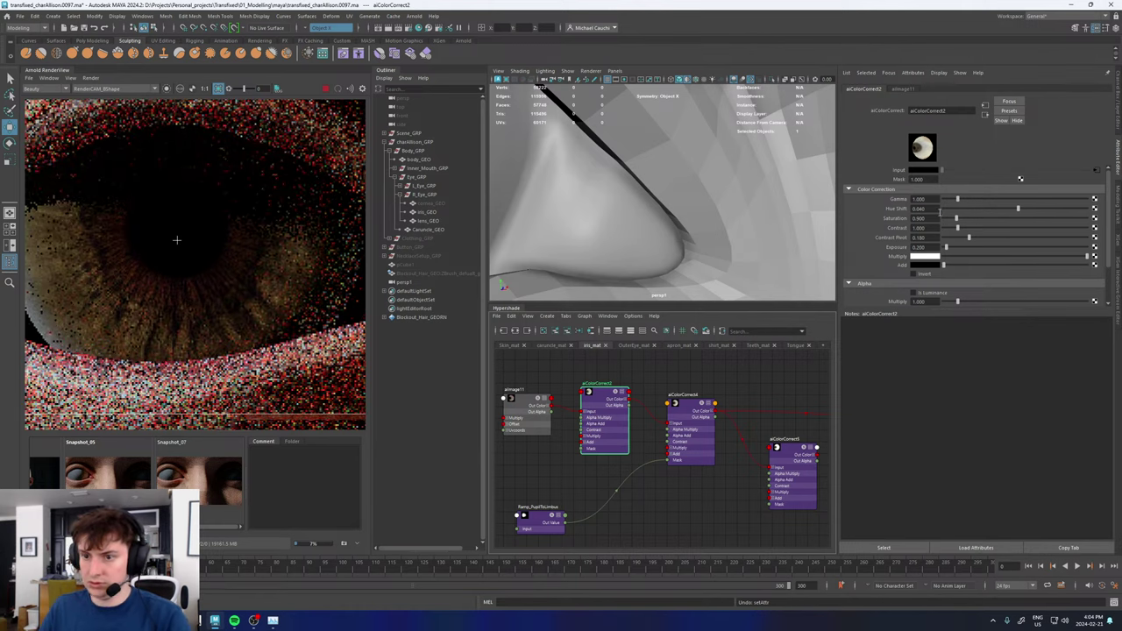
scroll(269, 237, "down", 3)
scroll(263, 246, "up", 2)
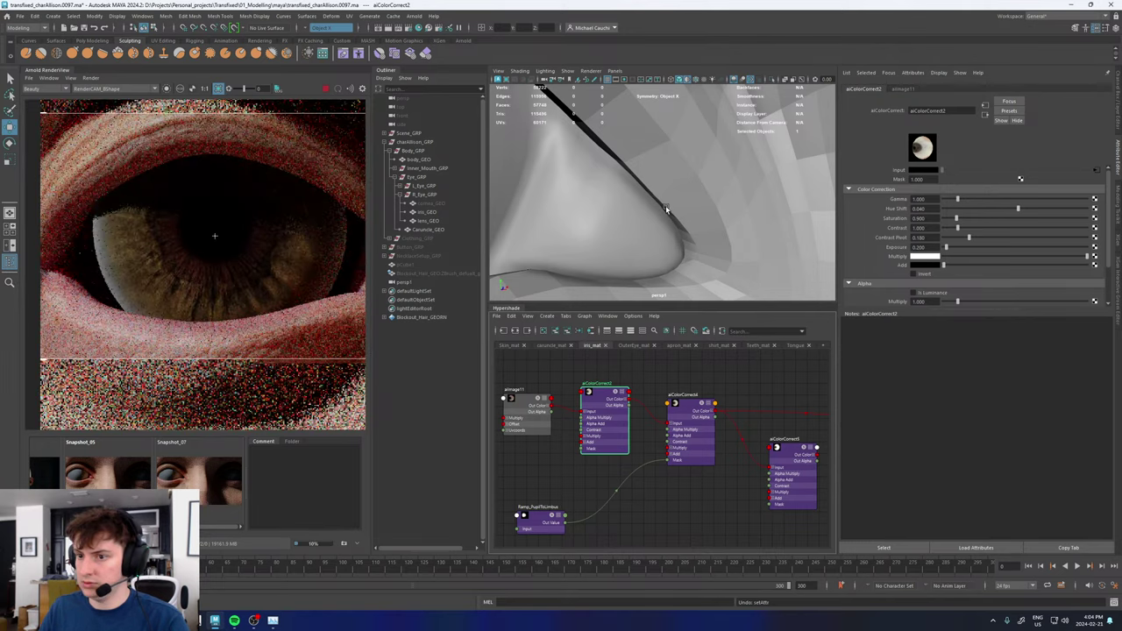
- Try a hue shift of 0.055 on aiColorCorrect2, settle on 0.05, and check the rendered iris
left_click(928, 209)
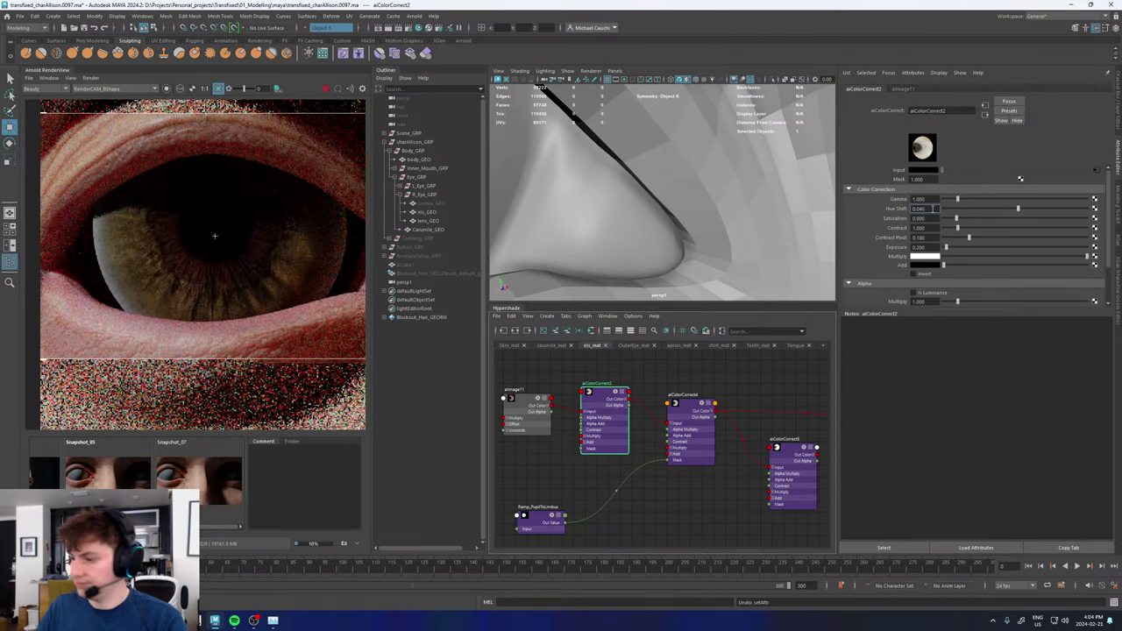
key("Return")
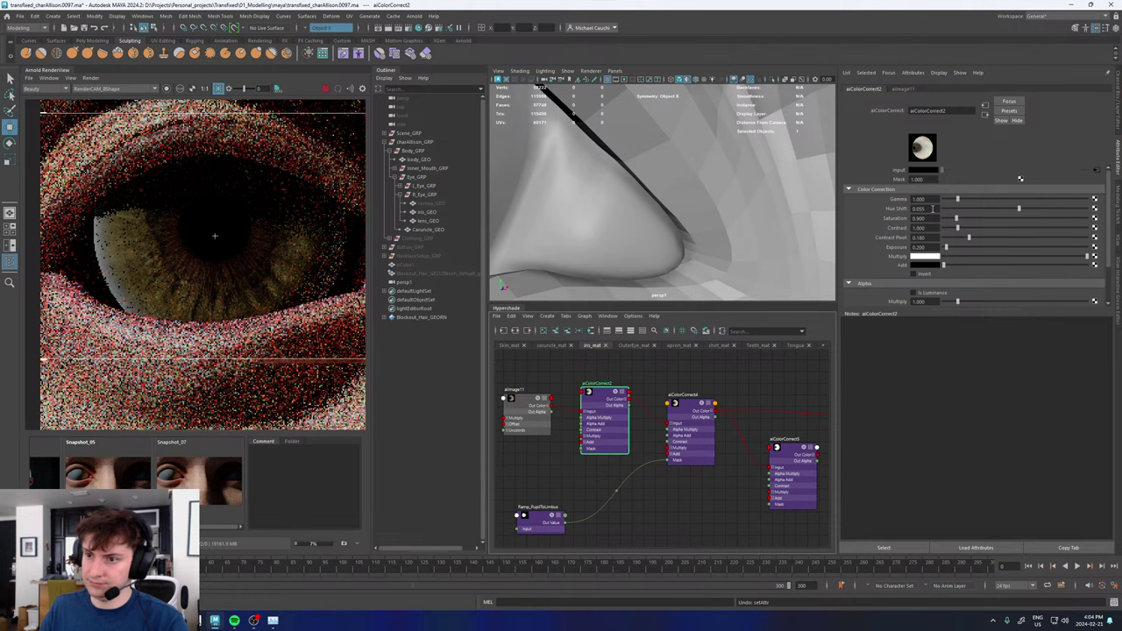
left_click(932, 209)
type("0.05")
key("Return")
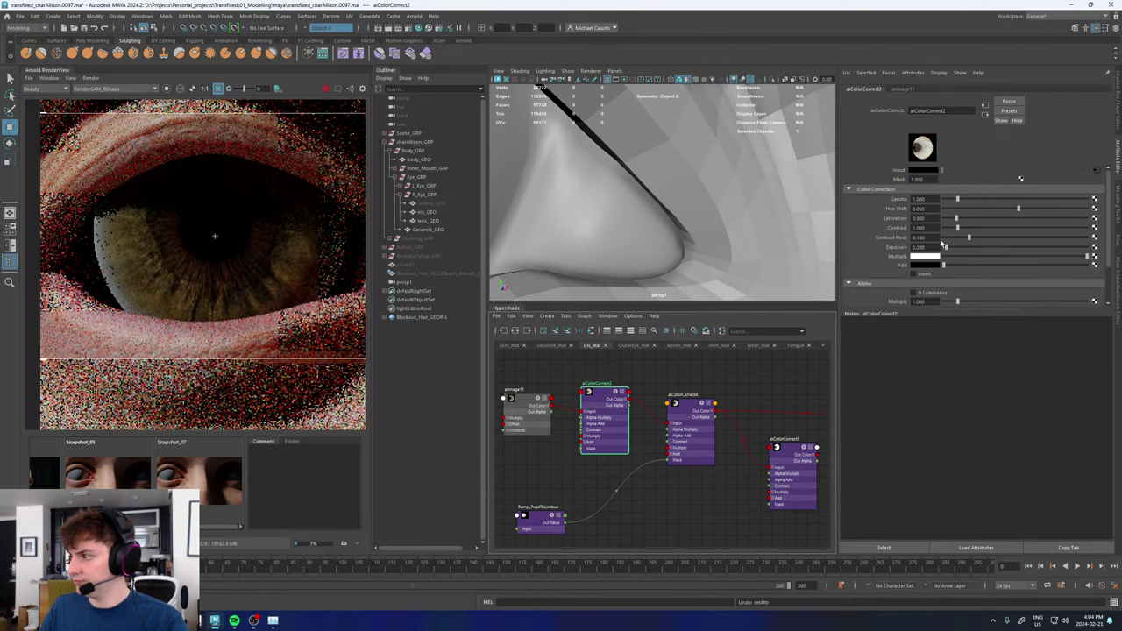
scroll(215, 255, "down", 5)
scroll(220, 241, "up", 4)
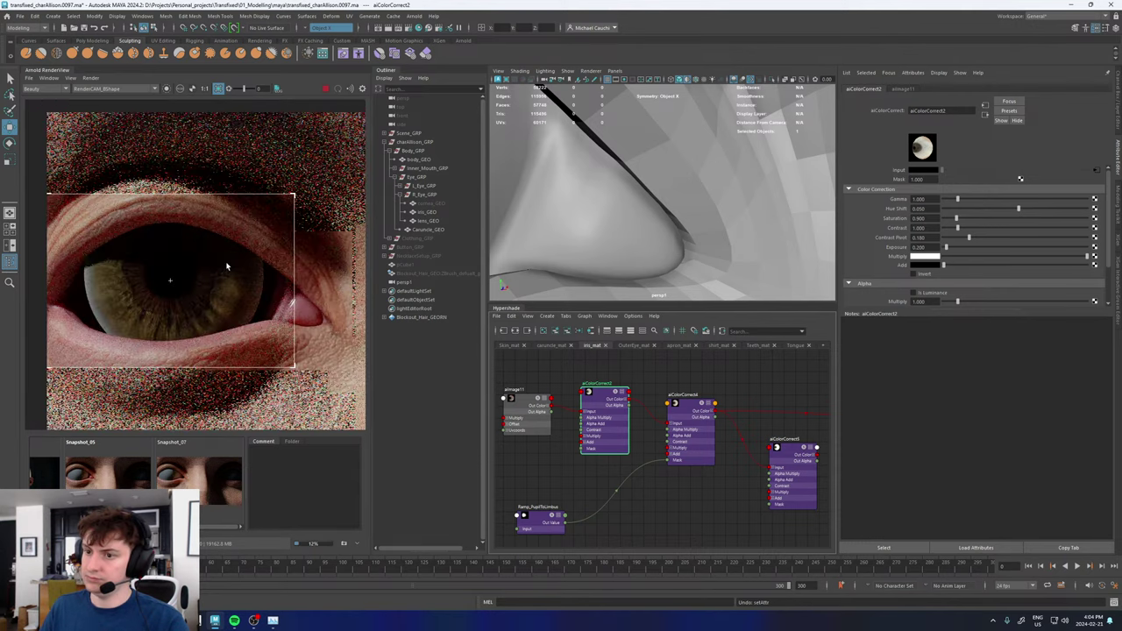
- Connect the Out Color of aiColorCorrect5 to the Input of aiClamp3 in the iris_mat network
scroll(771, 489, "down", 5)
scroll(785, 483, "up", 5)
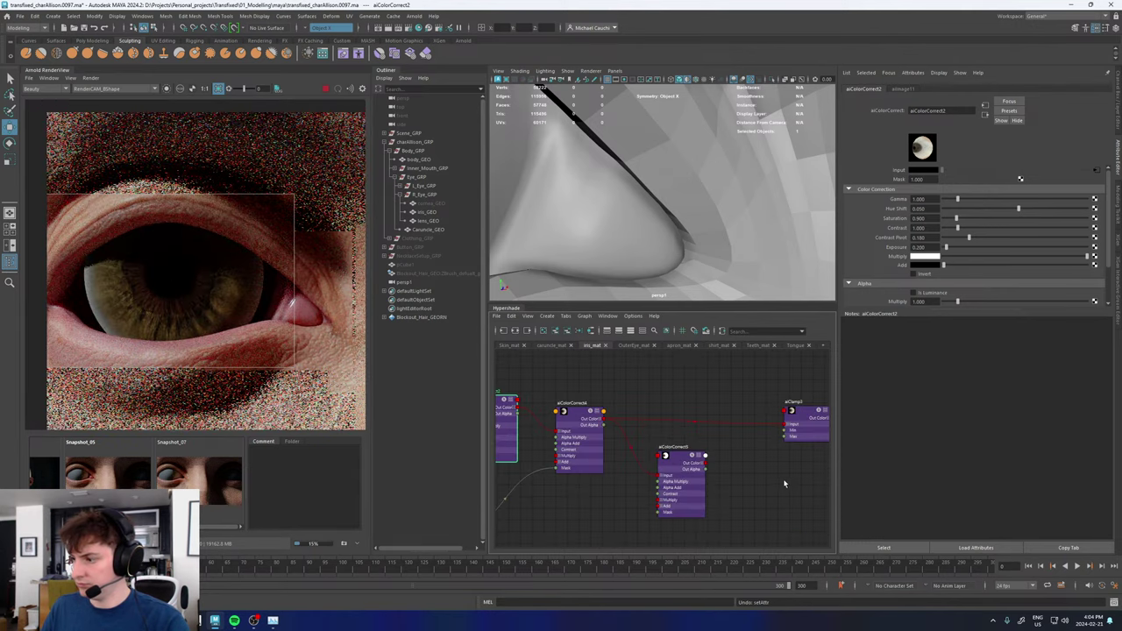
left_click_drag(706, 470, 786, 426)
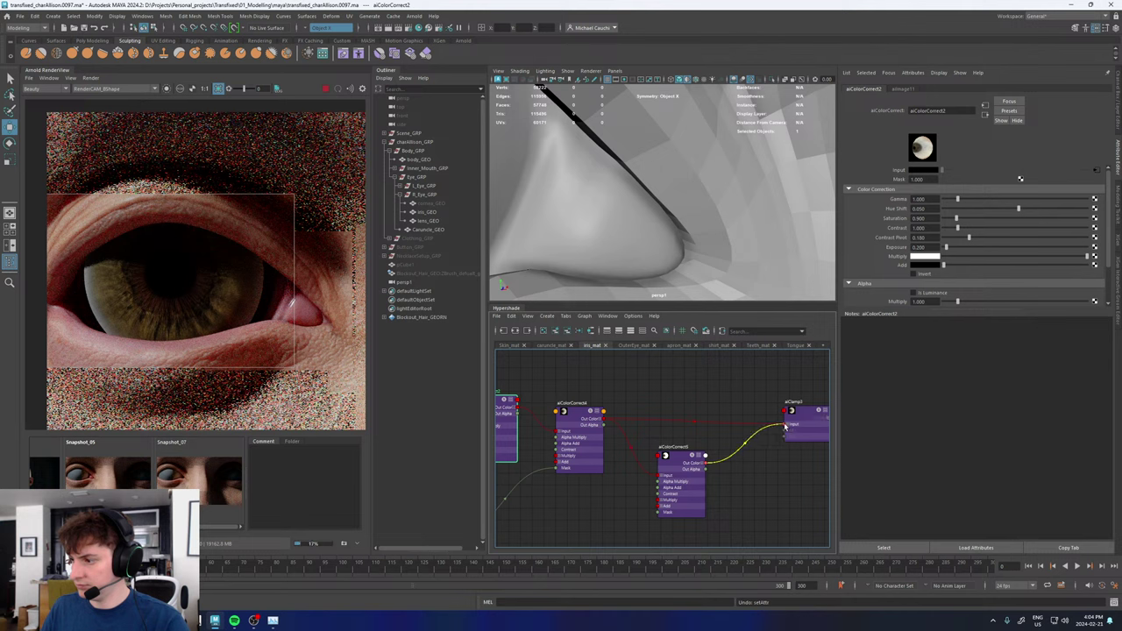
- Unhide cornea_GEO in R_Eye_GRP and check the complete eye in the render
left_click(430, 203)
key("h")
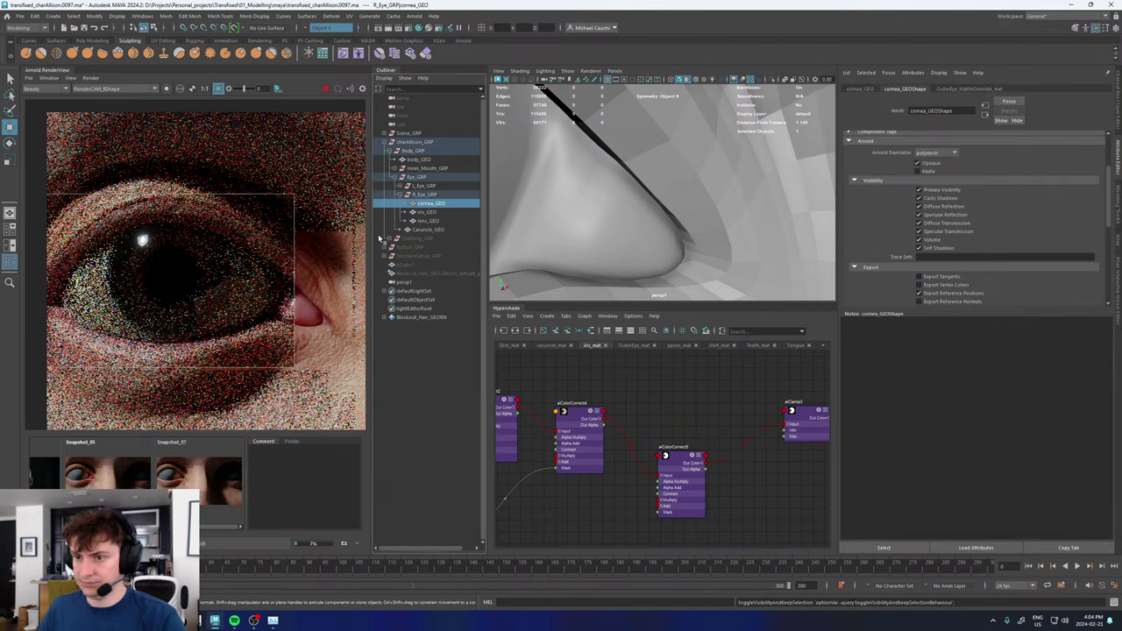
scroll(202, 301, "down", 2)
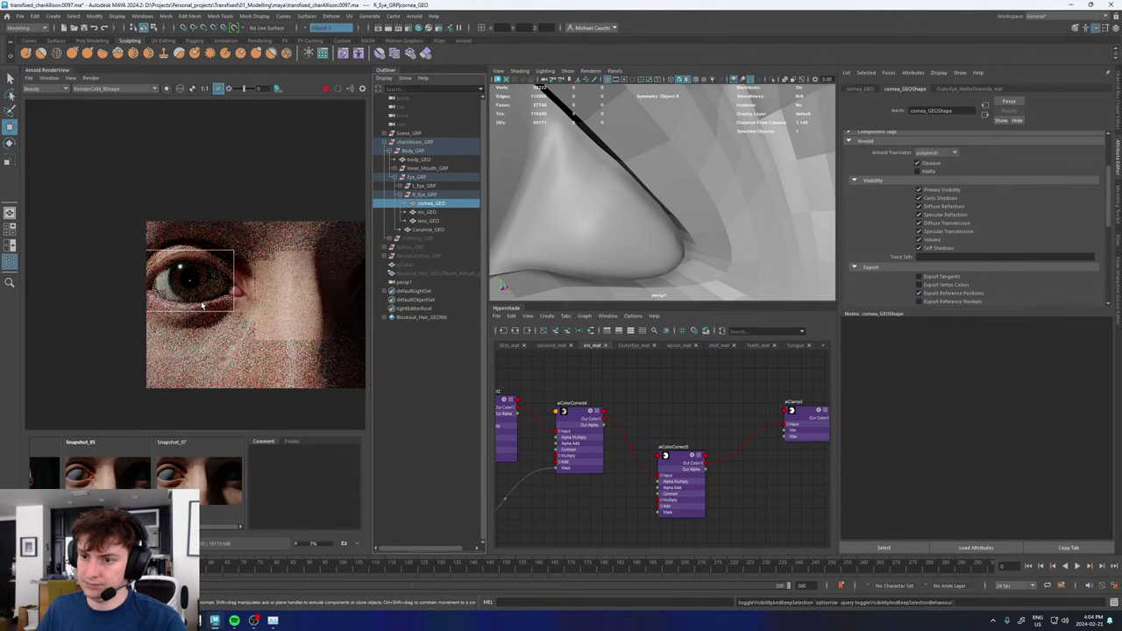
scroll(202, 303, "down", 3)
scroll(202, 305, "up", 3)
scroll(200, 305, "up", 3)
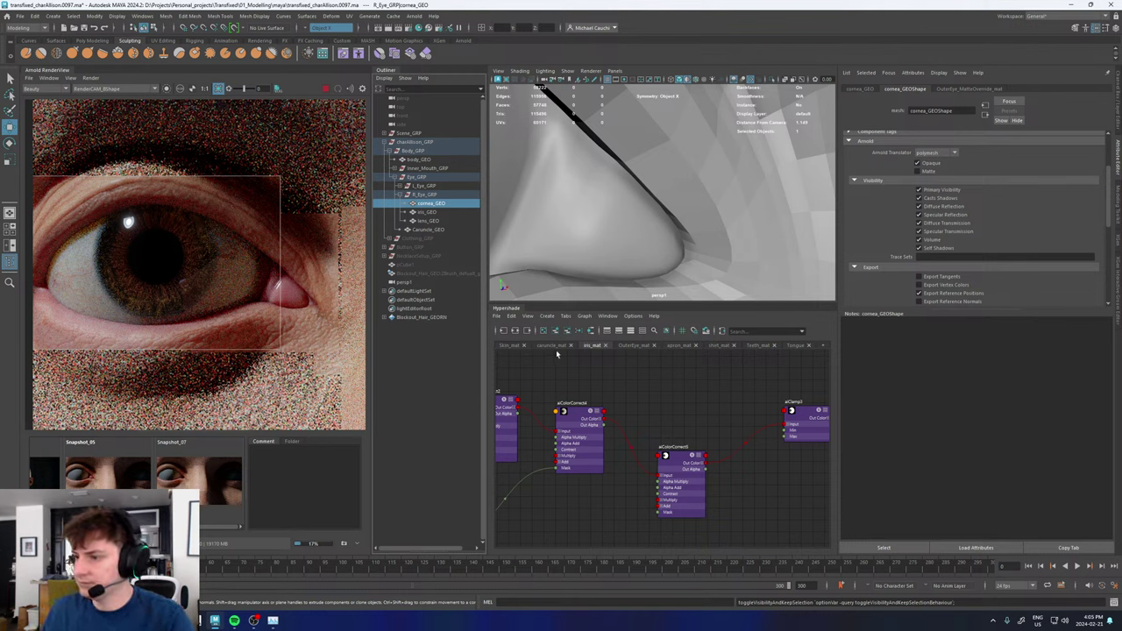
- In the OuterEye_mat network, set the exposure of aiColorCorrect3, which feeds the sclera colour layer, to -0.2
left_click(633, 347)
scroll(628, 386, "down", 6)
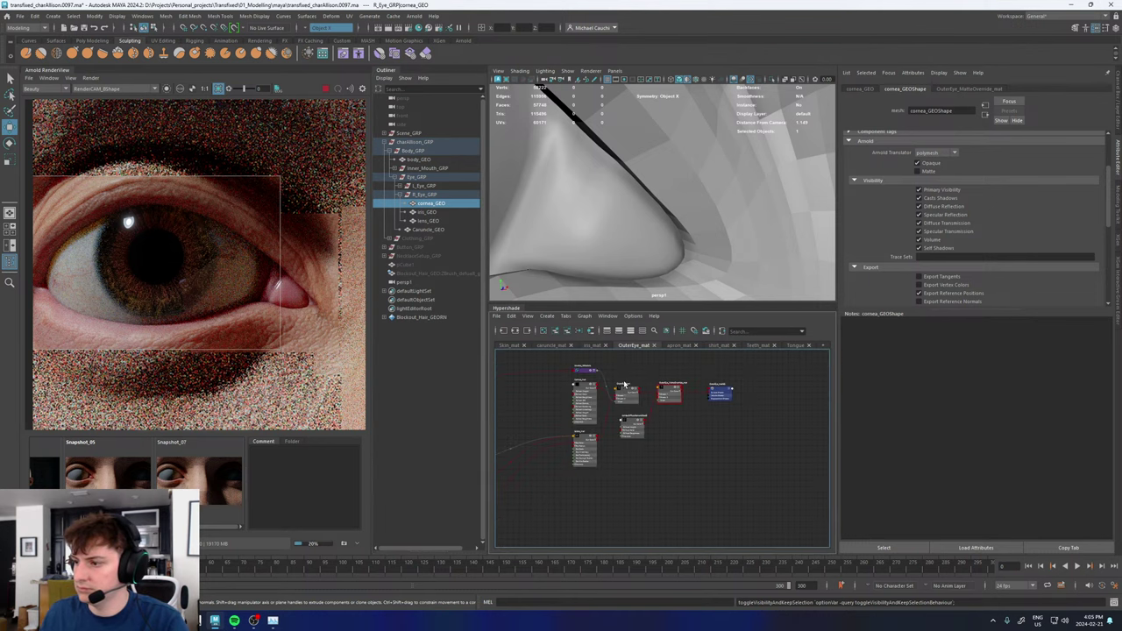
middle_click_drag(703, 457, 786, 471, "alt")
scroll(611, 425, "up", 7)
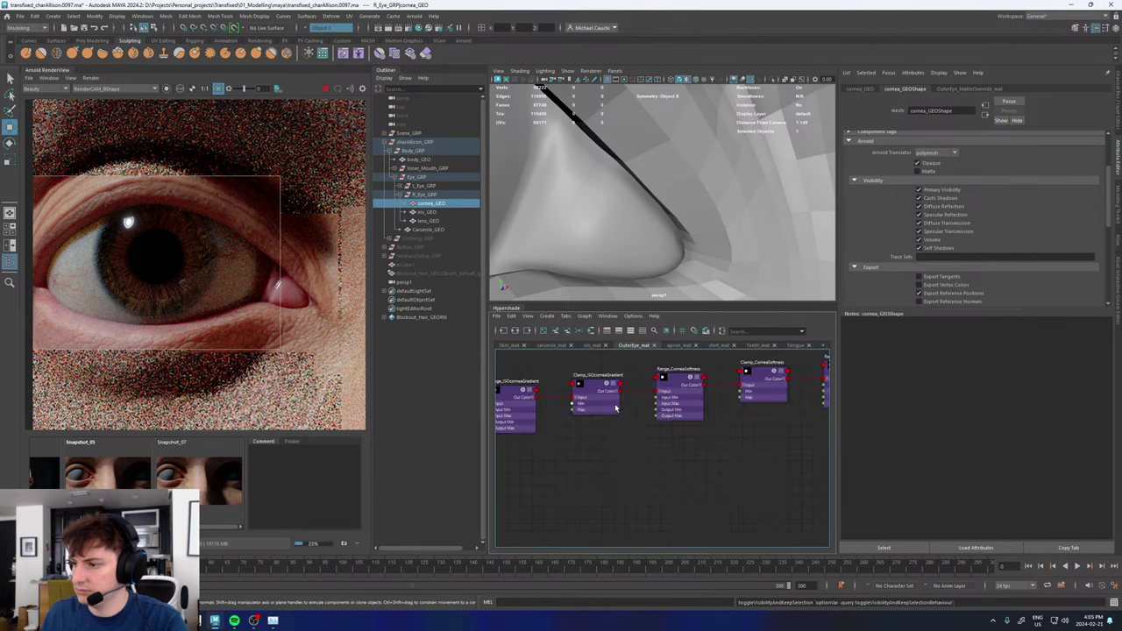
scroll(676, 449, "down", 5)
scroll(694, 438, "up", 5)
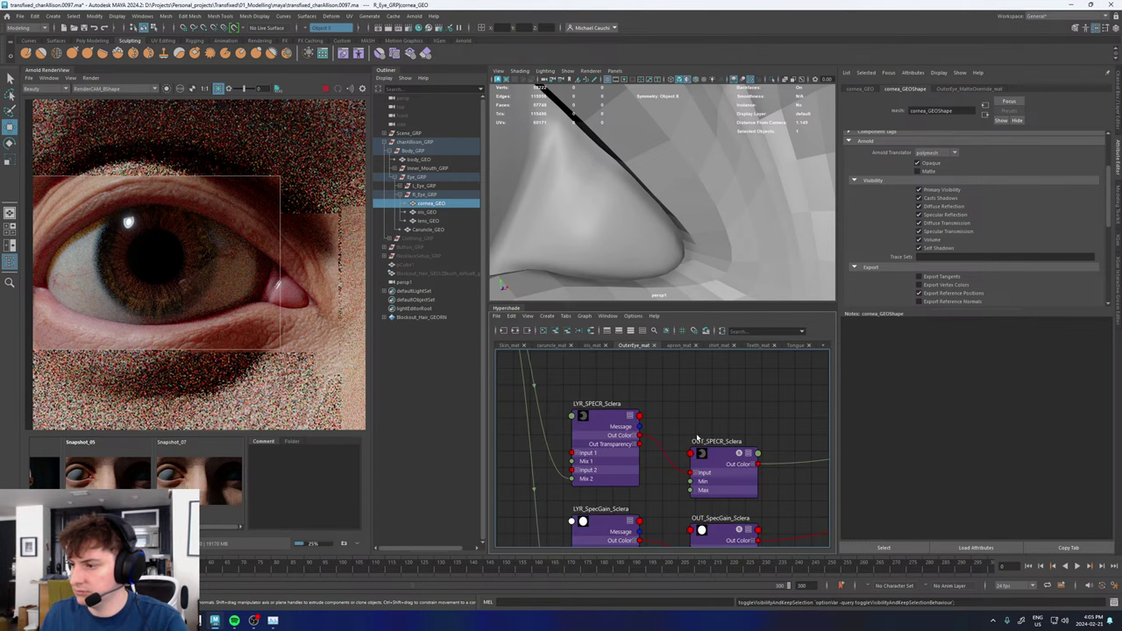
middle_click_drag(782, 534, 819, 338, "alt")
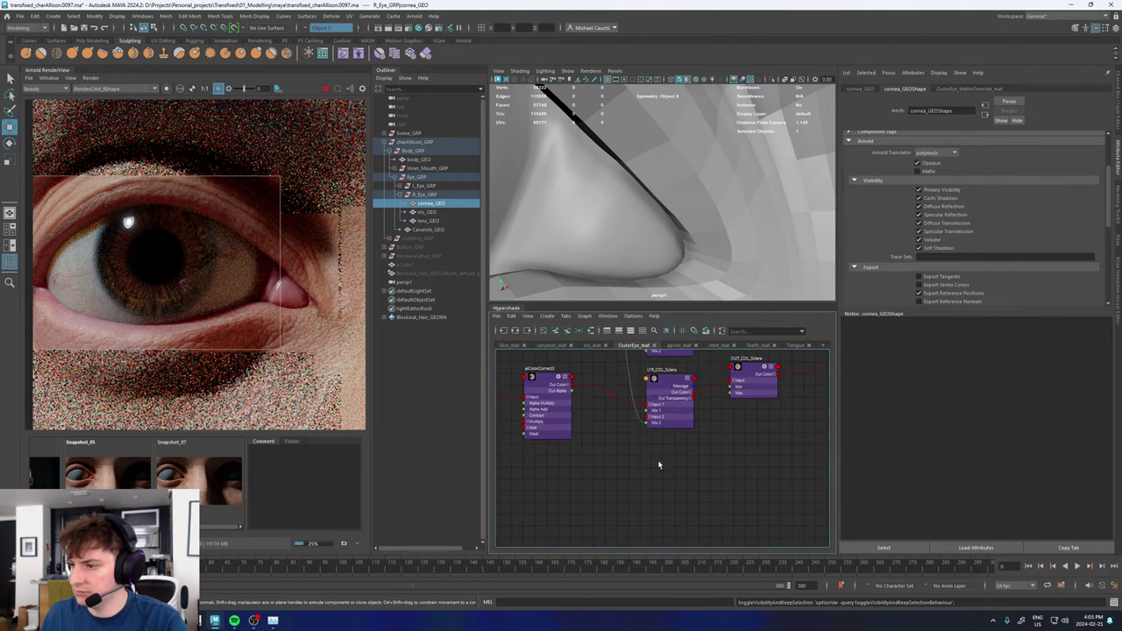
middle_click_drag(661, 464, 739, 488, "alt")
left_click(620, 398)
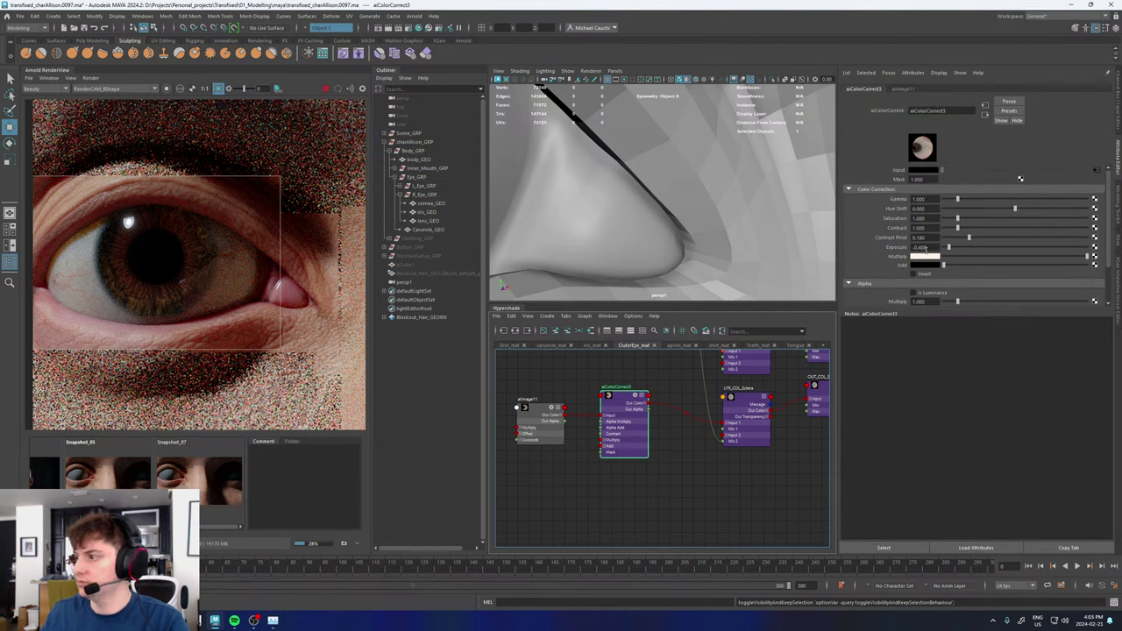
left_click(931, 248)
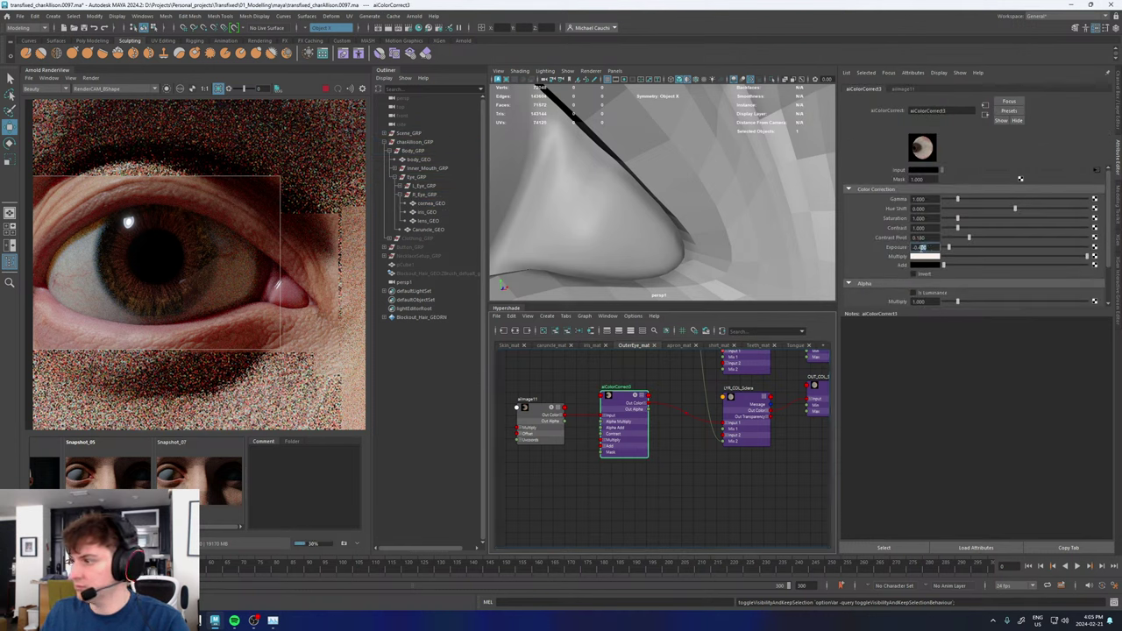
type("-0.2")
key("Return")
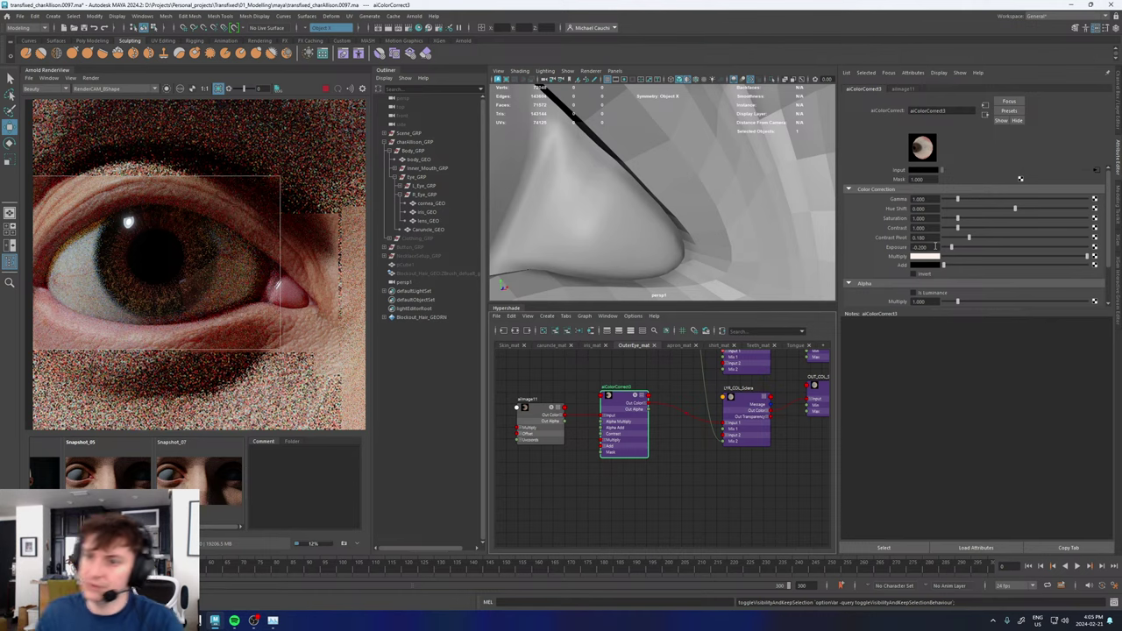
- Examine the rendered eye up close and from afar, checking the sclera brightness, iris and the edge between them
scroll(182, 230, "down", 5)
scroll(182, 230, "up", 6)
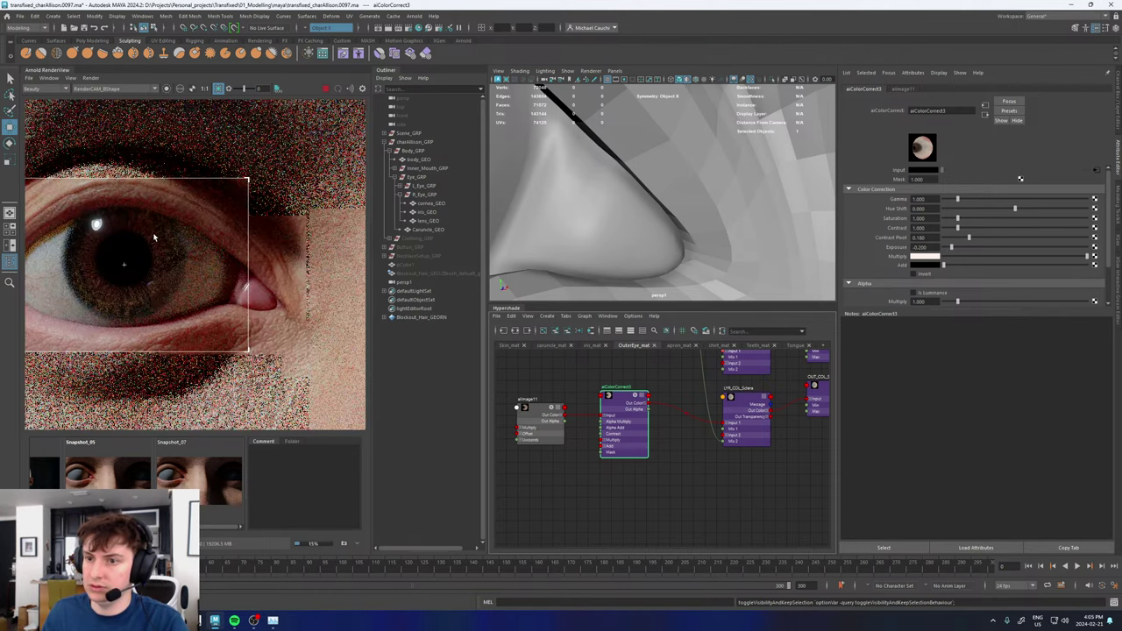
middle_click_drag(137, 236, 230, 224)
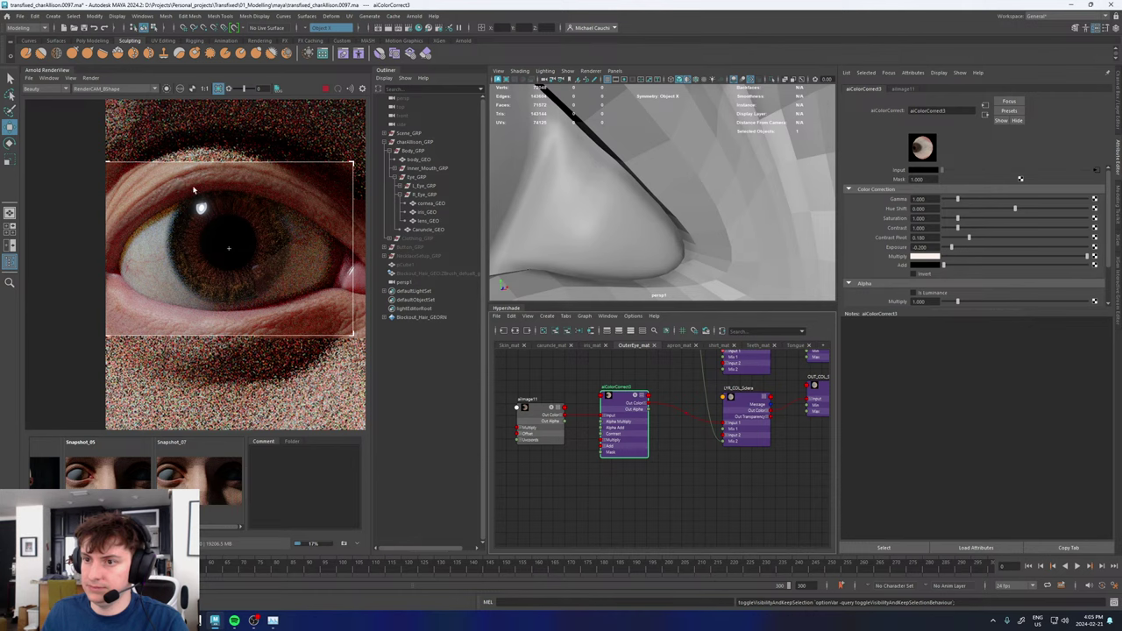
scroll(194, 188, "up", 3)
scroll(194, 189, "down", 3)
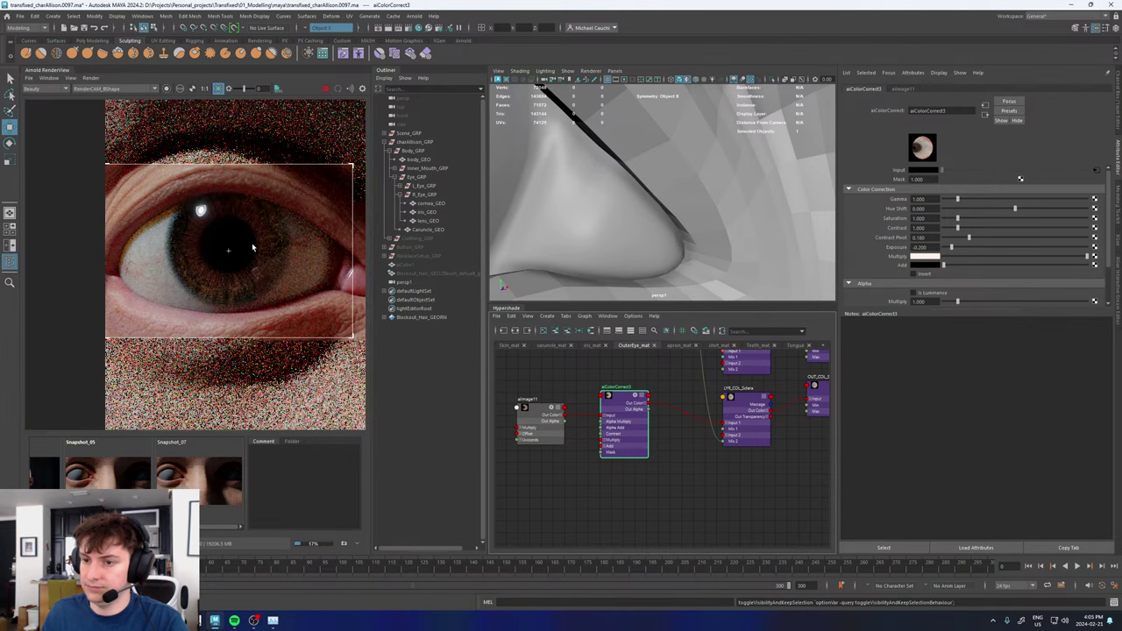
middle_click_drag(252, 248, 236, 260)
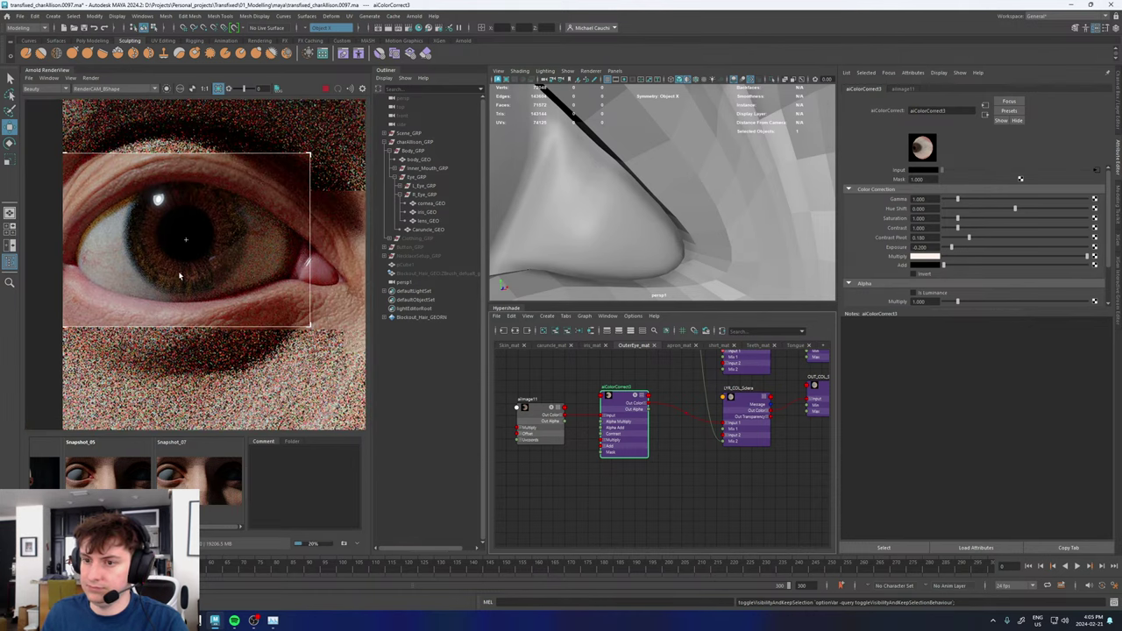
scroll(145, 297, "up", 2)
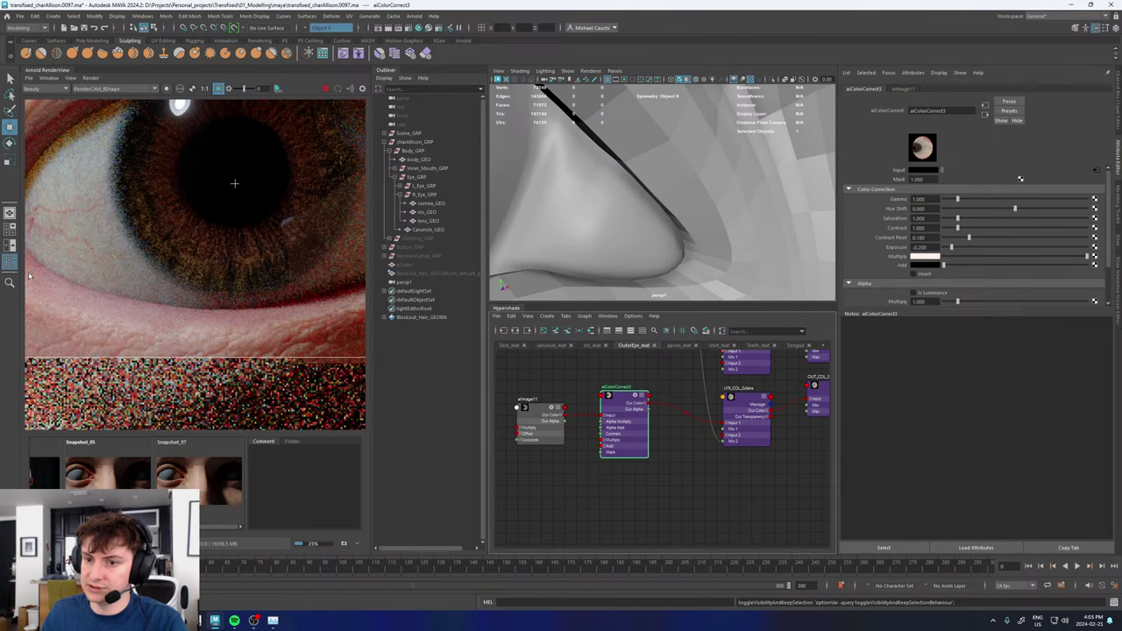
scroll(133, 310, "down", 1)
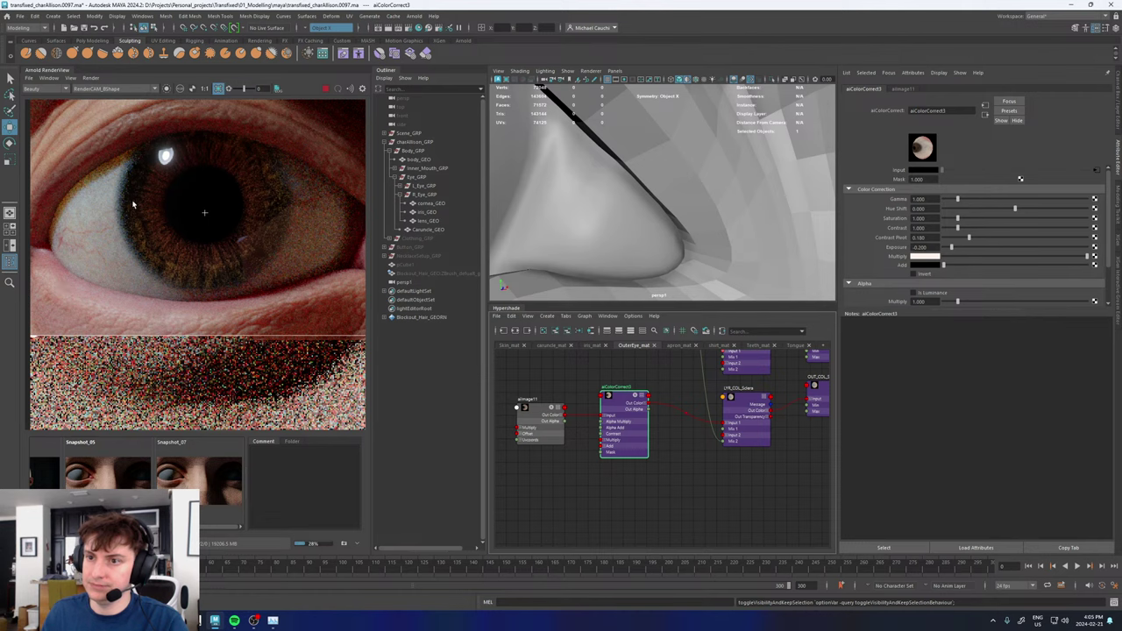
scroll(158, 269, "down", 3)
scroll(158, 269, "down", 3)
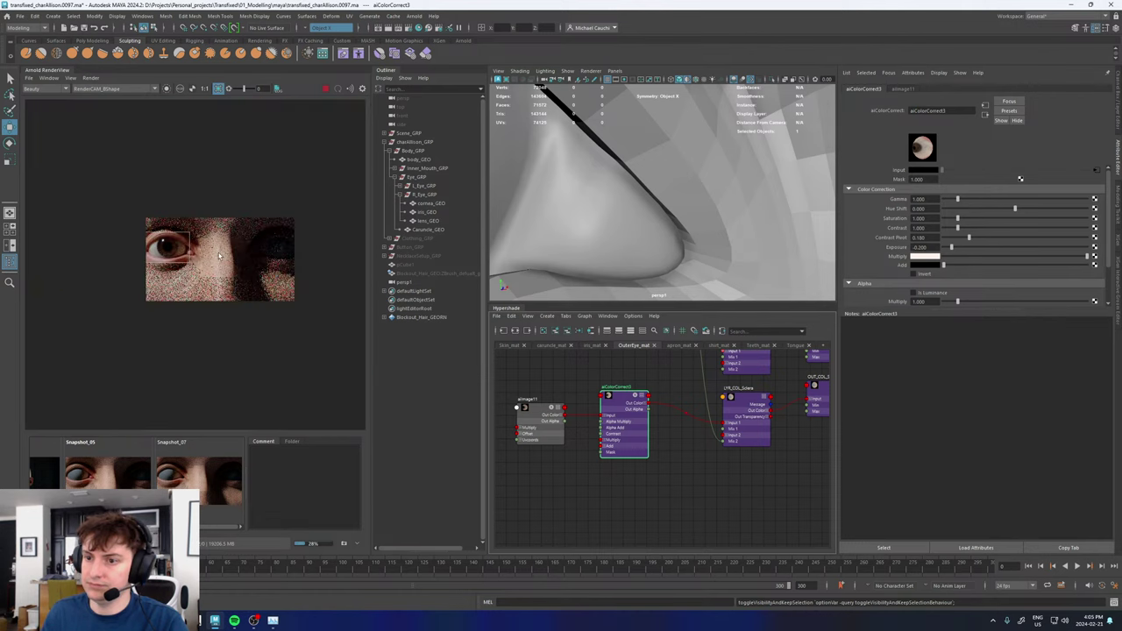
scroll(173, 261, "up", 3)
scroll(188, 300, "up", 5)
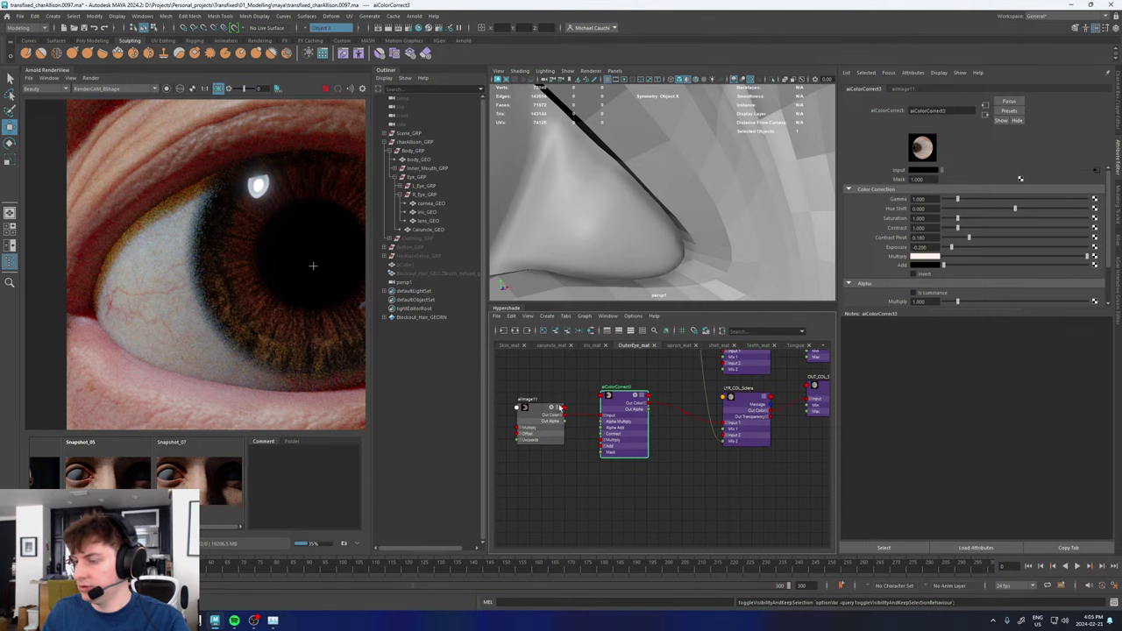
- Create an aiFlat shader below the sclera colour layer node in the OuterEye_mat network
left_click(538, 413)
scroll(624, 481, "down", 2)
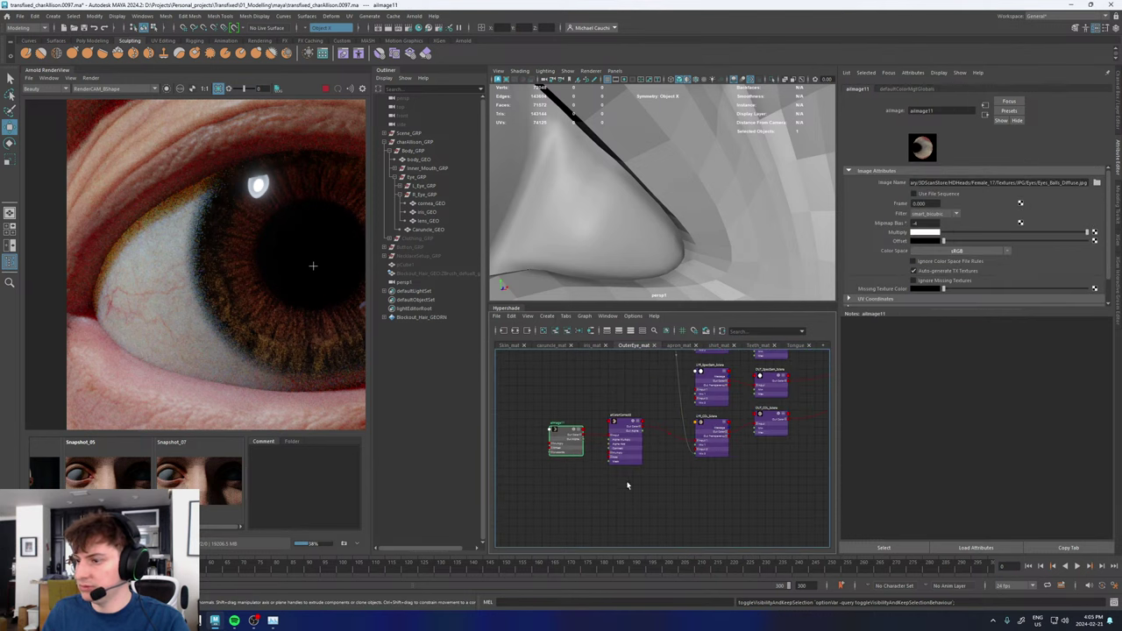
middle_click_drag(697, 489, 656, 484, "alt")
left_click(656, 484)
key("Tab")
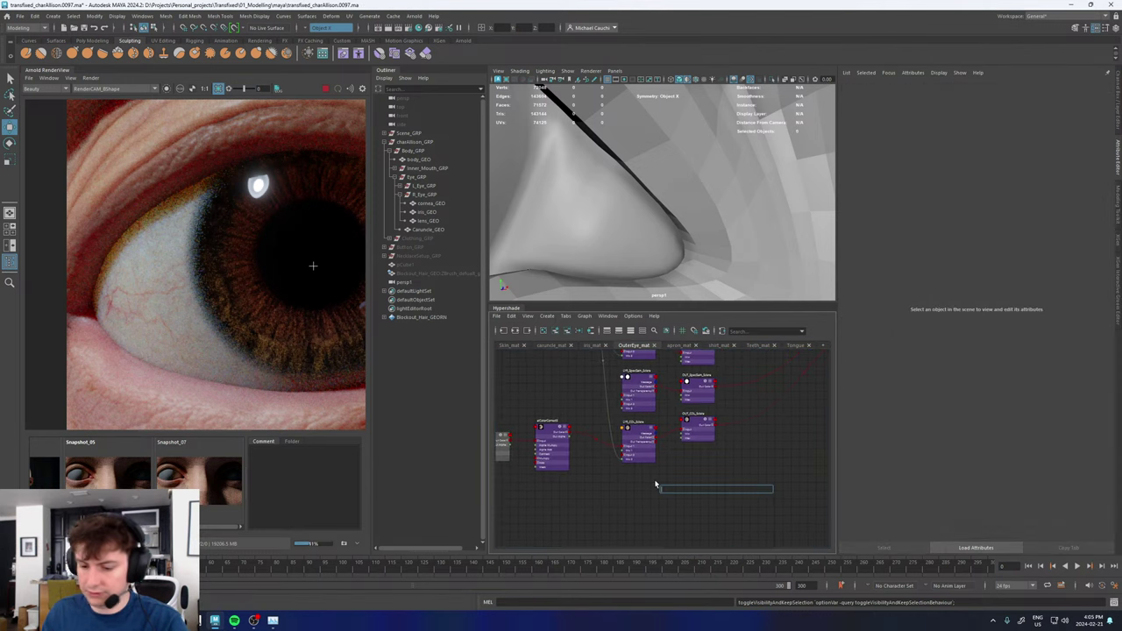
type("flat")
key("Return")
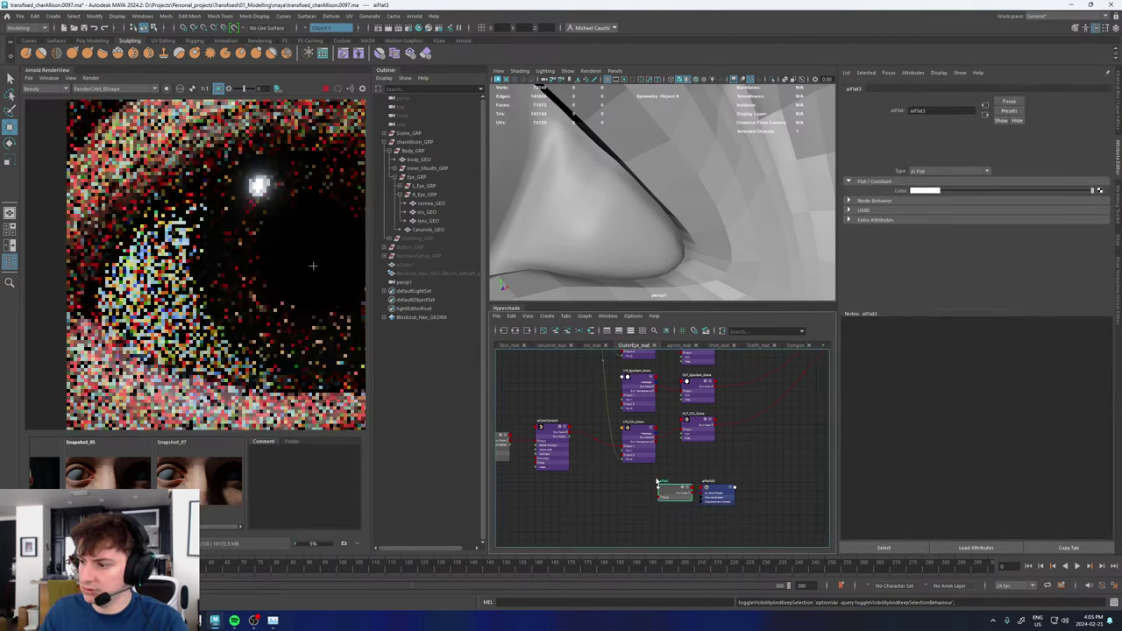
- Connect the out colour of aiFlat3 to the surface shader input of OuterEye_matSG
scroll(662, 473, "down", 2)
middle_click_drag(668, 460, 627, 477, "alt")
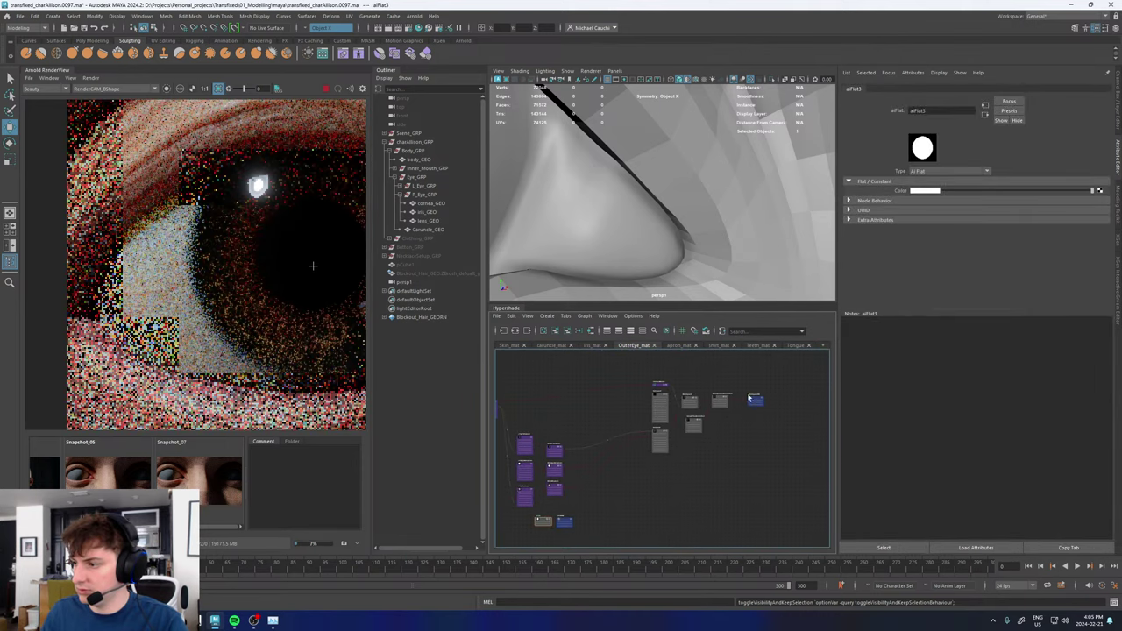
scroll(751, 397, "up", 5)
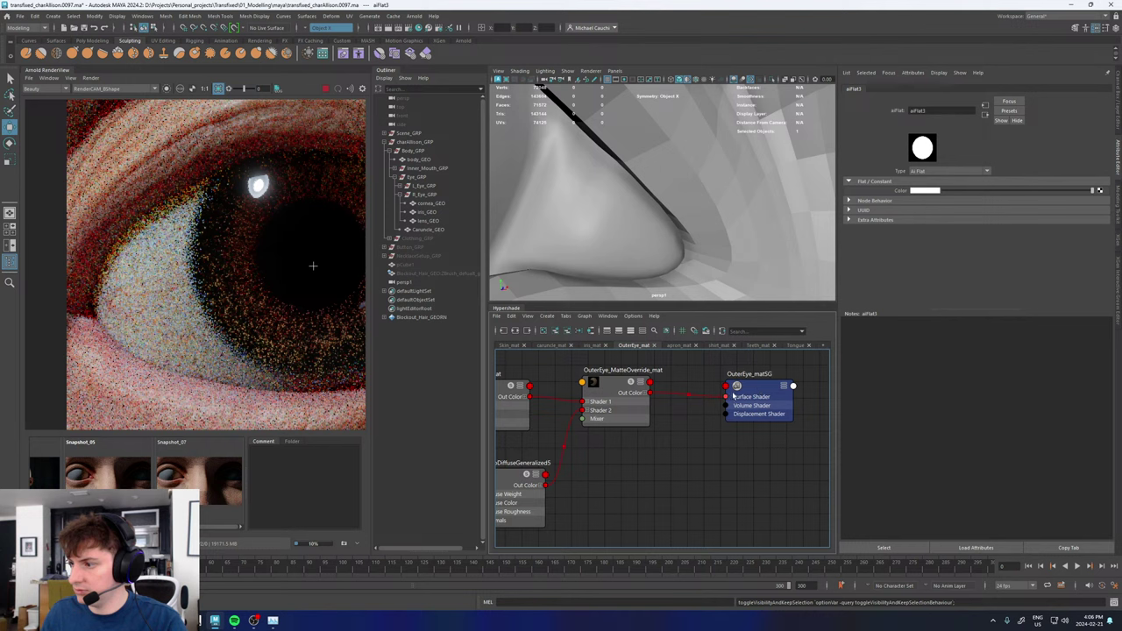
left_click_drag(727, 398, 782, 396)
scroll(608, 461, "down", 6)
scroll(551, 502, "up", 5)
scroll(664, 423, "down", 3)
scroll(728, 377, "up", 3)
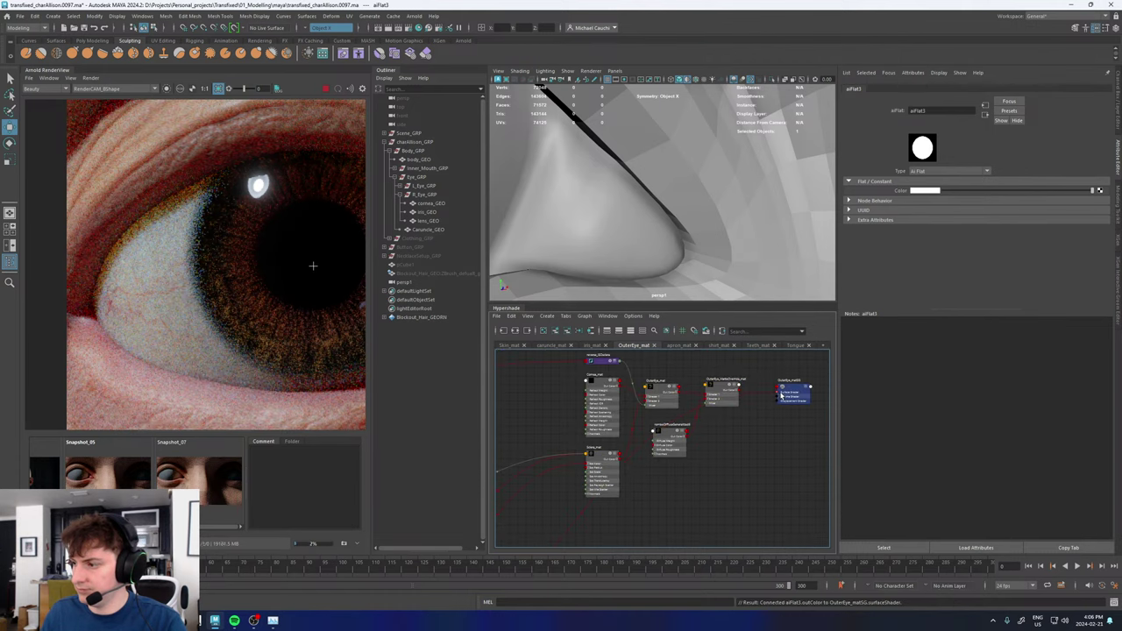
- Connect the out colour of aiImage11, the sclera texture, to the colour input of aiFlat3
scroll(733, 463, "down", 5)
middle_click_drag(561, 531, 640, 478, "alt")
scroll(699, 460, "up", 6)
left_click_drag(559, 398, 781, 481)
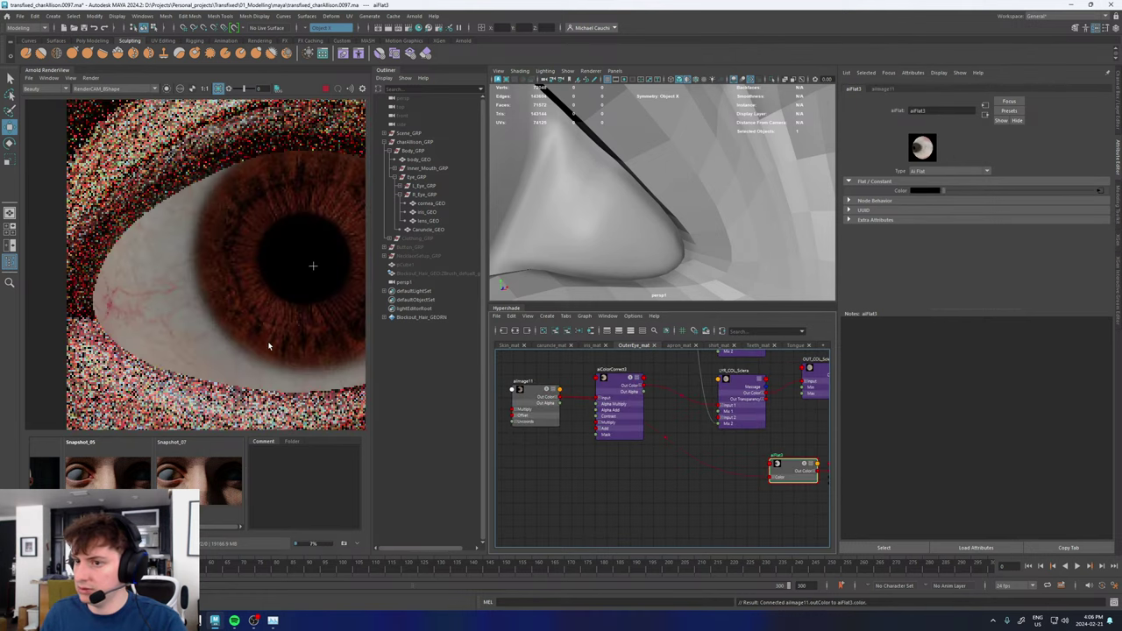
- Examine the sclera veins in the flat-shaded eye render through its individual colour channels
scroll(269, 346, "down", 2)
scroll(256, 346, "up", 2)
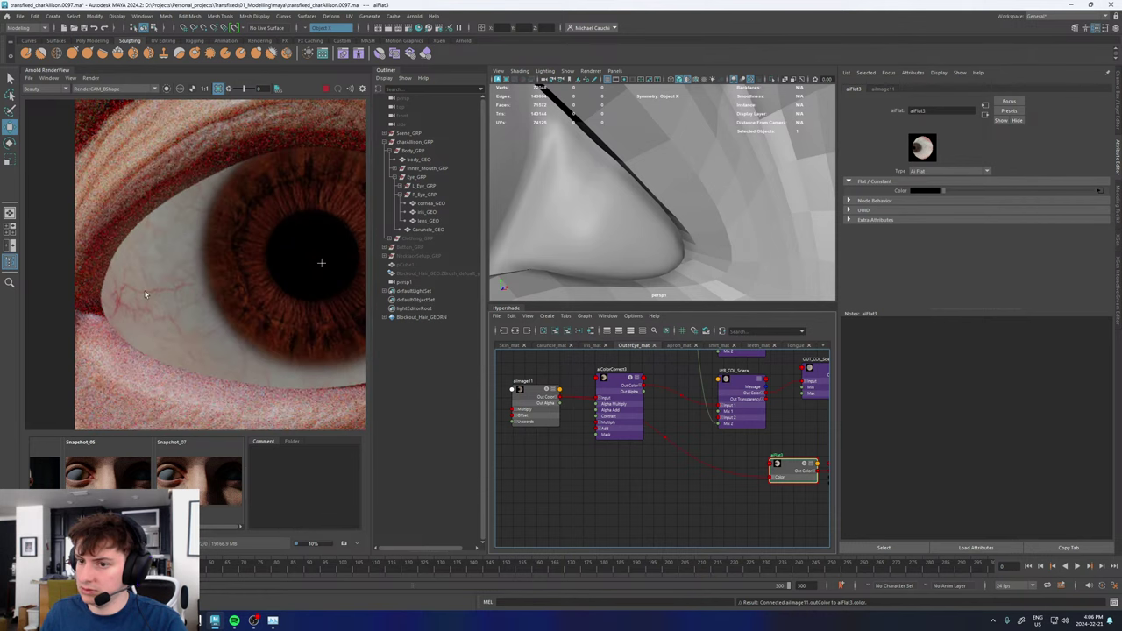
left_click(202, 268)
key("r")
key("g")
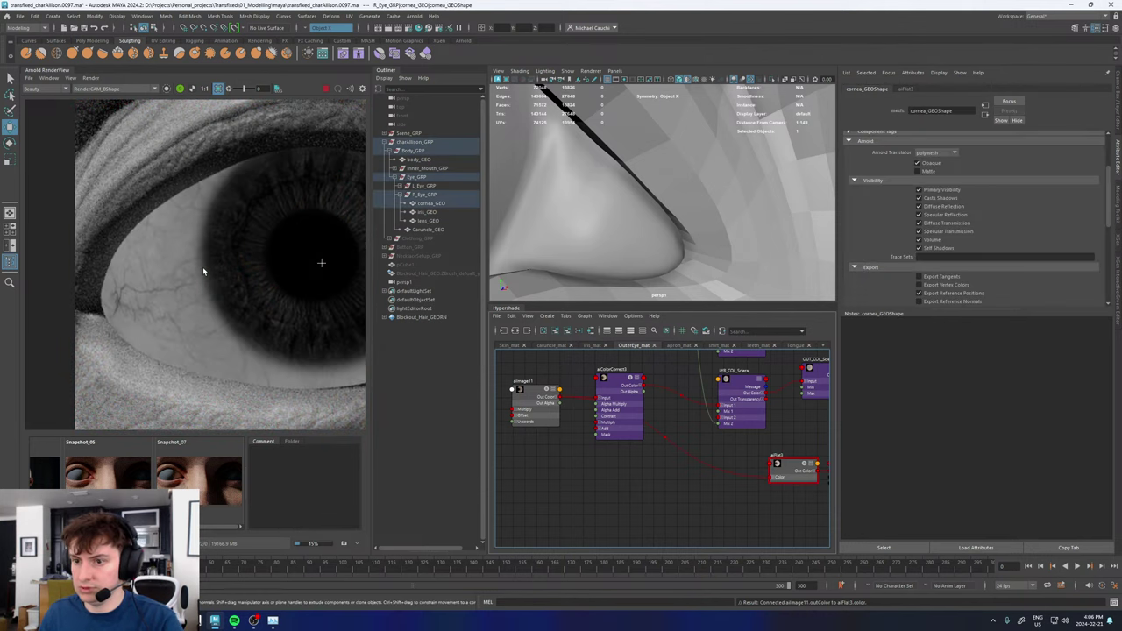
key("b")
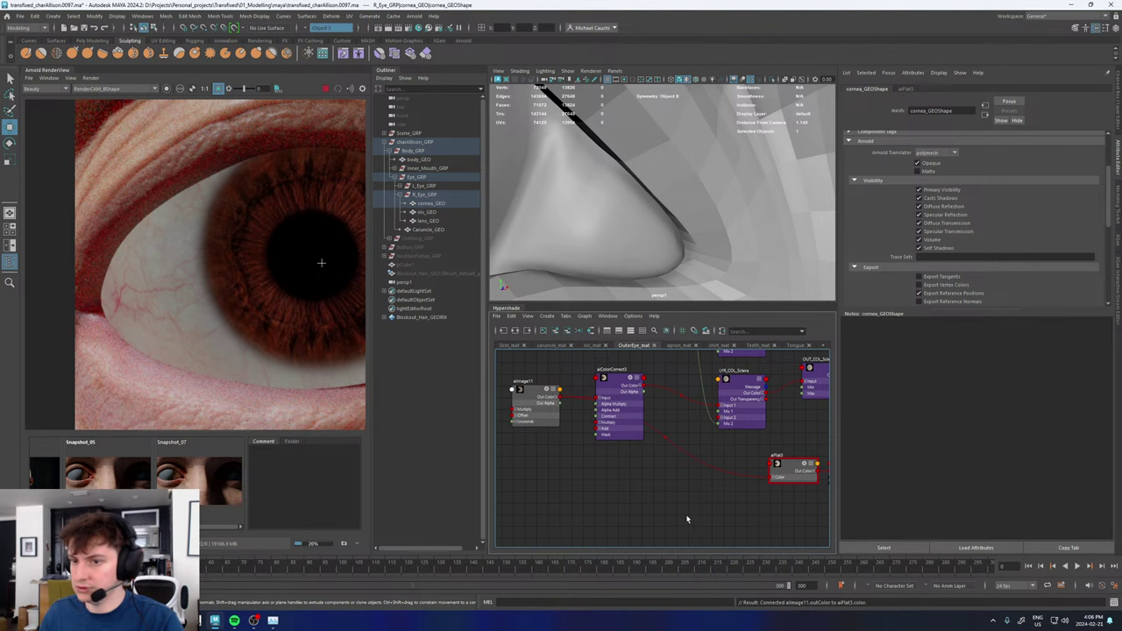
- Expose the separate output colour channels of aiImage11 and add an aiRange node below the sclera colour nodes
middle_click_drag(751, 498, 735, 491, "alt")
left_click(669, 503)
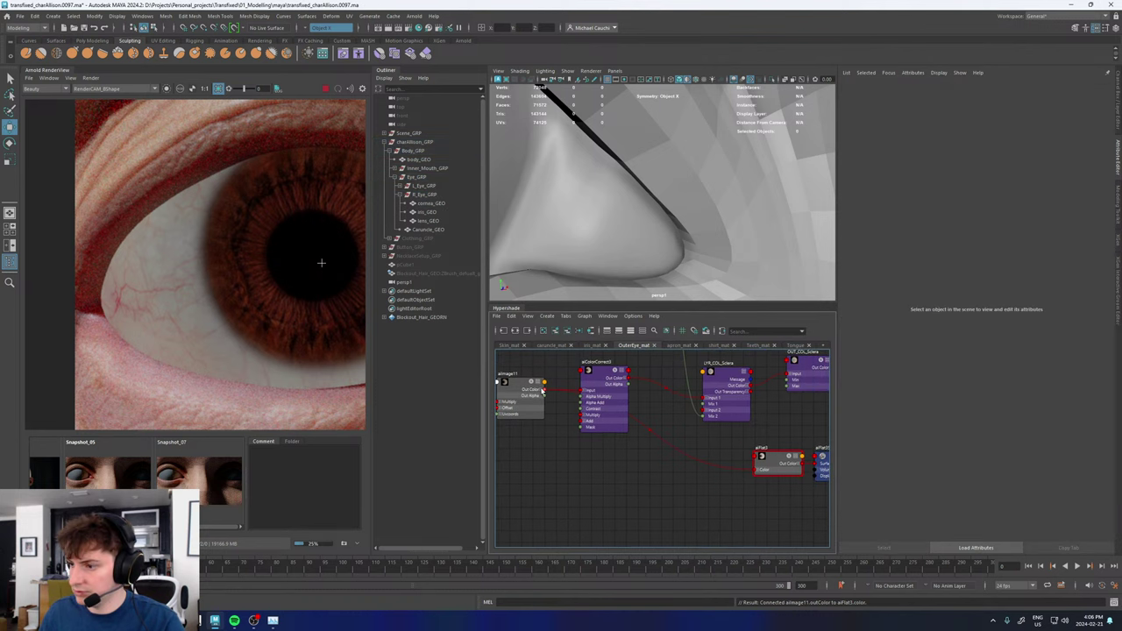
left_click(541, 393)
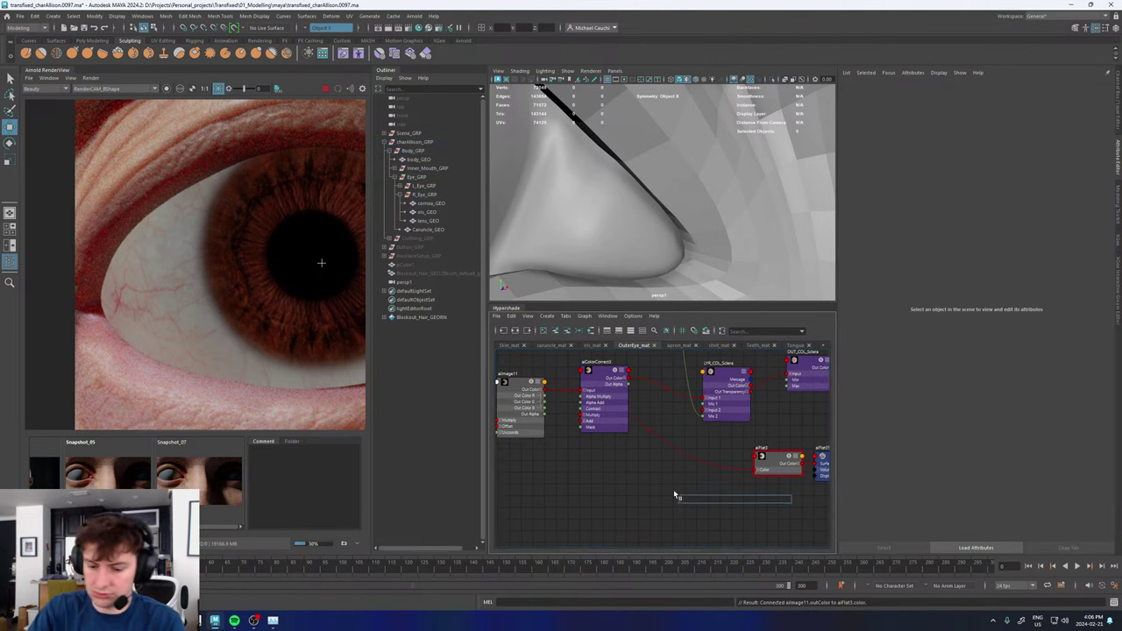
key("Tab")
type("range")
key("Down")
key("Return")
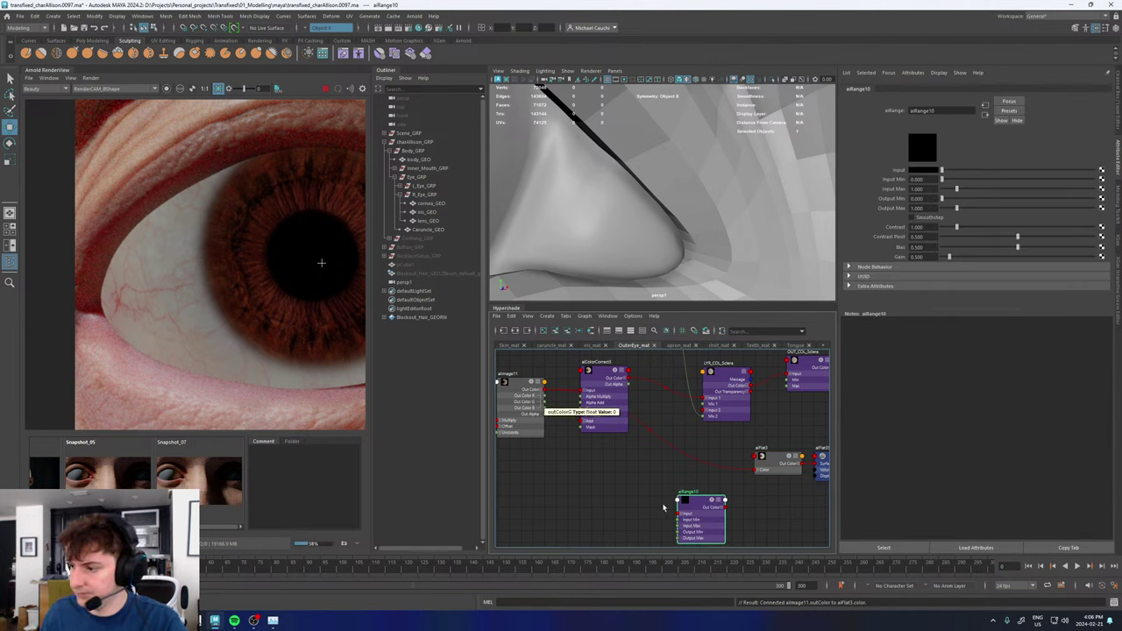
- Feed aiImage11's green channel into the R, G and B inputs of aiRange10, and route its out colour to aiFlat3's colour
left_click(682, 514)
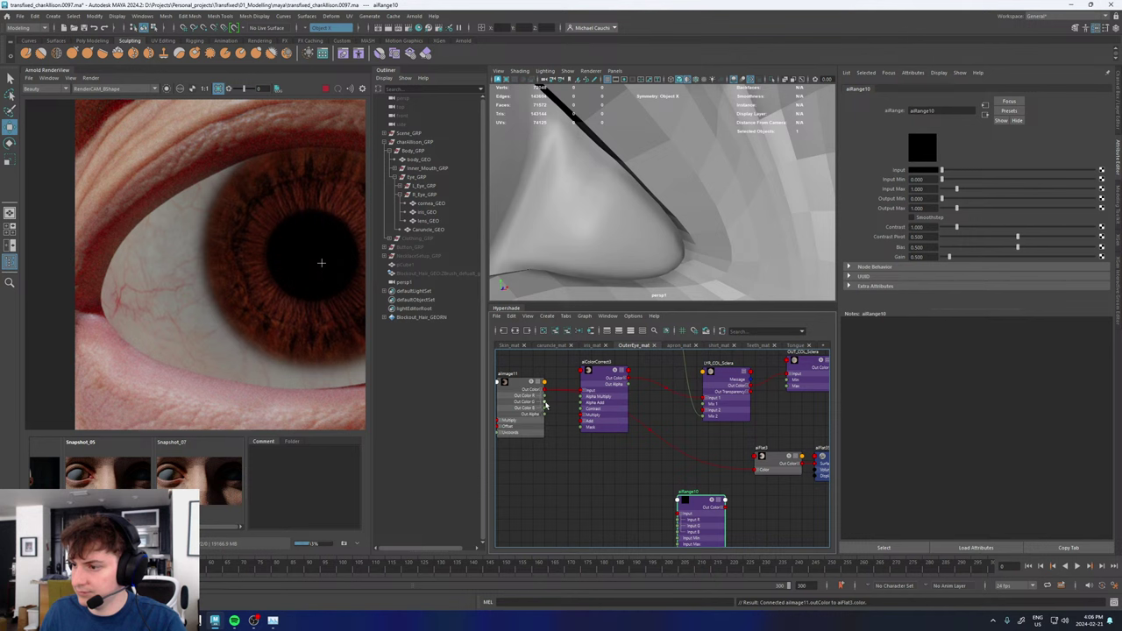
left_click_drag(545, 403, 679, 519)
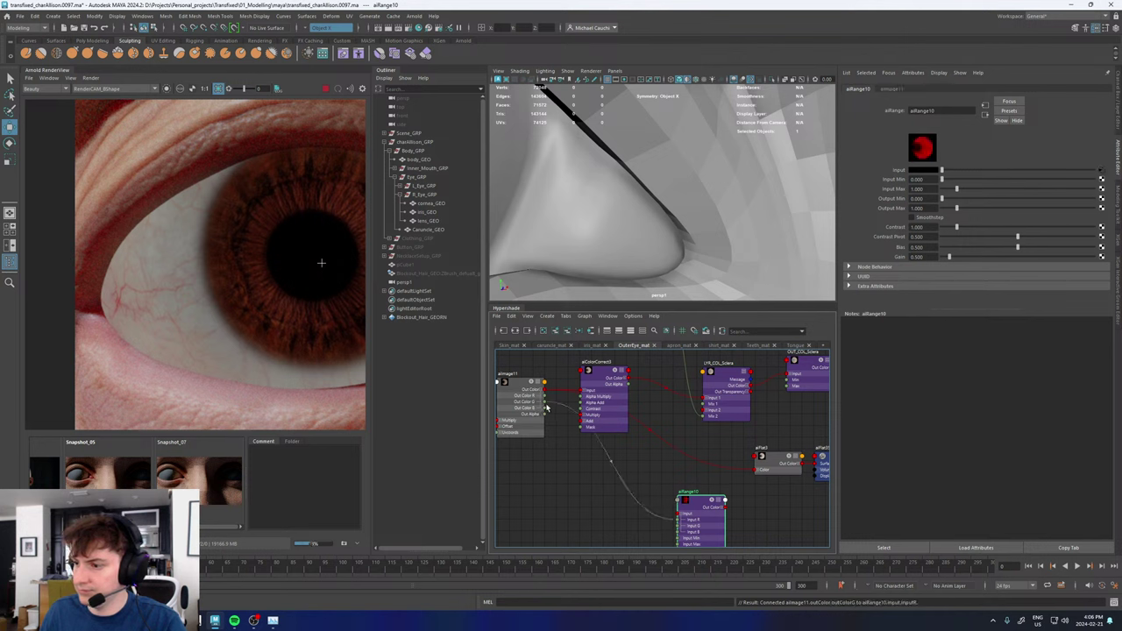
left_click_drag(544, 406, 680, 526)
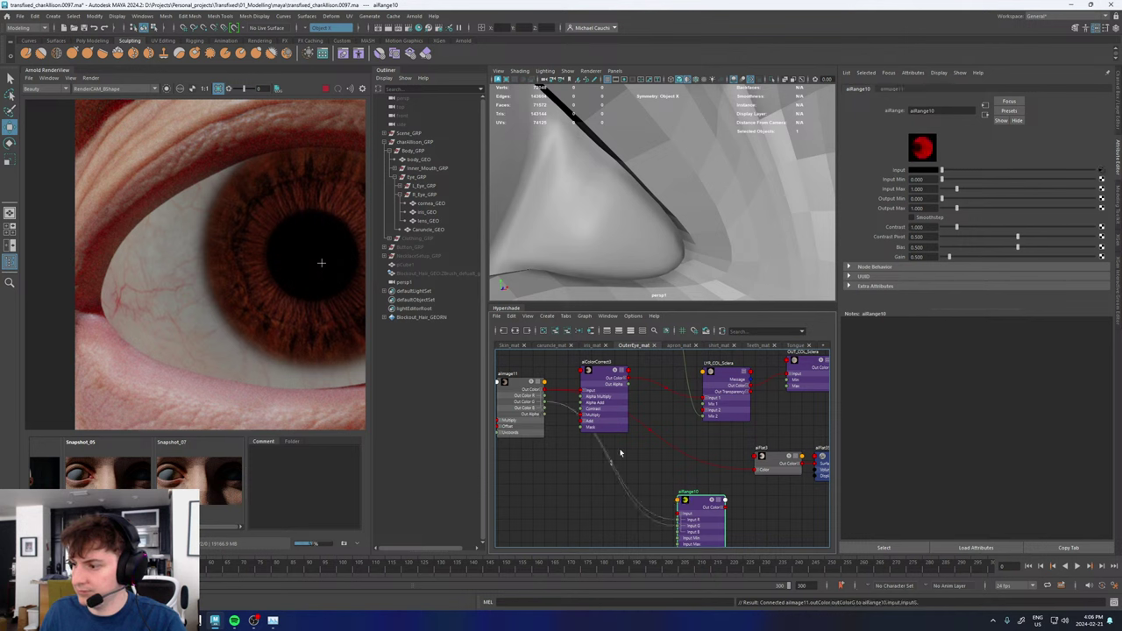
left_click_drag(545, 408, 680, 531)
left_click_drag(725, 500, 757, 470)
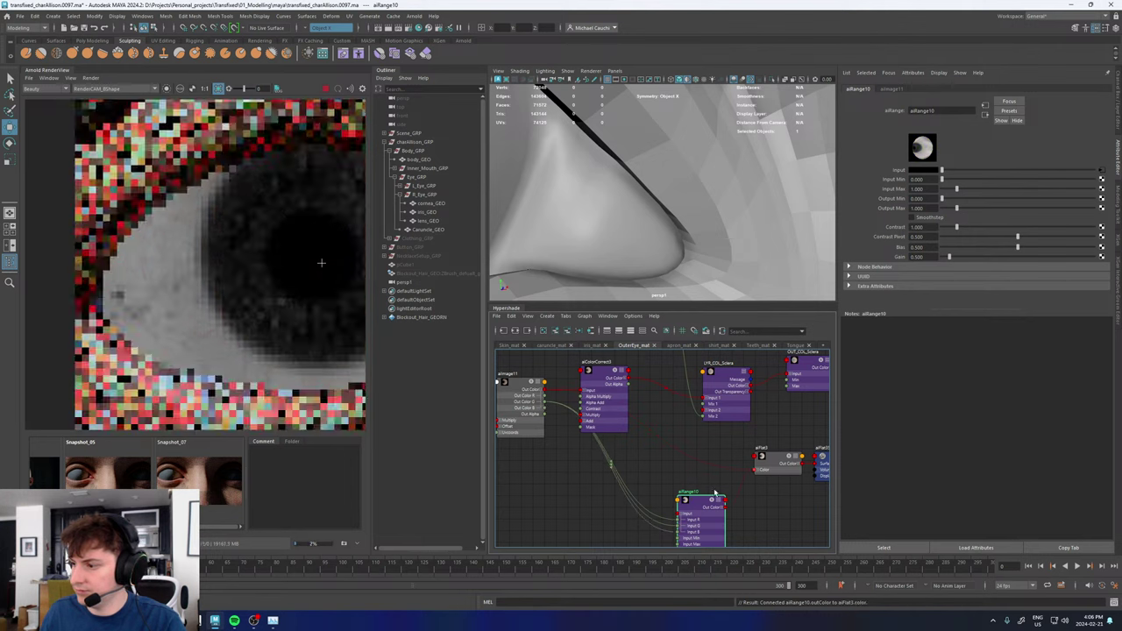
left_click_drag(701, 509, 646, 494)
left_click(739, 528)
key("Tab")
type("clam")
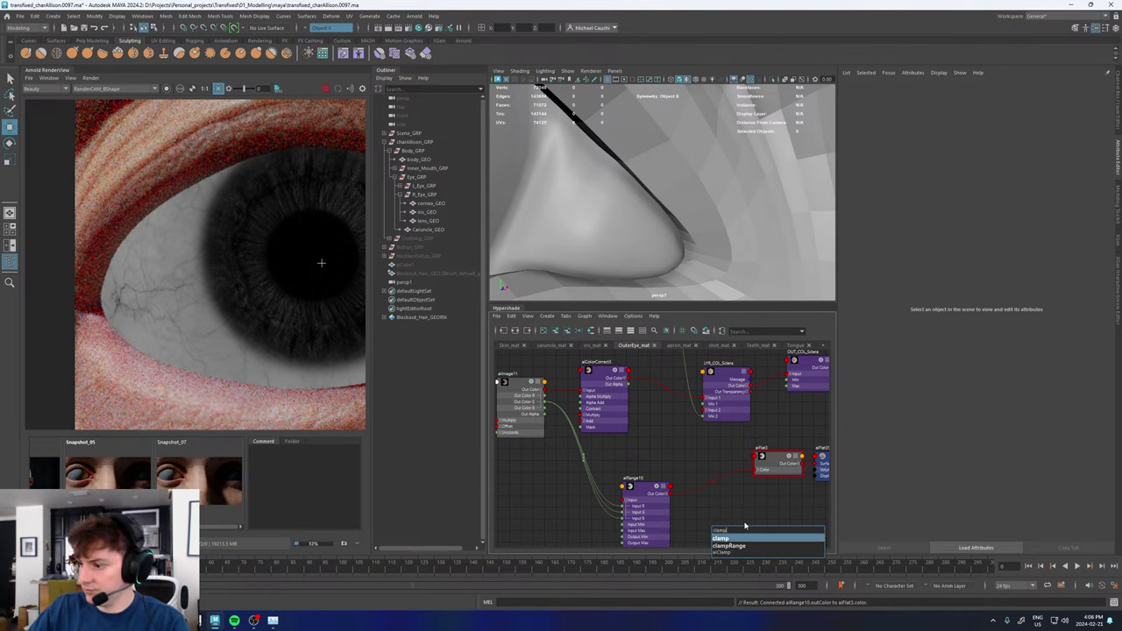
key("Return")
middle_click_drag(745, 526, 711, 382, "alt")
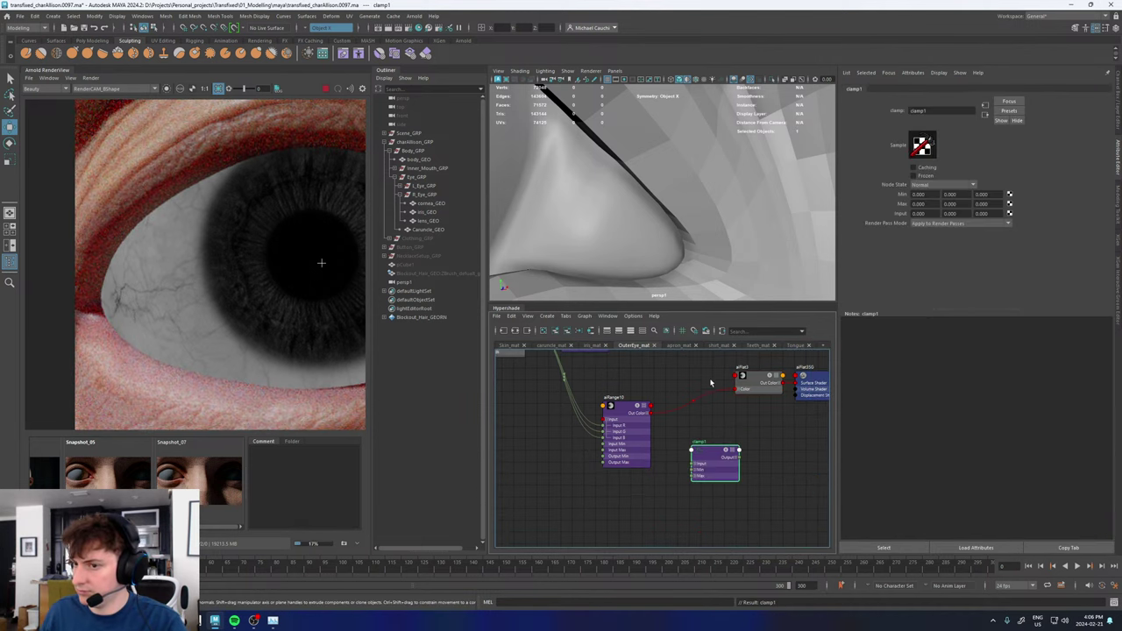
scroll(688, 424, "up", 2)
left_click_drag(638, 410, 759, 471)
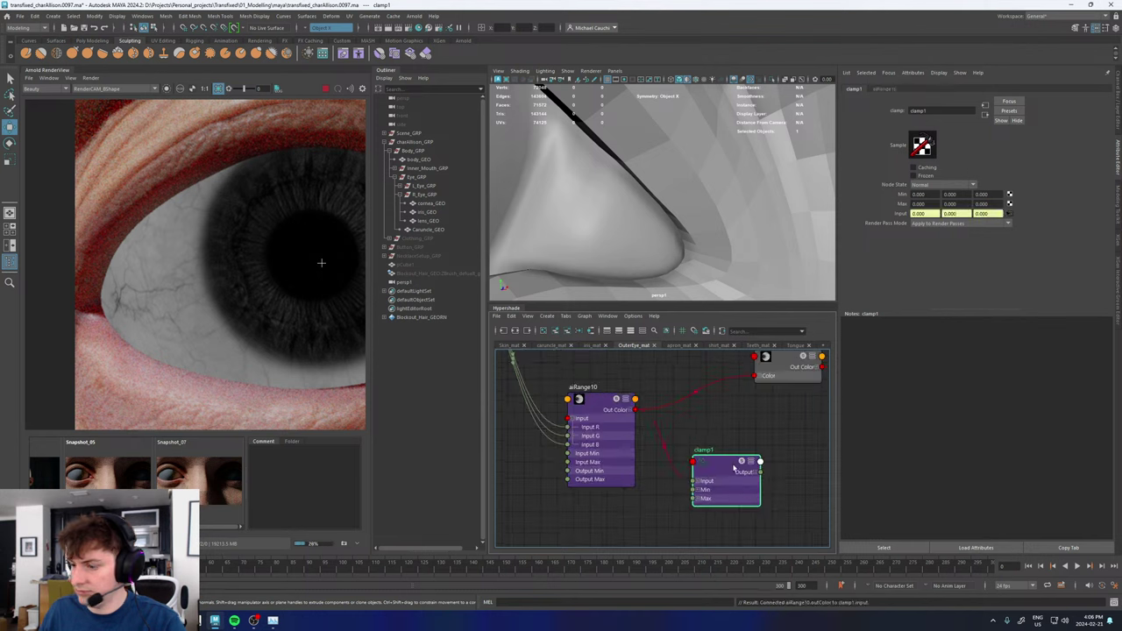
key("Delete")
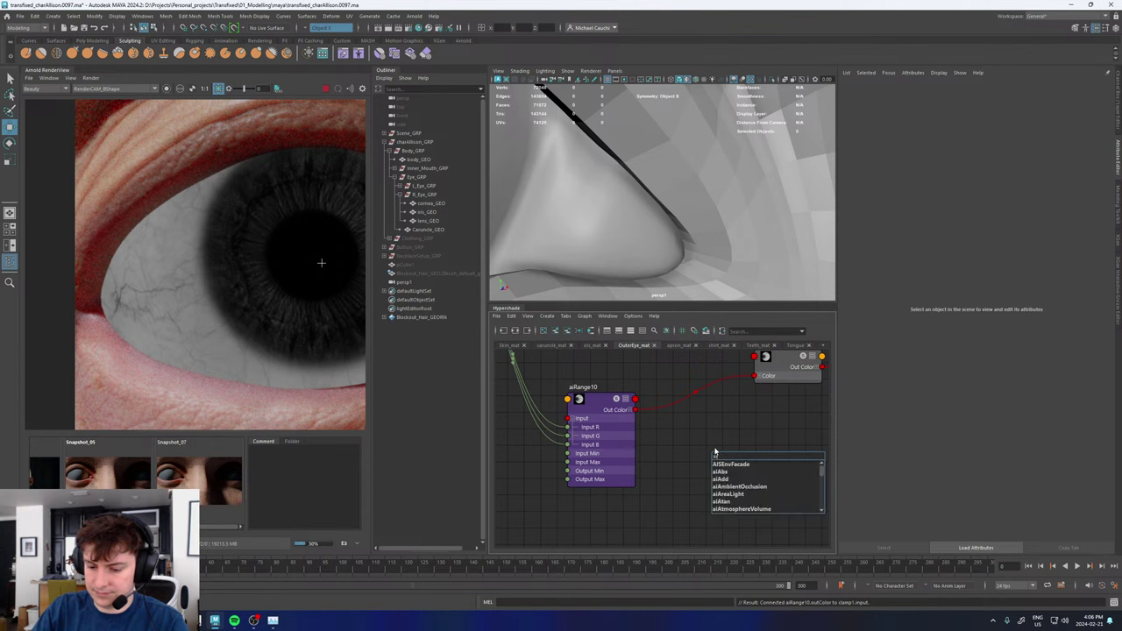
- Add an aiClamp node and wire it between aiRange10's out colour and aiFlat3's colour input
type("clam")
key("Down")
key("Return")
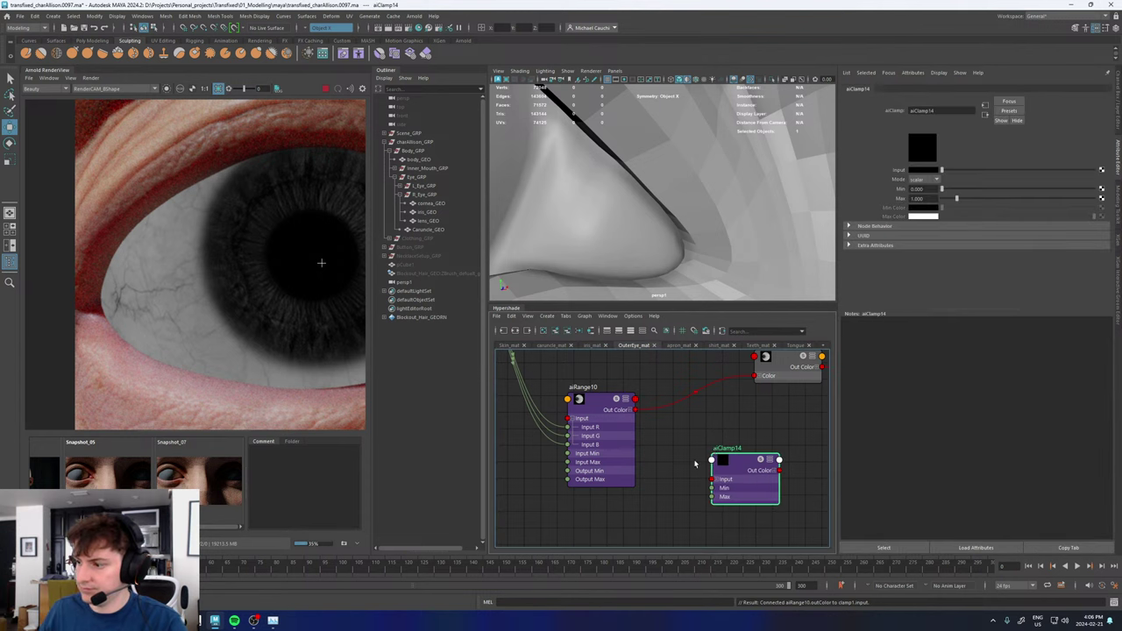
left_click_drag(636, 409, 712, 479)
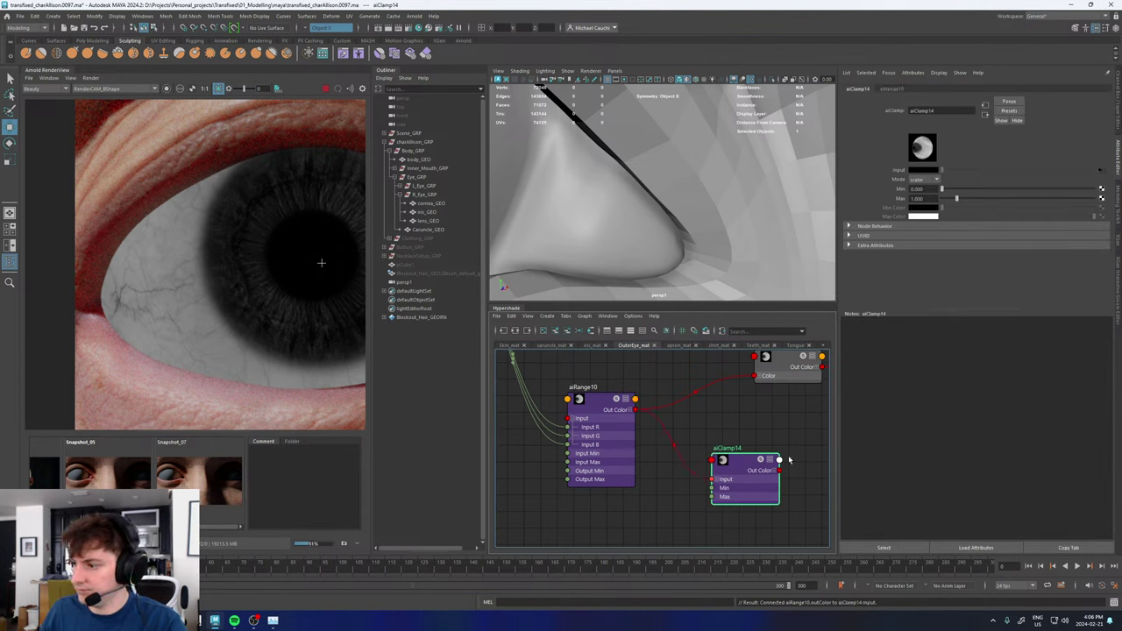
middle_click_drag(791, 453, 771, 480, "alt")
left_click_drag(760, 500, 735, 401)
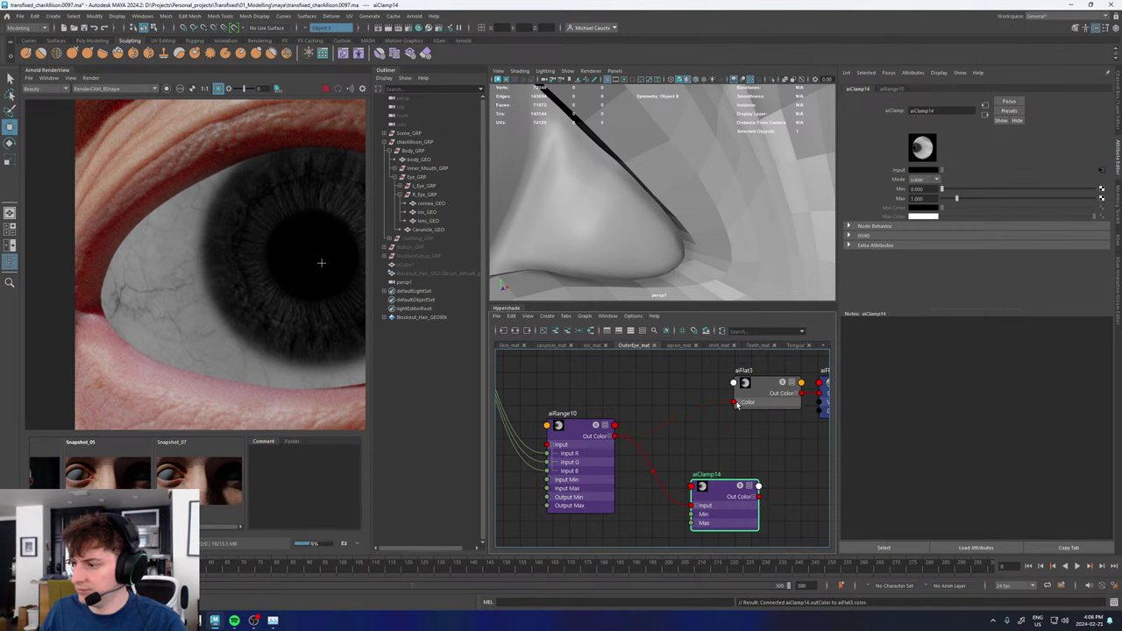
left_click_drag(720, 493, 684, 455)
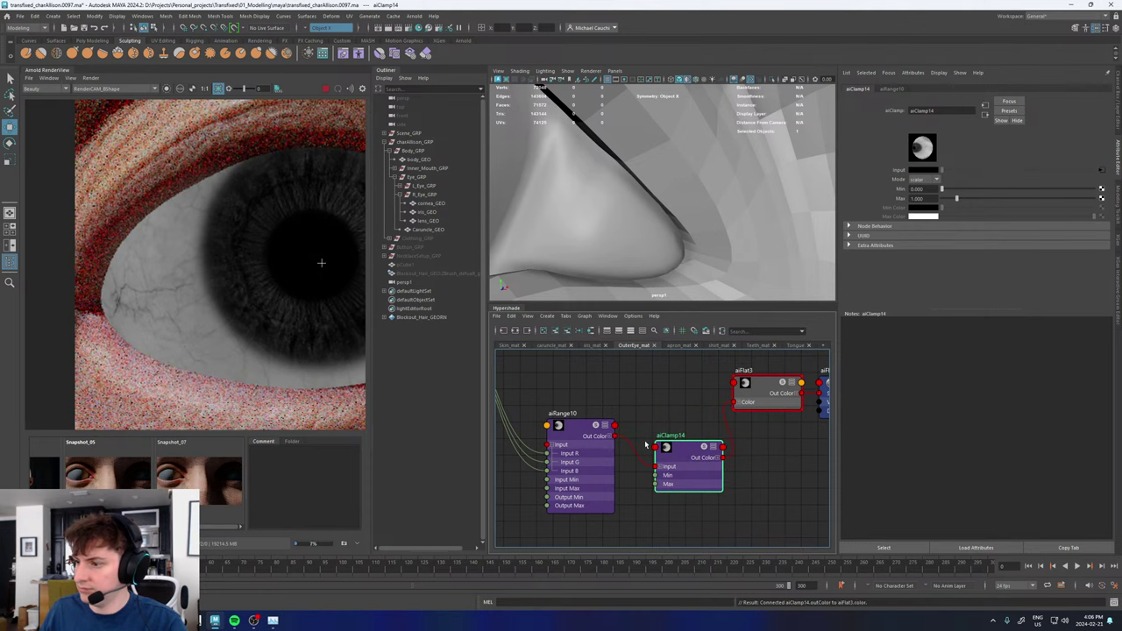
- Collapse aiRange10's input channels and reposition the node farther from aiClamp14
left_click(581, 430)
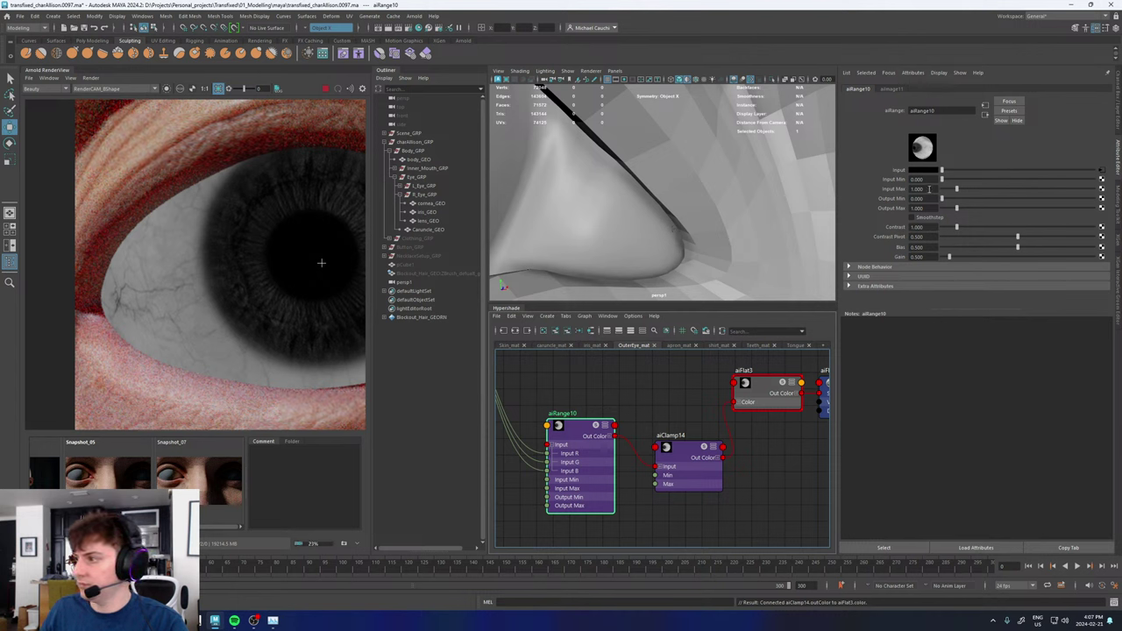
middle_click_drag(617, 393, 689, 391, "alt")
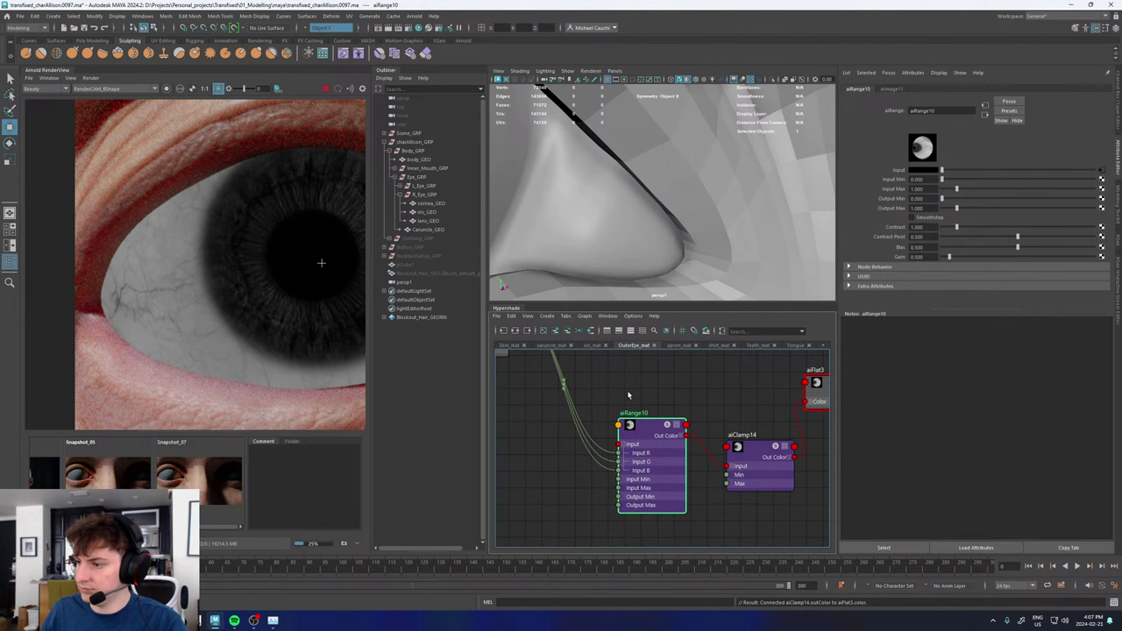
left_click(624, 446)
left_click_drag(641, 436, 598, 454)
left_click(686, 417)
key("Tab")
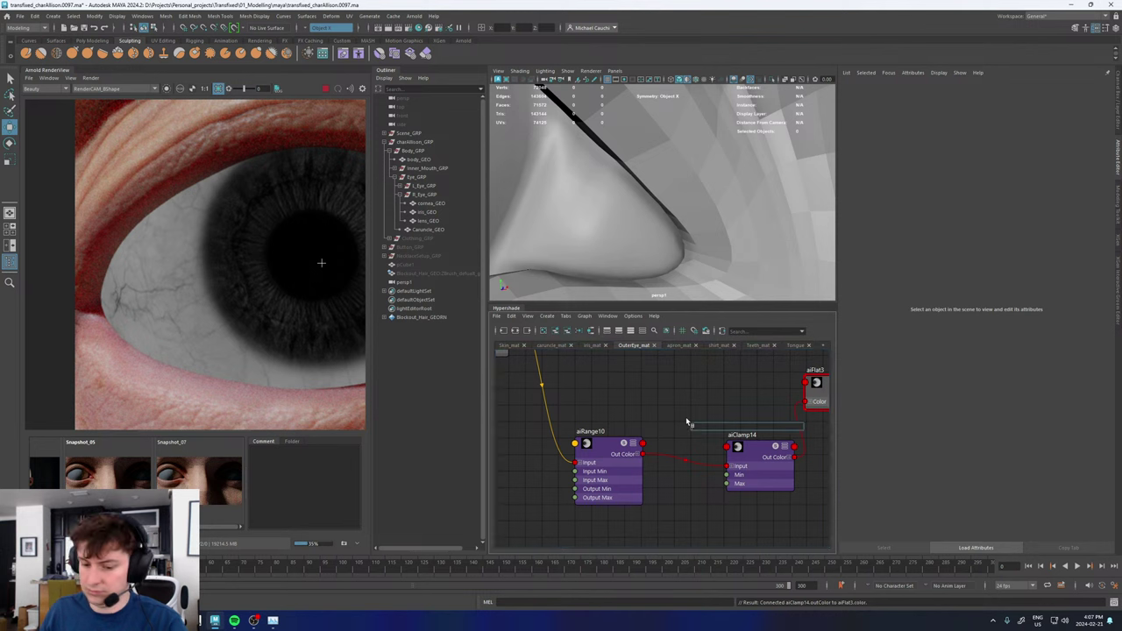
type("rever")
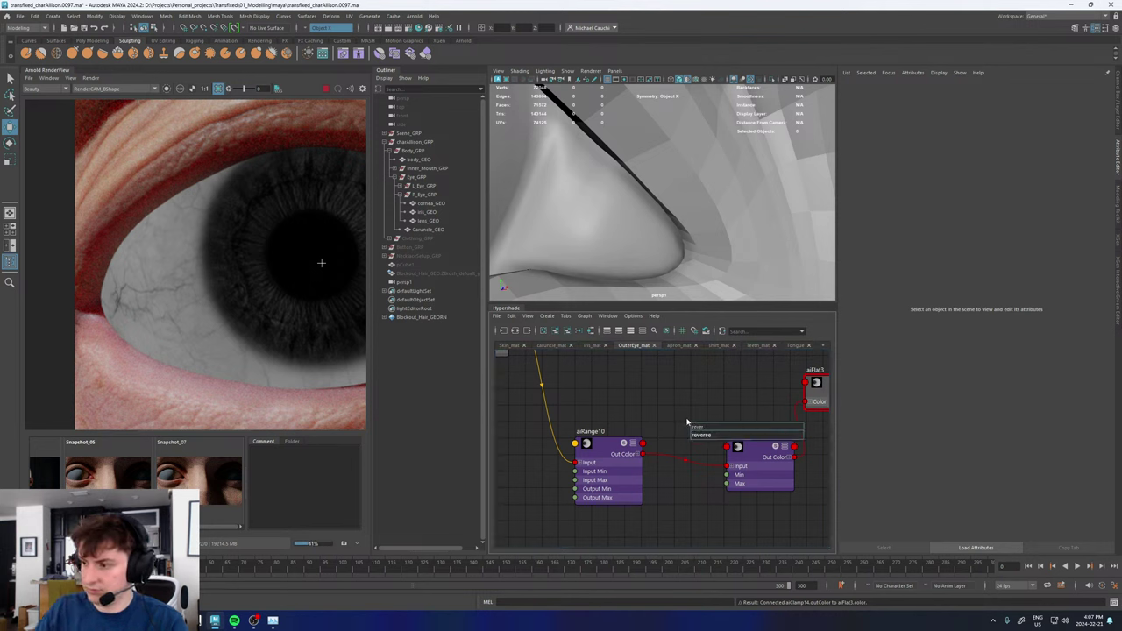
key("Escape")
- Invert the sclera mask by setting aiRange10's Input Min to 1 and Input Max to 0, and check the render
left_click(608, 474)
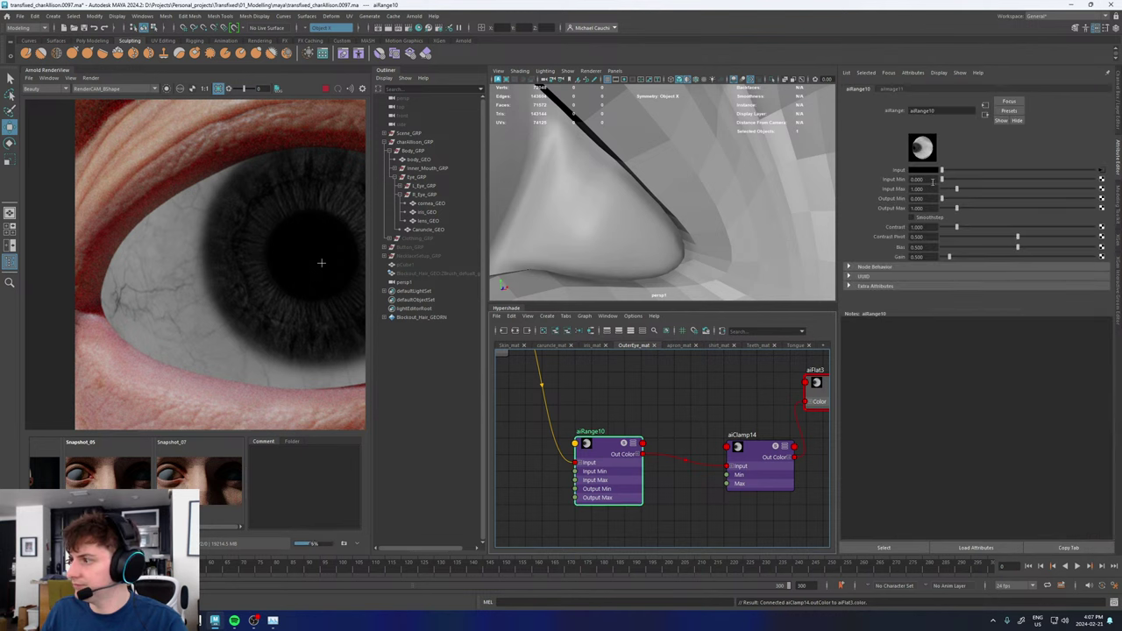
type("1")
left_click_drag(931, 181, 896, 192)
type("0")
key("Return")
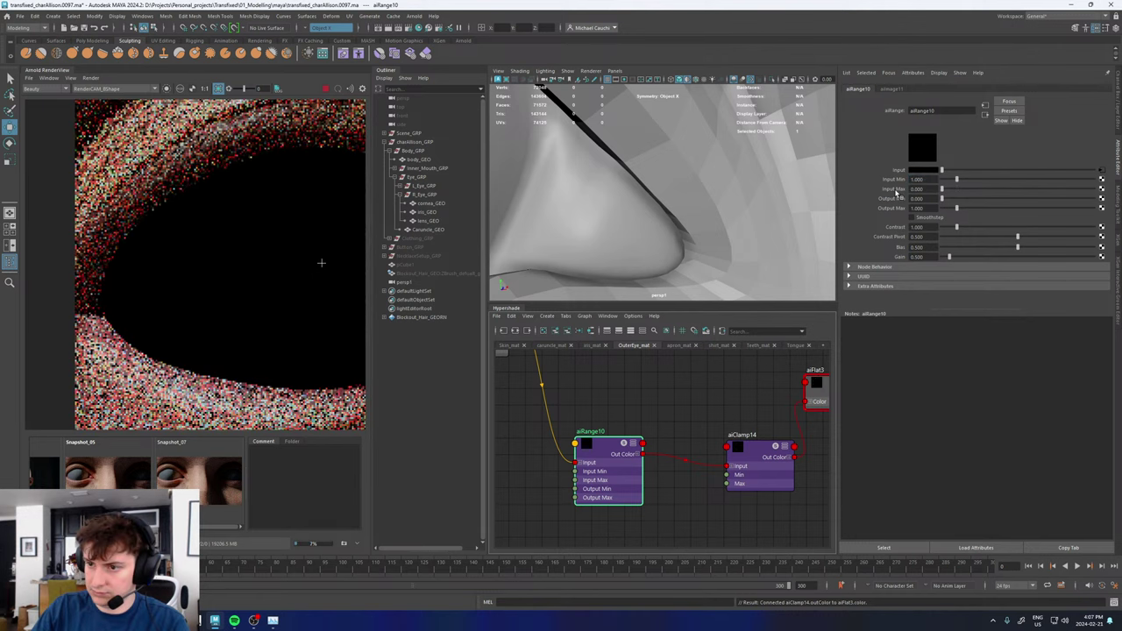
scroll(215, 273, "down", 1)
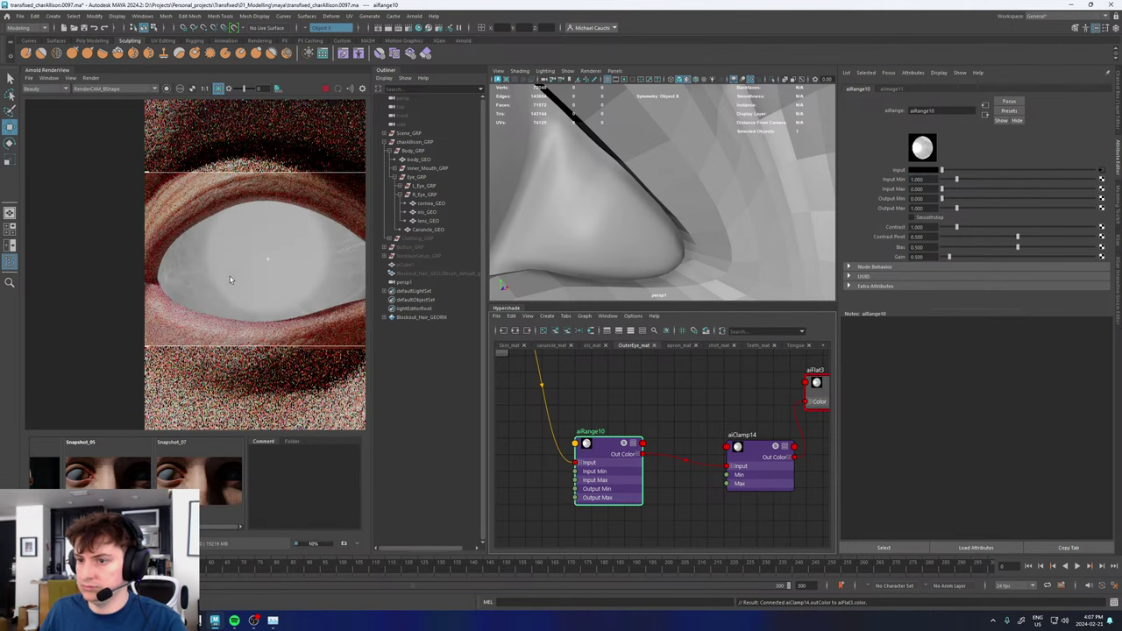
scroll(225, 278, "up", 1)
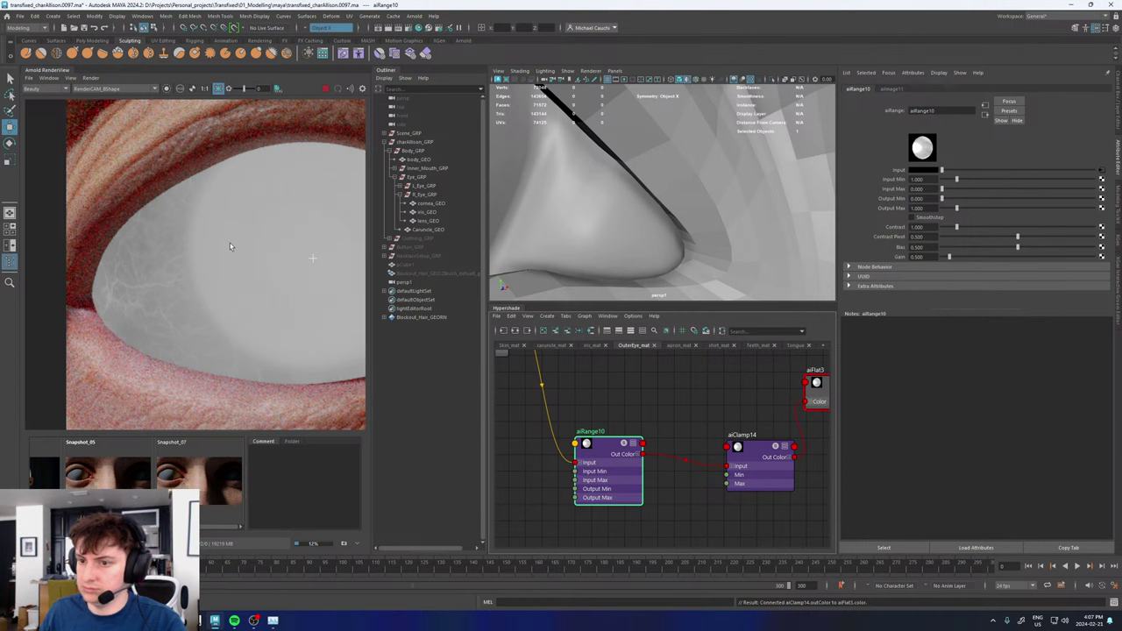
- Set aiRange10's Input Max to 0 and Input Min to 0.8, and check the vein mask across the rendered eye
left_click(926, 189)
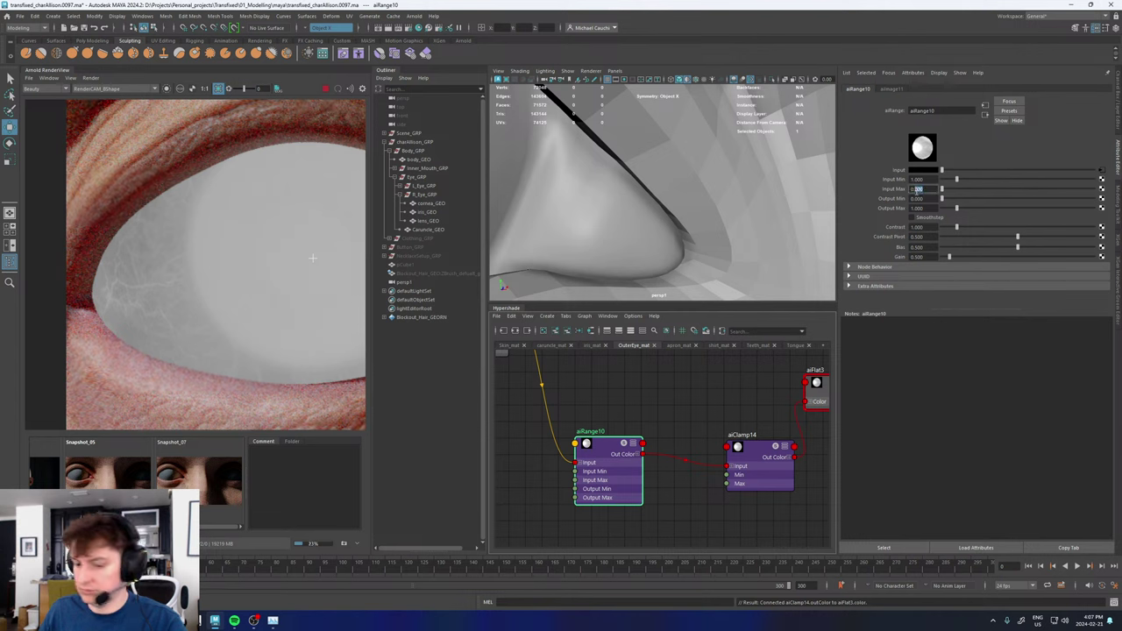
type("2")
key("Return")
left_click_drag(927, 190, 896, 183)
type("0")
type("0")
type(".8")
key("Return")
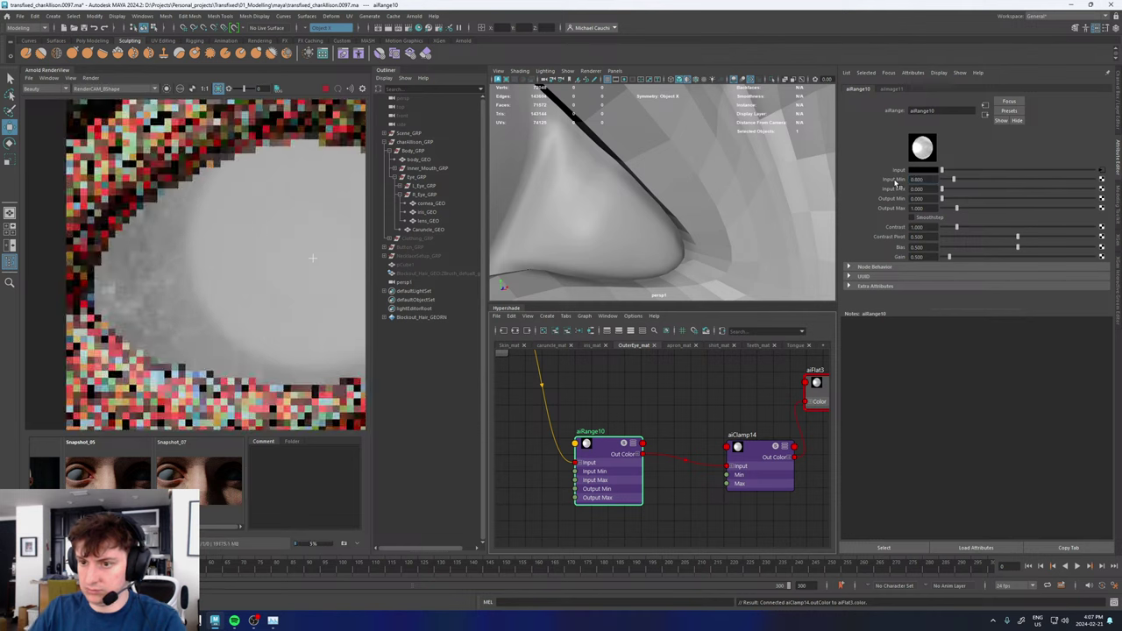
scroll(232, 274, "down", 2)
scroll(232, 273, "down", 2)
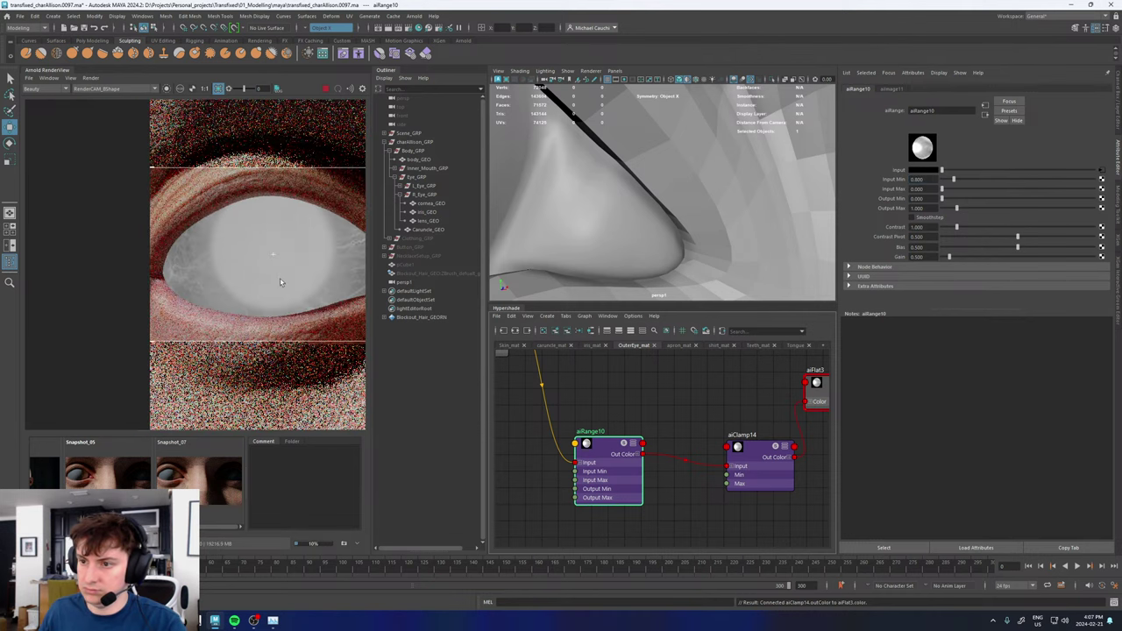
scroll(280, 282, "up", 2)
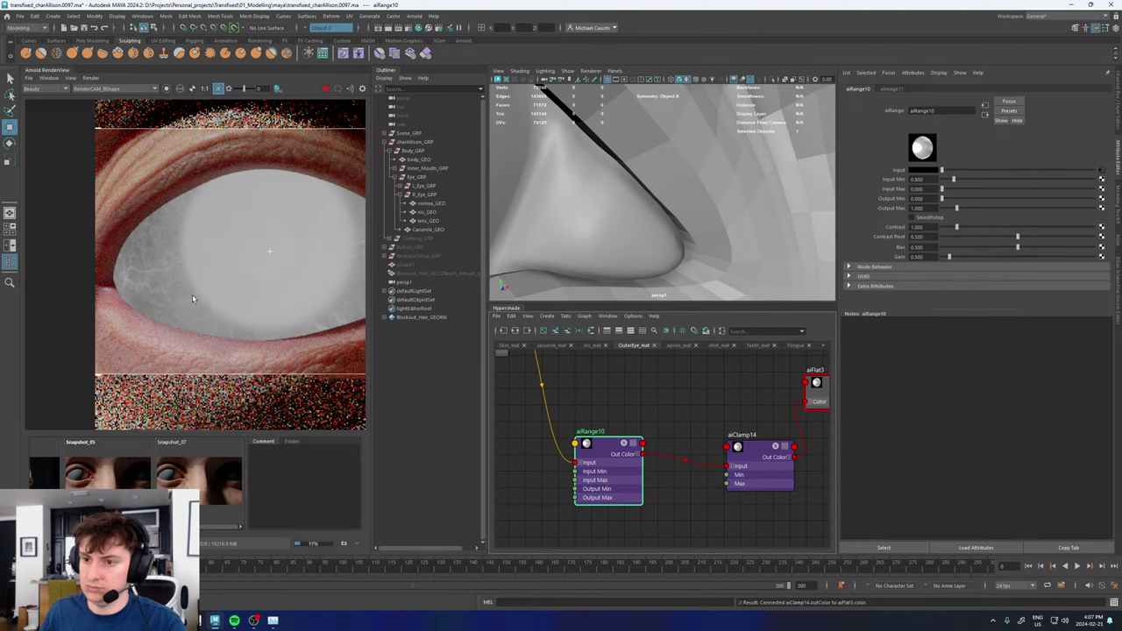
scroll(169, 296, "down", 2)
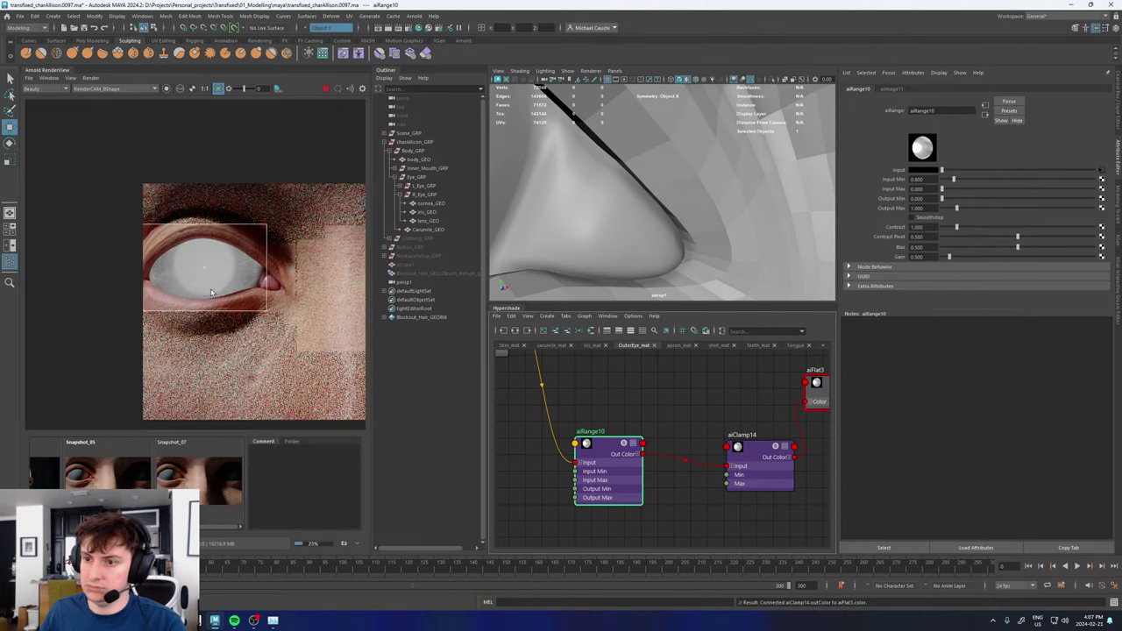
- Add an aiBump2d node in the empty graph area beside the aiFlat3 shading group
scroll(209, 289, "up", 3)
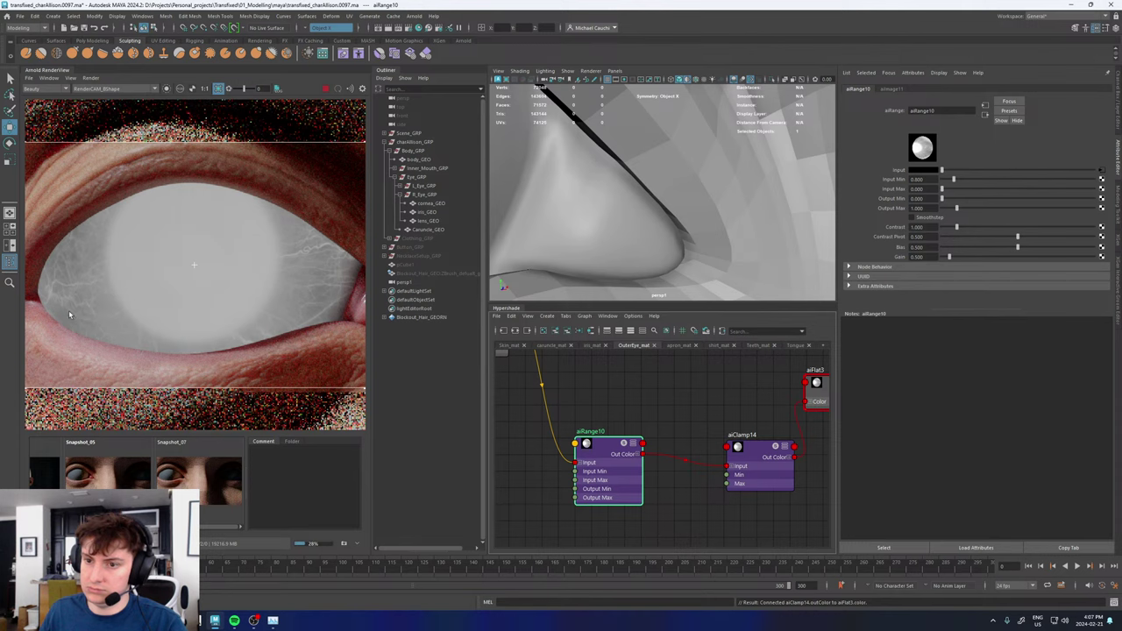
scroll(66, 311, "up", 2)
scroll(636, 416, "down", 5)
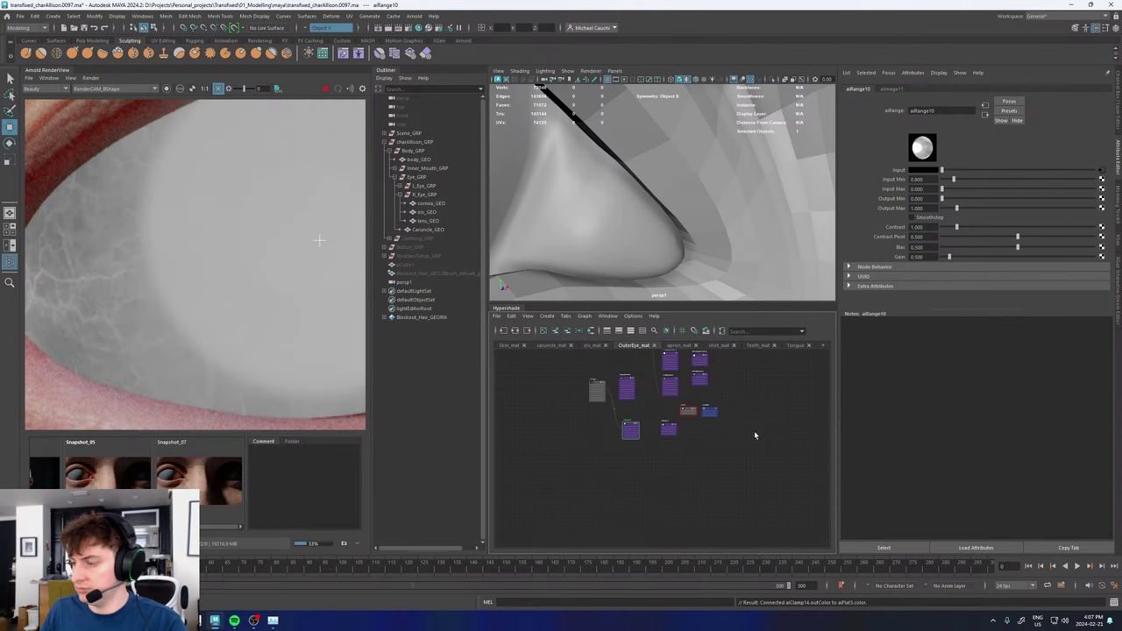
middle_click_drag(755, 435, 760, 342, "alt")
scroll(738, 392, "up", 5)
scroll(714, 488, "down", 5)
left_click(714, 436)
key("Tab")
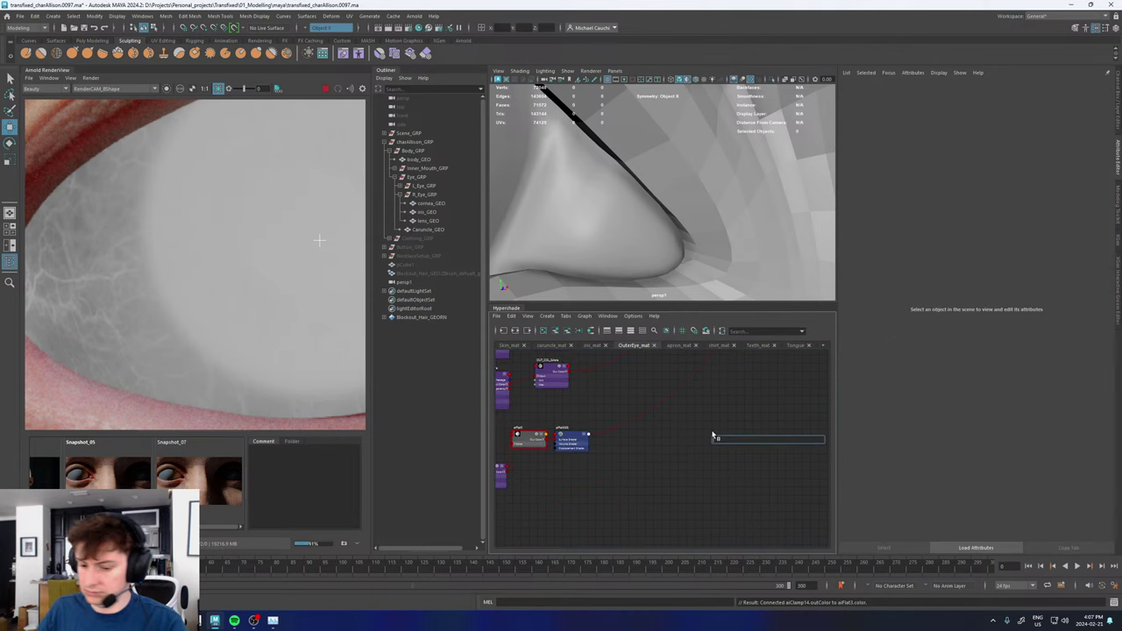
type("n")
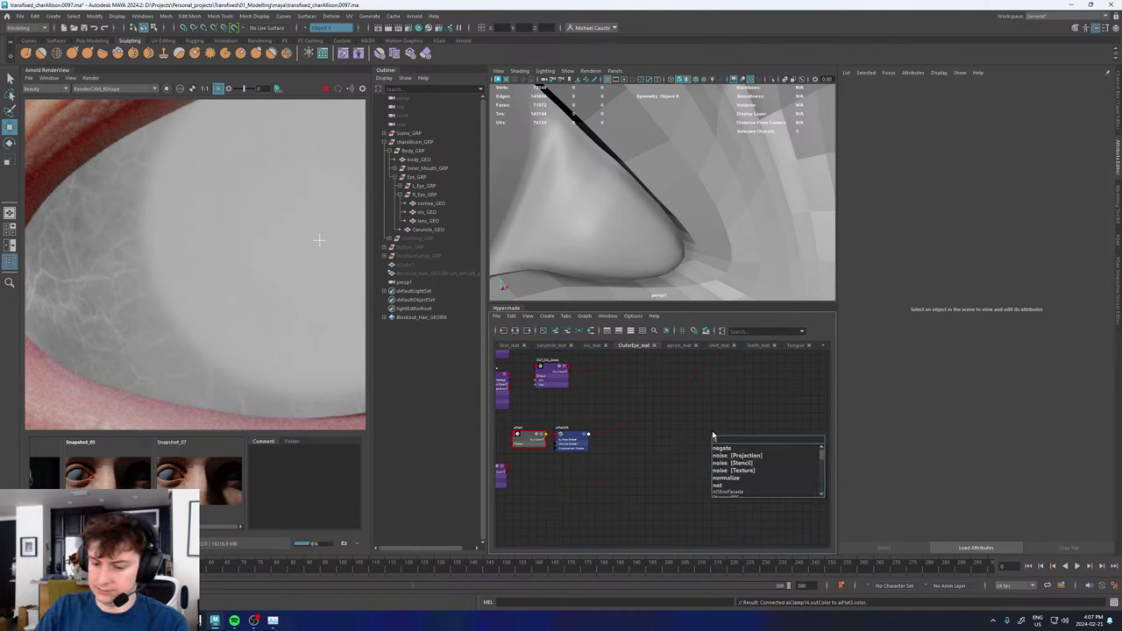
key("BackSpace")
type("bump")
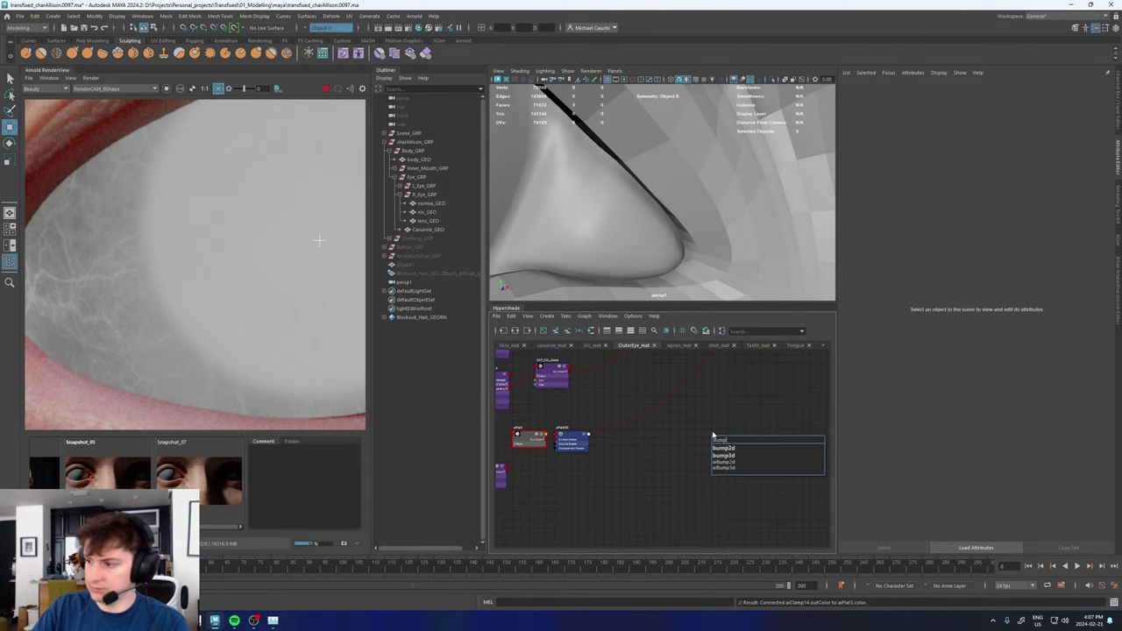
key("Down")
key("Down")
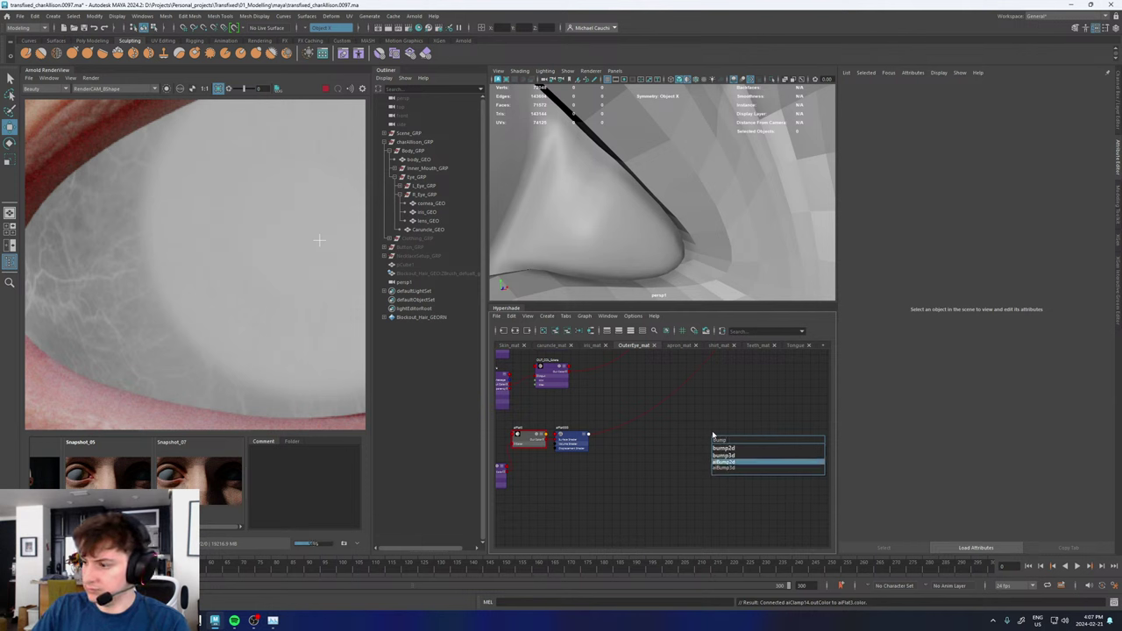
key("Return")
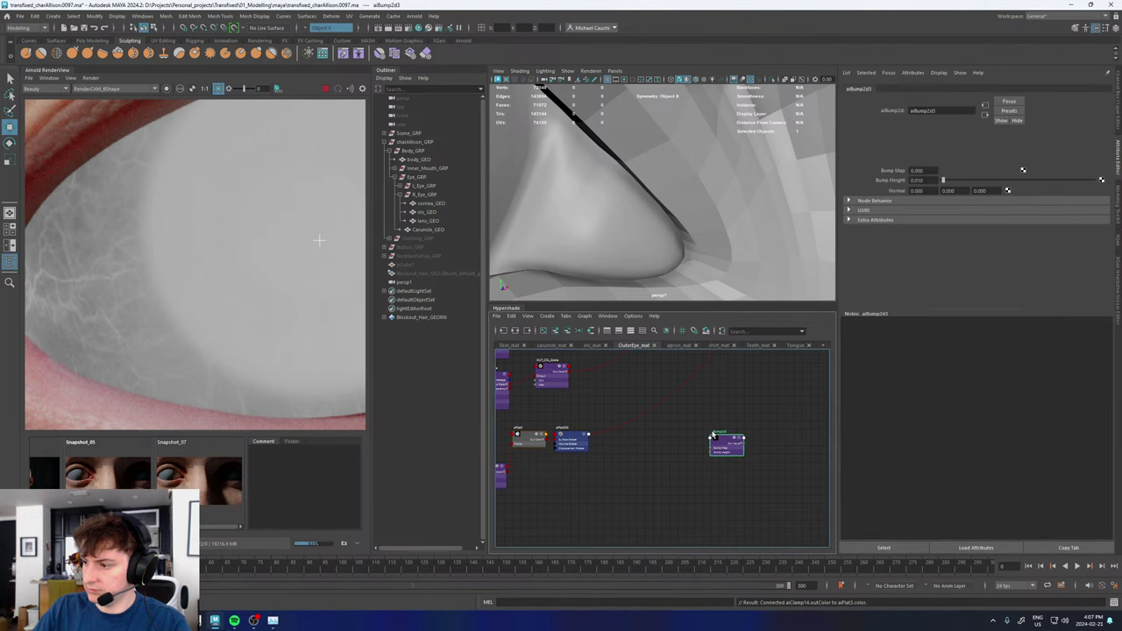
- Move the aiBump2d node below the aiFlat3 nodes and feed aiClamp14's output into its Bump Map input
left_click_drag(728, 443, 551, 496)
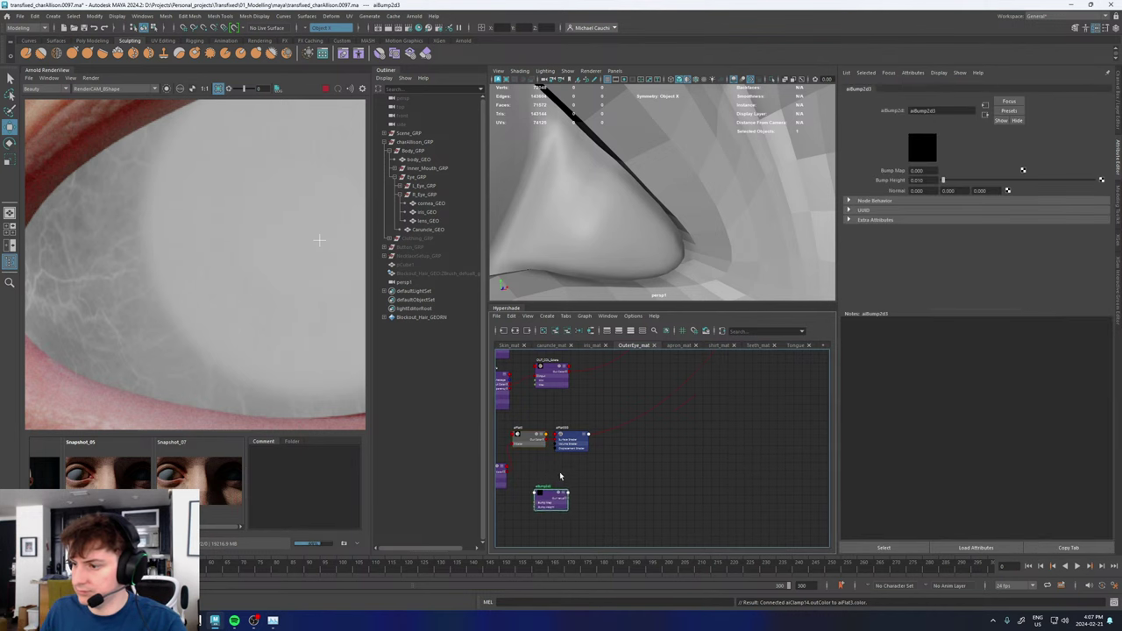
middle_click_drag(545, 480, 621, 461, "alt")
scroll(622, 462, "up", 4)
left_click_drag(564, 443, 622, 505)
left_click(558, 443)
left_click_drag(565, 451, 621, 504)
- Connect the bump node's Out Value to the Normals input of Sclera_mat
scroll(758, 438, "down", 8)
left_click_drag(688, 496, 749, 521)
scroll(824, 381, "up", 9)
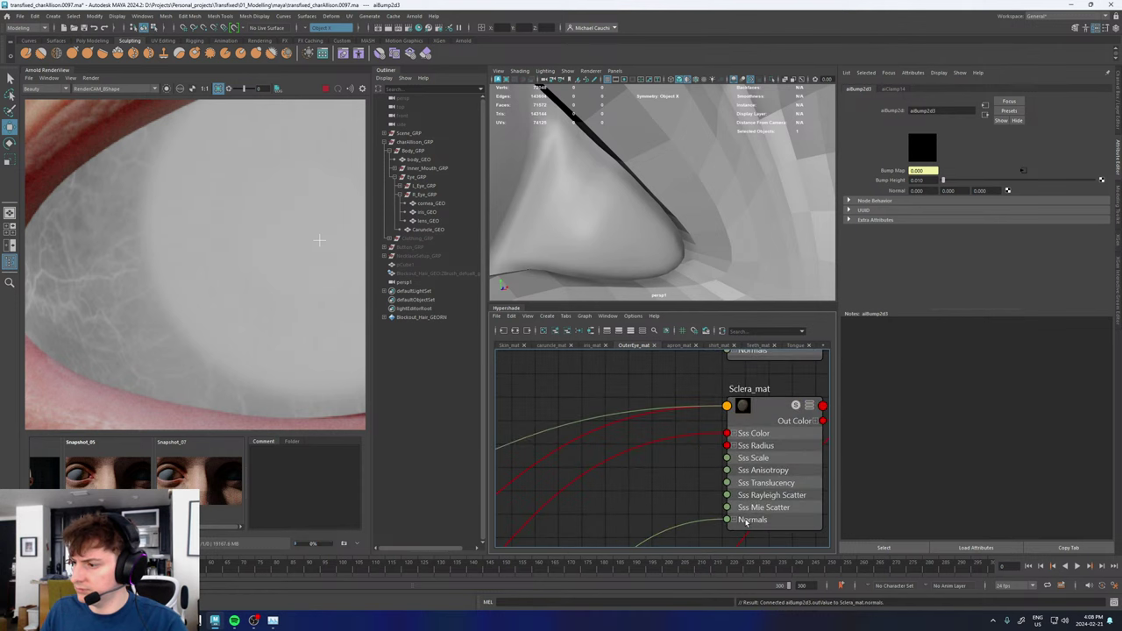
- Connect OuterEye_MatteOverride_mat's Out Color to the Surface Shader input of the OuterEye_mat shading group
scroll(693, 460, "down", 5)
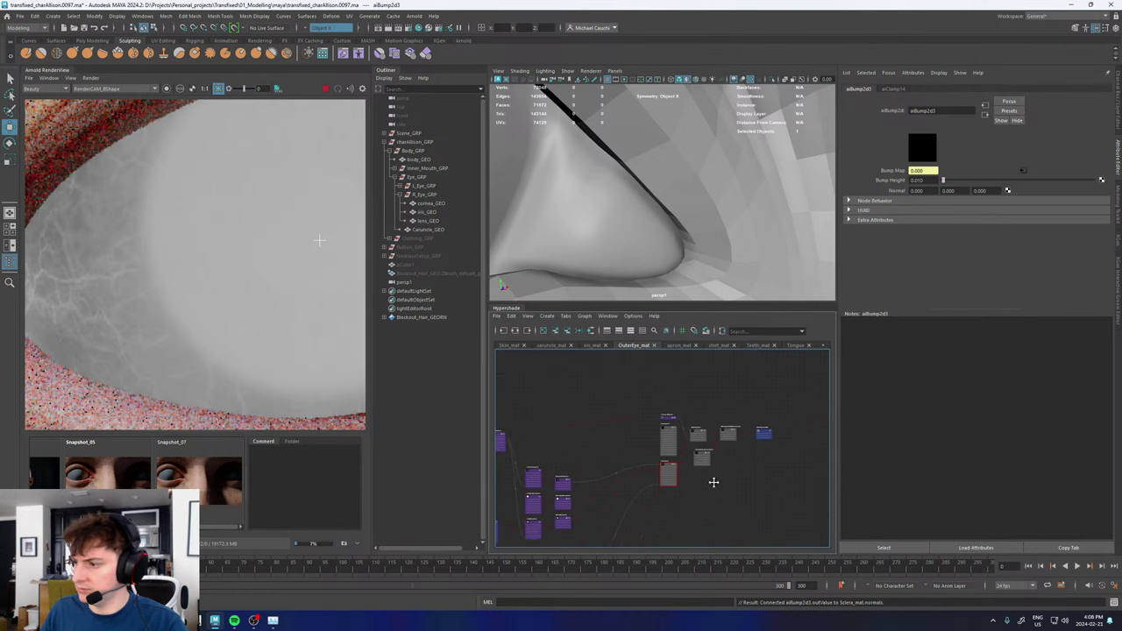
scroll(739, 441, "up", 5)
left_click_drag(661, 399, 769, 404)
scroll(187, 282, "down", 3)
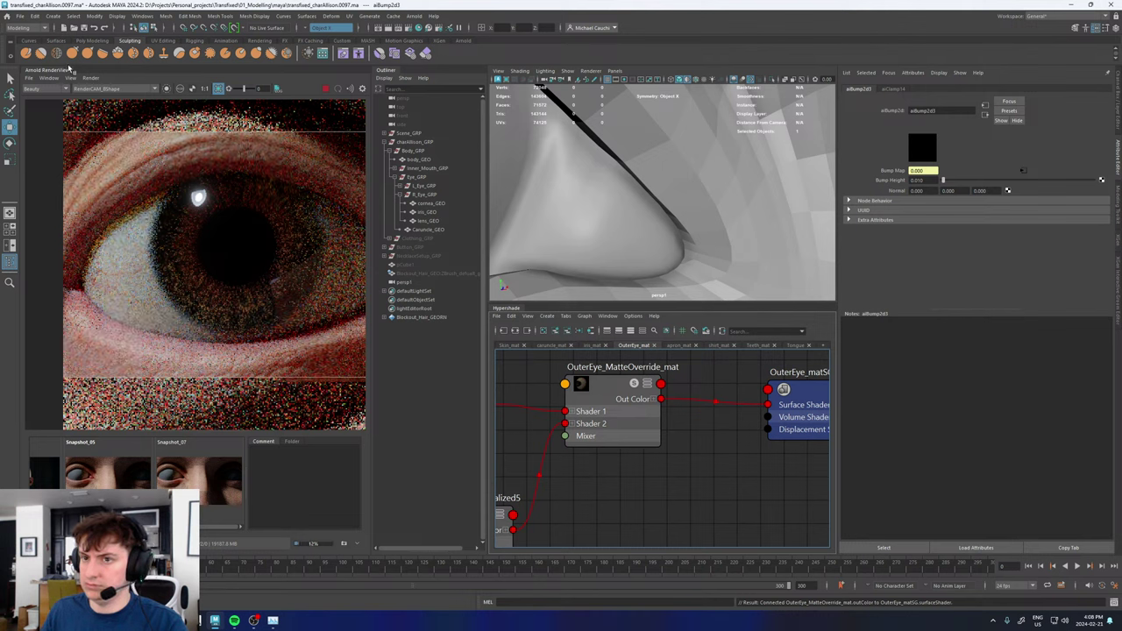
- Store a snapshot of the full eye render as a comparison reference and bring the bump node back into the graph view
scroll(127, 280, "down", 3)
middle_click_drag(684, 503, 752, 456, "alt")
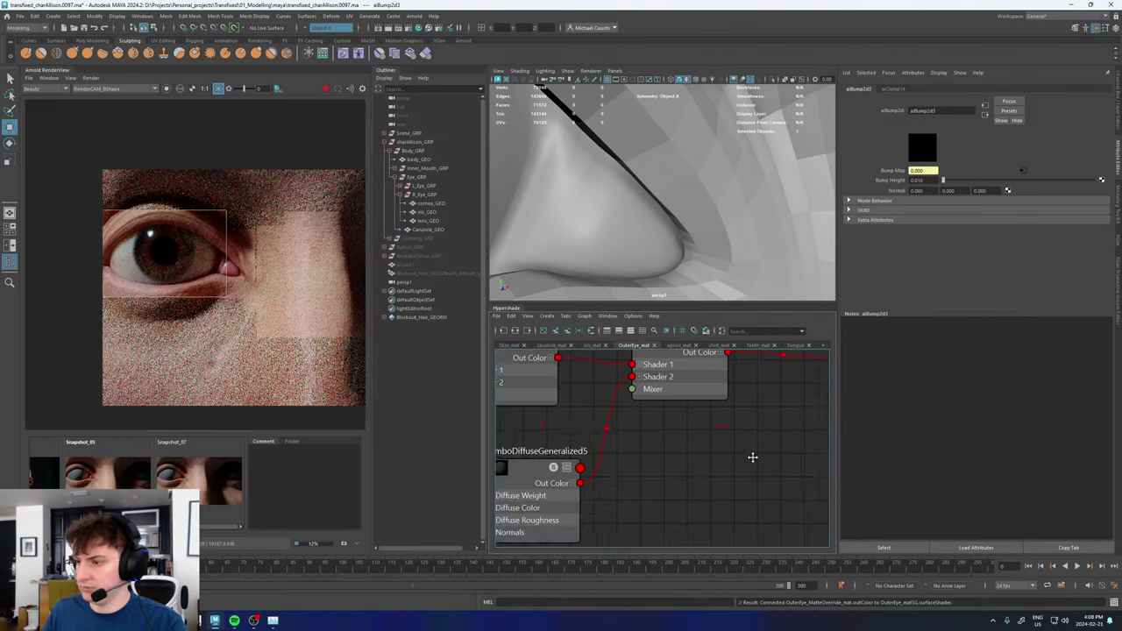
scroll(741, 451, "down", 8)
middle_click_drag(658, 480, 690, 444, "alt")
scroll(580, 520, "up", 5)
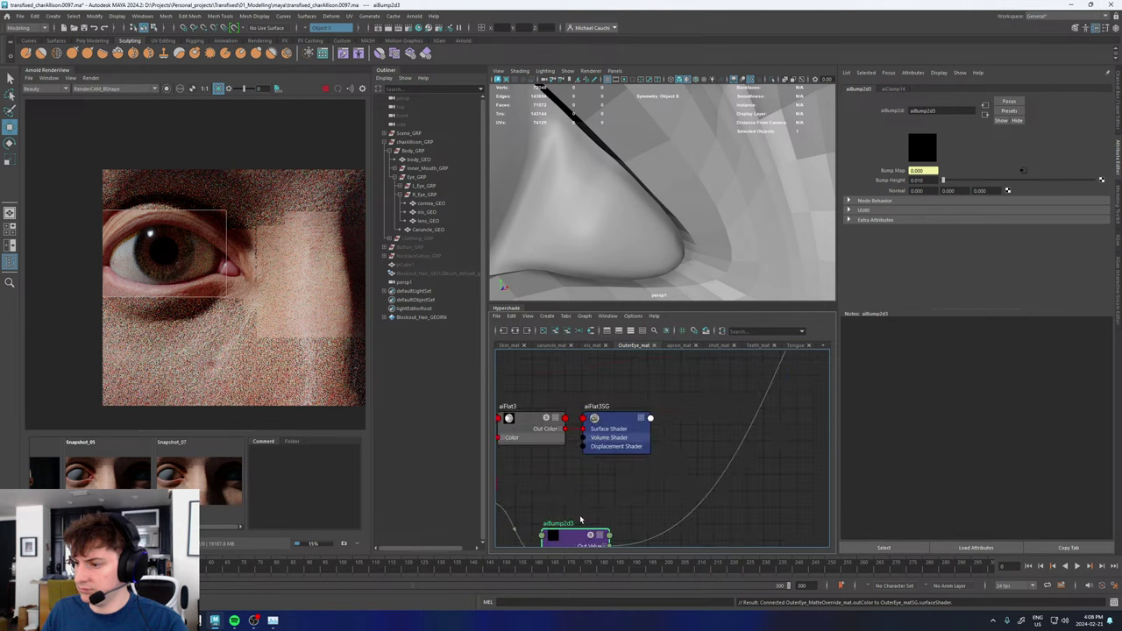
left_click(70, 79)
left_click(82, 164)
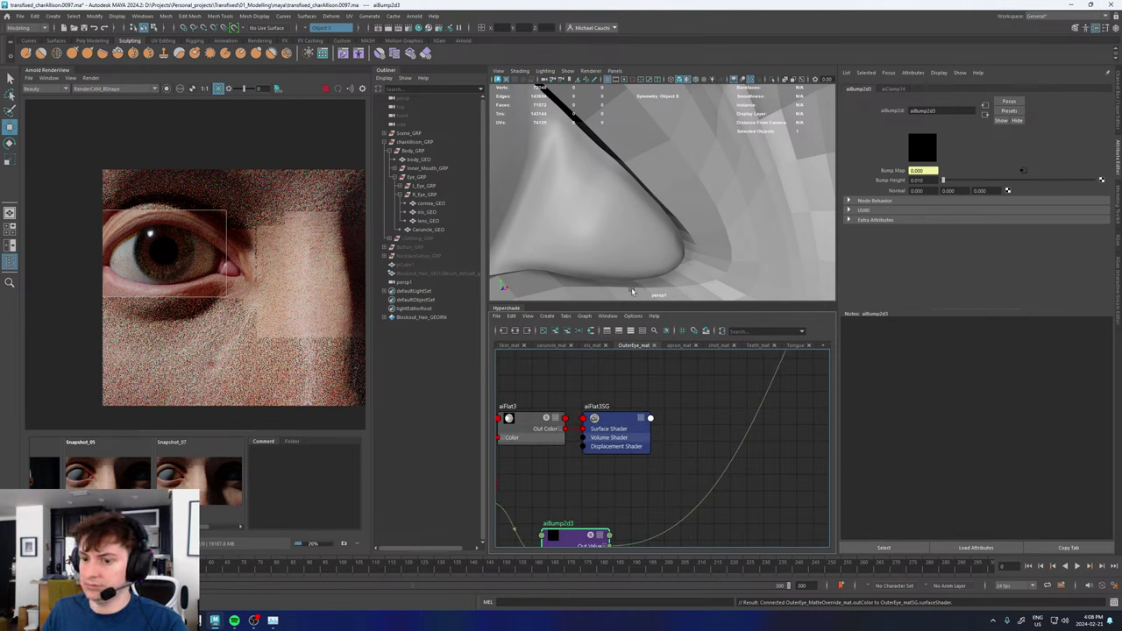
- Set the sclera bump node's Bump Height to 1 and compare the eye render with the stored snapshot
left_click_drag(930, 181, 872, 185)
type("1")
key("Return")
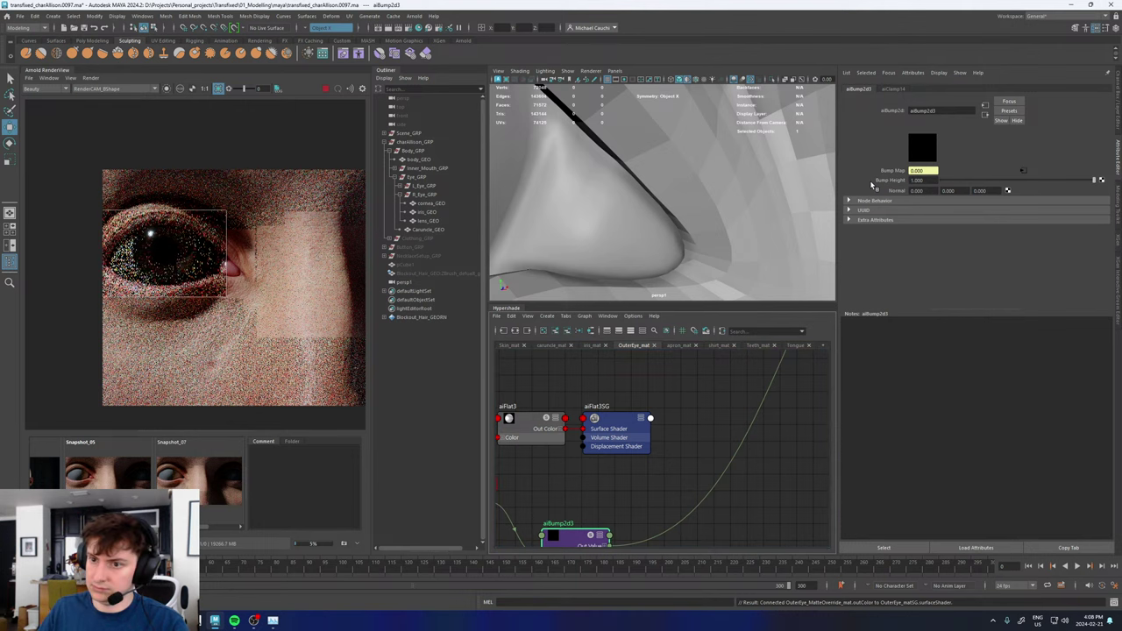
left_click_drag(209, 529, 234, 528)
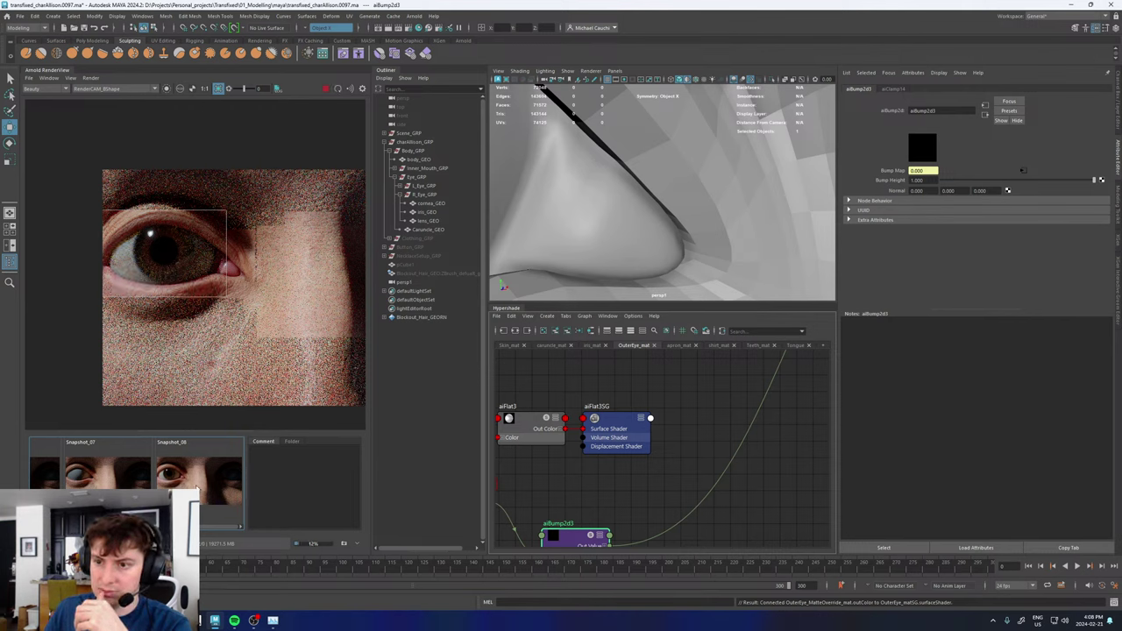
left_click(198, 486)
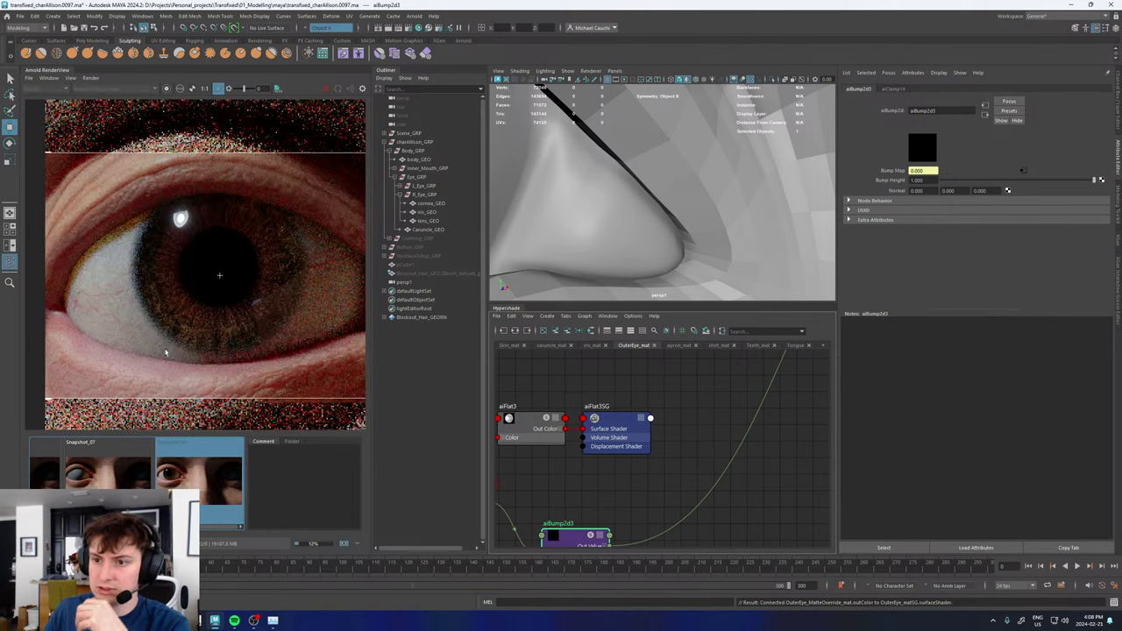
left_click(195, 472)
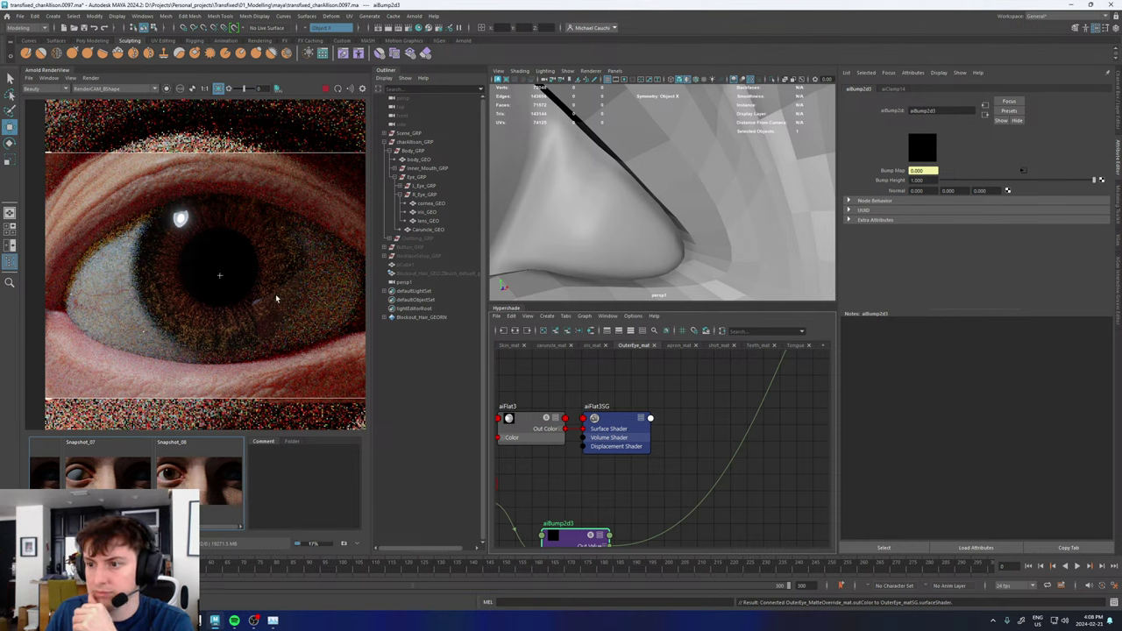
left_click(206, 496)
left_click(206, 496)
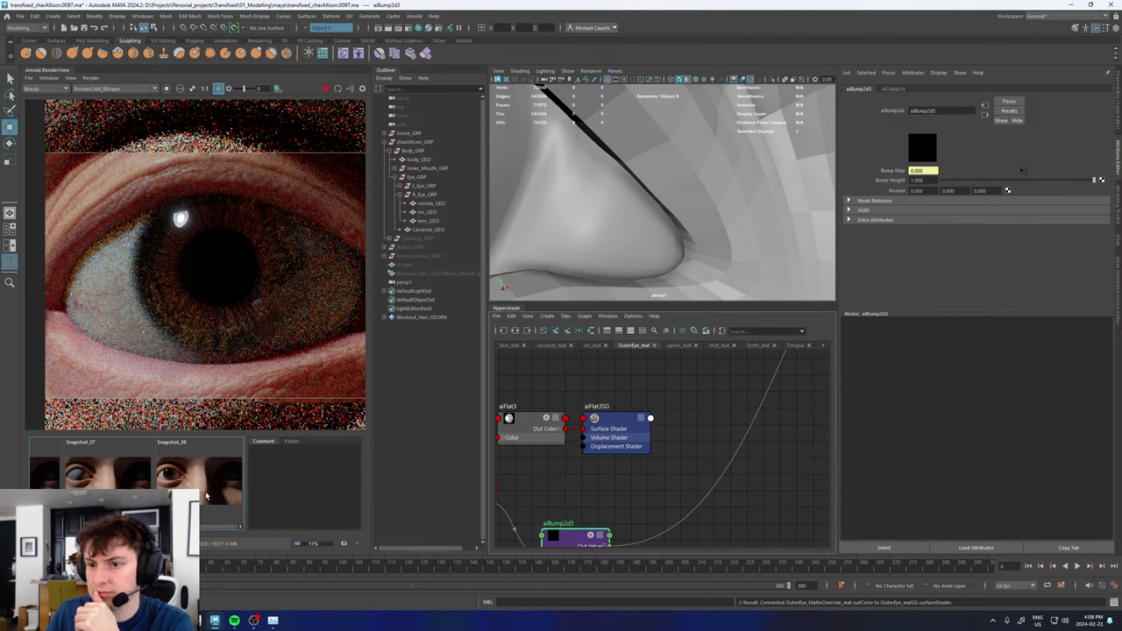
- Set the sclera bump node's Bump Height to 0.1
double_click(916, 180)
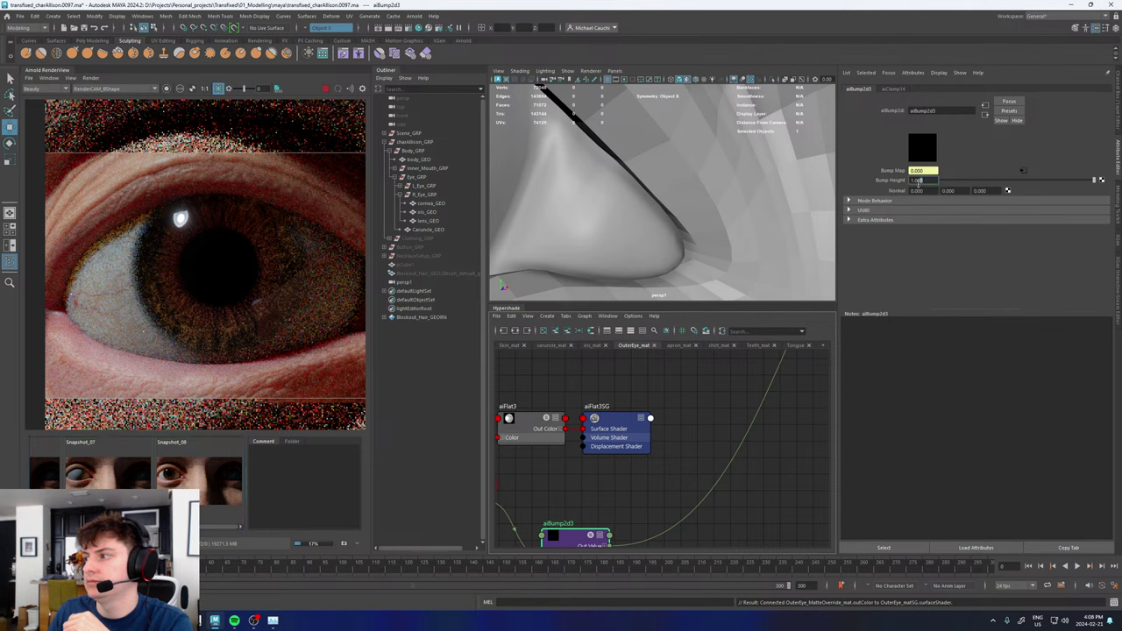
type("0.1")
key("Return")
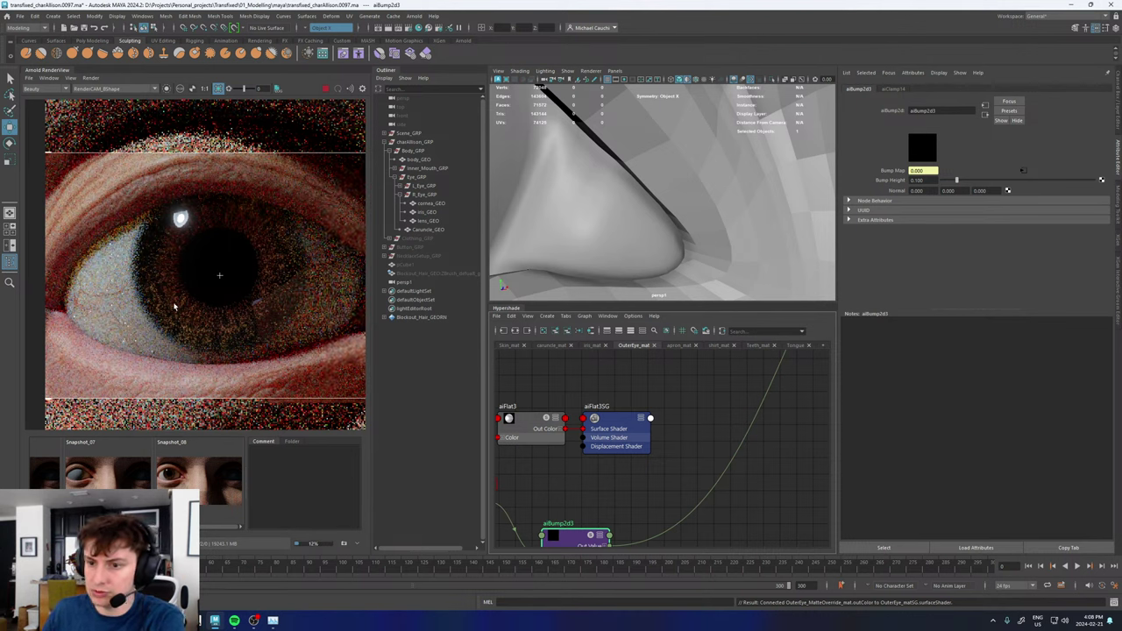
- Compare the live render with Snapshot_08 and examine the bump's effect on the sclera veins up close
left_click(120, 487)
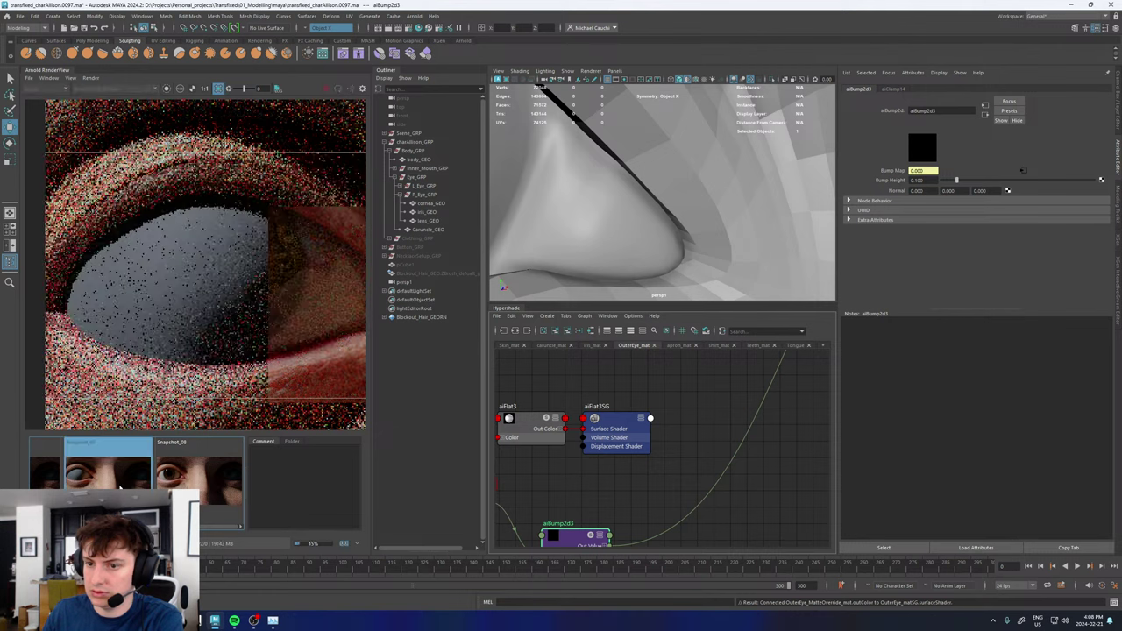
left_click(199, 482)
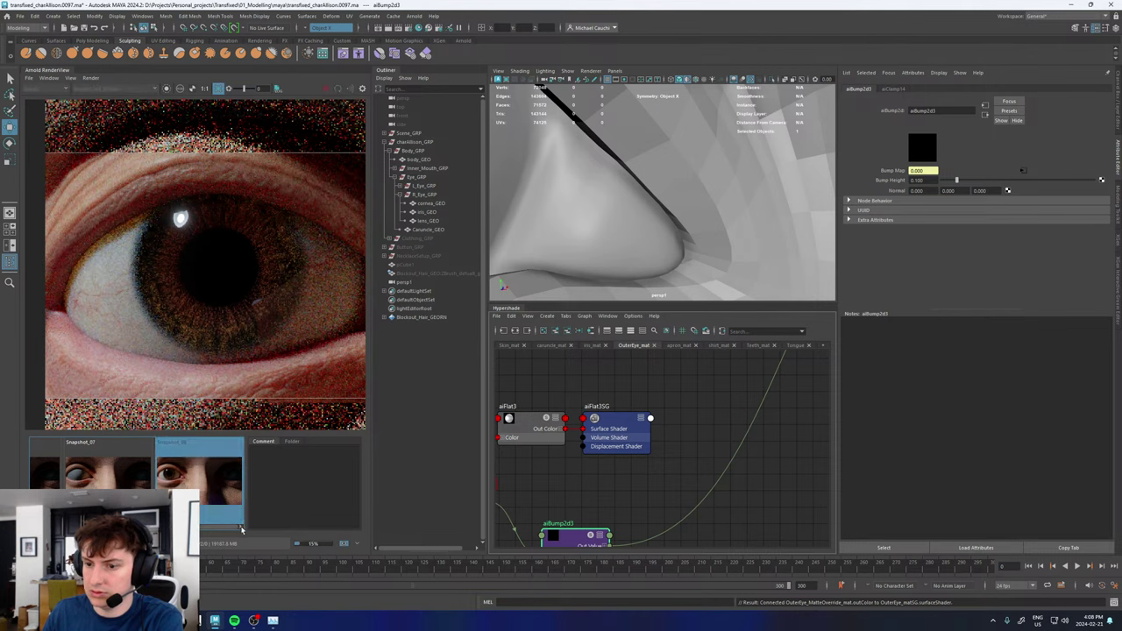
left_click(211, 480)
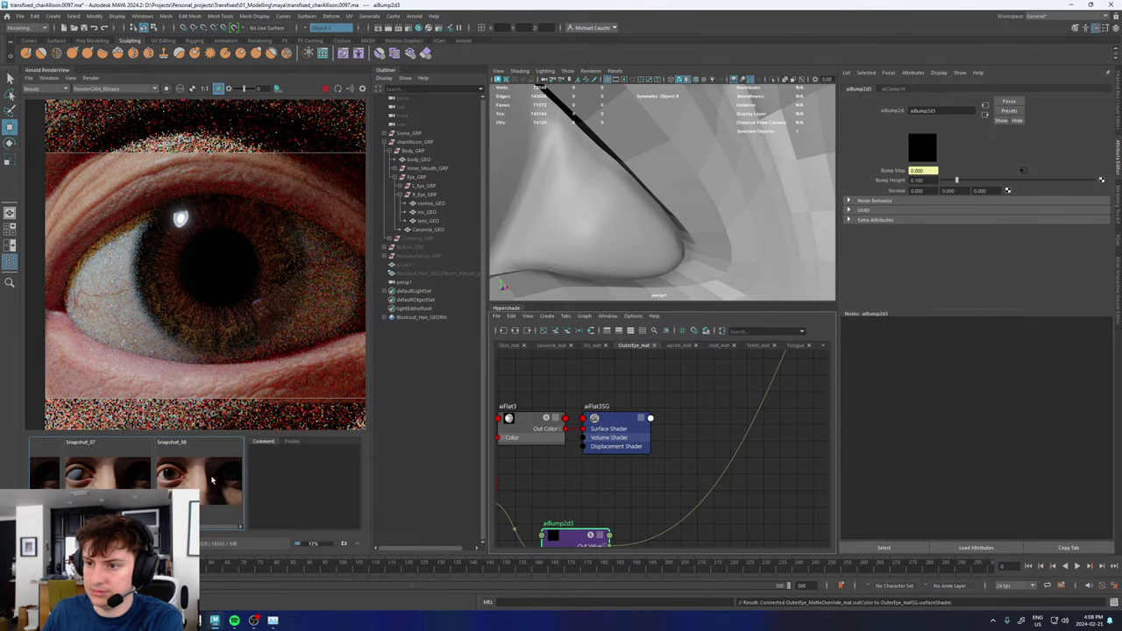
left_click(211, 479)
left_click(212, 480)
left_click(212, 480)
left_click(211, 479)
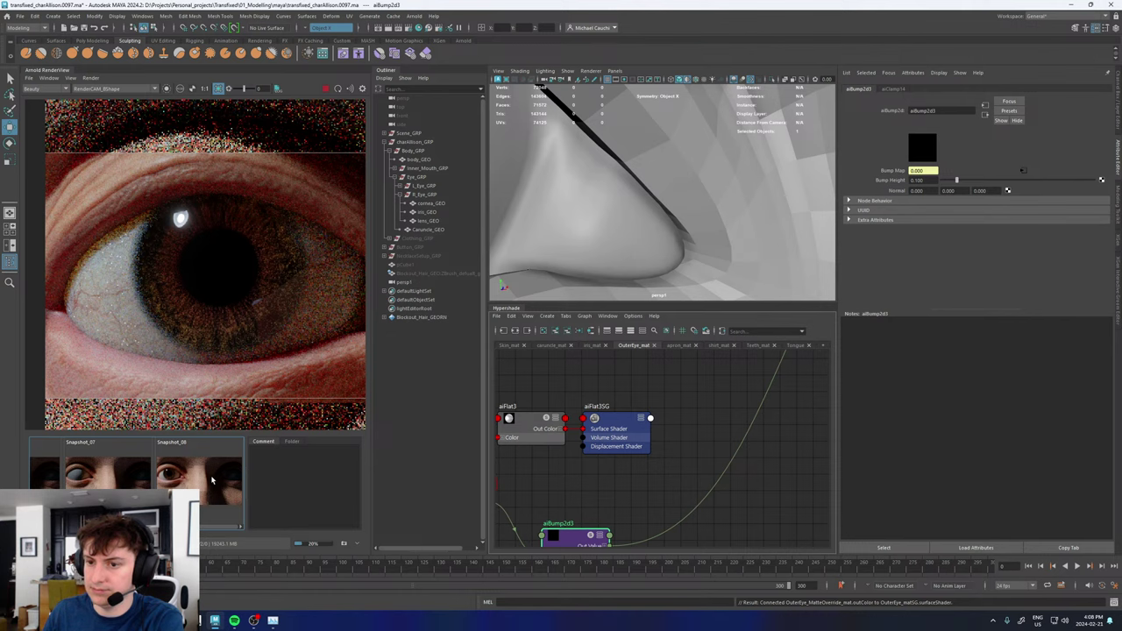
scroll(121, 324, "down", 4)
scroll(121, 330, "up", 6)
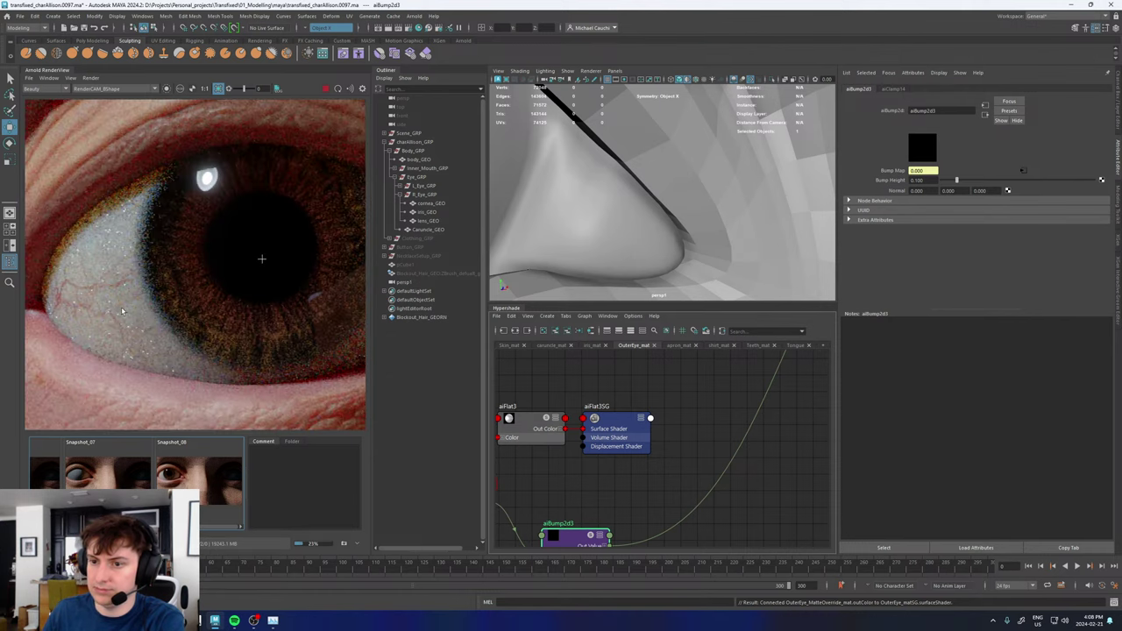
scroll(121, 307, "up", 2)
scroll(121, 307, "down", 6)
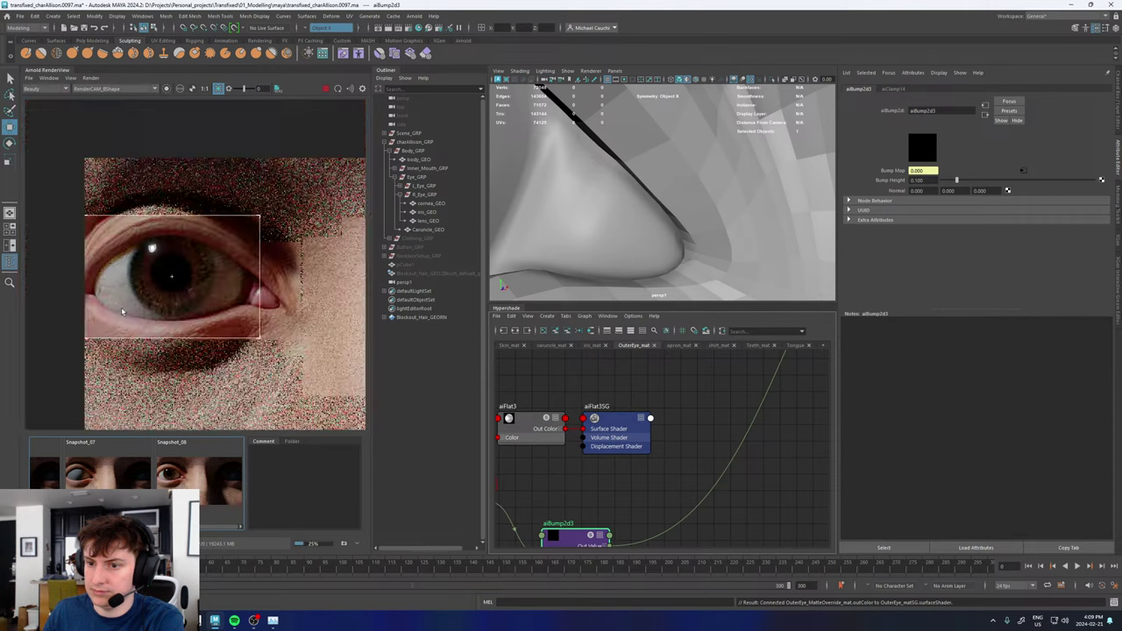
- Set the sclera bump node's Bump Height to 0.05
left_click(918, 179)
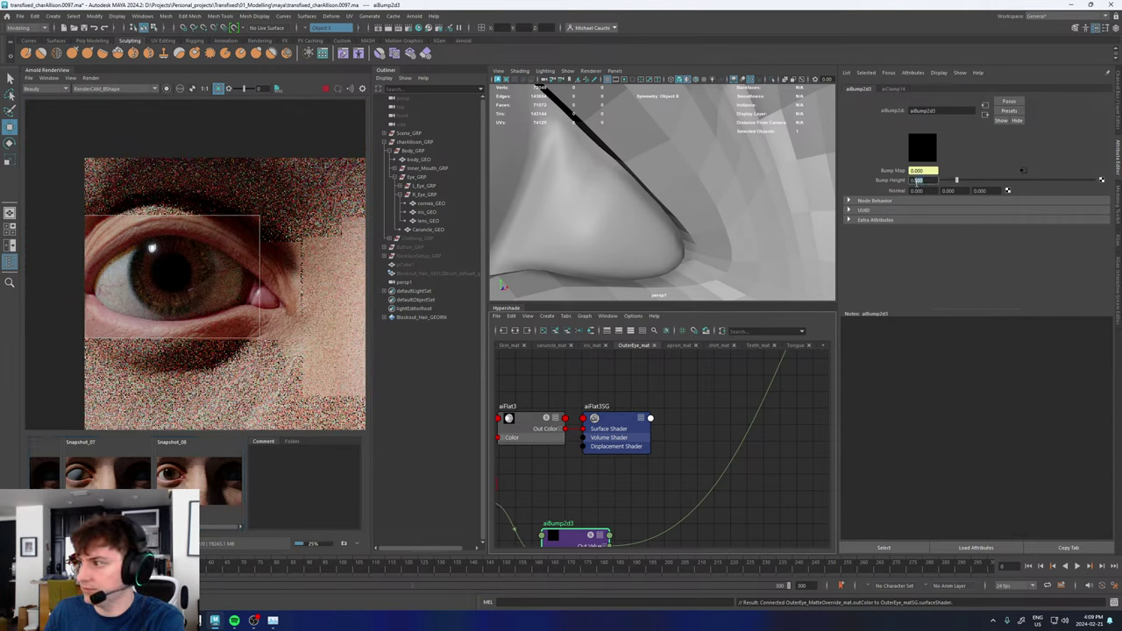
type("0.05")
key("Return")
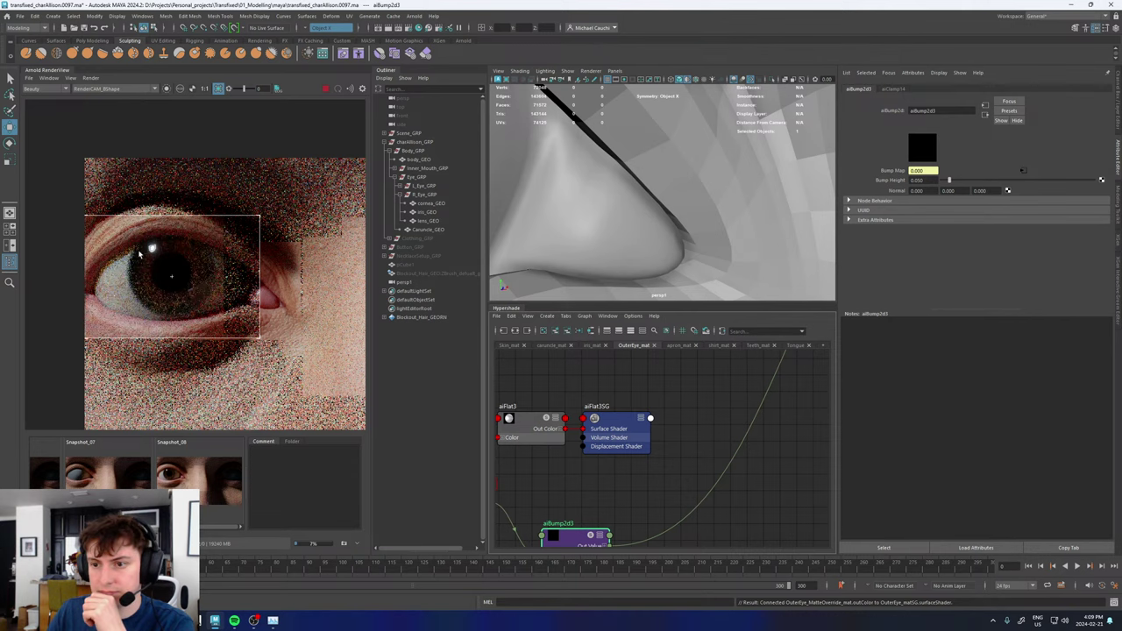
- Compare the softer sclera bump with the stored snapshot and examine the eye and upper eyelid from several zoom distances
scroll(126, 290, "up", 4)
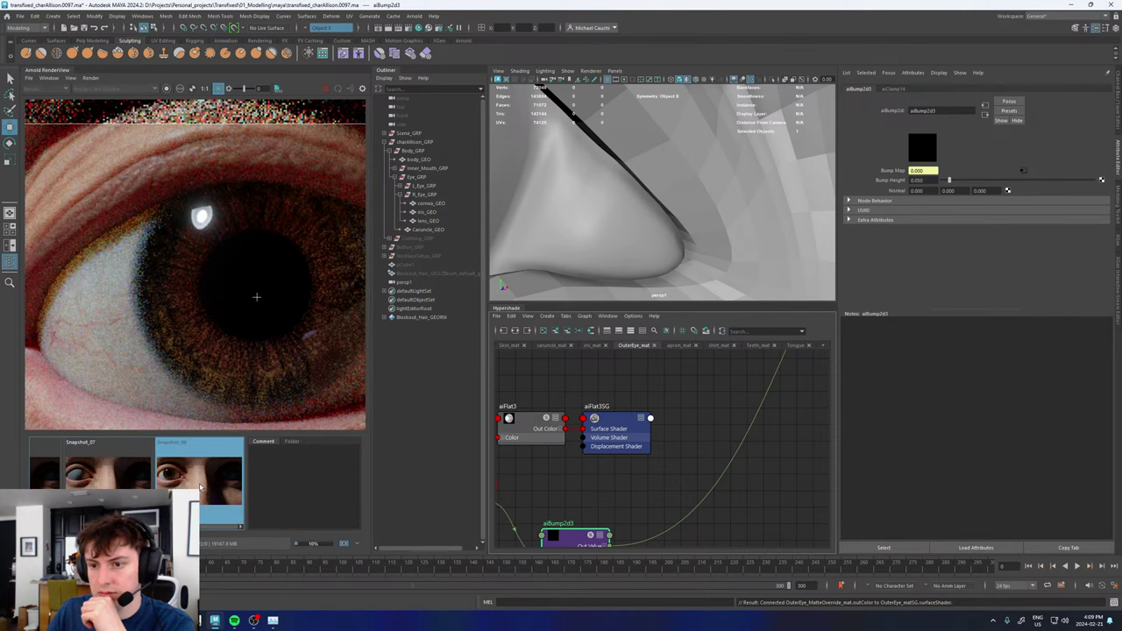
scroll(161, 349, "down", 3)
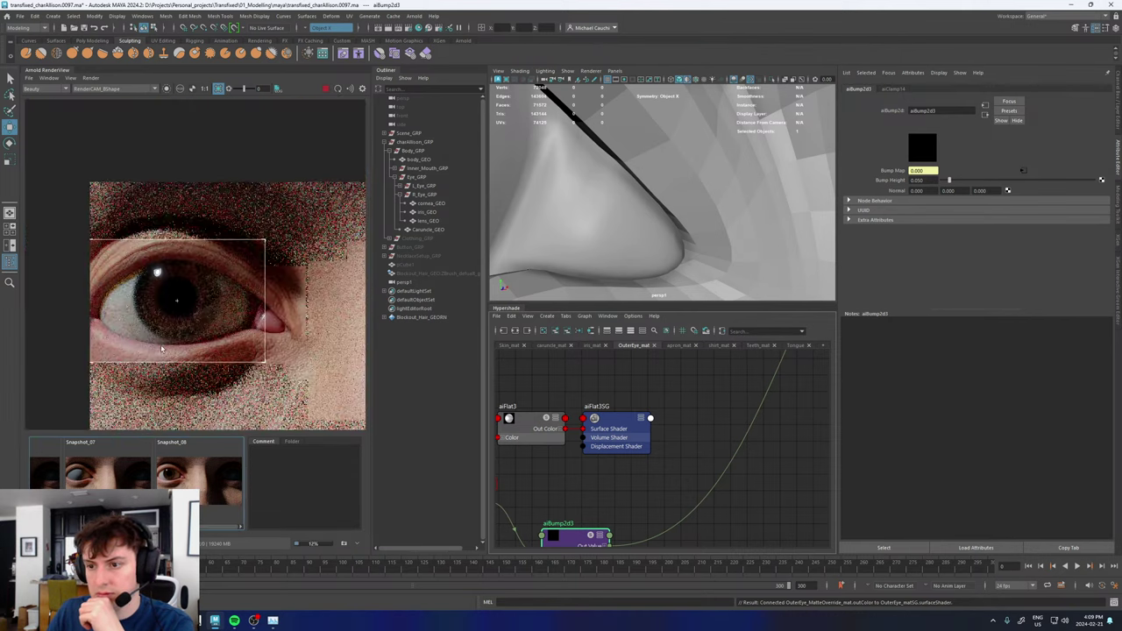
left_click(219, 498)
left_click(219, 498)
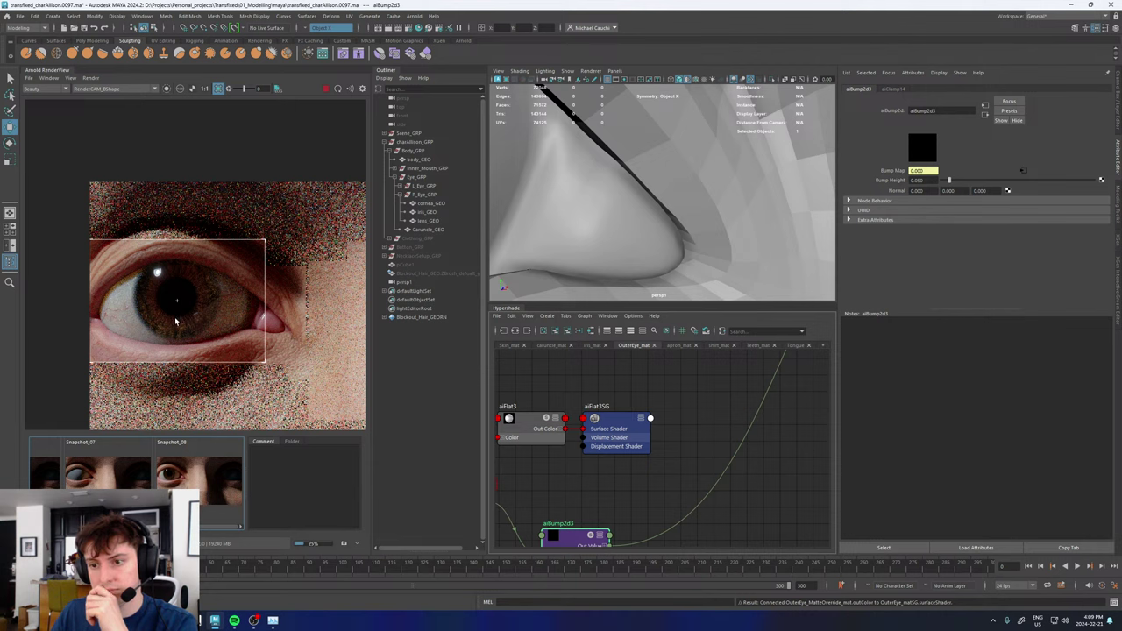
scroll(172, 322, "down", 1)
scroll(164, 325, "down", 1)
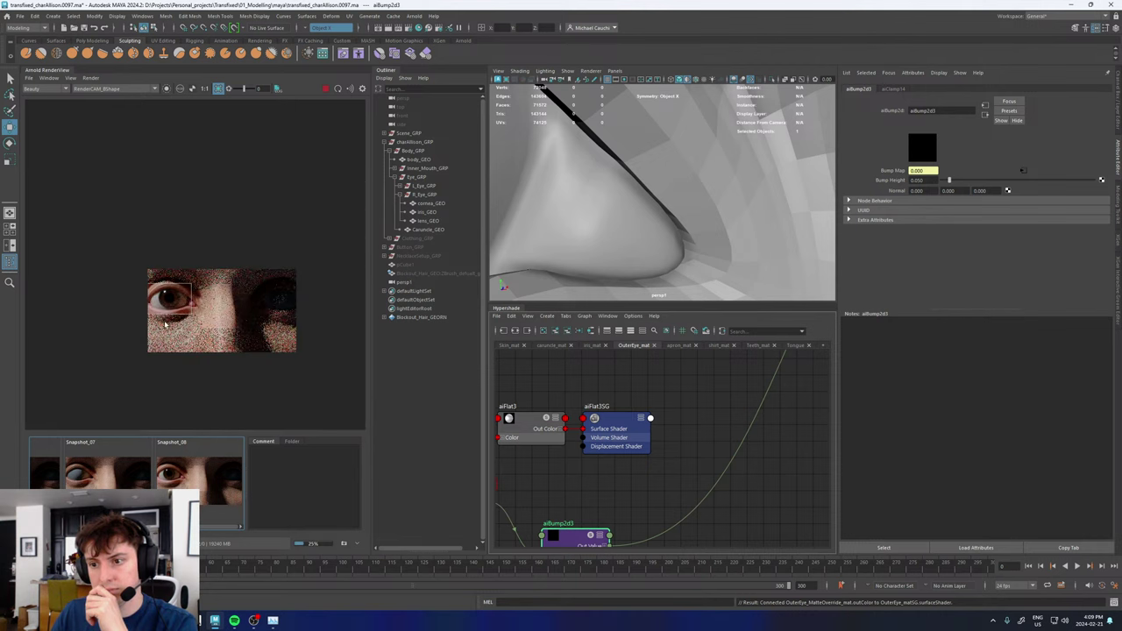
scroll(164, 324, "up", 2)
scroll(122, 288, "up", 2)
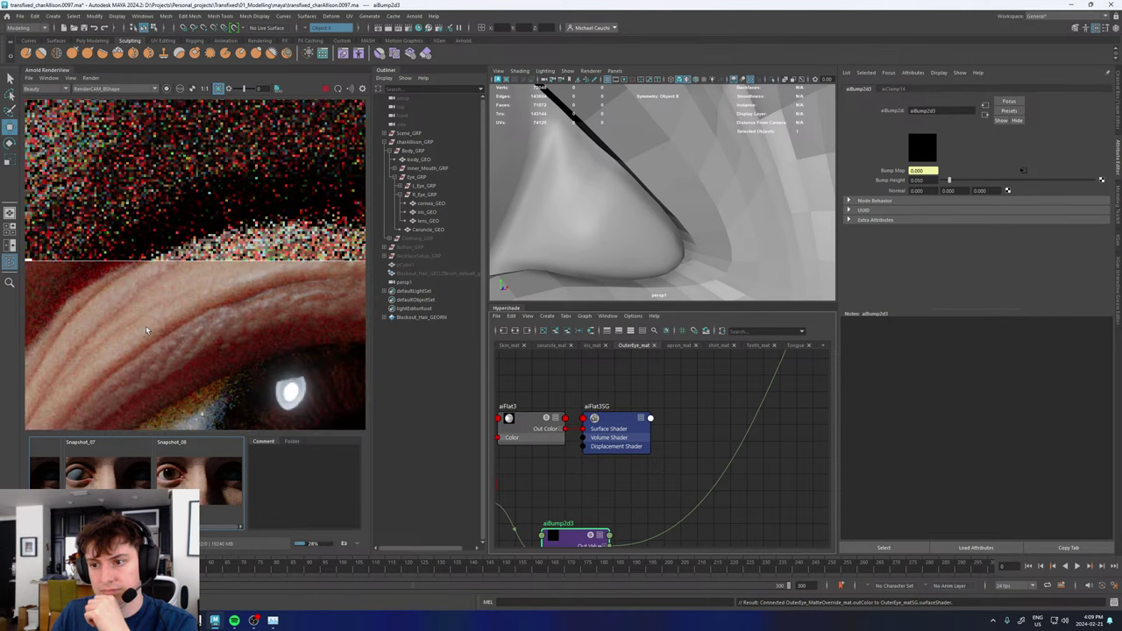
middle_click_drag(146, 325, 231, 267)
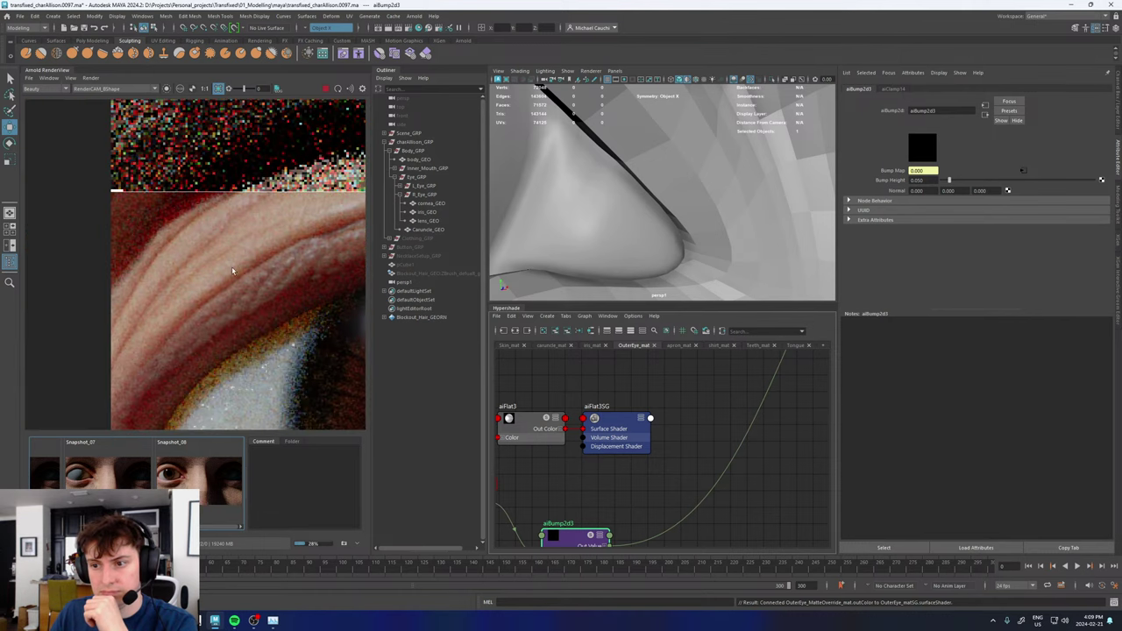
- Show the N AOV in the render and examine the surface normals around the upper and lower eyelids
left_click(44, 88)
left_click(31, 107)
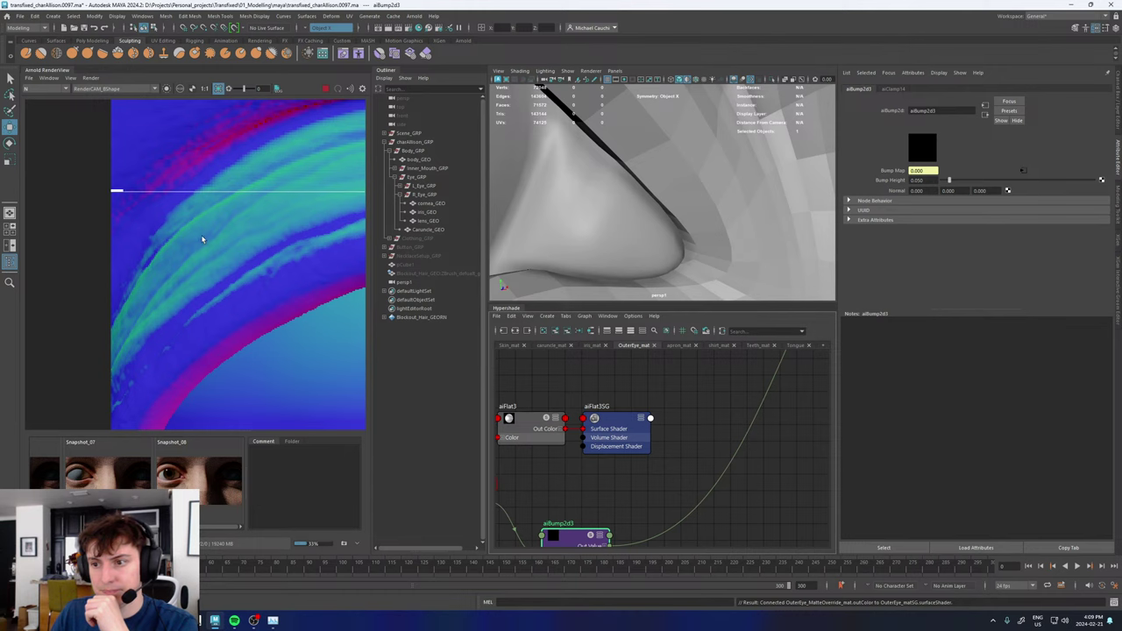
scroll(205, 238, "down", 3)
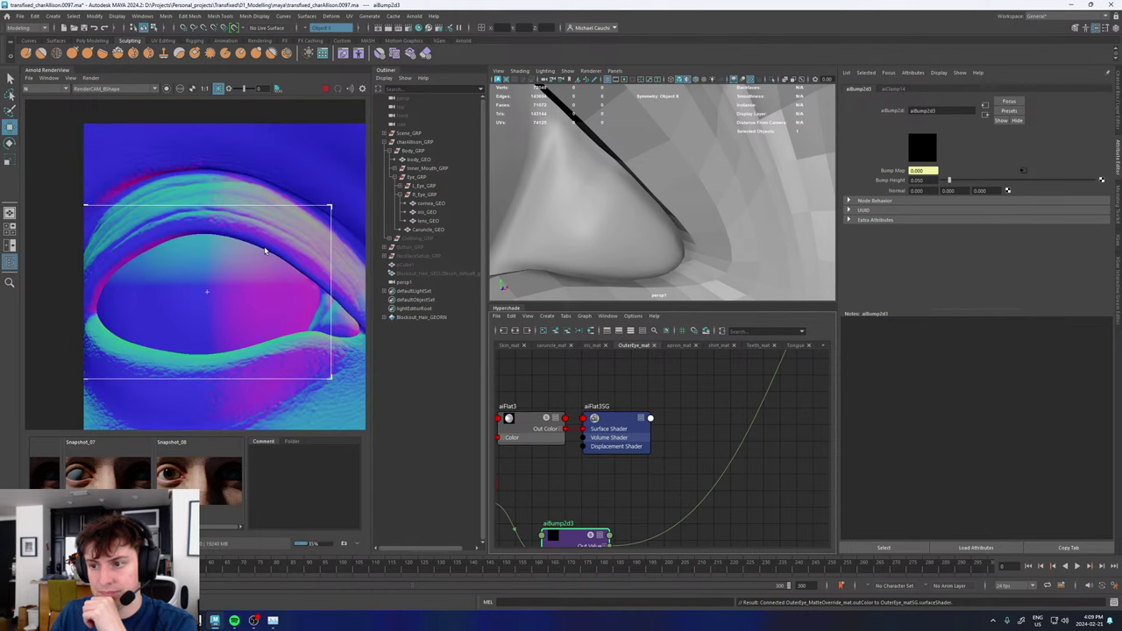
scroll(265, 251, "up", 6)
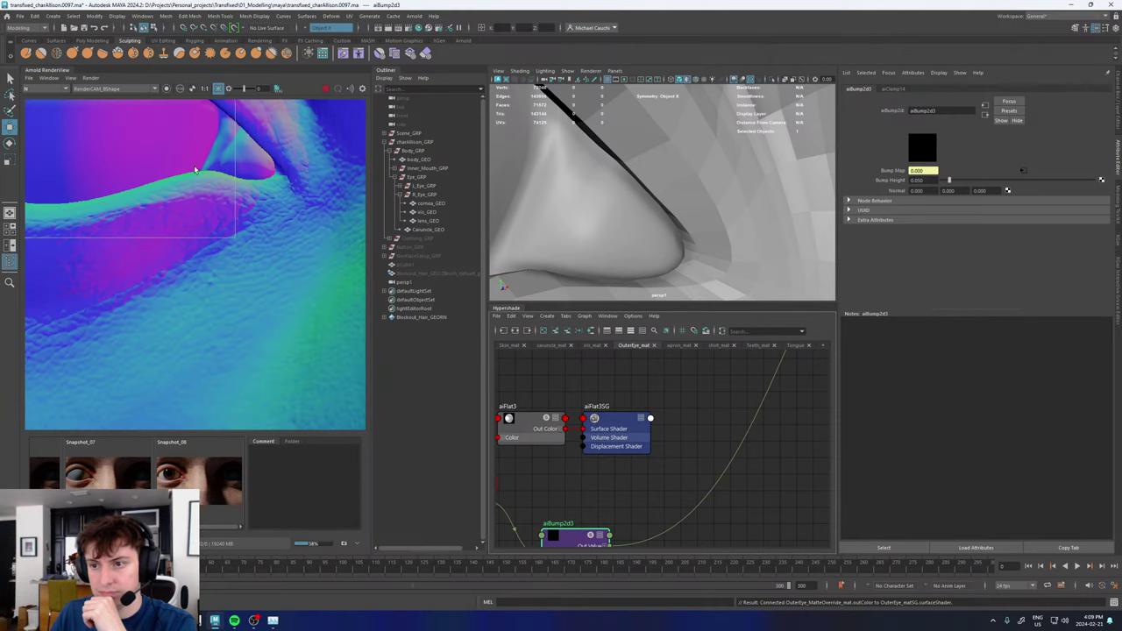
- Return the render to the Beauty output and examine the lower eyelid and sclera from several zoom distances
left_click(38, 89)
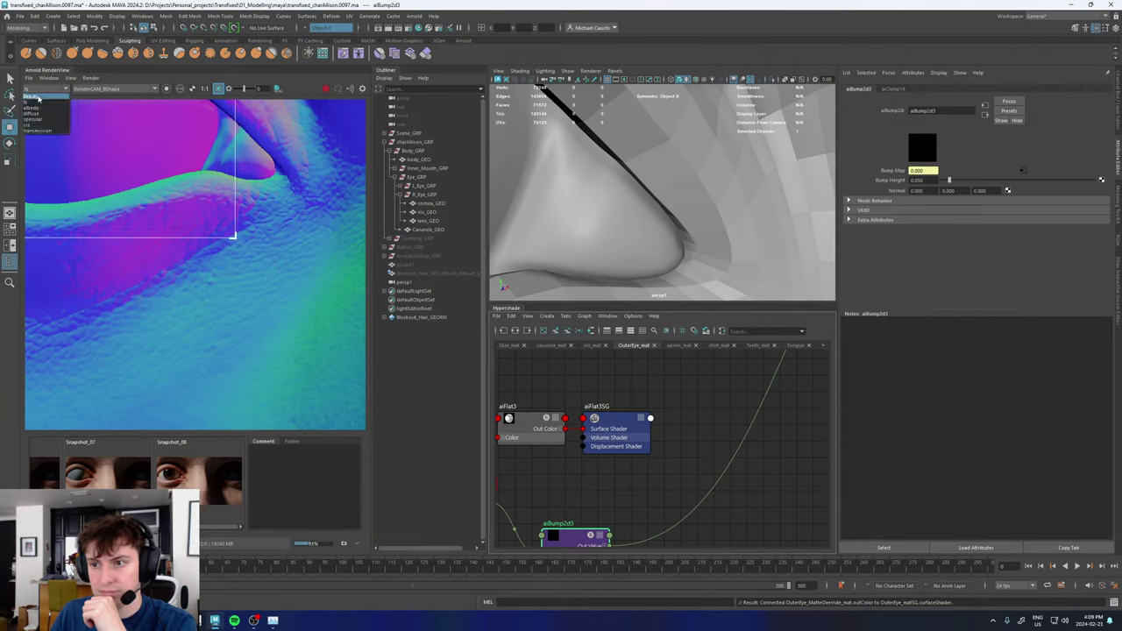
left_click(36, 101)
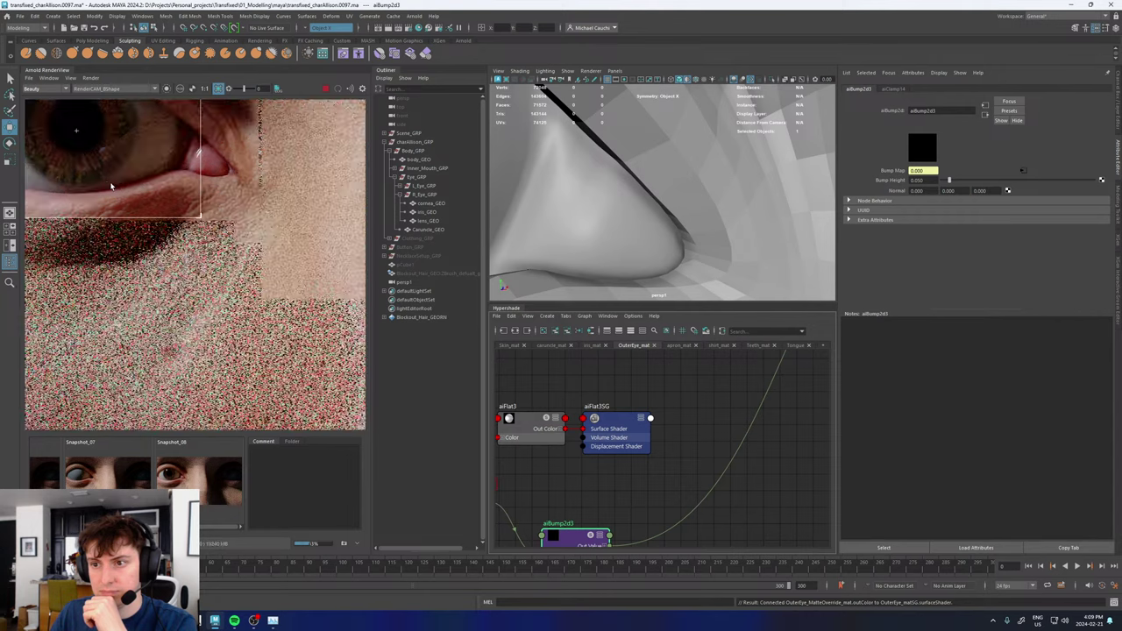
scroll(201, 273, "down", 3)
scroll(196, 258, "up", 3)
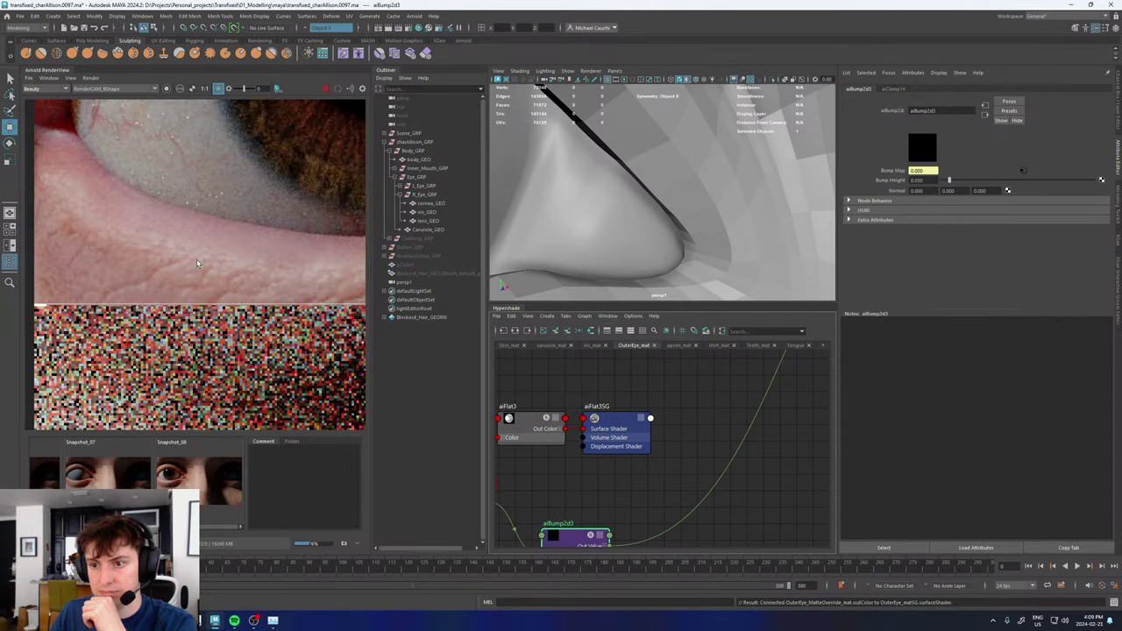
scroll(196, 259, "down", 3)
scroll(196, 259, "up", 1)
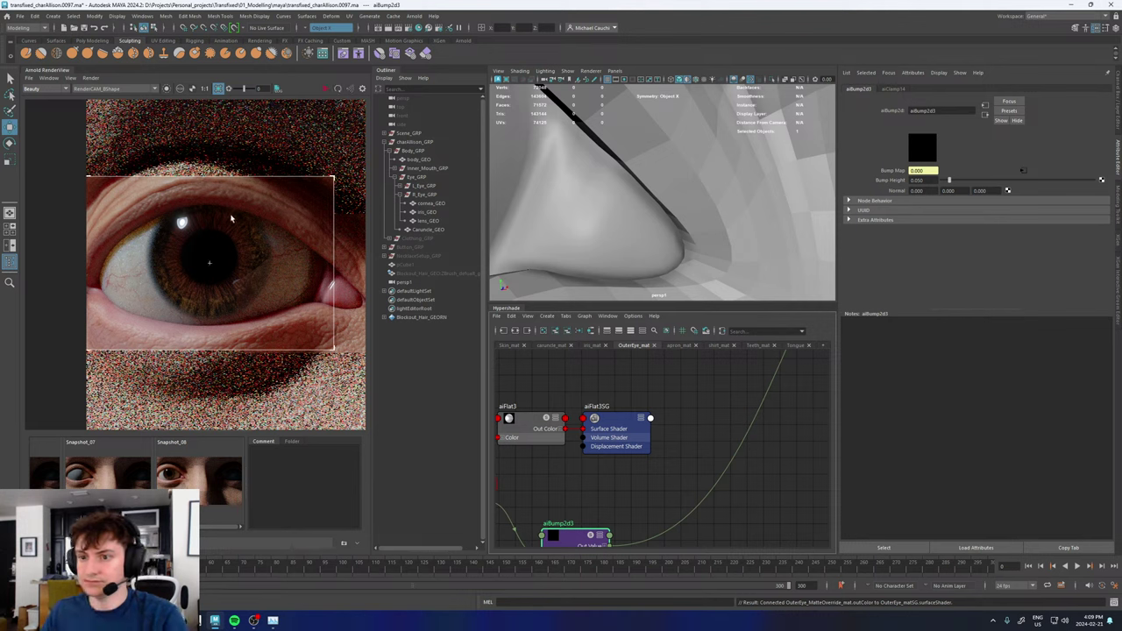
- Disconnect the sclera bump from Sclera_mat and delete its range, clamp, bump and preview flat shader nodes
middle_click_drag(605, 509, 654, 478, "alt")
scroll(654, 479, "down", 4)
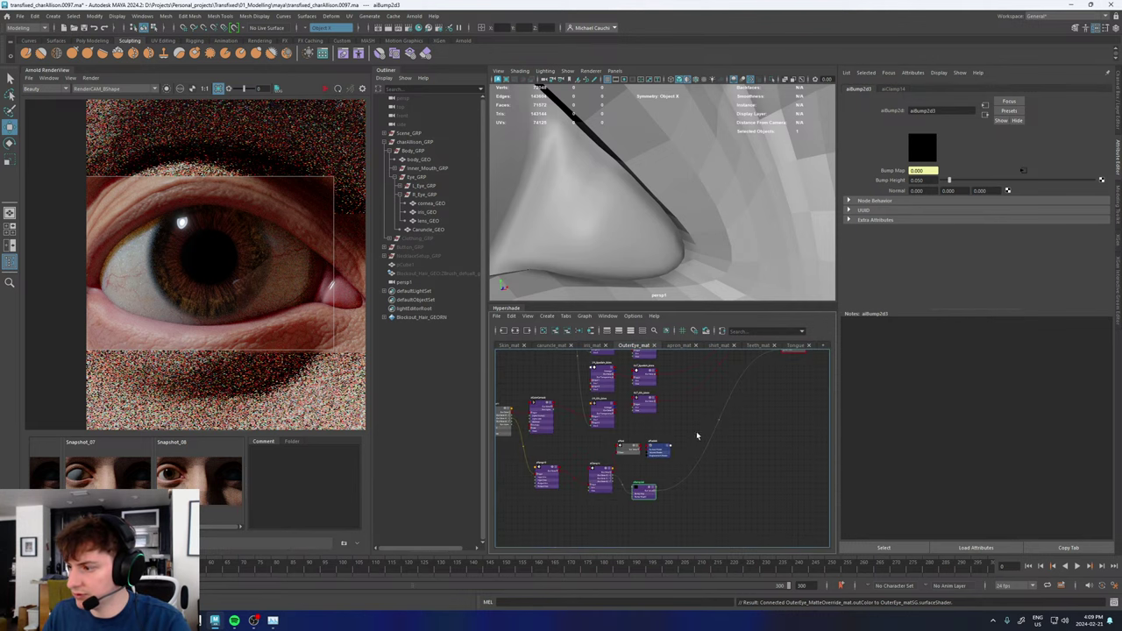
left_click(723, 421)
key("Delete")
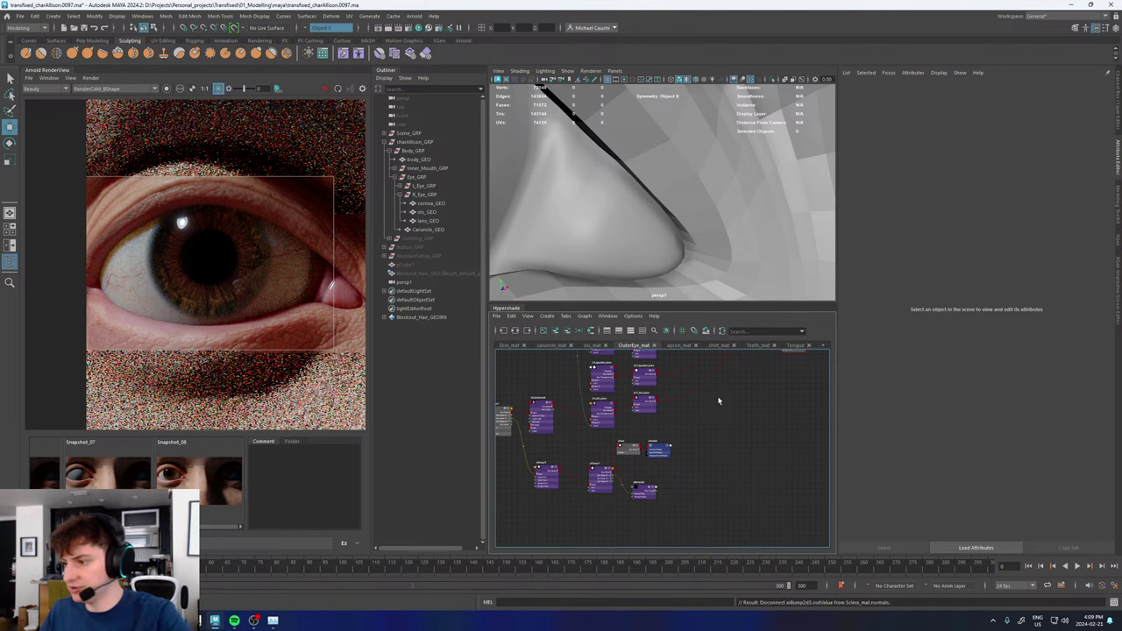
left_click_drag(698, 523, 536, 438)
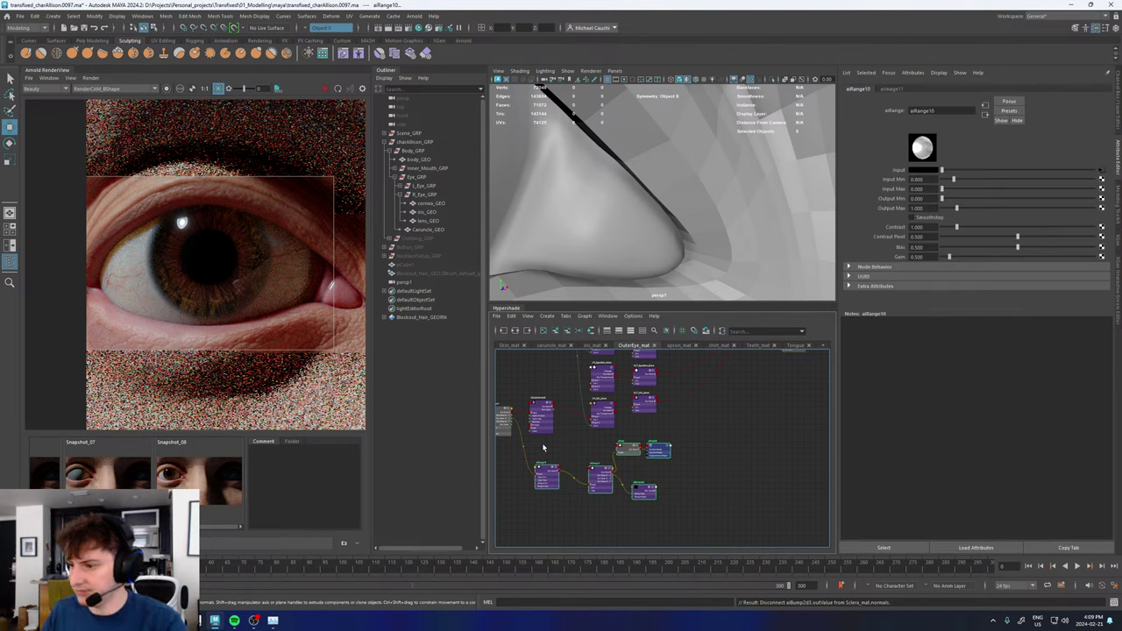
key("Delete")
- Switch to the Skin_mat shader graph and locate the aiNormalMap1 node that feeds the skin shaders' normals
scroll(718, 444, "up", 3)
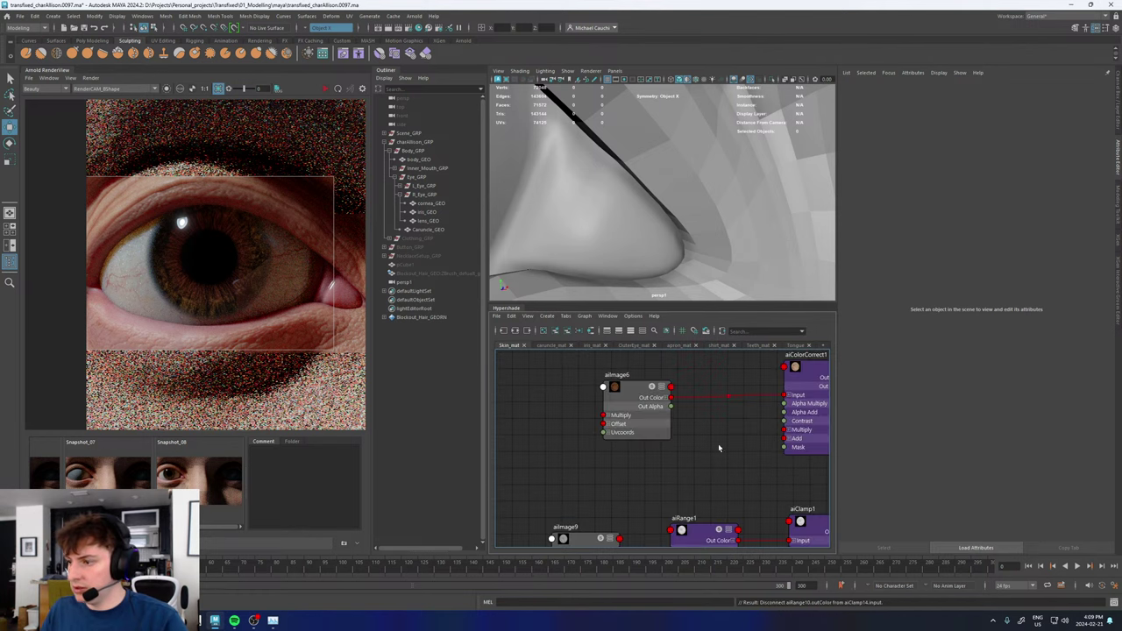
scroll(679, 436, "down", 5)
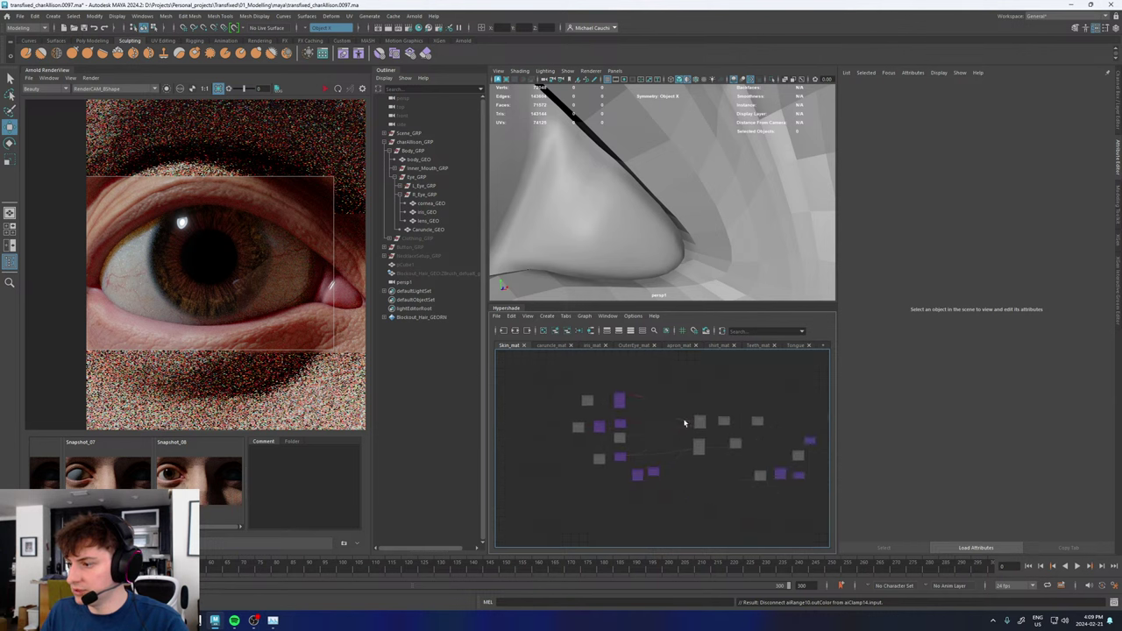
scroll(691, 421, "up", 5)
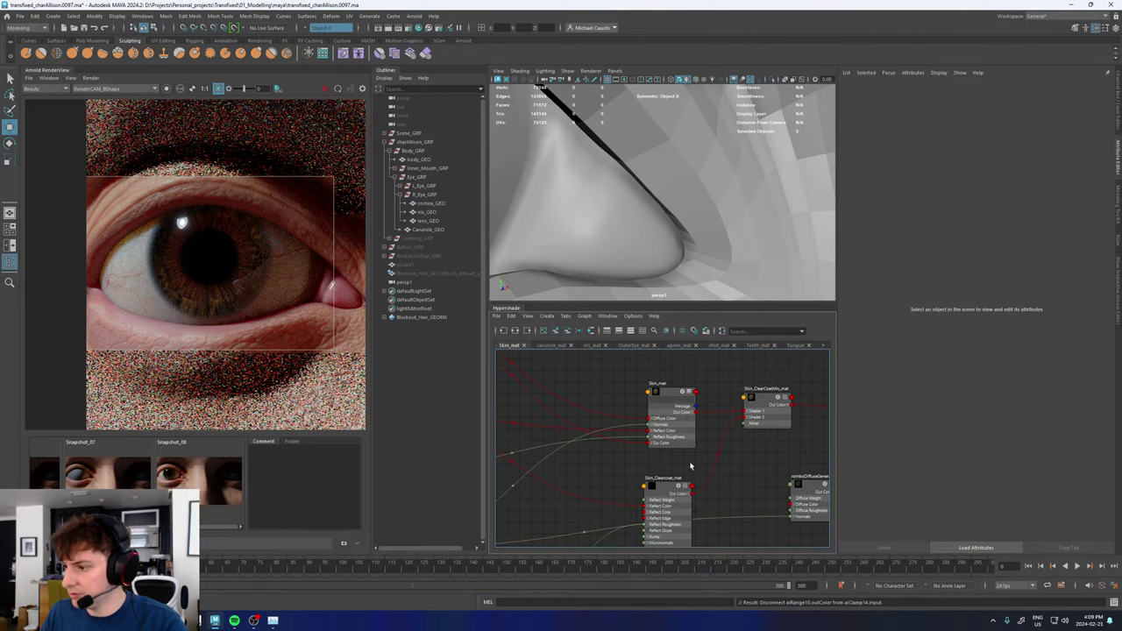
scroll(586, 496, "down", 2)
middle_click_drag(570, 501, 758, 425, "alt")
scroll(609, 446, "up", 4)
middle_click_drag(587, 436, 619, 426, "alt")
left_click(745, 424)
scroll(684, 482, "down", 3)
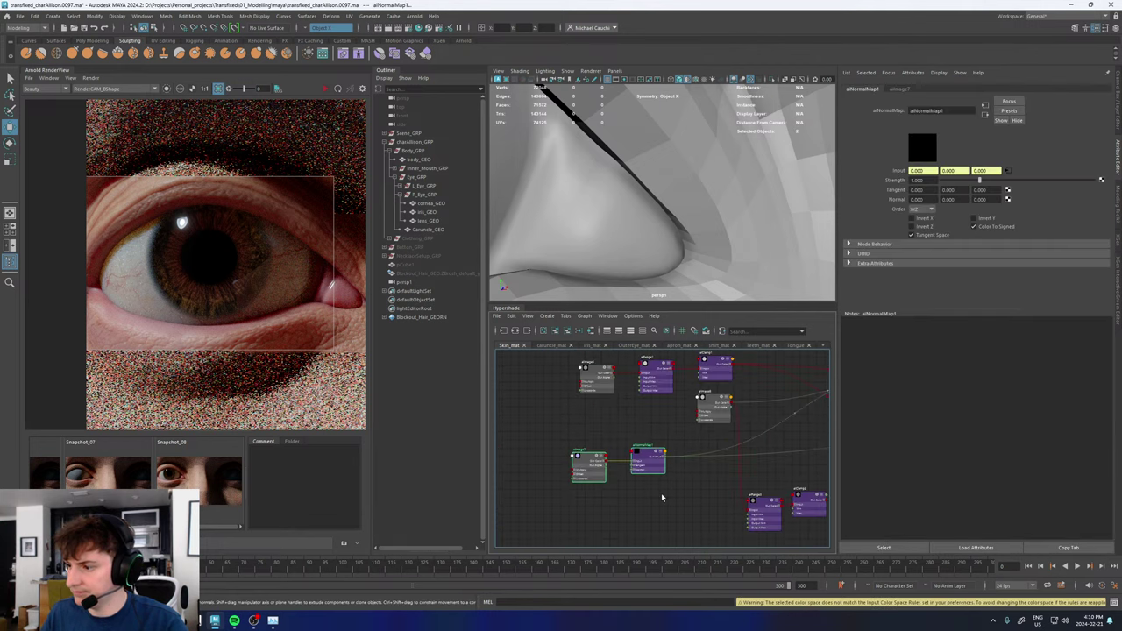
- Add an aiBump2d node to the skin graph and place it beside aiNormalMap1
left_click(661, 493)
key("Tab")
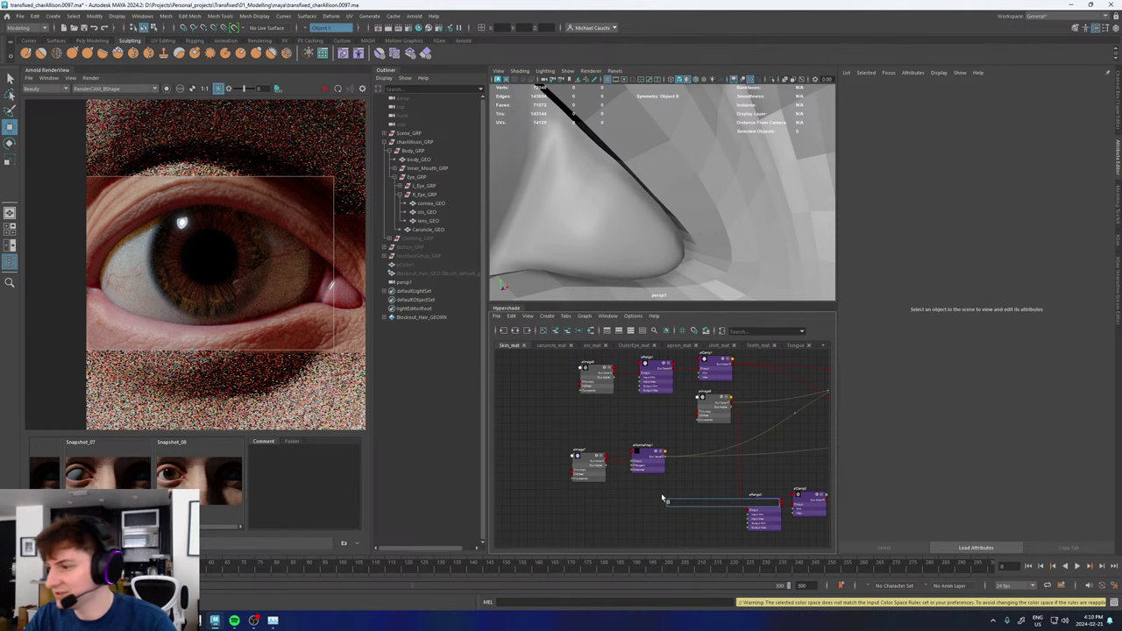
type("bump")
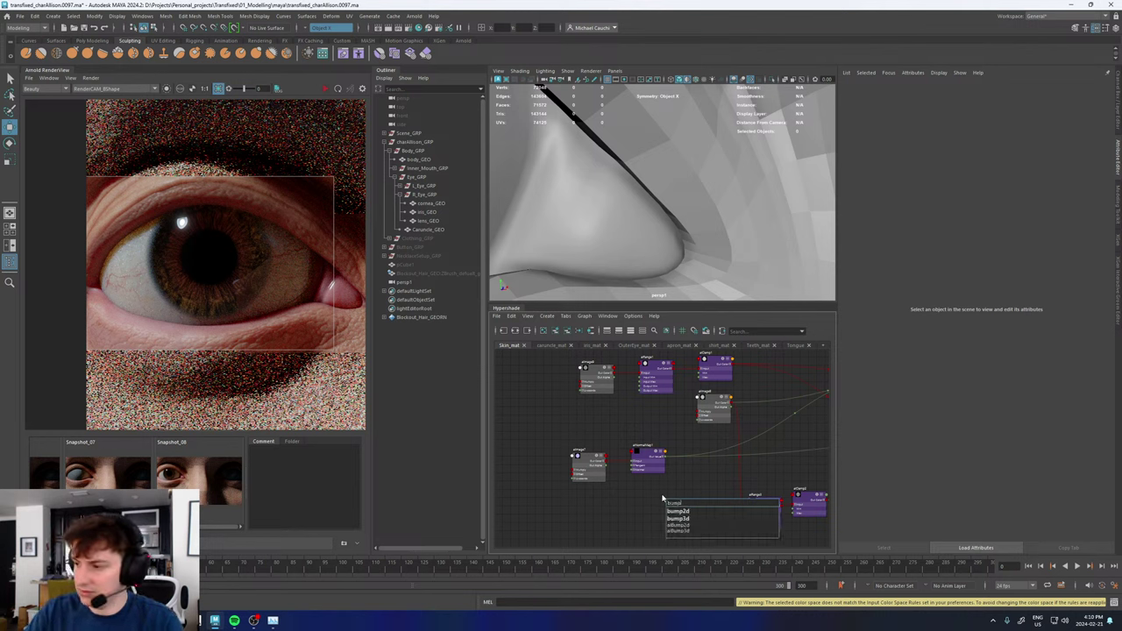
key("Down")
key("Down")
key("Down")
key("Return")
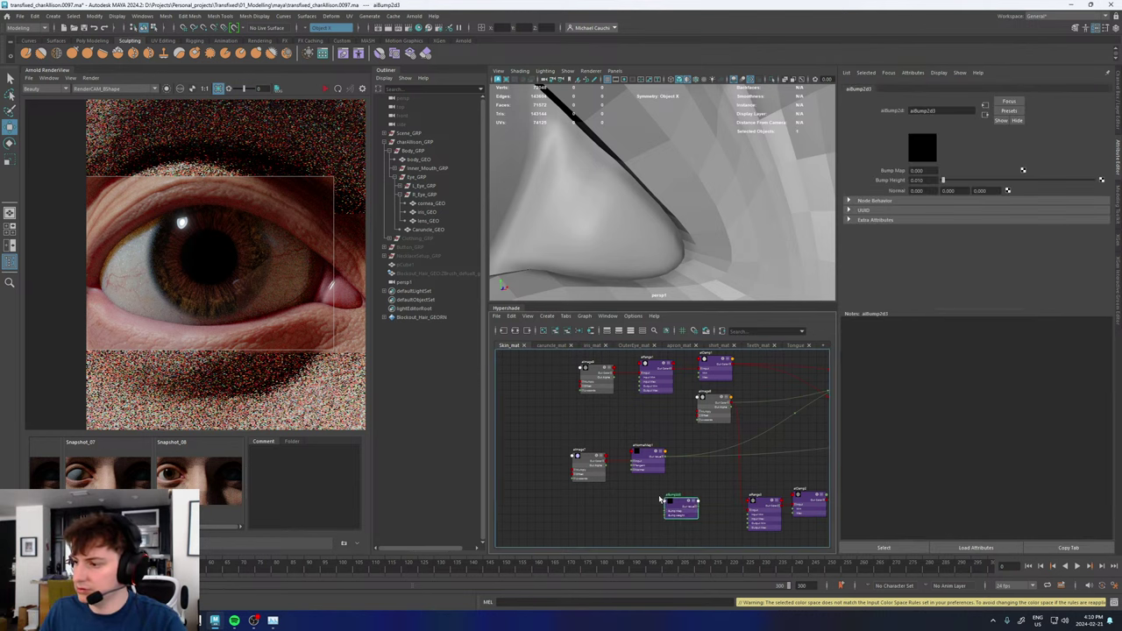
left_click_drag(677, 506, 710, 487)
- Connect aiNormalMap1's outValue to the new bump node's normal input through the Connection Editor
scroll(710, 486, "up", 5)
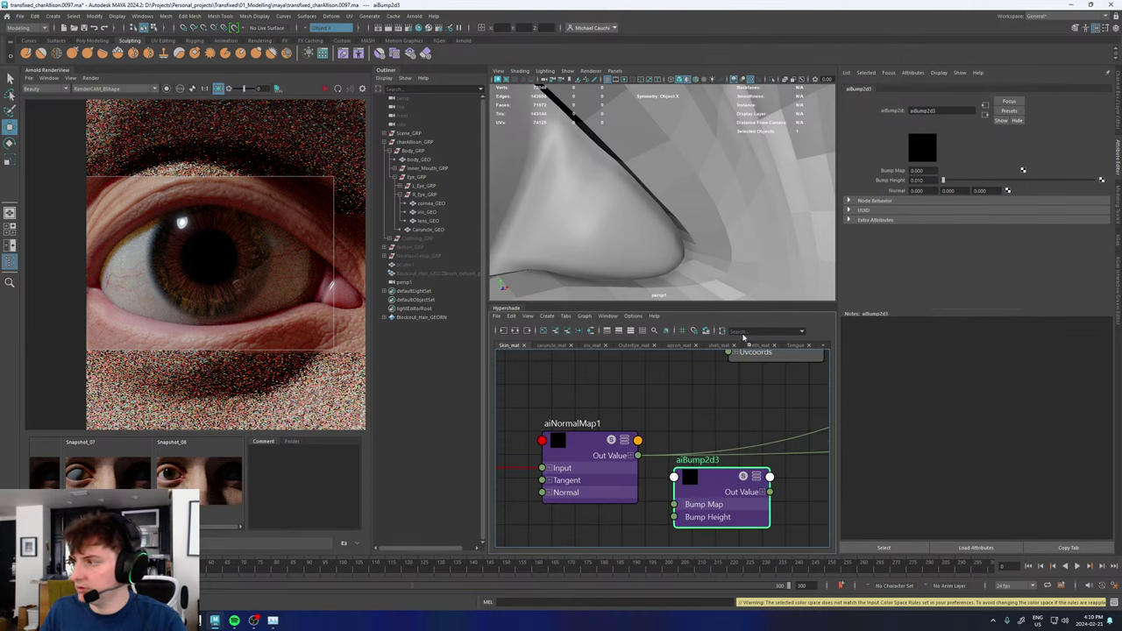
middle_click_drag(743, 336, 890, 191)
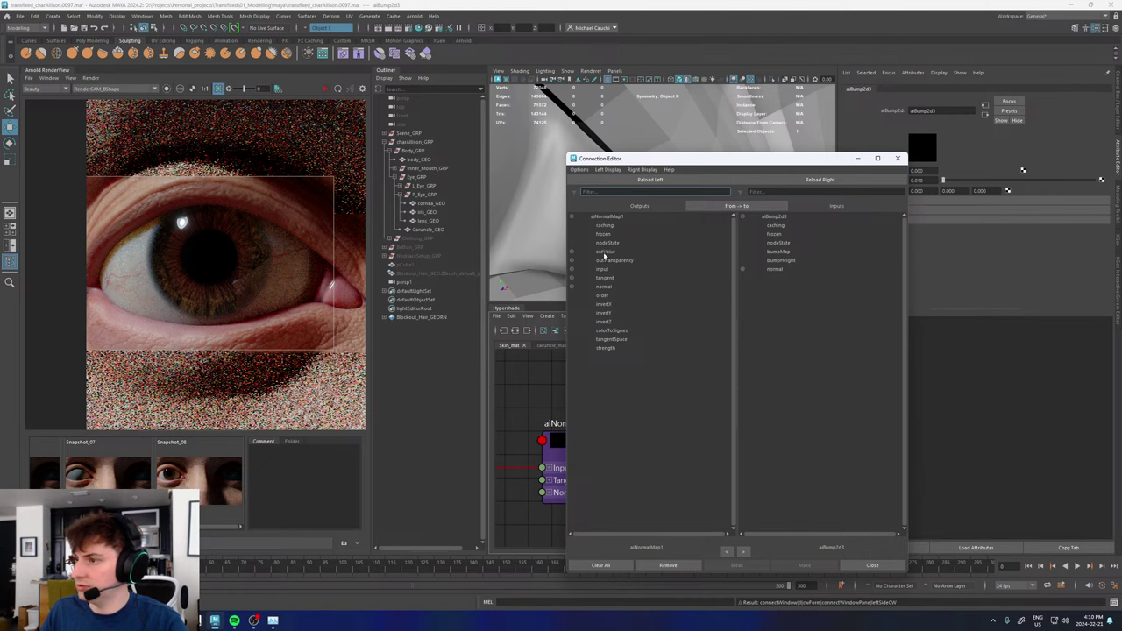
left_click(605, 253)
left_click(775, 269)
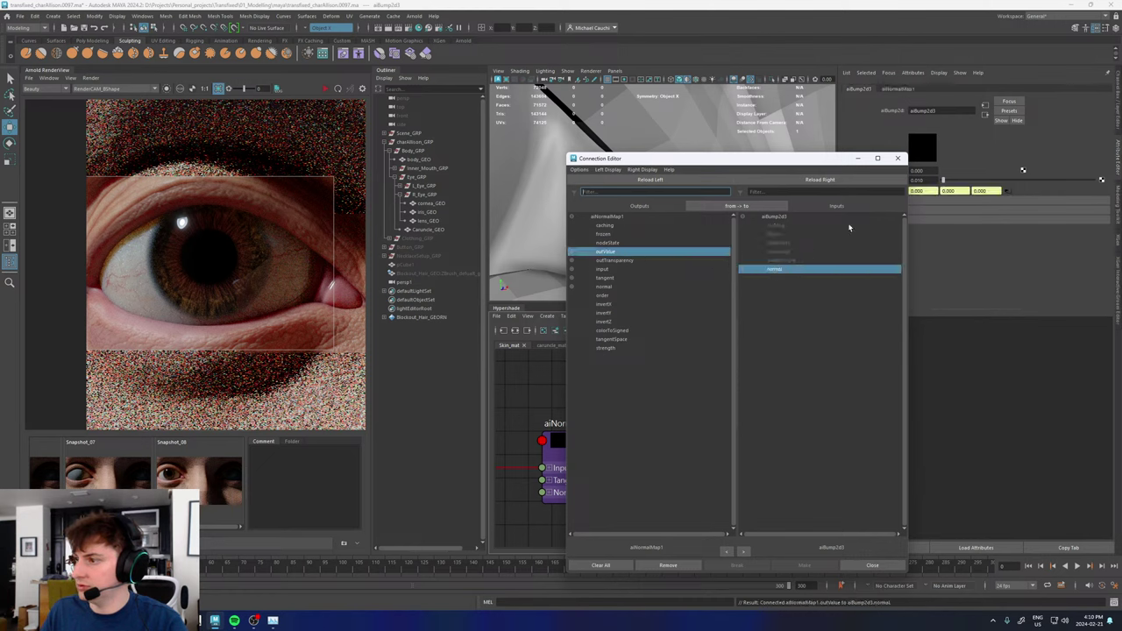
left_click(899, 159)
- Add an aiCellNoise node below the normal map in the skin graph
scroll(649, 456, "down", 3)
middle_click_drag(647, 485, 646, 468, "alt")
left_click(620, 498)
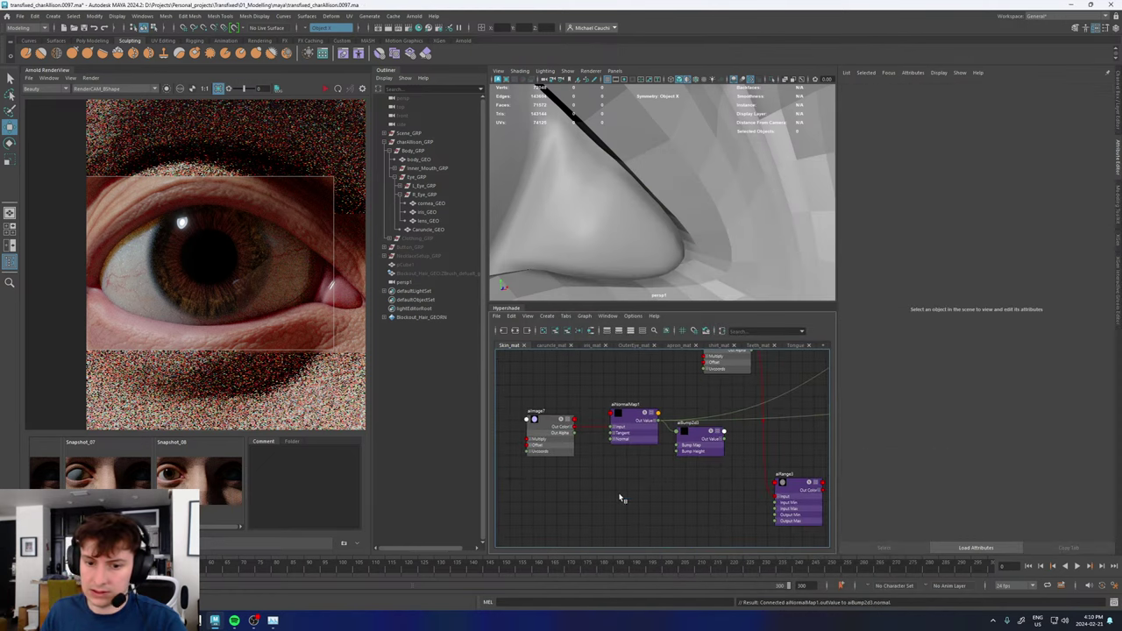
key("Tab")
type("cell")
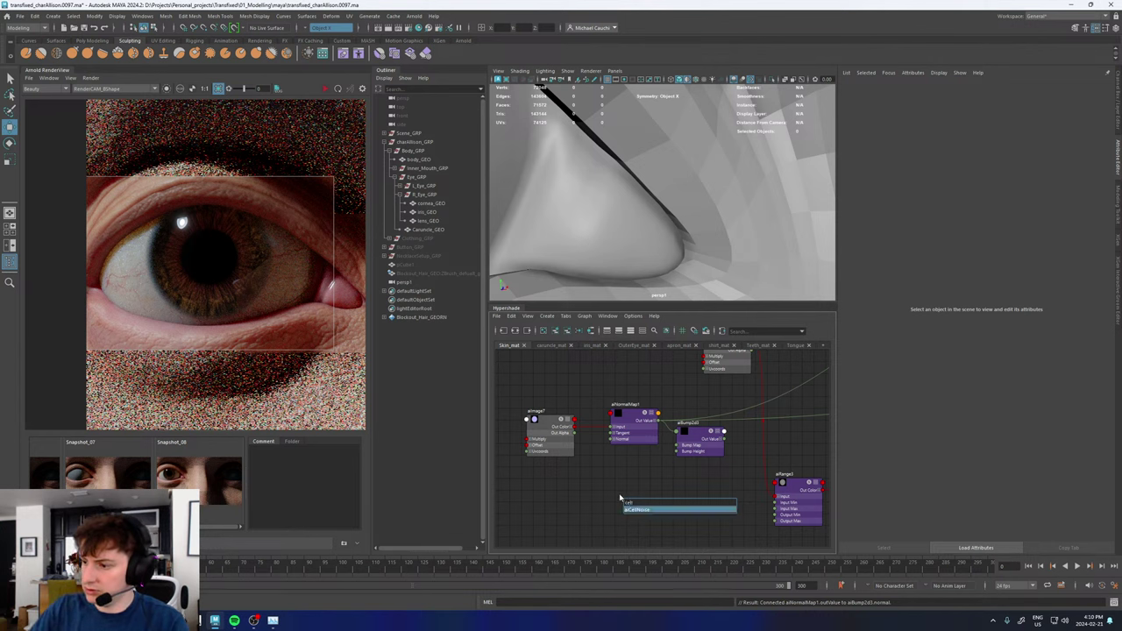
key("Return")
scroll(690, 467, "up", 2)
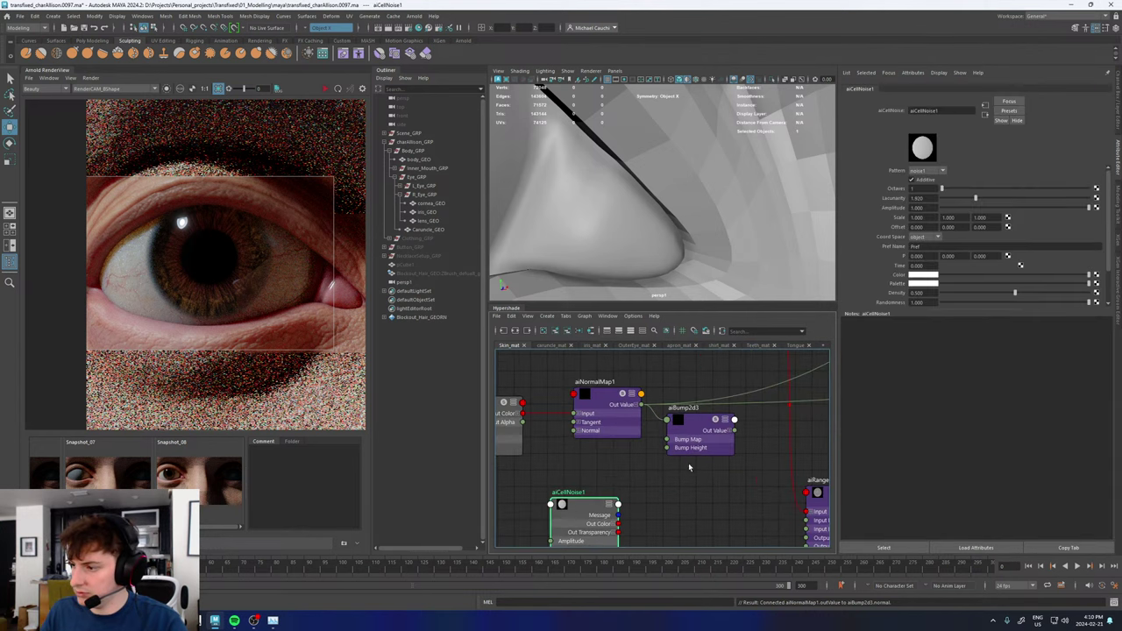
- Connect the cell noise's Out Color R to Bump Map and reroute the skin shaders' normals to the bump node's Out Value
left_click(617, 525)
left_click(612, 524)
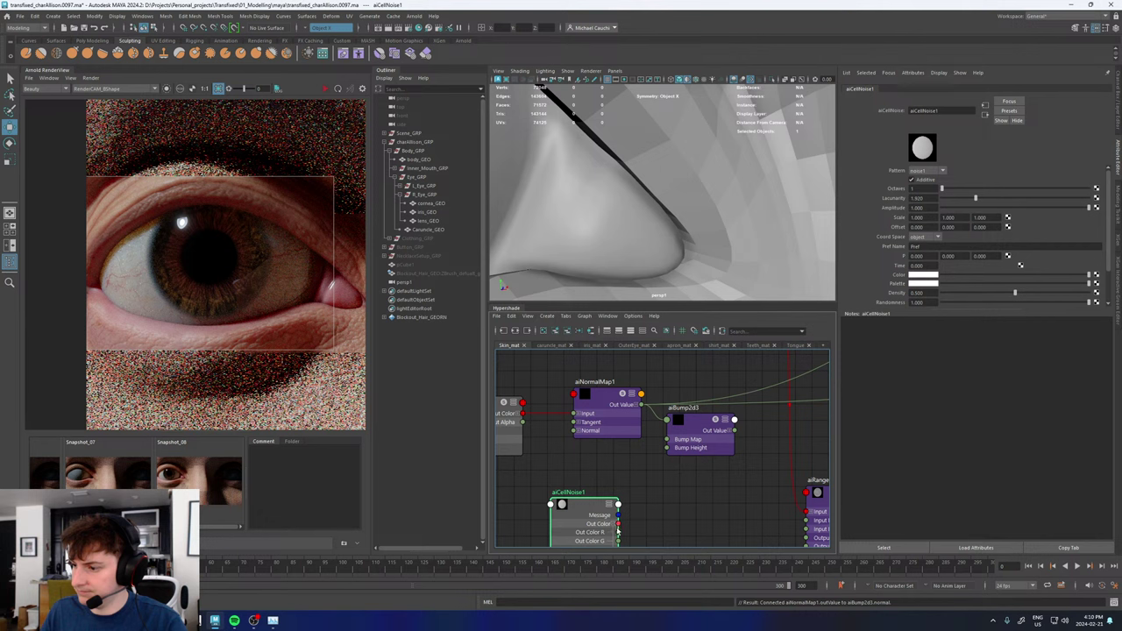
left_click_drag(618, 532, 668, 439)
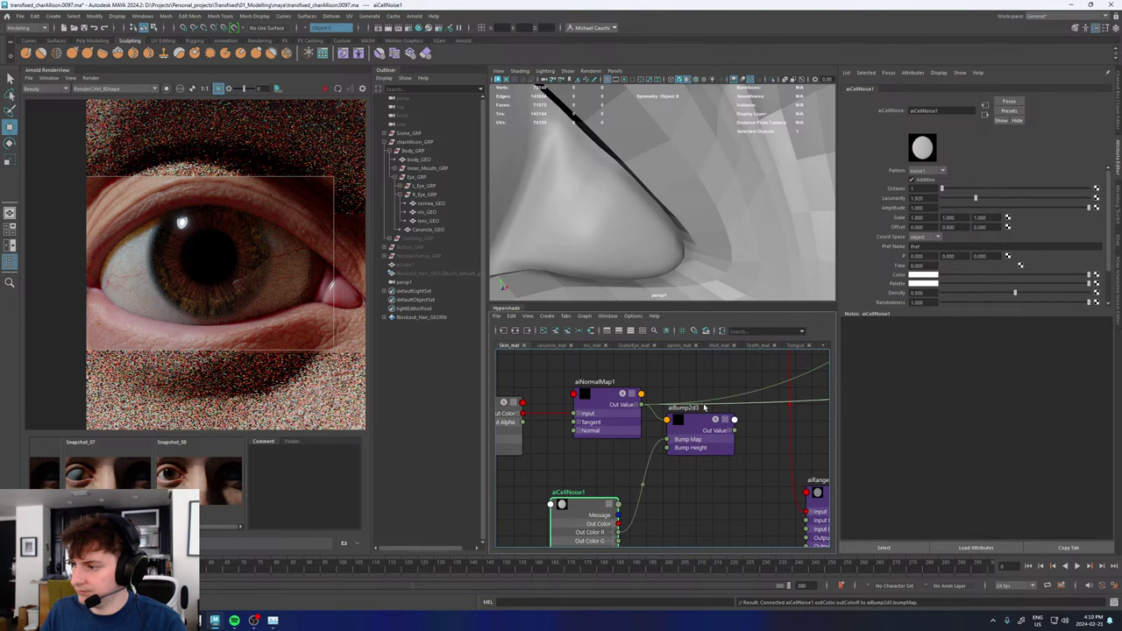
left_click(745, 434)
left_click_drag(744, 434, 734, 431)
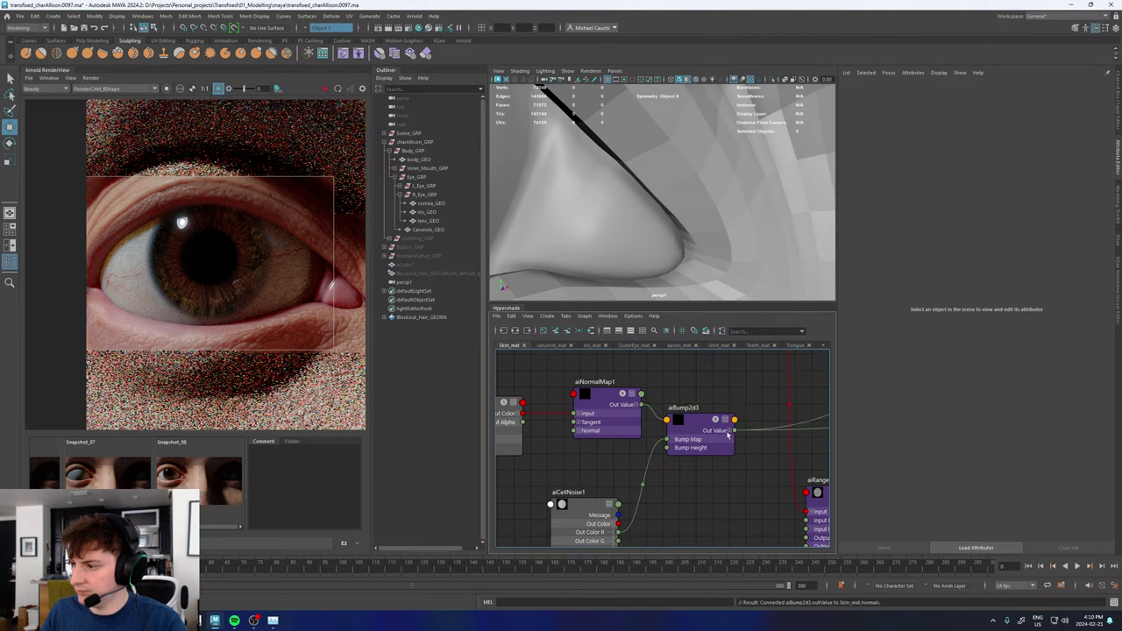
- Set a render region over the skin below the eye and restart the live render to check the bump up close
left_click_drag(166, 332, 274, 409)
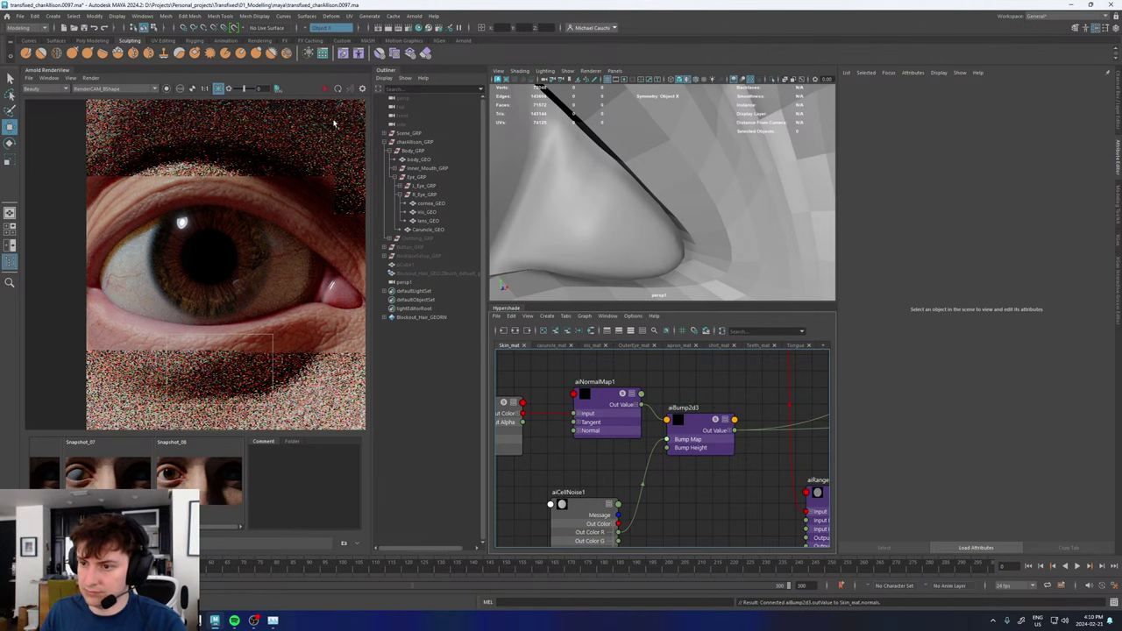
left_click(327, 89)
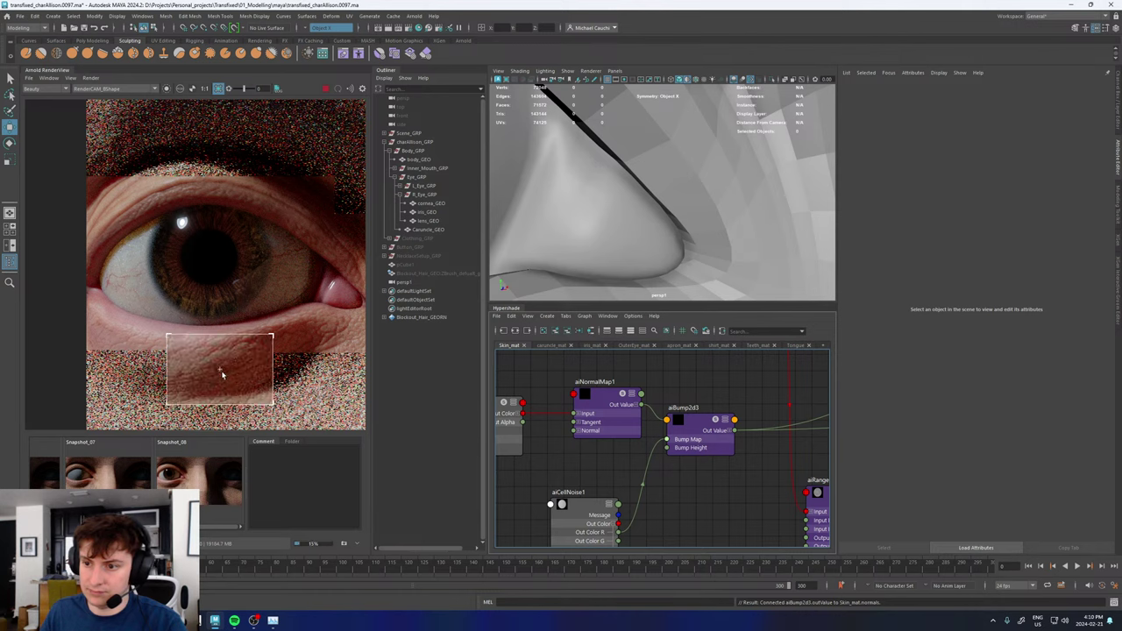
scroll(221, 375, "up", 2)
scroll(221, 375, "up", 1)
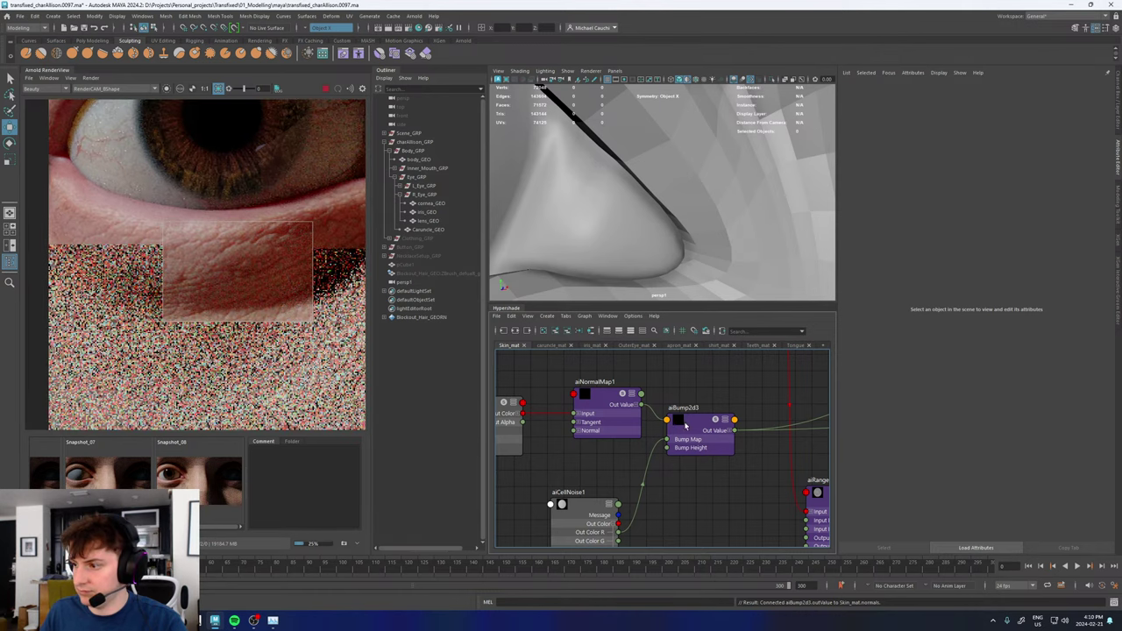
- Test a Bump Height of 1 on the skin bump node and reset it to 0
left_click(686, 426)
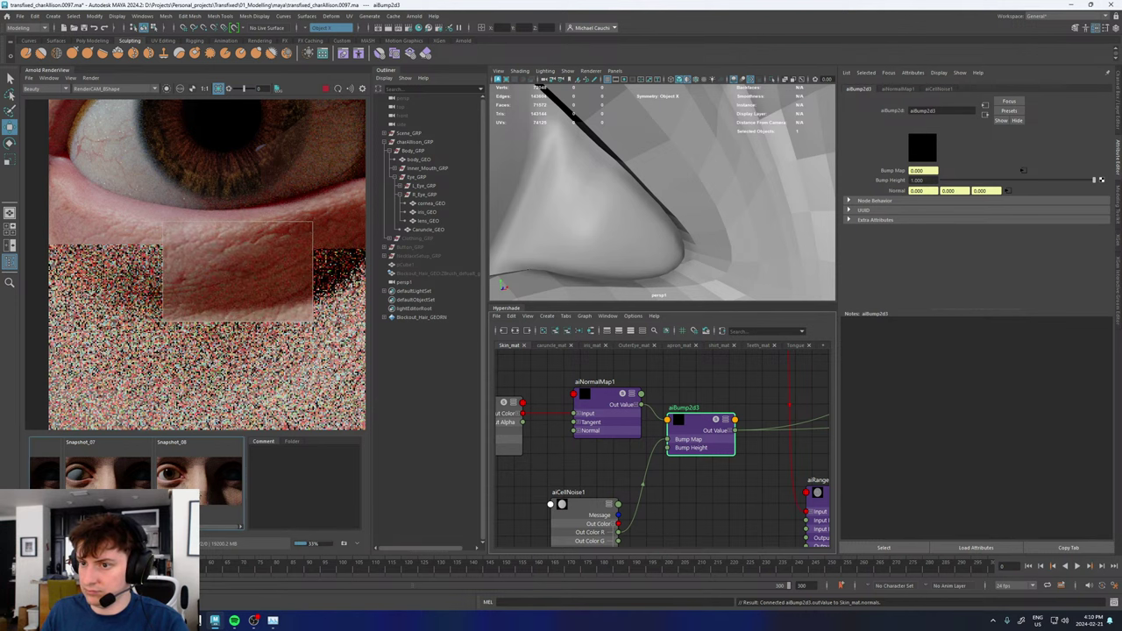
left_click(704, 421)
left_click_drag(925, 180, 900, 181)
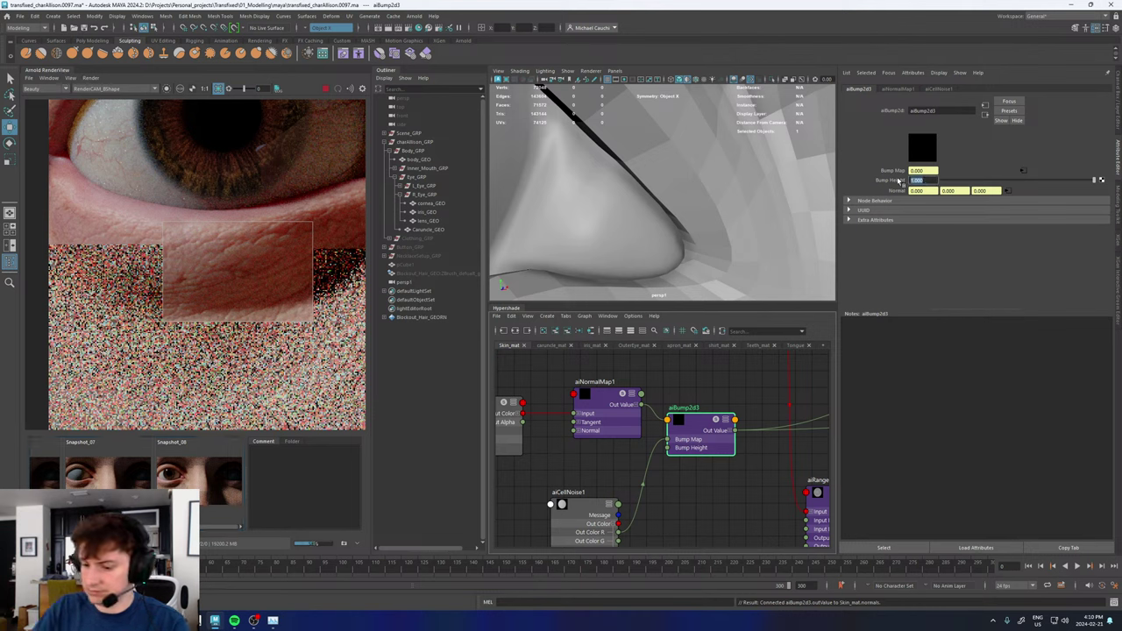
type("0")
key("Return")
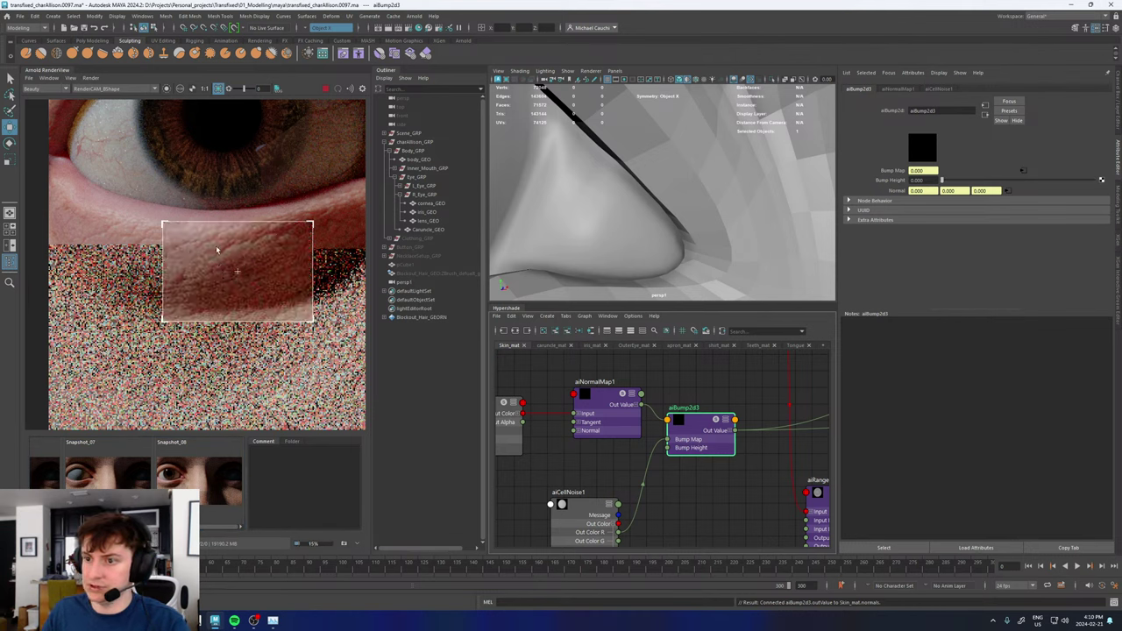
- Store two render snapshots of the skin region below the eye for comparison
left_click(68, 78)
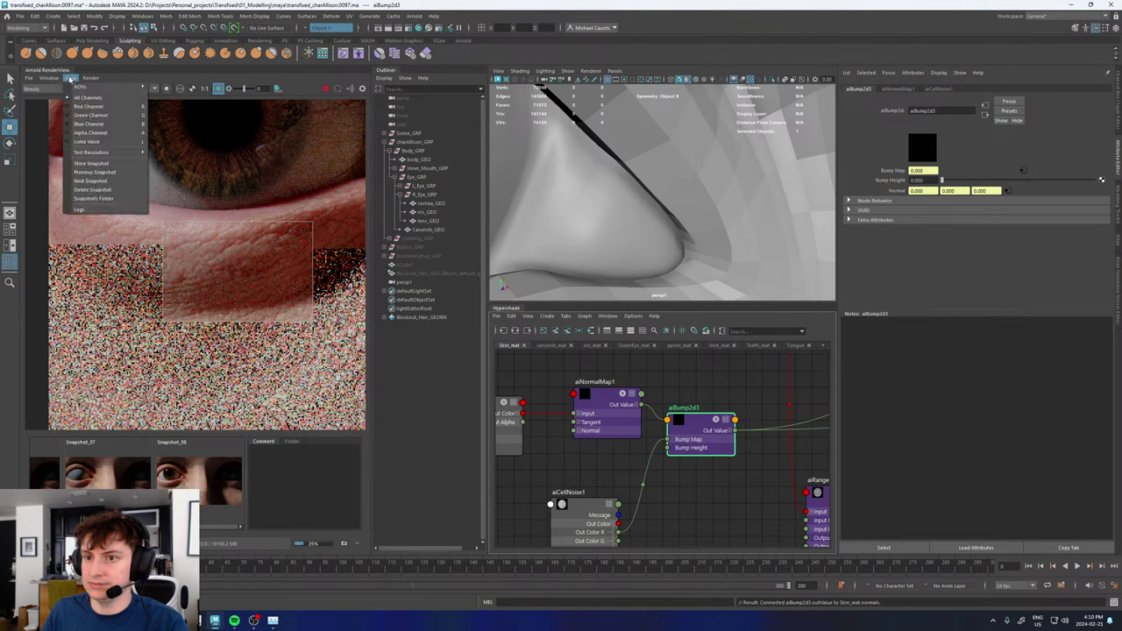
left_click(79, 163)
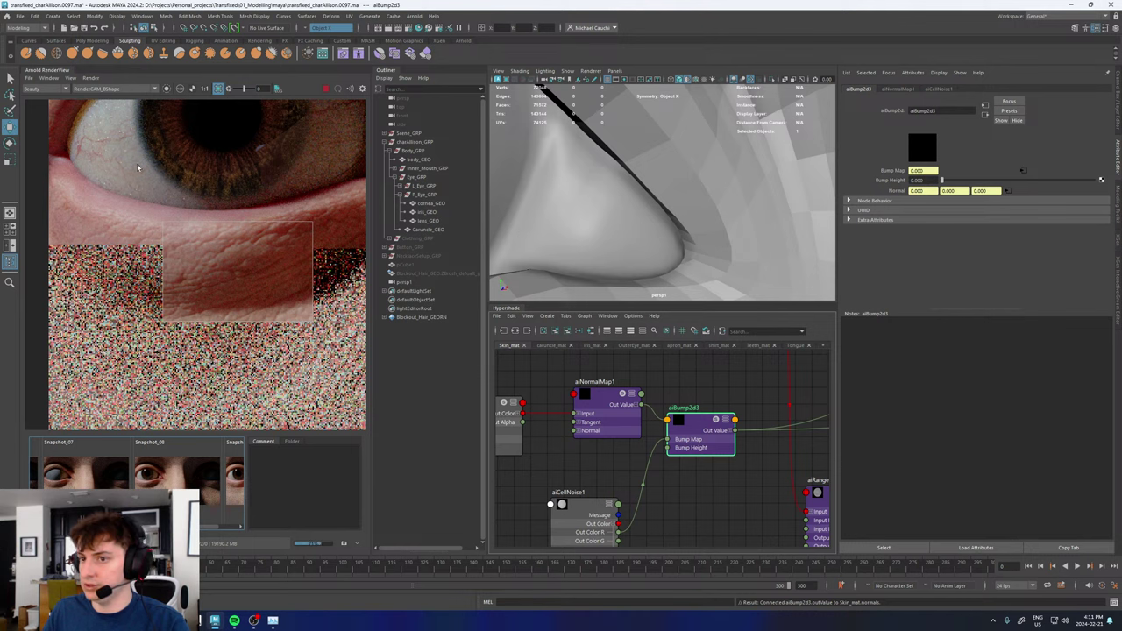
left_click(69, 78)
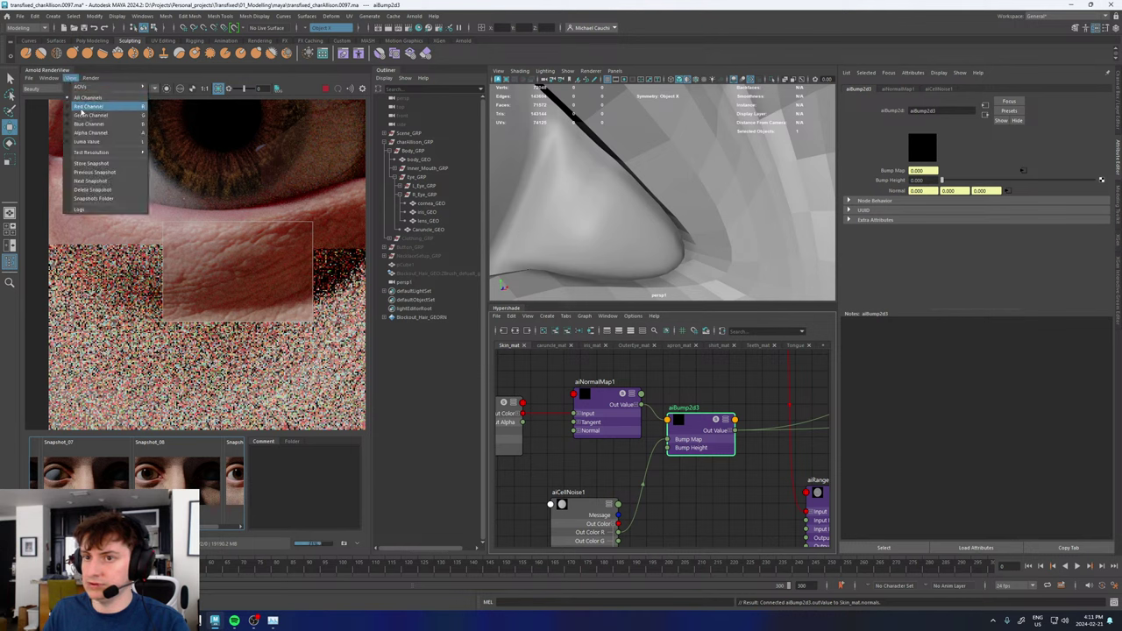
left_click(83, 164)
- Set the skin bump node's Bump Height to 1 and compare the render with the latest snapshot
left_click_drag(931, 180, 893, 182)
type("1")
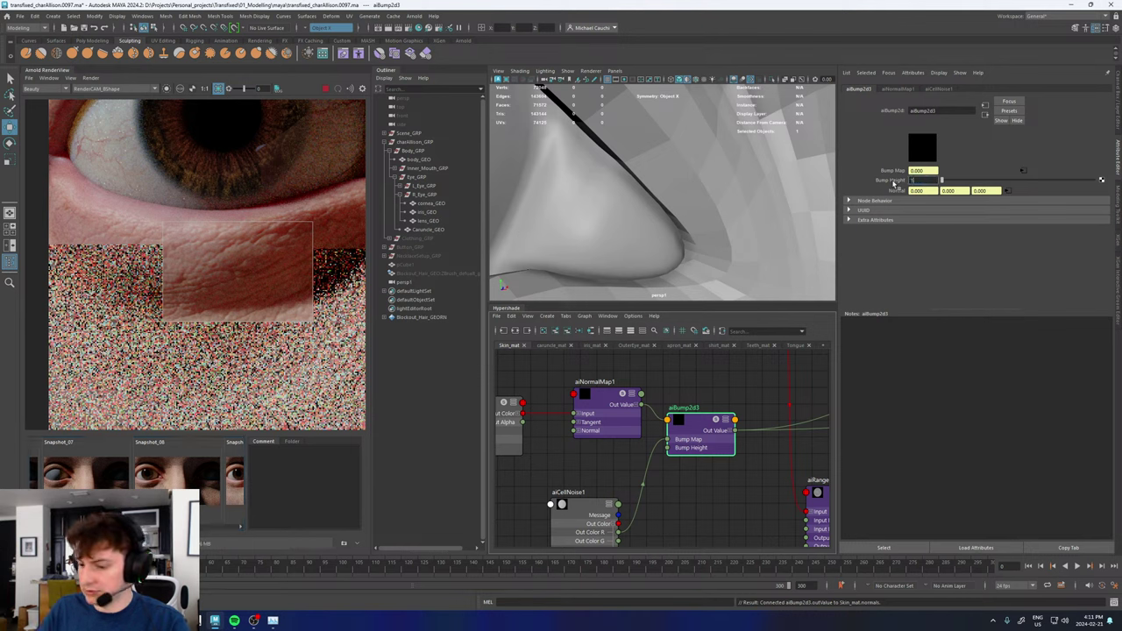
key("Return")
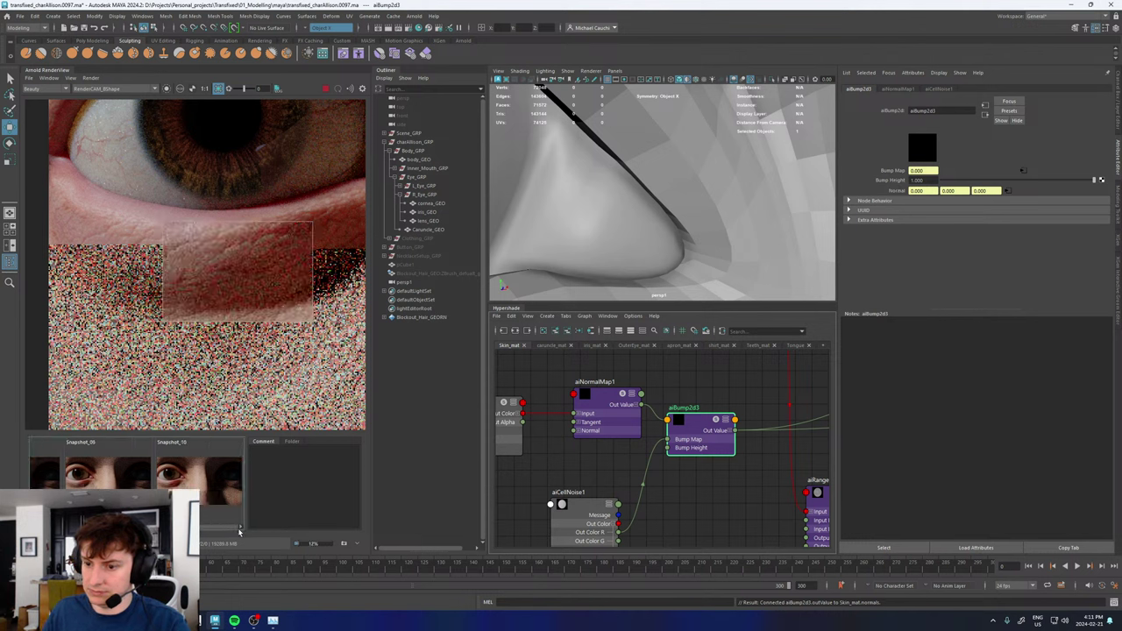
left_click(213, 481)
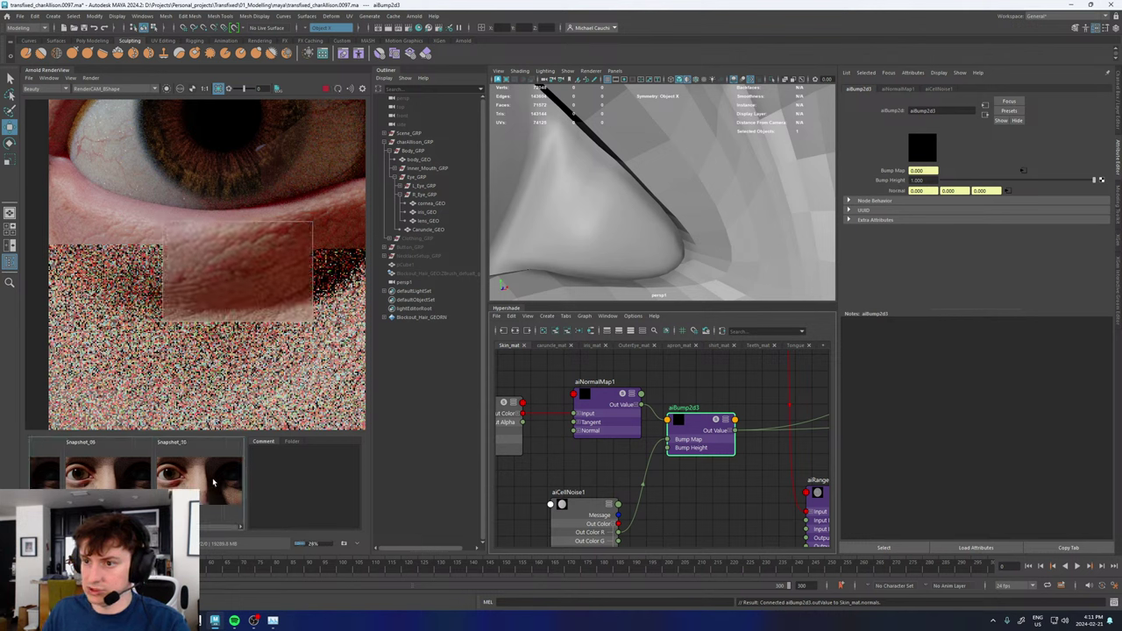
- Set the cell noise's Scale to 100 on all three axes
left_click(572, 503)
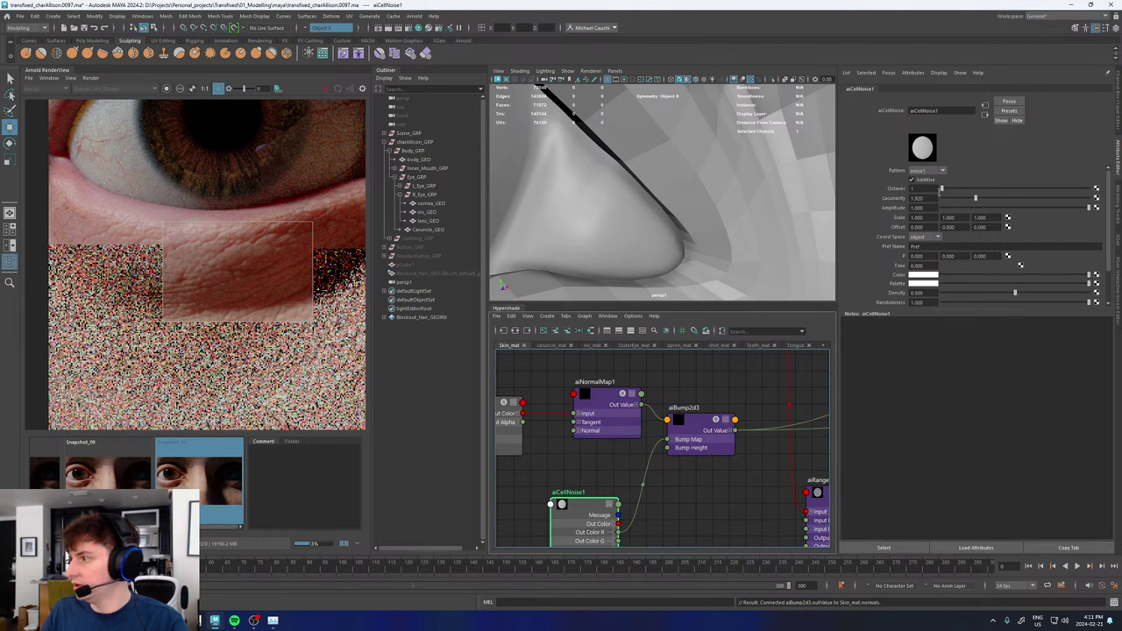
left_click(927, 189)
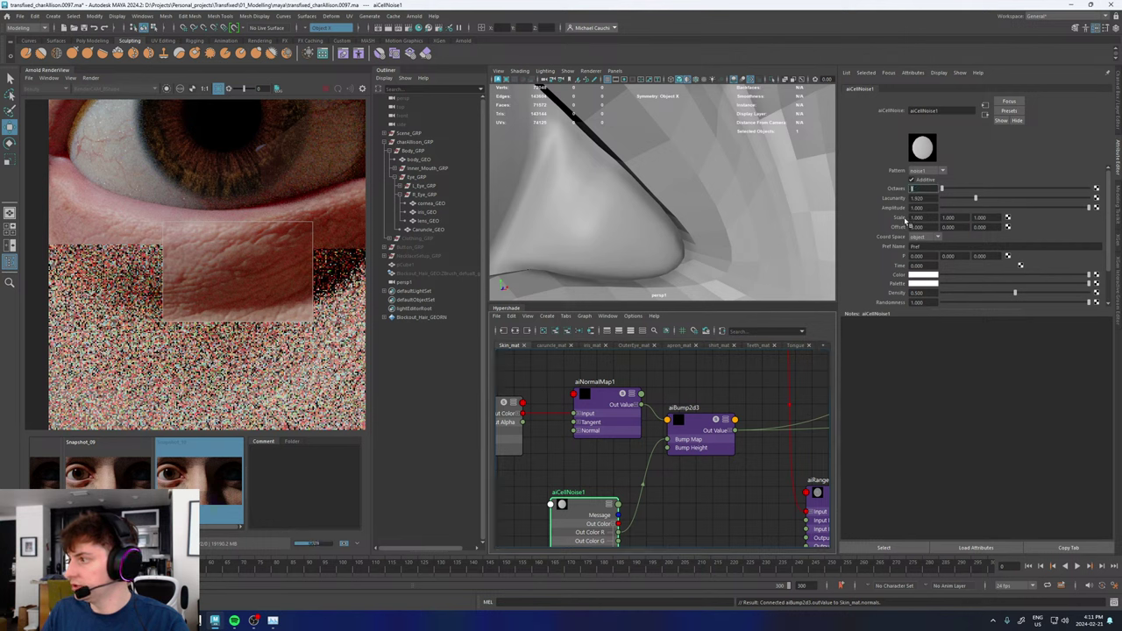
left_click(1119, 122)
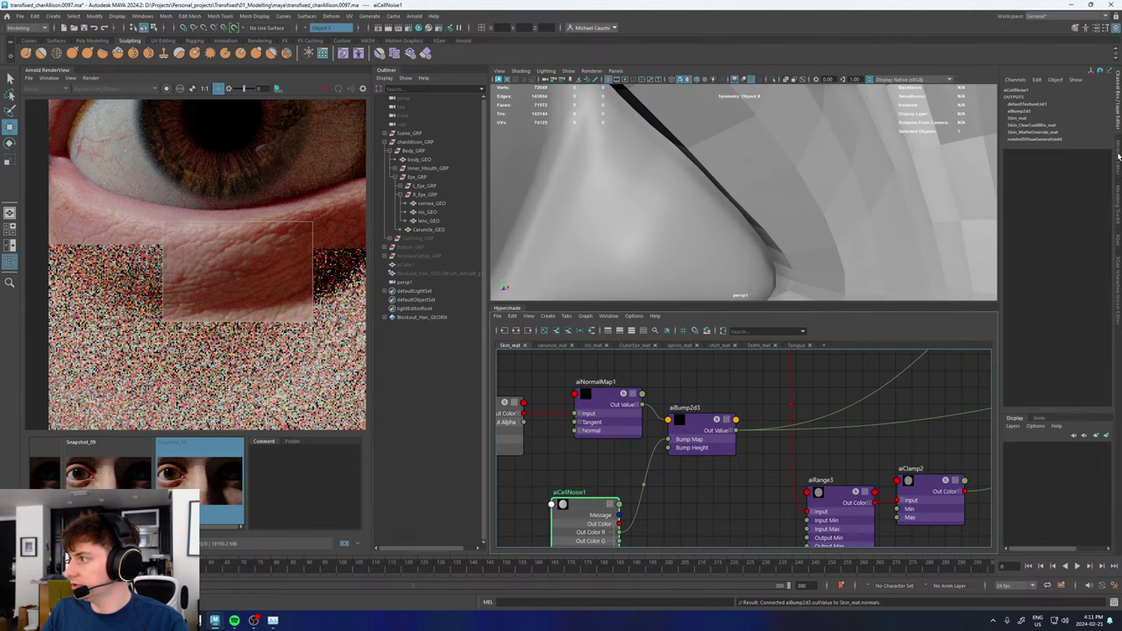
left_click(1118, 158)
left_click(916, 218)
type("500")
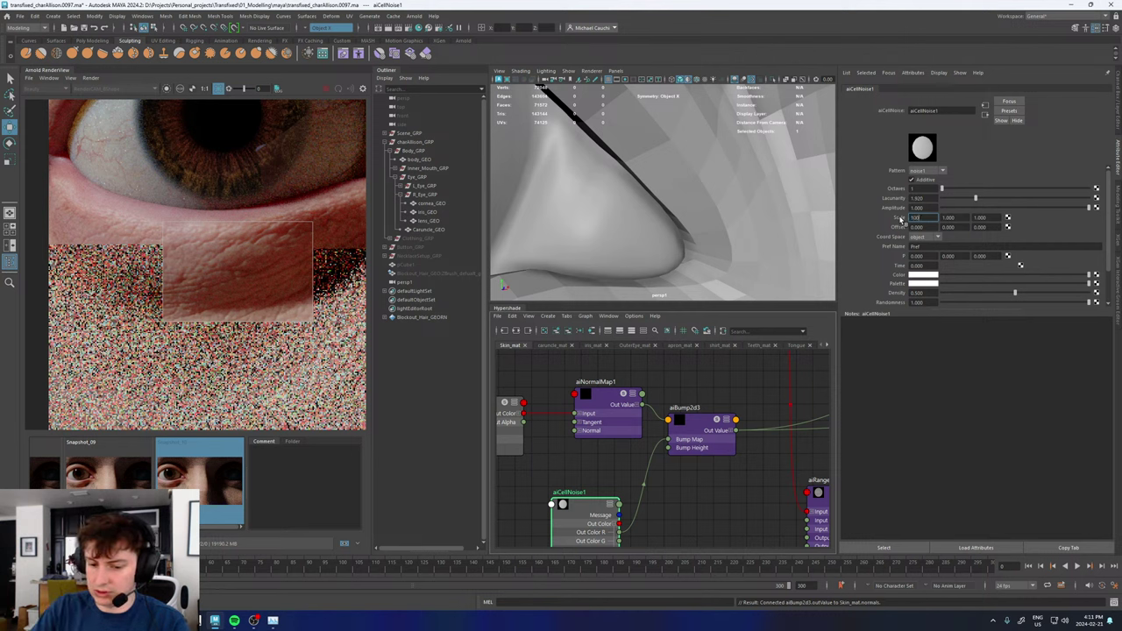
key("Tab")
type("100")
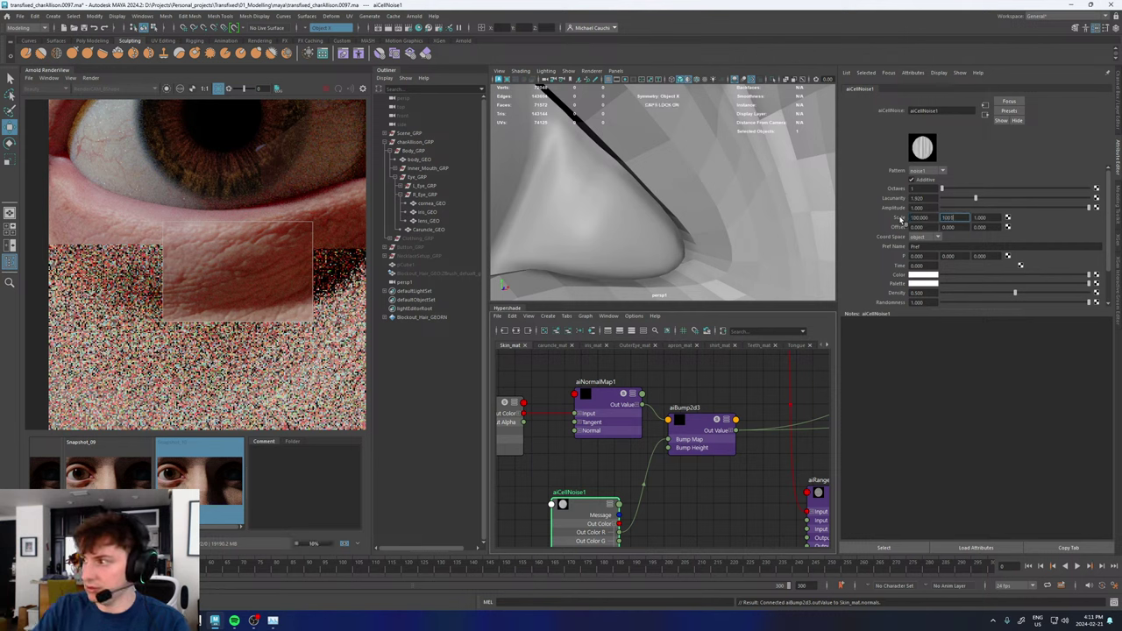
key("Tab")
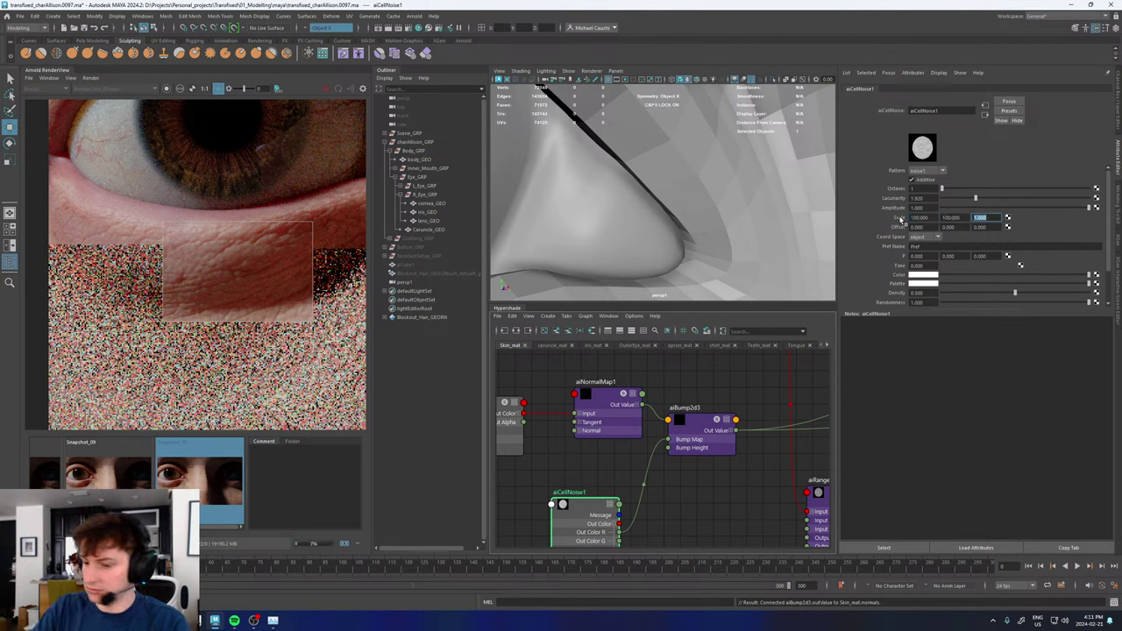
type("100")
key("Return")
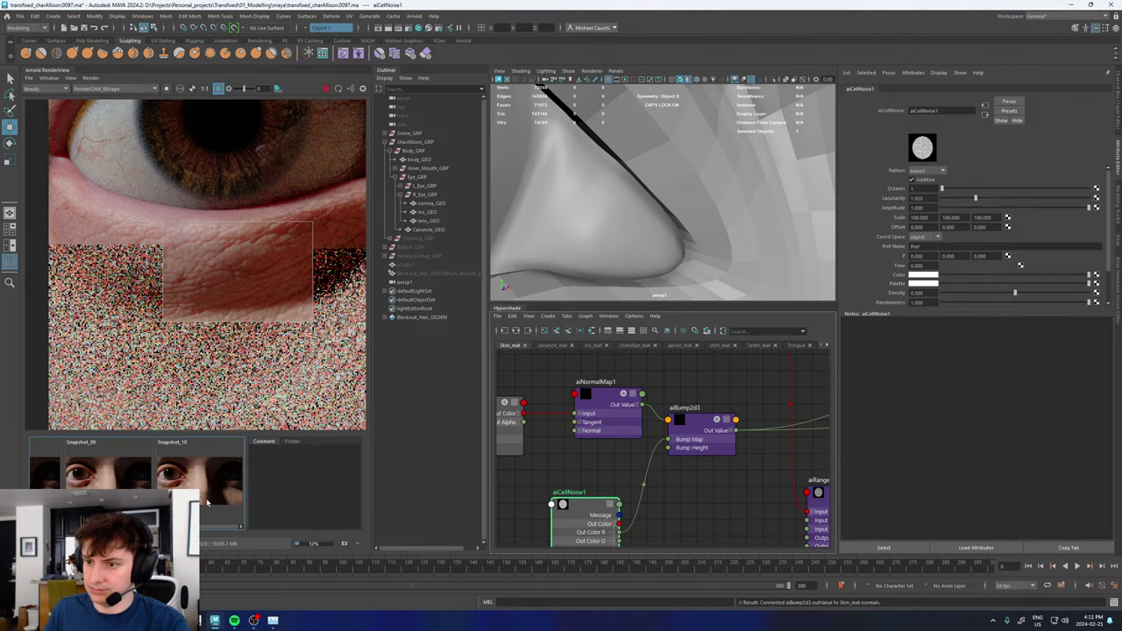
- Inspect the rendered skin bump up close and set the bump node's Bump Height to 0.1
scroll(211, 285, "up", 2)
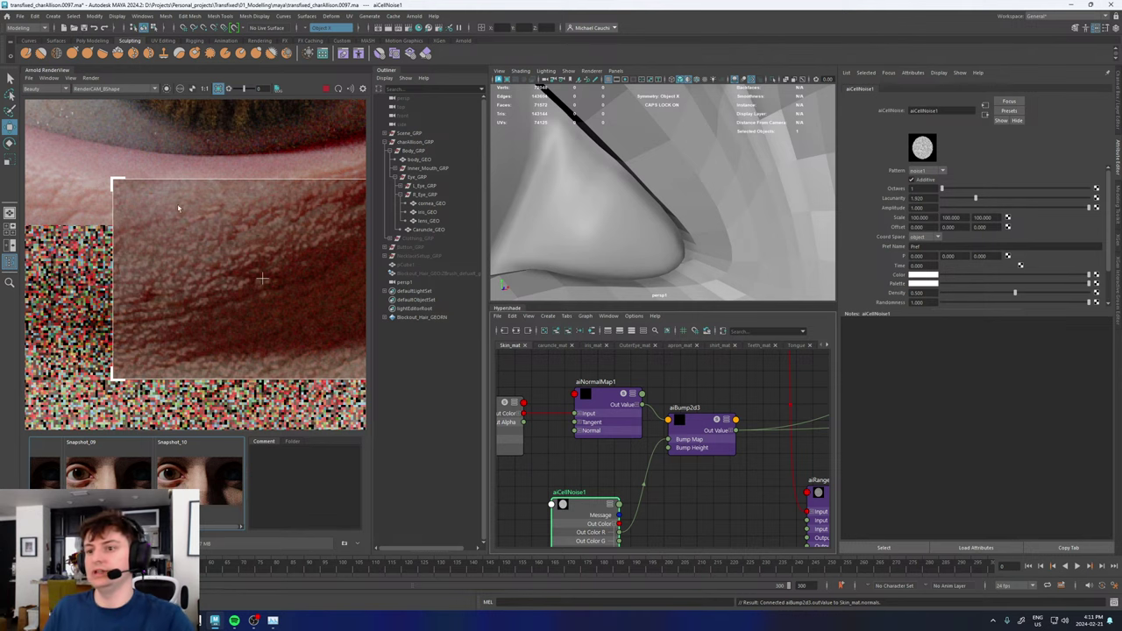
scroll(251, 318, "down", 4)
scroll(254, 324, "up", 4)
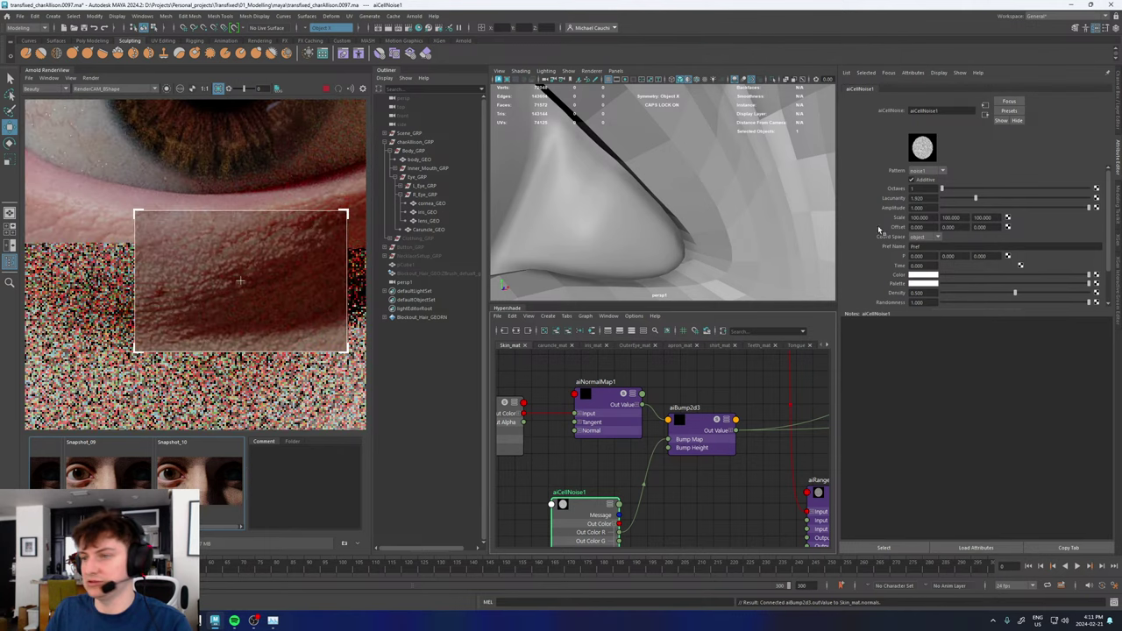
left_click(701, 416)
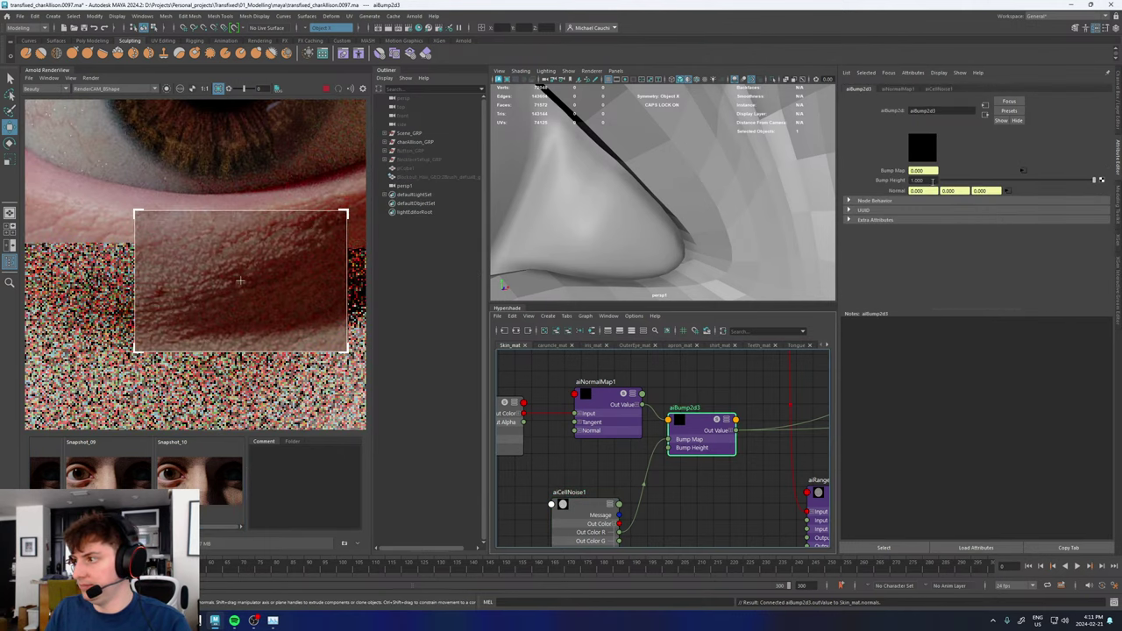
left_click_drag(932, 179, 900, 185)
type("0.1")
key("Return")
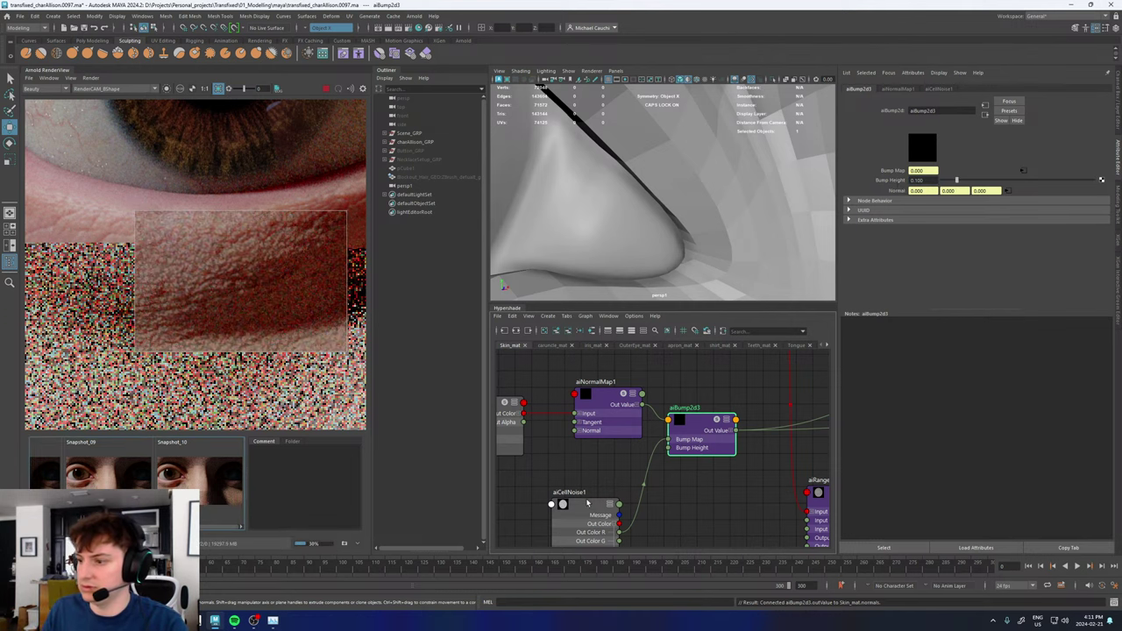
- Try the cell1 pattern on the cell noise with the bump node's Bump Height set to 1
left_click(588, 503)
left_click(919, 171)
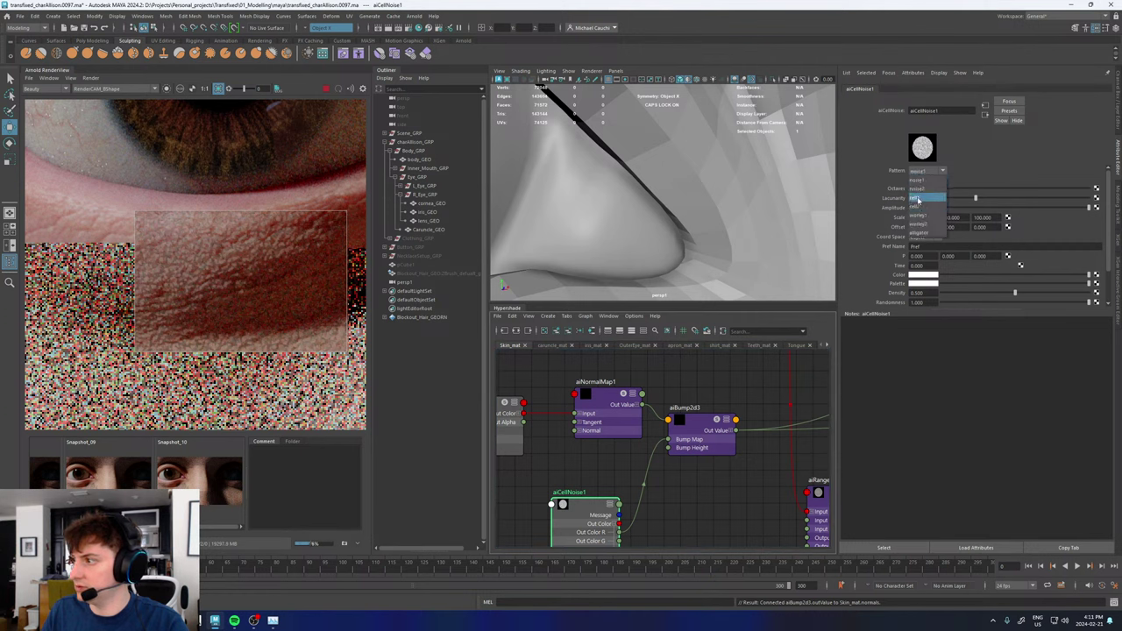
left_click(917, 199)
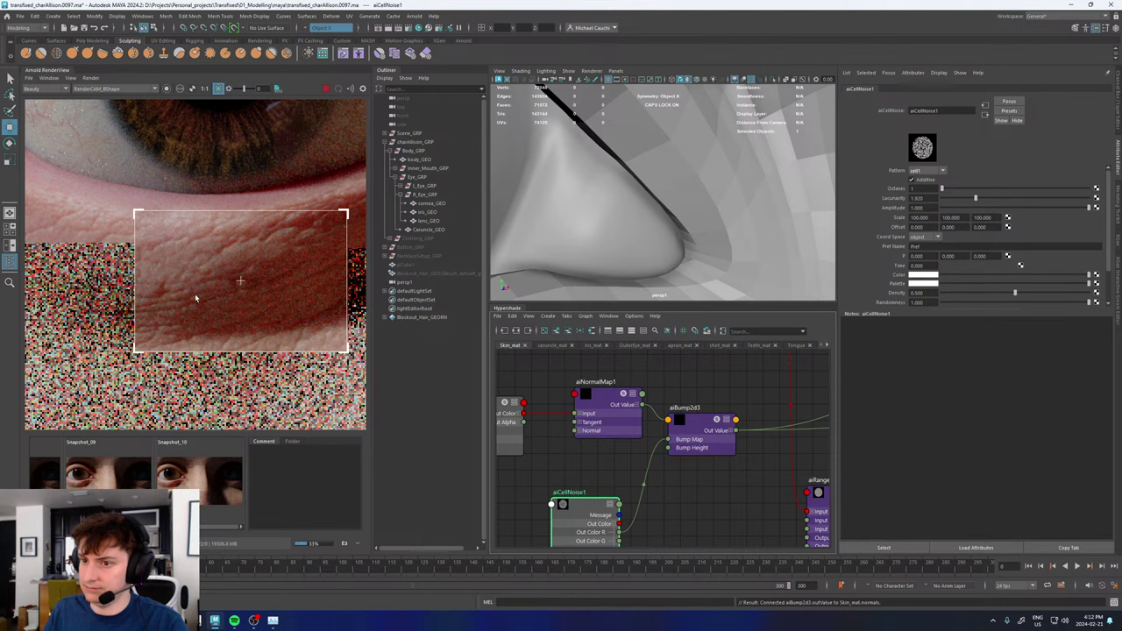
left_click(702, 423)
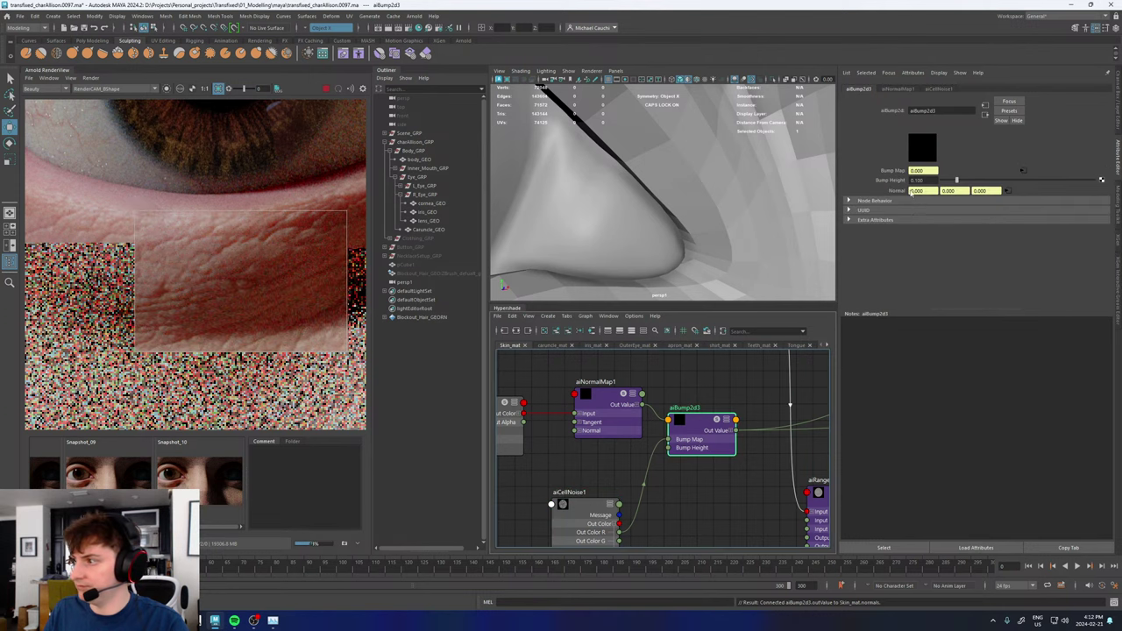
left_click_drag(928, 181, 889, 187)
type("1")
key("Return")
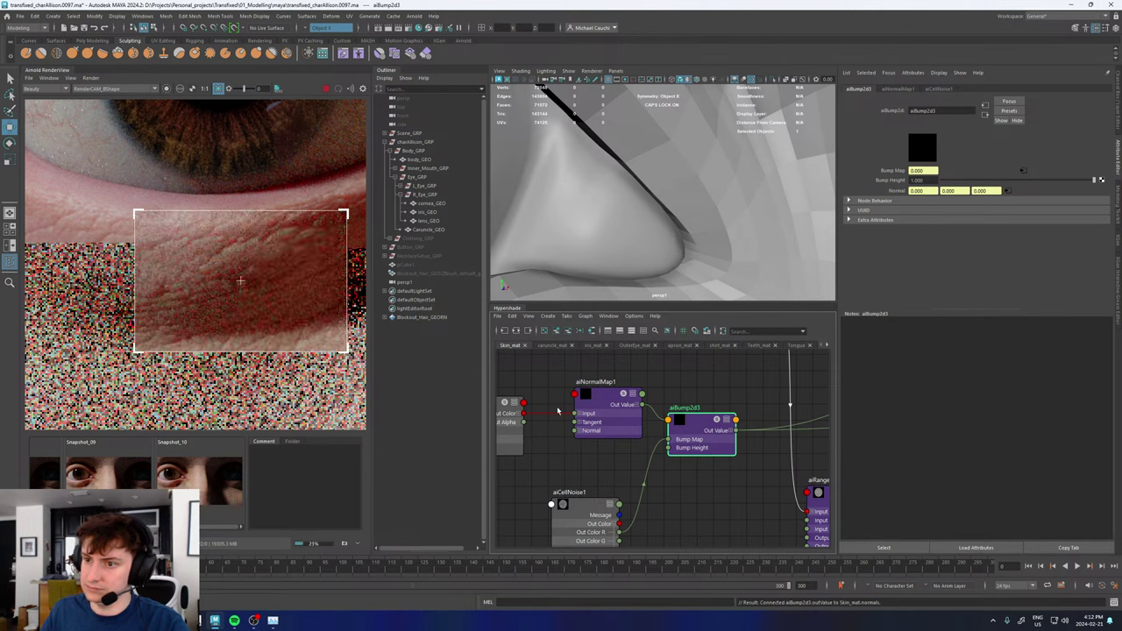
- Try the worley1 and worley2 patterns on the cell noise
left_click(584, 513)
left_click(923, 174)
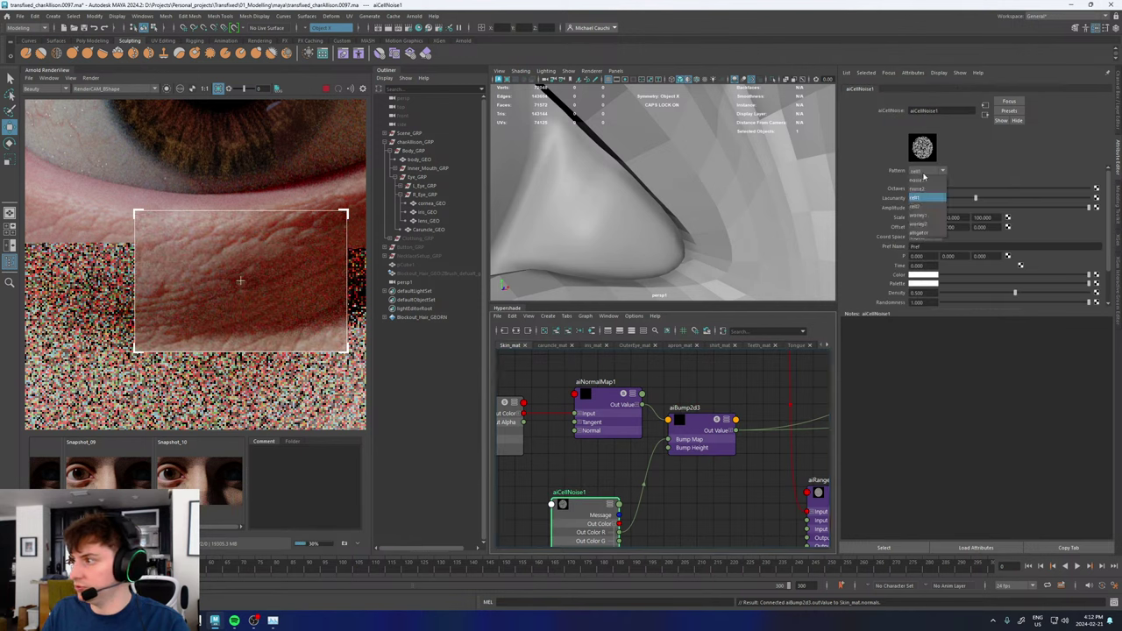
left_click(924, 208)
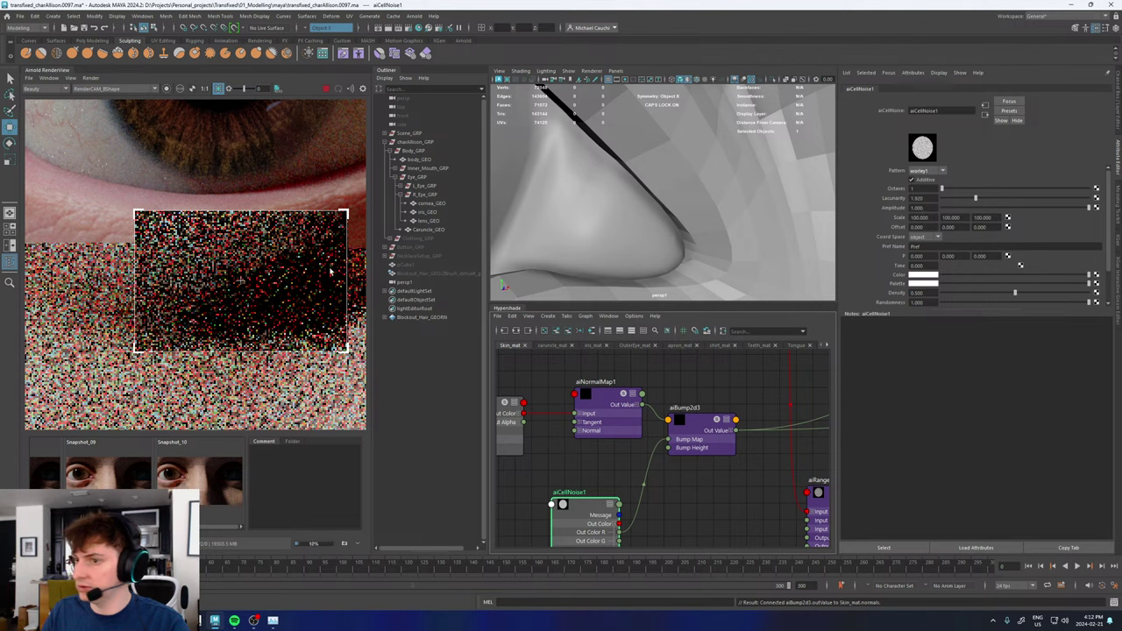
left_click(923, 171)
left_click(921, 226)
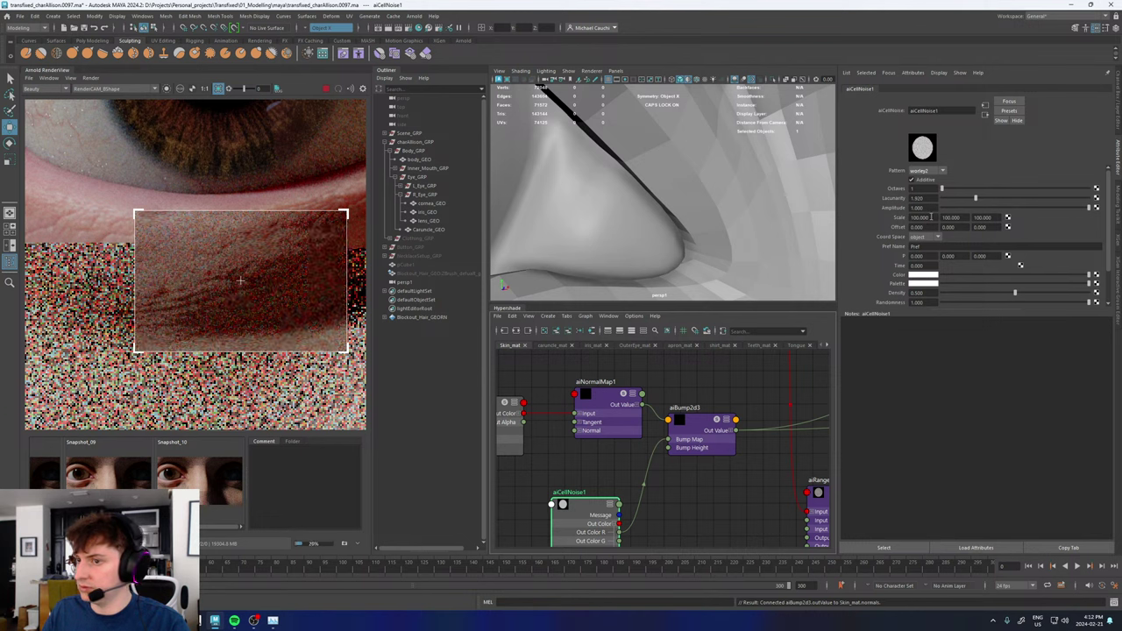
- Set the cell noise's Scale to 10 on all three axes
left_click_drag(929, 217, 881, 219)
type("10")
key("Tab")
type("10")
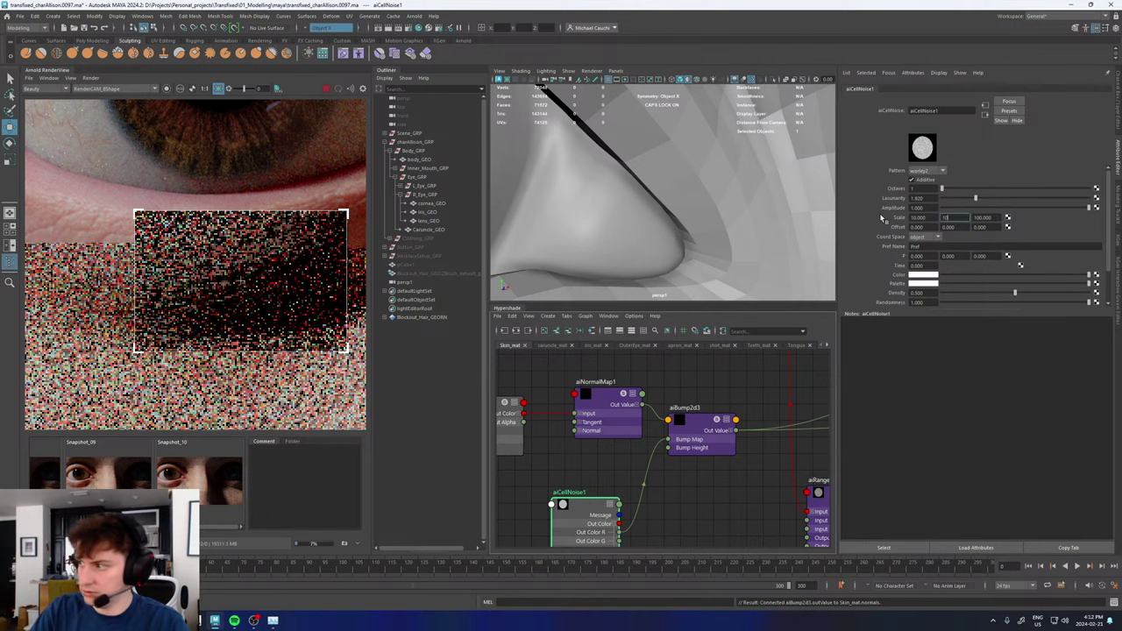
key("Tab")
type("10")
key("Return")
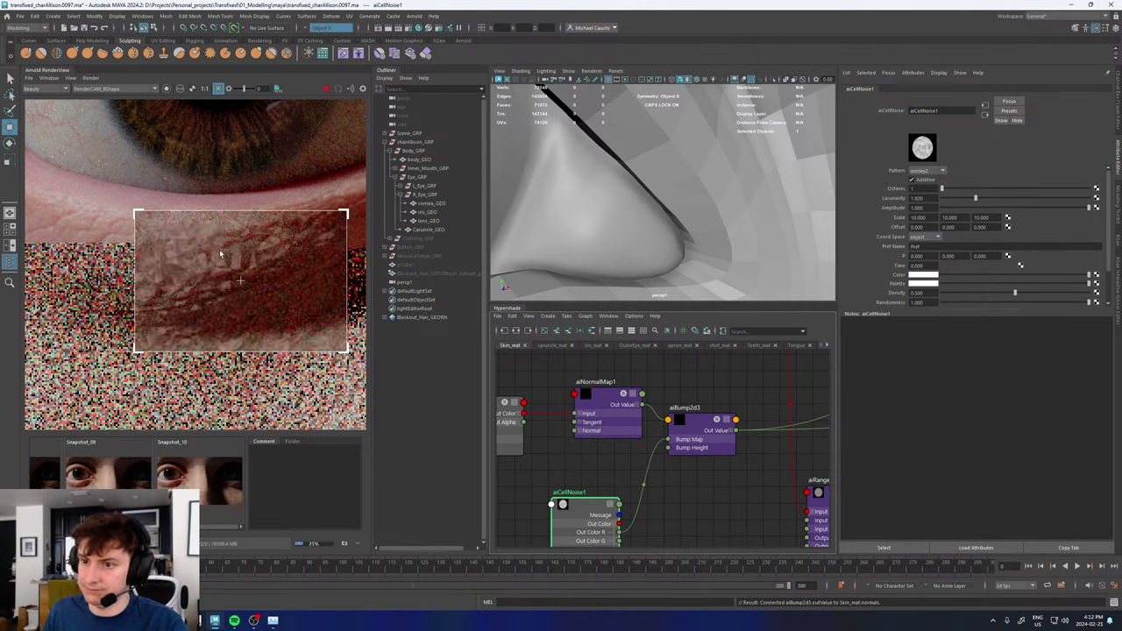
- Set the cell noise pattern to alligator, set the skin bump's Bump Height to 0.1, and check the rendered skin
left_click(930, 170)
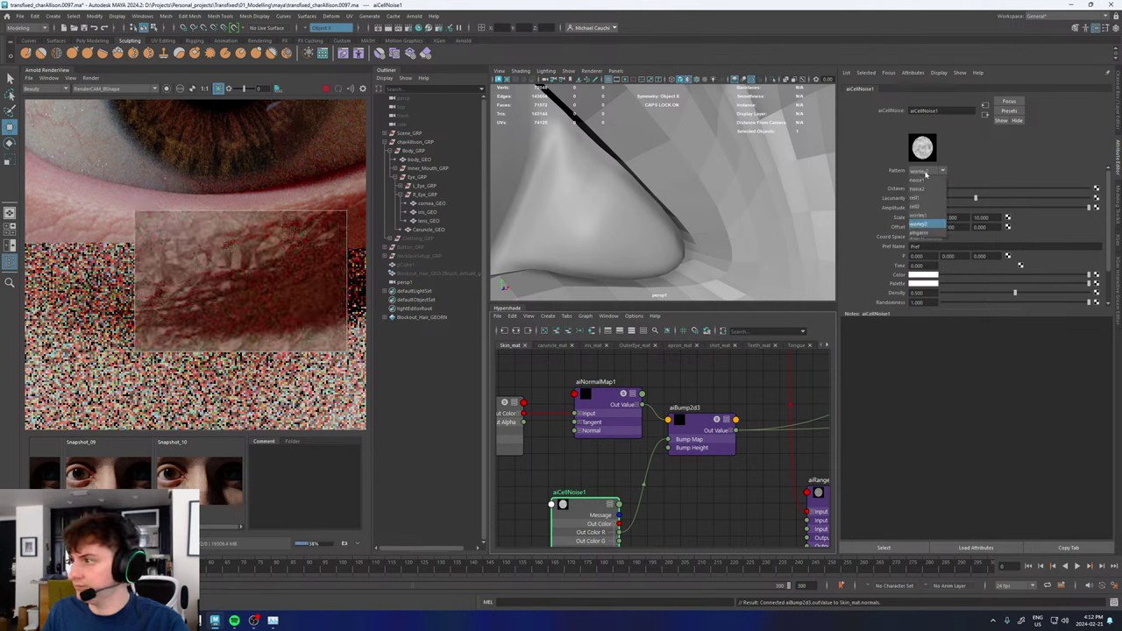
left_click(919, 234)
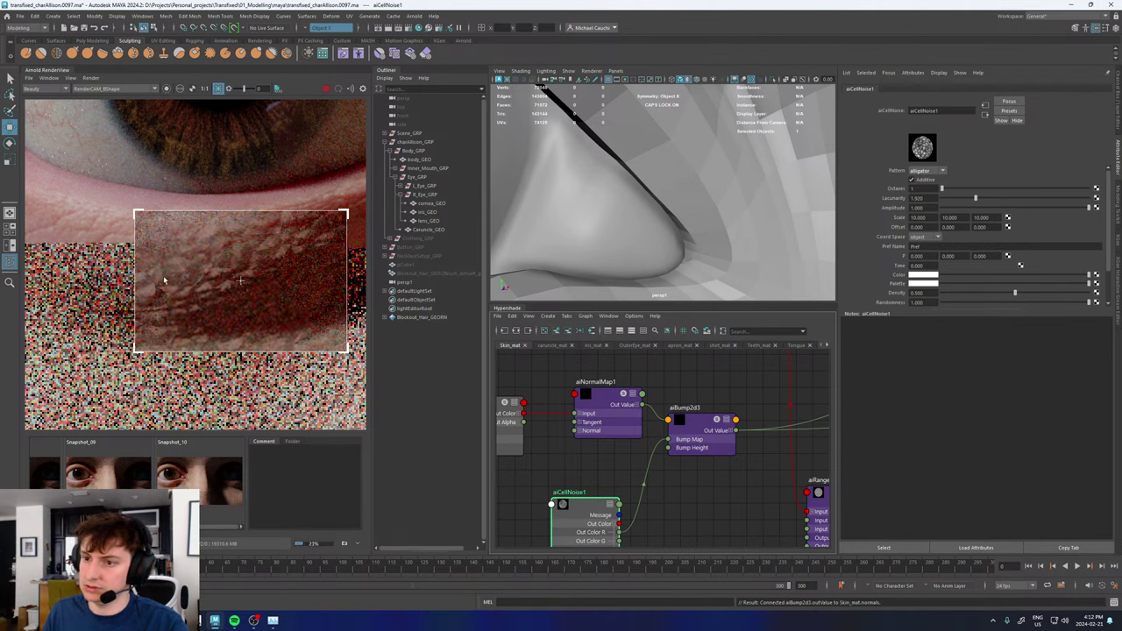
left_click(689, 423)
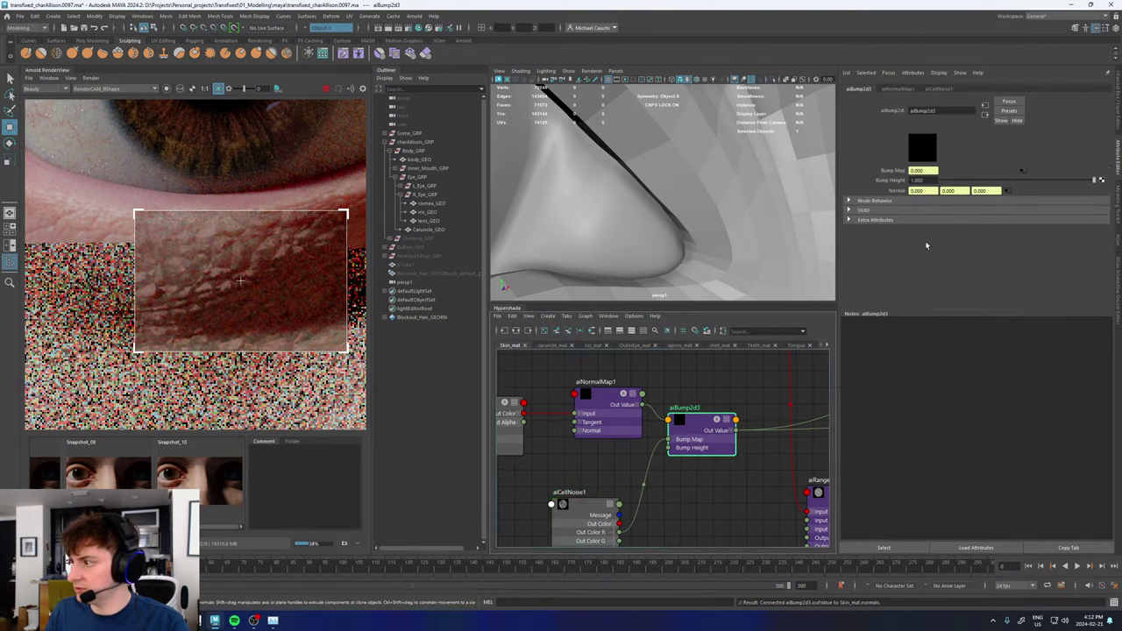
left_click(916, 180)
type("0.1")
key("Return")
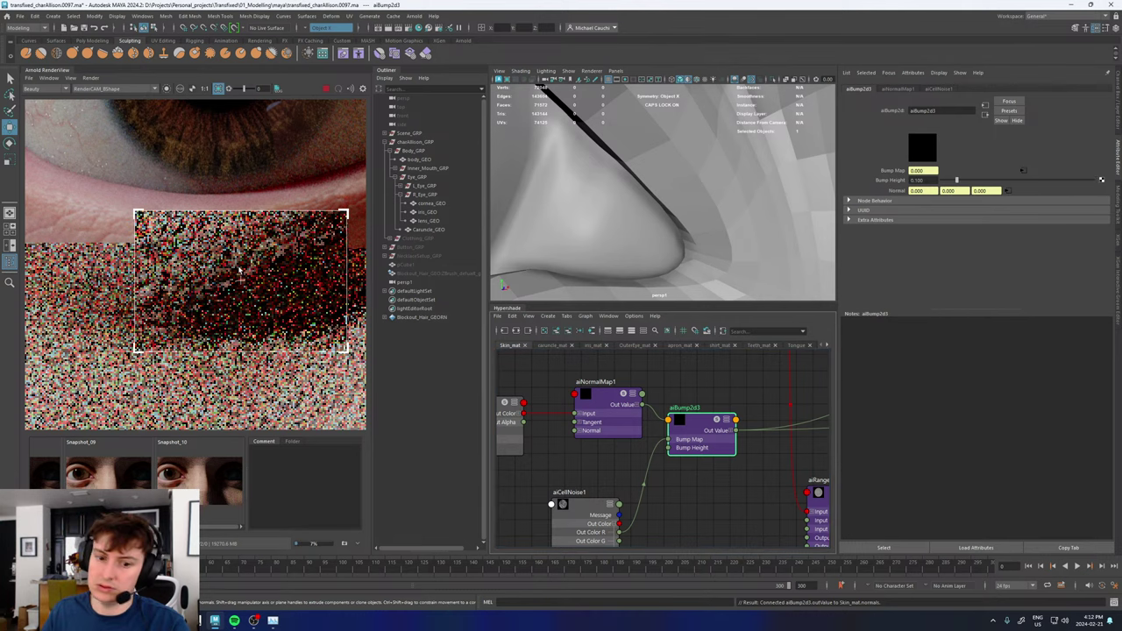
scroll(252, 301, "down", 3)
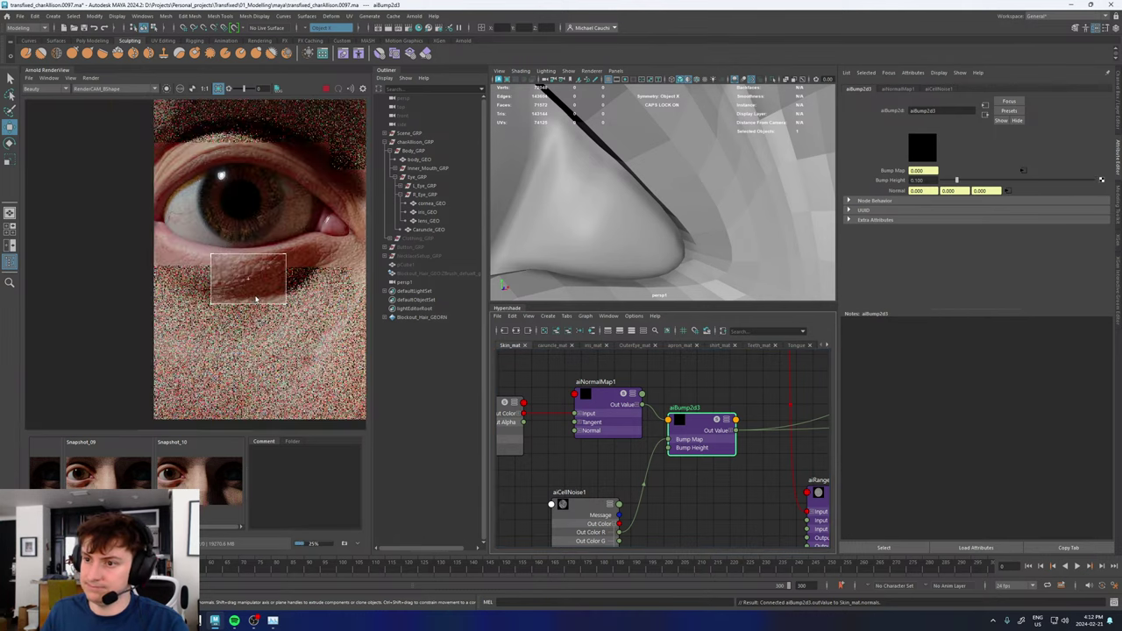
scroll(256, 300, "up", 3)
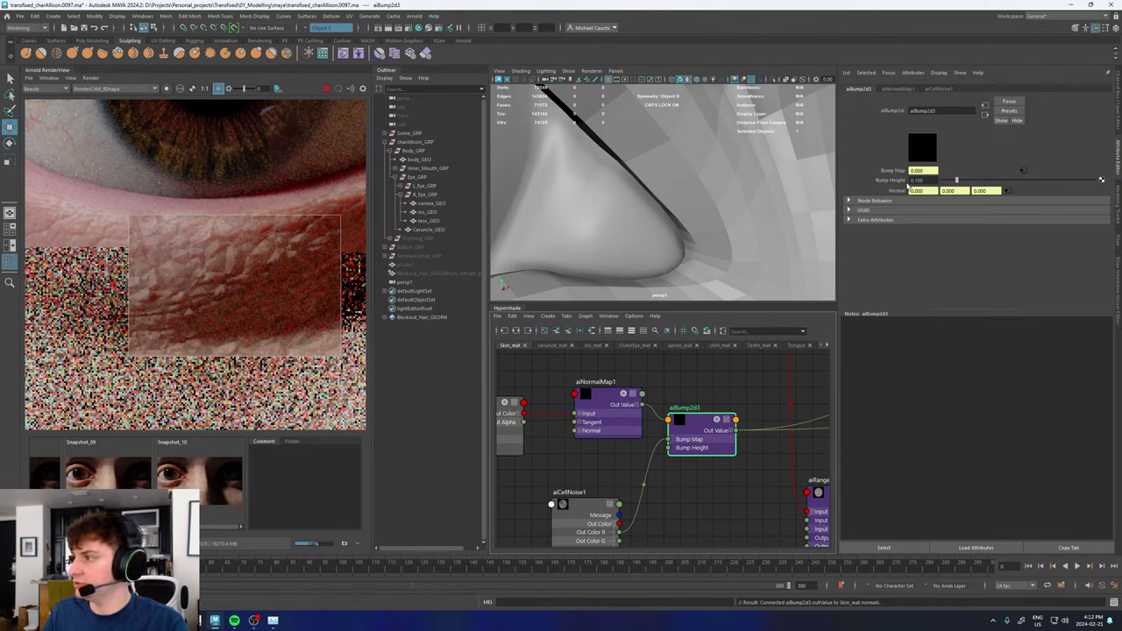
left_click(896, 89)
left_click(864, 90)
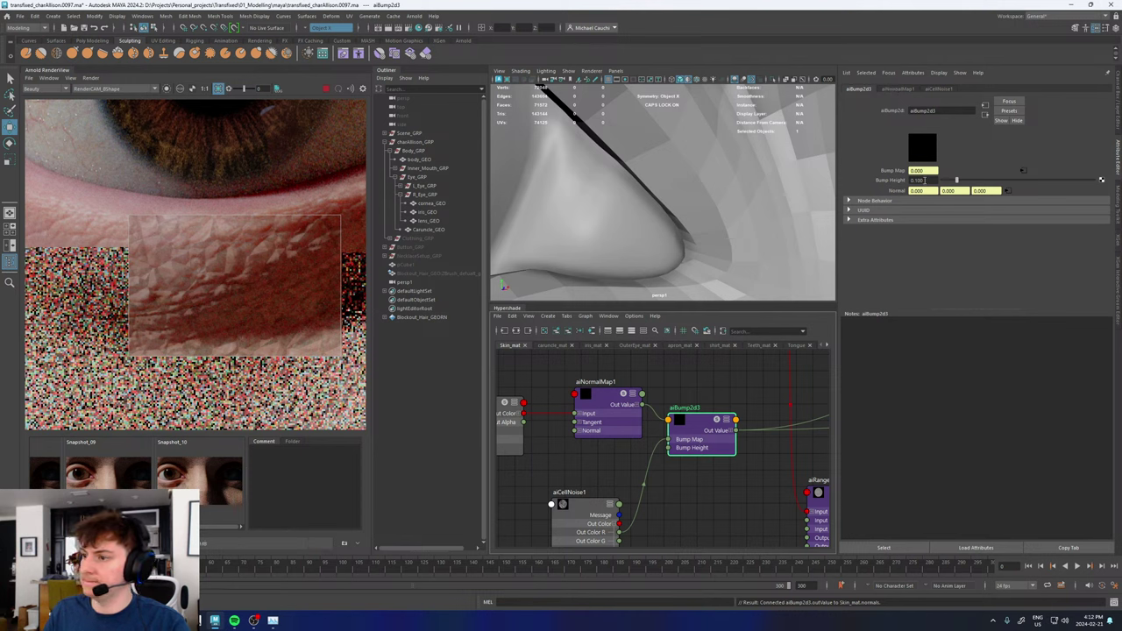
- Create an aiFlat shader in the skin network and feed the cell noise's Out Color into its Color
scroll(695, 464, "down", 5)
left_click(680, 455)
key("Tab")
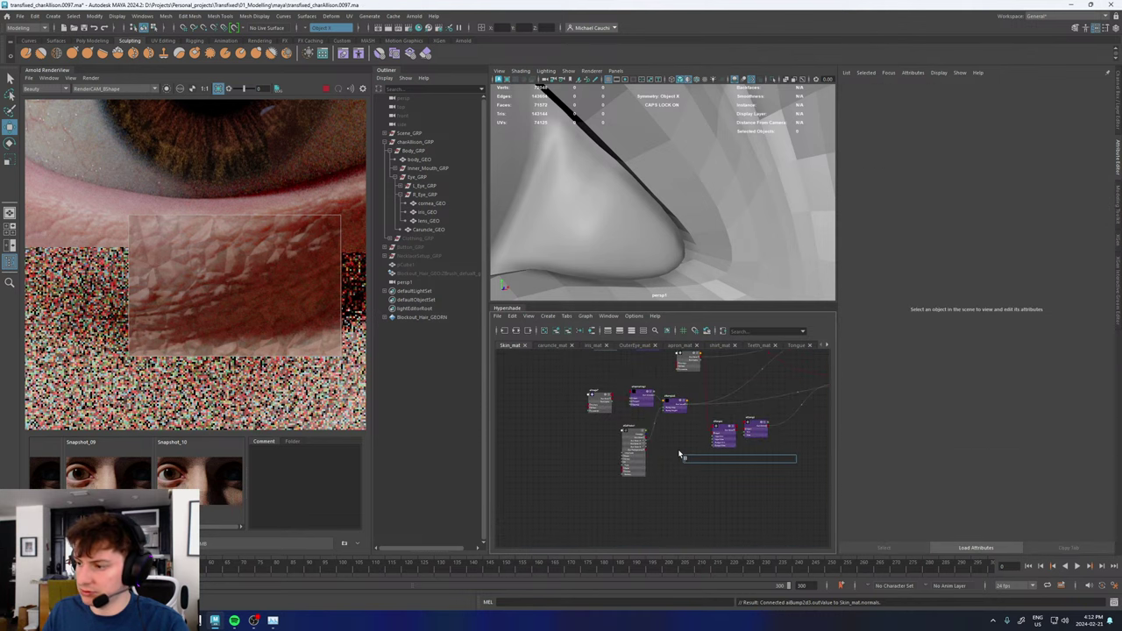
type("flat")
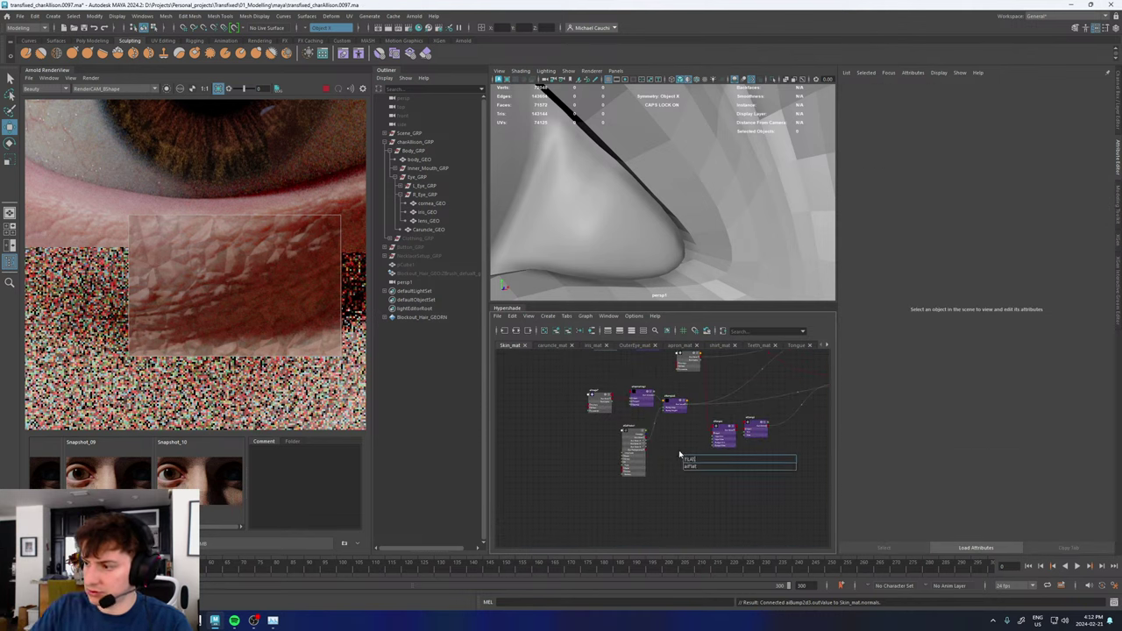
key("Down")
key("Return")
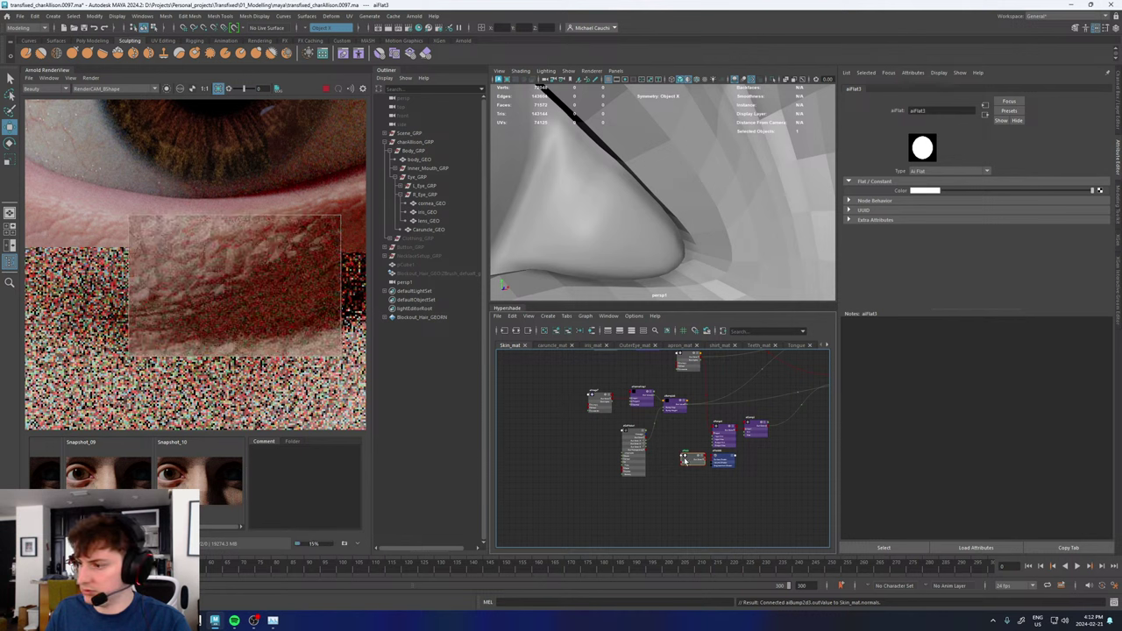
scroll(685, 458, "up", 4)
left_click_drag(687, 455, 653, 447)
- Assign the new flat shader to the body mesh to preview the cell noise in the render
scroll(707, 418, "down", 4)
scroll(706, 419, "down", 4)
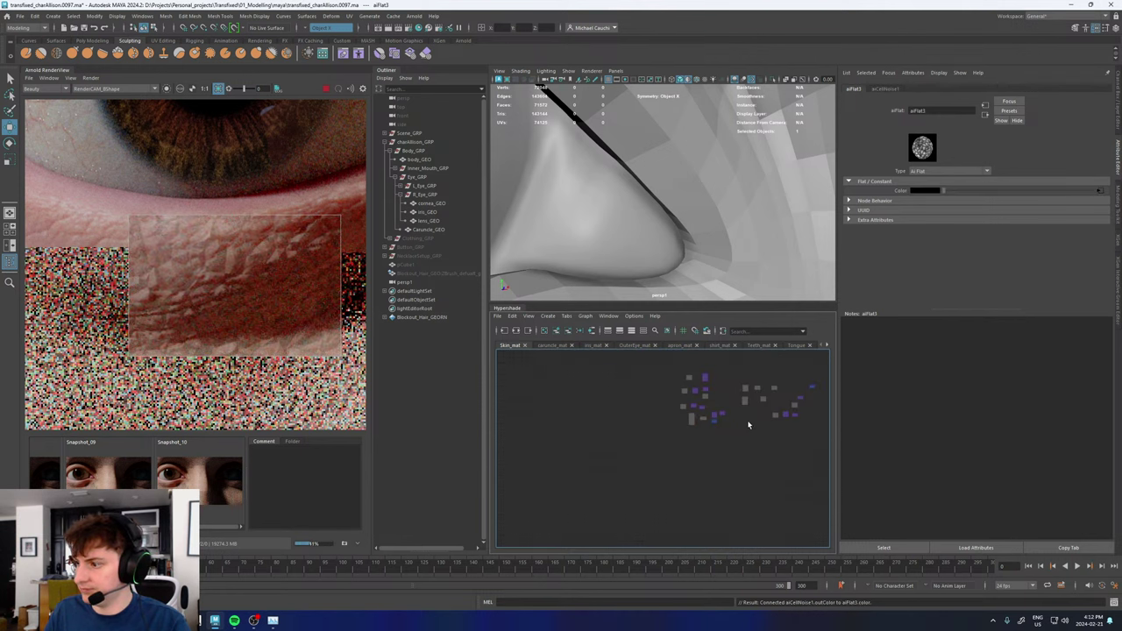
middle_click_drag(768, 410, 727, 420, "alt")
scroll(754, 410, "up", 4)
scroll(570, 459, "up", 3)
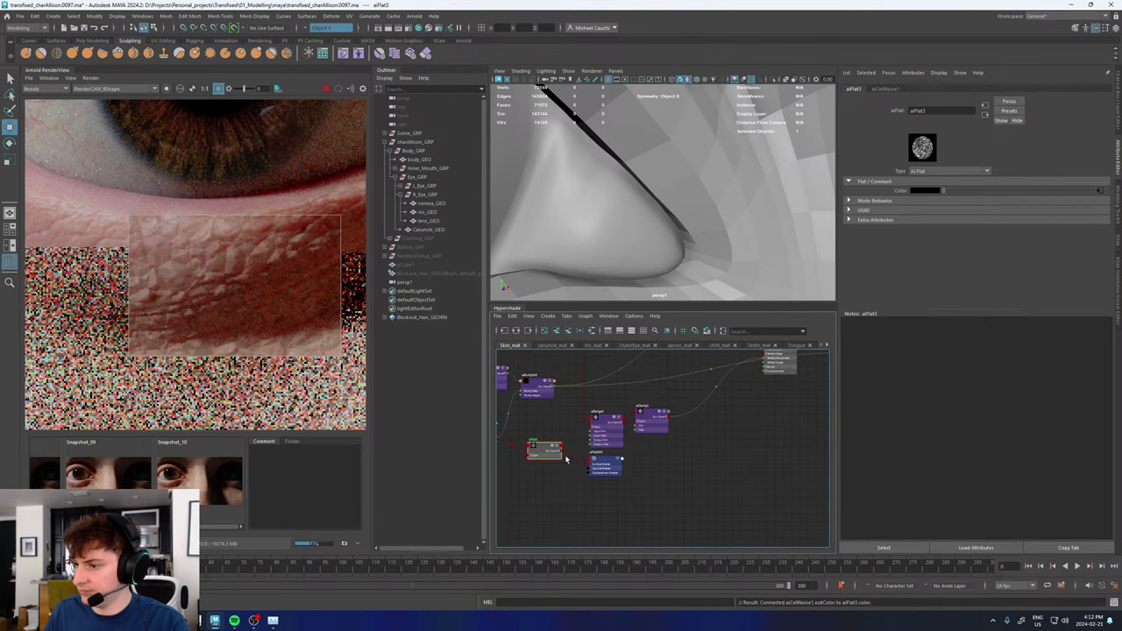
left_click(714, 211)
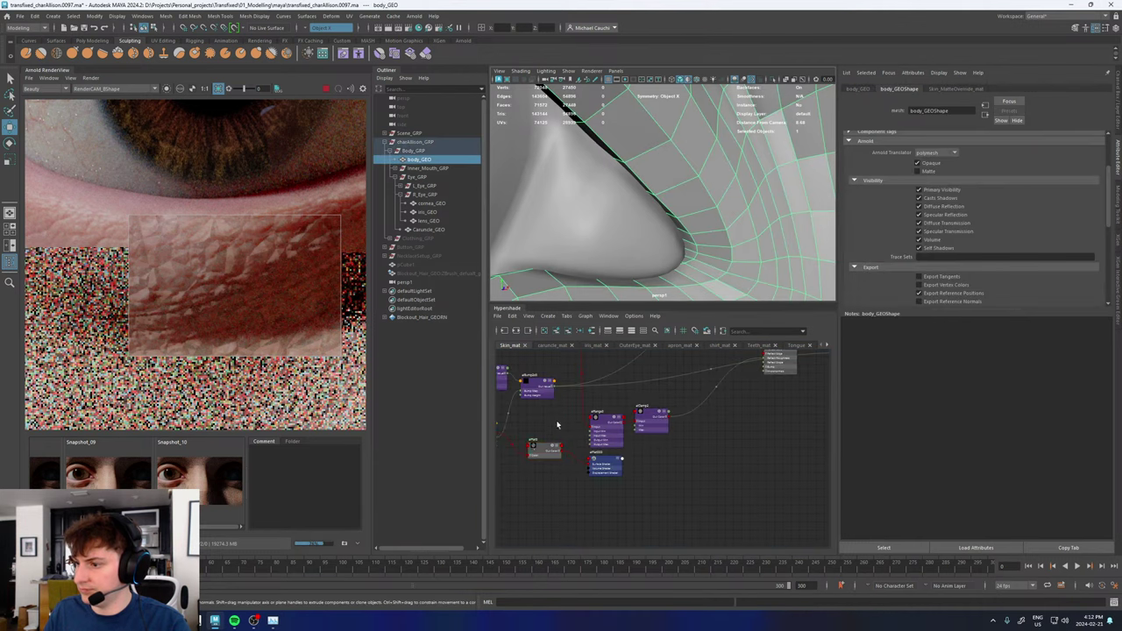
right_click_drag(533, 447, 534, 424)
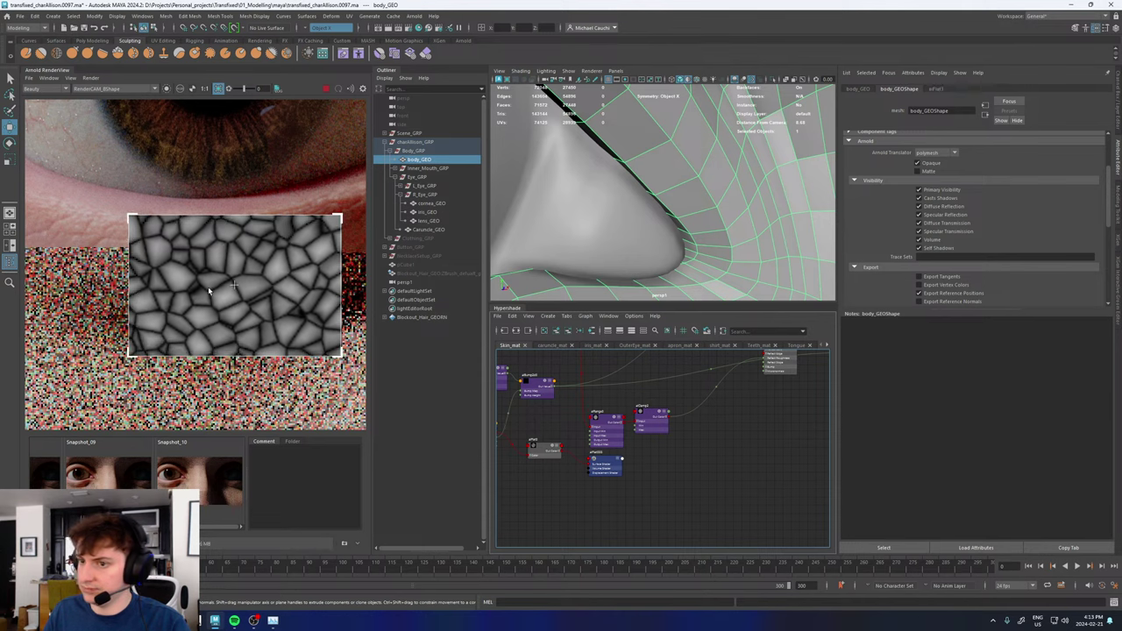
- Try the noise1, noise2 and cell1 patterns on the cell noise
scroll(549, 434, "up", 3)
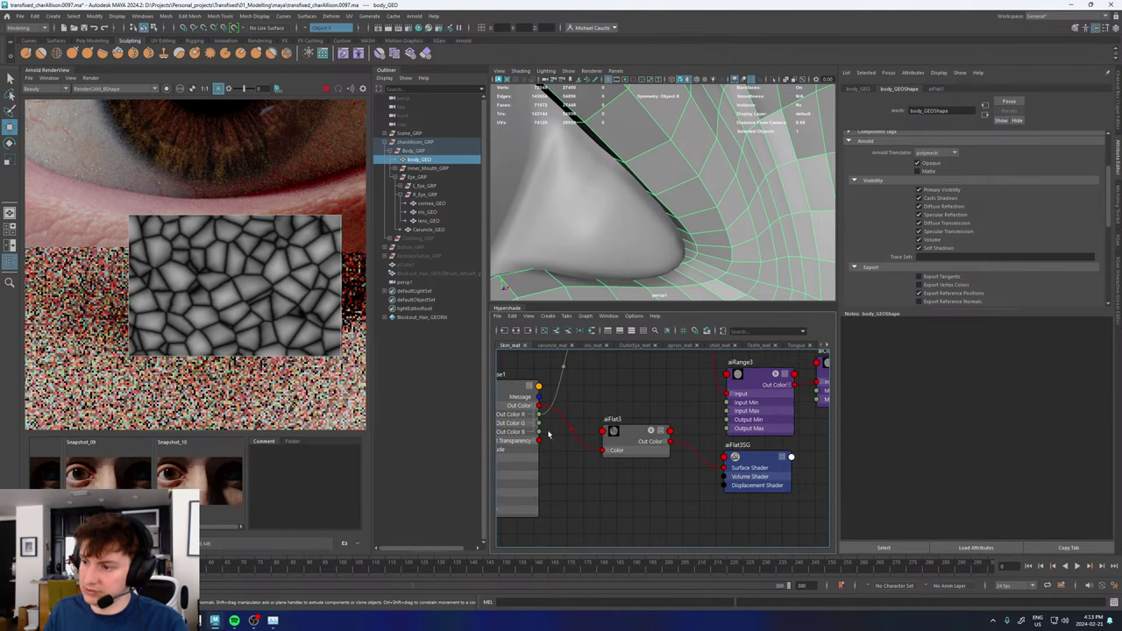
left_click(505, 393)
left_click(930, 170)
left_click(919, 183)
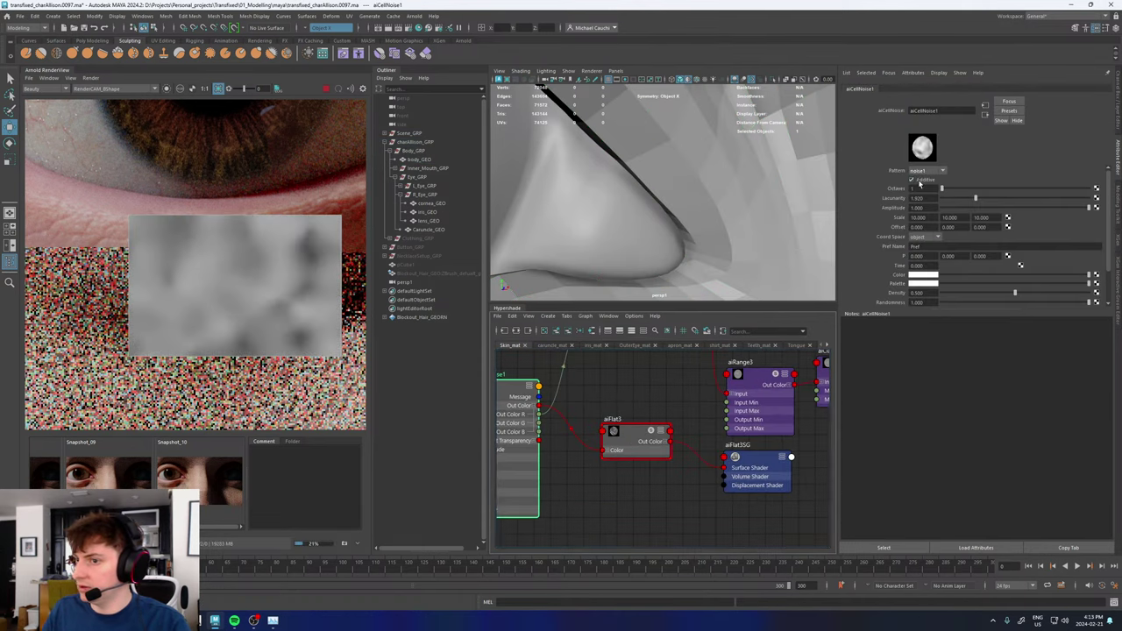
left_click(926, 172)
left_click(923, 186)
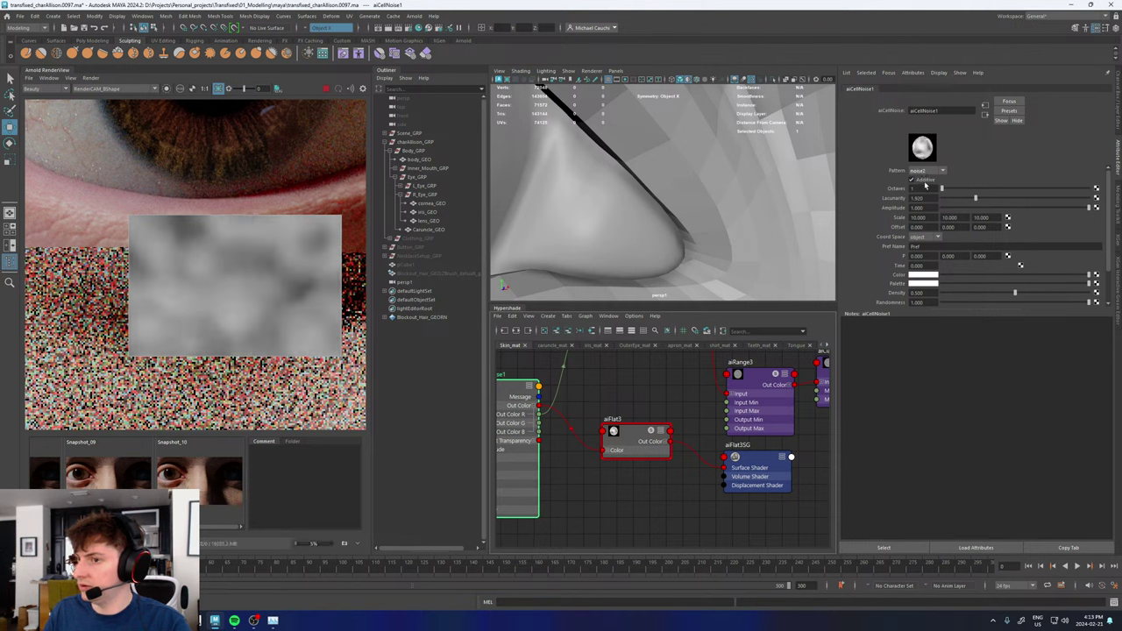
left_click(928, 172)
left_click(922, 189)
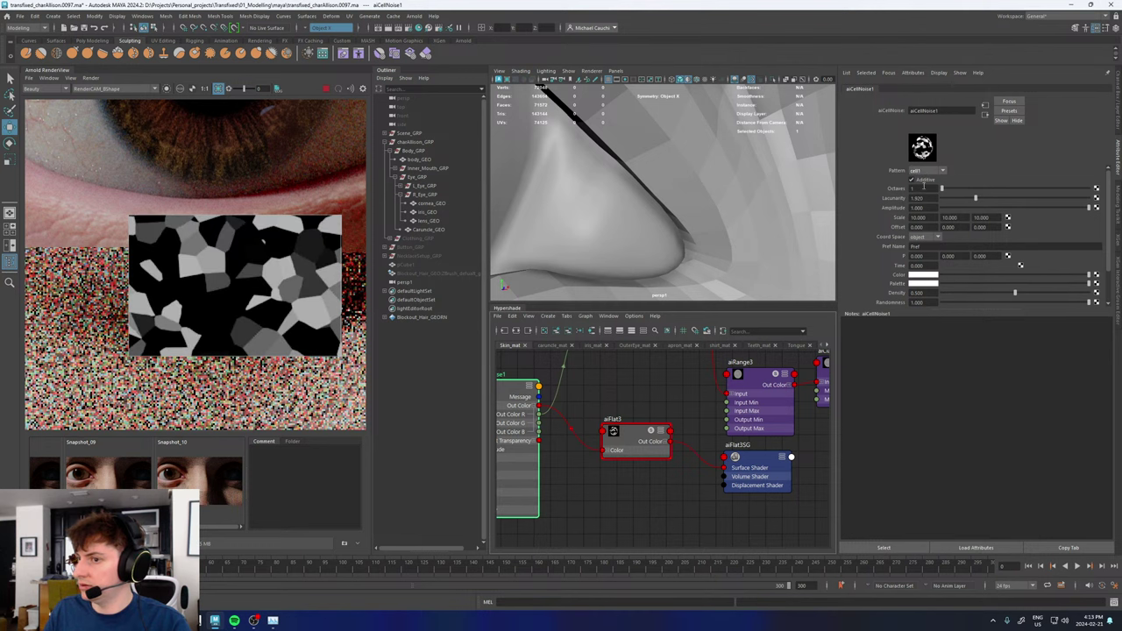
- Compare the worley1 and worley2 patterns on the cell noise and settle on worley1
left_click(928, 172)
left_click(923, 214)
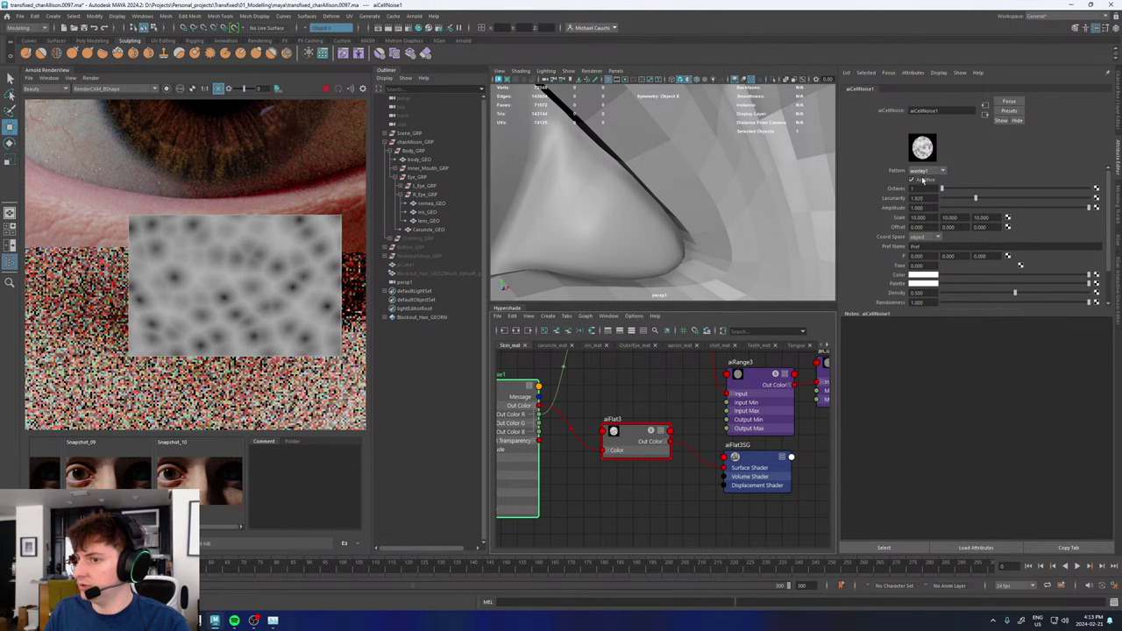
left_click(928, 171)
left_click(921, 224)
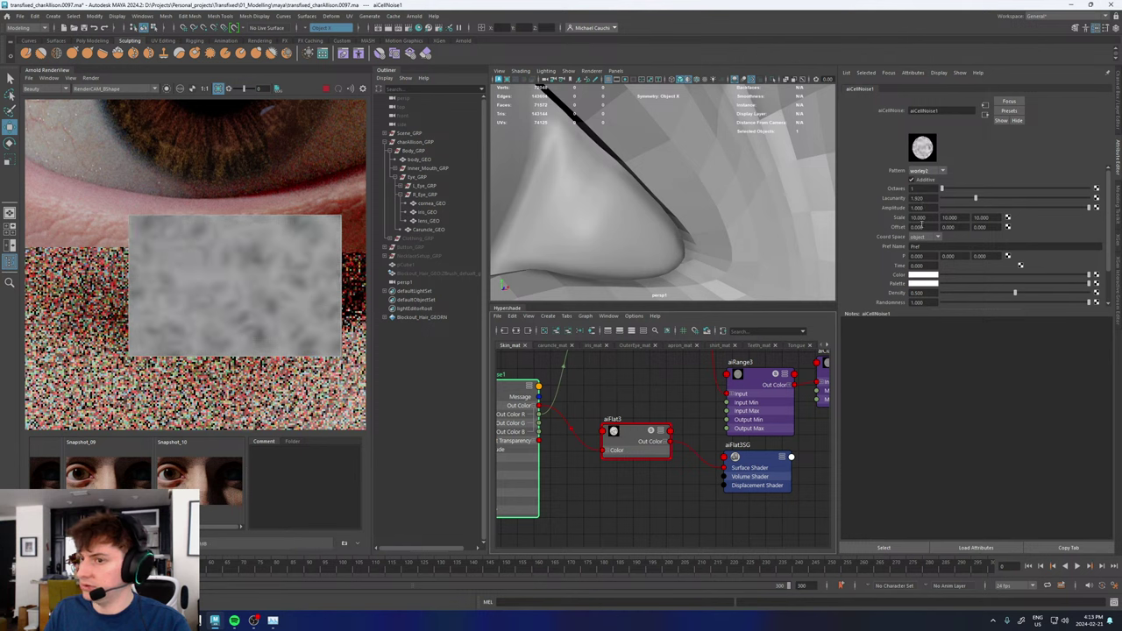
left_click(928, 171)
left_click(923, 219)
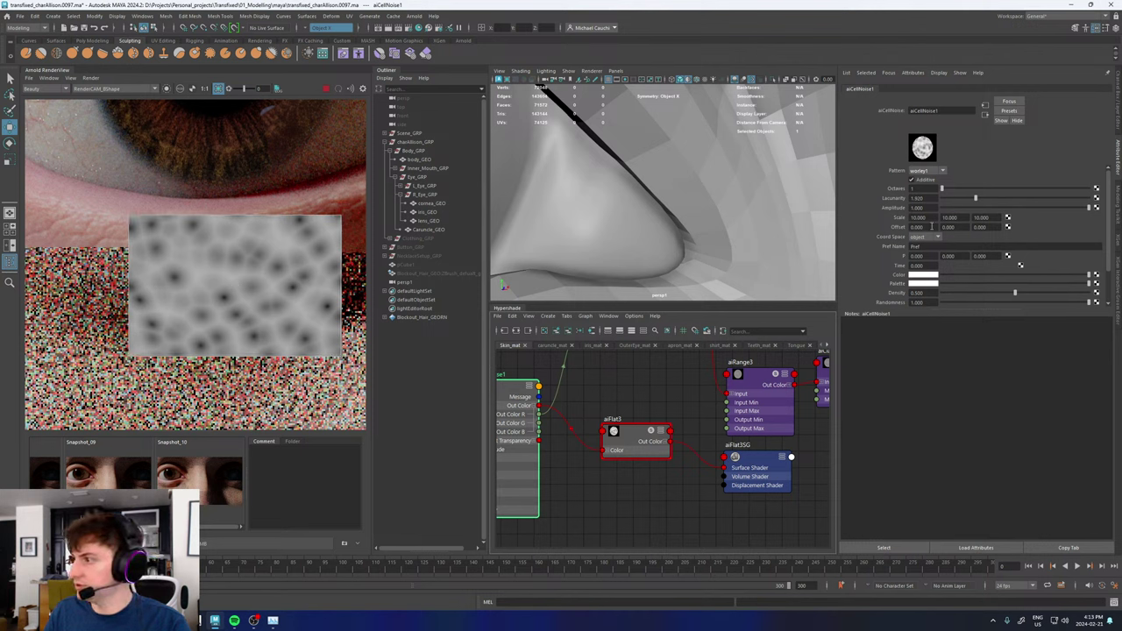
scroll(875, 280, "down", 2)
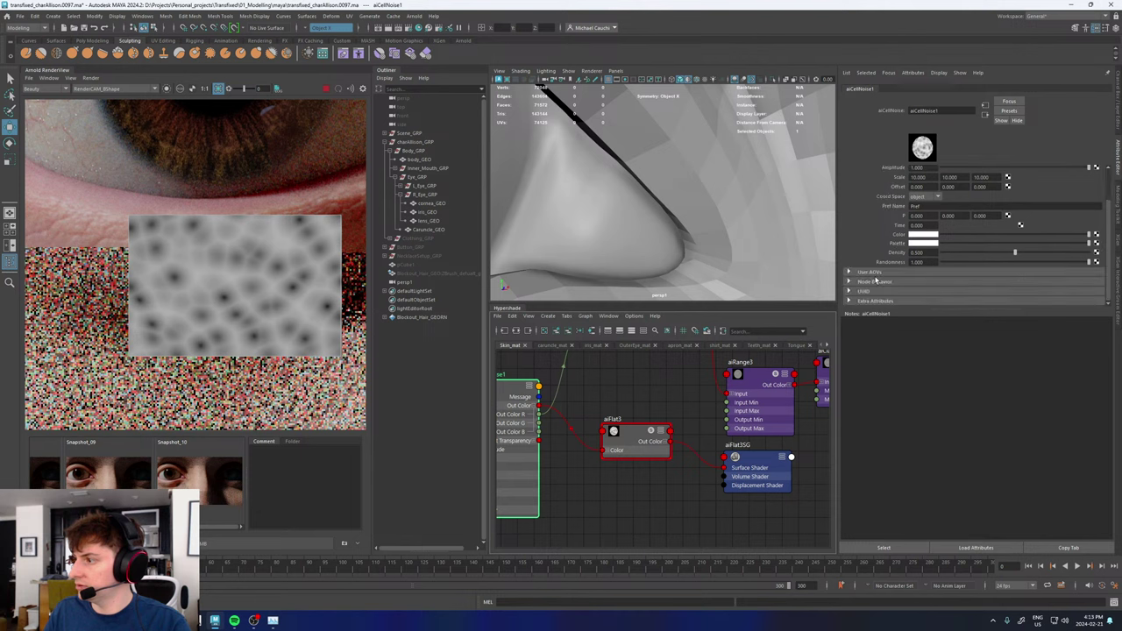
left_click(868, 273)
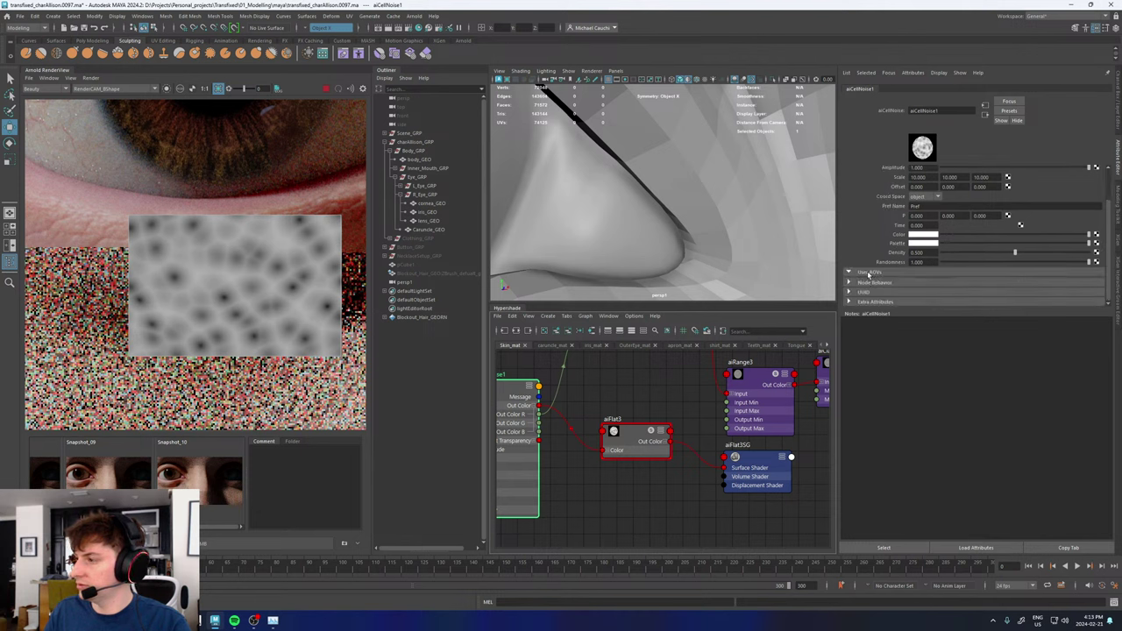
scroll(868, 221, "up", 2)
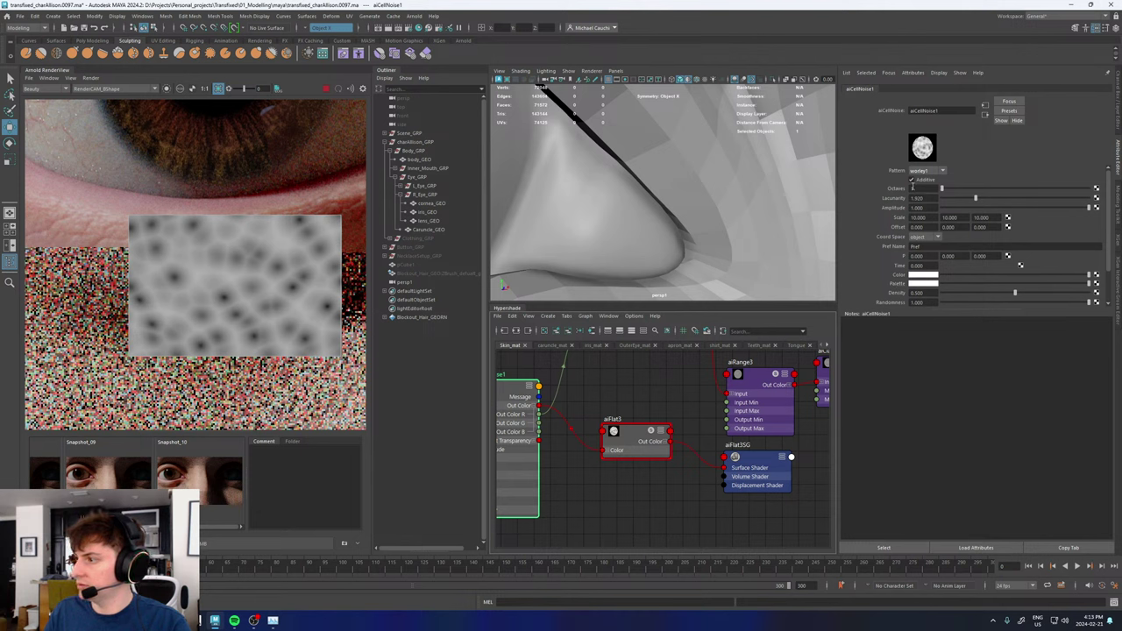
middle_click_drag(627, 485, 708, 479, "alt")
left_click(683, 490)
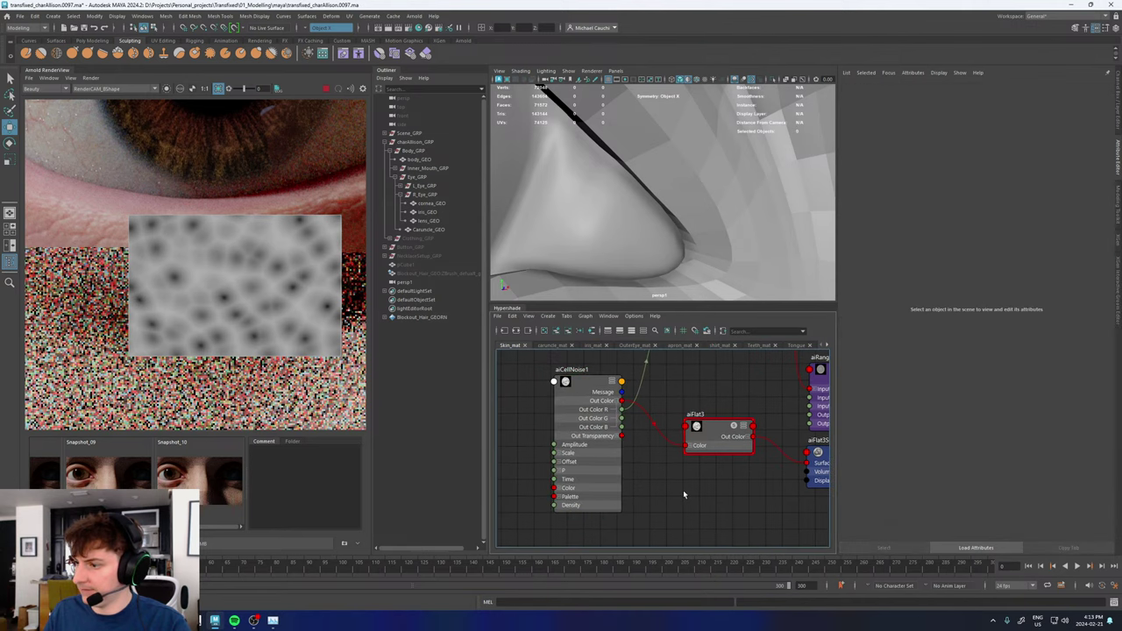
key("Tab")
type("rever")
key("Down")
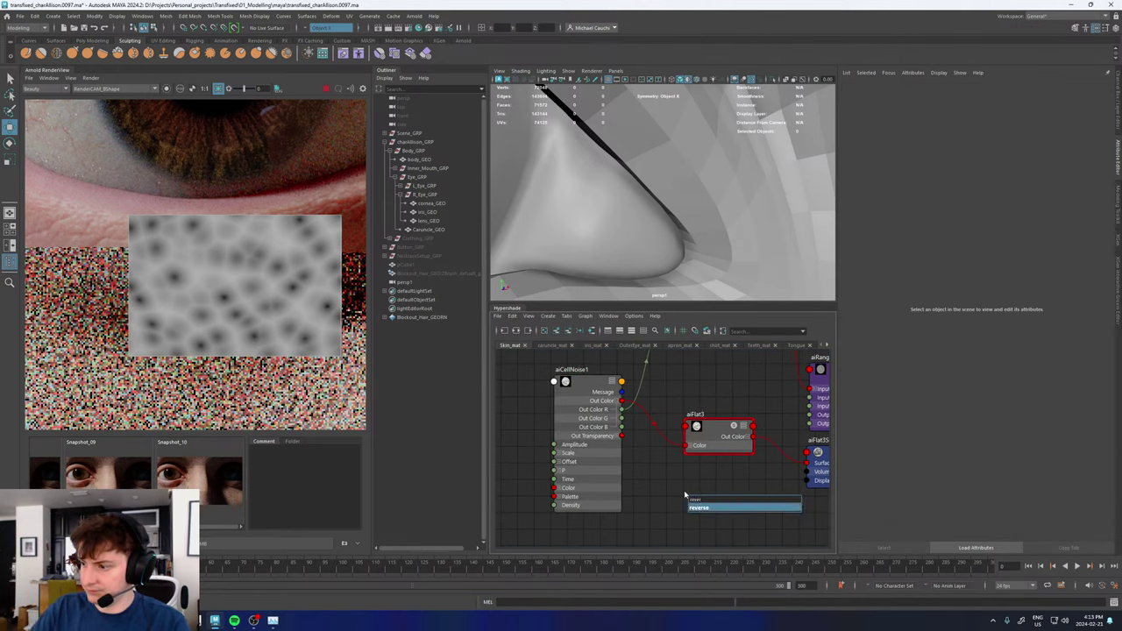
key("Return")
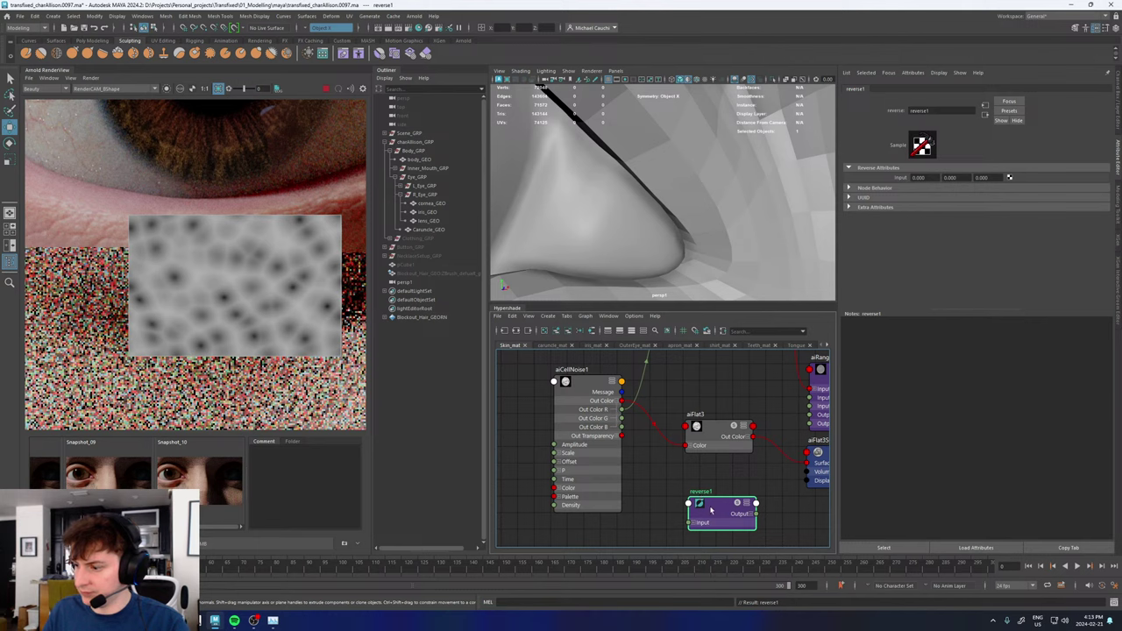
key("Delete")
- Add an aiRange node and connect the cell noise's Out Color to its Input
key("Tab")
type("rang")
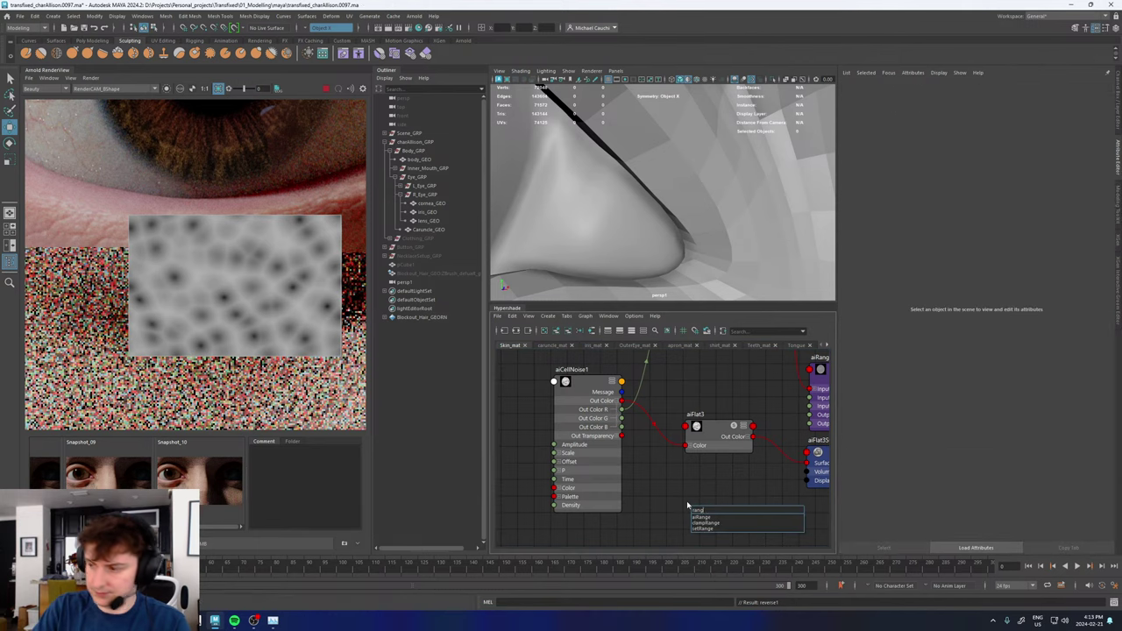
key("Return")
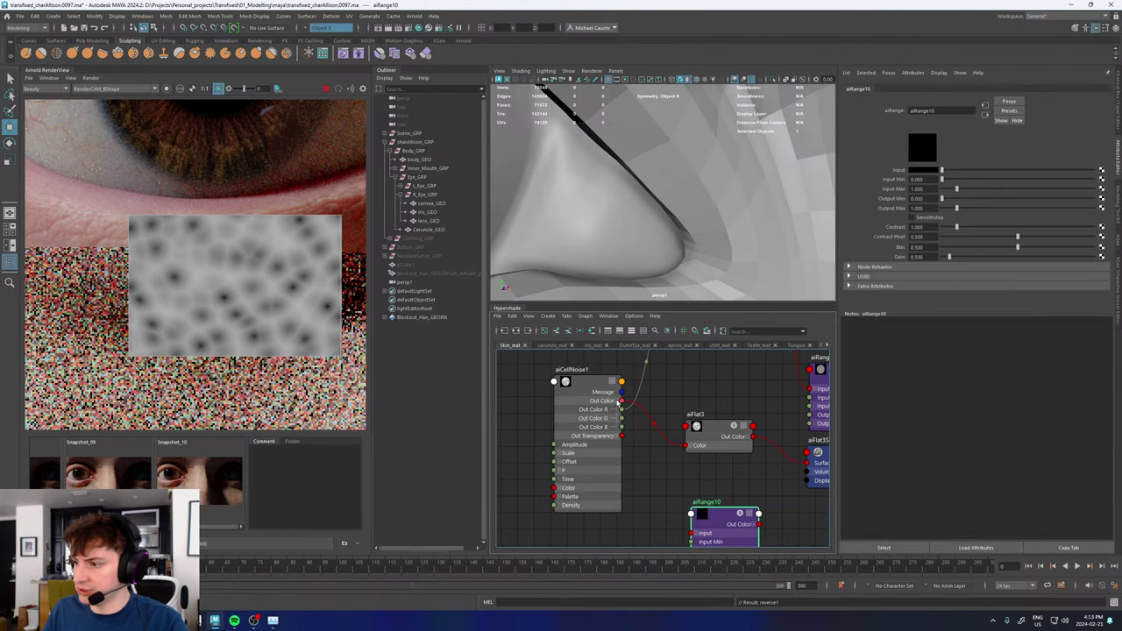
left_click_drag(621, 401, 693, 533)
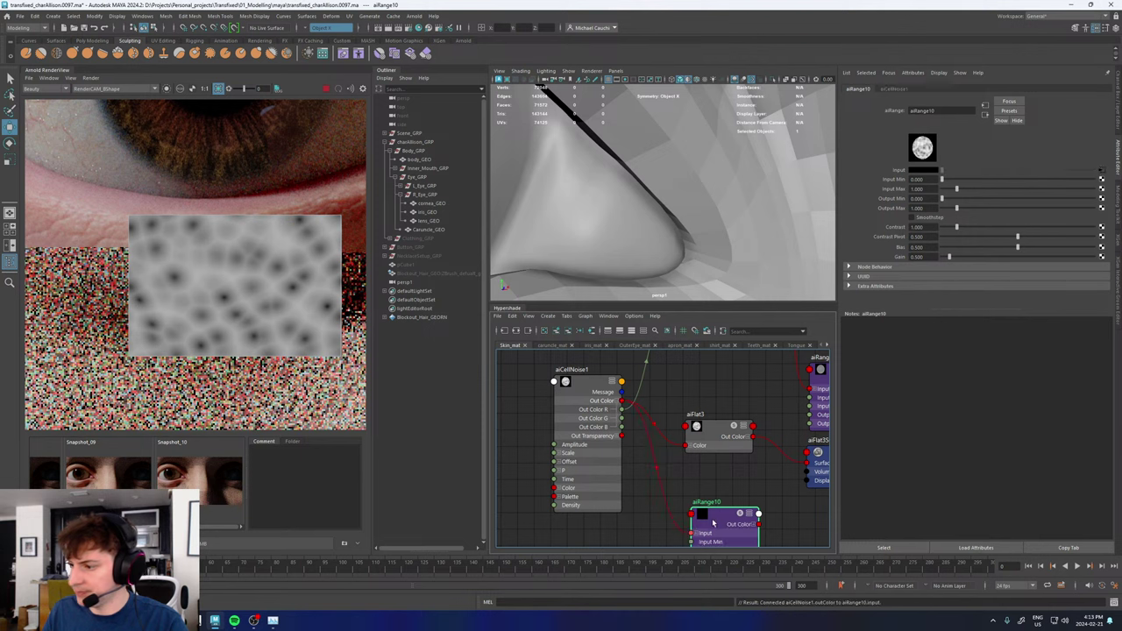
- Invert the noise by setting the new range node's Input Min to 1 and Input Max to 0
left_click(926, 179)
left_click(932, 189)
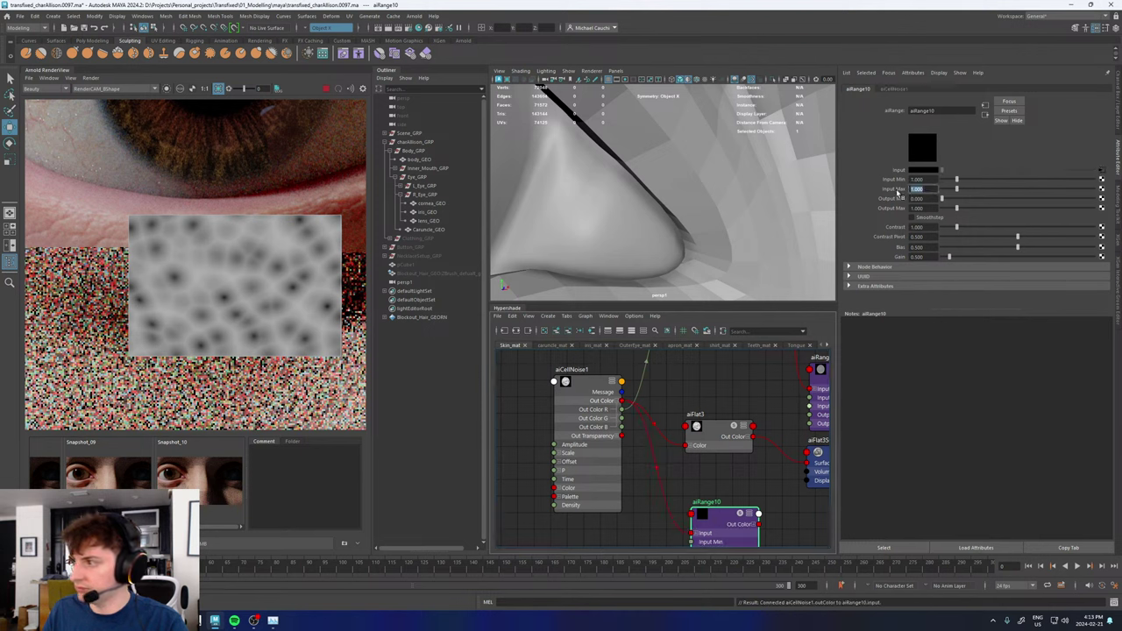
type("0")
key("Return")
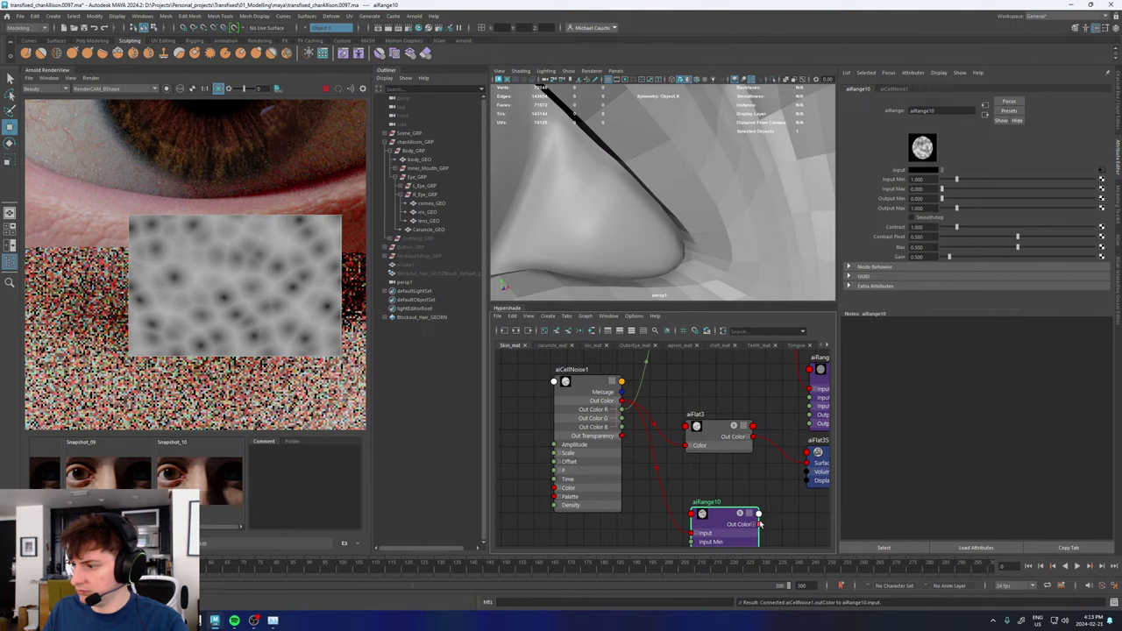
- Connect the range node's Out Color to the flat shader's Color and its Out Color R to the skin bump's Bump Map
left_click_drag(759, 524, 686, 445)
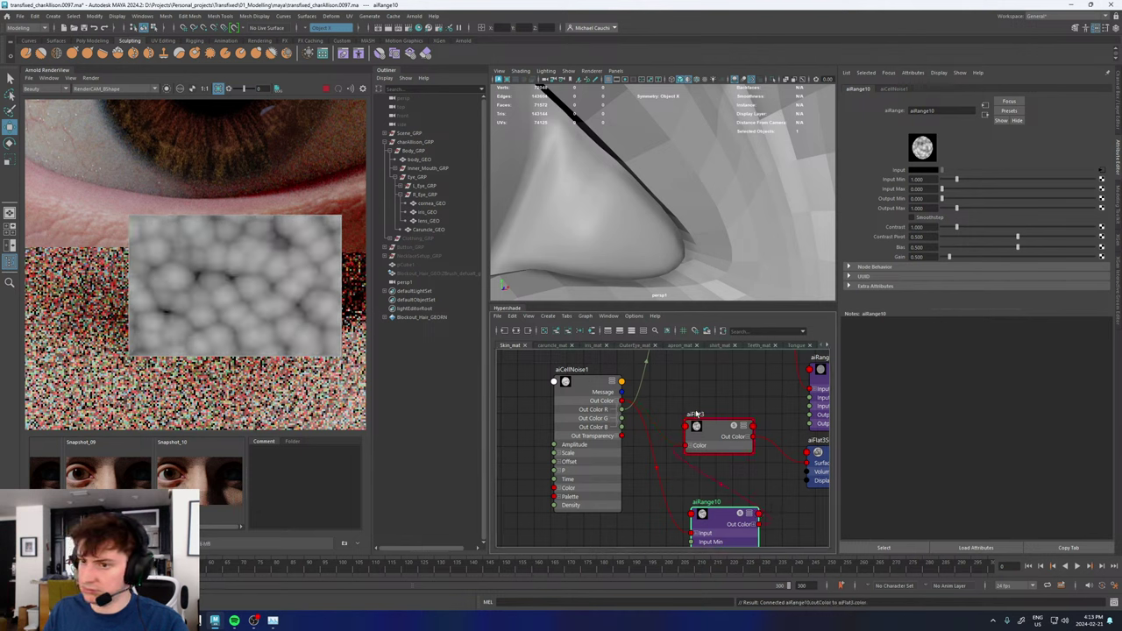
left_click_drag(720, 515, 674, 470)
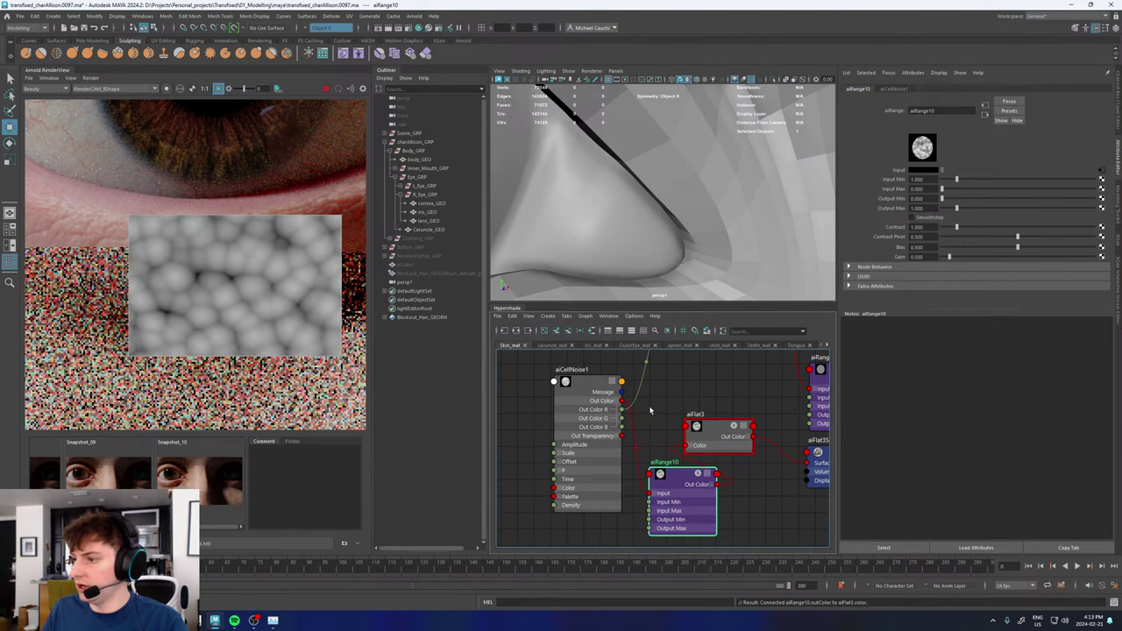
scroll(661, 421, "down", 2)
left_click(696, 465)
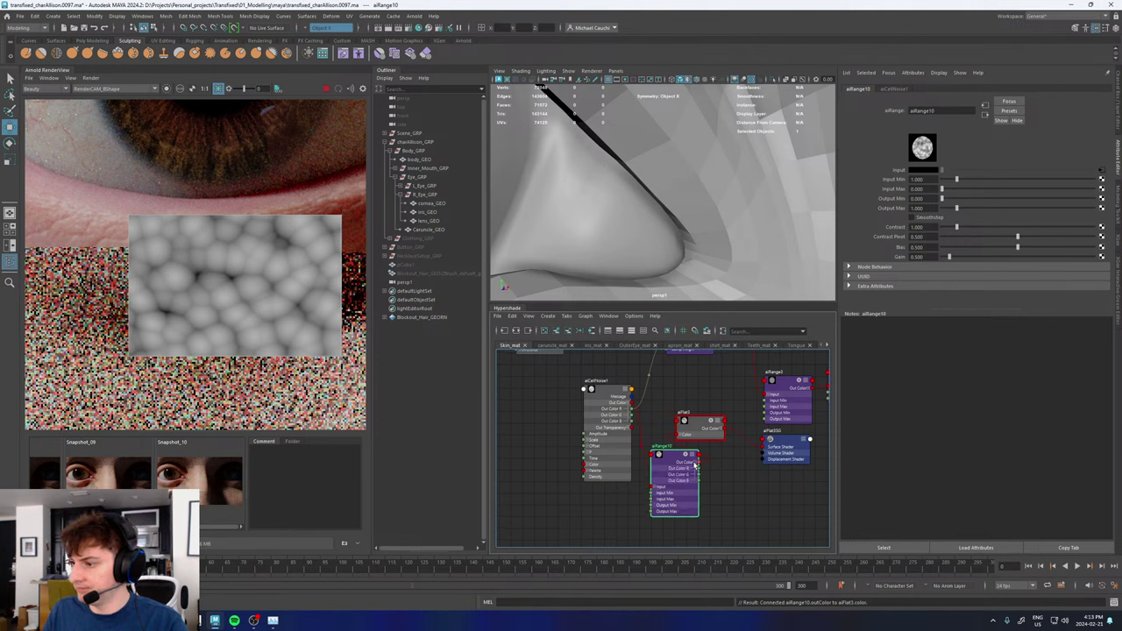
left_click_drag(640, 409, 697, 470)
- Assign Skin_MatteOverride_mat back to the body mesh
scroll(727, 479, "down", 5)
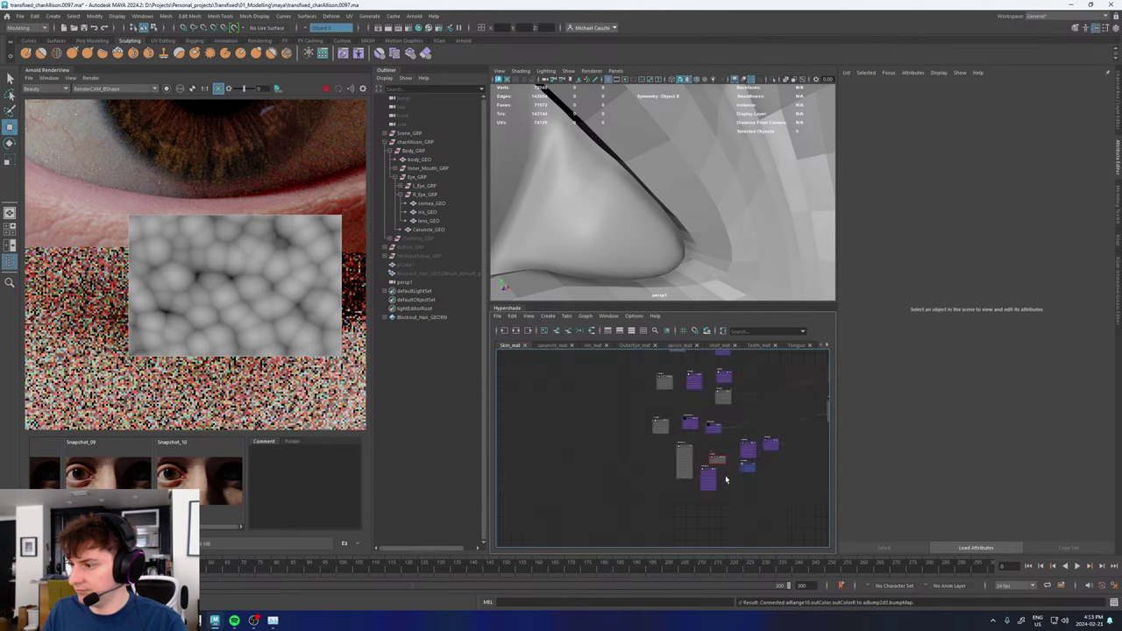
middle_click_drag(759, 490, 581, 492, "alt")
scroll(730, 421, "up", 3)
left_click(738, 277)
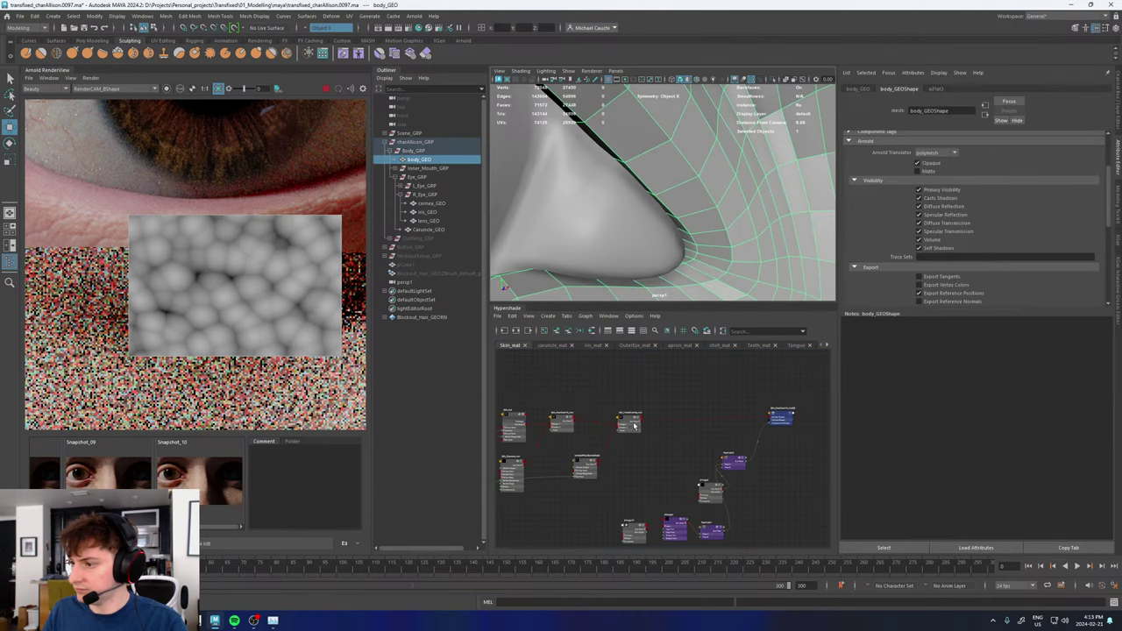
scroll(632, 422, "up", 6)
right_click_drag(592, 422, 593, 399)
left_click(593, 397)
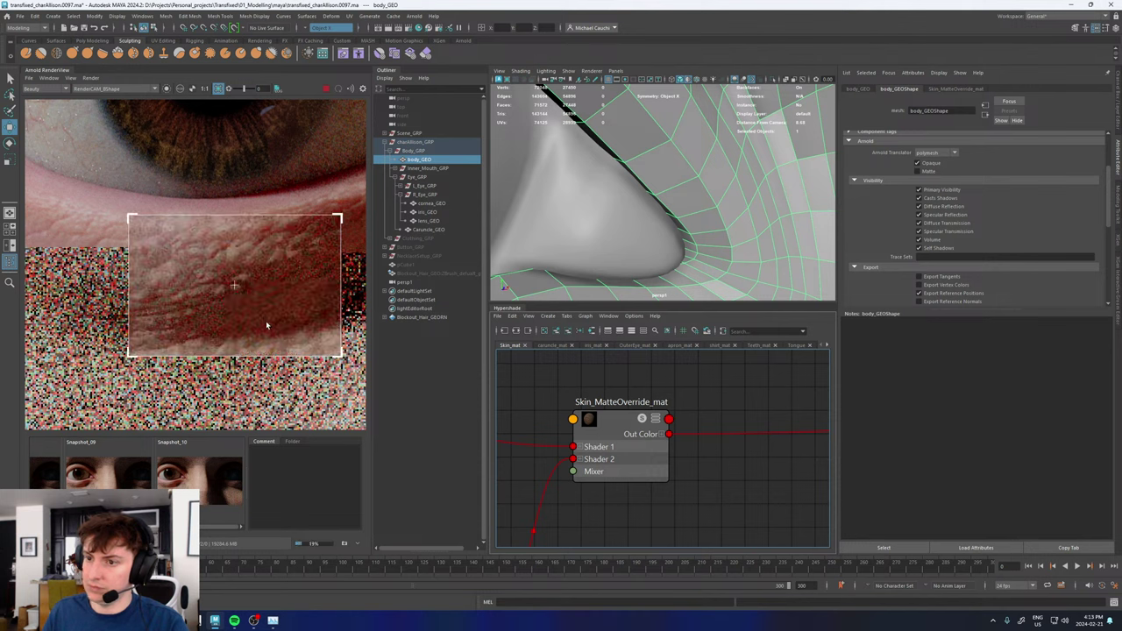
- Compare the updated under-eye skin render with Snapshot_10
scroll(700, 424, "down", 2)
scroll(701, 424, "down", 5)
left_click(209, 484)
left_click(209, 485)
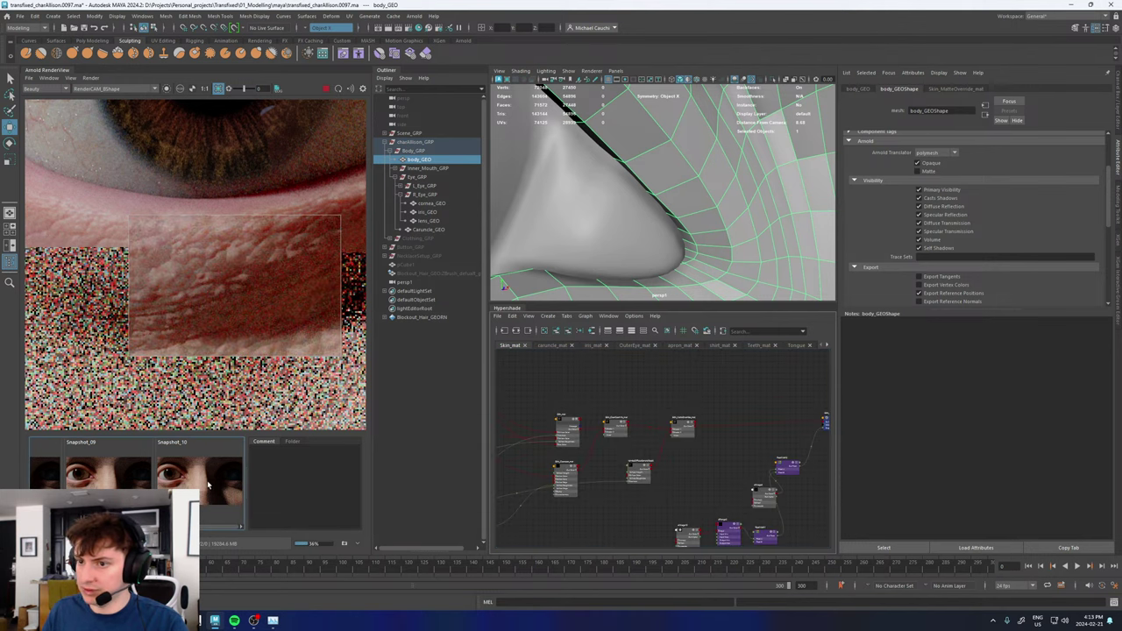
left_click(208, 485)
left_click(209, 485)
scroll(231, 328, "down", 2)
scroll(232, 286, "up", 2)
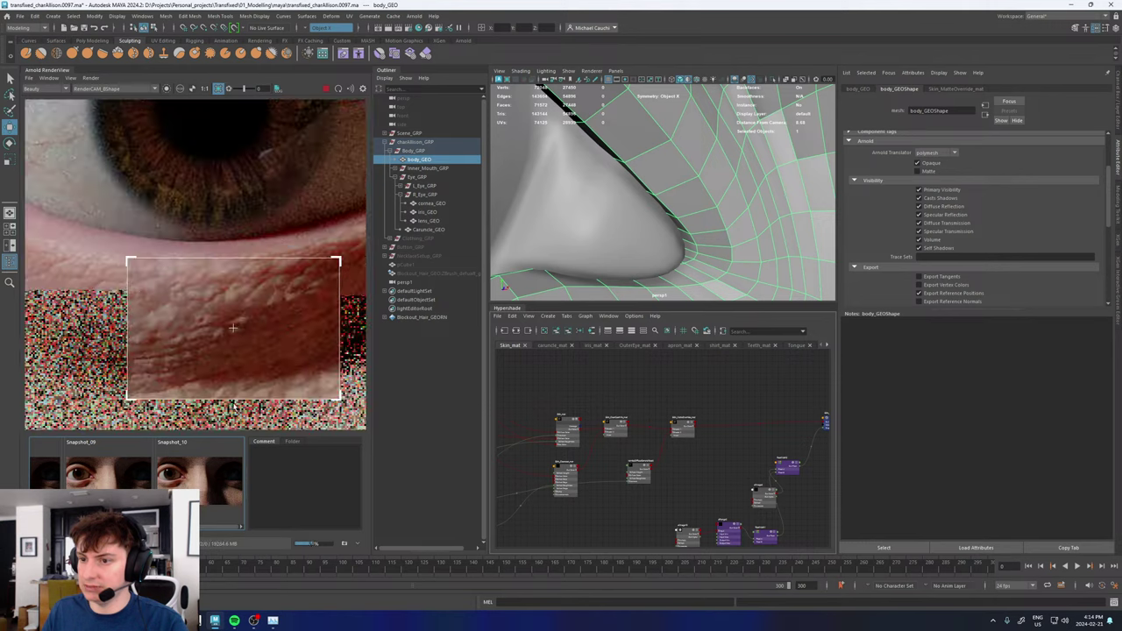
left_click(206, 474)
left_click(206, 474)
left_click(224, 473)
- Set the skin bump's cell noise Scale to 50 on all three axes
scroll(626, 424, "down", 4)
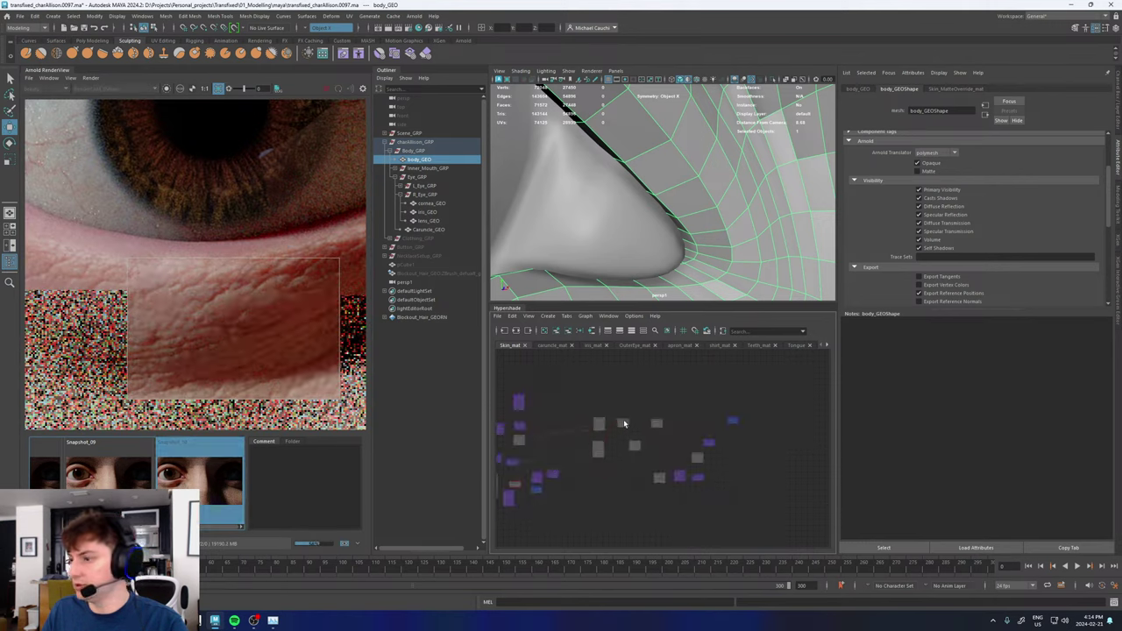
middle_click_drag(650, 469, 657, 465, "alt")
scroll(684, 421, "up", 4)
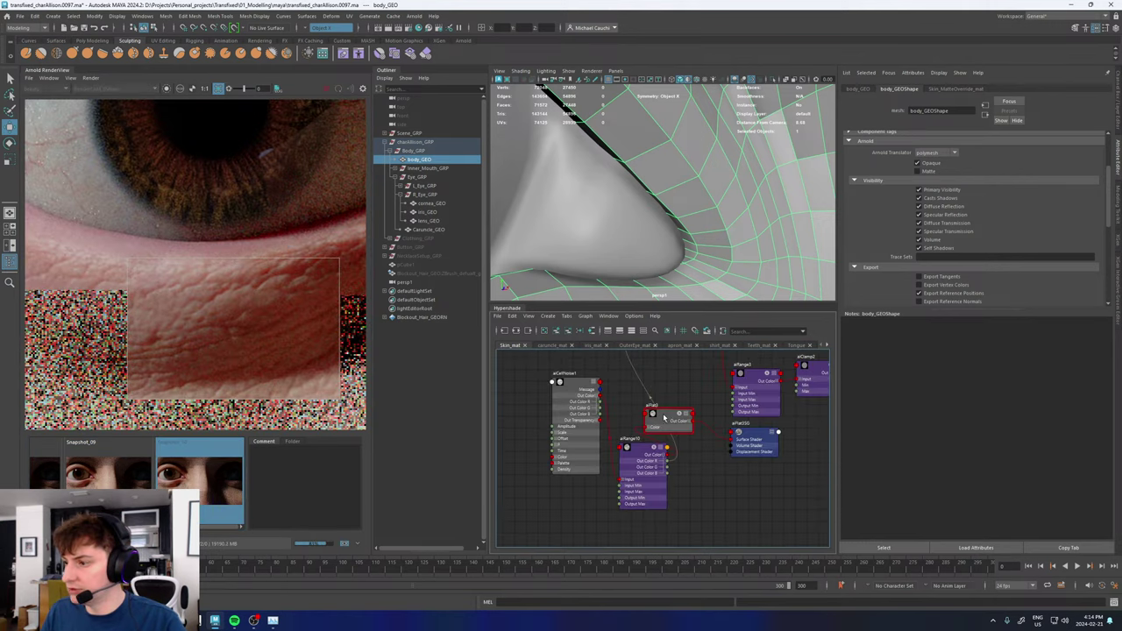
middle_click_drag(664, 419, 658, 508, "alt")
left_click(594, 473)
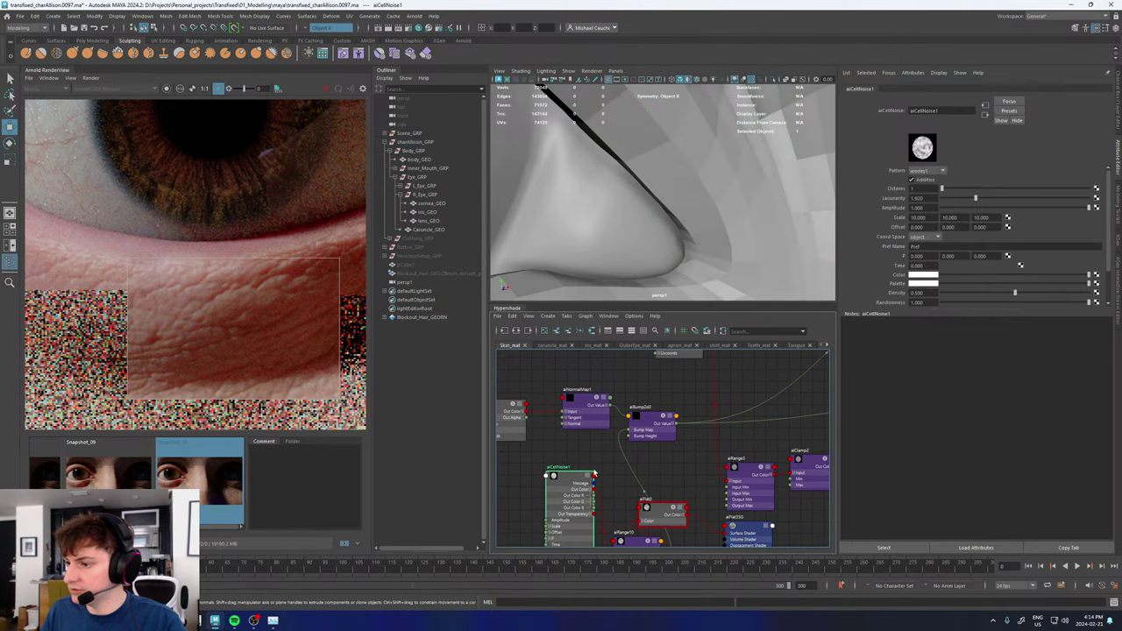
left_click(648, 421)
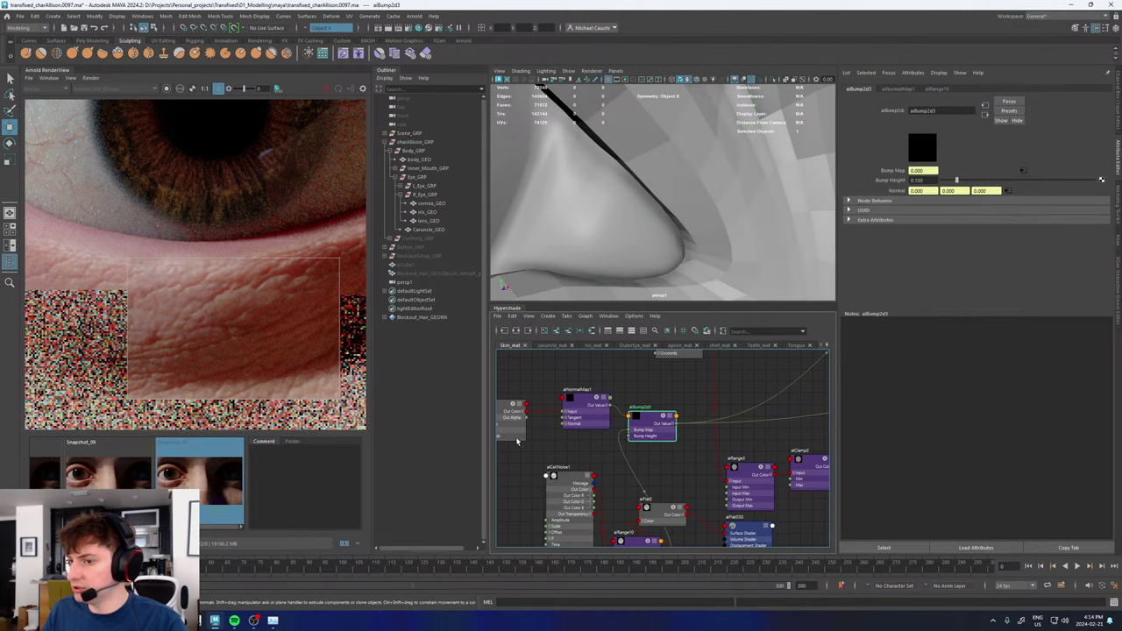
left_click(562, 481)
double_click(921, 218)
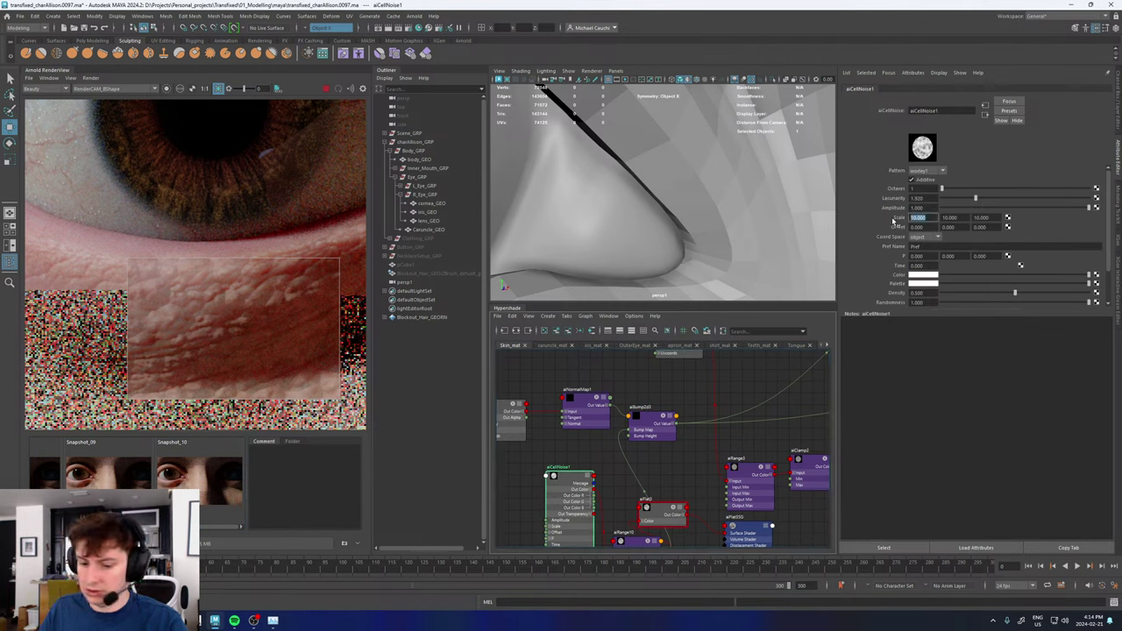
type("50")
key("Tab")
type("50")
key("Tab")
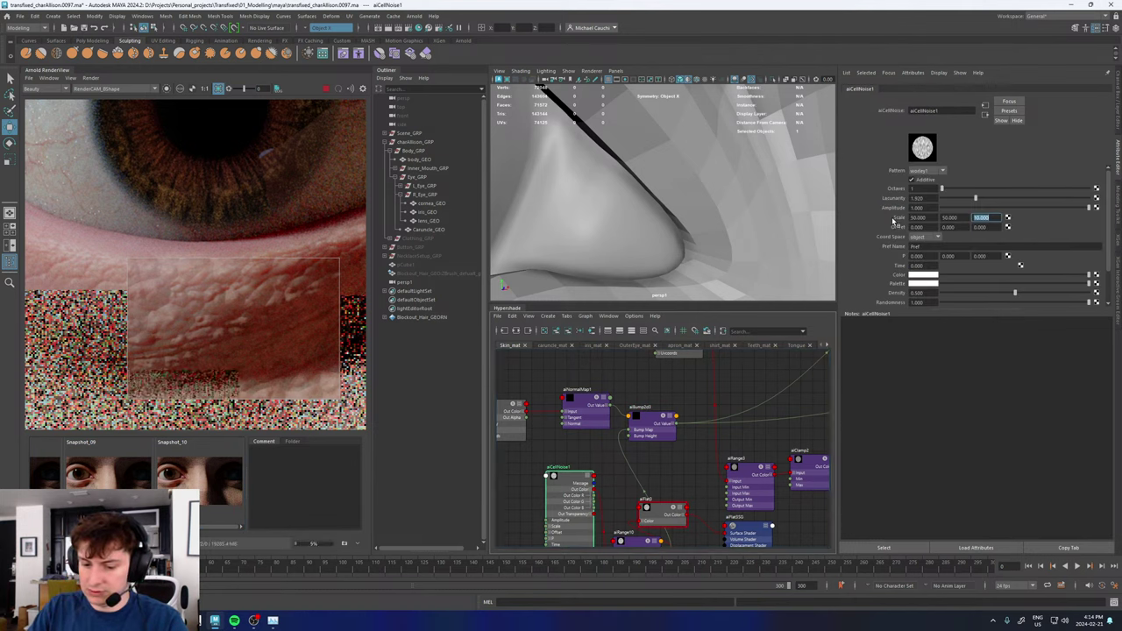
type("50")
key("Return")
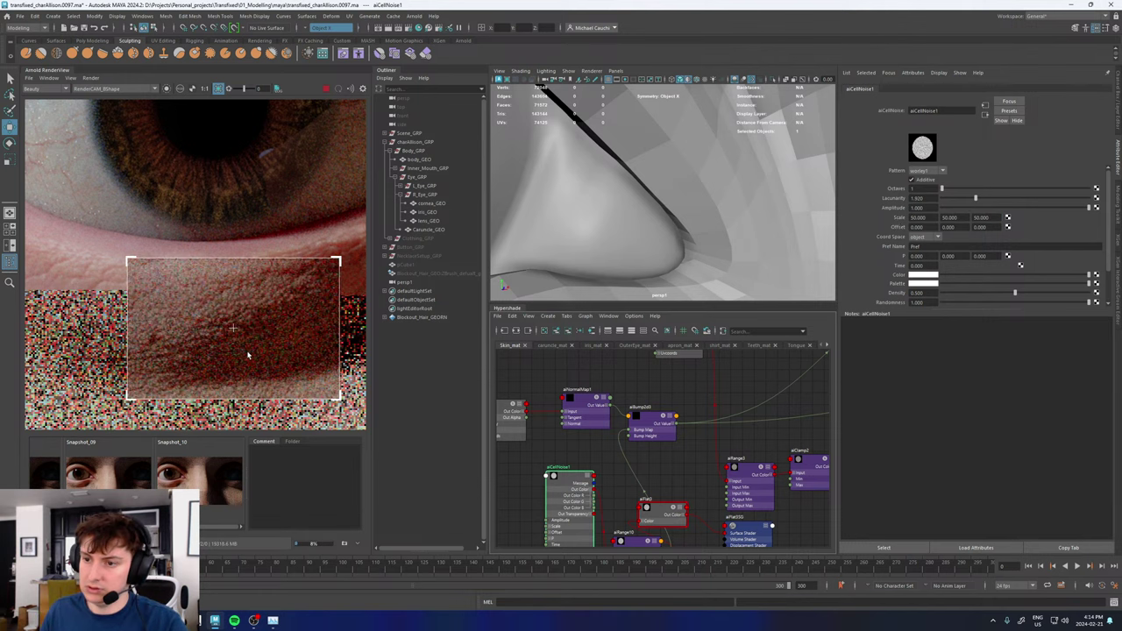
- Compare the finer-noise under-eye render with Snapshot_10
scroll(233, 327, "down", 3)
scroll(250, 326, "up", 3)
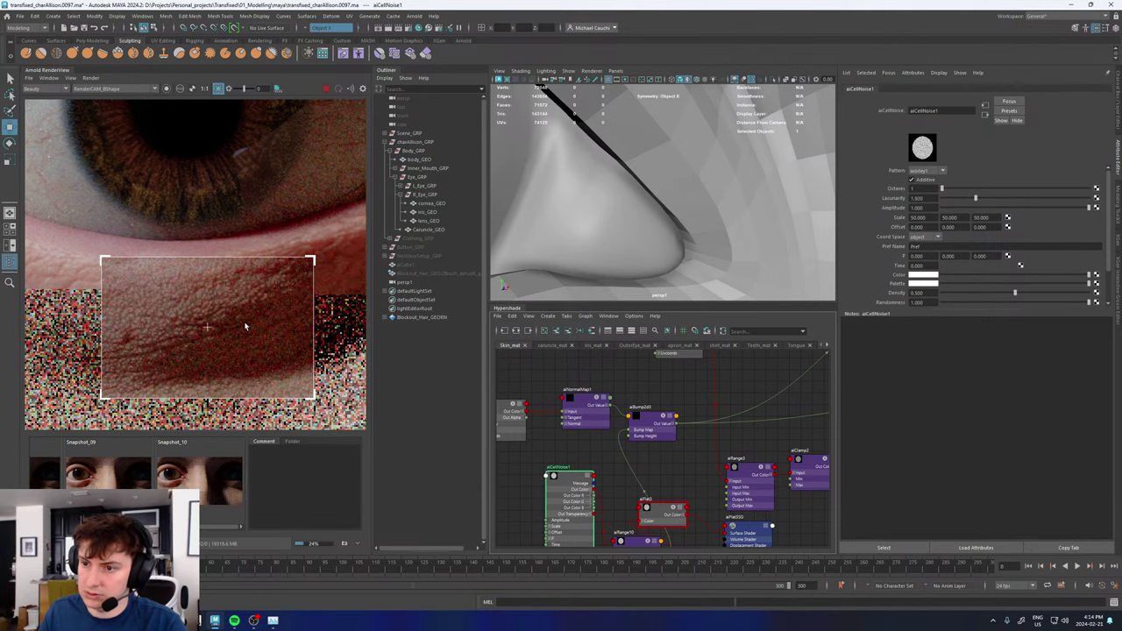
left_click(208, 481)
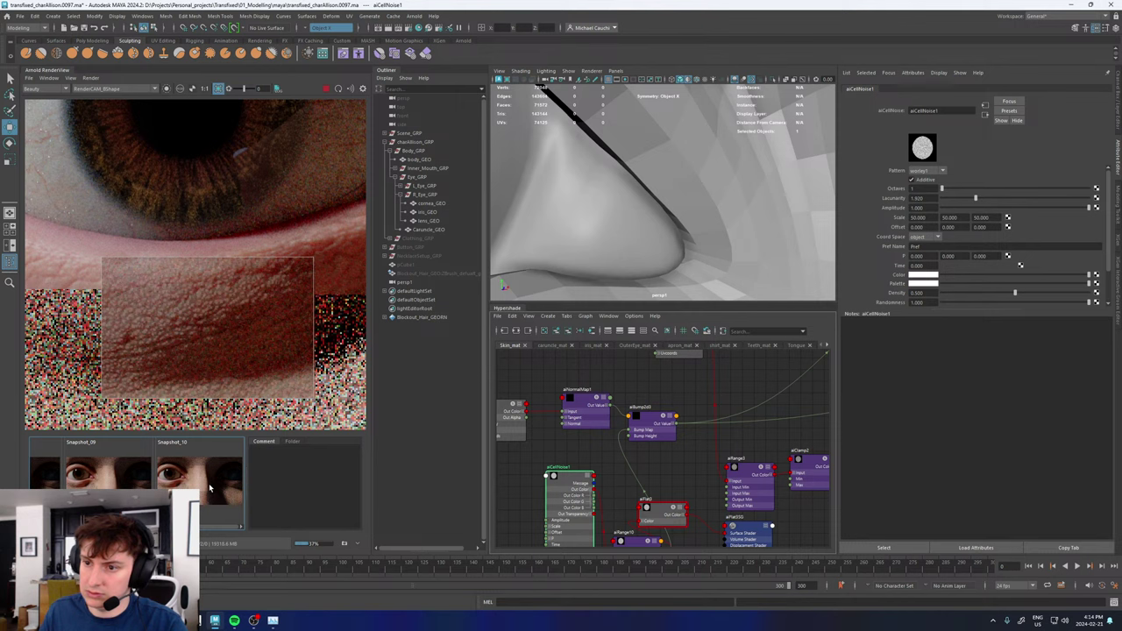
left_click(209, 483)
left_click(208, 483)
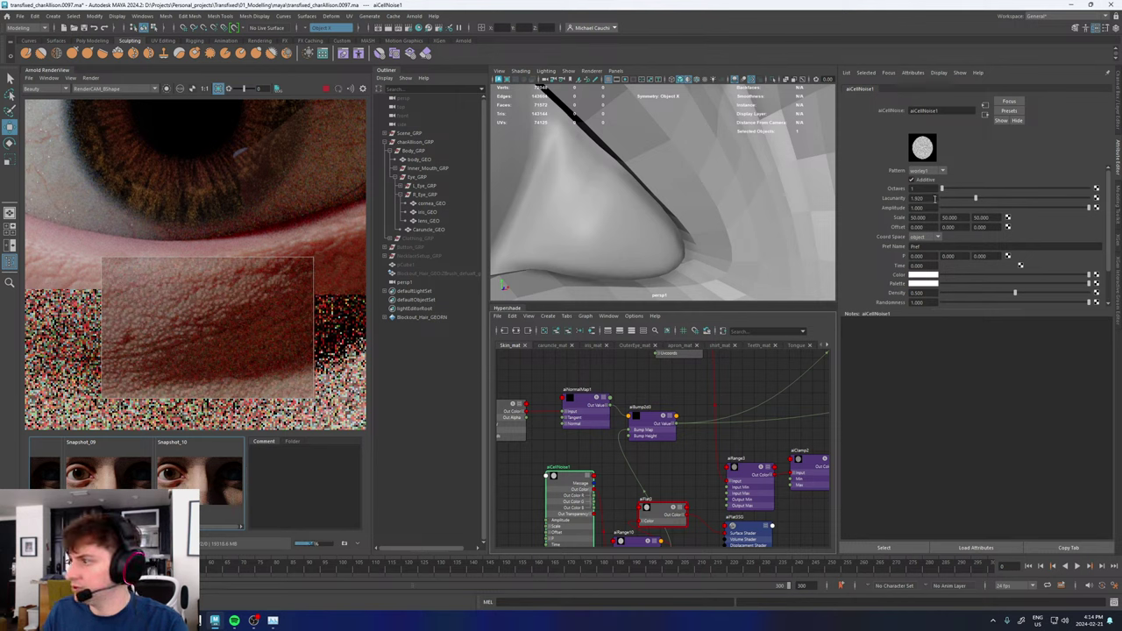
- Set the cell noise Scale to 35 on all three axes and check the under-eye render
left_click_drag(929, 218, 892, 219)
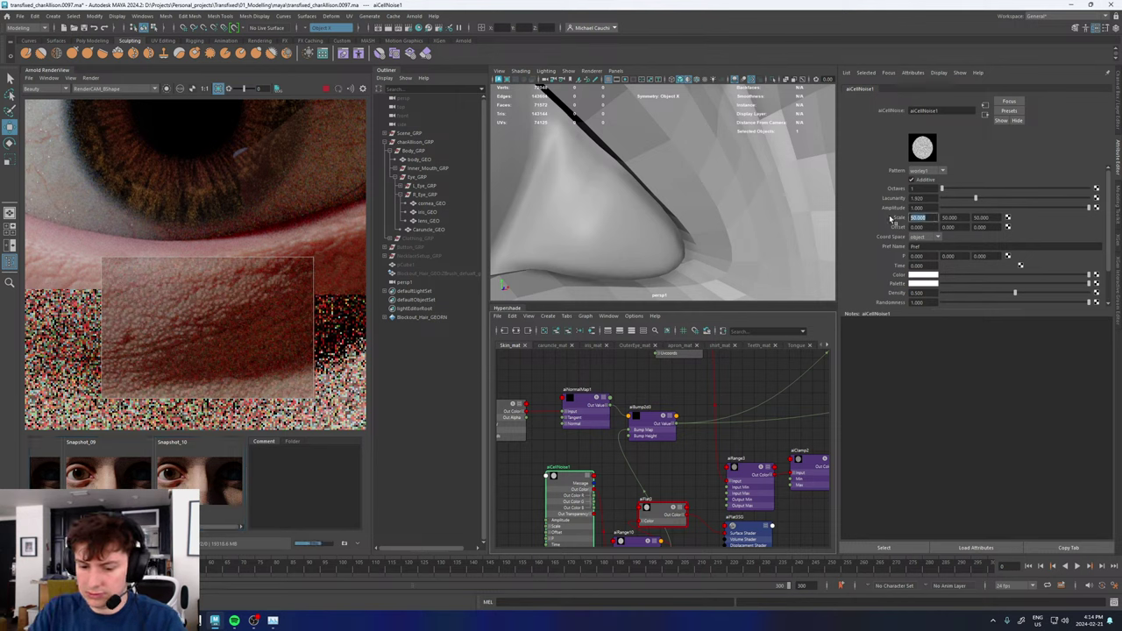
type("35")
key("Tab")
type("35")
key("Tab")
type("35")
key("Return")
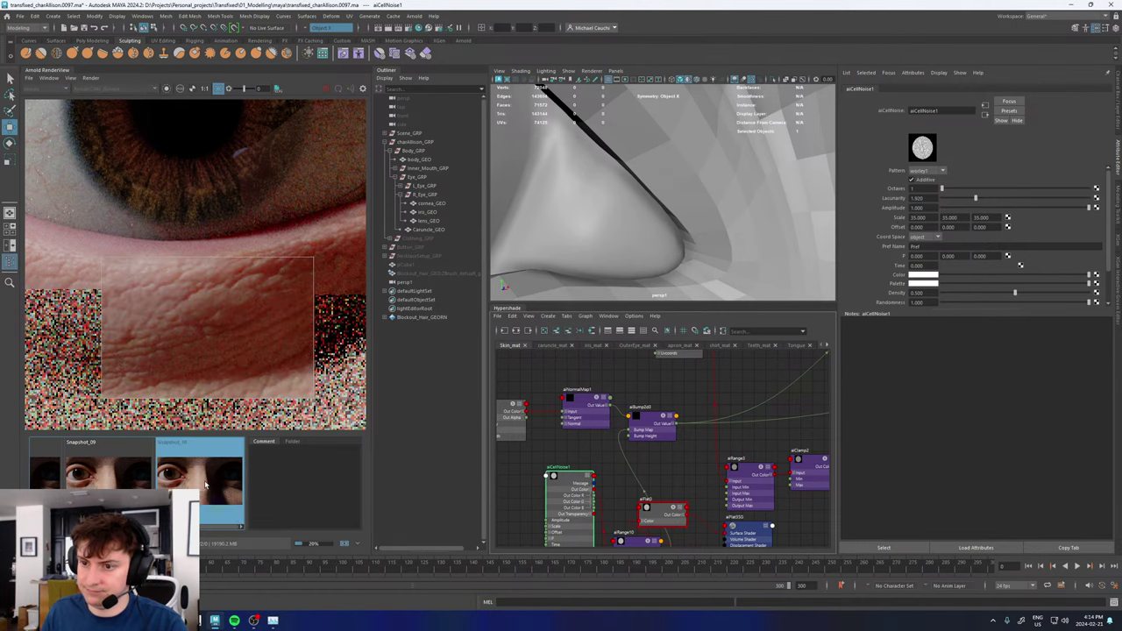
scroll(229, 332, "down", 3)
scroll(229, 334, "up", 3)
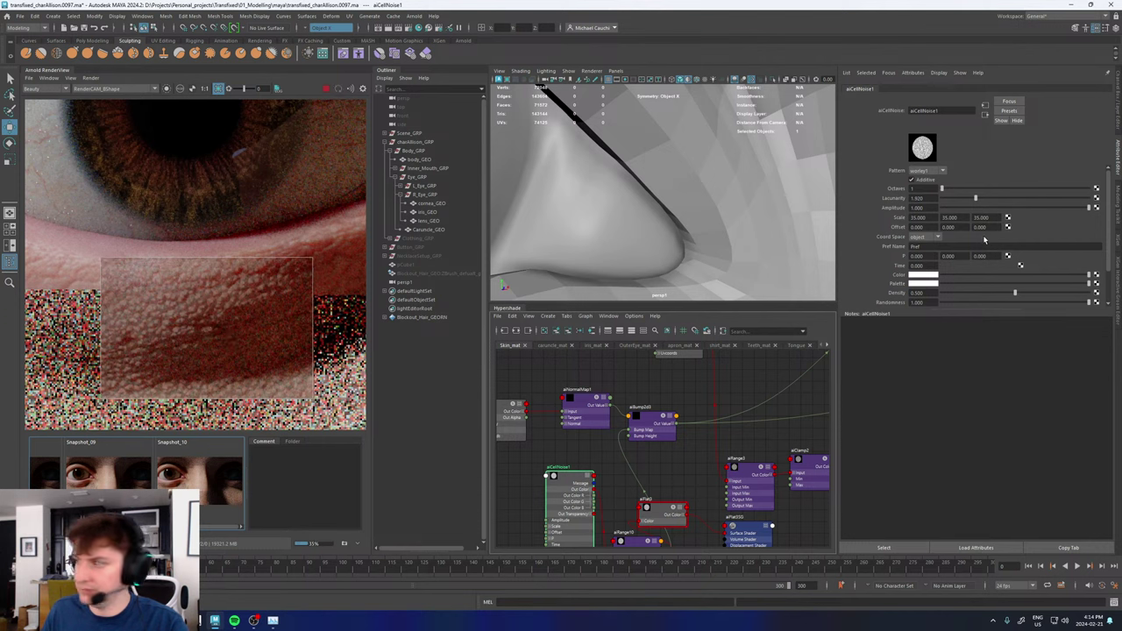
- Set the cell noise Scale to 40 on all three axes and check the under-eye skin texture
double_click(920, 217)
type("40")
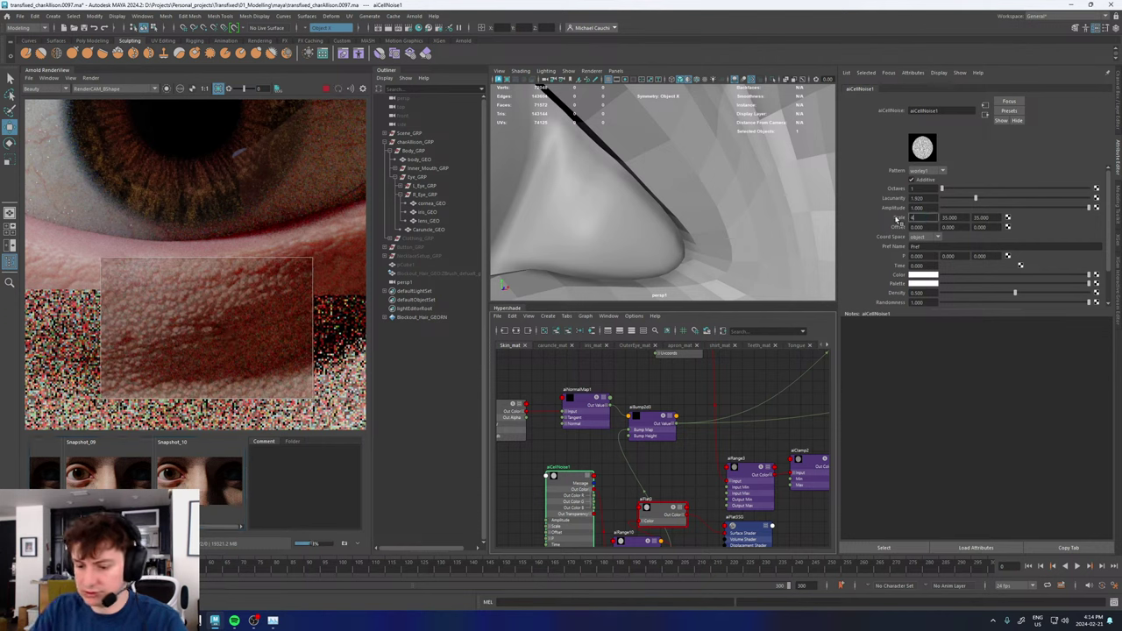
key("Tab")
type("40")
key("Tab")
type("40")
key("Return")
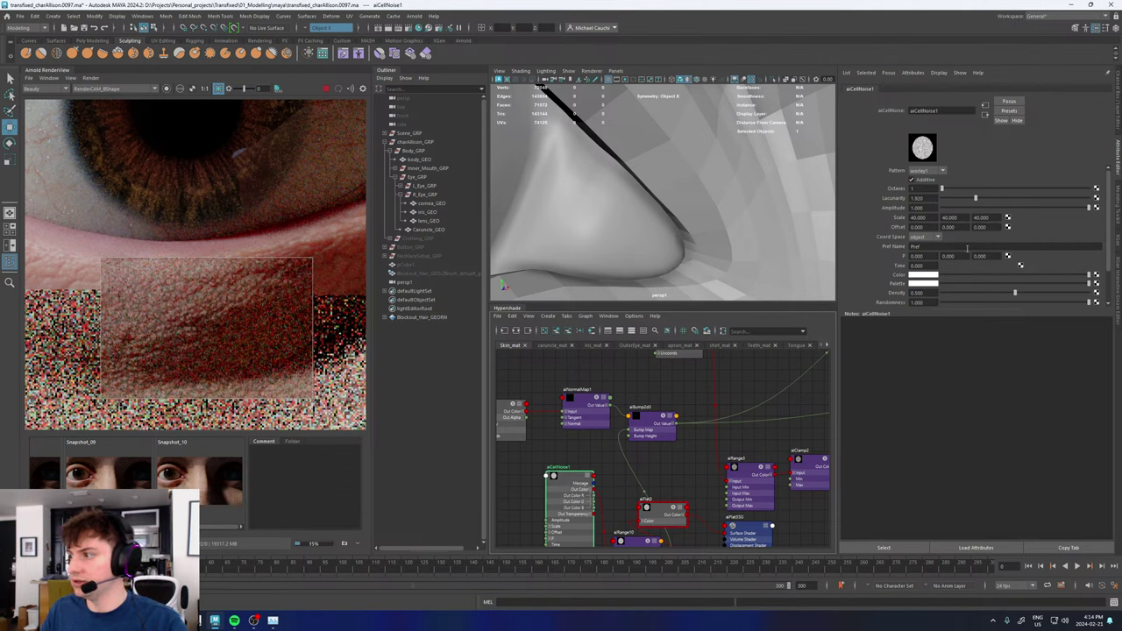
scroll(195, 319, "down", 3)
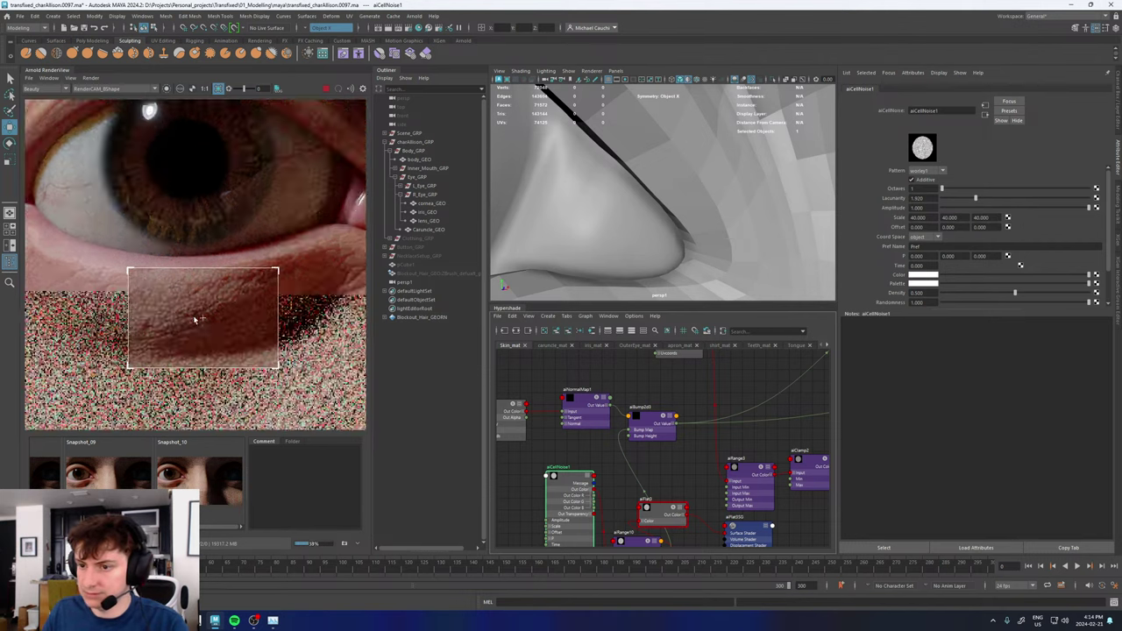
scroll(195, 321, "up", 3)
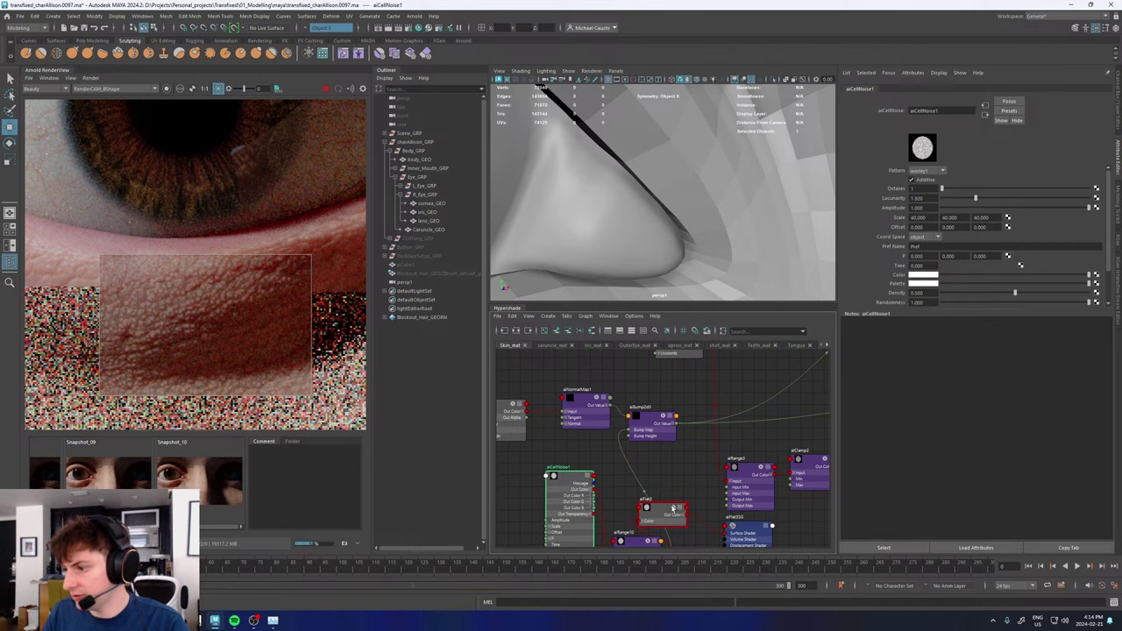
- Set the Bump Height of the skin's bump node to 0.01
left_click(649, 419)
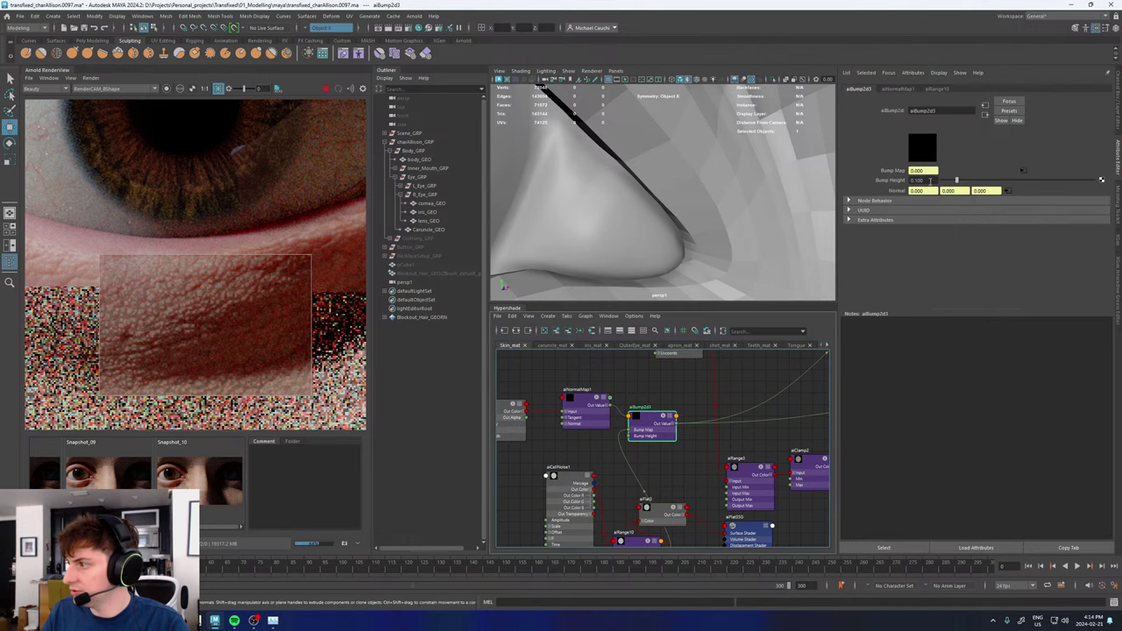
double_click(930, 180)
type("0.01")
key("Return")
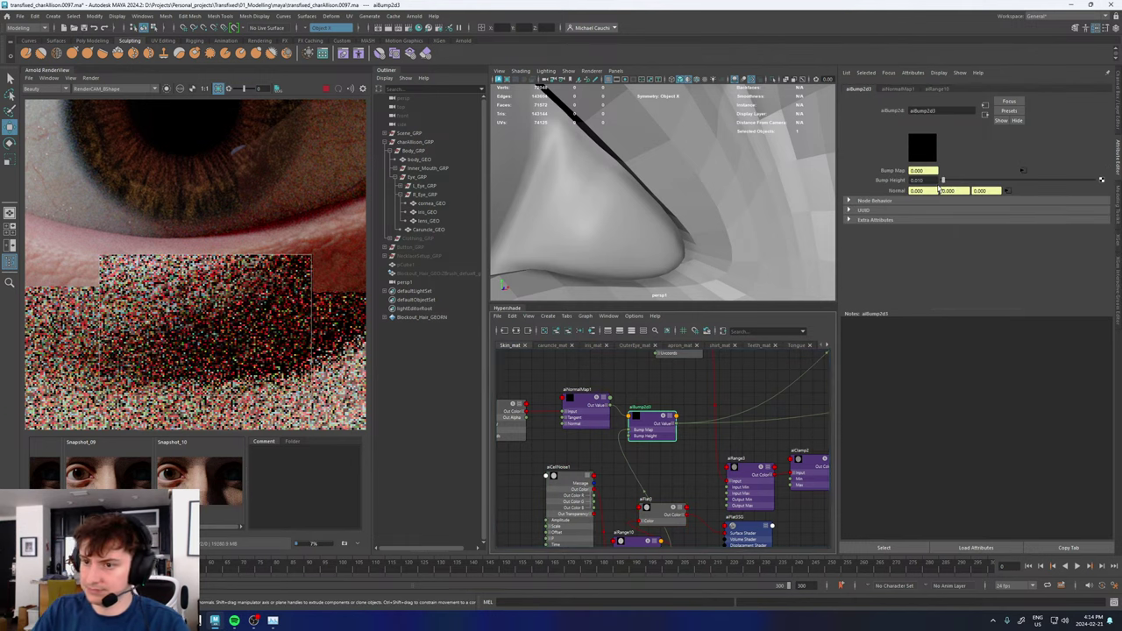
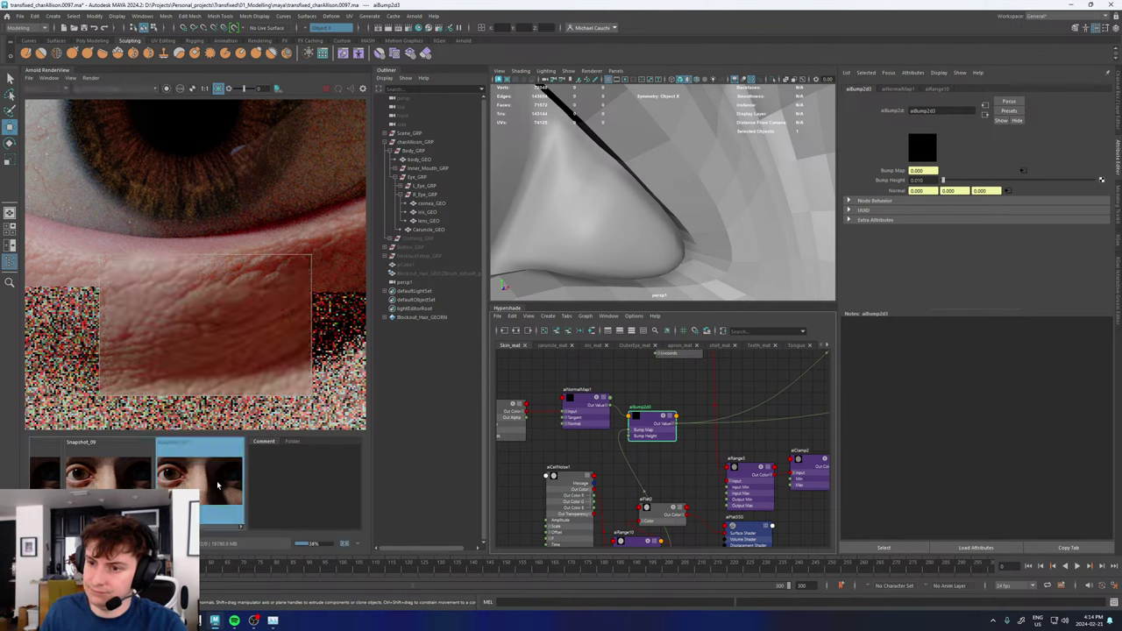
- Compare the reduced bump with Snapshot_10 in a close-up of the under-eye skin
scroll(221, 333, "down", 2)
scroll(221, 334, "up", 3)
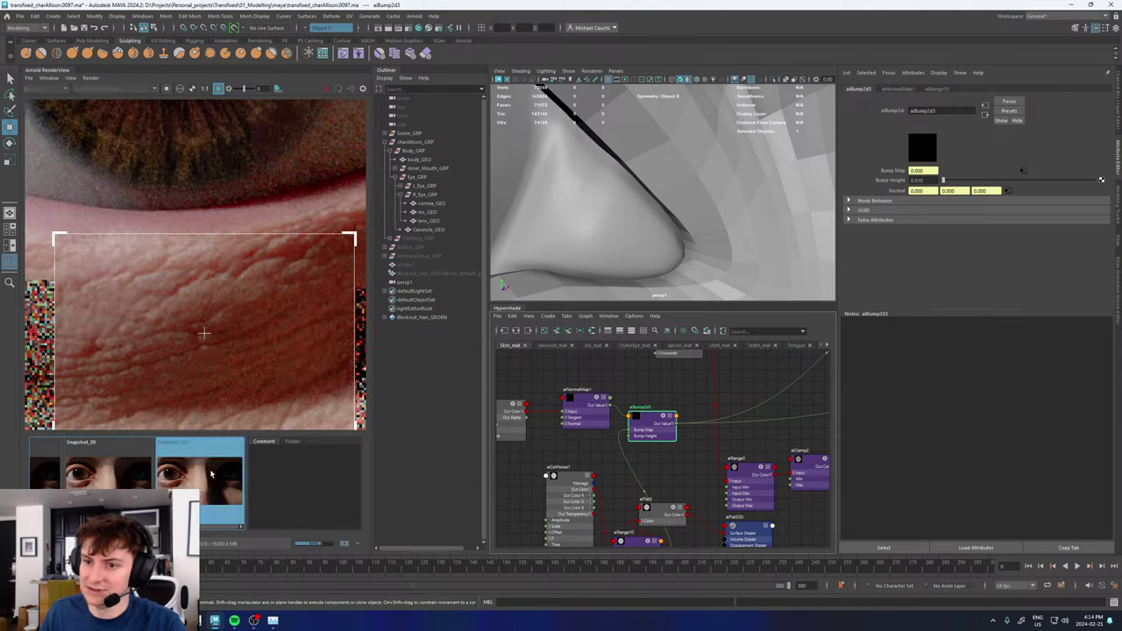
scroll(170, 332, "down", 2)
middle_click_drag(163, 320, 167, 296)
scroll(166, 296, "up", 2)
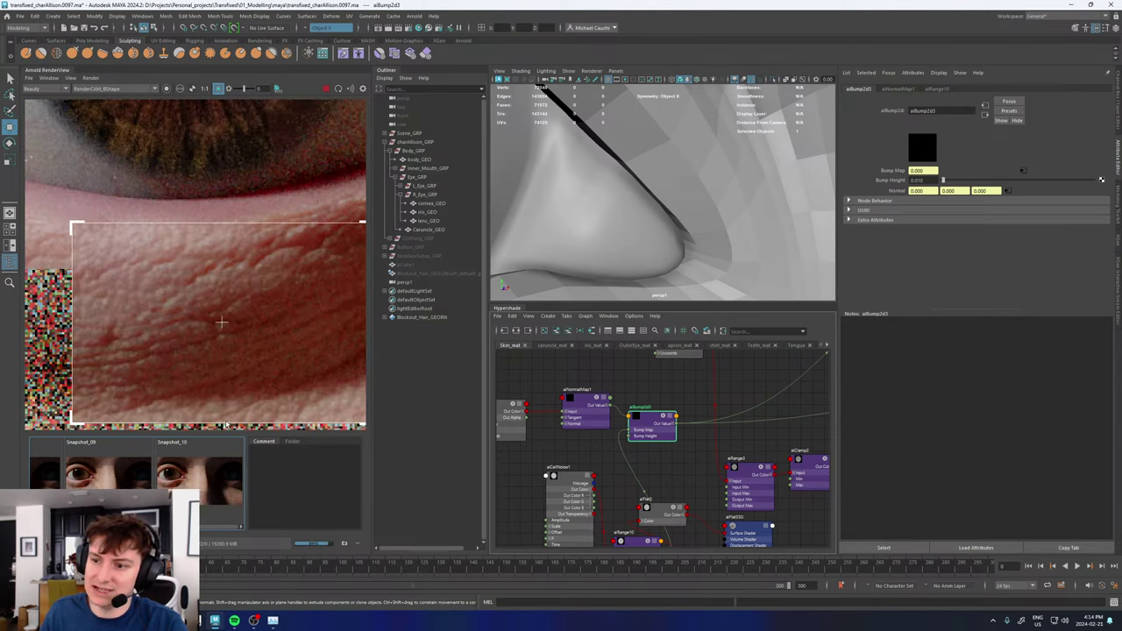
left_click(208, 474)
left_click(209, 473)
left_click(208, 473)
left_click(208, 474)
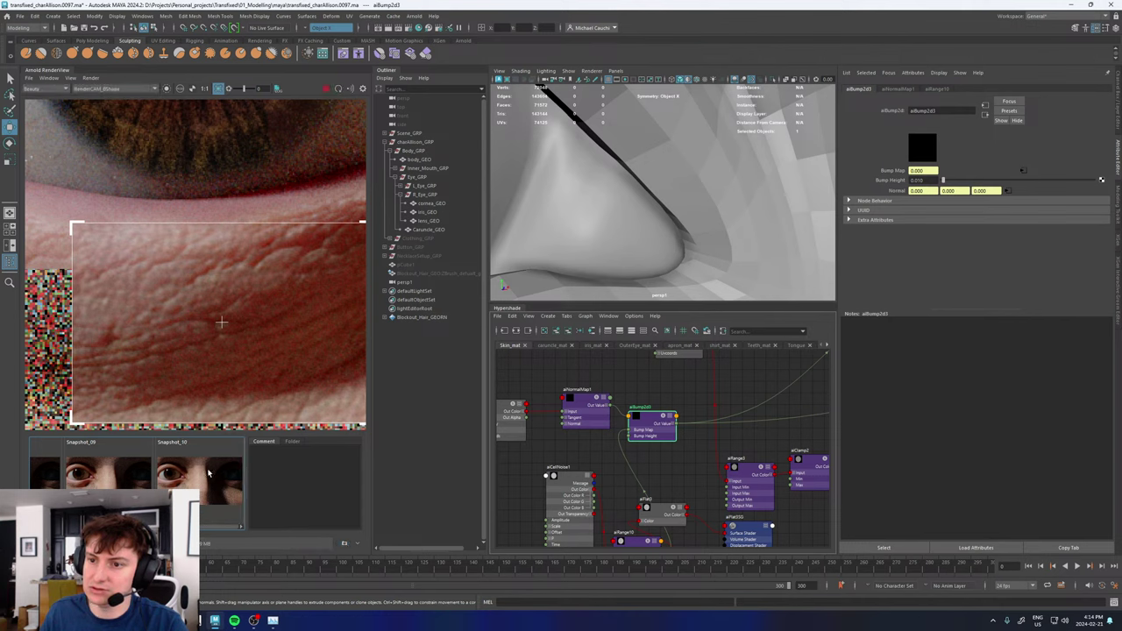
scroll(168, 287, "up", 1)
left_click(201, 478)
left_click(200, 479)
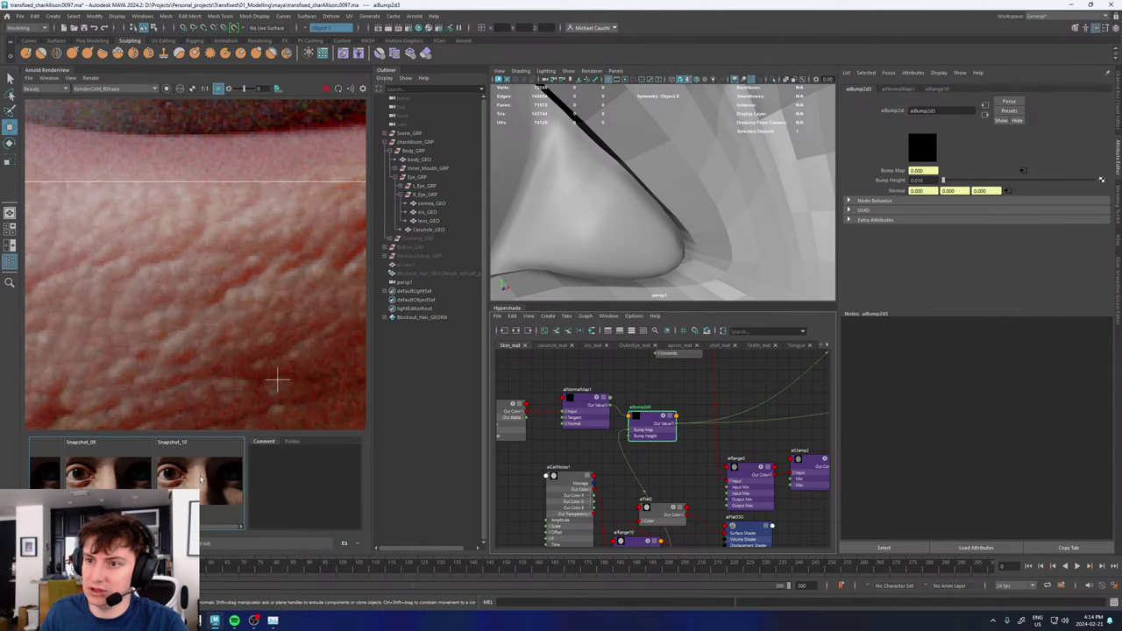
- Compare the render with Snapshot_10 again at a wider framing of the whole eye
scroll(187, 272, "down", 5)
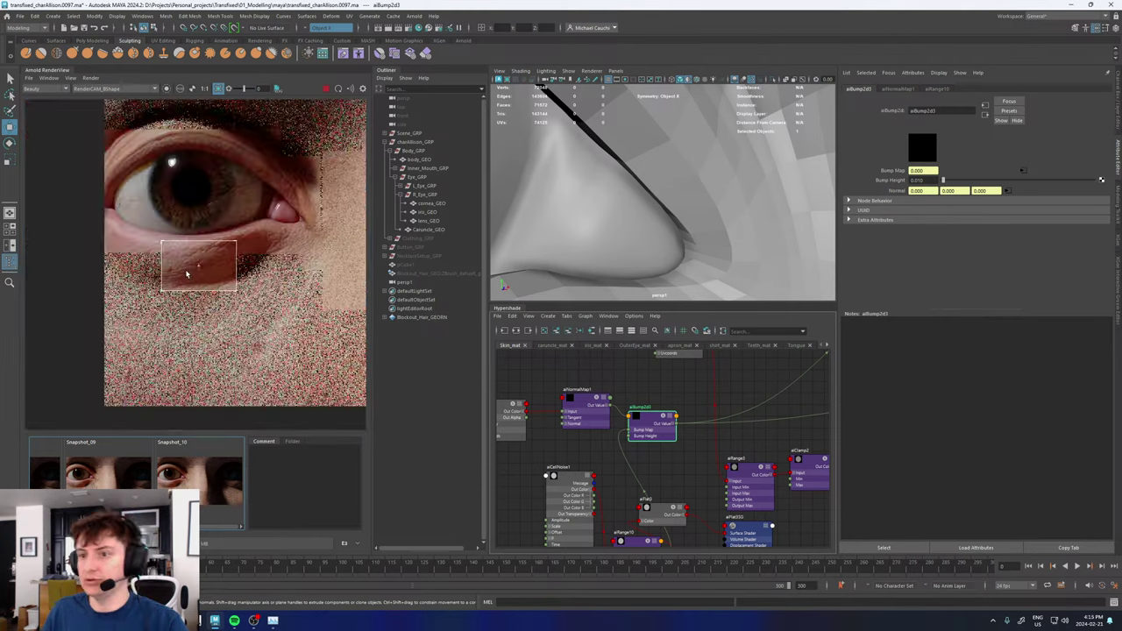
left_click(203, 469)
left_click(204, 476)
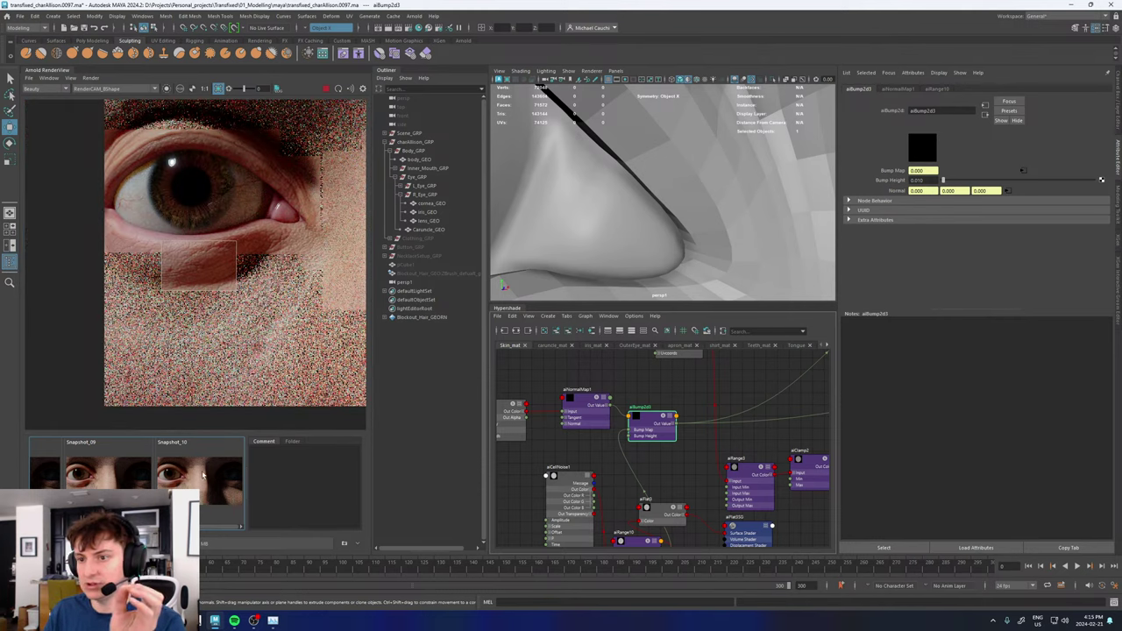
left_click(203, 476)
left_click(204, 476)
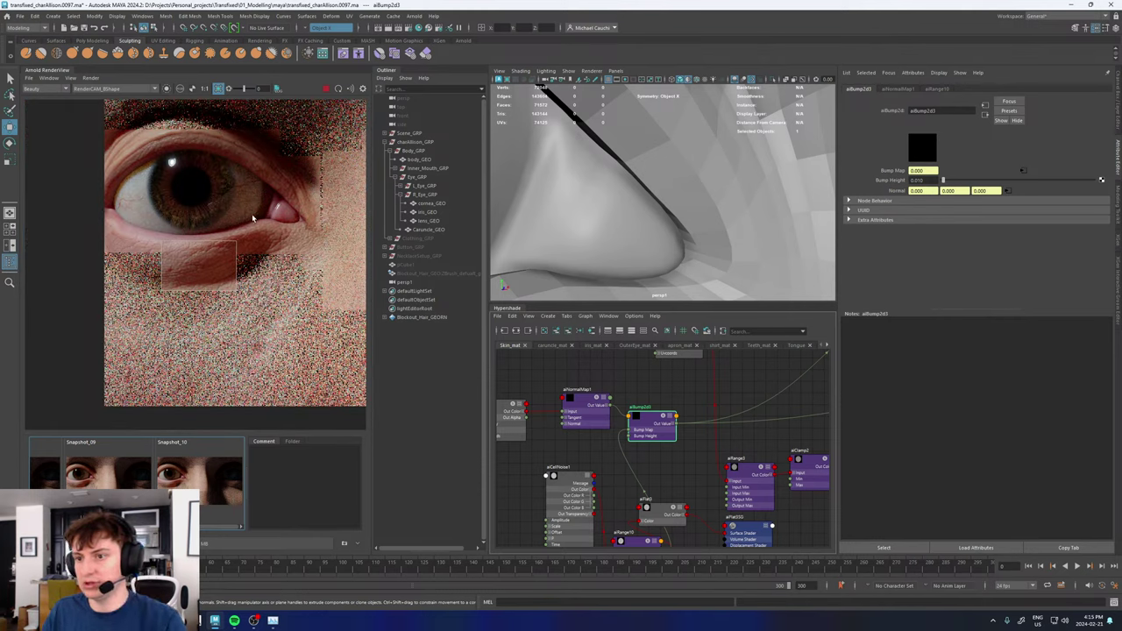
- Render a region on the upper eyelid's outer fold and compare its skin detail with Snapshot_10
scroll(252, 219, "up", 3)
scroll(200, 341, "up", 3)
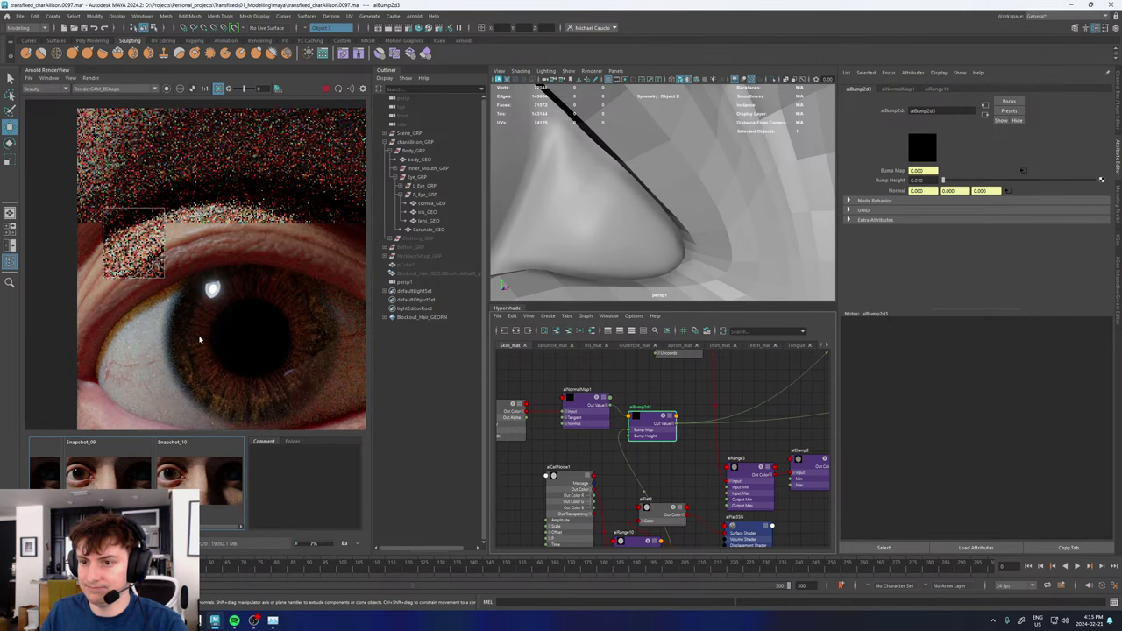
scroll(133, 270, "up", 2)
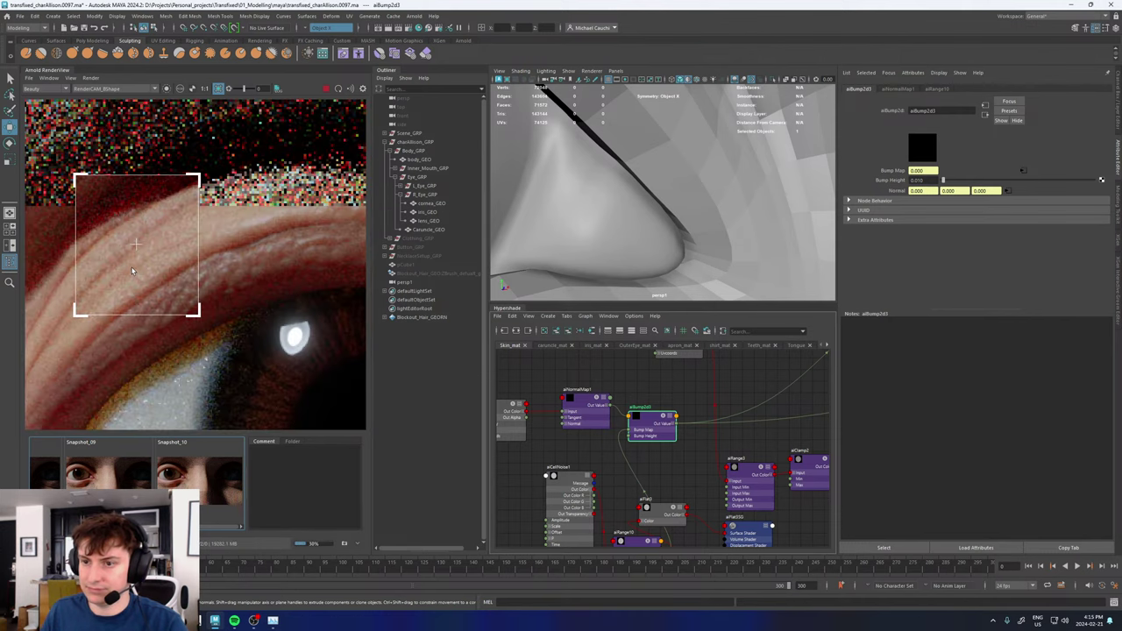
left_click(211, 478)
left_click(211, 478)
left_click(210, 478)
left_click(210, 478)
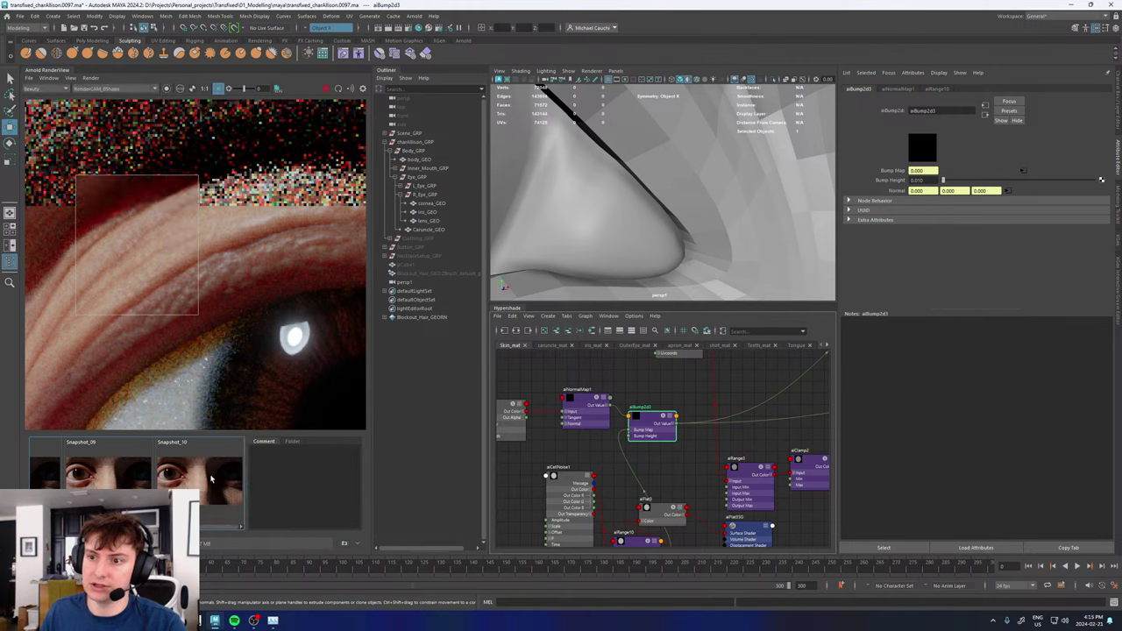
scroll(193, 275, "down", 3)
middle_click_drag(253, 335, 191, 216)
scroll(191, 217, "up", 1)
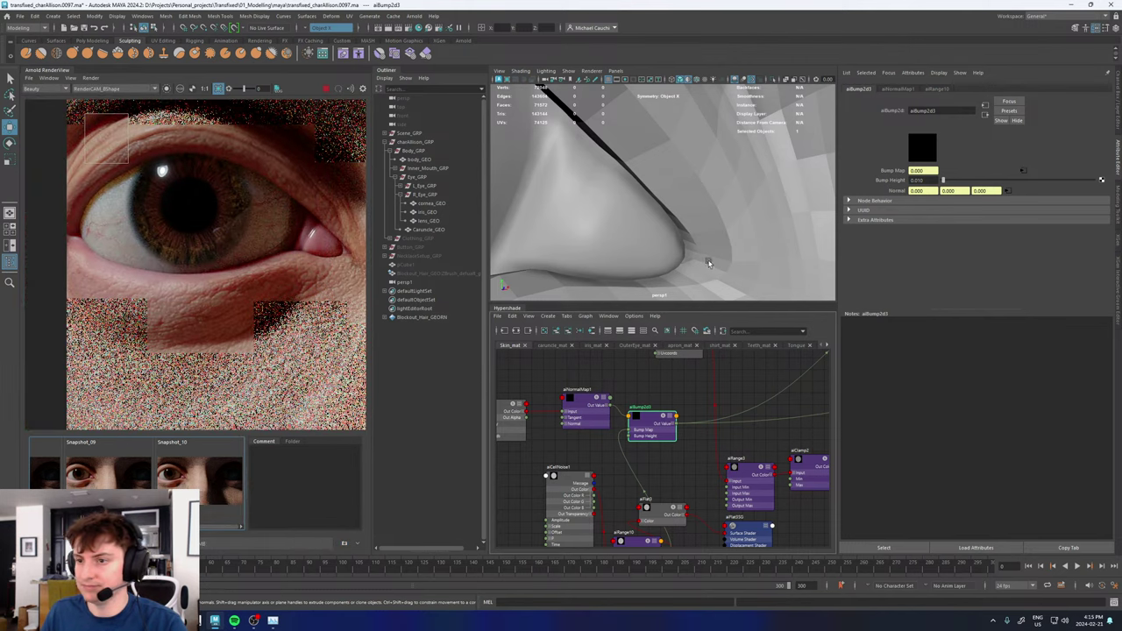
- Delete the unused flat test shader and its shading group from the skin material's node graph
scroll(668, 421, "down", 5)
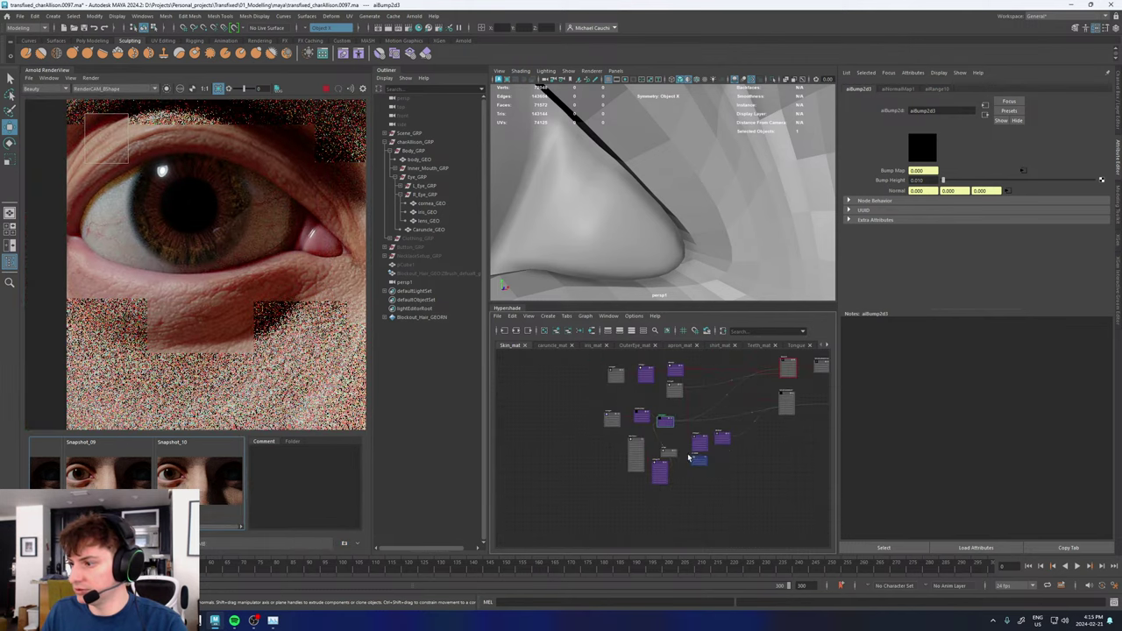
scroll(689, 457, "up", 4)
scroll(714, 423, "up", 2)
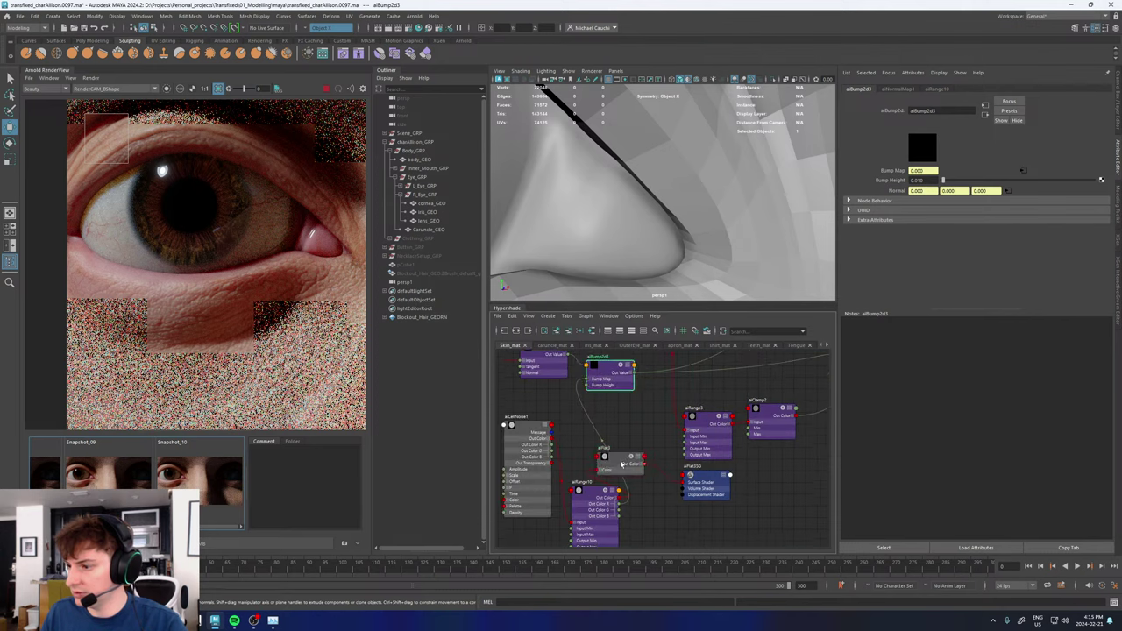
left_click(623, 465)
key("Delete")
left_click(706, 485)
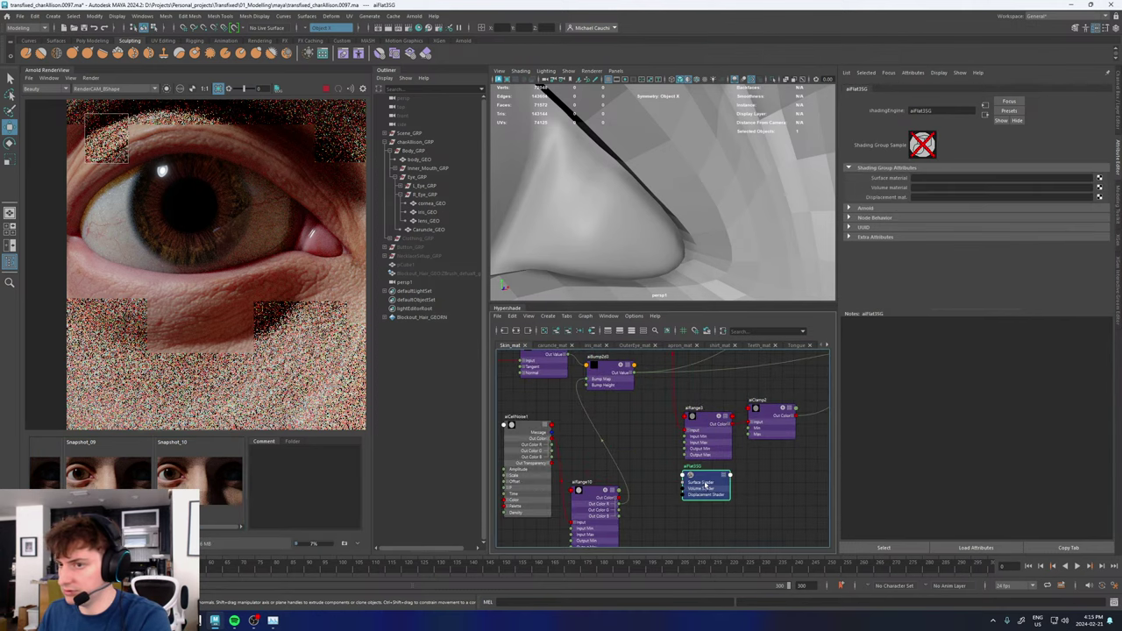
key("Delete")
scroll(776, 505, "down", 5)
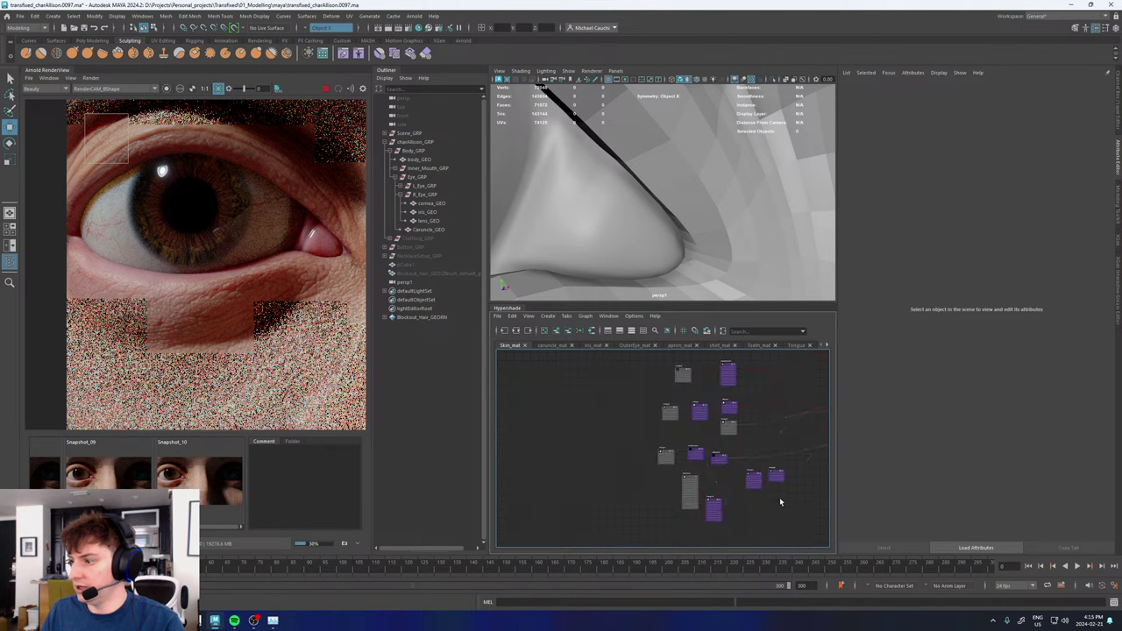
- Connect aiBump2d3's Out Value to the bump input of Skin_Clearcoat_mat and check the skin render on the upper eyelid
scroll(706, 449, "up", 6)
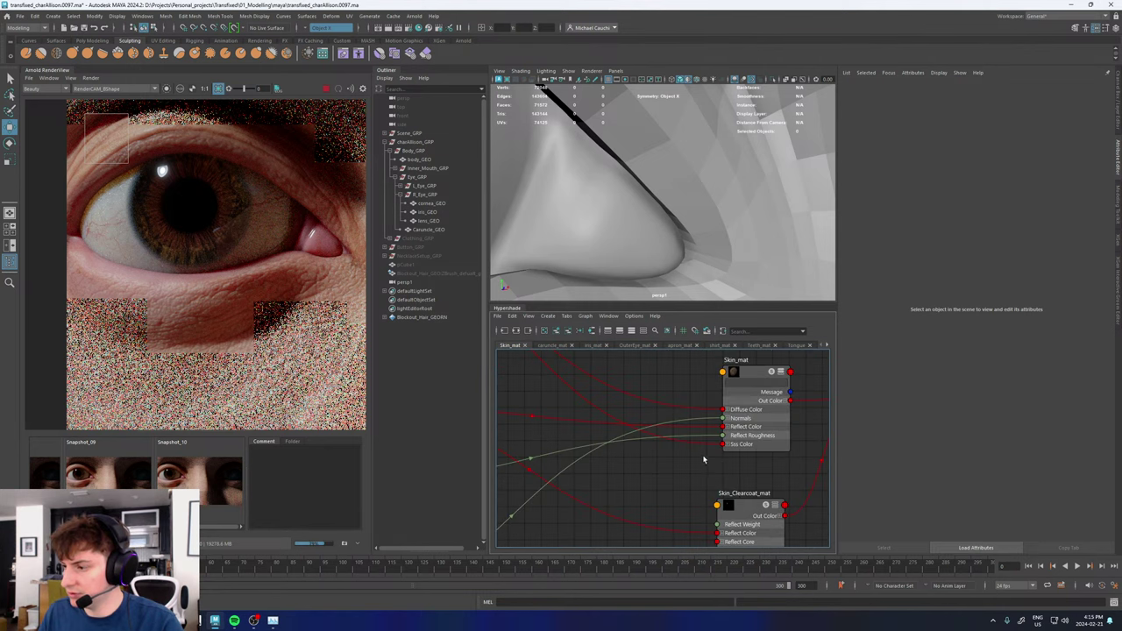
scroll(701, 462, "down", 3)
middle_click_drag(685, 497, 698, 397, "alt")
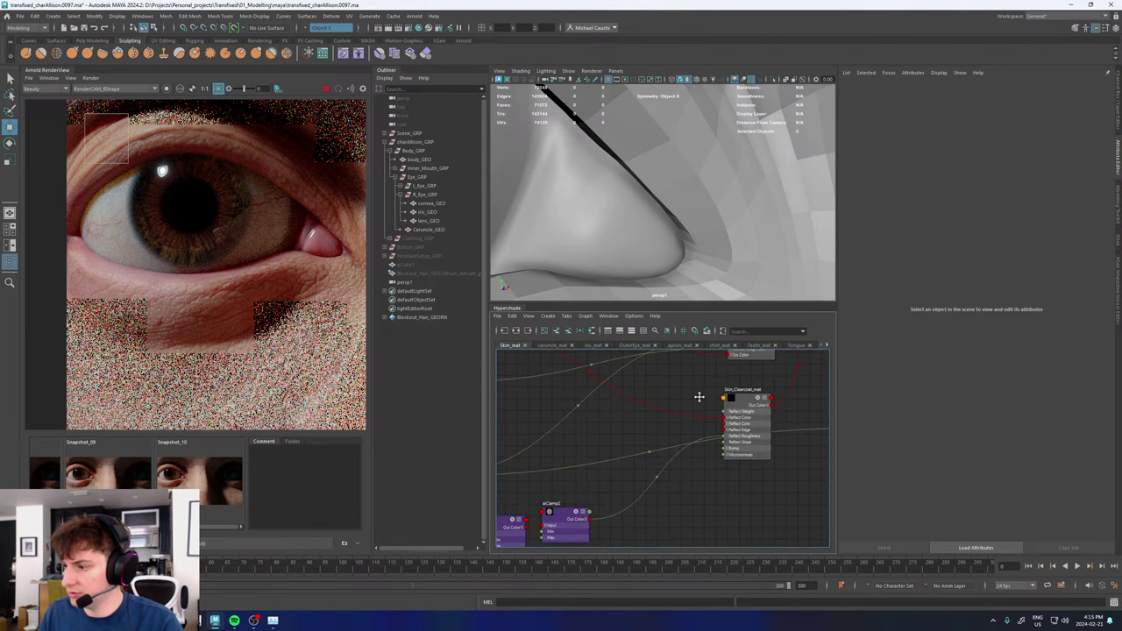
left_click_drag(744, 406, 746, 397)
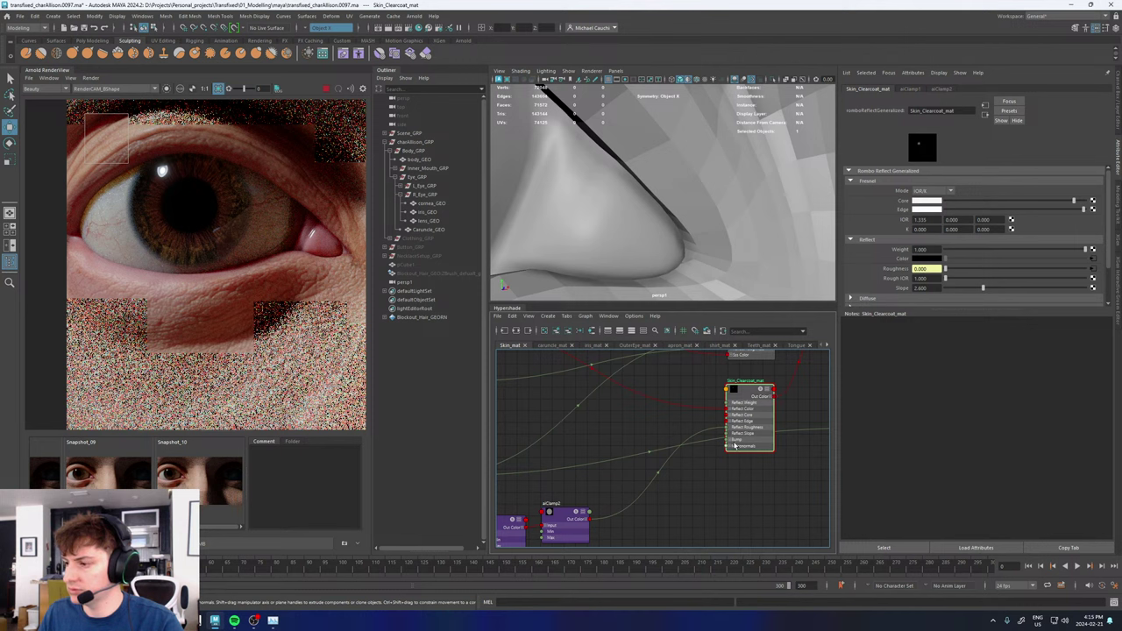
left_click(729, 442)
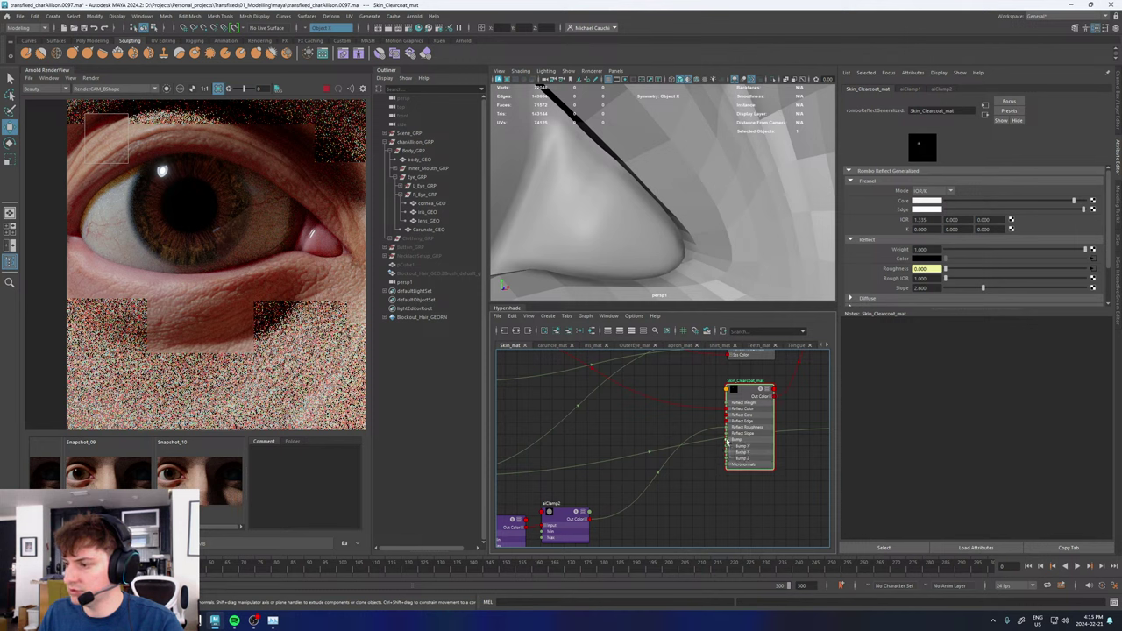
scroll(588, 500, "down", 5)
left_click_drag(683, 456, 598, 443)
scroll(531, 506, "up", 6)
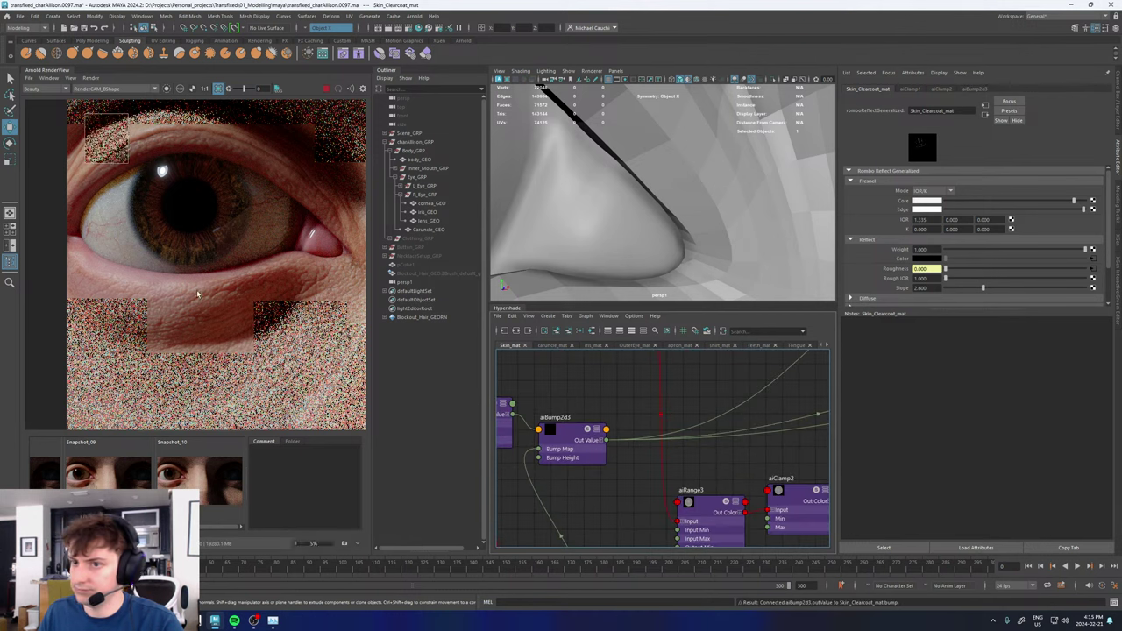
scroll(109, 143, "up", 5)
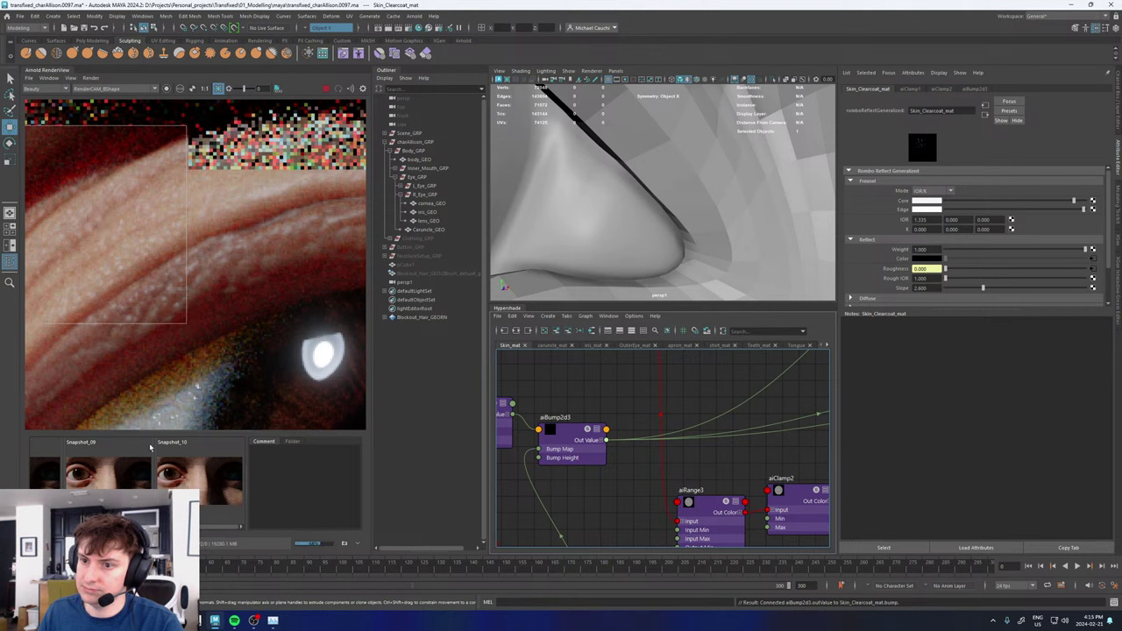
scroll(178, 294, "down", 5)
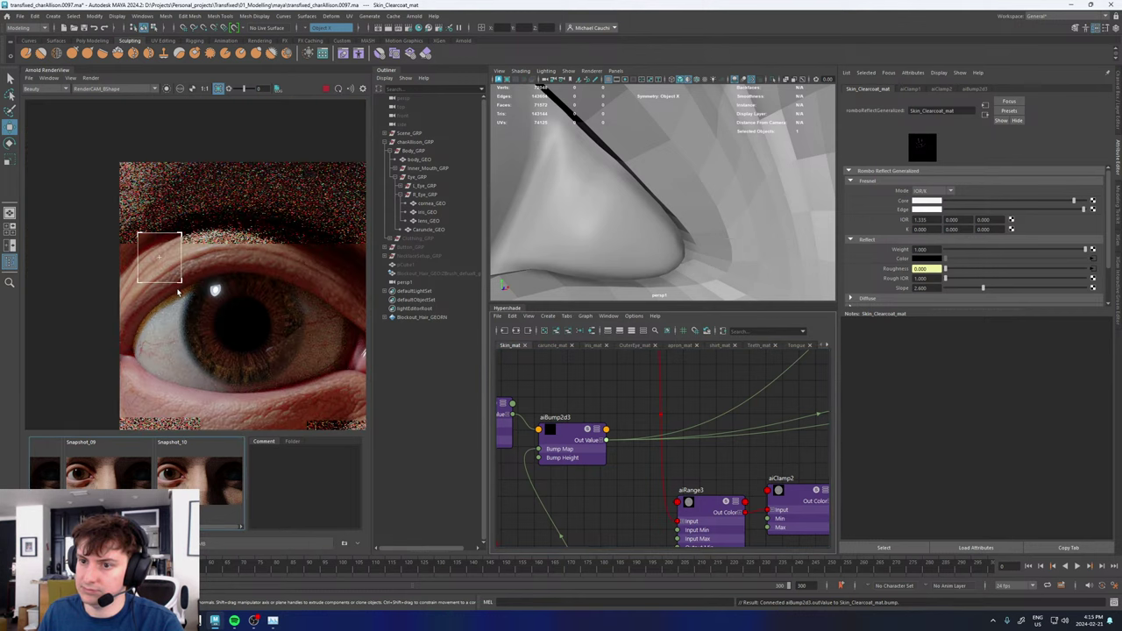
- Add an aiRange node beside the specular image node aiImage8 and feed the image's Out Color into its input
scroll(732, 461, "down", 5)
middle_click_drag(736, 419, 587, 470, "alt")
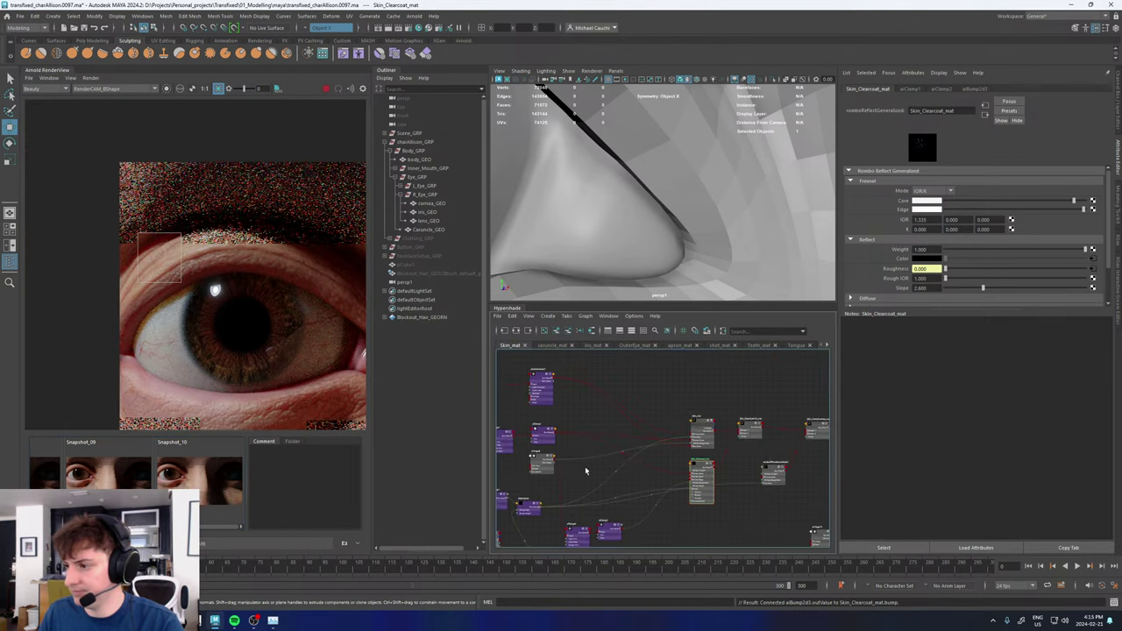
scroll(695, 426, "up", 6)
scroll(705, 500, "down", 5)
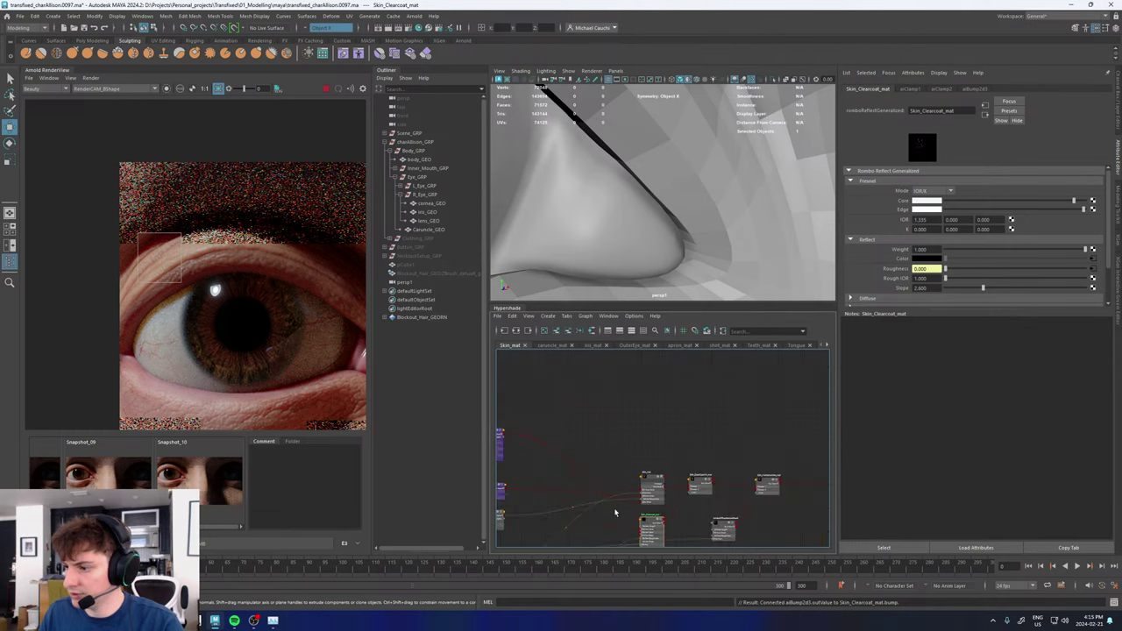
scroll(746, 468, "up", 8)
left_click(643, 467)
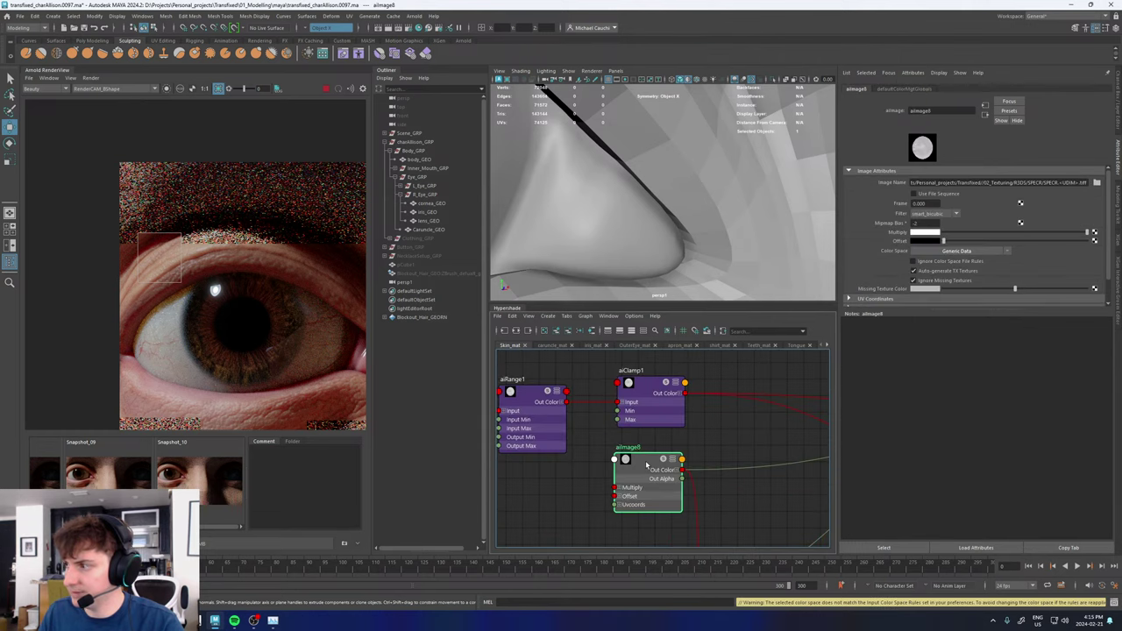
middle_click_drag(723, 510, 674, 452, "alt")
left_click(673, 450)
key("Tab")
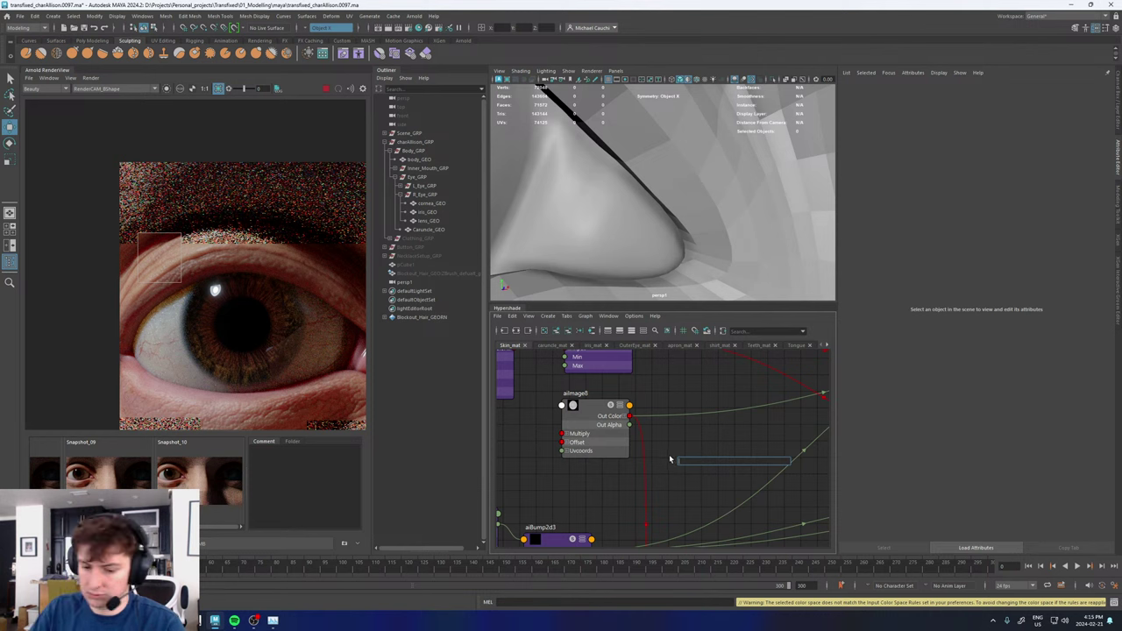
type("range")
key("Return")
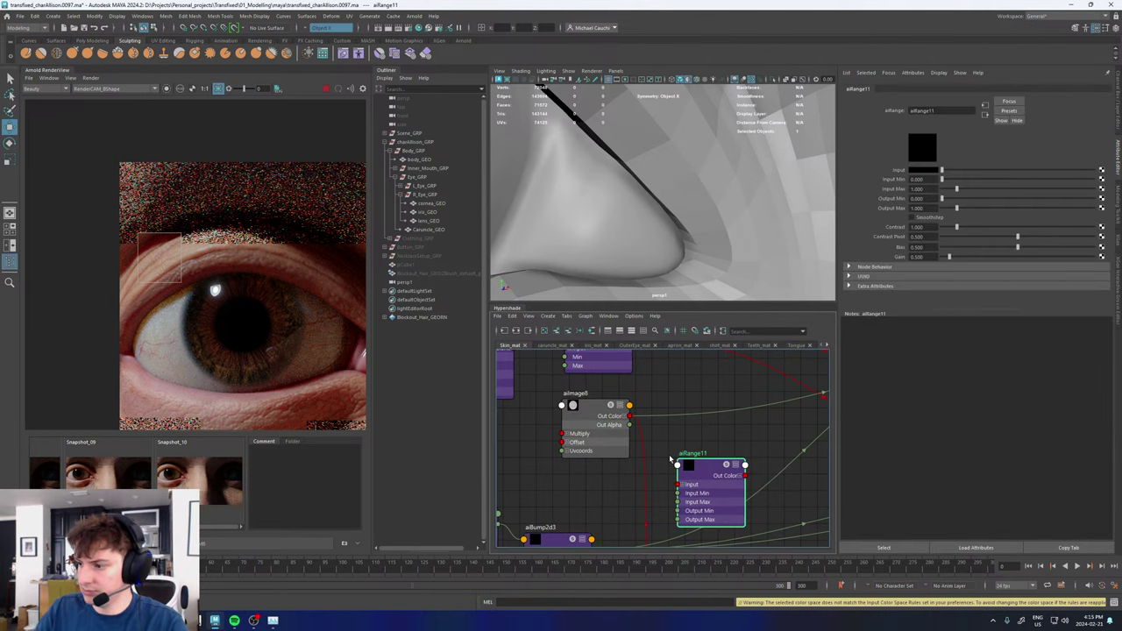
left_click_drag(628, 417, 681, 484)
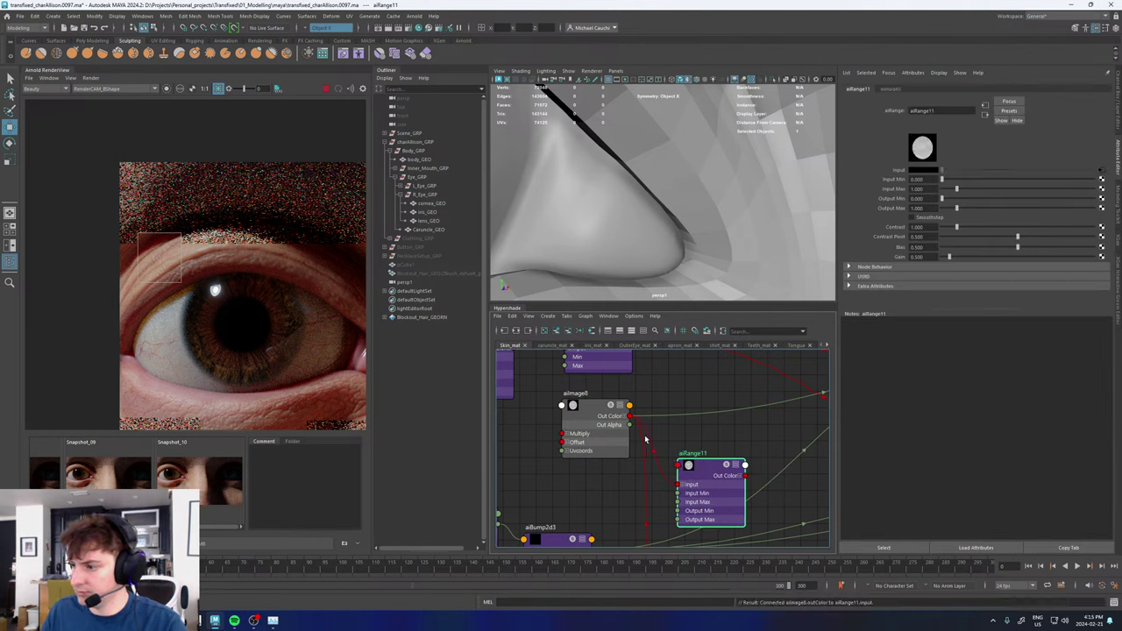
- Reroute the specular image's outgoing connections through aiRange11, including its Out Color into aiRange3's input
left_click_drag(639, 427, 741, 454)
left_click(628, 416)
scroll(746, 460, "down", 5)
scroll(754, 453, "up", 3)
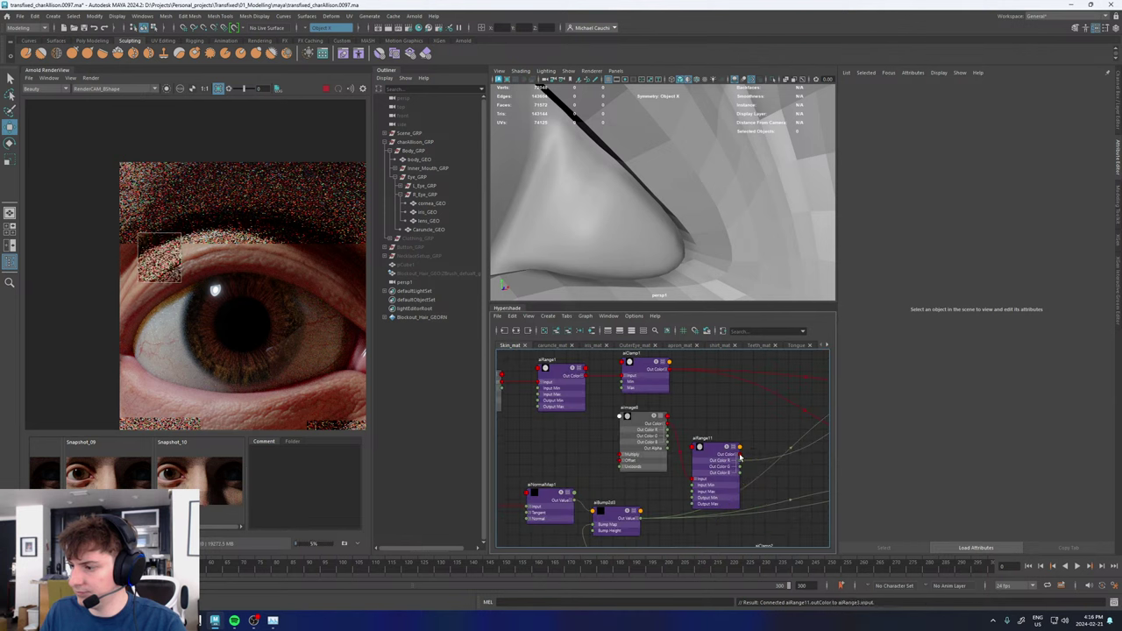
- Move aiRange3 and aiClamp2 together farther along the graph to make room around the added range node
middle_click_drag(741, 419, 688, 320, "alt")
left_click(664, 462)
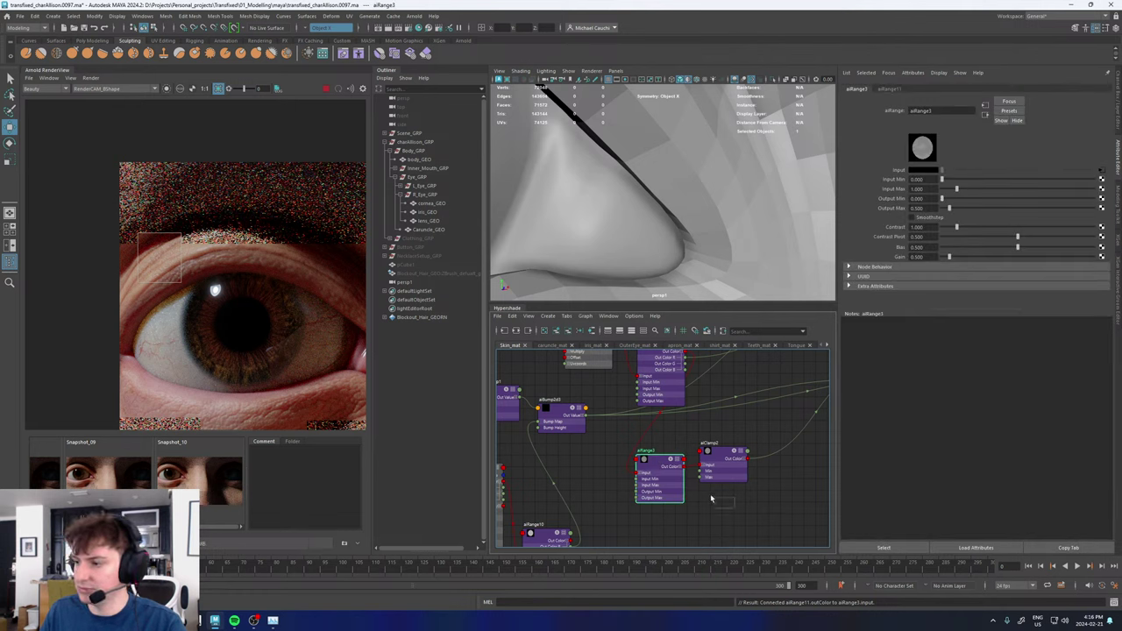
left_click(724, 464, "shift")
left_click_drag(655, 459, 717, 454)
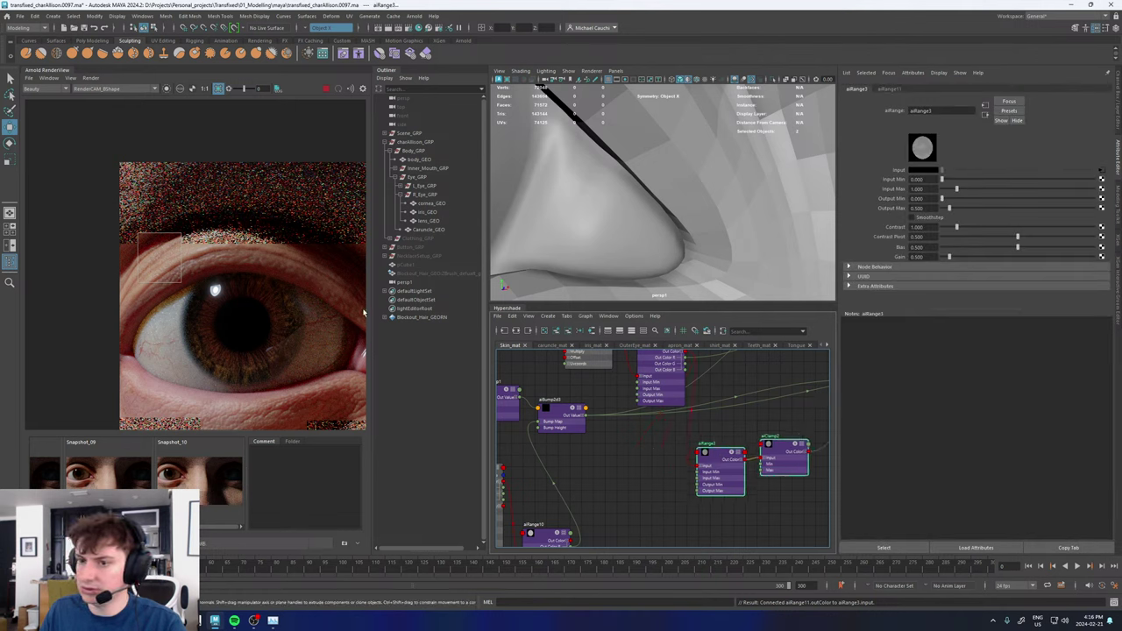
- Set the Output Max of aiRange11 to 0.8
middle_click_drag(679, 367, 680, 402, "alt")
left_click(656, 379)
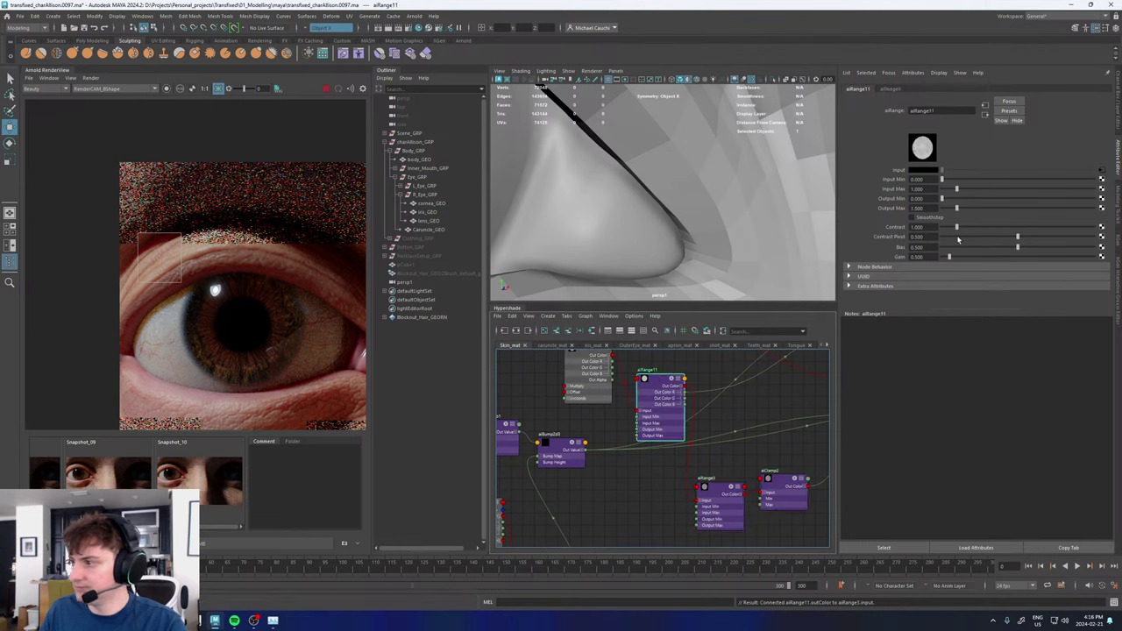
left_click(917, 208)
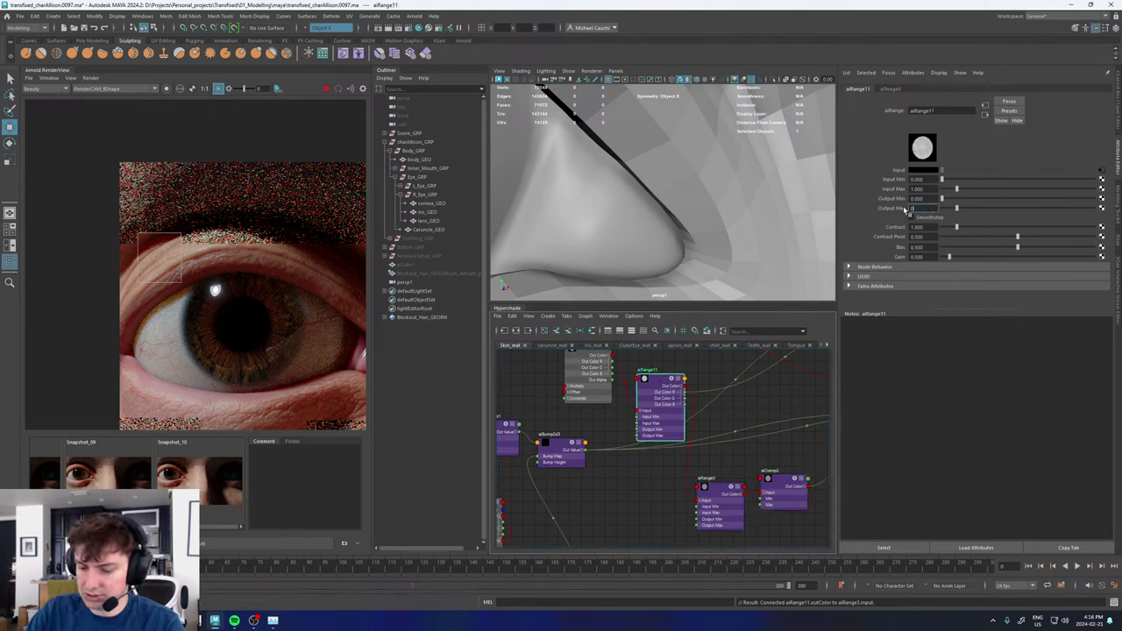
type("0.8")
key("Return")
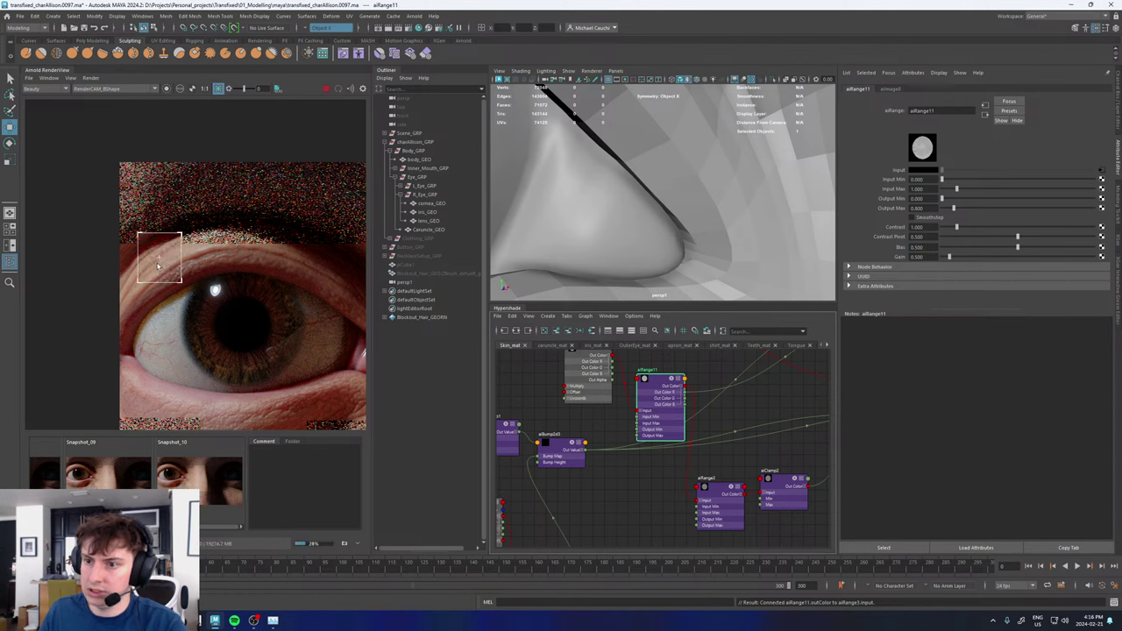
- Inspect the upper eyelid's highlights close up and set a render region over the under-eye skin
right_click_drag(158, 245, 199, 327, "alt")
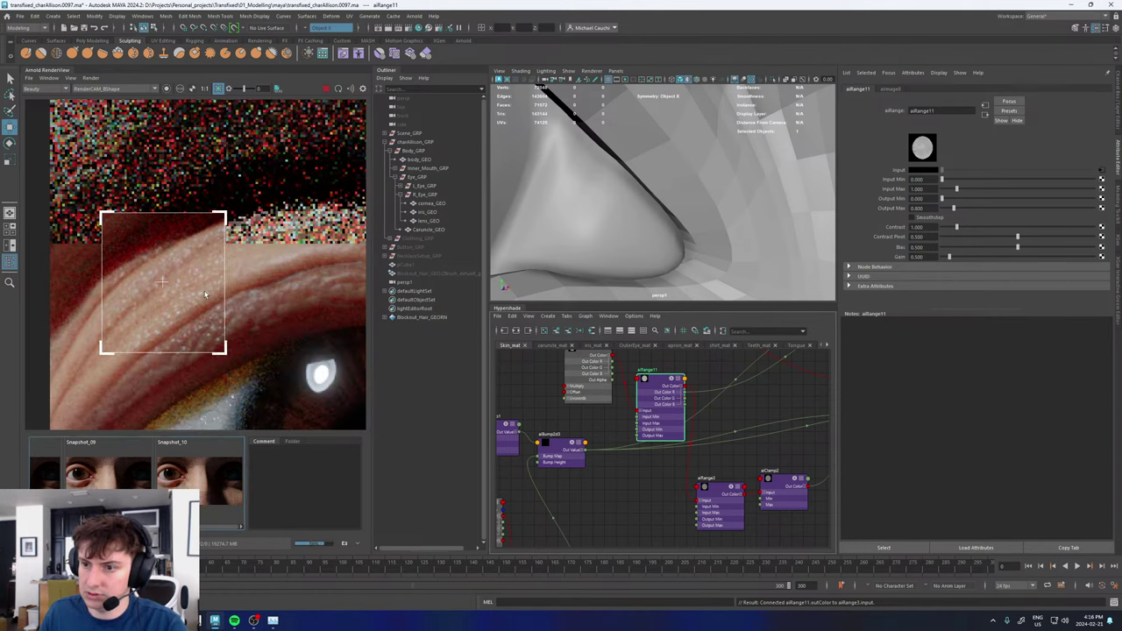
scroll(263, 333, "down", 3)
scroll(263, 333, "up", 3)
left_click_drag(140, 246, 252, 342)
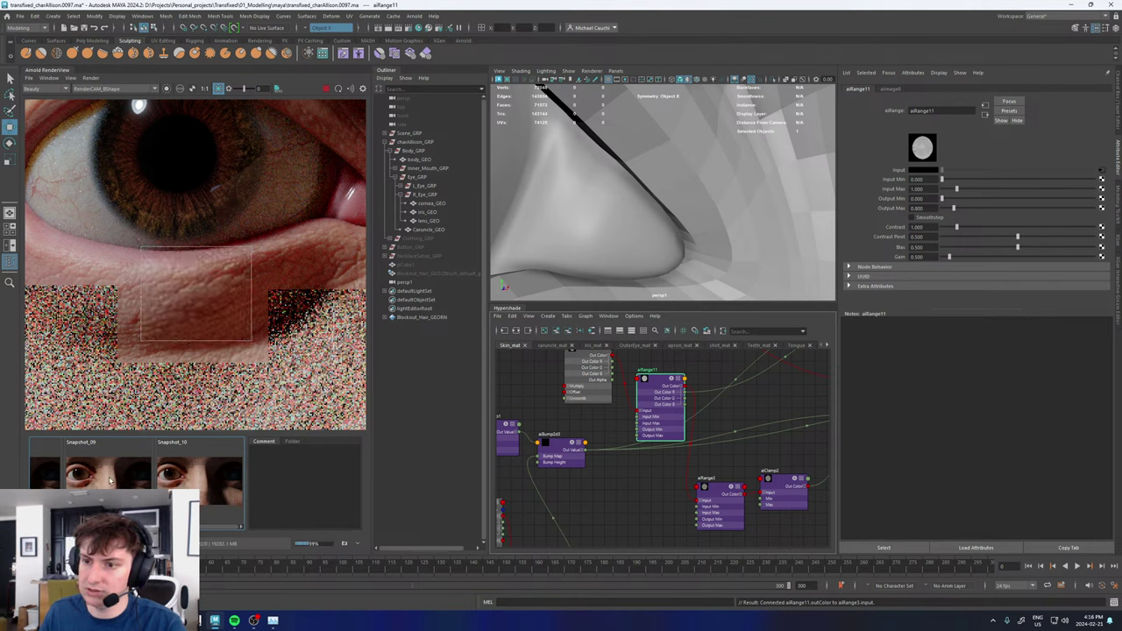
- Compare the under-eye render with Snapshot_09 repeatedly, both close up and with the whole eye framed
left_click(114, 478)
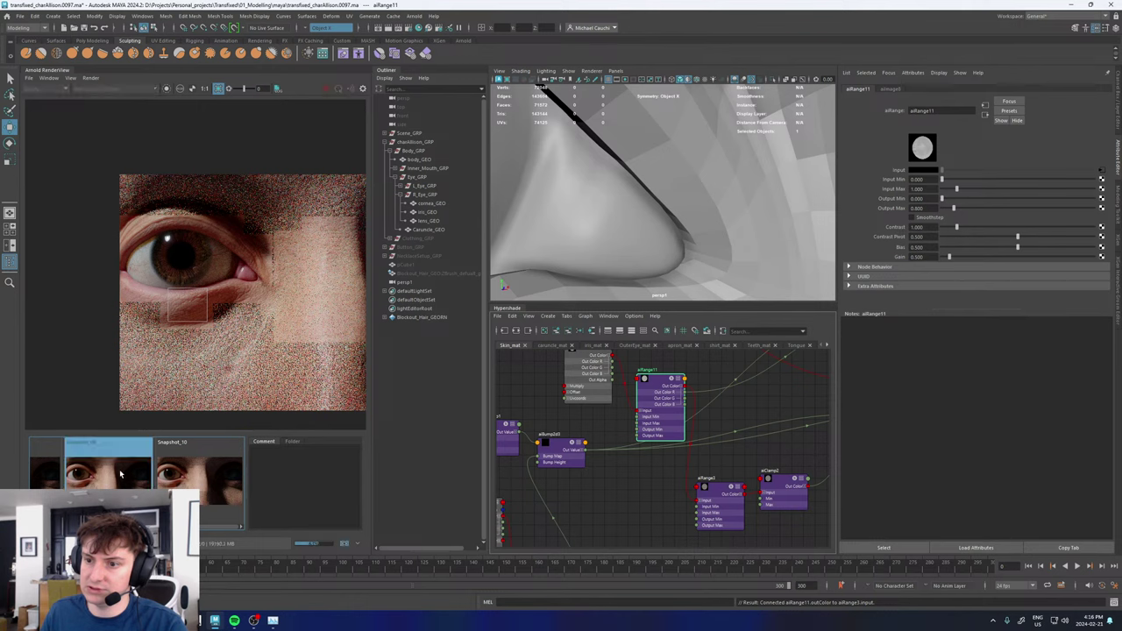
left_click(120, 474)
left_click(120, 475)
left_click(120, 474)
scroll(197, 292, "up", 3)
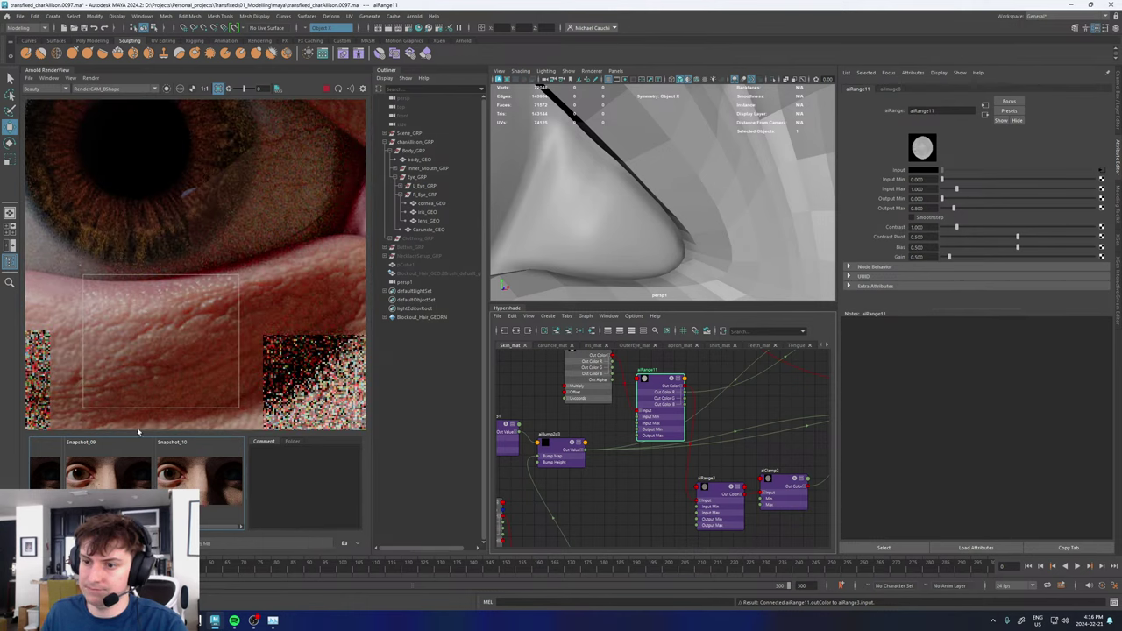
scroll(188, 343, "down", 5)
left_click(123, 487)
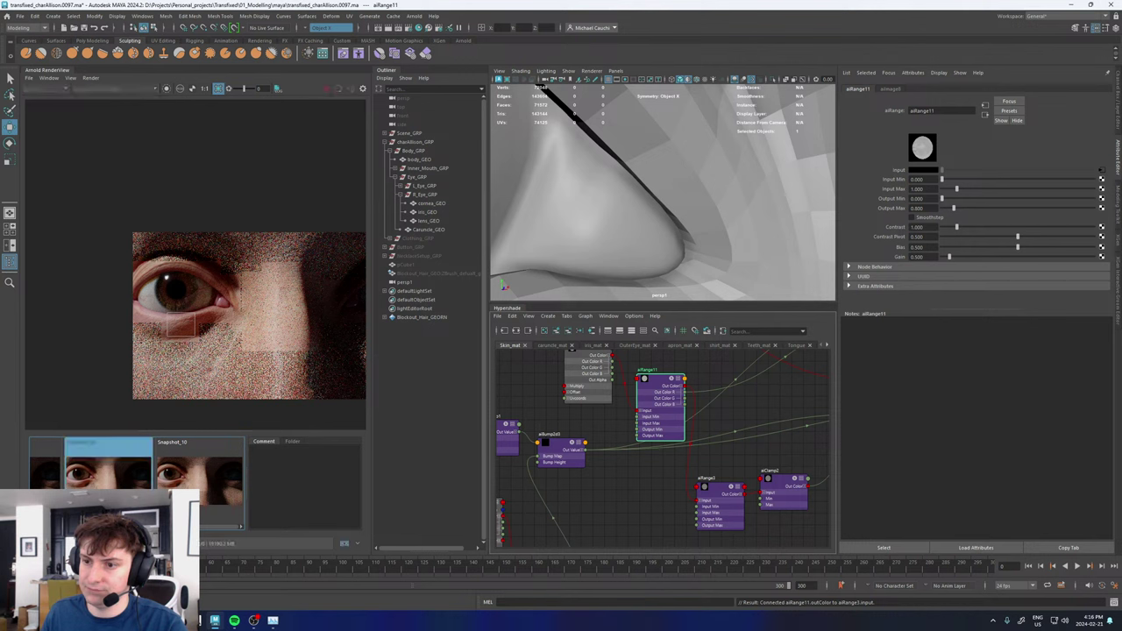
left_click(123, 486)
left_click(122, 487)
left_click(123, 486)
left_click(123, 486)
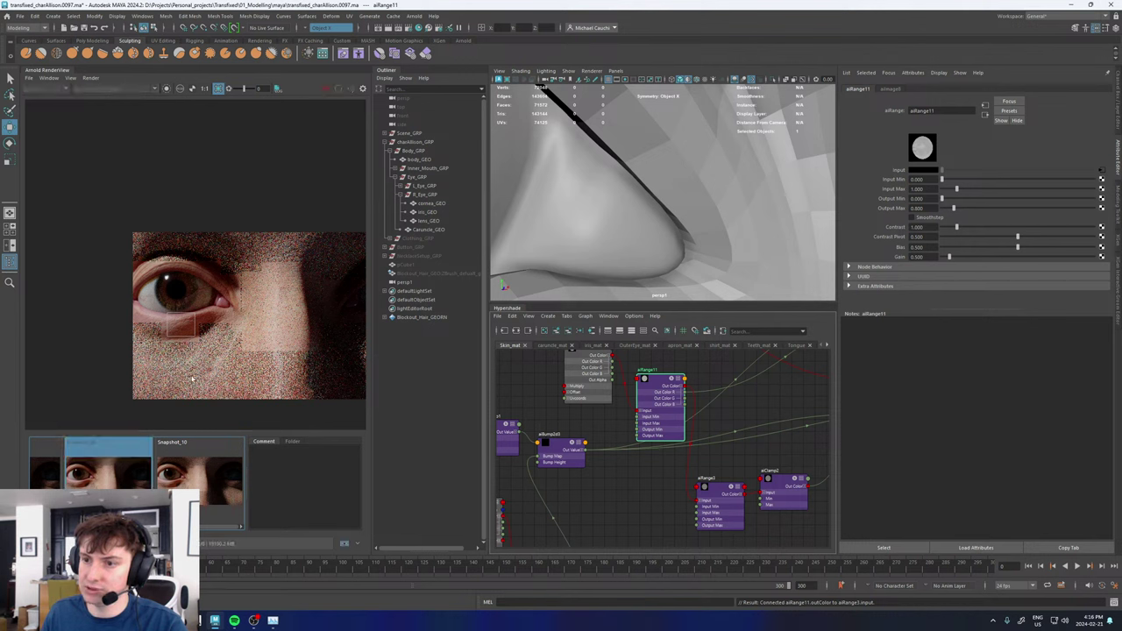
- Turn off region rendering and render the full head through RenderCAM_AShape
left_click(220, 90)
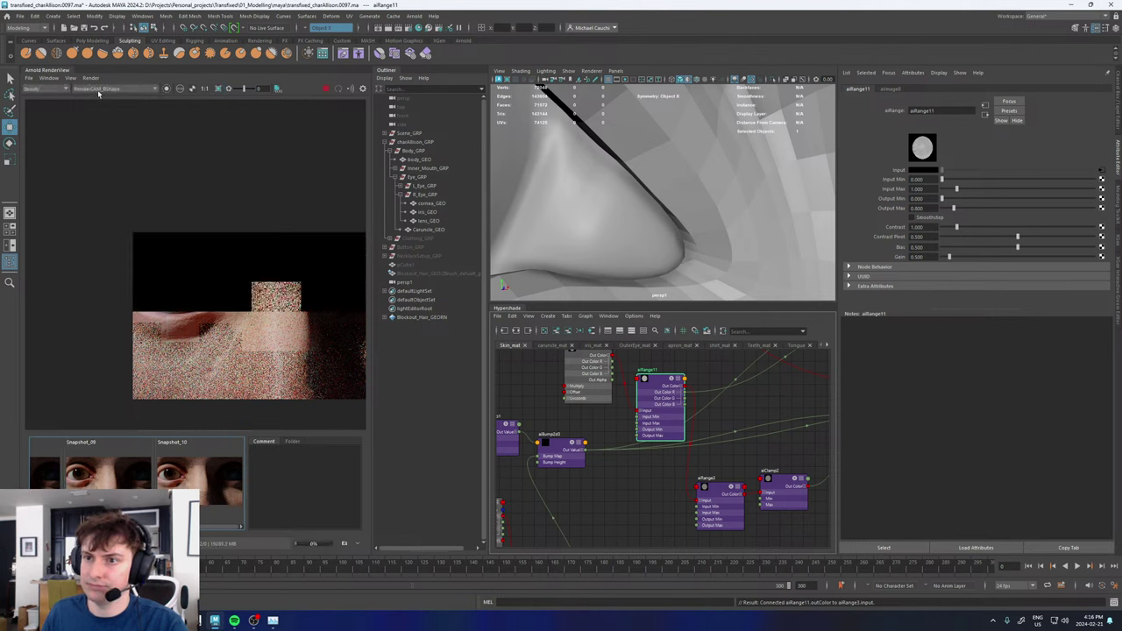
left_click(98, 89)
left_click(98, 95)
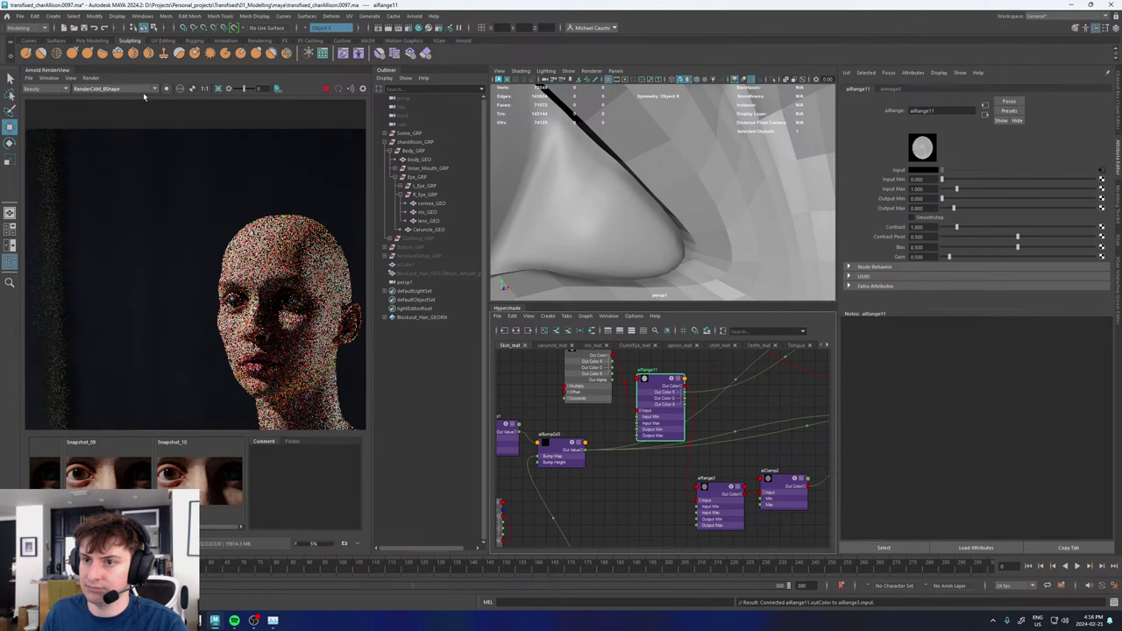
left_click(128, 91)
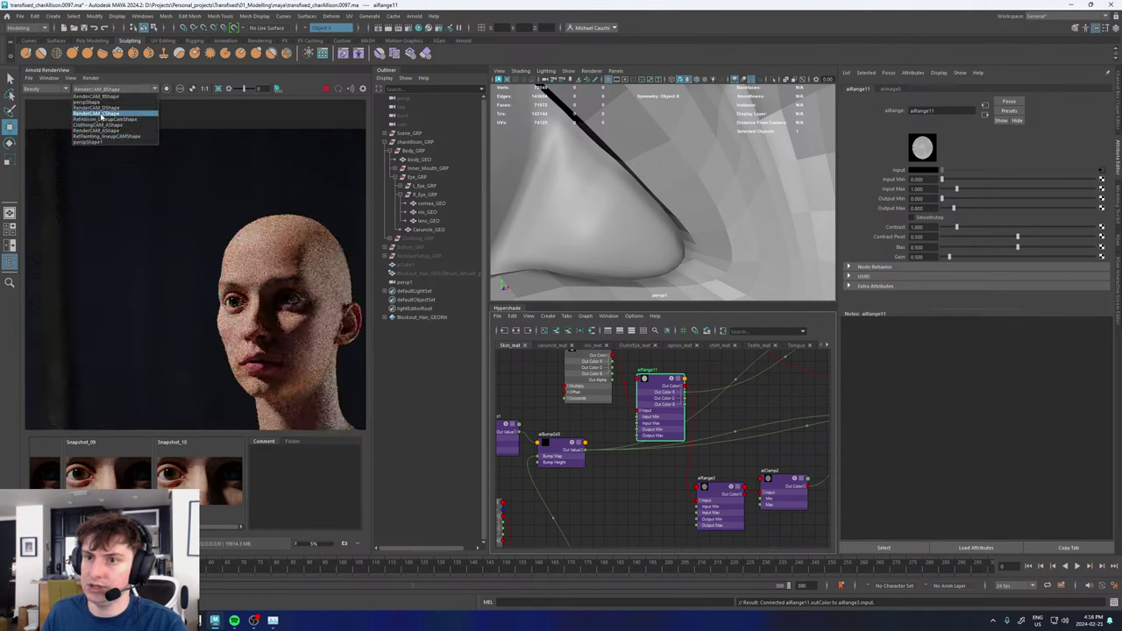
scroll(241, 337, "up", 2)
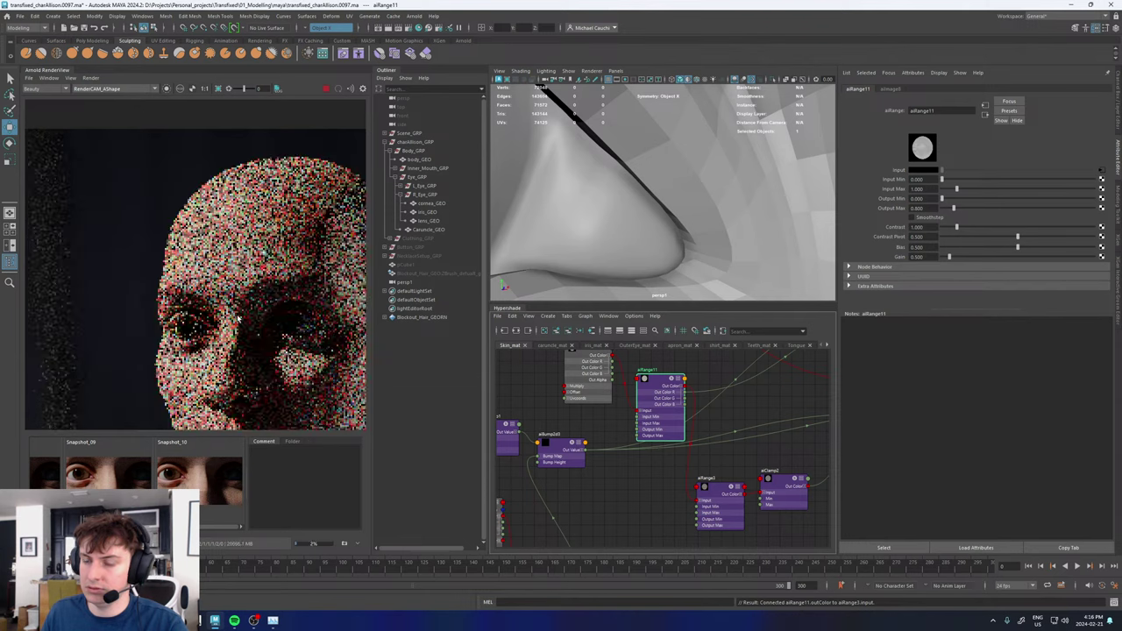
middle_click_drag(238, 319, 207, 261)
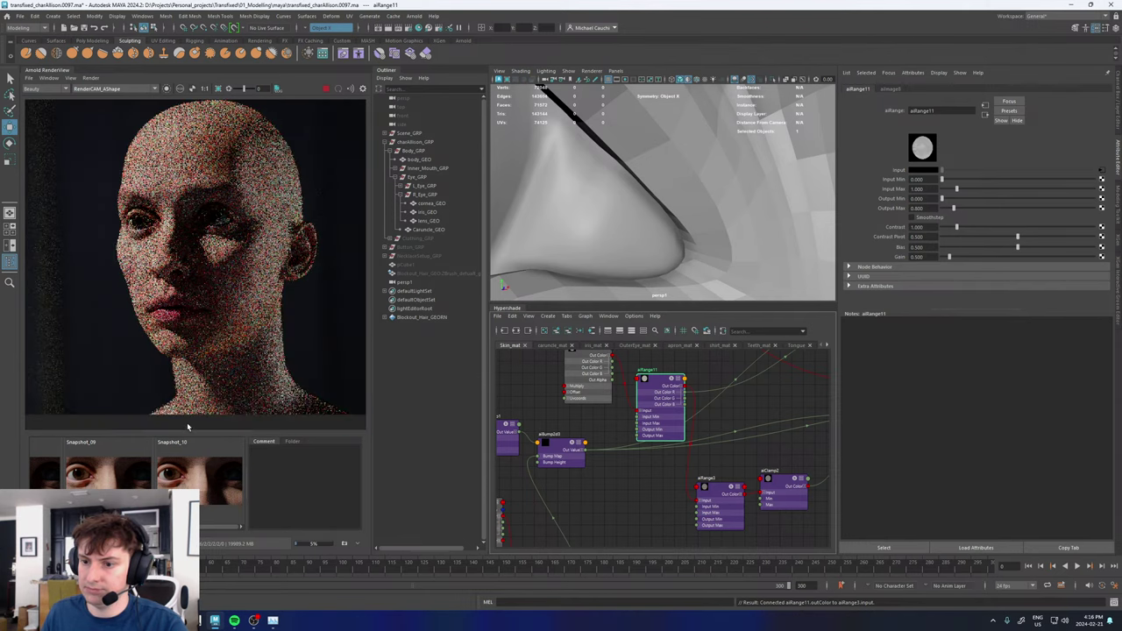
- Examine the full-head render in an enlarged view, compare it with an earlier portrait snapshot, and inspect the lower face
left_click_drag(194, 431, 193, 526)
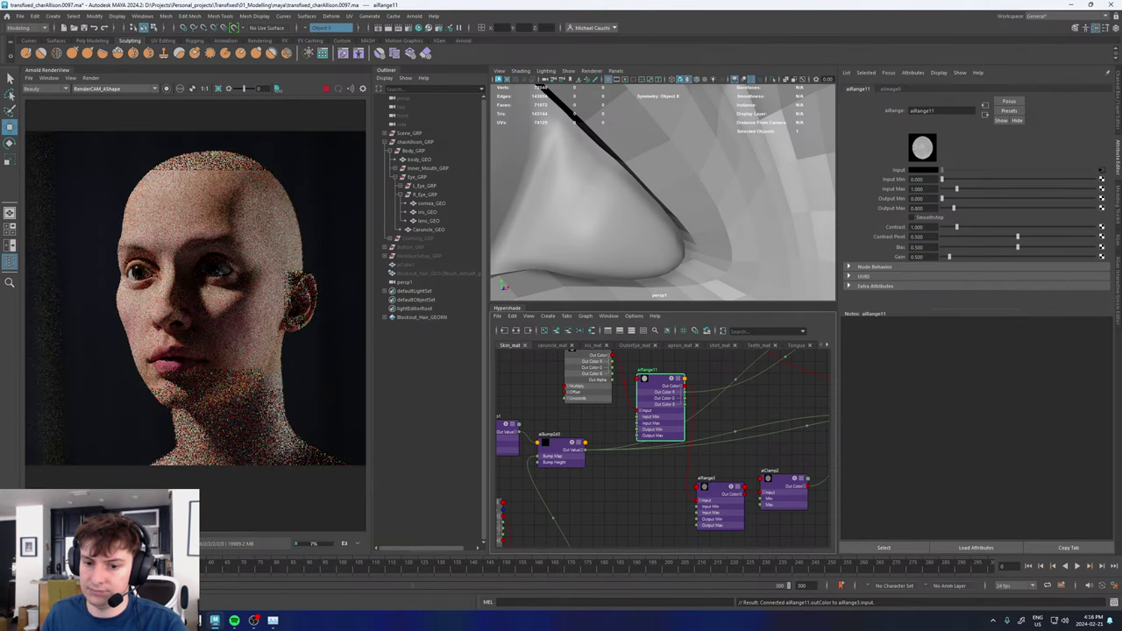
middle_click_drag(225, 261, 221, 257)
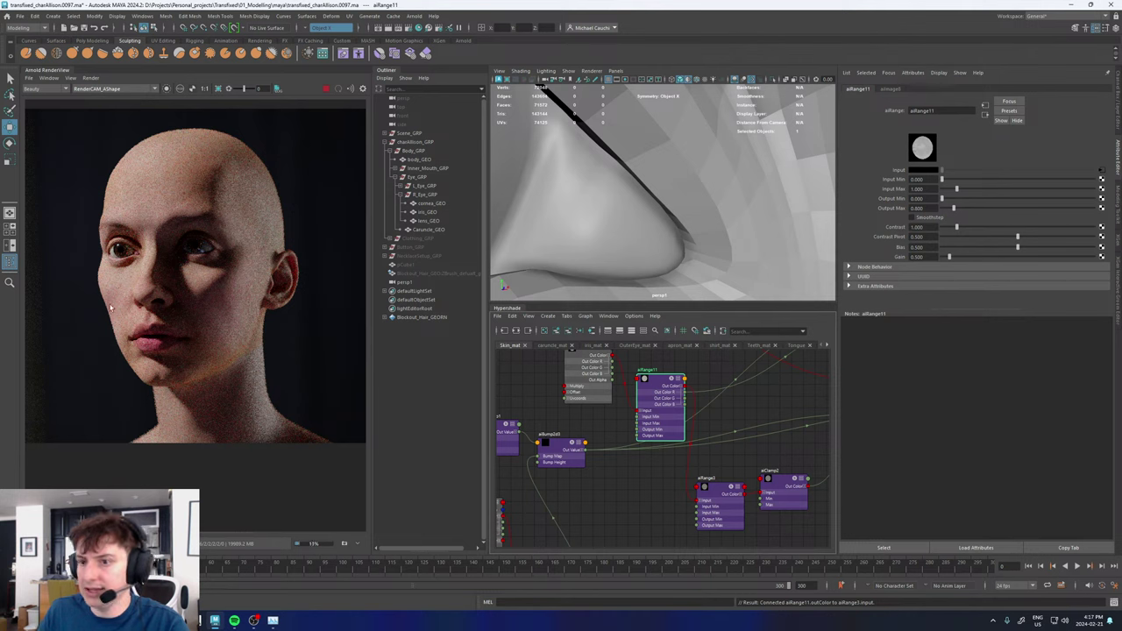
left_click_drag(175, 532, 176, 473)
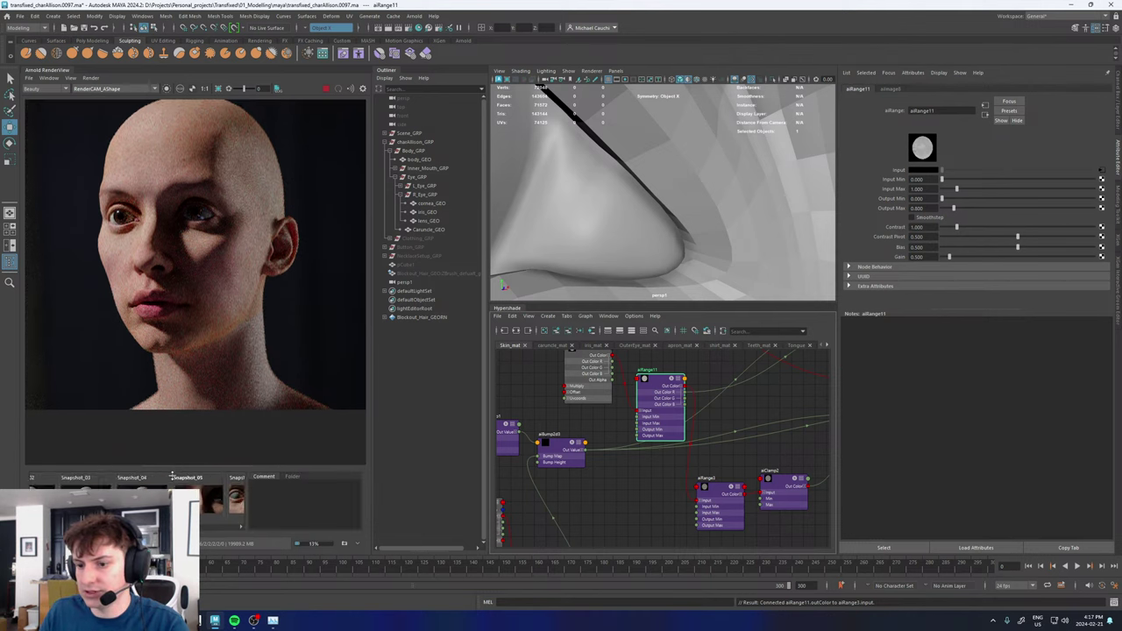
left_click(109, 502)
left_click(109, 501)
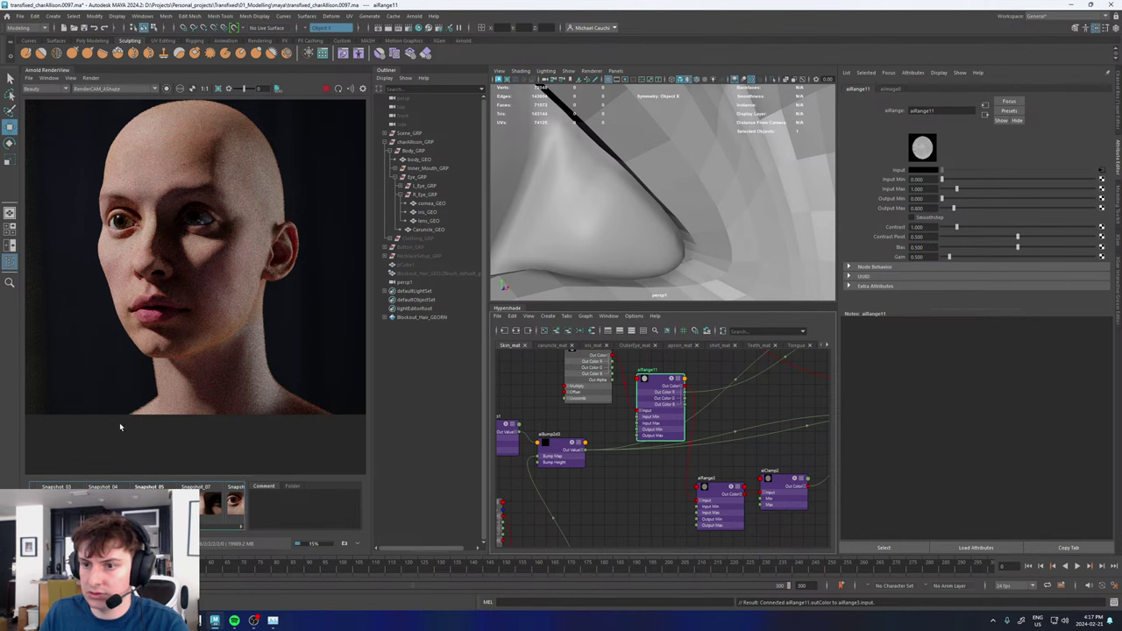
scroll(123, 290, "up", 5)
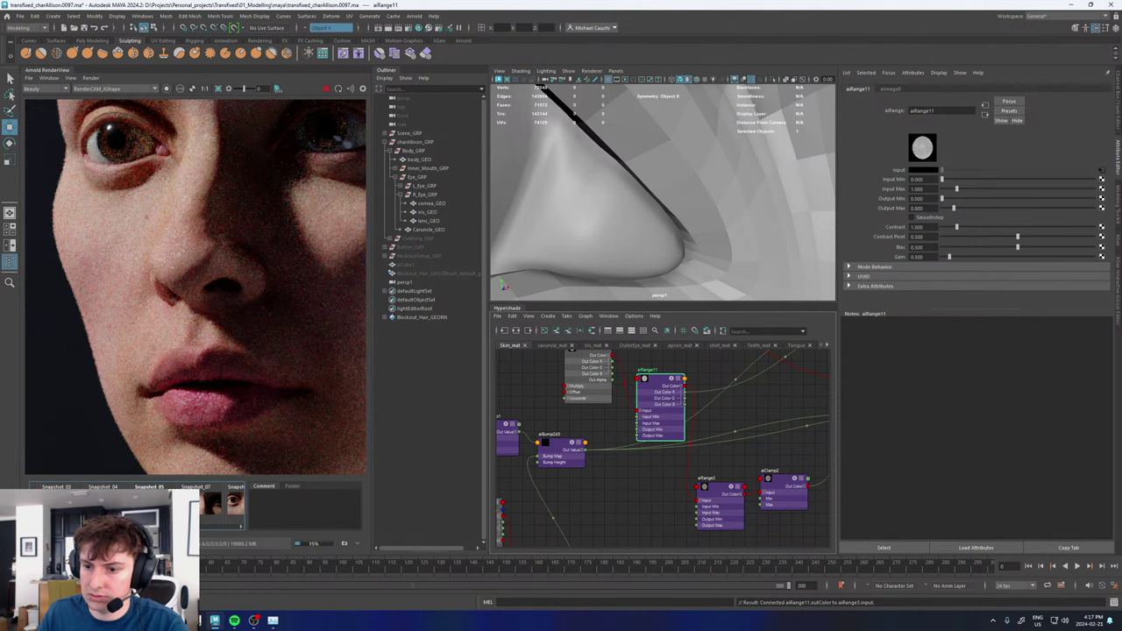
- Compare the close-up mid- and lower-face render with Snapshot_04 repeatedly
left_click(105, 502)
left_click(105, 501)
left_click(105, 502)
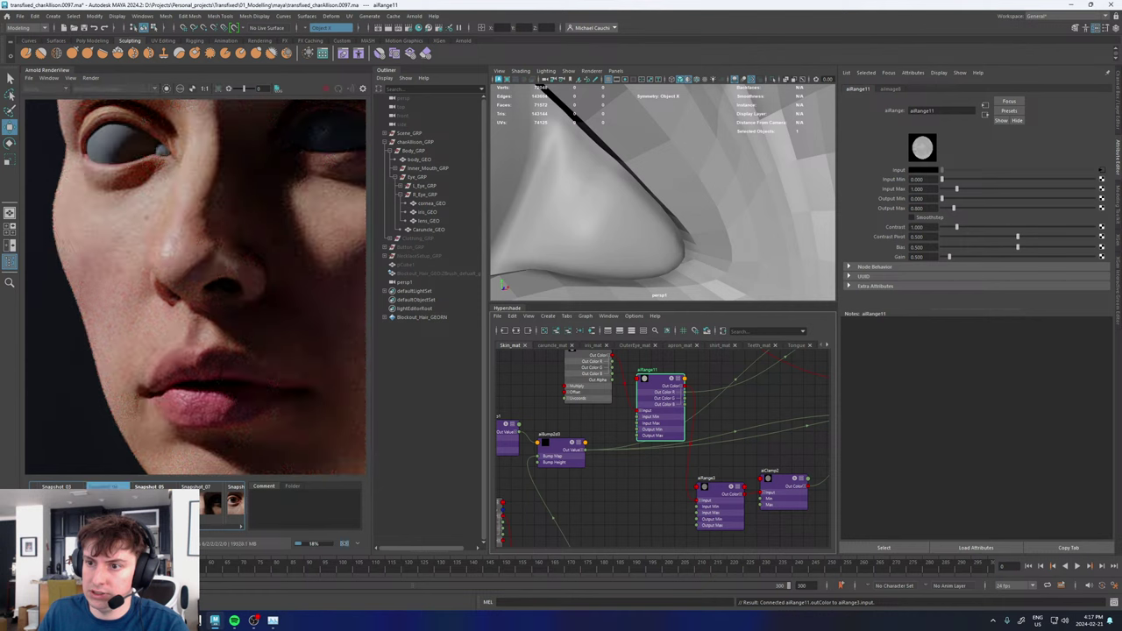
left_click(105, 502)
left_click(105, 502)
left_click(105, 501)
left_click(105, 501)
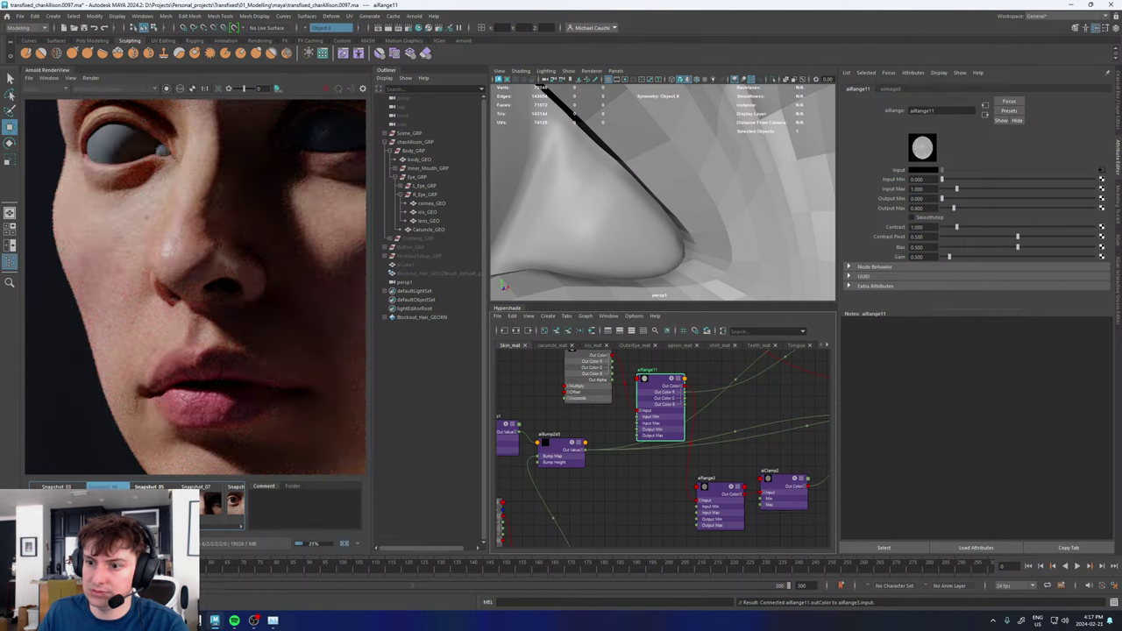
left_click(105, 501)
- Frame the whole face in the render and compare it with Snapshot_04 again
scroll(140, 321, "down", 5)
scroll(157, 282, "up", 5)
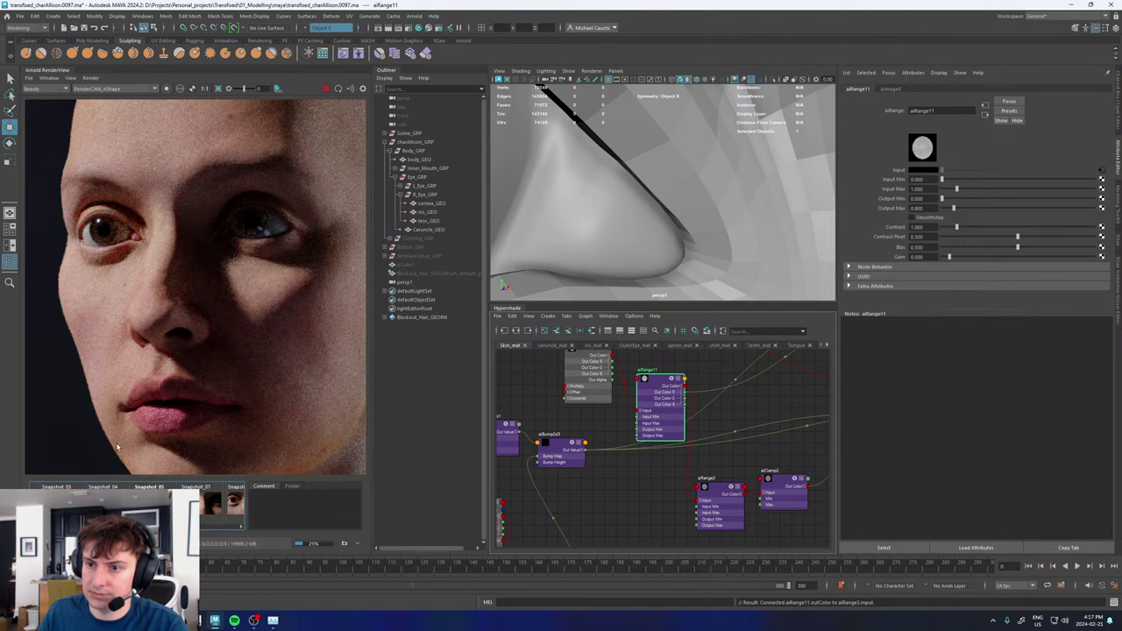
left_click(105, 501)
left_click(149, 487)
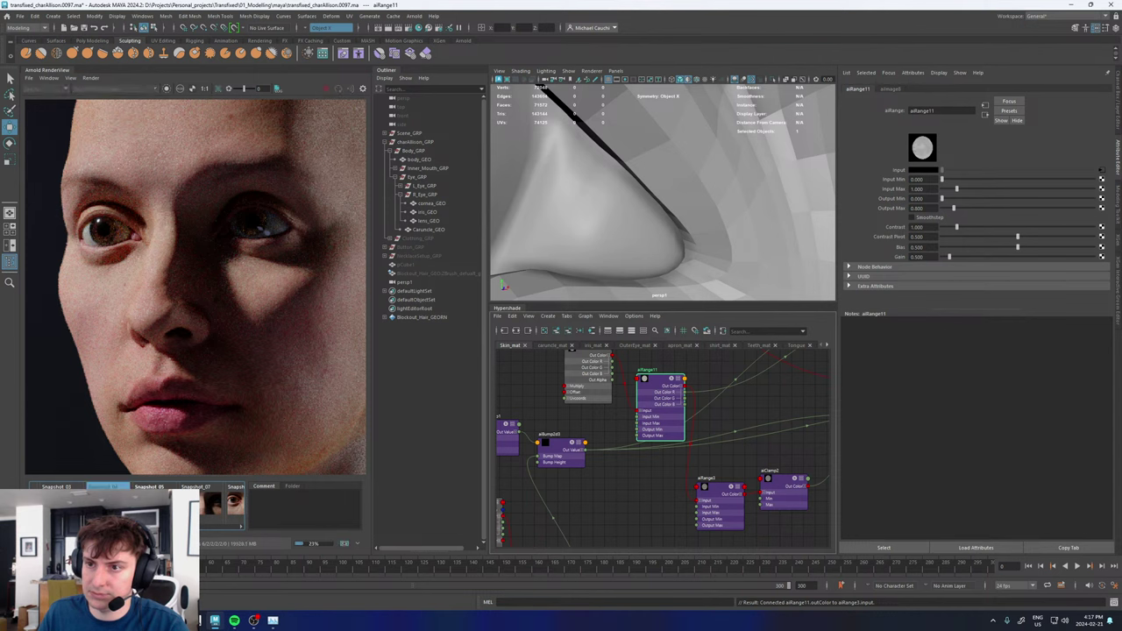
left_click(102, 487)
left_click(149, 487)
left_click(103, 487)
left_click(149, 486)
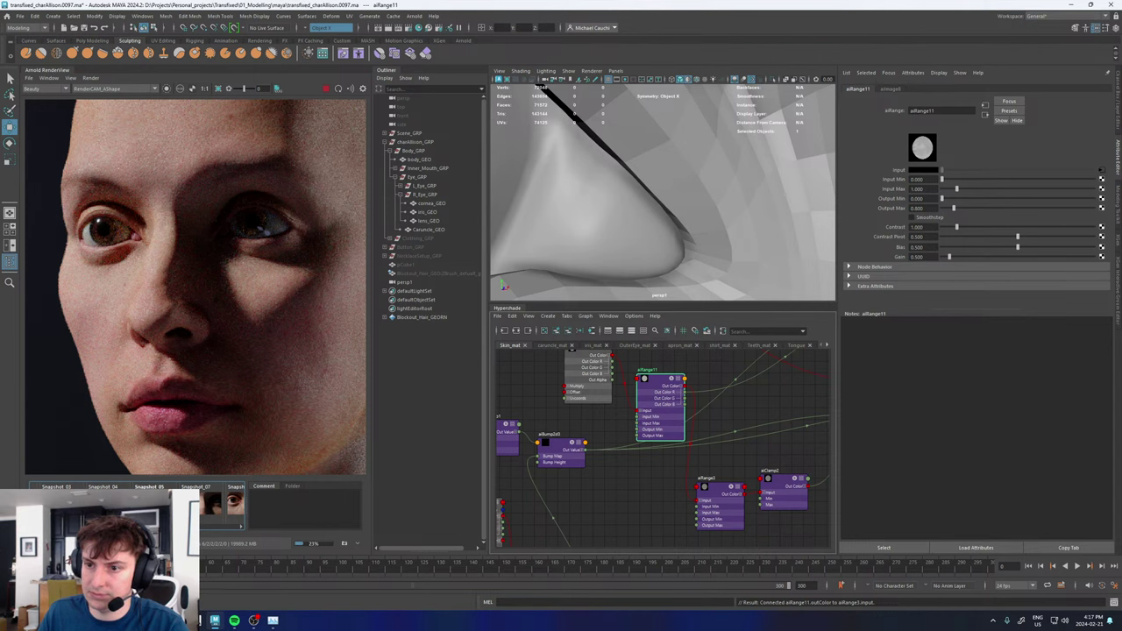
- Compare the nose and inner-eye skin close up between the current render and Snapshot_04
scroll(147, 301, "up", 5)
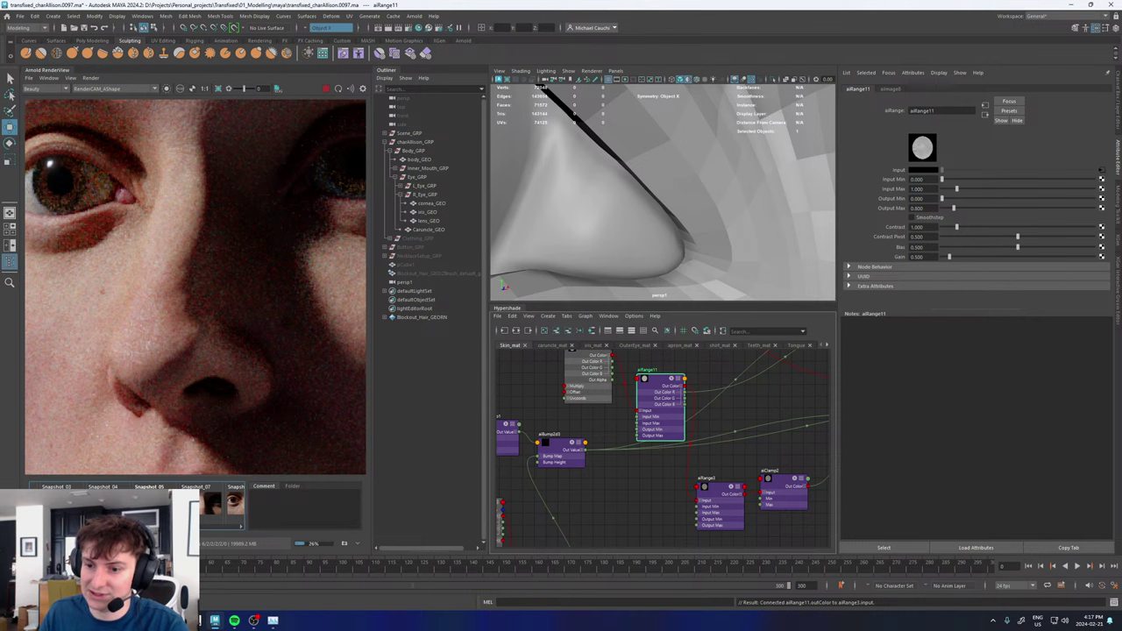
left_click(105, 501)
left_click(106, 502)
left_click(105, 501)
left_click(105, 501)
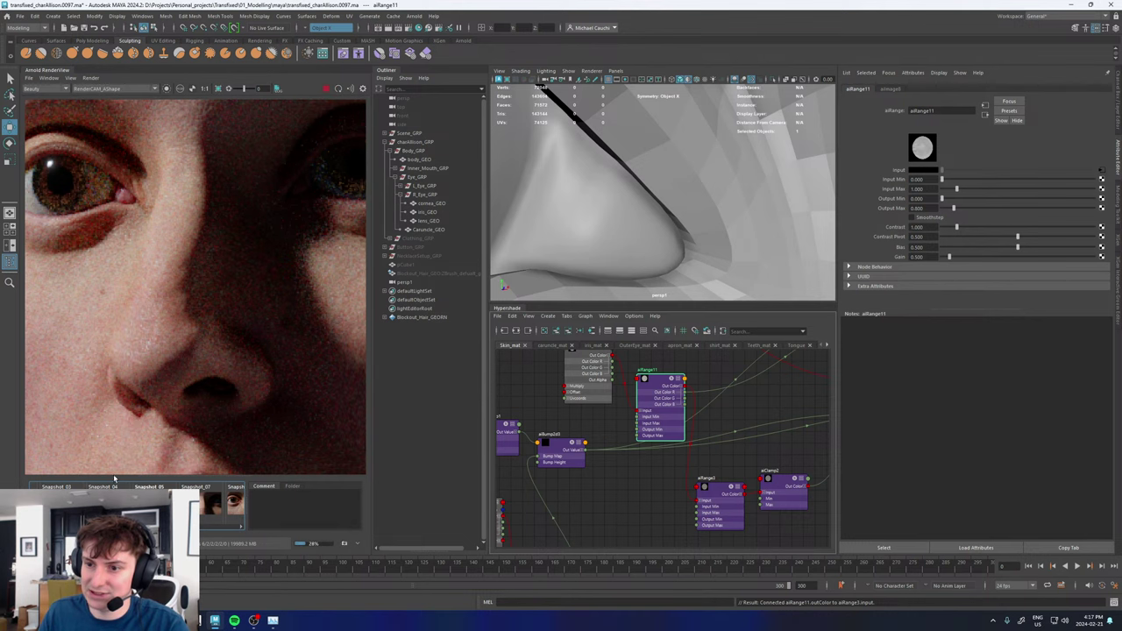
- Set a render region over the side of the nose and inner cheek, and inspect its skin detail
scroll(128, 327, "down", 3)
left_click_drag(95, 277, 155, 342)
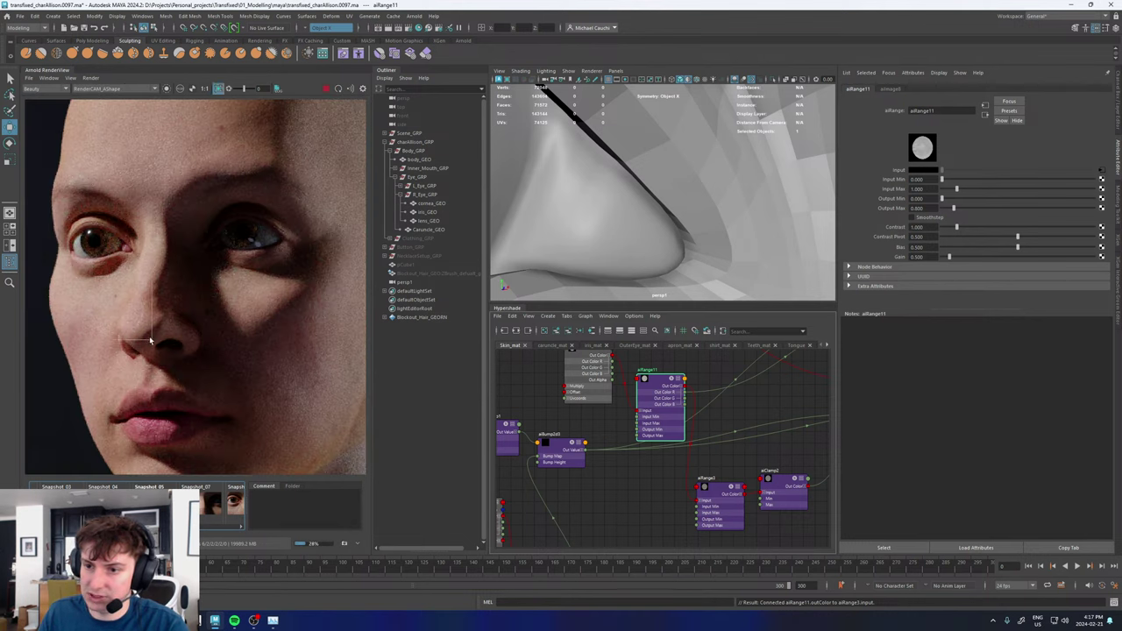
scroll(139, 357, "up", 3)
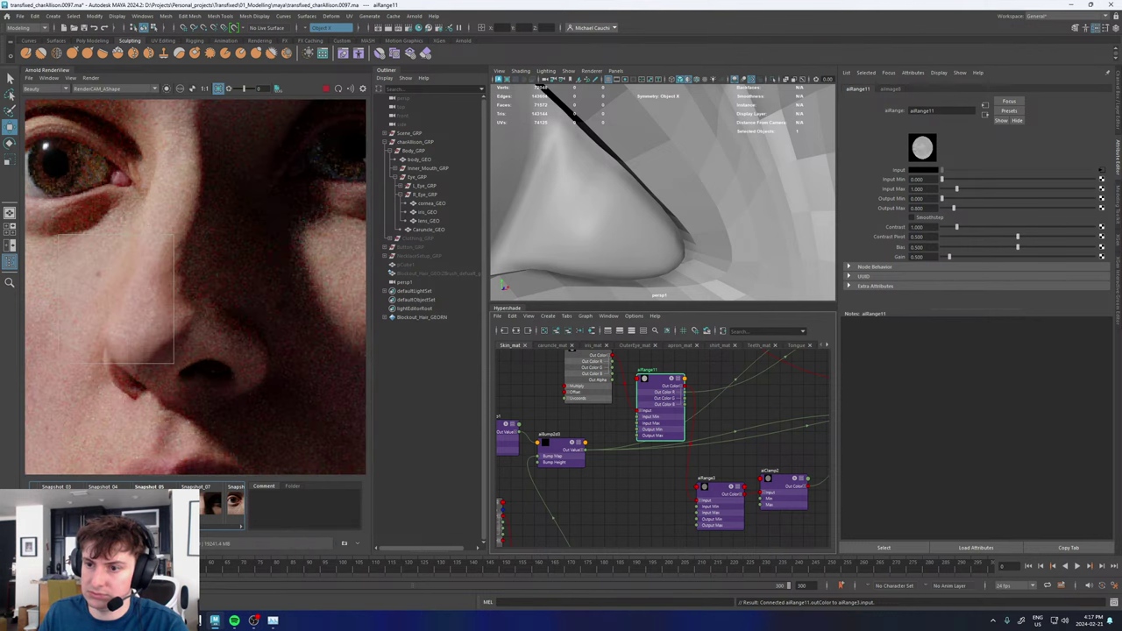
scroll(137, 362, "down", 3)
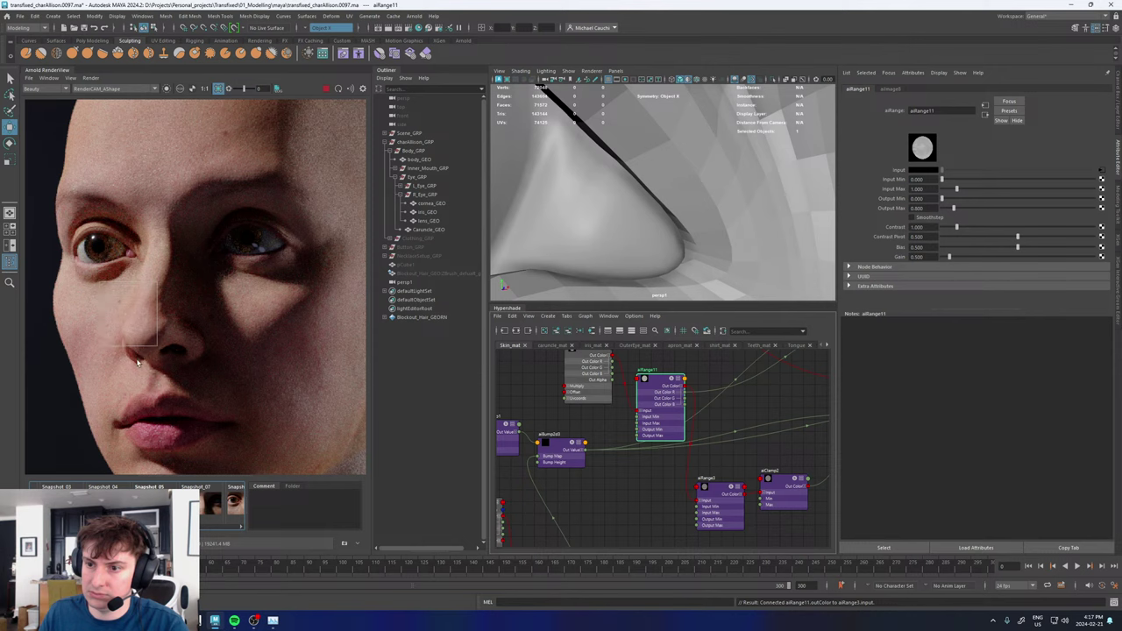
scroll(137, 362, "up", 3)
scroll(643, 474, "down", 3)
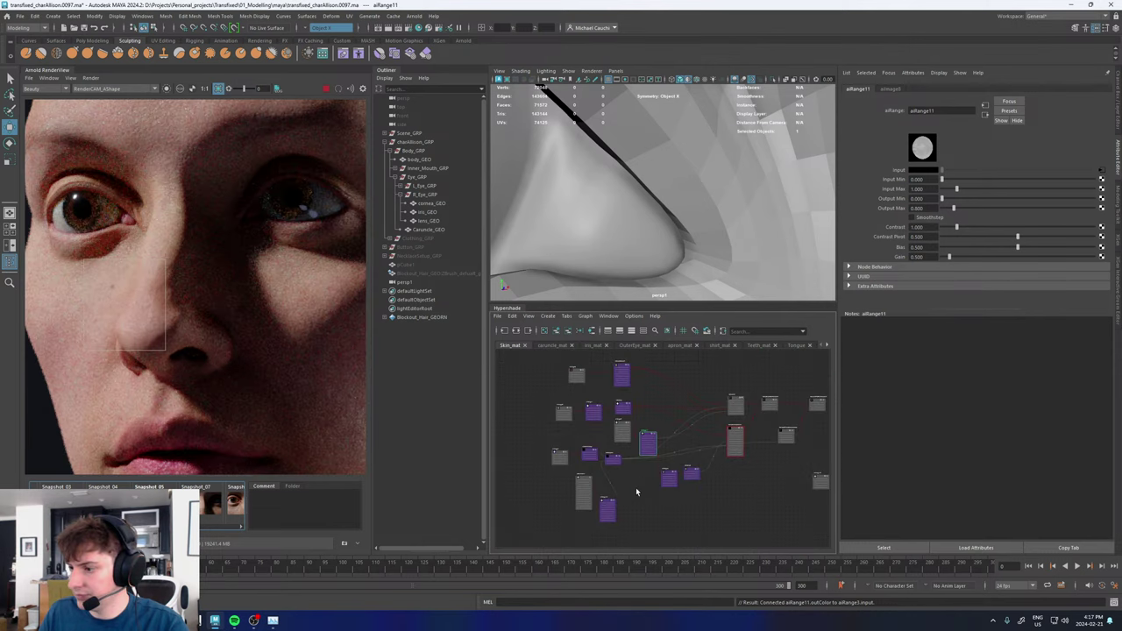
- Rearrange the aiCellNoise1 and aiRange10 nodes beside the bump node in the skin material graph
scroll(593, 505, "up", 5)
left_click(630, 504)
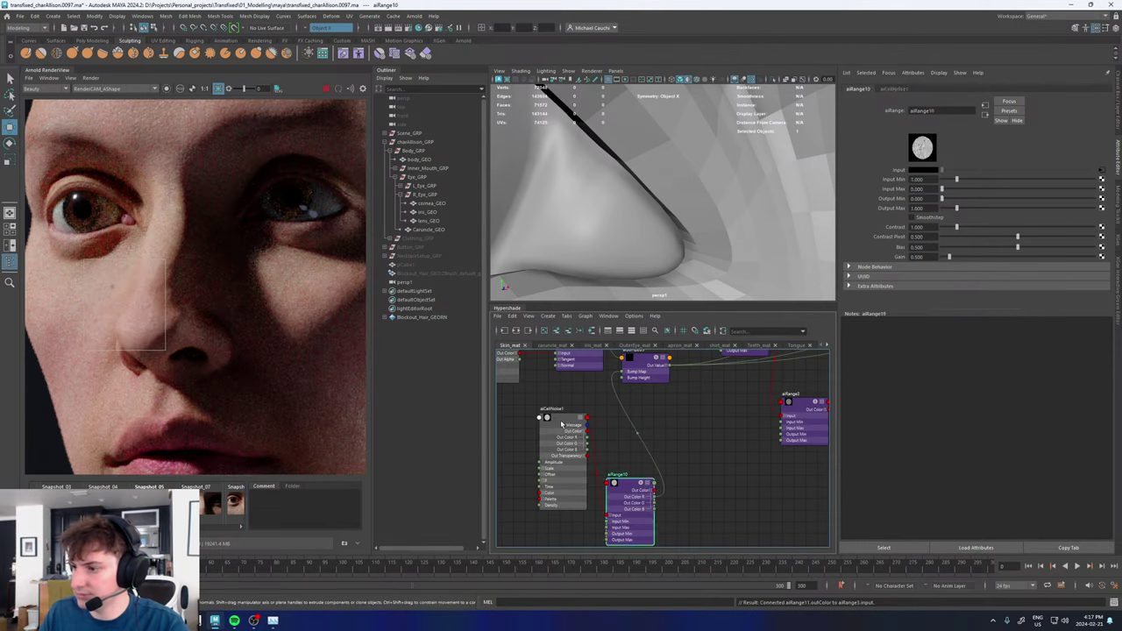
left_click_drag(562, 426, 495, 434)
left_click_drag(627, 496, 588, 438)
middle_click_drag(658, 400, 669, 465, "alt")
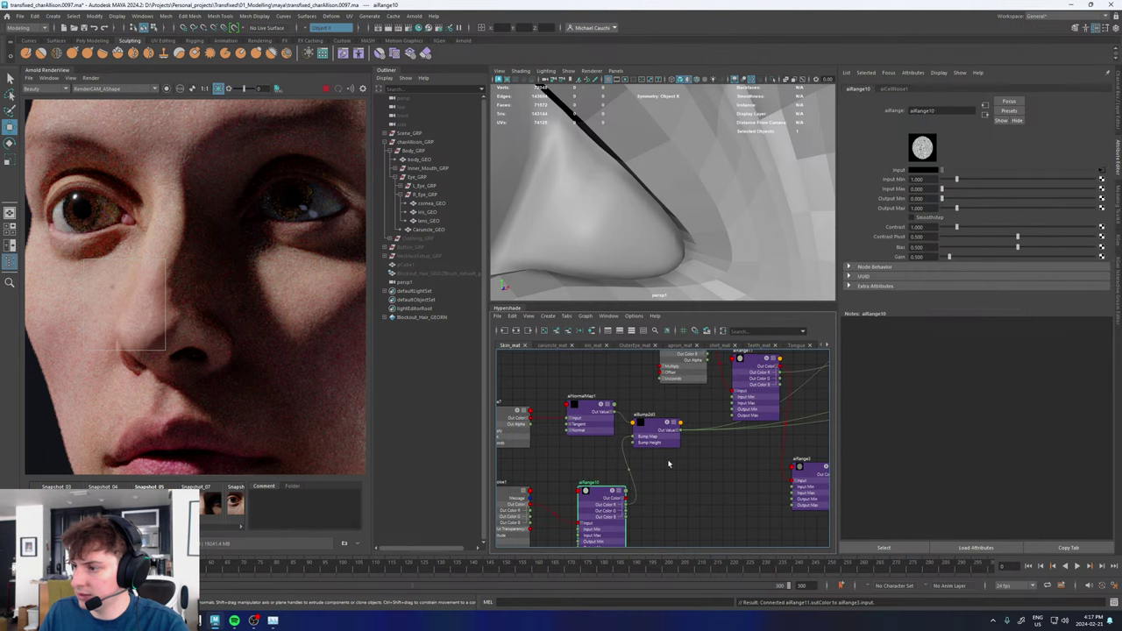
- Open the attributes of aiBump2d3 and store a snapshot of the current render
left_click(652, 424)
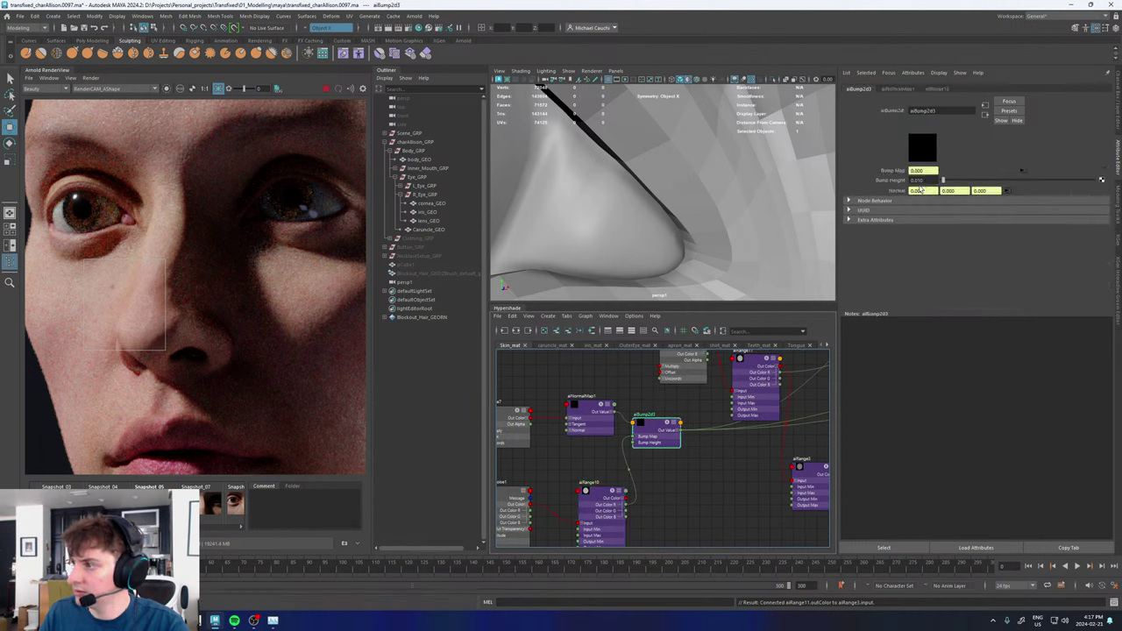
left_click(925, 179)
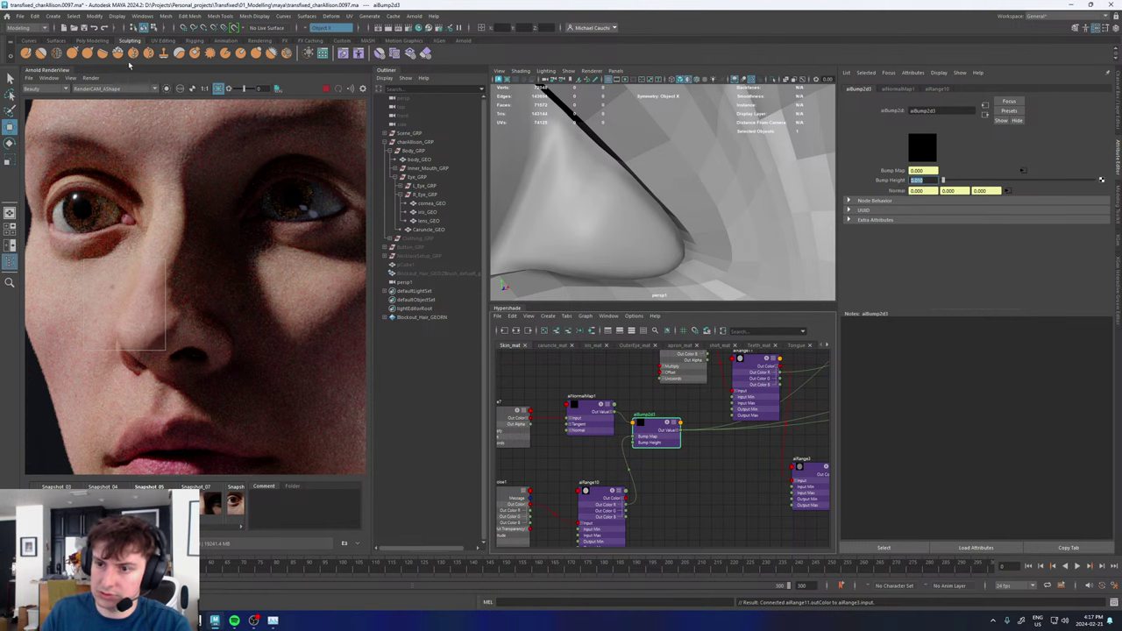
left_click(71, 78)
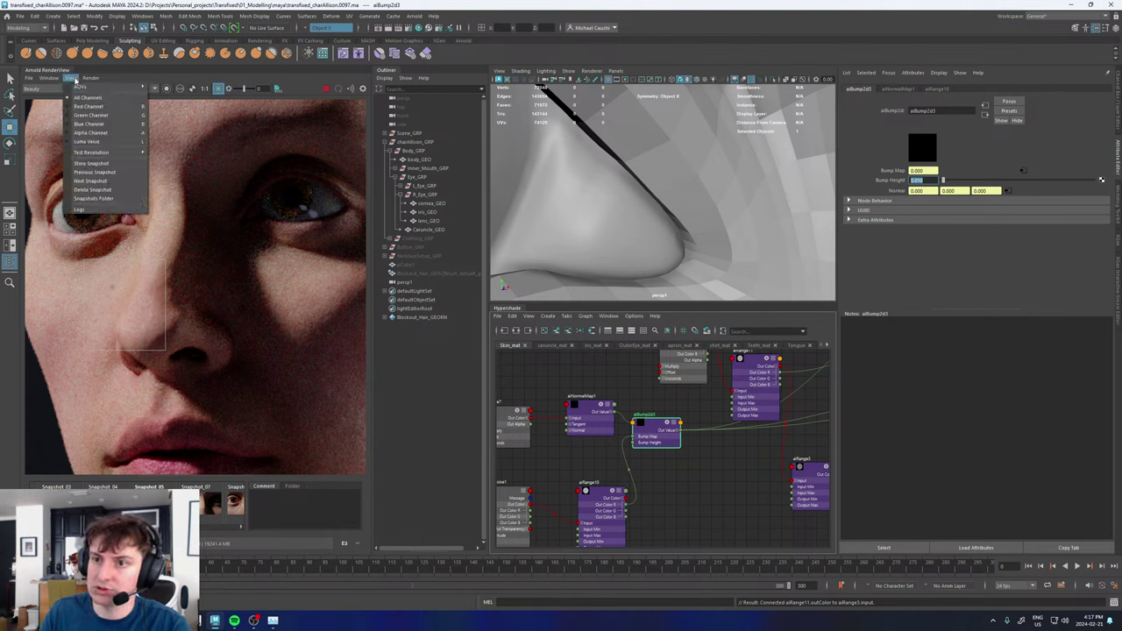
left_click(88, 167)
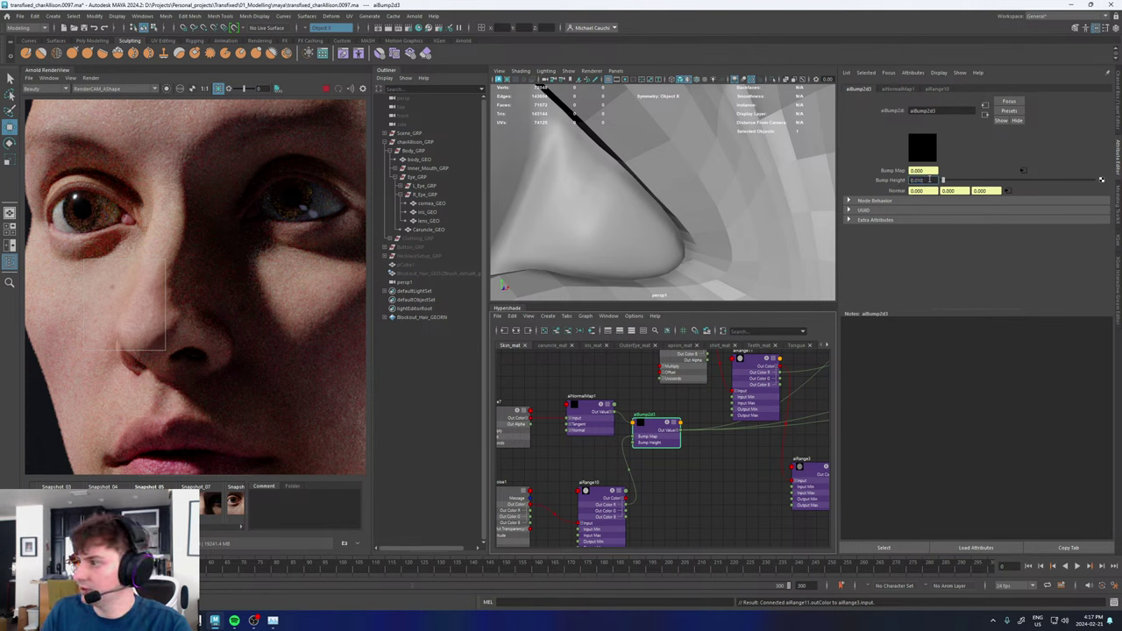
- Set the Bump Height of aiBump2d3 to 0 and compare the nose render with Snapshot_11
type("0")
key("Return")
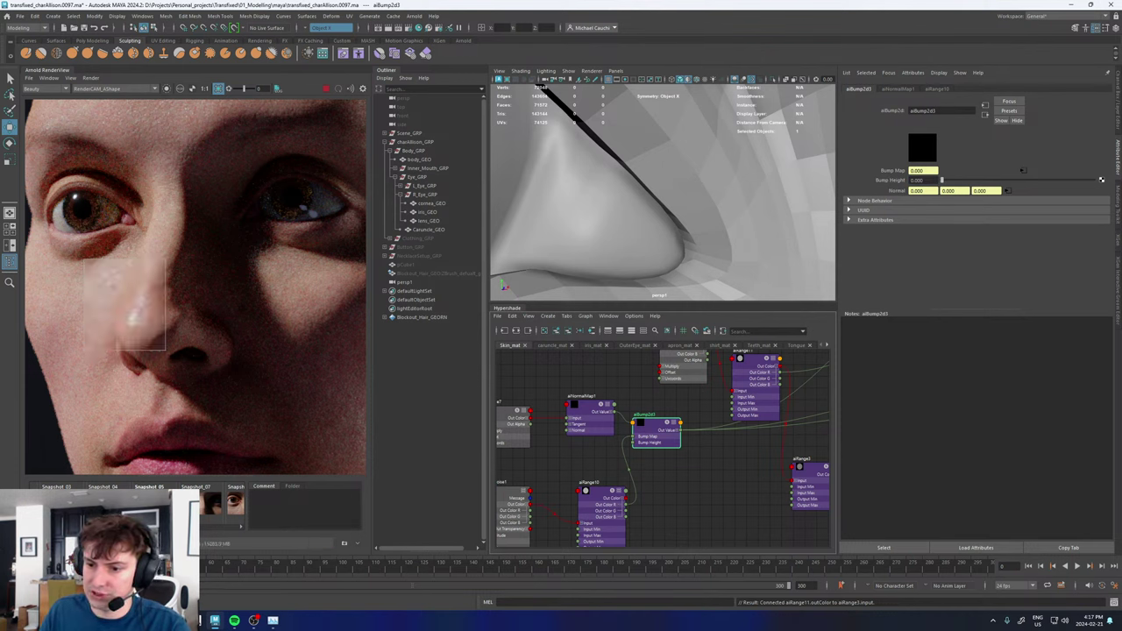
left_click(149, 506)
left_click(149, 506)
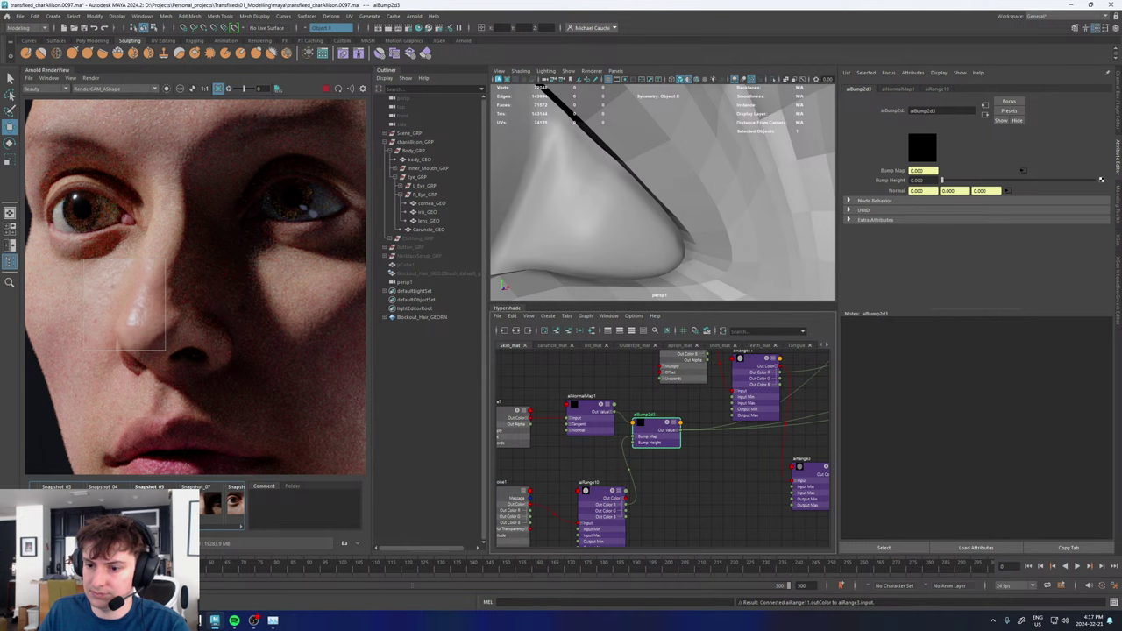
left_click_drag(130, 528, 202, 533)
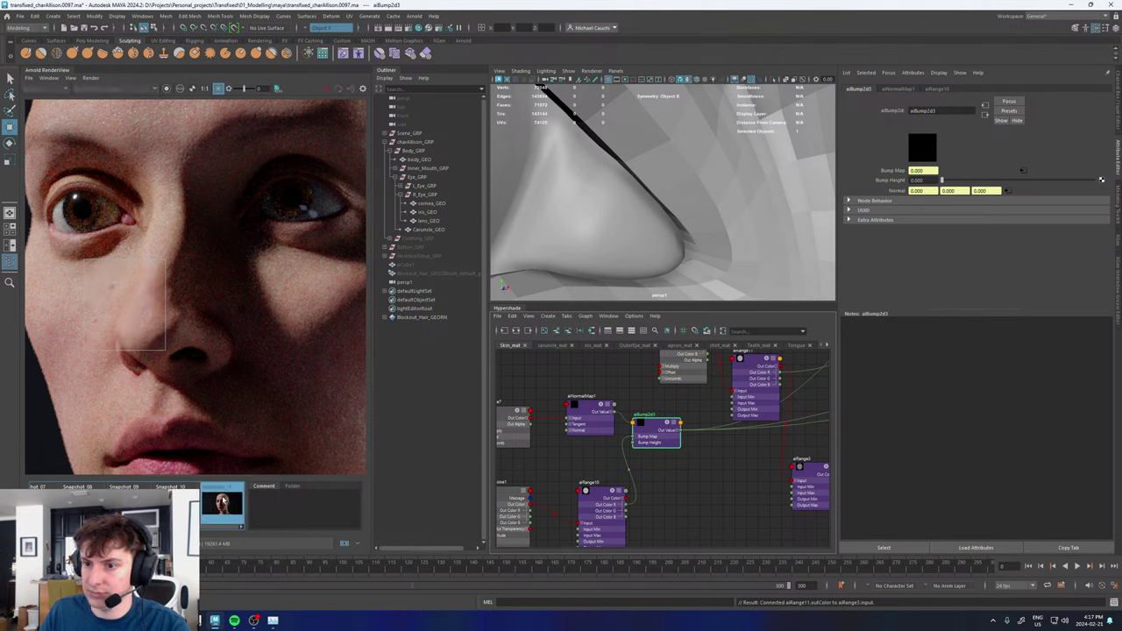
left_click(234, 506)
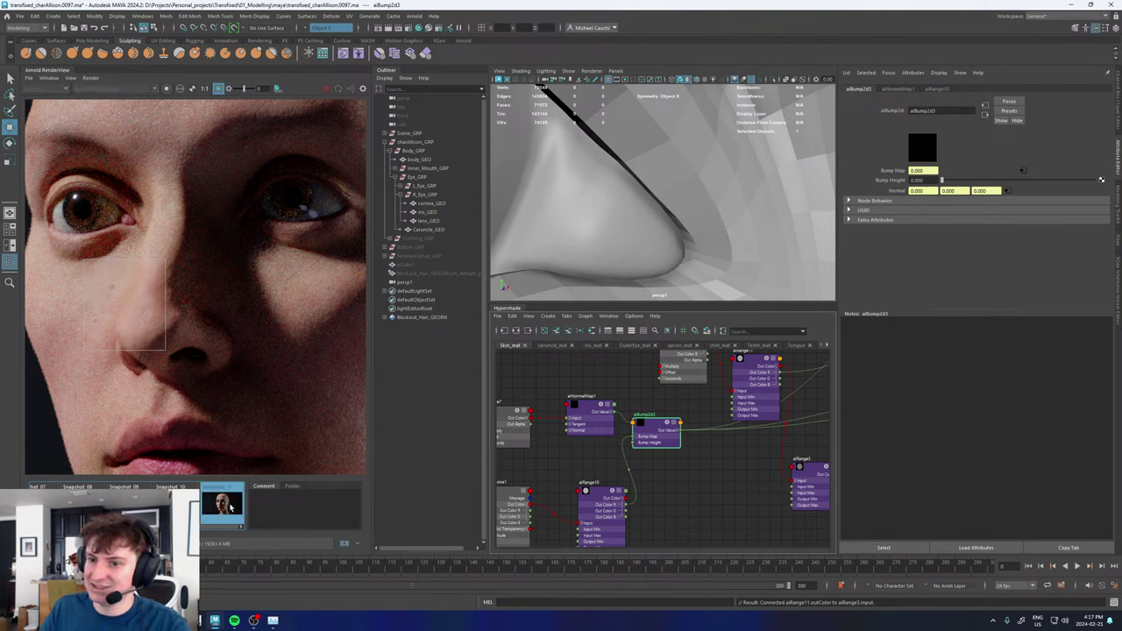
- Raise the Bump Height of aiBump2d3 to 0.005 and inspect the nose highlights close up and with the head framed
left_click(927, 179)
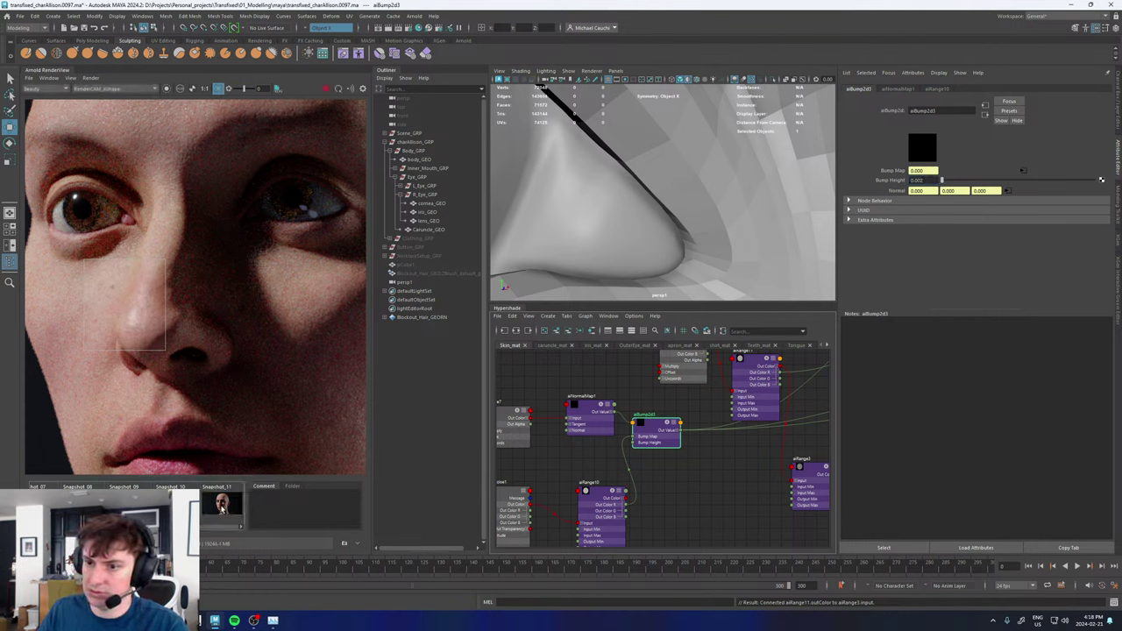
scroll(130, 309, "up", 2)
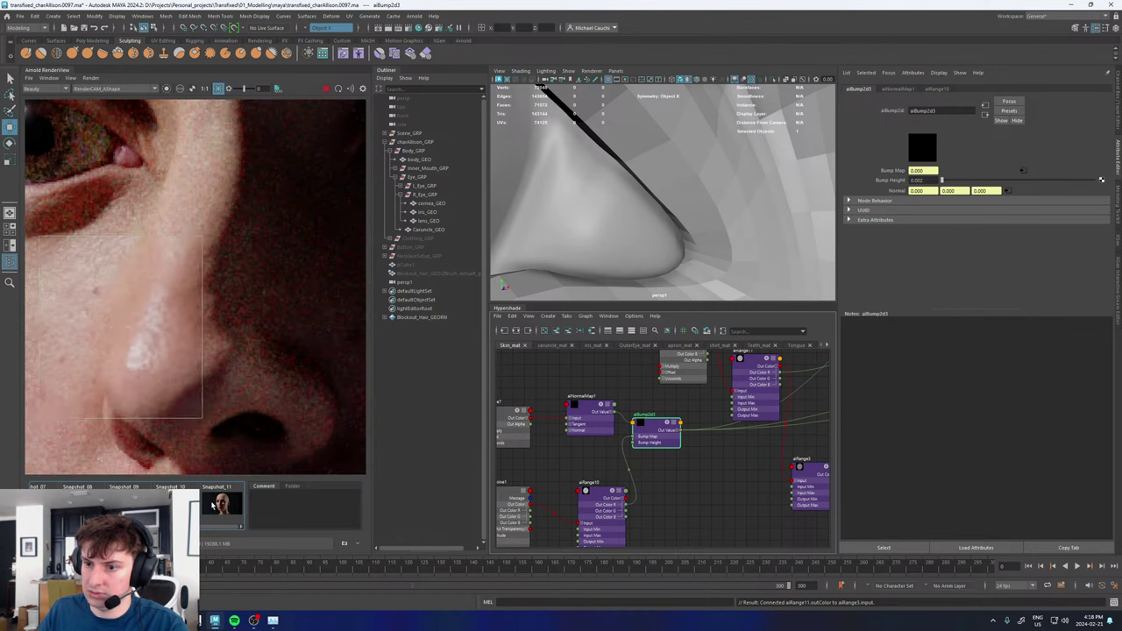
left_click(928, 181)
key("BackSpace")
type("5")
key("Return")
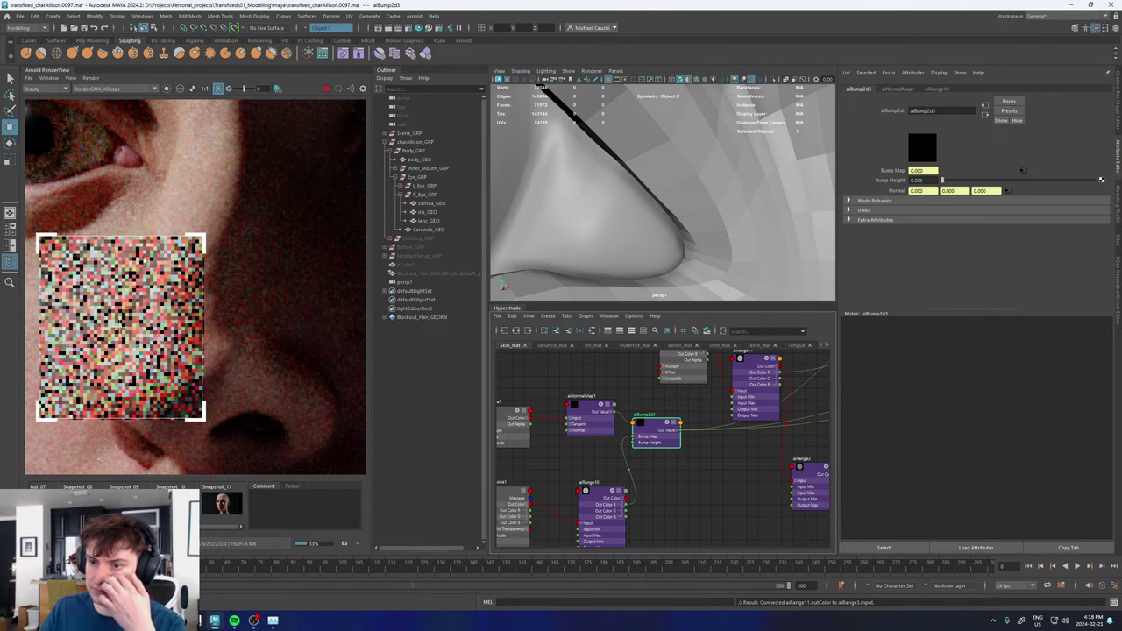
scroll(169, 350, "down", 5)
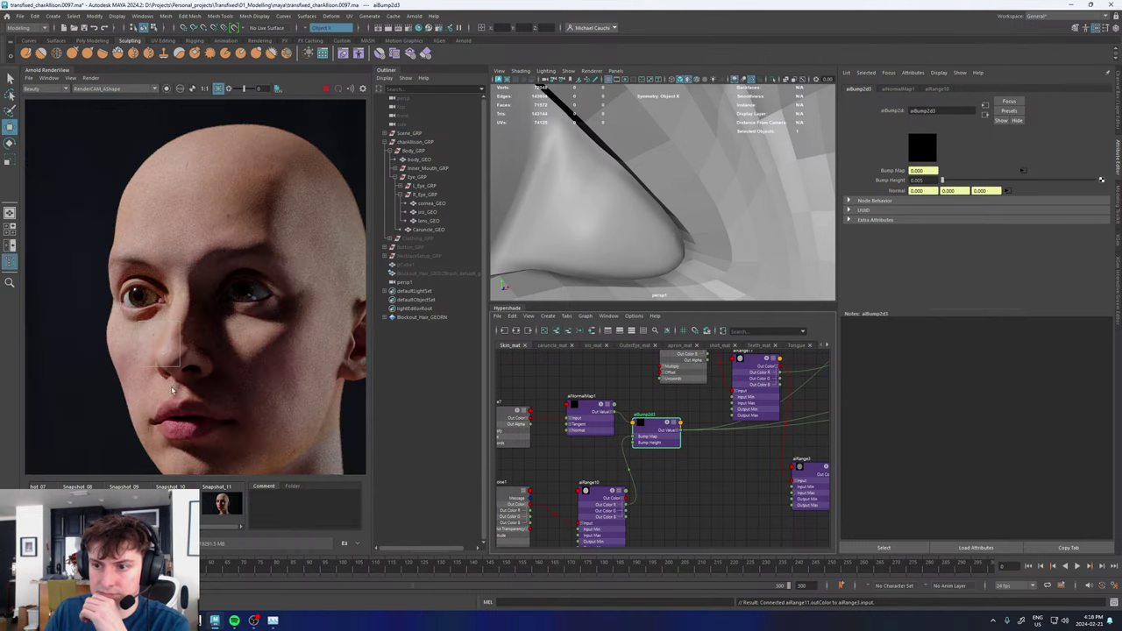
scroll(171, 385, "up", 4)
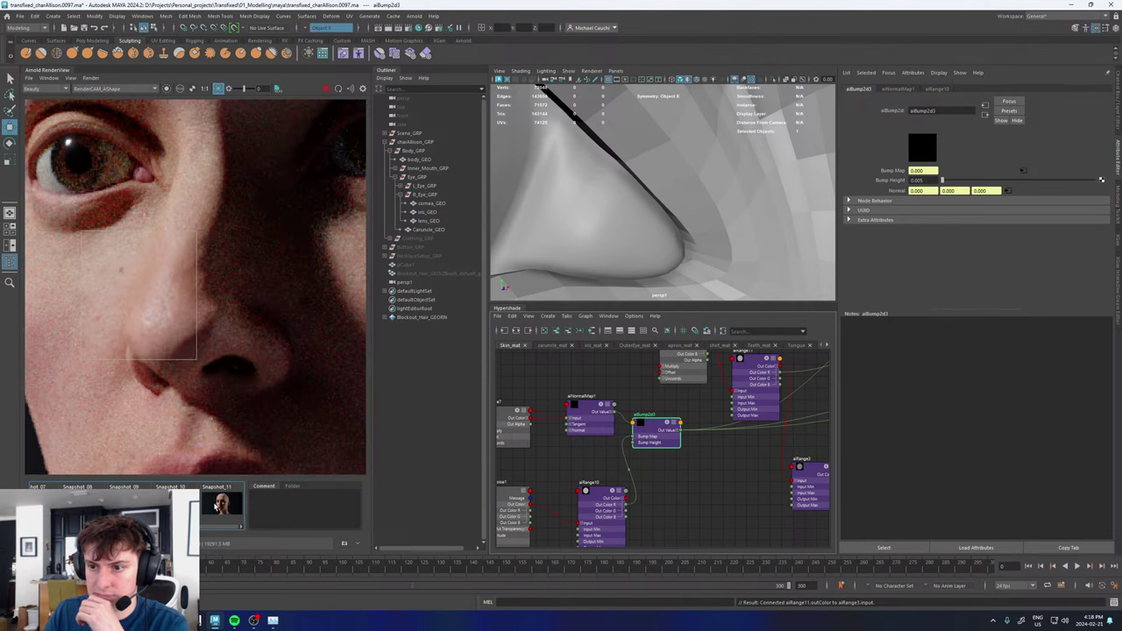
- Lower the Bump Height of aiBump2d3 and enlarge the render region to cover the eye, cheek and nose
left_click(916, 179)
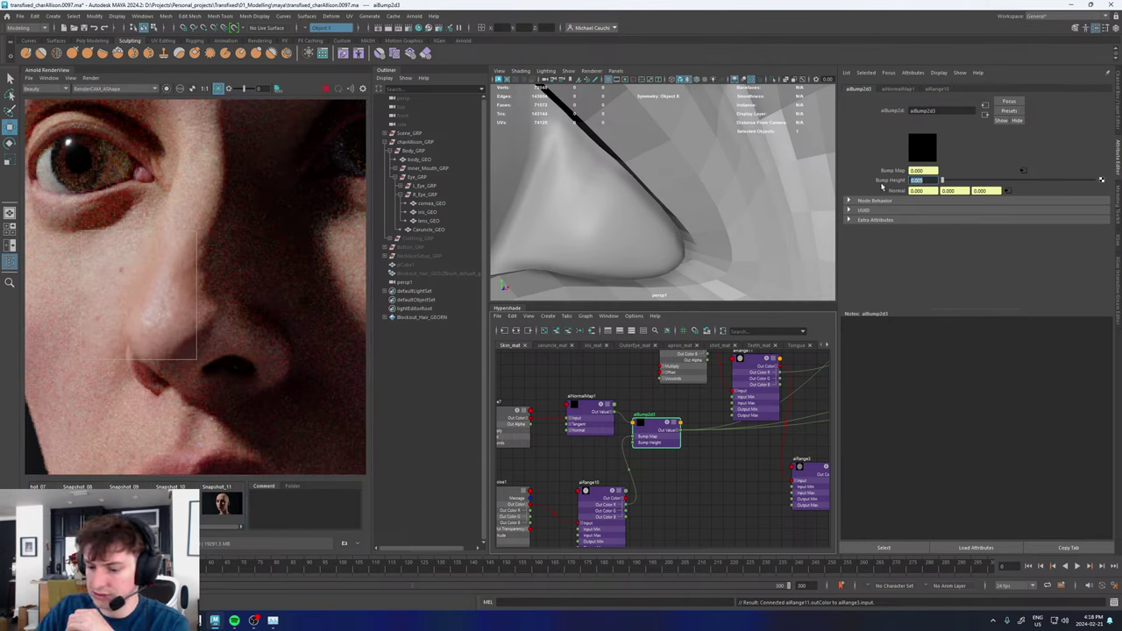
type("0")
key("Return")
scroll(186, 264, "down", 3)
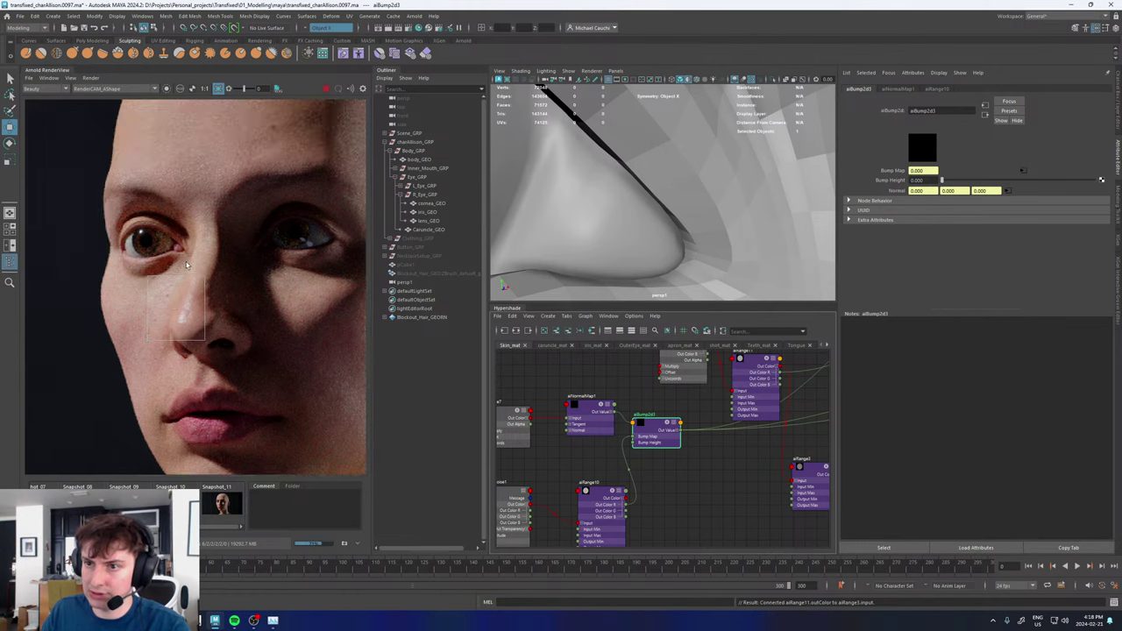
left_click_drag(81, 209, 220, 355)
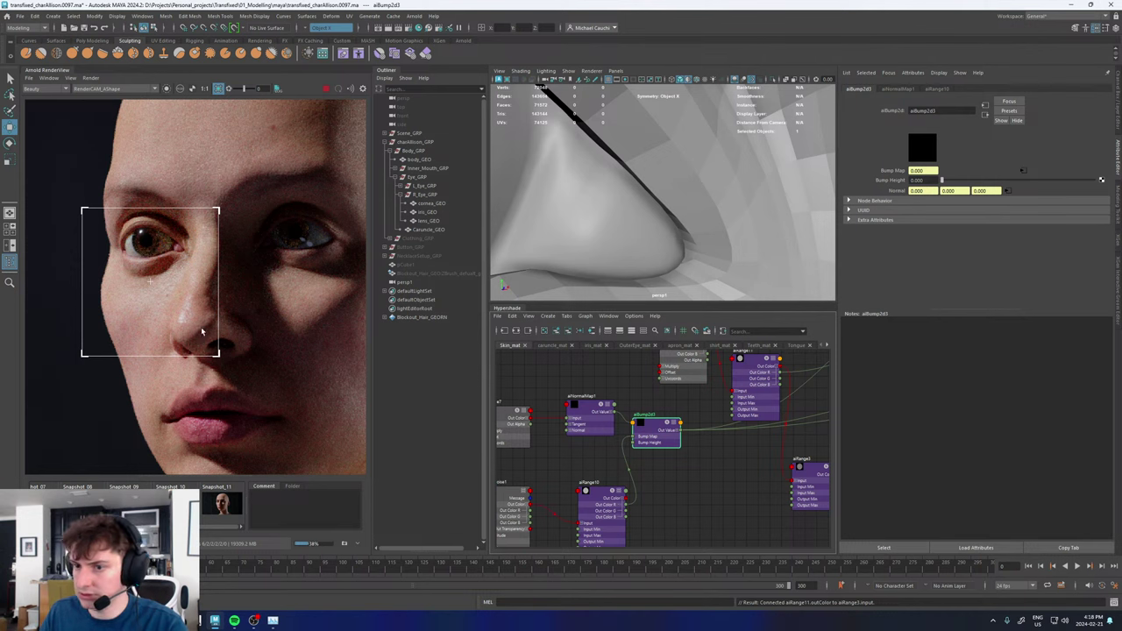
scroll(186, 328, "up", 1)
scroll(185, 330, "down", 4)
scroll(185, 332, "up", 2)
scroll(187, 334, "up", 2)
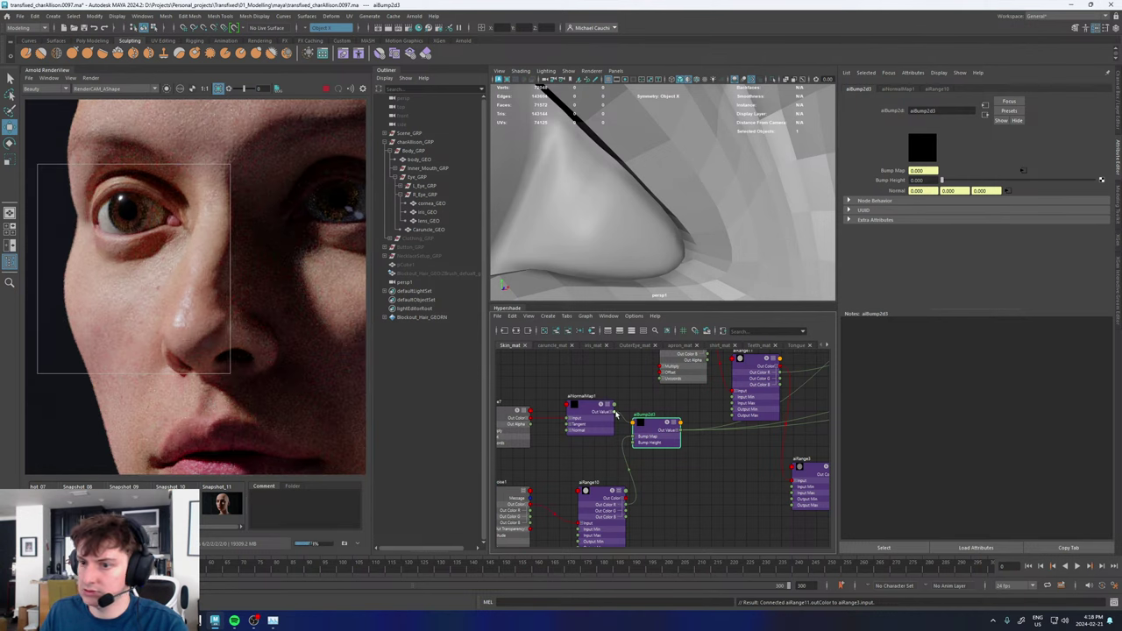
- Set the Output Max of aiRange11 to 1 in the skin material graph
scroll(621, 388, "down", 5)
scroll(689, 464, "up", 5)
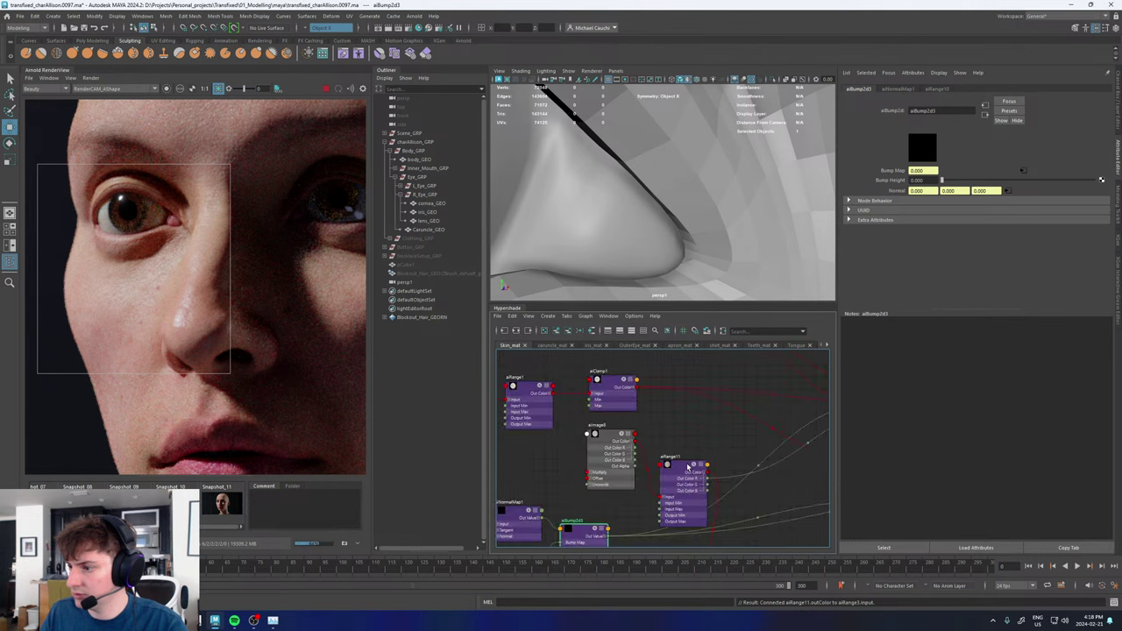
middle_click_drag(671, 432, 821, 468, "alt")
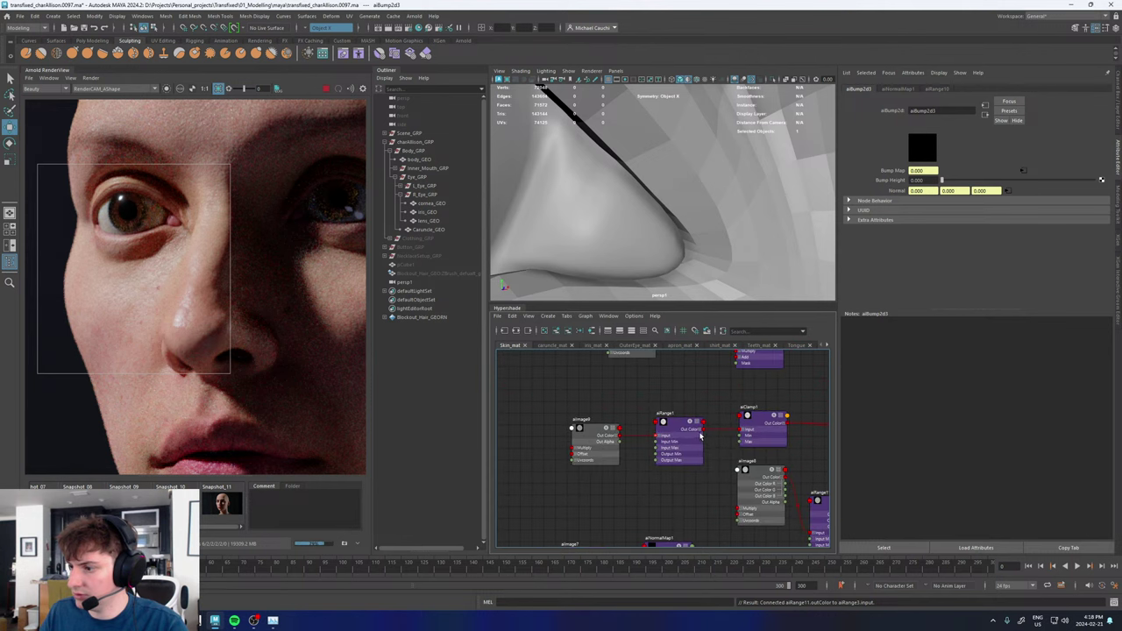
middle_click_drag(697, 397, 630, 379, "alt")
scroll(697, 416, "down", 2)
middle_click_drag(748, 453, 665, 400, "alt")
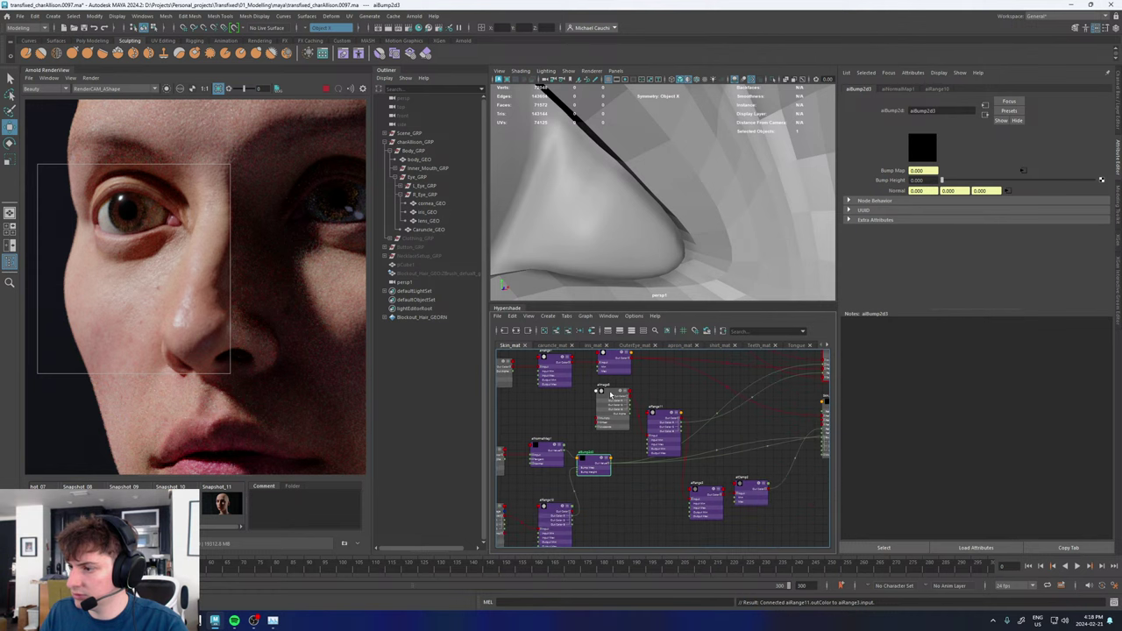
left_click_drag(665, 416, 666, 403)
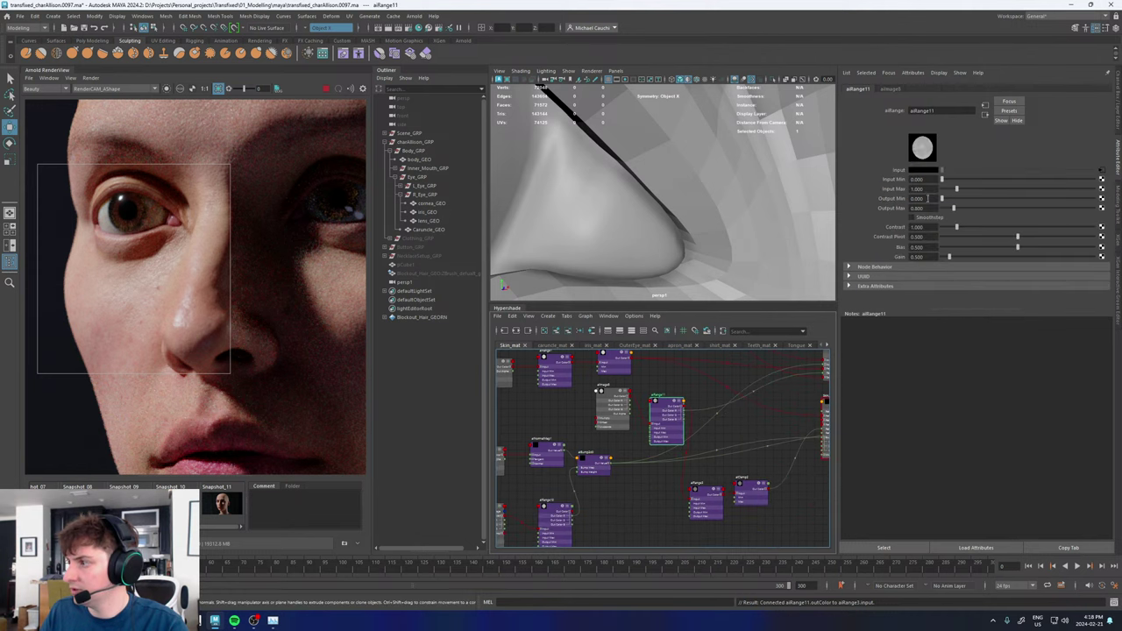
left_click_drag(929, 209, 879, 211)
type("1")
key("Return")
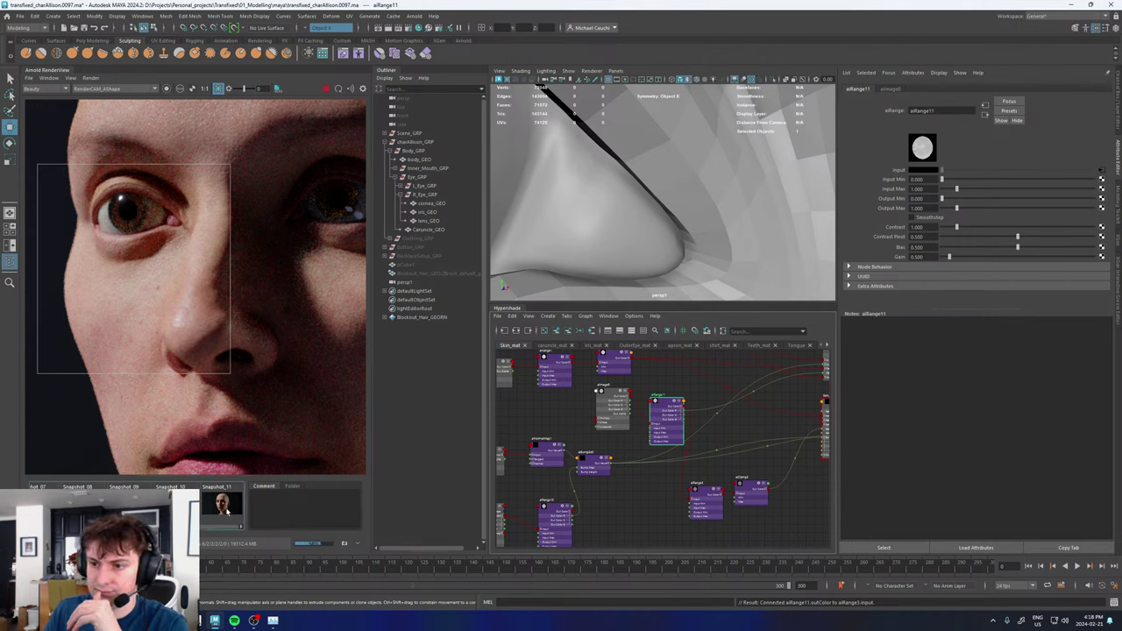
- Compare the eye and nose render with Snapshot_11, and store the current render as a new snapshot
left_click(227, 512)
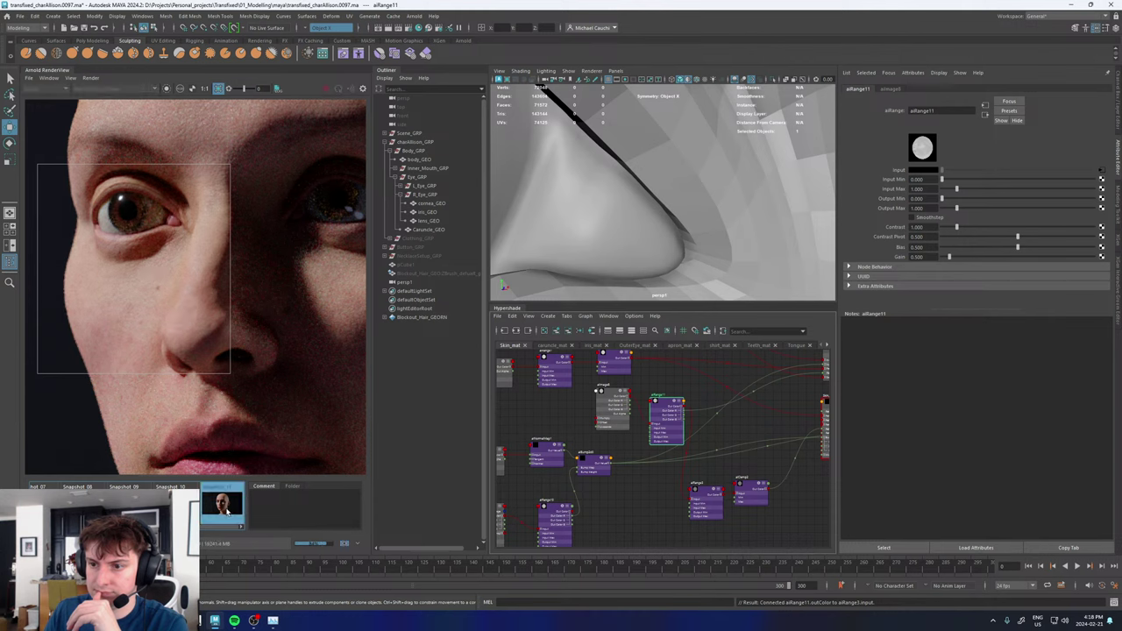
left_click(227, 511)
scroll(177, 249, "down", 1)
scroll(176, 255, "up", 1)
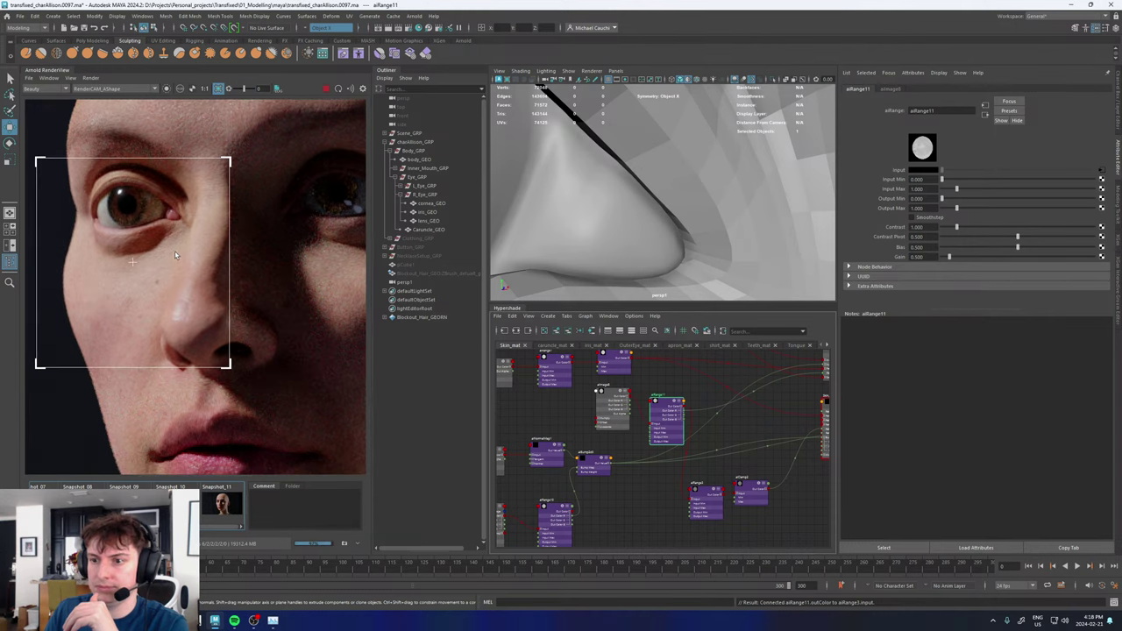
left_click(71, 77)
left_click(88, 164)
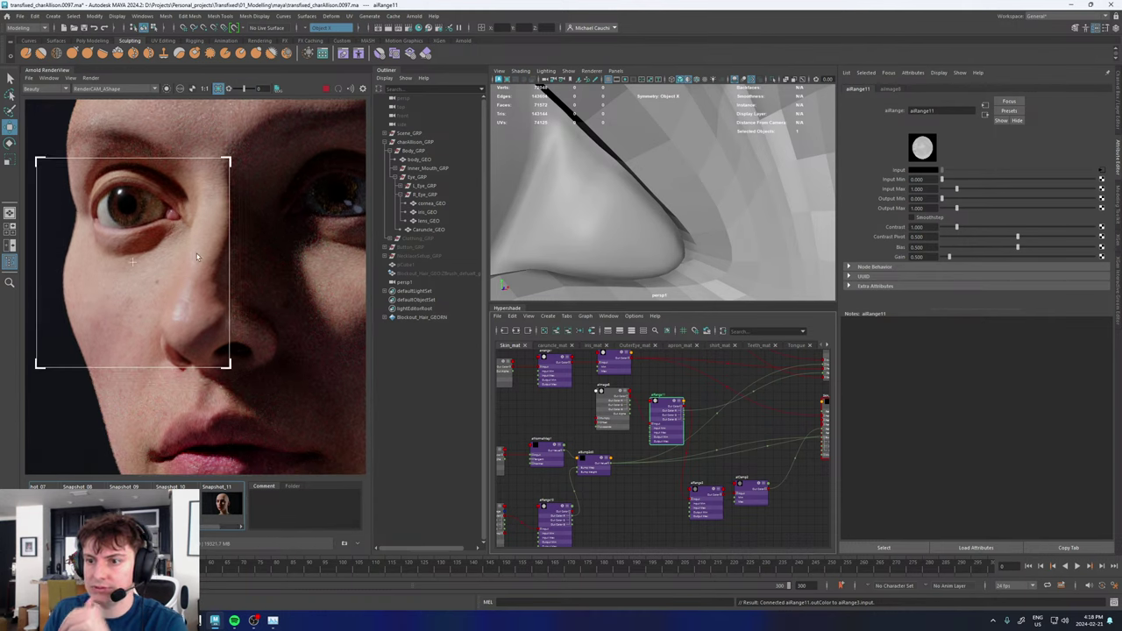
- Set the Output Max of aiRange11 to 0.8 and bring the newest stored snapshot into view
left_click(918, 208)
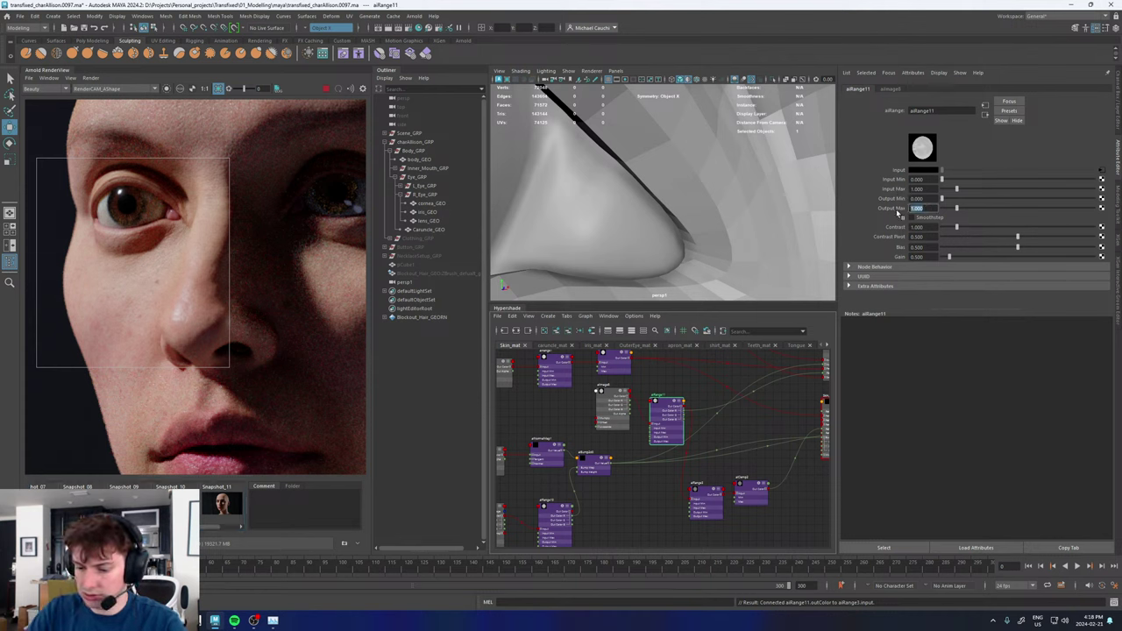
type("0.8")
key("Return")
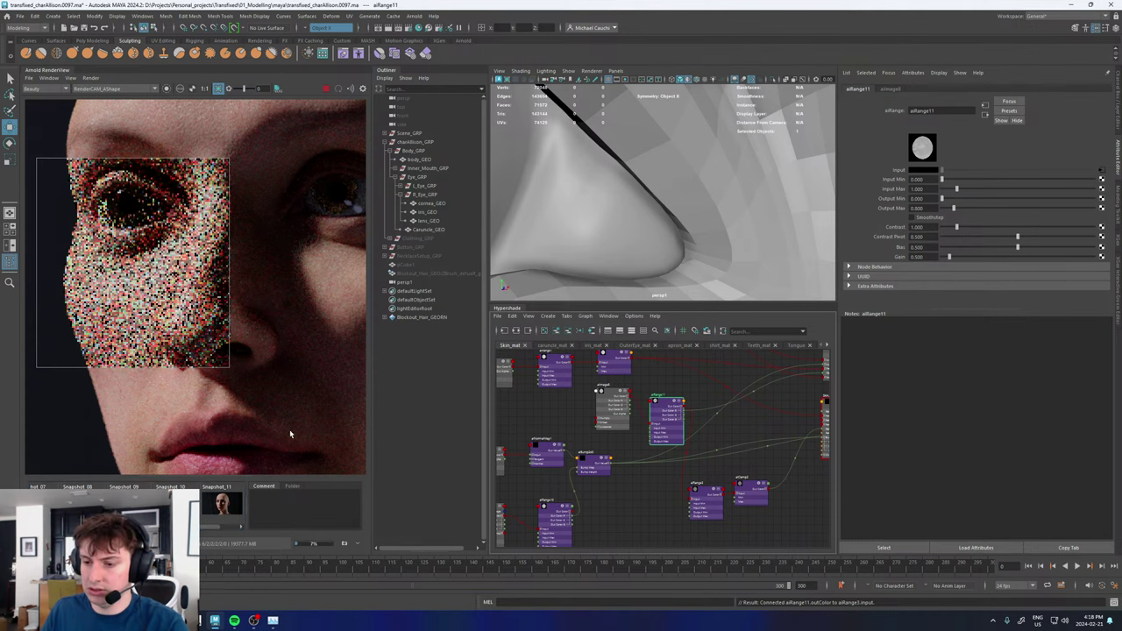
left_click_drag(218, 528, 247, 528)
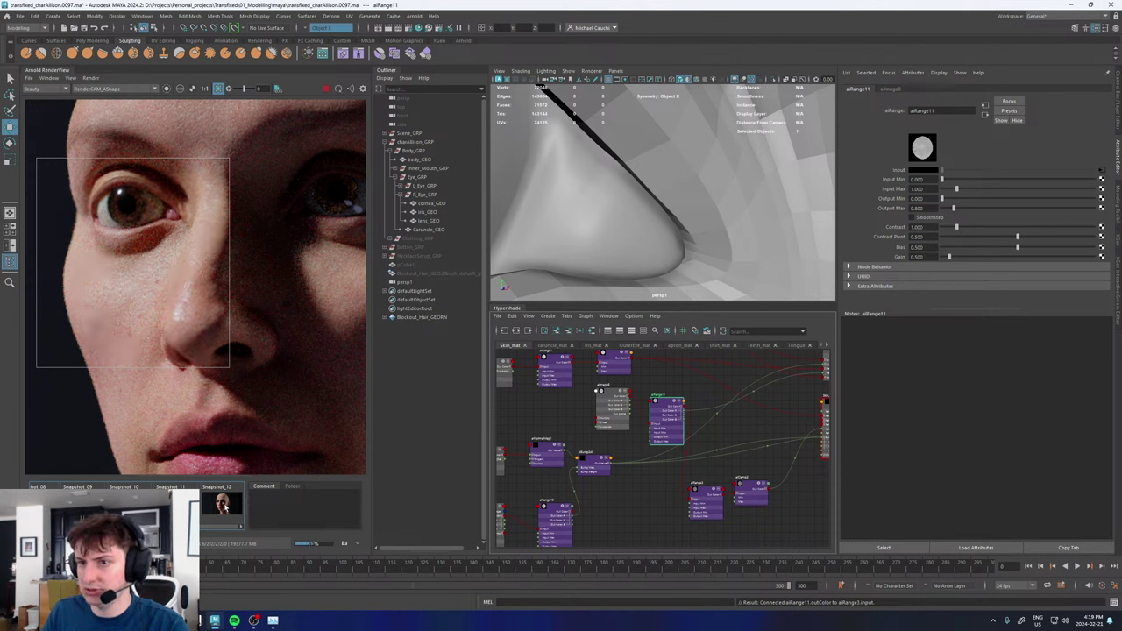
- Open the attributes of aiBump2d3 in the skin material graph and compare the region render with Snapshot_12
scroll(653, 476, "down", 3)
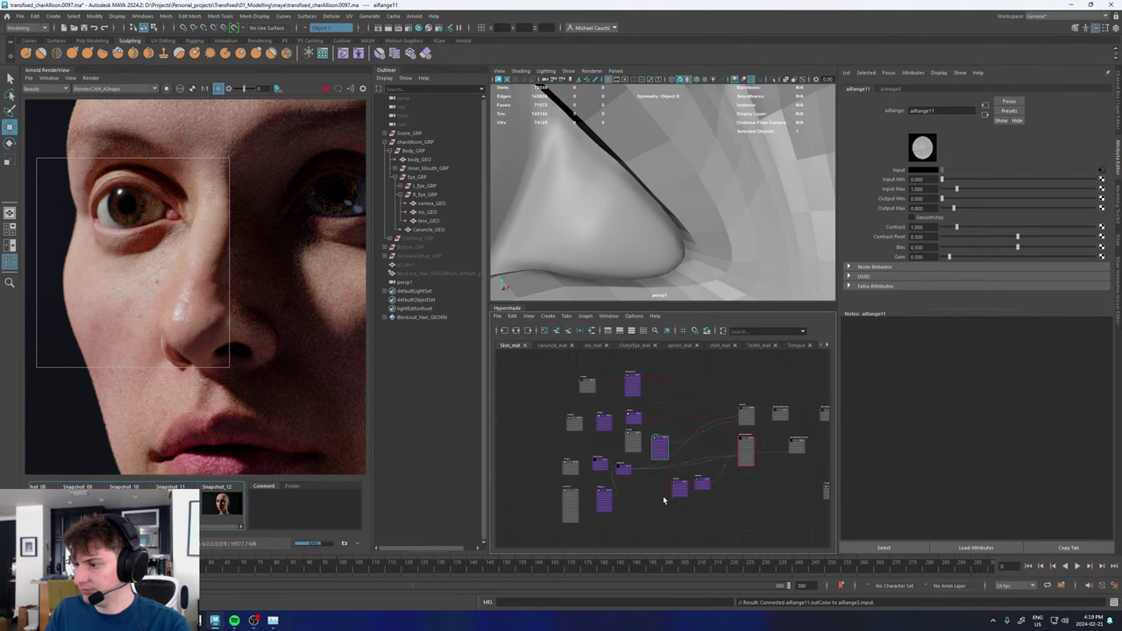
scroll(634, 498, "up", 6)
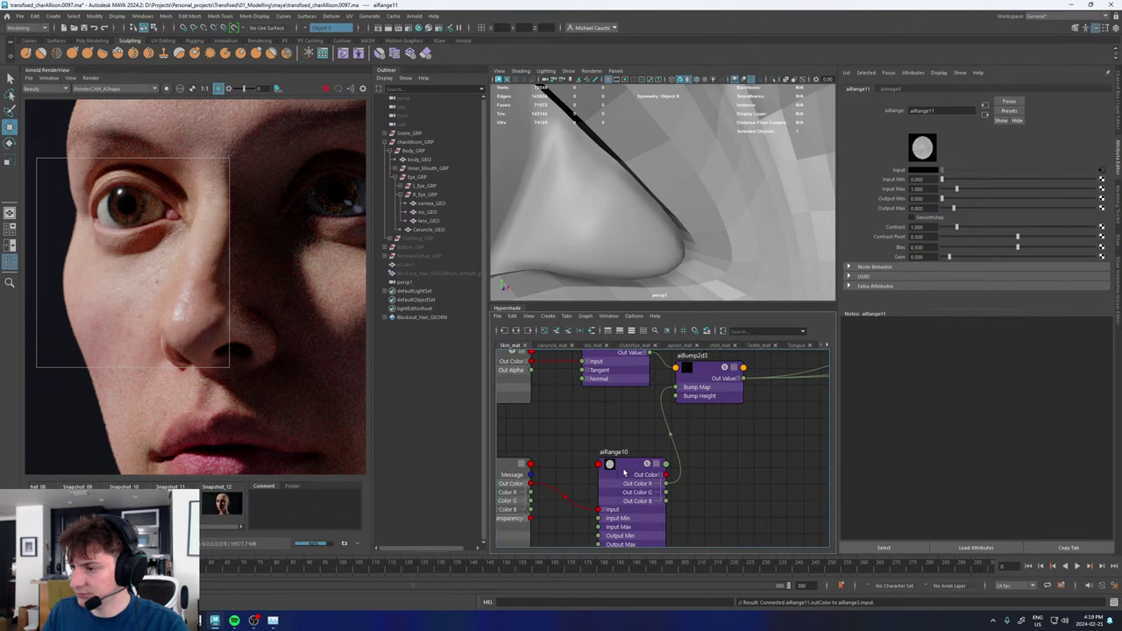
scroll(618, 474, "down", 3)
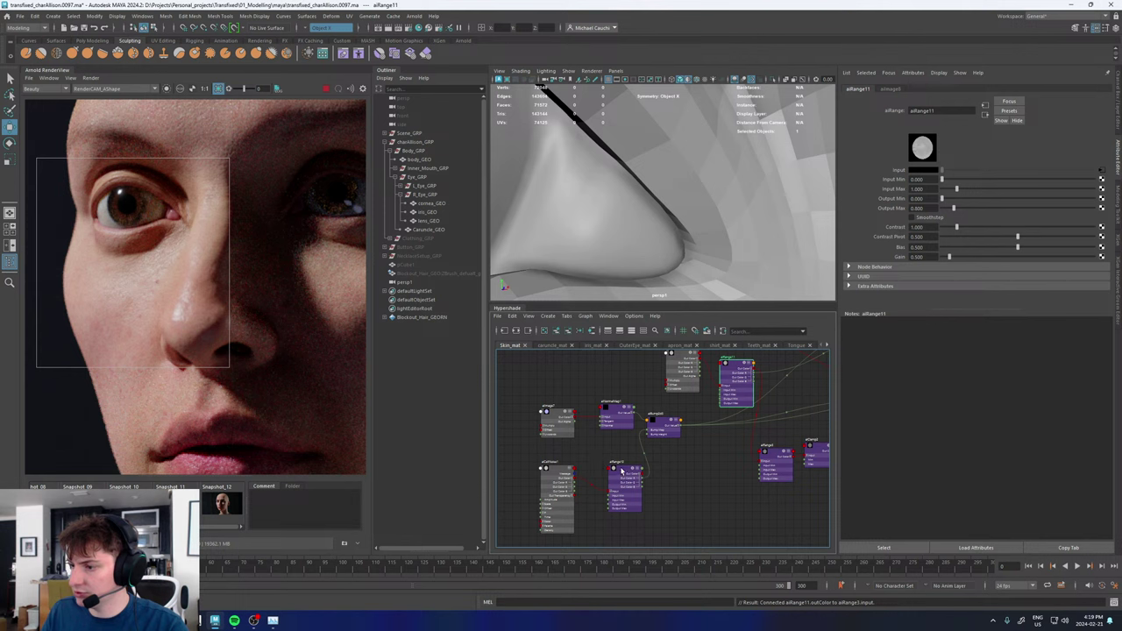
scroll(622, 472, "up", 2)
left_click(671, 405)
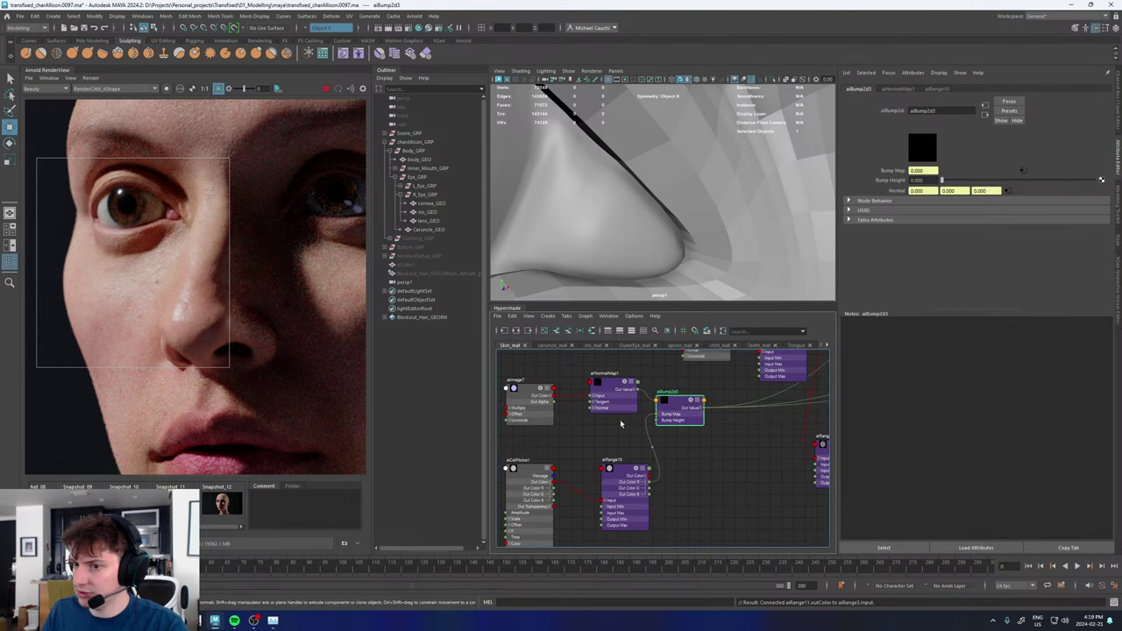
left_click(230, 506)
left_click(229, 507)
left_click(230, 507)
left_click(230, 507)
left_click(230, 507)
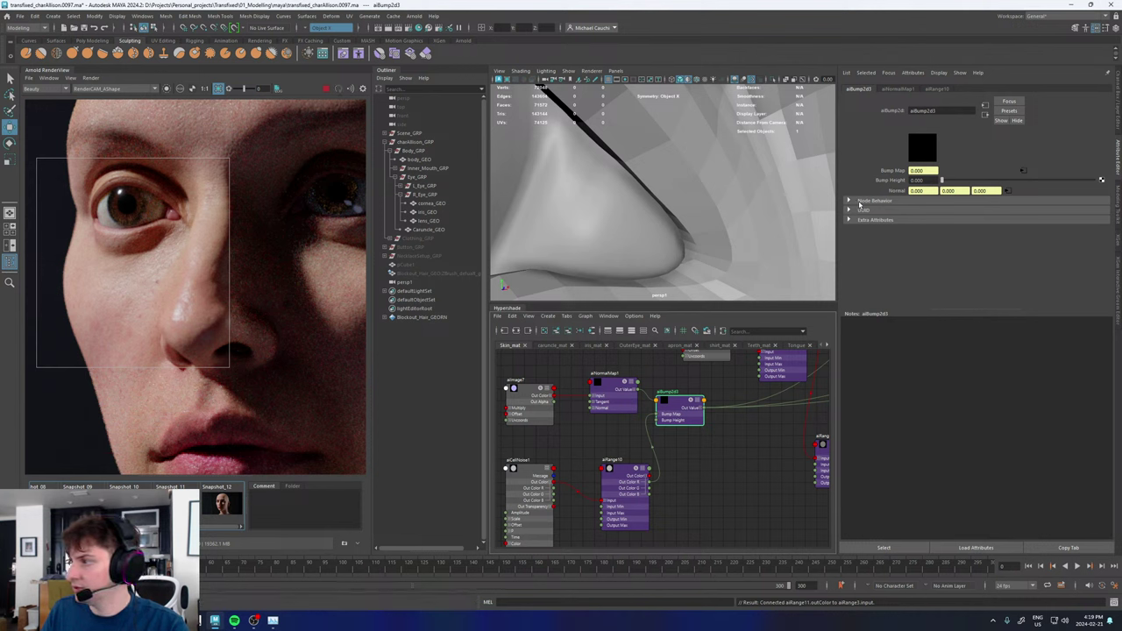
- Try Bump Height values of 0.01 and 0.005 on aiBump2d3
left_click(924, 182)
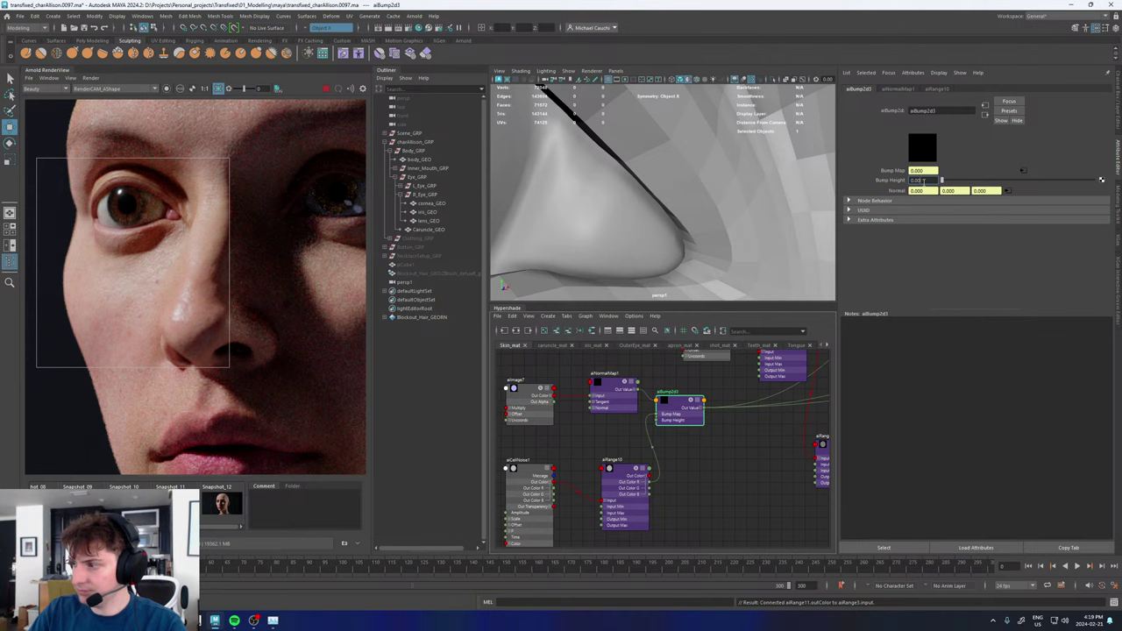
type("0.01")
key("Return")
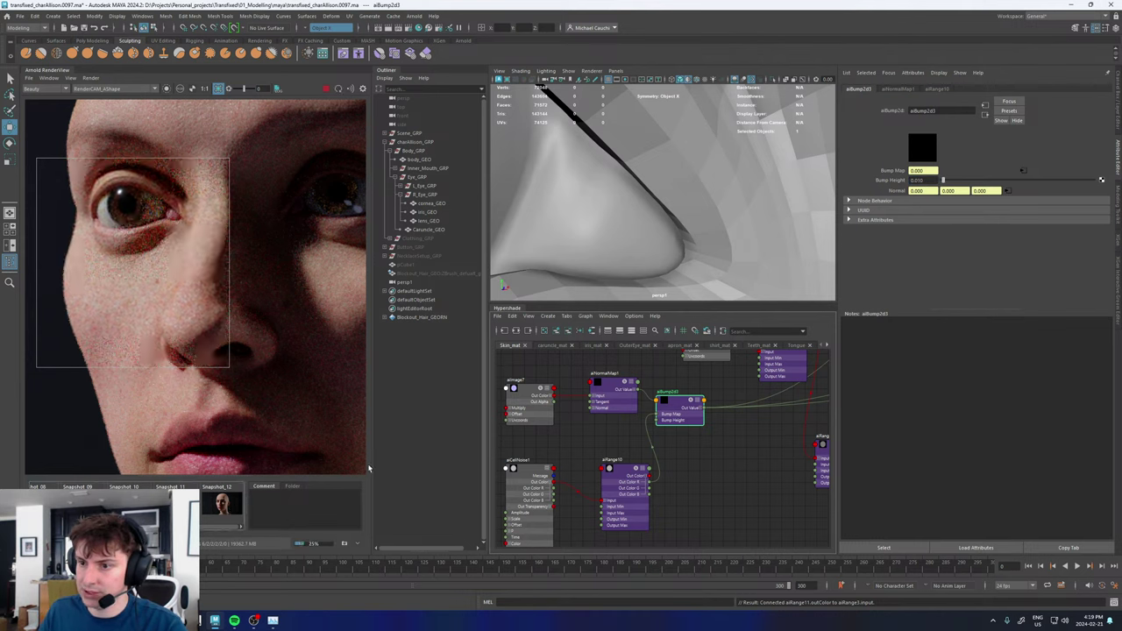
left_click(923, 180)
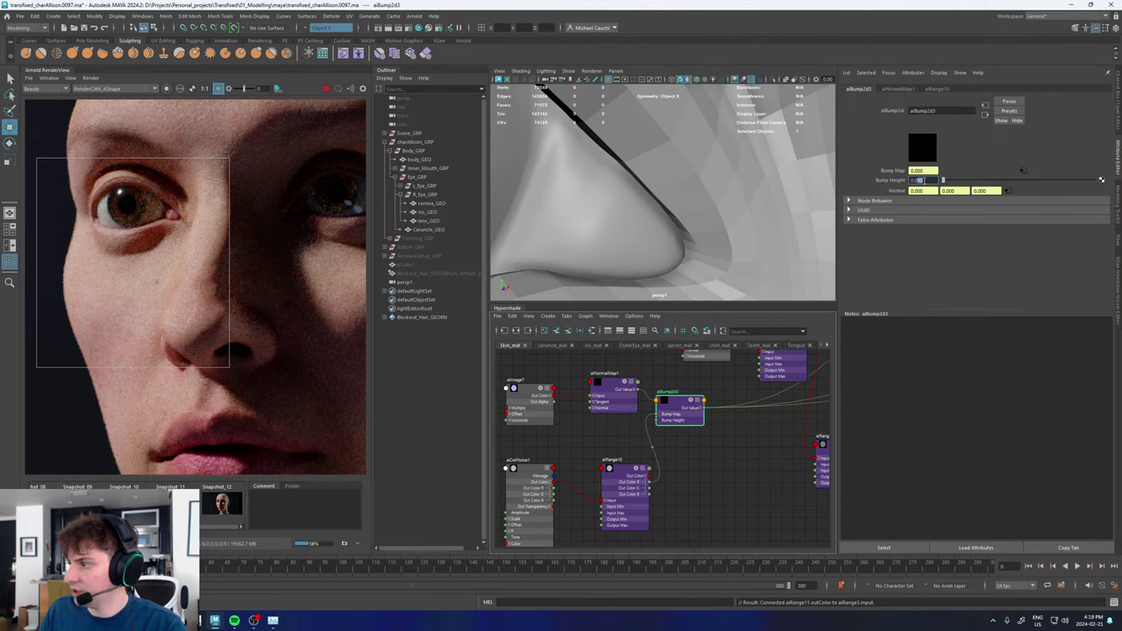
key("Return")
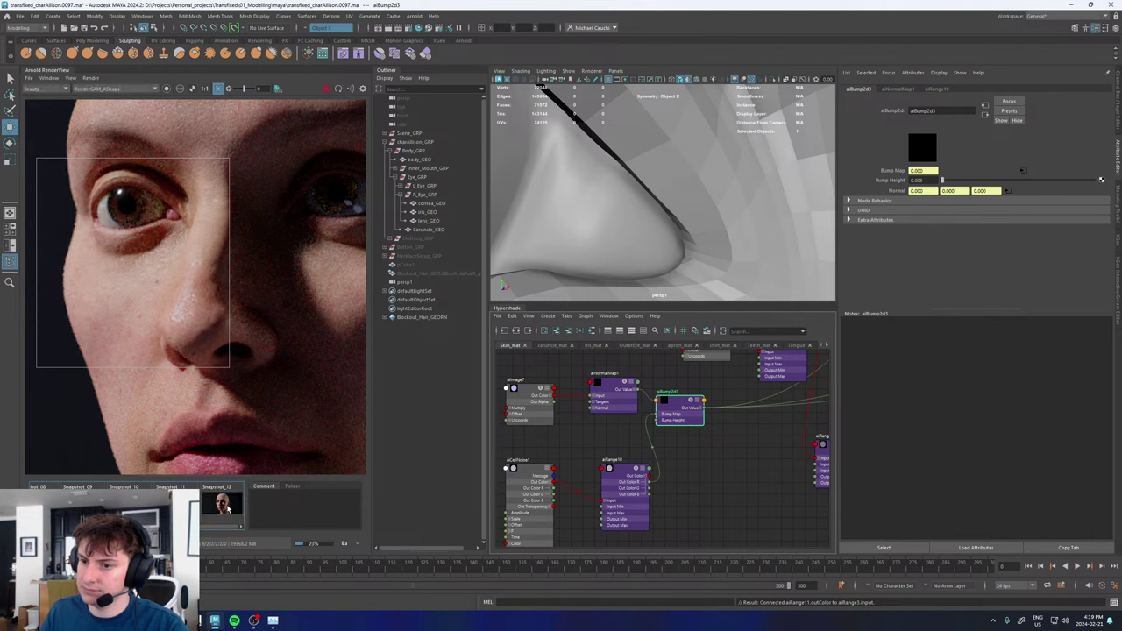
- Set the Bump Height of aiBump2d3 to 0.002
left_click(929, 181)
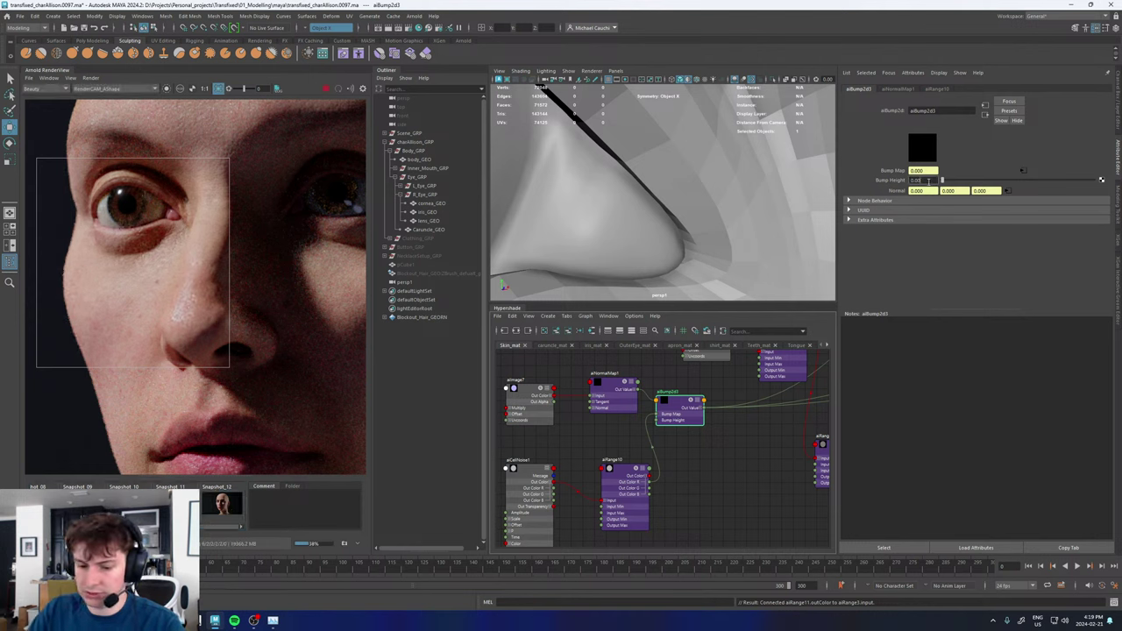
type("0.002")
key("Return")
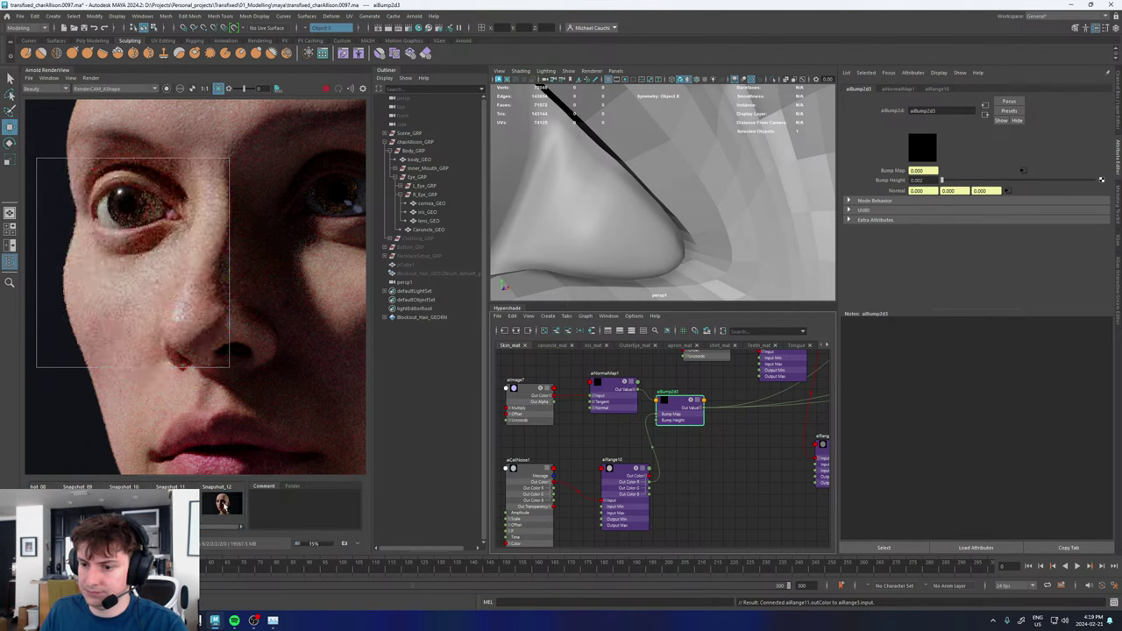
- Compare the eye and nose highlights close up between the current render, Snapshot_11 and Snapshot_12
scroll(208, 360, "down", 3)
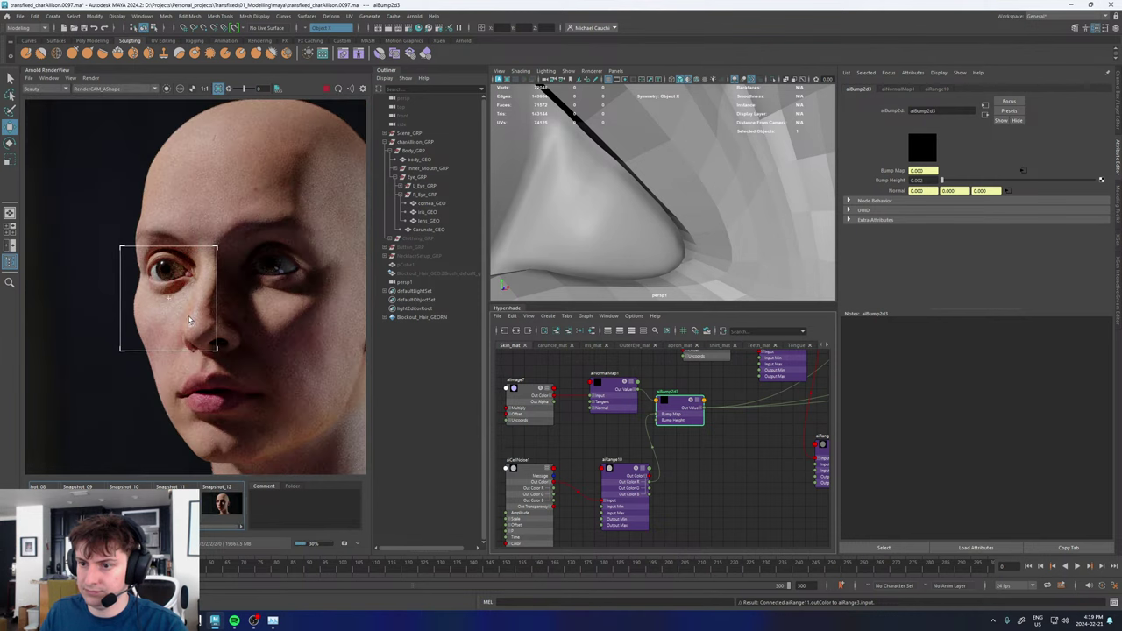
scroll(195, 306, "up", 4)
left_click(217, 507)
left_click(217, 507)
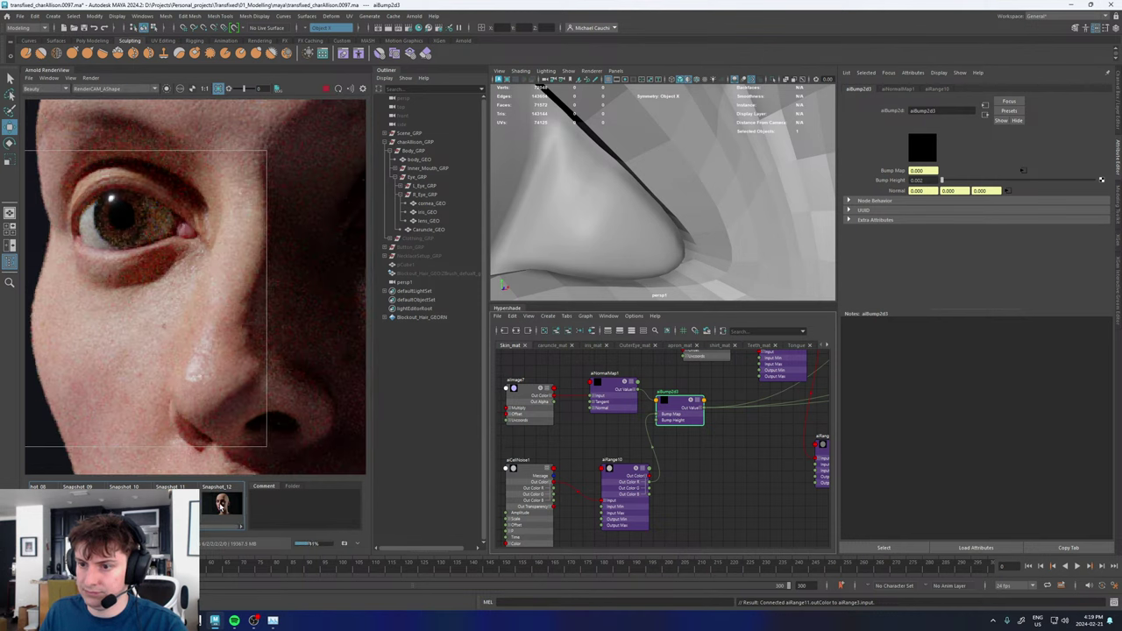
left_click(221, 506)
left_click(233, 507)
left_click(233, 507)
left_click(233, 506)
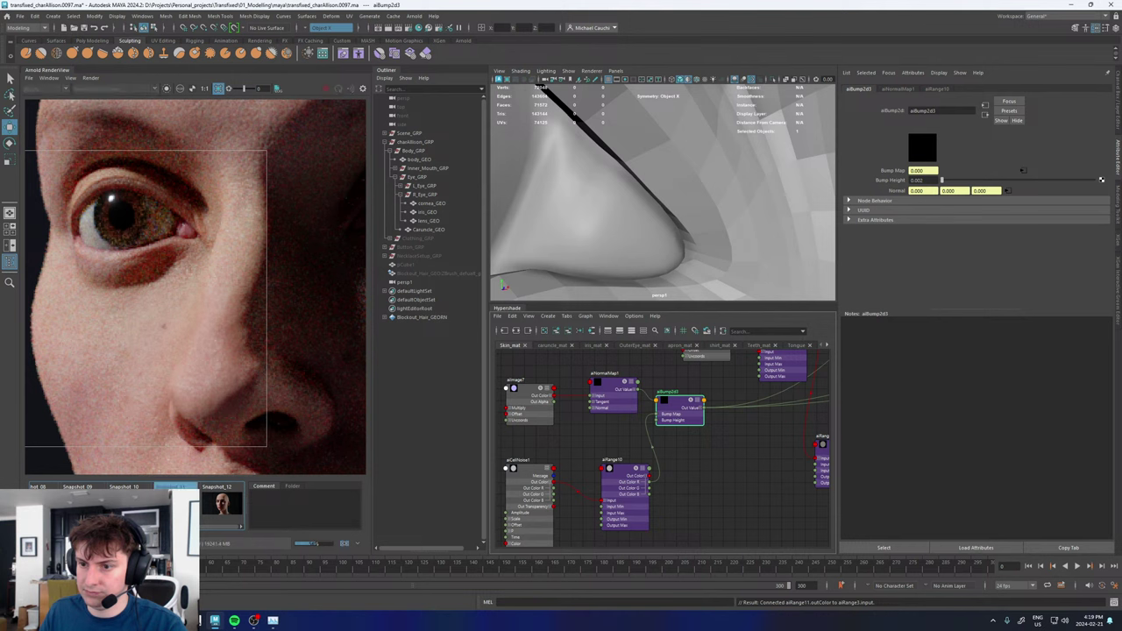
left_click(234, 507)
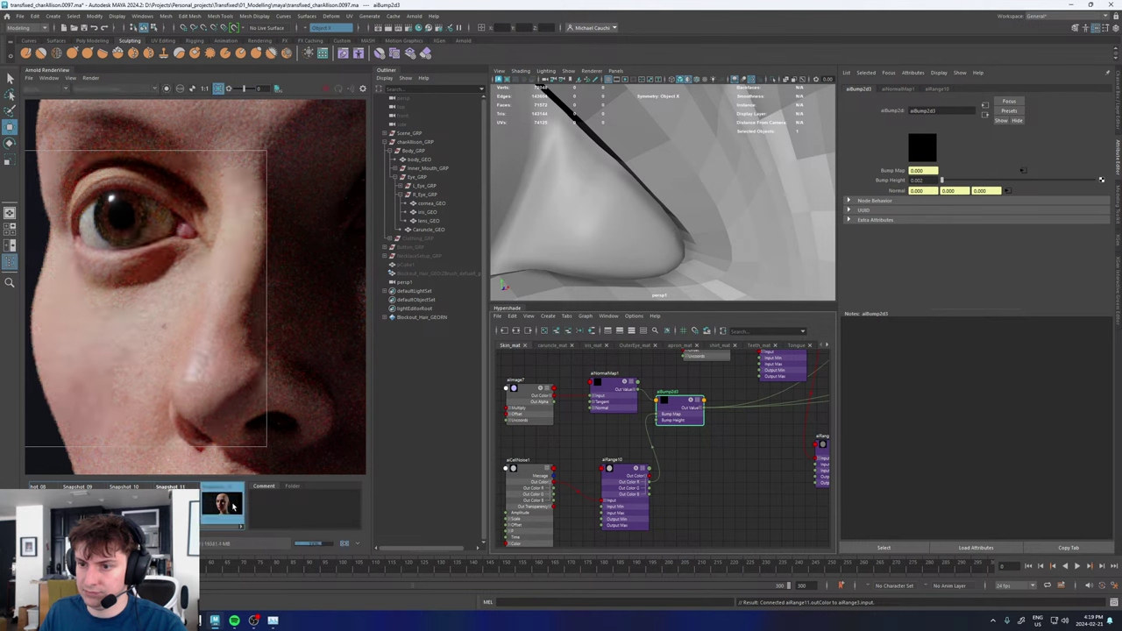
scroll(226, 399, "down", 3)
scroll(226, 399, "up", 2)
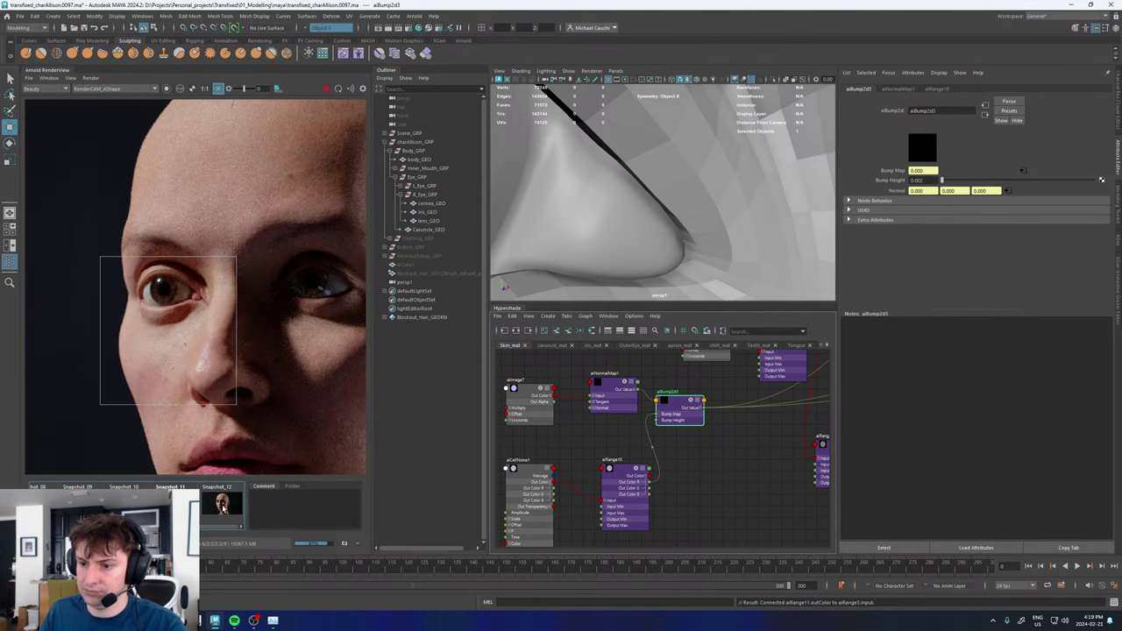
- Switch repeatedly between the current render and Snapshot_12 to compare the skin highlights with the head framed
left_click(230, 506)
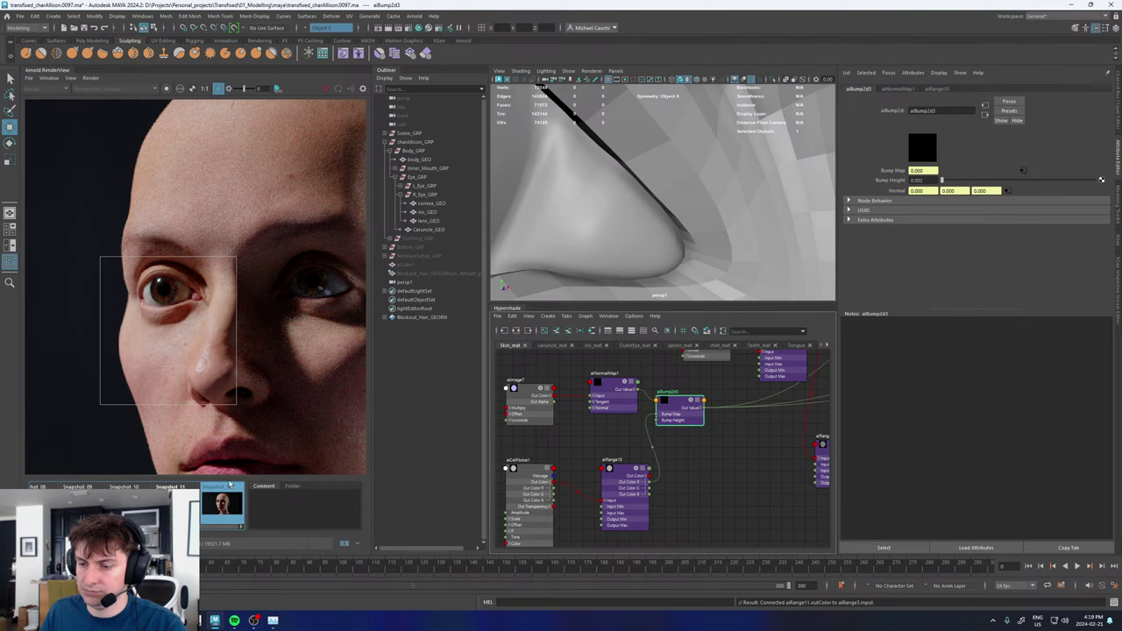
left_click(226, 506)
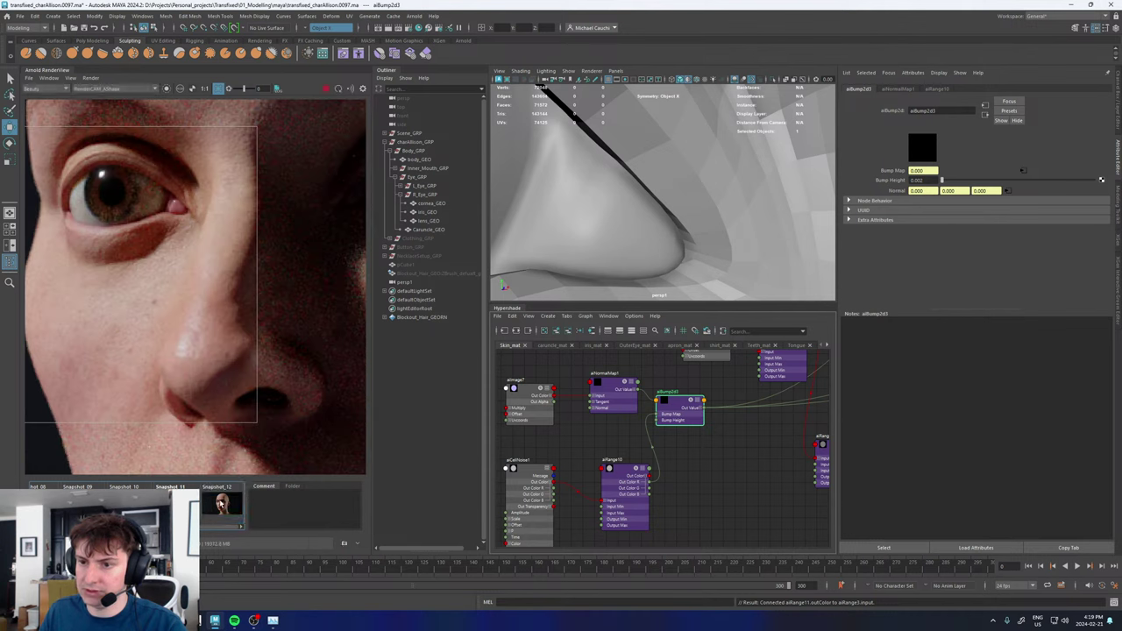
scroll(220, 360, "down", 3)
left_click(224, 506)
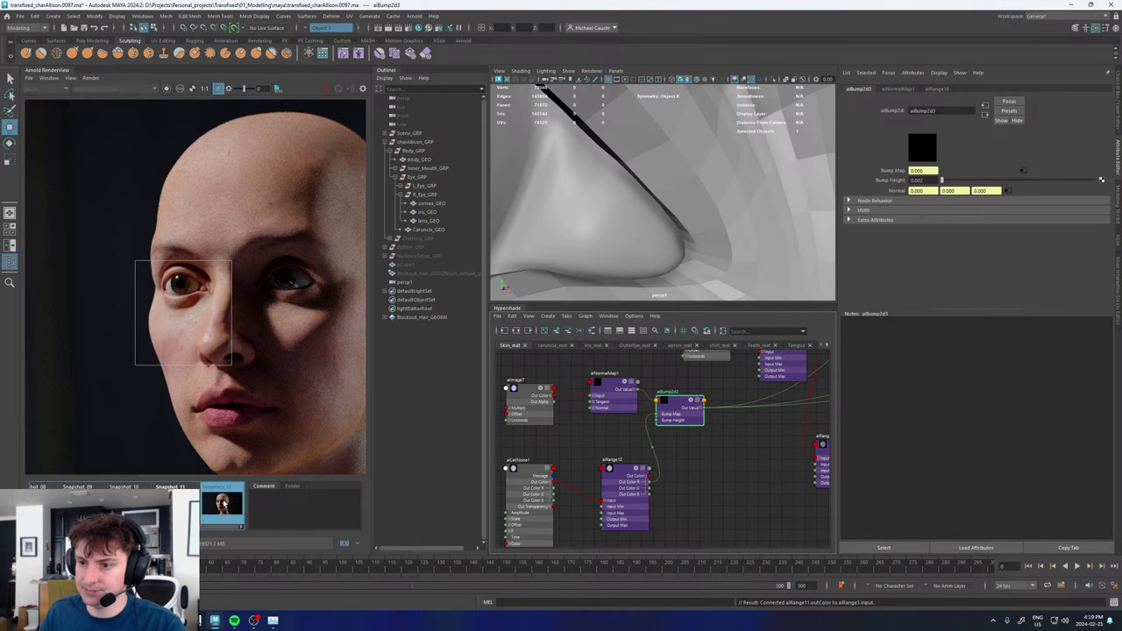
left_click(223, 506)
left_click(223, 505)
left_click(223, 506)
left_click(223, 506)
left_click(223, 504)
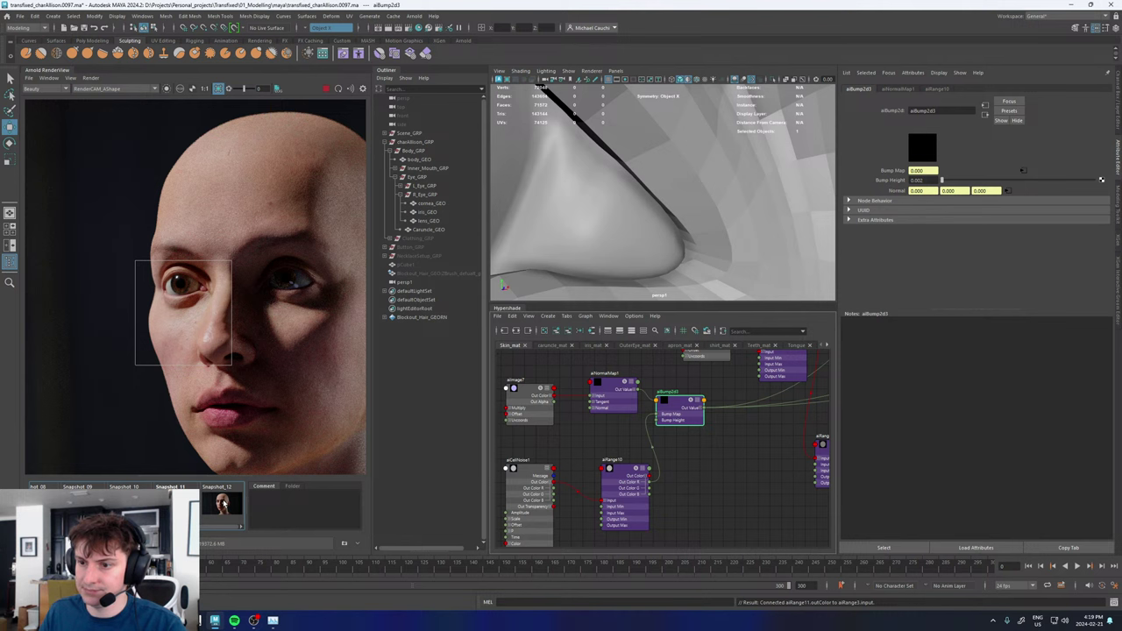
left_click(224, 504)
left_click(224, 504)
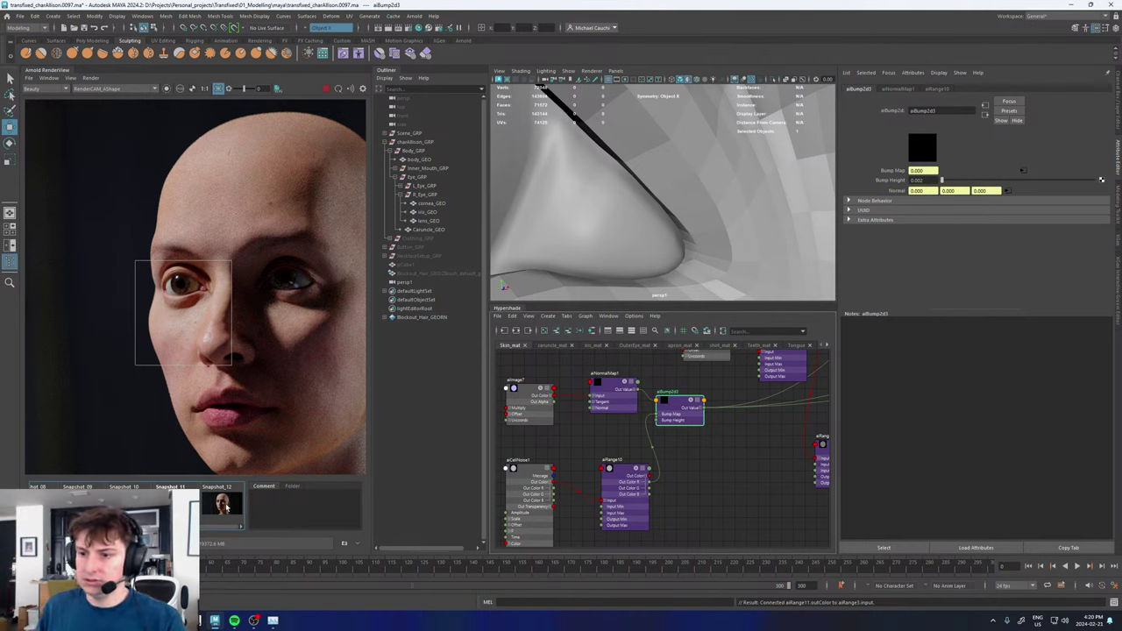
- Redraw the render region around the mouth and compare the lips with Snapshot_12
scroll(209, 296, "up", 3)
middle_click_drag(207, 309, 228, 263)
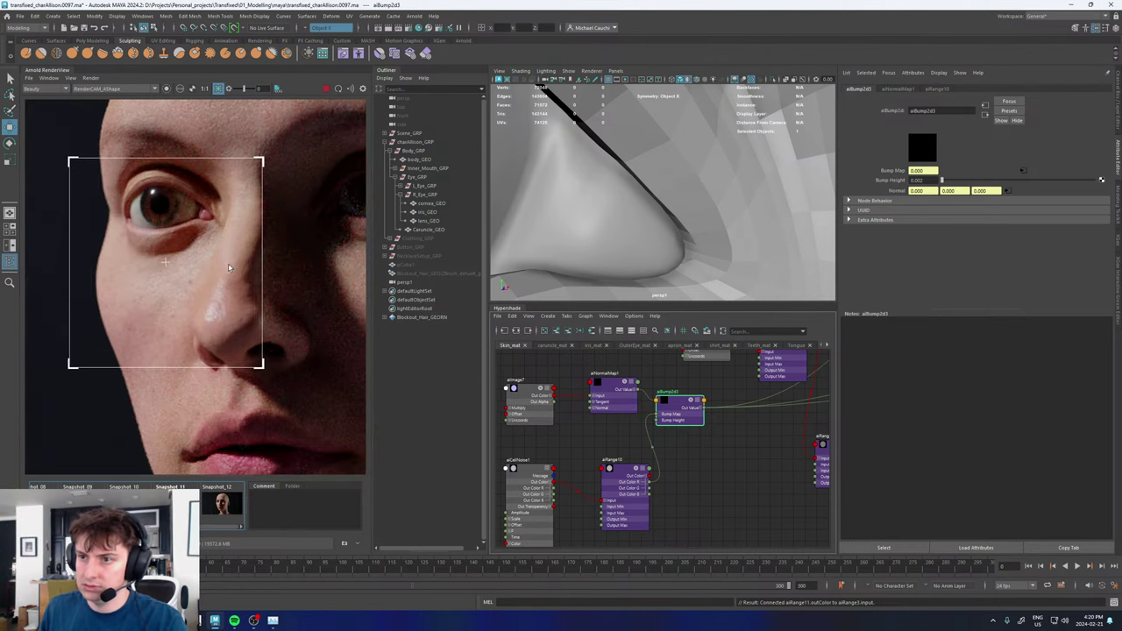
scroll(222, 345, "down", 3)
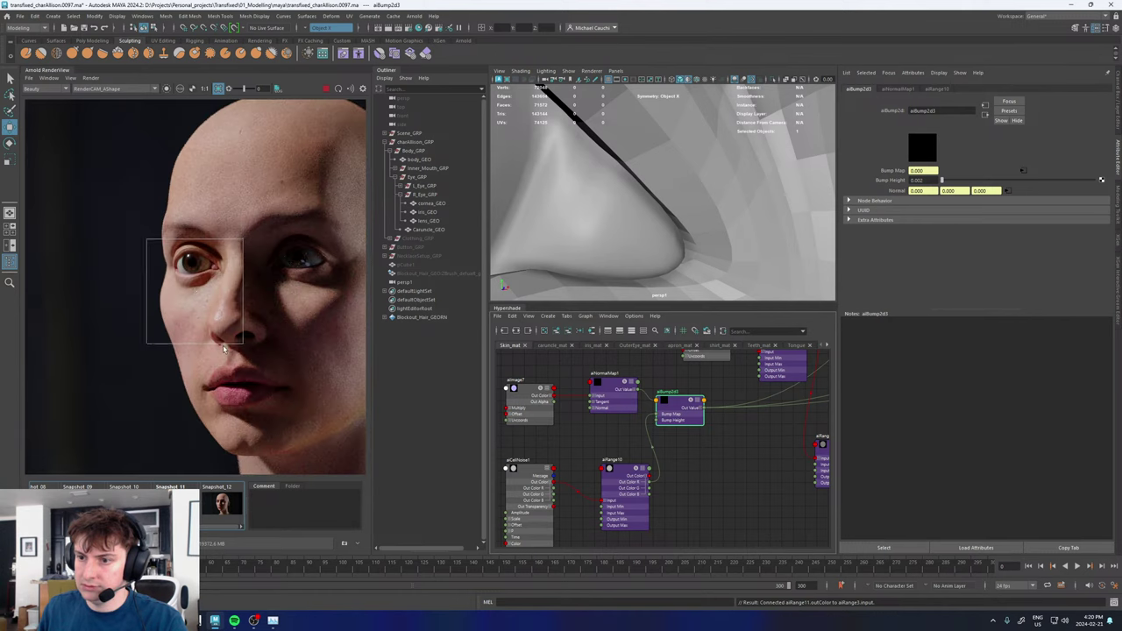
middle_click_drag(223, 344, 198, 286)
left_click_drag(268, 366, 154, 289)
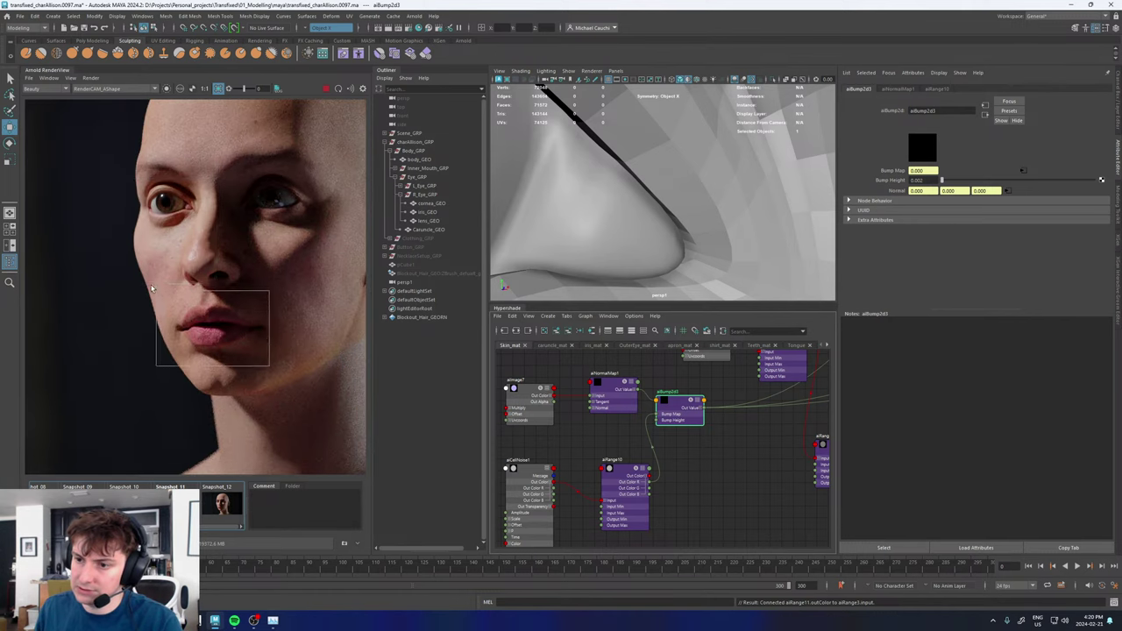
scroll(196, 369, "up", 3)
left_click(223, 507)
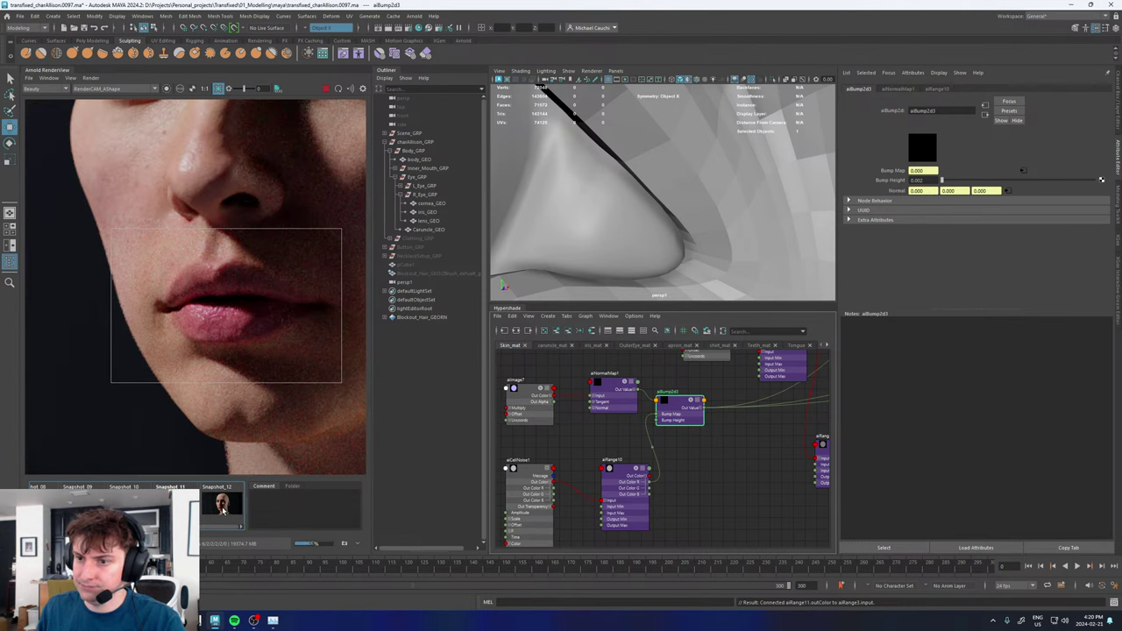
- Inspect the upper lip close up and redraw the render region as a thin strip across the cheek and nose base
scroll(201, 283, "up", 5)
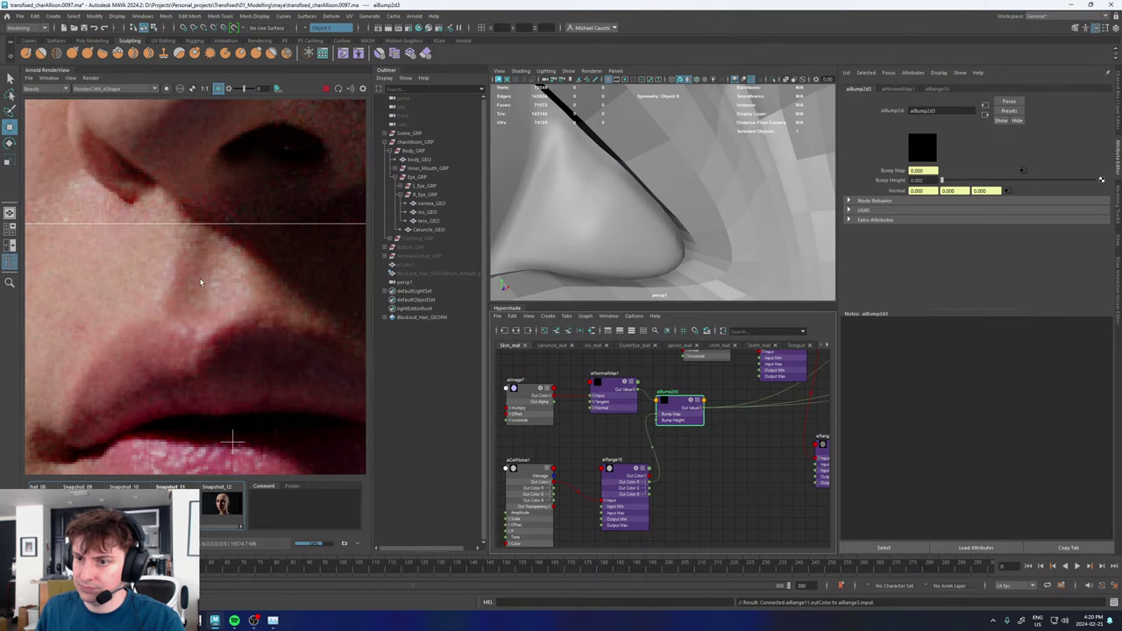
scroll(220, 278, "down", 5)
middle_click_drag(169, 221, 184, 260)
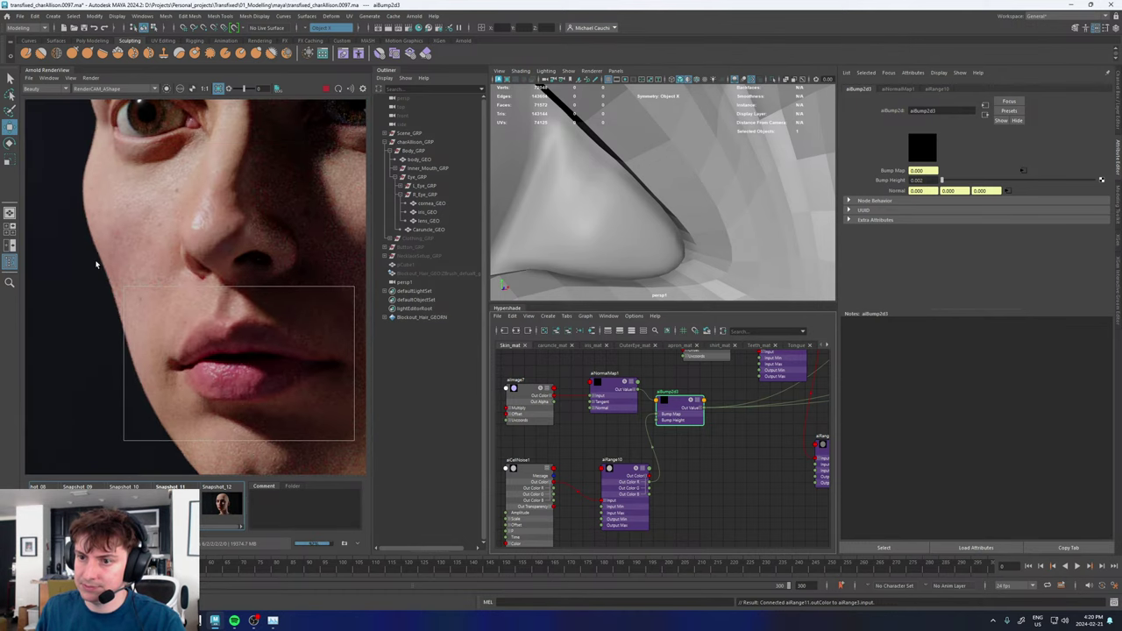
mouse_move(86, 261)
left_mouse_down()
mouse_move(157, 283)
mouse_move(346, 293)
left_mouse_up()
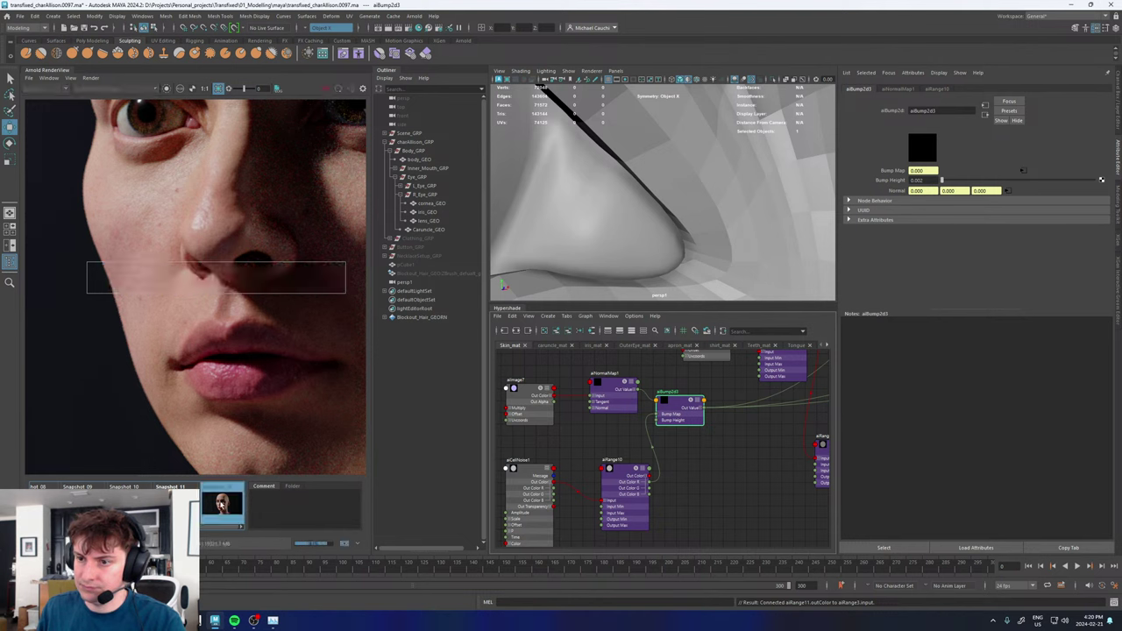
scroll(193, 252, "down", 5)
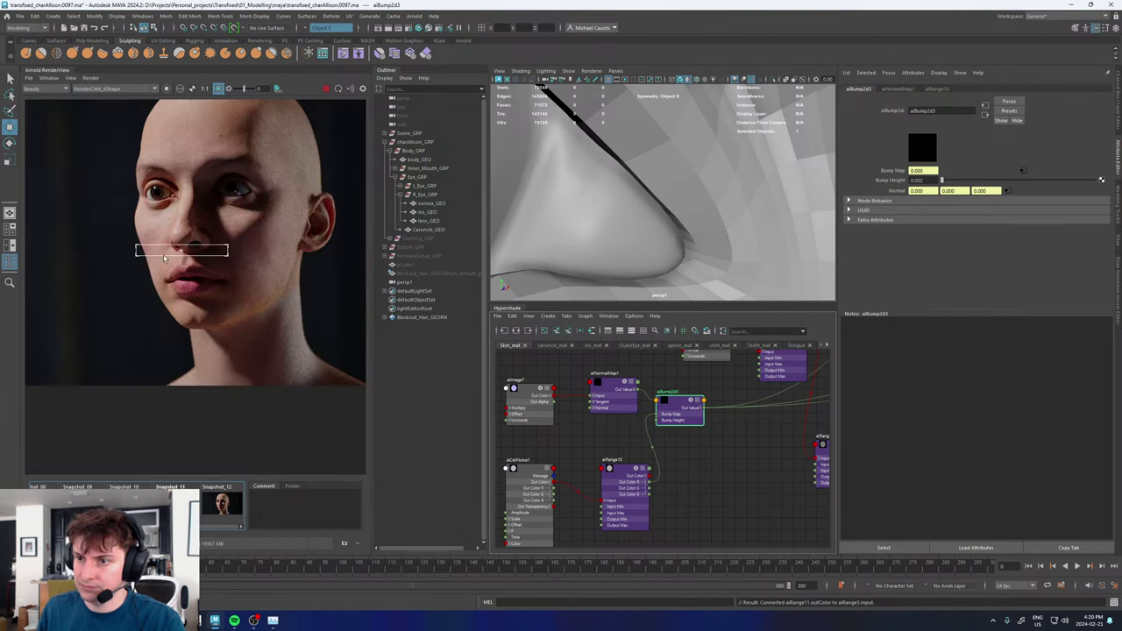
- Redraw the render region over the shadow-side cheek beside the ear and compare it with Snapshot_12
middle_click_drag(193, 251, 158, 316)
scroll(231, 304, "up", 3)
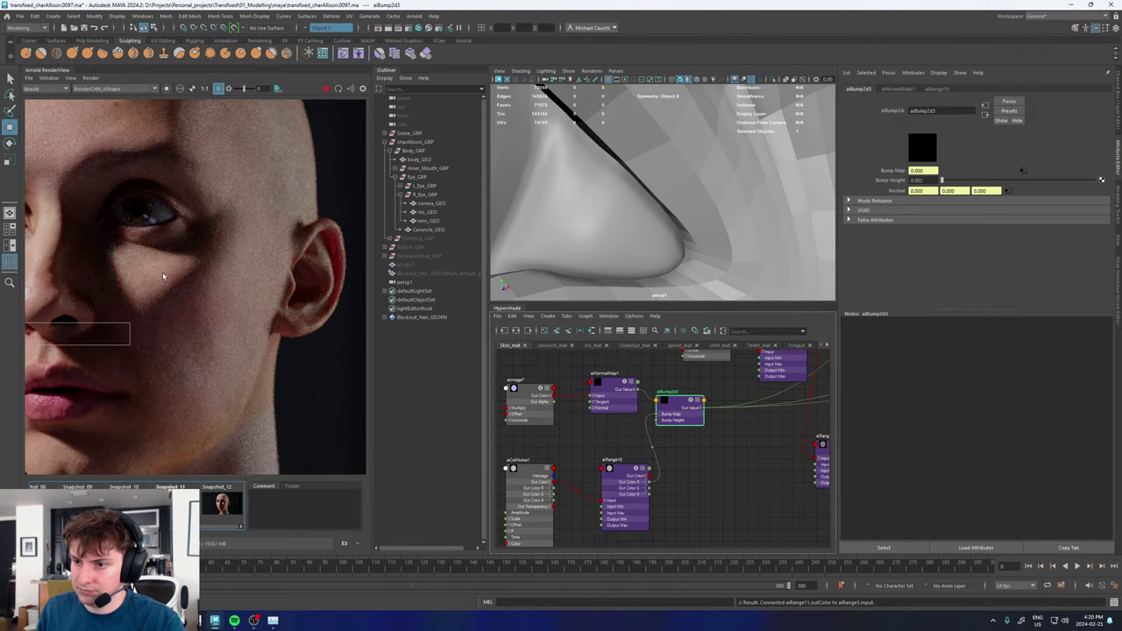
left_click_drag(162, 276, 281, 382)
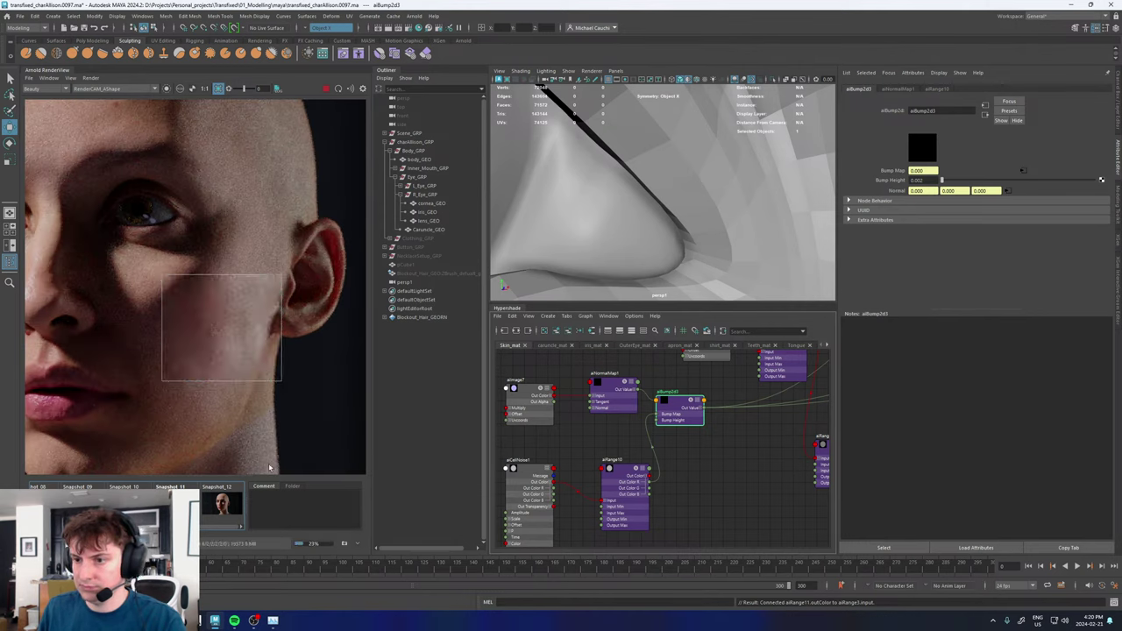
left_click(218, 498)
left_click(218, 497)
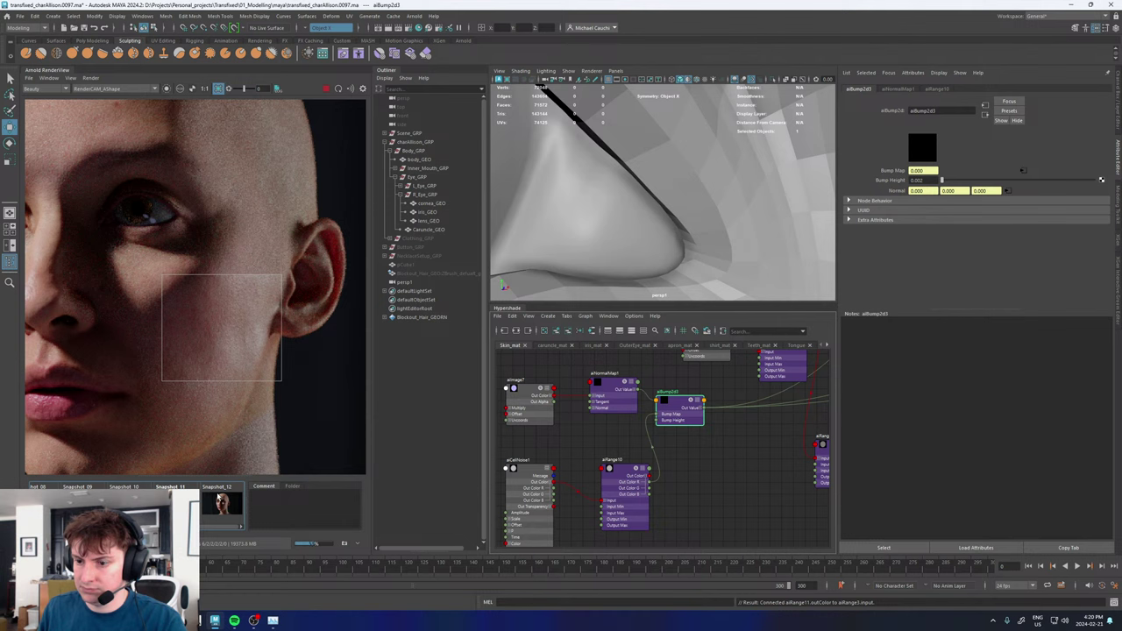
left_click(218, 498)
left_click(219, 497)
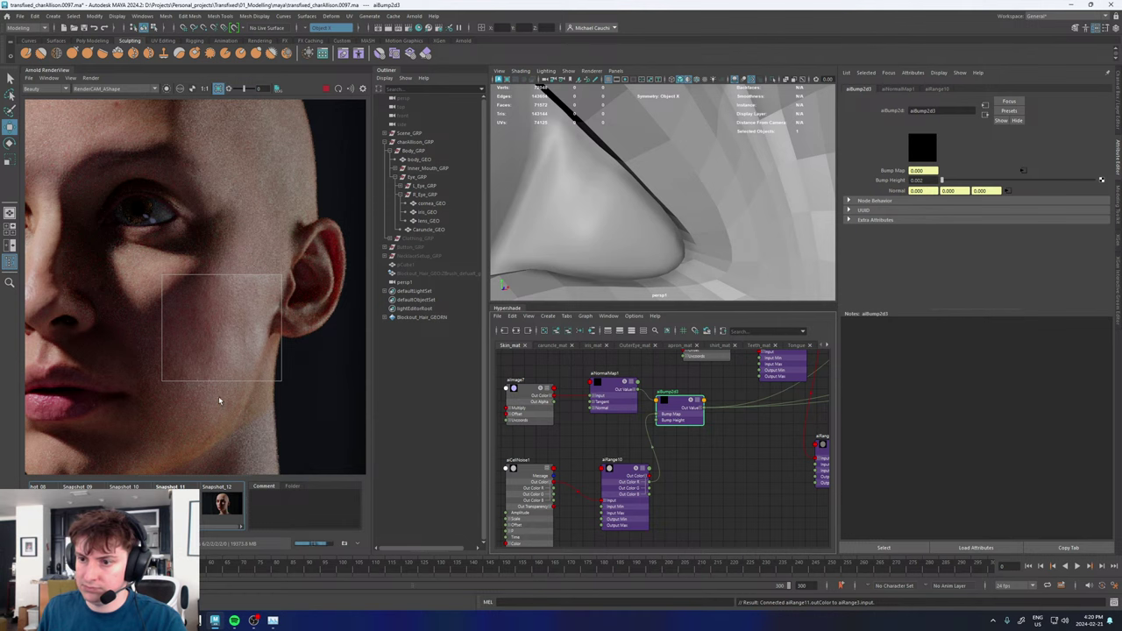
- Redraw the render region over the jaw corner and upper neck and compare the skin there with Snapshot_12
scroll(220, 333, "down", 5)
scroll(220, 340, "up", 5)
middle_click_drag(288, 473, 301, 331)
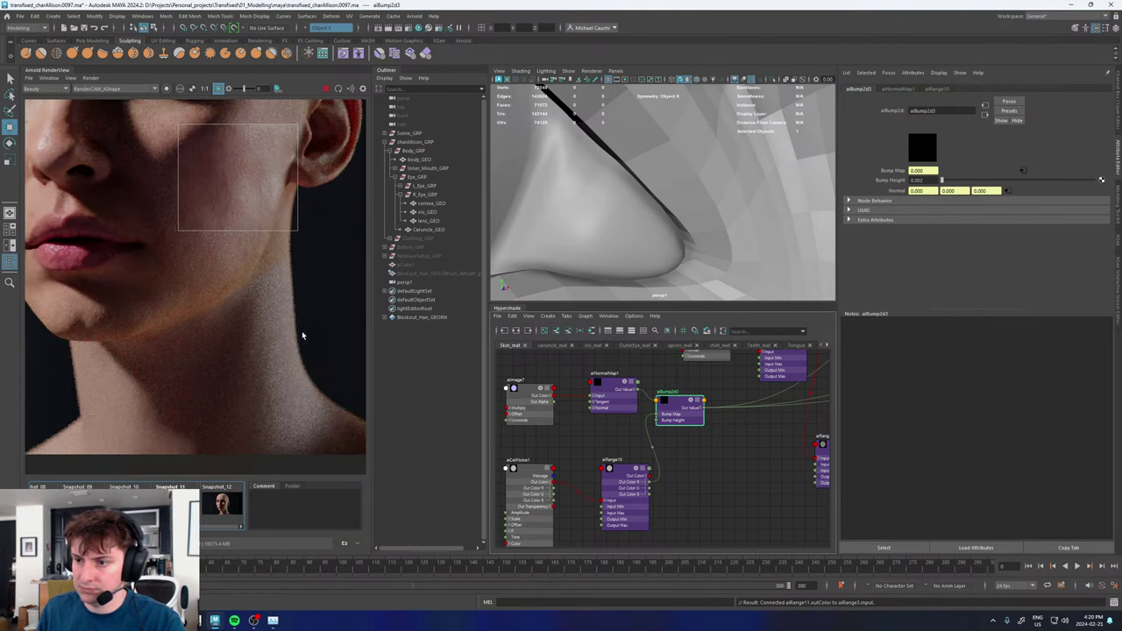
left_click_drag(322, 340, 219, 222)
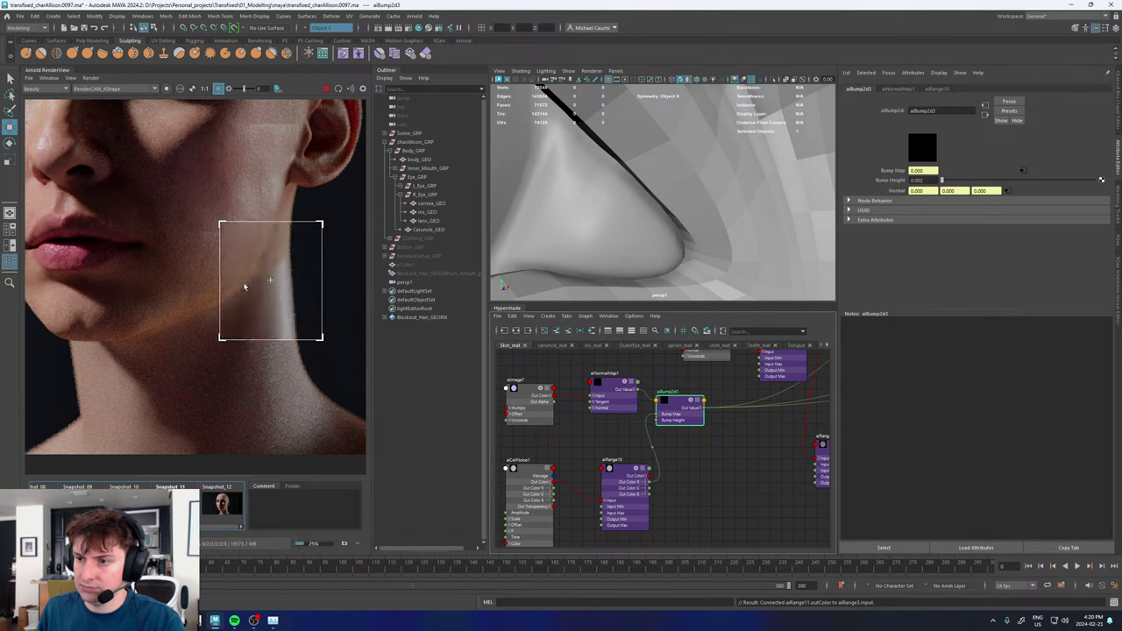
left_click(226, 506)
left_click(226, 506)
left_click(226, 505)
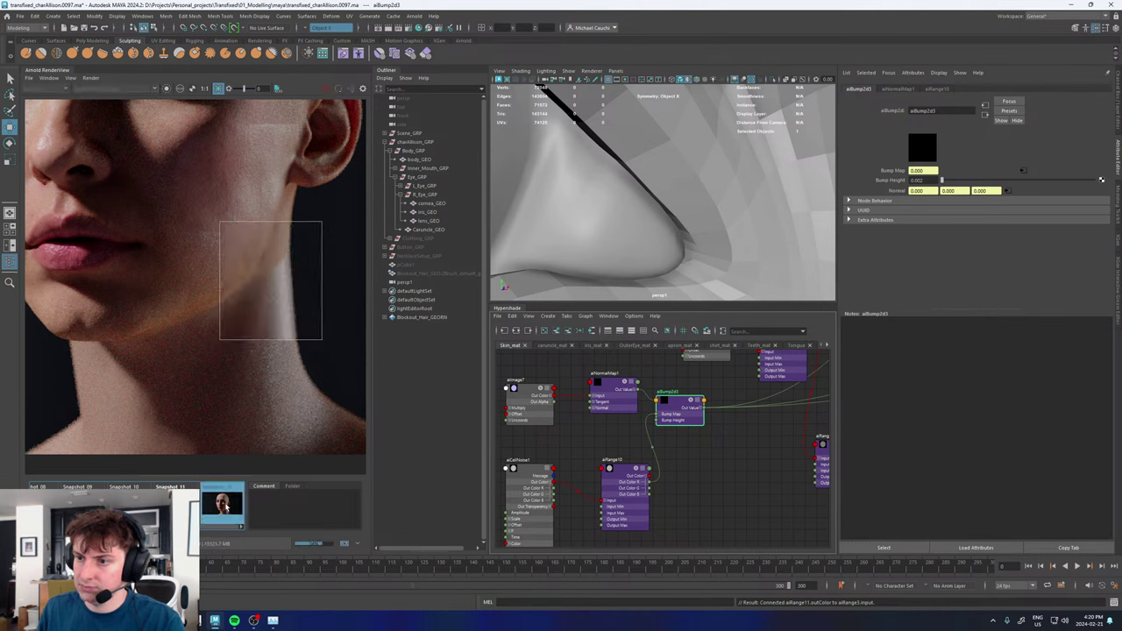
left_click(227, 506)
left_click(226, 506)
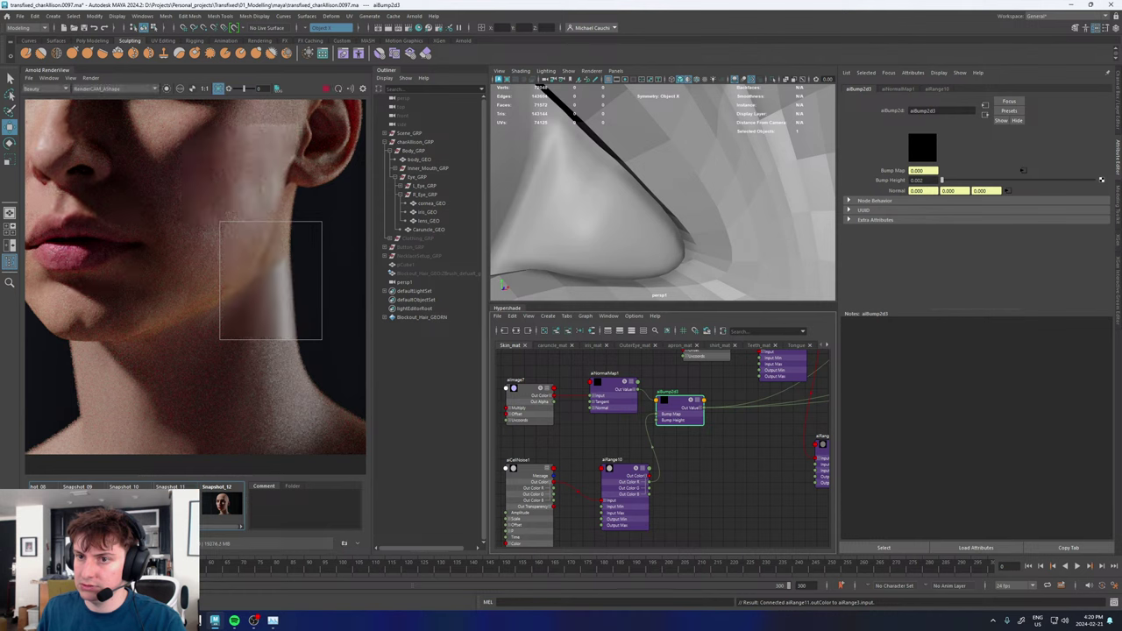
scroll(239, 282, "down", 2)
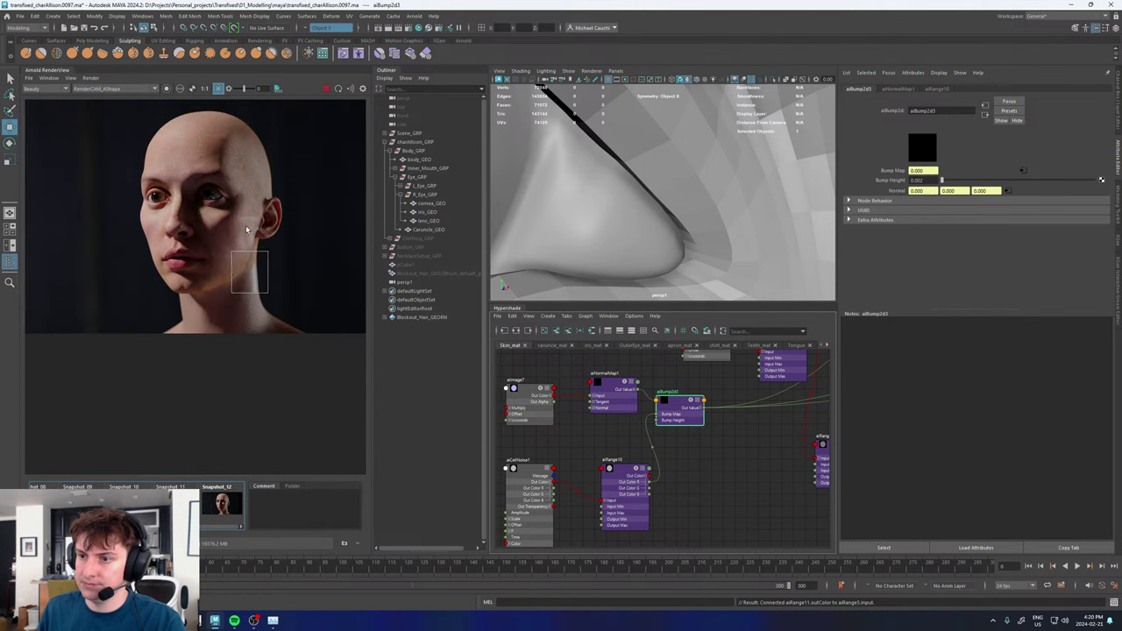
- Redraw the render region over the temple and side of the head and inspect it close up and framed
scroll(249, 206, "up", 2)
left_click_drag(172, 109, 313, 292)
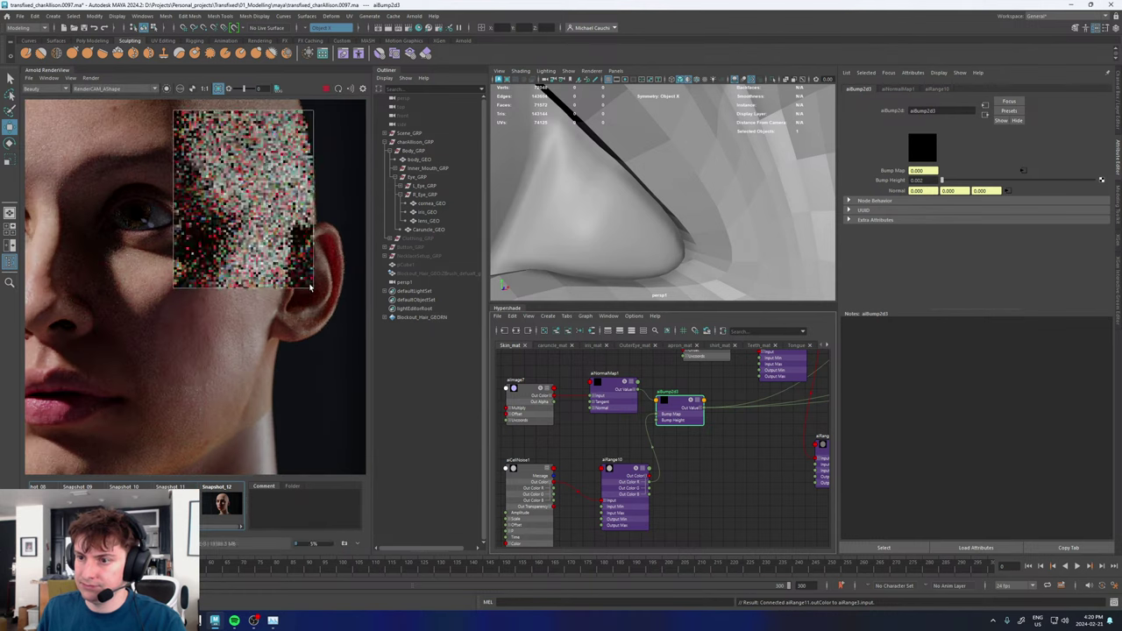
scroll(271, 278, "down", 2)
scroll(272, 279, "up", 2)
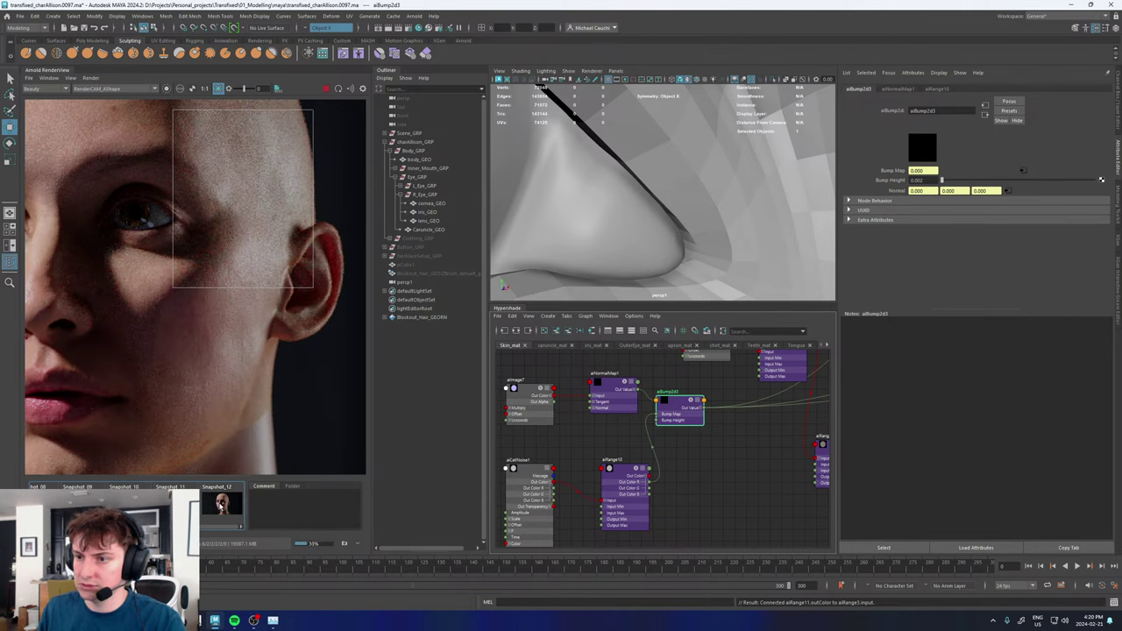
scroll(225, 325, "down", 3)
scroll(191, 212, "up", 2)
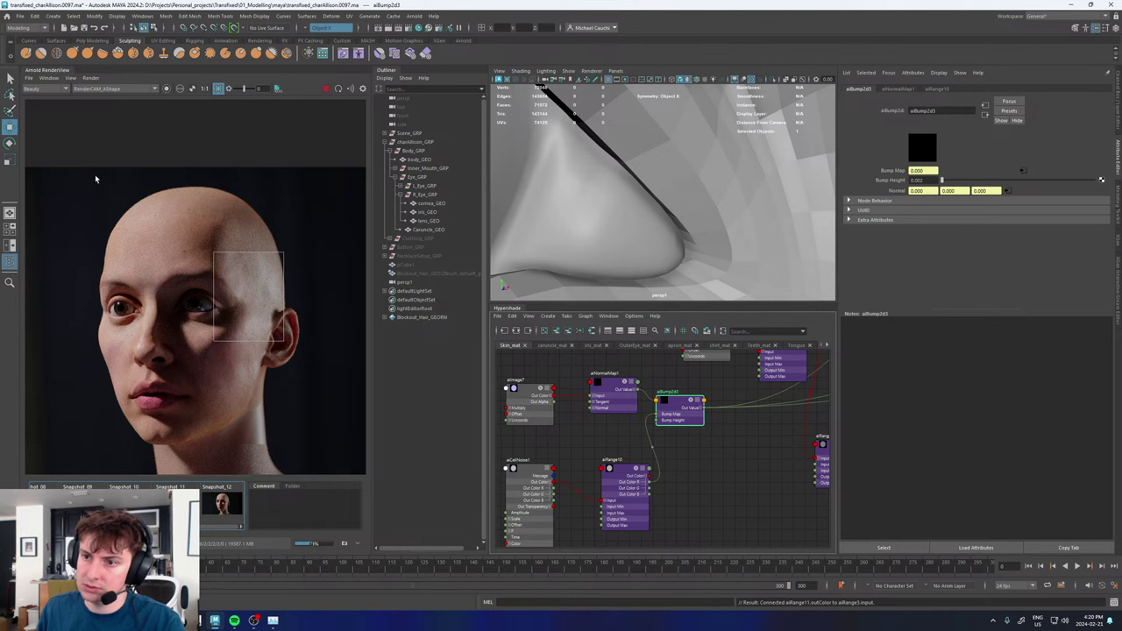
- Redraw the render region across the crown of the head and inspect the scalp highlights
left_click_drag(96, 179, 263, 234)
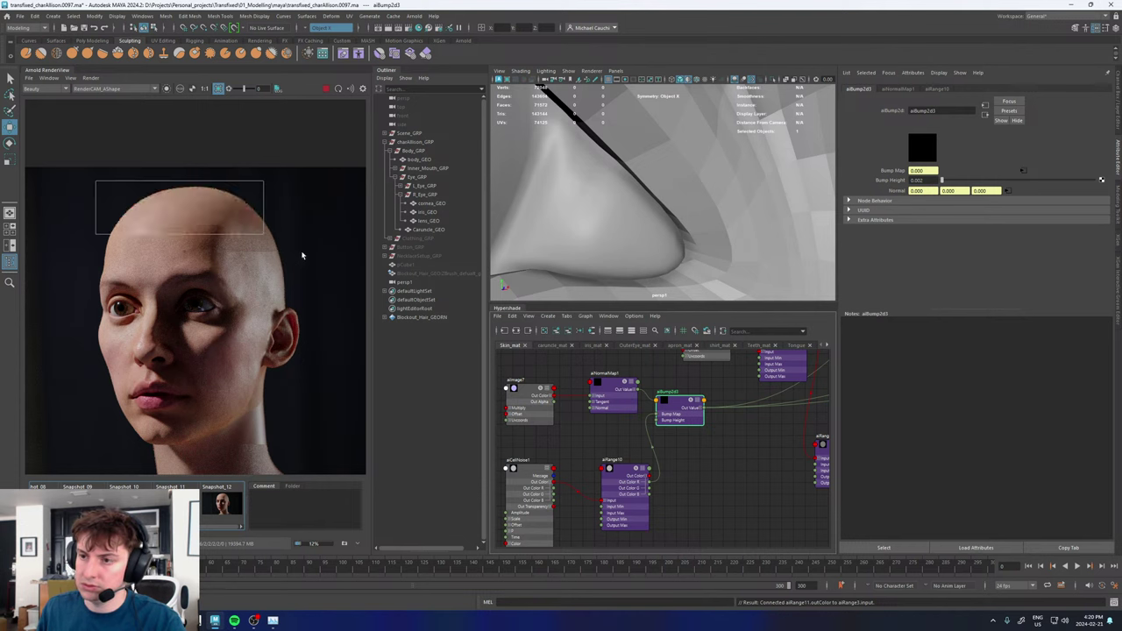
scroll(159, 223, "up", 3)
scroll(128, 266, "down", 3)
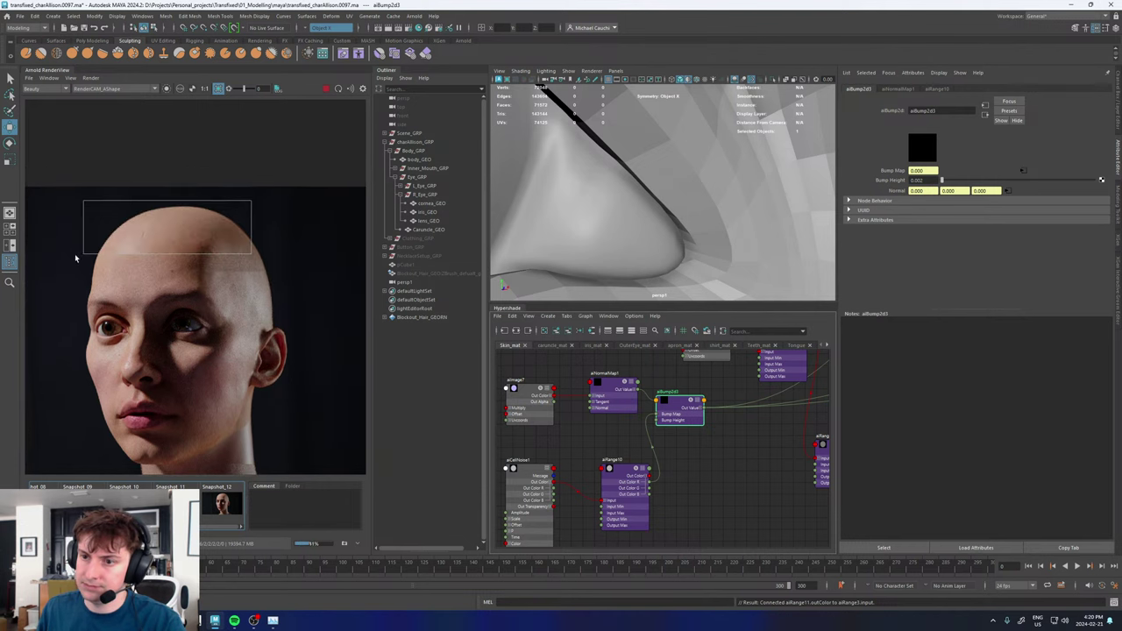
- Redraw the render region across the forehead, inspect the skin close up and compare the face with Snapshot_12
left_click_drag(66, 248, 204, 302)
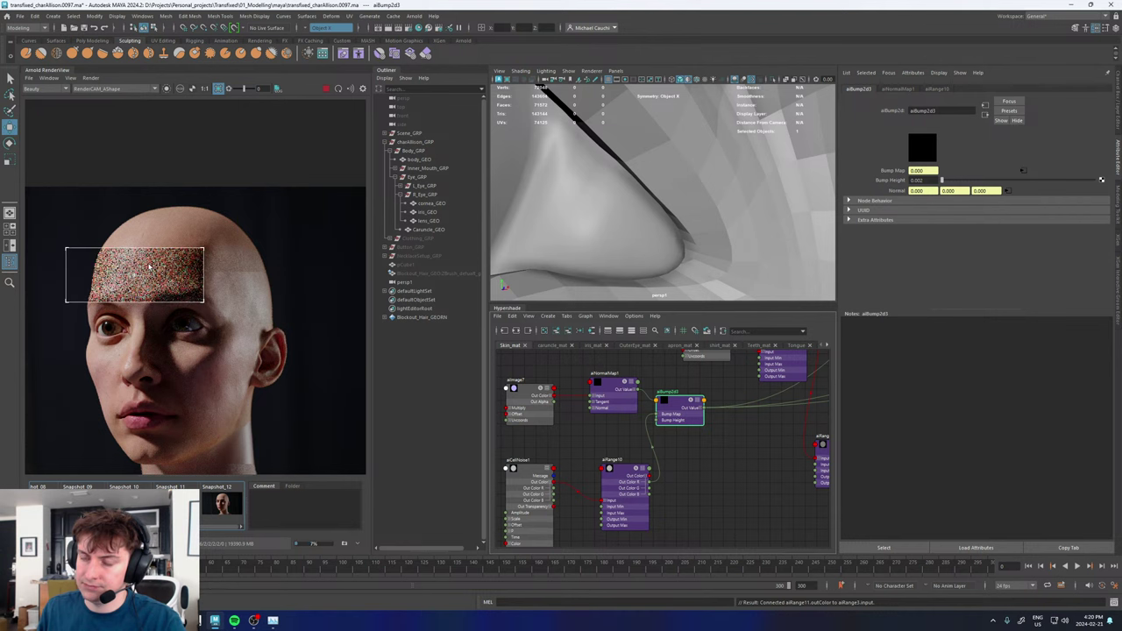
scroll(132, 284, "up", 5)
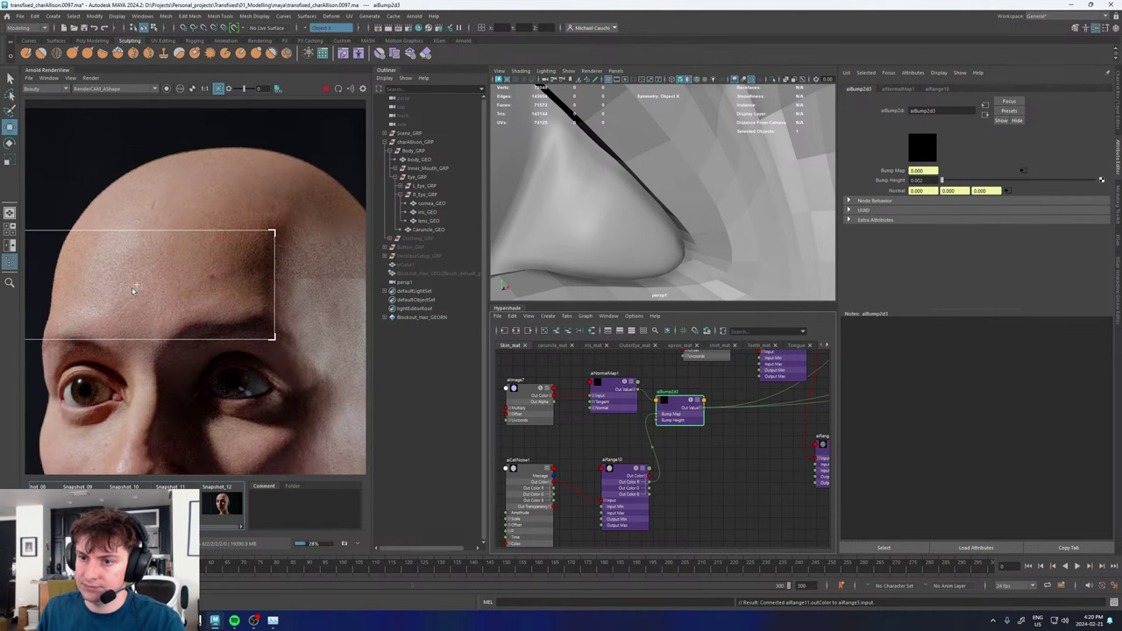
scroll(132, 293, "down", 5)
middle_click_drag(83, 352, 136, 300, "alt")
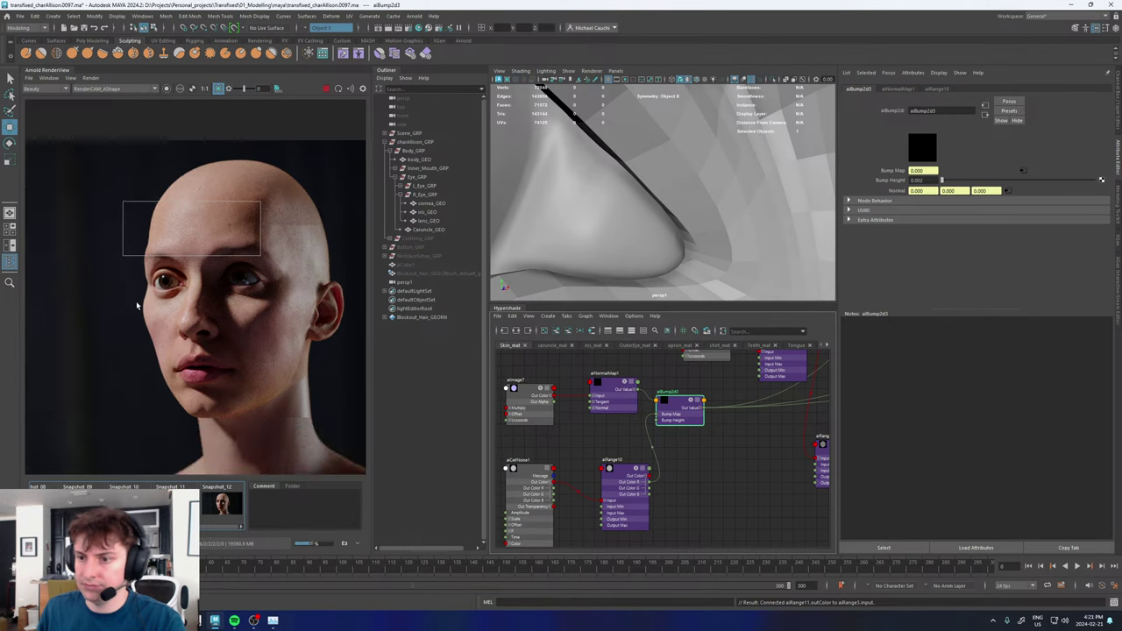
scroll(136, 301, "up", 2)
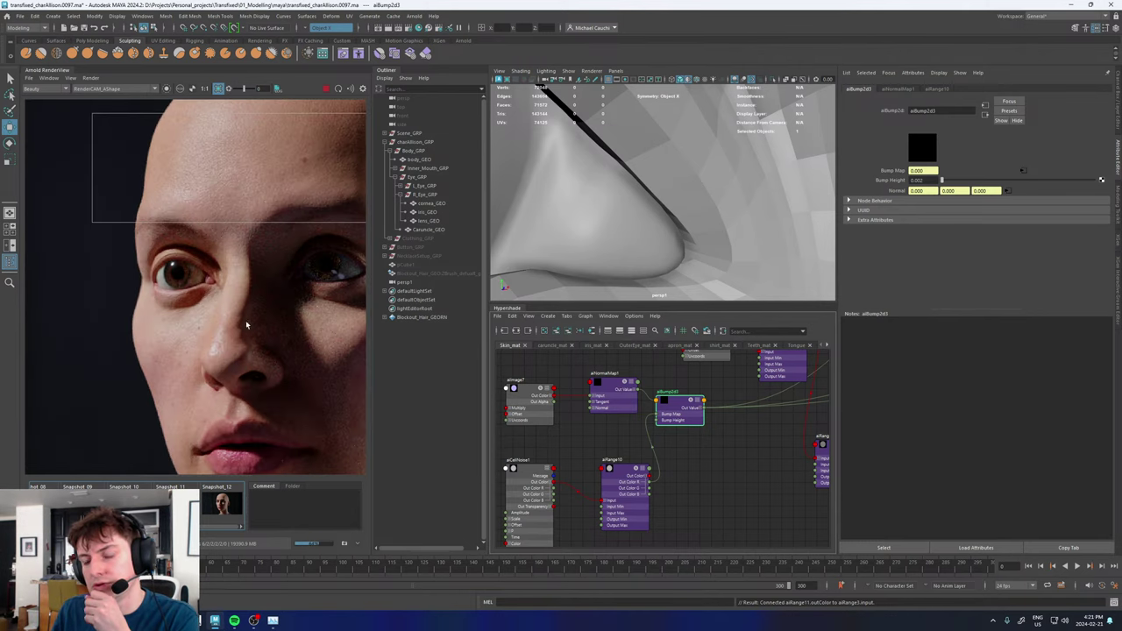
middle_click_drag(239, 319, 186, 340, "alt")
scroll(186, 339, "down", 1)
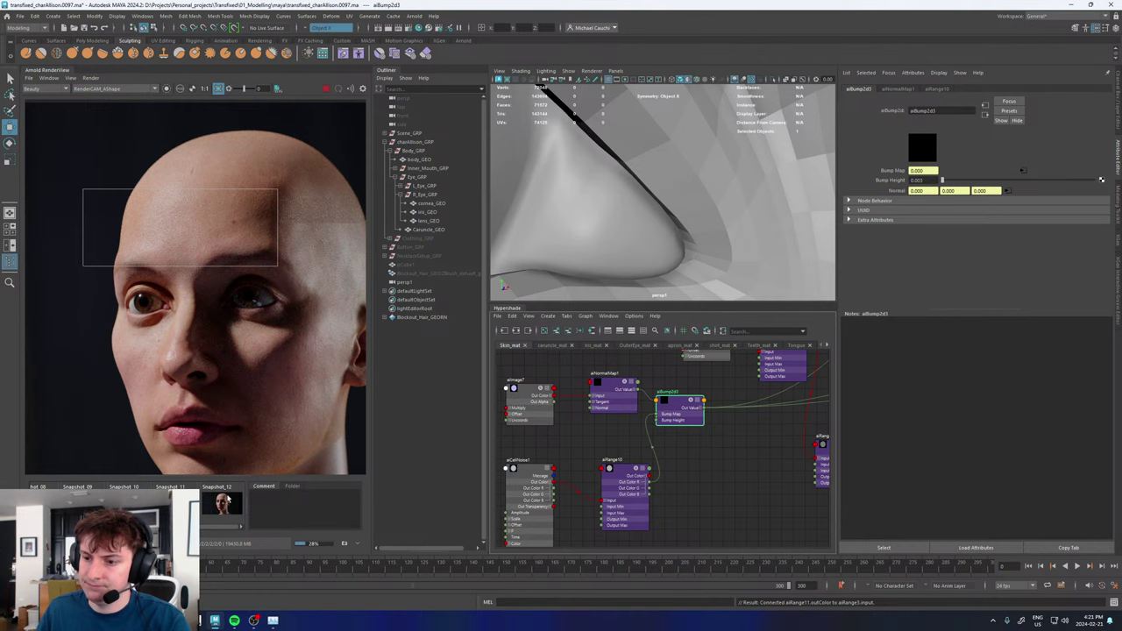
left_click(228, 498)
left_click(228, 498)
- Redraw the render region over the lit cheek and nose and examine the pores and highlights close up
middle_click_drag(183, 365, 176, 326)
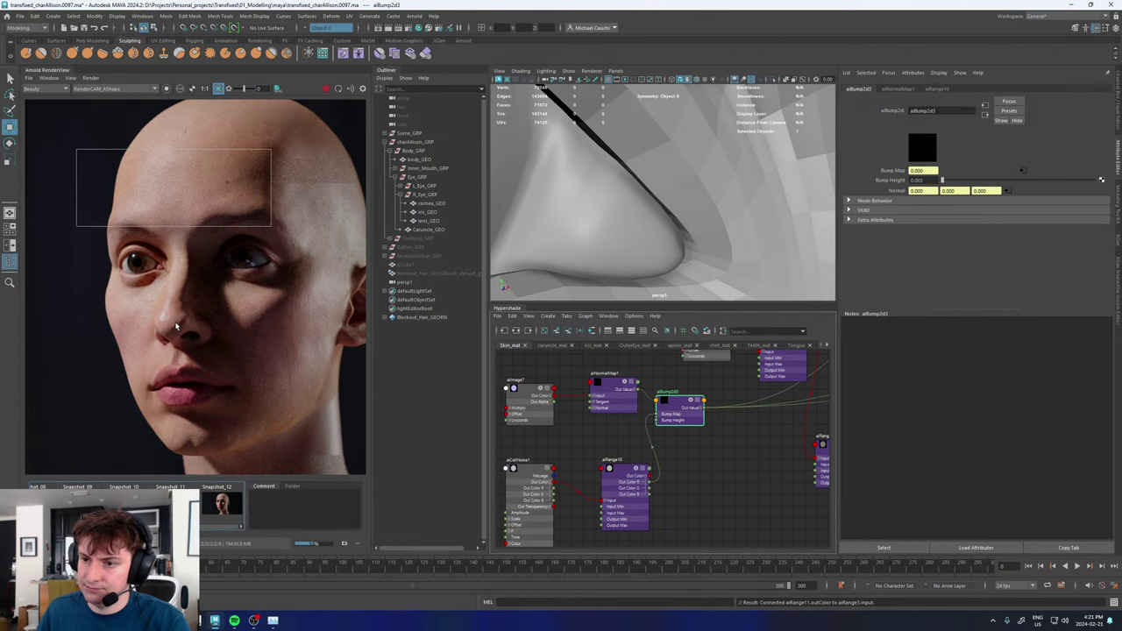
scroll(175, 326, "up", 2)
left_click_drag(51, 248, 196, 360)
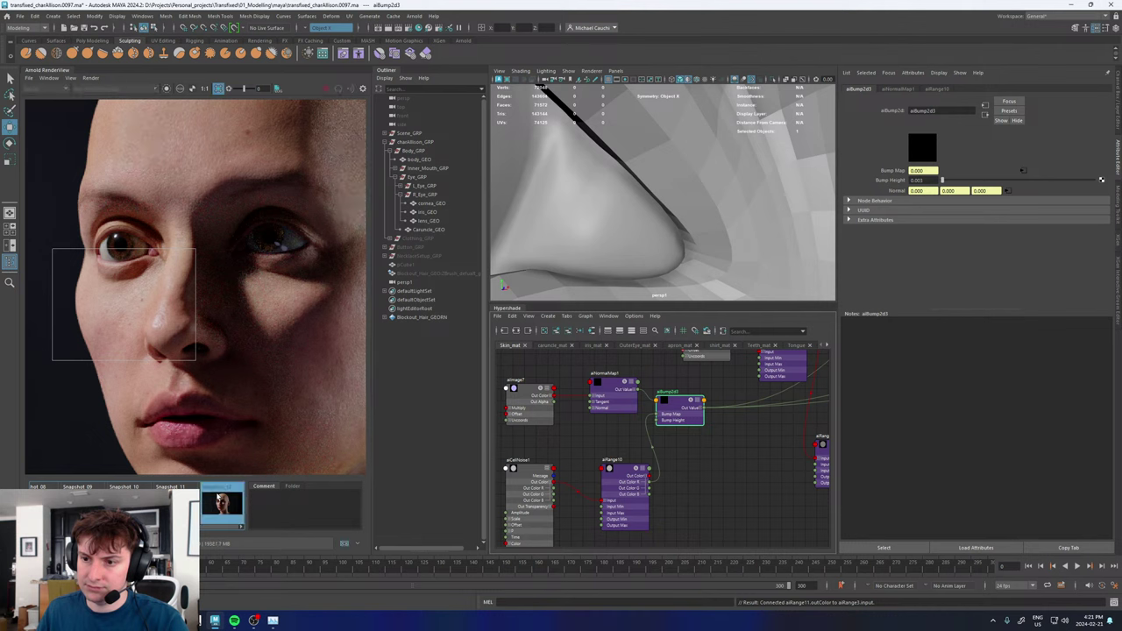
scroll(197, 264, "up", 3)
middle_click_drag(197, 264, 199, 262)
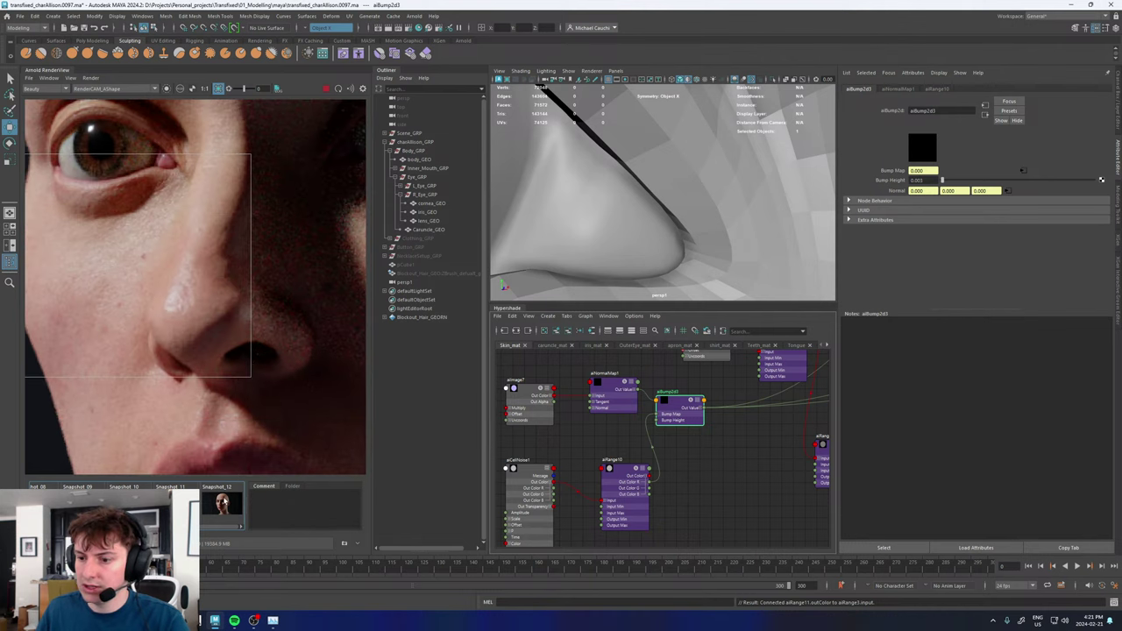
- Switch repeatedly between the current render and Snapshot_12 to compare the nose and cheek detail close up
left_click(223, 505)
left_click(224, 505)
left_click(223, 505)
left_click(222, 503)
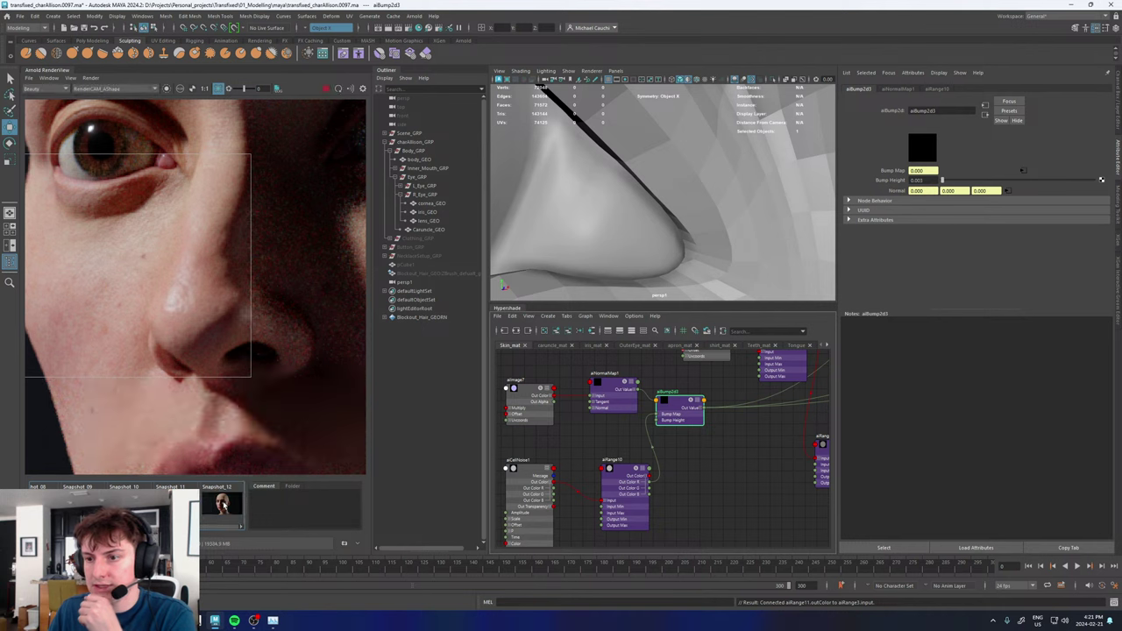
left_click(231, 506)
left_click(231, 507)
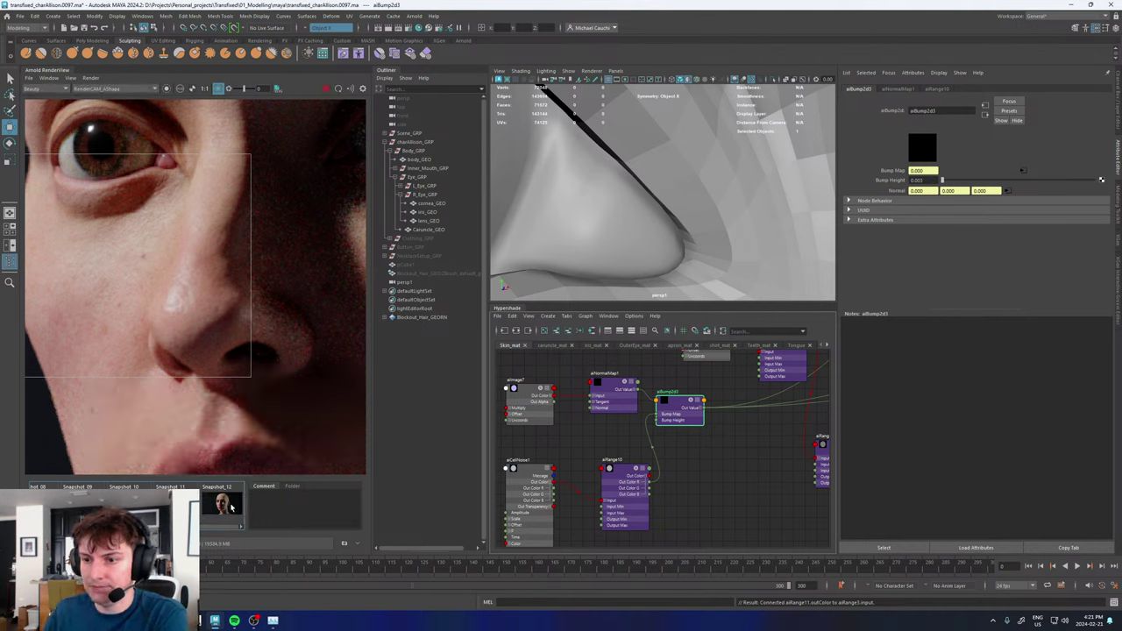
left_click(232, 507)
left_click(232, 506)
left_click(232, 507)
left_click(232, 507)
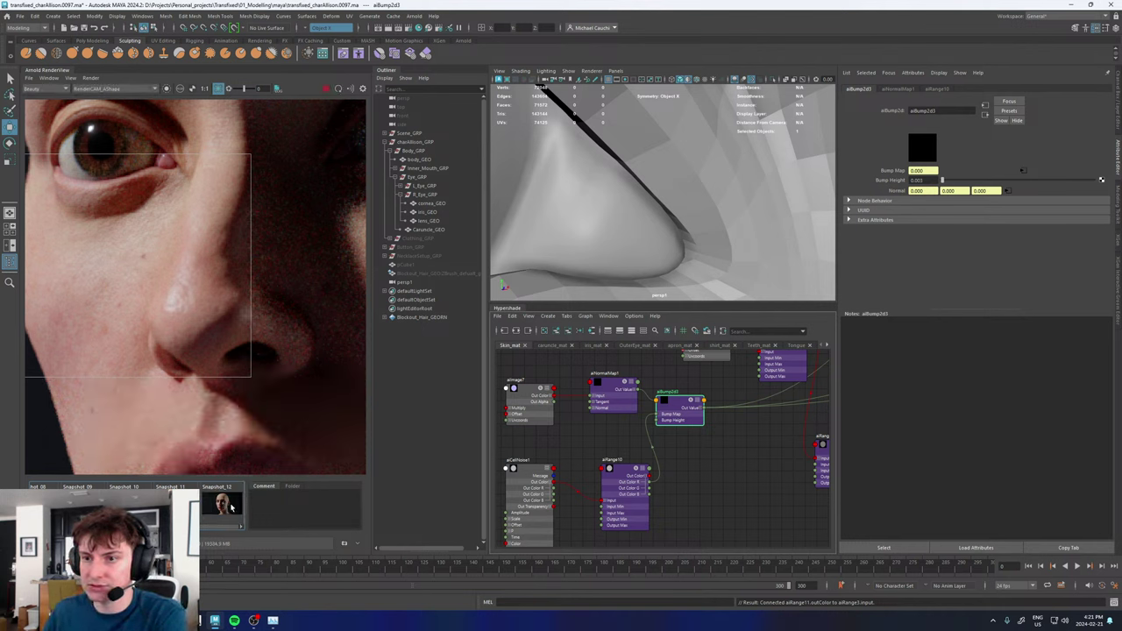
- Redraw the render region over the shadowed eye and cheek and inspect the skin there close up
scroll(229, 342, "down", 3)
middle_click_drag(280, 352, 187, 352)
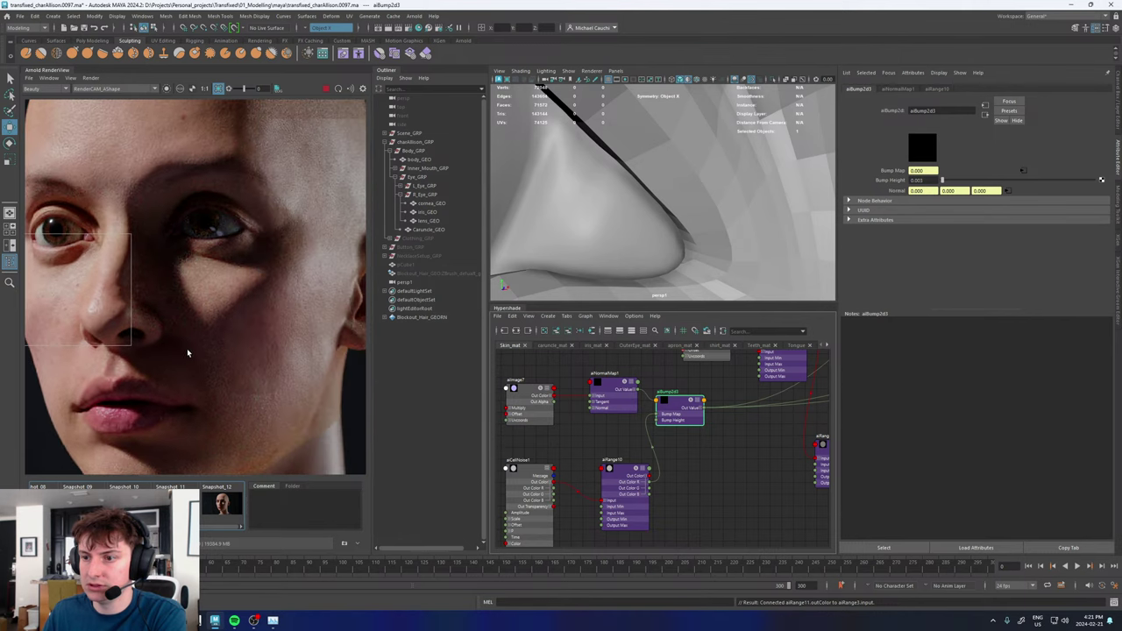
scroll(227, 319, "down", 2)
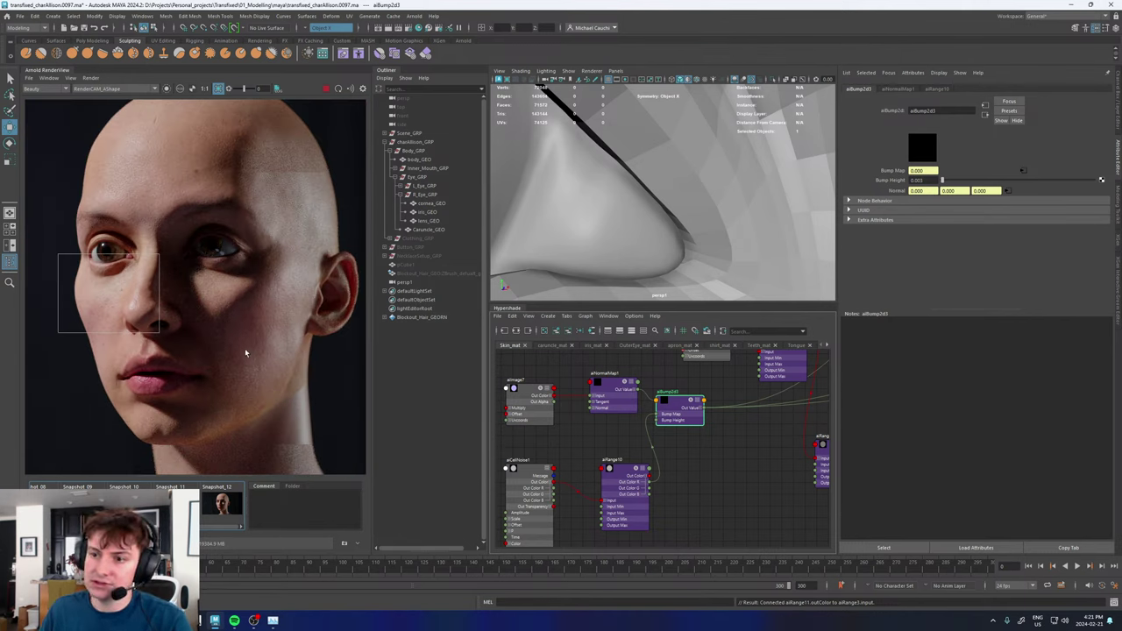
left_click_drag(249, 355, 163, 233)
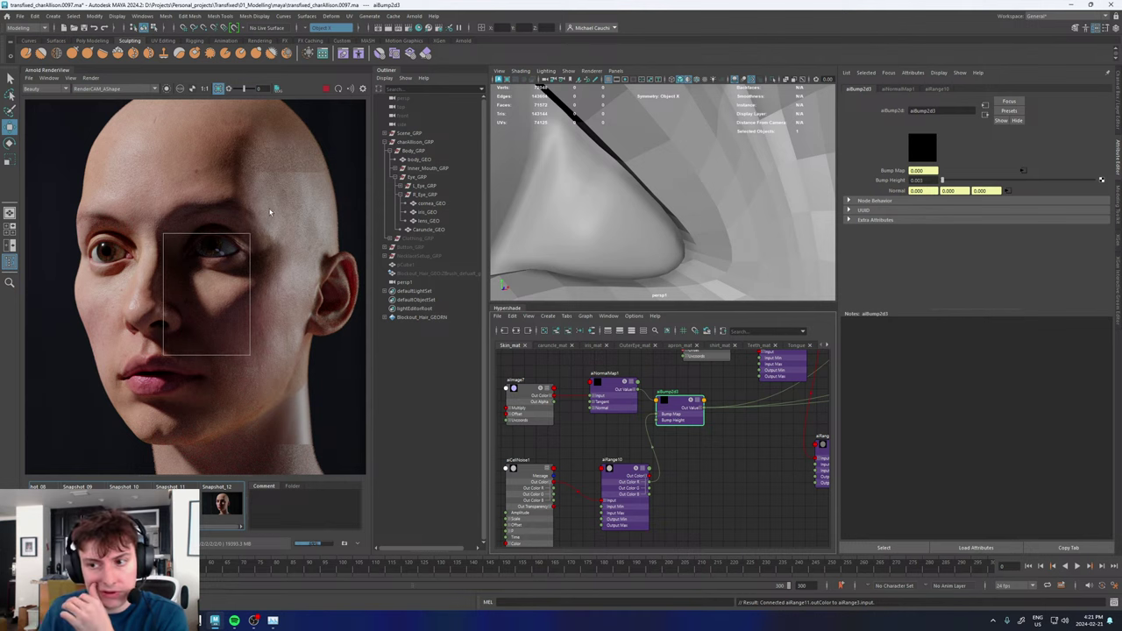
scroll(230, 293, "up", 2)
middle_click_drag(205, 323, 225, 305)
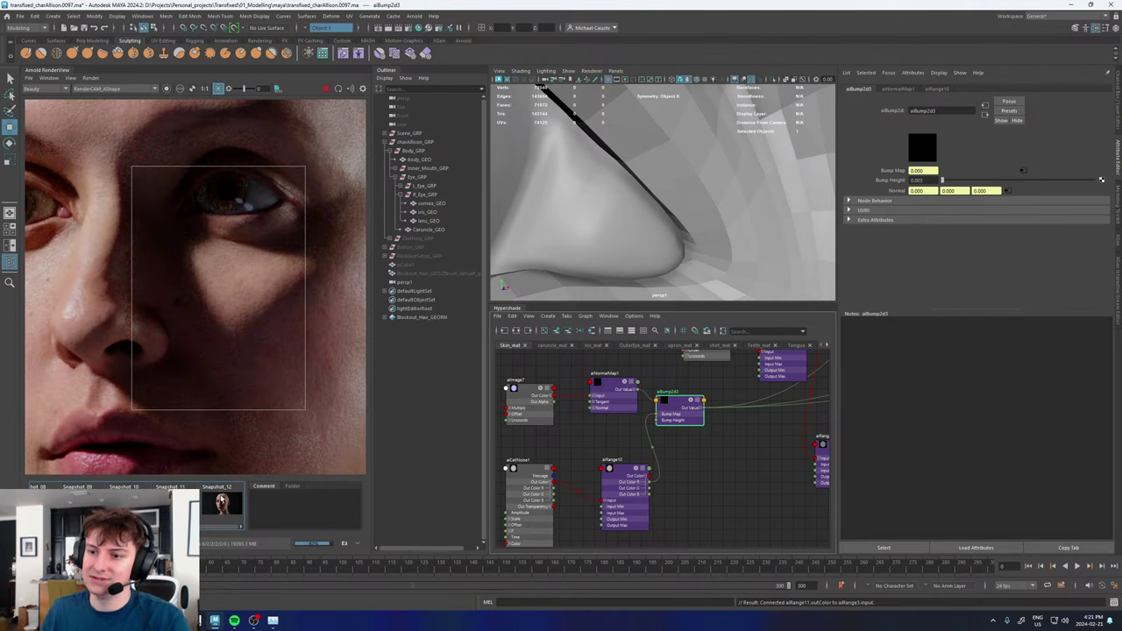
scroll(219, 288, "down", 2)
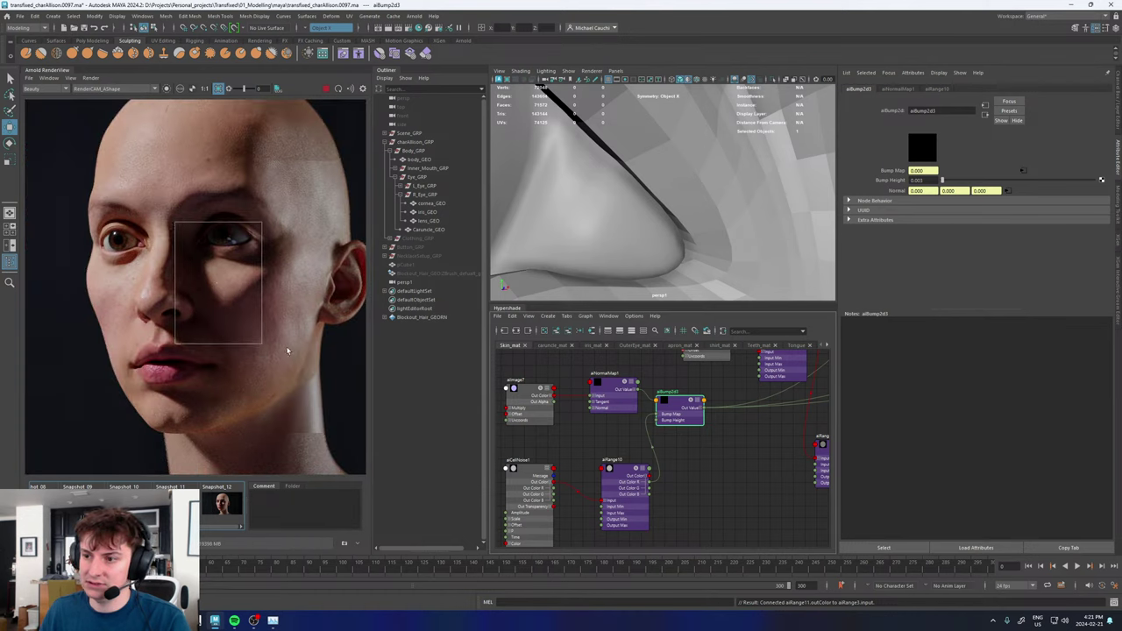
- Redraw the render region over the small patch between the temple and the ear and inspect its highlights
left_click_drag(284, 239, 335, 294)
scroll(298, 263, "up", 1)
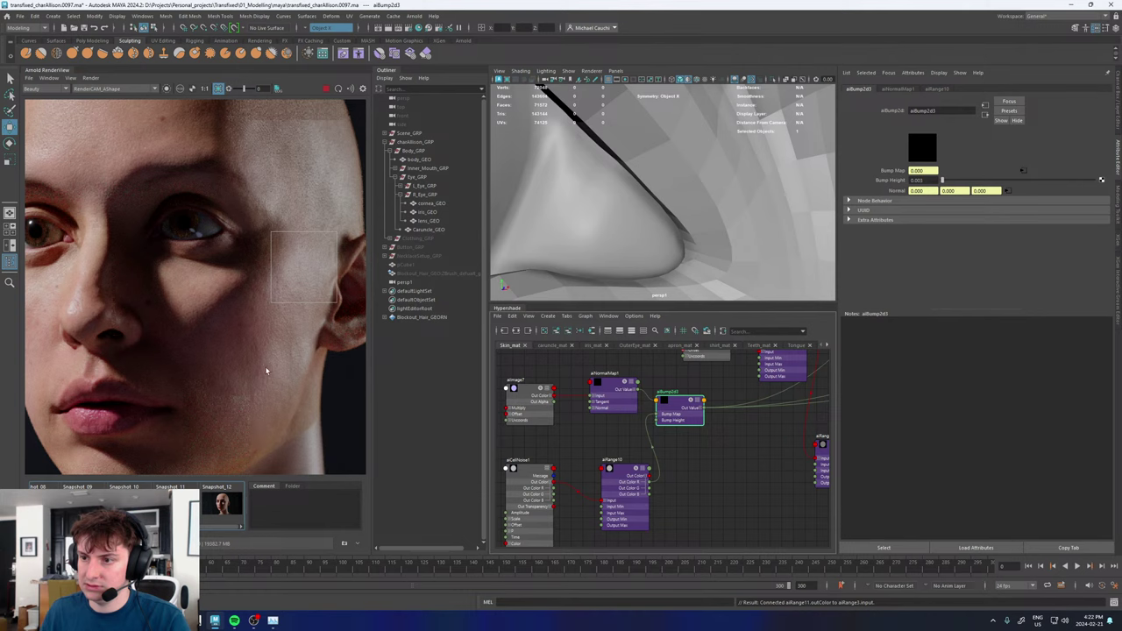
scroll(266, 371, "down", 2)
- Redraw the render region around the mouth and nose base, and inspect the lips and eye area
scroll(156, 349, "up", 3)
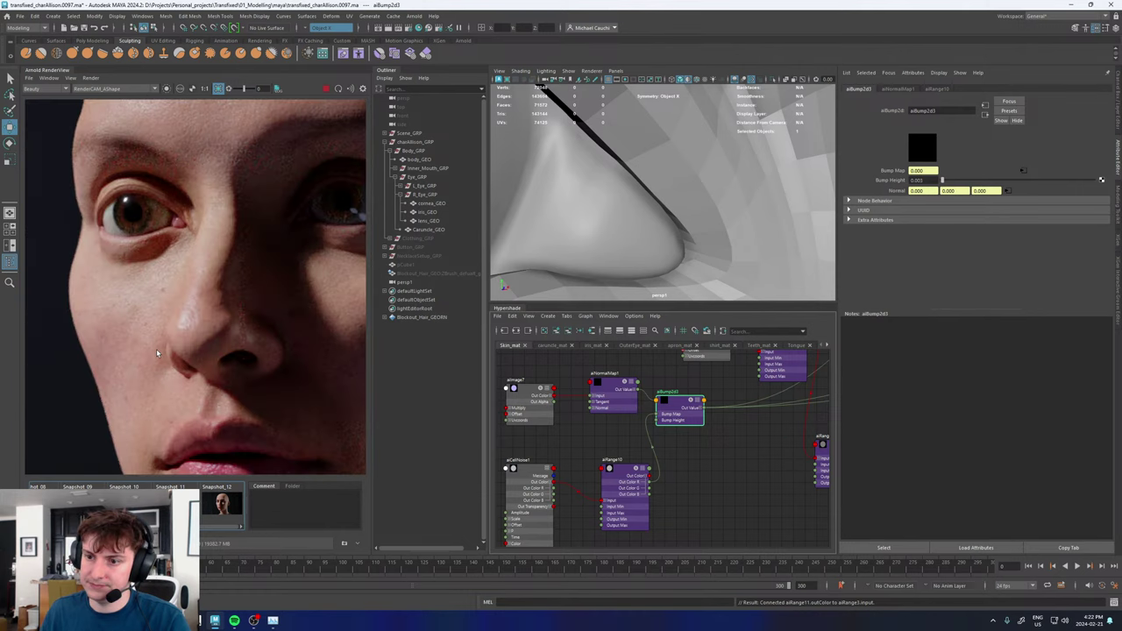
scroll(226, 283, "up", 1)
middle_click_drag(226, 282, 215, 224)
left_click_drag(112, 274, 284, 411)
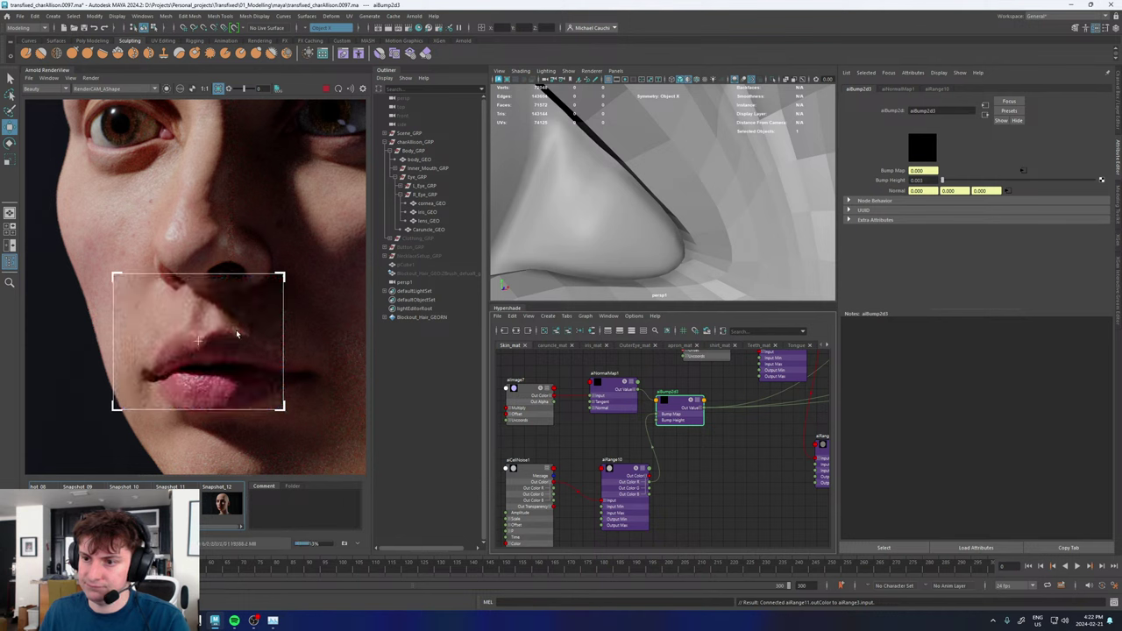
scroll(237, 333, "down", 3)
scroll(210, 243, "up", 3)
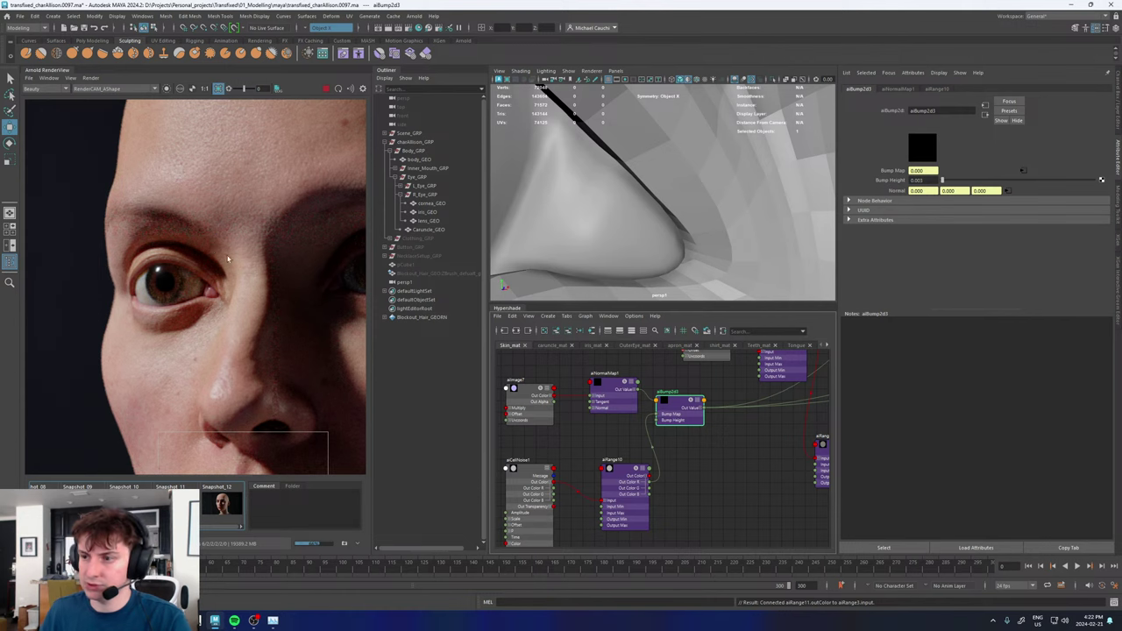
- Render through the perspShape camera framed on the eye, with a render region over the lower eyelid skin
left_click(218, 89)
left_click(98, 89)
left_click(94, 104)
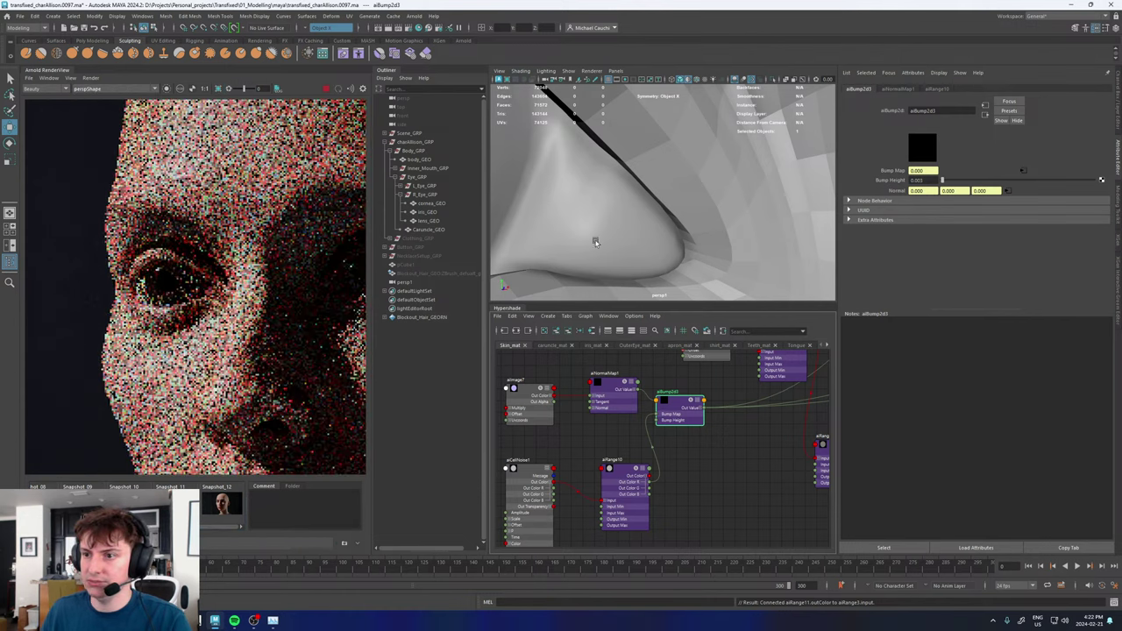
scroll(656, 231, "down", 5)
scroll(209, 248, "down", 3)
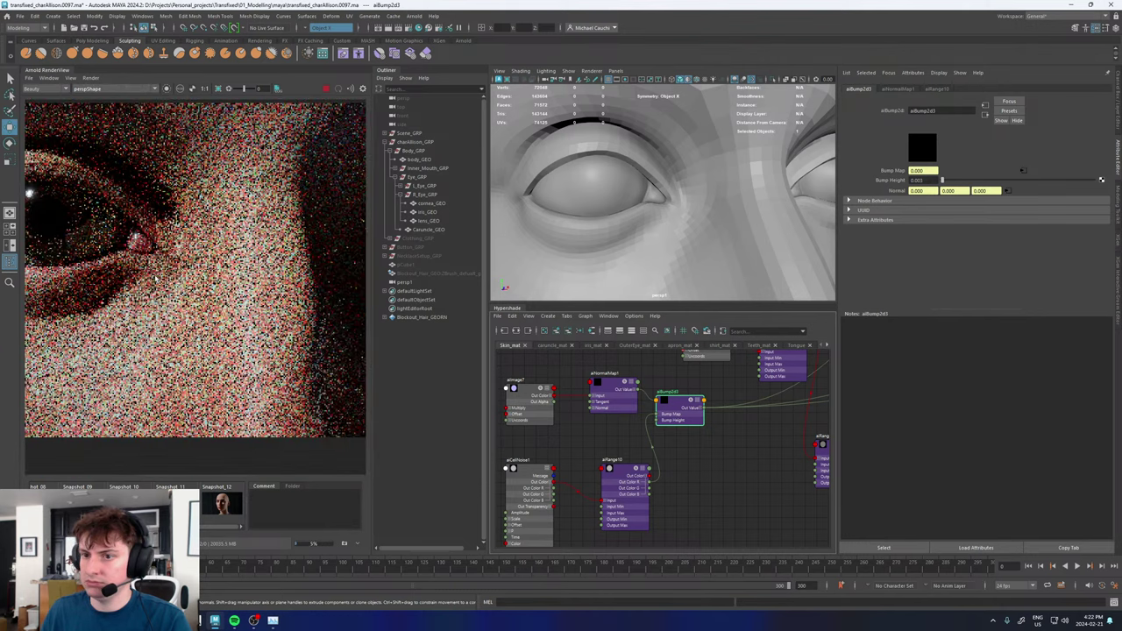
middle_click_drag(149, 276, 300, 304)
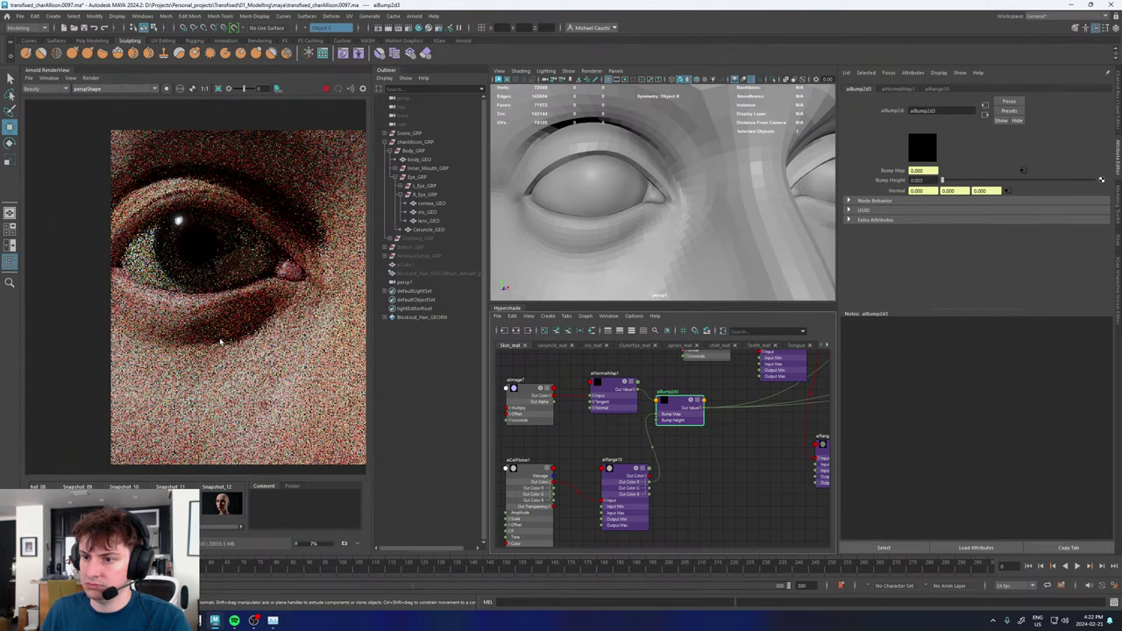
left_click_drag(149, 294, 273, 363)
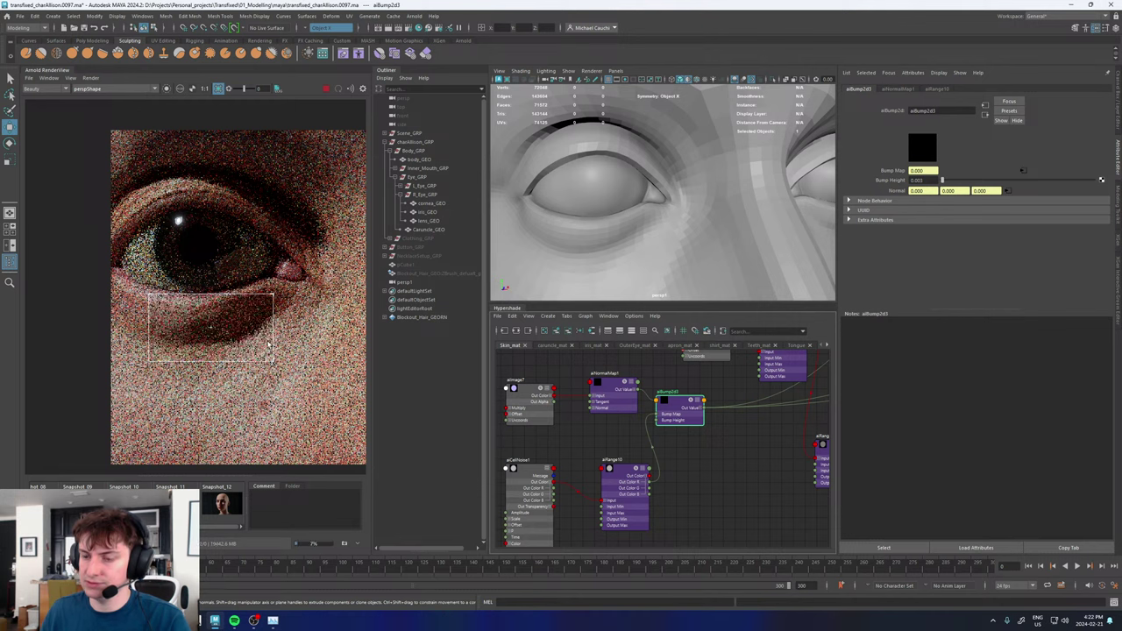
scroll(222, 341, "up", 3)
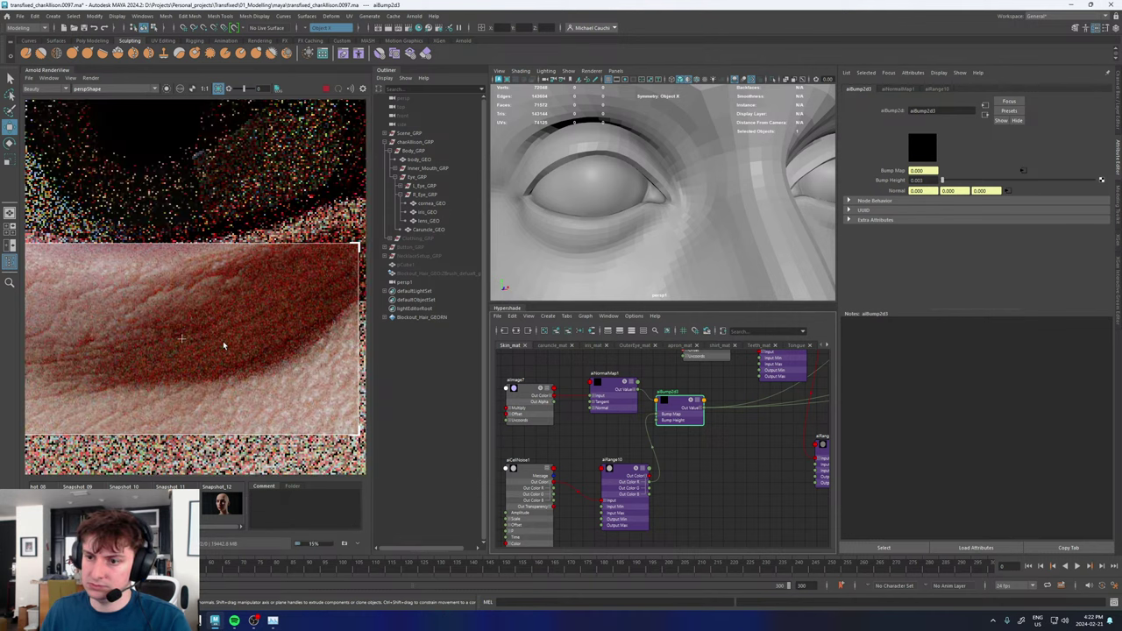
- Examine the fine skin bump detail under the eye in the rendered region at different magnifications
scroll(168, 346, "down", 1)
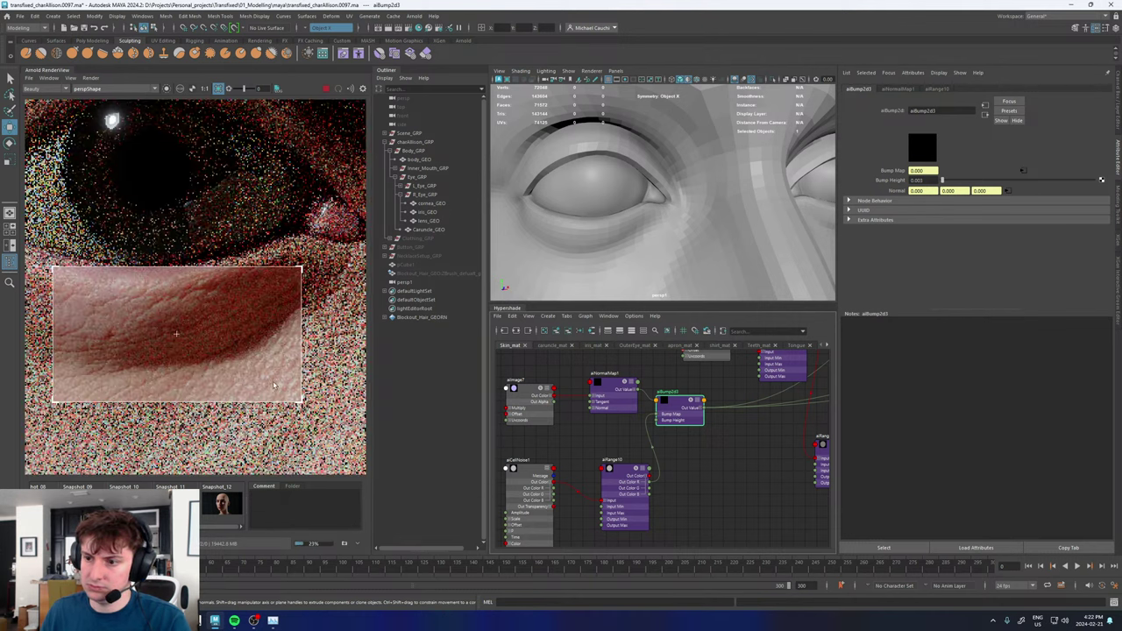
scroll(274, 388, "up", 3)
scroll(267, 390, "down", 2)
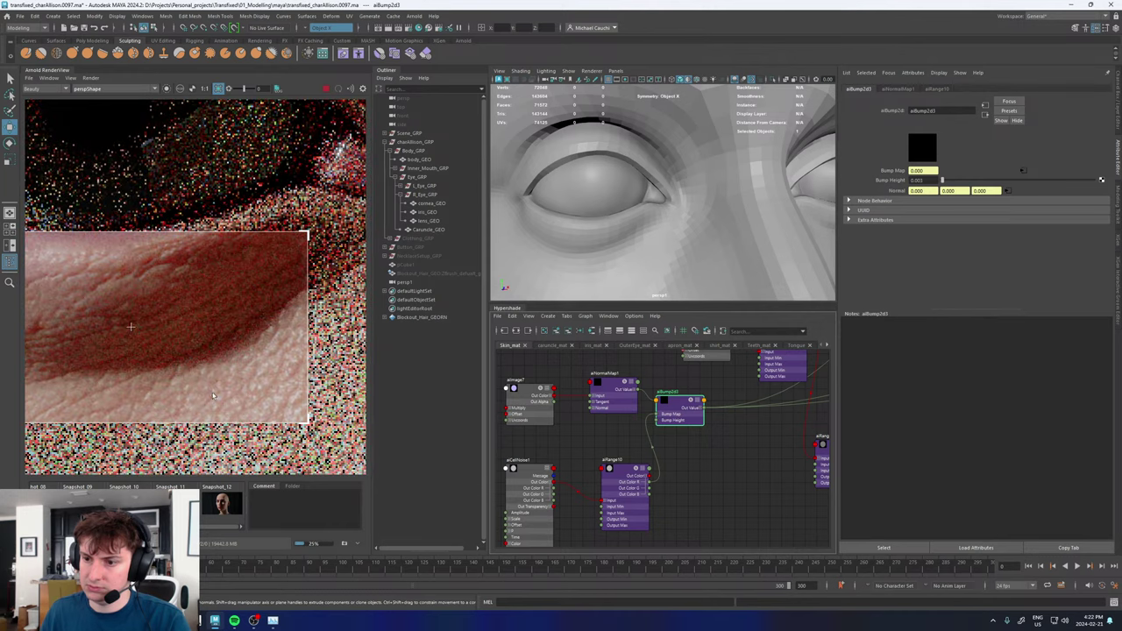
scroll(266, 394, "up", 3)
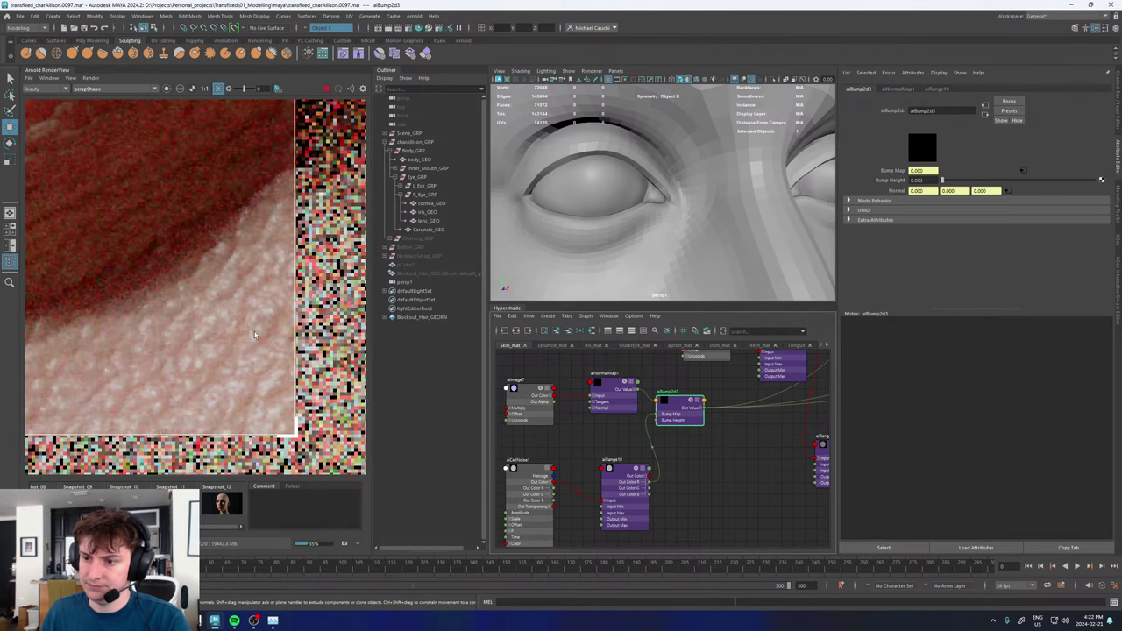
scroll(181, 333, "down", 3)
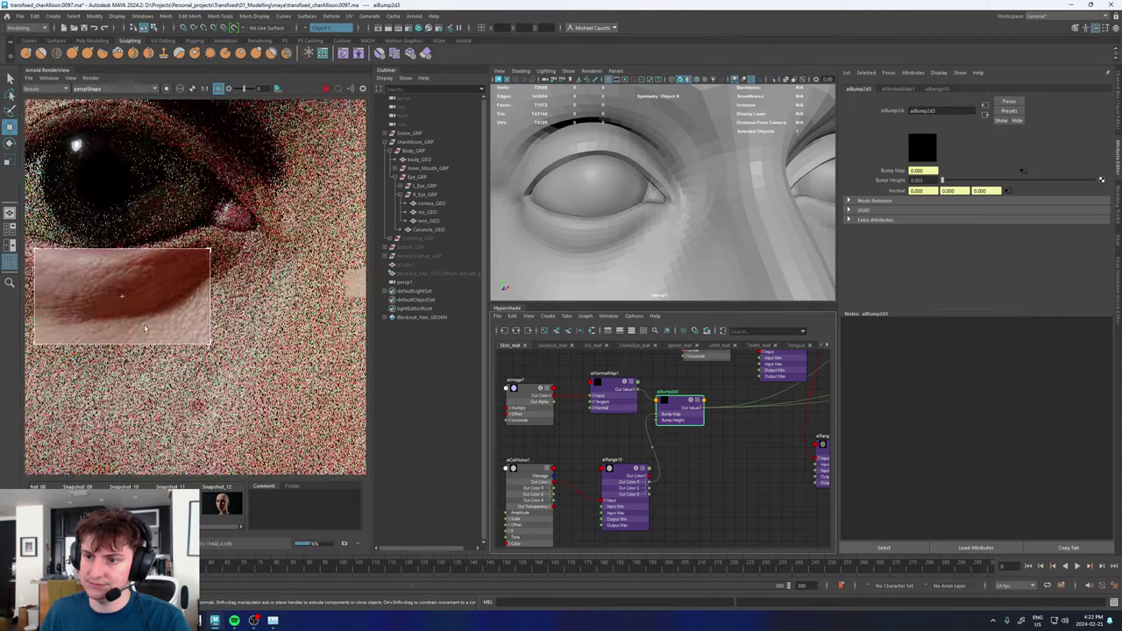
scroll(193, 326, "up", 4)
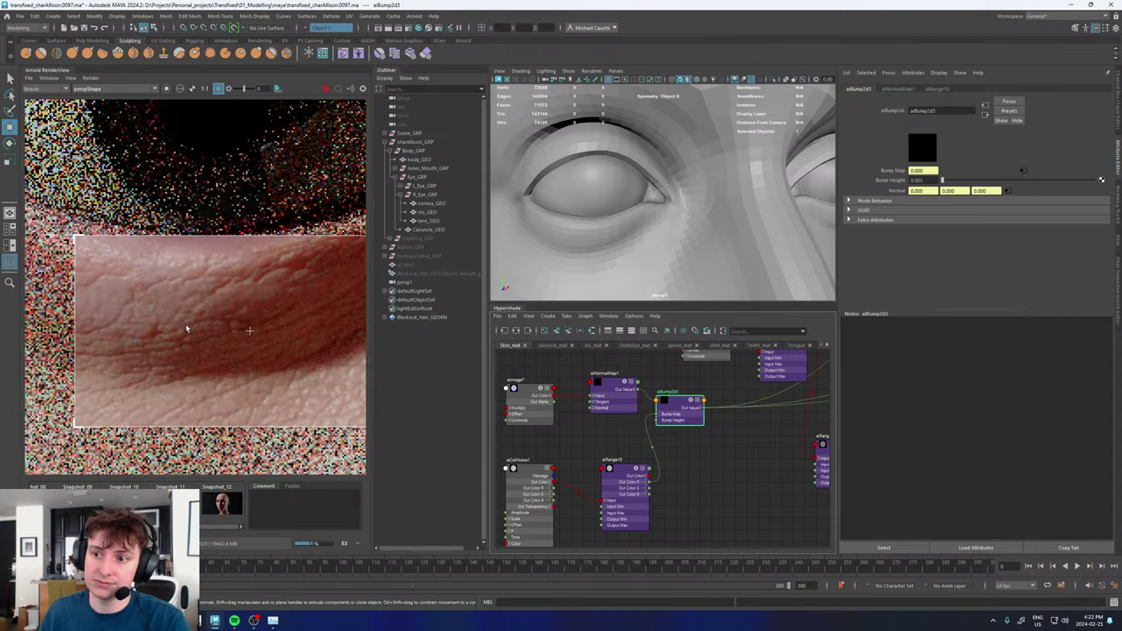
scroll(182, 313, "down", 3)
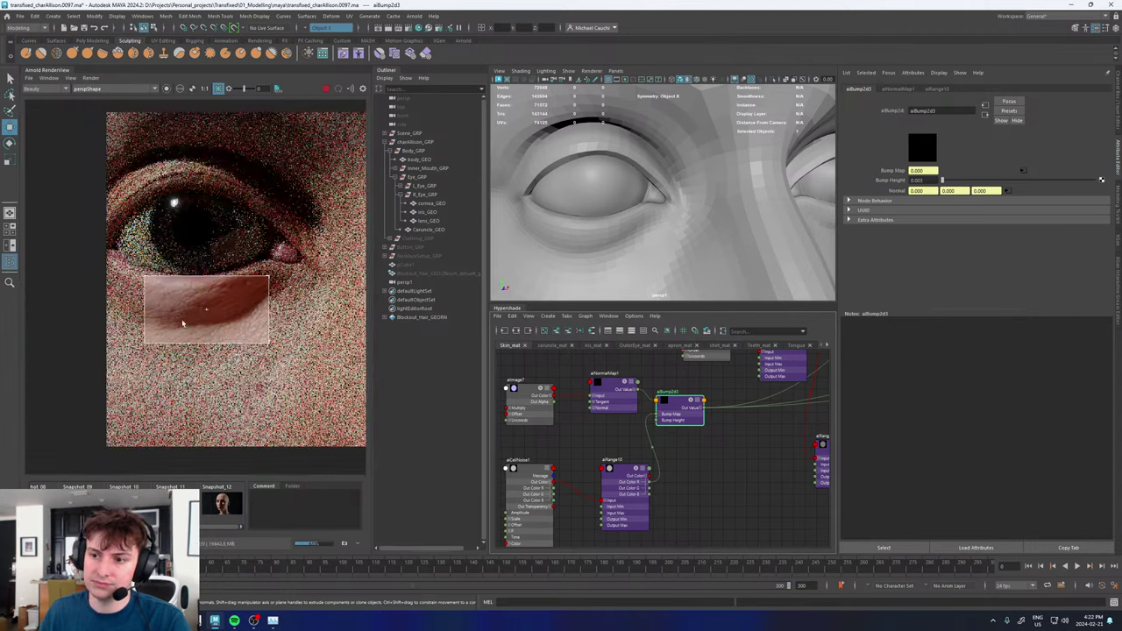
scroll(209, 324, "up", 4)
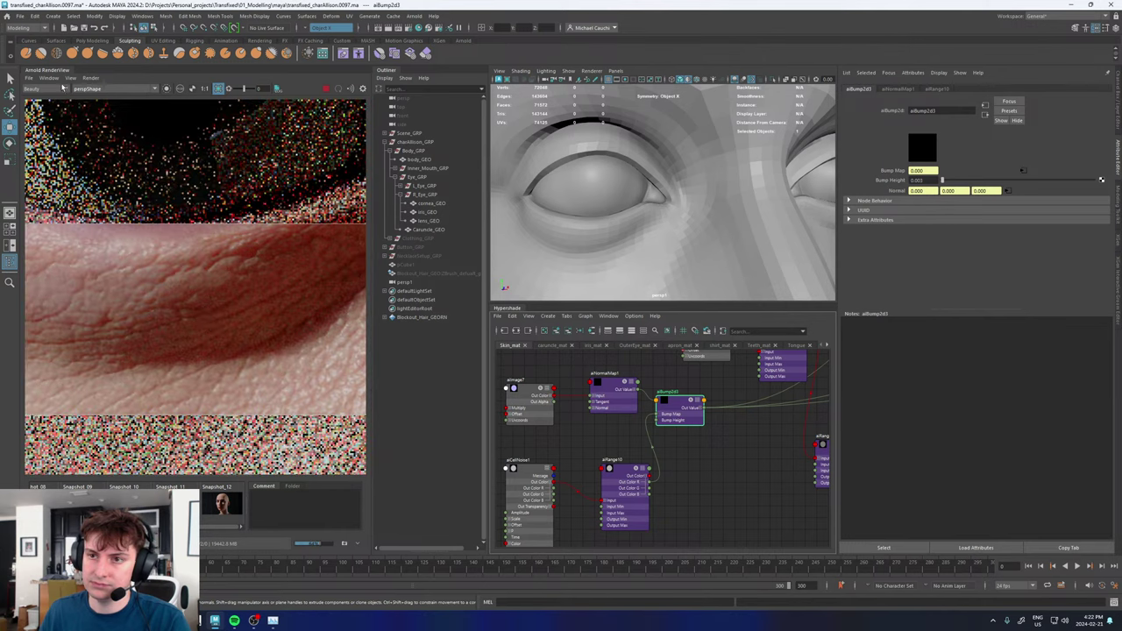
- Inspect the under-eye skin relief in the N normals AOV, including the inner eye corner, and return to the Beauty pass
left_click(39, 89)
left_click(34, 105)
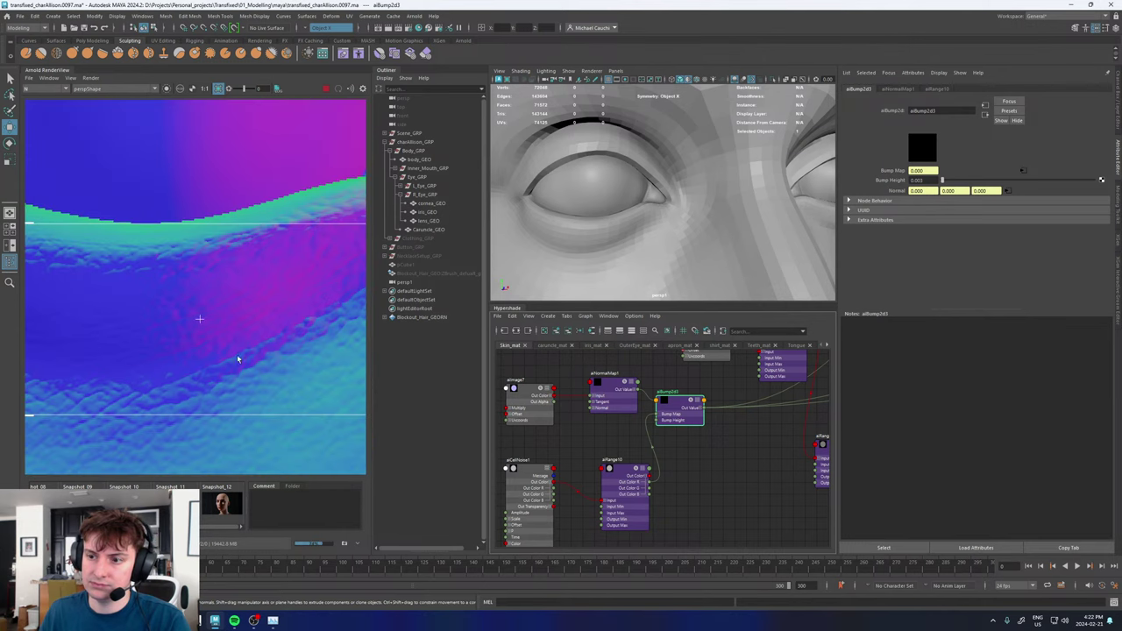
middle_click_drag(251, 373, 168, 358)
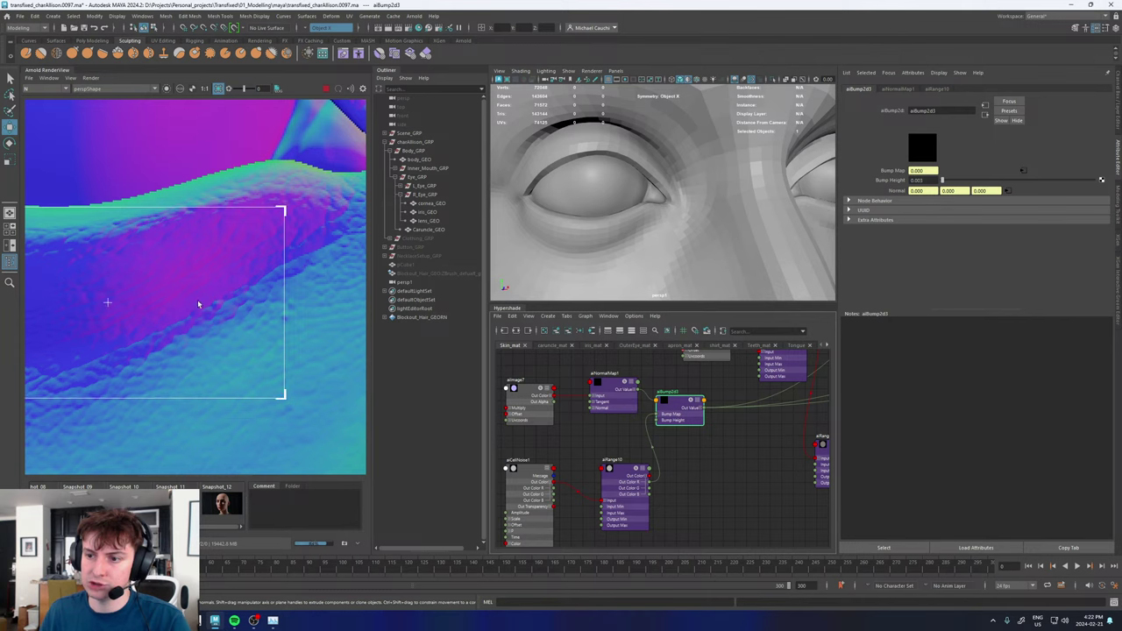
left_click(39, 89)
left_click(35, 97)
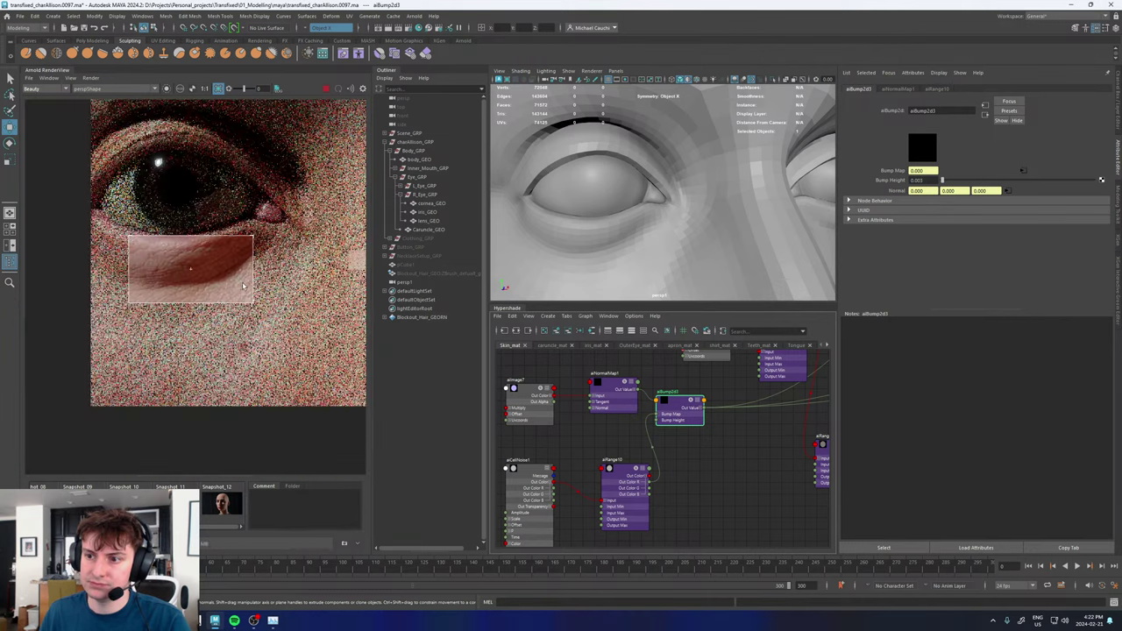
- Switch the Arnold render camera to RenderCAM_BShape and draw a render region around the head and neck
left_click(93, 90)
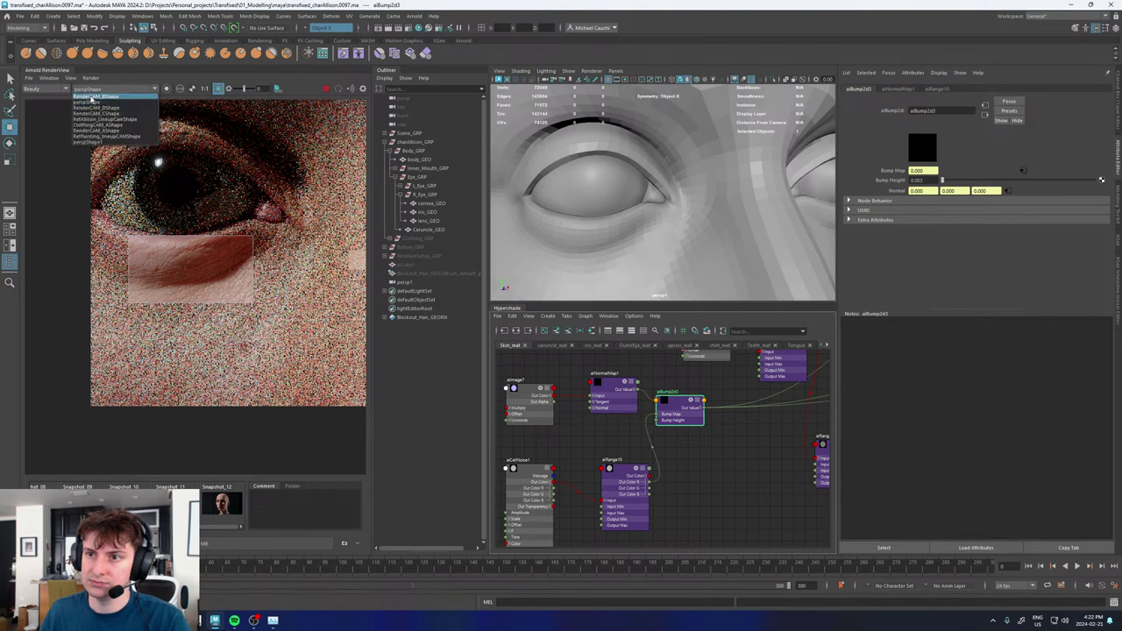
left_click(109, 101)
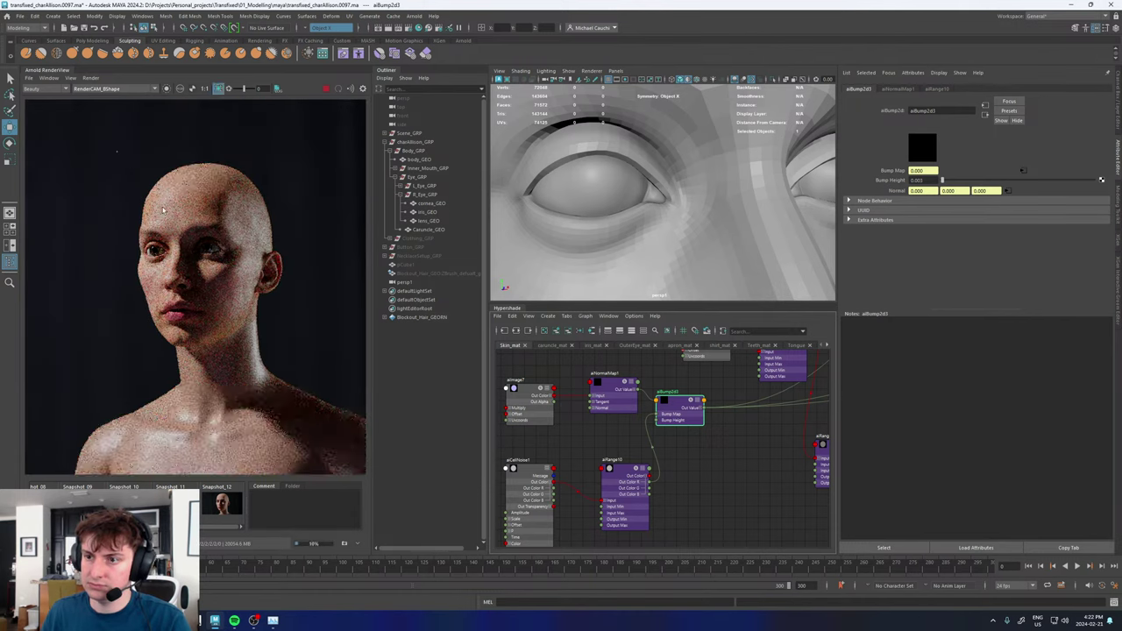
left_click_drag(116, 151, 293, 386)
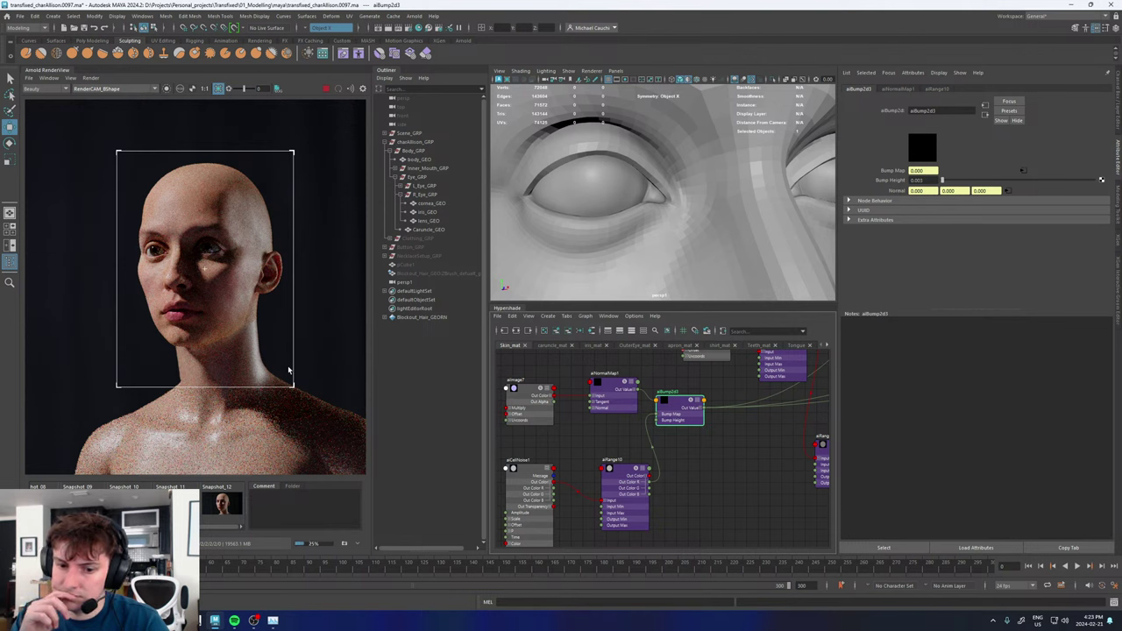
- Examine the skin shading on the face, eyes, jawline and neck in the head render, both close up and from afar
scroll(185, 264, "up", 3)
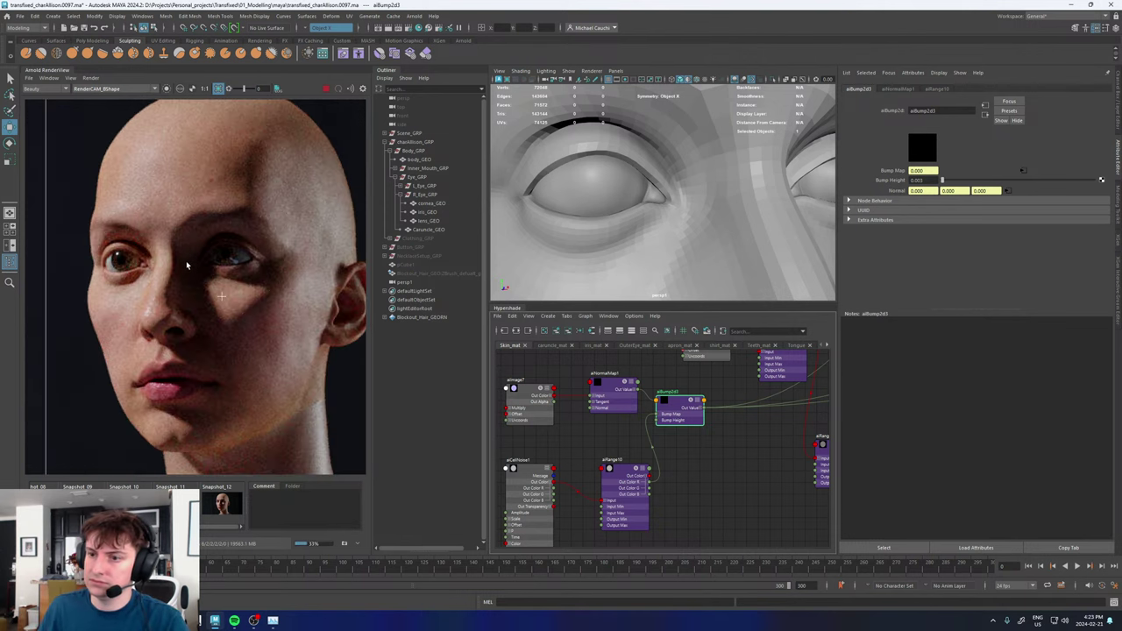
scroll(194, 278, "down", 3)
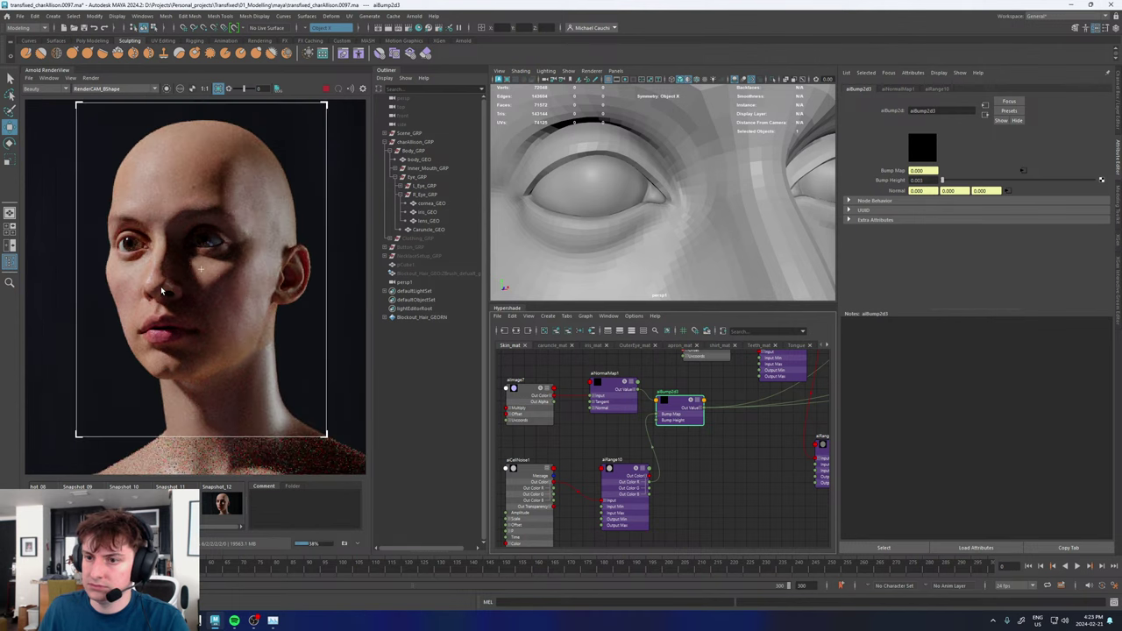
scroll(171, 288, "up", 3)
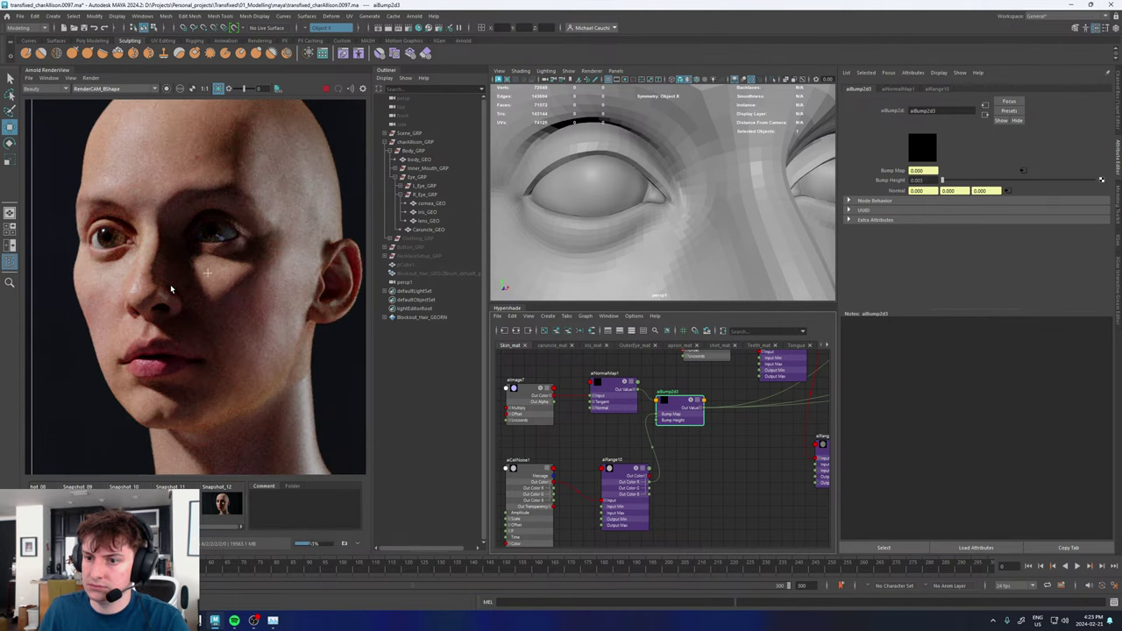
scroll(171, 288, "down", 3)
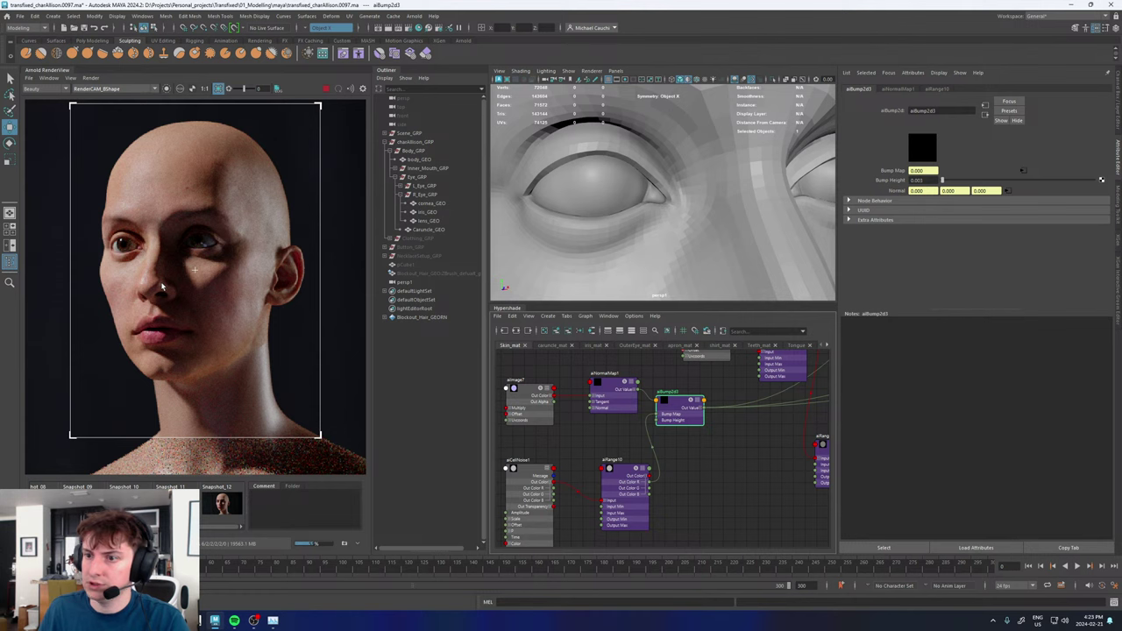
scroll(163, 285, "down", 2)
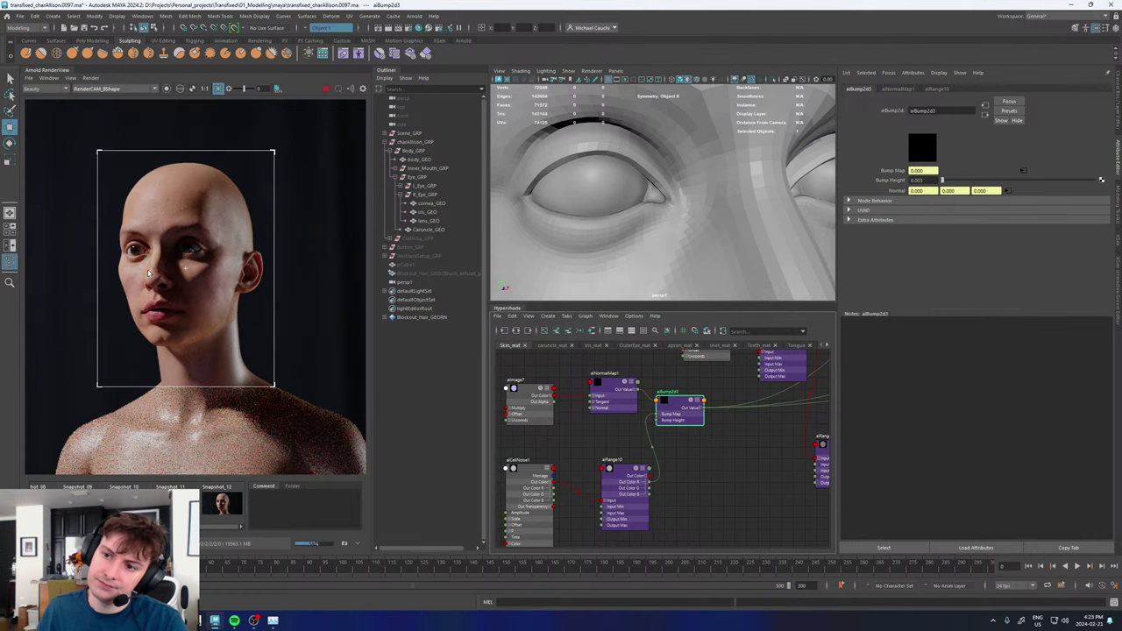
scroll(149, 274, "up", 4)
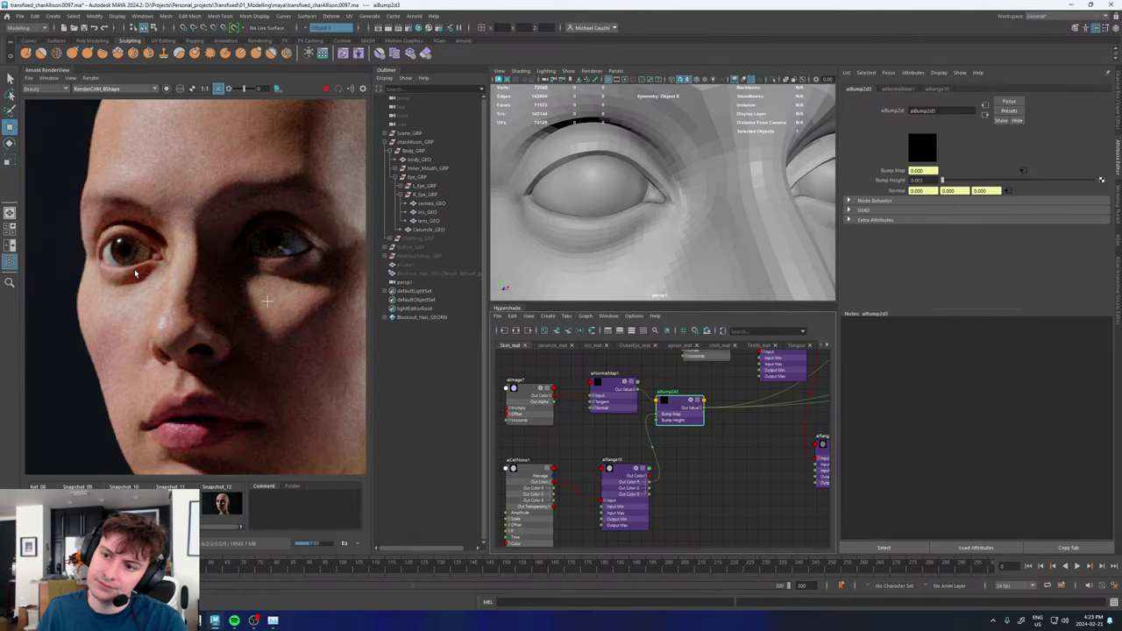
scroll(129, 266, "down", 4)
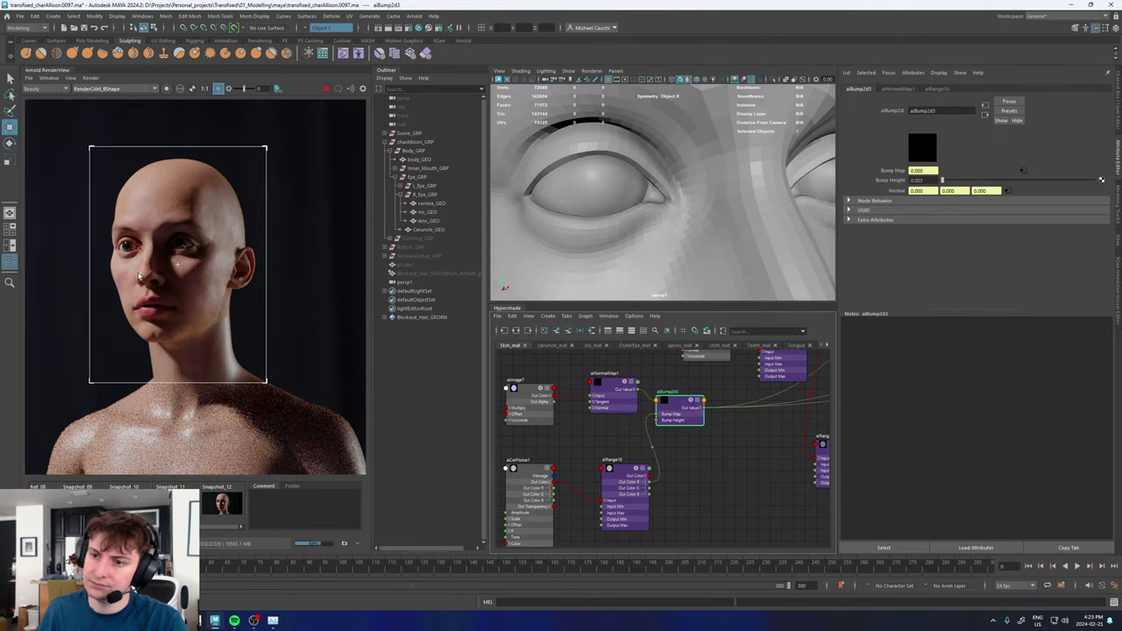
scroll(175, 311, "up", 3)
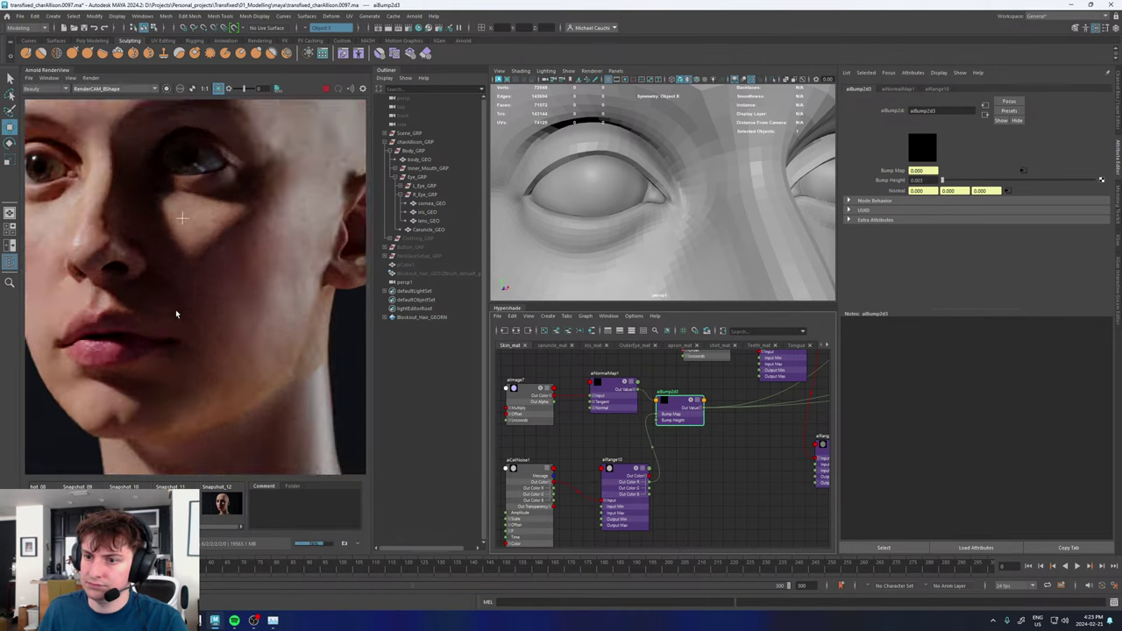
scroll(175, 311, "up", 2)
scroll(176, 313, "down", 3)
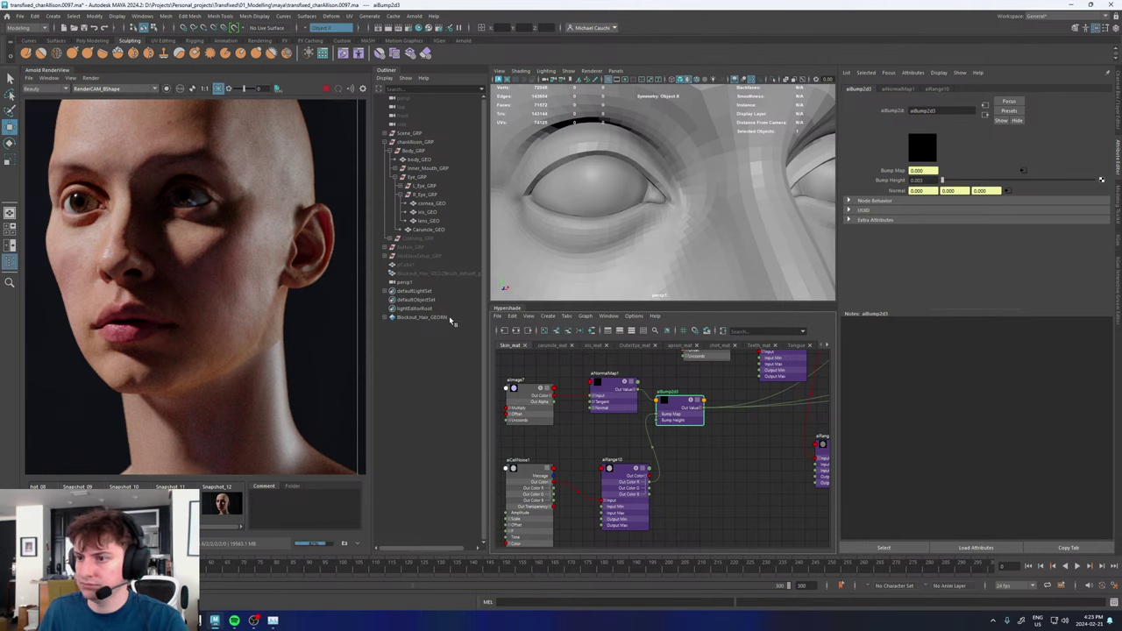
scroll(289, 282, "down", 2)
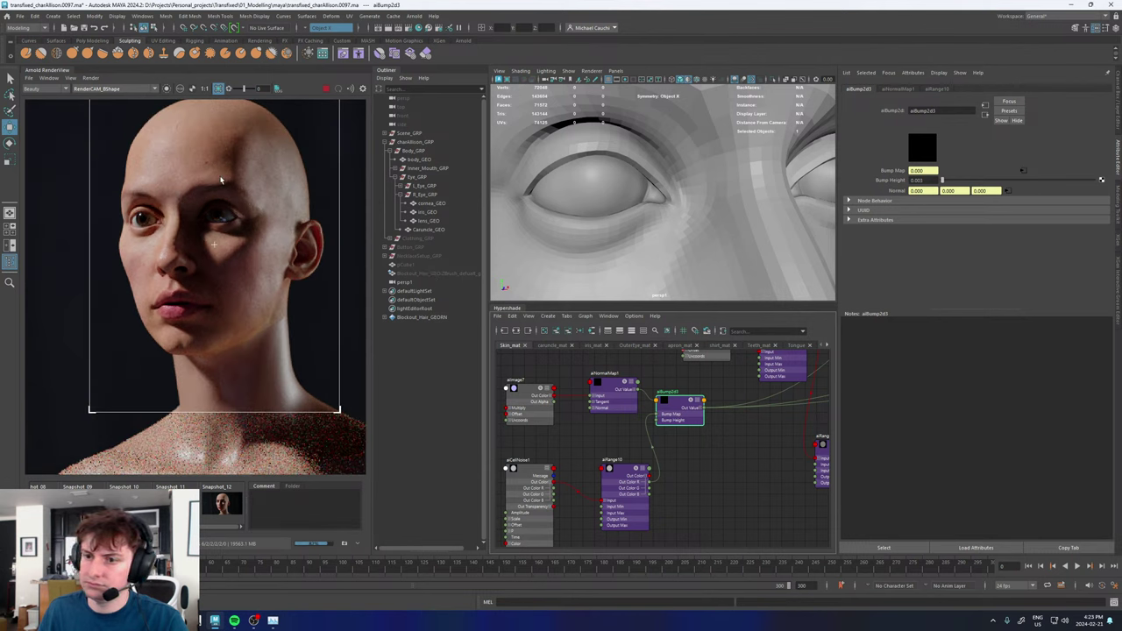
scroll(253, 355, "up", 2)
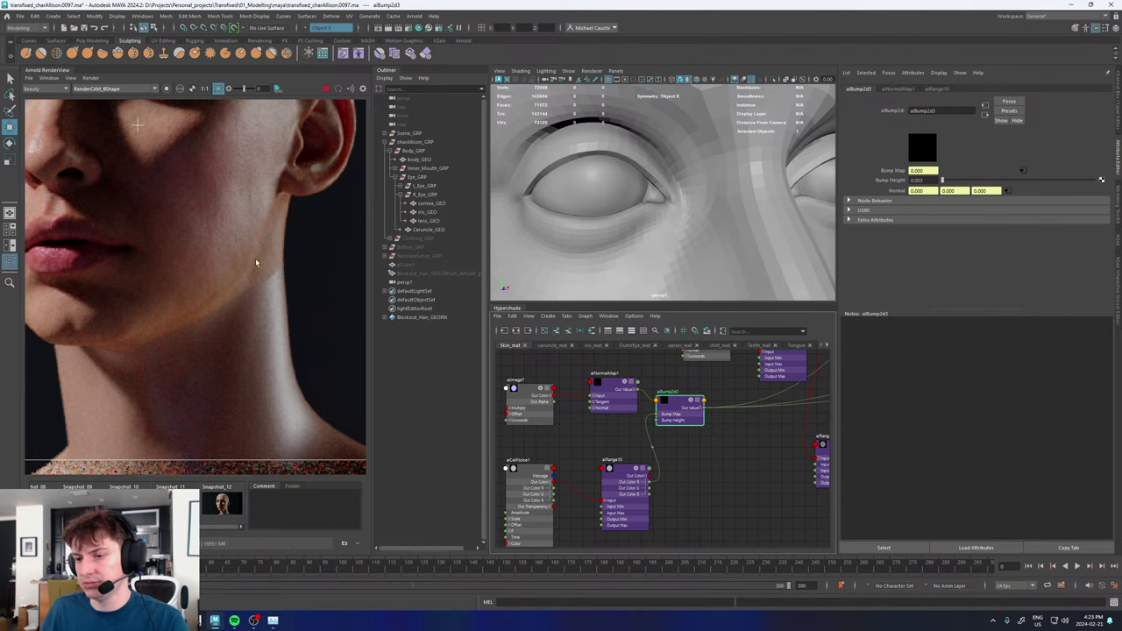
scroll(255, 258, "down", 2)
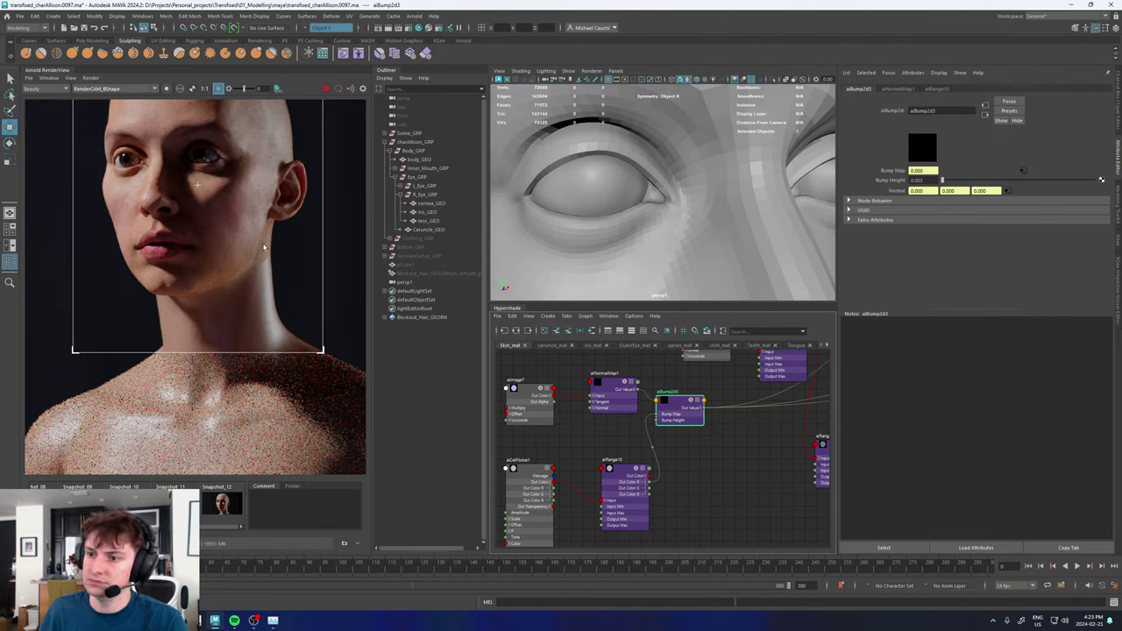
- Lighten the Missing Texture Color of the SPECR image node aiImage8 to a light grey, comparing a darker grey first
scroll(587, 441, "up", 5)
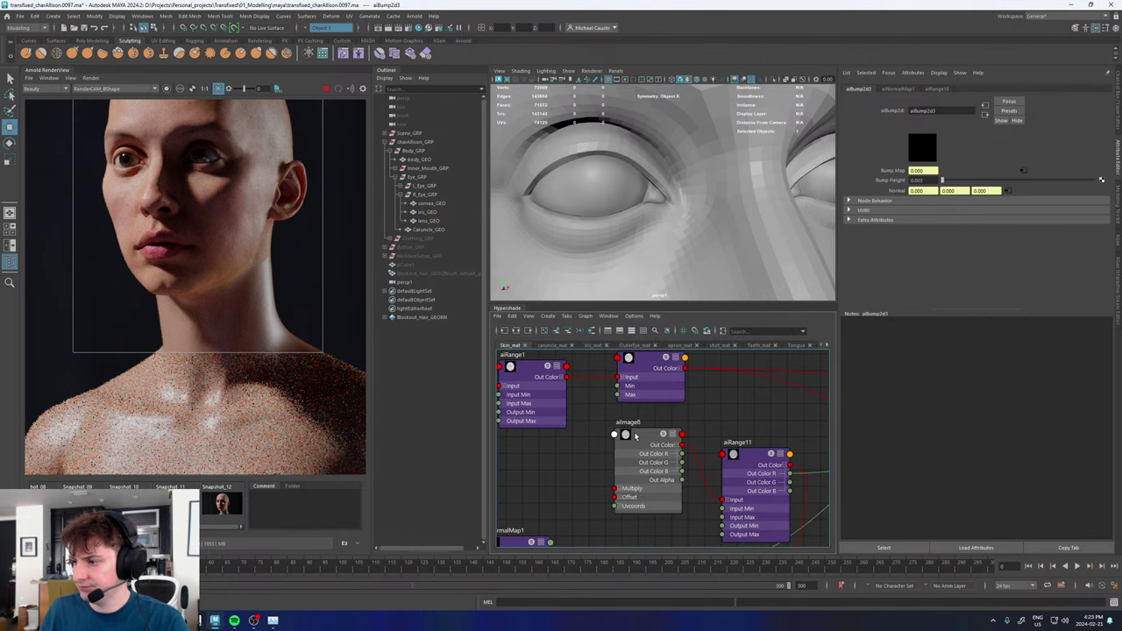
left_click(635, 435)
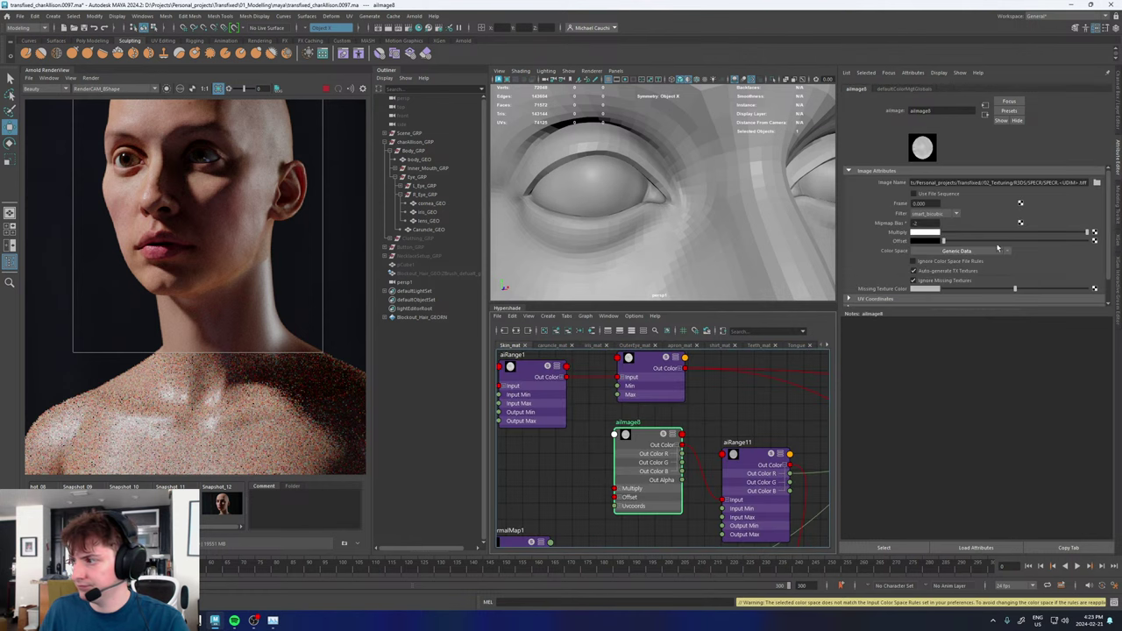
left_click(984, 290)
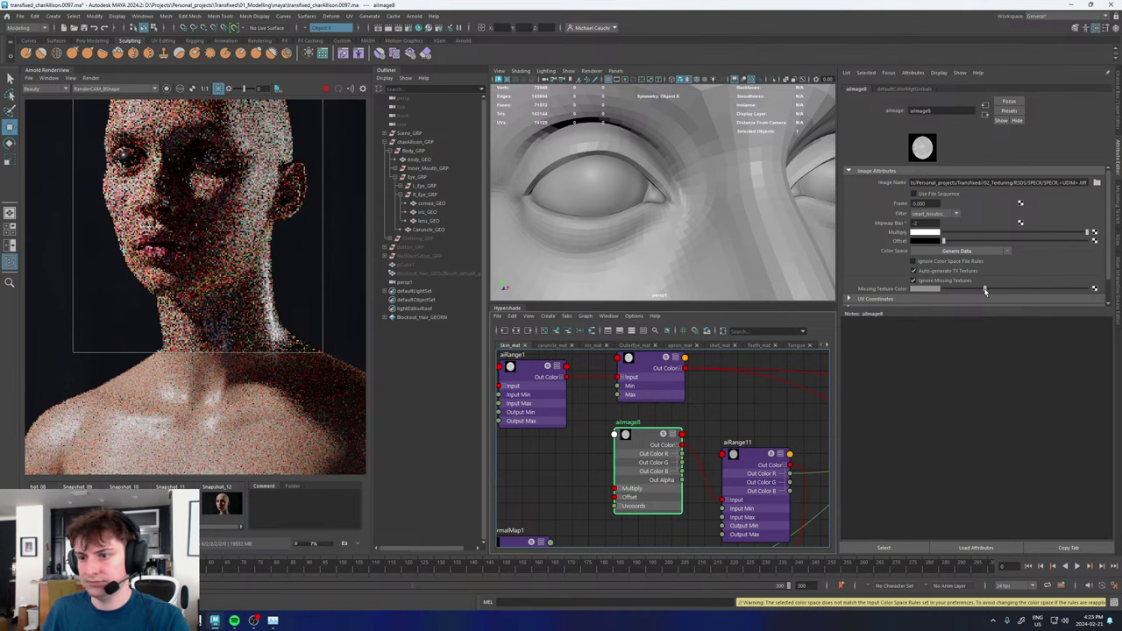
left_click_drag(985, 291, 1043, 290)
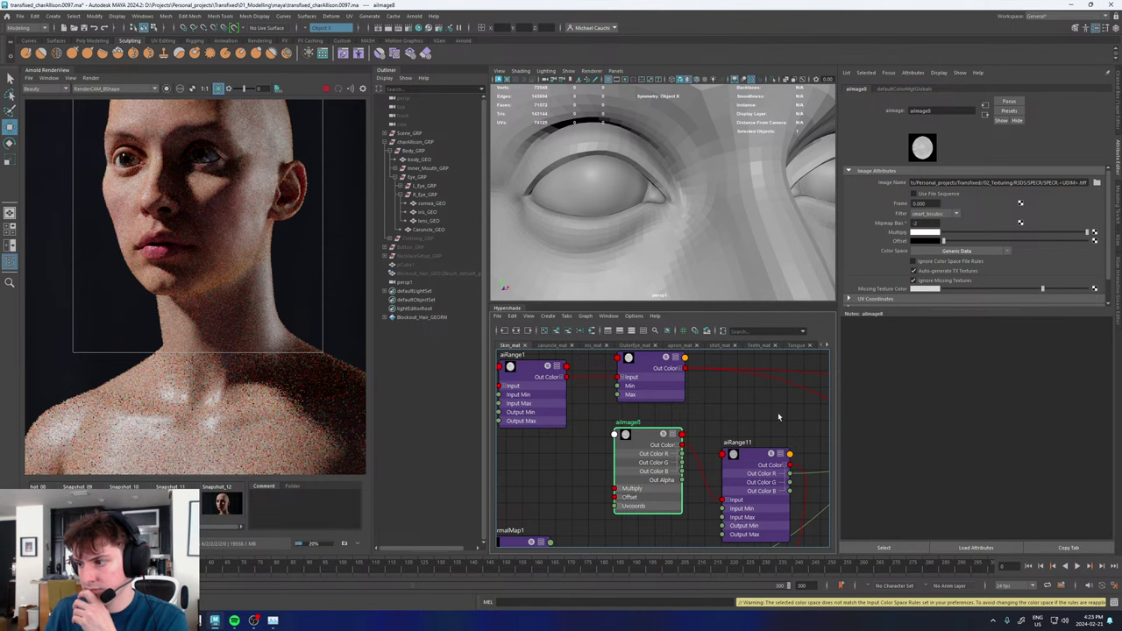
- Darken the Missing Texture Color of the SPEC image node aiImage9 to a medium grey and check the head and neck render
scroll(739, 436, "down", 5)
scroll(660, 493, "up", 4)
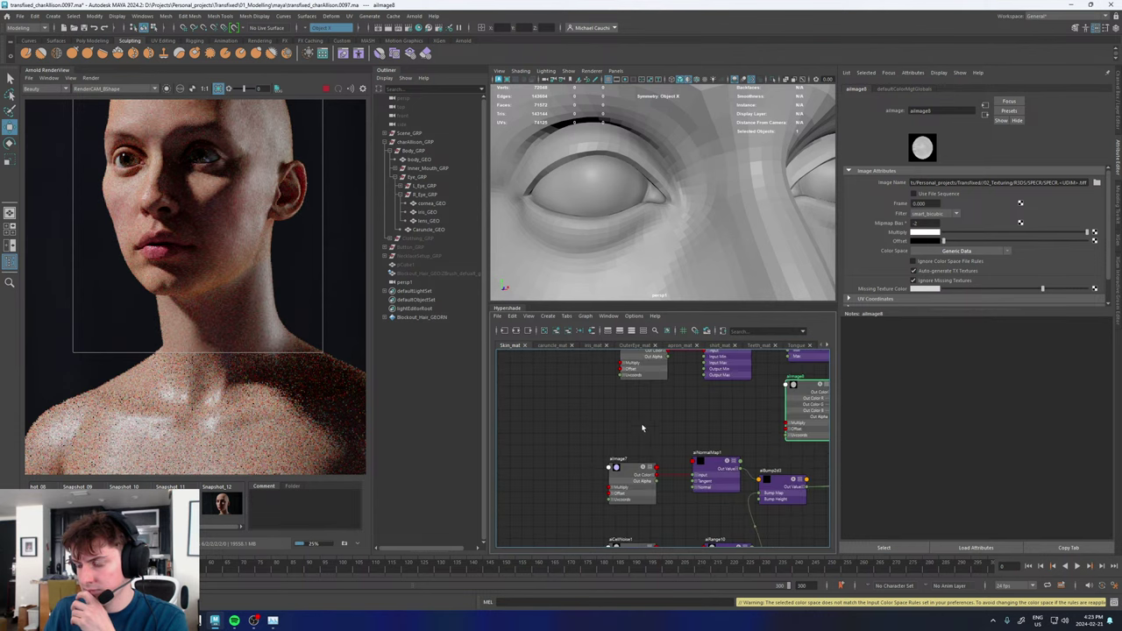
scroll(614, 489, "up", 2)
left_click(611, 413)
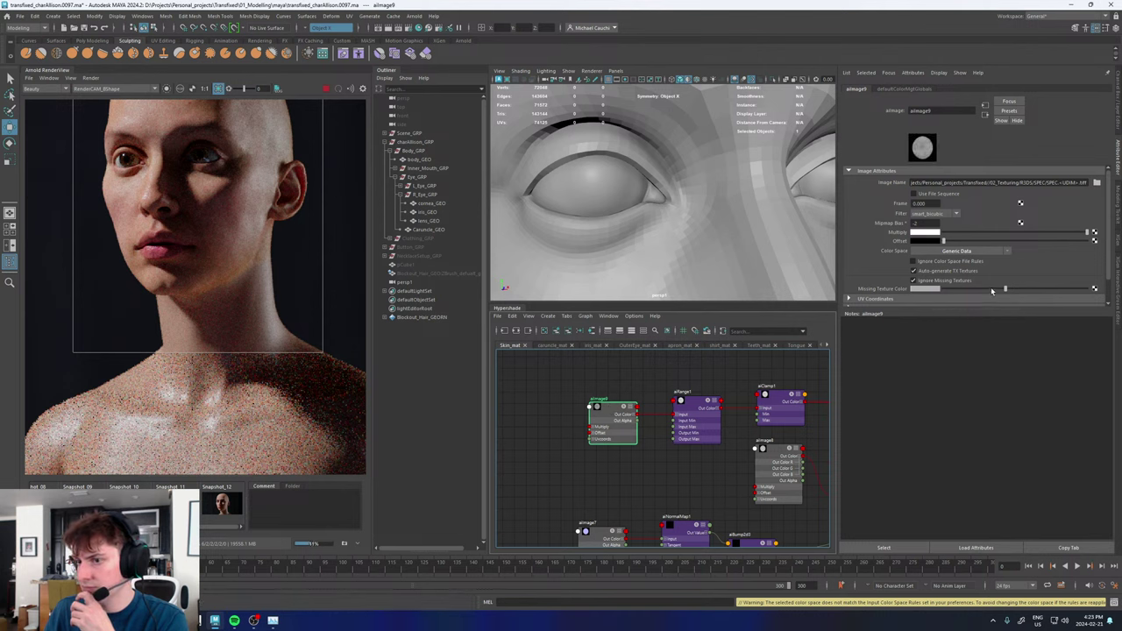
left_click_drag(1005, 291, 971, 293)
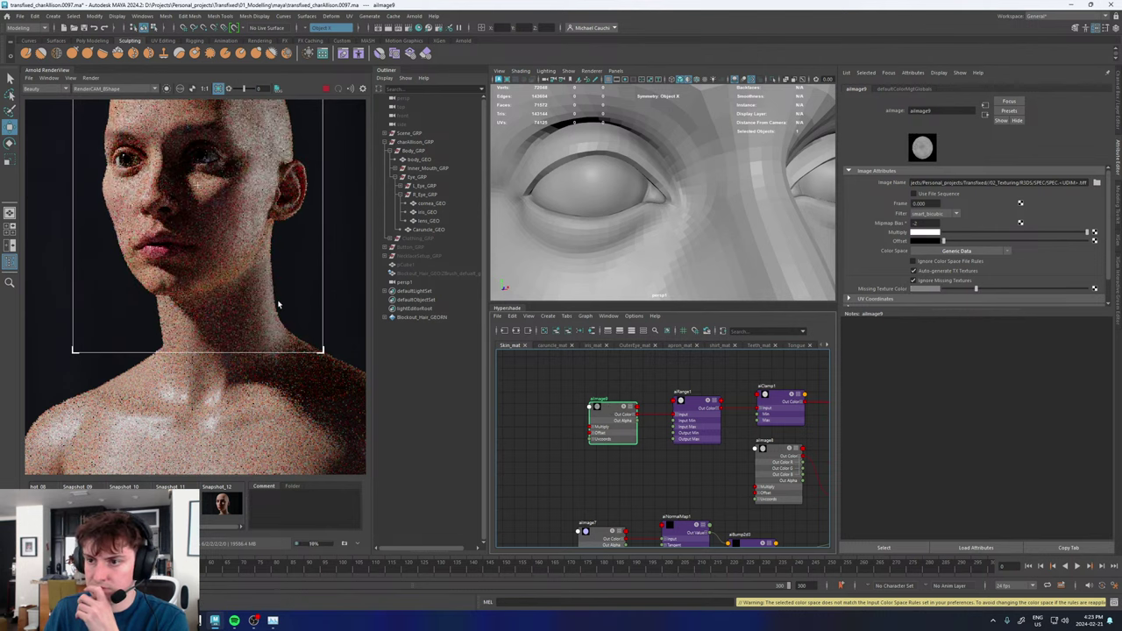
scroll(290, 302, "down", 3)
scroll(304, 299, "up", 2)
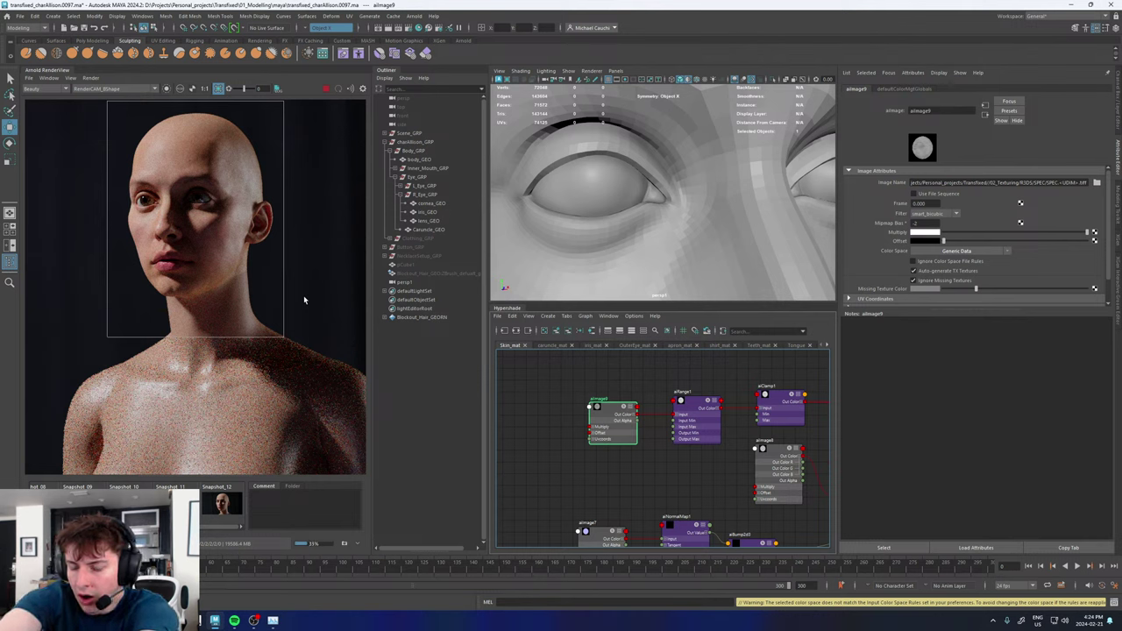
left_click(228, 256)
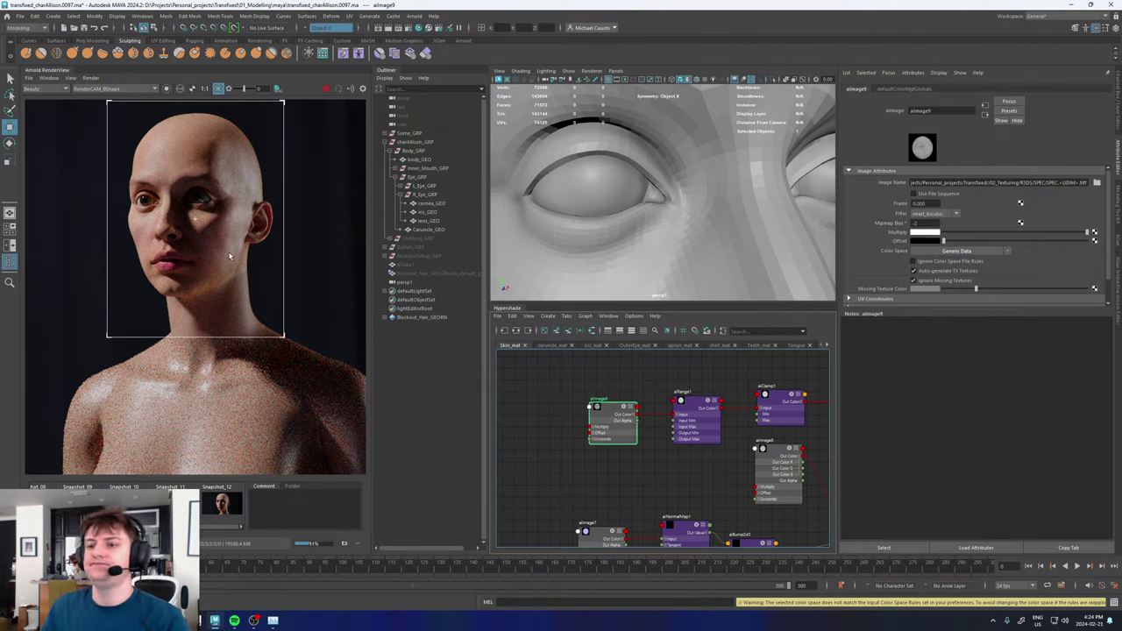
scroll(232, 264, "up", 4)
scroll(271, 331, "down", 4)
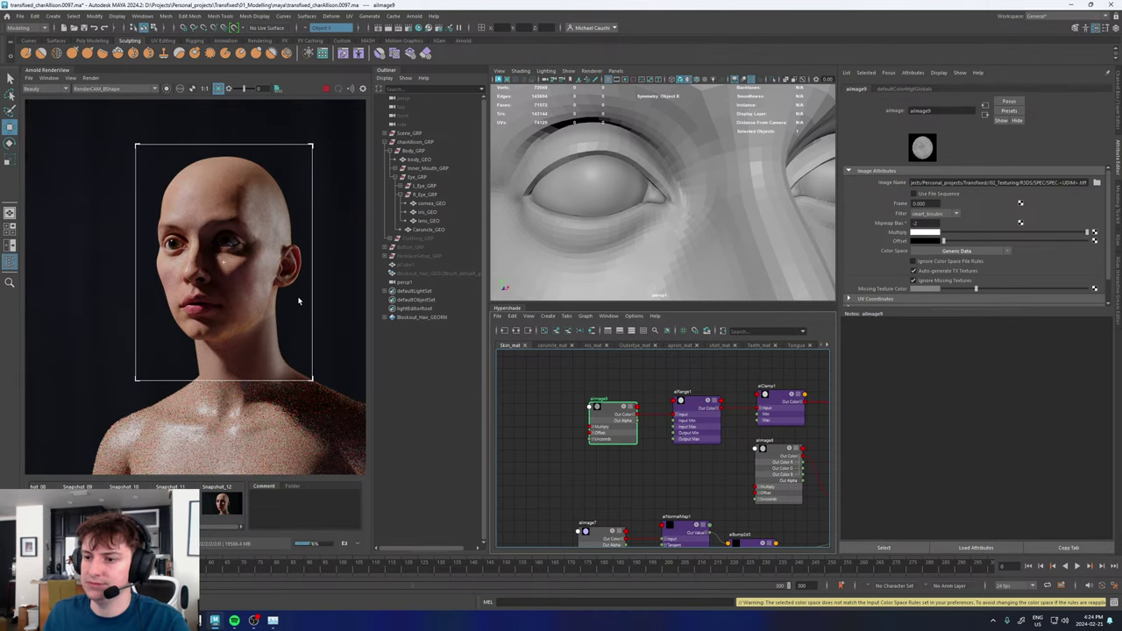
- Lighten the Missing Texture Color of the COL image node aiImage6 to a value of 0.689 in the skin material
scroll(275, 339, "up", 5)
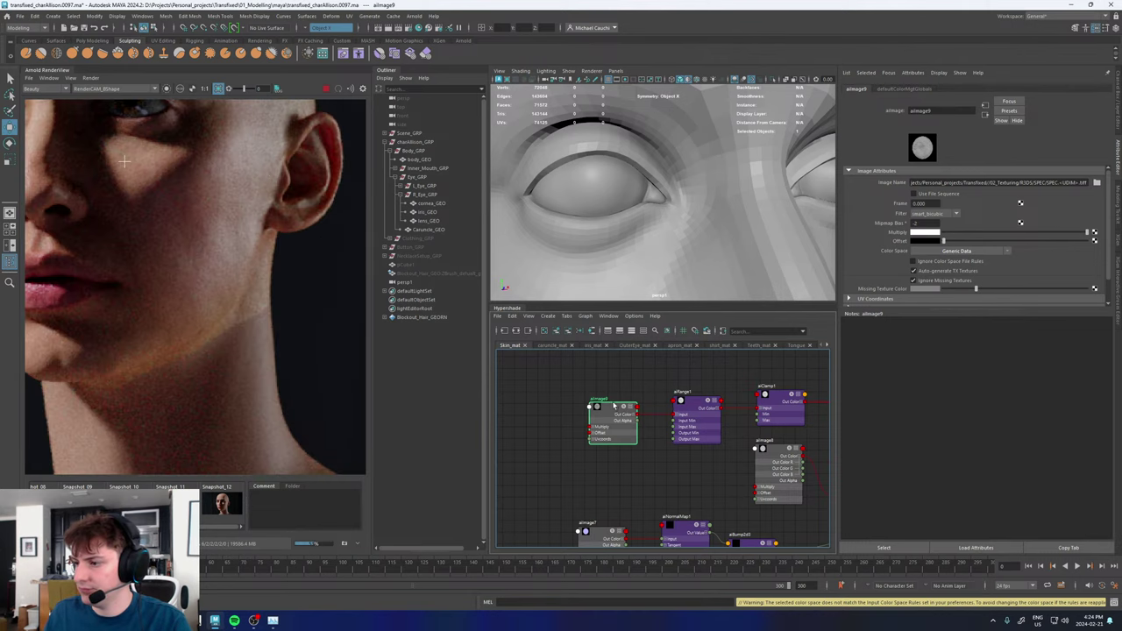
scroll(614, 405, "down", 4)
middle_click_drag(609, 385, 594, 457, "alt")
scroll(621, 429, "up", 6)
left_click(600, 427)
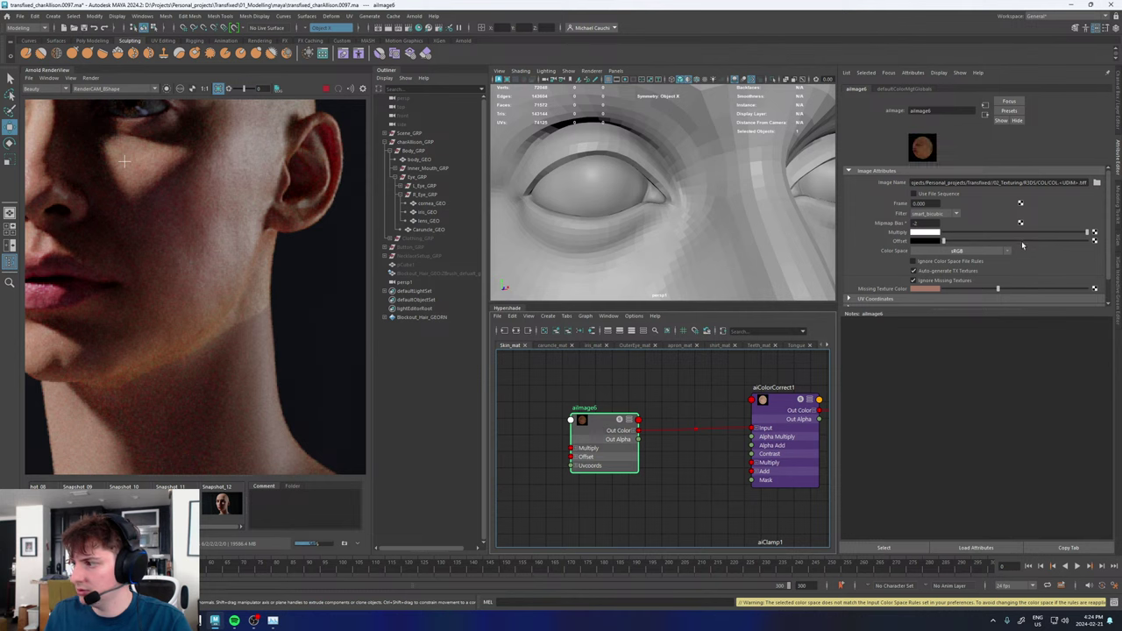
left_click(928, 289)
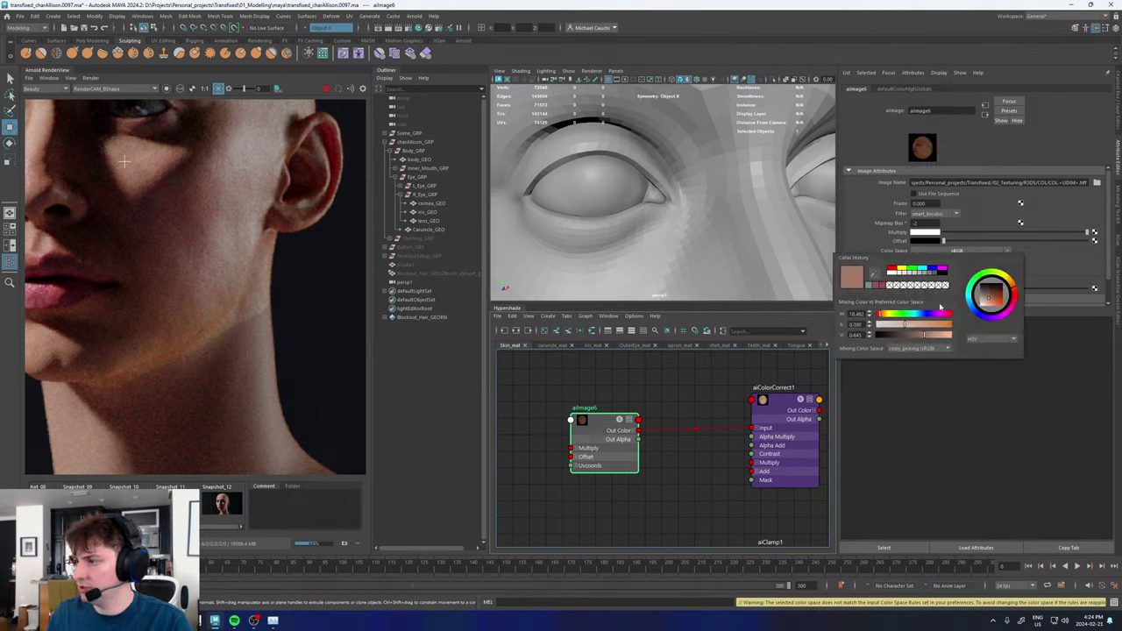
left_click(929, 336)
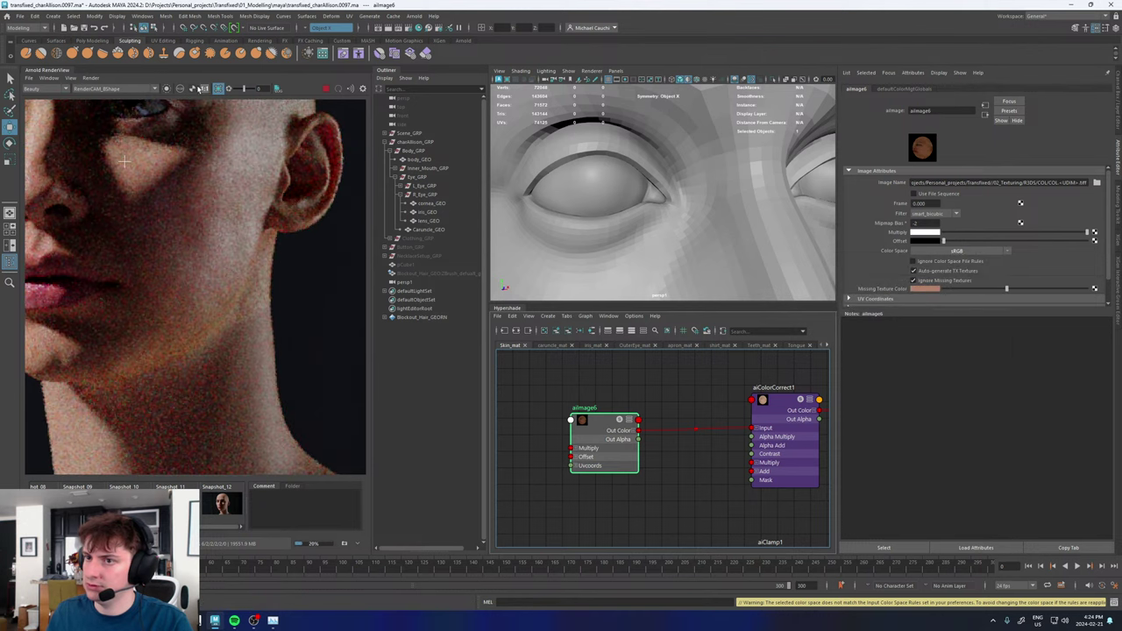
- Switch the head and neck render between color and greyscale display to compare the brightness of face and neck
left_click(180, 89)
left_click(181, 89)
left_click(180, 89)
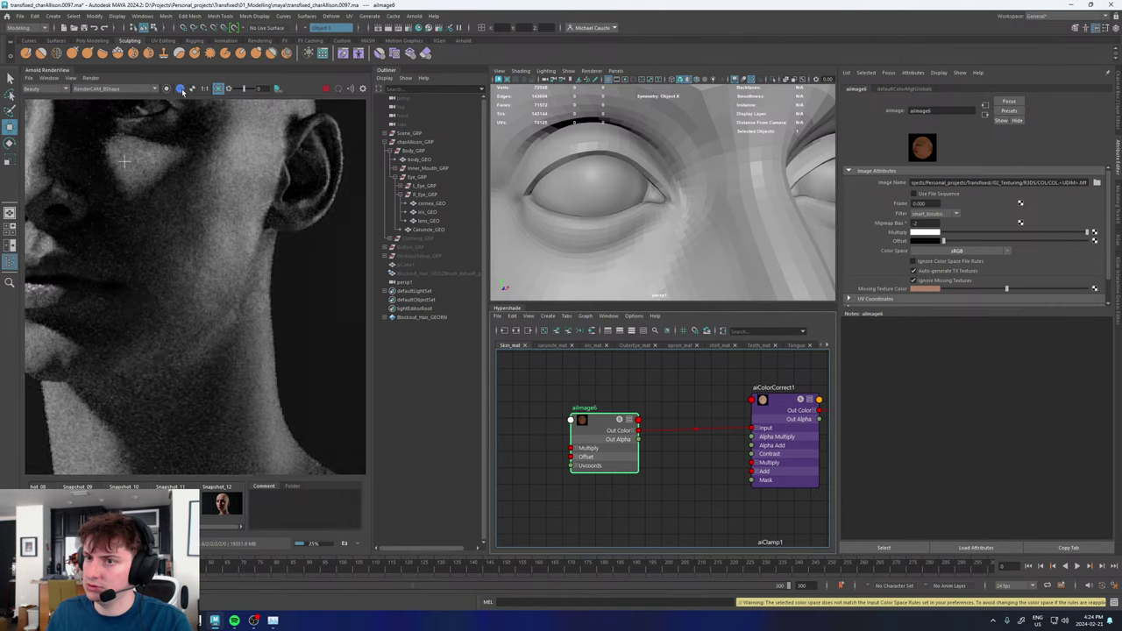
left_click(181, 90)
left_click(180, 90)
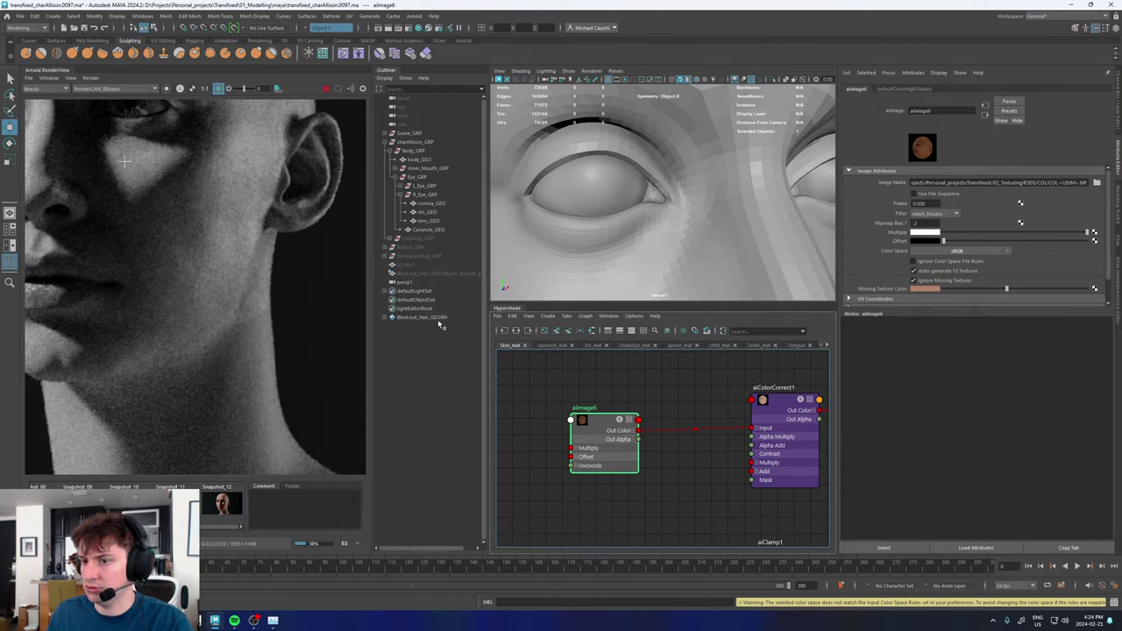
- Set the value of aiImage6's Missing Texture Color to 0.738, comparing a much darker tone first
left_click(922, 289)
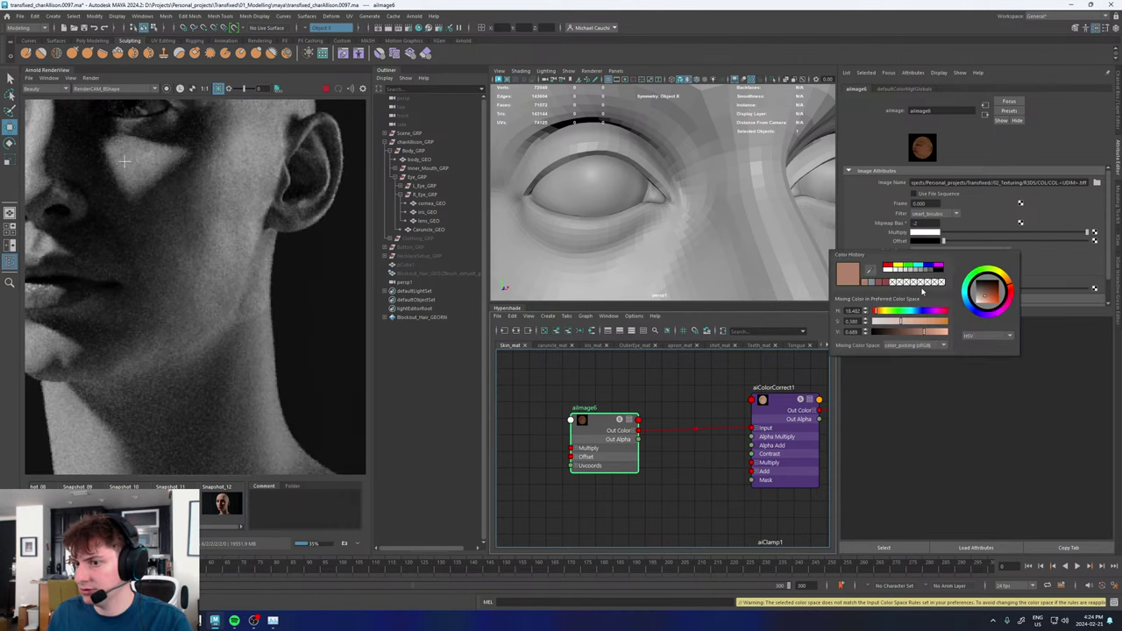
left_click(928, 334)
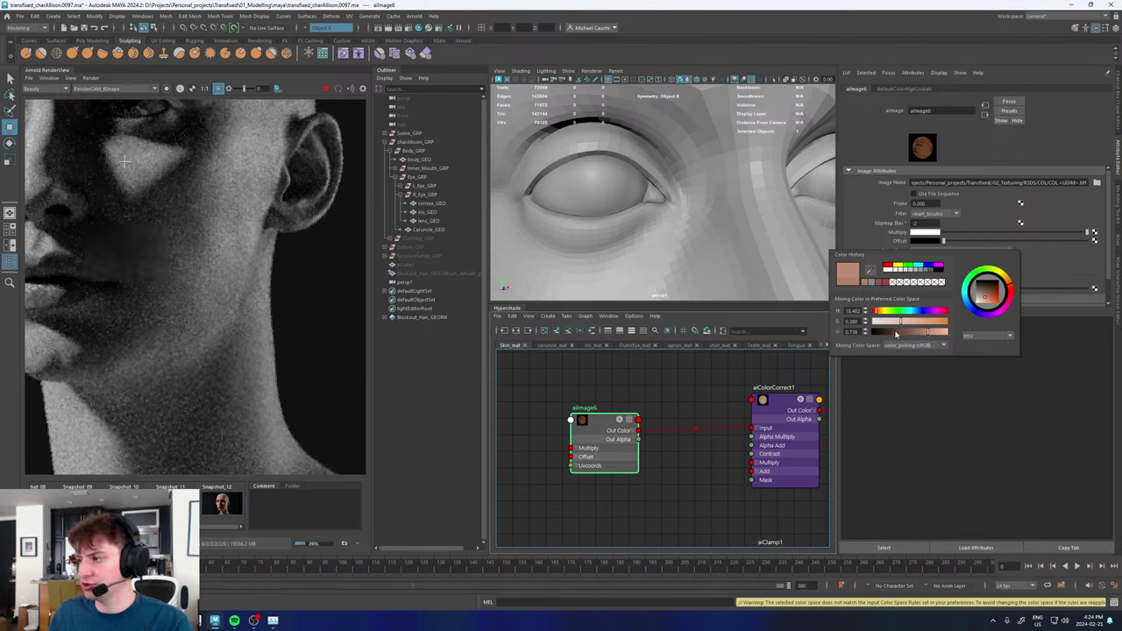
left_click(891, 335)
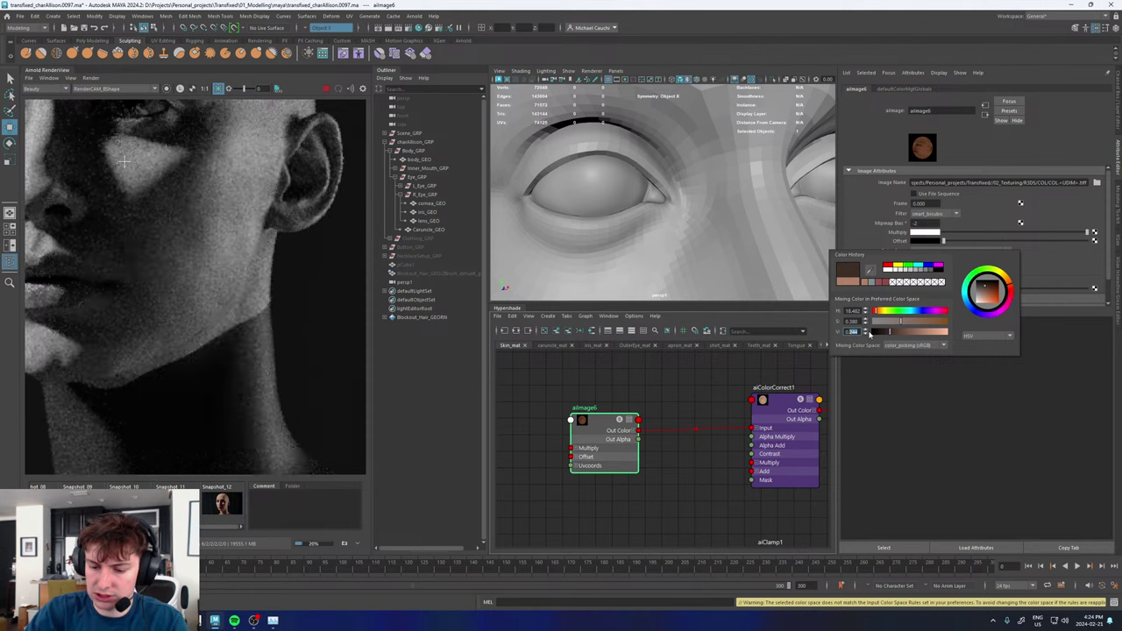
type("738")
key("Return")
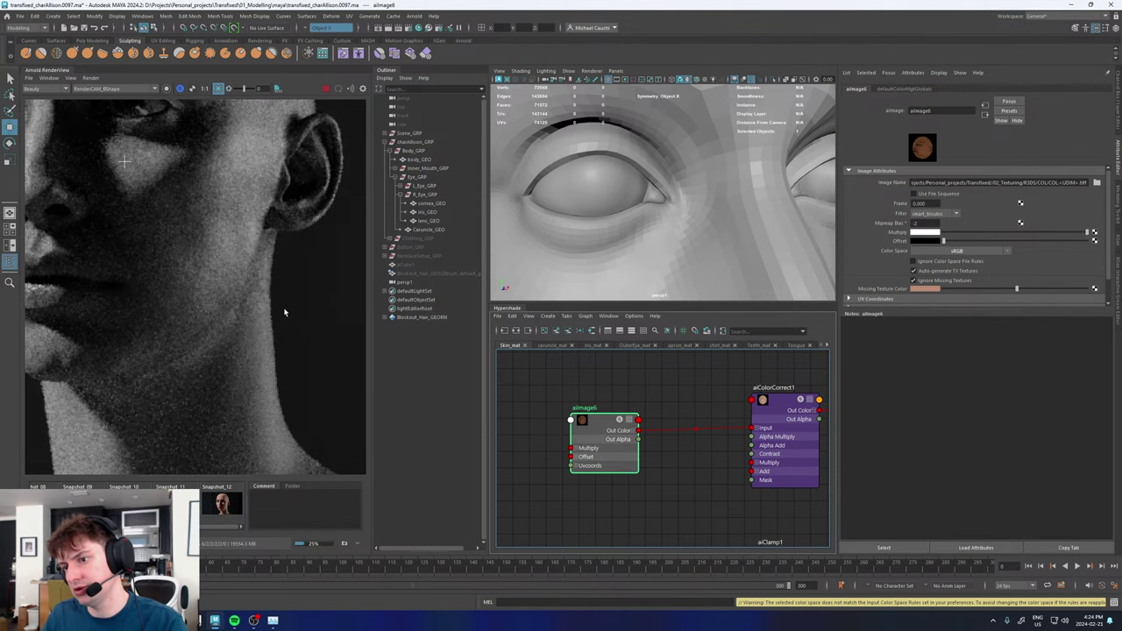
- Return the render to full color and check the head and neck blend from close up and afar
key("b")
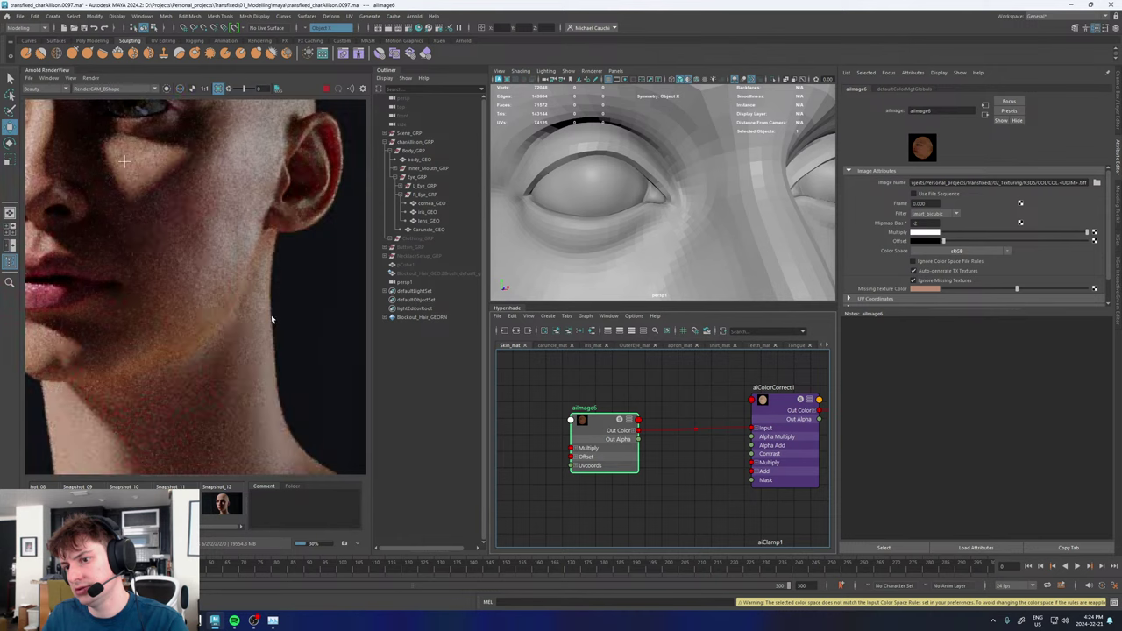
scroll(278, 318, "down", 5)
scroll(284, 317, "down", 3)
scroll(280, 327, "up", 3)
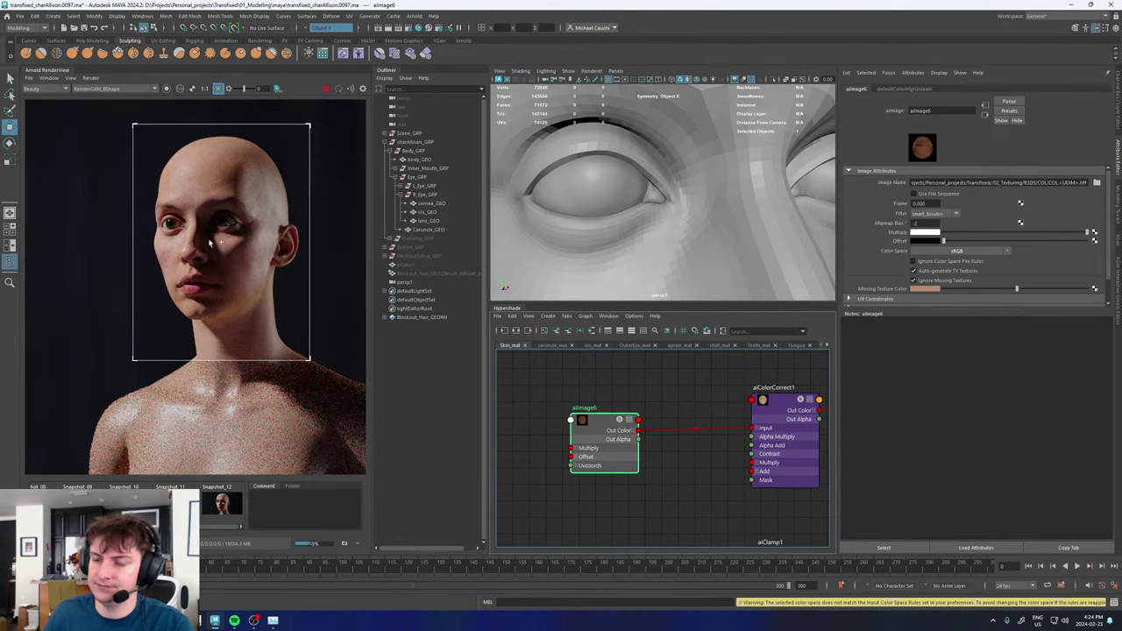
scroll(210, 243, "up", 2)
scroll(211, 243, "down", 2)
scroll(211, 243, "down", 3)
scroll(237, 241, "up", 3)
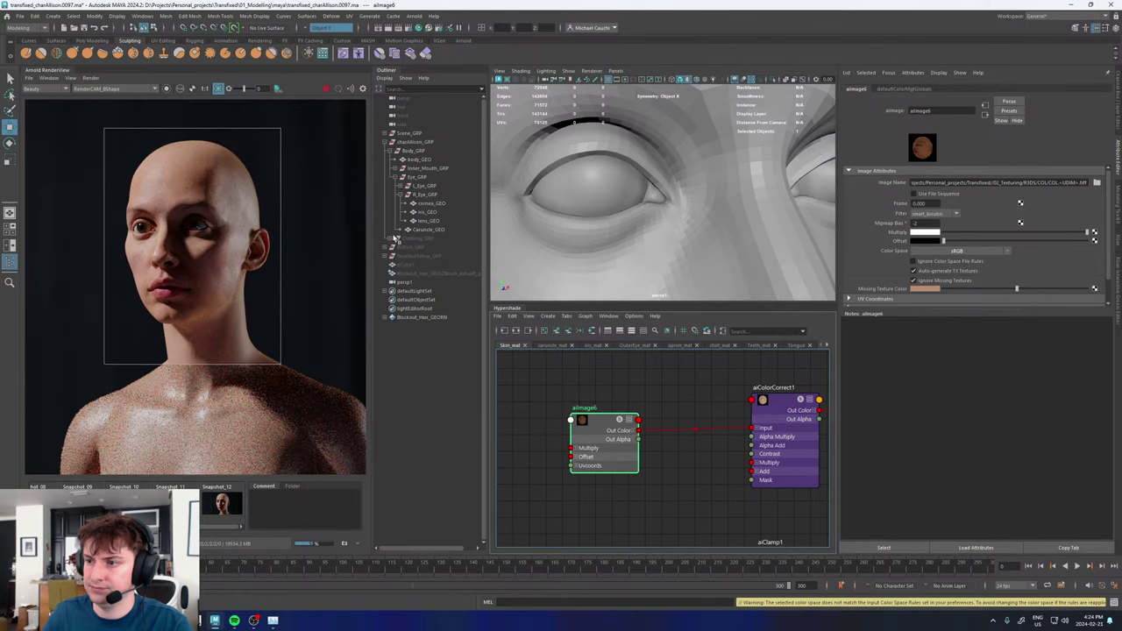
- Stop the live render and examine the skin shading on the face, cheek and jaw at several distances
left_click(326, 89)
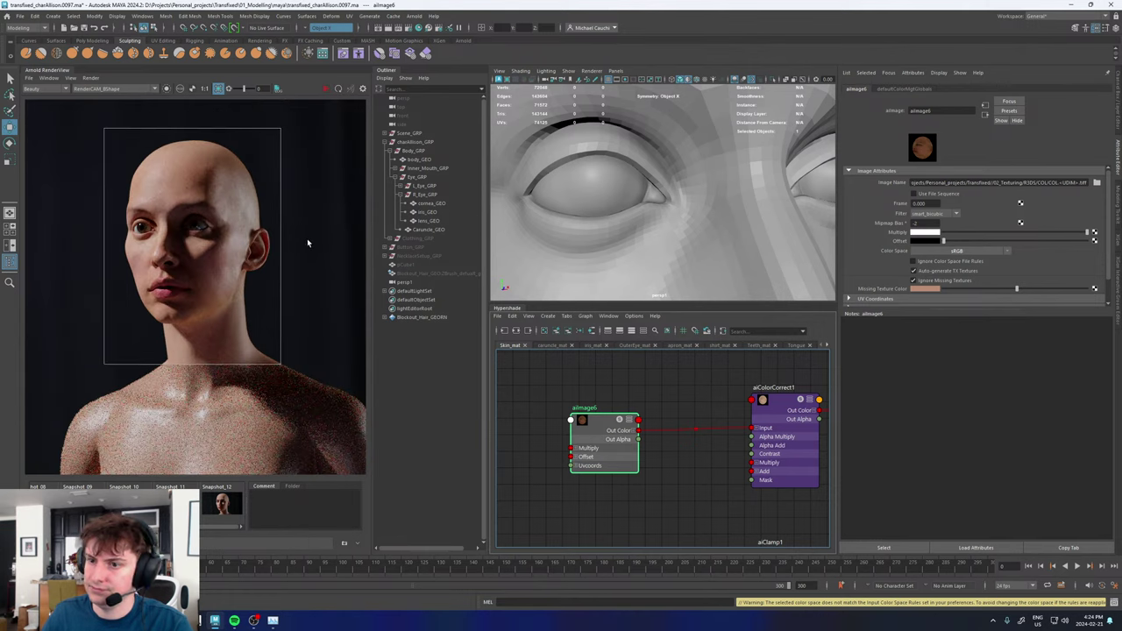
scroll(171, 265, "up", 3)
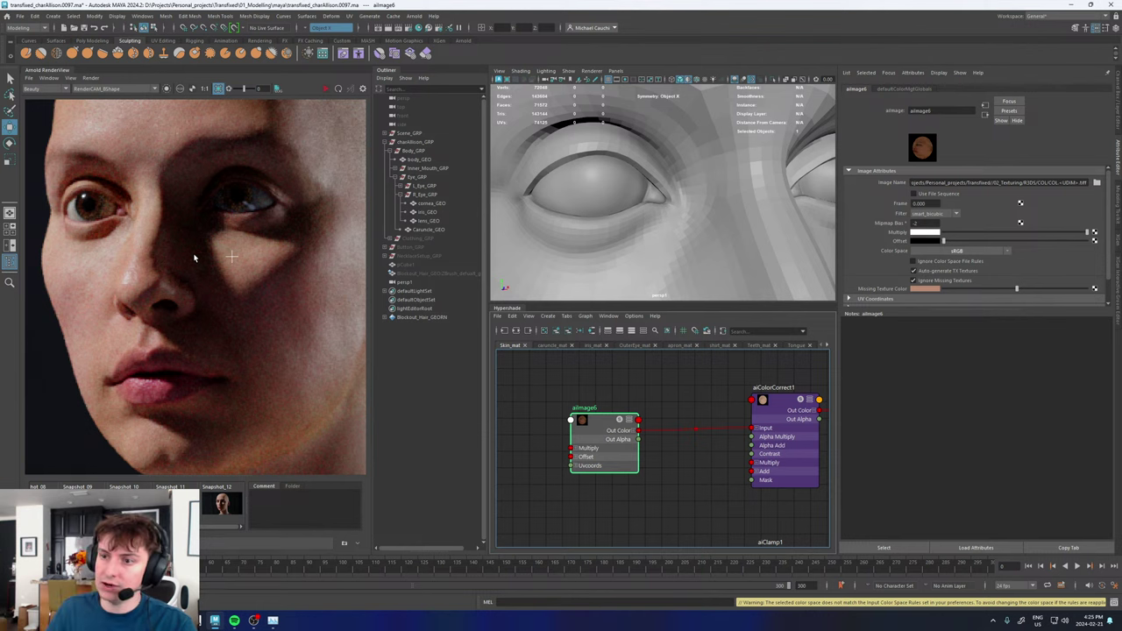
scroll(254, 405, "down", 3)
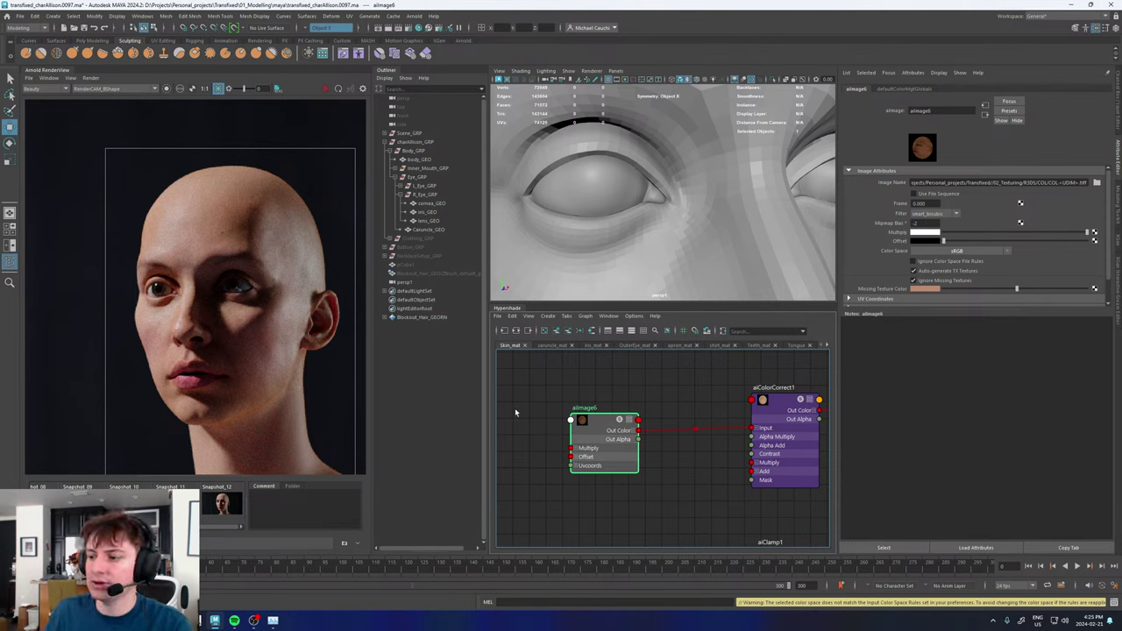
scroll(267, 336, "up", 5)
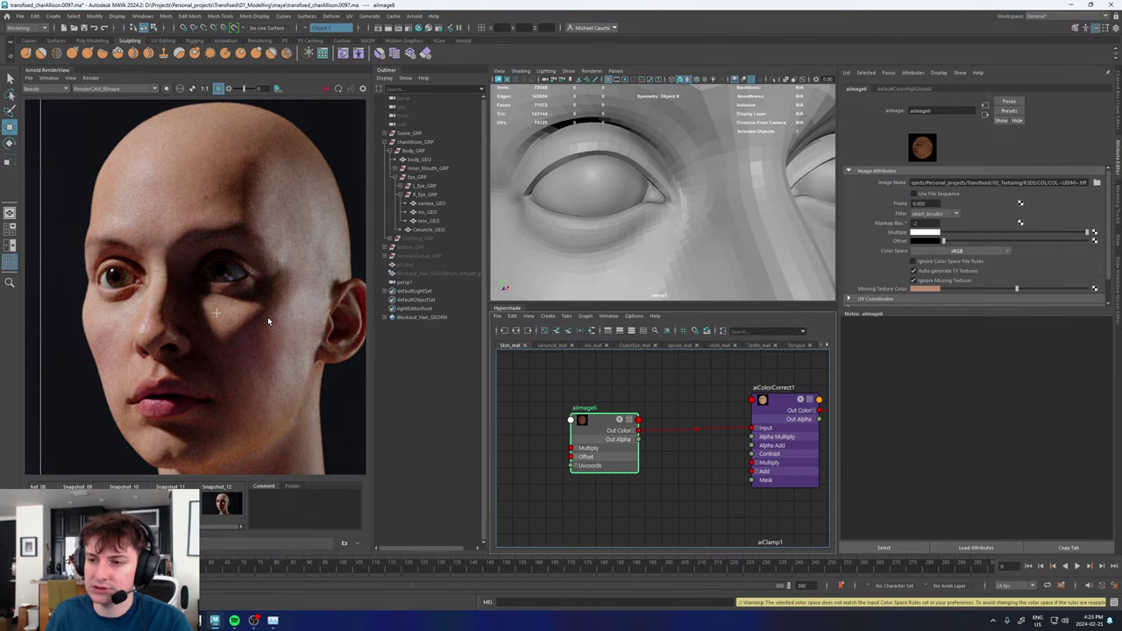
scroll(267, 321, "down", 1)
scroll(211, 314, "up", 1)
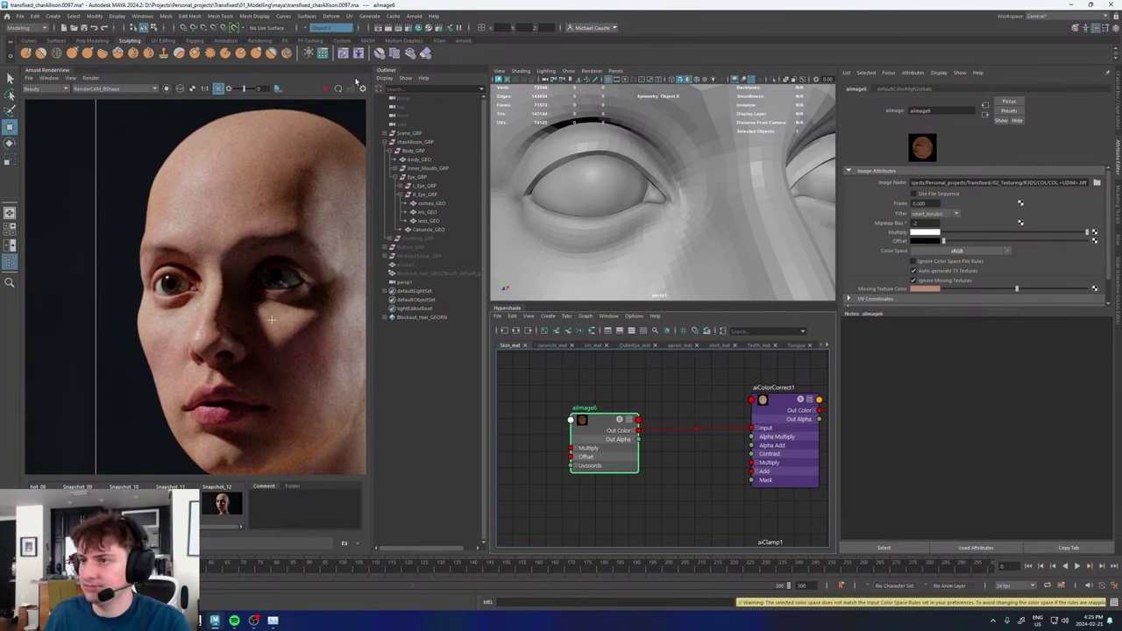
scroll(259, 355, "down", 1)
scroll(278, 352, "up", 1)
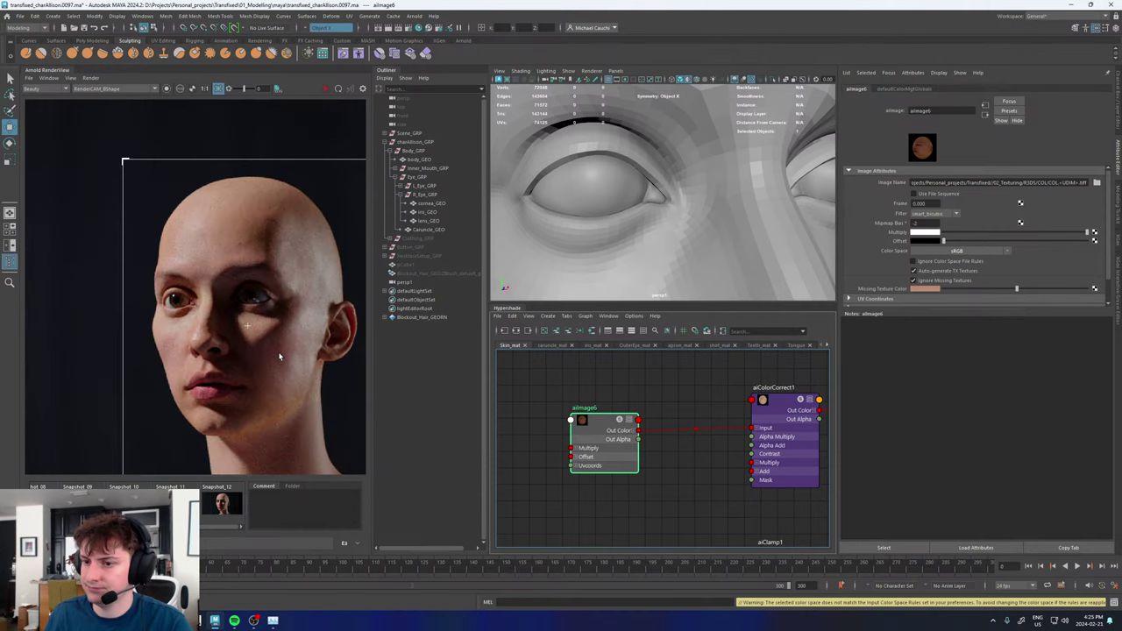
- Set the Mix Ratio of the cornea's OuterEye_MatteOverride_mat to 1 and check the eyes in the render
left_click(555, 188)
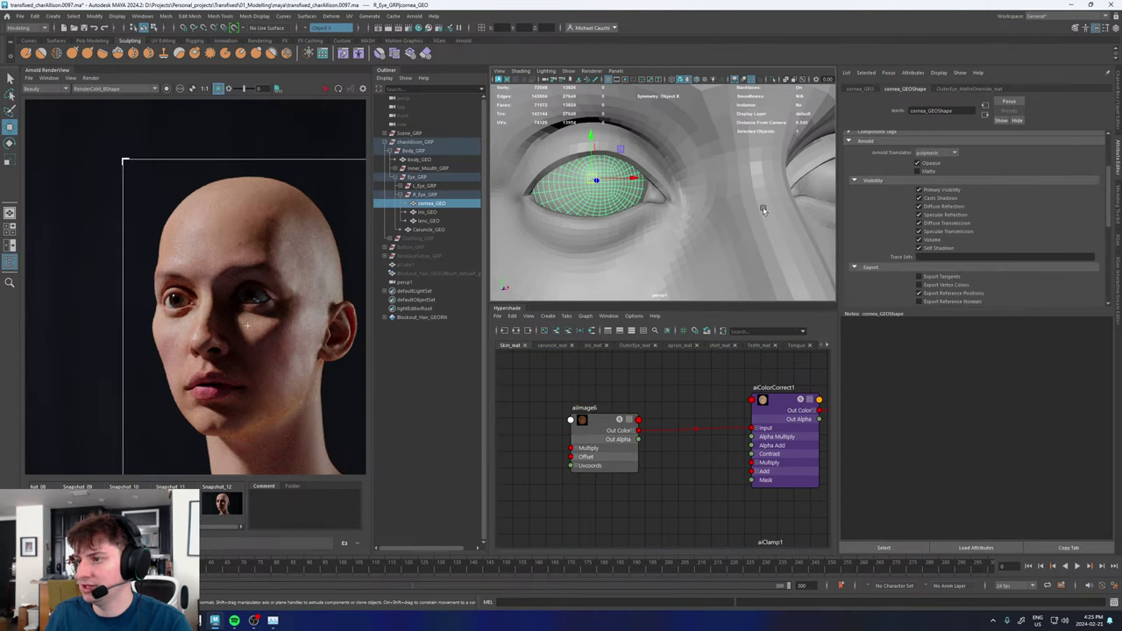
left_click(964, 89)
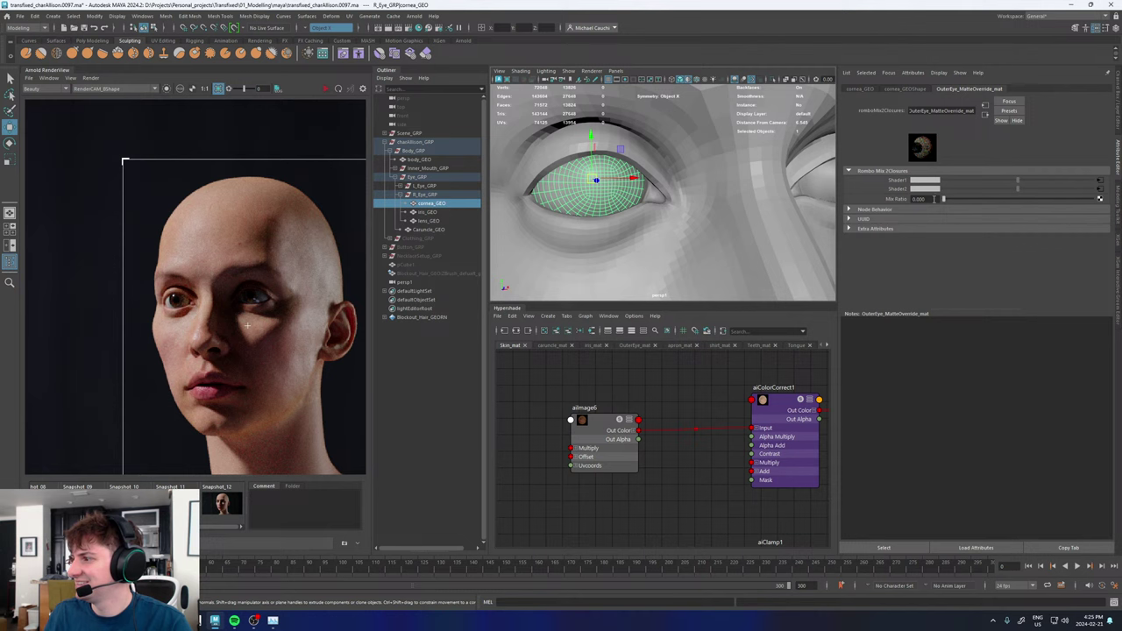
left_click_drag(934, 199, 891, 202)
type("1")
key("Return")
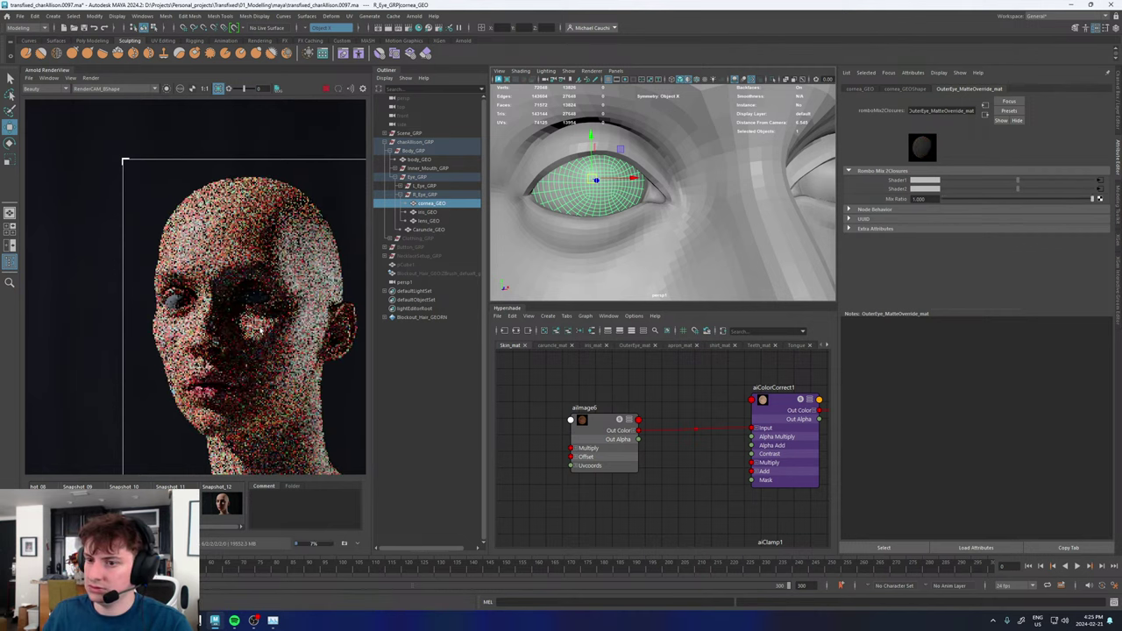
scroll(249, 325, "down", 5)
scroll(247, 327, "up", 5)
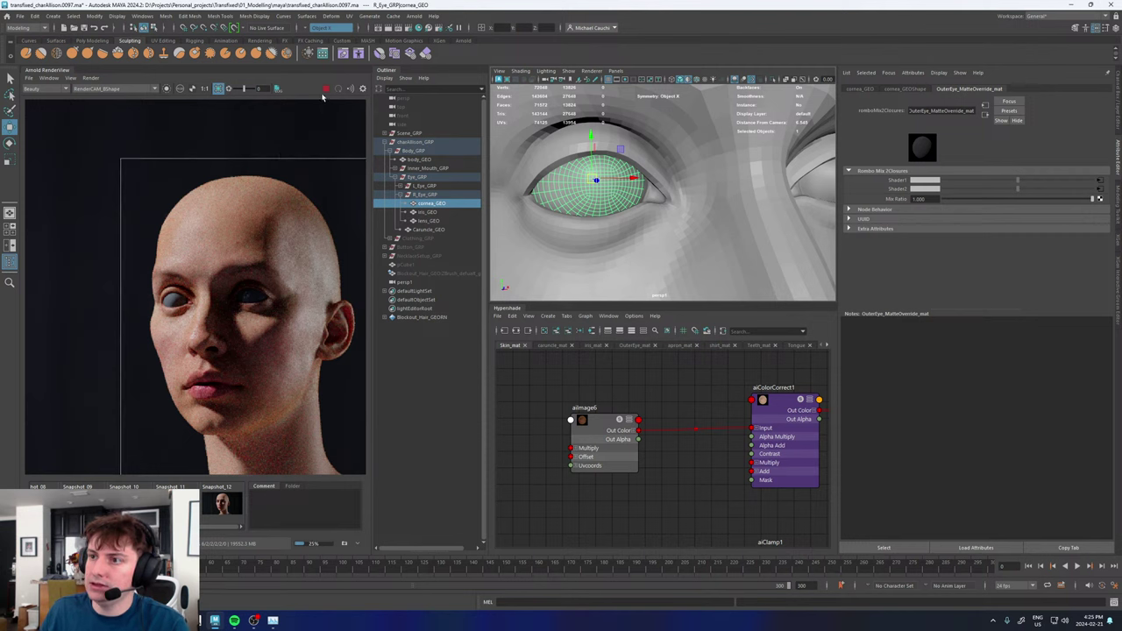
- Deselect everything and save the scene, then show the render at 1:1 with the crop region turned off
left_click(690, 395)
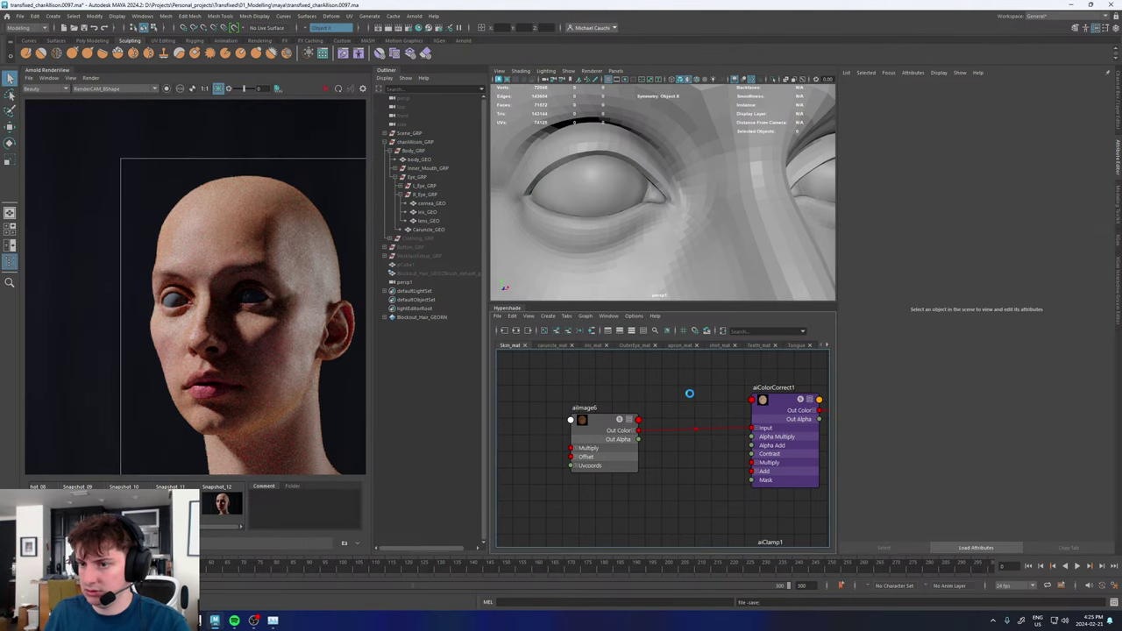
key("ctrl+s")
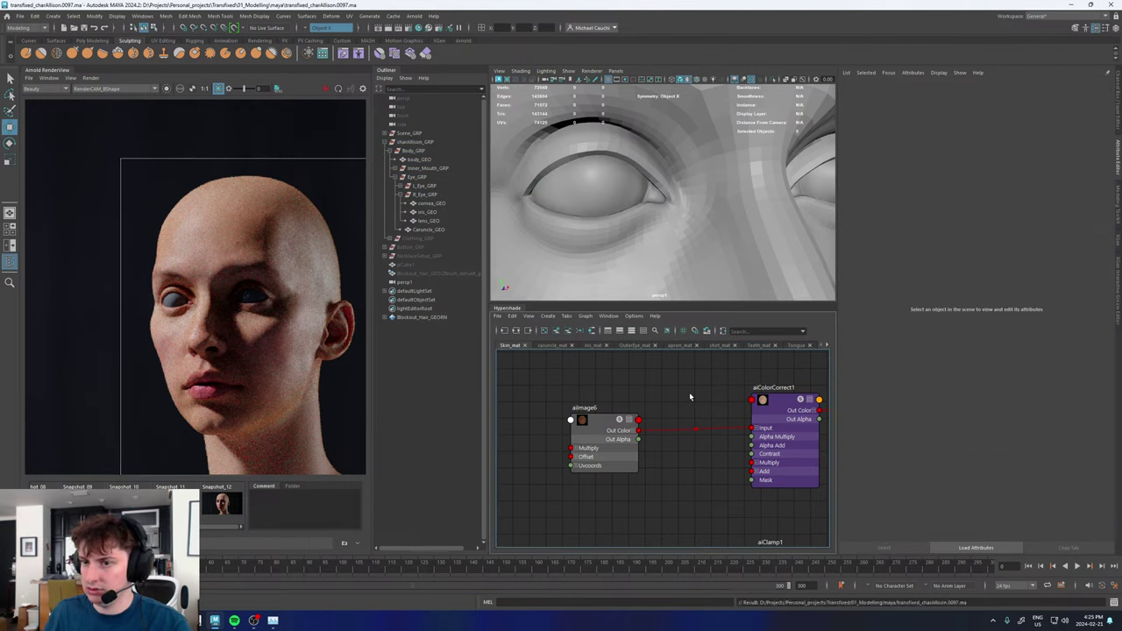
left_click(205, 89)
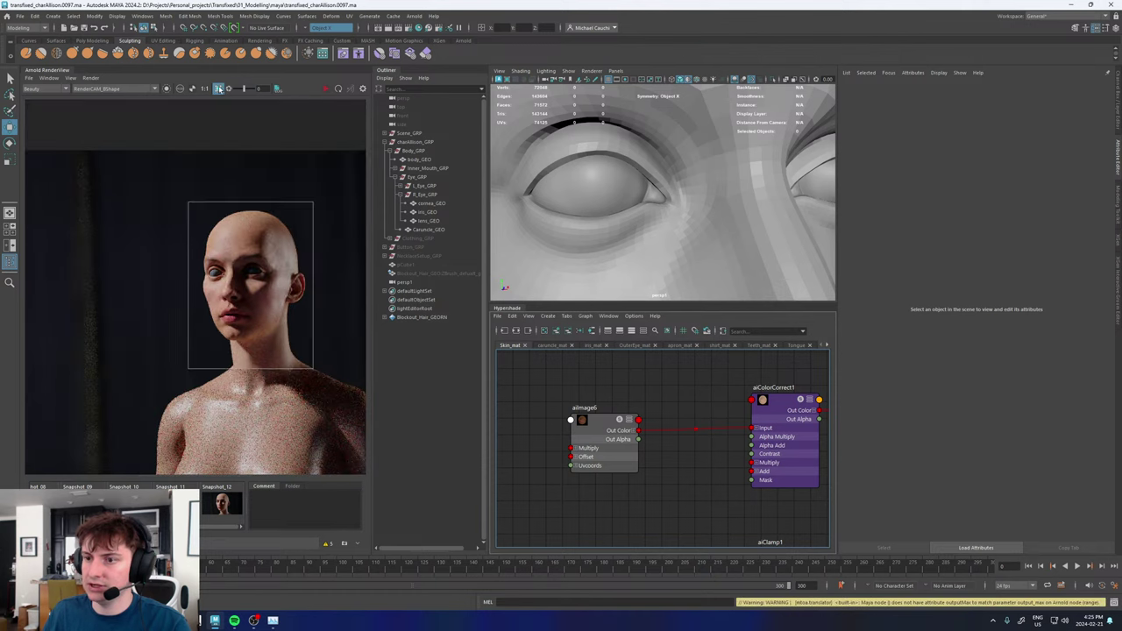
left_click(218, 88)
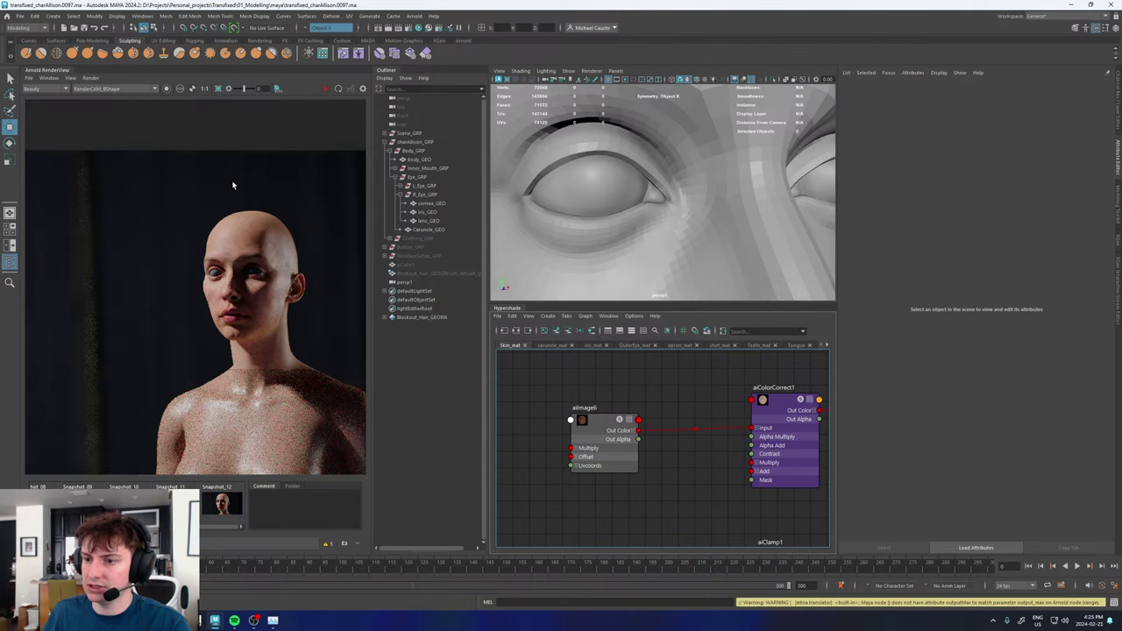
- Unhide Clothing_GRP, save the scene and restart the Arnold render of the clothed character
left_click(421, 239)
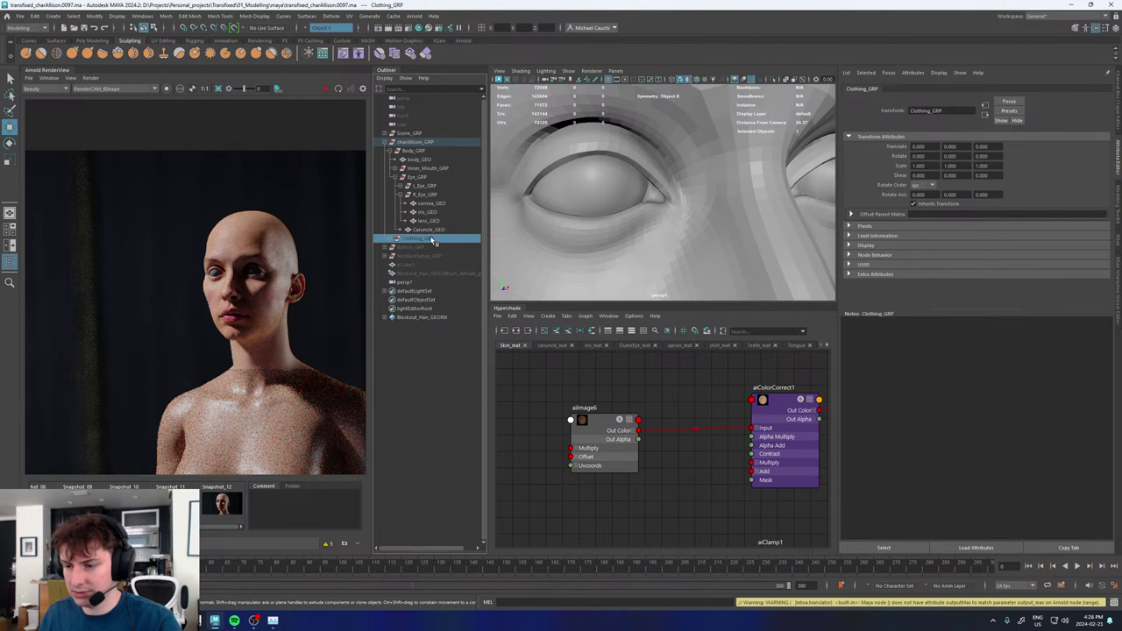
key("h")
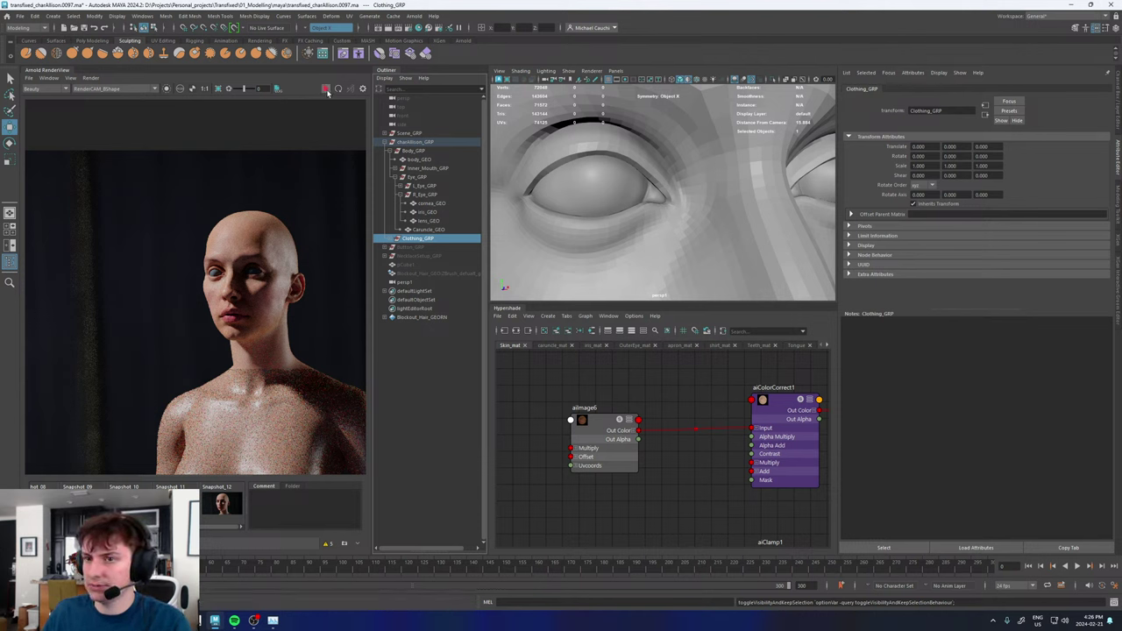
left_click(663, 283)
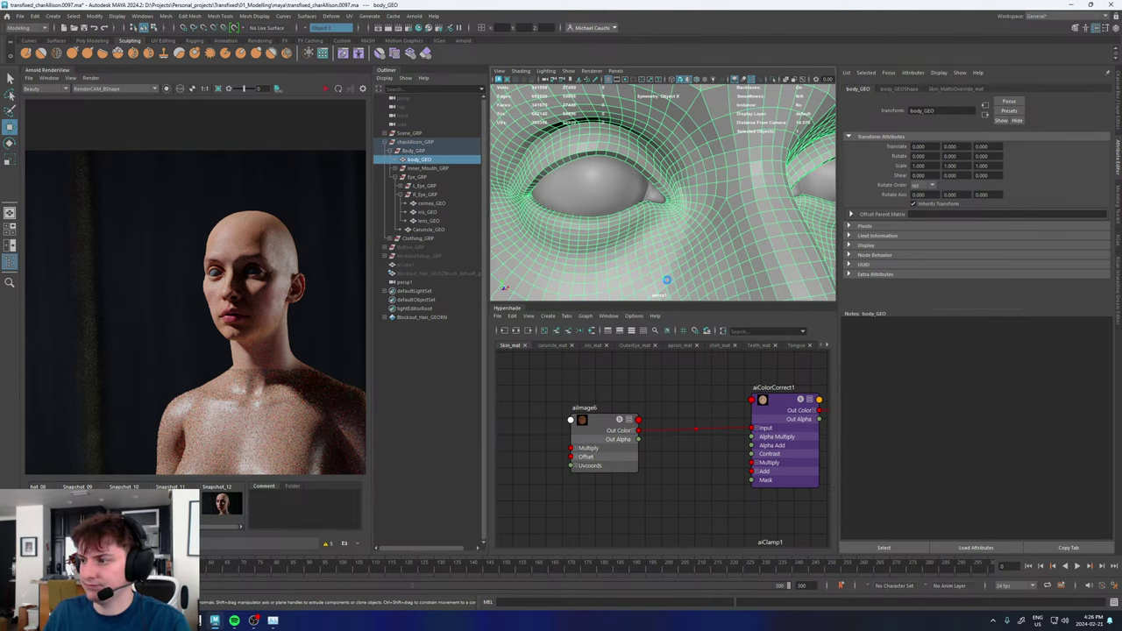
key("ctrl+s")
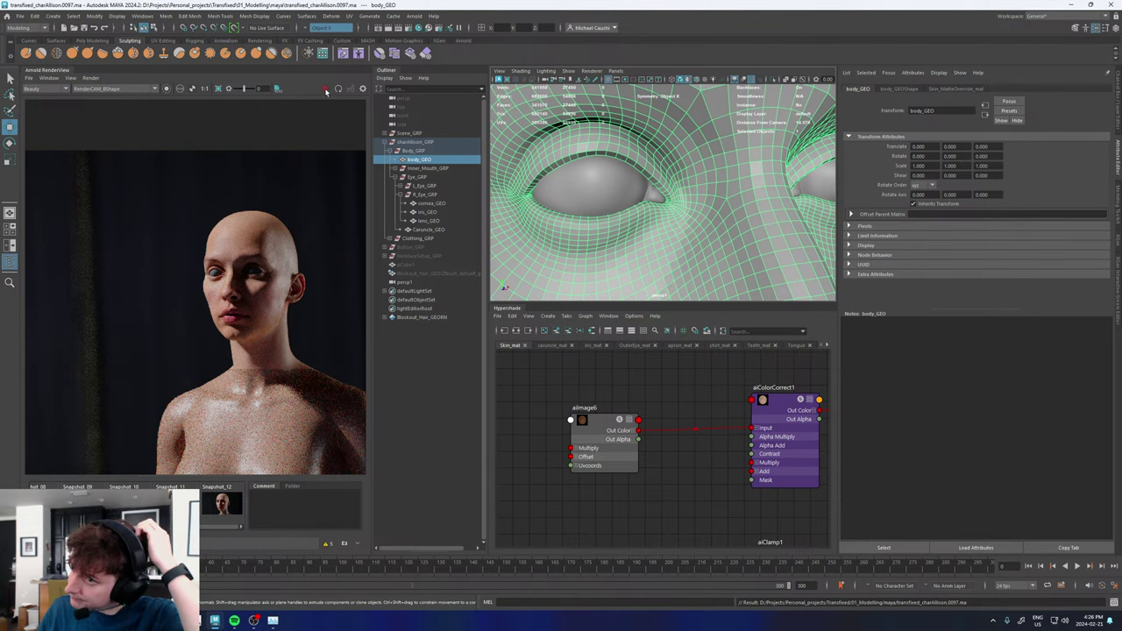
left_click(326, 90)
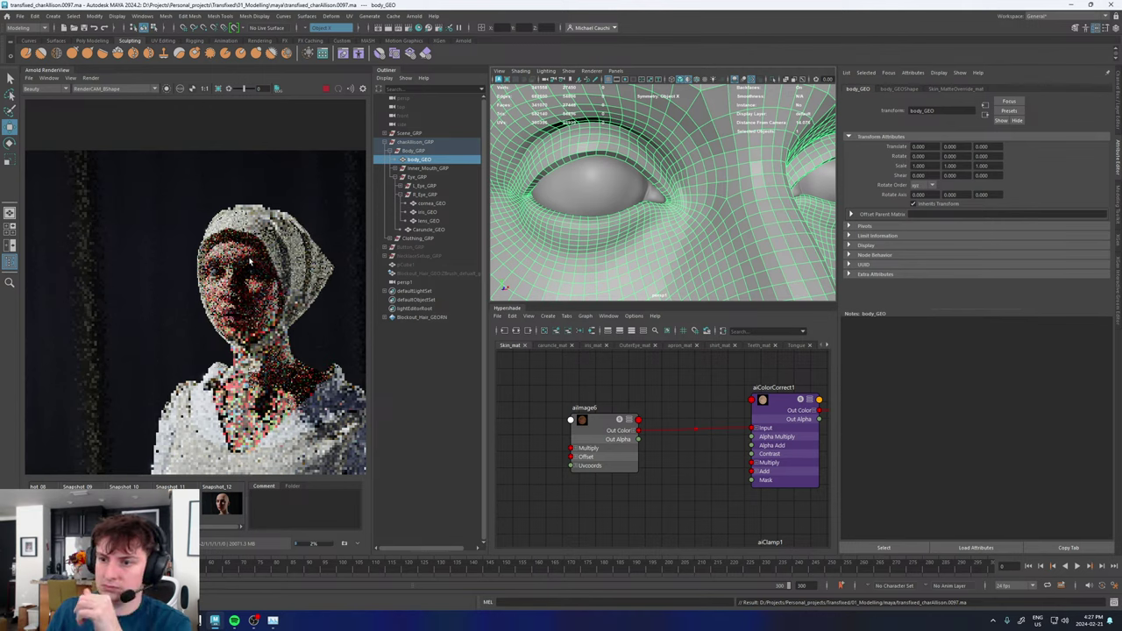
- Bring the reference board beside the render and enlarge the painted portrait to compare its face with the rendered character
scroll(262, 285, "down", 4)
scroll(264, 287, "up", 2)
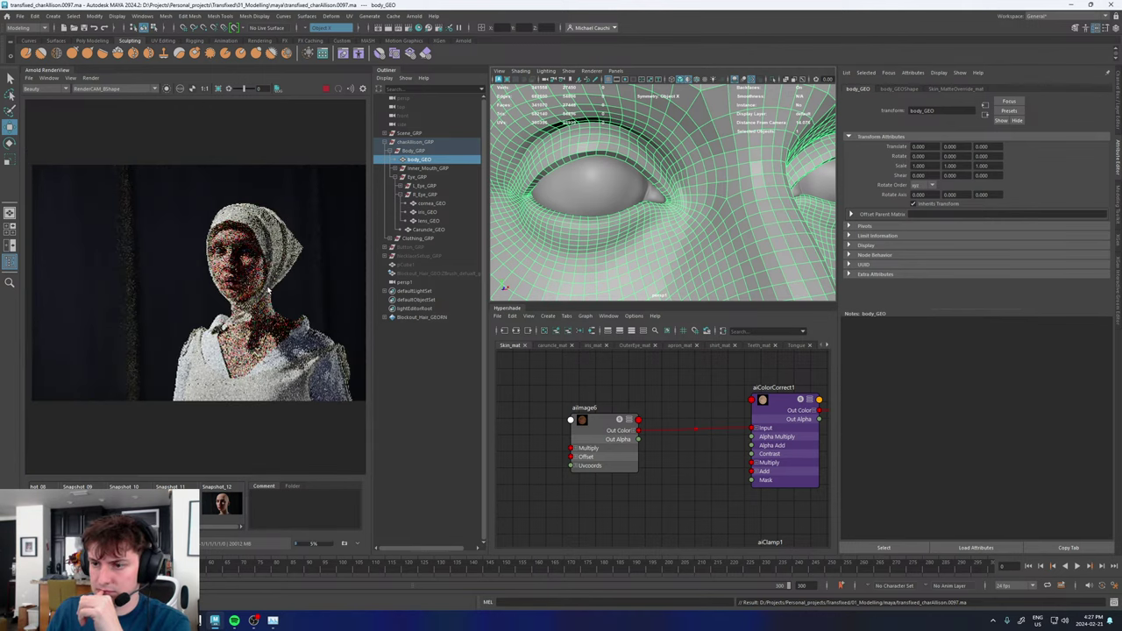
scroll(267, 292, "up", 1)
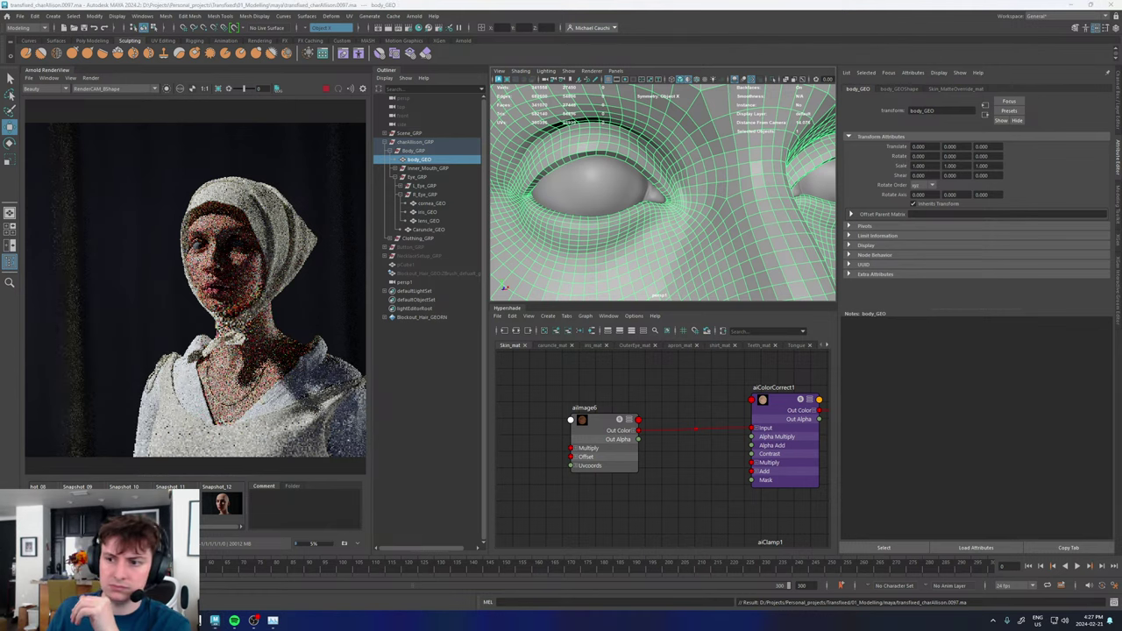
right_click_drag(0, 351, 480, 337)
scroll(483, 340, "down", 8)
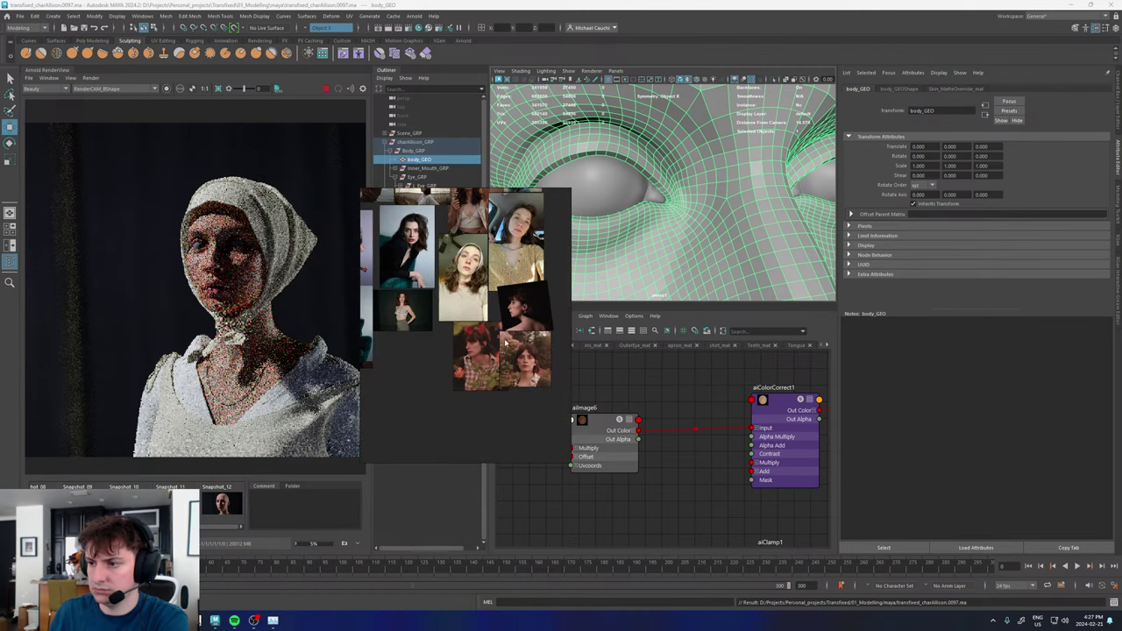
scroll(506, 344, "down", 5)
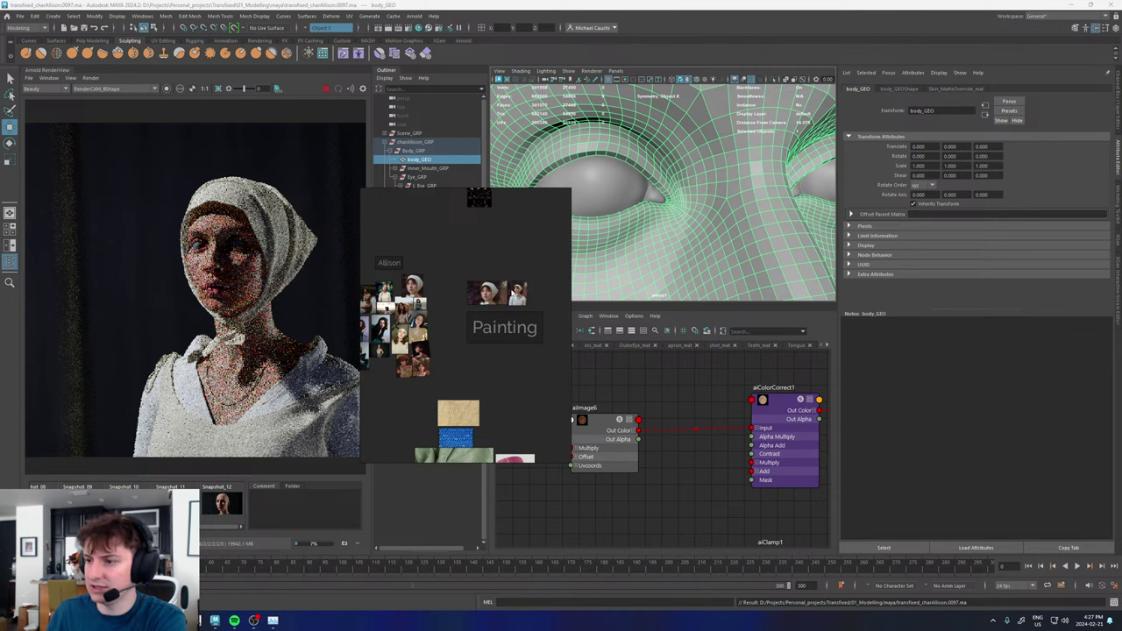
scroll(500, 300, "up", 4)
scroll(509, 300, "up", 2)
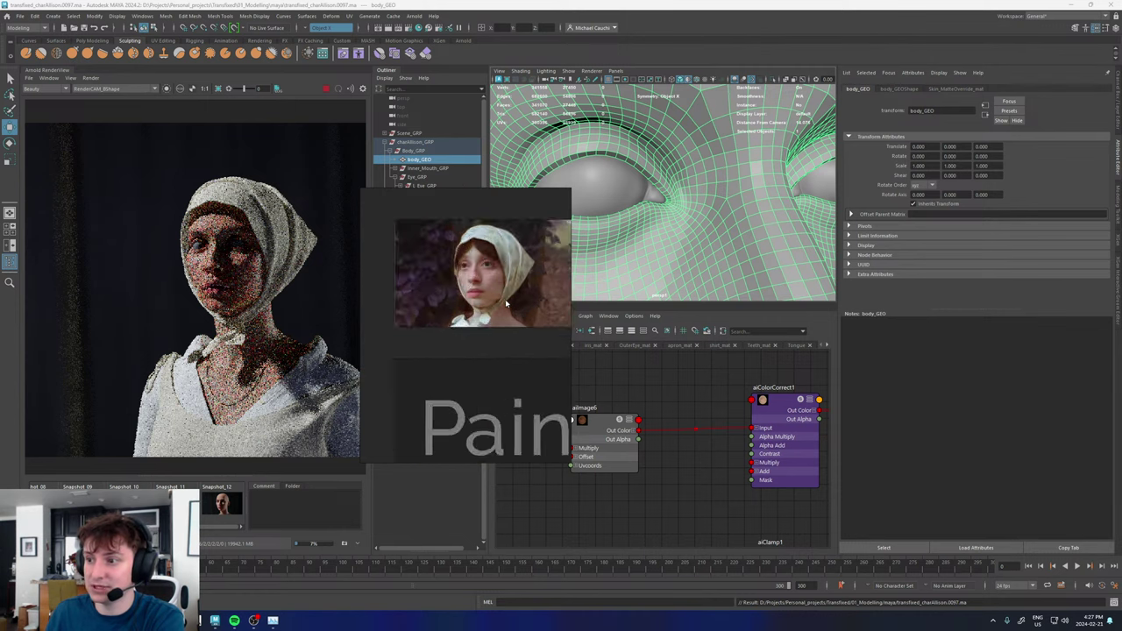
scroll(491, 298, "up", 4)
scroll(468, 267, "up", 3)
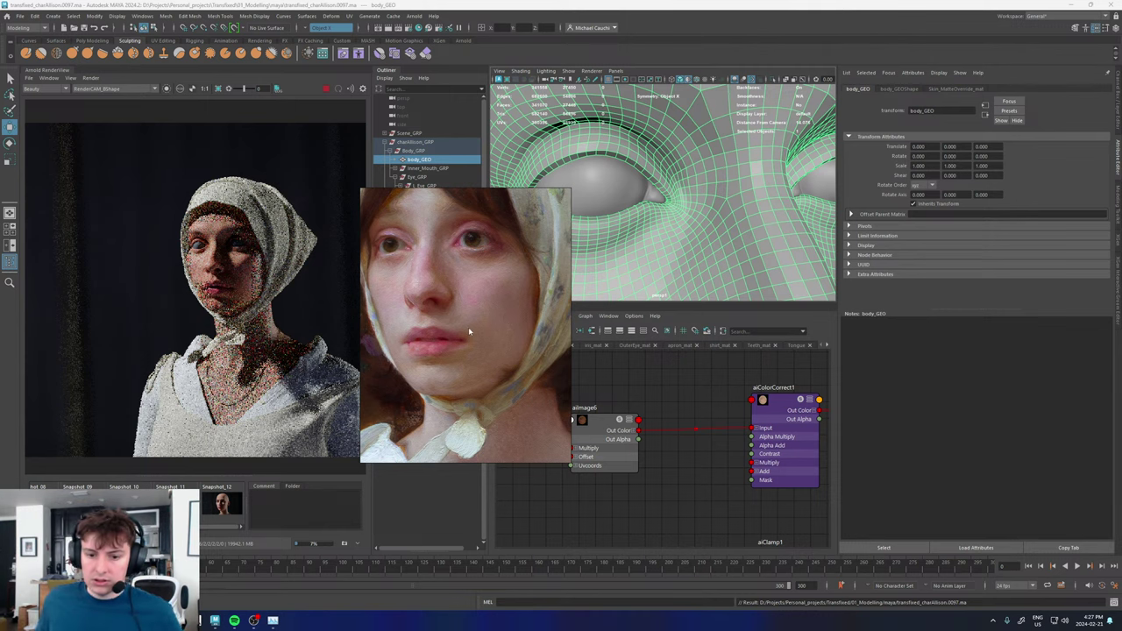
scroll(289, 279, "up", 2)
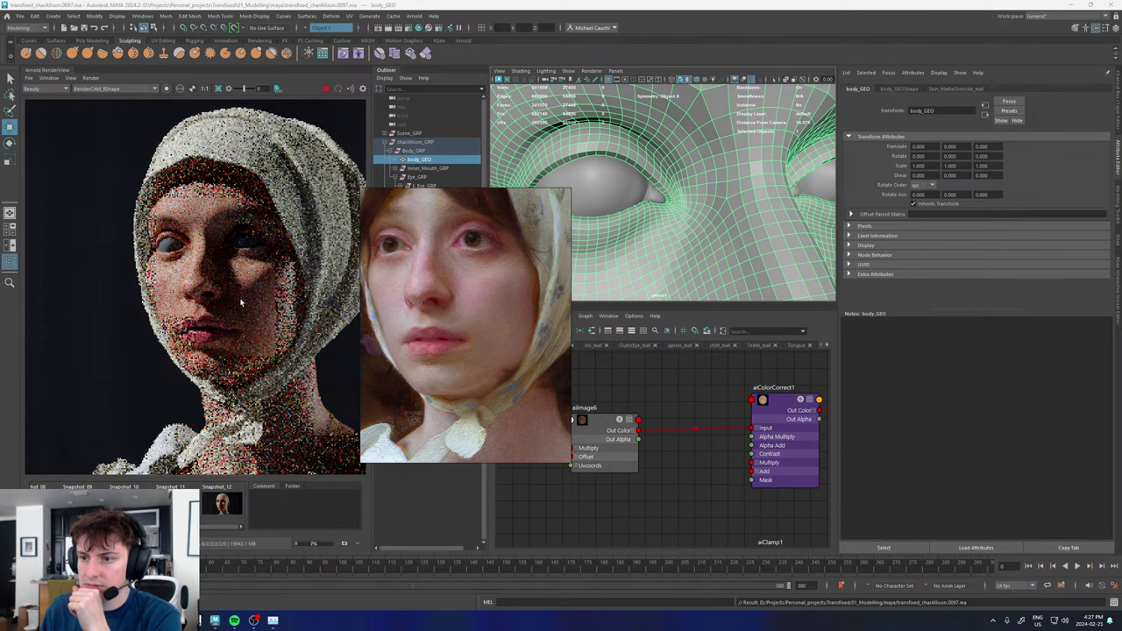
- Limit the live render to a crop region around the head and place the painting reference close beside it
scroll(241, 302, "down", 2)
right_click_drag(424, 304, 405, 285)
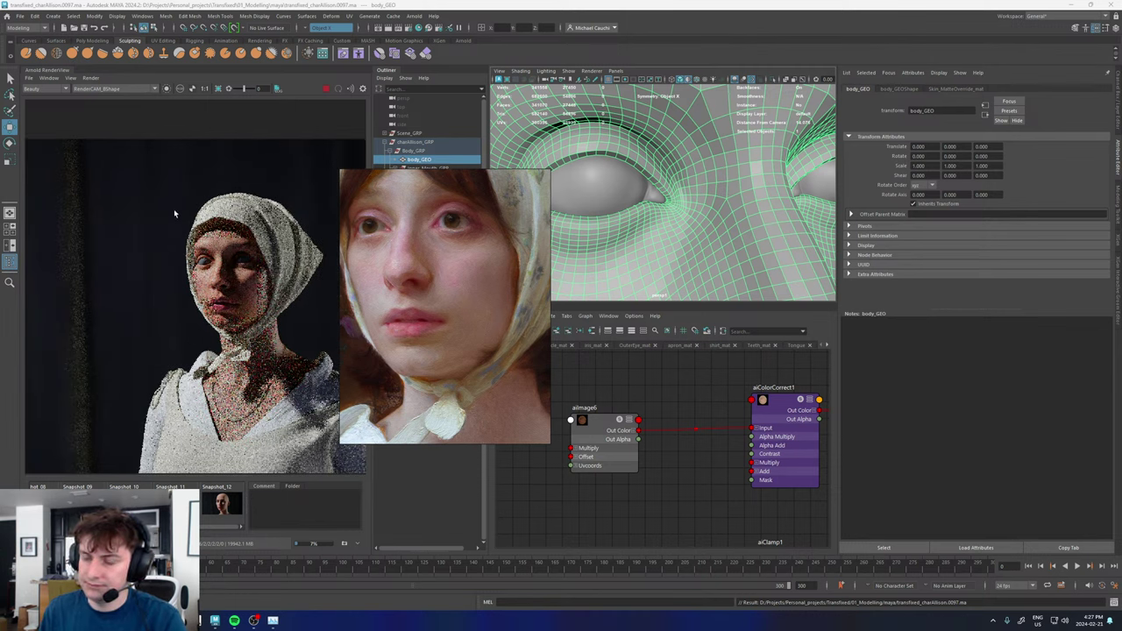
left_click_drag(179, 213, 296, 351)
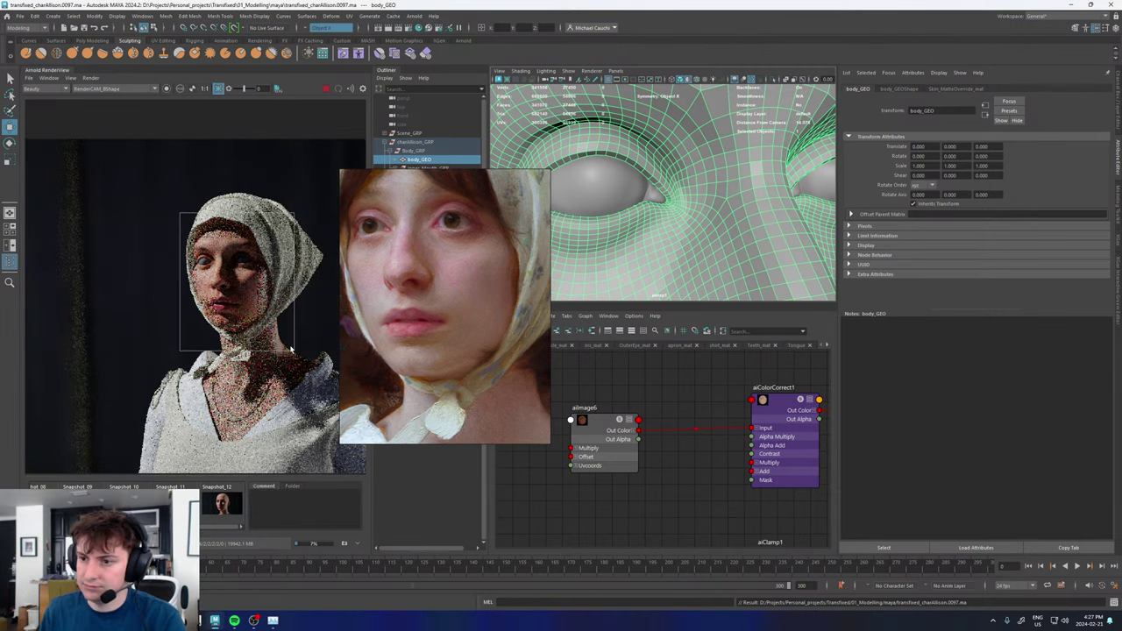
left_click_drag(393, 279, 369, 273)
scroll(457, 294, "down", 2)
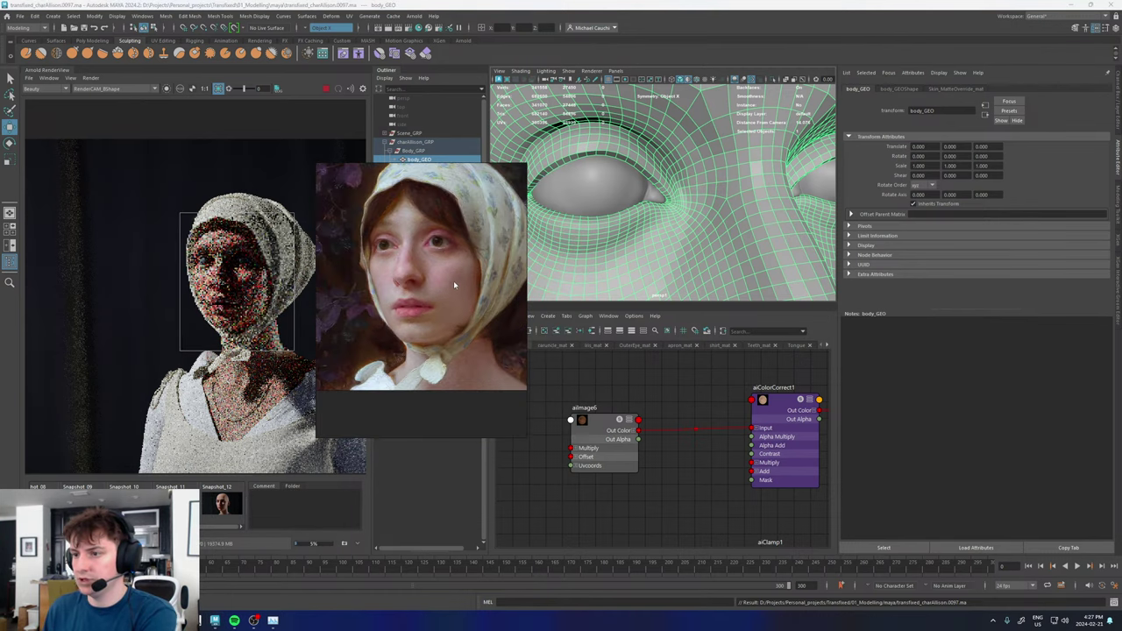
scroll(454, 281, "up", 1)
- Stop the render, save the scene as a new incremental version, and restart rendering of the head region
scroll(708, 442, "down", 5)
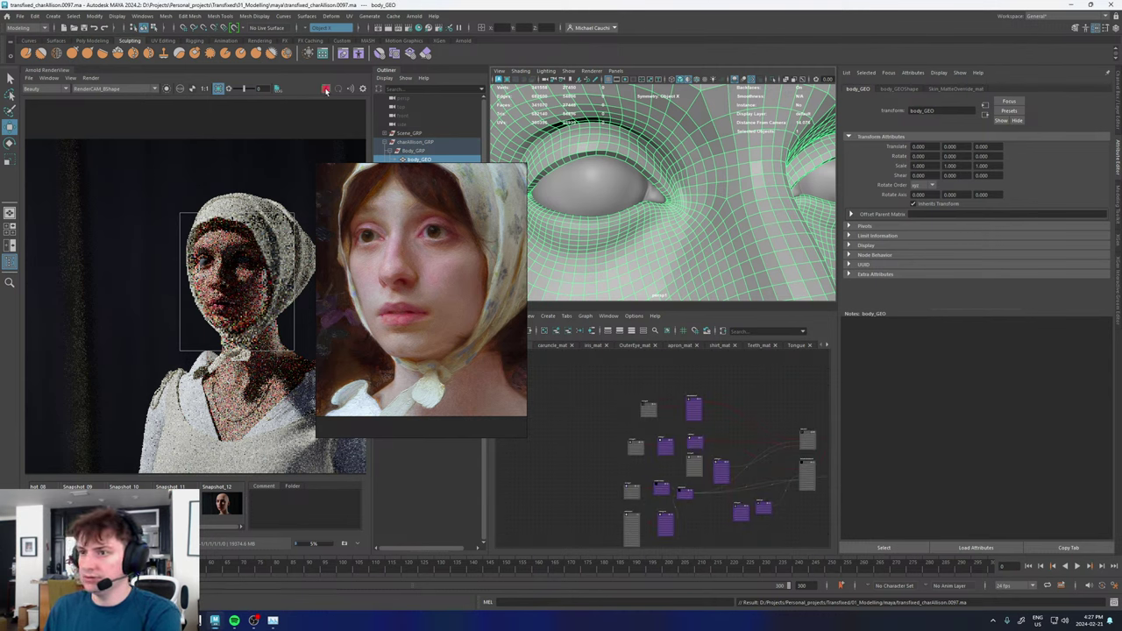
left_click(733, 373)
key("ctrl+s")
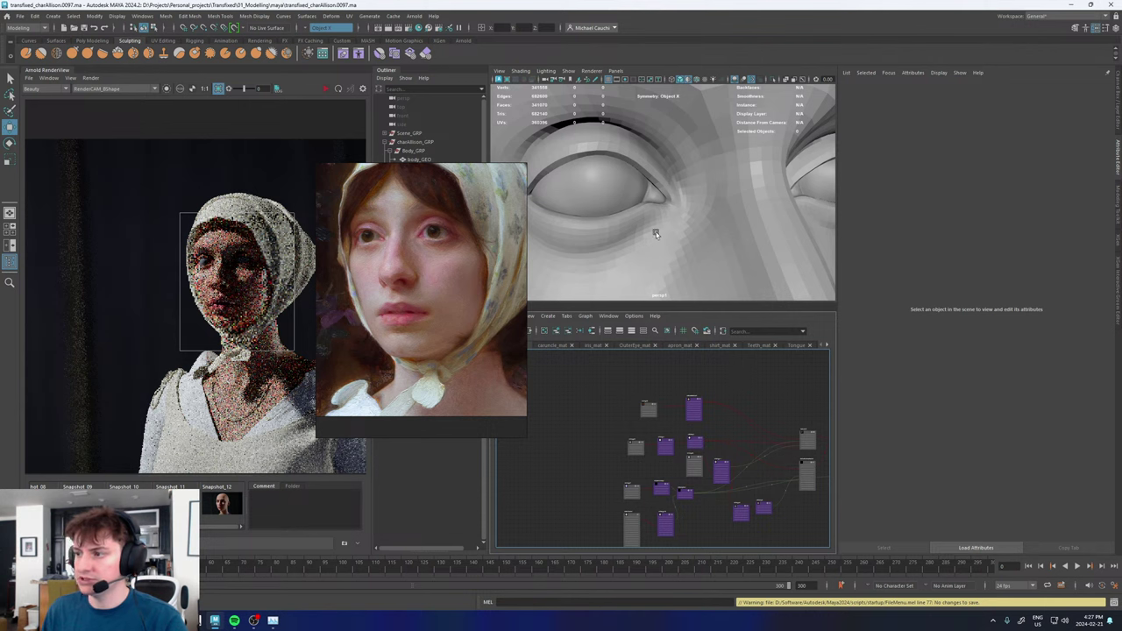
left_click_drag(656, 230, 652, 233, "alt")
key("ctrl+alt+s")
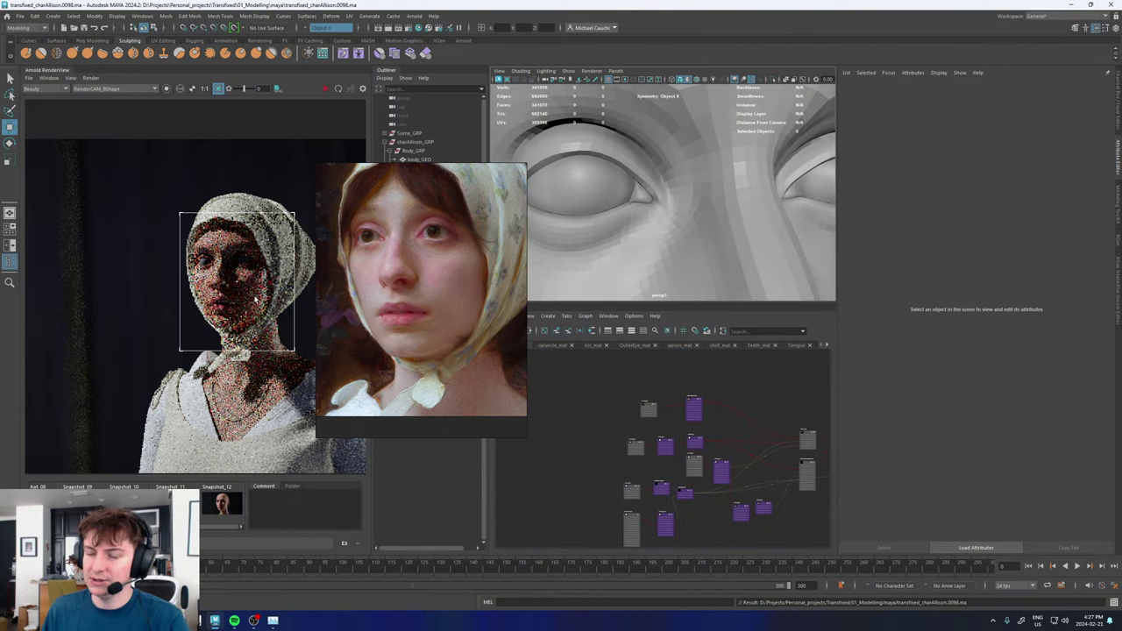
left_click(325, 89)
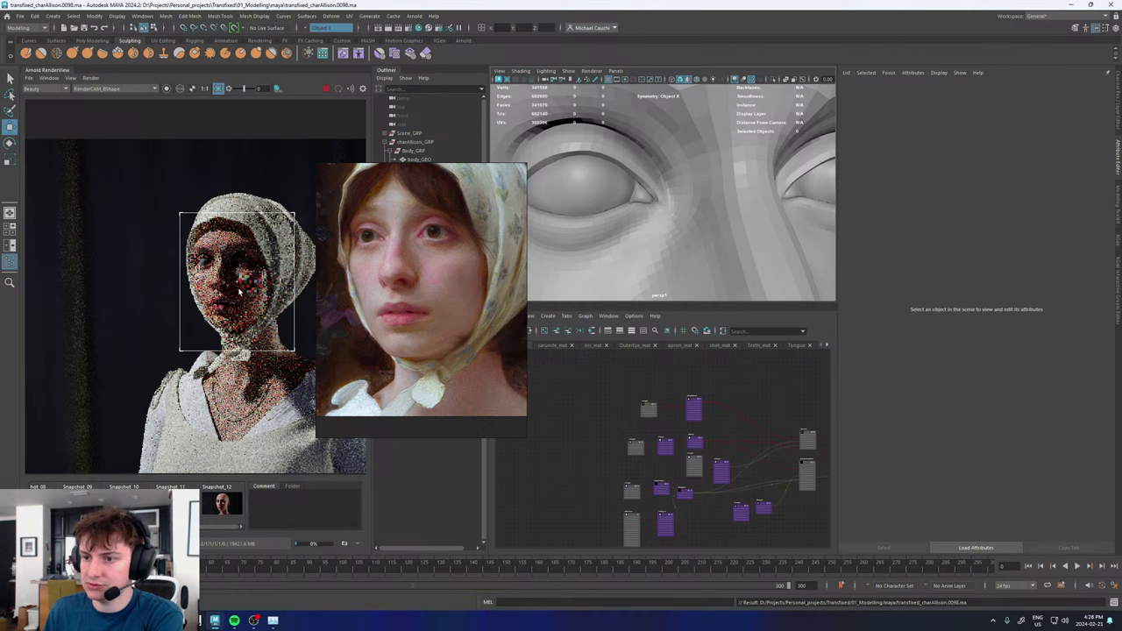
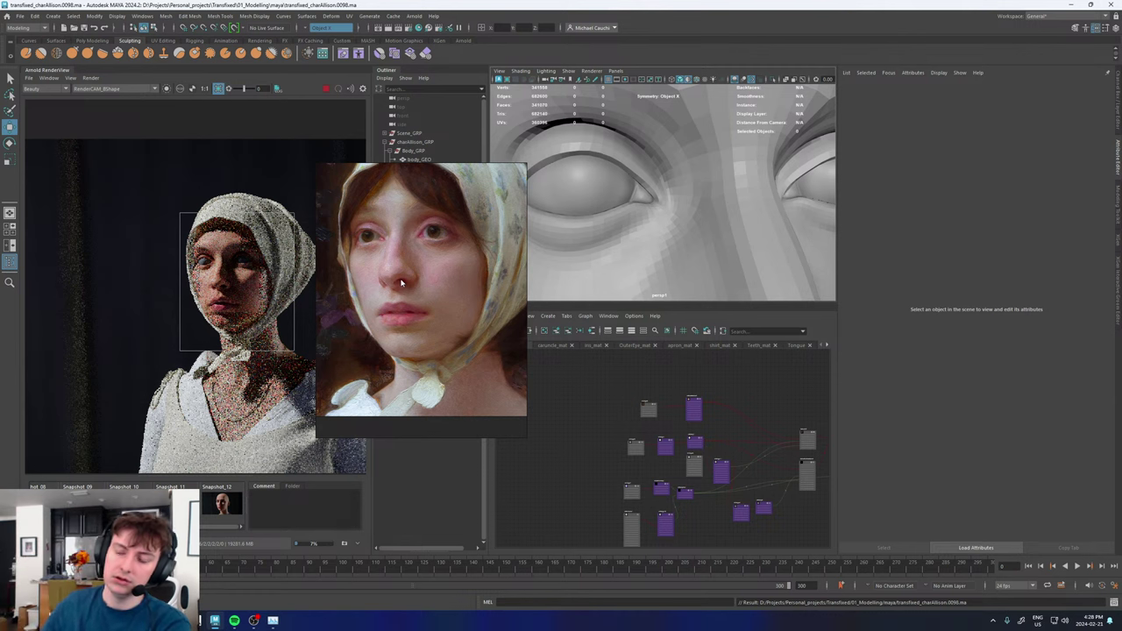
- Compare the rendered face and headscarf with the painting reference at several distances
scroll(224, 287, "down", 2)
scroll(223, 288, "up", 4)
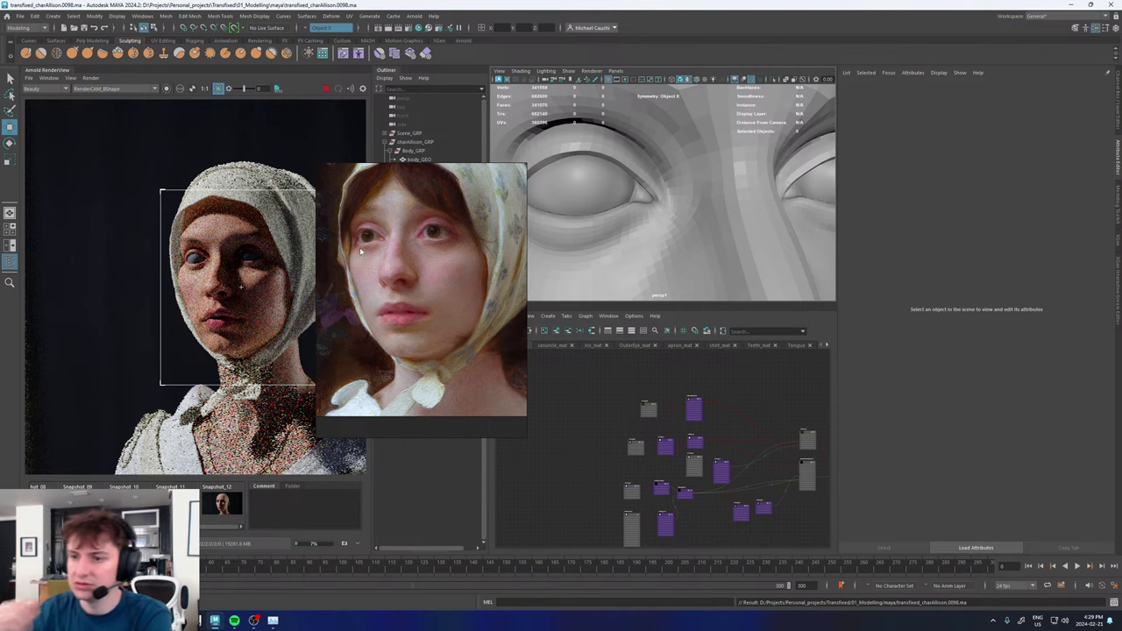
scroll(238, 289, "down", 3)
middle_click_drag(240, 288, 209, 287)
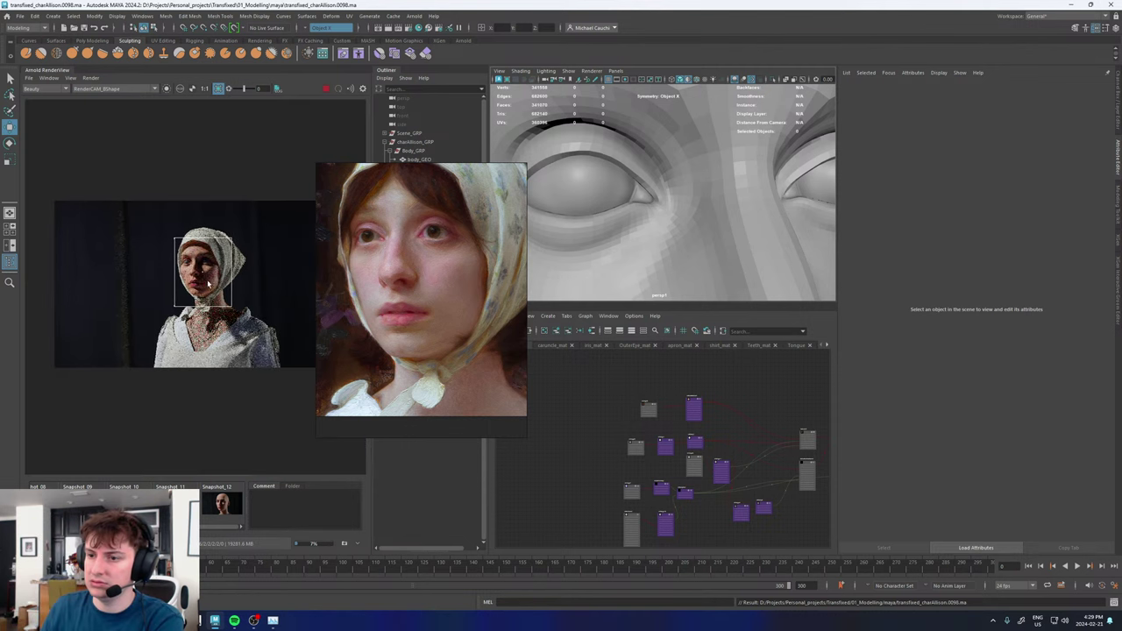
scroll(214, 286, "up", 2)
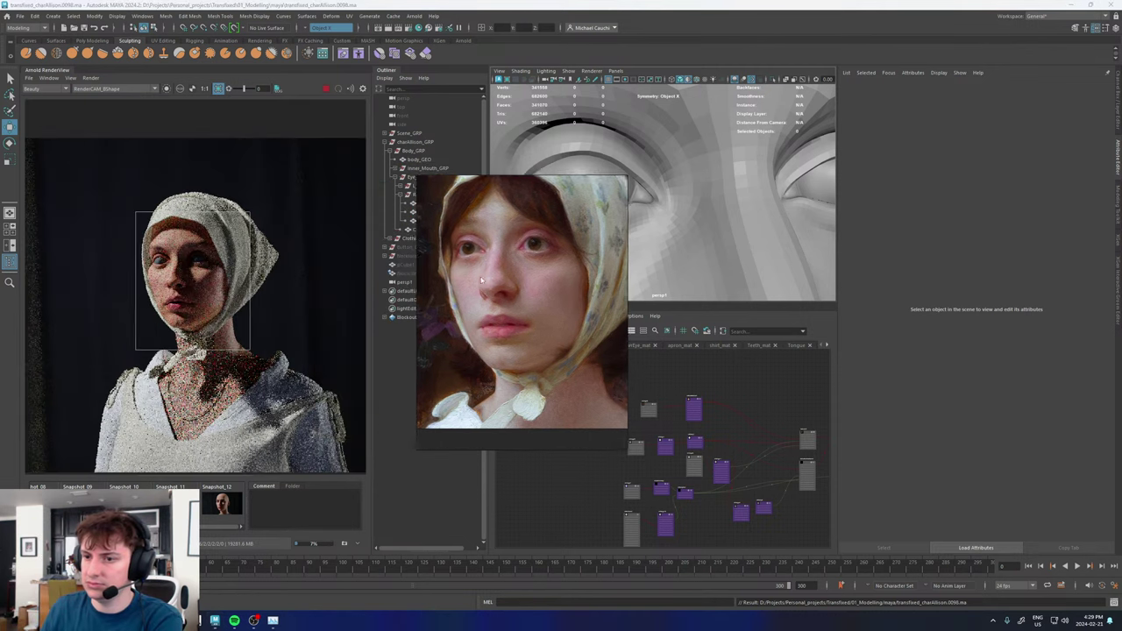
- Restart the render with the crop region turned off and reposition the painting reference beside the full figure
left_click(325, 90)
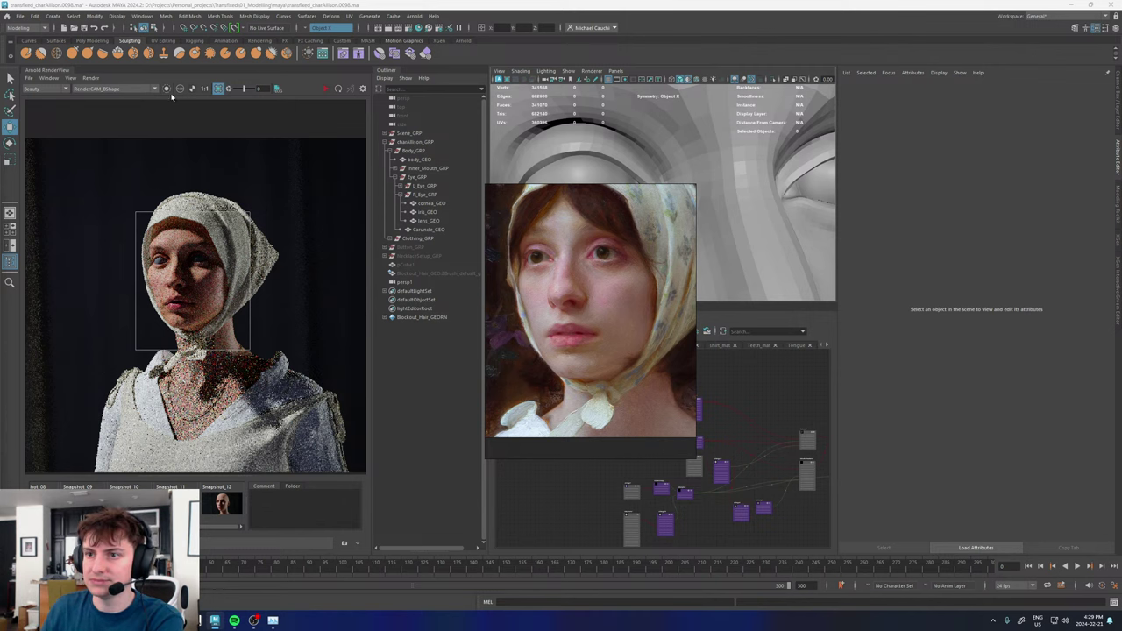
left_click(326, 89)
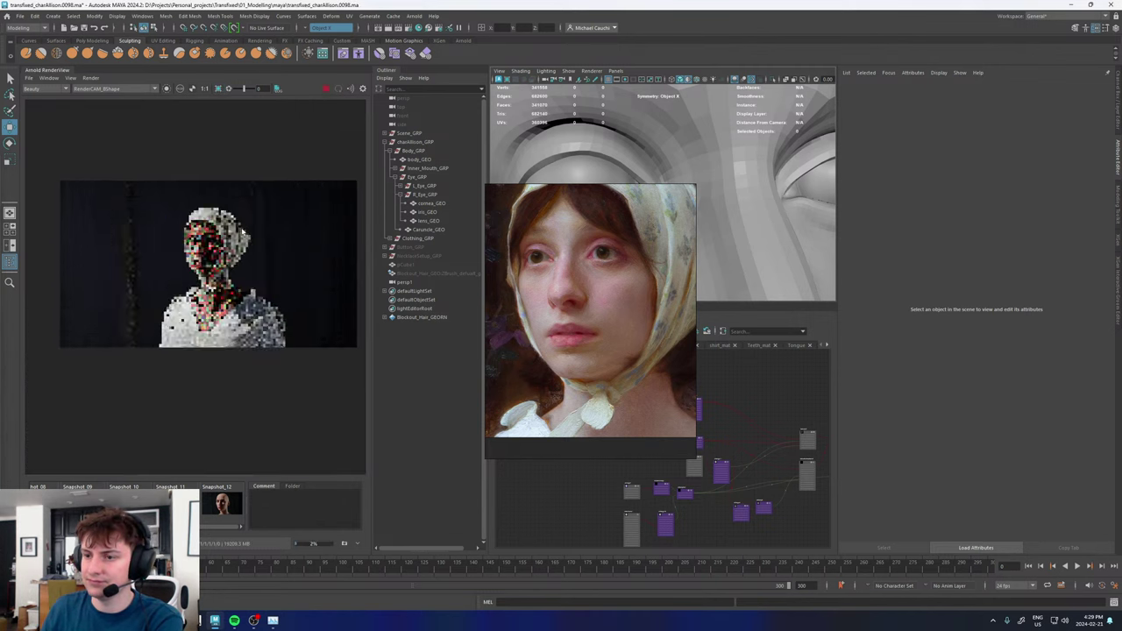
scroll(237, 235, "up", 2)
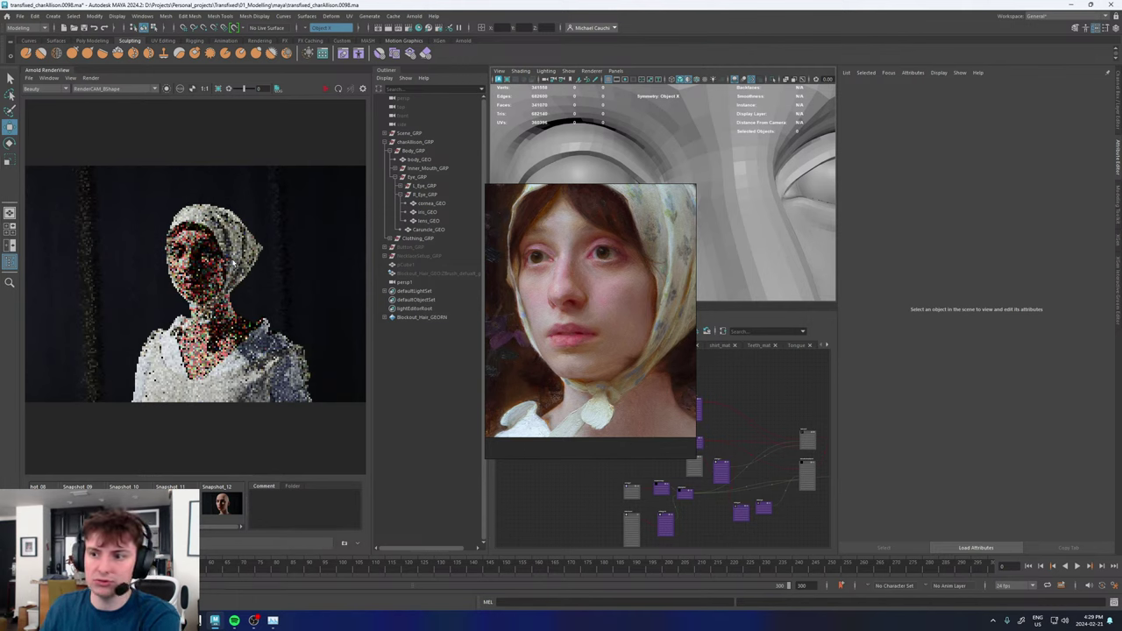
right_click_drag(612, 287, 382, 276)
left_click(569, 402)
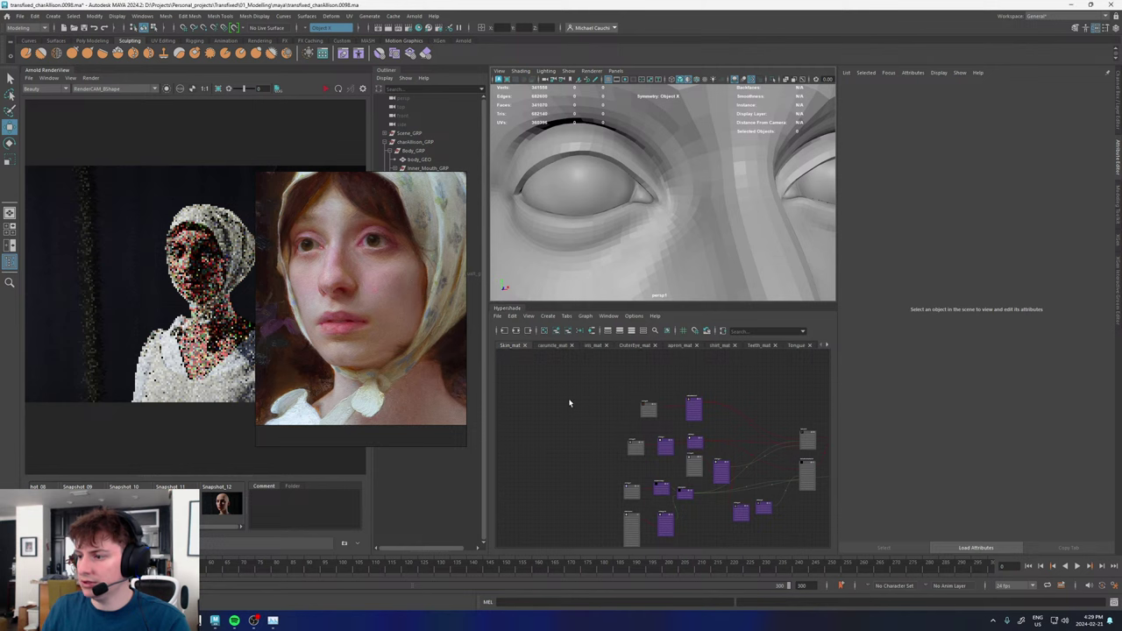
left_click_drag(400, 290, 486, 257)
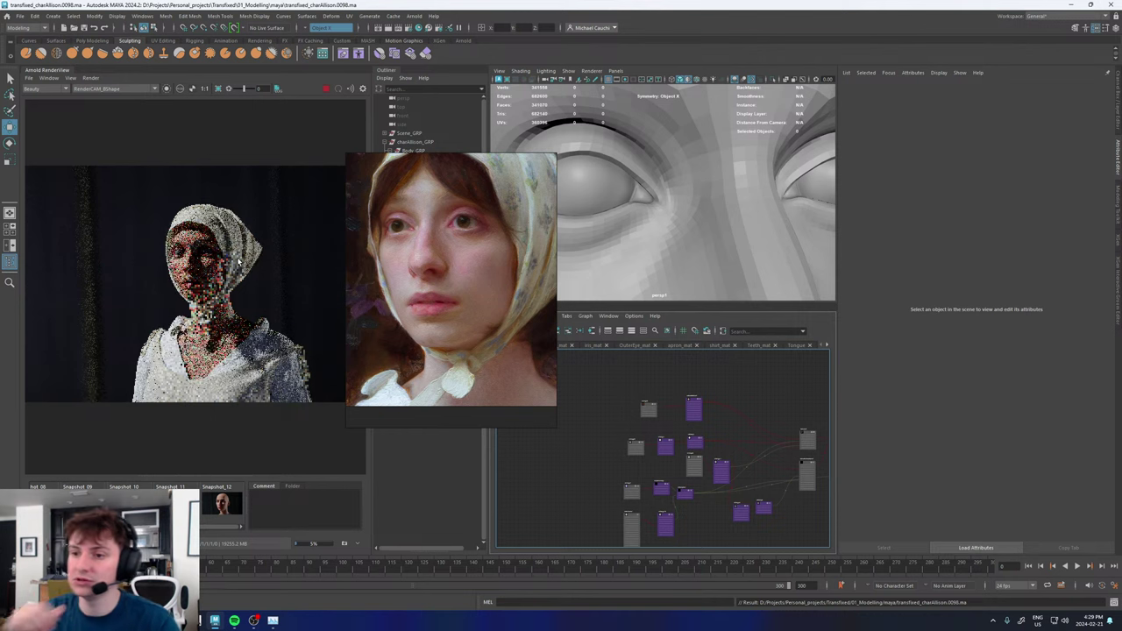
- Examine the clothed character's full-frame render against the painting, both close up and from farther away
scroll(237, 261, "up", 2)
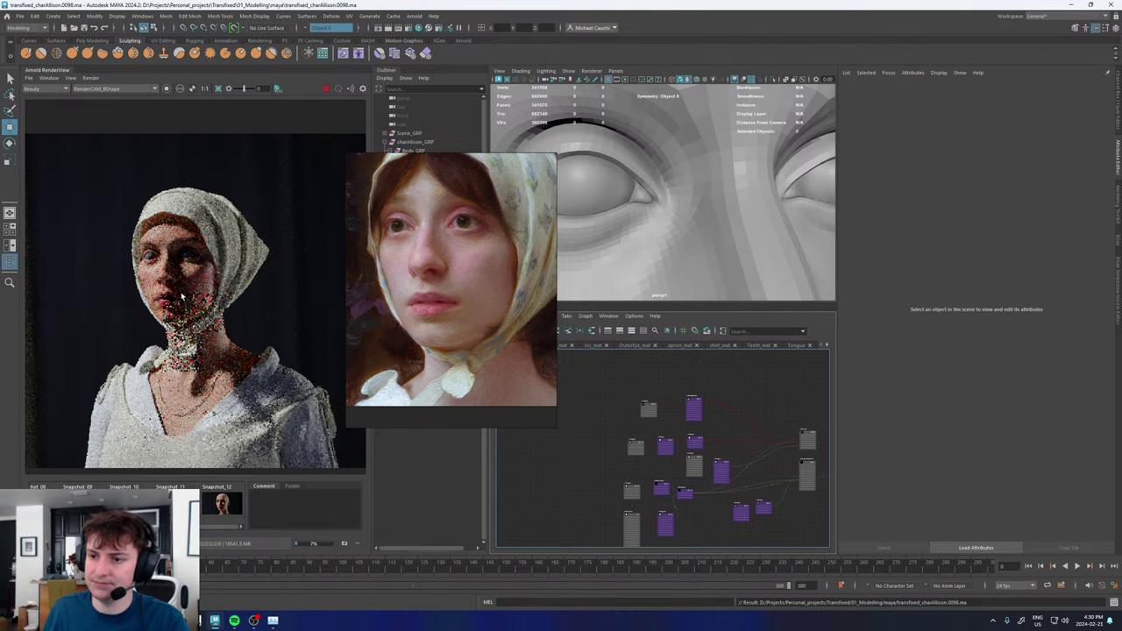
scroll(182, 297, "down", 2)
scroll(188, 296, "up", 3)
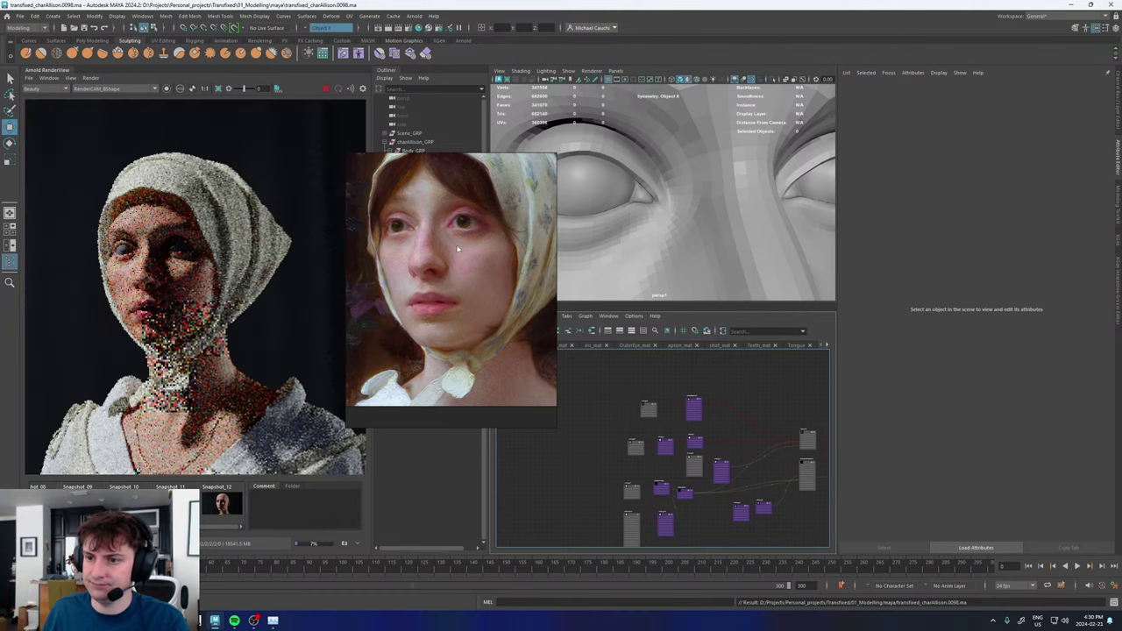
scroll(163, 270, "down", 3)
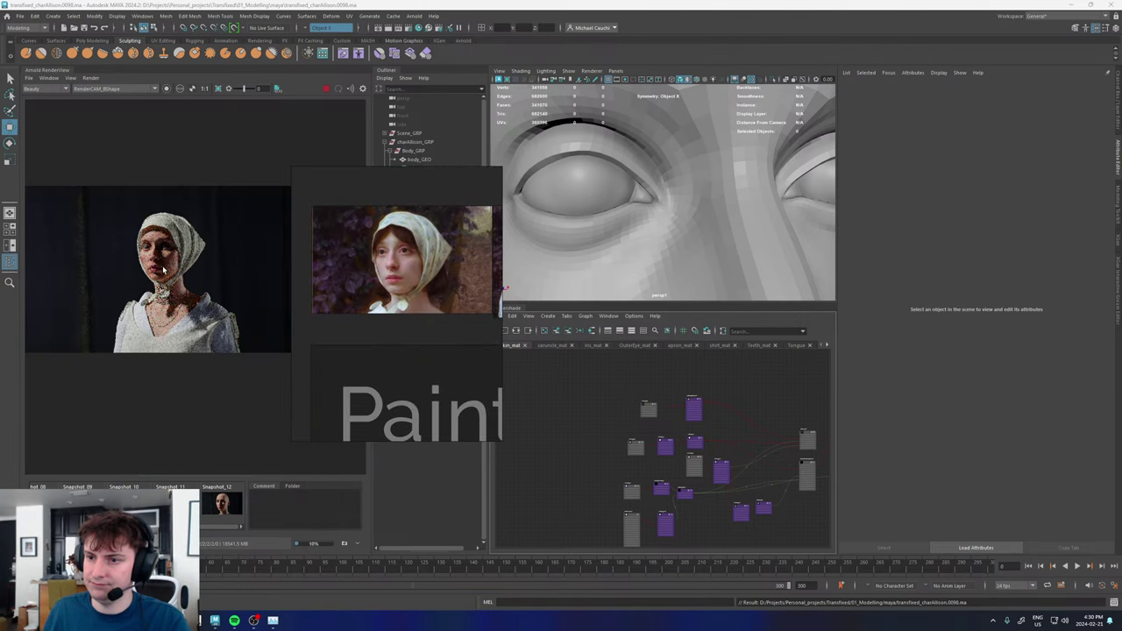
scroll(163, 270, "up", 2)
scroll(181, 269, "down", 2)
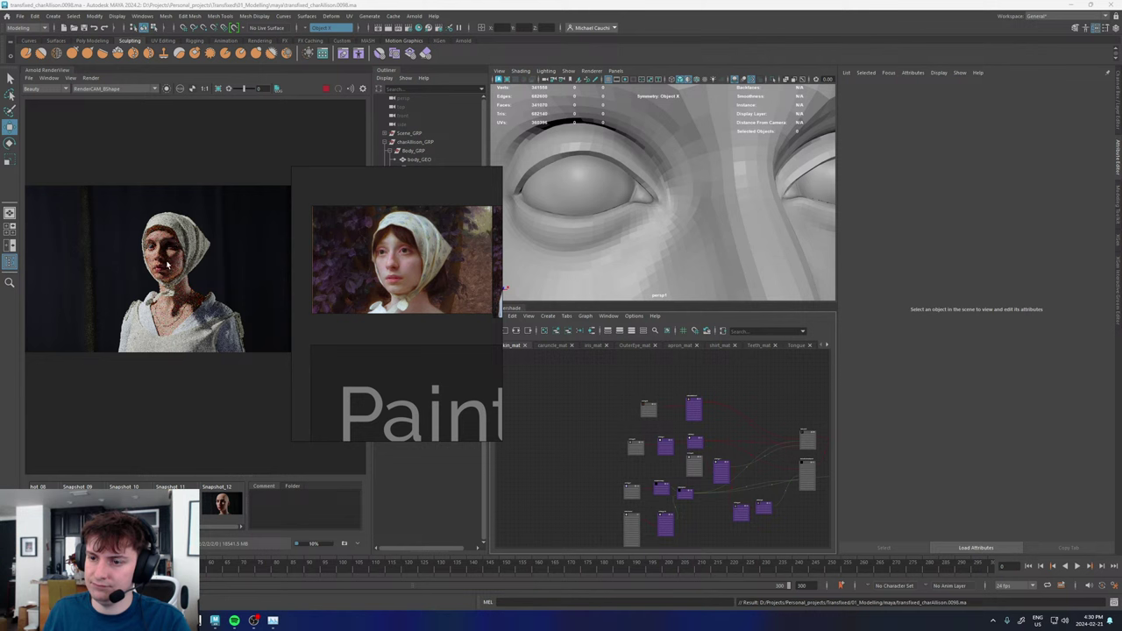
scroll(166, 263, "up", 2)
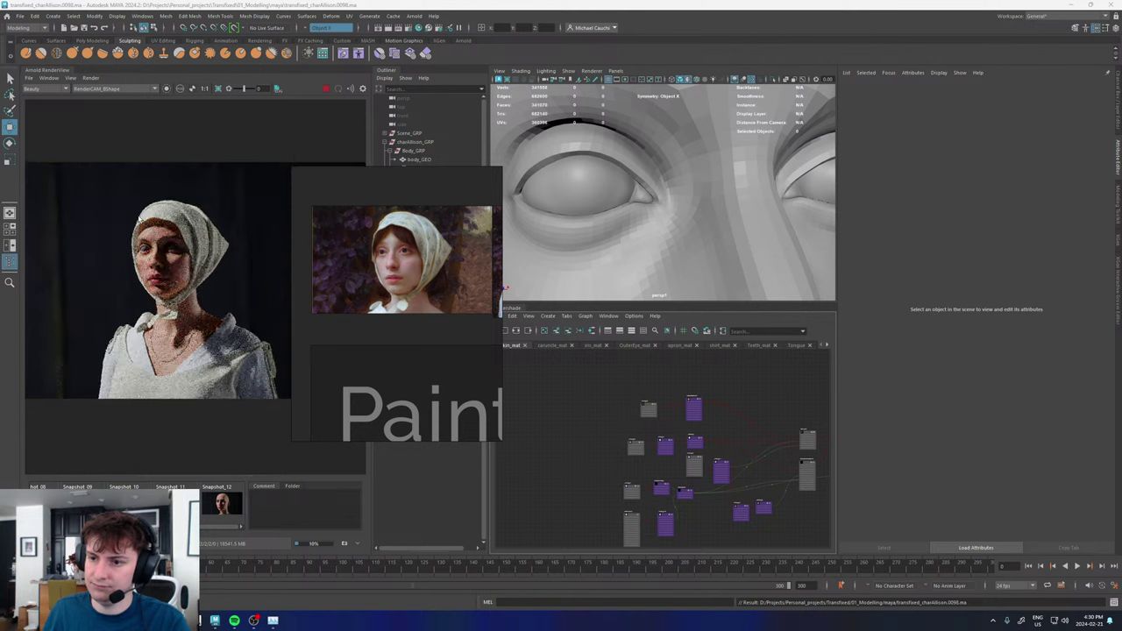
- Restrict the render to a crop region drawn tightly around the face
left_click_drag(123, 192, 227, 313)
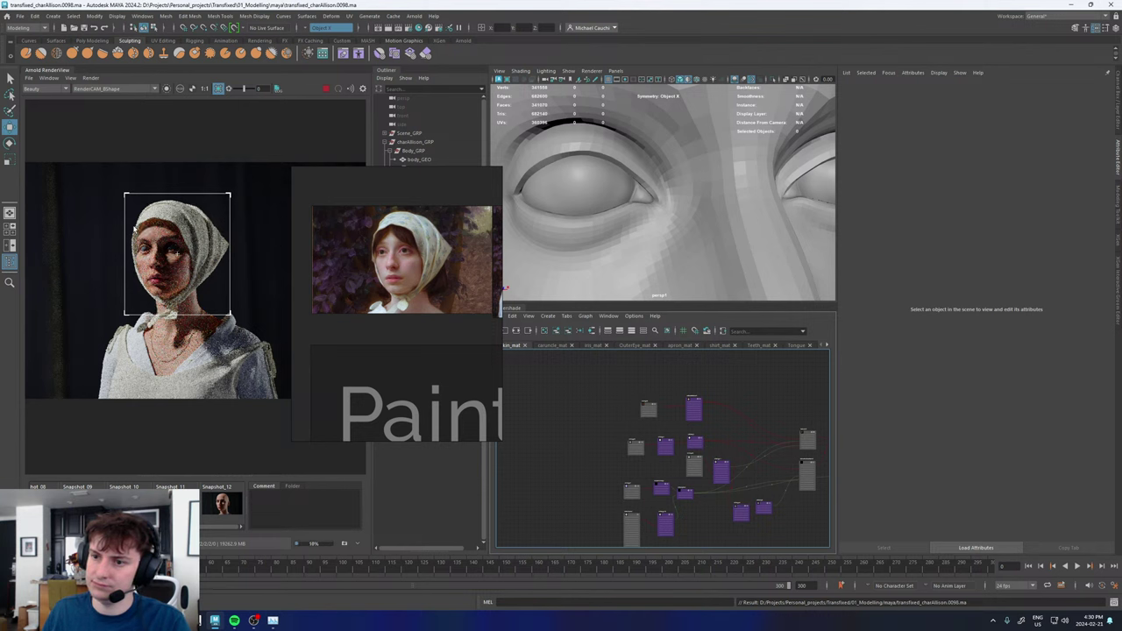
scroll(134, 228, "up", 1)
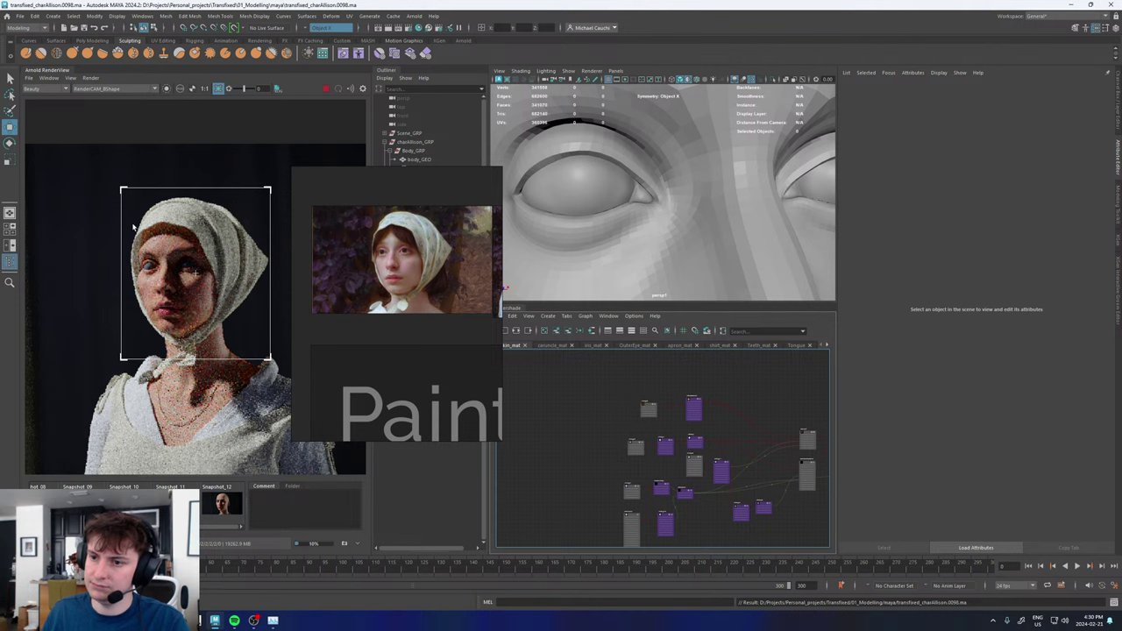
left_click(120, 213)
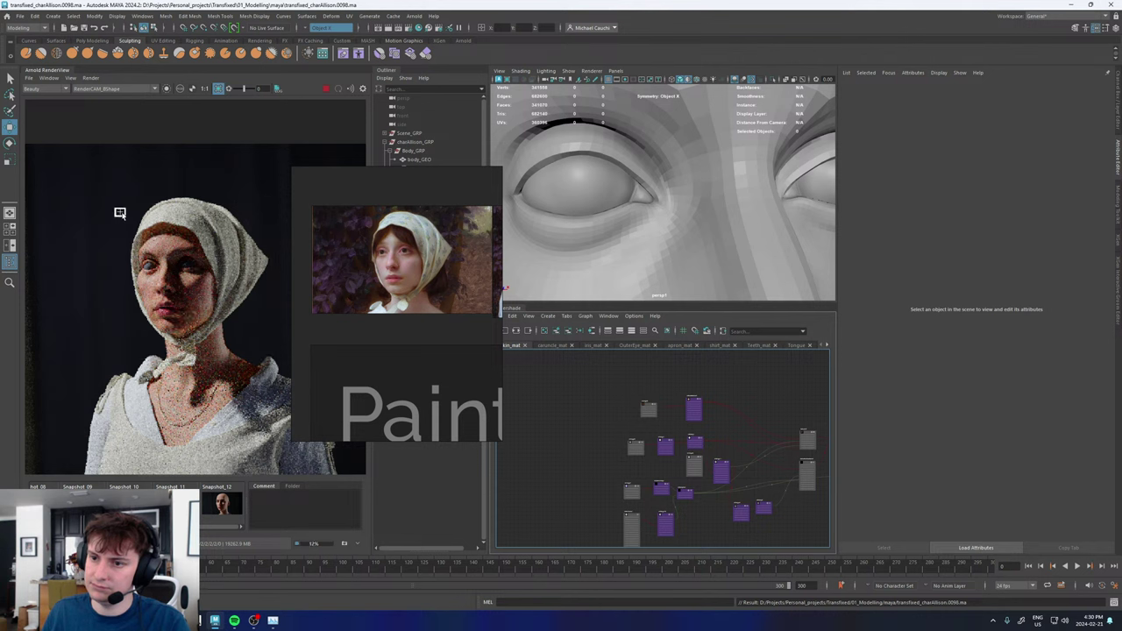
left_click_drag(121, 213, 221, 341)
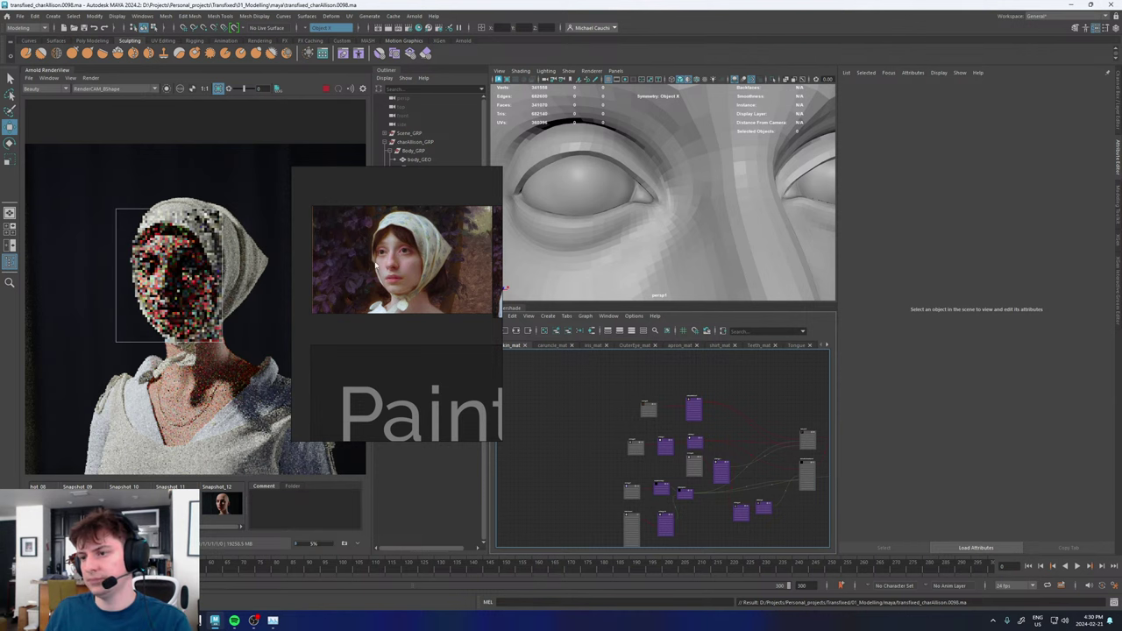
- Shift the painting reference slightly and turn on Show Render Tiles for the Arnold render
left_click_drag(386, 263, 372, 249)
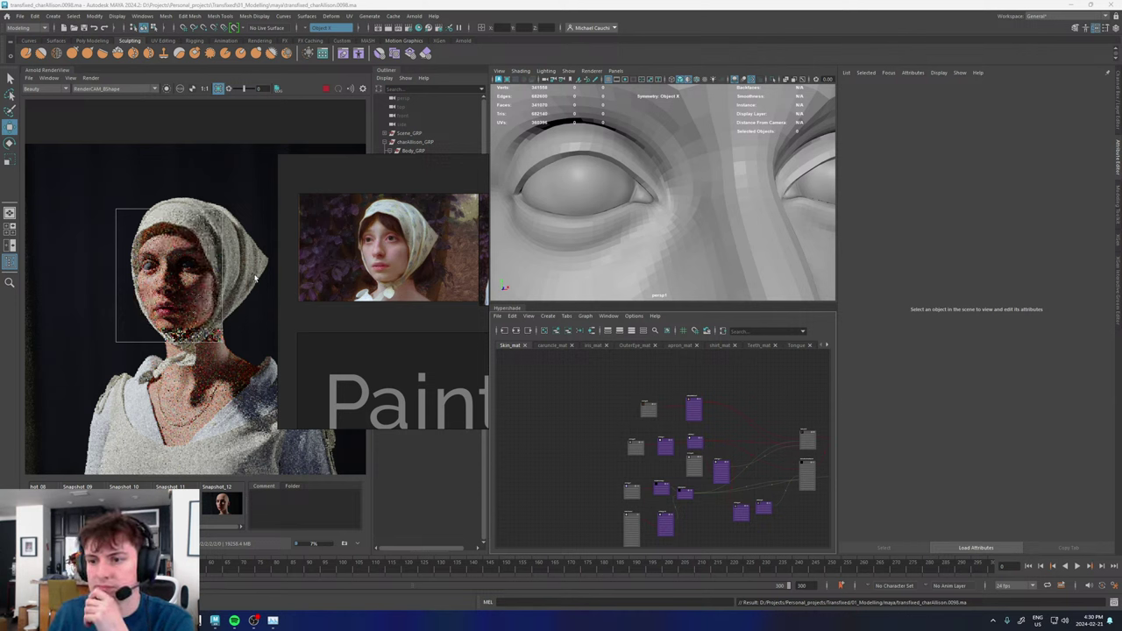
left_click(48, 78)
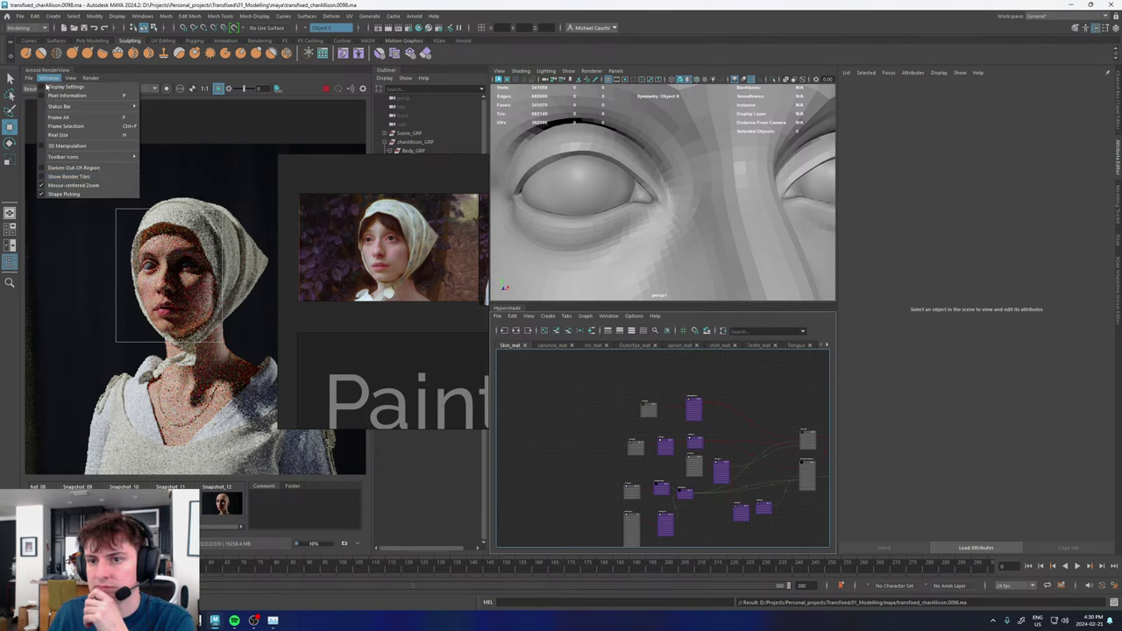
left_click(62, 178)
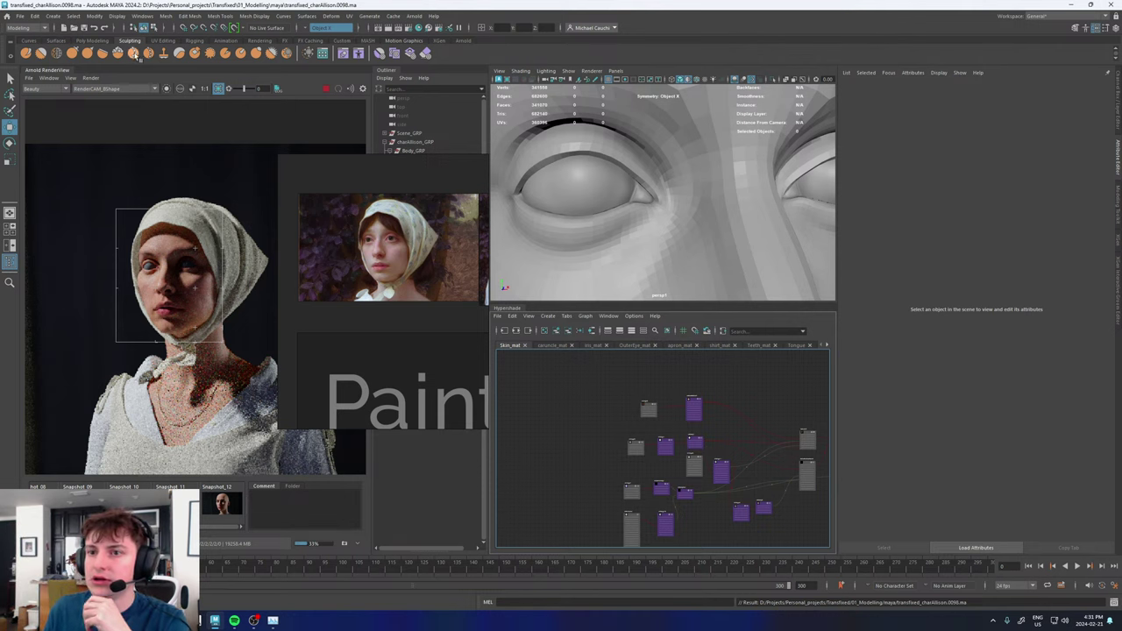
- Stop the face render to store a snapshot of it, and restart the rendering
left_click(325, 91)
left_click(70, 77)
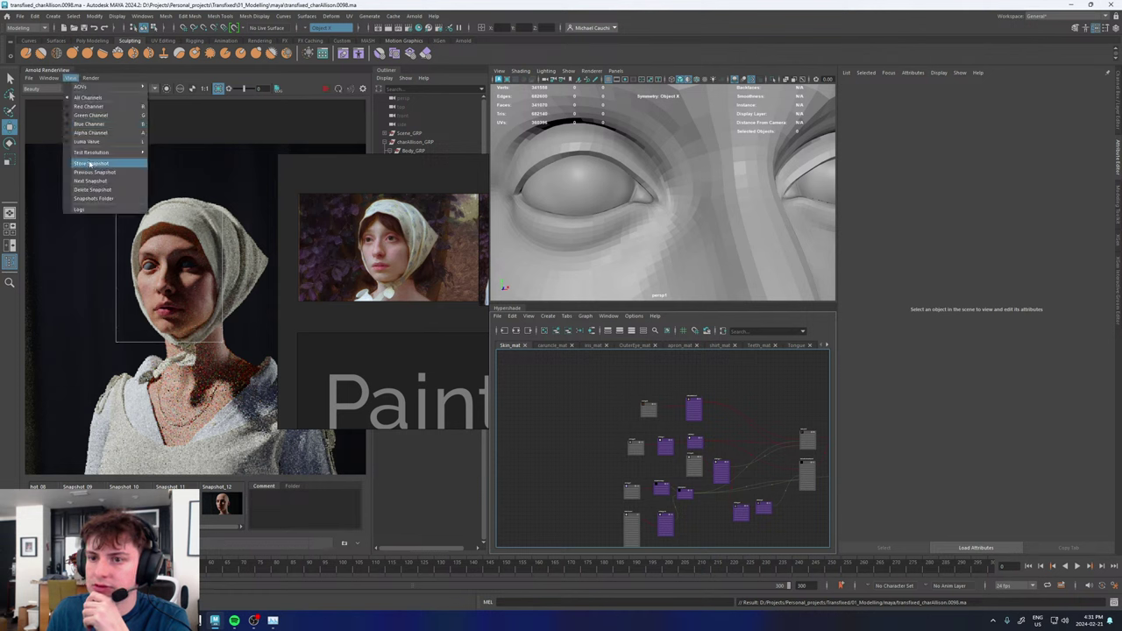
left_click(90, 164)
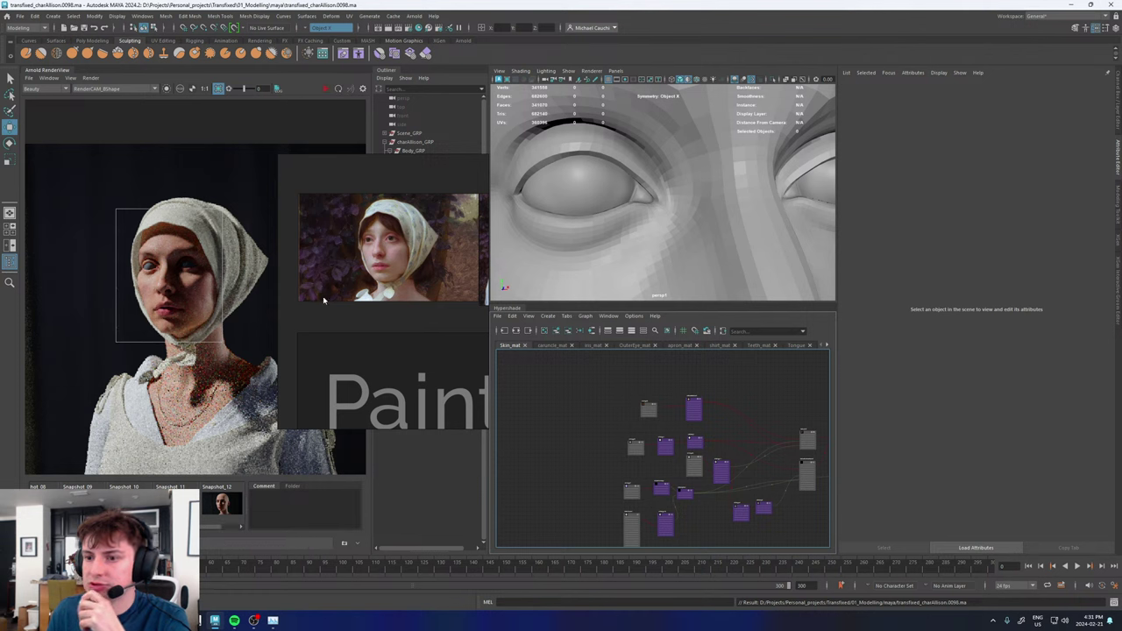
left_click(323, 88)
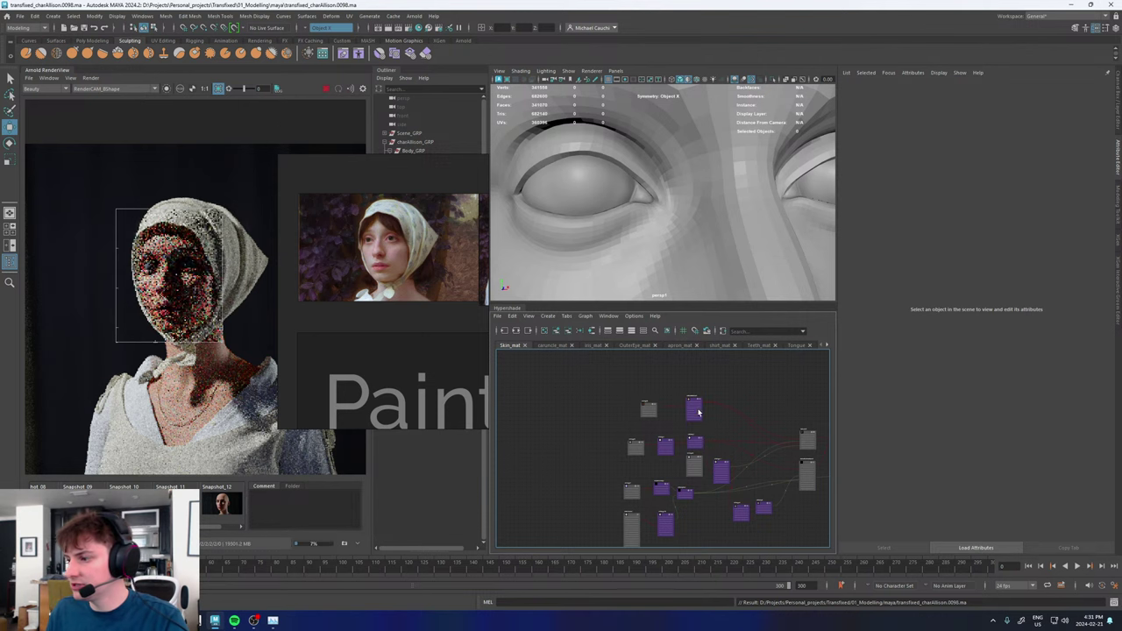
- Set the Exposure of the aiColorCorrect1 node in the skin material to 0.6
scroll(699, 412, "up", 3)
left_click(723, 390)
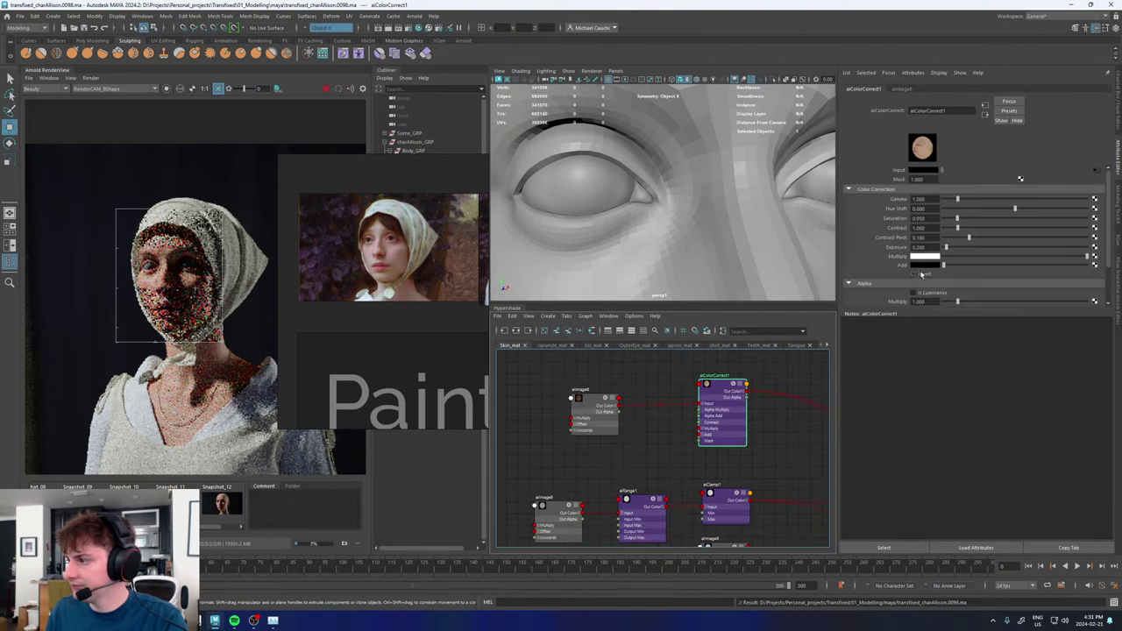
left_click_drag(927, 249, 918, 251)
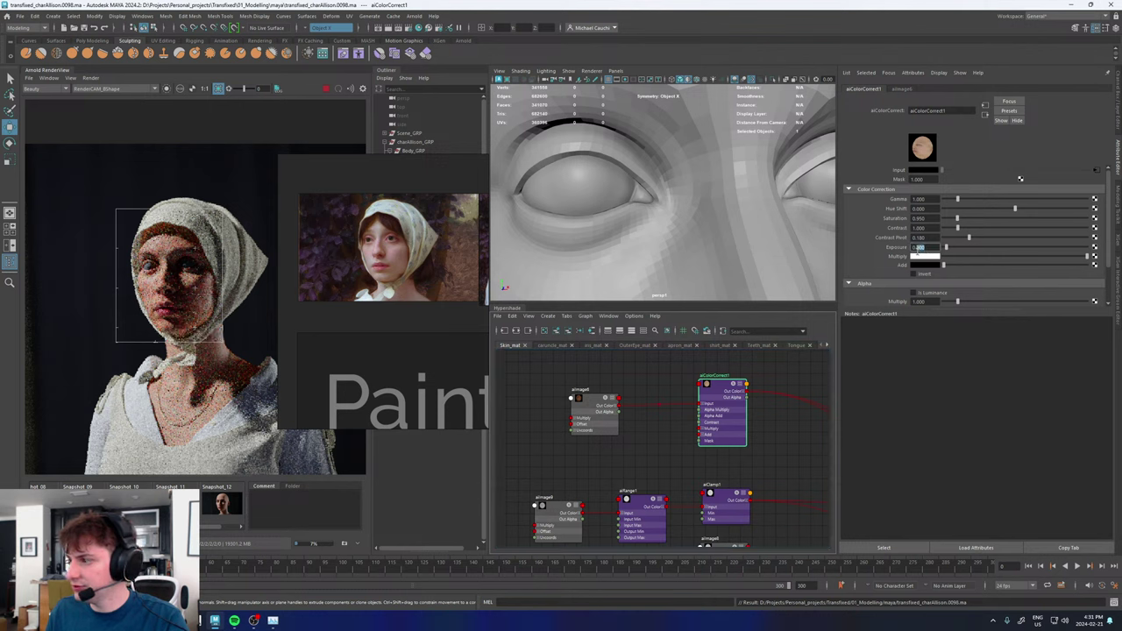
type("0.6")
key("Return")
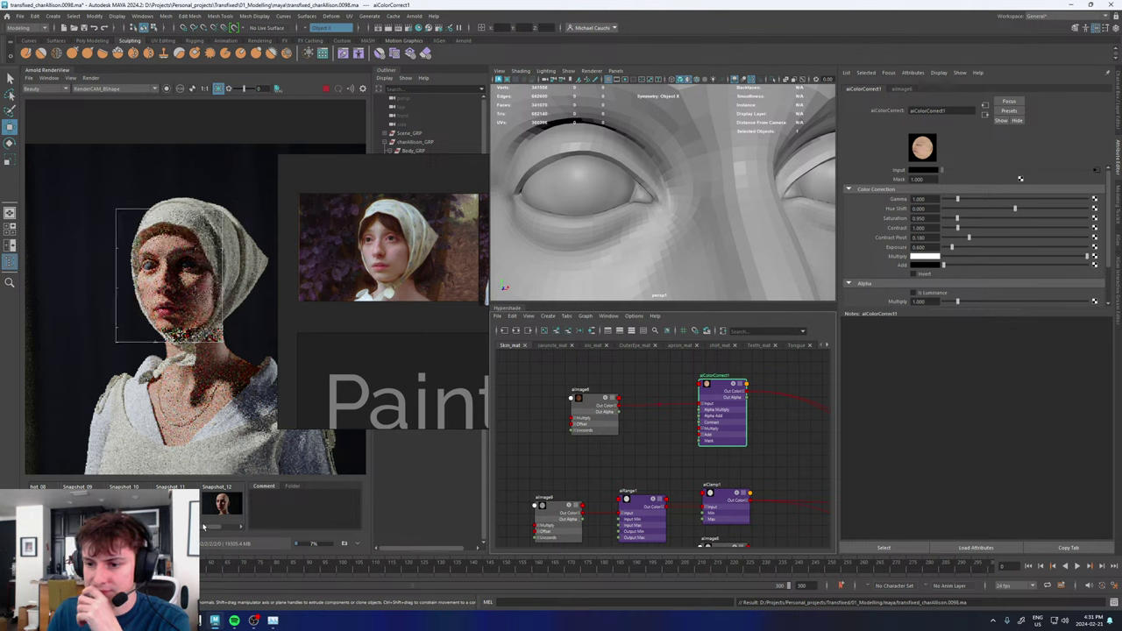
- Compare the brightened face render with Snapshot_13 by switching the snapshot on and off repeatedly
left_click_drag(205, 527, 232, 529)
left_click(230, 506)
left_click(230, 506)
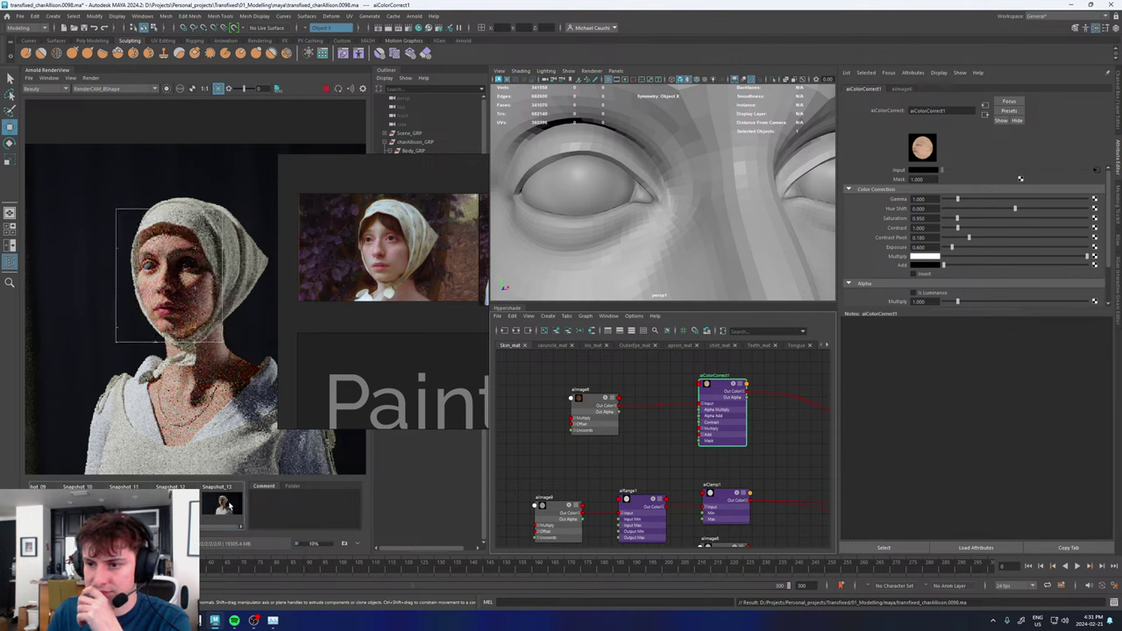
left_click(229, 506)
left_click(230, 505)
left_click(229, 506)
left_click(229, 506)
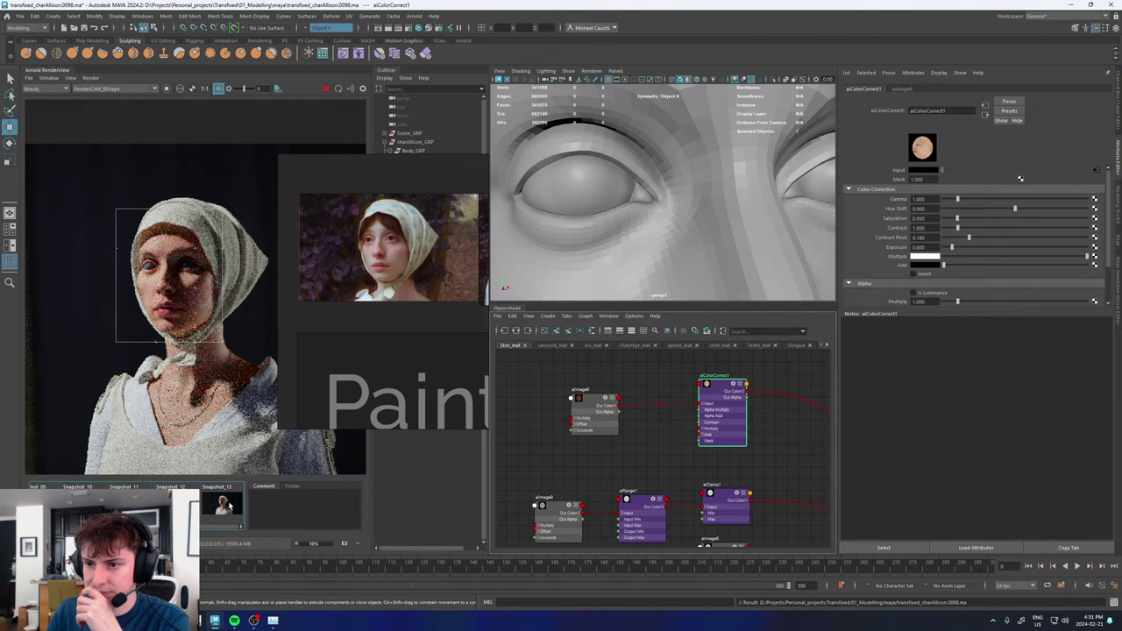
left_click(229, 506)
left_click(230, 506)
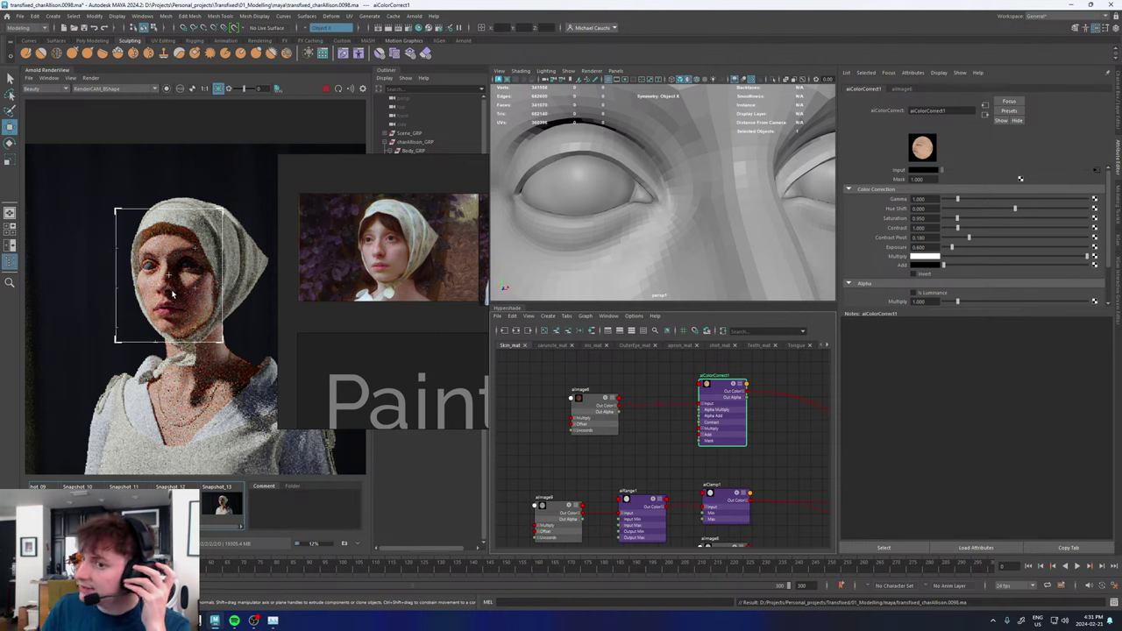
left_click(226, 509)
left_click(226, 510)
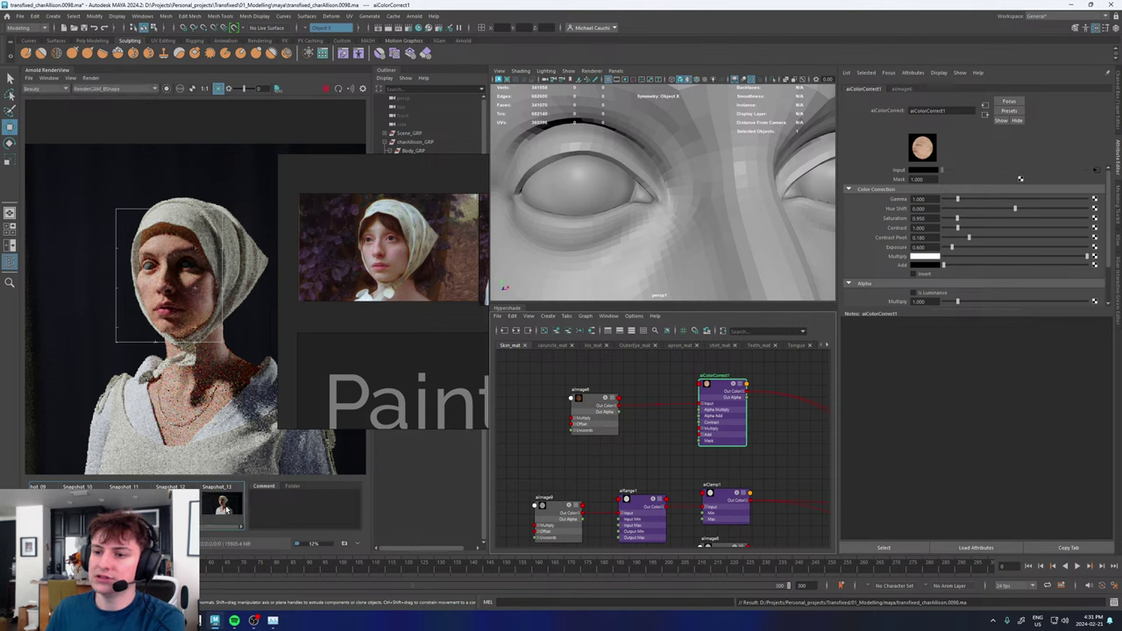
left_click(227, 509)
left_click(224, 506)
left_click(226, 507)
left_click(226, 508)
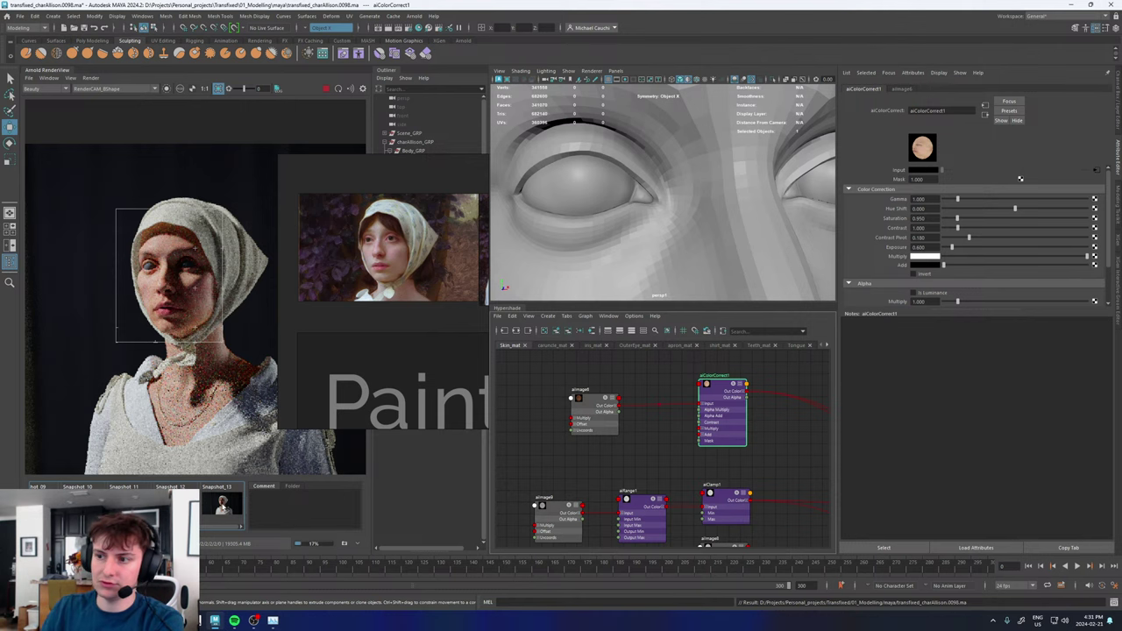
left_click(223, 507)
left_click(222, 506)
left_click(223, 507)
left_click(223, 507)
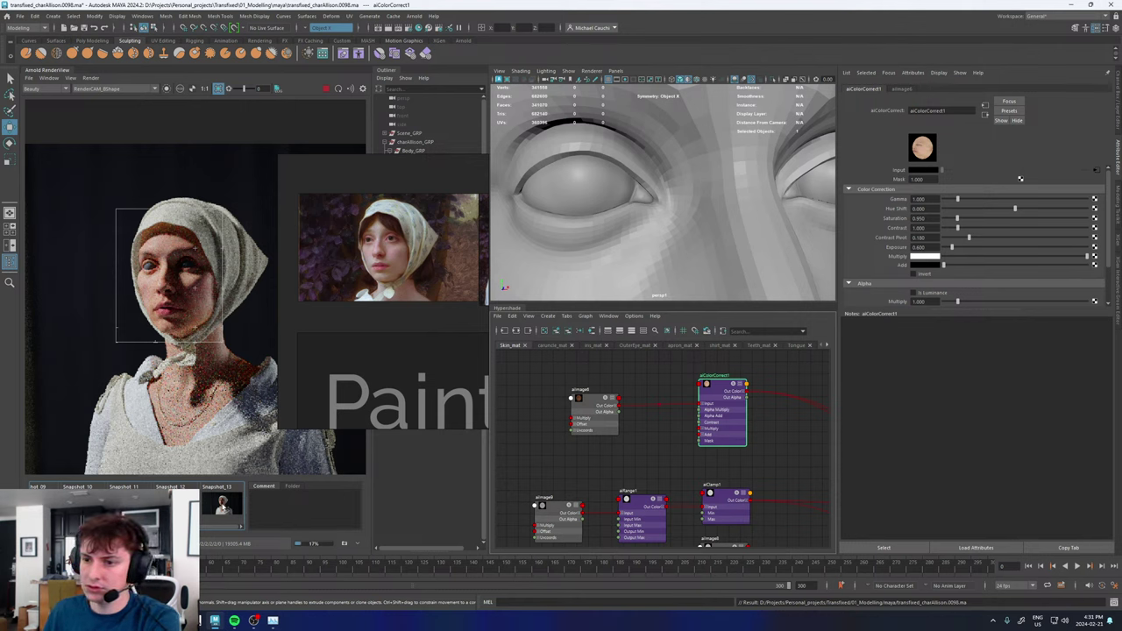
- Set the Saturation of the aiColorCorrect1 node to 0.9
left_click(929, 218)
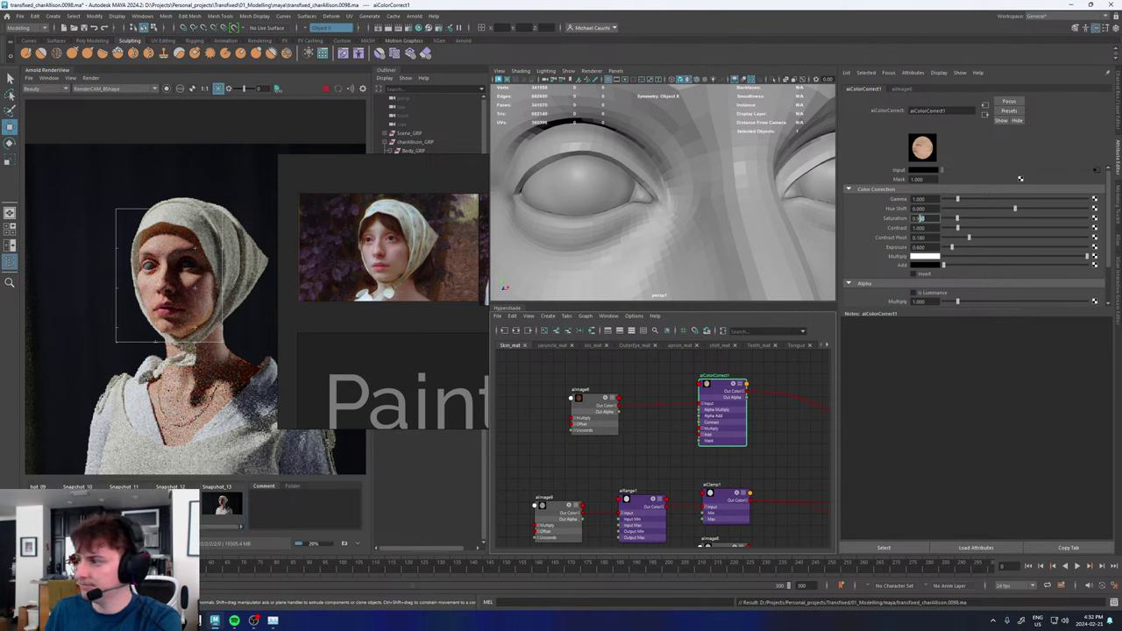
key("BackSpace")
key("BackSpace")
key("Return")
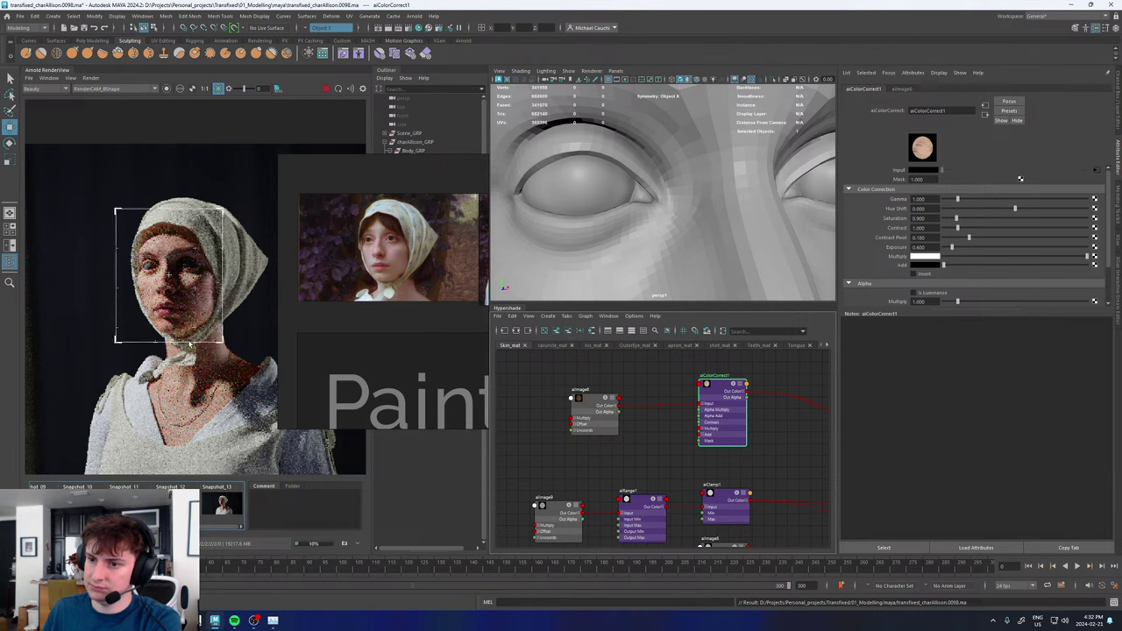
- Compare the less saturated face render with Snapshot_13 and the painting, from far away and at medium distance
scroll(193, 324, "down", 2)
scroll(192, 324, "up", 4)
scroll(193, 324, "down", 3)
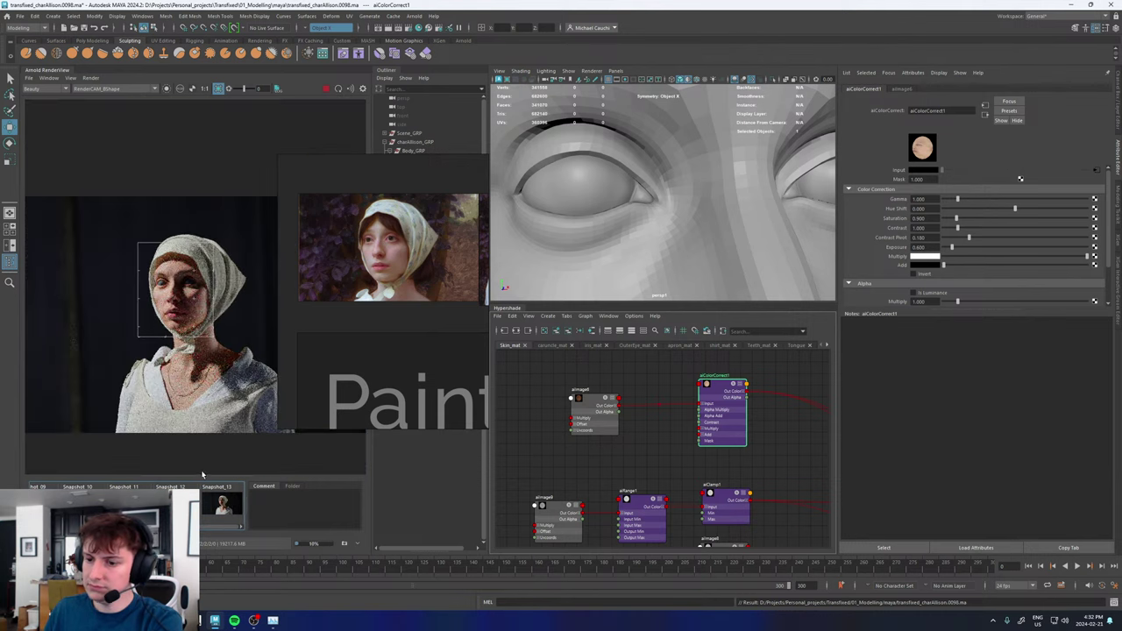
left_click(220, 502)
left_click(220, 502)
left_click(221, 503)
left_click(221, 503)
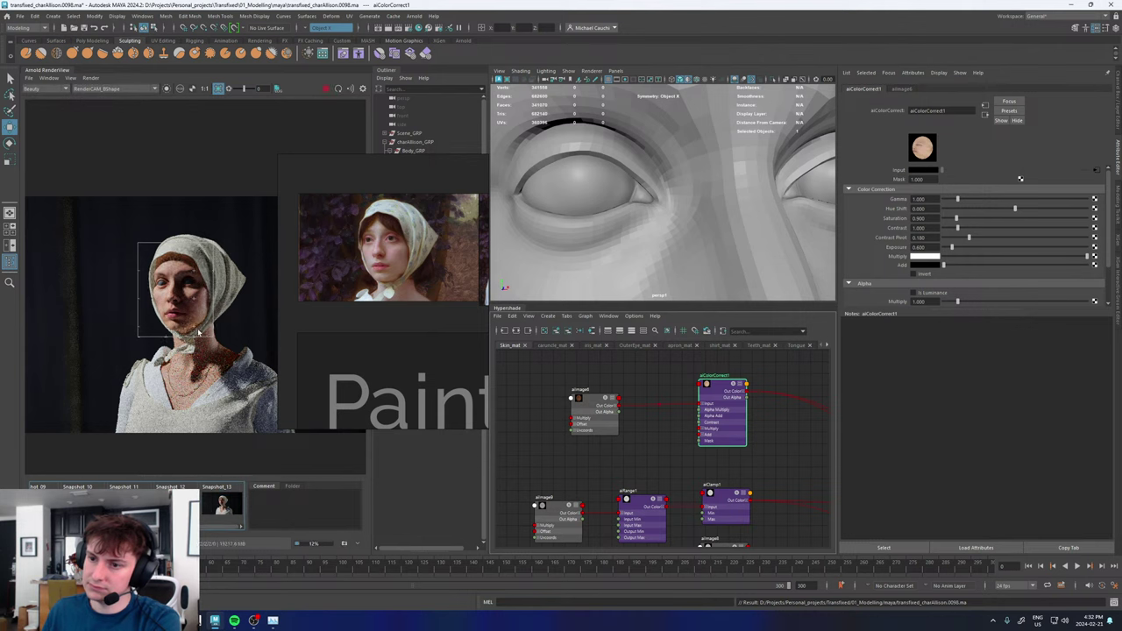
scroll(187, 300, "up", 4)
scroll(186, 311, "down", 2)
middle_click_drag(190, 325, 186, 266)
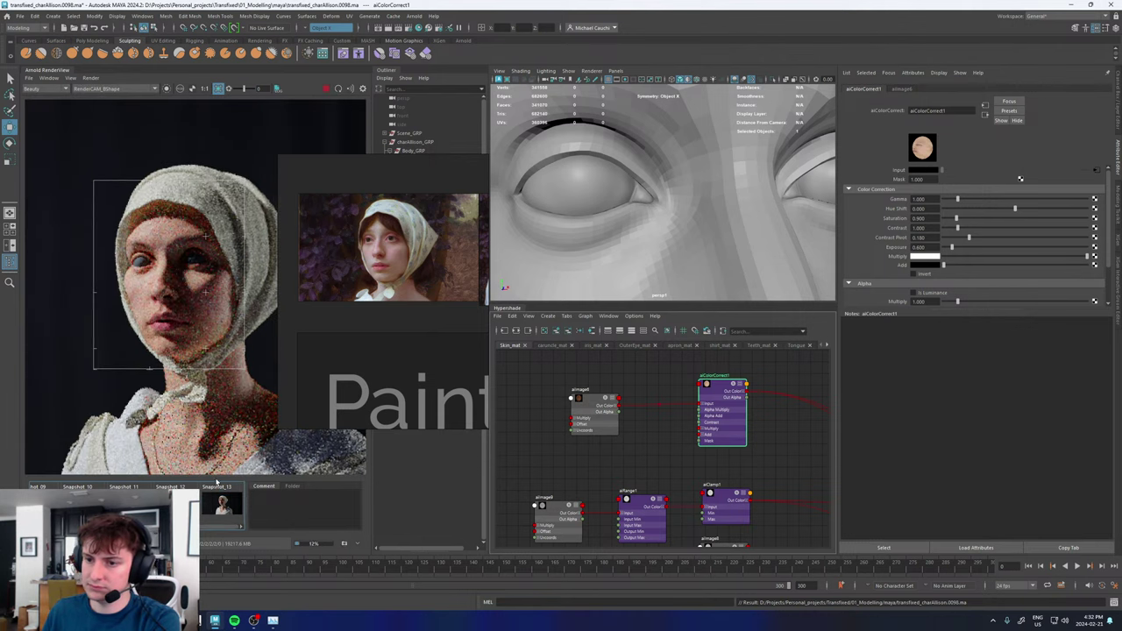
left_click(217, 500)
left_click(217, 499)
left_click(217, 499)
left_click(218, 499)
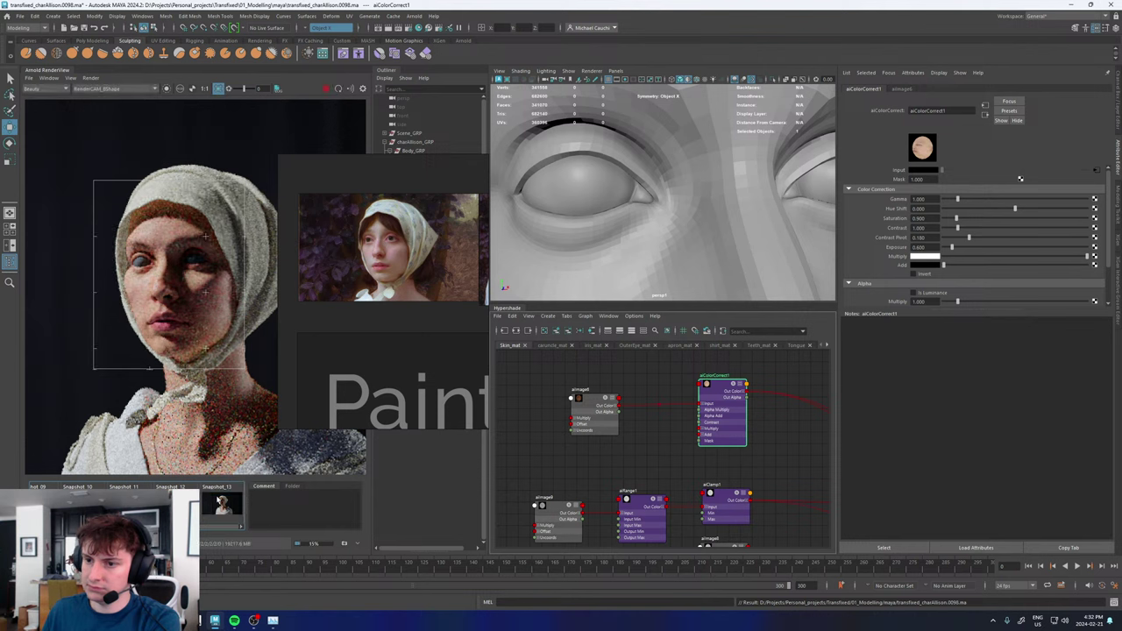
scroll(192, 312, "down", 2)
scroll(191, 321, "up", 1)
scroll(188, 335, "up", 2)
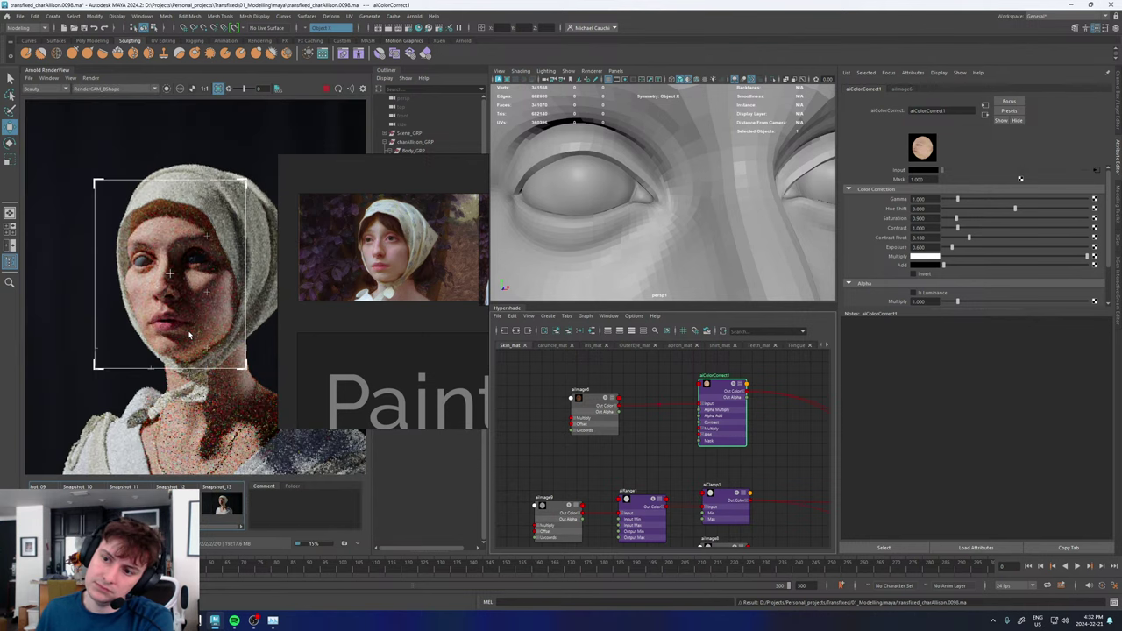
left_click(221, 506)
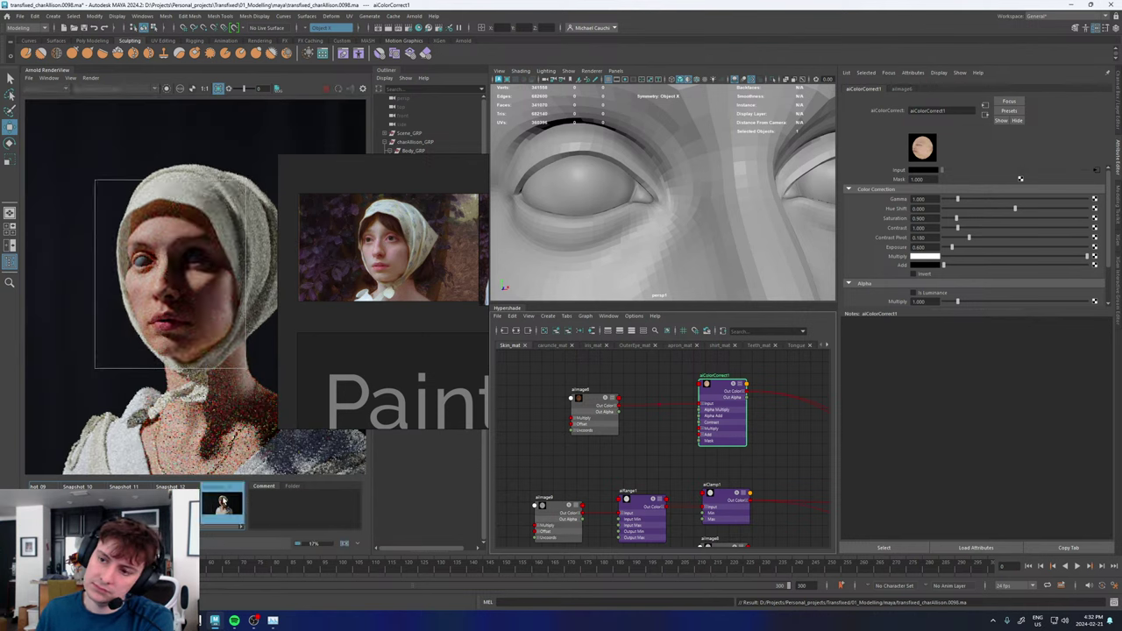
left_click(221, 506)
left_click(221, 506)
left_click(221, 506)
scroll(198, 332, "down", 2)
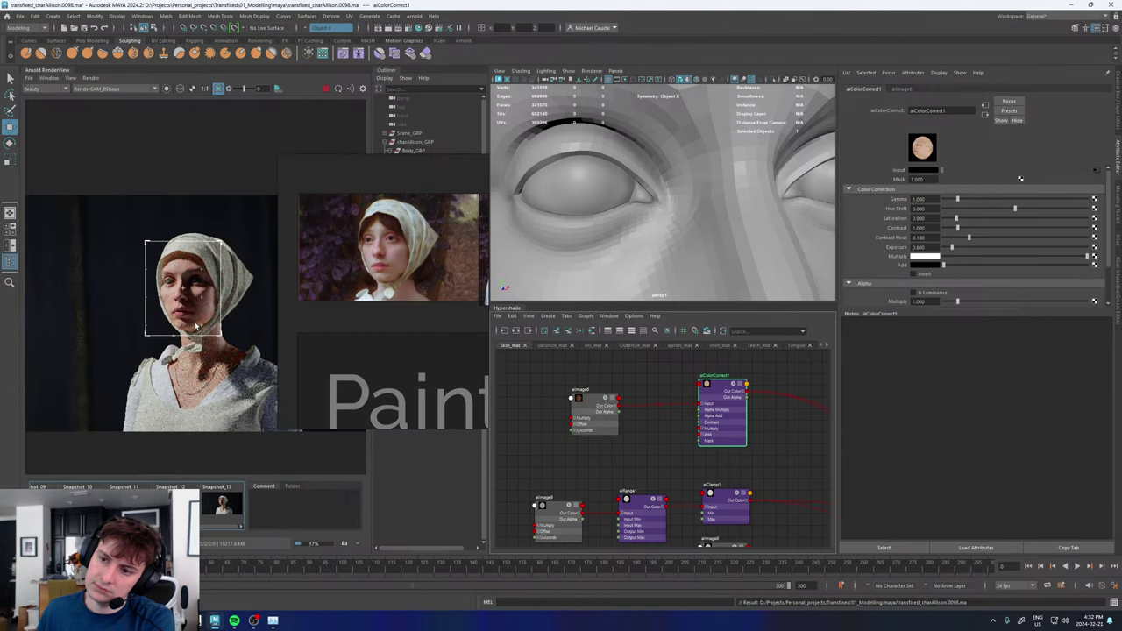
scroll(195, 326, "up", 2)
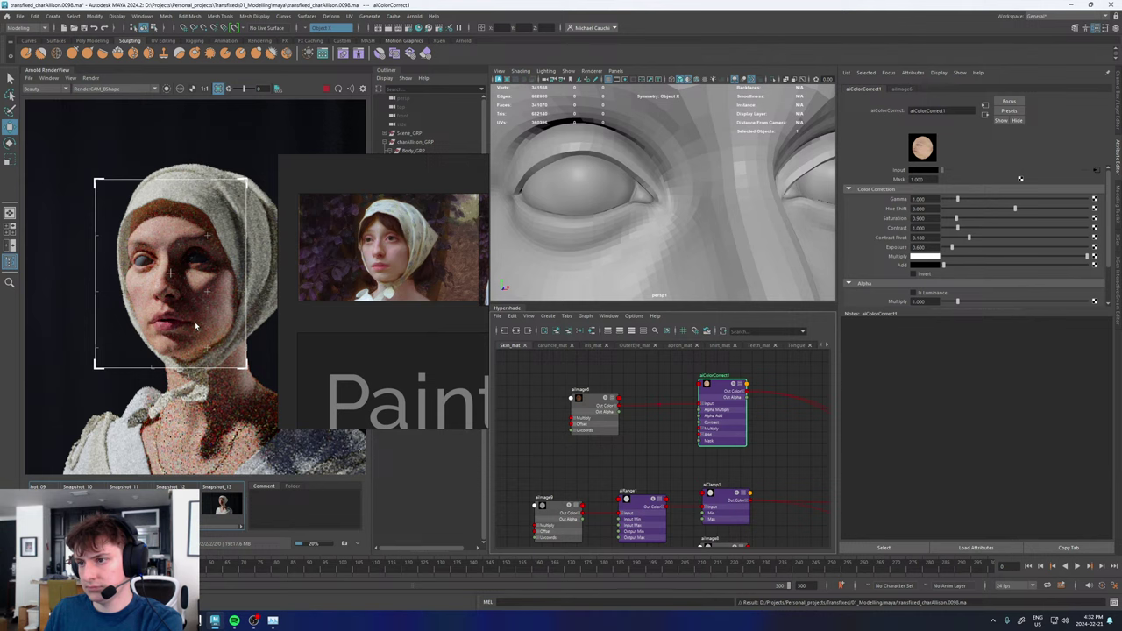
scroll(194, 322, "down", 2)
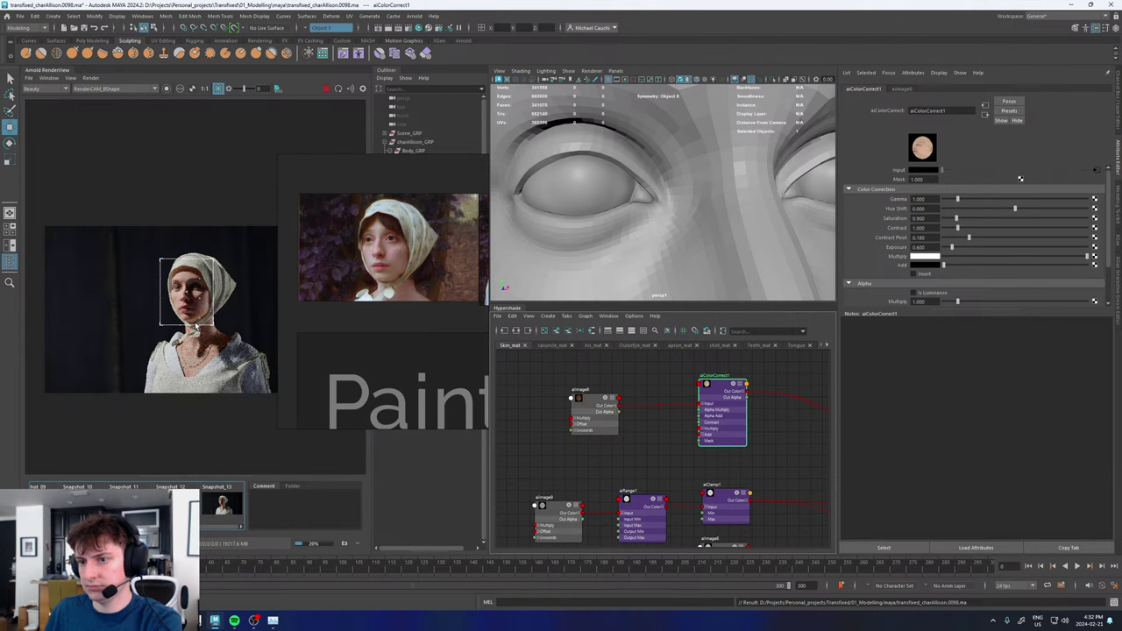
scroll(194, 322, "up", 3)
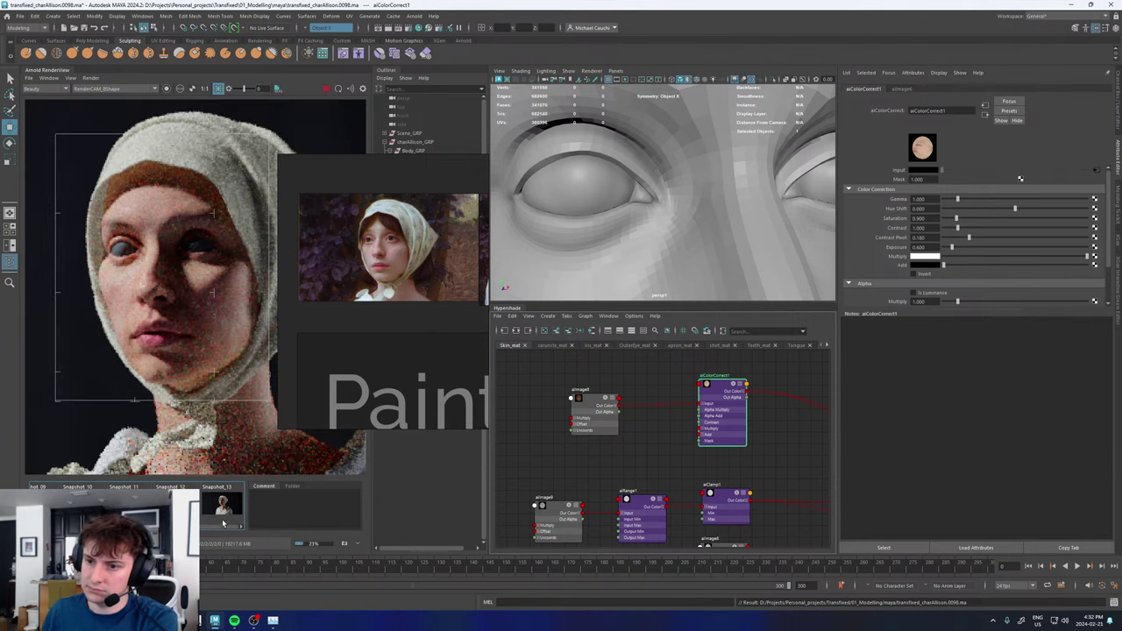
- Examine the facial skin close up, switching between the current render and Snapshot_13
left_click(218, 508)
left_click(217, 508)
left_click(218, 509)
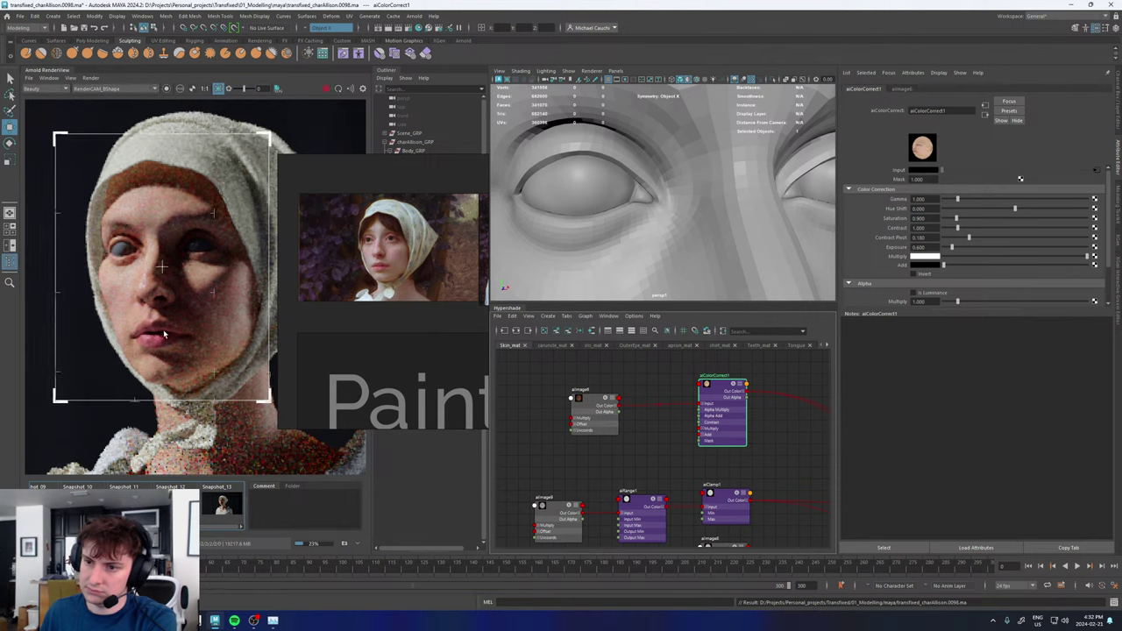
scroll(164, 332, "down", 3)
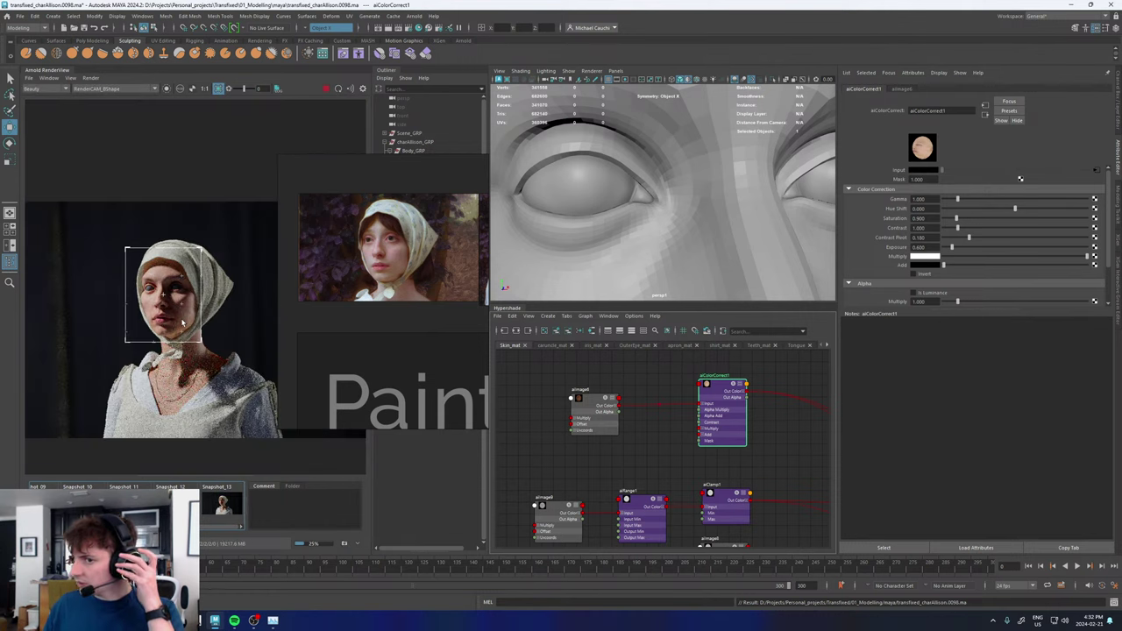
scroll(177, 323, "up", 2)
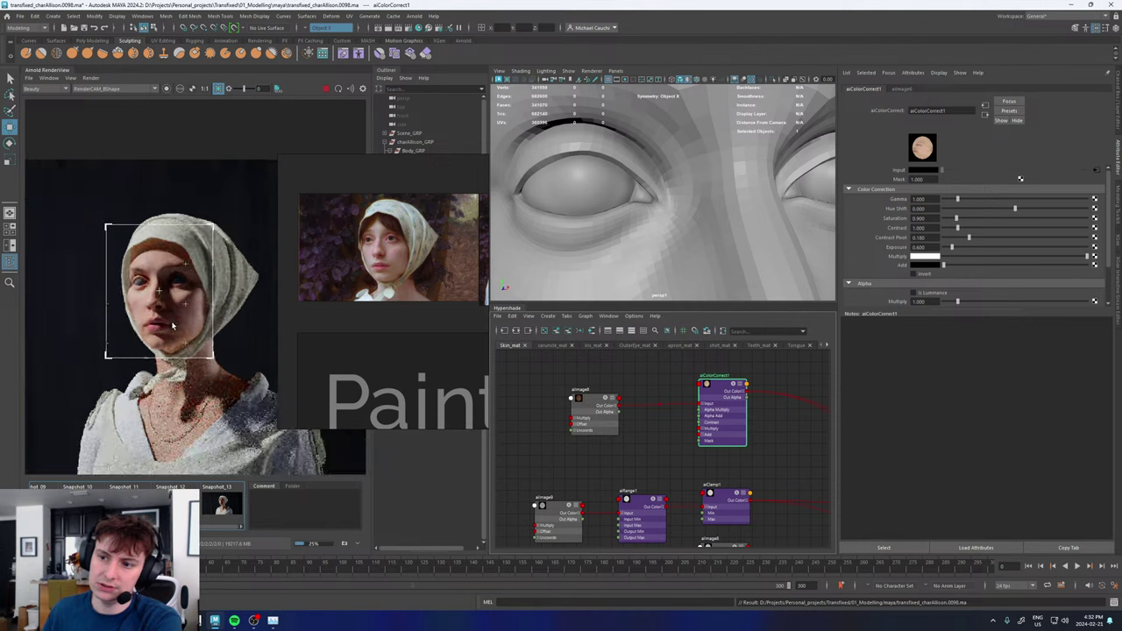
scroll(173, 325, "up", 1)
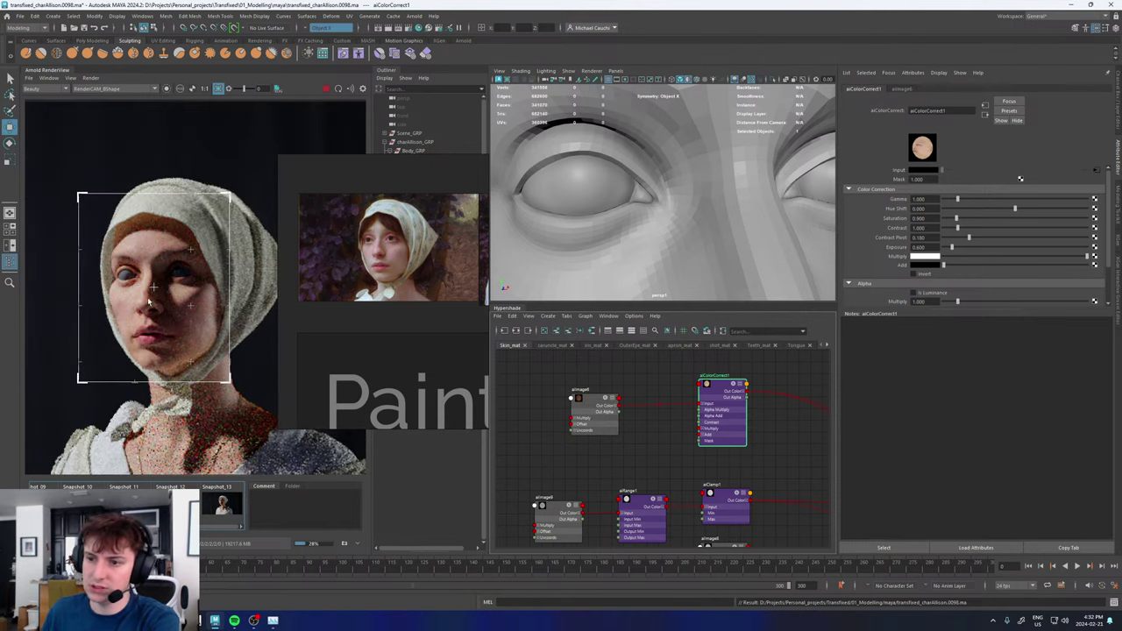
scroll(149, 300, "up", 3)
left_click(231, 514)
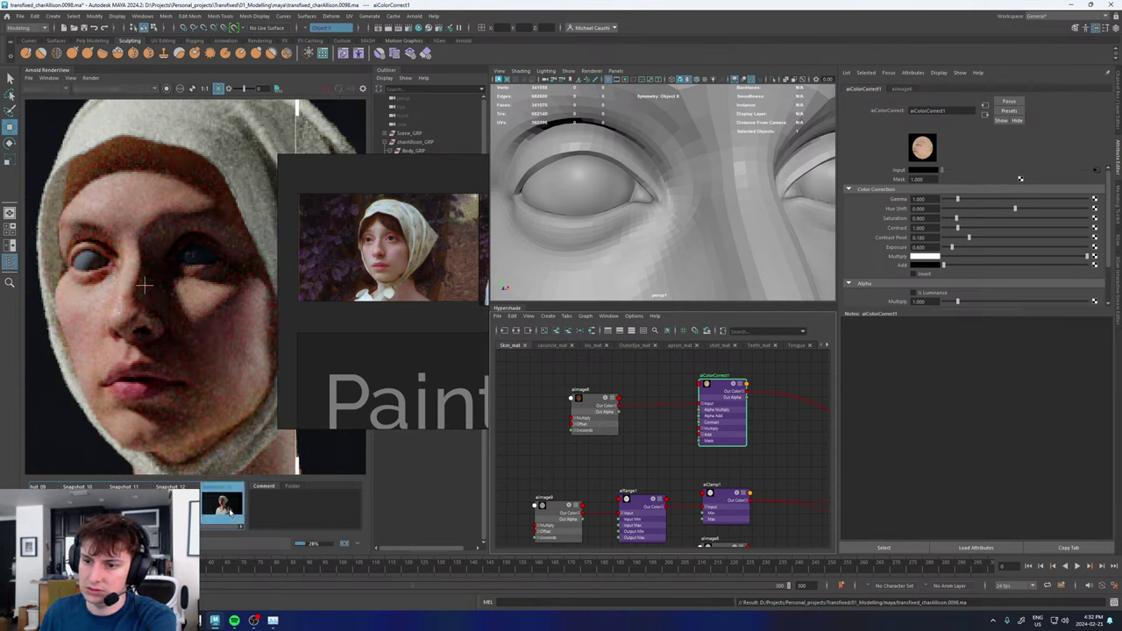
left_click(230, 513)
left_click(231, 513)
left_click(230, 513)
left_click(231, 513)
left_click(231, 513)
left_click(231, 513)
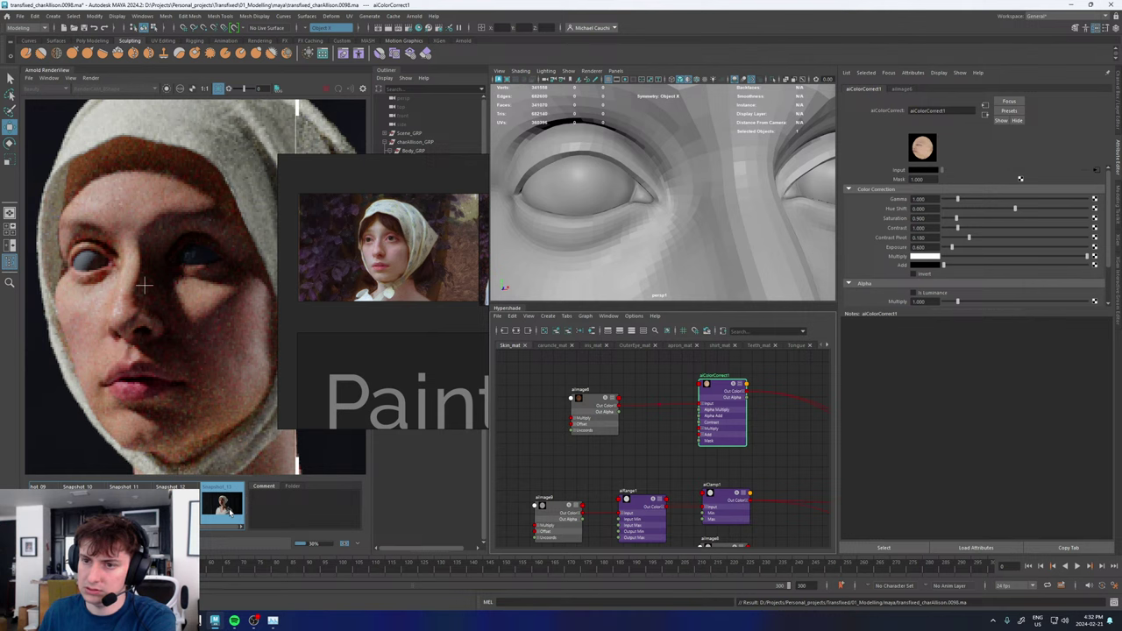
left_click(231, 513)
left_click(231, 513)
scroll(187, 362, "down", 5)
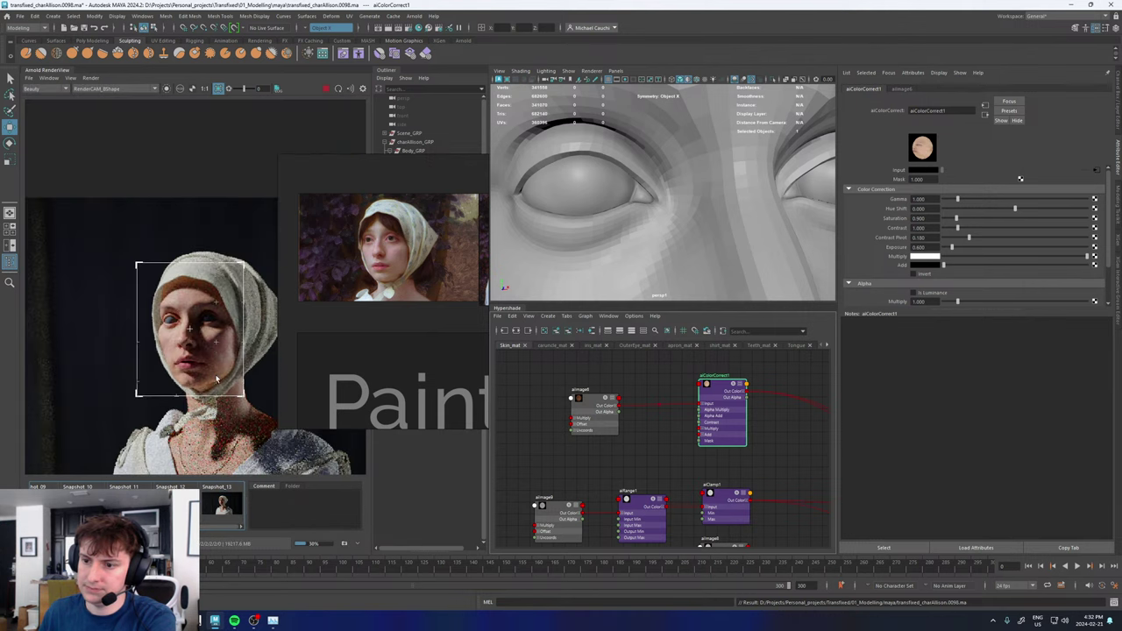
- Redraw the render's crop region around the neck and upper chest and review the skin there within the full figure
middle_click_drag(187, 364, 161, 348)
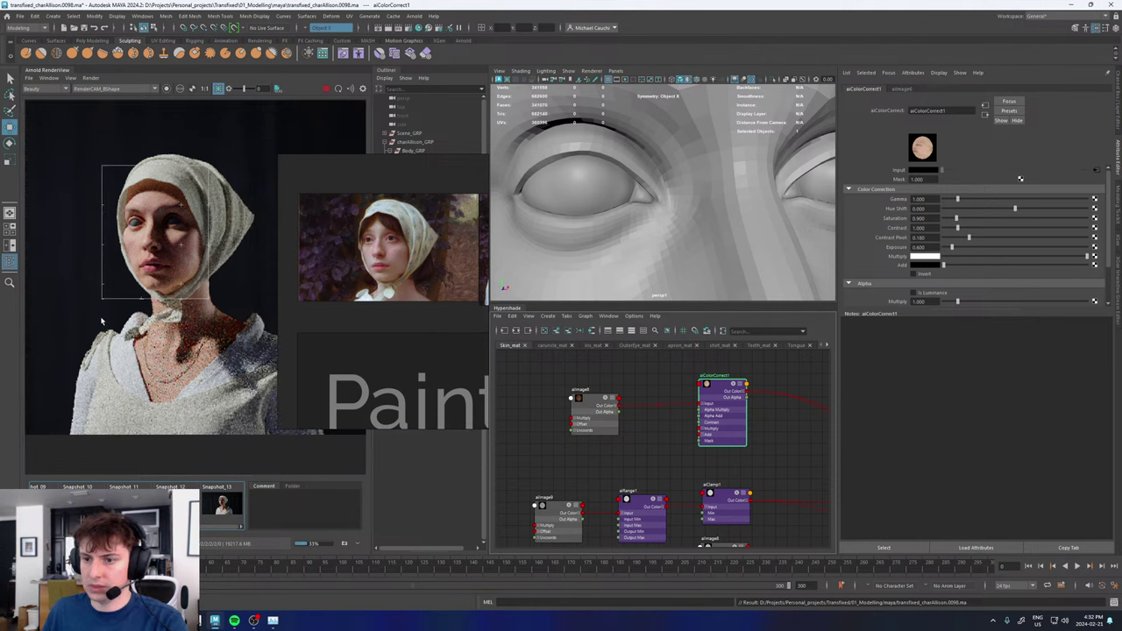
left_click_drag(93, 306, 224, 408)
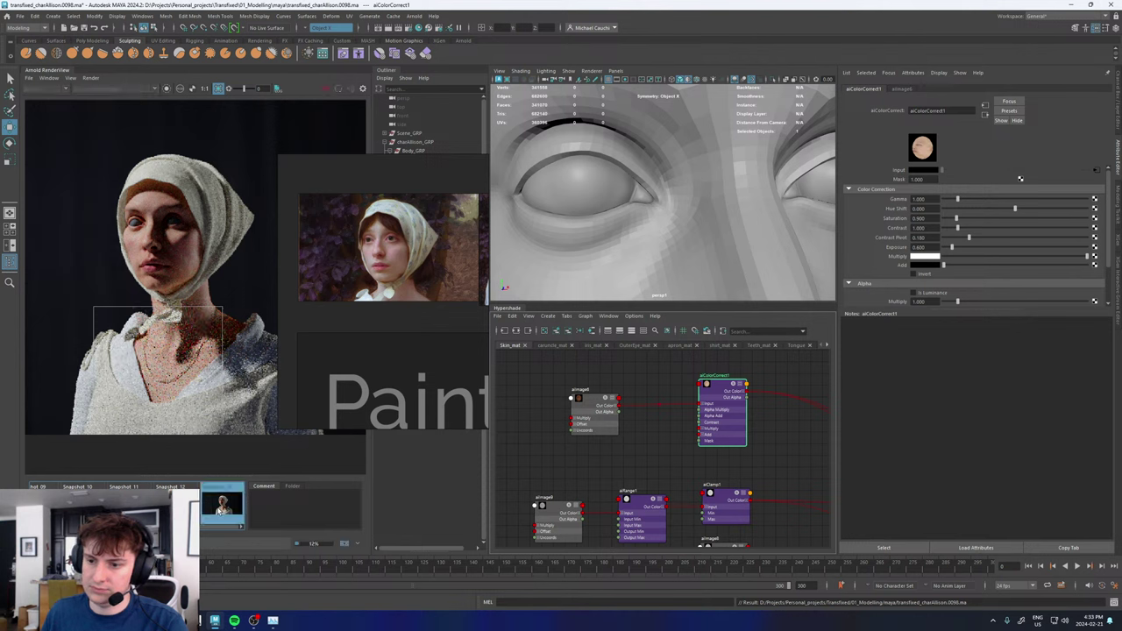
scroll(142, 334, "down", 4)
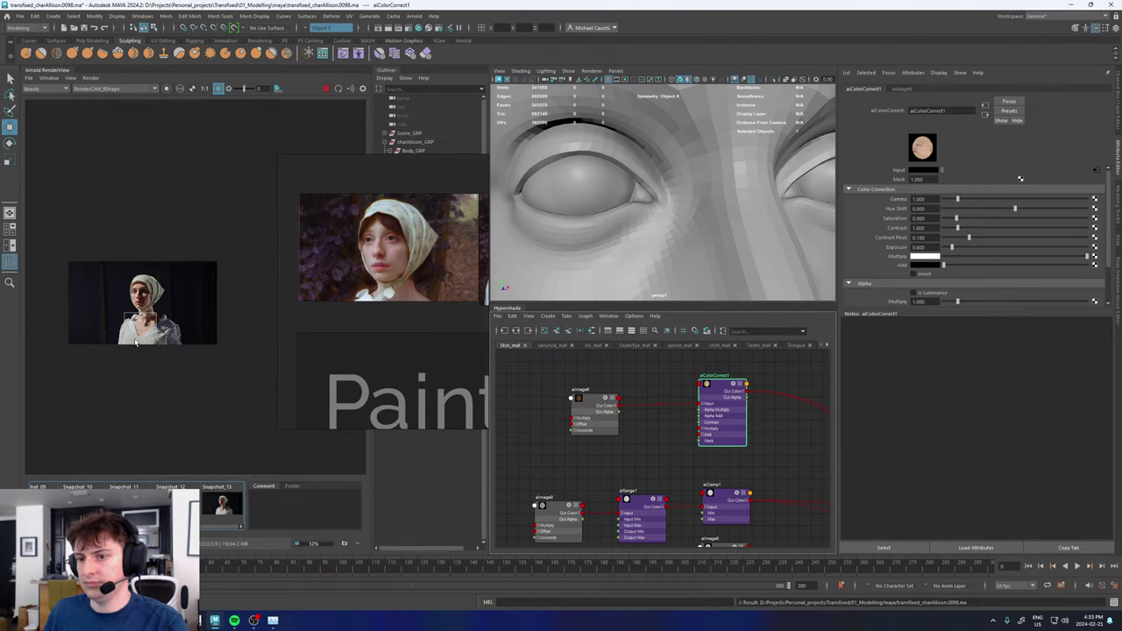
scroll(142, 334, "up", 3)
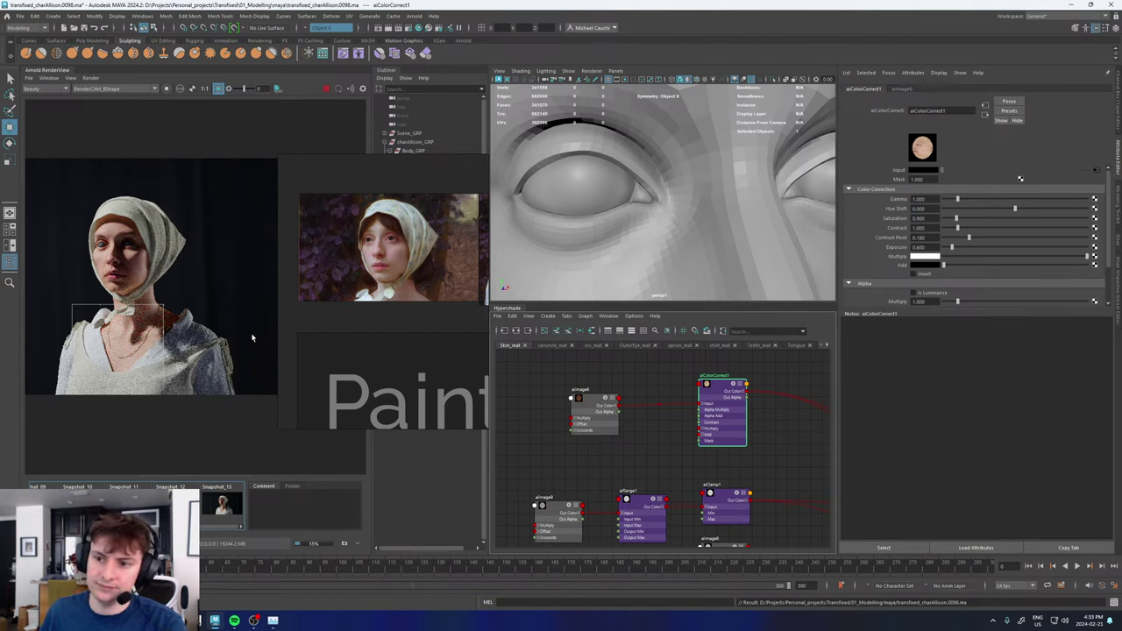
- Place the reference board beside the render and bring up the photo of the long-haired woman wearing a headband
right_click_drag(319, 309, 447, 313)
scroll(448, 314, "down", 12)
scroll(447, 313, "up", 8)
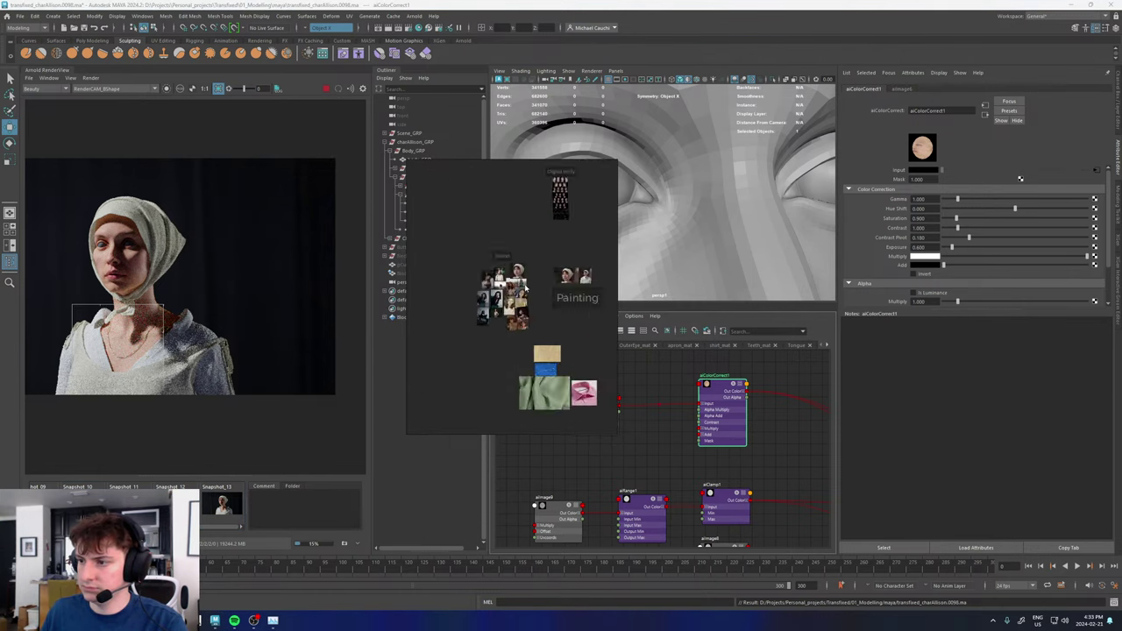
left_click_drag(504, 312, 359, 302)
scroll(350, 300, "up", 3)
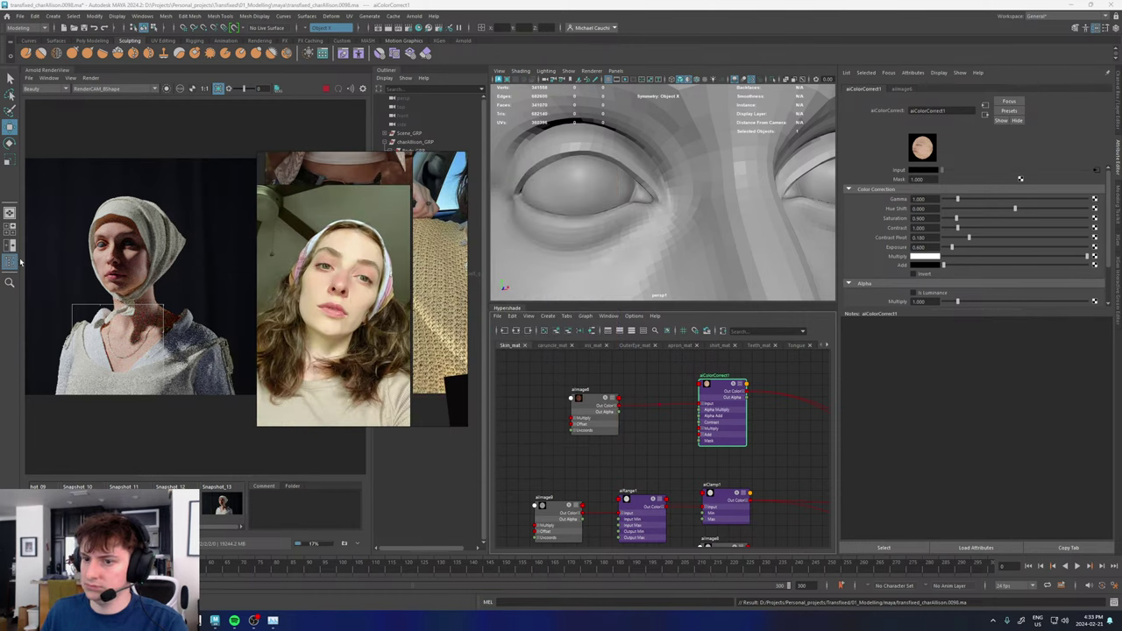
- Redraw the render's crop region over the face and neck, and set the Exposure of aiColorCorrect1 to 0.65
left_click_drag(90, 216, 151, 368)
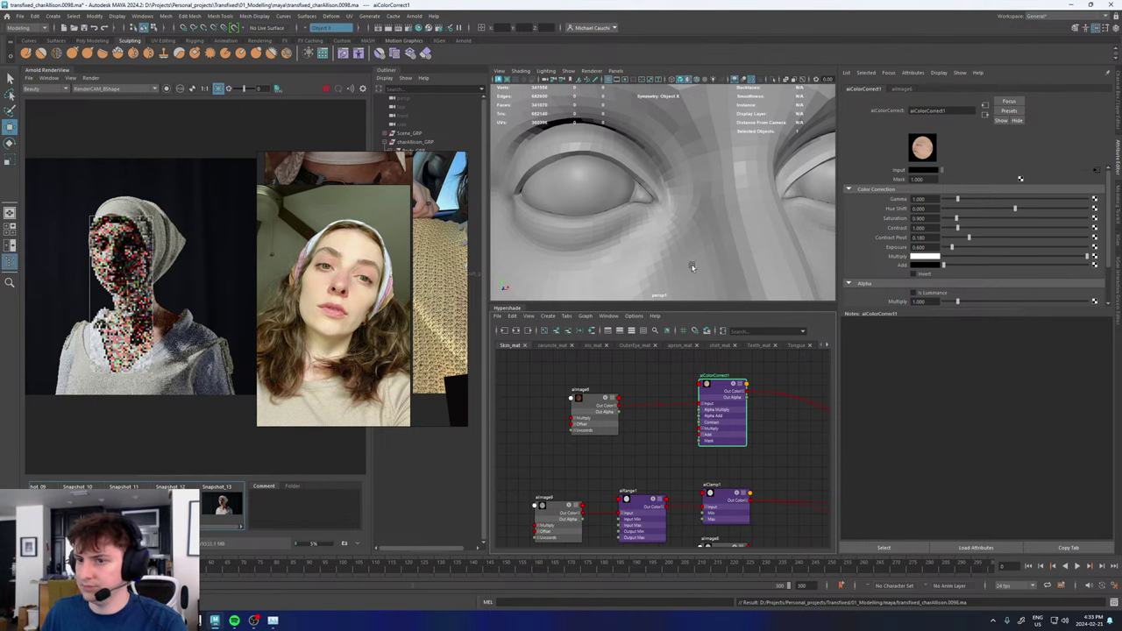
left_click_drag(929, 248, 921, 248)
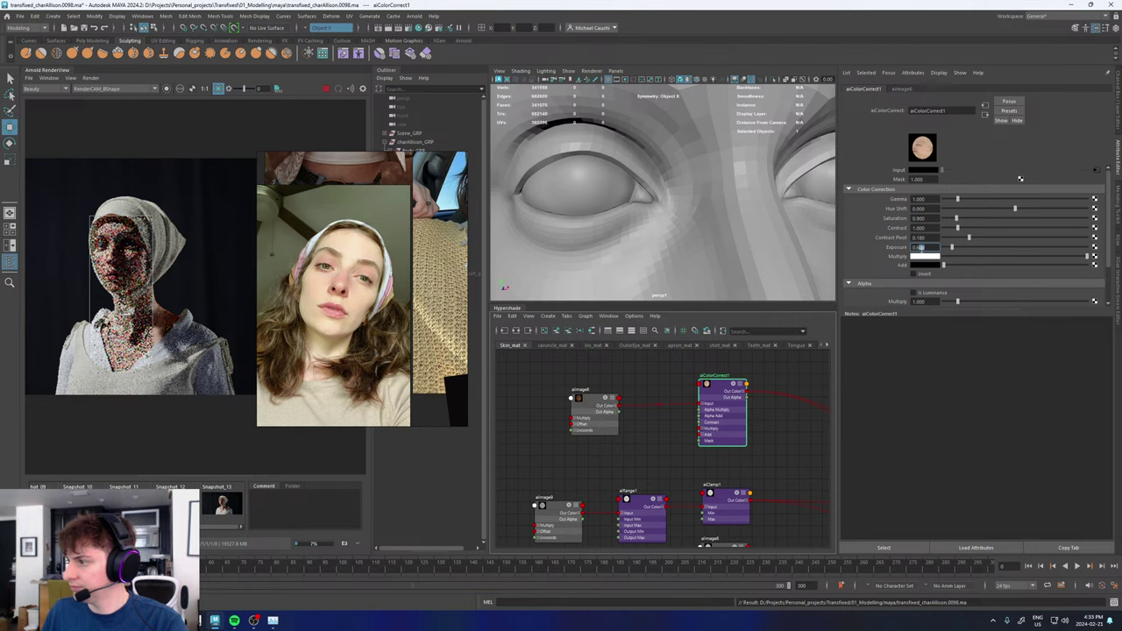
key("Return")
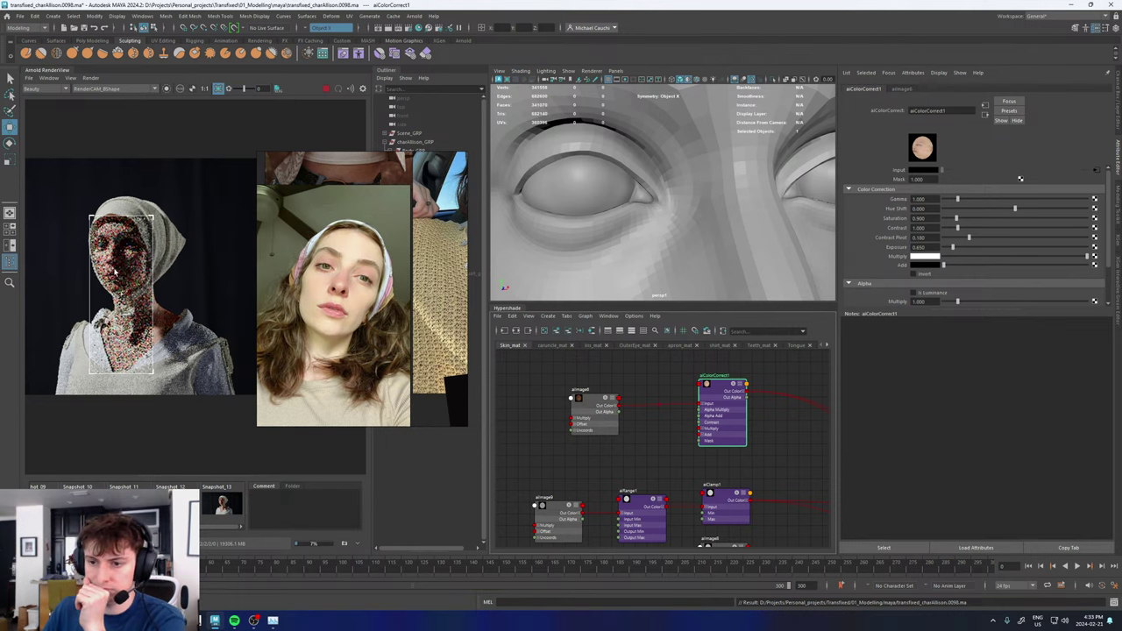
- Compare the brighter face render with Snapshot_13 and the reference photo at increasingly close range
left_click(217, 510)
left_click(215, 510)
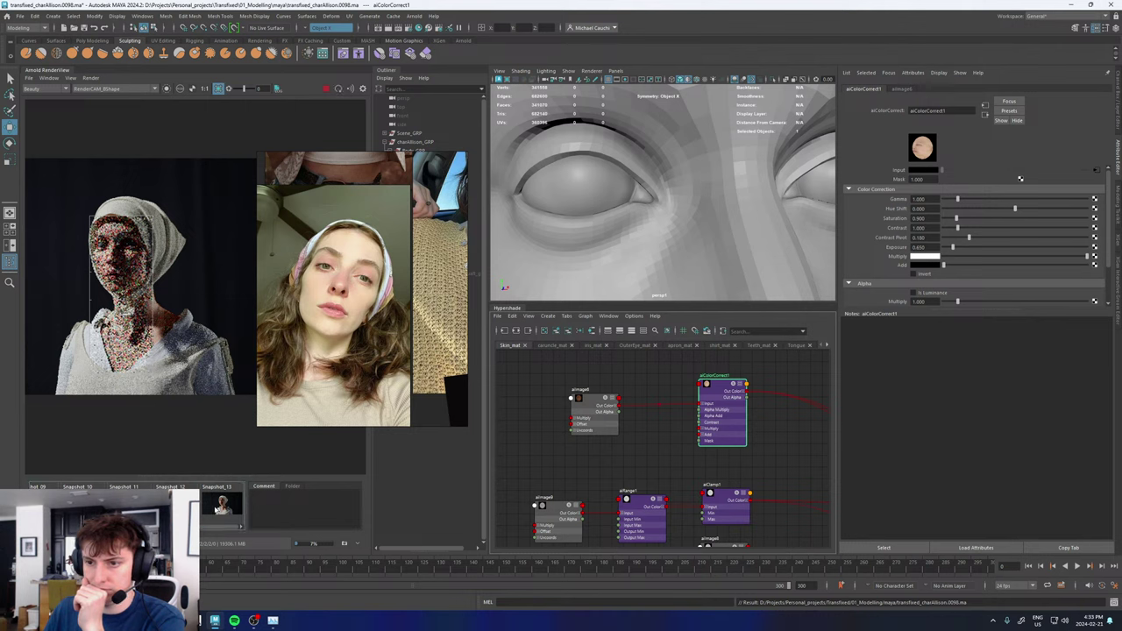
scroll(138, 317, "up", 2)
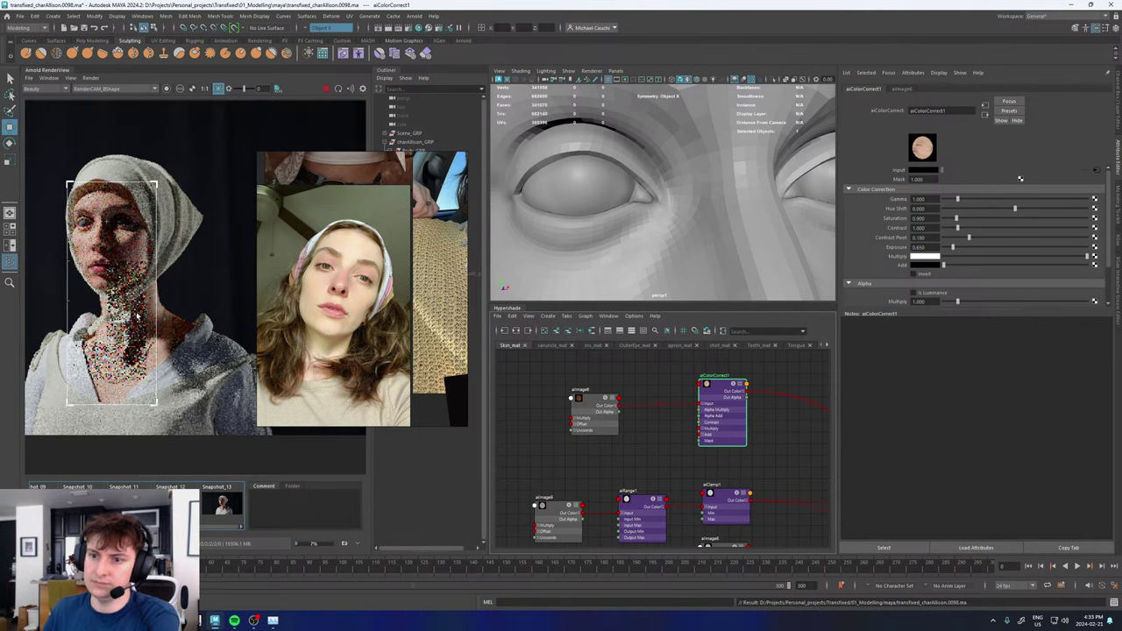
middle_click_drag(136, 317, 170, 320)
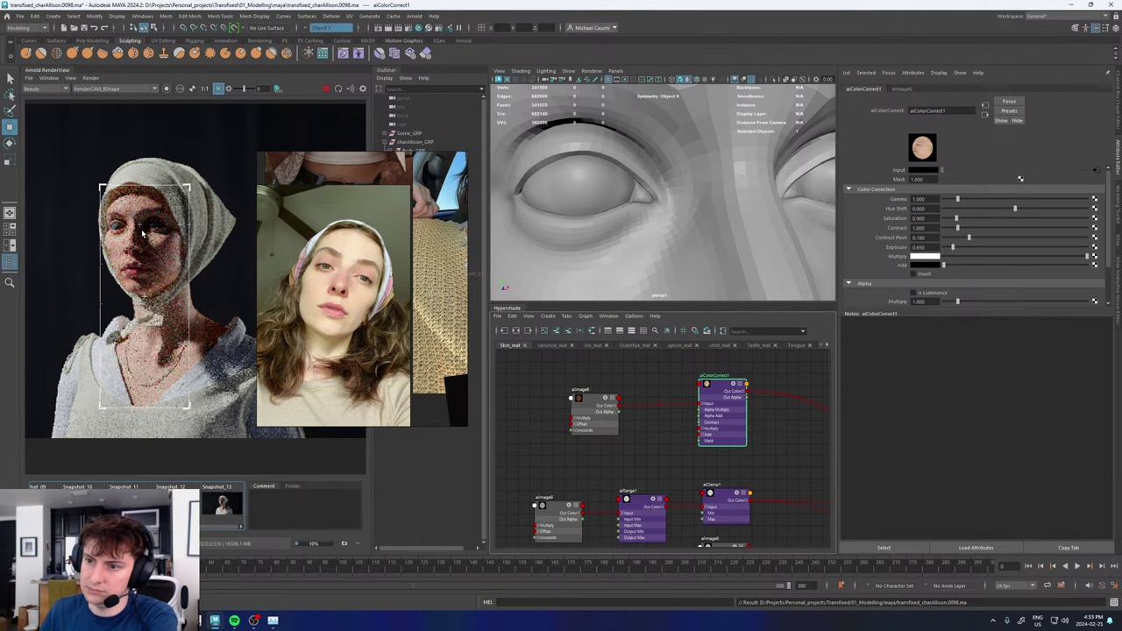
scroll(143, 232, "up", 2)
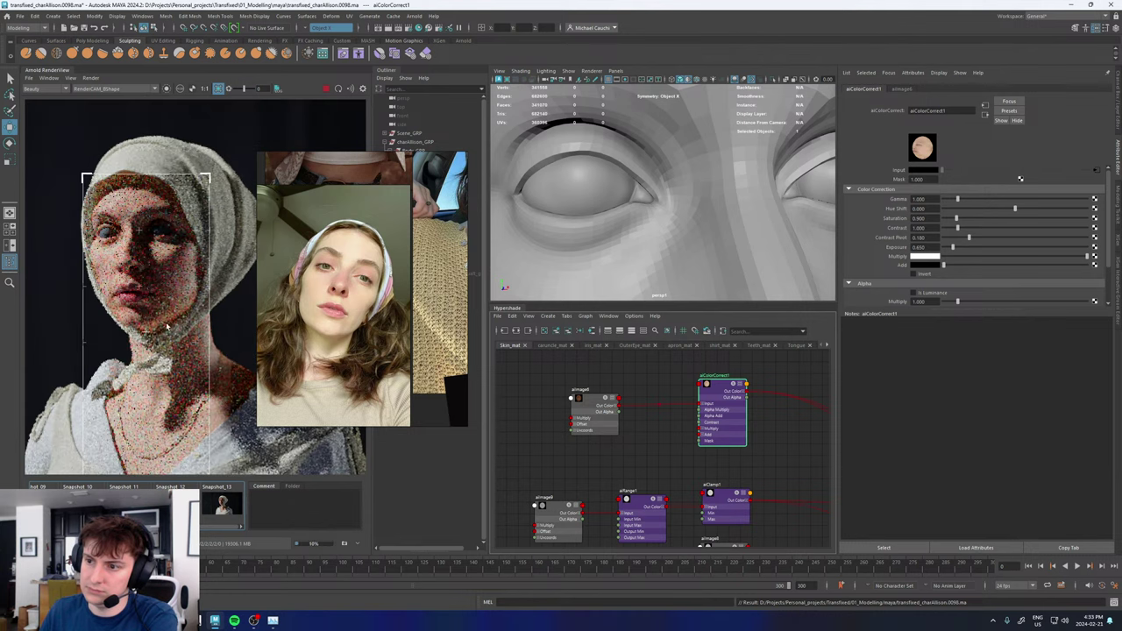
left_click(226, 502)
left_click(225, 503)
left_click(225, 502)
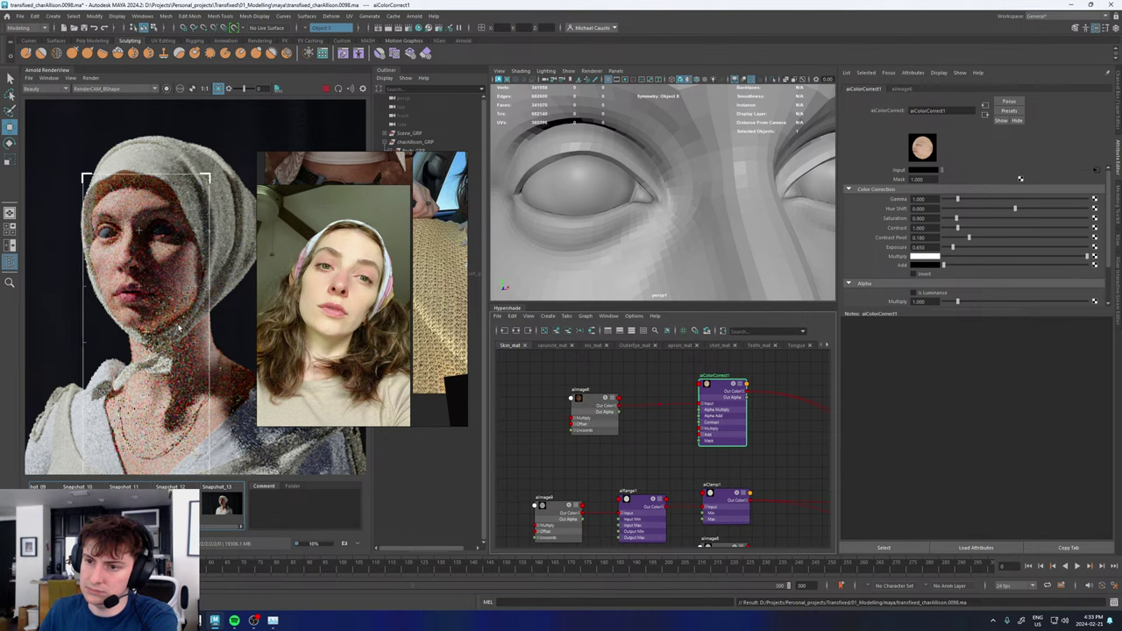
- Judge the face and neck skin from far away and at medium distance, switching repeatedly between the current render and Snapshot_13
scroll(179, 328, "down", 2)
scroll(179, 327, "down", 1)
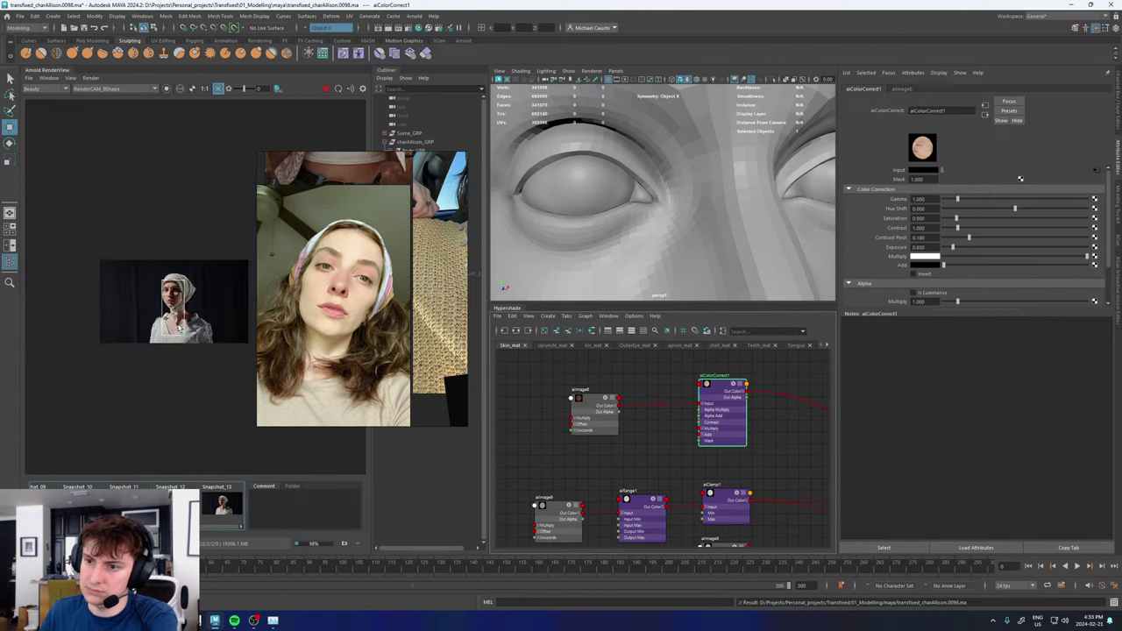
scroll(179, 328, "up", 3)
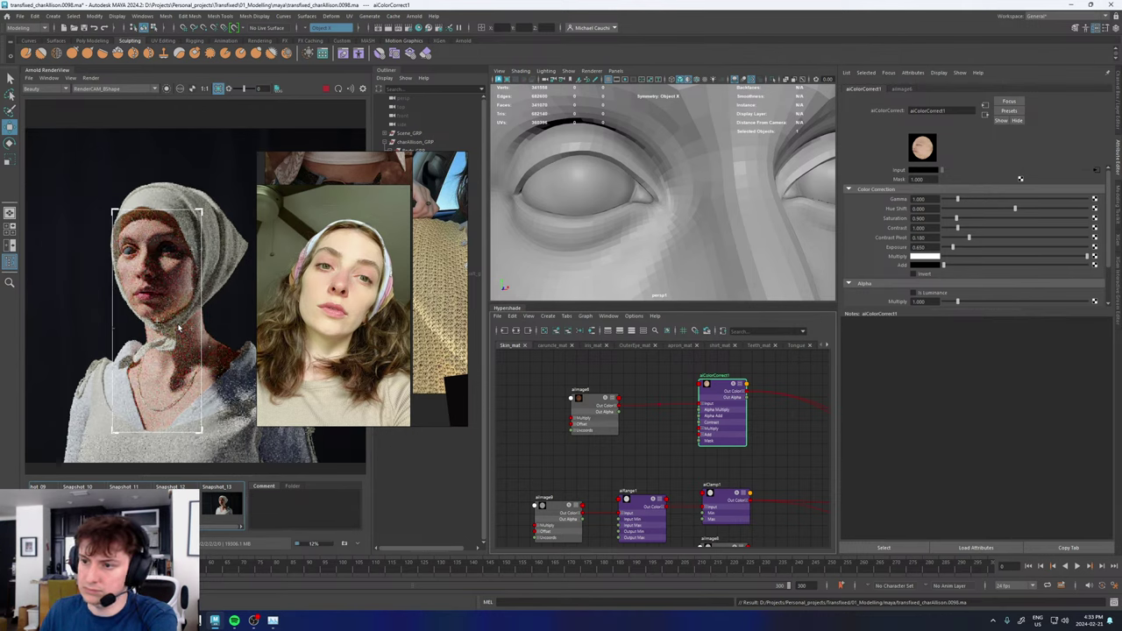
scroll(179, 327, "up", 5)
scroll(179, 328, "down", 4)
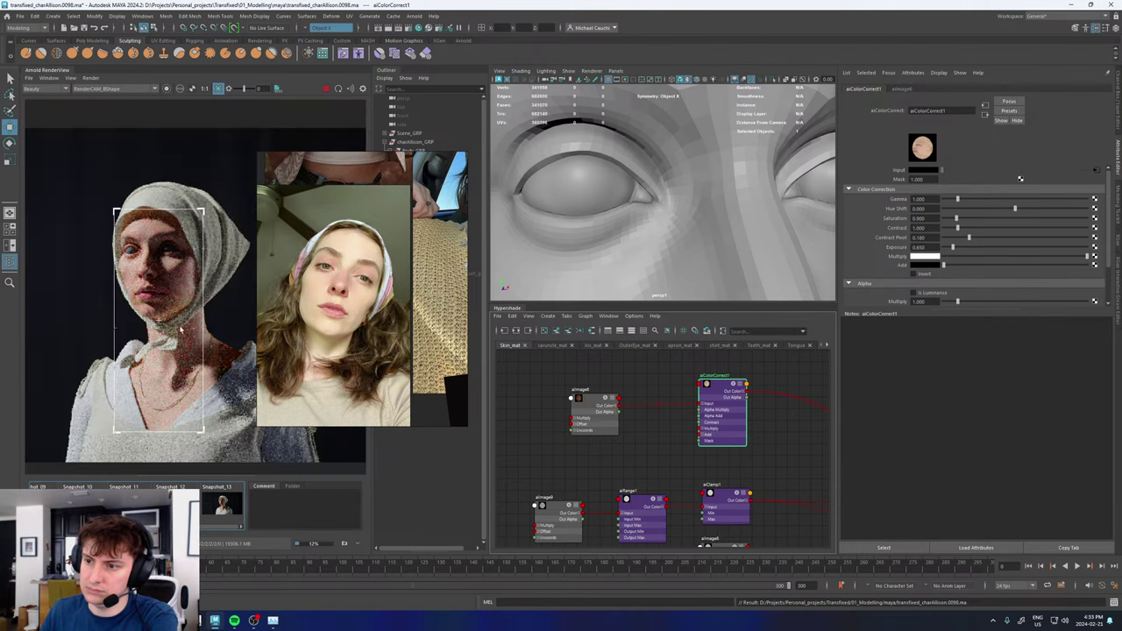
scroll(178, 328, "up", 2)
scroll(179, 328, "down", 2)
left_click(224, 508)
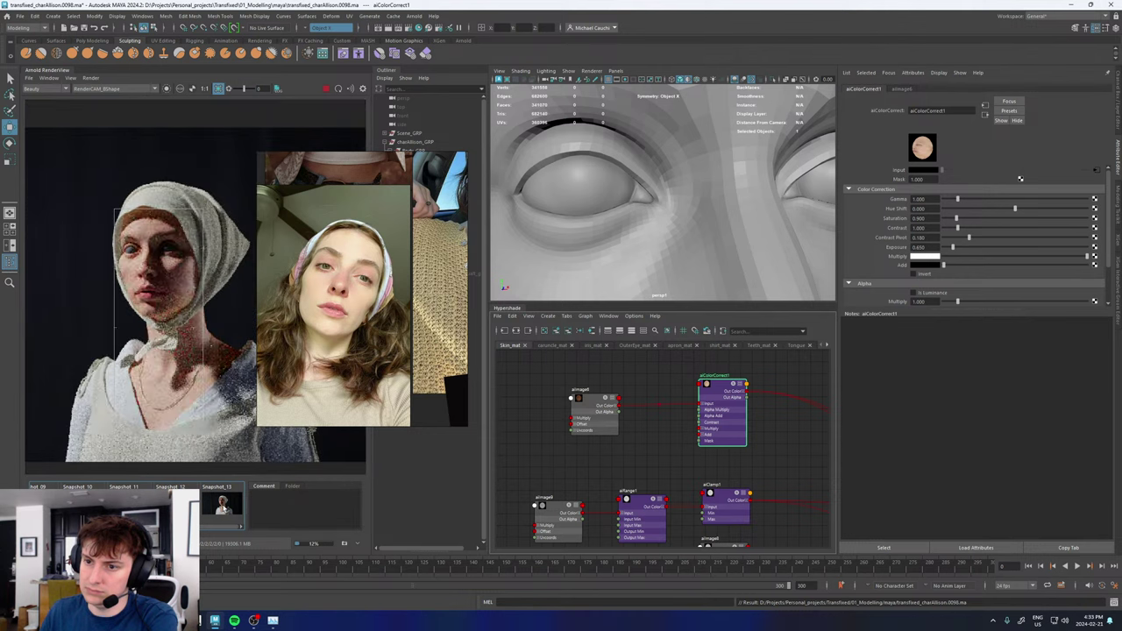
left_click(223, 508)
left_click(224, 508)
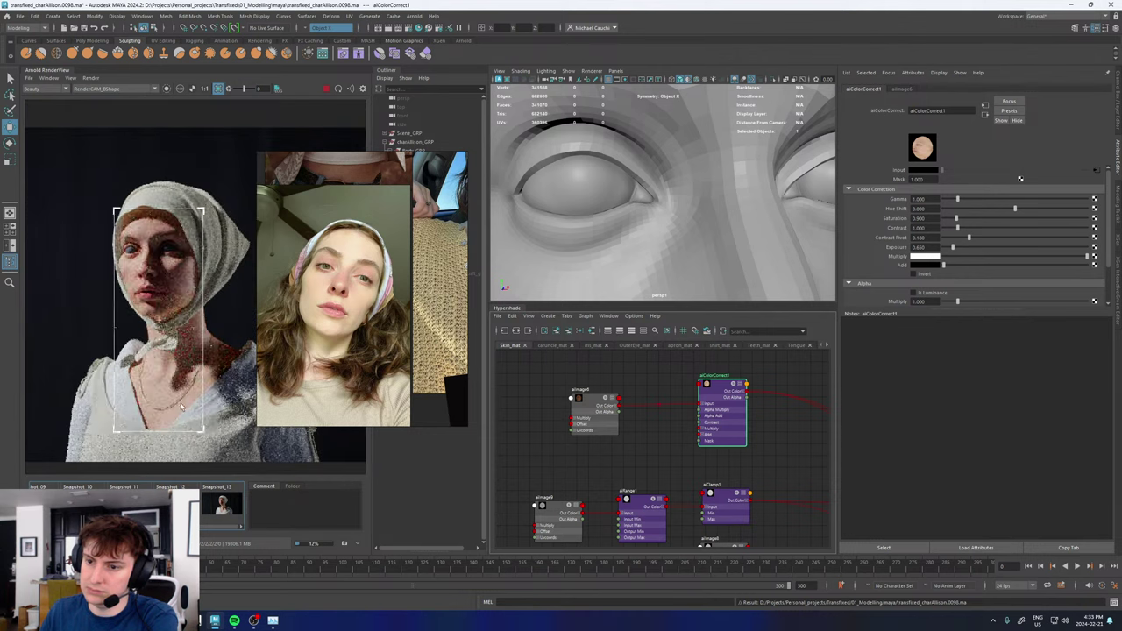
scroll(185, 381, "down", 1)
scroll(183, 382, "up", 1)
left_click(228, 509)
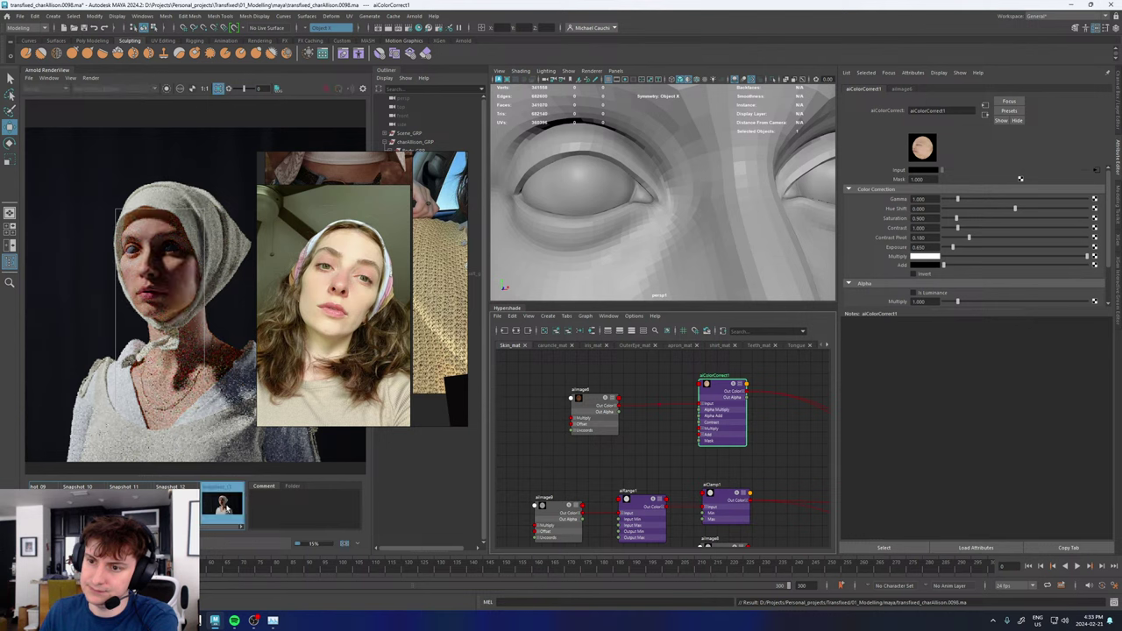
left_click(228, 509)
left_click(228, 508)
left_click(228, 508)
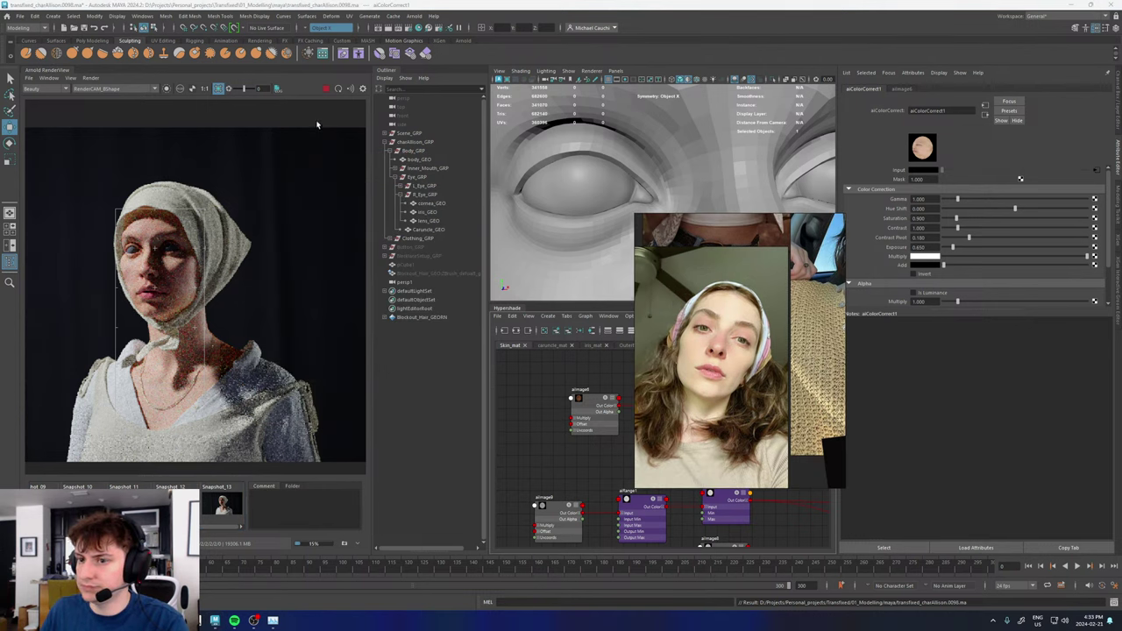
- Hide Clothing_GRP and restart the render with a crop region around the whole head
left_click(74, 78)
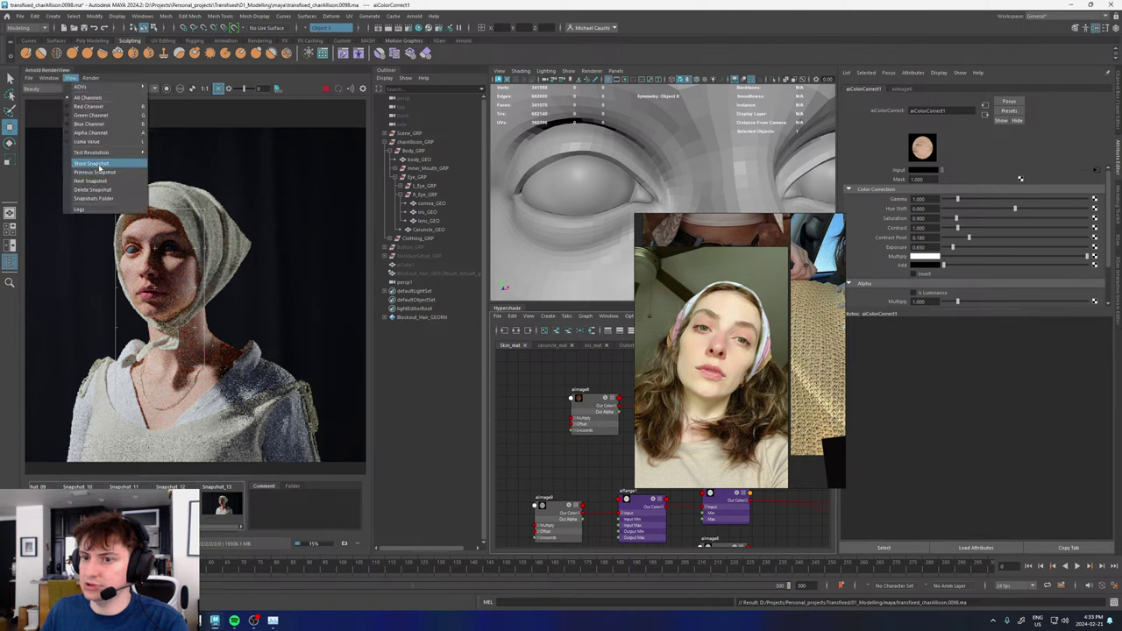
left_click(336, 89)
left_click(326, 89)
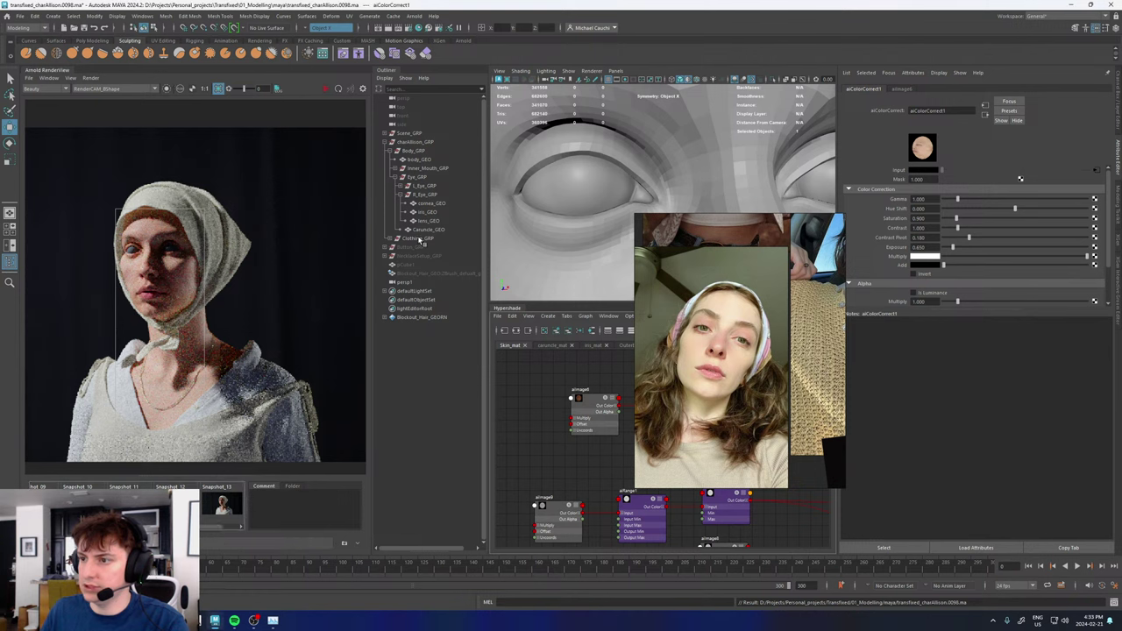
left_click(419, 238)
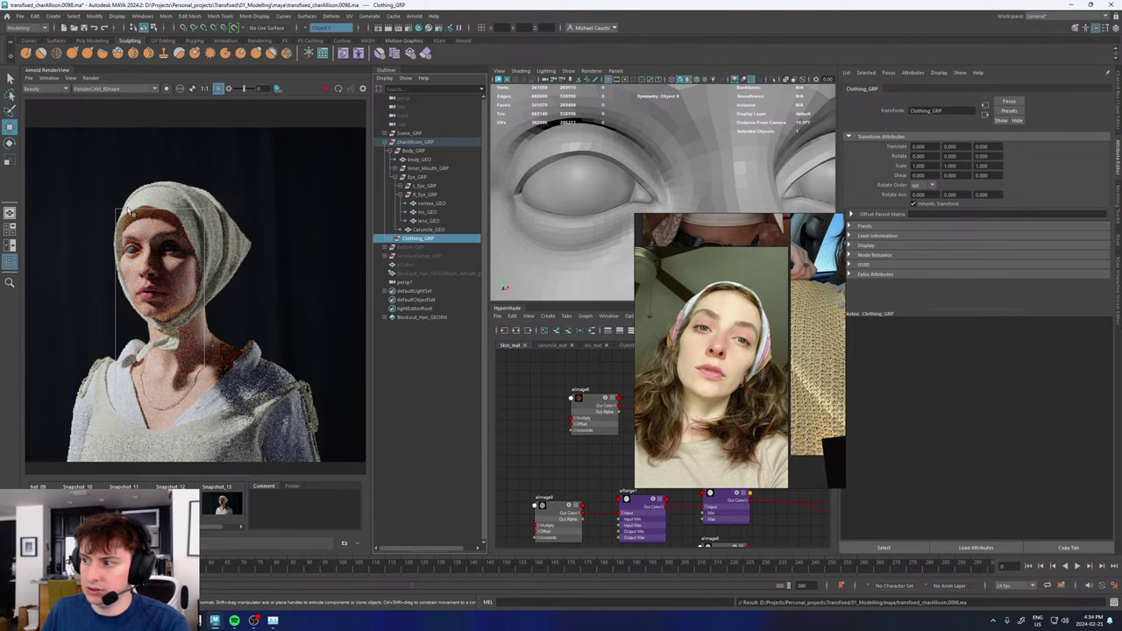
key("h")
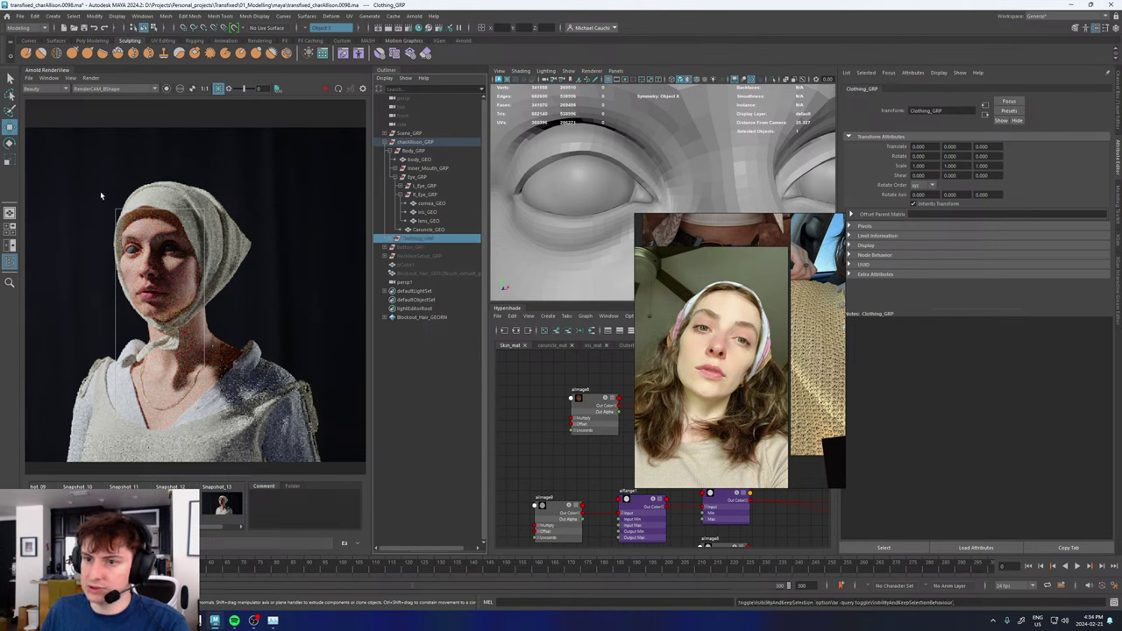
left_click_drag(103, 180, 250, 329)
left_click(325, 89)
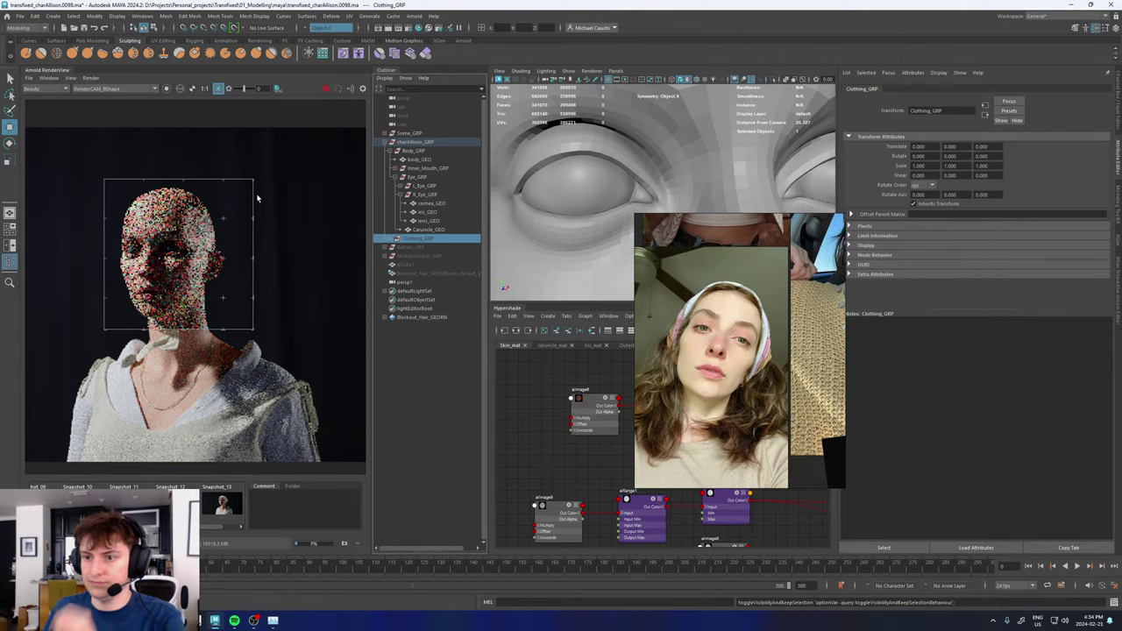
- Examine the uncovered head's skin and ear up close and in full, moving the reference photo out of the way
scroll(220, 275, "up", 4)
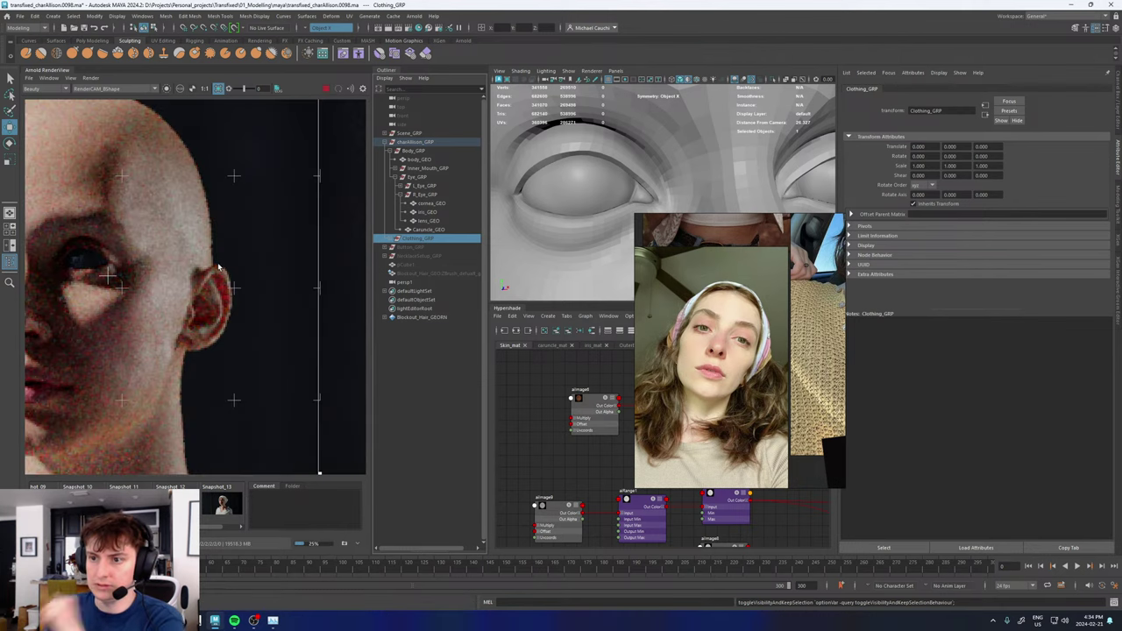
scroll(219, 274, "down", 3)
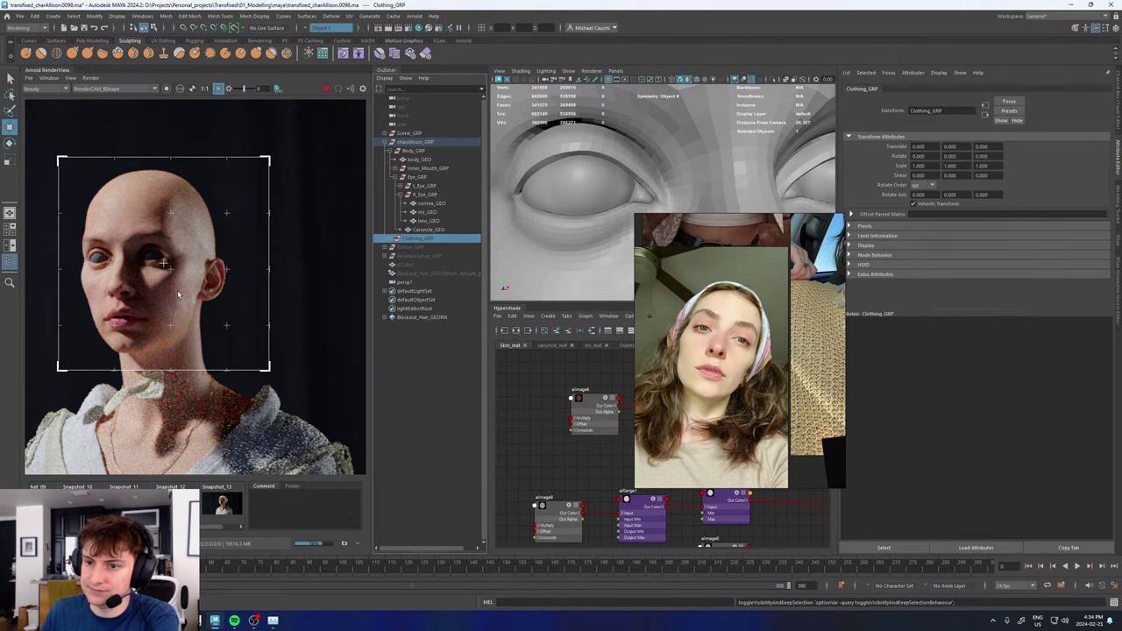
scroll(178, 295, "up", 2)
right_click_drag(718, 332, 1, 360)
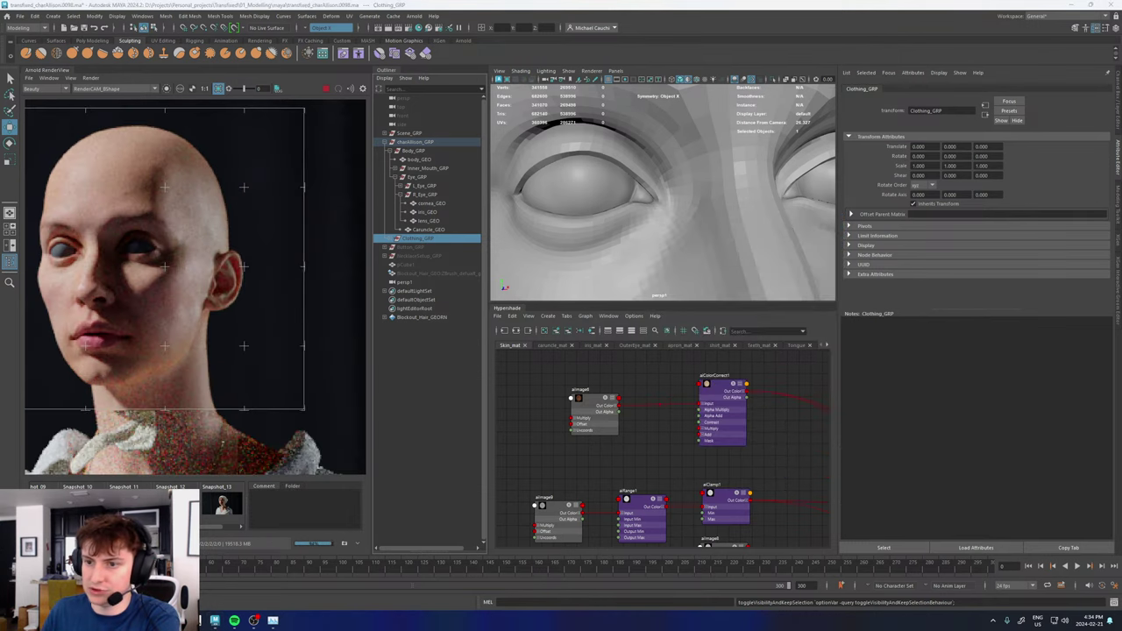
scroll(154, 232, "down", 2)
middle_click_drag(141, 254, 232, 239)
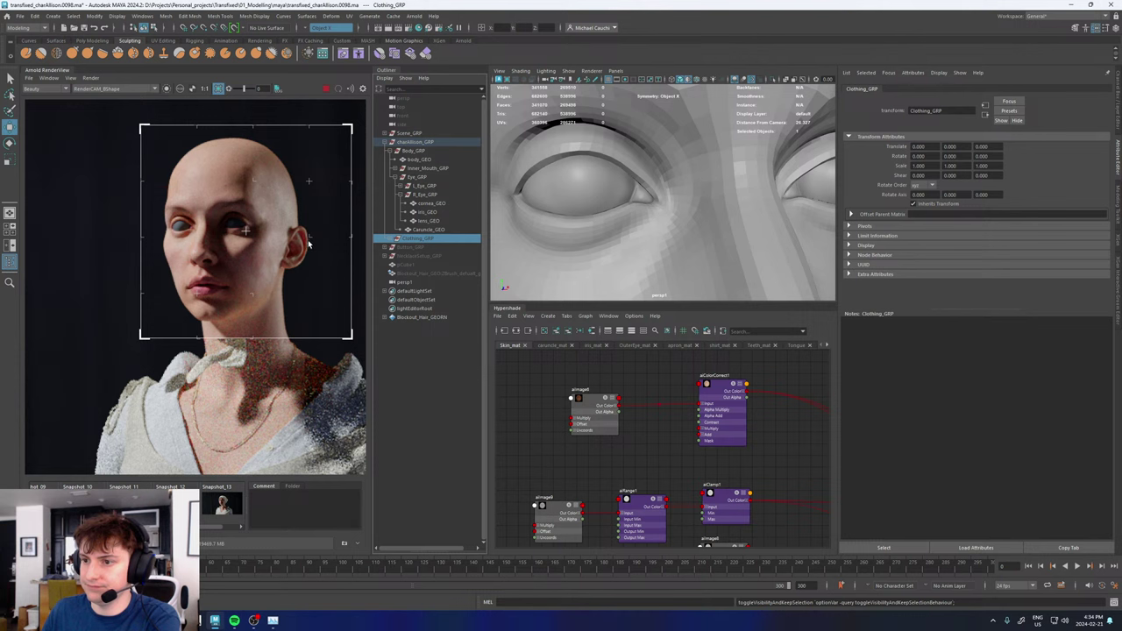
scroll(307, 243, "up", 2)
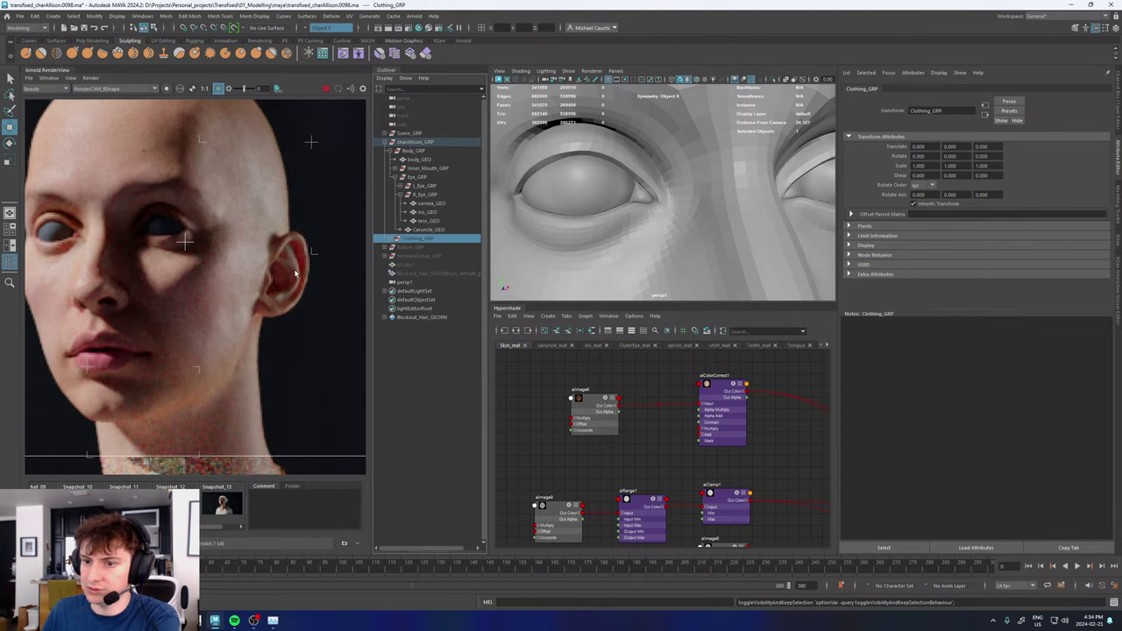
- Show the attributes of the Skin_mat shader and store a snapshot of the uncovered head render
scroll(651, 427, "down", 5)
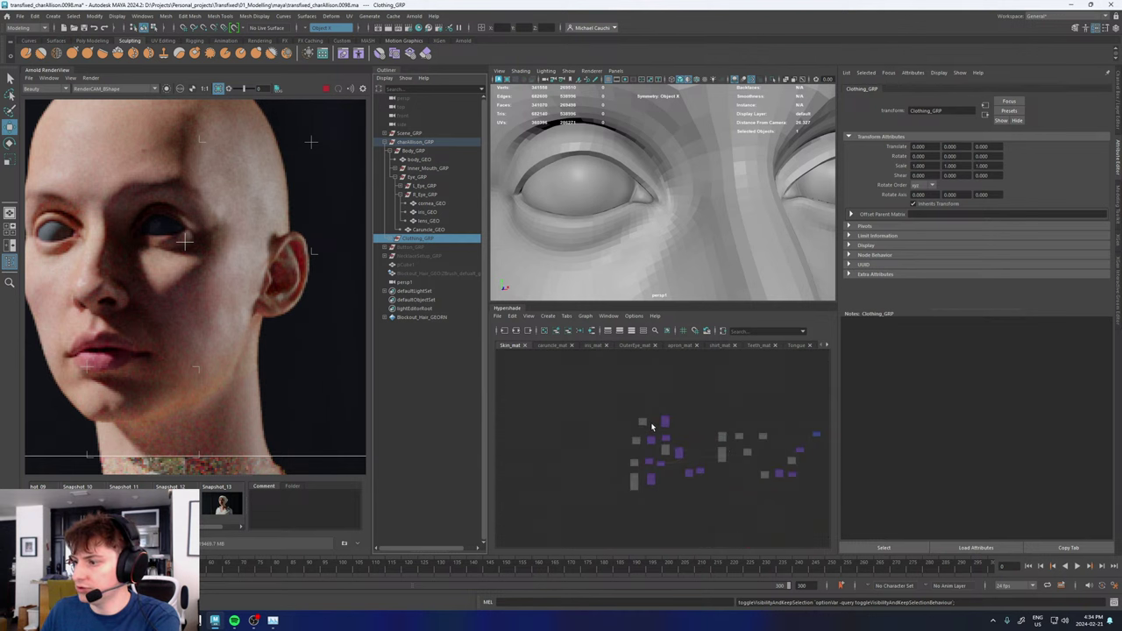
scroll(725, 449, "up", 5)
left_click(708, 400)
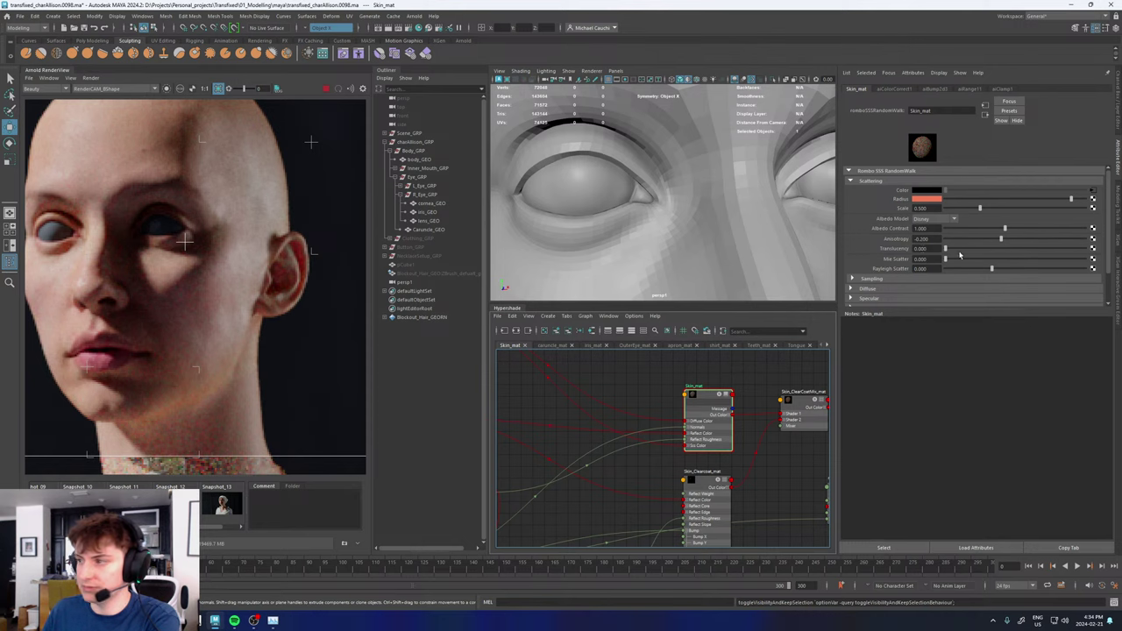
scroll(225, 266, "down", 2)
left_click(71, 77)
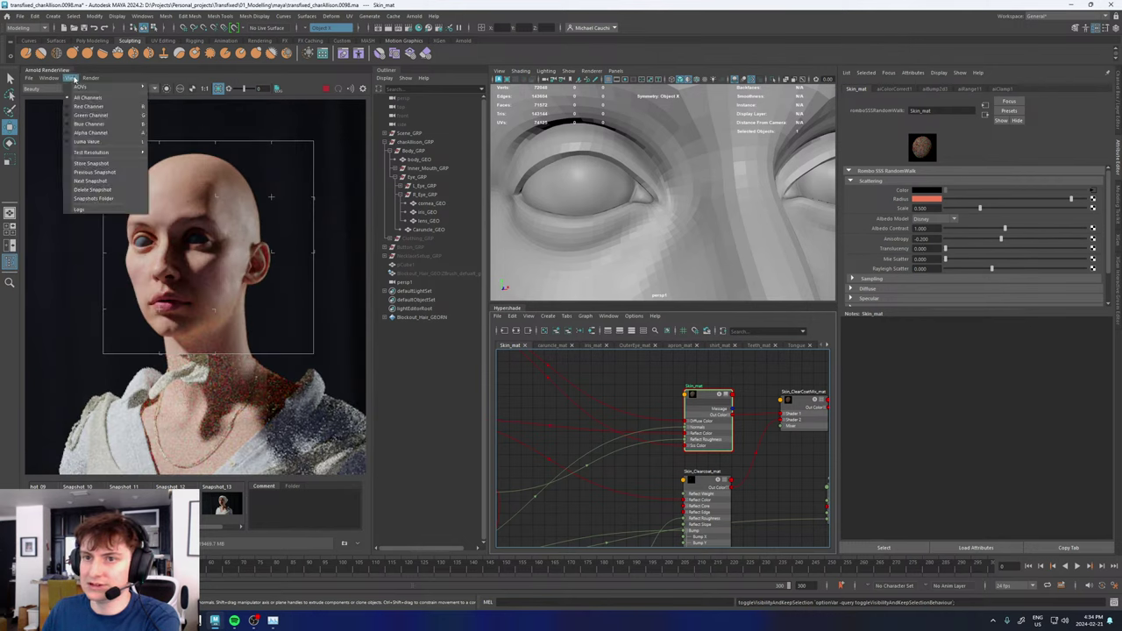
left_click(89, 164)
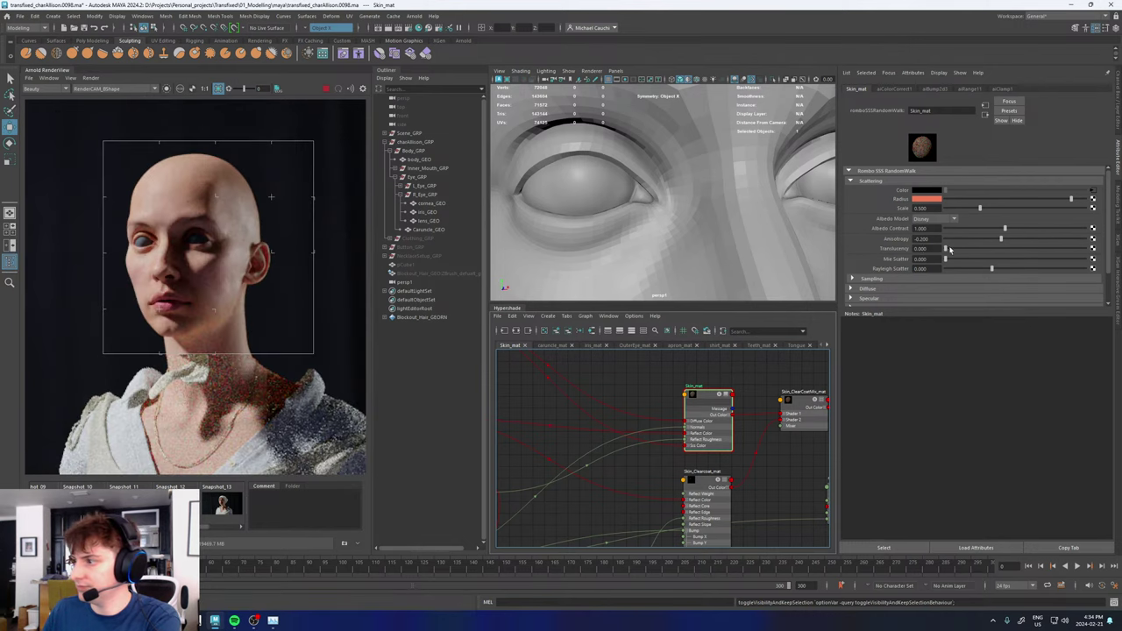
- Try Skin_mat's Translucency at 1.000, then return it to 0.000
left_click_drag(945, 249, 1085, 248)
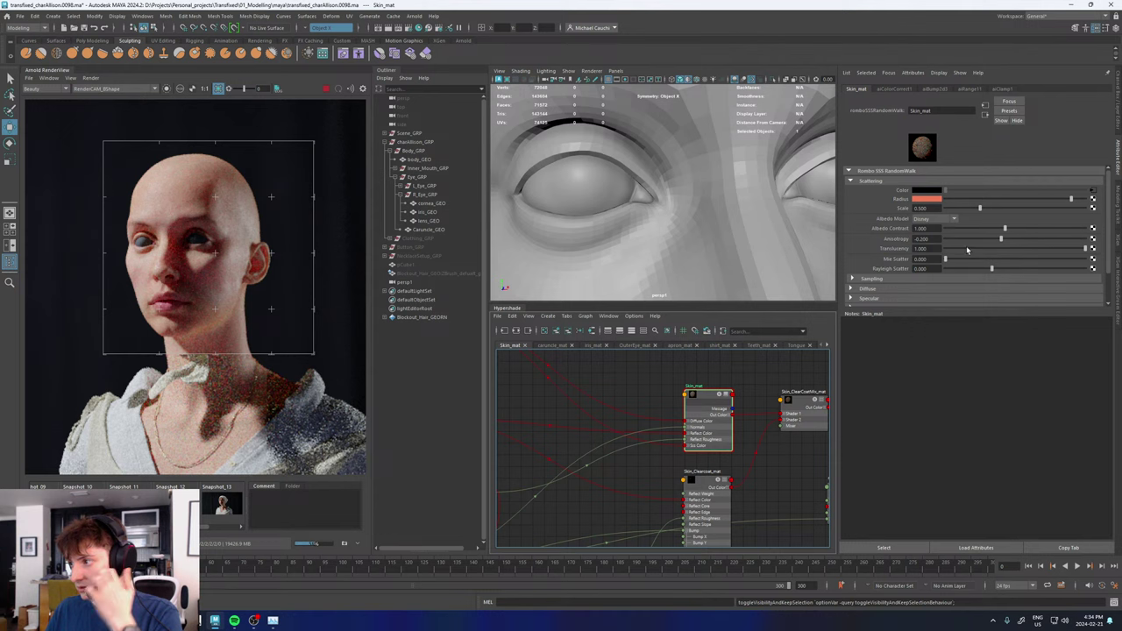
left_click_drag(967, 250, 945, 250)
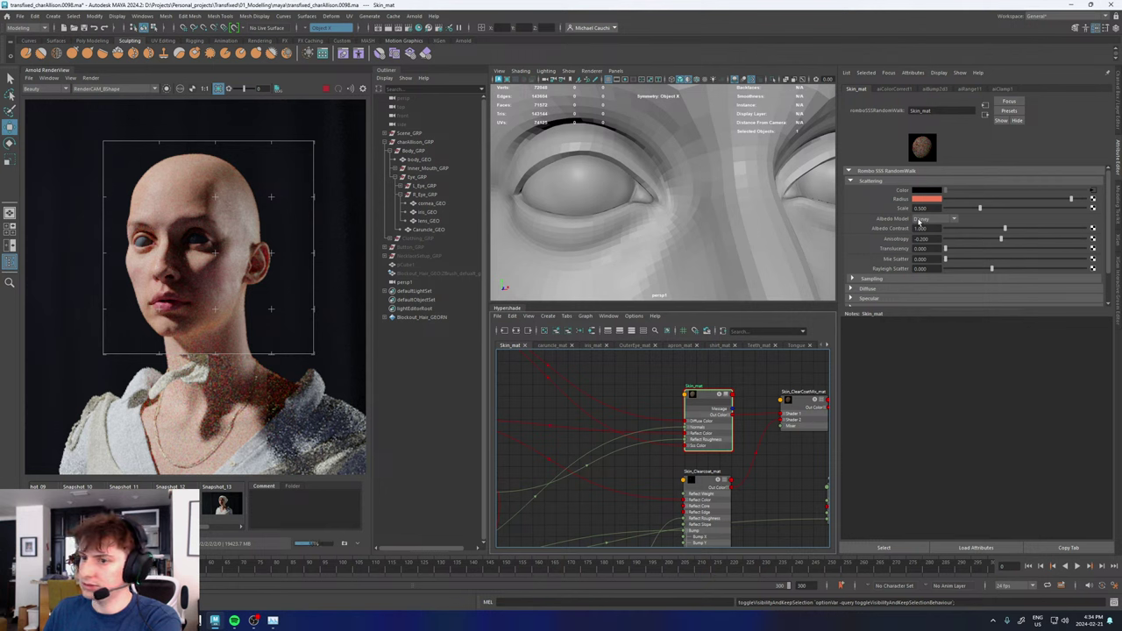
- Try a Scale of 0.350 in the Skin_mat scattering attributes
double_click(932, 209)
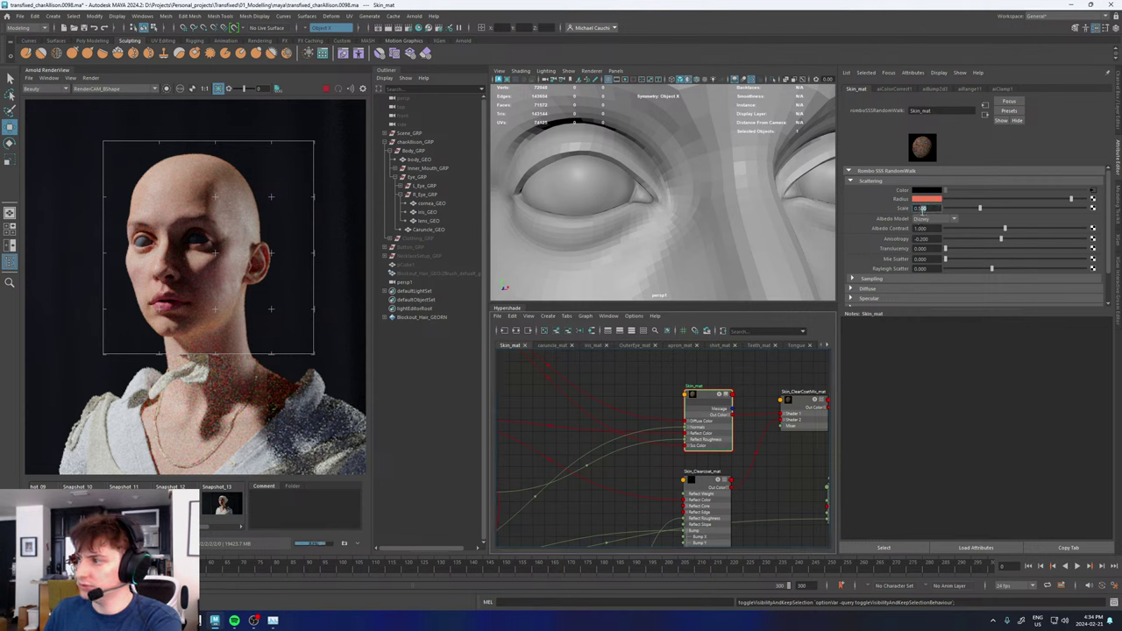
type("0.15")
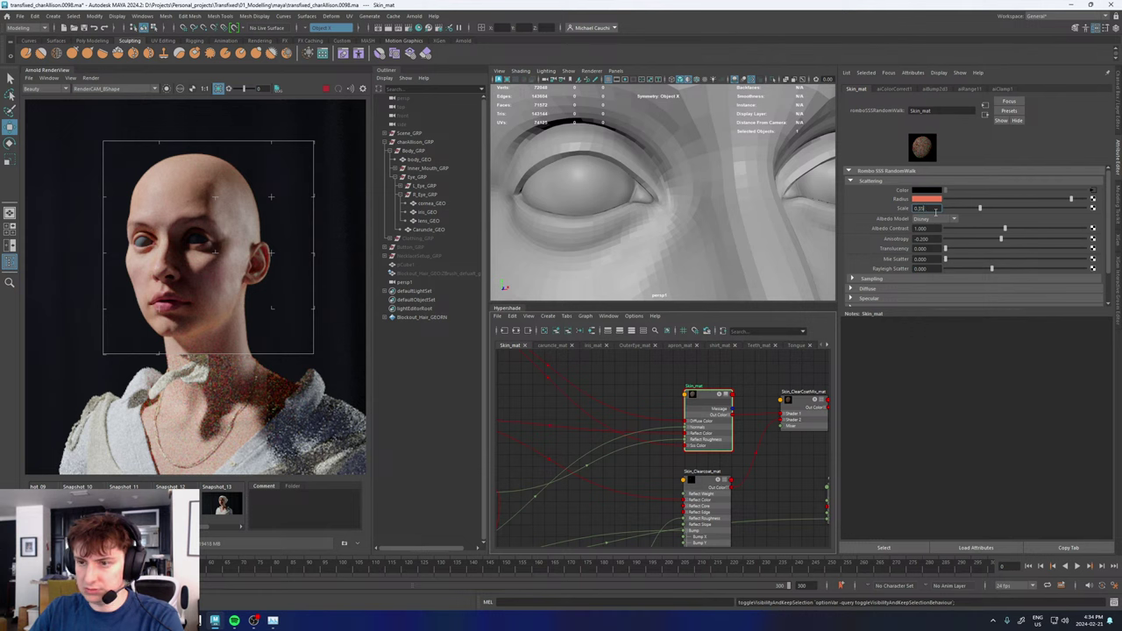
key("Return")
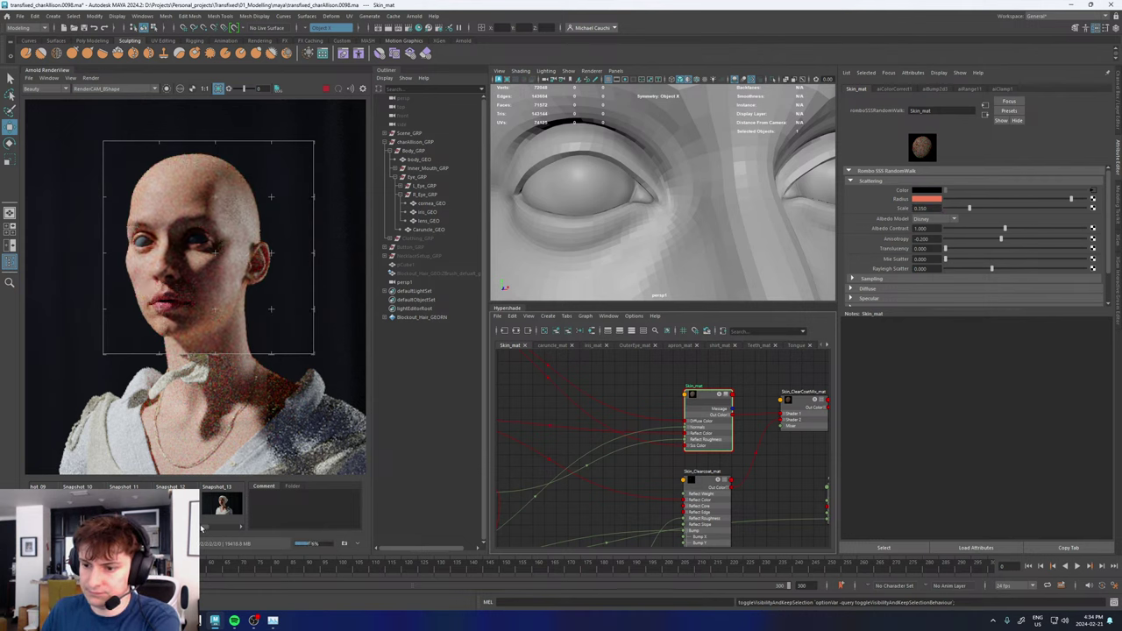
- Compare the new head render with Snapshot_15, checking the face up close and the head in full
left_click_drag(201, 528, 237, 528)
left_click(230, 509)
left_click(230, 508)
left_click(230, 508)
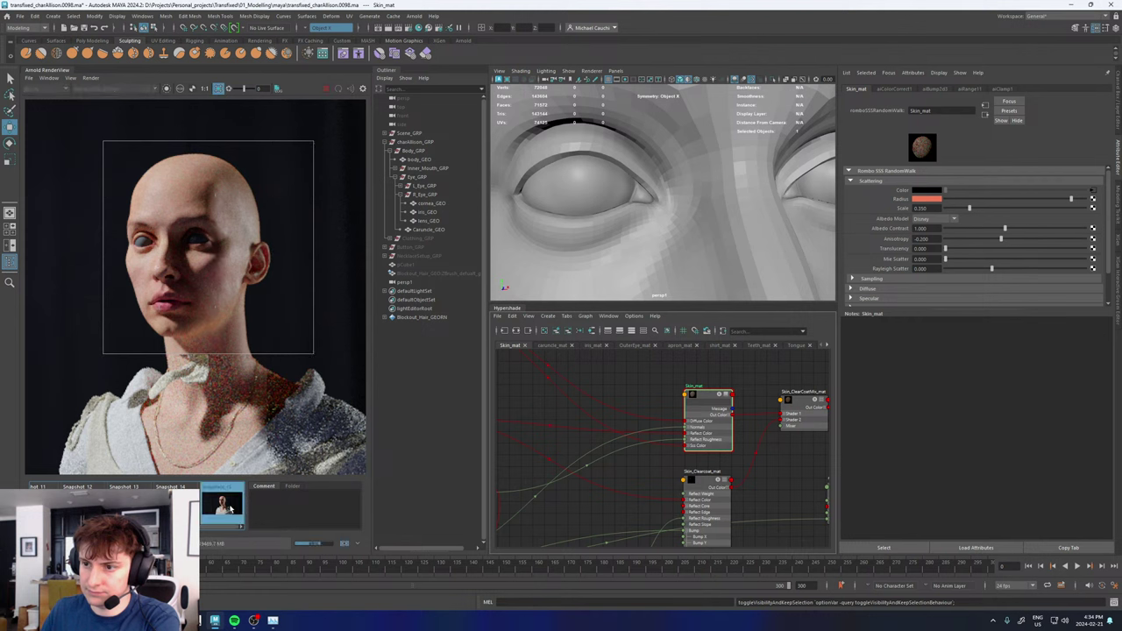
scroll(210, 406, "up", 3)
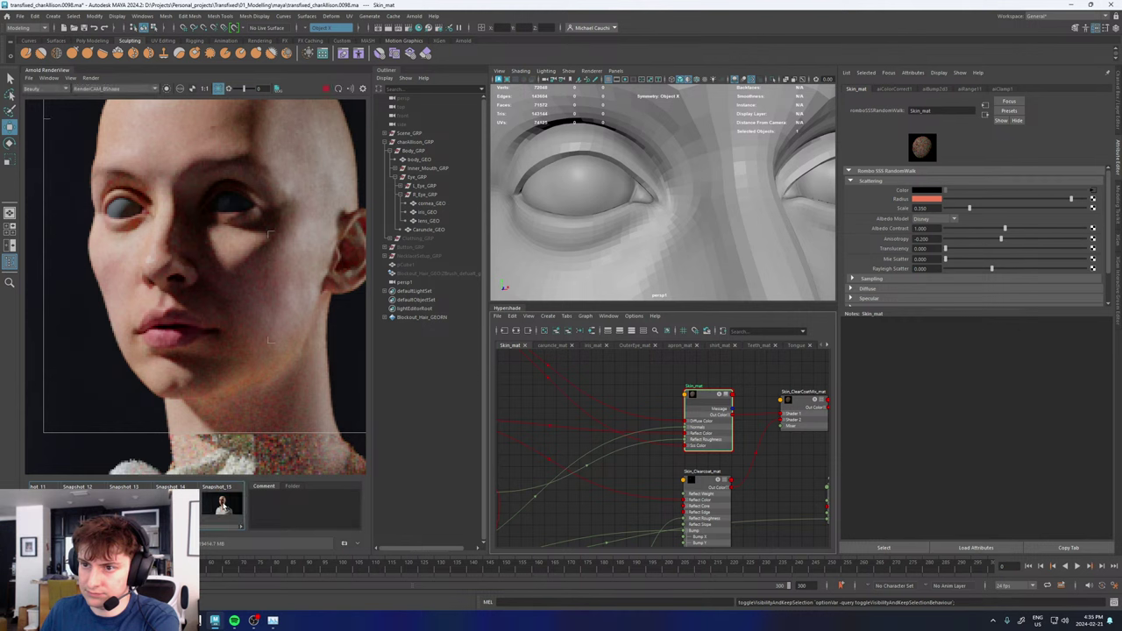
left_click(223, 507)
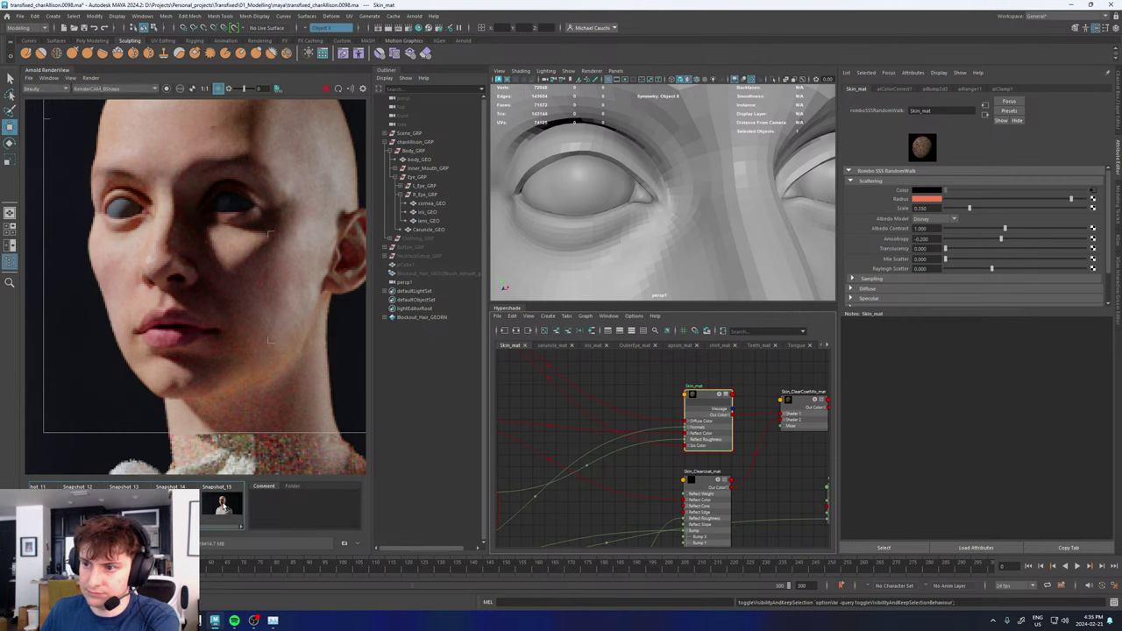
scroll(254, 353, "down", 2)
middle_click_drag(260, 351, 234, 358)
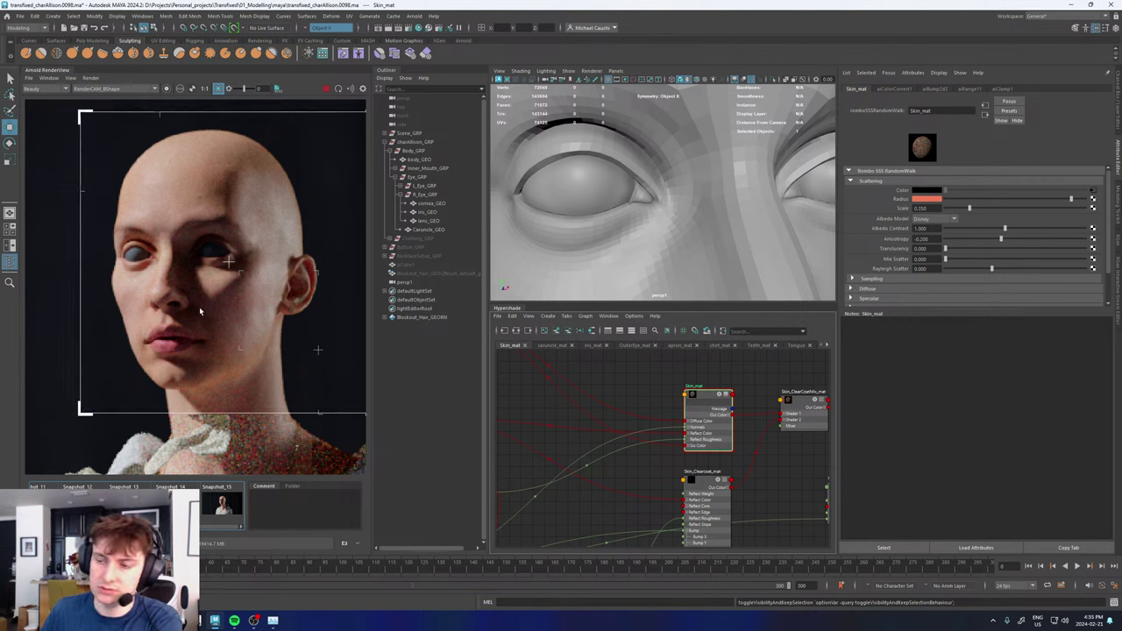
- Switch the render camera to RenderCAM_DShape and examine the frontal face up close and in full
left_click(114, 88)
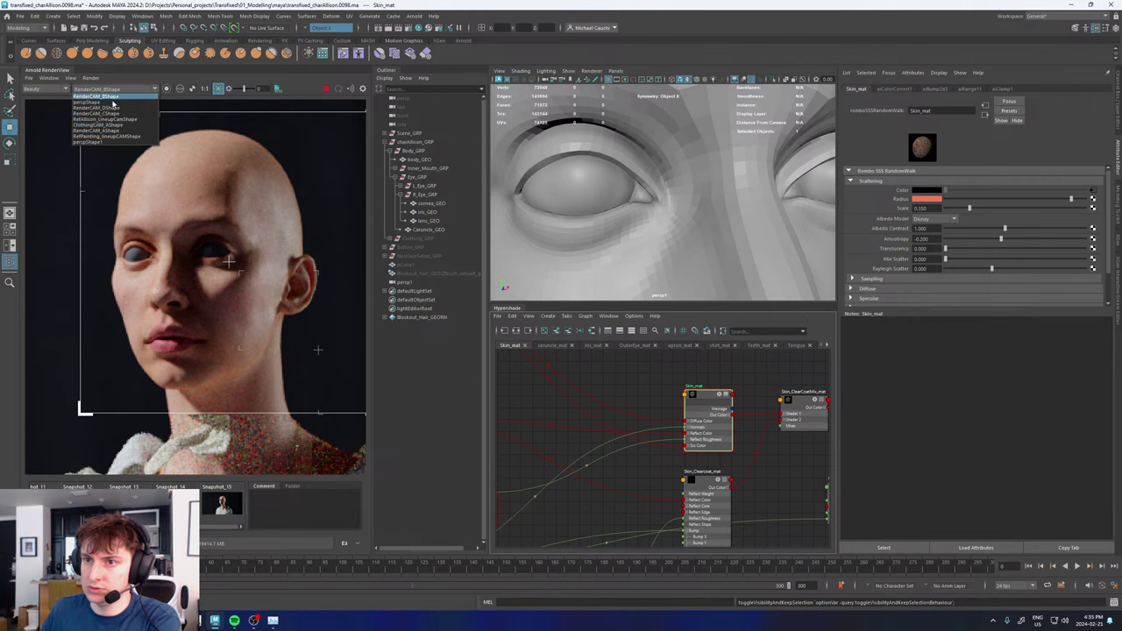
left_click(110, 108)
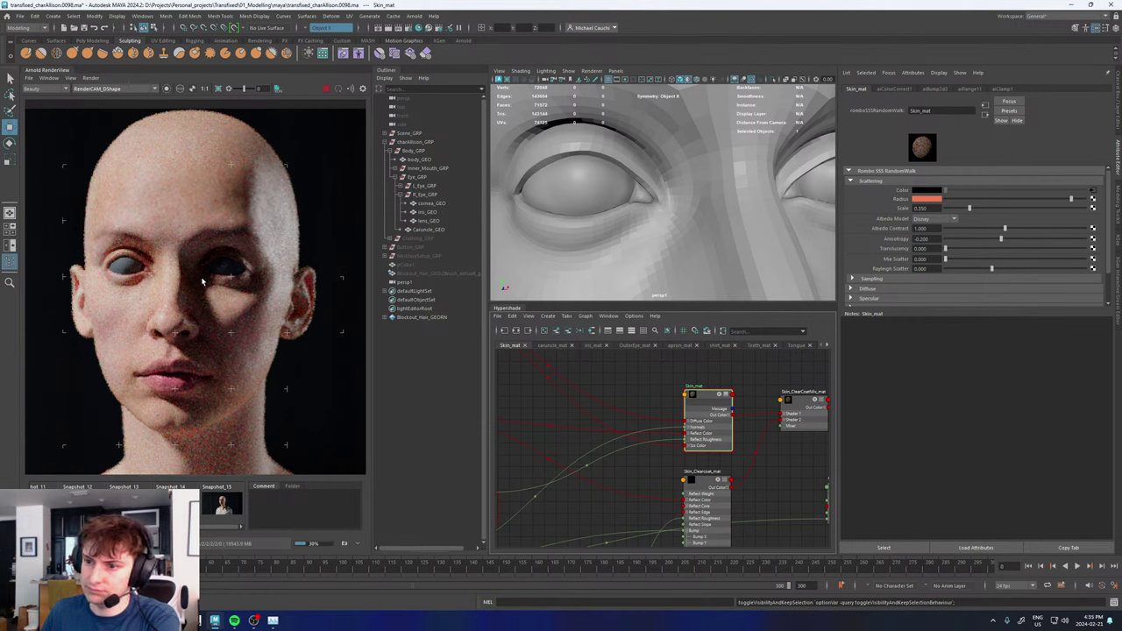
scroll(202, 281, "down", 3)
scroll(209, 296, "up", 5)
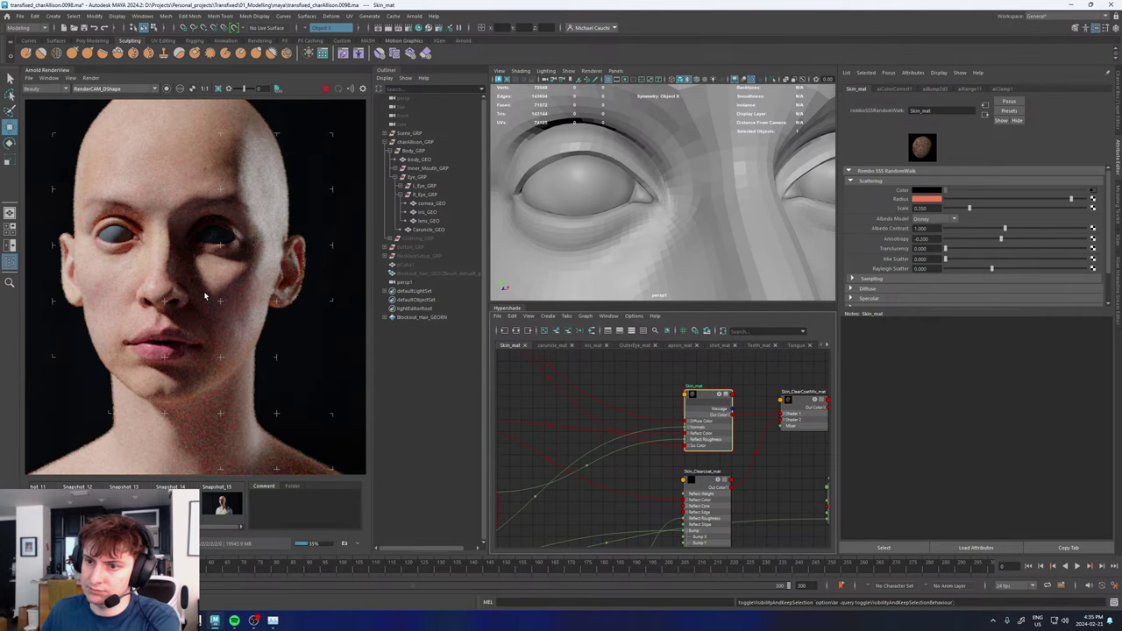
scroll(195, 223, "down", 2)
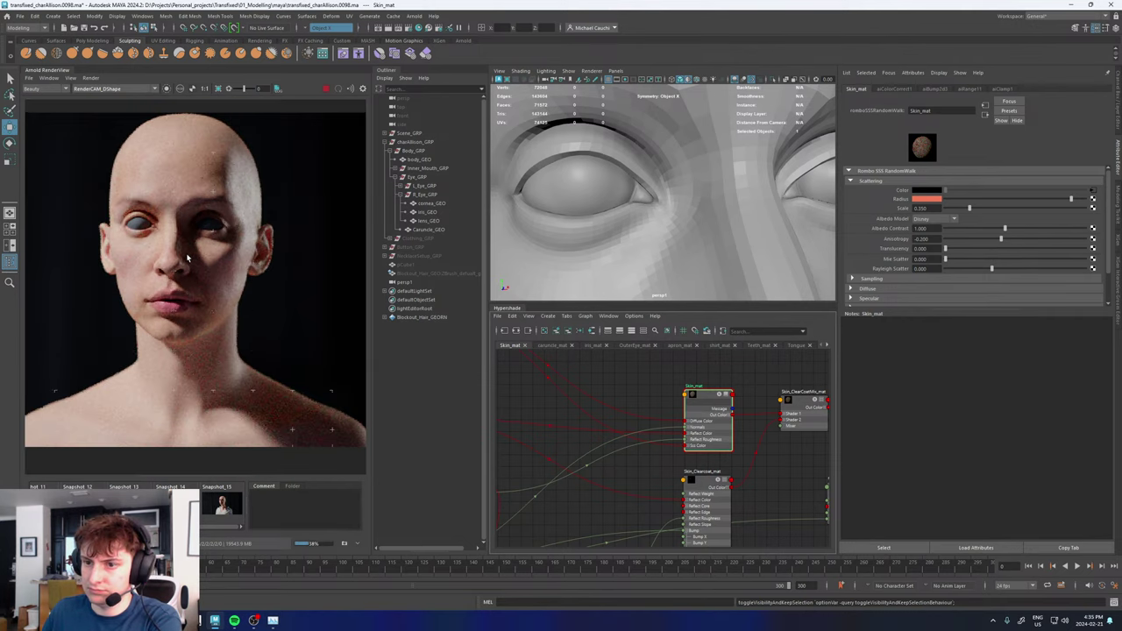
scroll(149, 289, "up", 2)
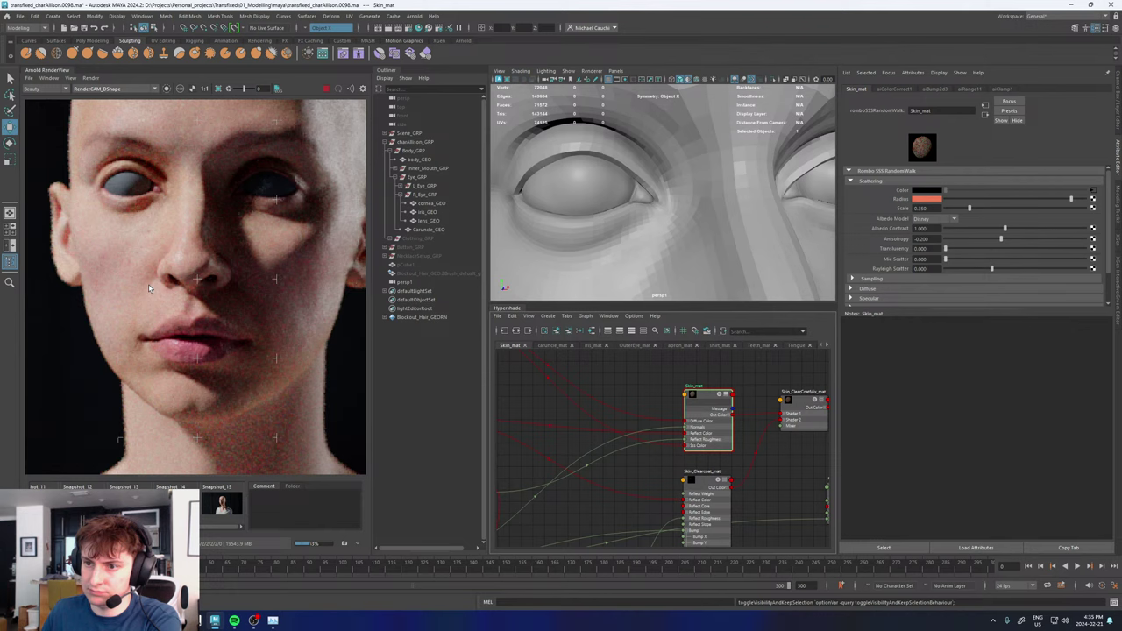
scroll(149, 289, "down", 2)
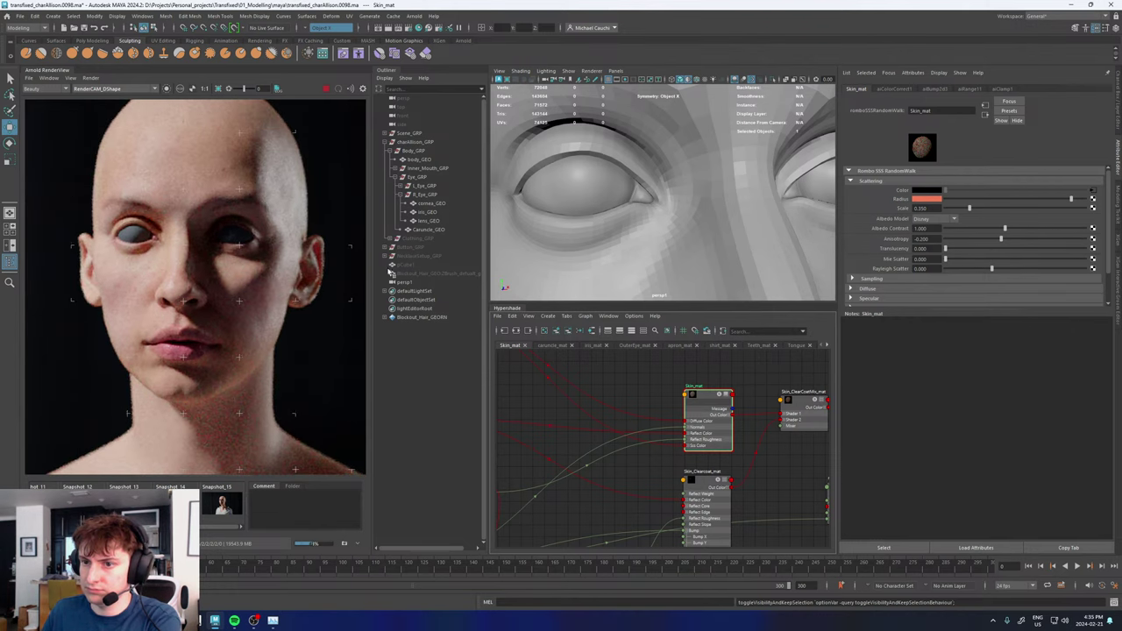
- Try a Skin_mat scattering Scale of 0.100 and check the render against Snapshot_15
double_click(930, 208)
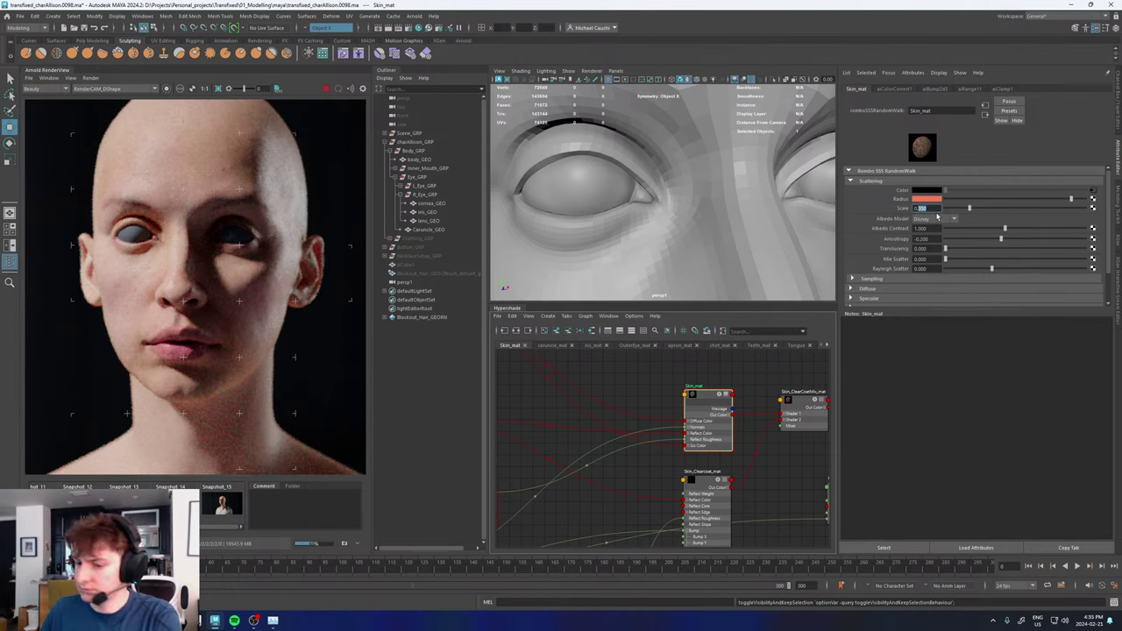
type("0.1")
key("Return")
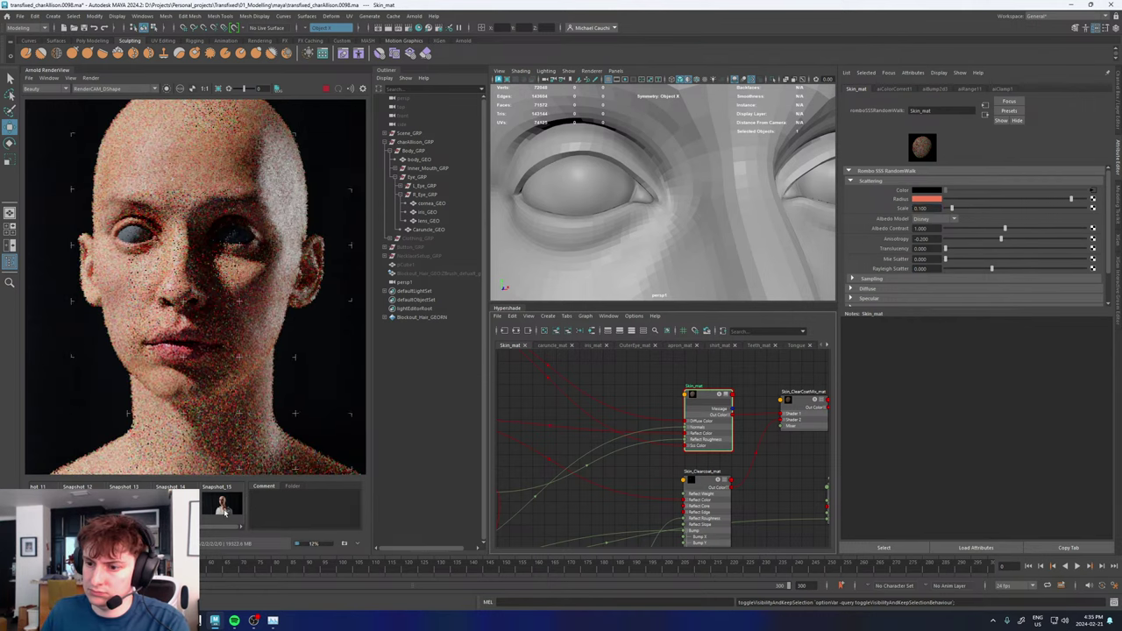
left_click(226, 509)
left_click(225, 508)
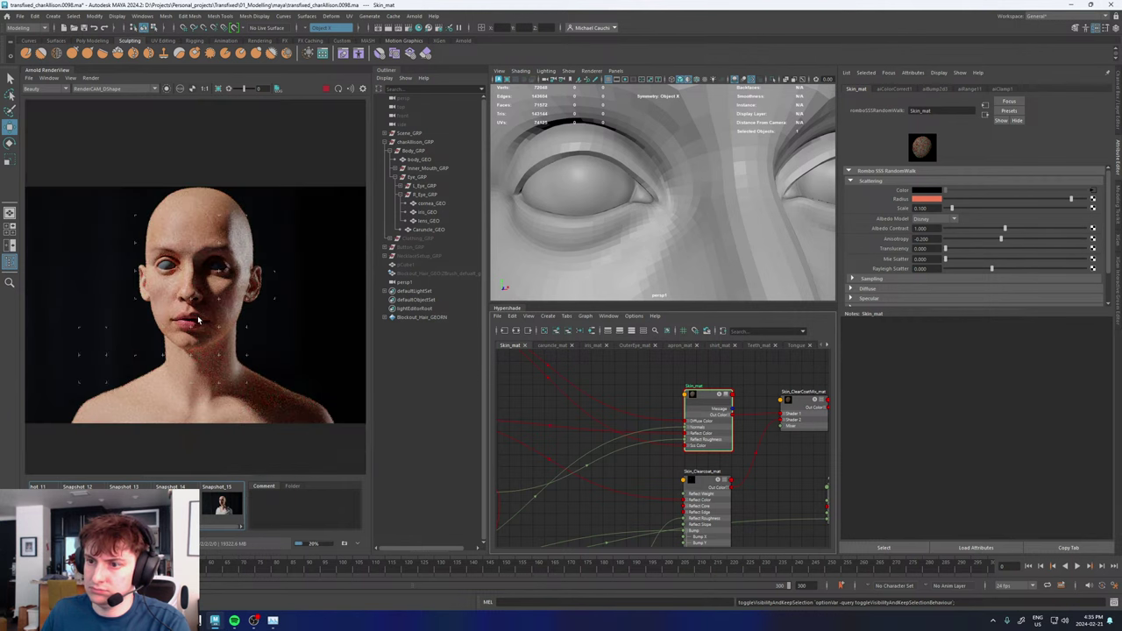
- Set the Skin_mat scattering Scale to 0.500
double_click(921, 208)
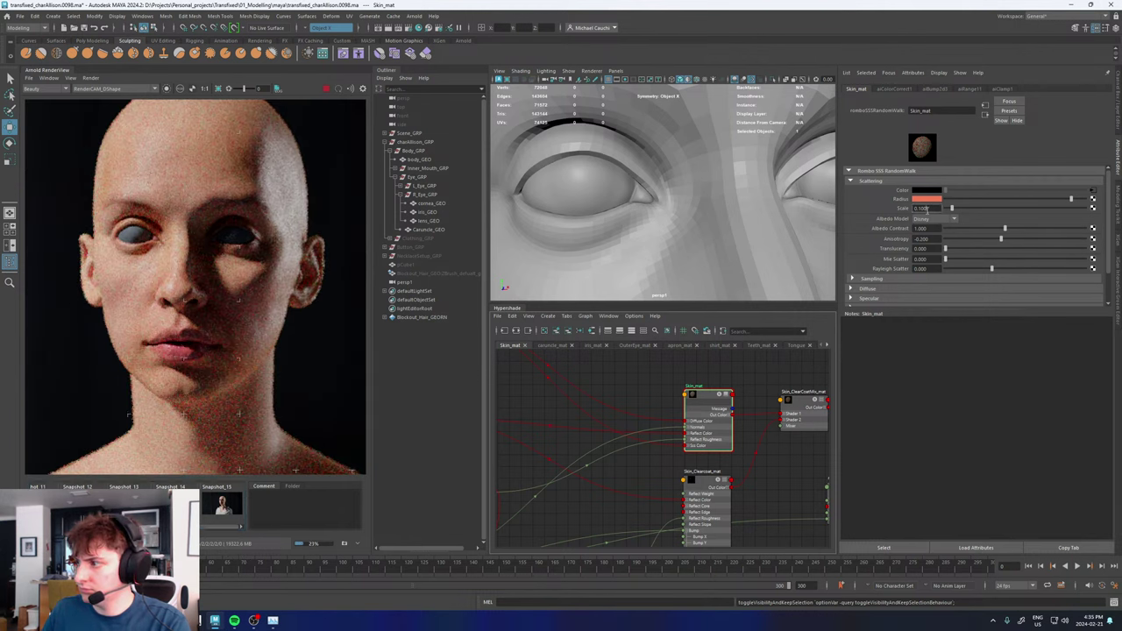
type("0.5")
key("Return")
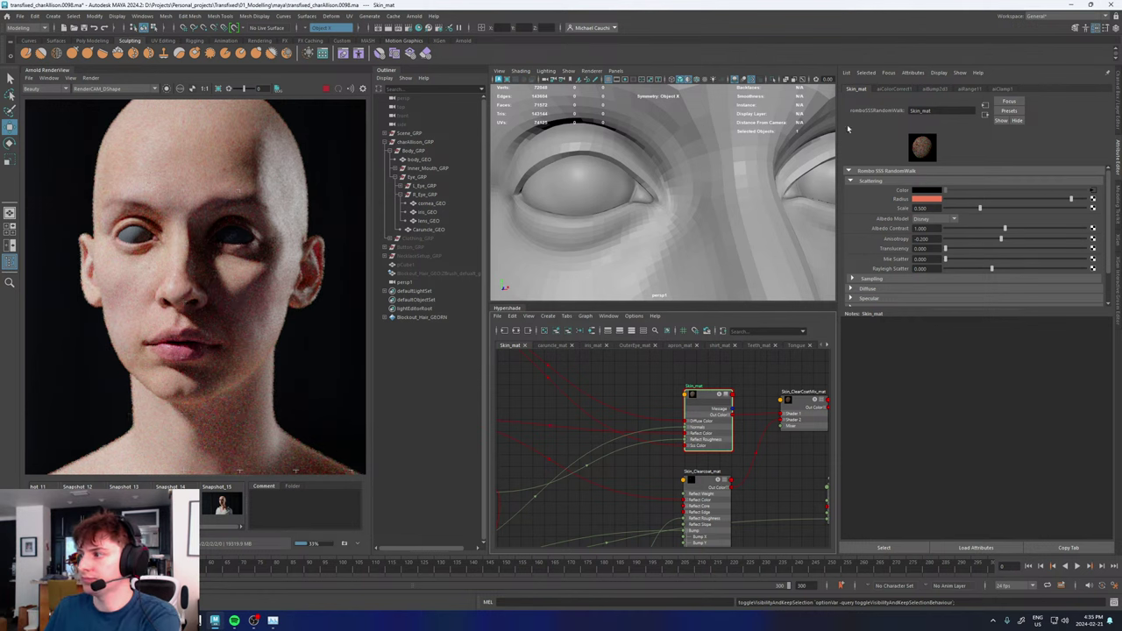
- Try black and neutral grey as Skin_mat's scattering Radius color, then restore the salmon color from the color history
left_click(934, 199)
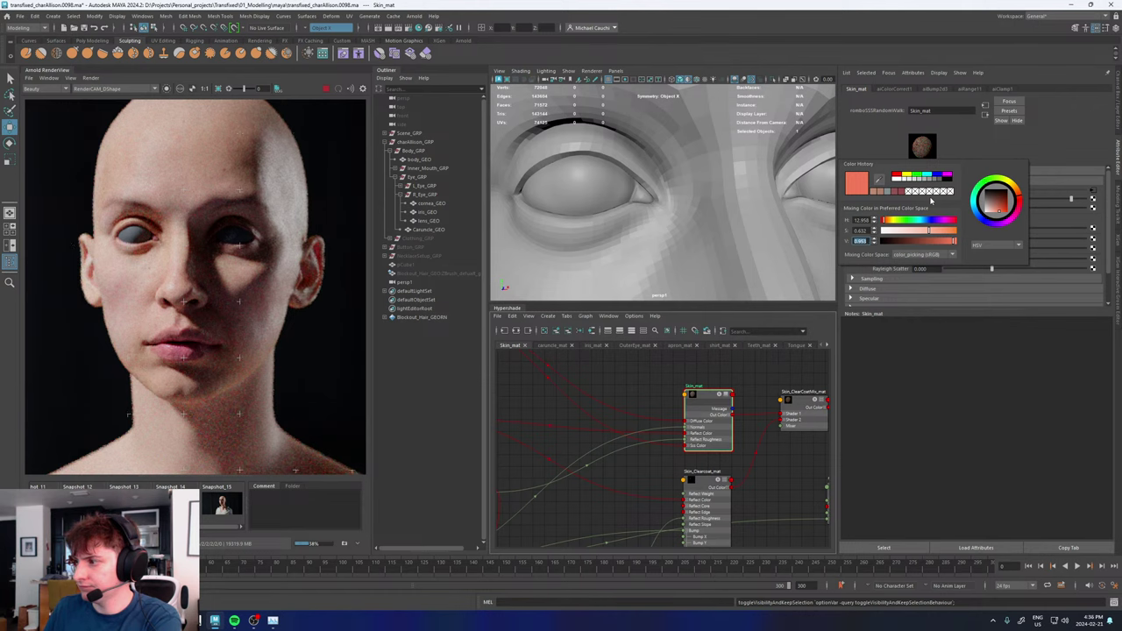
key("Return")
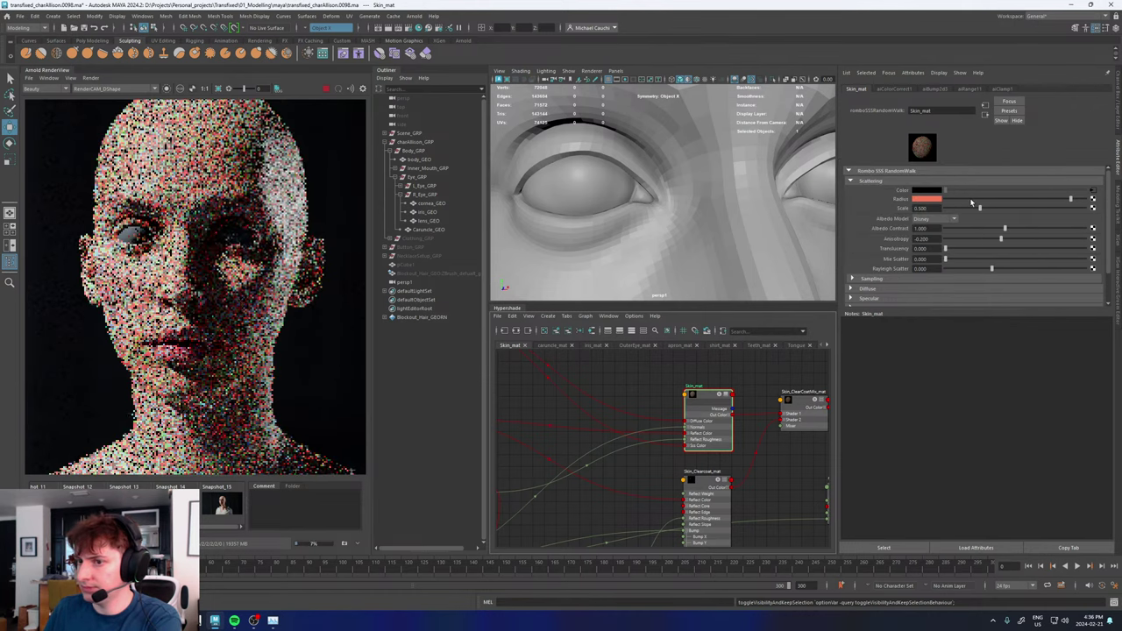
key("ctrl+z")
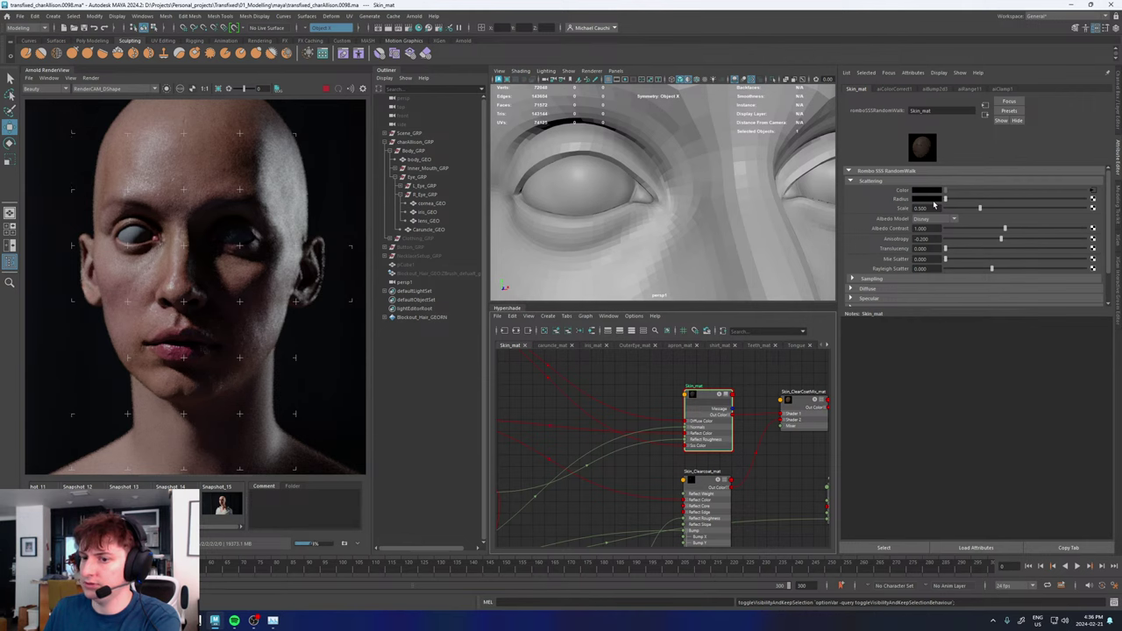
left_click_drag(953, 203, 1009, 202)
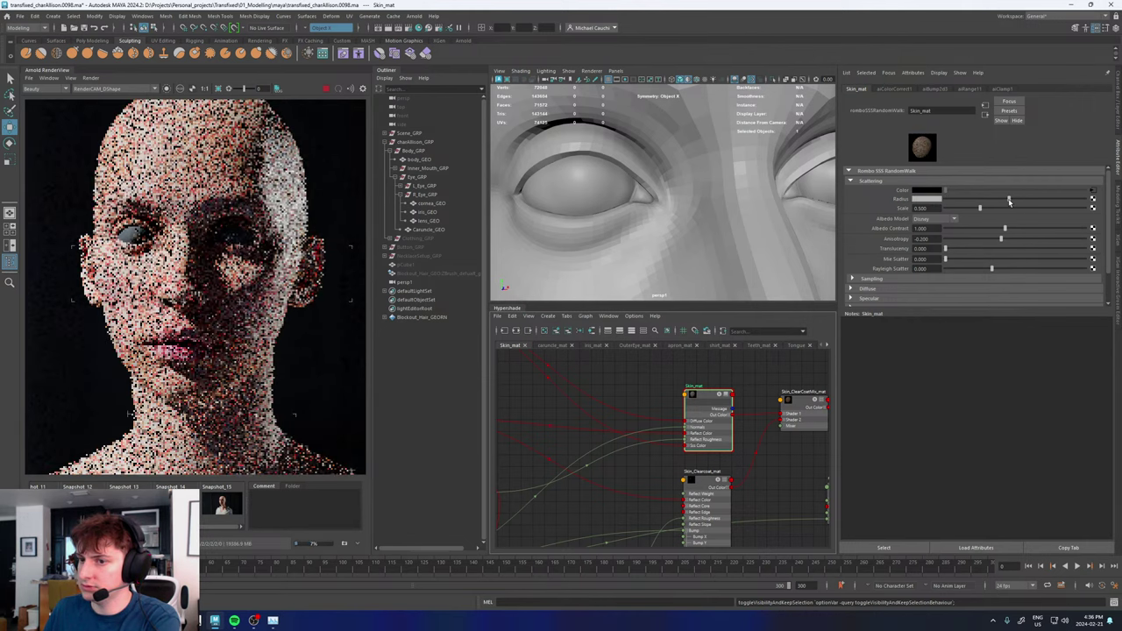
left_click(917, 201)
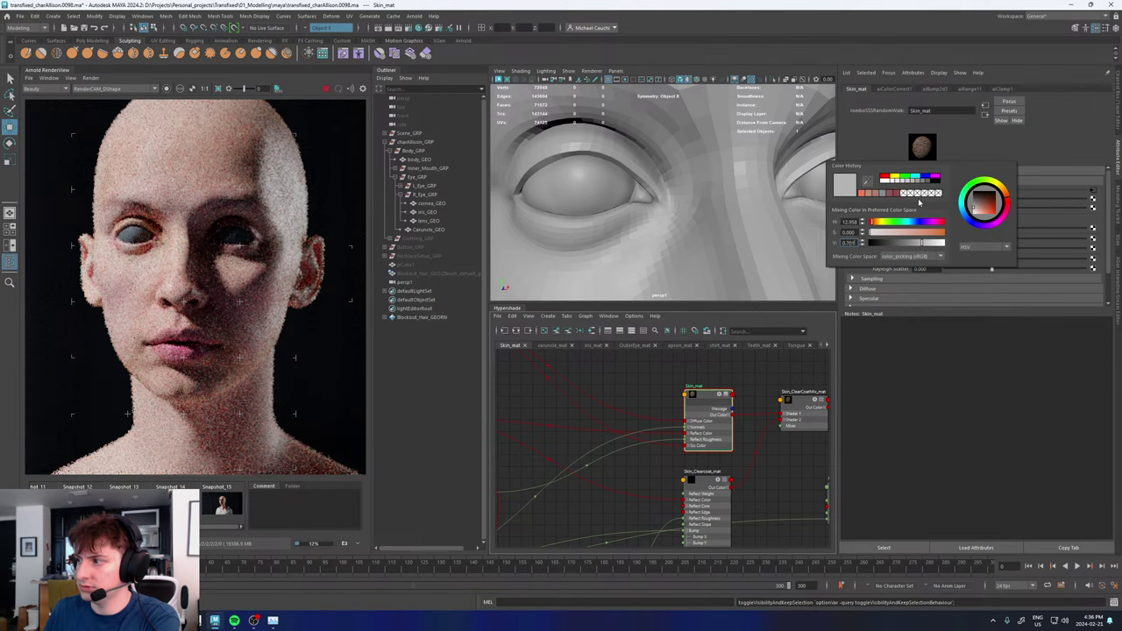
left_click(862, 193)
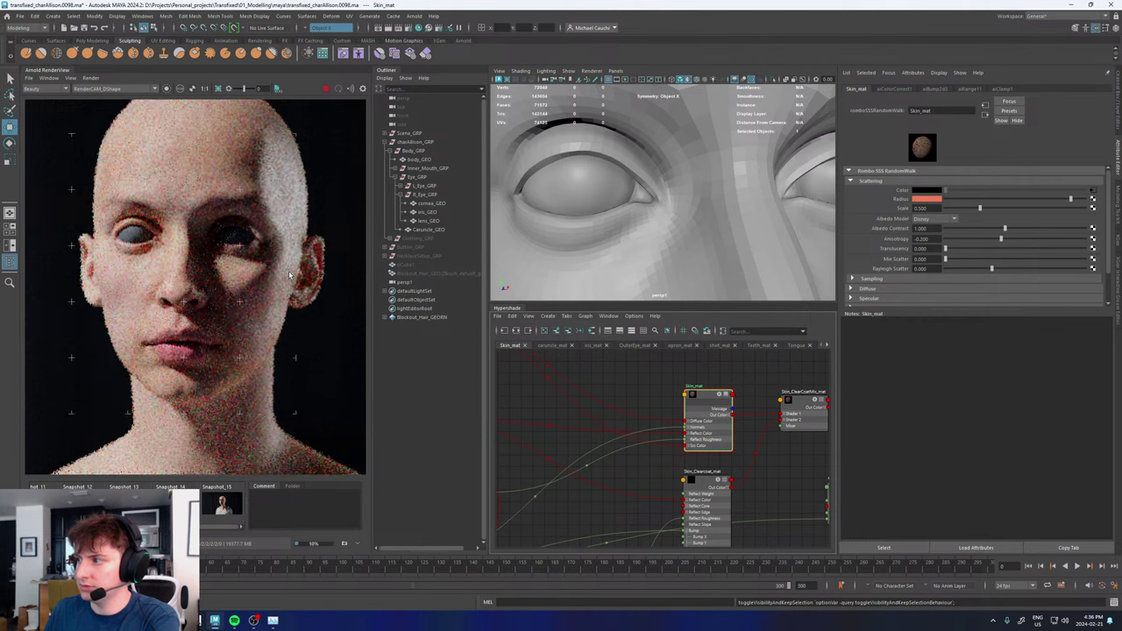
- Show Skin_mat's Diffuse attributes and examine the frontal render from a distance and up close
scroll(241, 290, "down", 5)
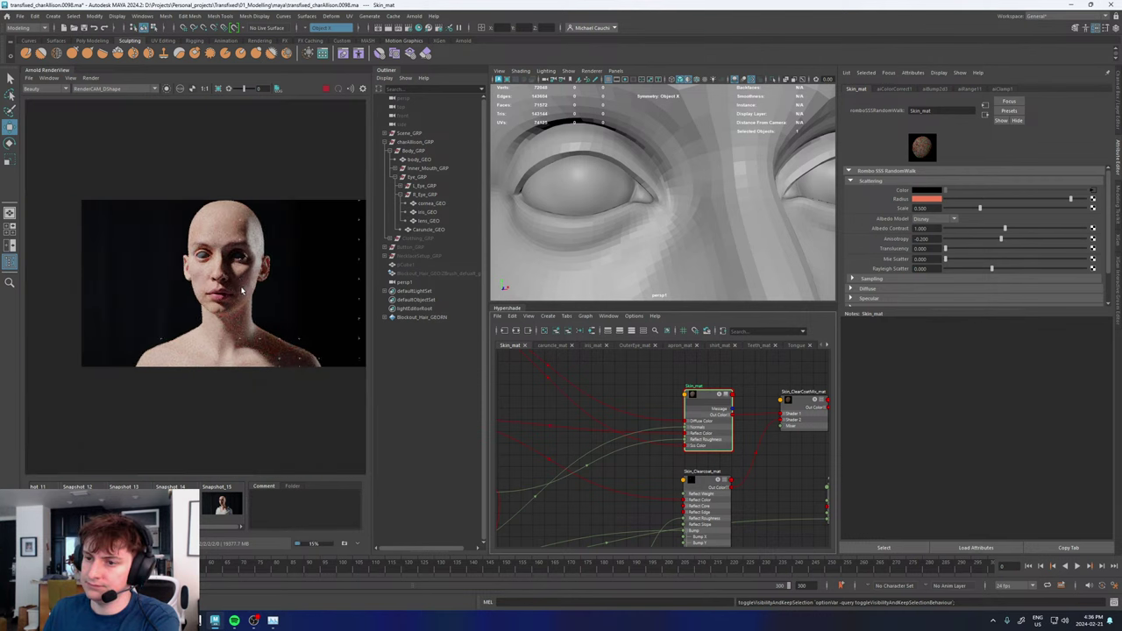
scroll(244, 290, "up", 5)
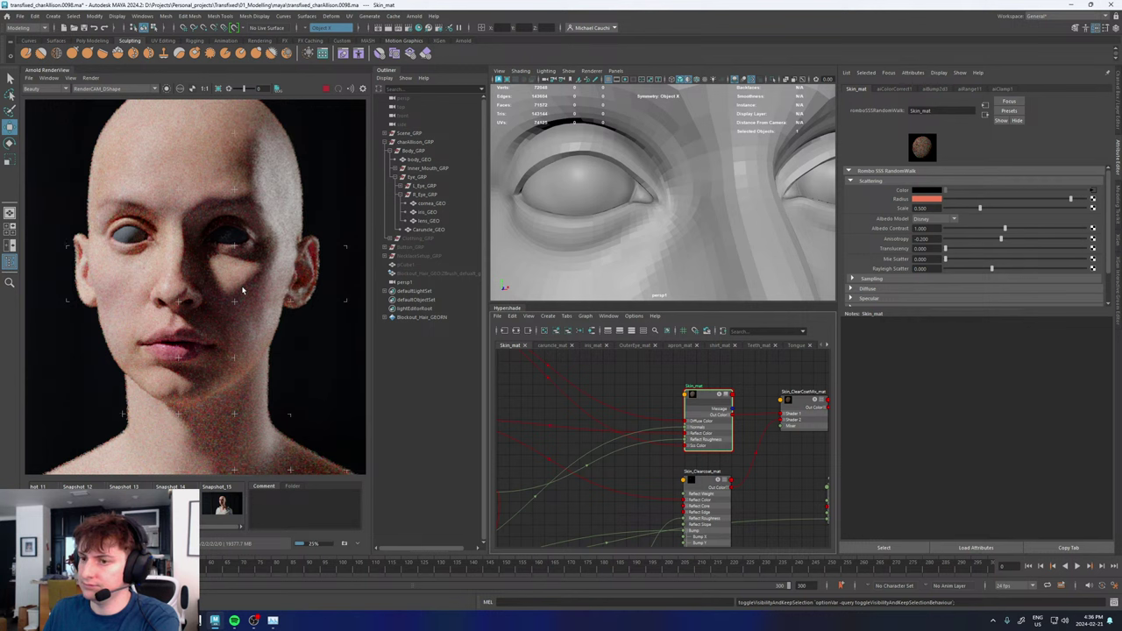
left_click(867, 288)
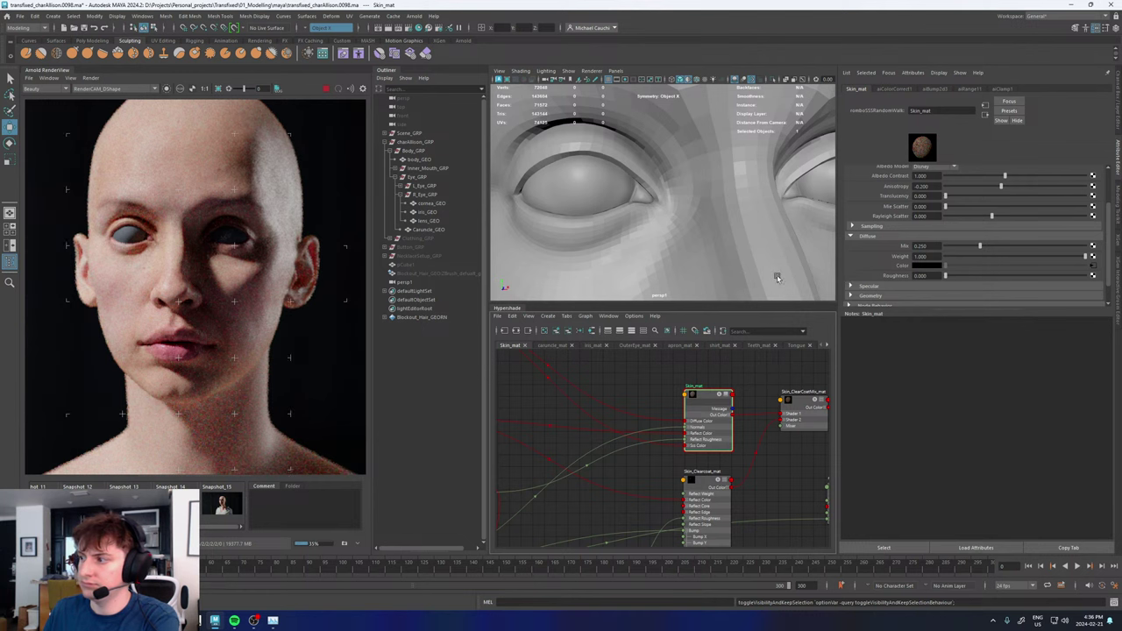
scroll(232, 285, "down", 5)
scroll(238, 287, "up", 5)
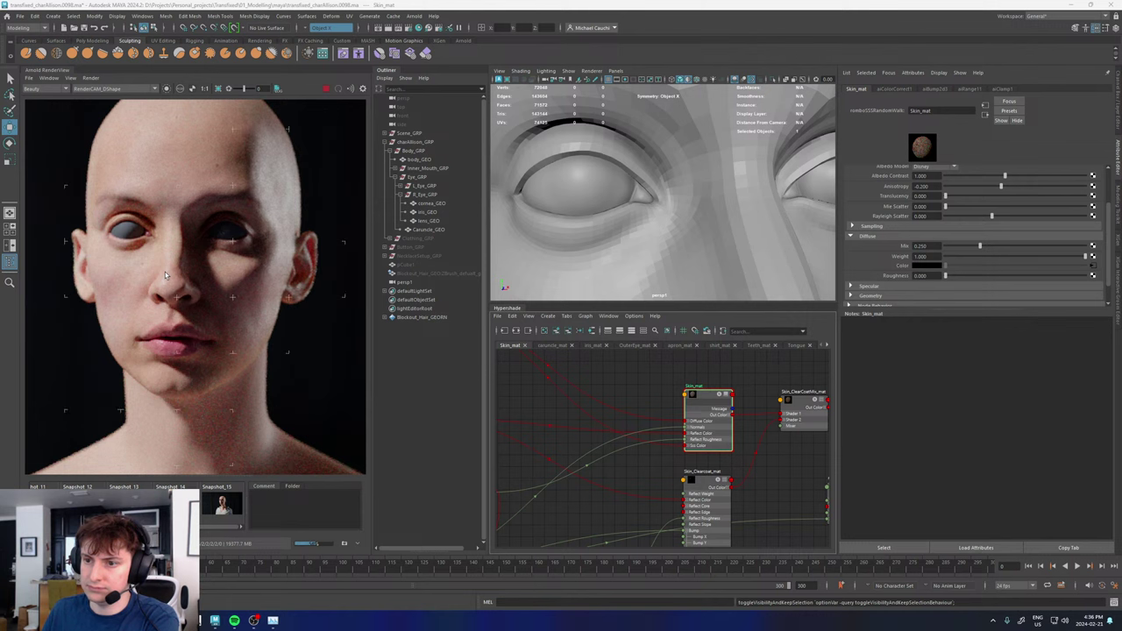
scroll(165, 276, "down", 3)
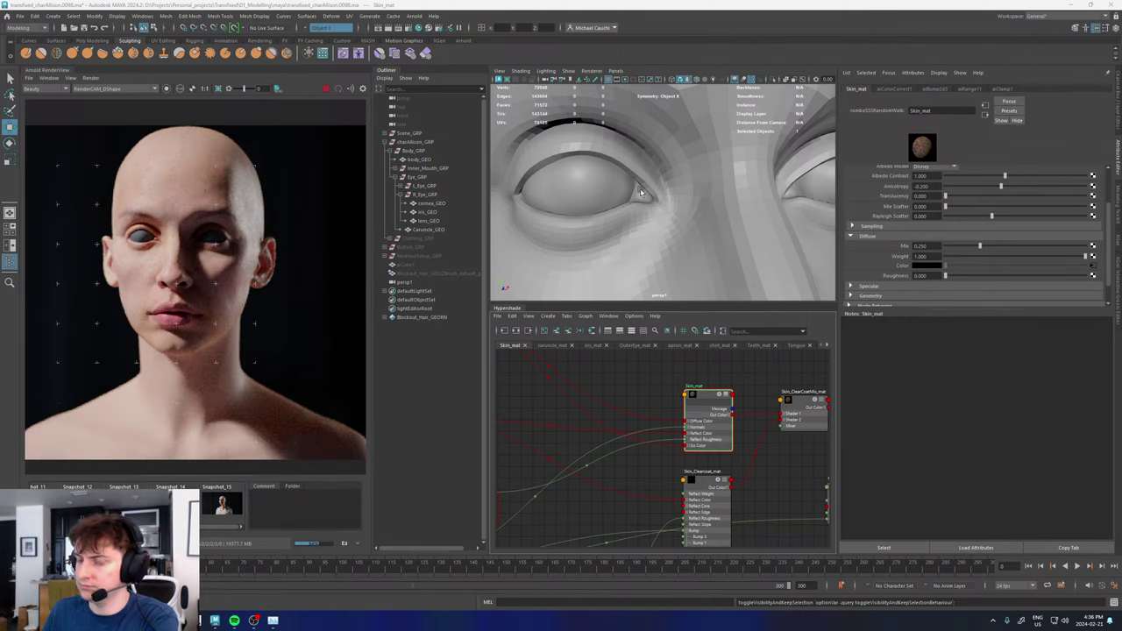
- Test the lighting in Lightrig_C_GRP under LGT_GRP by hiding aiAreaLight1 and then Dome_LGT_Main
left_click(385, 133)
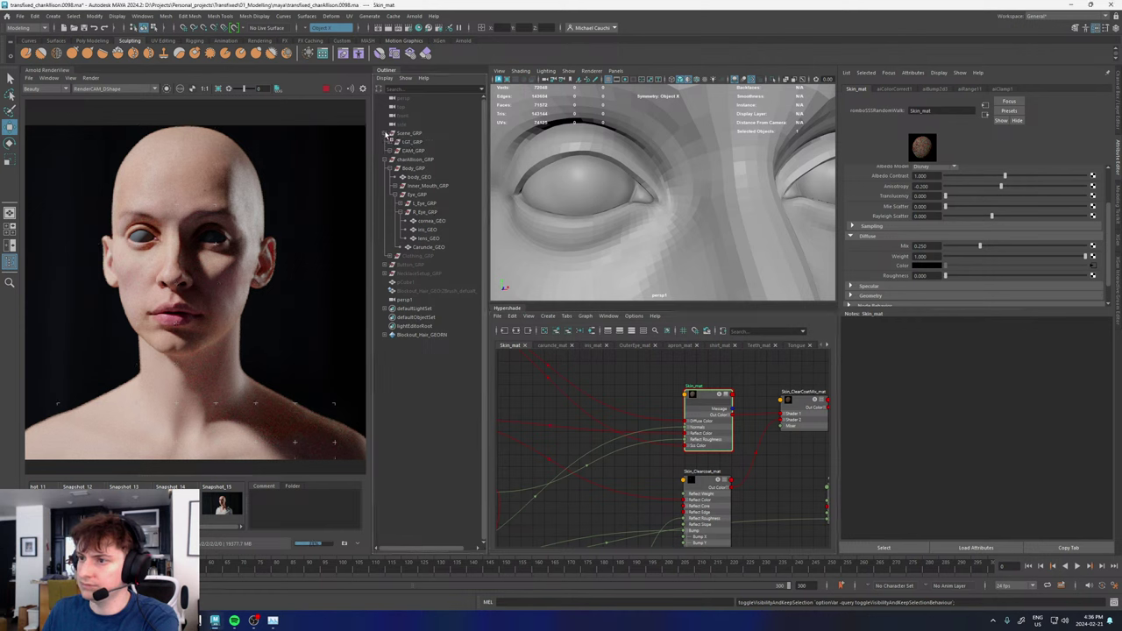
left_click(390, 142)
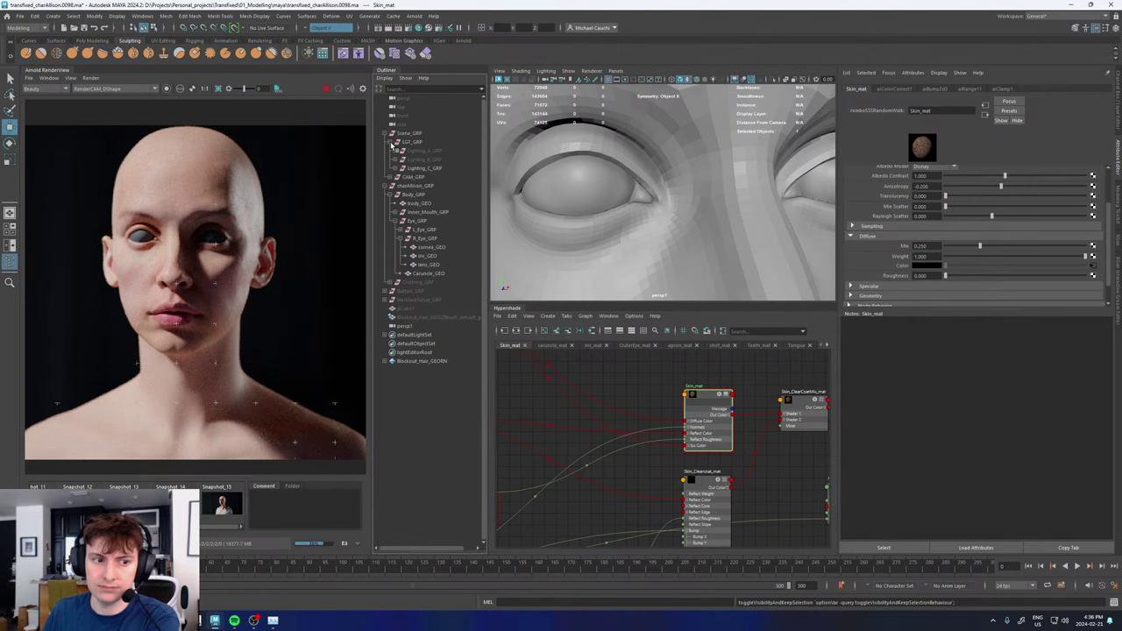
left_click(397, 168)
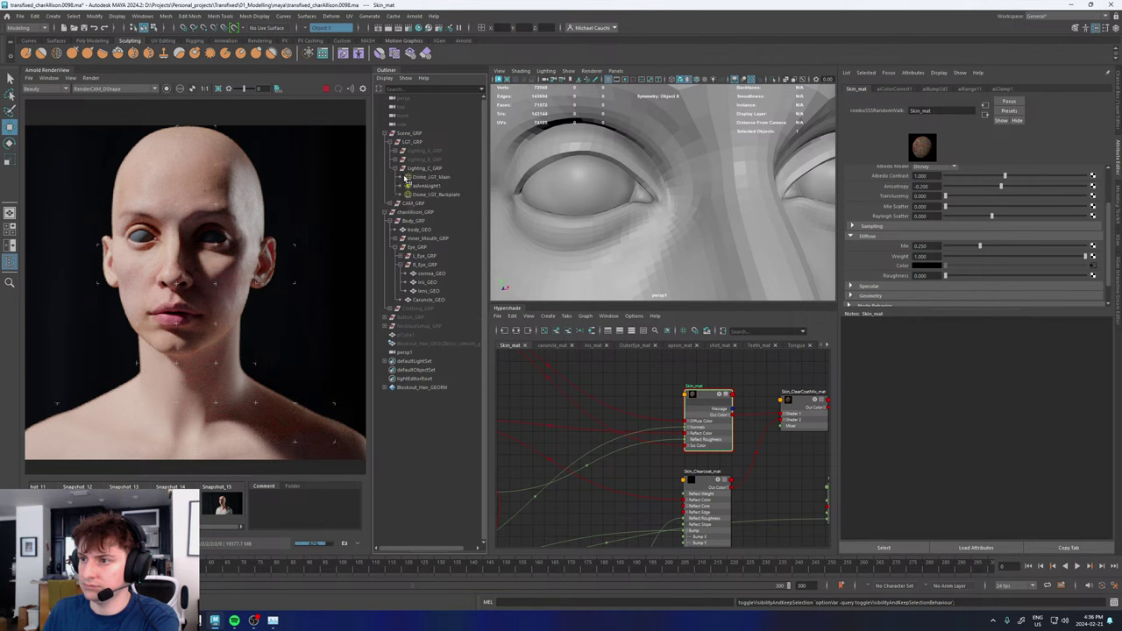
left_click(438, 187)
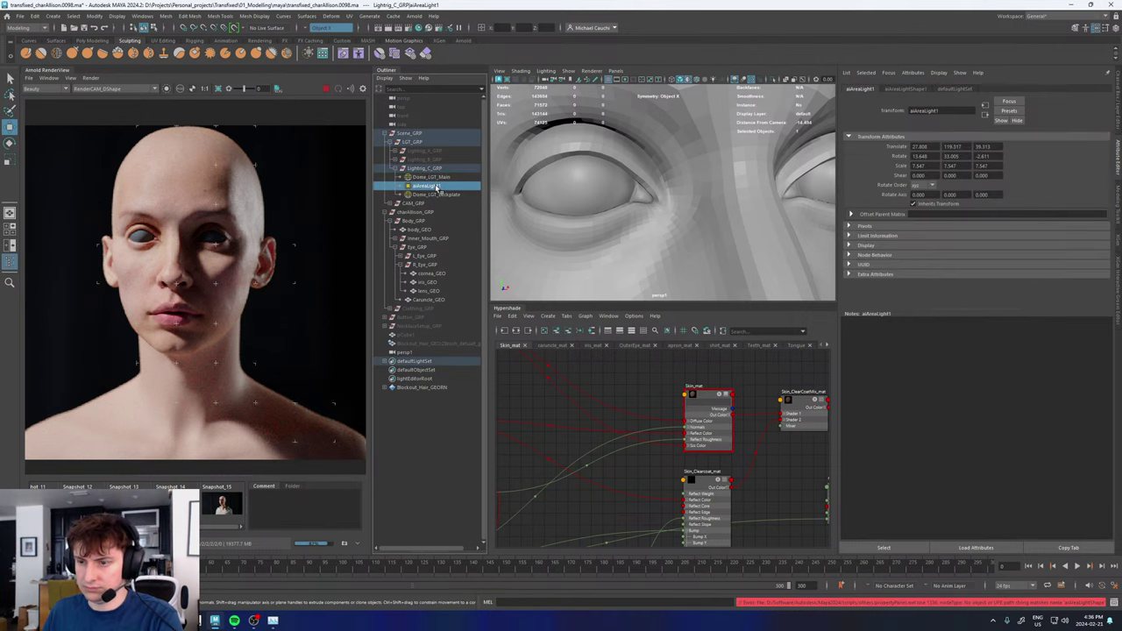
key("h")
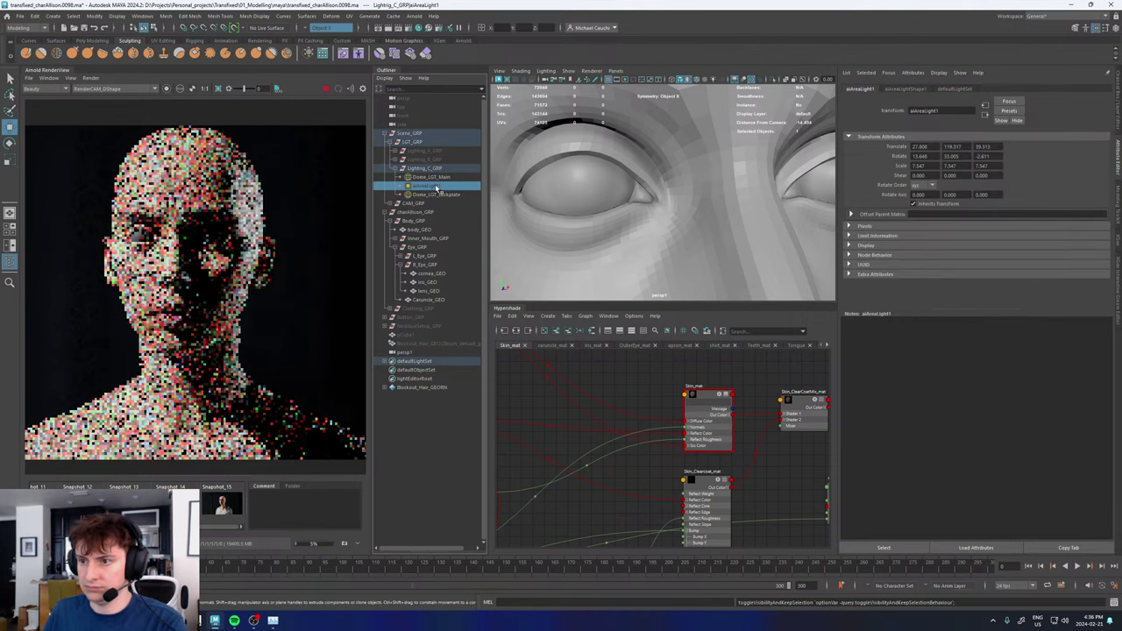
left_click(438, 178)
key("h")
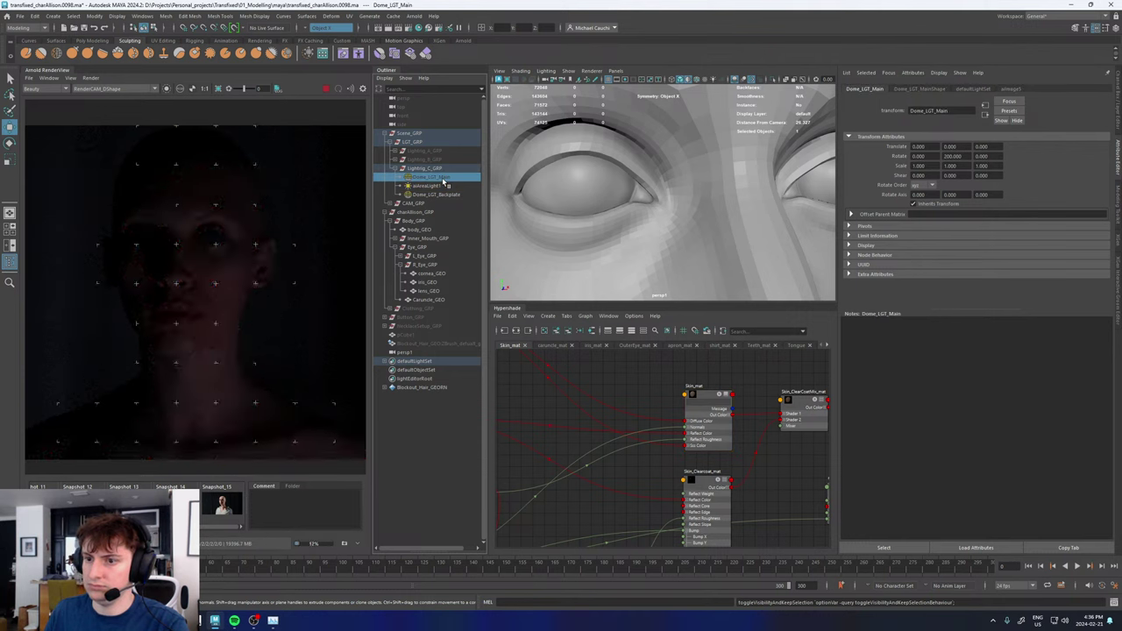
- Unhide Dome_LGT_Main and try its Exposure at -2.000, checking the effect on the face render
key("h")
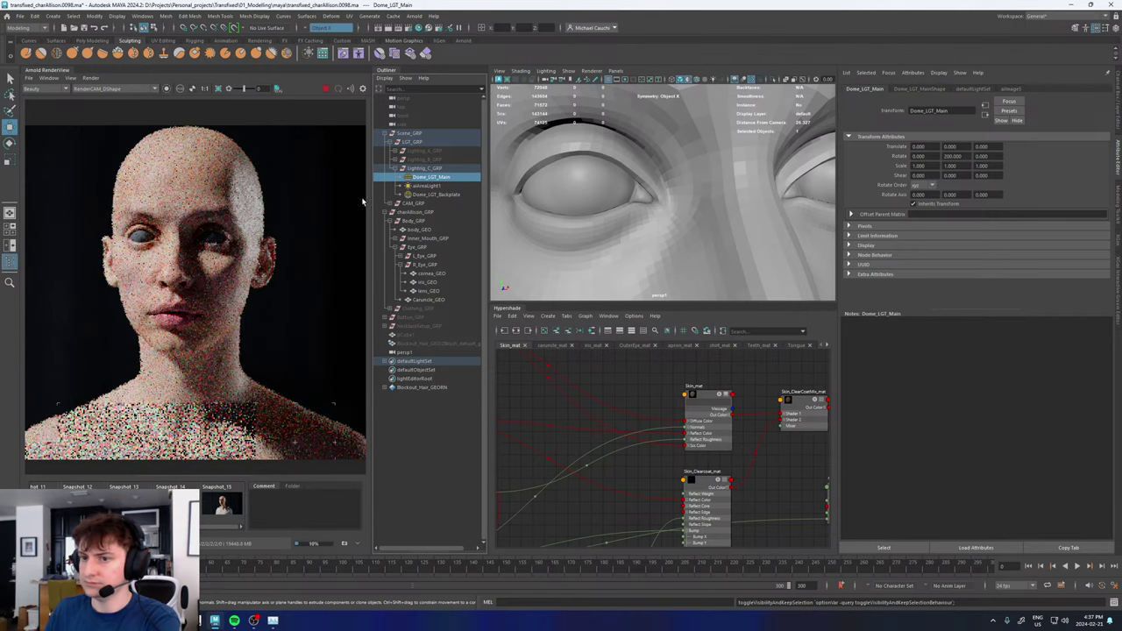
left_click(919, 89)
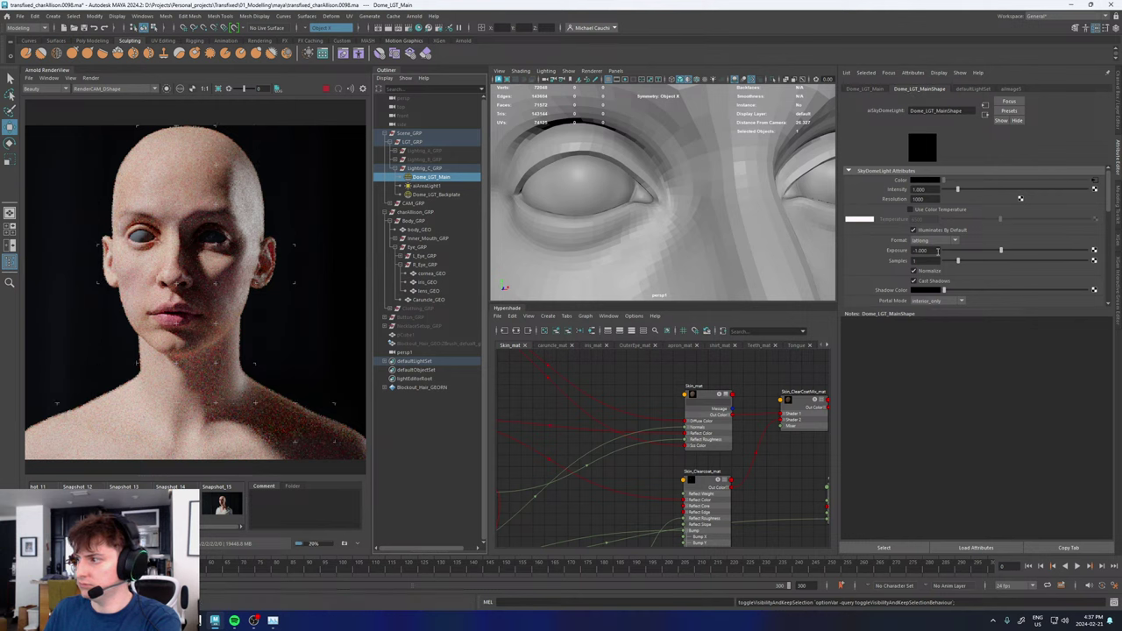
left_click_drag(938, 251, 898, 255, "ctrl")
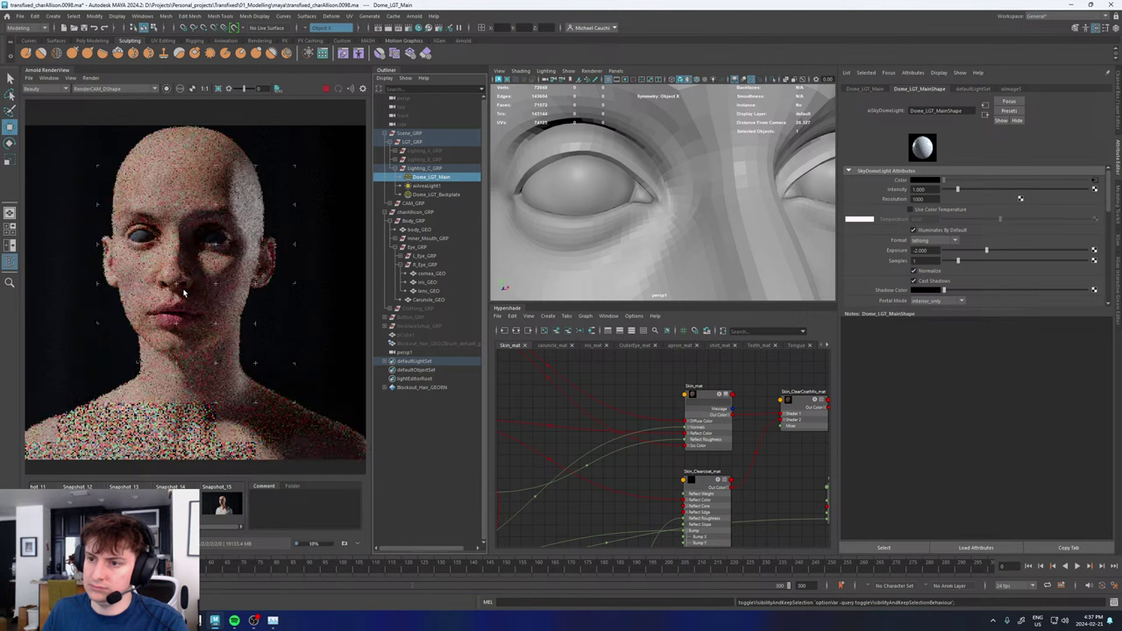
scroll(185, 293, "down", 2)
scroll(184, 292, "up", 3)
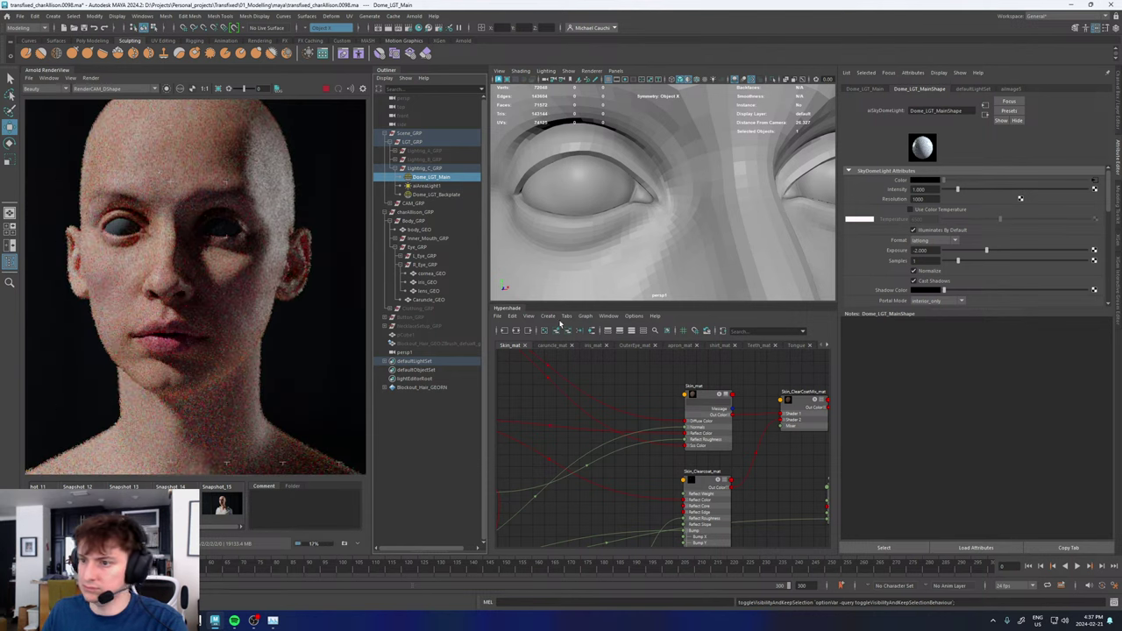
- Set Dome_LGT_Main's Exposure back to -1 and check the face render
left_click(921, 251)
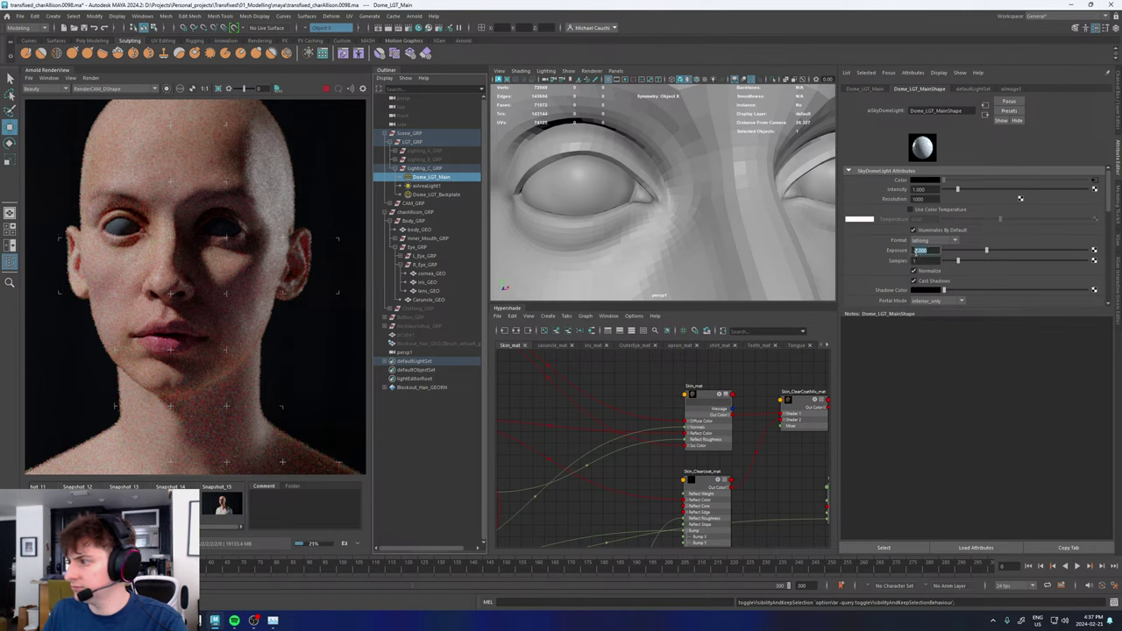
type("-1")
key("Return")
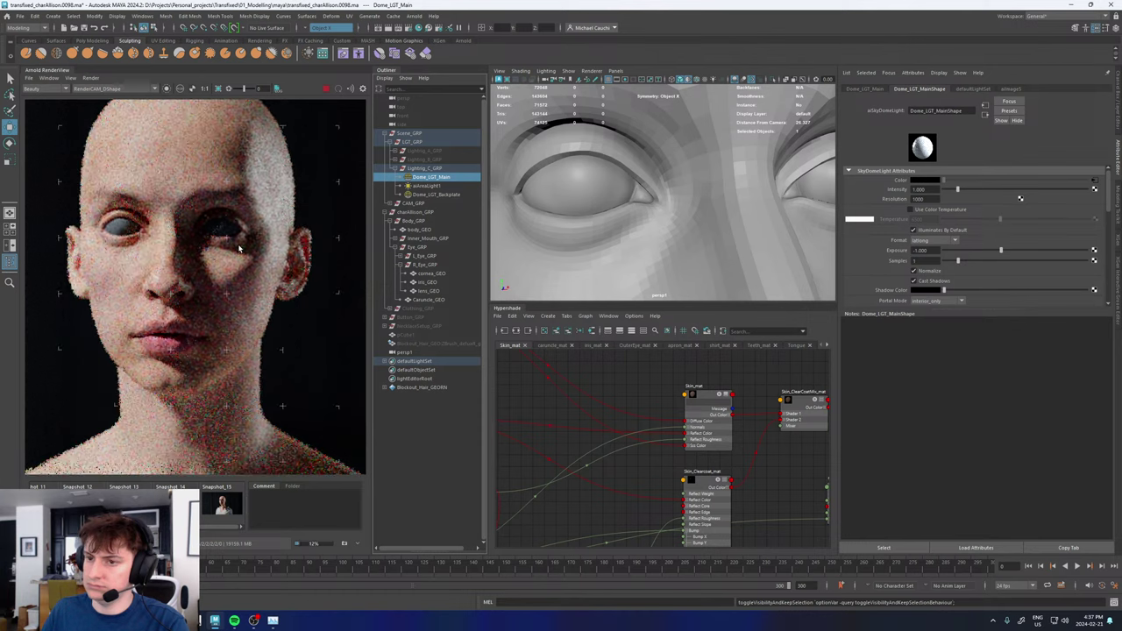
scroll(242, 253, "down", 2)
scroll(242, 253, "up", 3)
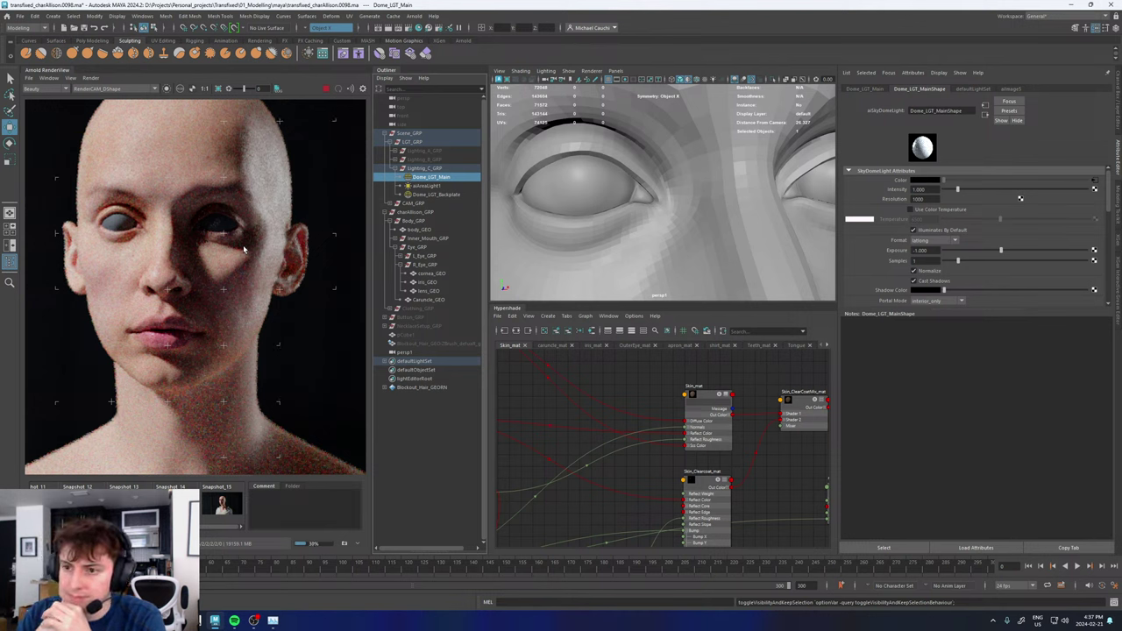
- Select Skin_mat in the shader graph and set its scattering Translucency to 0.2
scroll(594, 388, "down", 5)
middle_click_drag(593, 388, 732, 410, "alt")
left_click(616, 378)
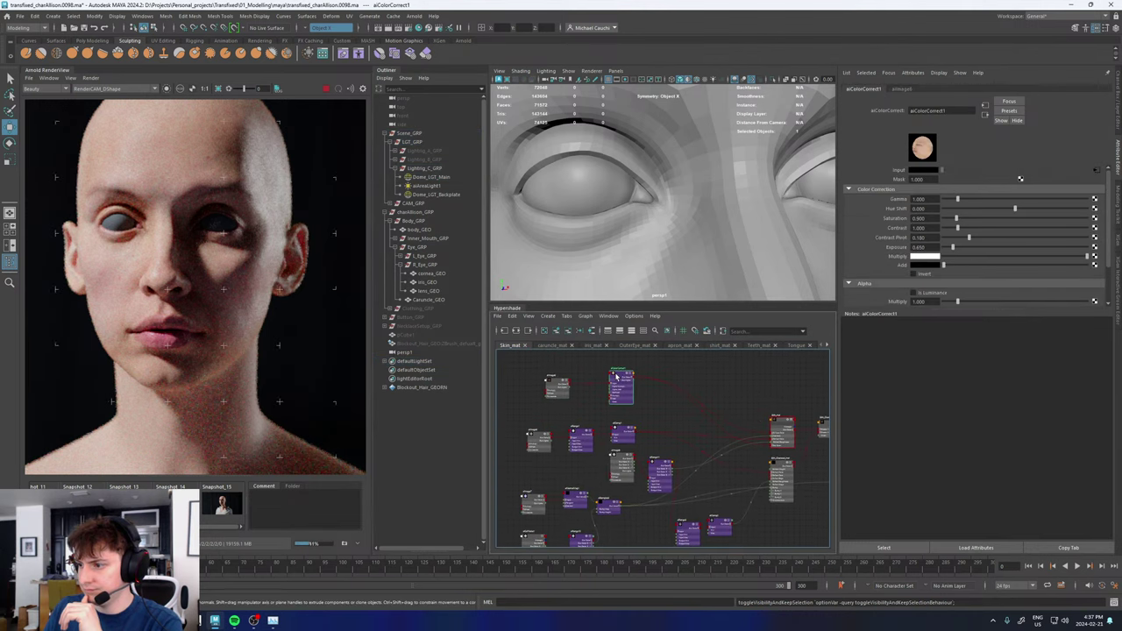
left_click(781, 427)
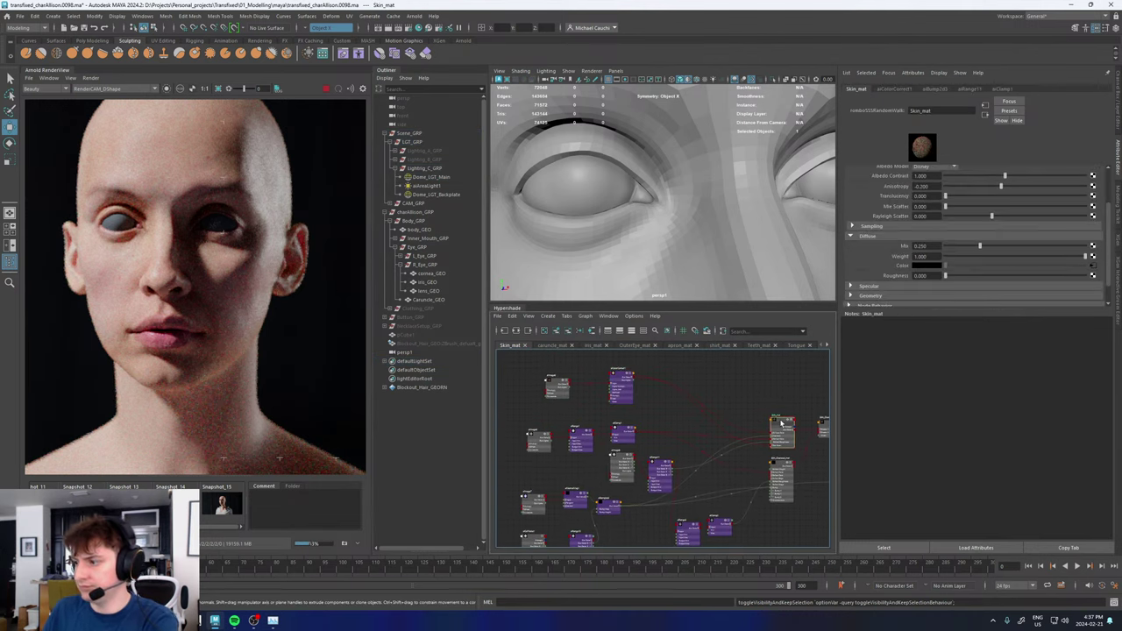
scroll(876, 236, "up", 1)
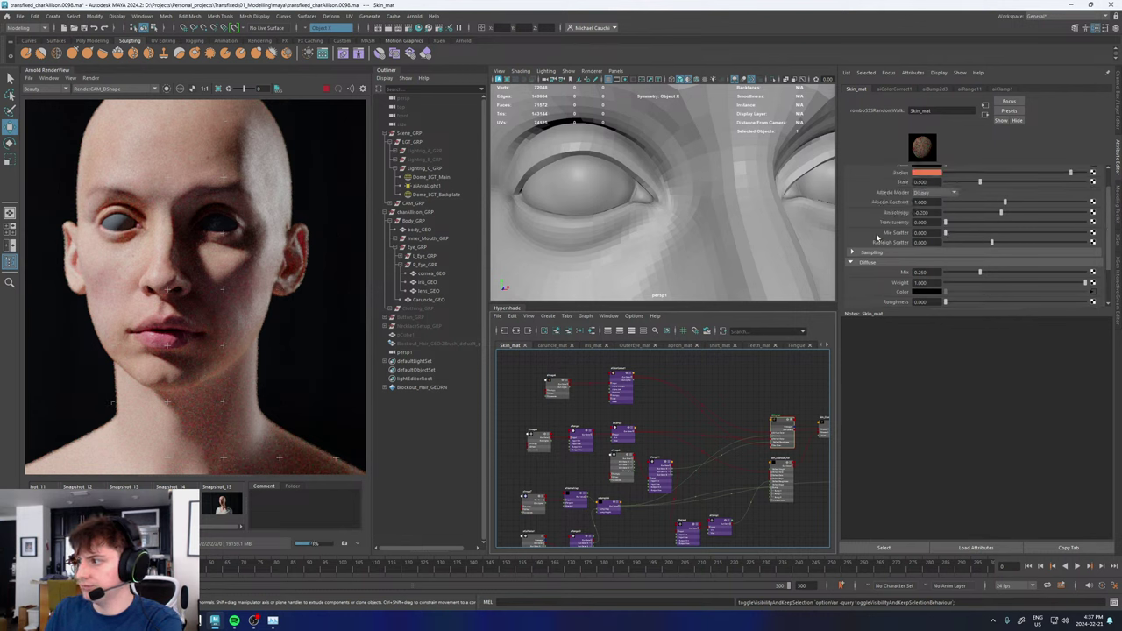
left_click(922, 222)
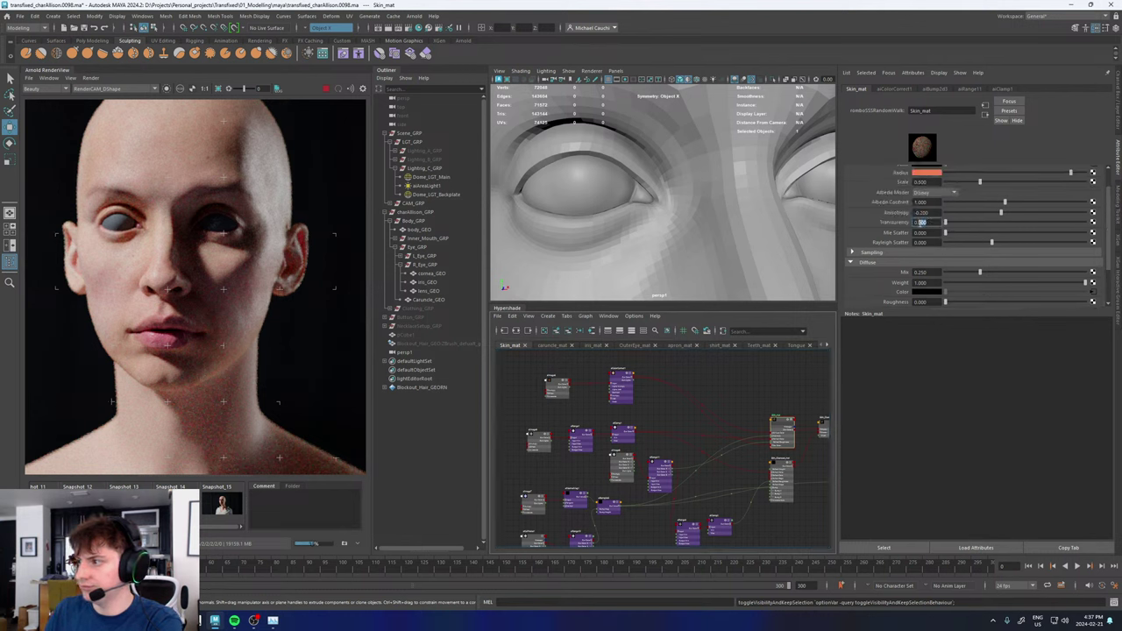
type("0.2")
key("Return")
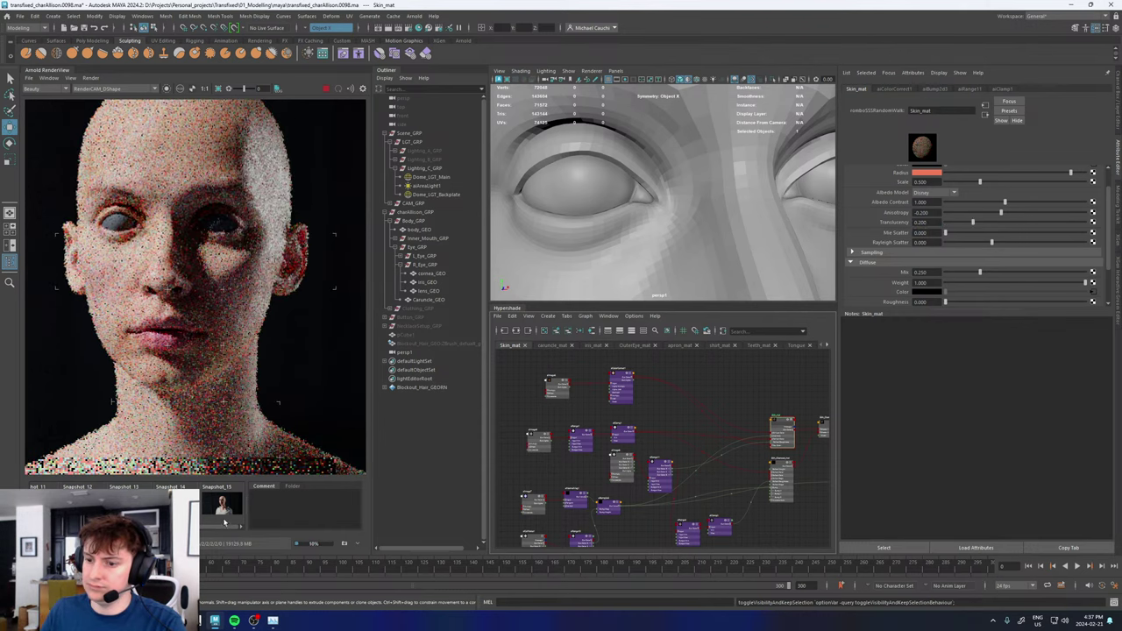
- Examine the translucent skin on the face from near and far, and store a render snapshot
scroll(194, 307, "down", 1)
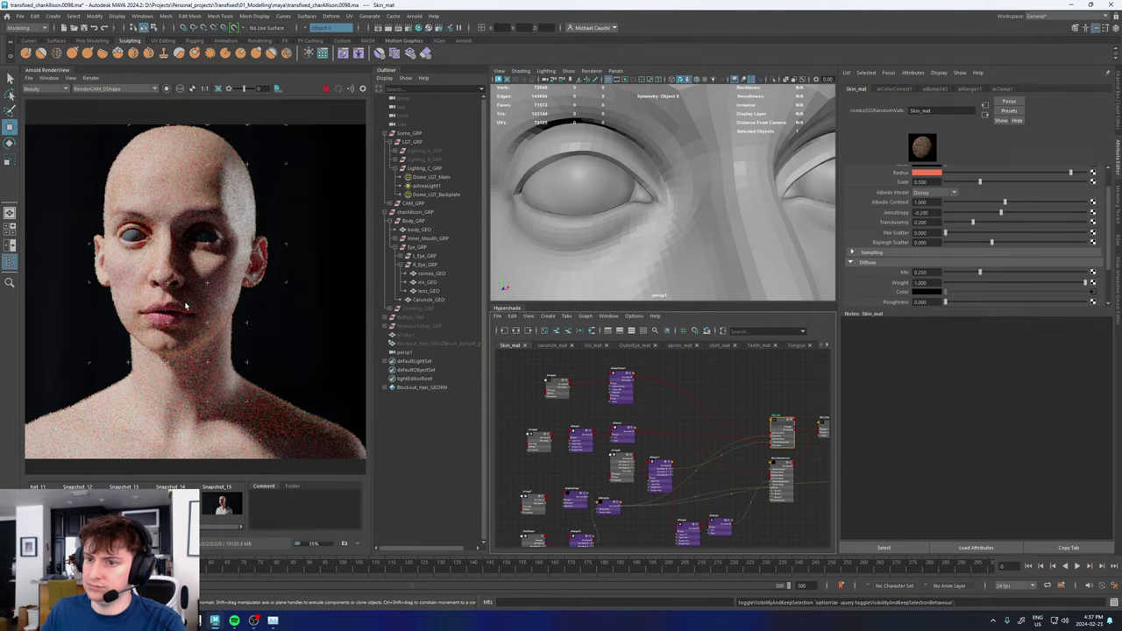
scroll(186, 308, "up", 2)
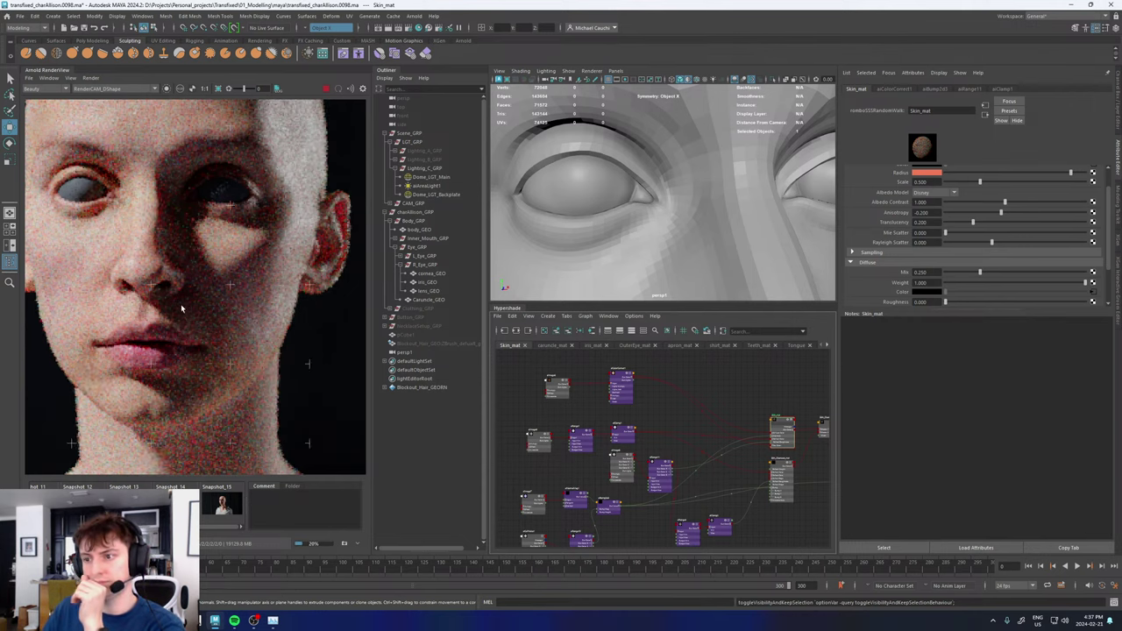
scroll(178, 298, "down", 3)
scroll(185, 305, "down", 3)
scroll(187, 312, "up", 3)
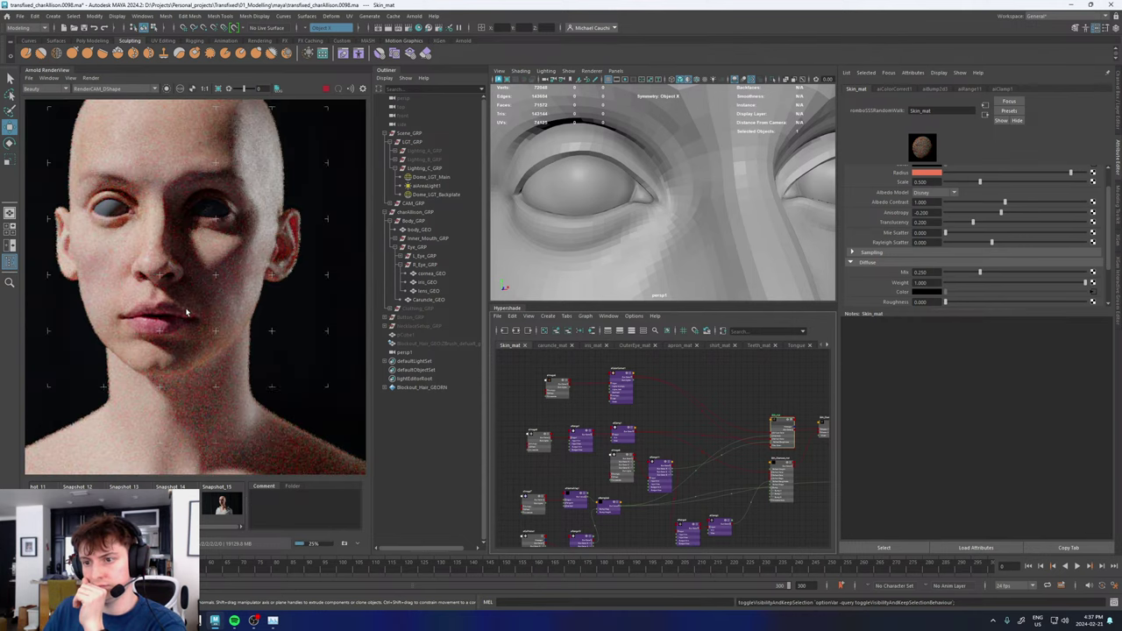
middle_click_drag(167, 283, 170, 301)
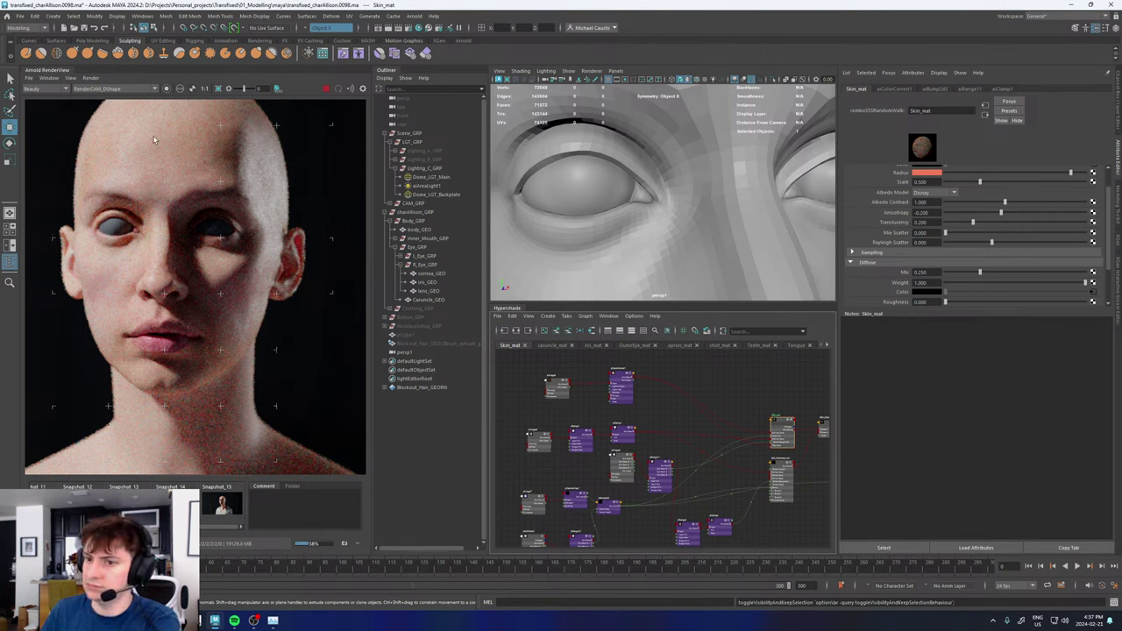
left_click(65, 81)
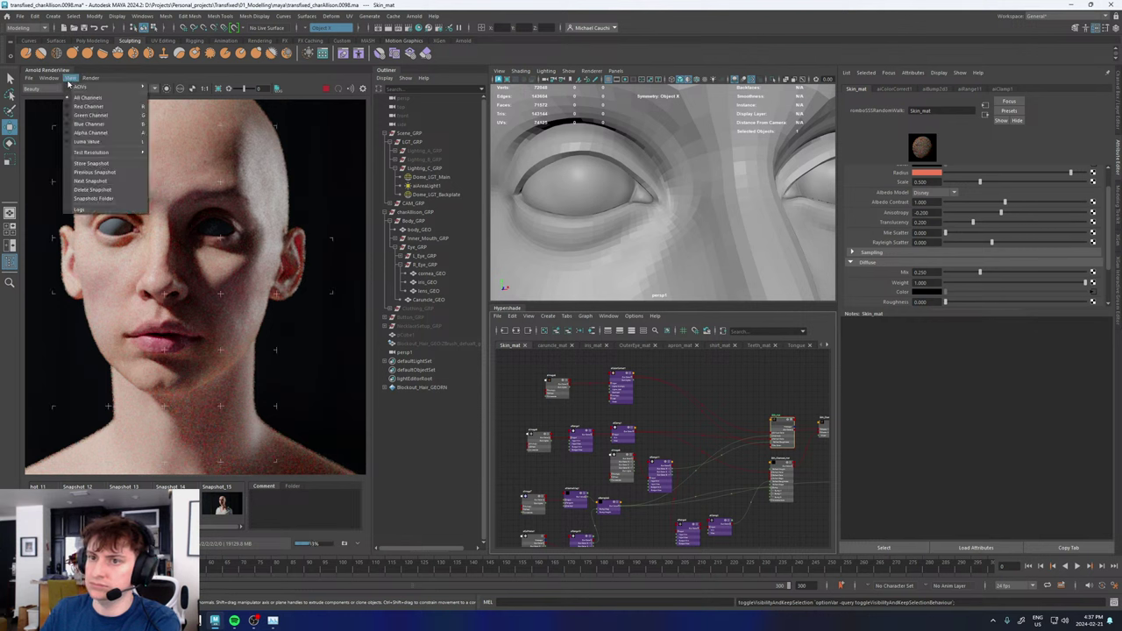
left_click(84, 161)
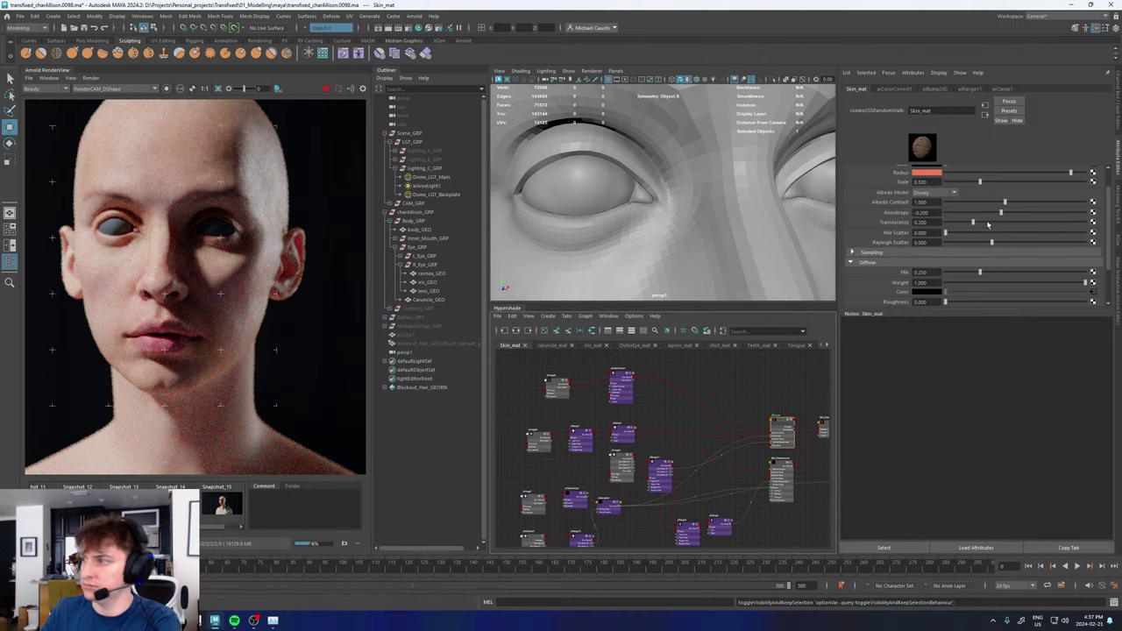
- Set Skin_mat's Translucency to 0 for a comparison render
left_click_drag(934, 223, 908, 225)
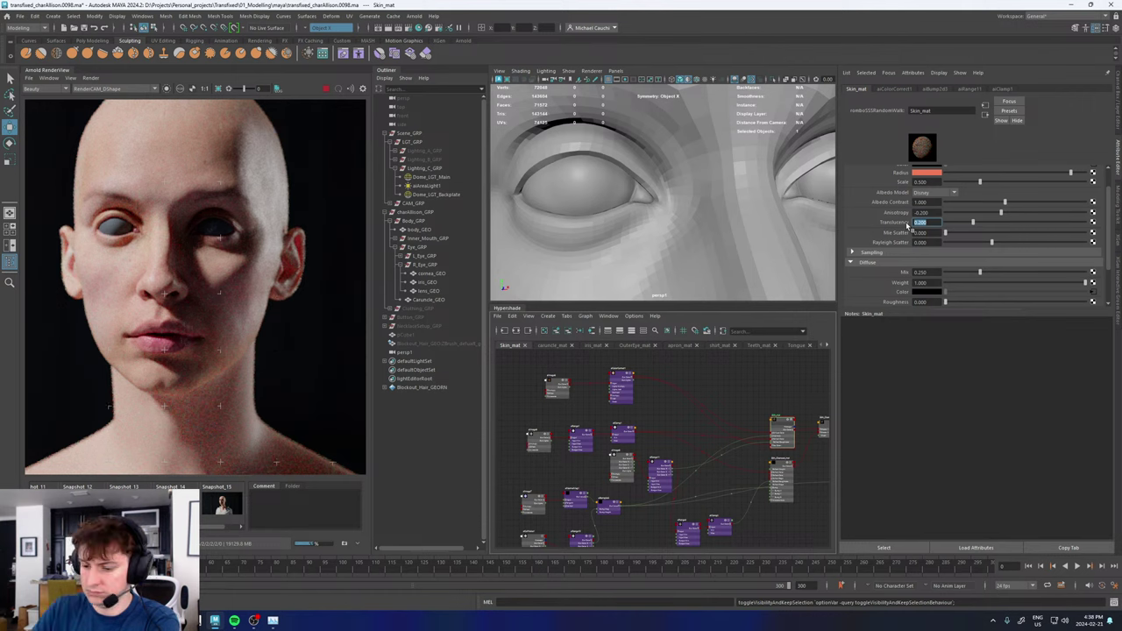
type("0")
key("Return")
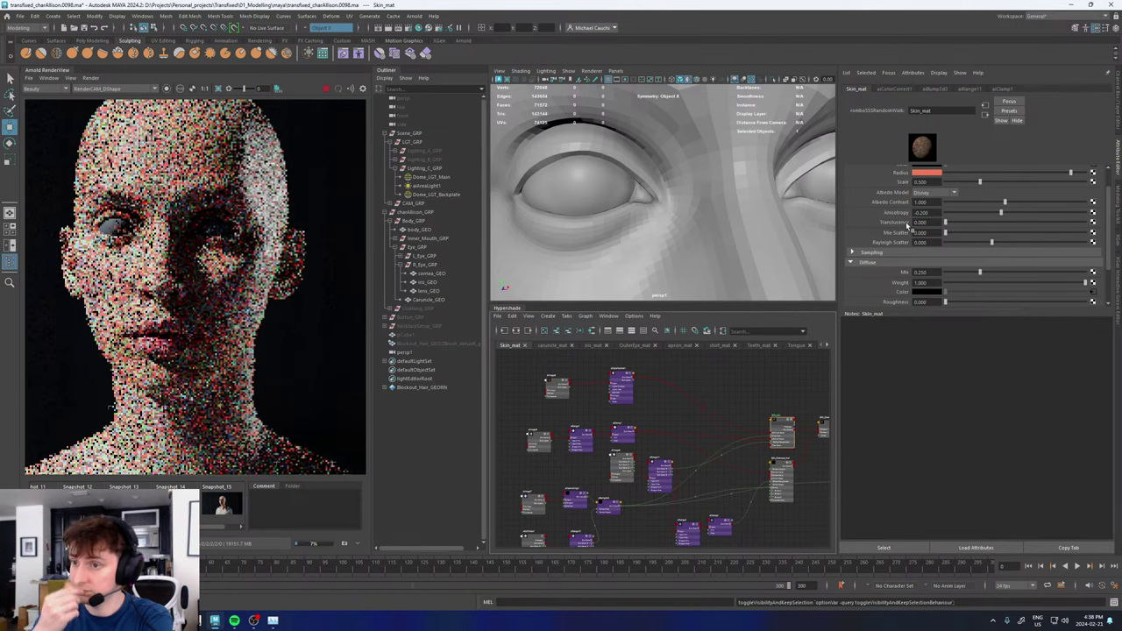
- Toggle repeatedly between the newest snapshot and the live render to compare the skin with and without translucency
left_click_drag(206, 530, 237, 531)
left_click(233, 511)
left_click(234, 511)
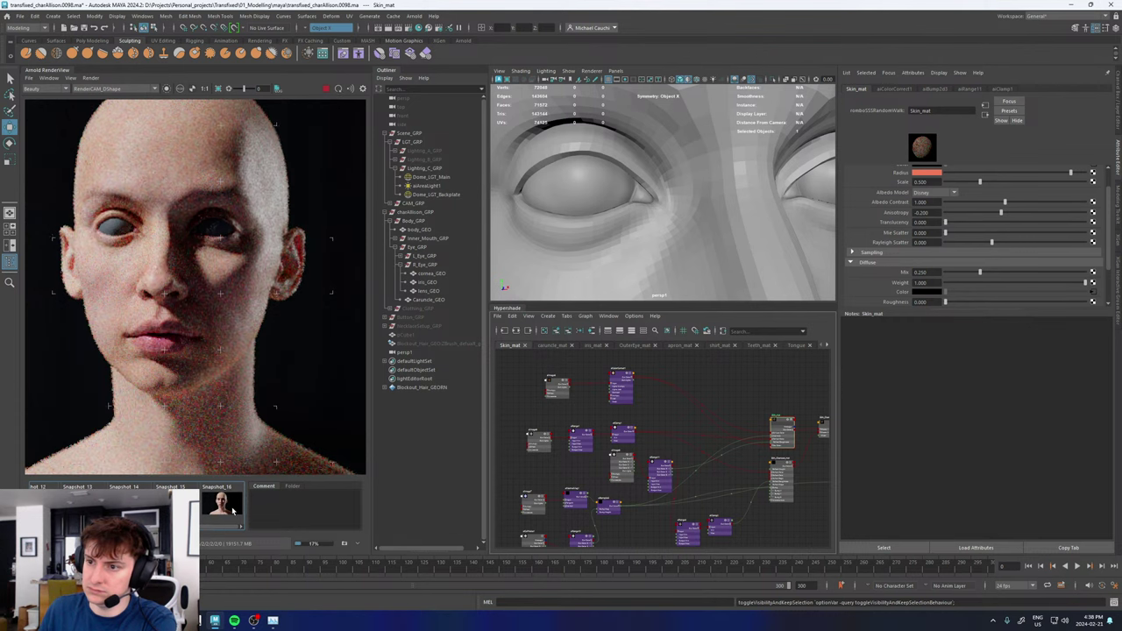
left_click(232, 511)
left_click(233, 511)
left_click(233, 507)
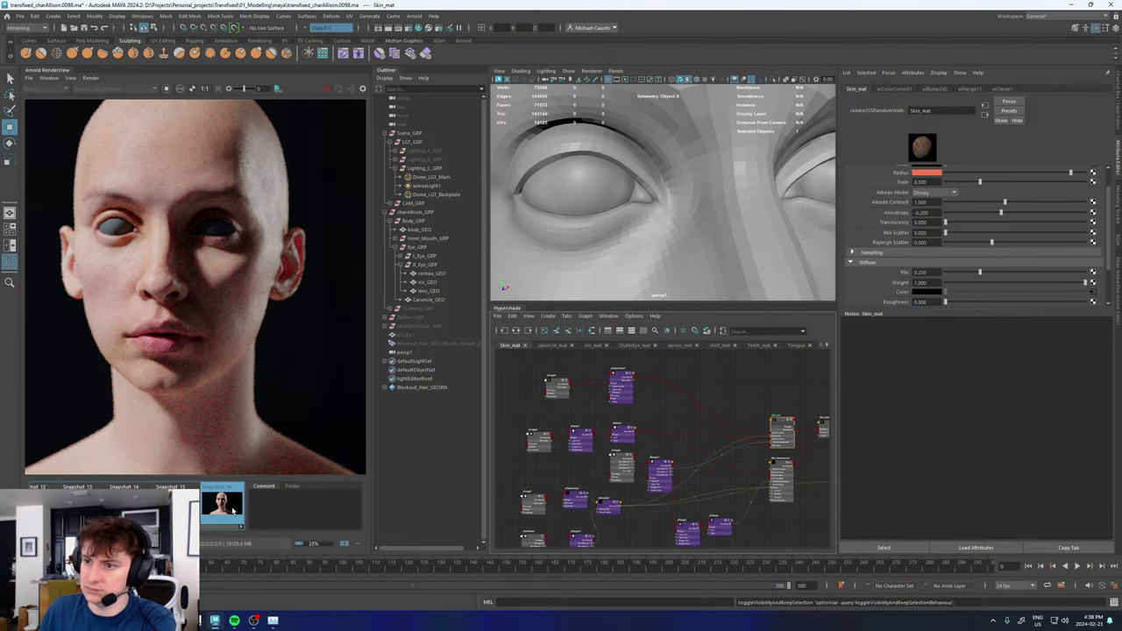
left_click(233, 511)
left_click(233, 511)
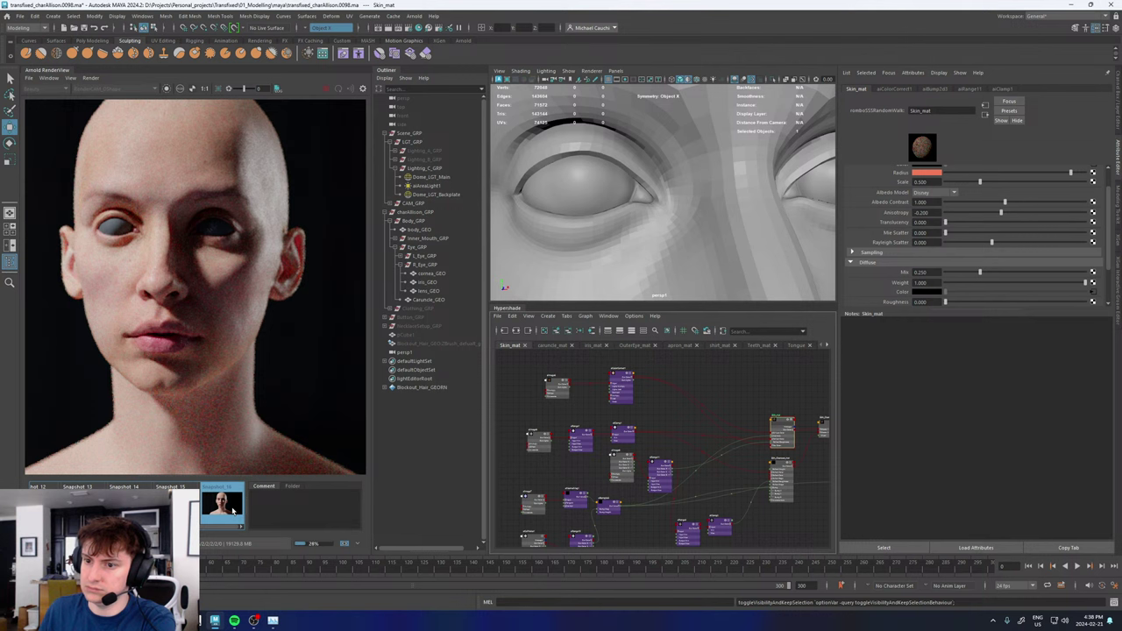
left_click(233, 510)
left_click(233, 510)
left_click(233, 510)
left_click(233, 510)
left_click(233, 510)
left_click(233, 510)
left_click(233, 510)
left_click(233, 510)
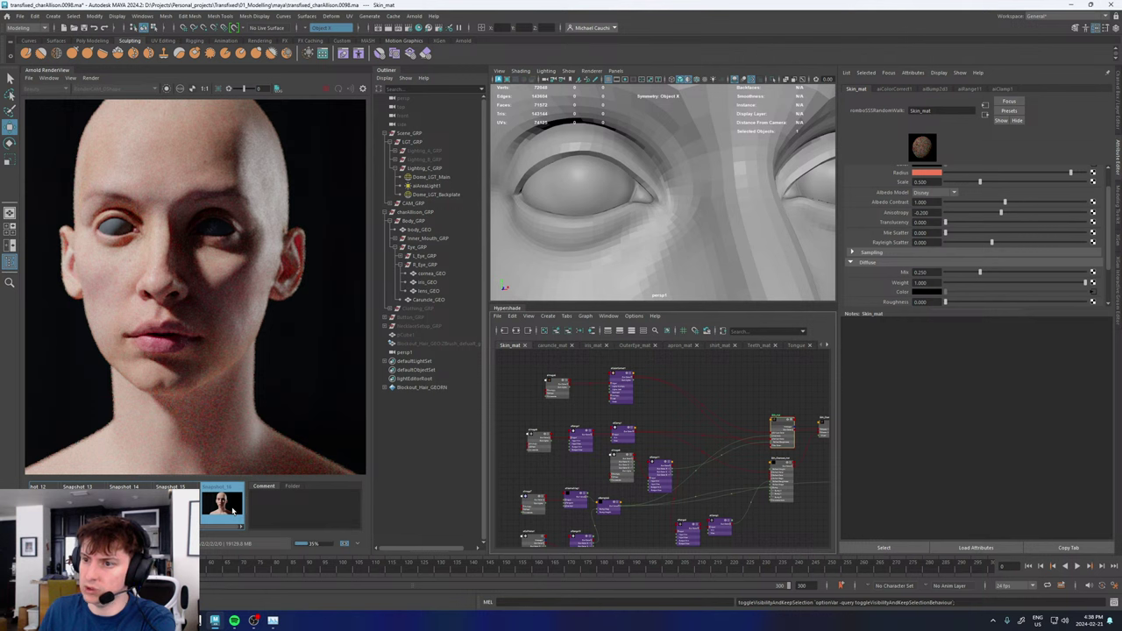
left_click(233, 510)
left_click(233, 510)
left_click(233, 511)
left_click(234, 510)
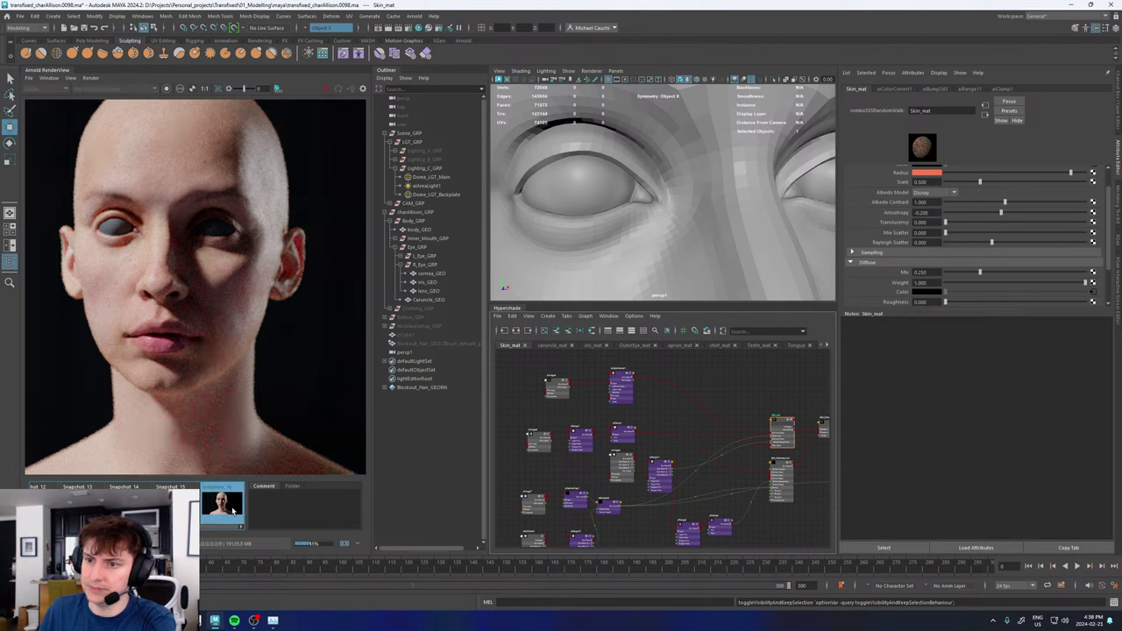
left_click(233, 511)
left_click(233, 510)
left_click(233, 510)
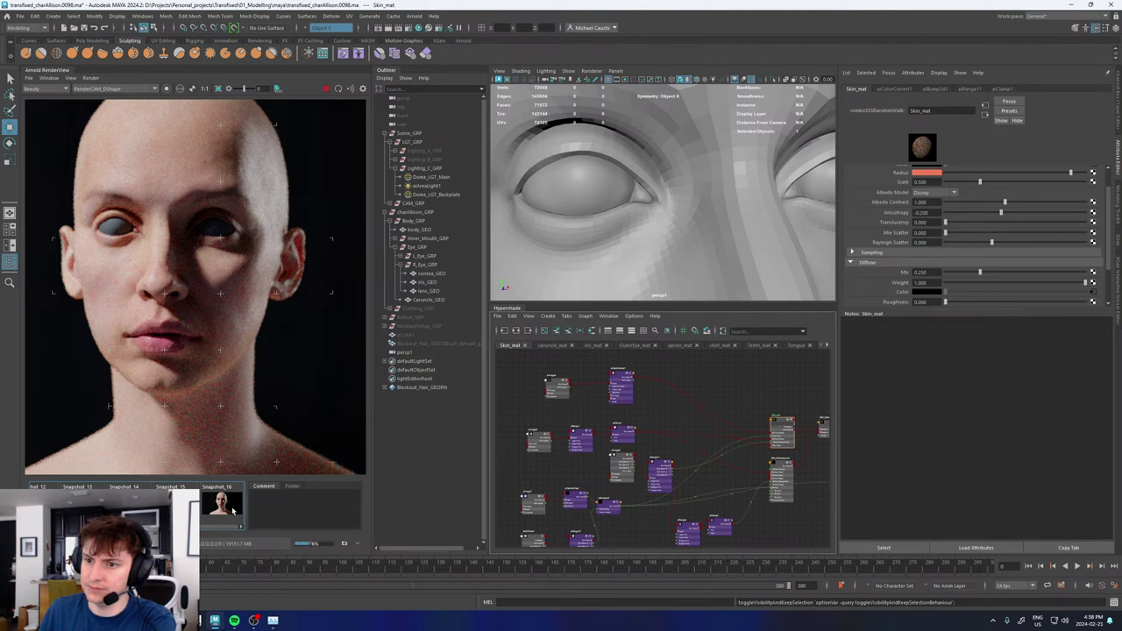
left_click(233, 510)
left_click(233, 510)
left_click(233, 510)
left_click(233, 511)
left_click(234, 511)
left_click(233, 510)
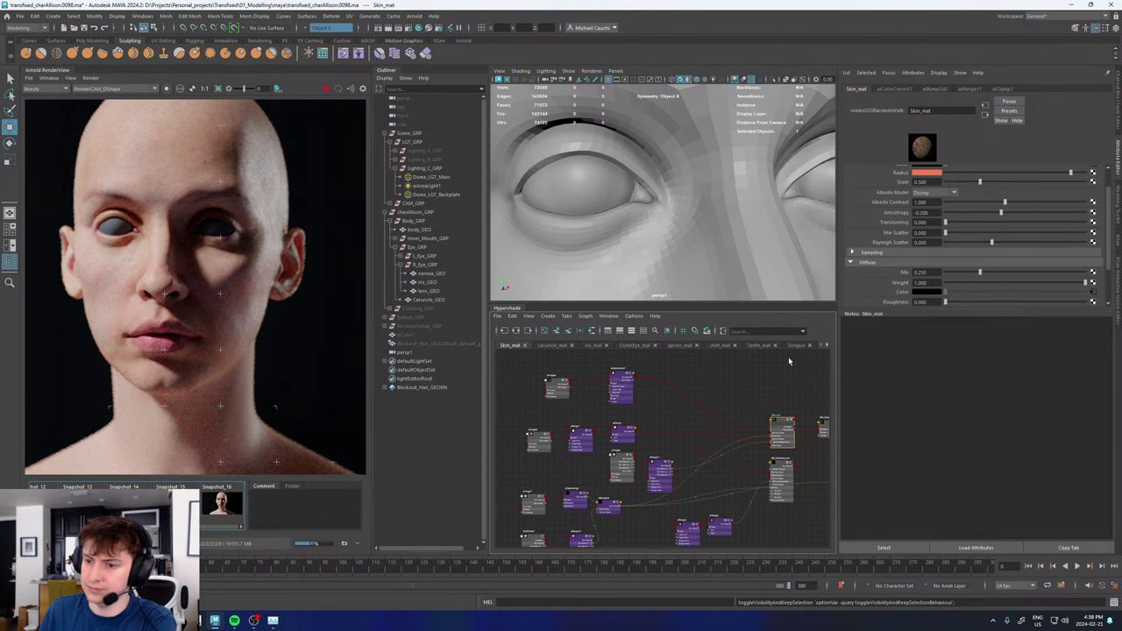
- Restore Skin_mat's Translucency to 0.2
left_click(921, 222)
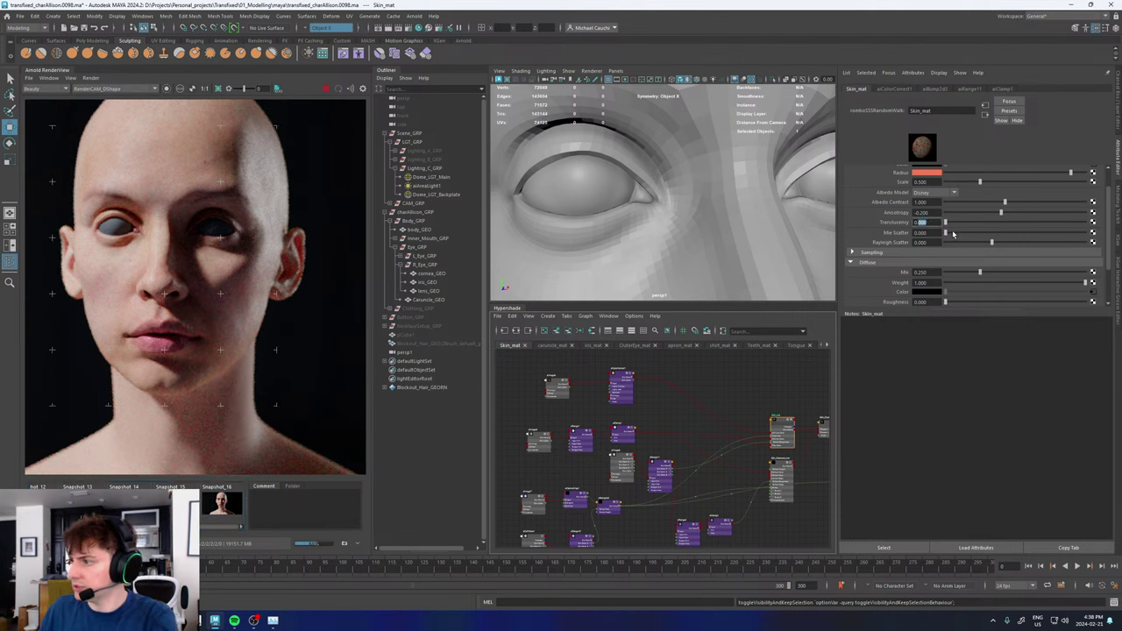
type("0.2")
key("Return")
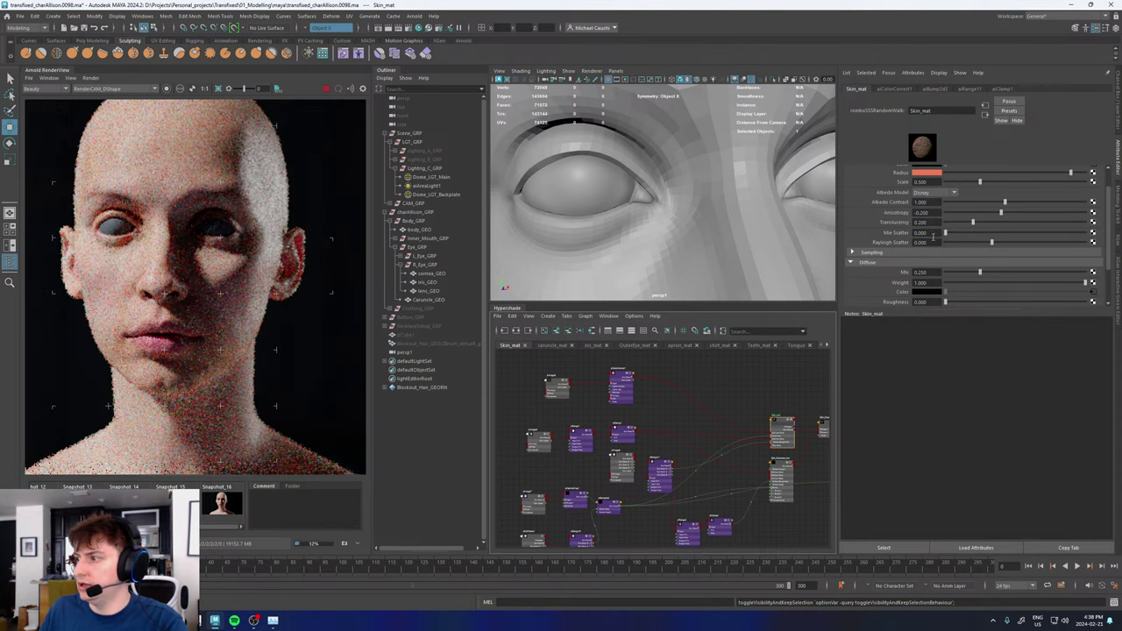
- Show Skin_mat's Sampling attributes, choose RandomWalk as the Indirect Lookup, and store a render snapshot
left_click(859, 253)
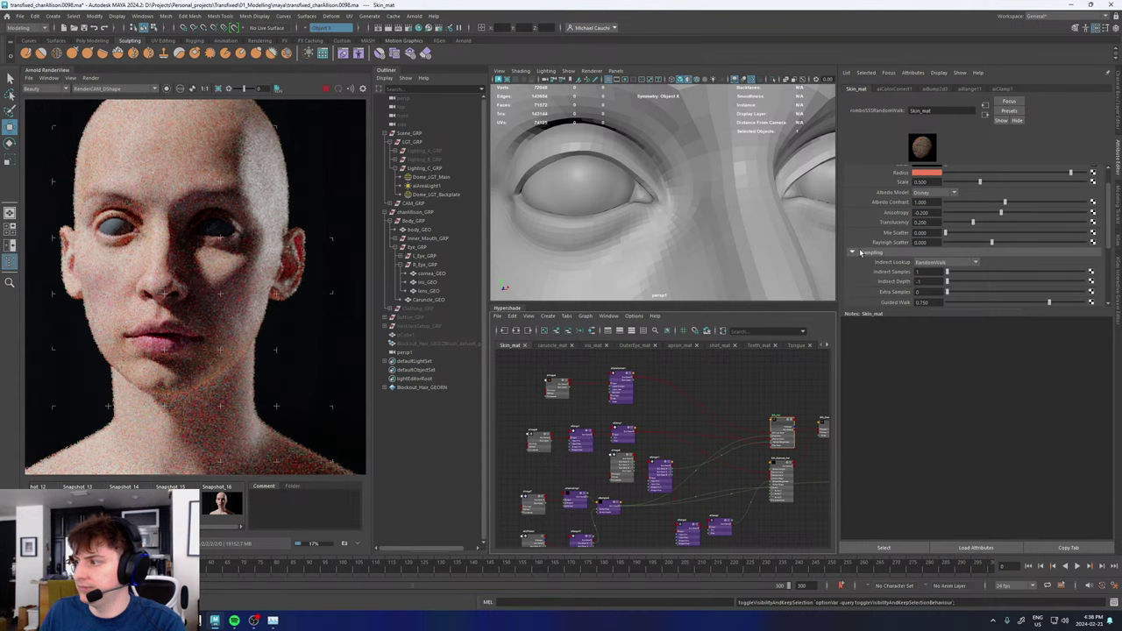
left_click(935, 263)
left_click(931, 290)
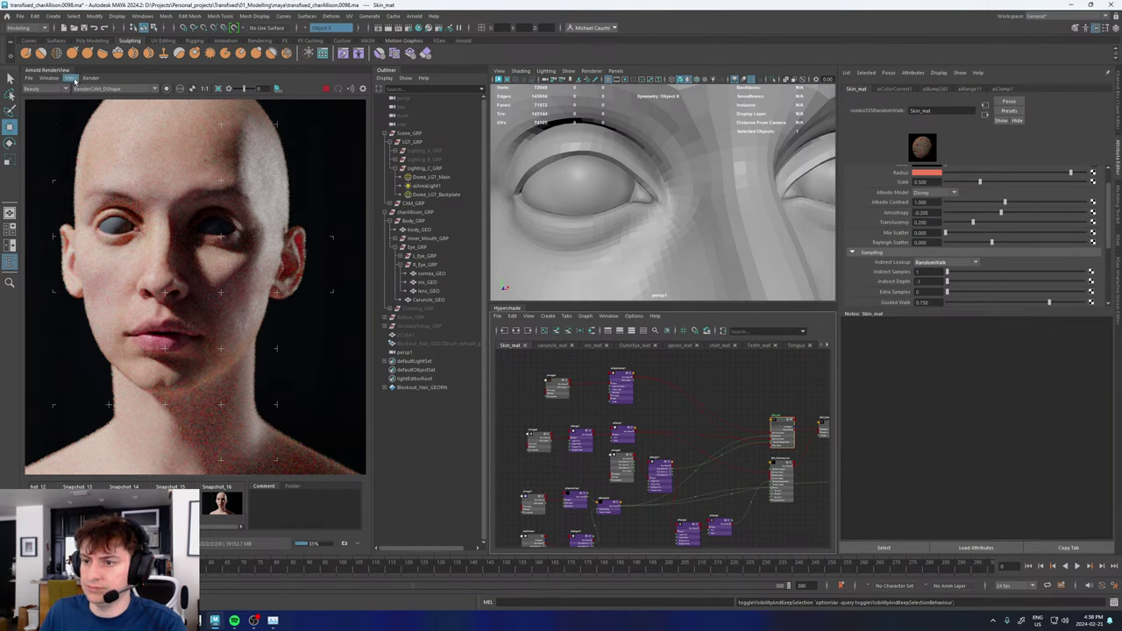
left_click(75, 80)
left_click(90, 164)
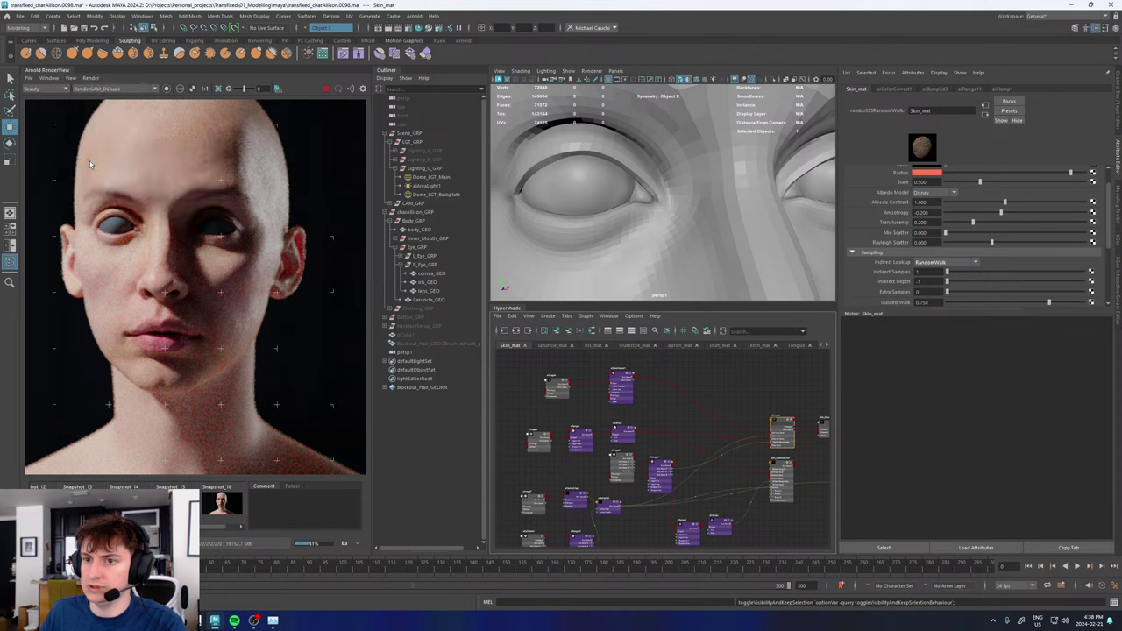
- Try Lambertian and then Diffusion as Skin_mat's Indirect Lookup, comparing the renders with the RandomWalk snapshot
left_click(935, 263)
left_click(929, 271)
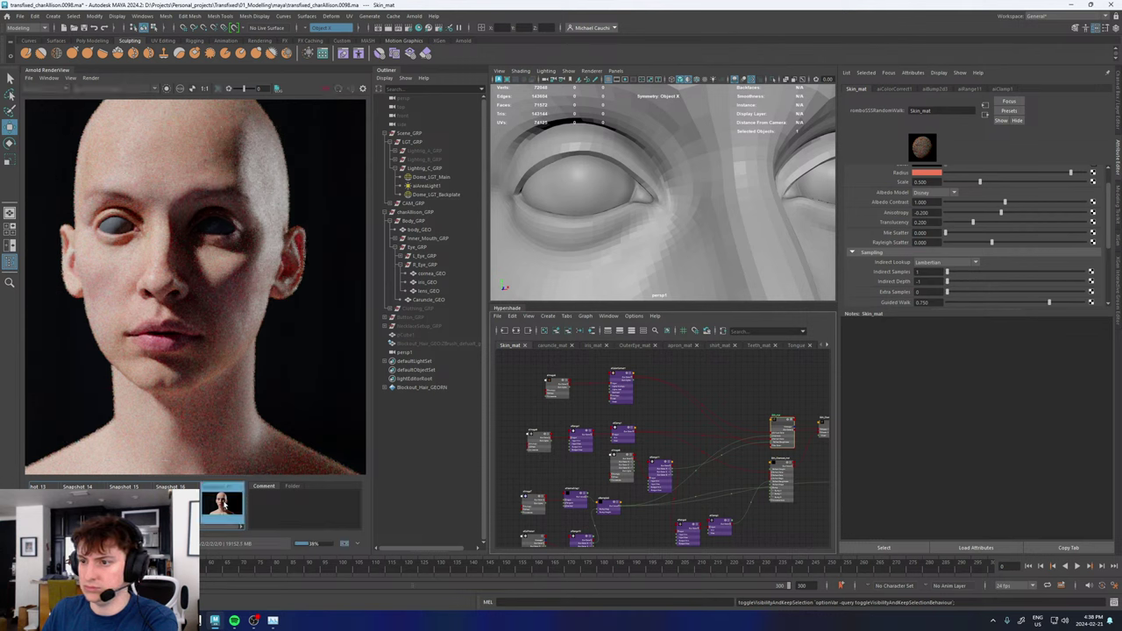
left_click(947, 263)
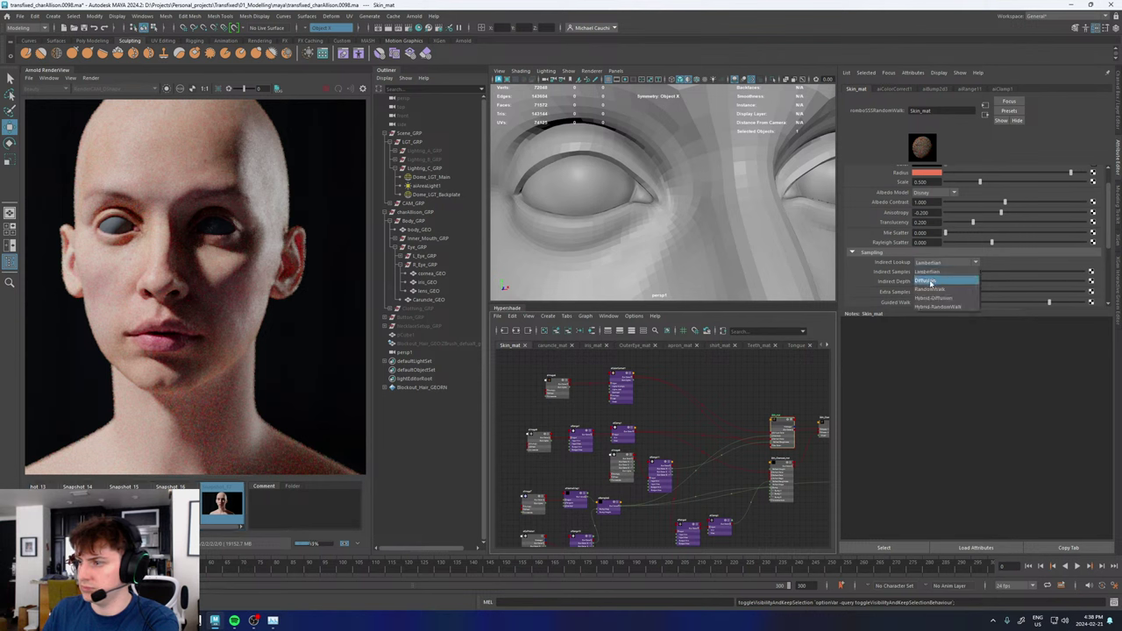
left_click(931, 281)
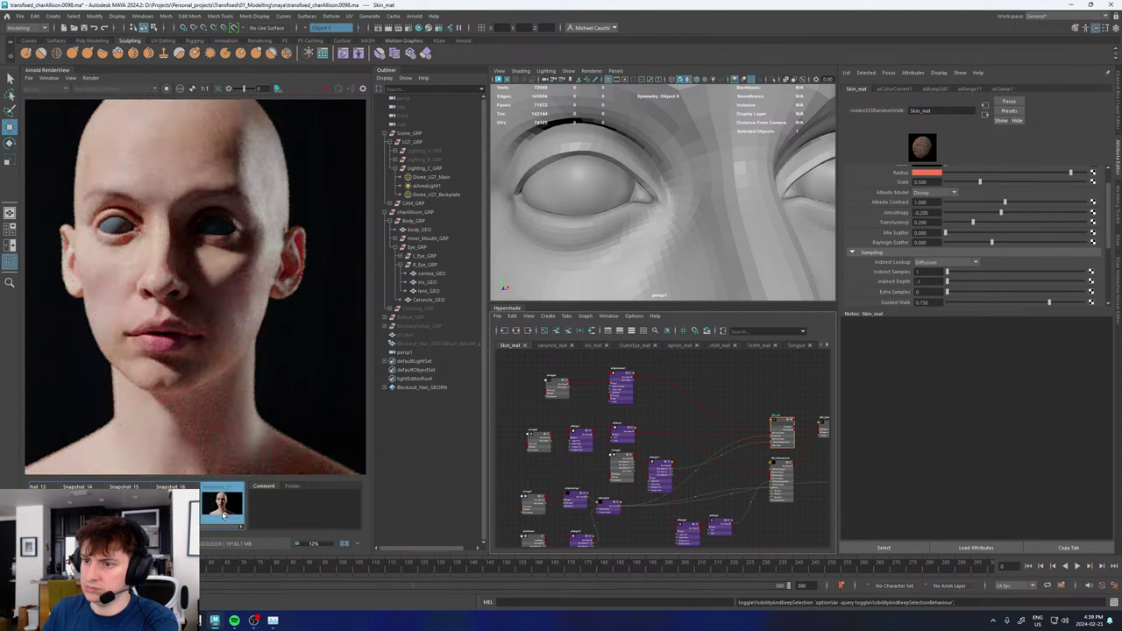
- Toggle the newest snapshot to compare it with the Diffusion render, and set Skin_mat's Indirect Lookup to Hybrid-RandomWalk
left_click(224, 516)
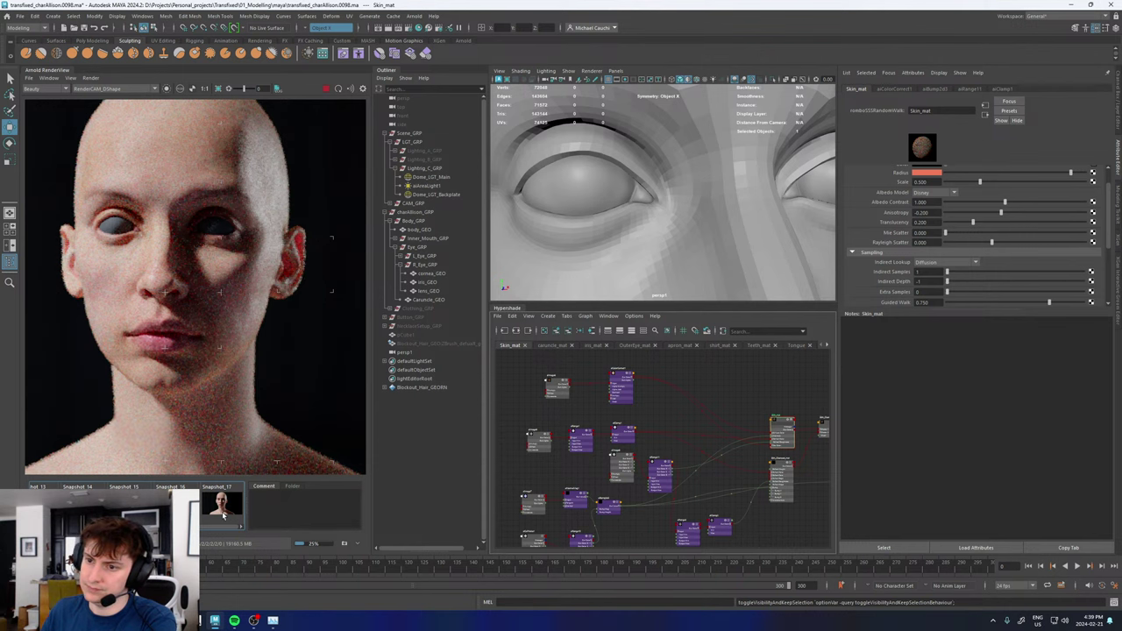
left_click(222, 516)
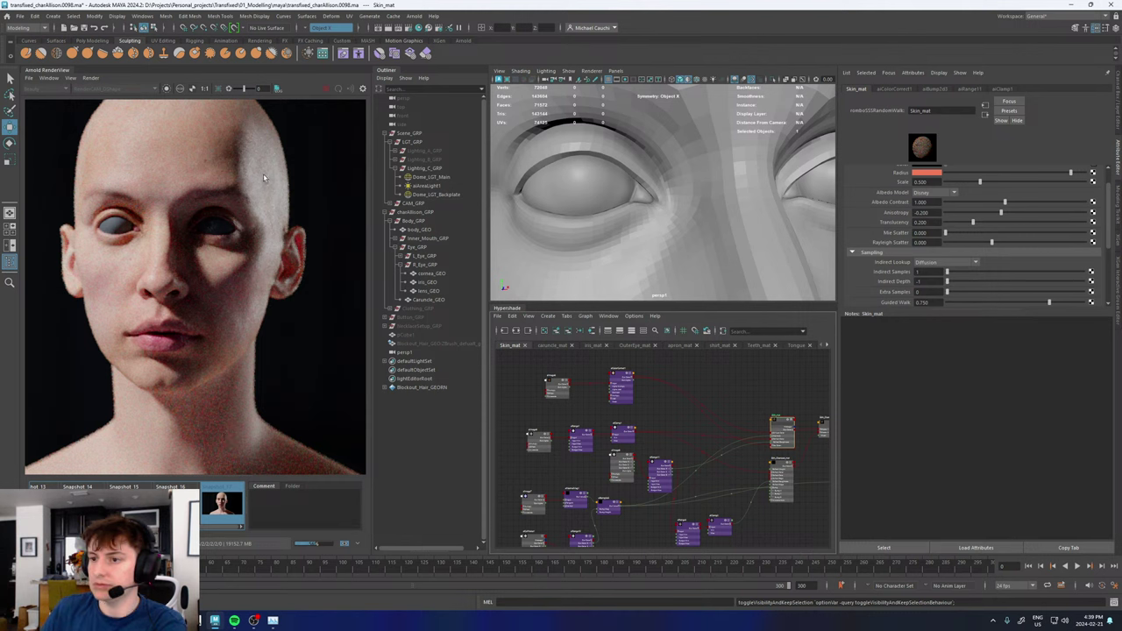
left_click(230, 505)
left_click(231, 505)
left_click(230, 505)
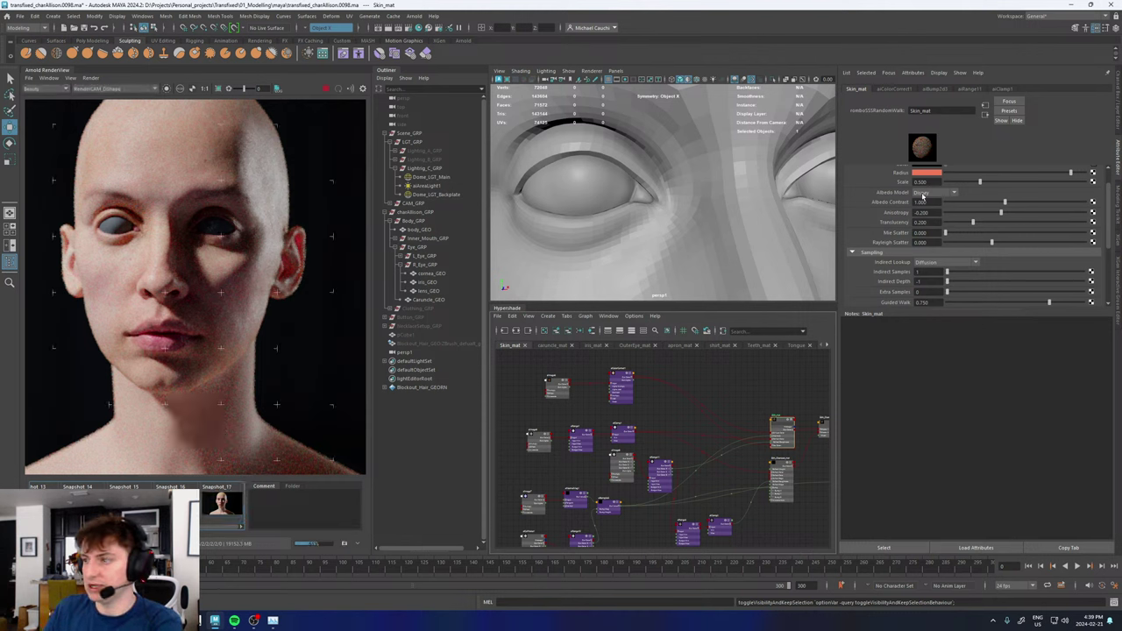
left_click(934, 263)
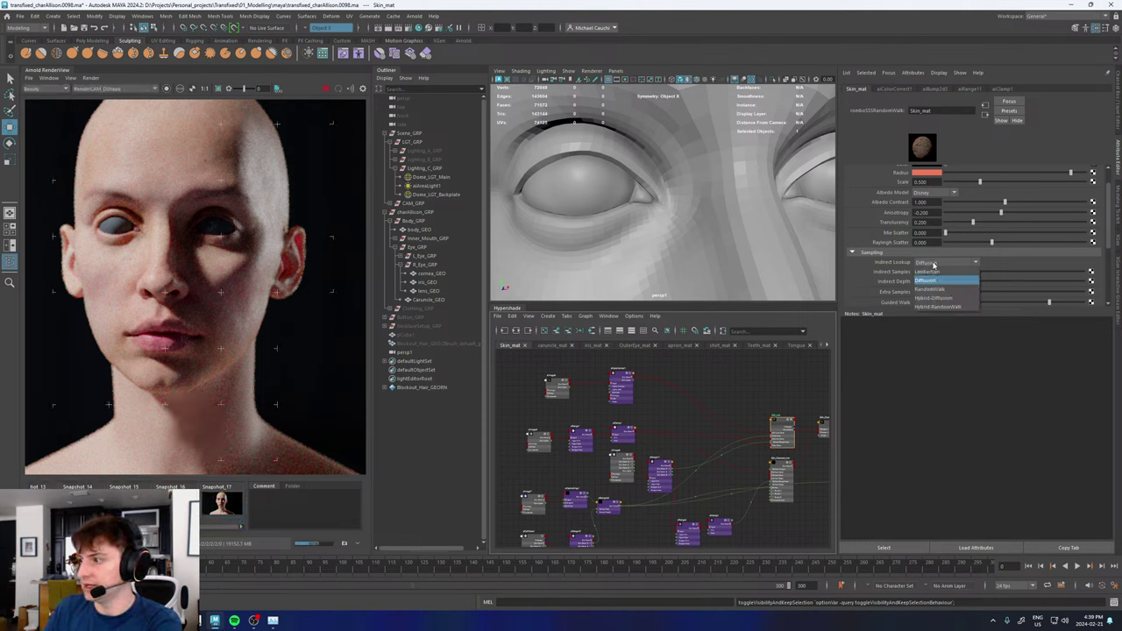
left_click(938, 307)
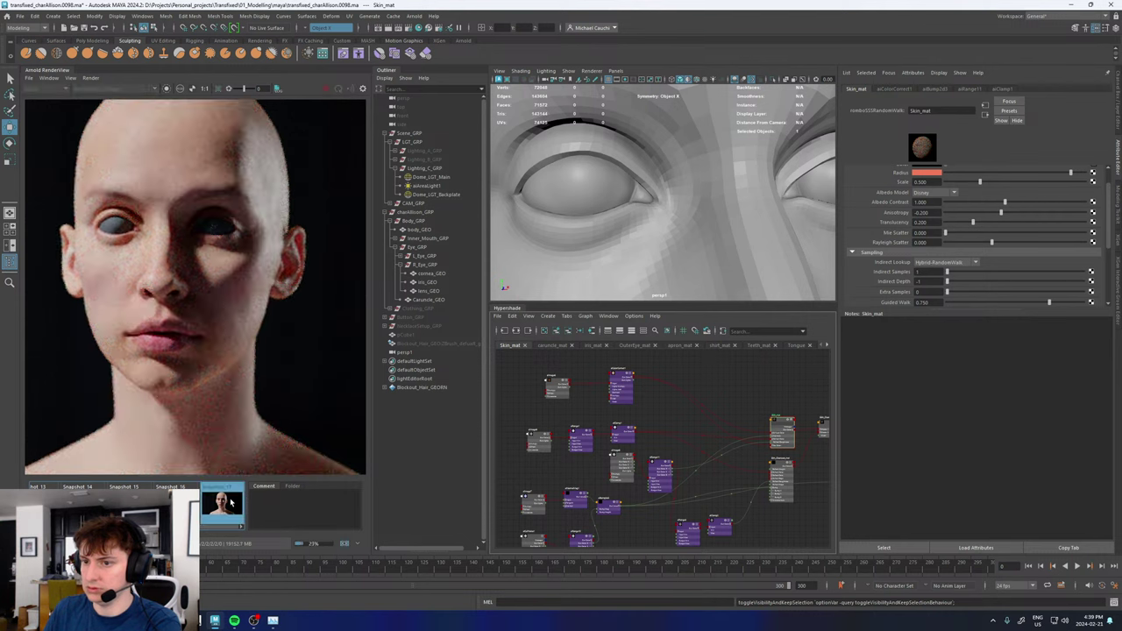
- Rename the specular roughness image node in the Skin_mat graph to Image_SPECR_Skin
scroll(611, 476, "down", 5)
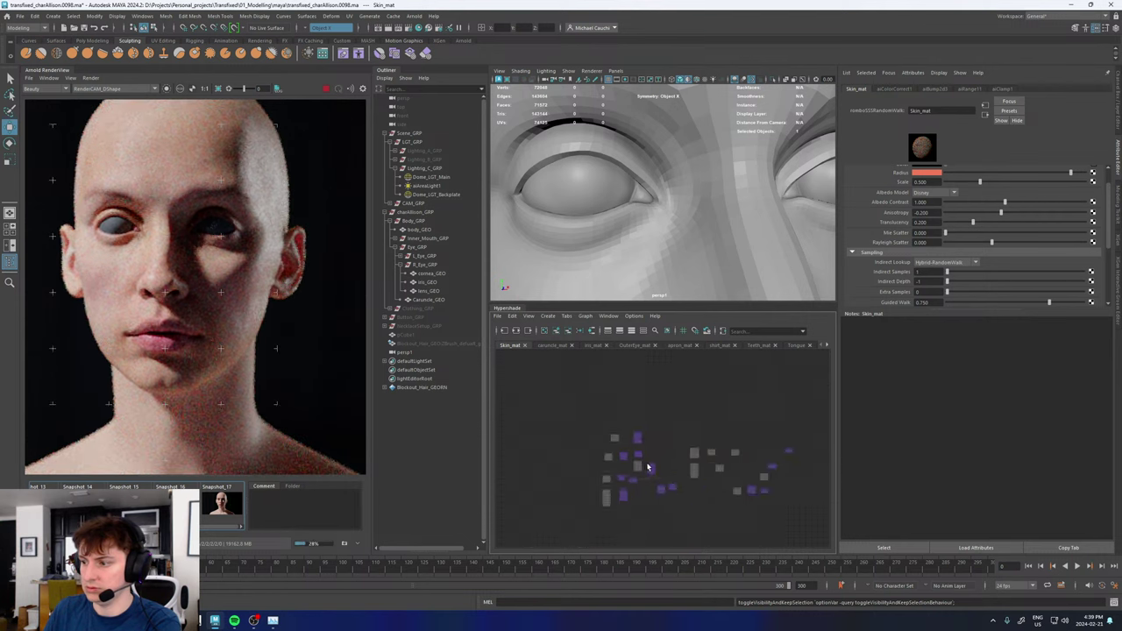
scroll(659, 429, "up", 6)
scroll(659, 428, "up", 3)
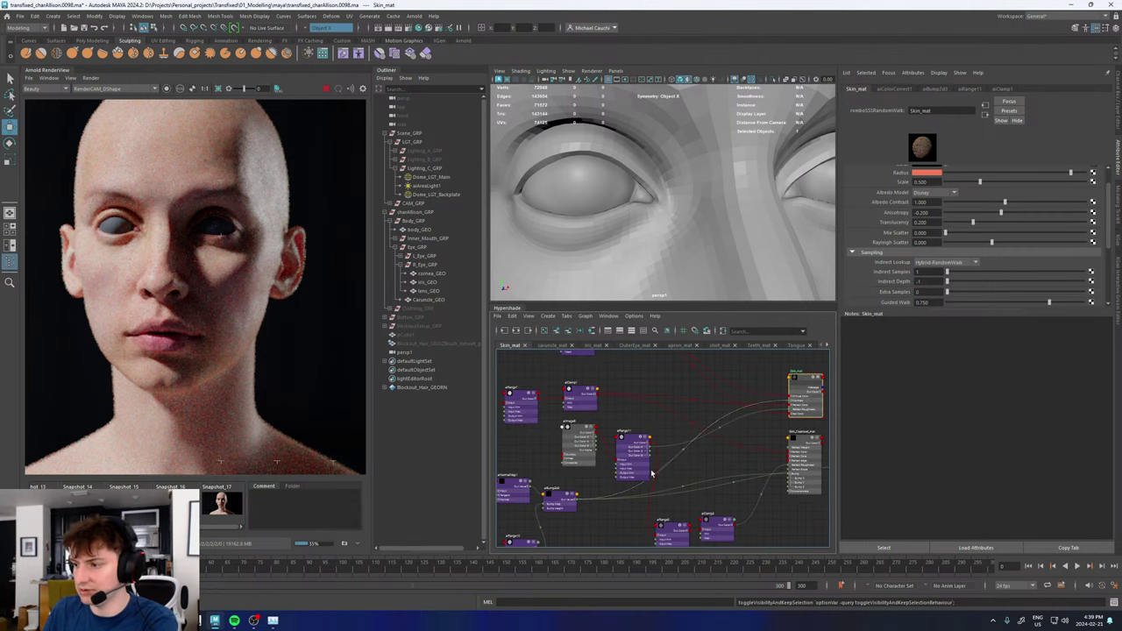
left_click(572, 427)
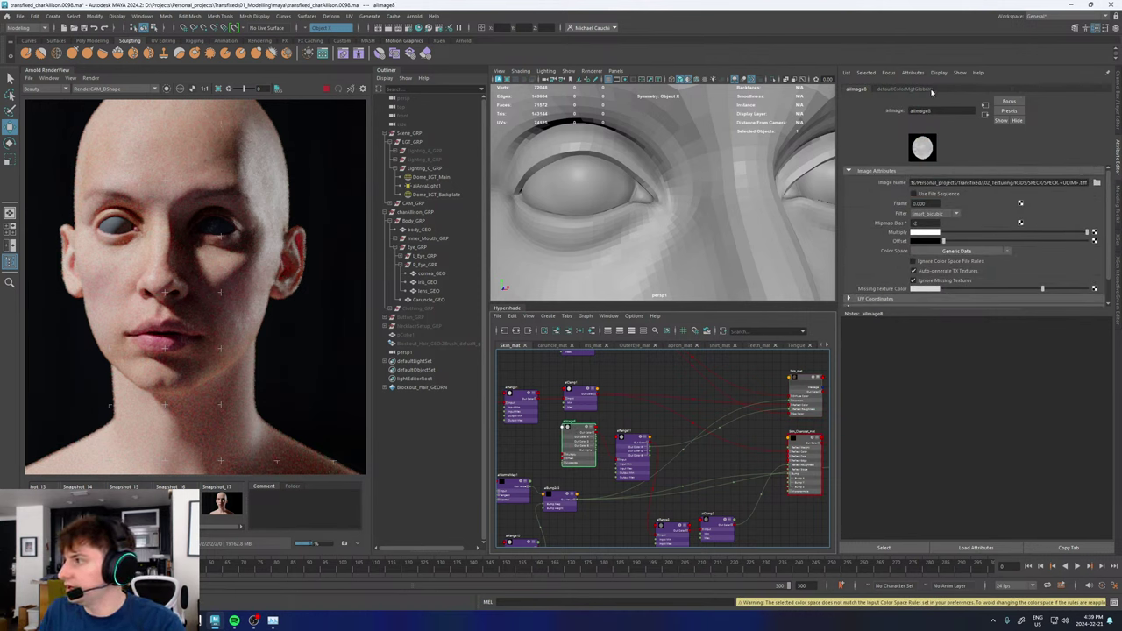
left_click_drag(944, 111, 888, 113)
type("ima")
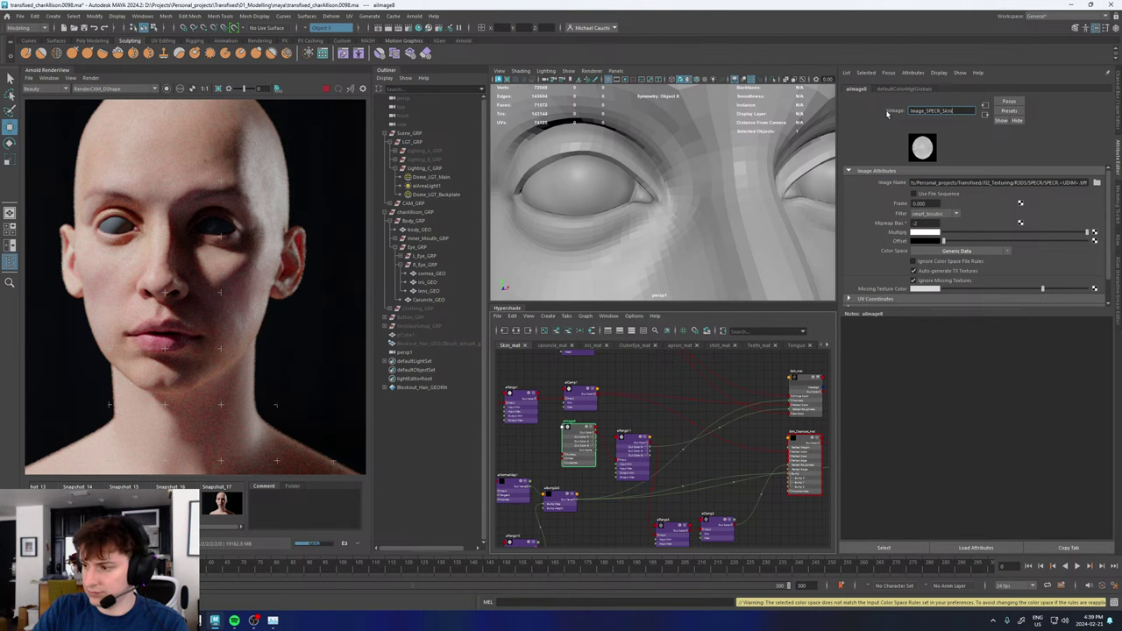
key("Return")
- Move Image_SPECR_Skin with its range node below the cell noise nodes, and move the loose aiRange3 pair beside them
scroll(628, 404, "down", 3)
middle_click_drag(626, 474, 631, 463, "alt")
left_click(635, 423, "shift")
left_click_drag(637, 413, 575, 515)
left_click_drag(690, 477, 622, 514)
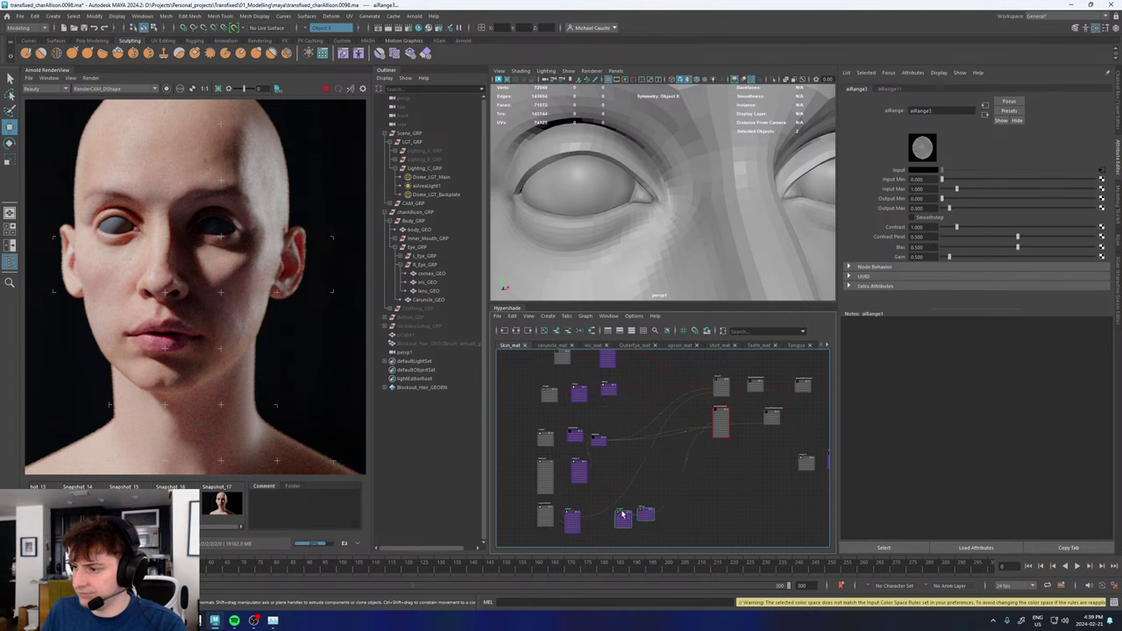
- Collapse the aiCellNoise1 node and rename the normal map's image node to Image_NORM_Skin
scroll(625, 474, "up", 4)
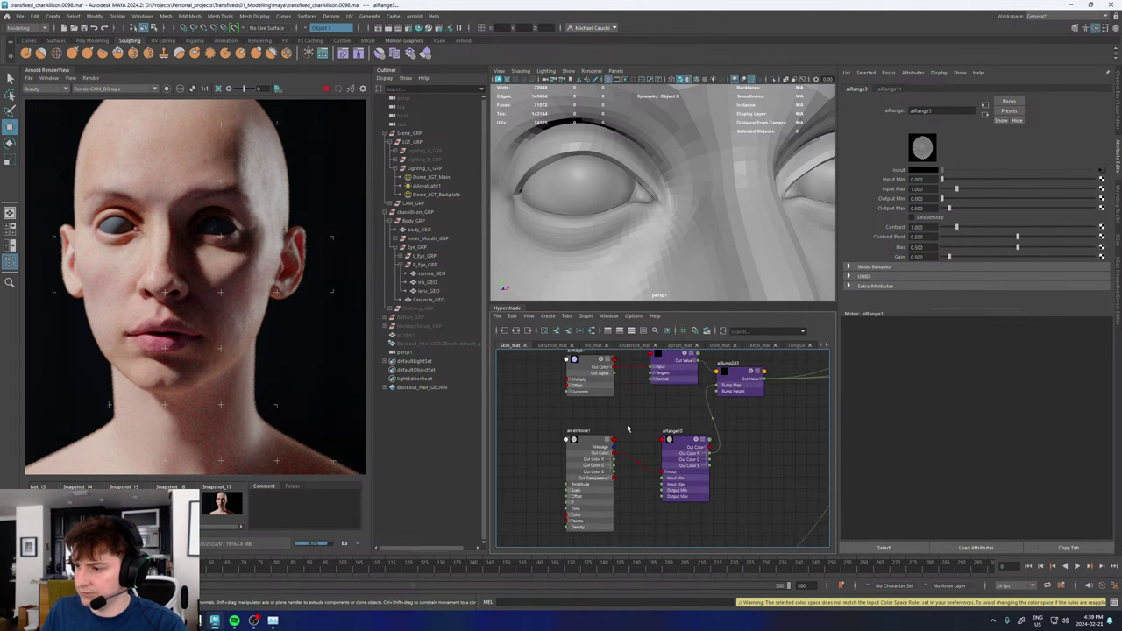
middle_click_drag(635, 425, 644, 474, "alt")
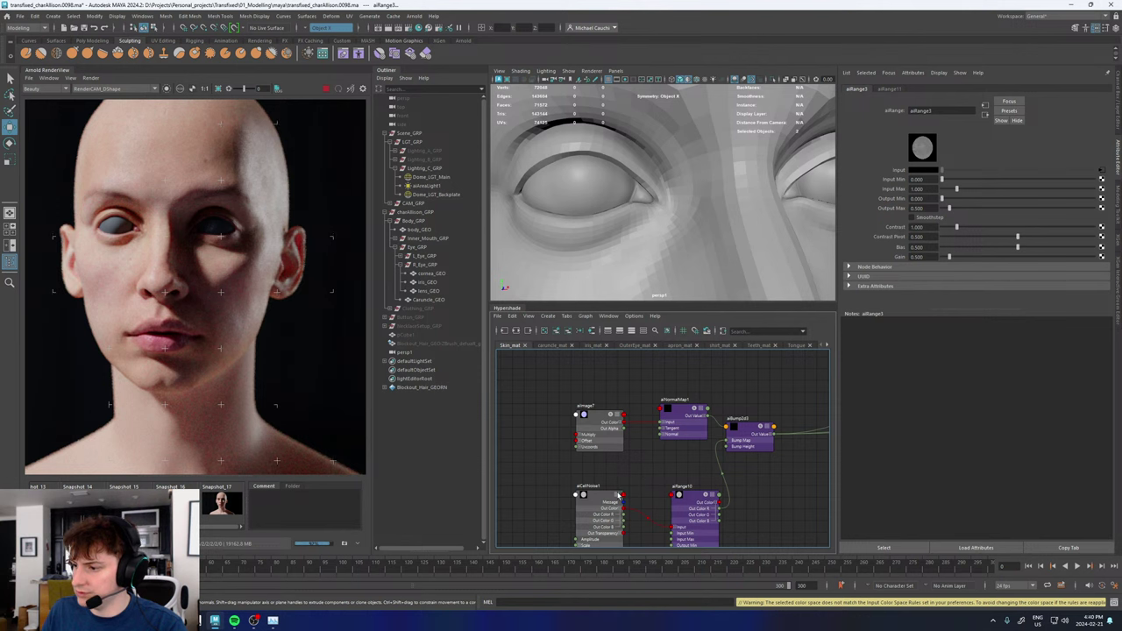
left_click(624, 496)
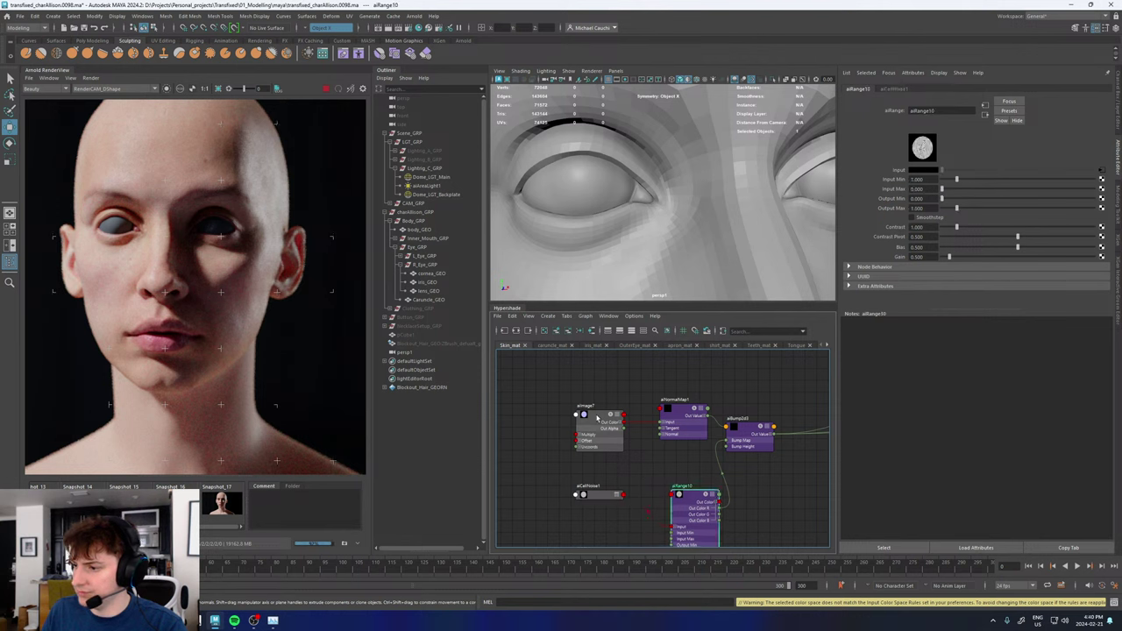
left_click(598, 418)
left_click_drag(946, 111, 894, 115)
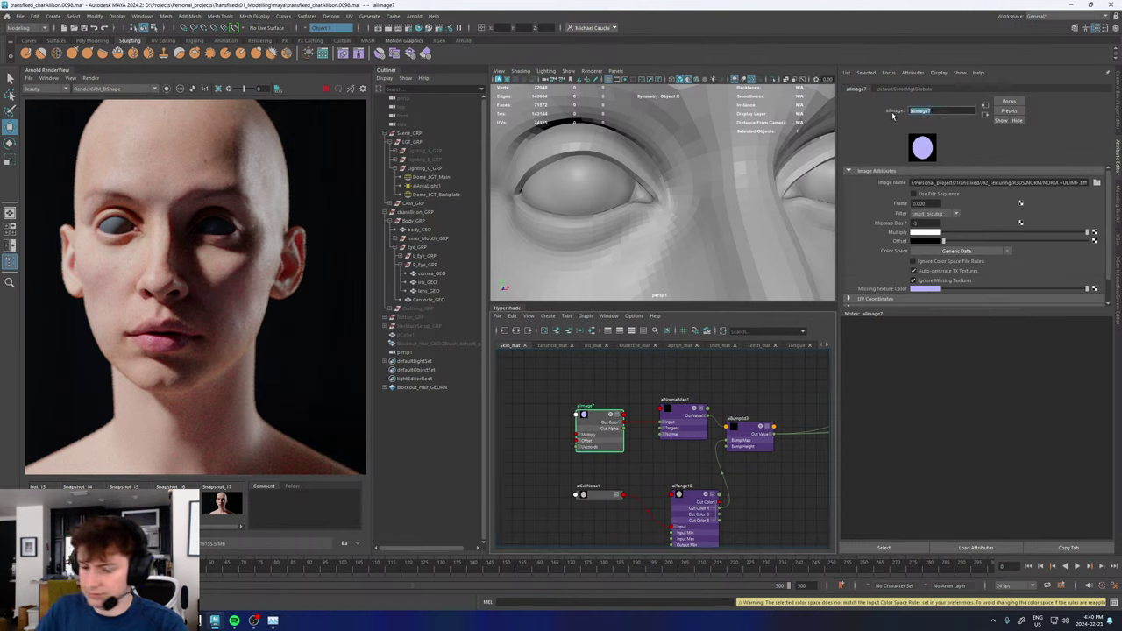
type("f")
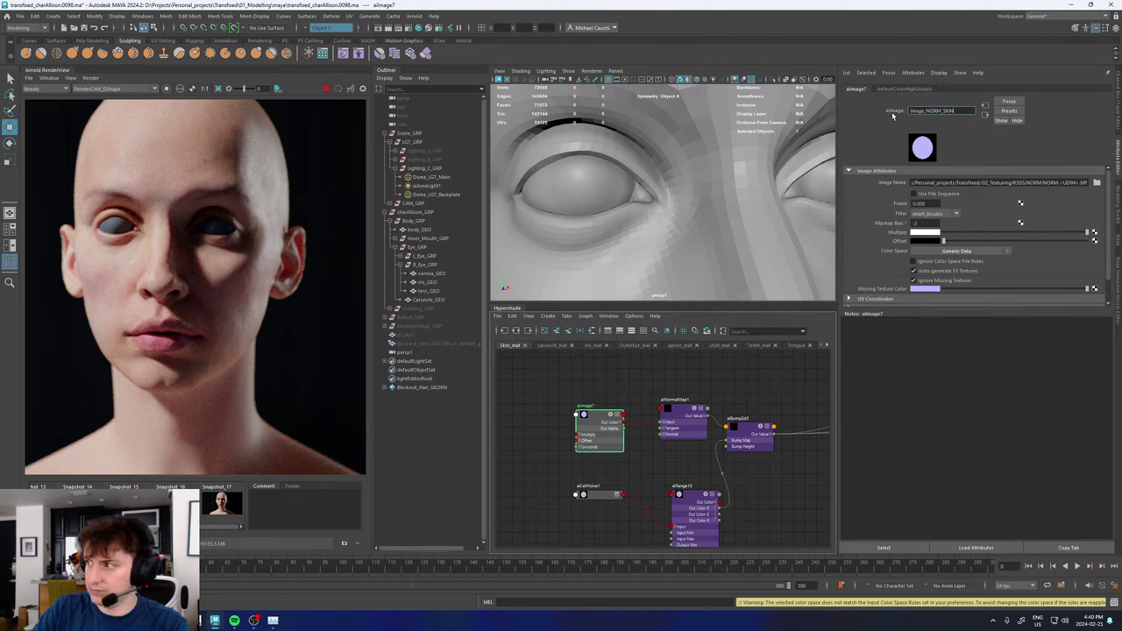
type("kin")
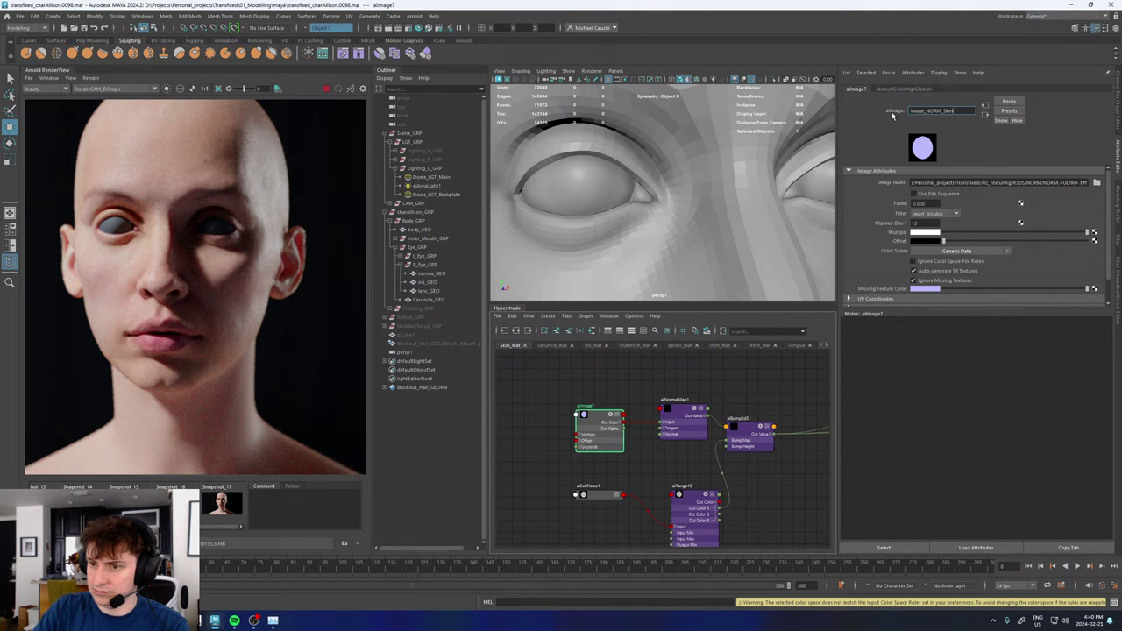
key("Return")
- Inspect the face in the live render at different magnifications and save the scene
scroll(246, 287, "down", 3)
scroll(247, 288, "up", 3)
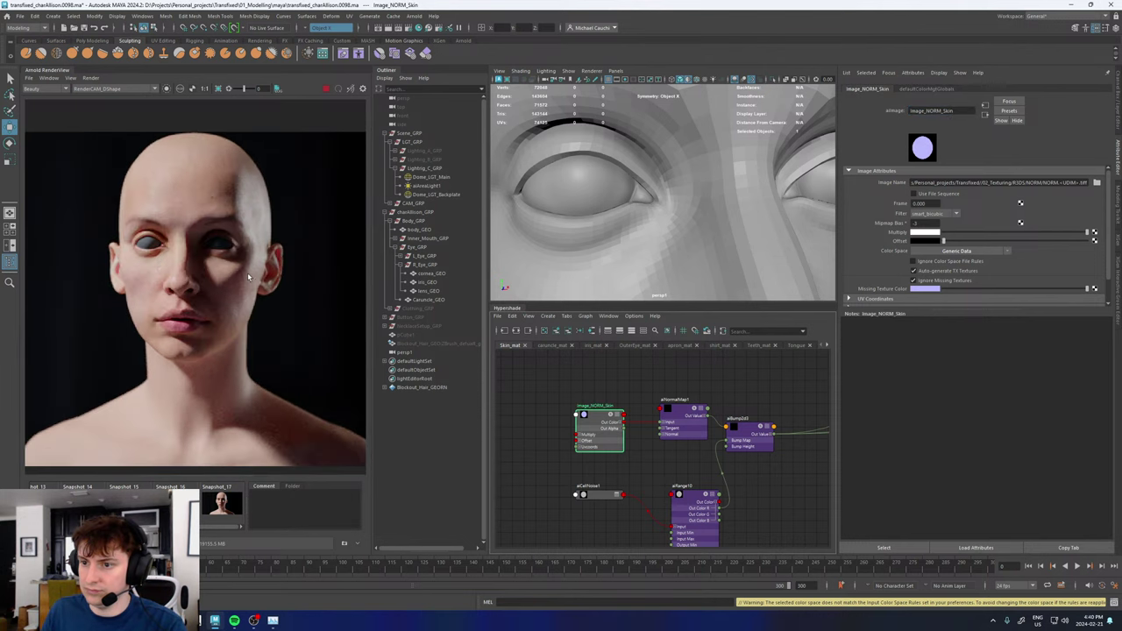
scroll(170, 219, "up", 2)
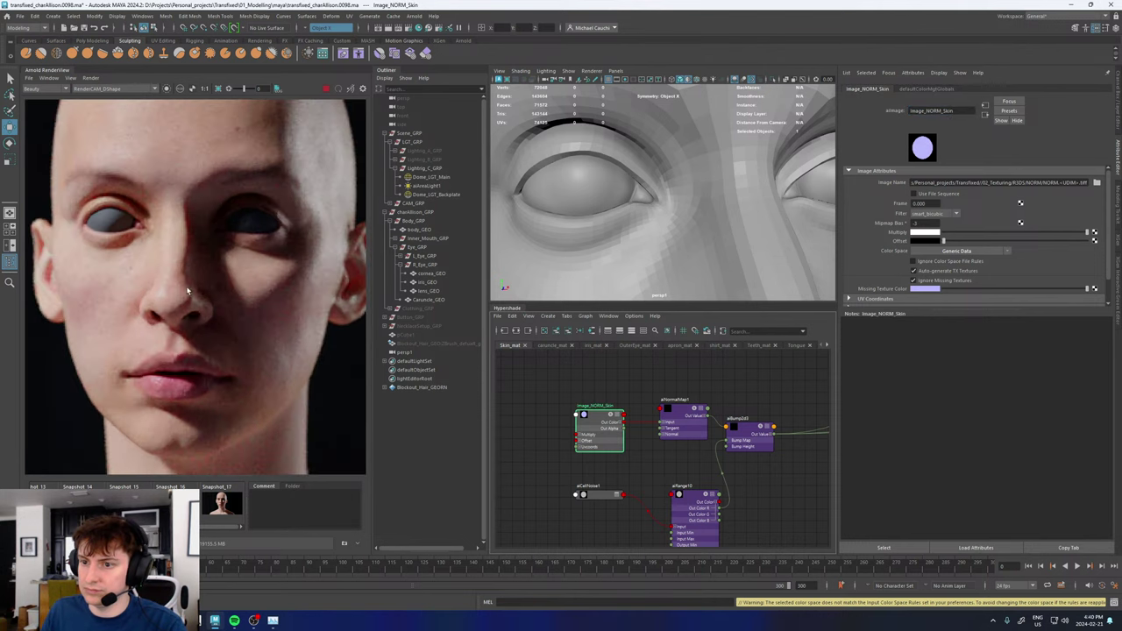
left_click(69, 78)
left_click(83, 164)
scroll(210, 242, "down", 5)
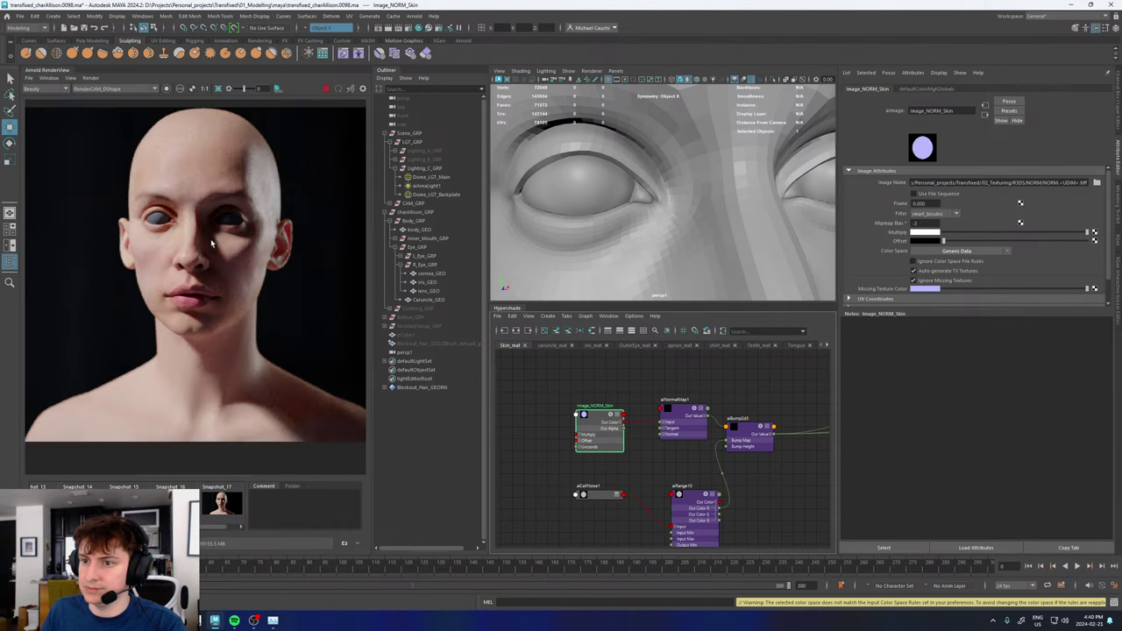
scroll(225, 245, "up", 3)
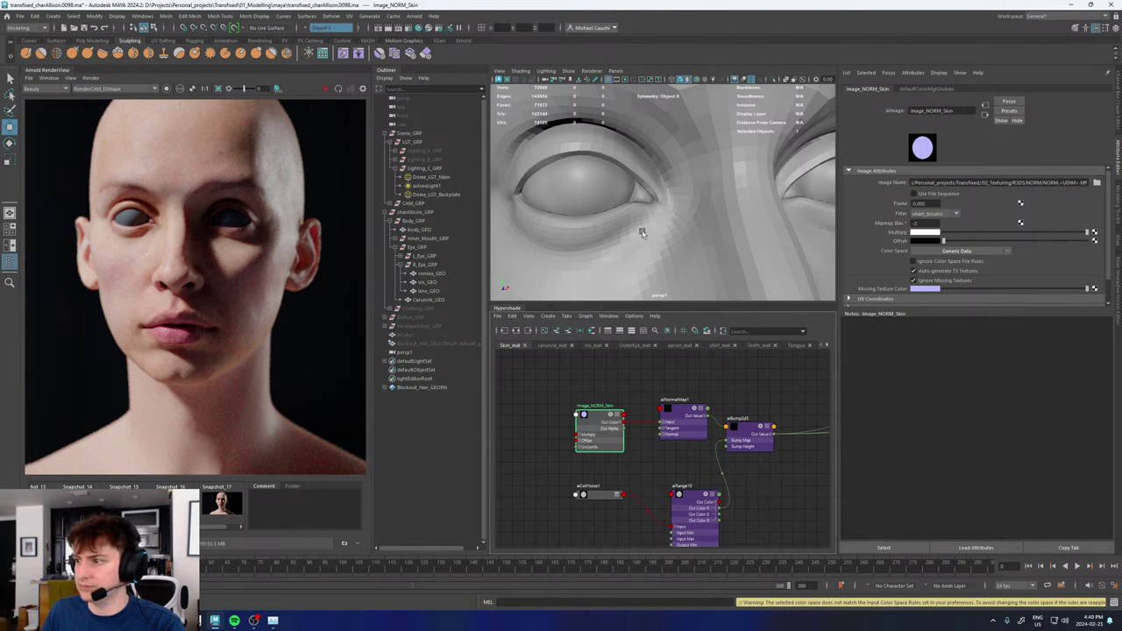
key("ctrl+s")
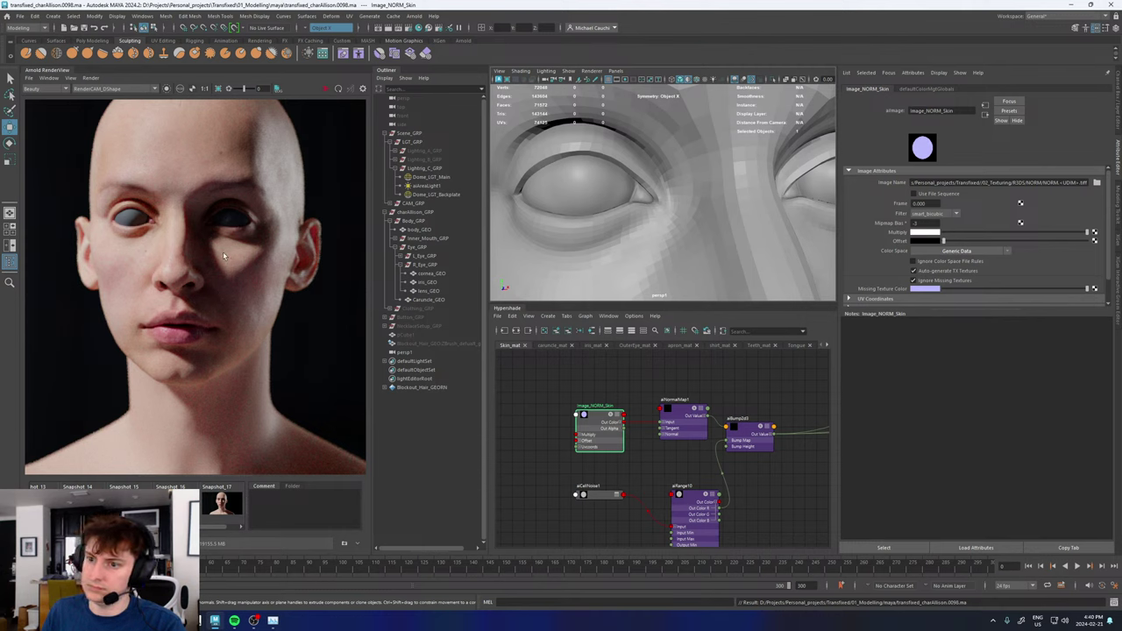
- Compare the live render with the two latest snapshots, on the whole head and close up around the nose and eye
left_click(230, 507)
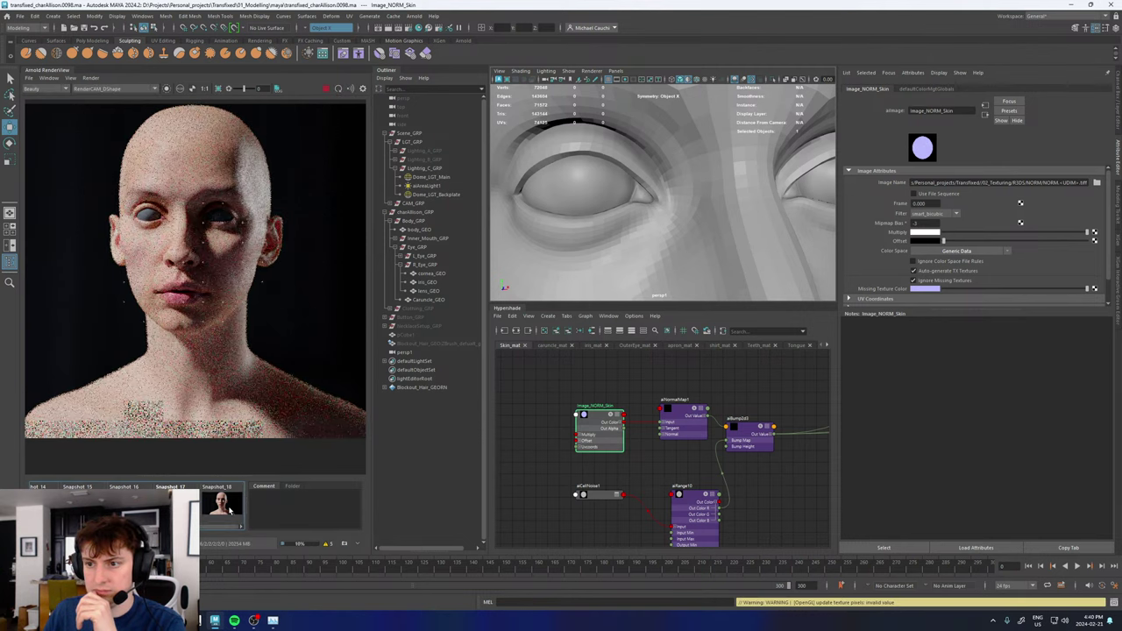
left_click(230, 508)
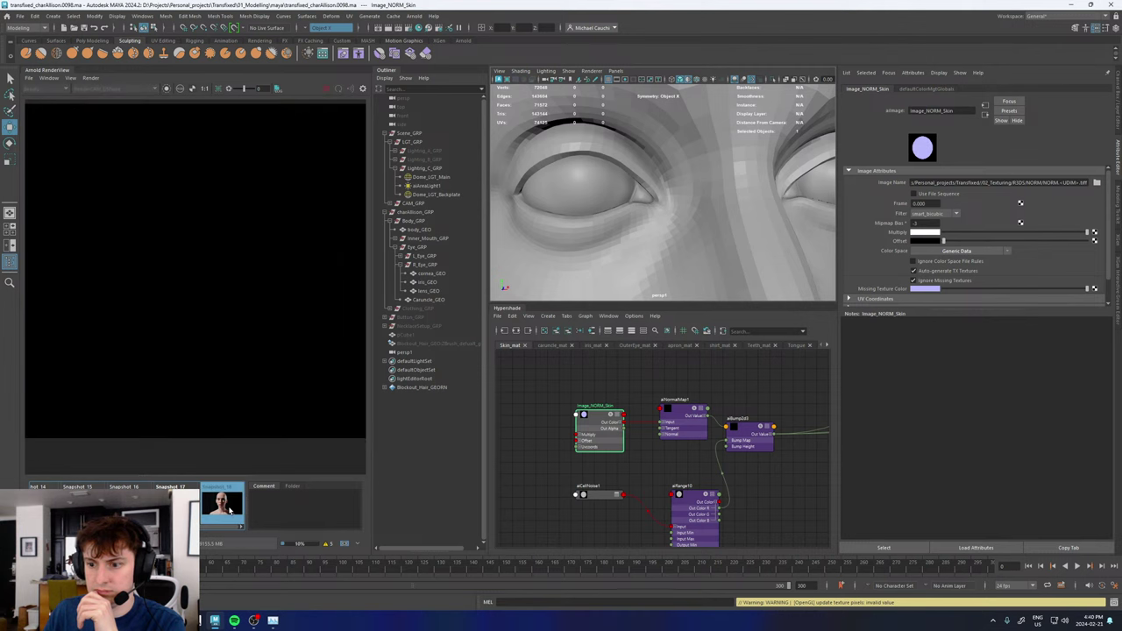
left_click(230, 508)
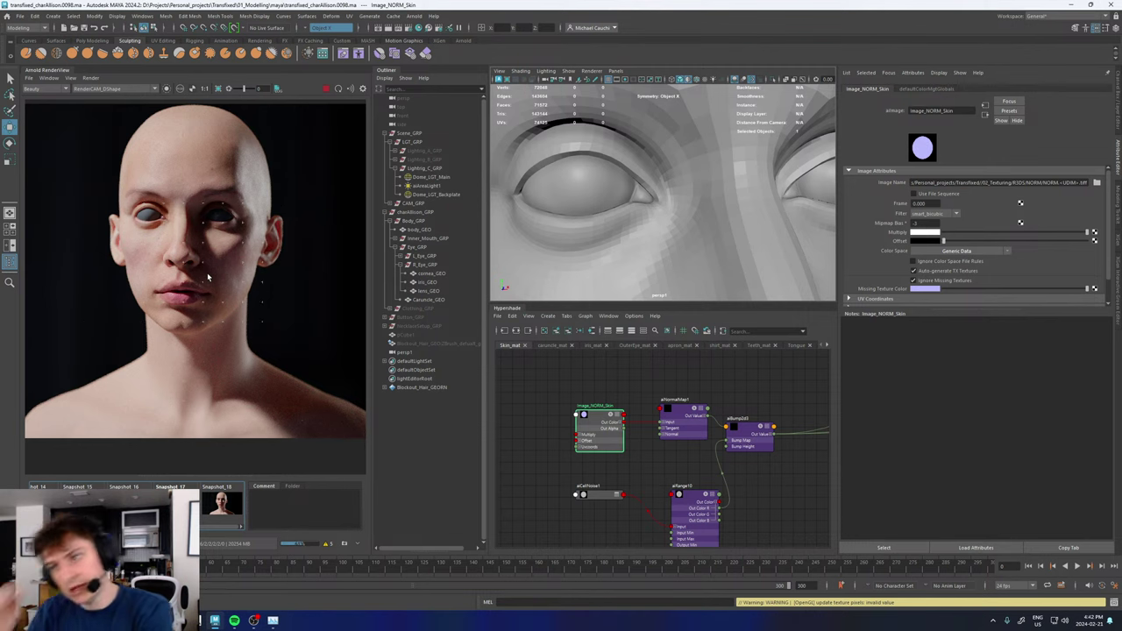
scroll(170, 209, "up", 8)
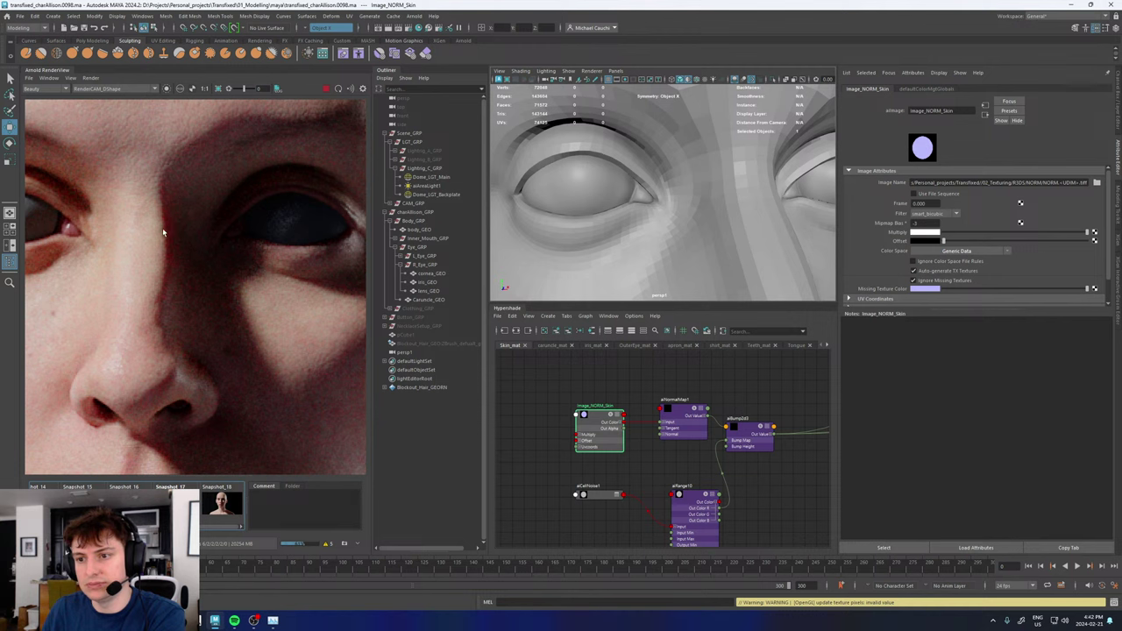
left_click(222, 506)
left_click(222, 506)
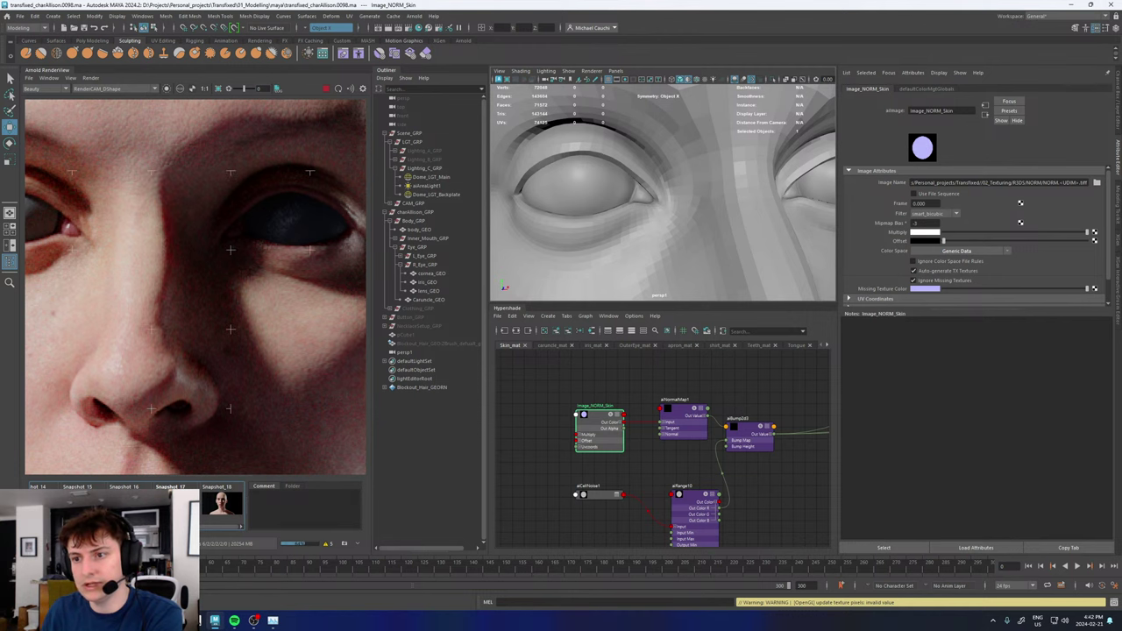
left_click(175, 506)
left_click(176, 506)
scroll(224, 344, "down", 5)
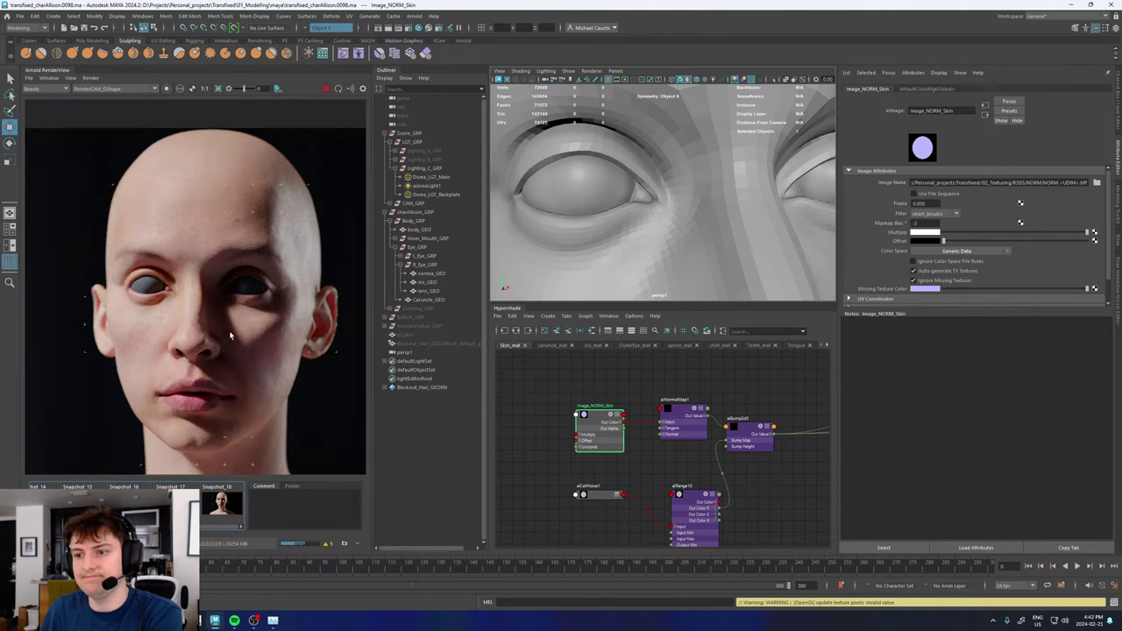
- Save the scene with the live render stopped, and select the body mesh
left_click(326, 89)
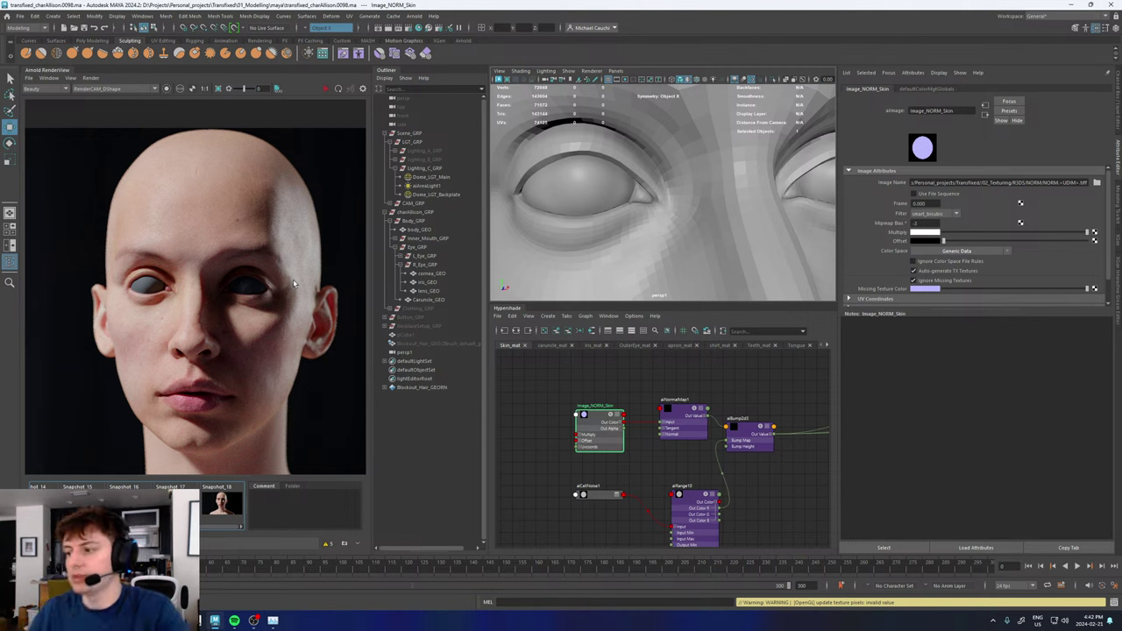
left_click(604, 370)
key("ctrl+s")
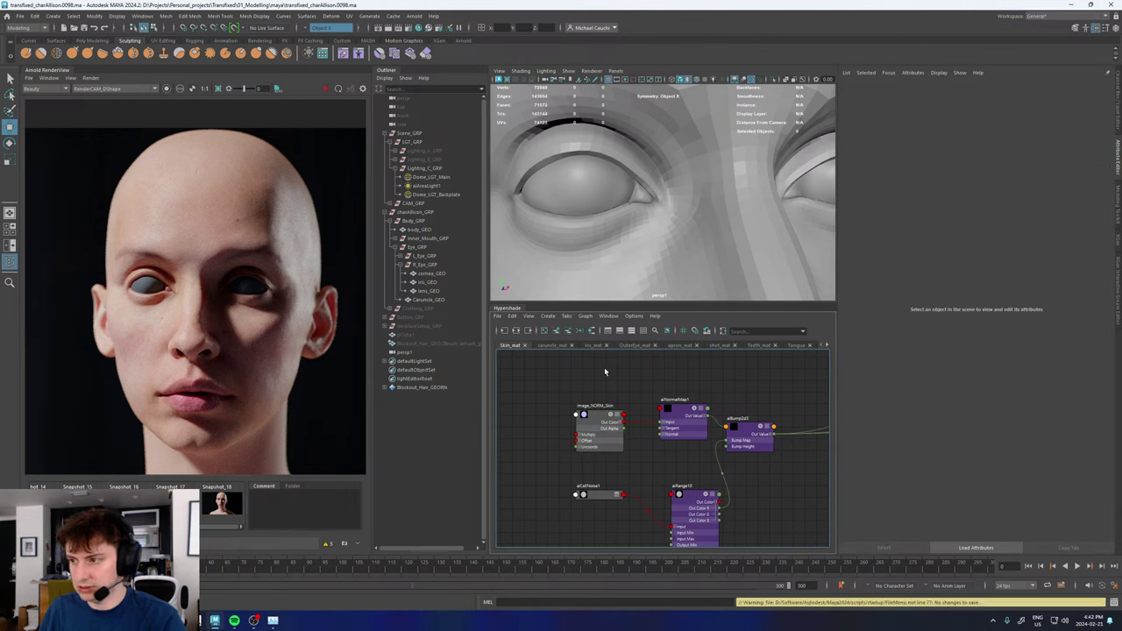
left_click(735, 221)
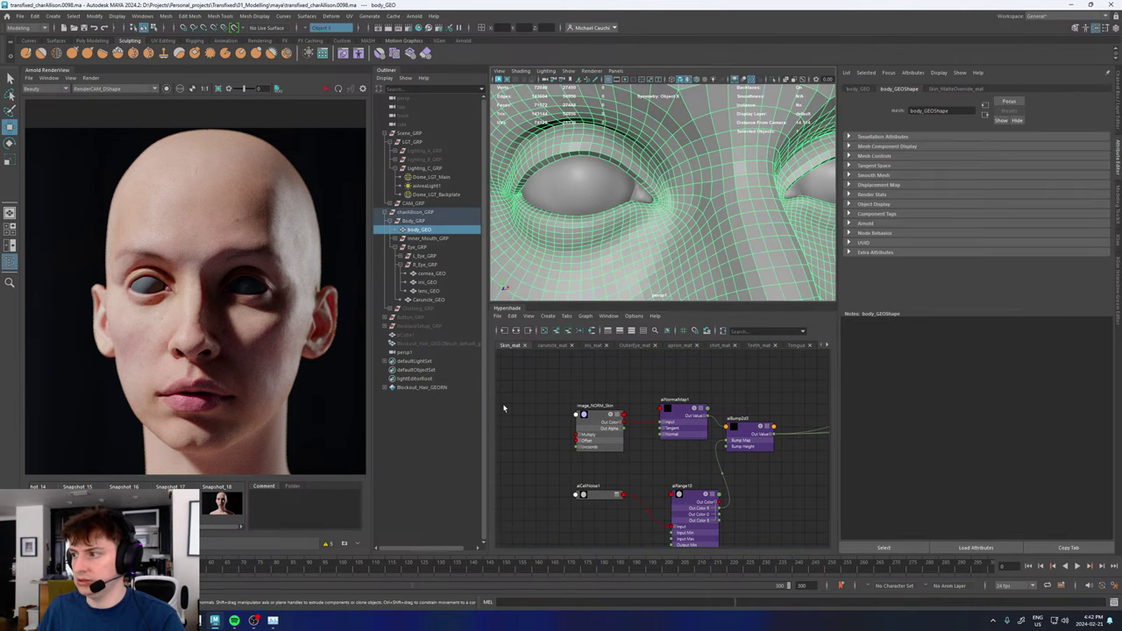
- Switch to ZBrush, append a sphere to the body's subtools and make it the active subtool
key("alt+Tab")
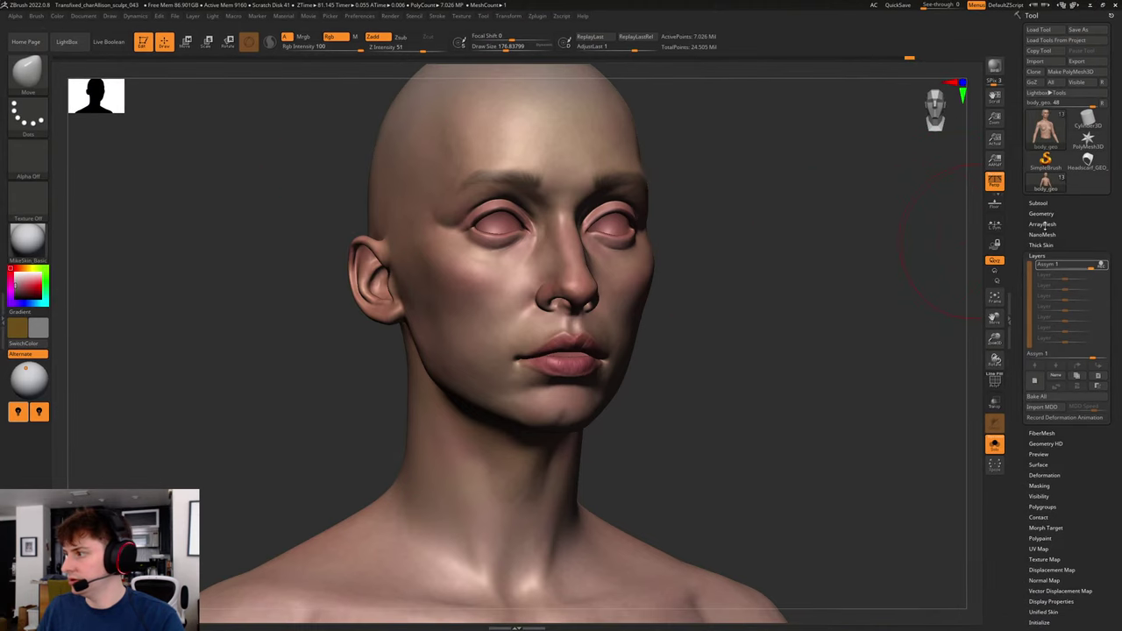
left_click(1043, 203)
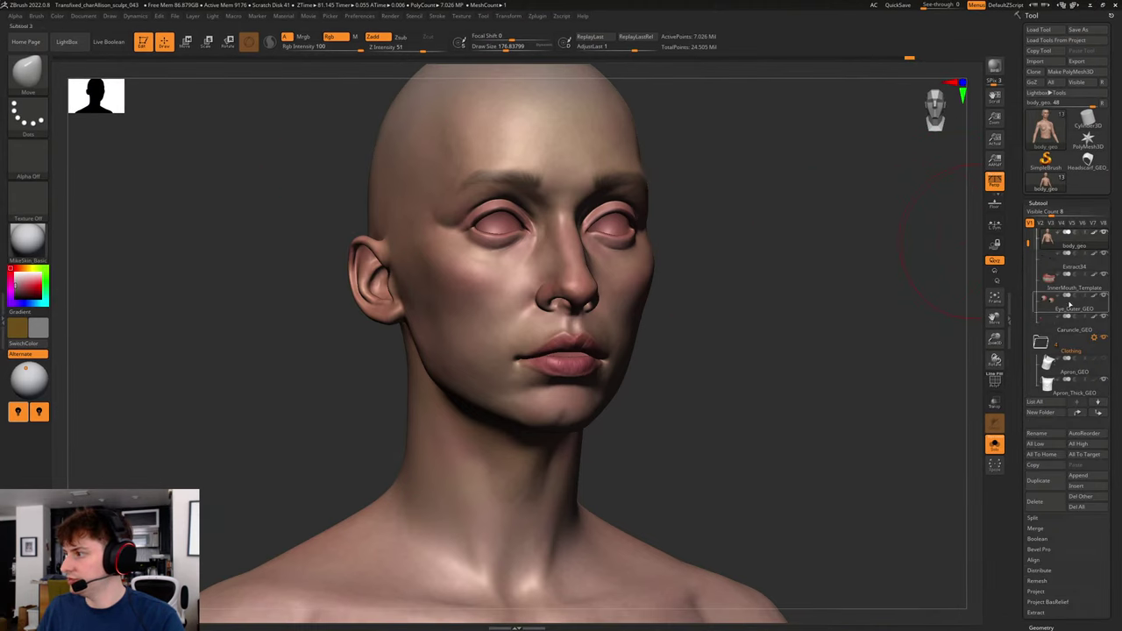
left_click(1078, 475)
left_click(702, 485)
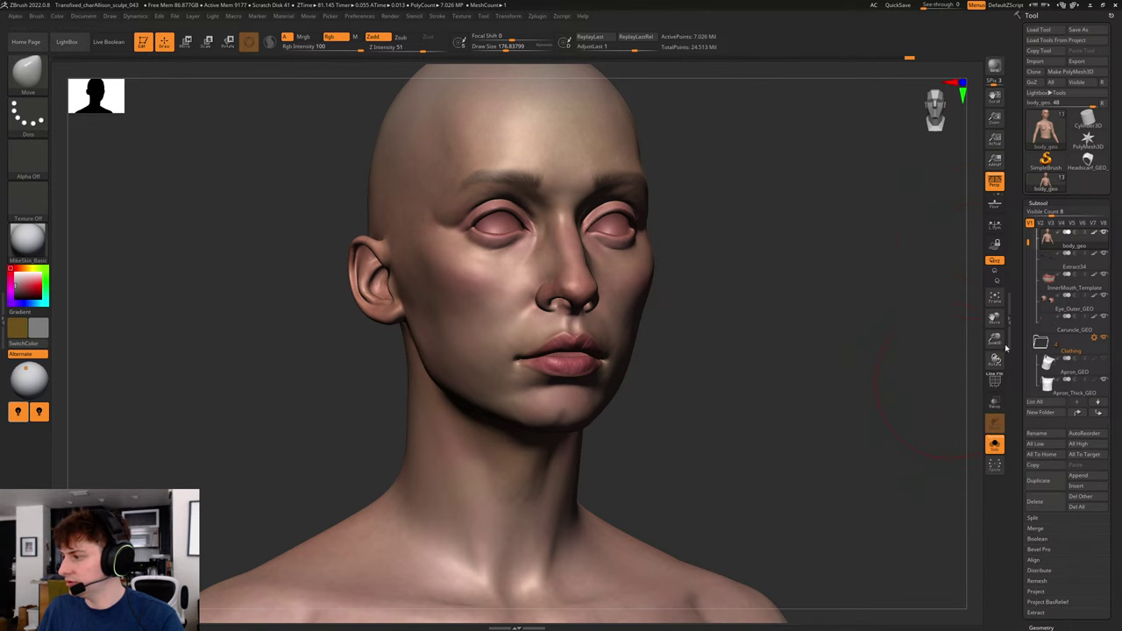
left_click_drag(1025, 314, 1027, 363)
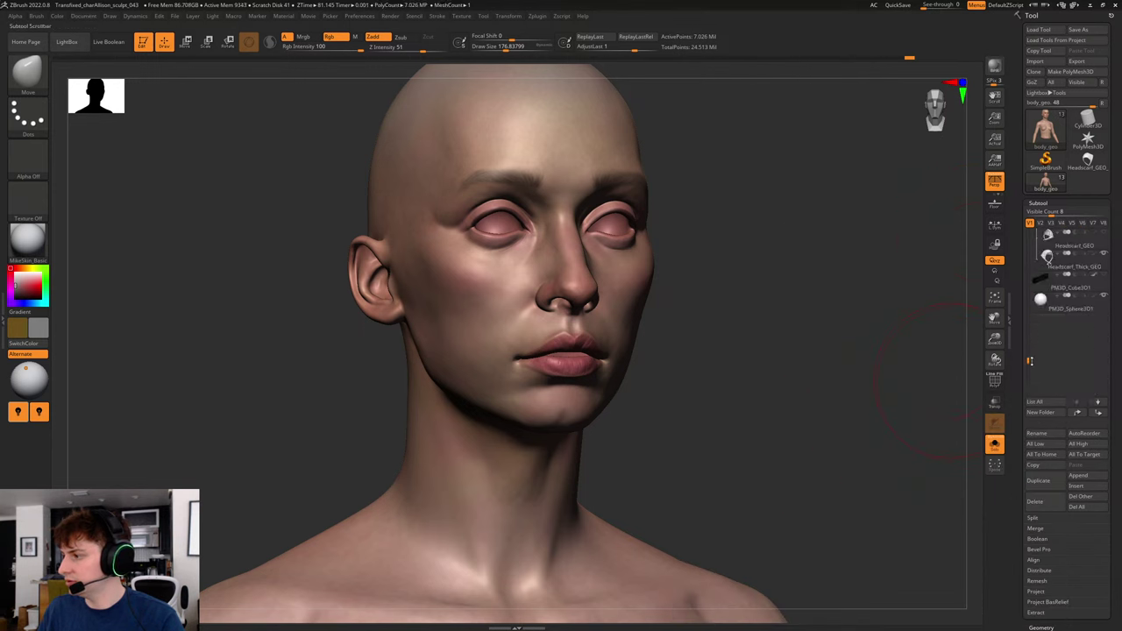
left_click(1057, 302)
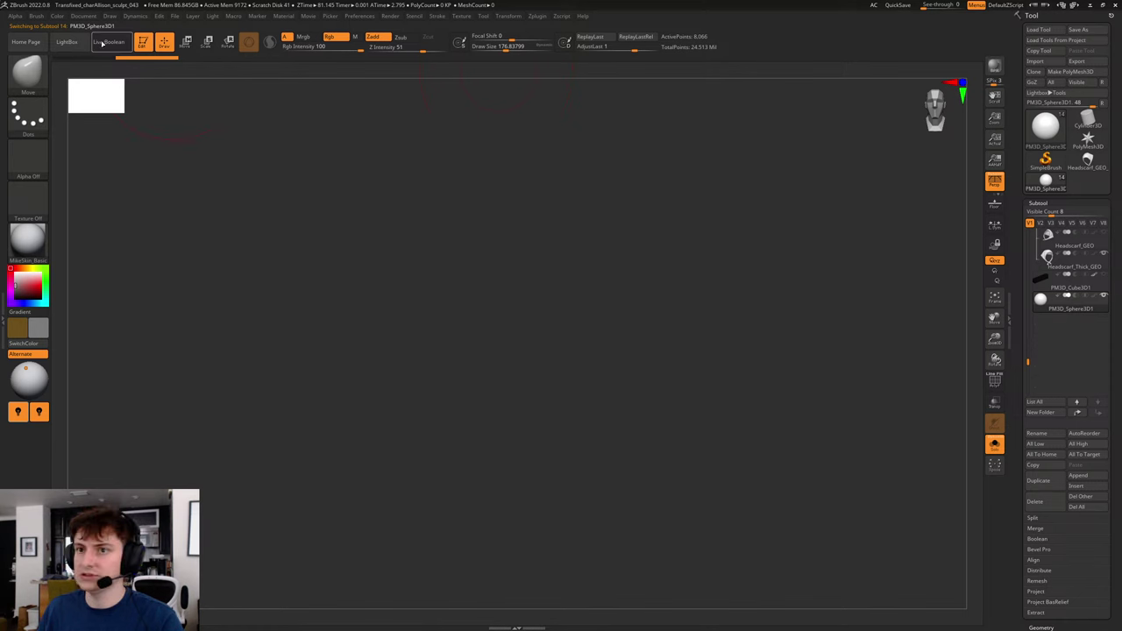
- Load Ryan_Kingslien_Anatomy_Model.ZTL from LightBox's tool library as the active tool and close LightBox
left_click(67, 41)
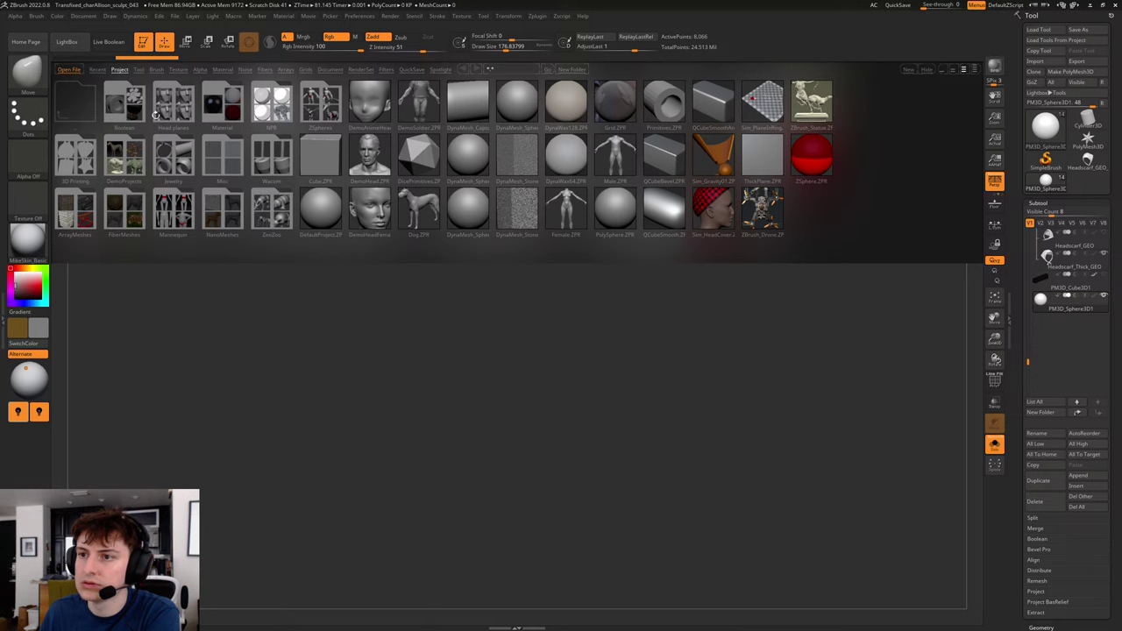
left_click(137, 70)
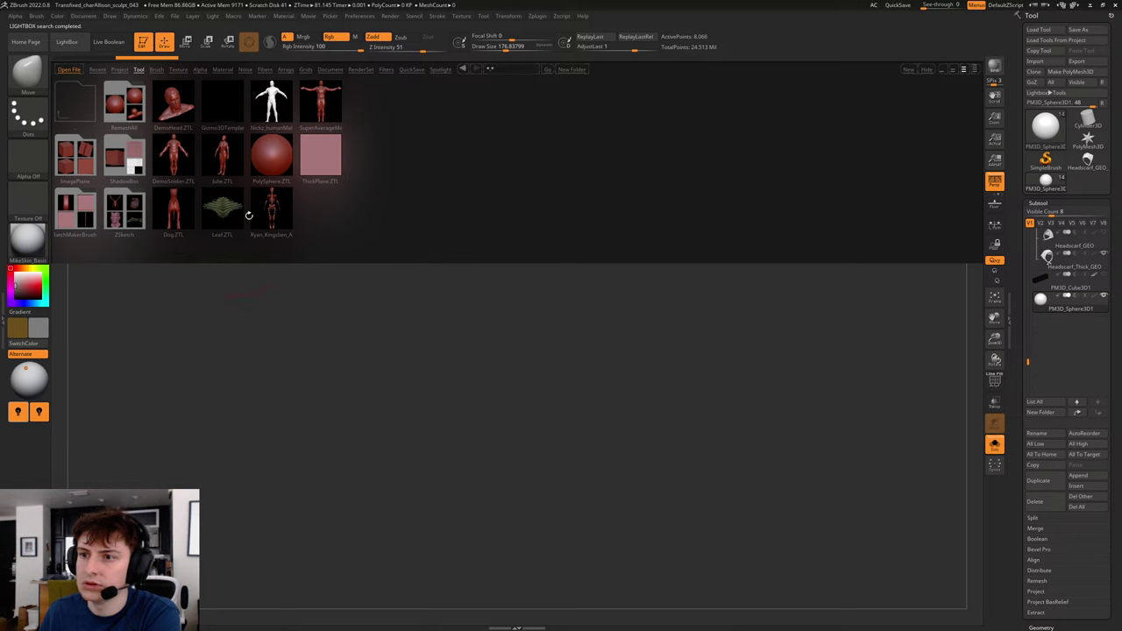
double_click(271, 213)
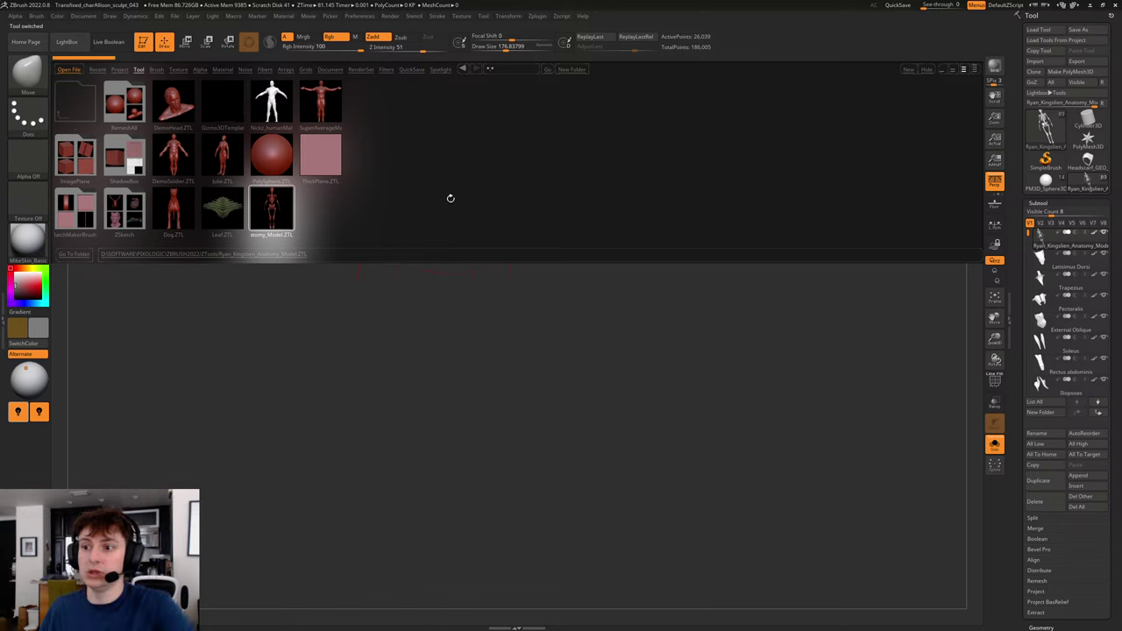
key("comma")
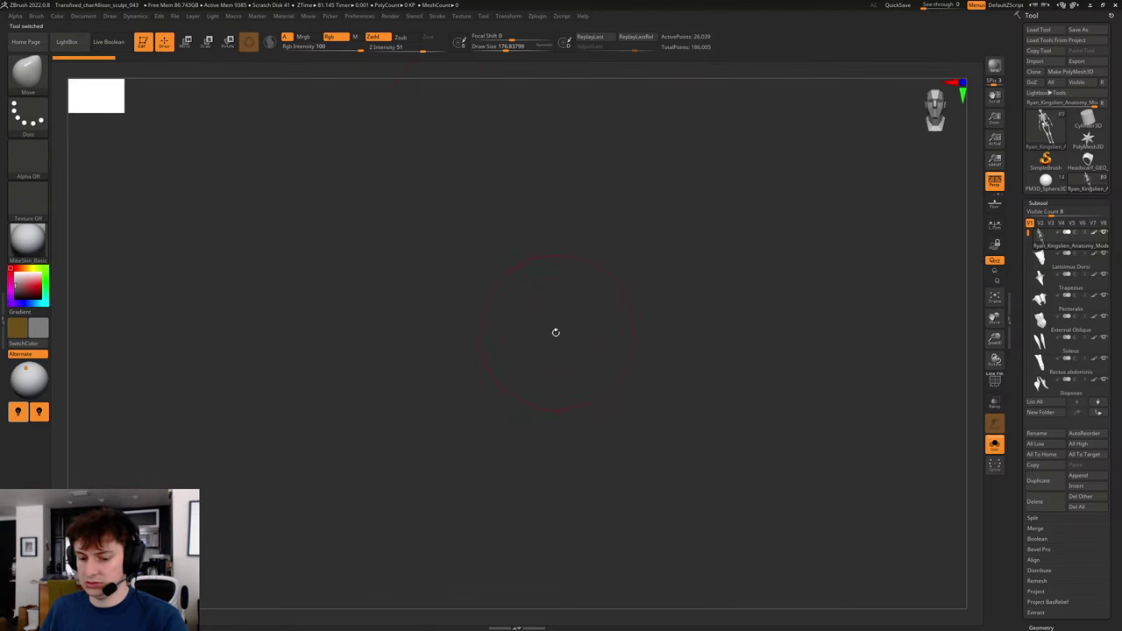
- Examine the isolated skeleton's skull from several angles, with and without the polyframe, and check its geometry and subtool settings
mouse_move(574, 348)
left_mouse_down()
mouse_move(640, 403)
mouse_move(828, 381)
mouse_move(835, 328)
left_mouse_up()
left_click_drag(741, 298, 710, 499, "alt")
mouse_move(797, 227)
left_mouse_down("alt")
mouse_move(815, 464)
mouse_move(791, 383)
left_mouse_up("alt")
left_click_drag(763, 333, 741, 465)
key("shift+f")
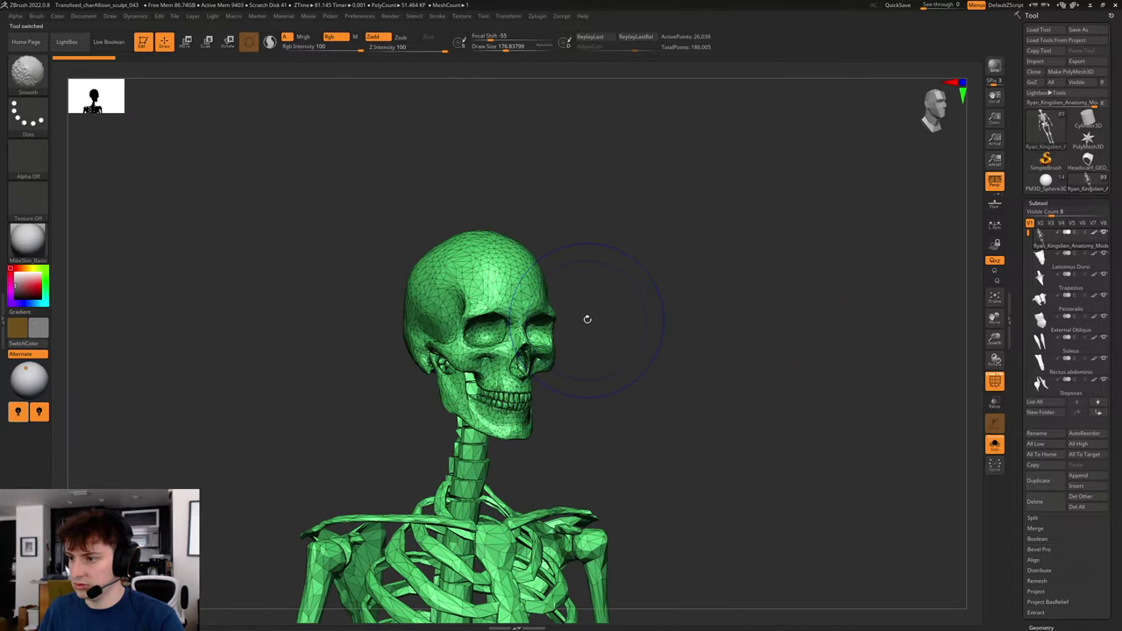
key("shift+f")
left_click(1038, 203)
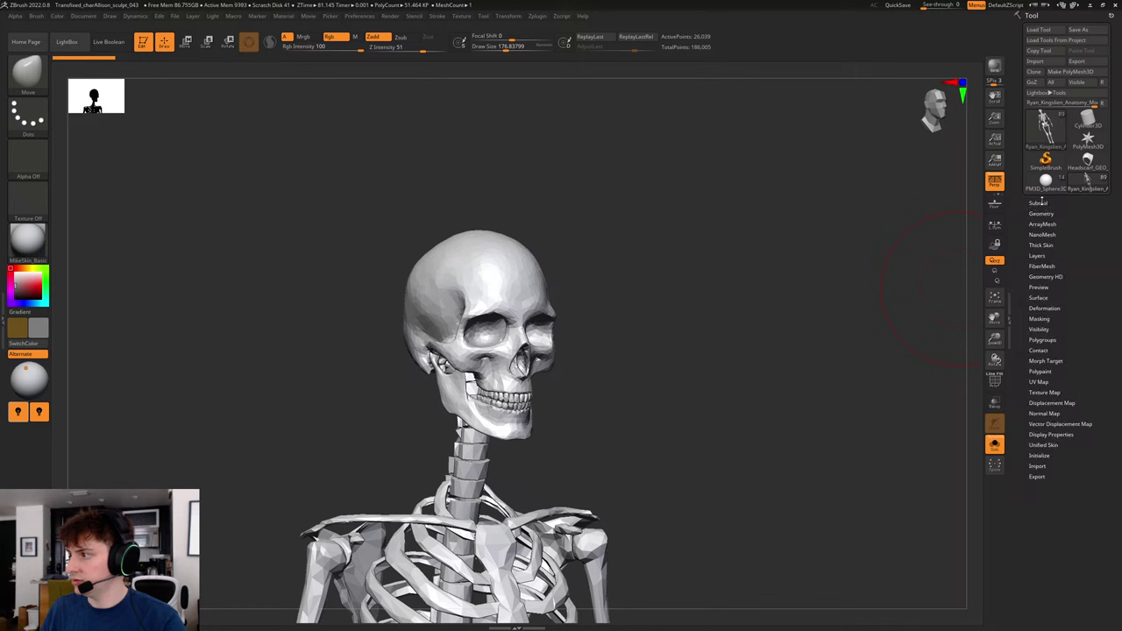
left_click(1041, 213)
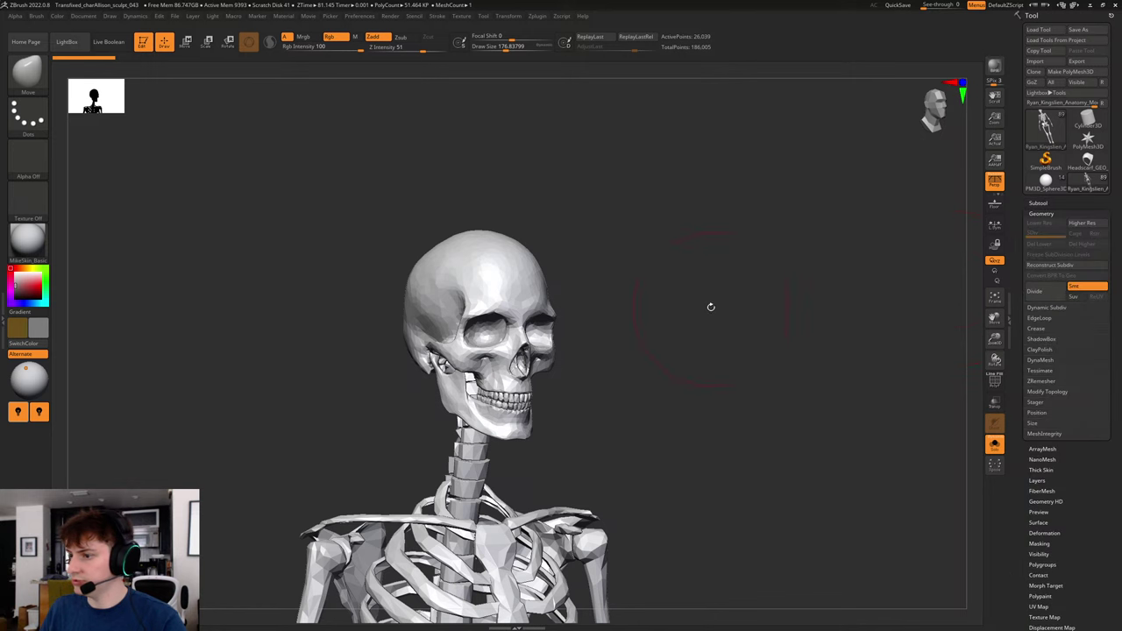
key("shift")
mouse_move(711, 310)
left_mouse_down()
mouse_move(684, 365)
mouse_move(716, 371)
mouse_move(668, 348)
mouse_move(637, 349)
left_mouse_up()
key("shift")
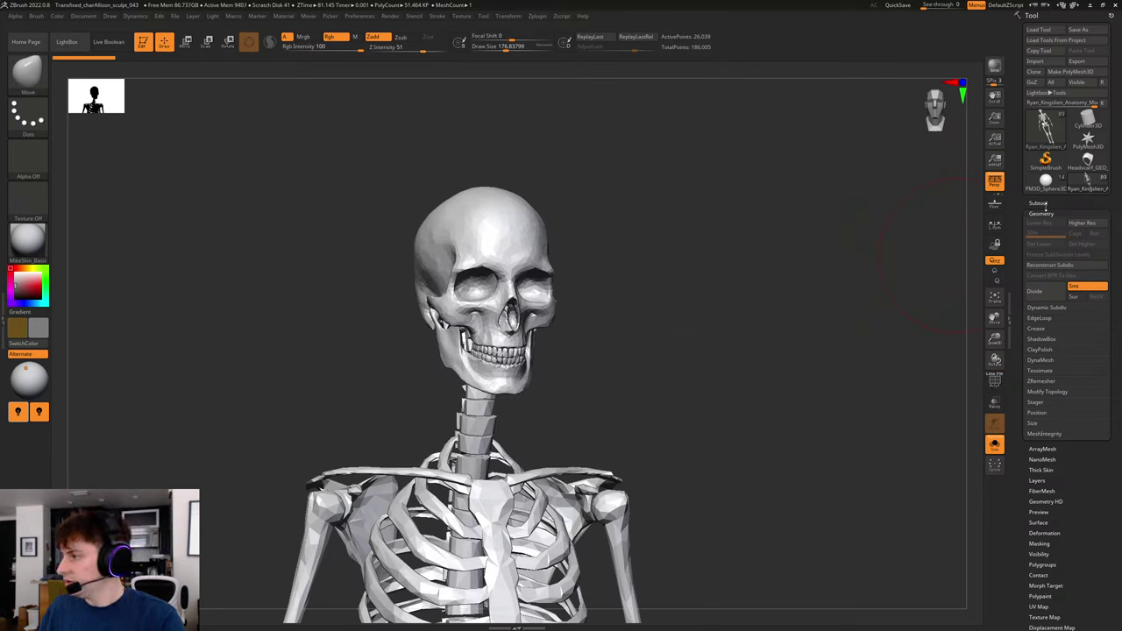
left_click(1048, 213)
left_click(1039, 203)
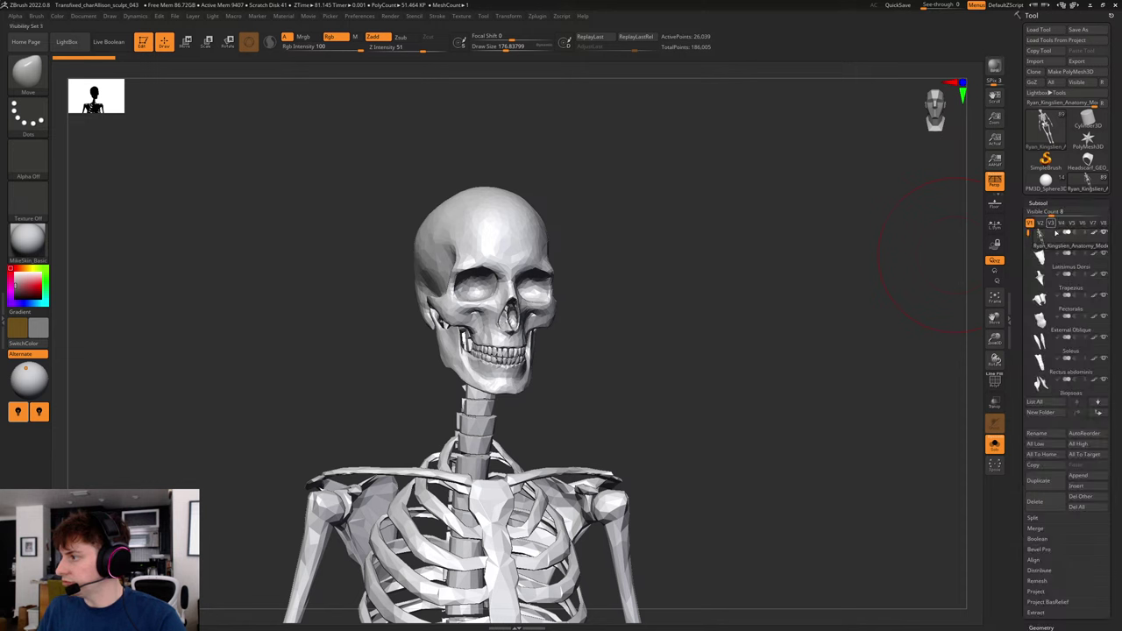
- Turn off Solo to show all muscle subtools and examine the full figure and torso
mouse_move(1040, 257)
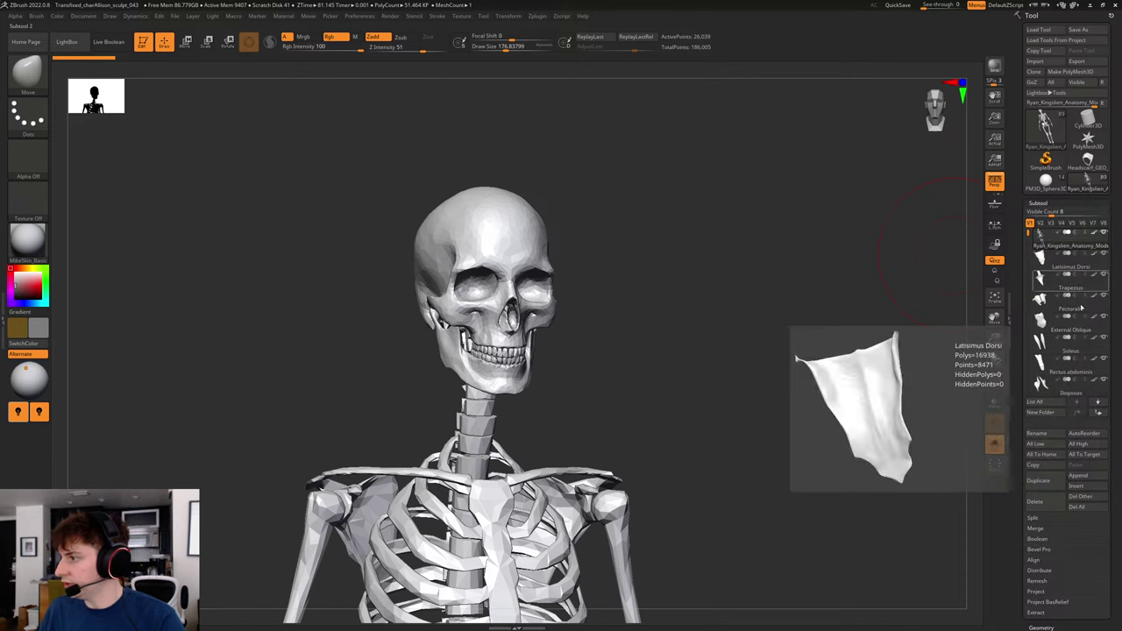
left_click(994, 445)
left_click_drag(789, 380, 727, 380, "alt")
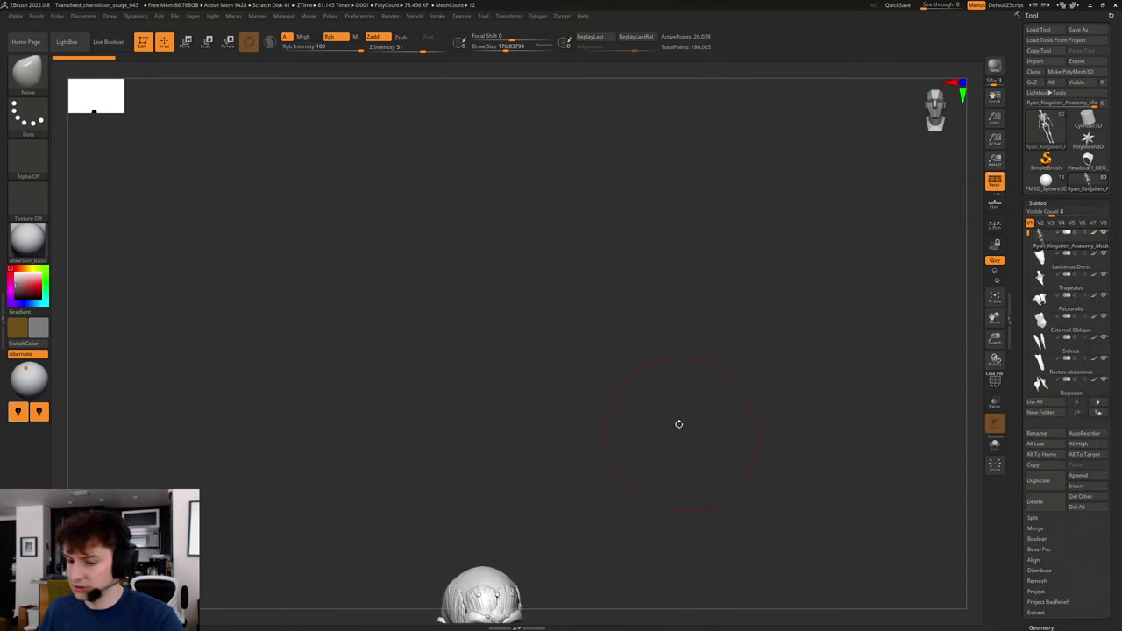
key("f")
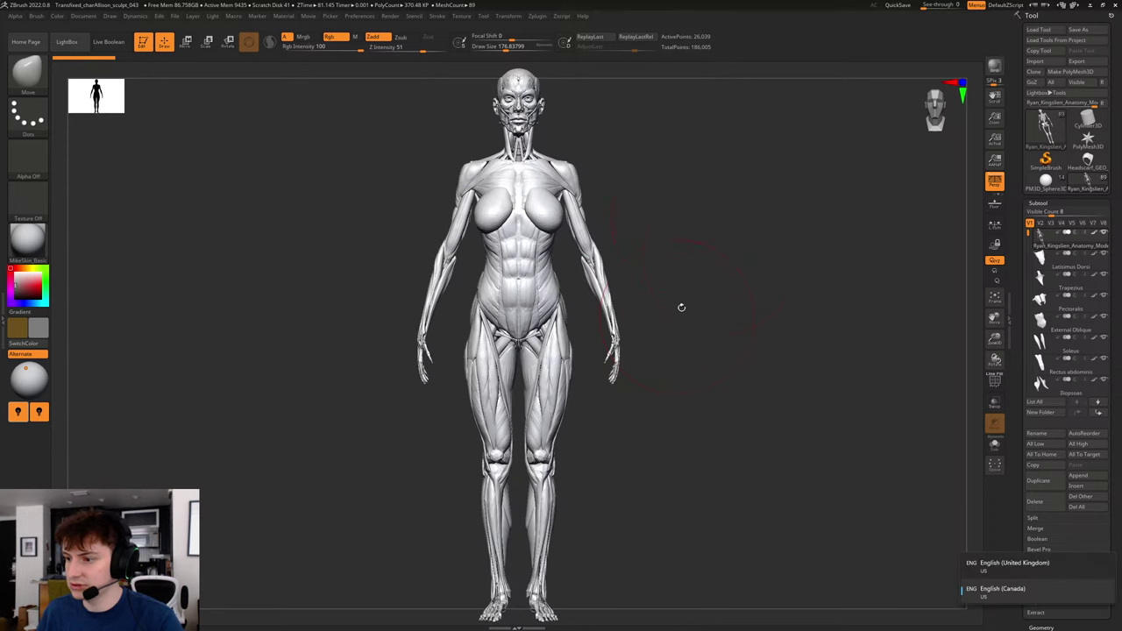
left_click_drag(724, 252, 752, 303)
left_click_drag(751, 265, 759, 474, "alt")
key("shift+f")
key("shift+f")
left_click_drag(756, 321, 853, 305)
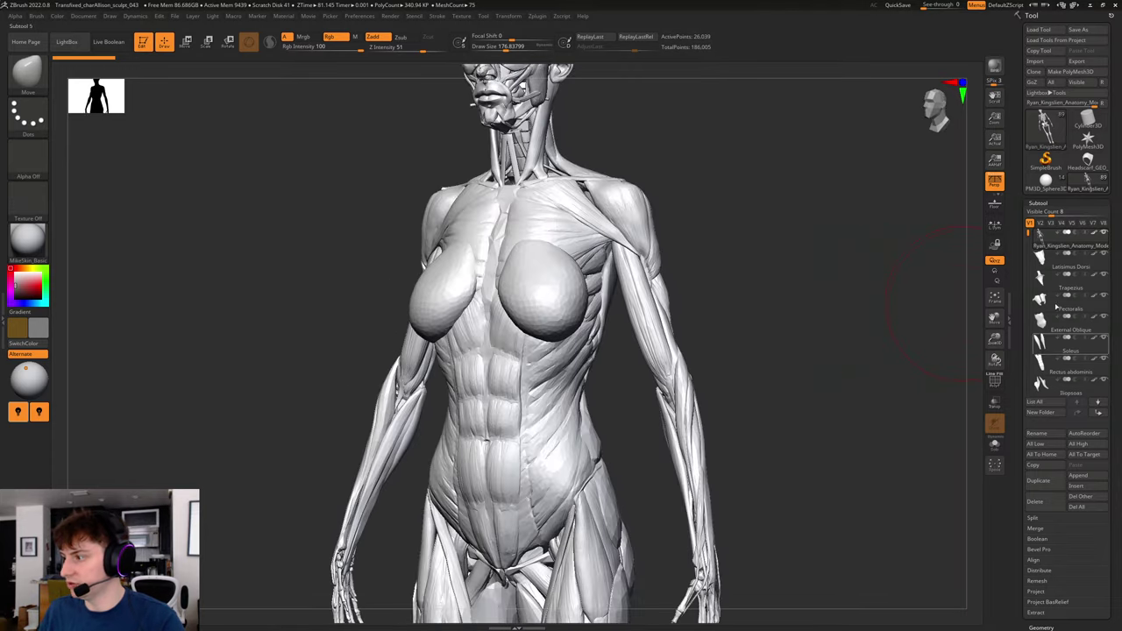
- Inspect the muscle subtool listed below Rectus abdominis in isolation and within the full figure
left_click(1041, 390)
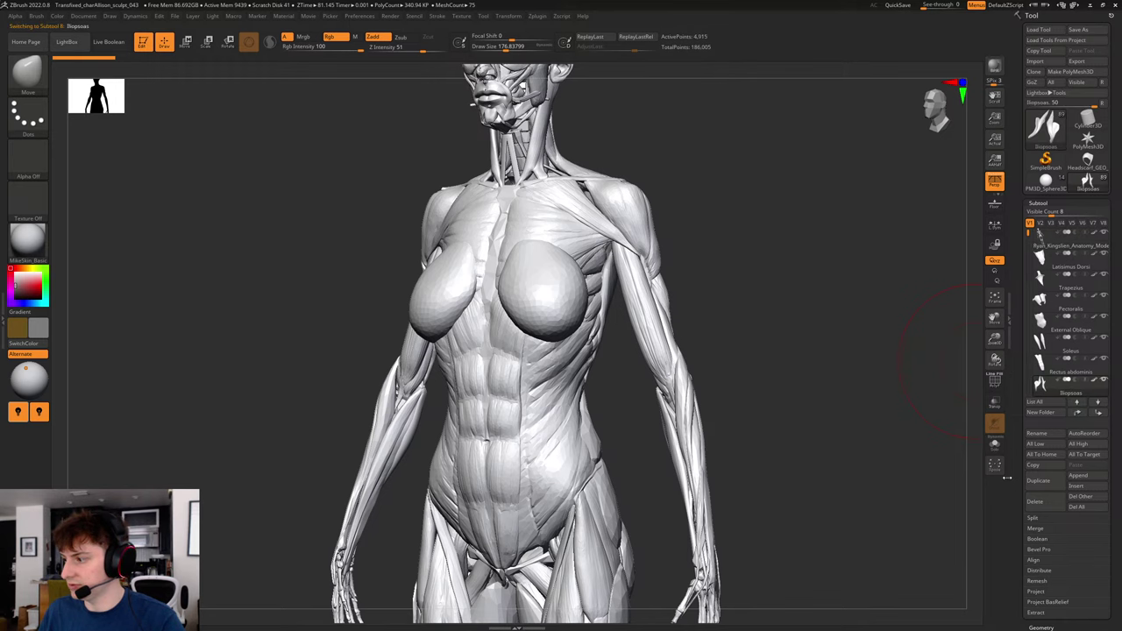
left_click(996, 448)
key("f")
mouse_move(798, 351)
left_mouse_down()
mouse_move(756, 356)
mouse_move(794, 364)
left_mouse_up()
left_click(994, 445)
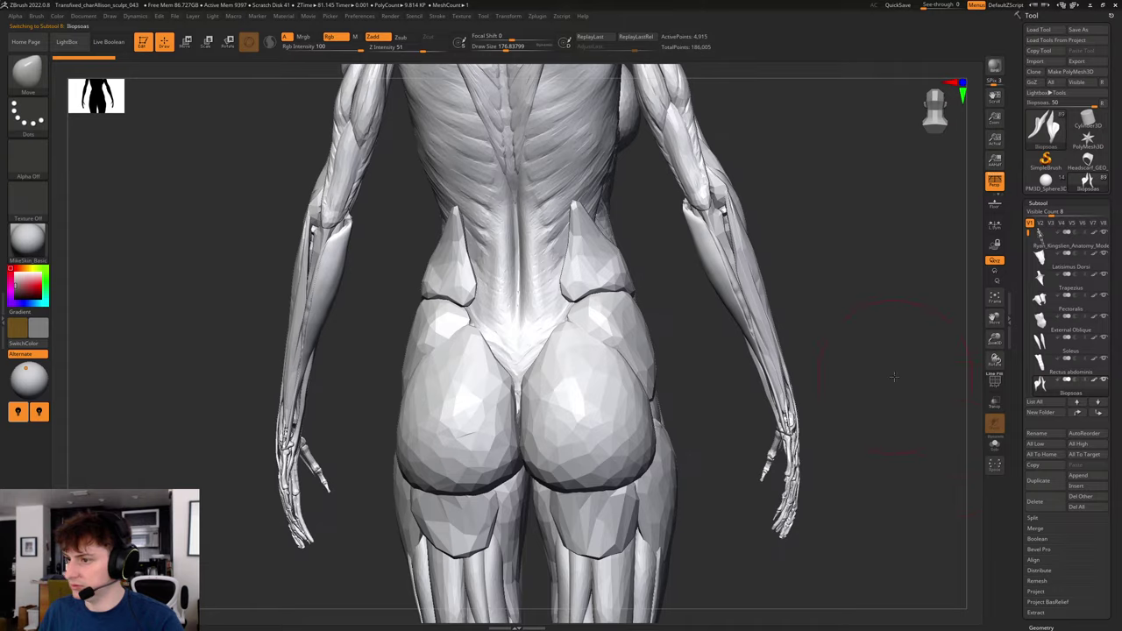
left_click_drag(893, 377, 971, 377)
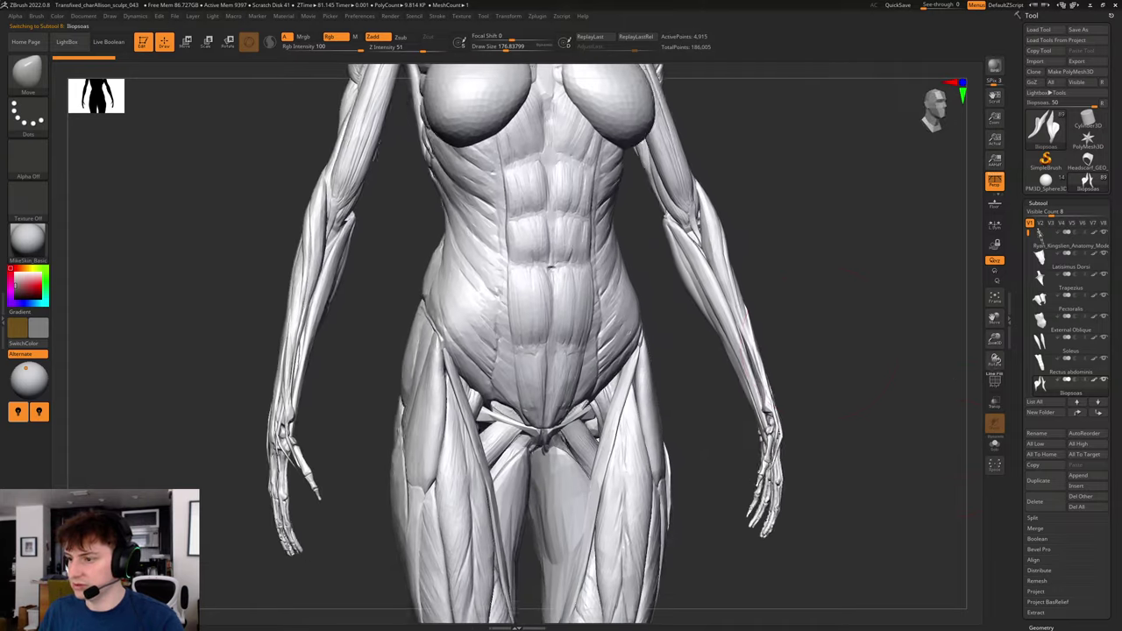
left_click_drag(821, 343, 791, 326)
- Make the skeleton the active subtool and isolate it with Solo
left_click(1039, 230)
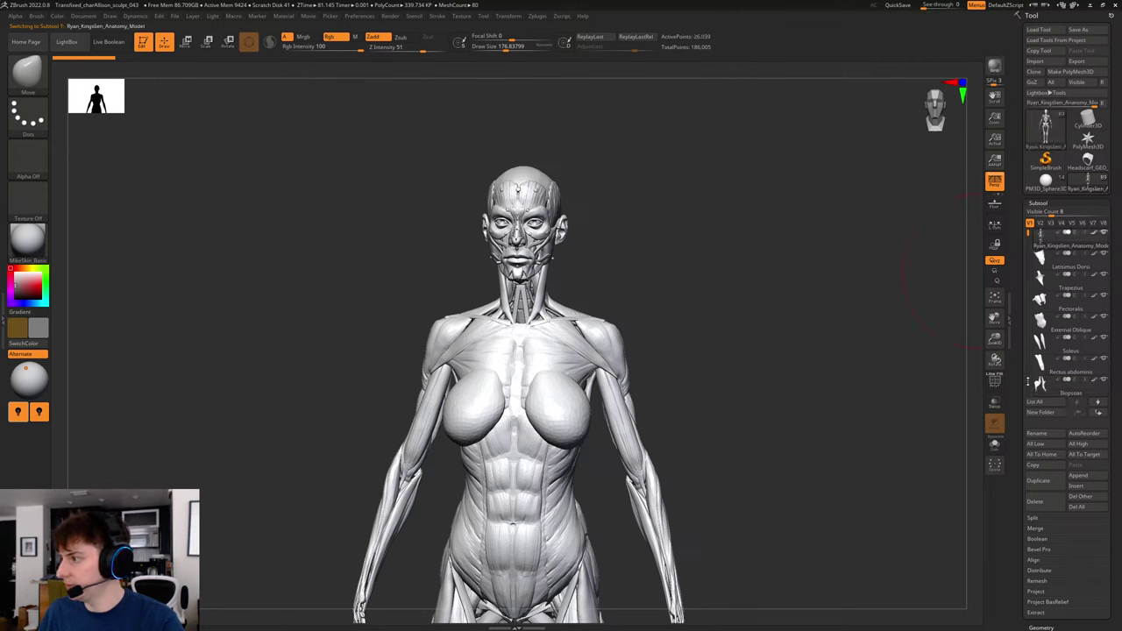
left_click(994, 444)
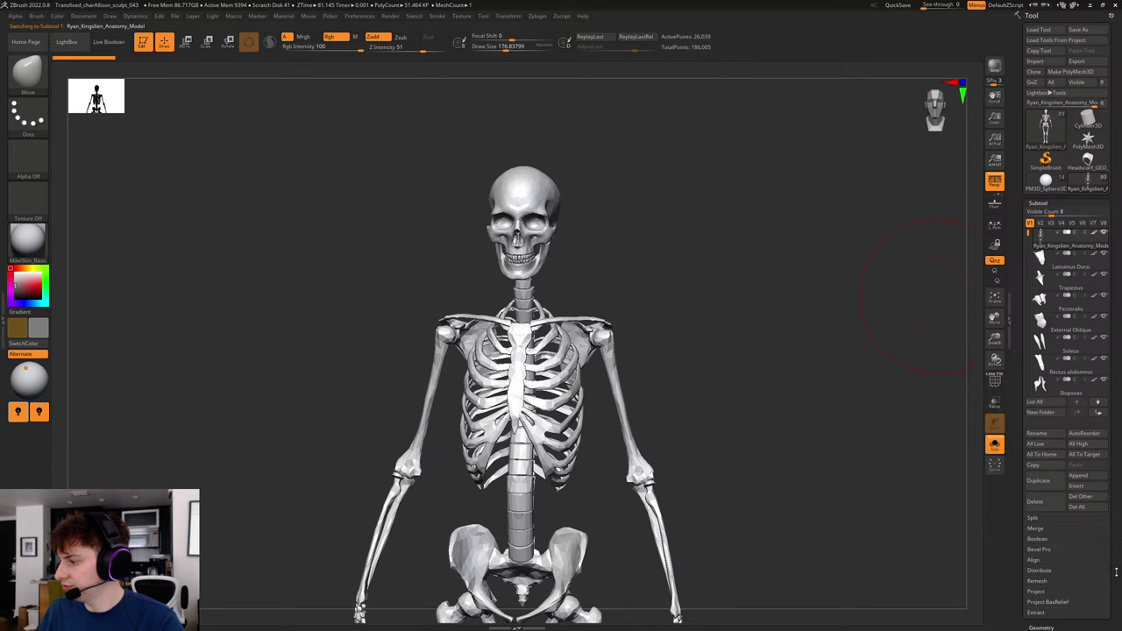
left_click_drag(1116, 572, 1116, 486)
mouse_move(471, 135)
left_mouse_down("ctrl+shift")
mouse_move(591, 316)
mouse_move(577, 301)
mouse_move(669, 275)
mouse_move(646, 282)
left_mouse_up("ctrl+shift")
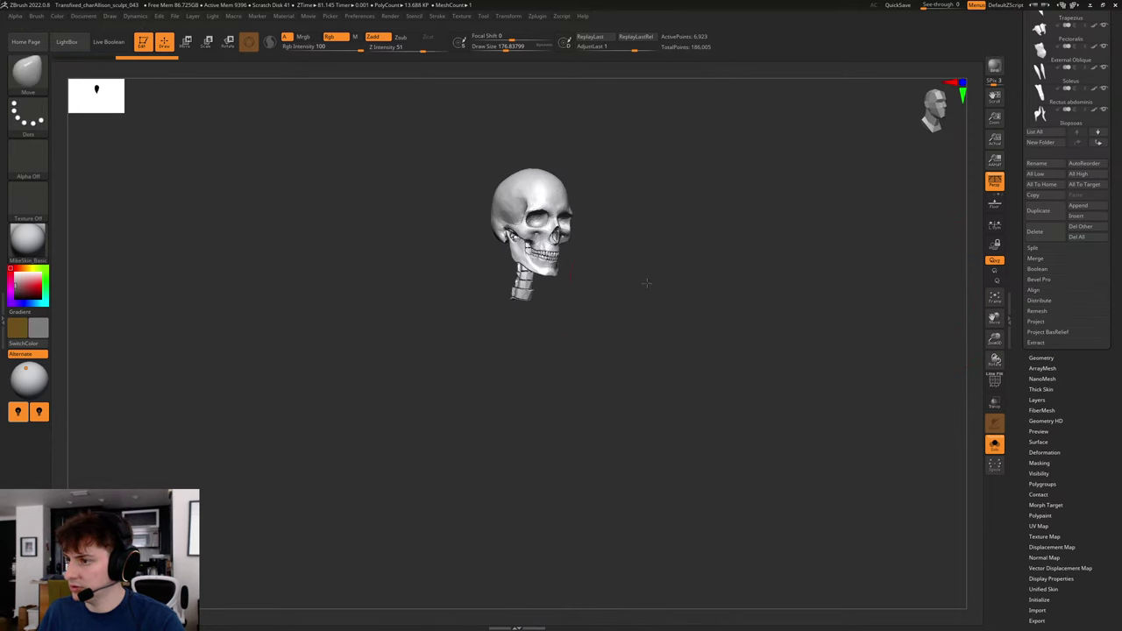
left_click(1041, 359)
left_click(1053, 205)
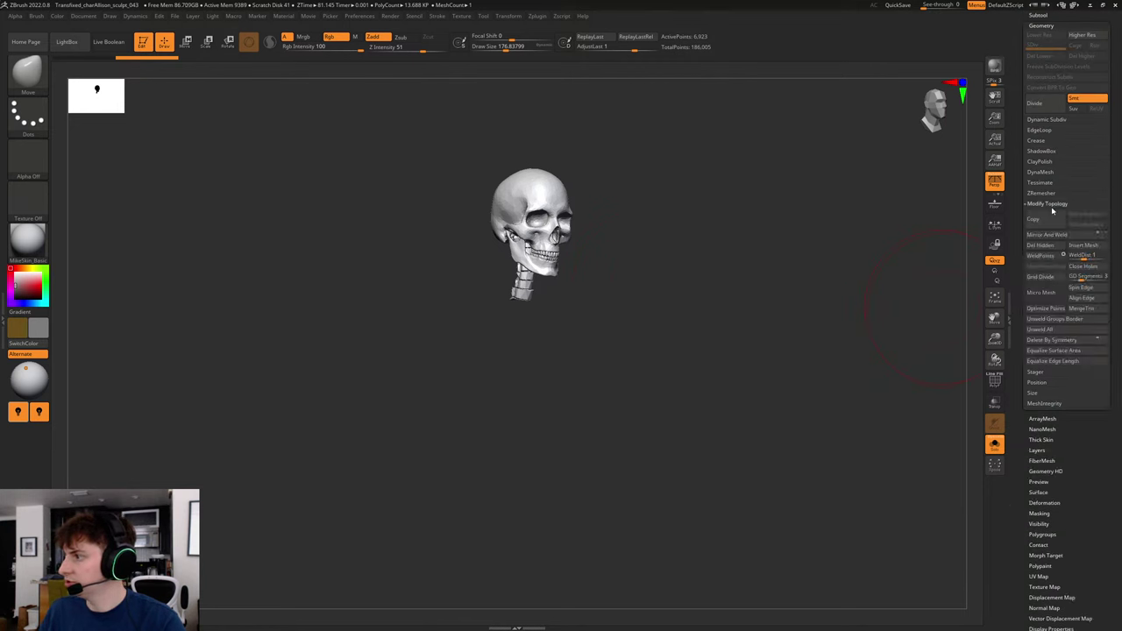
left_click(1045, 234)
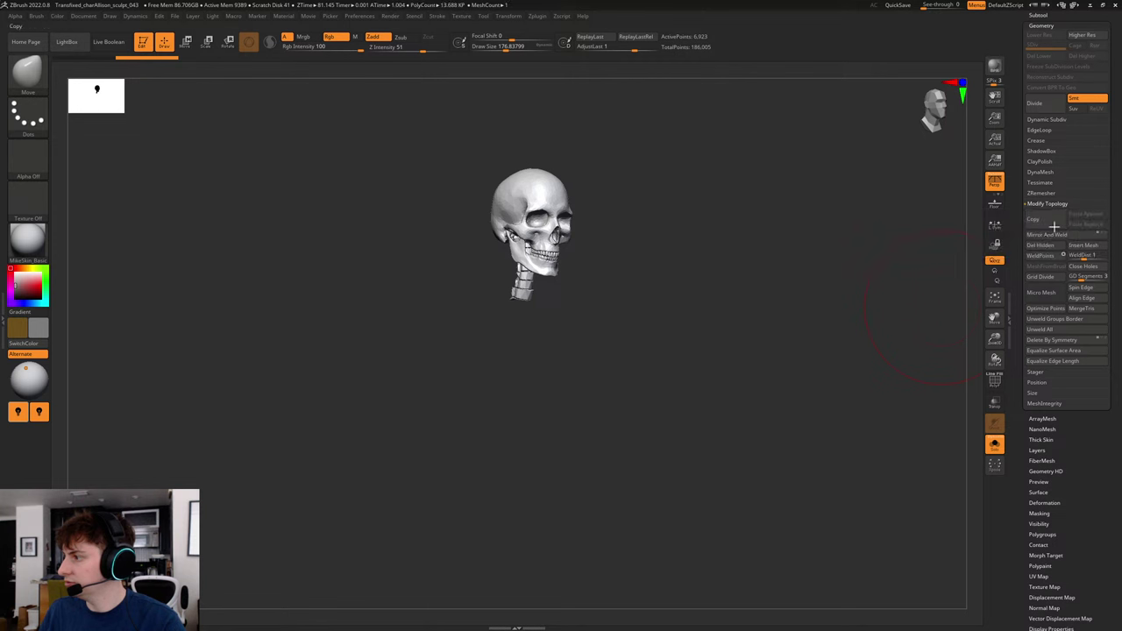
left_click(783, 243, "ctrl+shift")
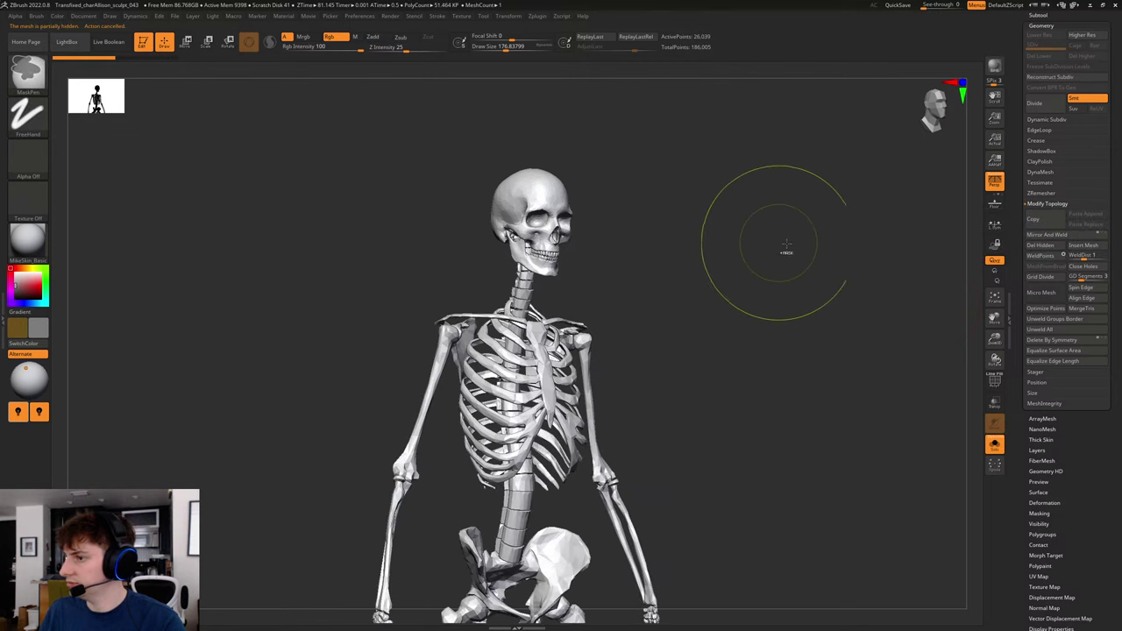
- Hide everything below the skull, delete the hidden geometry, and split the remaining mesh into auto polygroups
left_click_drag(471, 140, 589, 281, "ctrl+shift")
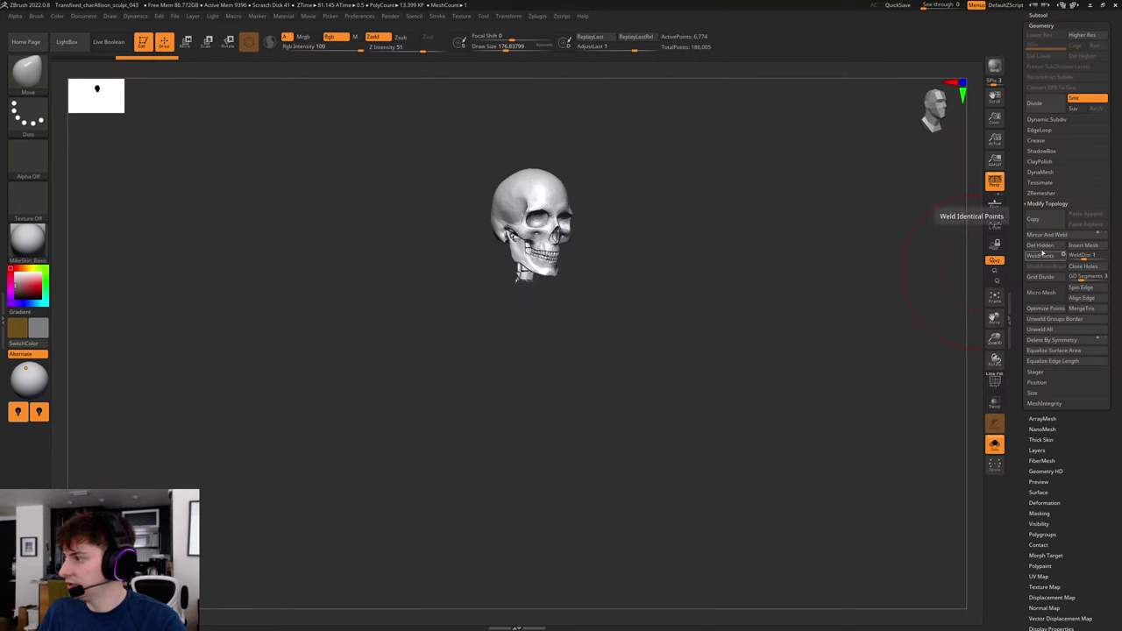
scroll(1078, 544, "down", 3)
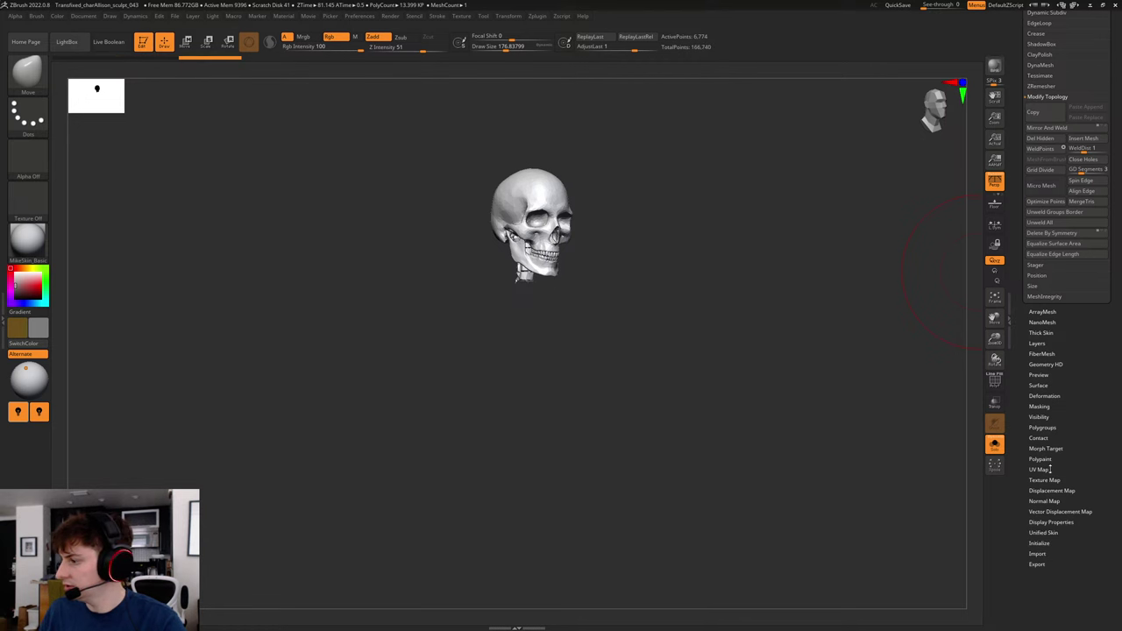
left_click(1042, 427)
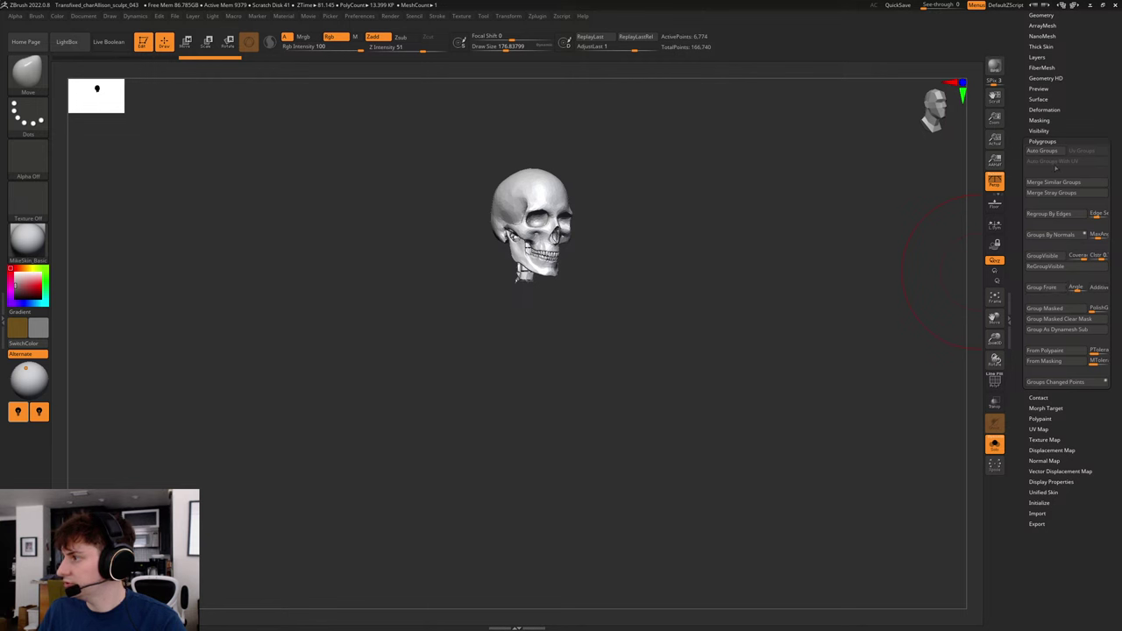
left_click(1053, 155)
key("shift+f")
key("shift+f")
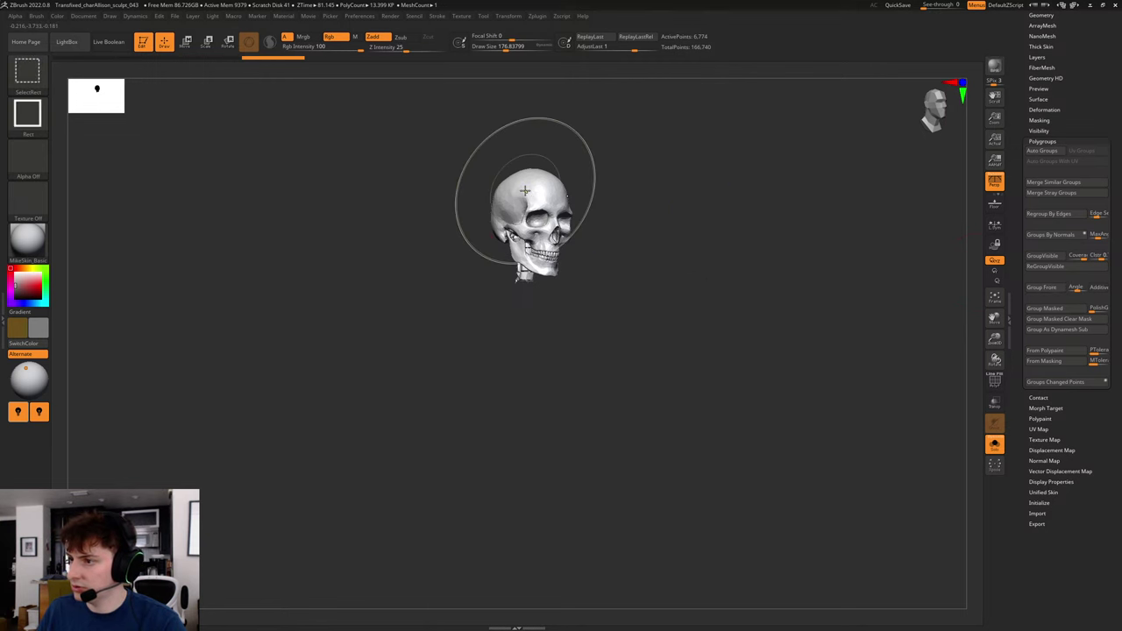
- Show only the cranium and jaw polygroups, hiding the teeth and neck vertebrae
left_click(526, 190, "ctrl+shift")
left_click_drag(628, 196, 678, 261, "ctrl+shift")
left_click(528, 263, "ctrl+shift")
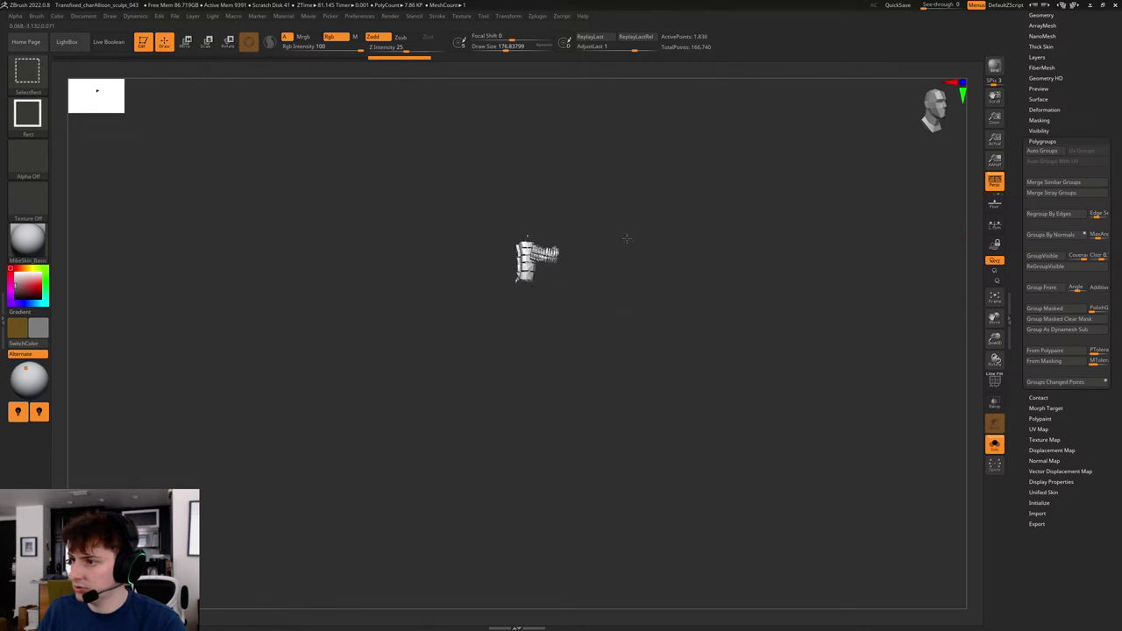
left_click_drag(626, 237, 799, 453, "ctrl+shift")
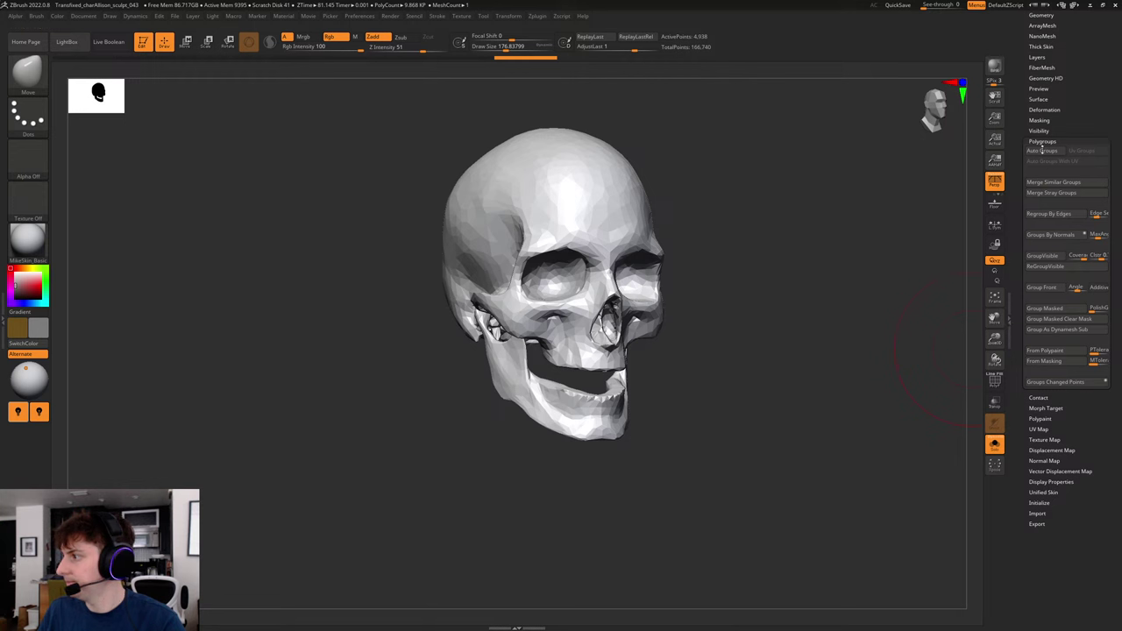
- Delete the hidden teeth and vertebrae from the skull mesh and check the result from the side
scroll(1048, 176, "up", 5)
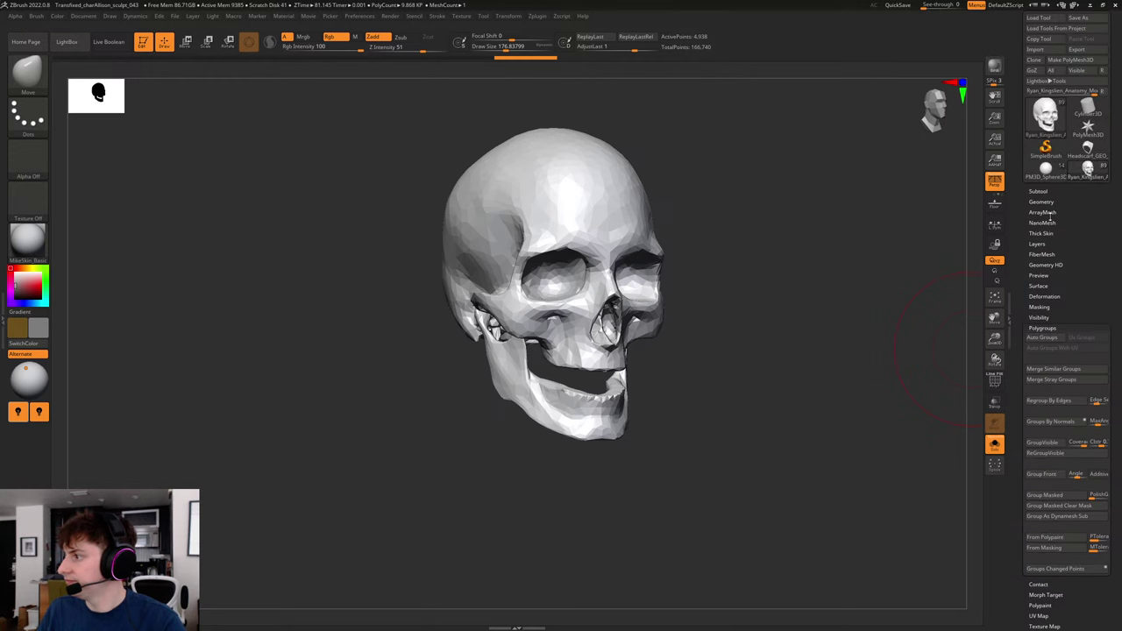
left_click(1041, 202)
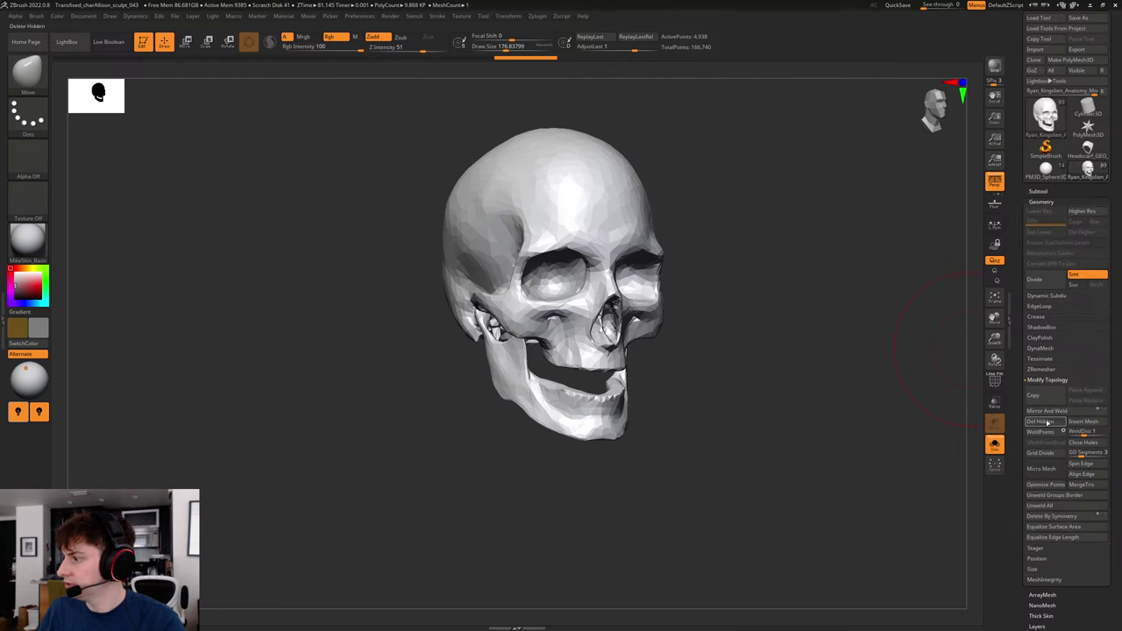
left_click(1049, 424)
key("shift+f")
key("shift+f")
left_click_drag(770, 314, 799, 315)
- Delete every other subtool of the anatomy model, from Latissimus Dorsi through Columnella, leaving only the skull
mouse_move(1042, 176)
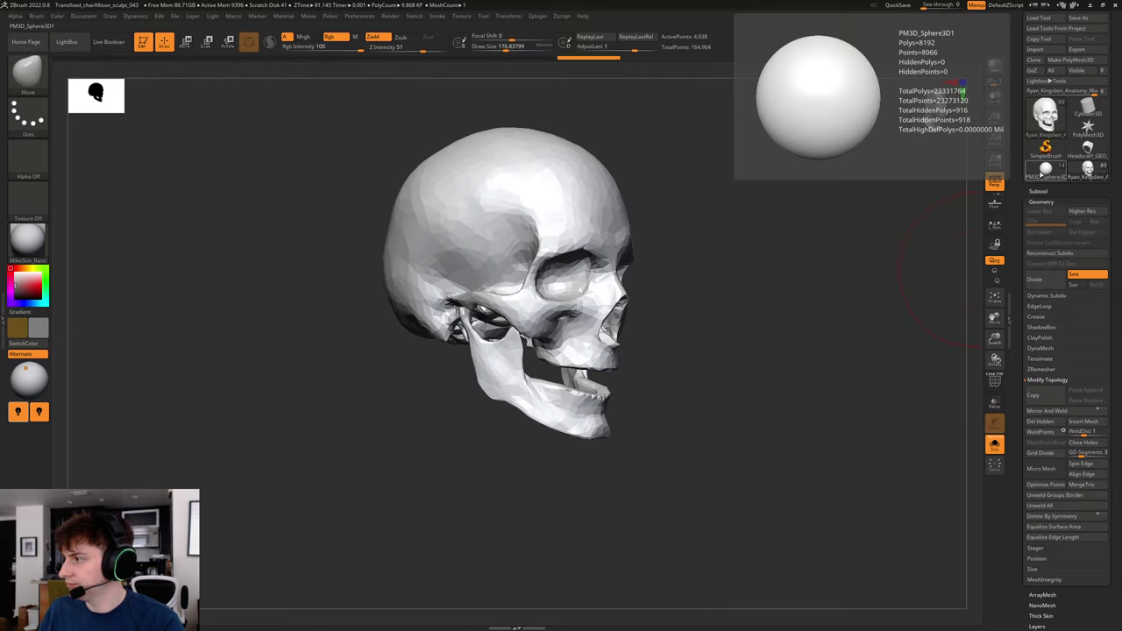
left_click(1038, 191)
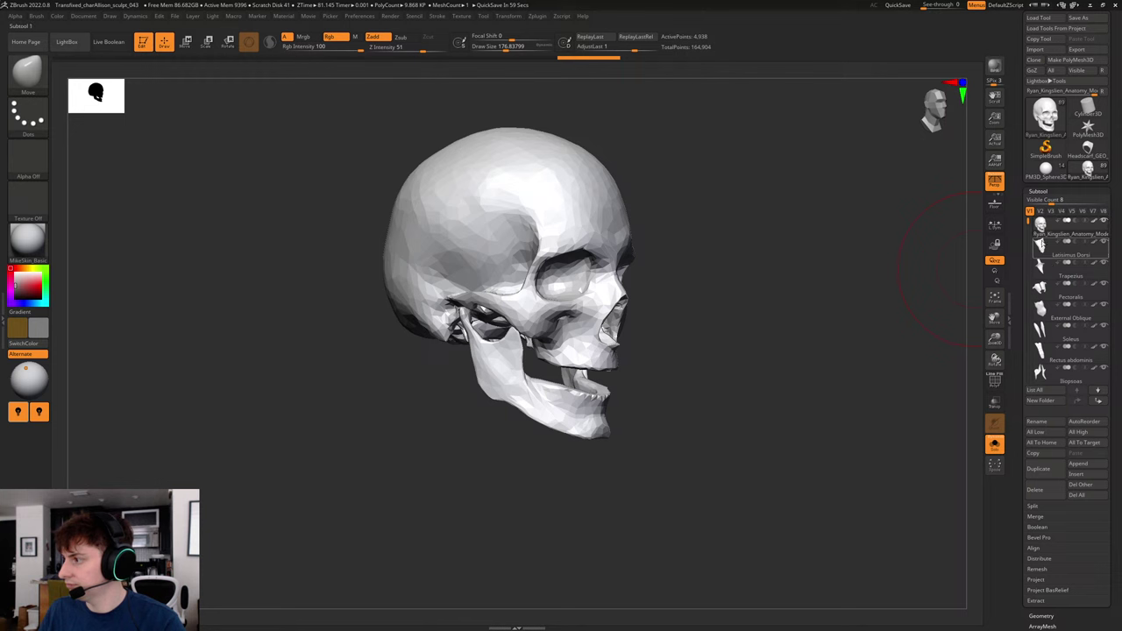
left_click(1041, 246)
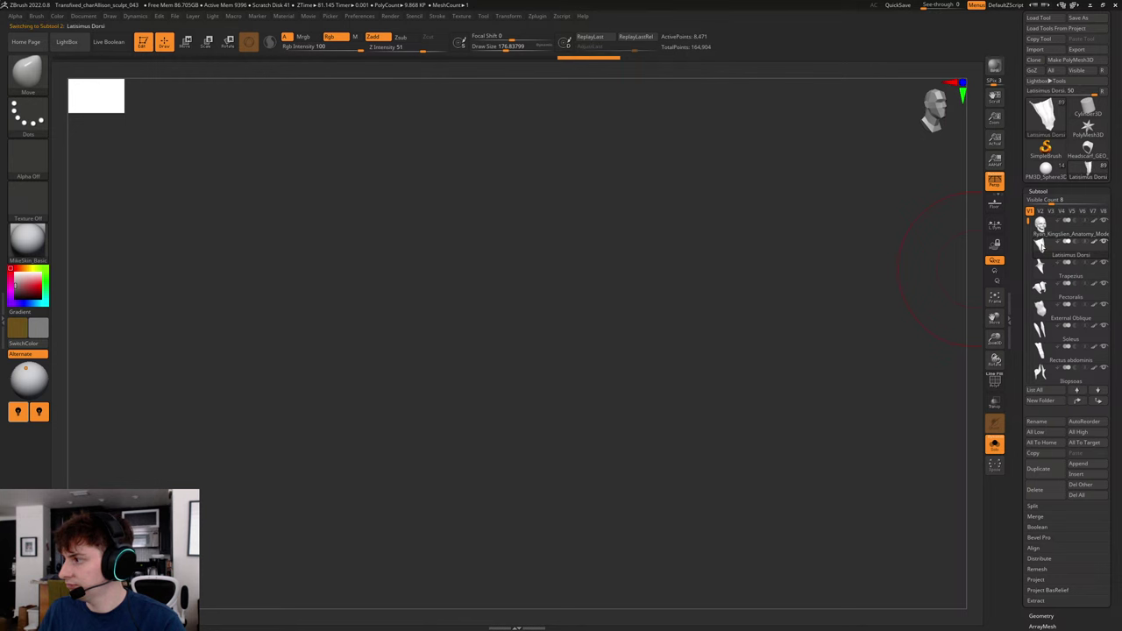
left_click(1045, 490)
left_click(988, 505)
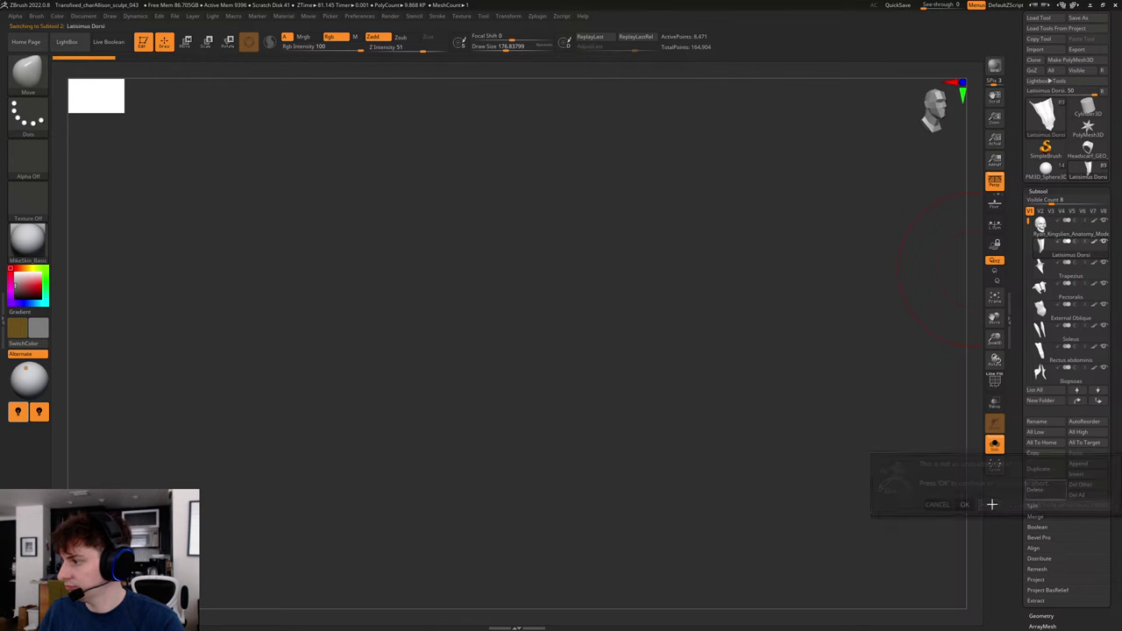
left_click(1037, 491)
left_click(1039, 491)
left_click(1038, 491)
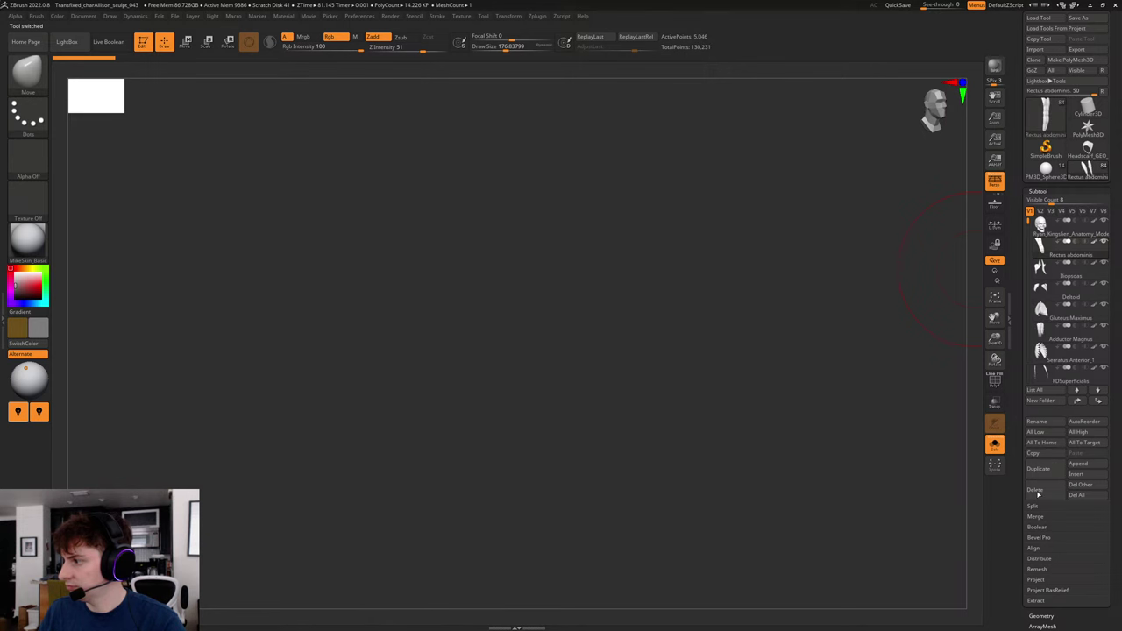
left_click(1038, 491)
left_click(1038, 491)
left_click(1038, 491)
left_click(1038, 491)
left_click(1038, 491)
left_click(1038, 494)
left_click(1038, 494)
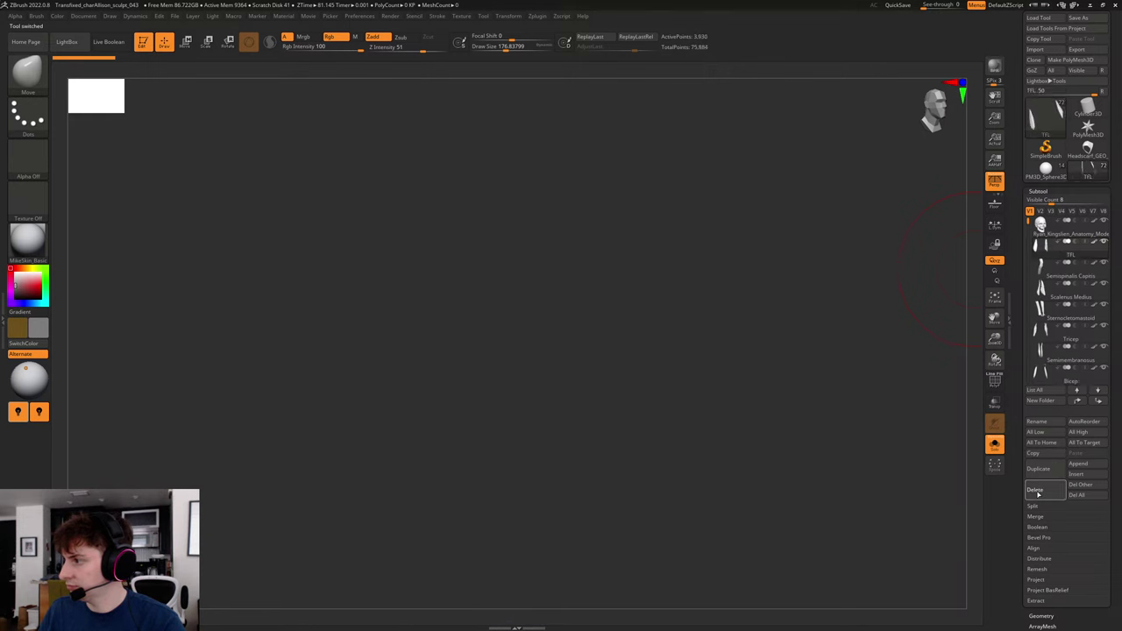
left_click(1038, 494)
left_click(1038, 495)
left_click(1038, 495)
left_click(1038, 494)
left_click(1038, 495)
left_click(1038, 494)
left_click(1038, 491)
left_click(1038, 491)
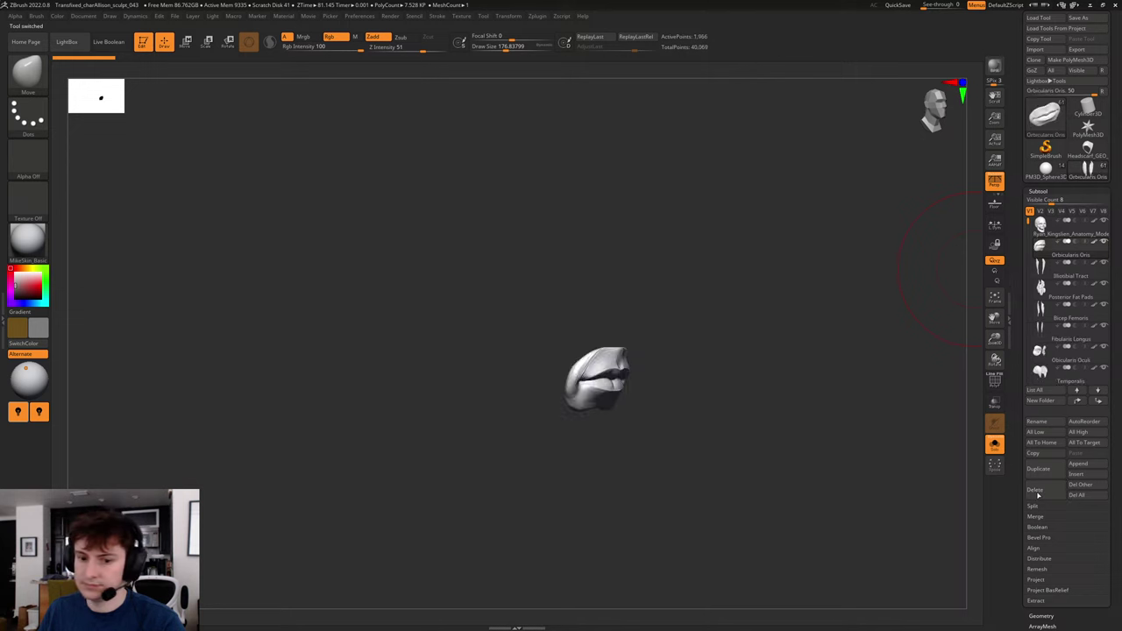
left_click(1038, 491)
left_click(1038, 491)
left_click(1039, 491)
left_click(1038, 491)
left_click(1039, 491)
left_click(1038, 491)
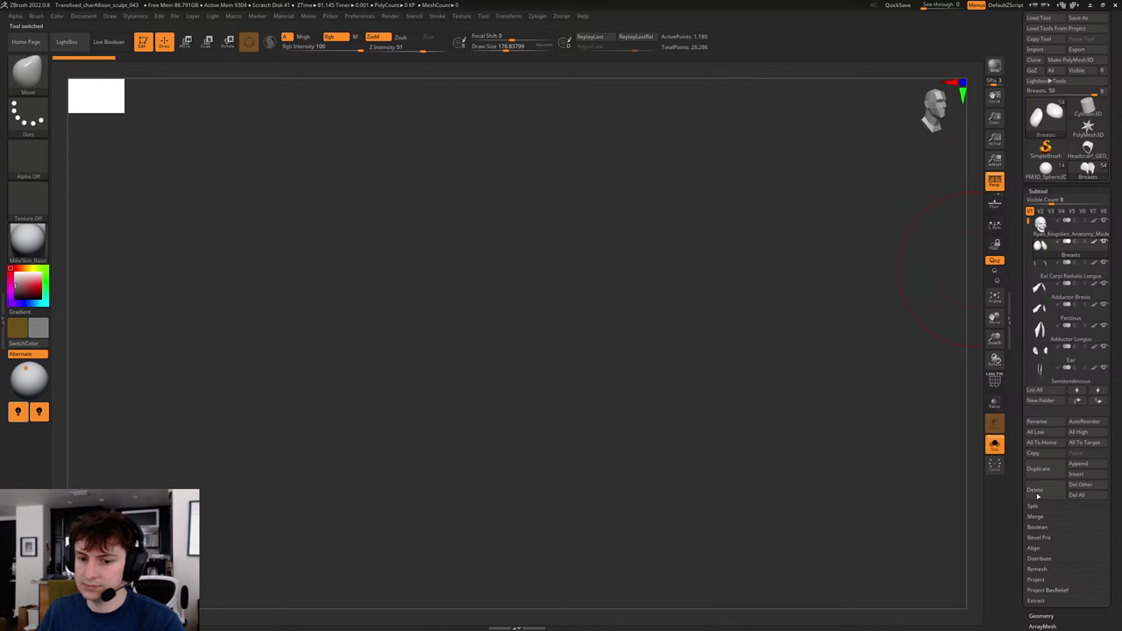
left_click(1038, 491)
left_click(1038, 491)
left_click(1038, 491)
left_click(1038, 491)
left_click(1038, 491)
left_click(1039, 491)
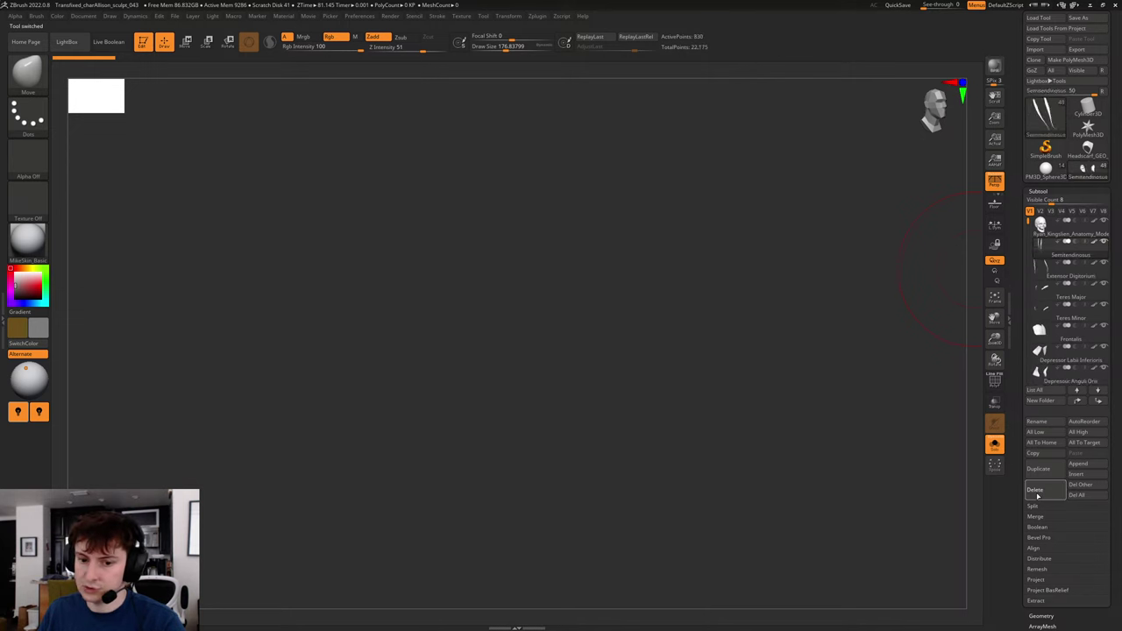
left_click(1038, 493)
left_click(1038, 493)
left_click(1038, 491)
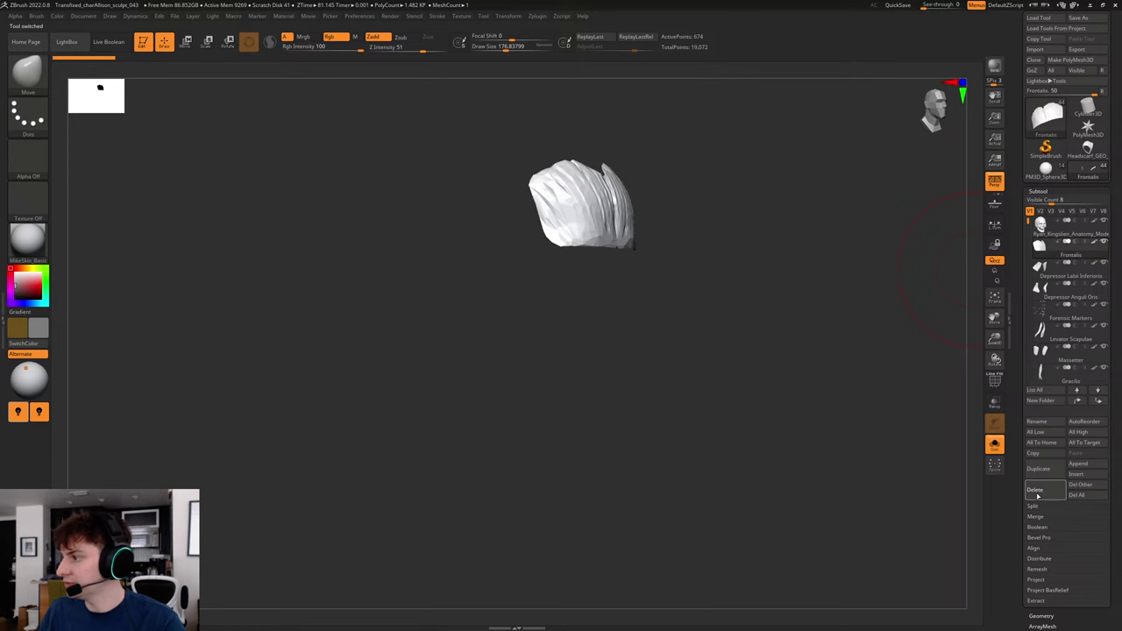
left_click(1038, 490)
left_click(1038, 491)
left_click(1038, 491)
left_click(1037, 494)
left_click(1038, 494)
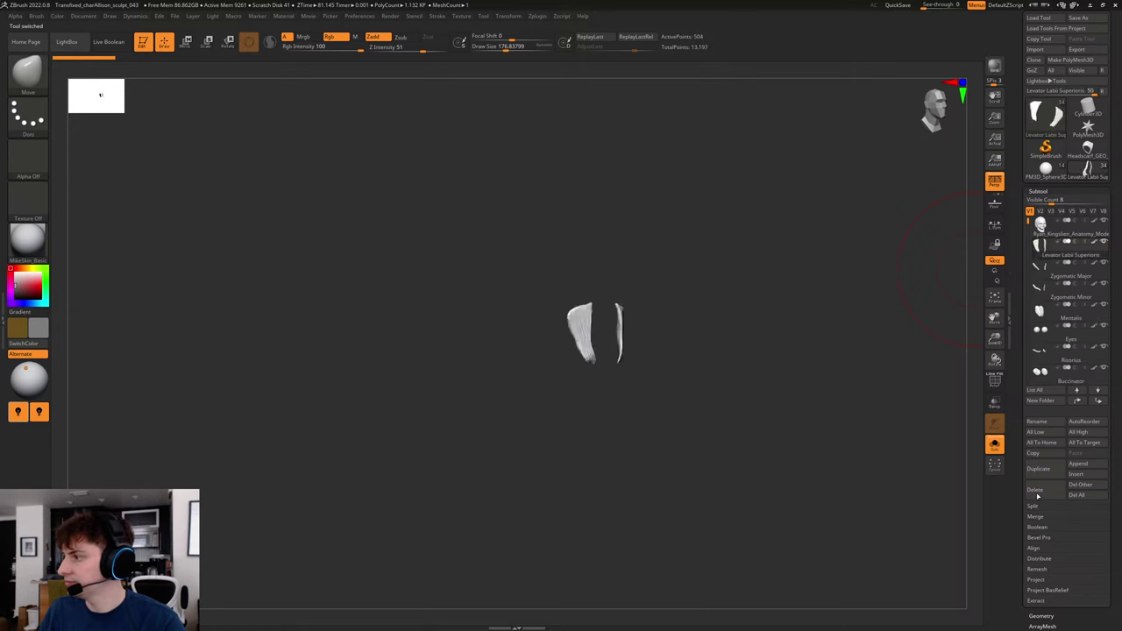
left_click(1037, 494)
left_click(1037, 495)
left_click(1038, 494)
left_click(1037, 494)
left_click(1037, 494)
left_click(1037, 494)
left_click(1037, 494)
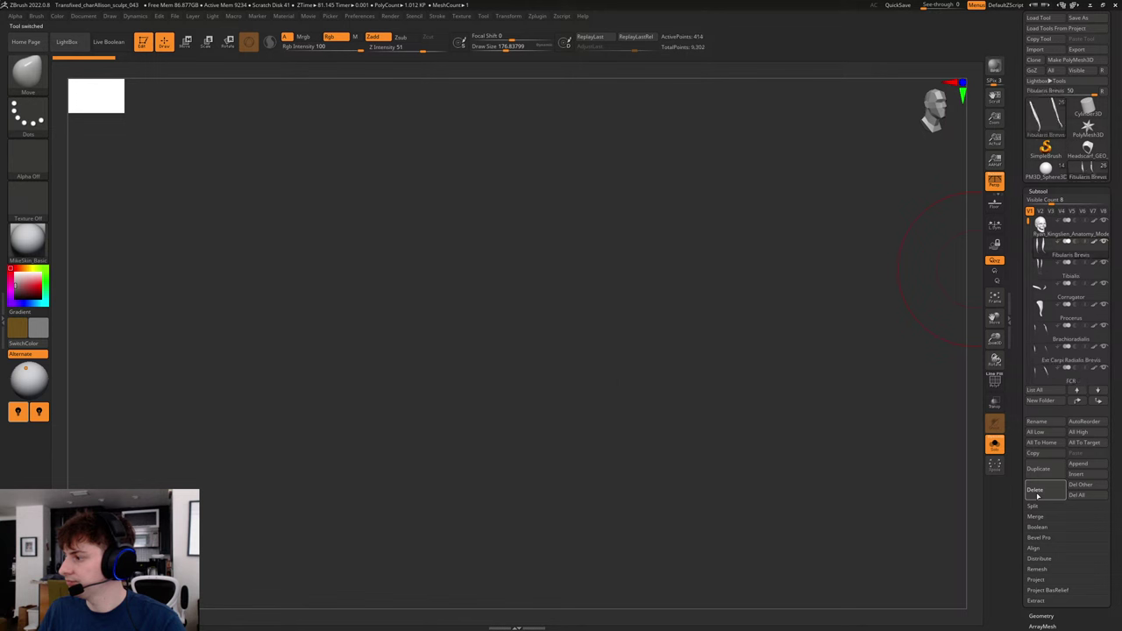
left_click(1037, 495)
left_click(1037, 494)
left_click(1037, 495)
left_click(1037, 495)
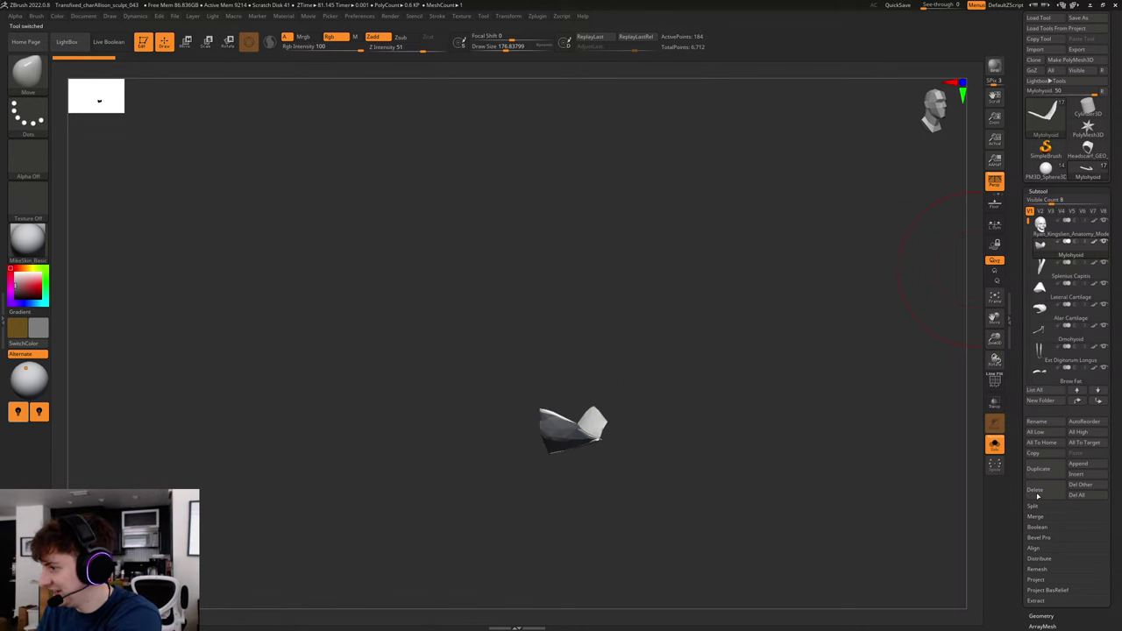
left_click(1037, 494)
left_click(1037, 494)
left_click(1038, 494)
left_click(1037, 494)
left_click(1037, 495)
left_click(1037, 494)
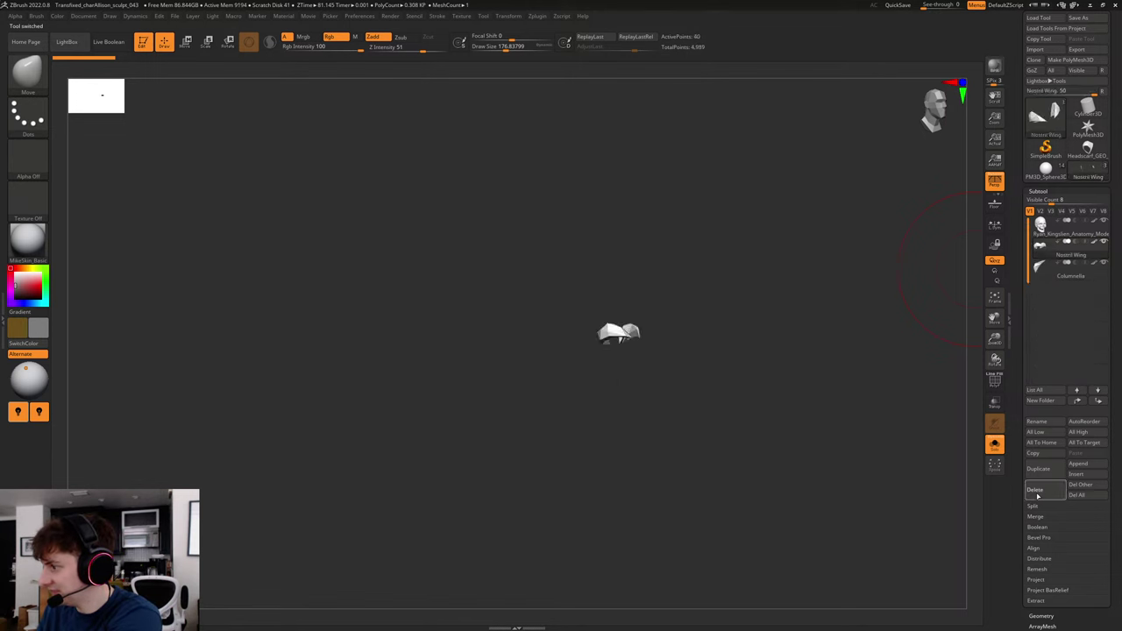
left_click(1037, 494)
left_click(1038, 494)
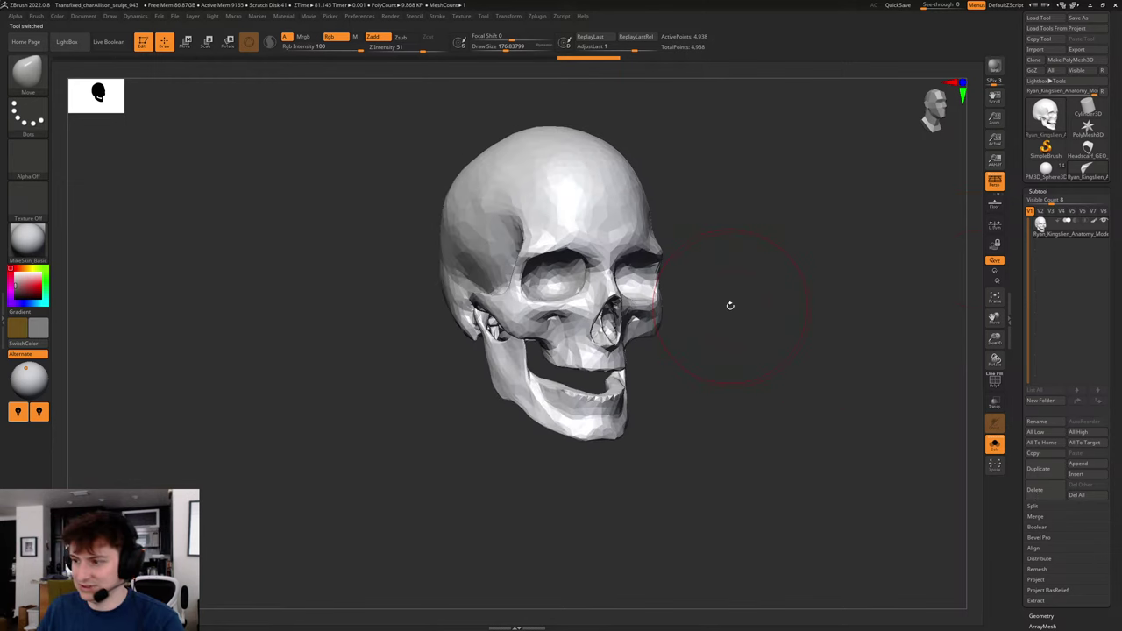
- Inspect the isolated skull from both sides, toggling its polyframe display on and off
key("shift+f")
key("shift+f")
left_click_drag(759, 318, 788, 311)
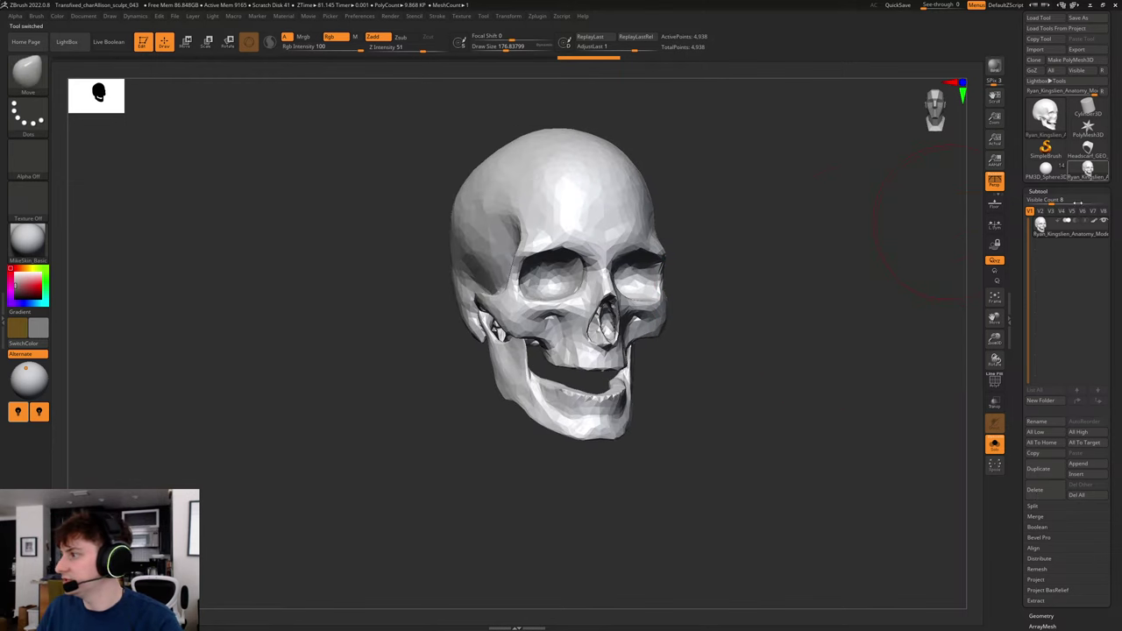
key("shift+f")
key("shift+f")
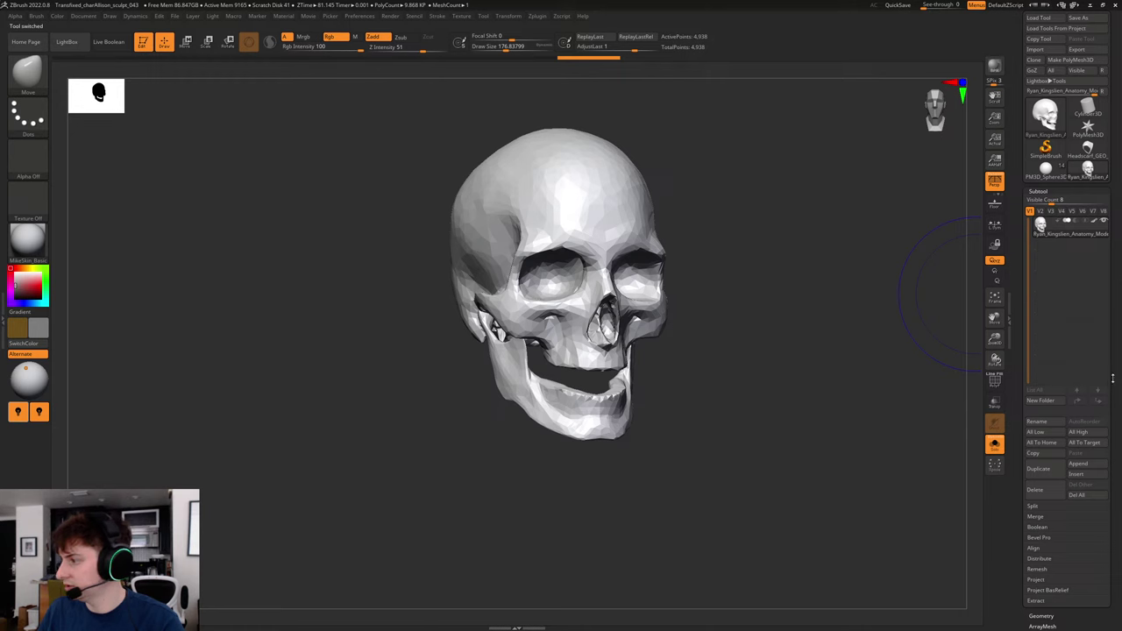
scroll(1112, 379, "down", 2)
key("shift+f")
key("shift+f")
left_click_drag(806, 313, 814, 259)
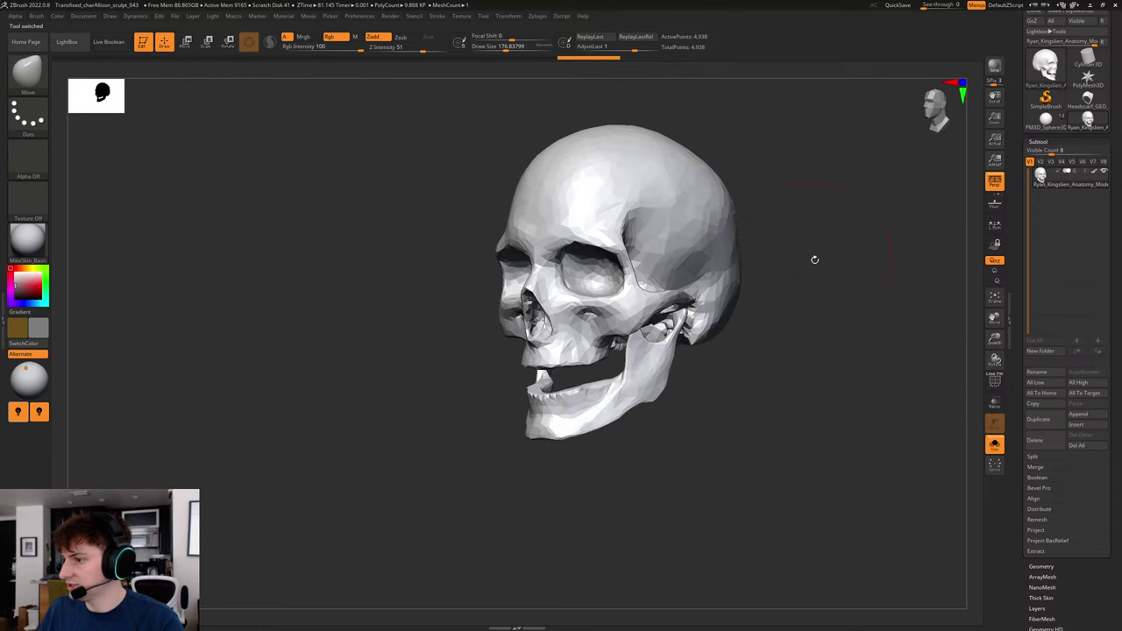
key("shift+f")
key("shift+f")
scroll(1116, 200, "up", 2)
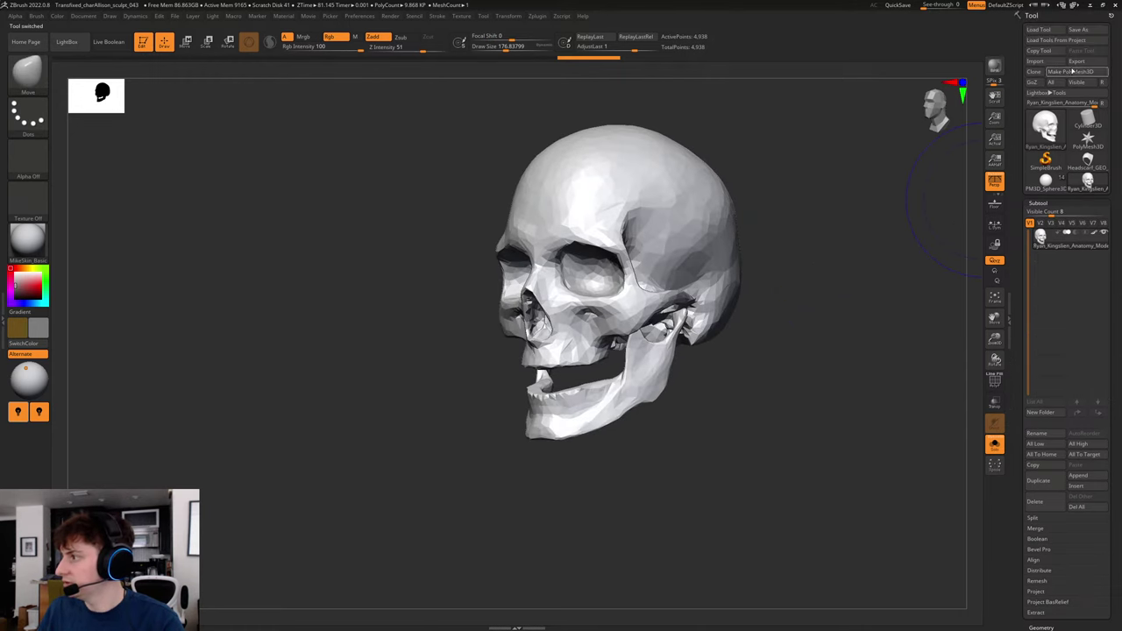
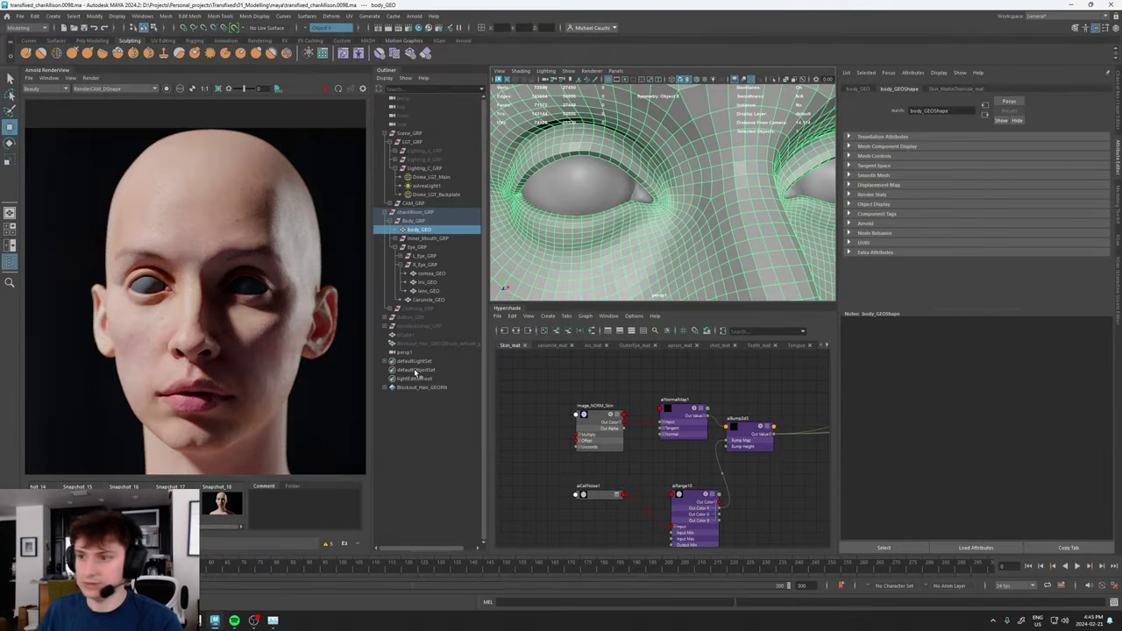
- Switch to Maya and compare the current face render with the latest stored snapshot, both close up and in full frame
left_click(221, 520)
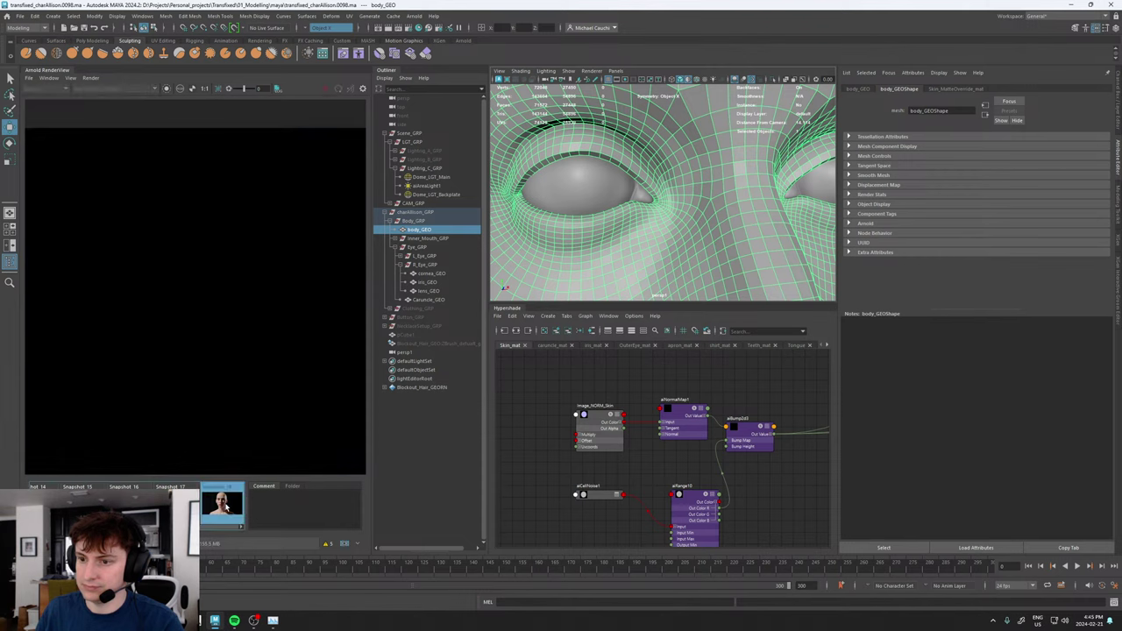
scroll(228, 311, "up", 4)
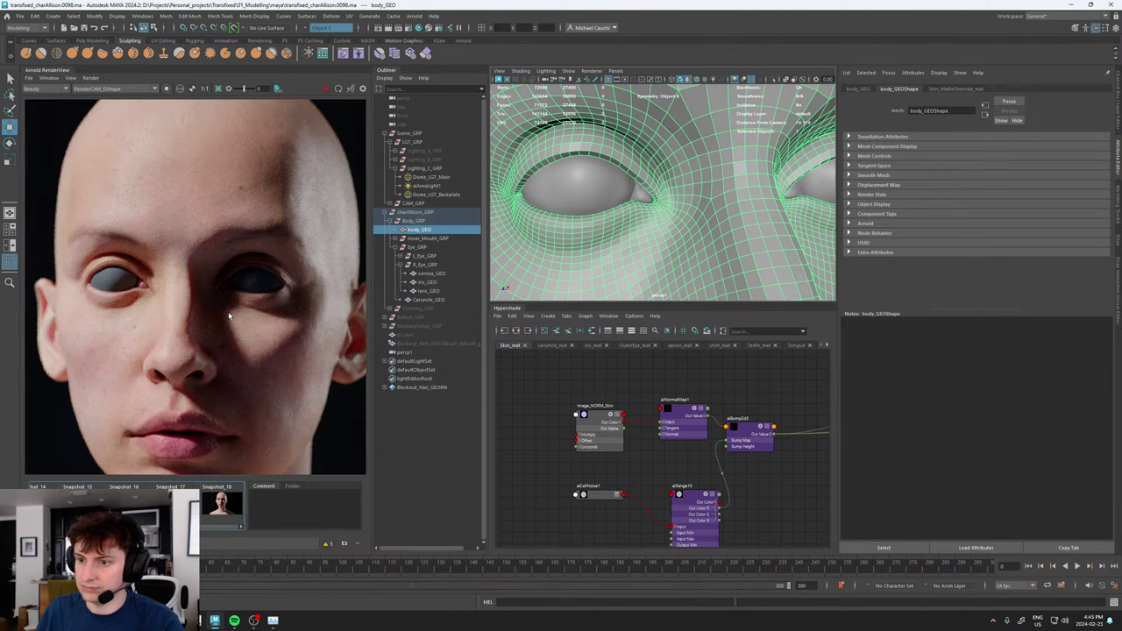
scroll(228, 311, "down", 2)
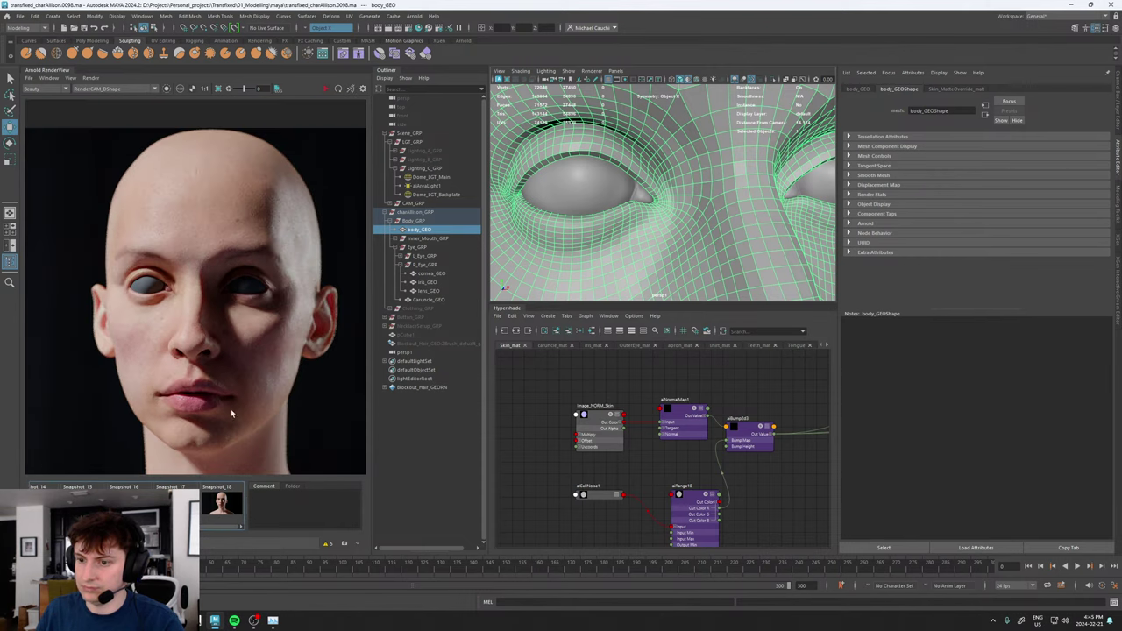
scroll(231, 412, "down", 5)
left_click(223, 509)
left_click(222, 510)
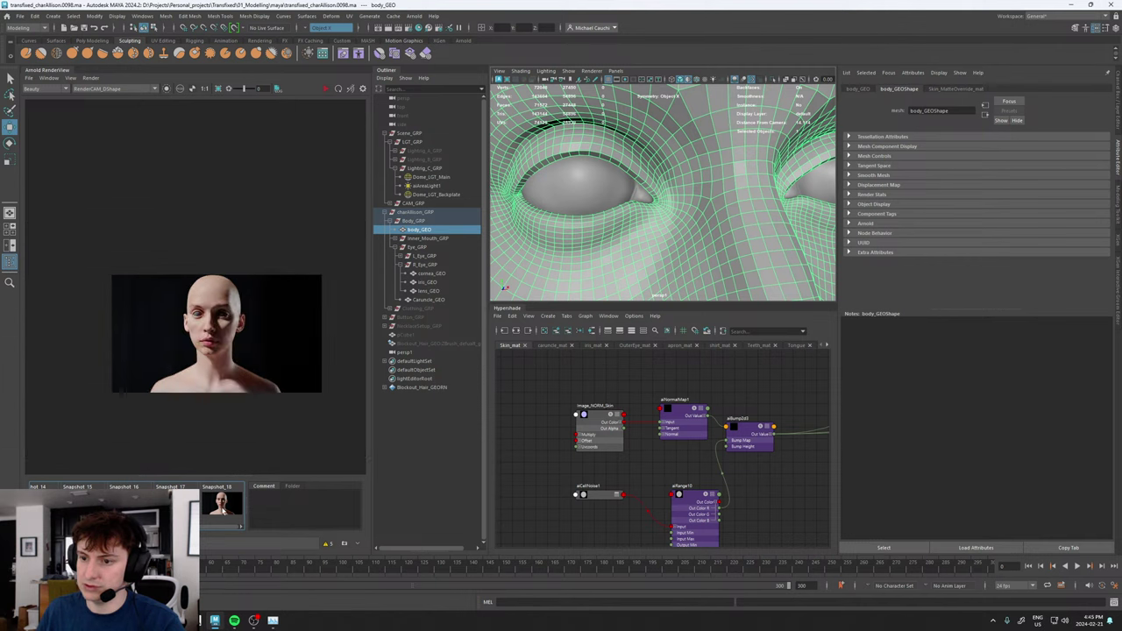
scroll(246, 257, "up", 5)
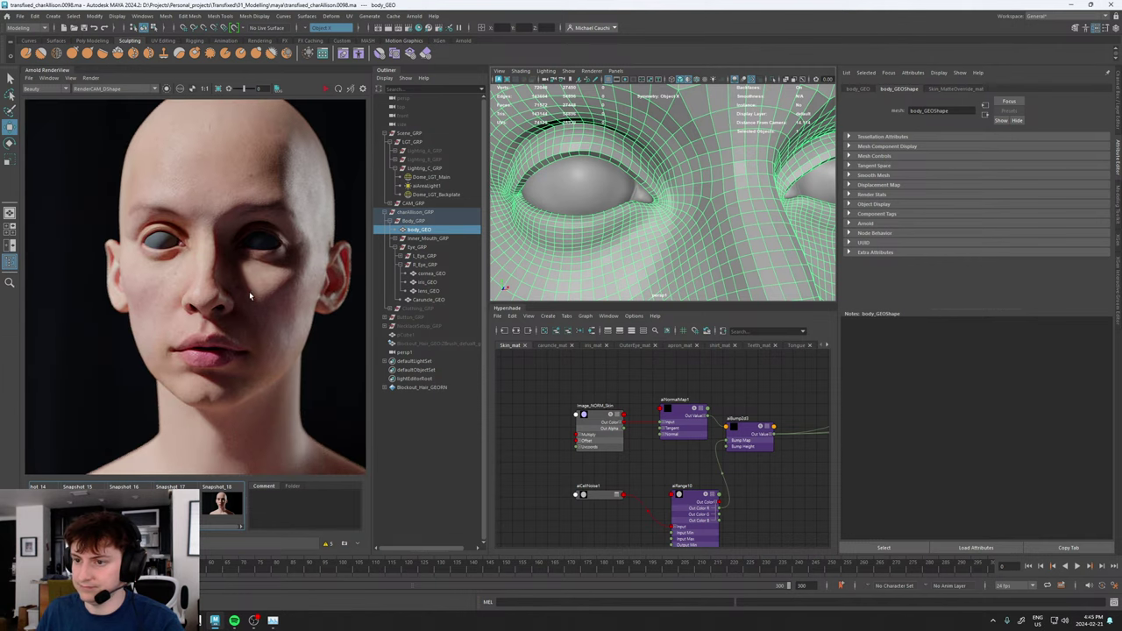
scroll(249, 288, "up", 3)
scroll(247, 286, "down", 3)
scroll(247, 285, "up", 1)
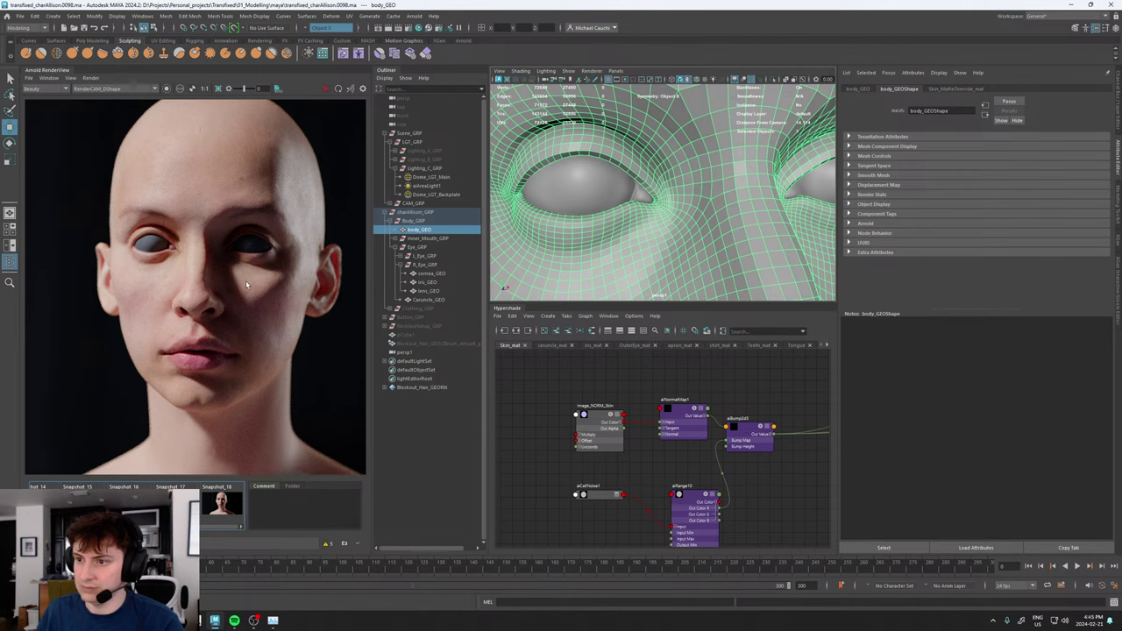
scroll(646, 386, "down", 3)
- Set the scattering Scale of the Skin_mat shader to 0.4 and start a new render of the face
middle_click_drag(676, 373, 550, 392, "alt")
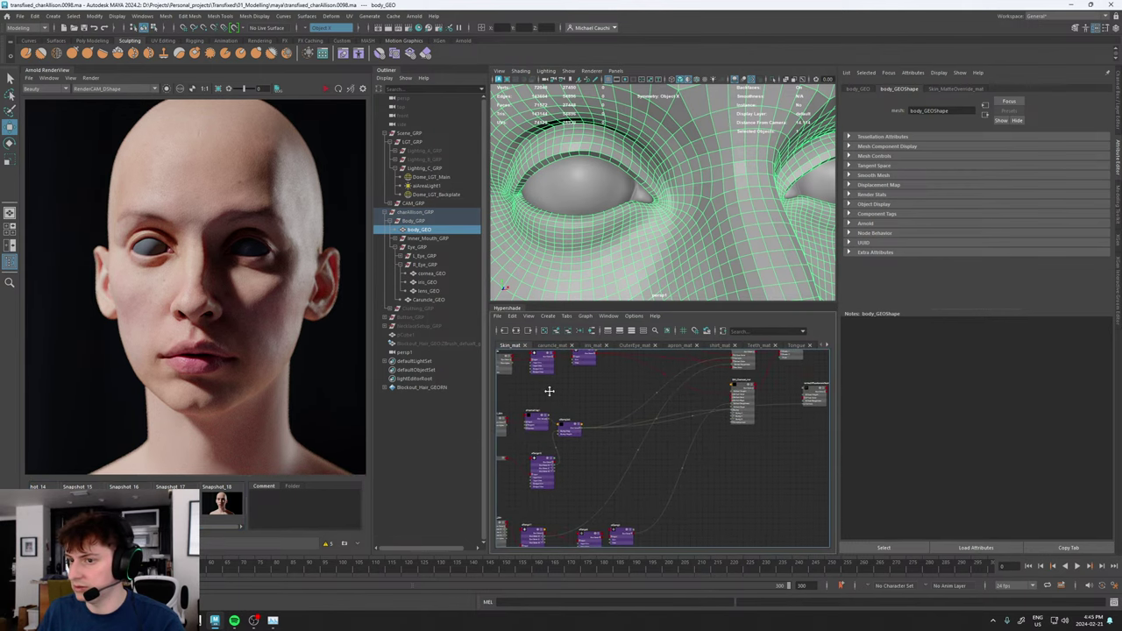
scroll(715, 406, "up", 4)
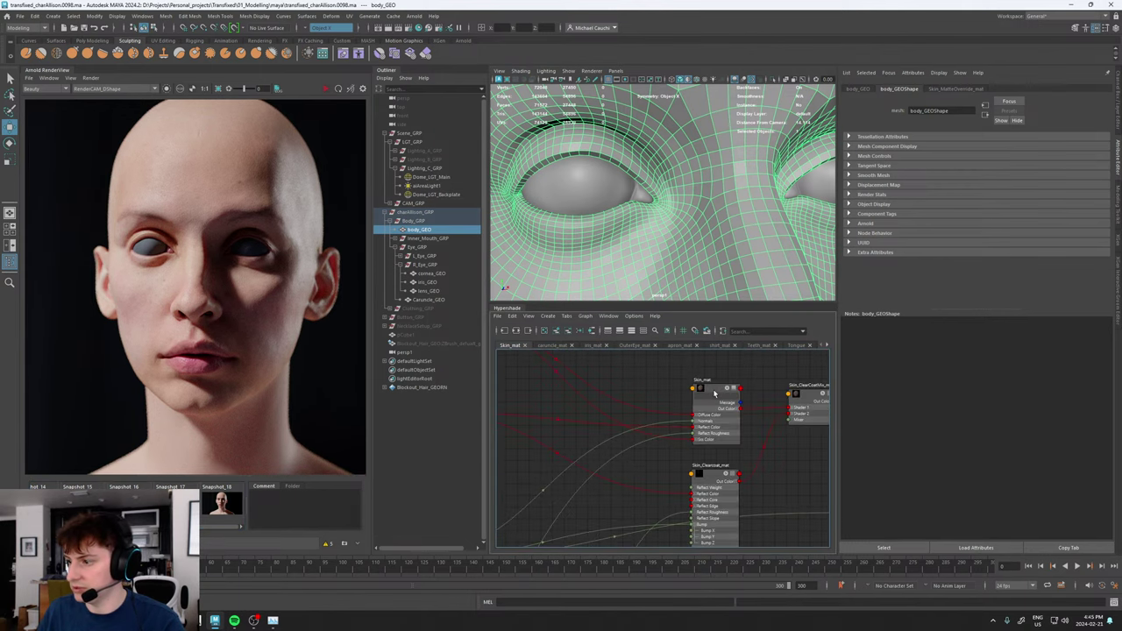
left_click(715, 393)
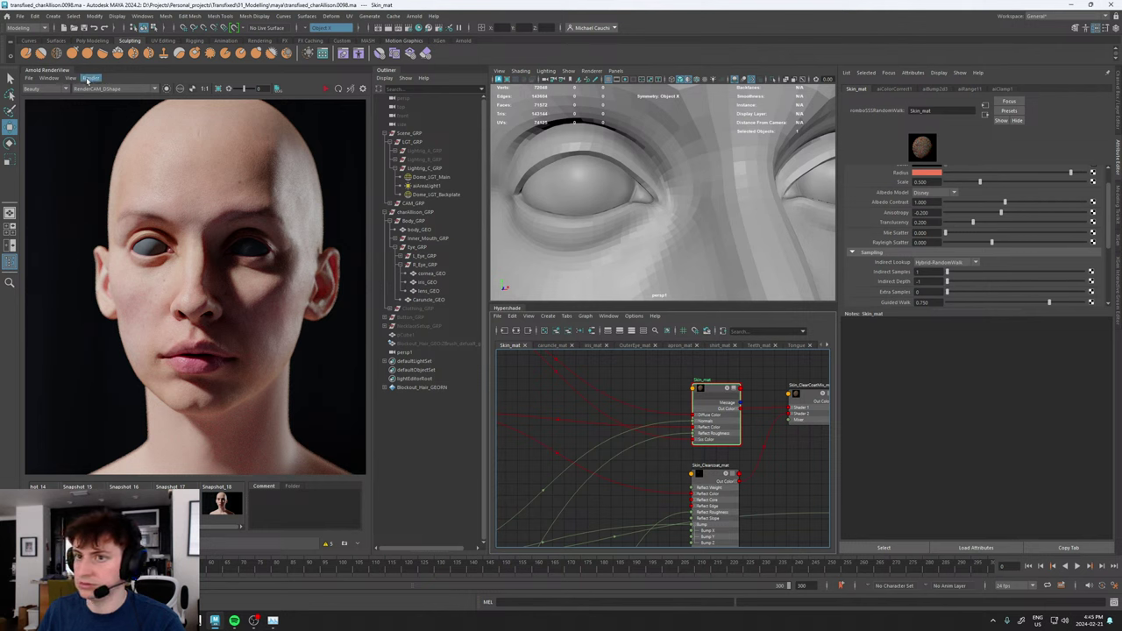
left_click(87, 78)
left_click(84, 166)
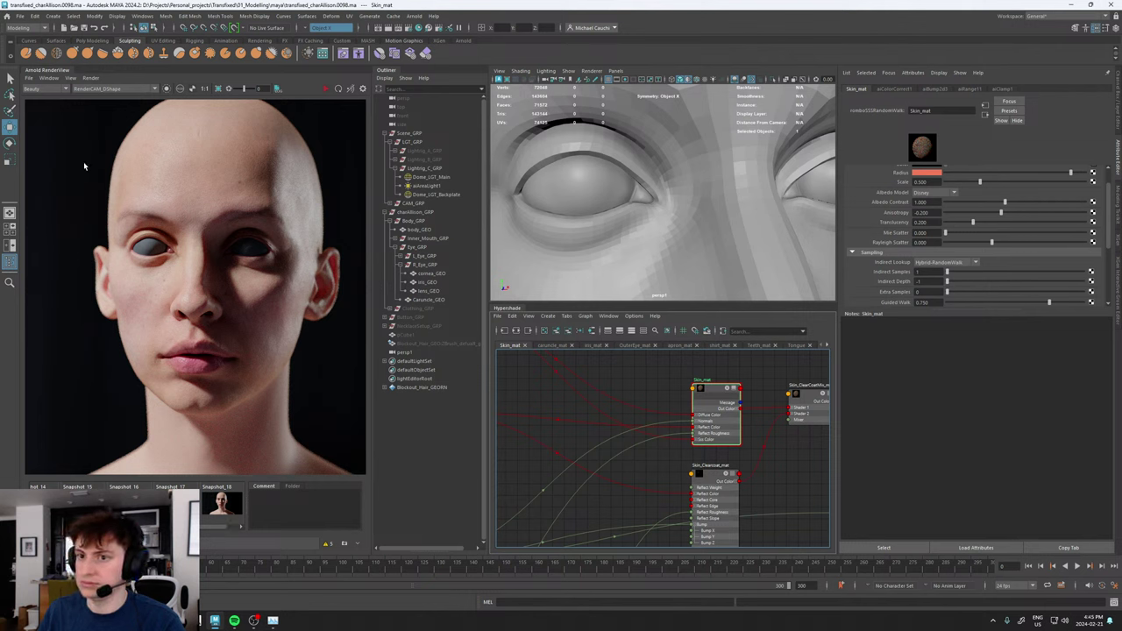
scroll(876, 227, "up", 2)
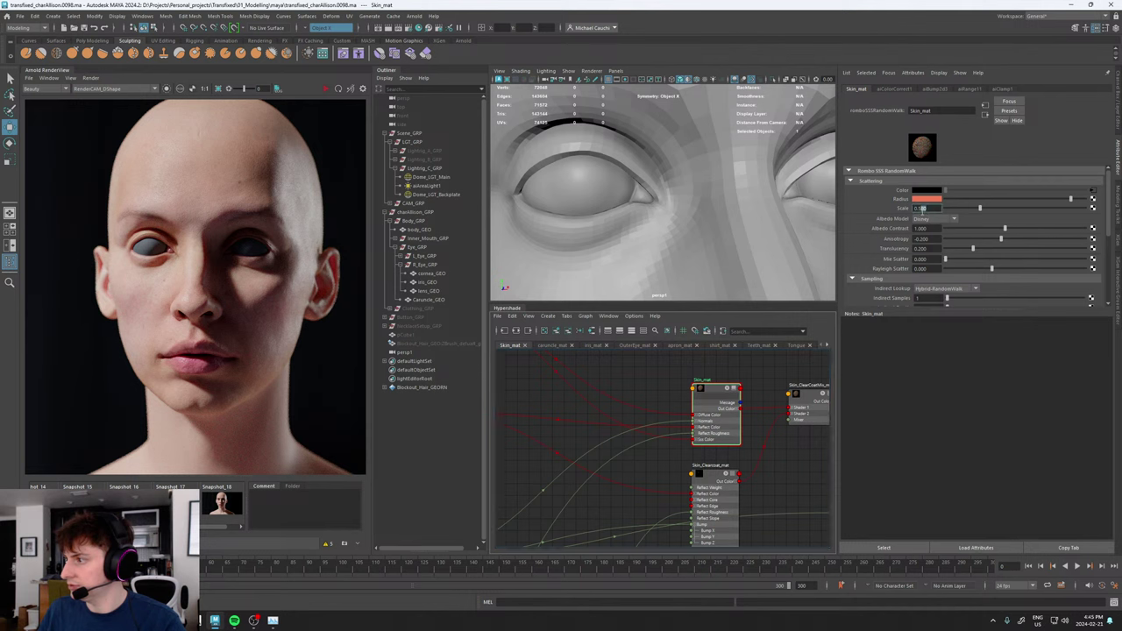
type("4")
key("Return")
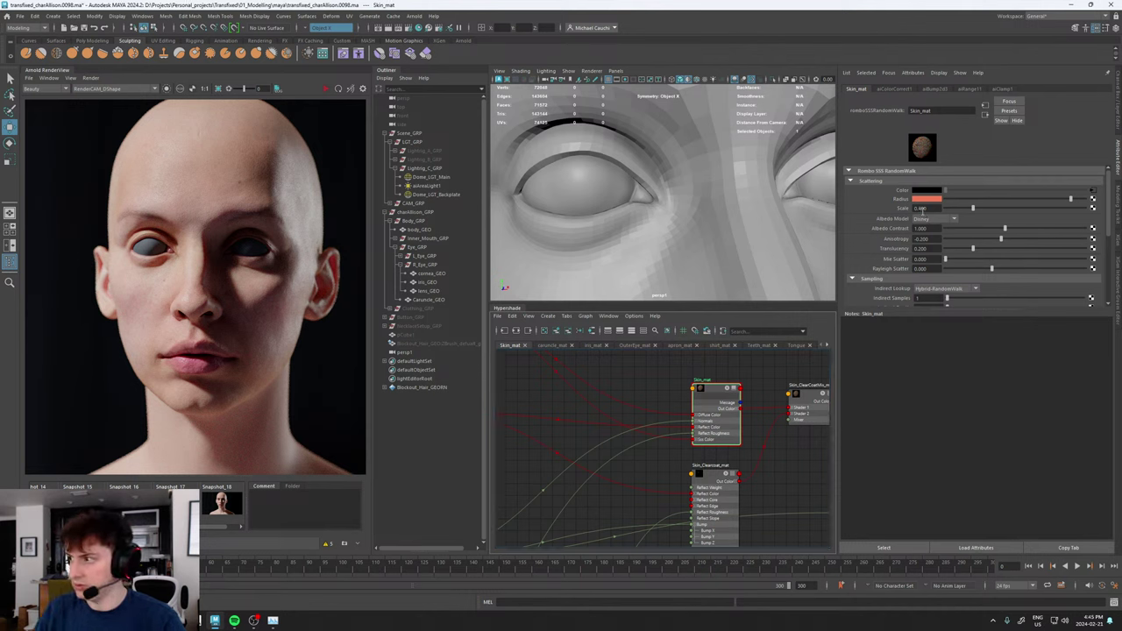
left_click(325, 88)
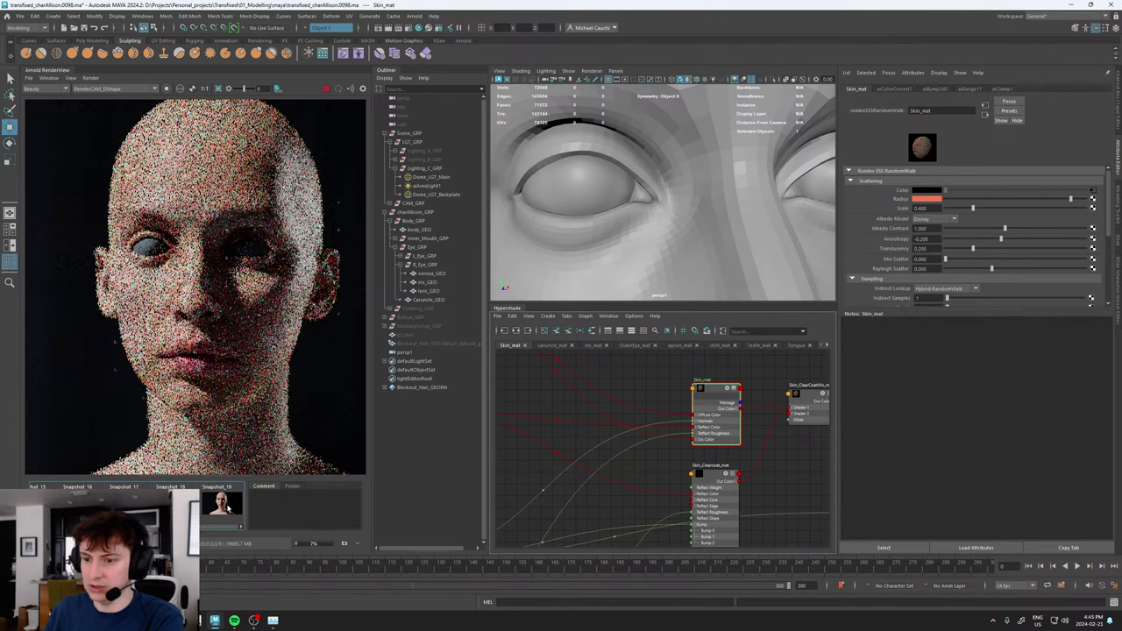
- Compare the new skin render with Snapshot_19 by repeatedly switching between the two
left_click(226, 506)
left_click(227, 505)
left_click(226, 506)
left_click(226, 506)
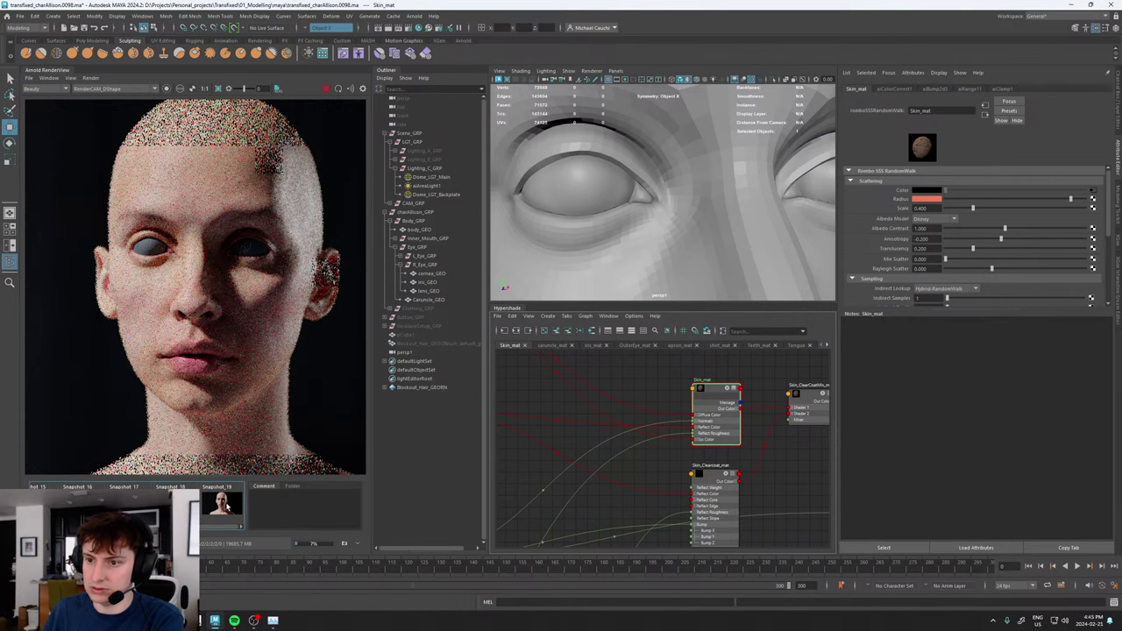
left_click(226, 505)
left_click(226, 506)
left_click(227, 506)
left_click(226, 506)
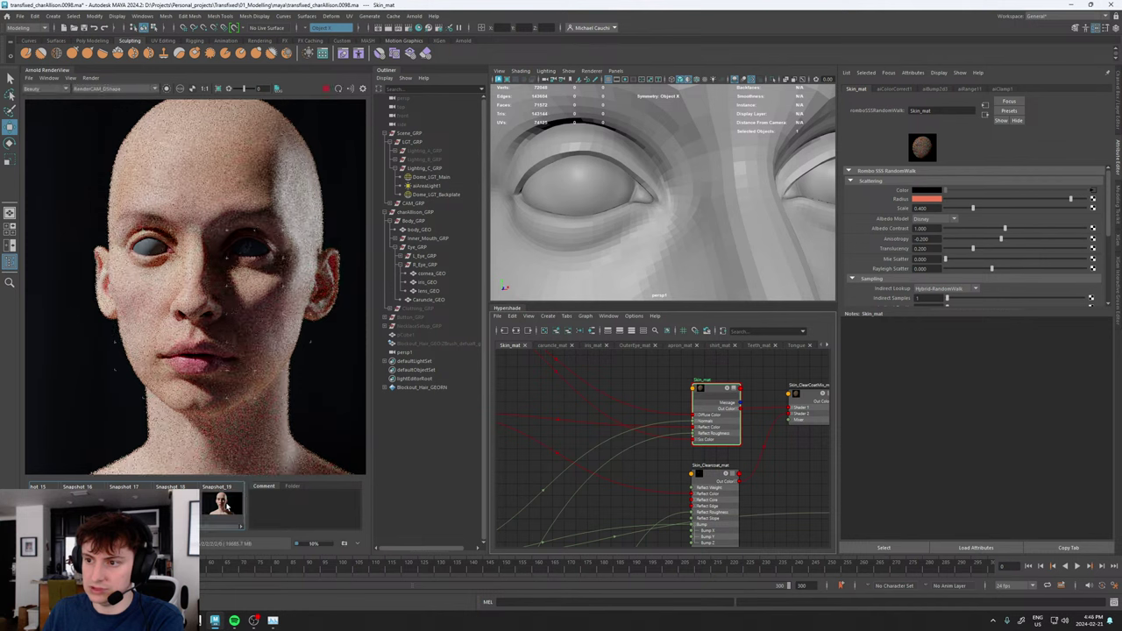
- Keep switching between the current skin render and Snapshot_19 to compare the face at full framing and close up
left_click(226, 506)
left_click(227, 506)
left_click(226, 506)
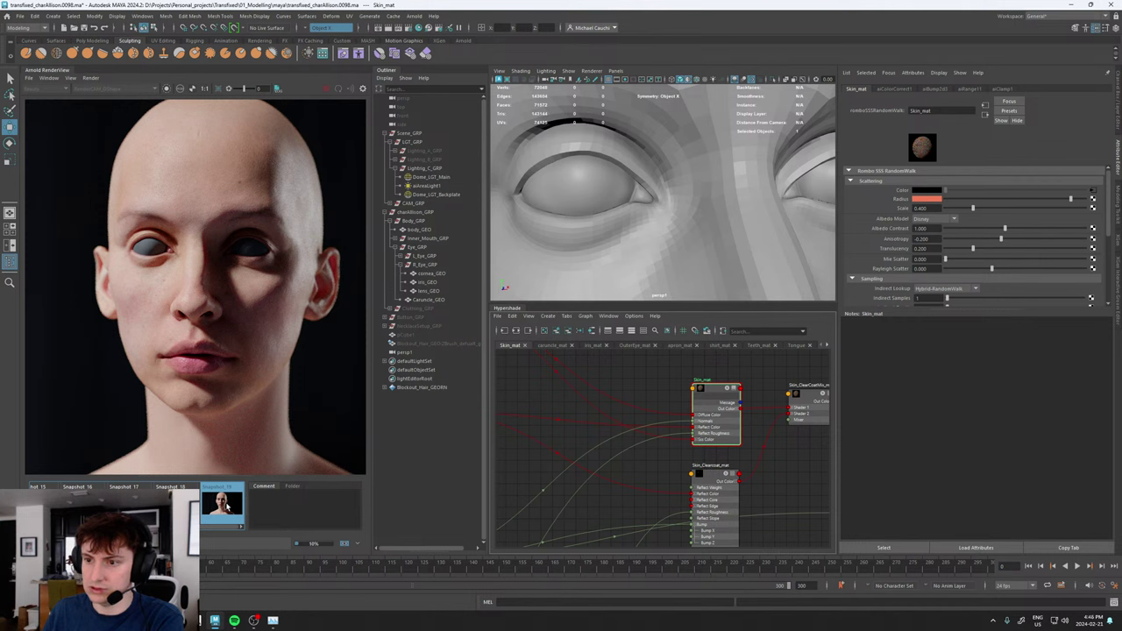
left_click(226, 506)
left_click(226, 506)
left_click(227, 506)
left_click(226, 506)
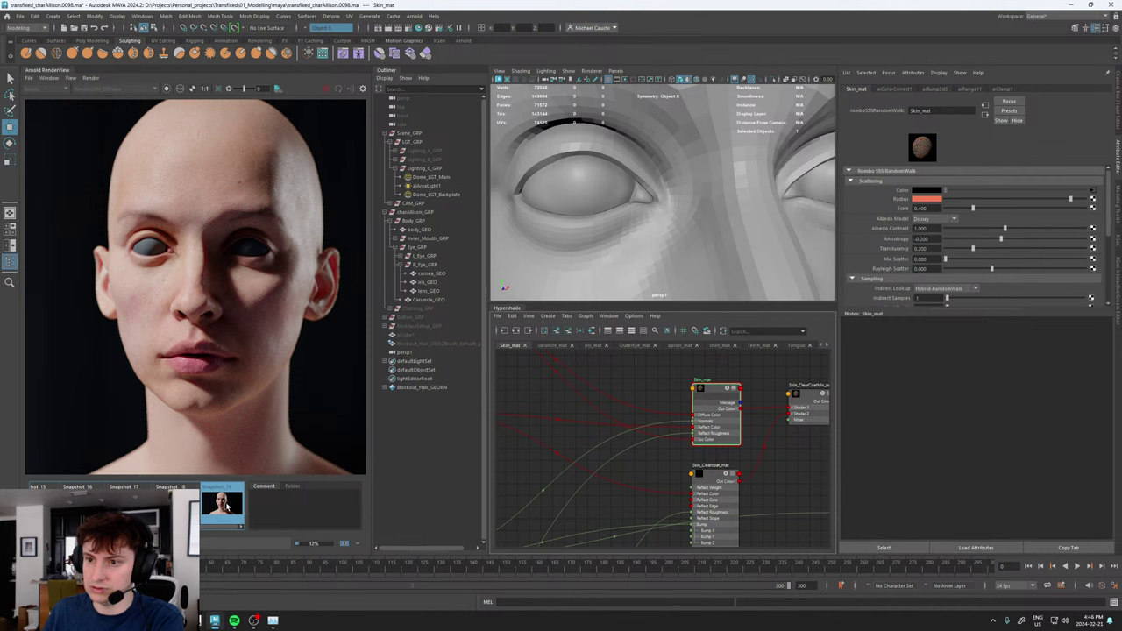
left_click(226, 506)
left_click(226, 506)
left_click(227, 506)
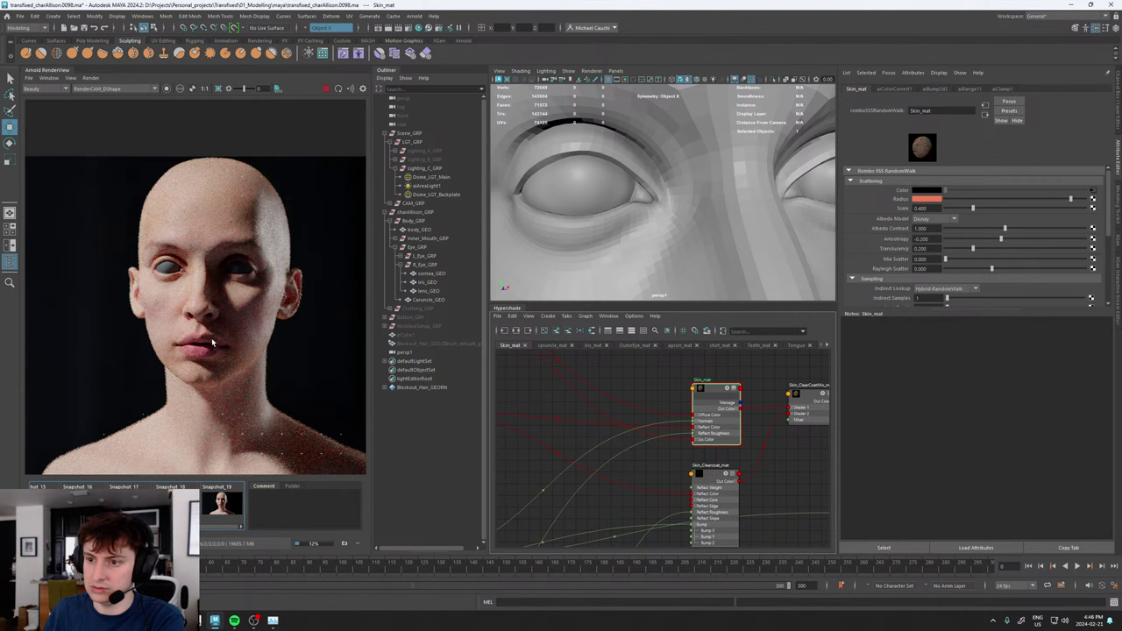
scroll(212, 343, "down", 2)
scroll(211, 343, "up", 4)
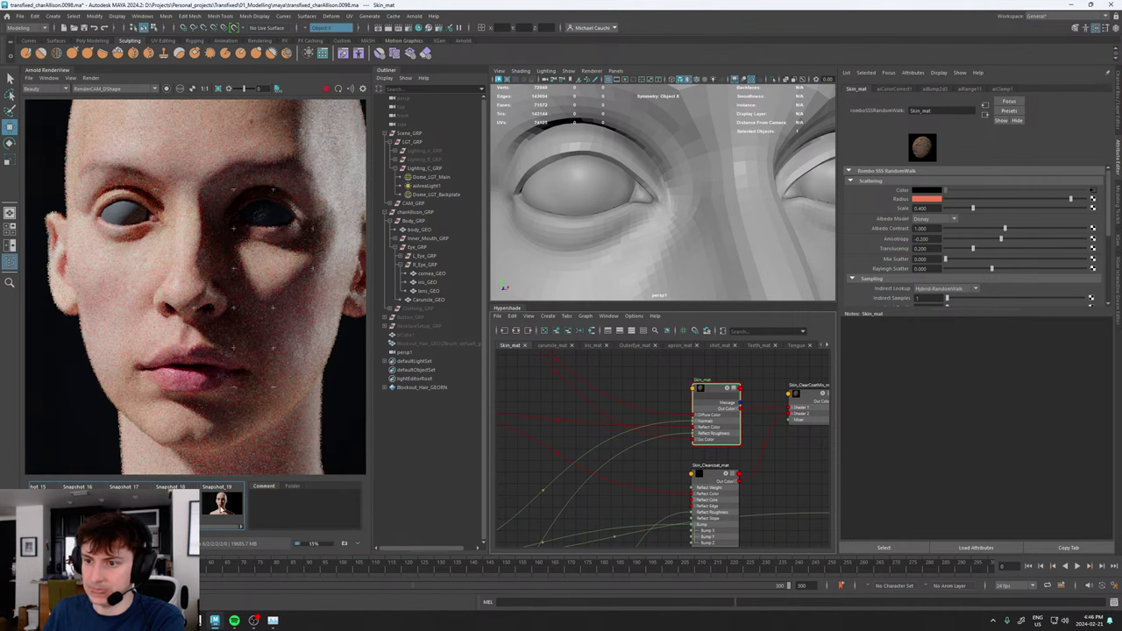
left_click(223, 512)
left_click(223, 512)
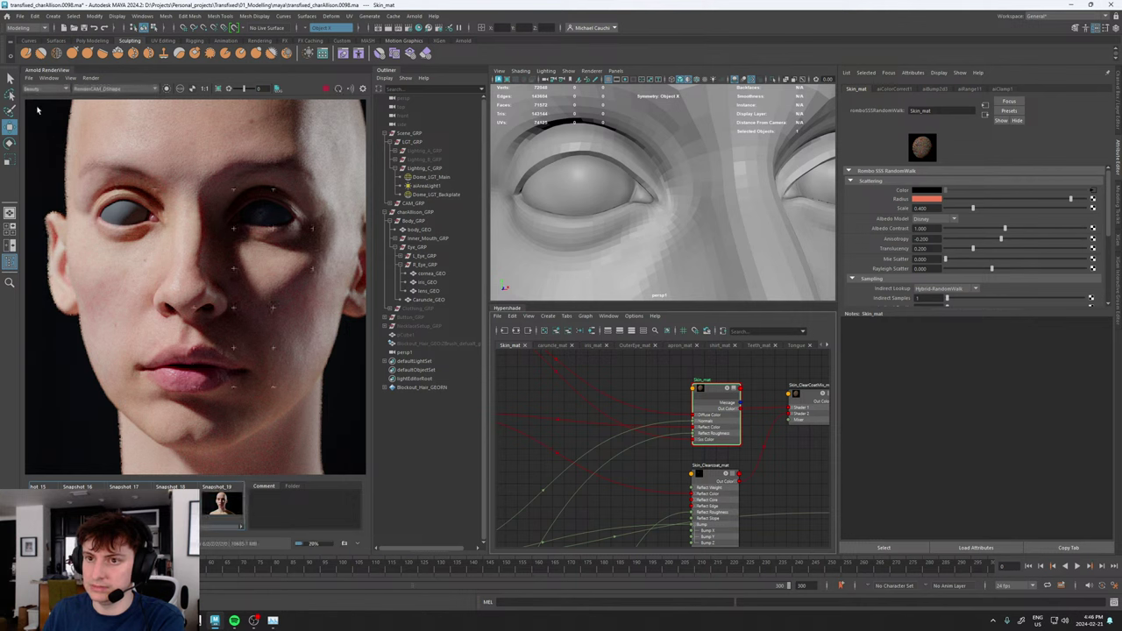
- Show the N normal pass of the render and examine the surface detail around the eyes, nose and whole face
left_click(38, 90)
left_click(36, 106)
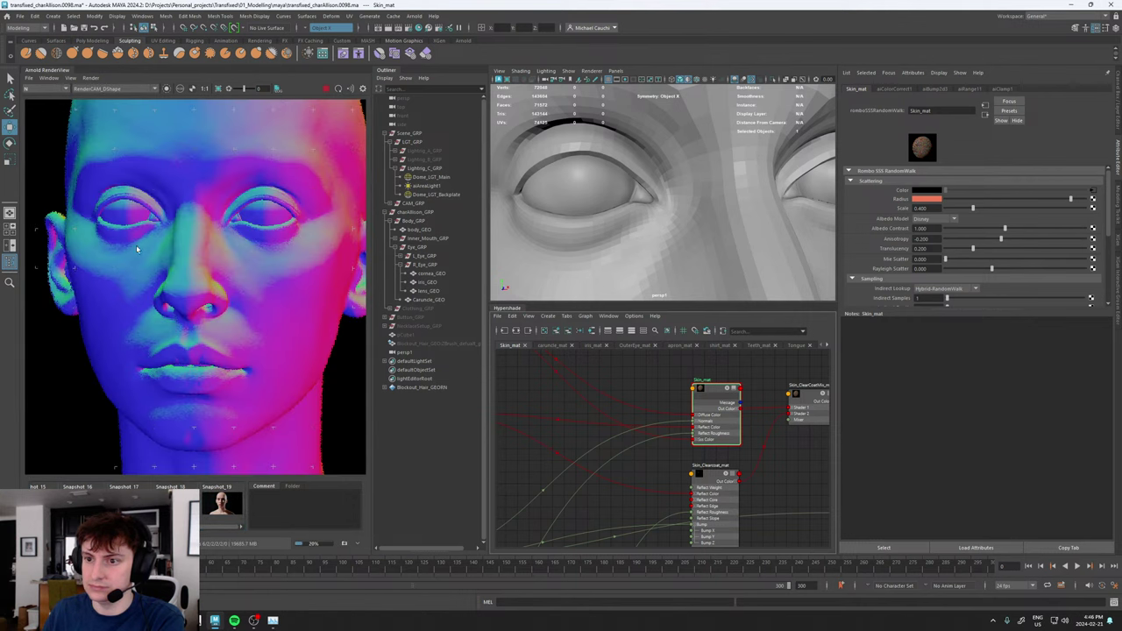
scroll(243, 256, "up", 3)
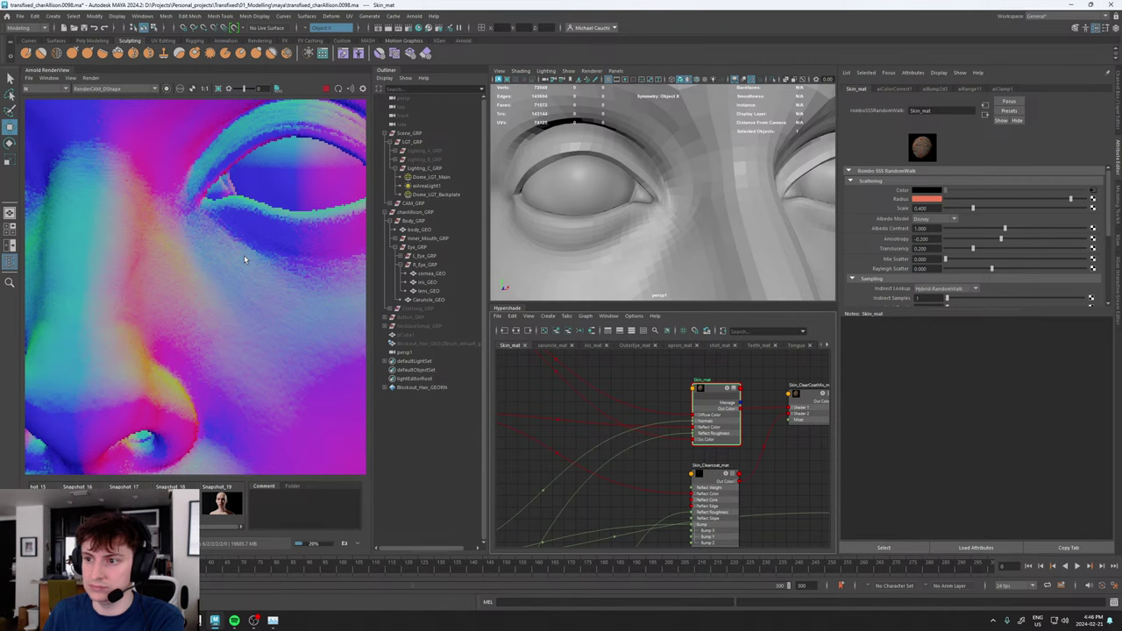
scroll(244, 255, "down", 5)
scroll(192, 280, "up", 2)
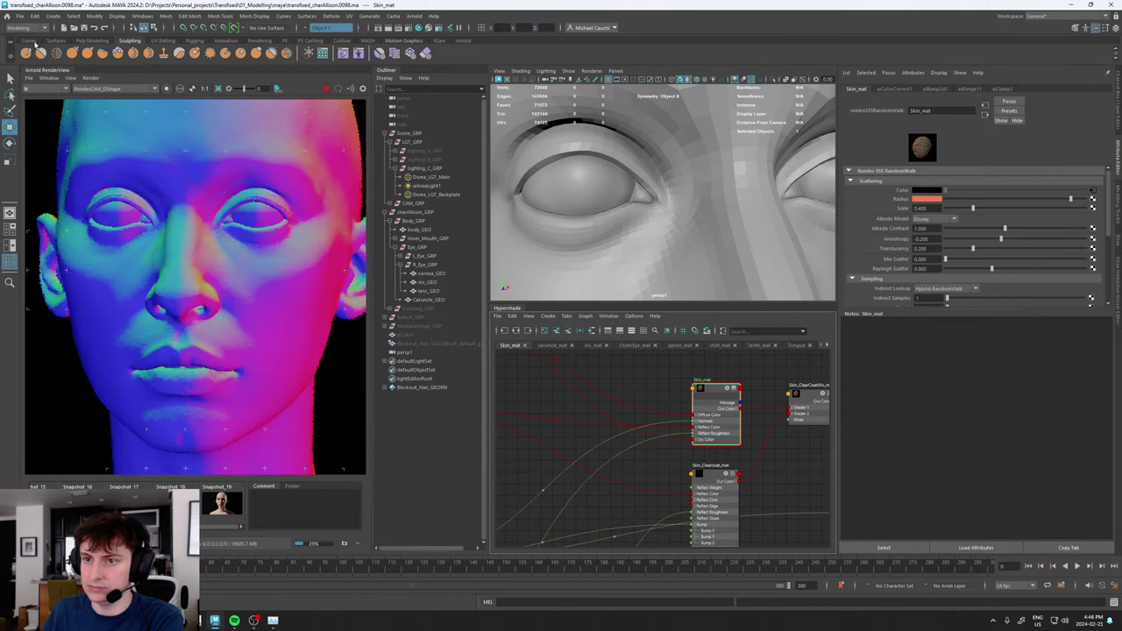
- Return the render to the Beauty pass and inspect the skin at full framing and close up
left_click(47, 89)
left_click(39, 97)
scroll(228, 263, "down", 2)
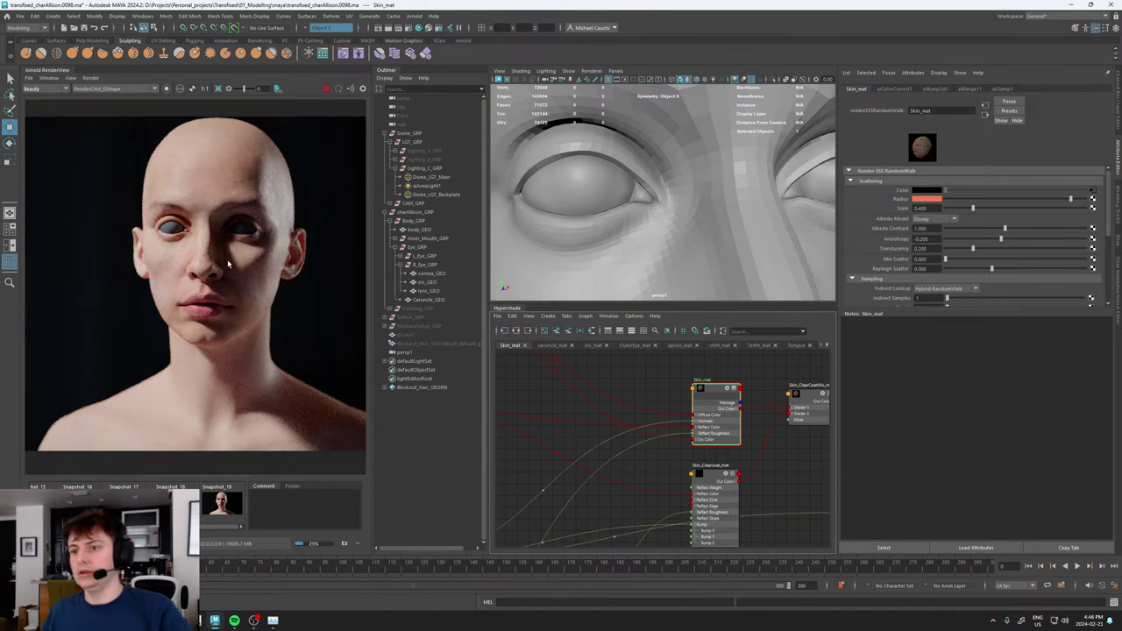
scroll(230, 285, "up", 2)
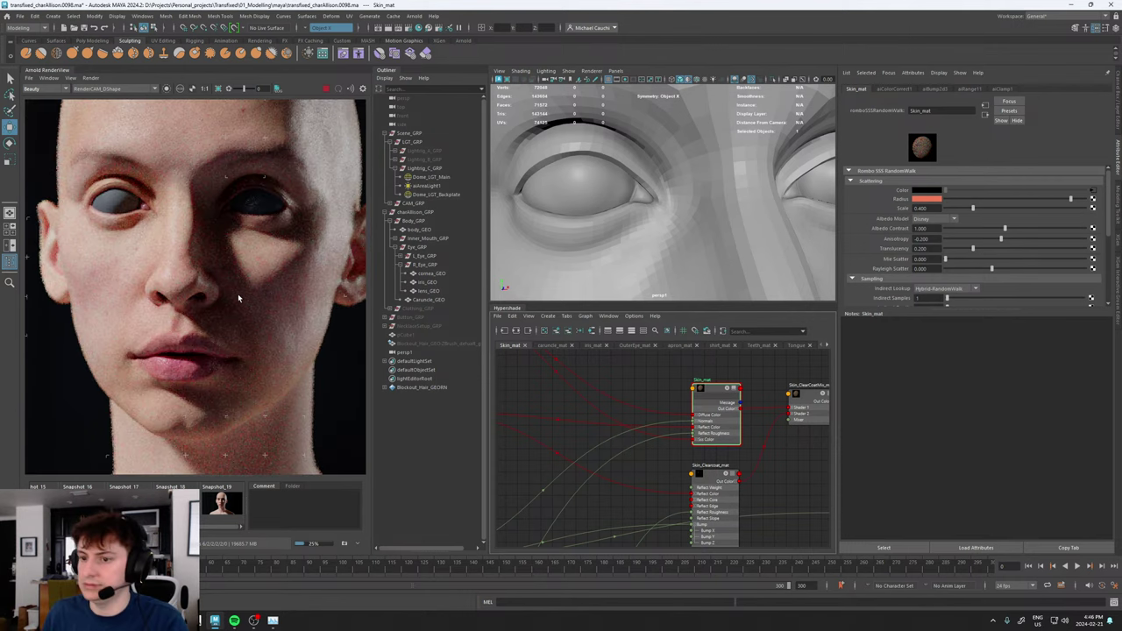
scroll(242, 299, "down", 2)
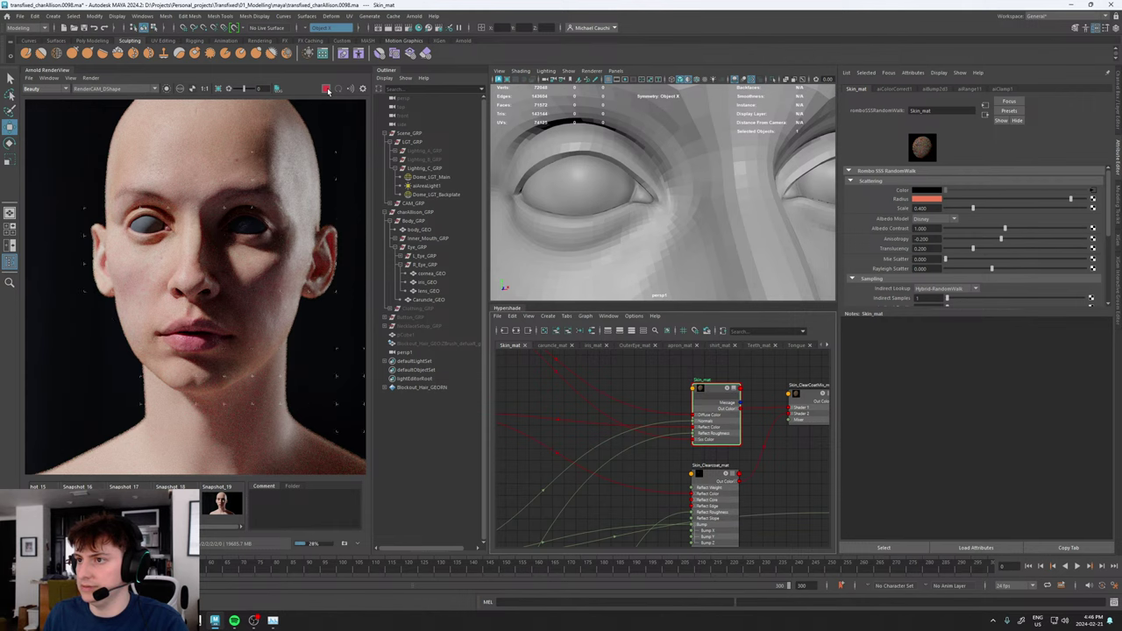
- Import Ryan_Kingslien_Anatomy_Model.obj from the Desktop into the character scene
left_click(18, 17)
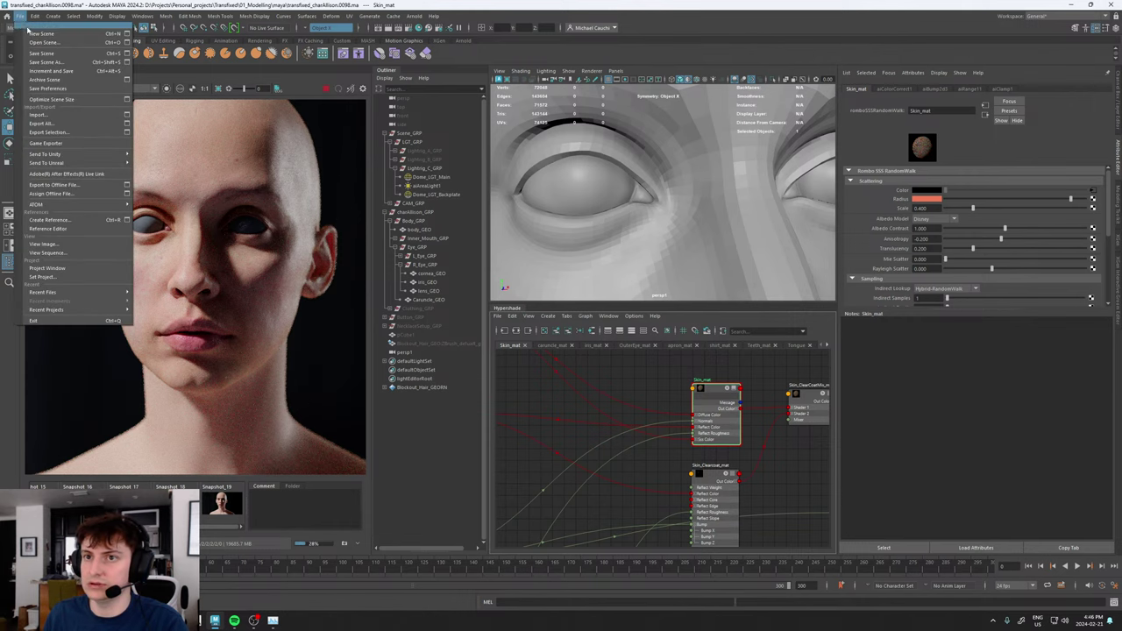
left_click(36, 118)
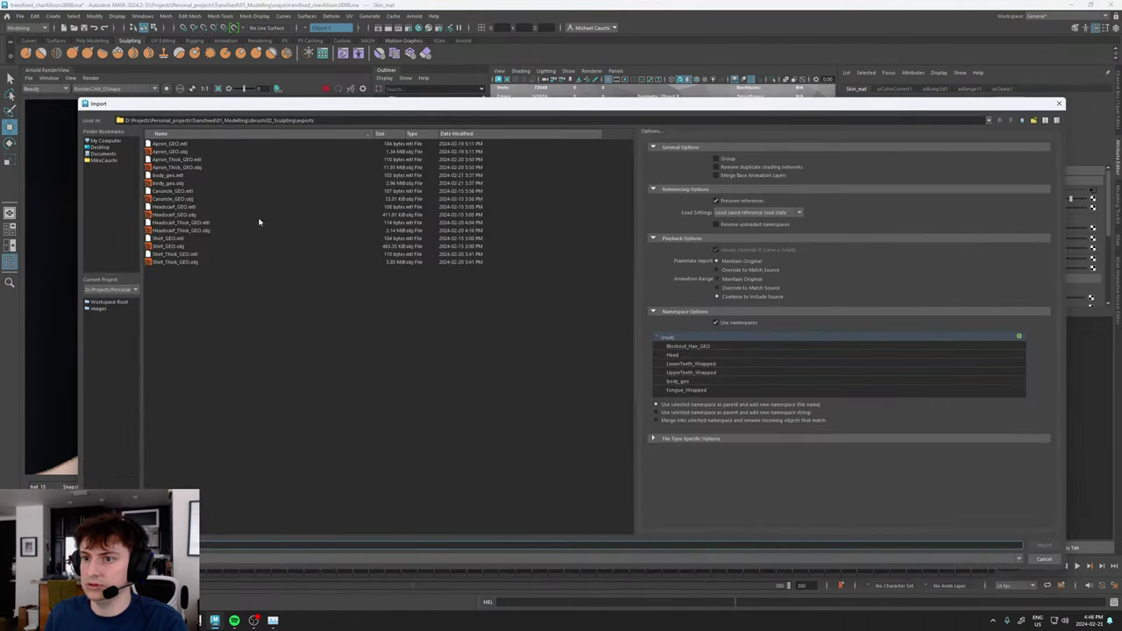
left_click(97, 147)
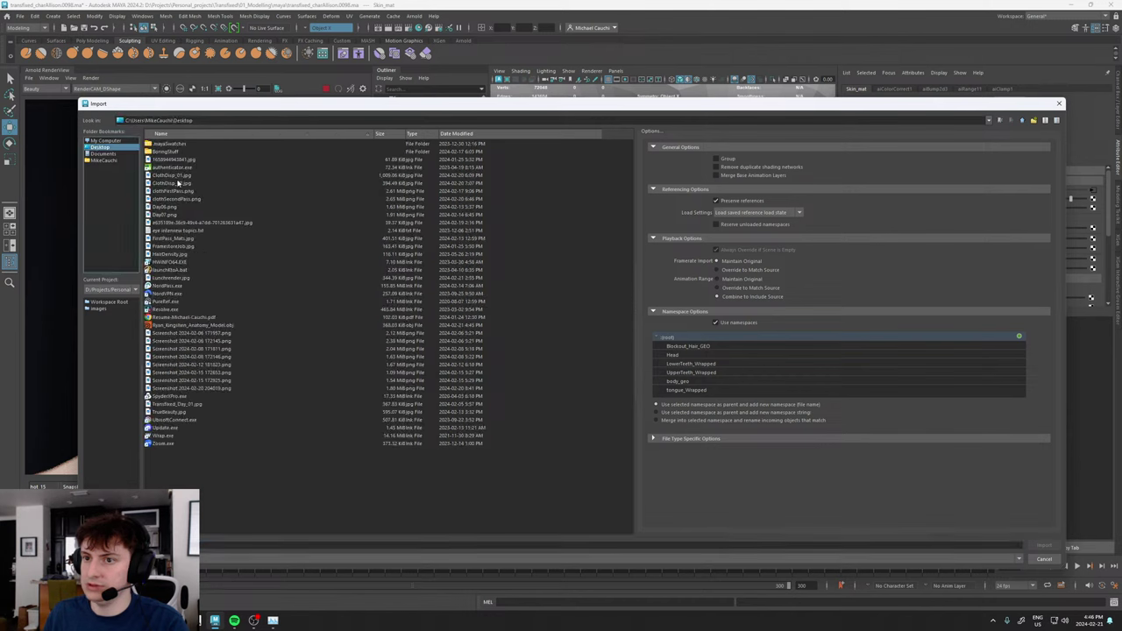
left_click(184, 325)
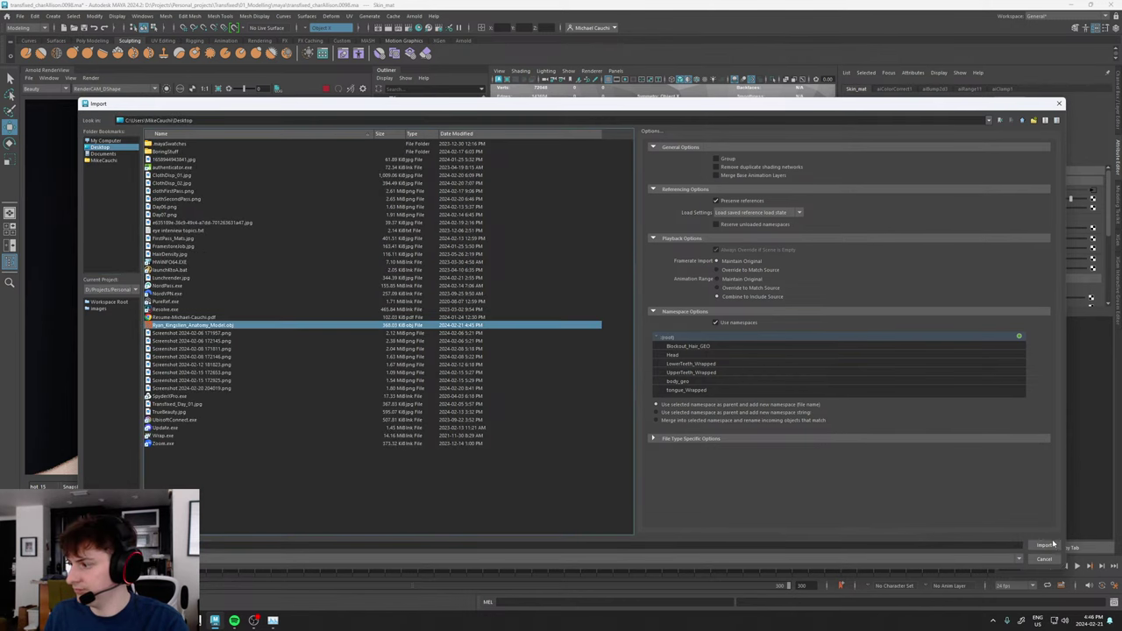
left_click(1052, 546)
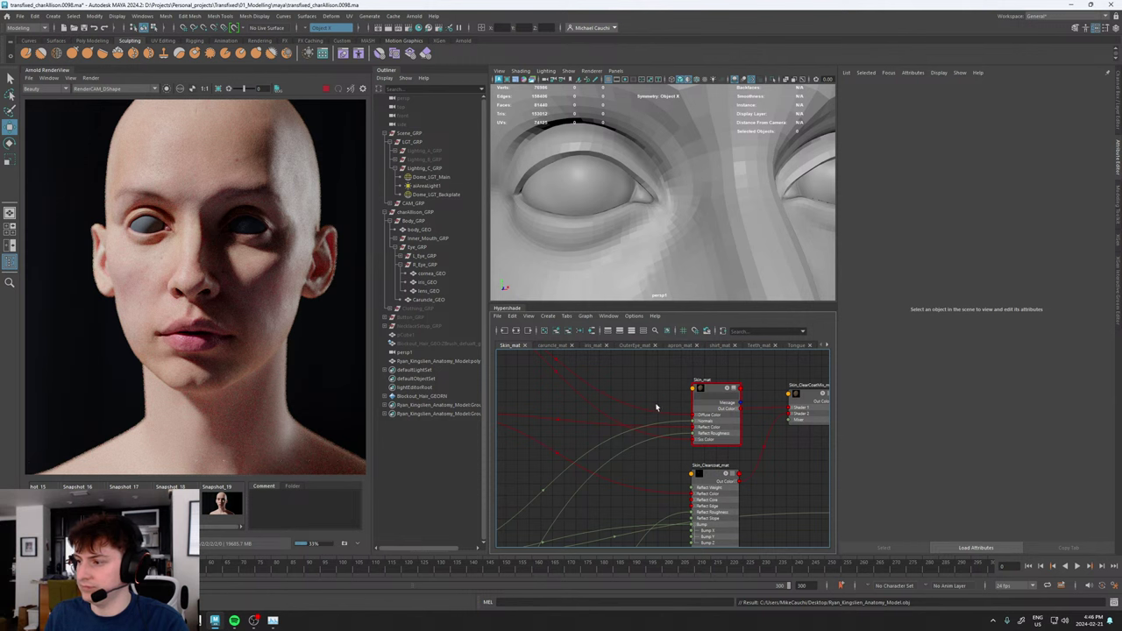
- Stop the render, then collapse the Arnold RenderView and Hypershade so the character fills a large perspective viewport
scroll(653, 406, "down", 5)
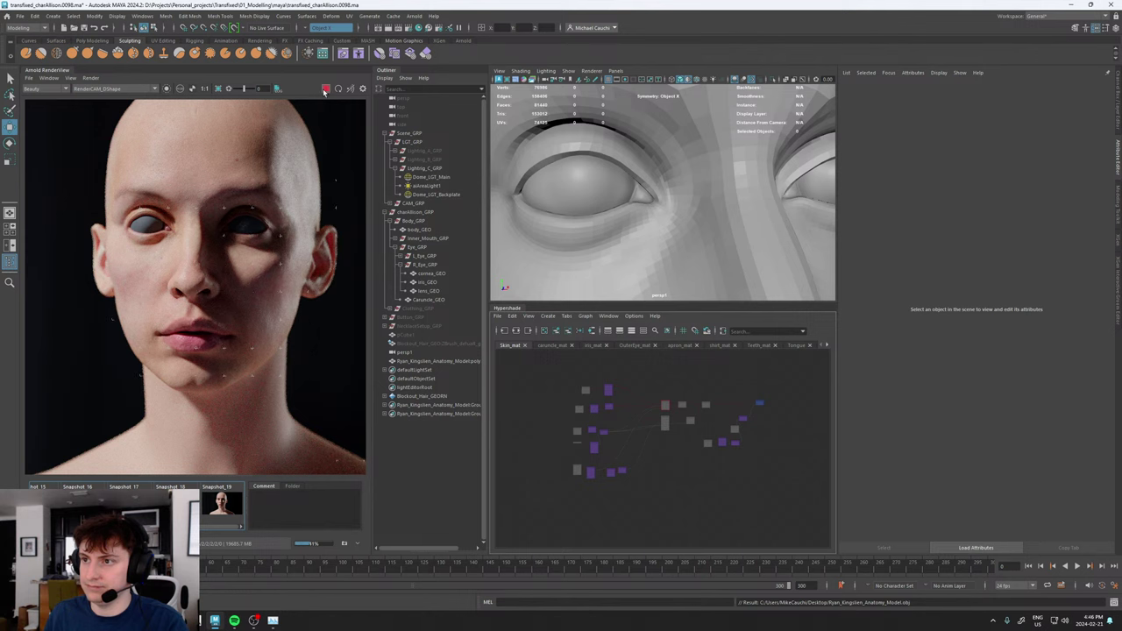
left_click(70, 78)
left_click(86, 164)
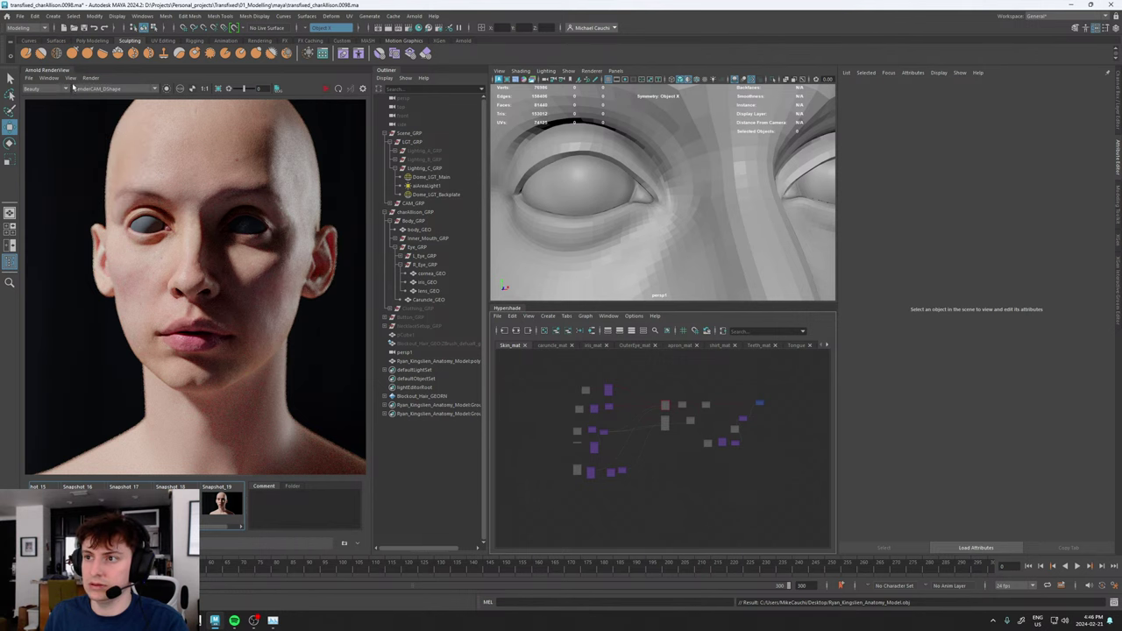
double_click(43, 71)
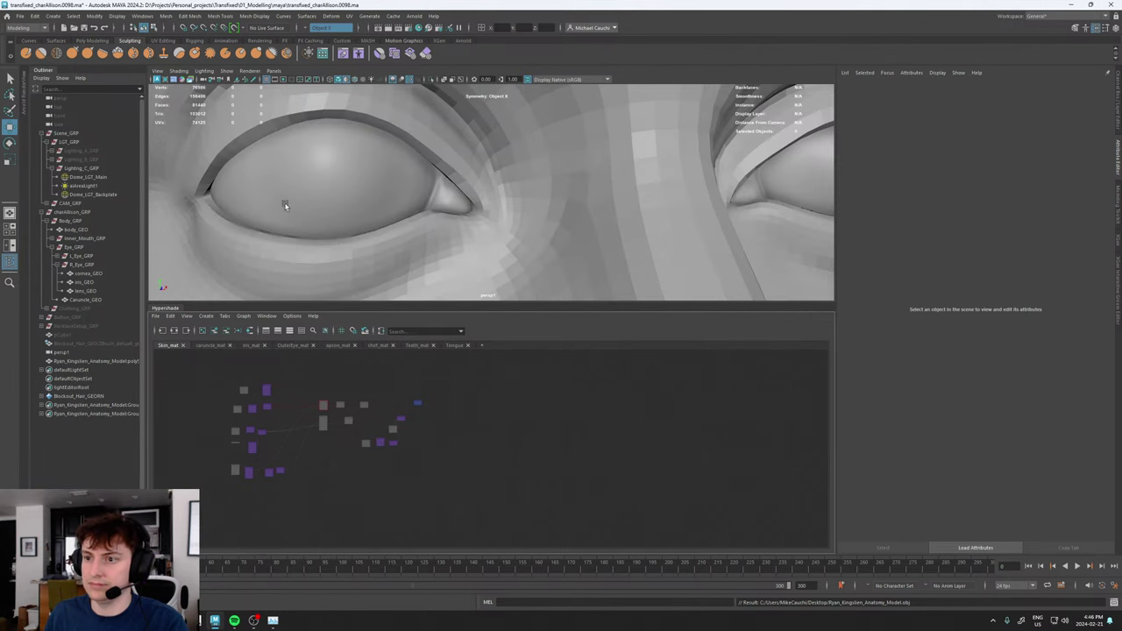
double_click(172, 310)
right_click_drag(494, 327, 364, 354, "alt")
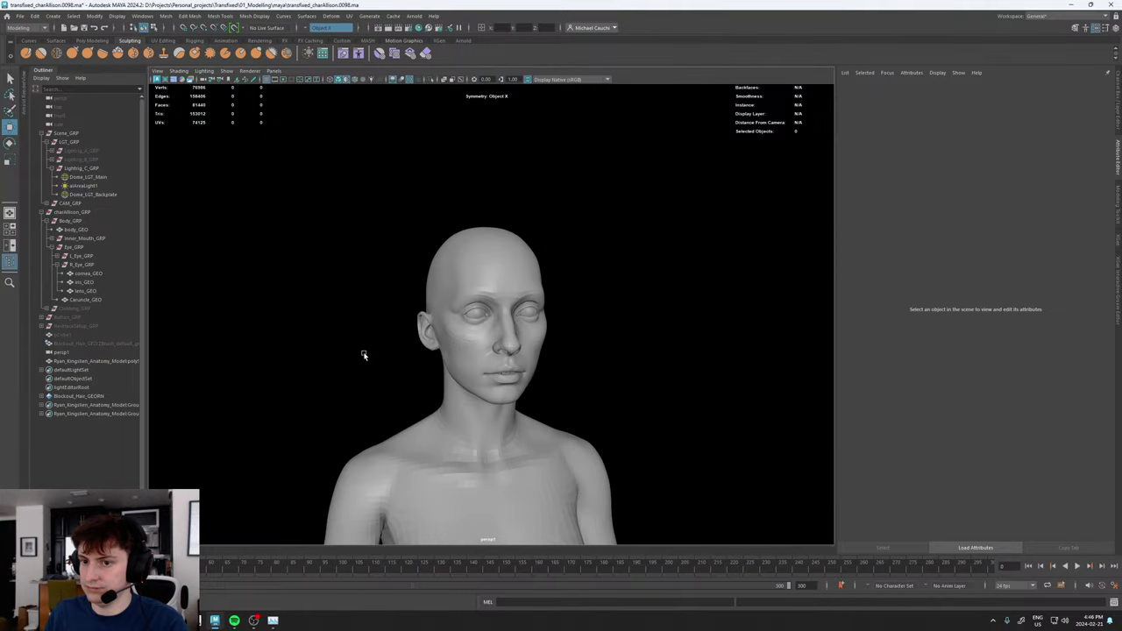
- Select the imported skull, scale it up uniformly to about 18.5 and raise it toward the character's head
left_click(80, 361)
key("f")
right_click_drag(746, 323, 206, 333, "alt")
right_click_drag(618, 296, 276, 210, "alt")
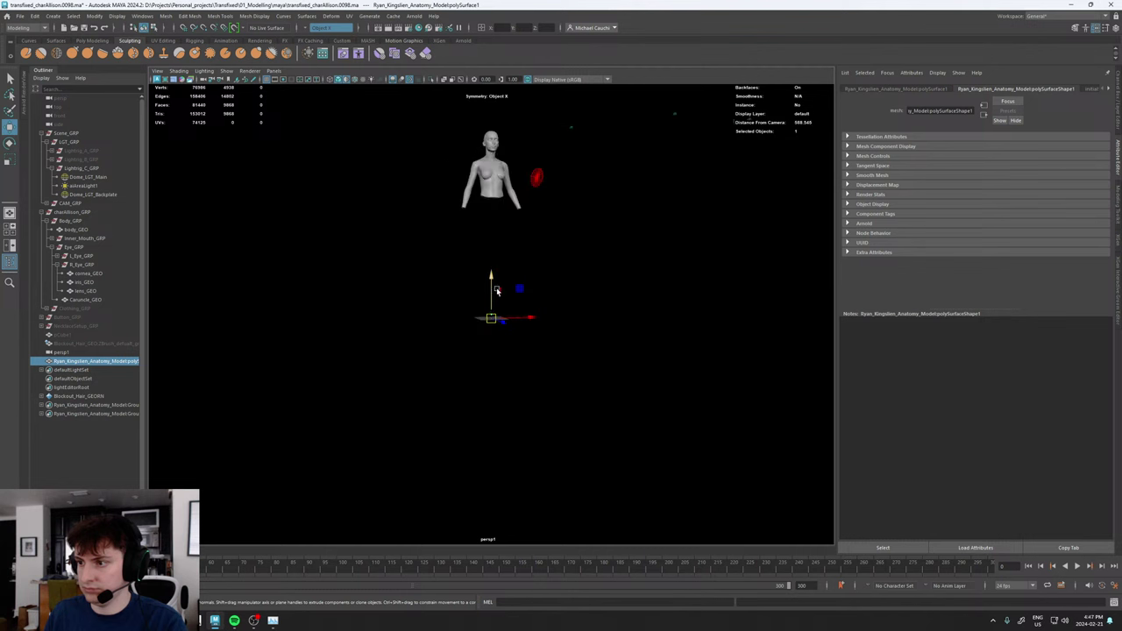
key("r")
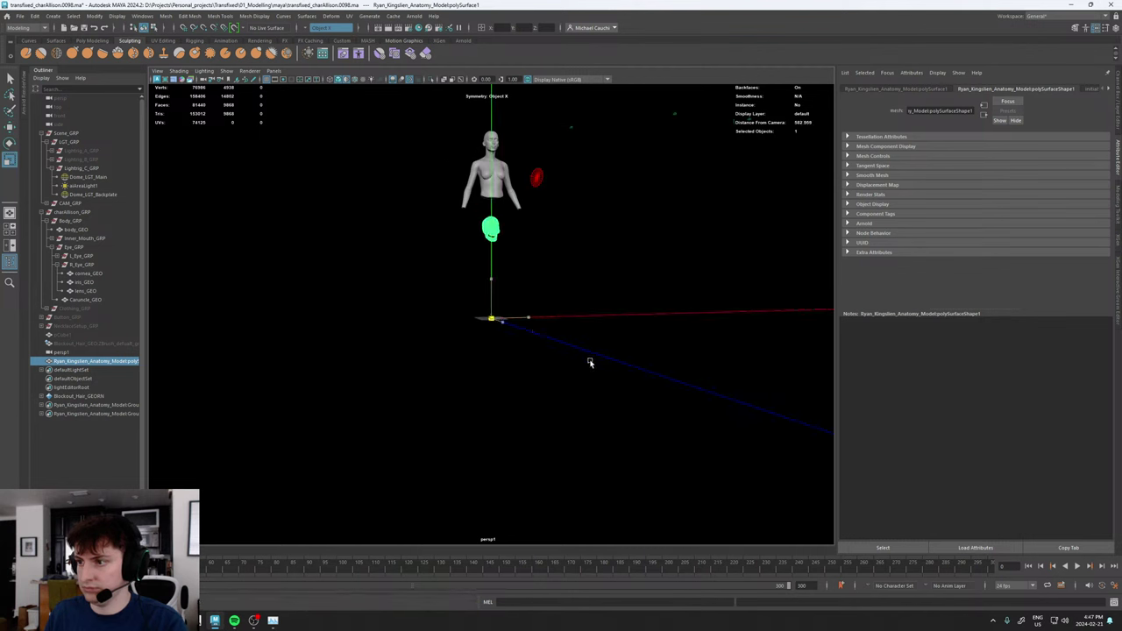
key("w")
left_click_drag(491, 279, 481, 186)
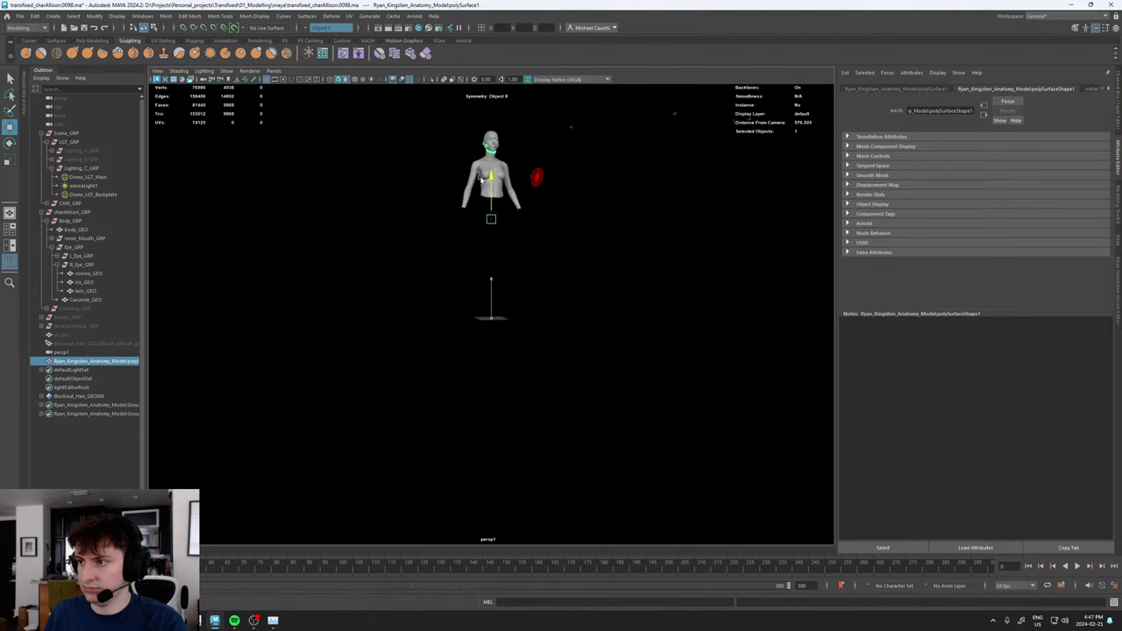
- Center the skull's pivot and, in wireframe, move it up and forward inside the head to about Y 88.8, Z 1.07
key("f")
mouse_move(468, 231)
left_mouse_down("alt")
mouse_move(528, 263)
mouse_move(398, 125)
left_mouse_up("alt")
key("4")
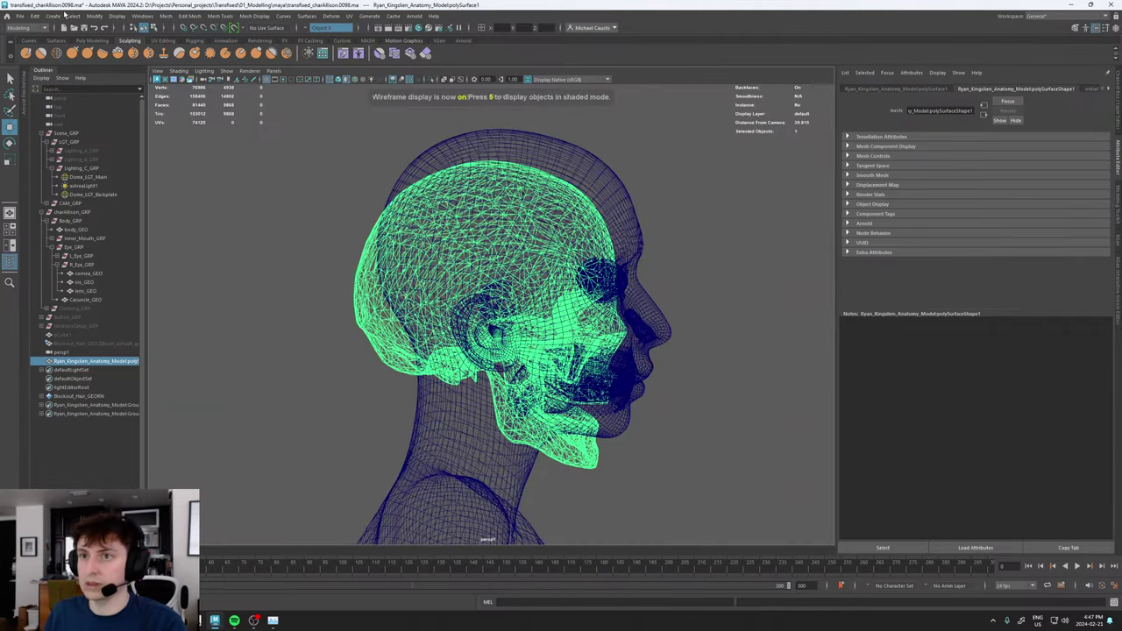
left_click(93, 16)
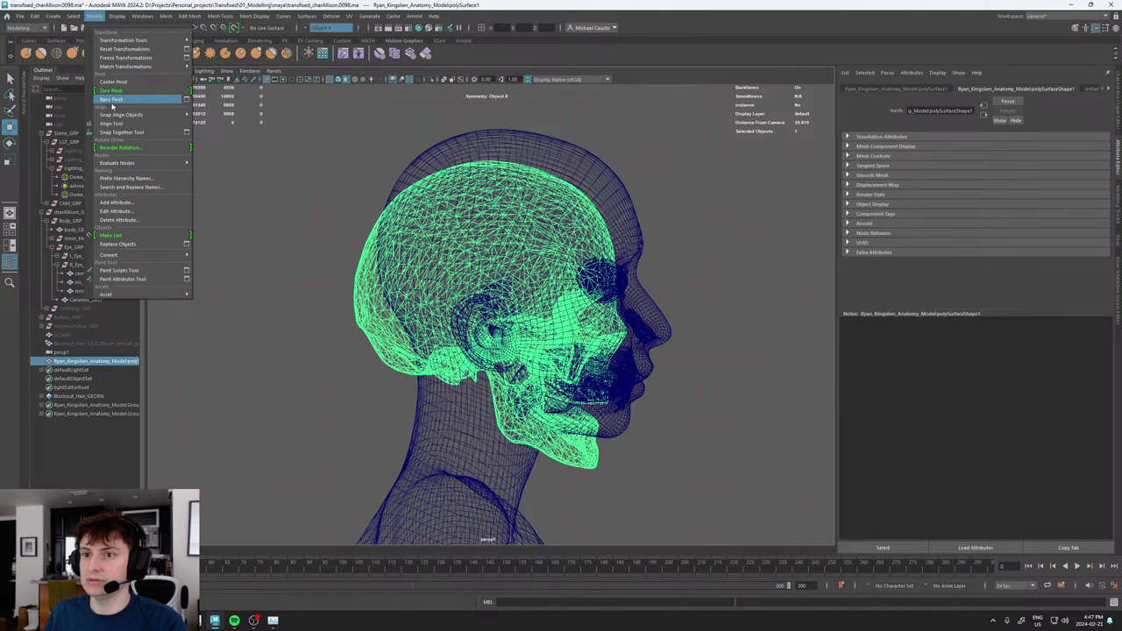
left_click(115, 82)
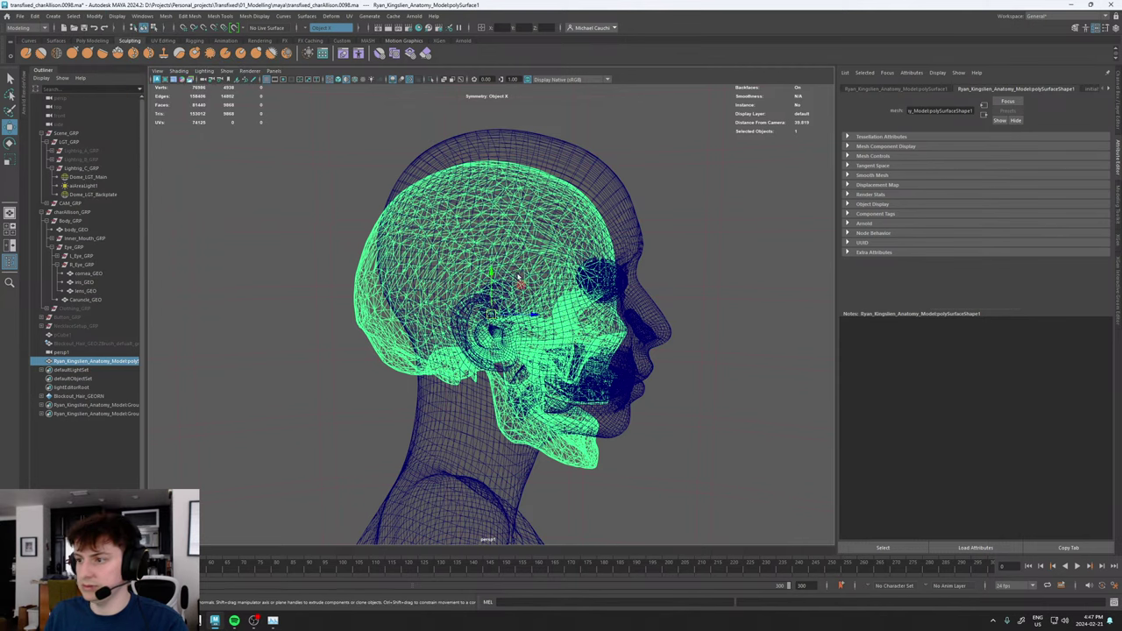
mouse_move(519, 279)
left_mouse_down()
mouse_move(527, 207)
mouse_move(534, 255)
mouse_move(560, 263)
mouse_move(456, 265)
left_mouse_up()
- Return the viewport to shaded display and enable X-Ray to check the skull's fit in side view
key("5")
left_click(203, 71)
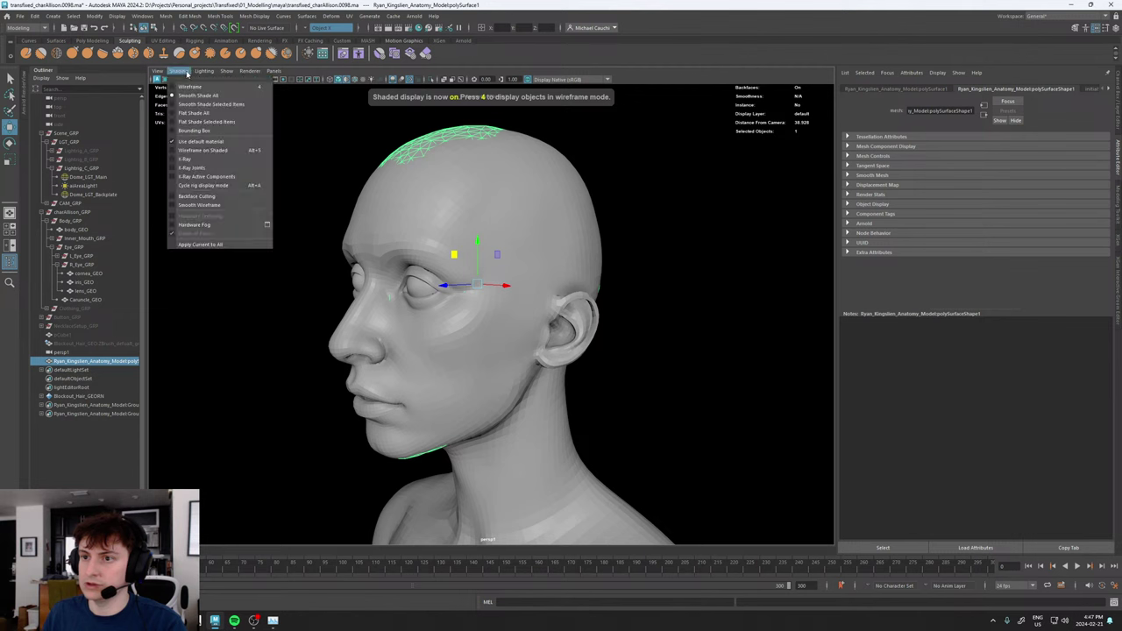
left_click(197, 163)
mouse_move(352, 225)
left_mouse_down("alt")
mouse_move(462, 235)
mouse_move(539, 219)
mouse_move(505, 215)
left_mouse_up("alt")
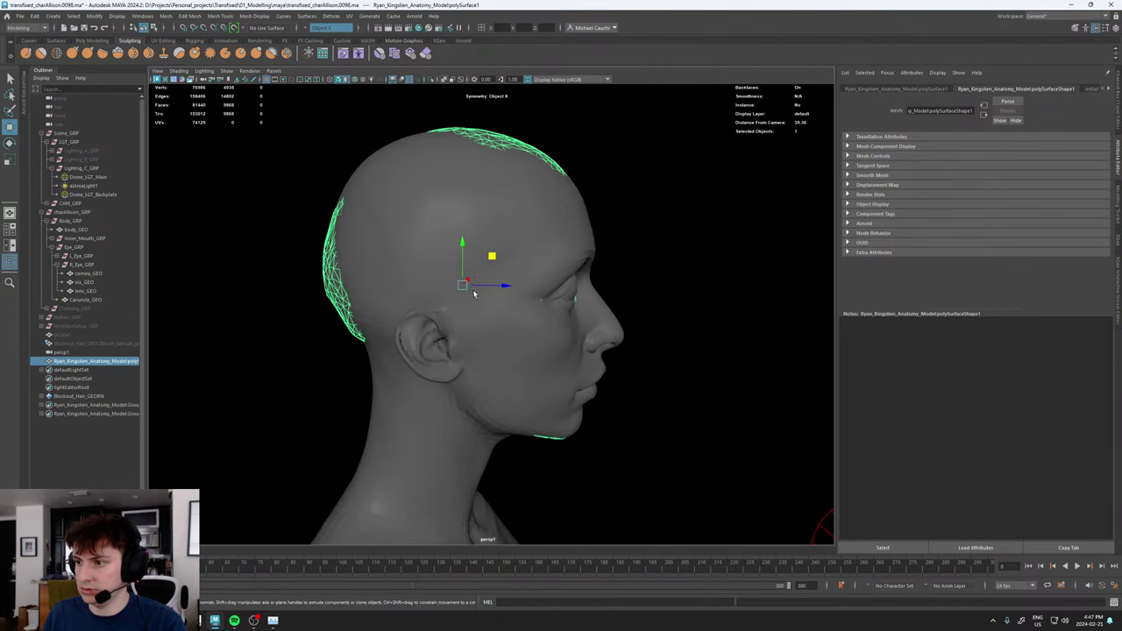
- Try scaling the skull up slightly and switching the viewport's default material off and on
key("r")
middle_click_drag(474, 294, 486, 292)
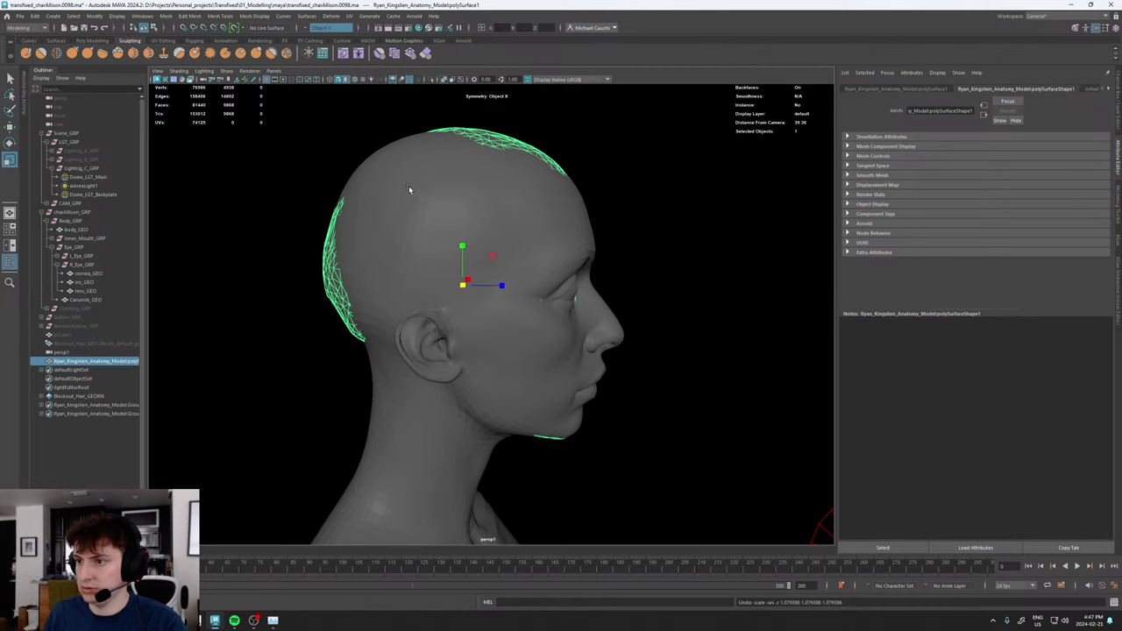
left_click(347, 79)
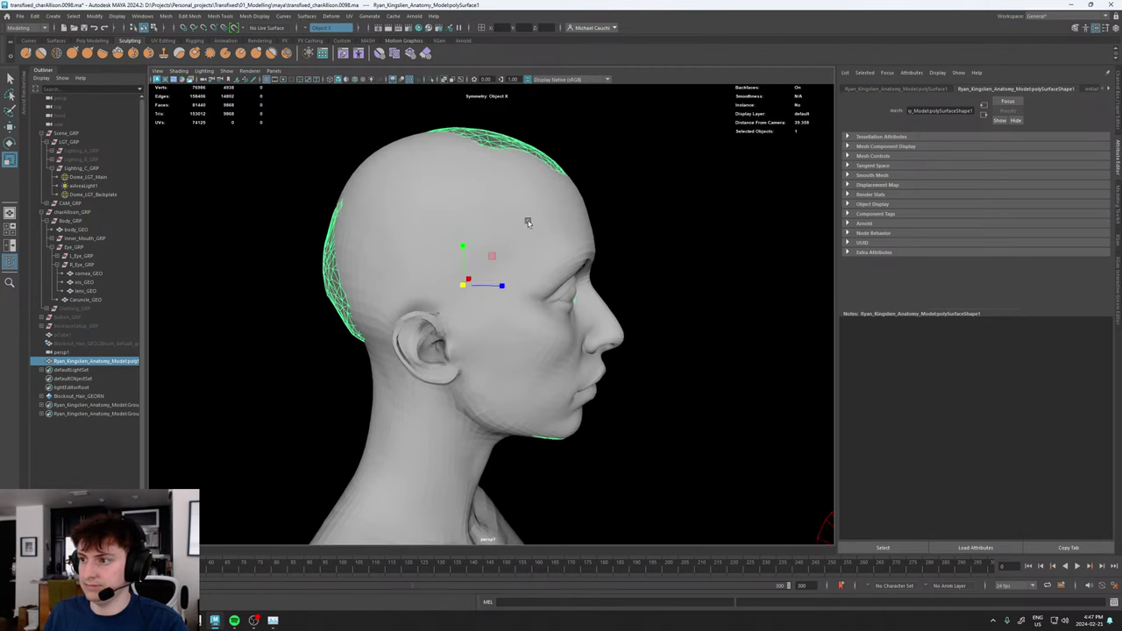
left_click_drag(526, 220, 448, 219, "alt")
left_click(378, 80)
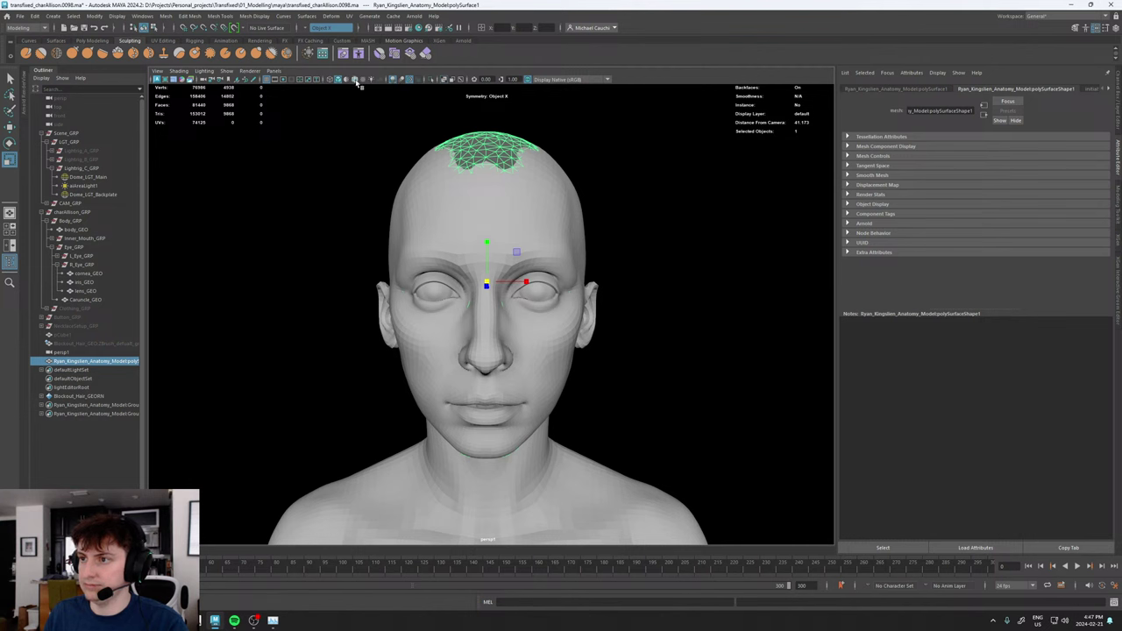
left_click(347, 80)
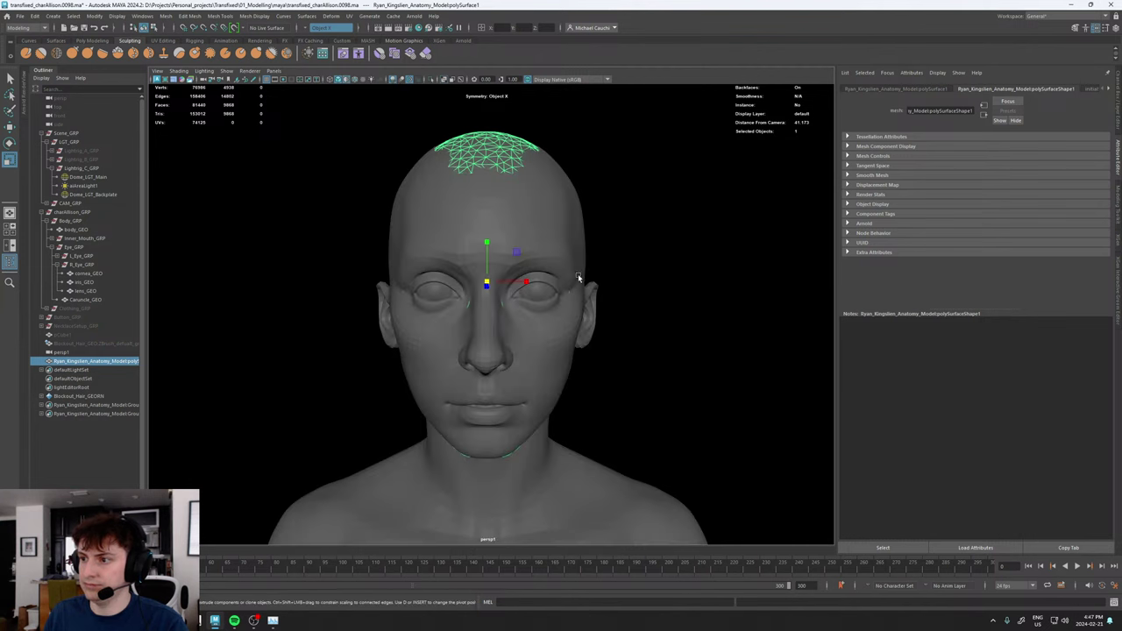
mouse_move(578, 274)
left_mouse_down("alt")
mouse_move(421, 237)
mouse_move(288, 181)
left_mouse_up("alt")
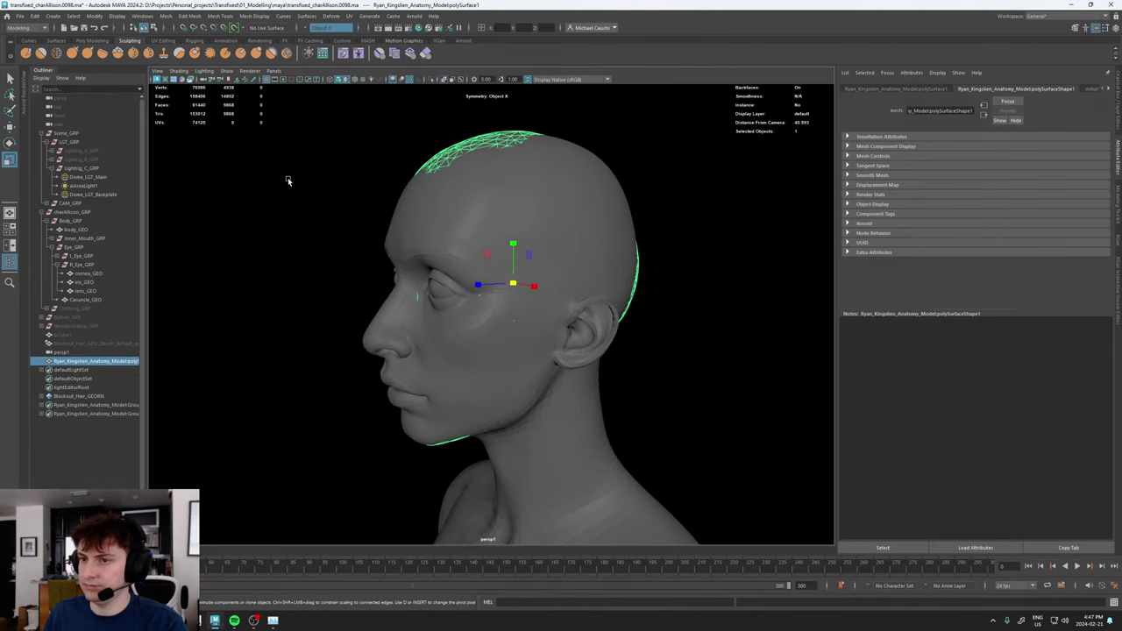
- Hide Scene_GRP and reselect the imported skull mesh
left_click(75, 136)
key("h")
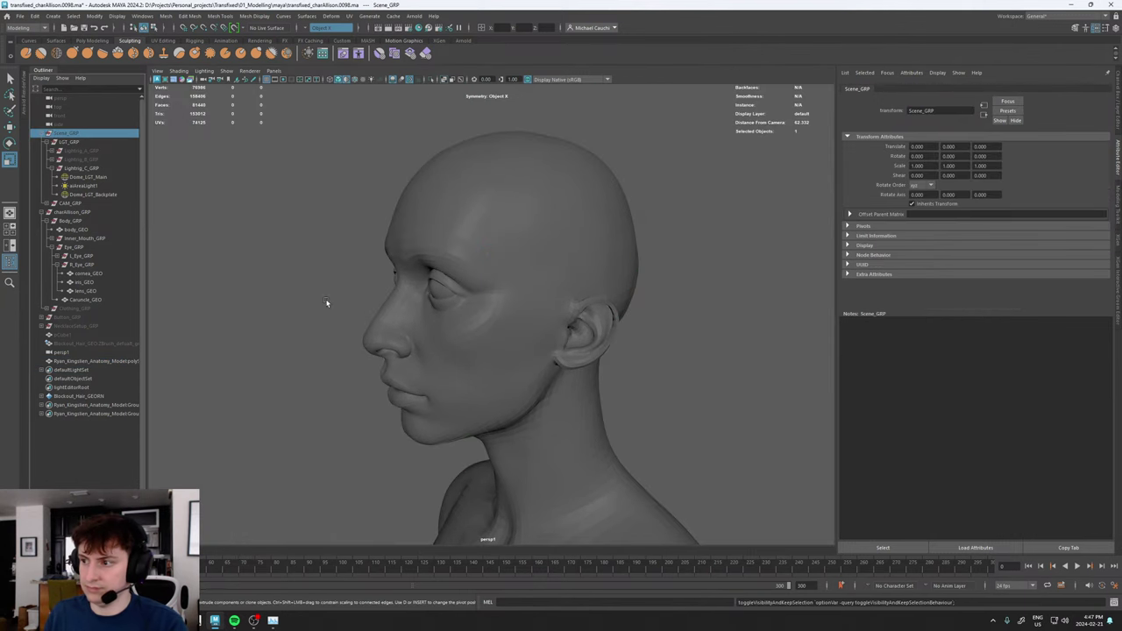
left_click_drag(327, 302, 356, 293, "alt")
left_click(72, 361)
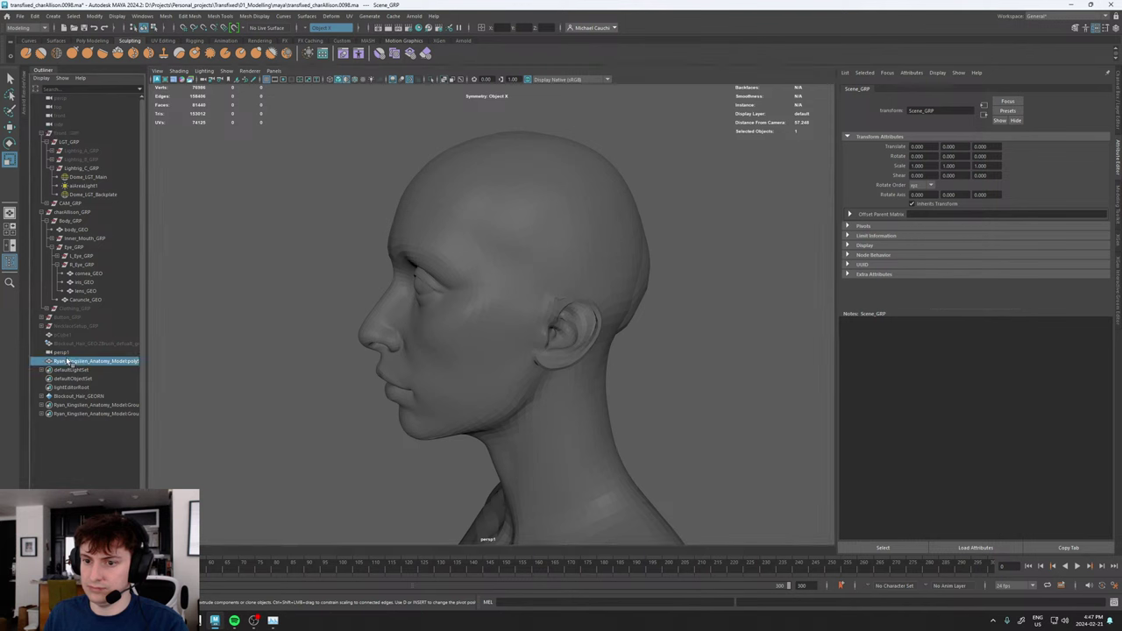
- Toggle the viewport's Two Sided Lighting option twice with the skull selected
left_click(181, 72)
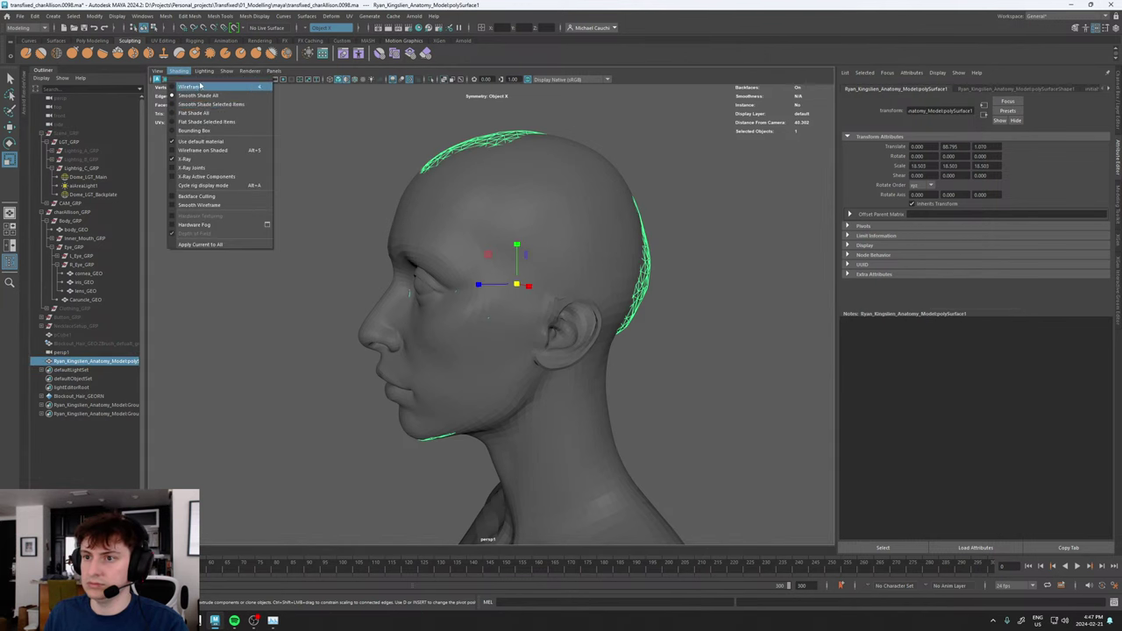
mouse_move(203, 71)
left_click(215, 133)
left_click(203, 71)
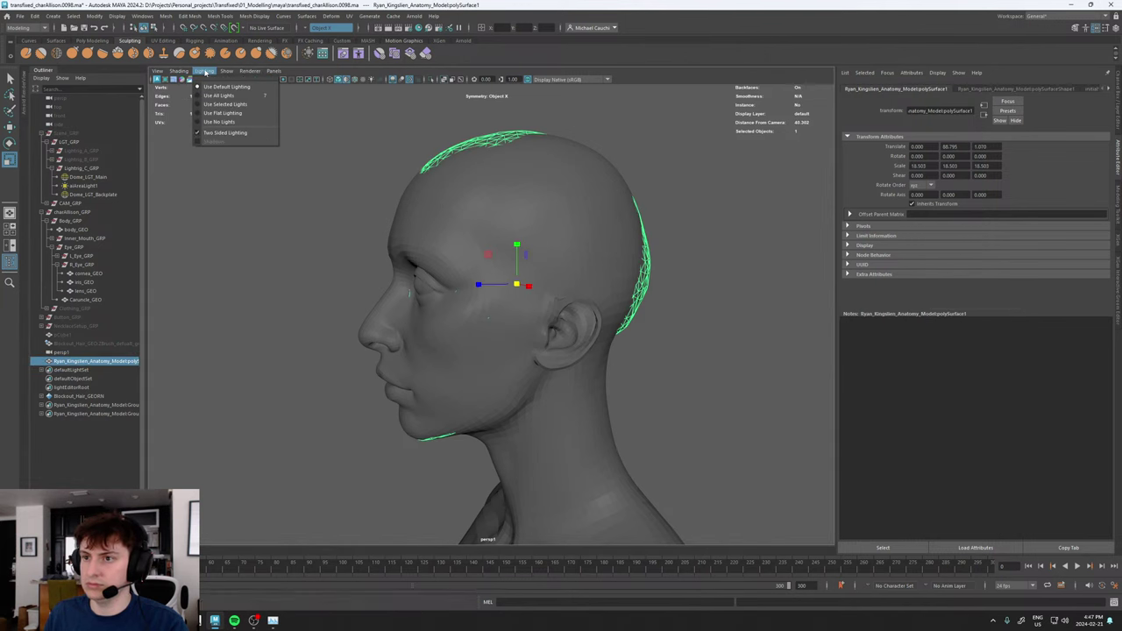
left_click(219, 133)
- Display the head and skull in wireframe and switch the skull to vertex component mode
key("4")
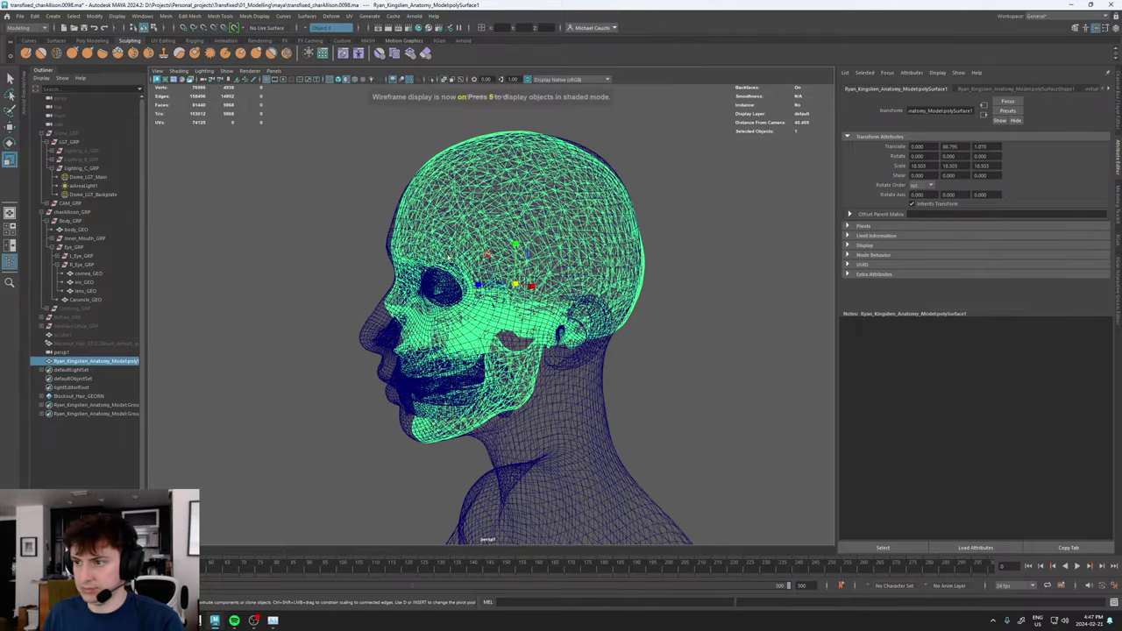
left_click_drag(399, 217, 620, 237, "alt")
right_click_drag(637, 199, 607, 197)
left_click_drag(617, 190, 508, 162, "alt")
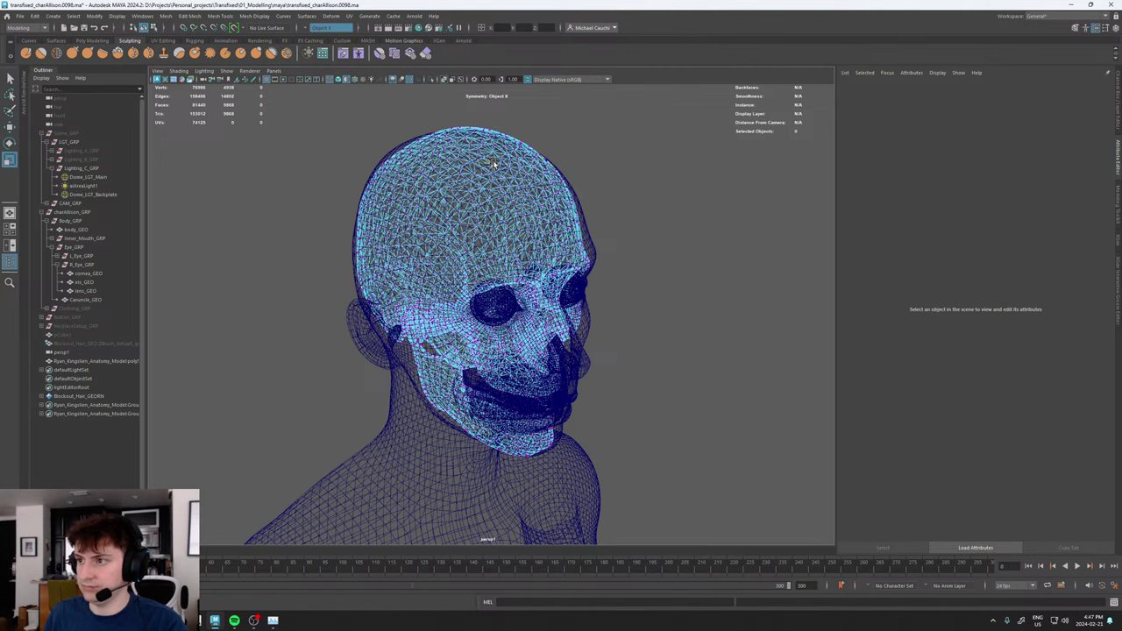
- Soft-select the skull's forehead and crown components and move them to fit just inside the head mesh
right_click(510, 173)
left_click(511, 173)
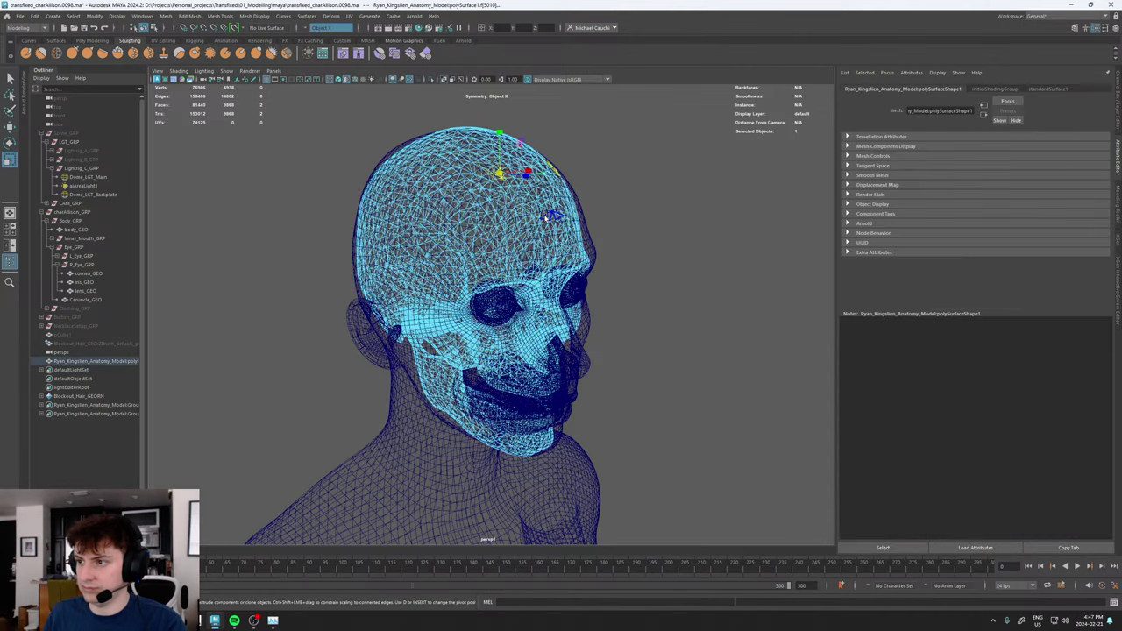
key("b")
left_click_drag(507, 200, 576, 187)
key("w")
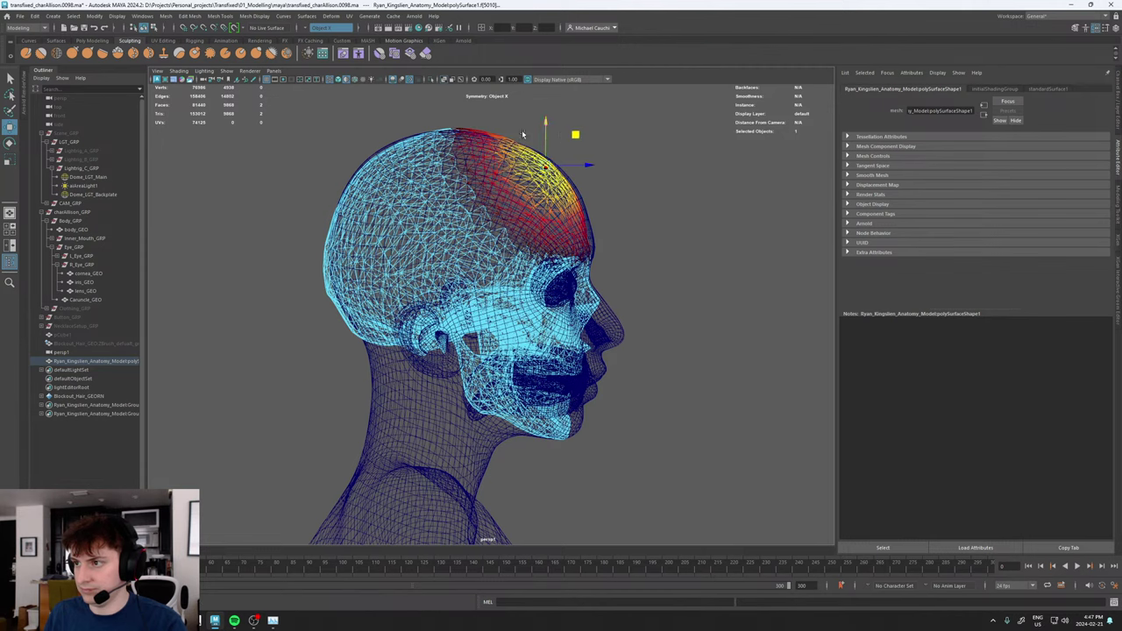
left_click(468, 133)
left_click_drag(501, 100, 502, 110)
- Fit the back and lower rear of the cranium to the head's contour with soft-selected components
left_click(360, 245)
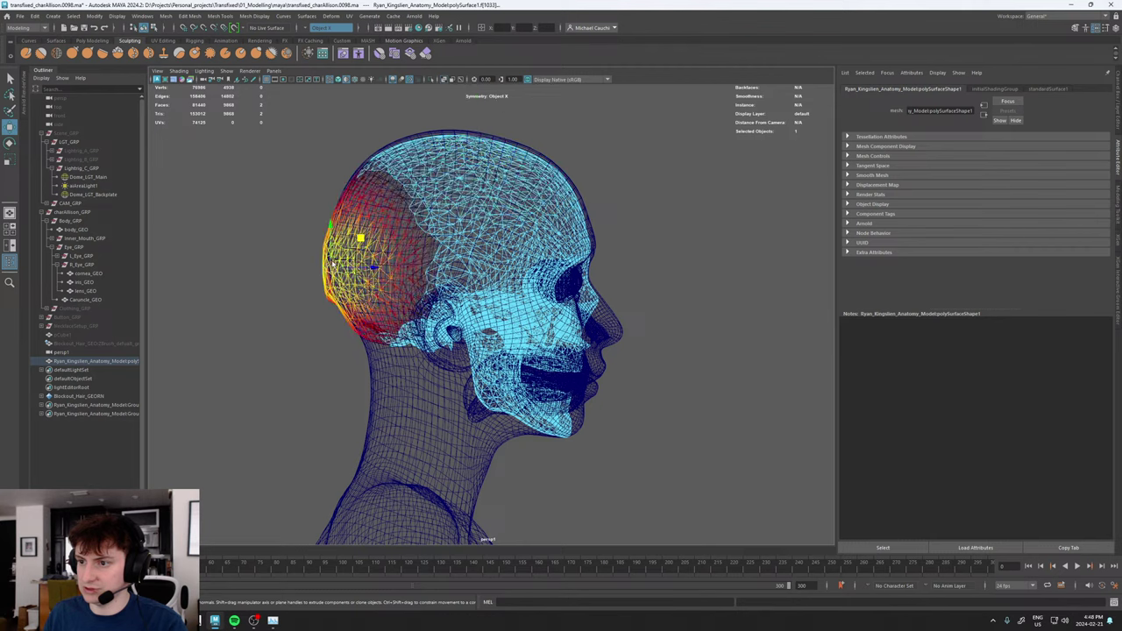
left_click_drag(362, 252, 339, 269, "alt")
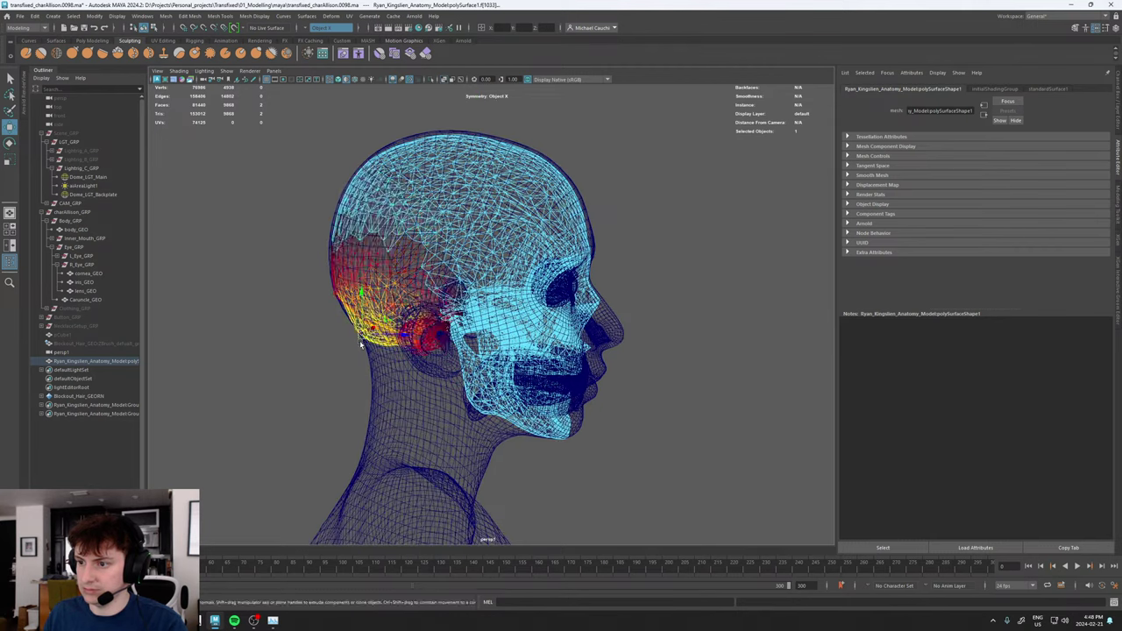
left_click_drag(355, 344, 463, 343, "alt")
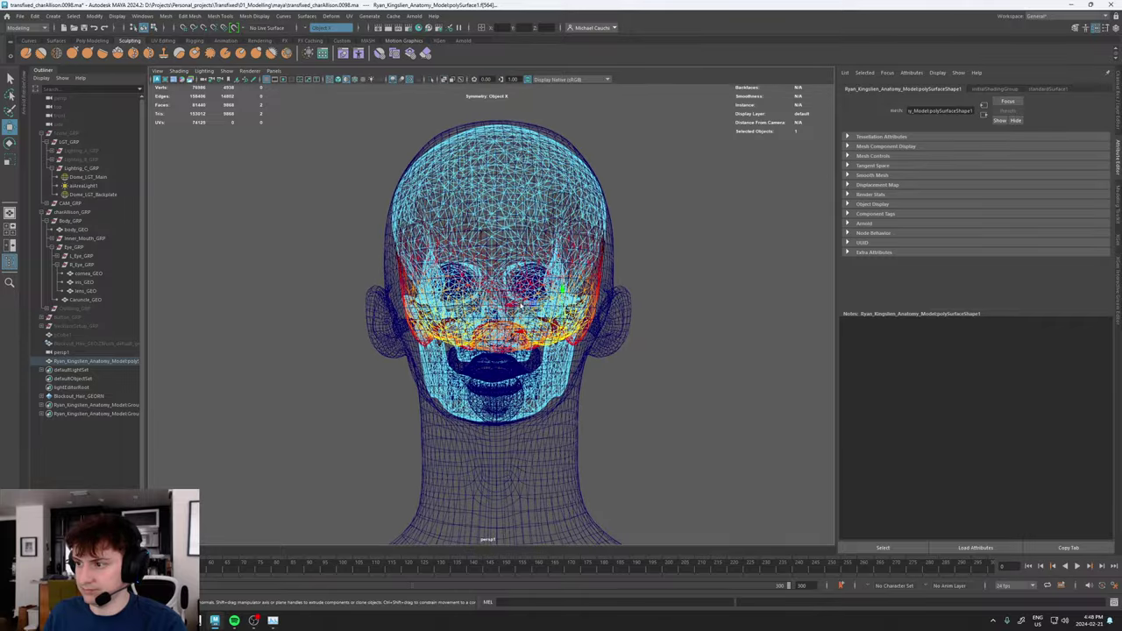
- Reshape the front of the skull's lower jaw with soft selection so the chin sits inside the face mesh
left_click_drag(653, 291, 484, 286, "alt")
middle_click_drag(484, 303, 483, 247, "alt")
right_click_drag(483, 298, 539, 333, "alt")
left_click(541, 371)
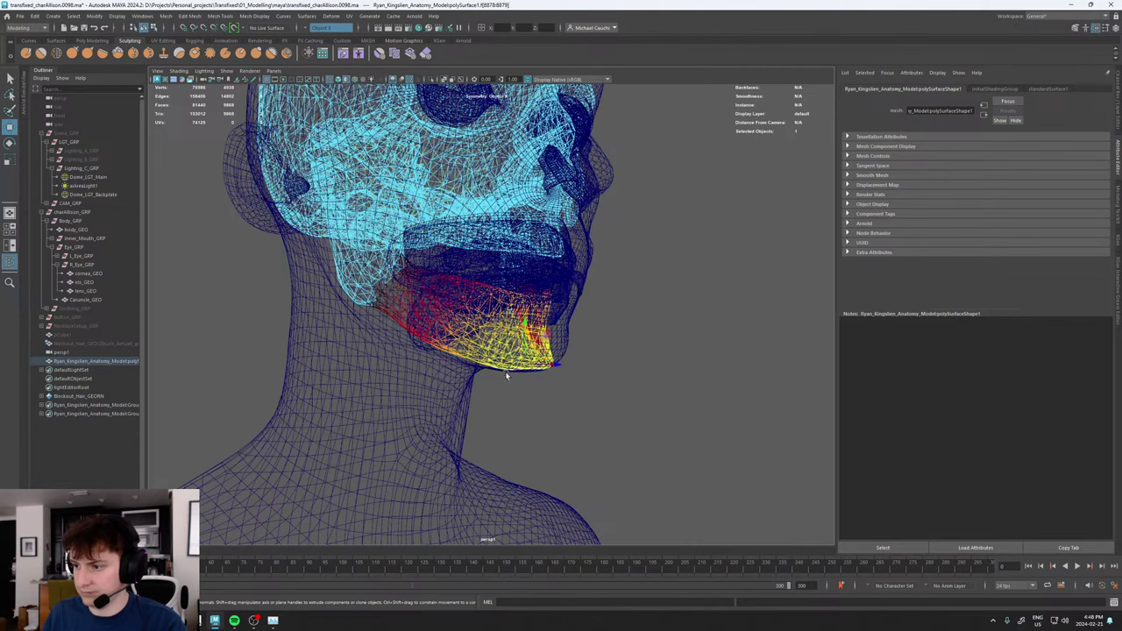
left_click_drag(506, 370, 598, 367, "alt")
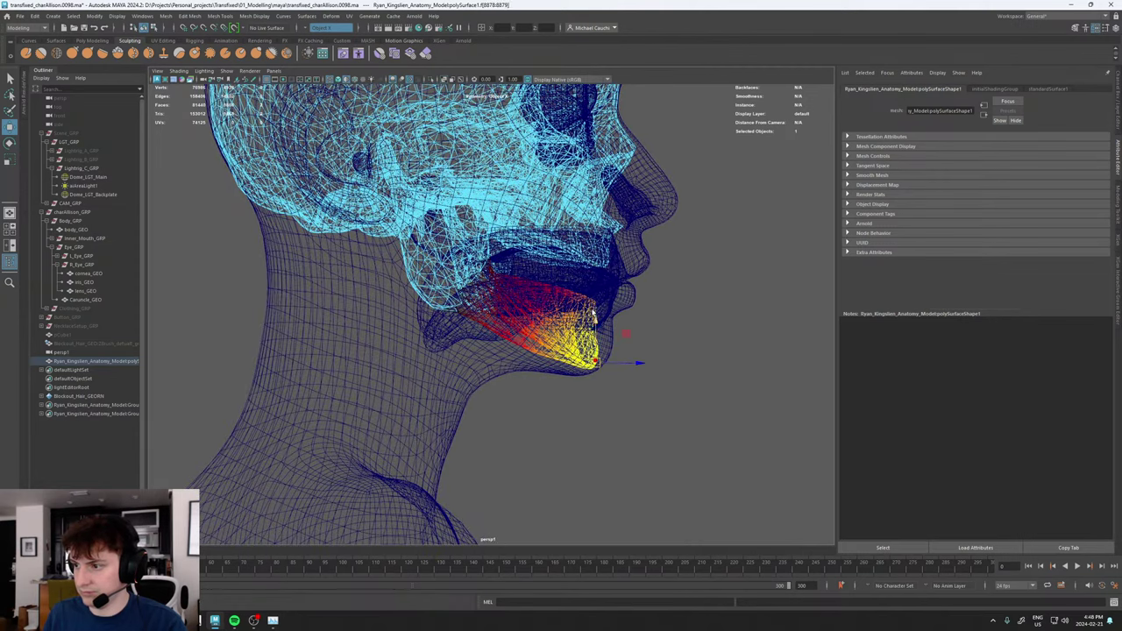
left_click(593, 316)
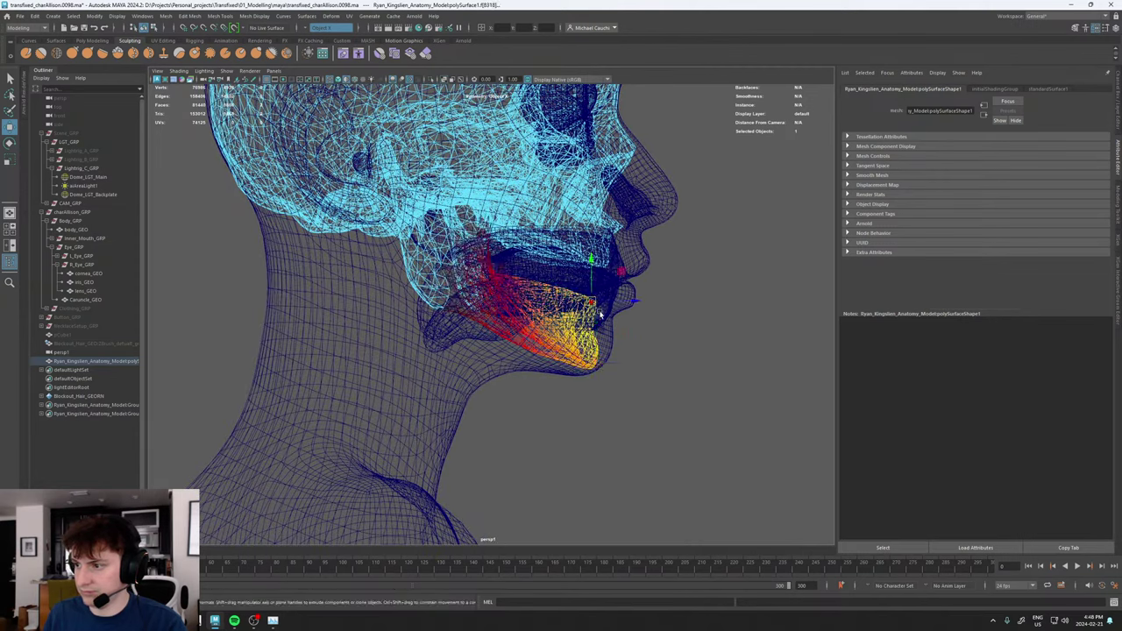
- Adjust the underside and rear corners of the skull's jaw to follow the head mesh's jawline
left_click(601, 373)
left_click_drag(595, 373, 423, 375)
left_click(548, 311)
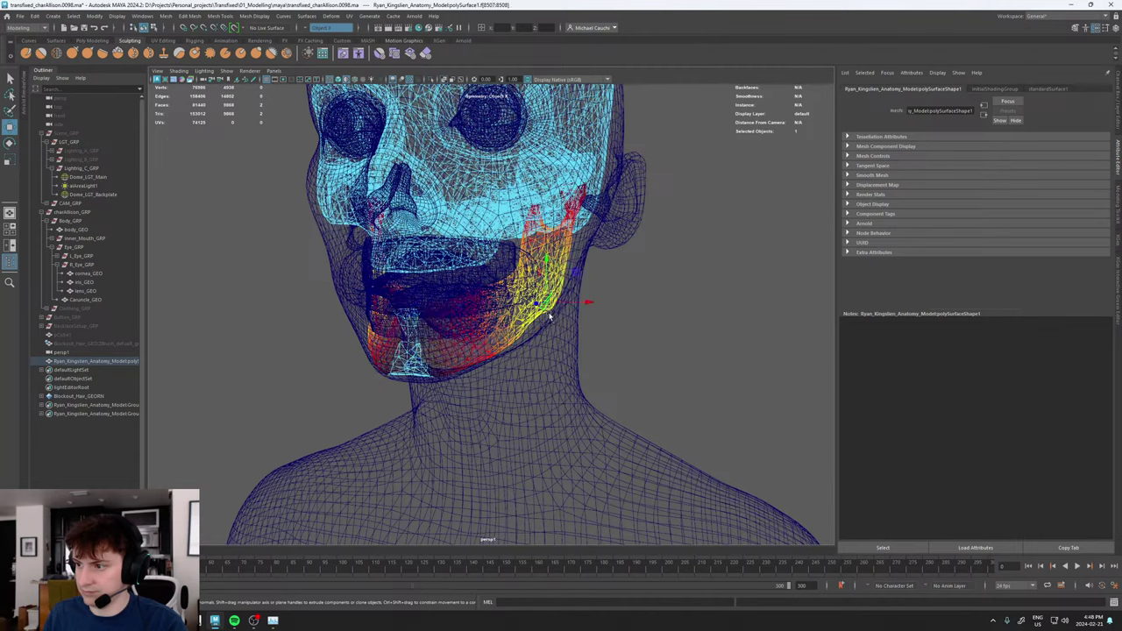
mouse_move(549, 314)
left_mouse_down("alt")
mouse_move(557, 325)
mouse_move(552, 301)
left_mouse_up("alt")
left_click_drag(522, 344, 549, 355, "alt")
left_click(496, 347)
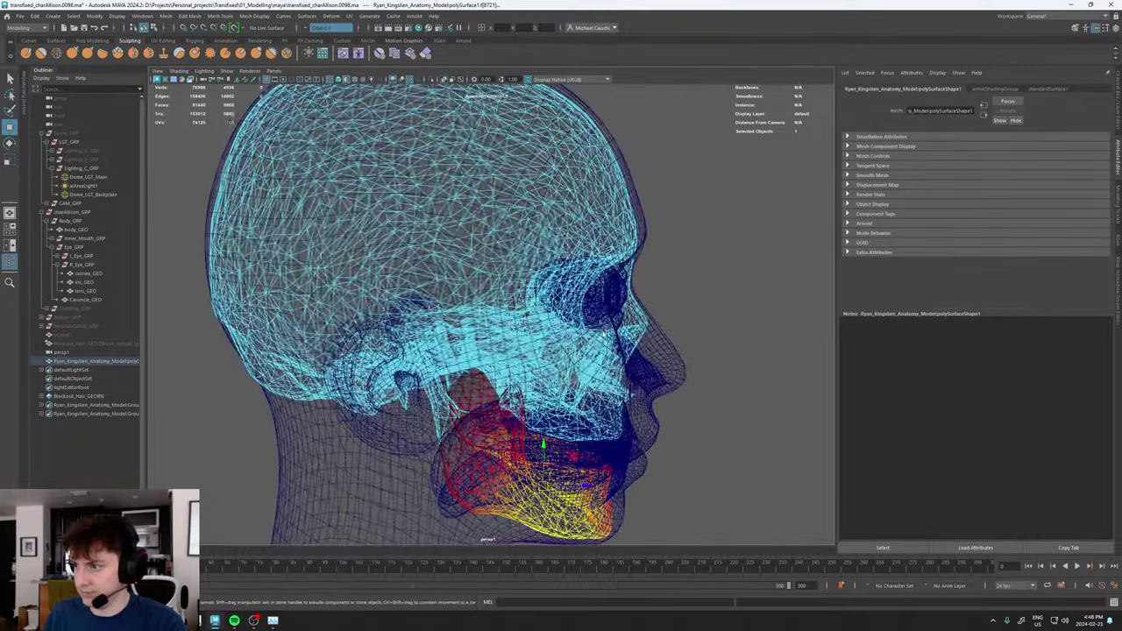
- Adjust the skull's brow and nose bridge with soft selection to match the face profile
middle_click_drag(549, 355, 448, 354, "alt")
right_click_drag(449, 354, 556, 285, "alt")
left_click_drag(556, 285, 540, 270, "alt")
left_click(521, 230)
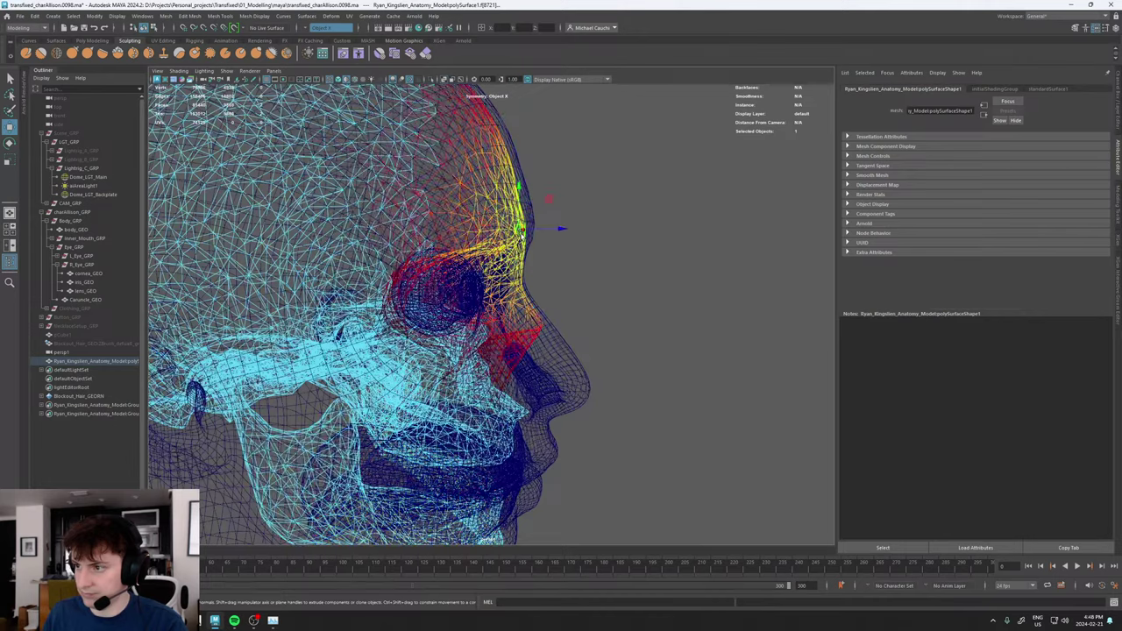
mouse_move(518, 231)
left_mouse_down()
mouse_move(556, 226)
mouse_move(571, 201)
mouse_move(570, 290)
mouse_move(461, 277)
mouse_move(500, 270)
mouse_move(574, 283)
mouse_move(527, 255)
mouse_move(439, 310)
left_mouse_up()
key("q")
left_click(436, 266)
key("b")
key("5")
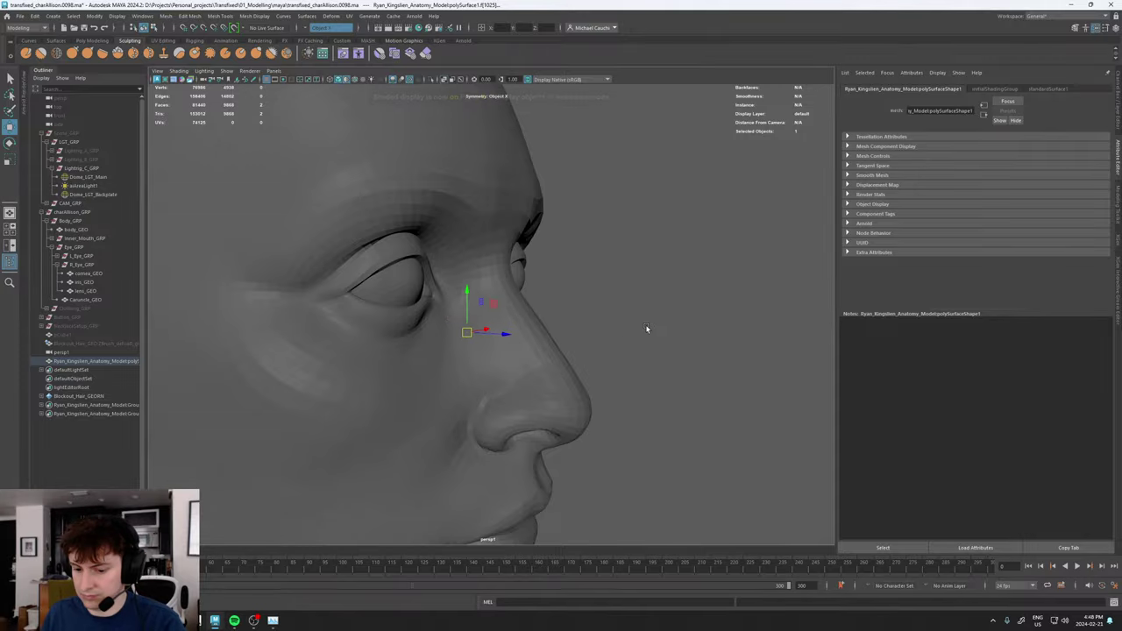
- Compare the skull with the face in shaded and wireframe display and adjust the cheekbone below the outer eye
key("4")
mouse_move(626, 327)
left_mouse_down("alt")
mouse_move(534, 296)
mouse_move(473, 316)
mouse_move(478, 263)
mouse_move(448, 275)
mouse_move(449, 327)
mouse_move(439, 333)
left_mouse_up("alt")
key("5")
mouse_move(573, 319)
left_mouse_down("alt")
mouse_move(592, 343)
mouse_move(657, 330)
mouse_move(561, 356)
left_mouse_up("alt")
key("4")
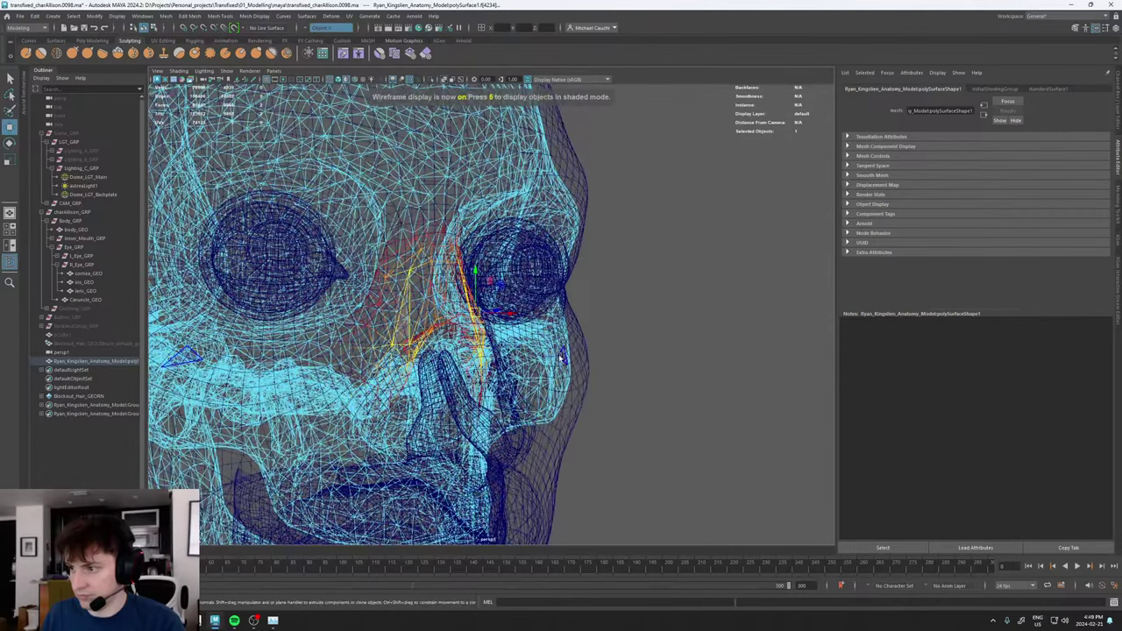
left_click(566, 354)
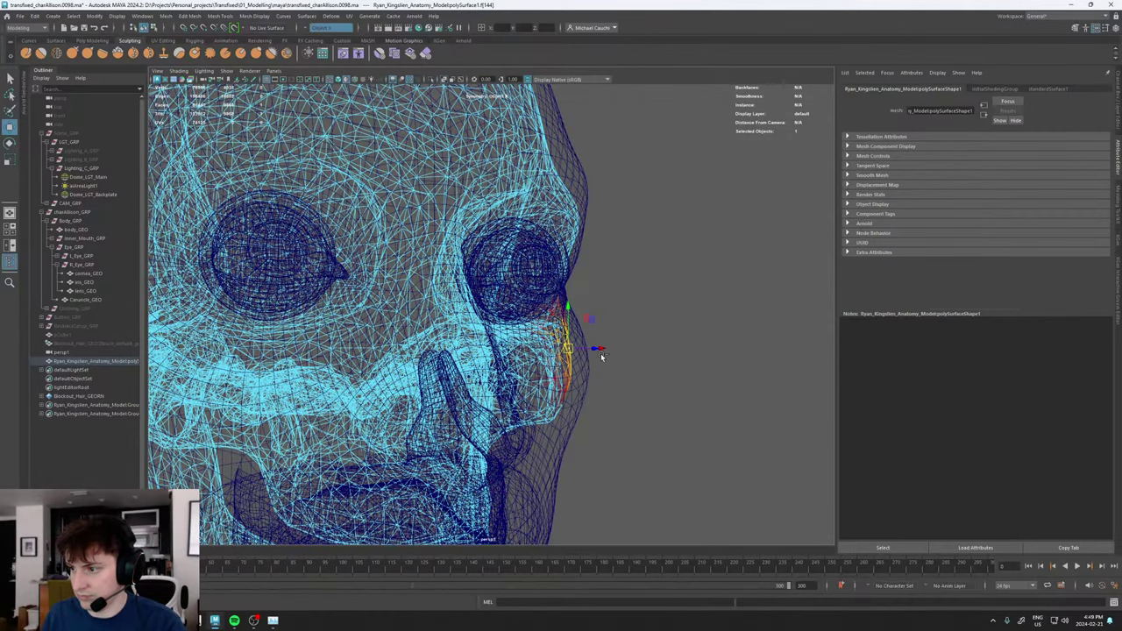
- Return the skull to object mode and isolate it in the viewport
scroll(597, 360, "down", 5)
left_click_drag(594, 363, 438, 329, "alt")
key("F8")
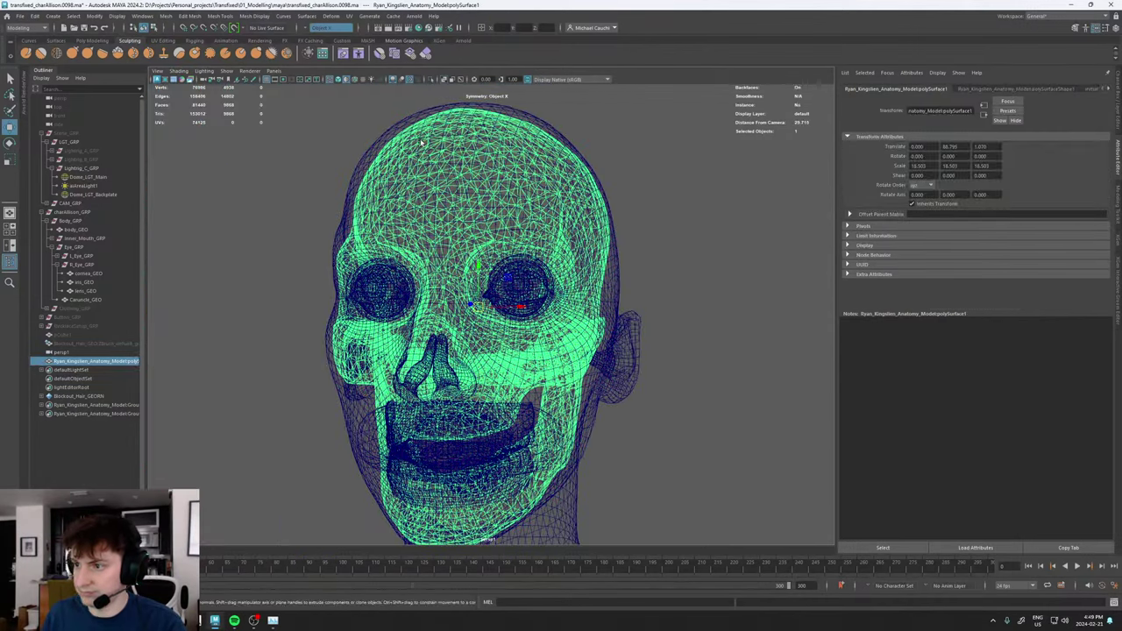
left_click(431, 79)
left_click_drag(421, 263, 185, 358, "alt")
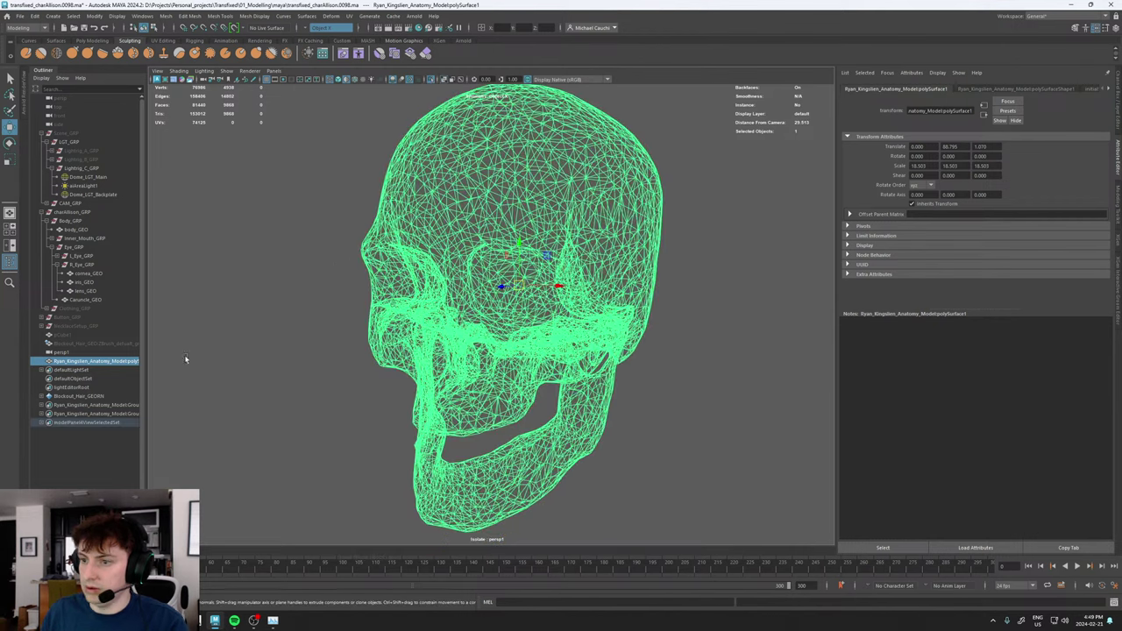
- Hide charAllison_GRP, unhide Scene_GRP and turn off the viewport isolation
left_click(73, 213)
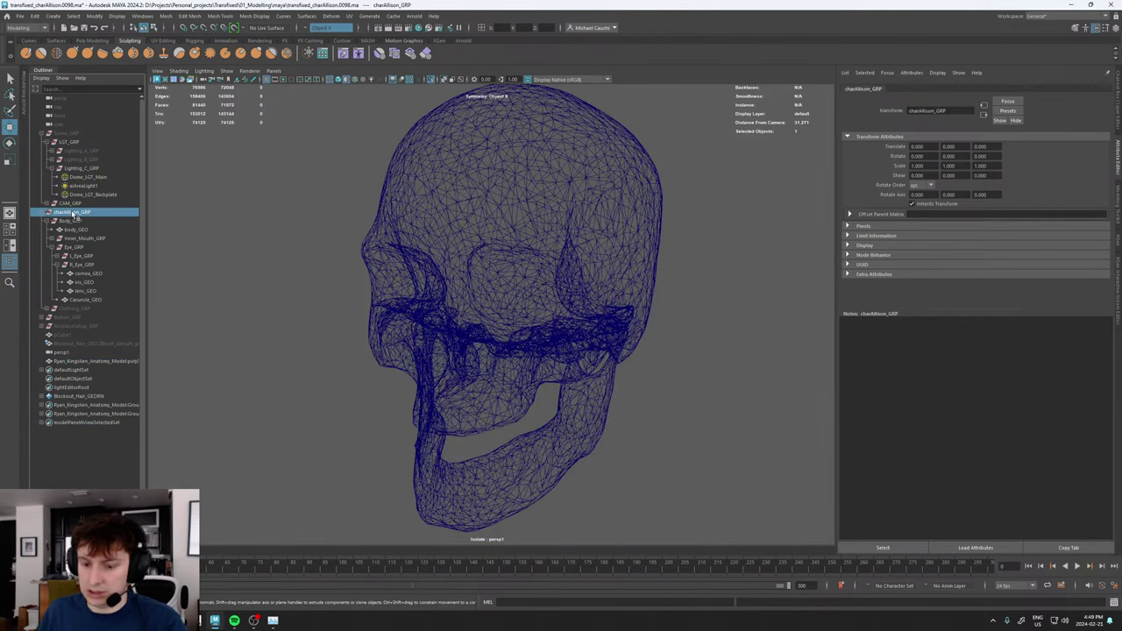
key("h")
left_click(68, 142)
left_click(65, 136)
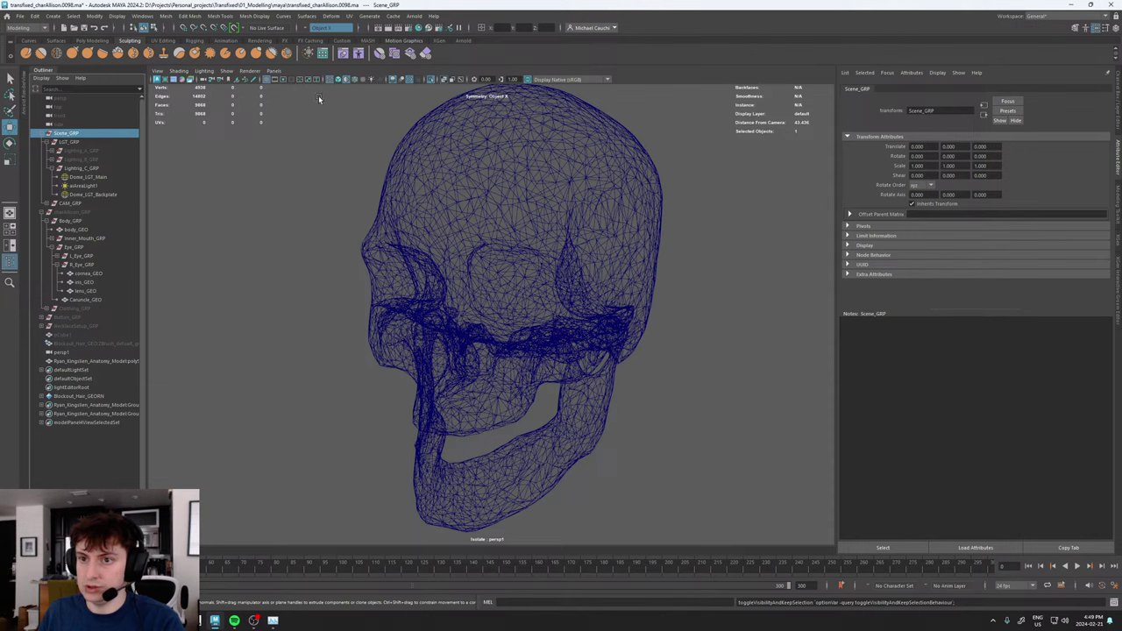
left_click(432, 79)
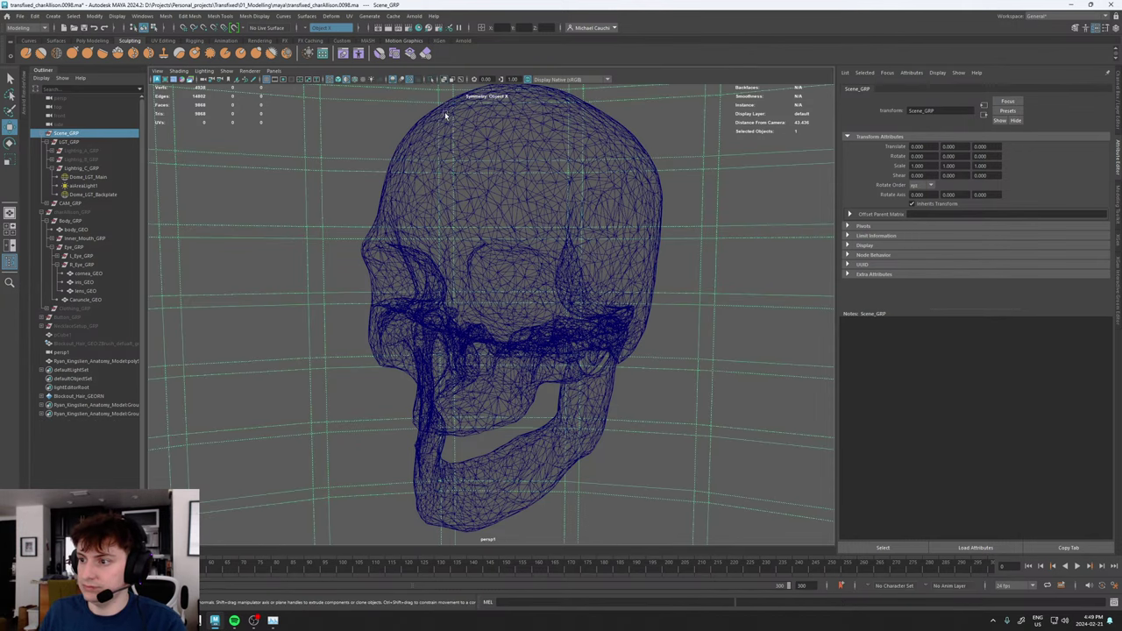
- Assign a new romboSSSRandomWalk material to the skull in shaded display
left_click(495, 233)
key("5")
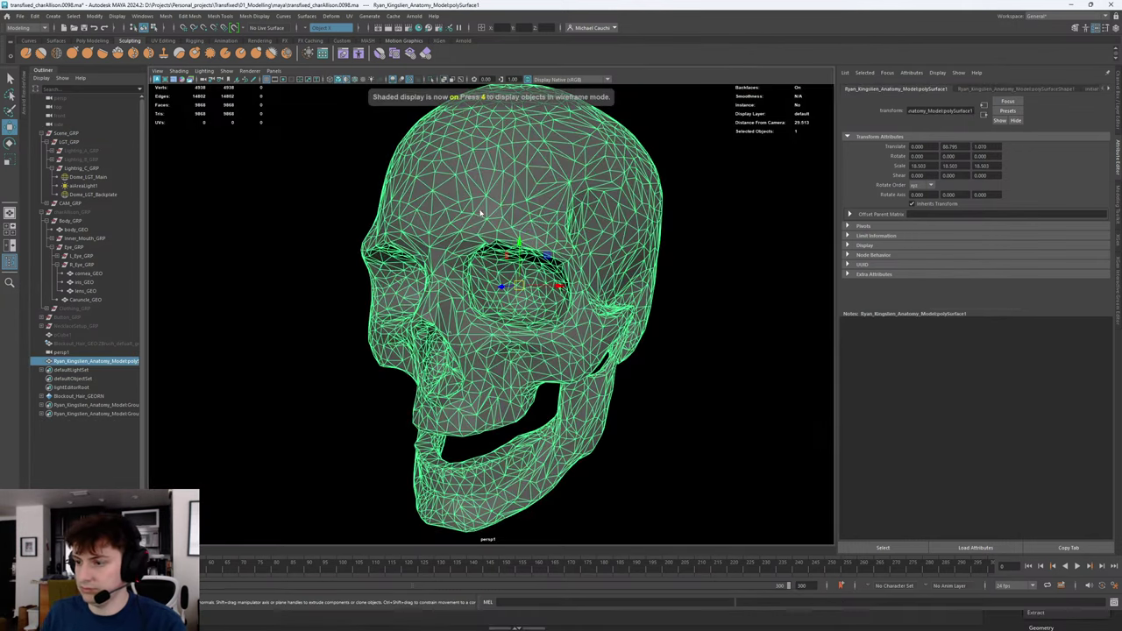
right_click_drag(480, 210, 449, 434)
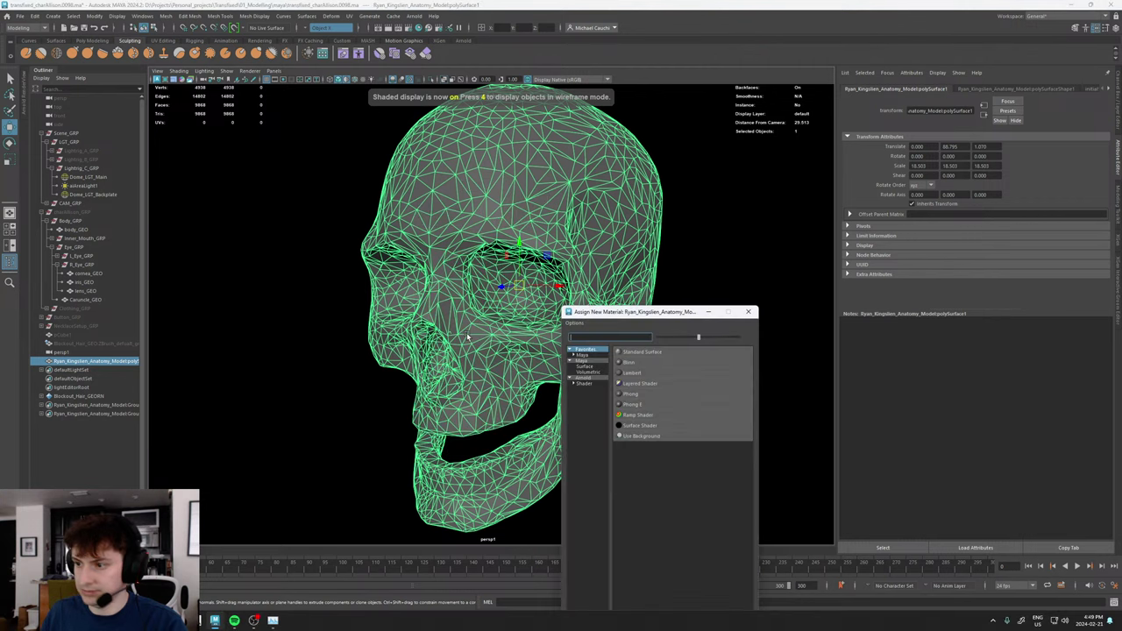
left_click(595, 385)
left_click_drag(646, 317, 697, 107)
left_click(680, 128)
type("rand")
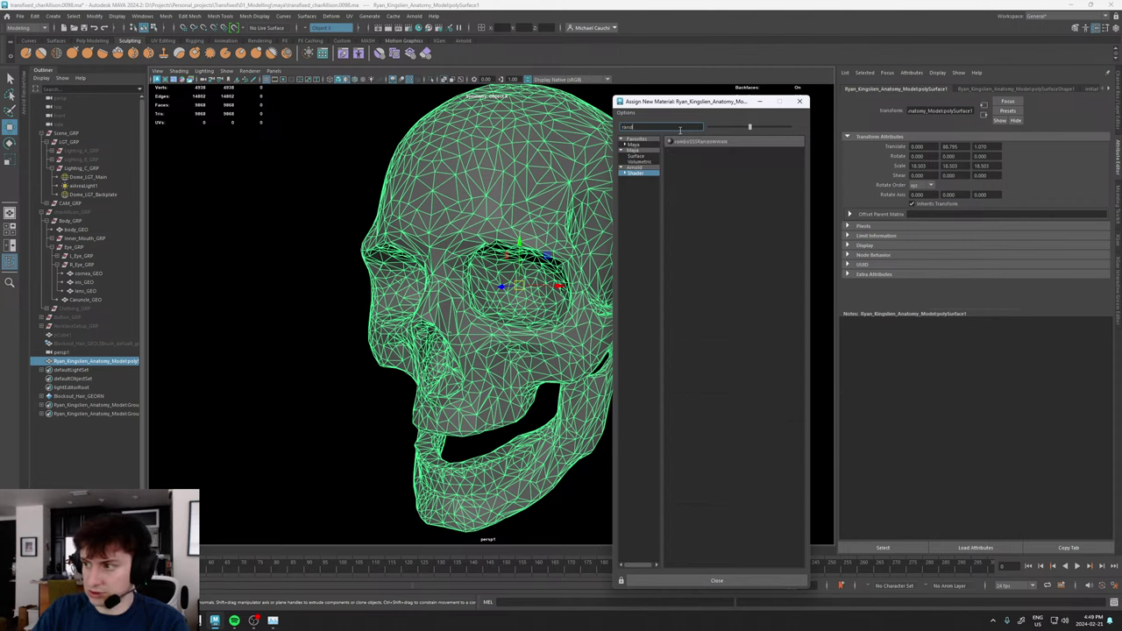
left_click(686, 143)
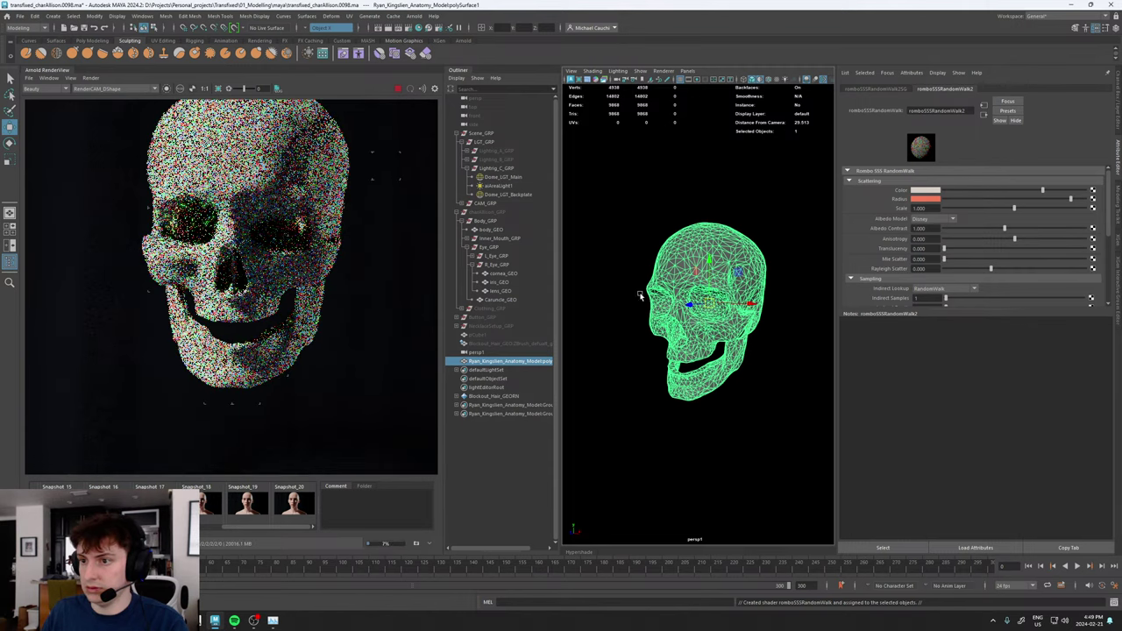
- Reshape the inside of the skull's eye sockets by moving individual vertices, checking against the render
left_click(701, 273)
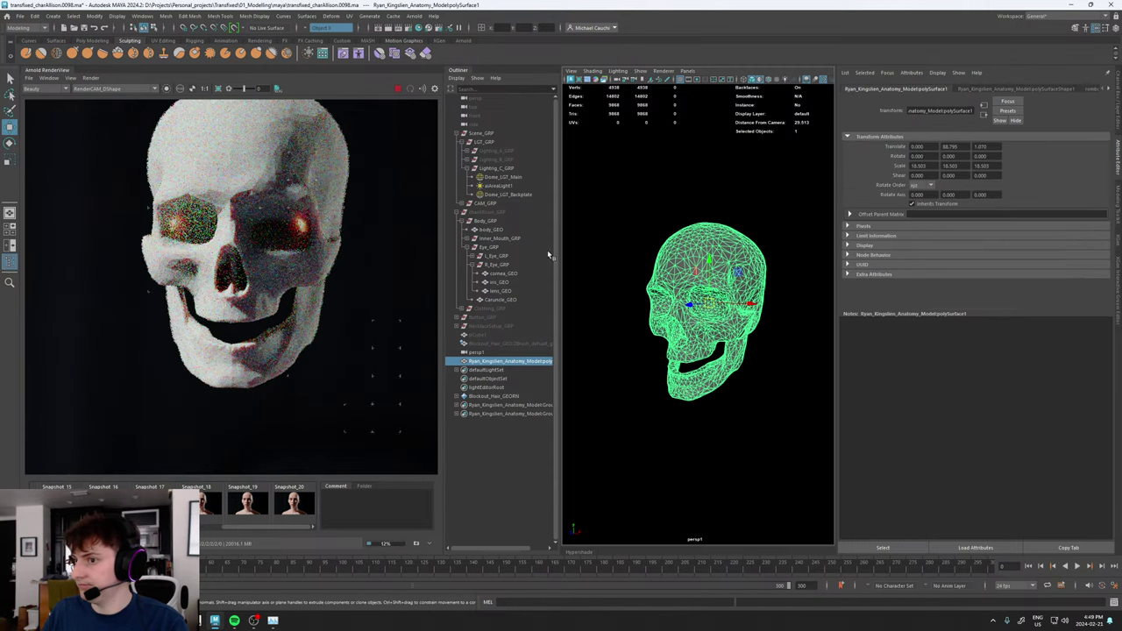
scroll(693, 297, "up", 10)
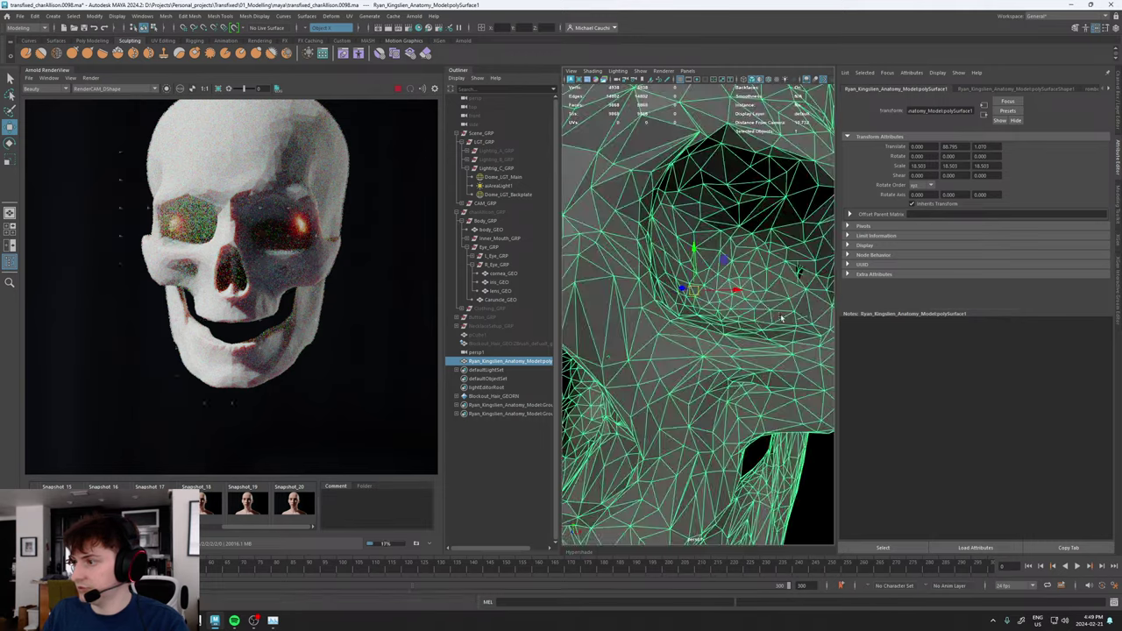
left_click_drag(741, 285, 719, 276, "alt")
key("alt+Tab")
right_click_drag(719, 276, 684, 272)
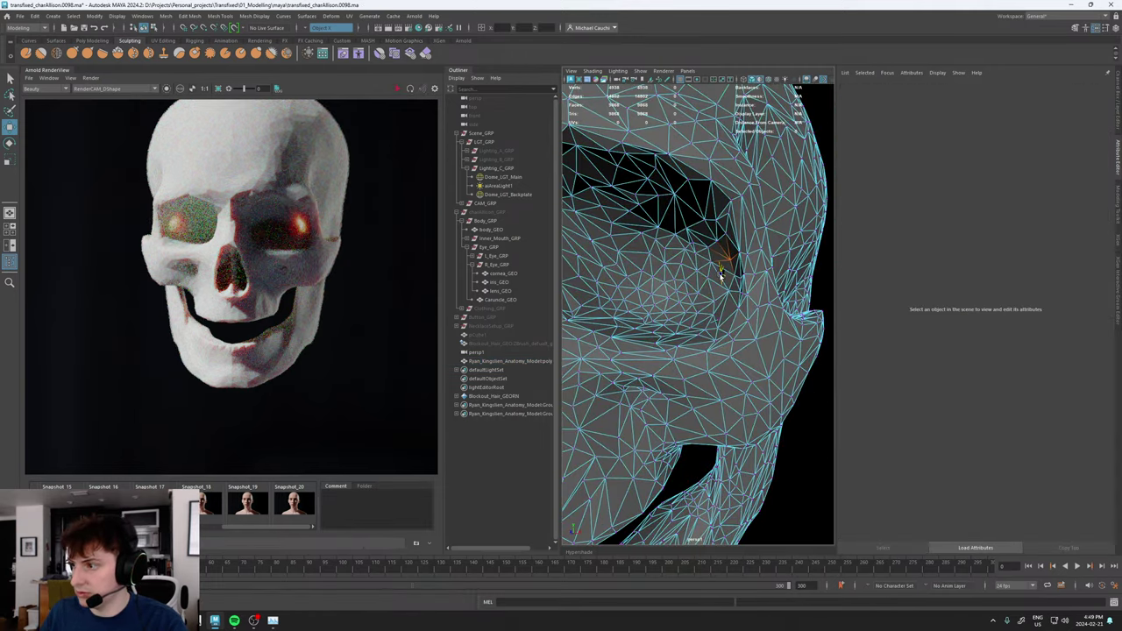
left_click(727, 255)
left_click_drag(727, 257, 689, 280, "alt")
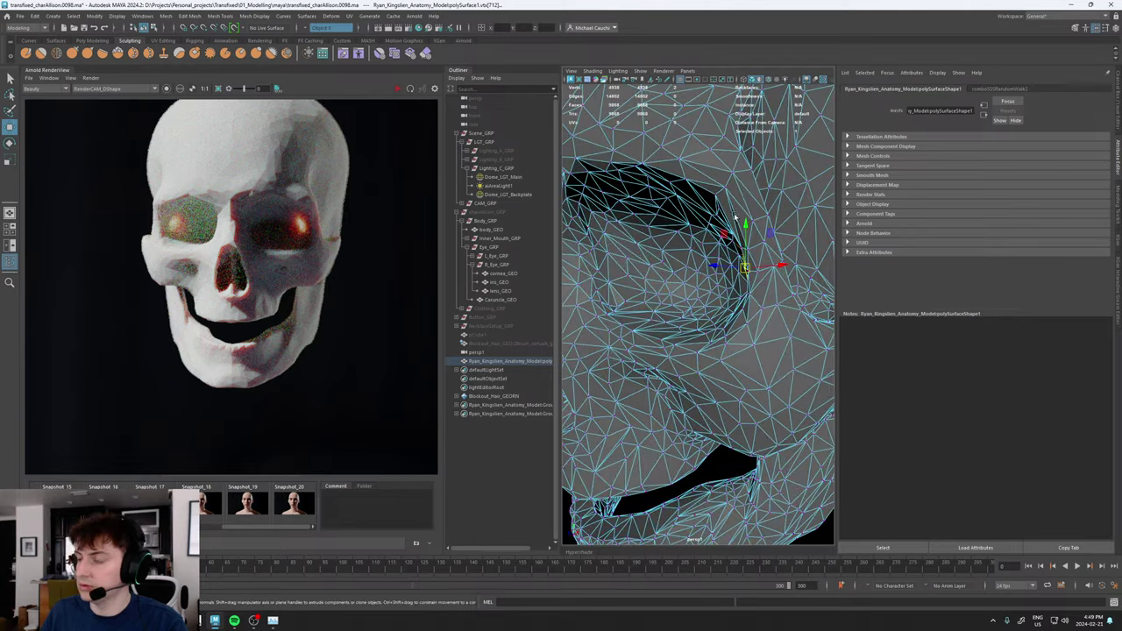
left_click_drag(735, 218, 684, 252, "alt")
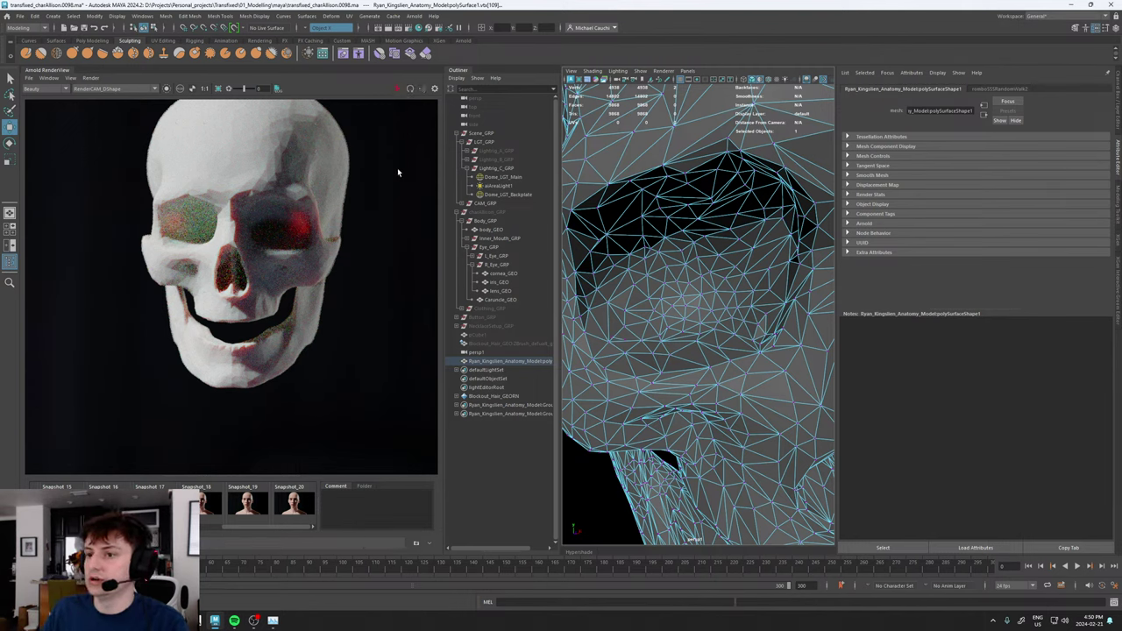
- Set the skull shape's Arnold subdivision type to catclark and refresh the render
key("f")
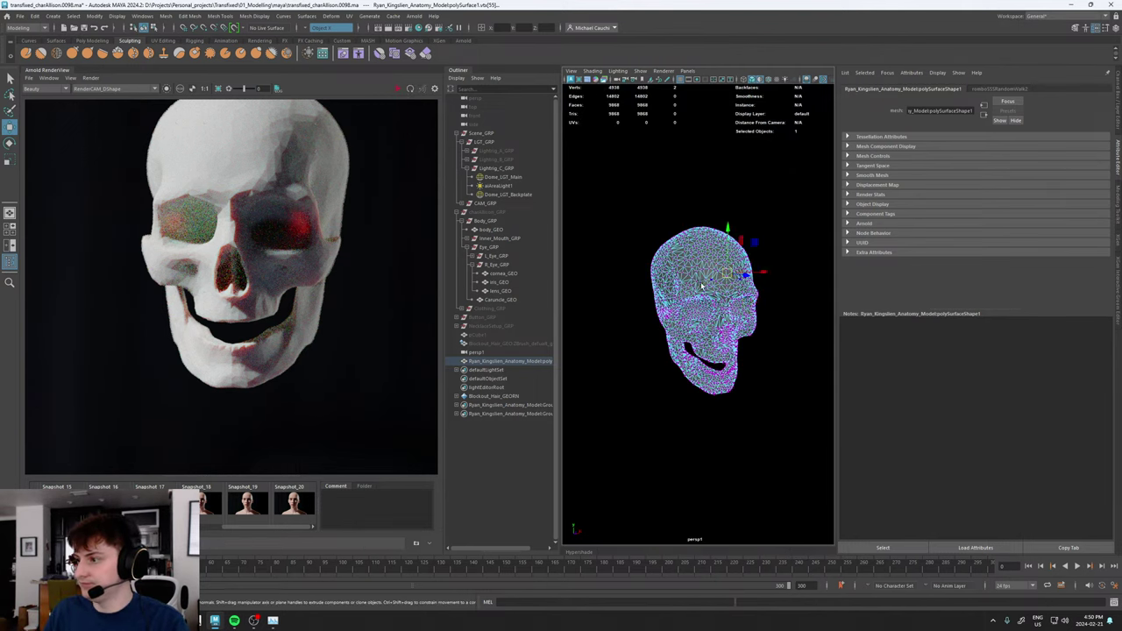
right_click_drag(701, 286, 709, 281)
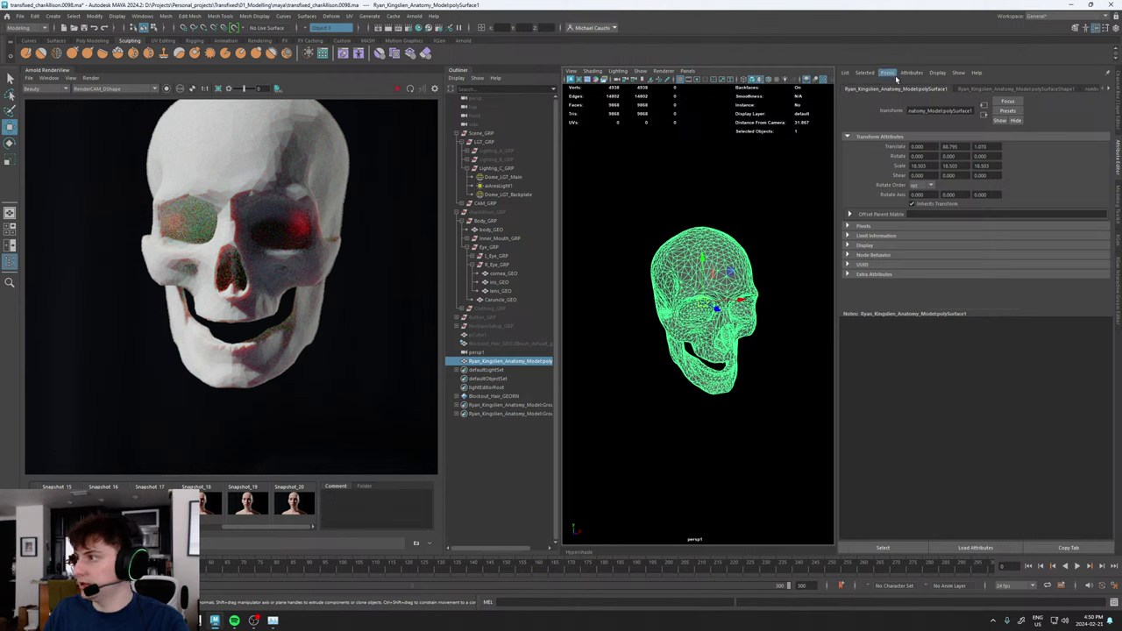
left_click(993, 87)
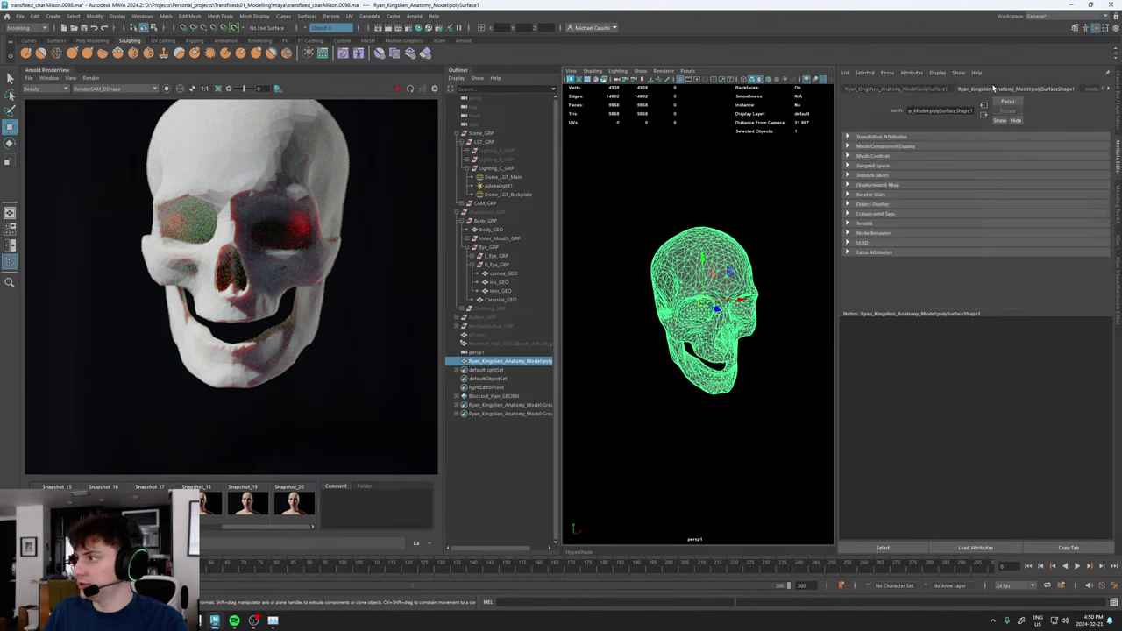
left_click(856, 225)
scroll(877, 263, "down", 3)
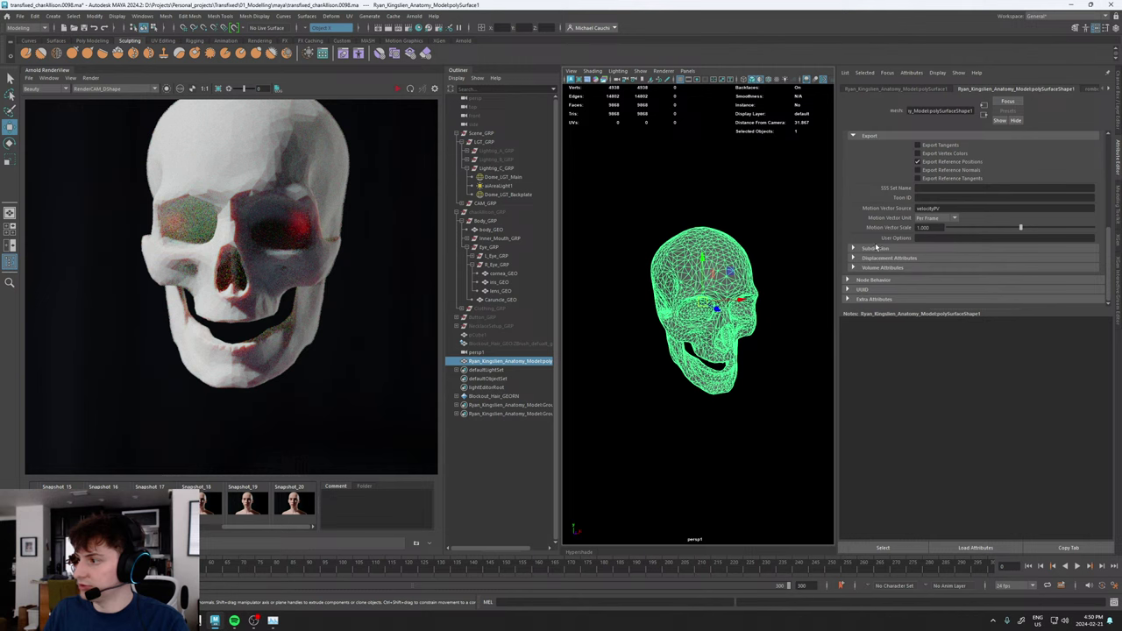
left_click(876, 248)
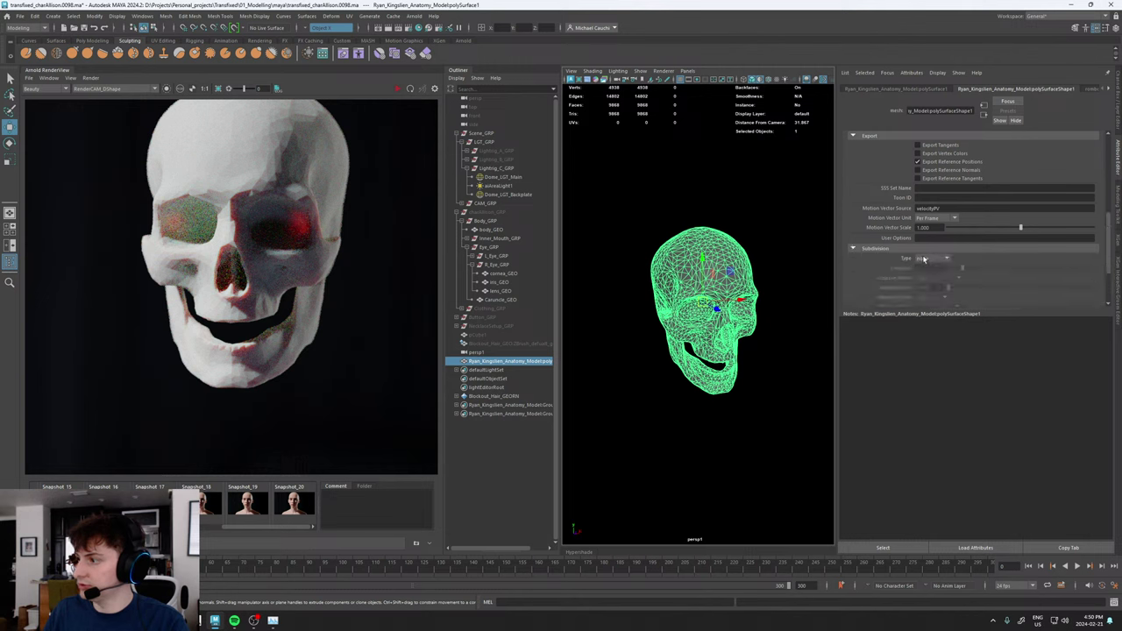
left_click(397, 90)
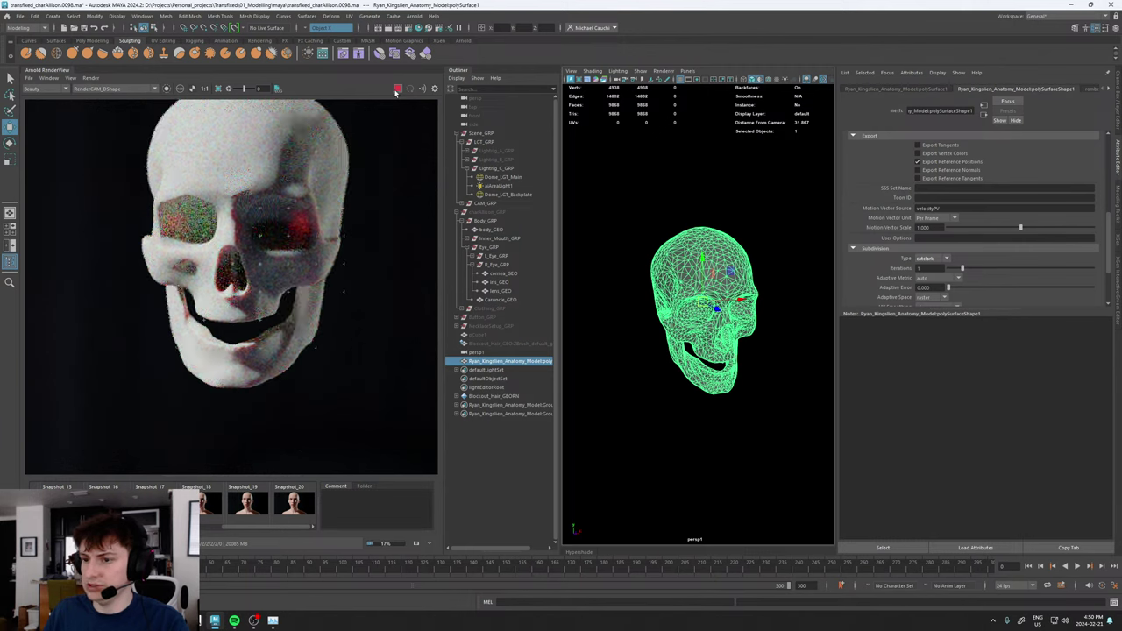
left_click(397, 89)
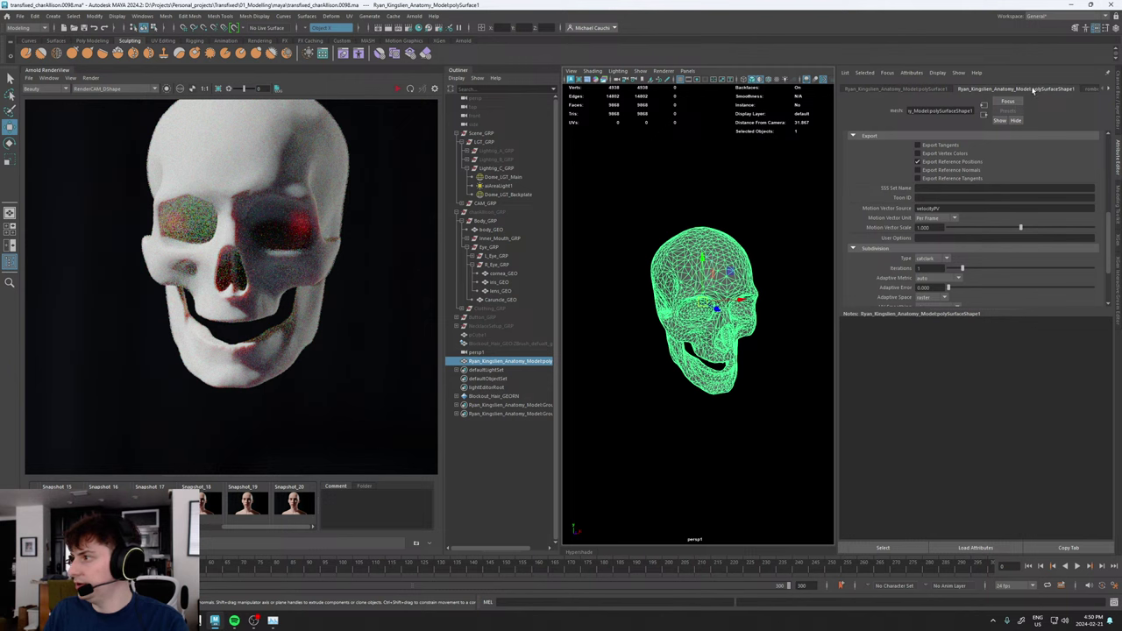
- Set the skull's romboSSSRandomWalk2 radius colour to a paler, less saturated orange with saturation 0.315 and check it in a live render
left_click(1109, 91)
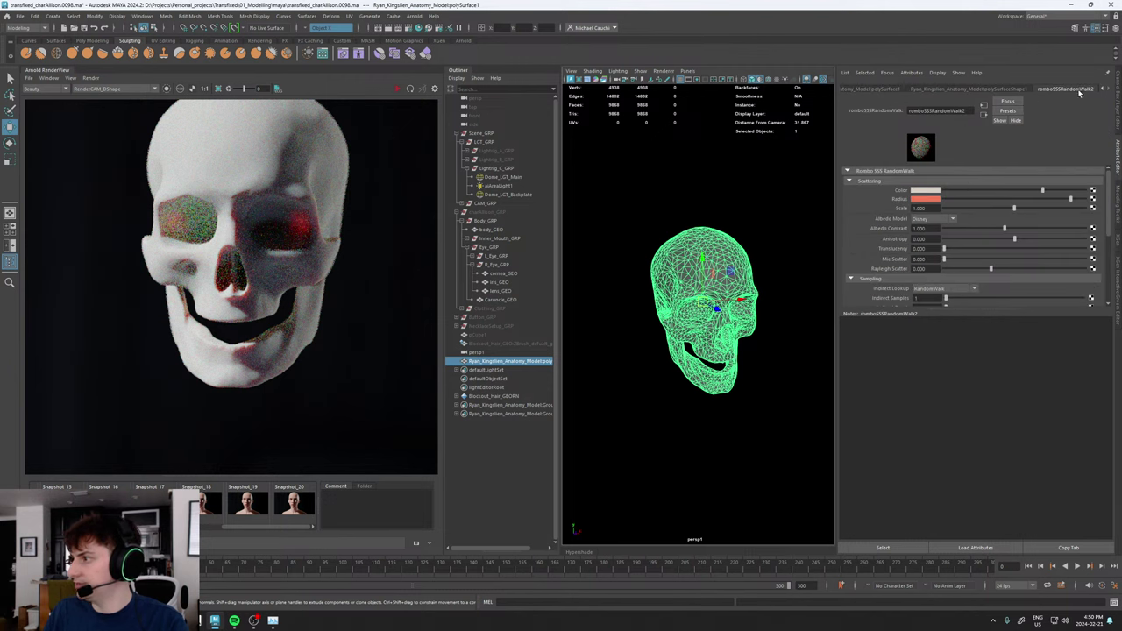
left_click(934, 208)
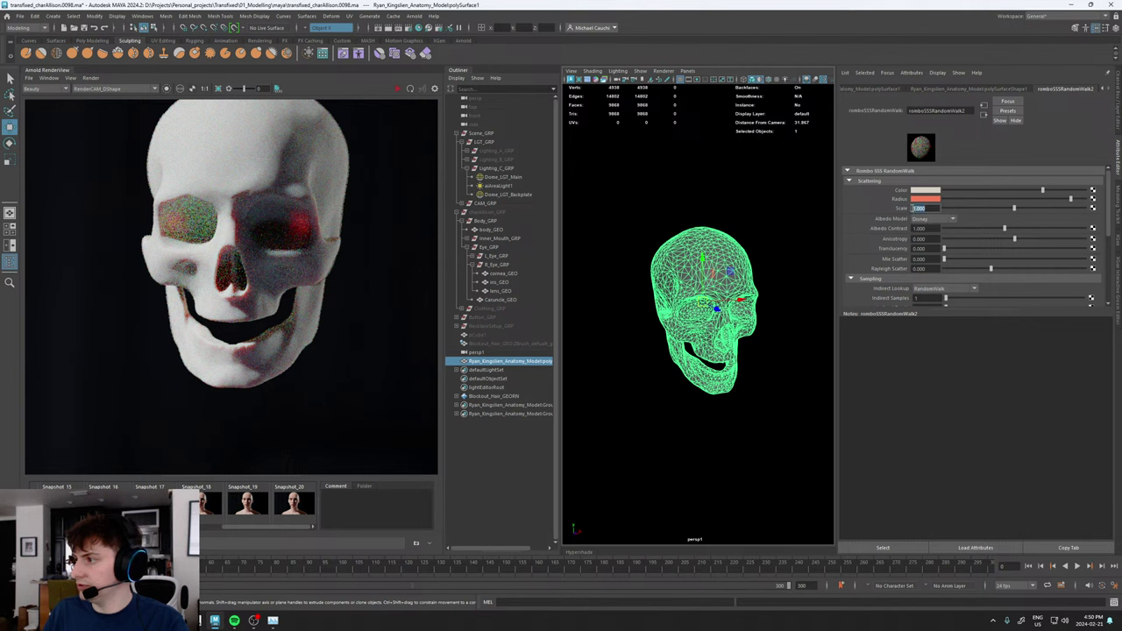
left_click(921, 200)
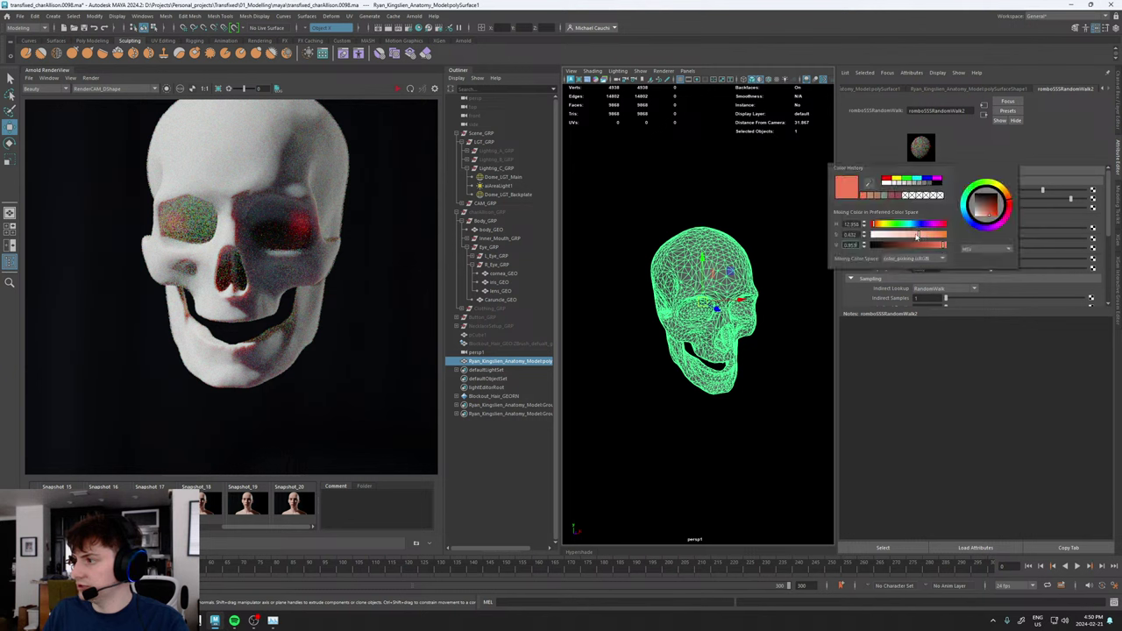
left_click_drag(917, 235, 879, 225)
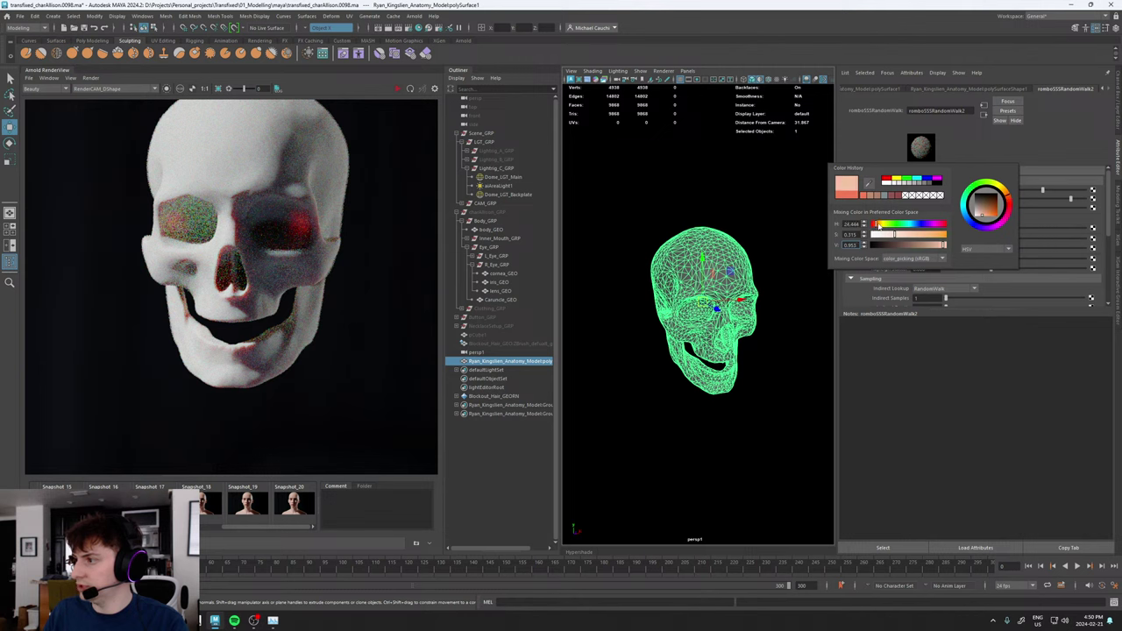
left_click(397, 89)
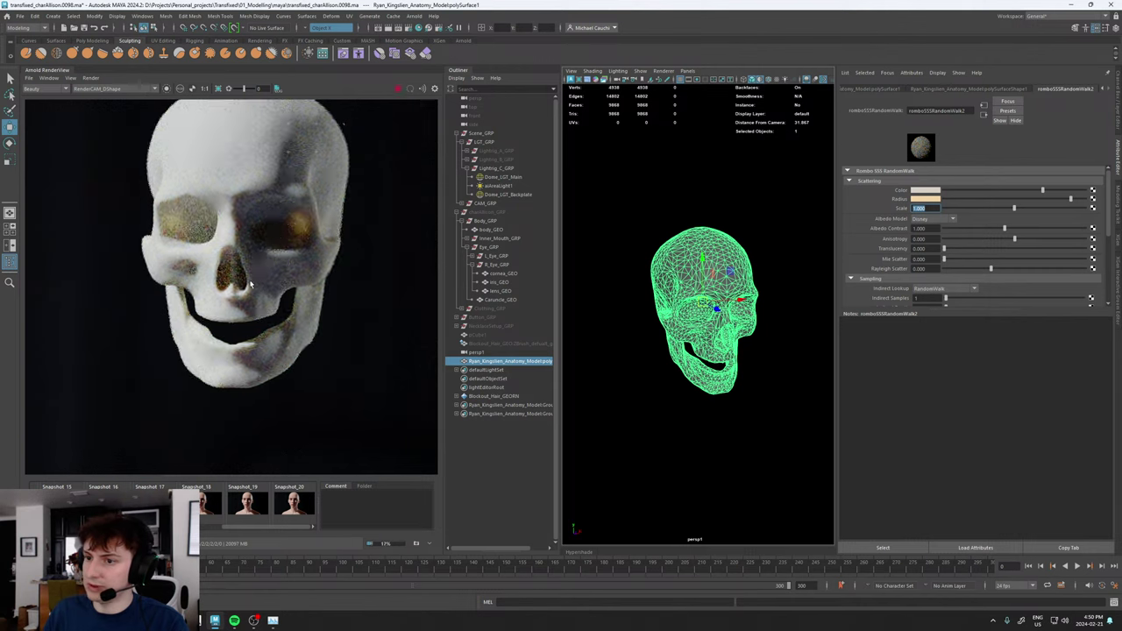
scroll(248, 287, "up", 3)
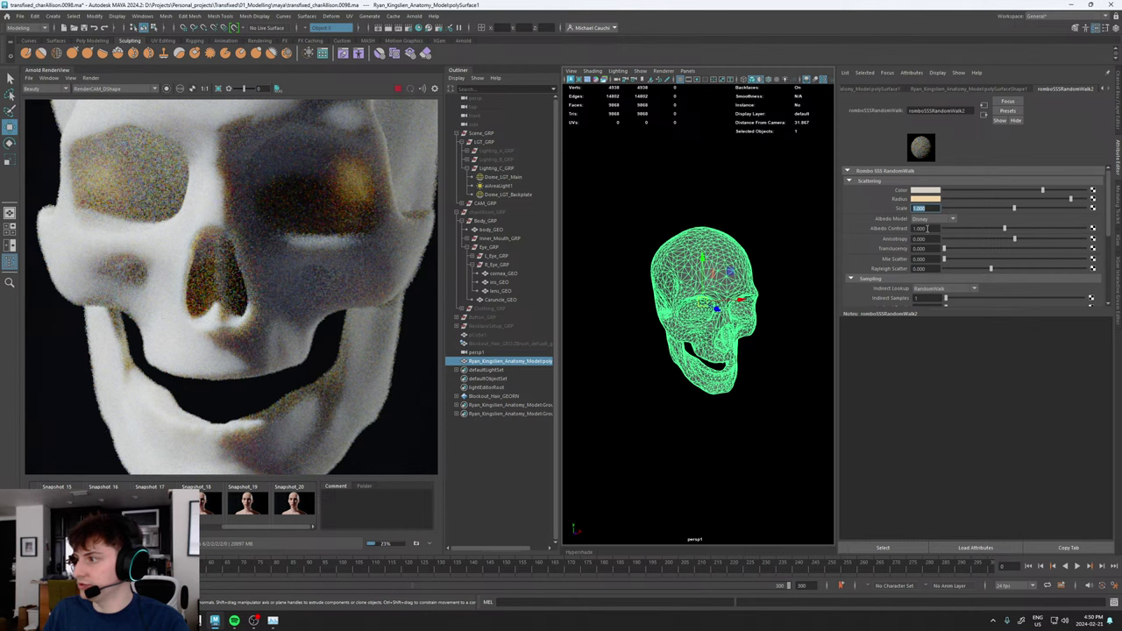
- Darken the skull material's scattering colour and raise its saturation to 0.173
left_click(925, 191)
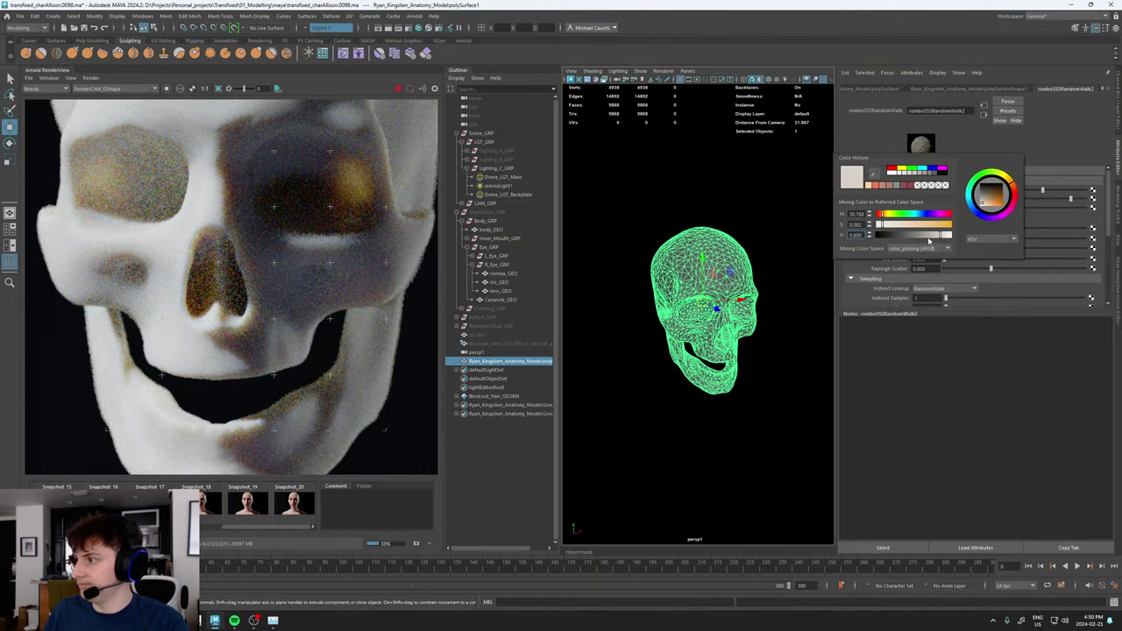
left_click(929, 238)
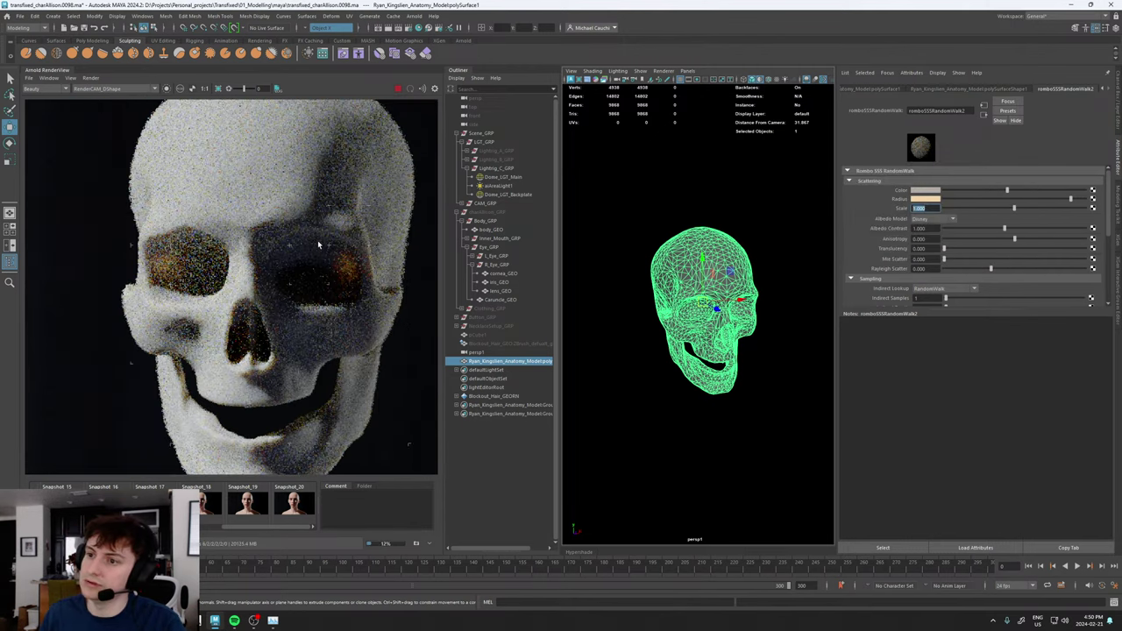
scroll(310, 263, "down", 6)
scroll(327, 265, "up", 4)
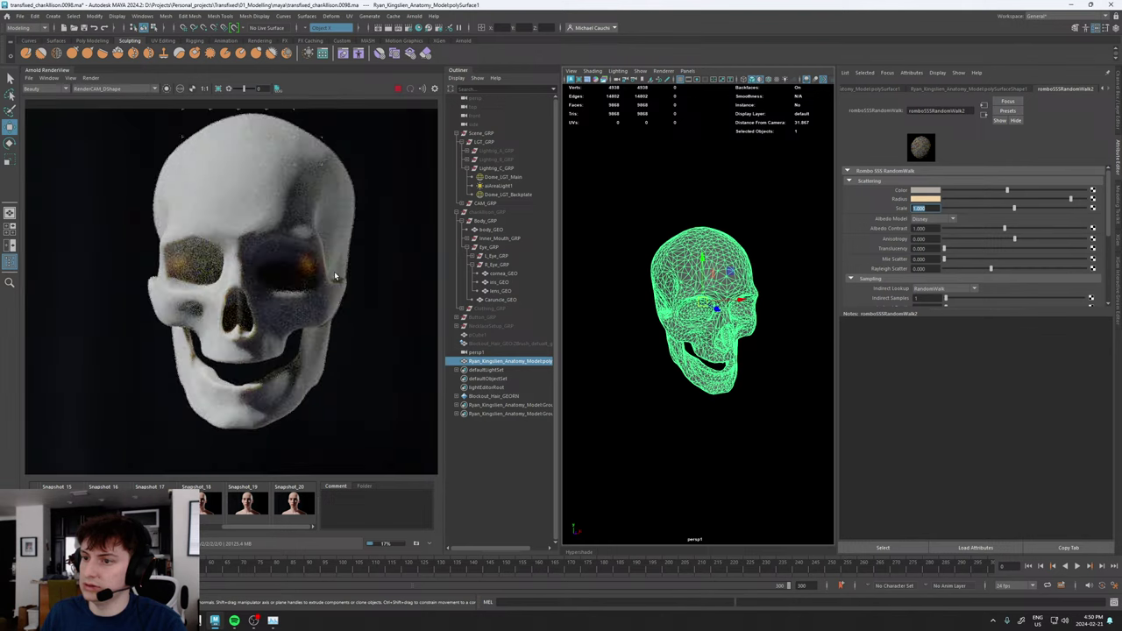
left_click(925, 191)
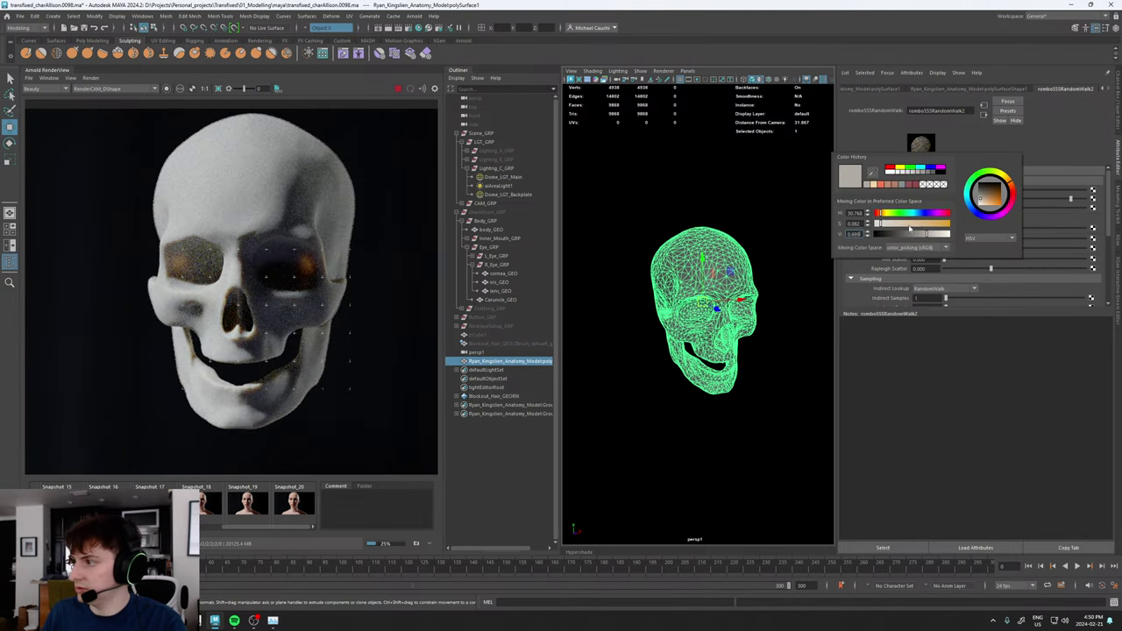
left_click_drag(886, 225, 888, 224)
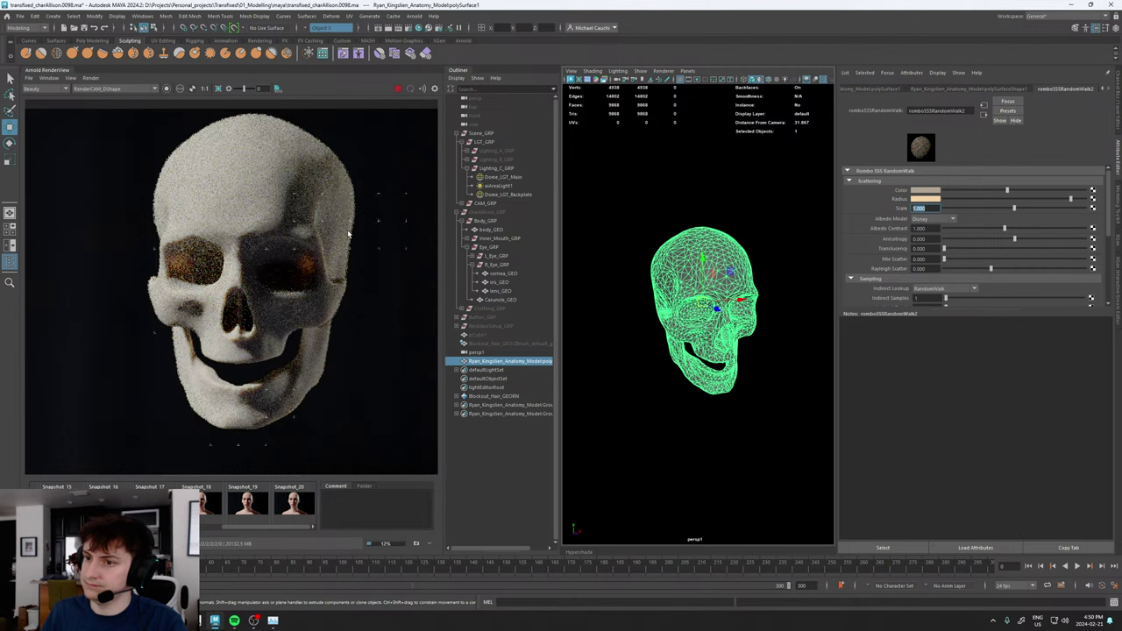
- Brighten the scattering colour slightly and shift the radius colour's hue to 42.222
left_click(920, 191)
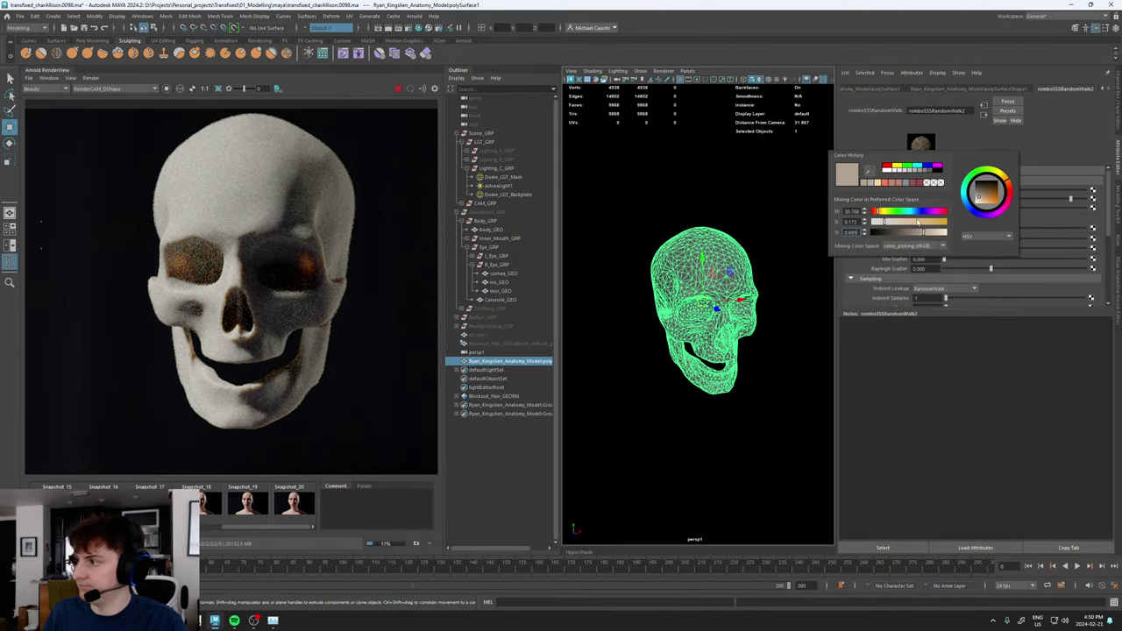
left_click_drag(923, 233, 931, 234)
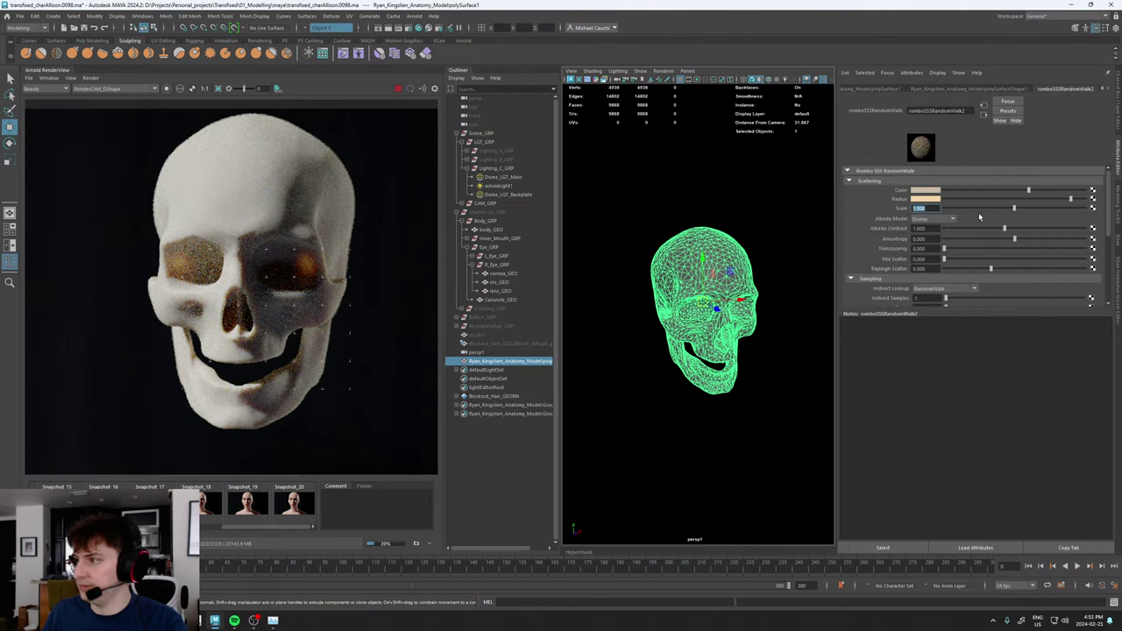
left_click(923, 200)
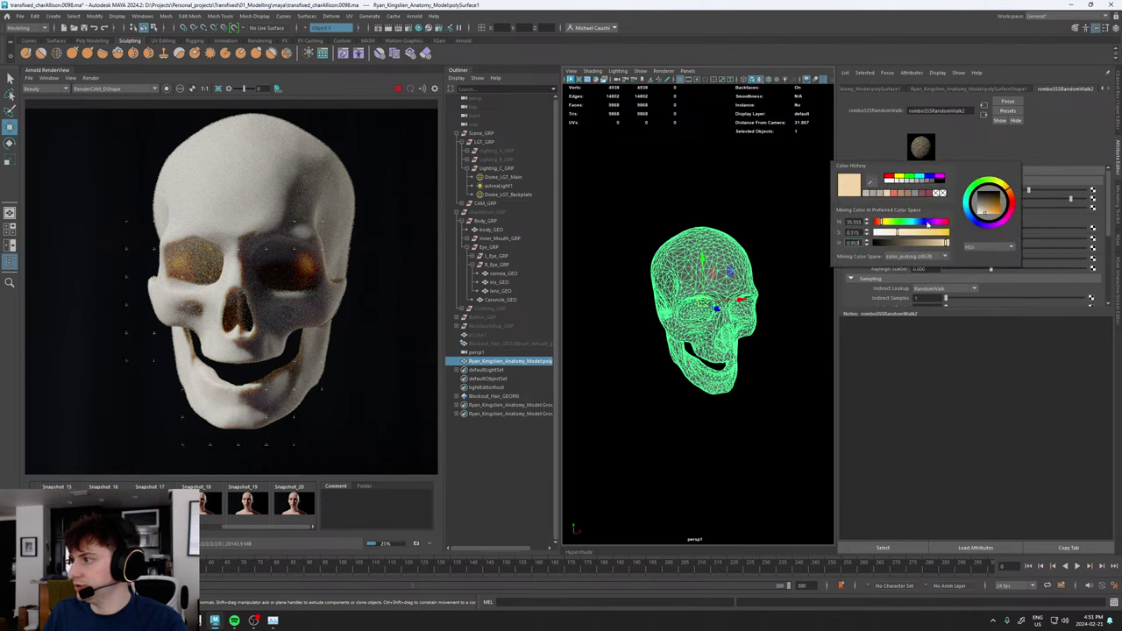
left_click_drag(883, 224, 885, 223)
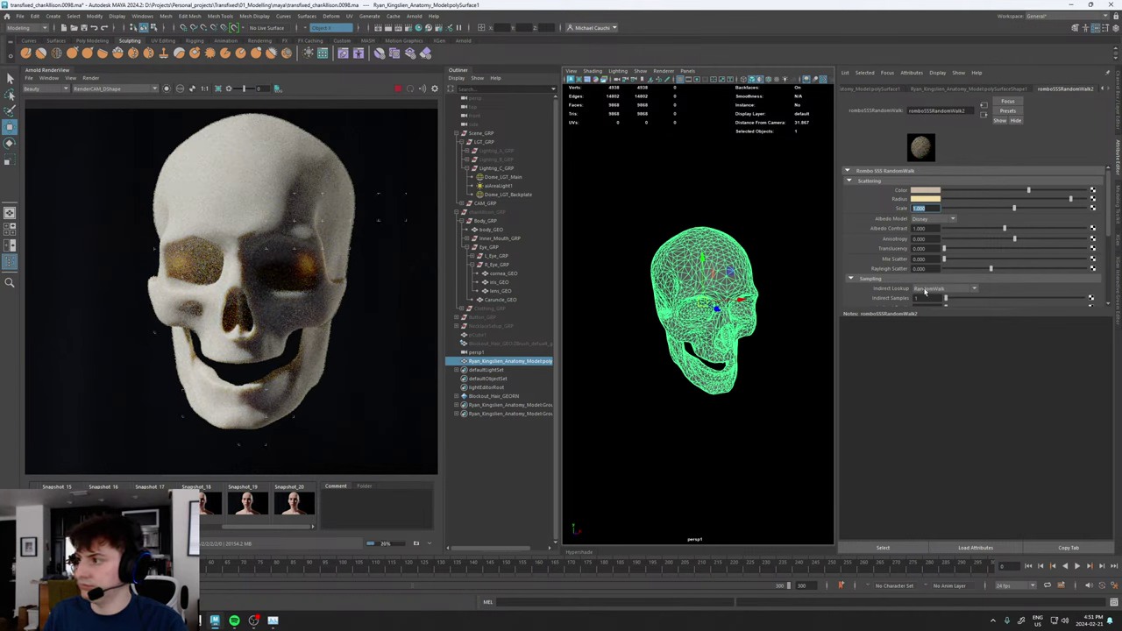
- Give the material's diffuse component the recently used beige colour, a mix of 0.475 and a roughness of 0
scroll(882, 290, "down", 3)
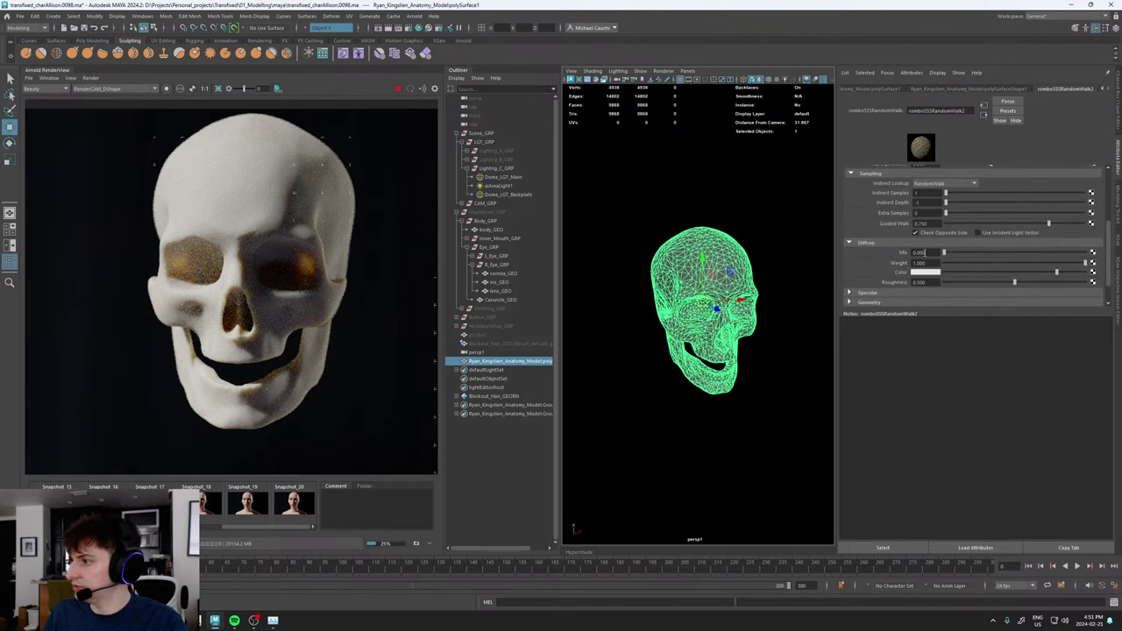
left_click(925, 273)
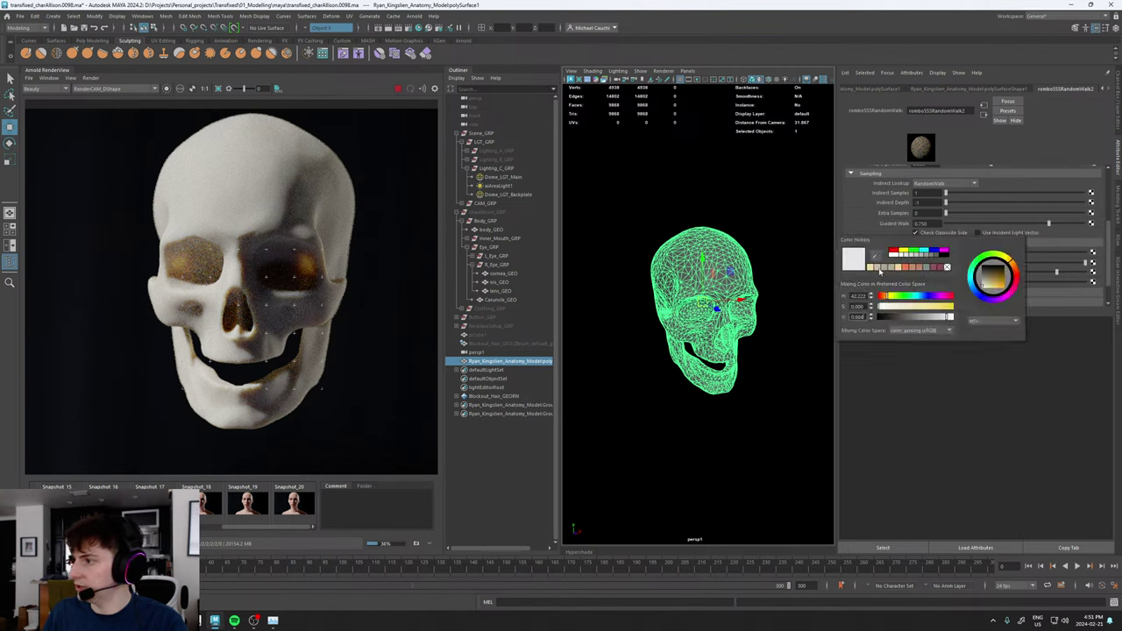
left_click(870, 268)
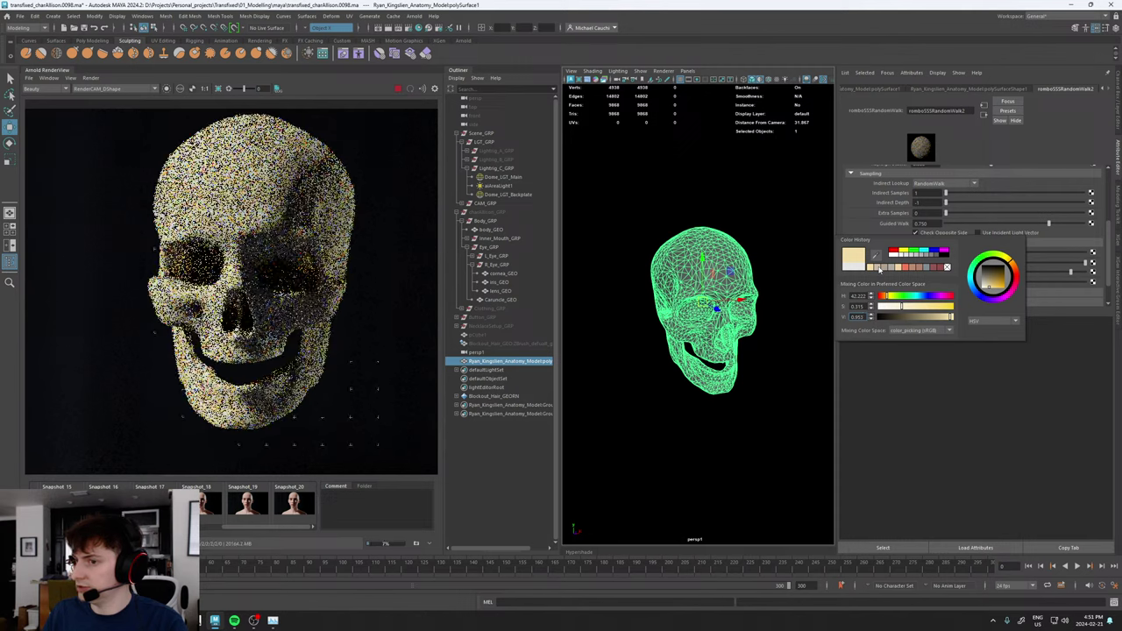
left_click(878, 268)
left_click_drag(947, 253, 1011, 260)
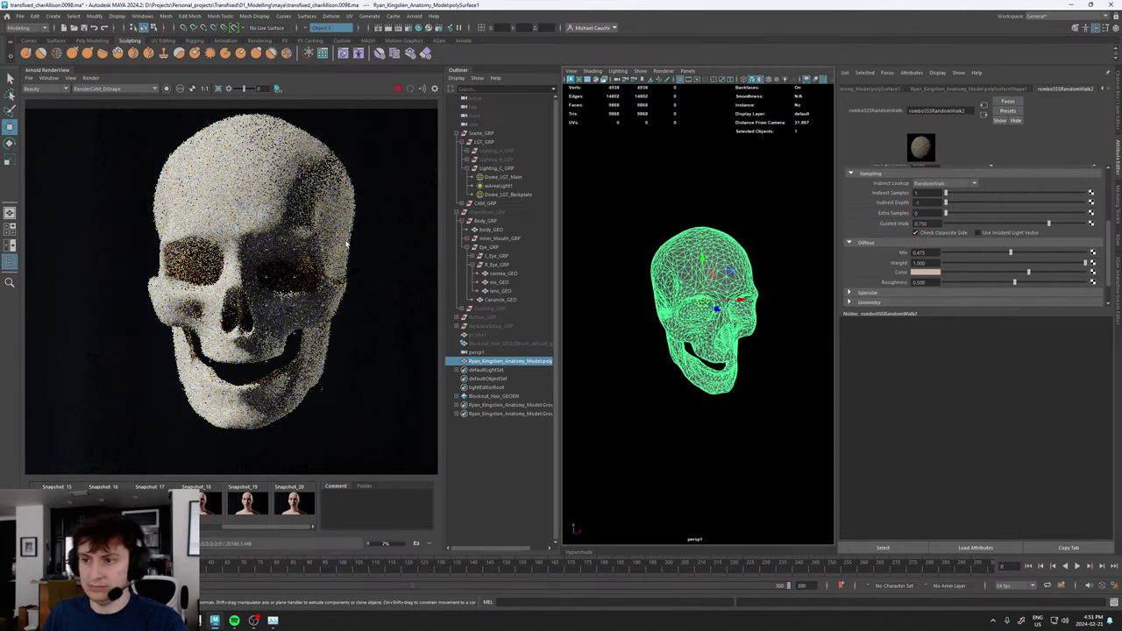
left_click_drag(955, 283, 822, 288)
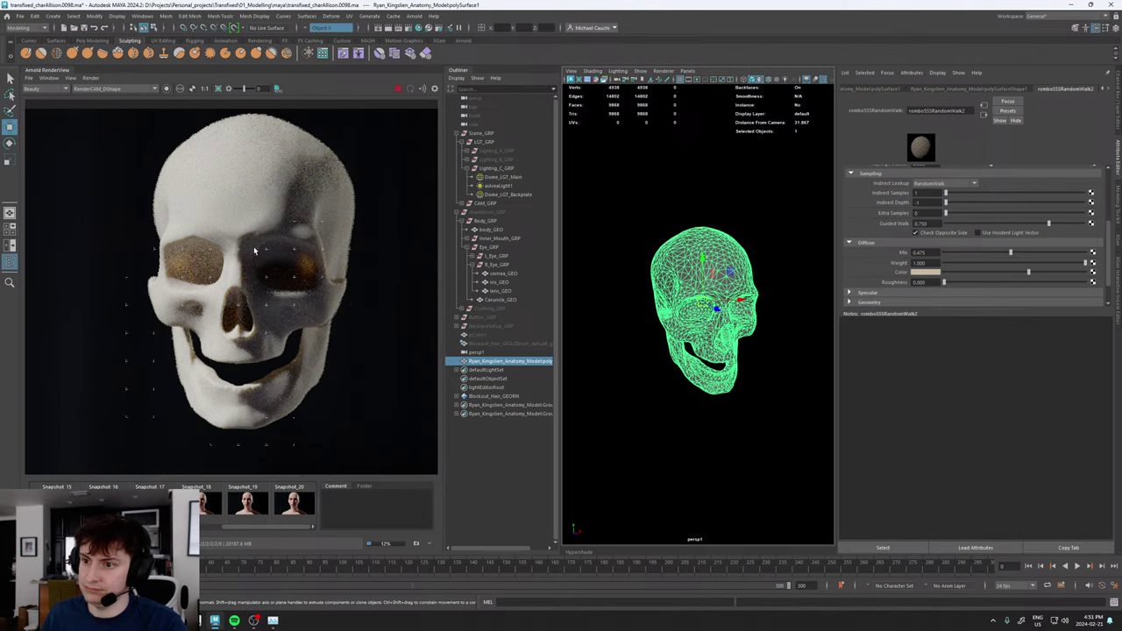
scroll(255, 249, "down", 5)
scroll(257, 251, "up", 5)
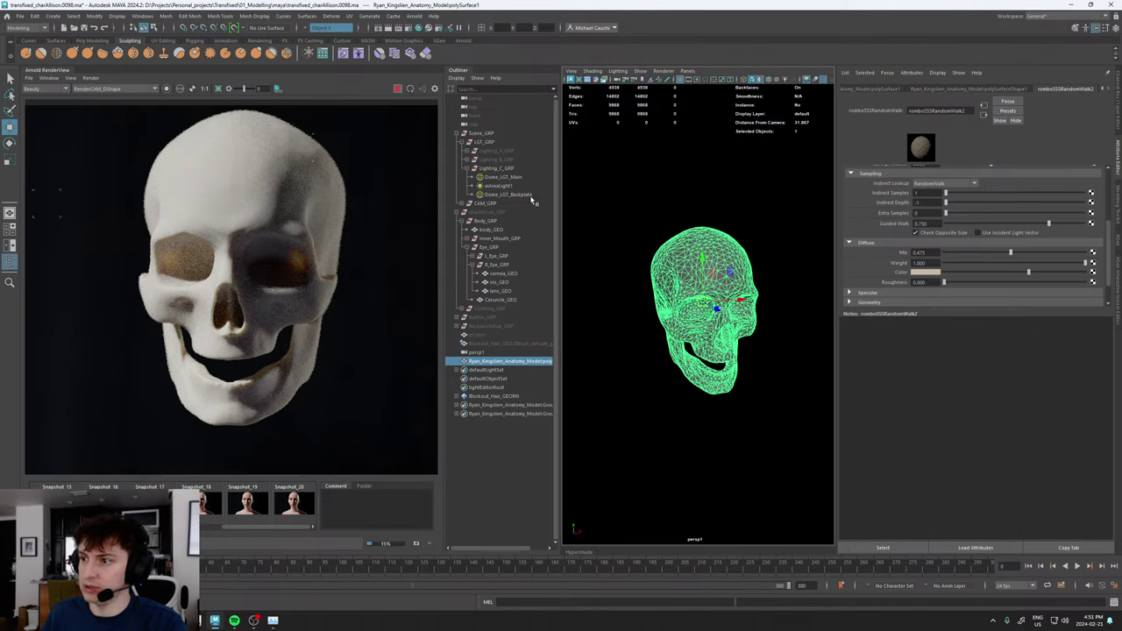
- Unhide charAllison_GRP and restart the render with the skull inside the head
left_click(487, 212)
key("h")
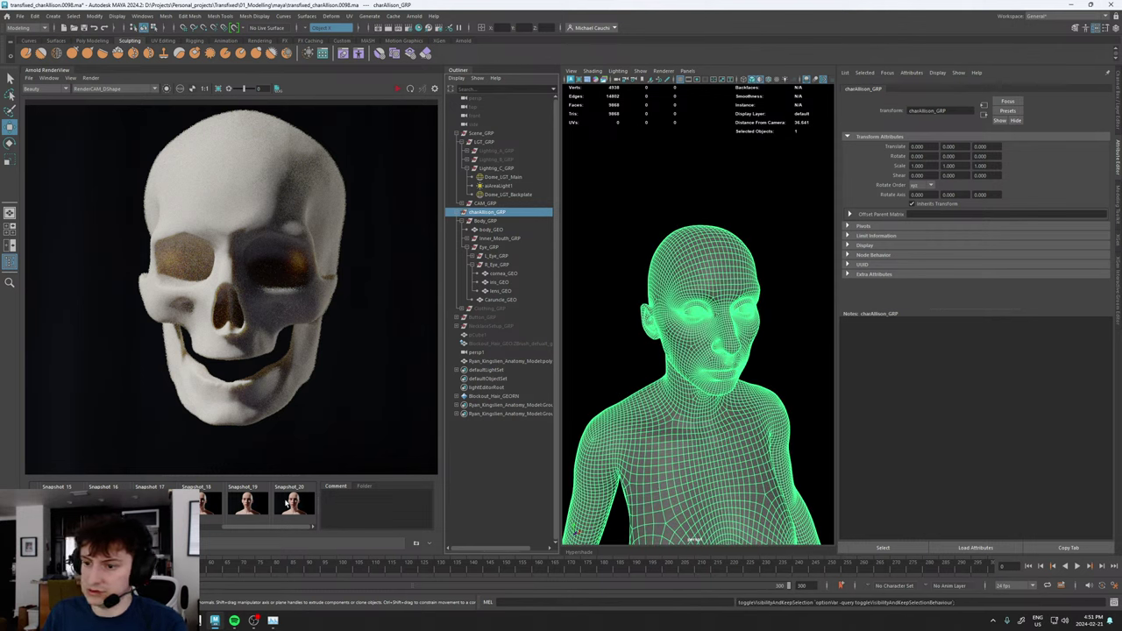
left_click(398, 89)
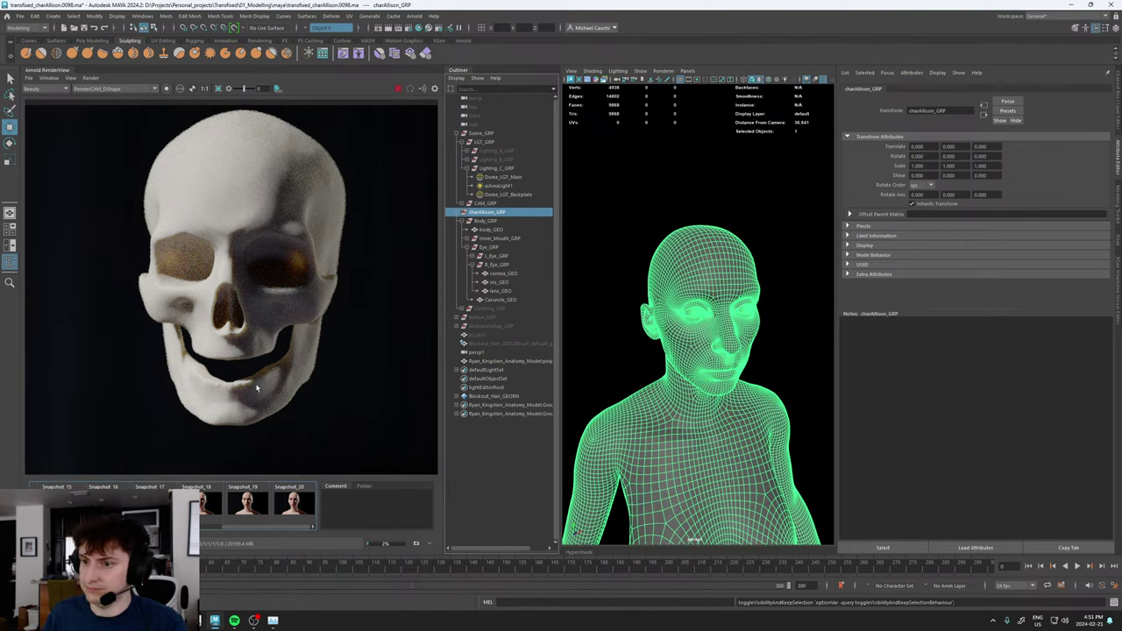
- Compare the new render with Snapshot_20, both for the whole face and close up around the eyes and nose
left_click(294, 502)
left_click(295, 504)
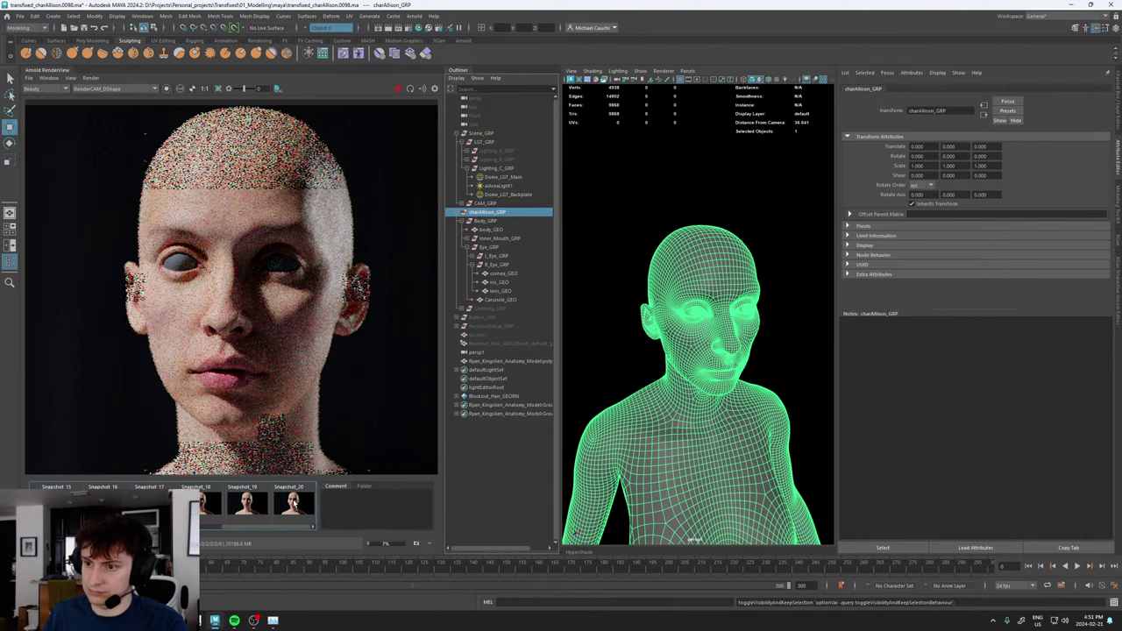
left_click(294, 503)
left_click(295, 504)
left_click(294, 503)
left_click(293, 503)
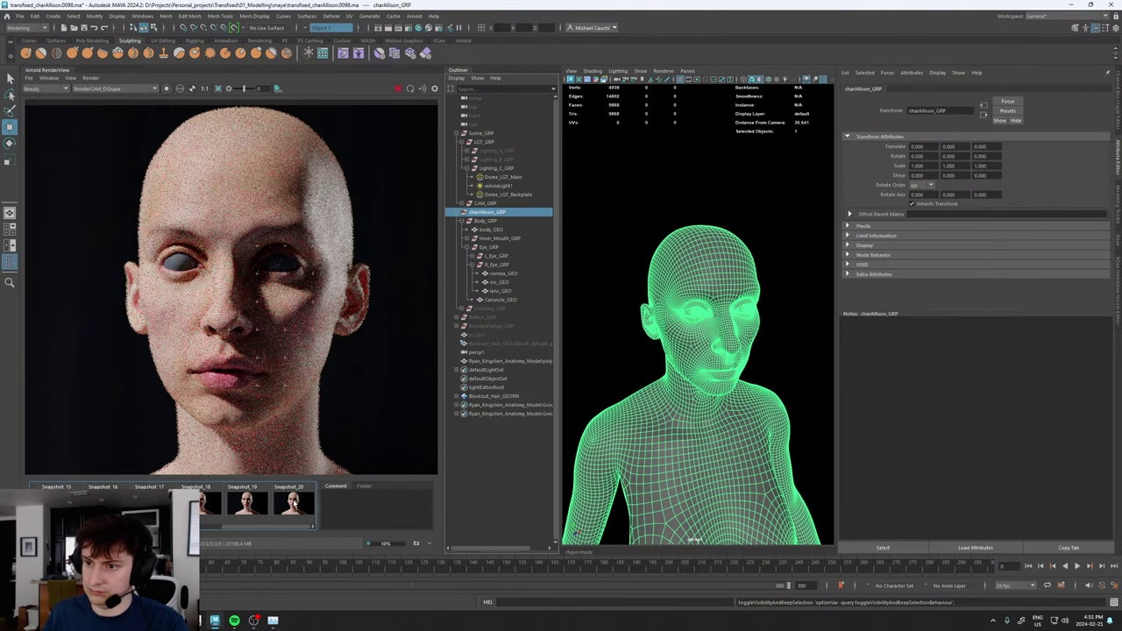
left_click(294, 502)
left_click(294, 501)
left_click(293, 502)
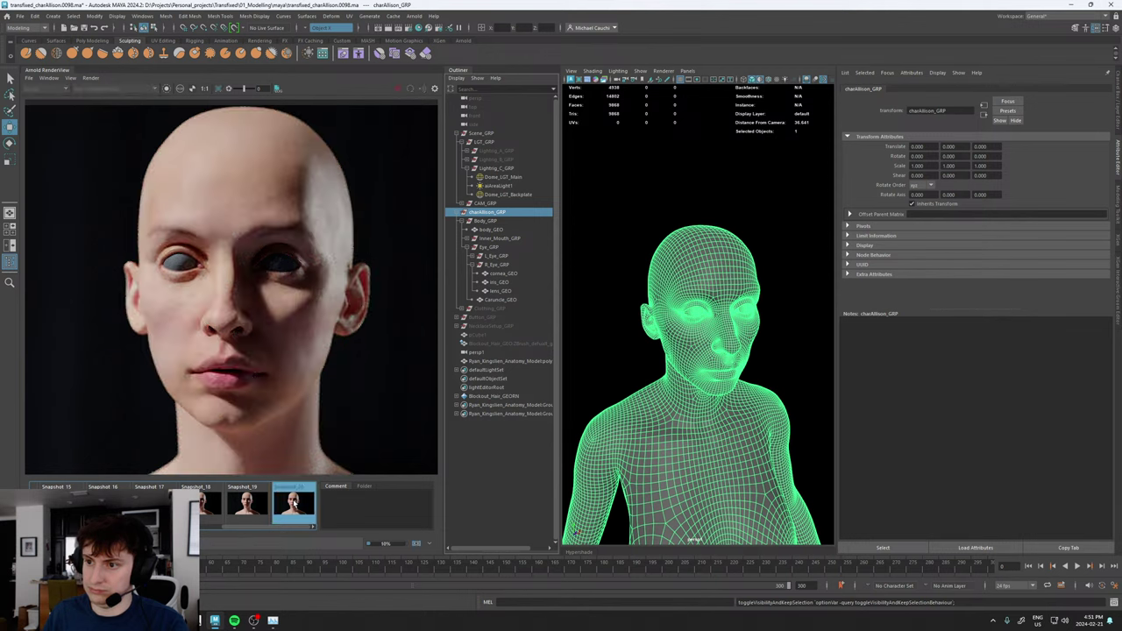
left_click(293, 502)
scroll(227, 272, "up", 3)
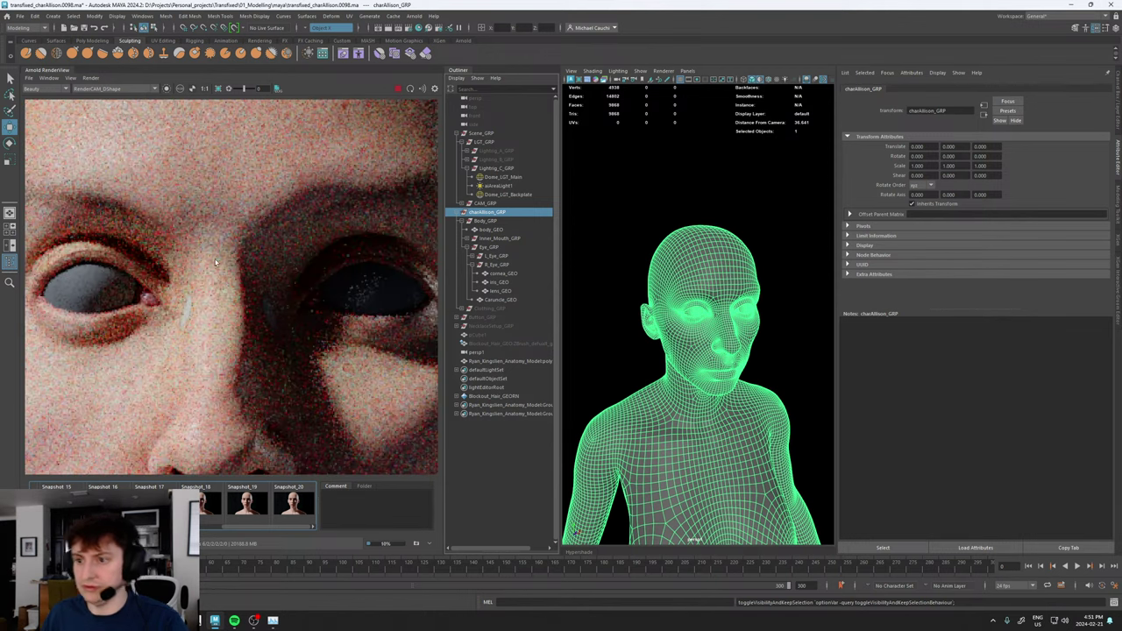
left_click(295, 501)
left_click(294, 501)
left_click(295, 501)
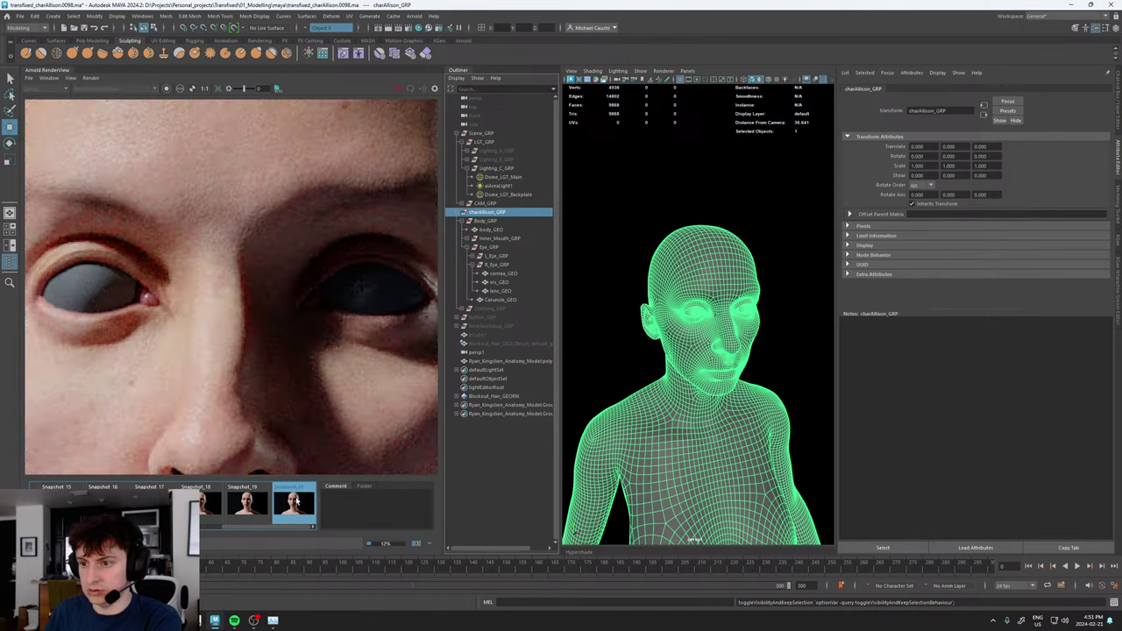
left_click(295, 501)
left_click(294, 501)
left_click(297, 503)
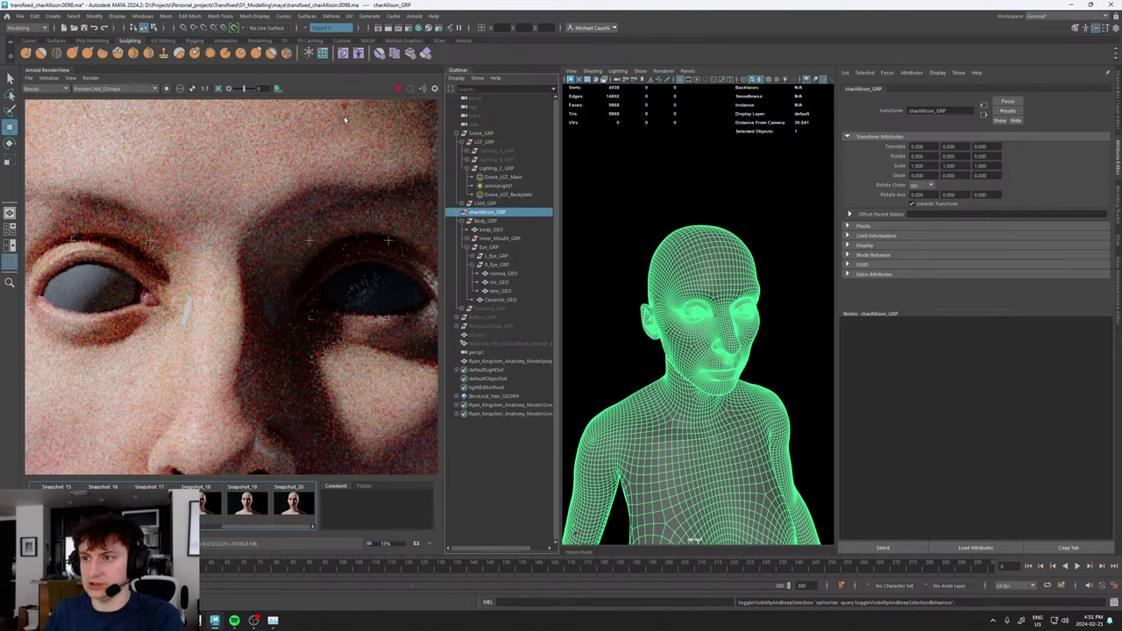
- Stop the render, collapse the render view and frame the character's face in the enlarged viewport
left_click(396, 89)
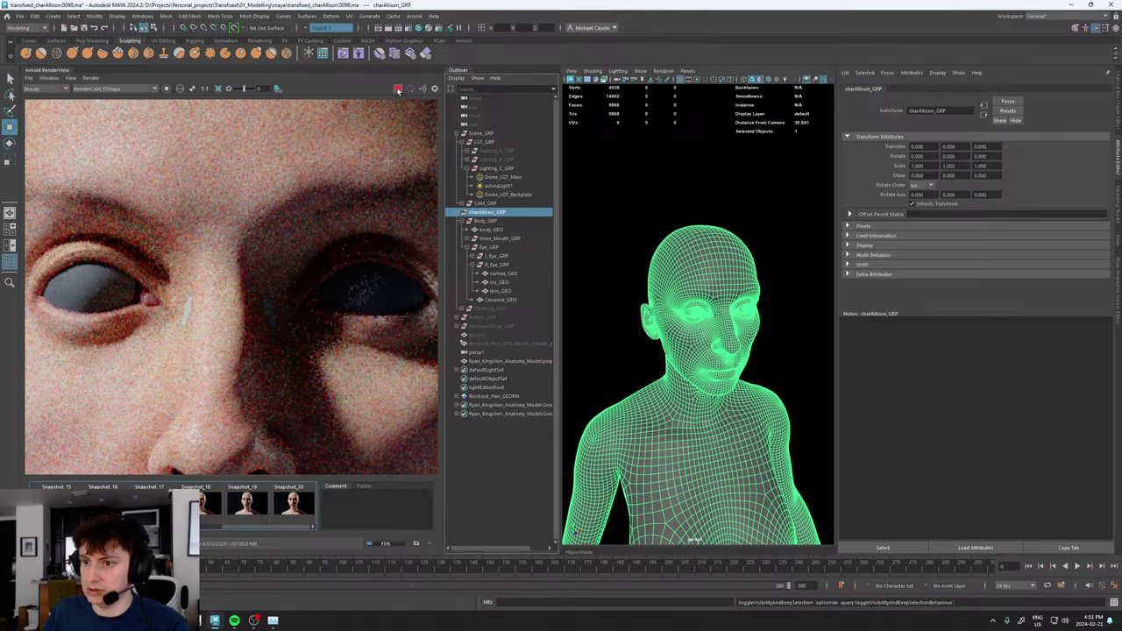
double_click(52, 71)
left_click_drag(610, 326, 591, 310, "alt")
right_click_drag(591, 311, 621, 339, "alt")
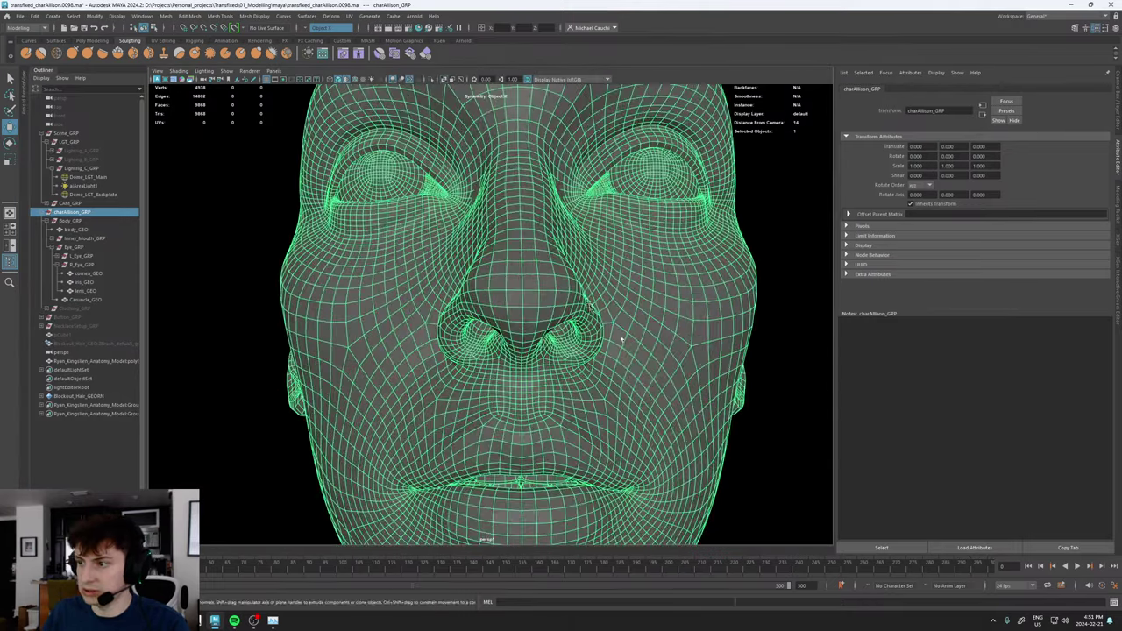
- Select the skull mesh through the head in wireframe, return to shaded display and switch to face selection
key("4")
mouse_move(590, 309)
left_mouse_down("alt")
mouse_move(526, 282)
mouse_move(545, 254)
mouse_move(588, 288)
left_mouse_up("alt")
left_click(526, 282)
left_click(545, 253)
key("5")
right_click_drag(647, 263, 647, 294)
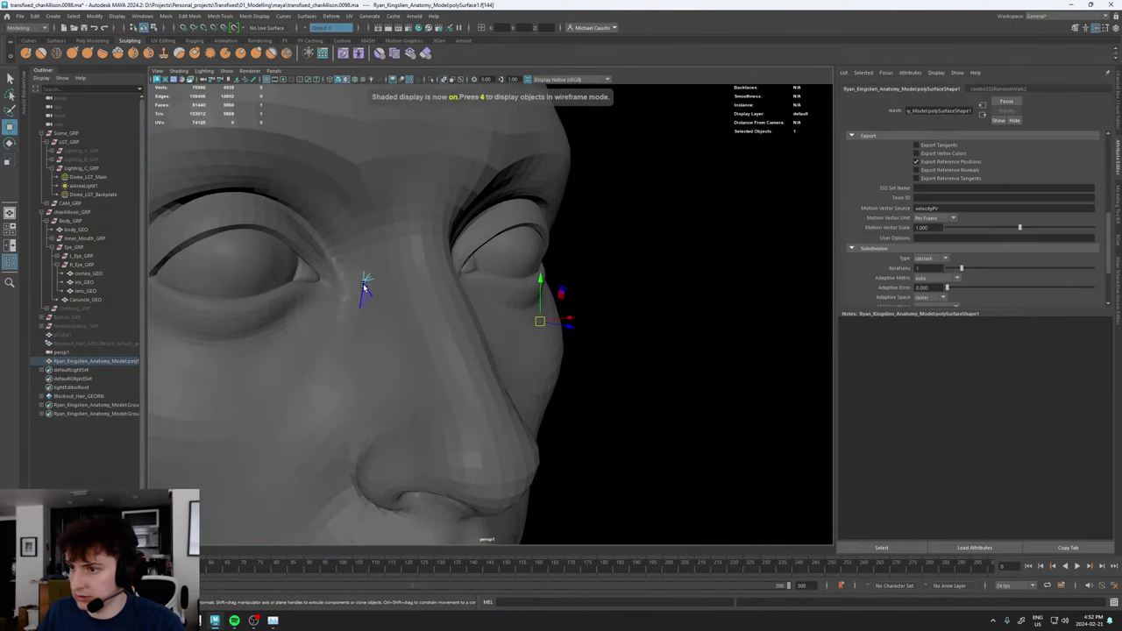
- With soft selection and object X symmetry on, select the skull faces poking through the skin beside the eye corner and nose bridge
left_click(365, 285)
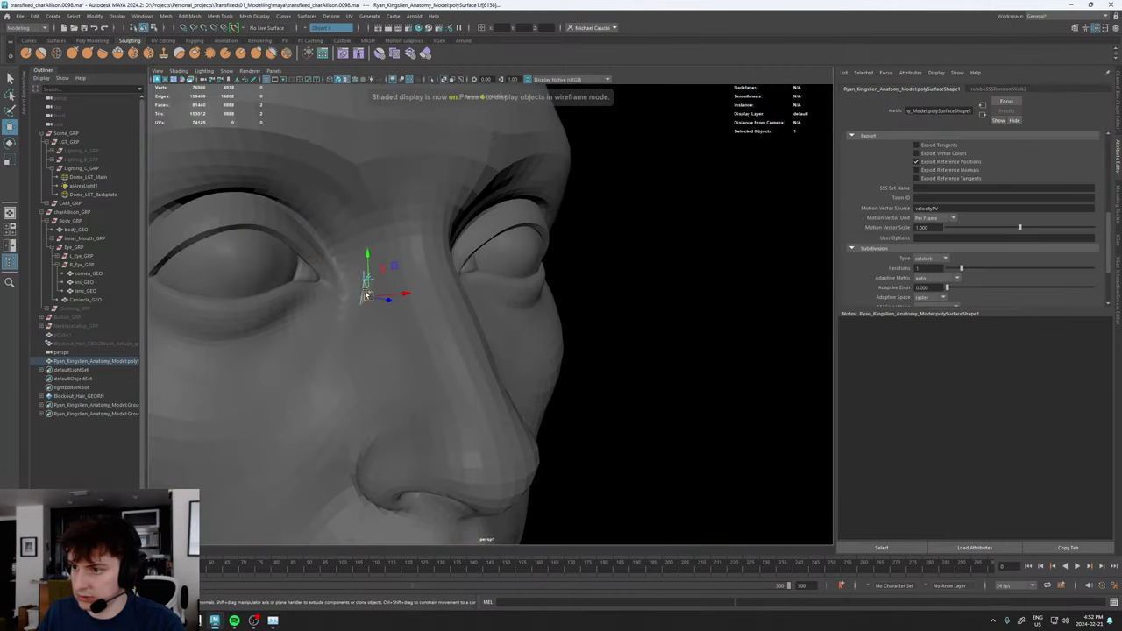
scroll(359, 291, "up", 2)
left_click_drag(359, 291, 356, 291, "alt")
key("b")
mouse_move(431, 302)
left_mouse_down("alt")
mouse_move(401, 298)
mouse_move(435, 317)
left_mouse_up("alt")
key("b")
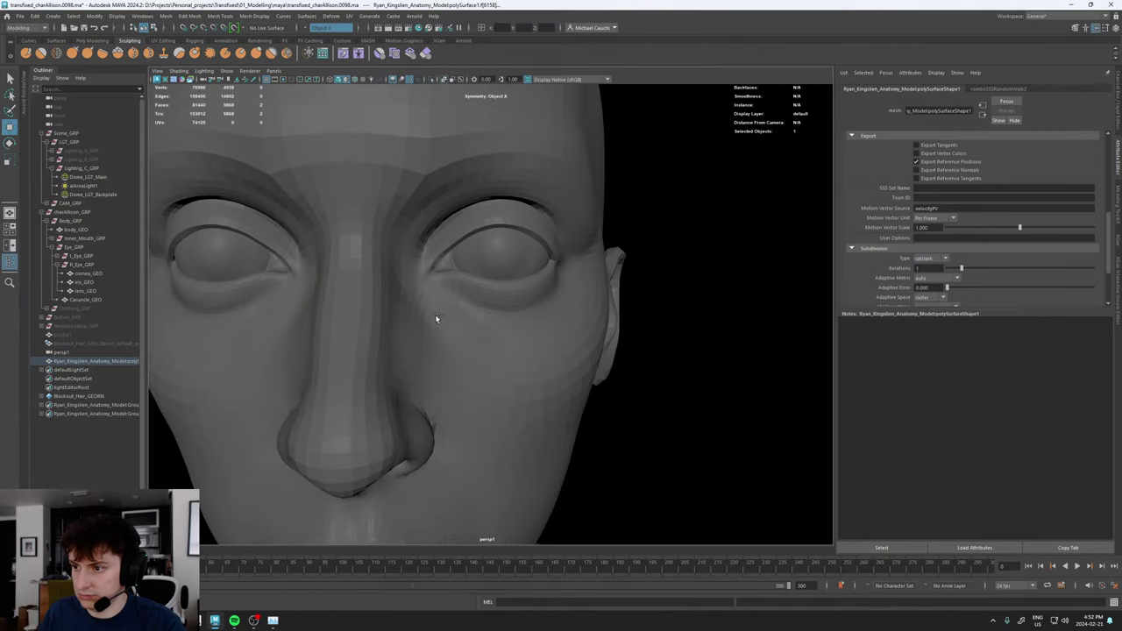
left_click(352, 305)
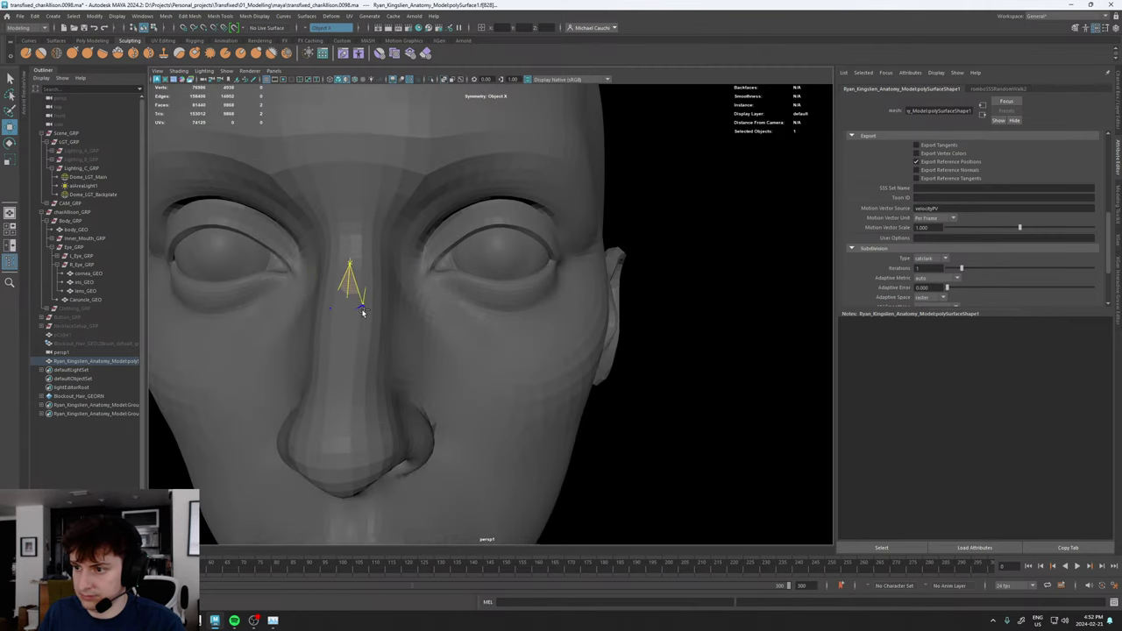
left_click(360, 339)
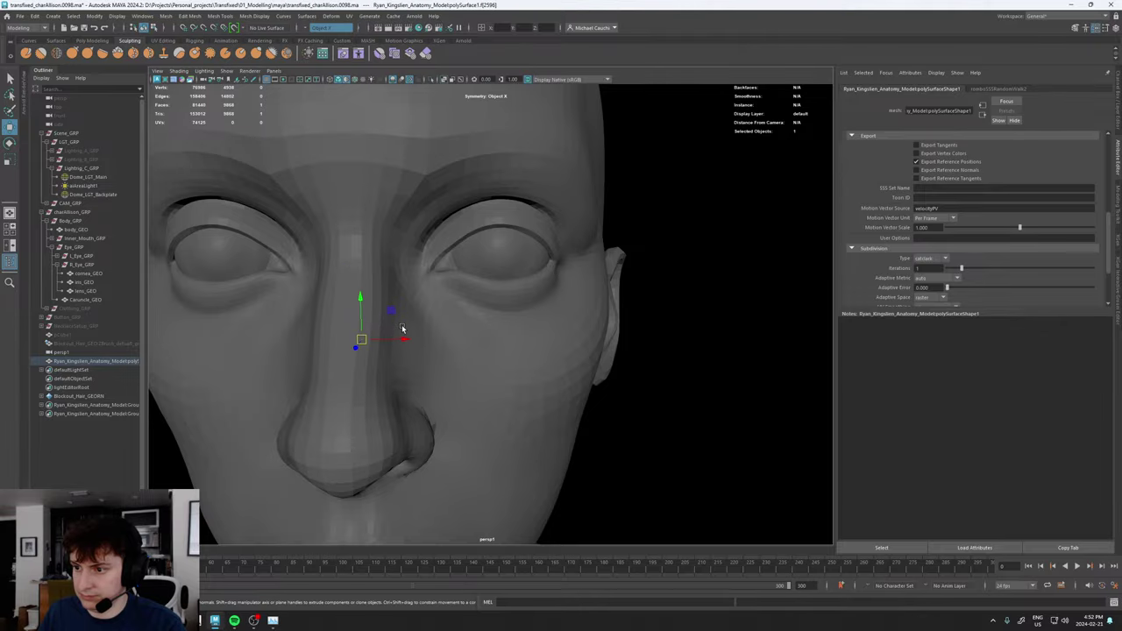
- In side-view wireframe, nudge the soft-selected nasal bone faces relative to the nose profile and select the faces higher on the bridge
left_click_drag(402, 328, 493, 312, "alt")
key("4")
left_click(600, 313)
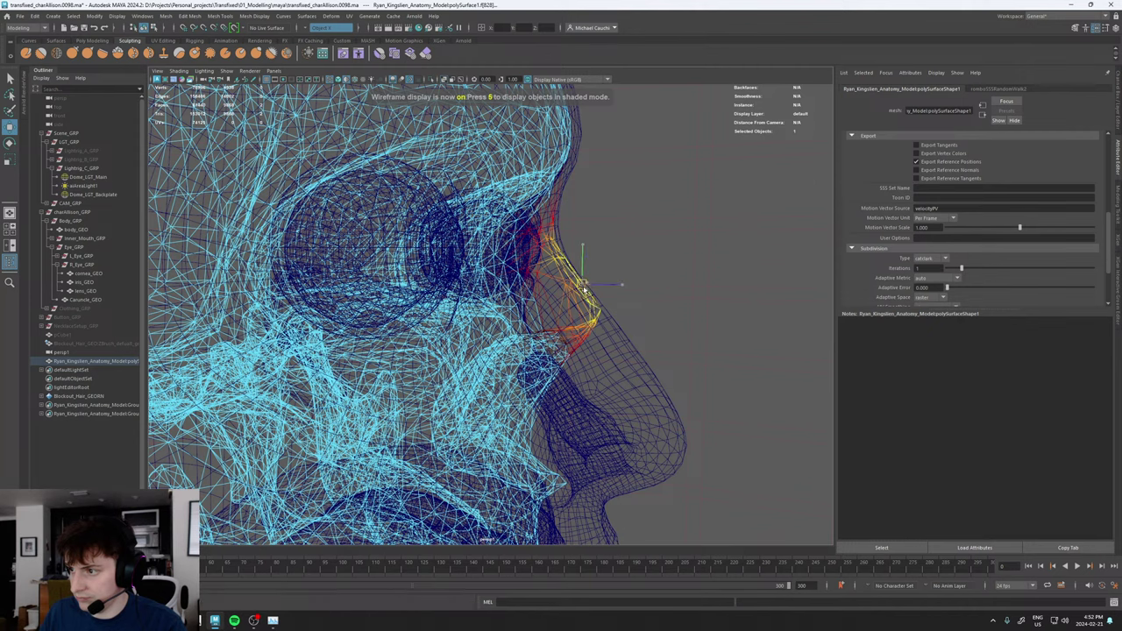
left_click_drag(584, 289, 585, 292)
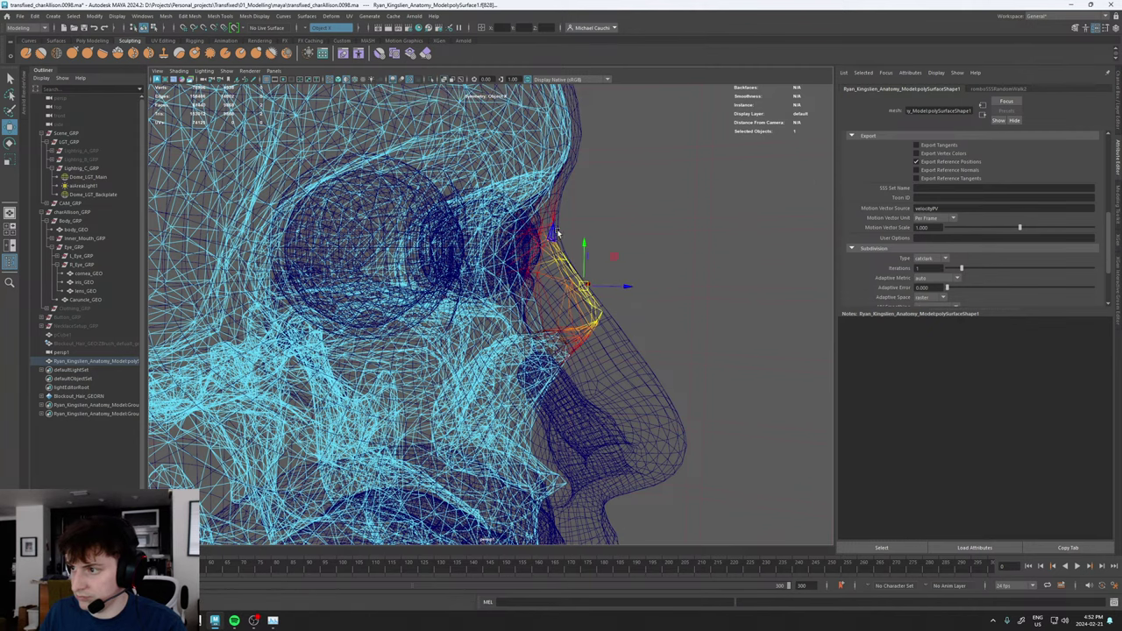
left_click_drag(558, 233, 562, 235, "alt")
left_click(562, 218)
left_click(570, 254)
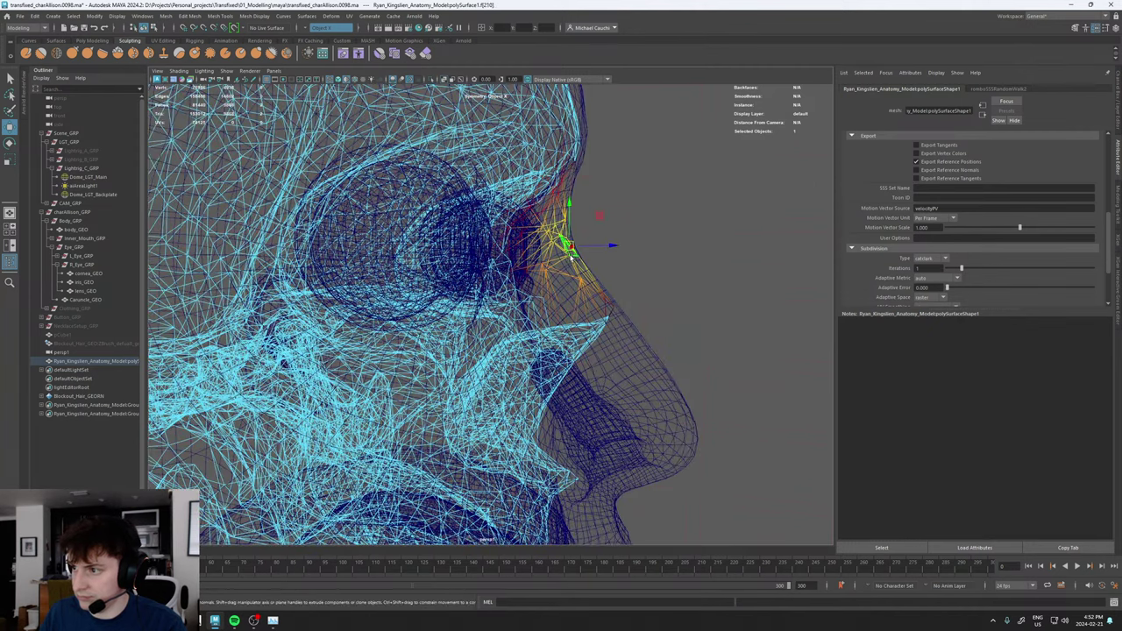
- Turn off soft selection, switch to vertex selection and push the mirrored skull vertices beside the upper nose bridge inward beneath the skin
key("b")
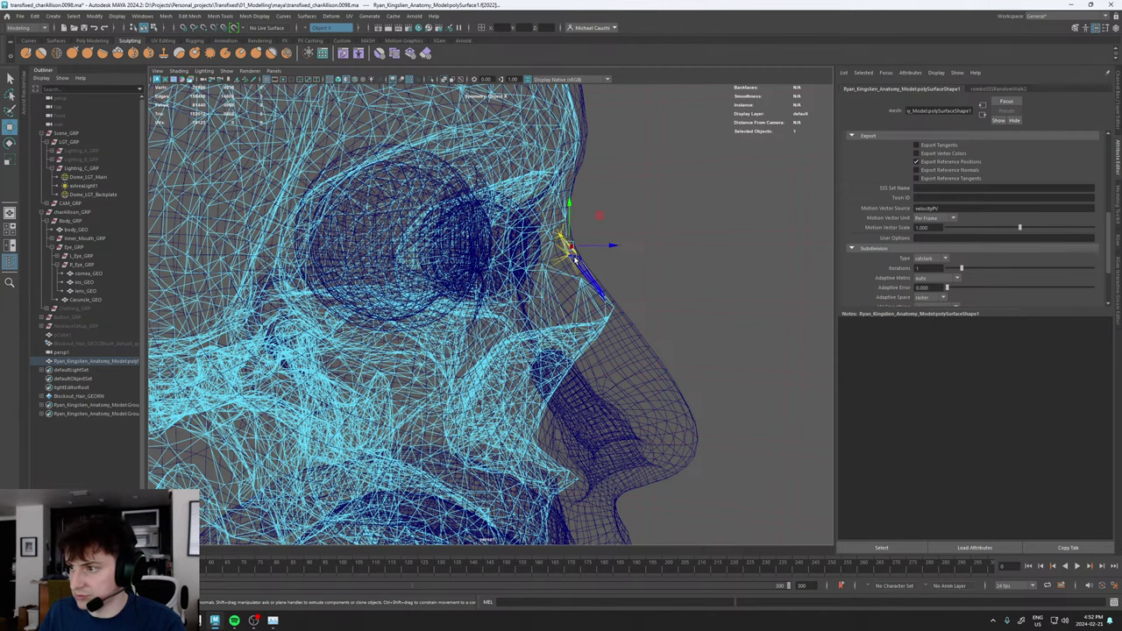
key("F9")
left_click(578, 256)
left_click_drag(579, 257, 478, 245)
middle_click_drag(478, 246, 561, 303, "alt")
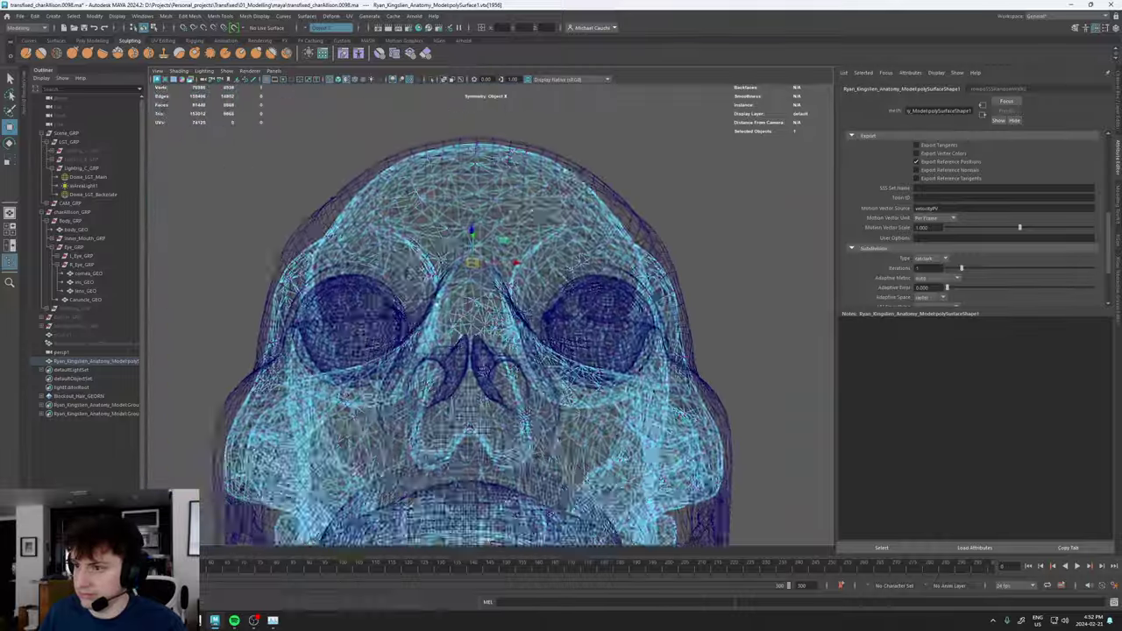
scroll(565, 377, "up", 5)
left_click_drag(576, 317, 513, 350, "alt")
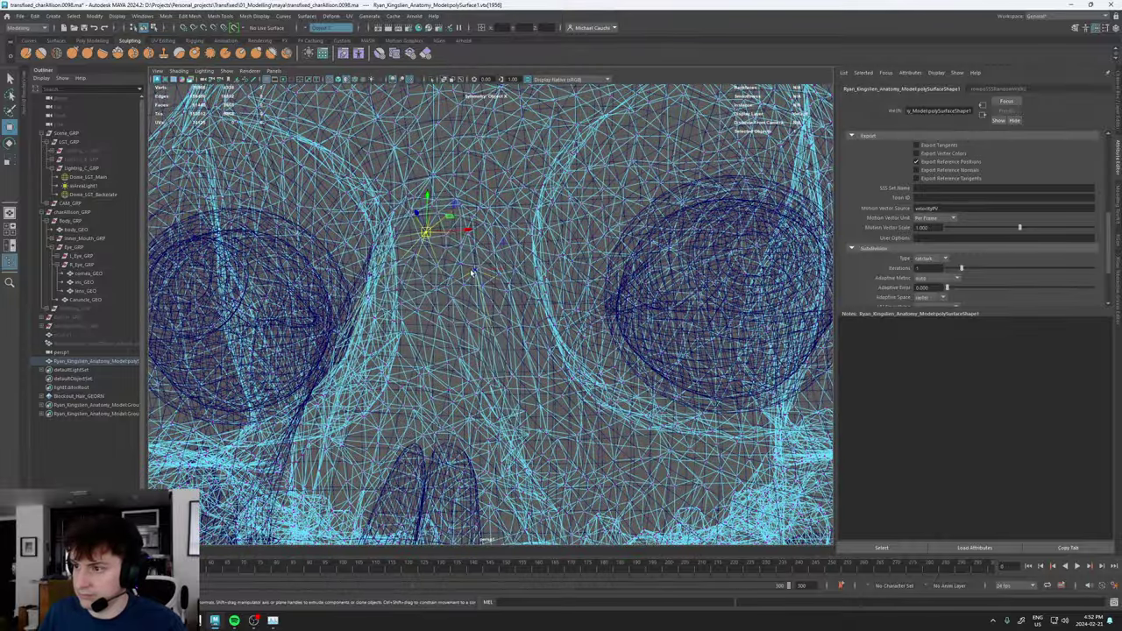
mouse_move(472, 274)
left_mouse_down("alt")
mouse_move(514, 313)
mouse_move(491, 329)
left_mouse_up("alt")
key("5")
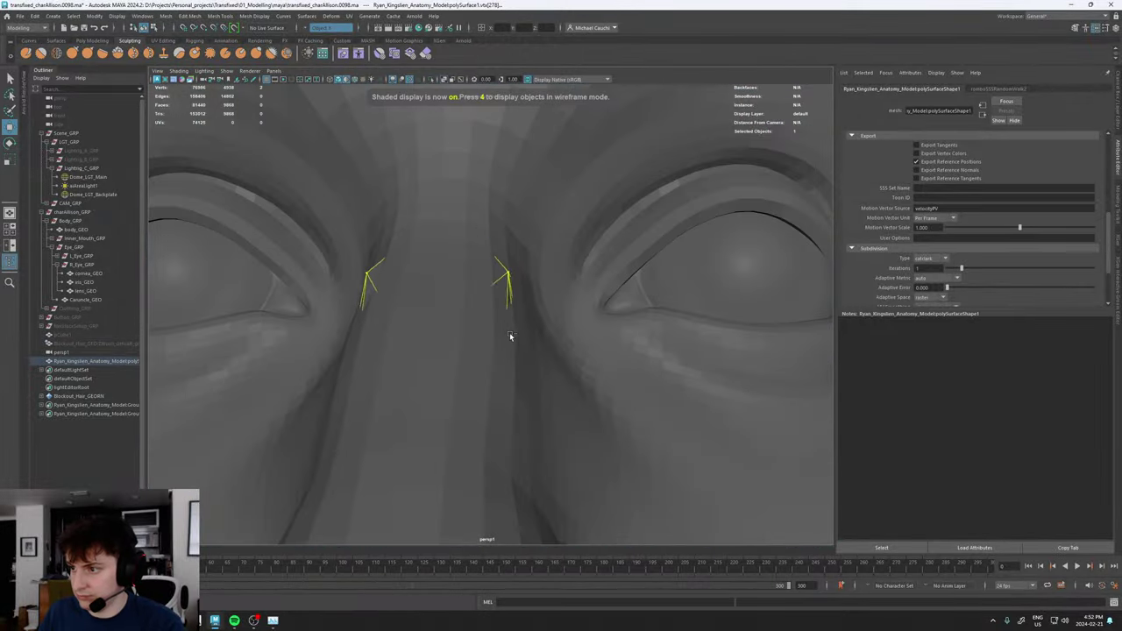
middle_click_drag(512, 336, 496, 342)
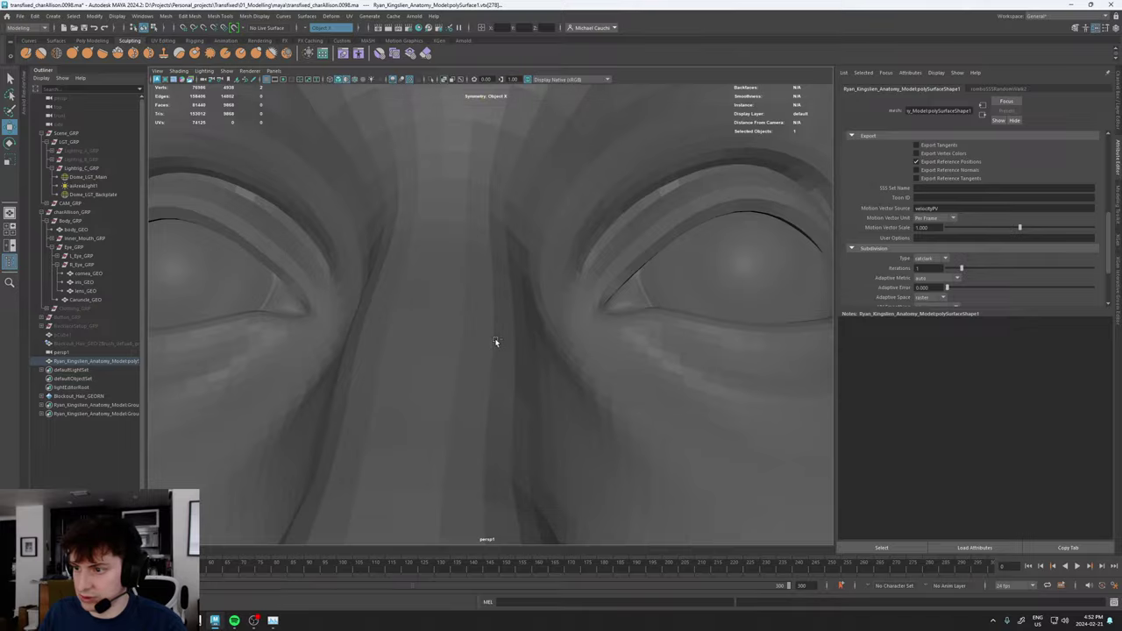
- Undo the last vertex edit, adjust the mirrored skull vertices lower beside the nose bridge, and return to object selection
key("ctrl+z")
key("4")
mouse_move(495, 342)
left_mouse_down("alt")
mouse_move(529, 331)
mouse_move(547, 387)
mouse_move(476, 400)
left_mouse_up("alt")
key("5")
mouse_move(476, 401)
middle_mouse_down()
mouse_move(508, 400)
mouse_move(492, 401)
middle_mouse_up()
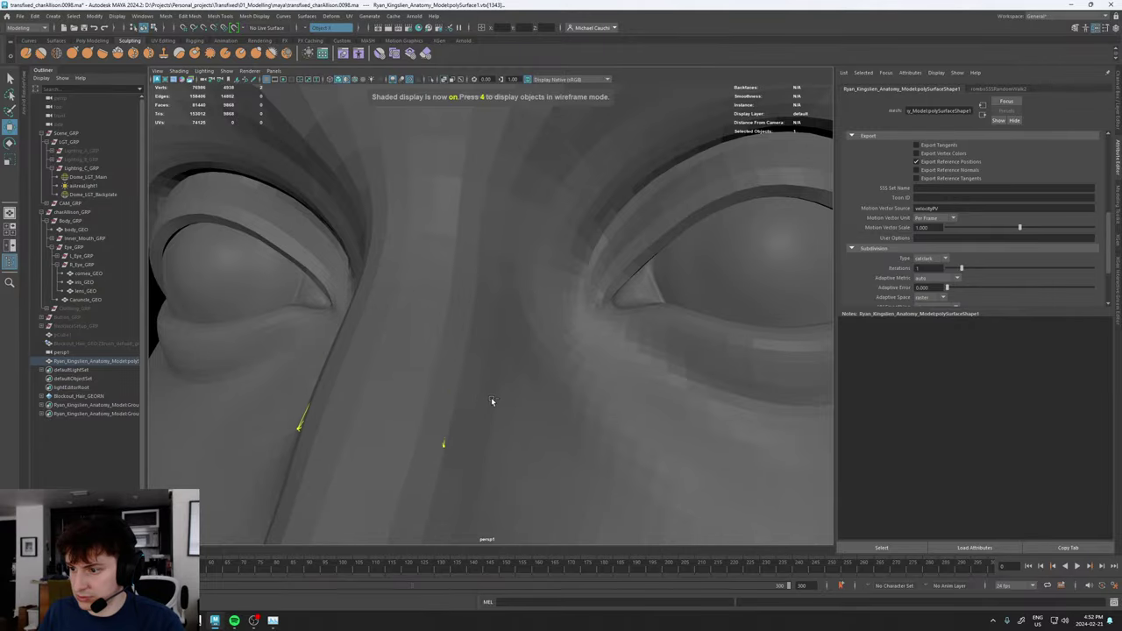
left_click(486, 400)
key("4")
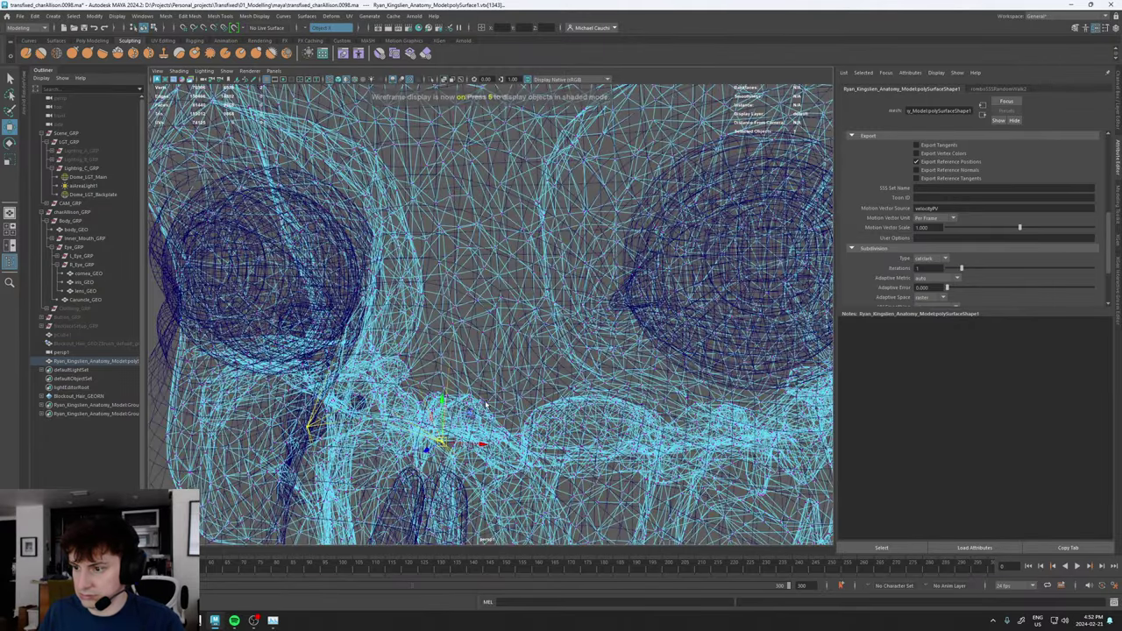
left_click_drag(467, 406, 284, 372, "alt")
left_click_drag(370, 358, 405, 274, "alt")
key("F8")
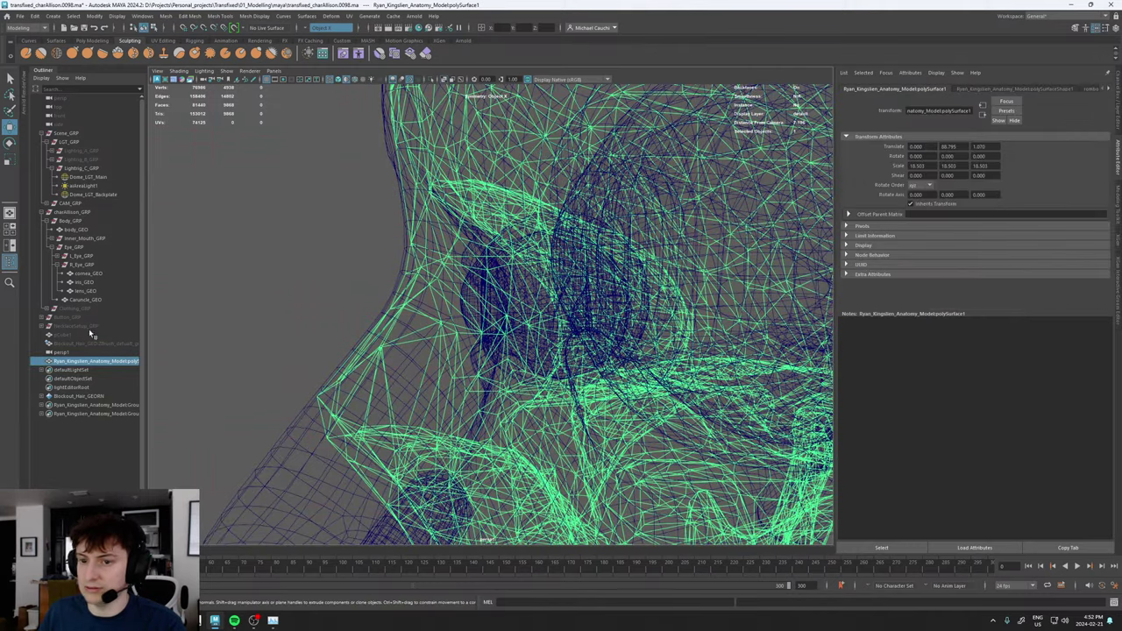
- Reopen the render view, restart the render of the whole face and compare it with Snapshot_20
left_click(25, 104)
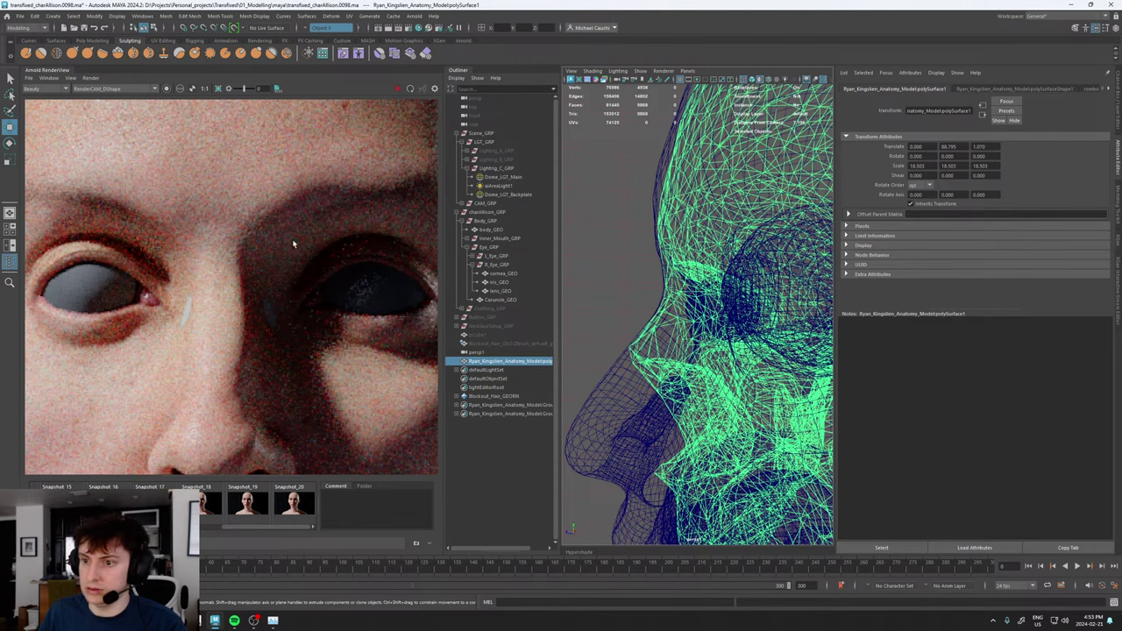
scroll(293, 243, "down", 3)
left_click(399, 91)
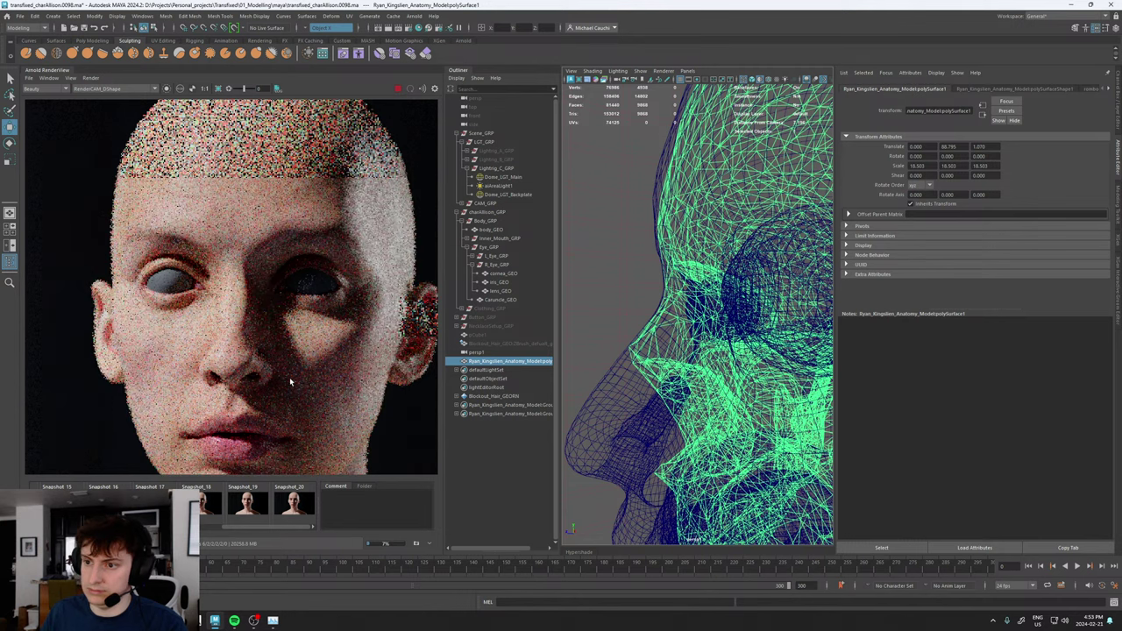
left_click(299, 504)
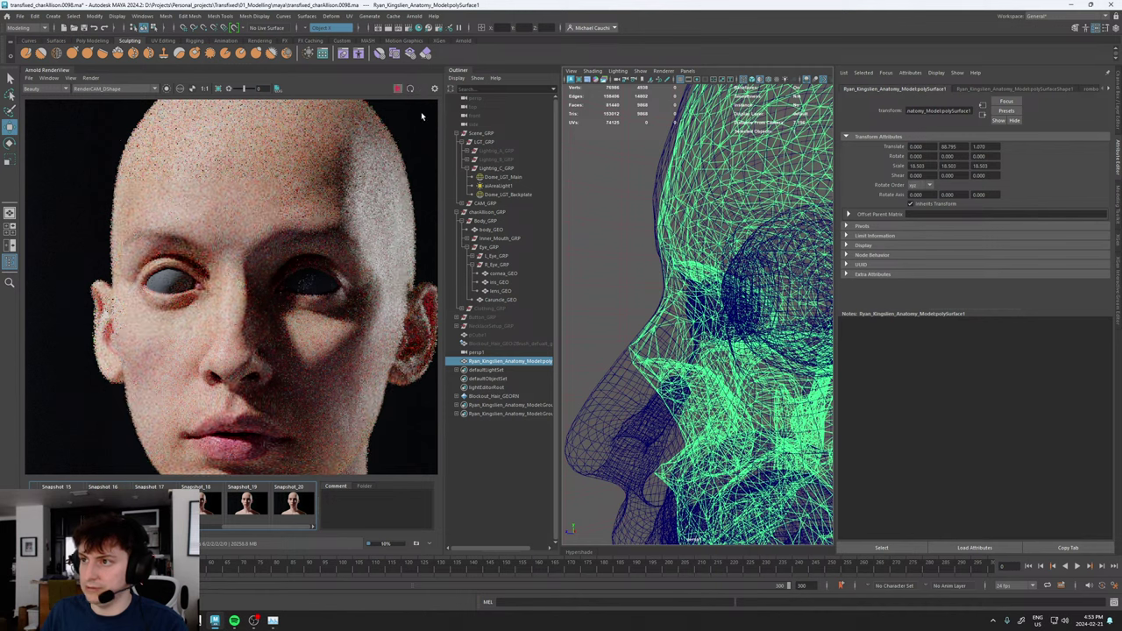
- Copy the SSS Set Name SSSset_Skin from the body_GEO shape and enter it as the skull shape's SSS Set Name
left_click(595, 382)
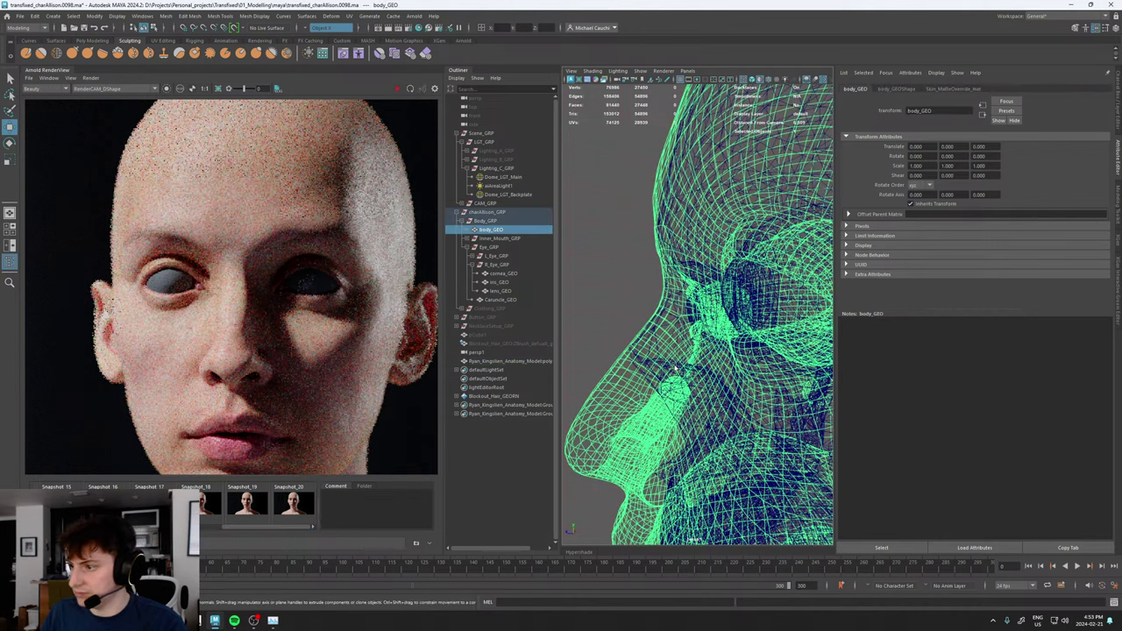
left_click(897, 89)
scroll(879, 250, "down", 10)
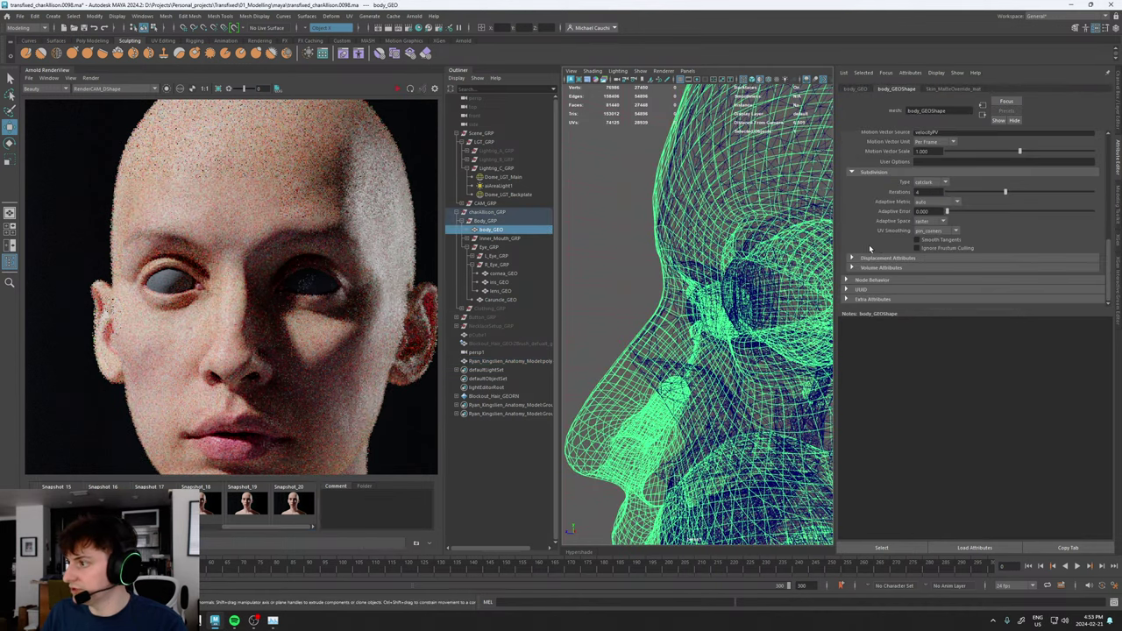
scroll(881, 238, "up", 3)
left_click_drag(957, 192, 886, 193)
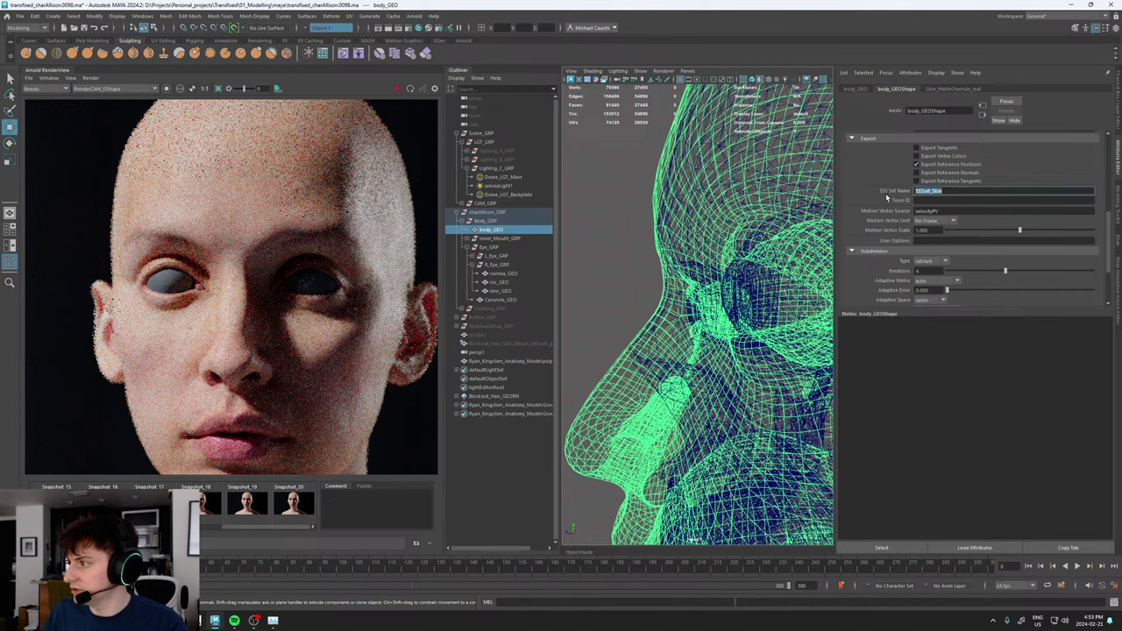
left_click(648, 333)
left_click(931, 189)
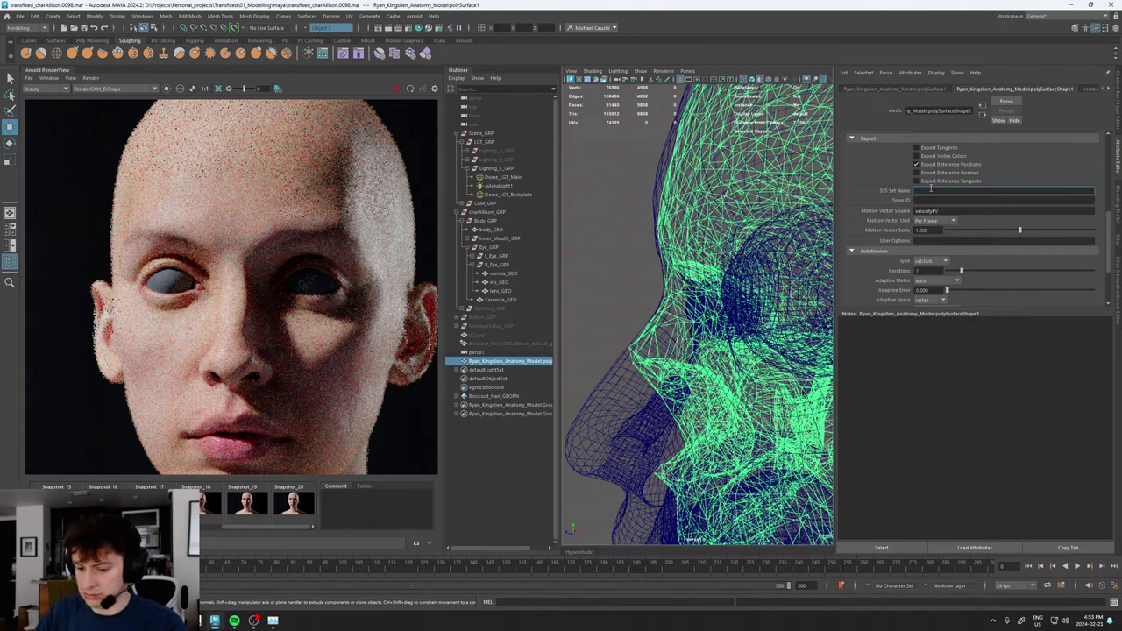
key("Return")
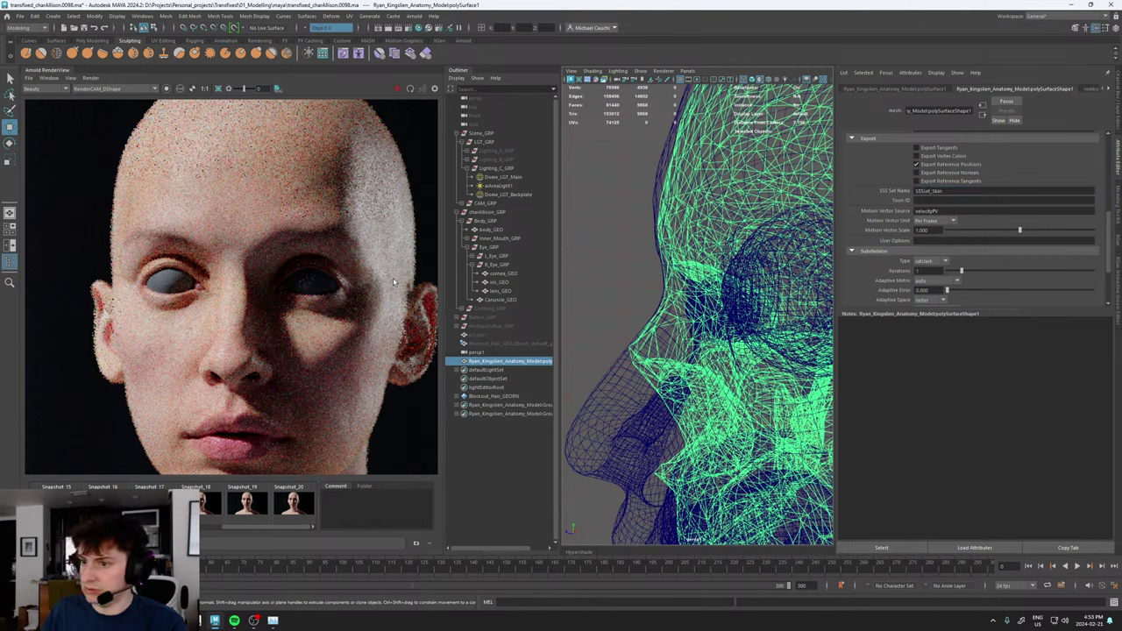
- Restart the render with the shared SSS set and compare the whole face repeatedly with Snapshot_20
left_click(398, 89)
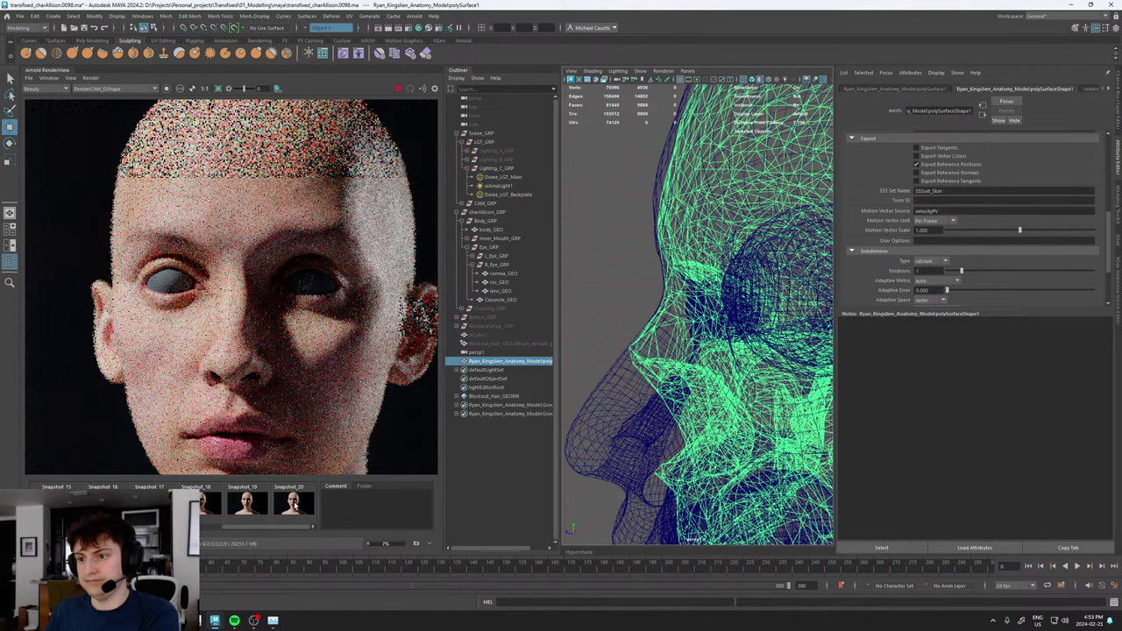
left_click(296, 502)
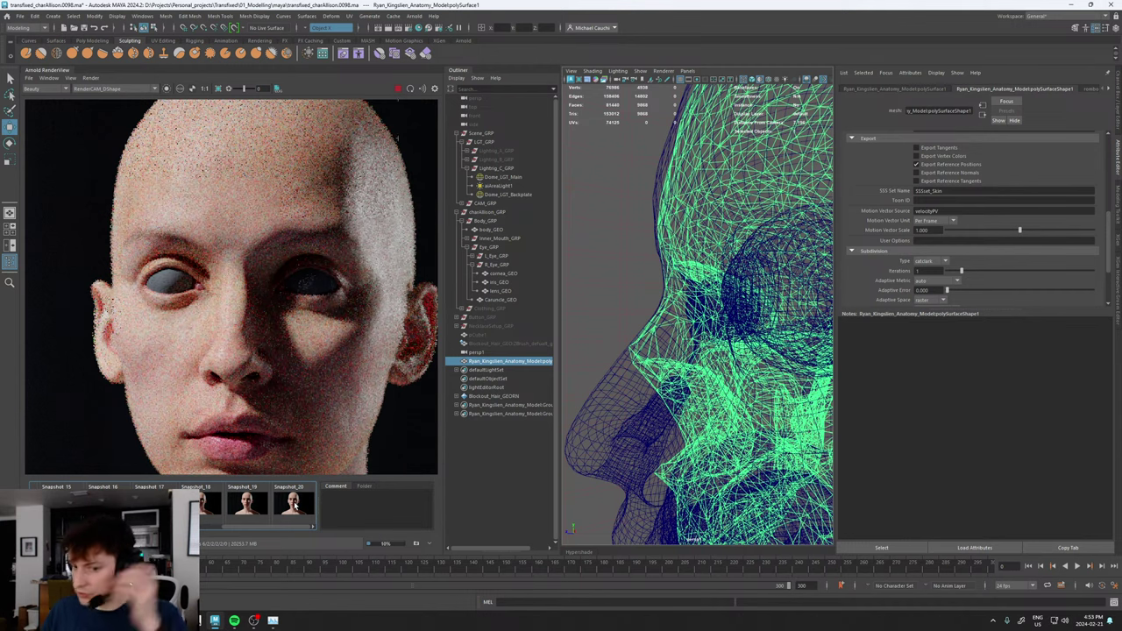
left_click(295, 505)
left_click(295, 505)
left_click(295, 505)
left_click(295, 505)
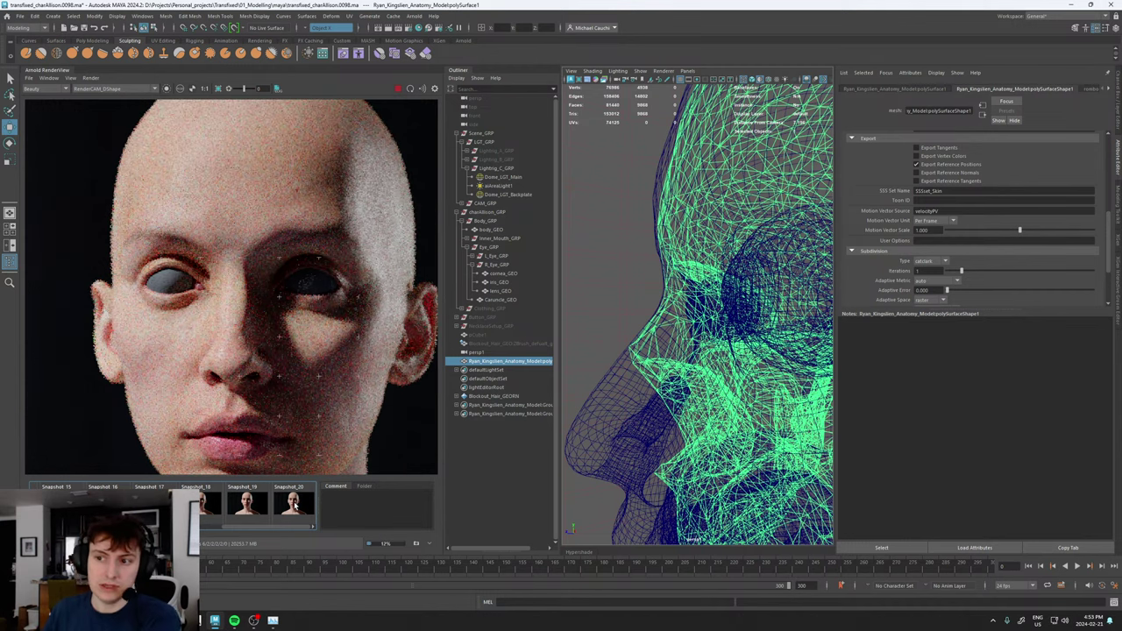
left_click(295, 505)
left_click(296, 503)
left_click(295, 502)
left_click(295, 503)
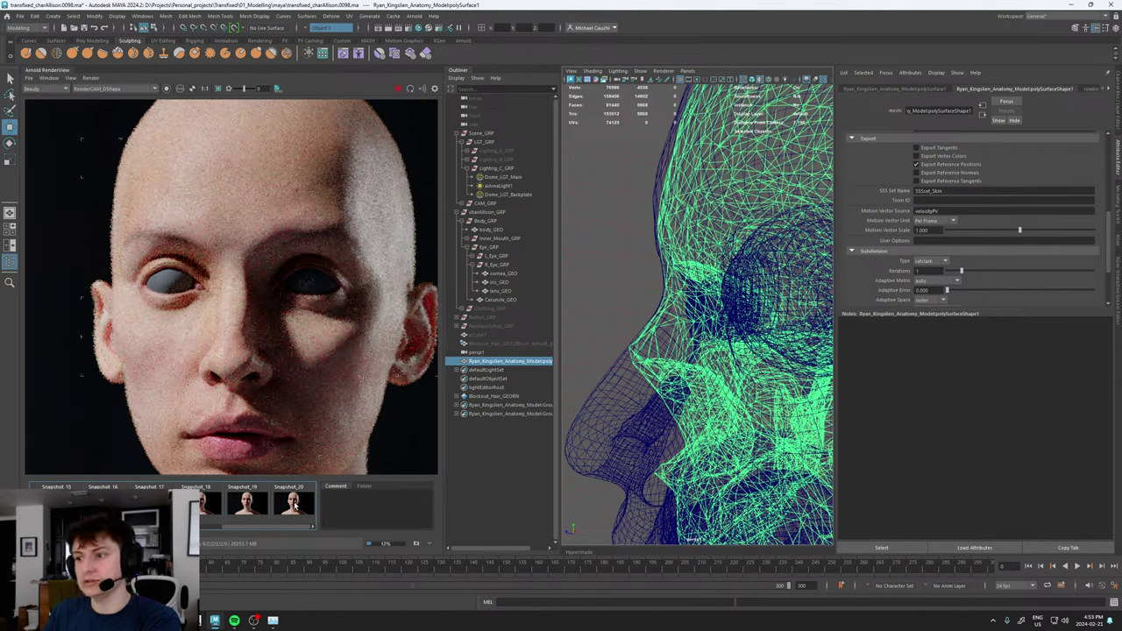
left_click(295, 502)
left_click(295, 503)
left_click(295, 502)
left_click(295, 502)
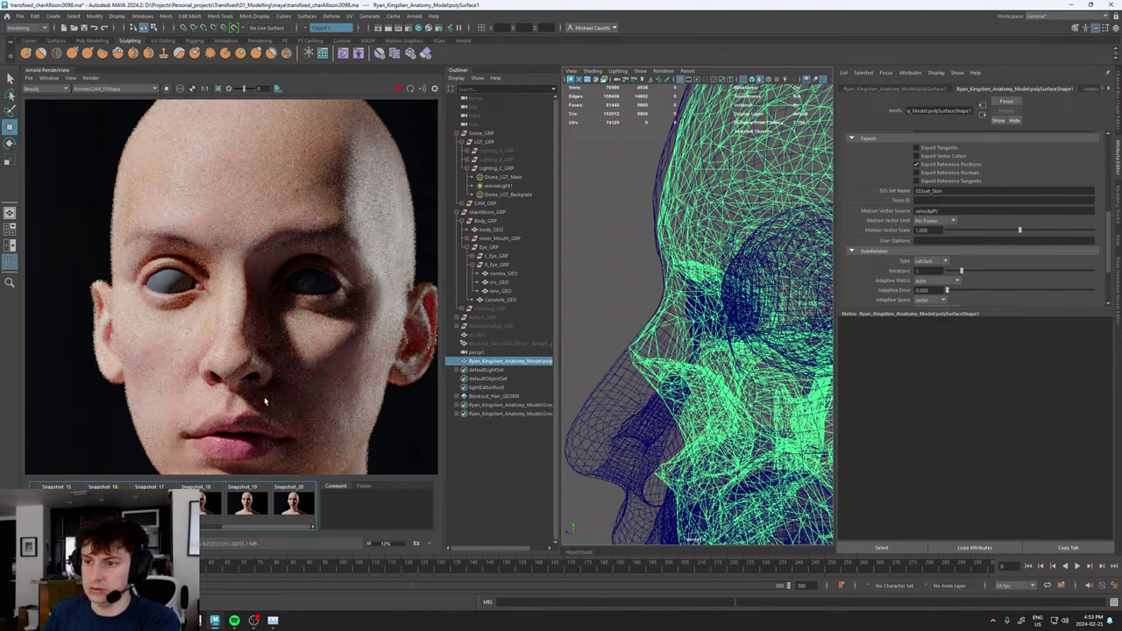
- Compare the render with Snapshot_20 close up around the eyes and the shadow edge on the nose, then across the face again
scroll(264, 396, "up", 3)
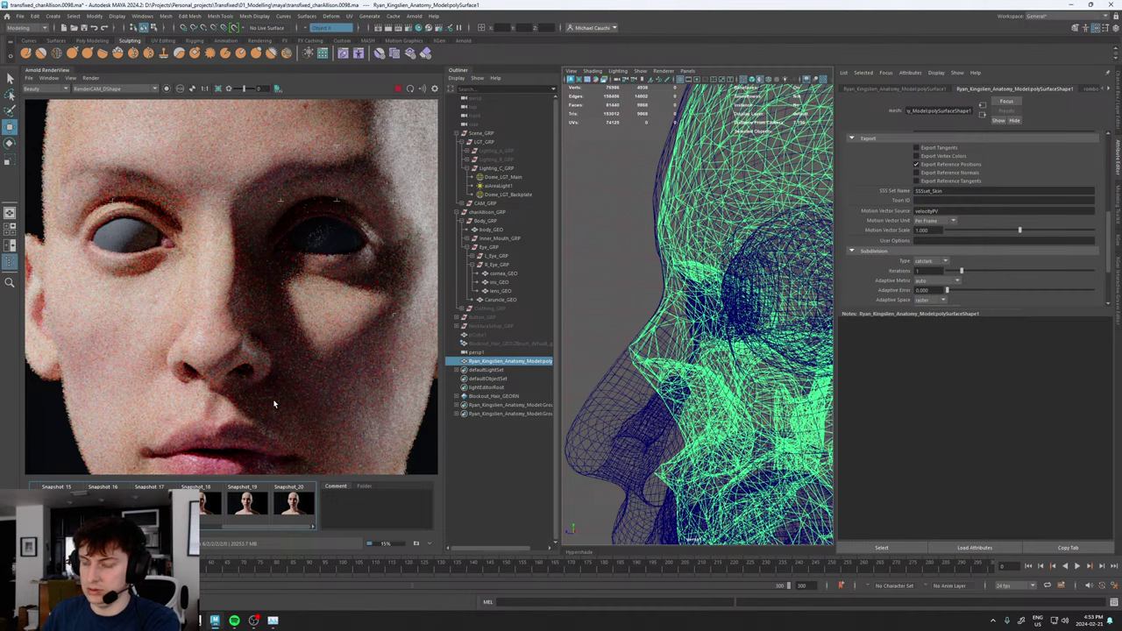
left_click(295, 502)
left_click(296, 502)
left_click(296, 503)
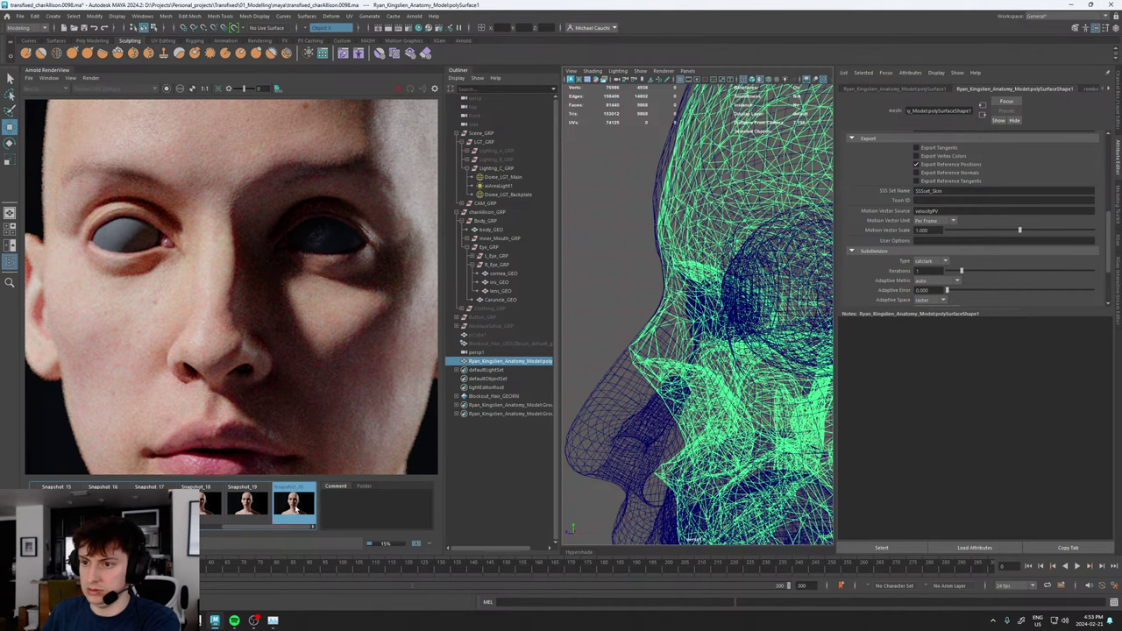
scroll(235, 272, "up", 3)
left_click(296, 502)
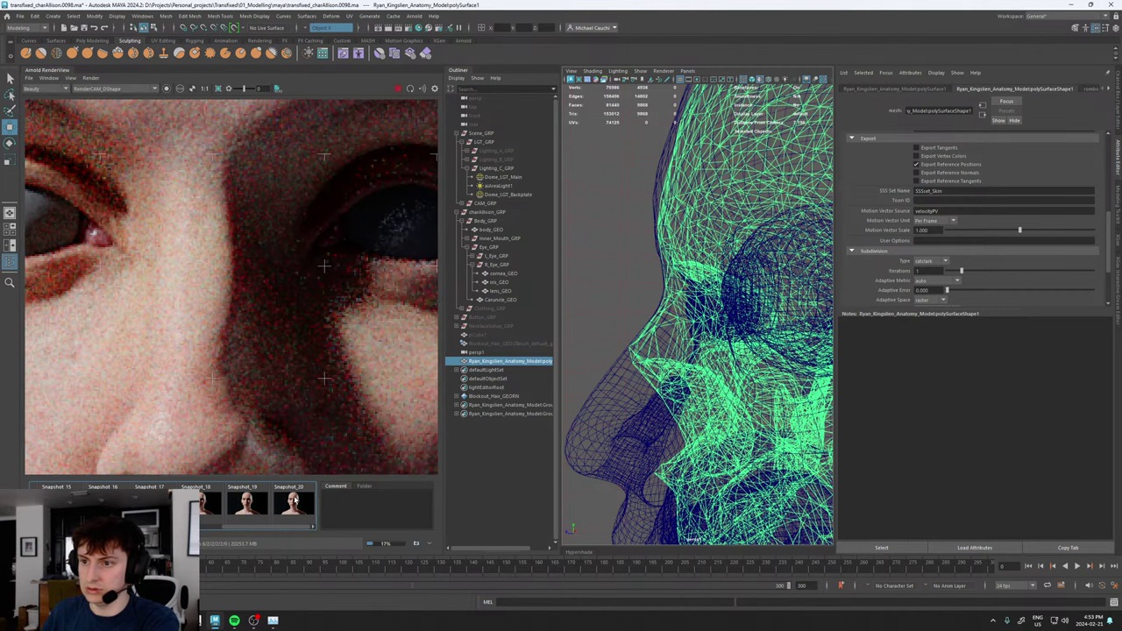
left_click(295, 500)
left_click(296, 500)
scroll(228, 210, "up", 2)
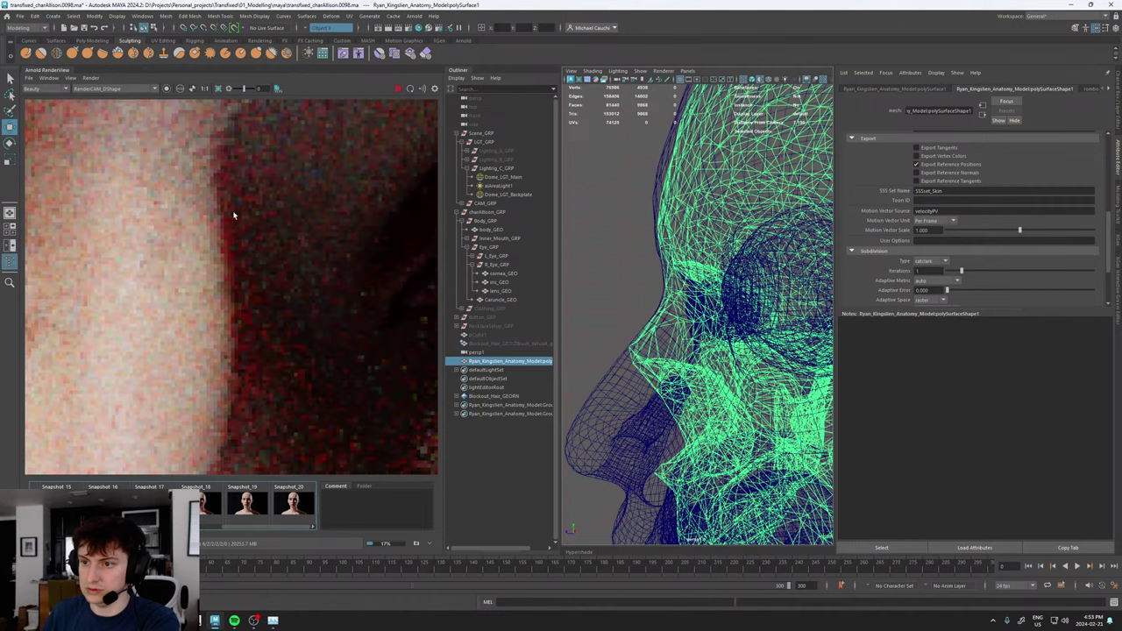
left_click(295, 506)
left_click(295, 506)
left_click(295, 506)
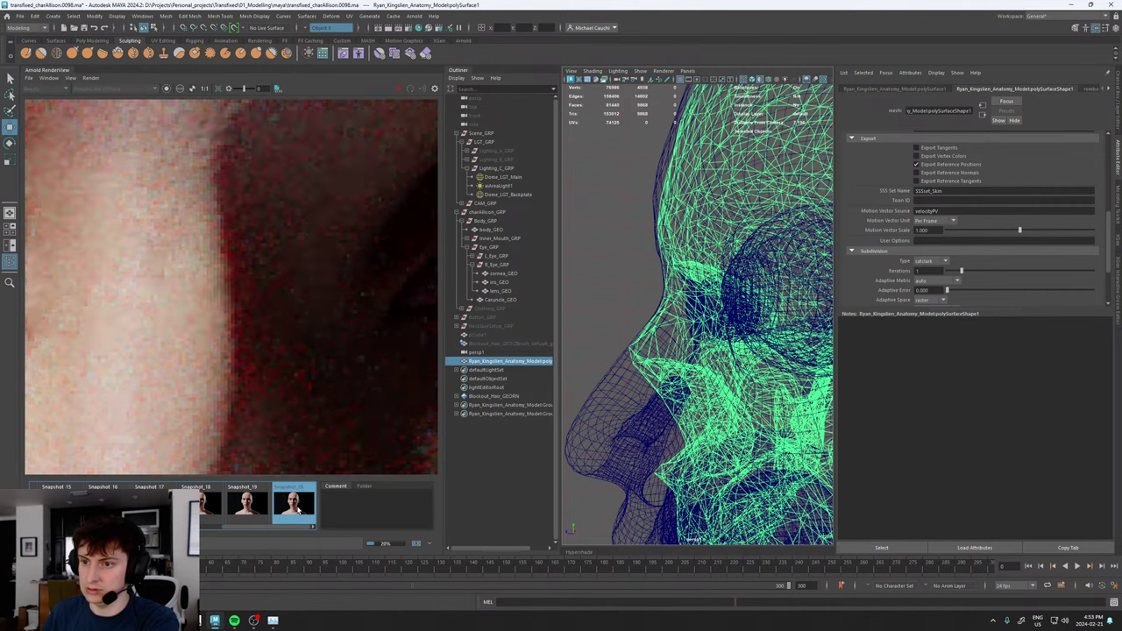
left_click(295, 506)
scroll(245, 292, "down", 6)
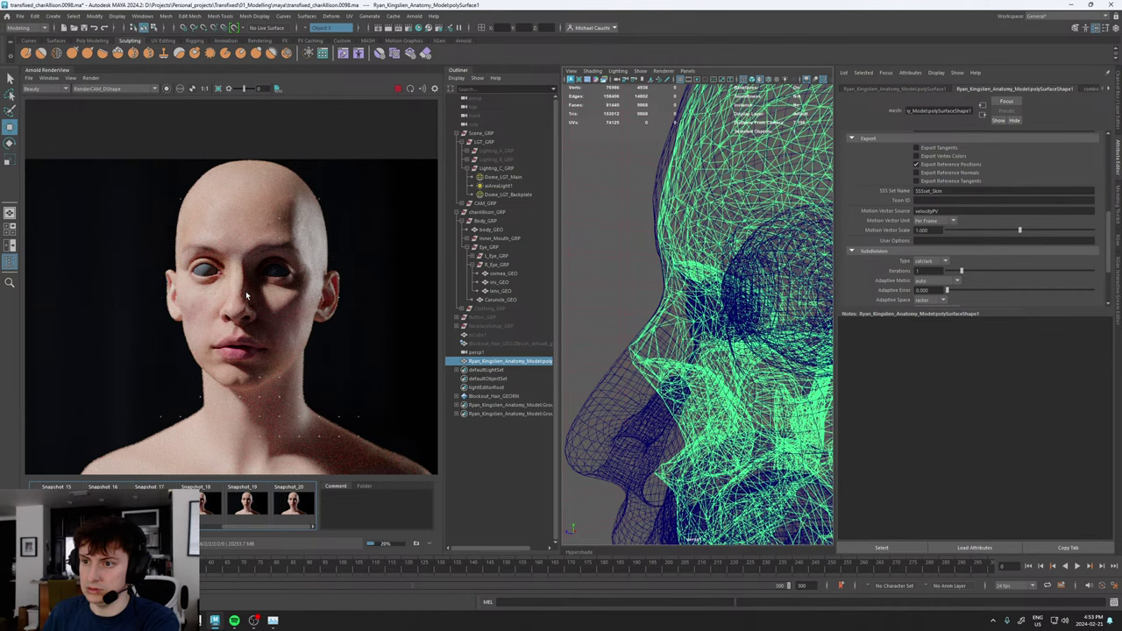
scroll(240, 334, "up", 2)
left_click(295, 503)
left_click(294, 502)
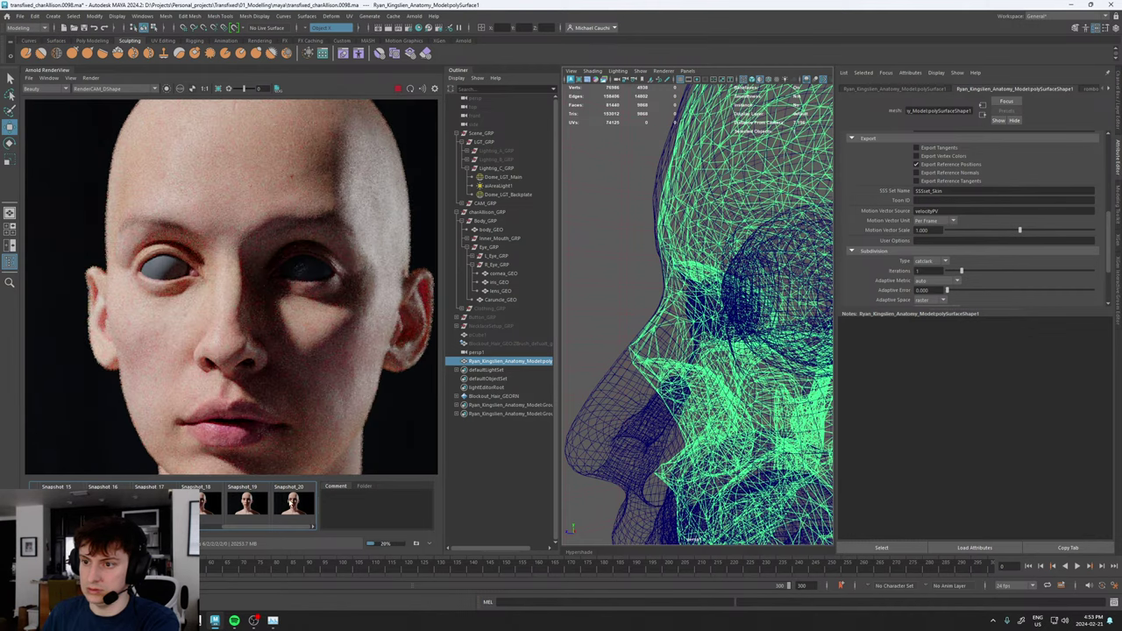
- Compare the render with Snapshot_20 close up on the shadow edge between the nose bridge and the shaded eye
left_click(294, 502)
left_click(295, 503)
scroll(250, 292, "up", 5)
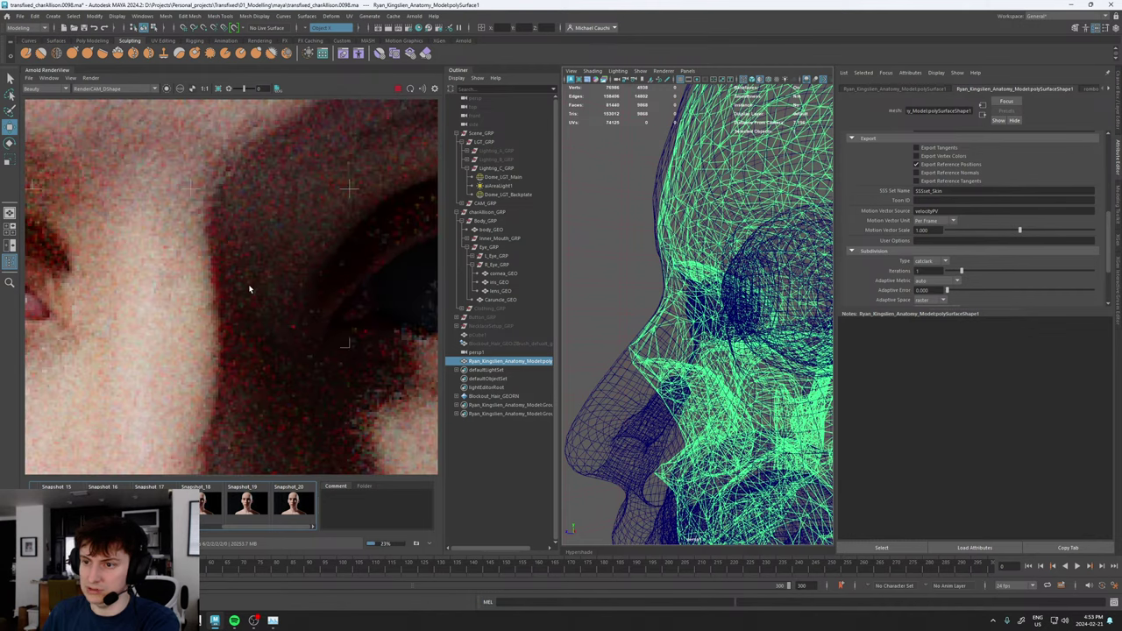
left_click(294, 503)
left_click(295, 503)
left_click(294, 503)
left_click(295, 503)
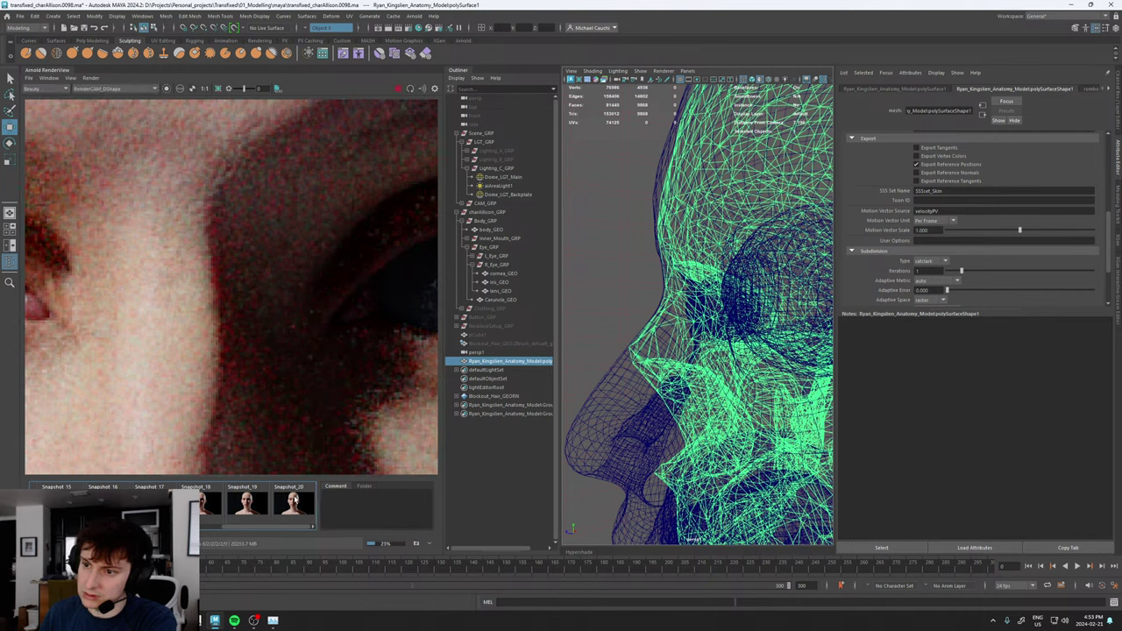
left_click(294, 503)
left_click(295, 503)
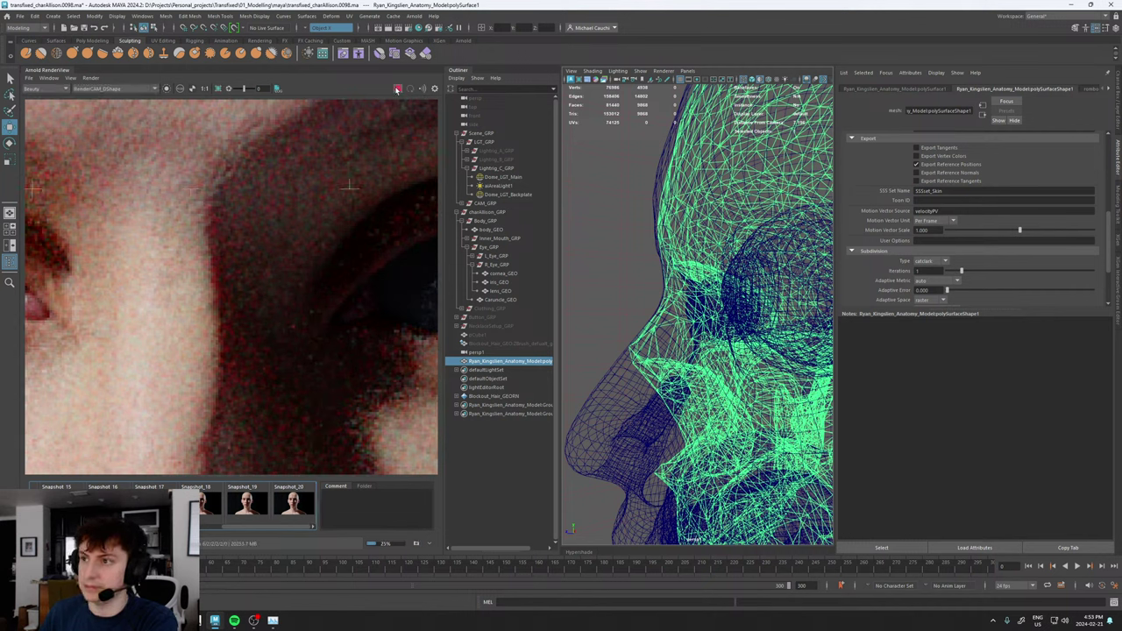
- Create a new Arnold area light in the scene
scroll(653, 293, "down", 5)
mouse_move(653, 293)
left_mouse_down("alt")
mouse_move(689, 298)
mouse_move(669, 287)
left_mouse_up("alt")
scroll(670, 302, "down", 8)
left_click(649, 281)
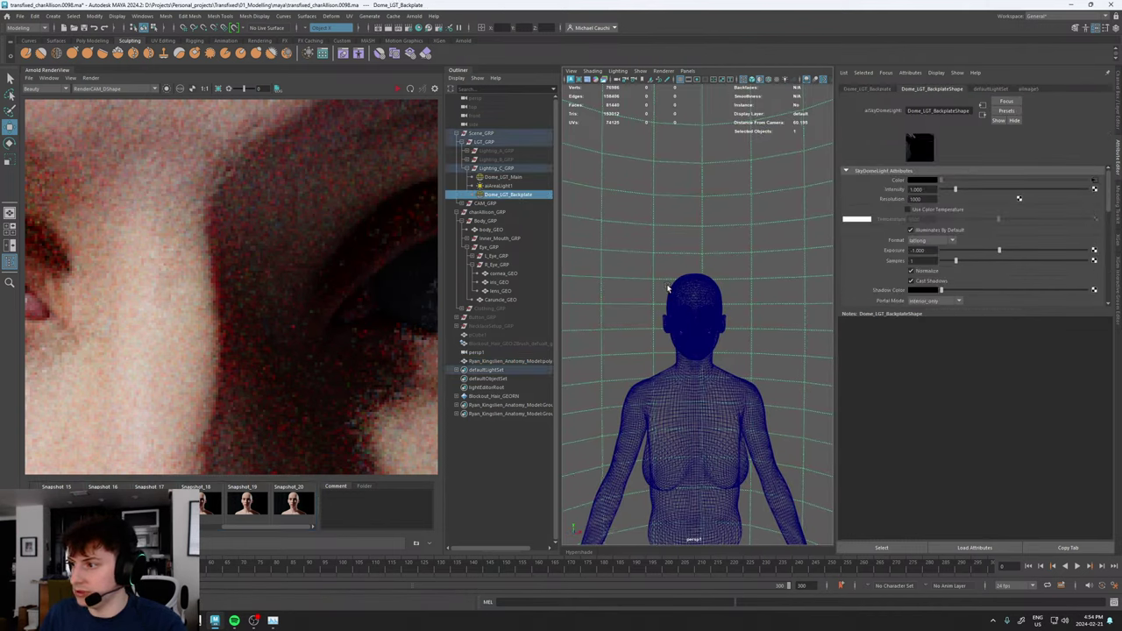
left_click(94, 16)
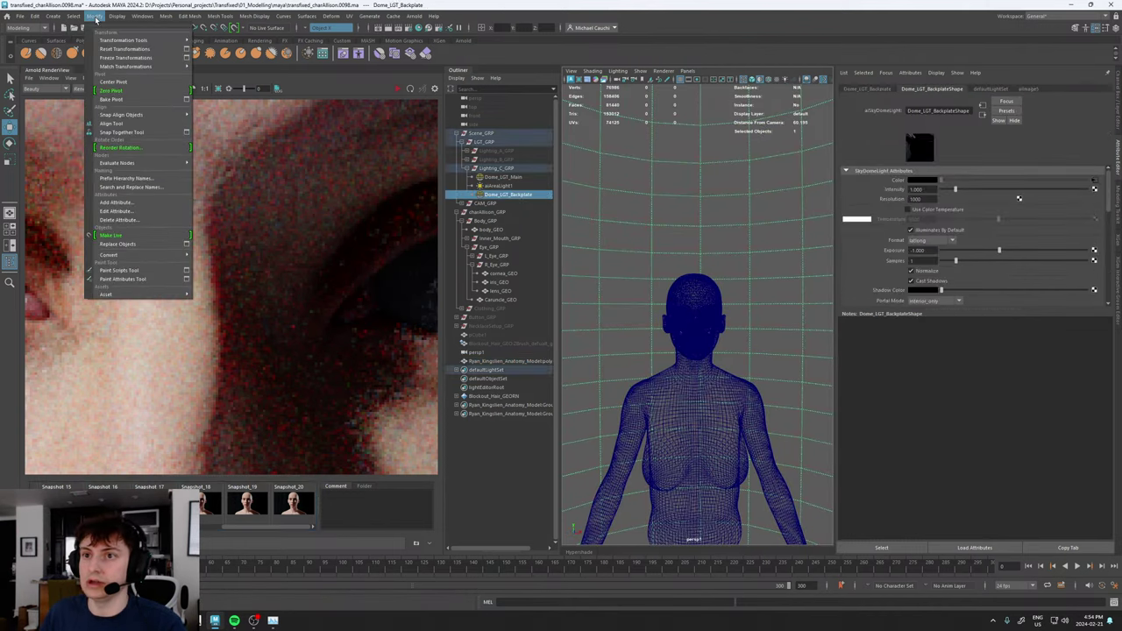
left_click(94, 16)
left_click(413, 16)
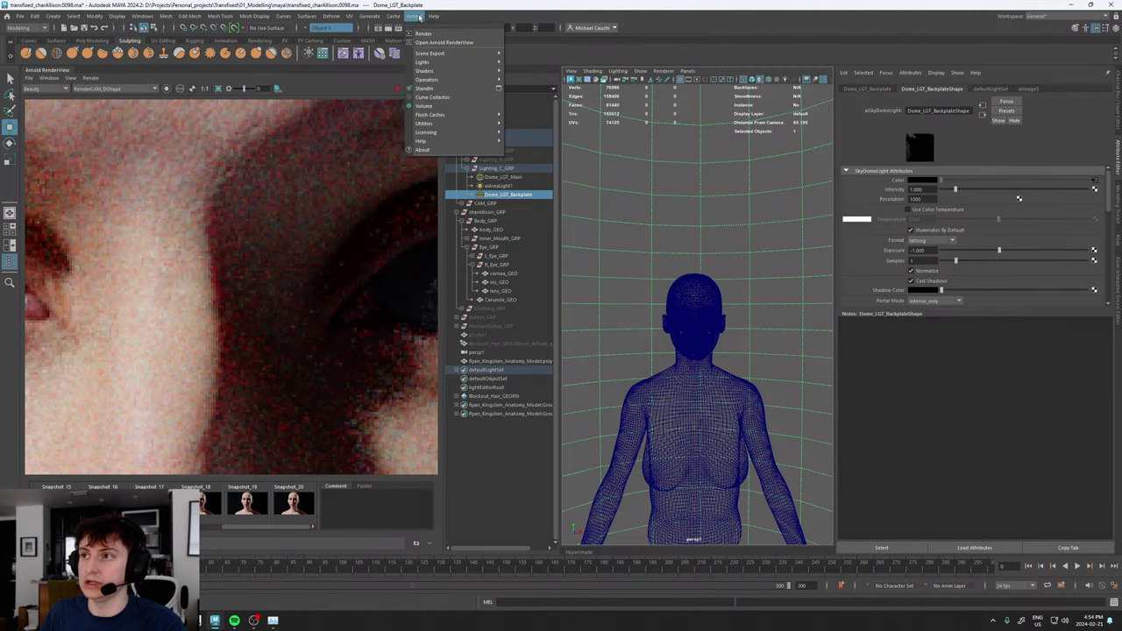
mouse_move(349, 16)
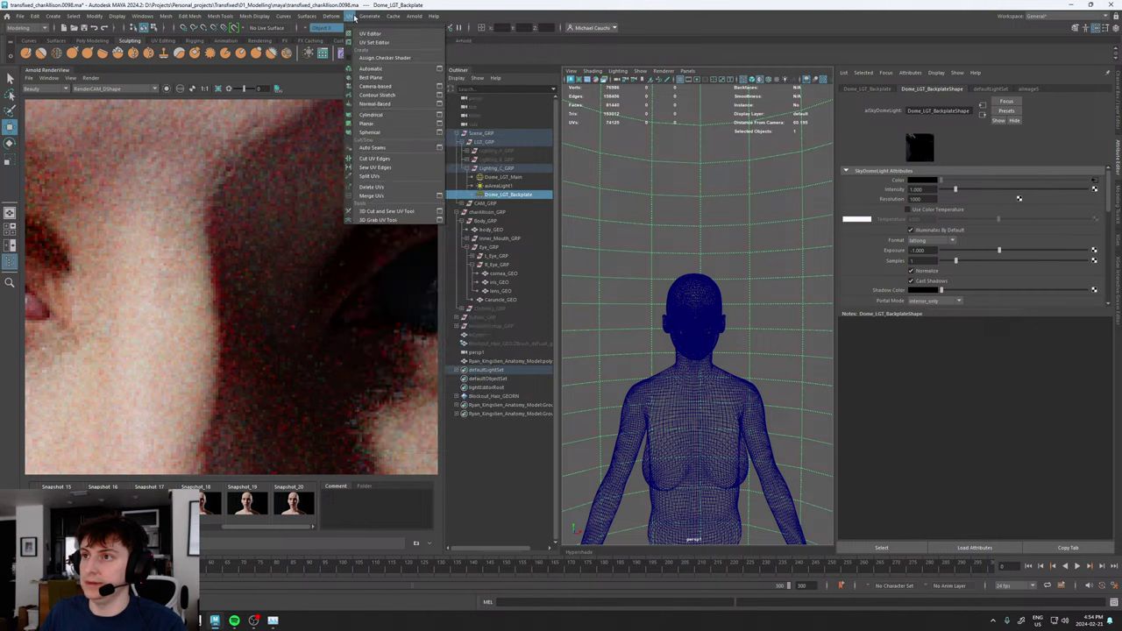
left_click(376, 16)
left_click(413, 16)
mouse_move(421, 67)
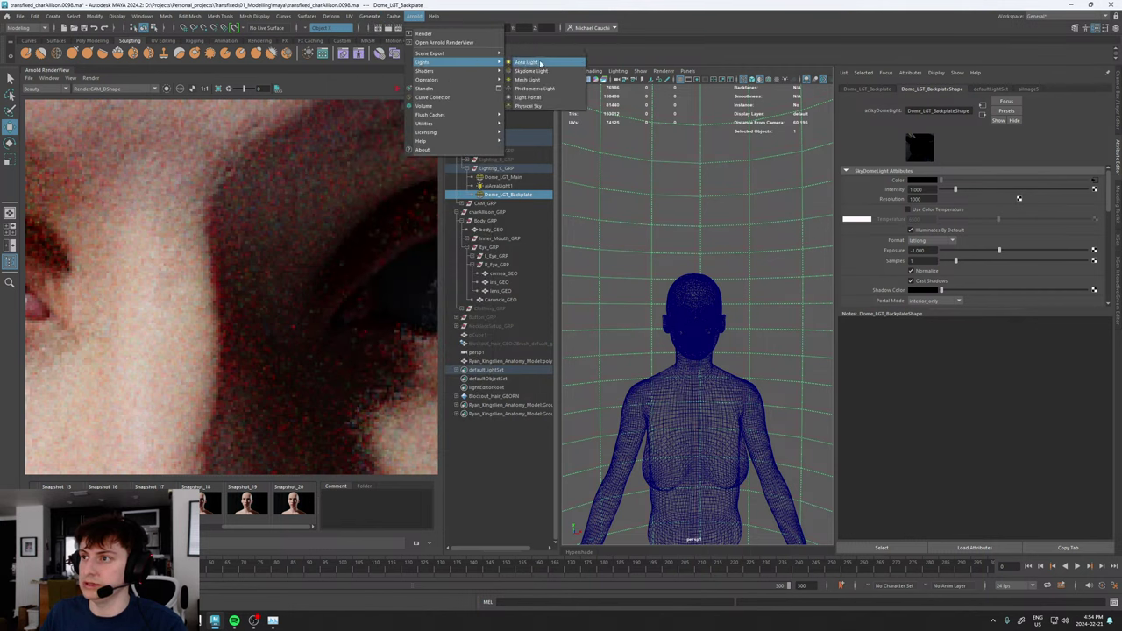
left_click(540, 63)
- Move the new area light up beside the face and rotate it -90 degrees about Y to shine sideways on the head
mouse_move(639, 333)
left_mouse_down("alt")
mouse_move(729, 353)
mouse_move(640, 340)
left_mouse_up("alt")
left_click_drag(729, 518, 629, 393)
key("e")
mouse_move(698, 321)
left_mouse_down("alt")
mouse_move(727, 280)
mouse_move(666, 275)
mouse_move(705, 322)
mouse_move(609, 324)
mouse_move(712, 318)
mouse_move(706, 329)
left_mouse_up("alt")
key("w")
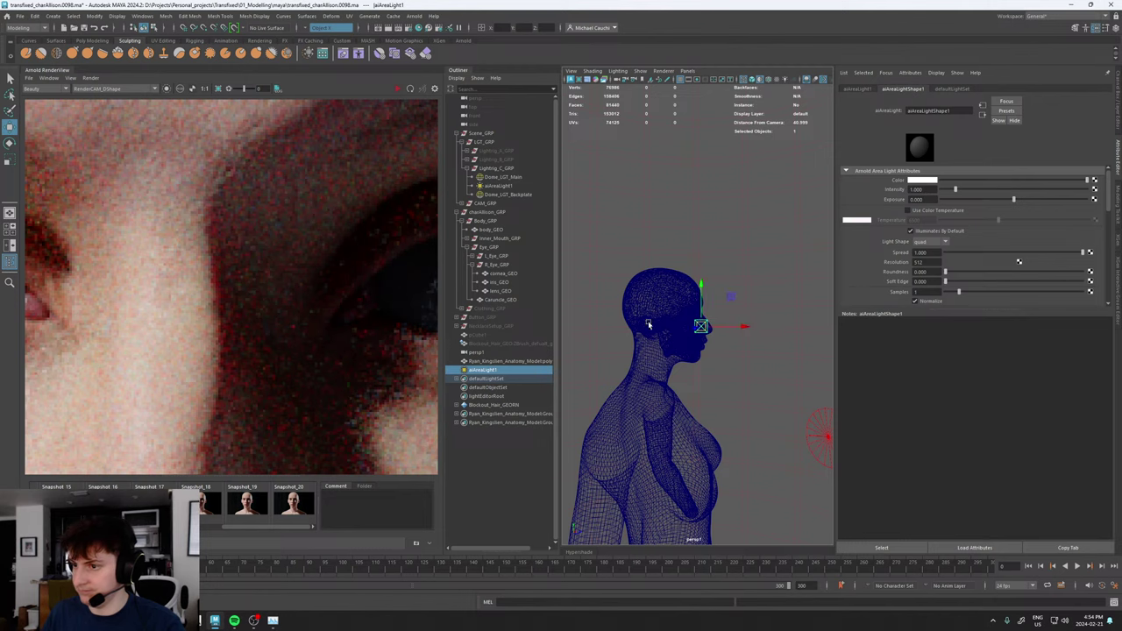
- Limit the render to a crop region across the eyes, nose and ears, and restart the render
scroll(273, 290, "down", 7)
scroll(262, 284, "up", 2)
scroll(260, 282, "down", 2)
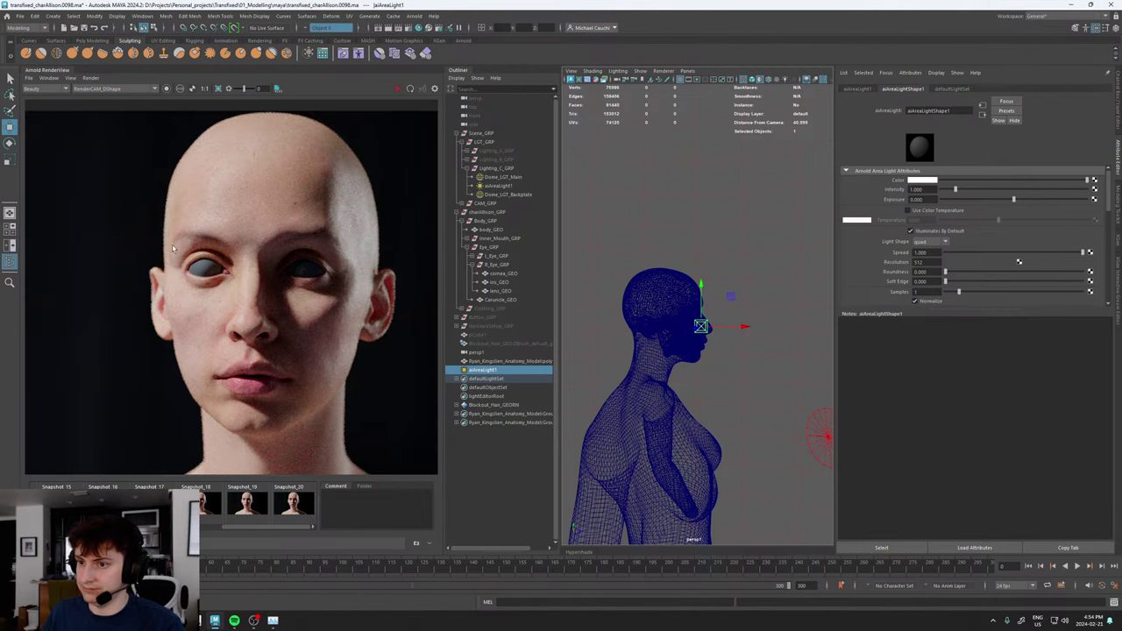
left_click(218, 89)
left_click_drag(125, 216, 394, 341)
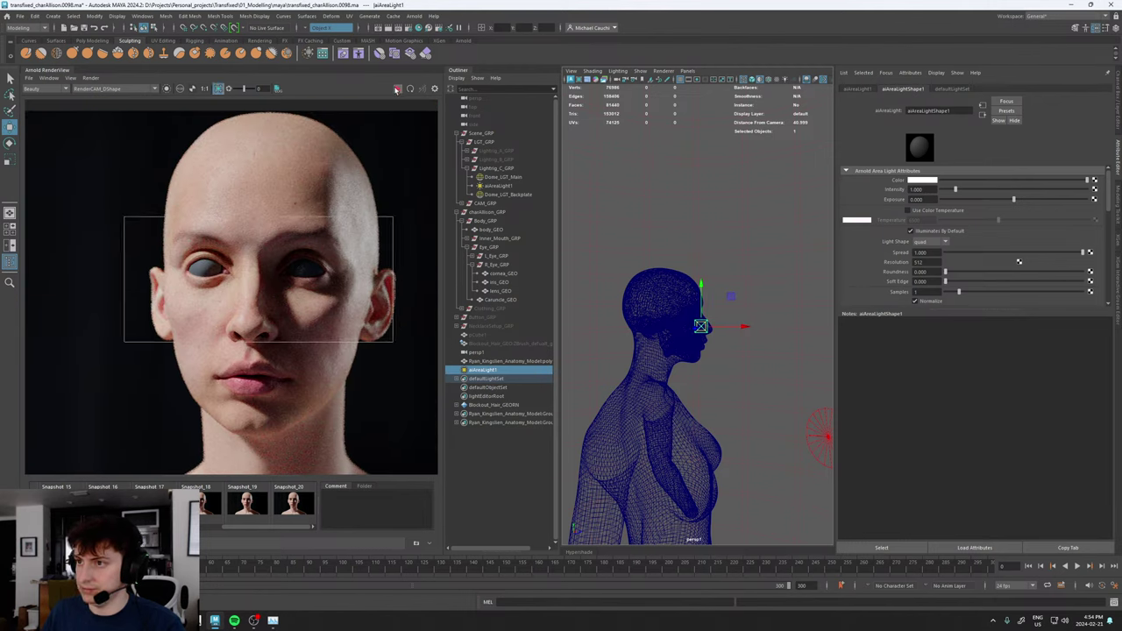
left_click(397, 89)
- Hide Scene_GRP with its existing lights and set the new area light's Exposure to 10
left_click(487, 135)
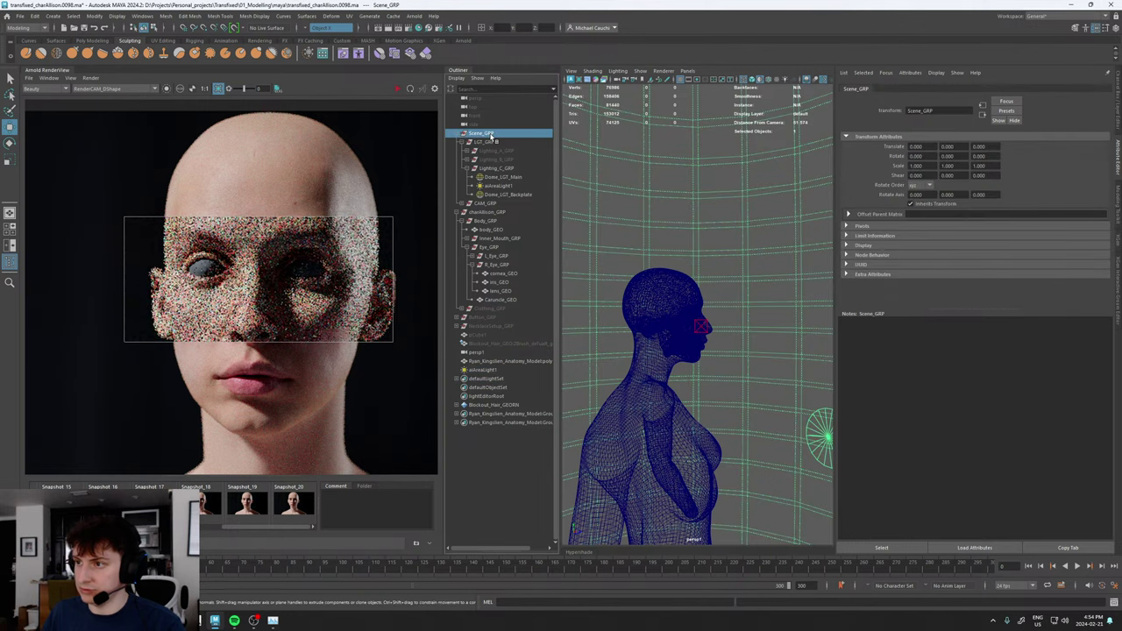
key("h")
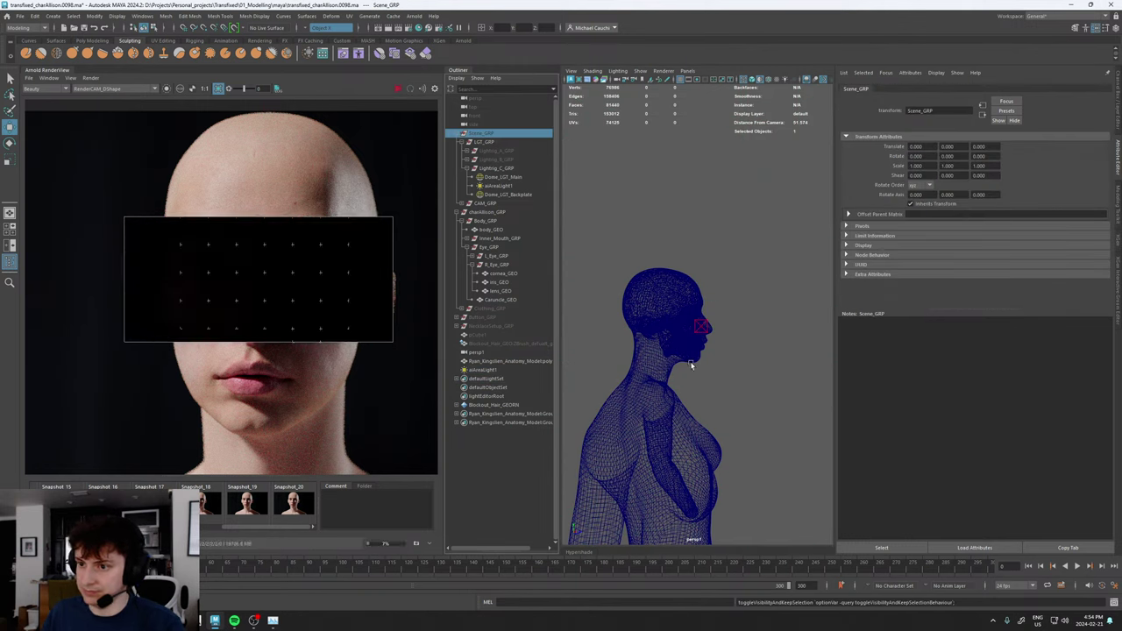
left_click(702, 327)
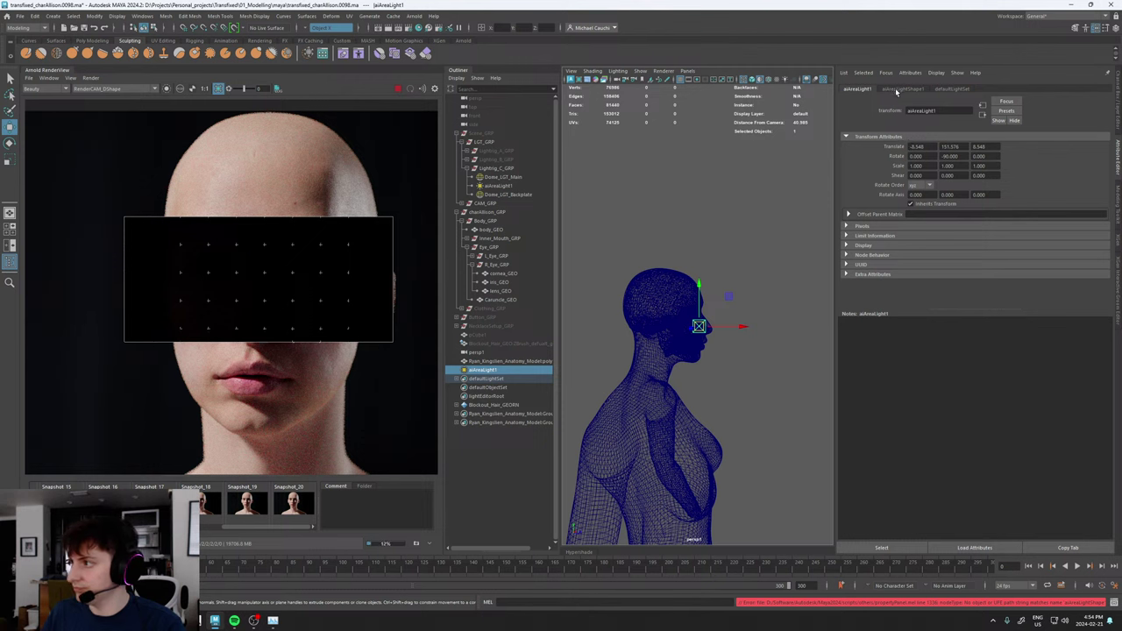
left_click(896, 92)
left_click(916, 200)
type("1")
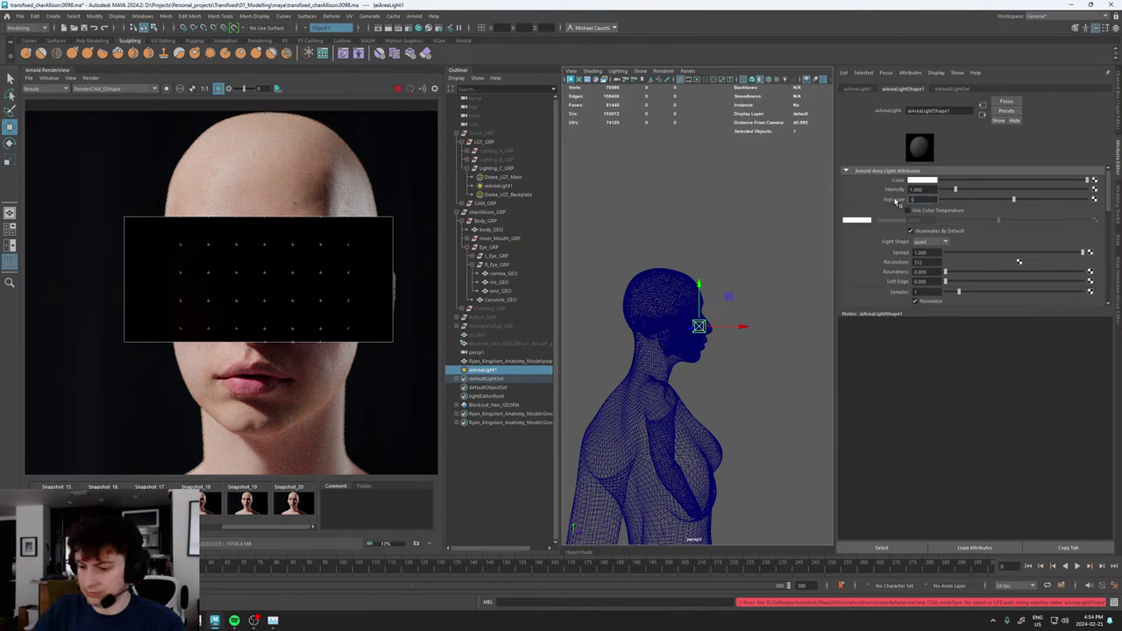
type("0")
key("Return")
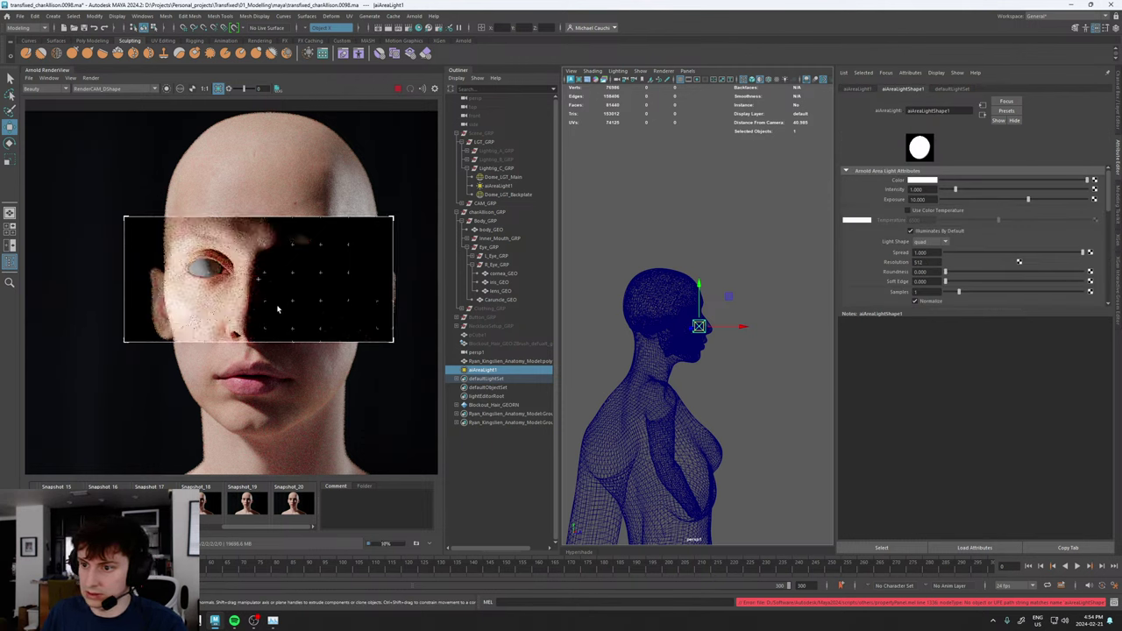
- Move the area light sideways, closer to the side of the face at nose height
scroll(265, 308, "up", 2)
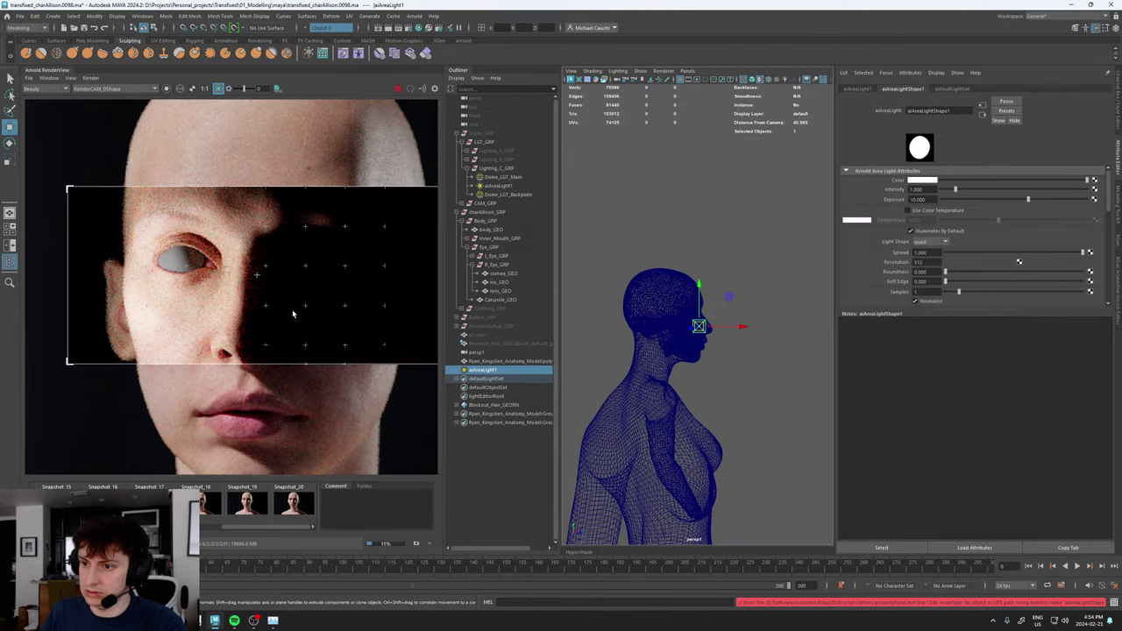
left_click_drag(691, 323, 701, 323, "alt")
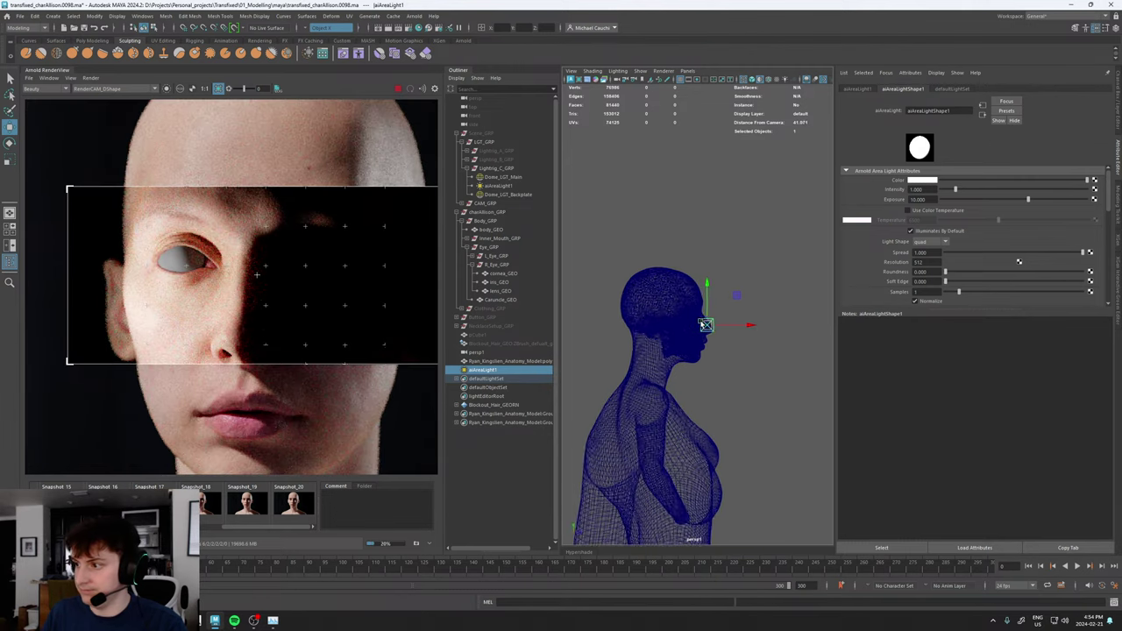
right_click_drag(701, 323, 763, 369, "alt")
left_click_drag(763, 369, 601, 350, "alt")
middle_click_drag(602, 350, 629, 345, "alt")
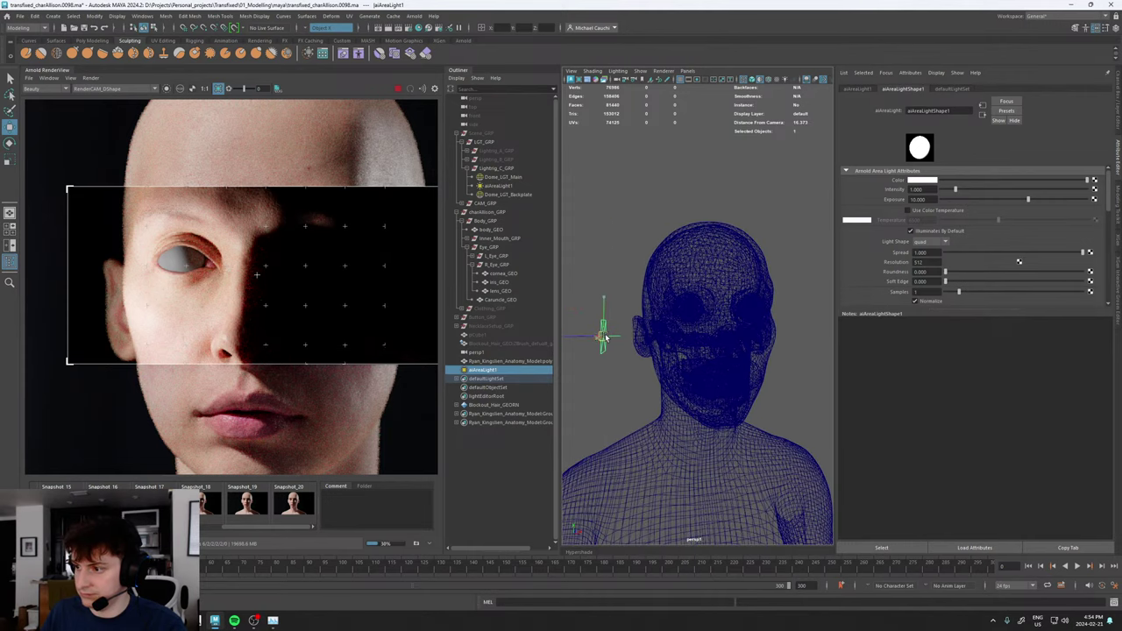
left_click_drag(604, 336, 675, 337)
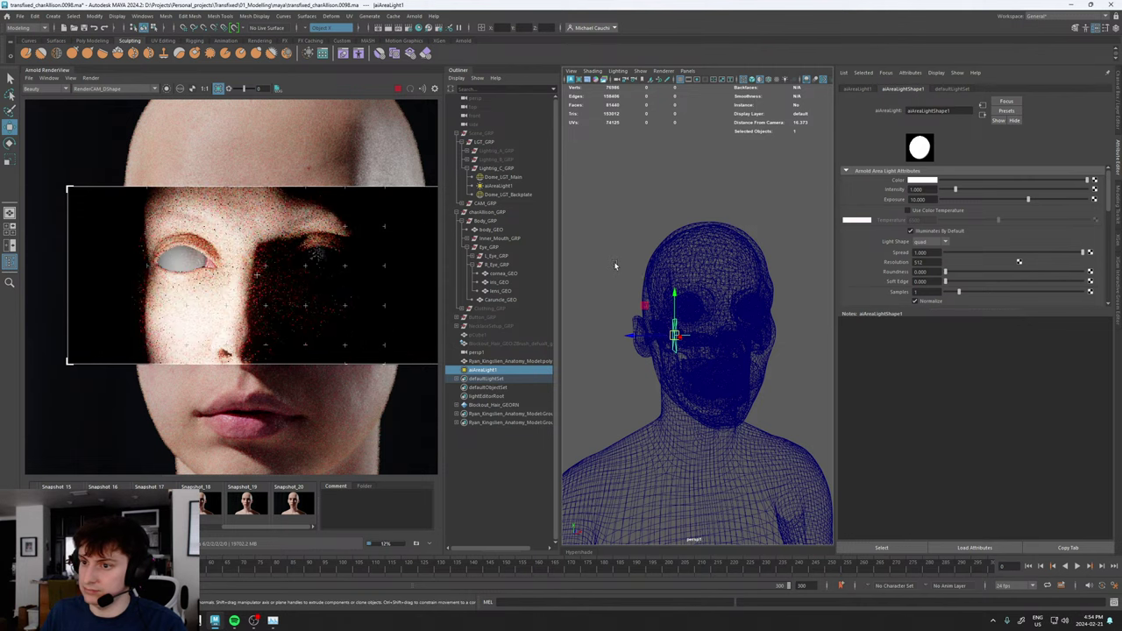
- Set the area light's Exposure to 12
left_click(918, 200)
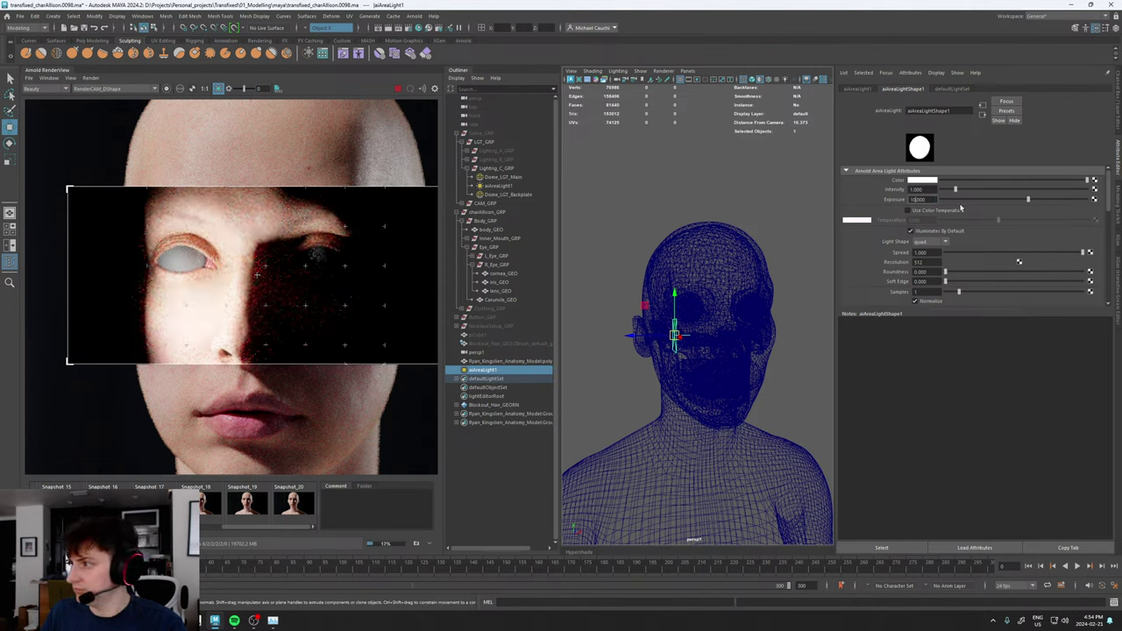
type("12")
key("Return")
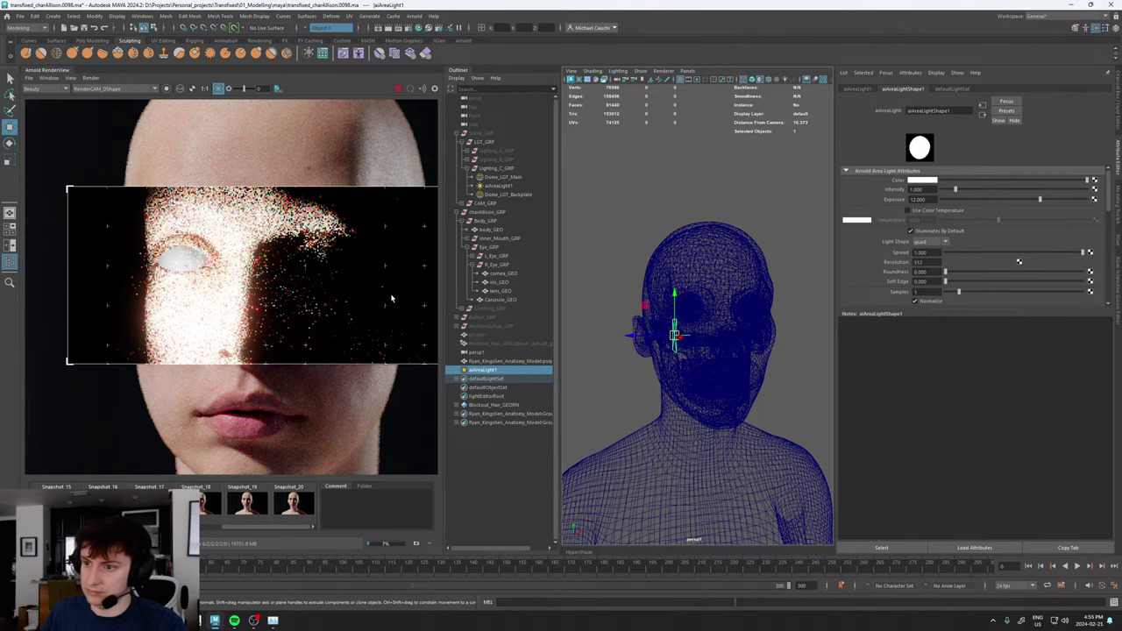
- Select only the skull mesh and store a snapshot of the current side-lit render
left_click_drag(705, 328, 633, 302, "alt")
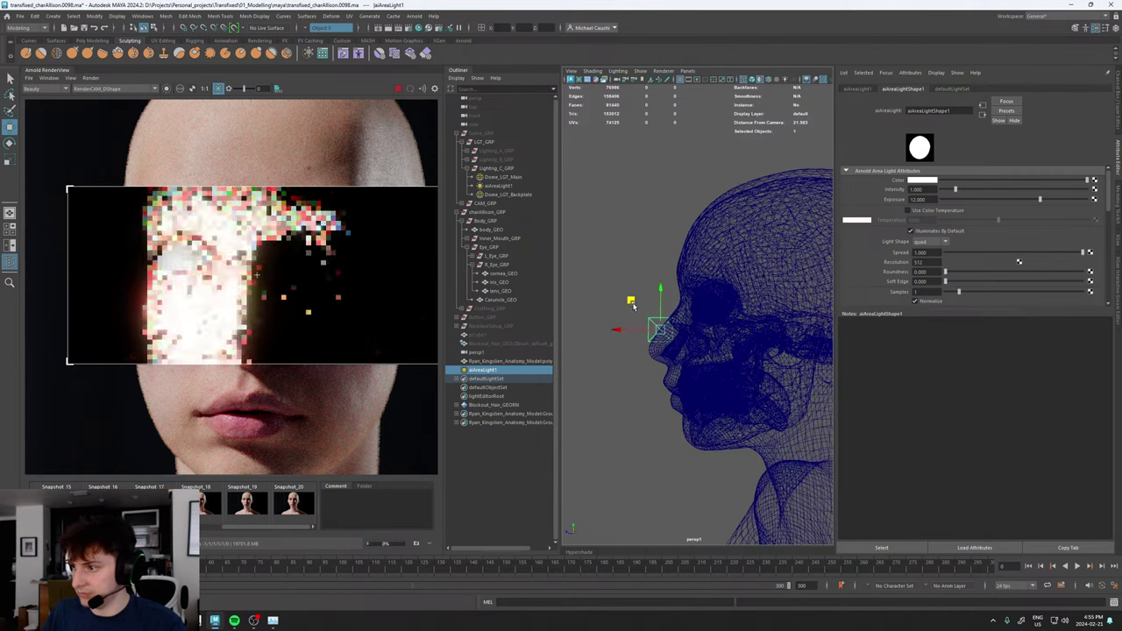
key("q")
left_click(680, 312)
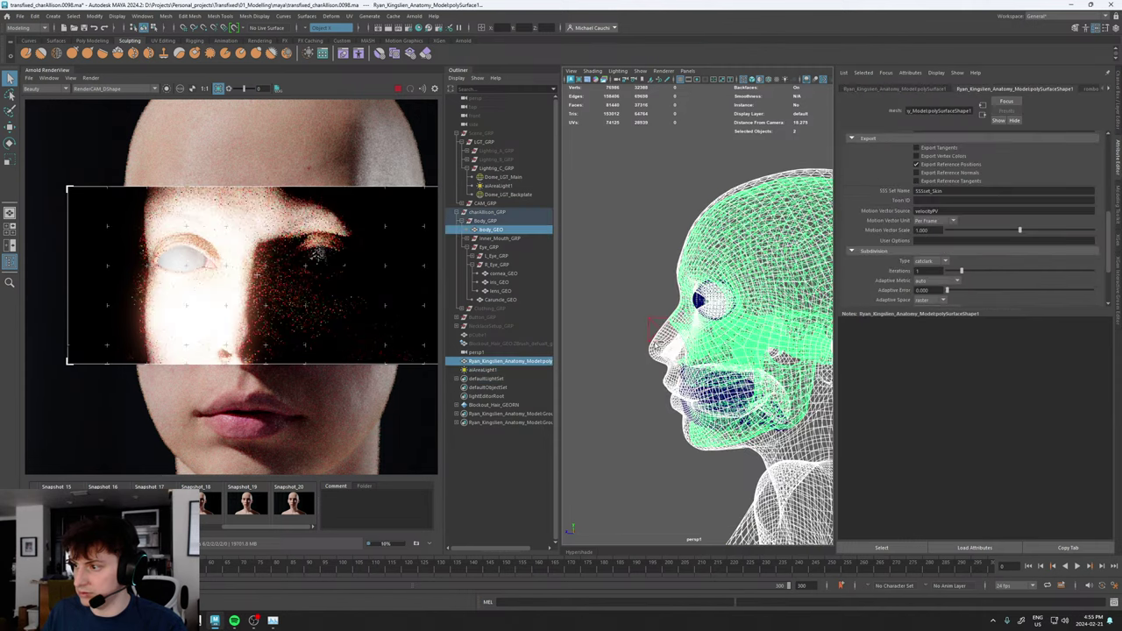
key("ctrl+h")
left_click_drag(616, 324, 629, 328, "alt")
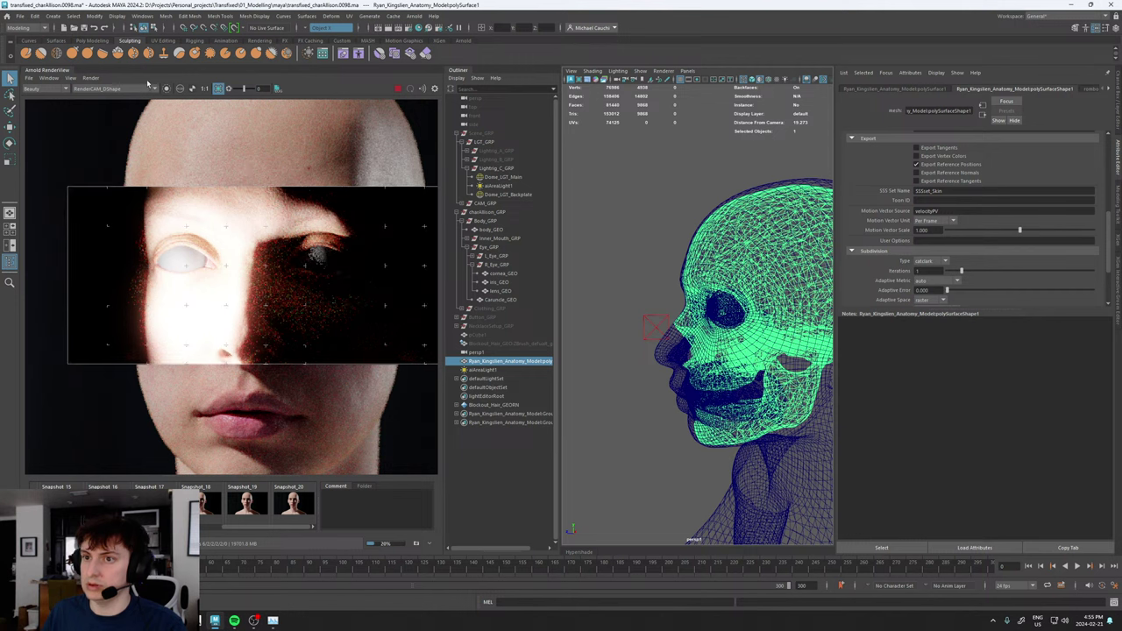
left_click(72, 79)
left_click(89, 166)
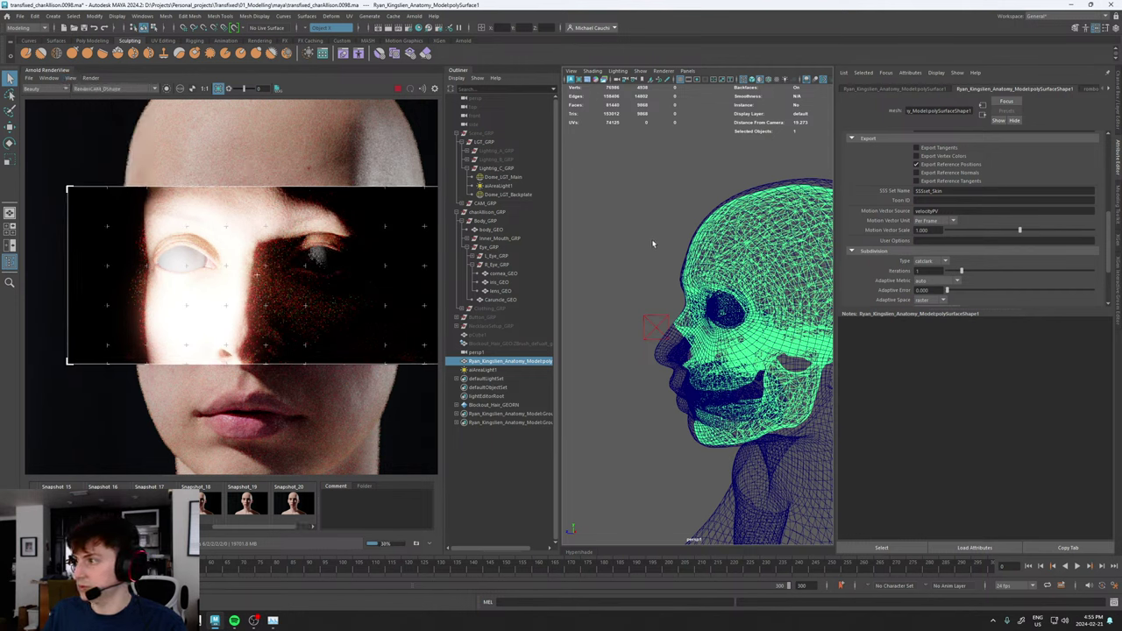
- Try clearing the skull shape's SSS Set Name
left_click_drag(956, 191, 907, 192)
key("BackSpace")
key("Return")
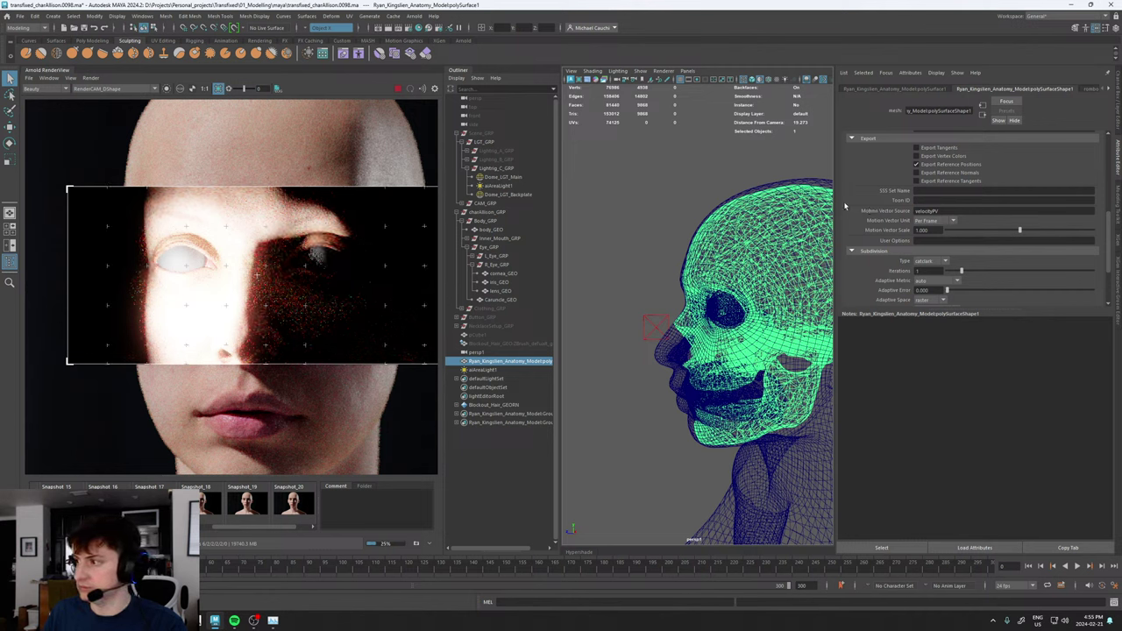
- Assign a new romboDiffusePrincipled material to the skull mesh
right_click(634, 238)
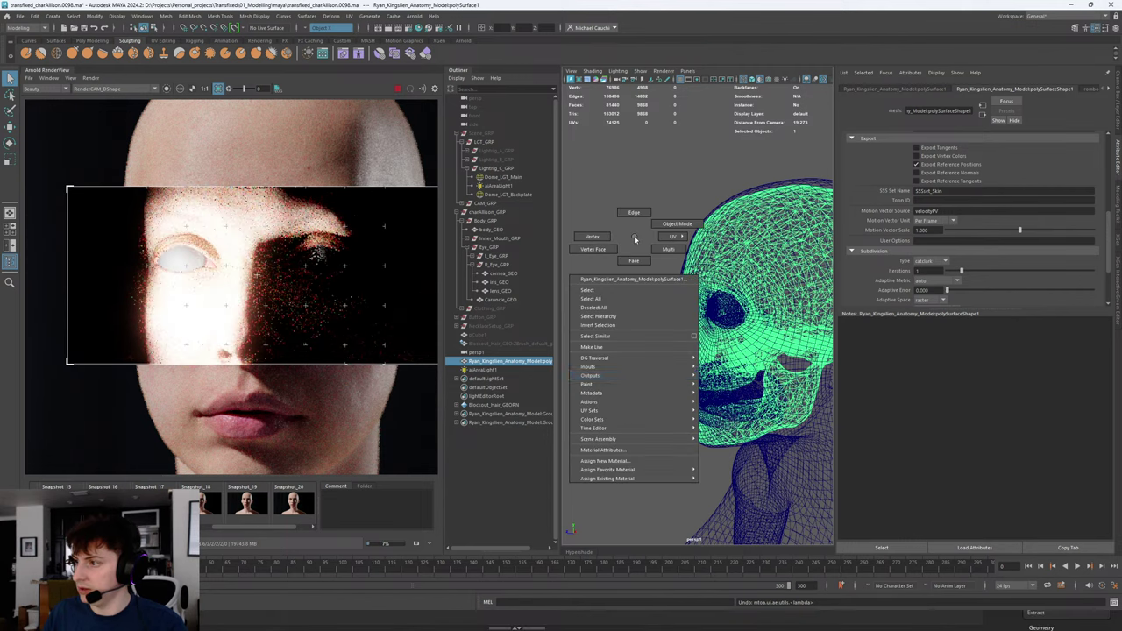
left_click(605, 460)
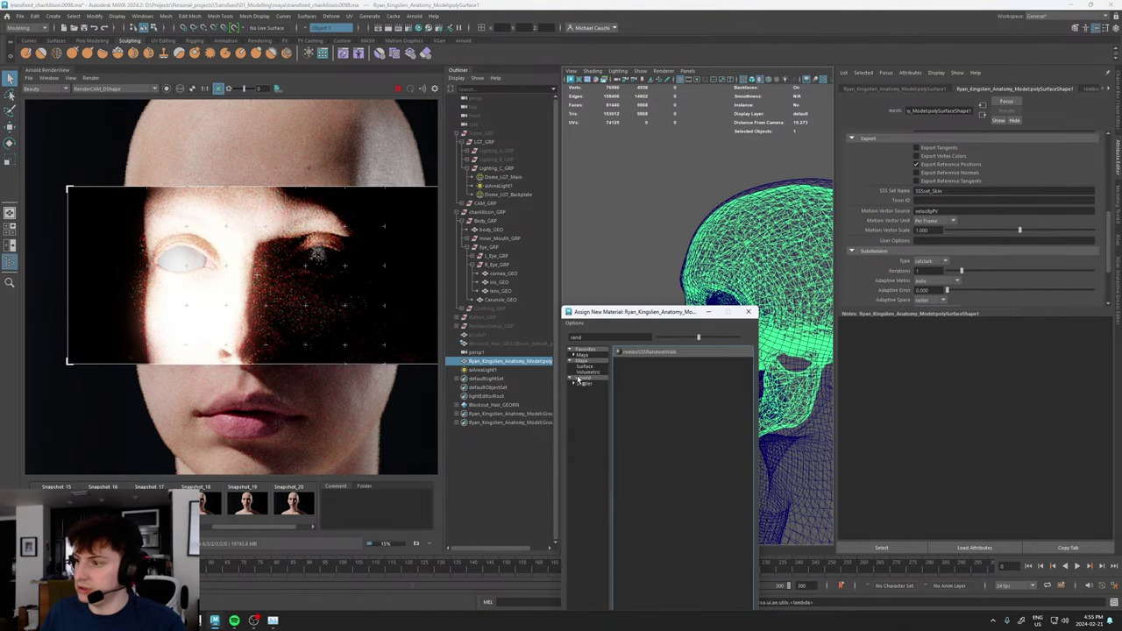
left_click_drag(615, 337, 549, 339)
key("BackSpace")
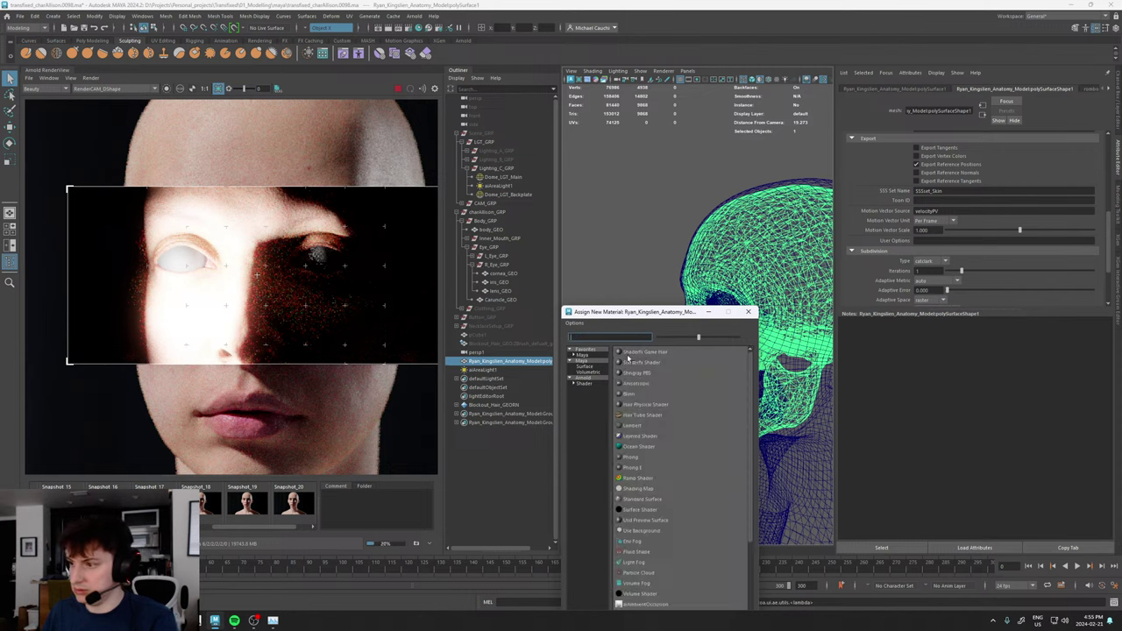
left_click_drag(638, 312, 647, 217)
scroll(689, 399, "down", 7)
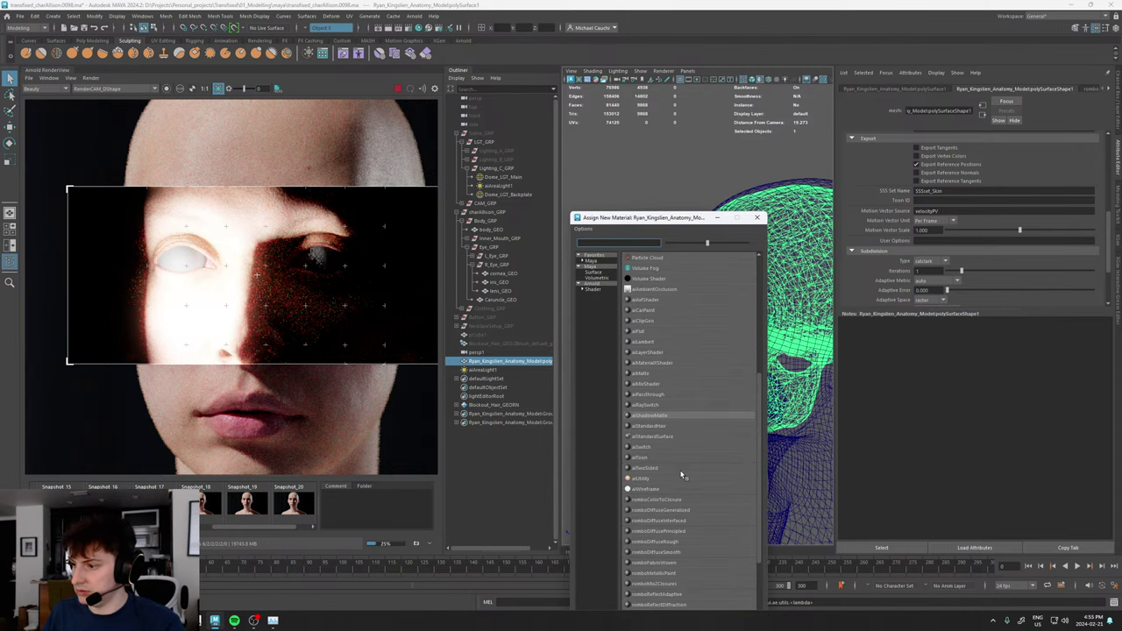
left_click(678, 532)
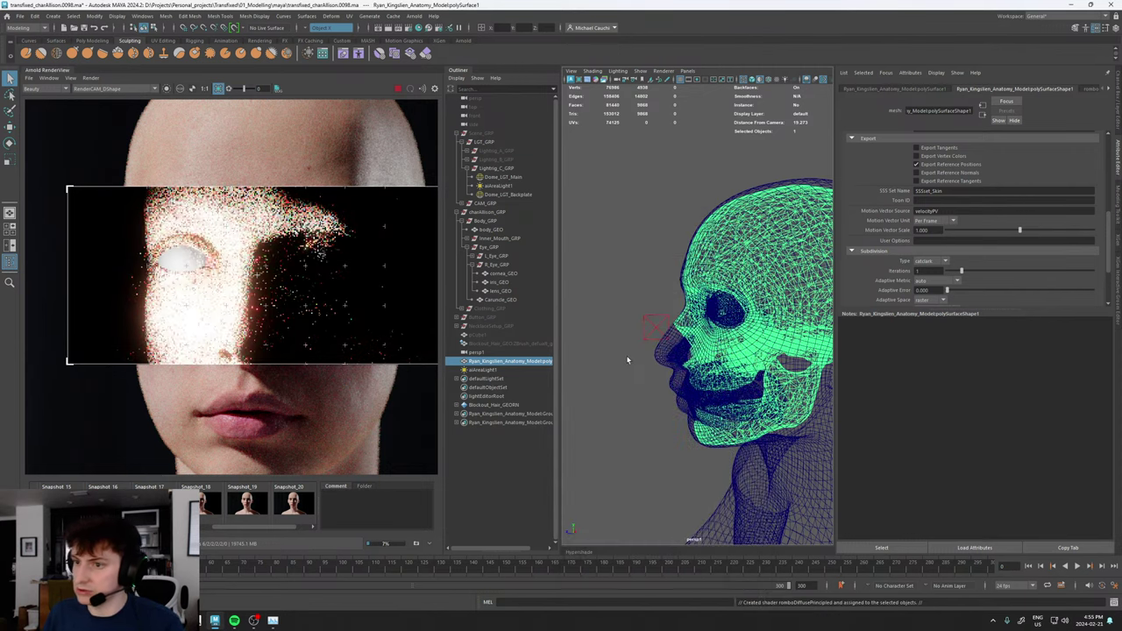
- Compare the render using the new skull material with Snapshot_21 and examine the skull from the side
left_click_drag(285, 527, 317, 528)
left_click(304, 504)
left_click(304, 504)
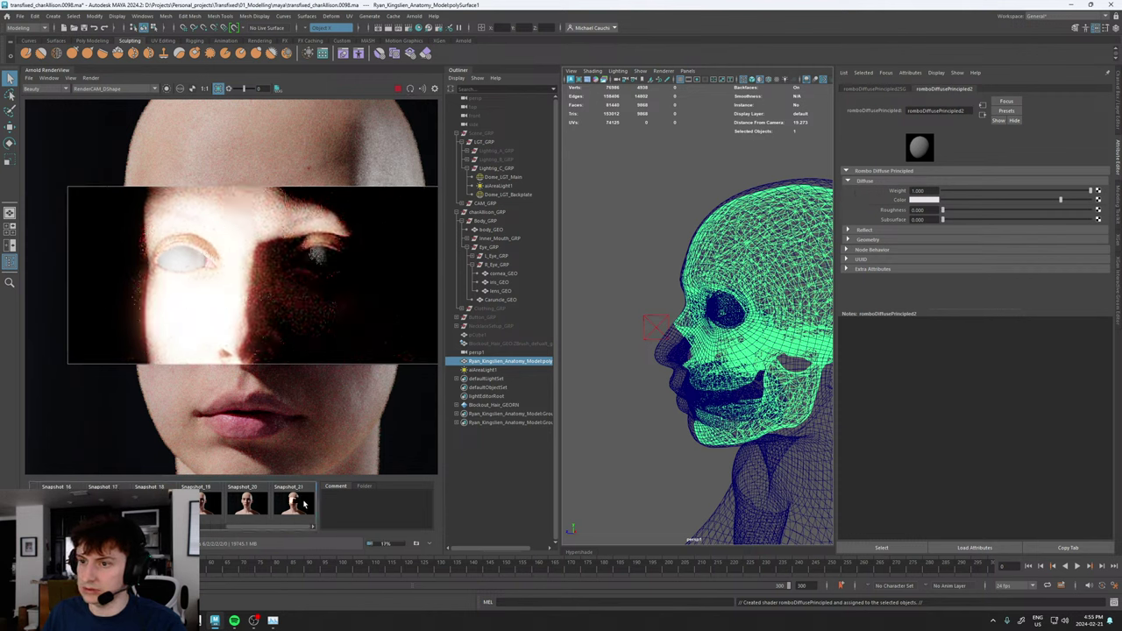
left_click(305, 504)
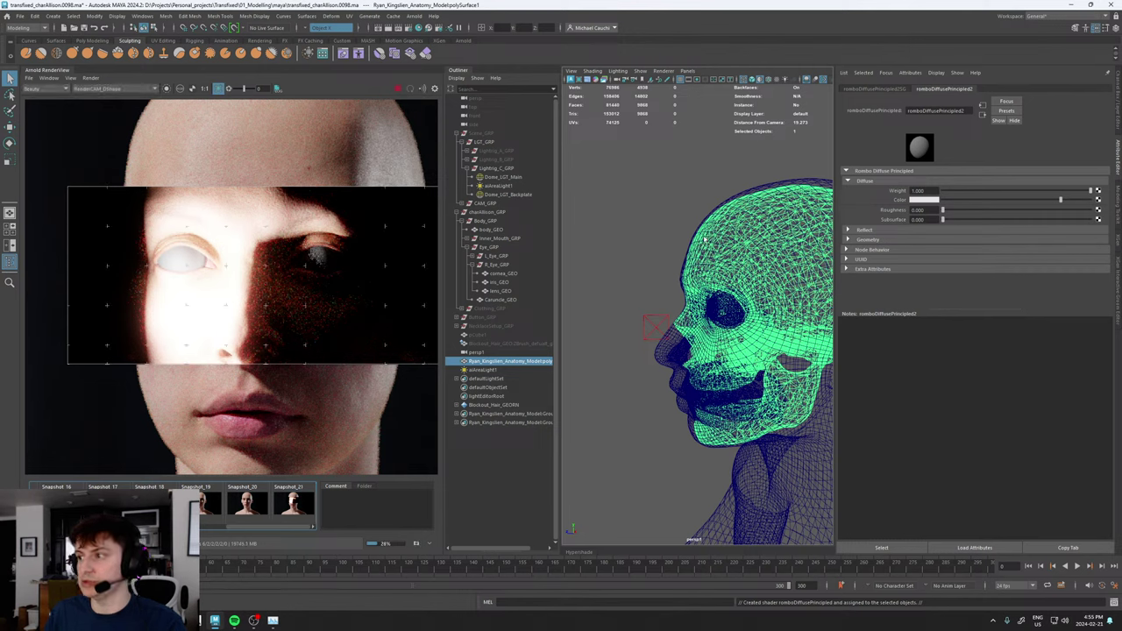
left_click_drag(705, 238, 626, 289, "alt")
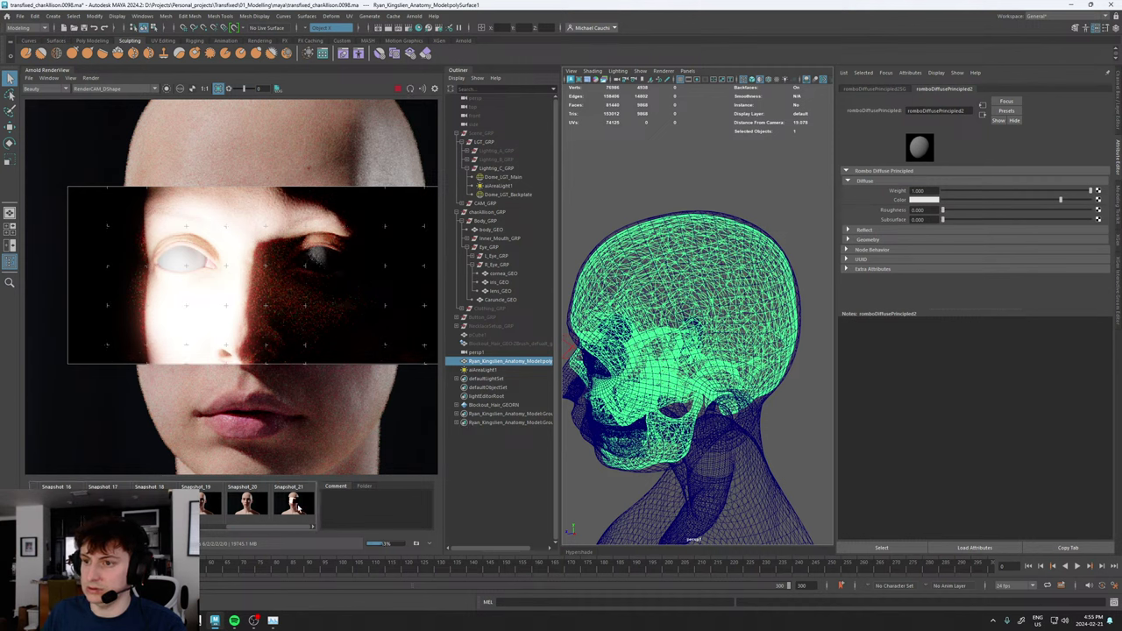
- Inspect the skull inside the head from the side and front, and compare the current render with Snapshot_21
left_click_drag(707, 251, 703, 187, "alt")
right_click_drag(702, 185, 701, 197)
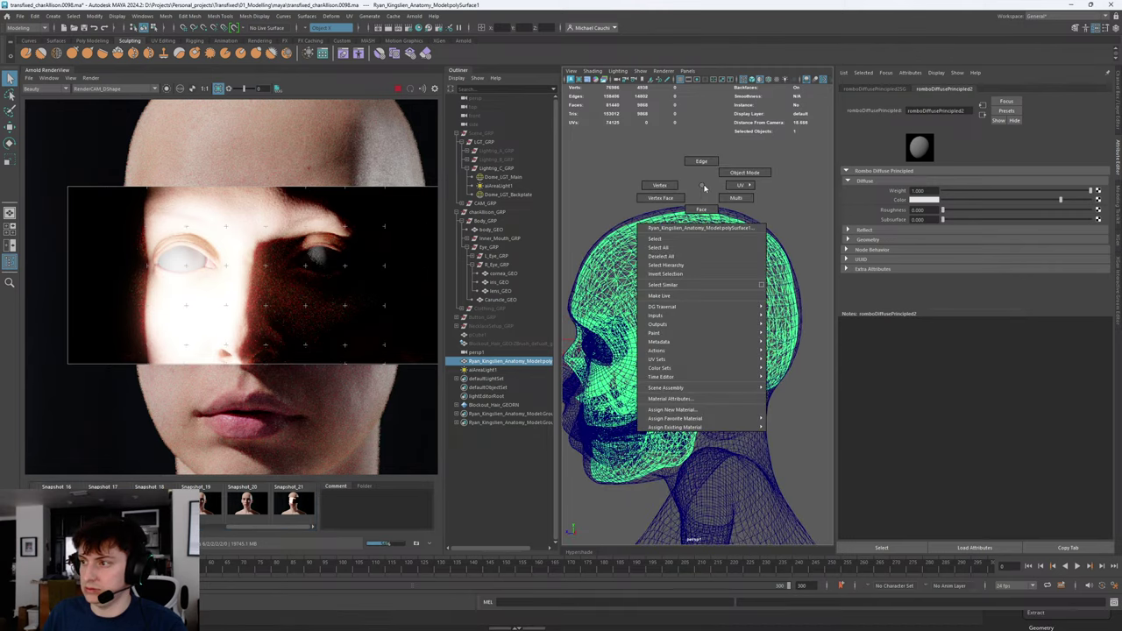
left_click(701, 198)
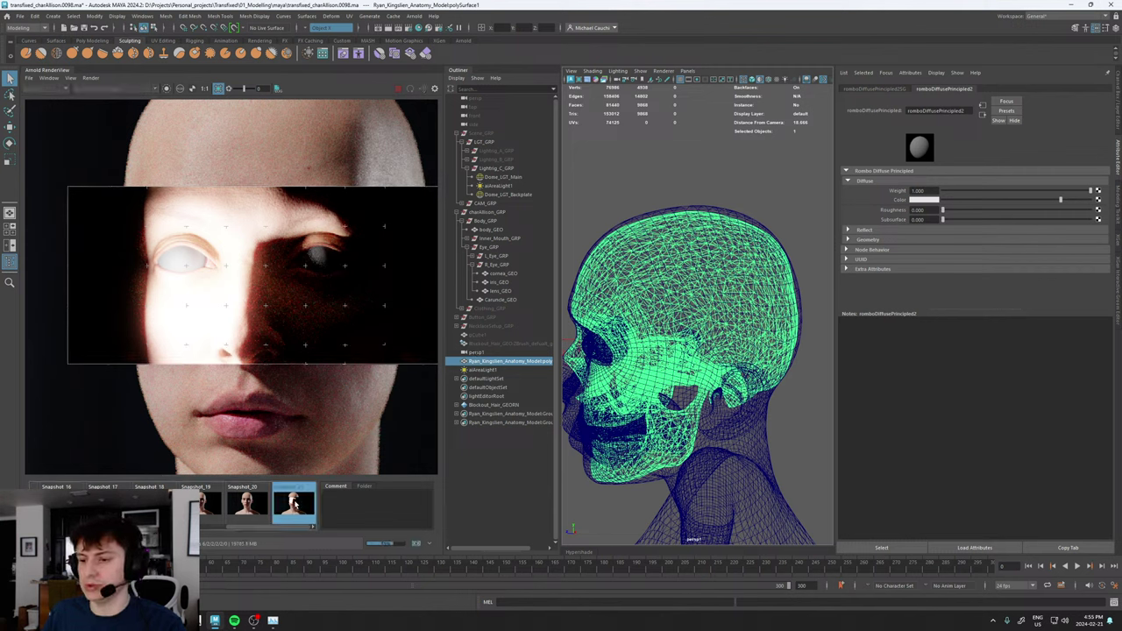
left_click(295, 504)
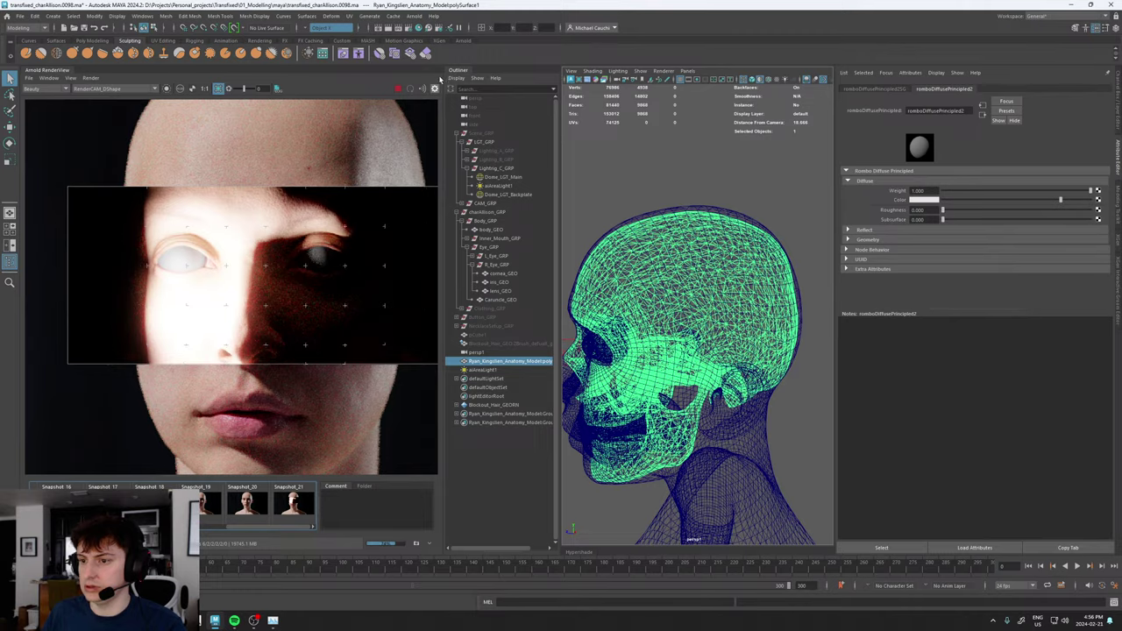
left_click_drag(671, 327, 677, 448, "alt")
left_click_drag(752, 472, 632, 342, "alt")
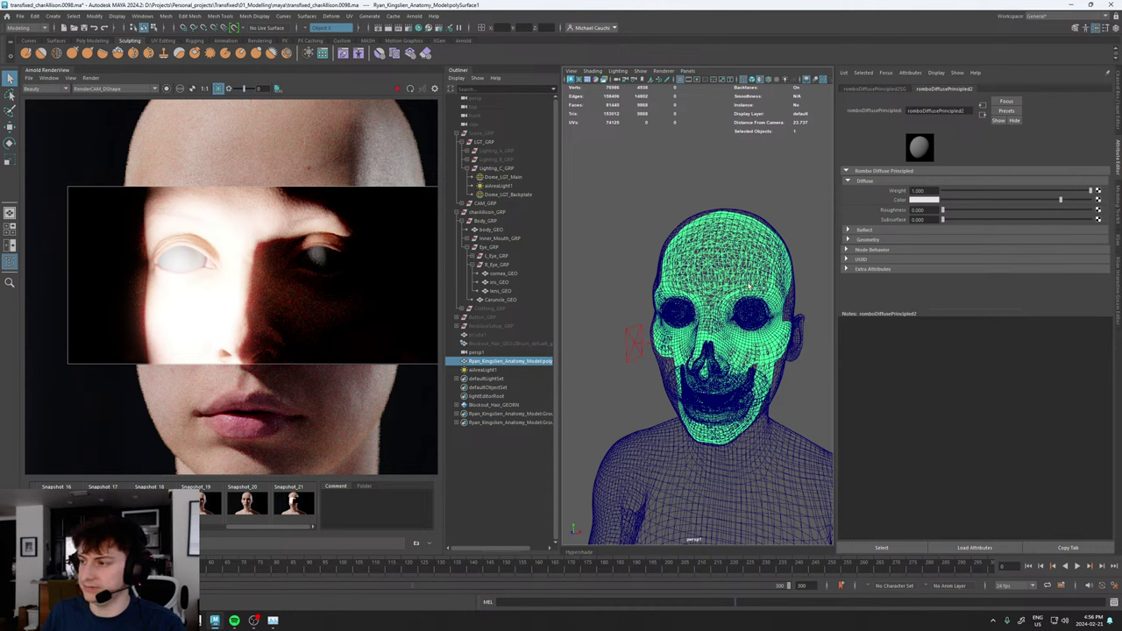
- Create an aiFlat shader in the Skin_mat graph and connect it to the surface shader input of Skin_ClearCoatMix_matSG
left_click(756, 334)
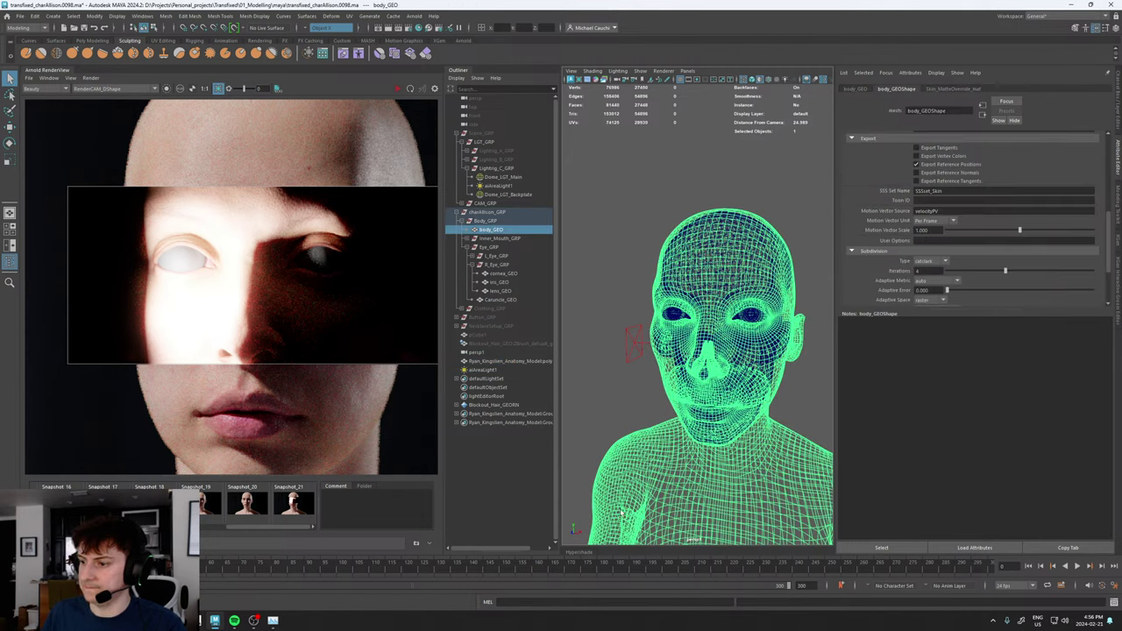
left_click(578, 554)
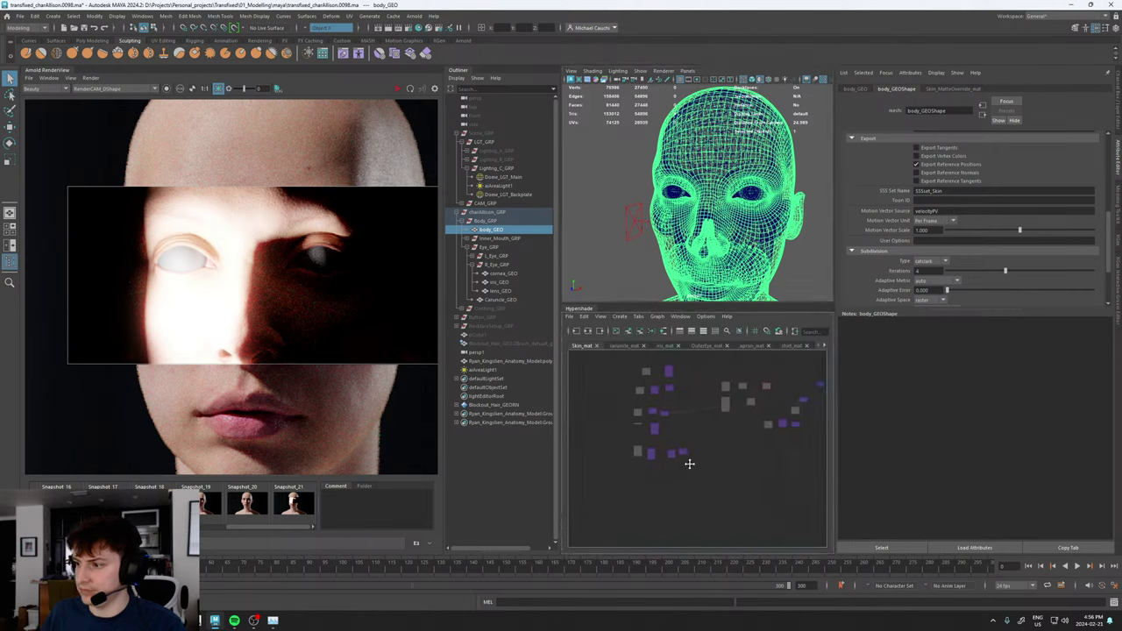
left_click(736, 430)
key("Tab")
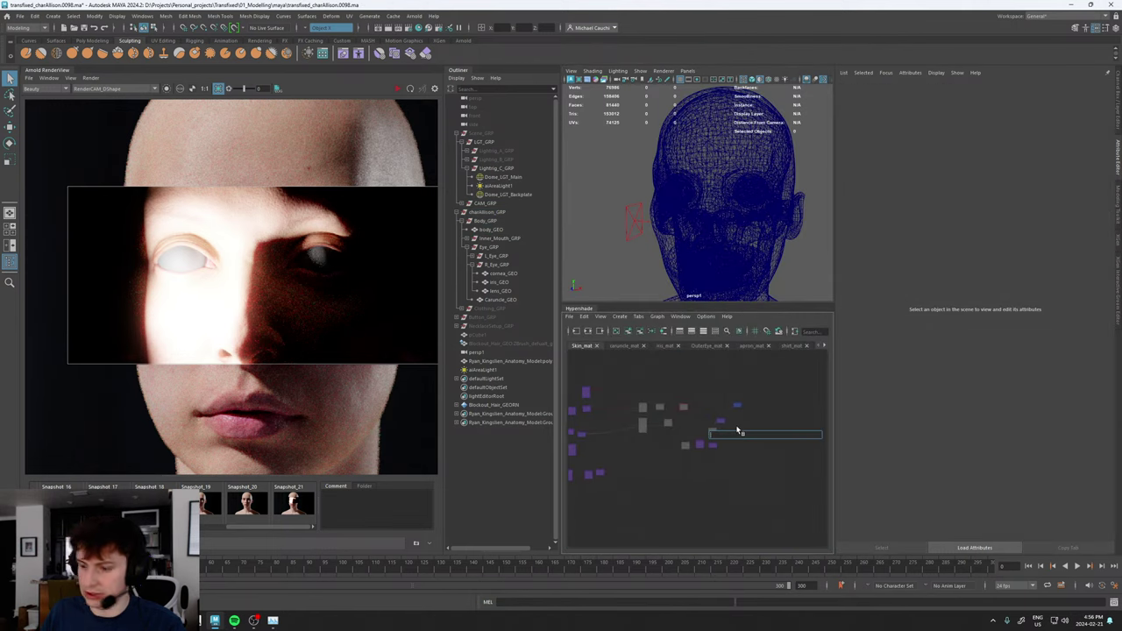
type("flat")
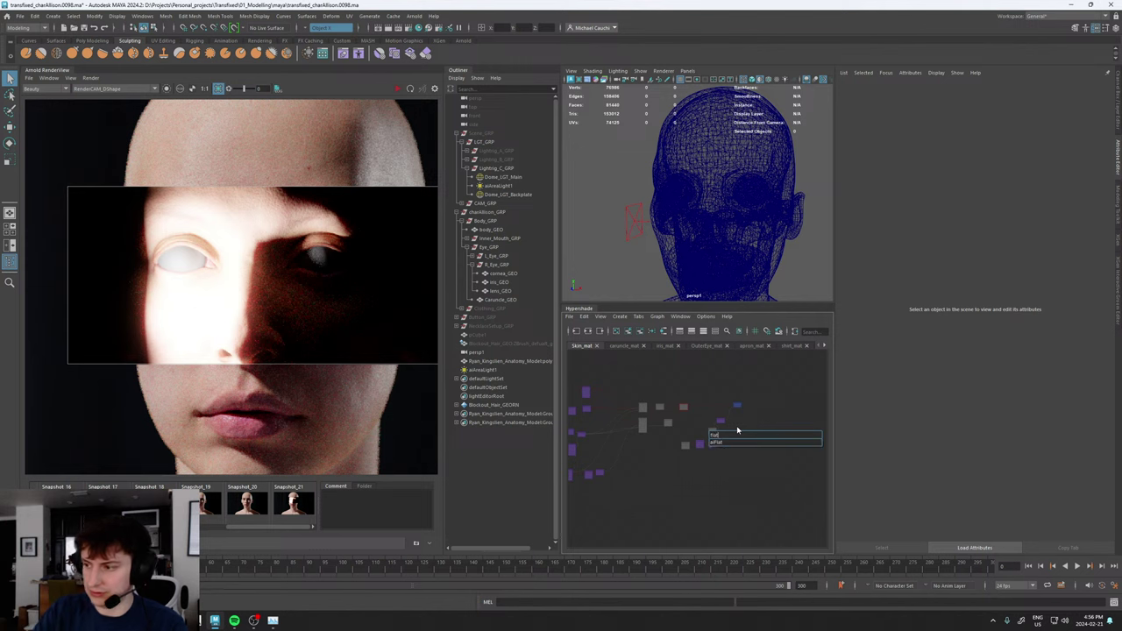
key("Return")
scroll(721, 425, "up", 5)
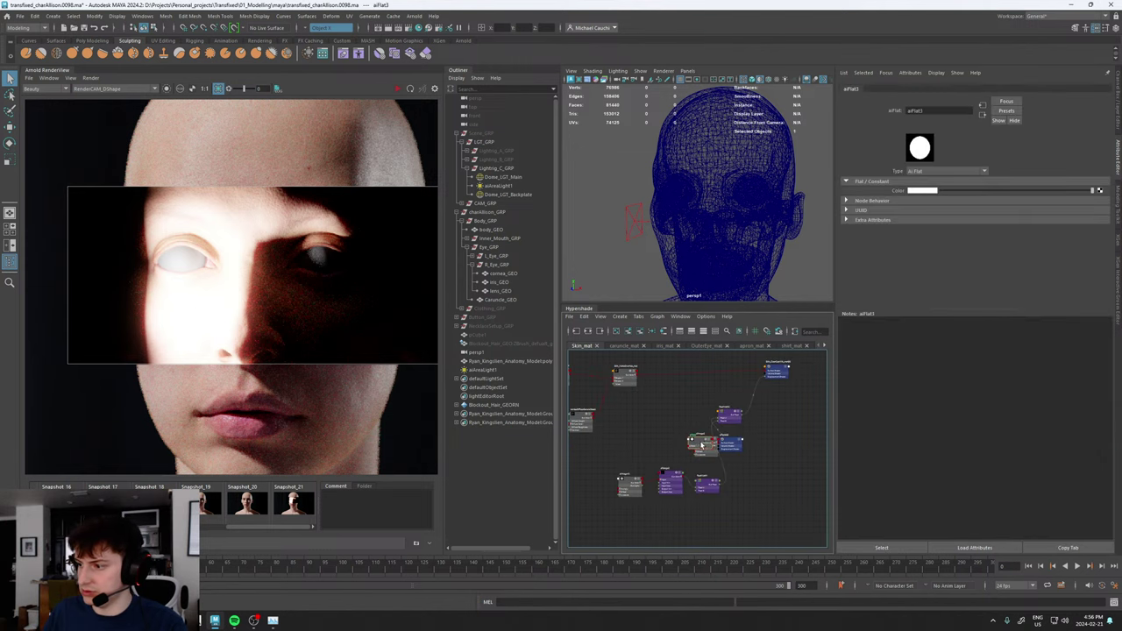
left_click_drag(704, 444, 773, 369)
- Add a romboThickness node beside the aiFlat shader and connect its output color to the aiFlat color
scroll(757, 375, "up", 3)
left_click(617, 432)
key("Tab")
type("t")
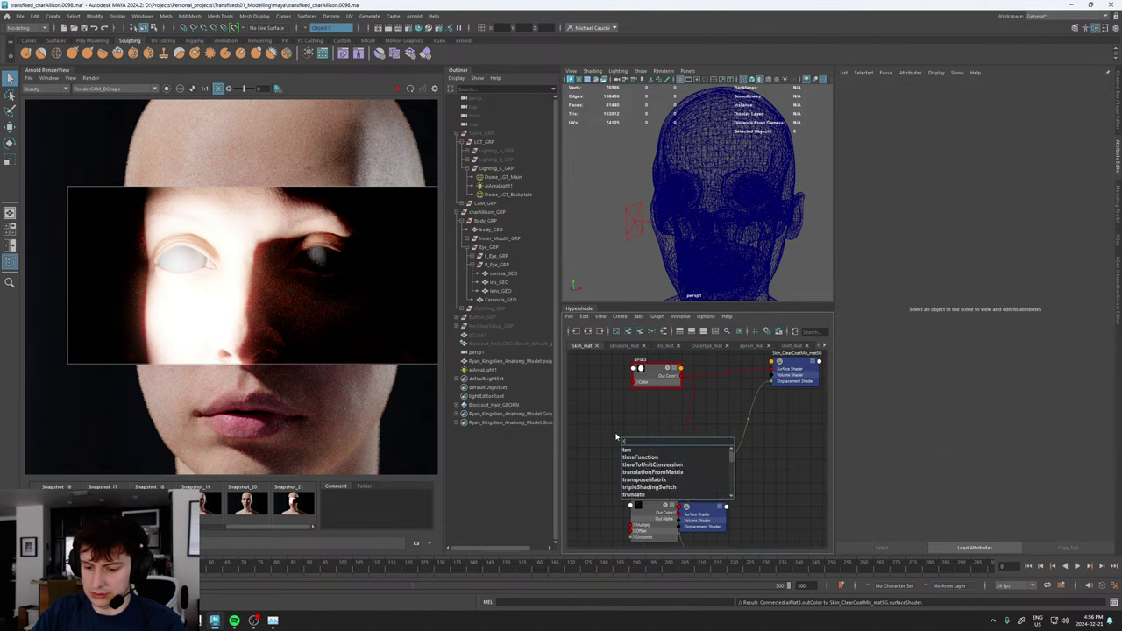
type("hick")
key("Return")
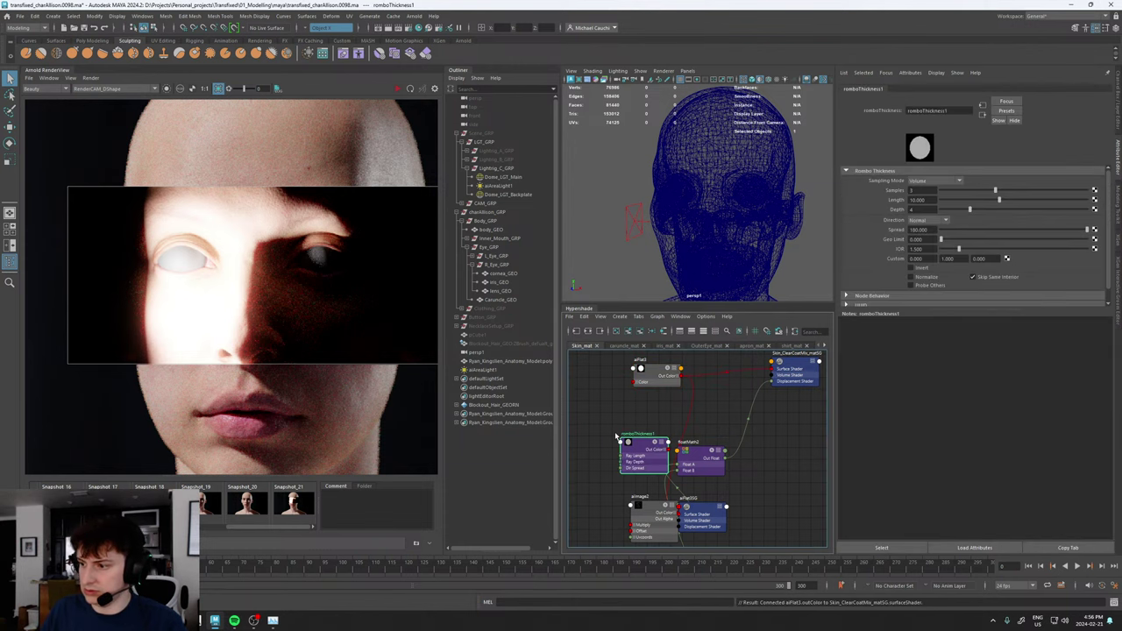
left_click_drag(638, 448, 586, 429)
middle_click_drag(626, 419, 679, 422, "alt")
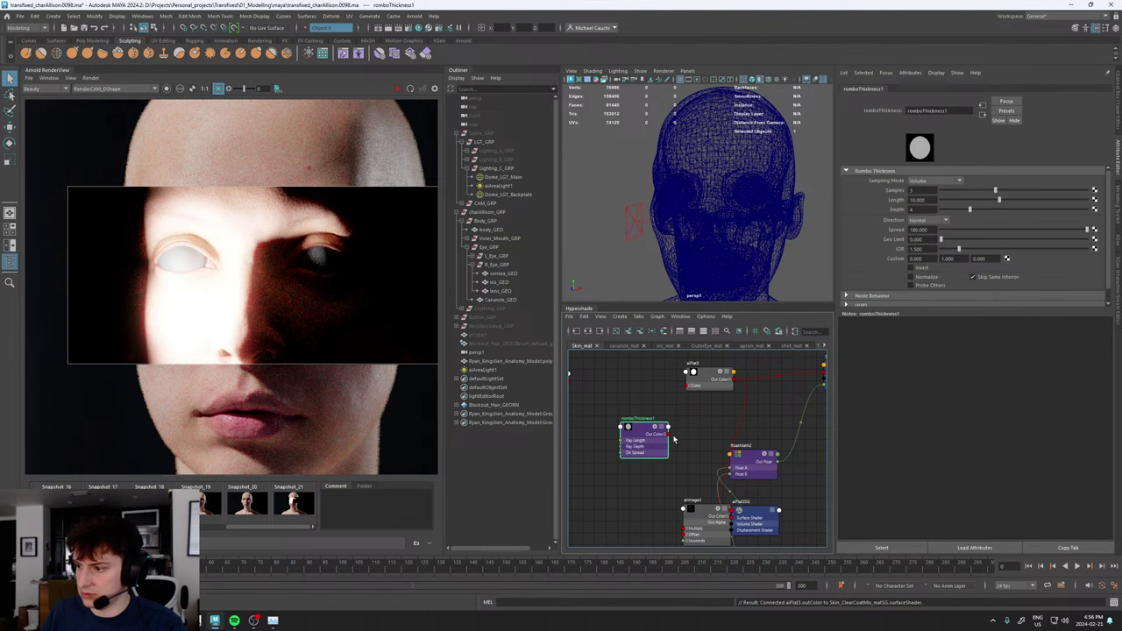
left_click_drag(669, 424, 687, 386)
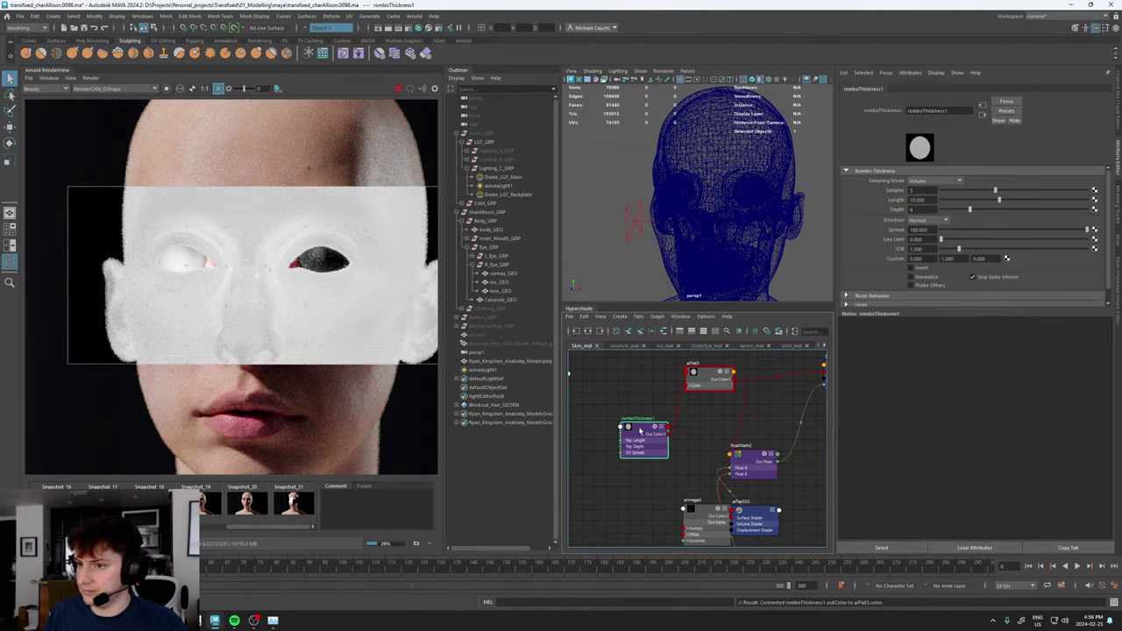
- Try the Probe and Volume + Depth sampling modes on the thickness node, then return it to Volume
left_click(923, 180)
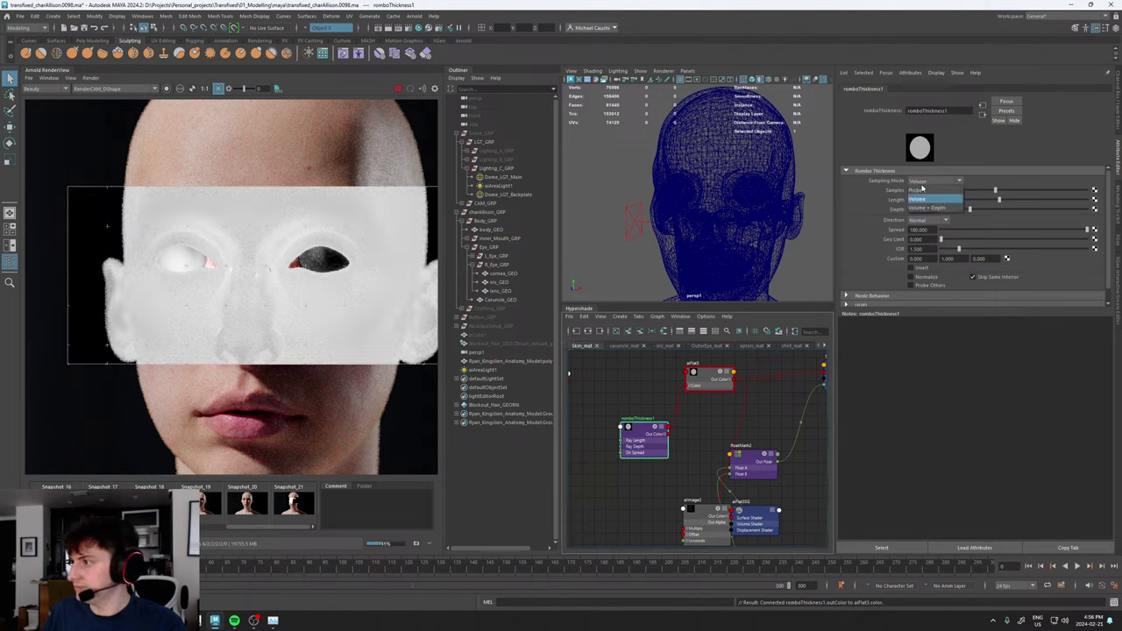
left_click(921, 188)
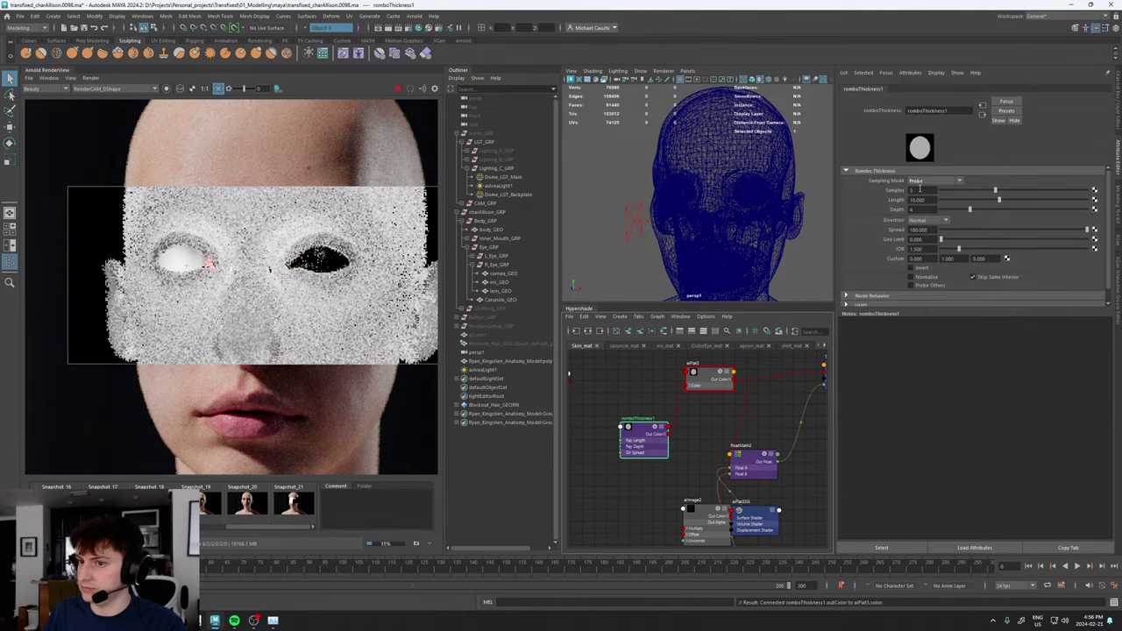
left_click(926, 179)
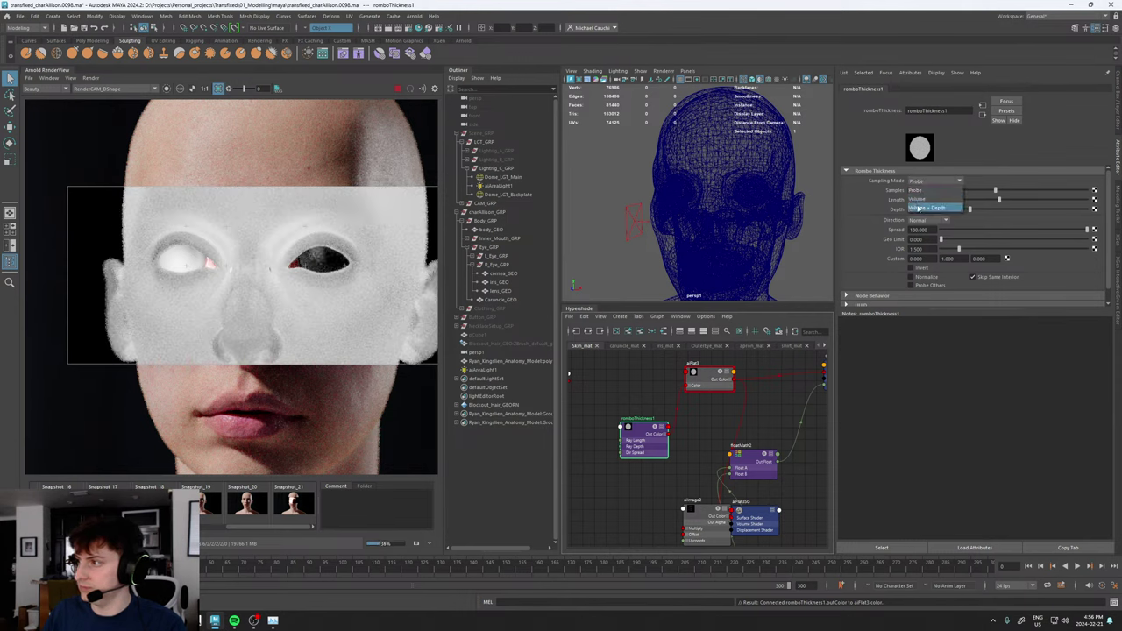
left_click(916, 207)
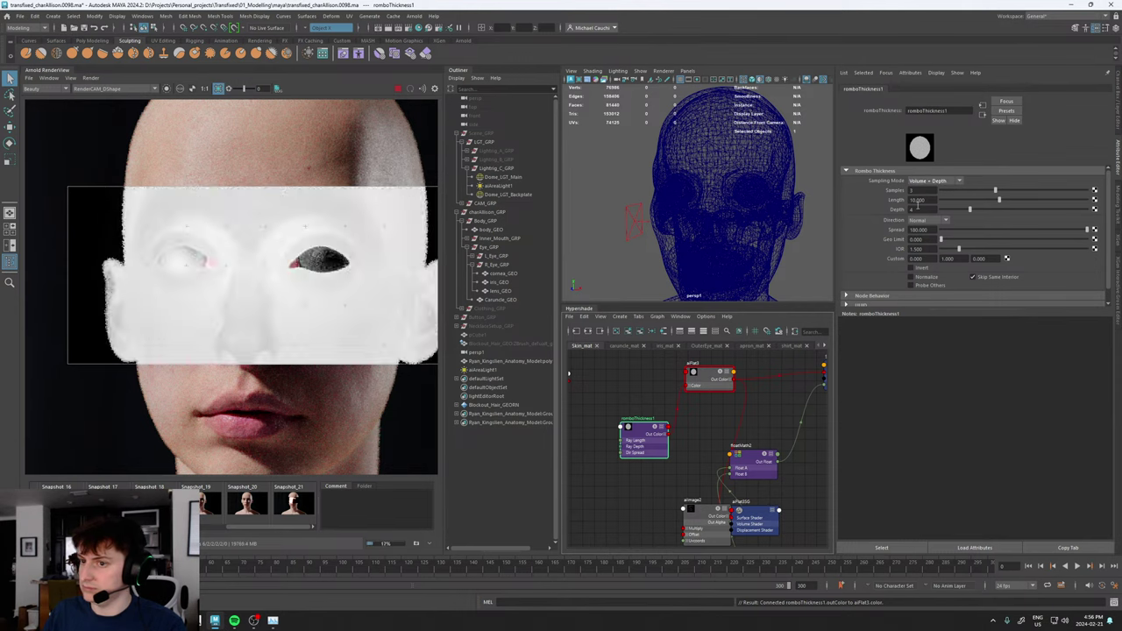
left_click(925, 180)
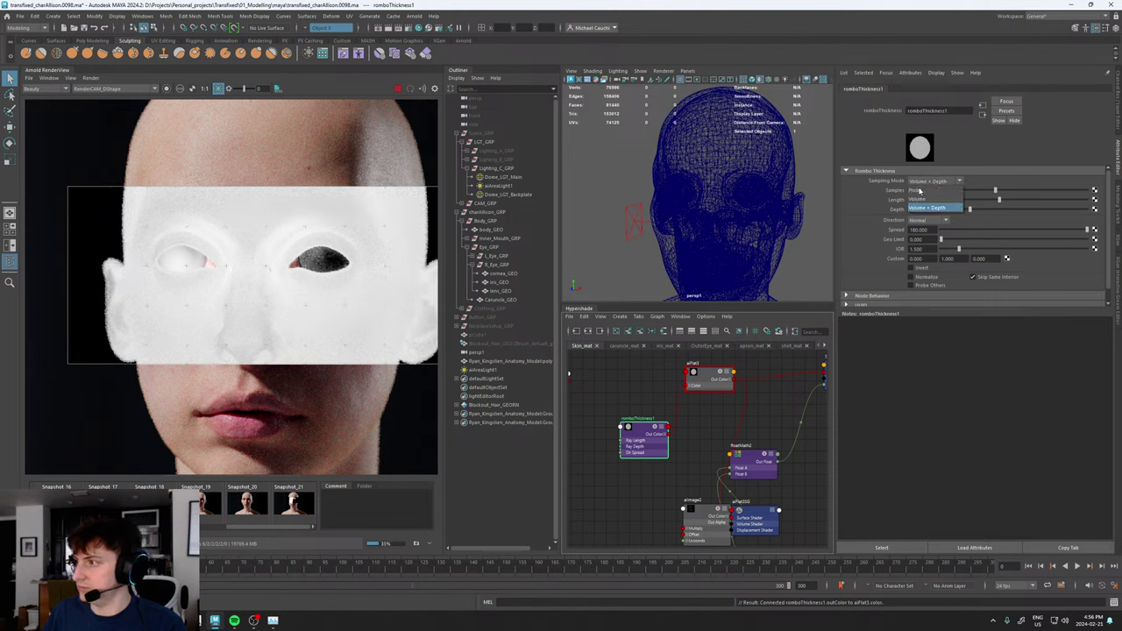
left_click(917, 199)
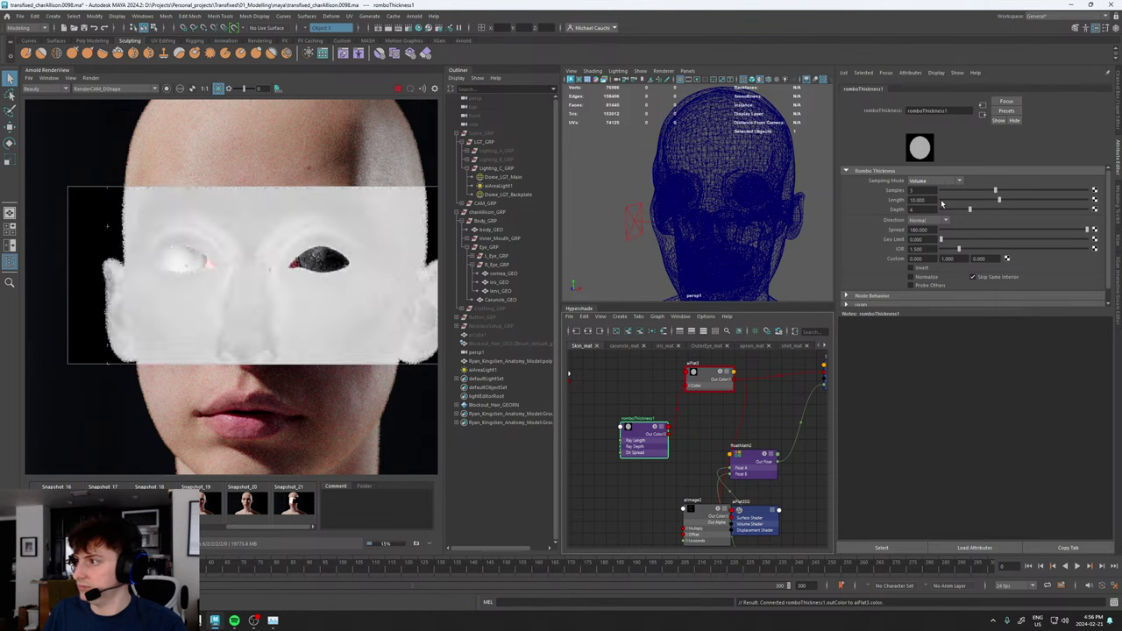
- Try the View, Reflection and Refraction directions on the thickness node, and set the direction back to Normal
left_click(921, 221)
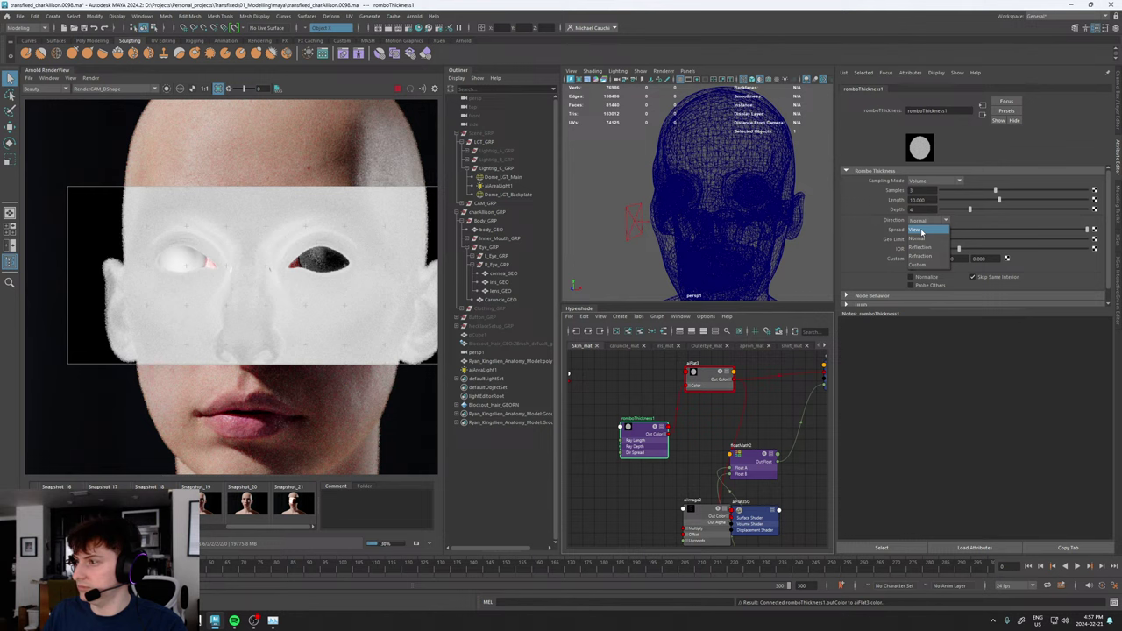
left_click(921, 232)
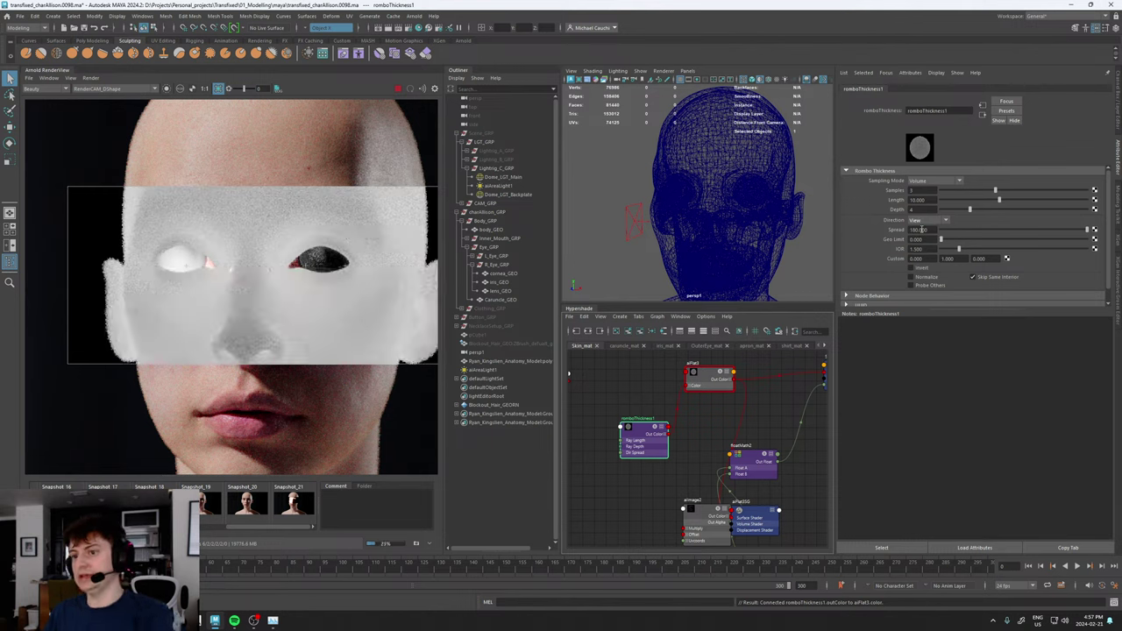
left_click(922, 220)
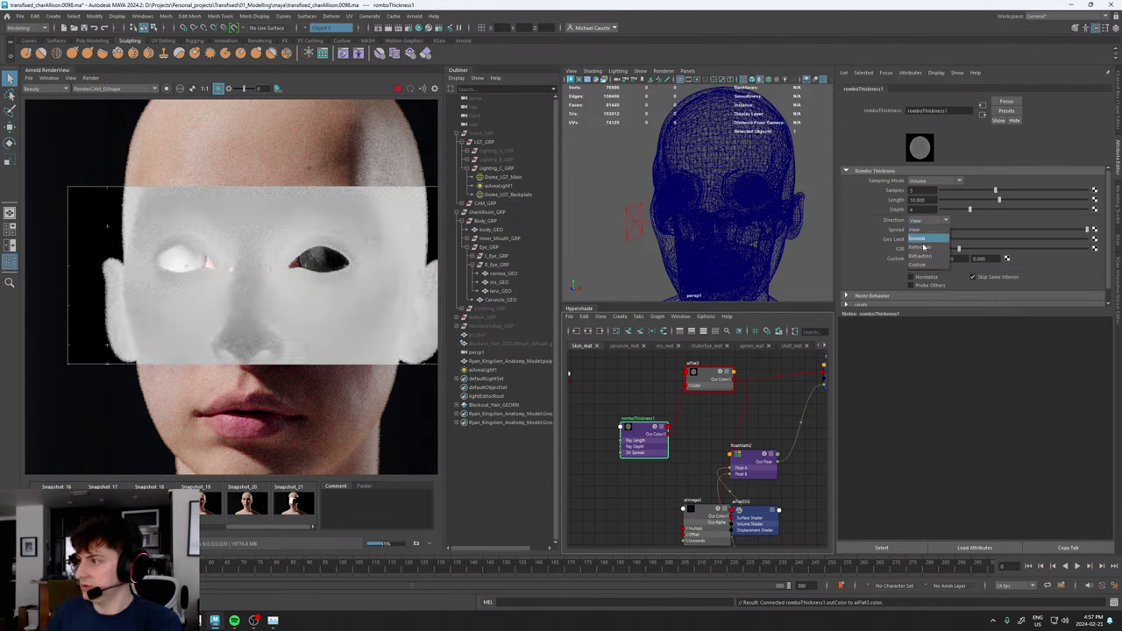
left_click(920, 249)
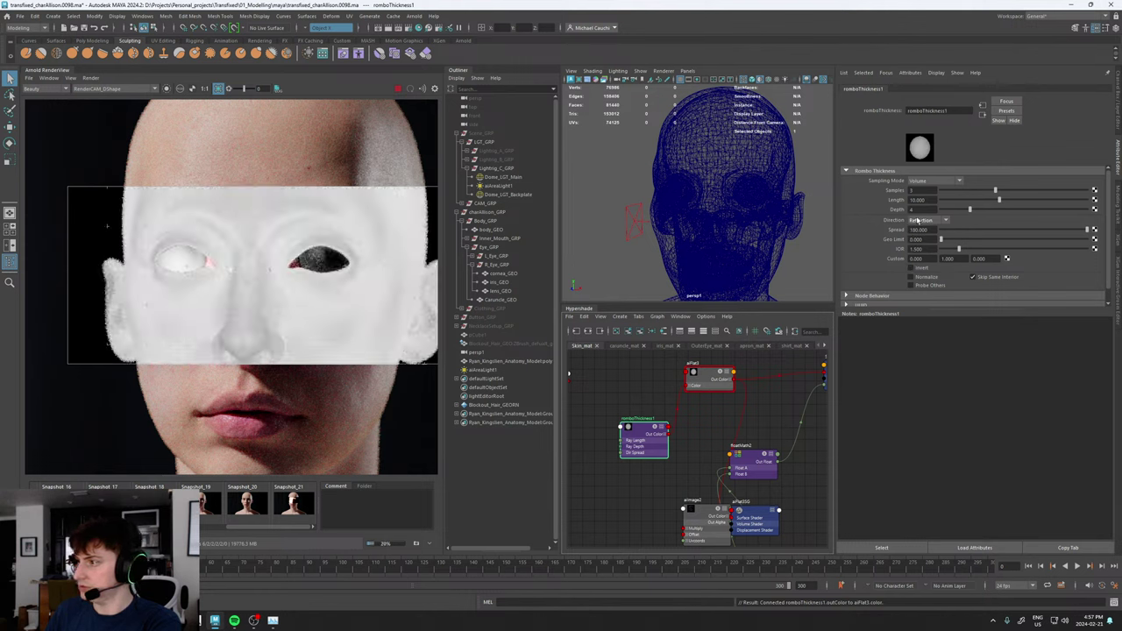
left_click(921, 221)
left_click(919, 255)
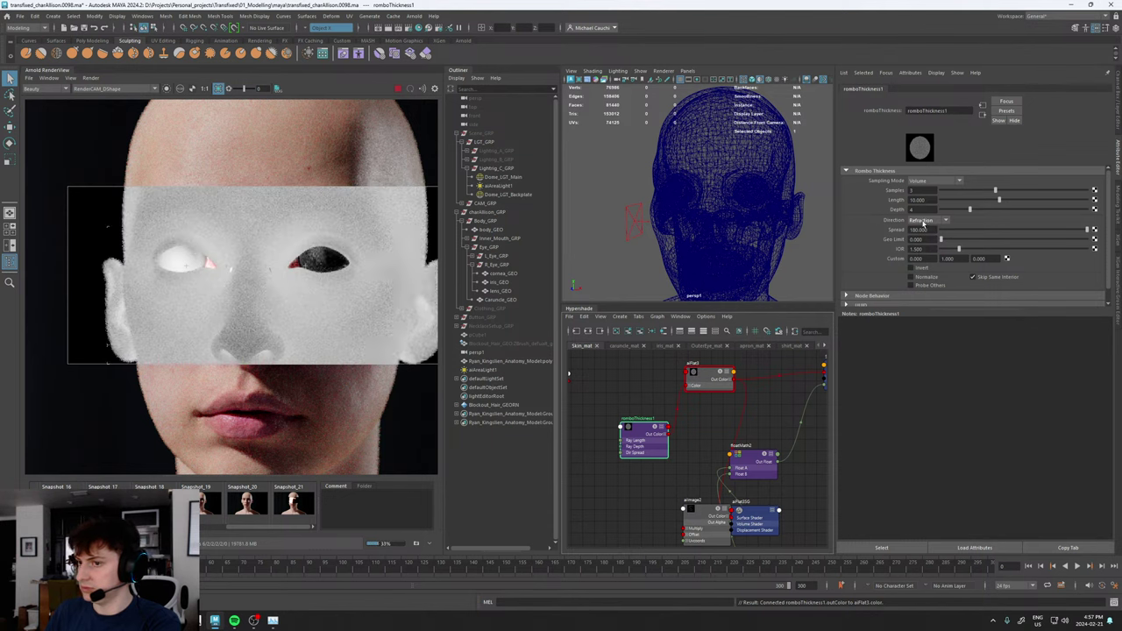
left_click(923, 223)
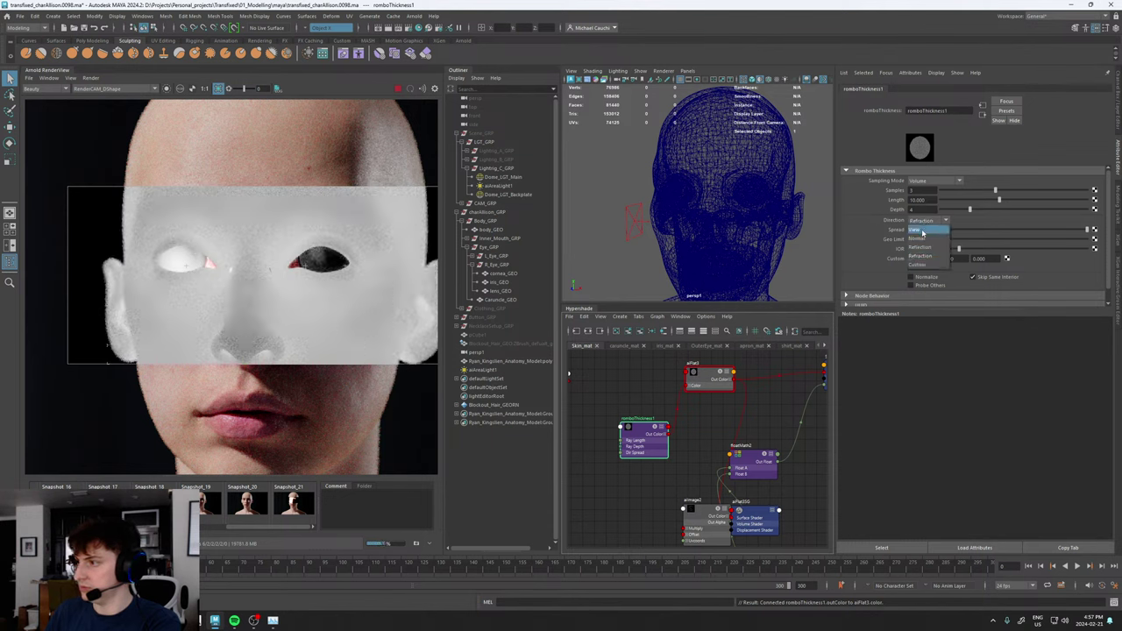
left_click(921, 238)
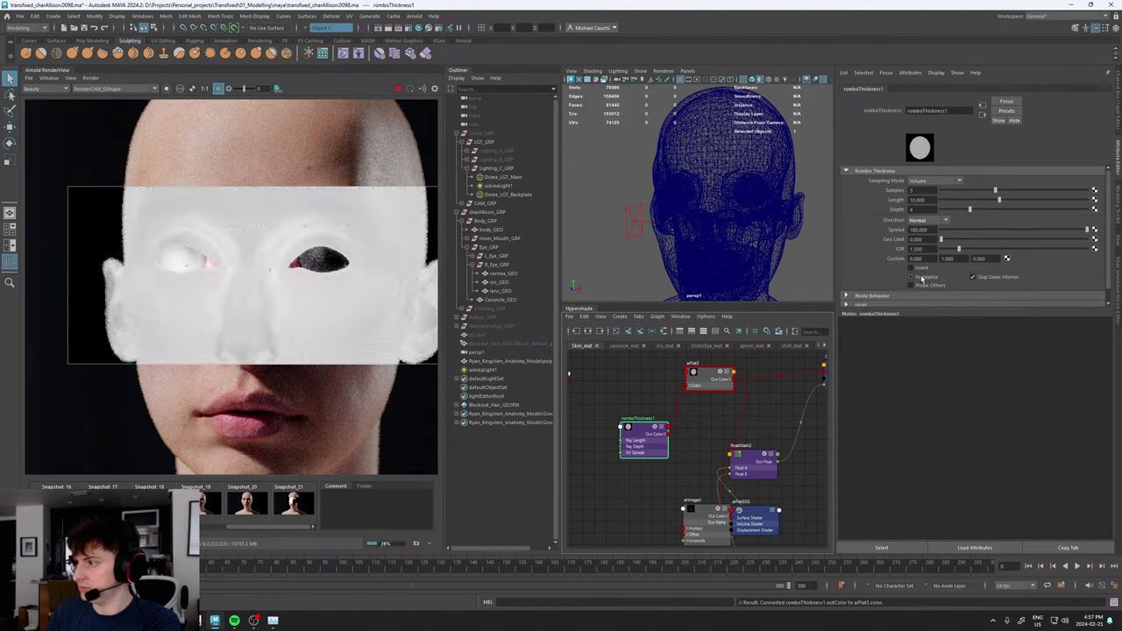
- Enable Probe Others and Normalize on the thickness node and inspect the face in the render
left_click(913, 286)
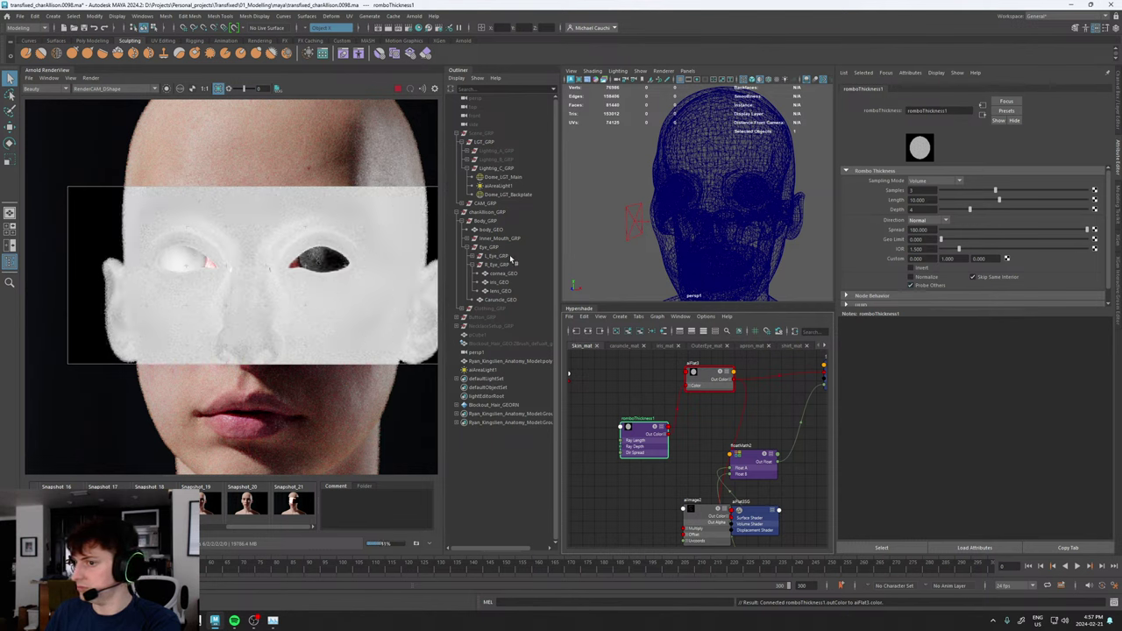
scroll(230, 327, "up", 3)
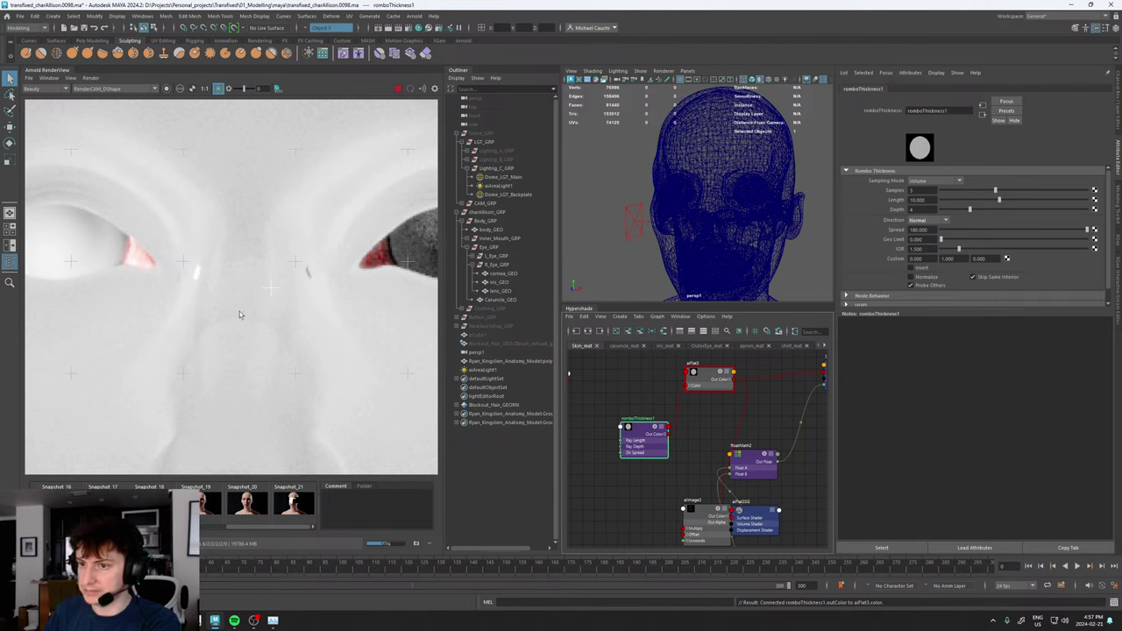
scroll(254, 316, "down", 3)
scroll(277, 322, "up", 2)
scroll(249, 272, "up", 1)
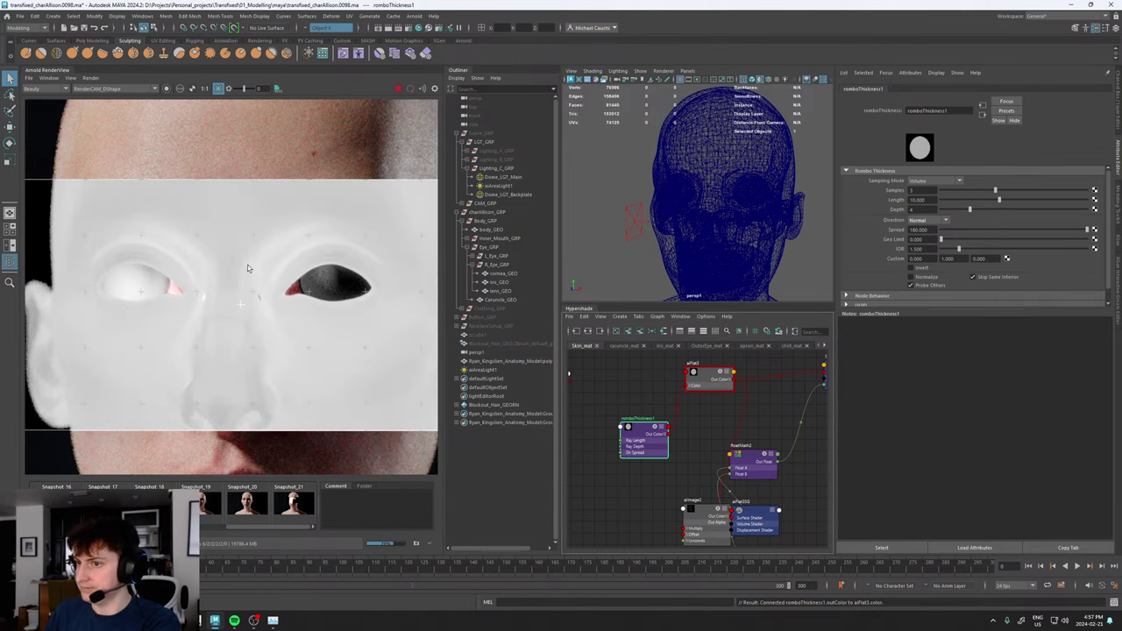
left_click(911, 276)
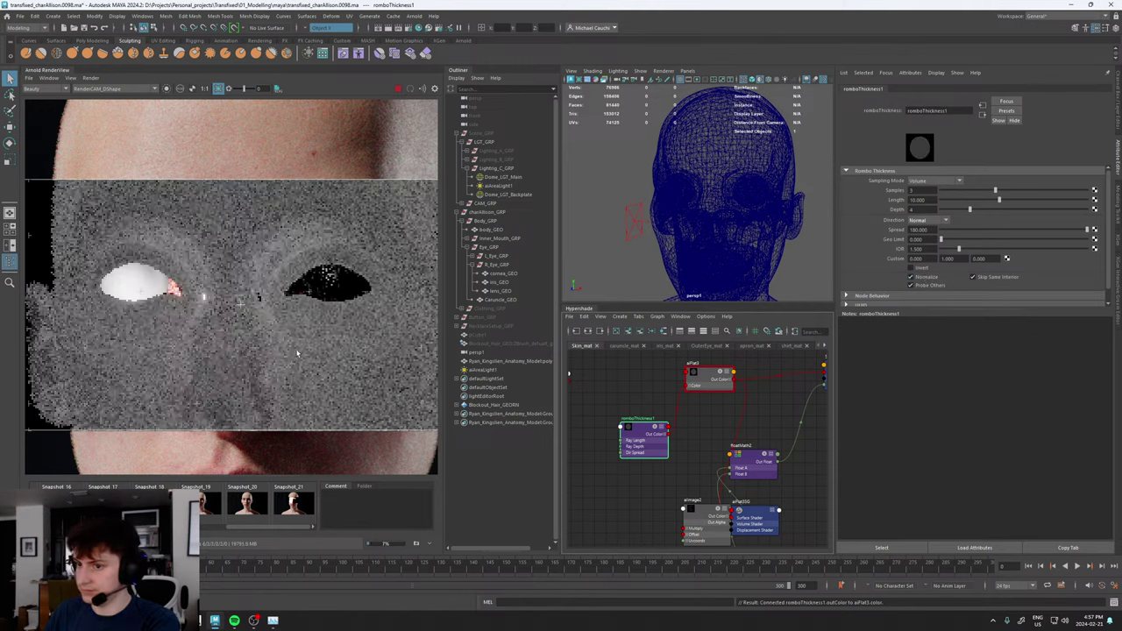
scroll(296, 354, "down", 2)
scroll(298, 355, "down", 1)
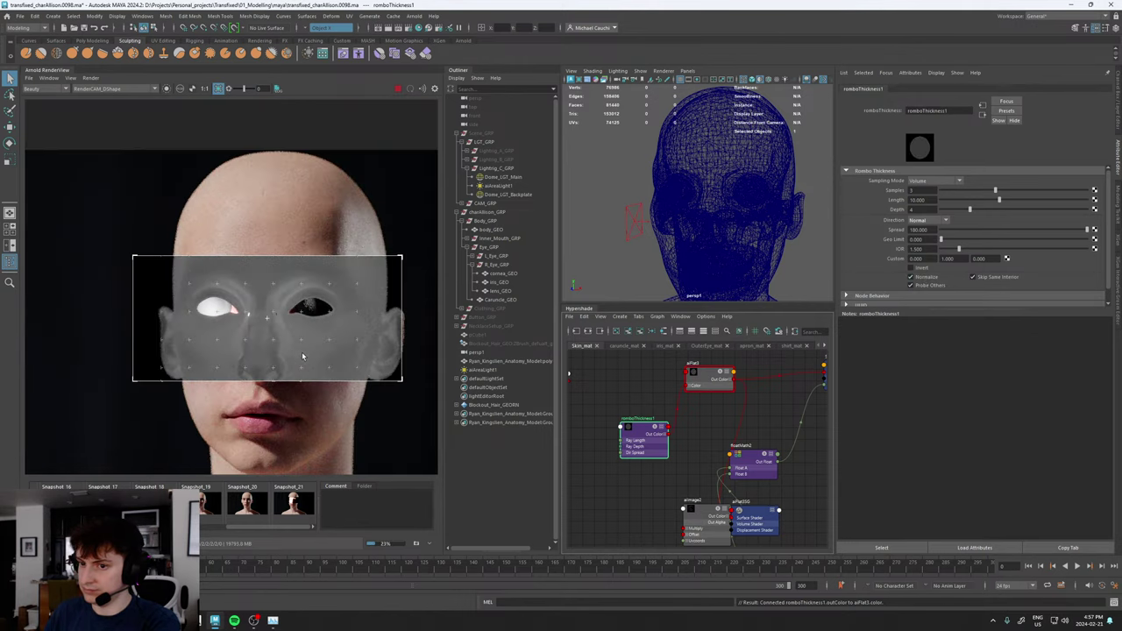
scroll(369, 356, "up", 1)
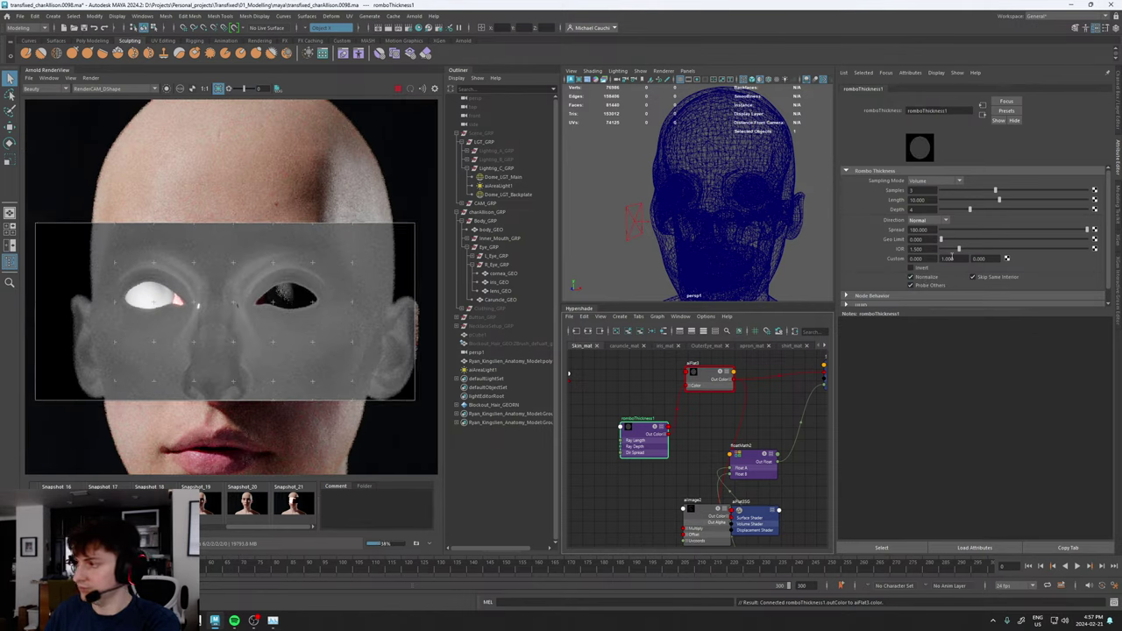
- Test the thickness node with Skip Same Interior off, re-enable it, and reduce Length to about 2.417
left_click(972, 277)
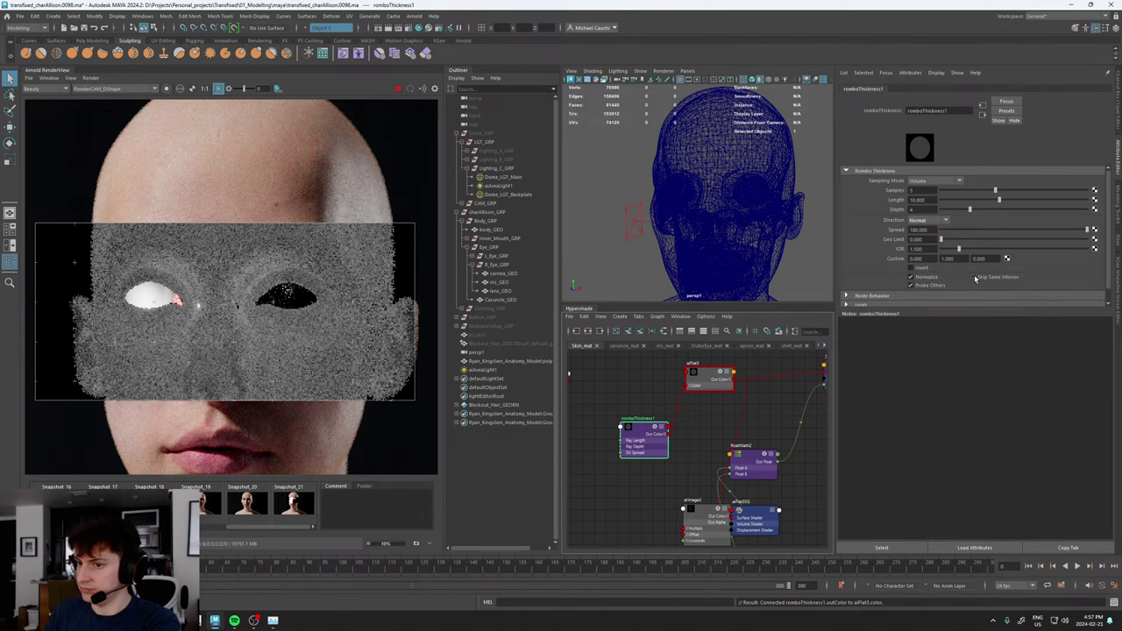
left_click(974, 277)
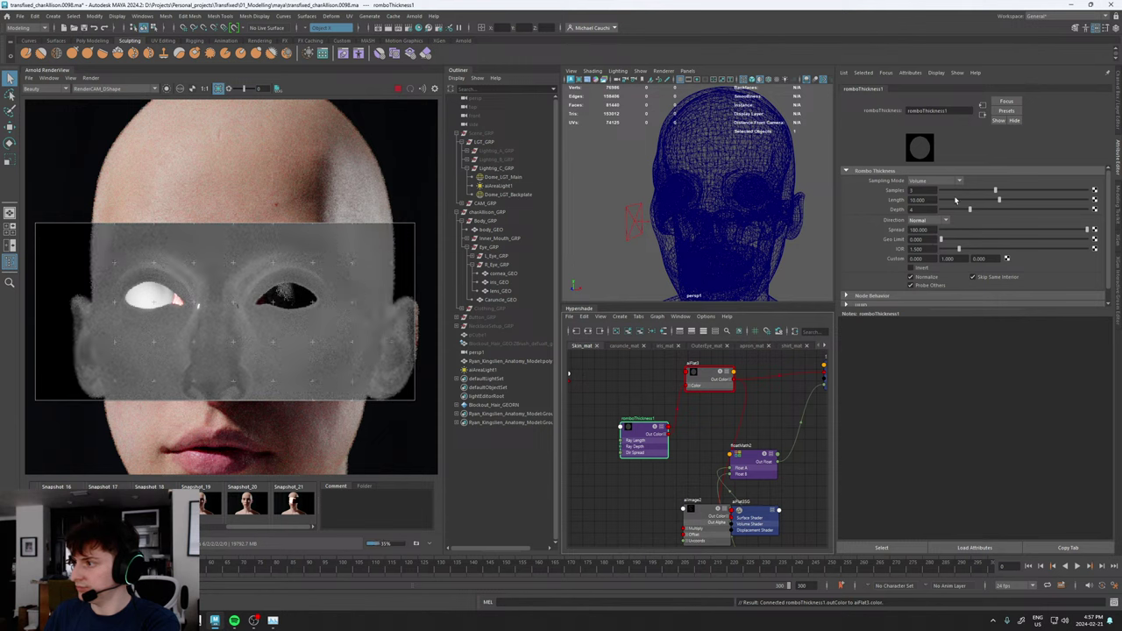
left_click_drag(984, 201, 955, 201)
scroll(350, 327, "down", 2)
scroll(344, 341, "up", 2)
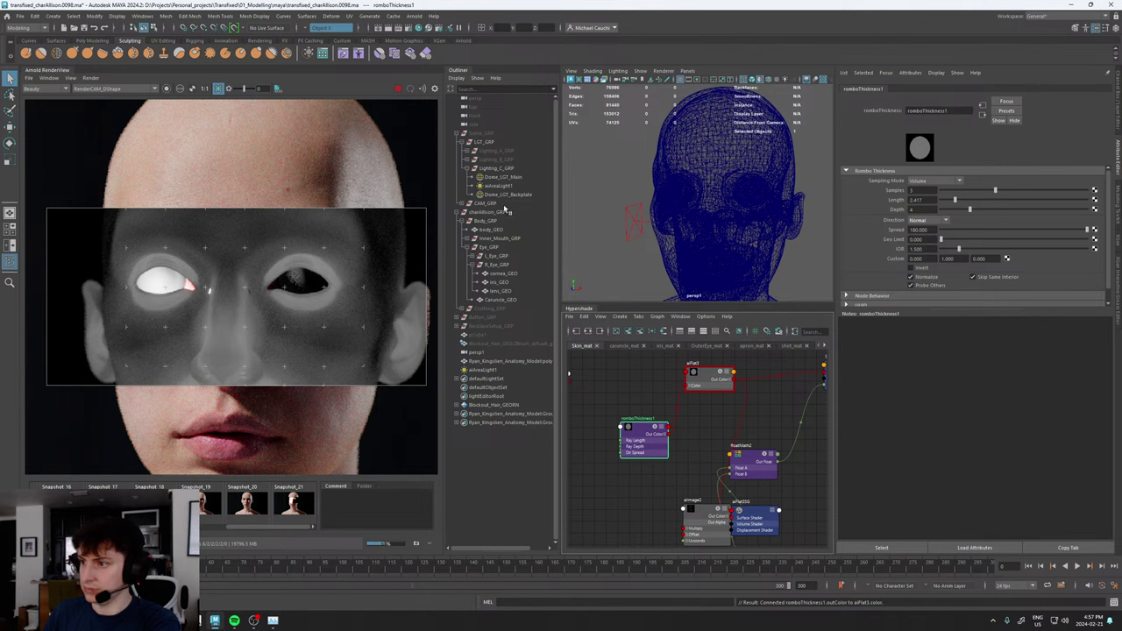
- Hide the skull mesh to compare the thickness render without it, then show it again
left_click(497, 360)
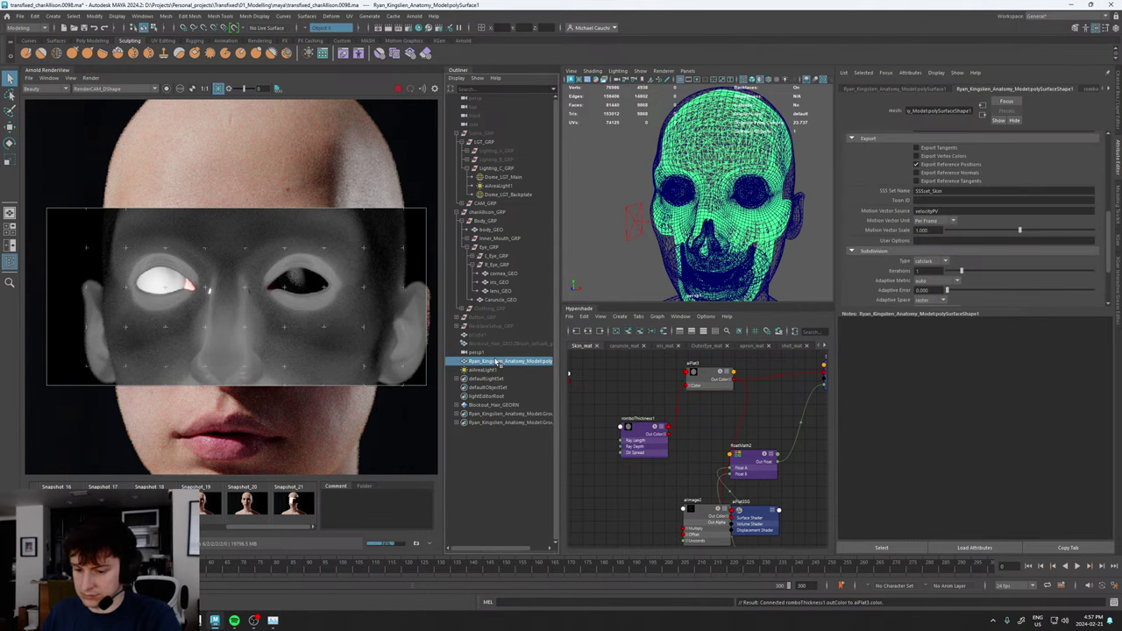
key("h")
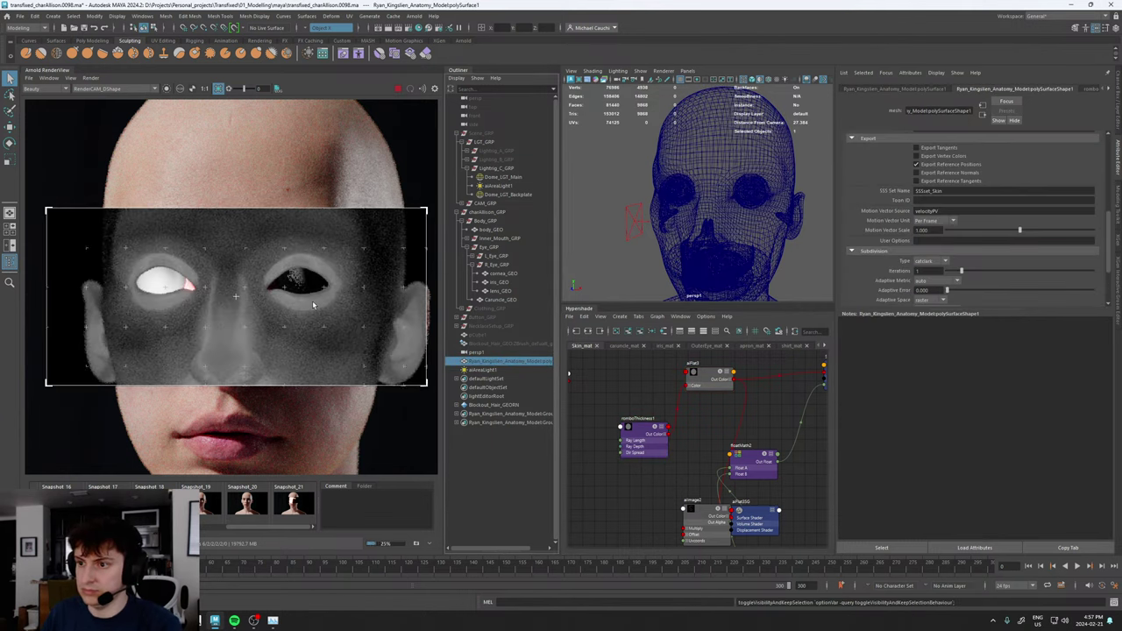
scroll(312, 301, "down", 2)
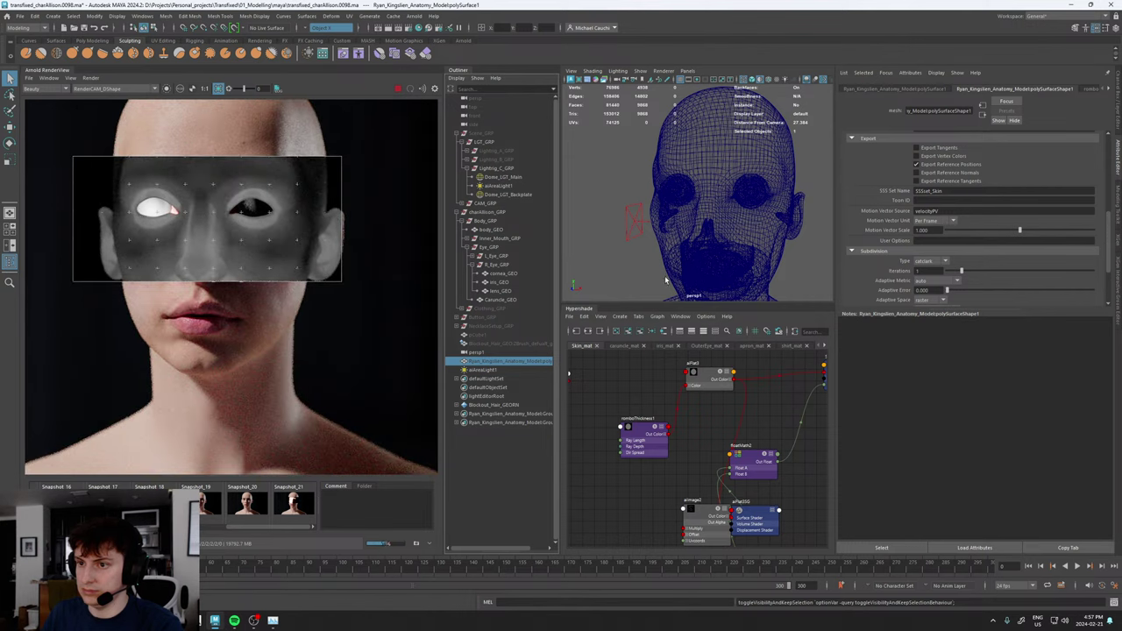
key("h")
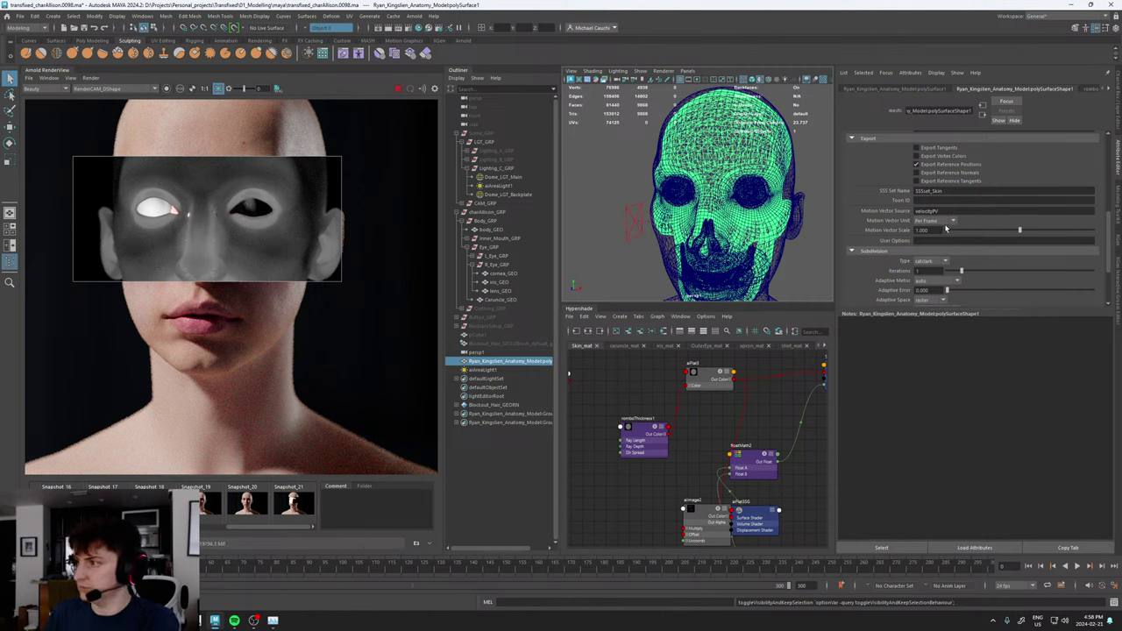
- Try the Invert option on the romboThickness1 node and switch it back off
left_click(646, 436)
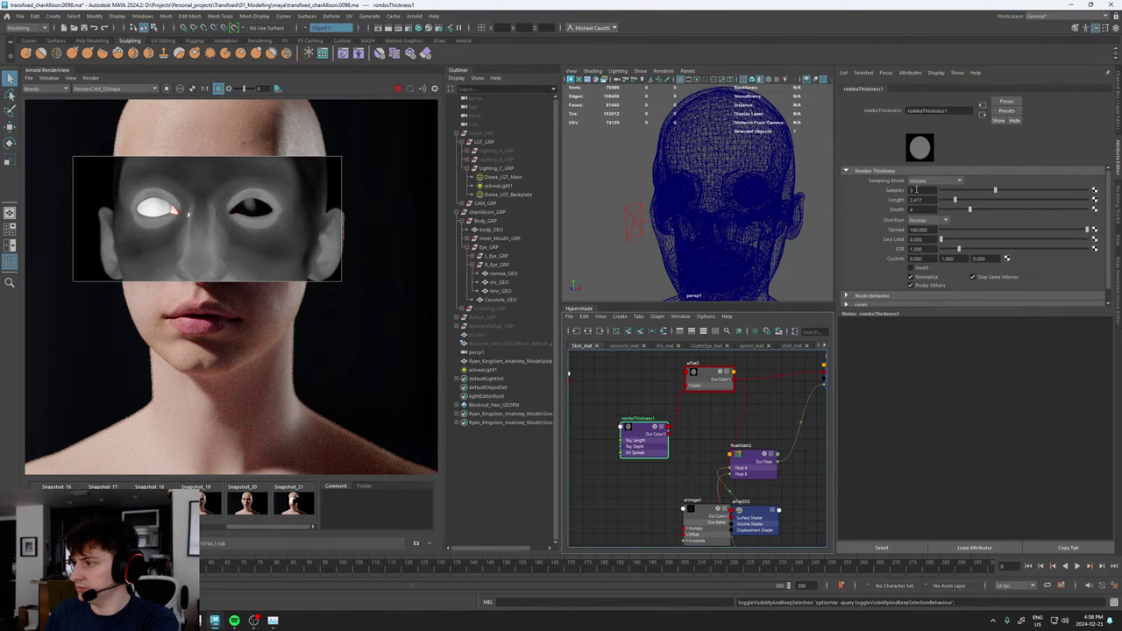
scroll(872, 261, "down", 1)
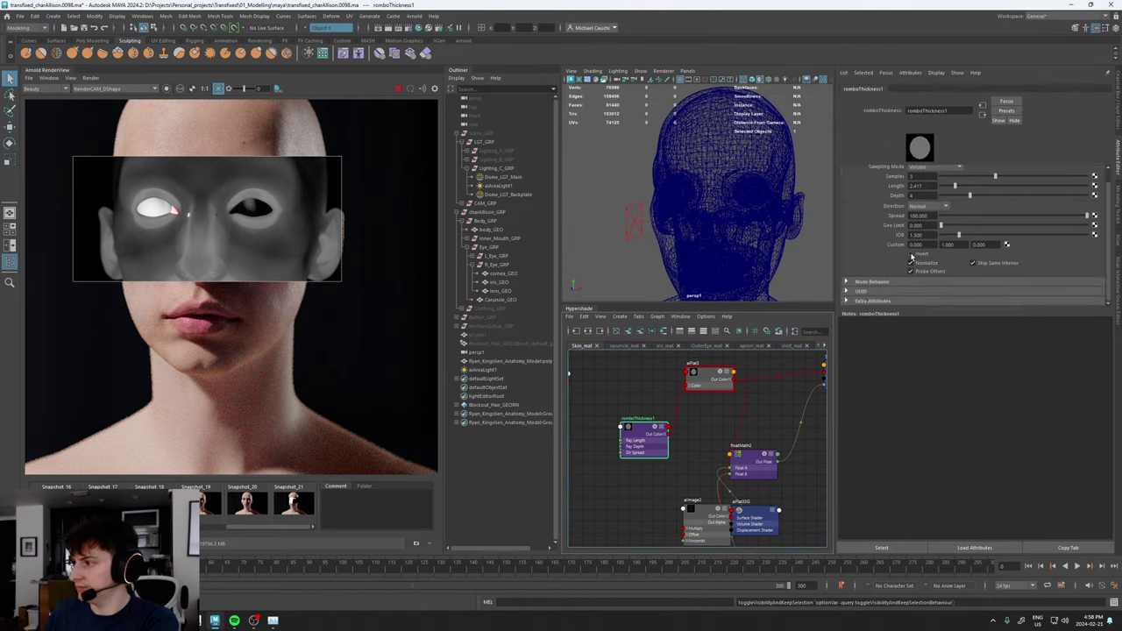
left_click(911, 255)
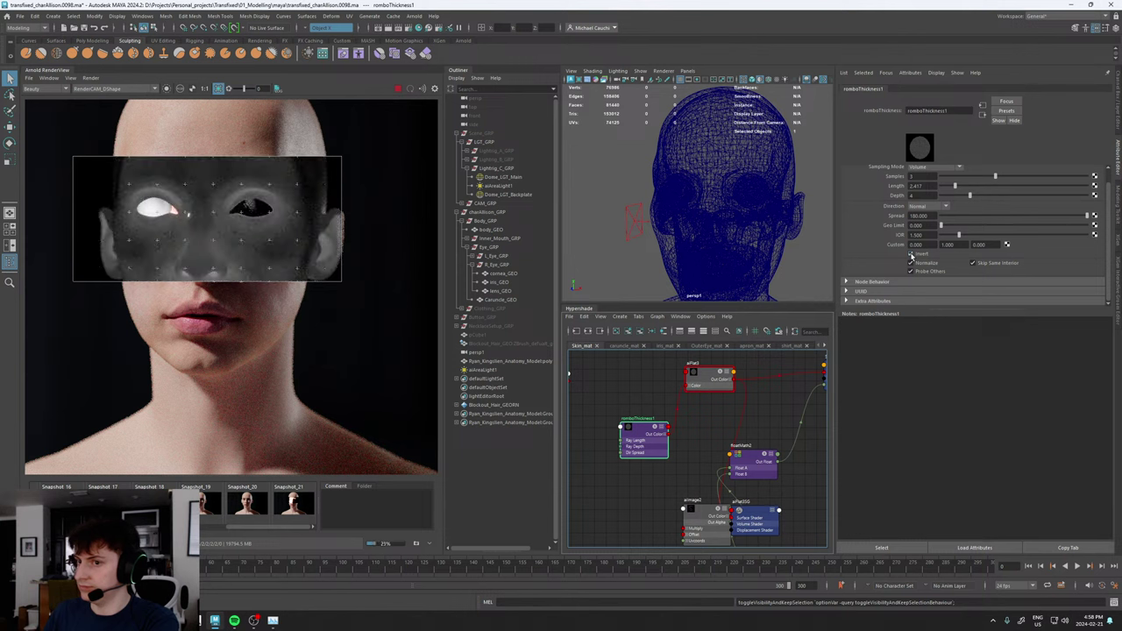
left_click(911, 254)
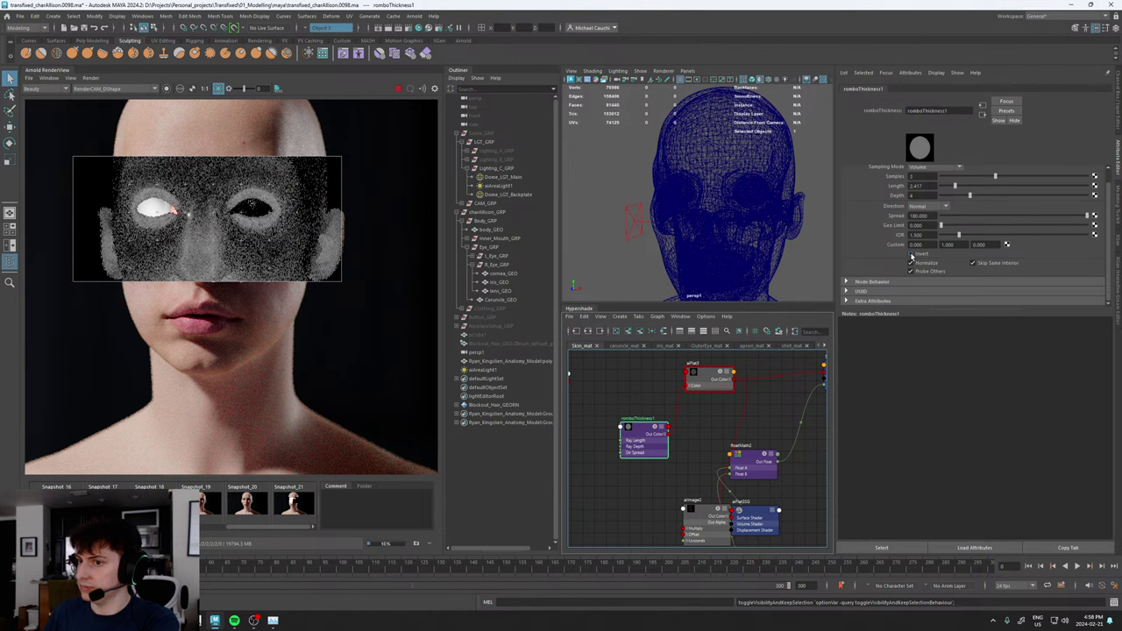
- Try the Custom, Refraction and Reflection directions on the thickness node, then set the direction to View
left_click(914, 207)
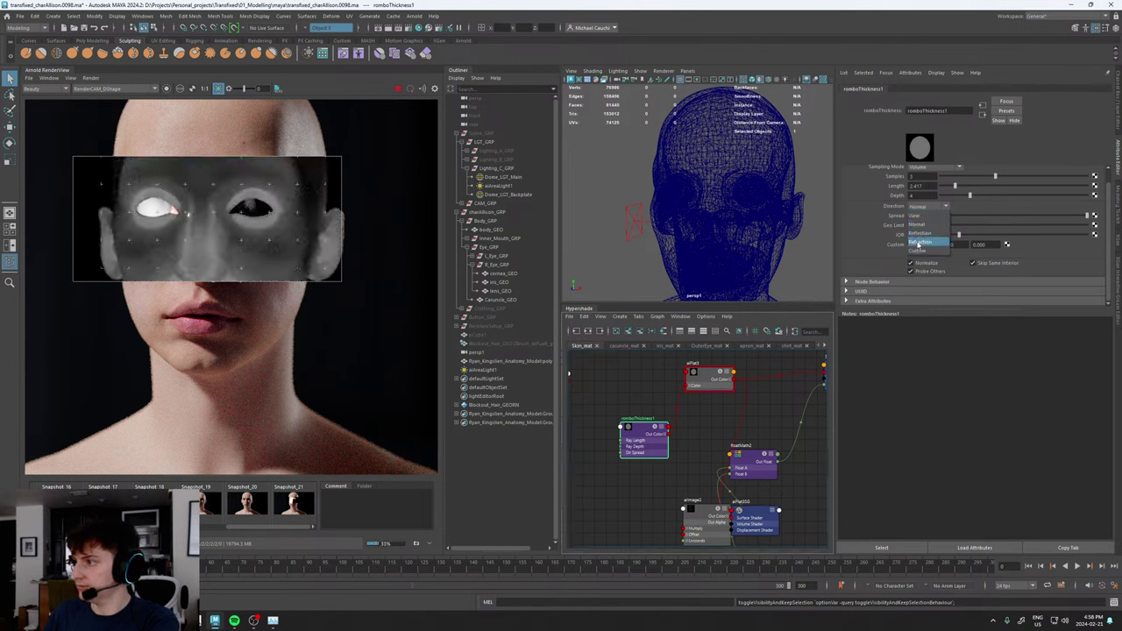
left_click(917, 251)
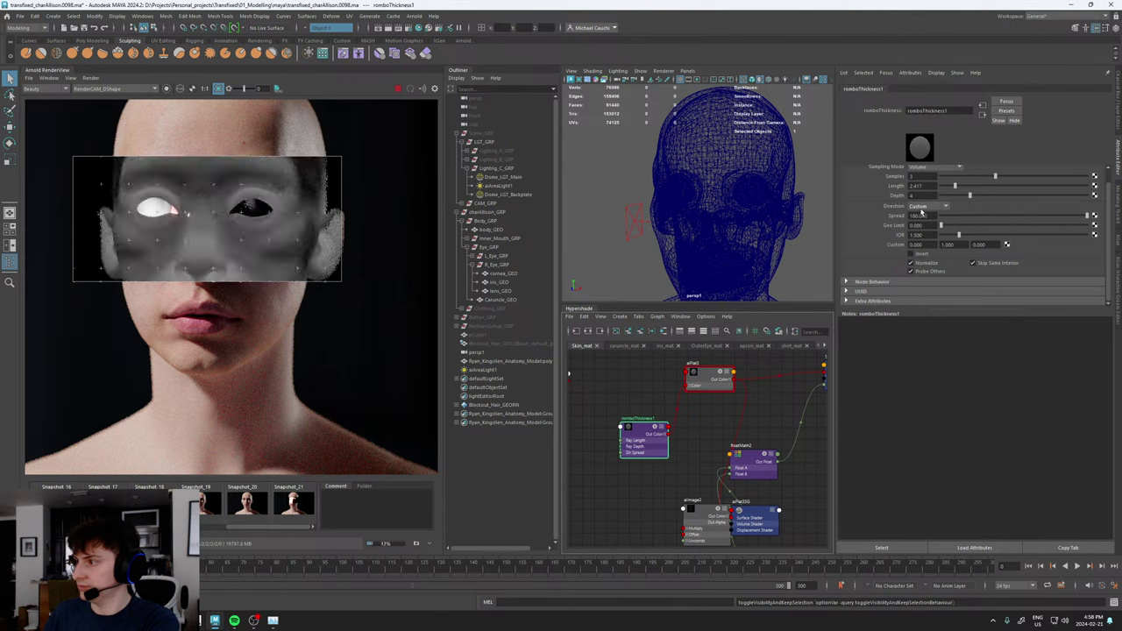
left_click(921, 209)
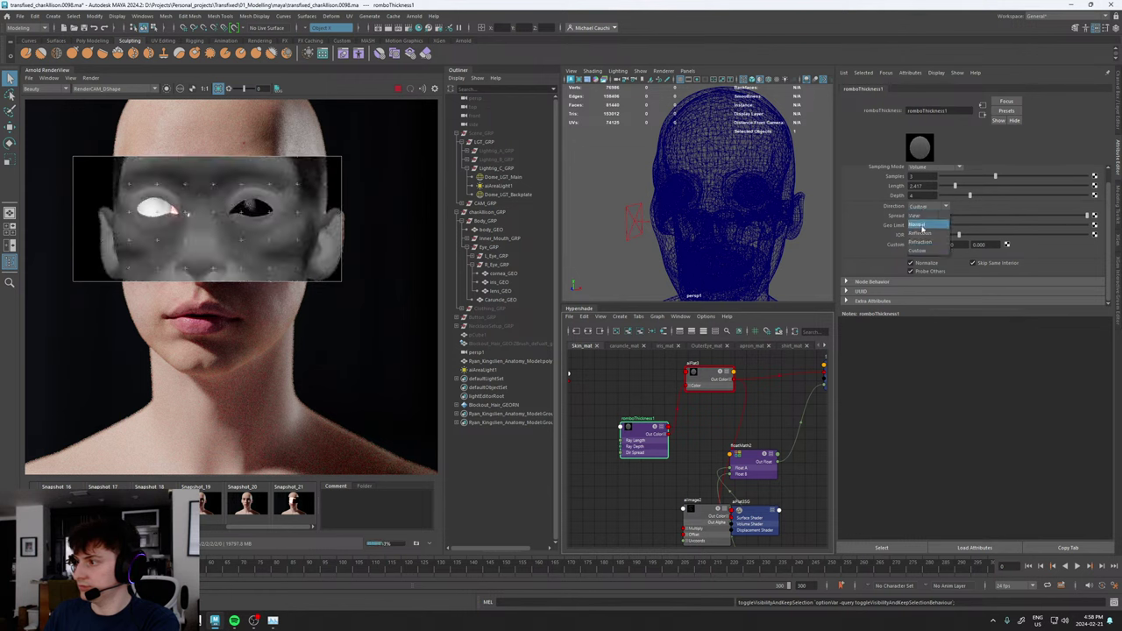
left_click(921, 253)
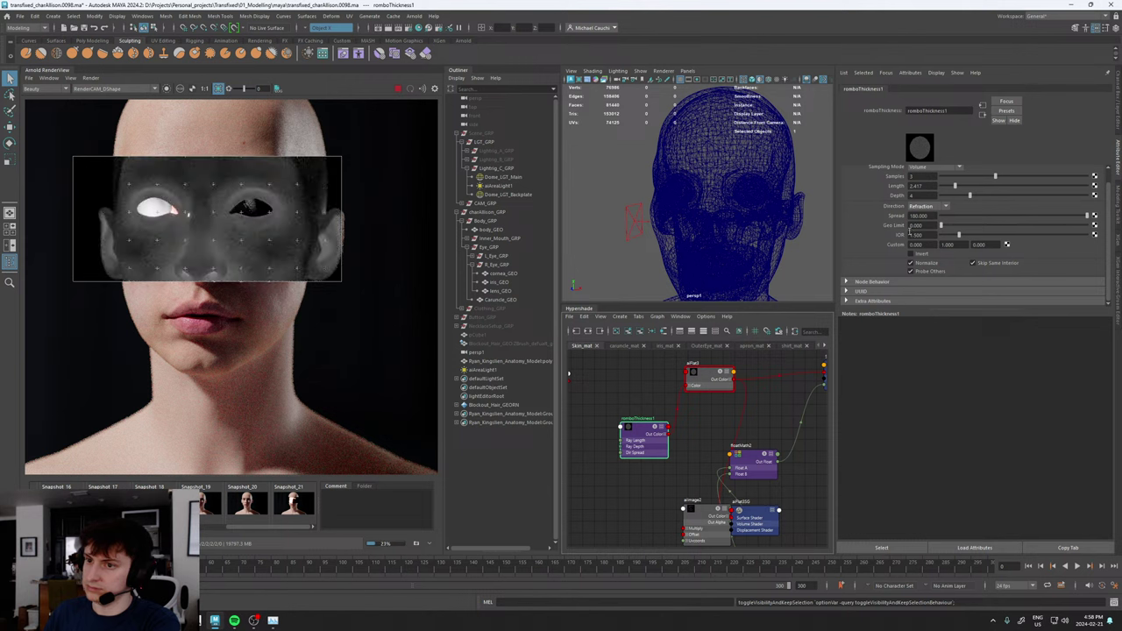
left_click(918, 210)
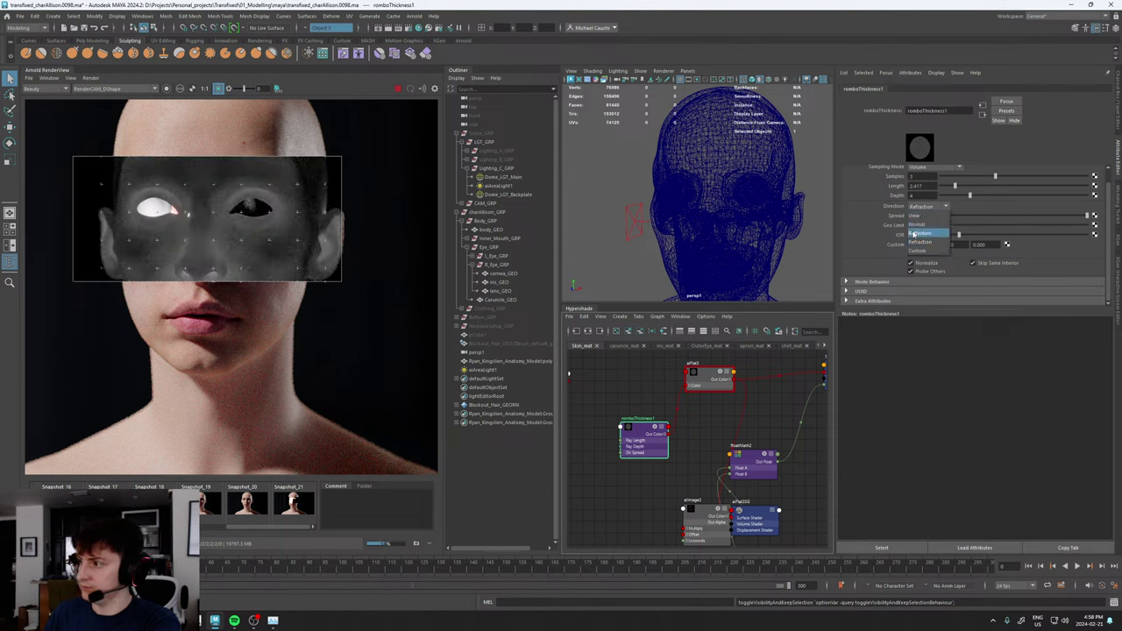
left_click(916, 233)
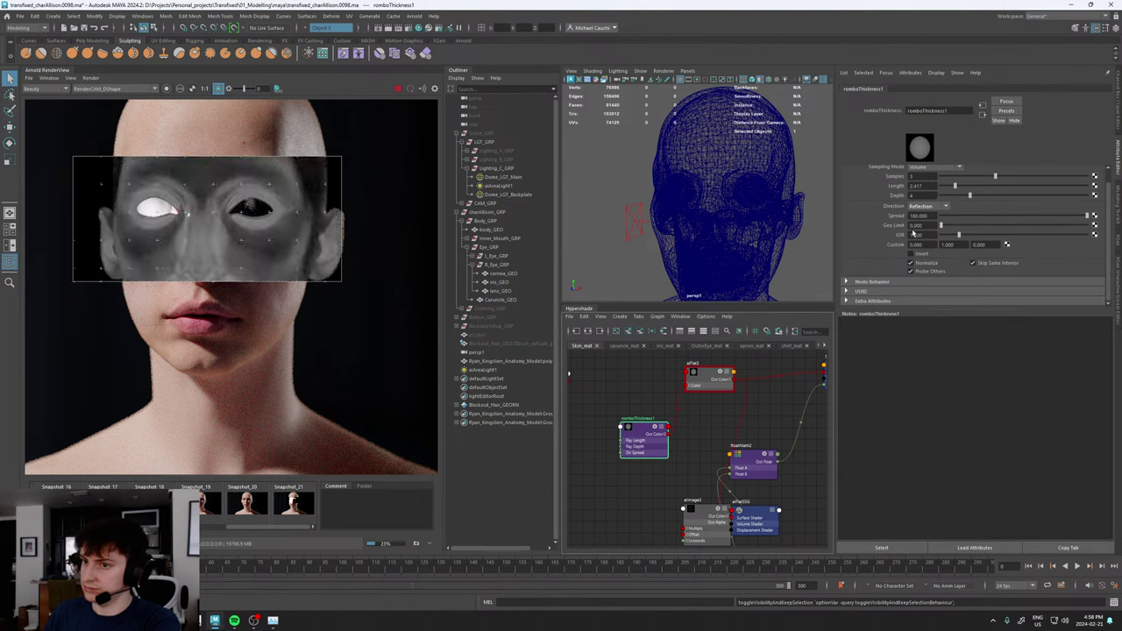
left_click(918, 207)
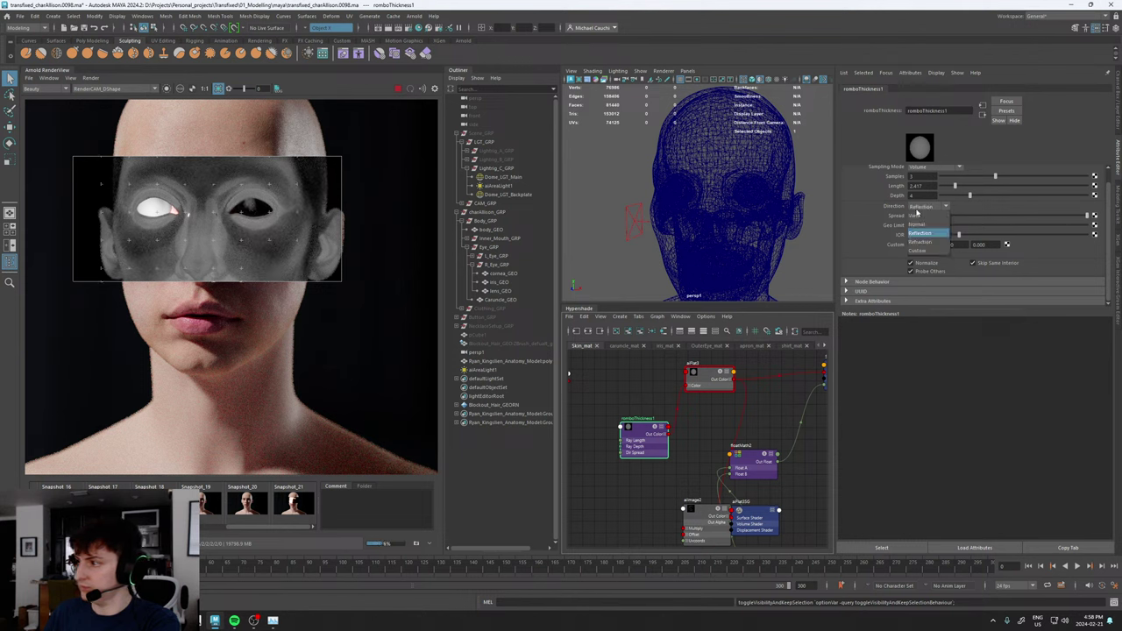
left_click(916, 215)
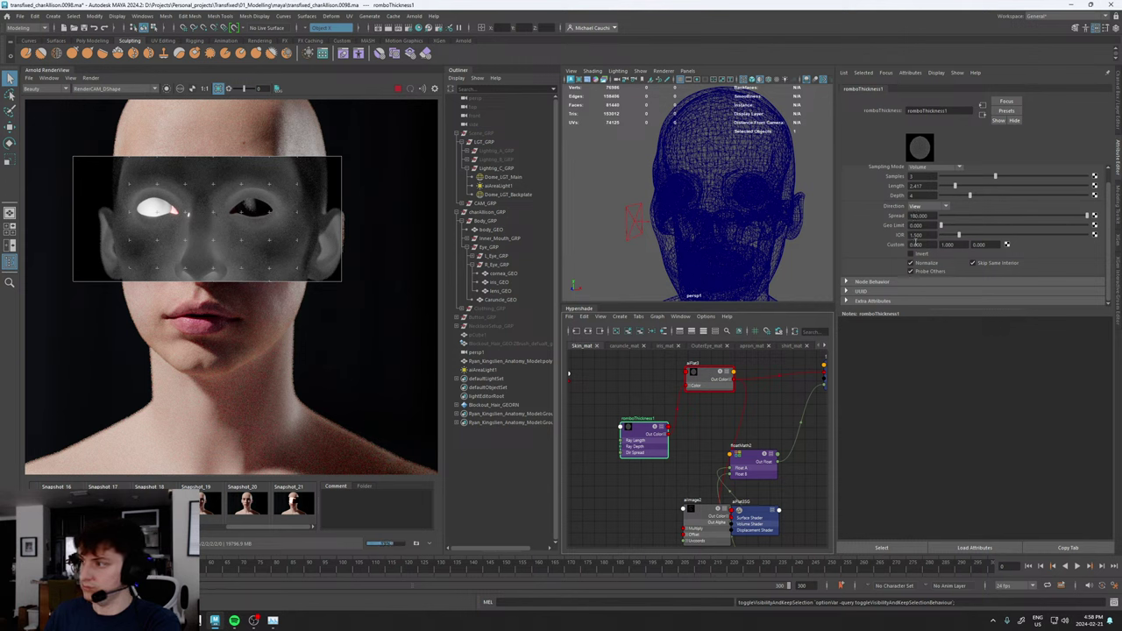
- Test Invert with the View direction, then turn off Skip Same Interior, Normalize and Probe Others on the thickness node
left_click(912, 255)
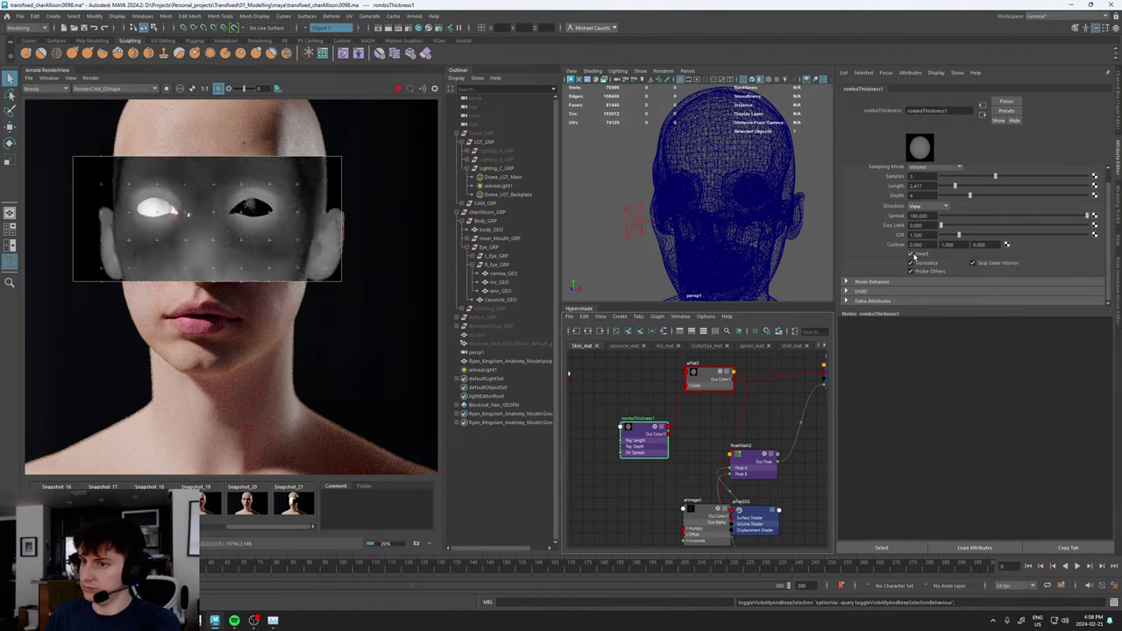
left_click(912, 254)
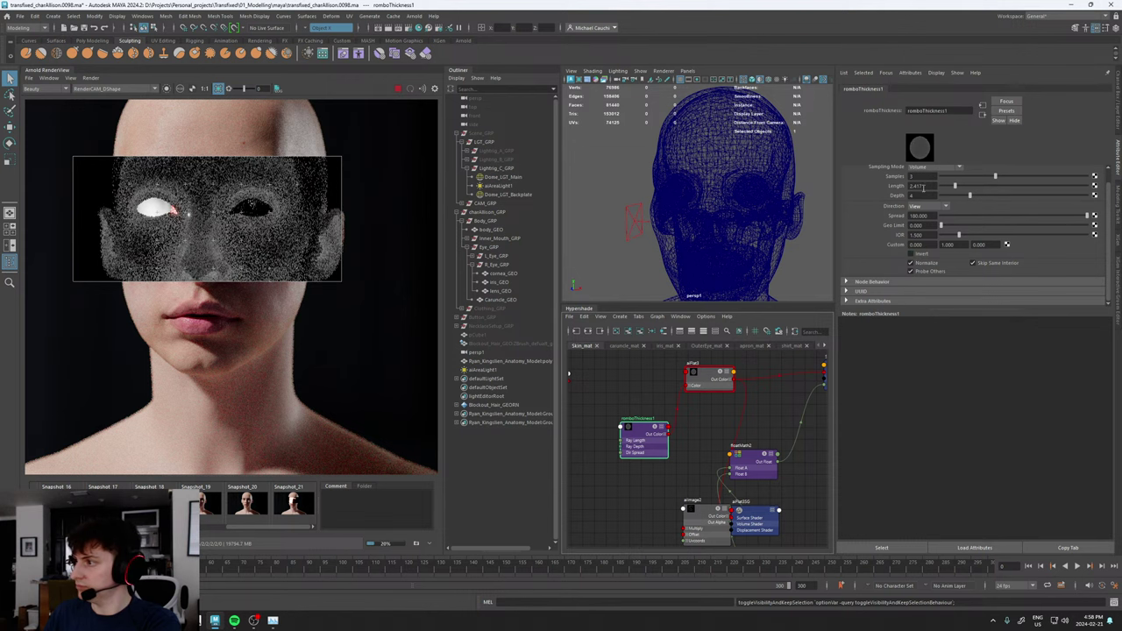
left_click(975, 263)
left_click(912, 272)
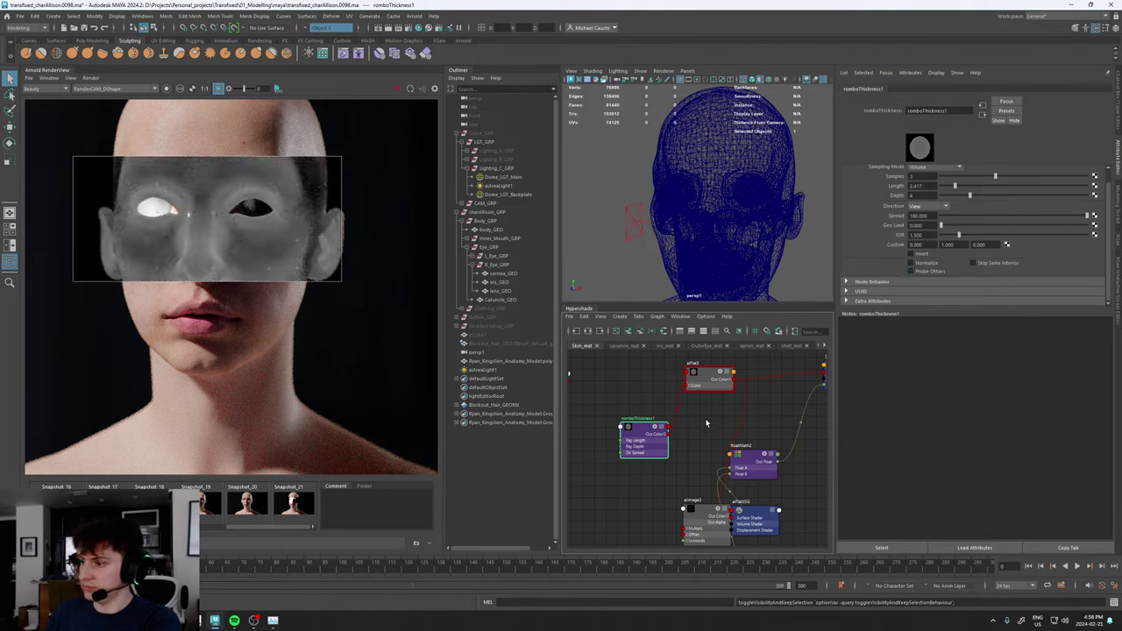
- Reconnect Skin_MatteOverride_mat to the surface shader of Skin_ClearCoatMix_matSG and delete the aiFlat3 and romboThickness1 nodes
scroll(695, 428, "down", 3)
scroll(701, 425, "up", 2)
middle_click_drag(651, 384, 641, 428, "alt")
left_click_drag(621, 425, 805, 422)
key("Delete")
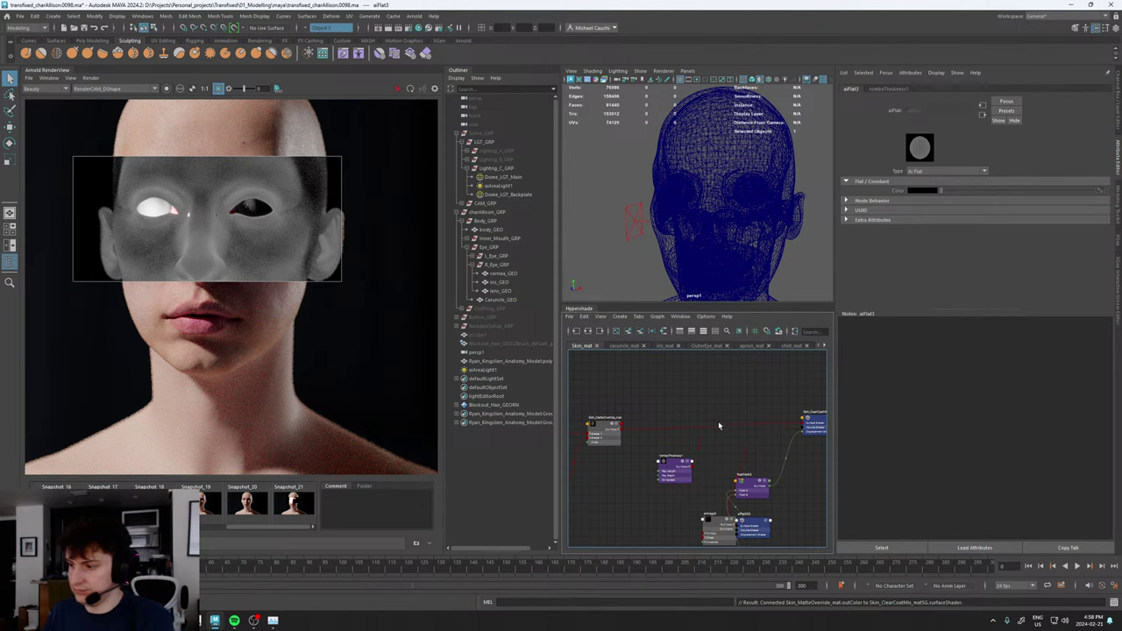
left_click(675, 469)
key("Delete")
left_click(397, 88)
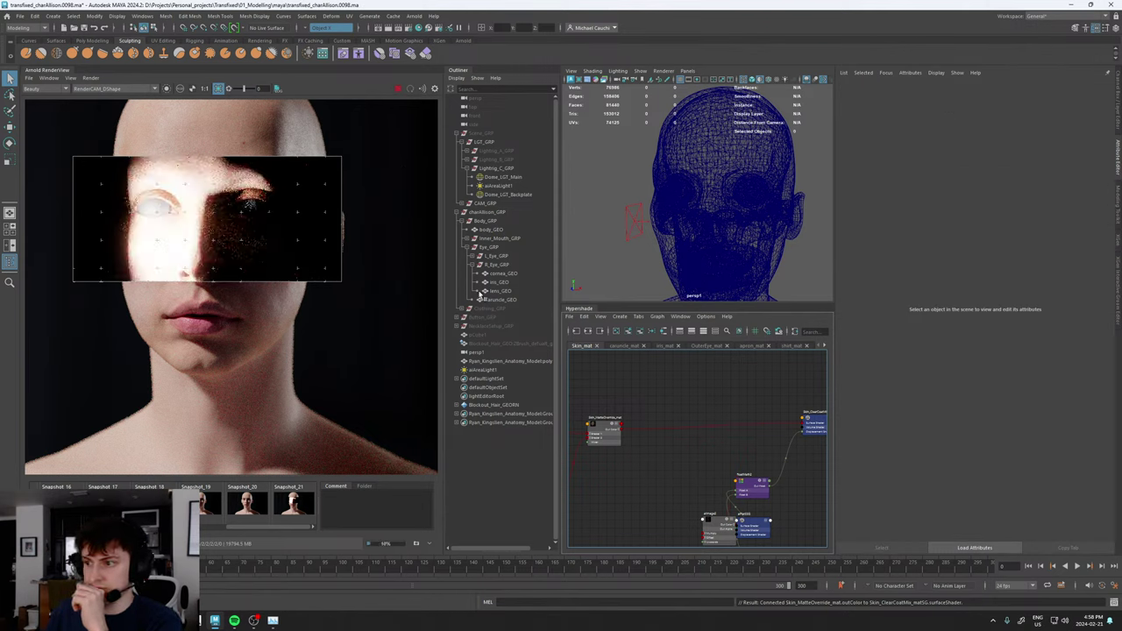
- Delete the ungrouped aiAreaLight1 test light and unhide Scene_GRP to restore the original lighting
left_click(490, 370)
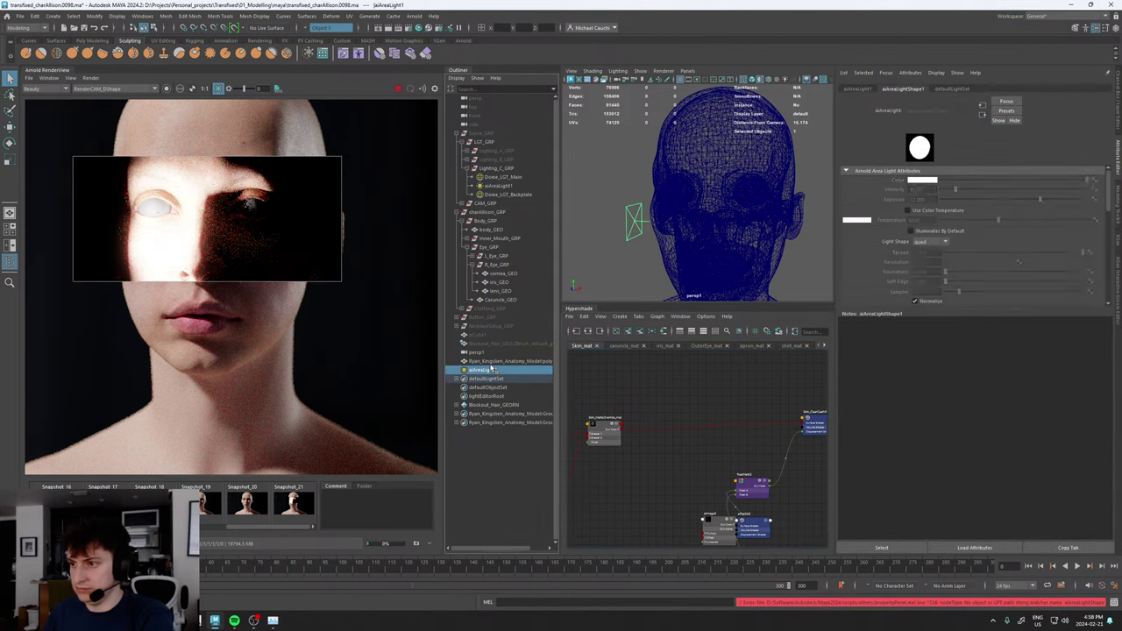
key("Delete")
left_click(482, 134)
key("h")
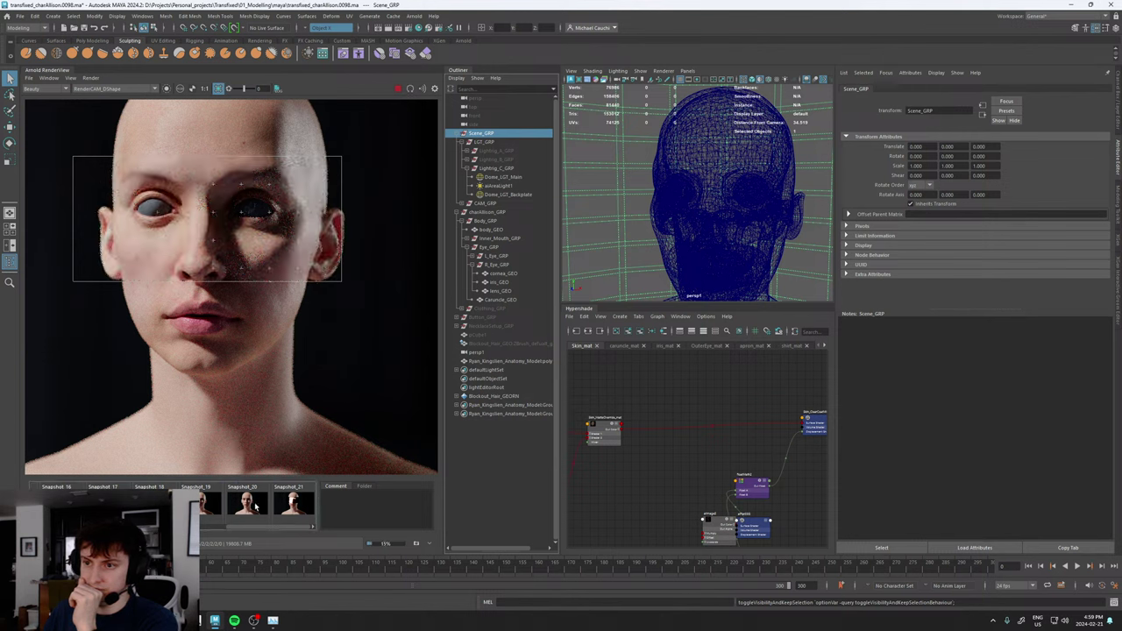
- Compare Snapshot_20 with the current skin render, examining the shadowed side of the face and the nose up close
left_click(256, 506)
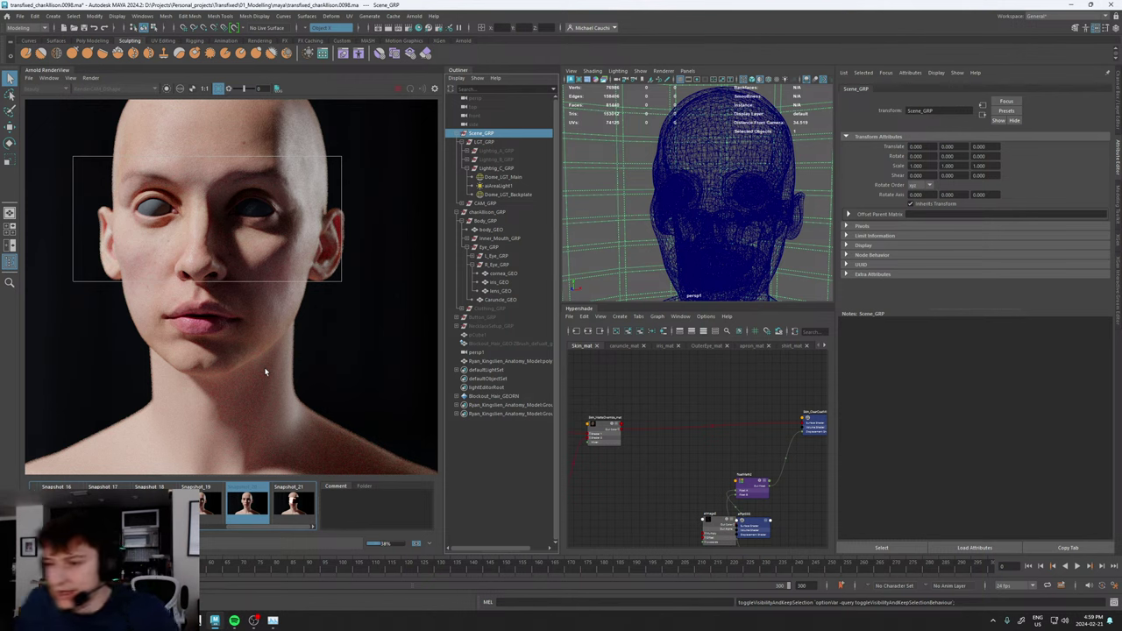
scroll(252, 278, "down", 3)
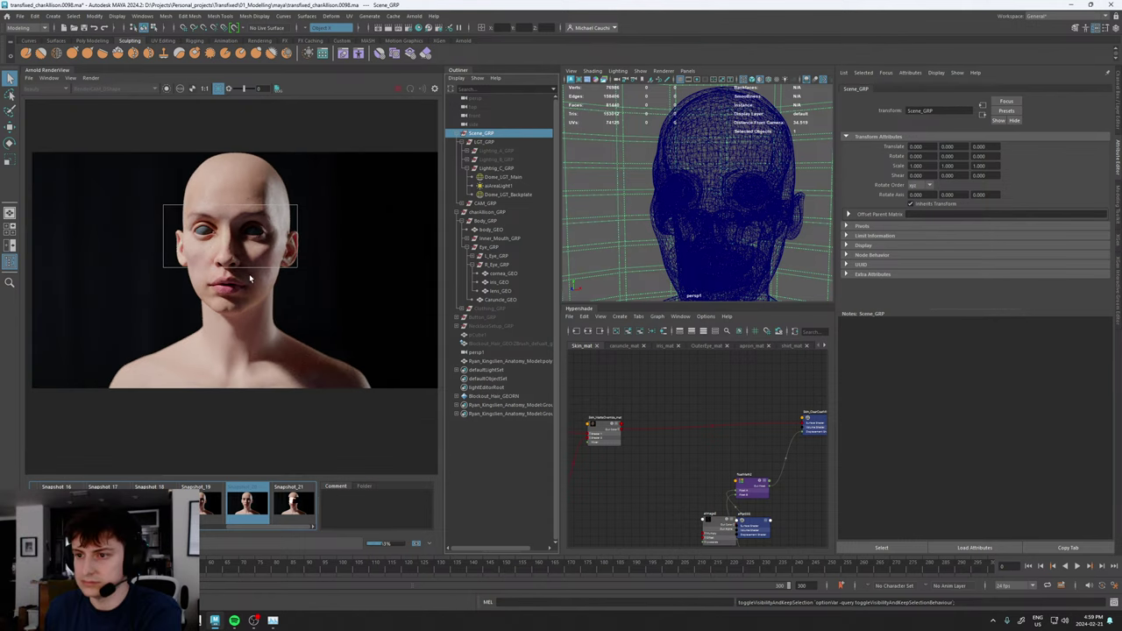
scroll(236, 275, "up", 5)
scroll(236, 276, "down", 2)
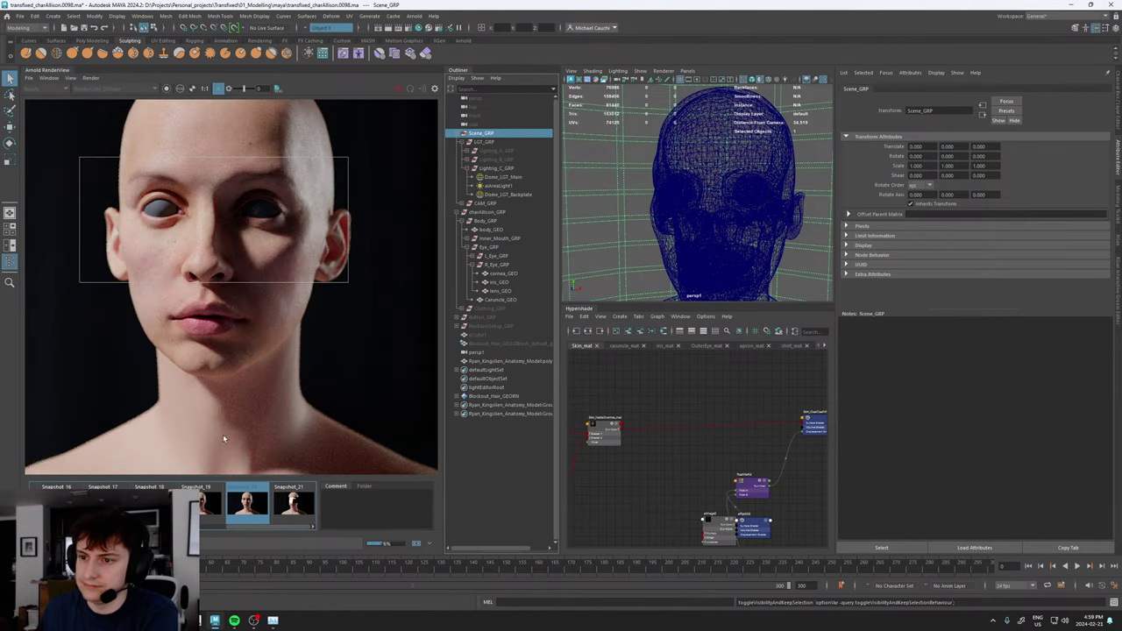
scroll(223, 434, "up", 5)
left_click(252, 509)
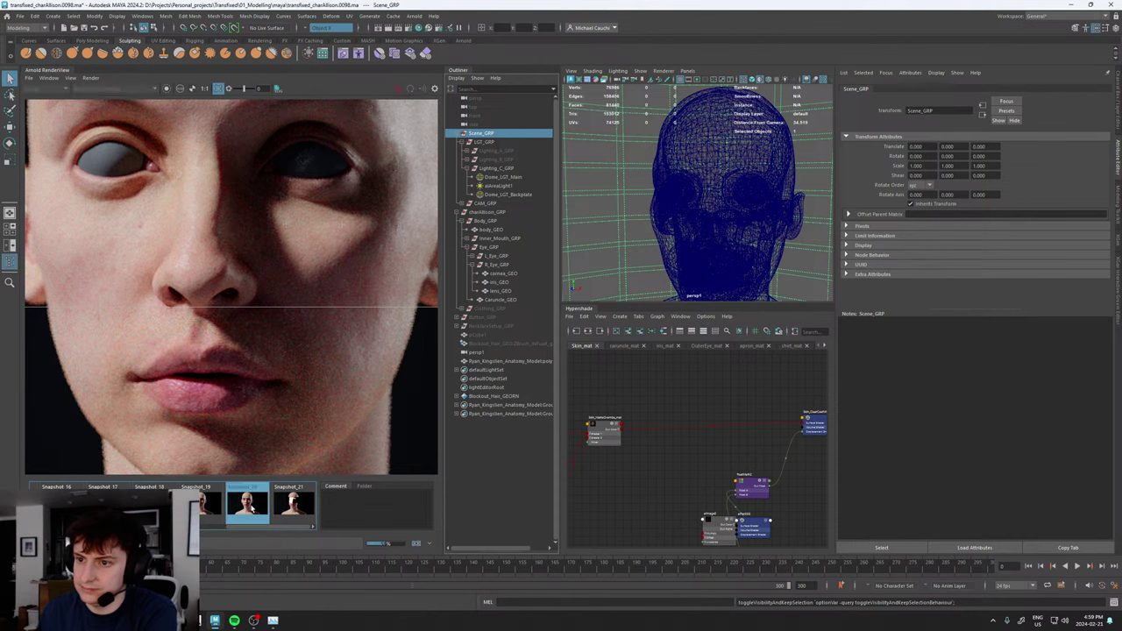
left_click(252, 509)
left_click(252, 508)
left_click(252, 508)
left_click(251, 508)
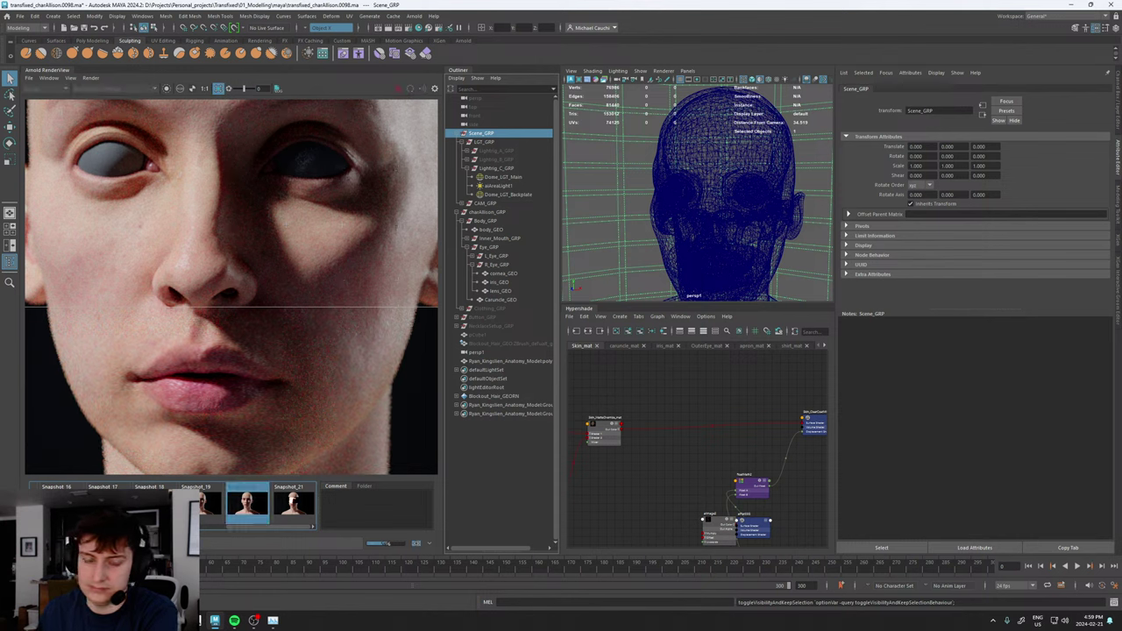
- Compare the whole head in the live render against Snapshot_20, checking the skin shading inside the render region
scroll(239, 235, "down", 3)
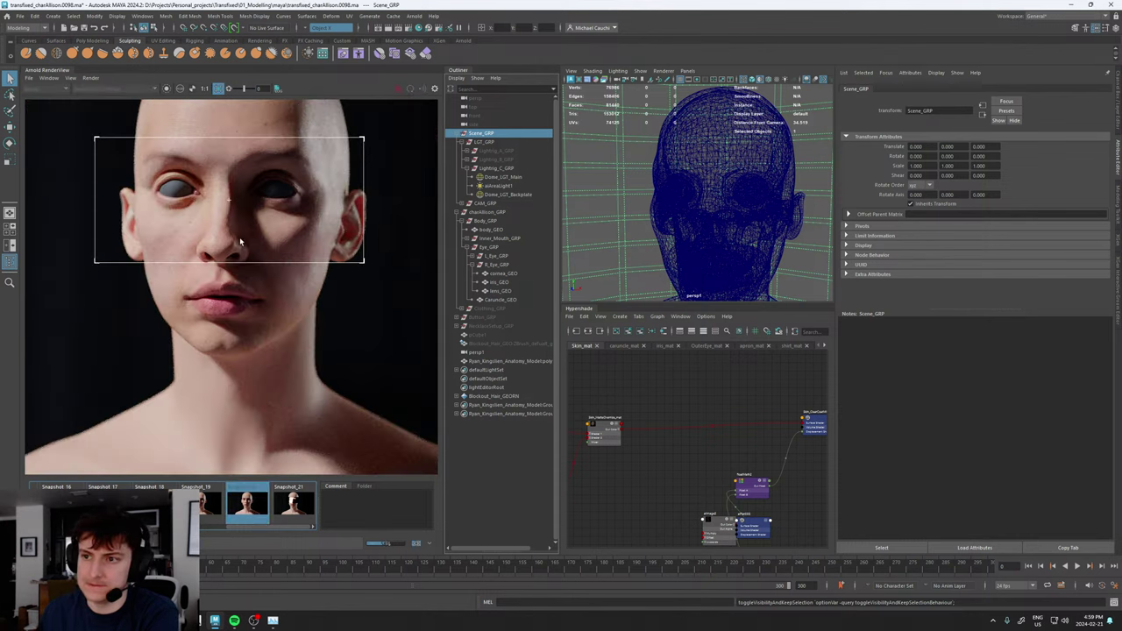
middle_click_drag(239, 237, 241, 300)
left_click(250, 501)
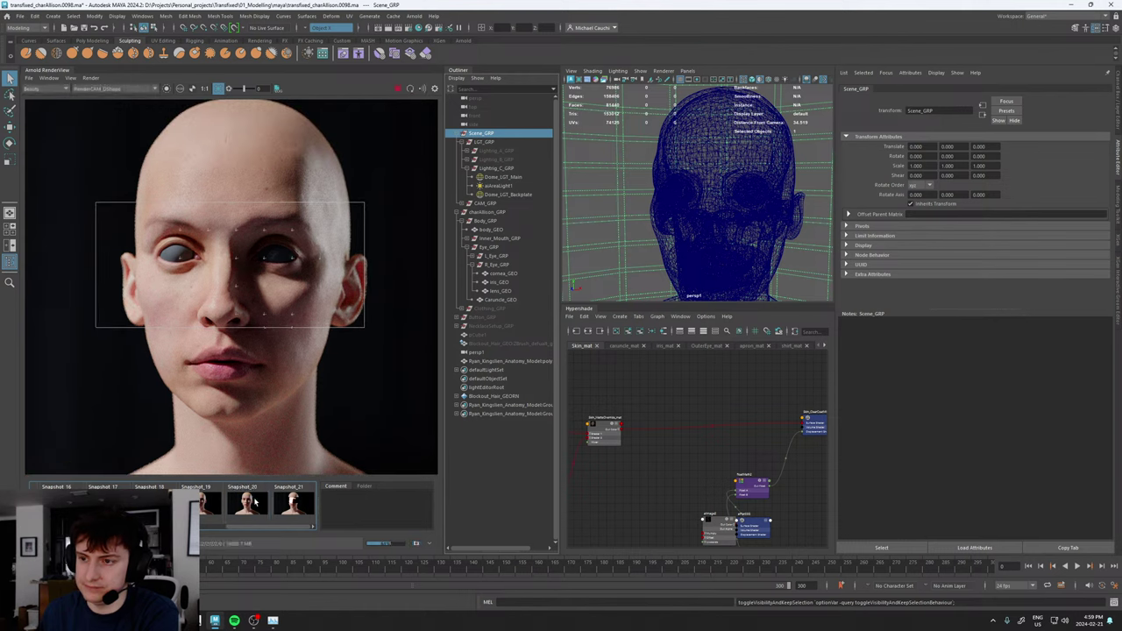
left_click(254, 504)
left_click(255, 505)
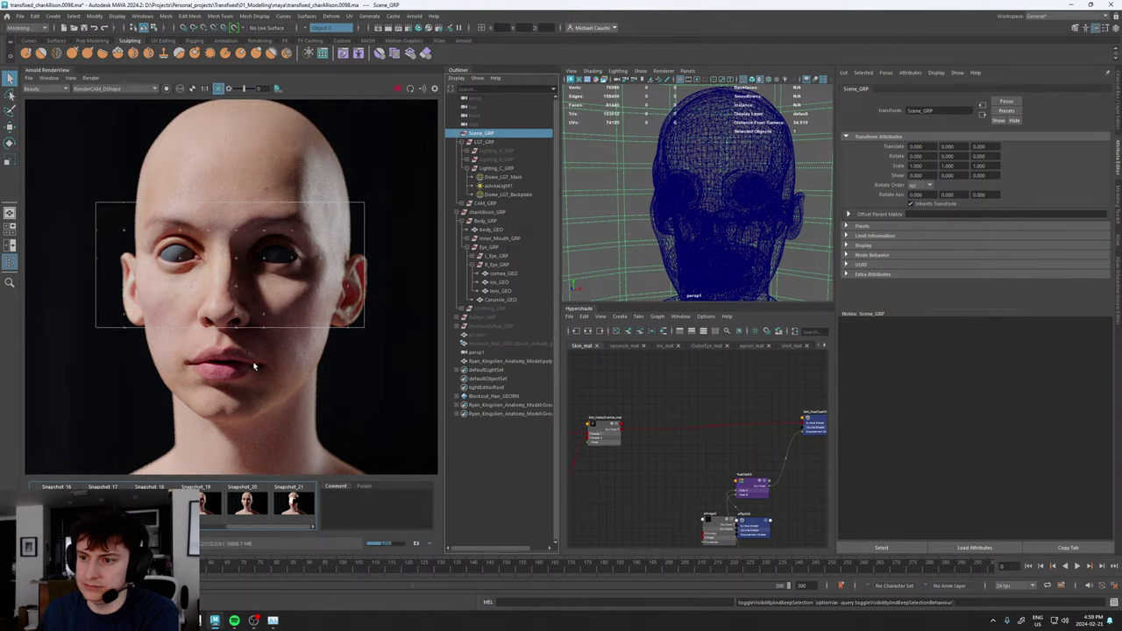
scroll(252, 342, "up", 1)
scroll(242, 348, "down", 3)
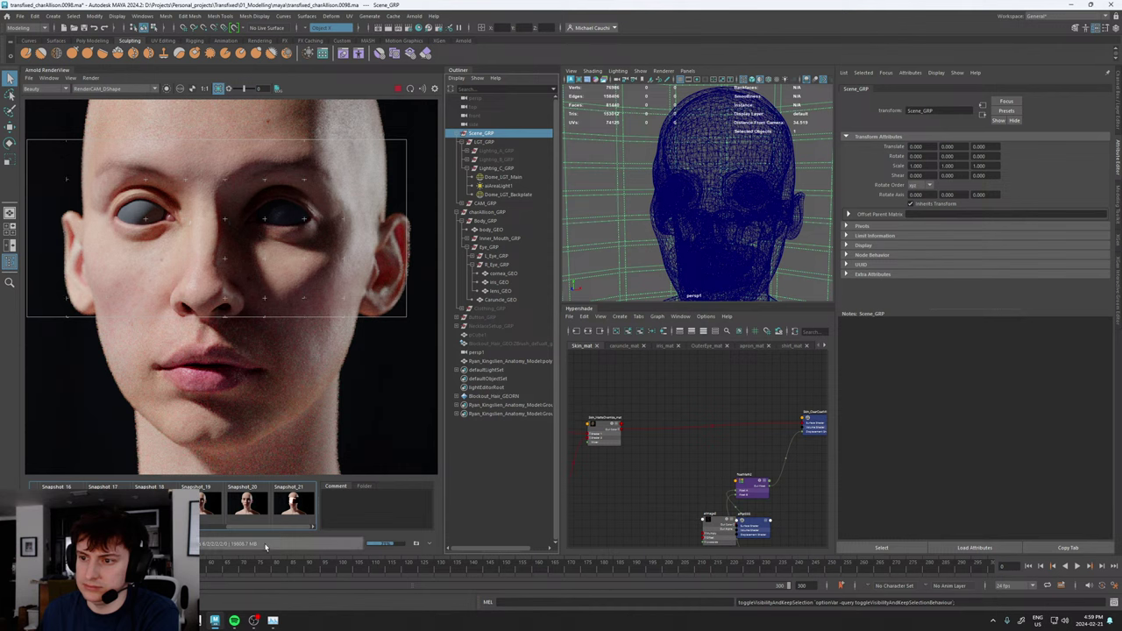
left_click(255, 505)
left_click(255, 505)
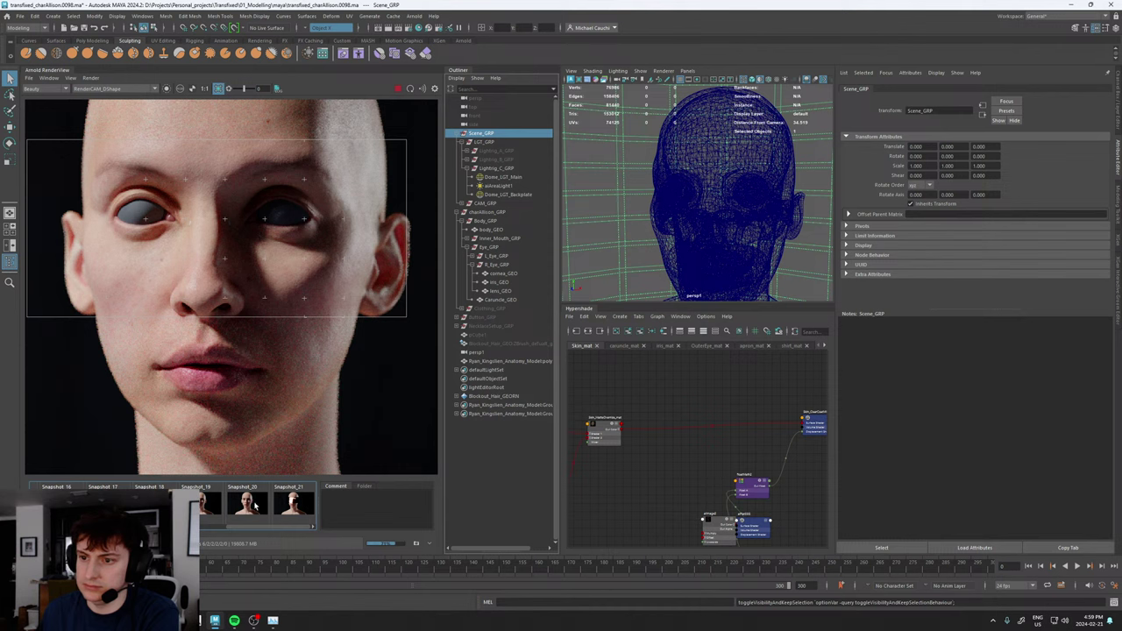
scroll(176, 292, "up", 5)
scroll(176, 292, "down", 4)
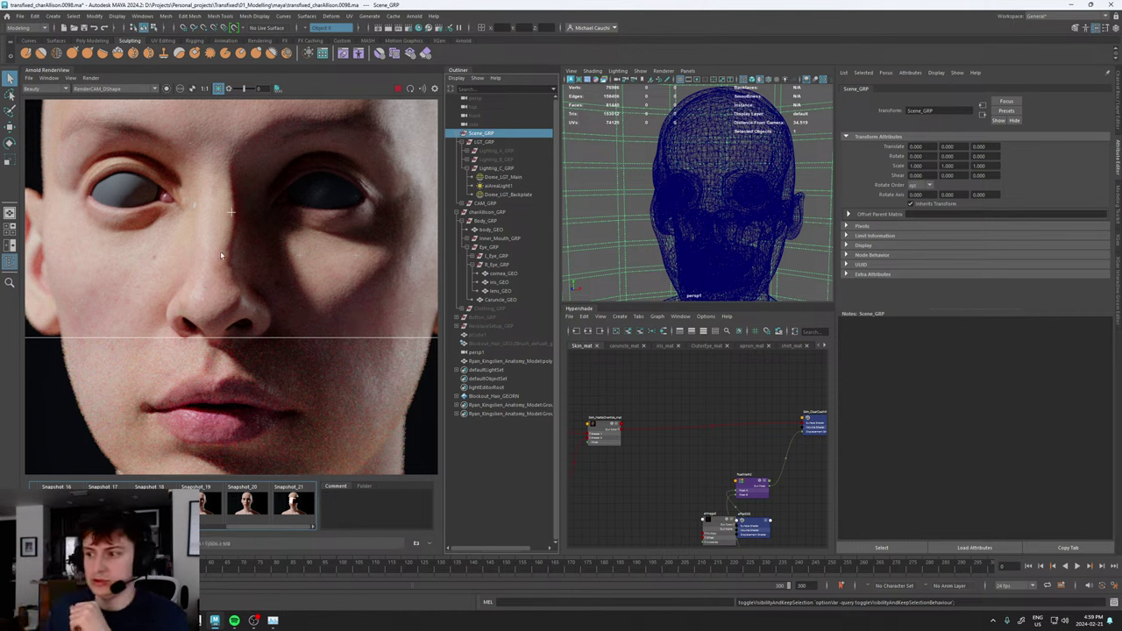
- Hide the anatomy skull mesh inside the head and examine the re-rendered skin around the face
left_click(521, 361)
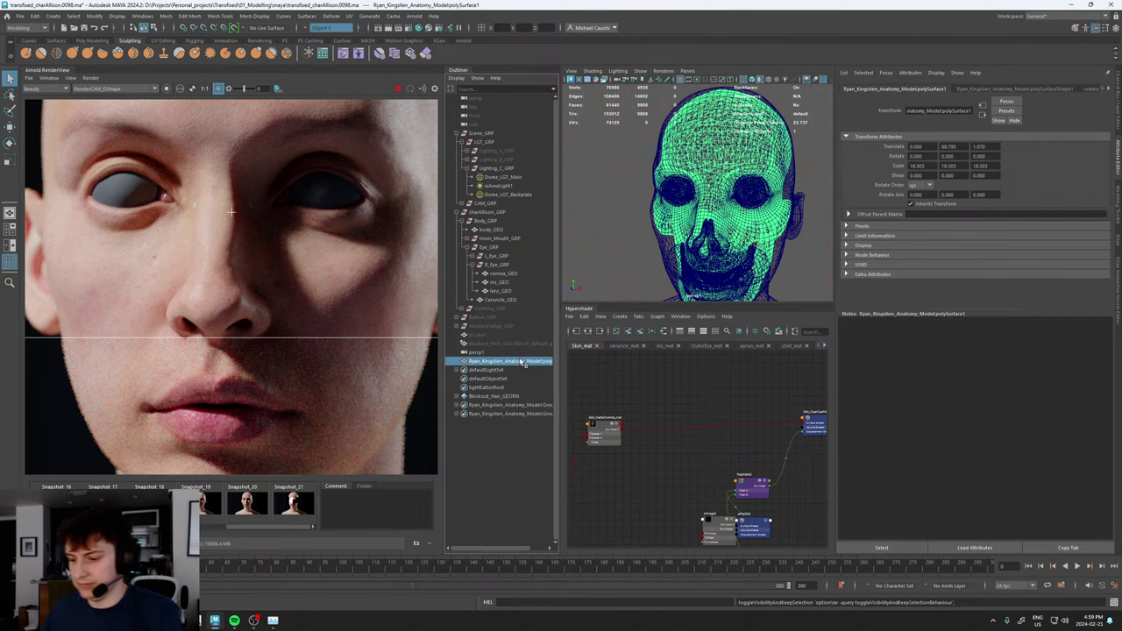
key("h")
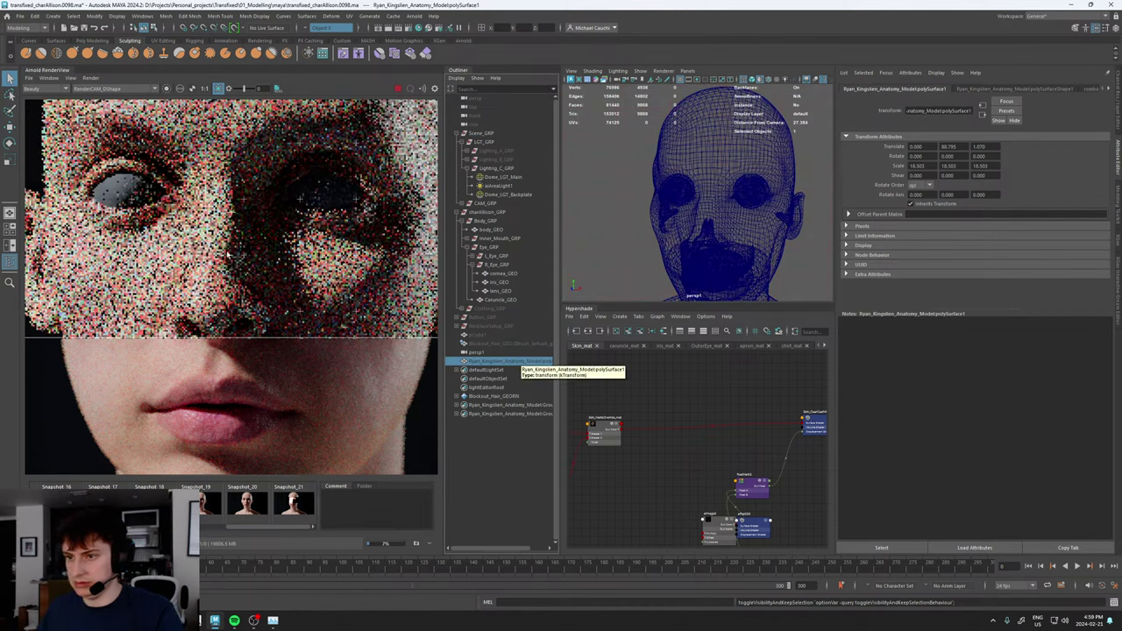
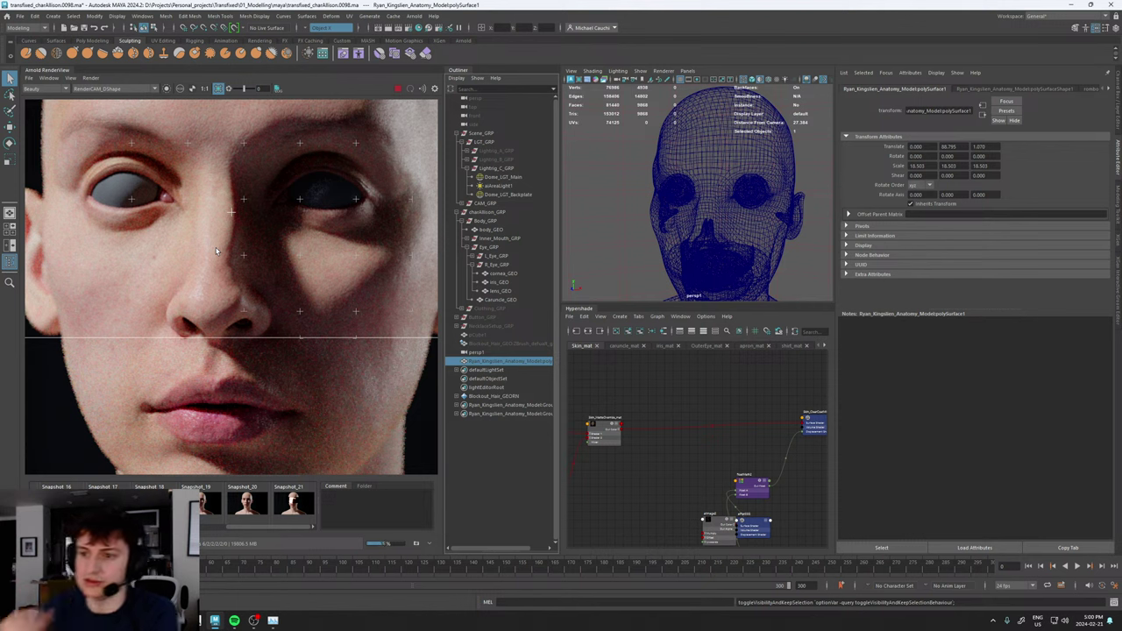
scroll(201, 219, "down", 2)
scroll(207, 227, "up", 3)
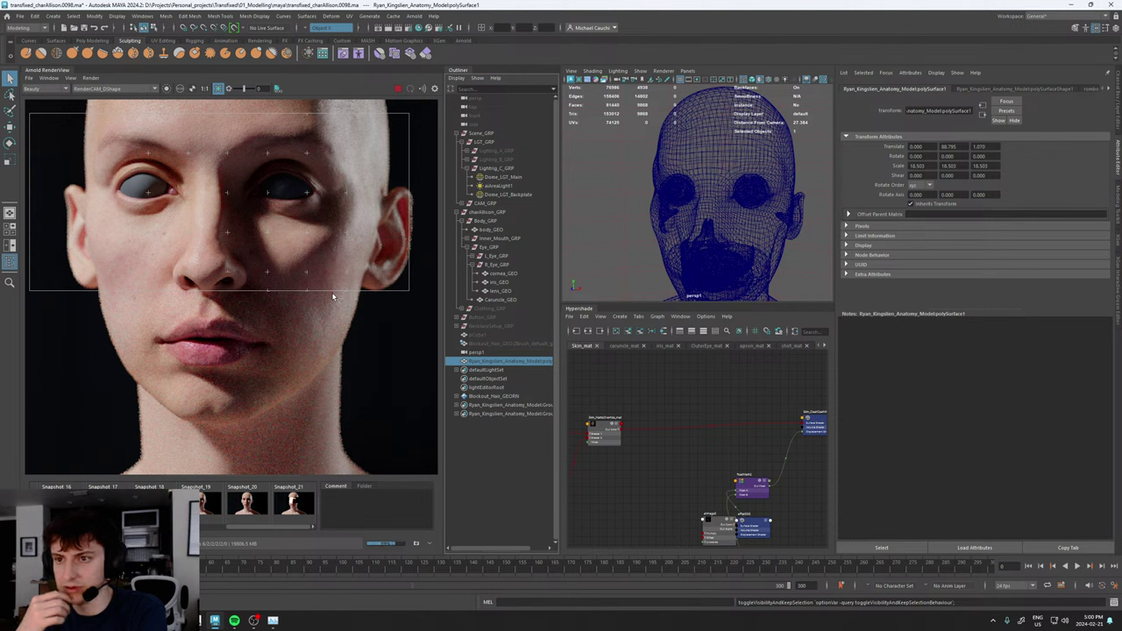
scroll(200, 208, "down", 2)
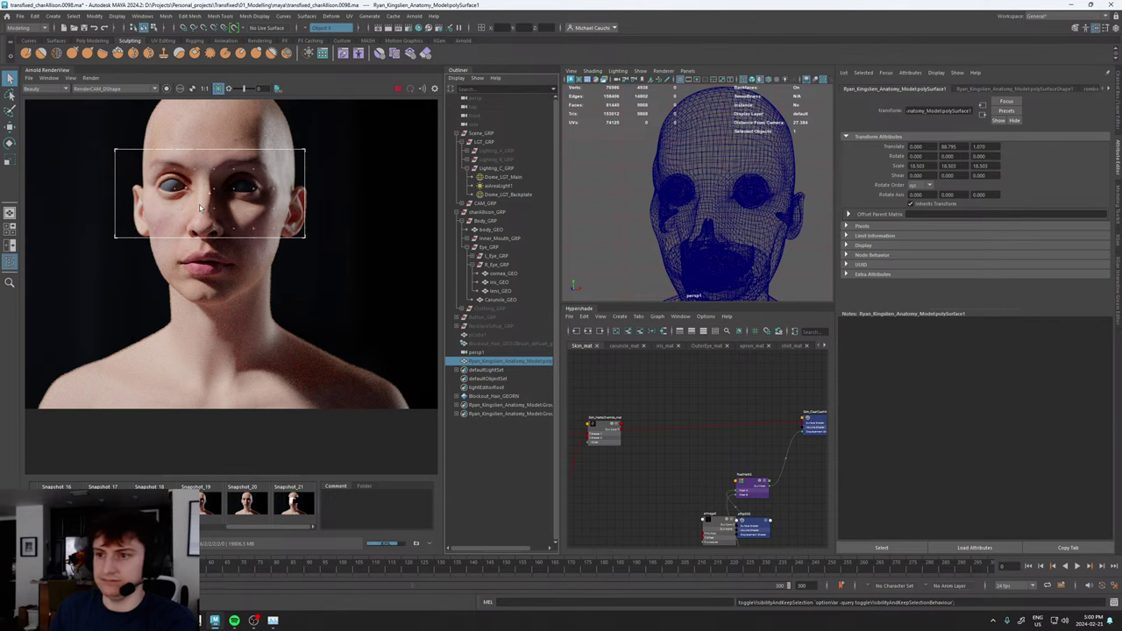
scroll(186, 217, "up", 3)
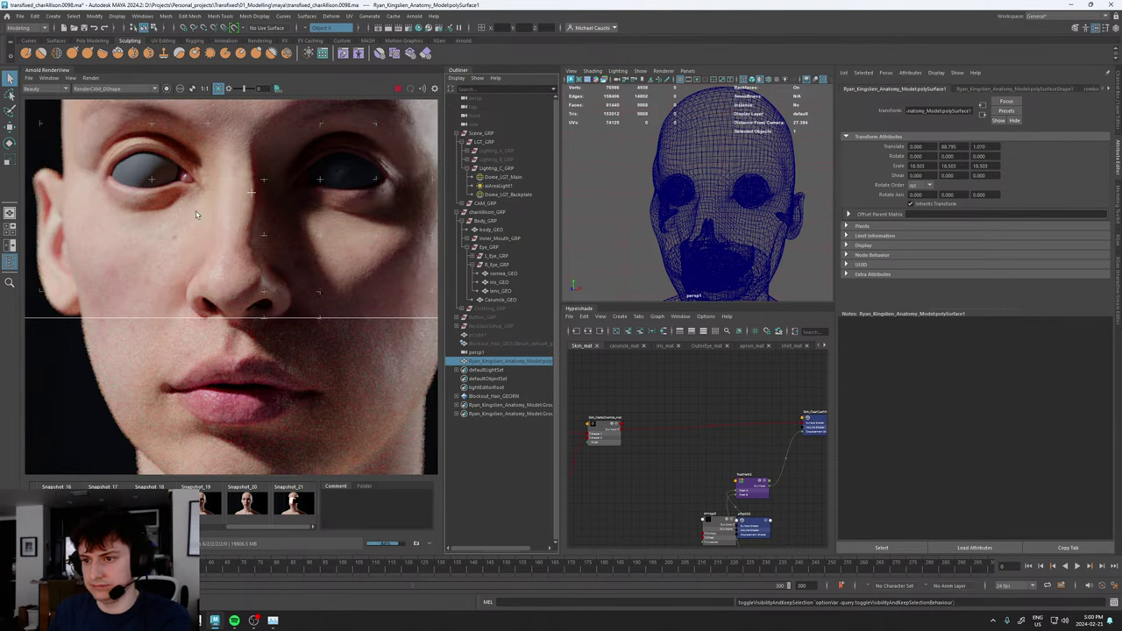
scroll(198, 215, "down", 2)
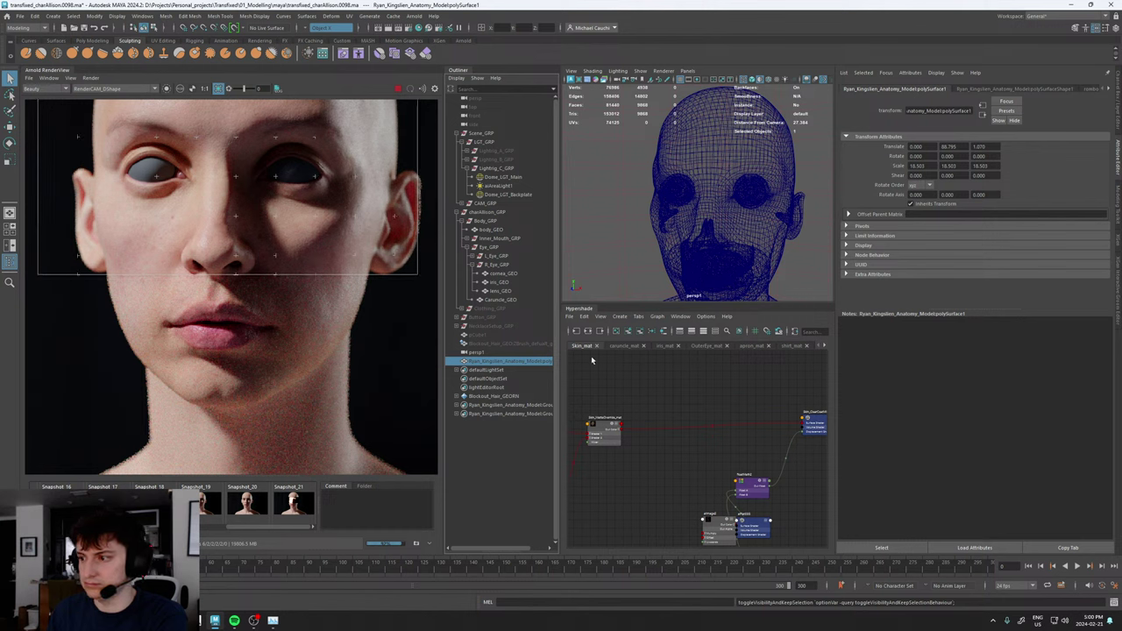
- Display the iris_mat network with iris_mat selected and limit the render region to the eye on the lit side of the face
left_click(667, 346)
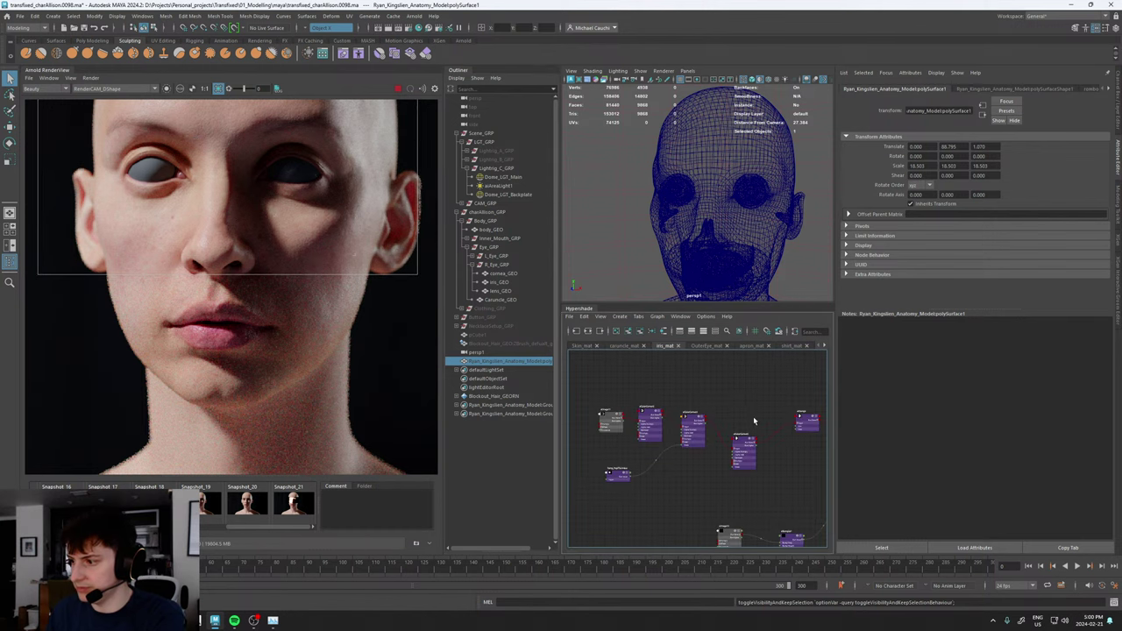
scroll(666, 418, "up", 3)
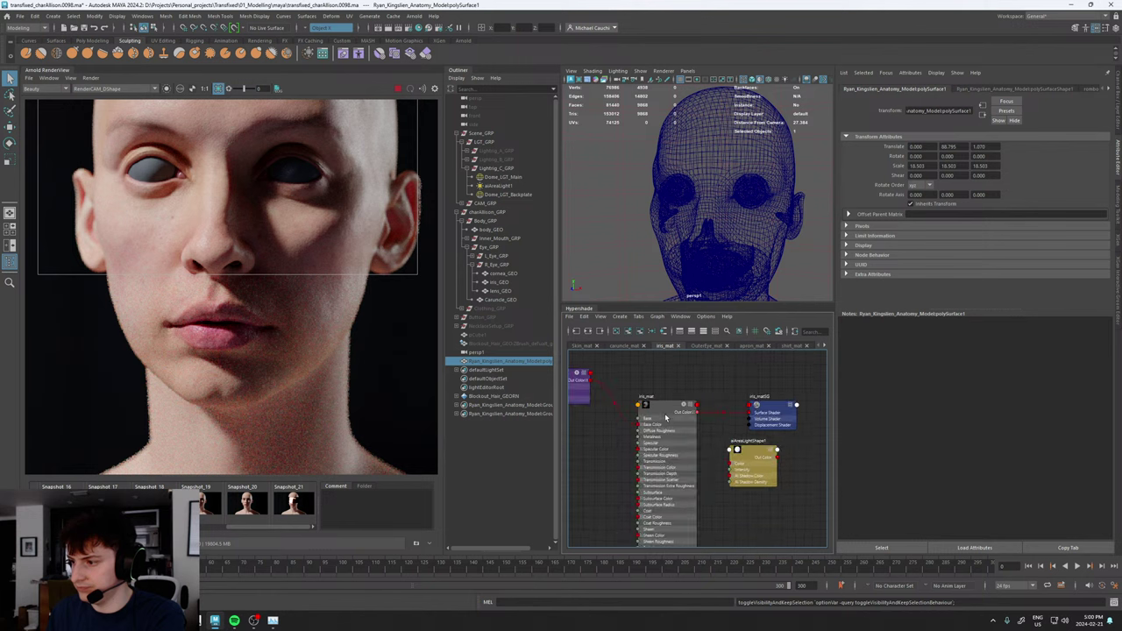
left_click(657, 412)
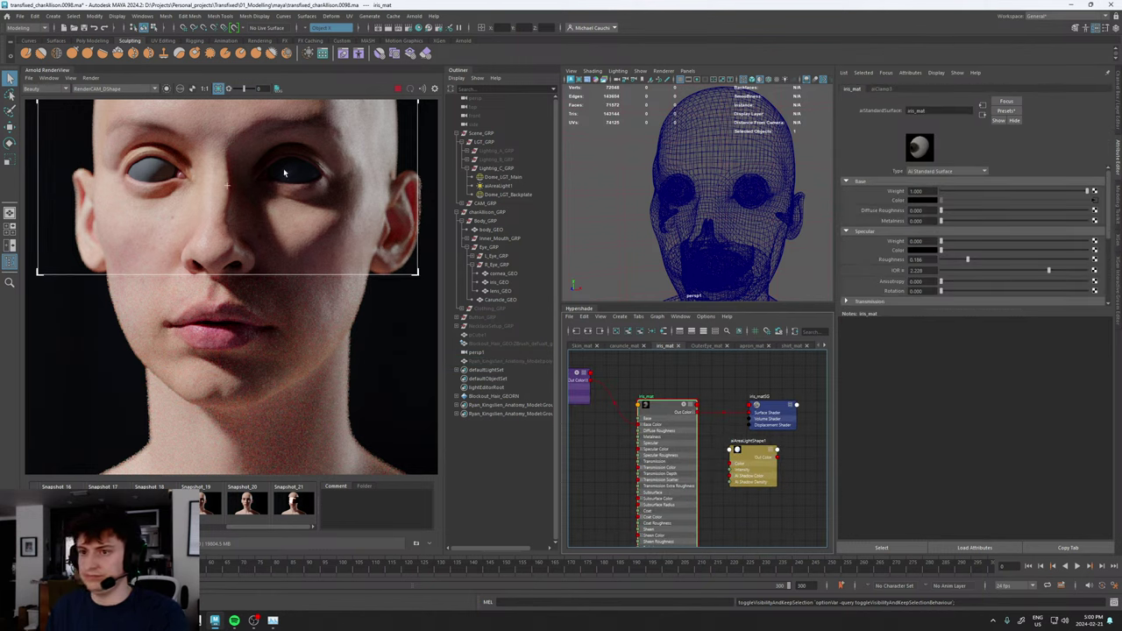
middle_click_drag(162, 176, 178, 232)
left_click_drag(122, 185, 213, 257)
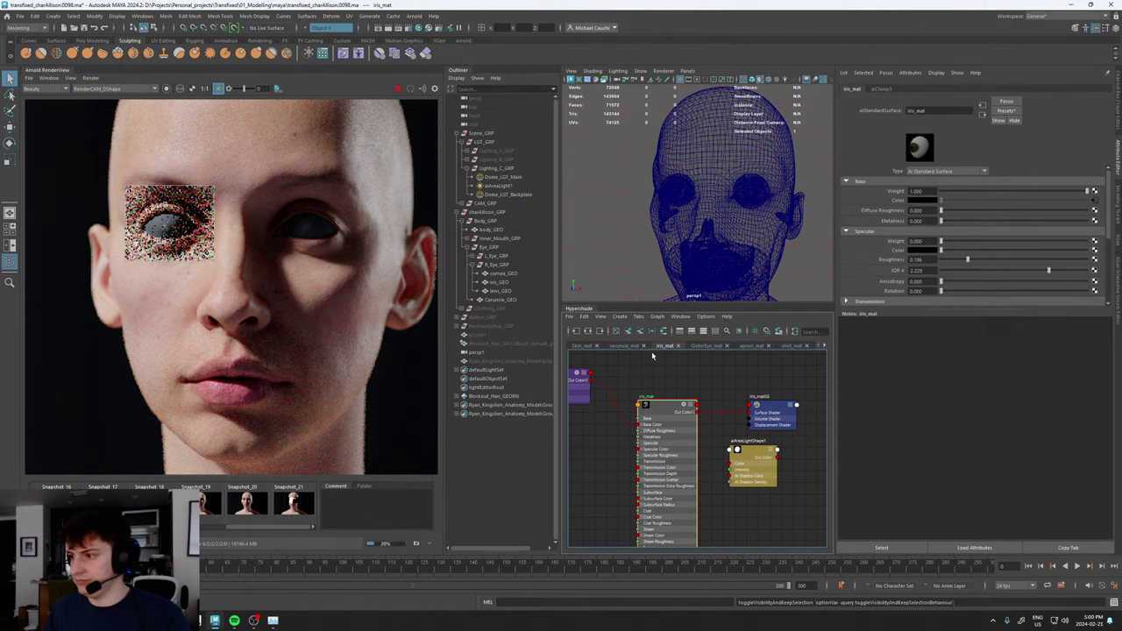
- Find OuterEye_MatteOverride_mat in the OuterEye_mat network and set its Mix Ratio to 0
left_click(626, 346)
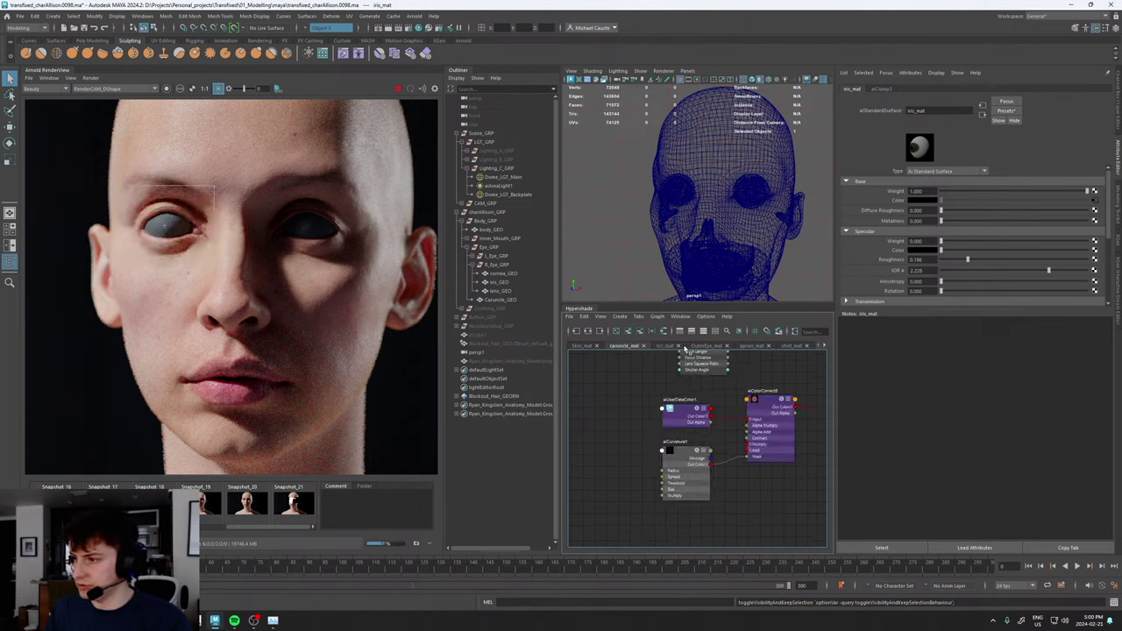
left_click(708, 347)
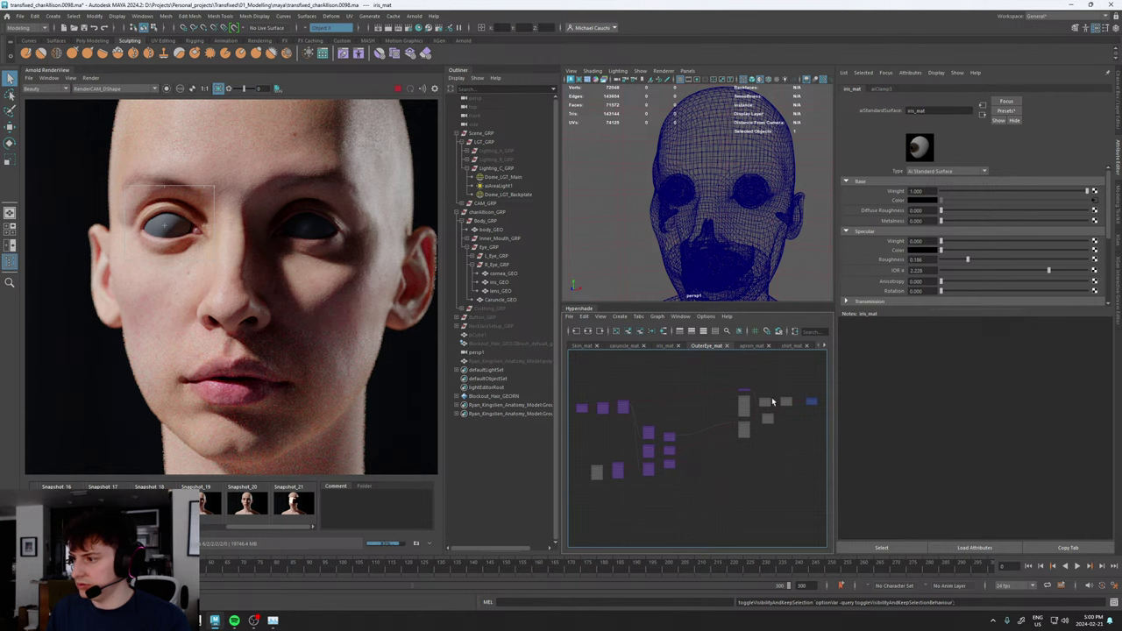
left_click(791, 403)
left_click_drag(951, 196, 936, 199)
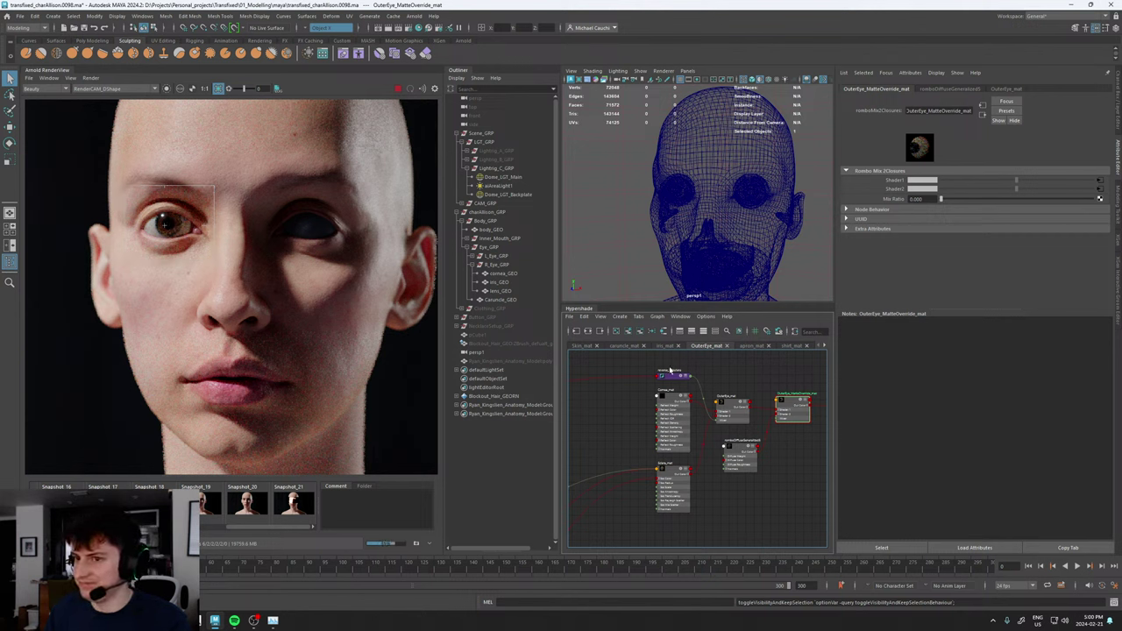
- Create a romboDiffuseGeneralized shader in the iris_mat network, connect it to iris_matSG's surface shader and inspect the rendered iris
left_click(665, 345)
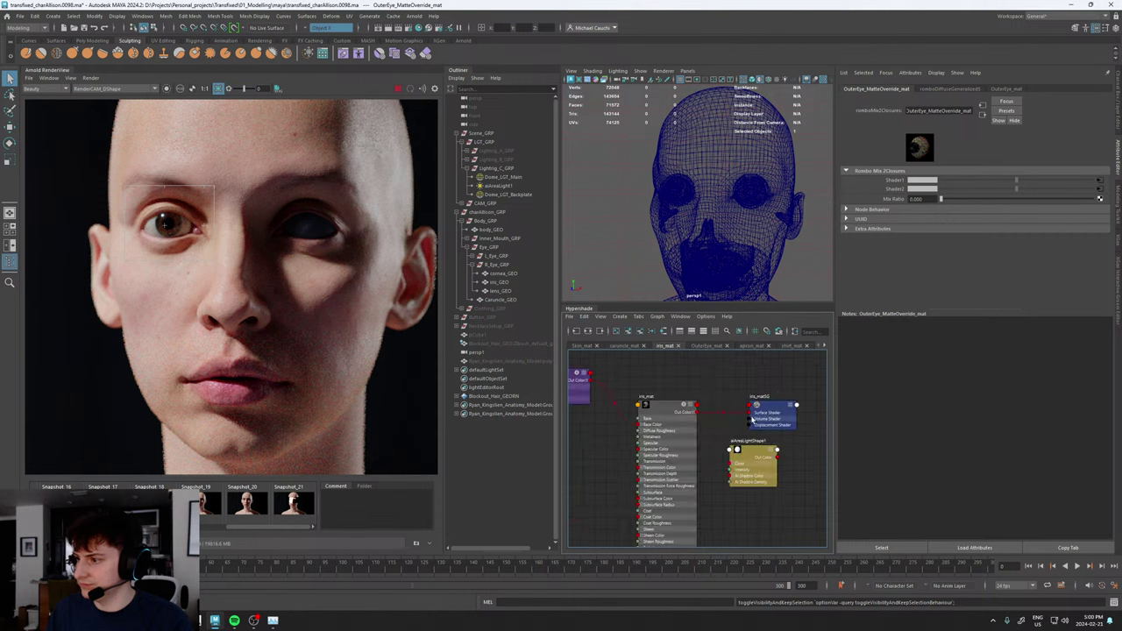
left_click(689, 382)
key("Tab")
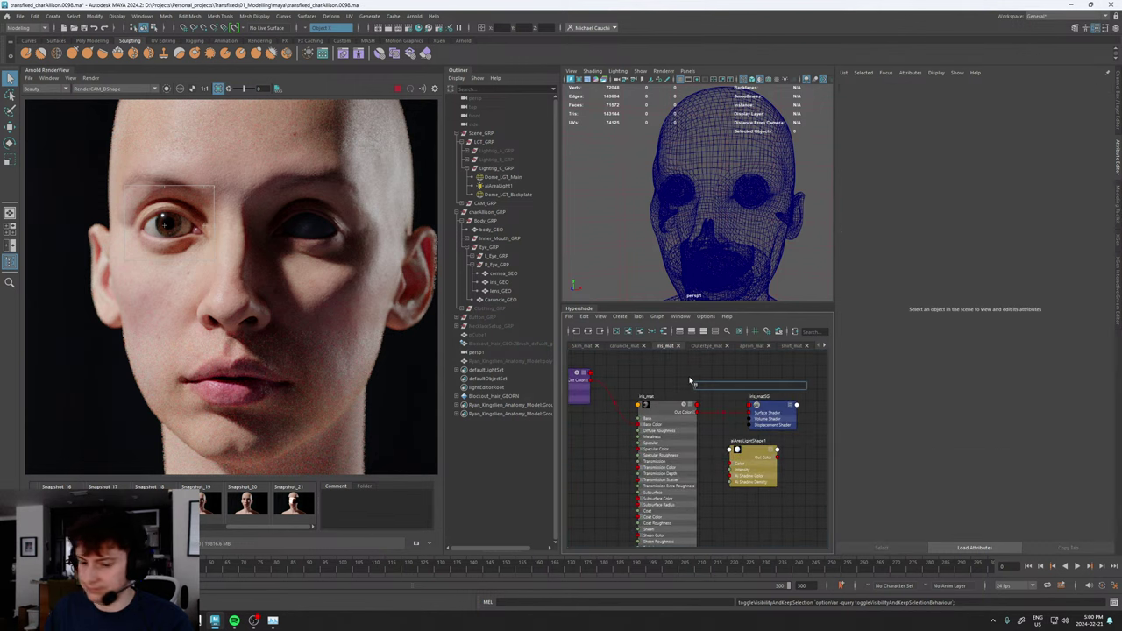
type("diffuse")
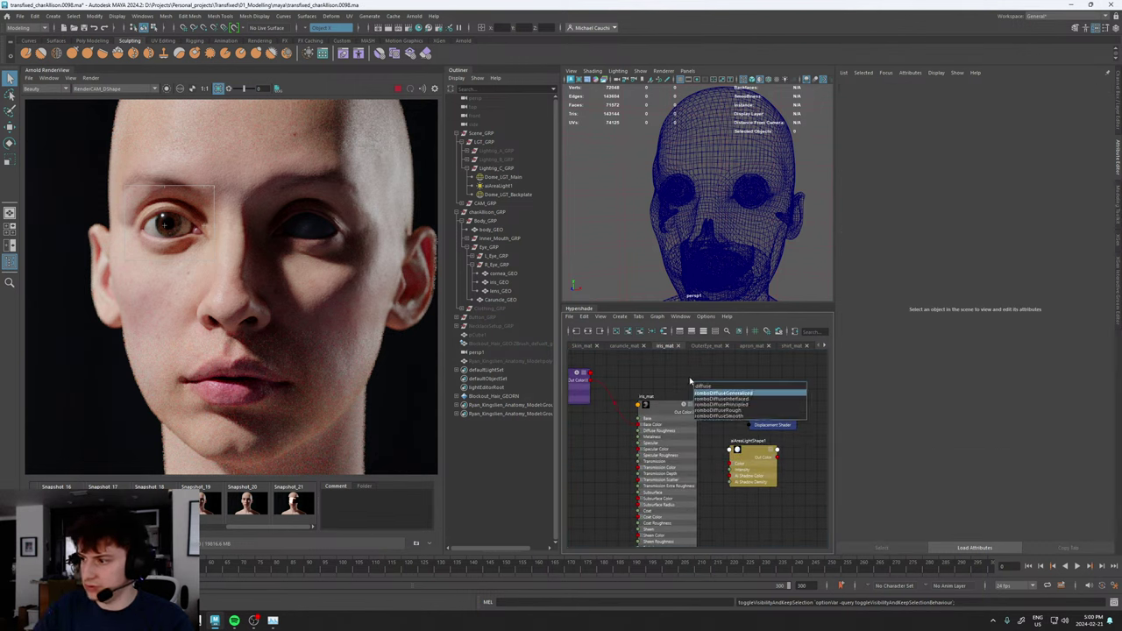
key("Return")
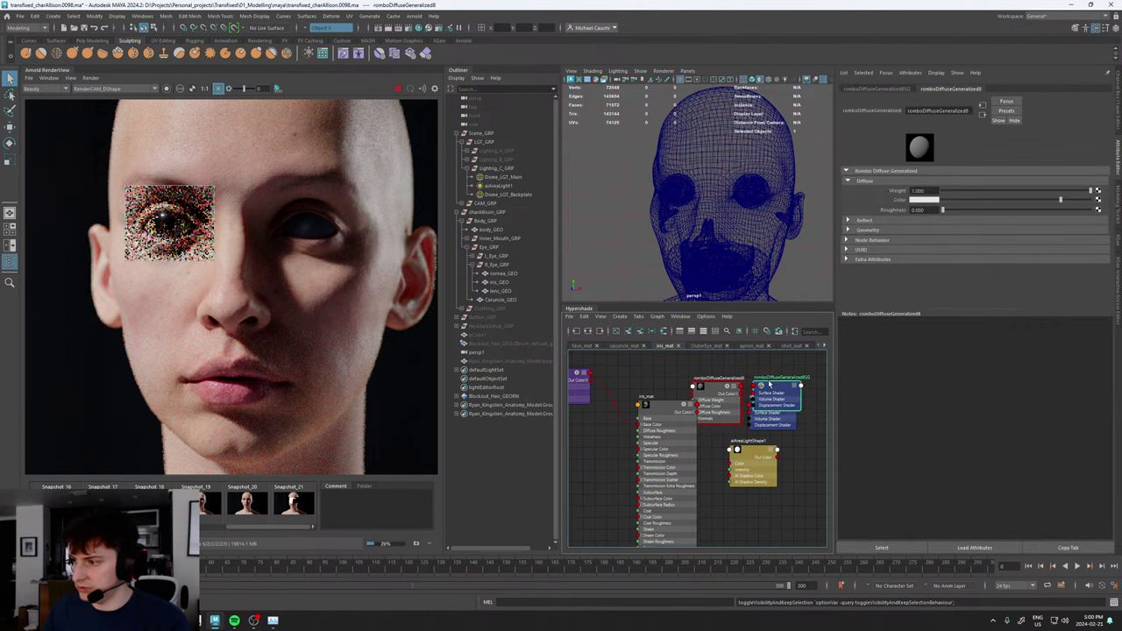
left_click_drag(718, 383, 751, 412)
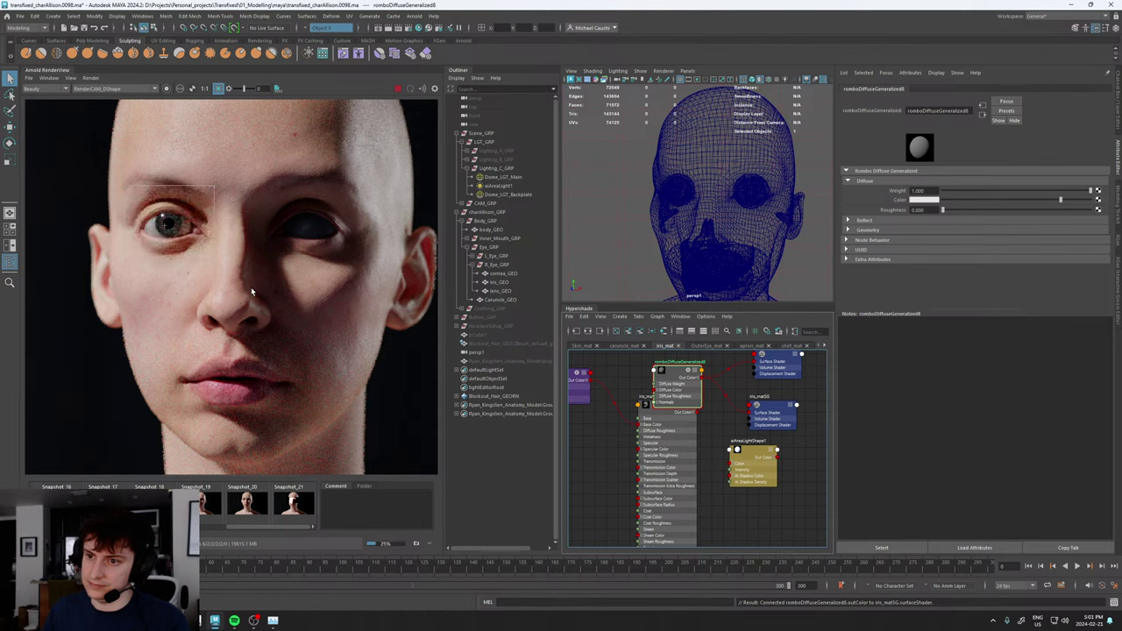
scroll(180, 246, "up", 5)
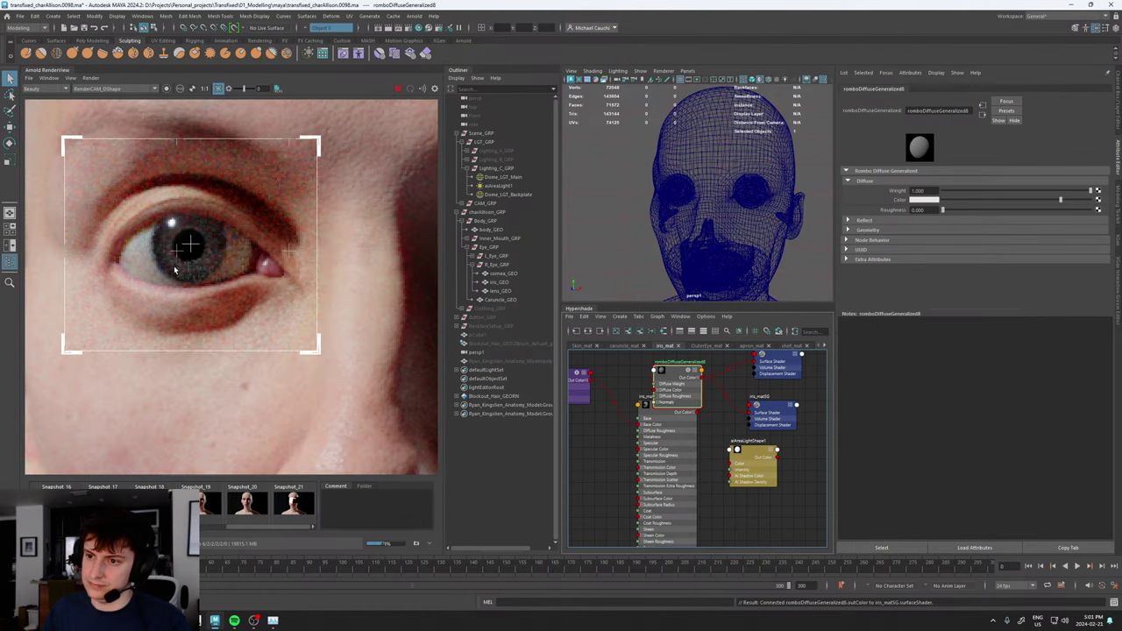
scroll(185, 246, "down", 4)
left_click(744, 514)
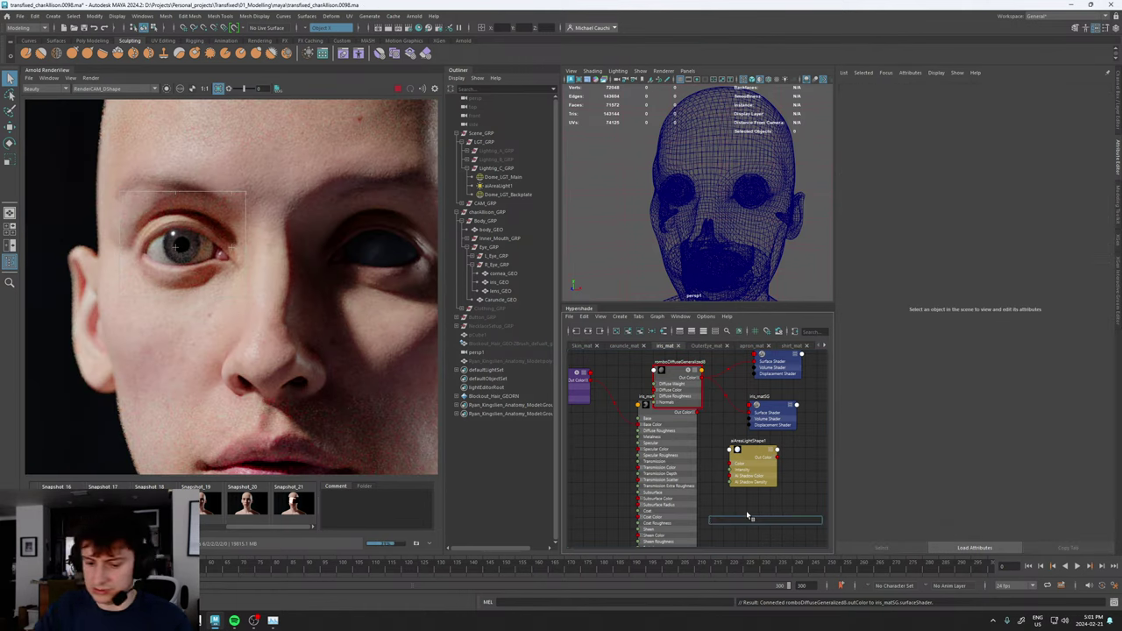
key("Tab")
type("standard")
key("Return")
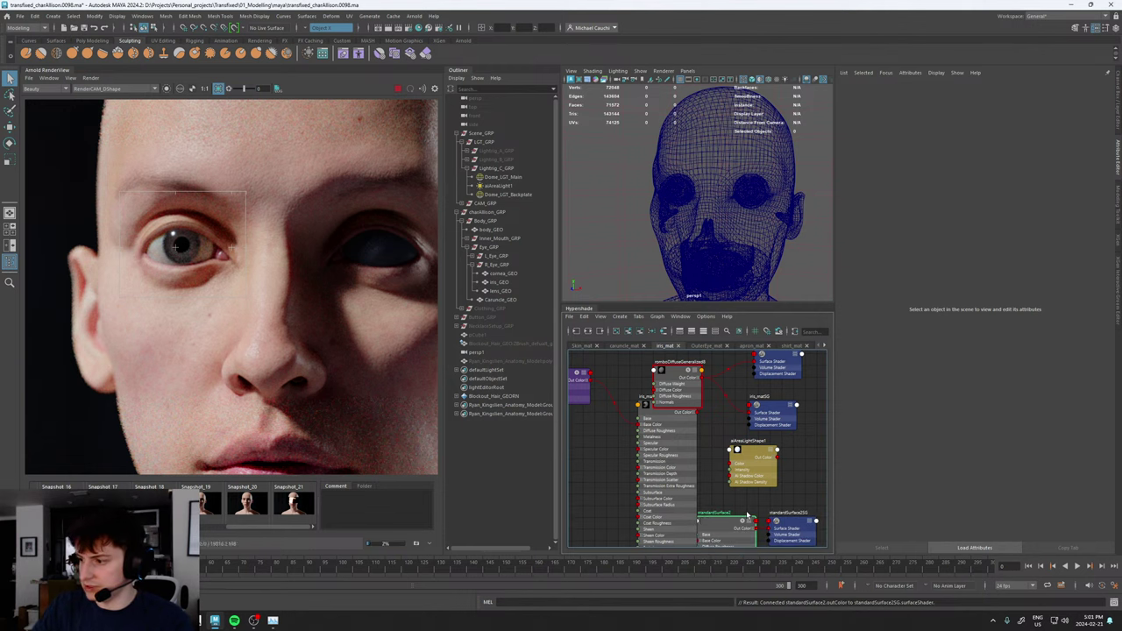
key("Delete")
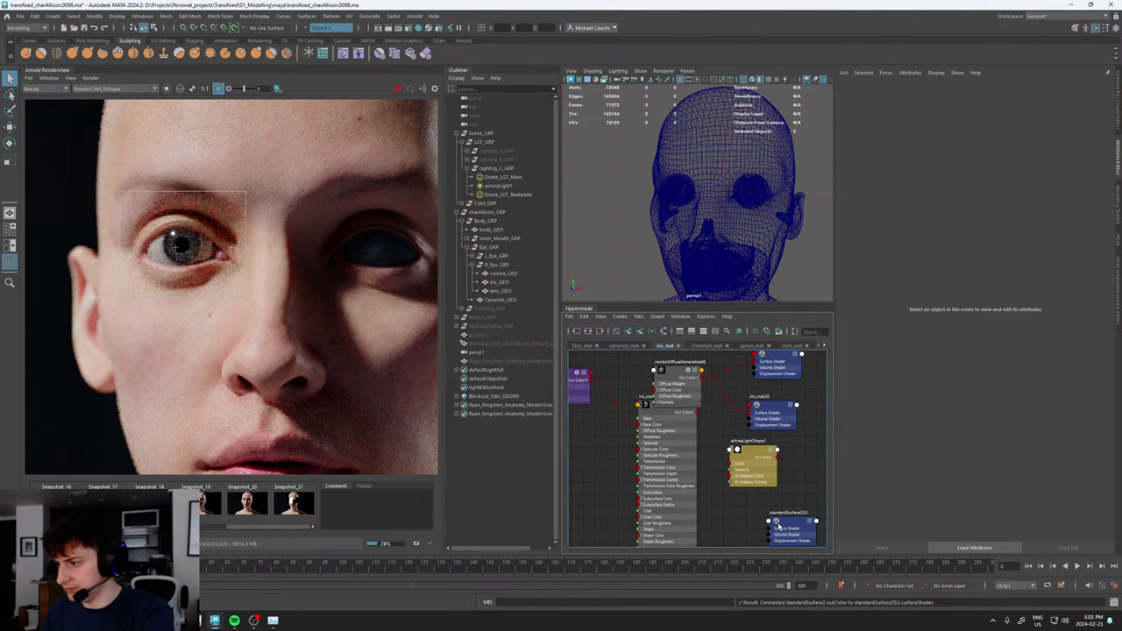
left_click(788, 527)
key("Delete")
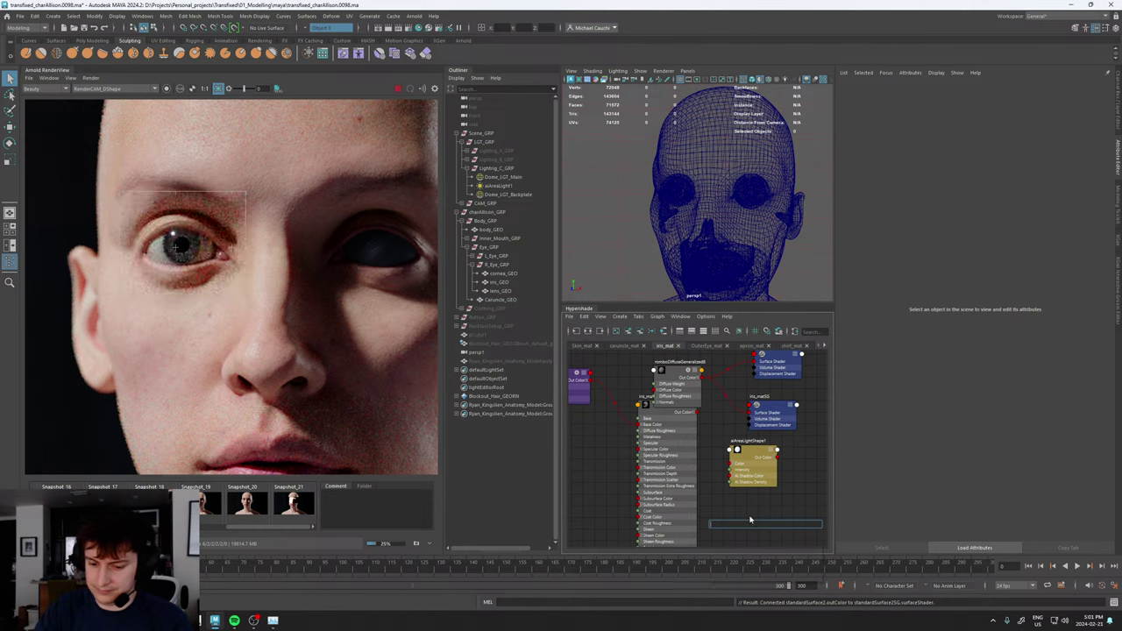
- Add an aiStandardSurface shader to the iris_mat network below the area light node
key("Tab")
key("Down")
key("Down")
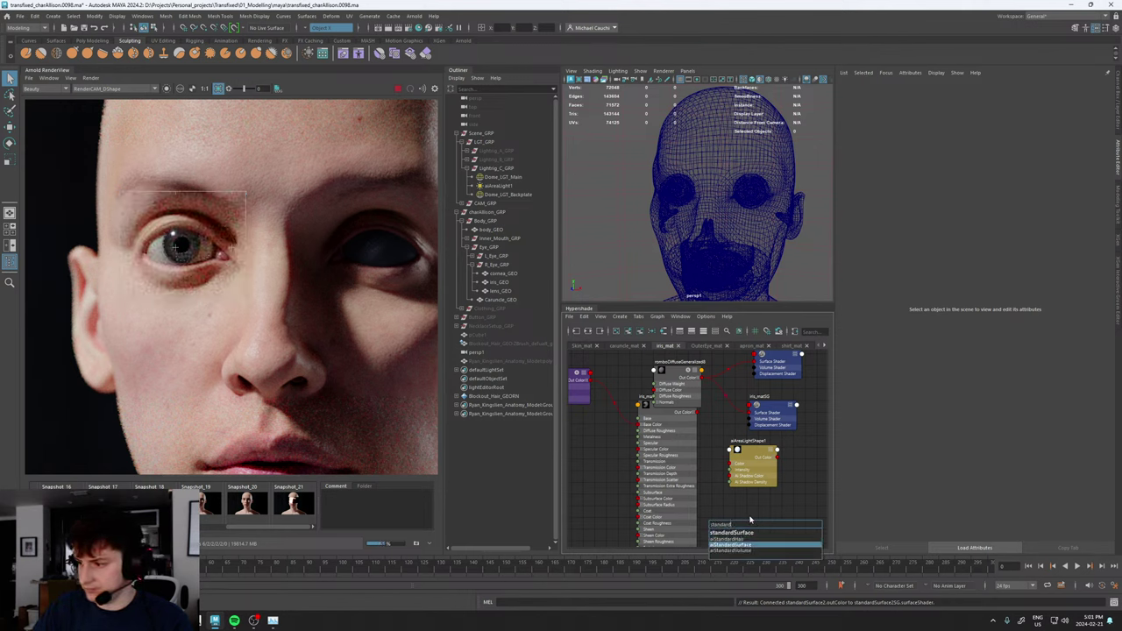
key("Return")
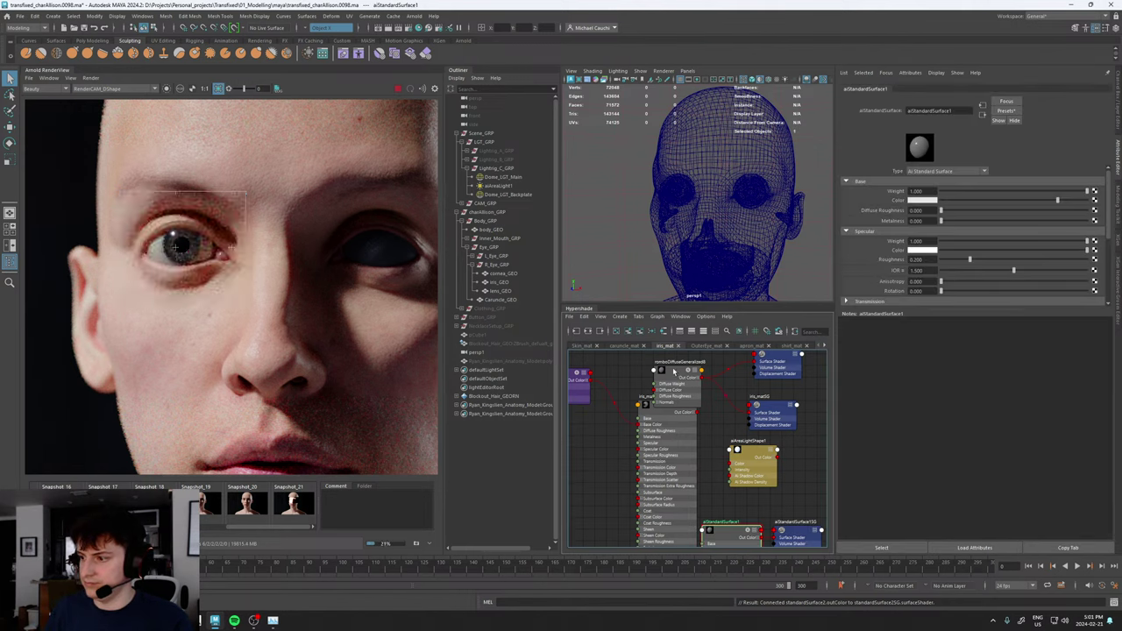
- Store a snapshot of the romboDiffuseGeneralized iris render and connect aiStandardSurface1 to iris_matSG's surface shader
left_click(664, 362)
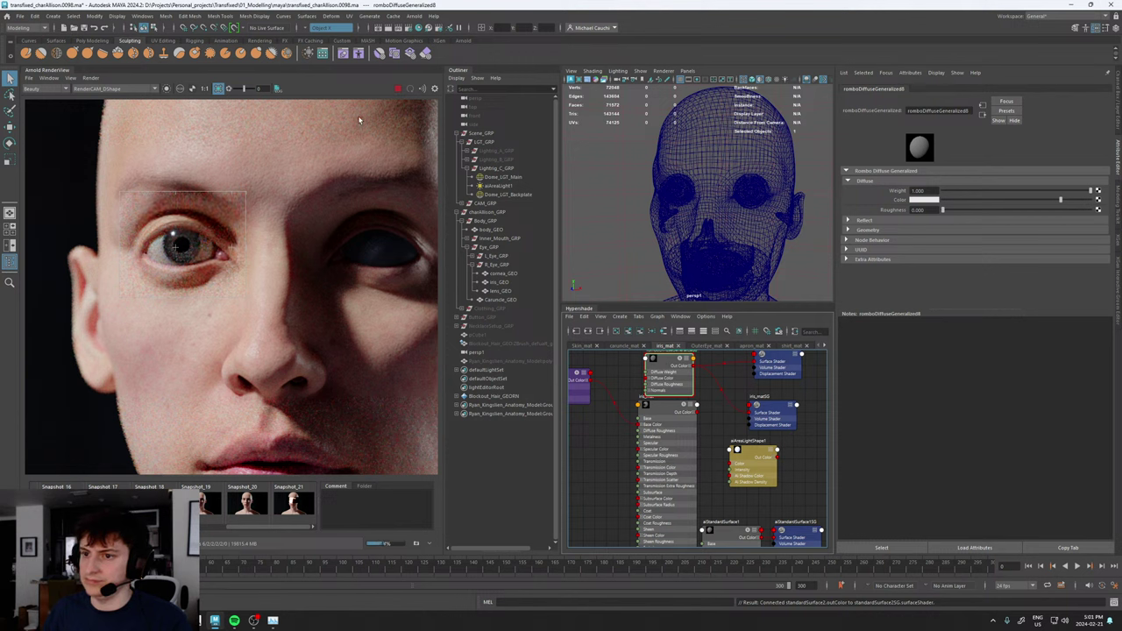
left_click(70, 78)
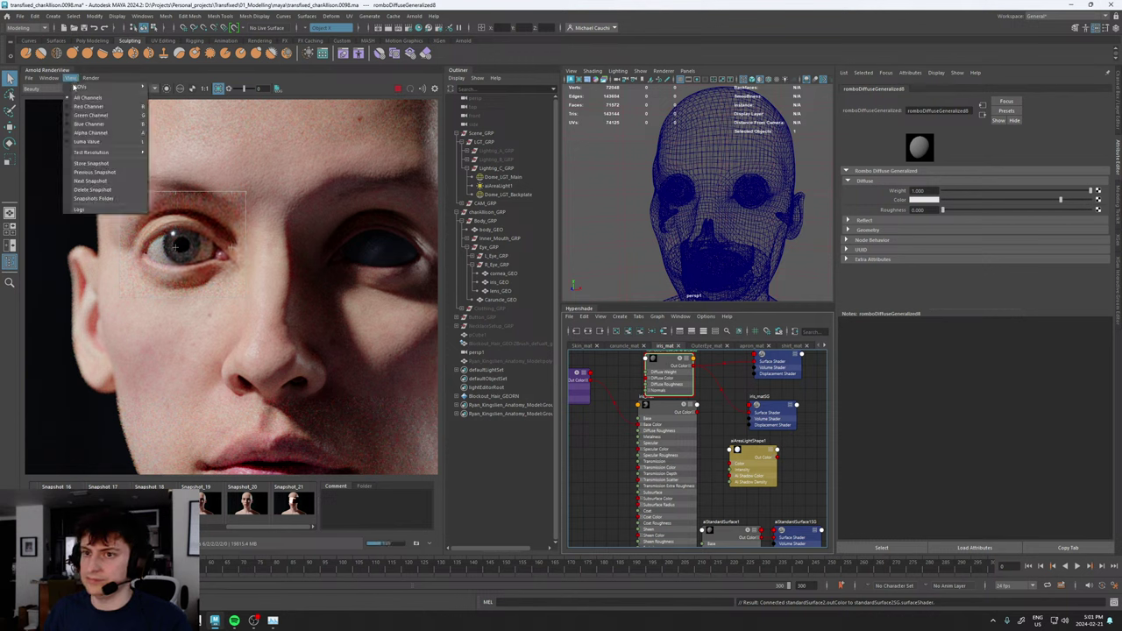
left_click(92, 164)
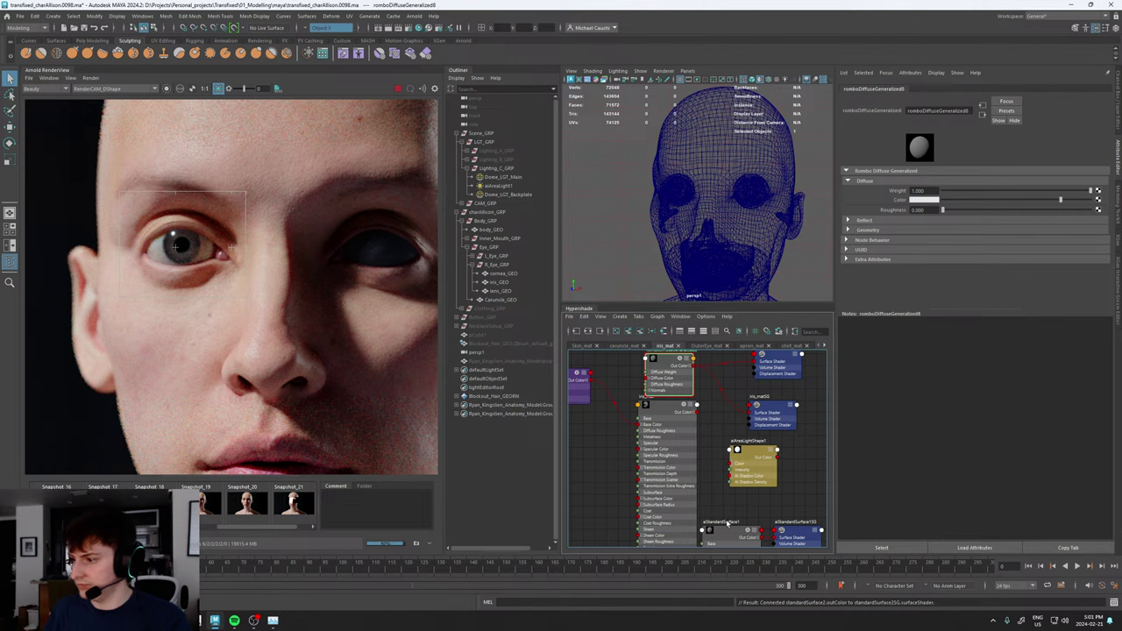
left_click(688, 418)
left_click_drag(724, 418, 752, 412)
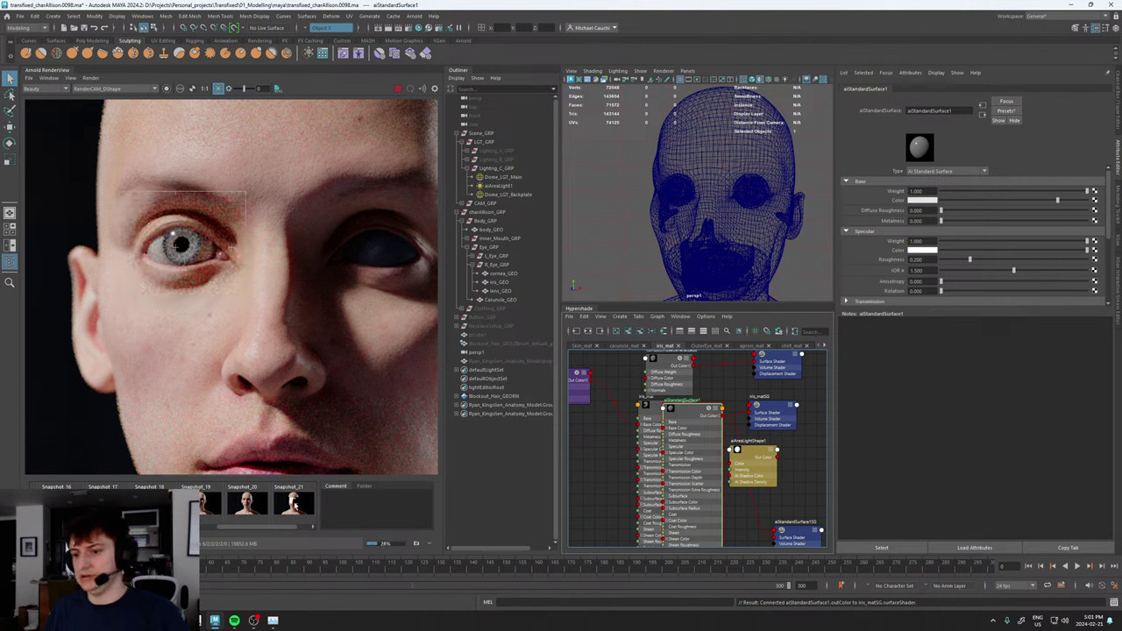
- Compare Snapshot_22 with the live aiStandardSurface render, examining the iris shading up close and from further out
left_click_drag(269, 527, 285, 528)
left_click(295, 508)
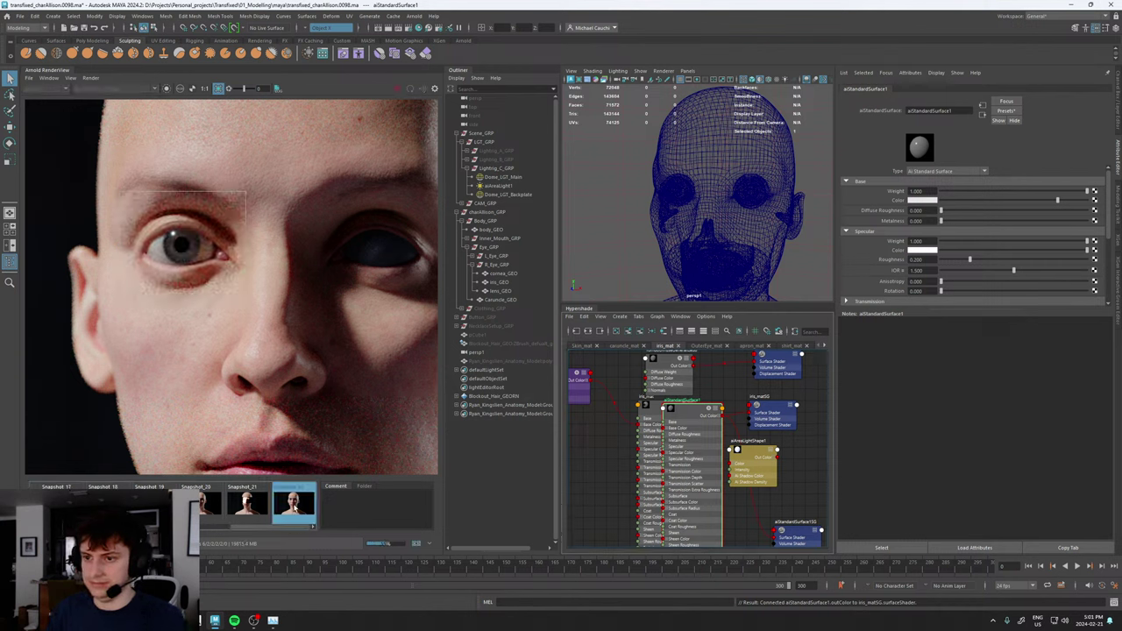
left_click(295, 509)
scroll(236, 346, "up", 2)
scroll(237, 342, "down", 3)
scroll(236, 330, "up", 4)
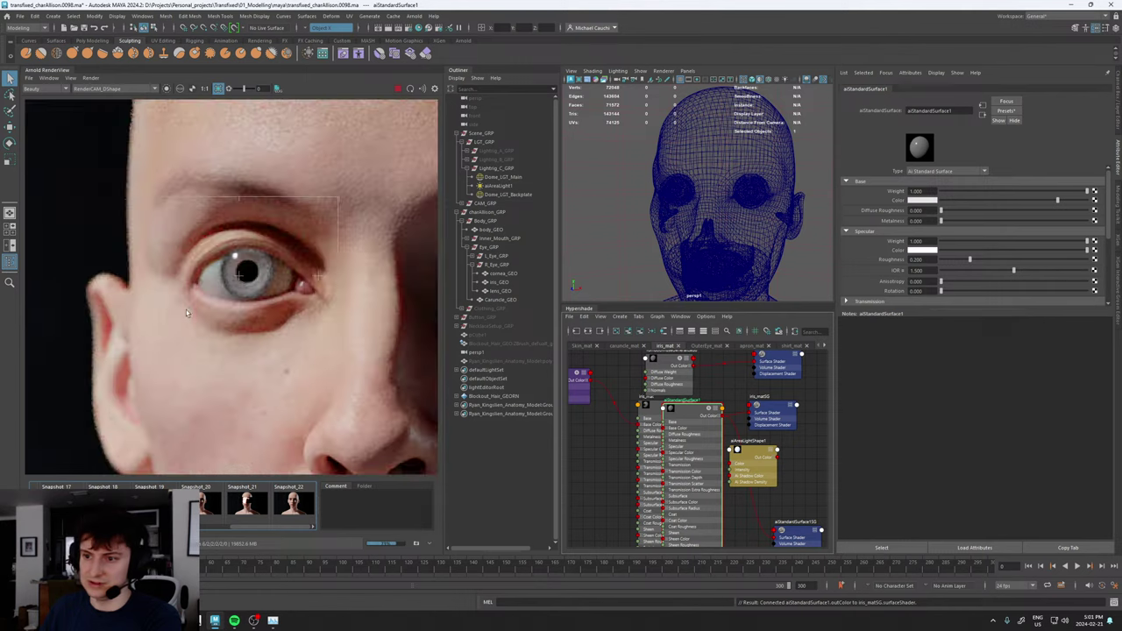
scroll(285, 305, "down", 1)
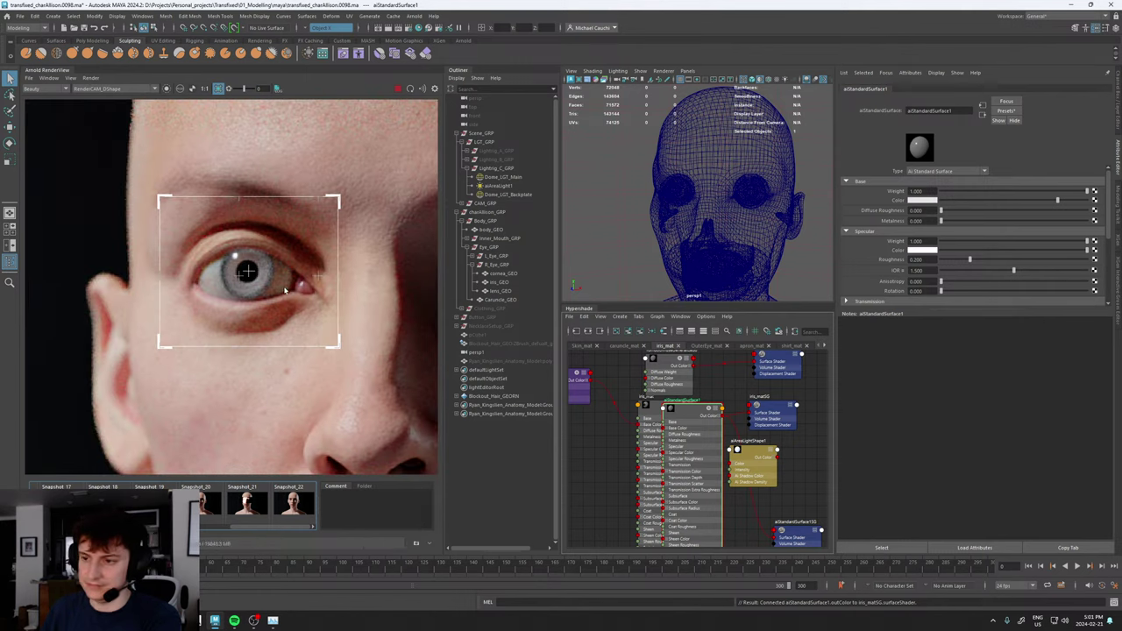
scroll(285, 290, "down", 3)
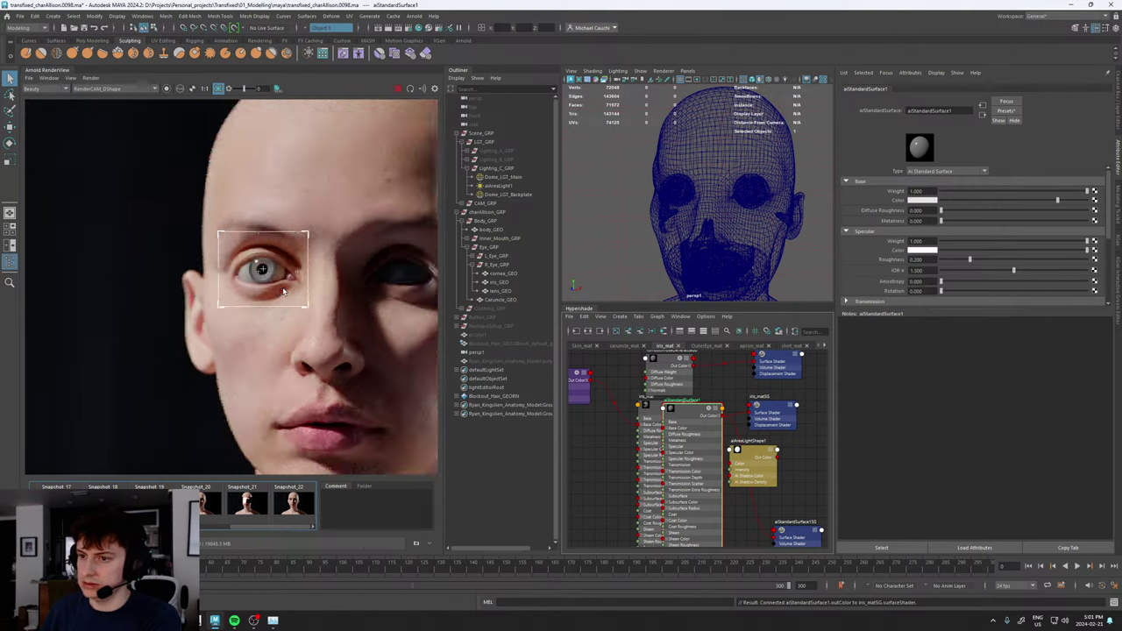
scroll(284, 292, "up", 4)
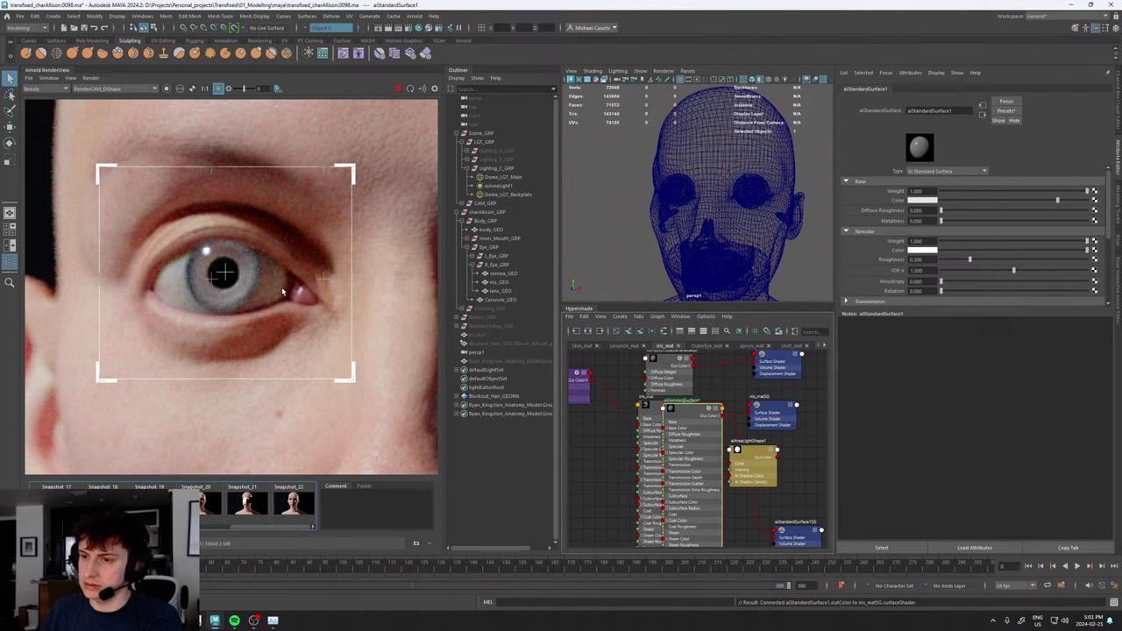
- Move the aiStandardSurface1 node lower in the iris_mat network and darken its base color to a mid grey
scroll(281, 287, "down", 3)
scroll(282, 287, "up", 3)
scroll(283, 292, "down", 3)
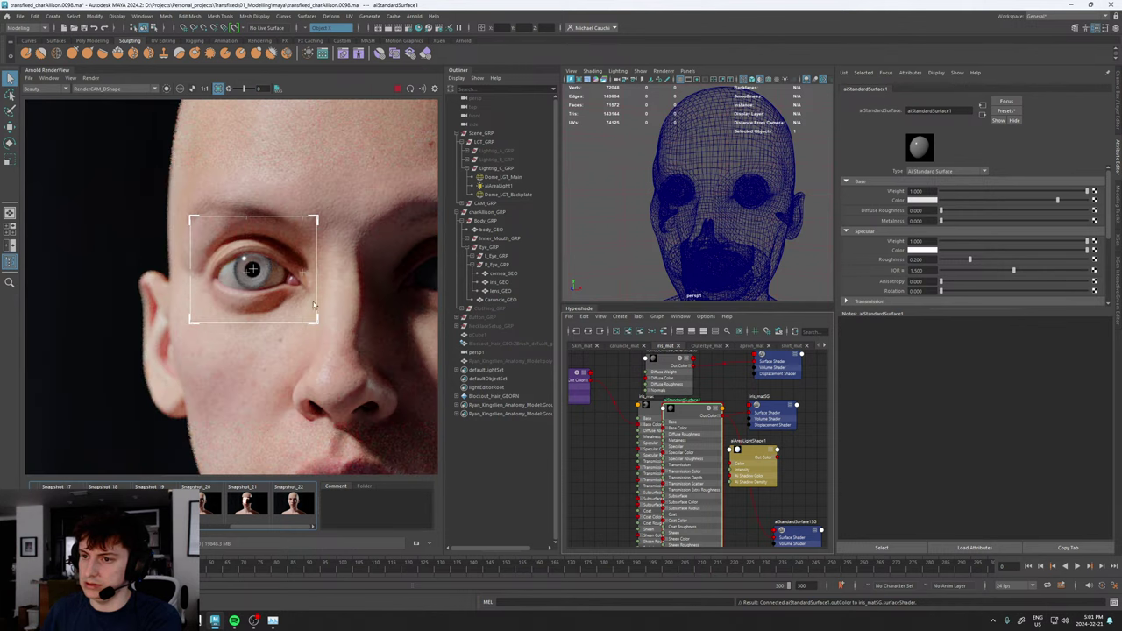
scroll(237, 287, "up", 3)
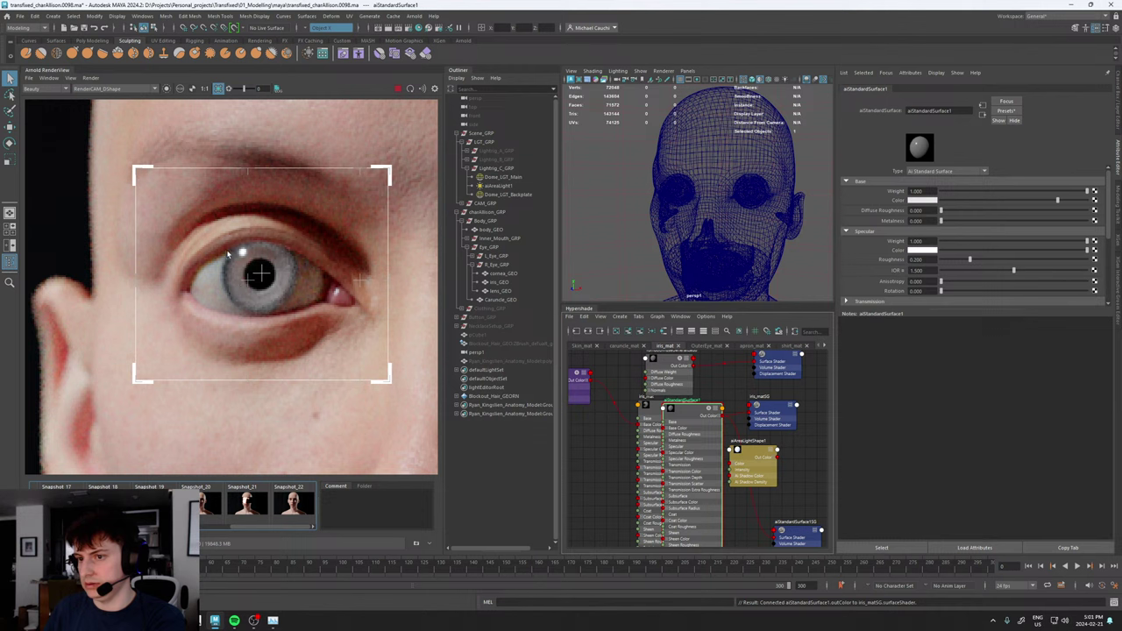
scroll(303, 301, "down", 3)
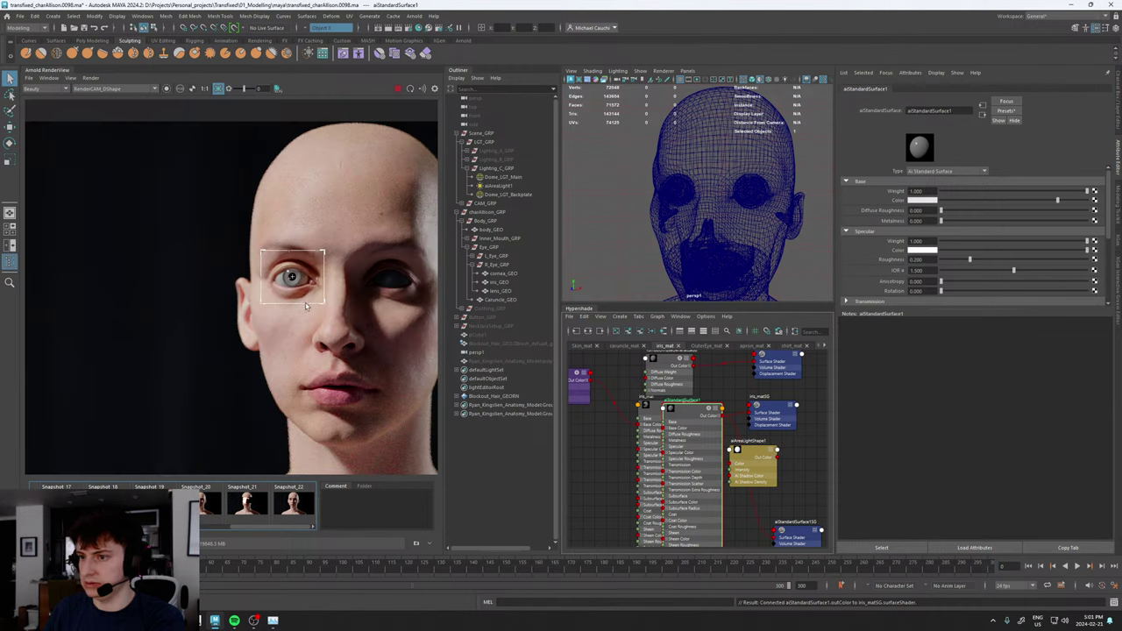
scroll(354, 317, "up", 3)
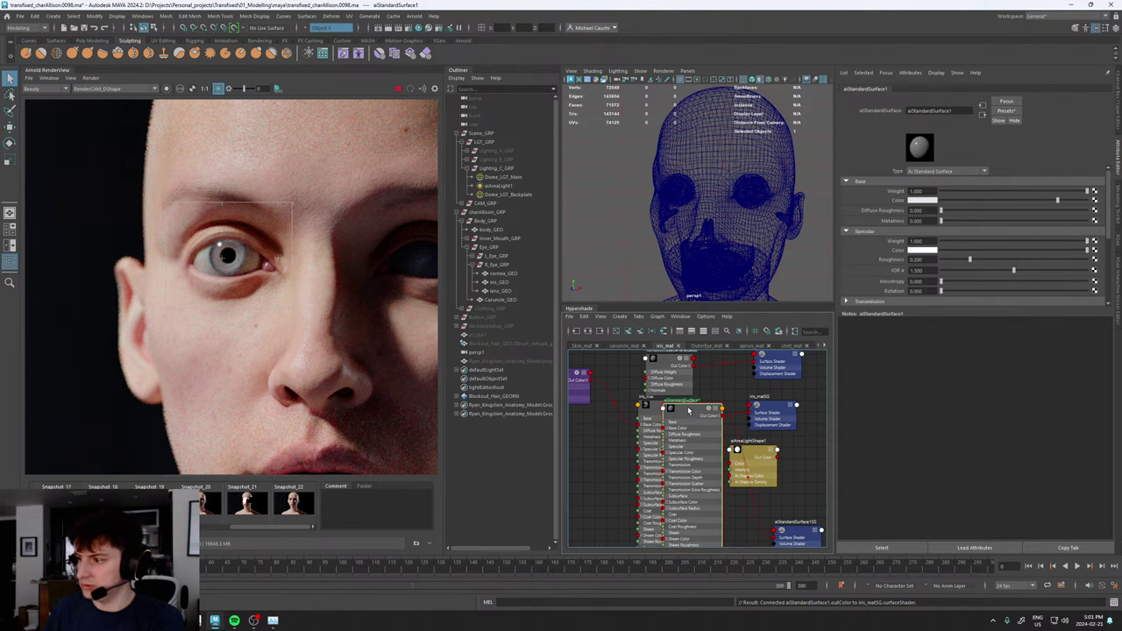
left_click_drag(704, 421, 694, 483)
left_click(975, 201)
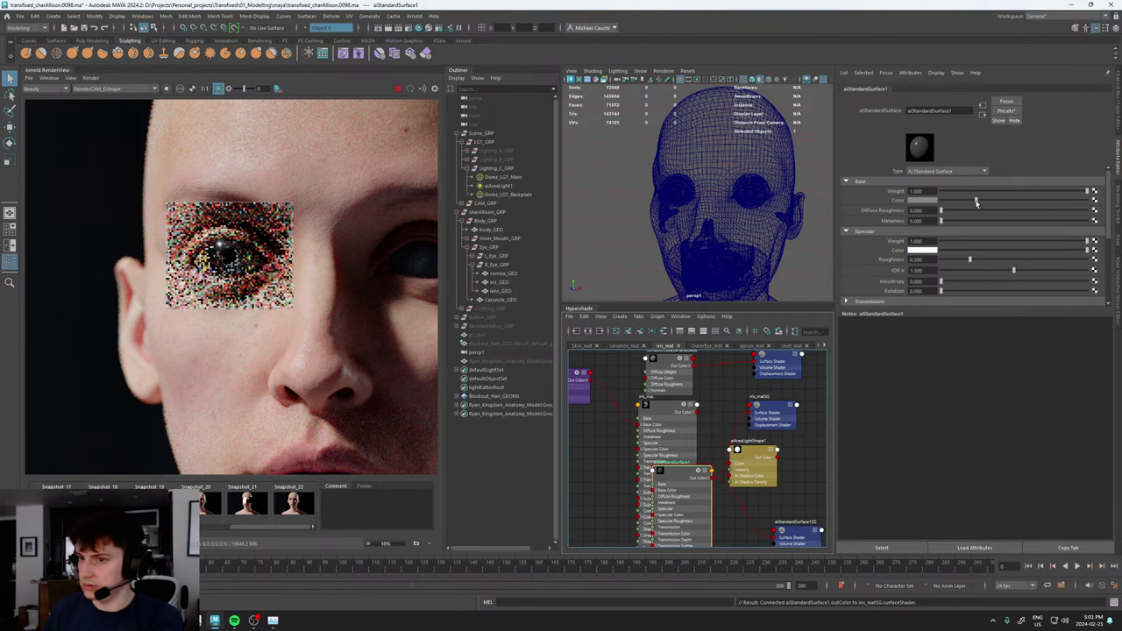
- Examine the darker iris in the live render, from the whole portrait down to a close-up of the eye
scroll(242, 307, "down", 3)
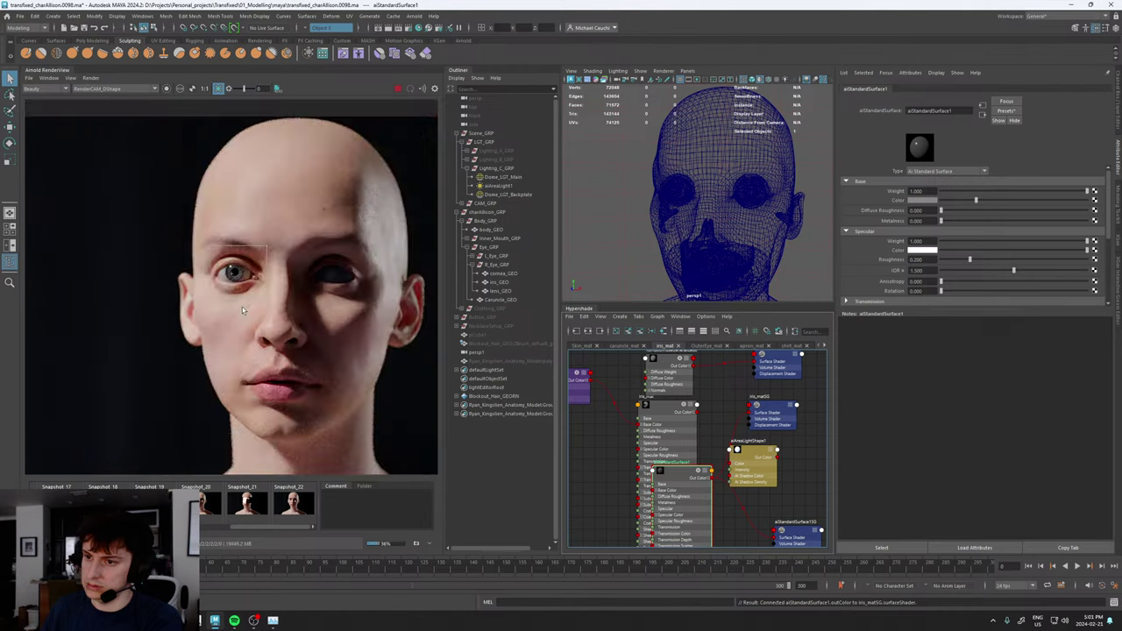
scroll(242, 307, "up", 5)
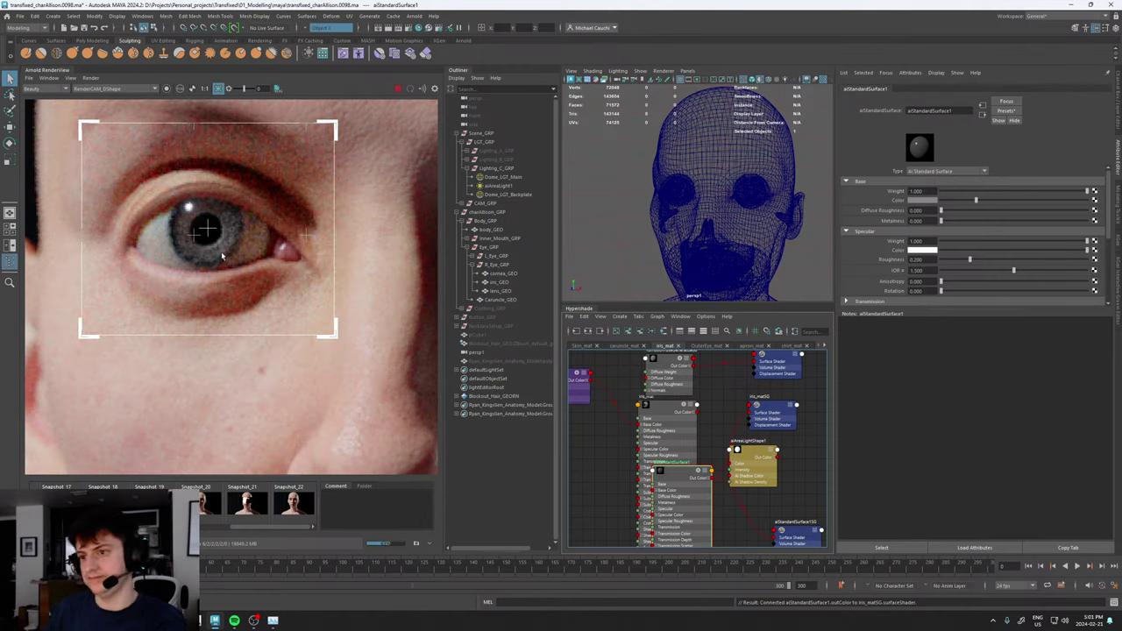
scroll(179, 309, "down", 6)
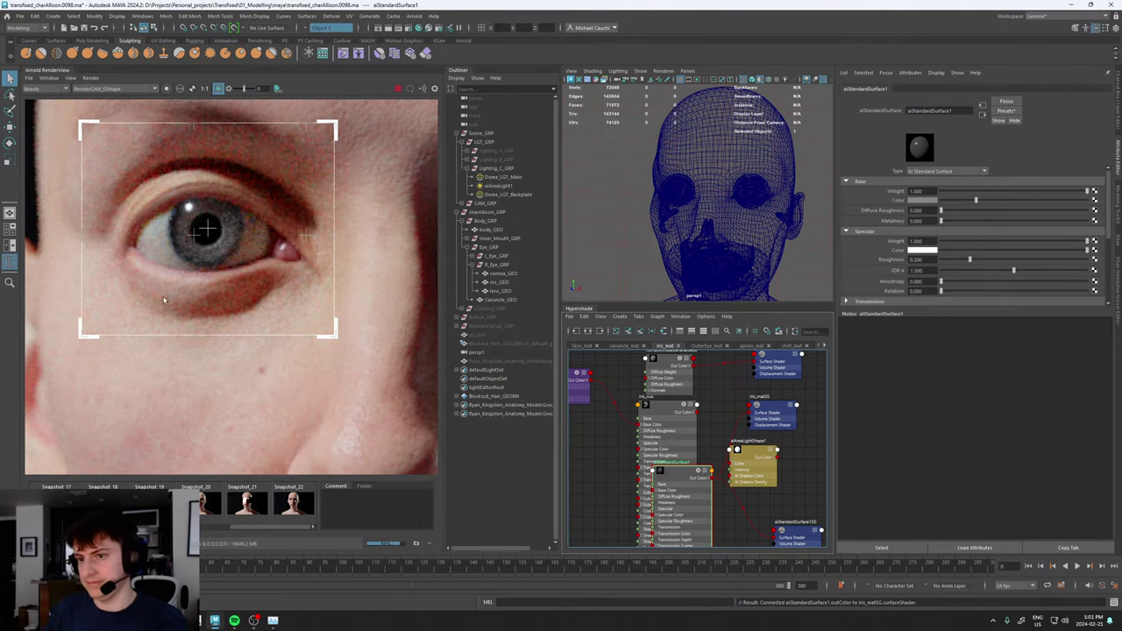
scroll(177, 313, "up", 4)
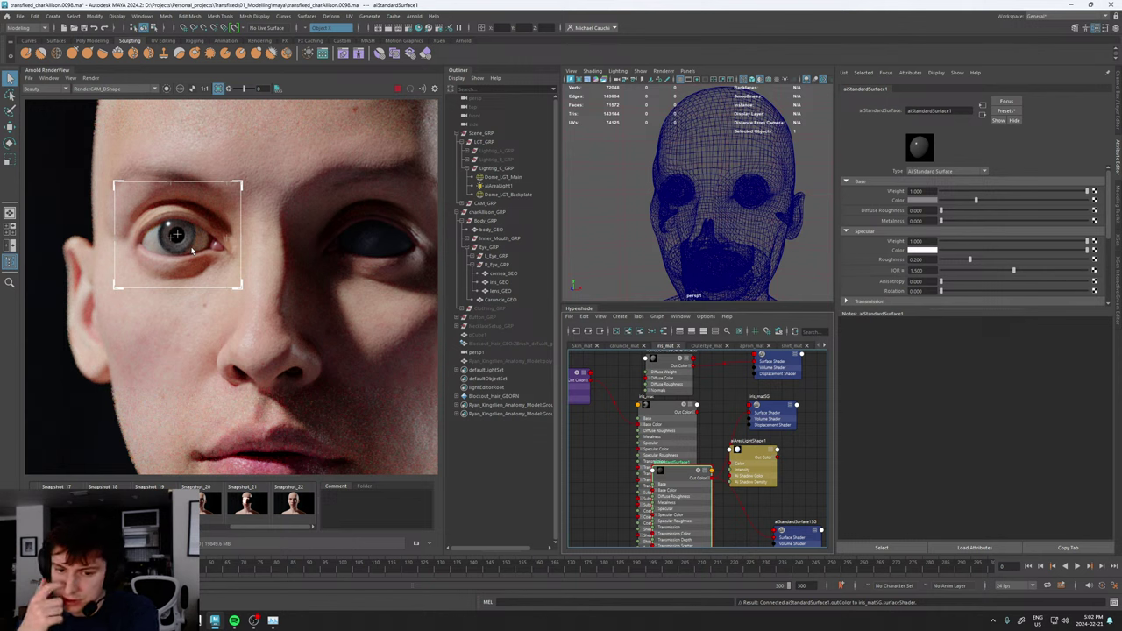
key("f")
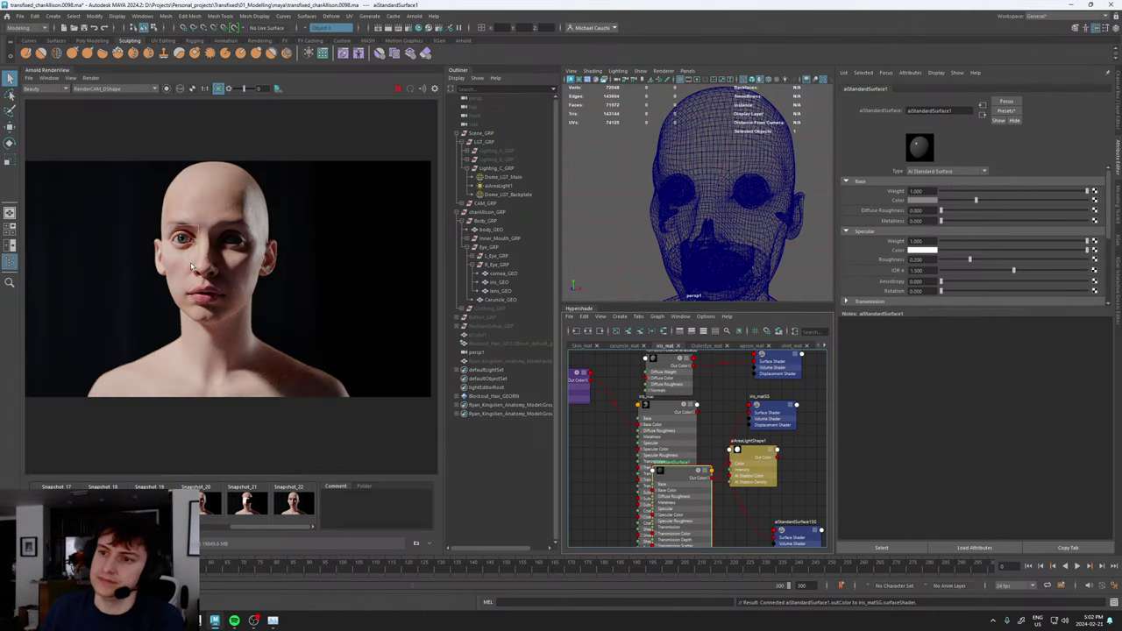
scroll(191, 250, "up", 7)
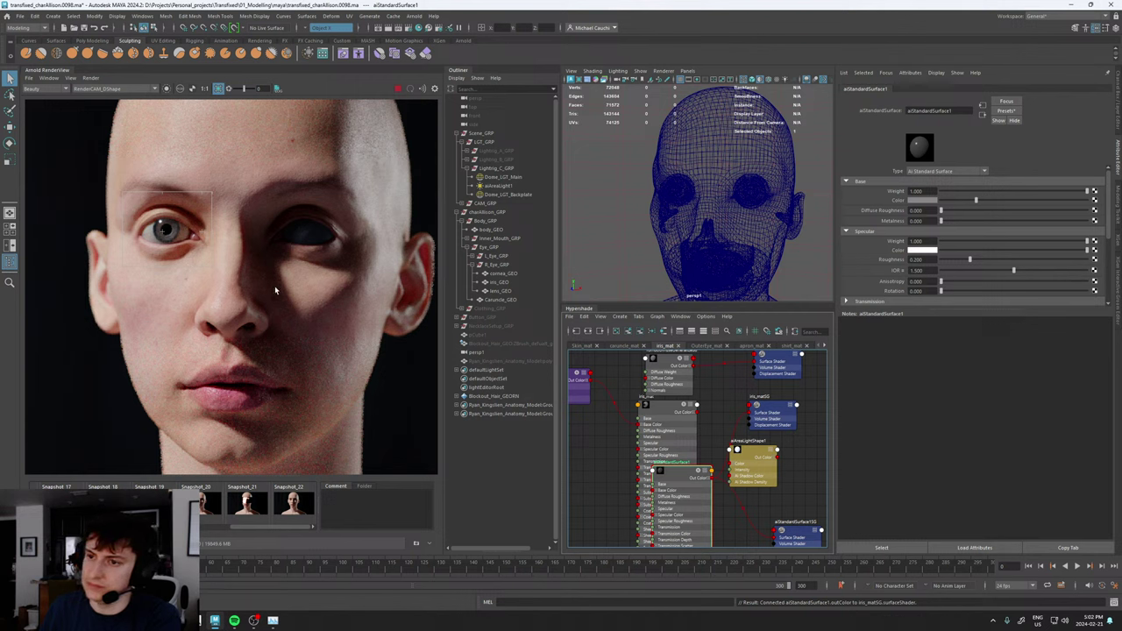
scroll(162, 236, "up", 2)
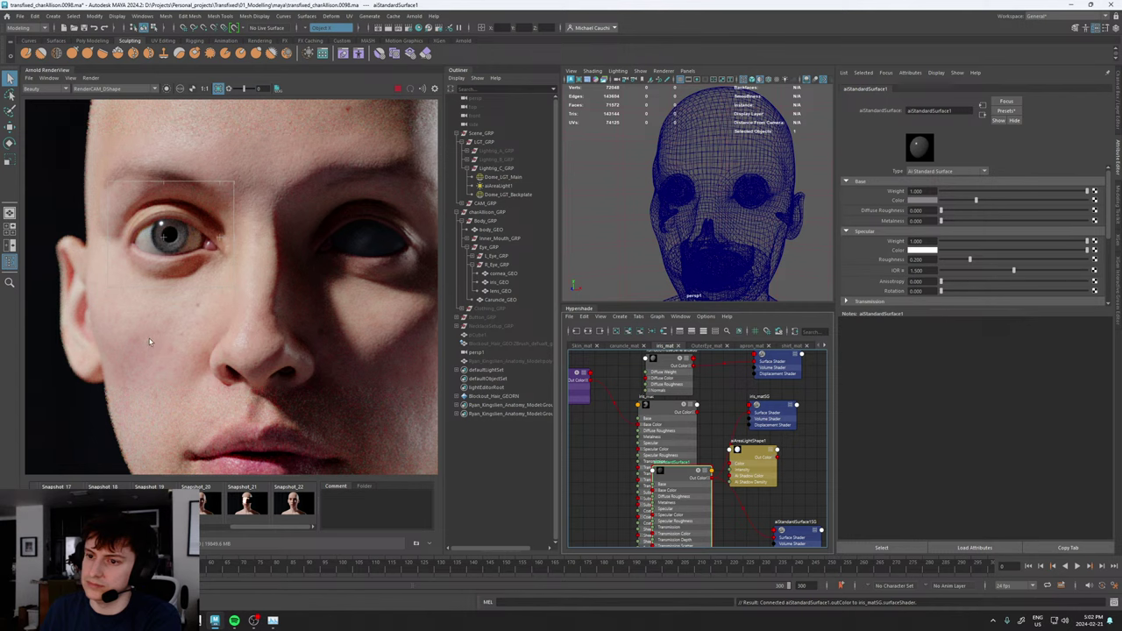
middle_click_drag(149, 342, 196, 350)
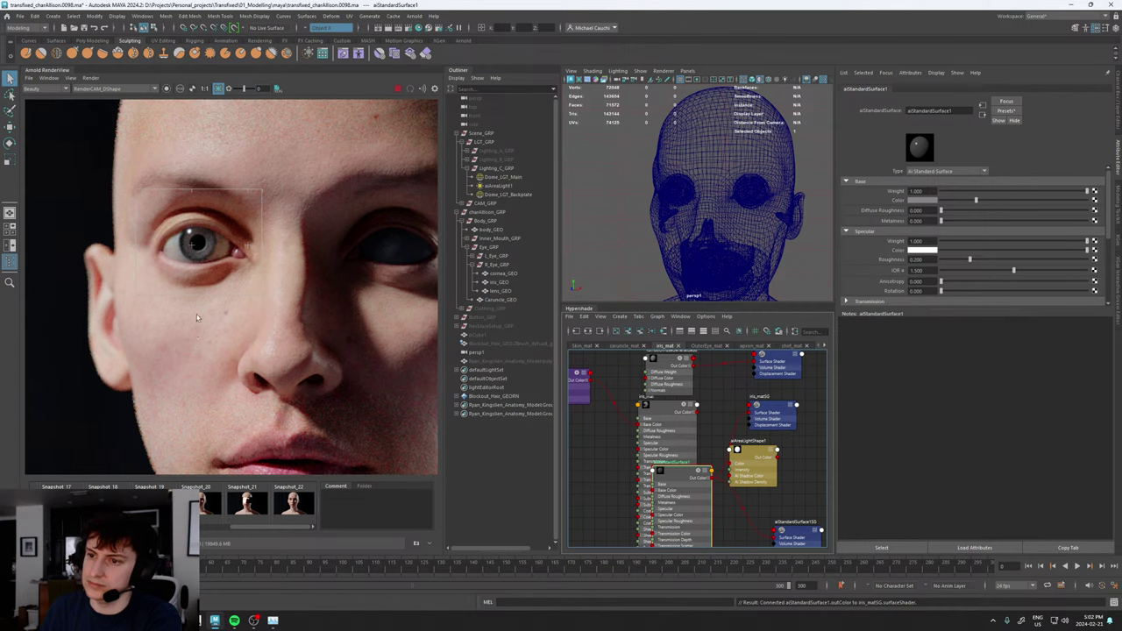
scroll(195, 307, "up", 3)
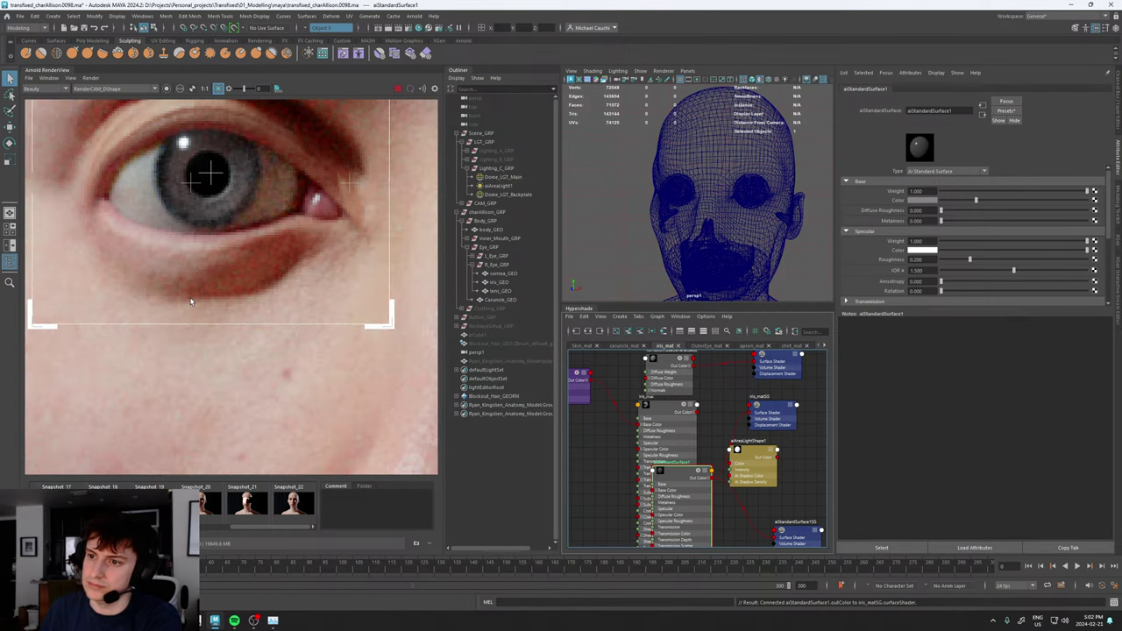
scroll(191, 301, "down", 3)
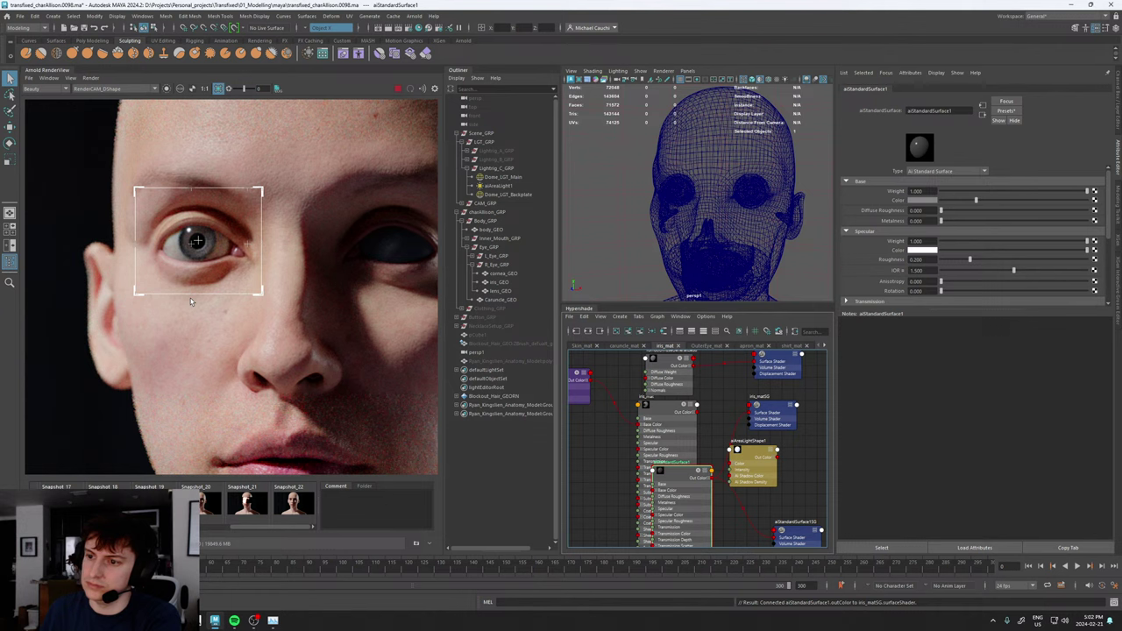
scroll(190, 298, "down", 2)
scroll(191, 276, "up", 1)
scroll(191, 271, "up", 4)
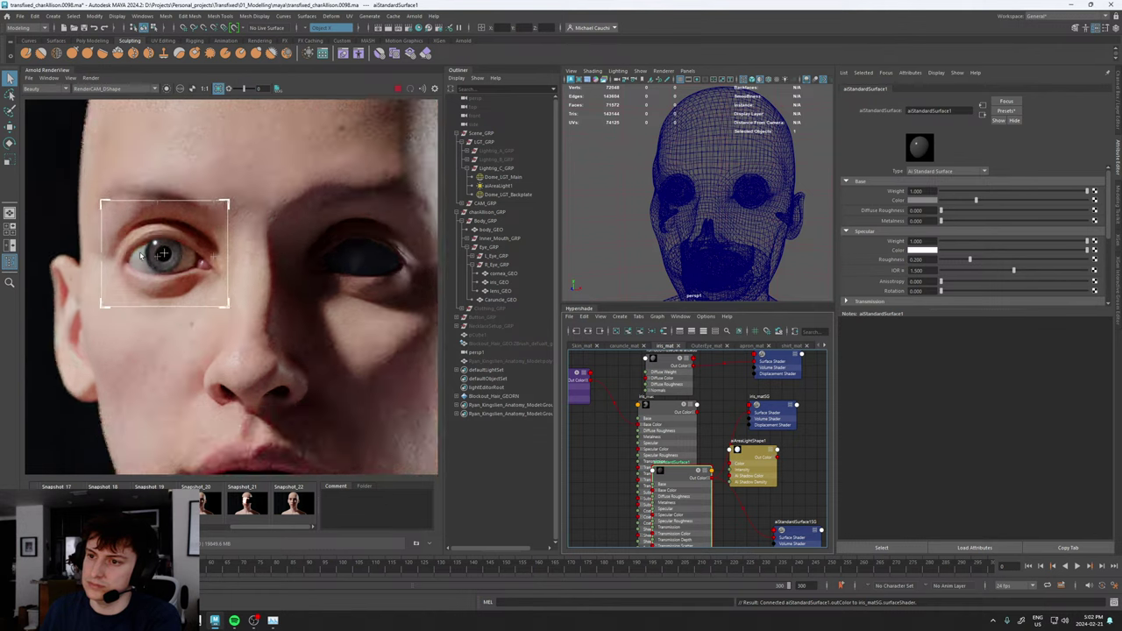
scroll(300, 304, "down", 5)
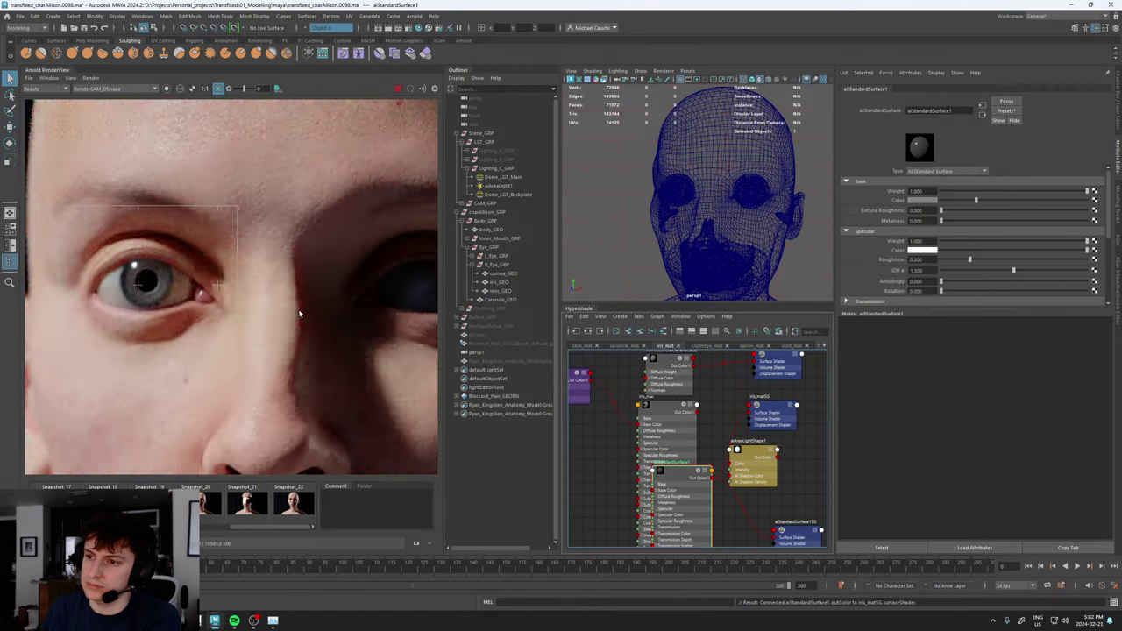
middle_click_drag(358, 322, 306, 299)
scroll(165, 278, "up", 4)
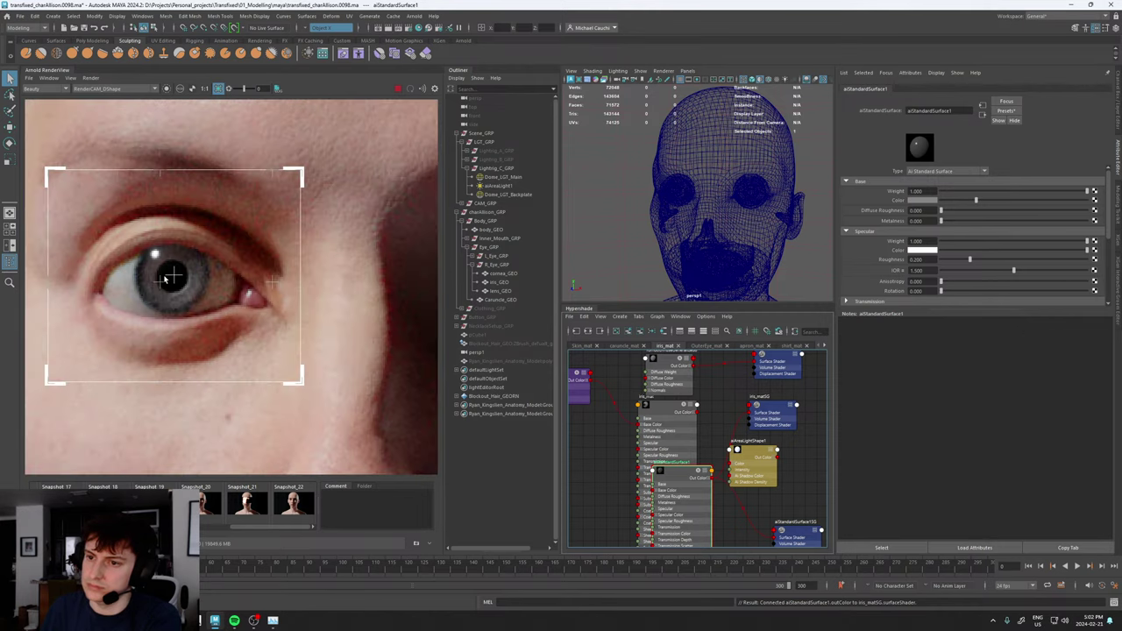
- In the OuterEye_mat network, disconnect OUT_COL_Sclera's out color from Sclera_mat's Sss Color input
left_click(625, 346)
left_click(706, 346)
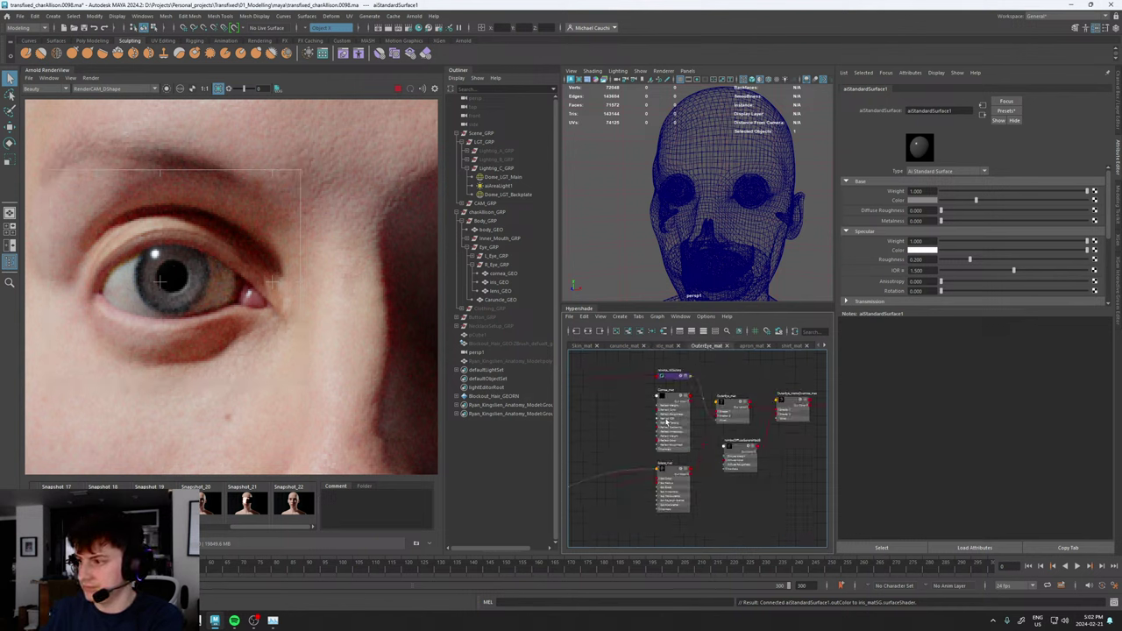
scroll(636, 434, "down", 6)
mouse_move(628, 471)
middle_mouse_down("alt")
mouse_move(760, 456)
mouse_move(562, 466)
middle_mouse_up("alt")
scroll(725, 446, "up", 5)
middle_click_drag(776, 455, 639, 537, "alt")
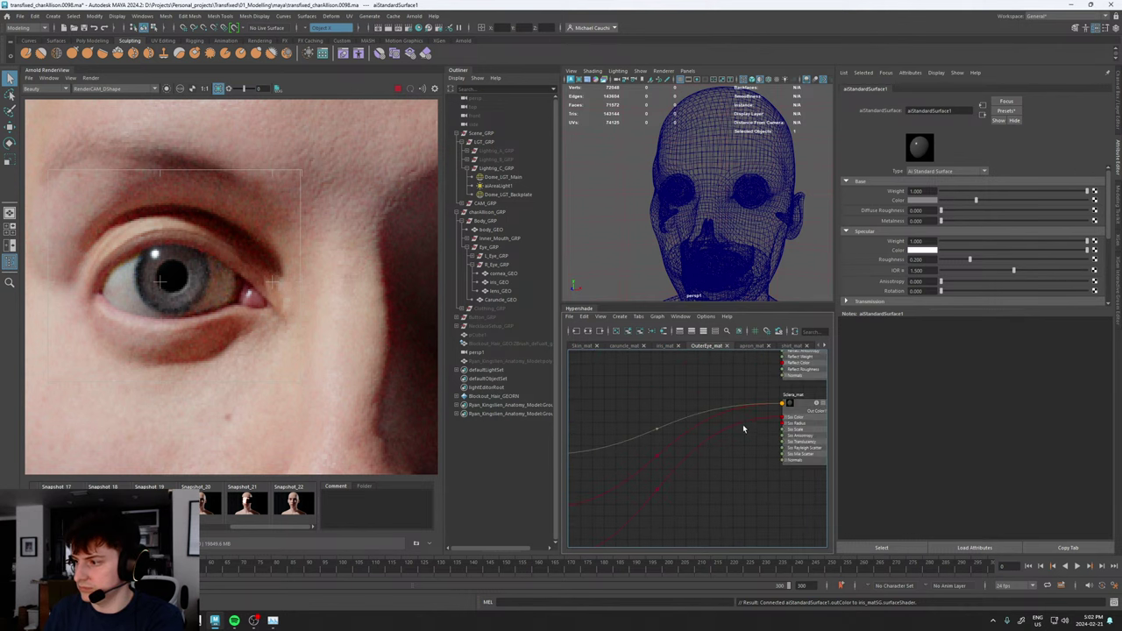
left_click(743, 427)
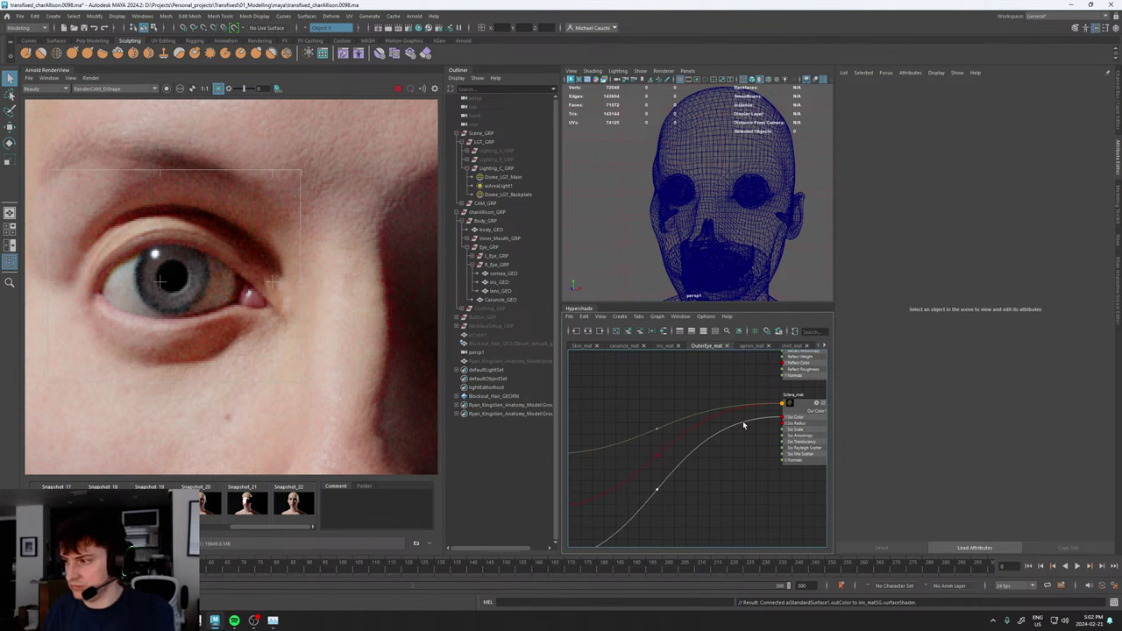
scroll(742, 430, "down", 5)
key("Delete")
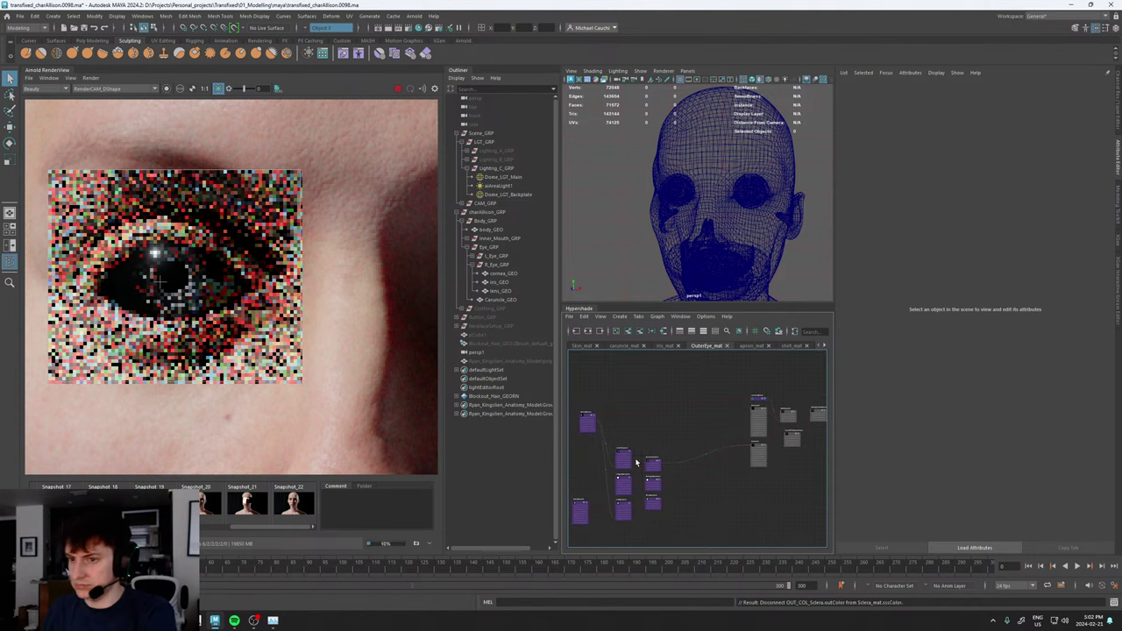
- Set Sclera_mat's scattering color to a plain light grey
scroll(756, 448, "up", 4)
left_click(754, 447)
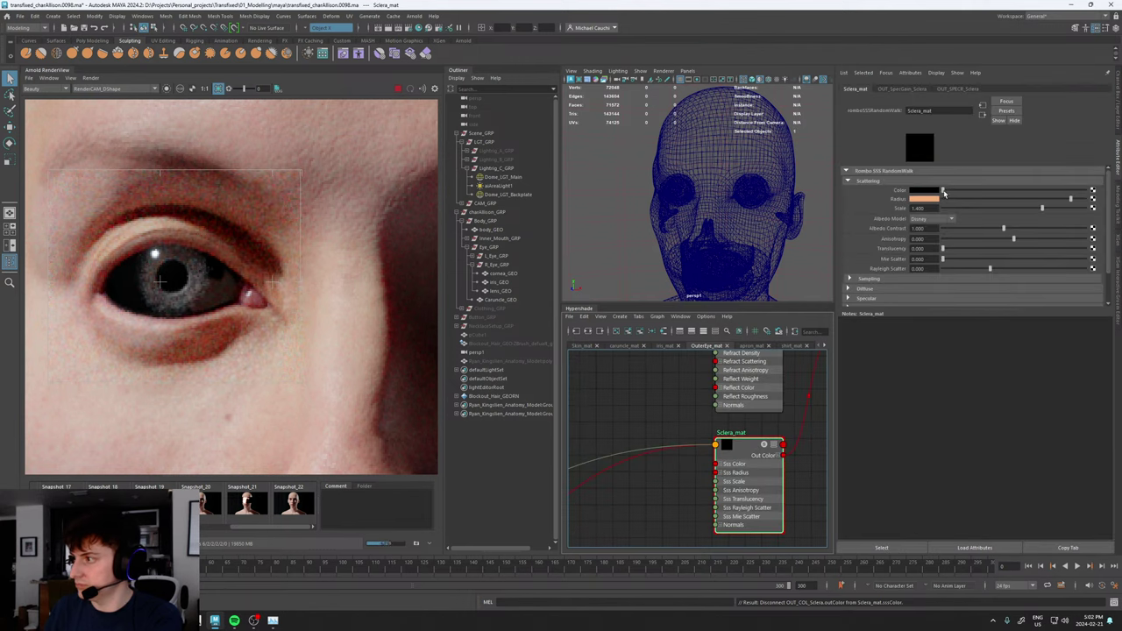
left_click_drag(944, 192, 1011, 191)
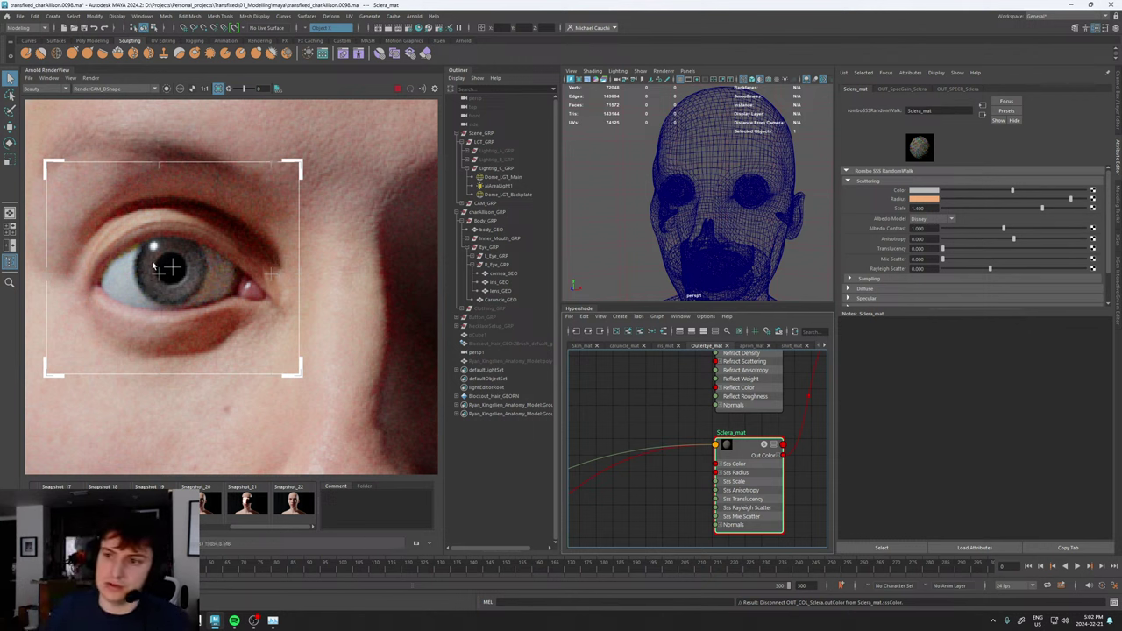
- Inspect the flat-colored sclera in the render against the surrounding face, the other eye and the ear
scroll(269, 306, "down", 4)
scroll(337, 308, "up", 2)
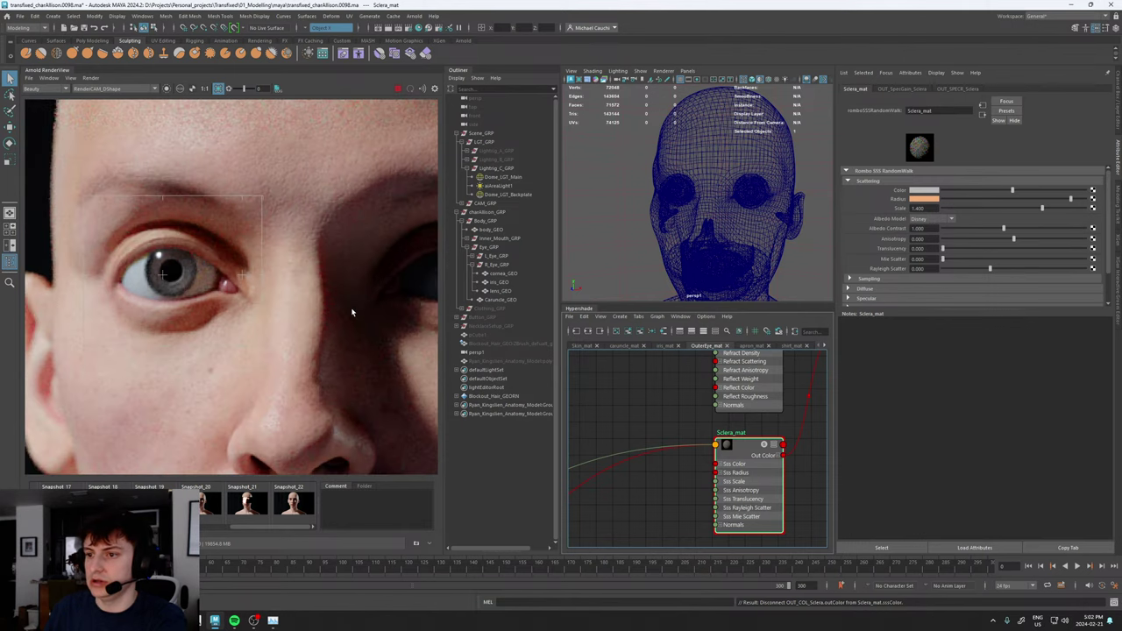
middle_click_drag(351, 311, 264, 307)
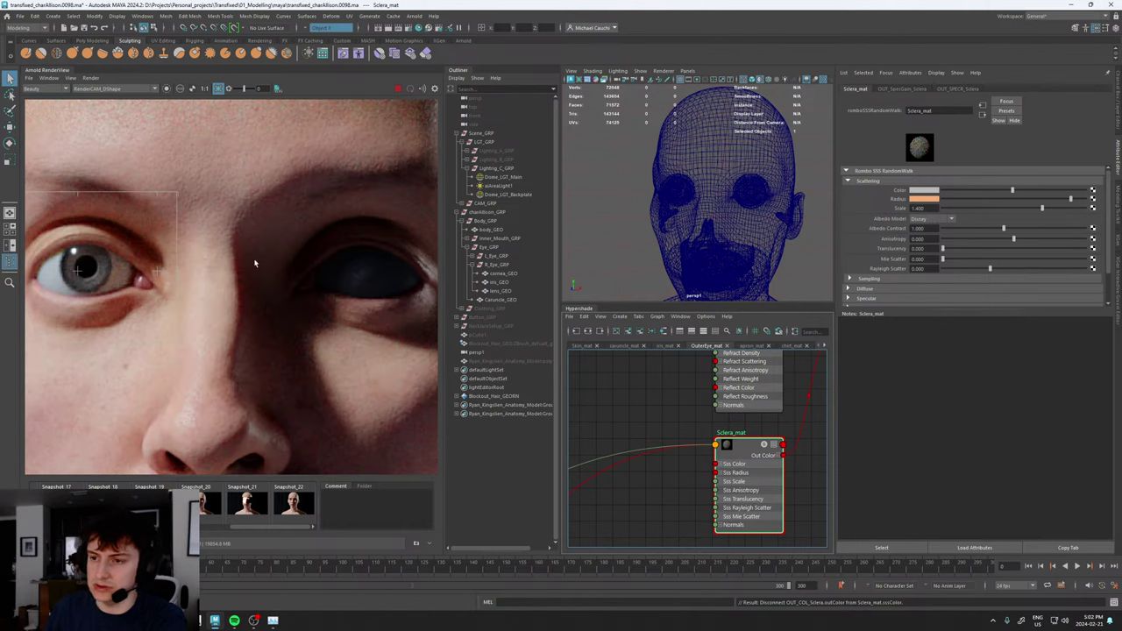
scroll(334, 261, "down", 3)
scroll(383, 272, "up", 4)
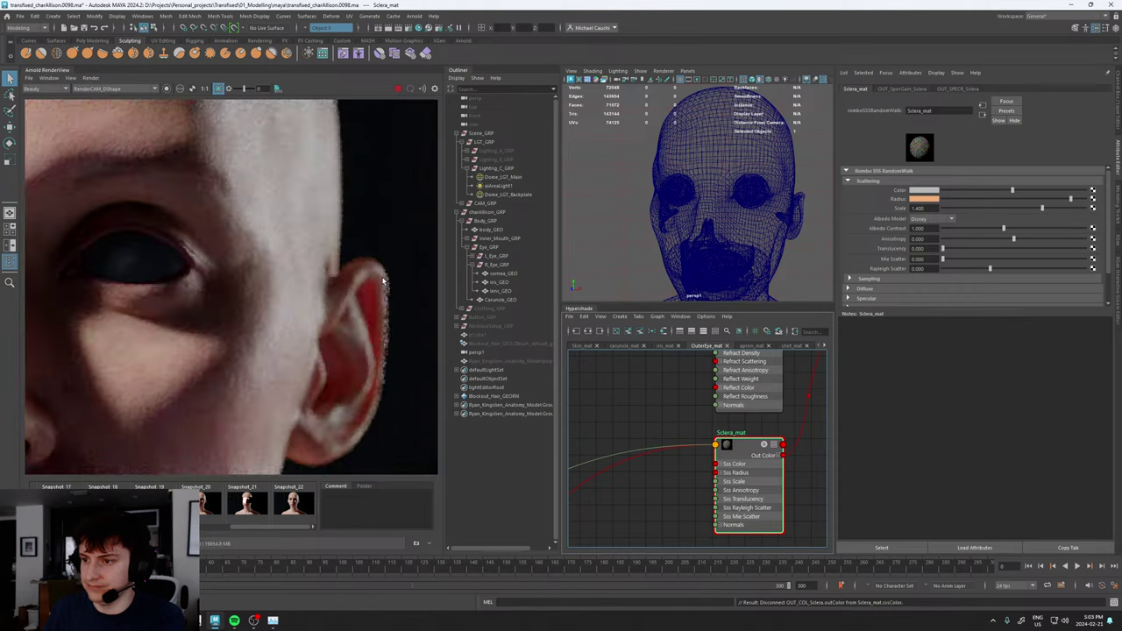
scroll(358, 280, "down", 3)
middle_click_drag(231, 274, 328, 266)
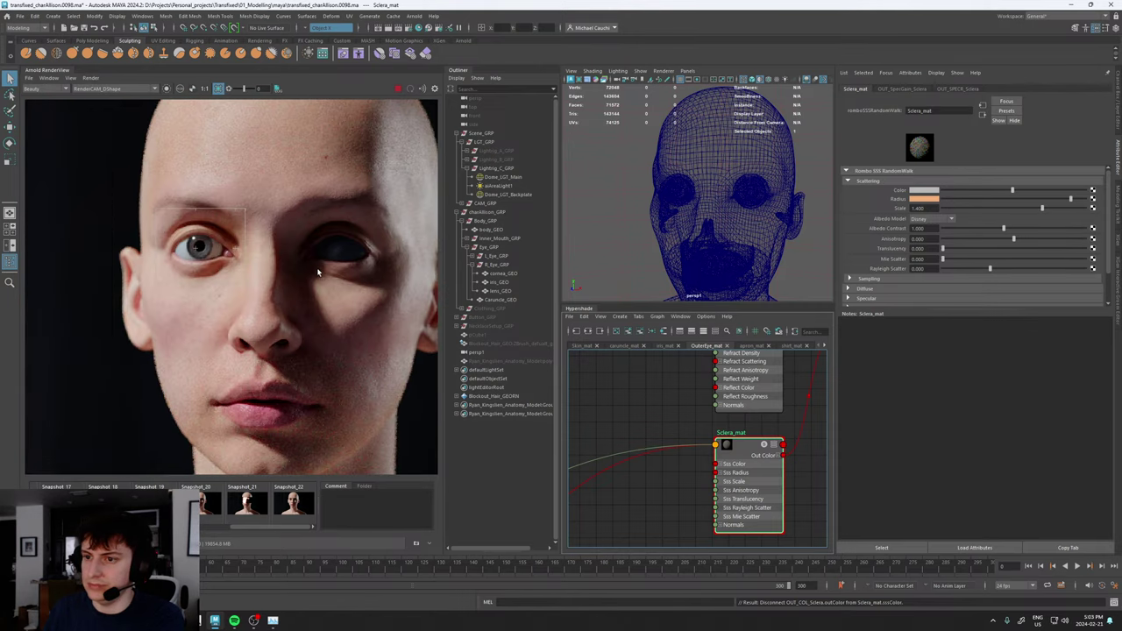
scroll(200, 250, "up", 5)
scroll(201, 256, "down", 5)
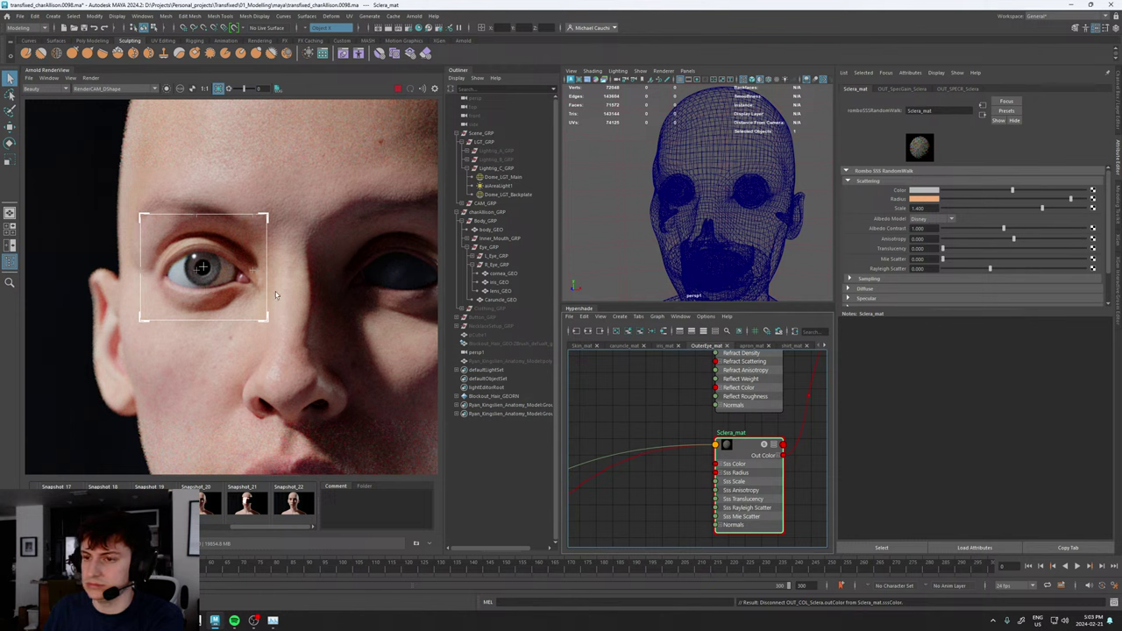
- Review the Cornea_mat and Sclera_mat connections in the OuterEye_mat network and study the rendered eye's iris and sclera up close
scroll(673, 429, "down", 5)
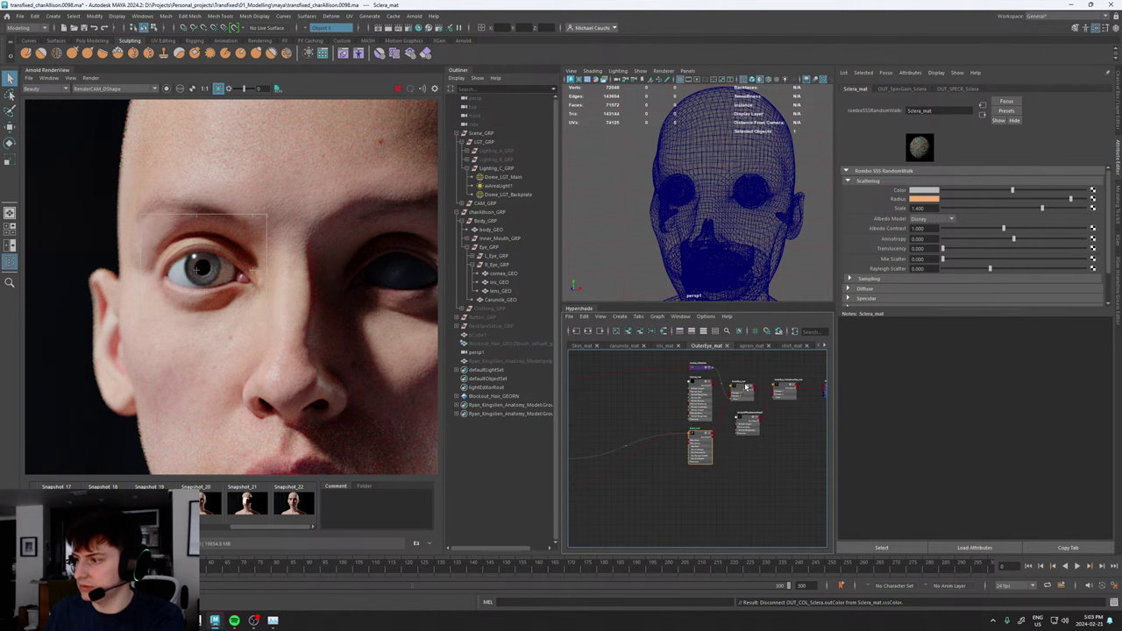
scroll(745, 387, "up", 5)
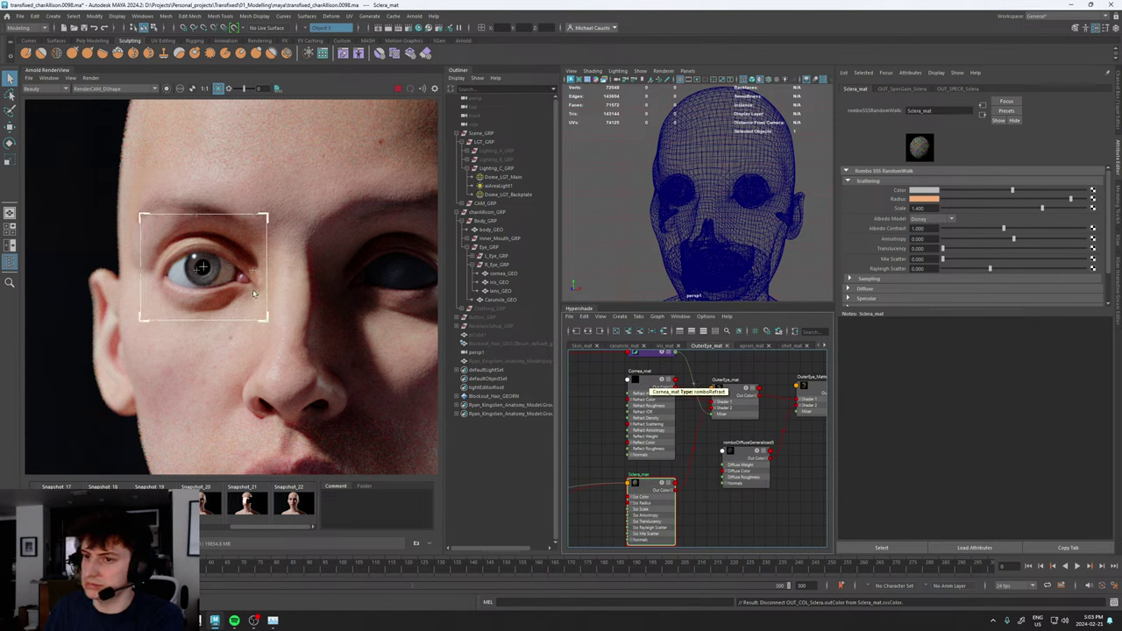
scroll(195, 289, "up", 4)
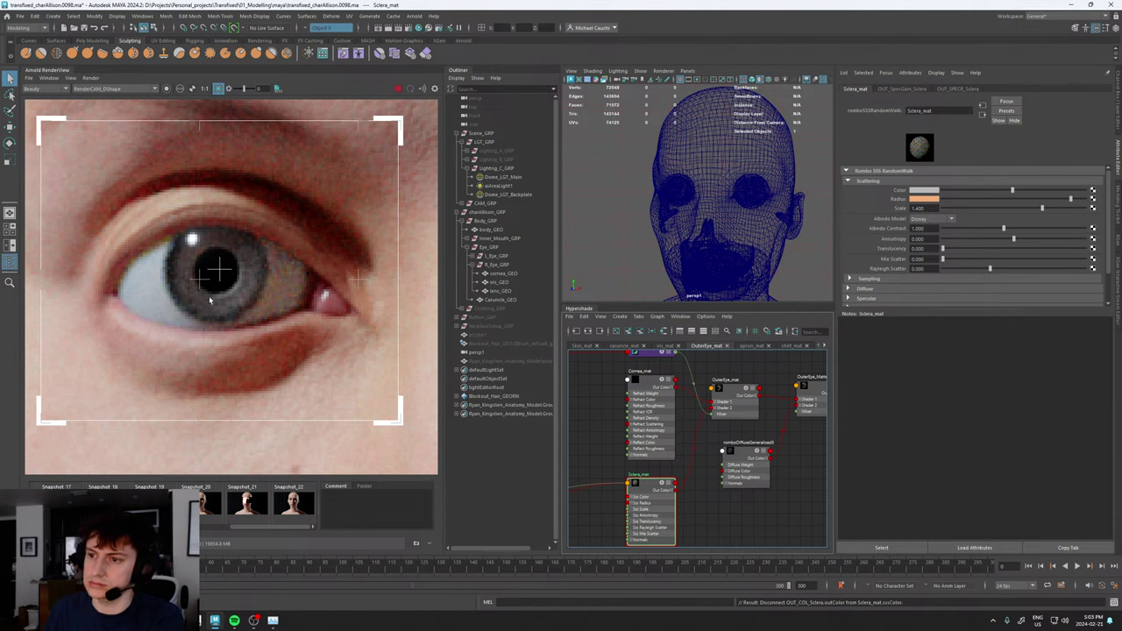
scroll(210, 298, "down", 5)
scroll(213, 311, "up", 2)
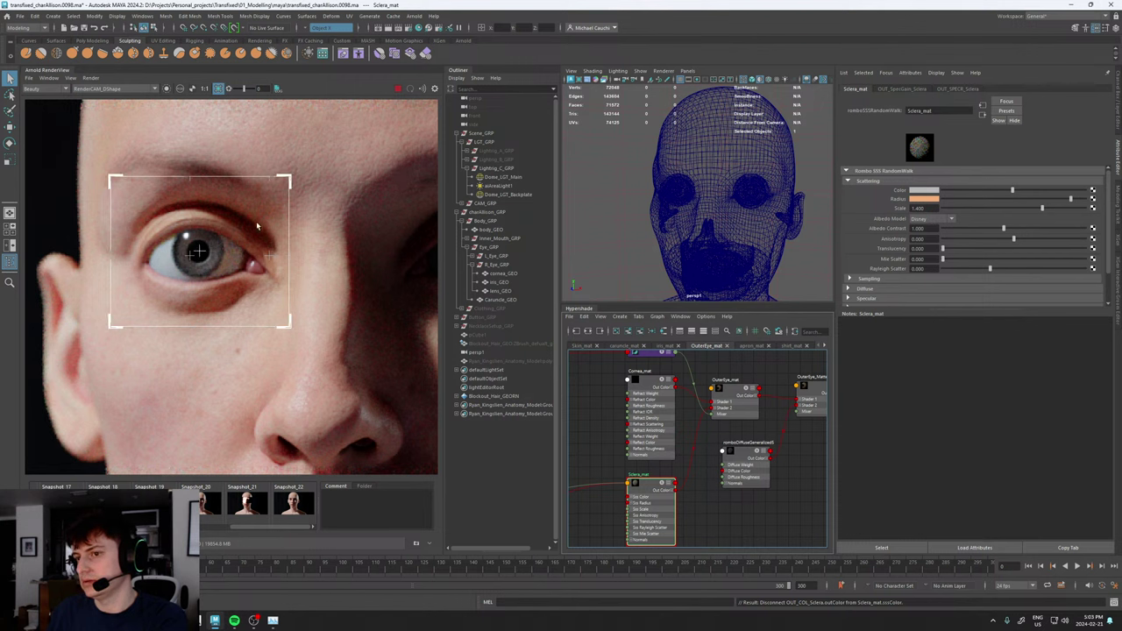
scroll(254, 215, "down", 5)
scroll(255, 237, "up", 5)
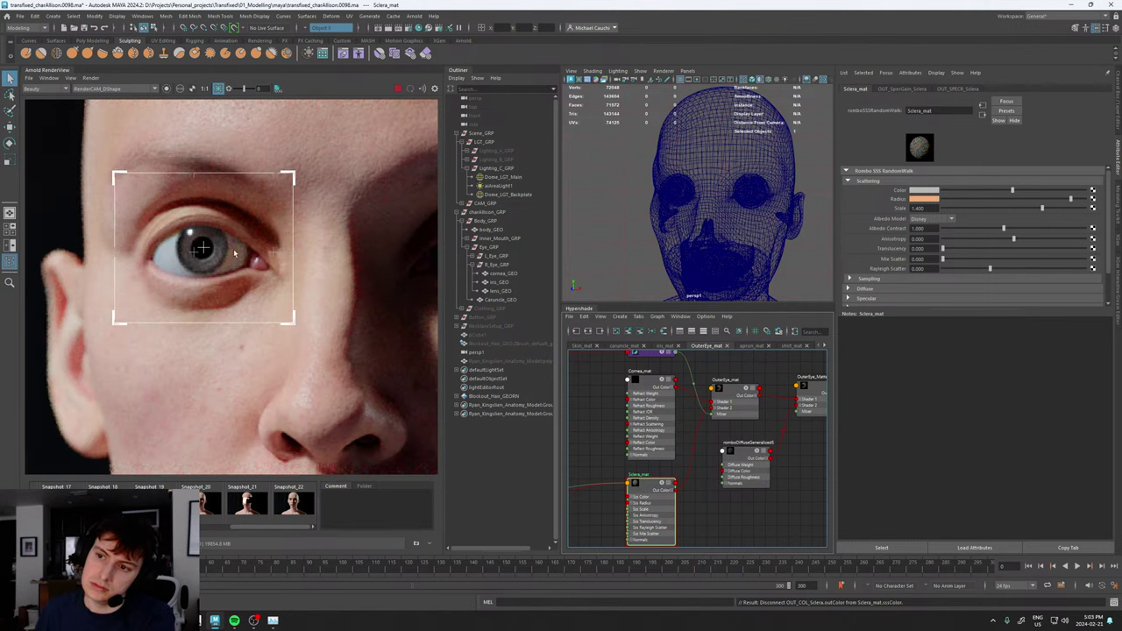
scroll(202, 253, "up", 3)
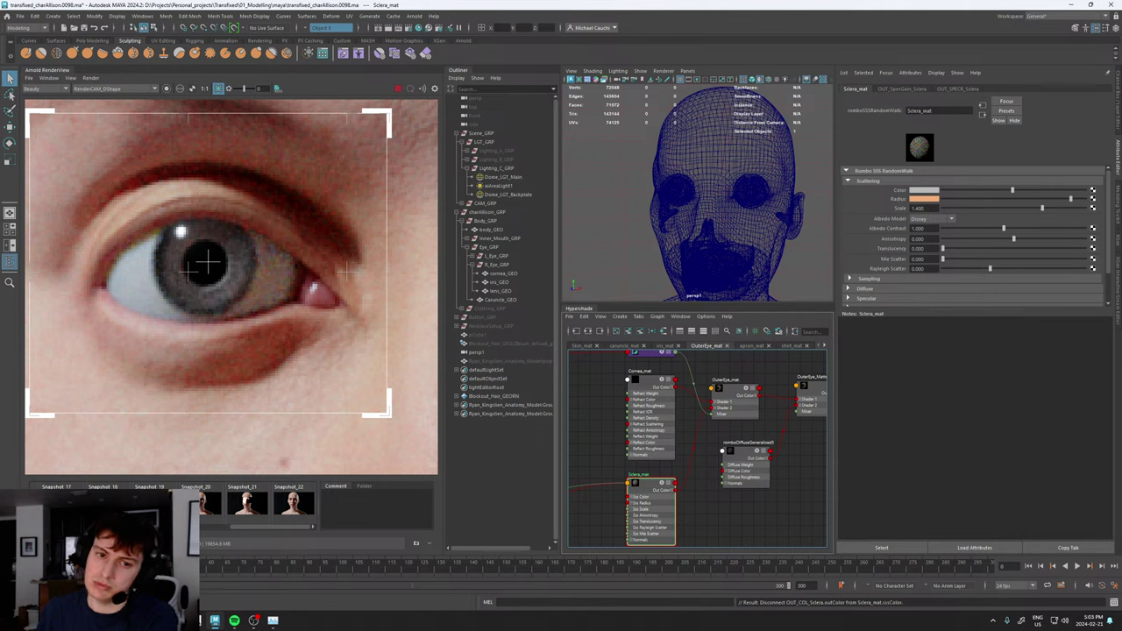
- Select iris_GEO in R_Eye_GRP and frame its inner edge up close in wireframe display
scroll(220, 267, "down", 2)
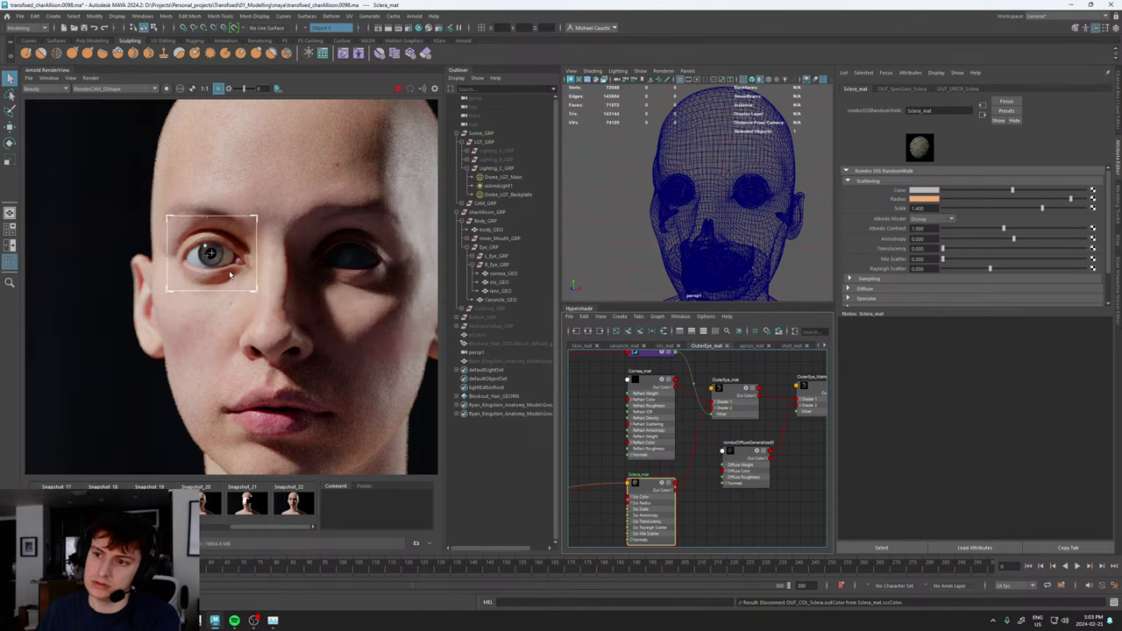
scroll(232, 267, "up", 1)
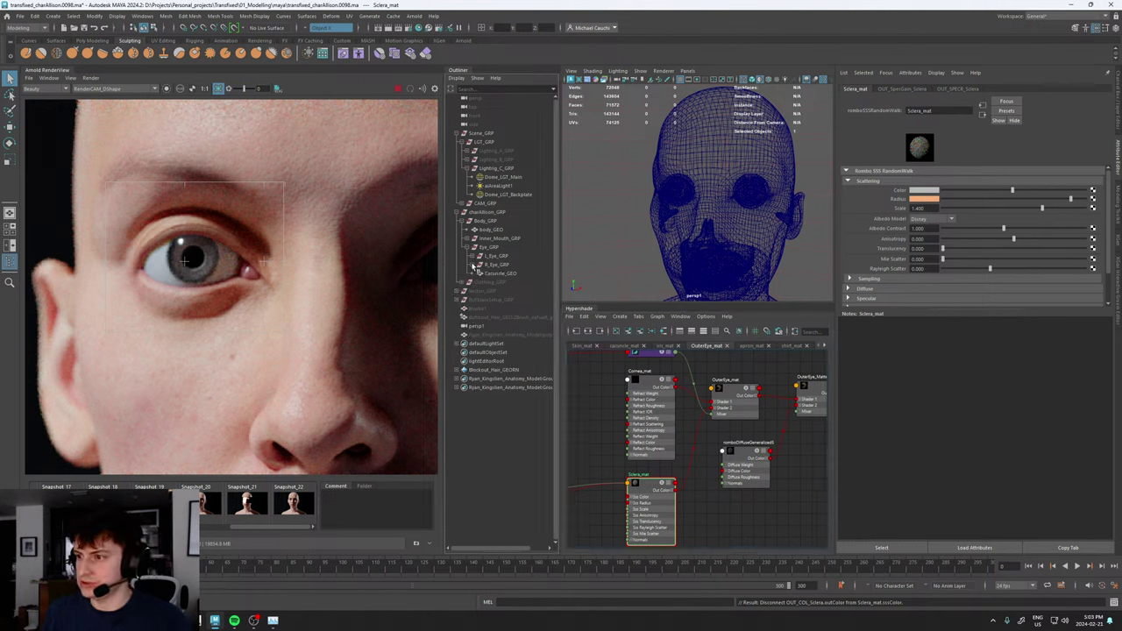
left_click(498, 282)
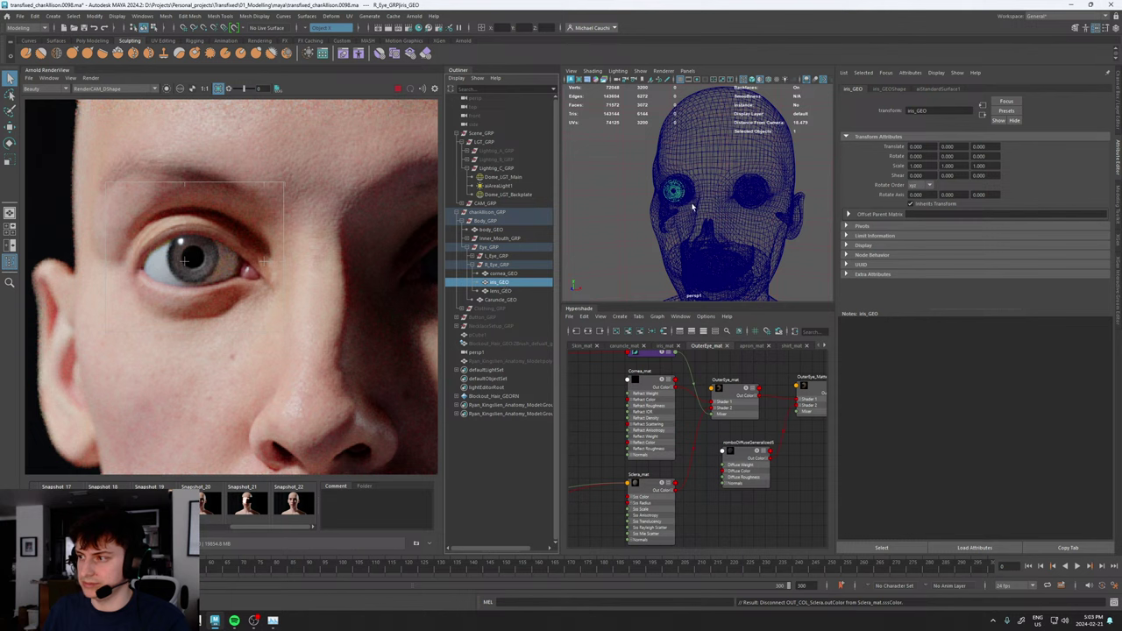
key("f")
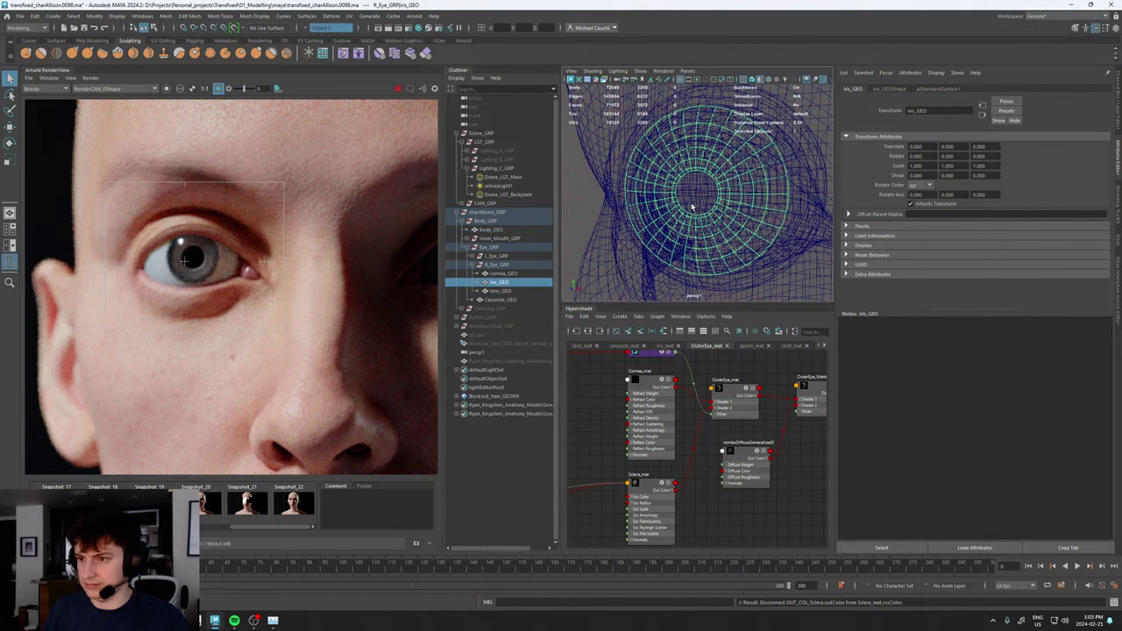
mouse_move(692, 207)
left_mouse_down("alt")
mouse_move(741, 207)
mouse_move(702, 203)
mouse_move(742, 221)
left_mouse_up("alt")
key("5")
key("4")
middle_click_drag(733, 204, 731, 231, "alt")
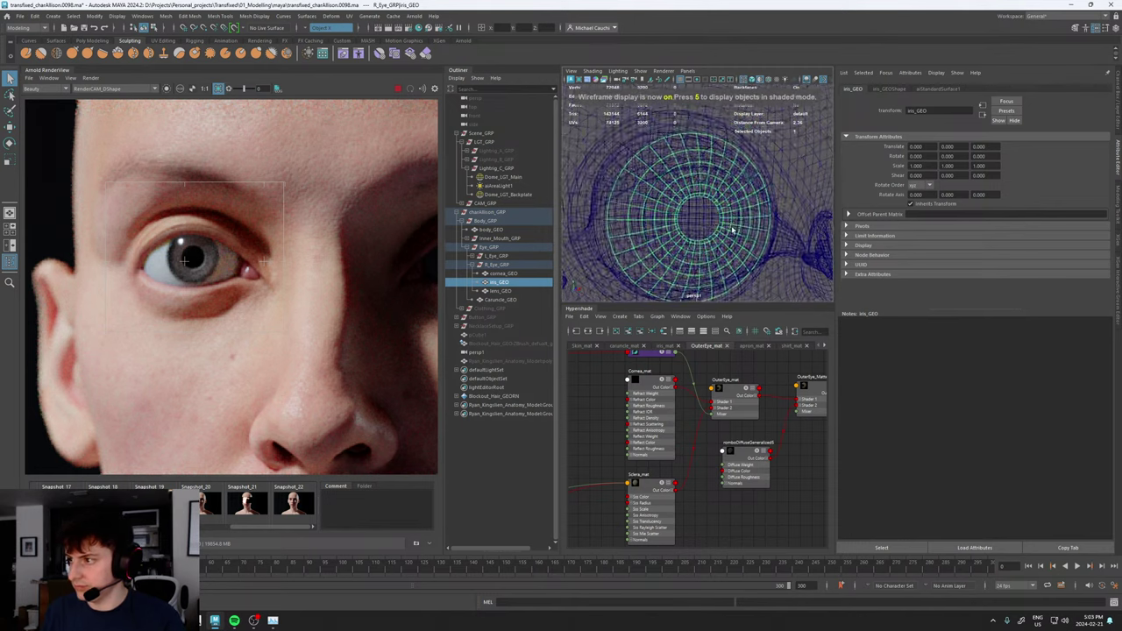
right_click_drag(699, 225, 893, 265, "alt")
- Select the complete ring of faces around the pupil opening of the right eye's iris_GEO
right_click_drag(726, 203, 725, 225)
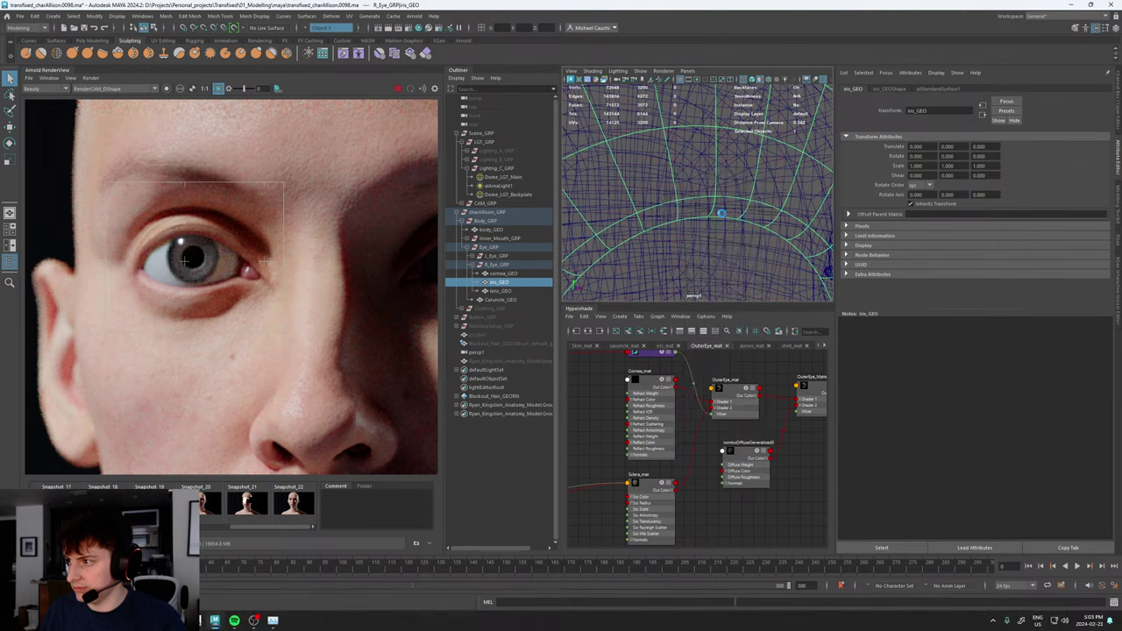
scroll(723, 206, "up", 2)
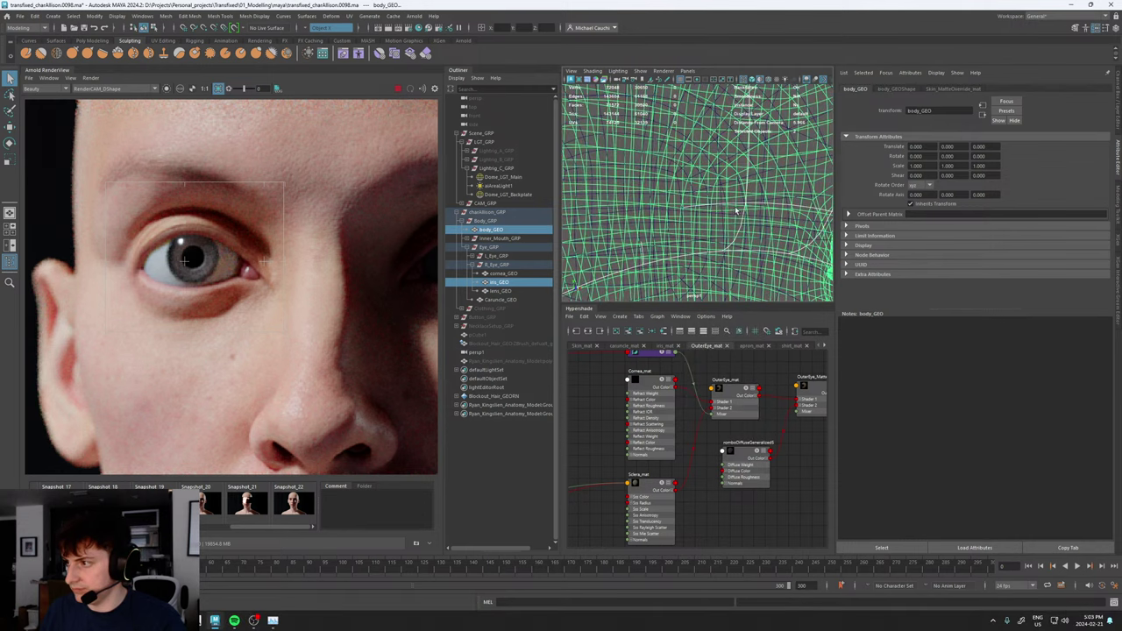
scroll(746, 204, "up", 2)
right_click_drag(746, 206, 745, 213)
left_click(753, 213)
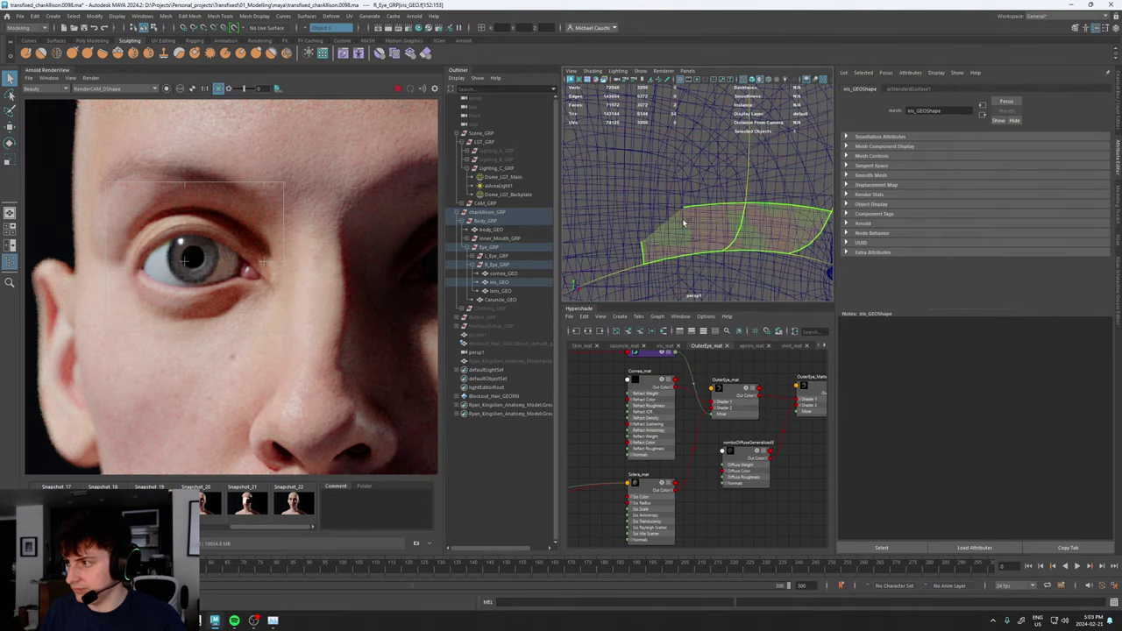
double_click(683, 222, "shift")
key("f")
scroll(687, 223, "down", 2)
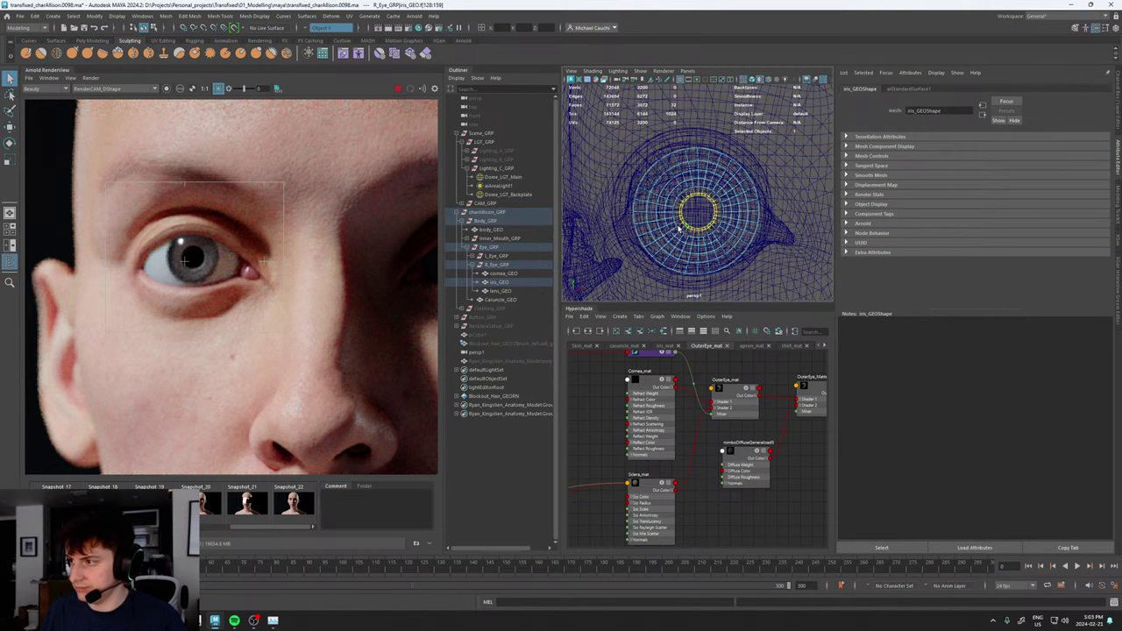
- Set up soft selection for scaling the pupil-edge faces, with the falloff reaching over the inner part of the iris
key("w")
key("e")
left_click_drag(684, 239, 728, 249)
key("r")
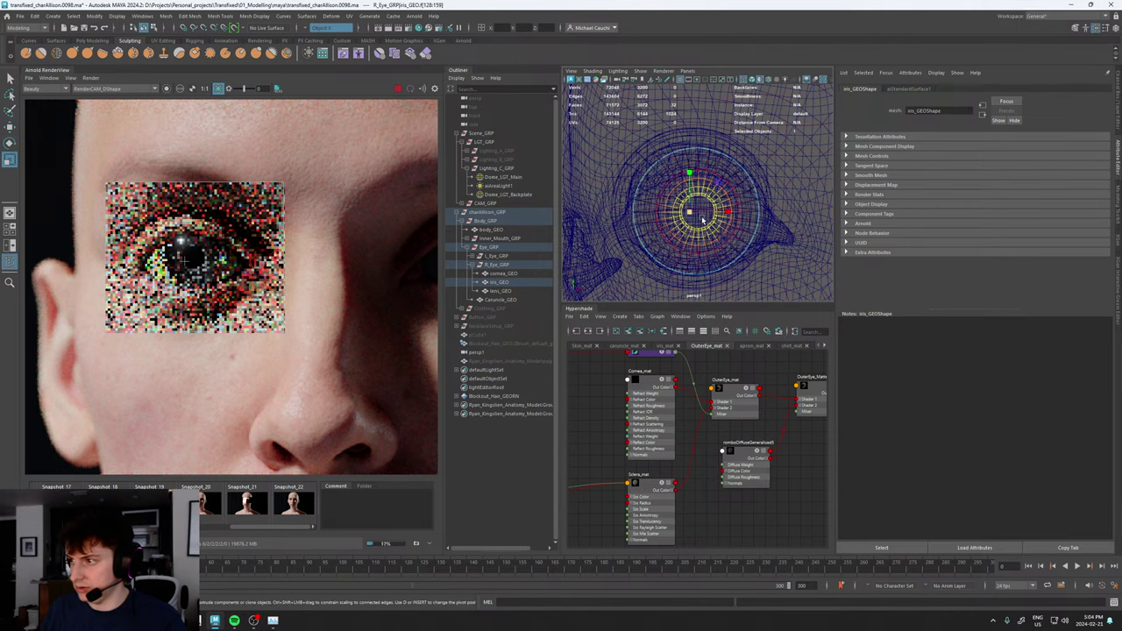
- Turn symmetry off and uniformly scale the soft-selected pupil-edge faces to resize the pupil
left_click(689, 214)
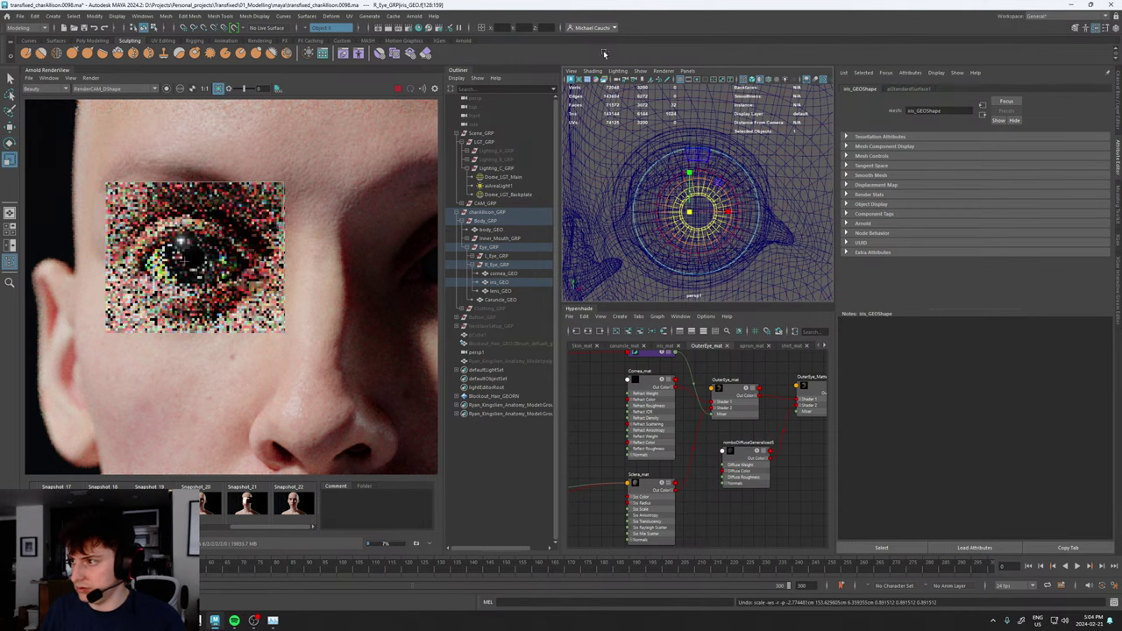
key("ctrl+z")
left_click(323, 28)
left_click(323, 34)
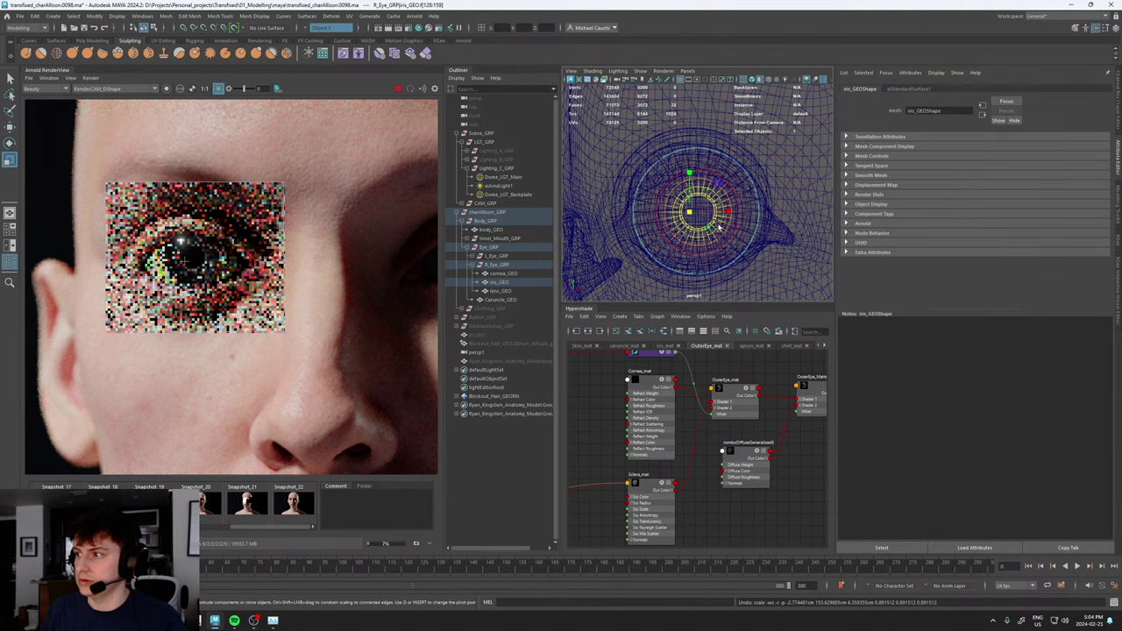
left_click_drag(730, 229, 696, 216, "alt")
key("w")
key("r")
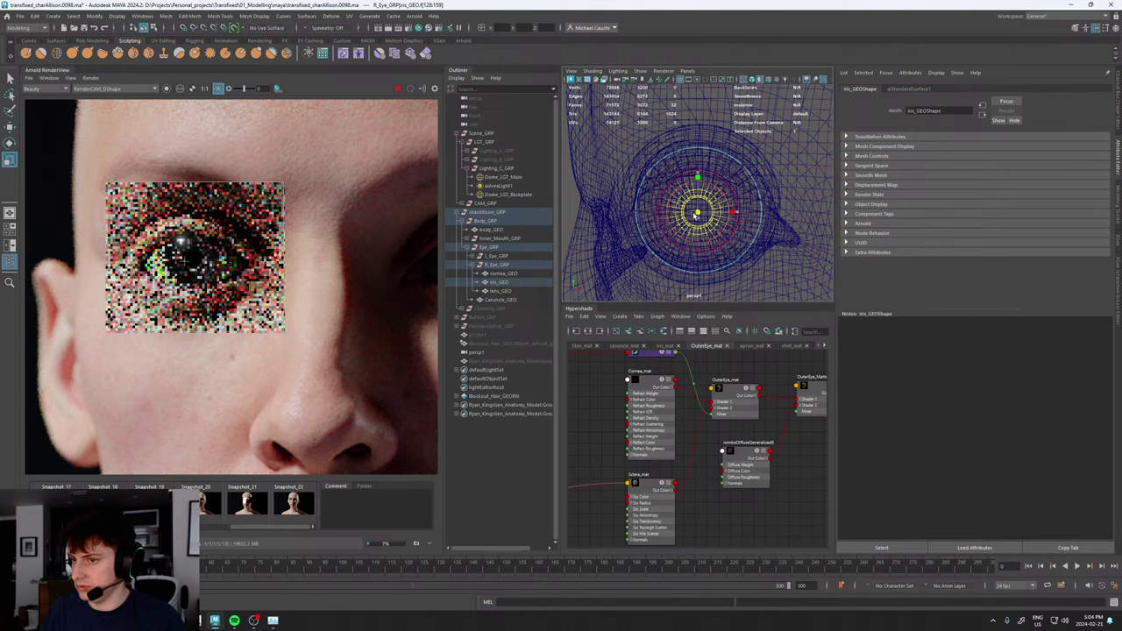
- Examine the resized pupil in the render, both up close and in proportion to the whole face
scroll(225, 274, "down", 4)
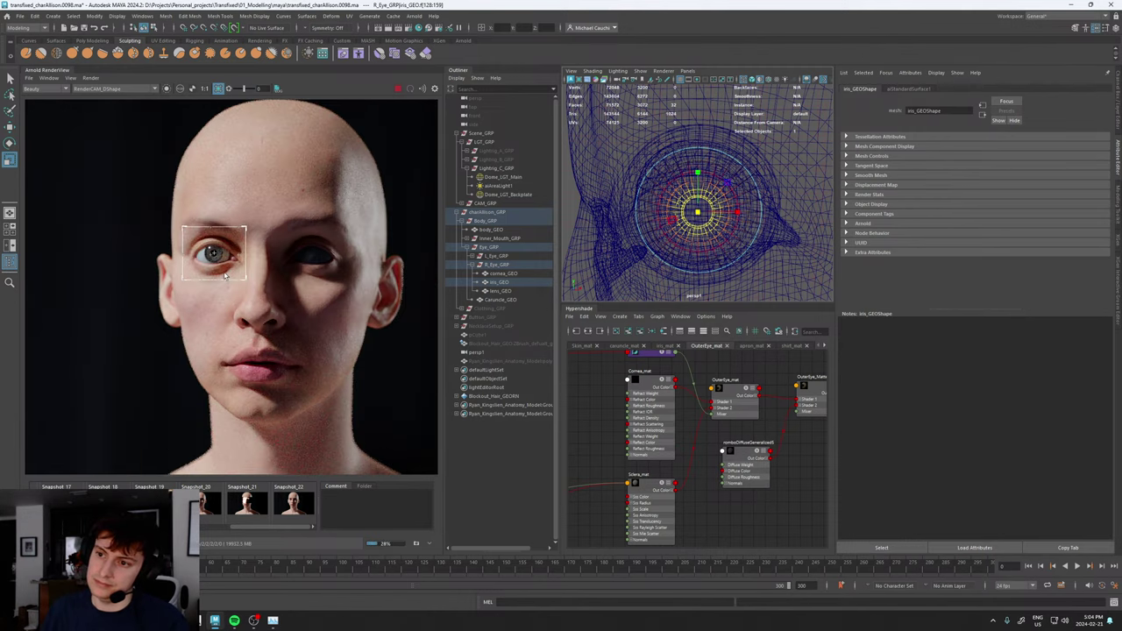
scroll(223, 277, "up", 4)
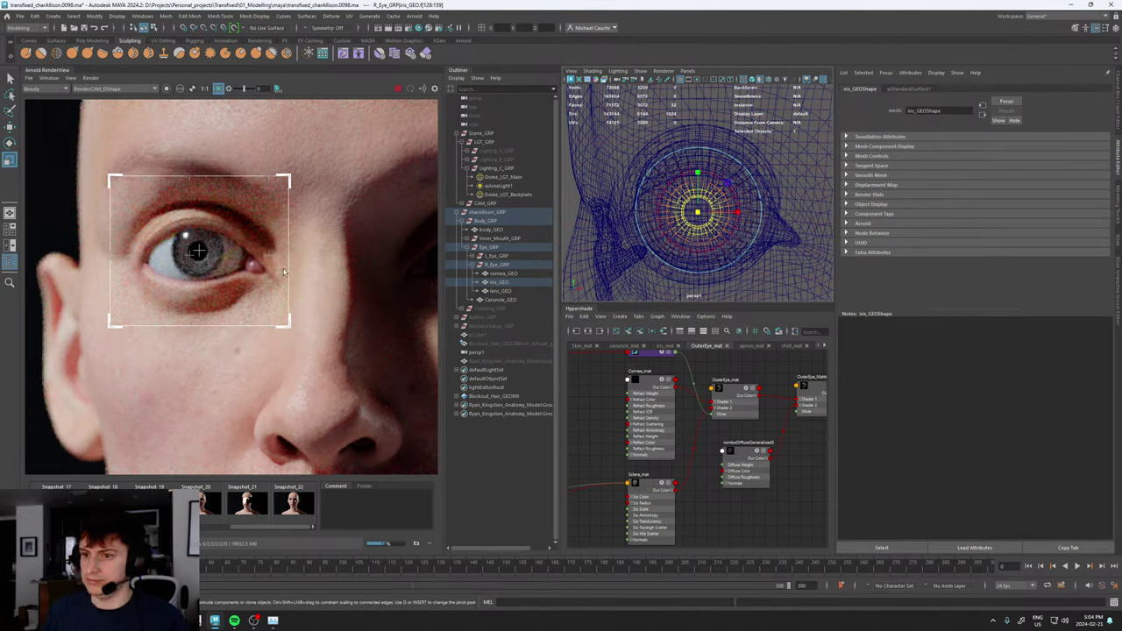
scroll(218, 290, "down", 3)
scroll(274, 263, "up", 4)
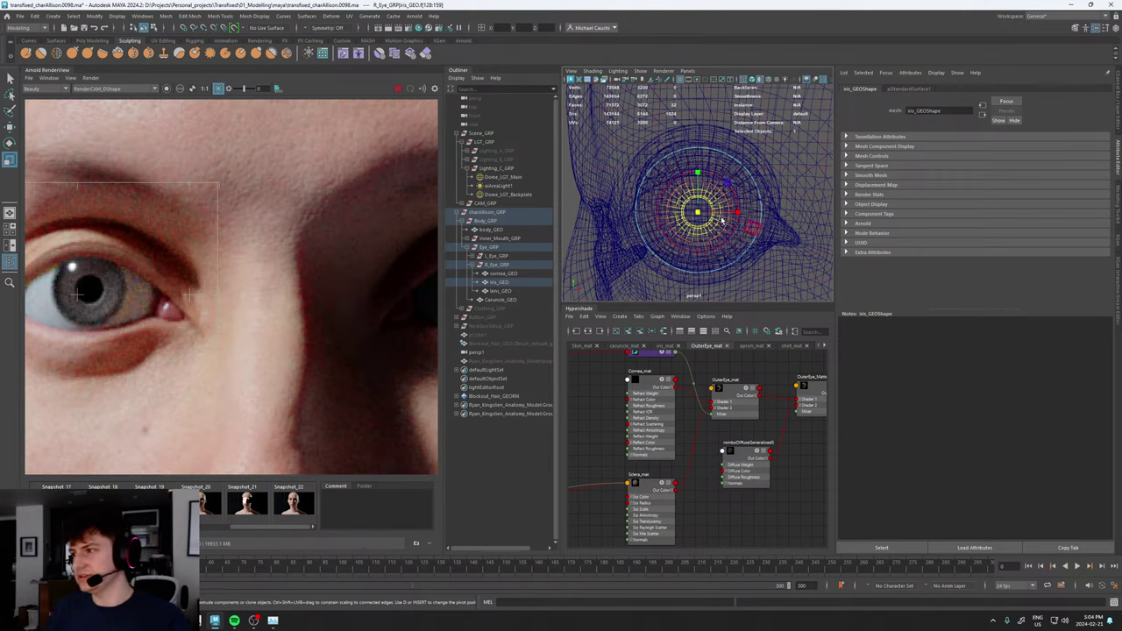
left_click_drag(724, 220, 702, 215, "alt")
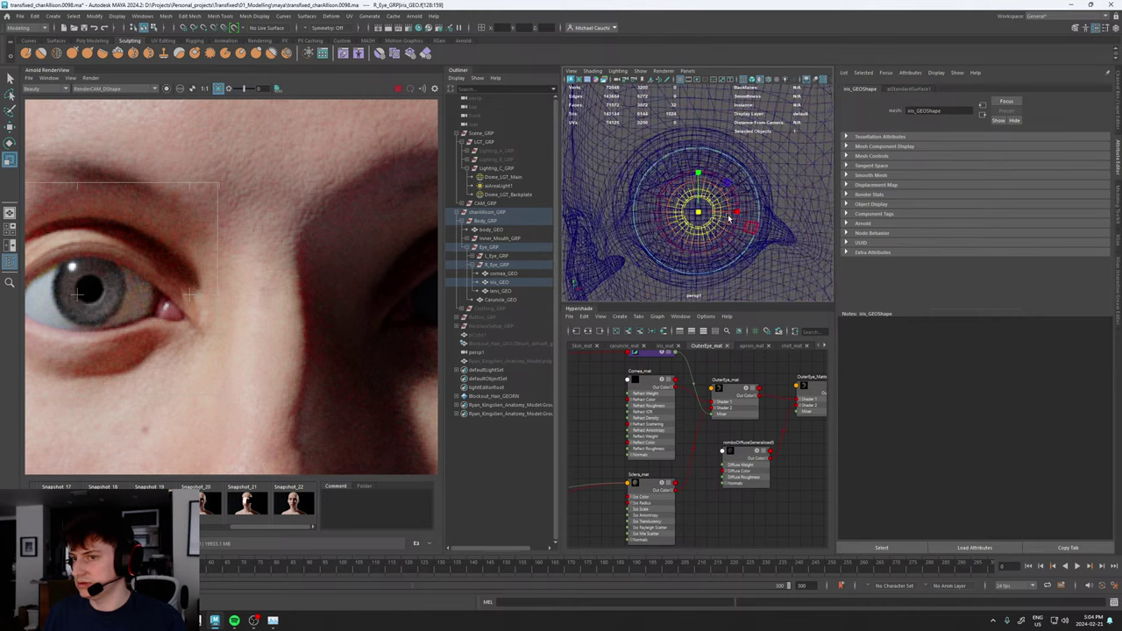
scroll(106, 293, "down", 4)
scroll(106, 293, "up", 4)
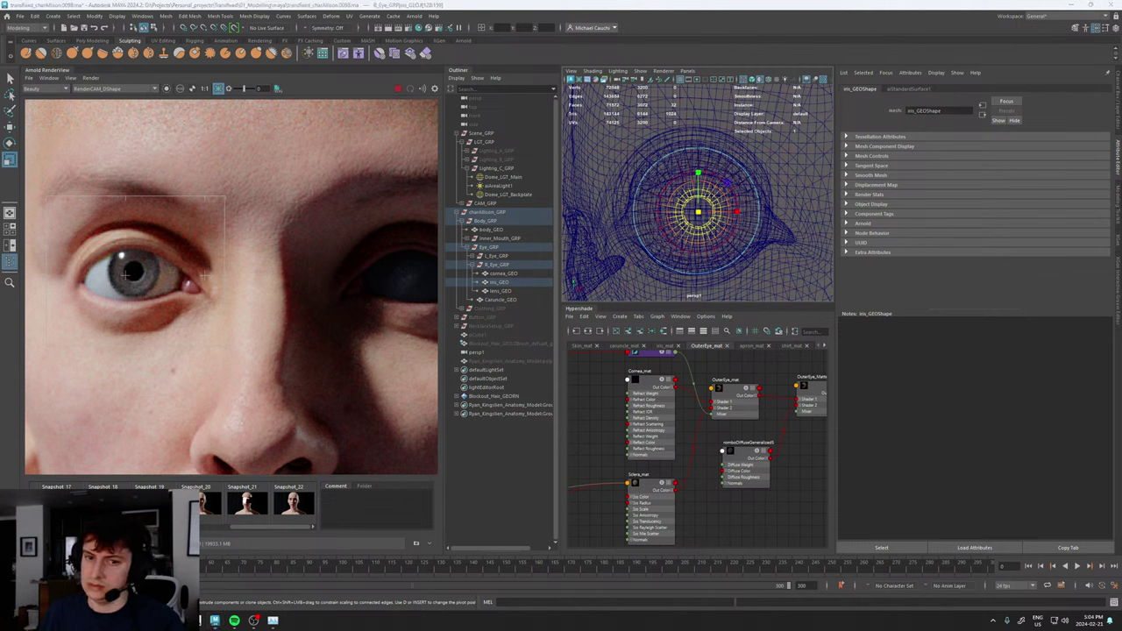
- Switch to the painting reference board and enlarge the woman's face beside the rendered eye
right_click_drag(385, 630, 465, 295)
scroll(464, 294, "up", 10)
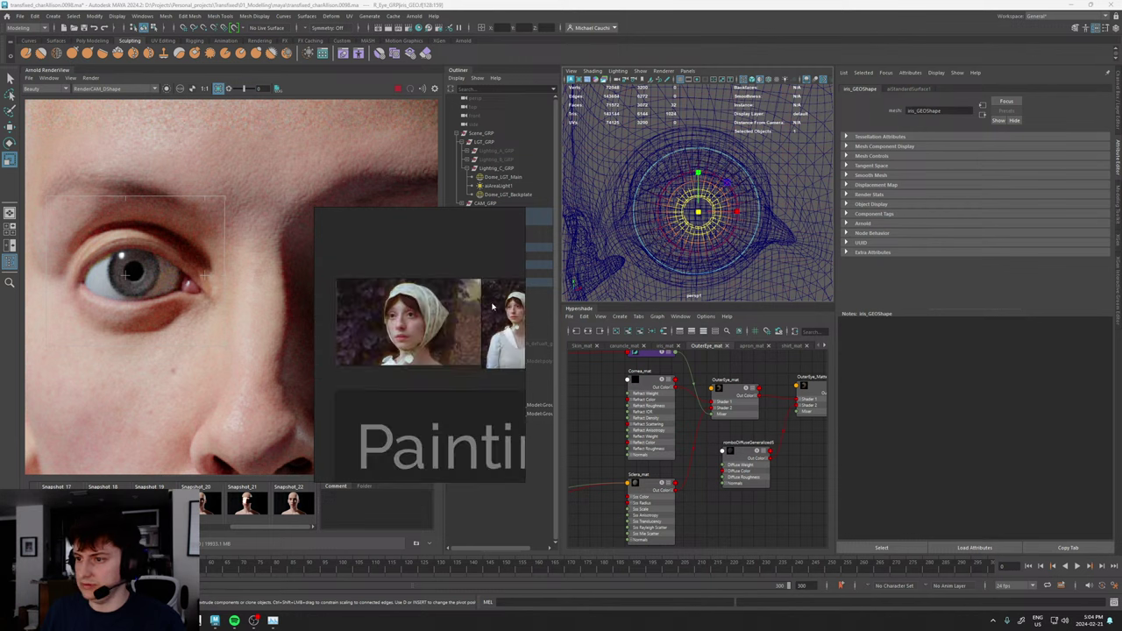
scroll(348, 329, "up", 3)
middle_click_drag(348, 329, 454, 328)
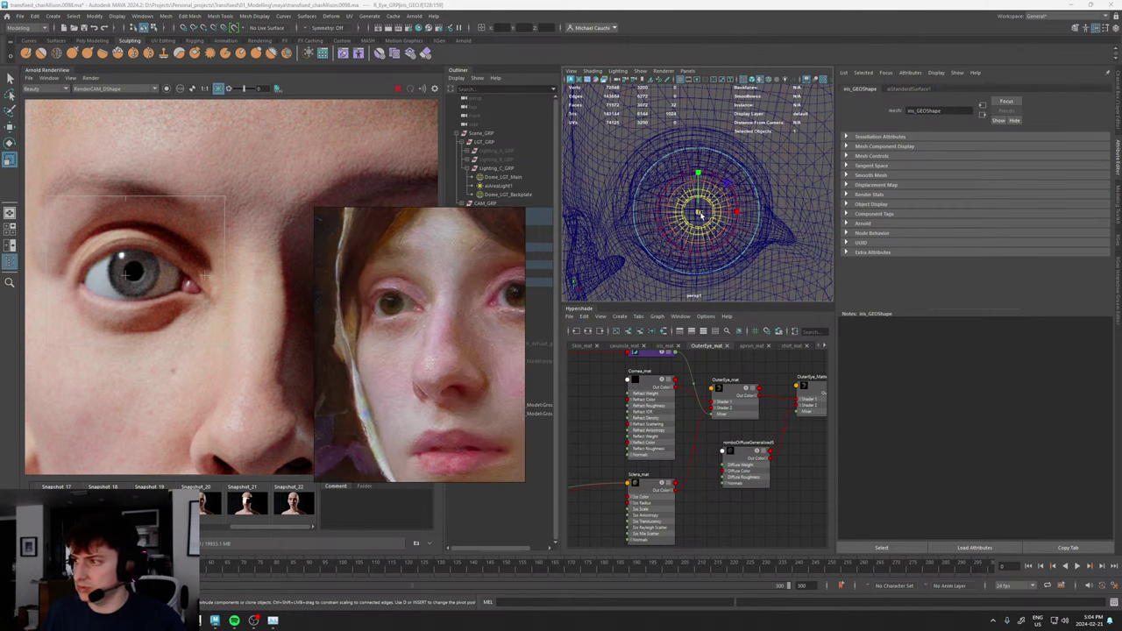
- Scale the pupil-edge faces down slightly and compare the rendered pupil with the painting reference
left_click_drag(701, 214, 699, 215)
scroll(165, 296, "down", 1)
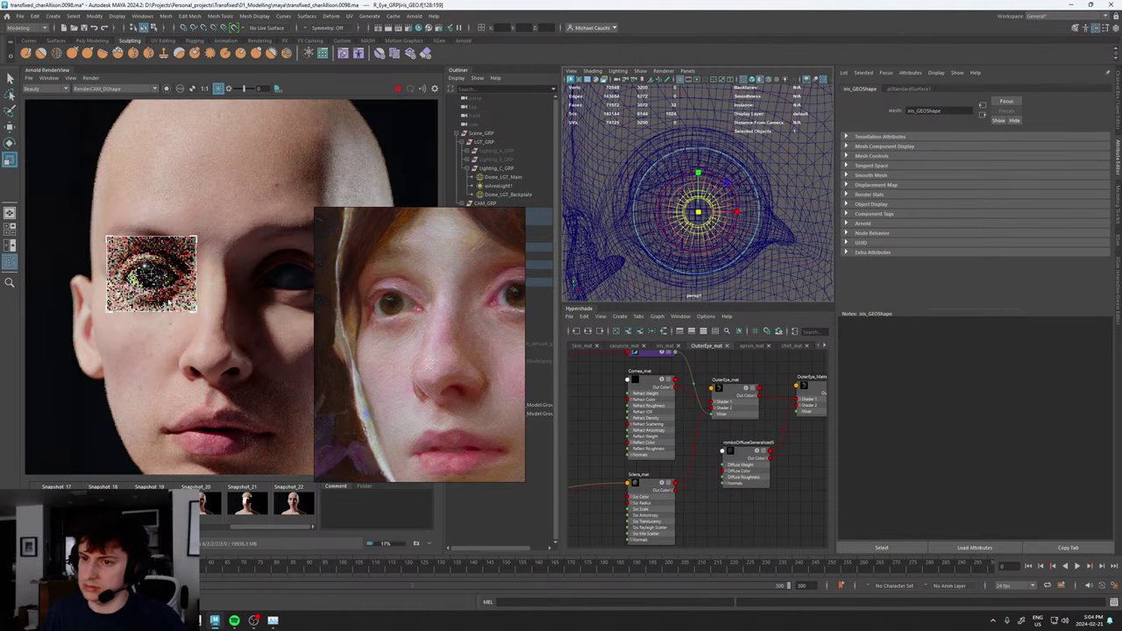
scroll(165, 301, "up", 2)
scroll(142, 297, "down", 4)
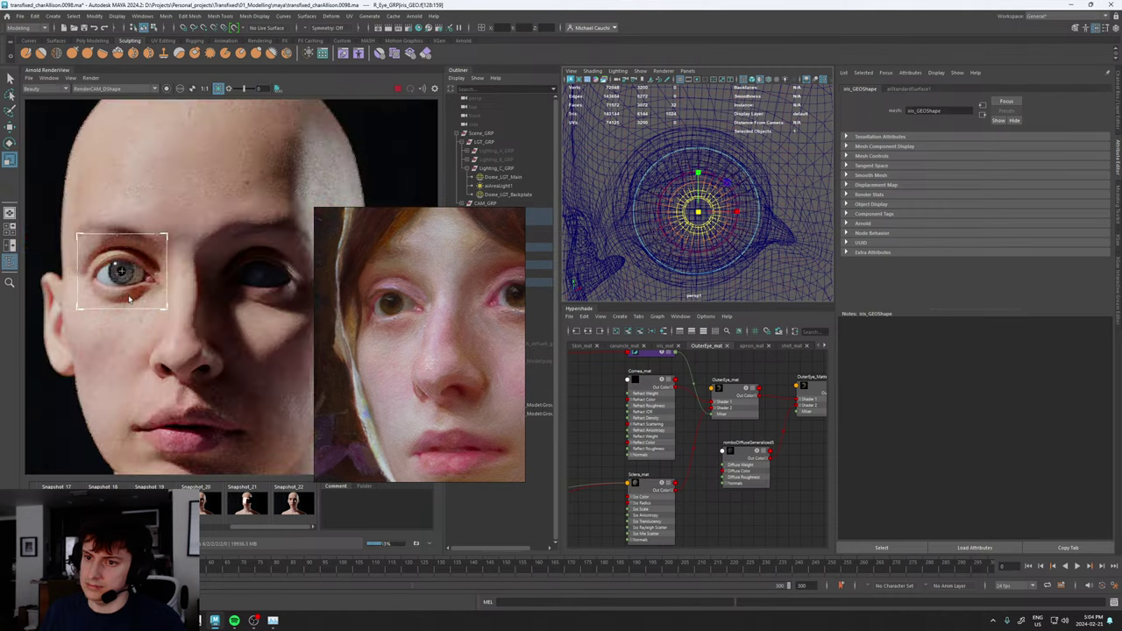
scroll(131, 300, "up", 2)
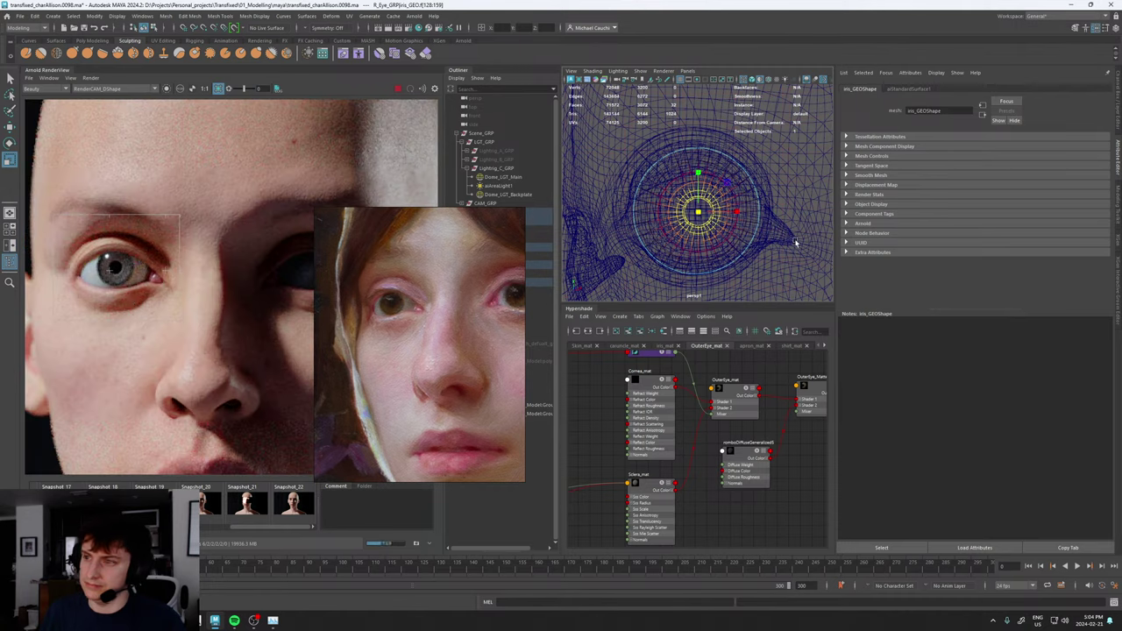
- Create a blend shape that deforms the left eye's iris_GEO with the right eye's iris_GEO as target
key("w")
left_click(727, 179)
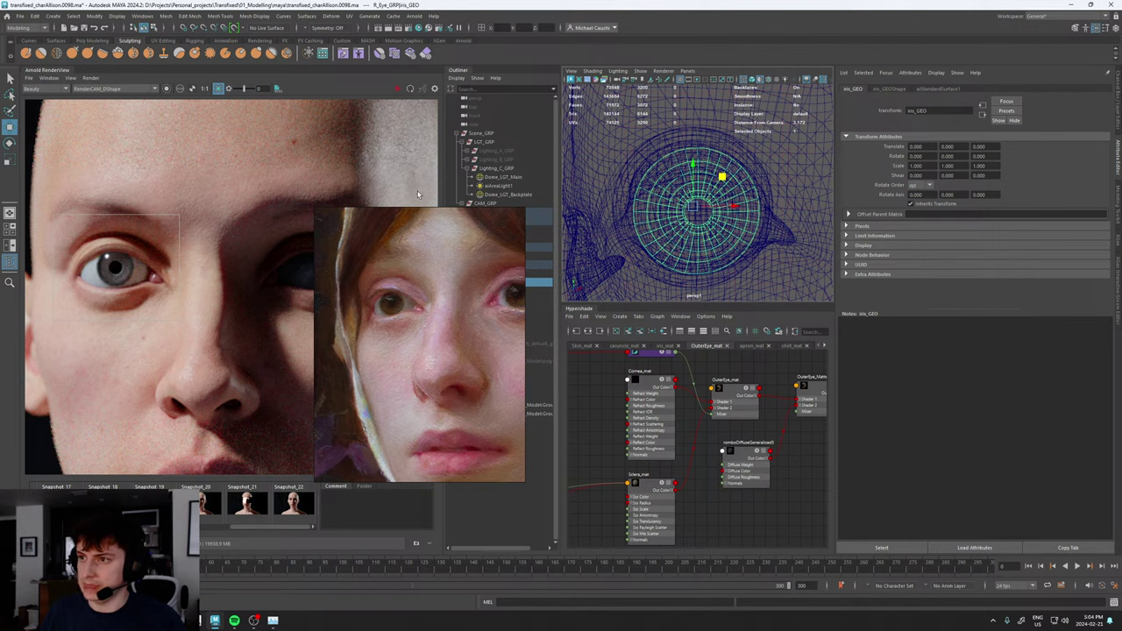
scroll(629, 222, "down", 5)
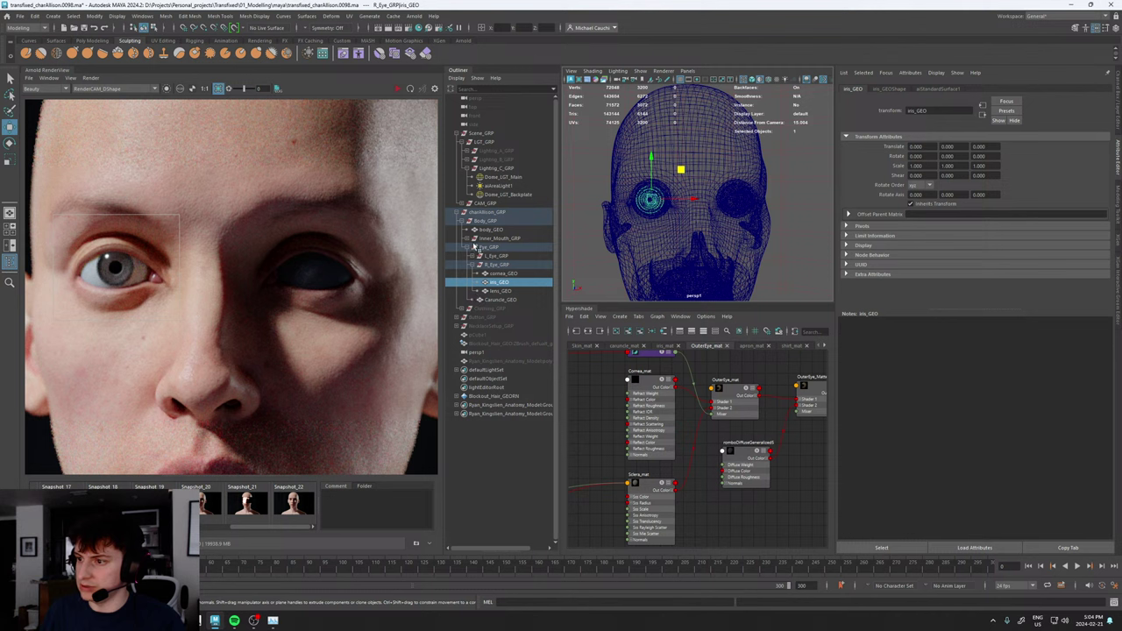
left_click(475, 238)
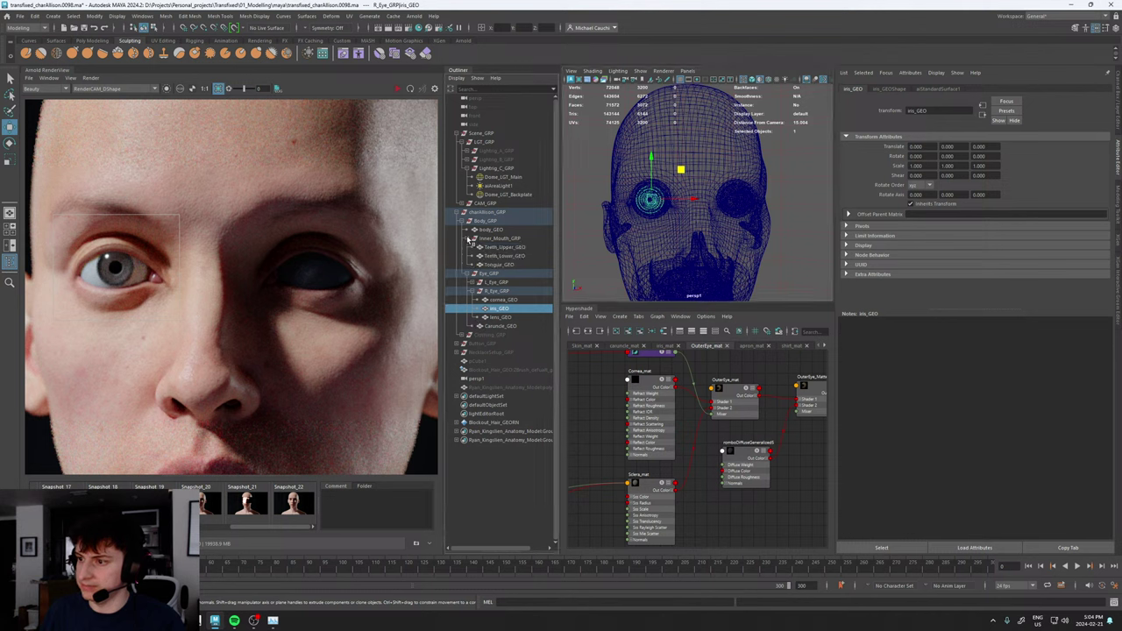
left_click(470, 239)
left_click(474, 256)
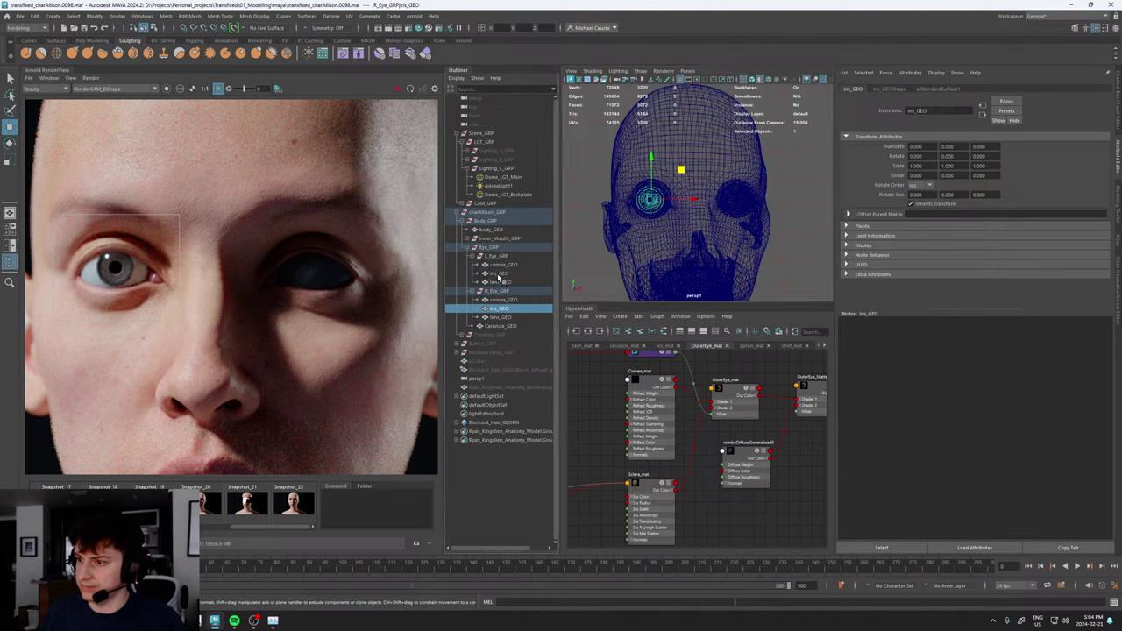
left_click(497, 274)
left_click(498, 309)
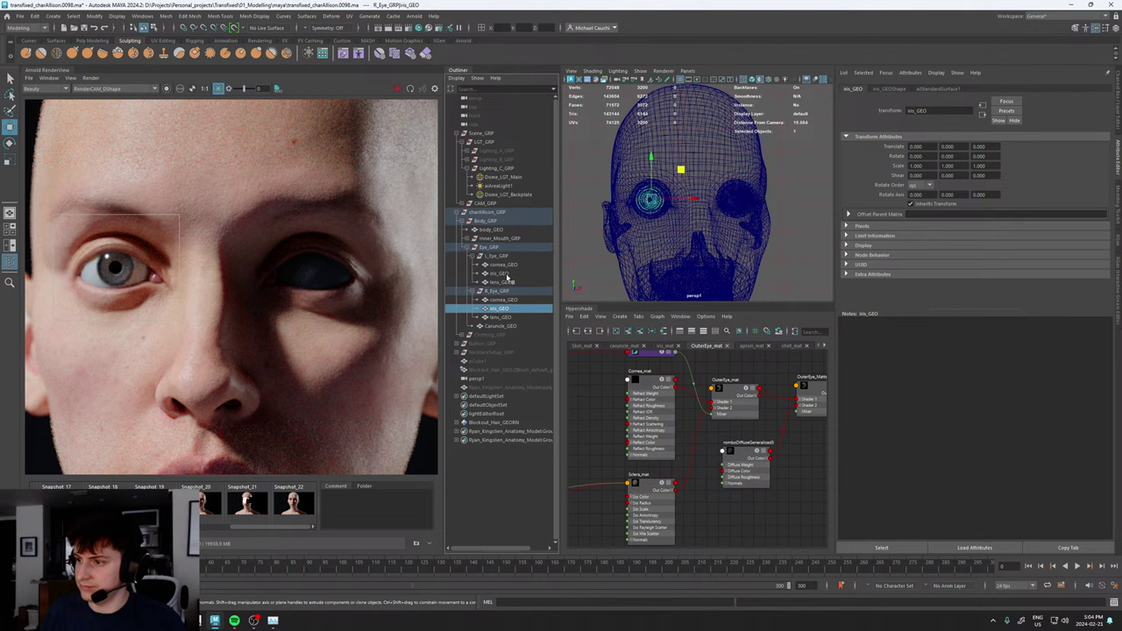
left_click(497, 273, "ctrl")
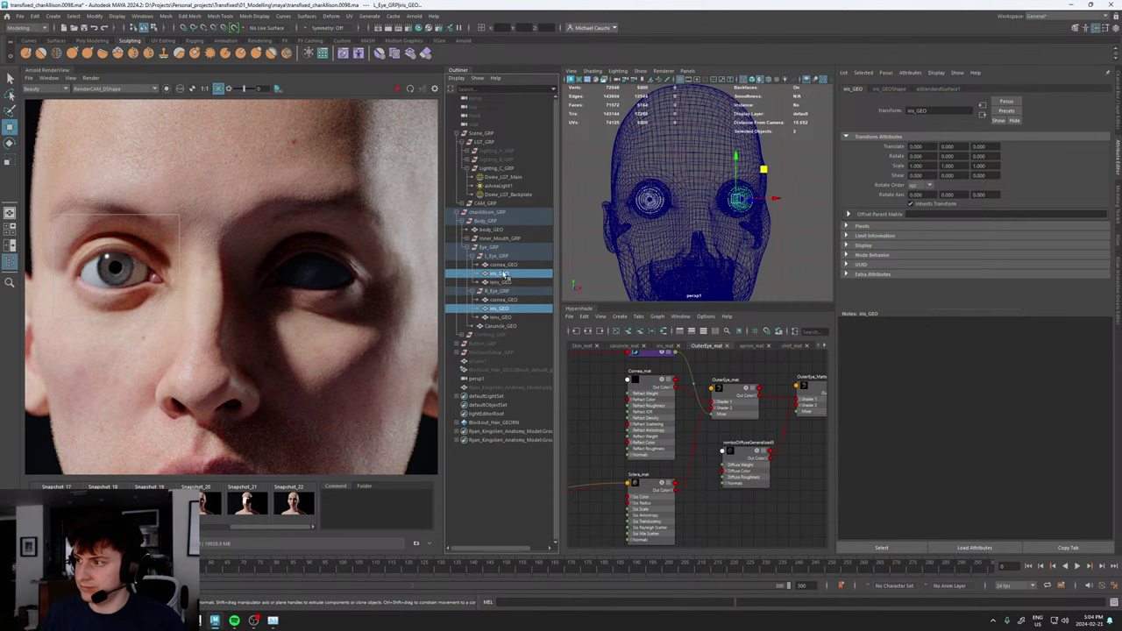
left_click(331, 16)
left_click(341, 40)
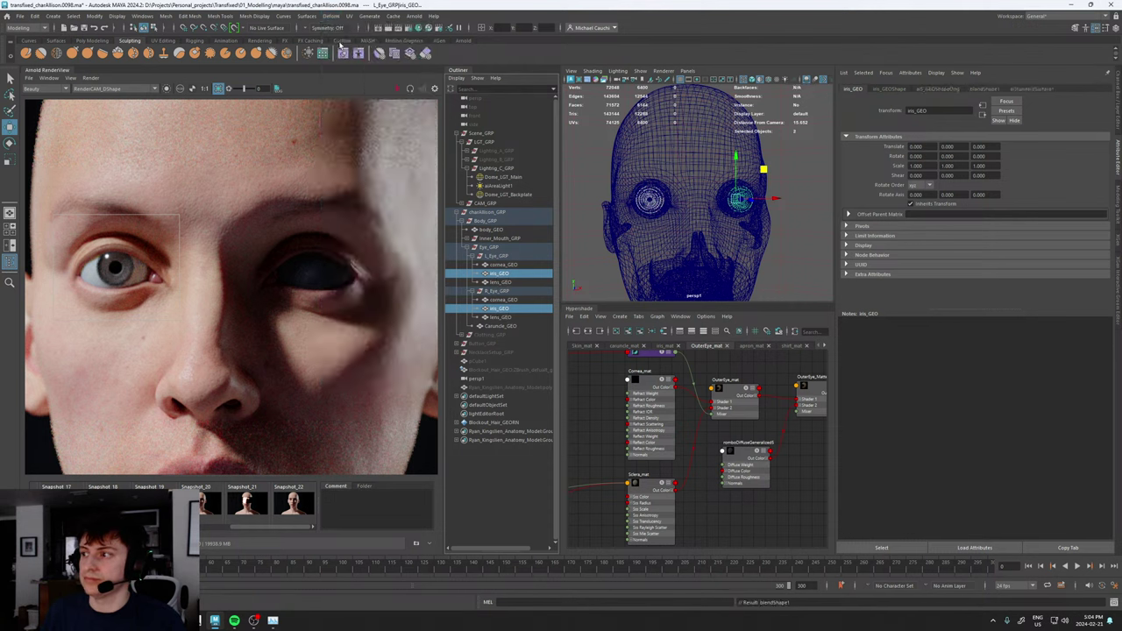
- Raise the iris_GEO weight of blendShape1 to match the left iris to the right one, and delete the left iris's history
left_click(498, 274)
left_click(985, 89)
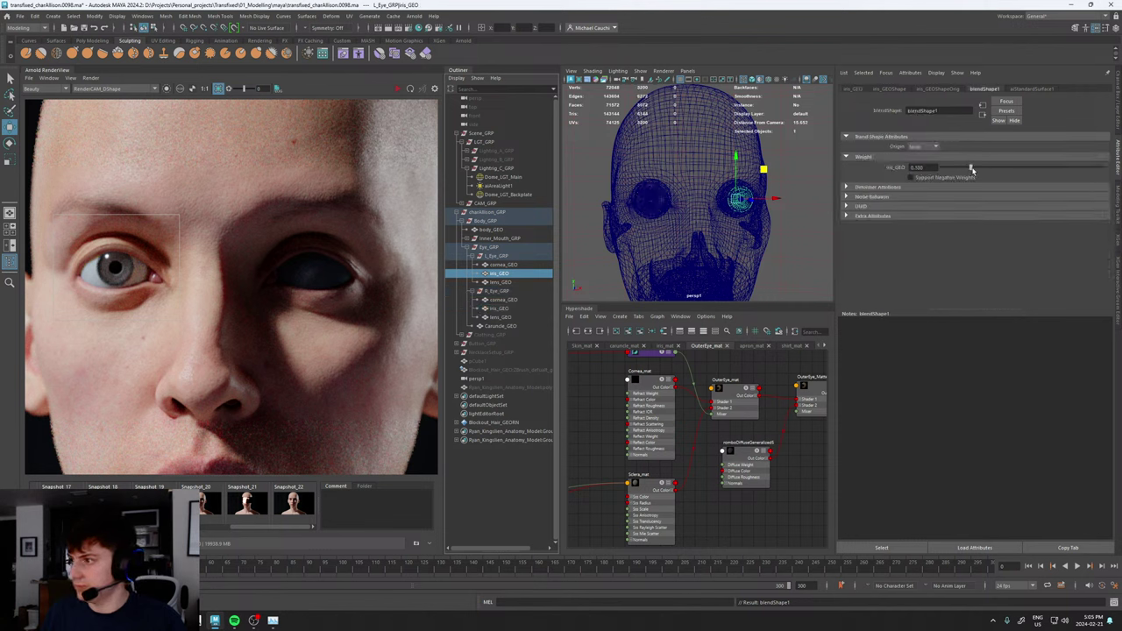
left_click_drag(1066, 166, 1077, 166)
scroll(715, 207, "up", 6)
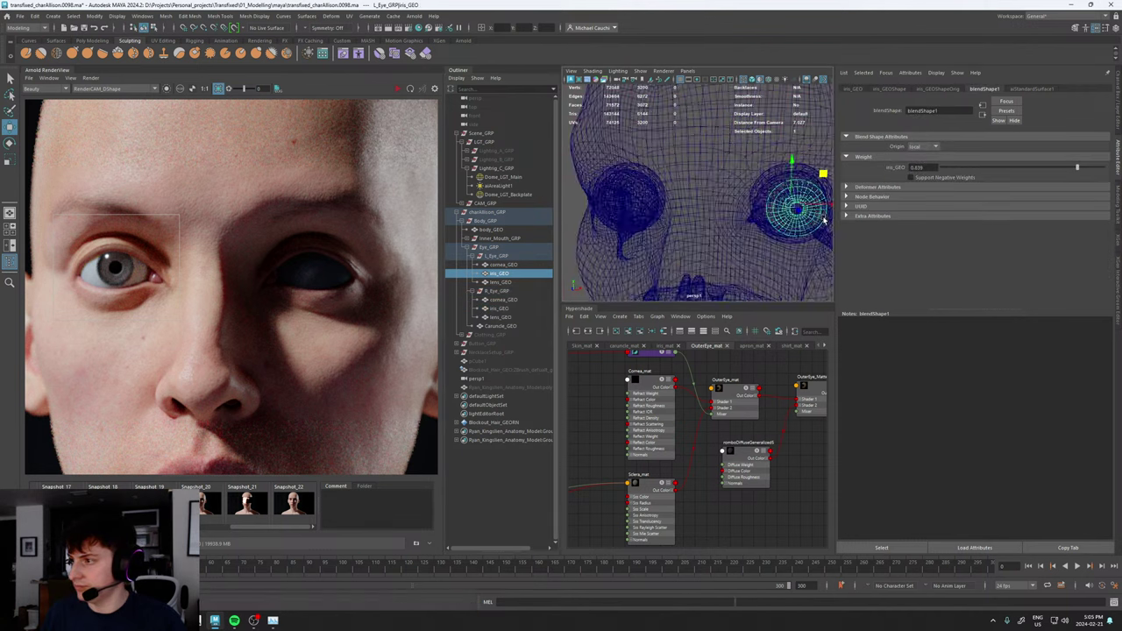
key("f")
key("w")
left_click_drag(1078, 168, 823, 209)
key("alt+shift+d")
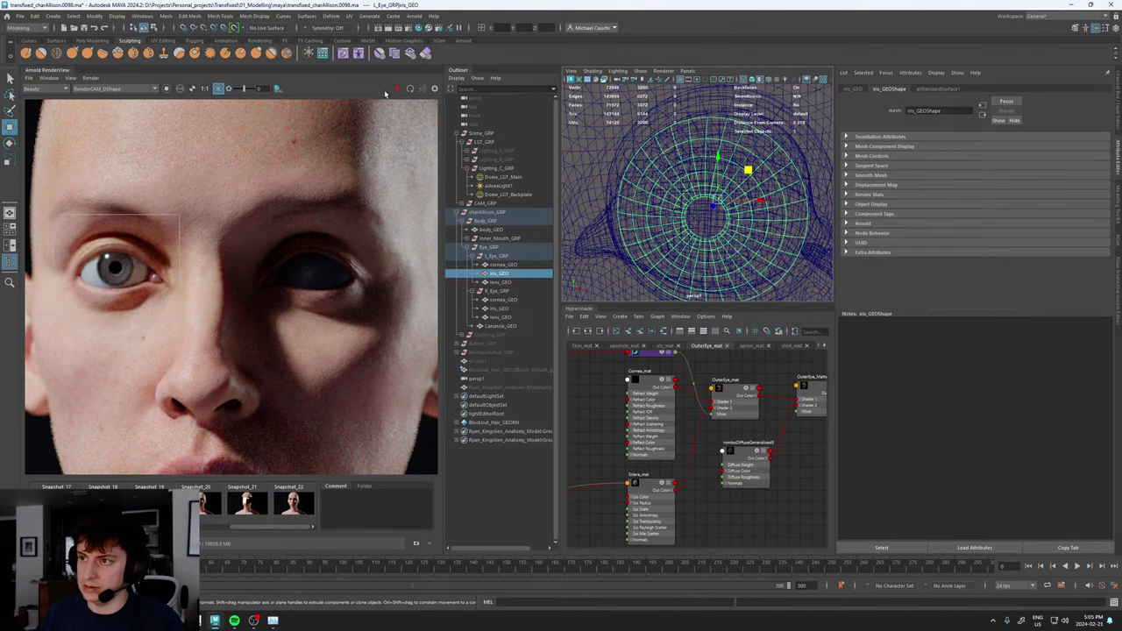
- Check the pupil size in the refreshed render at full-figure distance and close to the eyes
scroll(150, 263, "down", 2)
scroll(154, 261, "down", 2)
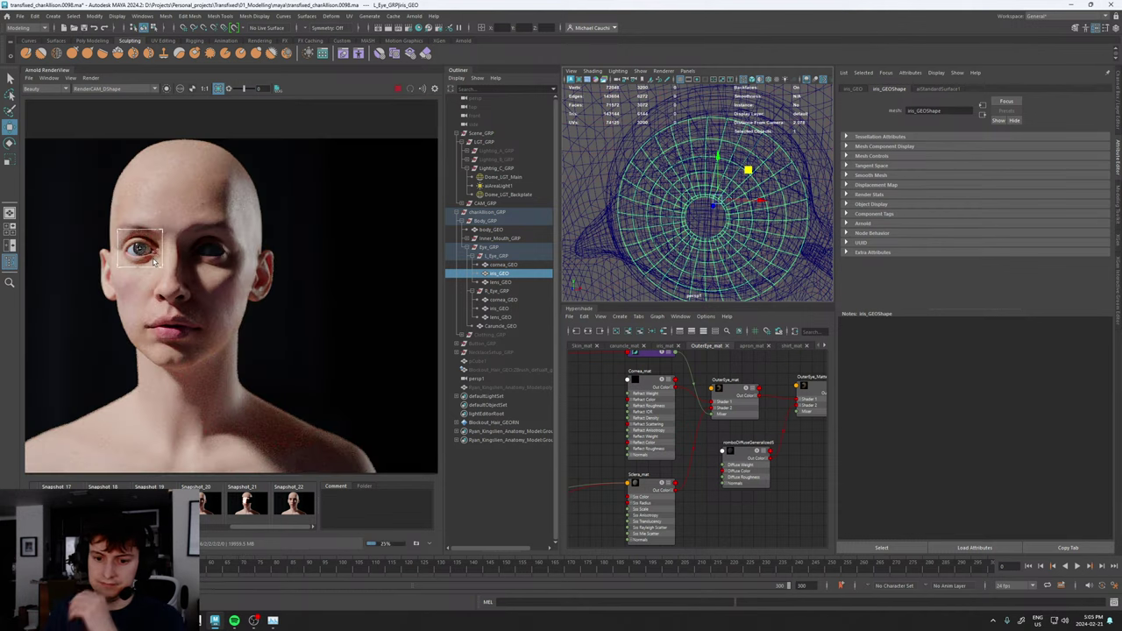
scroll(145, 254, "up", 3)
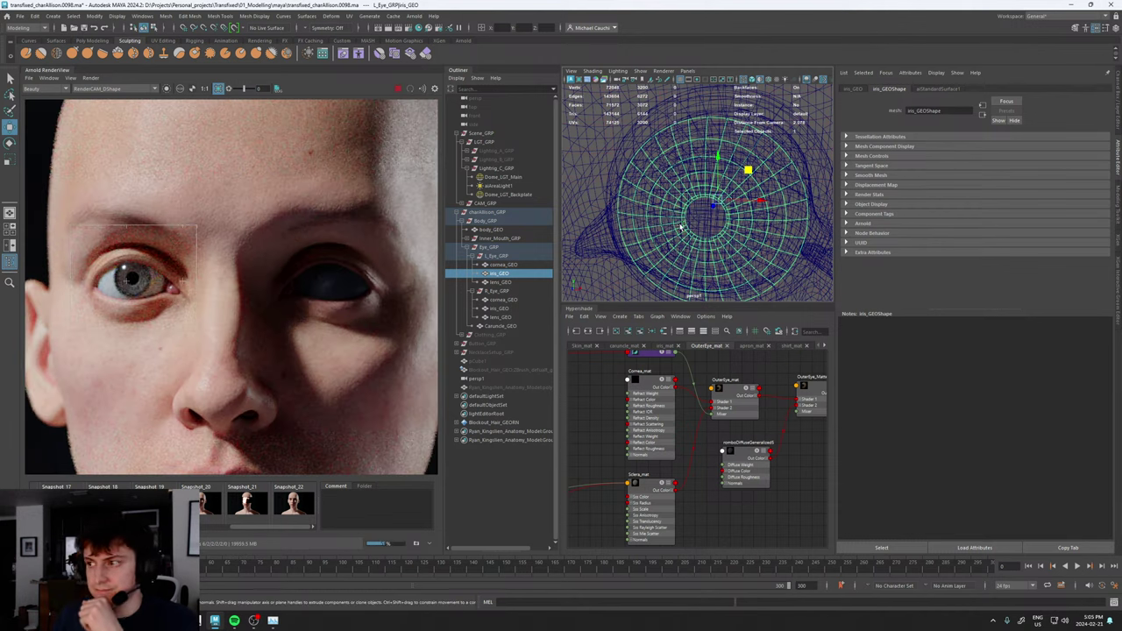
- Inspect the scattering settings of Sclera_mat in the OuterEye_mat shading network
scroll(693, 433, "down", 3)
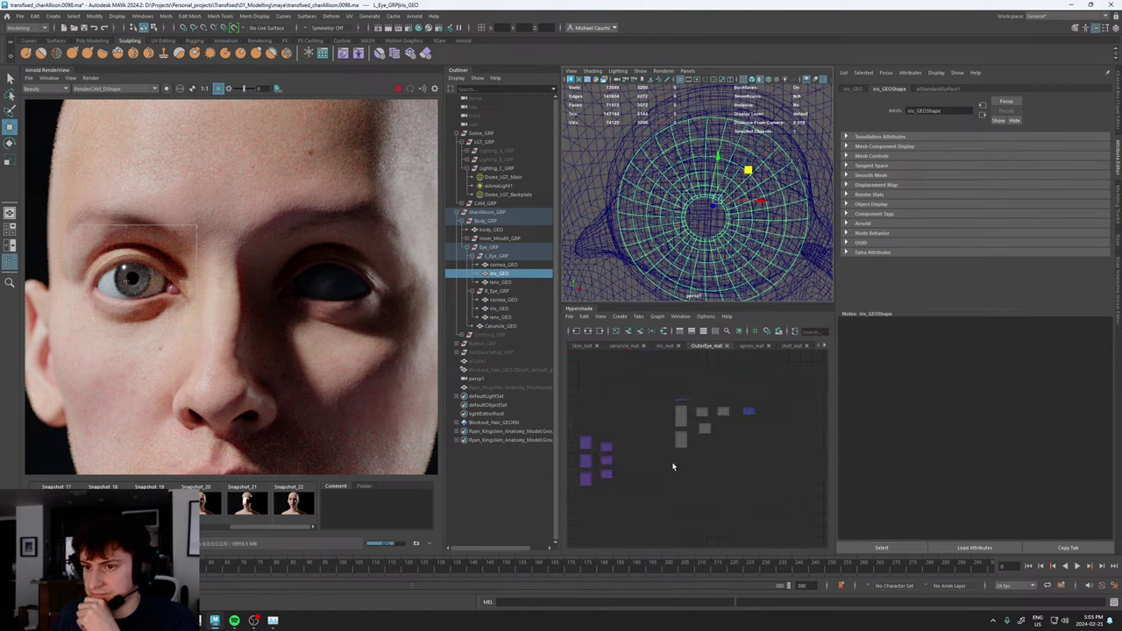
middle_click_drag(673, 466, 762, 446, "alt")
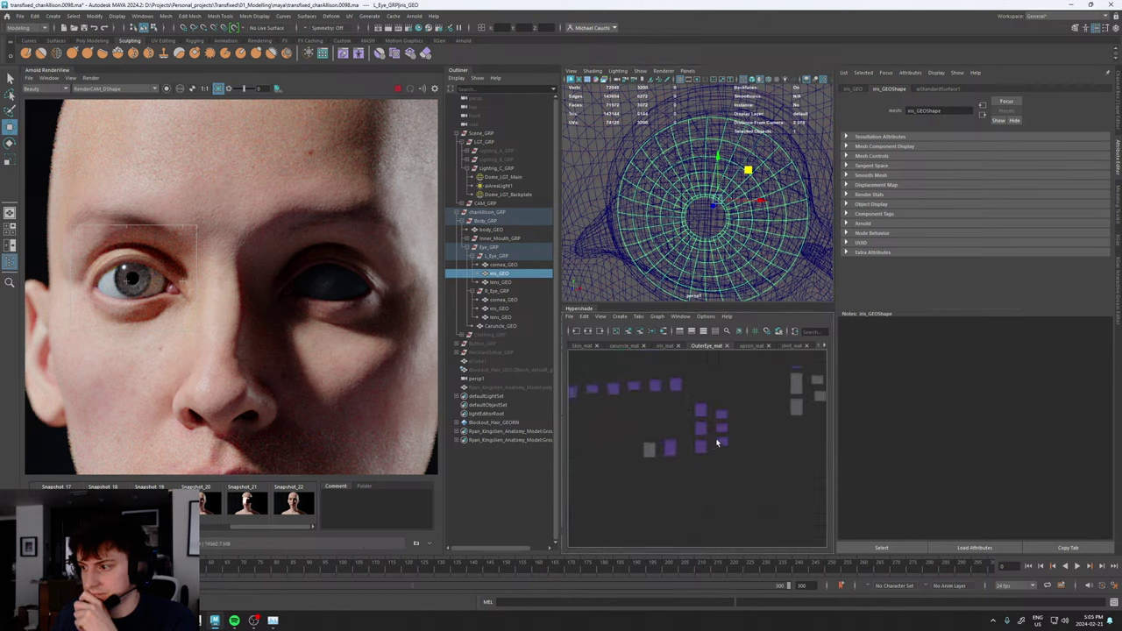
scroll(764, 432, "up", 5)
middle_click_drag(815, 382, 683, 436, "alt")
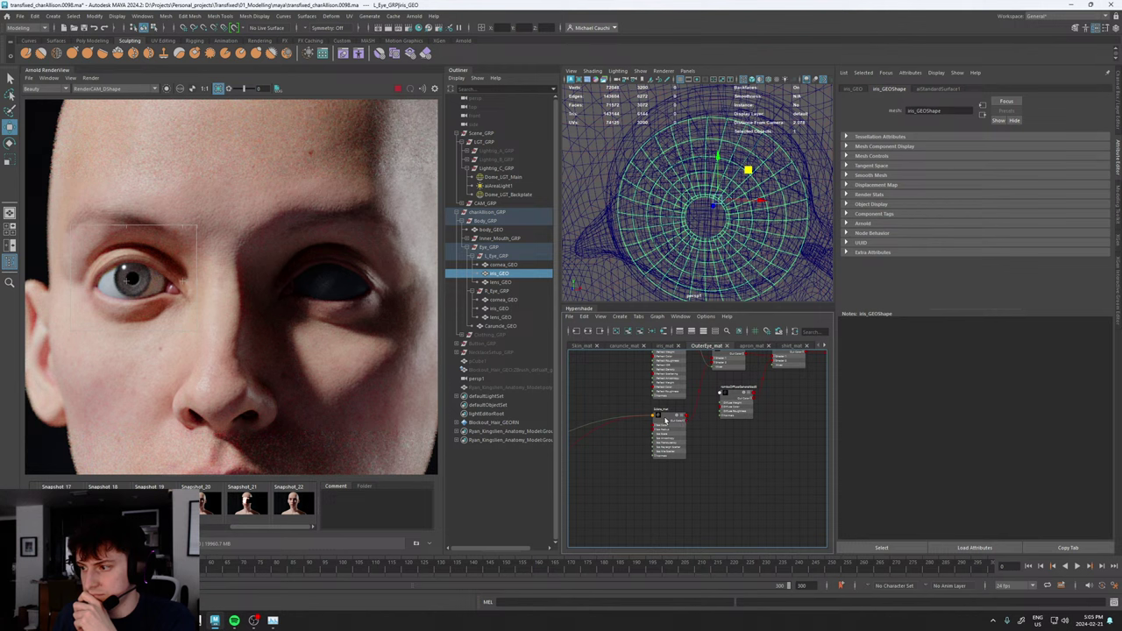
left_click(666, 422)
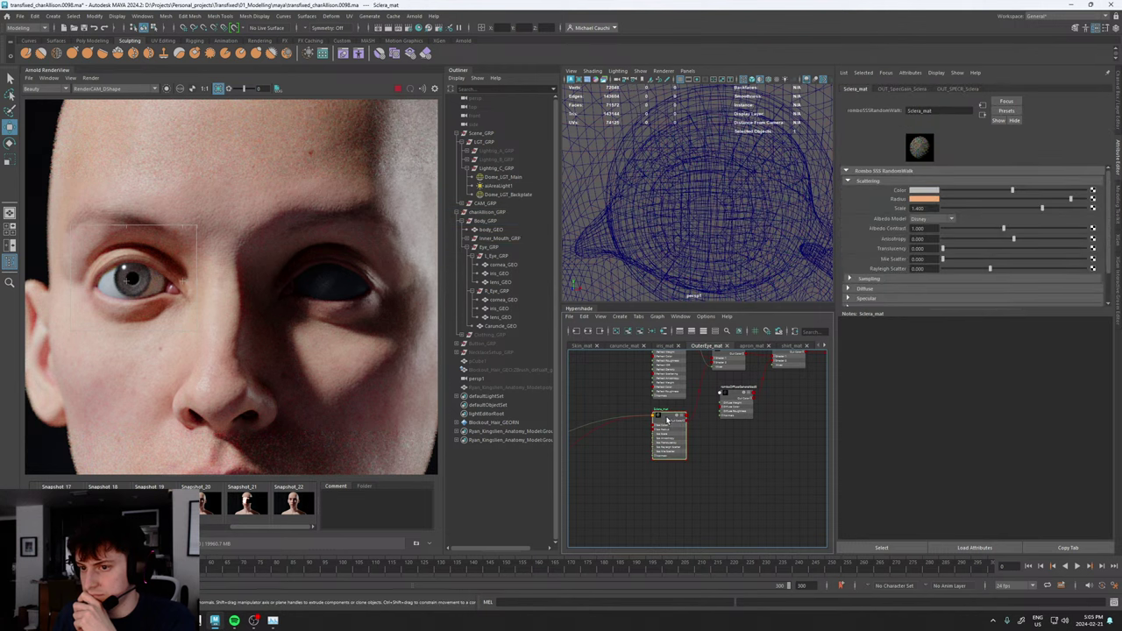
scroll(746, 432, "down", 2)
- In the iris_mat network, connect iris_mat to the iris_matSG surface shader and remove aiAreaLightShape1 from the graph
left_click(672, 346)
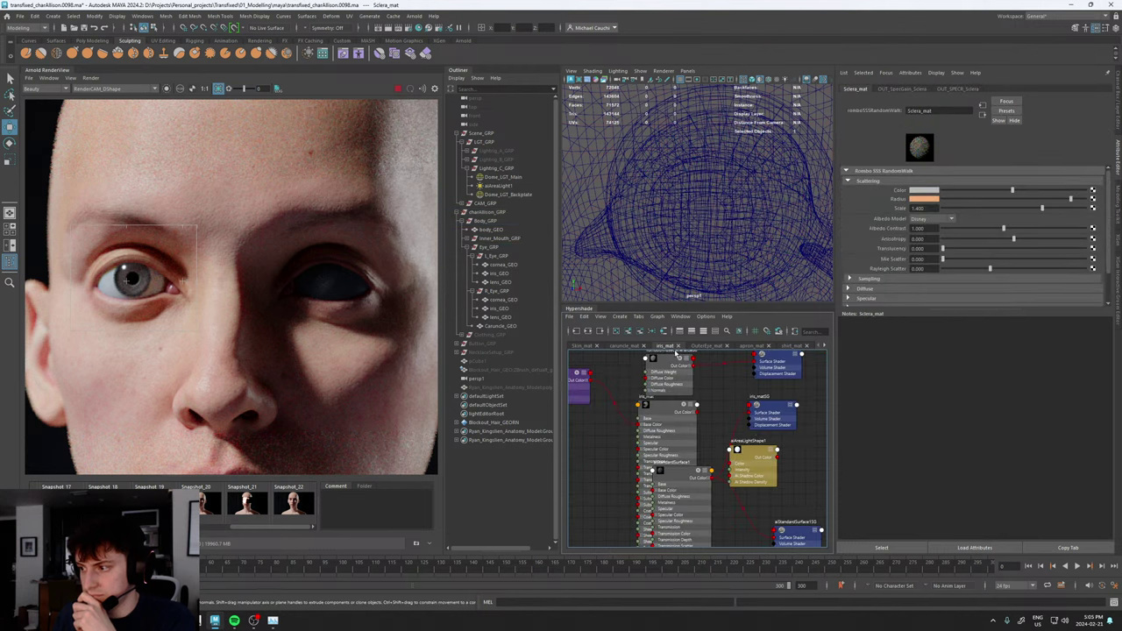
left_click(693, 476)
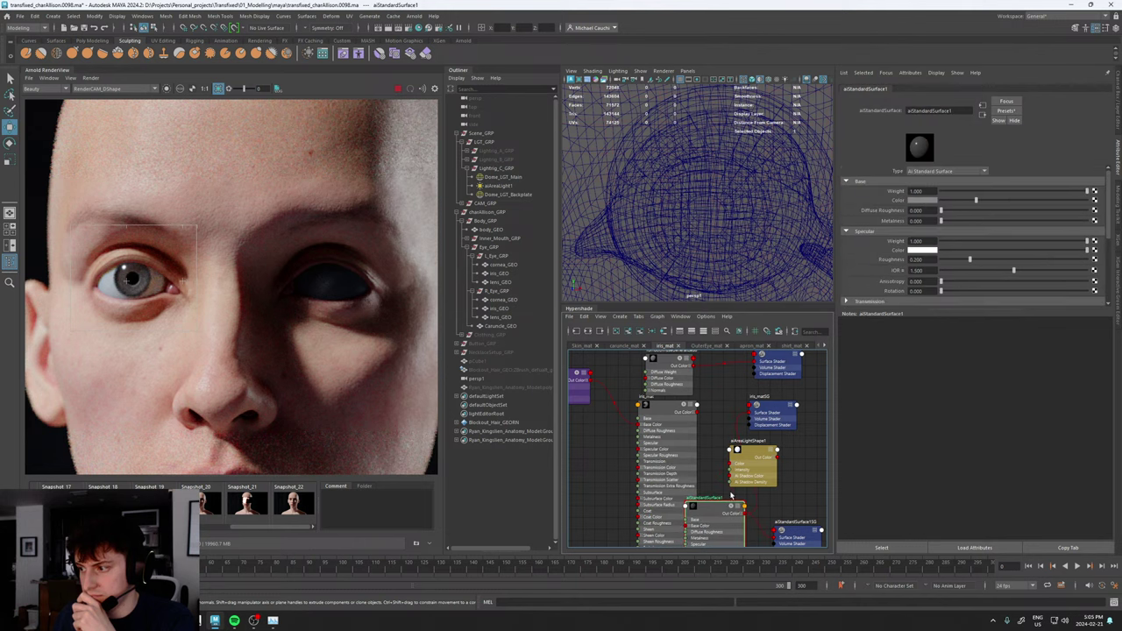
scroll(701, 416, "up", 2)
left_click_drag(686, 426, 737, 424)
left_click(738, 459)
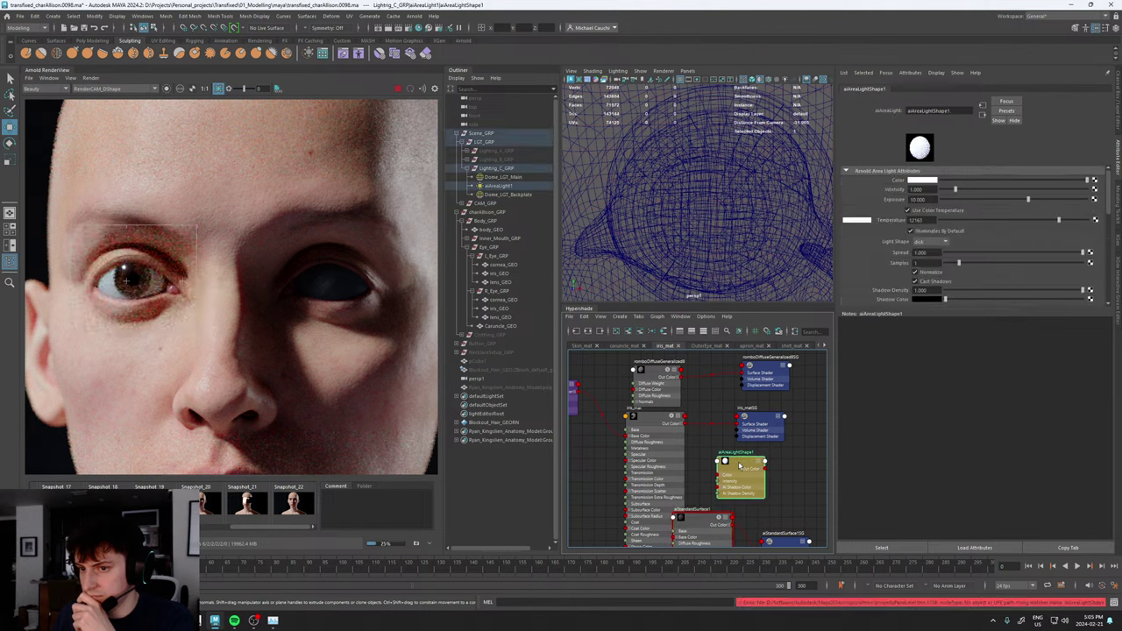
left_click(641, 332)
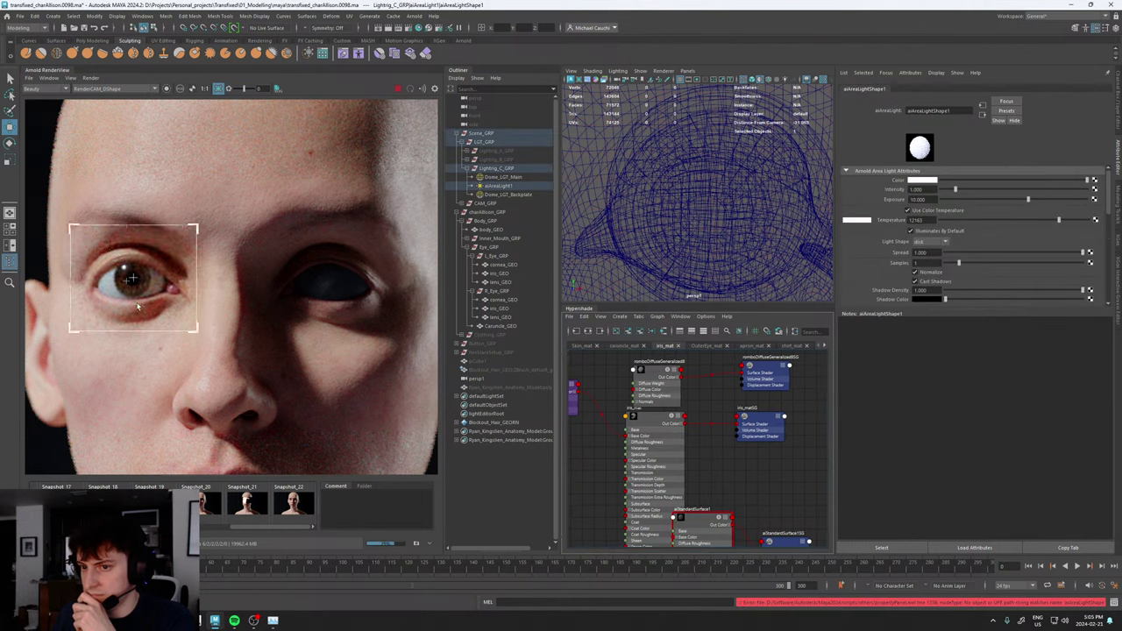
- Examine the iris shading in the refreshed render, both close to the eye and at face distance
scroll(138, 286, "down", 1)
scroll(135, 279, "up", 3)
scroll(137, 307, "down", 1)
scroll(135, 330, "down", 1)
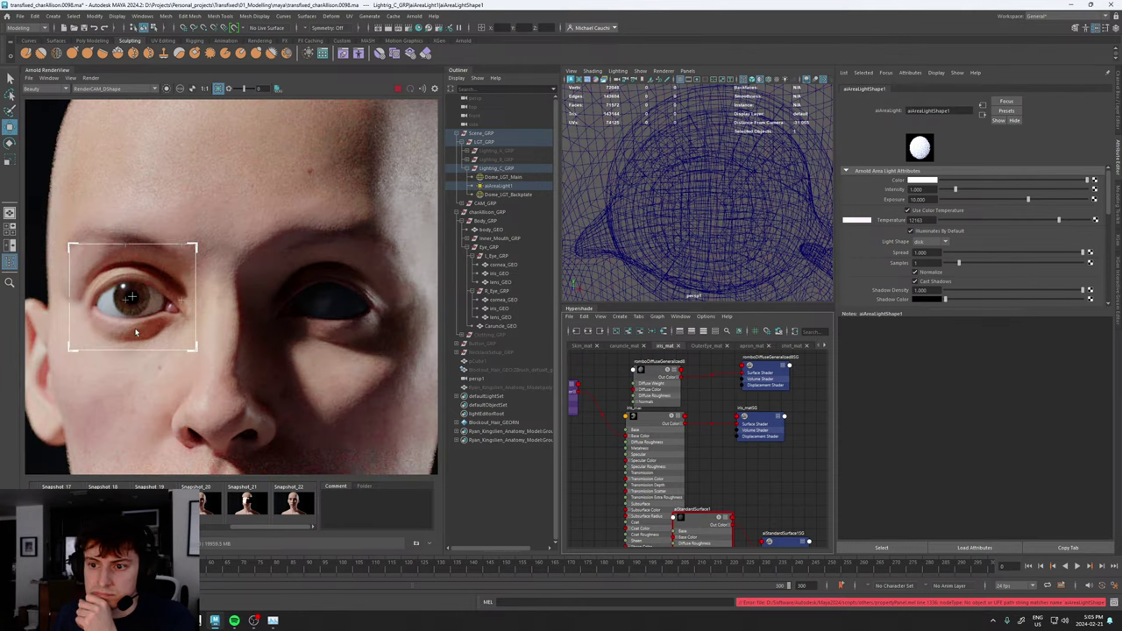
scroll(135, 329, "up", 2)
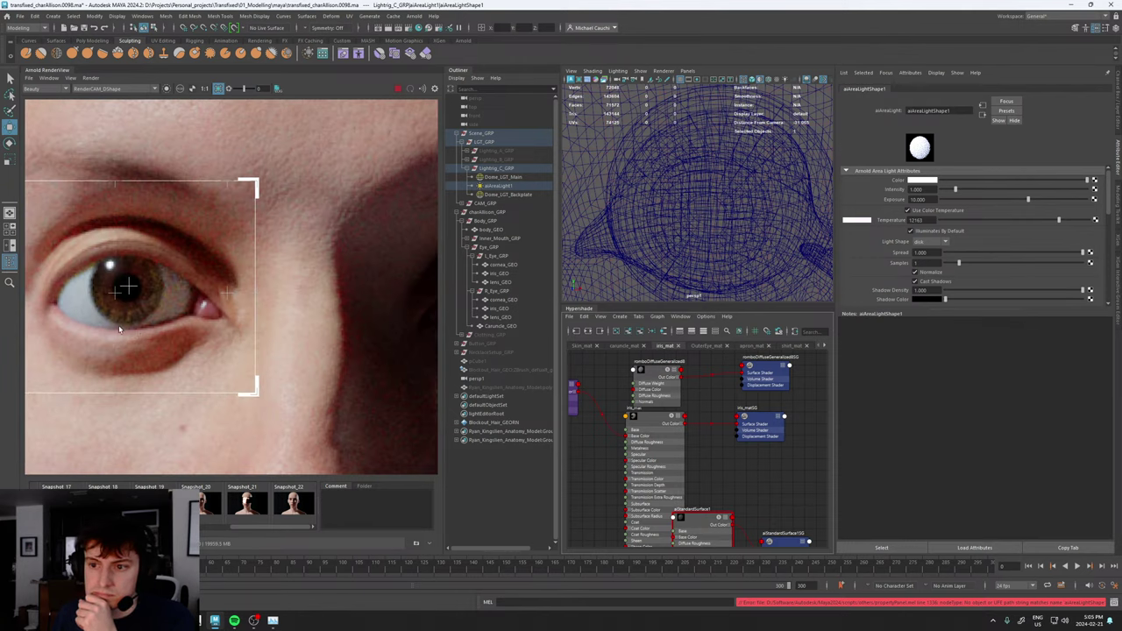
scroll(120, 328, "down", 3)
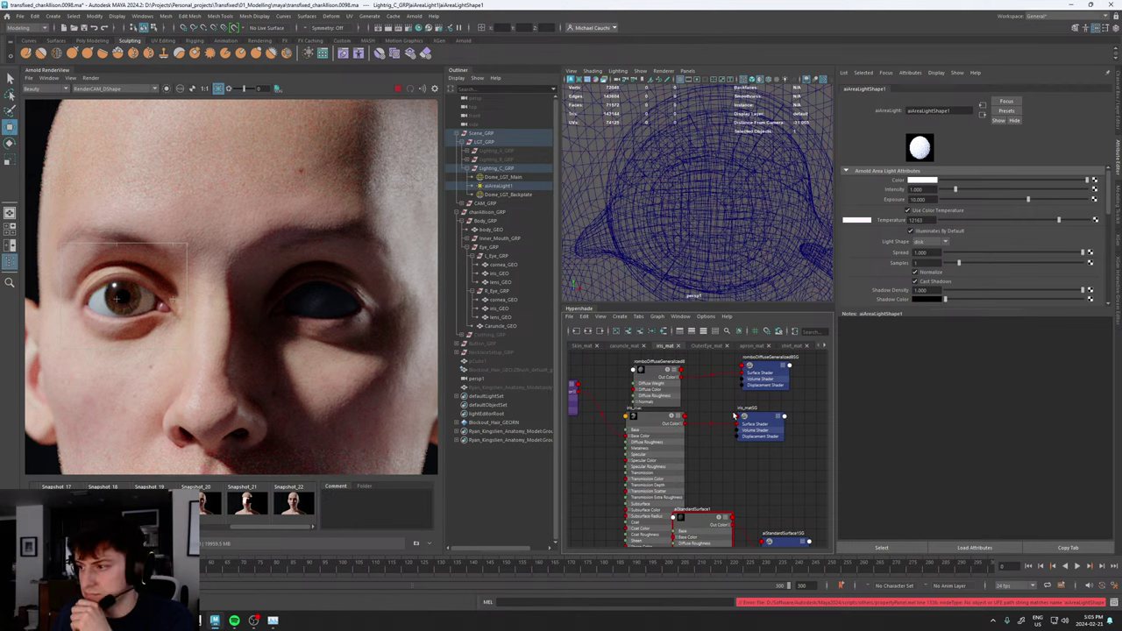
- Delete the romboDiffuseGeneralized8 test shader together with its shading group from the iris_mat network
middle_click_drag(703, 398, 700, 438, "alt")
left_click_drag(653, 386, 766, 421)
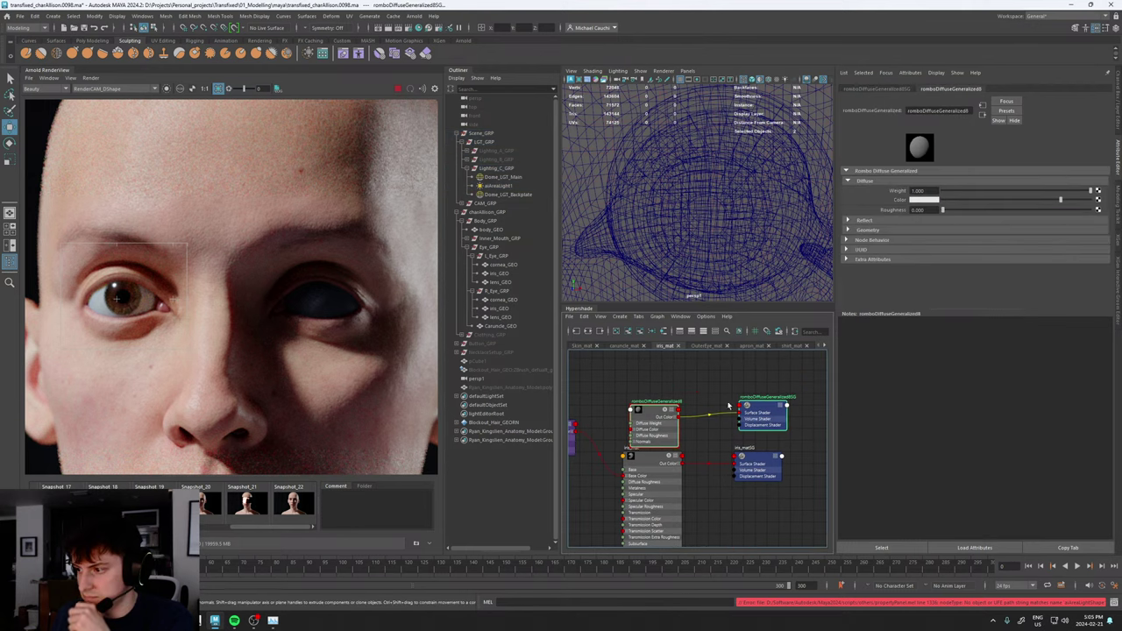
key("Delete")
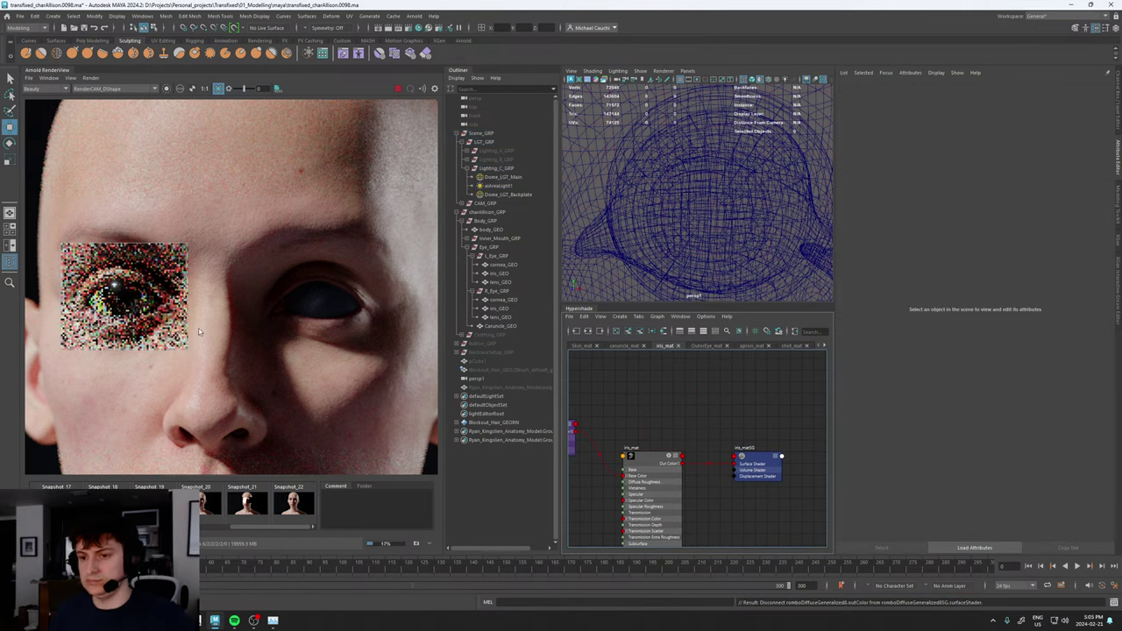
- Compare the rendered eye's iris color and brightness with the painting reference placed beside it
scroll(135, 301, "down", 3)
scroll(121, 301, "up", 3)
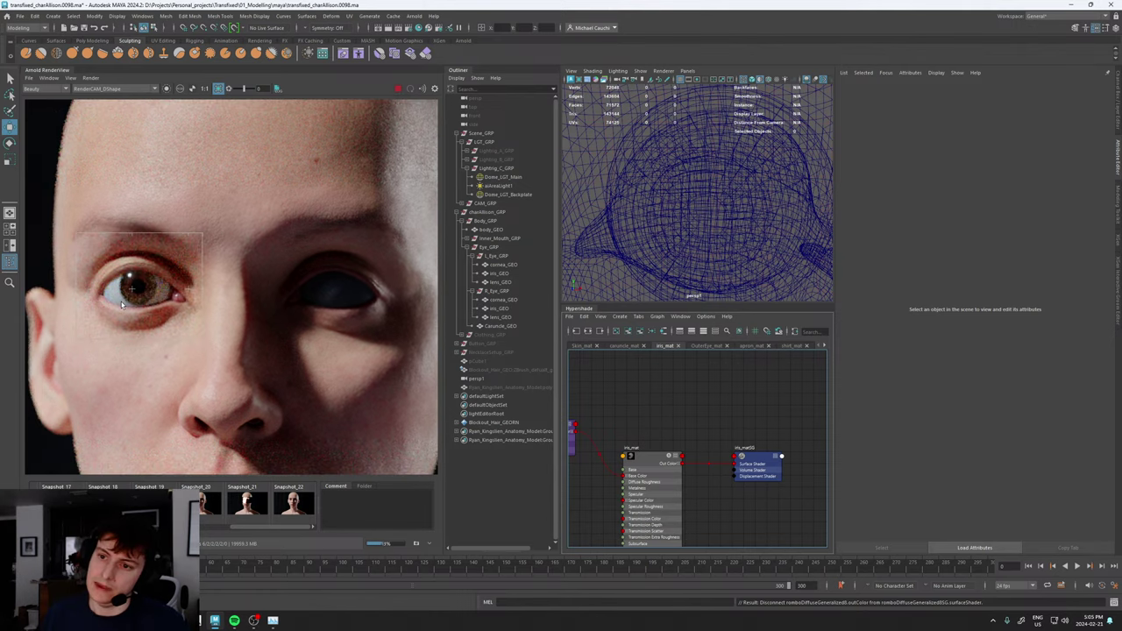
scroll(136, 324, "down", 4)
scroll(133, 344, "up", 3)
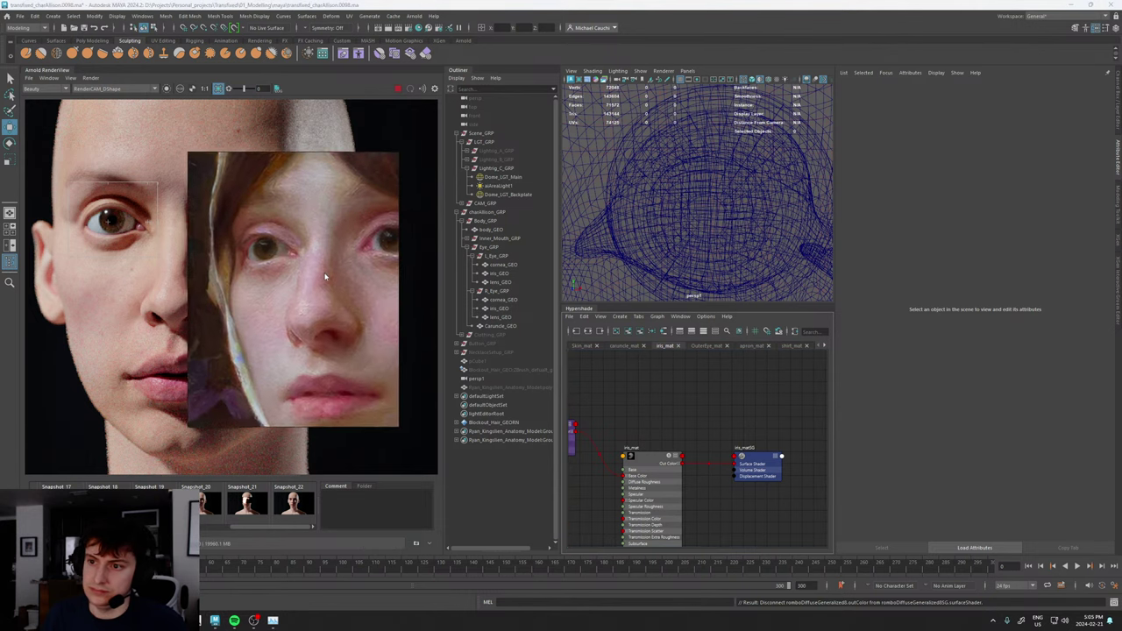
scroll(134, 237, "up", 3)
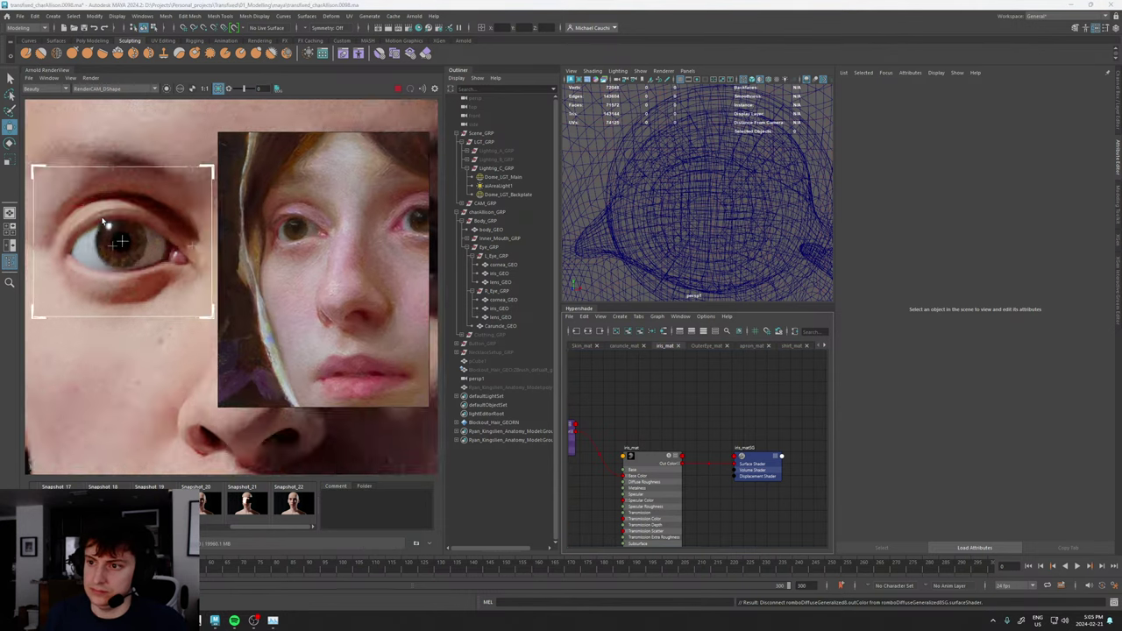
scroll(711, 437, "down", 5)
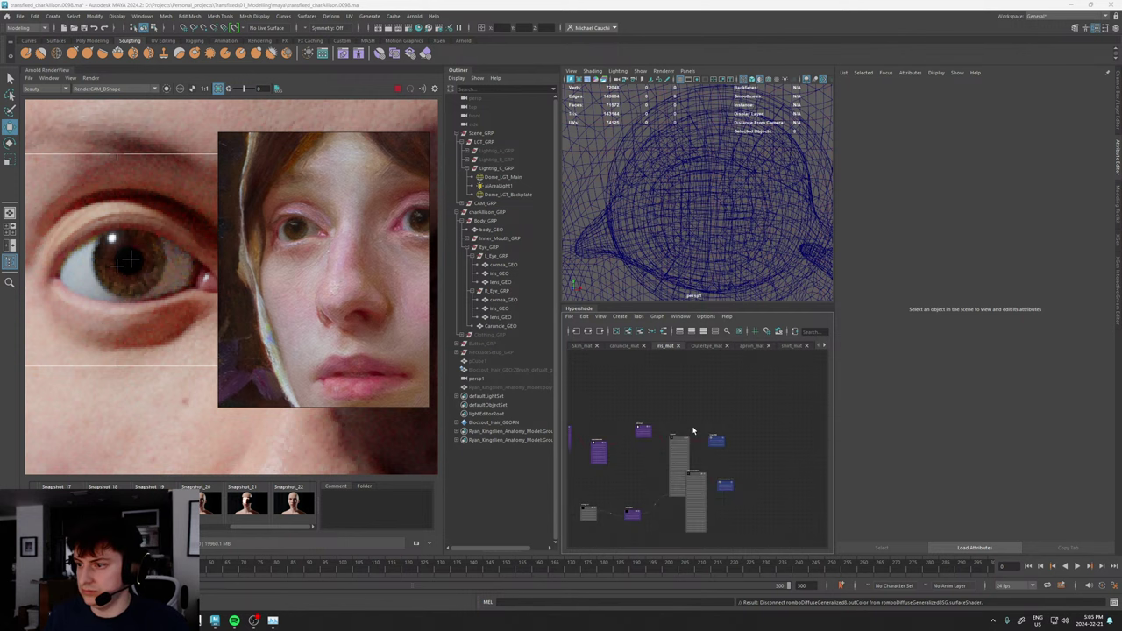
scroll(136, 320, "down", 3)
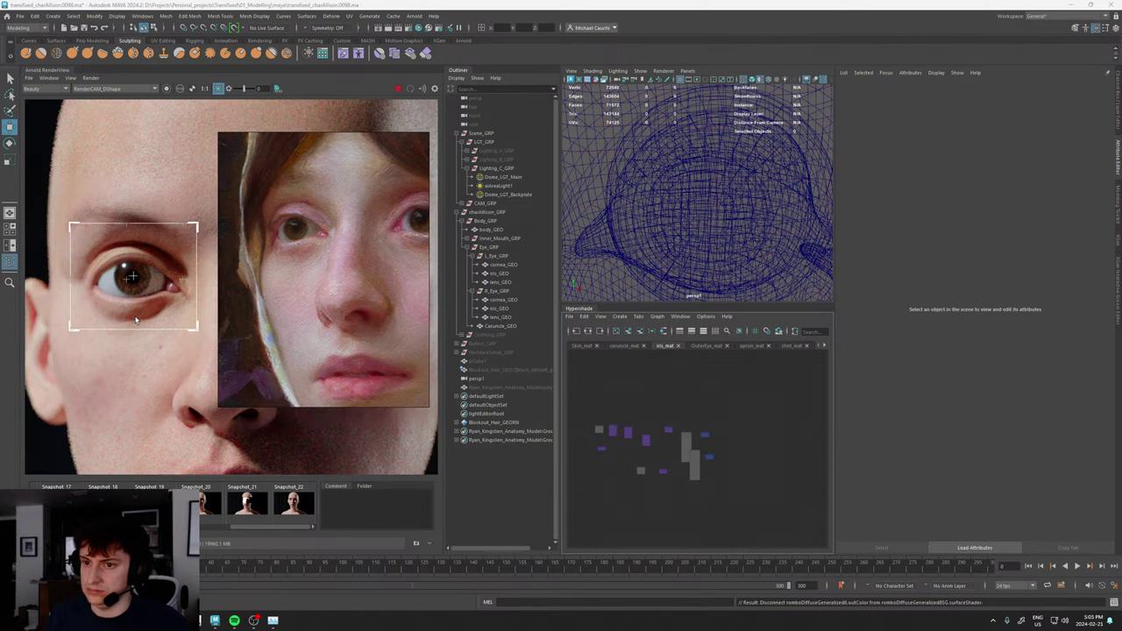
left_click_drag(336, 252, 327, 281)
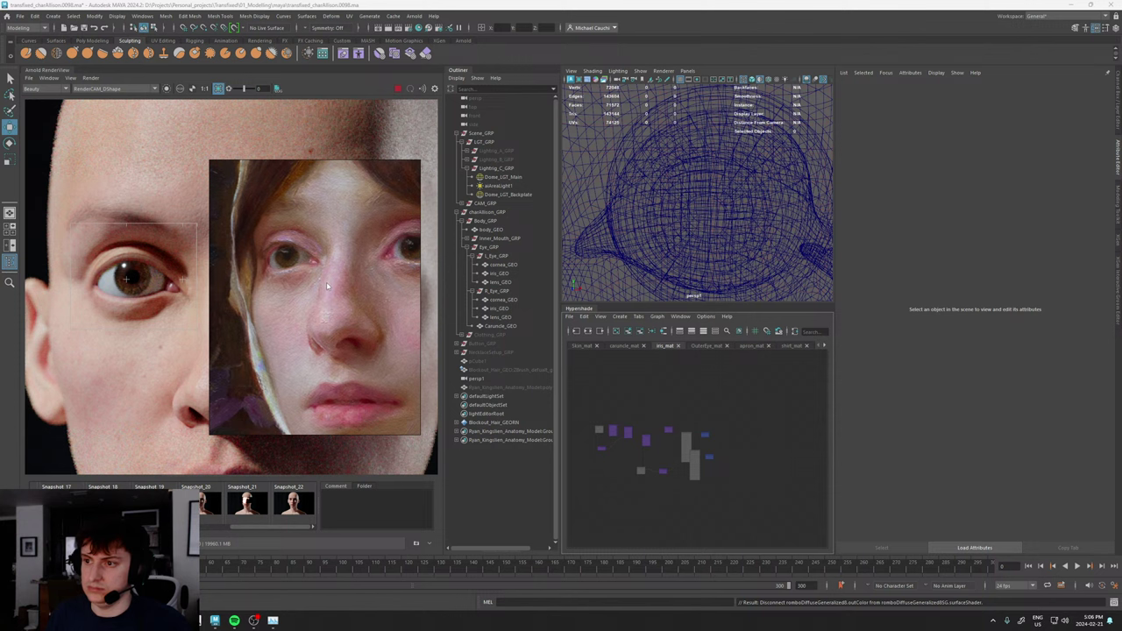
left_click(178, 296)
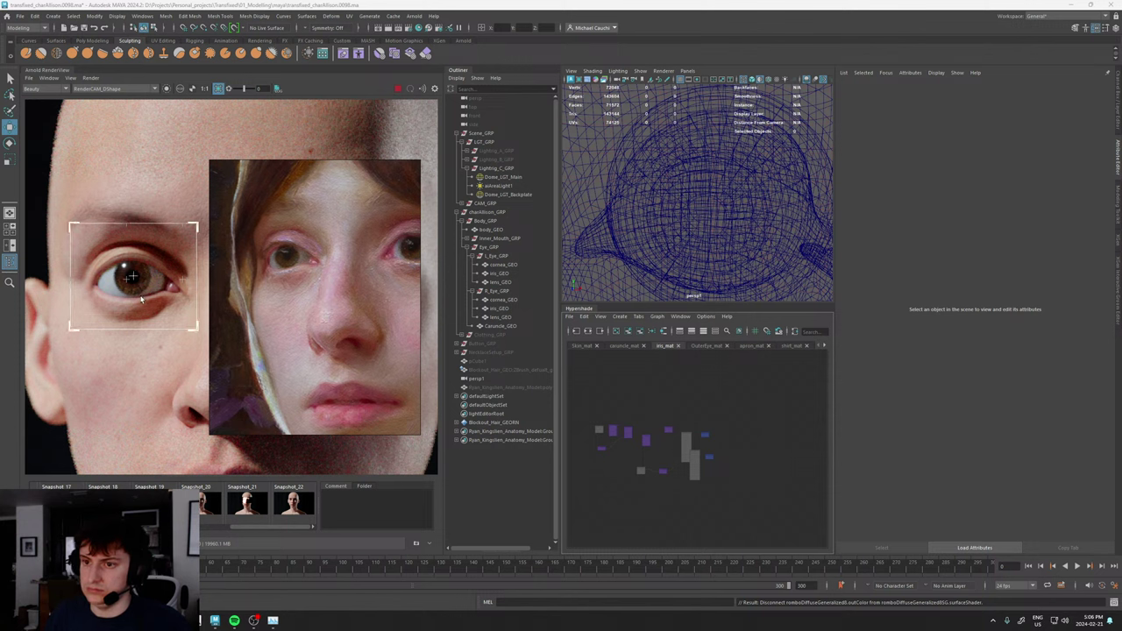
left_click(237, 351)
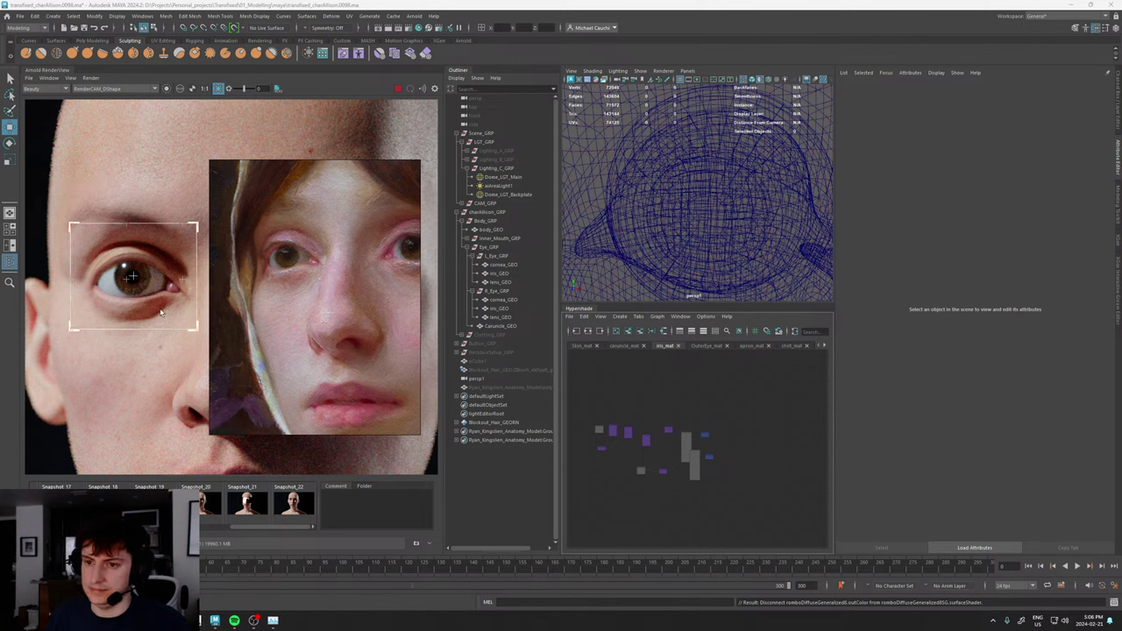
- Reduce the iris_mat and aiStandardSurface1 nodes to compact views and place aiStandardSurface1 directly beneath iris_mat
scroll(659, 461, "up", 3)
scroll(748, 458, "up", 5)
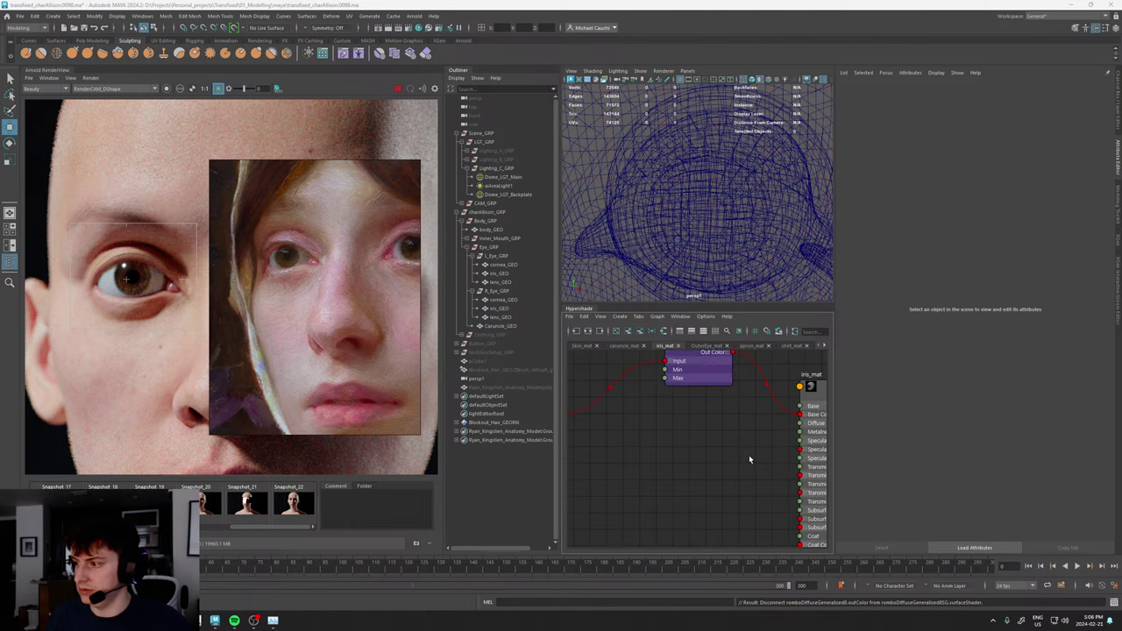
middle_click_drag(749, 458, 581, 456, "alt")
scroll(673, 454, "down", 4)
left_click(693, 420)
left_click(691, 419)
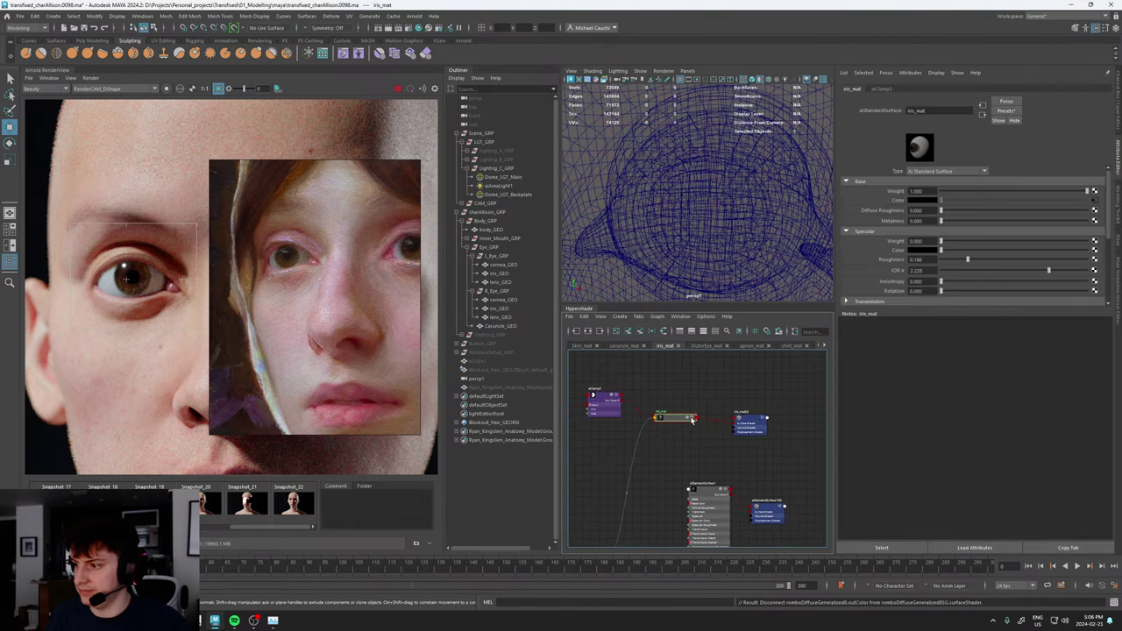
left_click(692, 419)
left_click(725, 494)
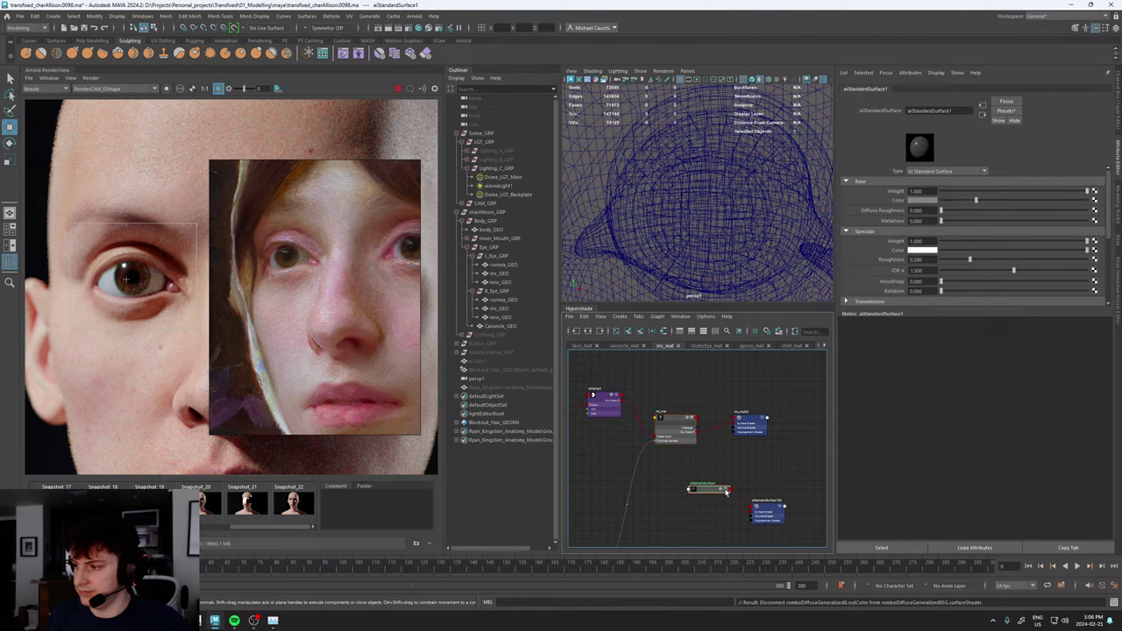
left_click_drag(726, 494, 694, 471)
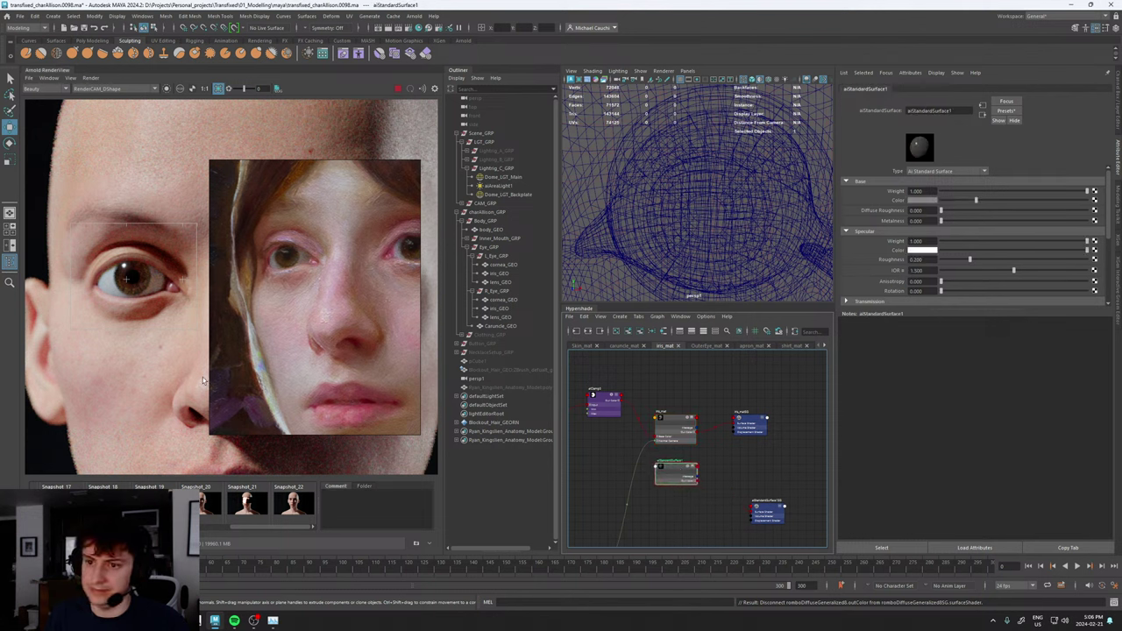
- In the OuterEye_mat network, connect the color output of OUT_COL_Sclera to the SSS color of Sclera_mat
left_click(706, 346)
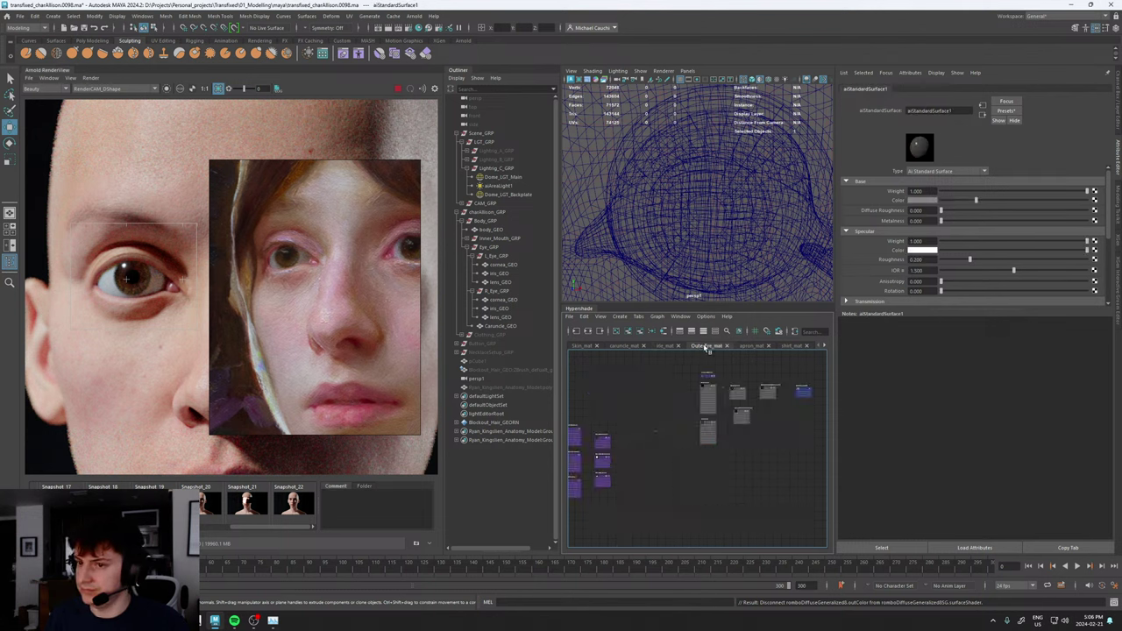
scroll(641, 406, "down", 5)
scroll(619, 439, "up", 5)
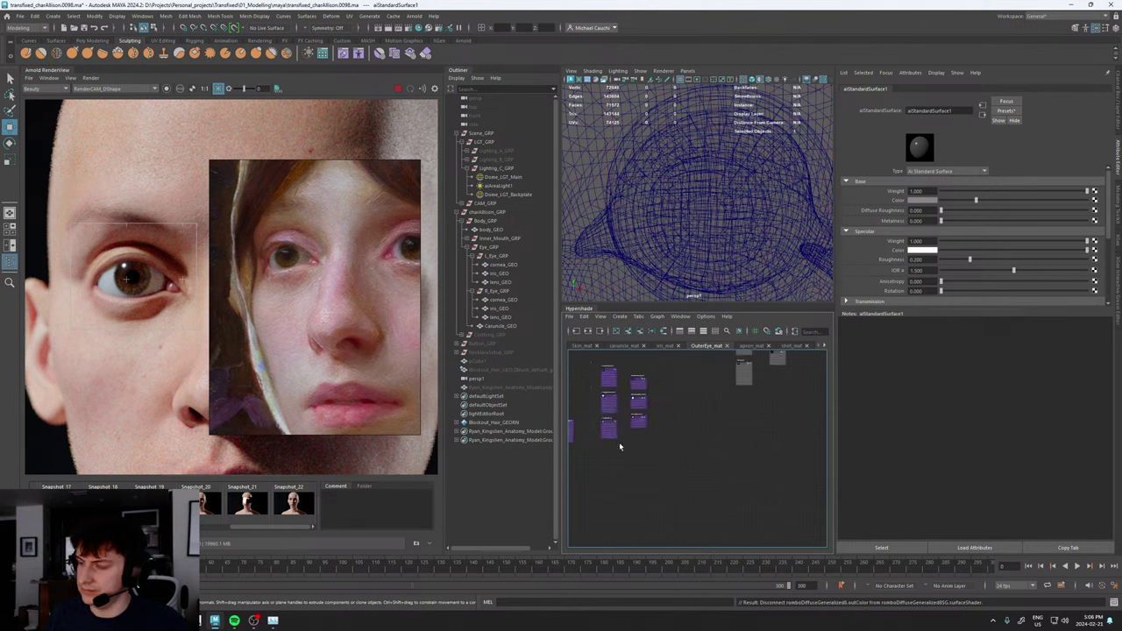
middle_click_drag(622, 446, 649, 457, "alt")
scroll(678, 435, "up", 3)
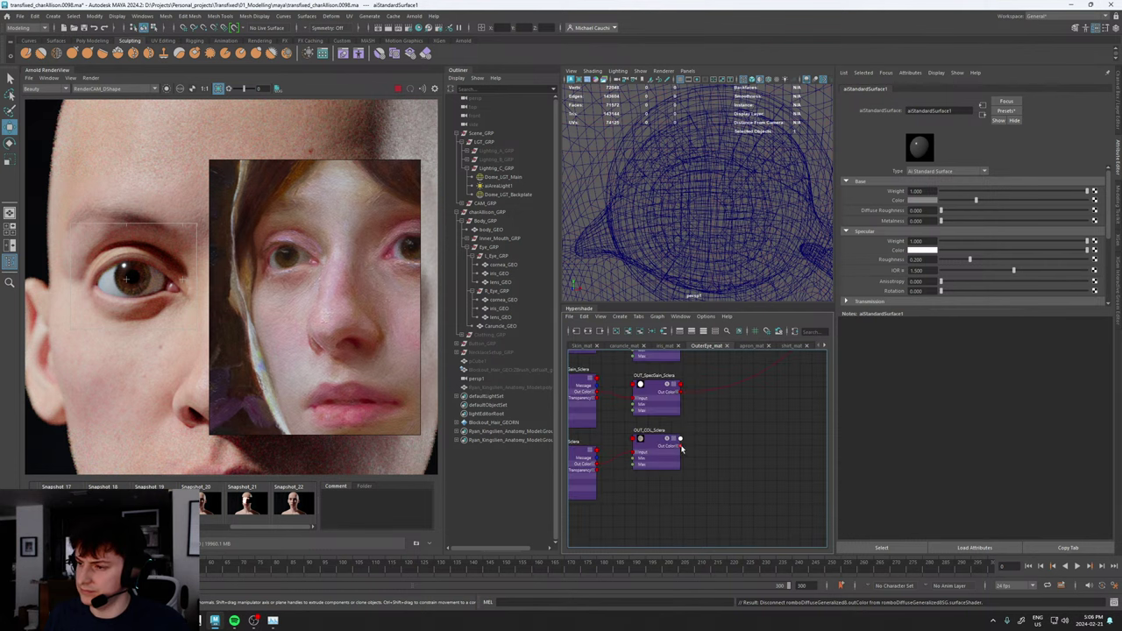
left_click_drag(681, 445, 744, 437)
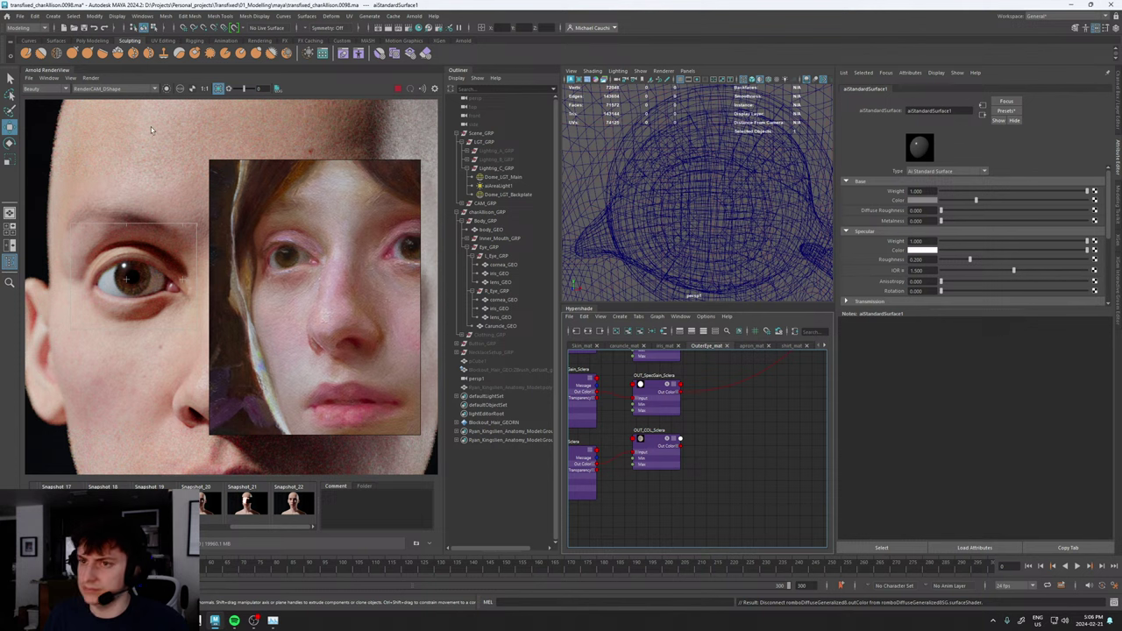
left_click(70, 78)
left_click(86, 163)
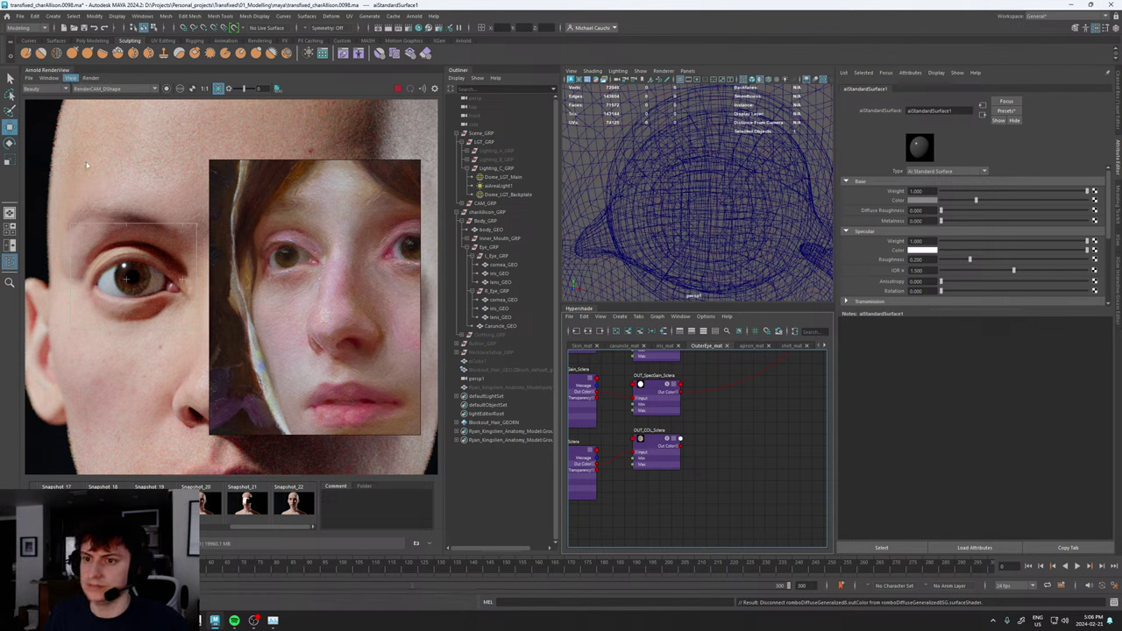
left_click_drag(701, 456, 744, 413)
left_click(747, 400)
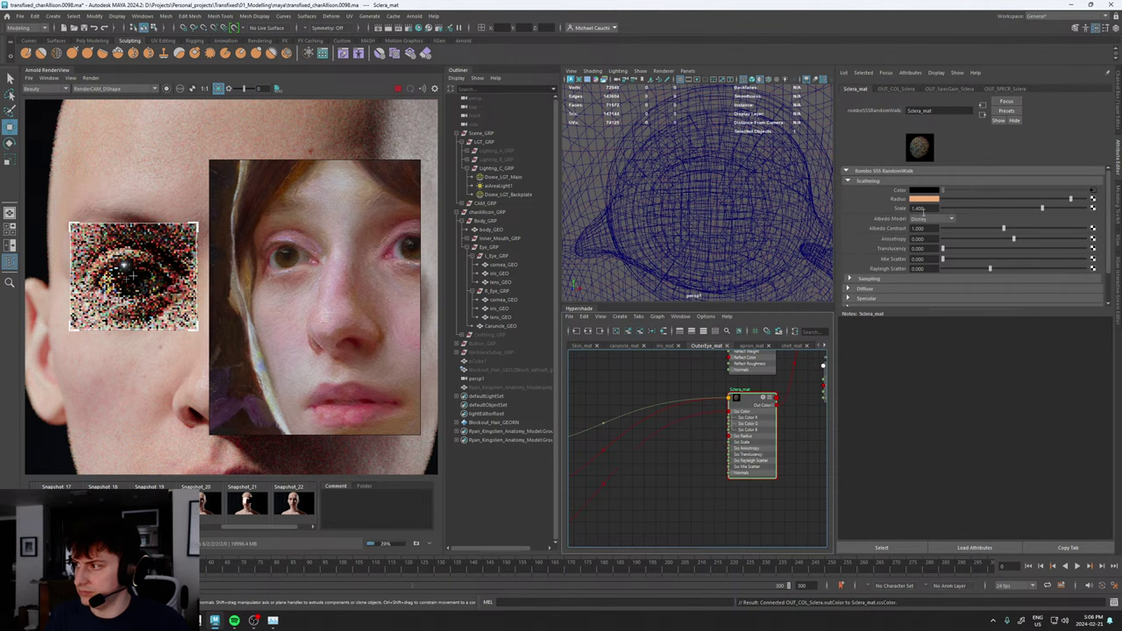
- Connect the color output of OUT_COL_Sclera to the diffuse color of Sclera_mat and check the rendered eye
left_click(863, 289)
scroll(875, 254, "down", 2)
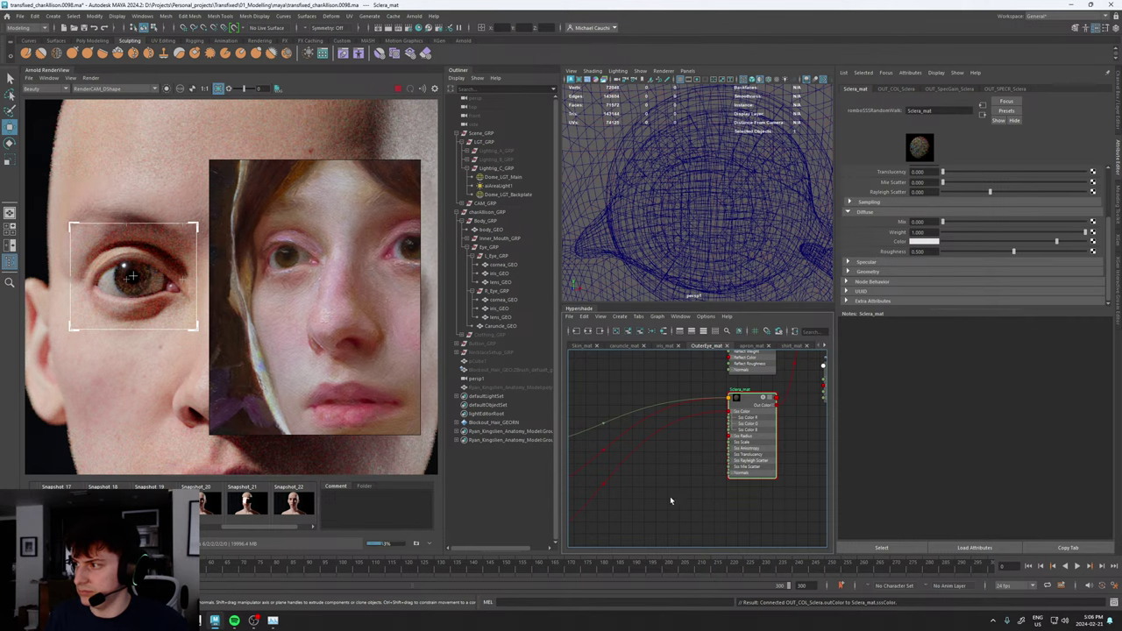
scroll(671, 501, "down", 5)
middle_click_drag(671, 501, 764, 433, "alt")
scroll(667, 456, "up", 6)
scroll(708, 465, "up", 2)
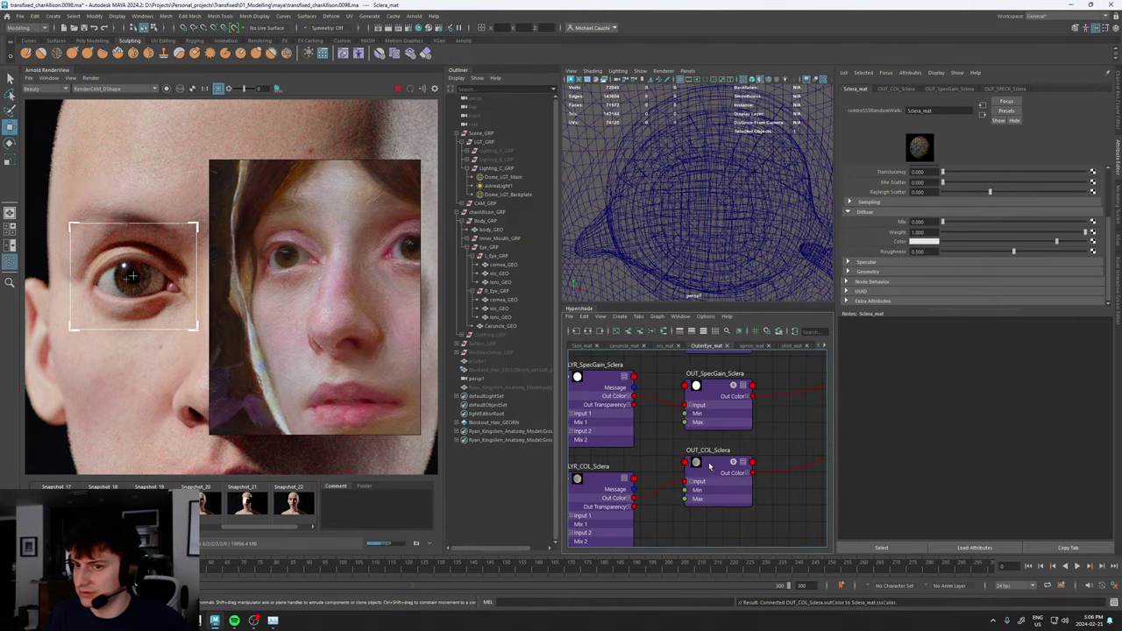
middle_click_drag(848, 291, 901, 233)
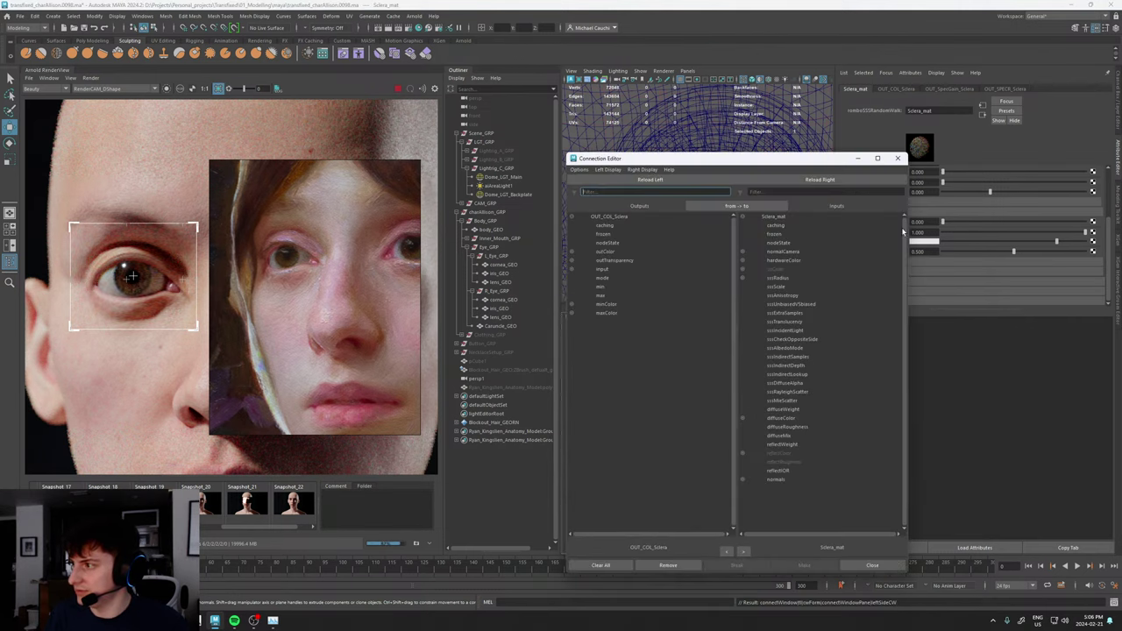
left_click(898, 158)
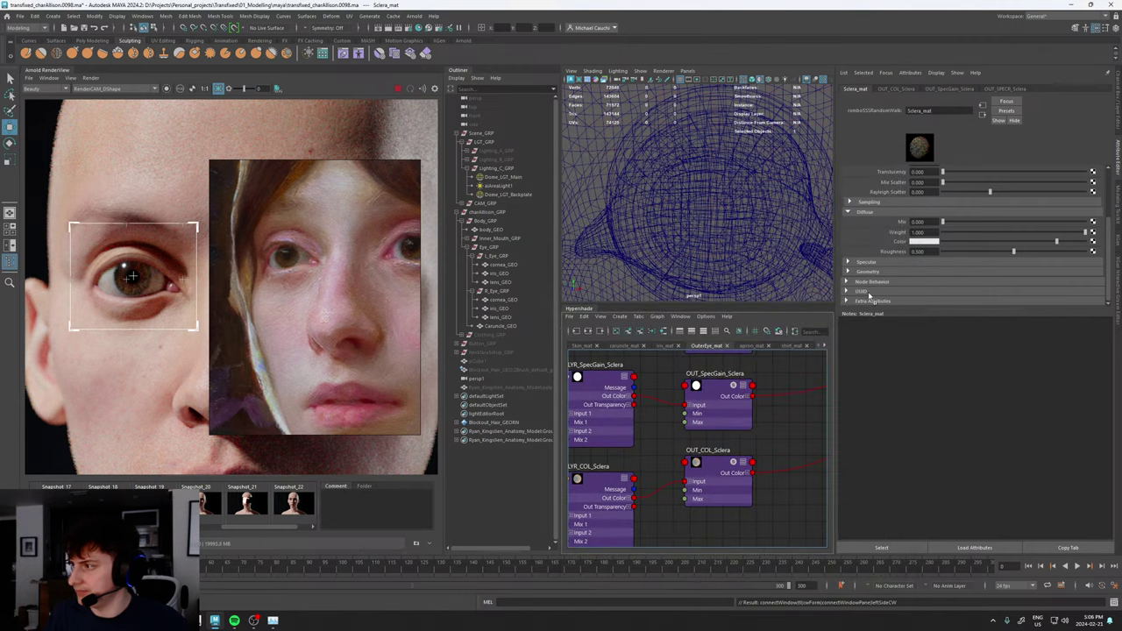
middle_click_drag(869, 295, 904, 243)
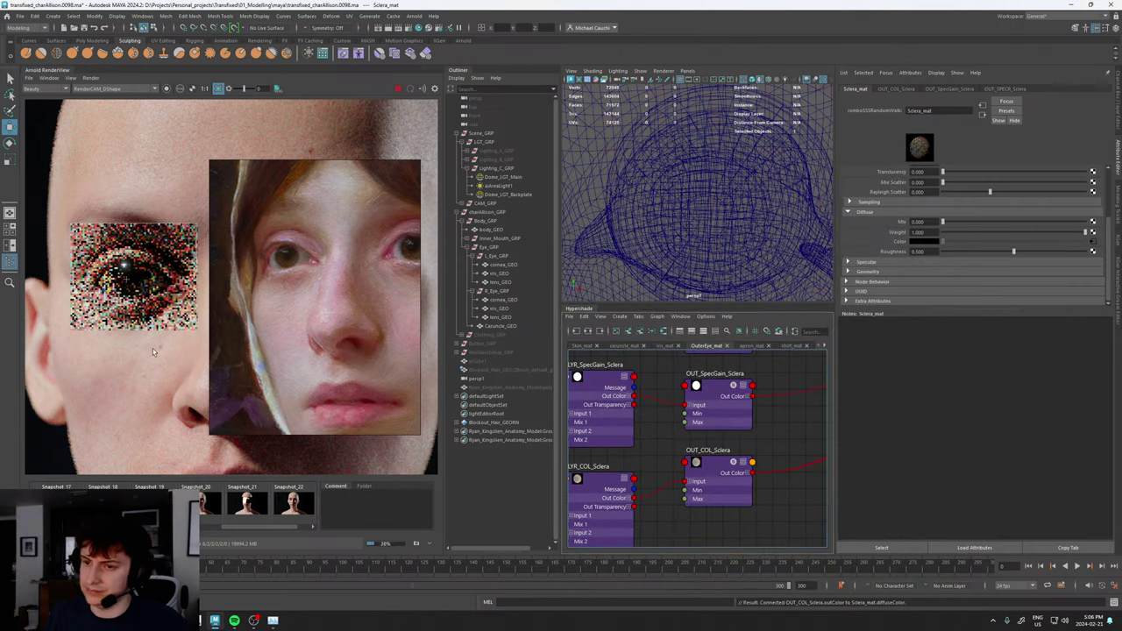
scroll(127, 367, "down", 2)
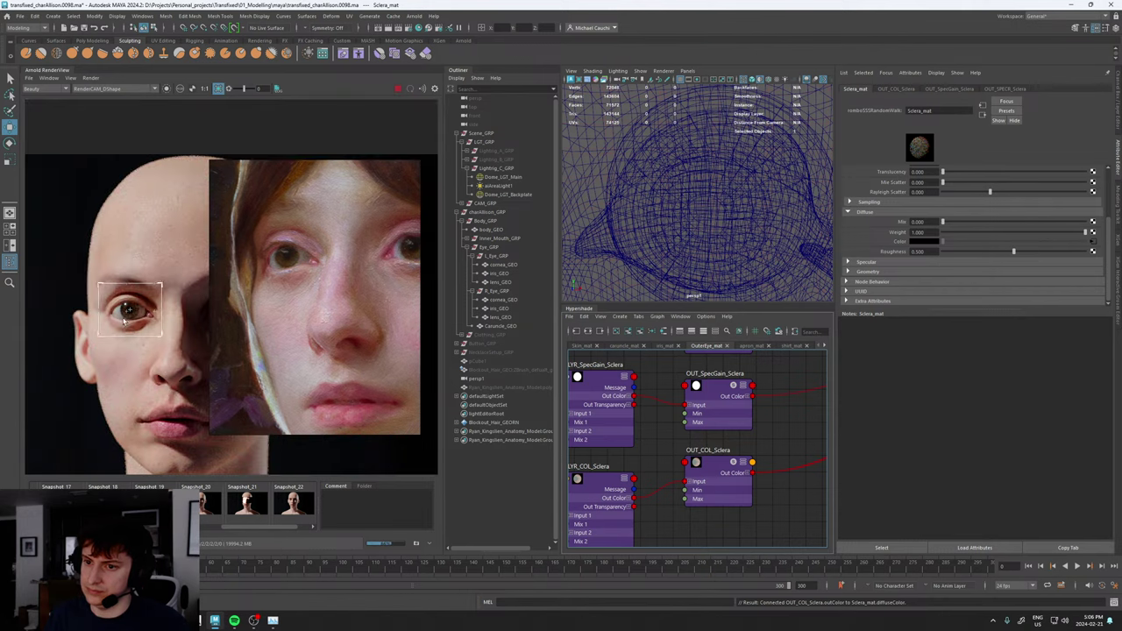
scroll(122, 311, "up", 3)
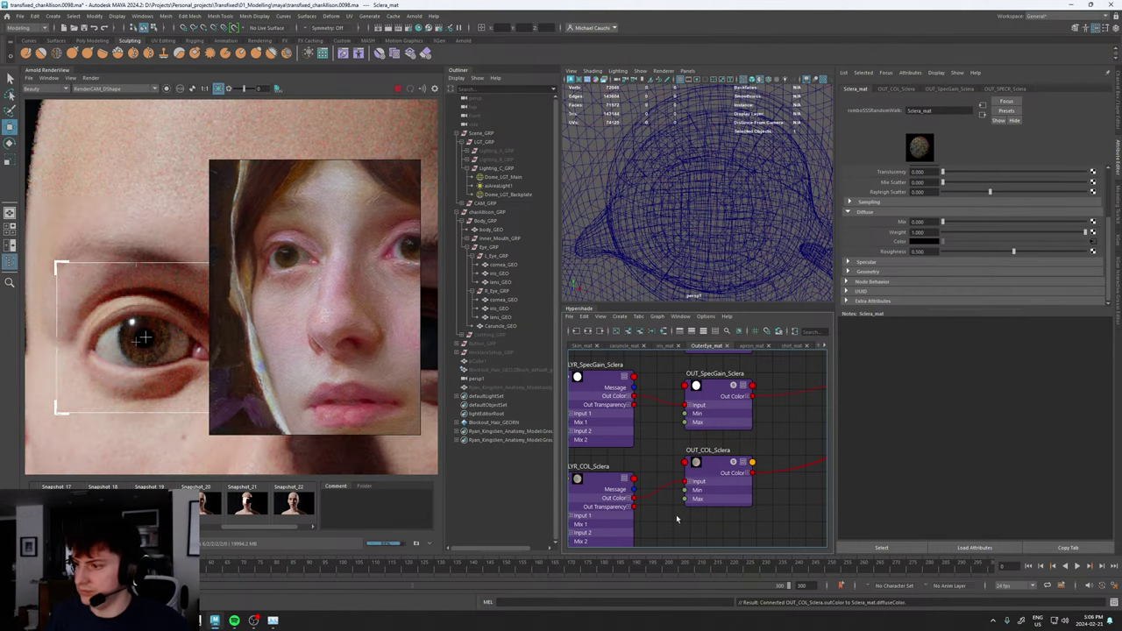
- Set the exposure of aiColorCorrect3, which feeds the sclera color layer, to -0.150
scroll(677, 519, "down", 4)
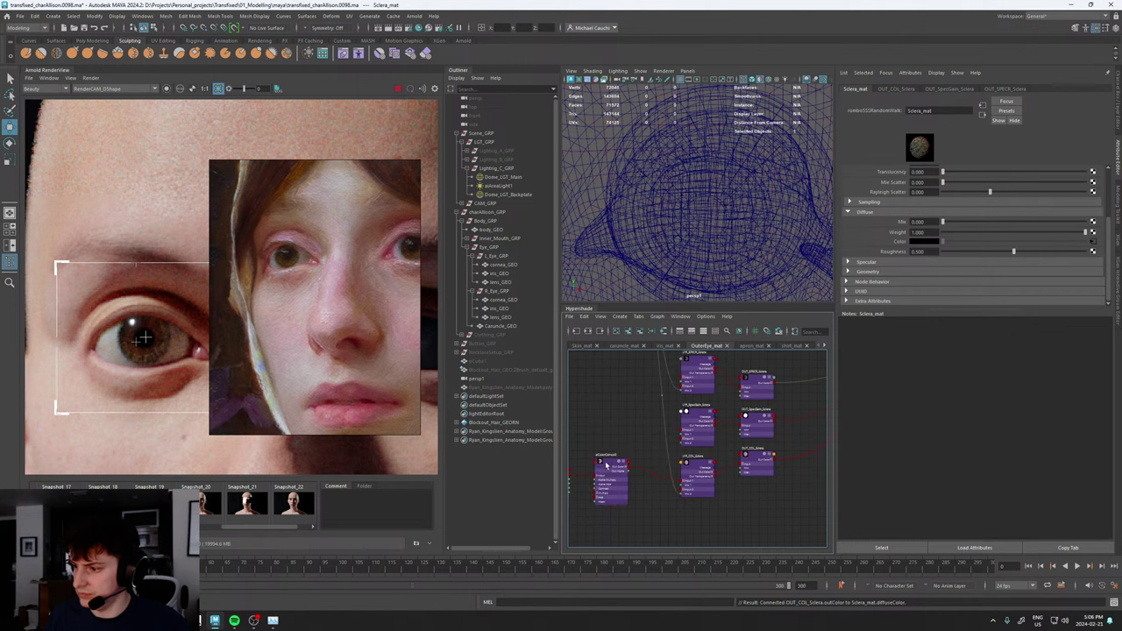
left_click(605, 464)
left_click_drag(928, 247, 921, 249)
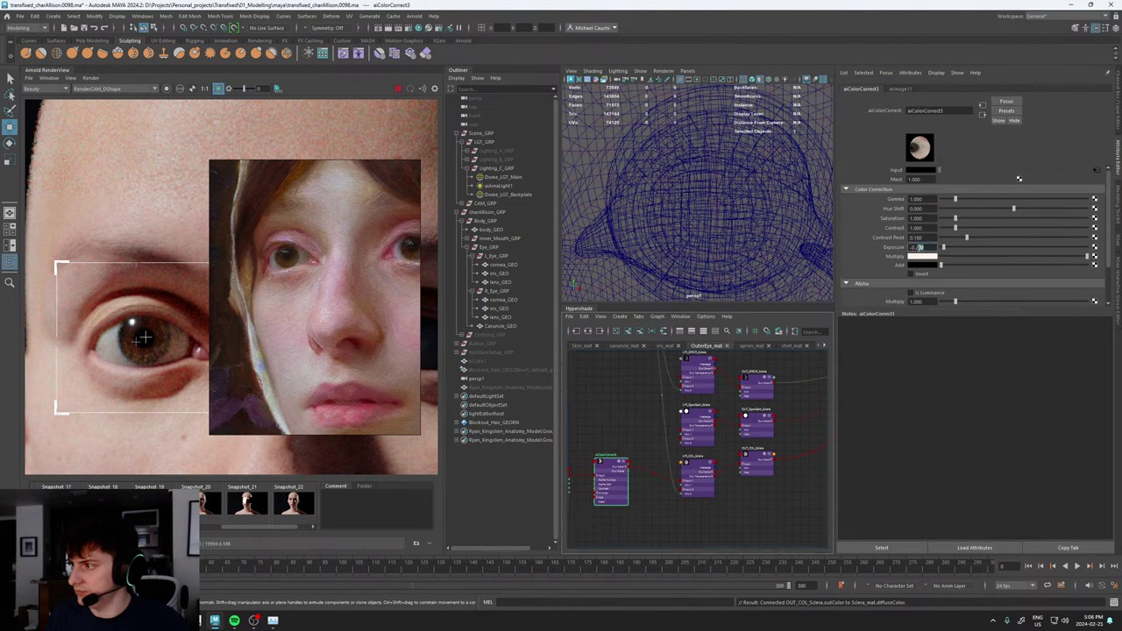
key("Return")
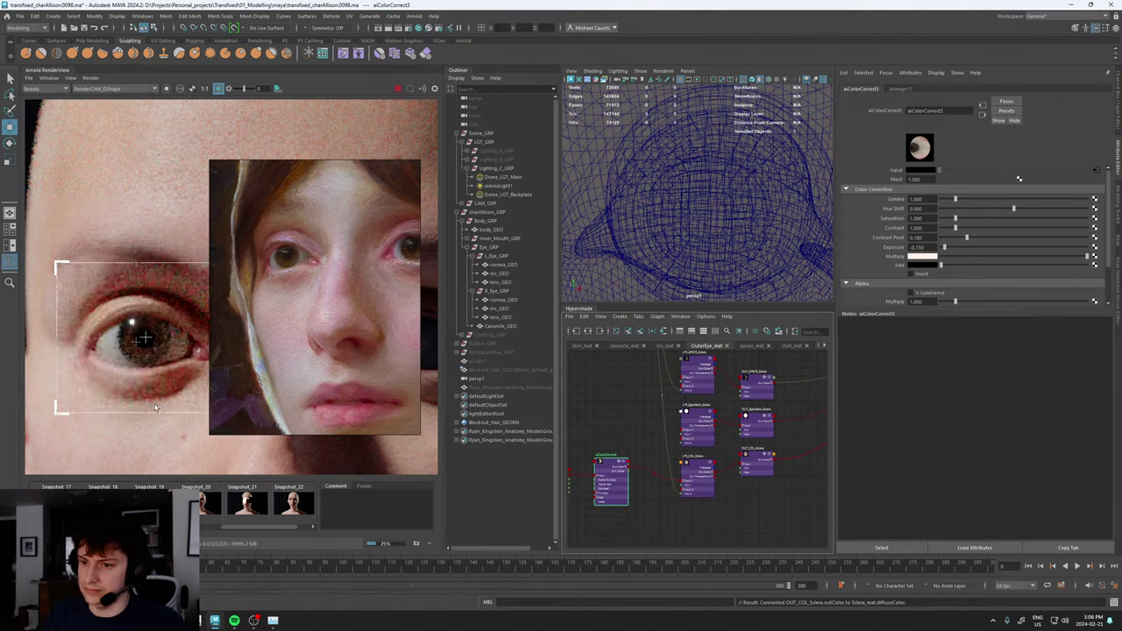
- Set the diffuse mix of Sclera_mat to 0.1
scroll(667, 469, "down", 3)
middle_click_drag(665, 485, 624, 500, "alt")
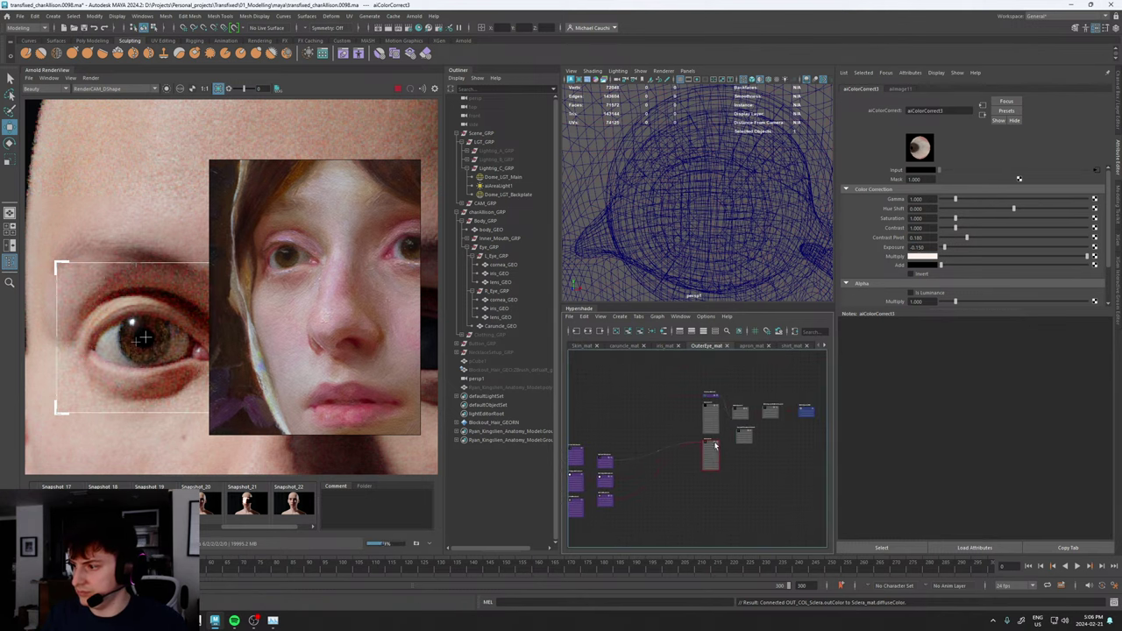
scroll(710, 445, "up", 5)
left_click(709, 446)
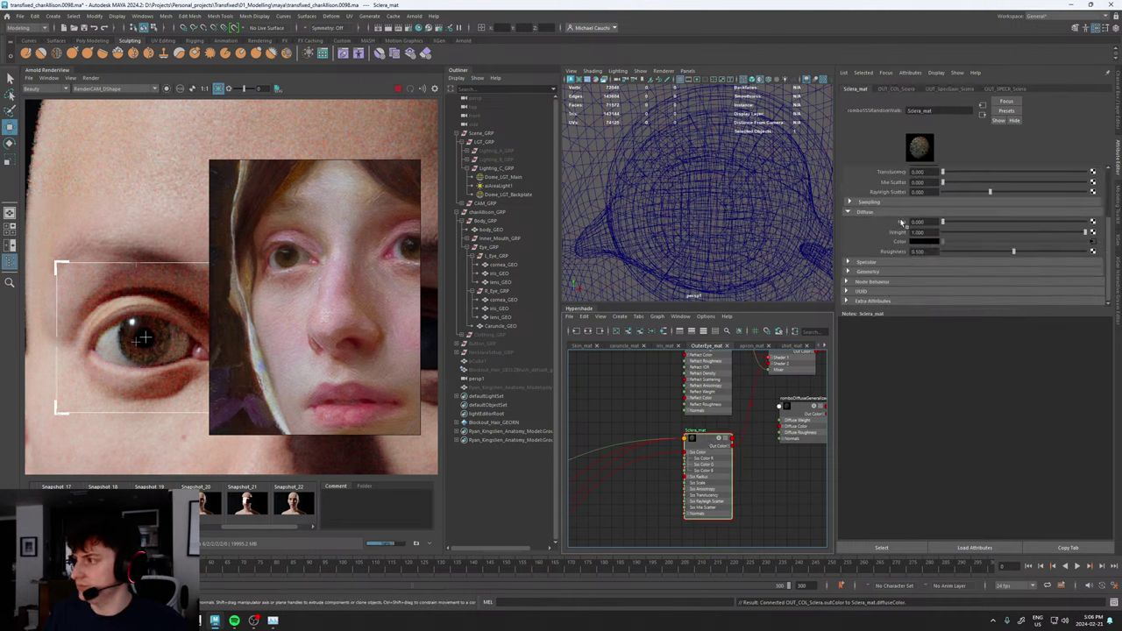
scroll(905, 226, "up", 2)
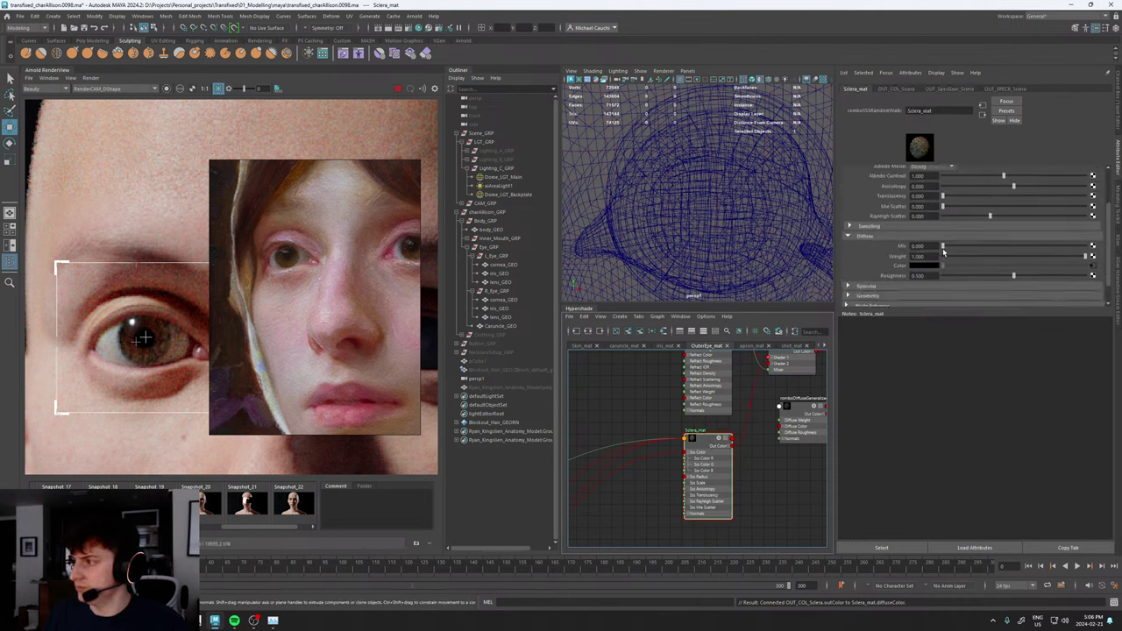
left_click_drag(927, 247, 917, 247)
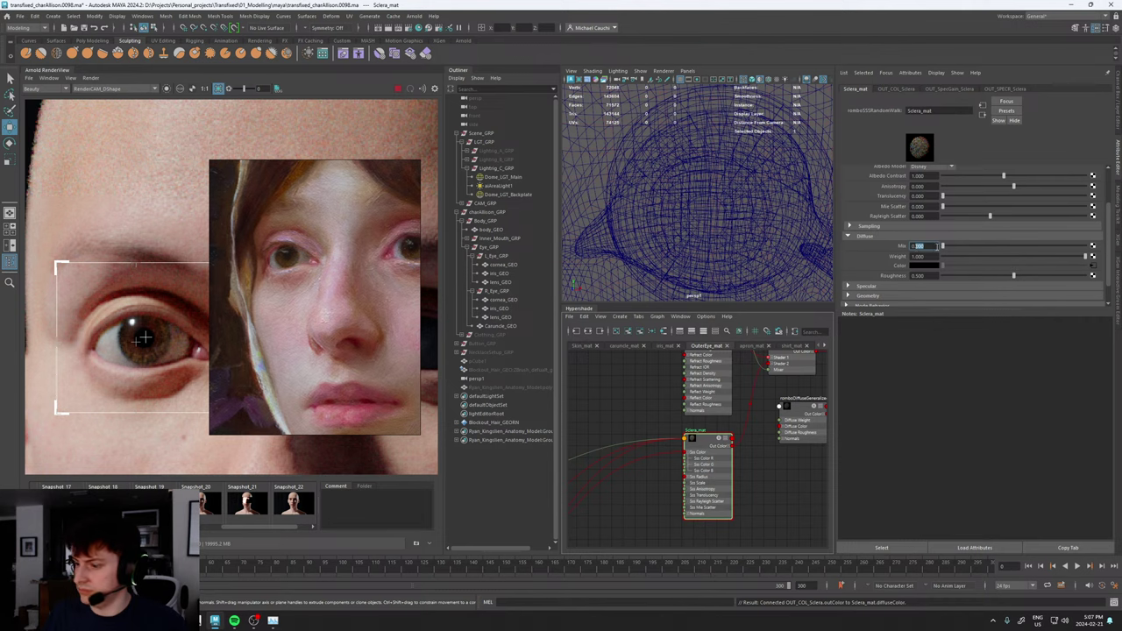
type("0.1")
key("Return")
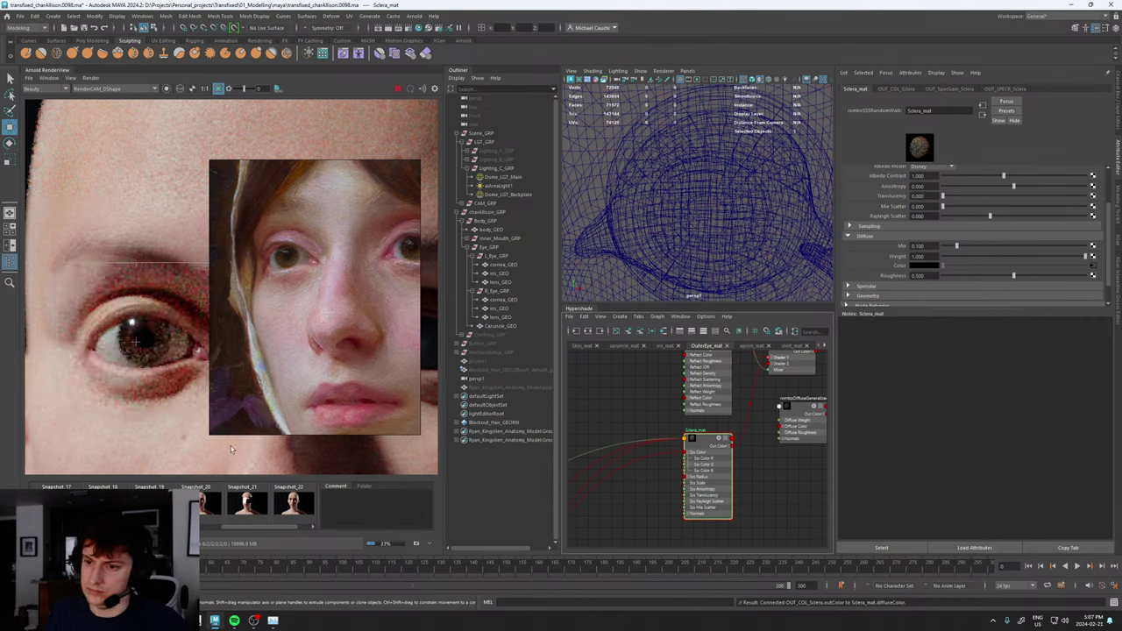
- Compare the current eye render with Snapshot_22 and Snapshot_23, checking the iris and sclera up close and on the whole face
scroll(169, 370, "down", 3)
scroll(168, 370, "up", 3)
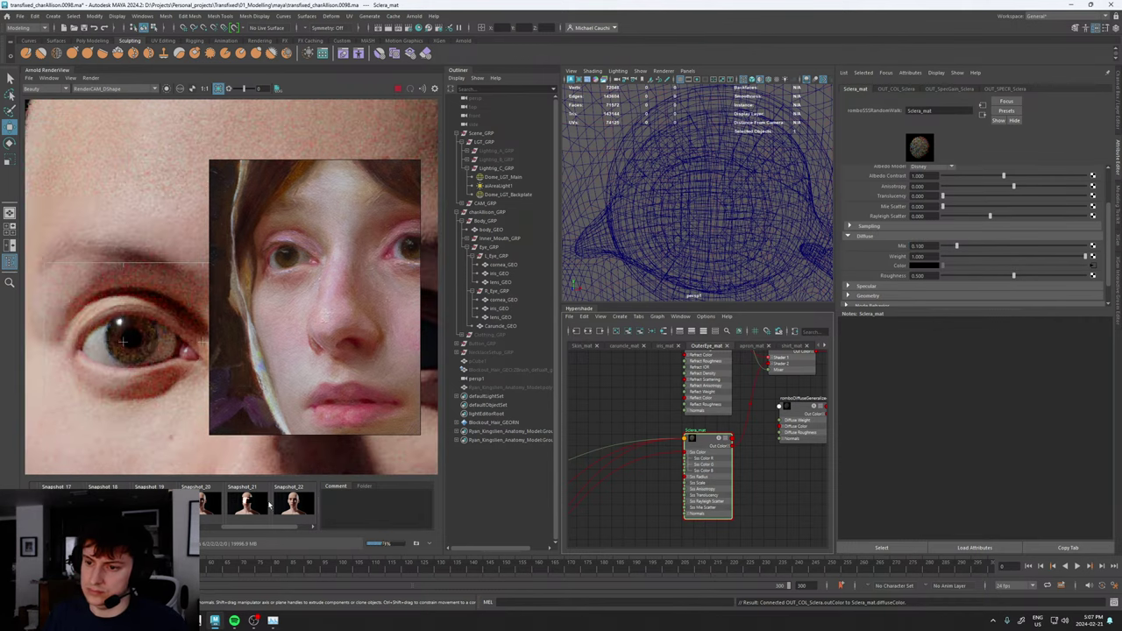
left_click(295, 506)
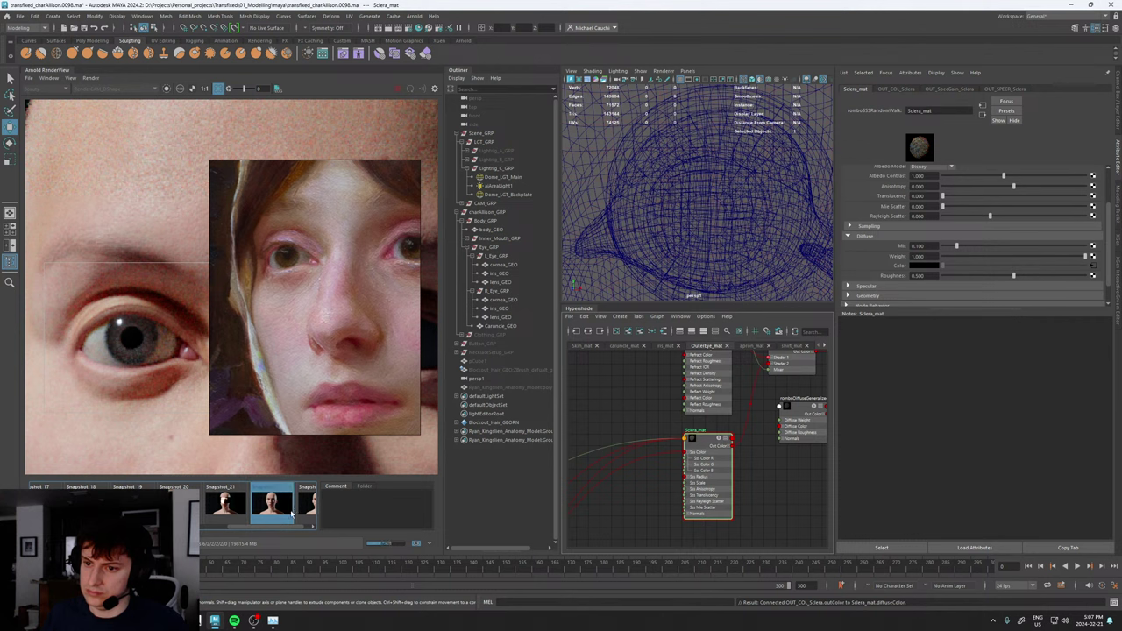
left_click_drag(289, 528, 302, 528)
left_click(292, 505)
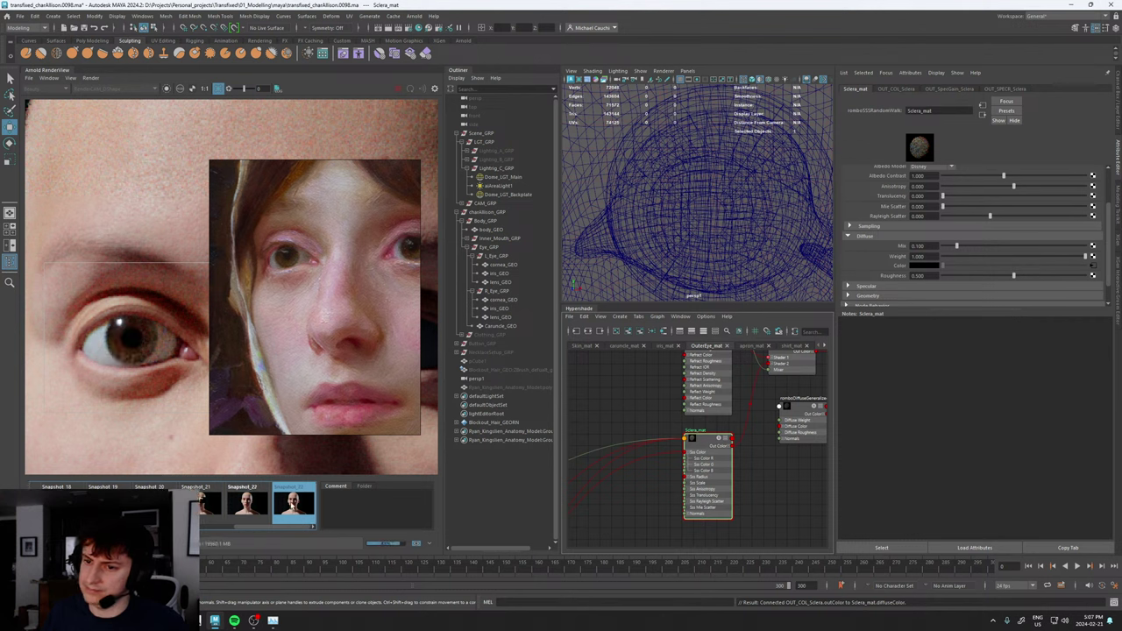
left_click(292, 505)
left_click(292, 505)
left_click(292, 505)
left_click(292, 505)
left_click(292, 505)
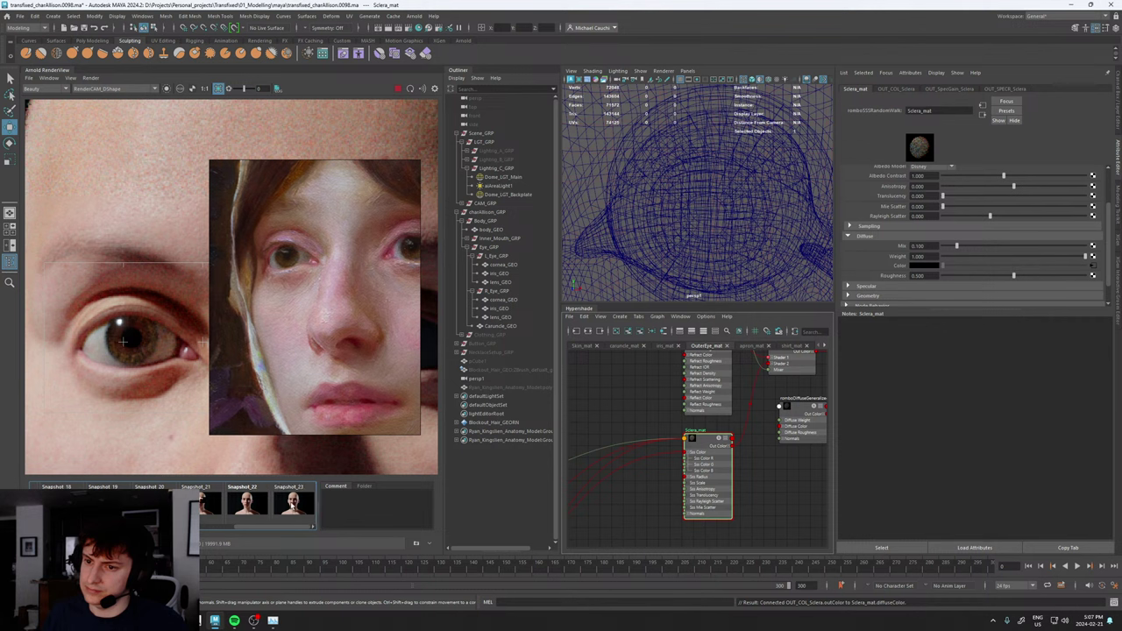
left_click(243, 507)
left_click(242, 507)
left_click(243, 507)
left_click(242, 506)
left_click(243, 507)
left_click(243, 506)
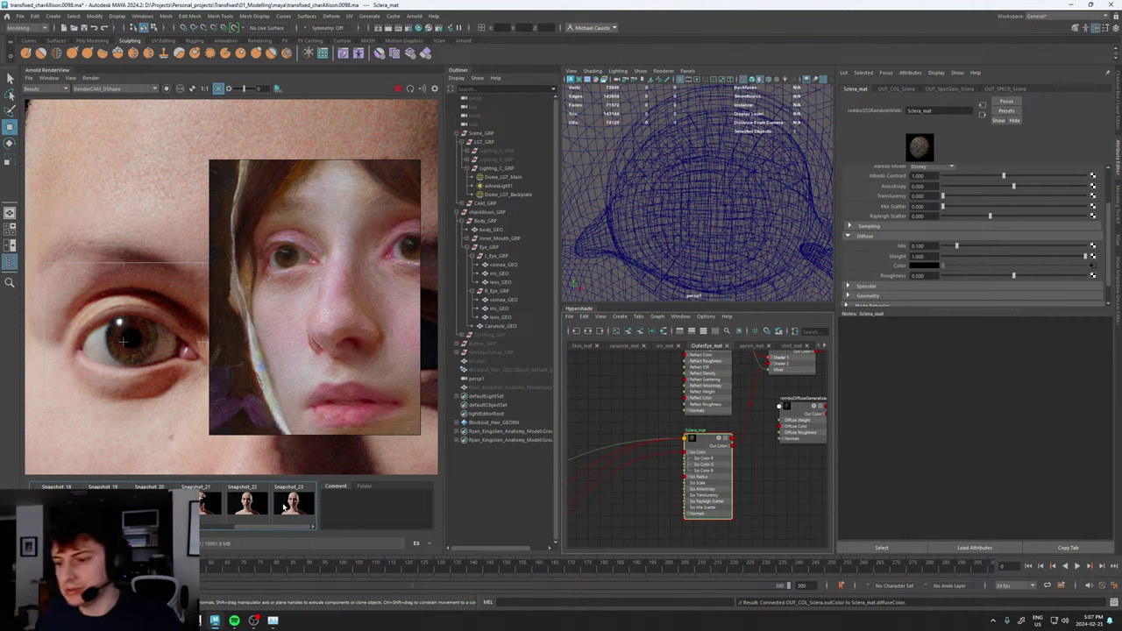
left_click(285, 508)
left_click(289, 509)
left_click(256, 515)
left_click(256, 515)
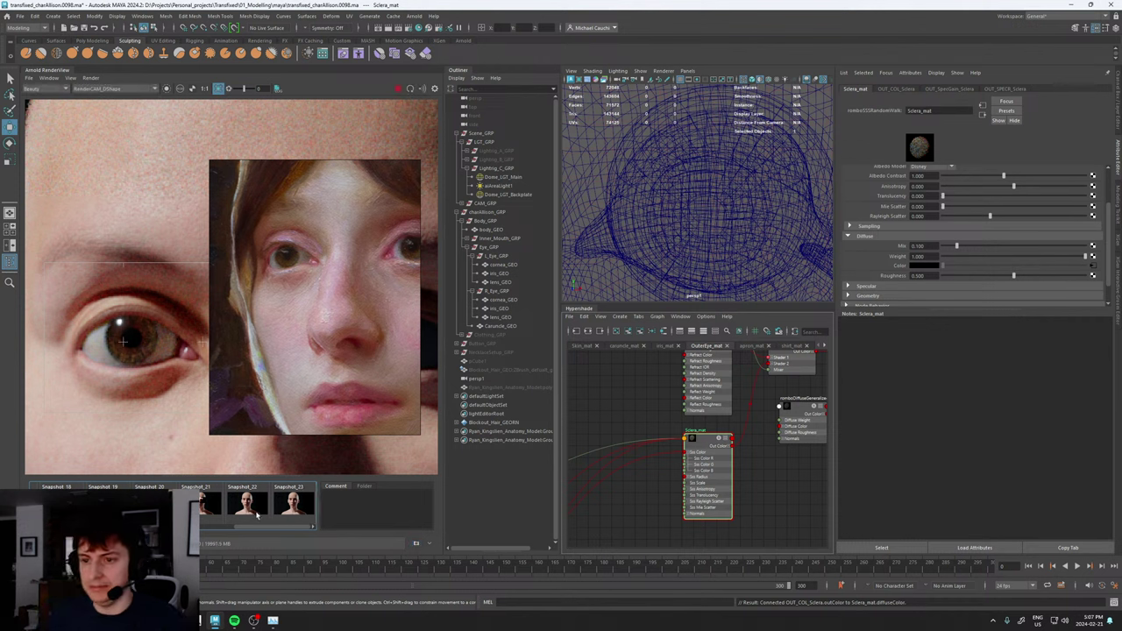
left_click(261, 515)
left_click(259, 515)
left_click(259, 515)
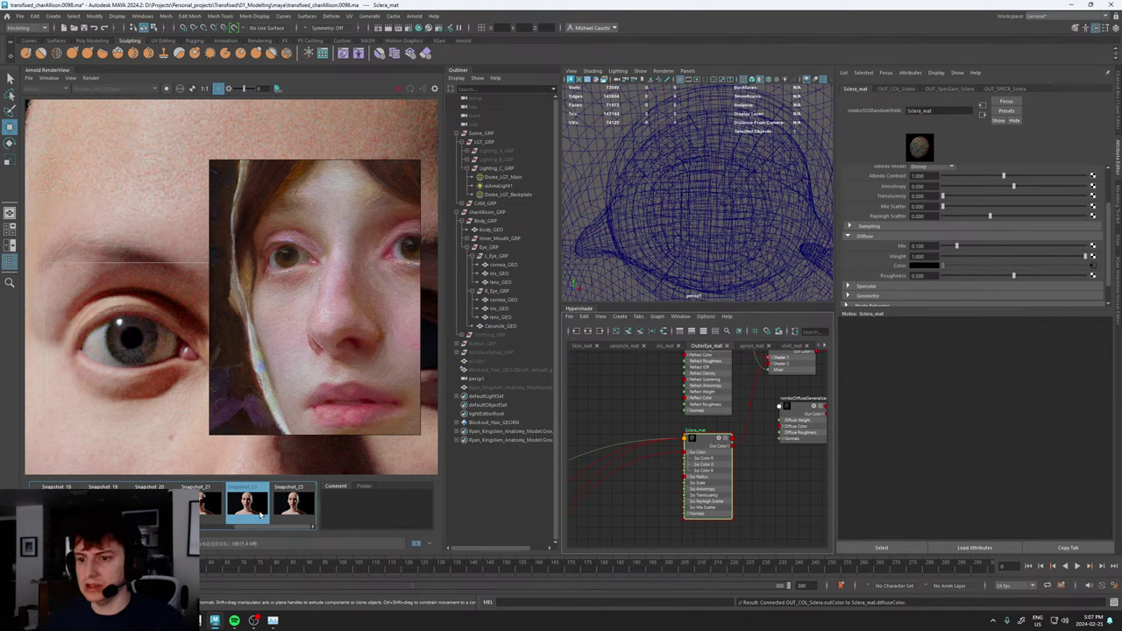
left_click(260, 515)
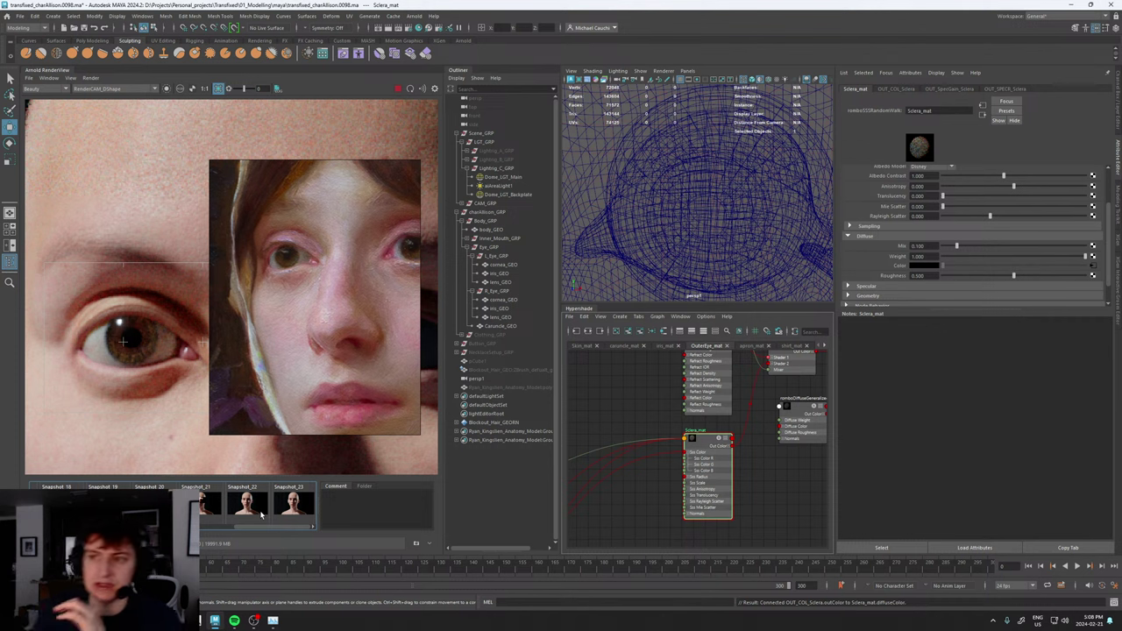
scroll(174, 366, "down", 3)
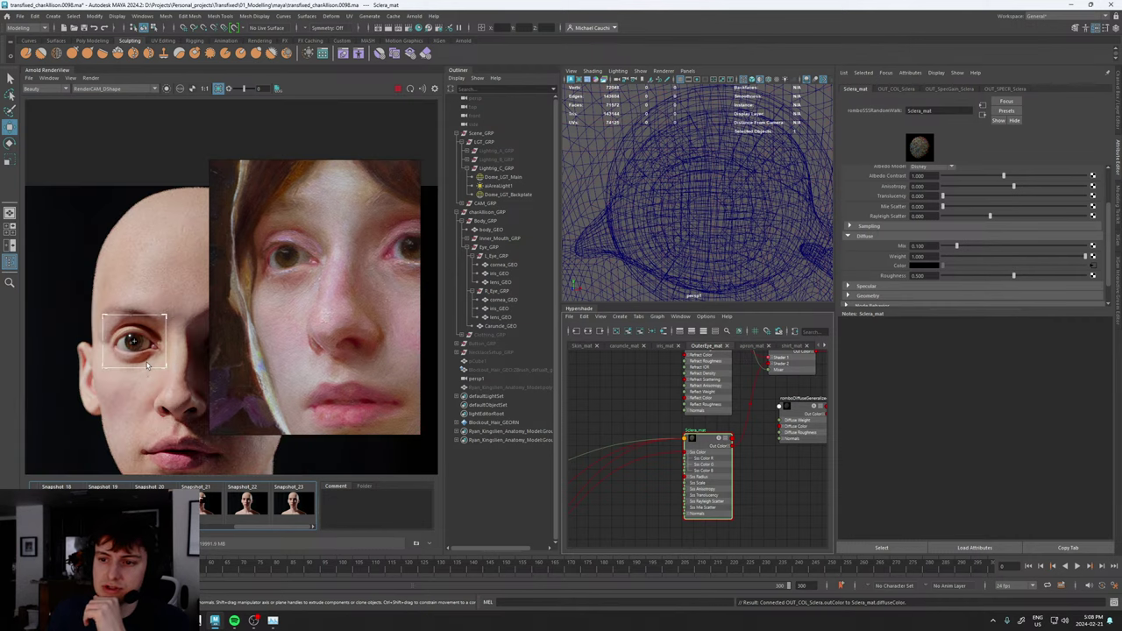
scroll(142, 362, "up", 5)
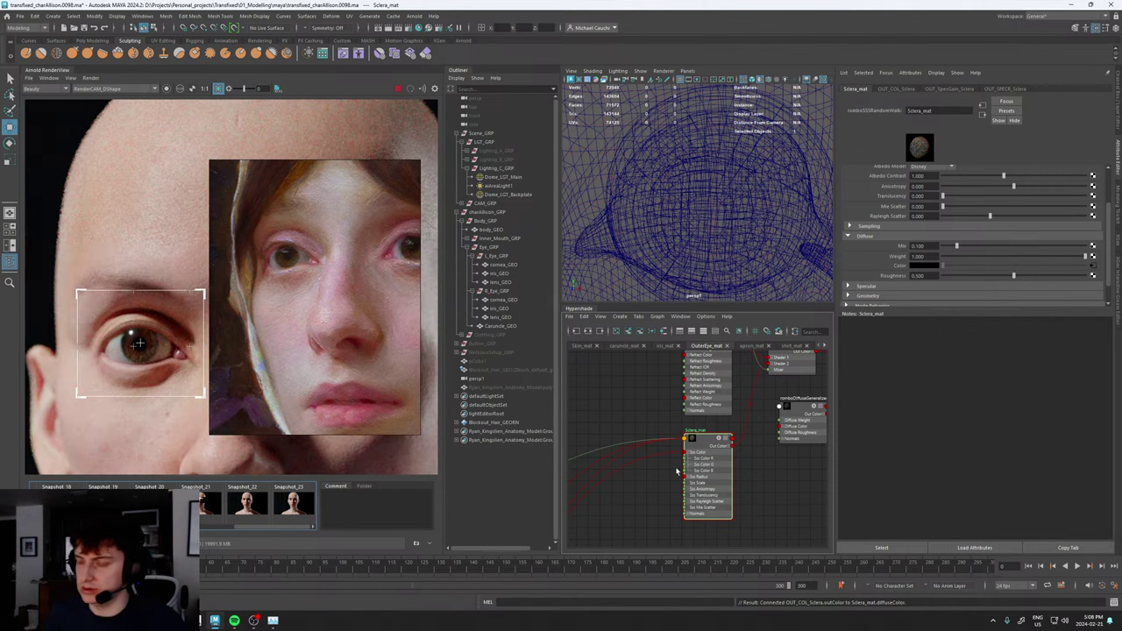
- Store a snapshot of the current eye render for comparison
scroll(651, 429, "down", 4)
middle_click_drag(638, 428, 685, 397, "alt")
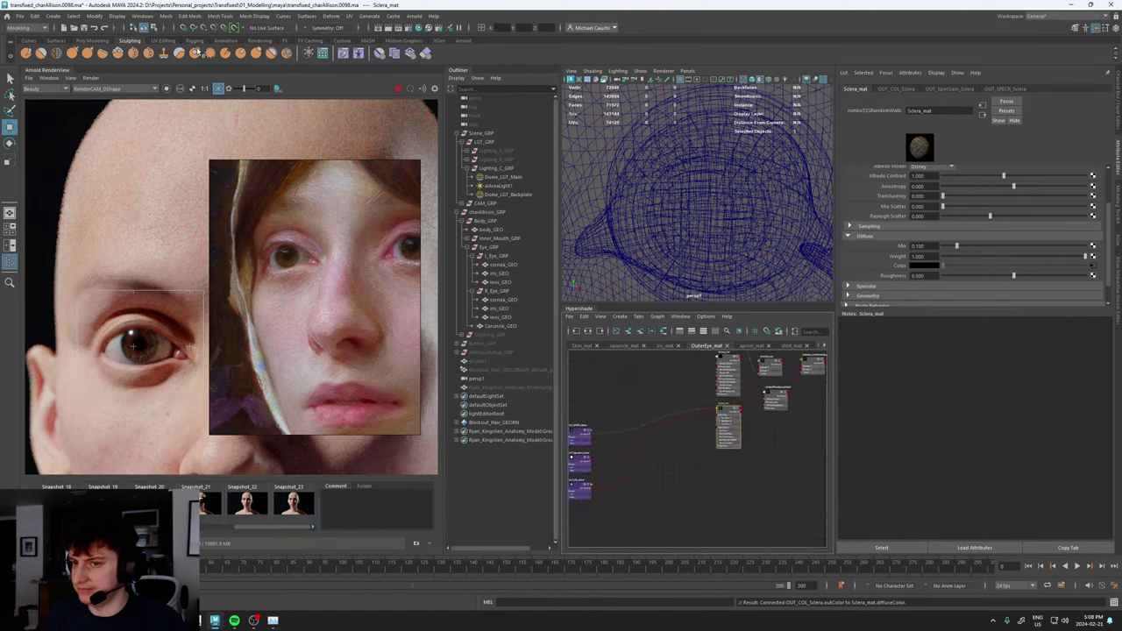
left_click(75, 79)
left_click(79, 162)
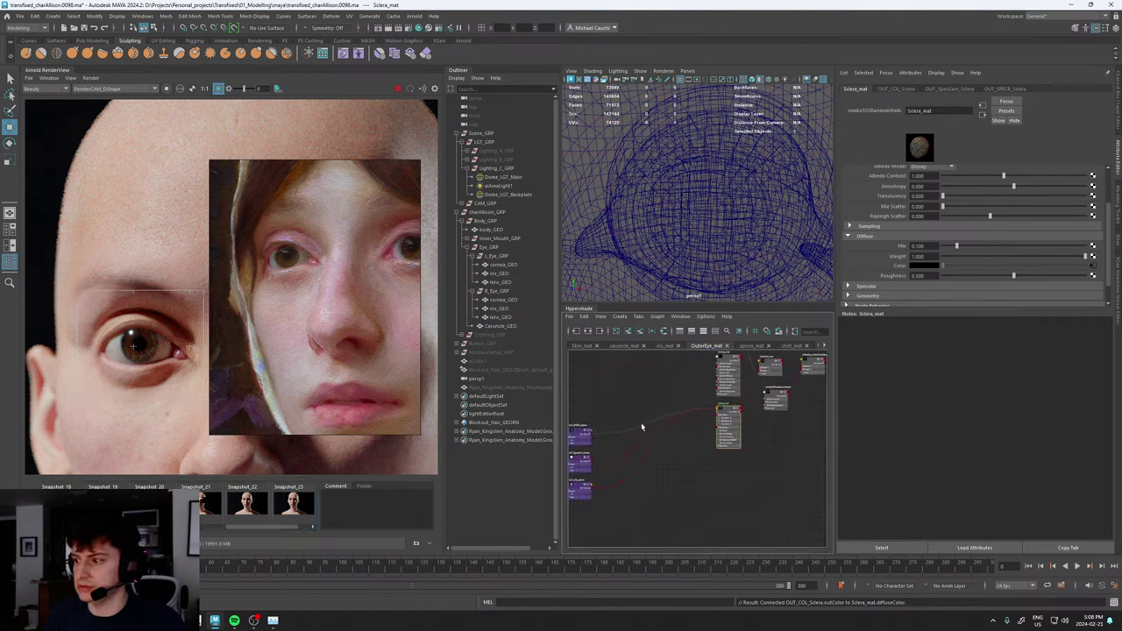
- Set the Cornea_COL input color in layer 2 of LYR_COL_Sclera to black
scroll(729, 406, "up", 4)
scroll(724, 419, "down", 2)
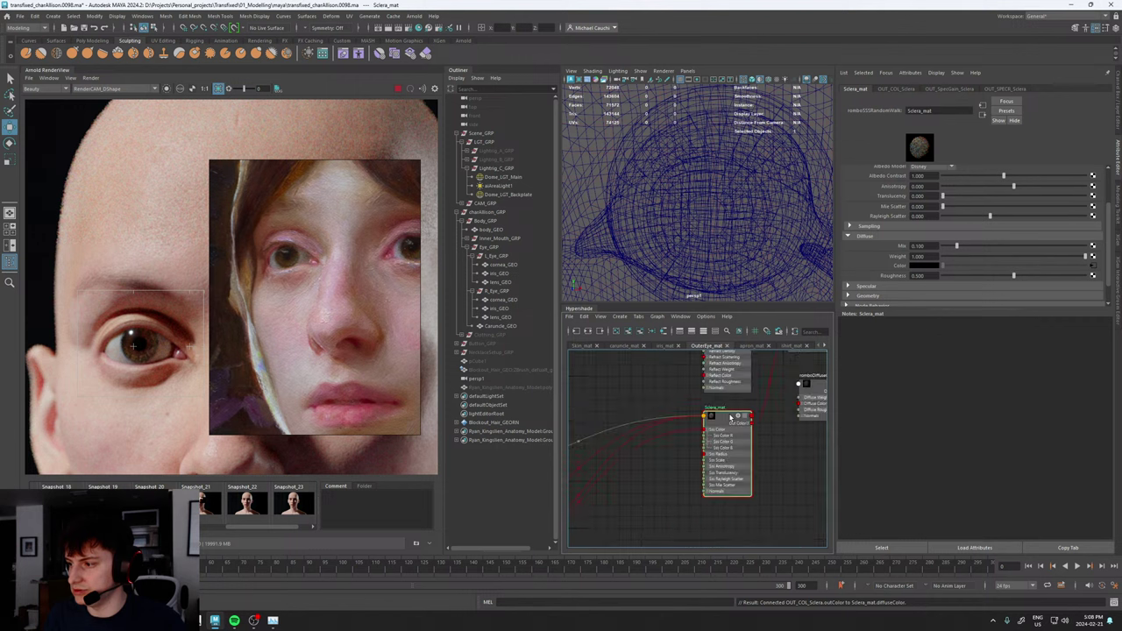
scroll(646, 520, "down", 3)
middle_click_drag(645, 521, 807, 409, "alt")
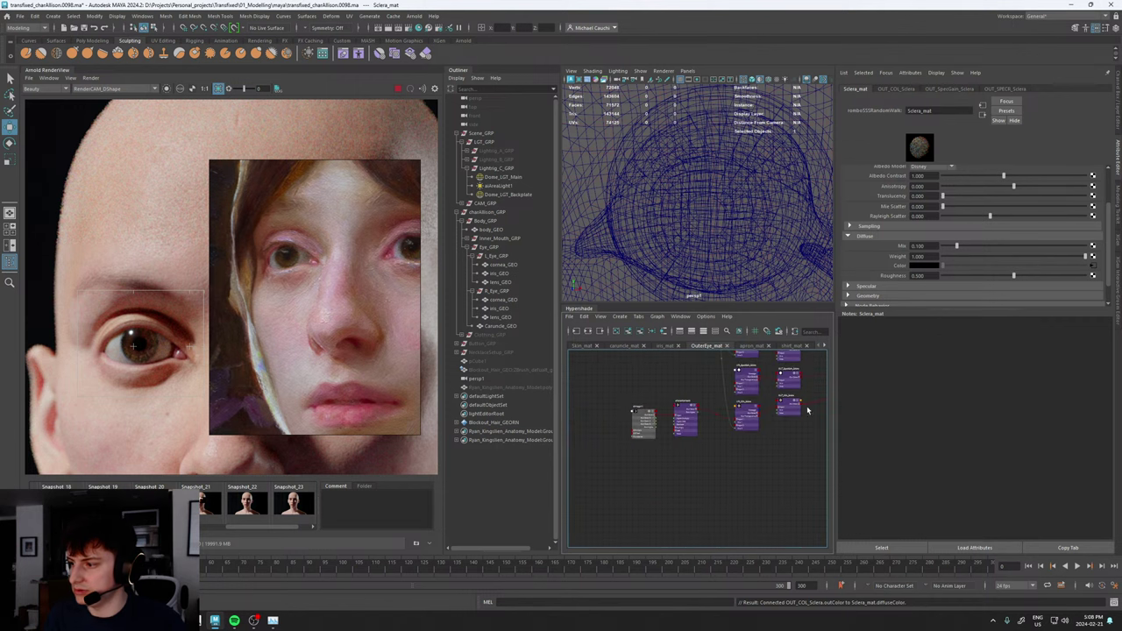
scroll(783, 401, "up", 5)
left_click(754, 410)
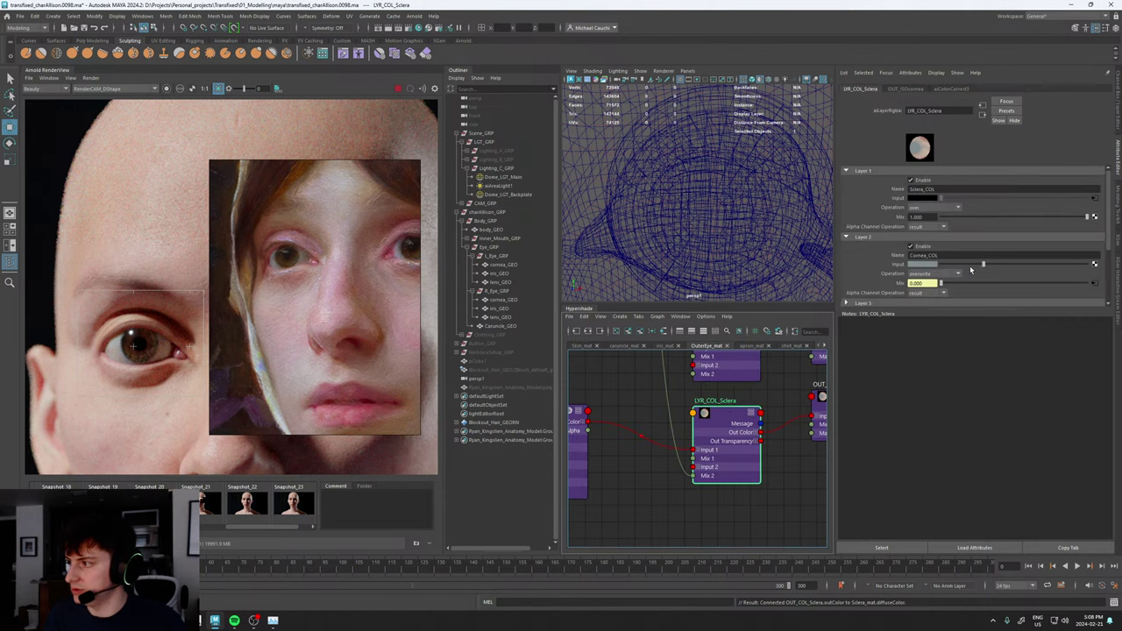
left_click_drag(983, 265, 907, 269)
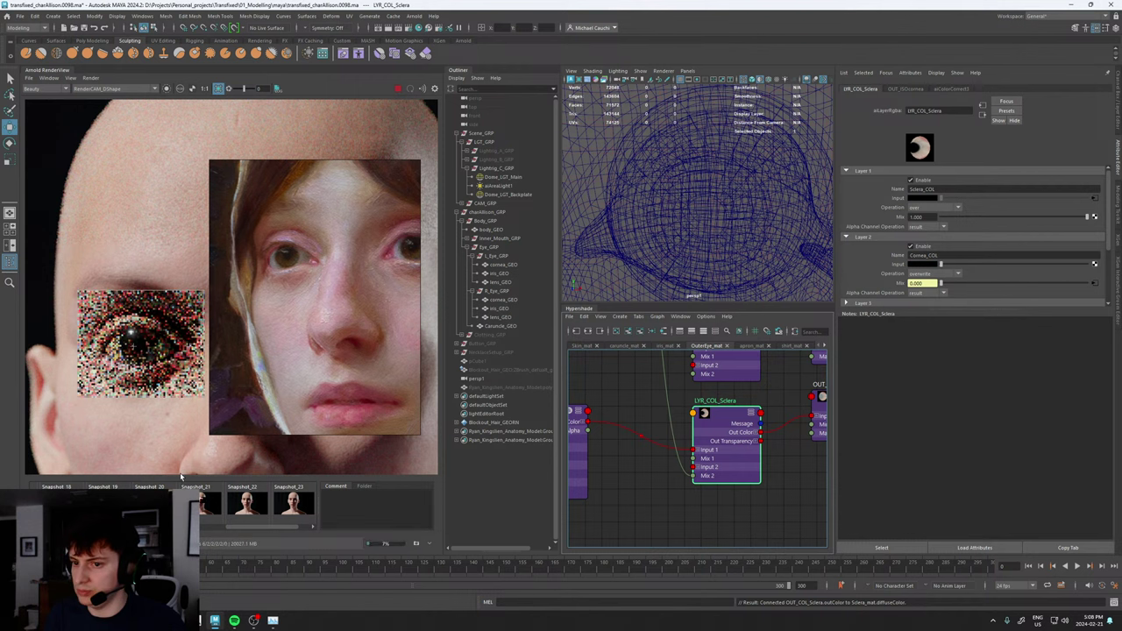
- Compare the updated eye render with Snapshot_24, examining the iris and cornea edge close up
left_click(295, 502)
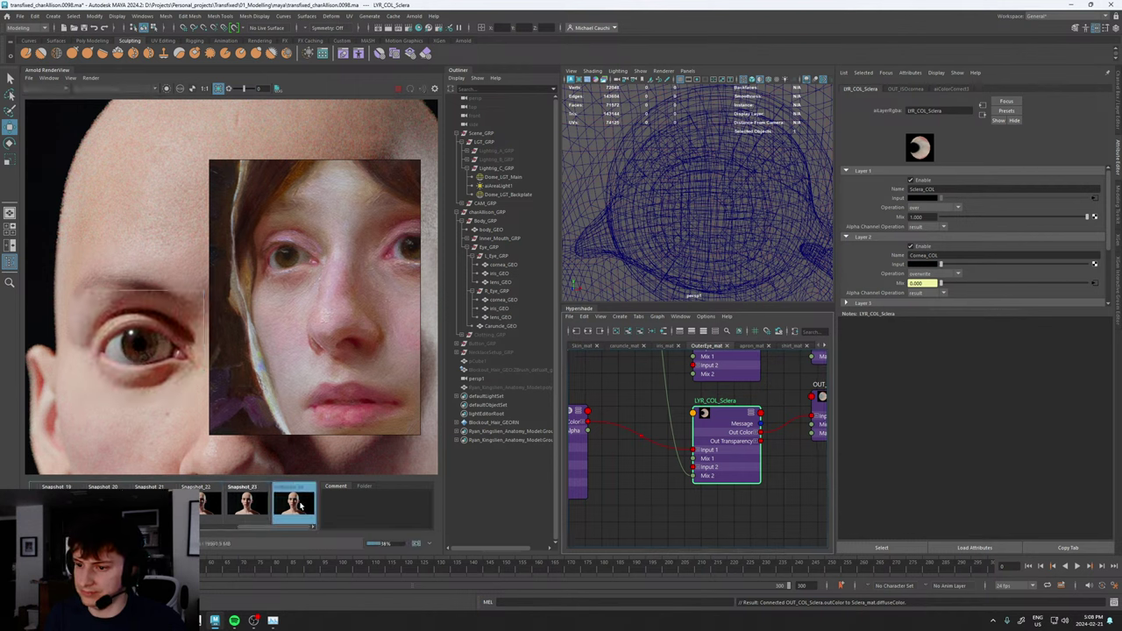
left_click(296, 507)
left_click(297, 507)
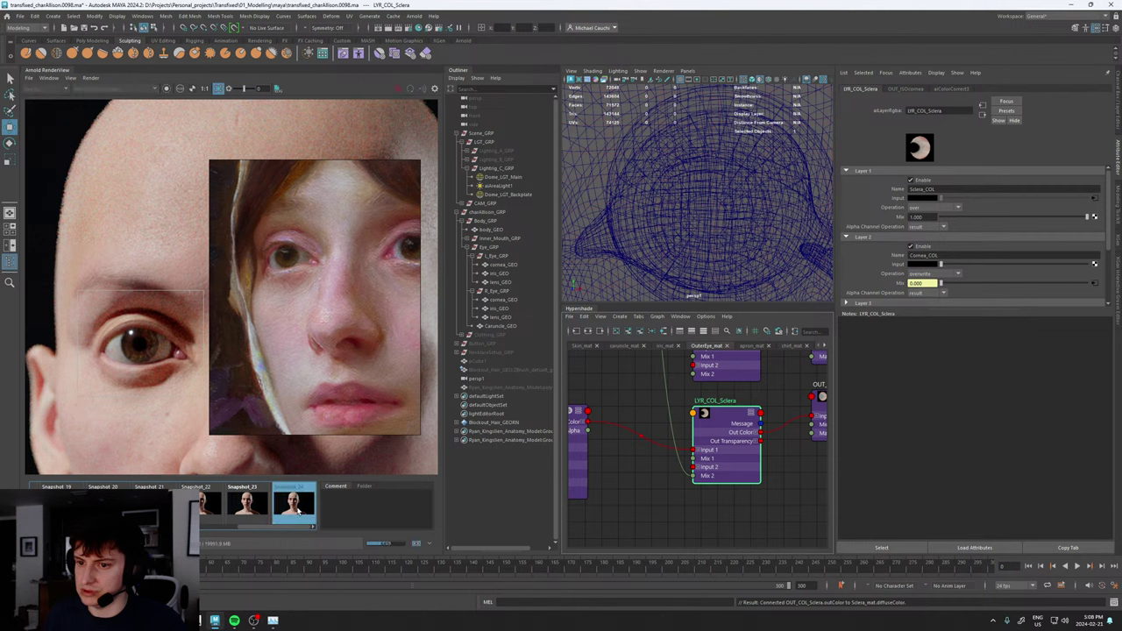
left_click(296, 507)
left_click(296, 507)
left_click(297, 507)
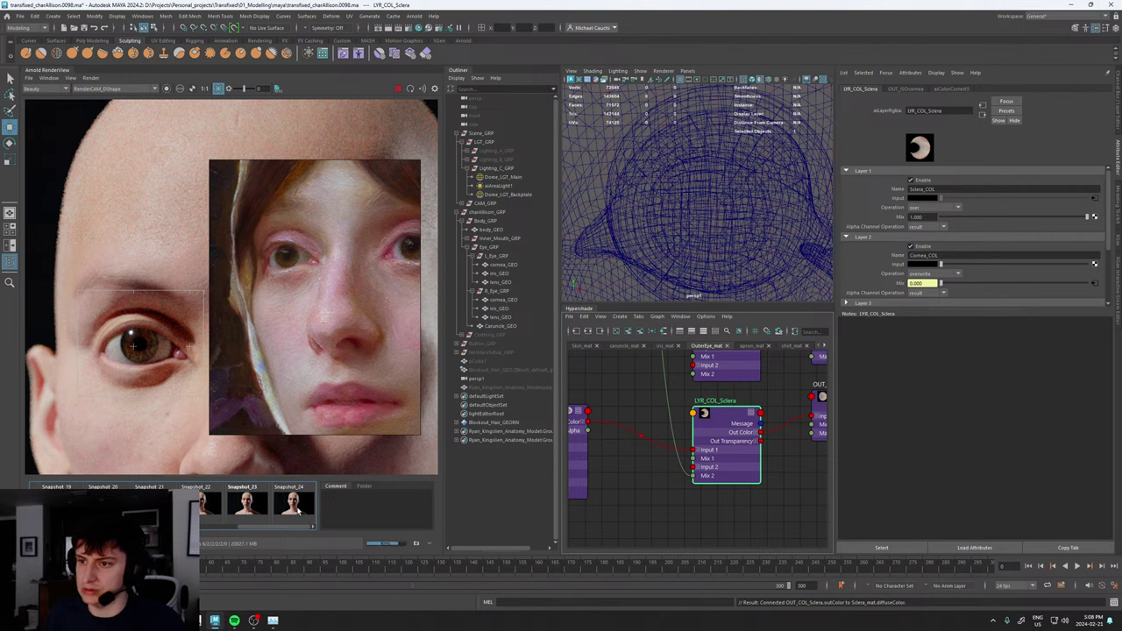
left_click(297, 511)
left_click(297, 510)
scroll(148, 371, "up", 1)
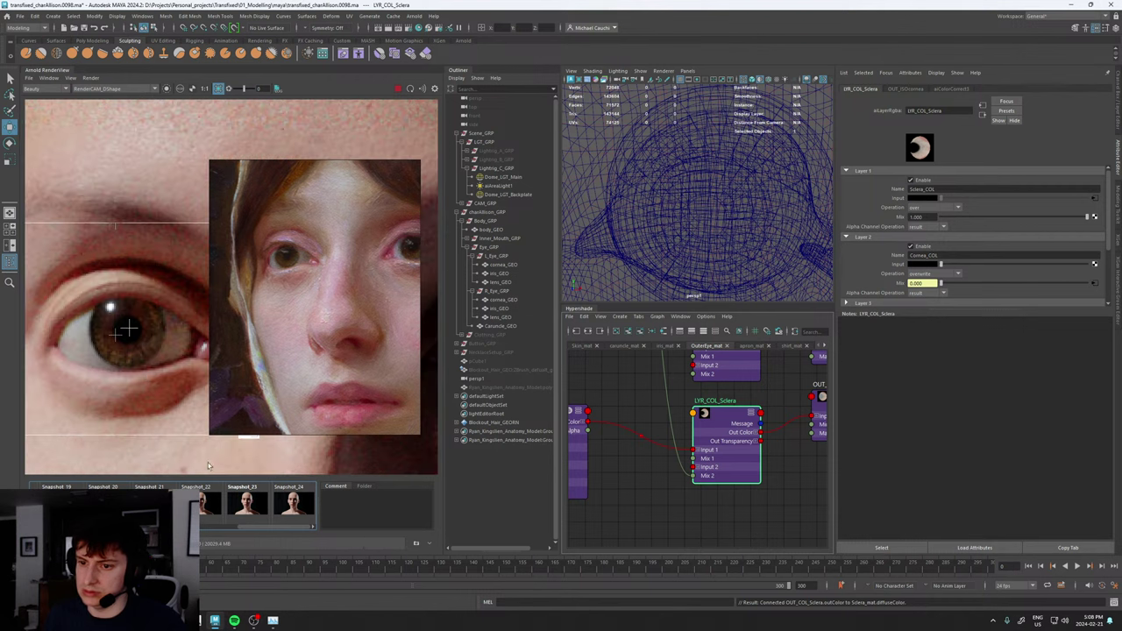
left_click(297, 503)
left_click(297, 503)
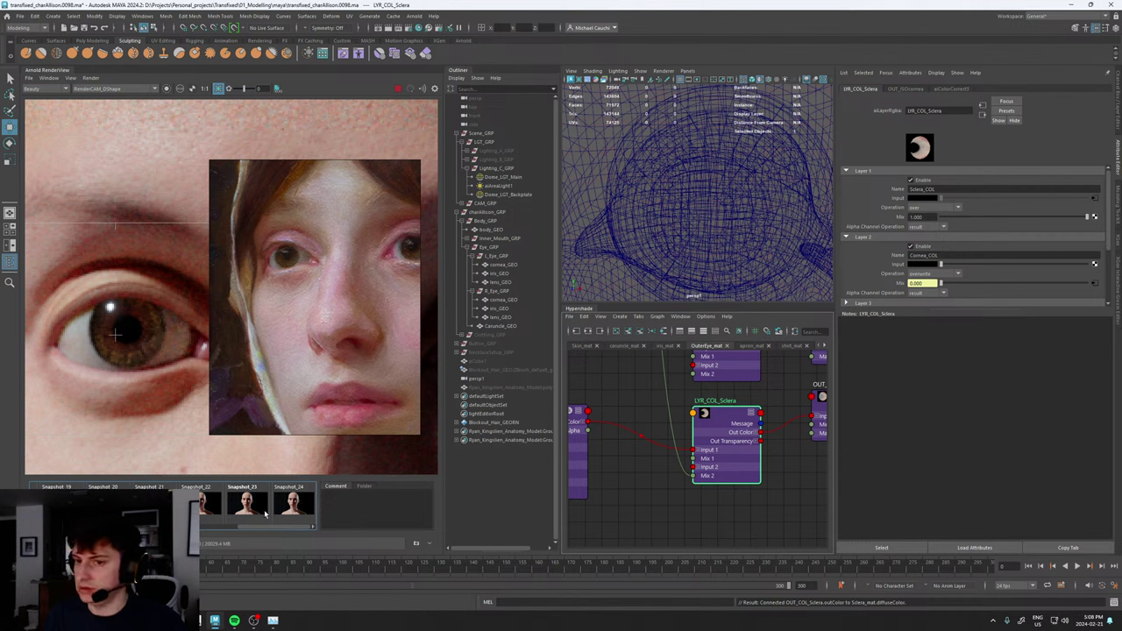
left_click(296, 505)
left_click(296, 504)
scroll(142, 357, "down", 4)
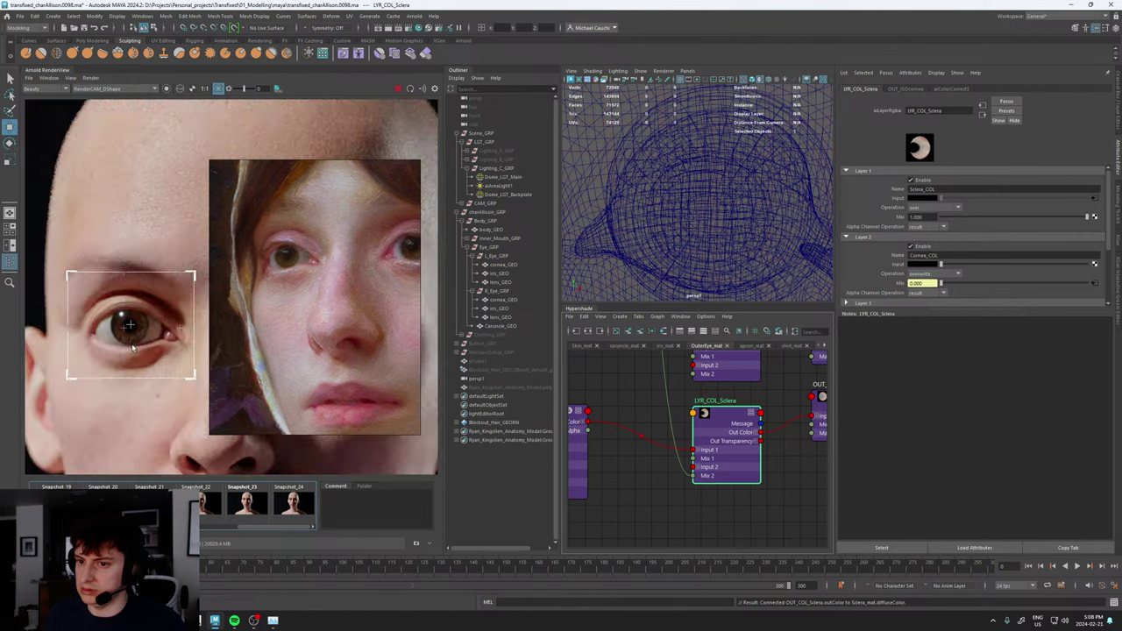
- Slightly lighten the input colour of the Cornea_COL layer in the LYR_COL_Sclera node
scroll(132, 348, "up", 4)
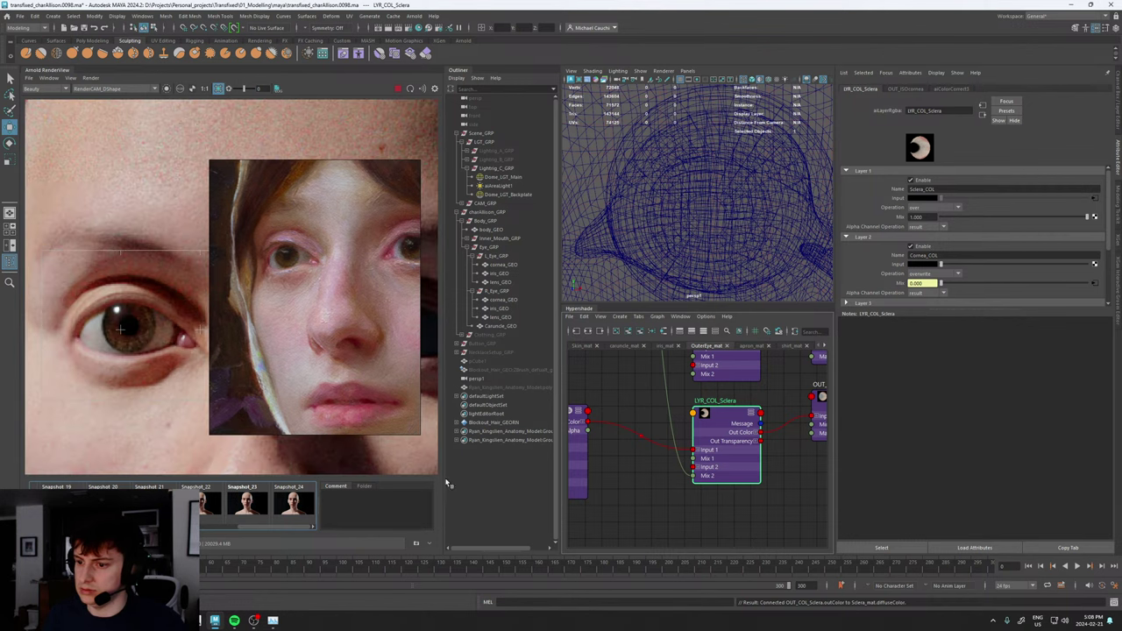
left_click(929, 265)
left_click_drag(894, 298, 889, 306)
left_click(923, 287)
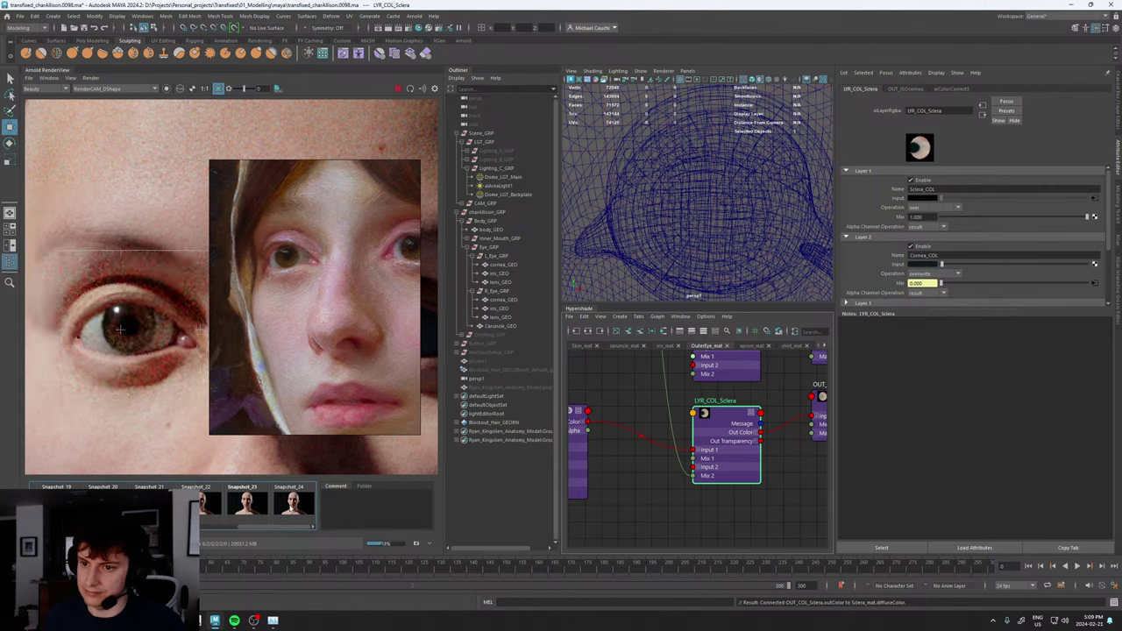
- Examine the rendered eye up close and from afar against the eyes in the portrait reference
scroll(136, 346, "down", 5)
scroll(136, 345, "up", 5)
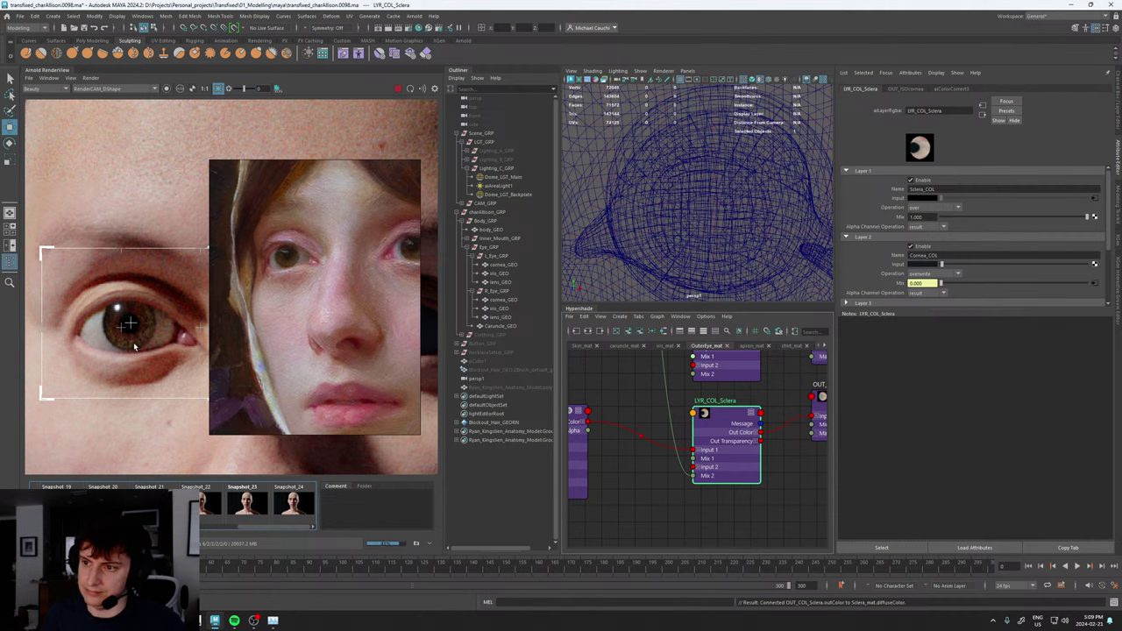
scroll(349, 265, "down", 3)
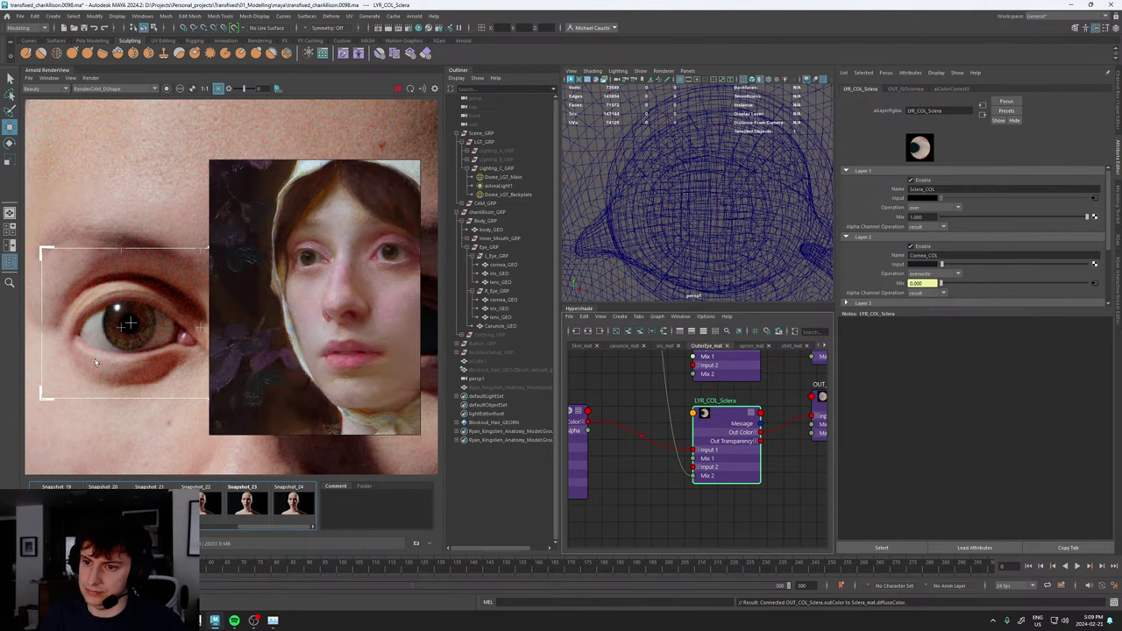
scroll(75, 304, "down", 4)
middle_click_drag(76, 304, 102, 320)
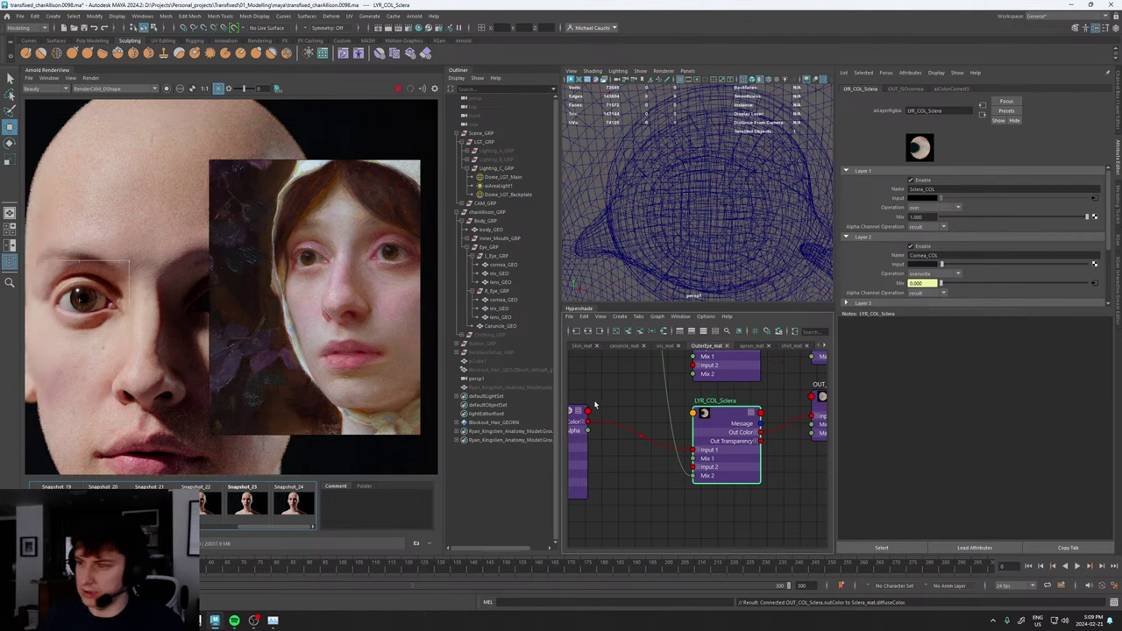
scroll(598, 404, "down", 5)
middle_click_drag(605, 438, 730, 477, "alt")
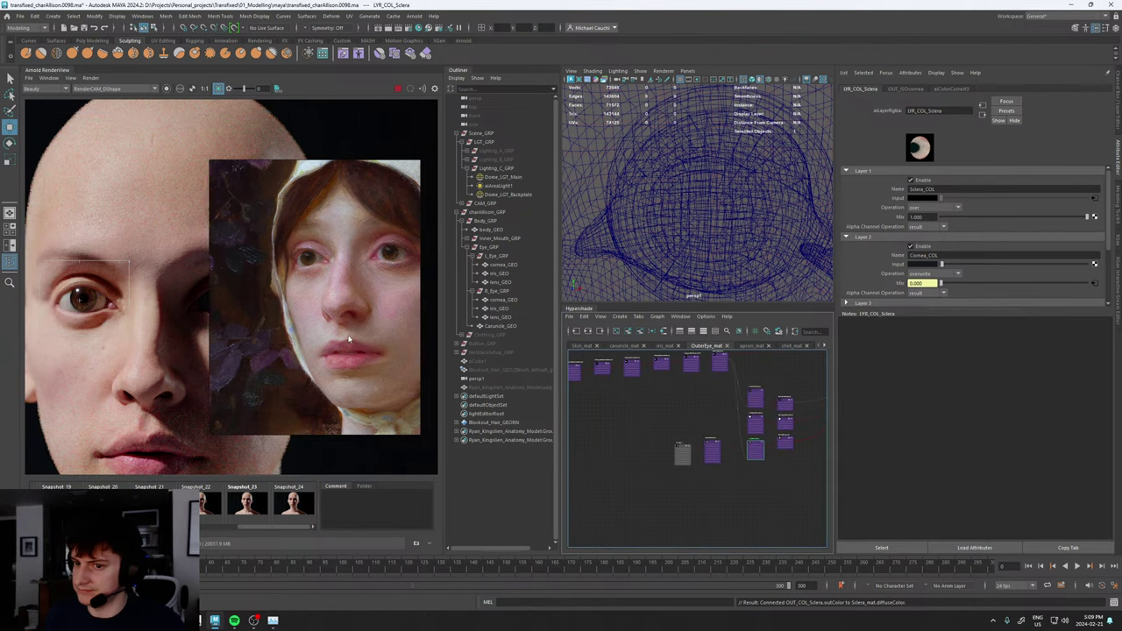
left_click_drag(343, 326, 378, 339)
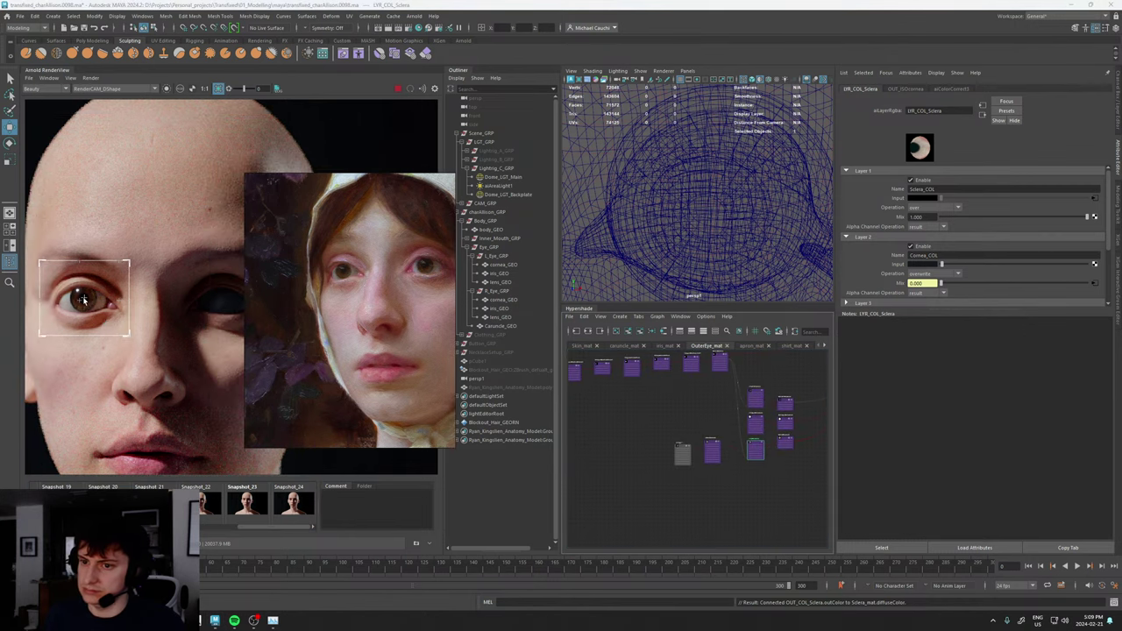
scroll(74, 302, "up", 3)
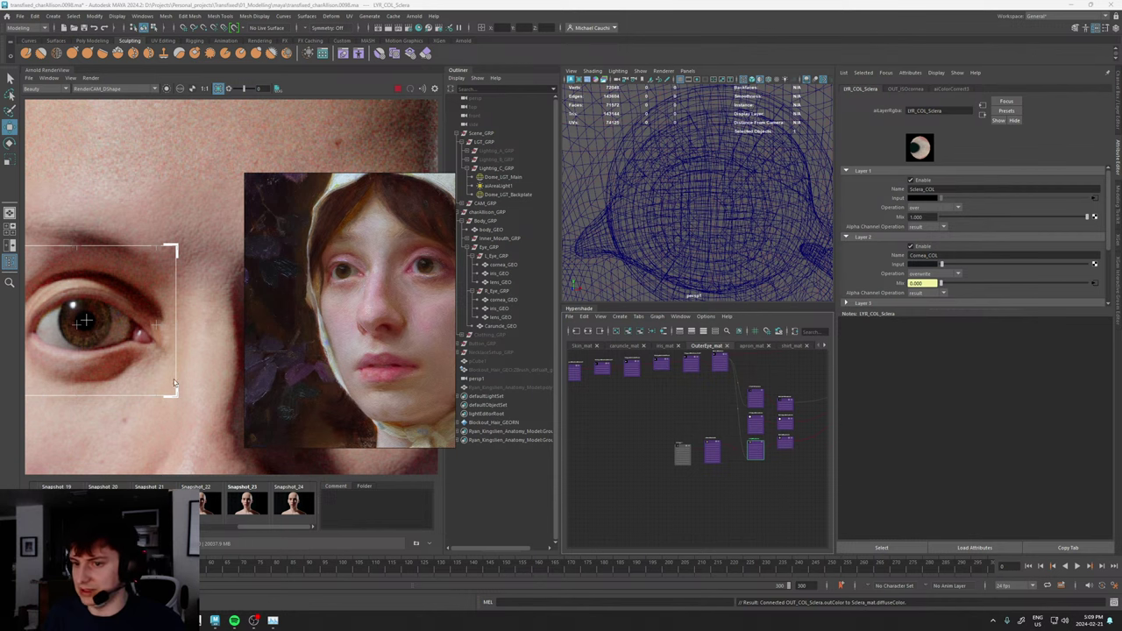
scroll(160, 379, "down", 3)
- Select the Range_ISOcorneaGradient node in the OuterEye_mat graph and set its Input Min to 0.85
scroll(157, 380, "up", 2)
middle_click_drag(603, 450, 683, 487, "alt")
scroll(665, 412, "up", 2)
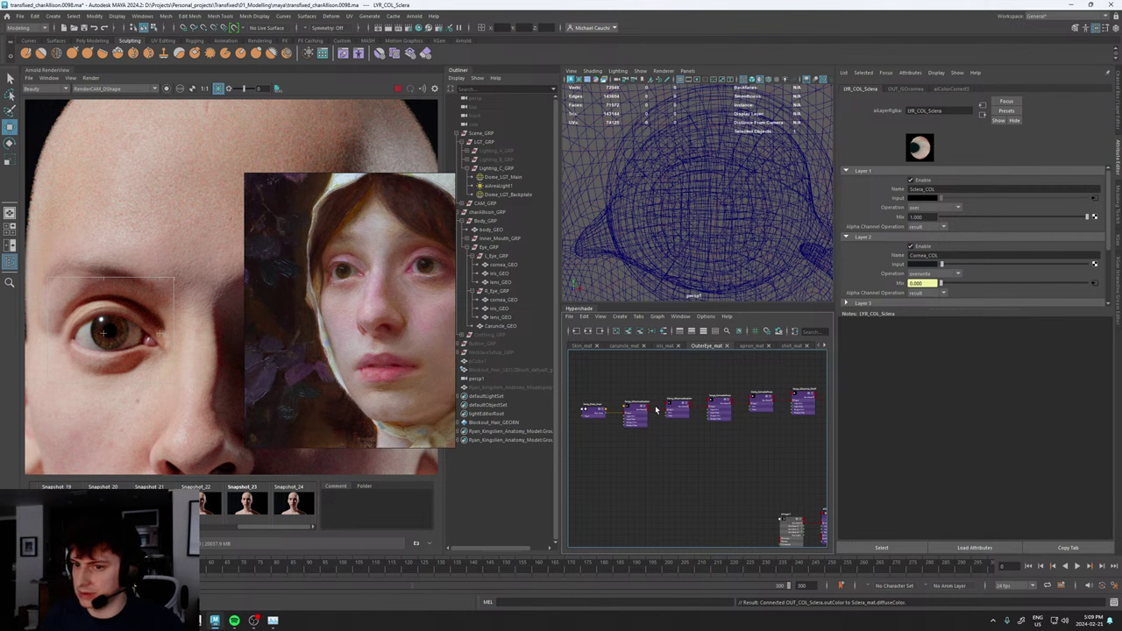
scroll(679, 416, "up", 4)
left_click(662, 399)
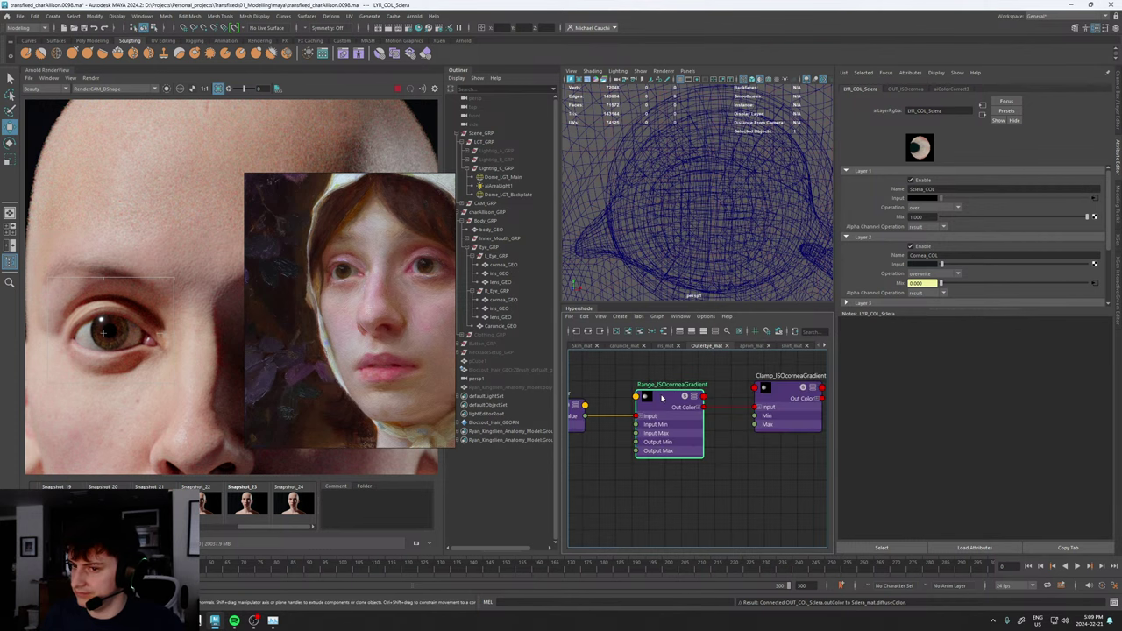
double_click(914, 179)
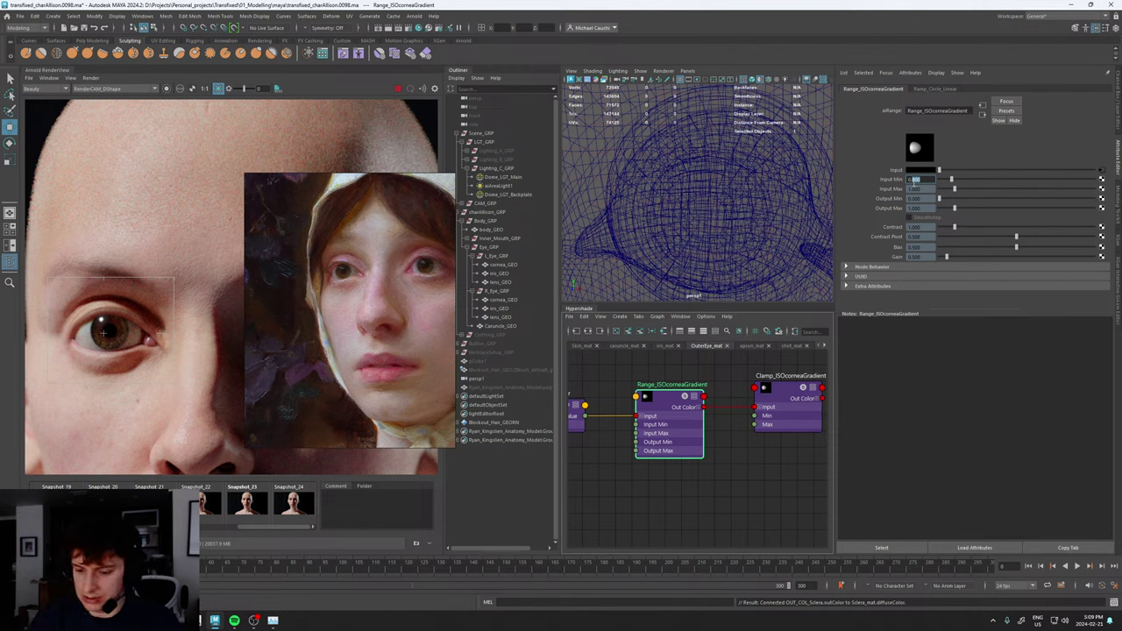
type("0.85")
key("Return")
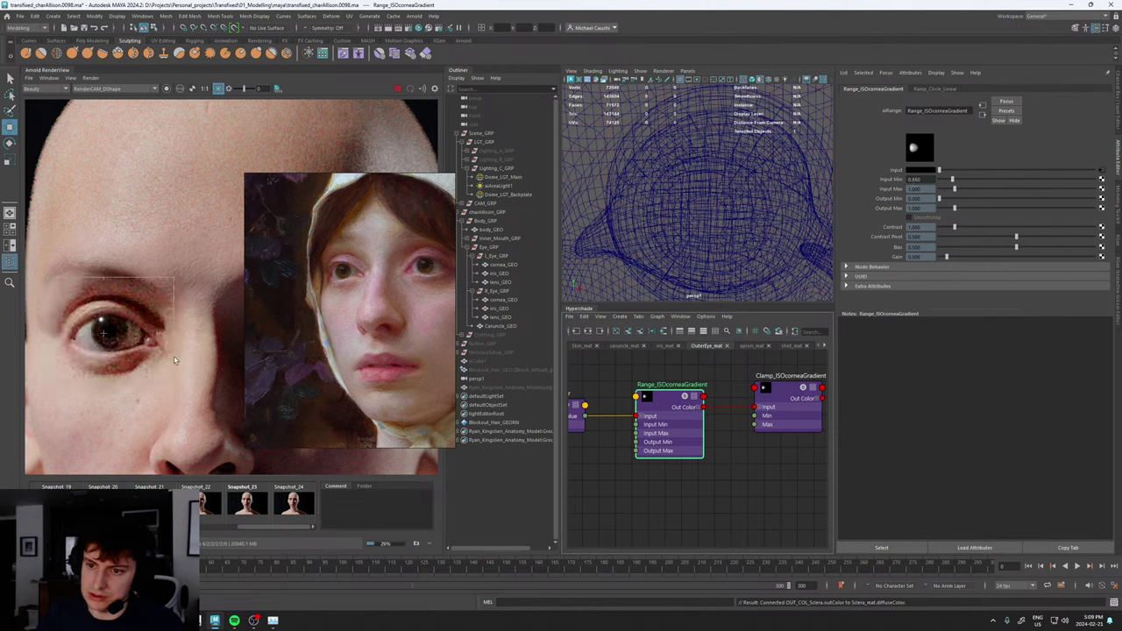
scroll(121, 347, "up", 3)
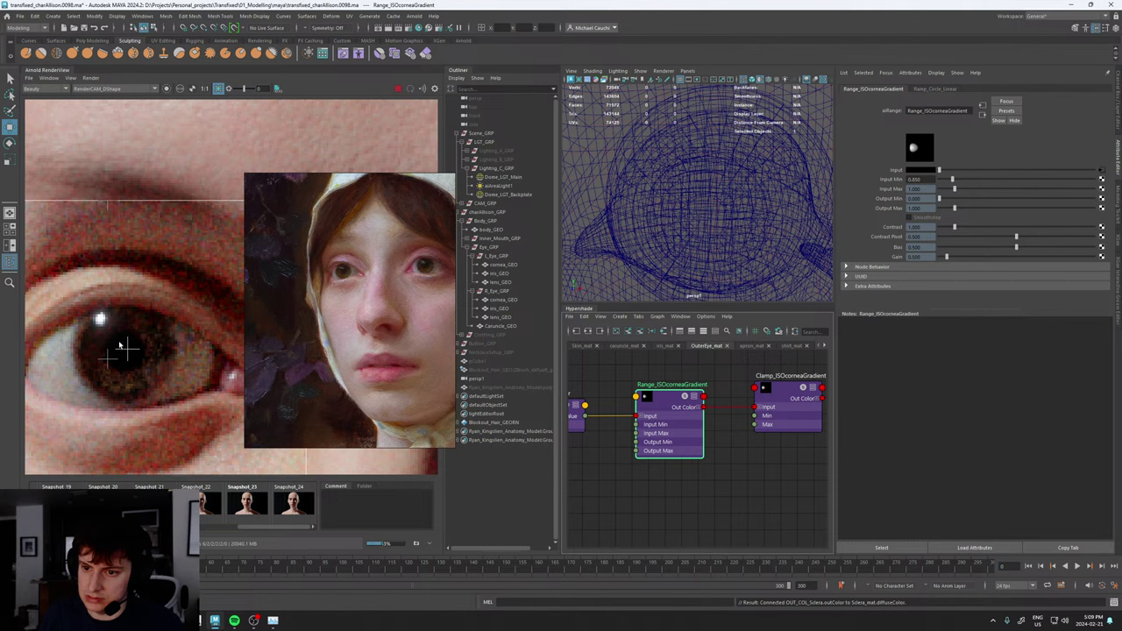
scroll(118, 377, "down", 4)
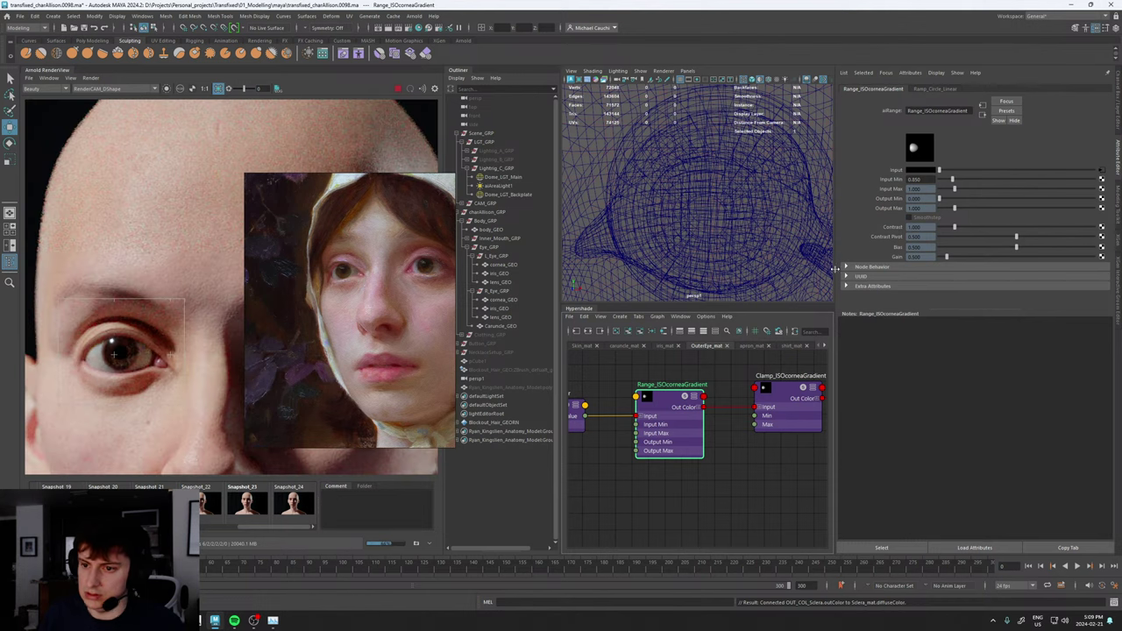
- Set the Input Min of Range_ISOcorneaGradient to 0.82
double_click(923, 180)
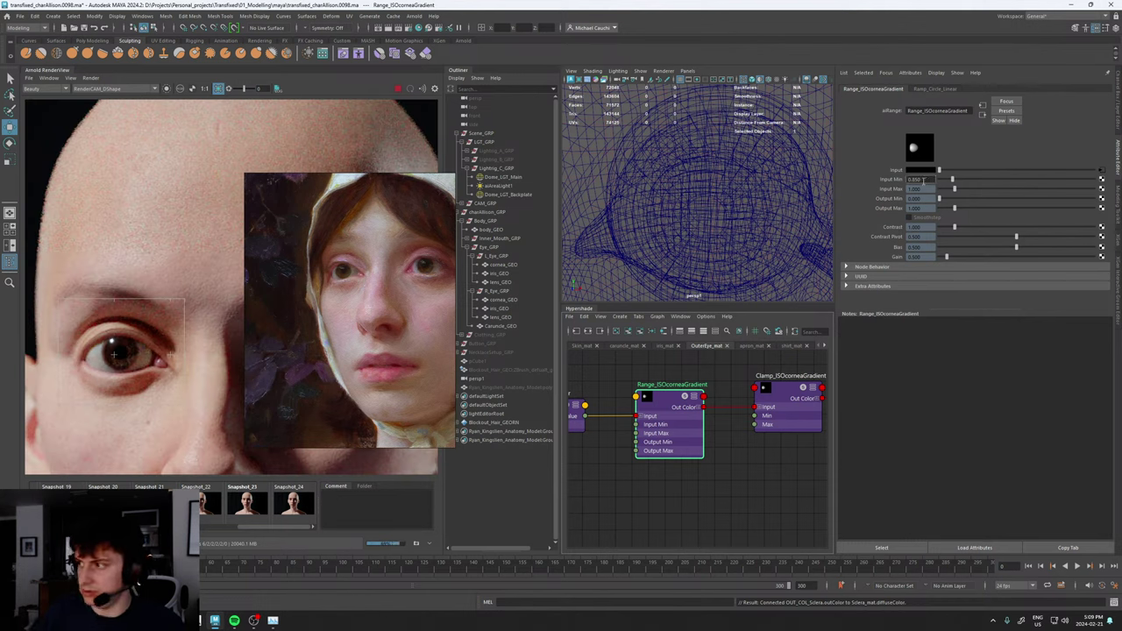
type("0.82")
key("Return")
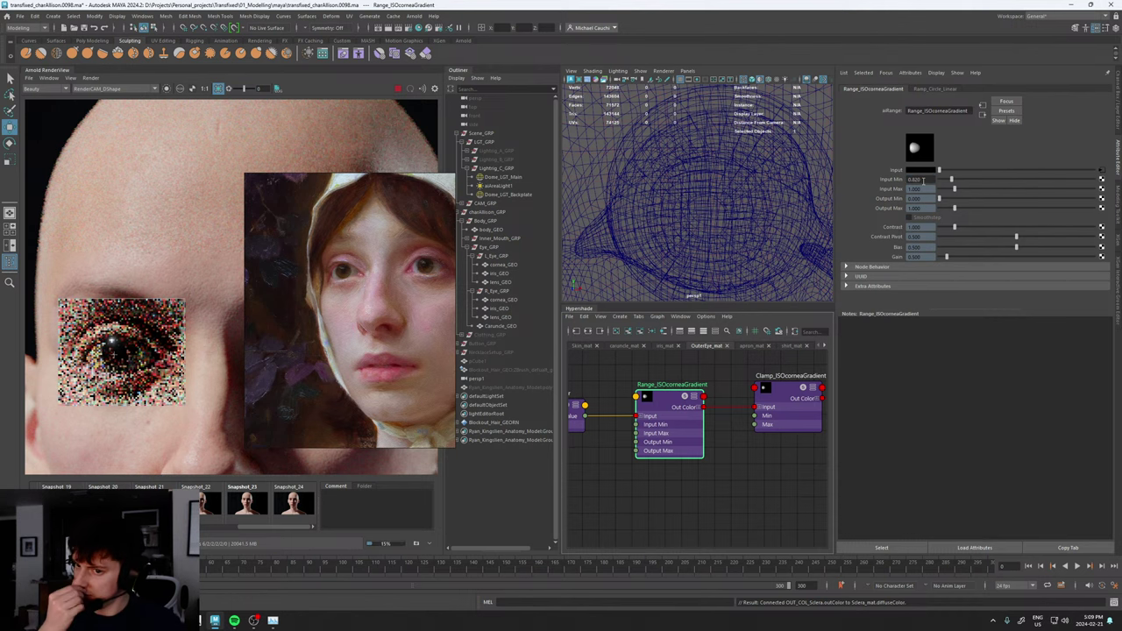
- Compare the current eye render with Snapshot_24 at several zoom levels, checking the iris and cornea
scroll(111, 377, "up", 2)
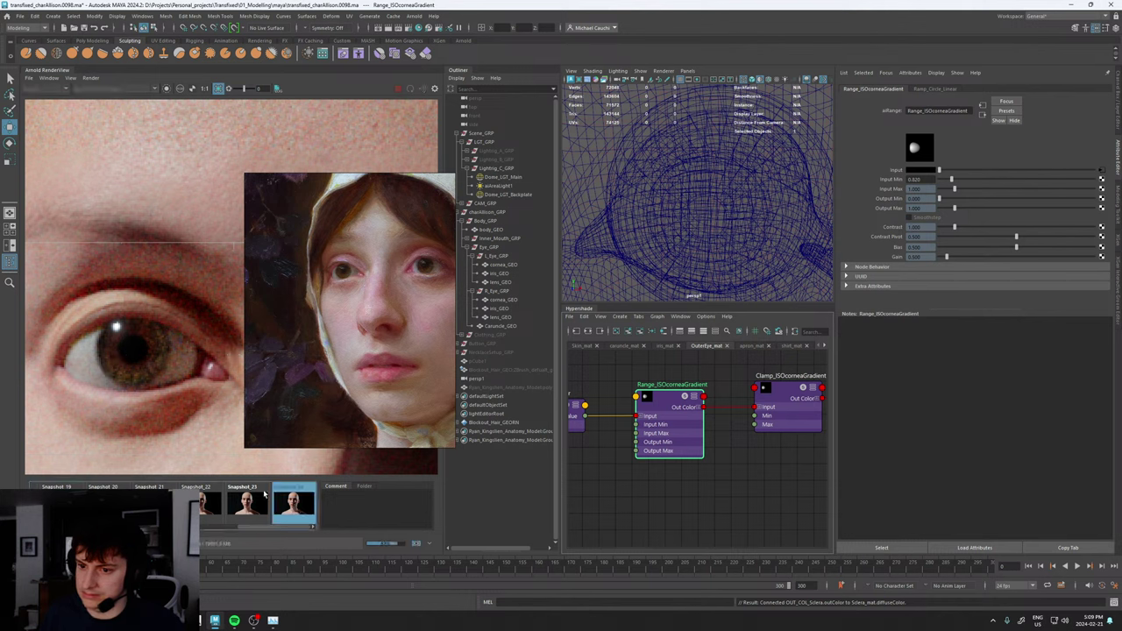
scroll(174, 412, "down", 3)
scroll(173, 411, "up", 2)
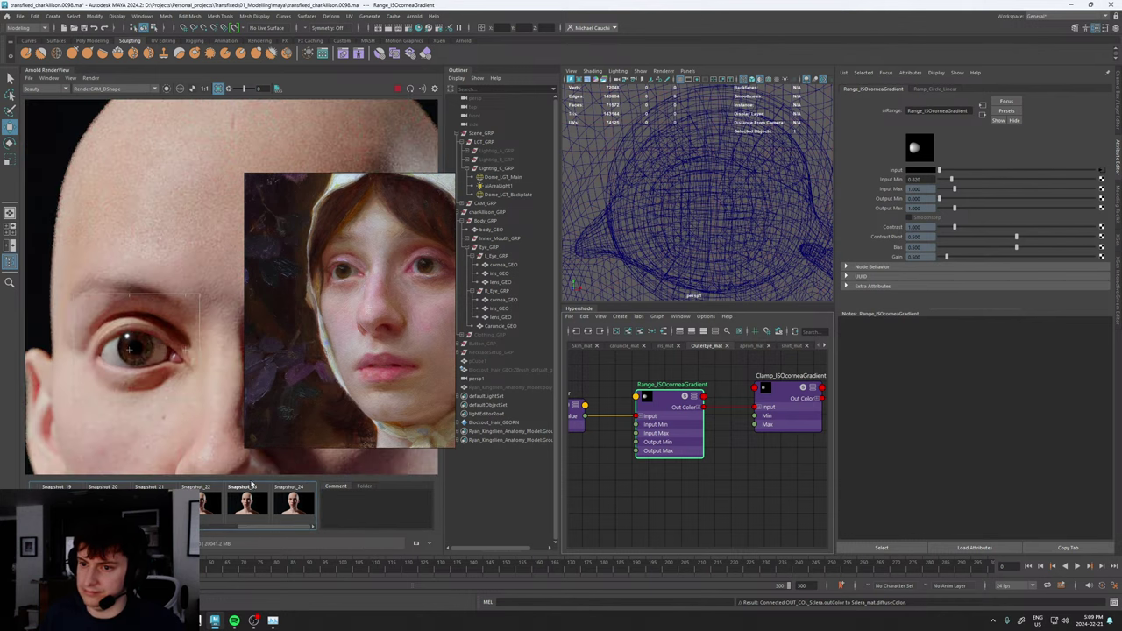
left_click(293, 511)
left_click(294, 511)
left_click(294, 511)
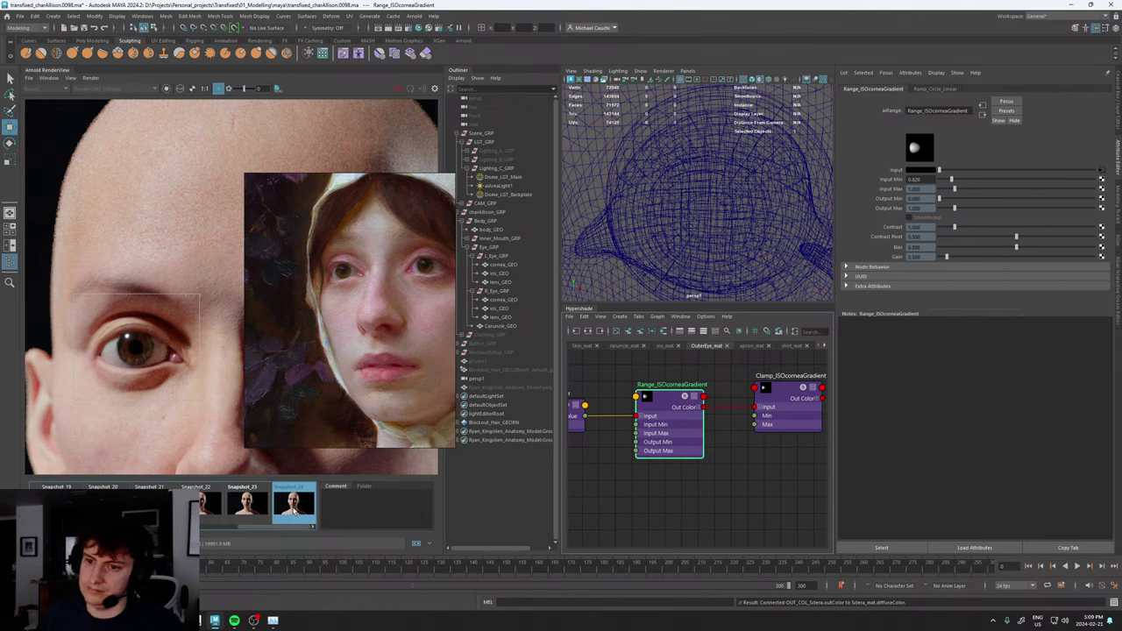
left_click(293, 511)
left_click(295, 511)
left_click(294, 511)
left_click(294, 511)
left_click(294, 511)
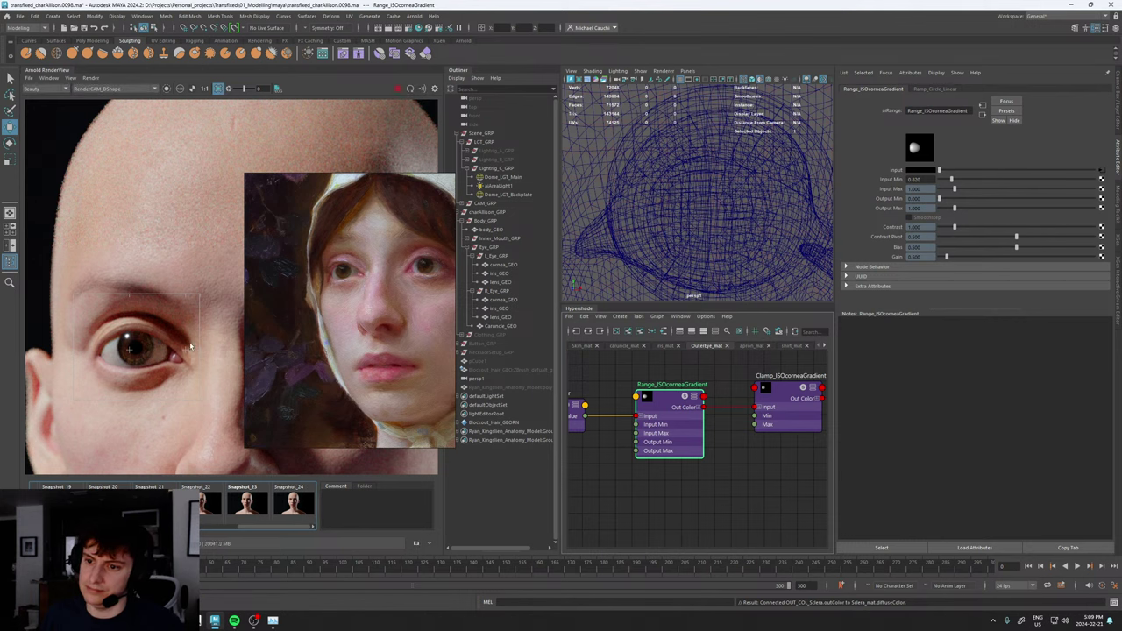
scroll(195, 320, "down", 3)
scroll(195, 321, "up", 3)
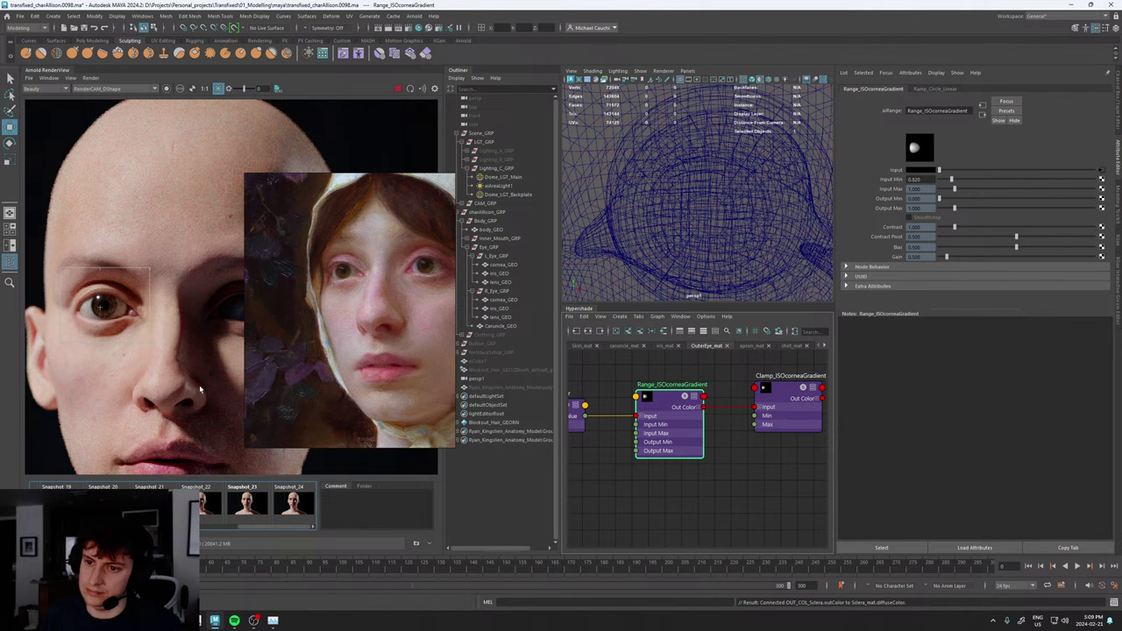
left_click(295, 503)
left_click(296, 502)
left_click(295, 503)
left_click(297, 504)
left_click(296, 504)
left_click(294, 504)
scroll(123, 326, "up", 3)
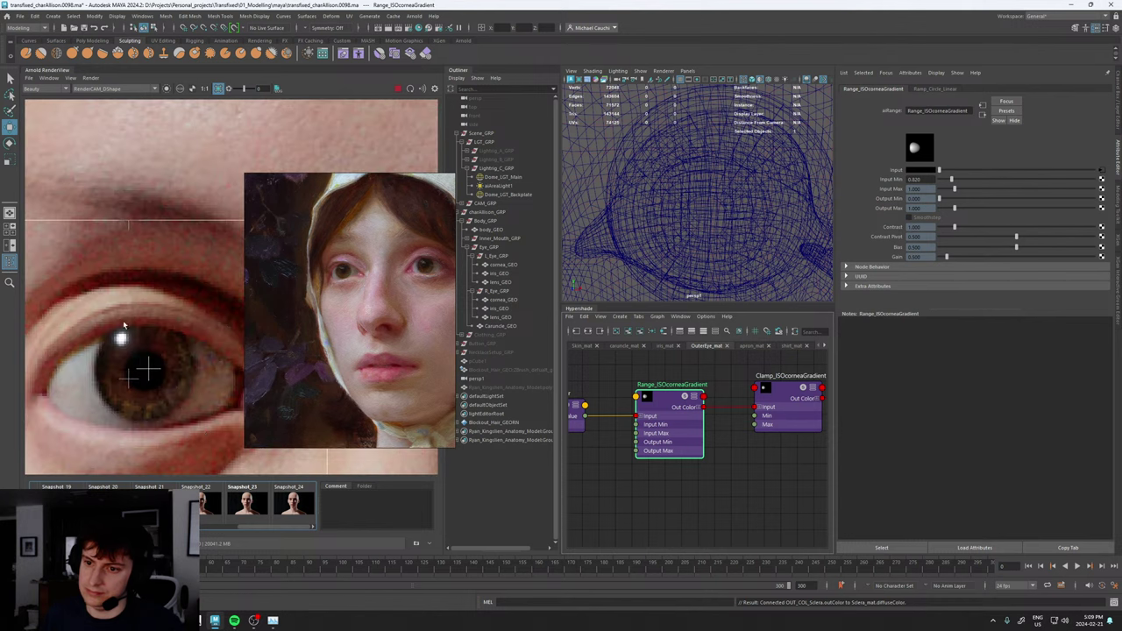
left_click(294, 503)
left_click(295, 504)
left_click(295, 504)
left_click(296, 504)
left_click(295, 504)
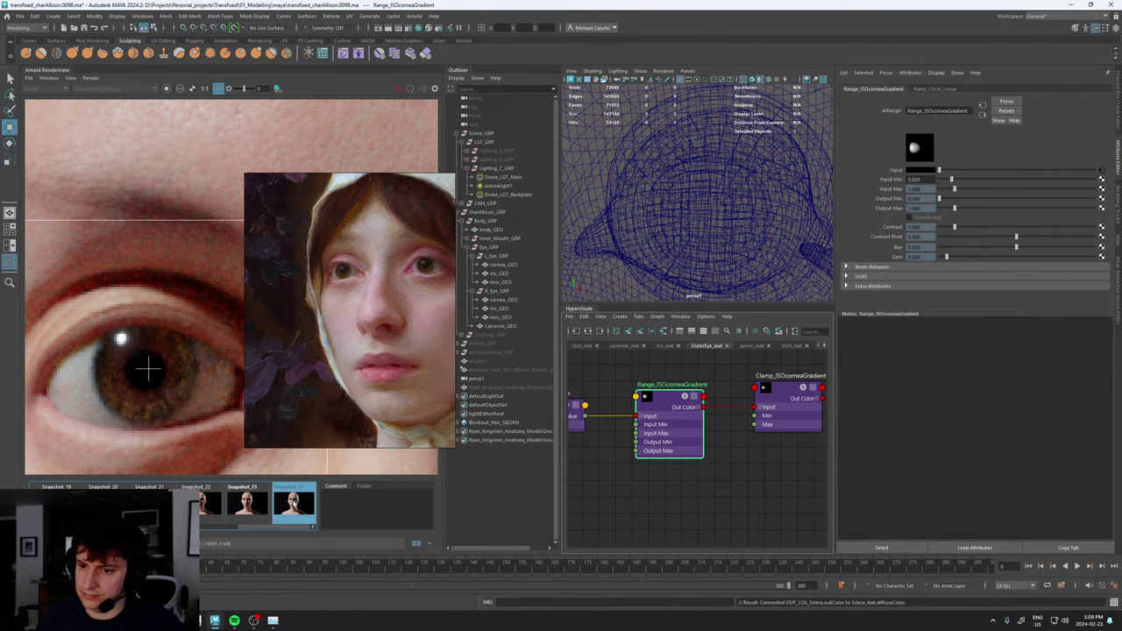
left_click(296, 504)
scroll(66, 363, "down", 3)
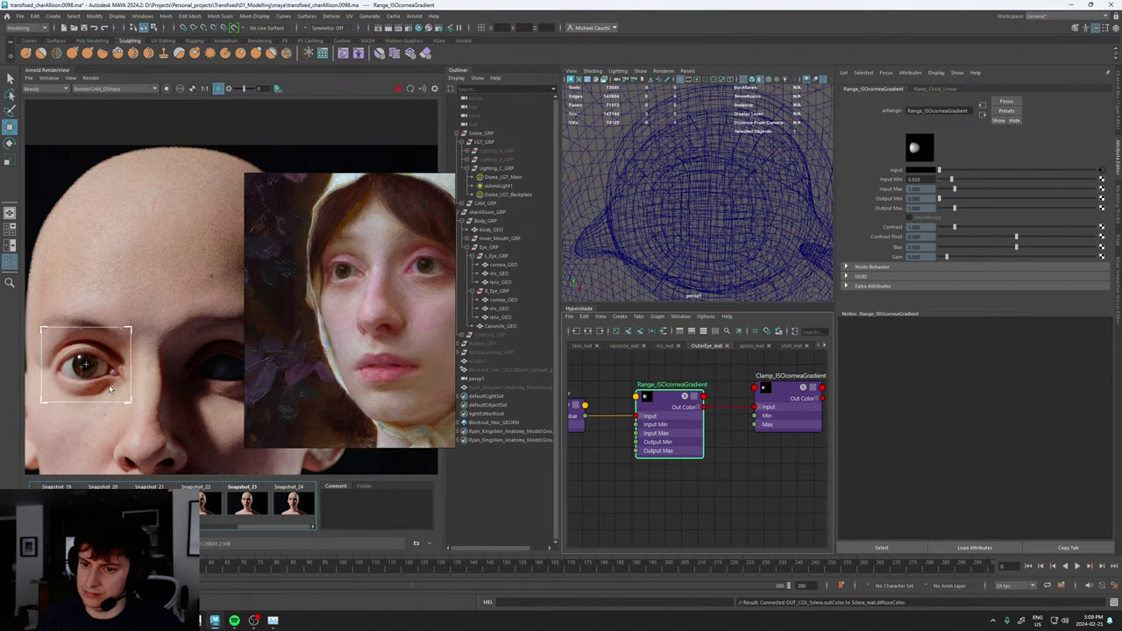
scroll(109, 388, "down", 3)
scroll(149, 350, "up", 4)
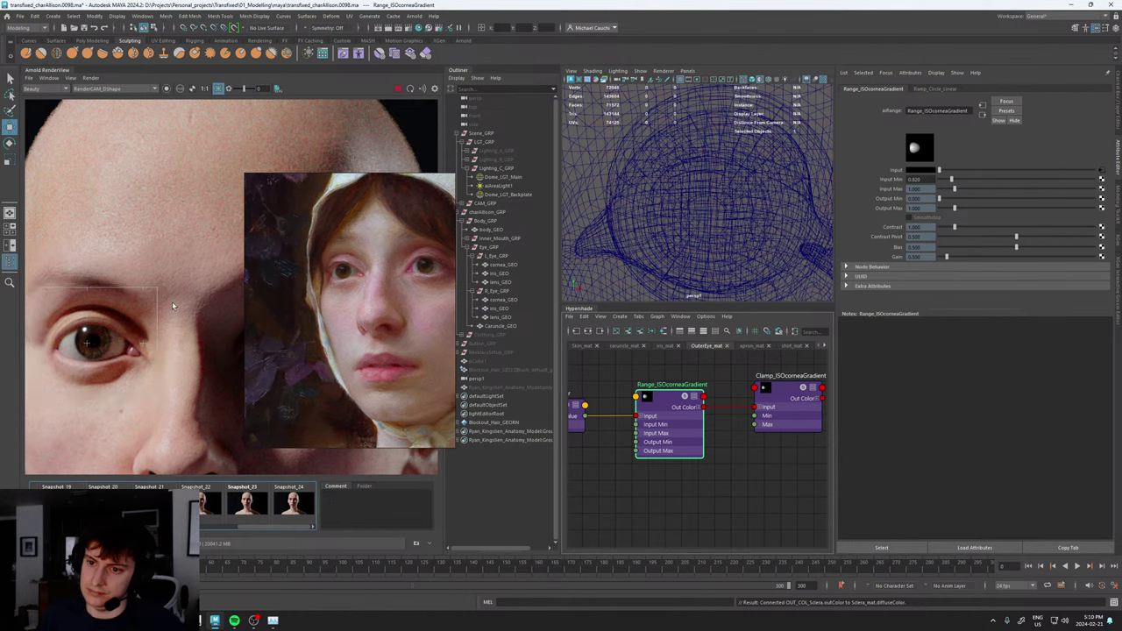
- Set the render crop region around the character's shadowed eye and move the portrait reference off the face
scroll(173, 305, "down", 3)
left_click_drag(164, 260, 219, 308)
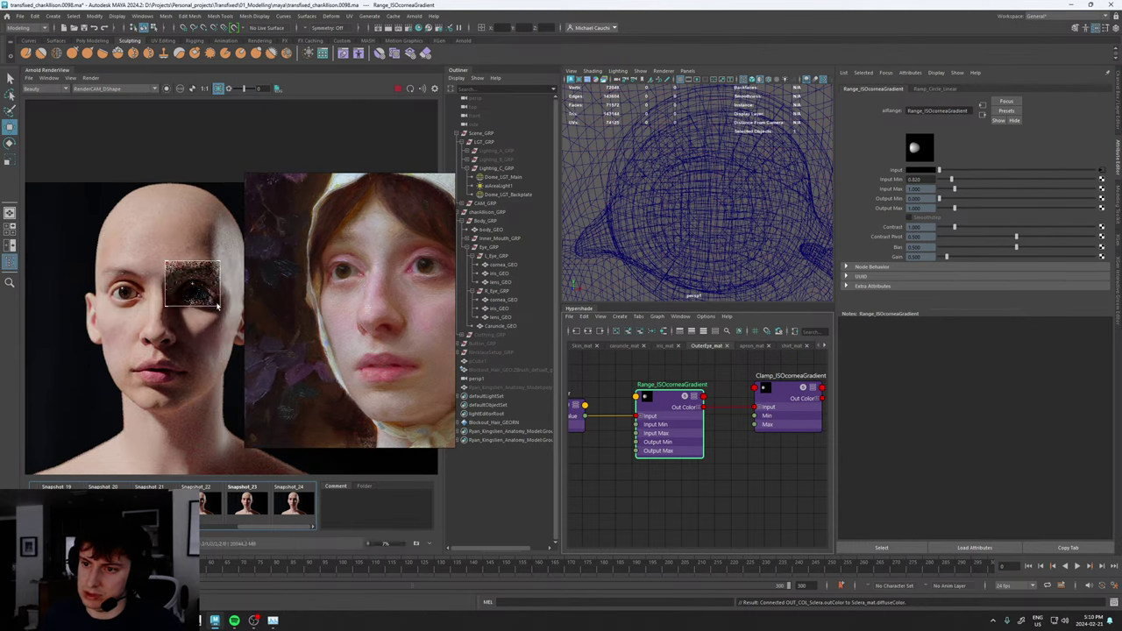
scroll(192, 313, "up", 2)
left_click_drag(334, 296, 435, 282)
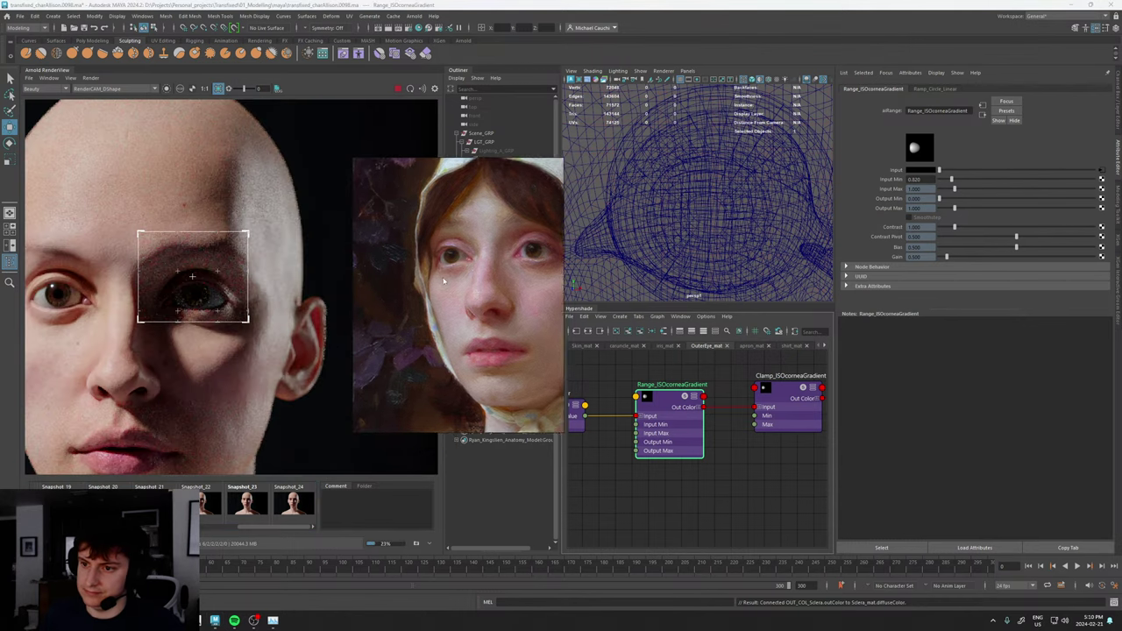
scroll(194, 298, "down", 3)
scroll(194, 298, "up", 2)
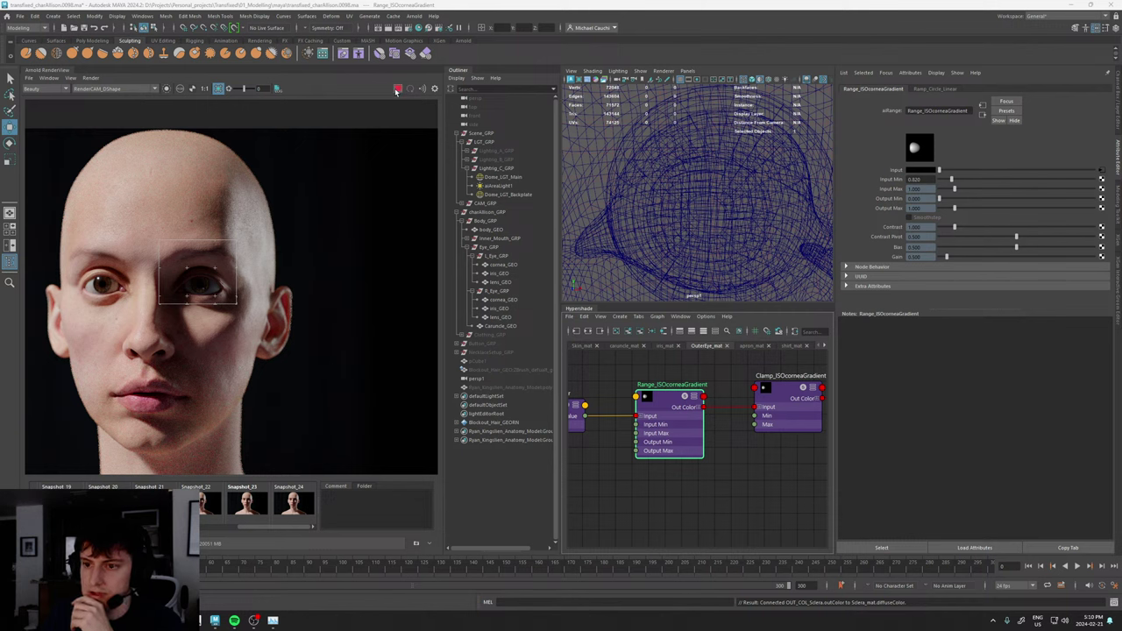
- Select L_Eye_GRP, frame it in the viewport, and try rotating it with world axis orientation
left_click(478, 249)
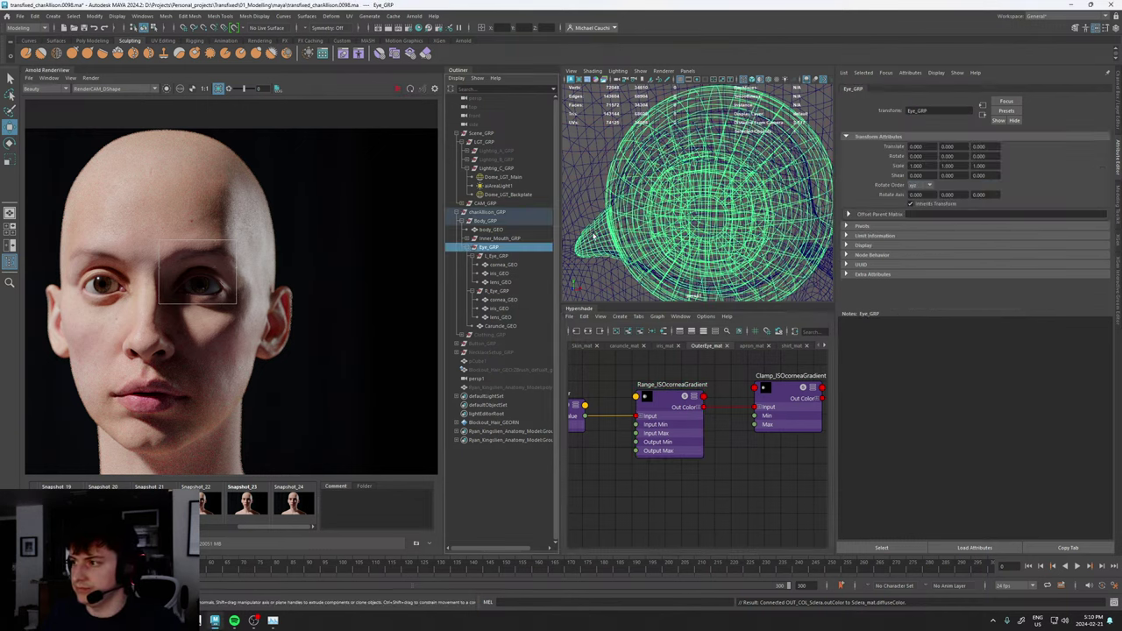
left_click(509, 256)
key("f")
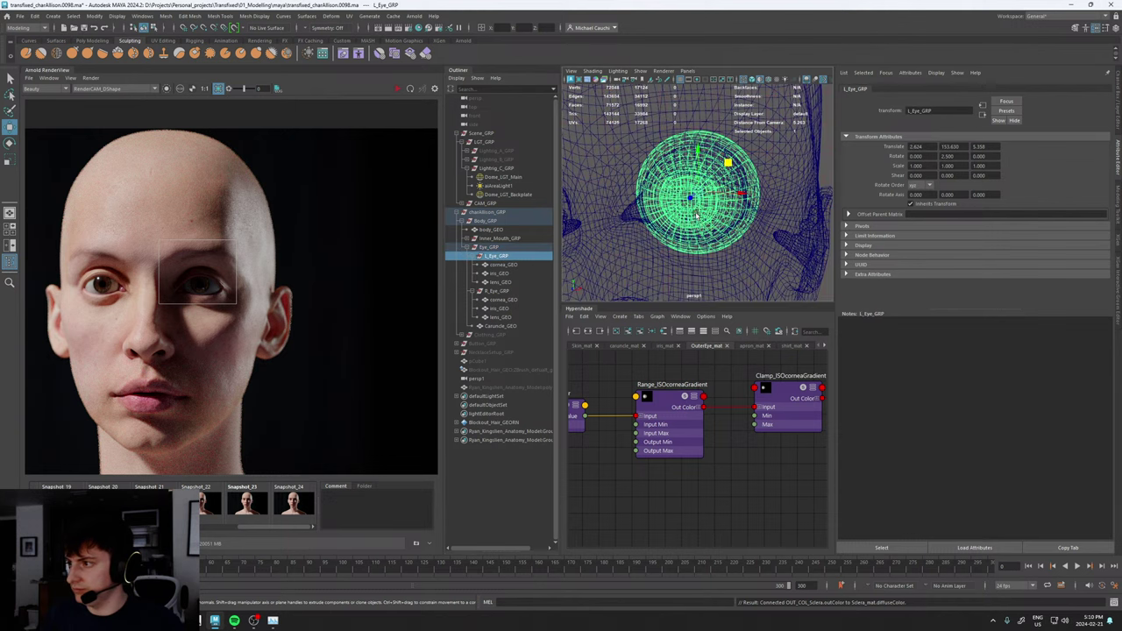
left_click_drag(696, 214, 729, 171, "alt")
key("e")
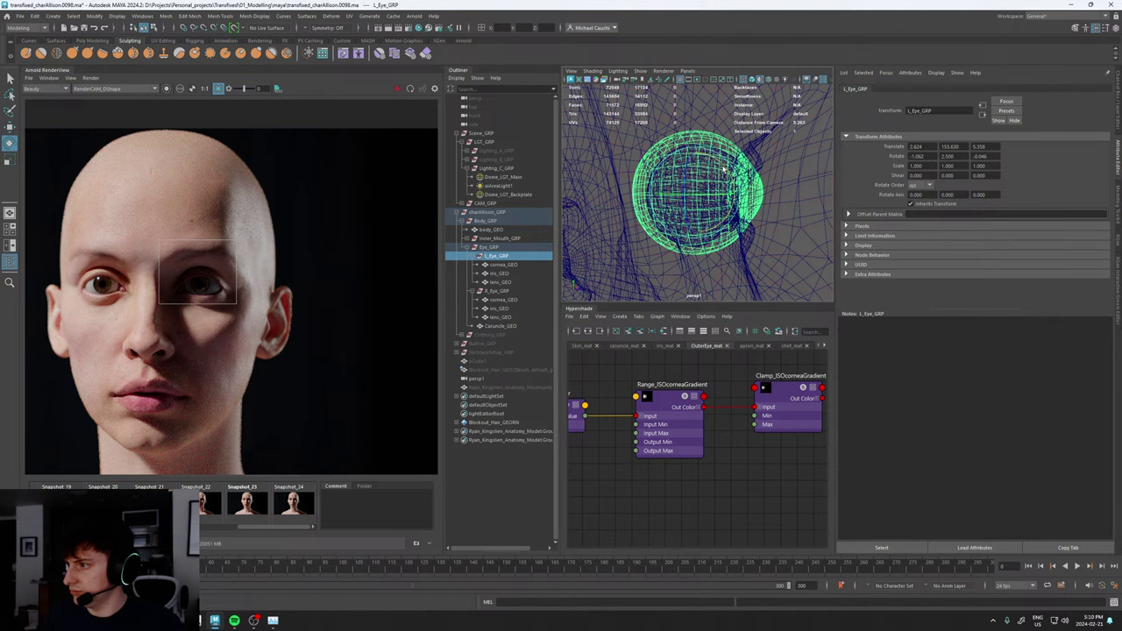
key("ctrl+z")
- Set the Rotate tool's axis orientation to Object and close its settings
left_click(1105, 29)
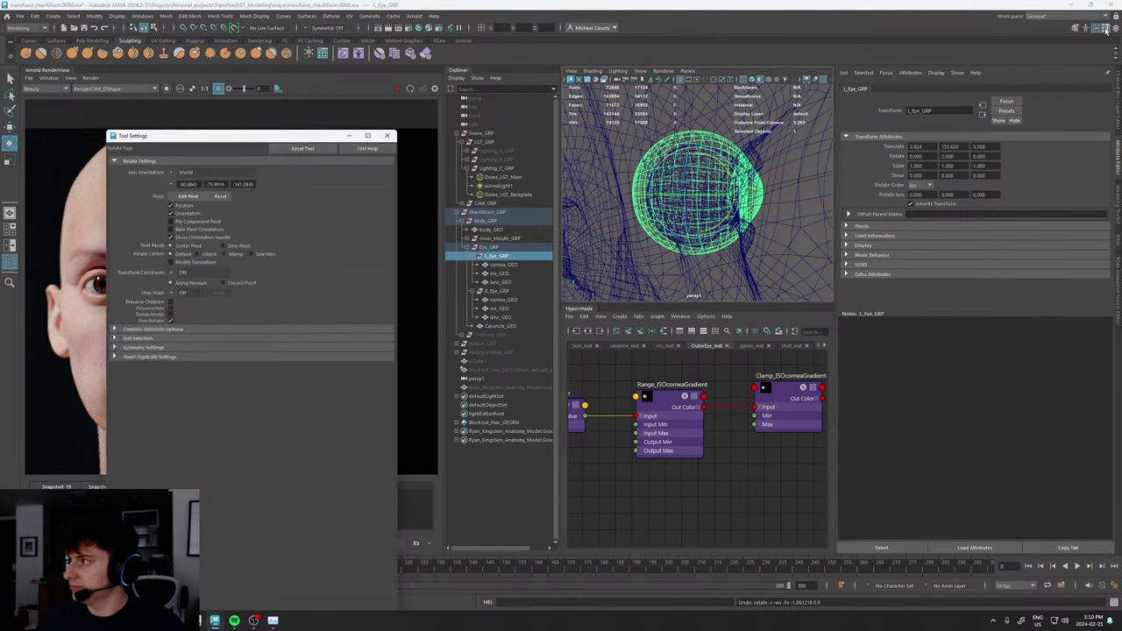
left_click(185, 166)
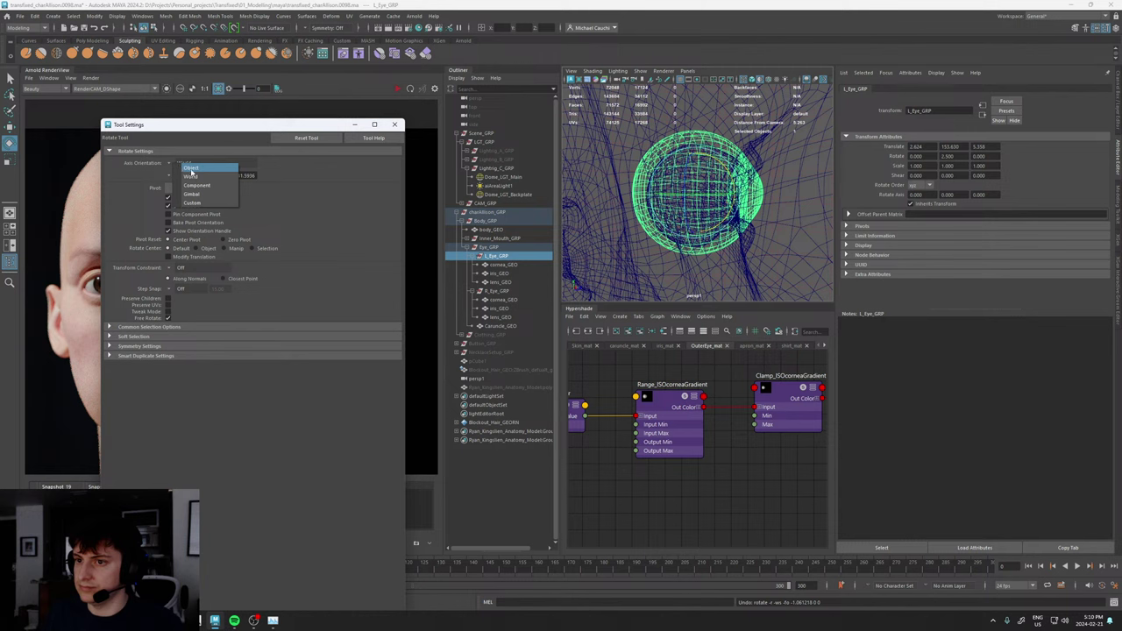
left_click(200, 170)
left_click_drag(726, 169, 728, 172)
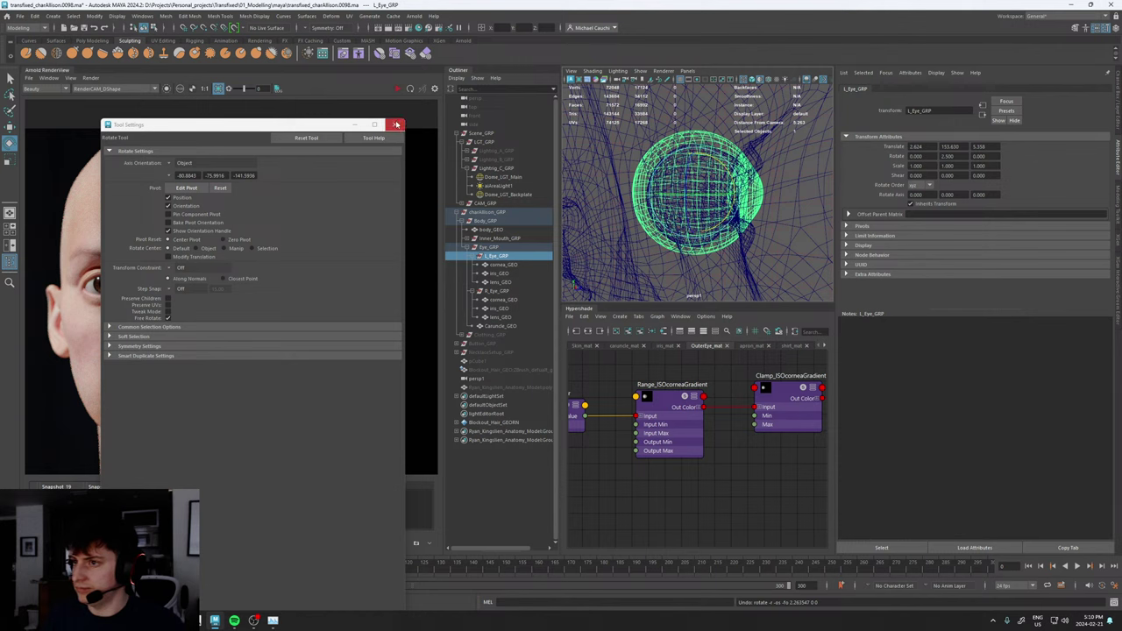
left_click(394, 125)
- Tilt L_Eye_GRP slightly around its X axis and copy its X rotation value to R_Eye_GRP
left_click_drag(719, 166, 679, 182)
left_click(910, 156)
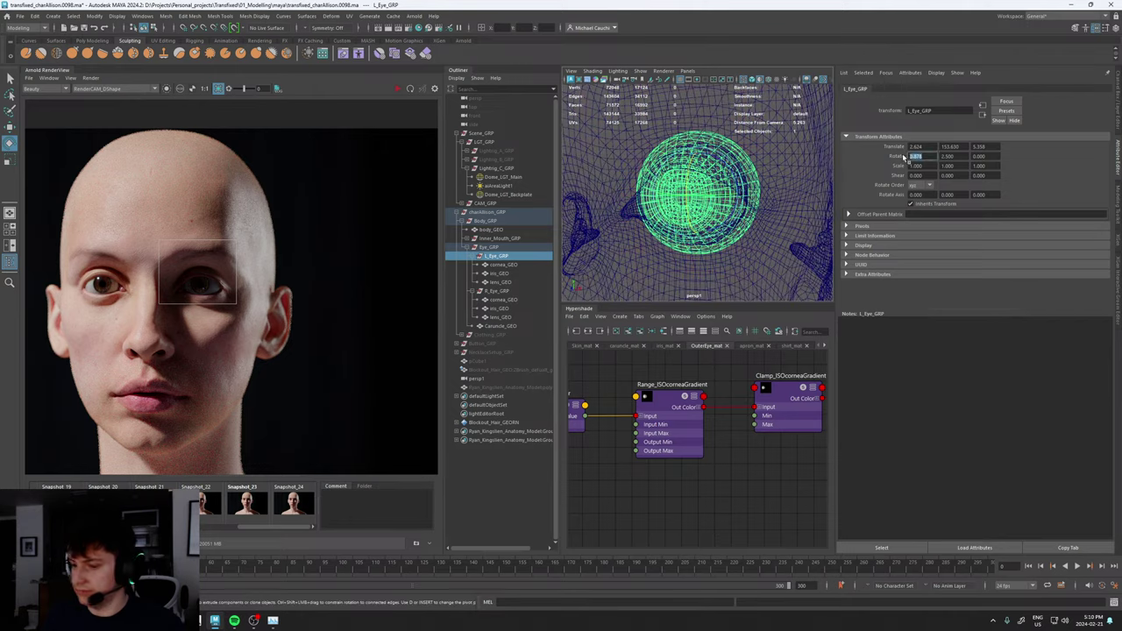
left_click(498, 291)
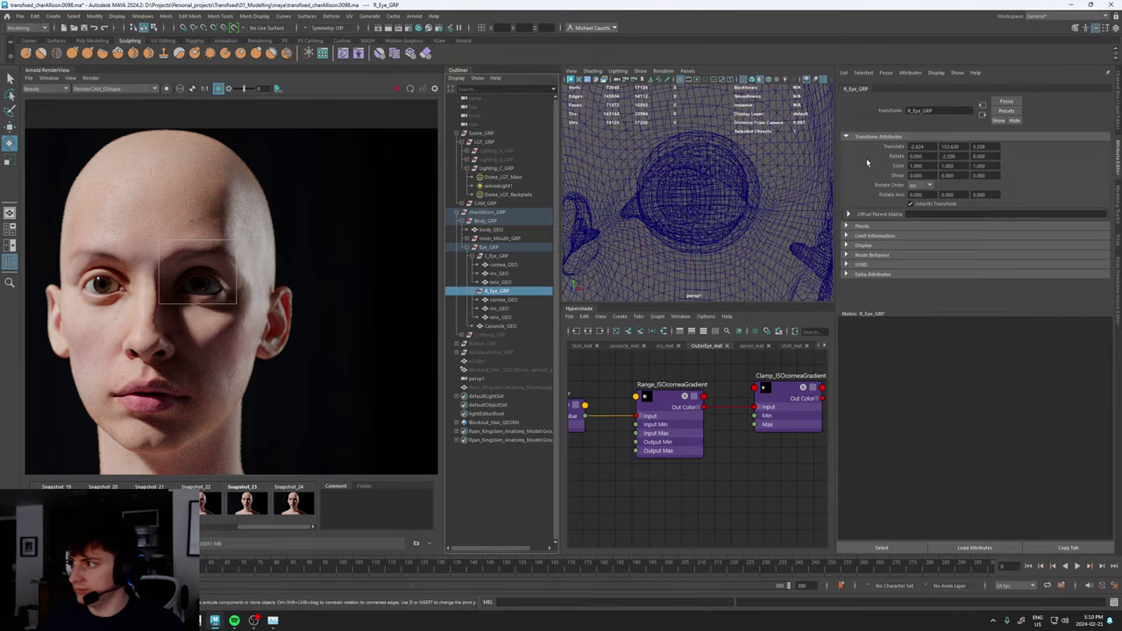
type("0.028")
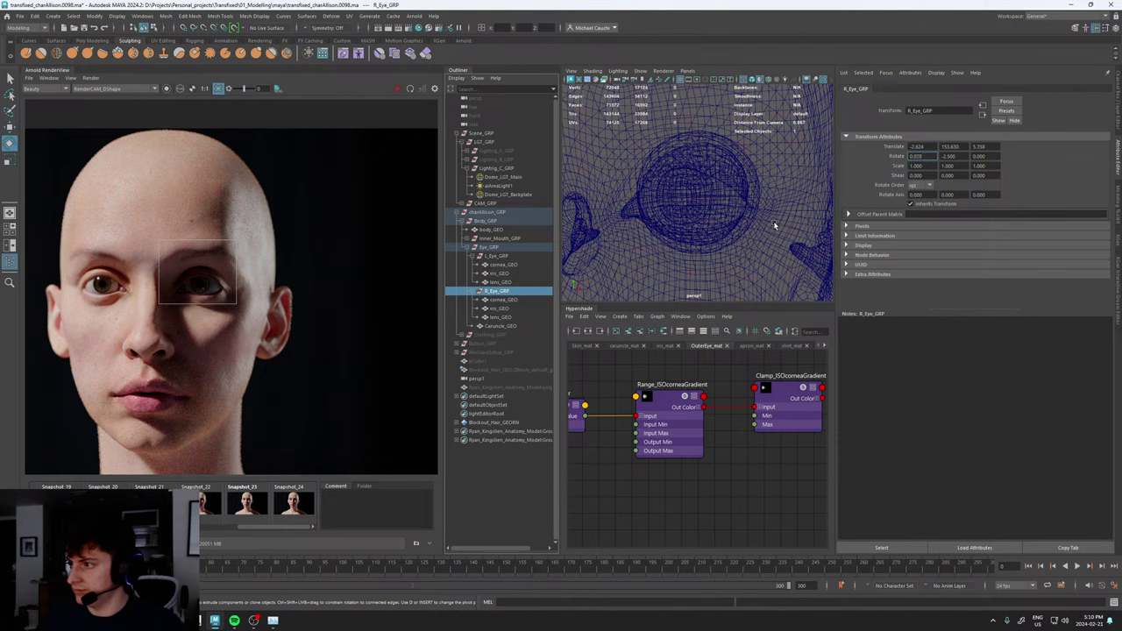
scroll(774, 223, "down", 8)
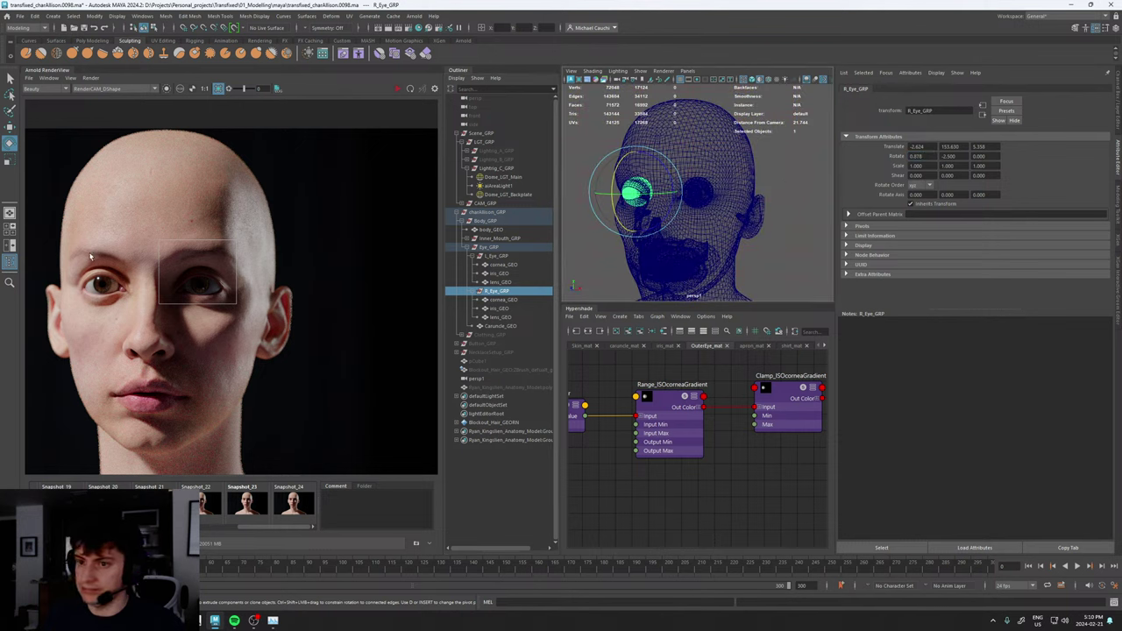
- Redraw the render crop region around both eyes and start the render for a close view of the gaze
left_click_drag(64, 246, 250, 311)
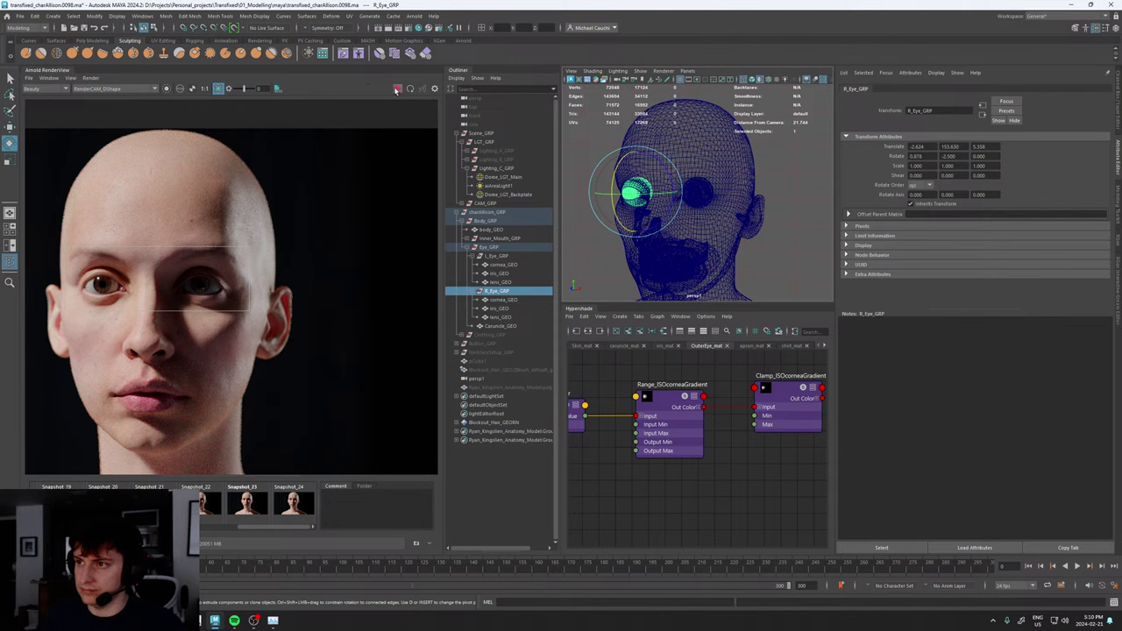
left_click(398, 89)
scroll(113, 276, "up", 2)
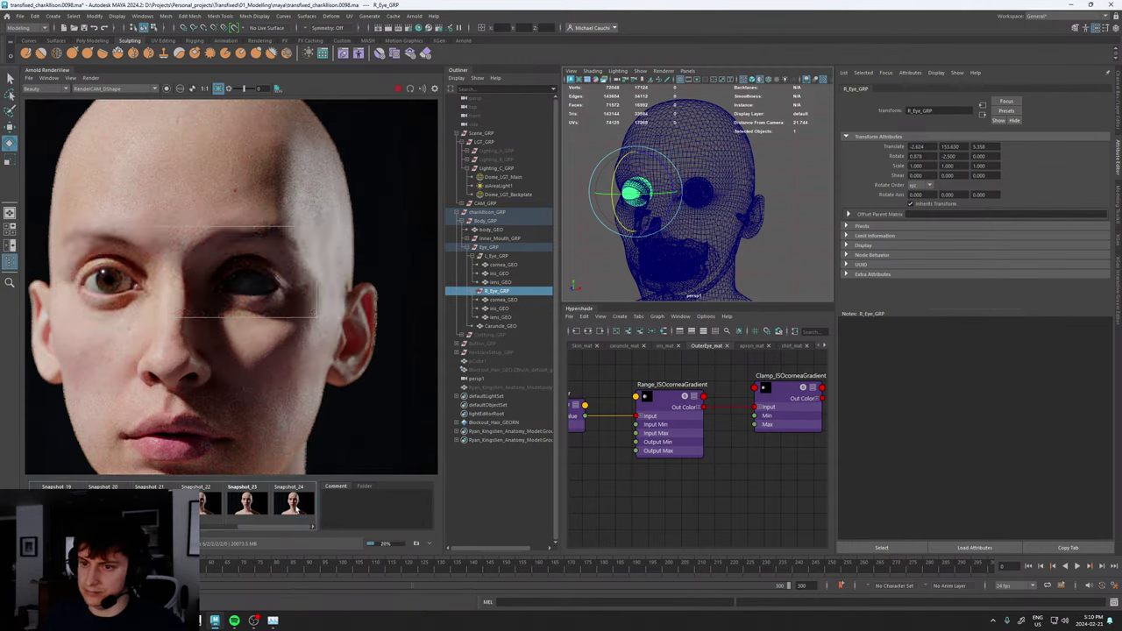
scroll(150, 334, "up", 1)
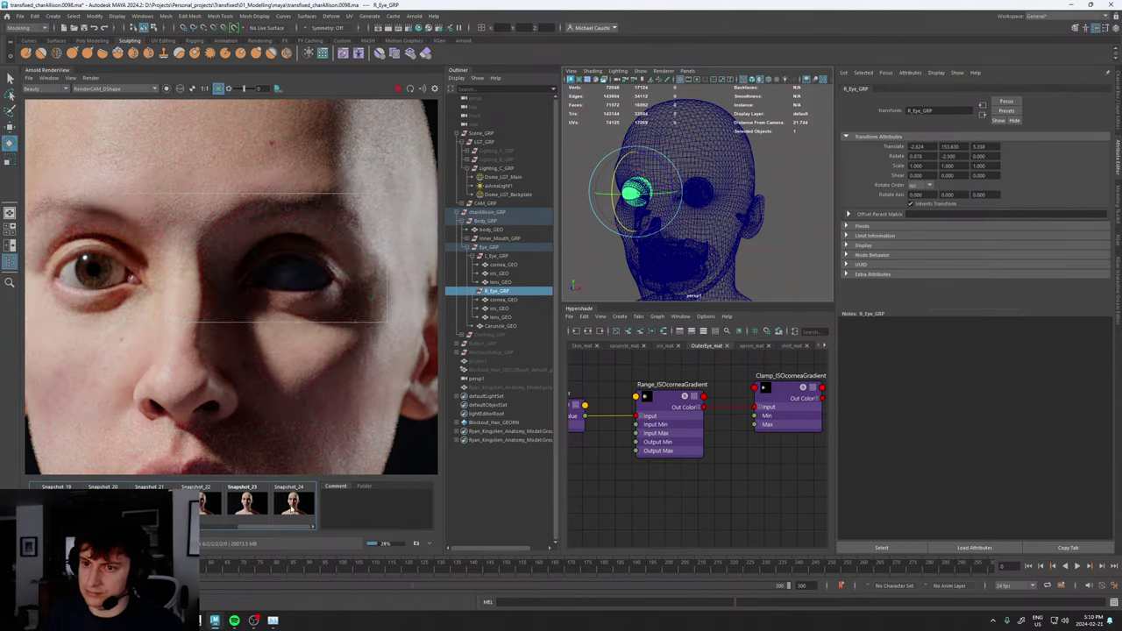
scroll(153, 322, "down", 2)
scroll(110, 330, "up", 1)
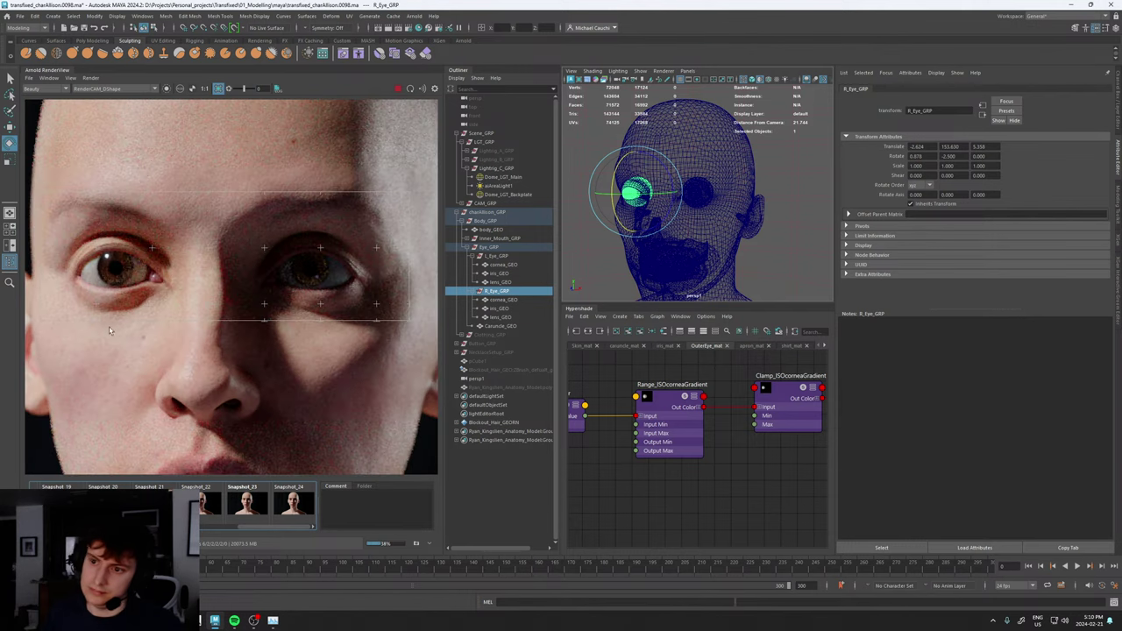
- Compare the new render of both eyes repeatedly with Snapshot_24 and Snapshot_23 to judge the gaze direction
left_click(297, 502)
left_click(297, 501)
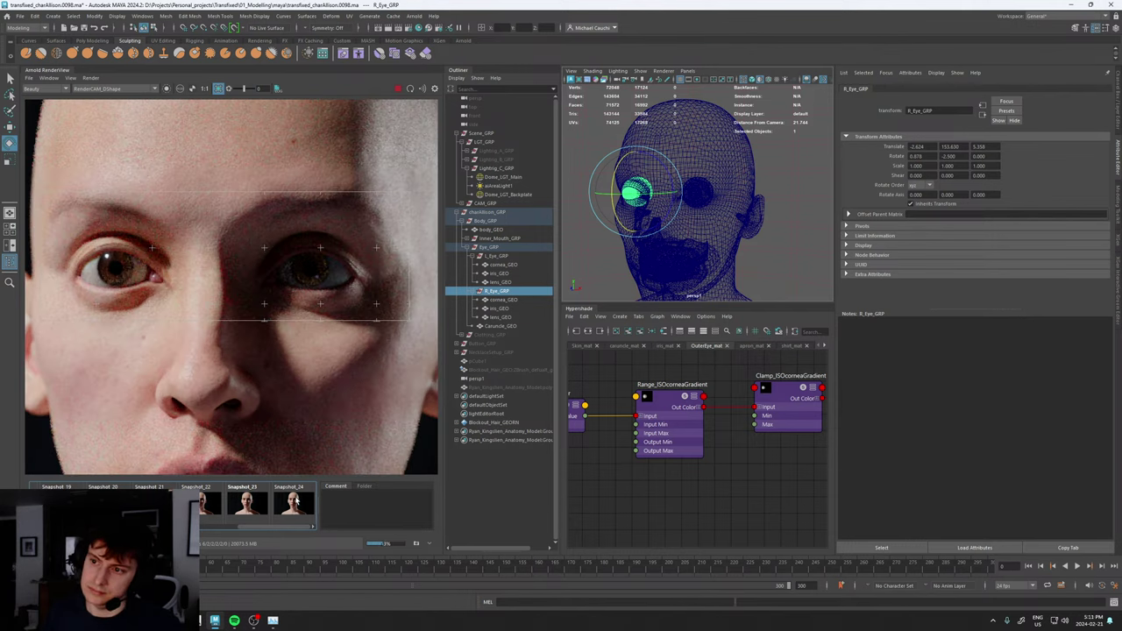
left_click(254, 504)
left_click(253, 504)
left_click(253, 504)
left_click(254, 504)
left_click(253, 504)
left_click(254, 504)
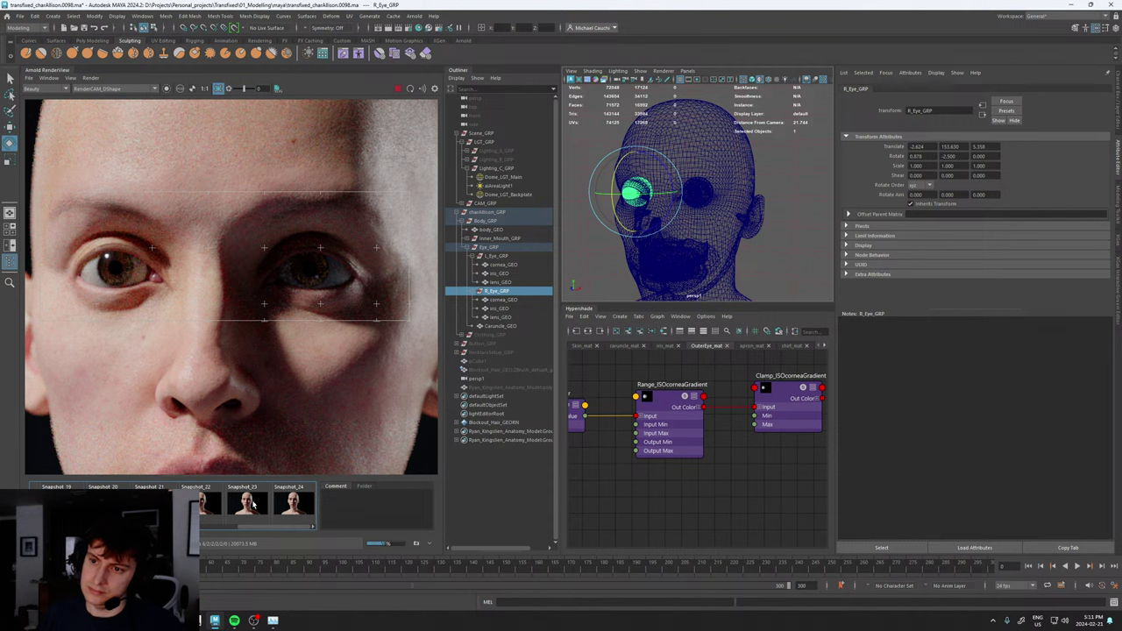
left_click(253, 505)
left_click(254, 505)
left_click(254, 505)
left_click(253, 505)
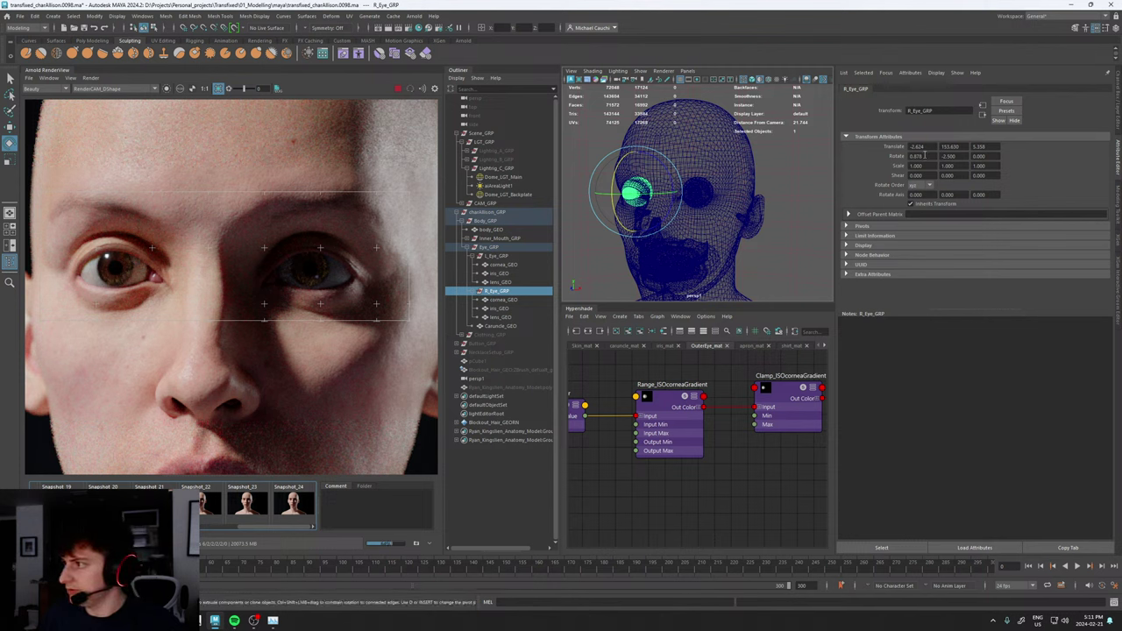
- Set R_Eye_GRP's X rotation to 1.2 and compare the updated render with Snapshot_24
left_click_drag(927, 156, 909, 157)
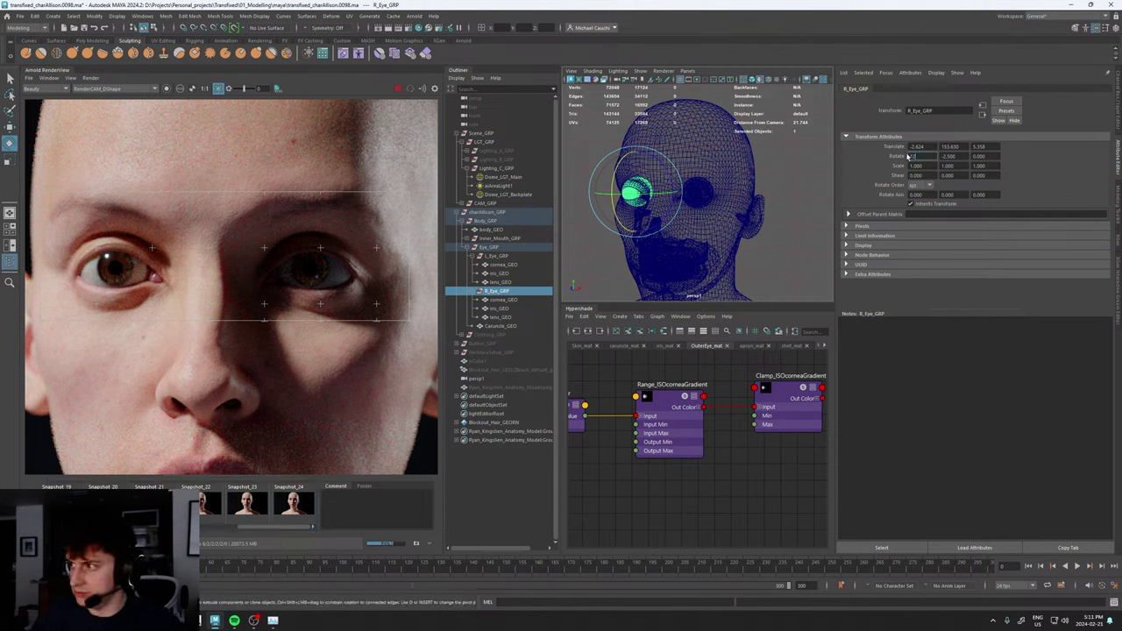
type("1.2")
key("Return")
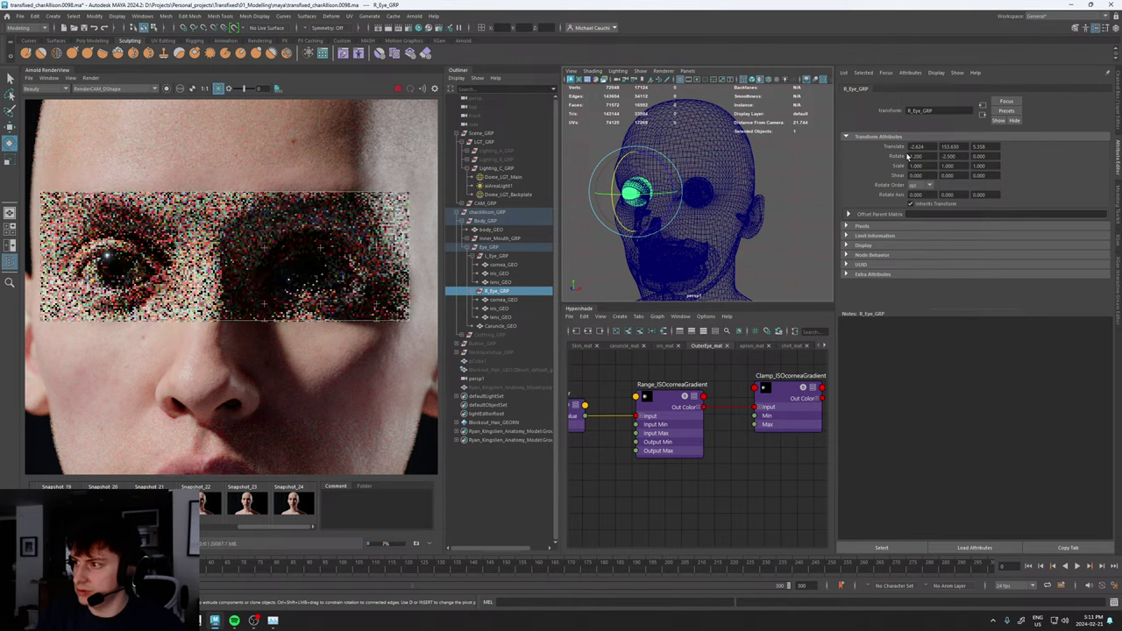
left_click(294, 507)
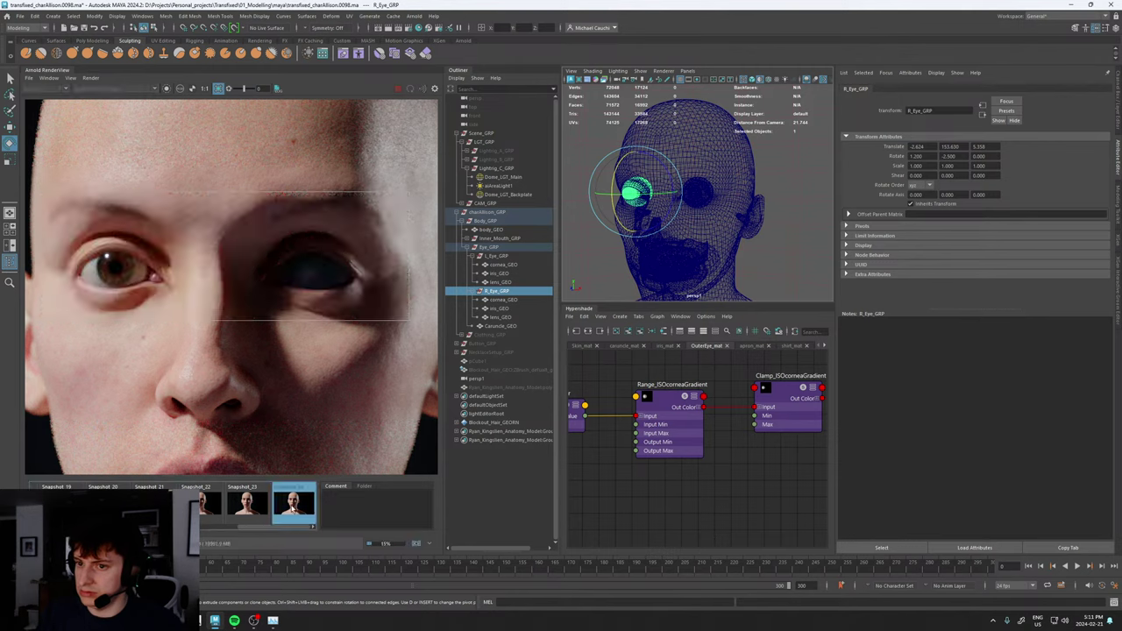
left_click(294, 507)
left_click(294, 508)
left_click(294, 507)
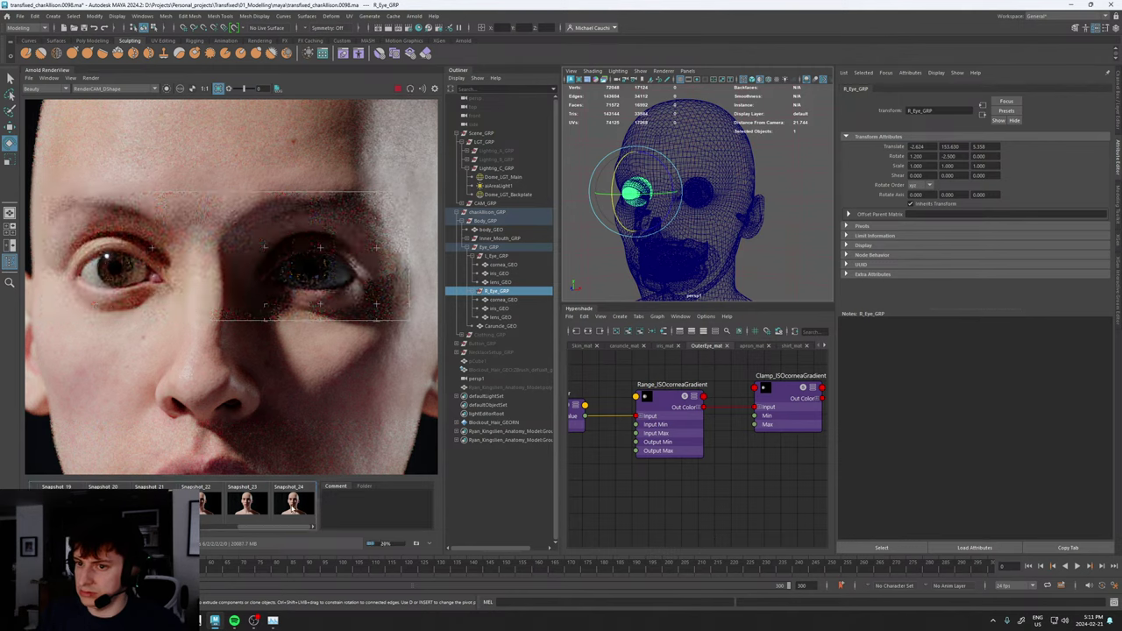
- Set L_Eye_GRP's X rotation to 1.2 and check both eyes in the render at several zoom levels
left_click(537, 256)
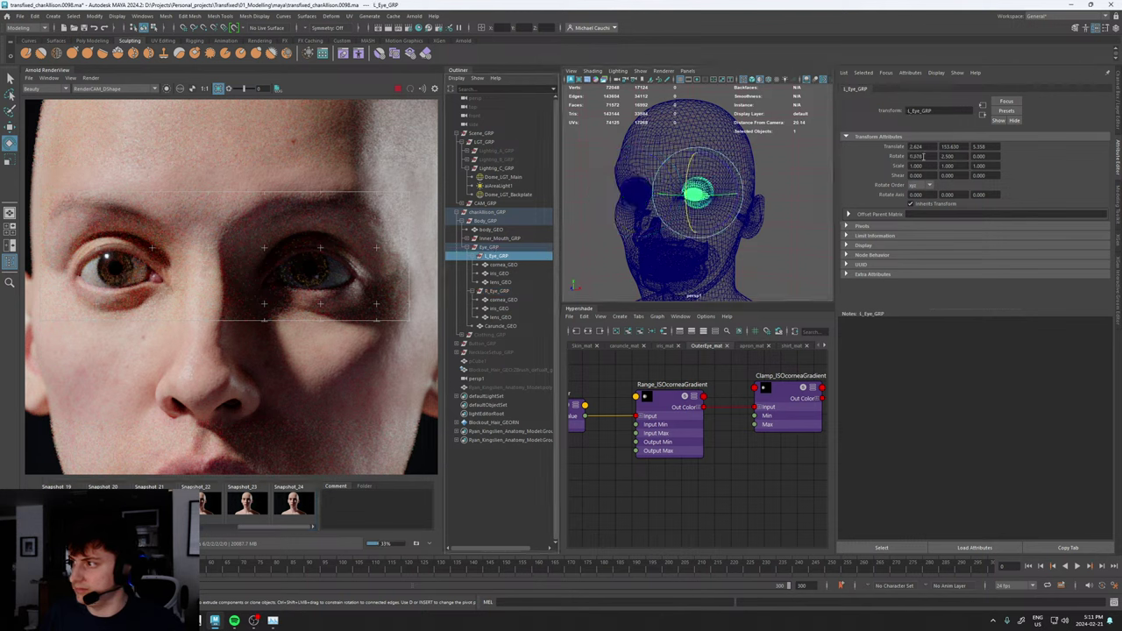
left_click_drag(924, 156, 892, 162)
type("1.2")
key("Return")
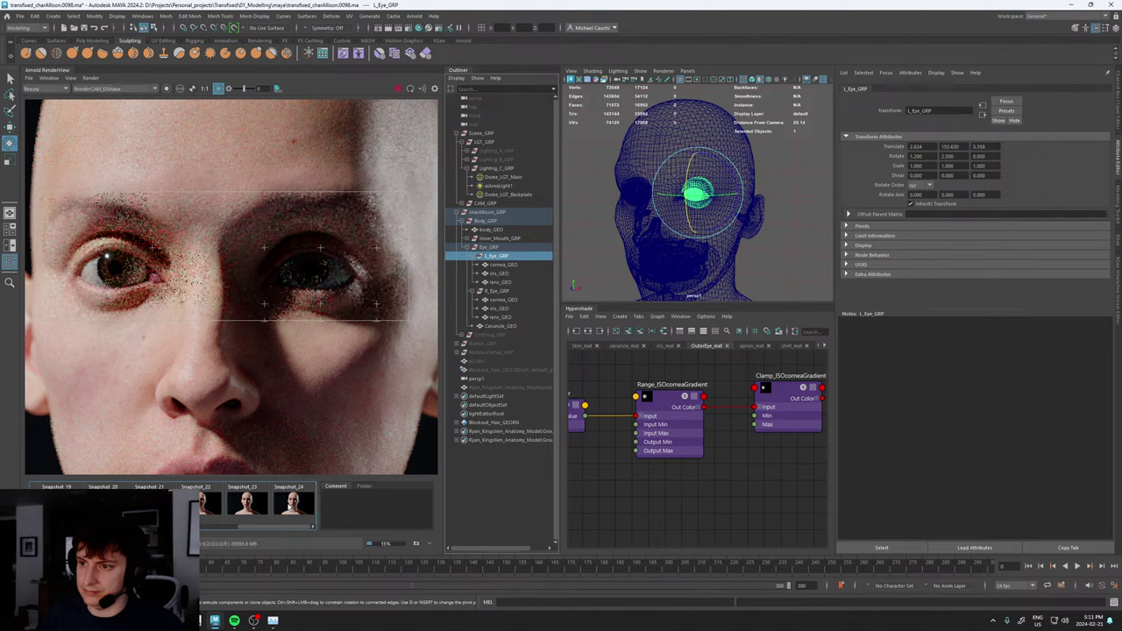
scroll(237, 341, "down", 4)
scroll(219, 338, "up", 2)
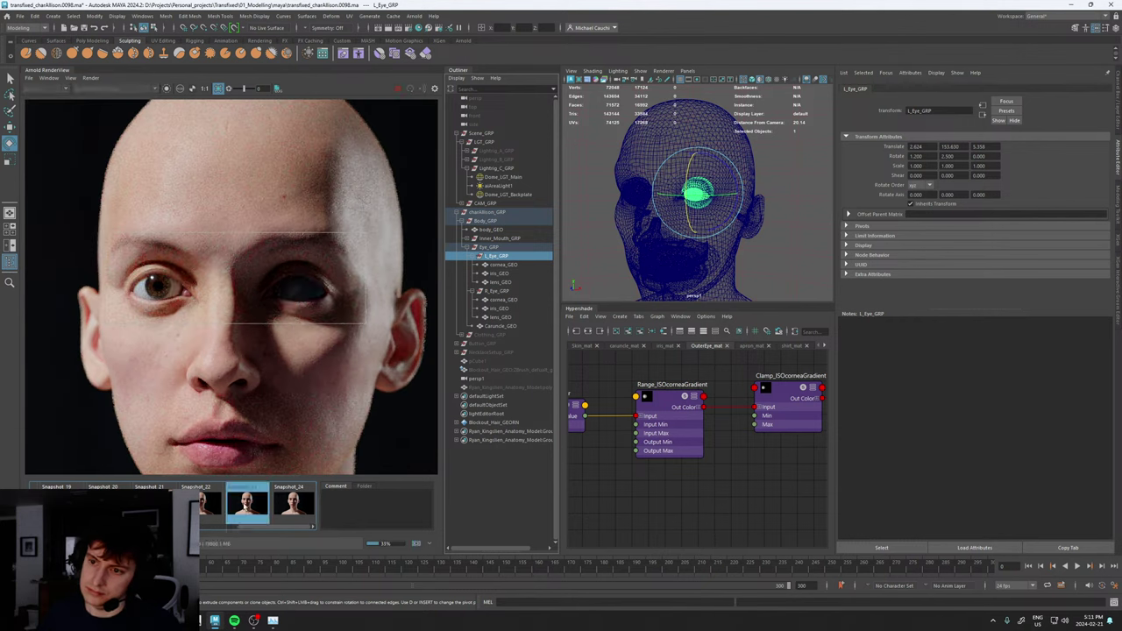
scroll(207, 341, "down", 2)
scroll(207, 340, "up", 5)
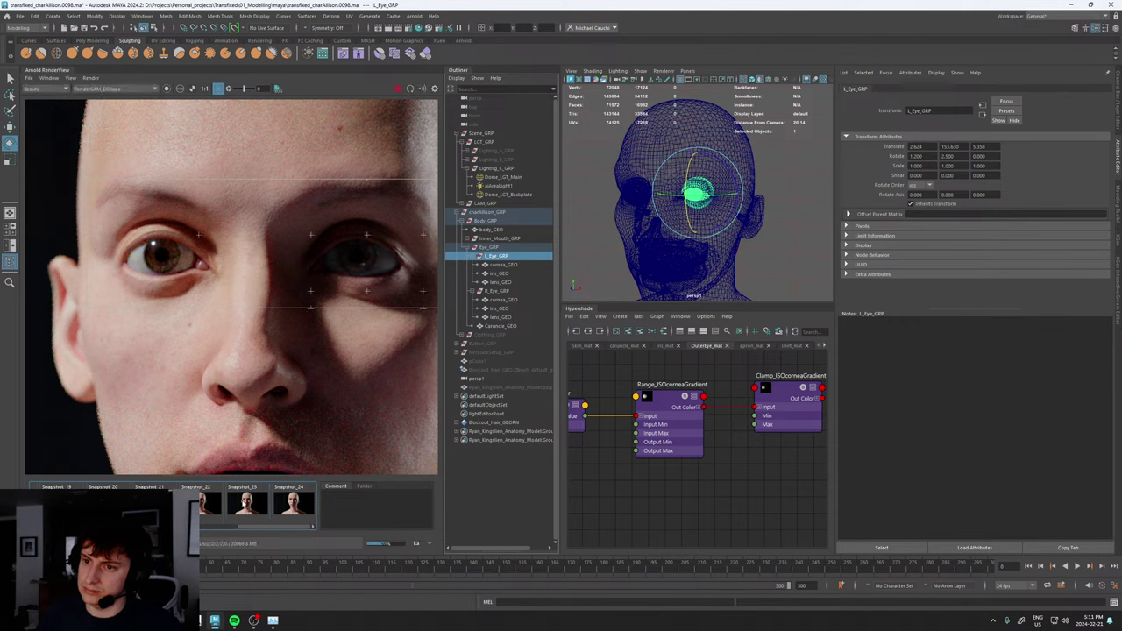
scroll(198, 342, "down", 2)
scroll(198, 343, "up", 2)
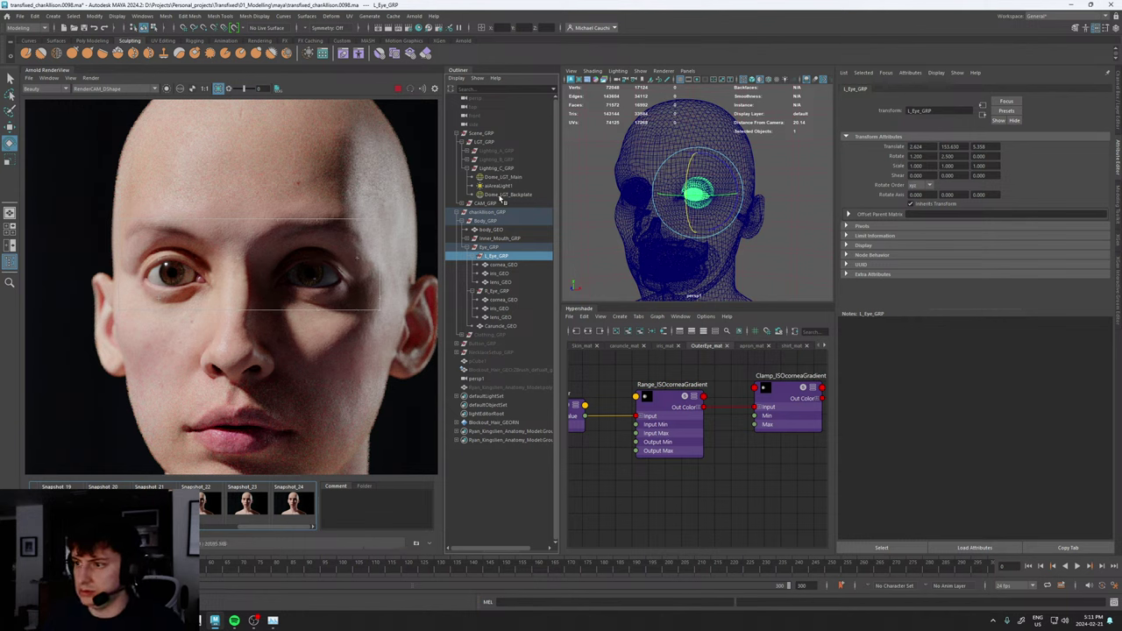
- Stop the interactive render, clear the selection and save the scene
left_click(399, 89)
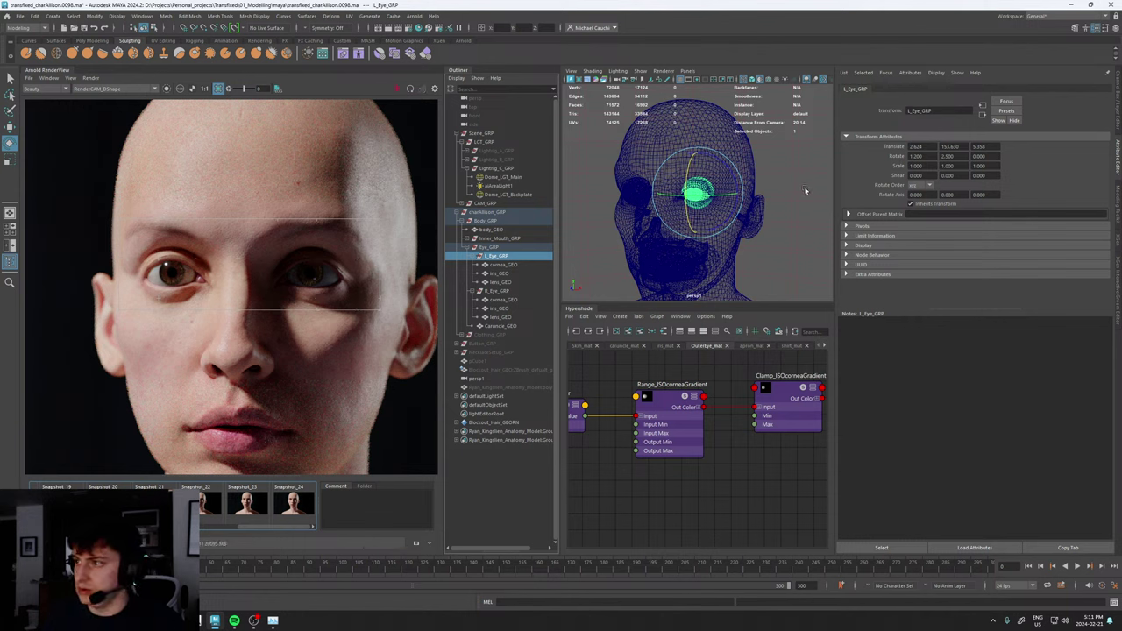
left_click(807, 188)
key("q")
key("ctrl+s")
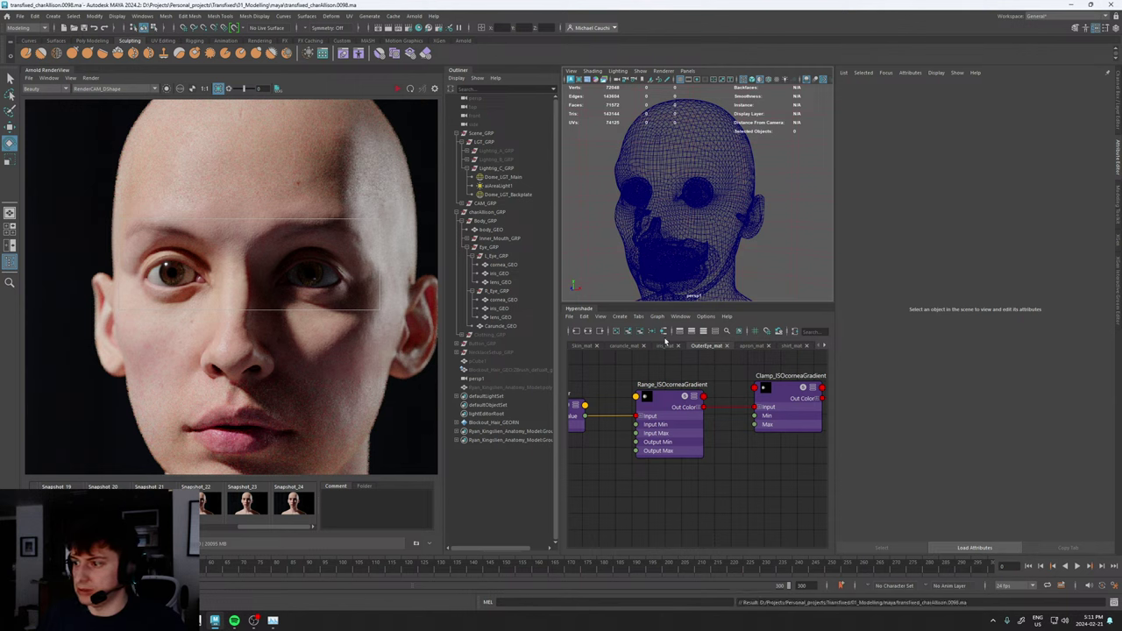
- Create an Arnold area light in an enlarged viewport and store the current render as a snapshot
left_click(583, 310)
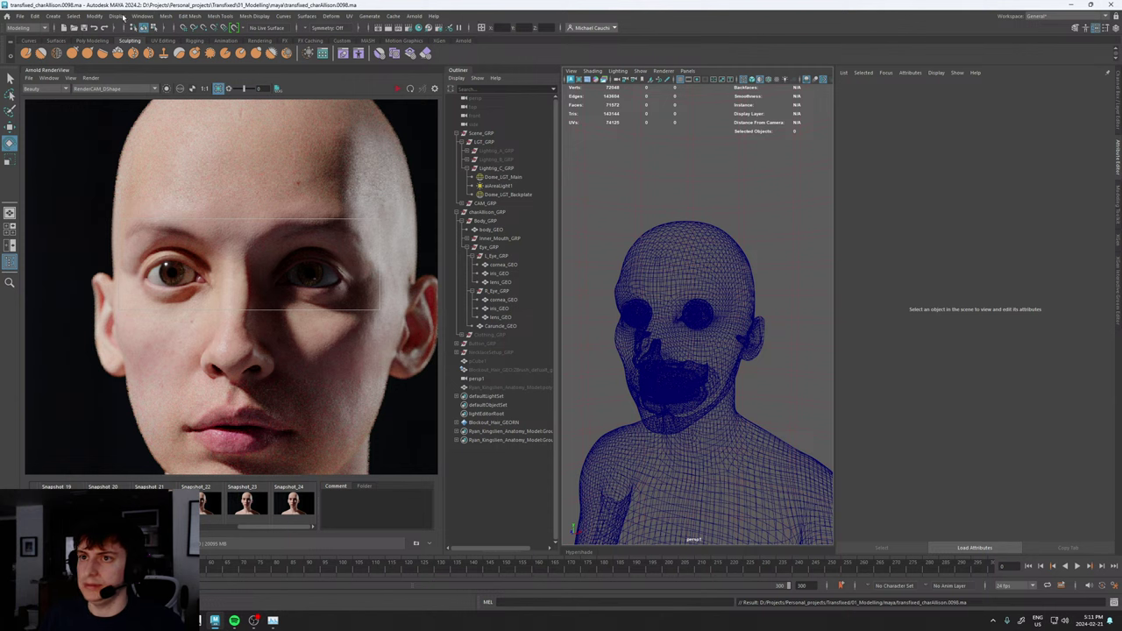
left_click(369, 16)
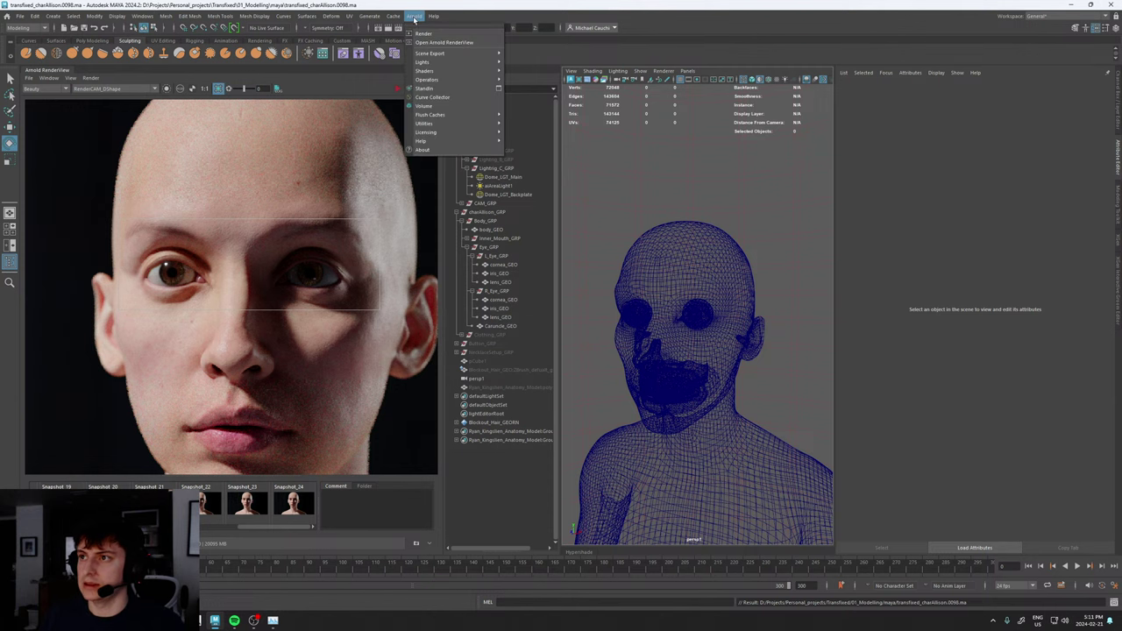
mouse_move(428, 68)
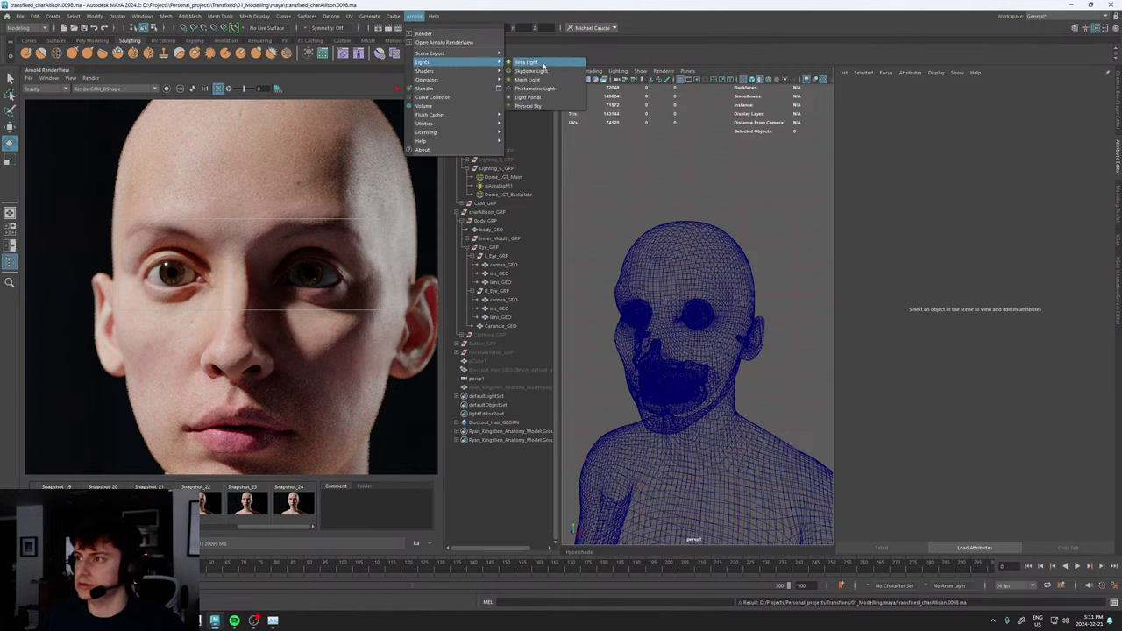
left_click(535, 64)
left_click_drag(577, 334, 709, 398, "alt")
scroll(649, 361, "down", 5)
key("w")
scroll(653, 411, "down", 5)
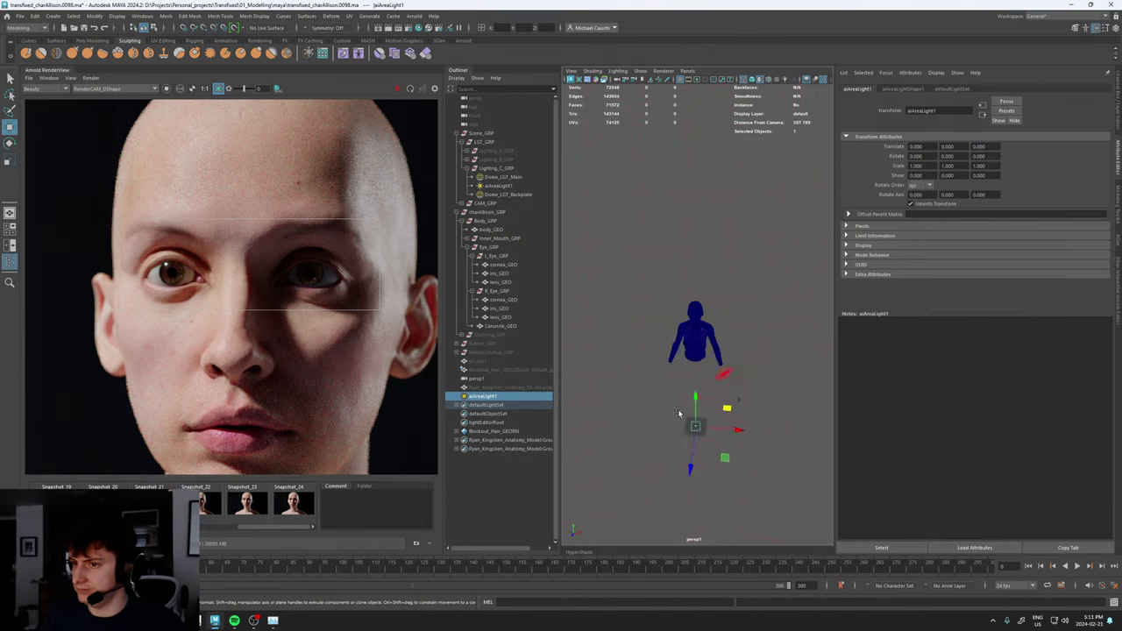
left_click(126, 87)
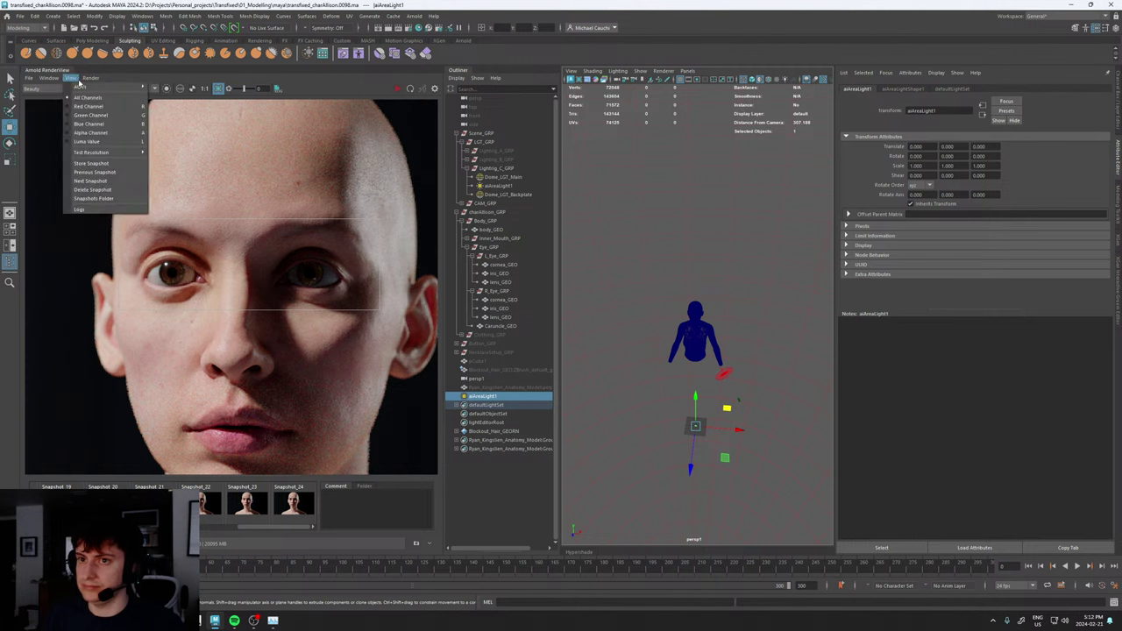
left_click(89, 167)
- Move the new area light beside the character's head, about -26 in X, and rotate it about -85.6° in Y to face the head
left_click_drag(747, 355, 746, 322, "alt")
left_click_drag(727, 430, 693, 286)
left_click_drag(697, 302, 767, 312, "alt")
key("e")
left_click_drag(702, 324, 692, 342, "alt")
scroll(692, 342, "up", 5)
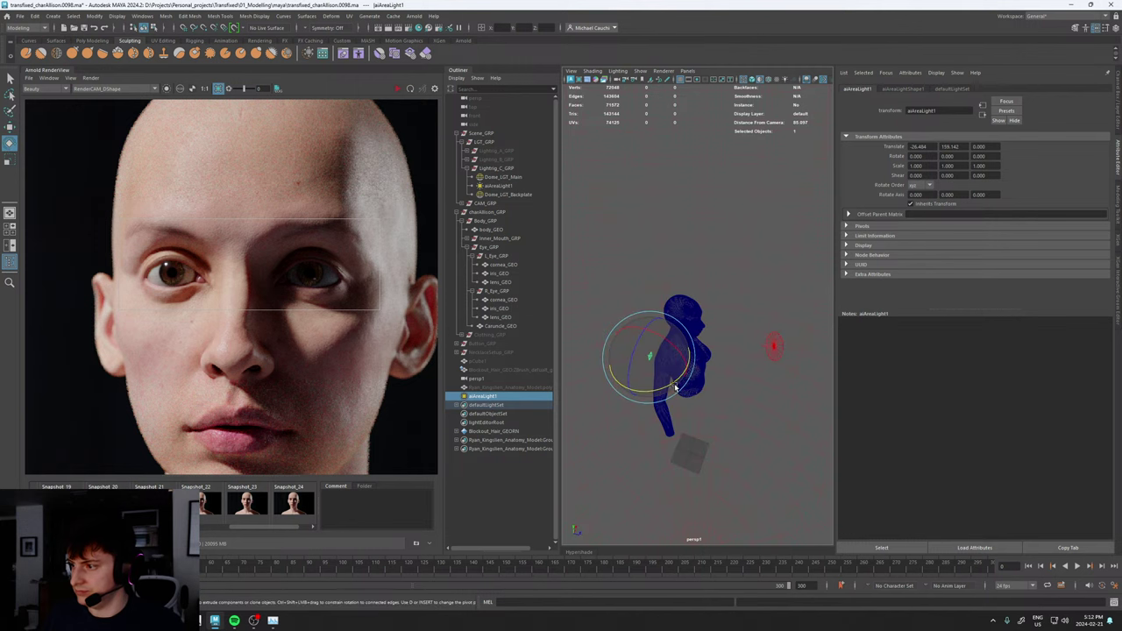
left_click_drag(674, 384, 686, 306)
key("w")
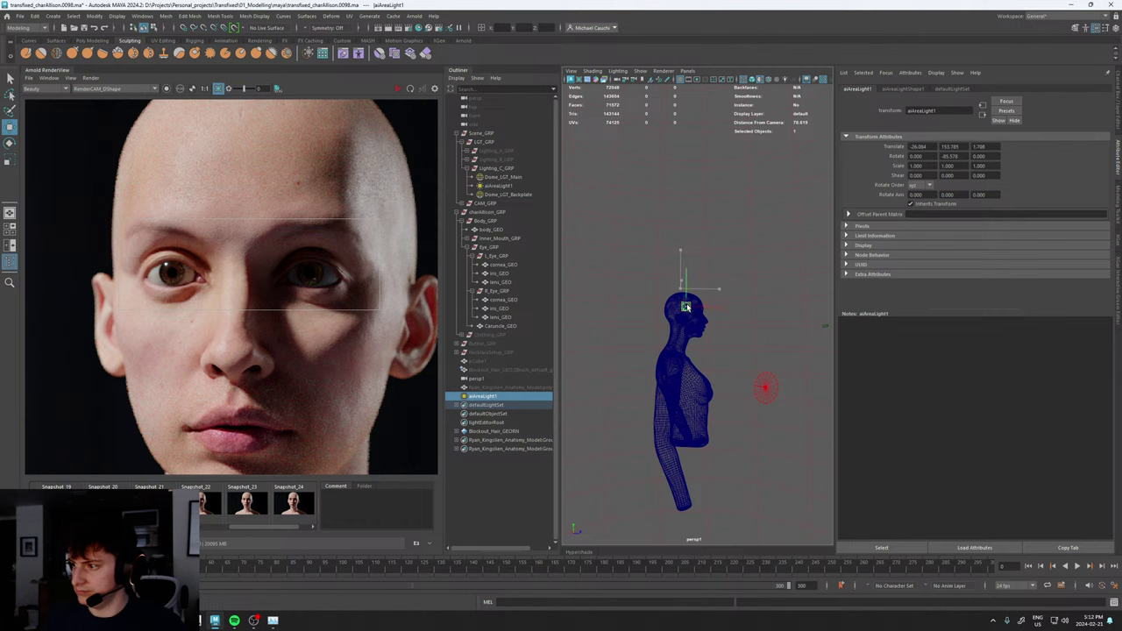
- Restart the render and hide Scene_GRP so that only the new area light illuminates the face
left_click(398, 91)
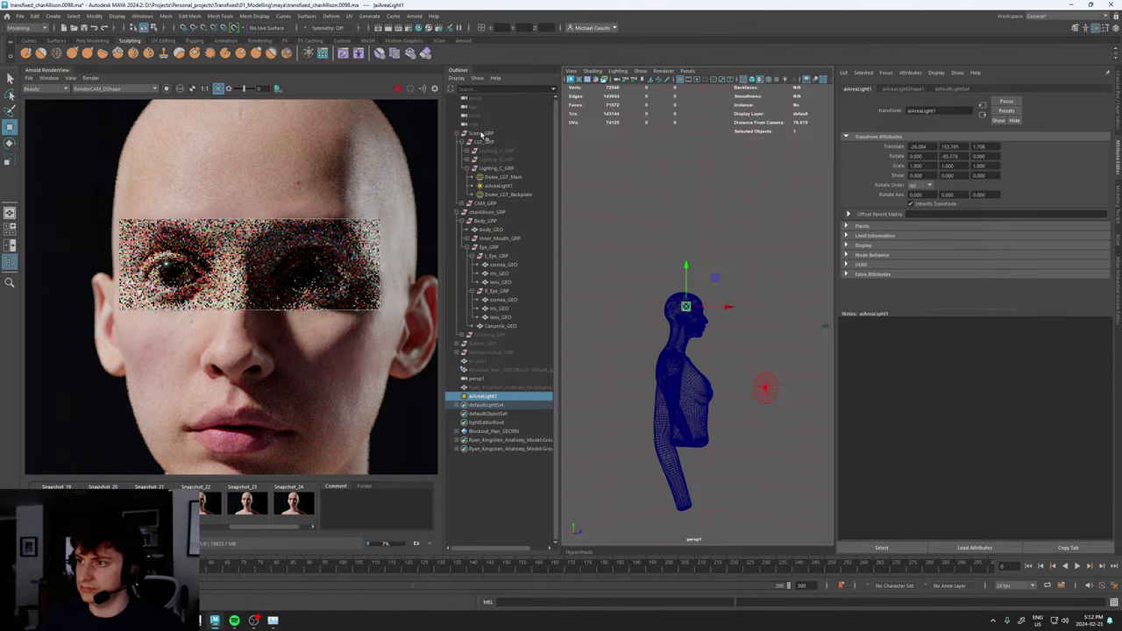
left_click(482, 133)
key("ctrl+h")
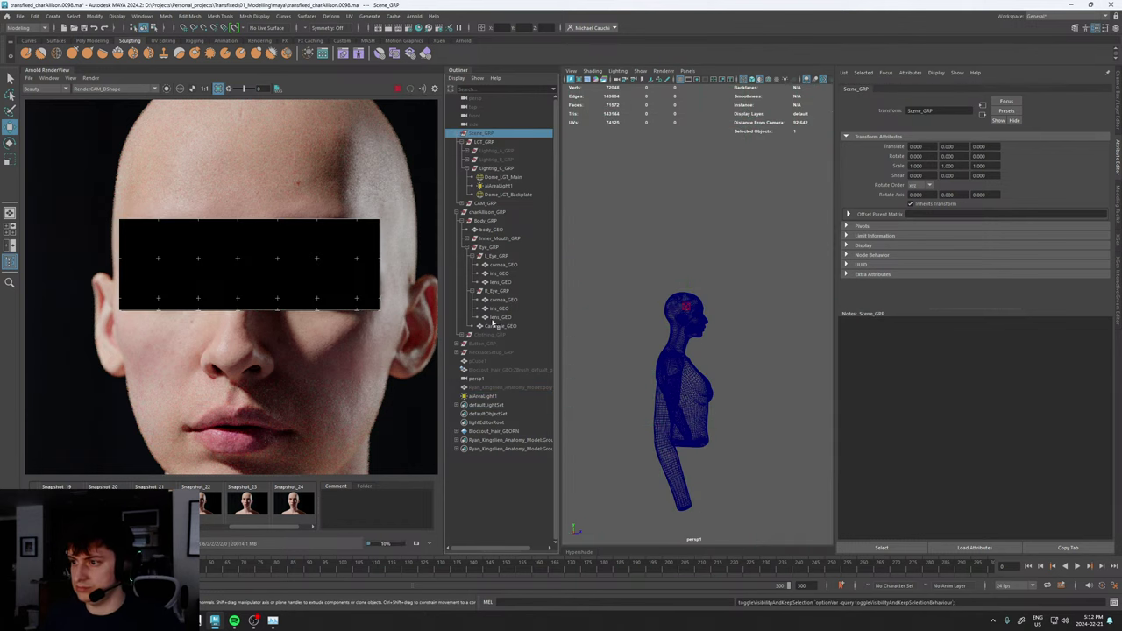
- Set the new area light's exposure to 10, and raise it to 12
left_click(485, 397)
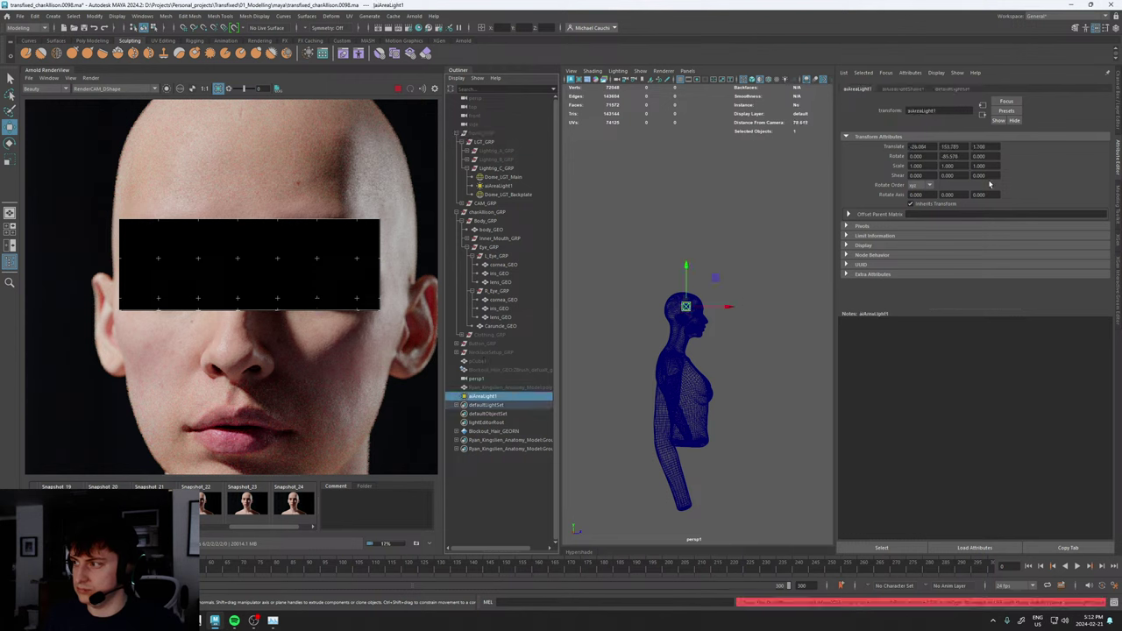
left_click(916, 88)
left_click(925, 200)
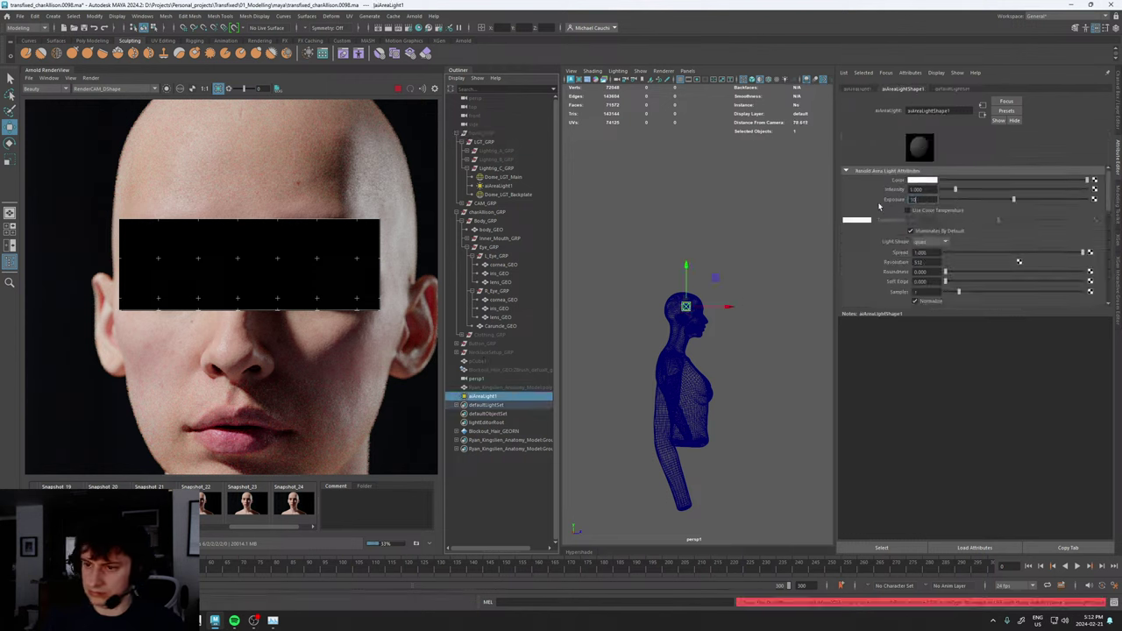
type("10")
key("Return")
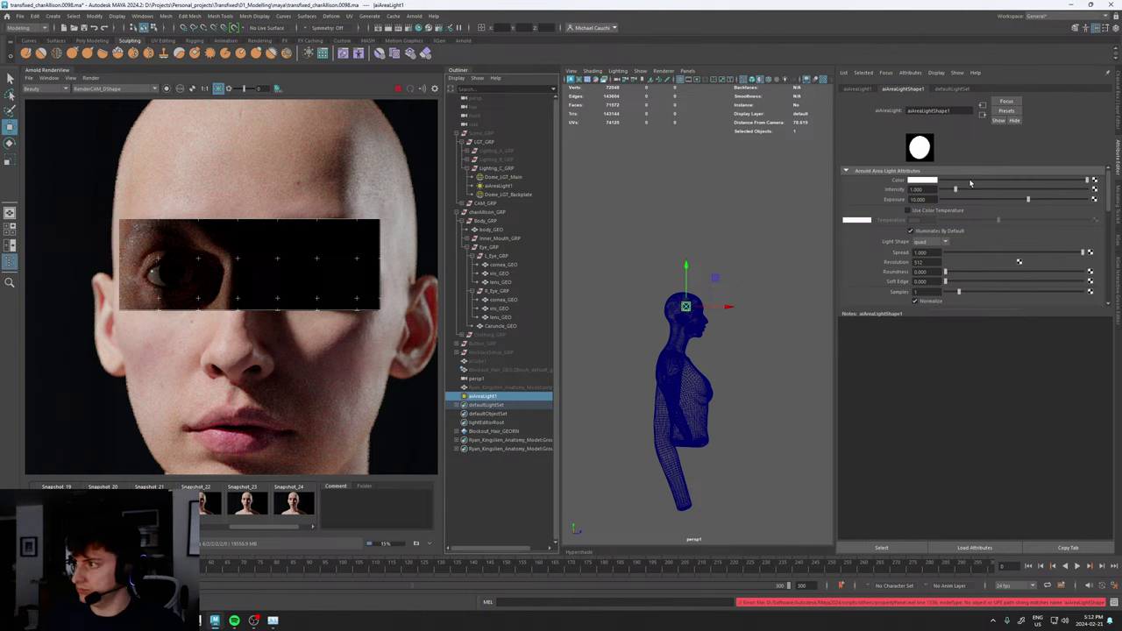
left_click_drag(931, 200, 885, 202)
type("12")
key("Return")
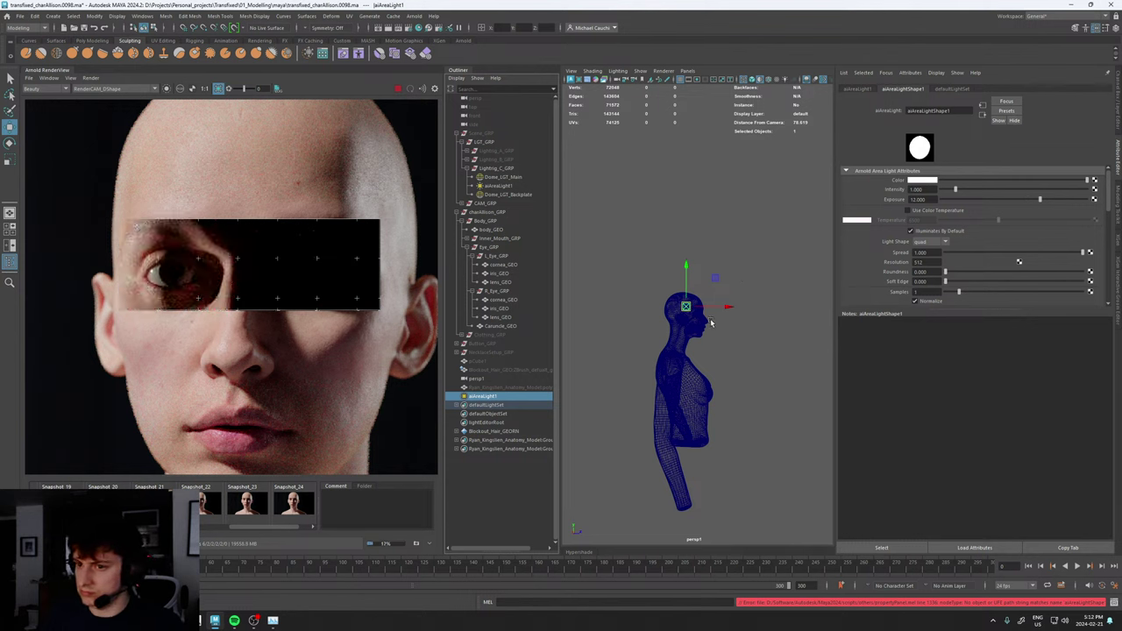
- Examine how the area light falls on both eyes in the render, from the whole face to an iris close-up
mouse_move(721, 334)
left_mouse_down("alt")
mouse_move(731, 345)
mouse_move(783, 336)
mouse_move(728, 340)
mouse_move(712, 325)
left_mouse_up("alt")
key("e")
key("w")
key("e")
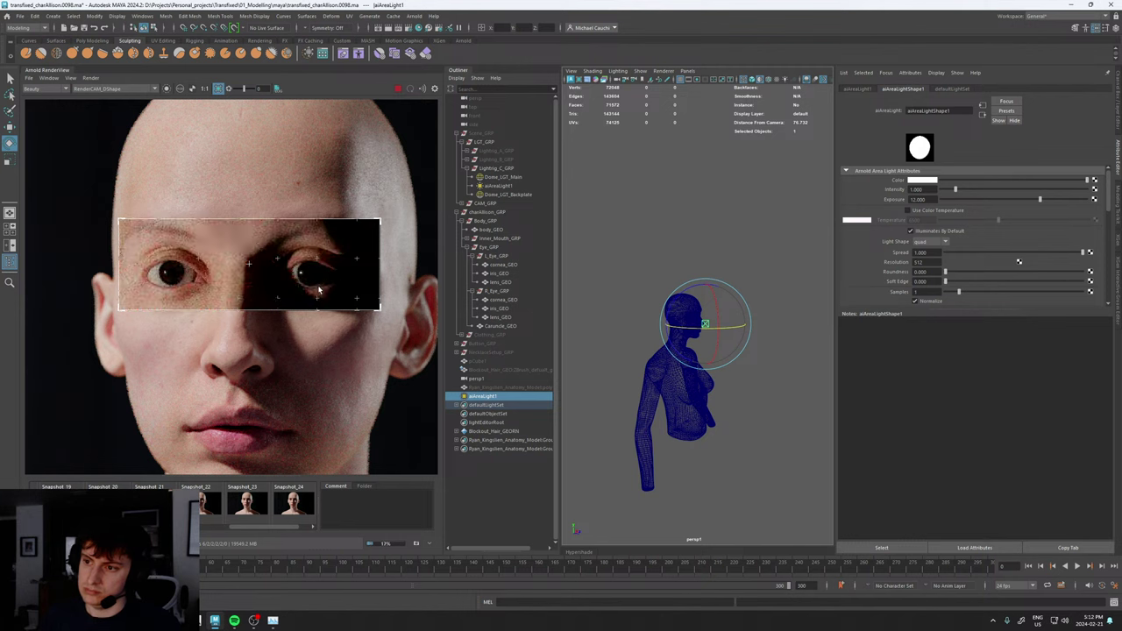
scroll(183, 281, "down", 3)
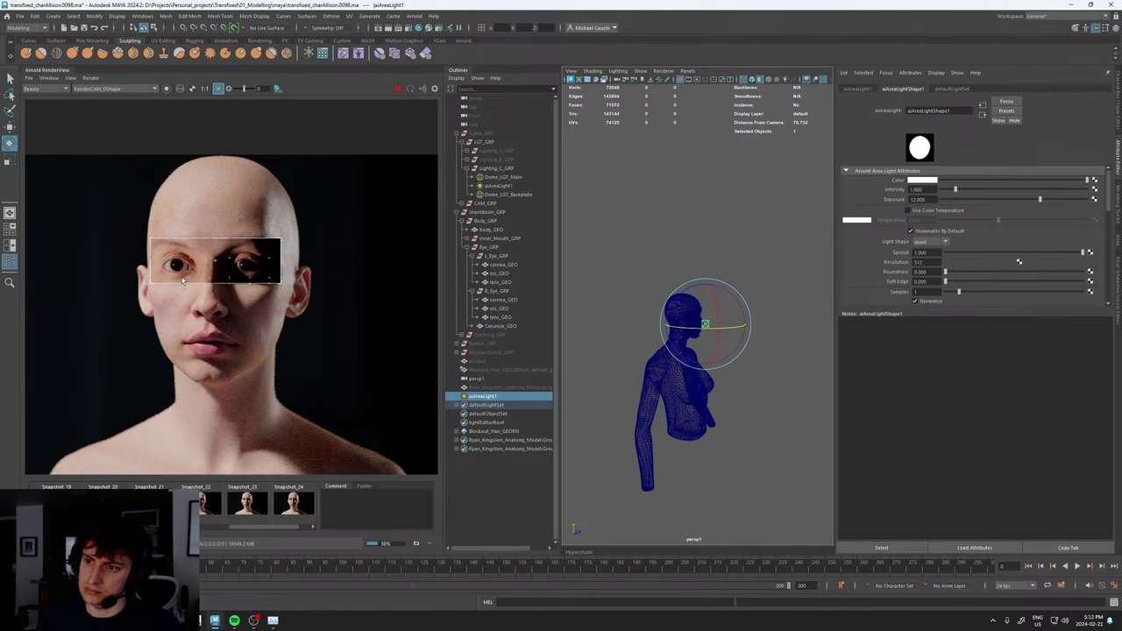
scroll(183, 281, "up", 3)
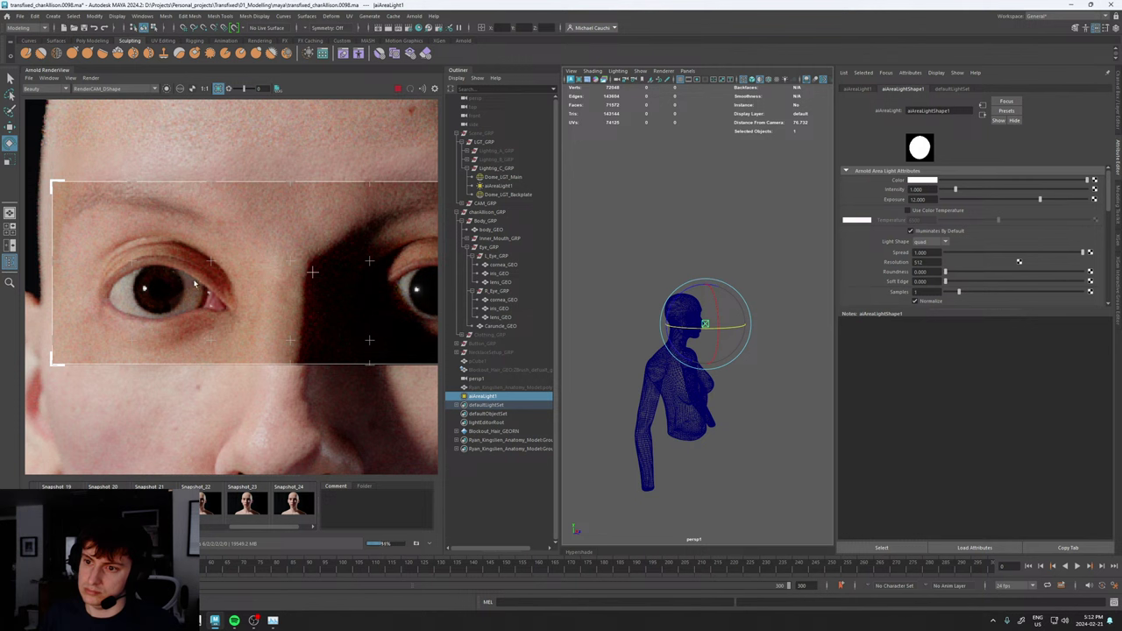
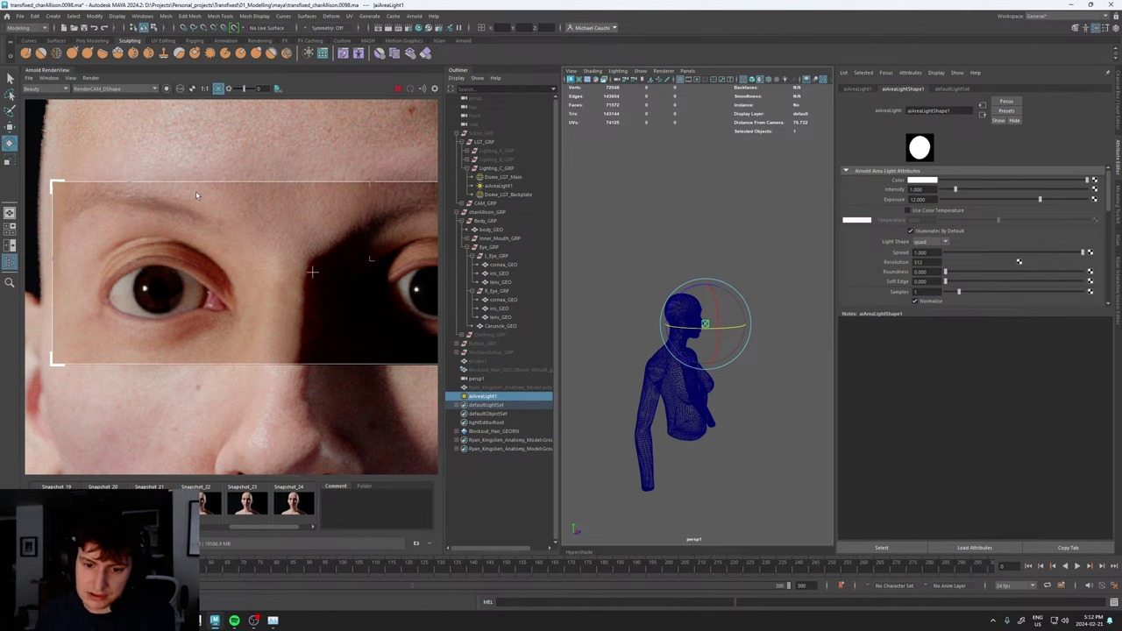
scroll(186, 210, "down", 2)
scroll(243, 274, "up", 2)
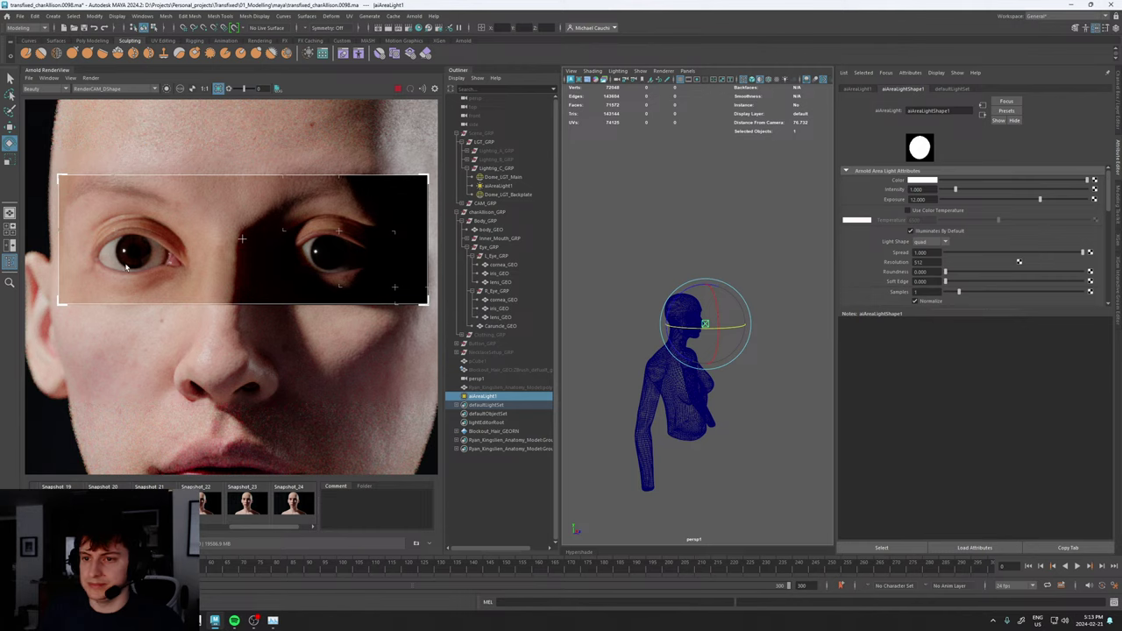
scroll(126, 267, "down", 2)
scroll(134, 278, "up", 5)
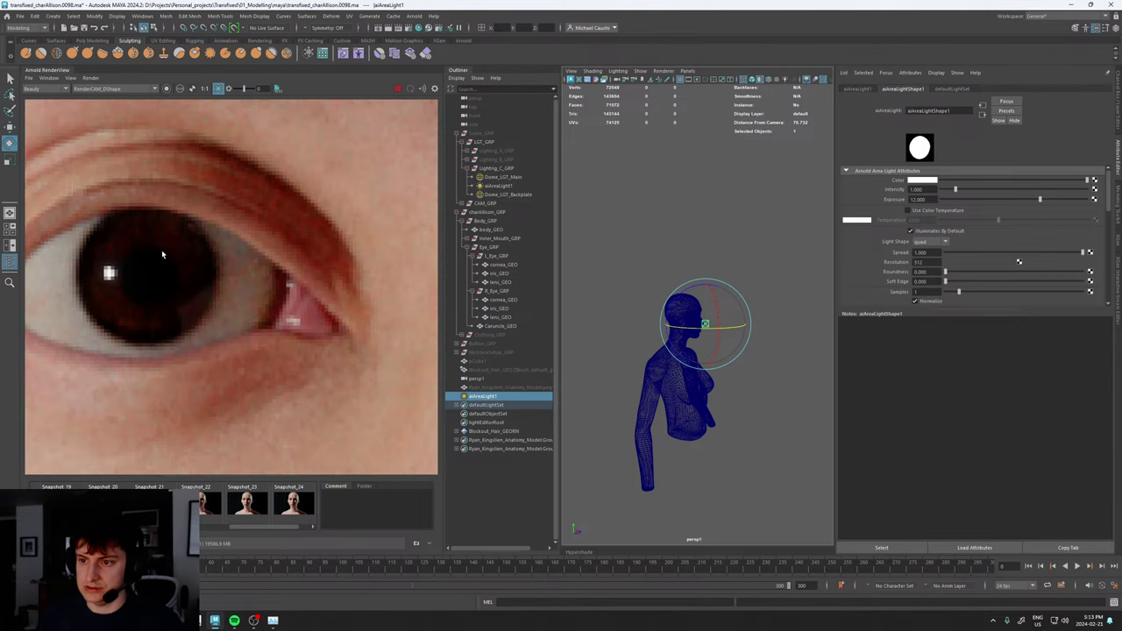
scroll(158, 280, "down", 5)
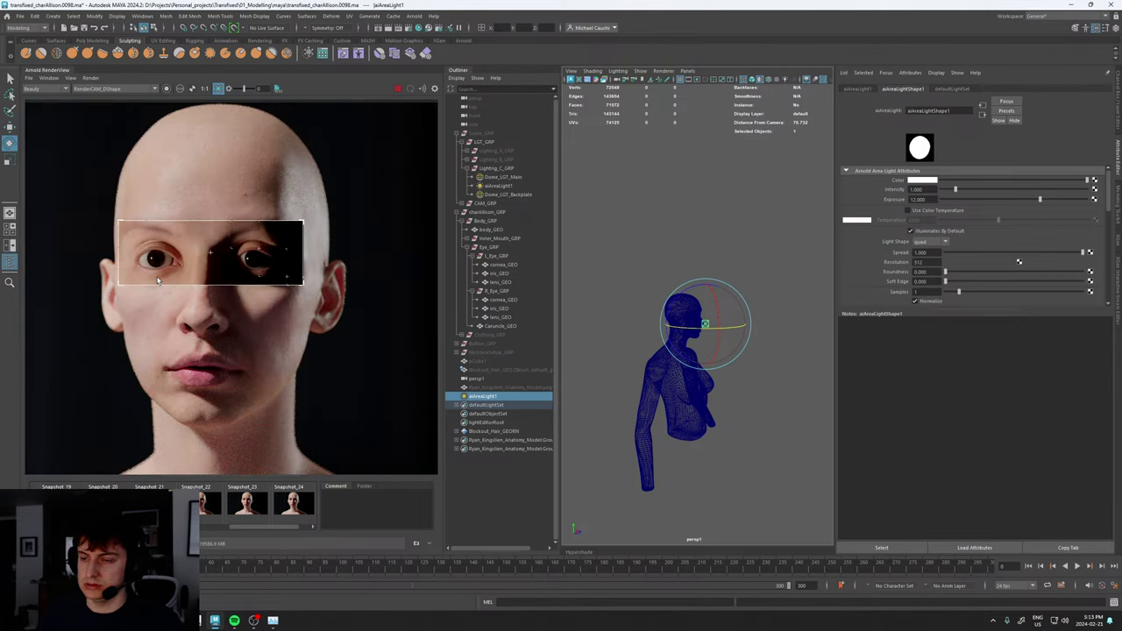
scroll(158, 280, "up", 5)
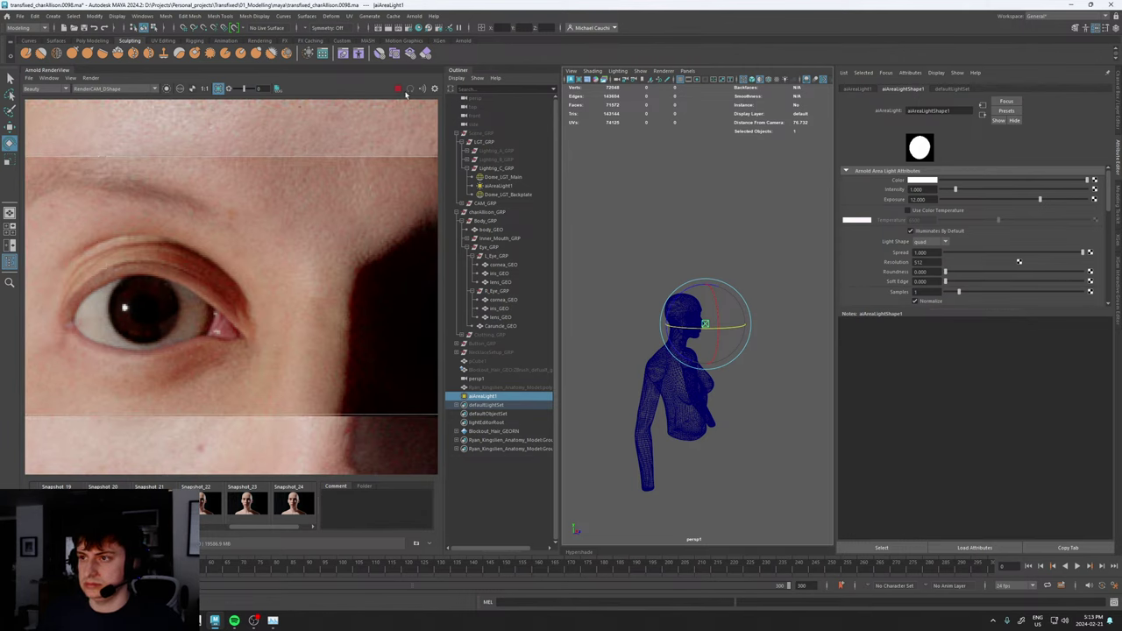
- Stop the render and store the current area-lit image as a snapshot
left_click(398, 90)
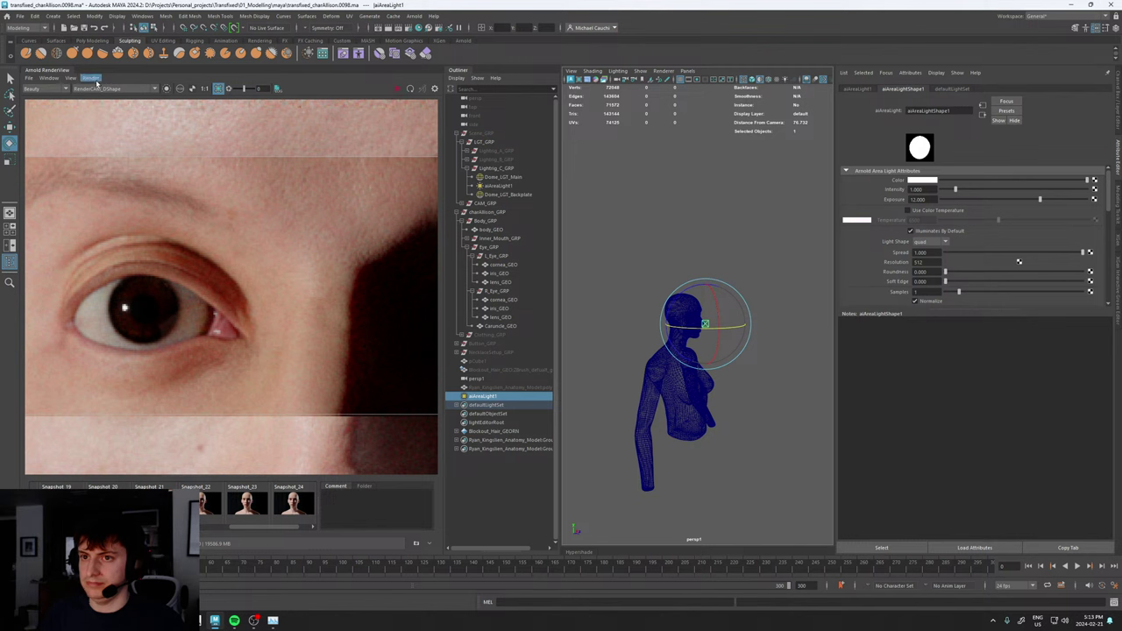
left_click(70, 78)
left_click(92, 163)
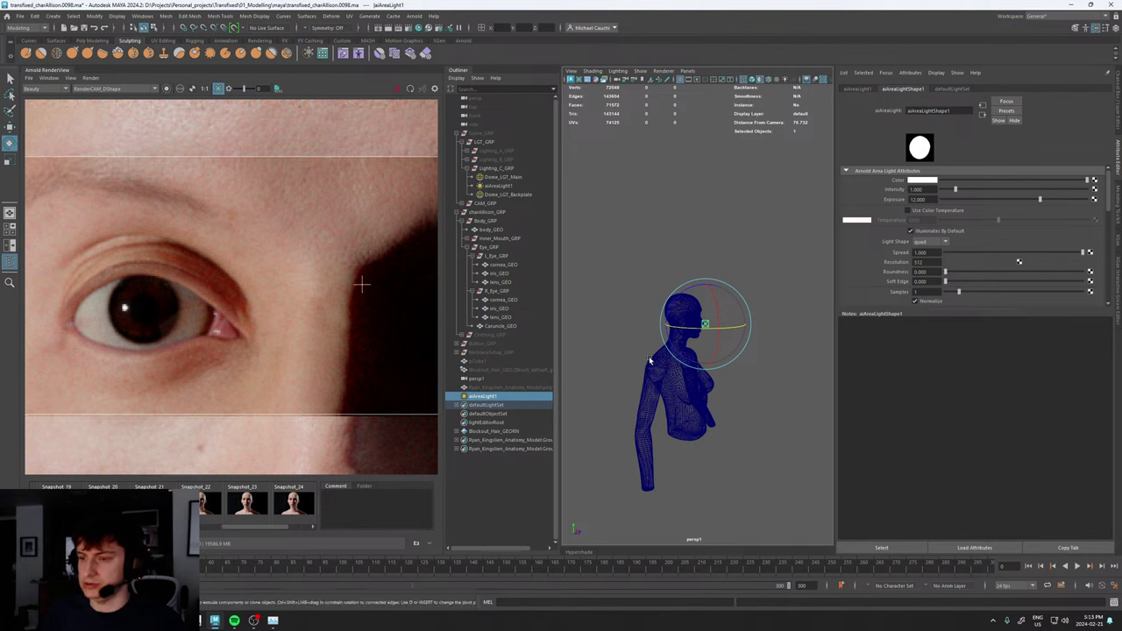
- Bring back the Hypershade below the viewport and frame the cornea, sclera and mix nodes of the OuterEye_mat network
left_click_drag(701, 316, 617, 314, "alt")
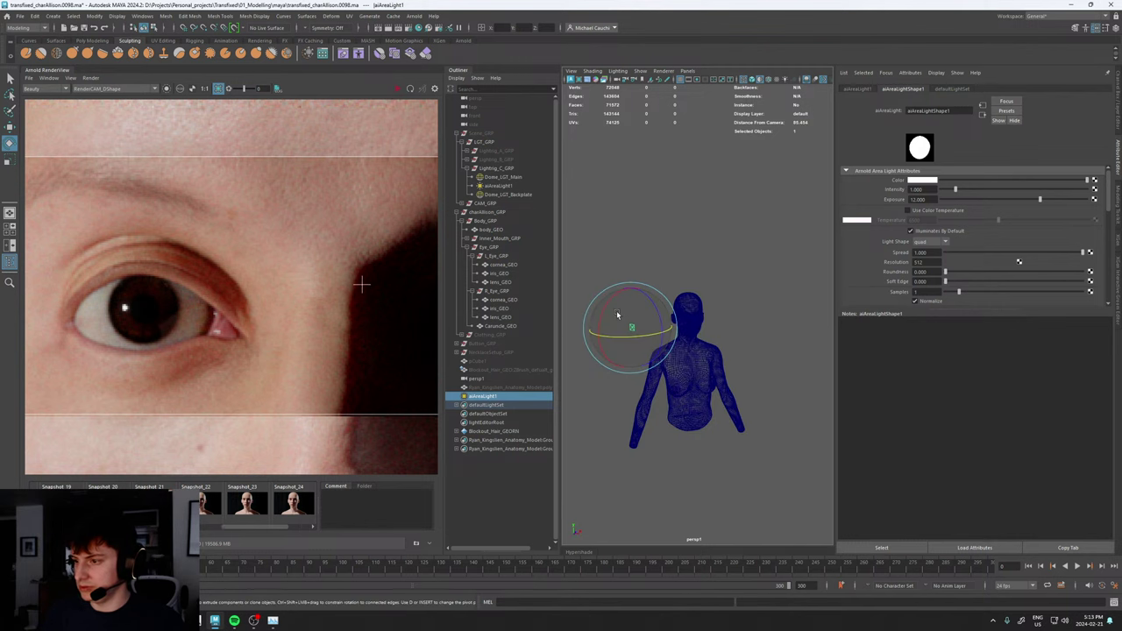
left_click(584, 553)
scroll(697, 388, "down", 4)
scroll(754, 385, "down", 5)
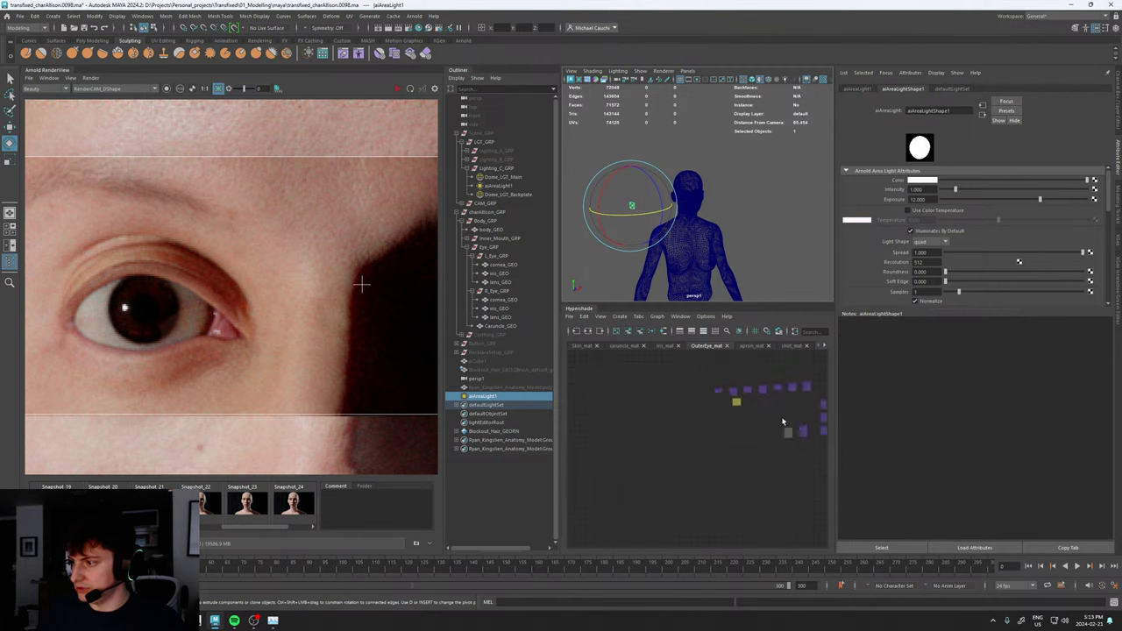
middle_click_drag(784, 421, 659, 423, "alt")
scroll(793, 381, "up", 2)
scroll(791, 378, "up", 6)
scroll(739, 384, "up", 2)
- Create an aiLayerShader node in the OuterEye_mat network and place it above the existing mix shader
left_click(729, 384)
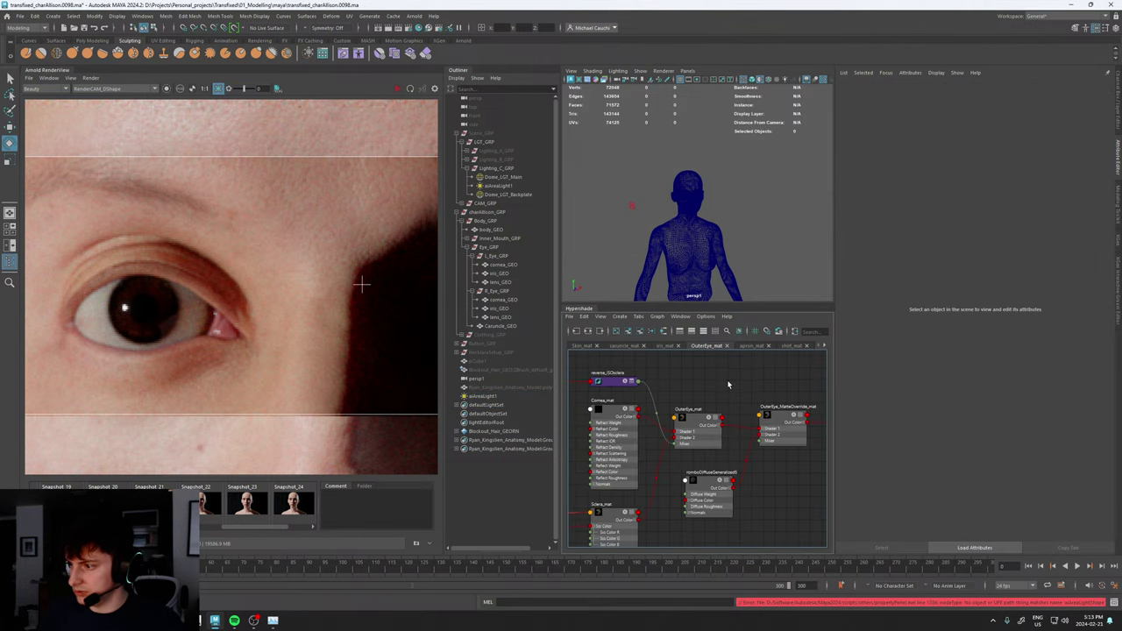
key("Tab")
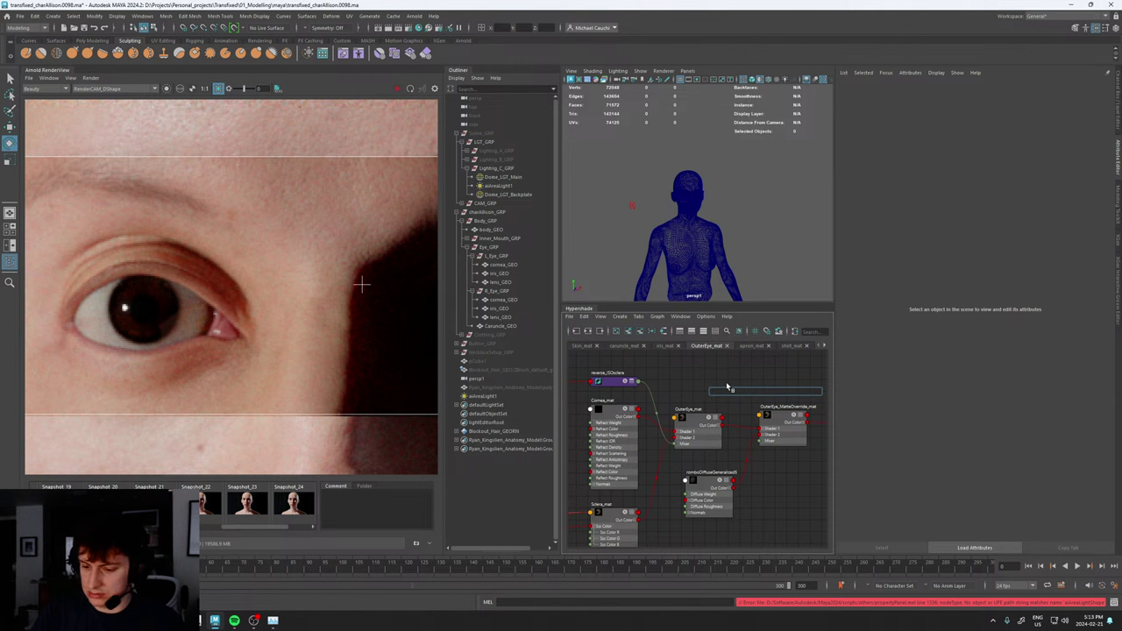
type("layer")
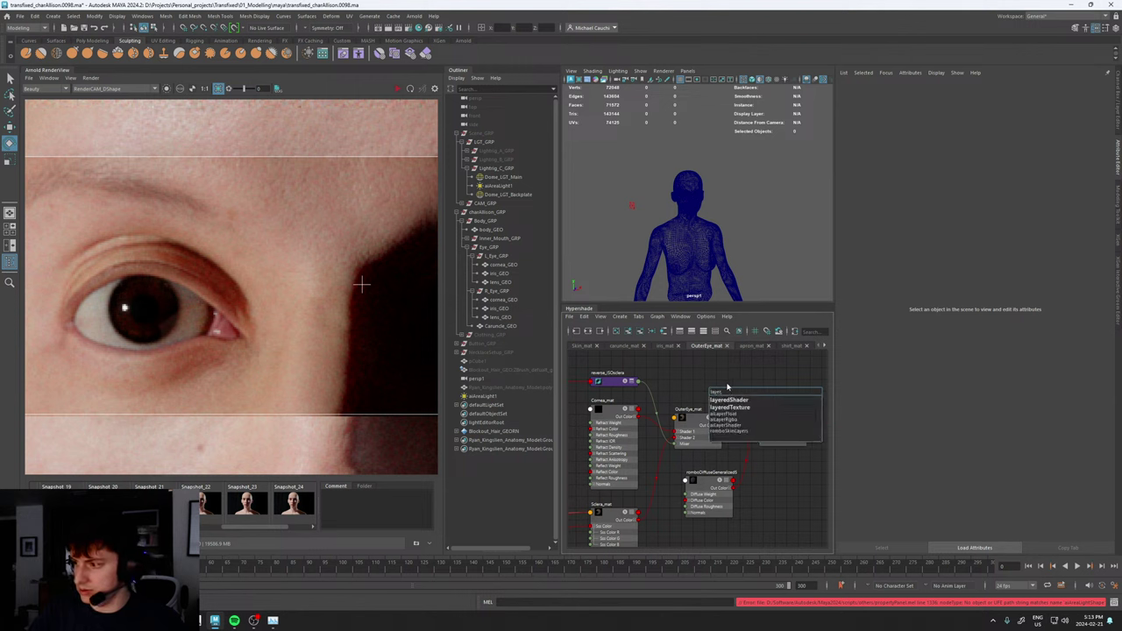
key("Down")
key("Down")
key("Down")
key("Down")
key("Down")
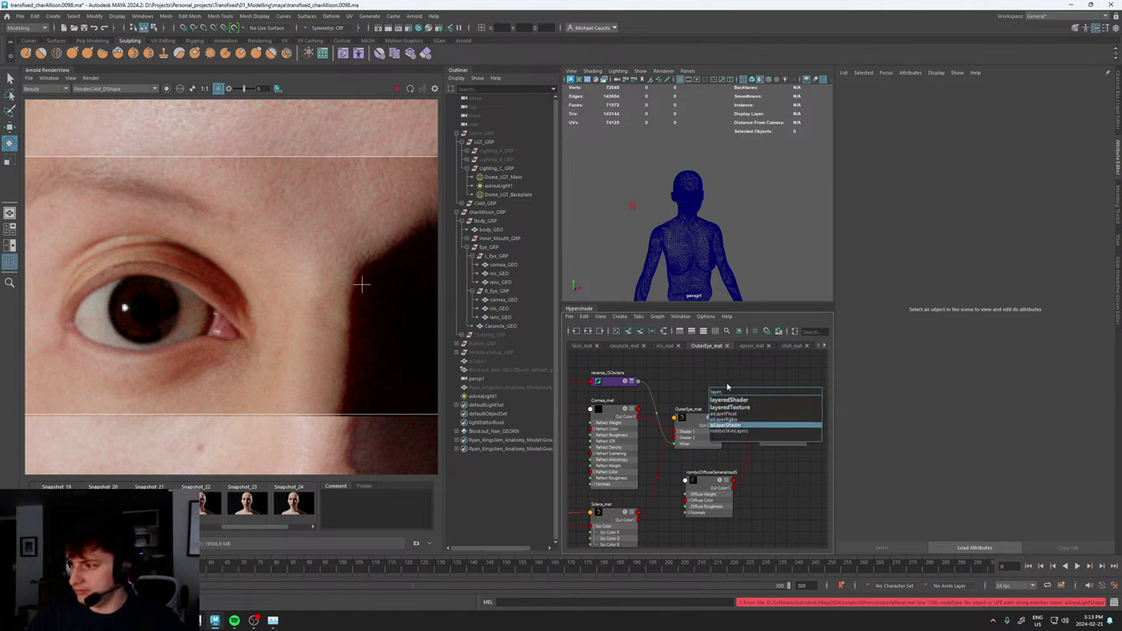
key("Return")
left_click_drag(726, 401, 703, 369)
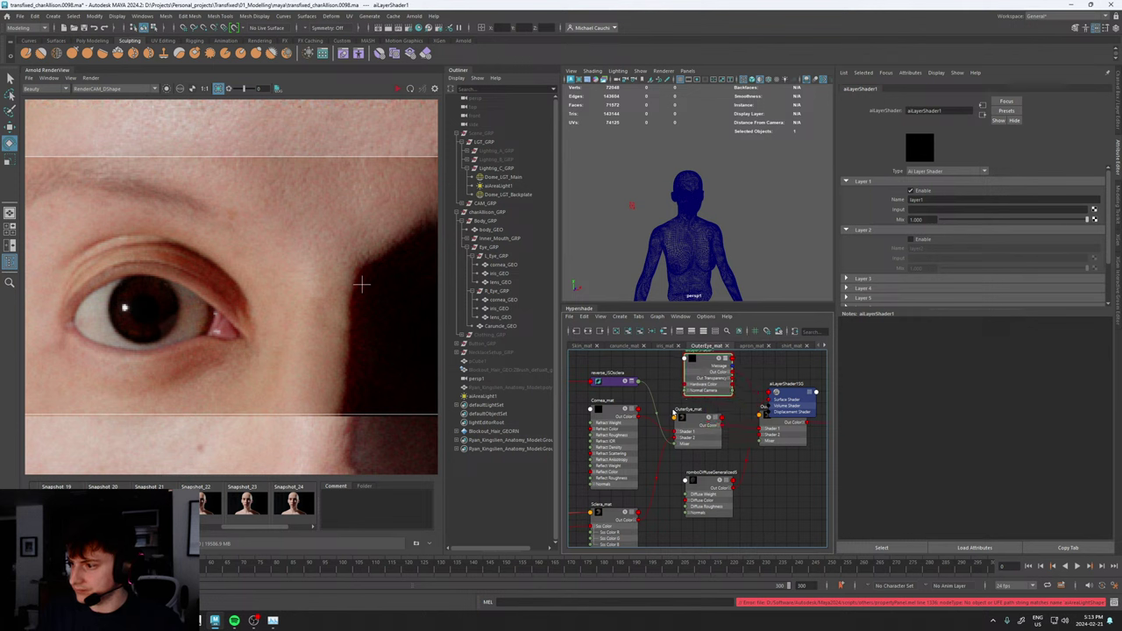
- Enable layer 2 of the layer shader, and connect Cornea_mat to the layer 1 input and Sclera_mat to the layer 2 input
middle_click_drag(674, 395, 679, 423, "alt")
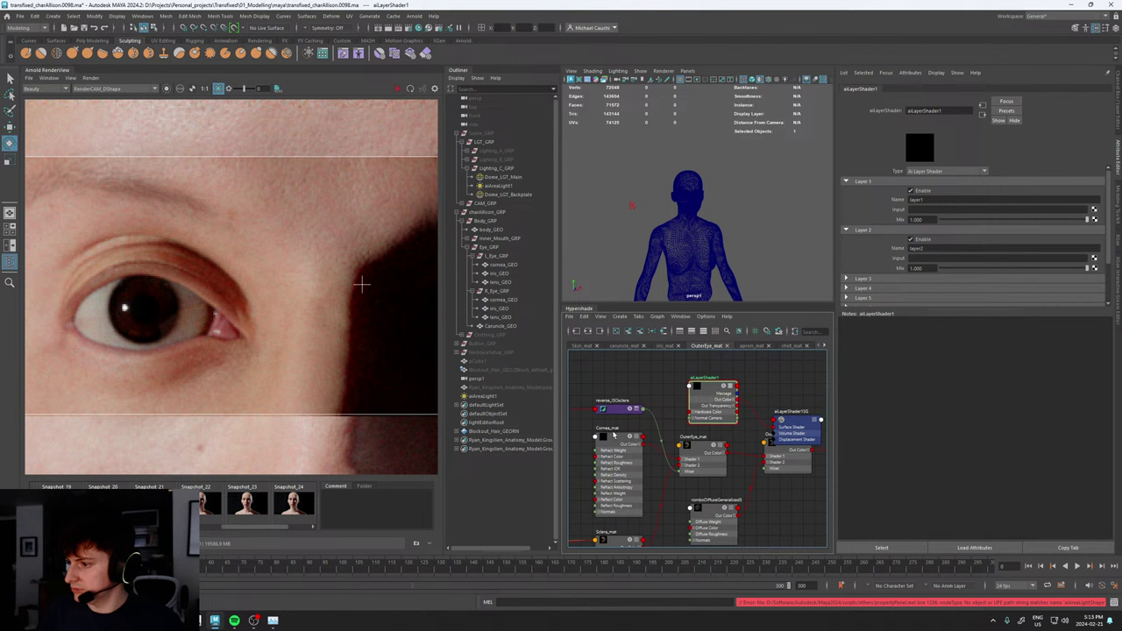
middle_click_drag(615, 439, 901, 212)
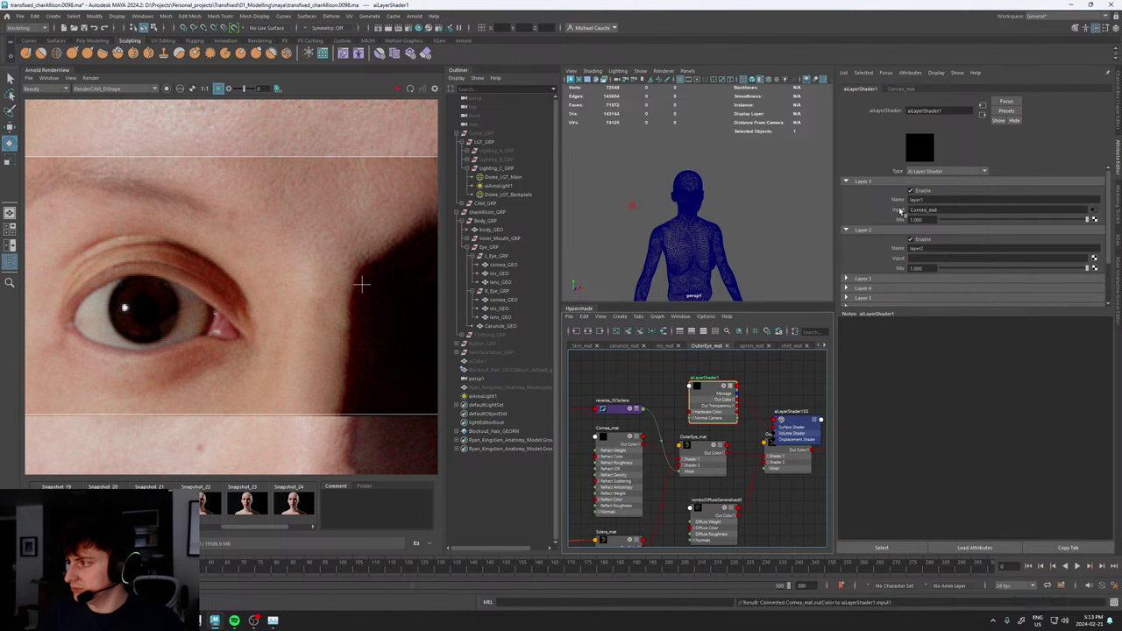
middle_click_drag(616, 541, 898, 261)
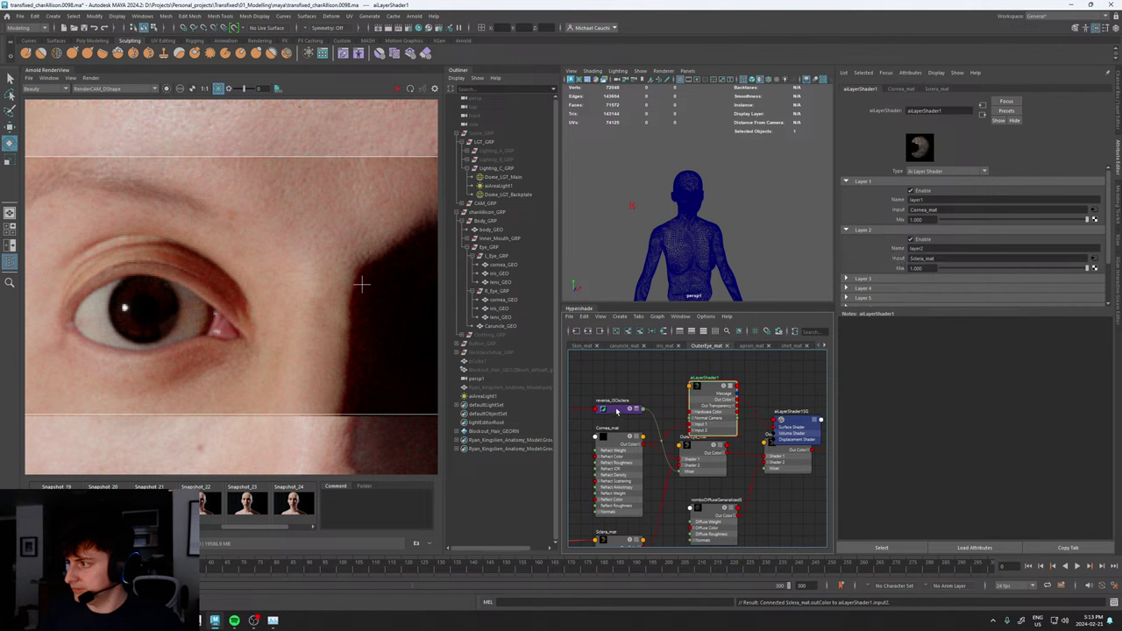
- Connect the reverse node's outputX to the layer shader's mix2, and the layer shader's output to the surface shader of OuterEye_matSG
middle_click_drag(617, 411, 900, 270)
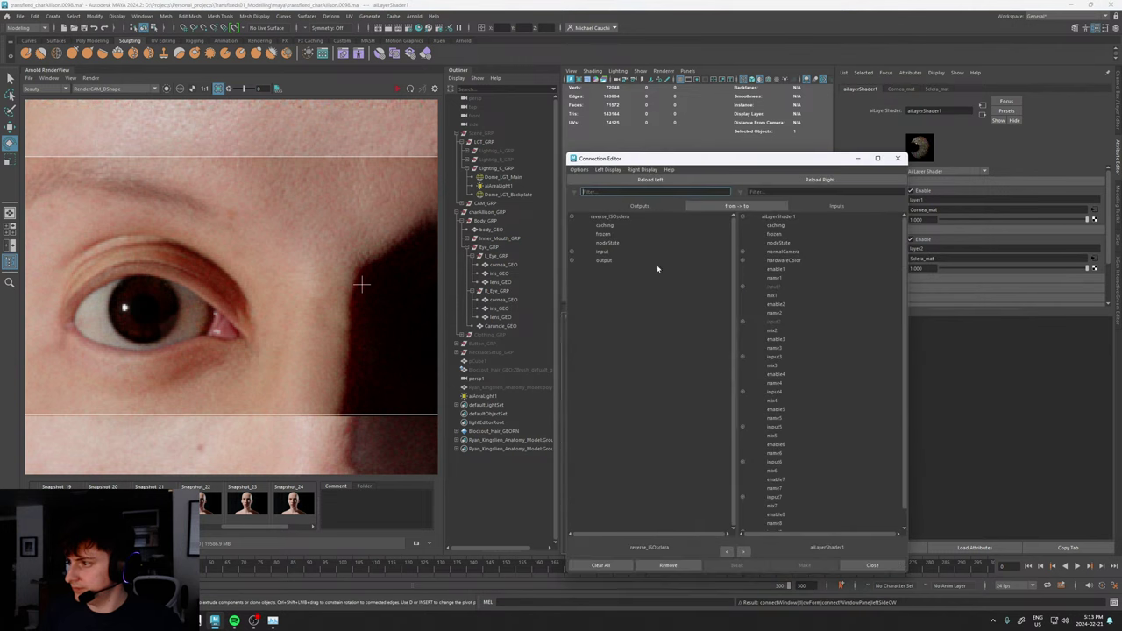
left_click(572, 260)
left_click(624, 269)
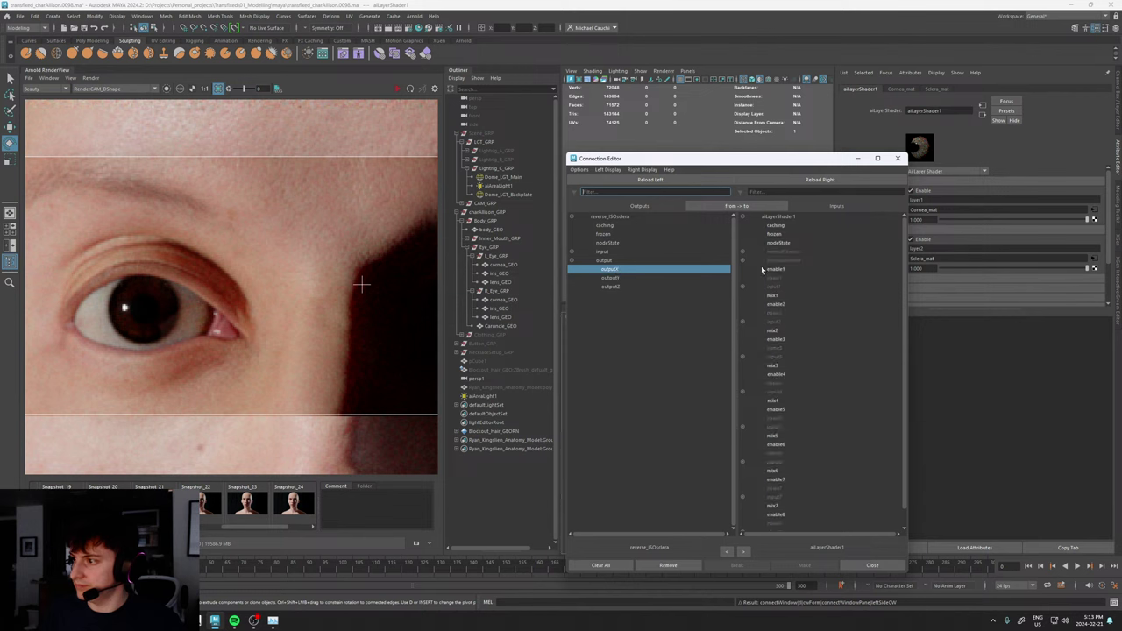
left_click(775, 331)
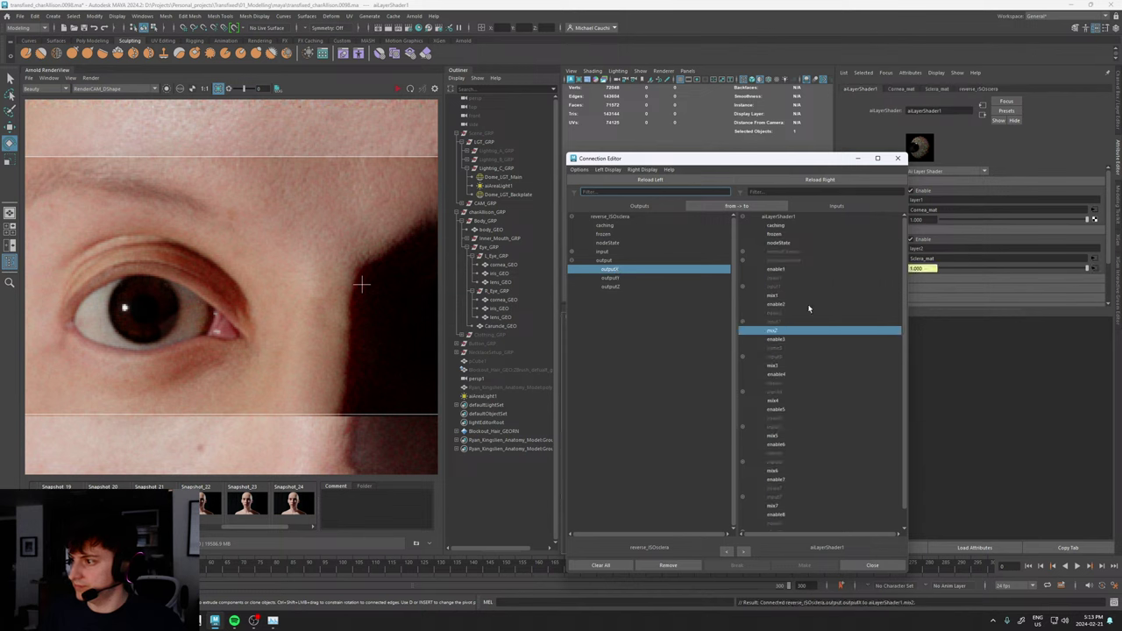
left_click(897, 157)
scroll(754, 377, "down", 3)
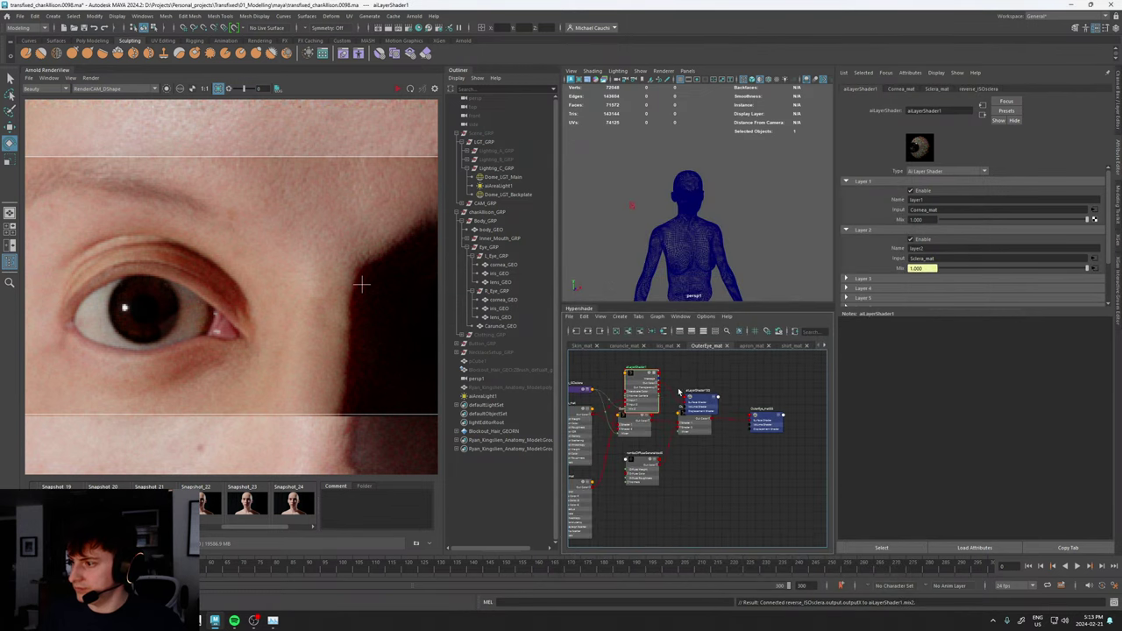
left_click_drag(659, 386, 750, 425)
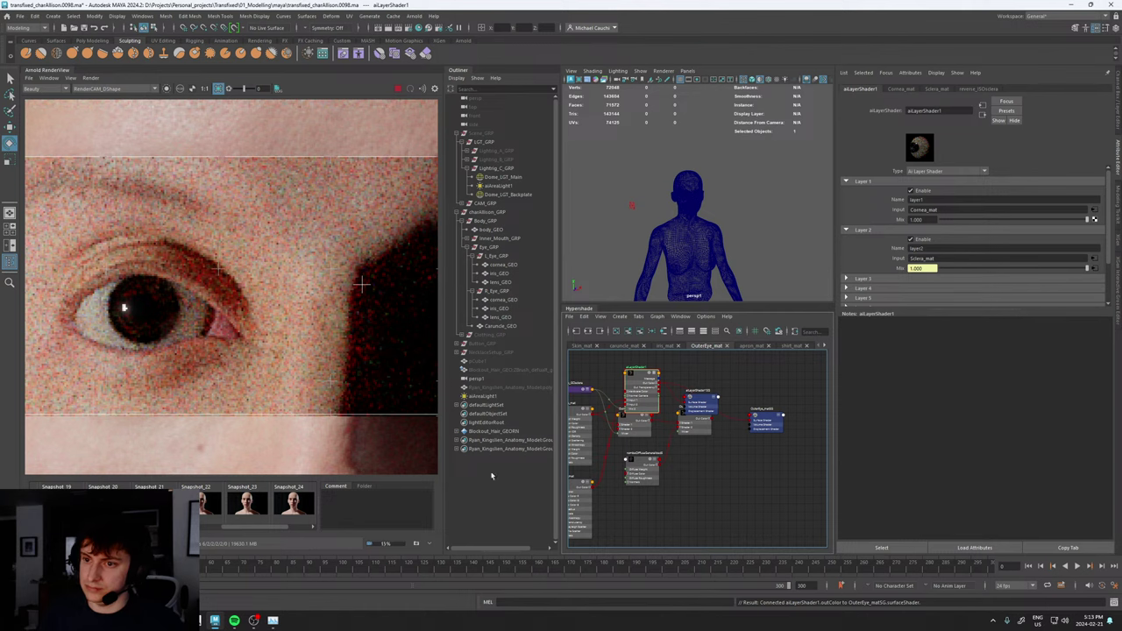
- Select Cornea_mat and compare the new layer-shader render of the eye with Snapshot_26
middle_click_drag(627, 462, 710, 448, "alt")
left_click(658, 399)
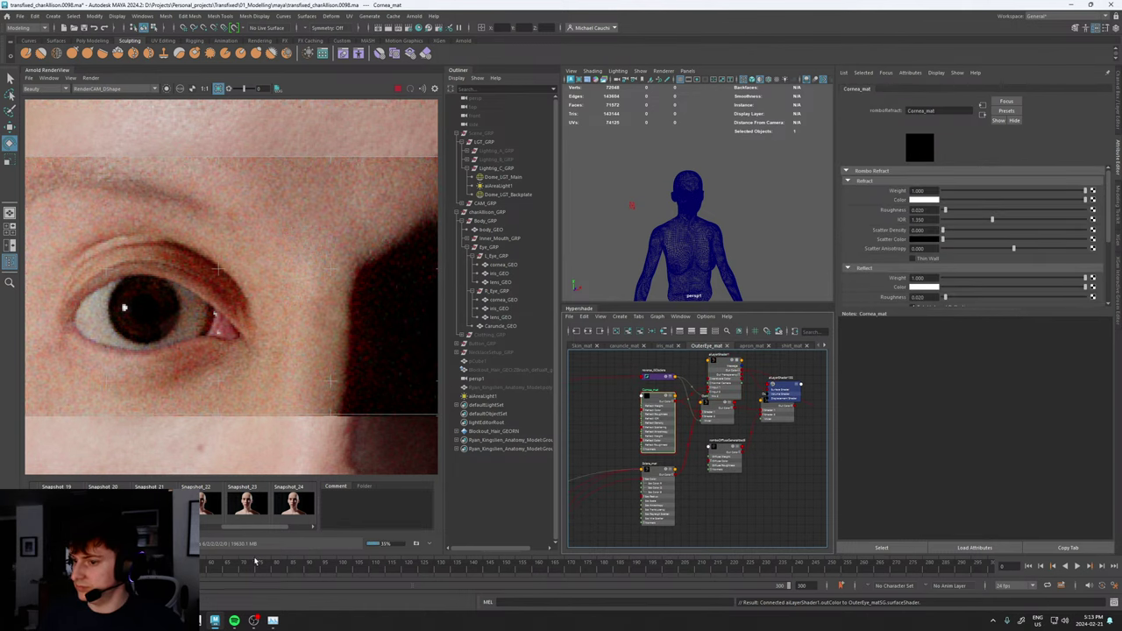
left_click_drag(284, 527, 308, 527)
left_click(299, 506)
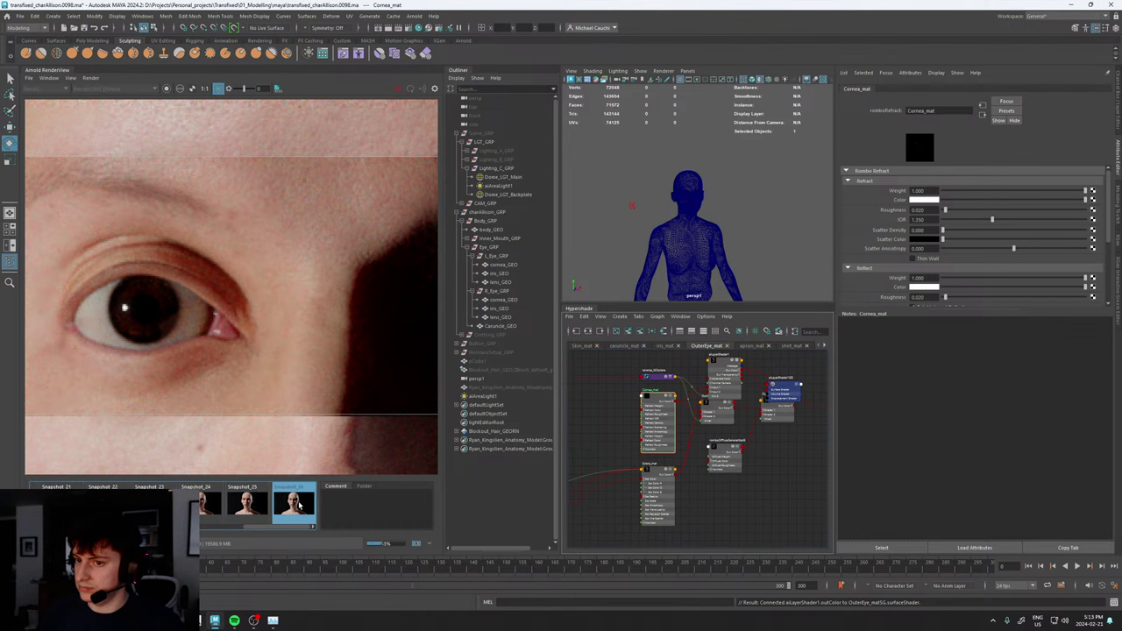
left_click(299, 505)
left_click(299, 505)
left_click(293, 502)
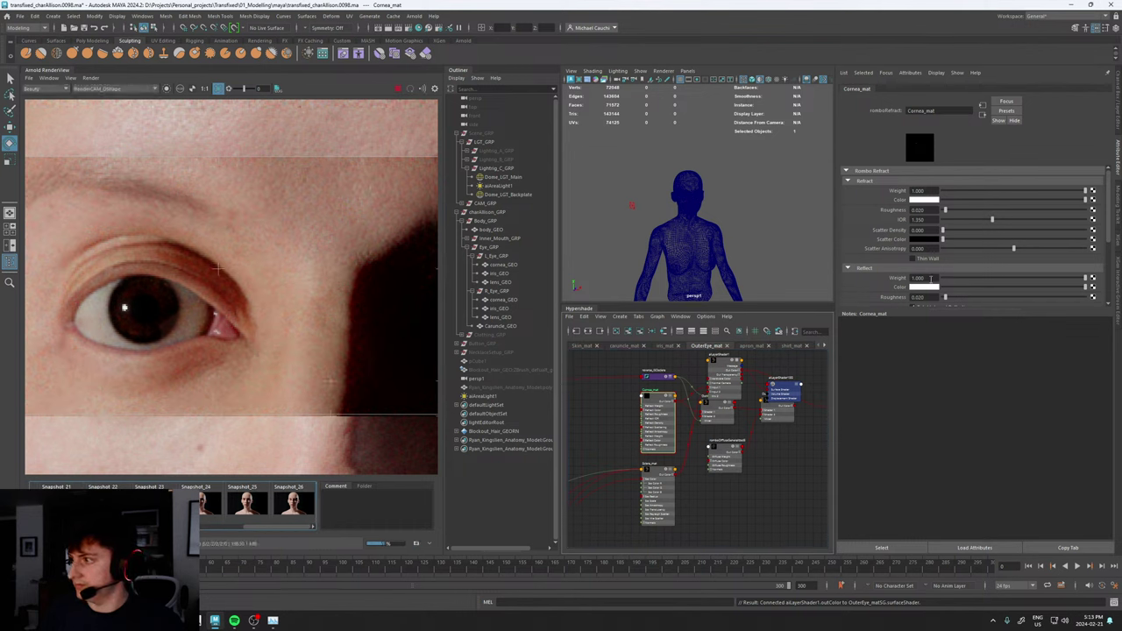
- Set the refract caustics mode of Cornea_mat to Hybrid
scroll(336, 340, "down", 3)
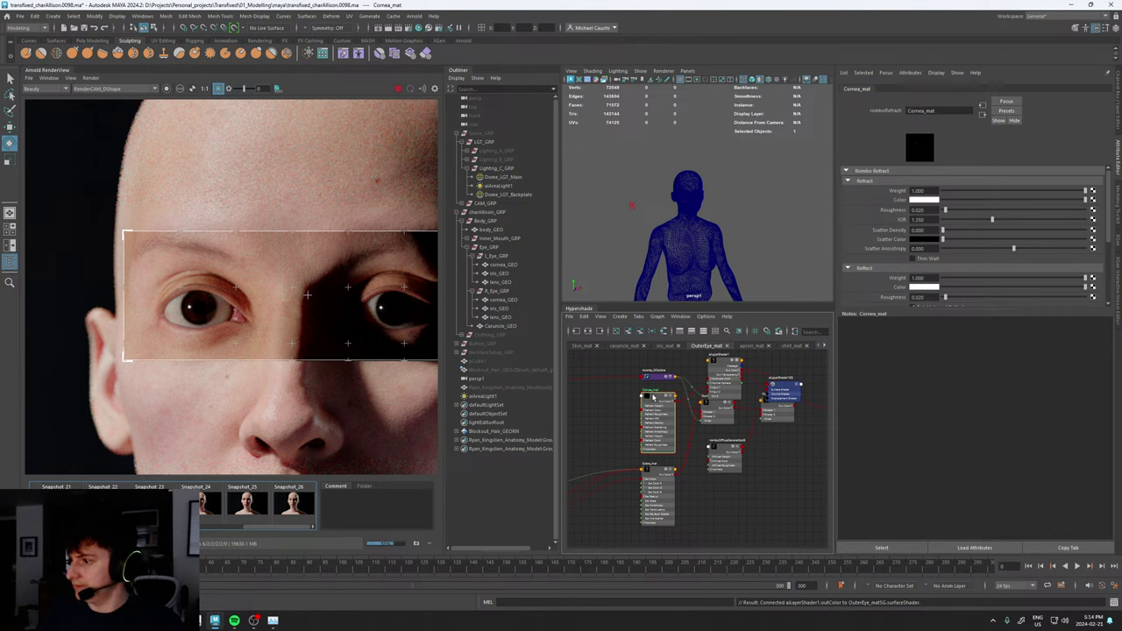
scroll(886, 263, "down", 3)
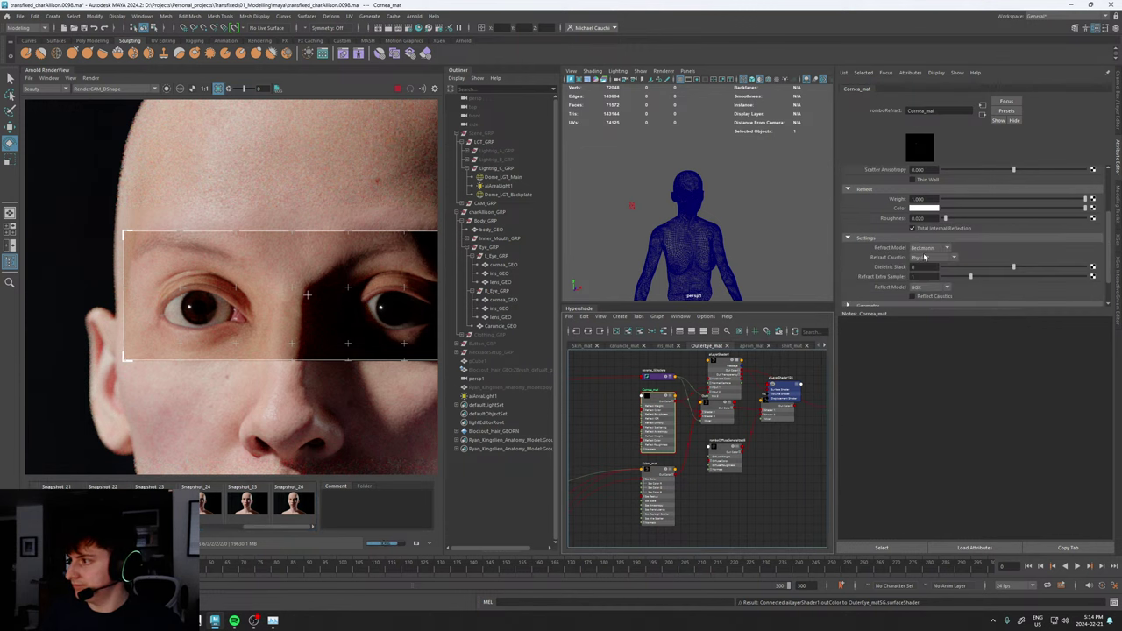
left_click(925, 256)
left_click(926, 272)
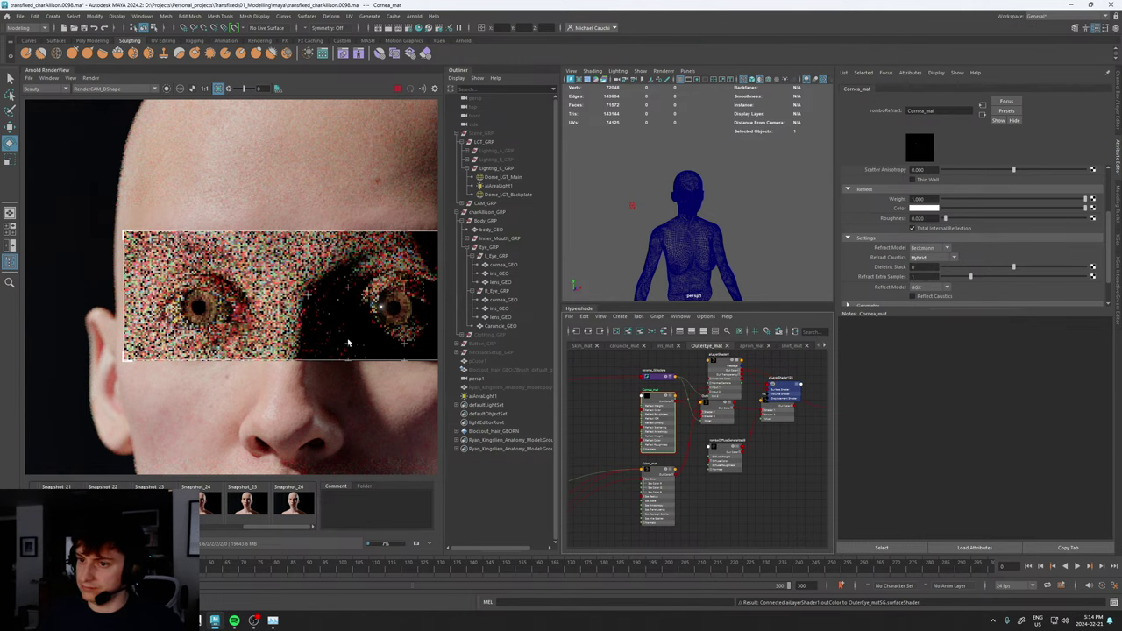
- Compare both irises in the hybrid-caustics render with Snapshot_26, close up and across the whole face
scroll(240, 305, "down", 3)
scroll(243, 302, "up", 3)
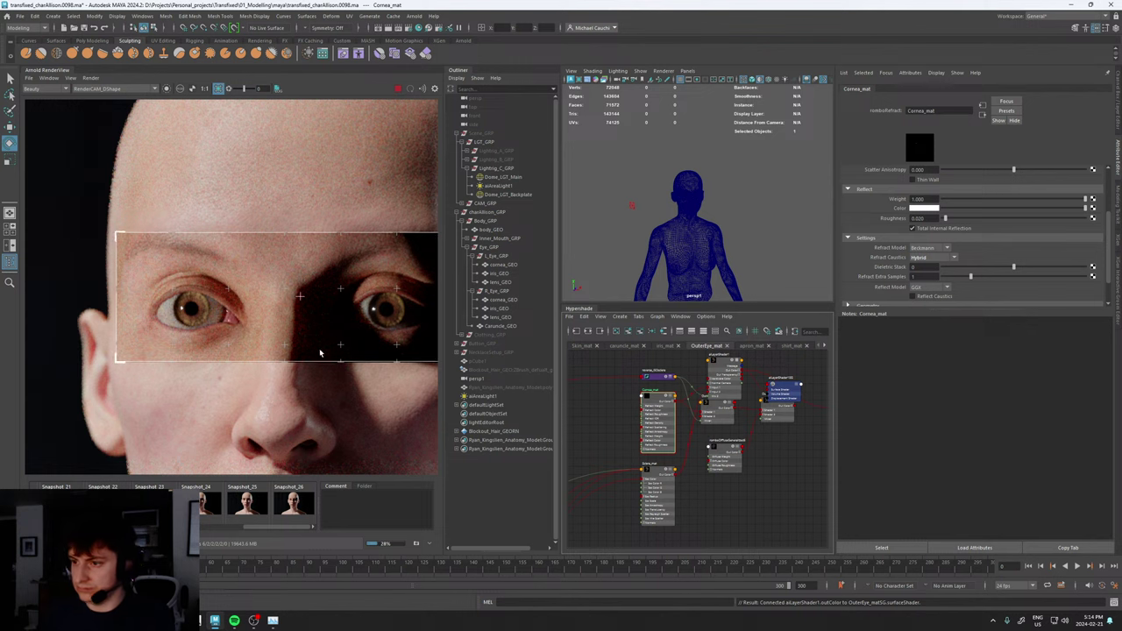
left_click(296, 501)
left_click(297, 501)
scroll(271, 375, "down", 3)
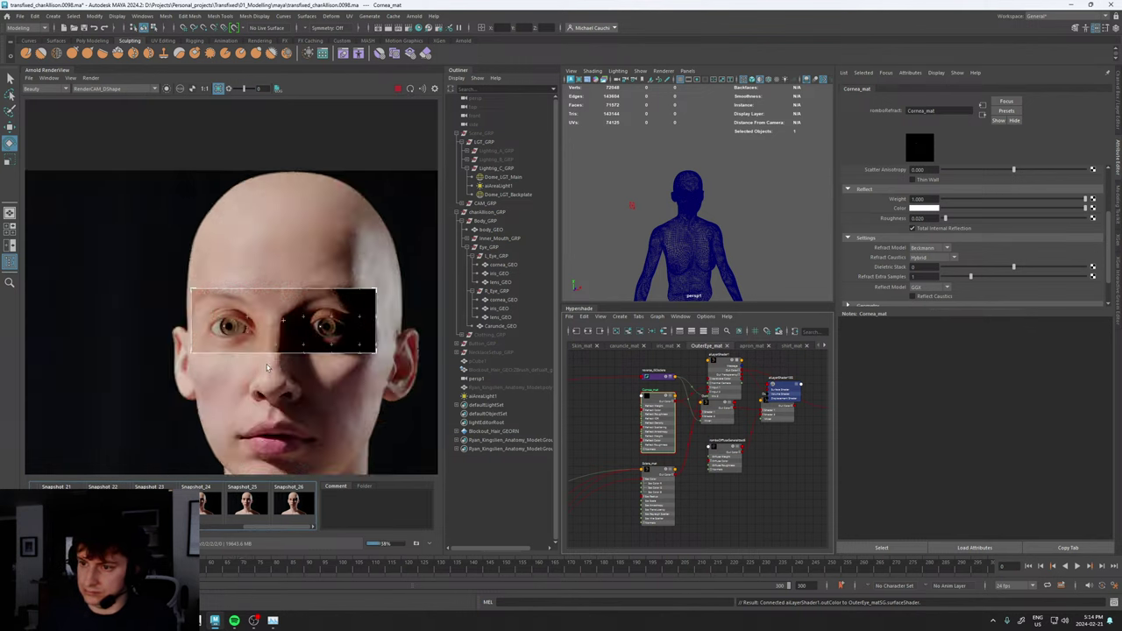
scroll(271, 376, "up", 1)
scroll(272, 375, "up", 1)
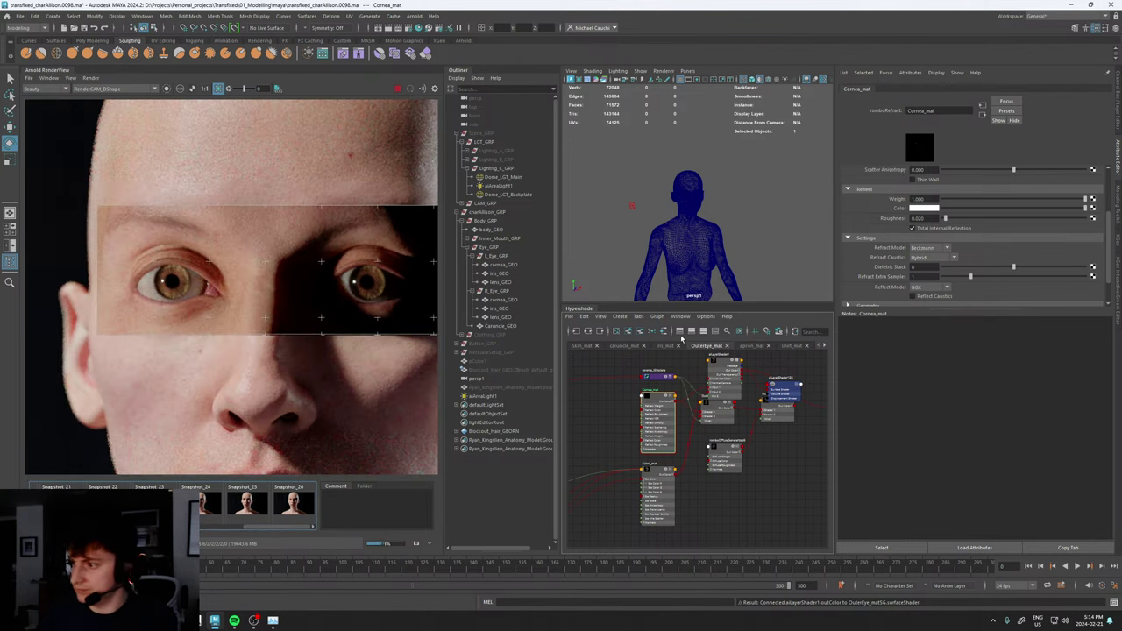
- In the iris_mat graph, connect aiColorCorrect4's outColor directly to the input of aiClamp3, bypassing aiColorCorrect5
left_click(664, 346)
scroll(675, 476, "down", 4)
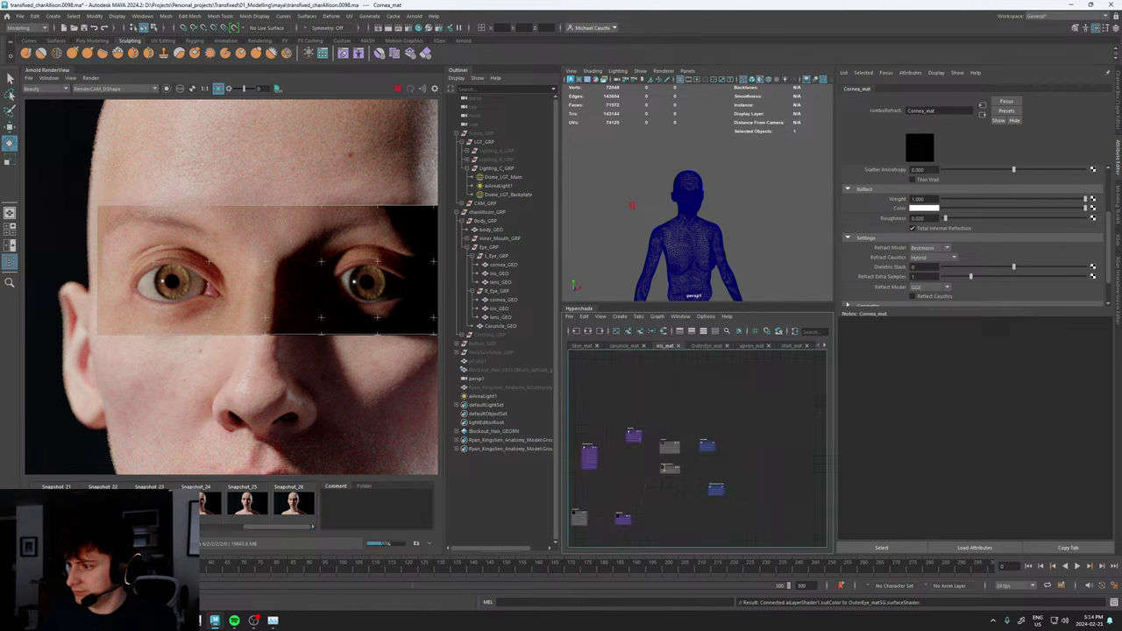
middle_click_drag(677, 424, 738, 407, "alt")
scroll(726, 428, "up", 6)
scroll(715, 412, "down", 4)
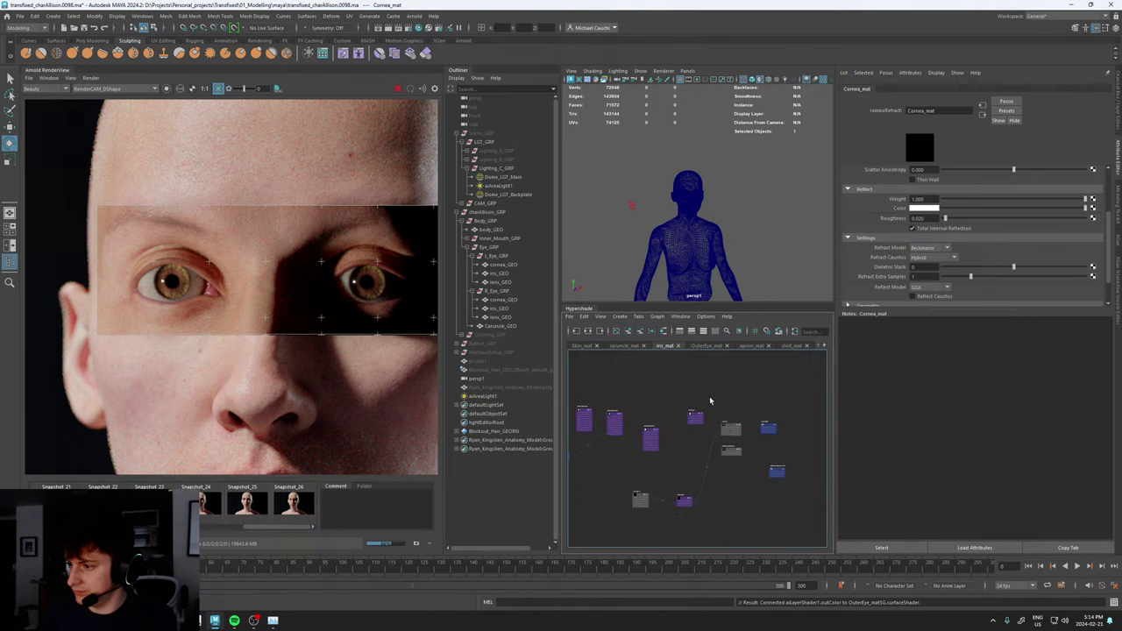
scroll(666, 416, "up", 4)
middle_click_drag(650, 393, 623, 419, "alt")
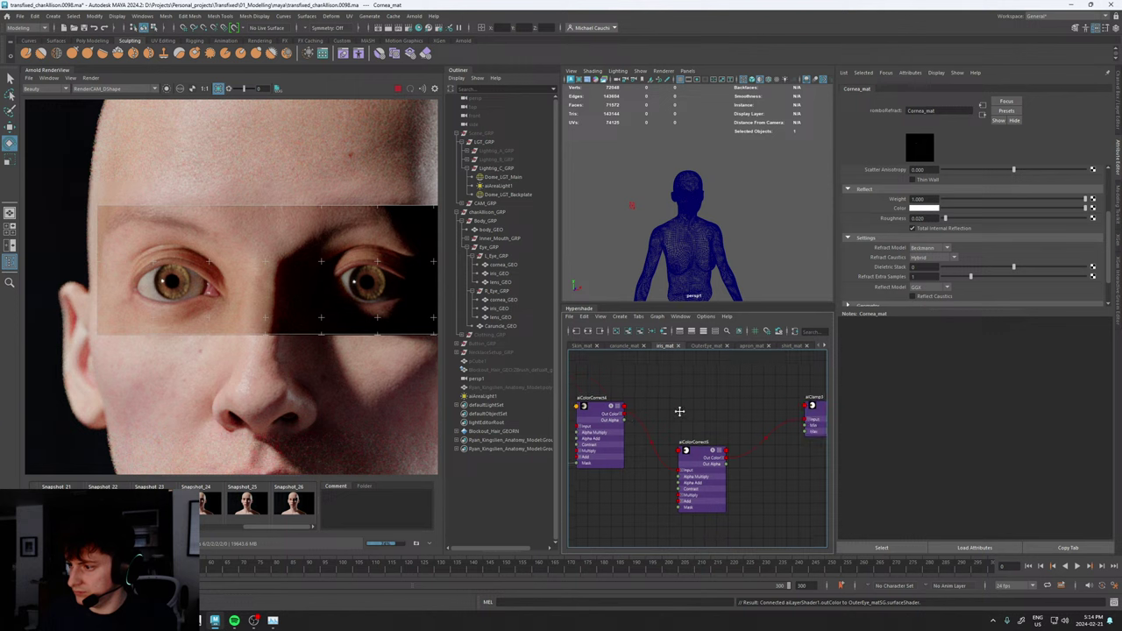
left_click_drag(625, 417, 804, 422)
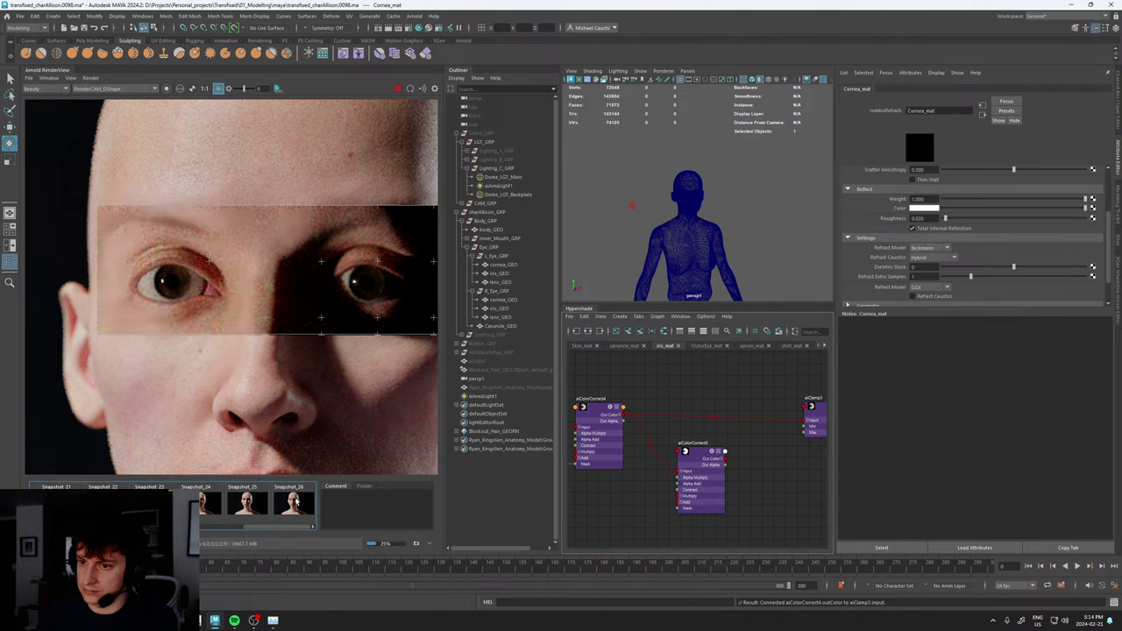
- Compare the iris color in the updated render with Snapshot_26 close up
scroll(233, 345, "down", 3)
scroll(235, 340, "up", 3)
scroll(237, 337, "up", 2)
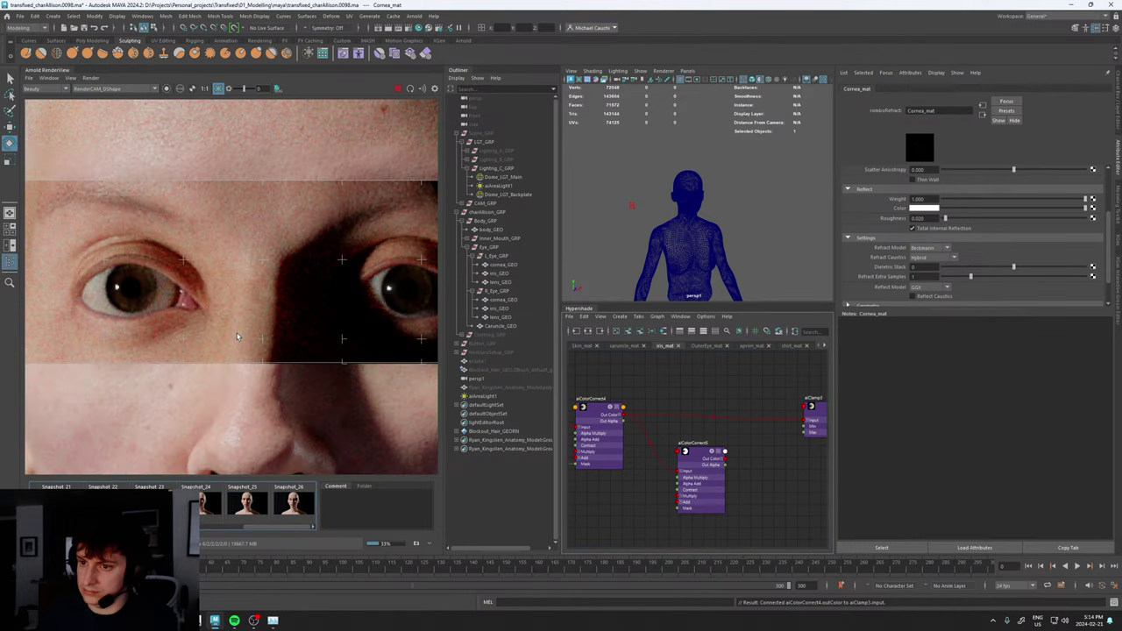
left_click(294, 510)
left_click(294, 511)
left_click(294, 511)
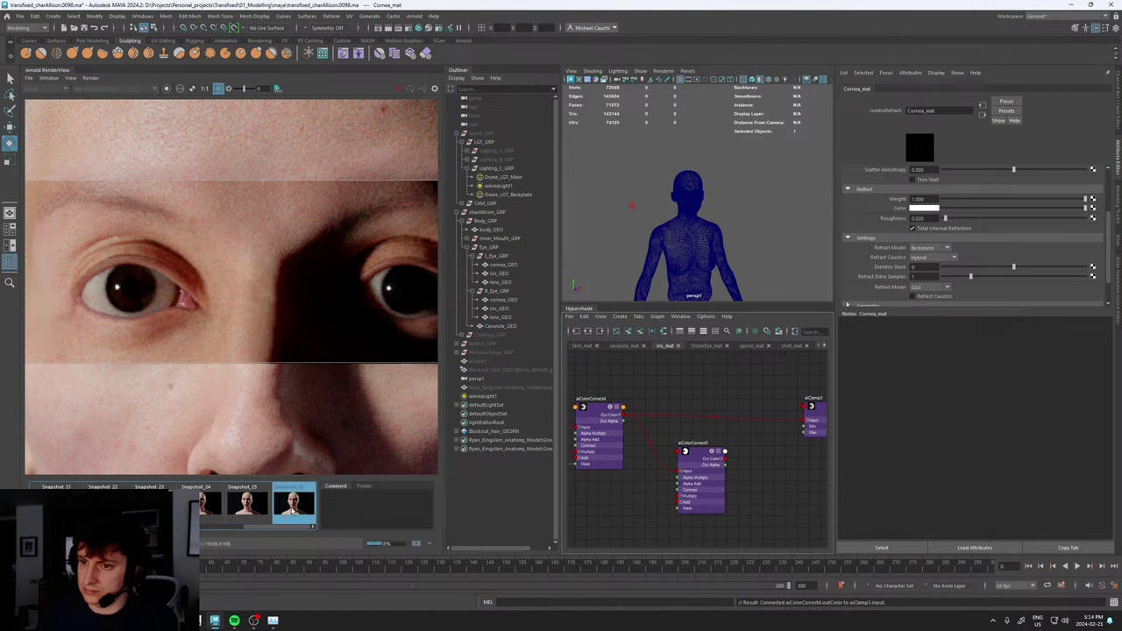
left_click(294, 510)
left_click(293, 510)
left_click(294, 511)
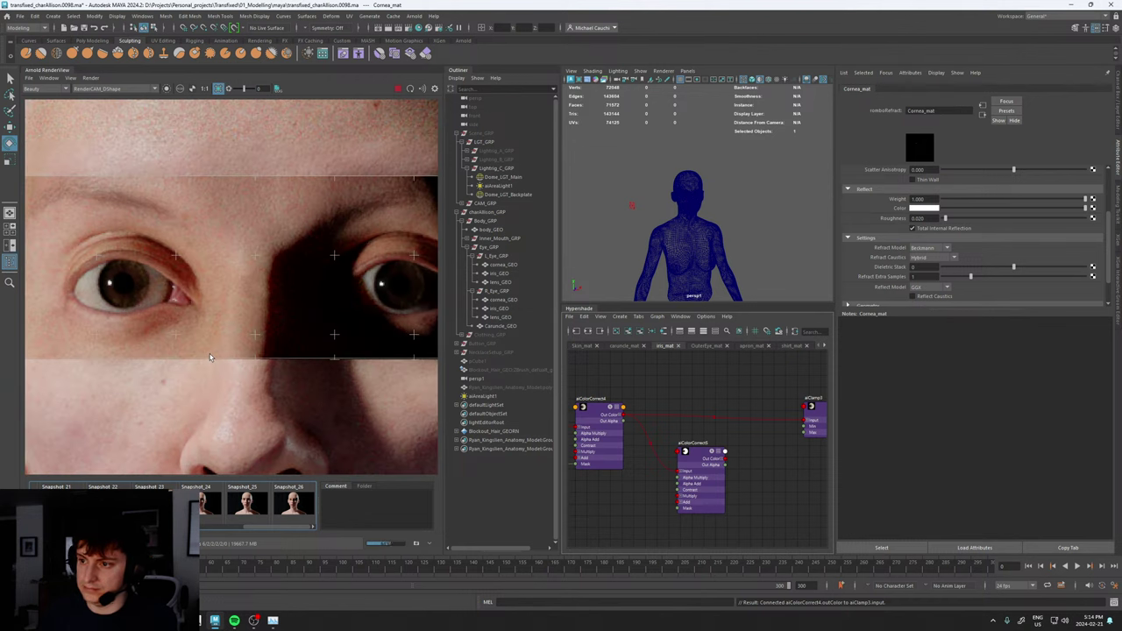
- Examine both eyes within the whole face and compare them again with Snapshot_26
scroll(211, 357, "down", 3)
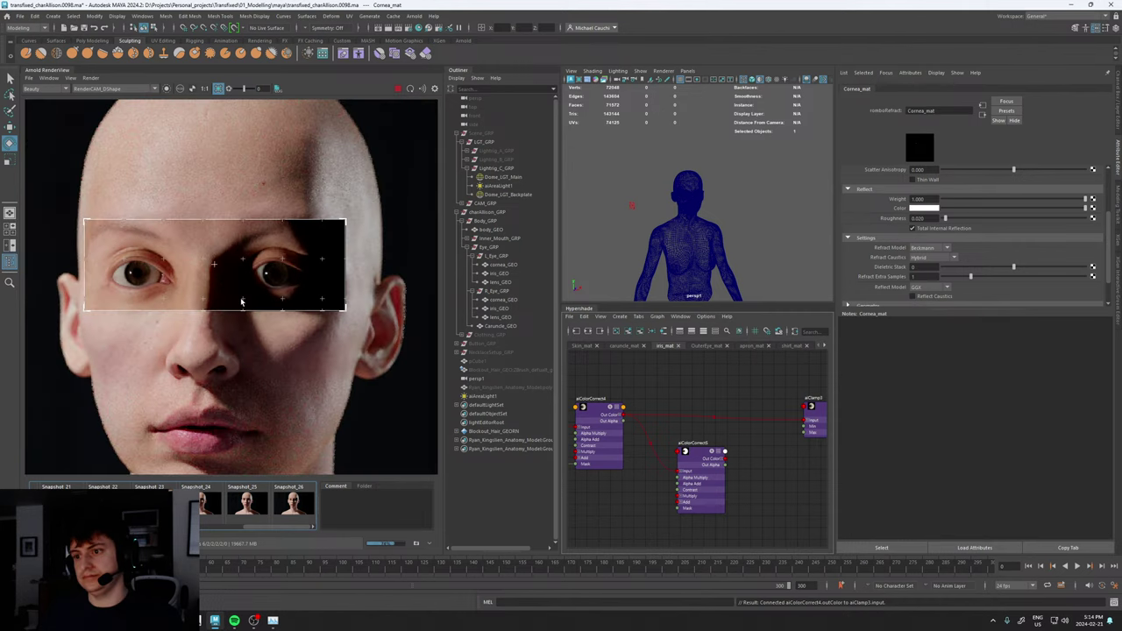
scroll(242, 302, "up", 3)
middle_click_drag(201, 305, 276, 307)
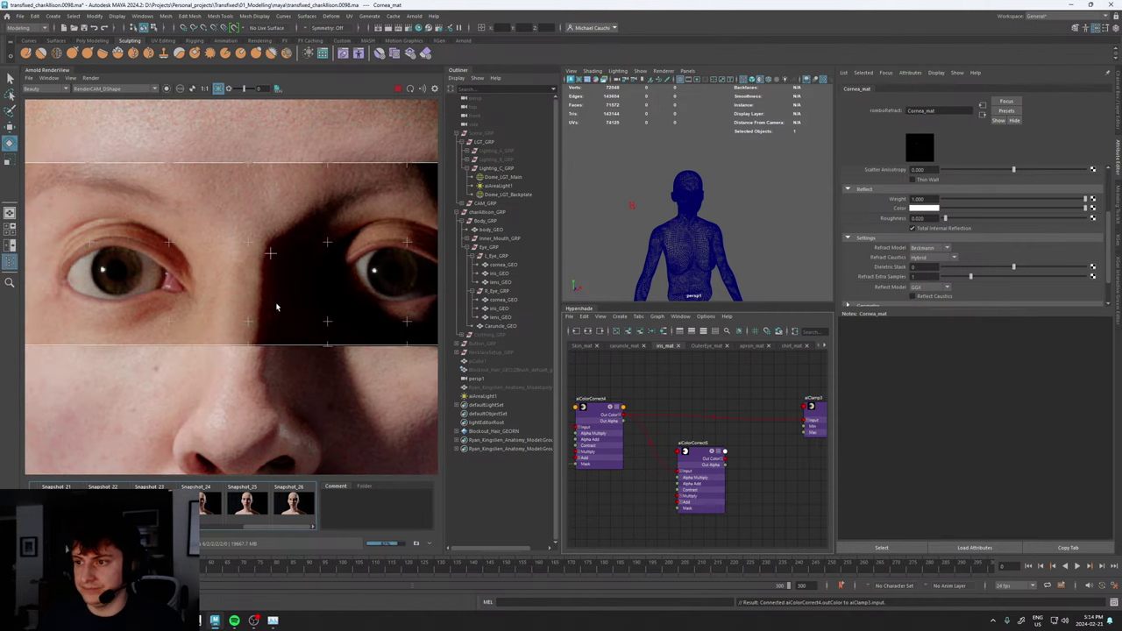
scroll(207, 310, "down", 4)
scroll(219, 280, "up", 3)
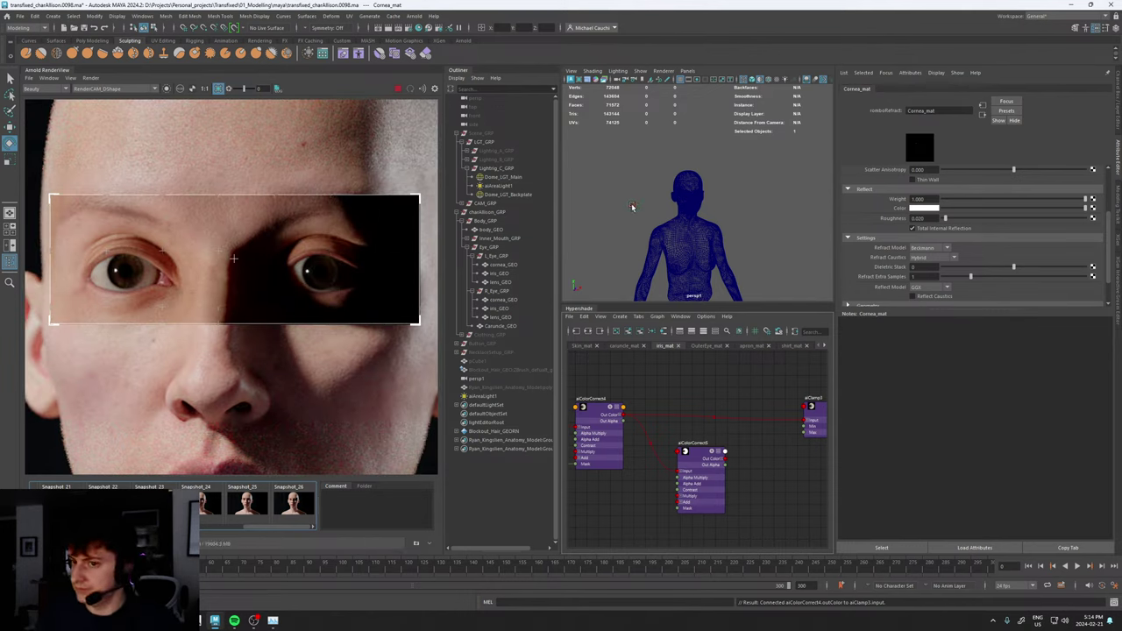
left_click(295, 500)
left_click(294, 501)
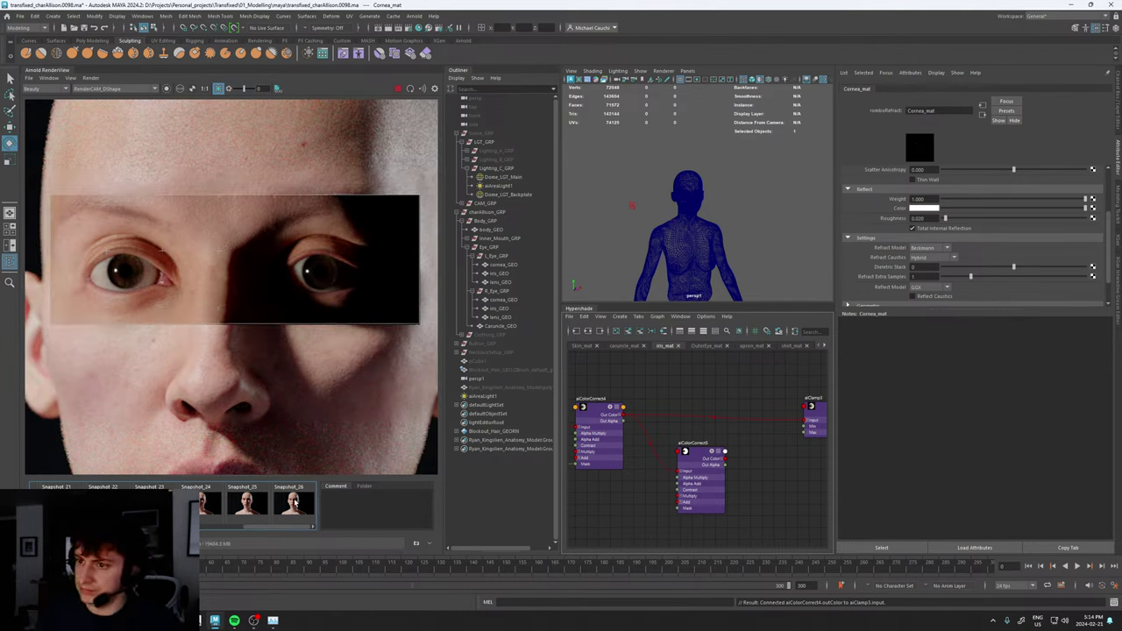
left_click(295, 501)
left_click(294, 502)
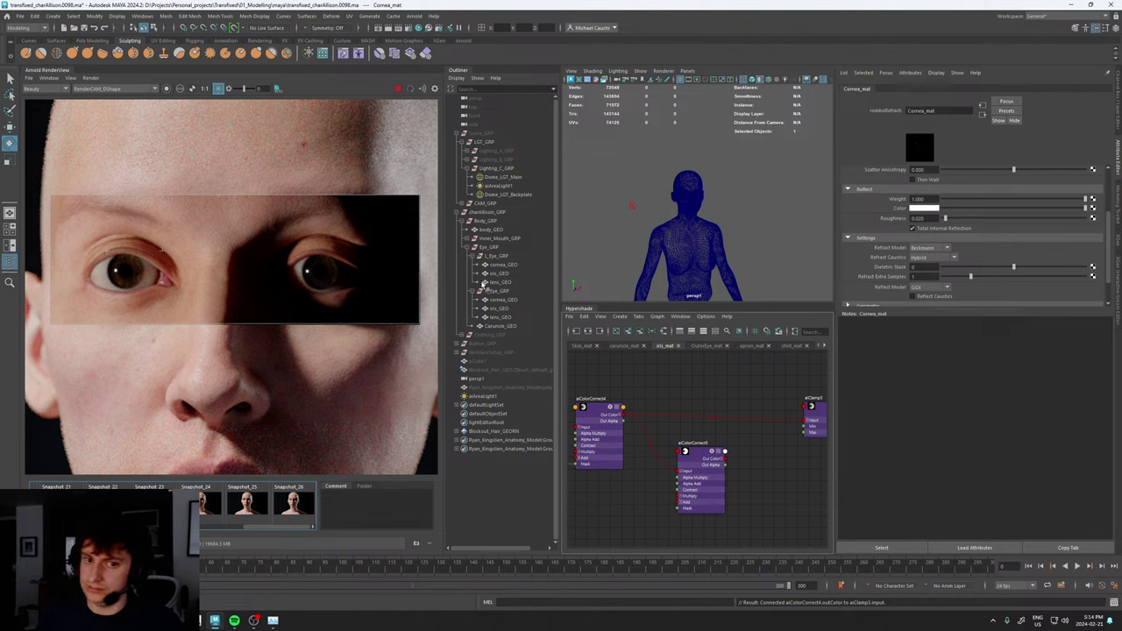
- Store the current eye render as a new snapshot for comparison
left_click_drag(692, 221, 694, 237, "alt")
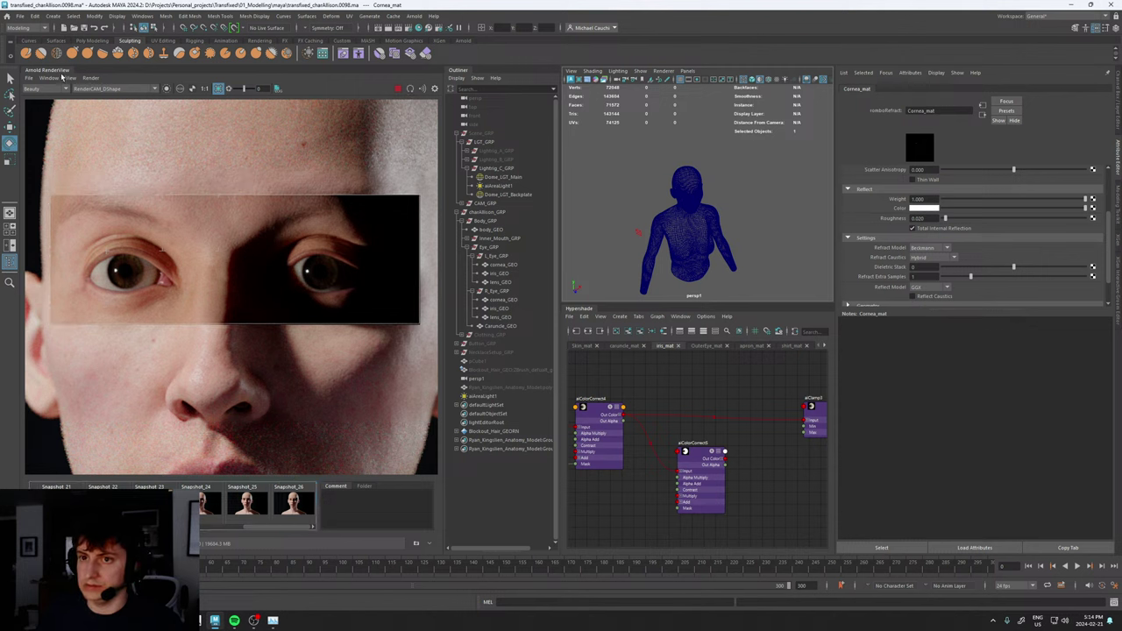
left_click(66, 79)
left_click(81, 163)
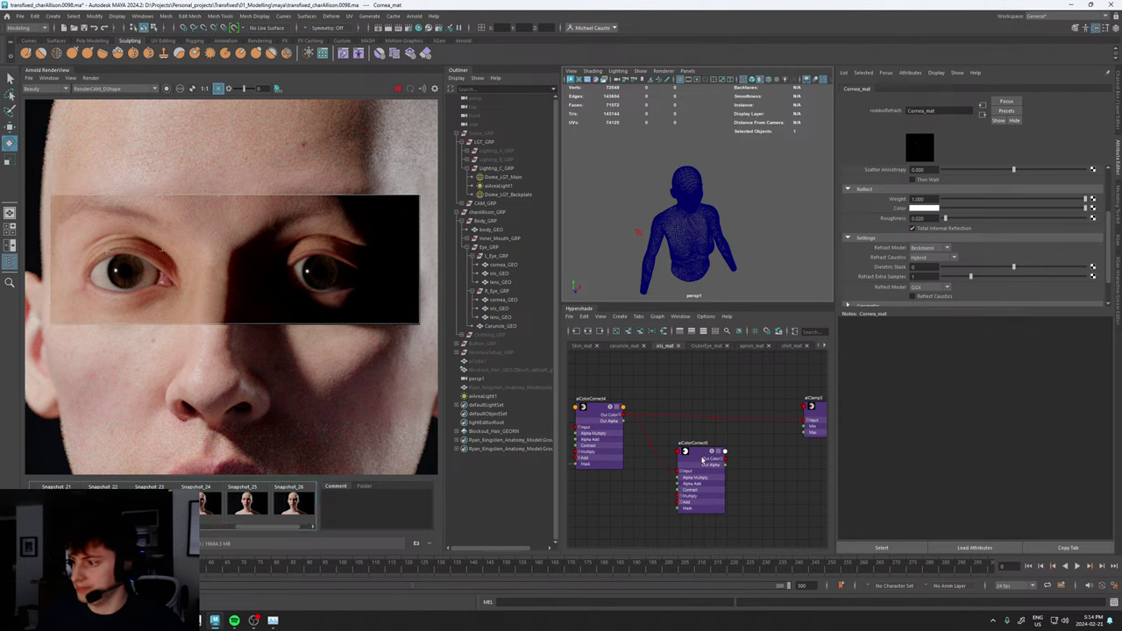
- In the OuterEye_mat graph, set the refract caustics mode of Cornea_mat to Transparency
scroll(683, 381, "down", 2)
left_click(709, 347)
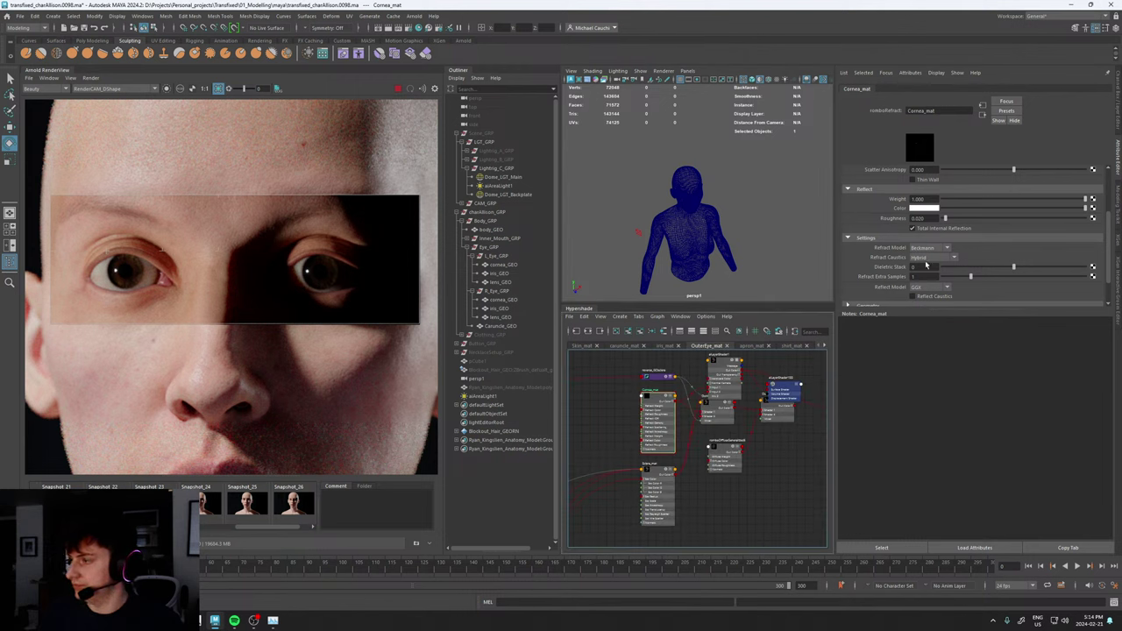
left_click(925, 260)
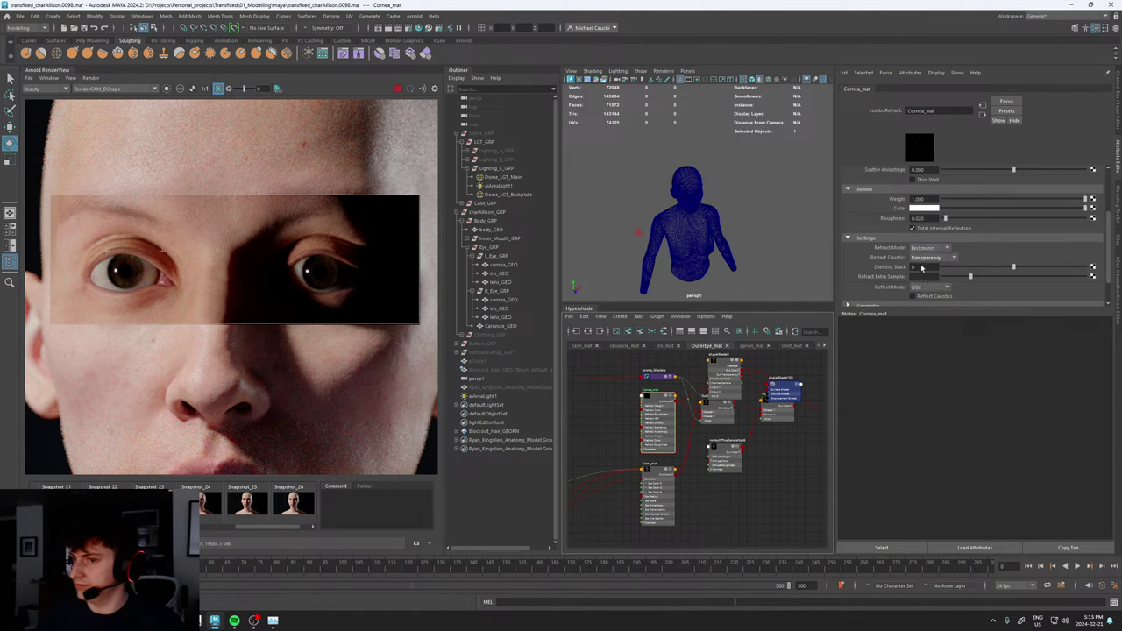
left_click(926, 268)
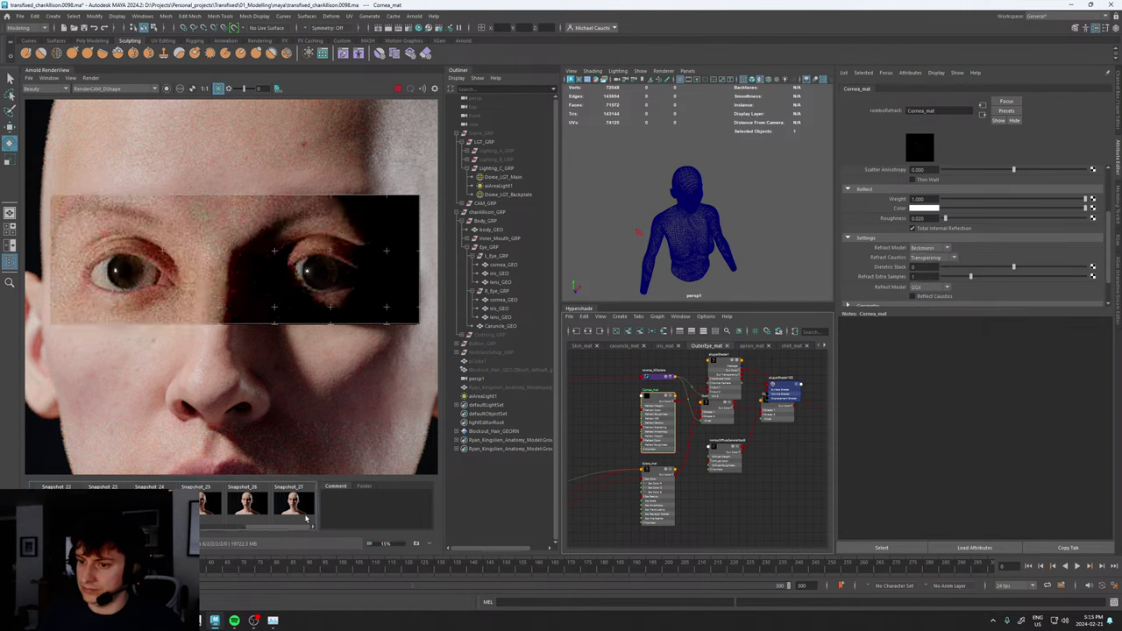
- Compare the lit eye's iris in the transparency-caustics render with Snapshot_27 and Snapshot_26 close up
left_click(300, 506)
scroll(143, 284, "up", 3)
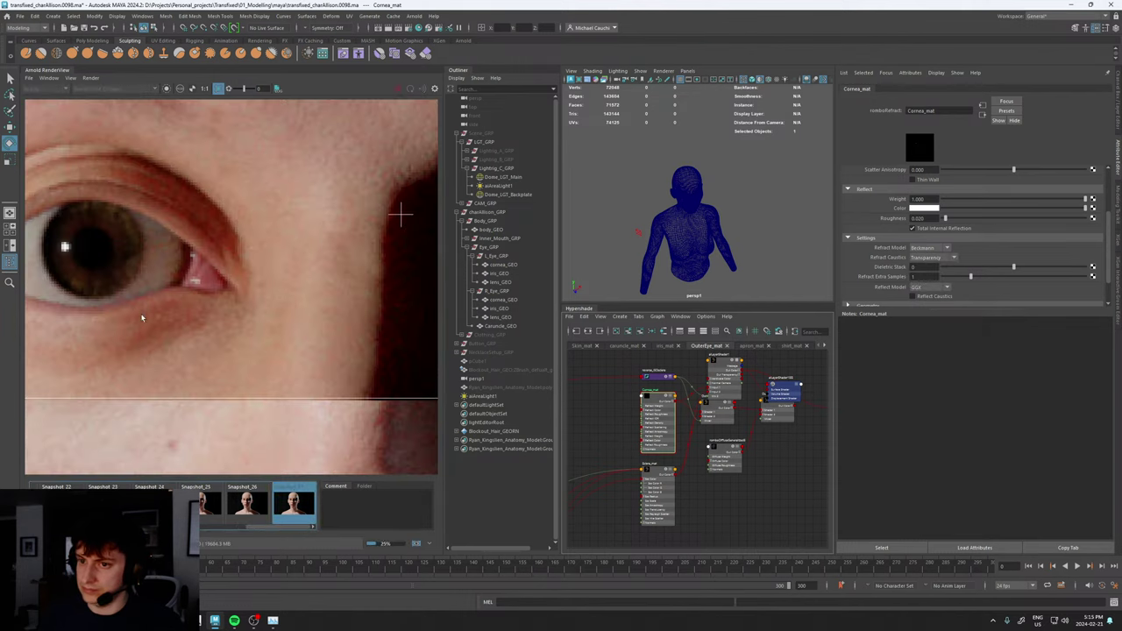
left_click(293, 505)
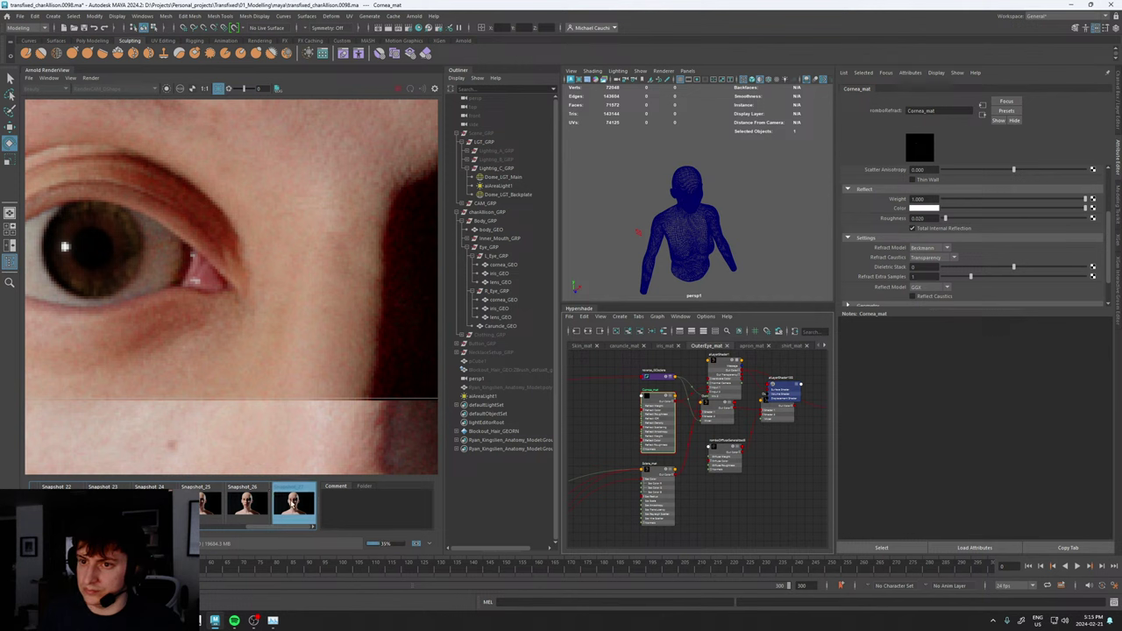
left_click(293, 505)
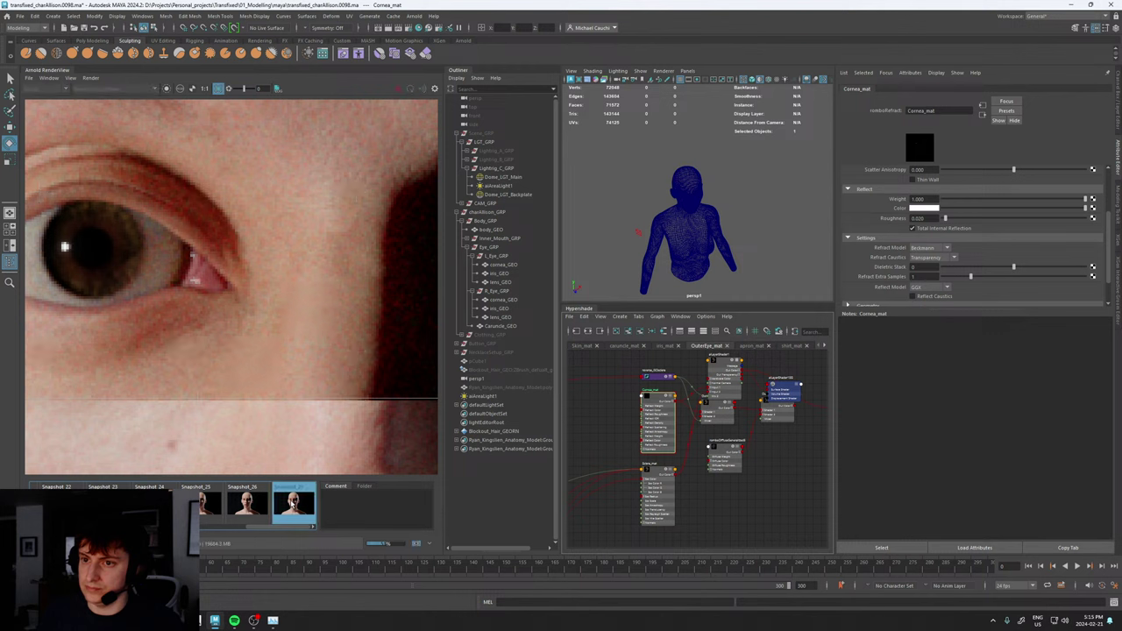
left_click(251, 506)
left_click(251, 506)
left_click(252, 506)
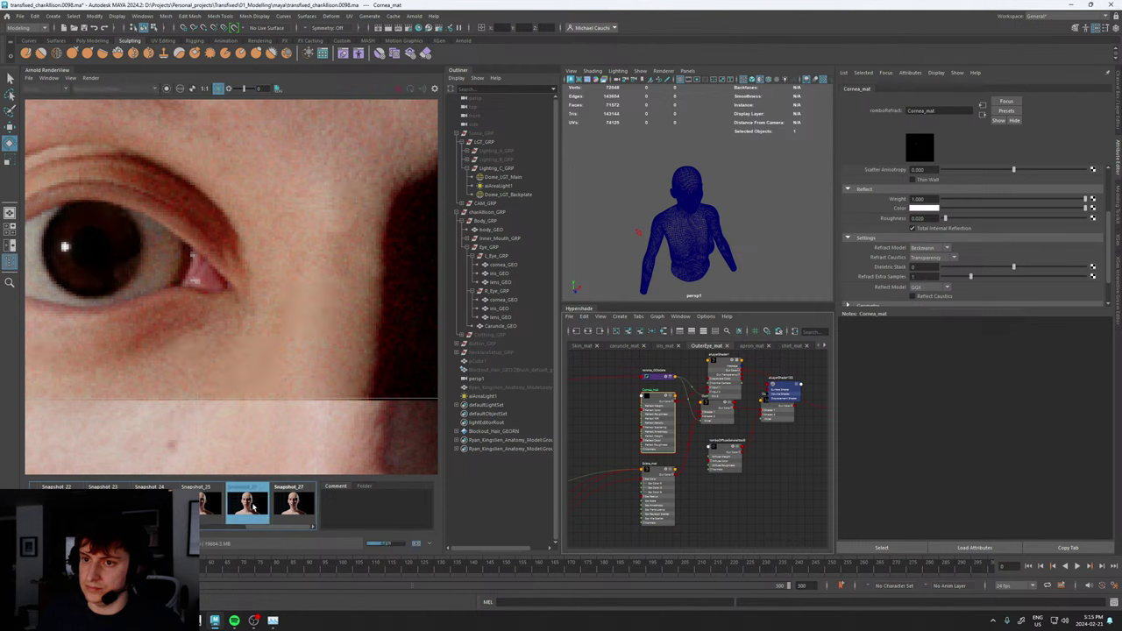
left_click(253, 507)
left_click(289, 508)
left_click(289, 508)
left_click(289, 508)
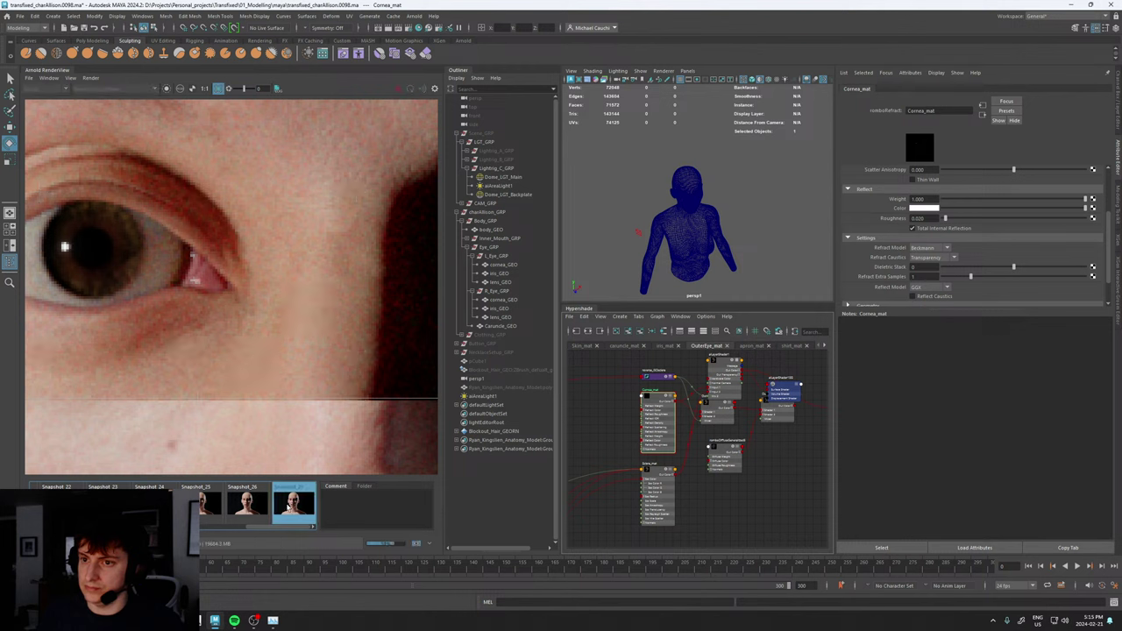
left_click(294, 508)
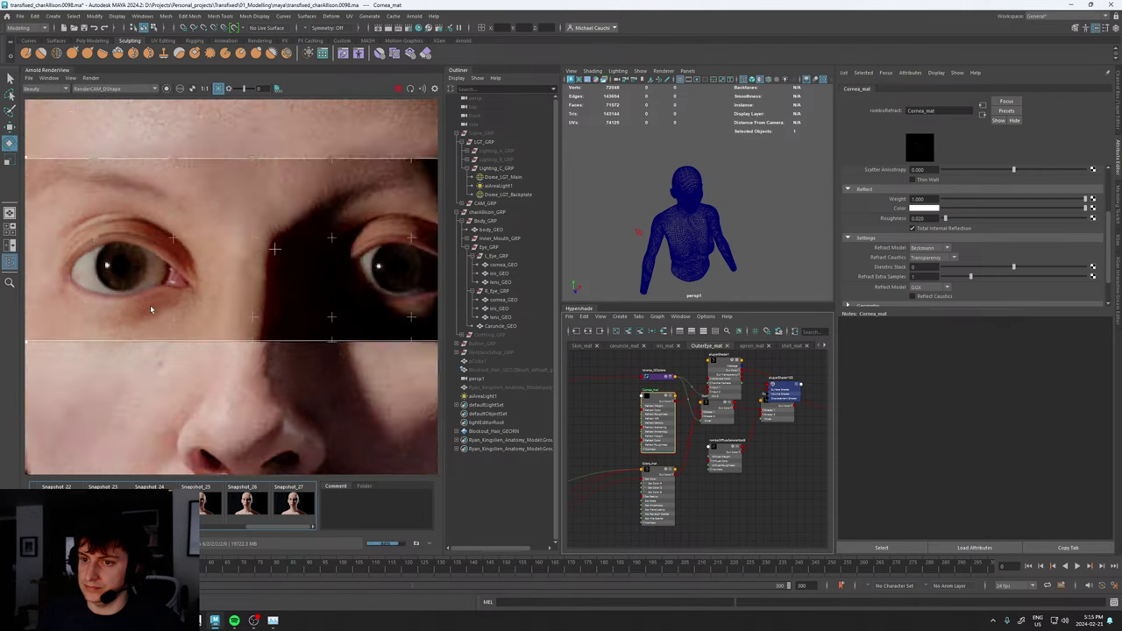
left_click(295, 513)
left_click(295, 513)
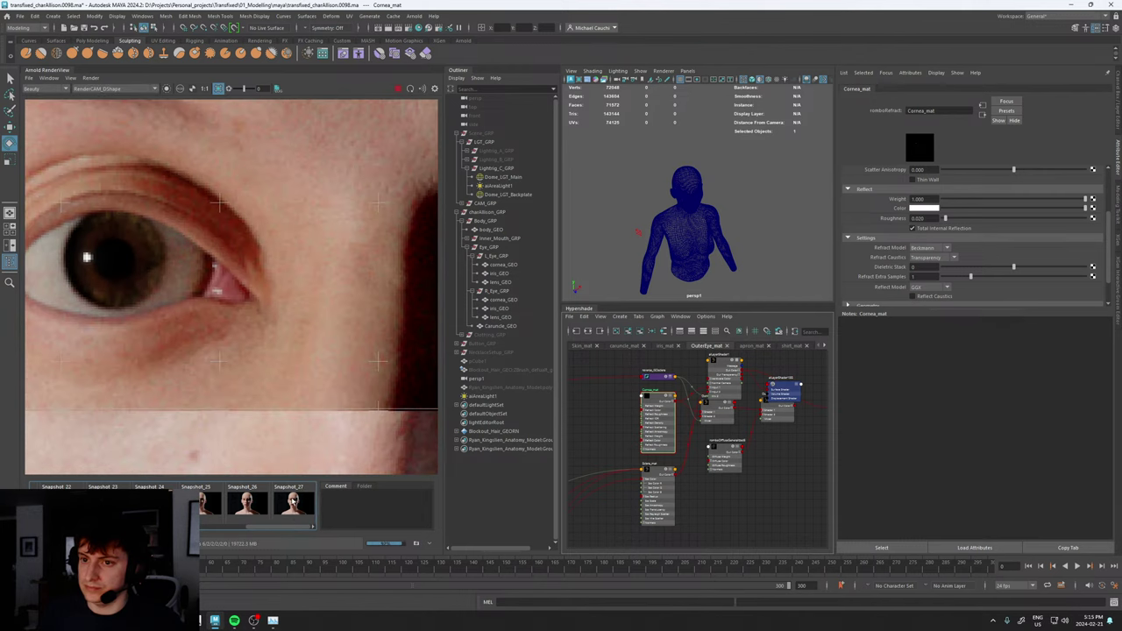
left_click(296, 513)
left_click(293, 507)
- Compare the shadowed eye in the transparency-caustics render with Snapshot_27 close up
scroll(272, 368, "down", 4)
scroll(353, 329, "up", 4)
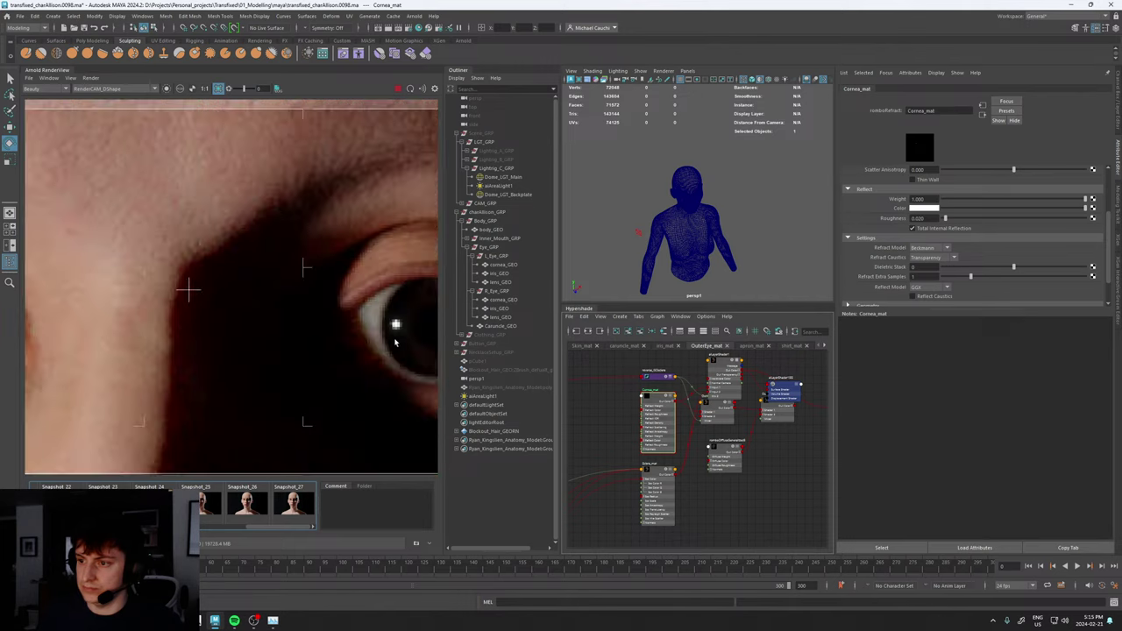
middle_click_drag(418, 393, 291, 386)
left_click(293, 513)
left_click(294, 513)
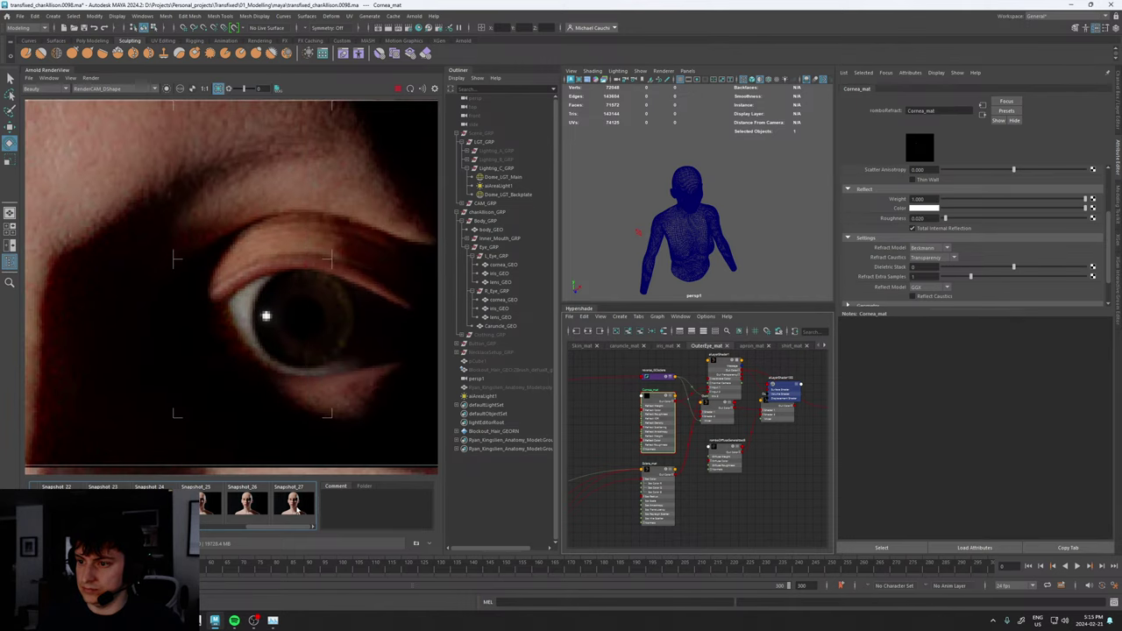
left_click(293, 513)
left_click(293, 513)
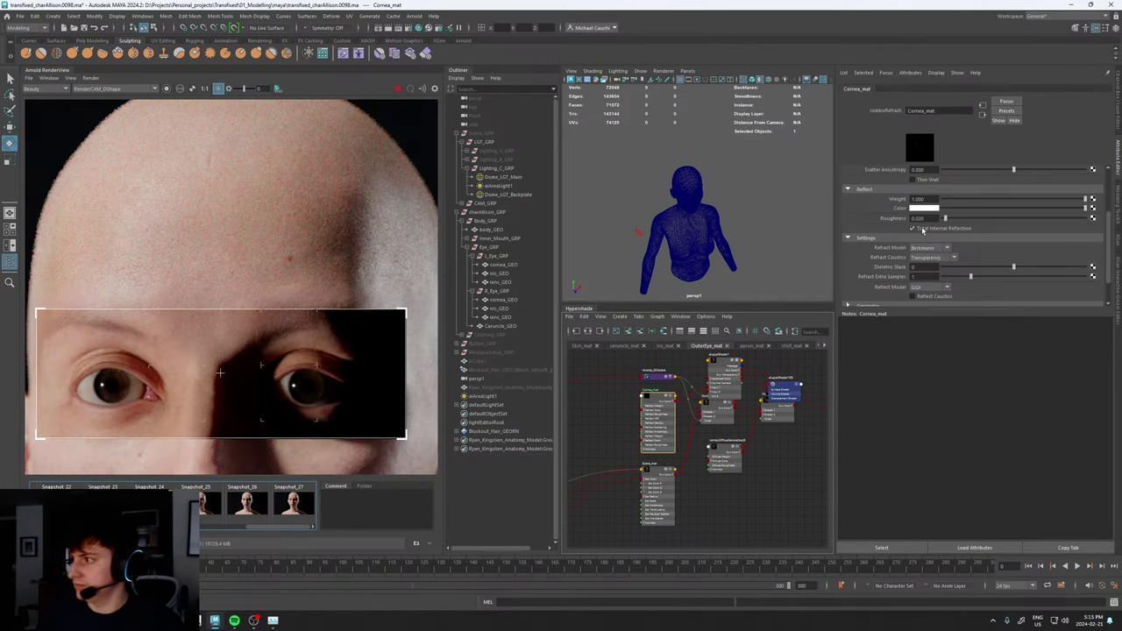
- Set Cornea_mat's refract caustics to Hybrid, enable Reflect Caustics, and check the eyes in the render
left_click(926, 258)
left_click(919, 275)
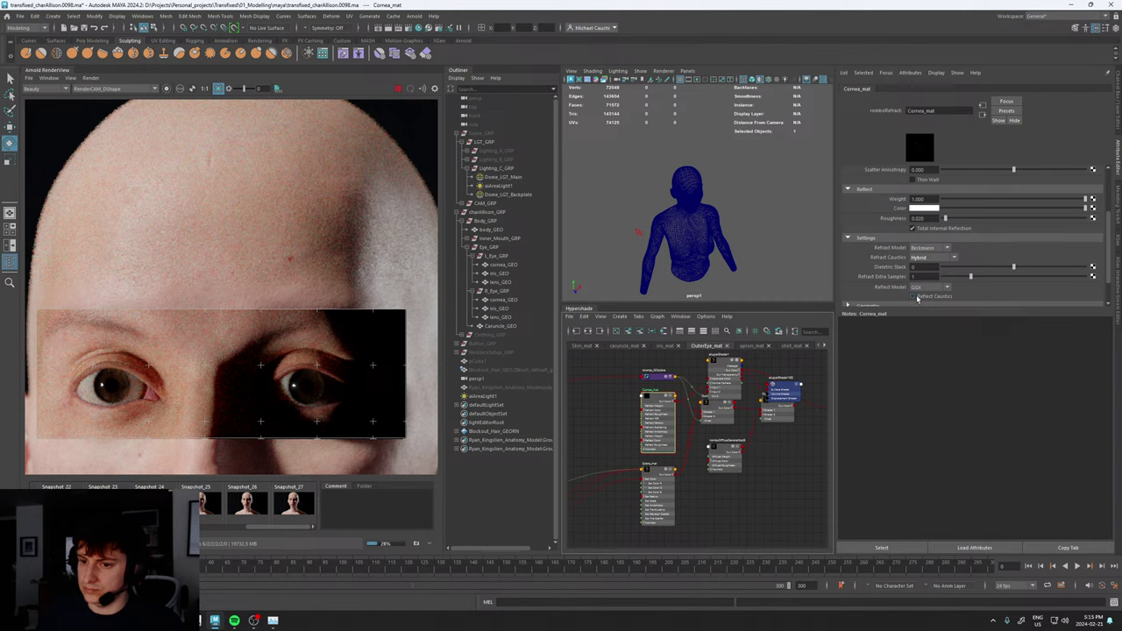
left_click(914, 297)
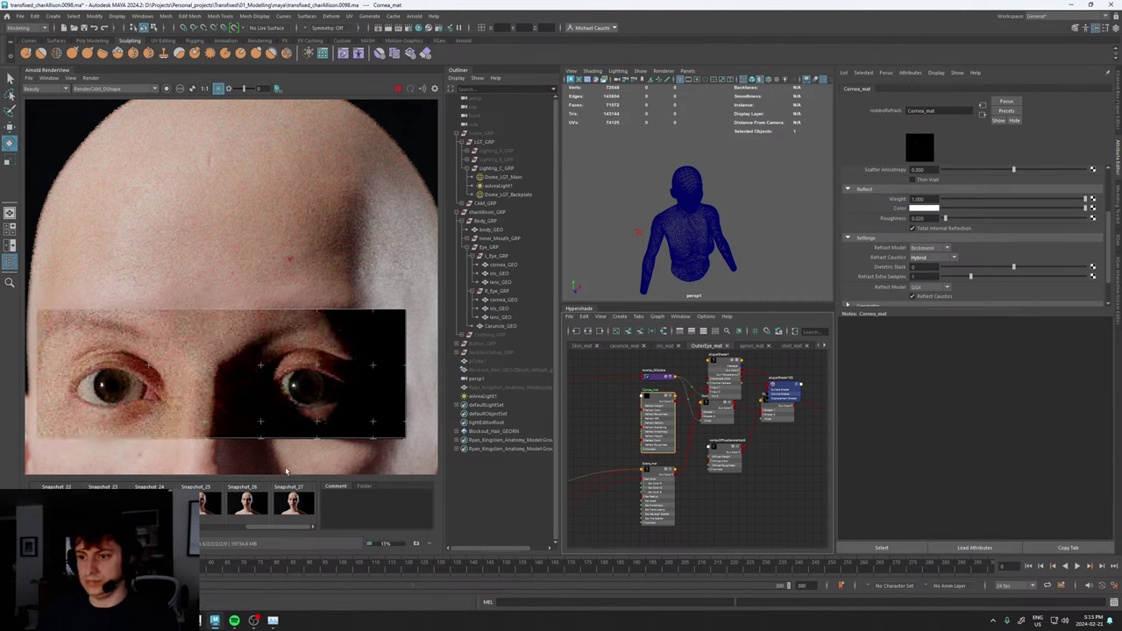
middle_click_drag(230, 406, 281, 366)
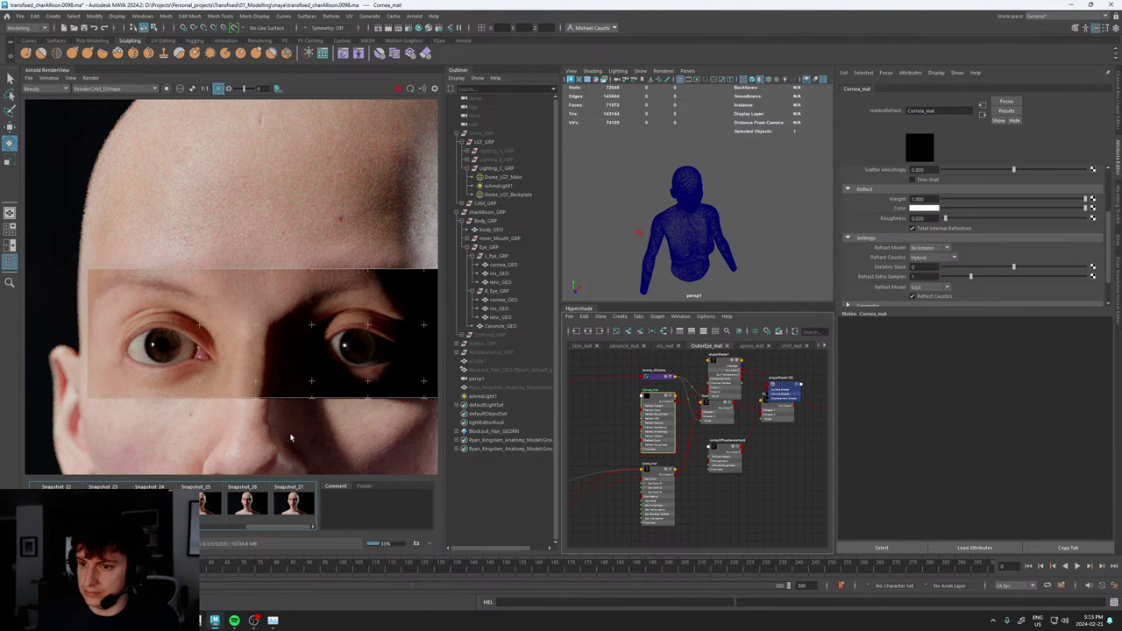
scroll(291, 437, "down", 2)
scroll(290, 421, "up", 4)
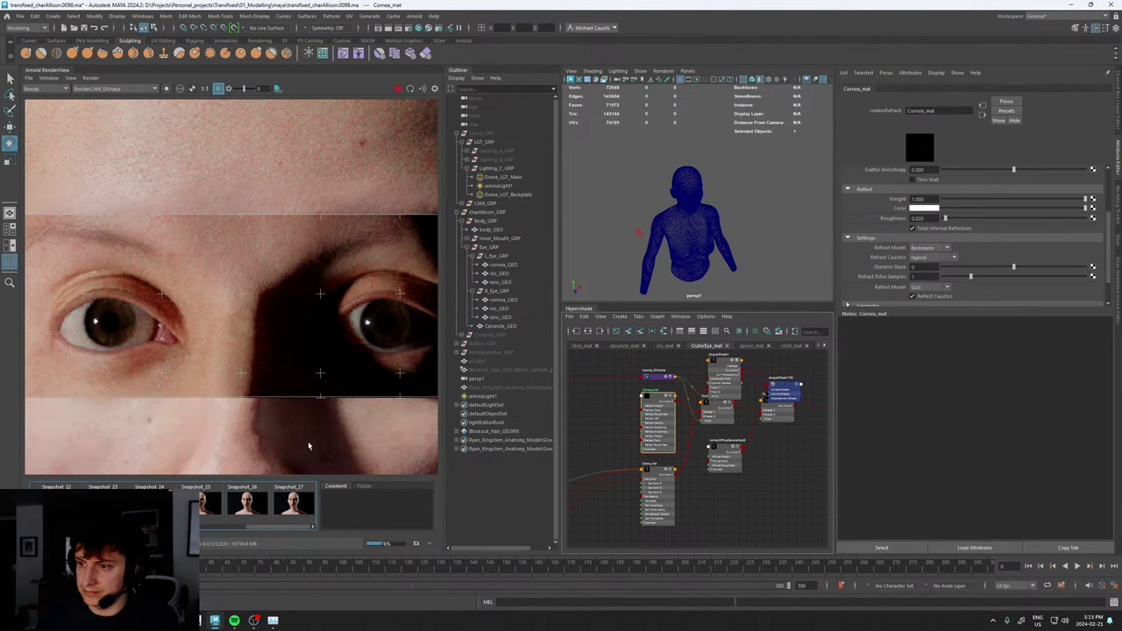
scroll(307, 434, "down", 4)
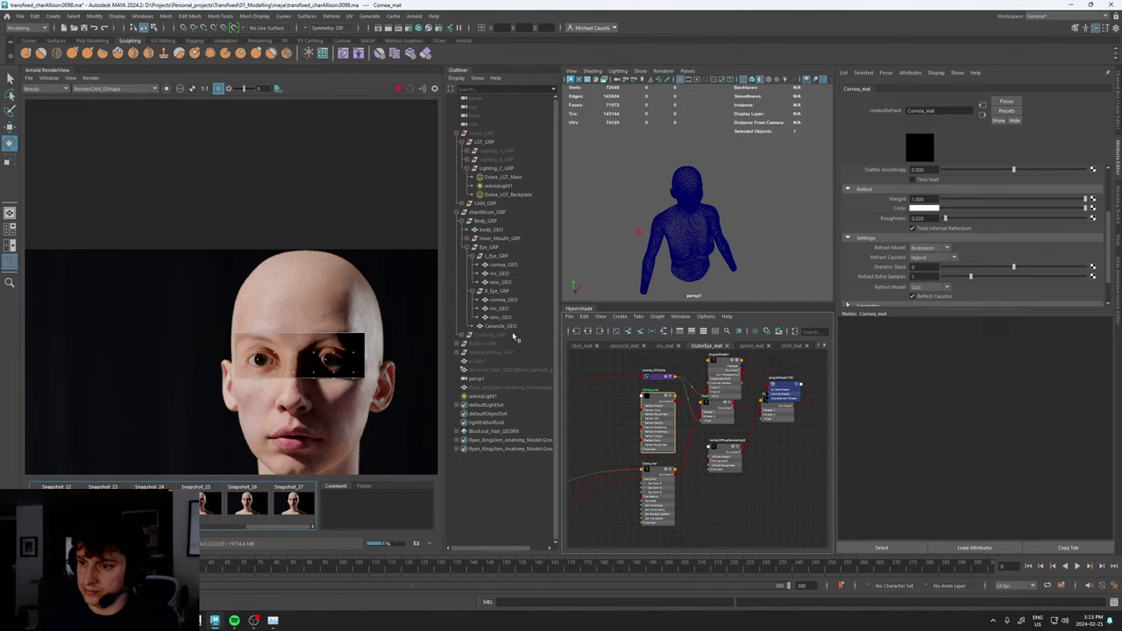
- Group the area light beside the character and rotate the group about 17.8° around Y to relight the eyes
left_click(638, 233)
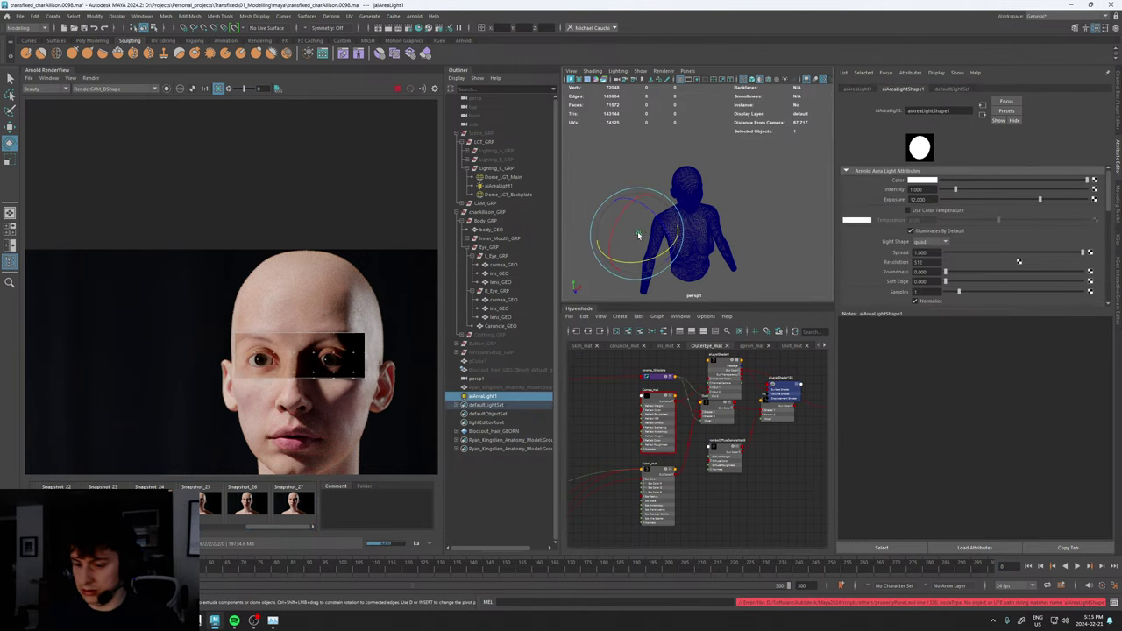
key("ctrl+g")
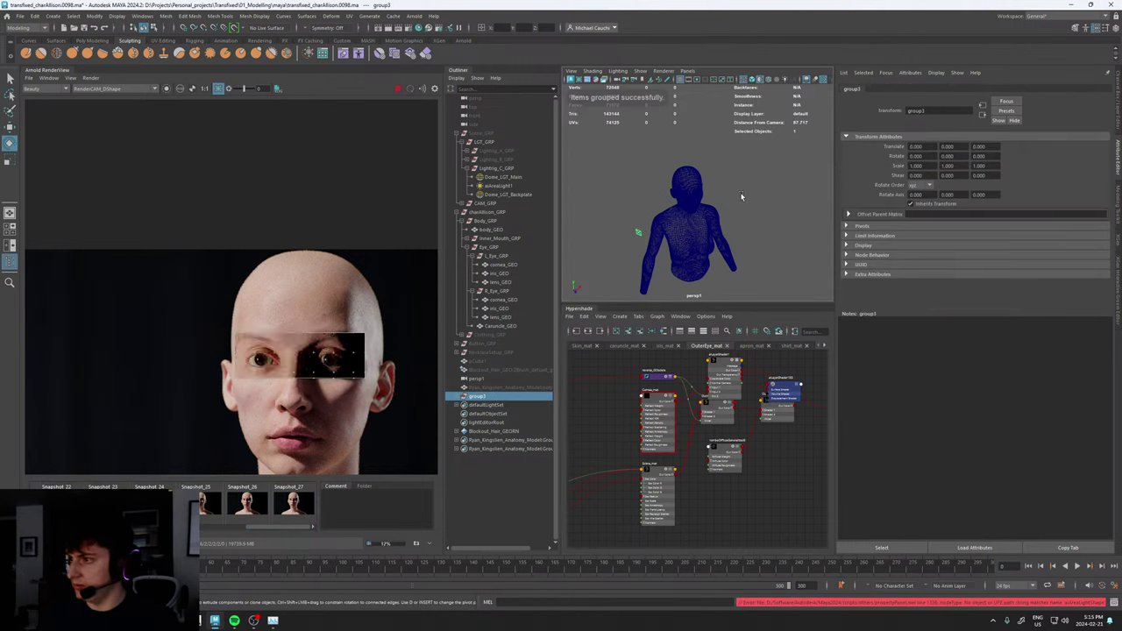
scroll(726, 293, "down", 5)
key("e")
left_click_drag(726, 293, 735, 278)
scroll(313, 337, "up", 1)
scroll(311, 359, "up", 1)
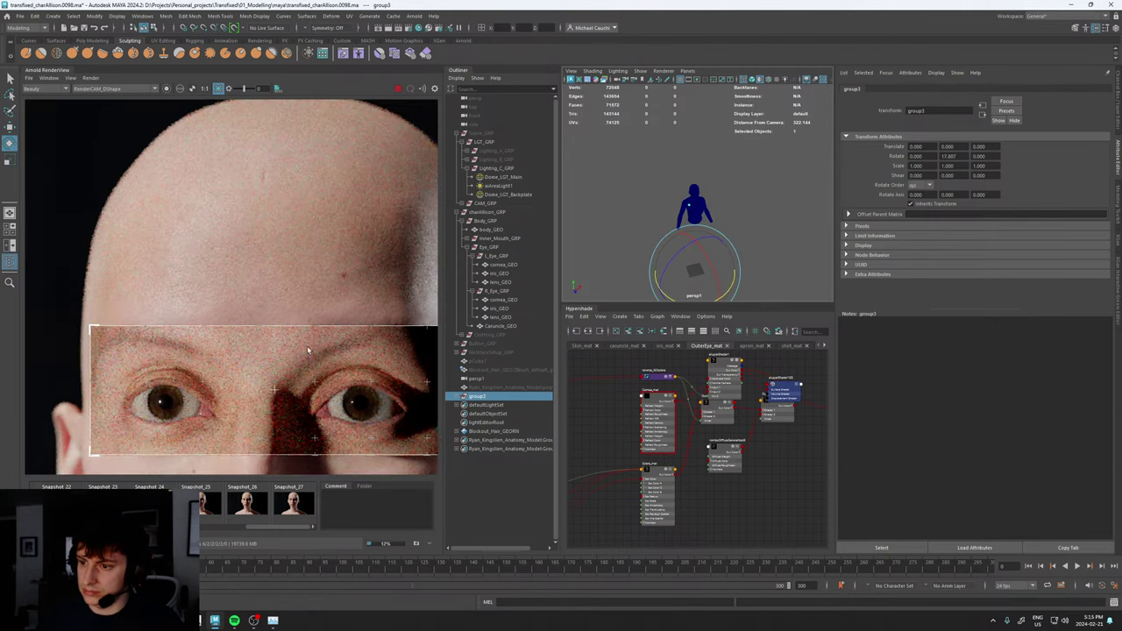
- Turn off the render's crop region and rotate the light group around Y so the opposite side of the face is lit, checking both eyes
middle_click_drag(308, 351, 291, 261)
scroll(290, 261, "down", 1)
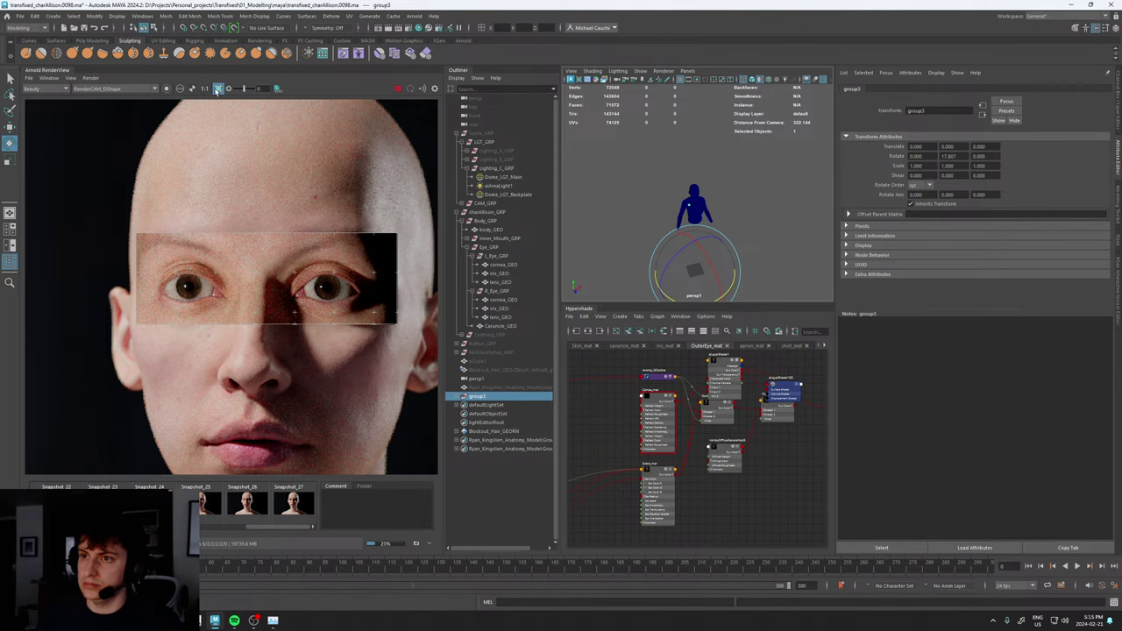
left_click(218, 90)
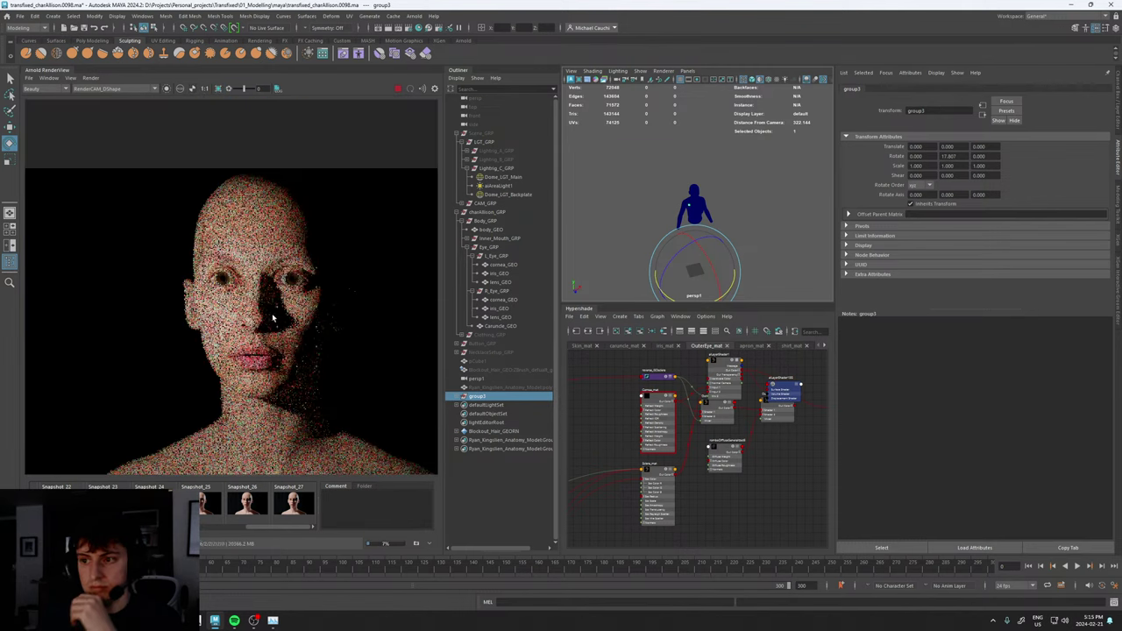
scroll(278, 300, "up", 2)
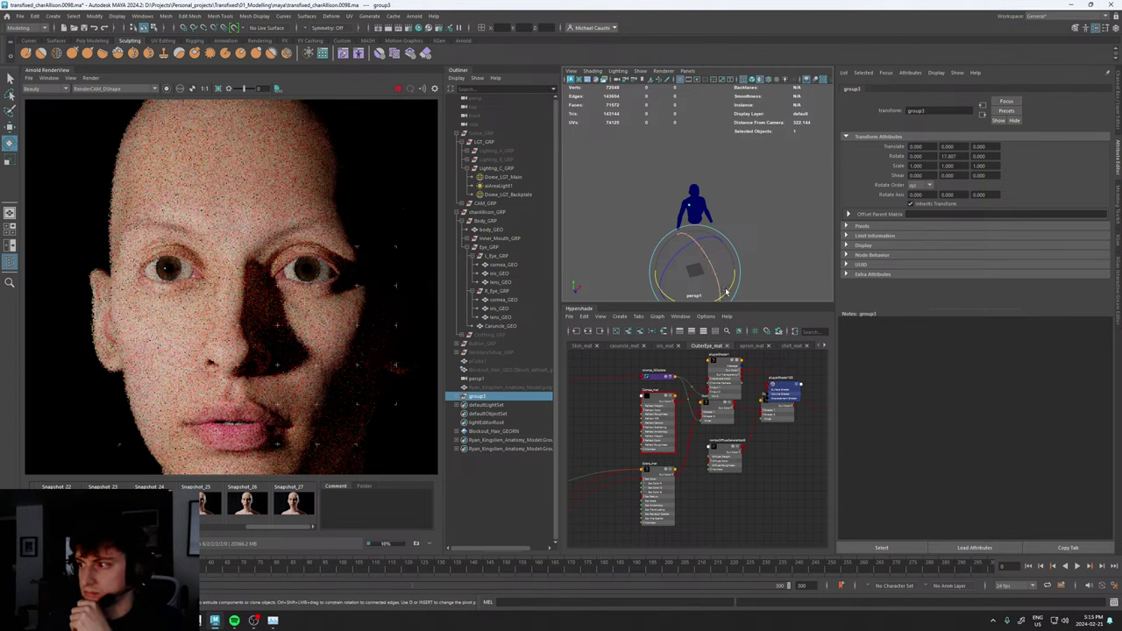
left_click_drag(728, 294, 740, 237)
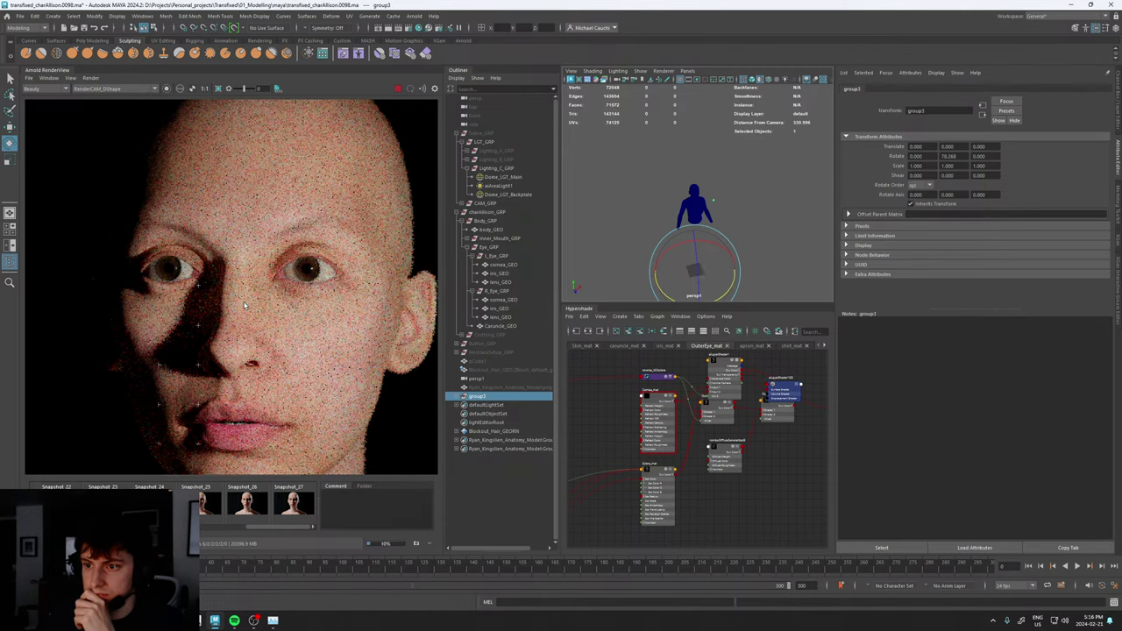
scroll(264, 324, "up", 2)
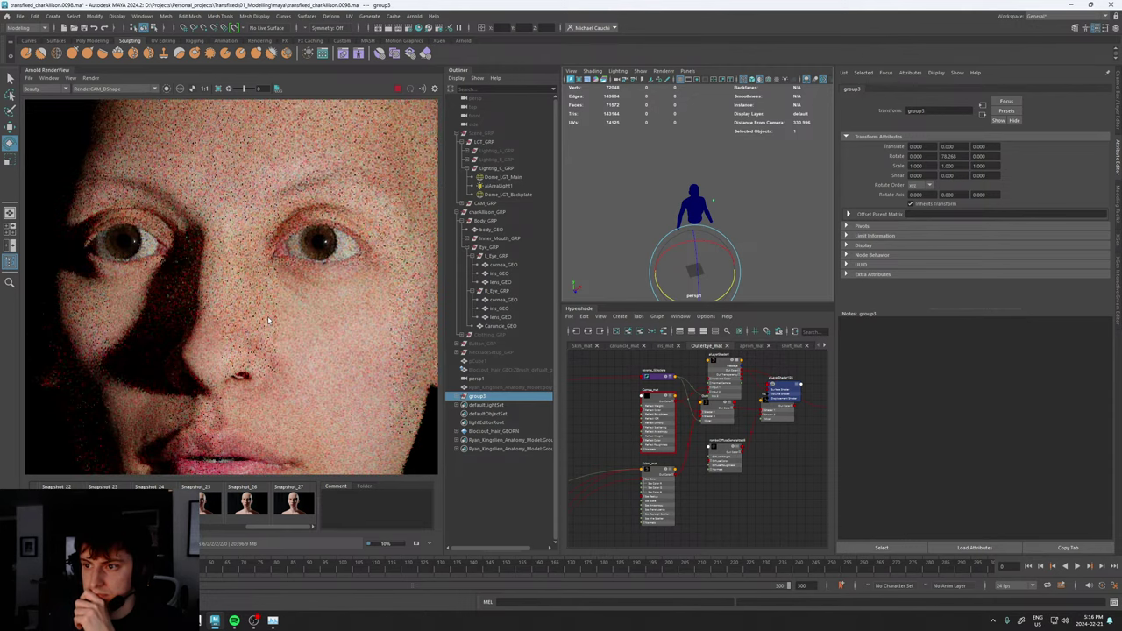
scroll(267, 320, "down", 2)
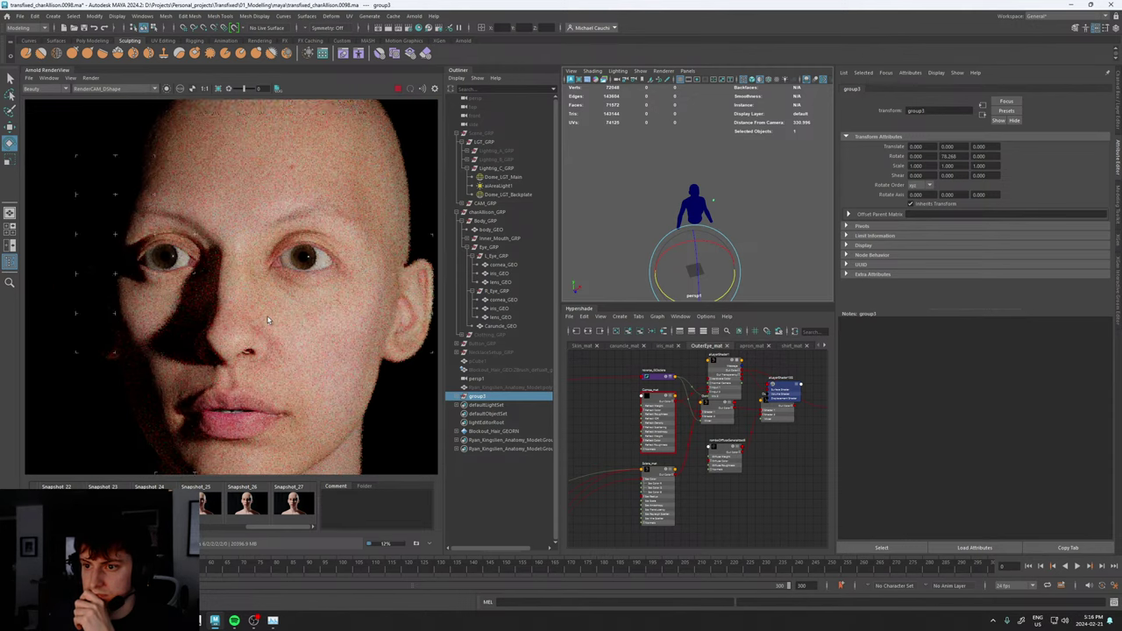
scroll(270, 280, "down", 1)
scroll(273, 283, "up", 5)
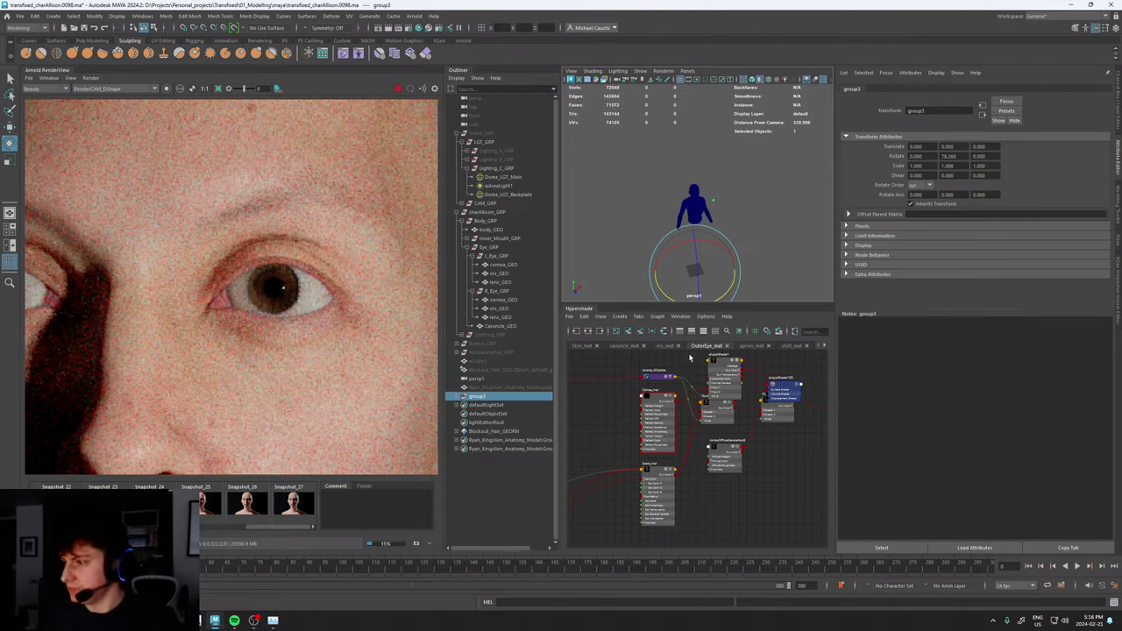
- Set Input Max of the Range_CorneaSoftness node in the OuterEye_mat network to 0.8
scroll(646, 476, "down", 5)
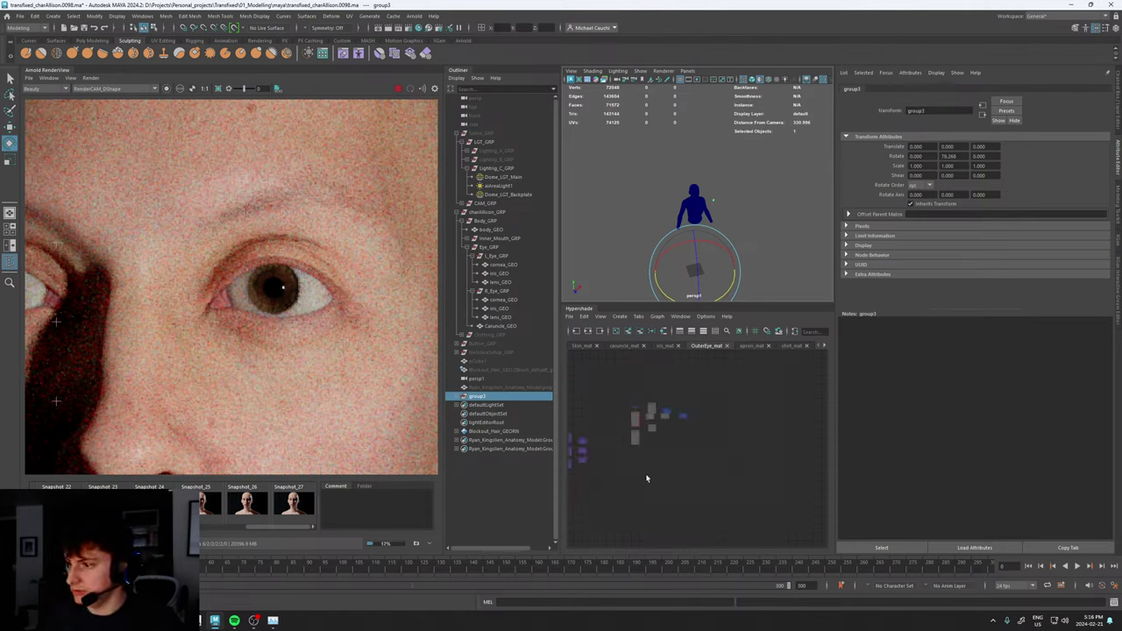
scroll(670, 408, "up", 5)
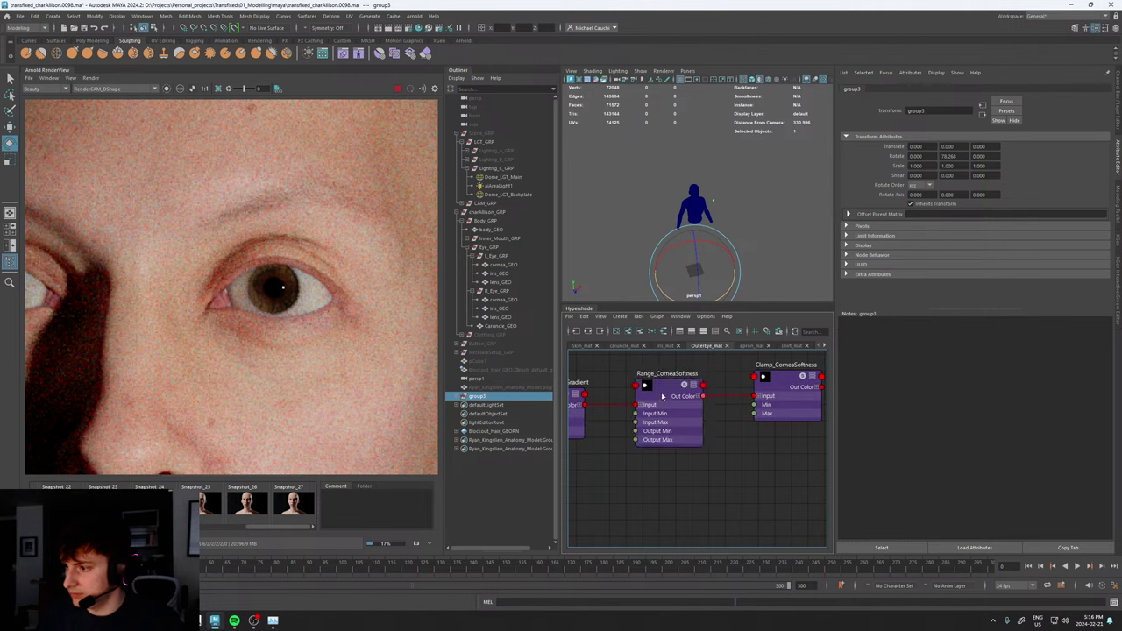
left_click(665, 394)
left_click(917, 189)
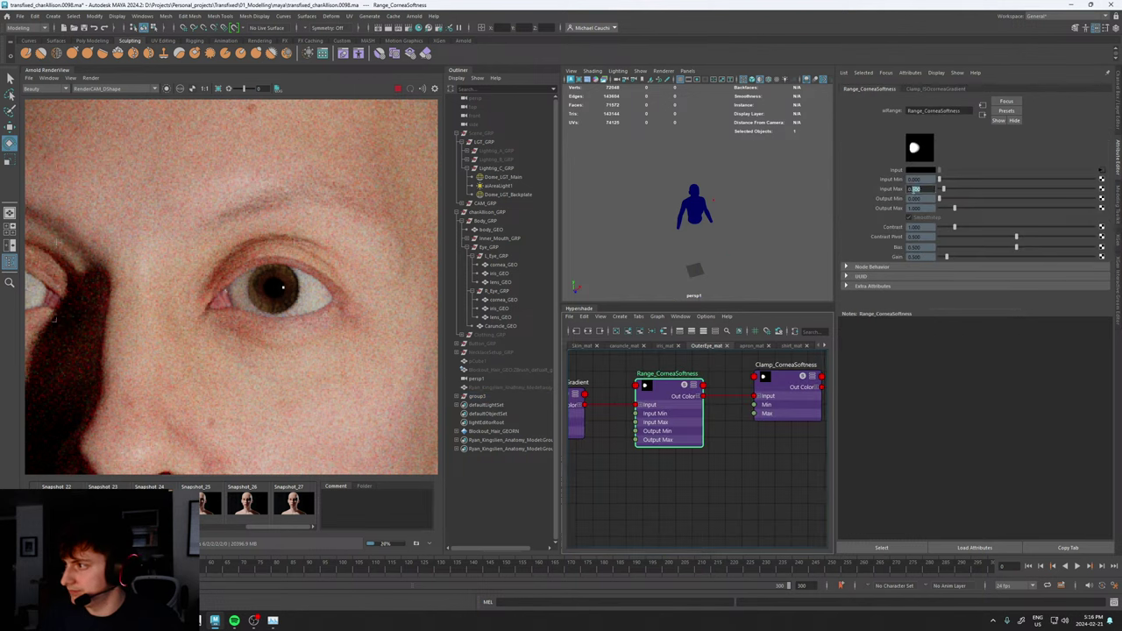
type("0.8")
key("Return")
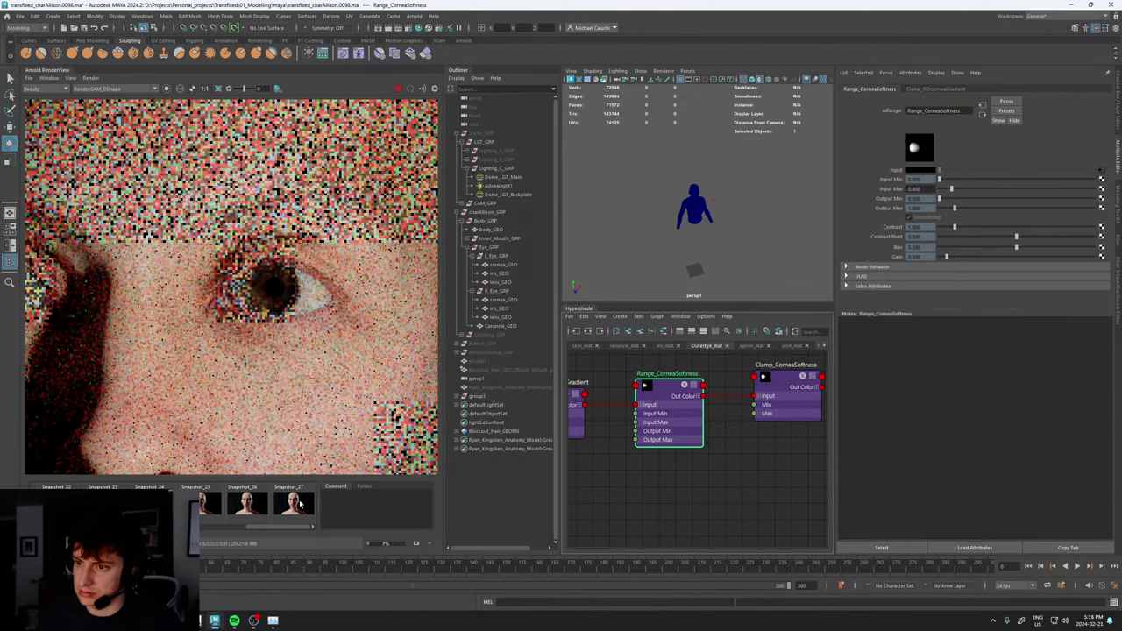
- Check the lit eye's iris and cornea edge in the render close up, against Snapshot_27 and Snapshot_26
left_click(300, 504)
left_click(300, 504)
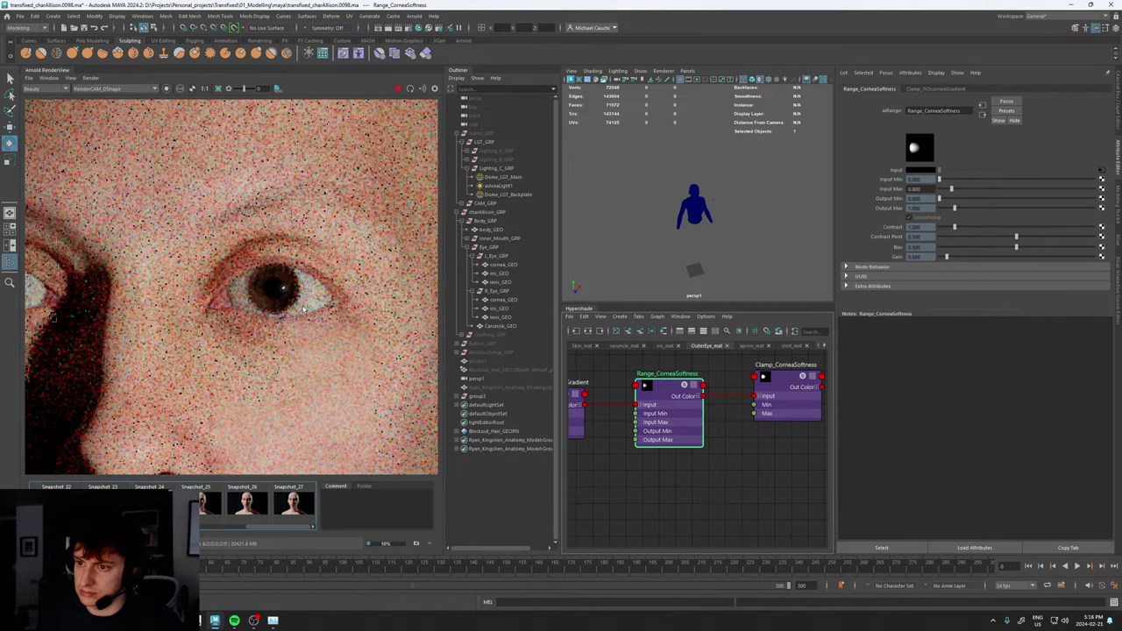
scroll(303, 311, "up", 2)
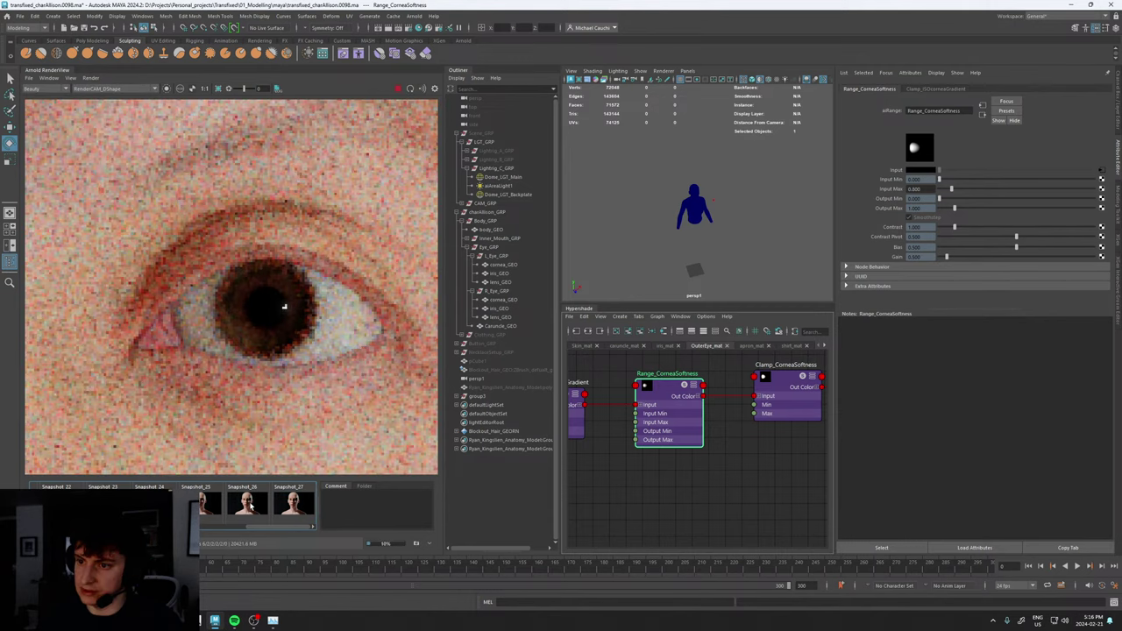
left_click(260, 496)
scroll(311, 379, "down", 2)
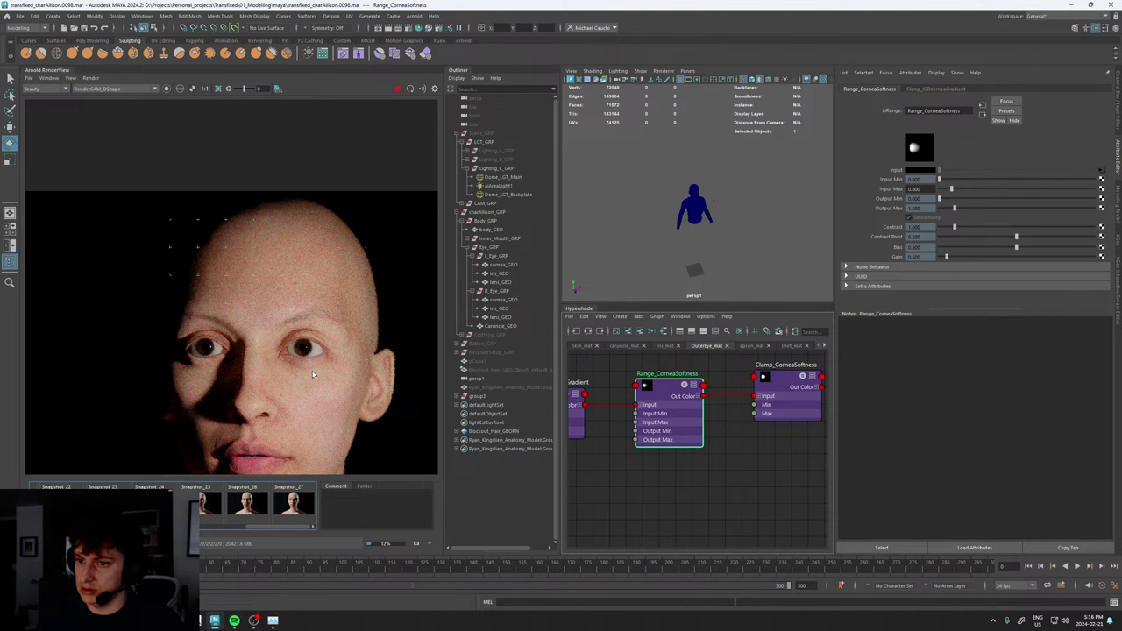
middle_click_drag(313, 377, 309, 333)
scroll(308, 330, "up", 3)
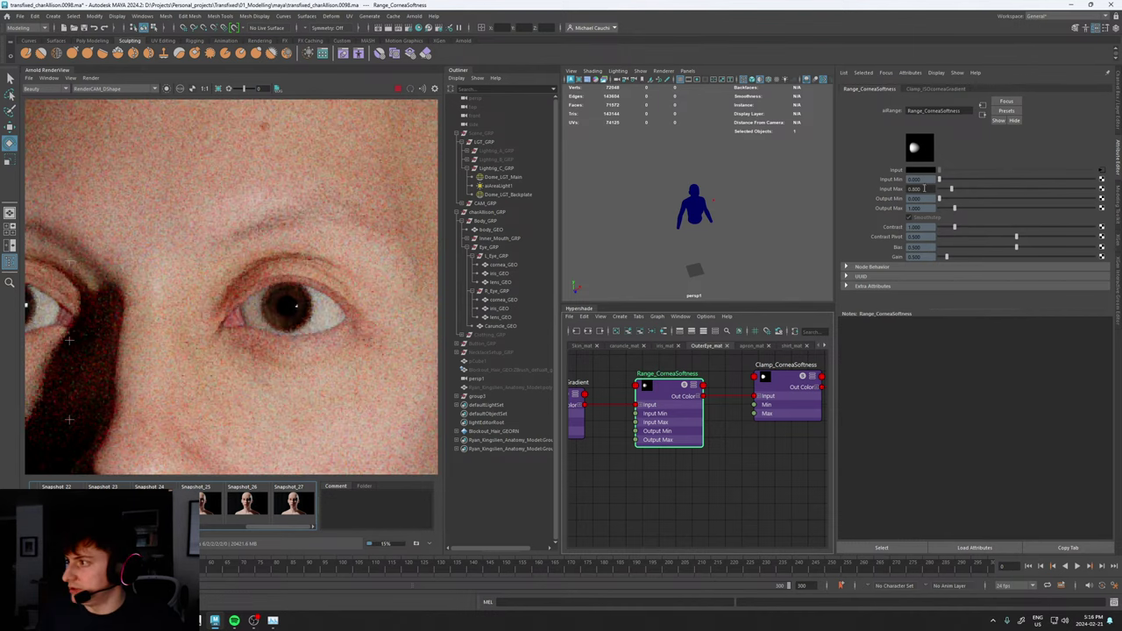
- Set Range_CorneaSoftness's Input Max to 0.4 and check both eyes in the render, close up and at full-face distance
double_click(915, 189)
type("0.4")
key("Return")
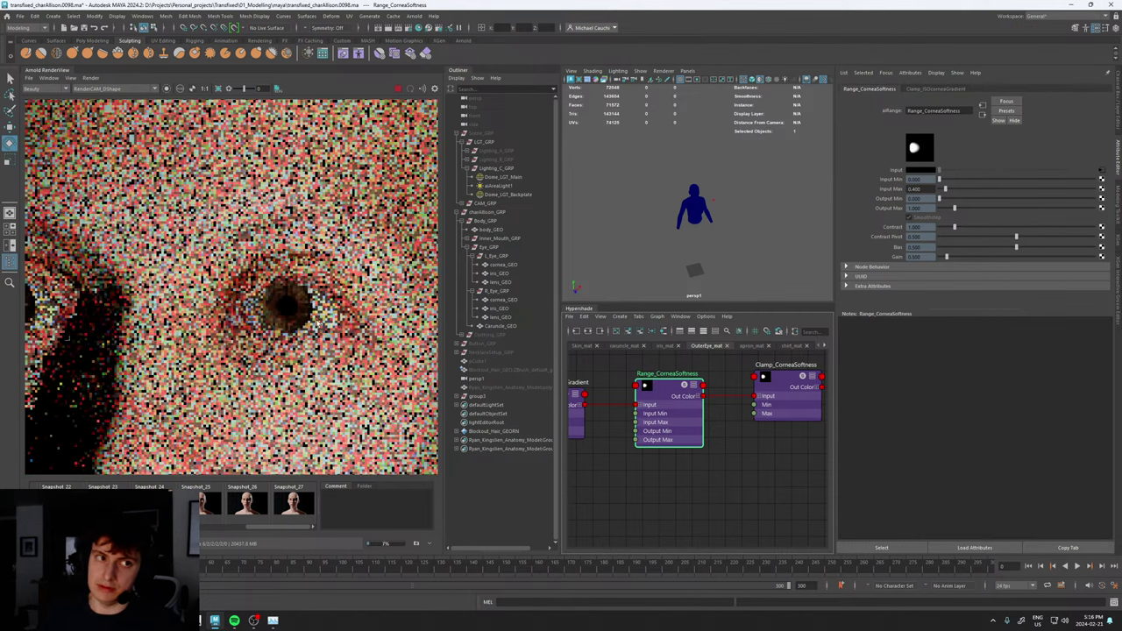
scroll(324, 363, "down", 5)
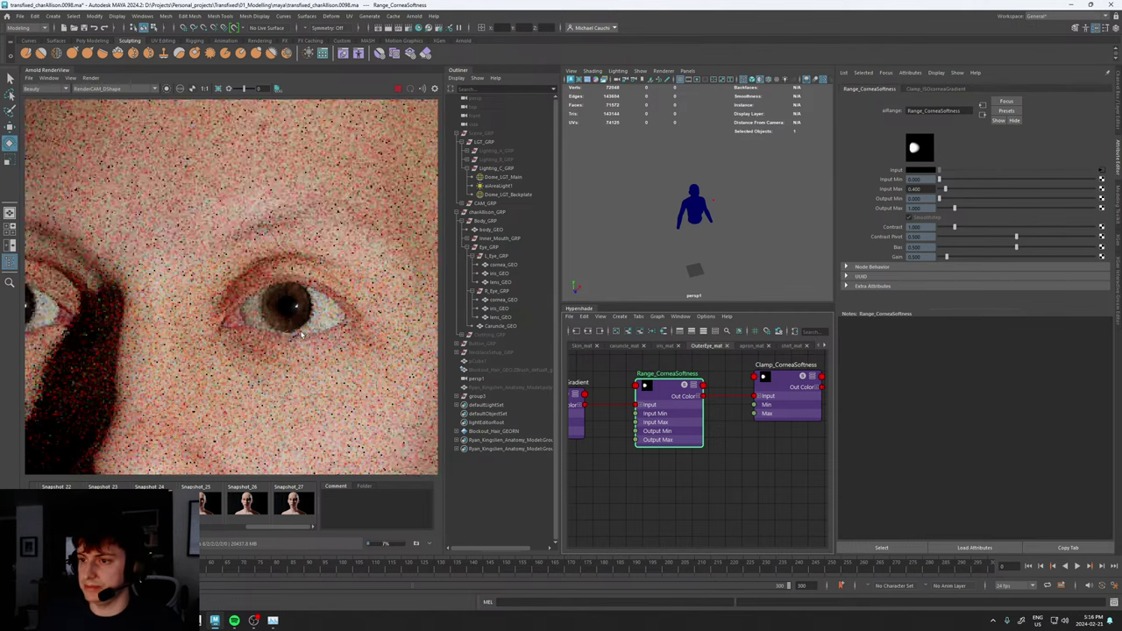
scroll(297, 345, "up", 5)
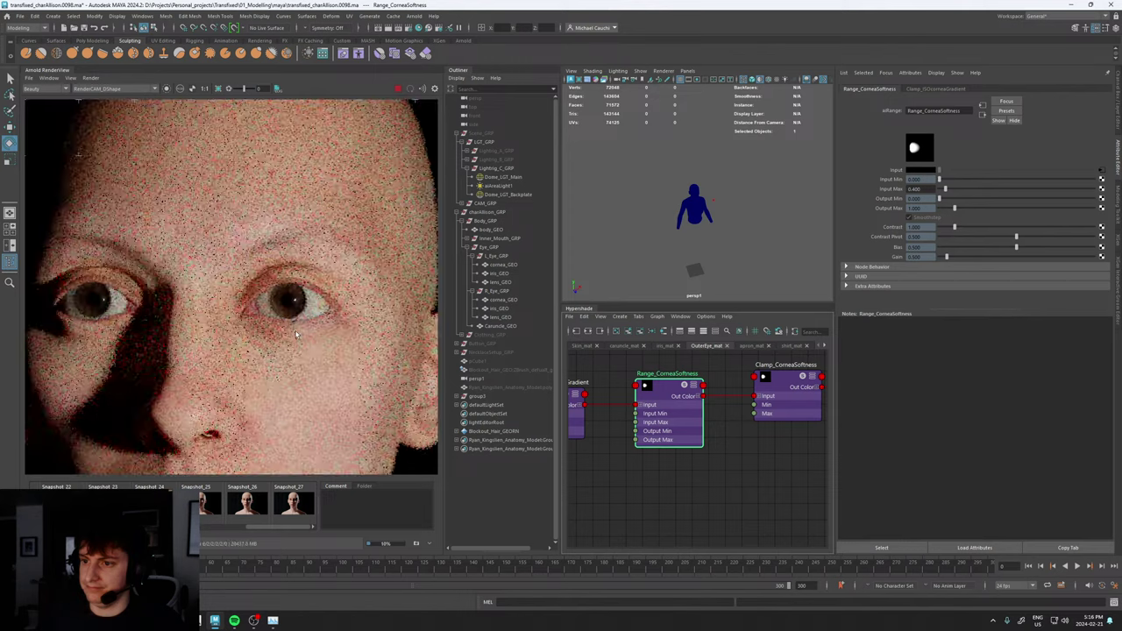
scroll(297, 322, "down", 3)
scroll(297, 321, "down", 4)
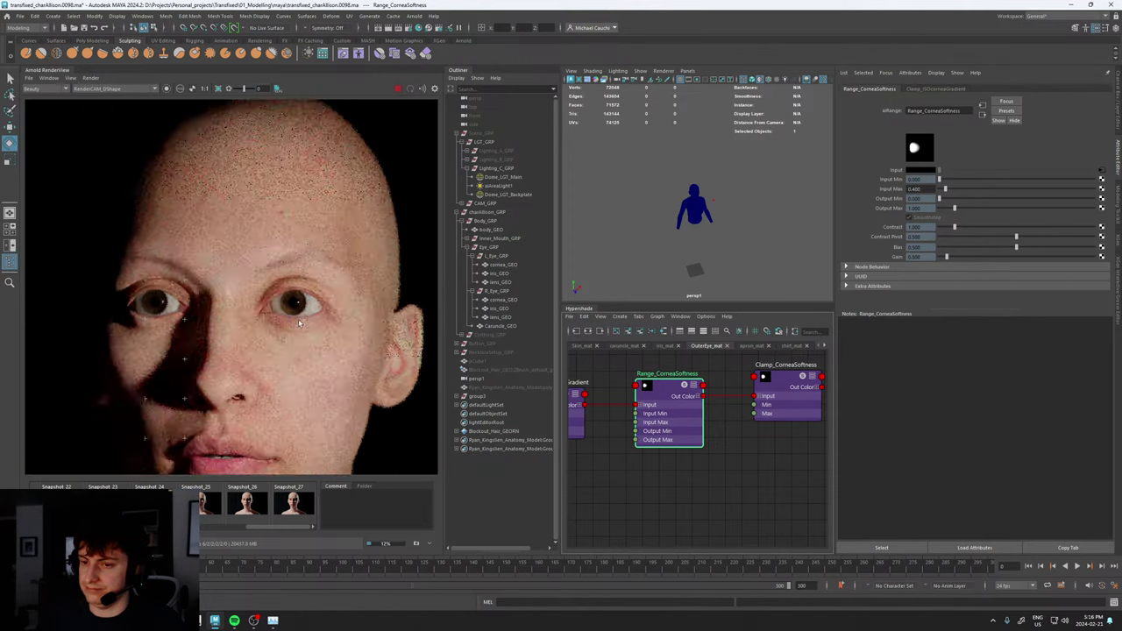
scroll(298, 321, "down", 3)
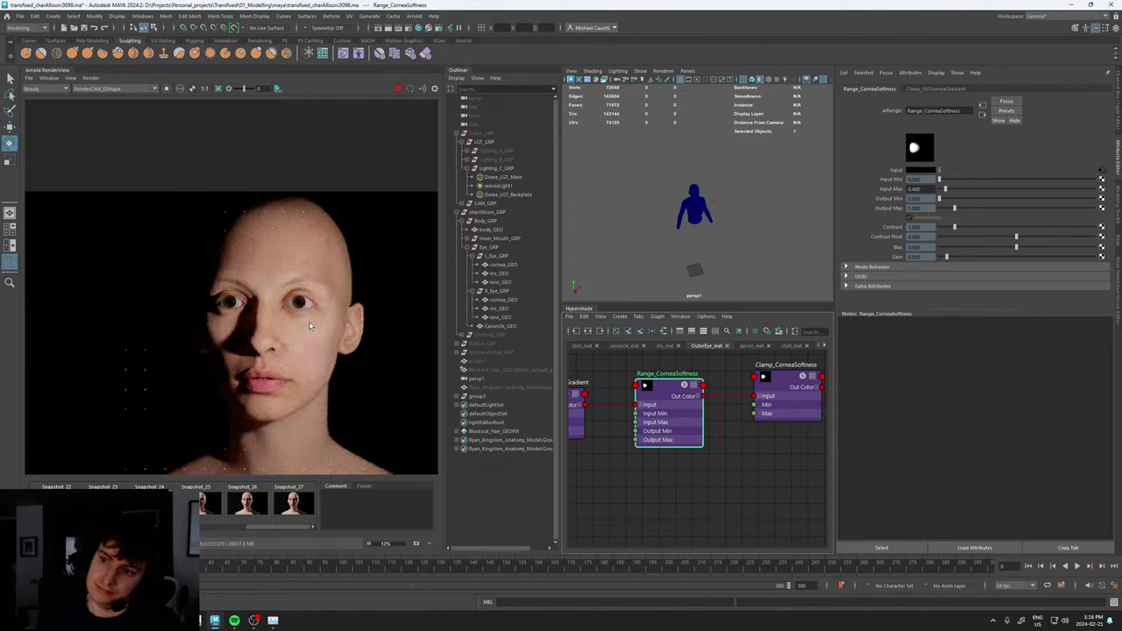
scroll(315, 351, "up", 5)
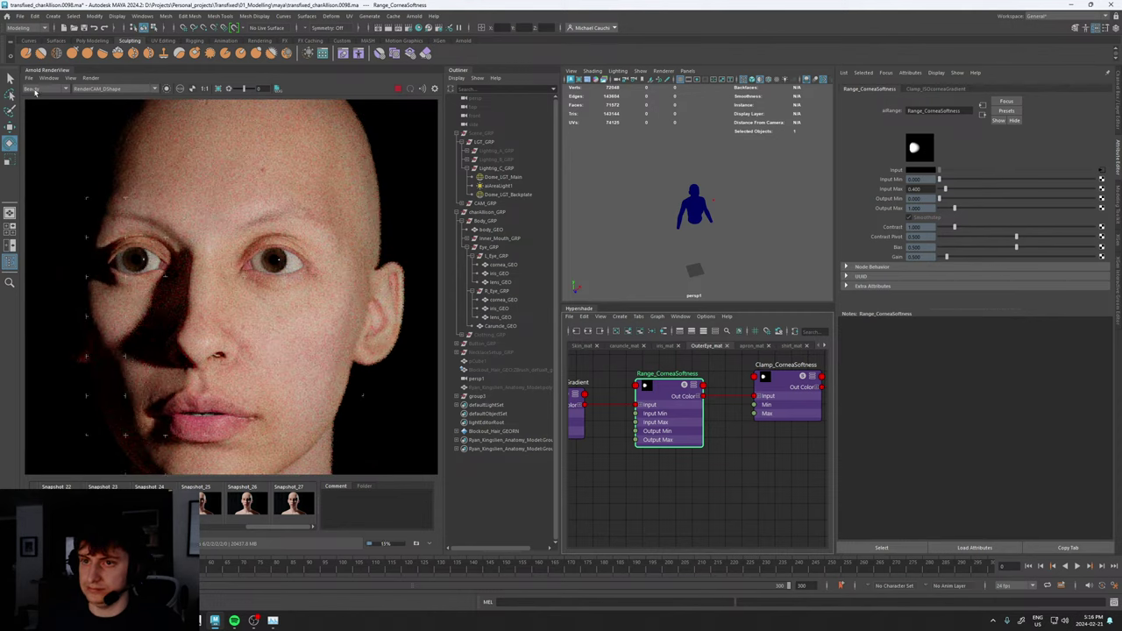
- Inspect the specular pass of the face, return to the Beauty pass, and examine the mouth and overall face
left_click(34, 90)
left_click(35, 121)
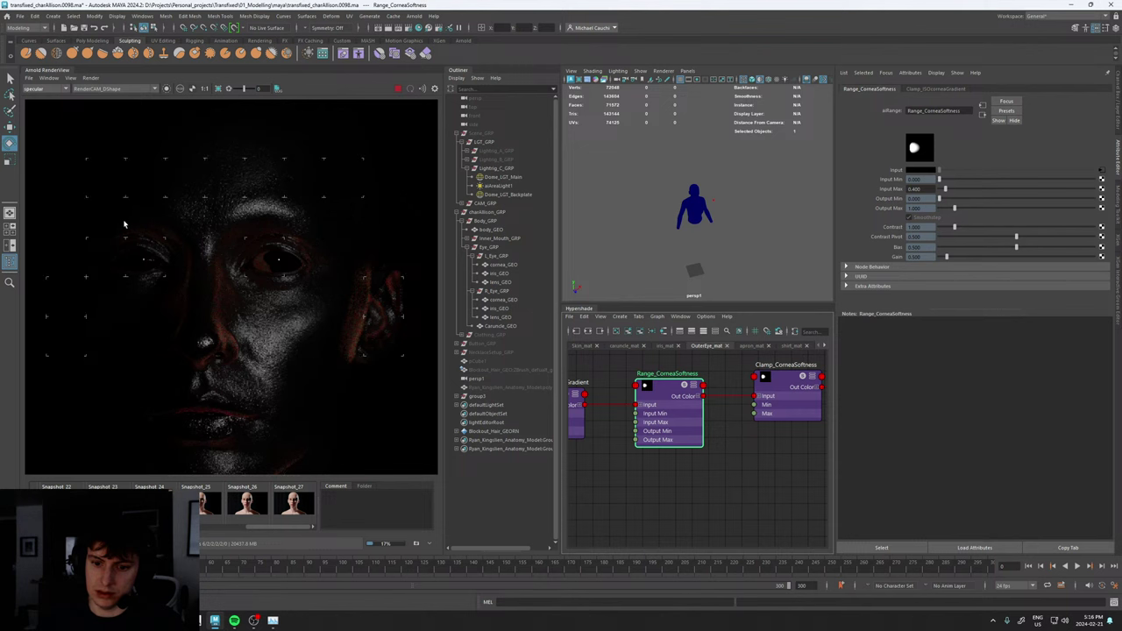
left_click(37, 88)
left_click(40, 97)
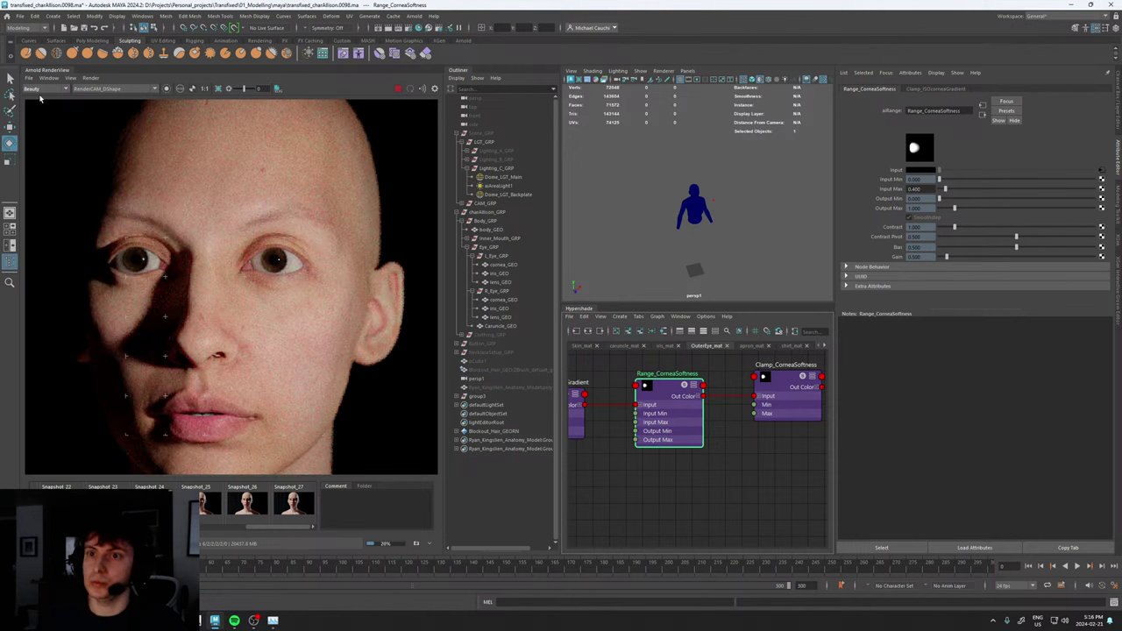
scroll(309, 323, "down", 2)
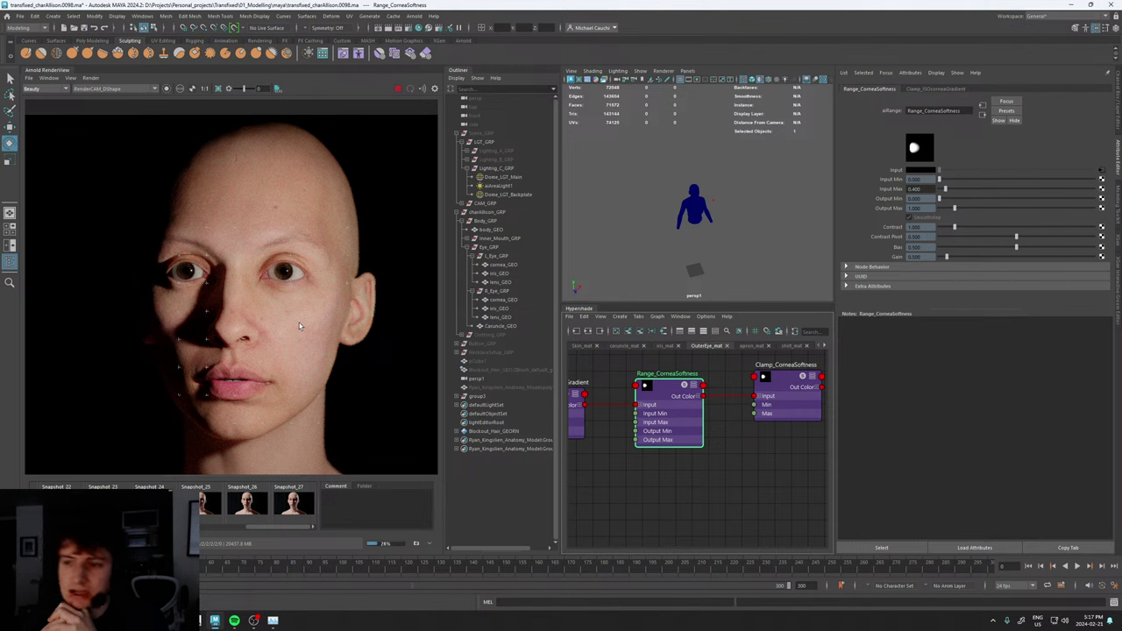
scroll(264, 392, "up", 6)
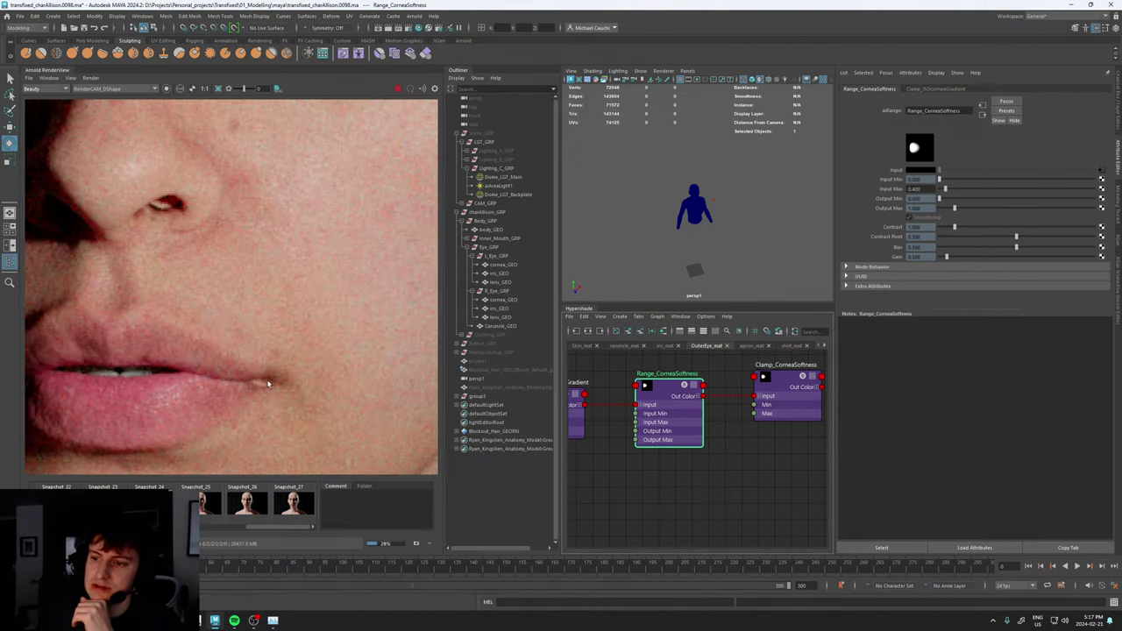
scroll(263, 395, "down", 6)
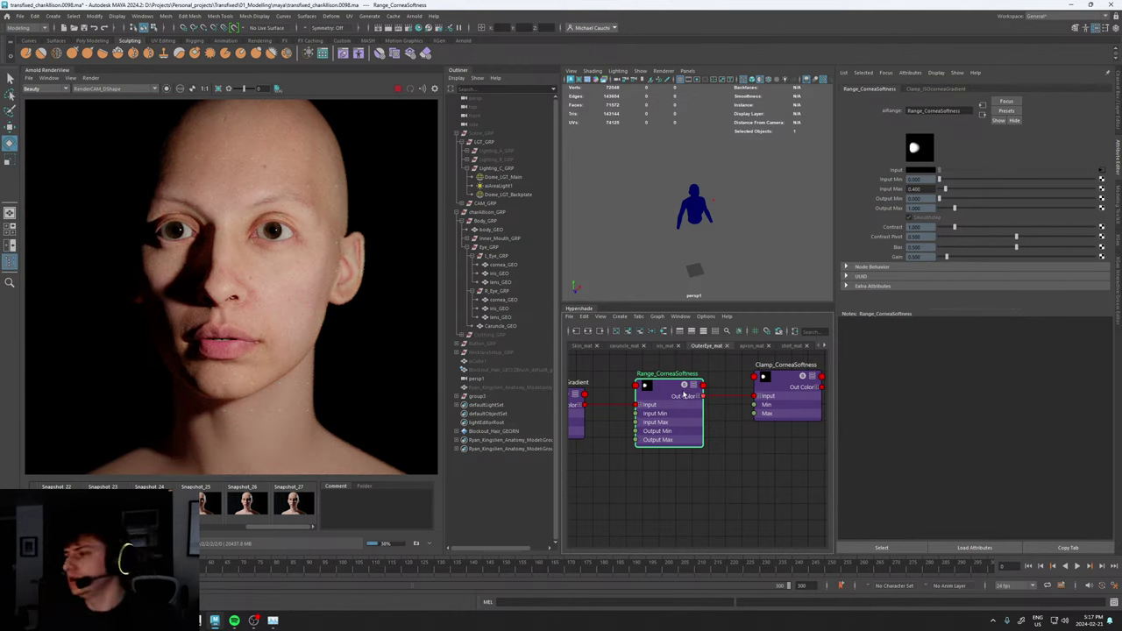
- Rotate the light group to about 95.9° around Y and check the side-lit face and eyes in the render
left_click(480, 397)
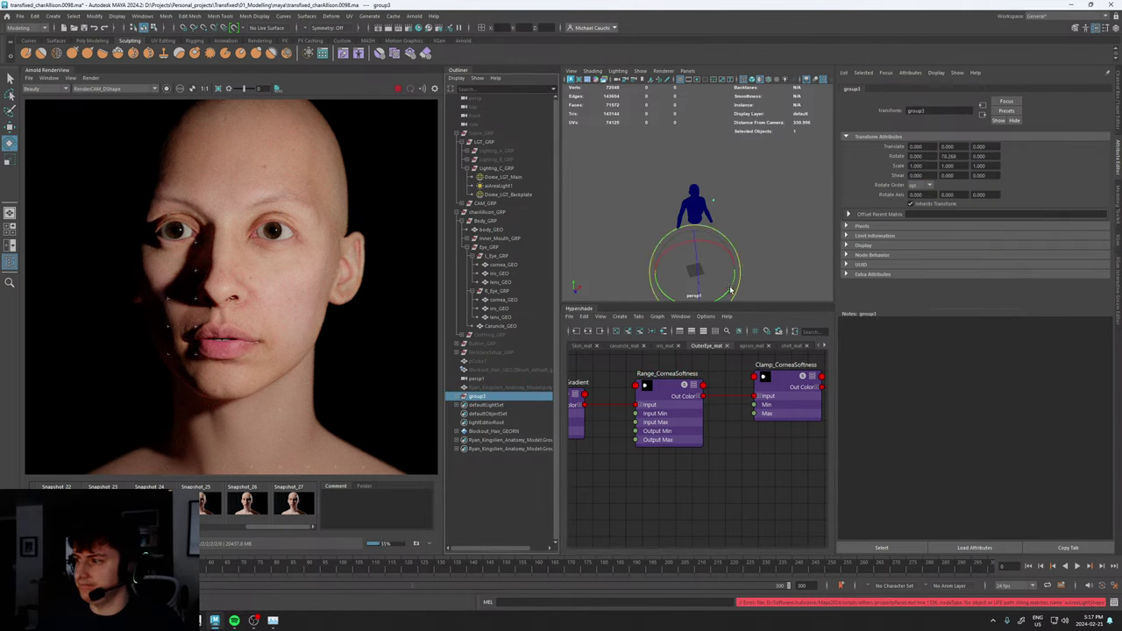
left_click_drag(742, 280, 737, 283)
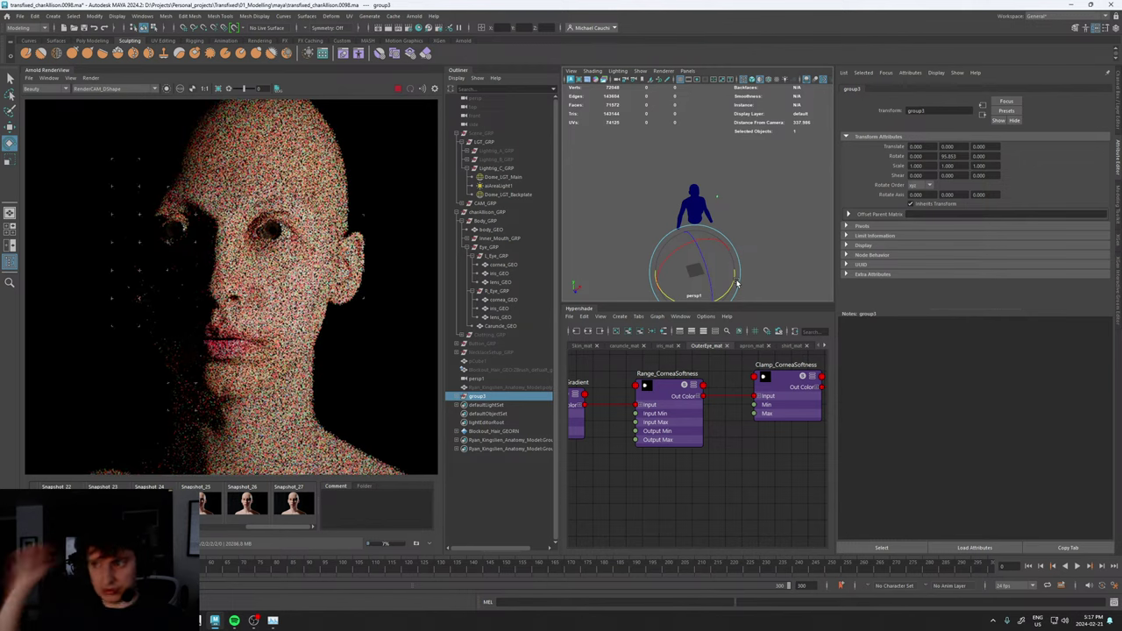
scroll(249, 283, "up", 4)
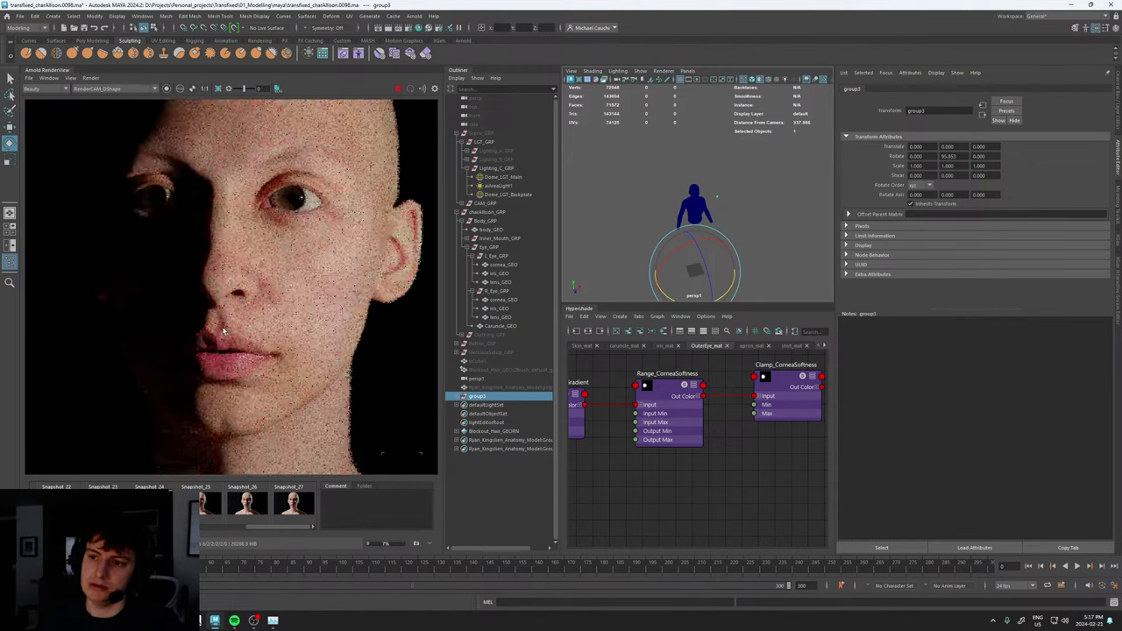
scroll(273, 299, "down", 4)
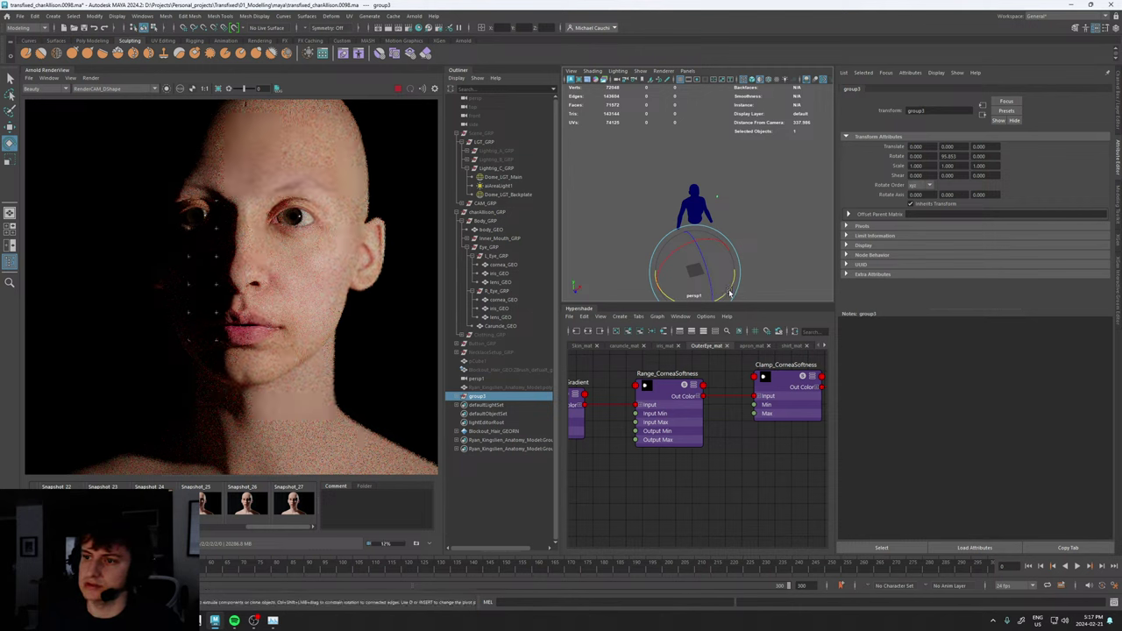
scroll(285, 283, "down", 5)
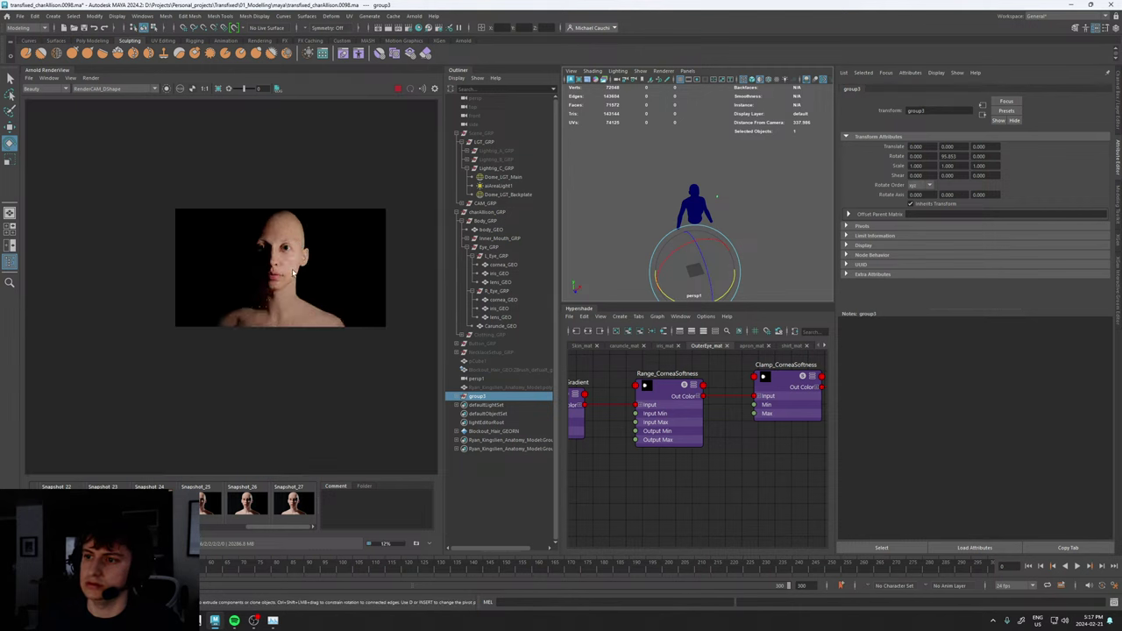
scroll(289, 266, "up", 5)
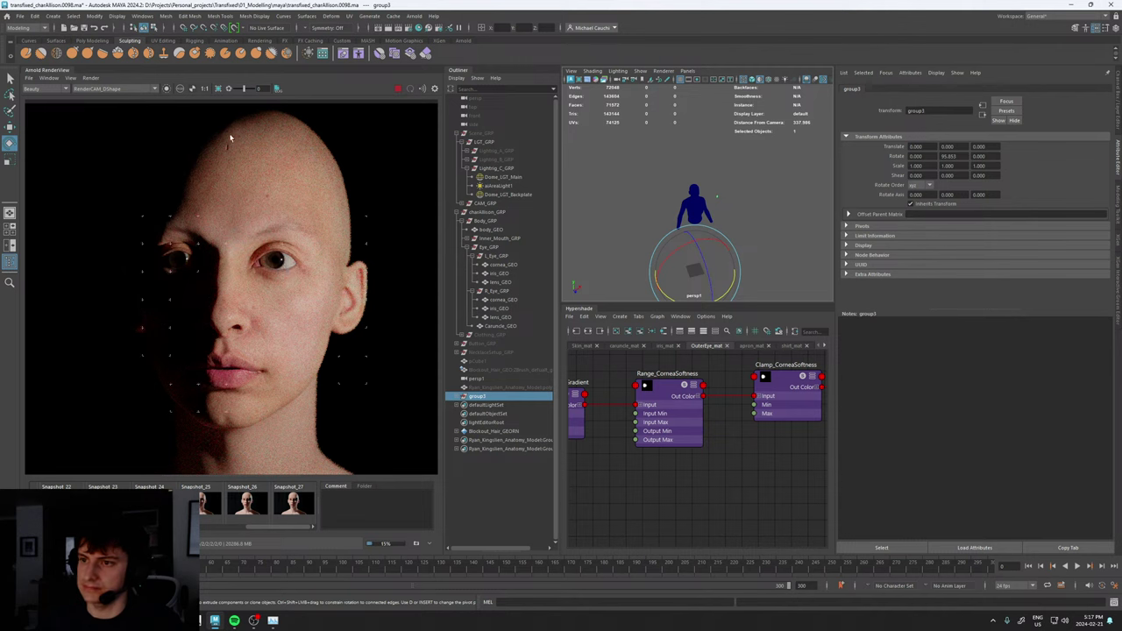
scroll(237, 186, "up", 5)
scroll(236, 215, "down", 5)
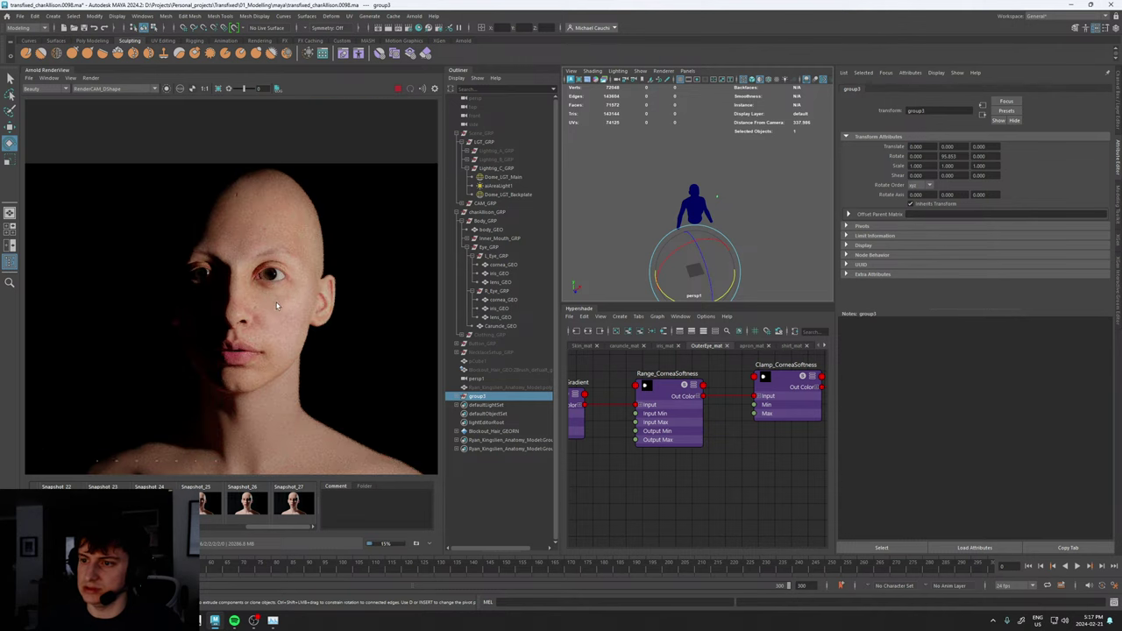
scroll(256, 292, "up", 1)
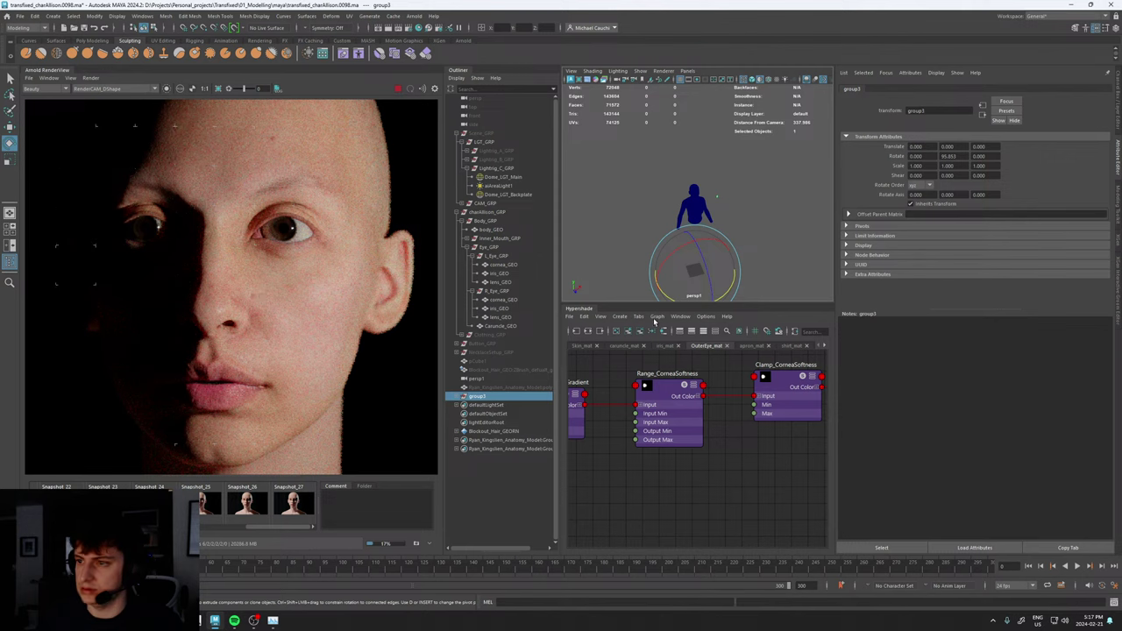
- Rotate the light group to about 33.4° around Y and check both eyes in the render, close up and at full-face distance
left_click_drag(728, 290, 686, 308)
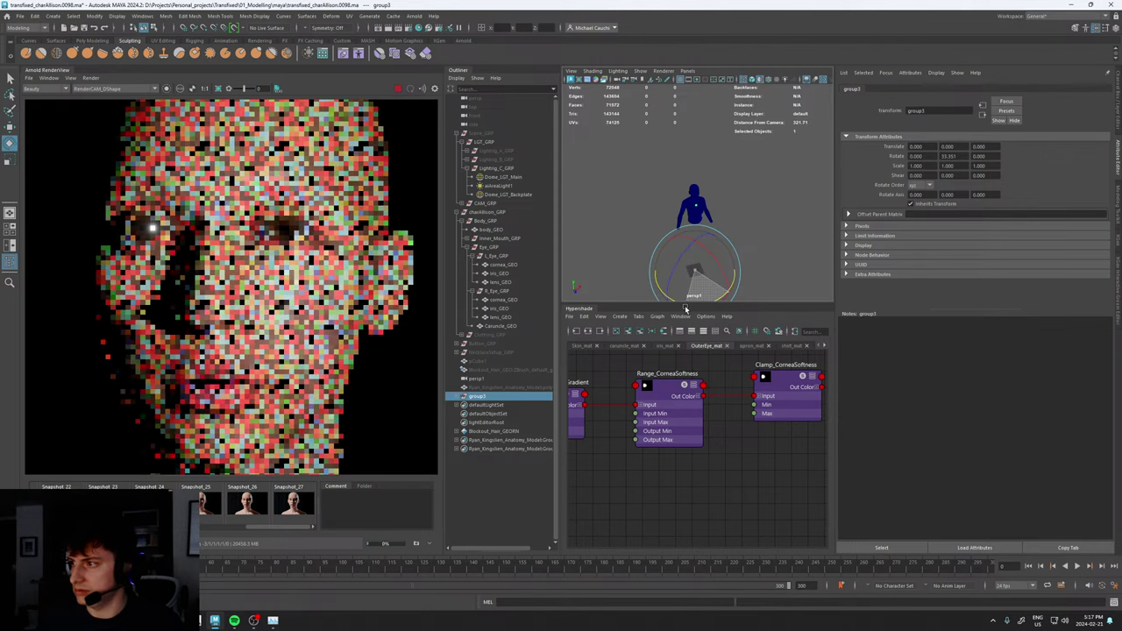
scroll(223, 260, "down", 2)
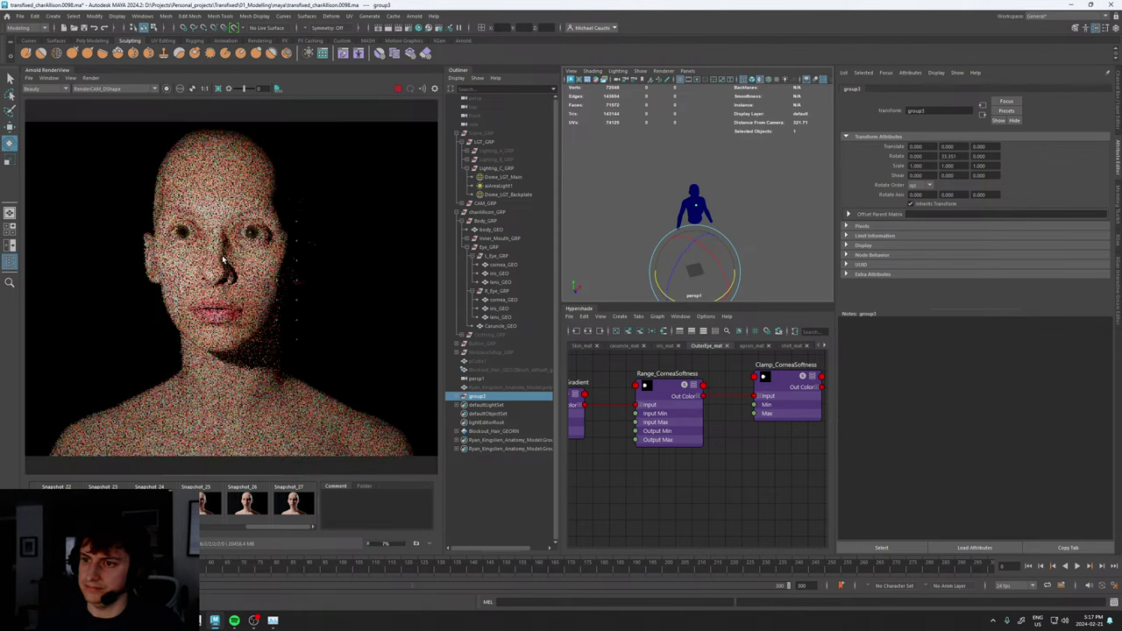
scroll(223, 260, "up", 3)
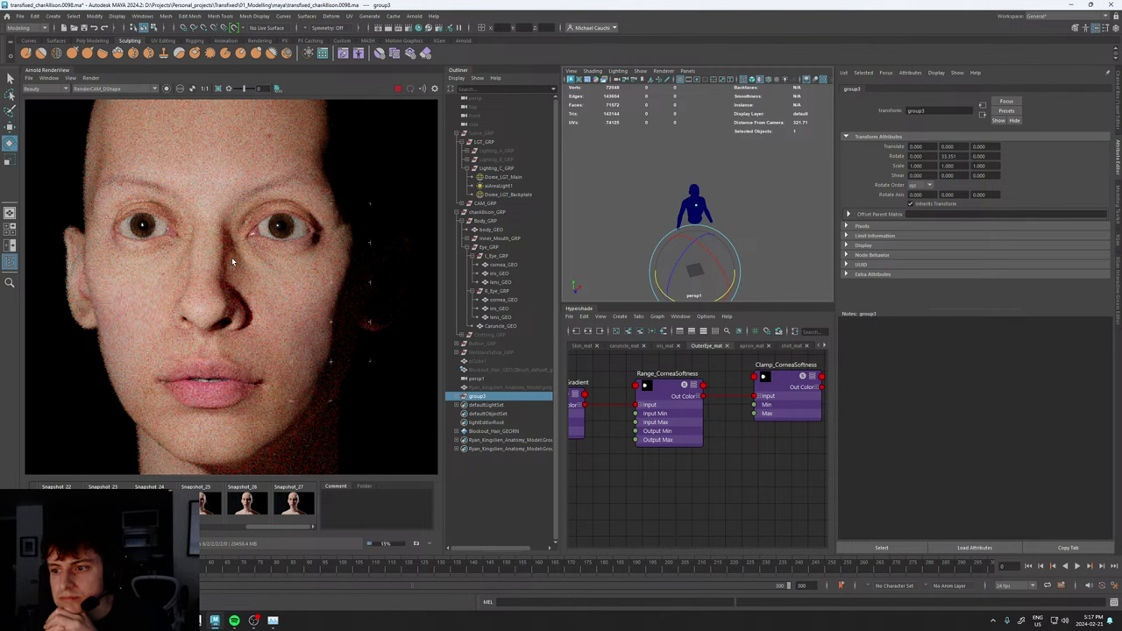
scroll(231, 262, "down", 3)
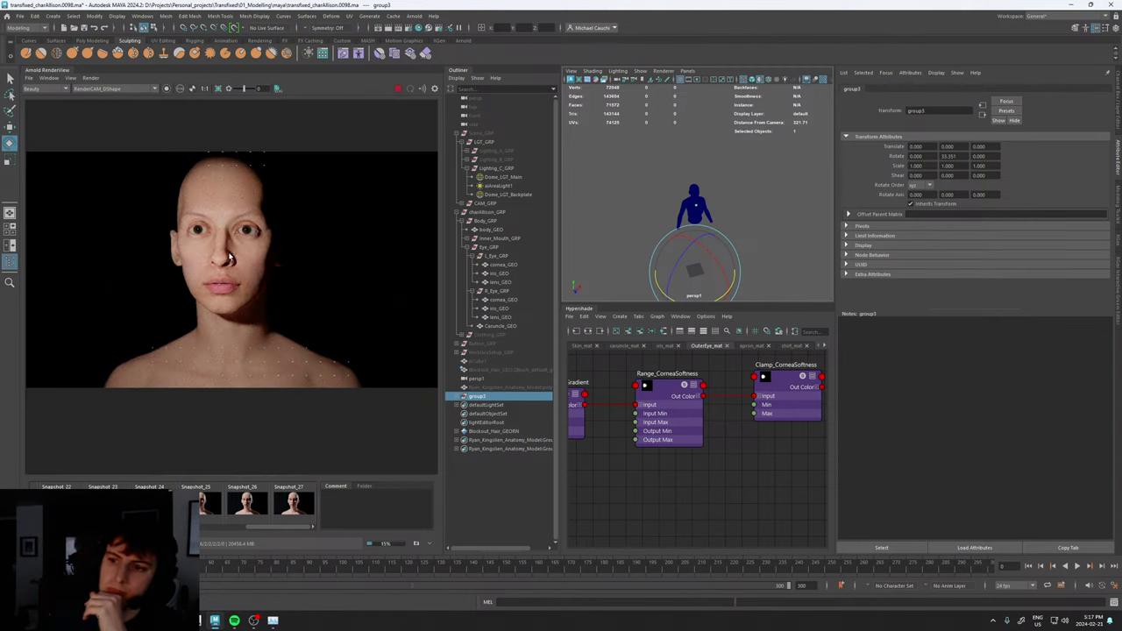
scroll(218, 257, "up", 3)
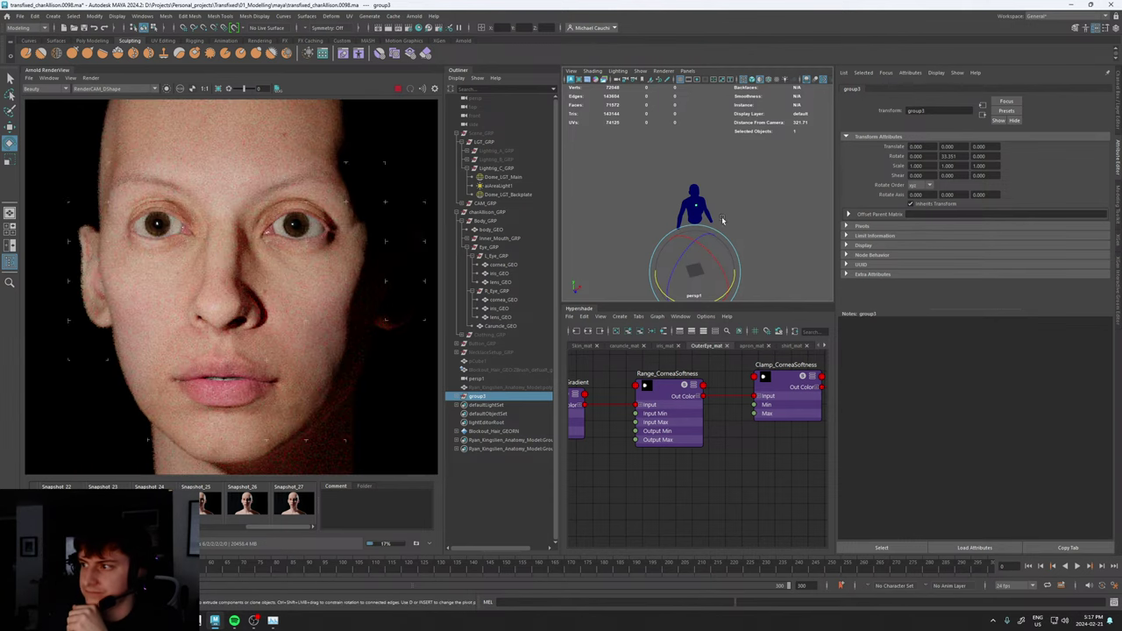
- Set the Light Shape of the area light in front of the character to disk
left_click(702, 209)
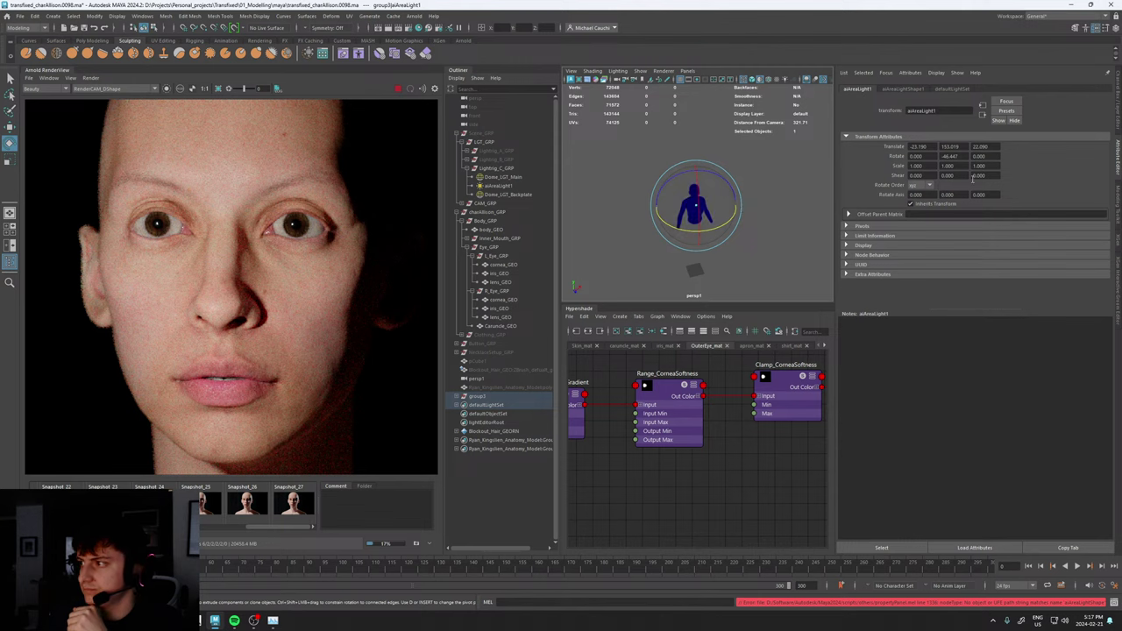
left_click(904, 90)
left_click(922, 243)
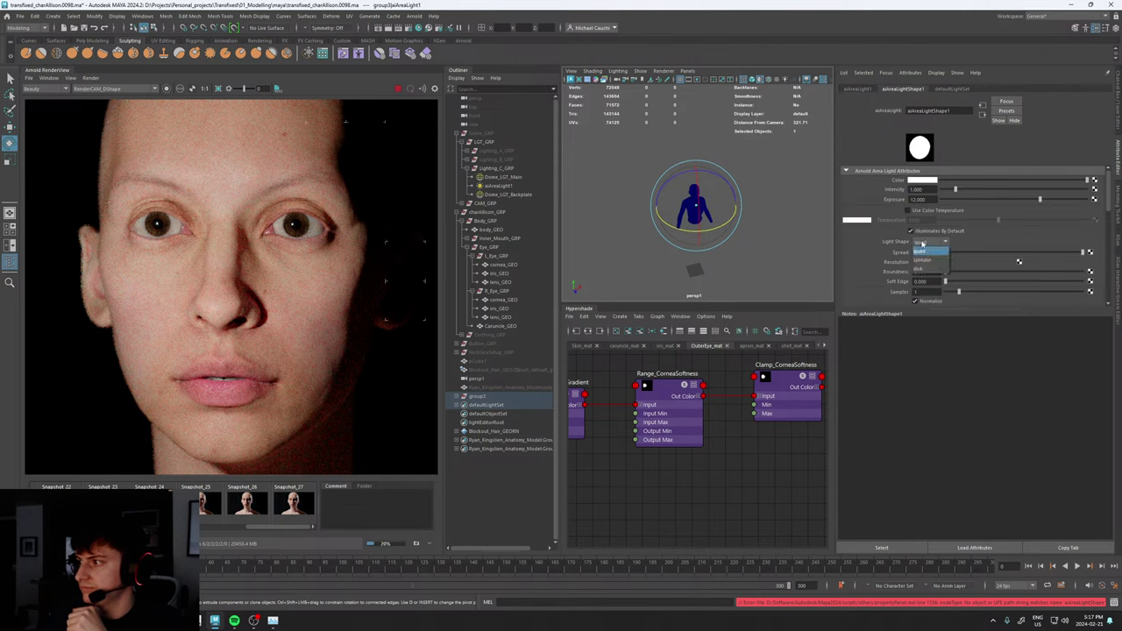
left_click(921, 269)
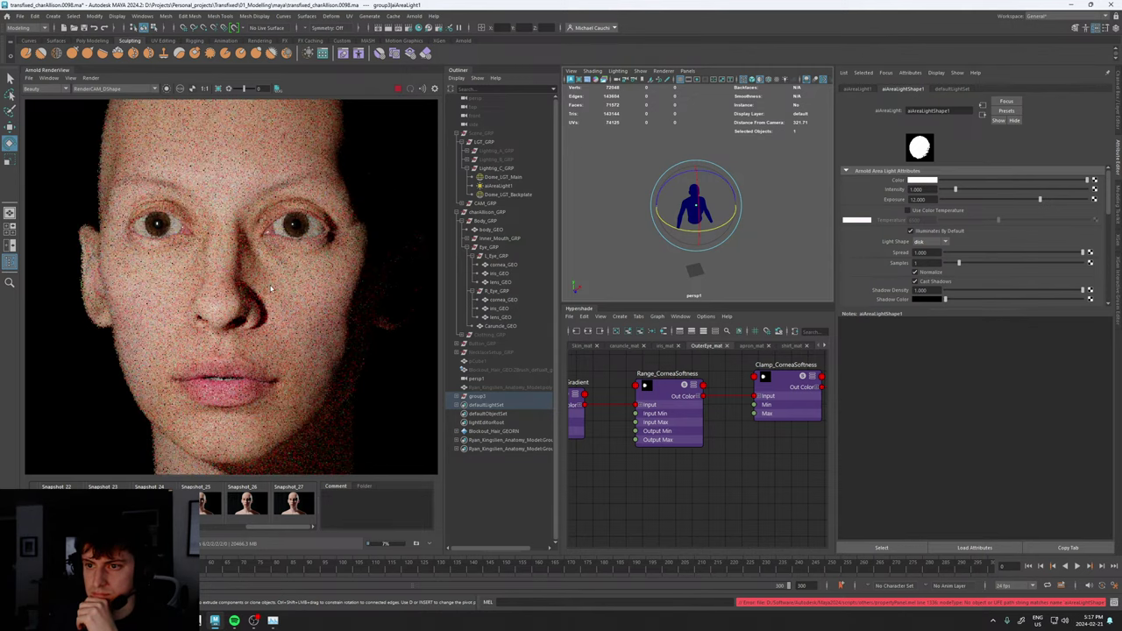
- Rotate the light group to about 1° around Y so that one side of the face falls into shadow
left_click(488, 399)
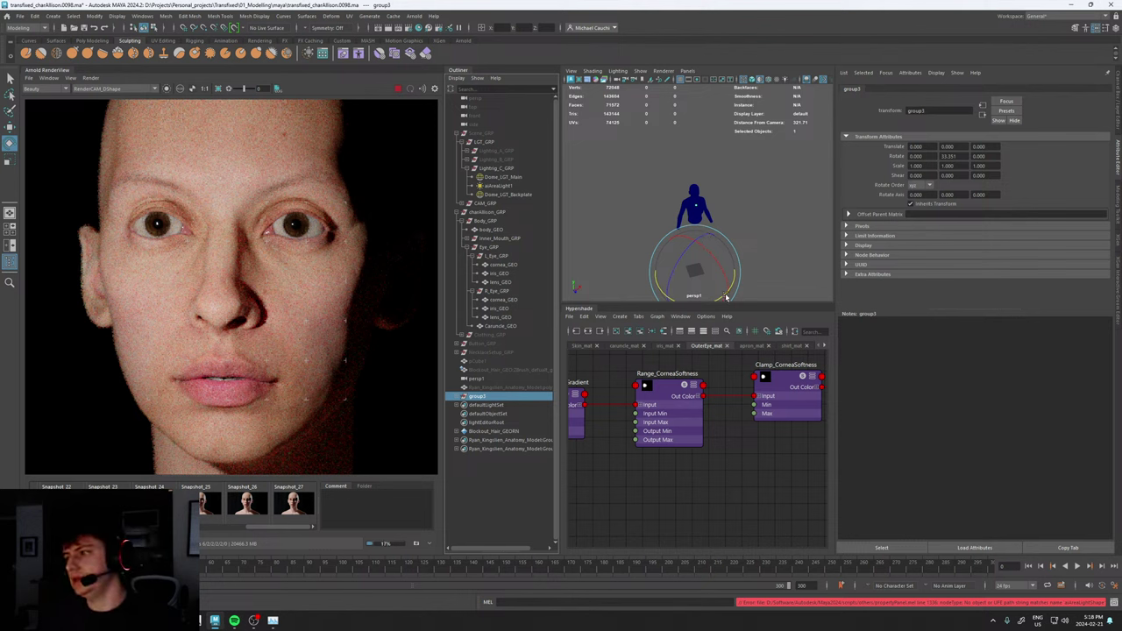
left_click_drag(766, 269, 767, 264, "alt")
middle_click_drag(767, 264, 764, 245, "alt")
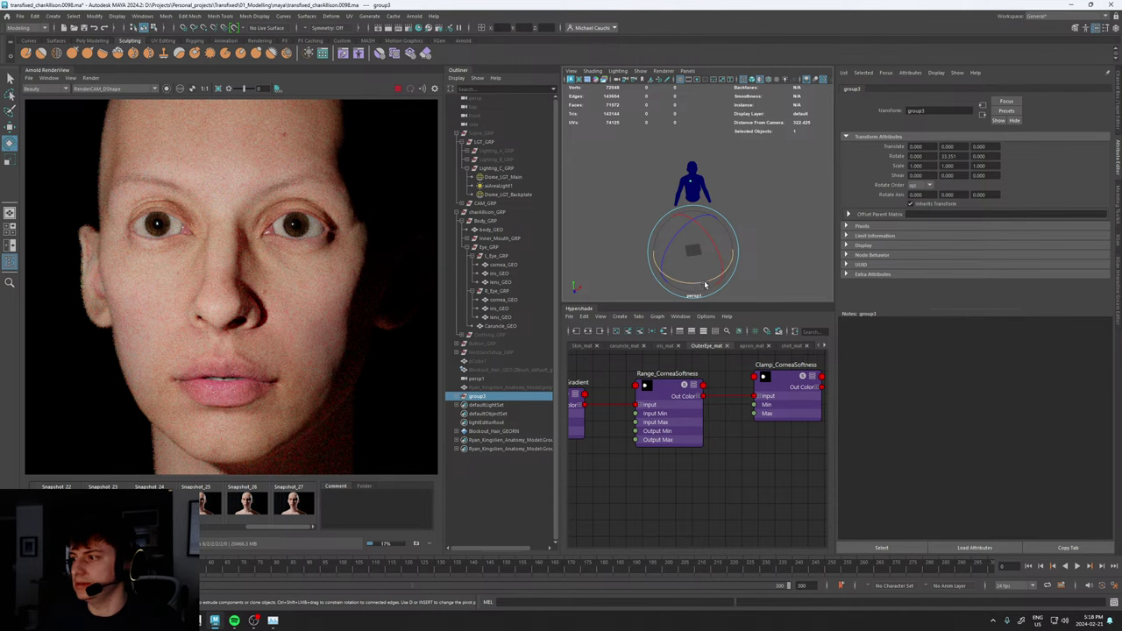
left_click_drag(705, 285, 677, 289)
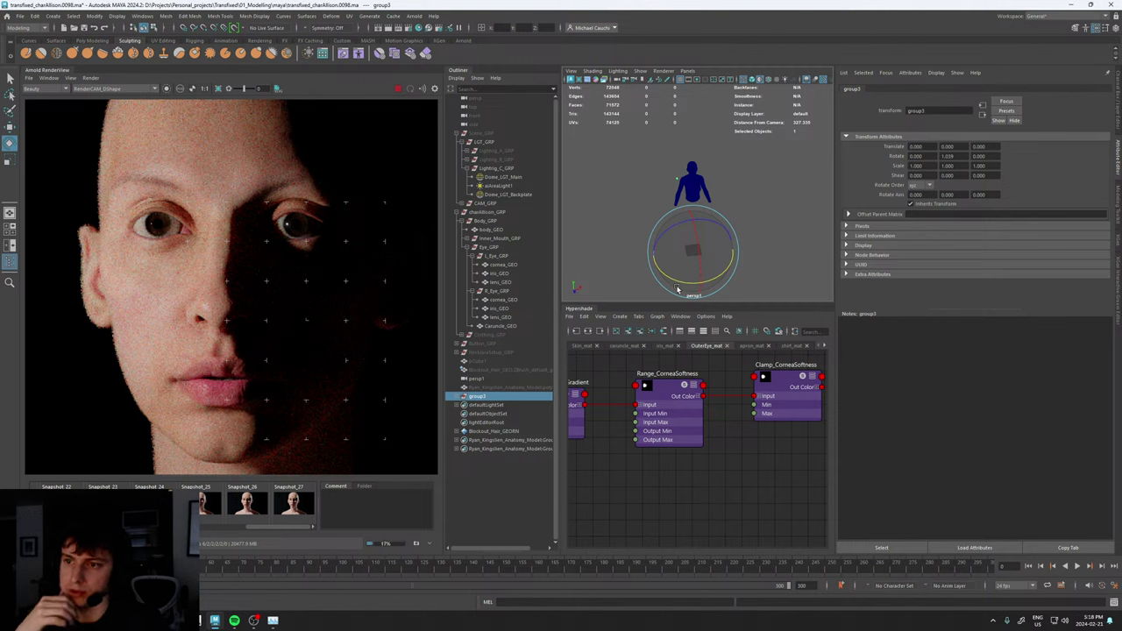
- Check the shadowed eye in the render close up and limit rendering to a region around it
scroll(284, 240, "up", 5)
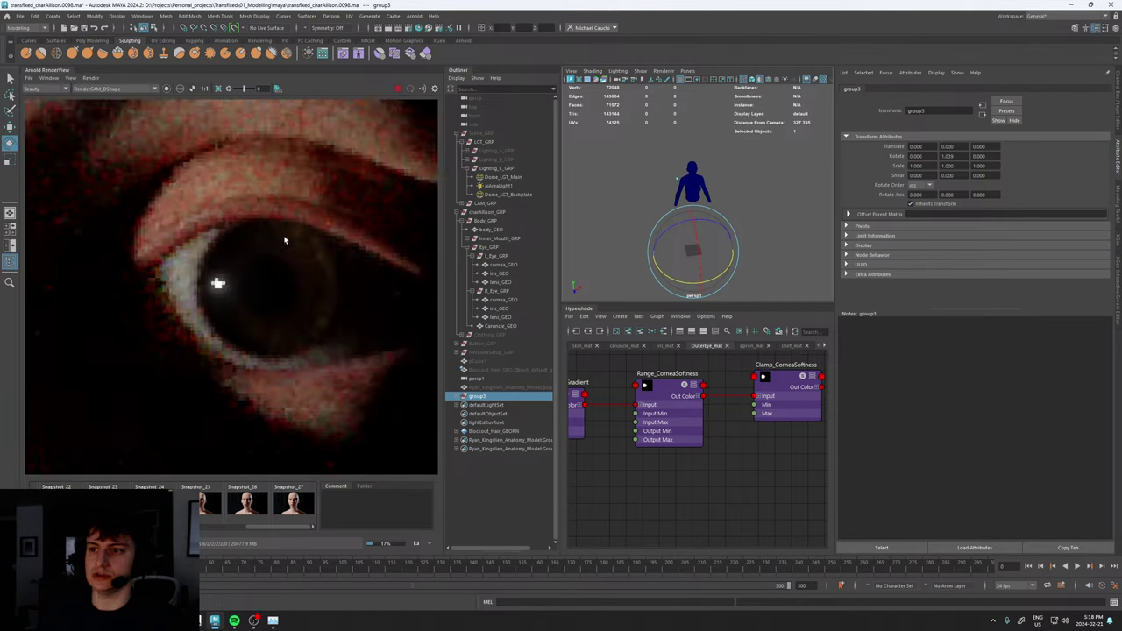
scroll(200, 265, "down", 4)
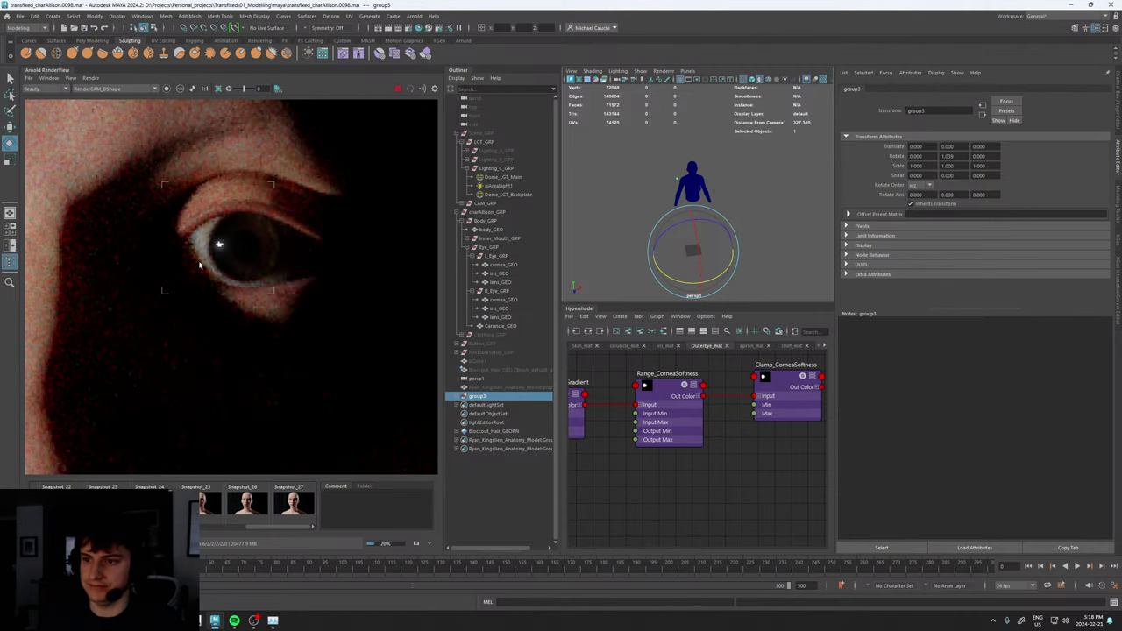
scroll(200, 265, "down", 3)
left_click_drag(175, 194, 281, 283)
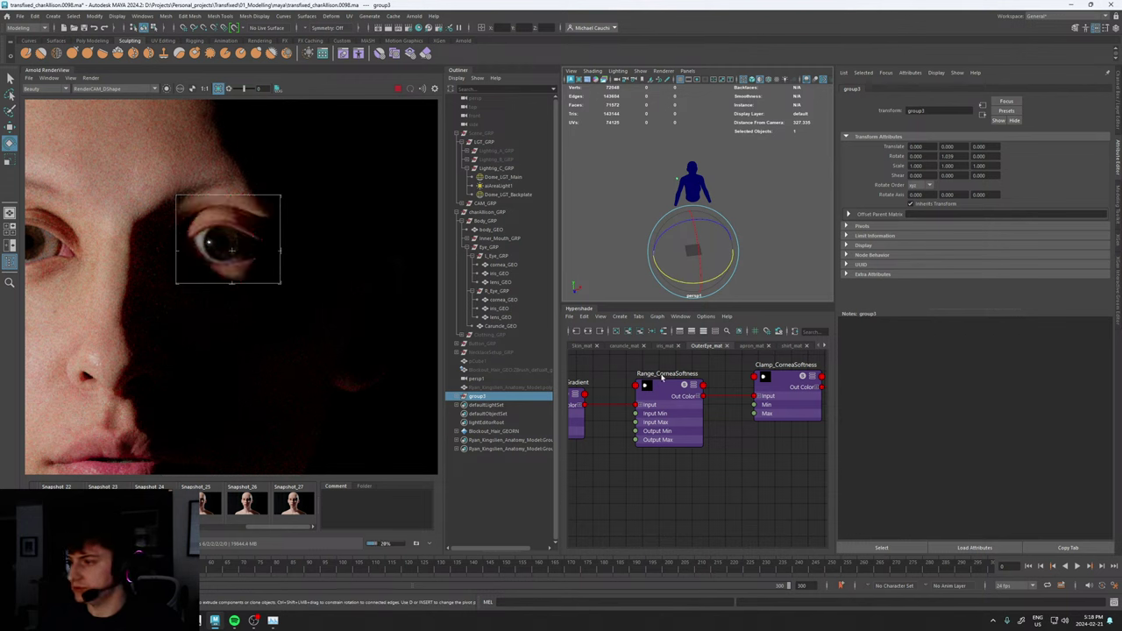
- Adjust the hue of Sclera_mat's scattering Radius color
scroll(714, 470, "down", 5)
middle_click_drag(709, 476, 541, 353, "alt")
middle_click_drag(752, 392, 695, 441, "alt")
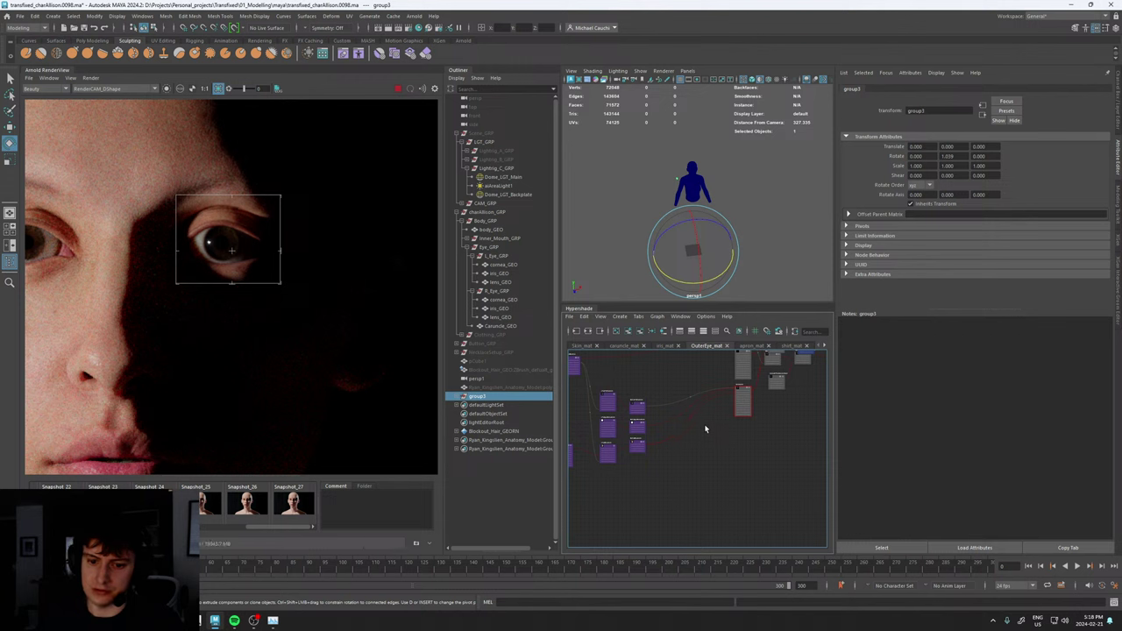
scroll(744, 384, "up", 5)
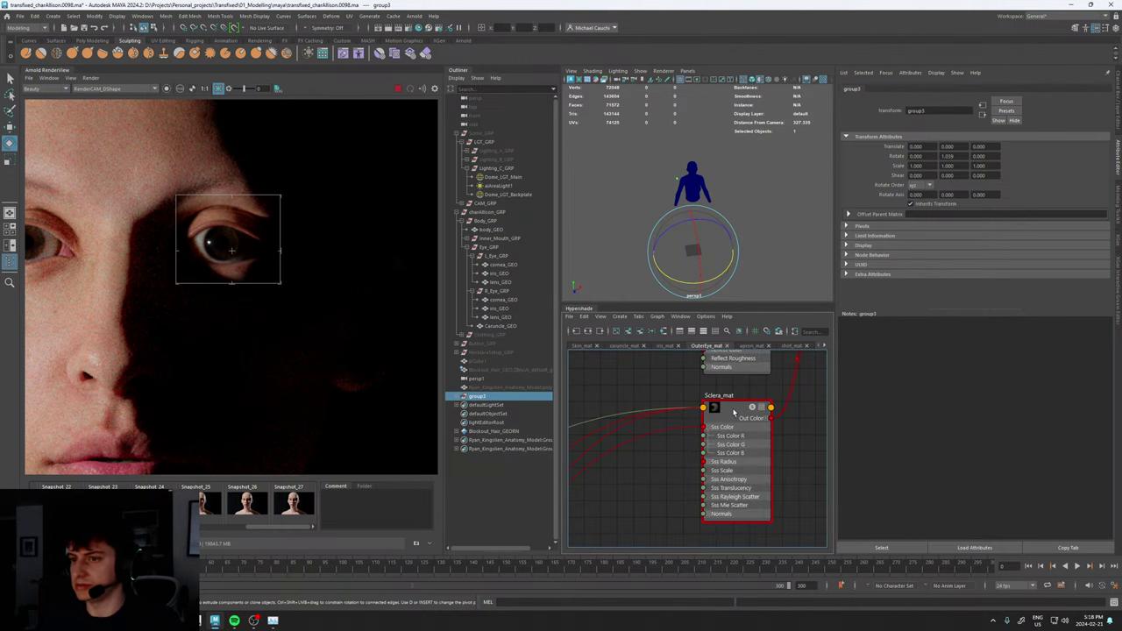
left_click(735, 412)
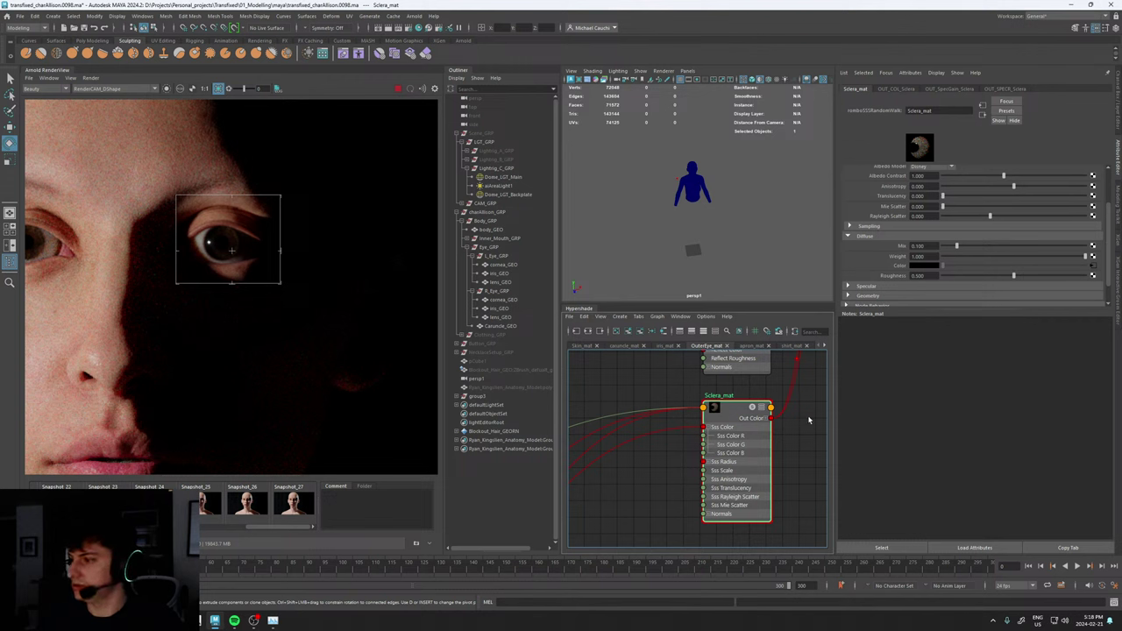
scroll(917, 206, "up", 3)
left_click(926, 200)
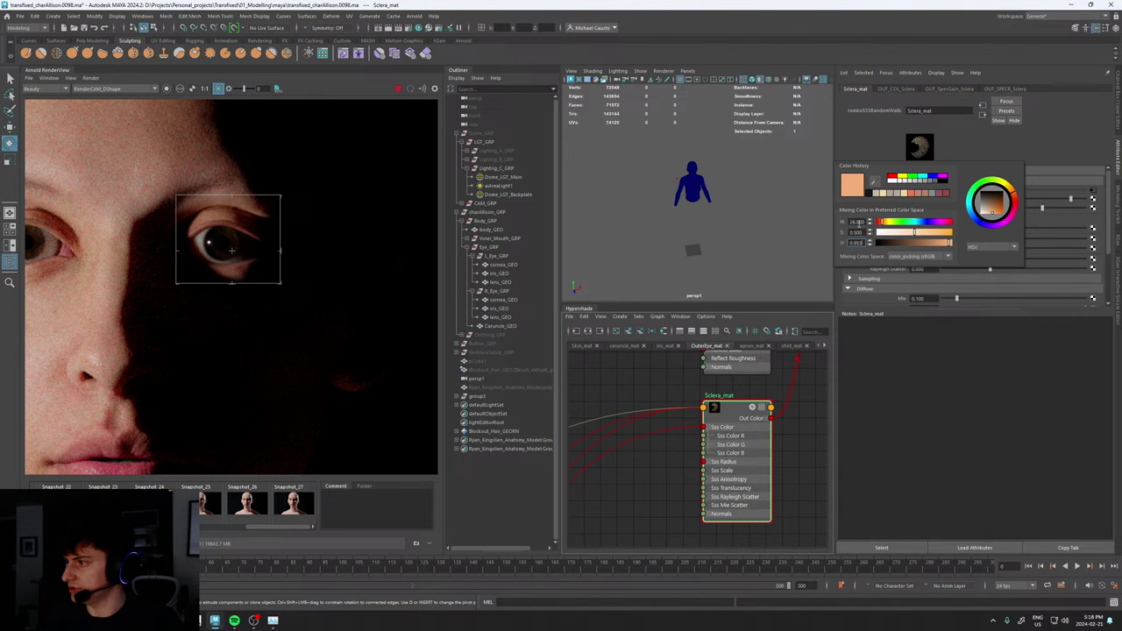
left_click(856, 223)
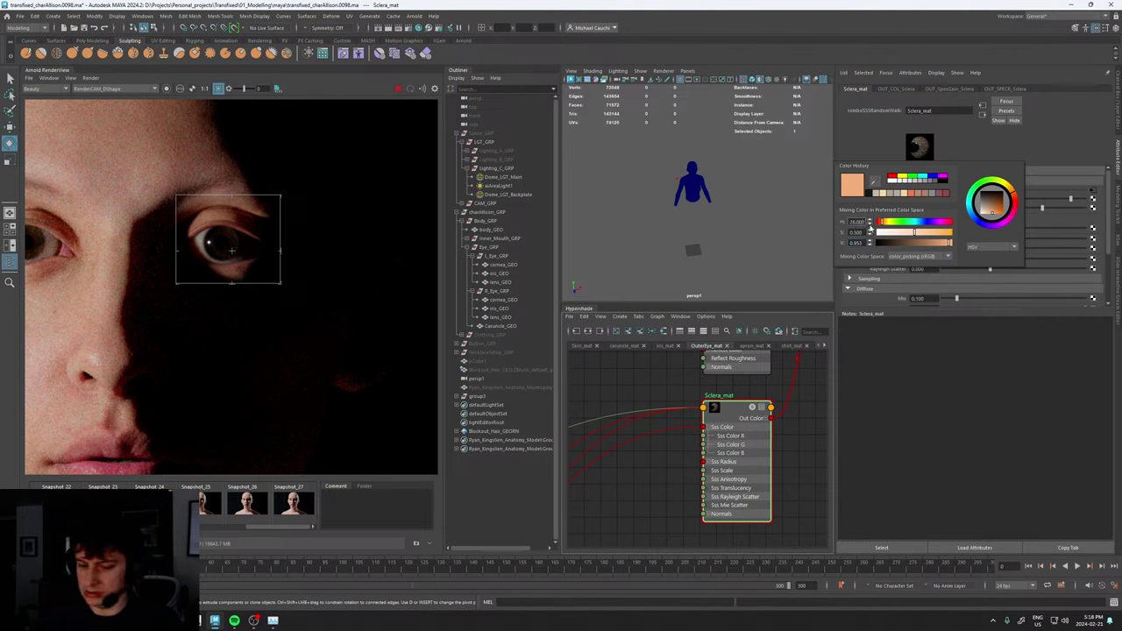
key("Return")
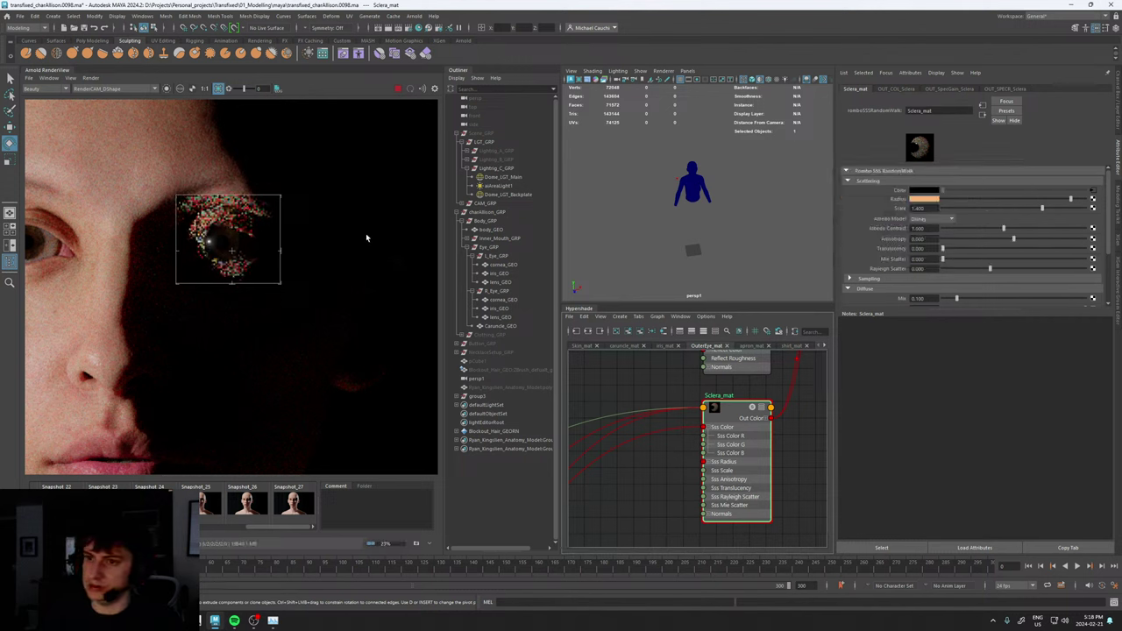
- Compare the shadowed eye's sclera and eyelids in the render repeatedly against Snapshot_27, close up
left_click(302, 505)
left_click(302, 505)
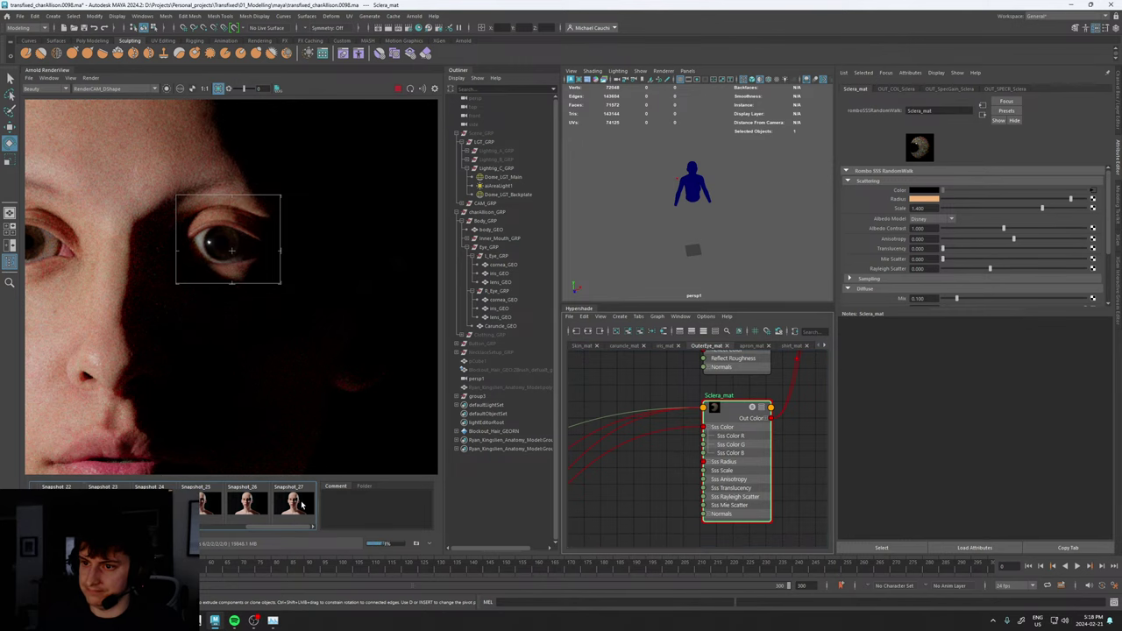
left_click(301, 505)
left_click(302, 505)
scroll(211, 260, "up", 2)
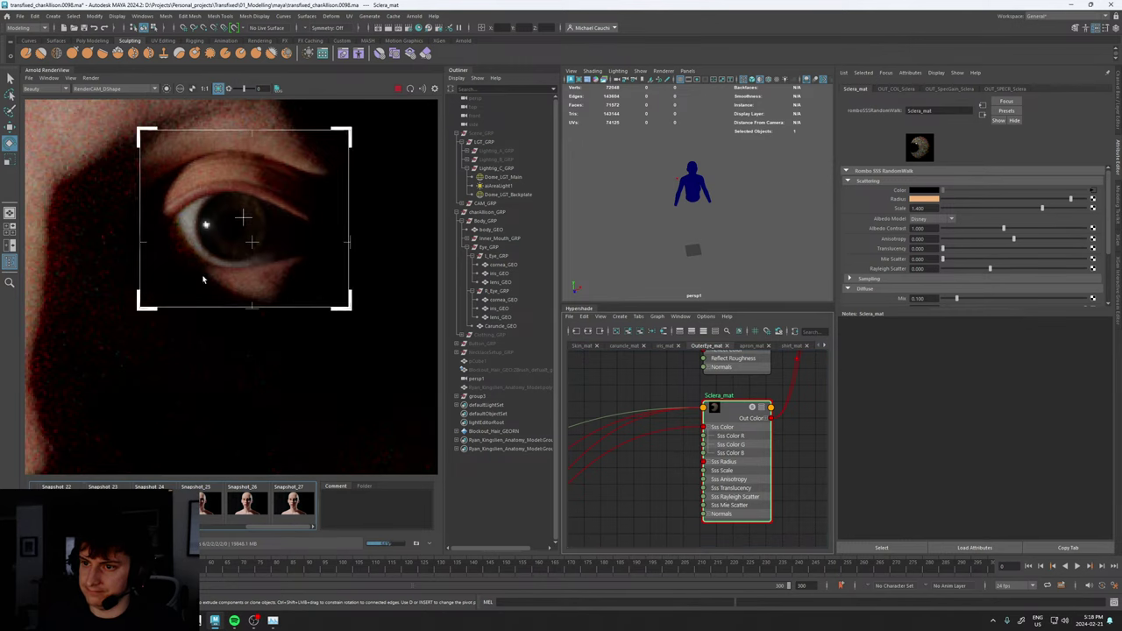
left_click(295, 504)
left_click(295, 508)
left_click(295, 508)
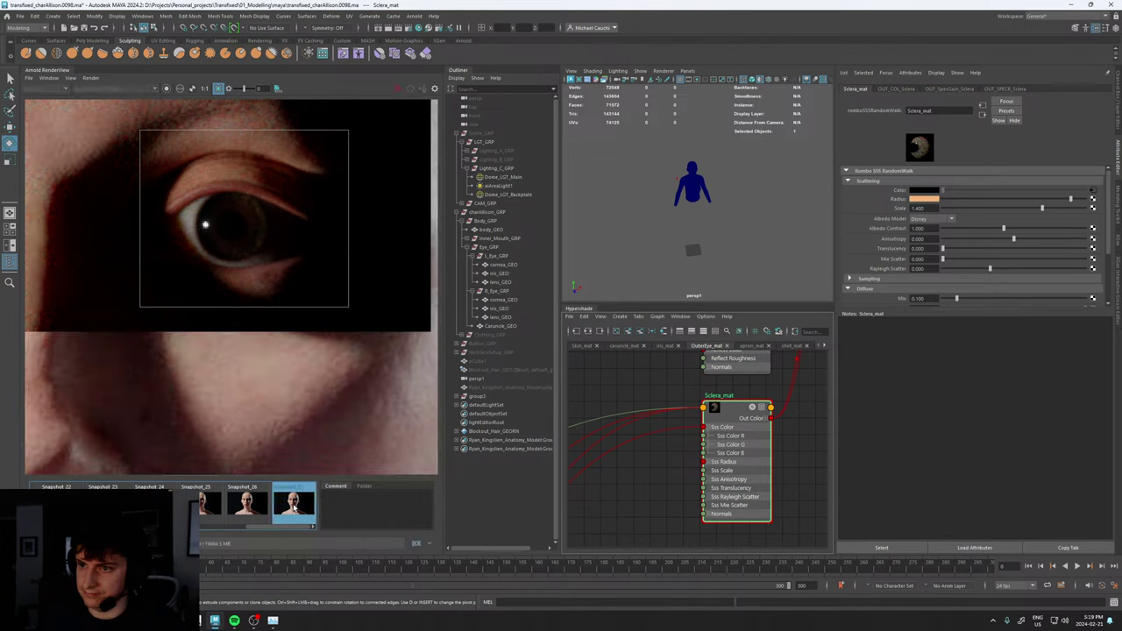
left_click(295, 507)
left_click(295, 508)
left_click(294, 507)
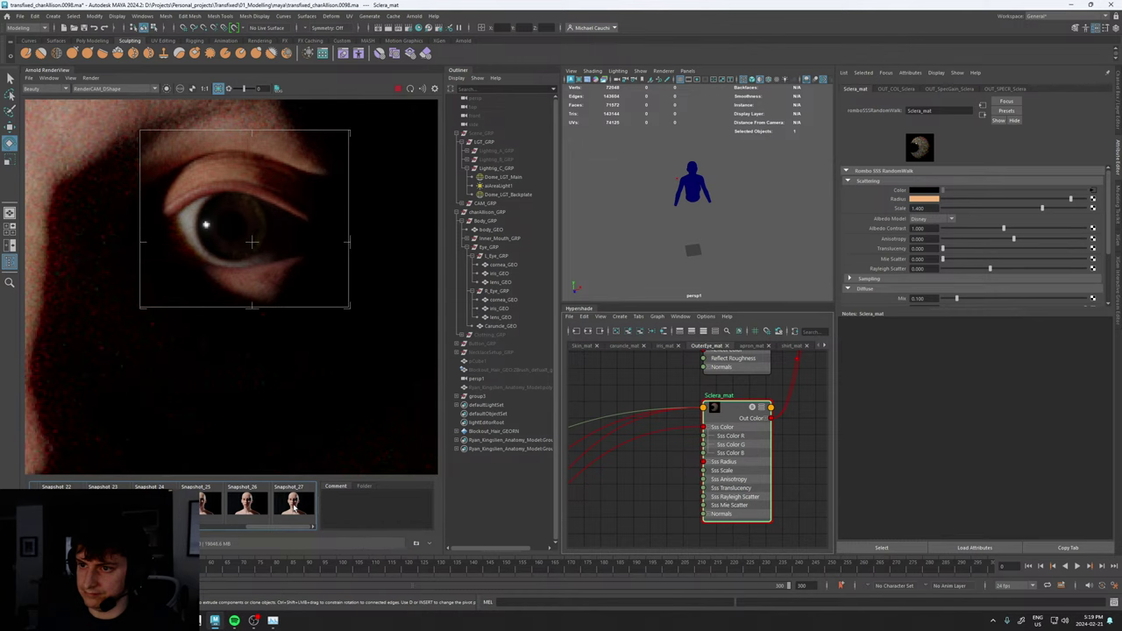
left_click(295, 506)
left_click(295, 506)
left_click(295, 506)
left_click(294, 506)
scroll(249, 270, "down", 5)
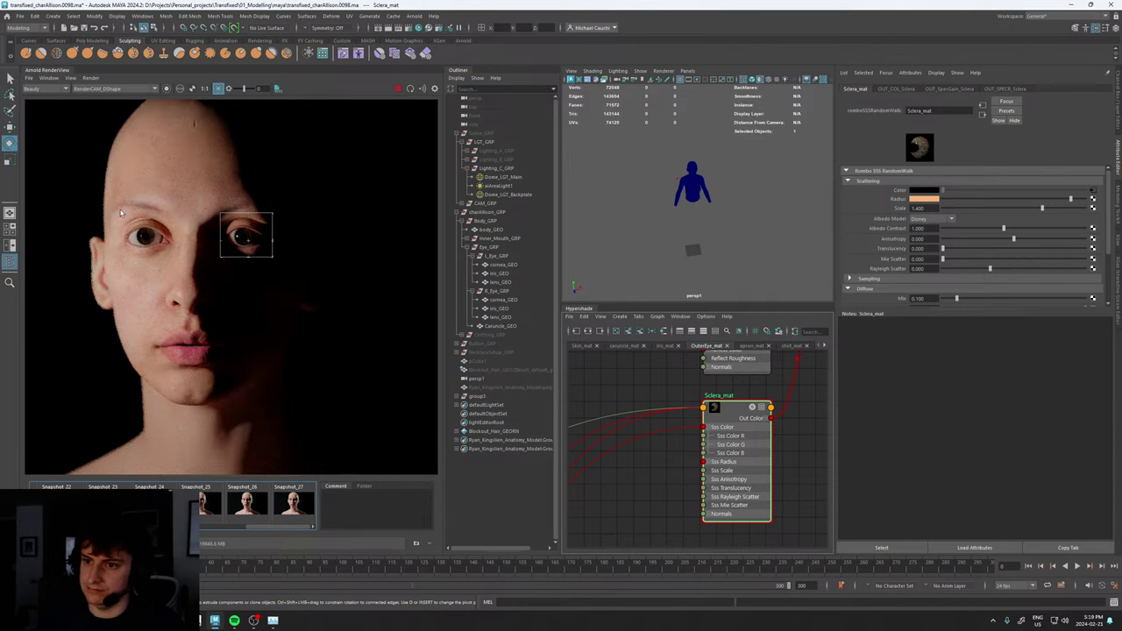
- Move the render region to the lit eye and compare it with Snapshot_27, close up and at face distance
left_click_drag(121, 213, 177, 259)
scroll(158, 252, "up", 4)
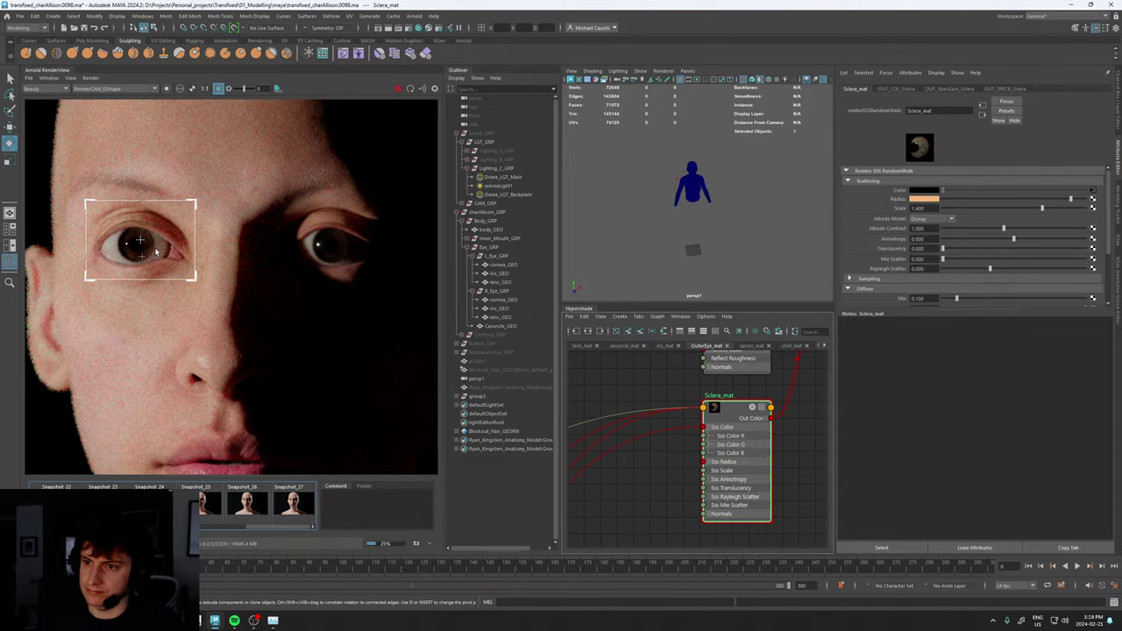
left_click(293, 506)
left_click(293, 506)
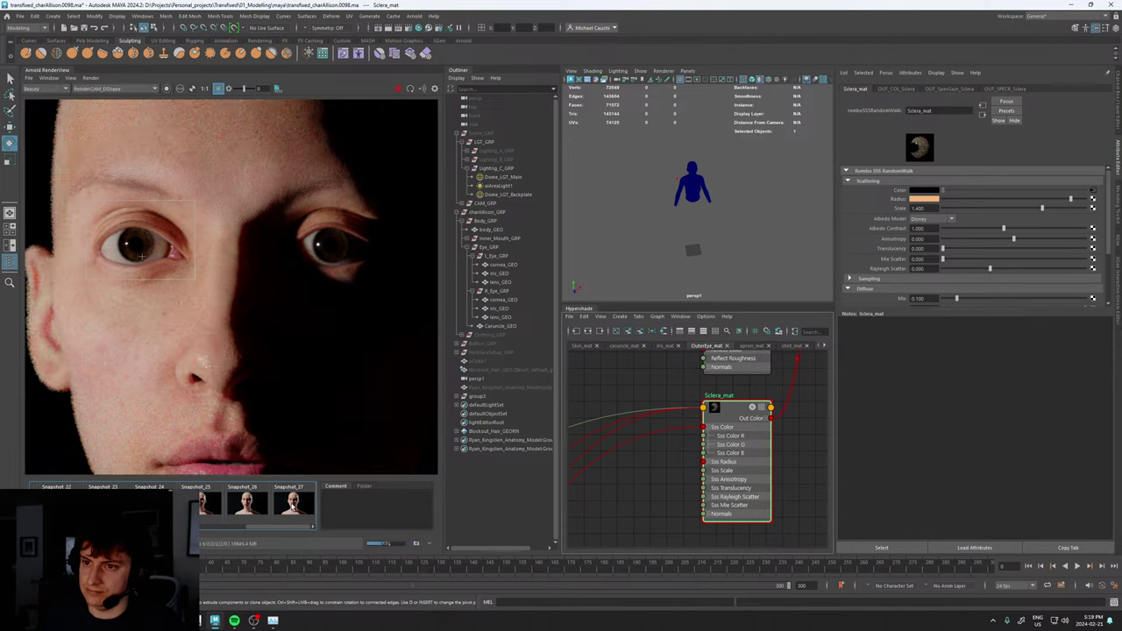
left_click(293, 506)
left_click(292, 506)
left_click(292, 506)
left_click(293, 505)
left_click(293, 505)
scroll(243, 282, "down", 5)
scroll(243, 282, "up", 5)
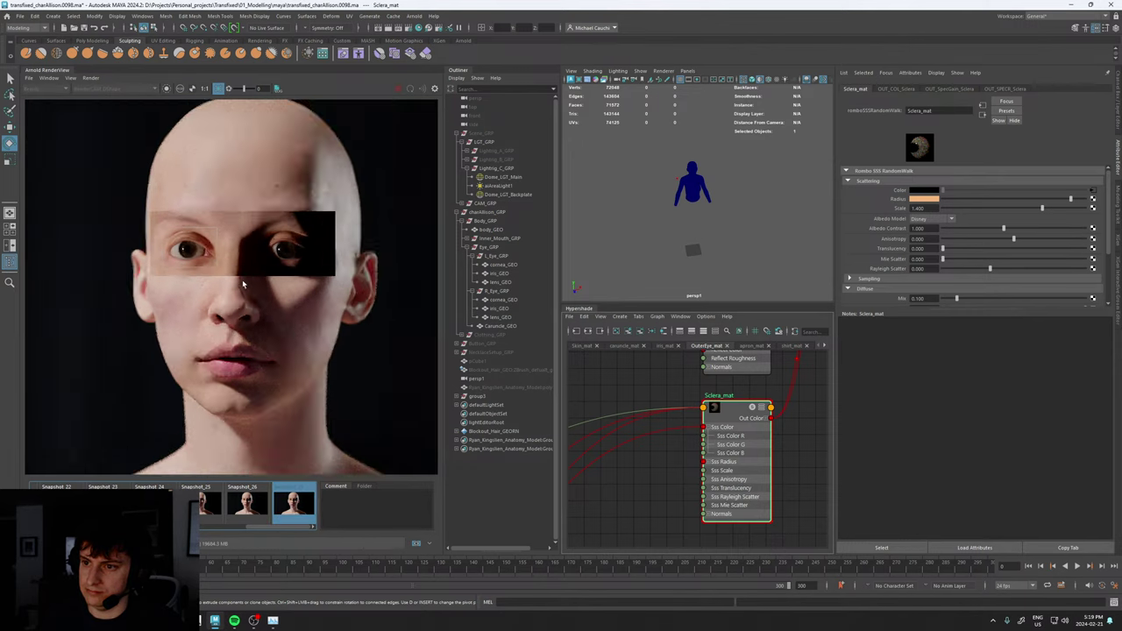
left_click(293, 506)
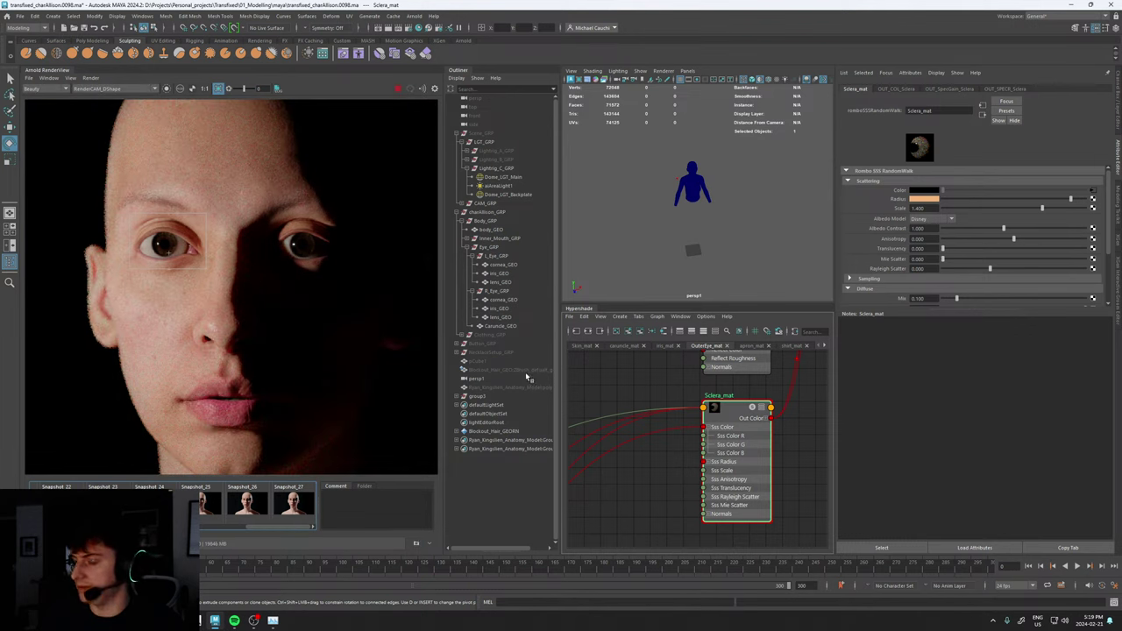
- Turn off the render region, delete group3 with its test light and unhide Scene_GRP
left_click(487, 397)
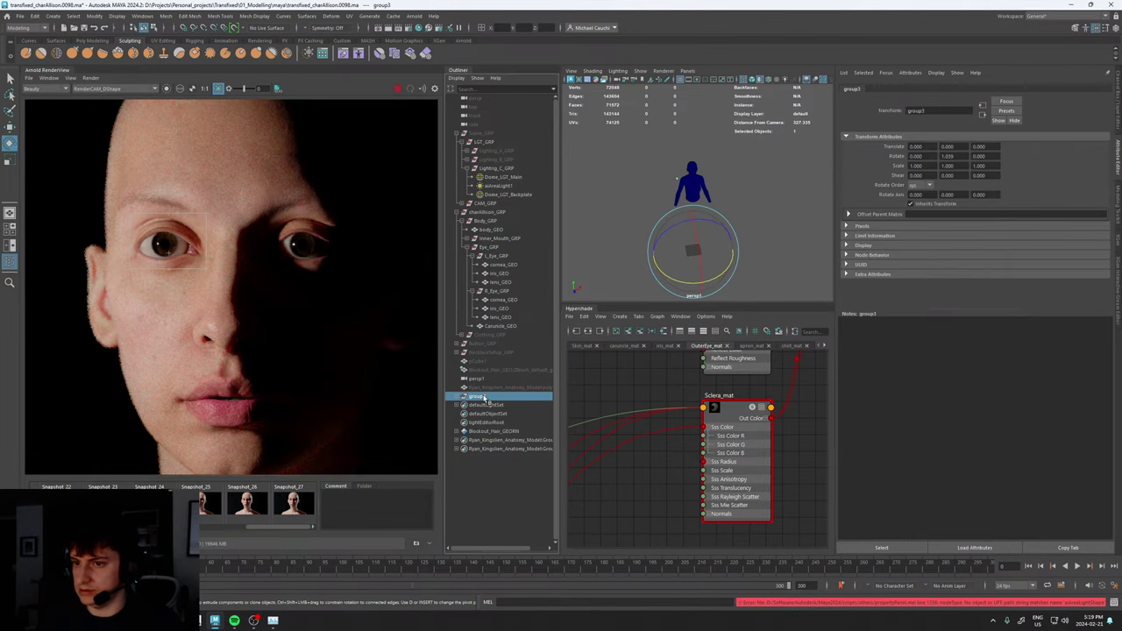
left_click(220, 89)
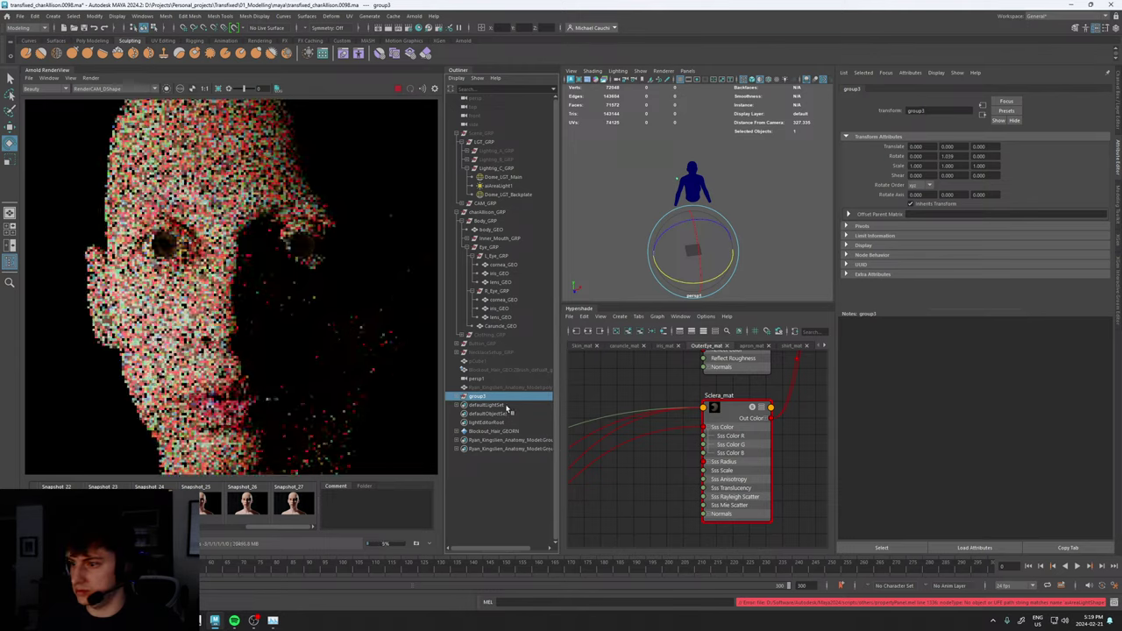
left_click(484, 136)
key("h")
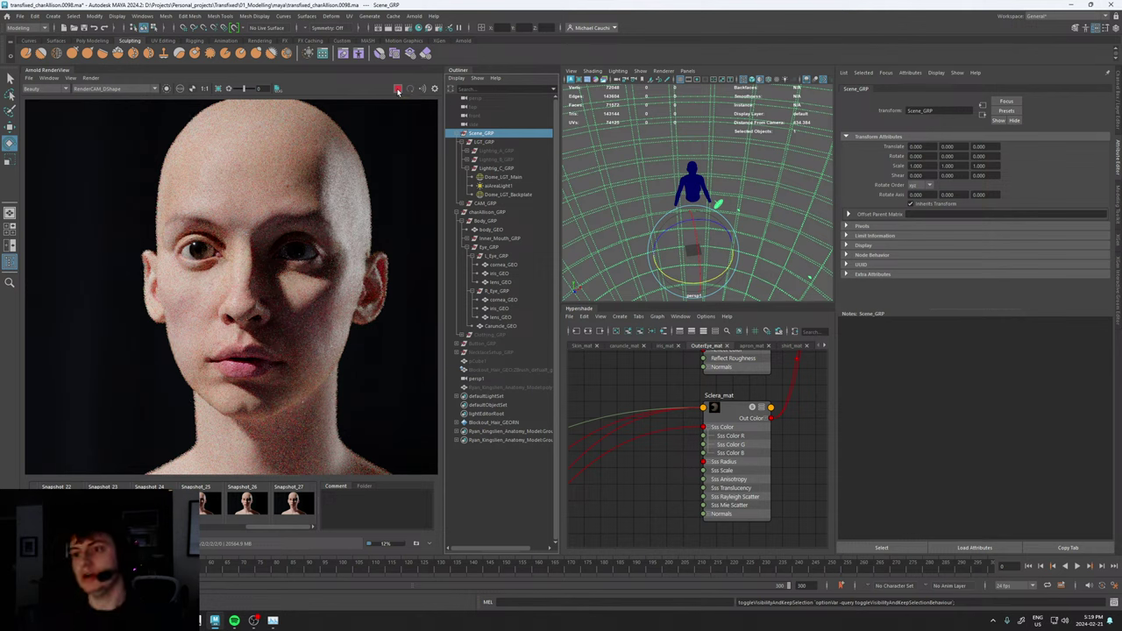
- Examine the eyes close up under the scene lighting and compare the face with Snapshot_27
scroll(221, 268, "up", 4)
scroll(221, 268, "down", 2)
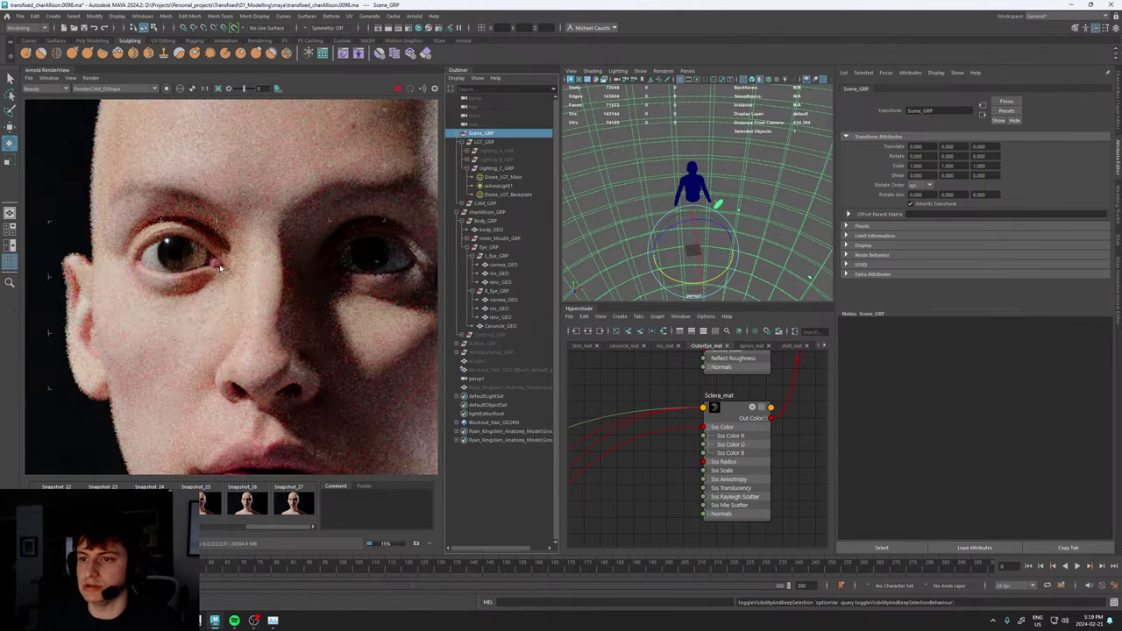
scroll(221, 268, "down", 2)
scroll(211, 254, "up", 4)
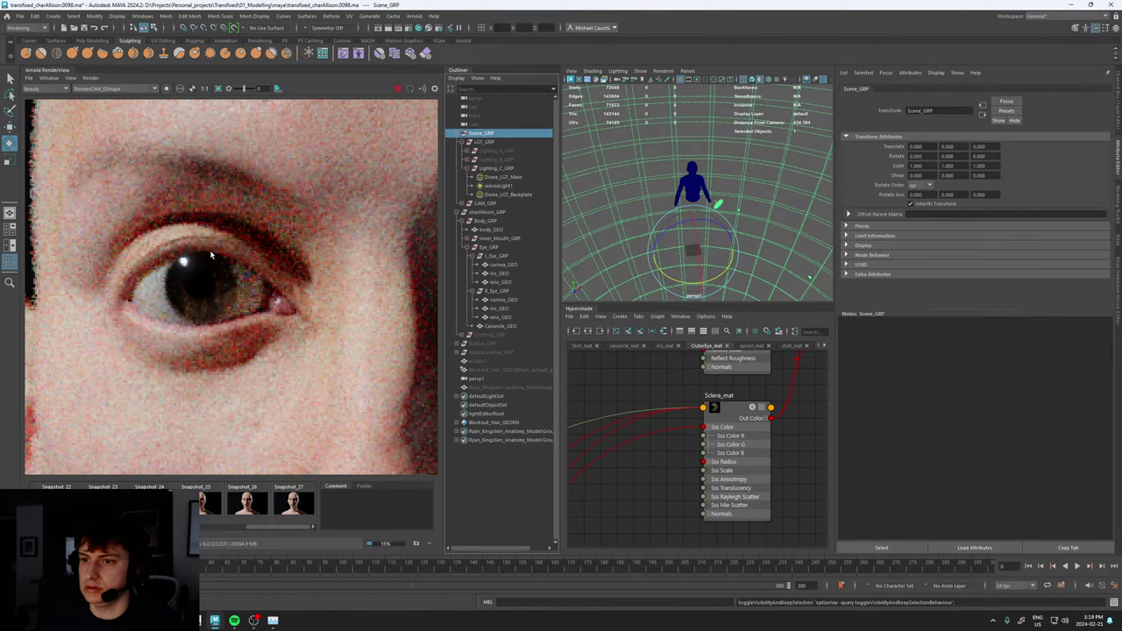
scroll(207, 316, "down", 4)
left_click(292, 507)
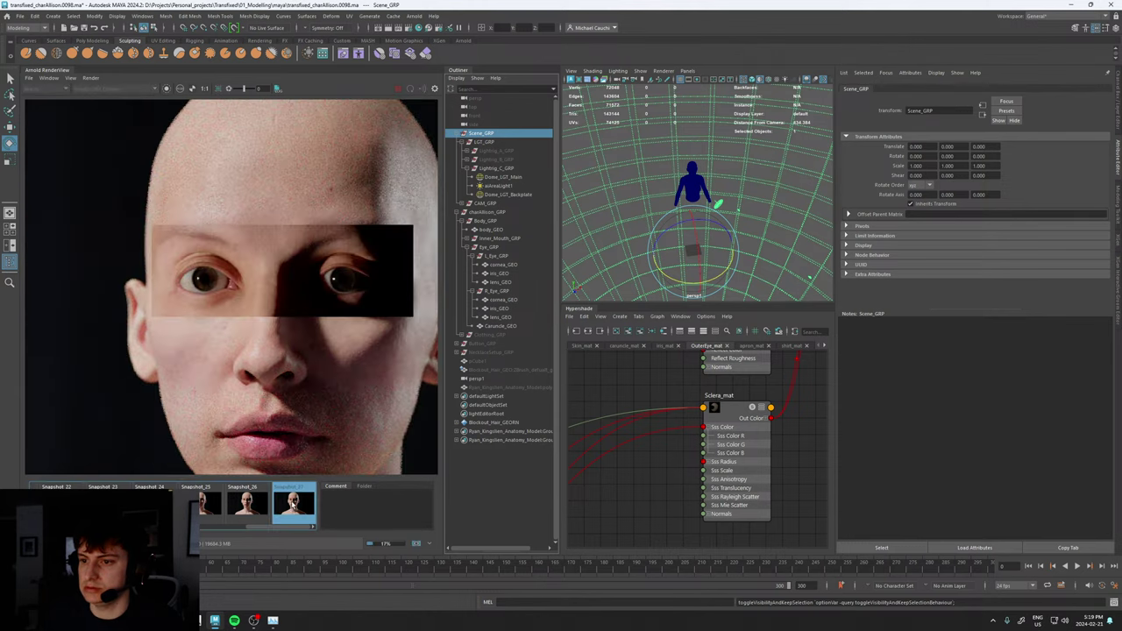
- Compare the face and eyes under the scene lighting with Snapshot_27 and repeatedly with Snapshot_25
left_click(293, 506)
left_click(236, 504)
left_click(234, 504)
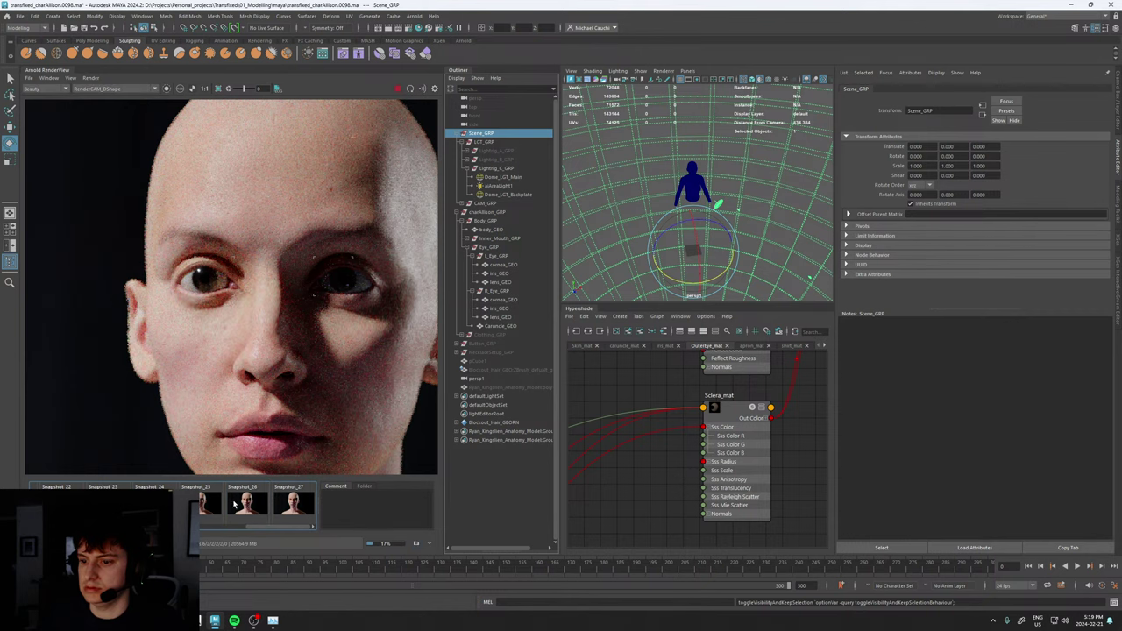
left_click(211, 506)
left_click(210, 506)
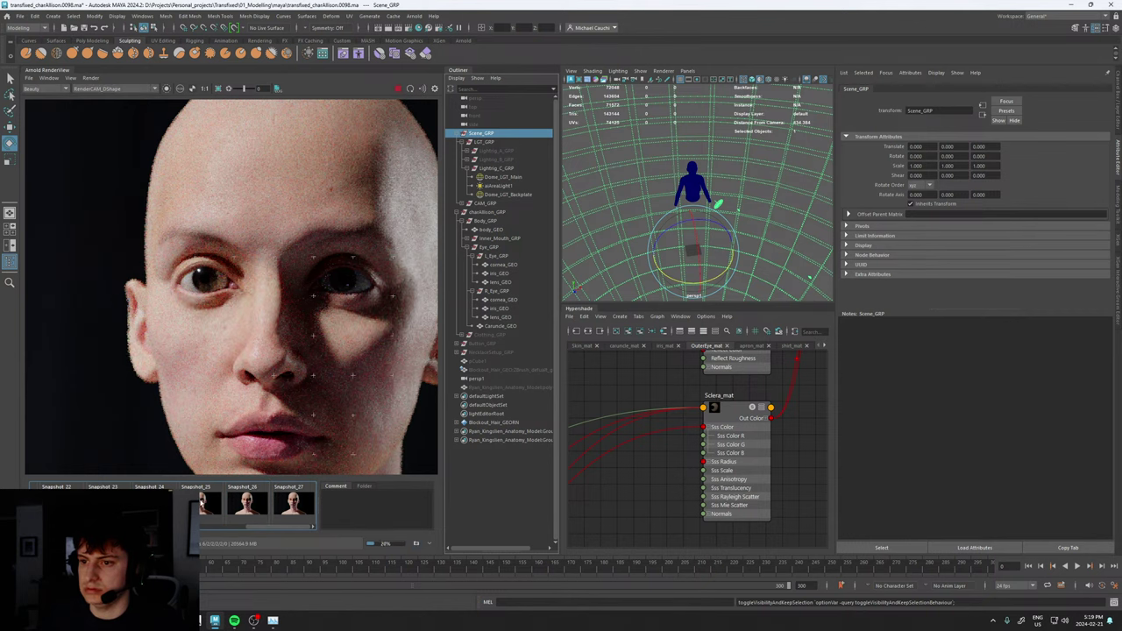
left_click(210, 506)
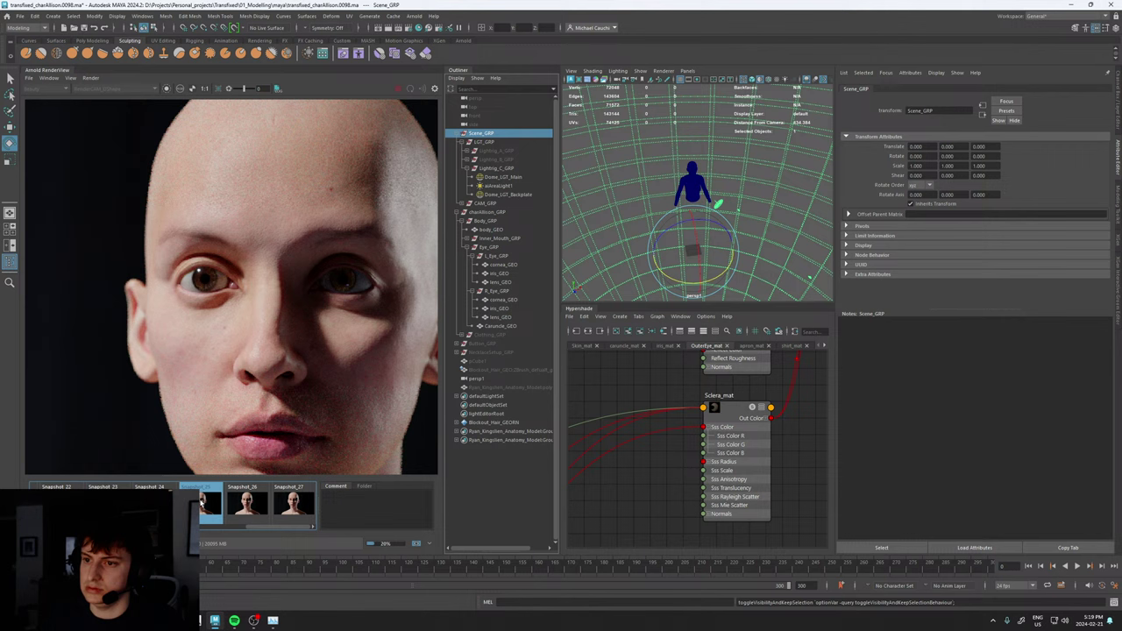
left_click(210, 505)
left_click(210, 506)
left_click(210, 505)
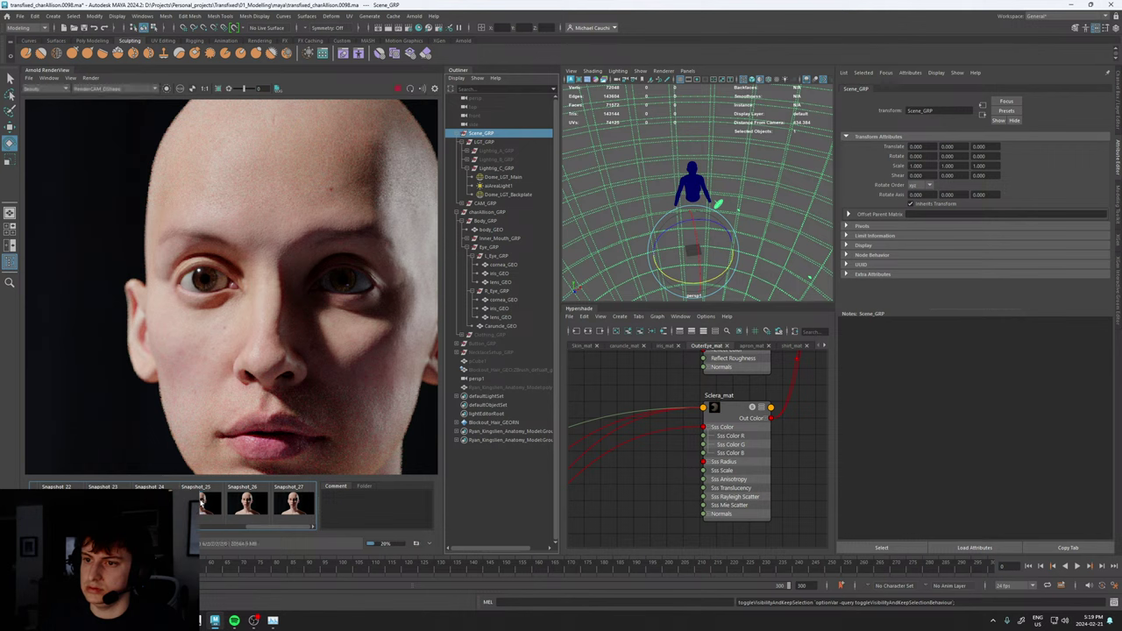
scroll(225, 351, "down", 6)
scroll(225, 347, "up", 6)
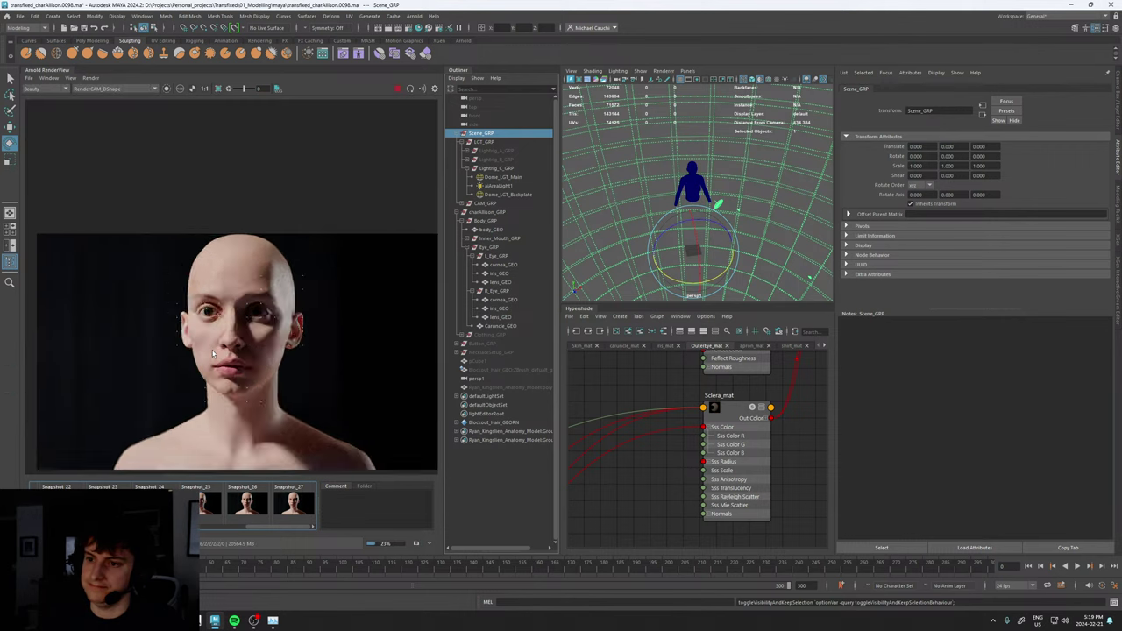
- In the iris_mat network, connect aiColorCorrect5's Out Color to the Input of aiClamp3 and return to the live render
left_click(208, 502)
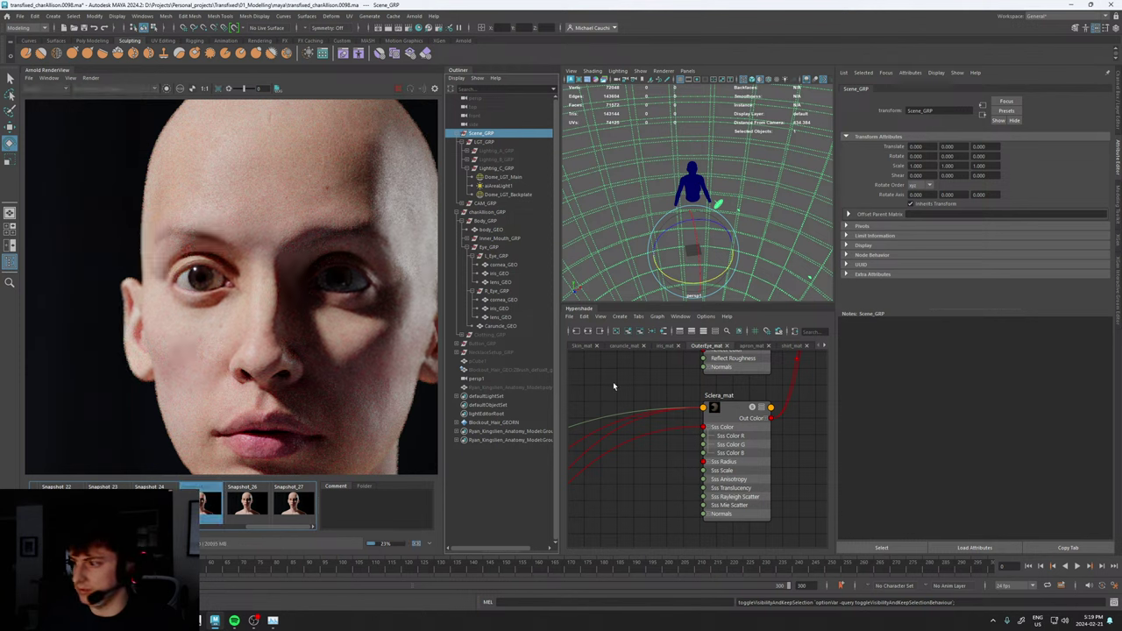
left_click(665, 346)
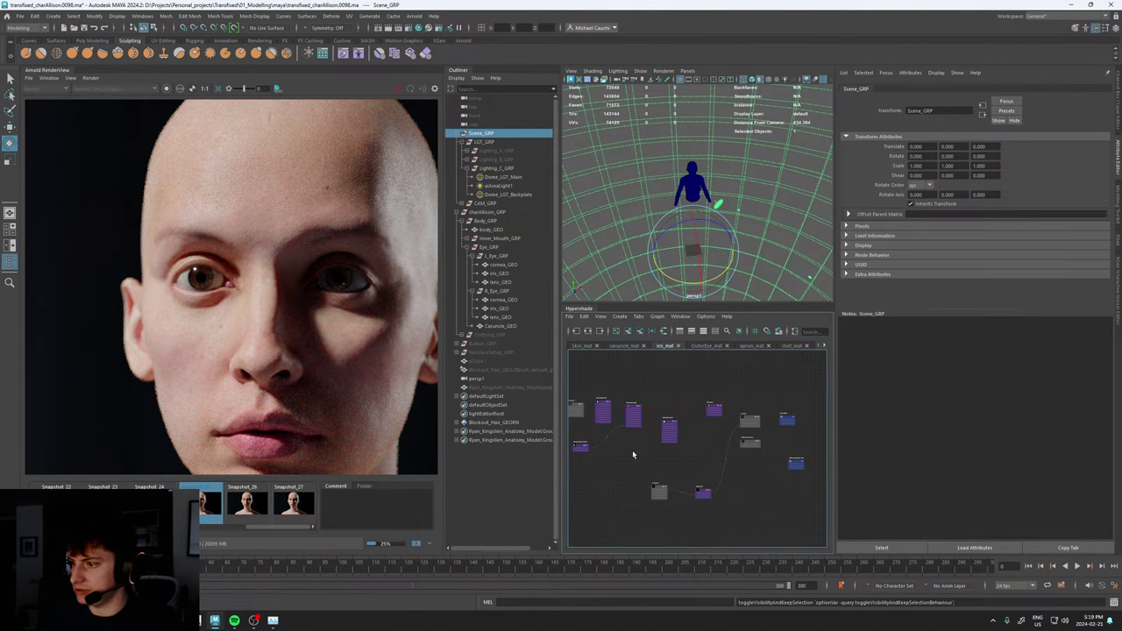
scroll(700, 424, "up", 4)
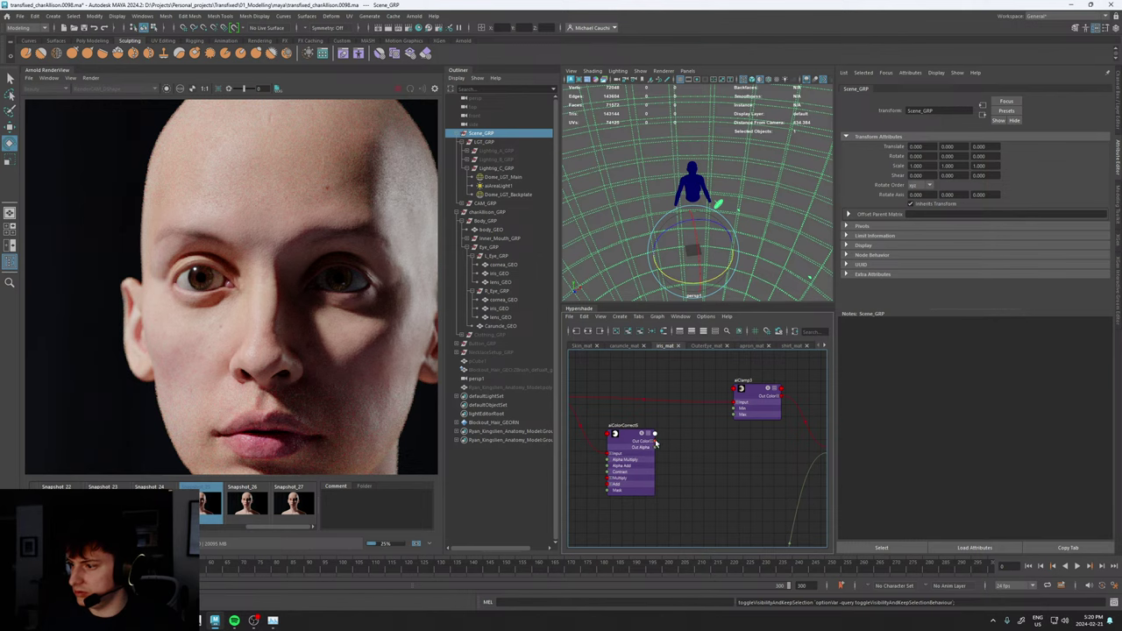
left_click_drag(655, 444, 736, 402)
left_click(221, 517)
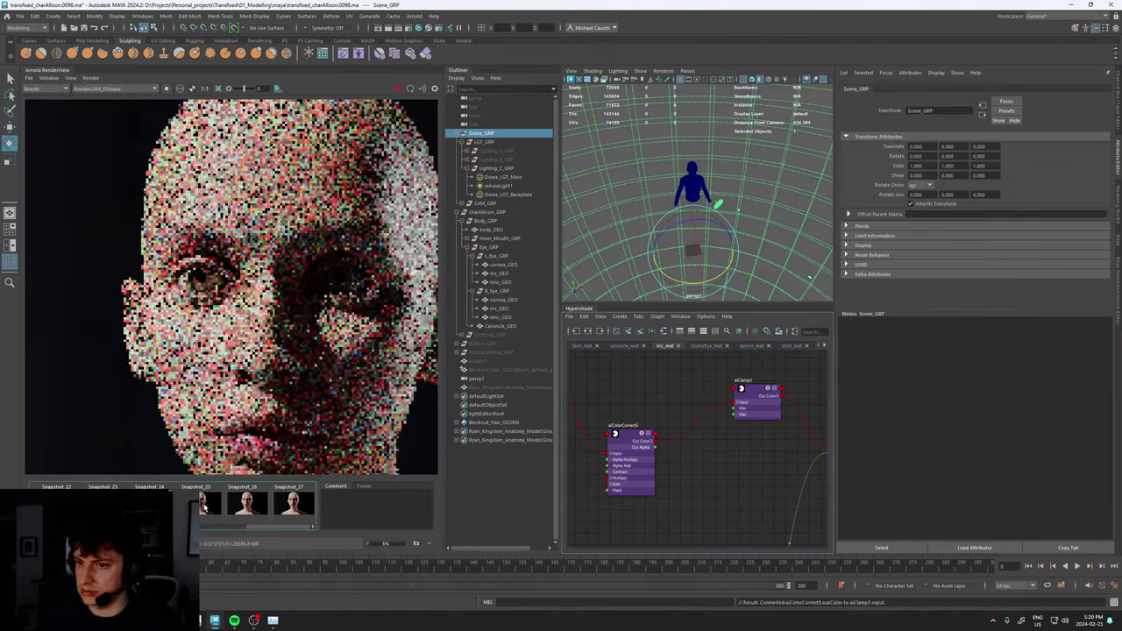
- Set a render region around both eyes and compare it with Snapshot_25
left_click(218, 88)
left_click_drag(147, 232, 392, 321)
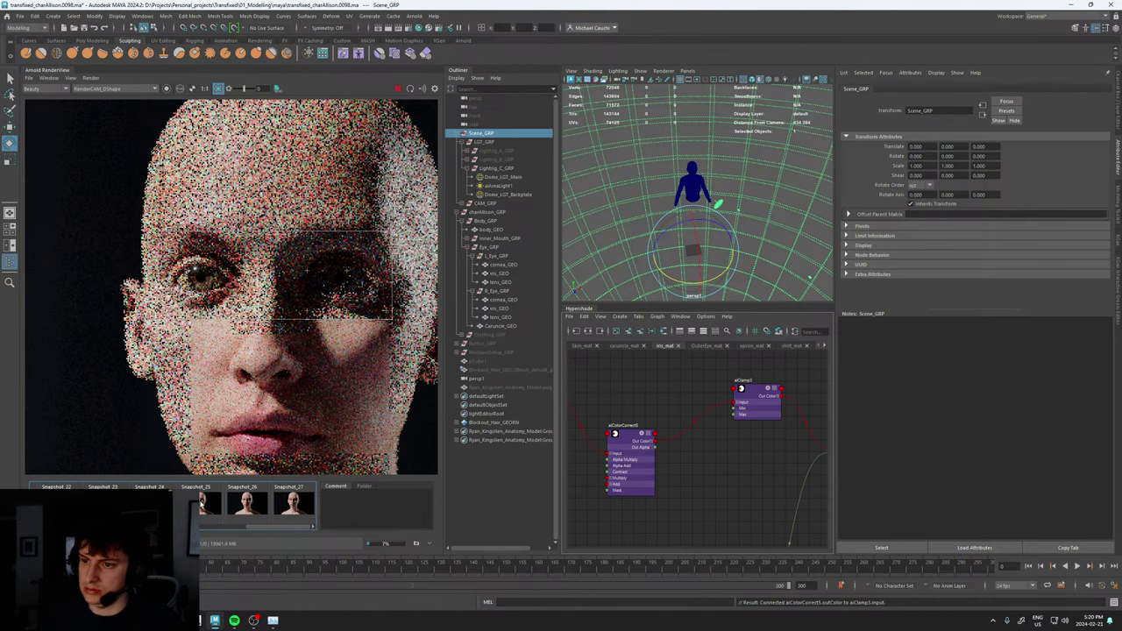
left_click(201, 506)
left_click(202, 506)
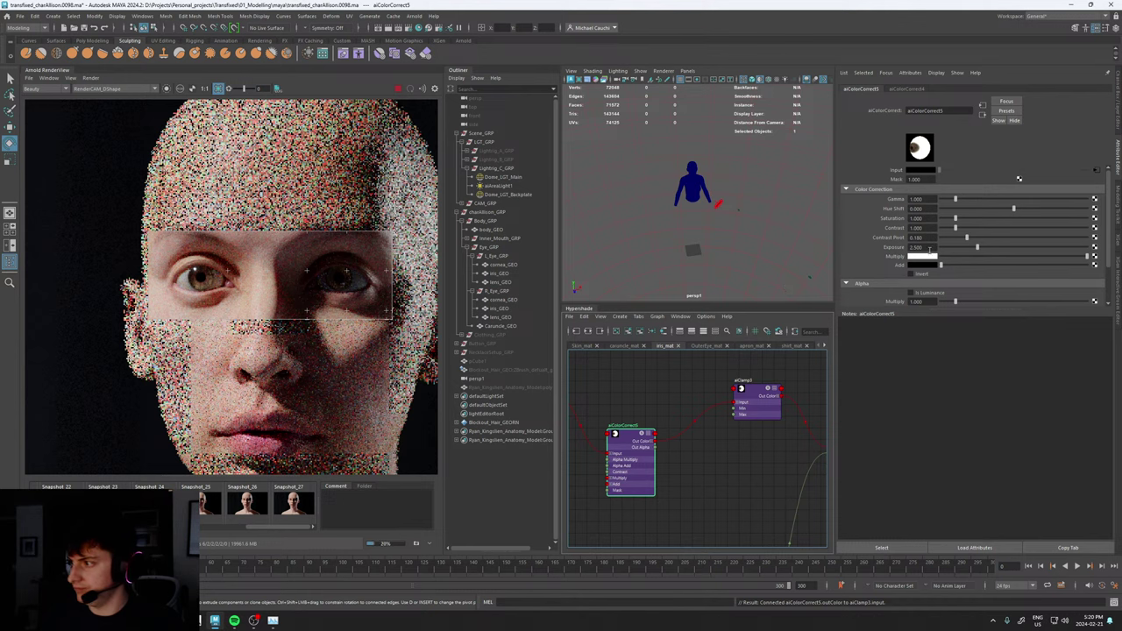
- Set the exposure of aiColorCorrect5 to 1.5
left_click_drag(927, 249, 907, 251)
type("1.5")
key("Return")
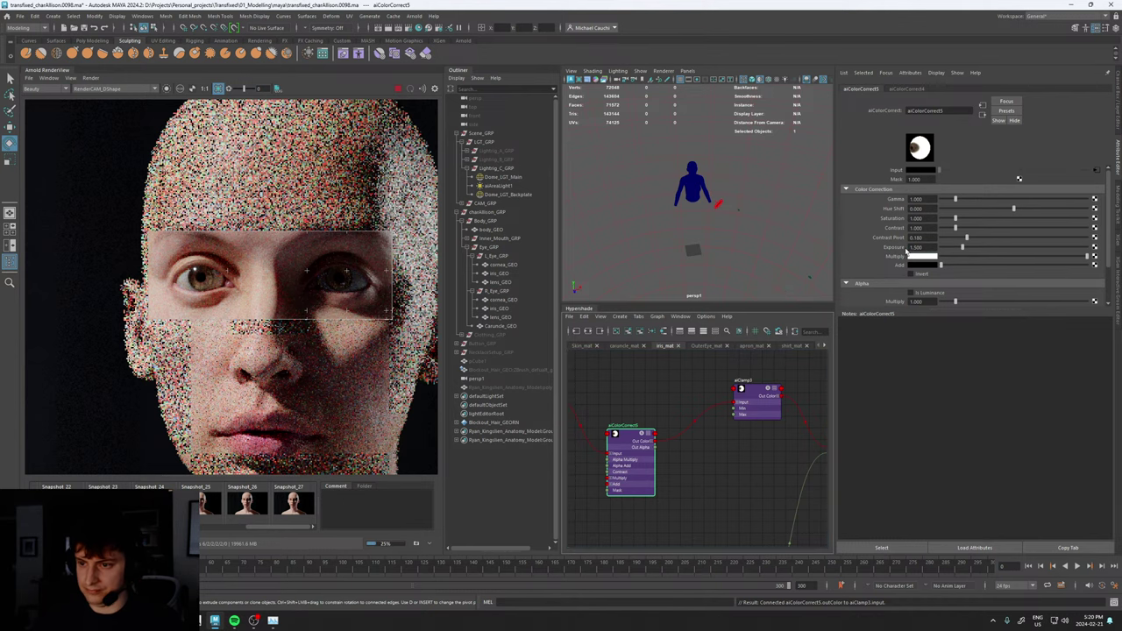
- Check the iris brightness in the rendered eyes against Snapshot_26 and Snapshot_25, including a closer look at the lit eye
left_click(246, 502)
left_click(247, 501)
left_click(212, 504)
left_click(211, 503)
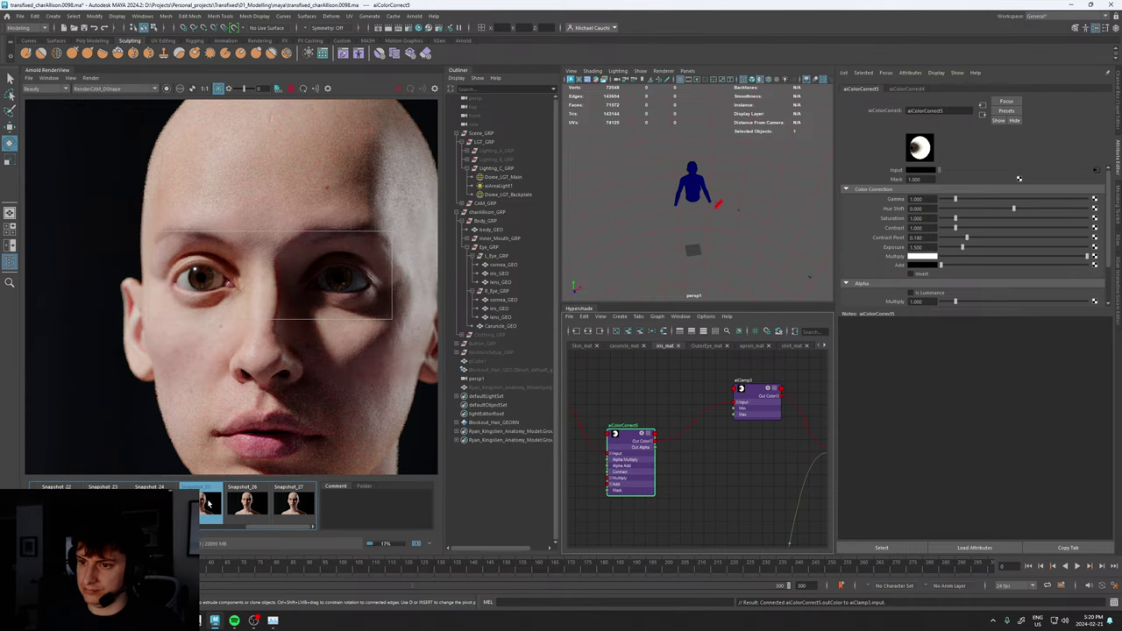
left_click(212, 504)
left_click(211, 503)
scroll(213, 307, "down", 5)
scroll(216, 288, "up", 4)
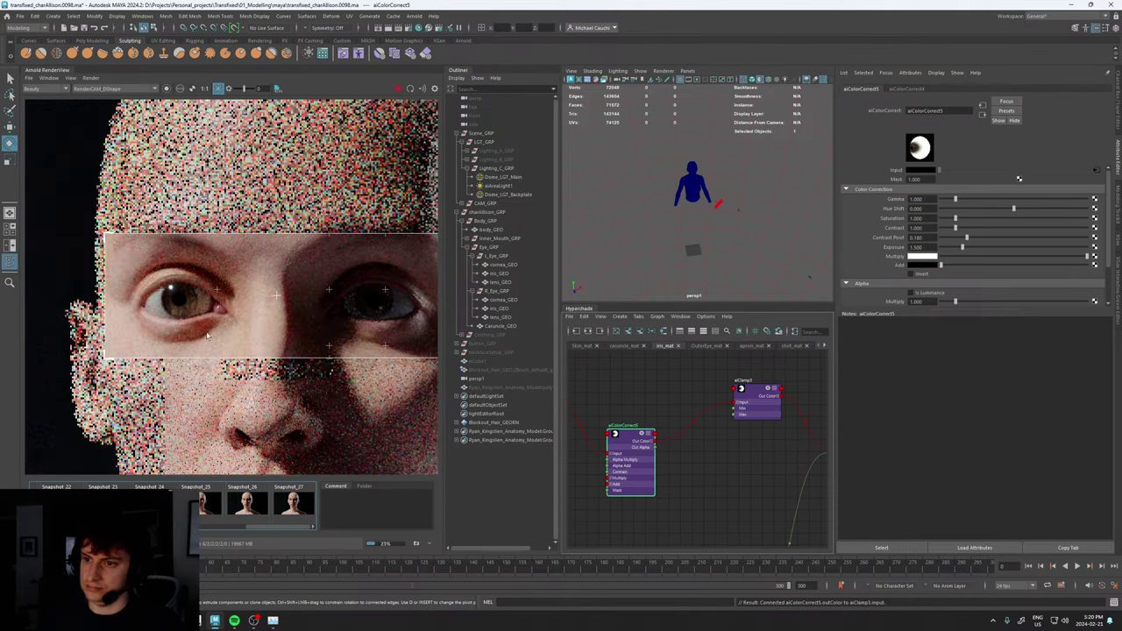
scroll(203, 337, "up", 1)
left_click(161, 503)
left_click(159, 502)
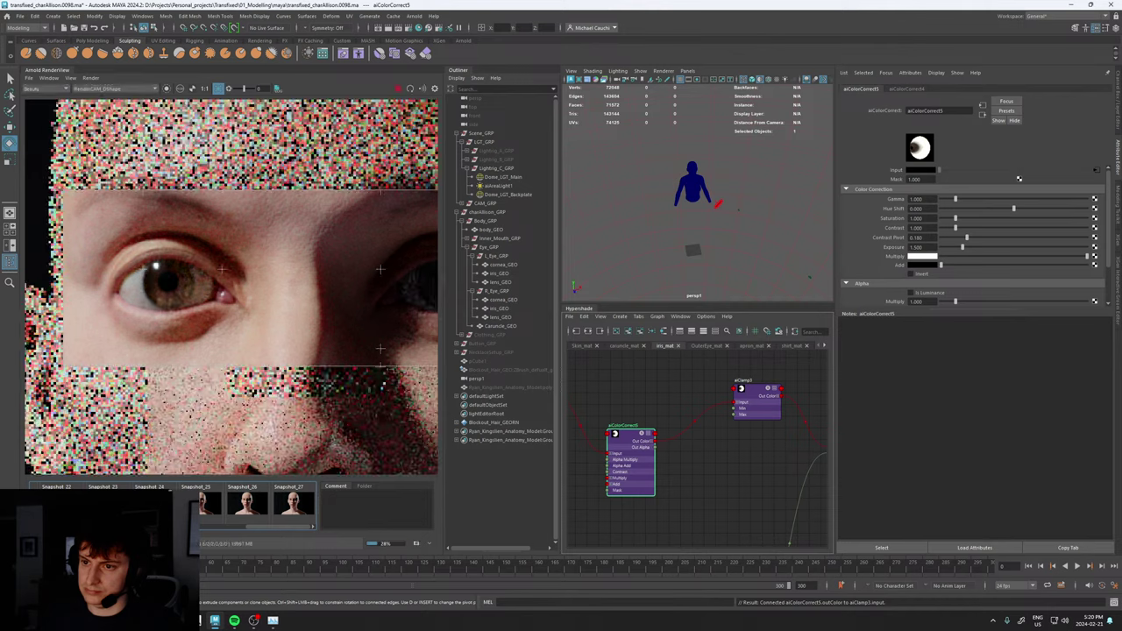
left_click(159, 502)
left_click(158, 503)
scroll(220, 303, "down", 3)
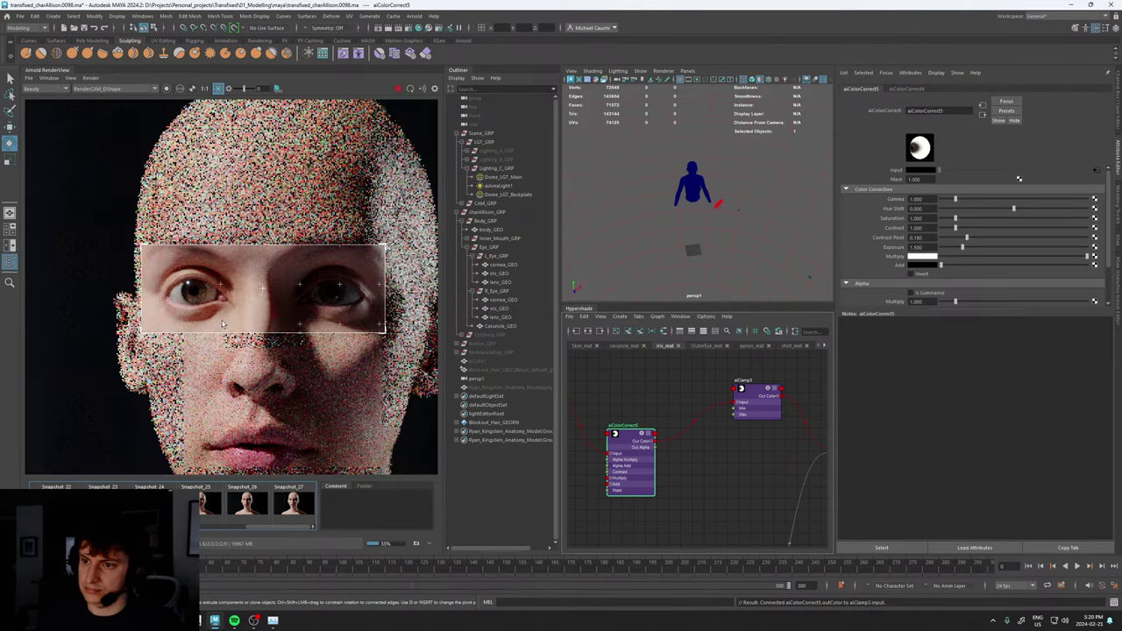
- Alternate between the live render and Snapshot_25 to compare both irises at medium distance
scroll(280, 322, "up", 2)
left_click(201, 501)
left_click(201, 501)
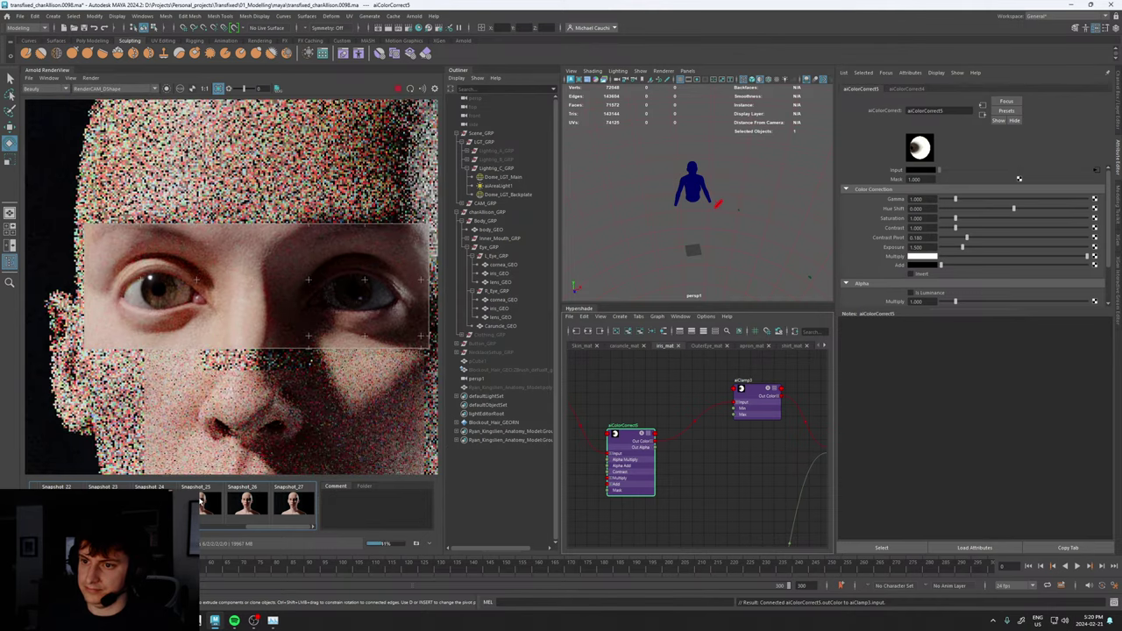
left_click(201, 501)
left_click(200, 502)
left_click(201, 501)
left_click(199, 502)
left_click(200, 502)
left_click(200, 501)
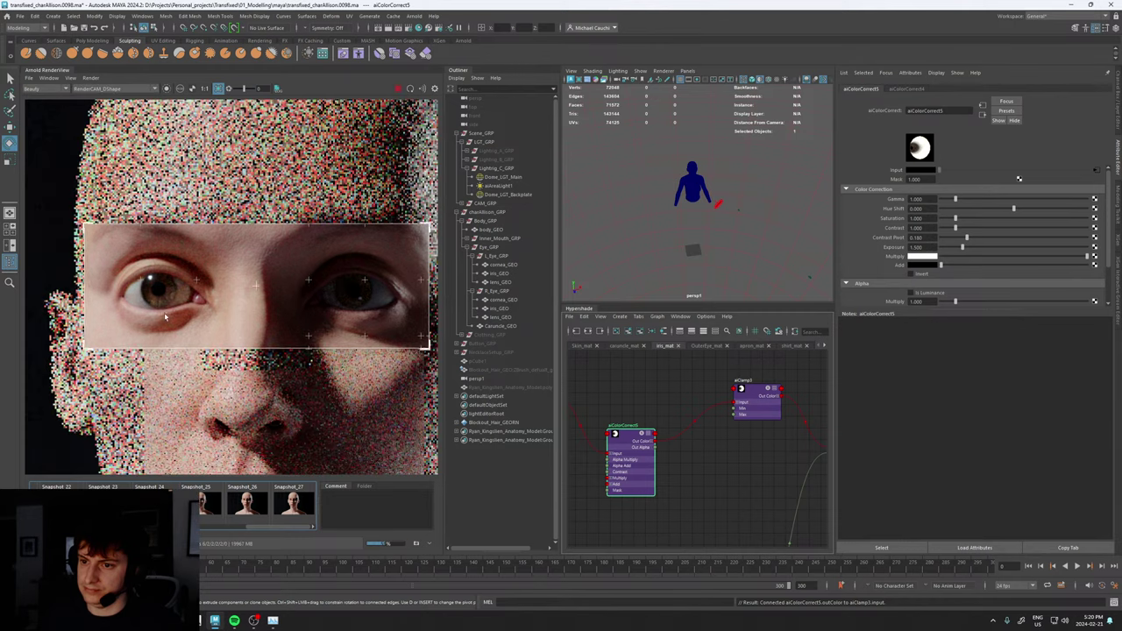
- Compare the lit eye's iris with Snapshot_25 in extreme close-up, then both eyes at face distance
scroll(167, 294, "up", 3)
left_click(209, 504)
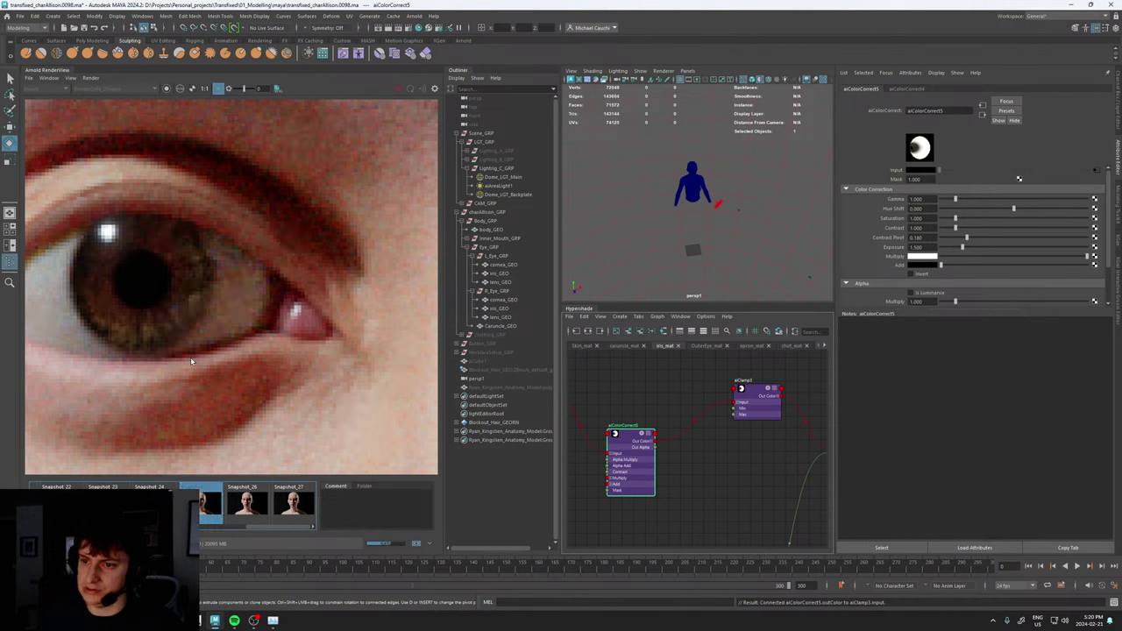
left_click(203, 505)
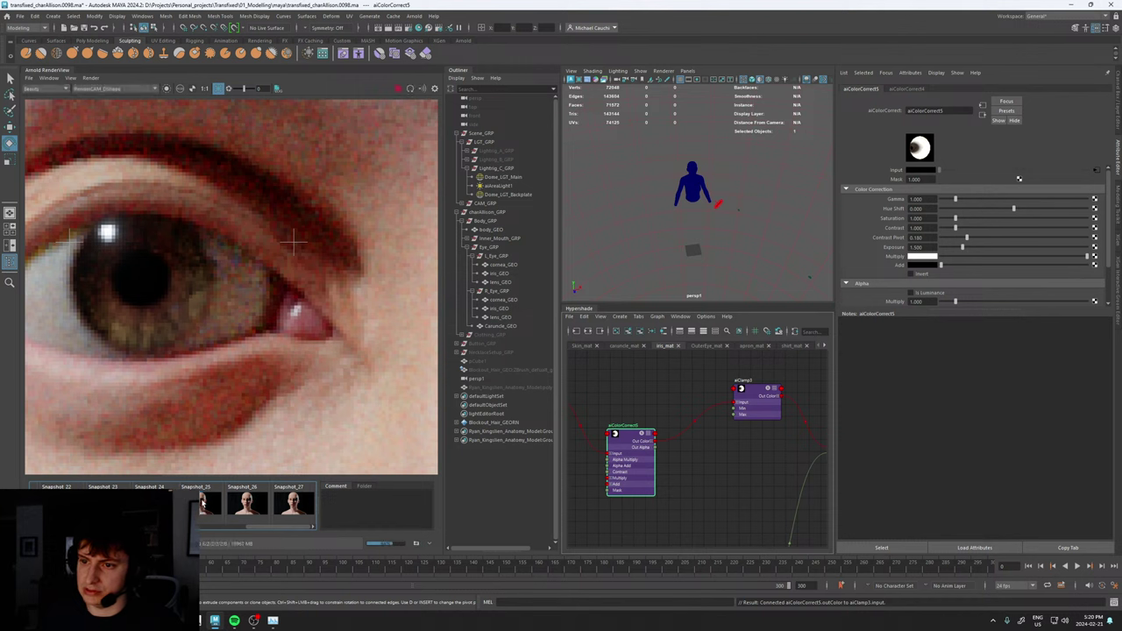
scroll(293, 246, "down", 6)
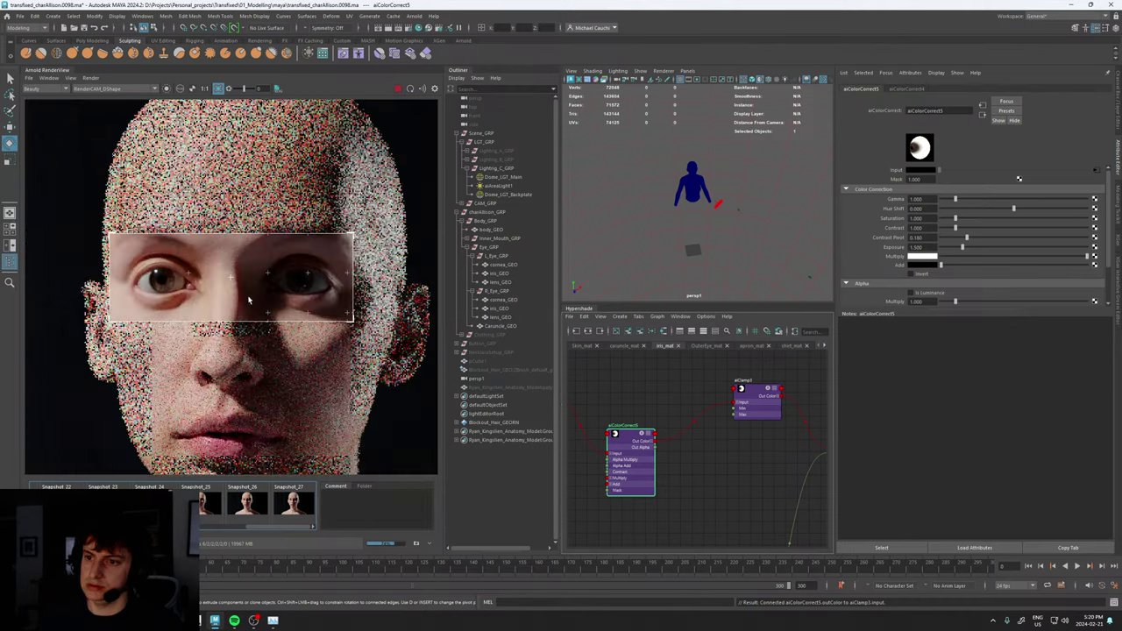
scroll(248, 299, "up", 2)
left_click(207, 504)
left_click(207, 503)
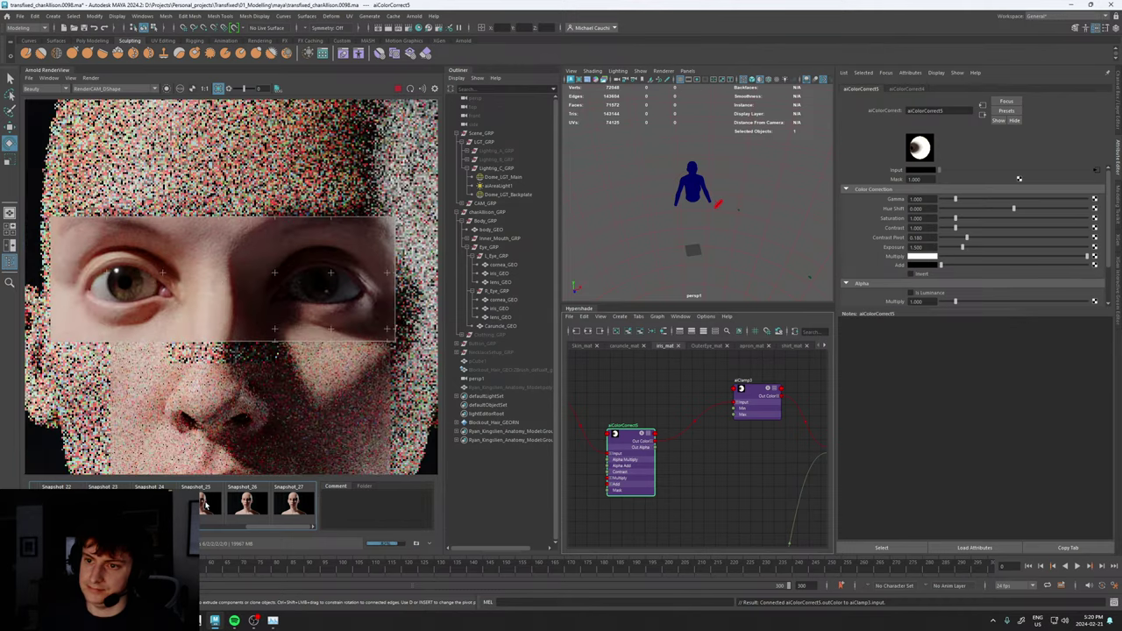
left_click(206, 504)
left_click(206, 504)
left_click(206, 504)
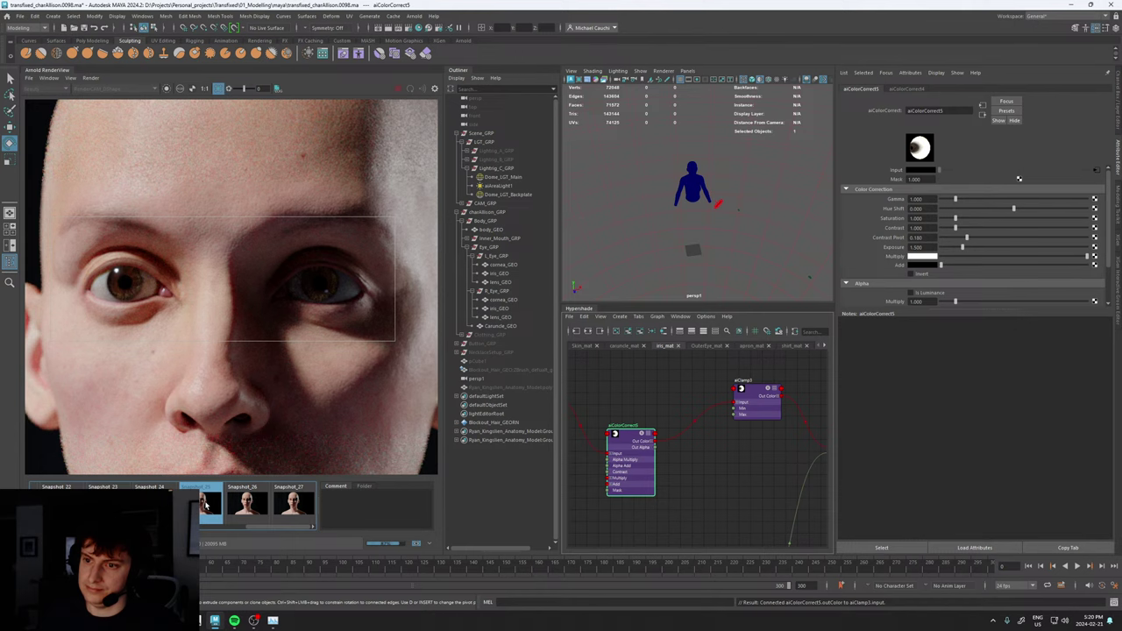
left_click(206, 504)
scroll(177, 333, "down", 2)
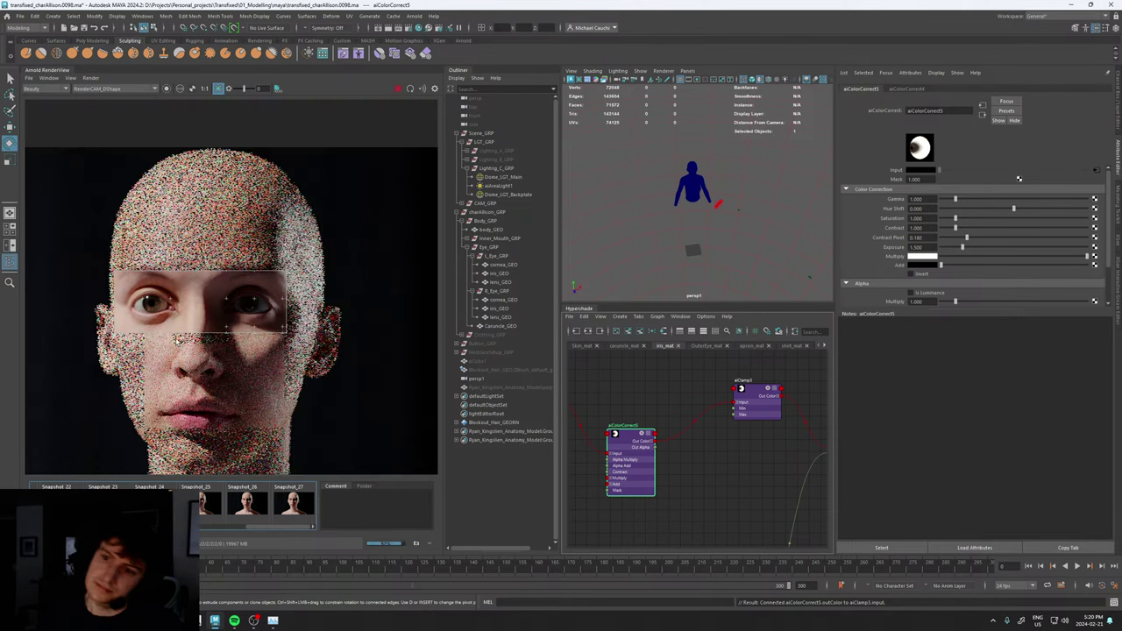
- Place the portrait reference beside the rendered face and set aiColorCorrect5's exposure to 1.2
right_click_drag(0, 385, 450, 274)
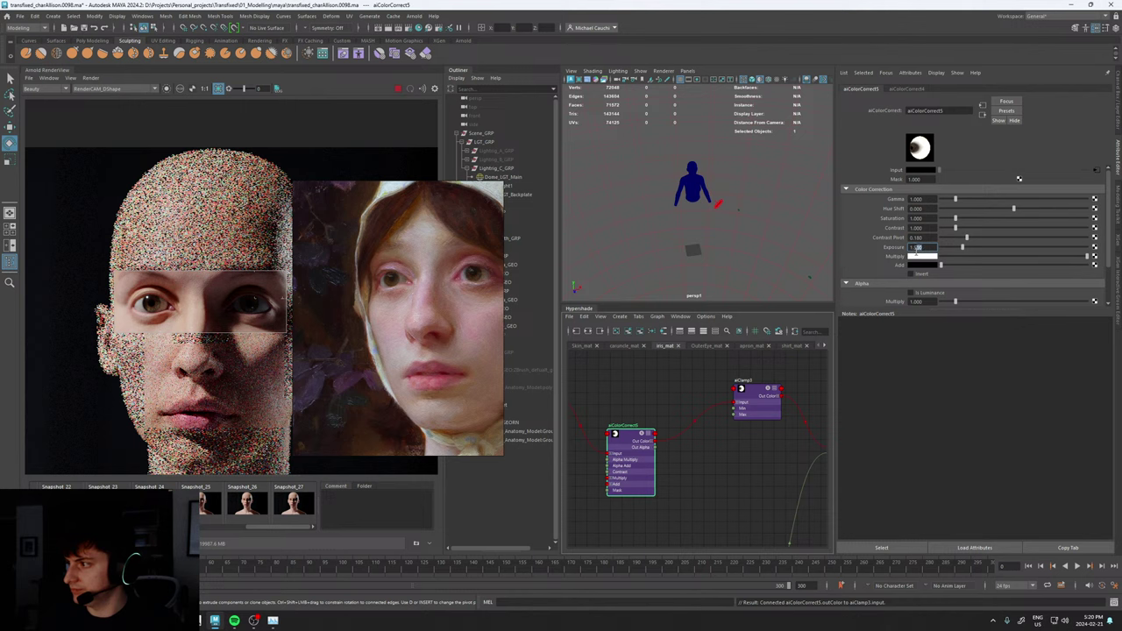
key("Return")
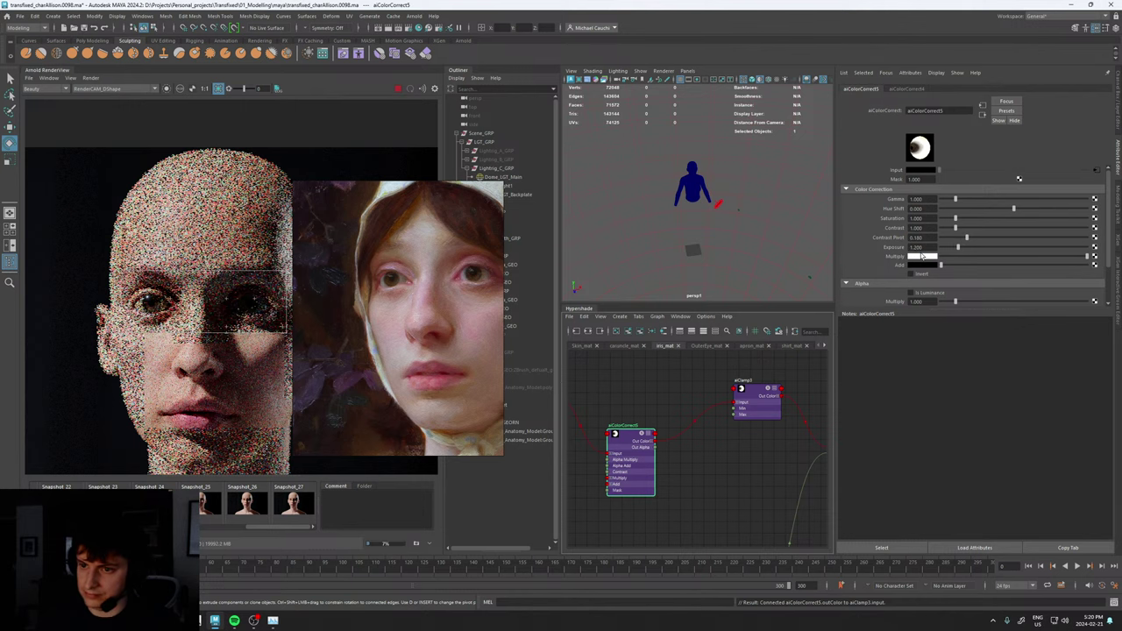
scroll(203, 313, "up", 2)
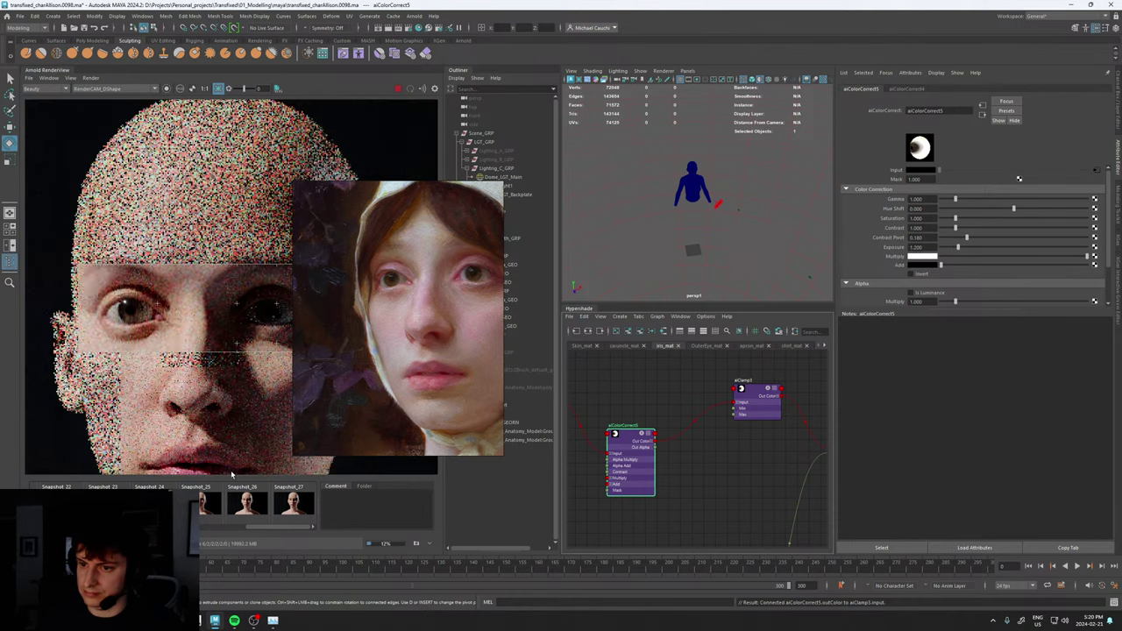
- Set the saturation of aiColorCorrect2 in the iris network to 0.925
middle_click_drag(656, 416, 848, 440, "alt")
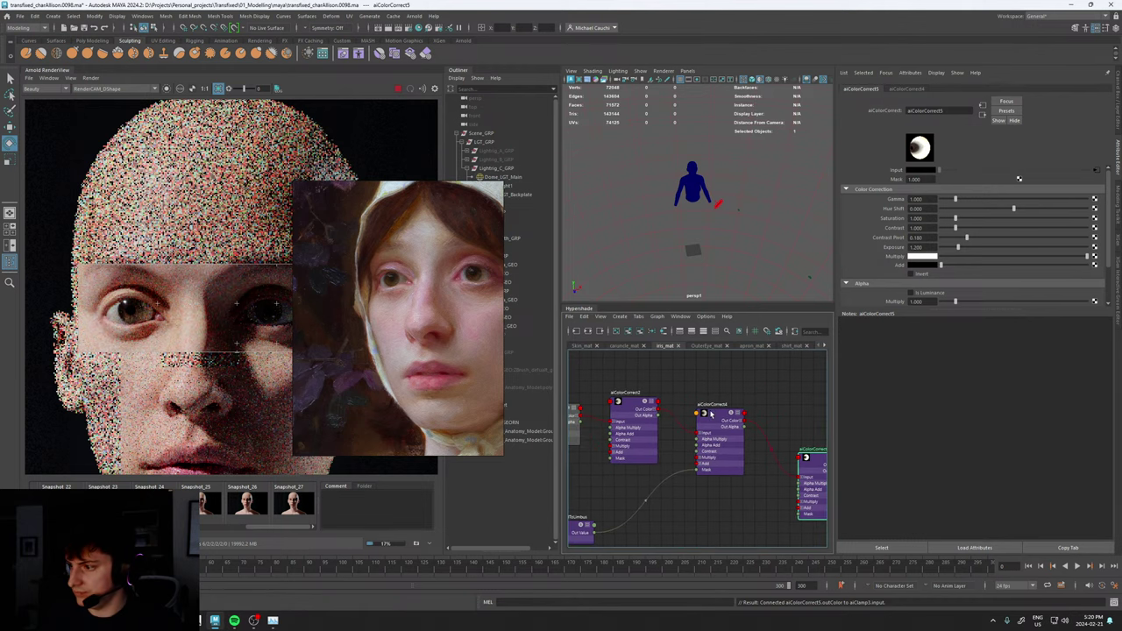
left_click(713, 413)
left_click(633, 405)
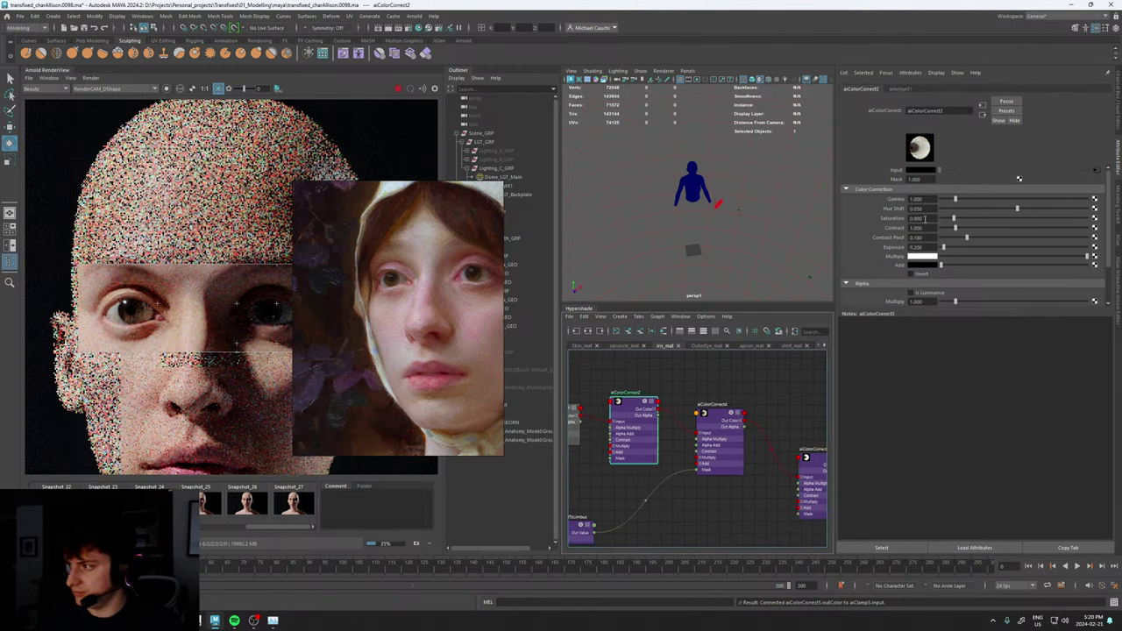
double_click(918, 219)
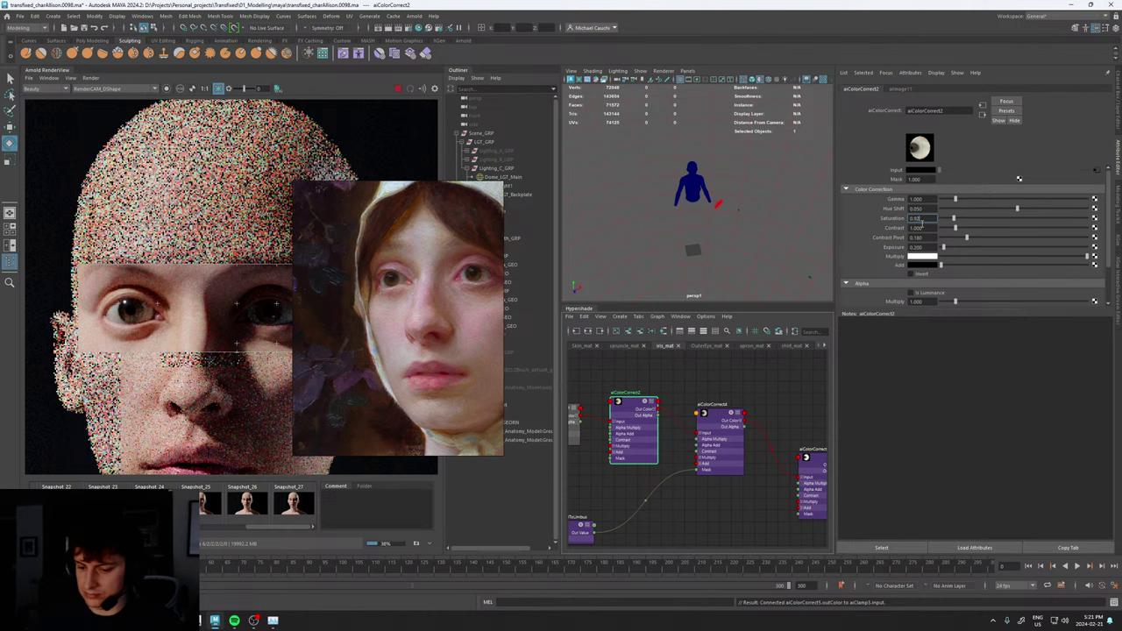
key("Return")
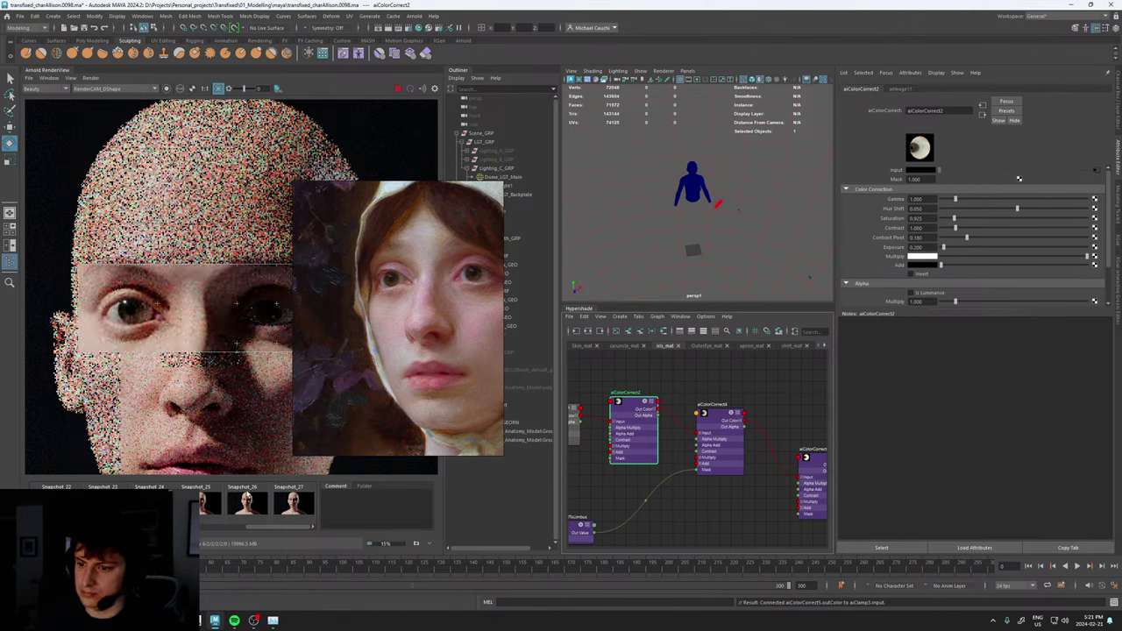
- Compare the adjusted iris color with Snapshot_25 and with the portrait reference at face distance
left_click(208, 506)
left_click(208, 506)
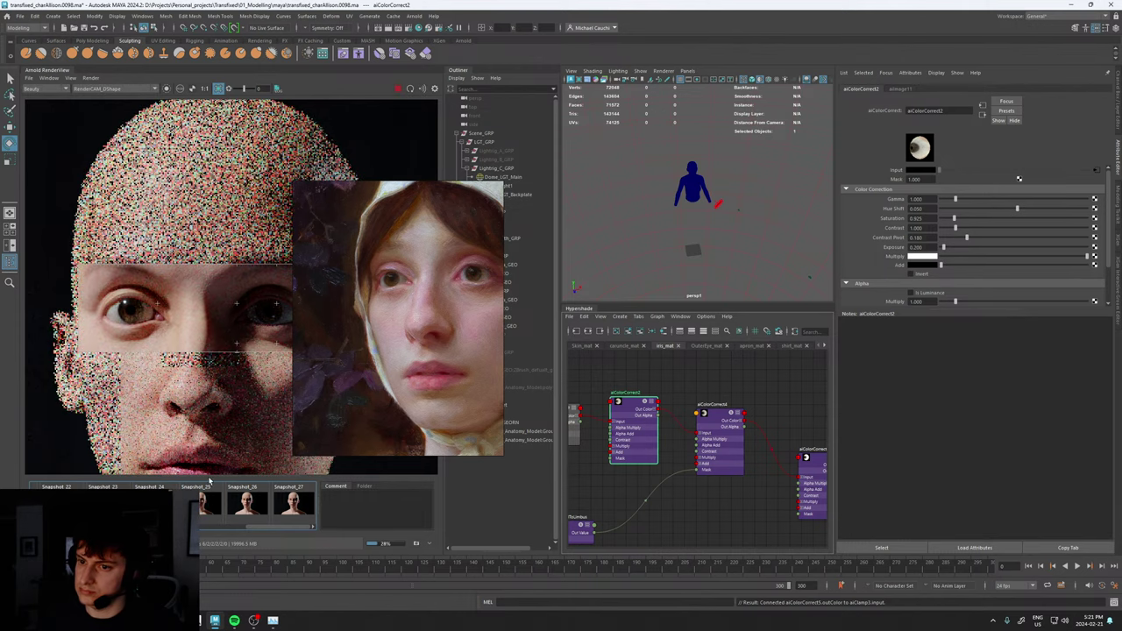
scroll(179, 382, "down", 5)
scroll(201, 389, "up", 3)
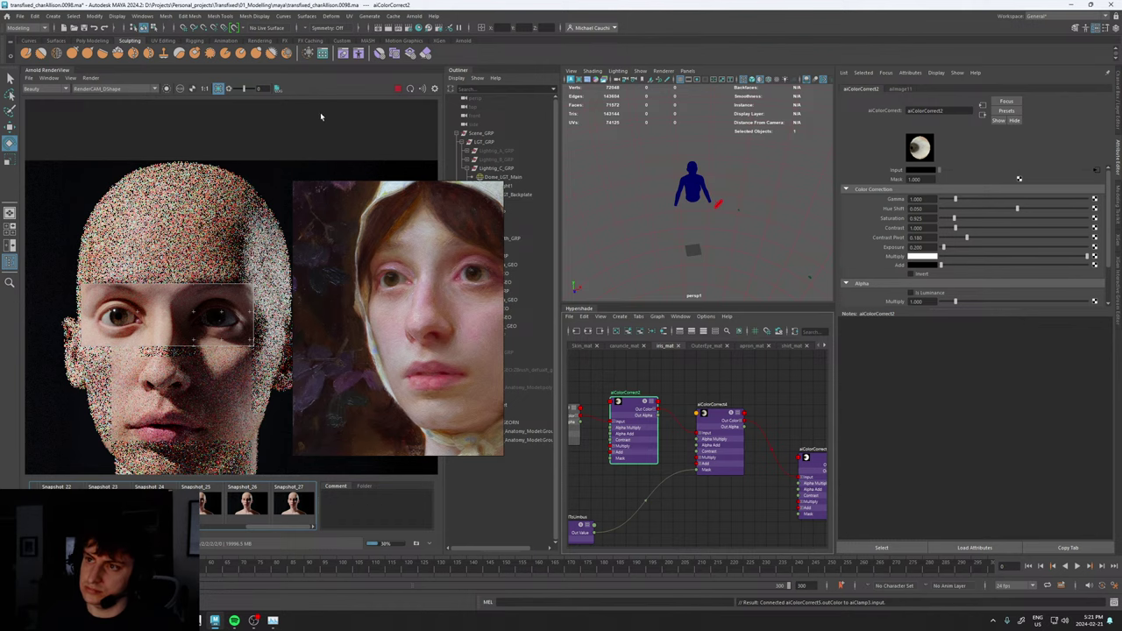
- Turn off the render region to render the whole face and shift the portrait reference clear of it
left_click(218, 89)
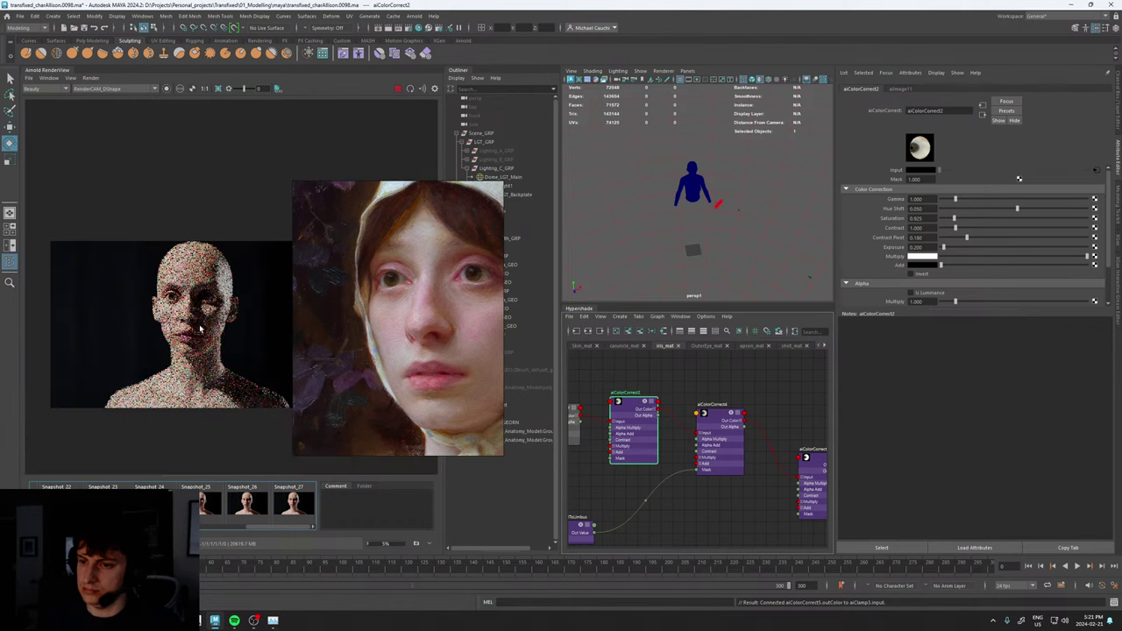
scroll(200, 329, "up", 3)
left_click_drag(375, 294, 396, 289)
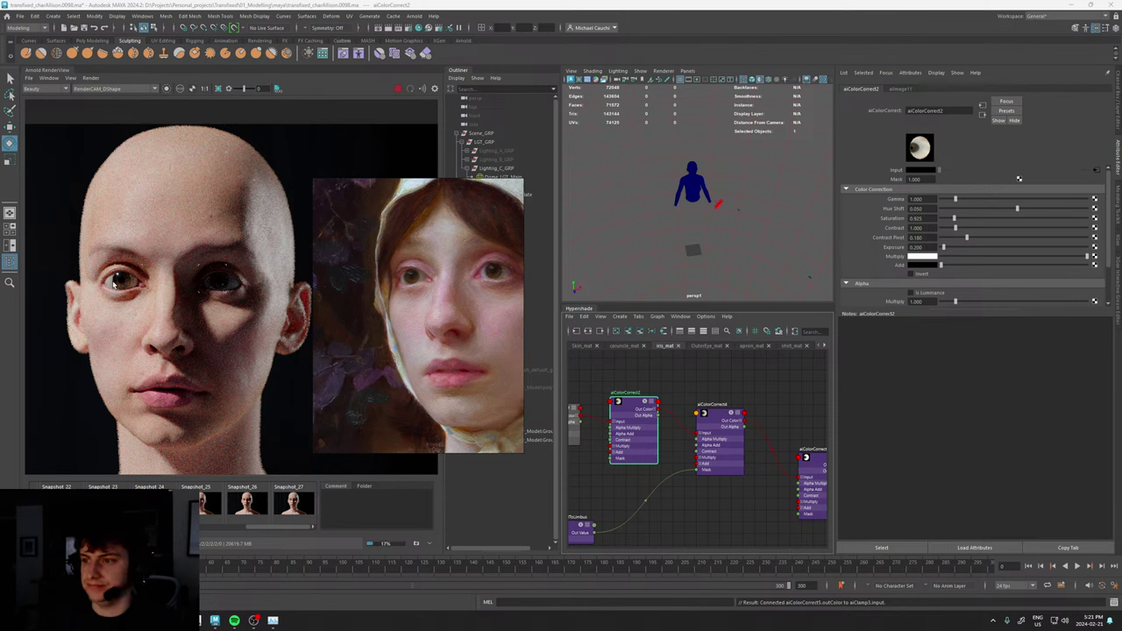
- Examine the rendered eyes up close and at bust distance against the portrait reference
scroll(119, 284, "up", 3)
scroll(154, 301, "up", 2)
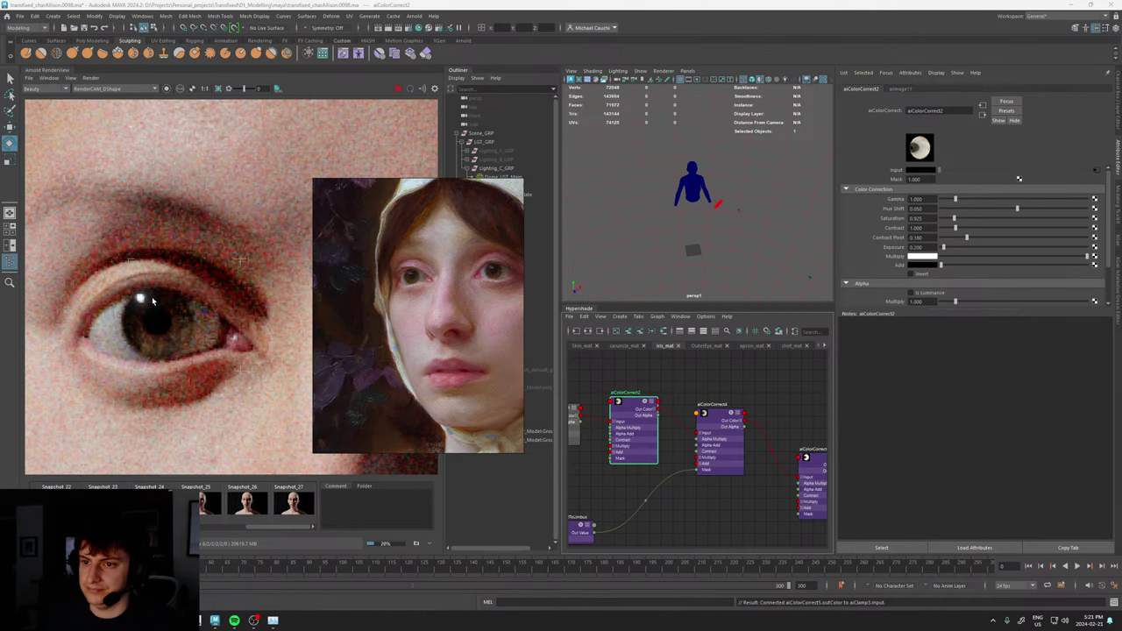
scroll(154, 300, "down", 5)
scroll(172, 298, "up", 1)
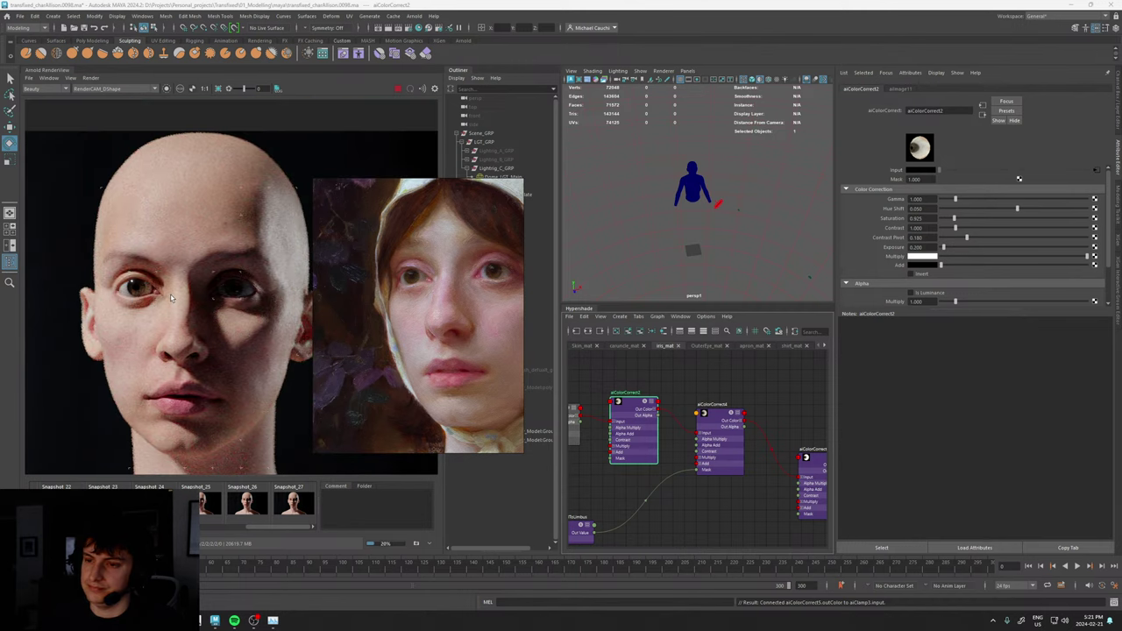
scroll(175, 285, "down", 3)
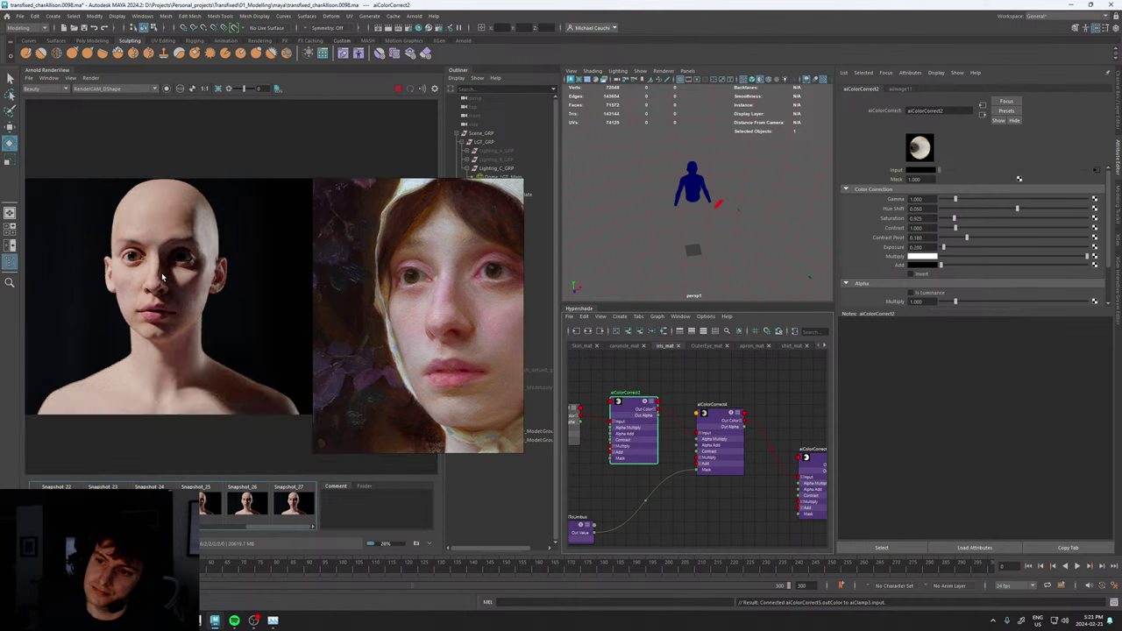
scroll(161, 279, "up", 2)
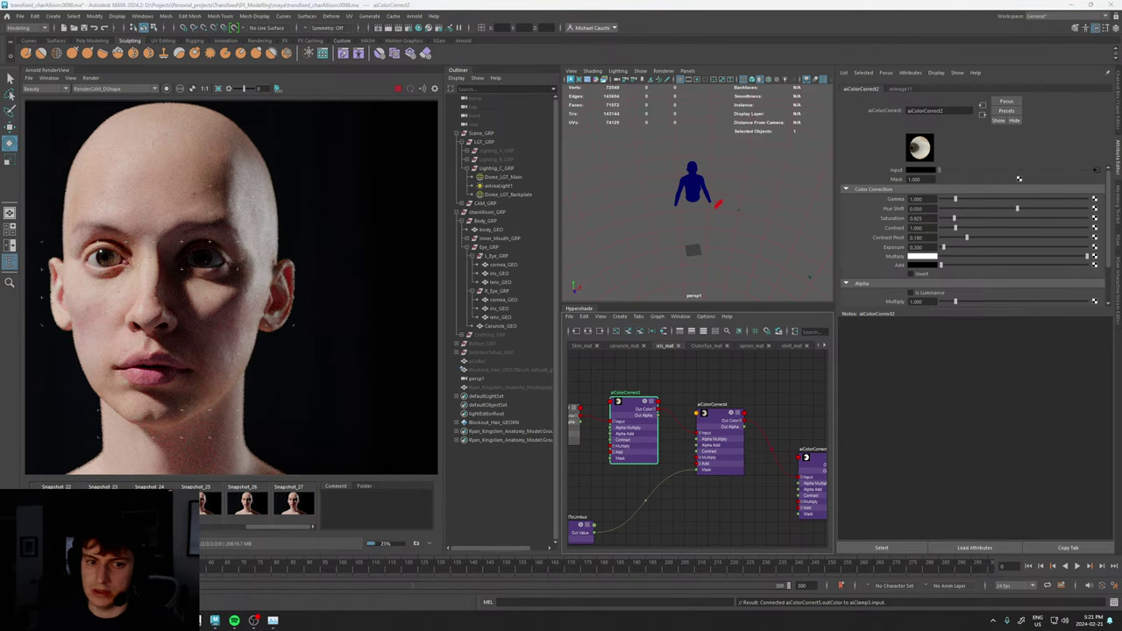
- Save the scene and unhide the Blockout_Hair_GEO mesh so the render includes the hair
left_click(640, 228)
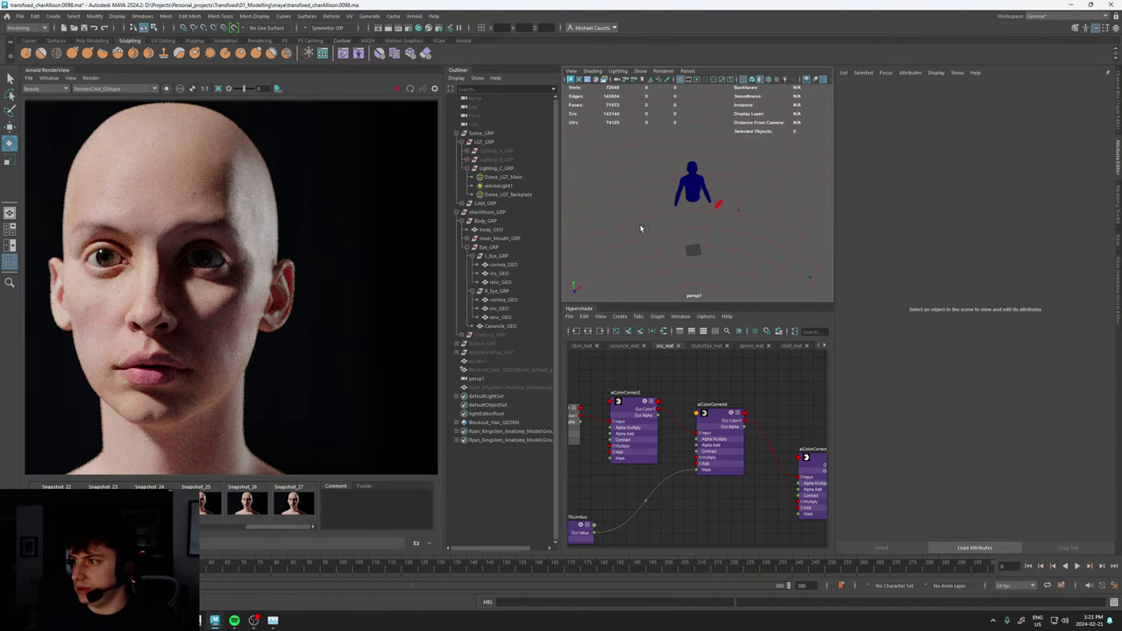
key("ctrl+s")
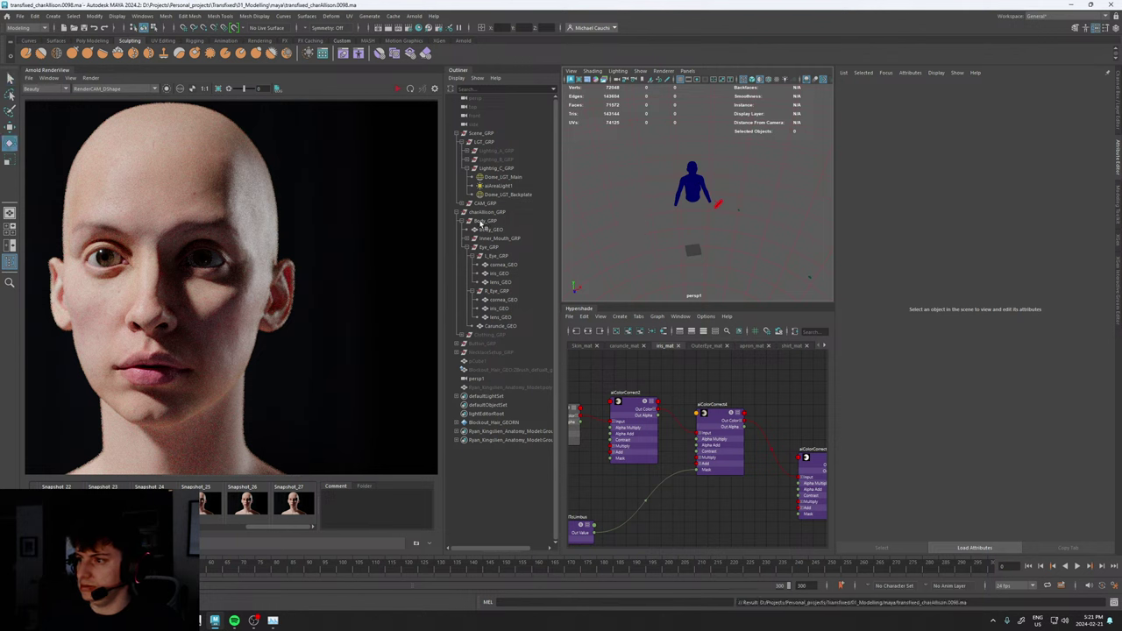
left_click(494, 371)
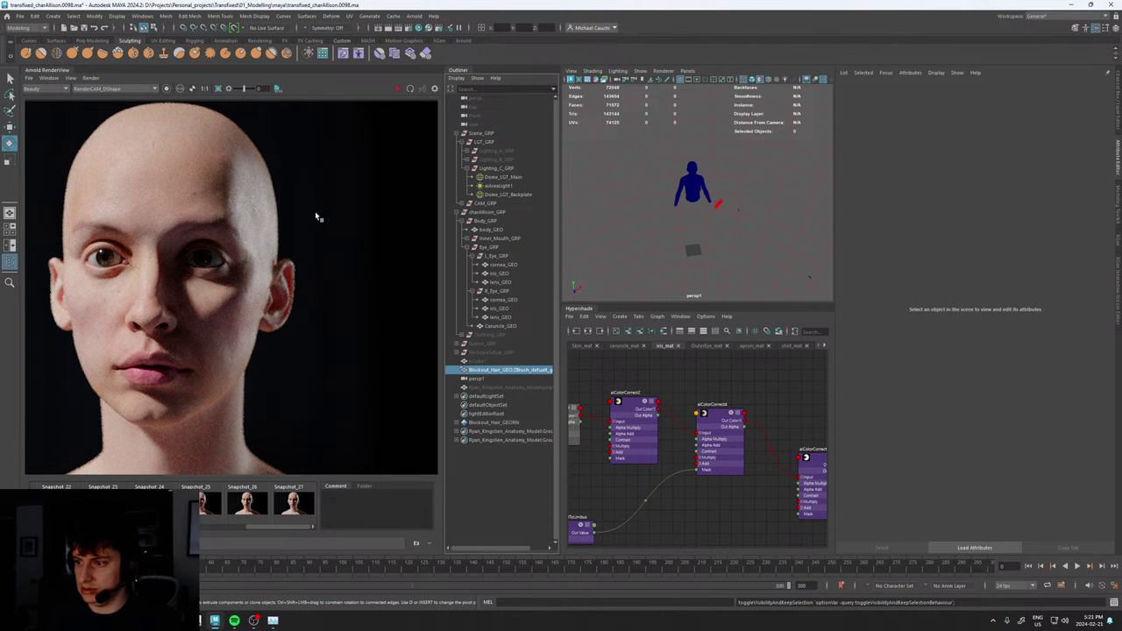
key("h")
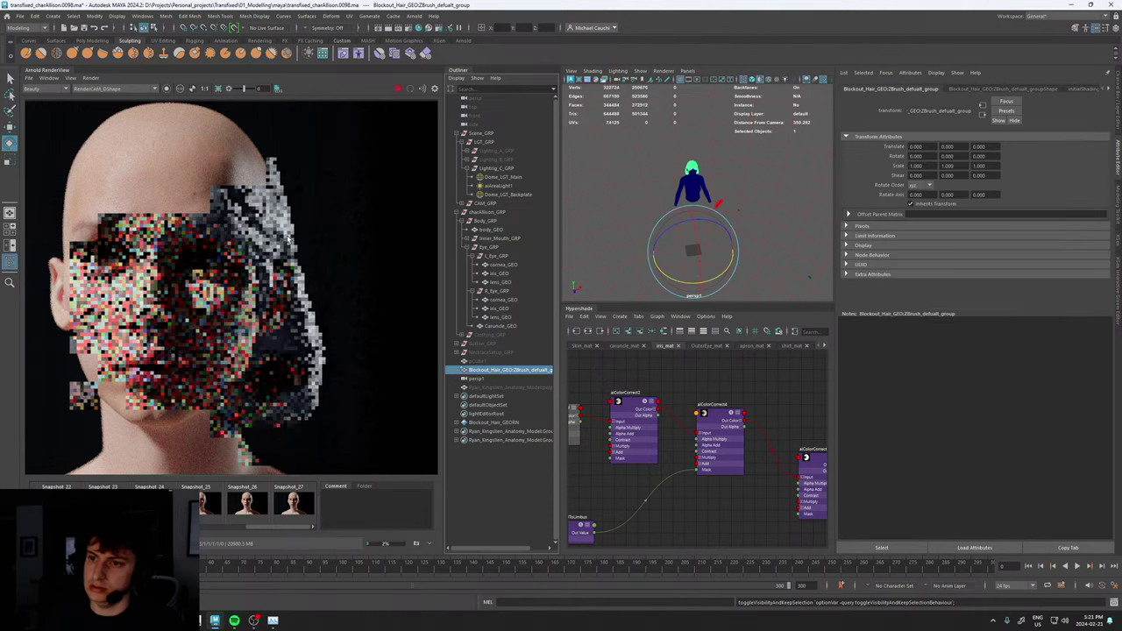
scroll(263, 243, "down", 2)
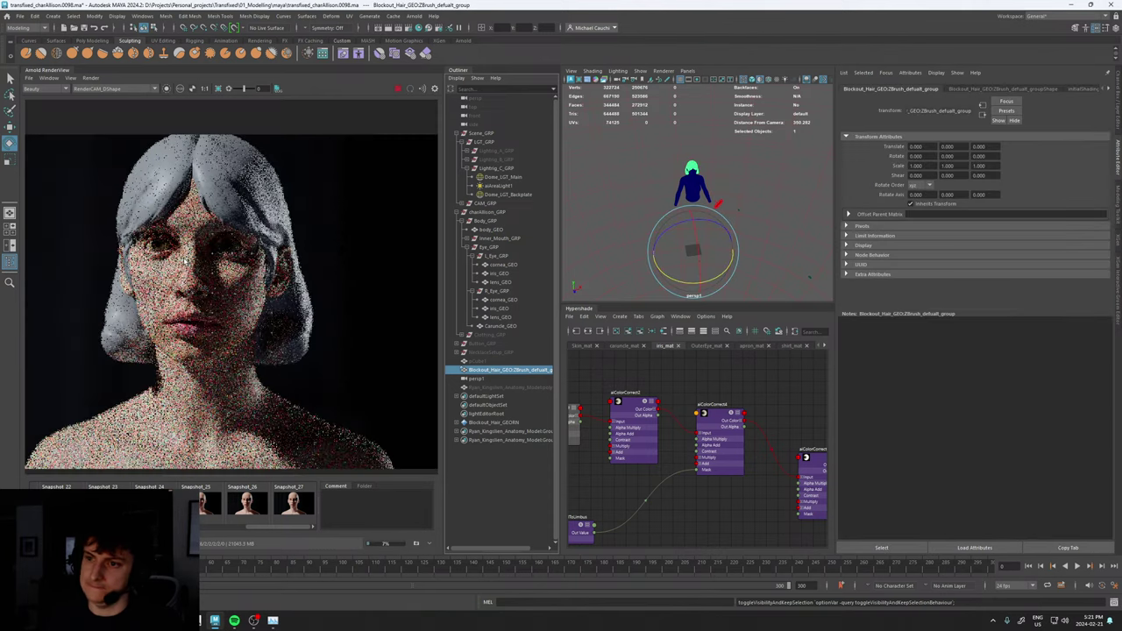
scroll(185, 261, "up", 2)
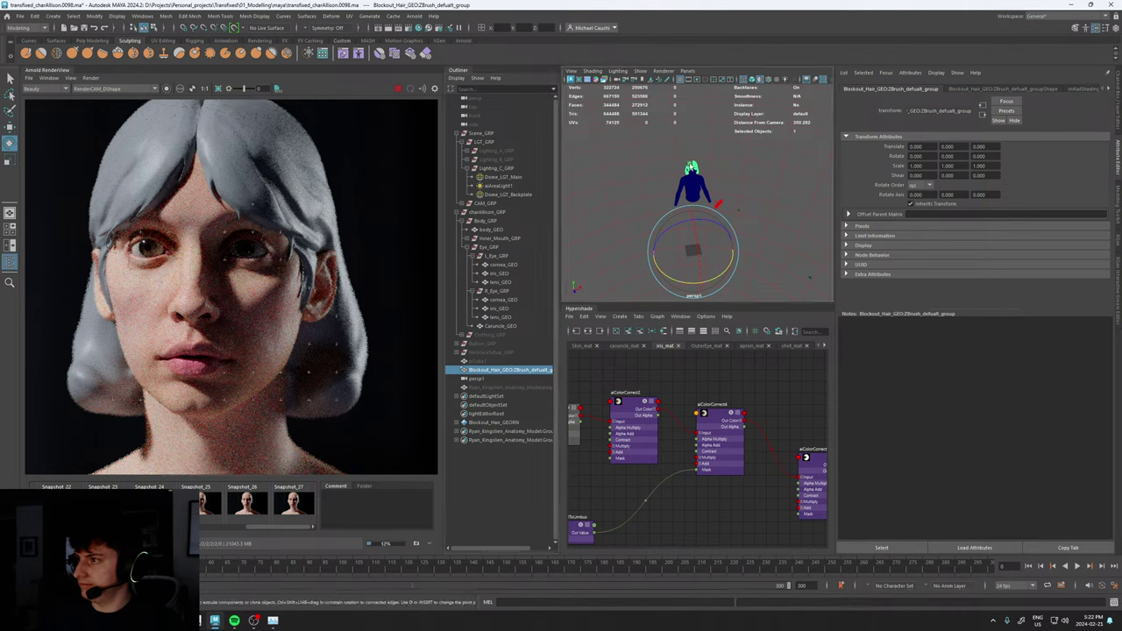
- Stop the render, assign the existing Hair_Proxy_mat material to the blockout hair, and restart the render
left_click(397, 90)
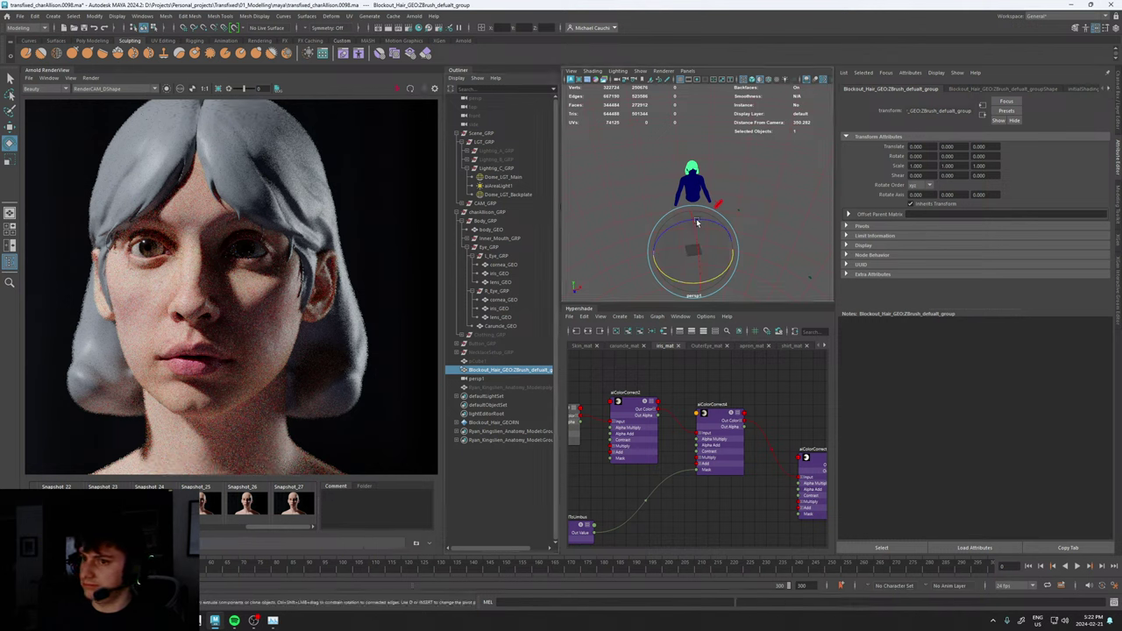
right_click(692, 167)
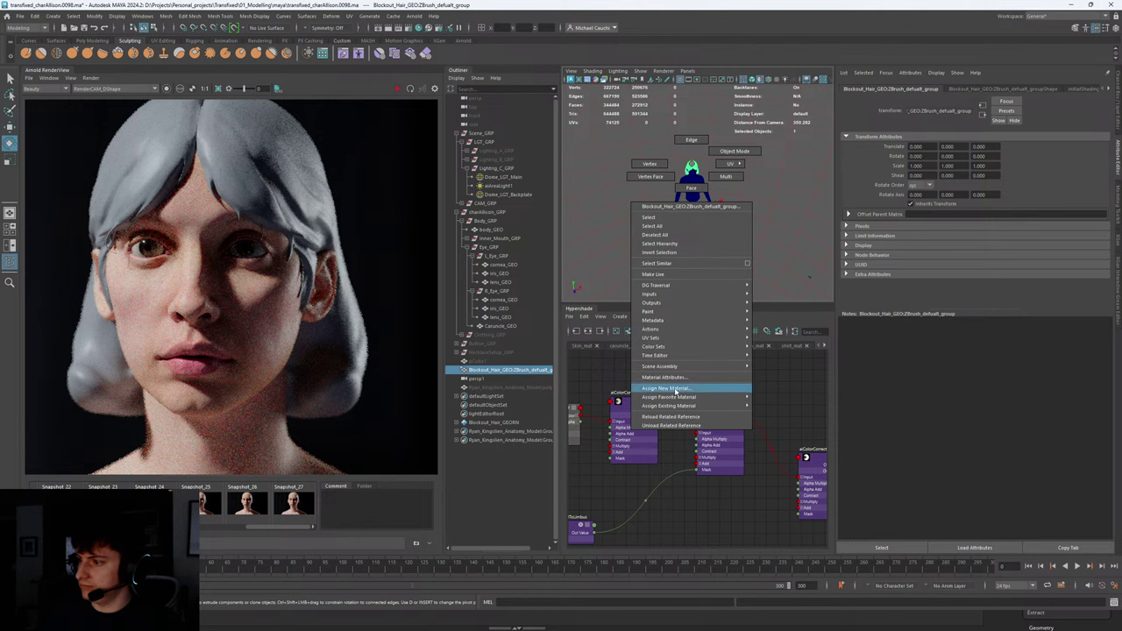
mouse_move(674, 406)
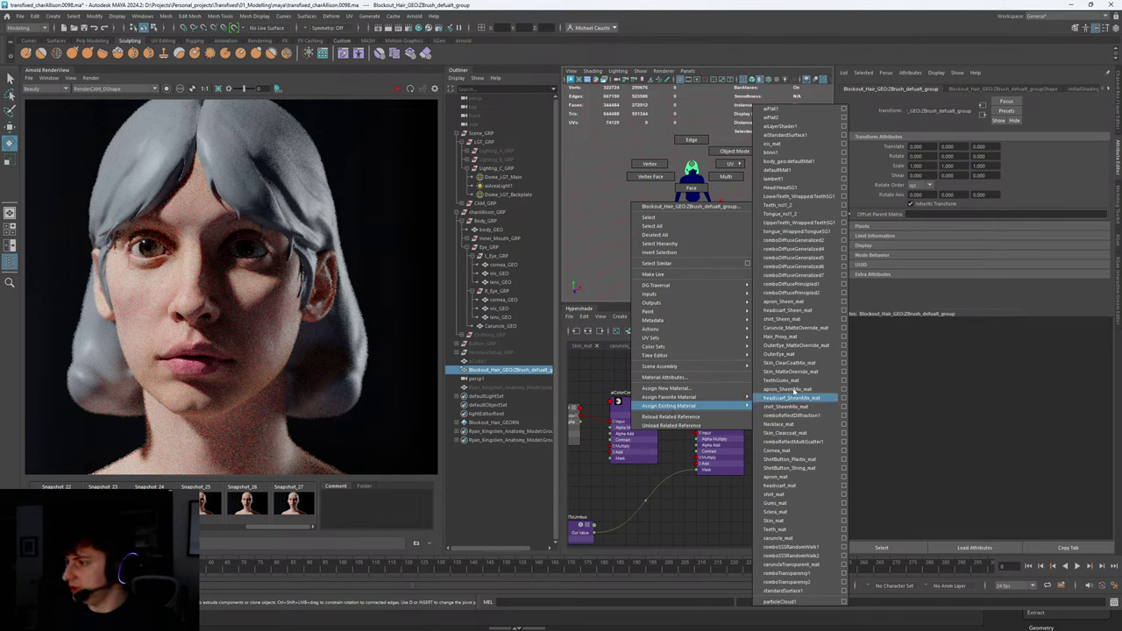
left_click(789, 337)
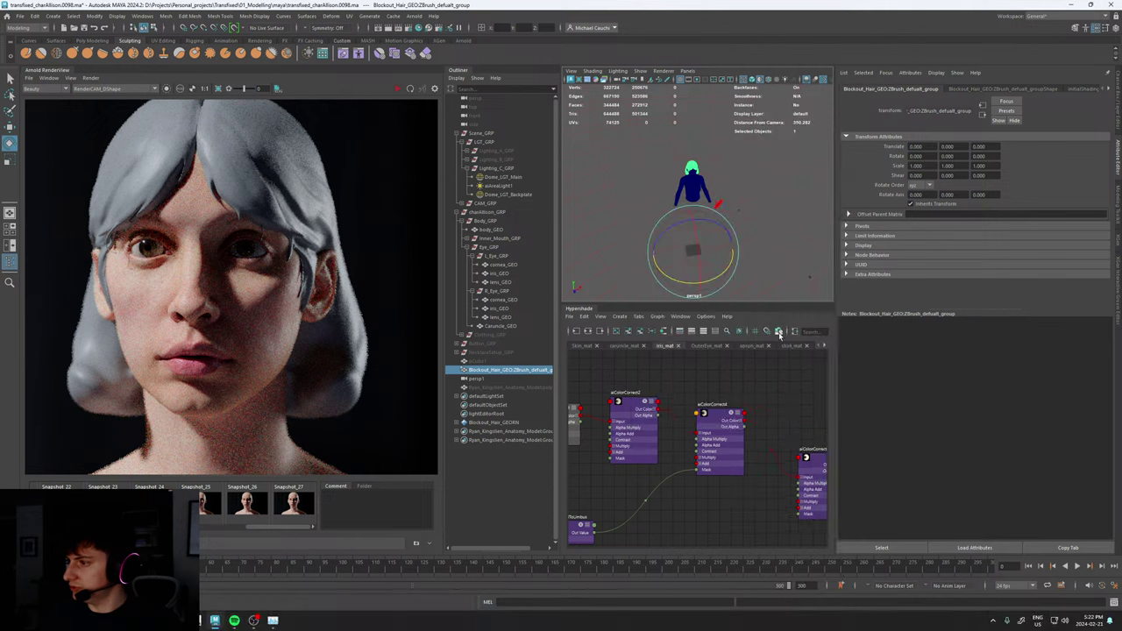
left_click(398, 89)
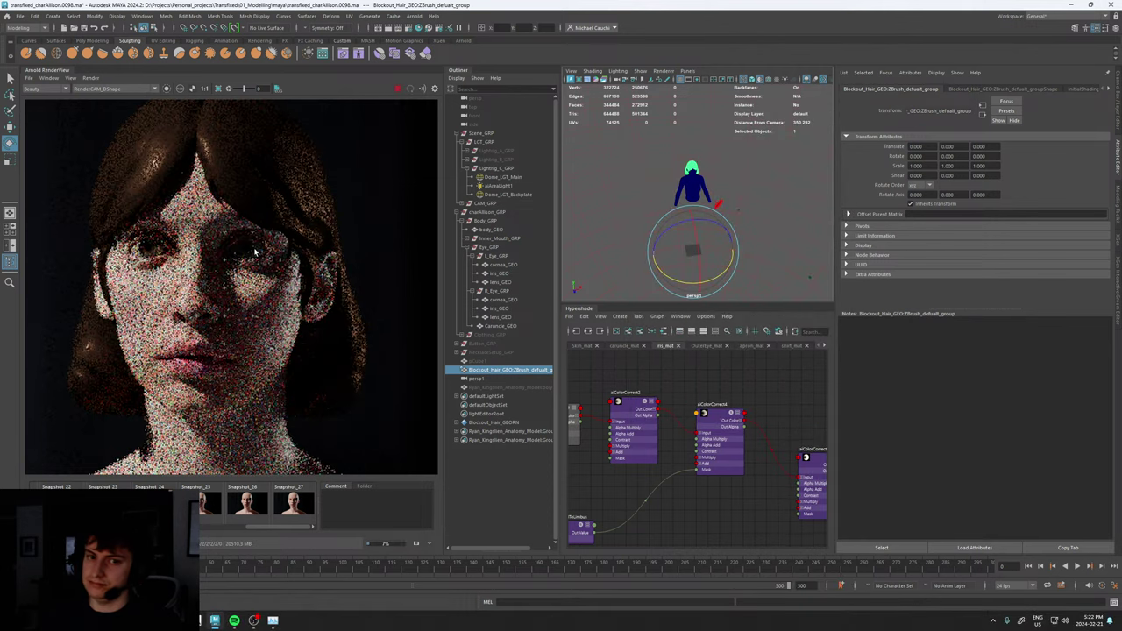
- Check the face framed by the hair, stop the render, and save the scene
scroll(254, 248, "down", 4)
scroll(246, 253, "up", 3)
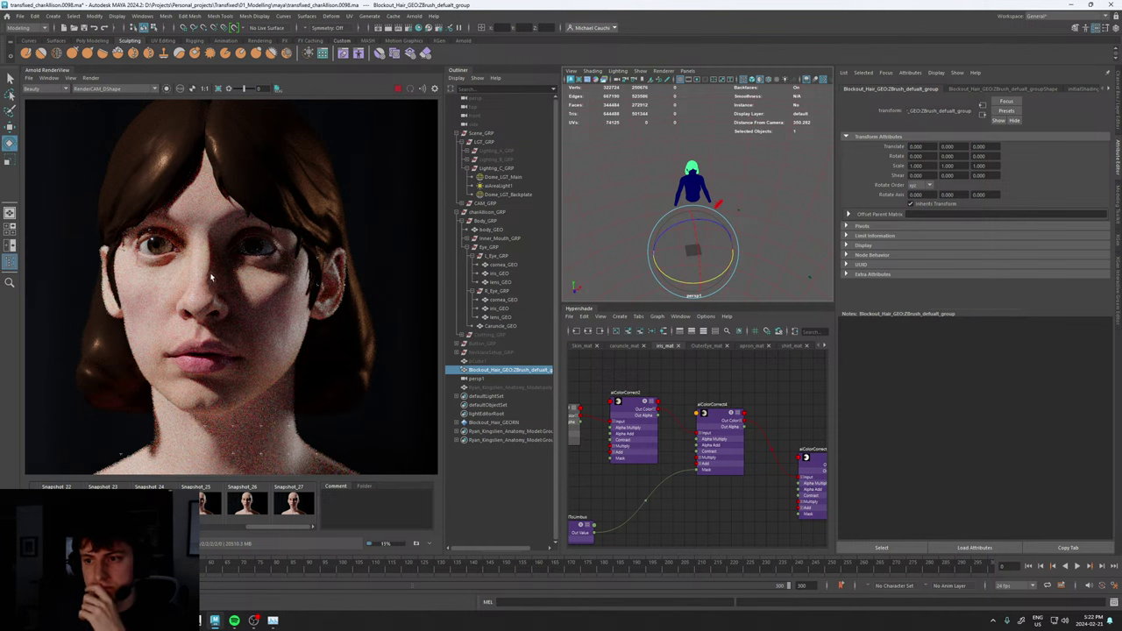
key("f")
scroll(210, 283, "up", 3)
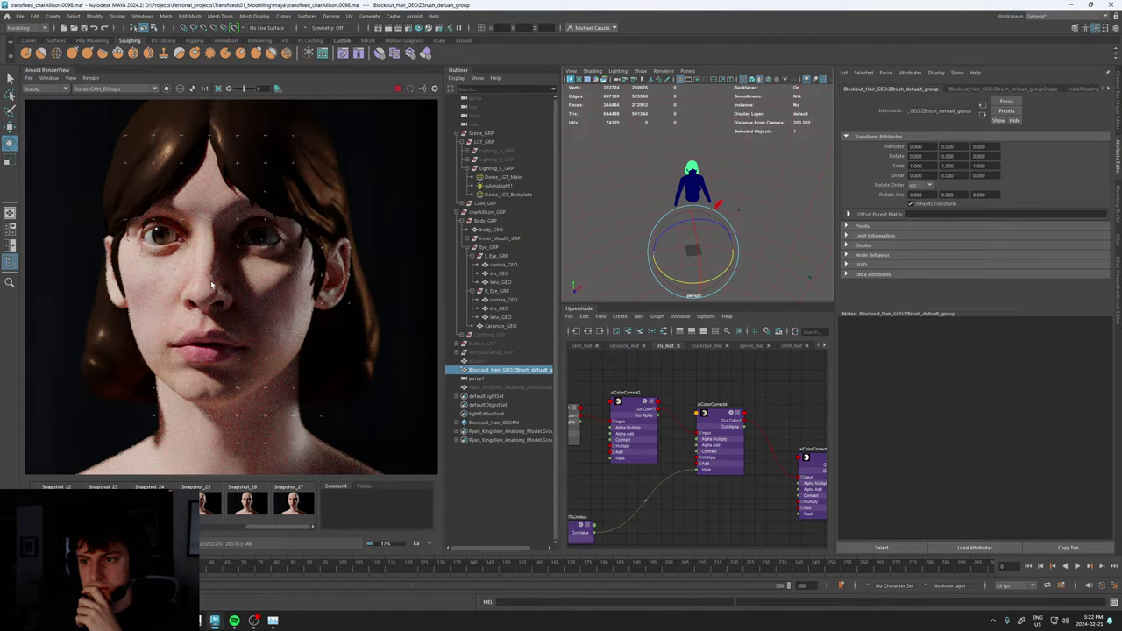
left_click(398, 92)
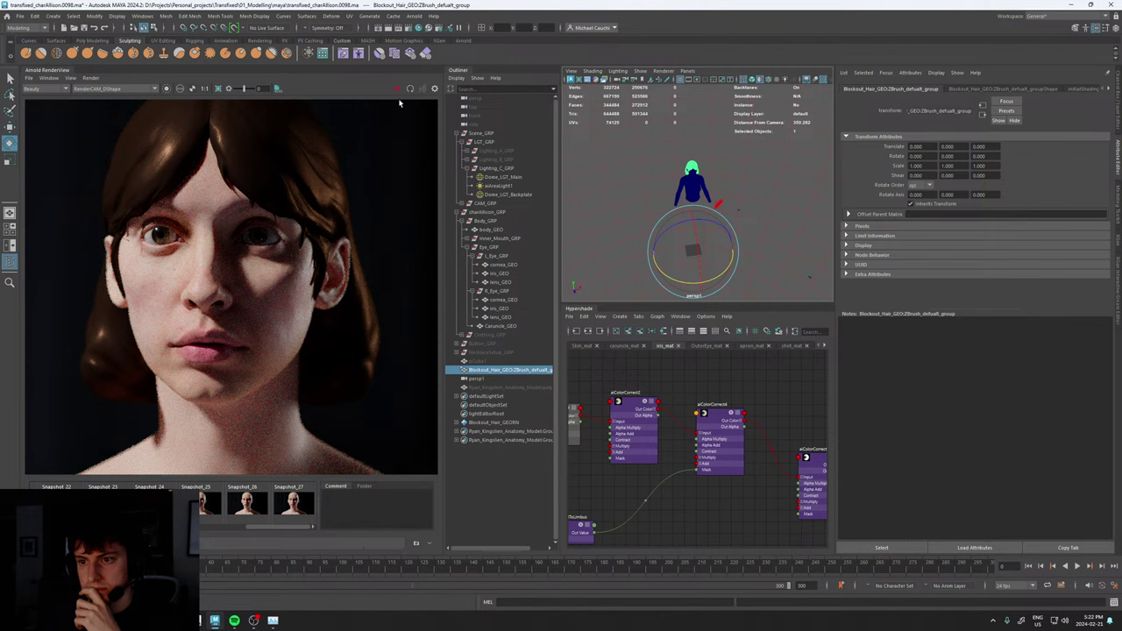
left_click(626, 200)
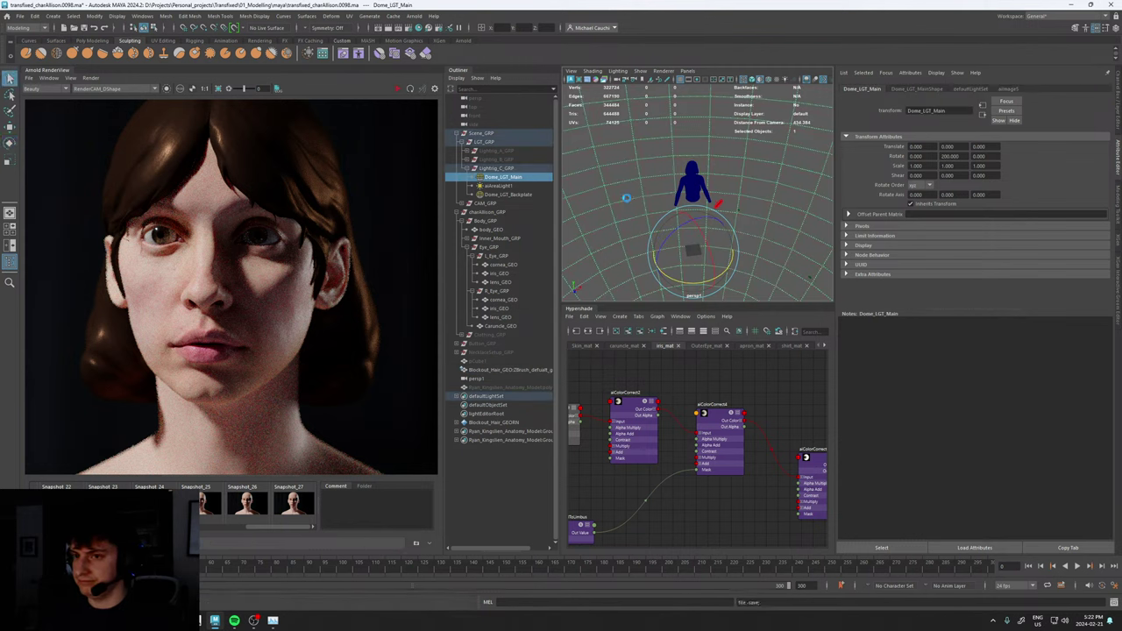
key("ctrl+s")
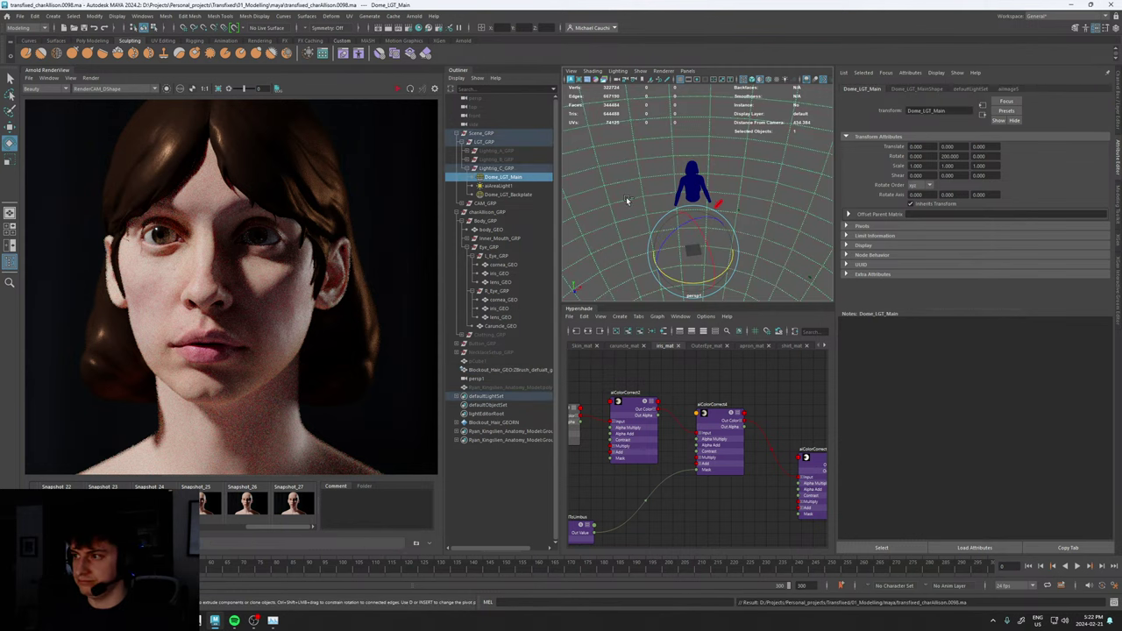
- Unhide Clothing_GRP, restart the render, and switch the render camera to RenderCAM_BShape
left_click(467, 168)
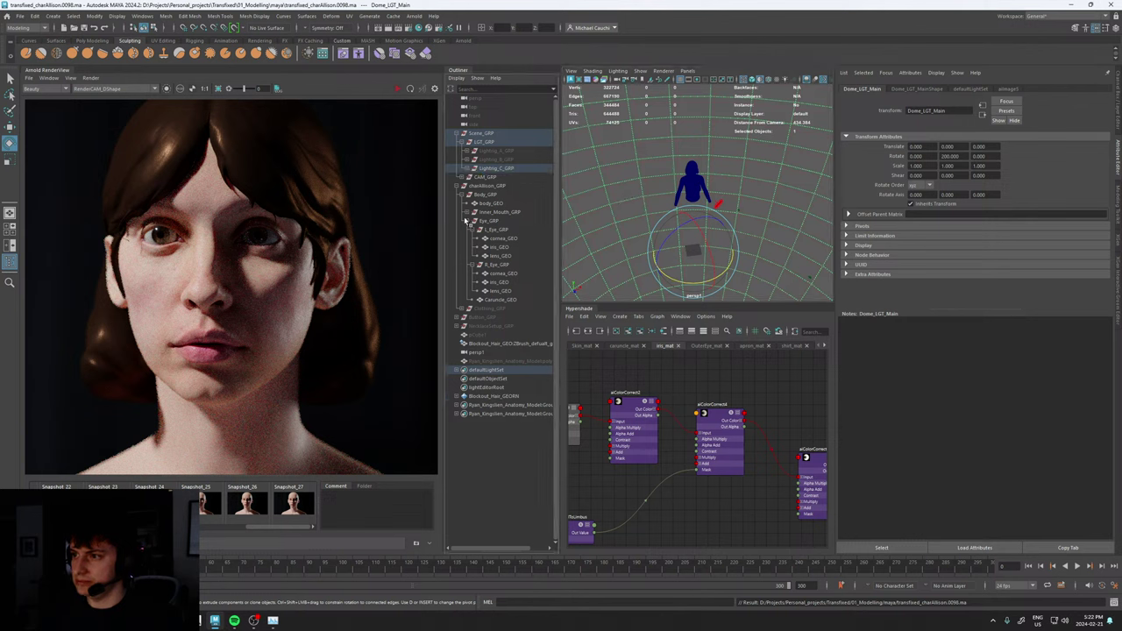
left_click(495, 308)
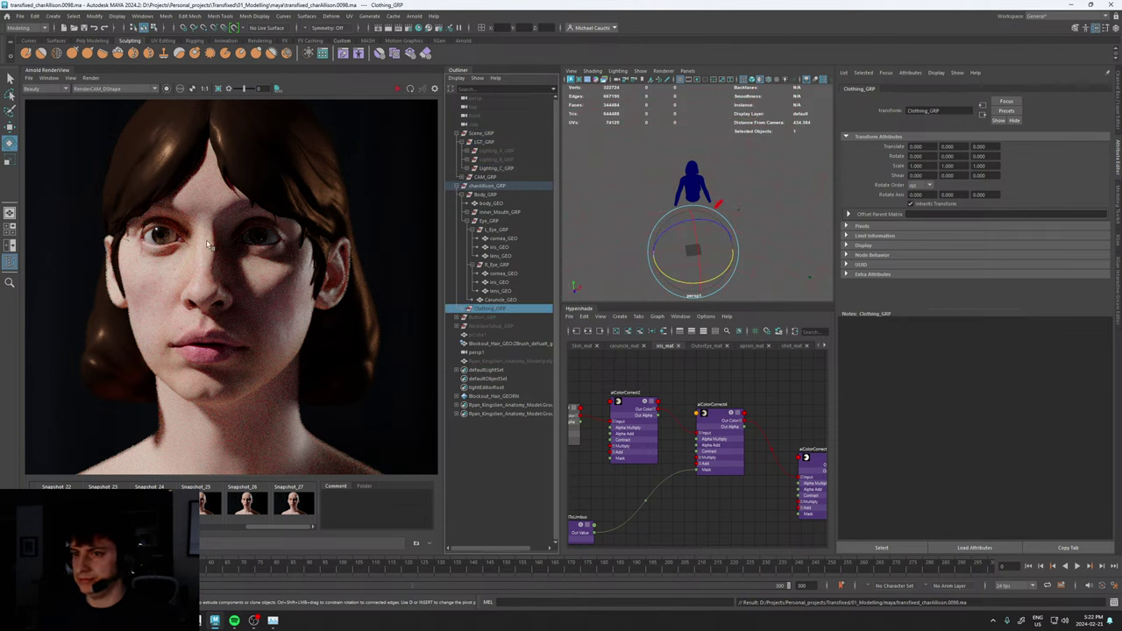
key("h")
scroll(222, 246, "up", 3)
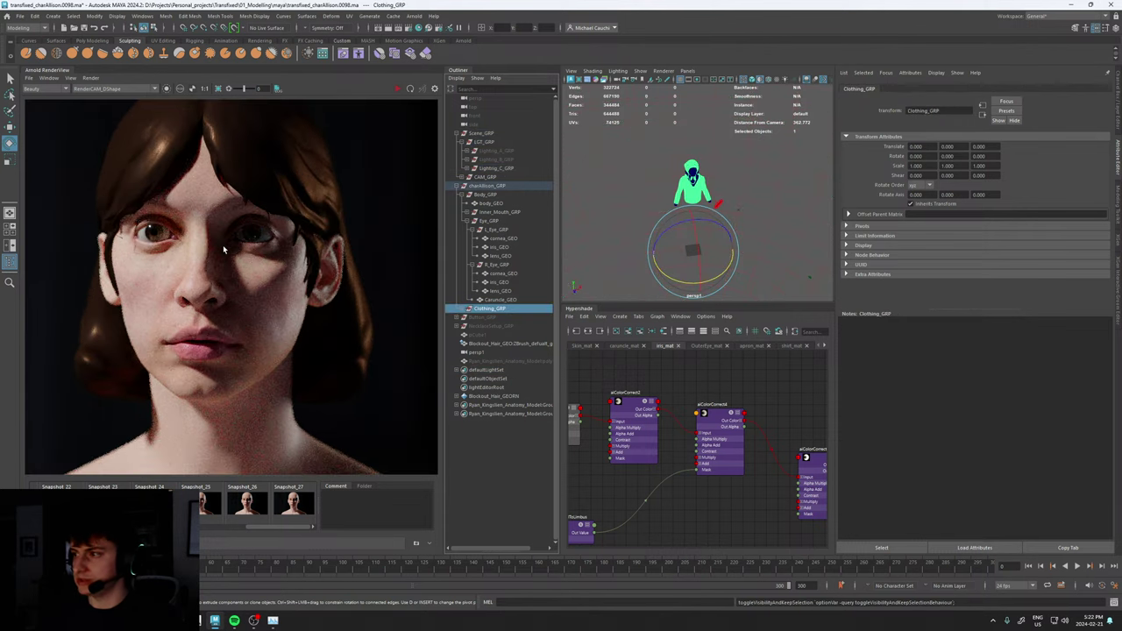
left_click(398, 90)
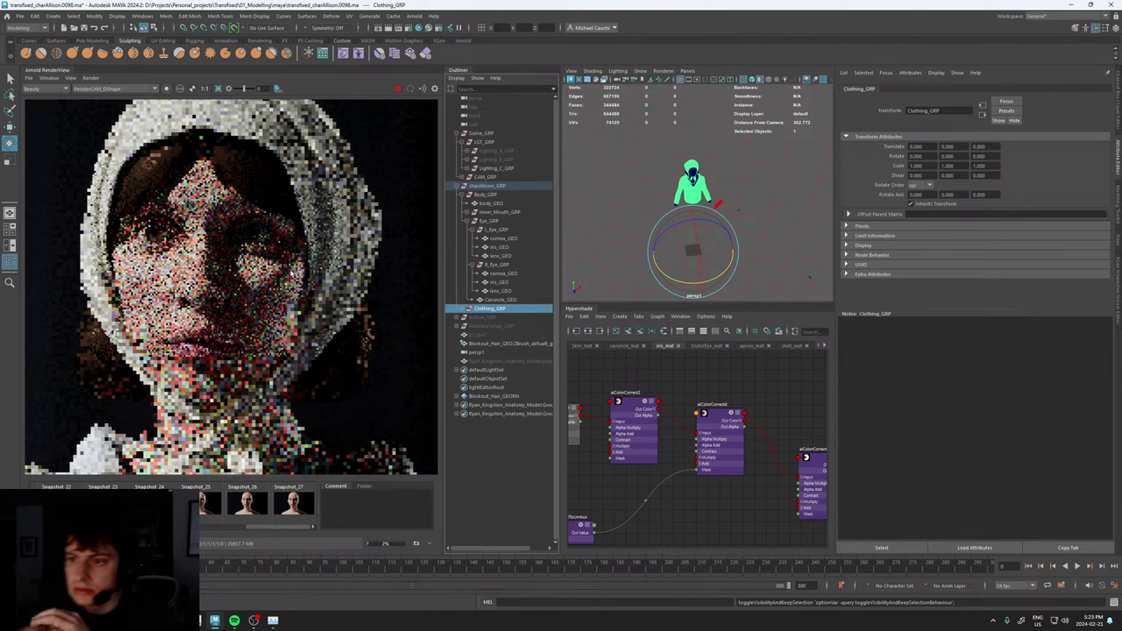
scroll(292, 274, "down", 3)
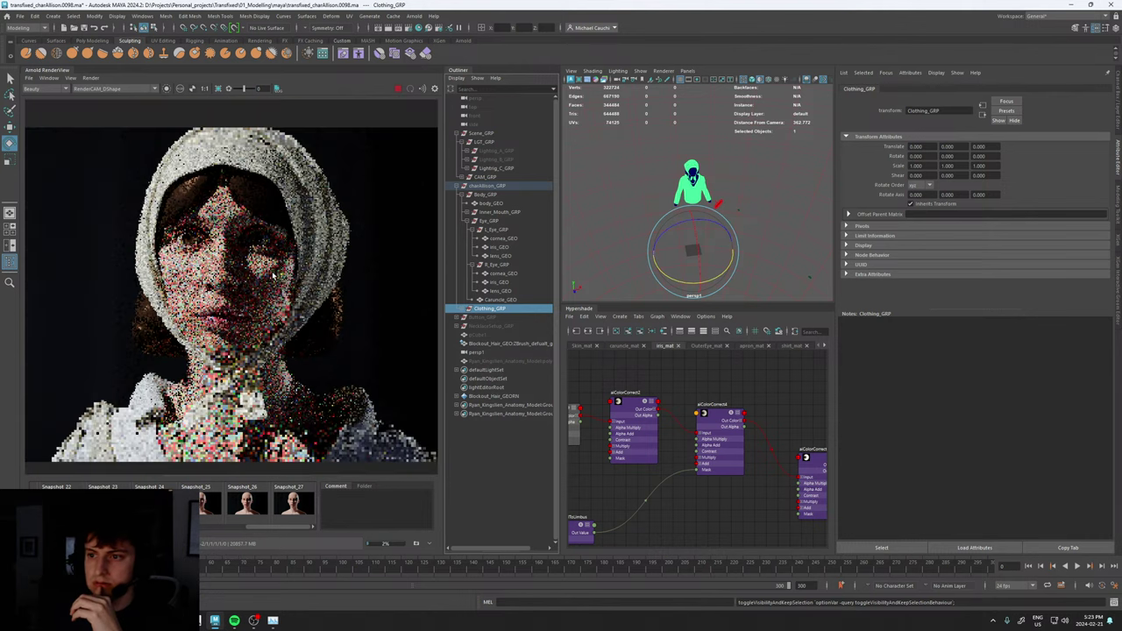
left_click(96, 89)
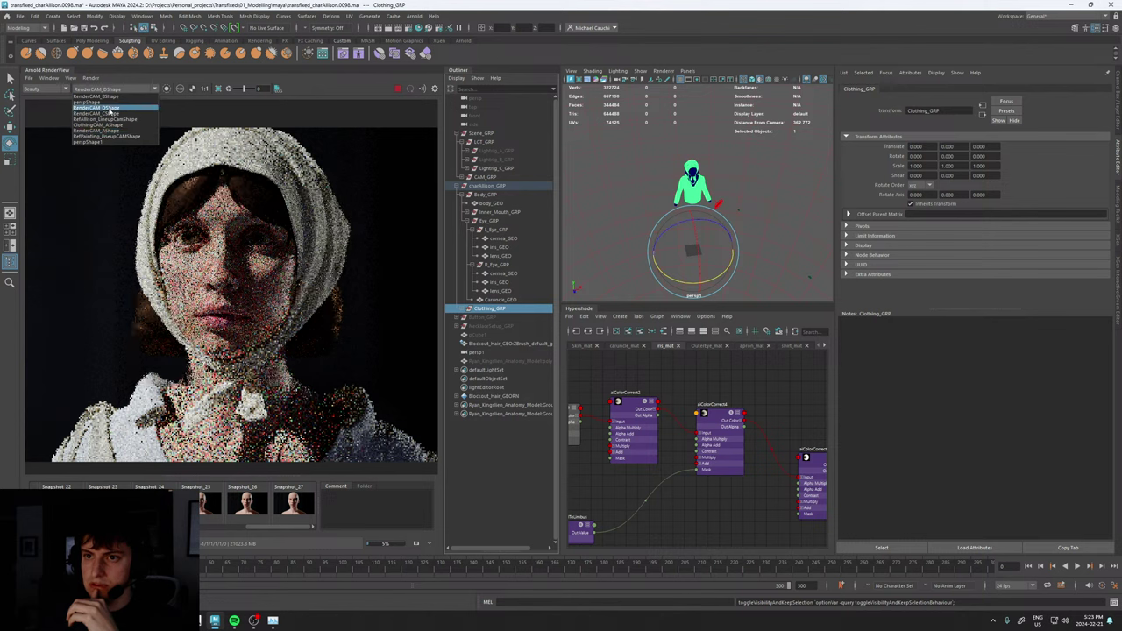
left_click(111, 97)
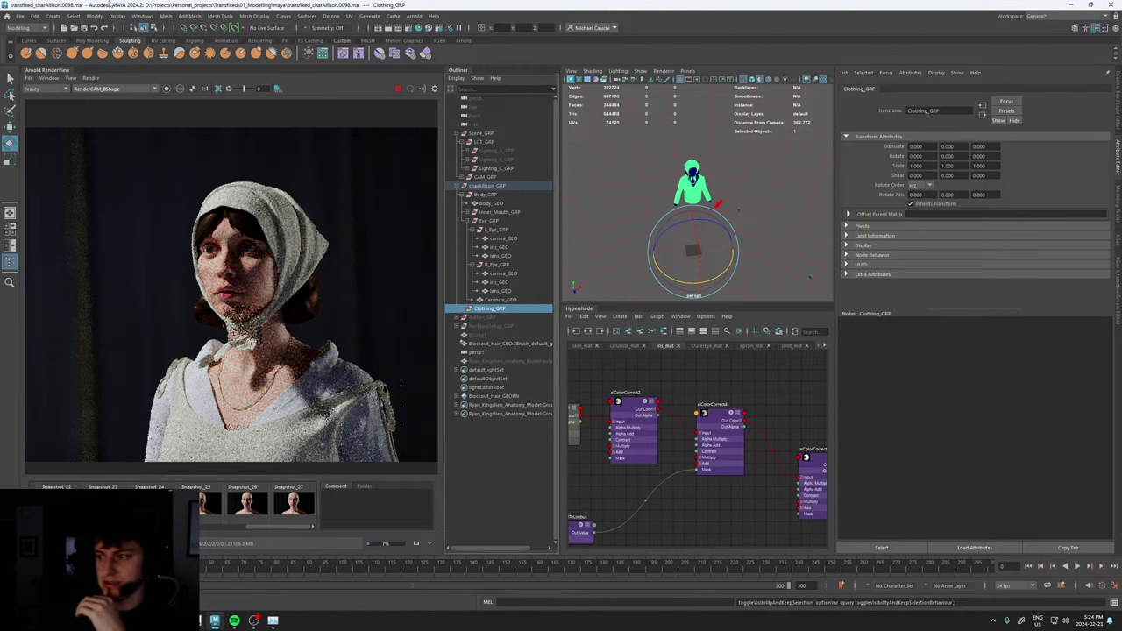
- Set the saturation of aiColorCorrect1 in the Skin_mat network to 0.88
left_click(581, 345)
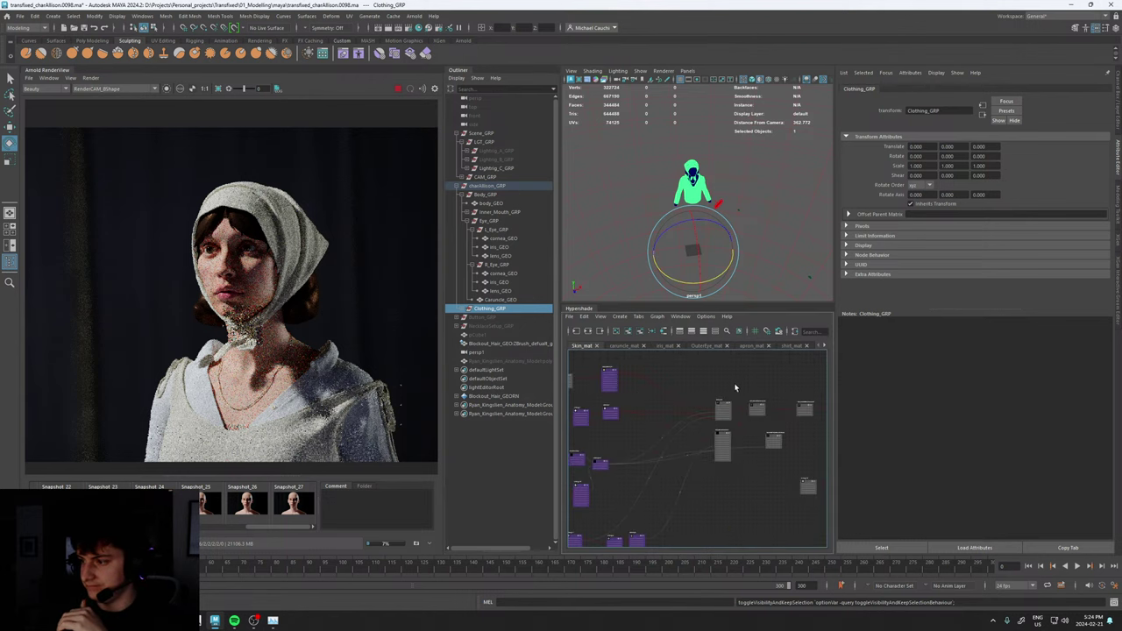
left_click(703, 384)
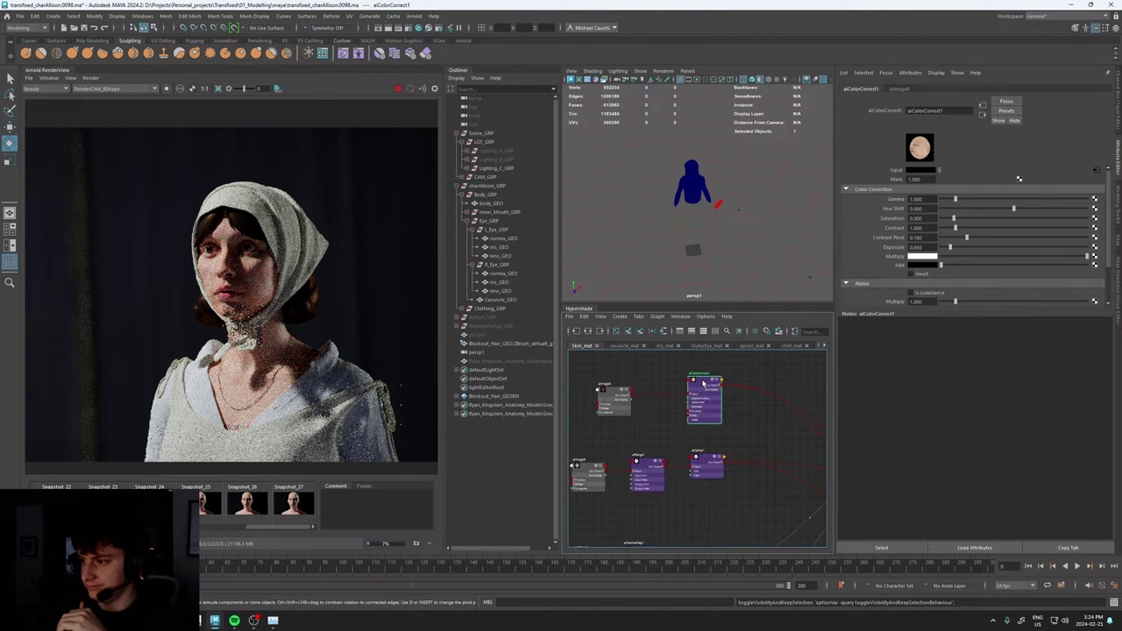
left_click(918, 218)
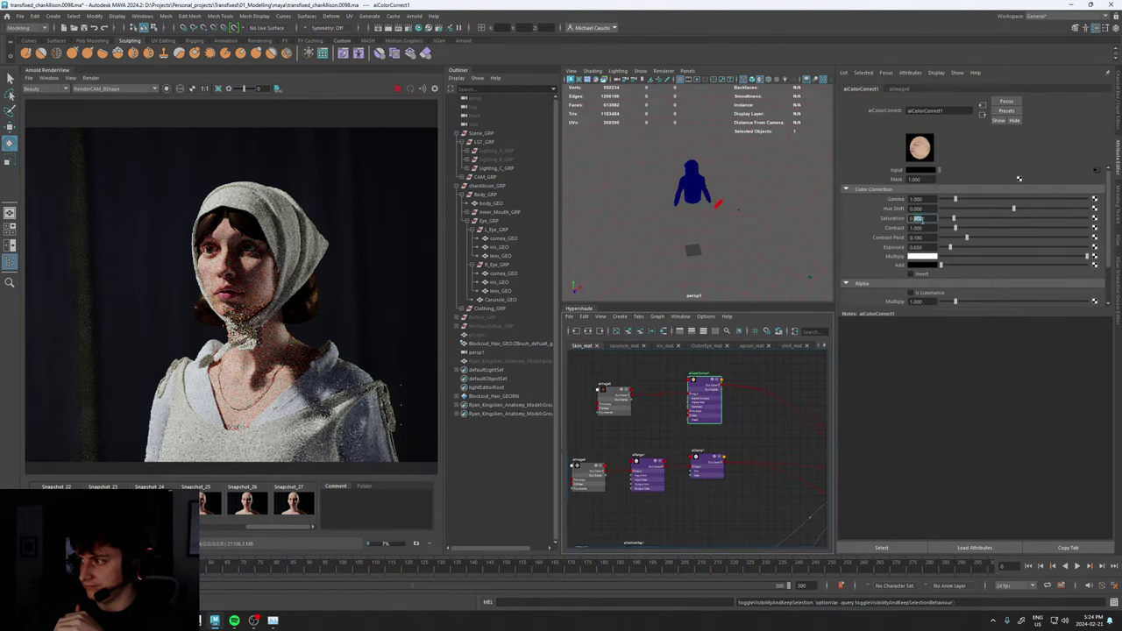
type("88")
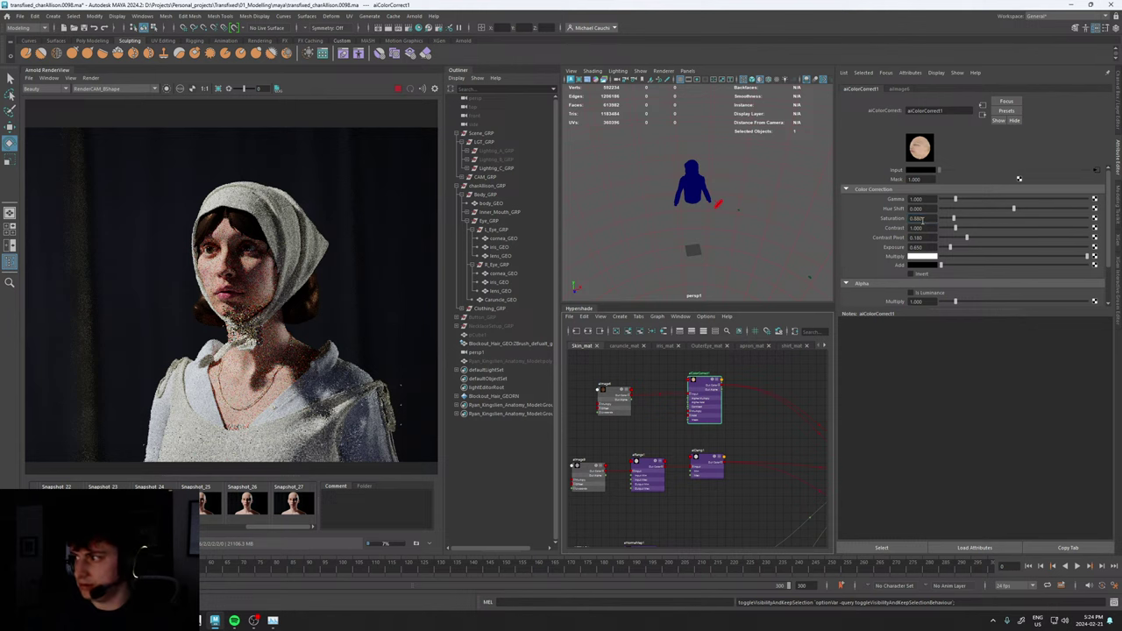
key("Return")
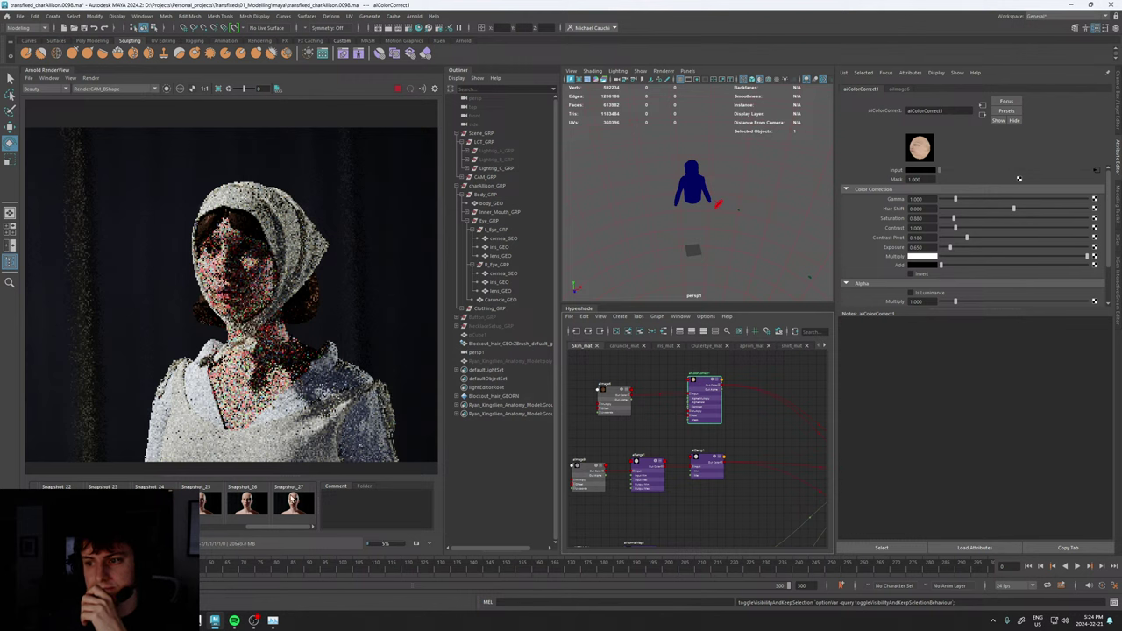
- Review the stored snapshots back to Snapshot_01 against the live render, and return to the newest ones
left_click_drag(283, 527, 189, 529)
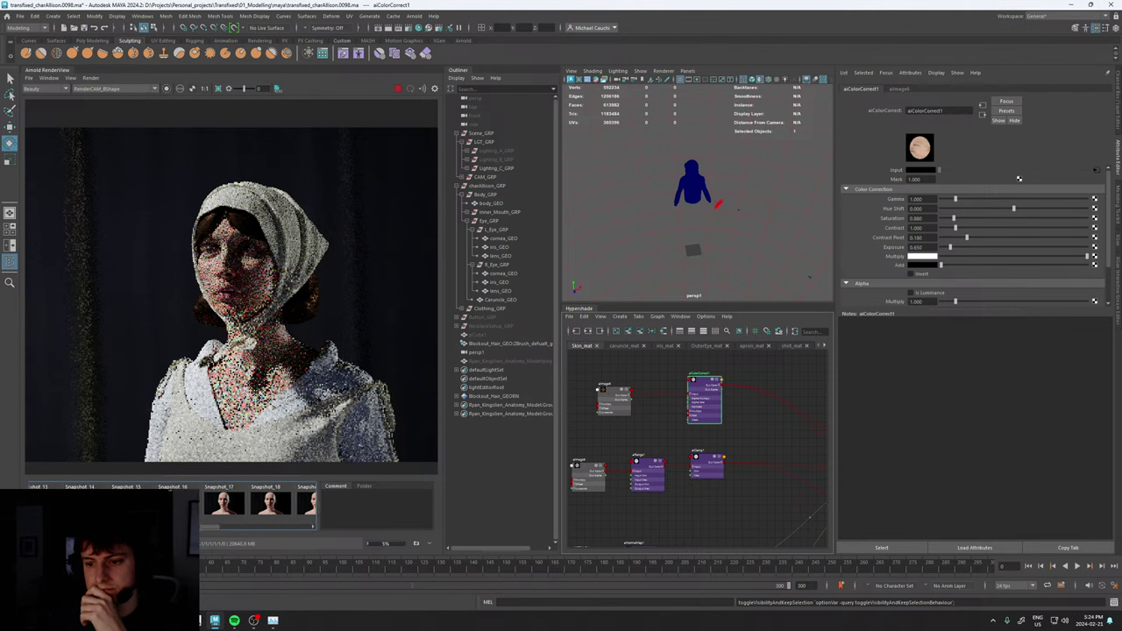
scroll(263, 505, "up", 2)
left_click(233, 503)
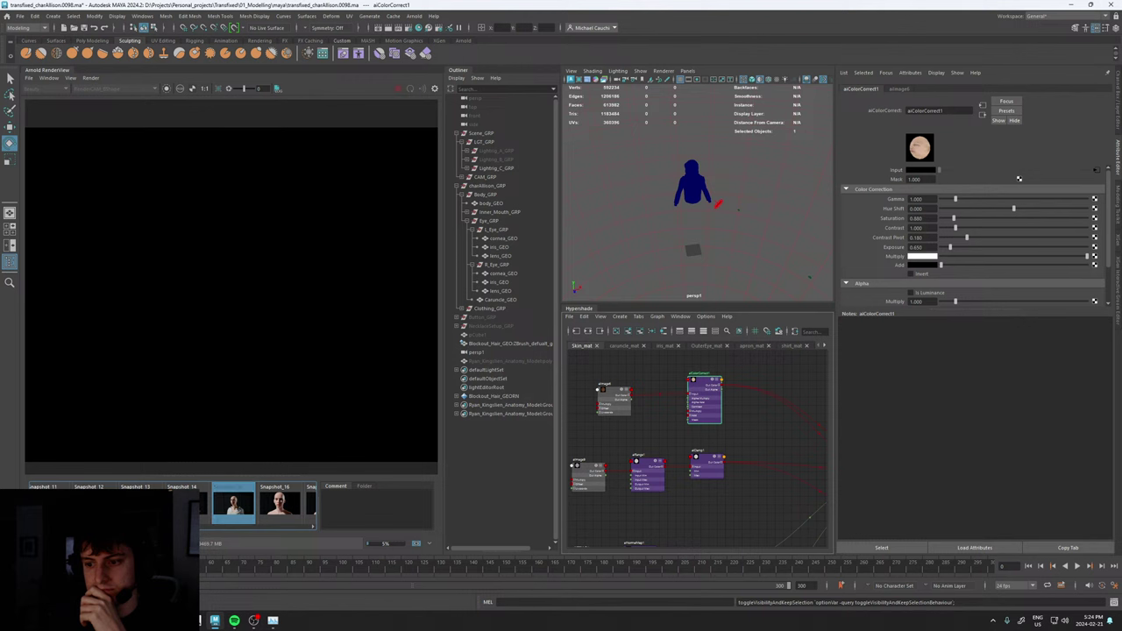
left_click(188, 503)
left_click(140, 503)
left_click_drag(171, 528, 137, 528)
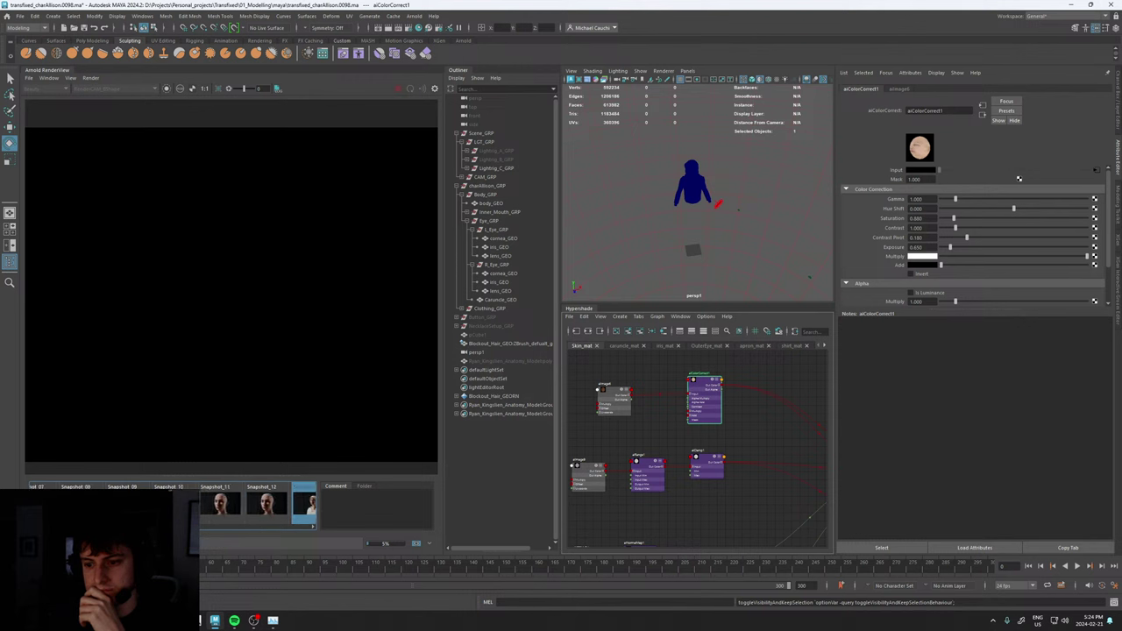
scroll(263, 504, "up", 5)
left_click(270, 502)
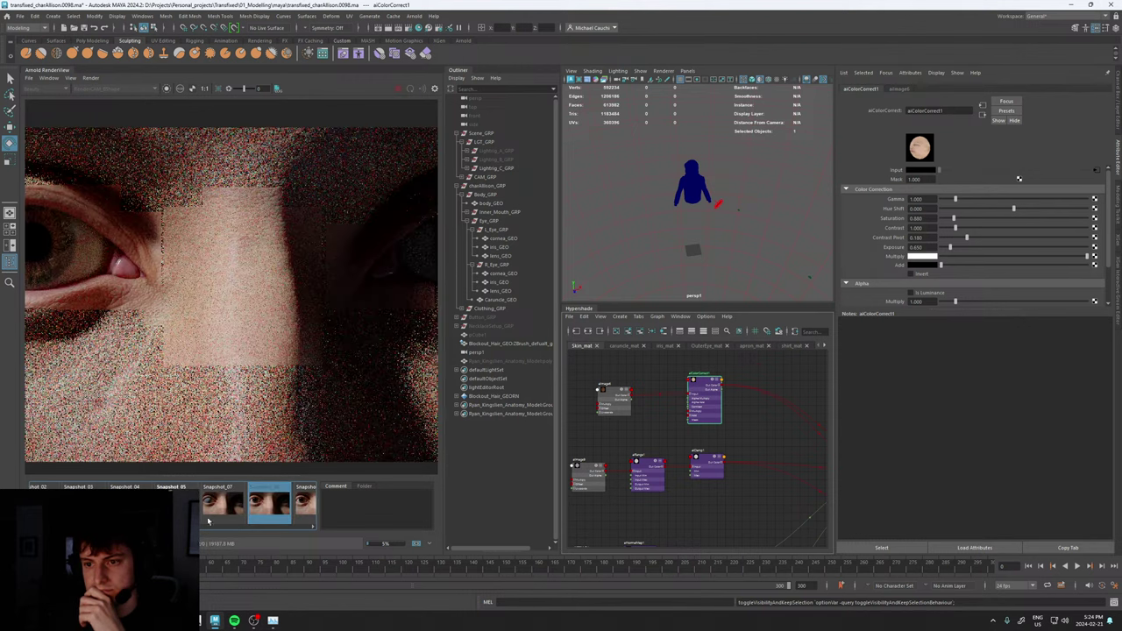
scroll(208, 518, "up", 1)
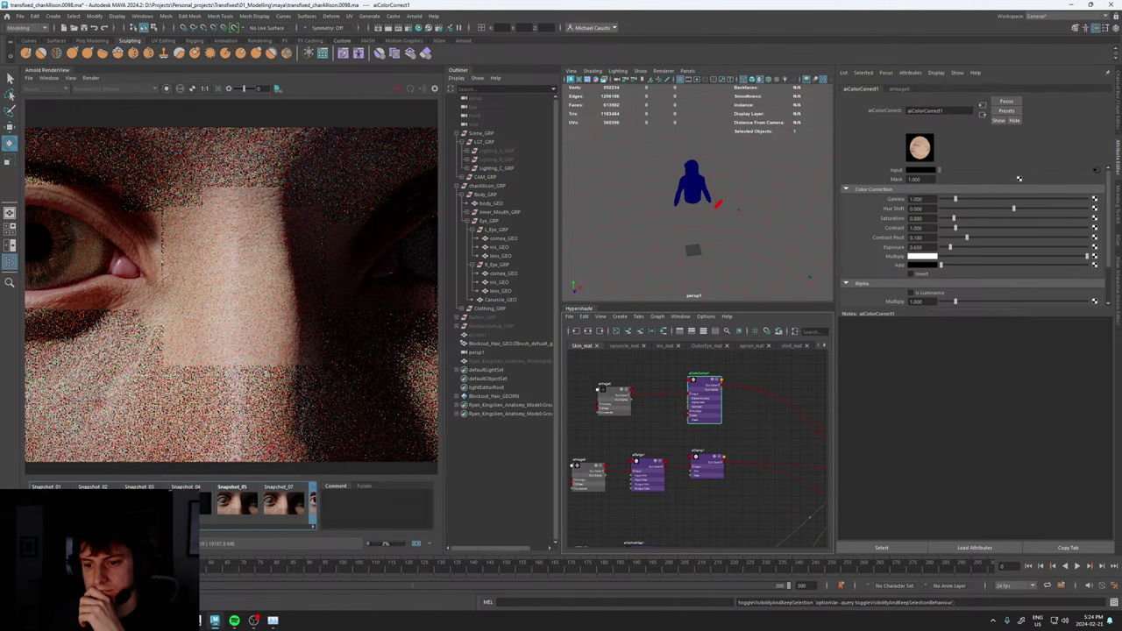
left_click(48, 502)
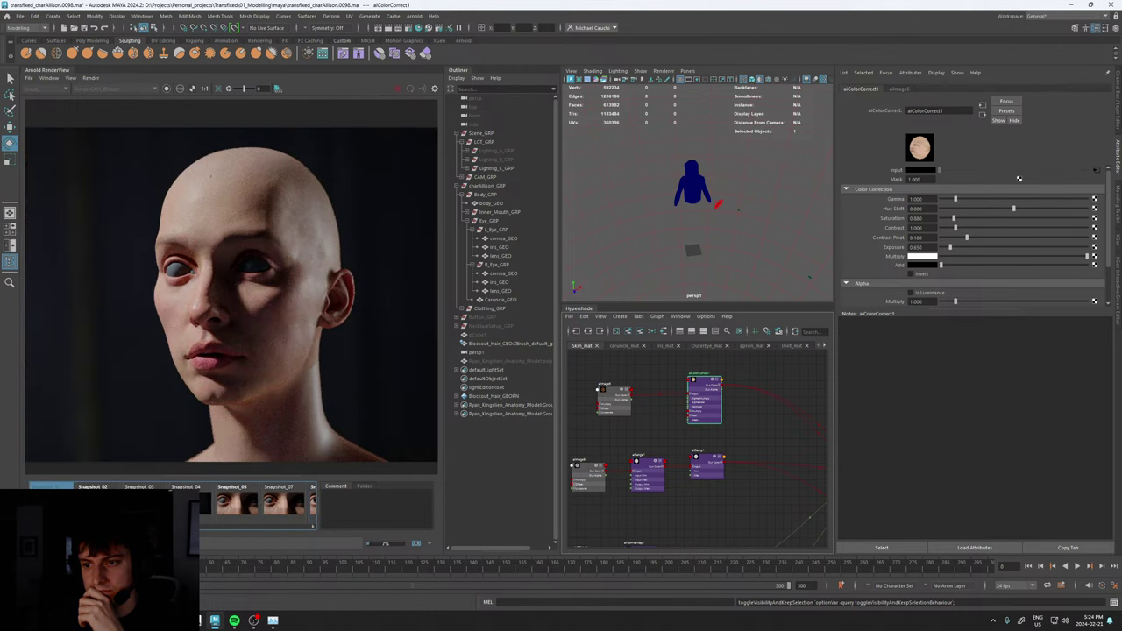
left_click(188, 502)
left_click(187, 503)
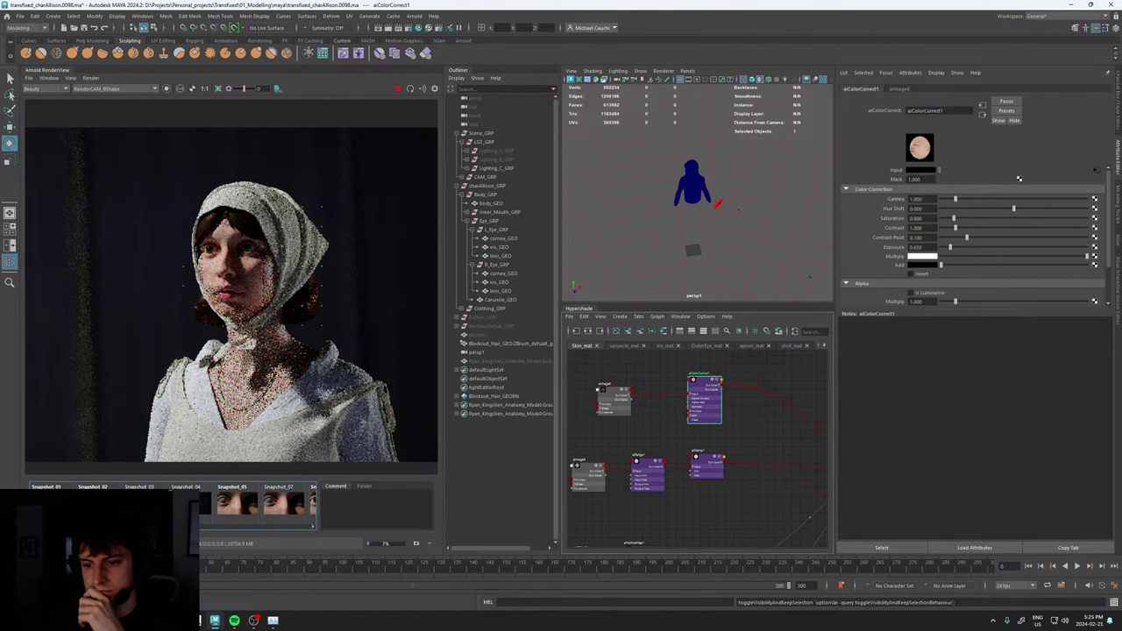
left_click_drag(83, 527, 310, 529)
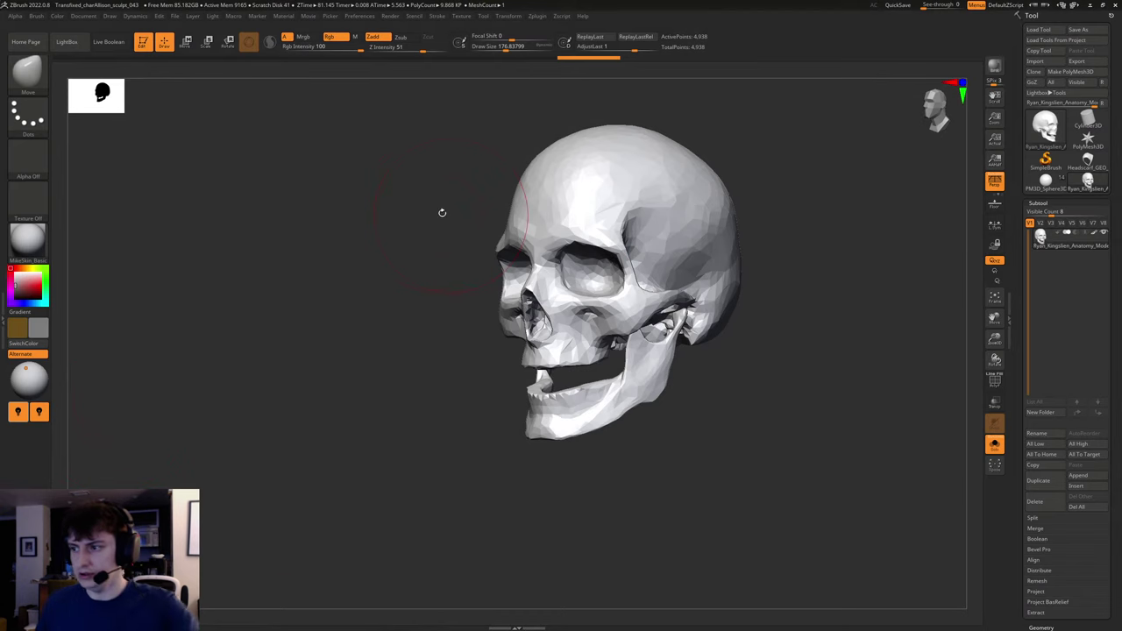
- Switch to ZBrush, turn off Solo mode, and load the PM3D_Sphere3D1 tool to inspect the full clothed character sculpt
left_click_drag(441, 210, 447, 212)
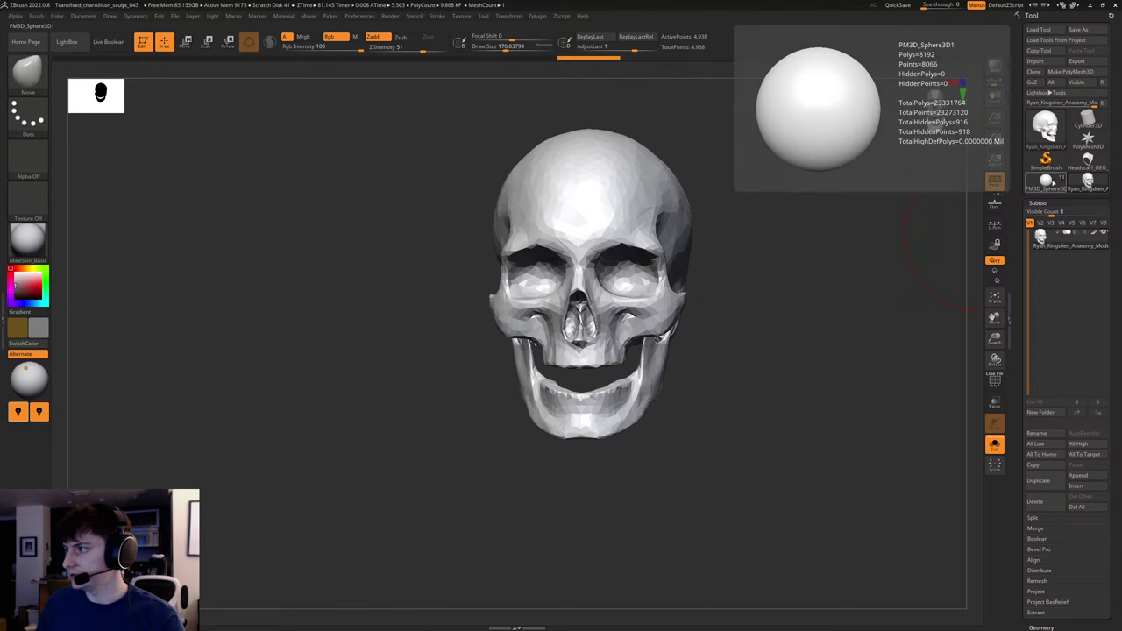
left_click(1087, 160)
left_click(995, 446)
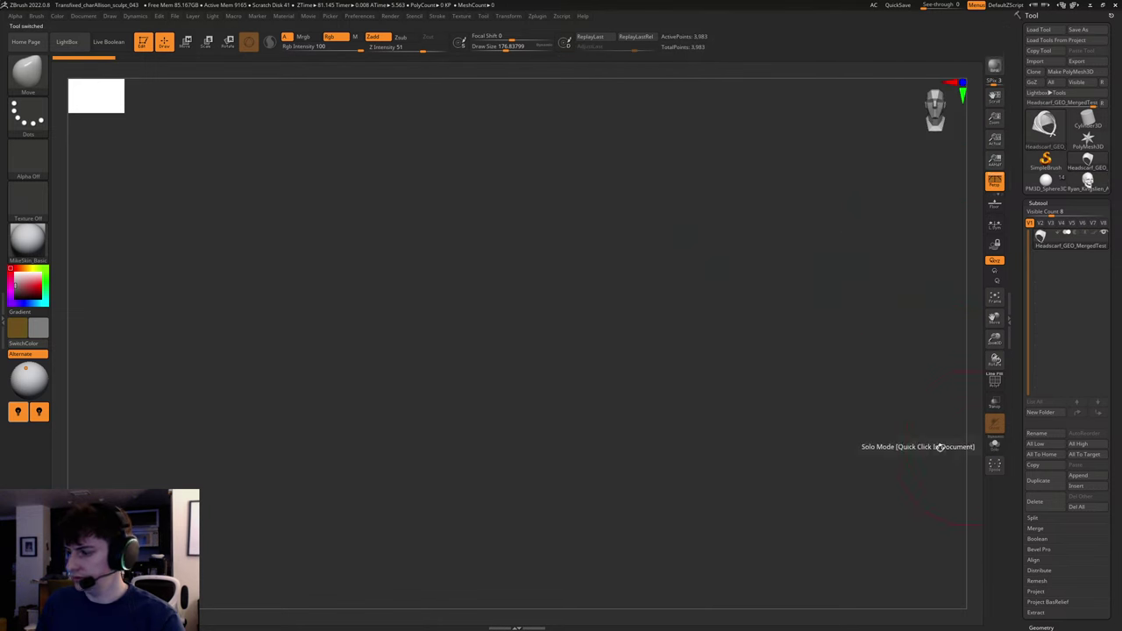
key("f")
left_click_drag(780, 289, 806, 296)
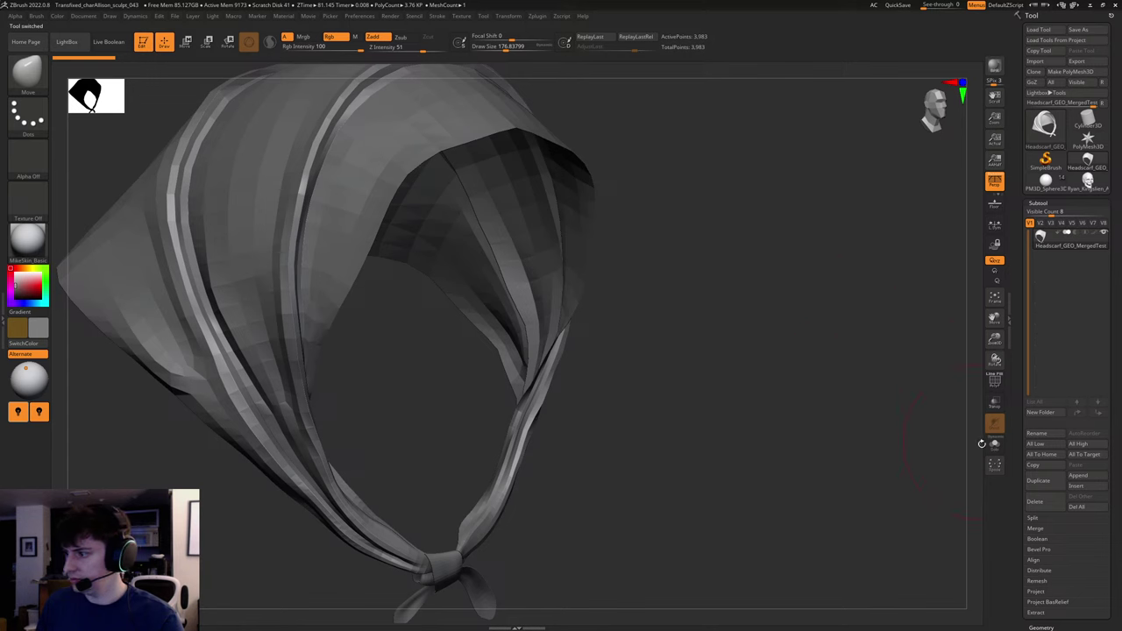
left_click(1046, 181)
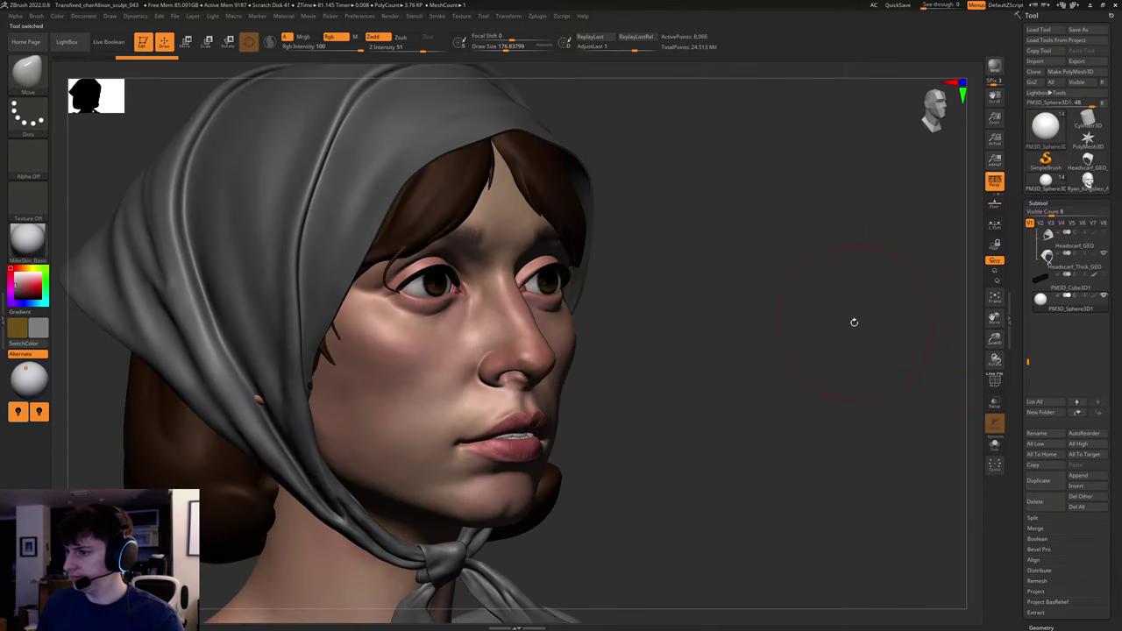
left_click_drag(857, 322, 754, 321)
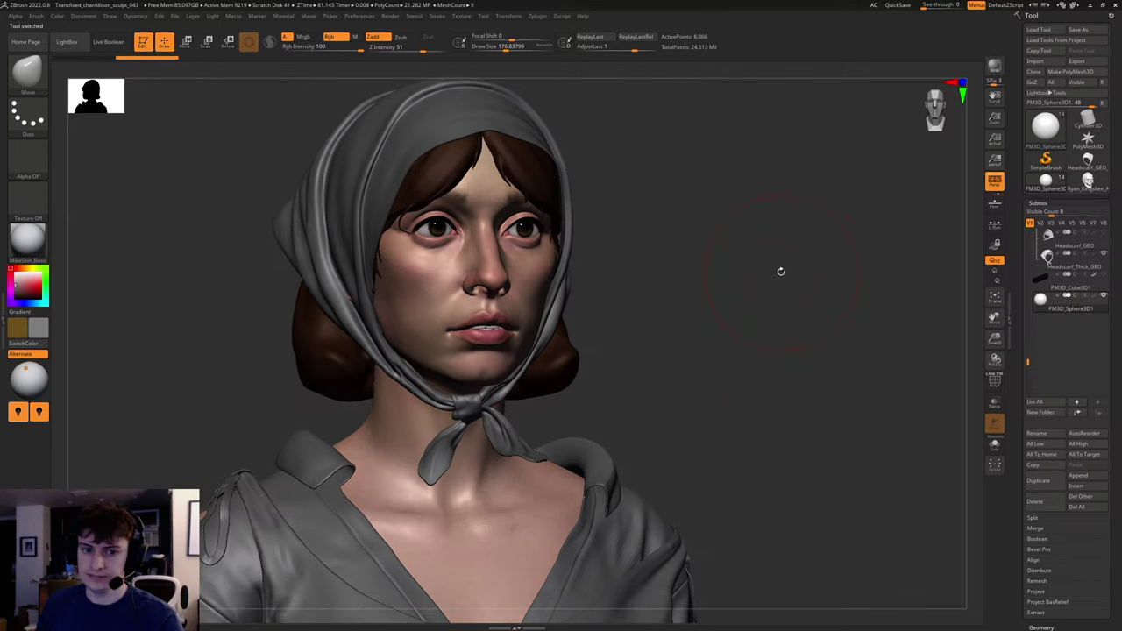
left_click_drag(776, 278, 784, 249)
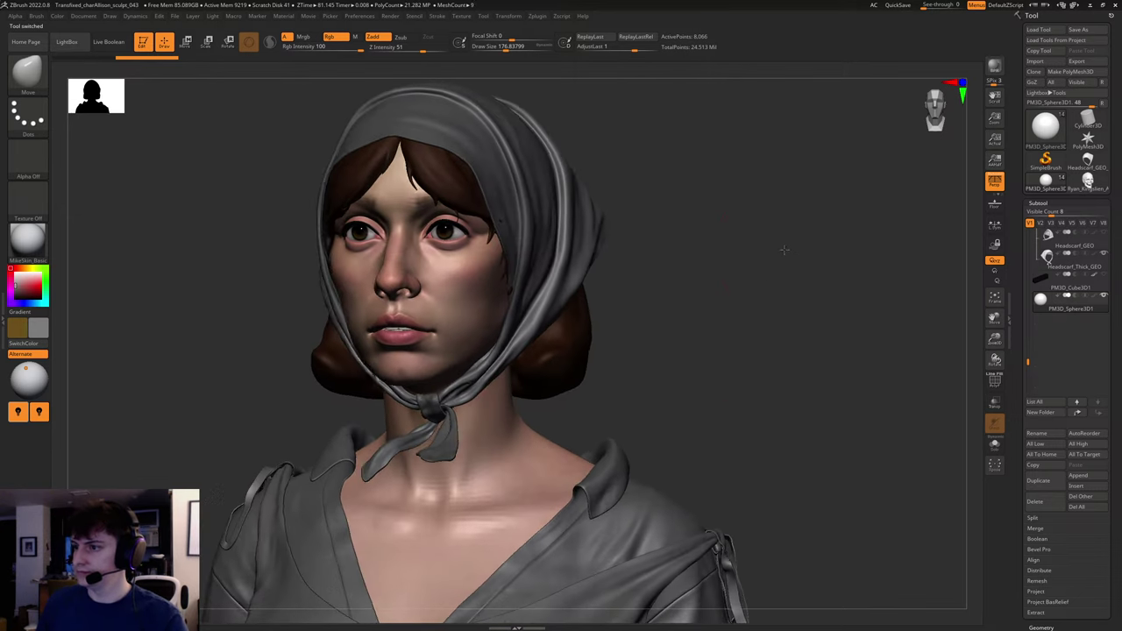
- Save the ZBrush project, look over the sculpt, and switch back to Maya
key("ctrl+s")
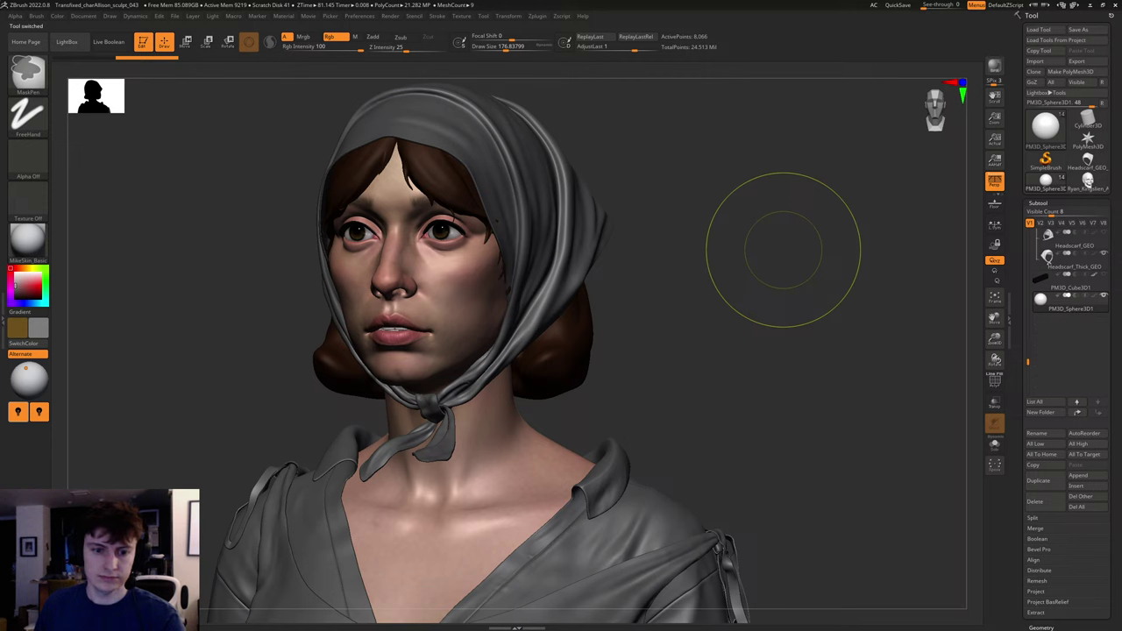
key("ctrl+s")
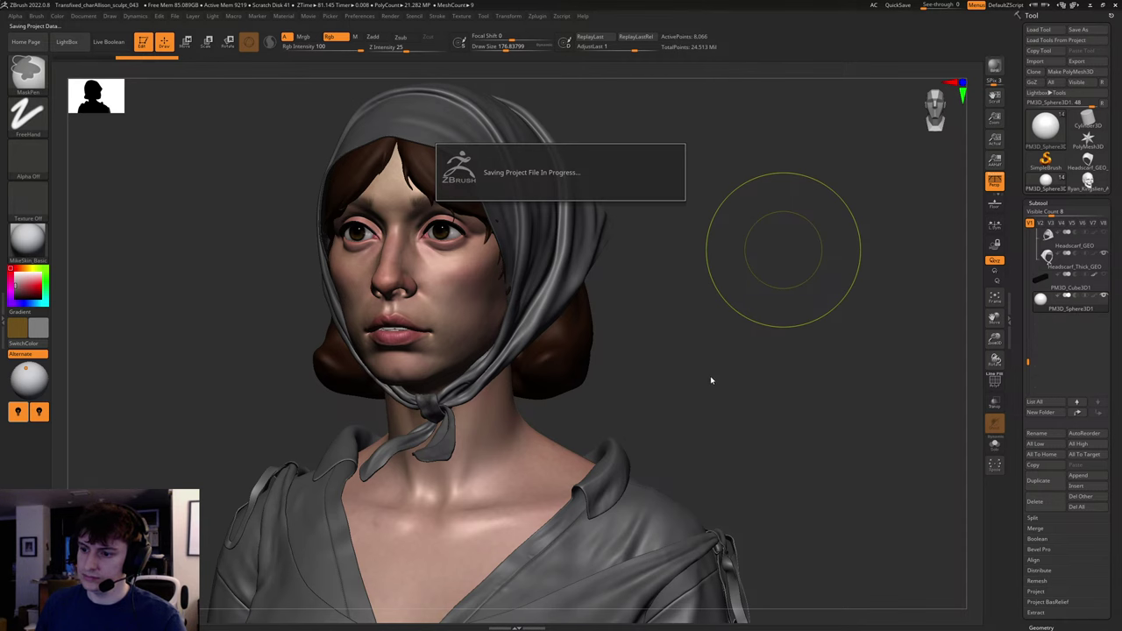
left_click_drag(711, 375, 811, 383, "shift")
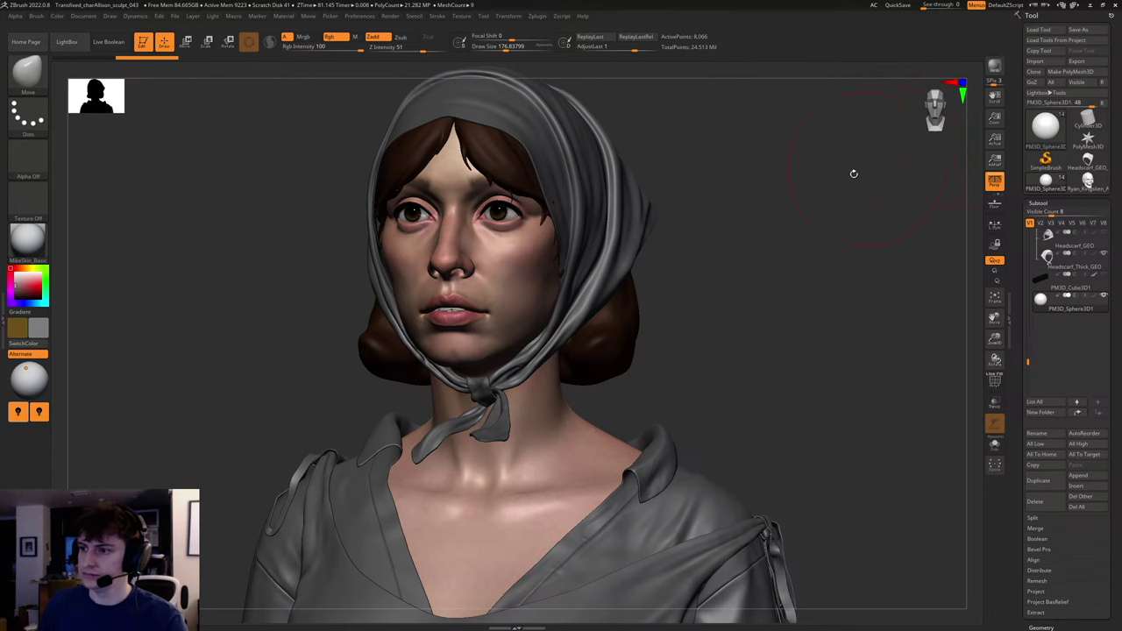
left_click(1091, 8)
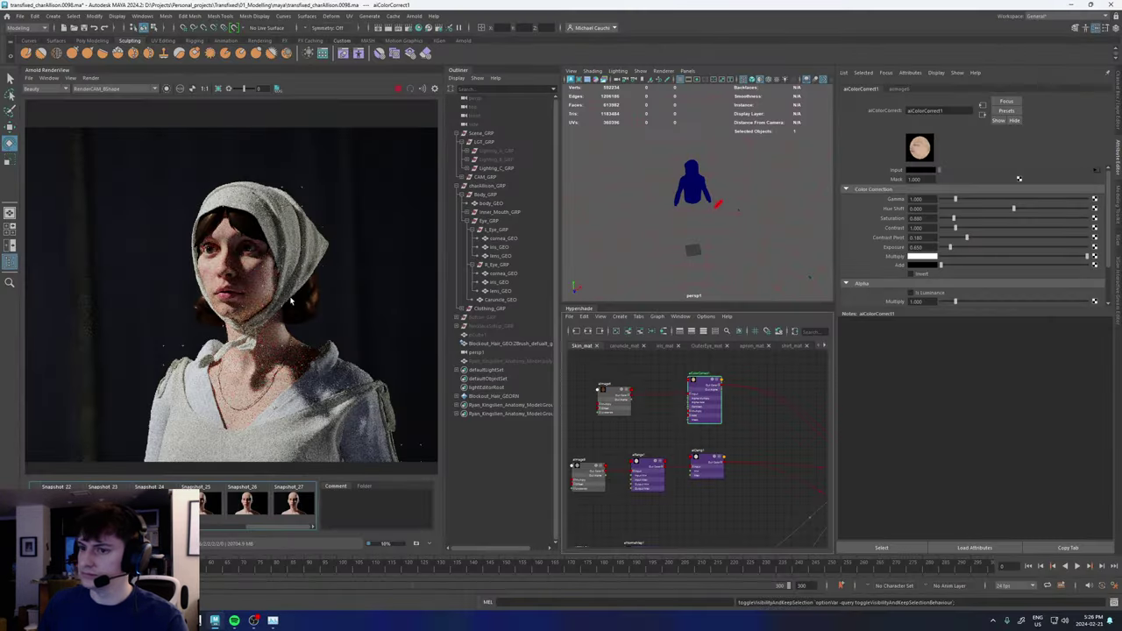
- Examine the character's face, neck and headscarf up close in the live render
scroll(263, 299, "up", 3)
scroll(244, 322, "down", 1)
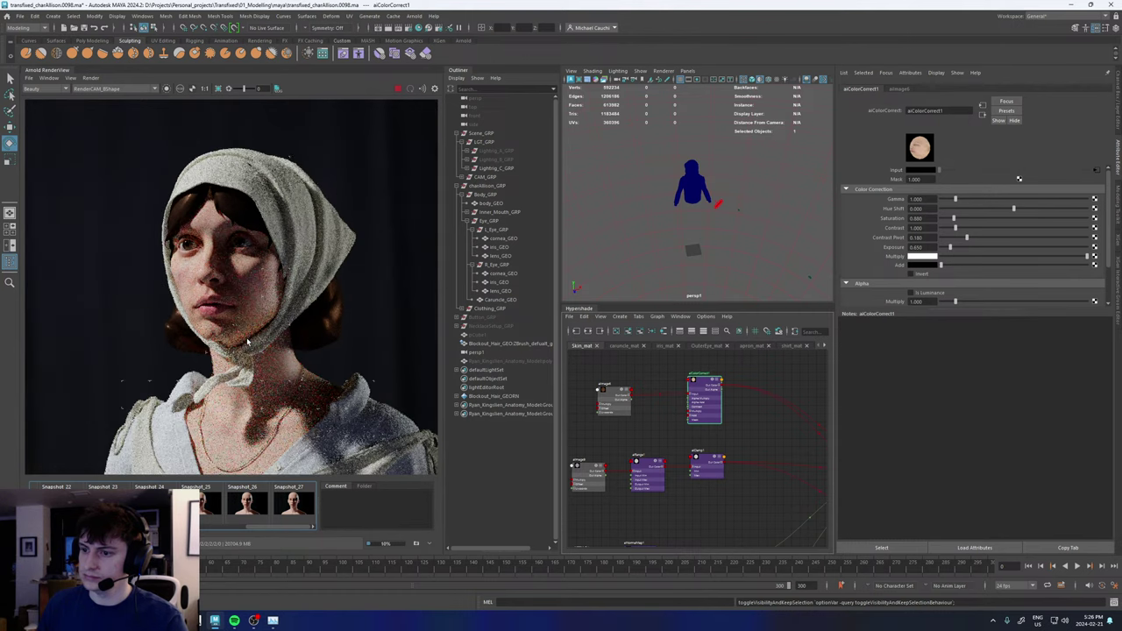
scroll(249, 341, "down", 1)
scroll(259, 359, "up", 1)
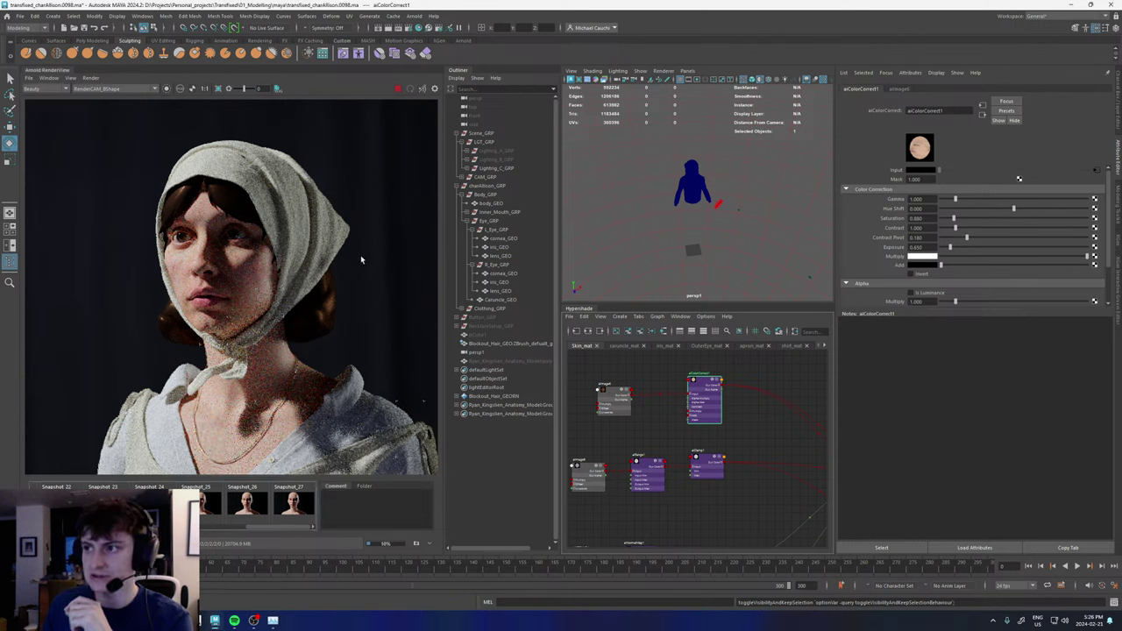
- Rearrange the displacement nodes of the Skin_mat network, placing aiImage2 above aiImage10 and moving the shading group node clear of them
scroll(664, 428, "down", 2)
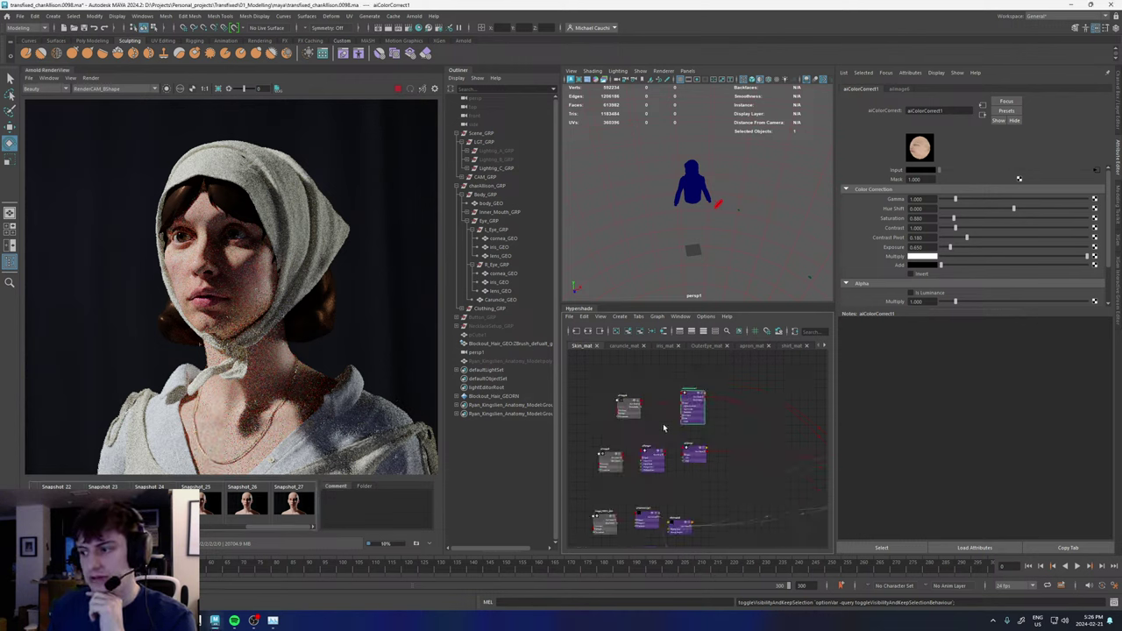
scroll(664, 428, "down", 5)
scroll(732, 451, "up", 5)
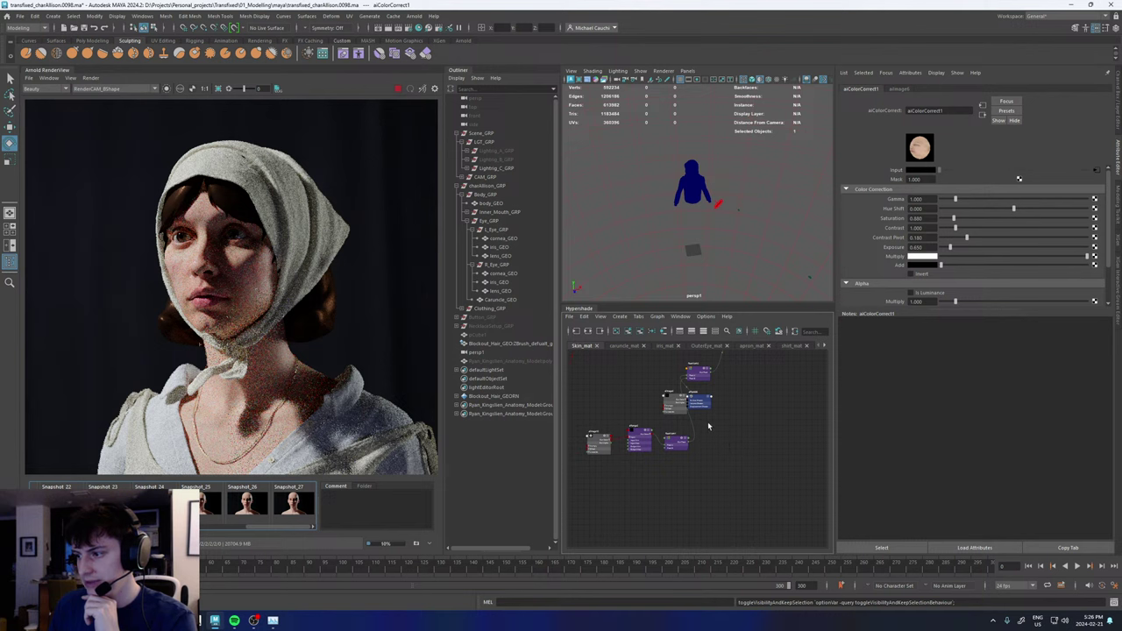
scroll(721, 431, "up", 6)
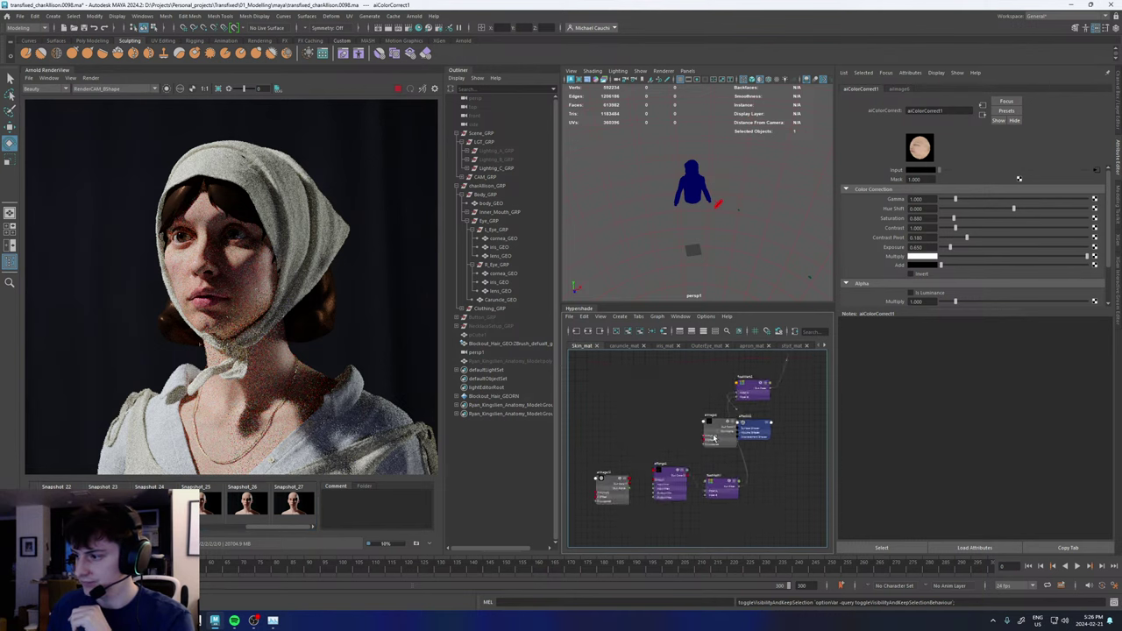
left_click(602, 426)
left_click_drag(767, 420, 816, 461)
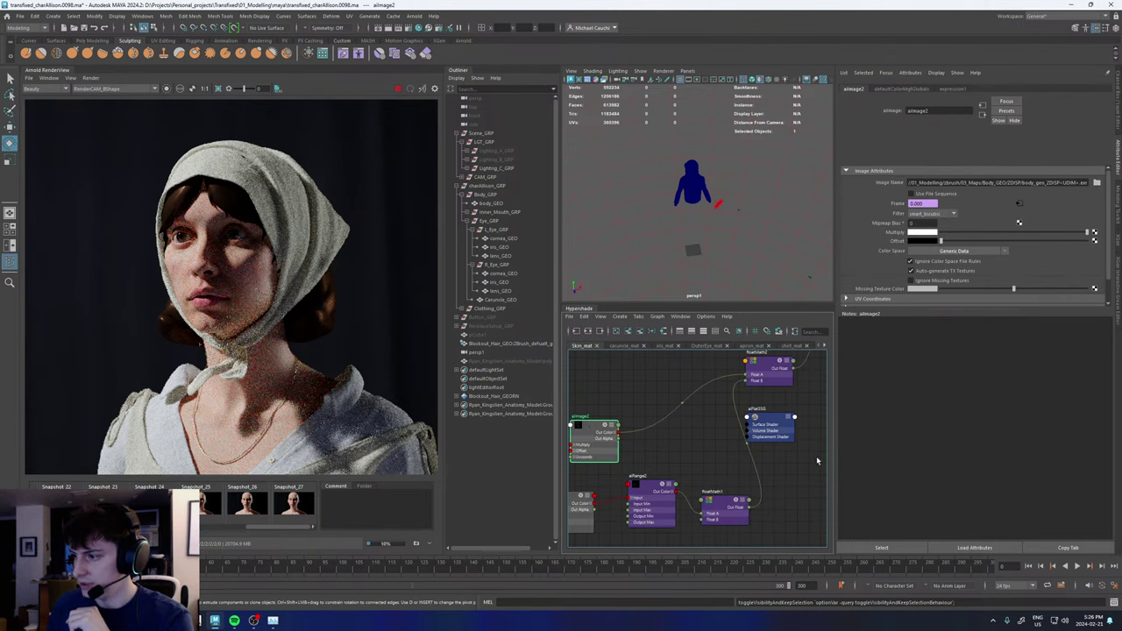
middle_click_drag(772, 436, 823, 420, "alt")
- Examine the displacement map in aiImage2 and the math operation set on floatMath2
left_click(631, 414)
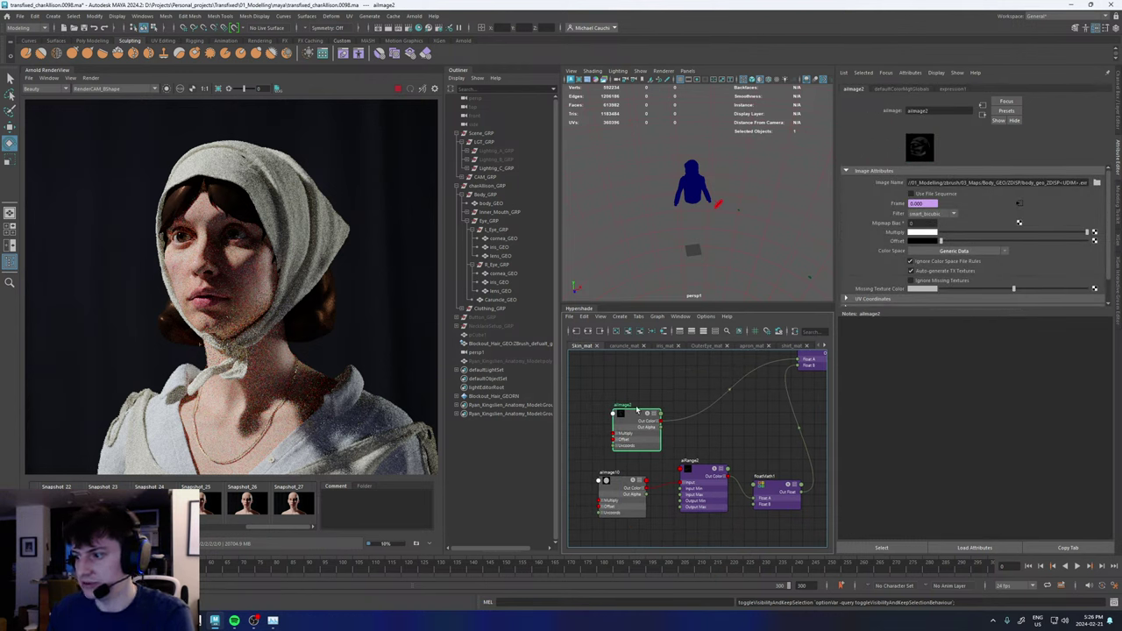
middle_click_drag(645, 396, 620, 431, "alt")
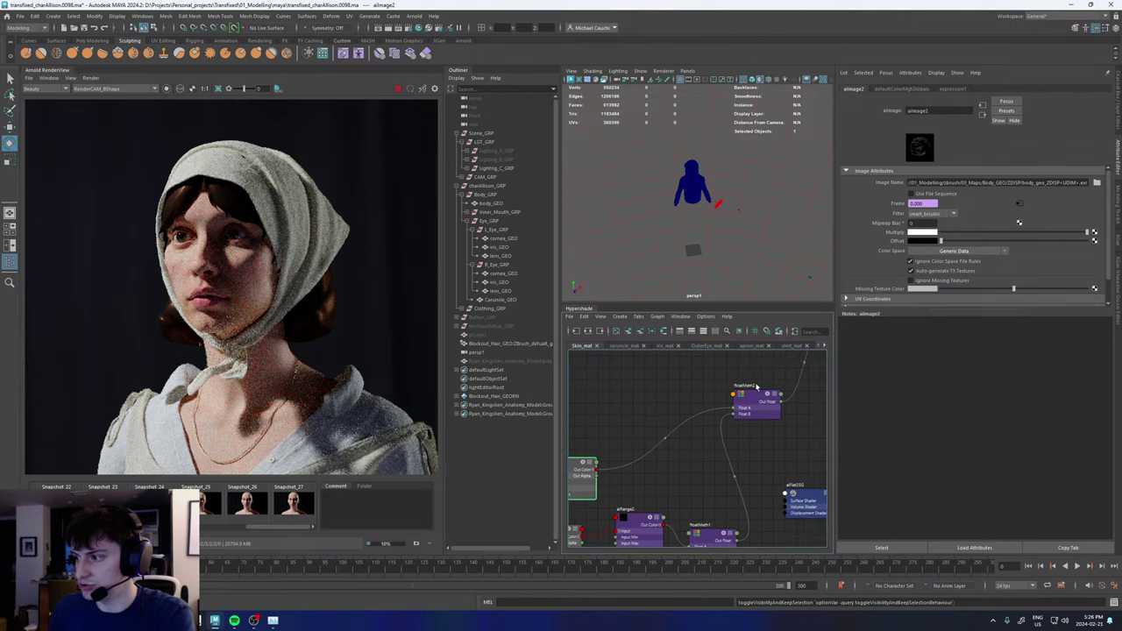
left_click(759, 397)
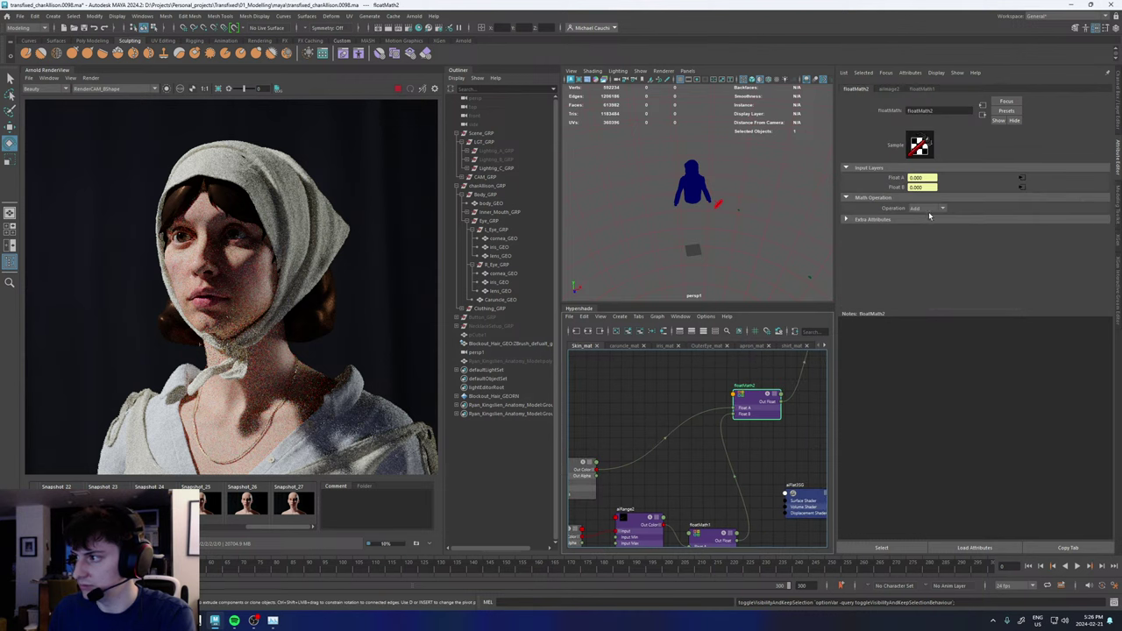
- Examine the displacement texture in aiImage10 and the output range of aiRange2
scroll(624, 456, "up", 4)
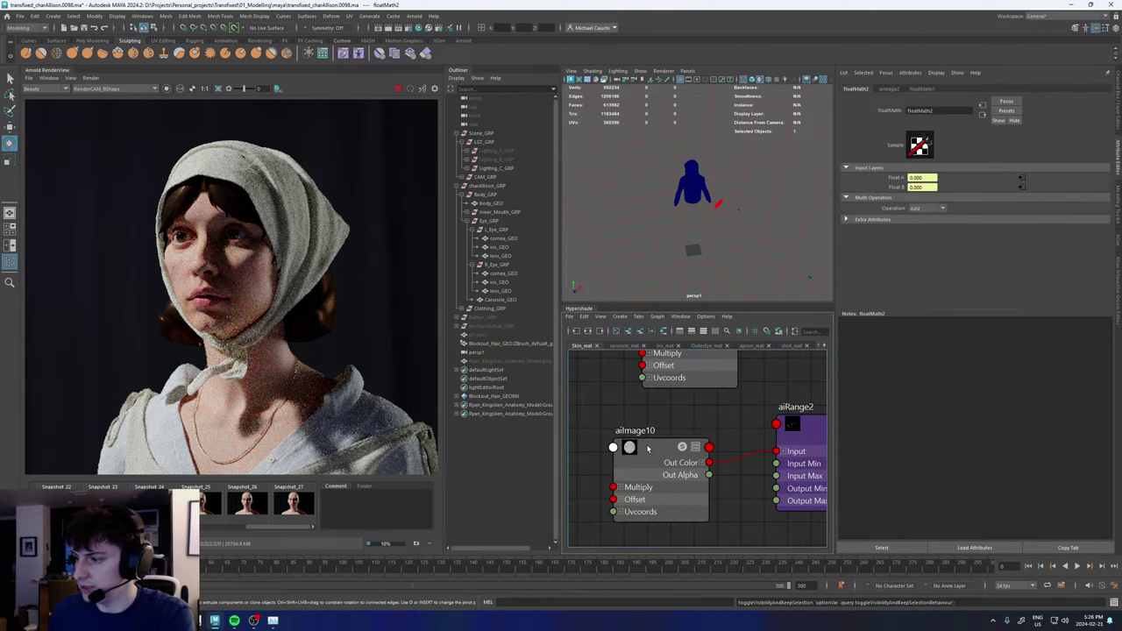
left_click(650, 449)
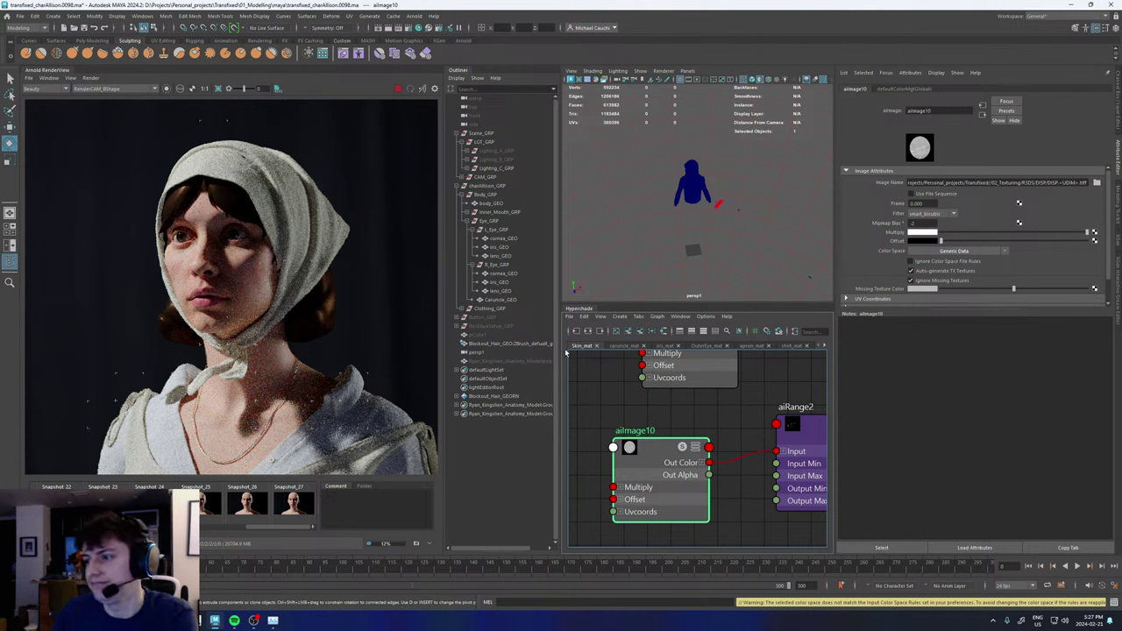
scroll(701, 411, "down", 3)
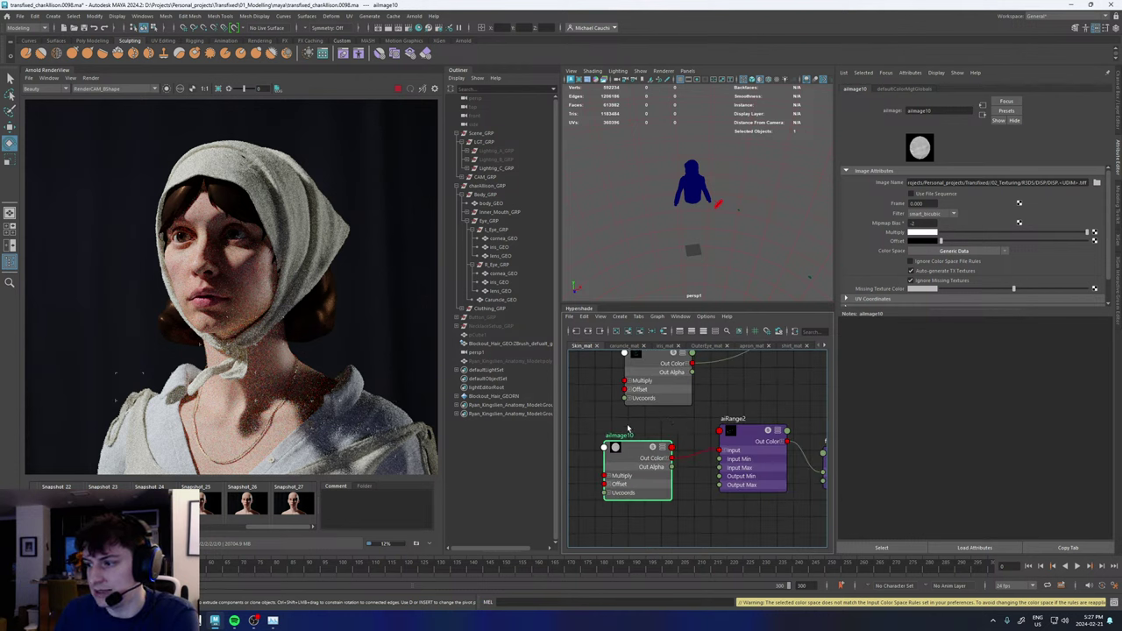
left_click(750, 430)
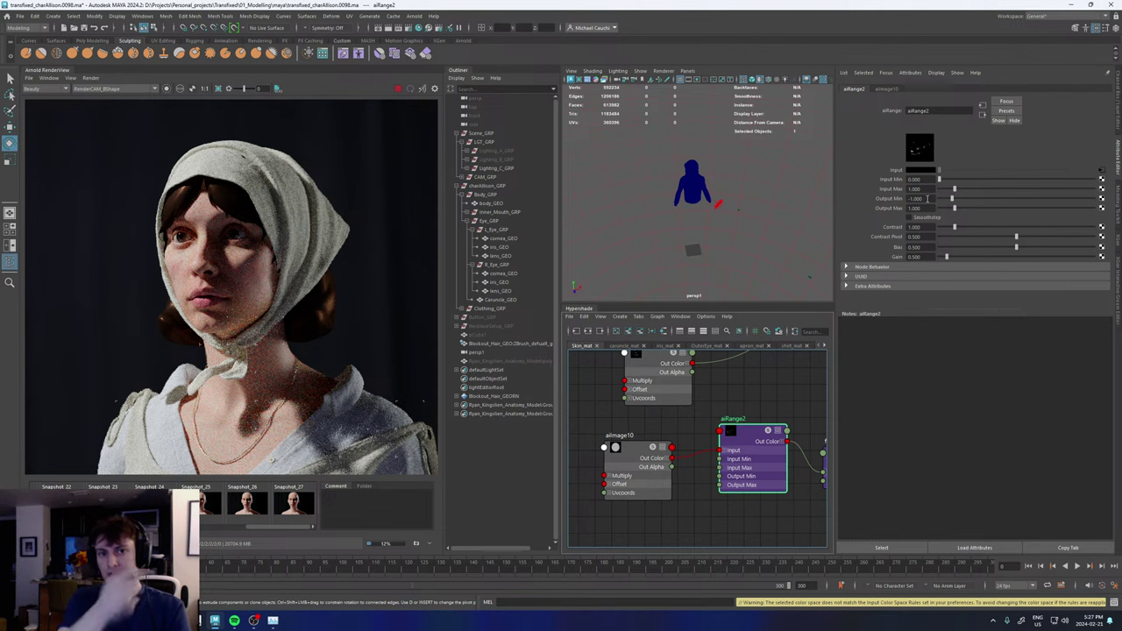
- Recheck the aiImage2 displacement map and examine the inputs and operation of floatMath1
middle_click_drag(766, 382, 773, 422, "alt")
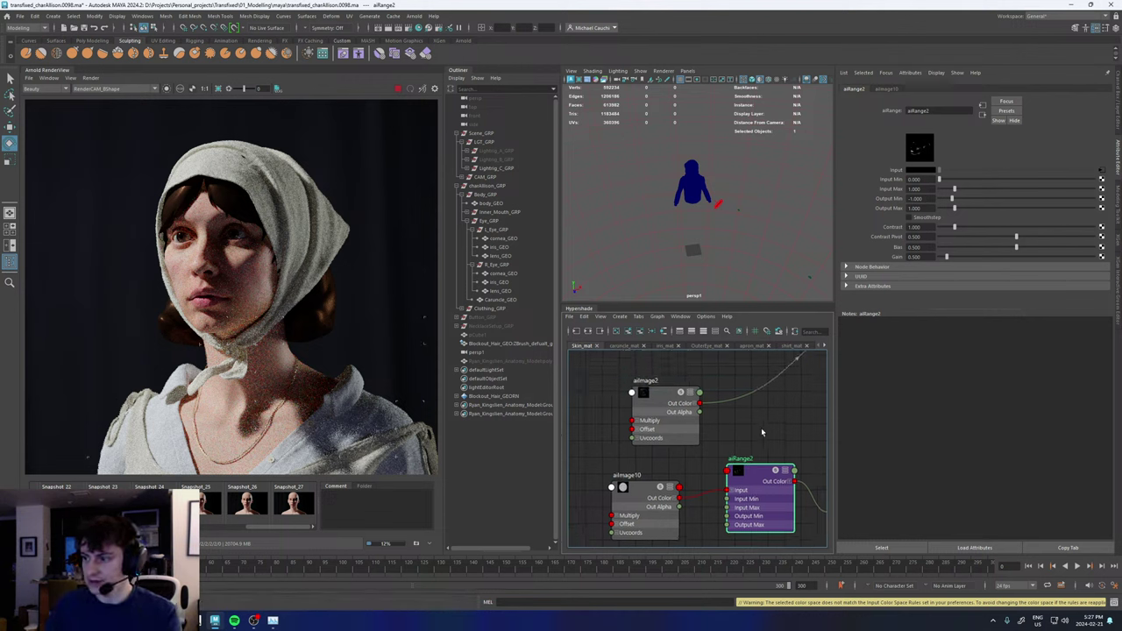
left_click(663, 412)
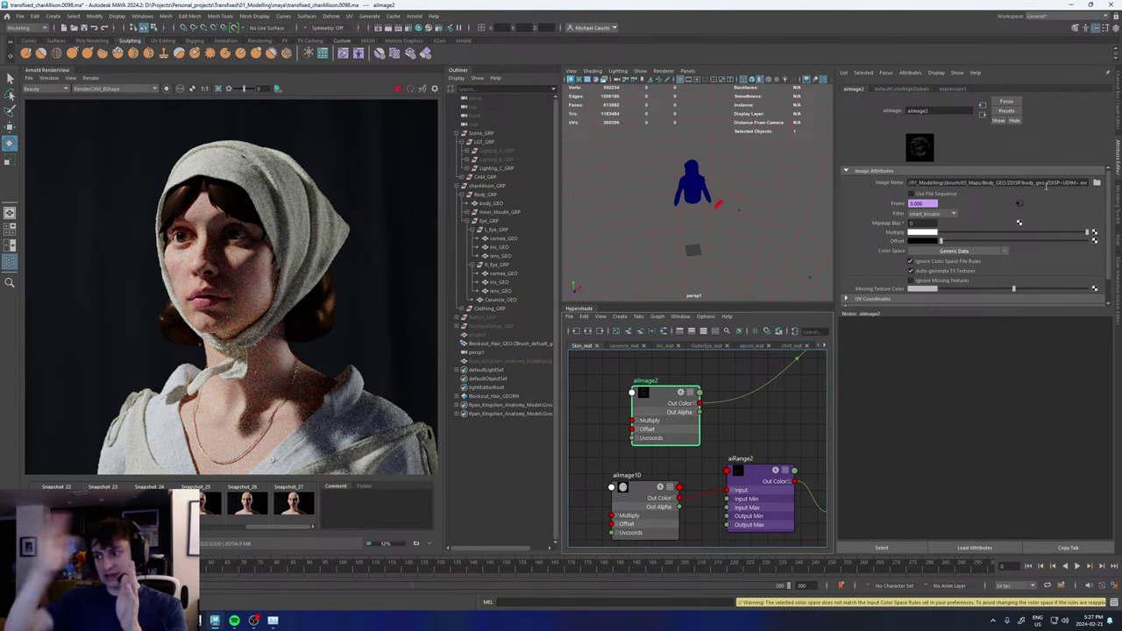
middle_click_drag(773, 436, 662, 449, "alt")
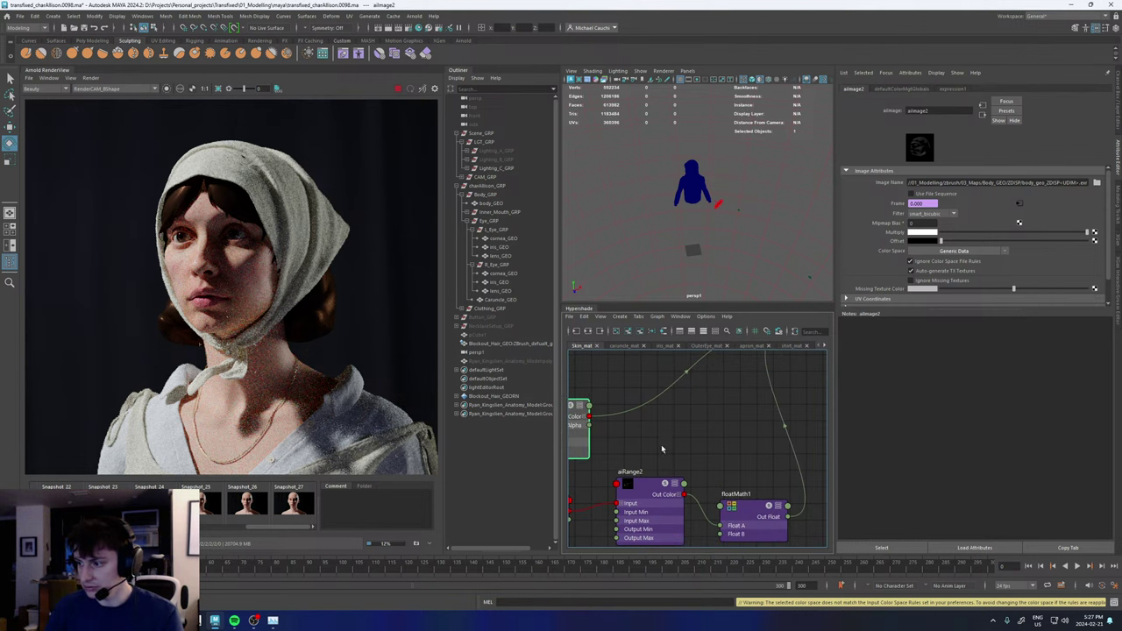
scroll(717, 467, "down", 3)
left_click(741, 498)
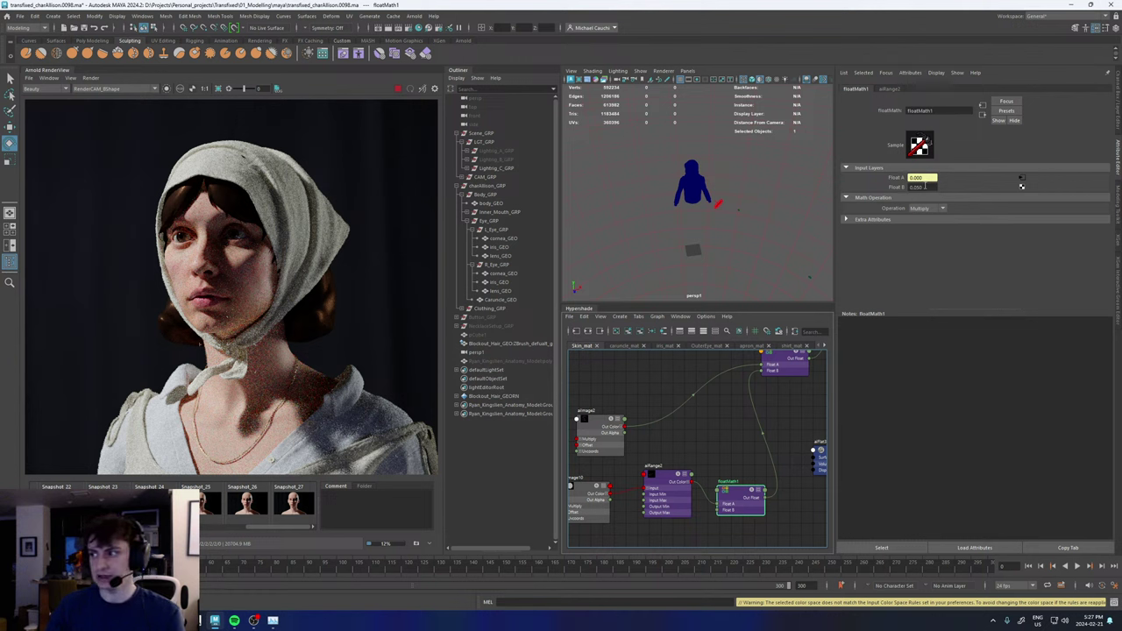
- Trace the skin displacement network from floatMath1 and aiImage2 through floatMath2 to the Skin_ClearCoatMix_matSG shading group, spacing out the aiImage2 node
left_click(932, 186)
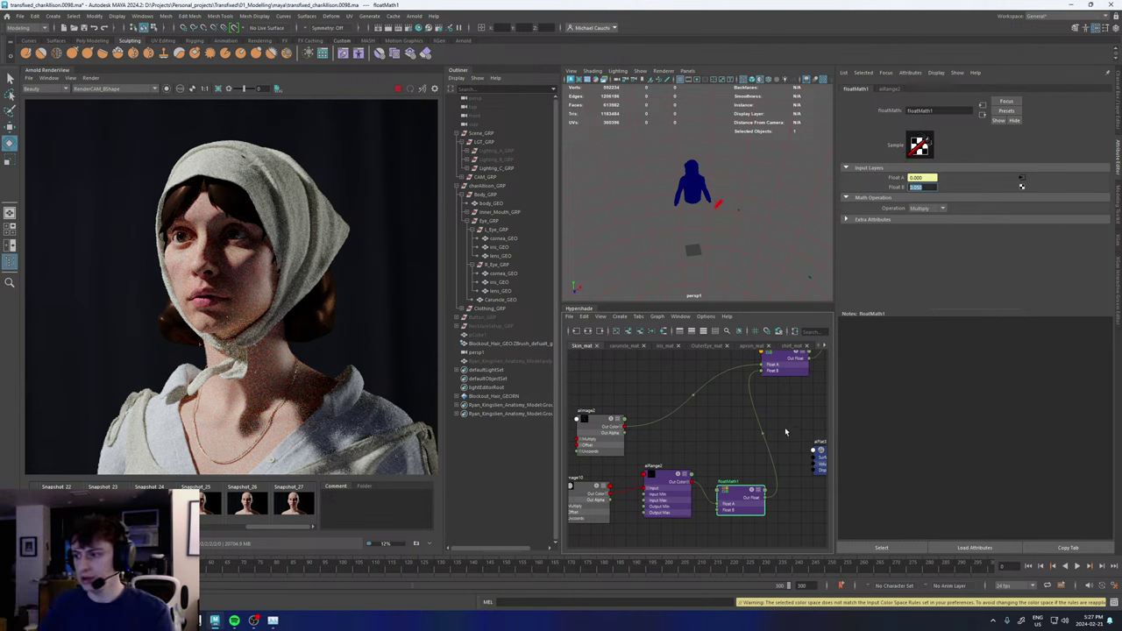
left_click_drag(602, 415, 632, 397)
middle_click_drag(777, 399, 769, 413, "alt")
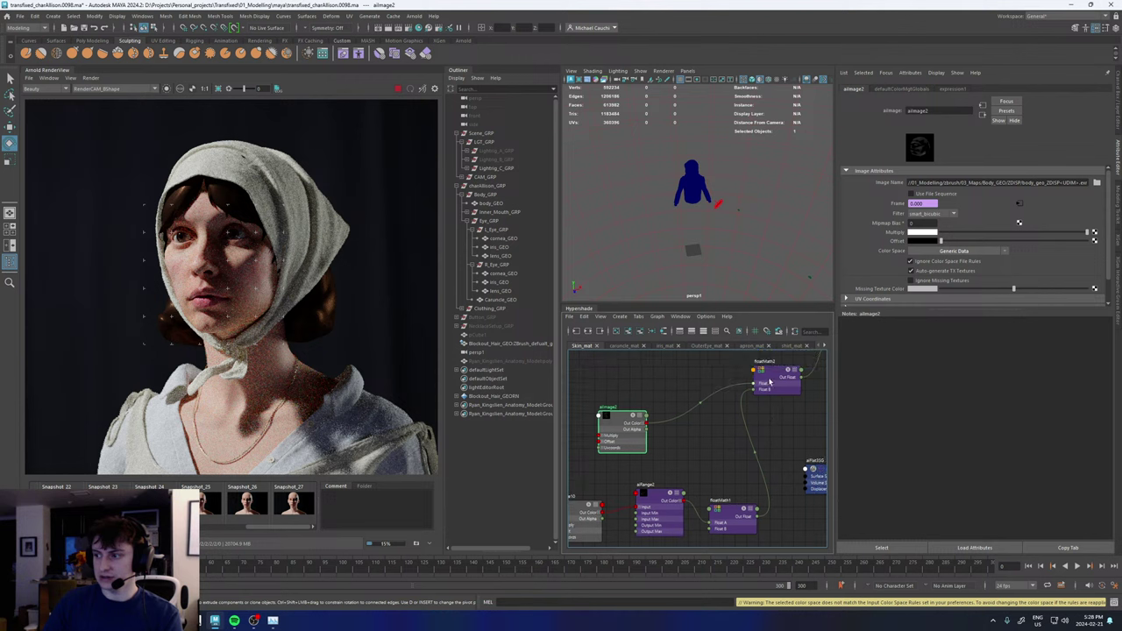
left_click(766, 375)
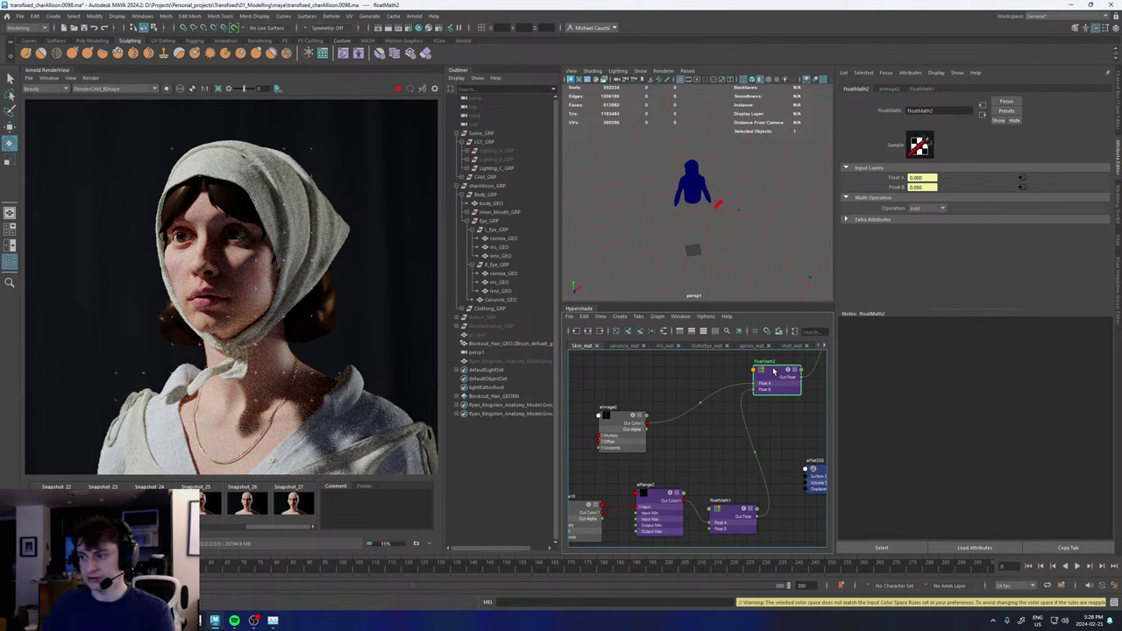
left_click_drag(773, 370, 766, 371)
middle_click_drag(785, 417, 666, 510, "alt")
left_click(746, 379)
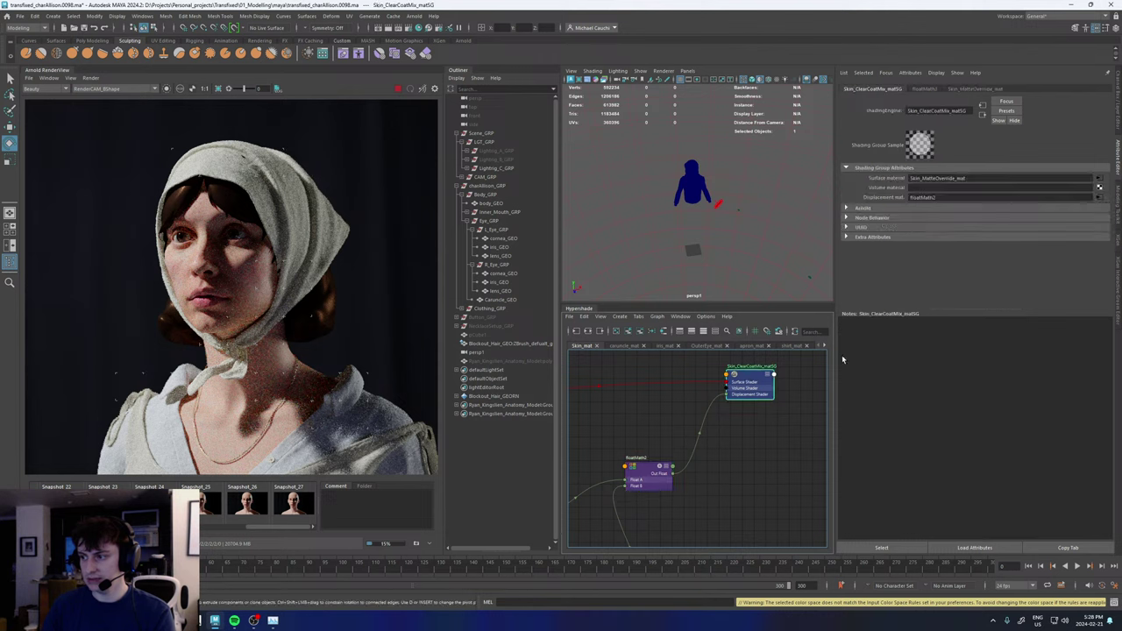
- Examine the clothed character's render up close and as a whole, checking the skin on the face, neck and chest
scroll(225, 272, "up", 4)
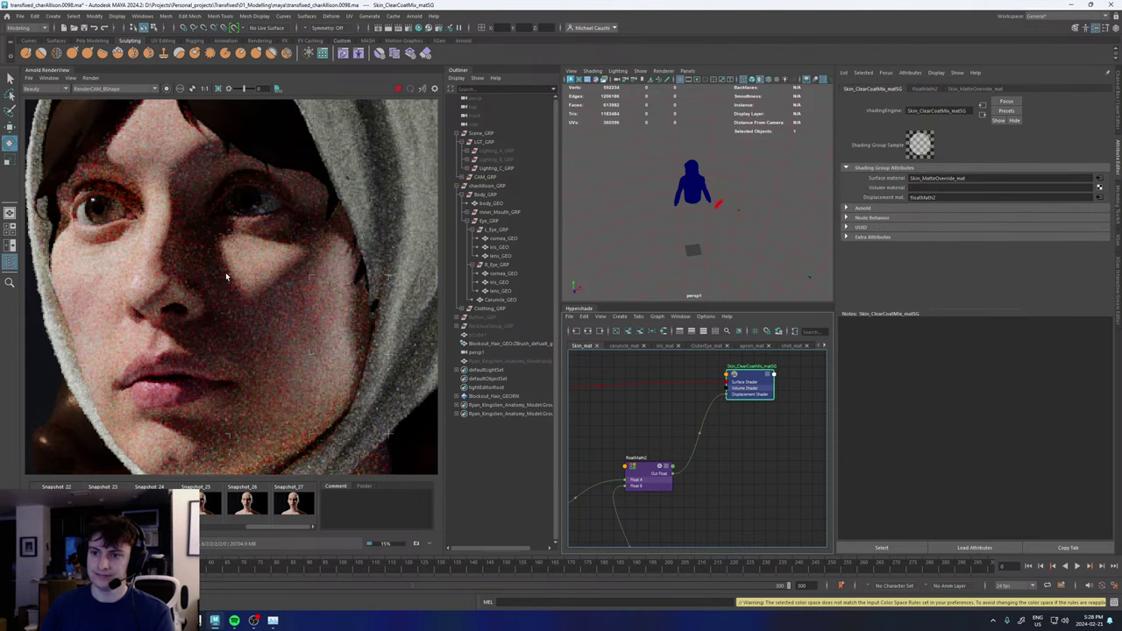
scroll(226, 272, "down", 4)
scroll(249, 368, "down", 2)
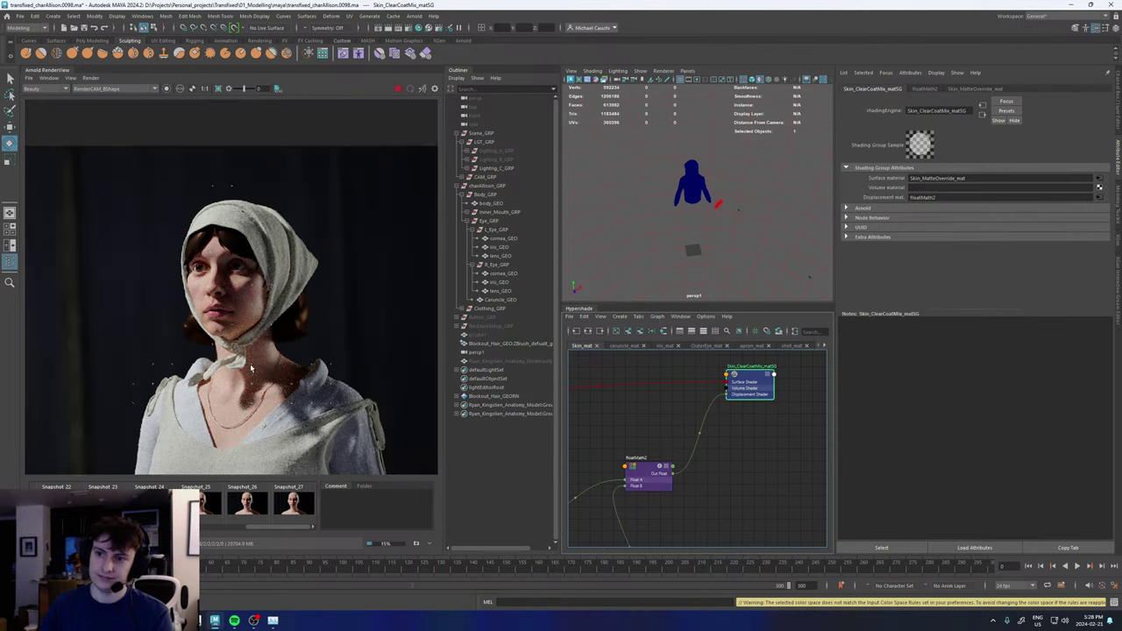
middle_click_drag(249, 354, 272, 326)
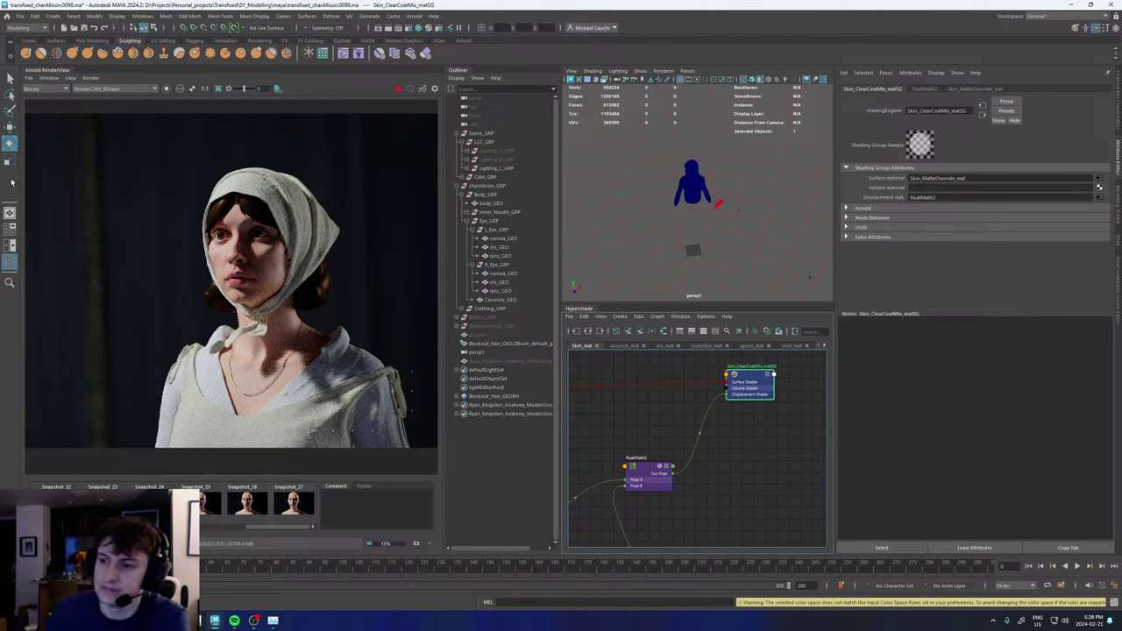
scroll(242, 349, "up", 4)
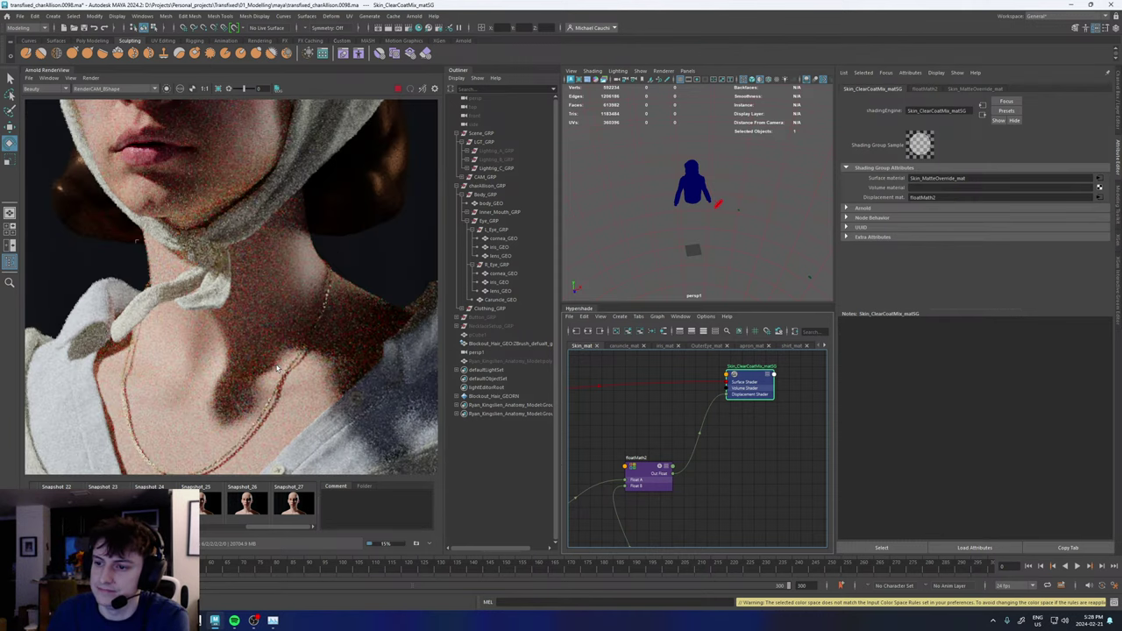
scroll(277, 368, "down", 2)
scroll(277, 367, "down", 4)
scroll(271, 343, "up", 3)
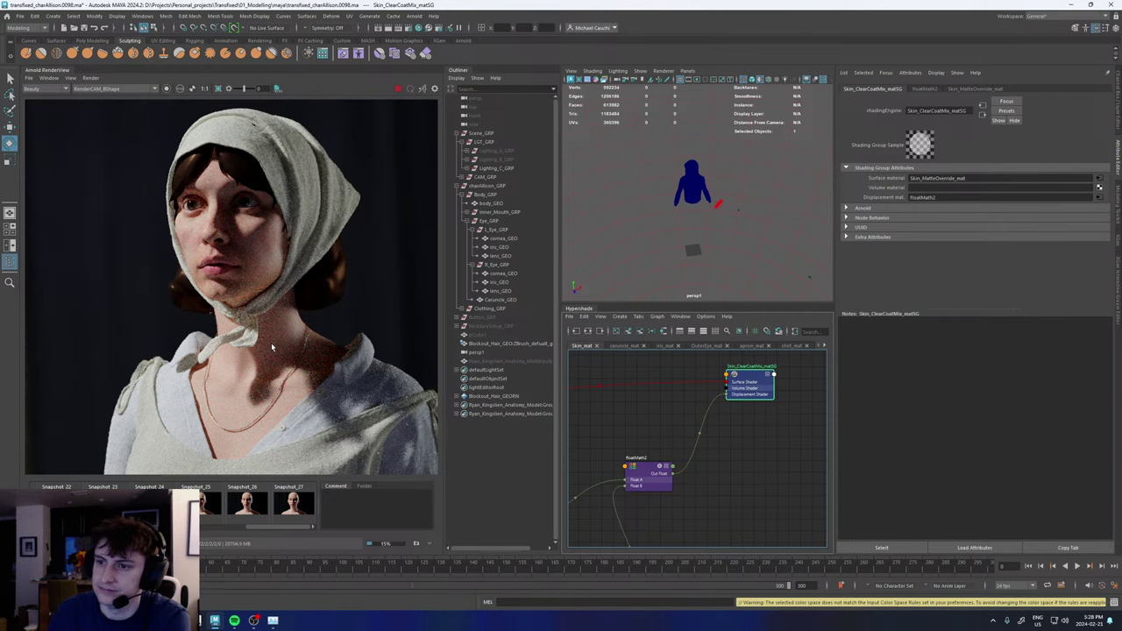
scroll(271, 343, "down", 2)
scroll(252, 355, "up", 1)
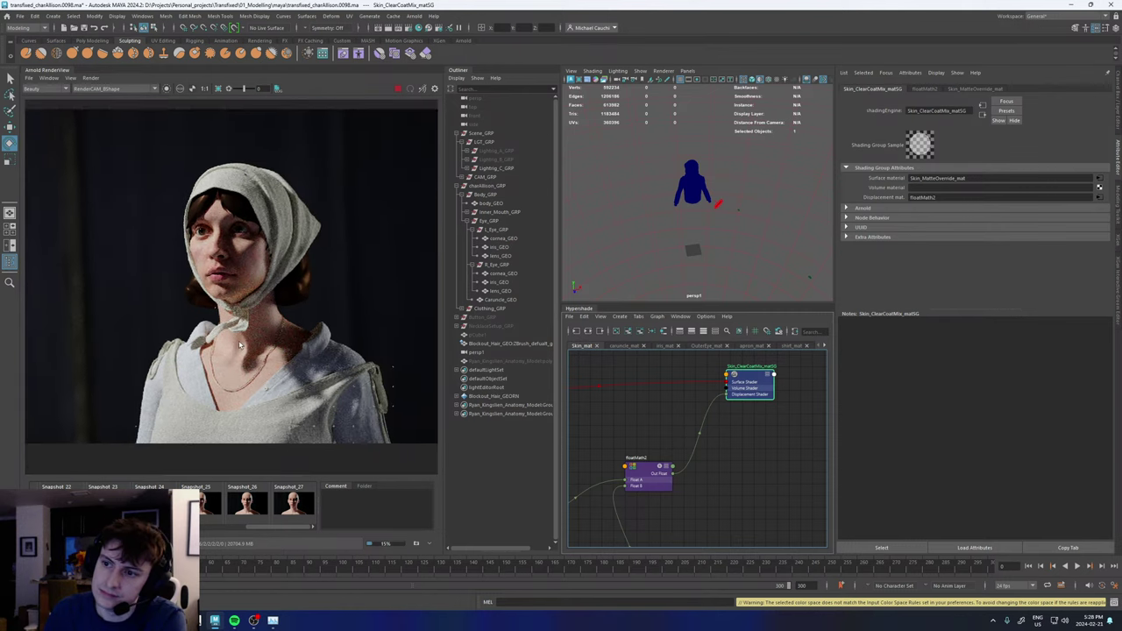
- Compare the bald head renders stored in Snapshot_26 and Snapshot_27 at full-bust framing
left_click(294, 504)
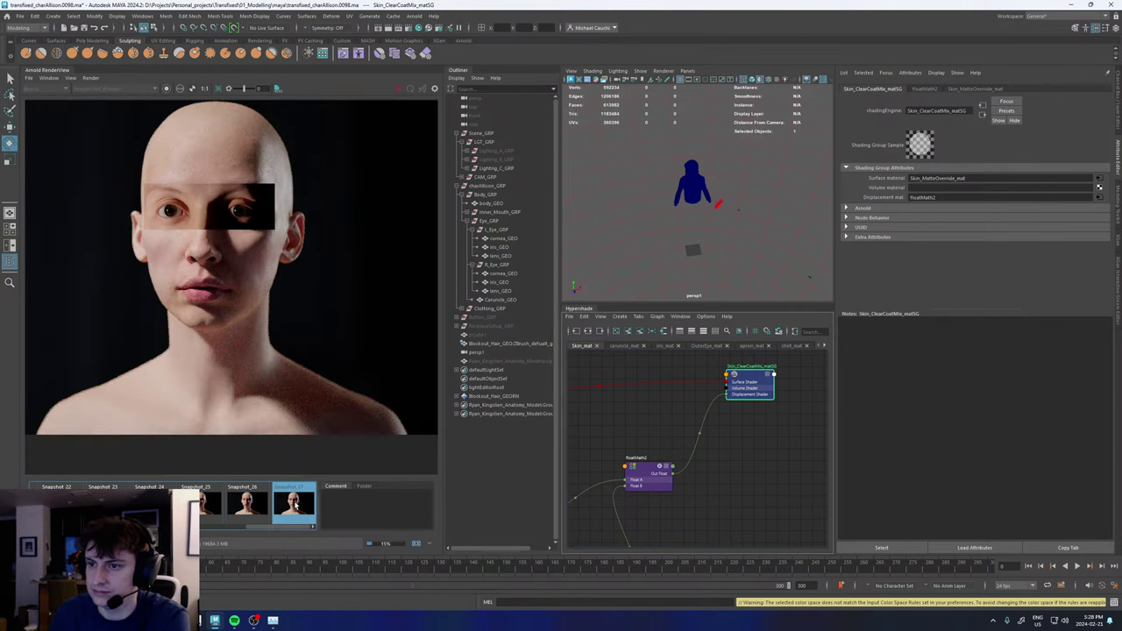
left_click(249, 503)
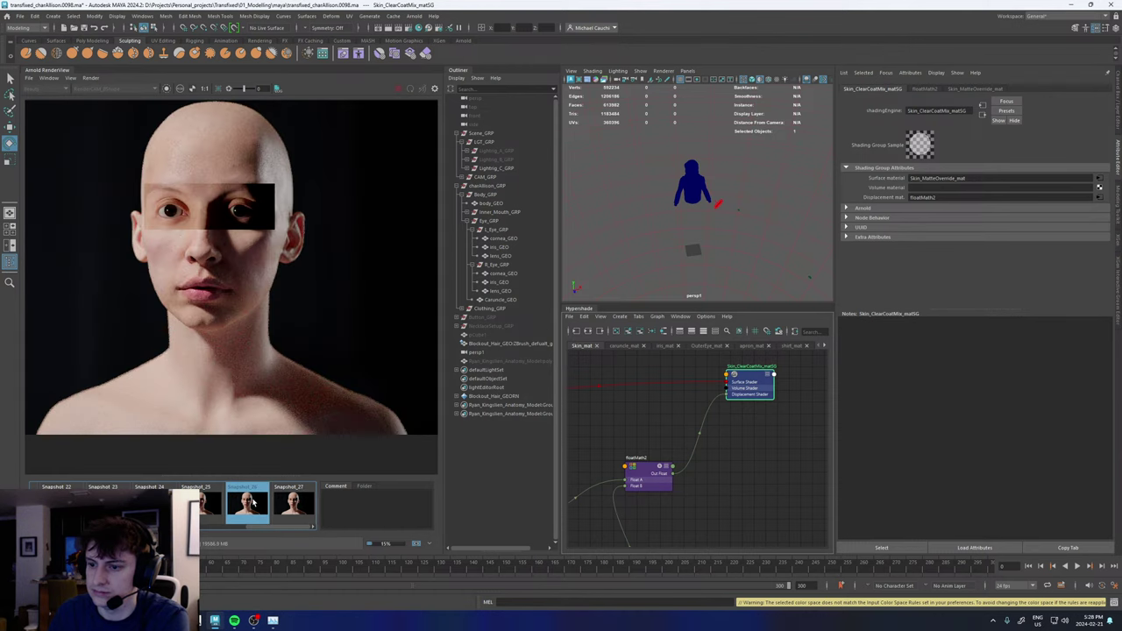
left_click(281, 503)
left_click(262, 503)
left_click(289, 504)
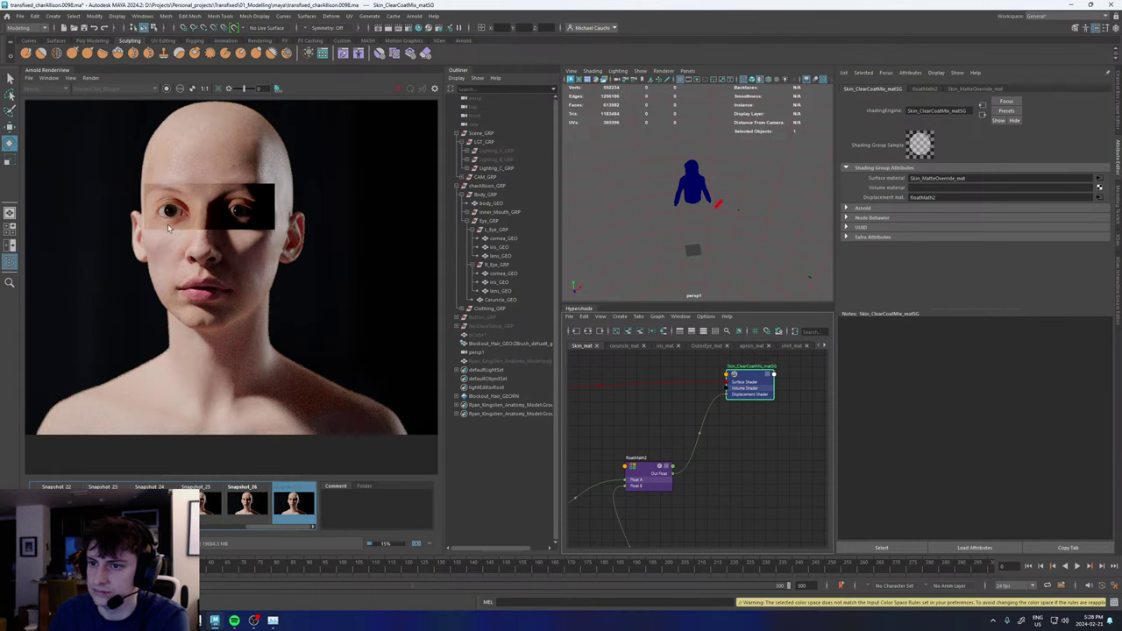
- Compare the eyes and nose in close-up between Snapshot_26 and Snapshot_27, then return to the live render
scroll(167, 214, "up", 3)
left_click(247, 503)
left_click(294, 503)
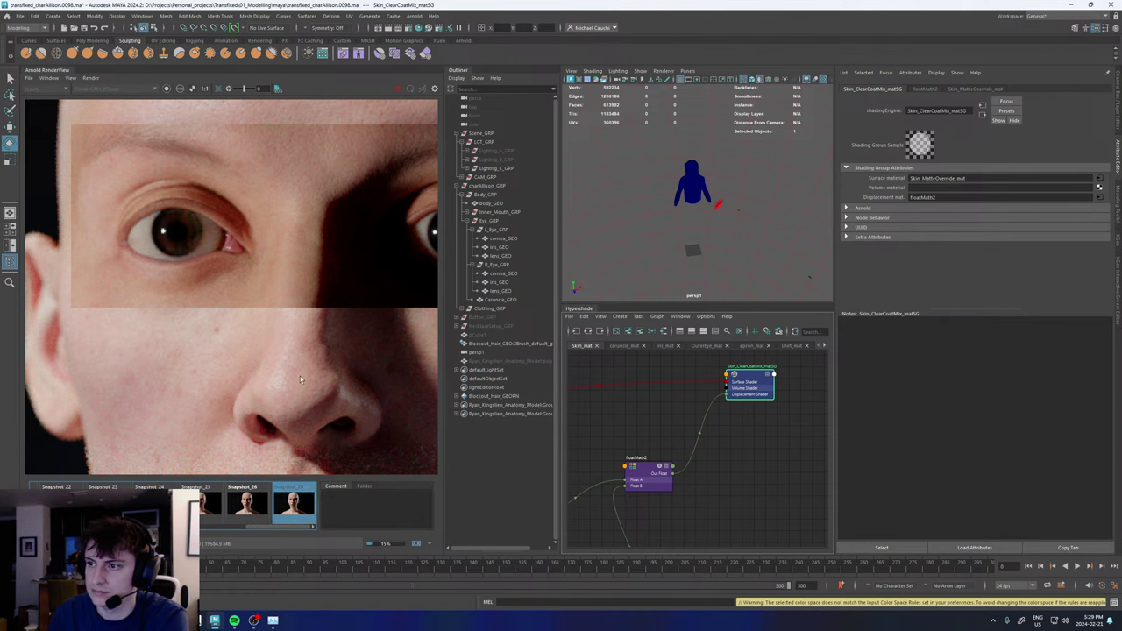
left_click(248, 503)
left_click(293, 504)
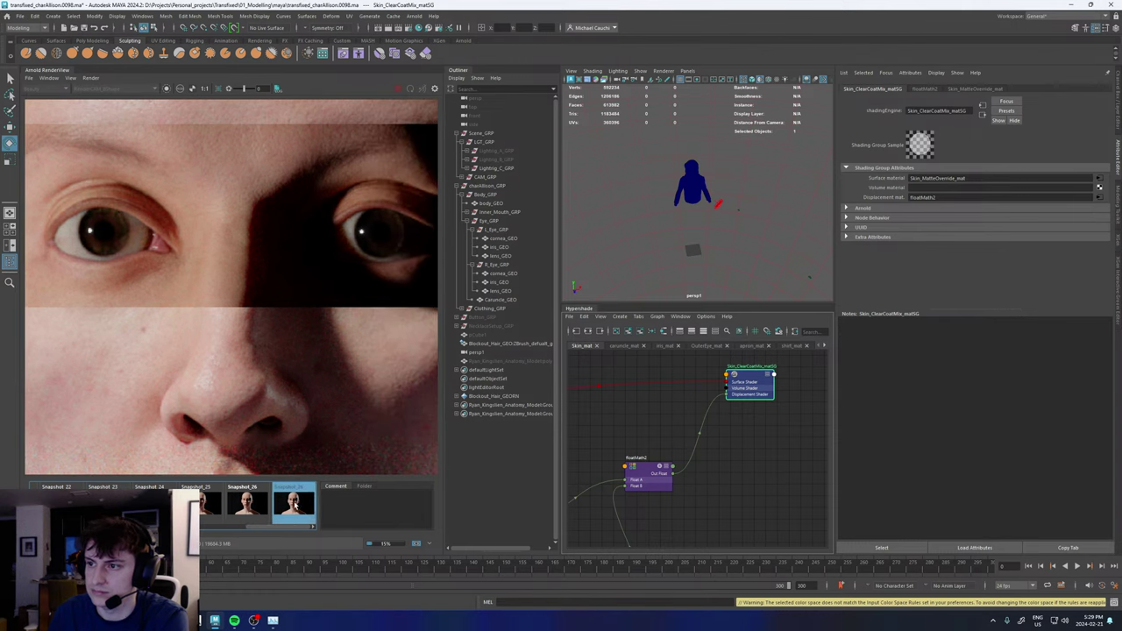
left_click(291, 503)
left_click(257, 503)
left_click(293, 503)
left_click(261, 504)
left_click(297, 503)
left_click(296, 502)
- Review the live clothed render at full framing and closer on the face and headscarf
scroll(293, 348, "down", 4)
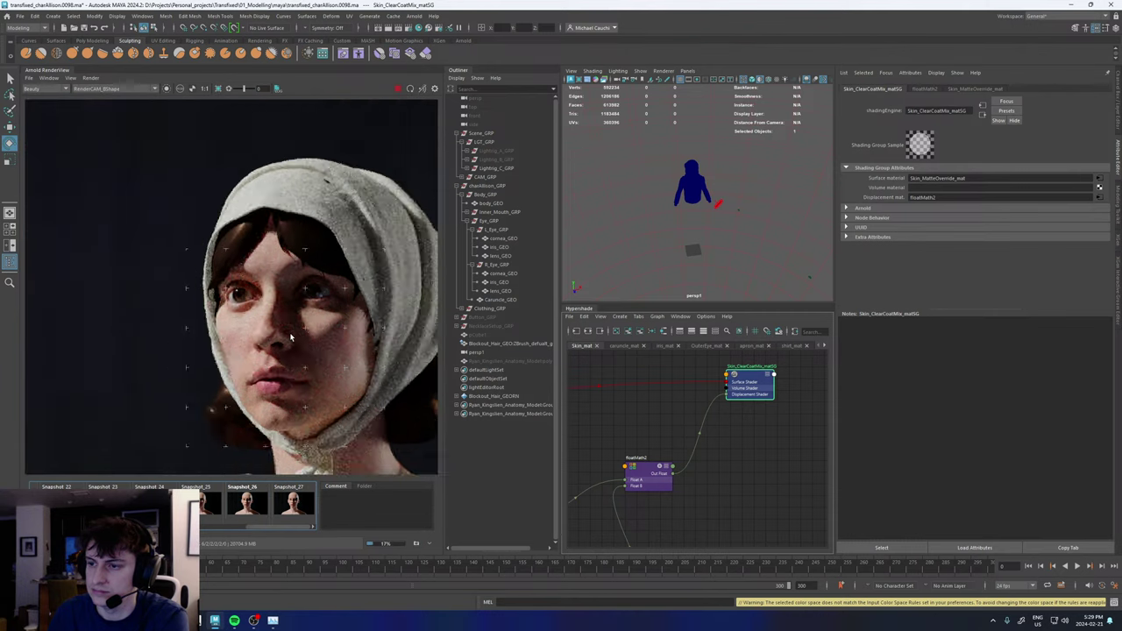
scroll(295, 350, "down", 3)
middle_click_drag(299, 351, 257, 310)
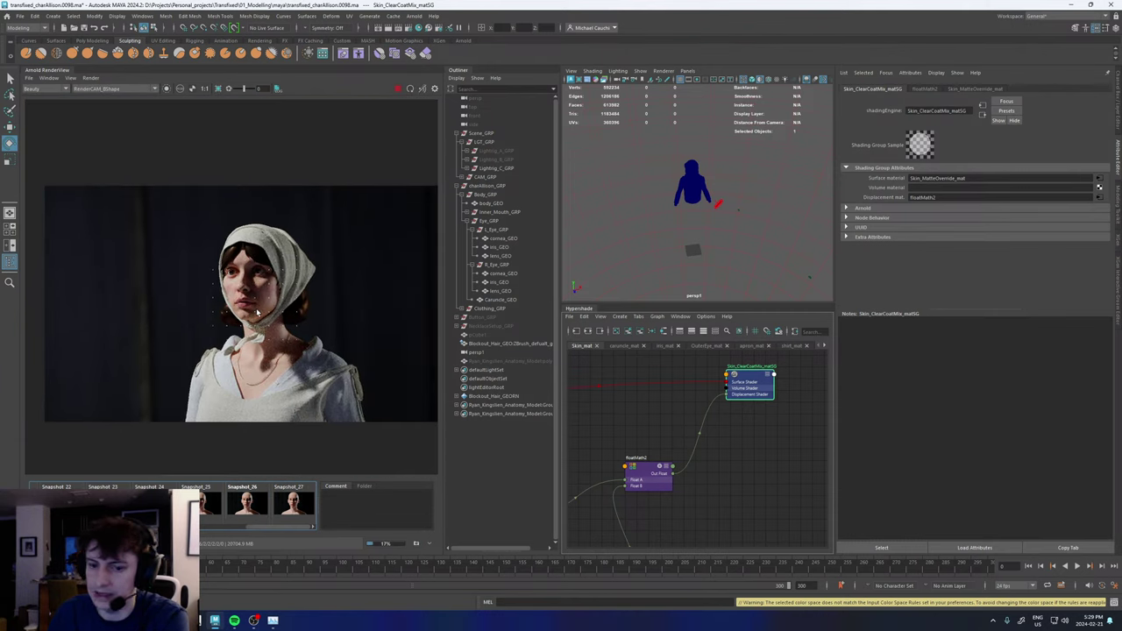
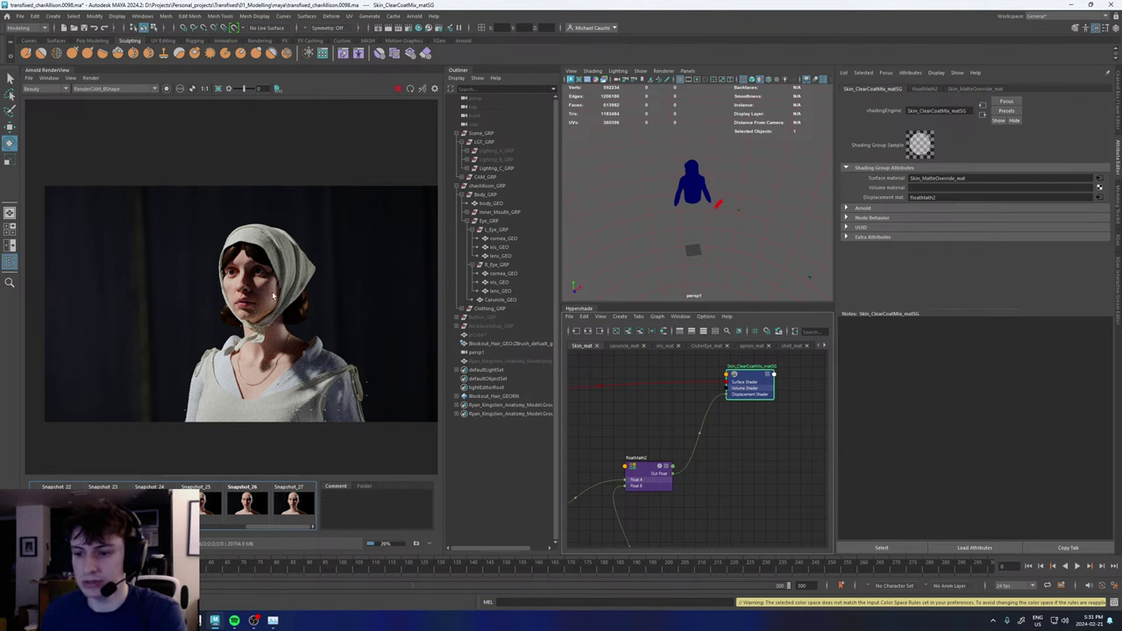
scroll(255, 308, "up", 4)
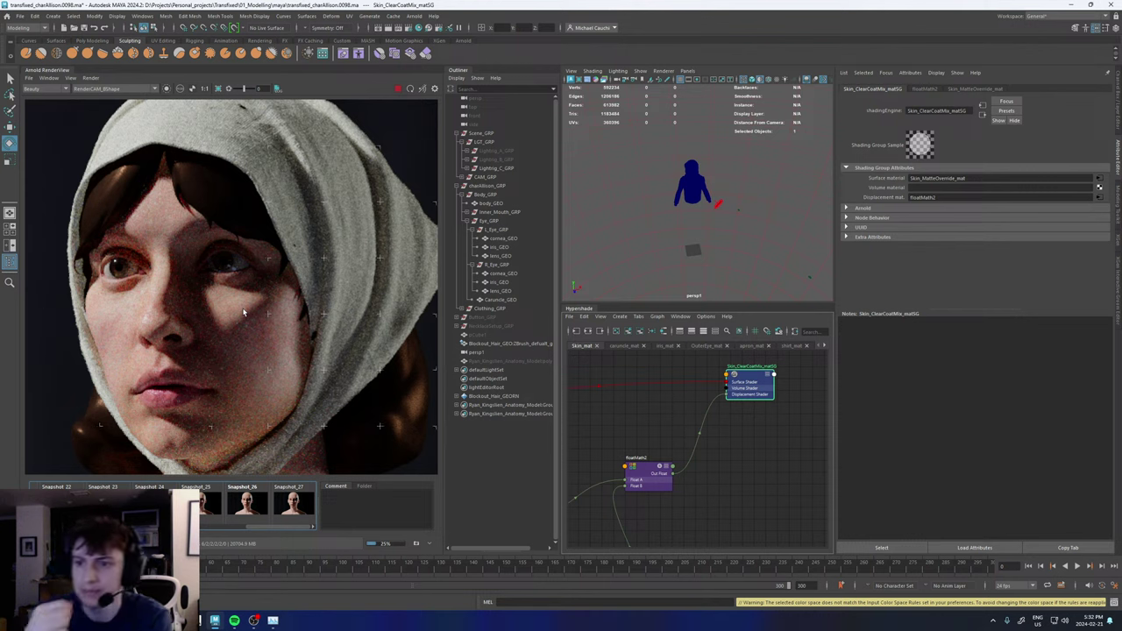
scroll(169, 255, "down", 2)
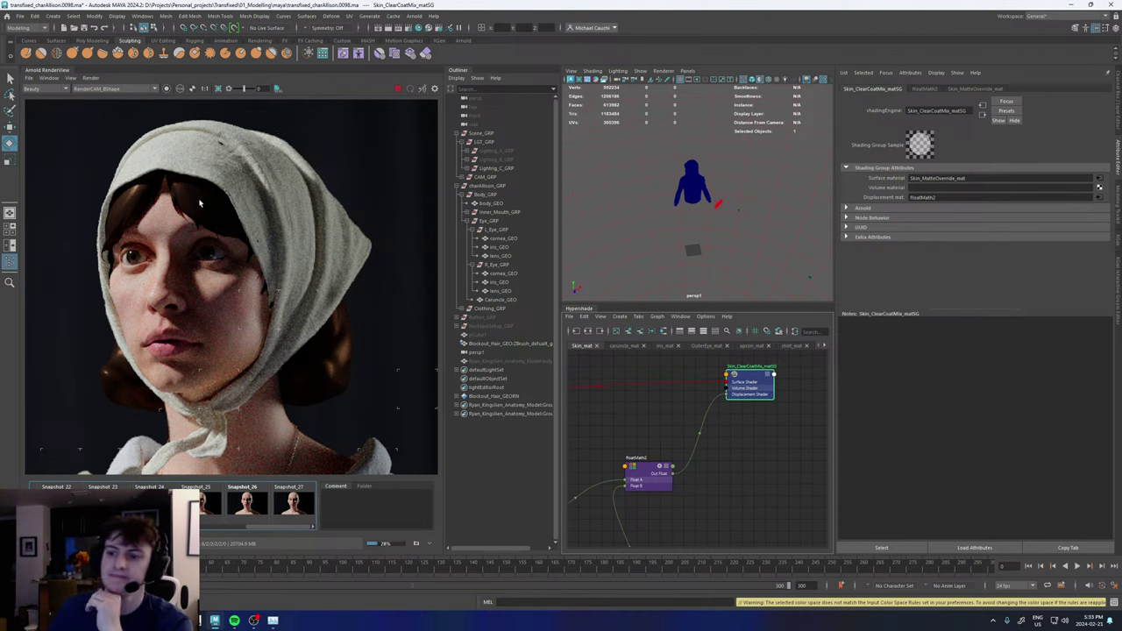
scroll(234, 282, "down", 3)
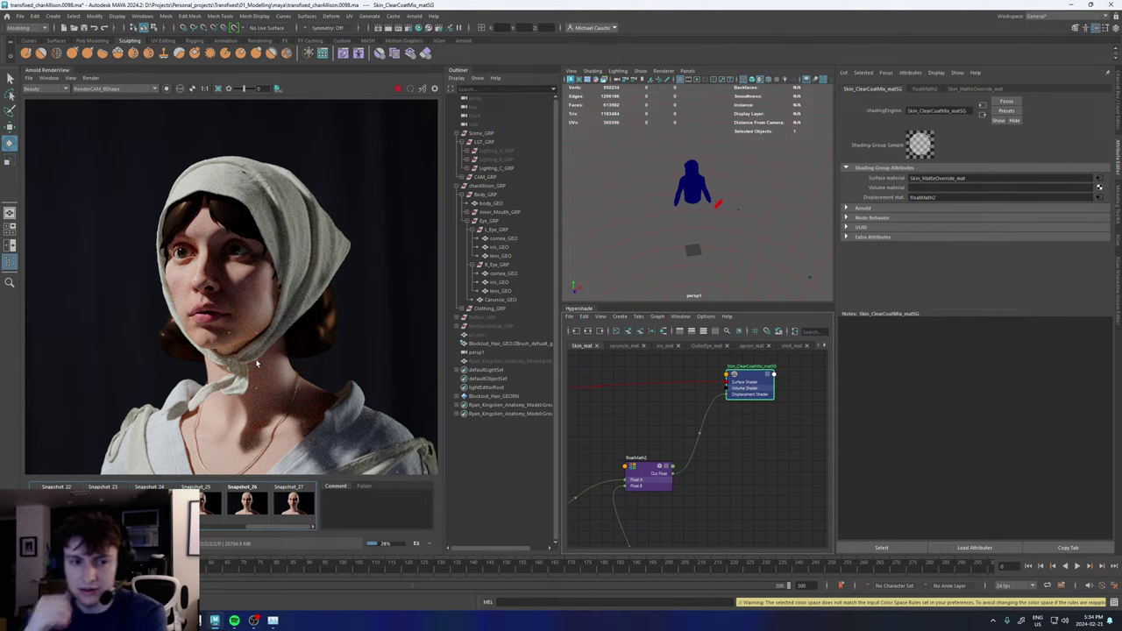
- Bring up the reference portrait, compare its eye area with the rendered eyes, and place it clear of the render
key("alt+Tab")
mouse_move(350, 341)
right_mouse_down()
mouse_move(358, 304)
mouse_move(495, 262)
right_mouse_up()
scroll(365, 310, "up", 4)
scroll(389, 326, "up", 3)
scroll(228, 256, "up", 2)
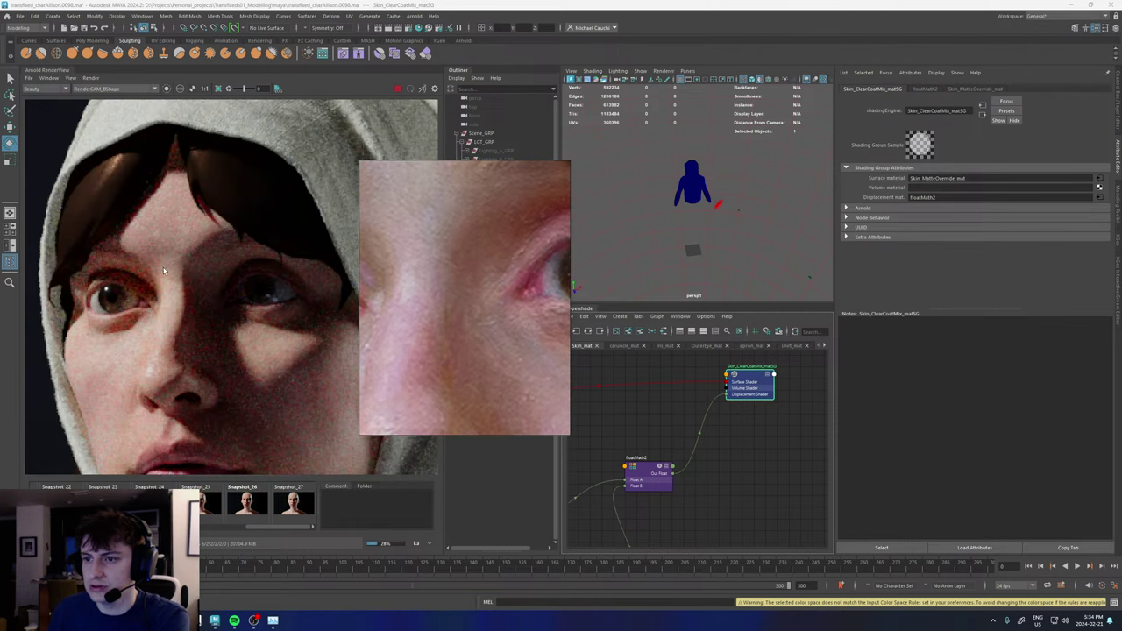
scroll(164, 272, "up", 2)
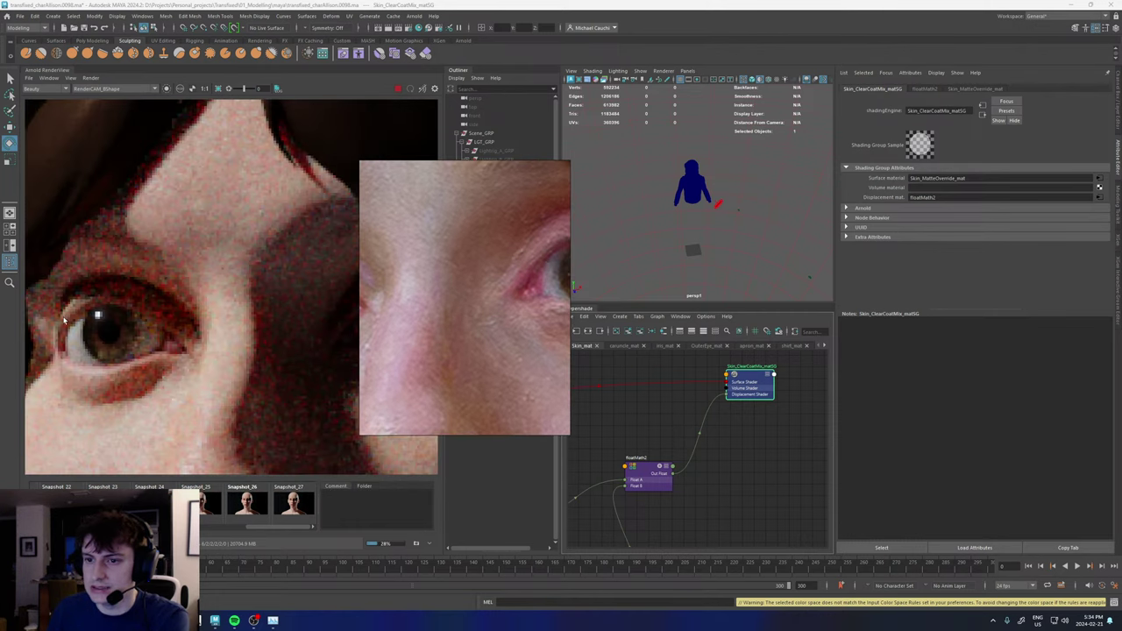
scroll(434, 290, "down", 5)
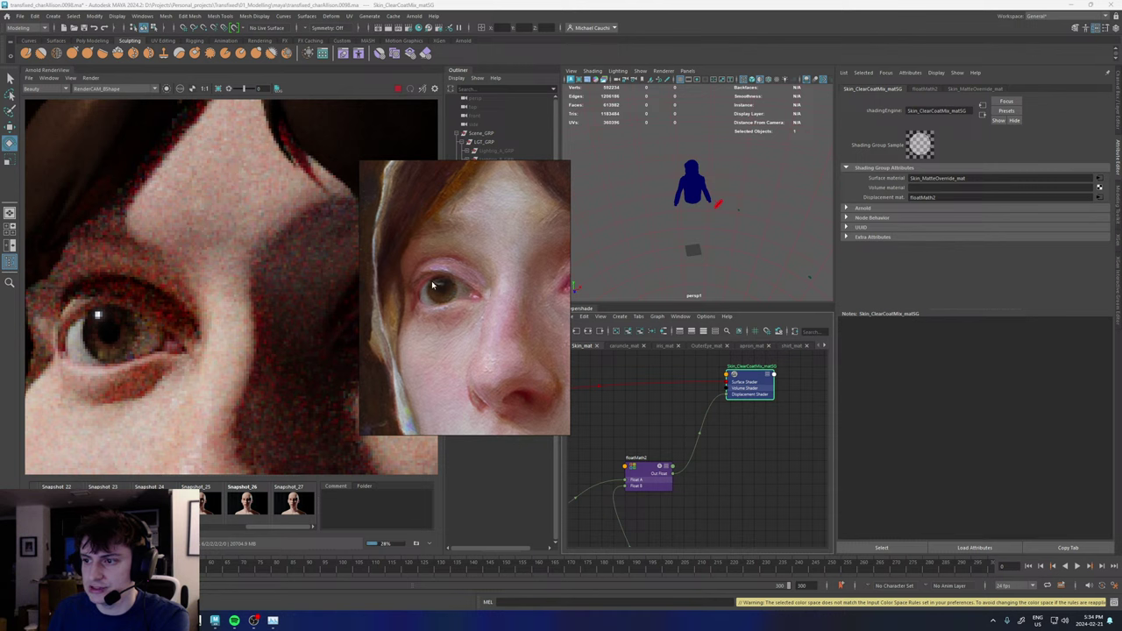
right_click_drag(381, 307, 526, 315)
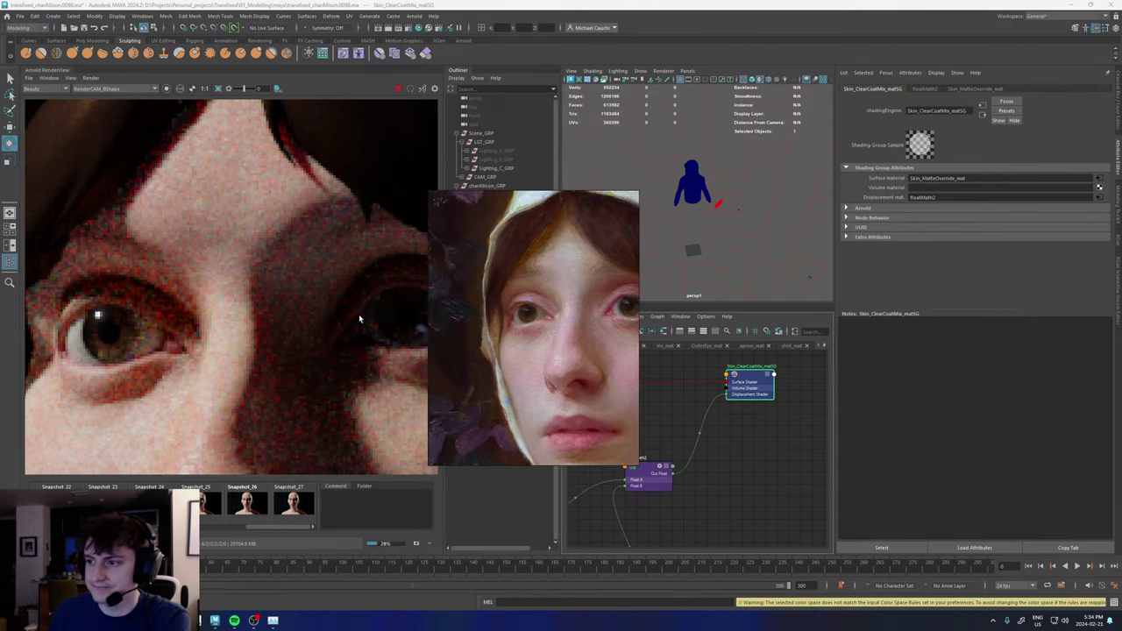
- Compare the rendered face and its overall framing with the reference portrait alongside
scroll(358, 317, "down", 7)
middle_click_drag(342, 322, 238, 253)
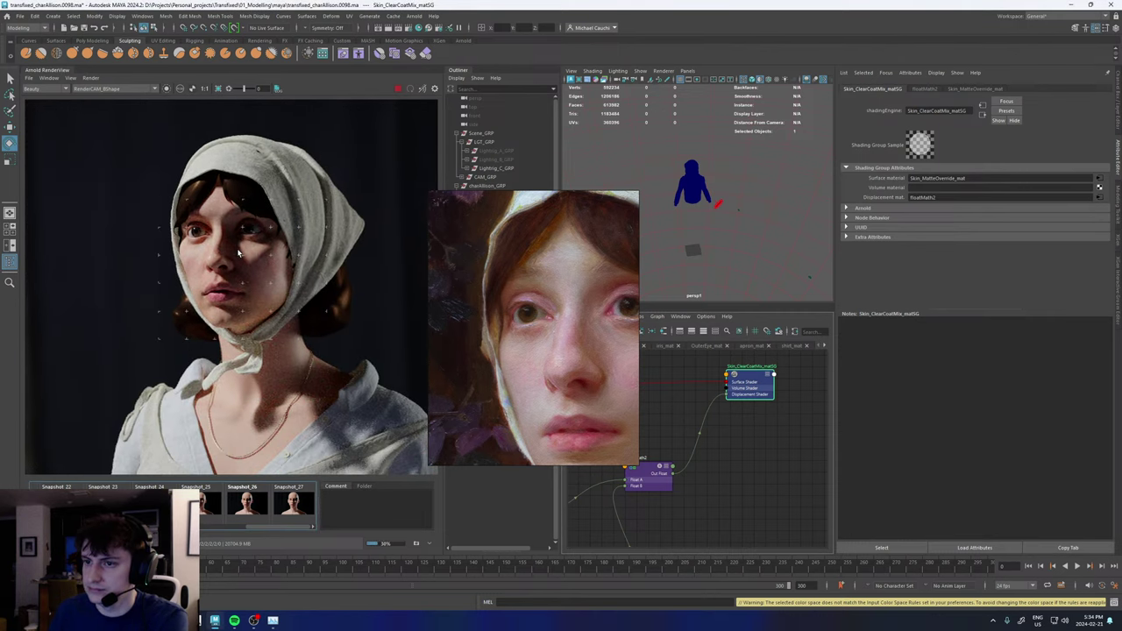
scroll(241, 282, "up", 4)
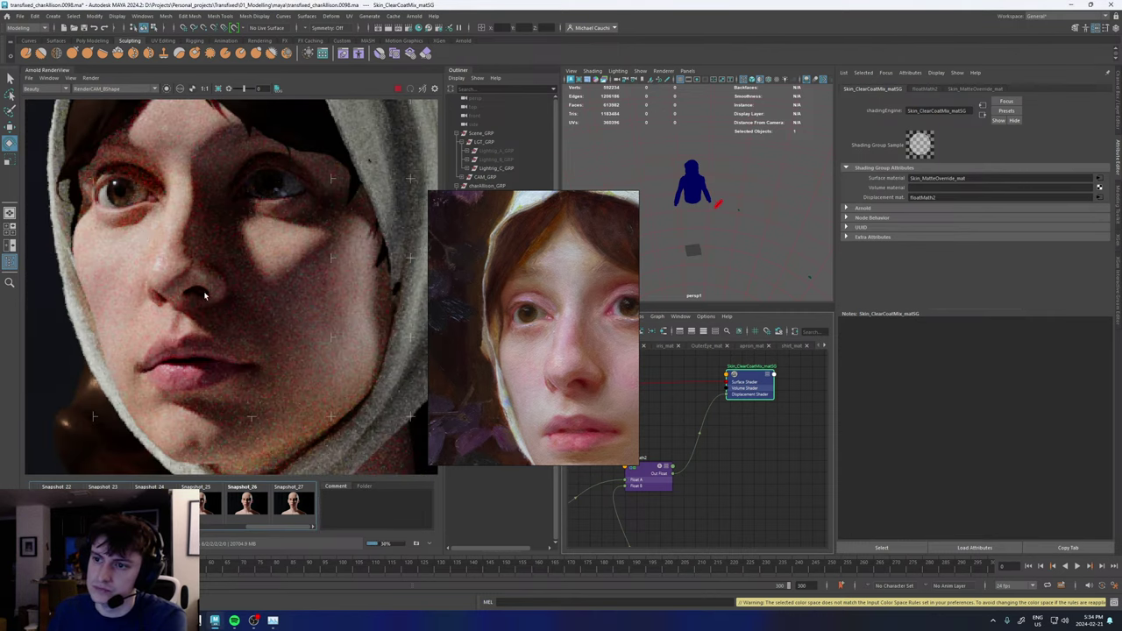
scroll(219, 292, "down", 5)
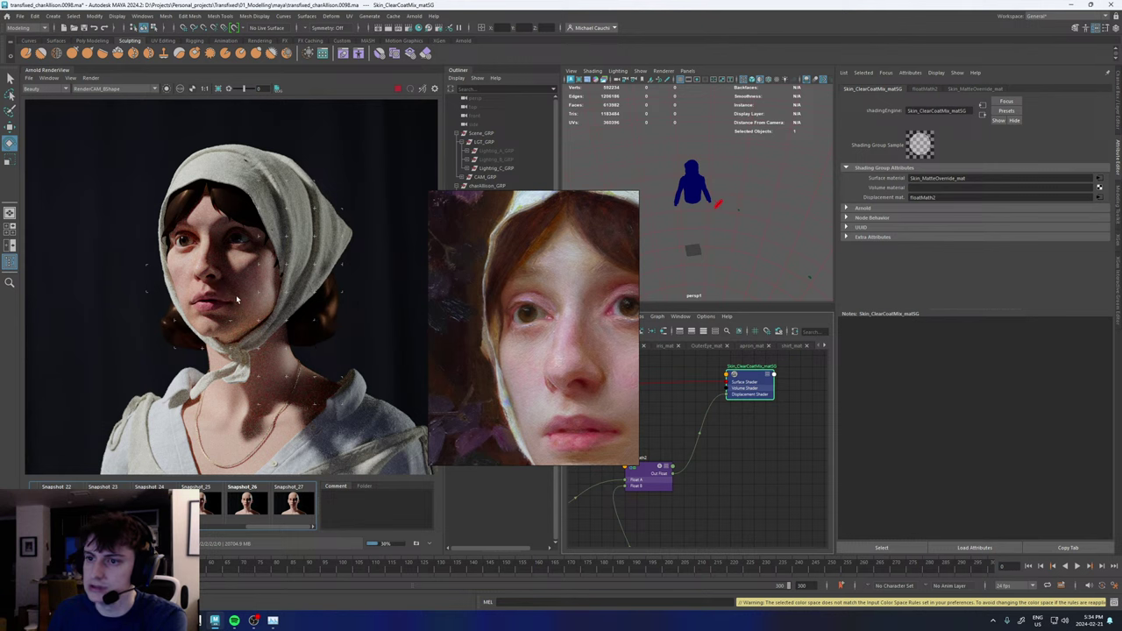
- Compare the lips in the reference portrait with the rendered lips in close-up
scroll(592, 440, "up", 6)
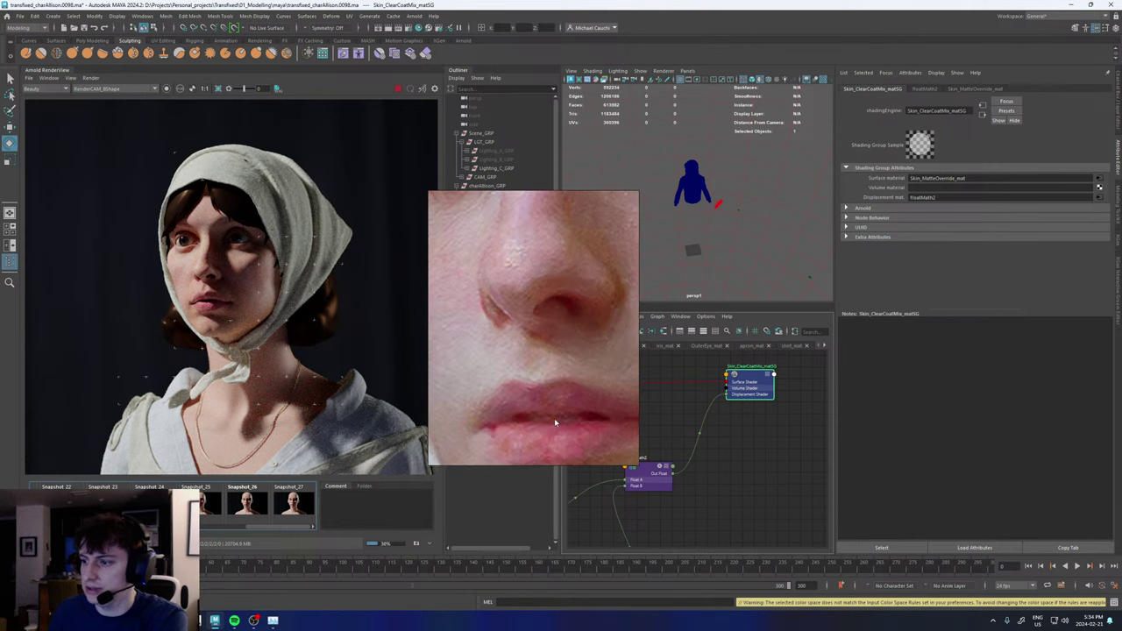
scroll(211, 302, "up", 2)
scroll(211, 306, "up", 3)
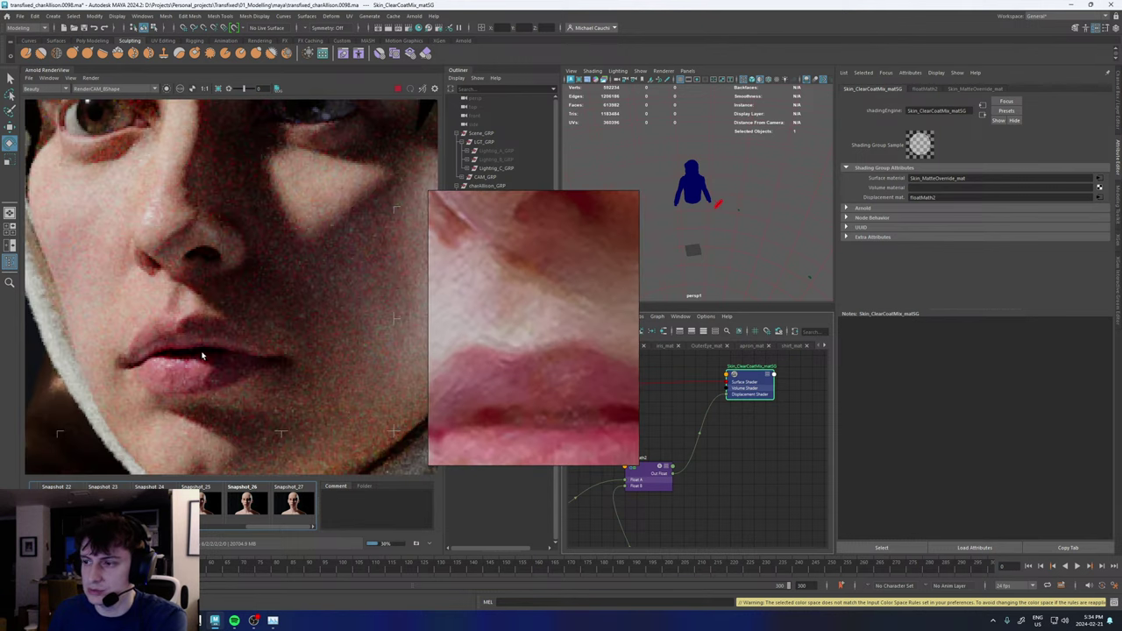
scroll(202, 355, "down", 6)
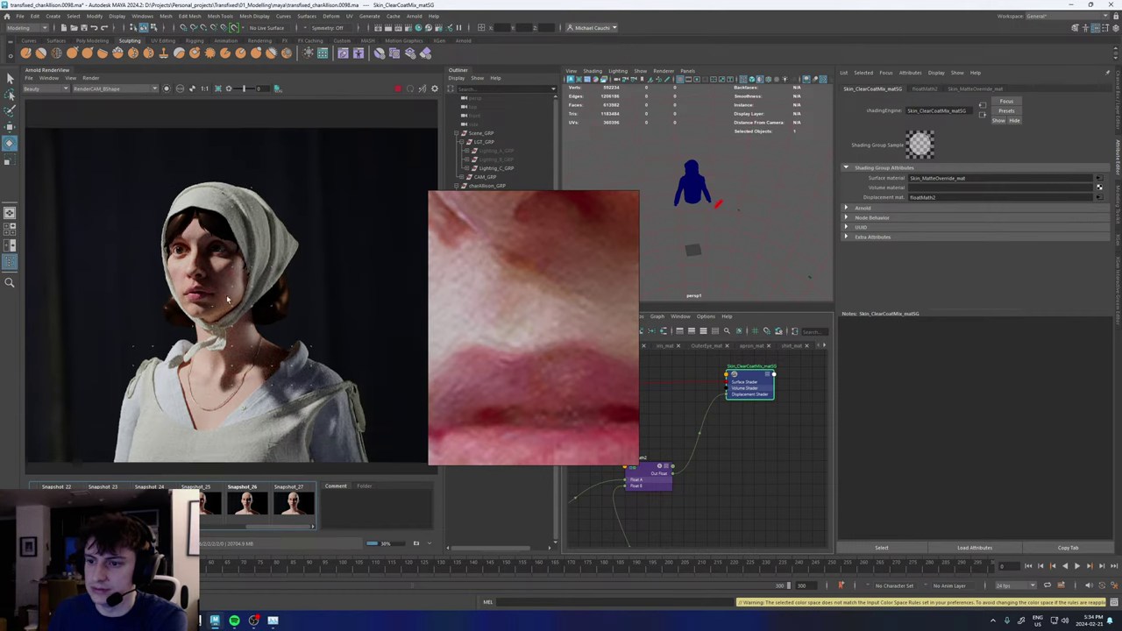
- Examine the headscarf fabric in the render and recheck the whole clothed portrait
scroll(242, 317, "up", 2)
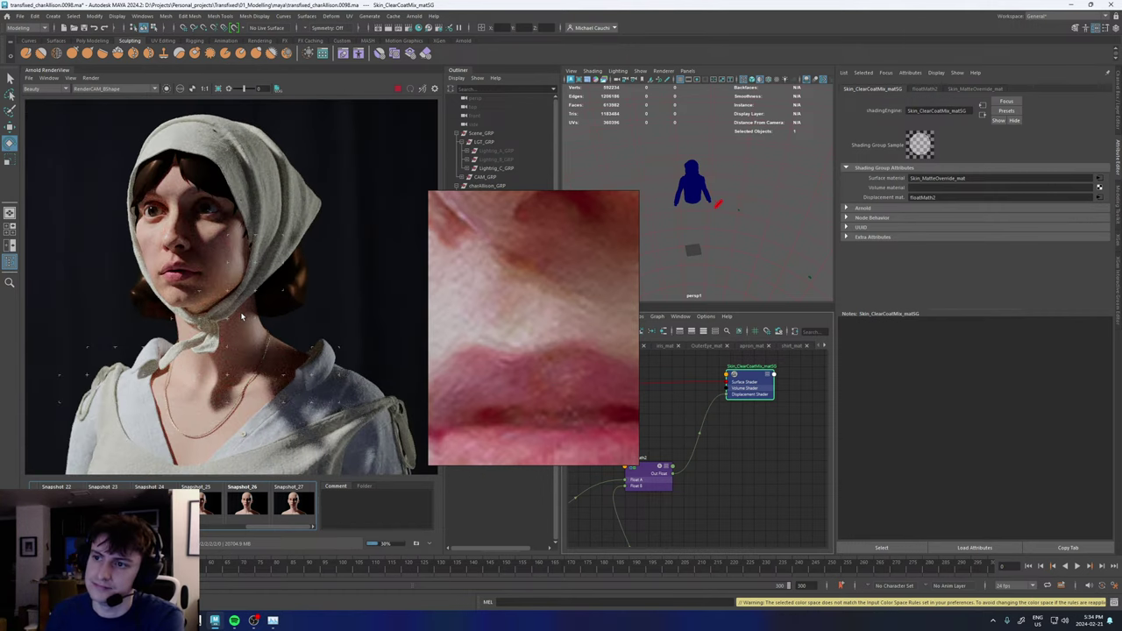
scroll(222, 150, "up", 4)
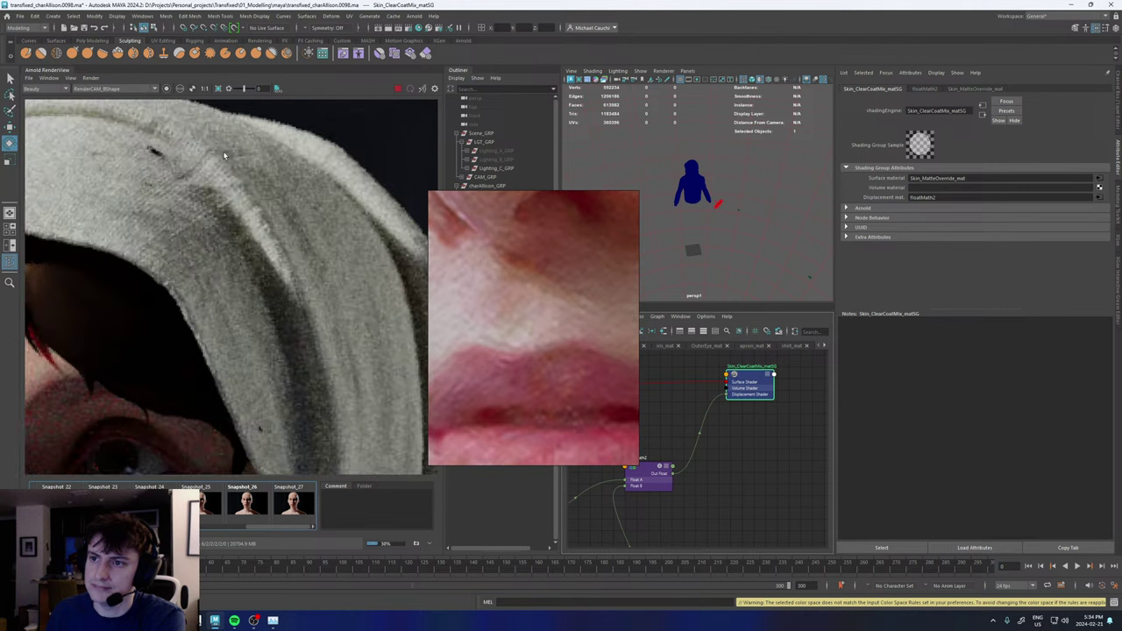
scroll(175, 194, "down", 3)
scroll(157, 250, "down", 4)
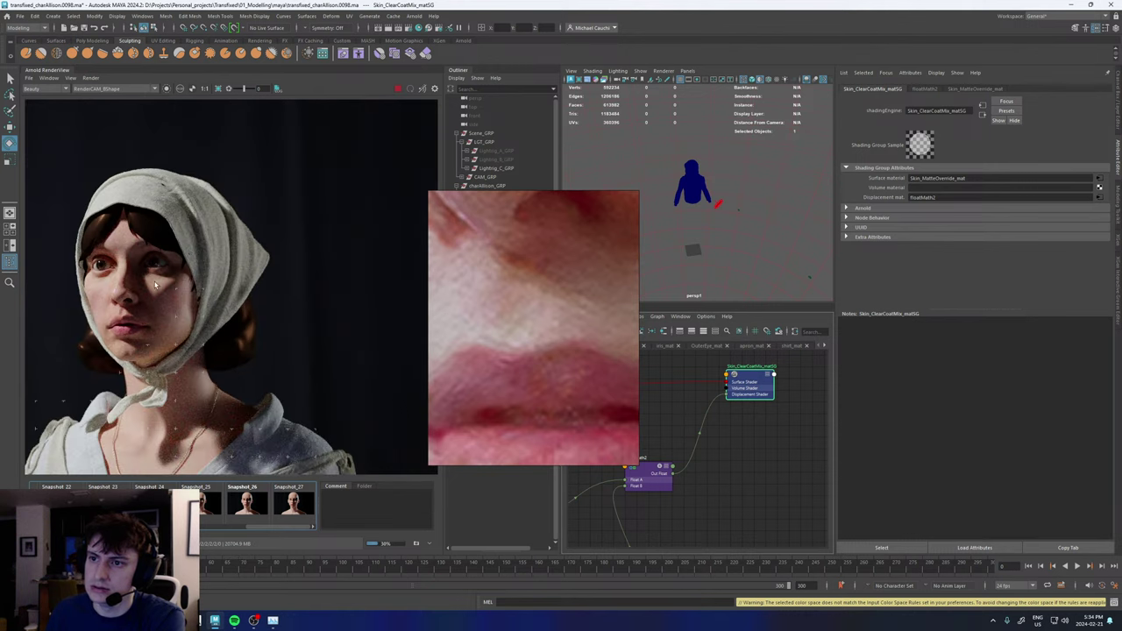
scroll(179, 244, "up", 2)
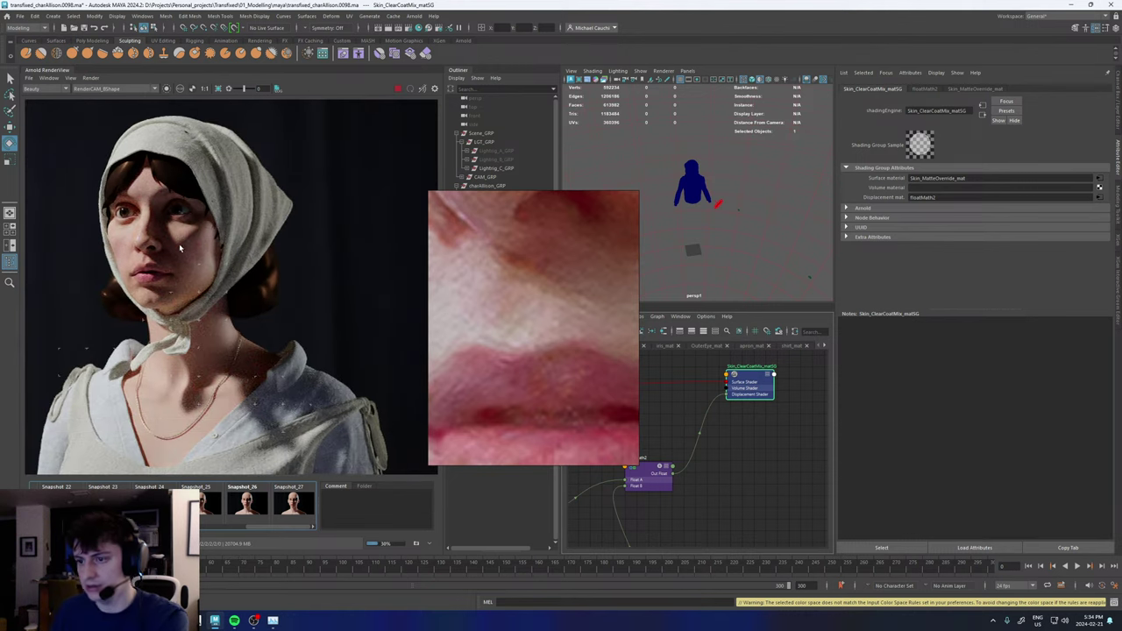
- Place the reference portrait right beside the rendered face and show its whole head instead of the lip close-up
scroll(174, 285, "up", 1)
left_click_drag(502, 277, 471, 208)
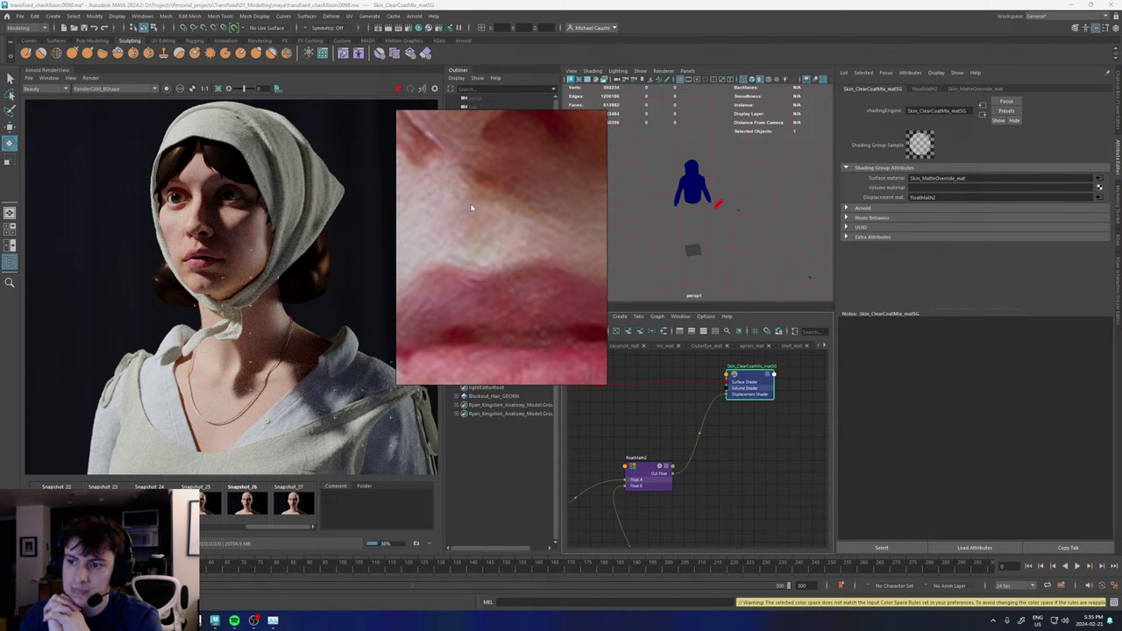
scroll(470, 208, "down", 2)
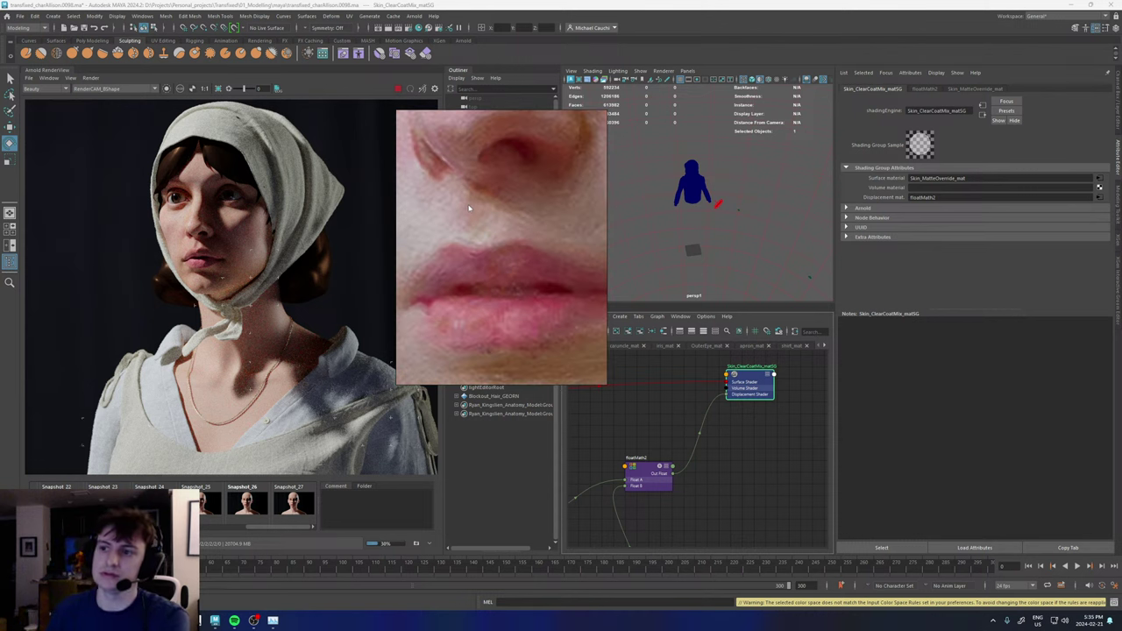
scroll(468, 208, "down", 5)
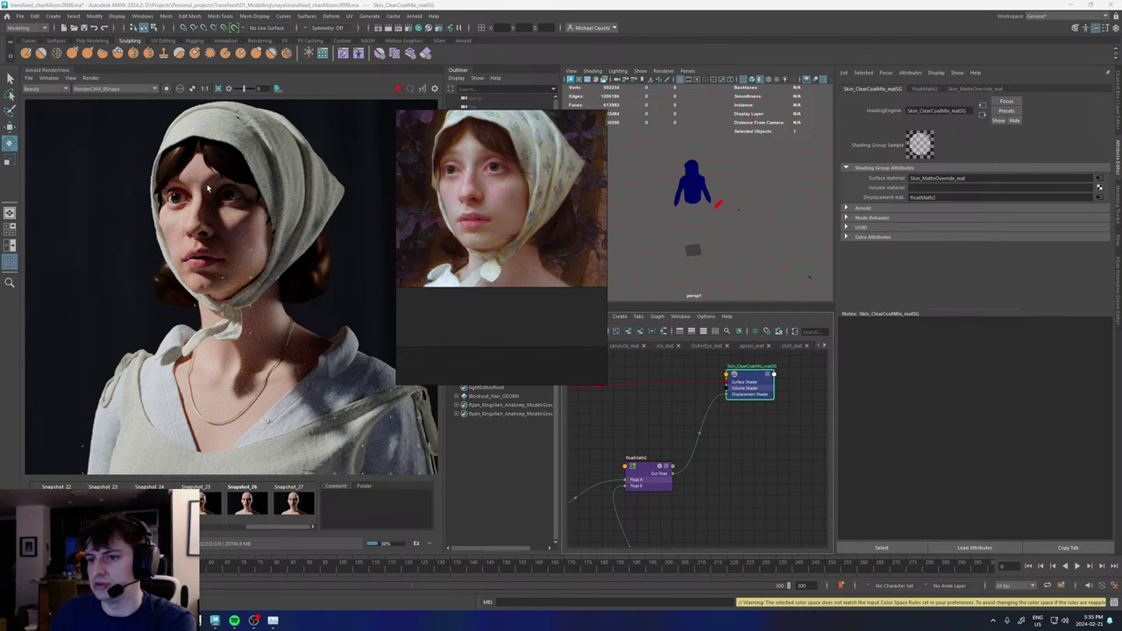
- Compare the rendered face, in close-up and at portrait distance, with the reference portrait's face and headscarf
scroll(206, 185, "up", 3)
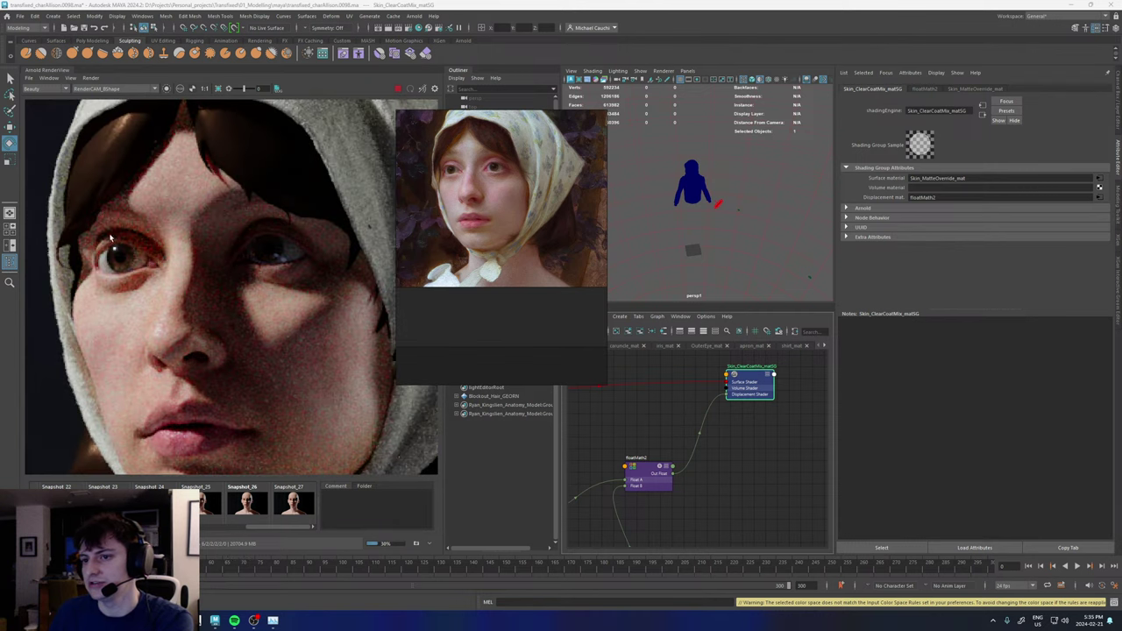
scroll(130, 207, "down", 1)
scroll(223, 196, "down", 2)
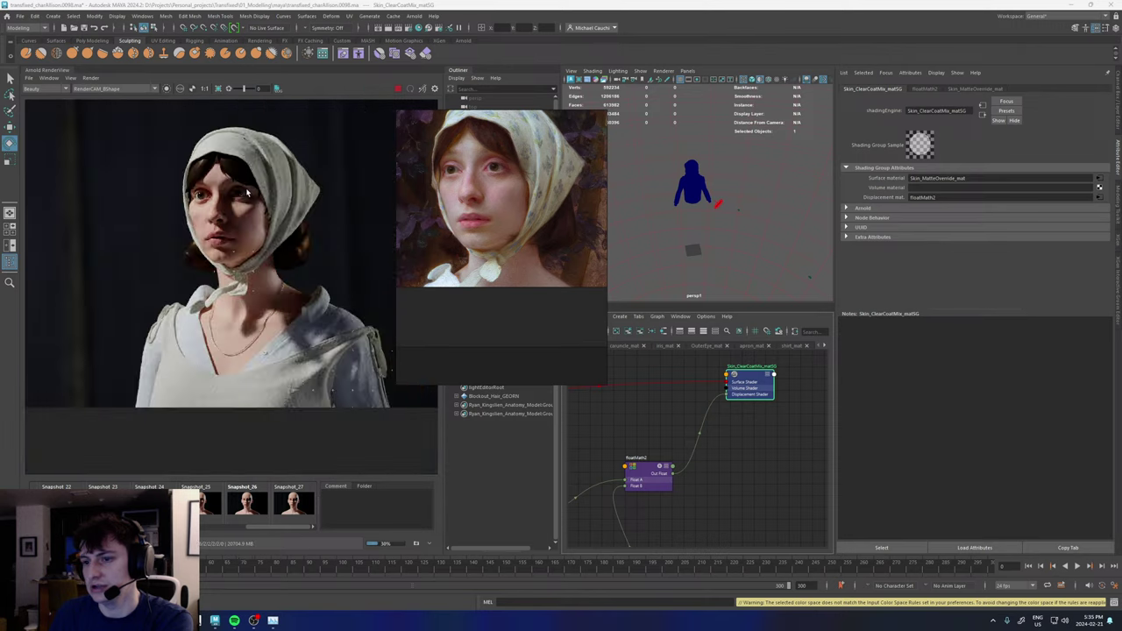
scroll(251, 202, "up", 4)
scroll(249, 298, "down", 2)
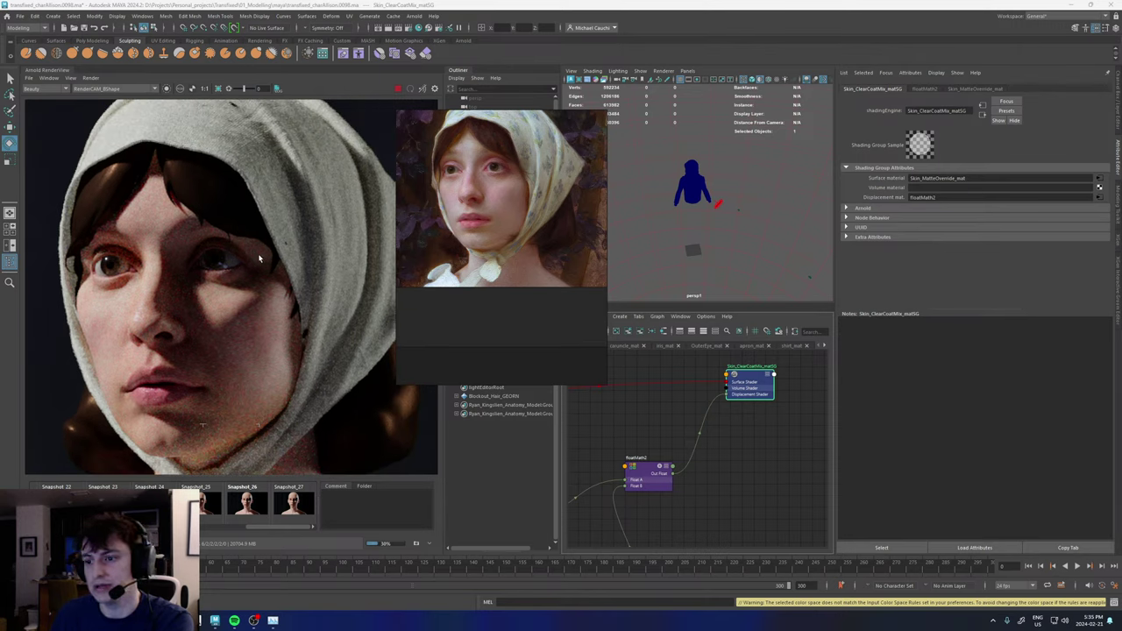
scroll(261, 256, "down", 1)
scroll(240, 285, "down", 1)
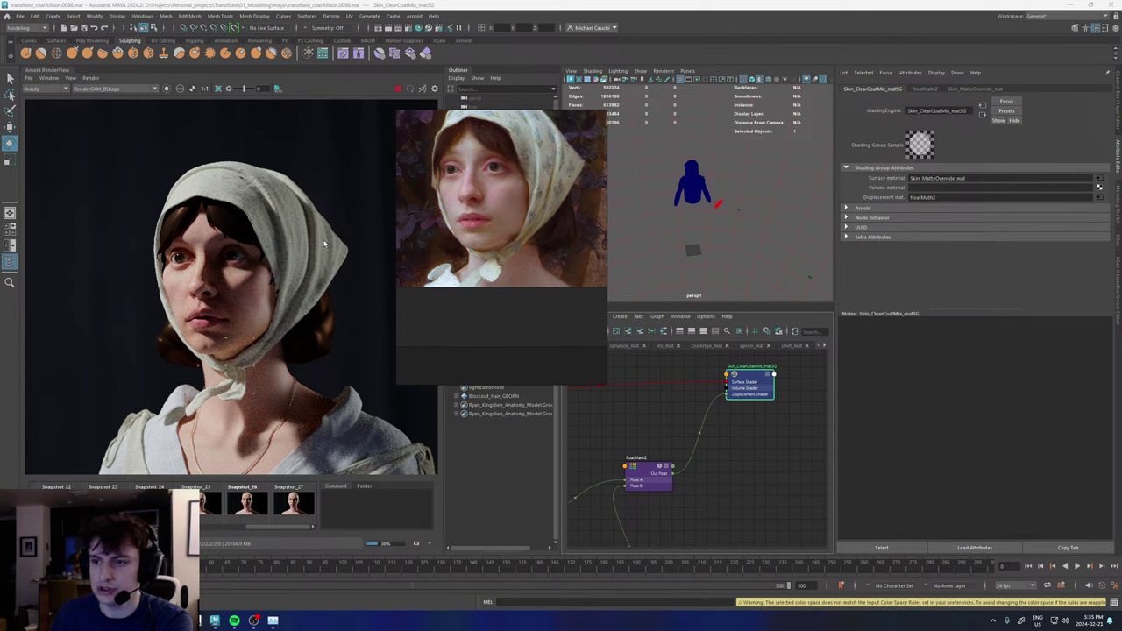
scroll(230, 302, "up", 1)
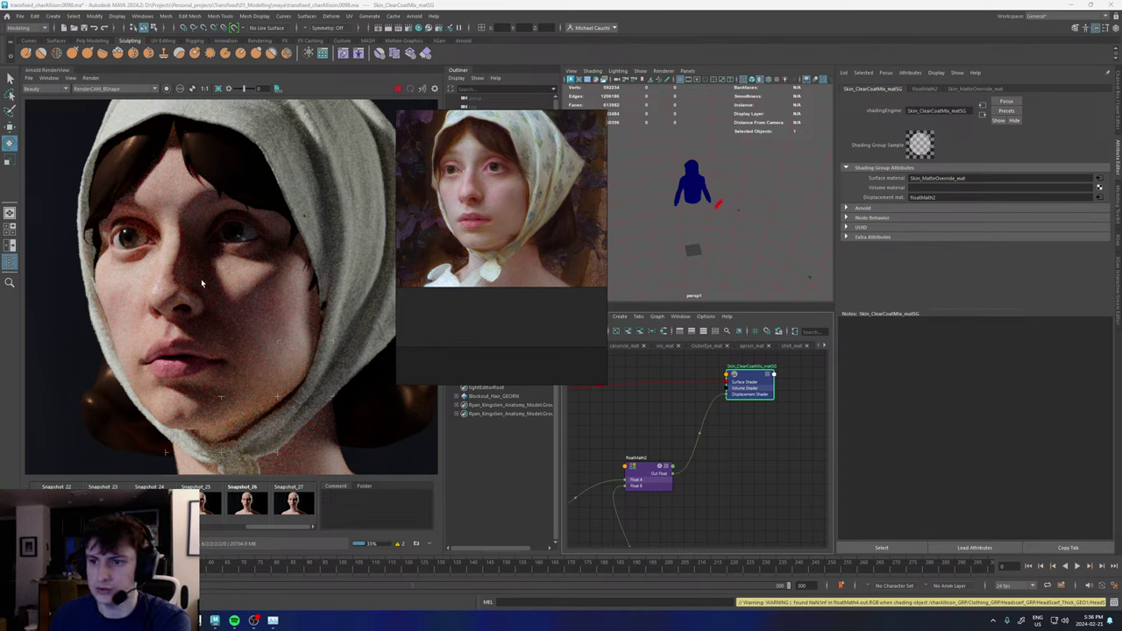
scroll(203, 279, "down", 2)
scroll(208, 283, "up", 1)
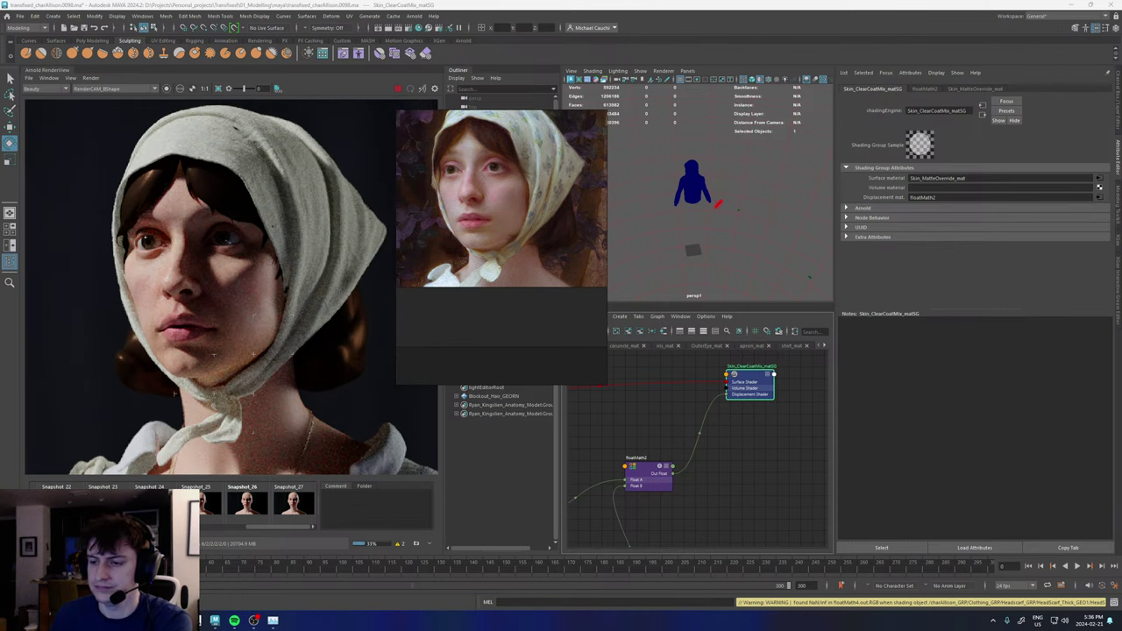
- Display the oldest stored render, Snapshot_01, and frame the bald head beside the reference portrait
left_click_drag(260, 527, 44, 528)
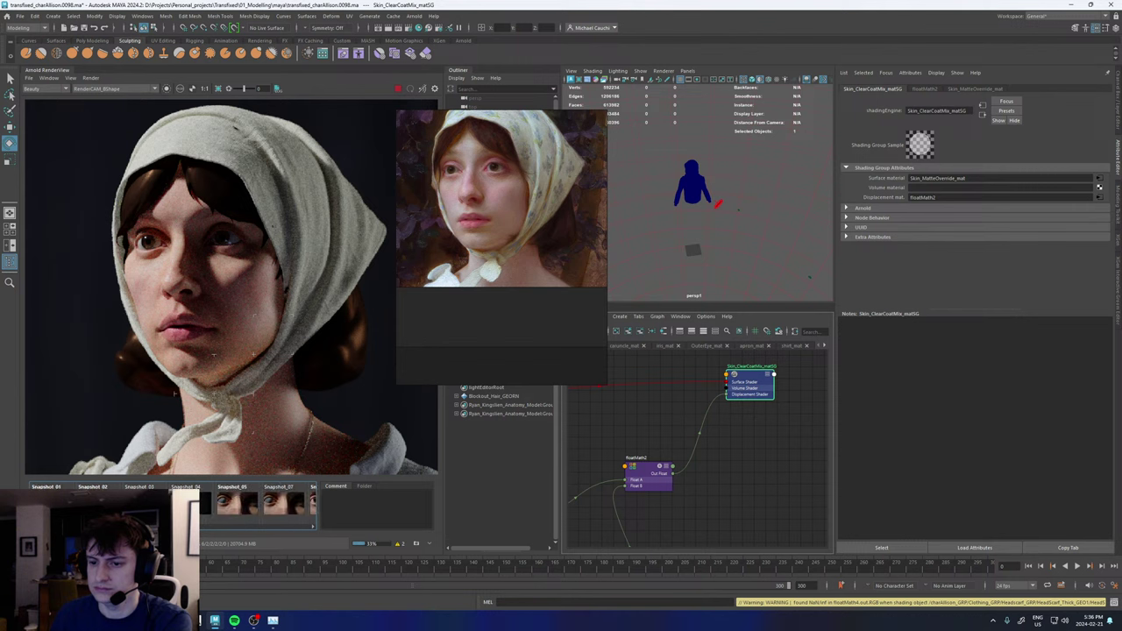
left_click(52, 503)
scroll(147, 412, "down", 3)
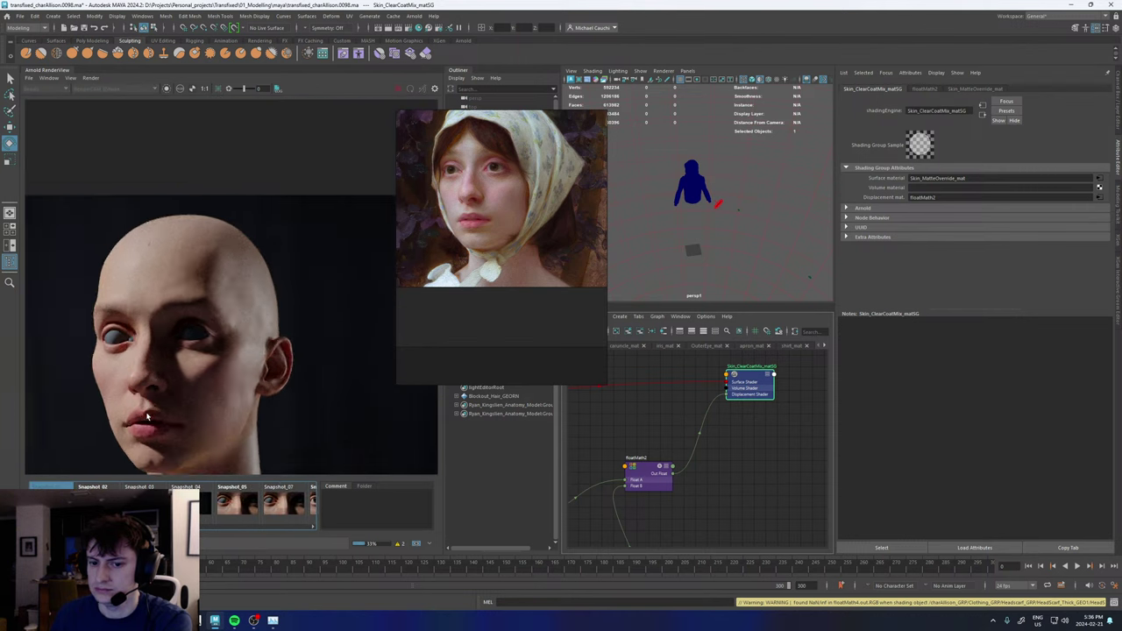
scroll(146, 412, "up", 1)
middle_click_drag(147, 408, 161, 366)
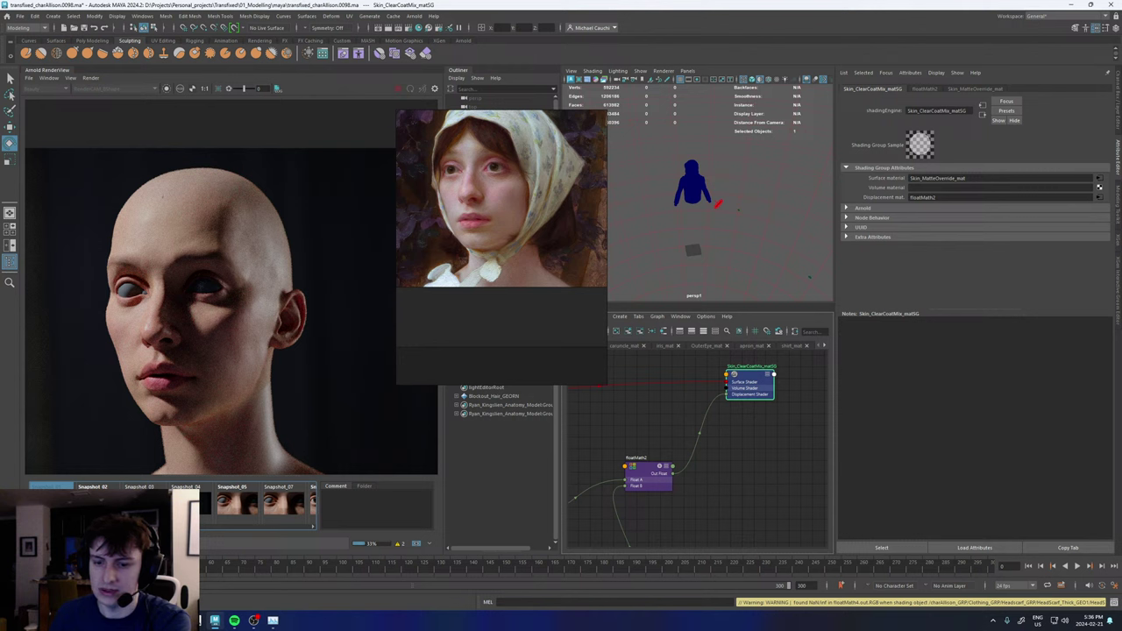
- Advance through the early snapshots to Snapshot_04 and flip back and forth with its neighbour to compare the skin shading
key("Right")
key("Right")
key("Right")
key("Left")
key("Right")
key("Left")
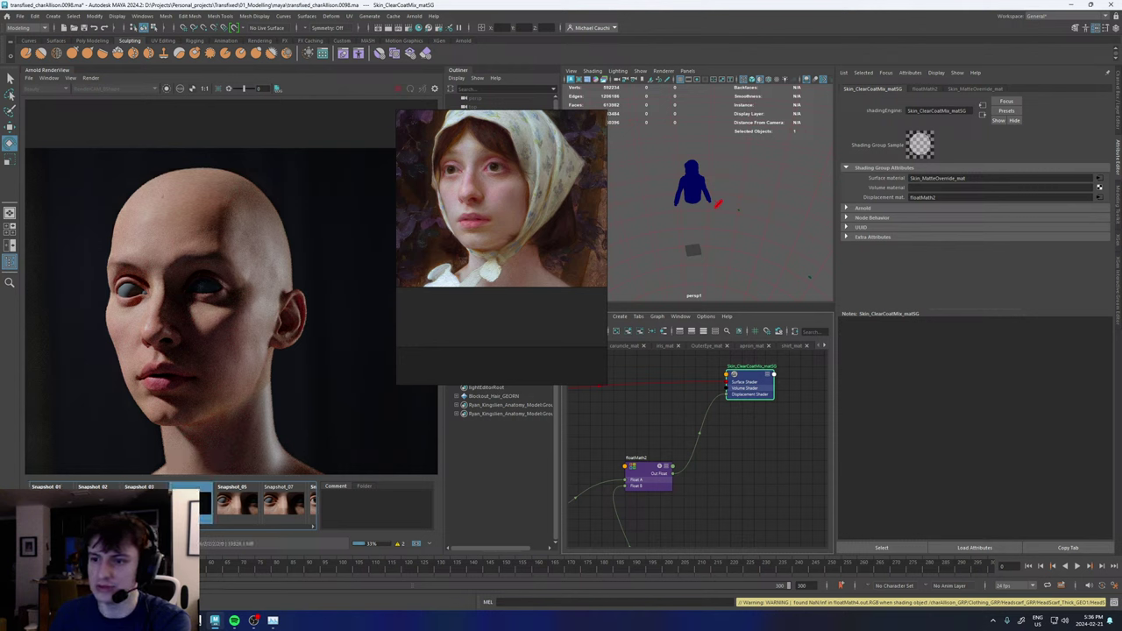
key("Right")
key("Left")
key("Right")
key("Left")
key("Right")
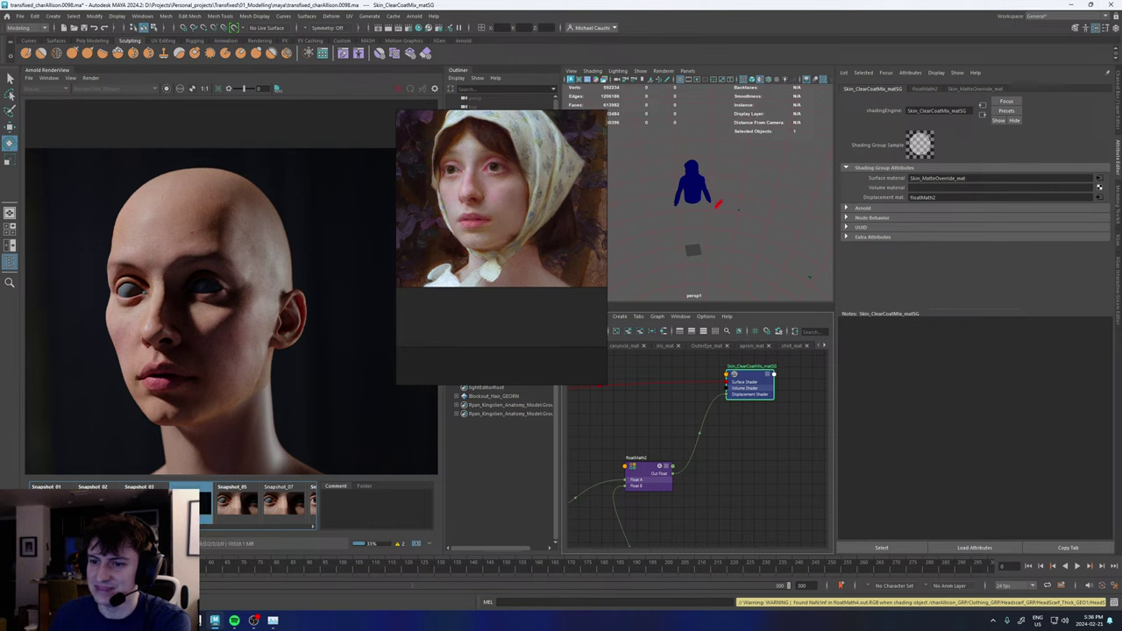
- Return from the stored snapshots to the live render and review the clothed character from full portrait to face
scroll(263, 504, "down", 10)
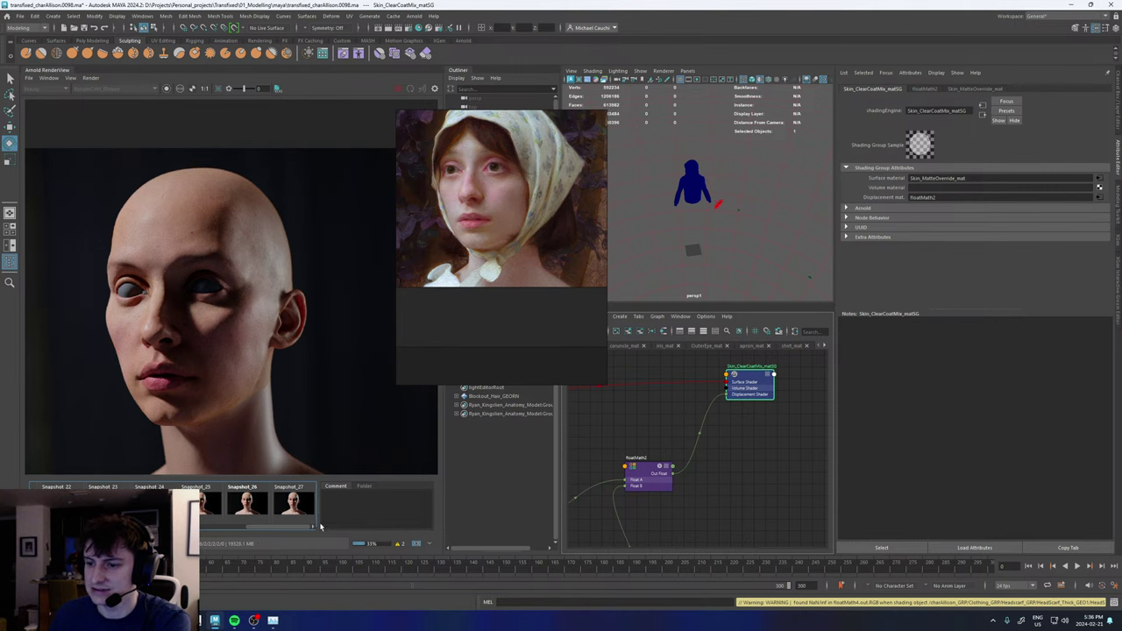
left_click(298, 505)
left_click(295, 506)
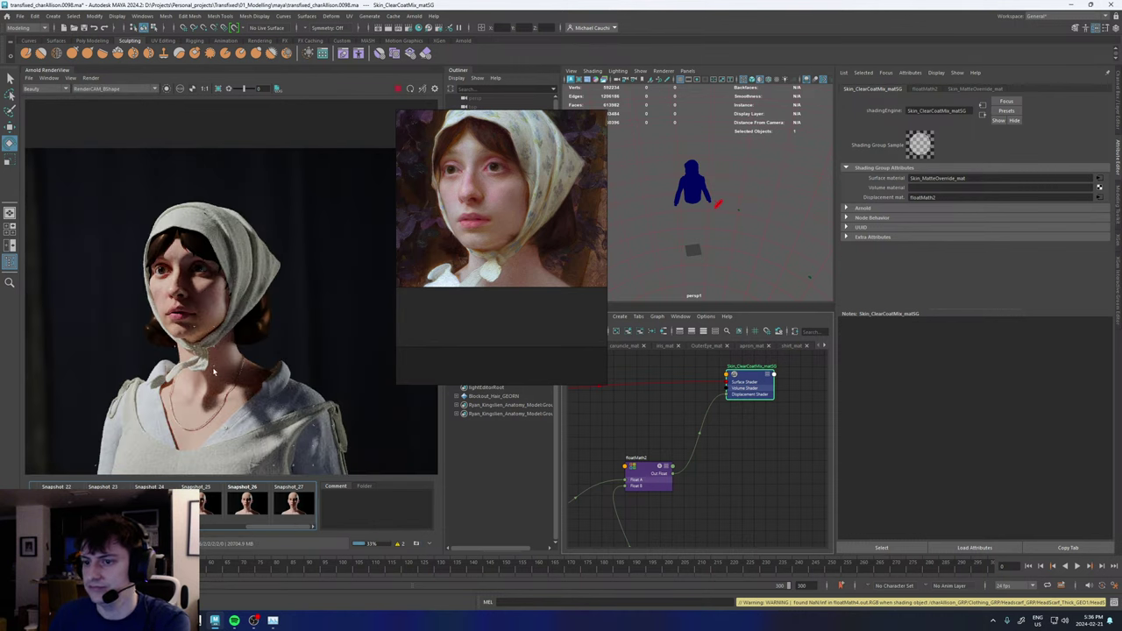
scroll(219, 385, "down", 2)
scroll(220, 393, "up", 6)
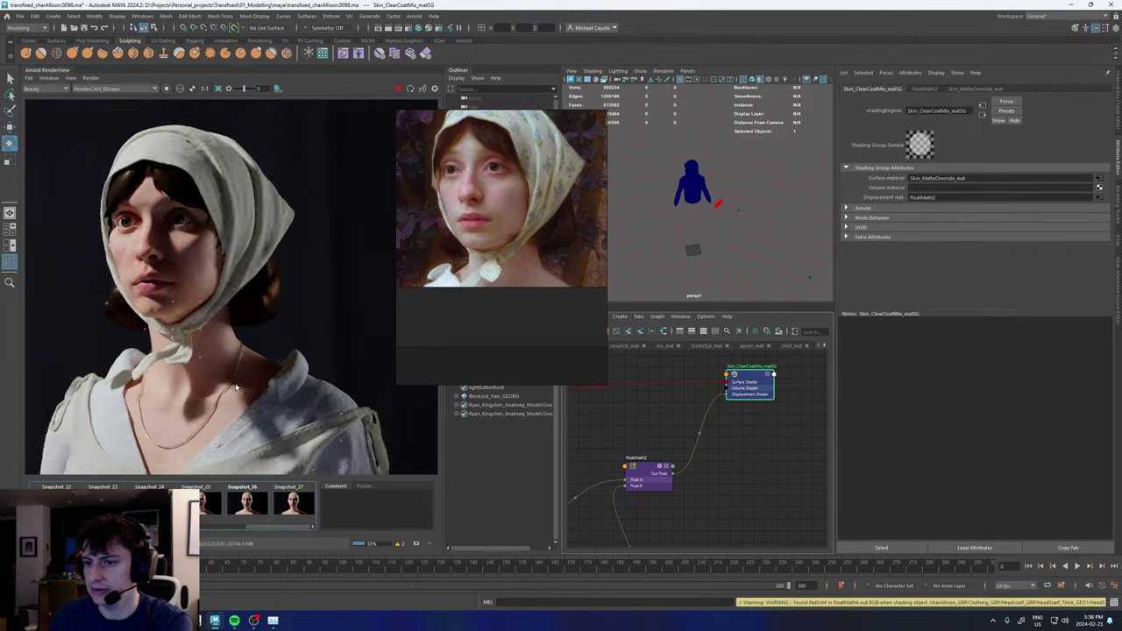
scroll(220, 399, "down", 2)
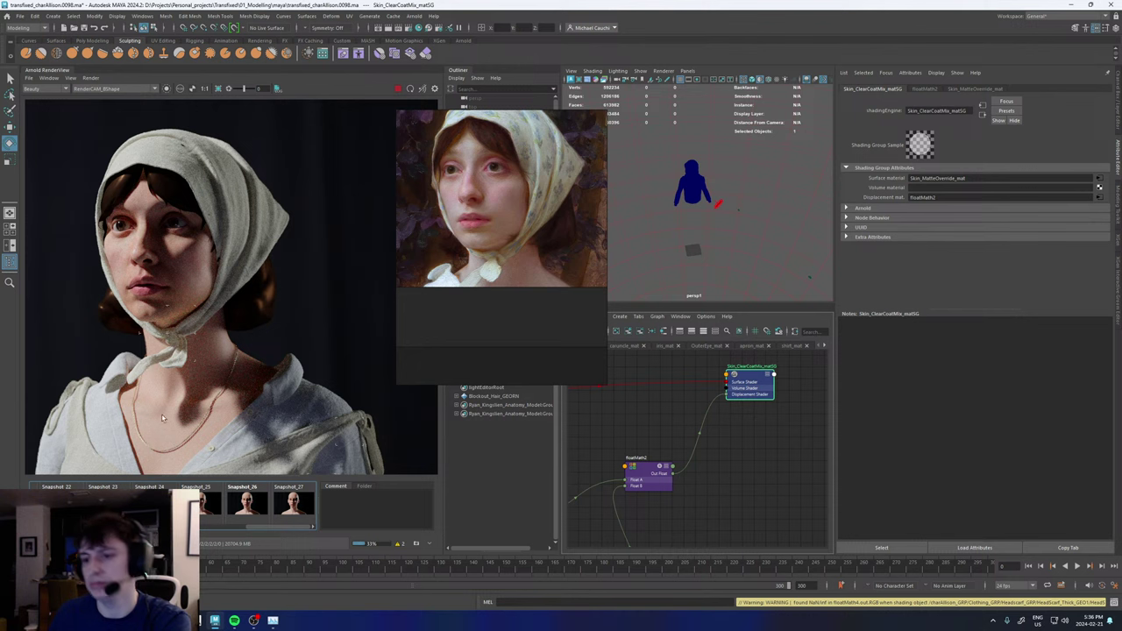
scroll(176, 383, "down", 2)
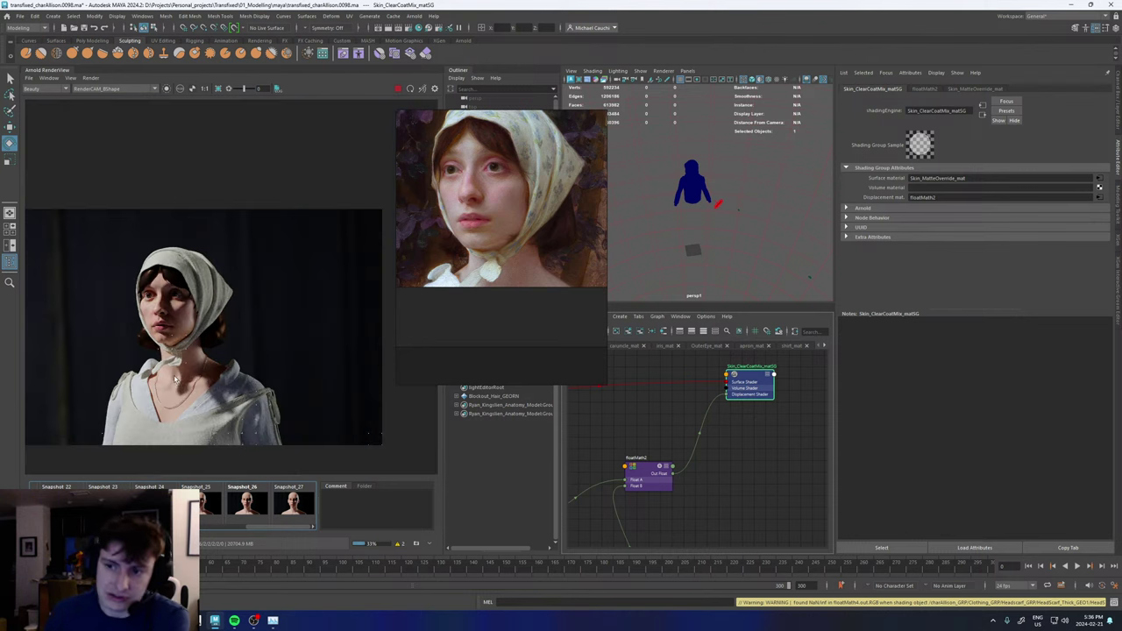
scroll(176, 386, "up", 3)
scroll(154, 267, "up", 2)
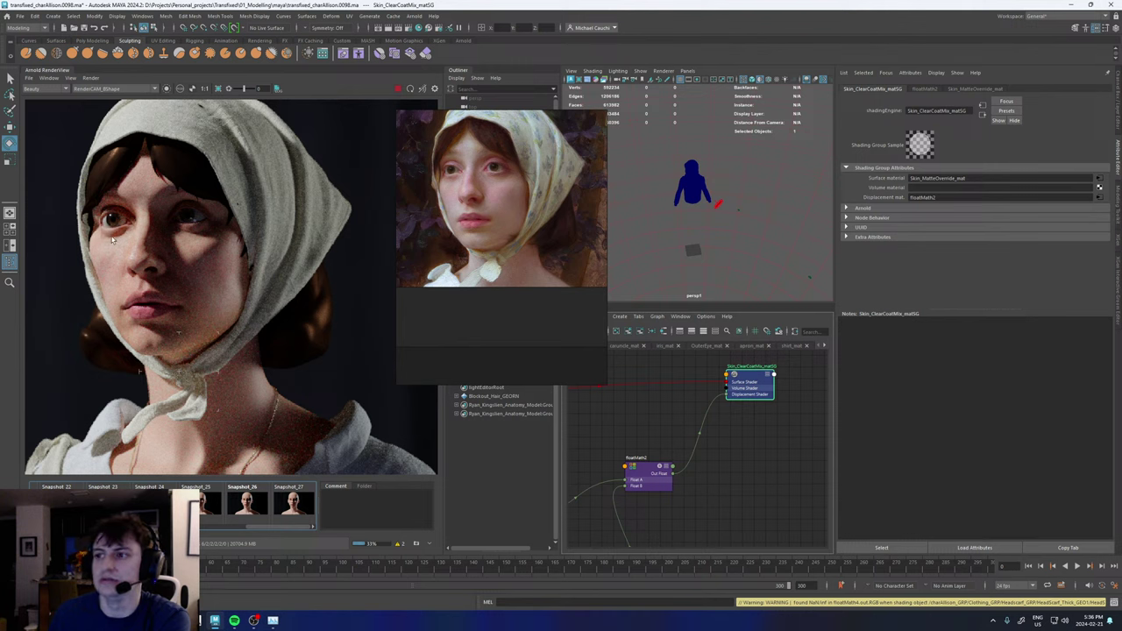
- Compare the rendered eye and nose area in close-up with the same area of the reference portrait
scroll(114, 258, "up", 4)
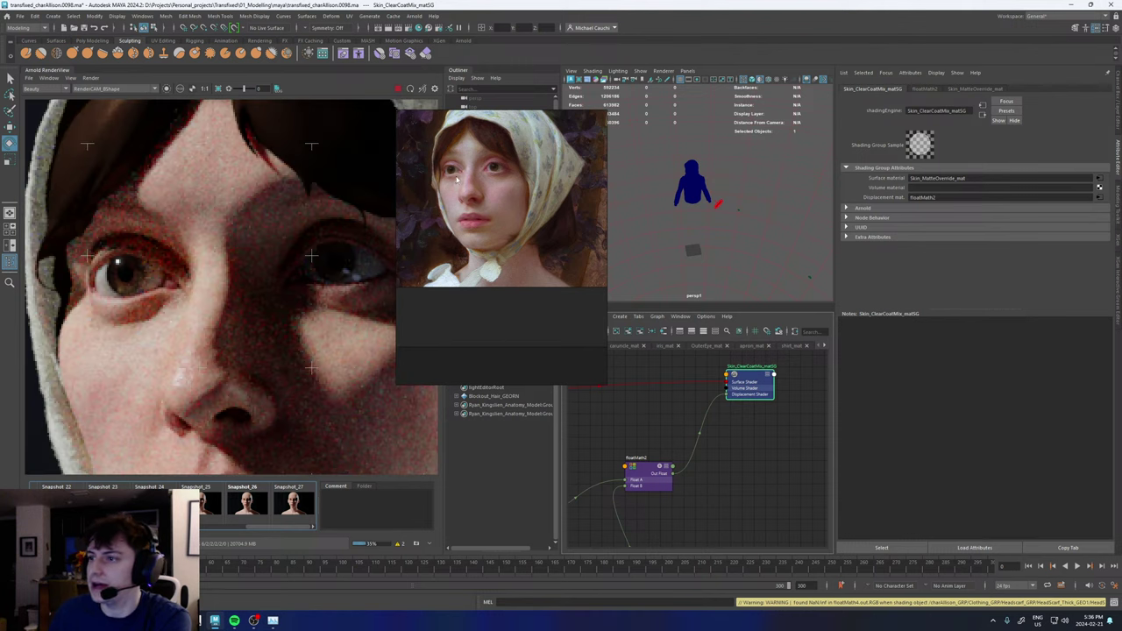
scroll(446, 173, "up", 3)
scroll(446, 173, "up", 3)
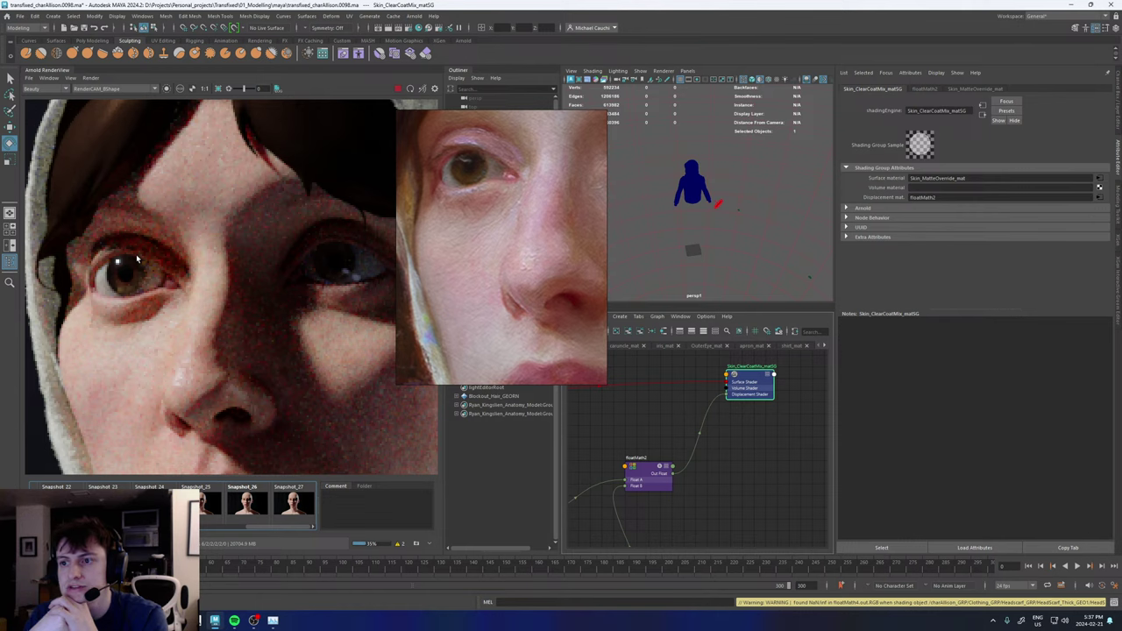
scroll(149, 237, "down", 5)
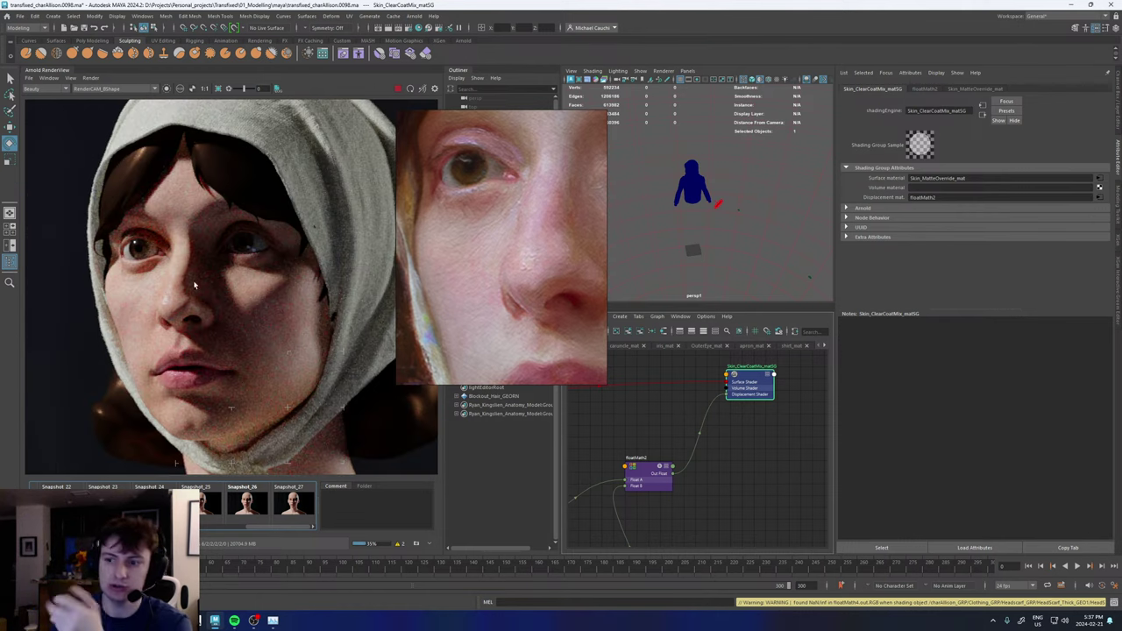
scroll(194, 285, "down", 3)
scroll(205, 307, "up", 2)
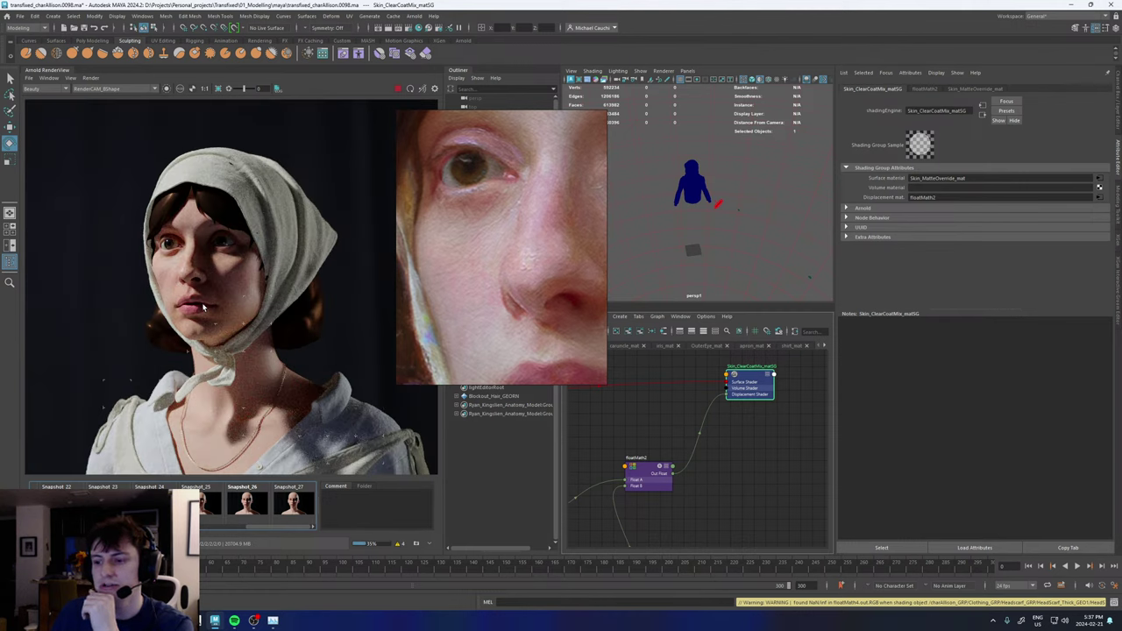
- Examine the rendered neck, chest skin and necklace in close-up
middle_click_drag(211, 282, 214, 175)
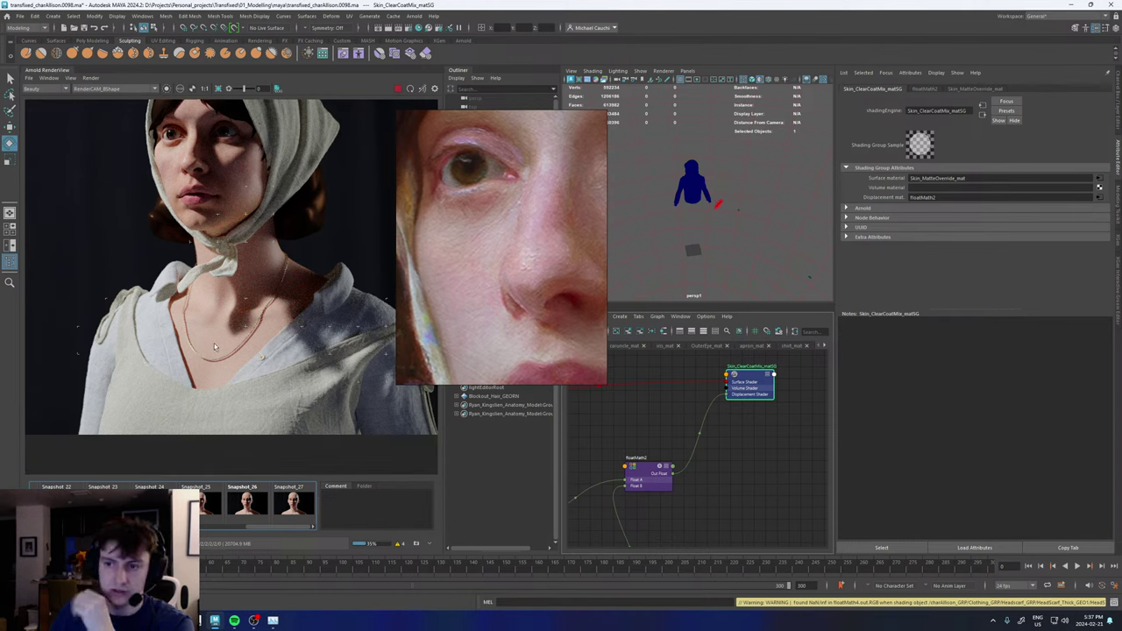
scroll(214, 345, "up", 3)
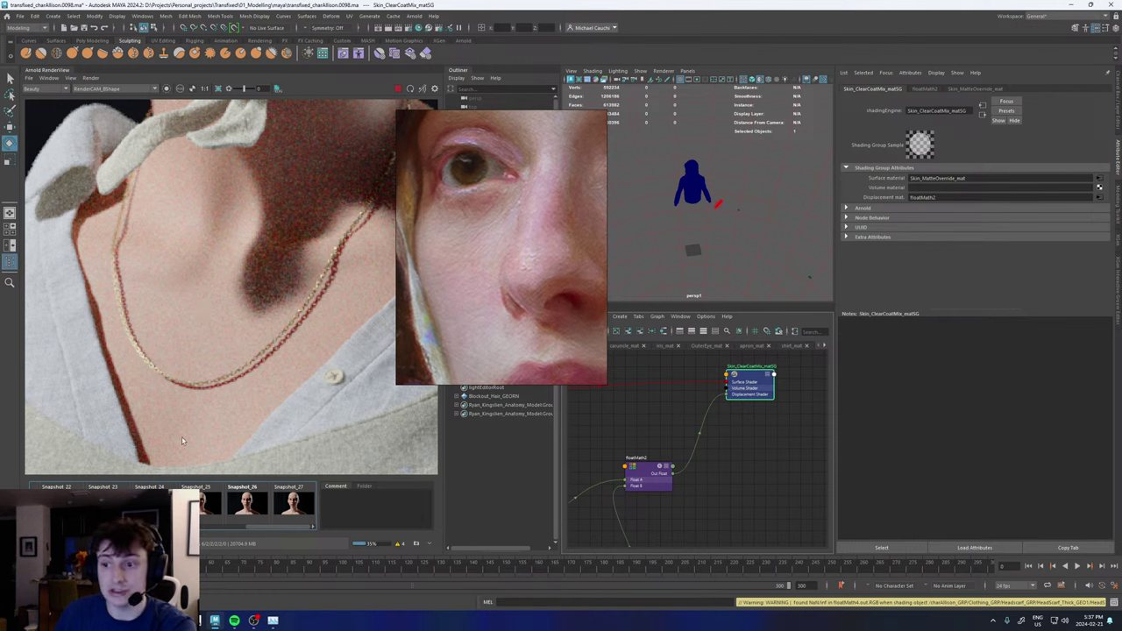
scroll(226, 361, "down", 5)
- Inspect the skin around the rendered eyes and recheck the face at portrait distance
scroll(243, 269, "up", 4)
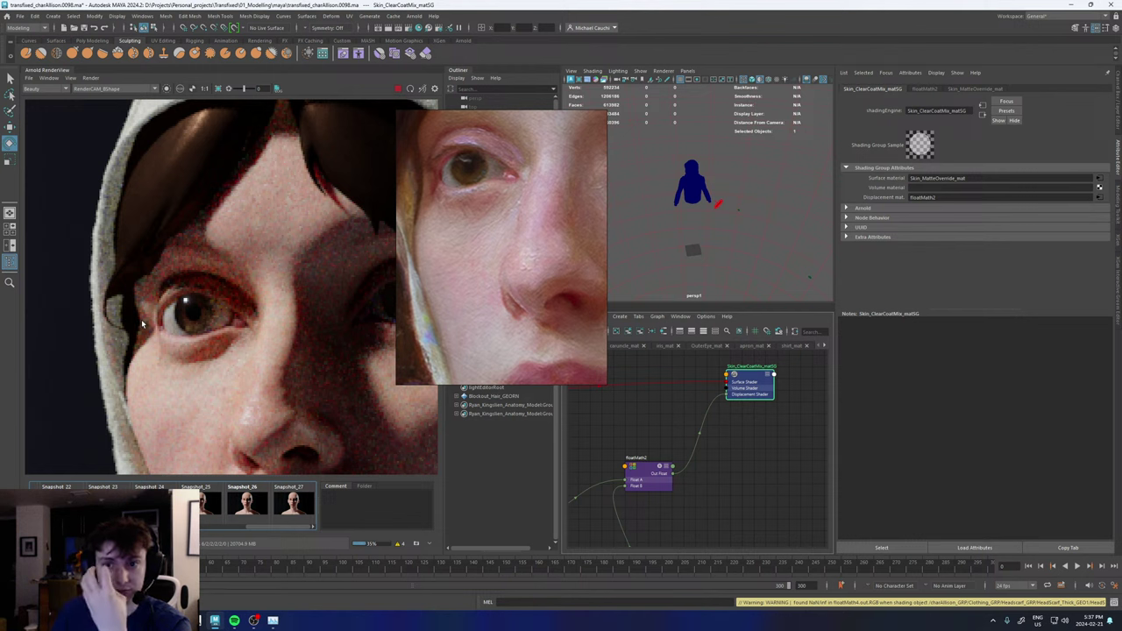
scroll(195, 293, "down", 5)
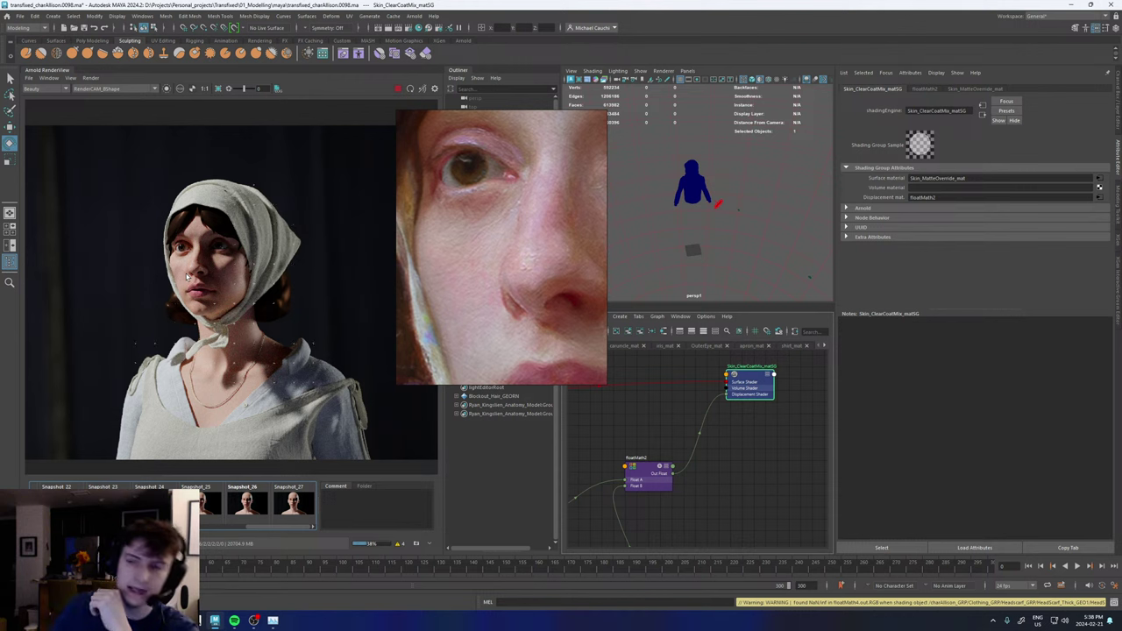
scroll(210, 263, "up", 5)
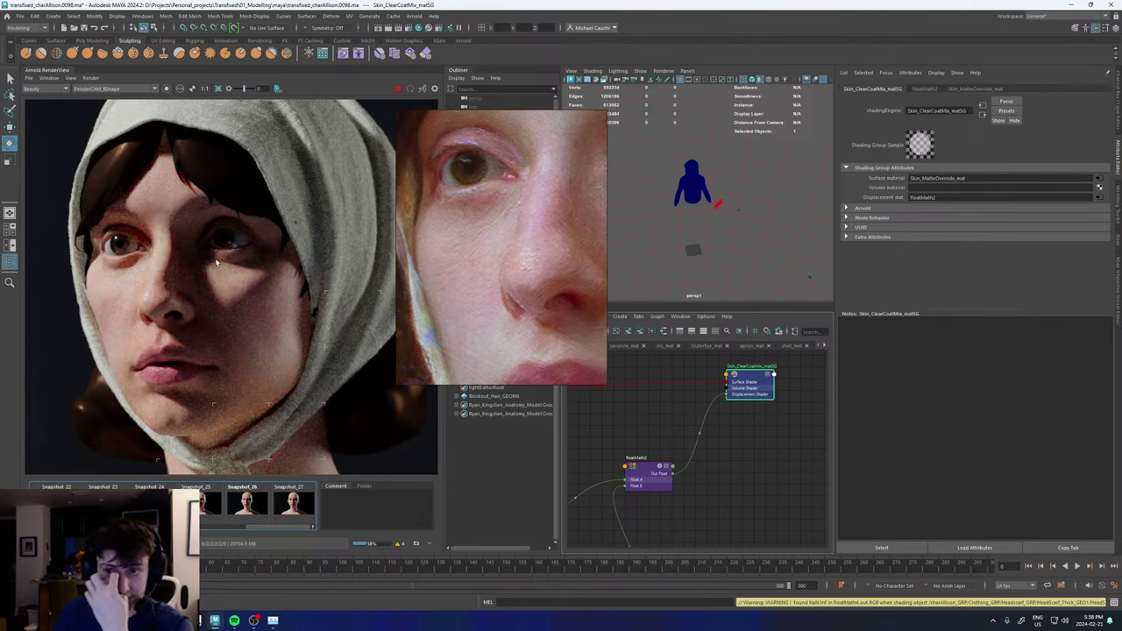
scroll(232, 254, "down", 3)
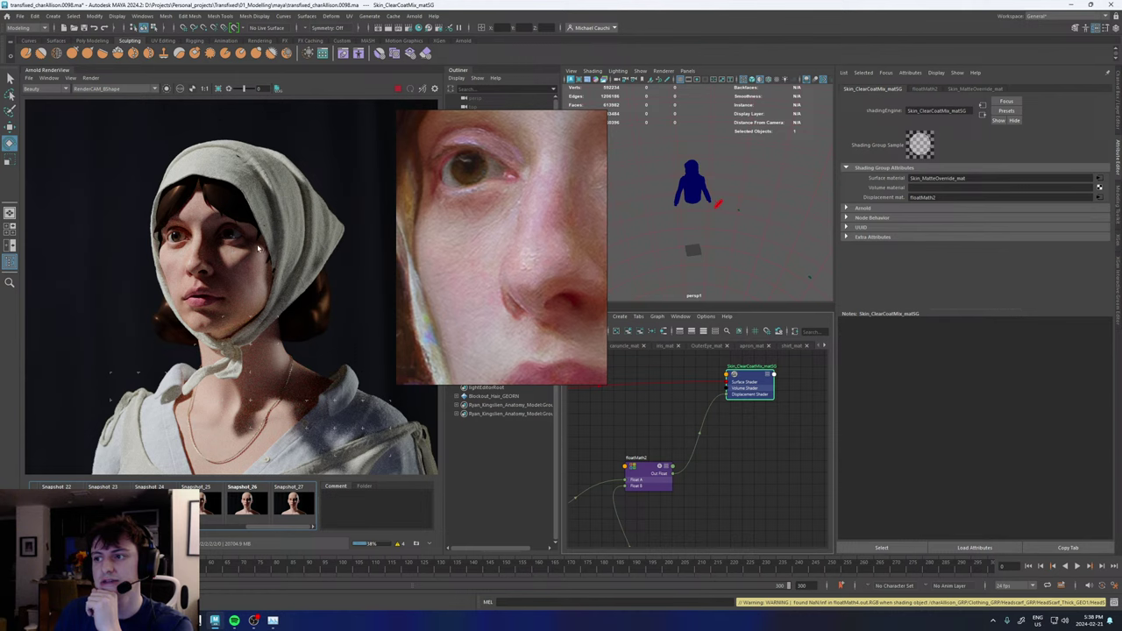
- Widen the reference to the full face and compare its nose, lips and cheeks with the rendered face
scroll(447, 245, "down", 2)
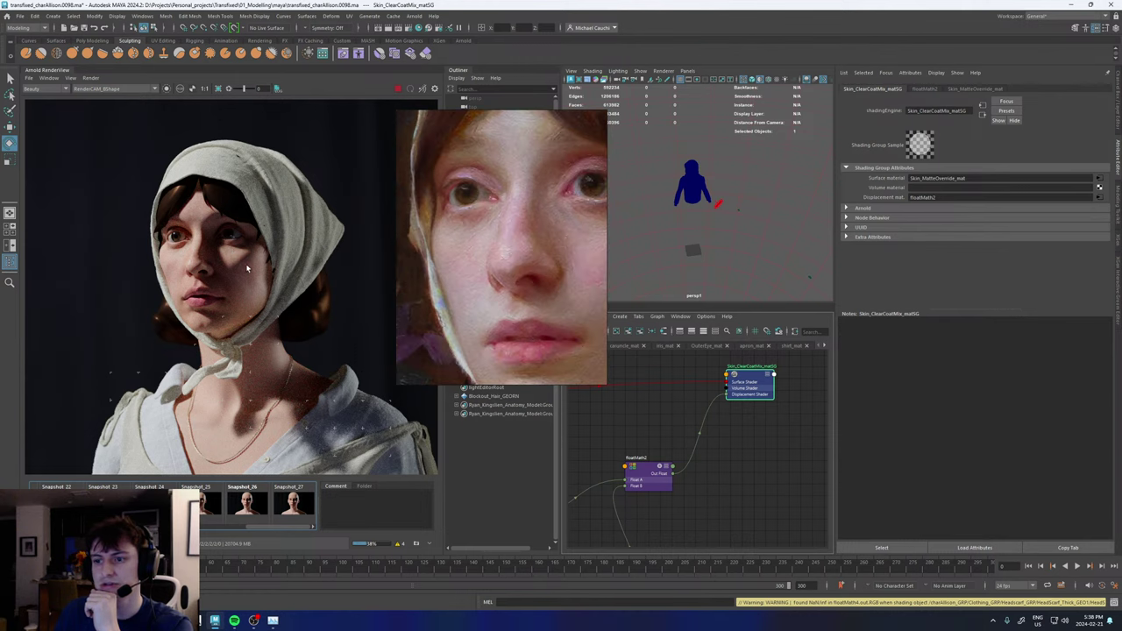
scroll(202, 307, "up", 5)
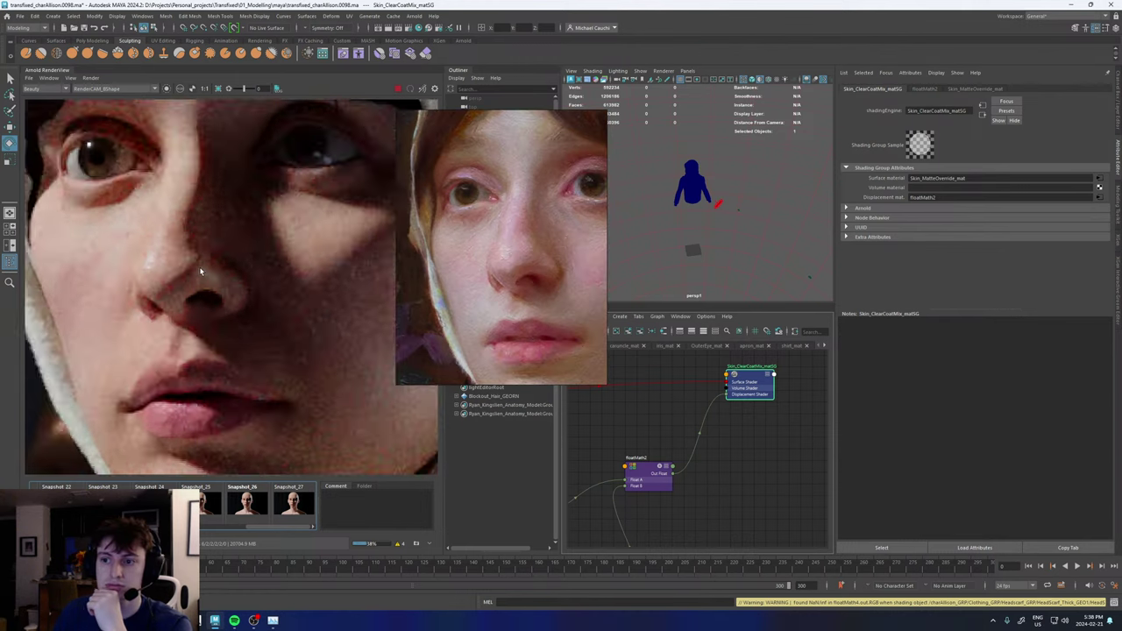
scroll(231, 286, "down", 5)
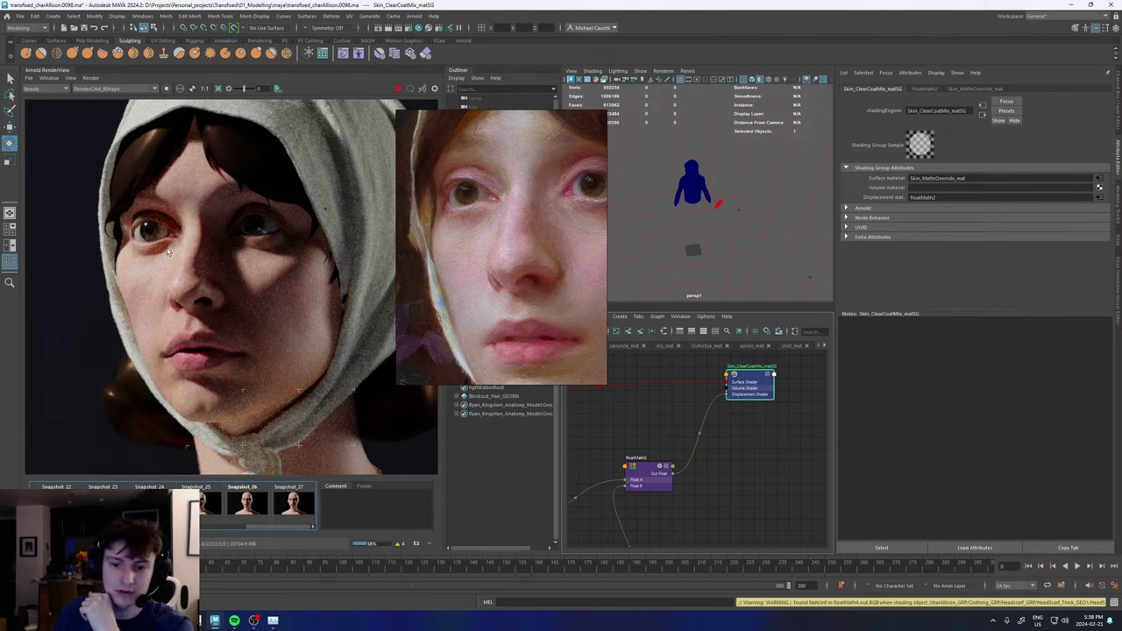
scroll(168, 253, "down", 3)
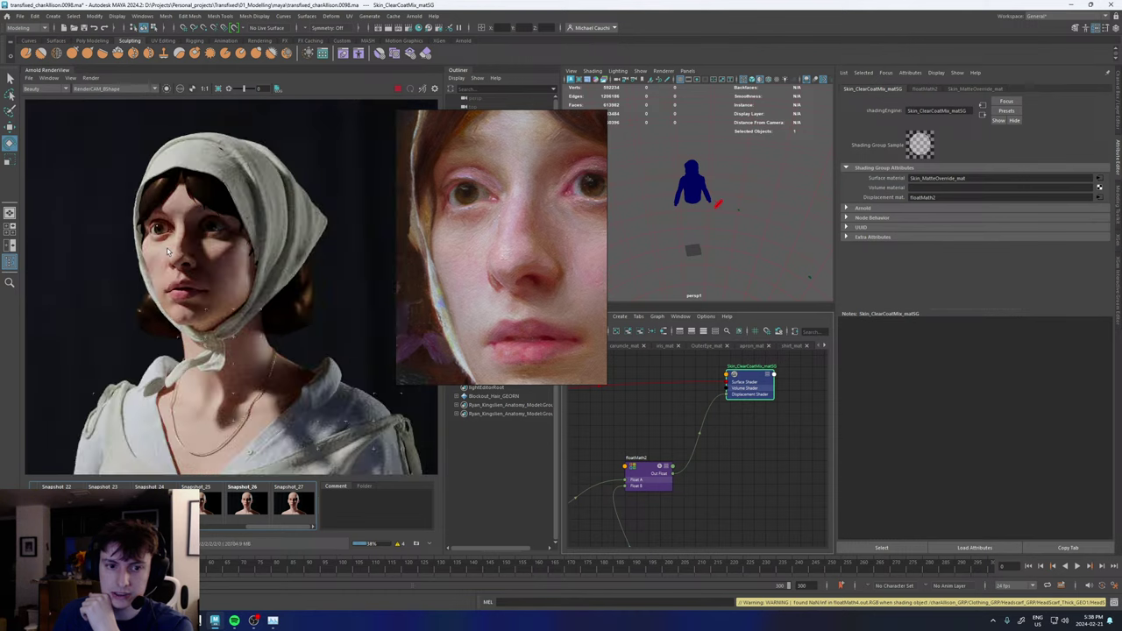
scroll(239, 298, "down", 2)
scroll(241, 304, "up", 1)
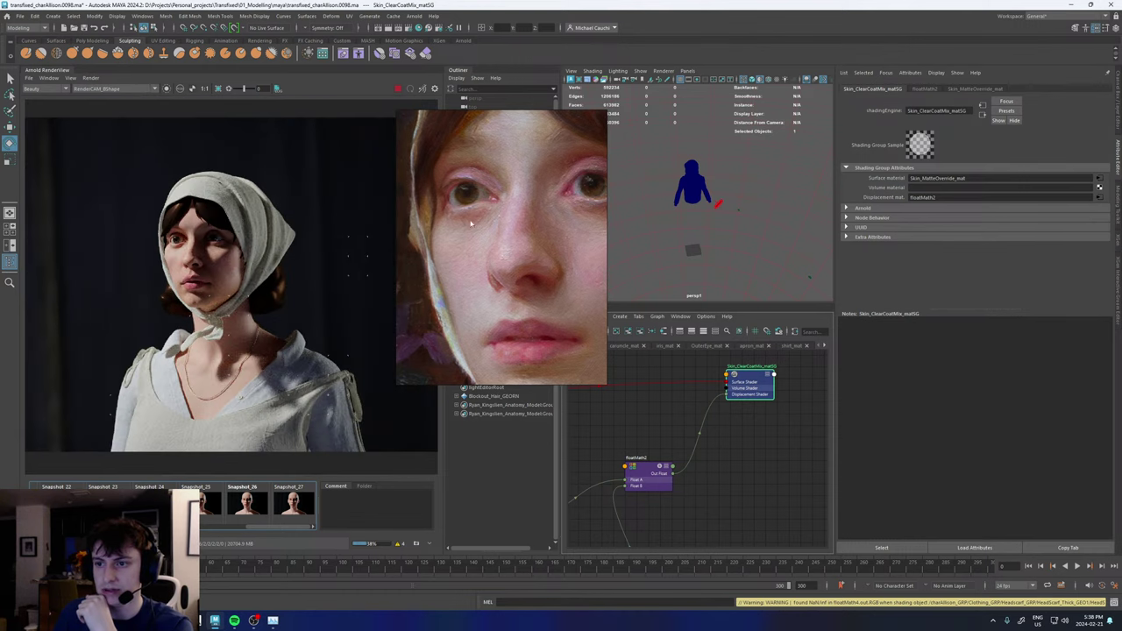